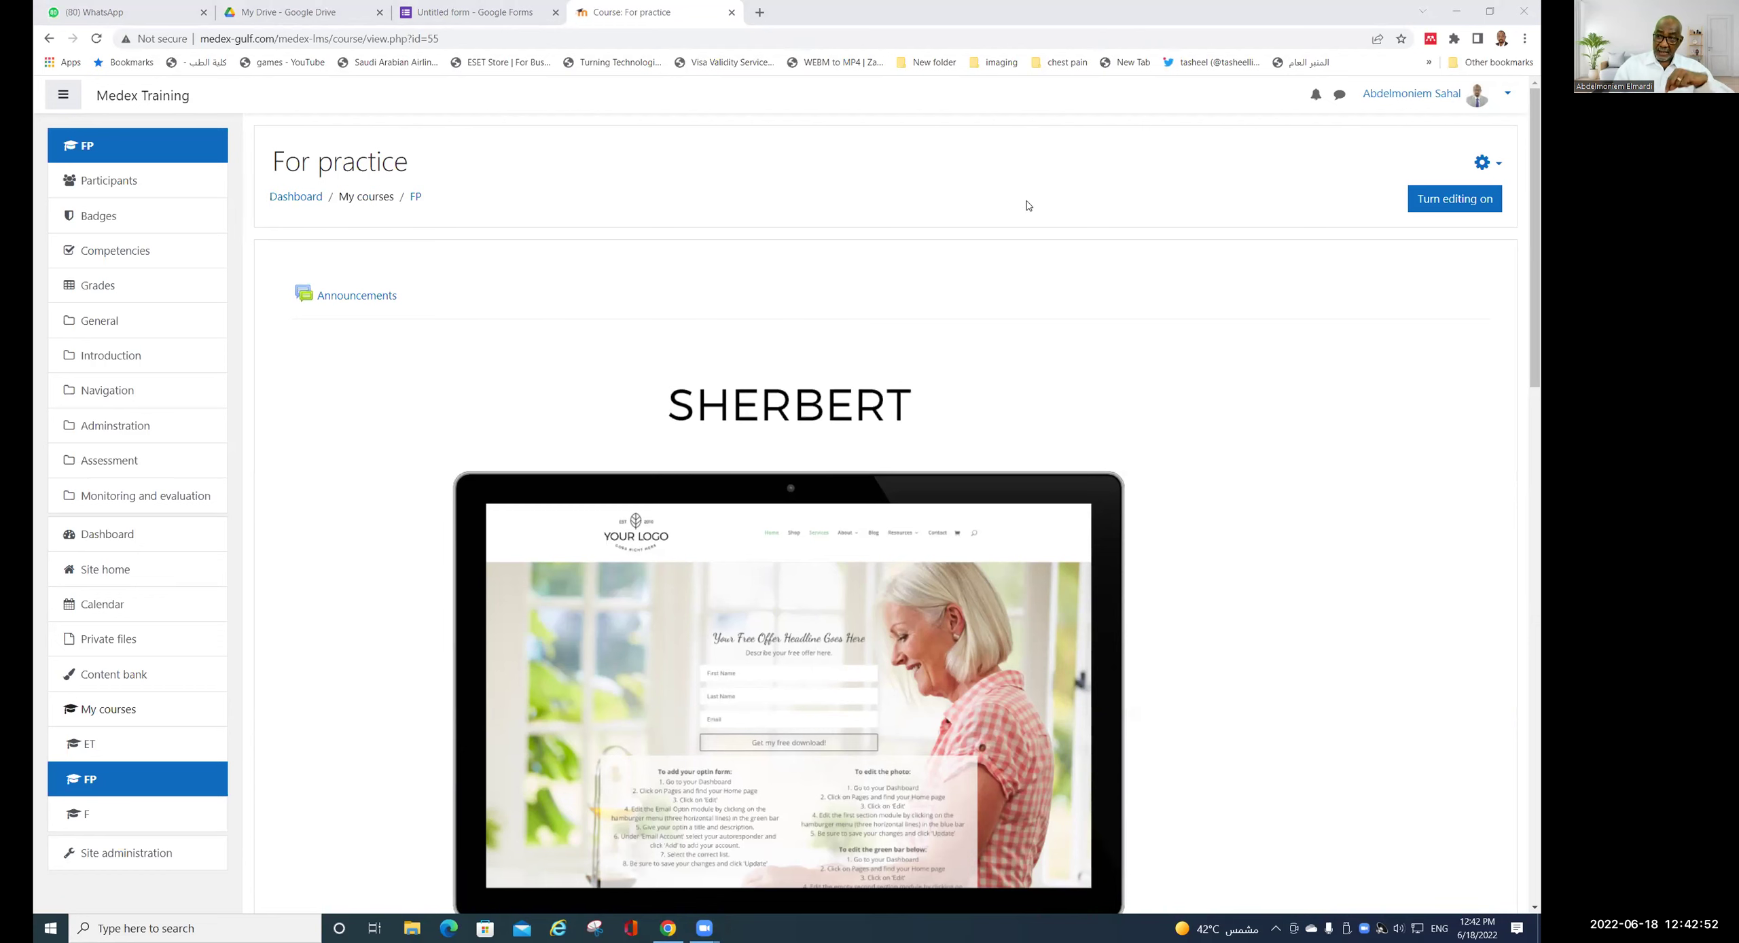
# - Turn on editing for the For practice course
pyautogui.scroll(-5, 1166, 457)
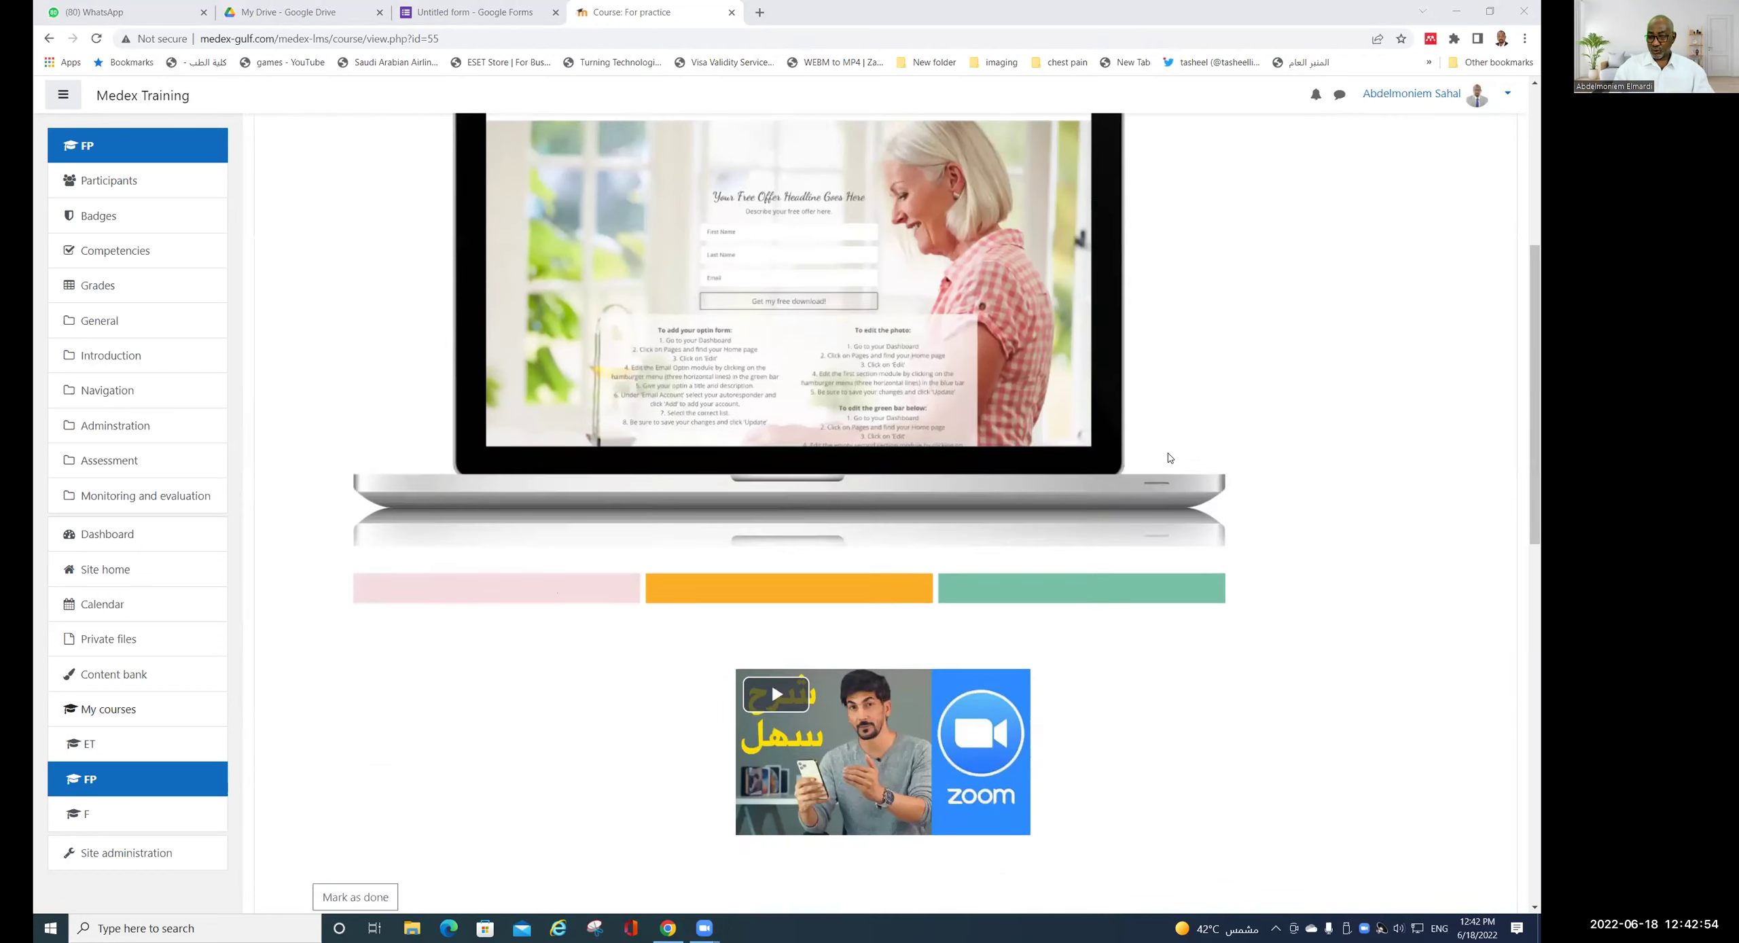
pyautogui.scroll(-7, 1168, 458)
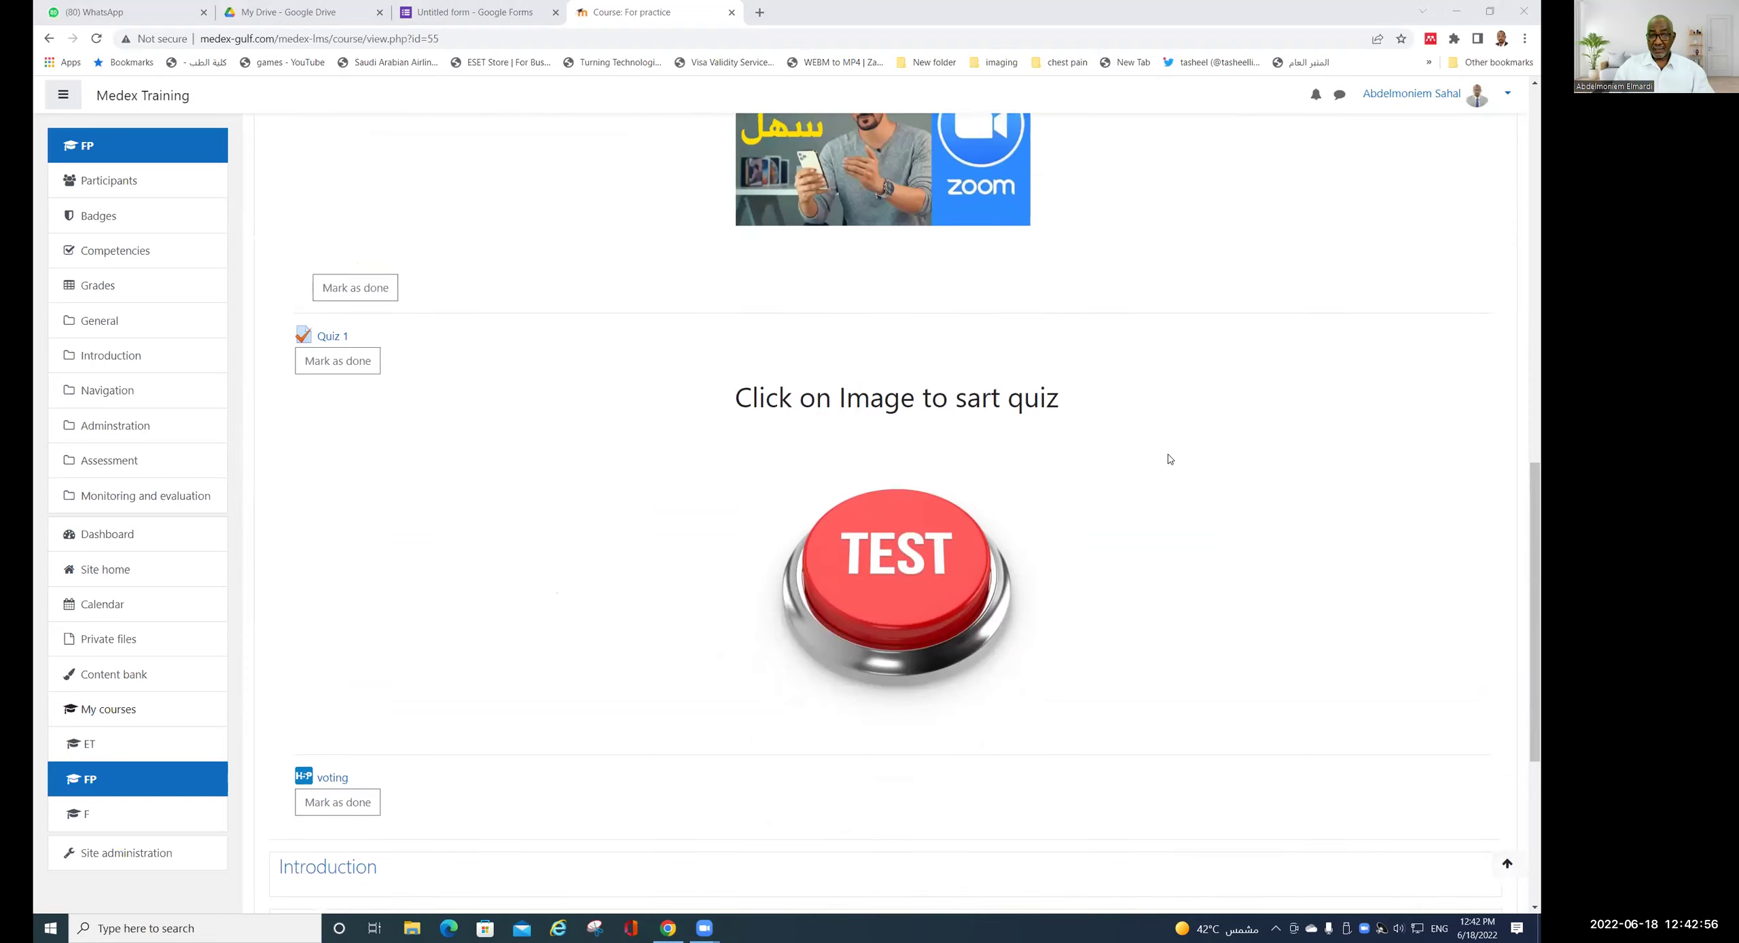
pyautogui.scroll(-2, 1169, 457)
pyautogui.scroll(15, 1161, 454)
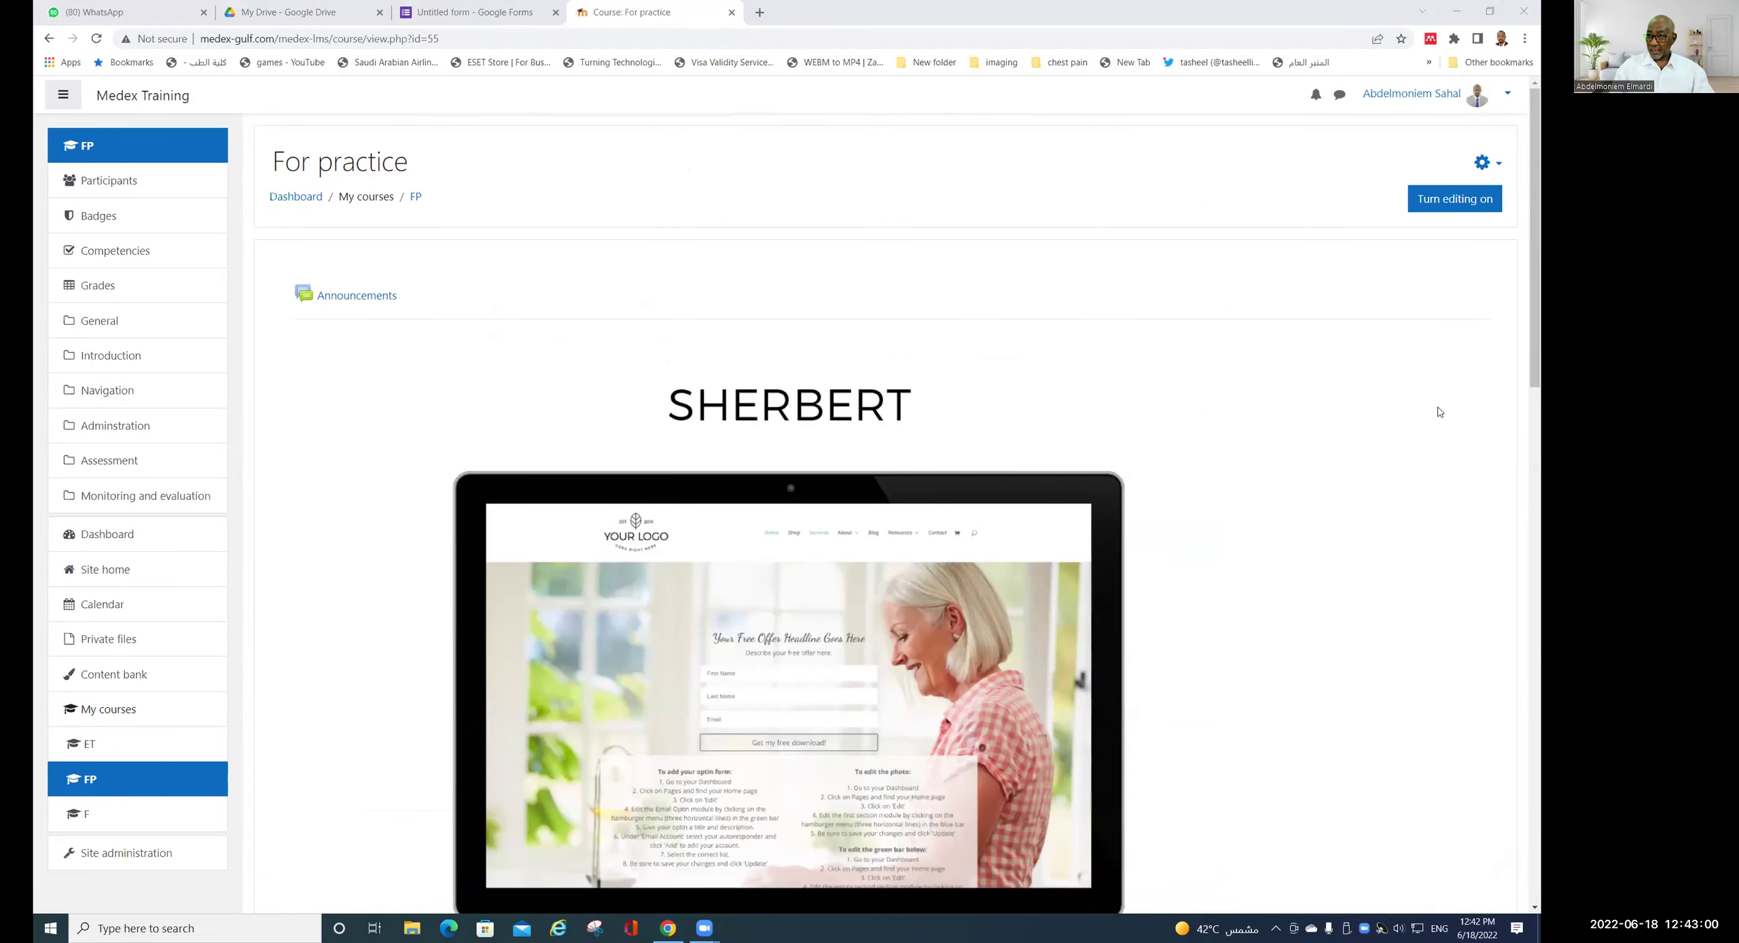
pyautogui.click(1467, 207)
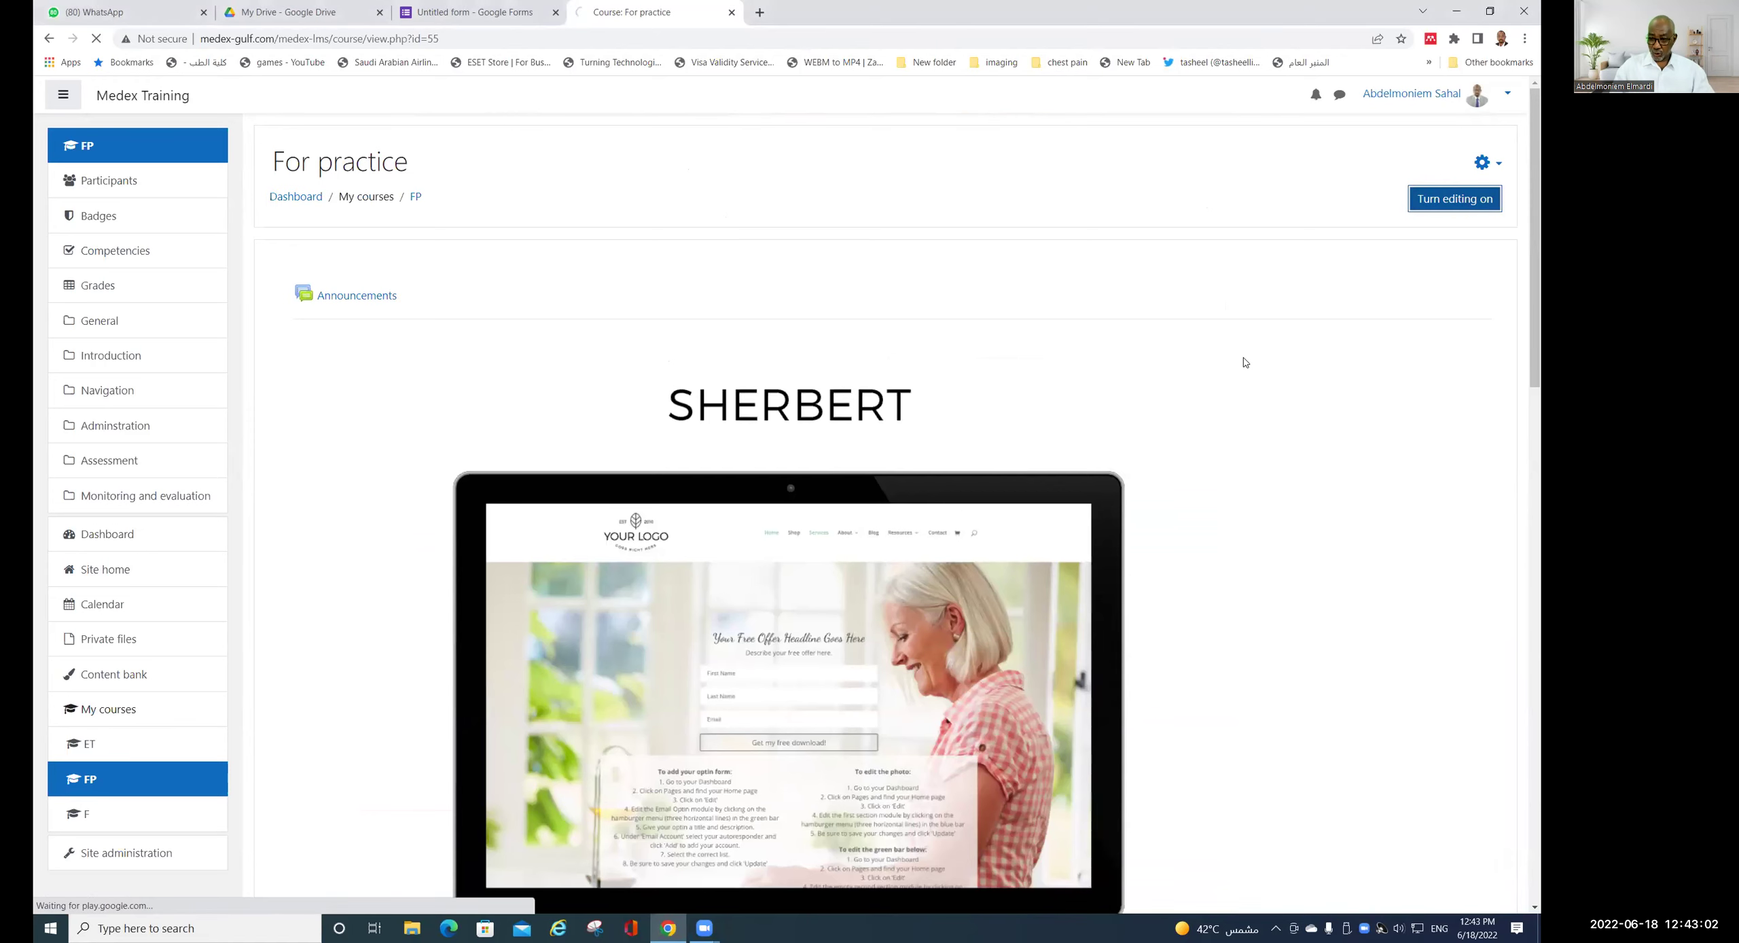
# - Add a Quiz activity to the course's General section, below the voting activity, and name it First Quiz
pyautogui.scroll(-6, 1199, 373)
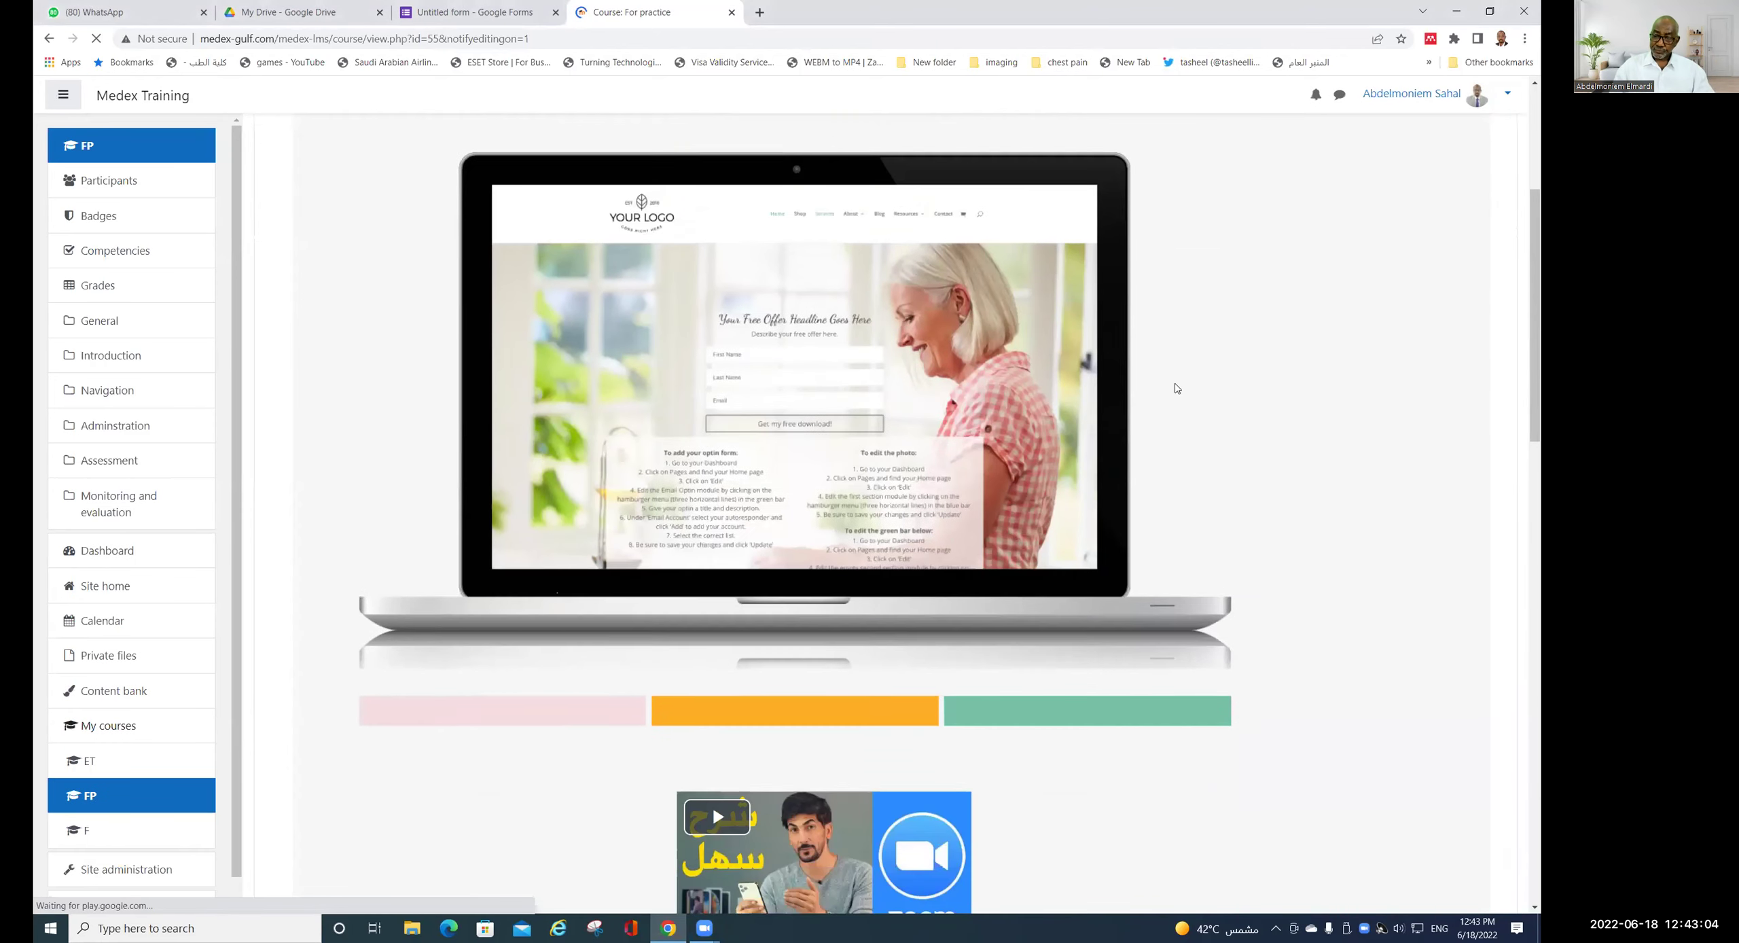
pyautogui.scroll(-10, 1177, 388)
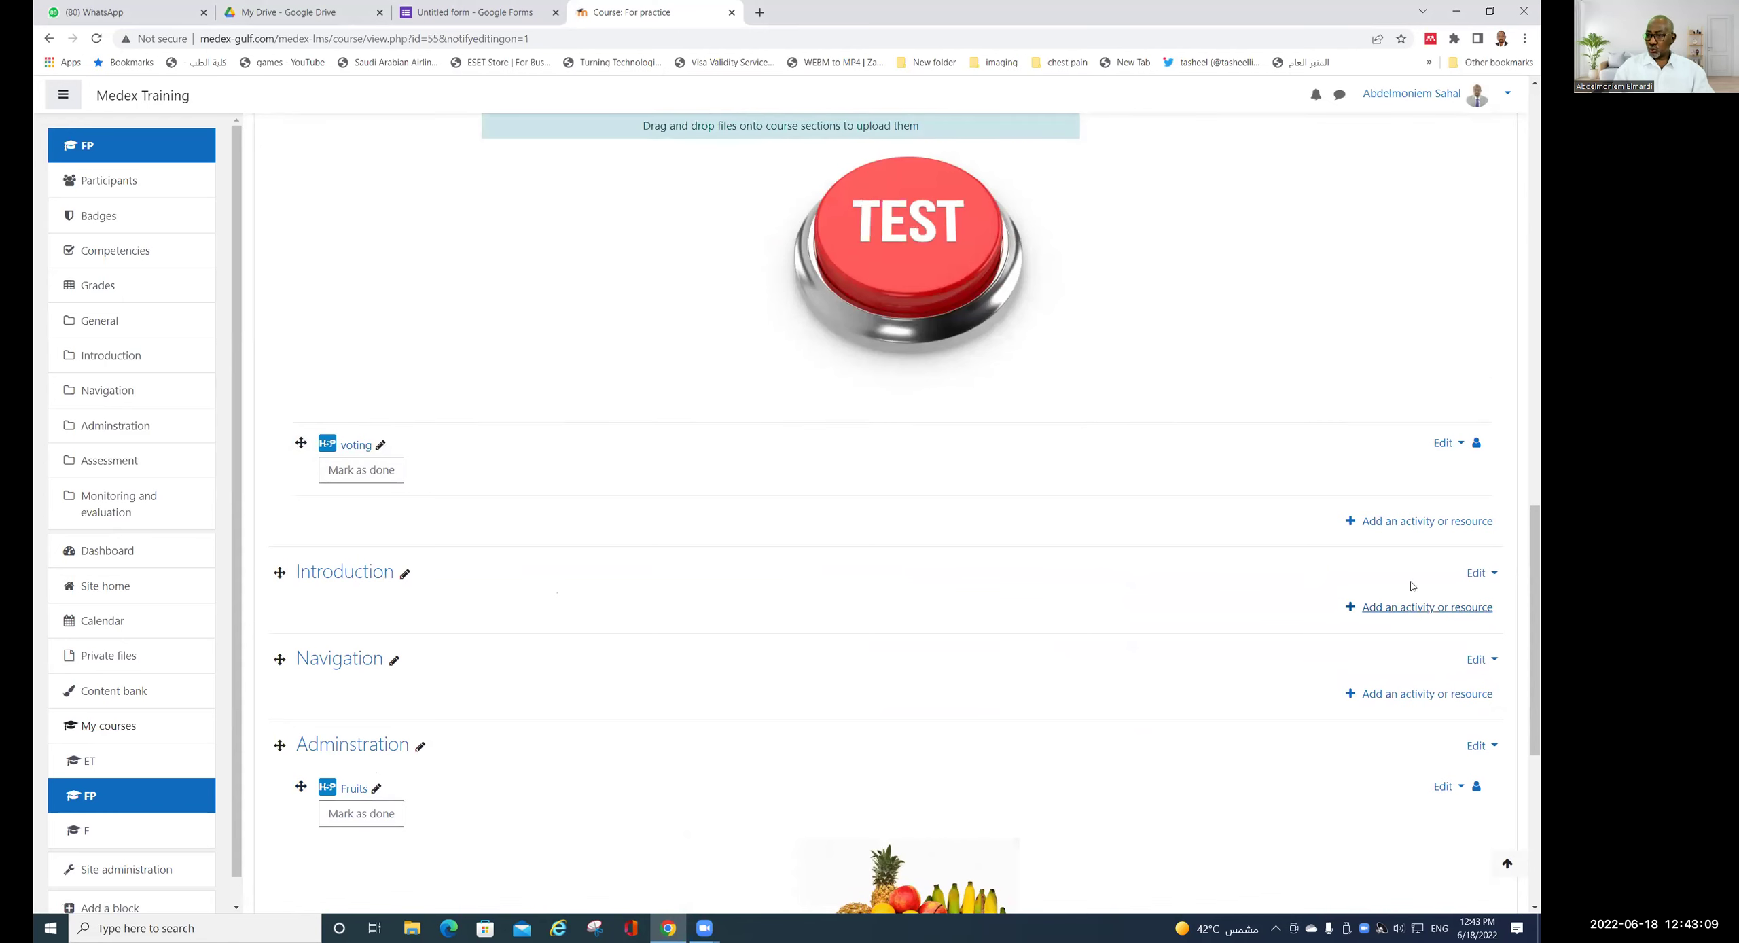
pyautogui.scroll(2, 1242, 524)
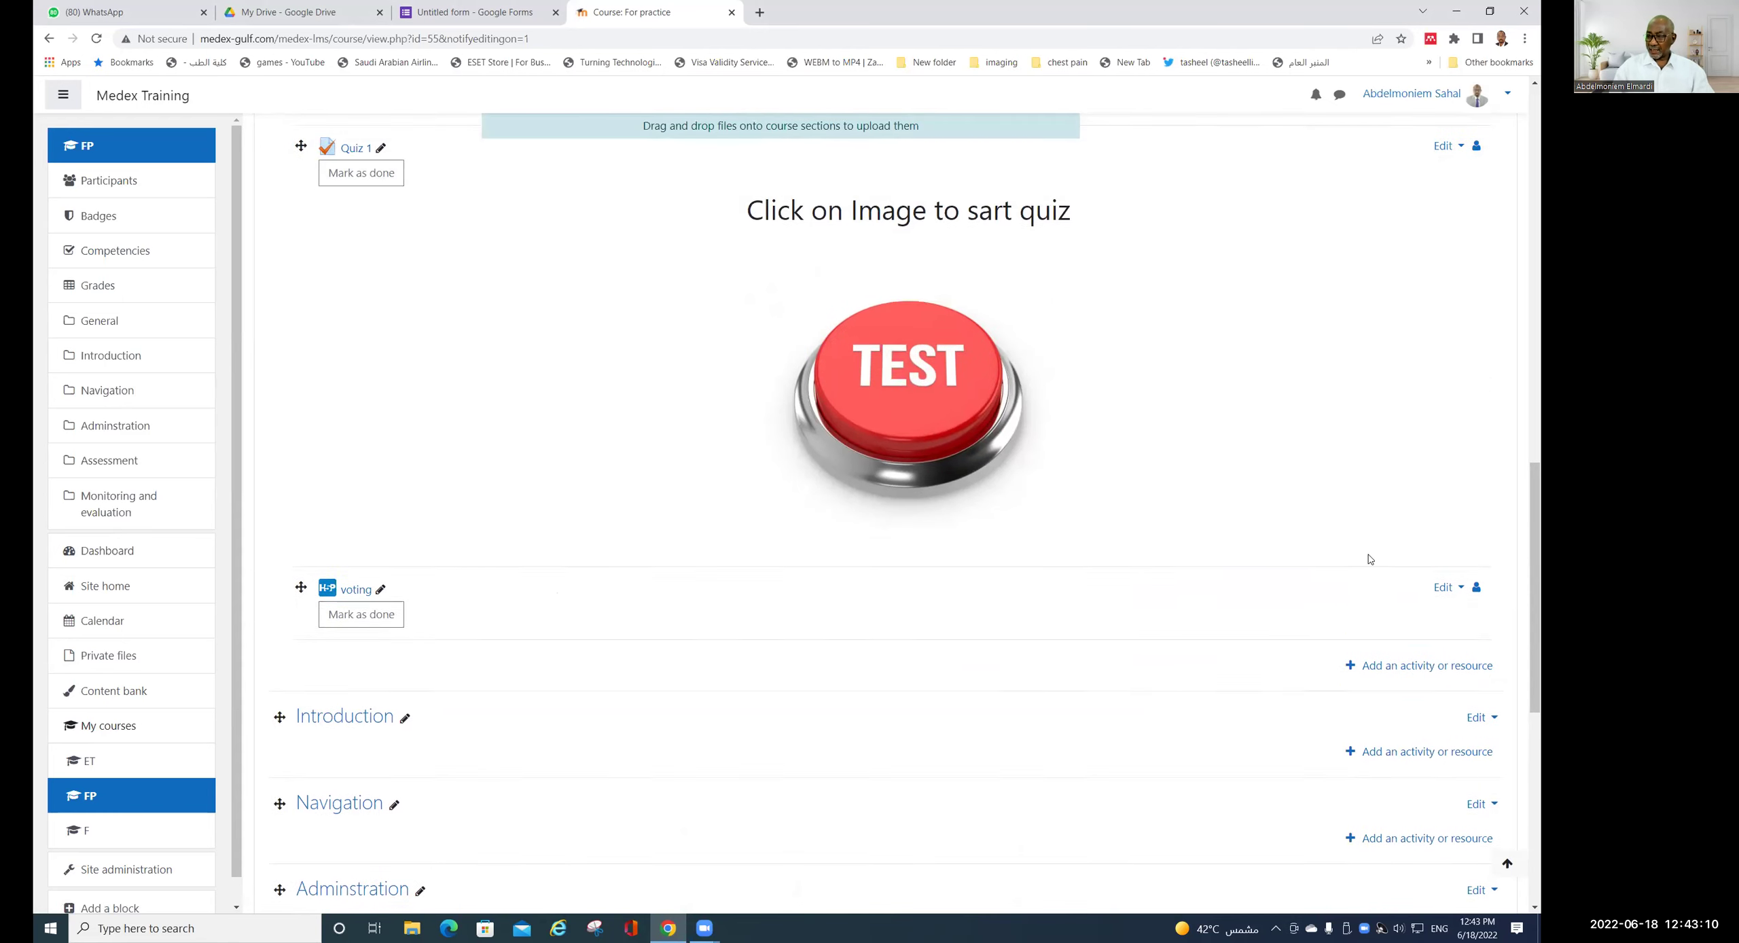
pyautogui.click(1422, 670)
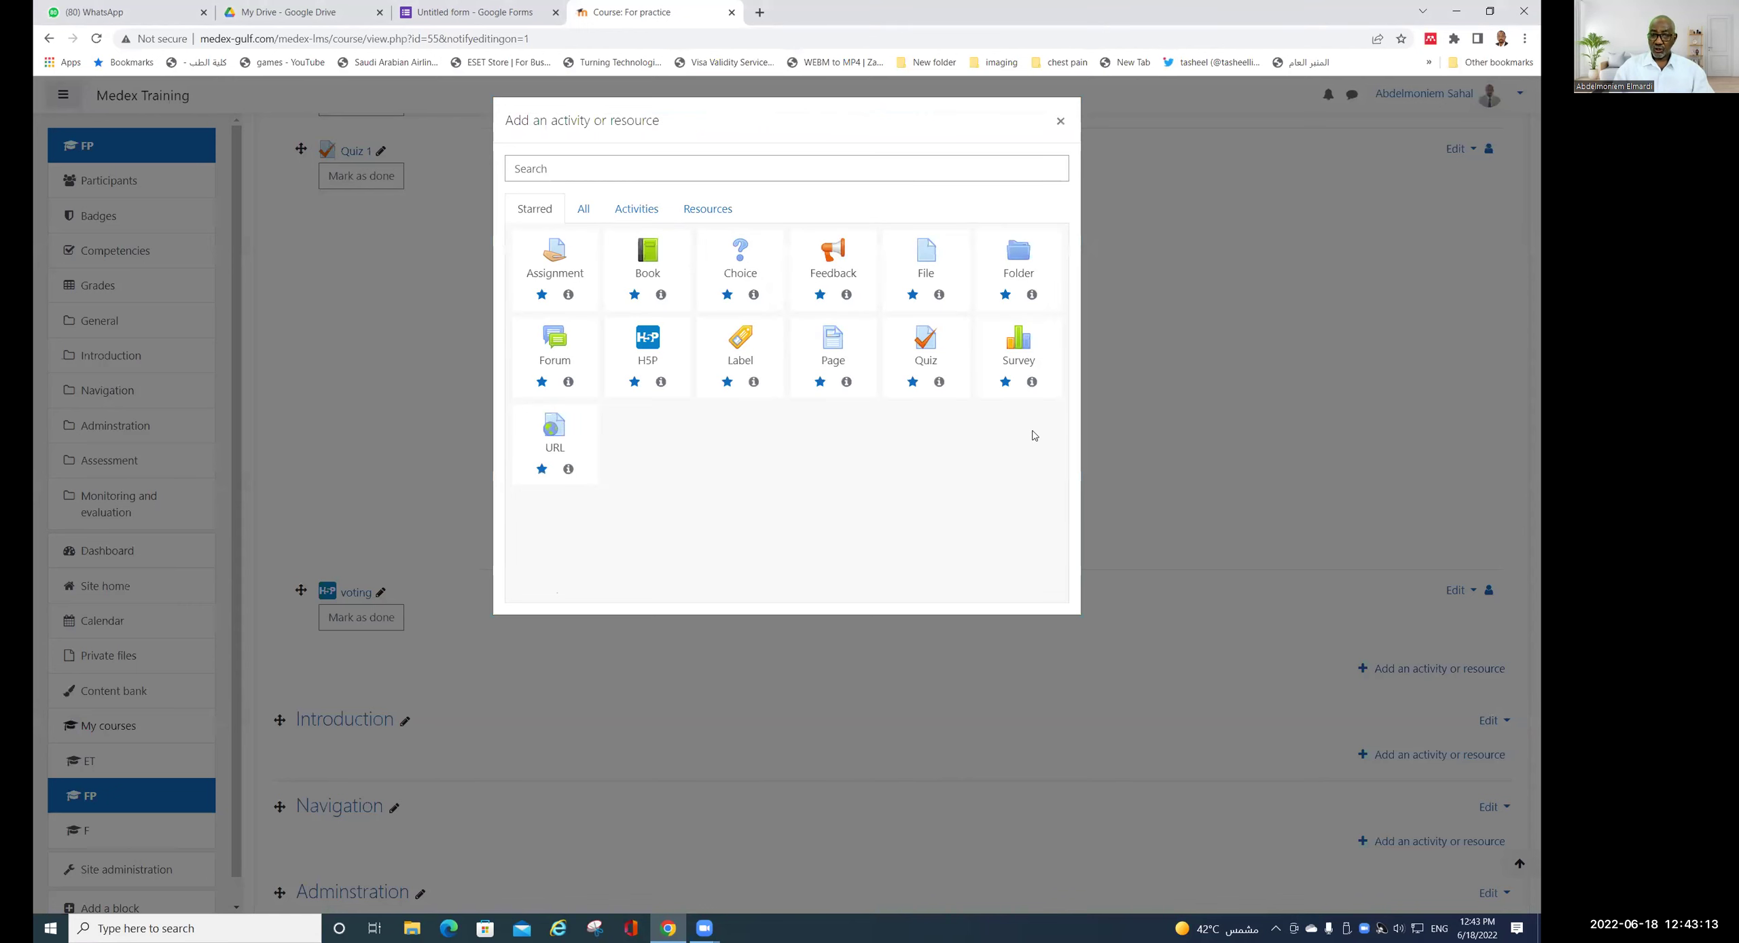
pyautogui.click(930, 352)
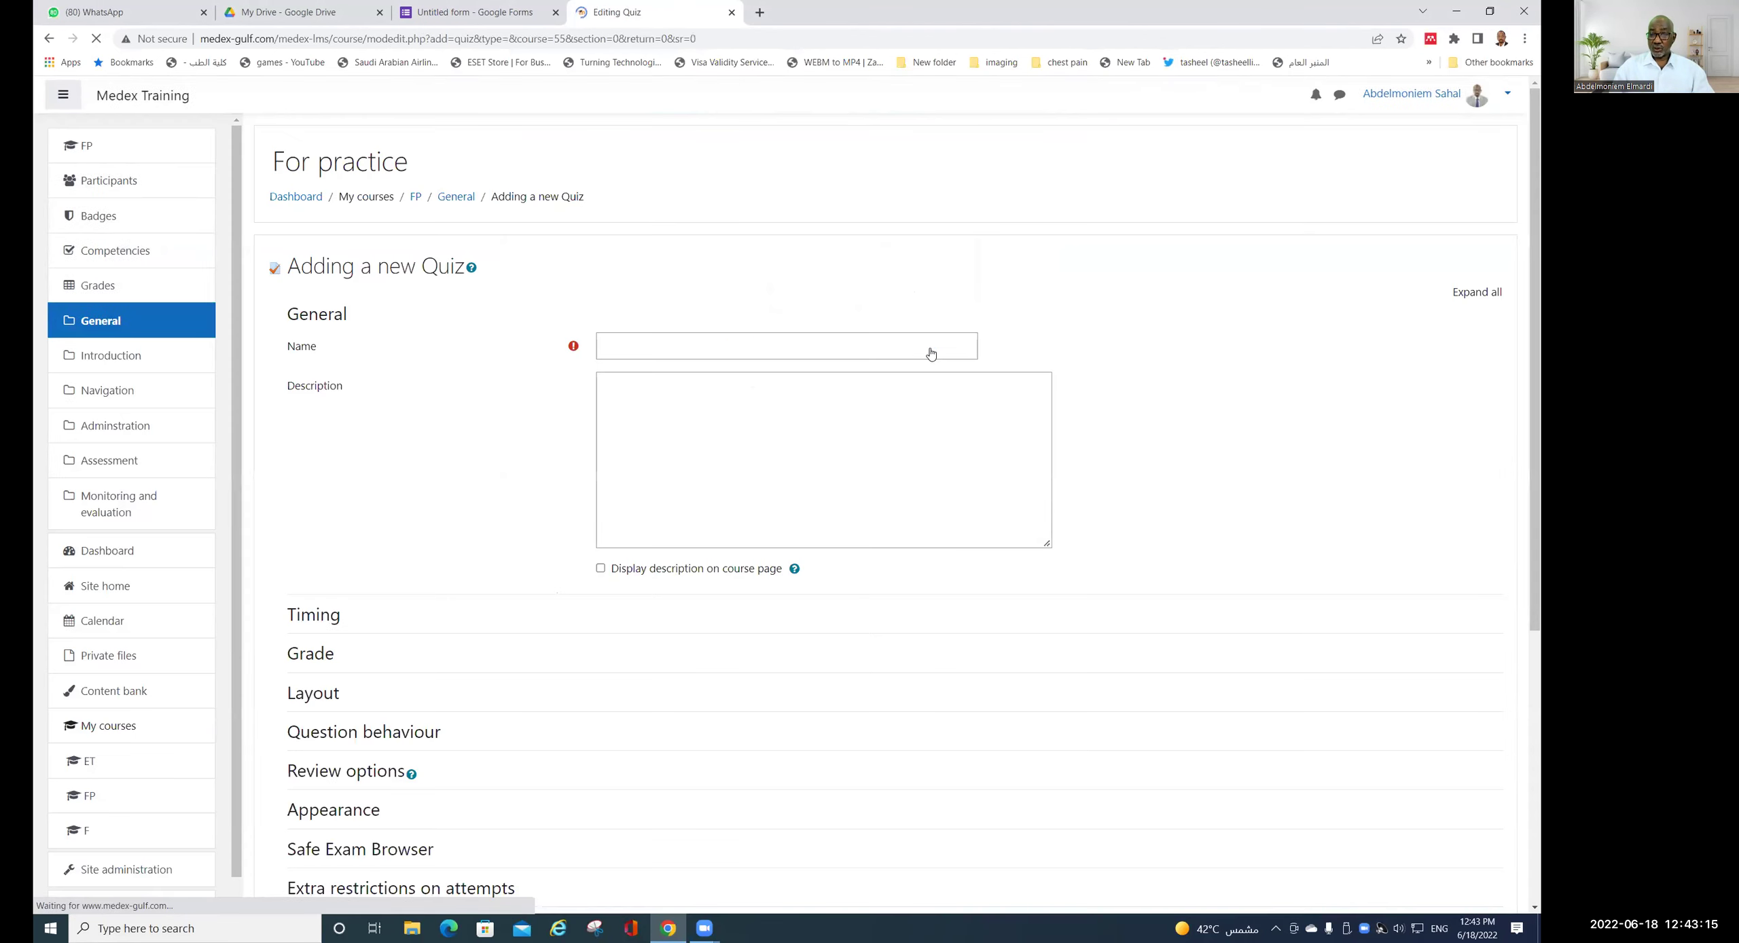
pyautogui.click(637, 343)
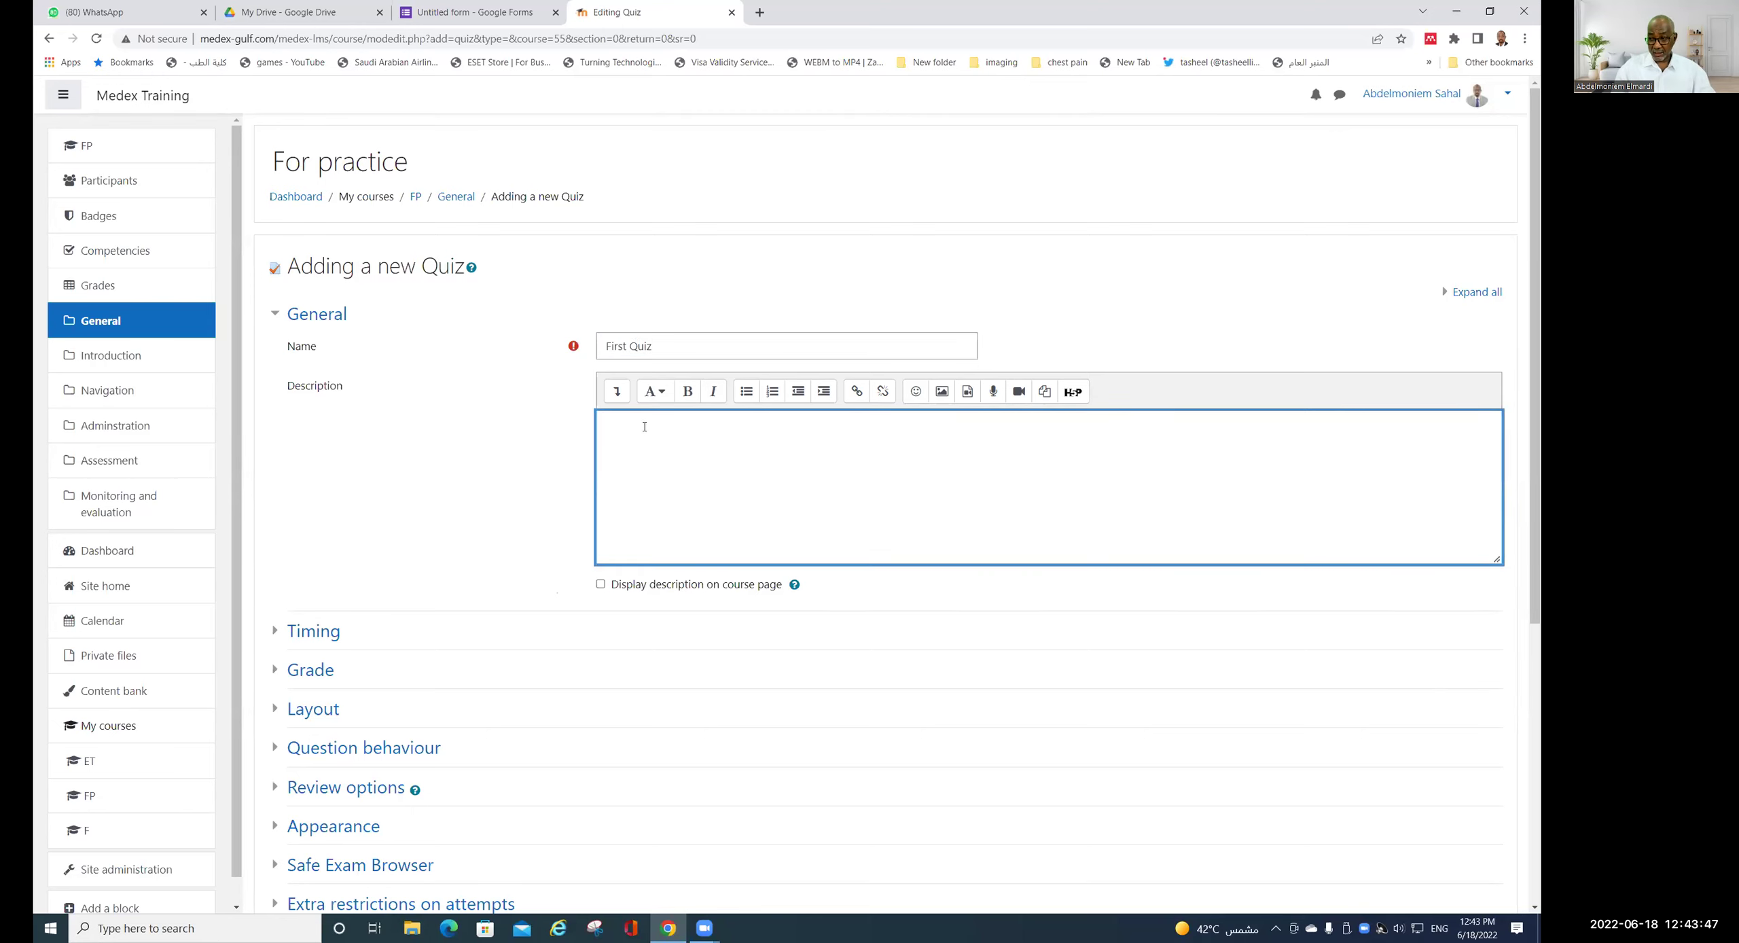
# - Review the new quiz's Timing and Layout settings, including the additional layout options
pyautogui.scroll(-3, 509, 469)
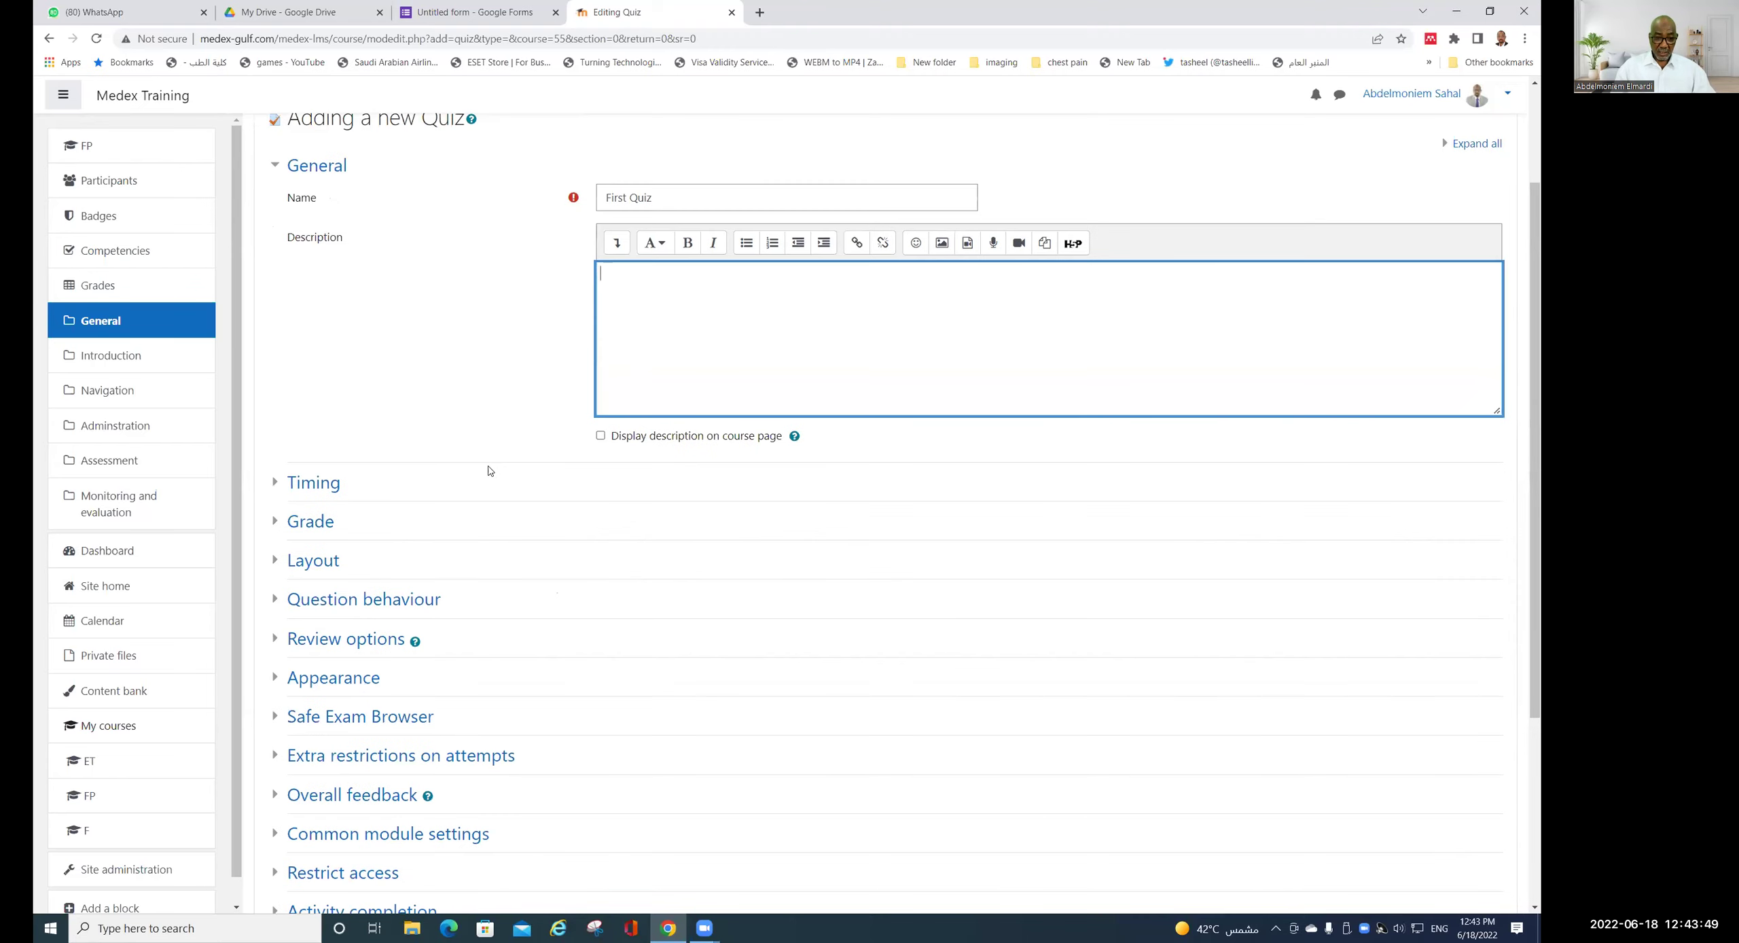
pyautogui.click(320, 415)
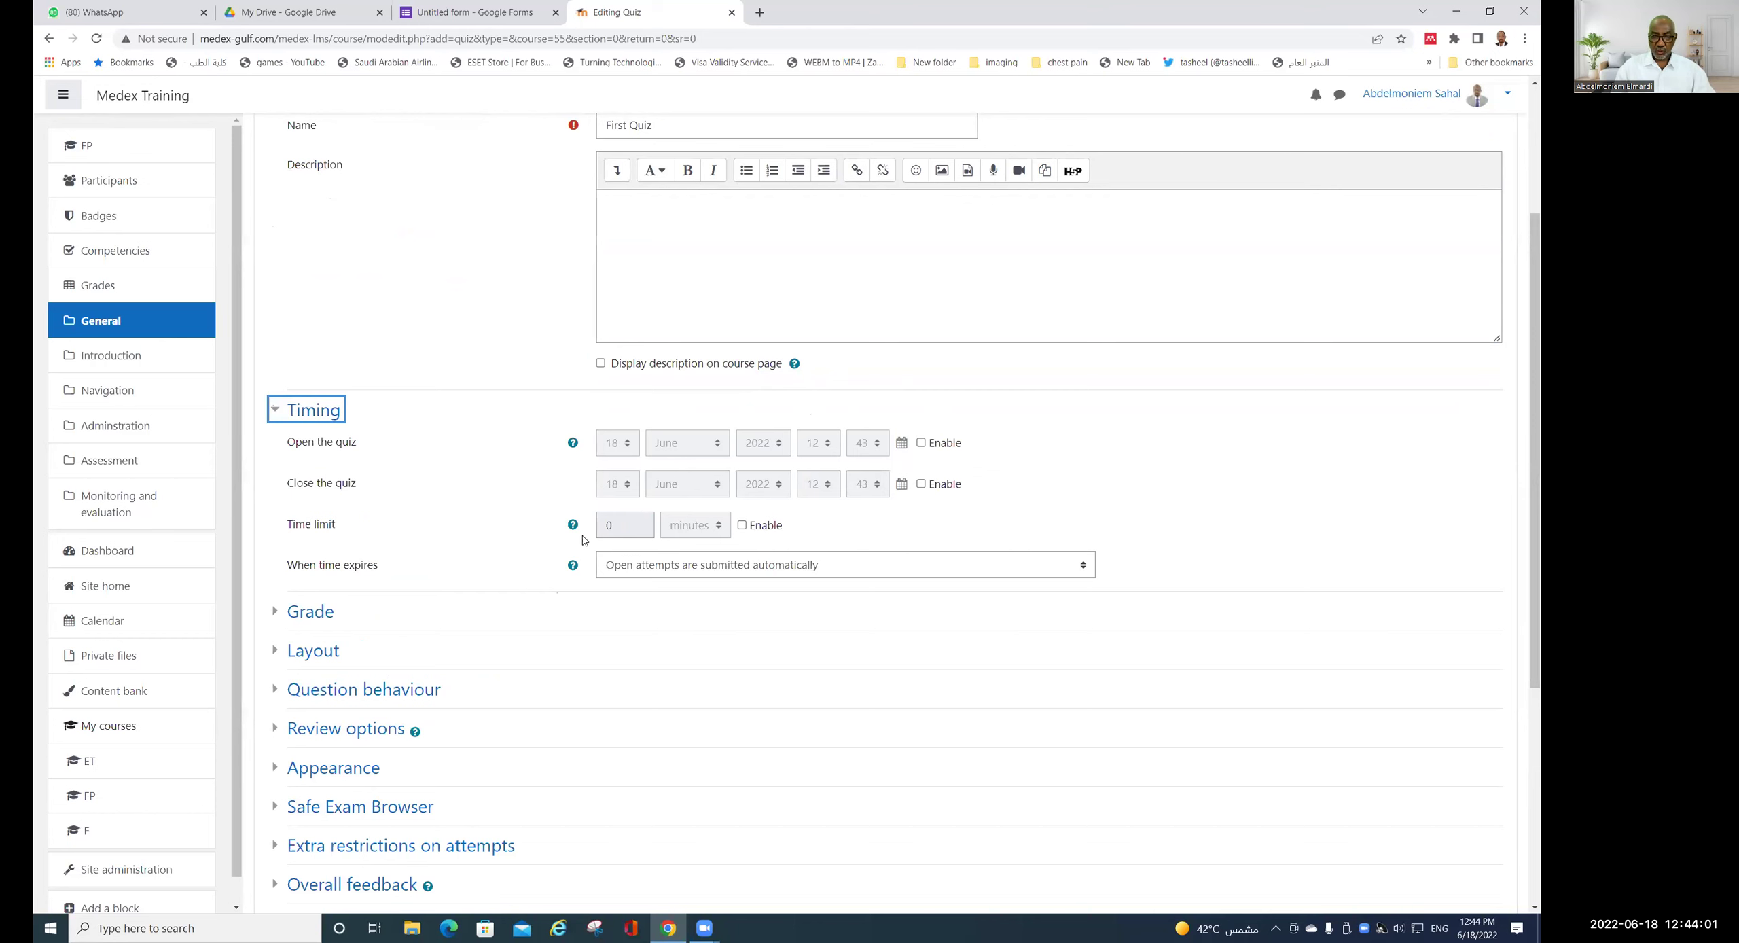
pyautogui.scroll(-1, 578, 537)
pyautogui.scroll(-3, 577, 537)
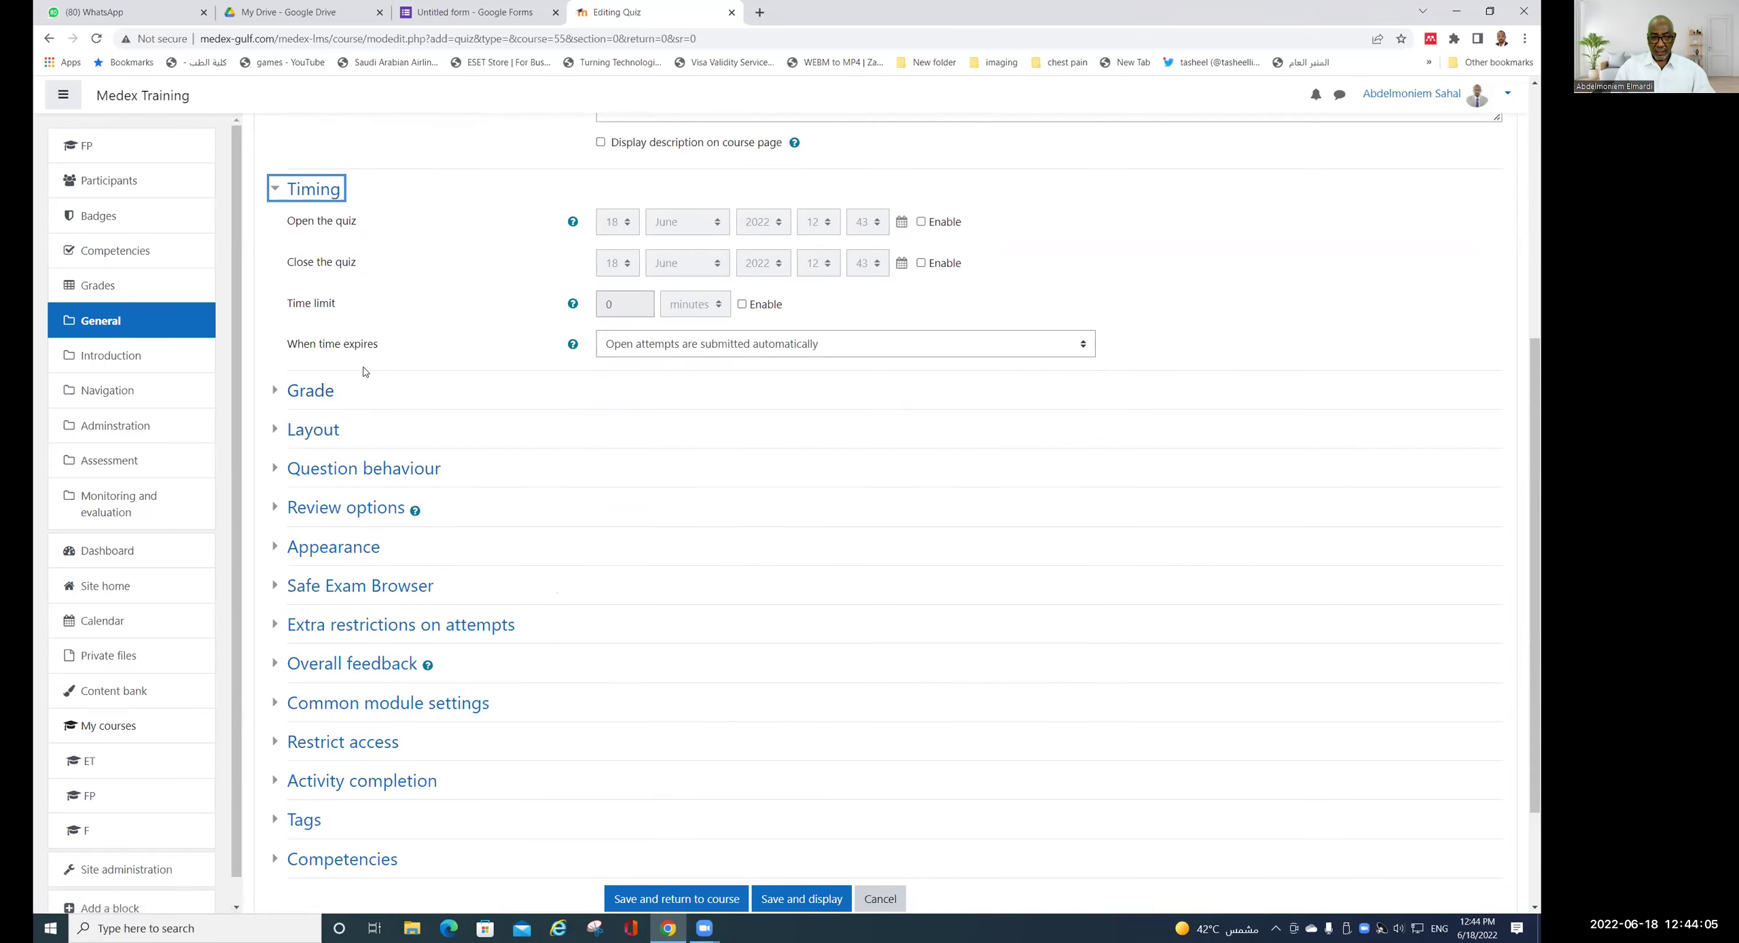
pyautogui.click(326, 435)
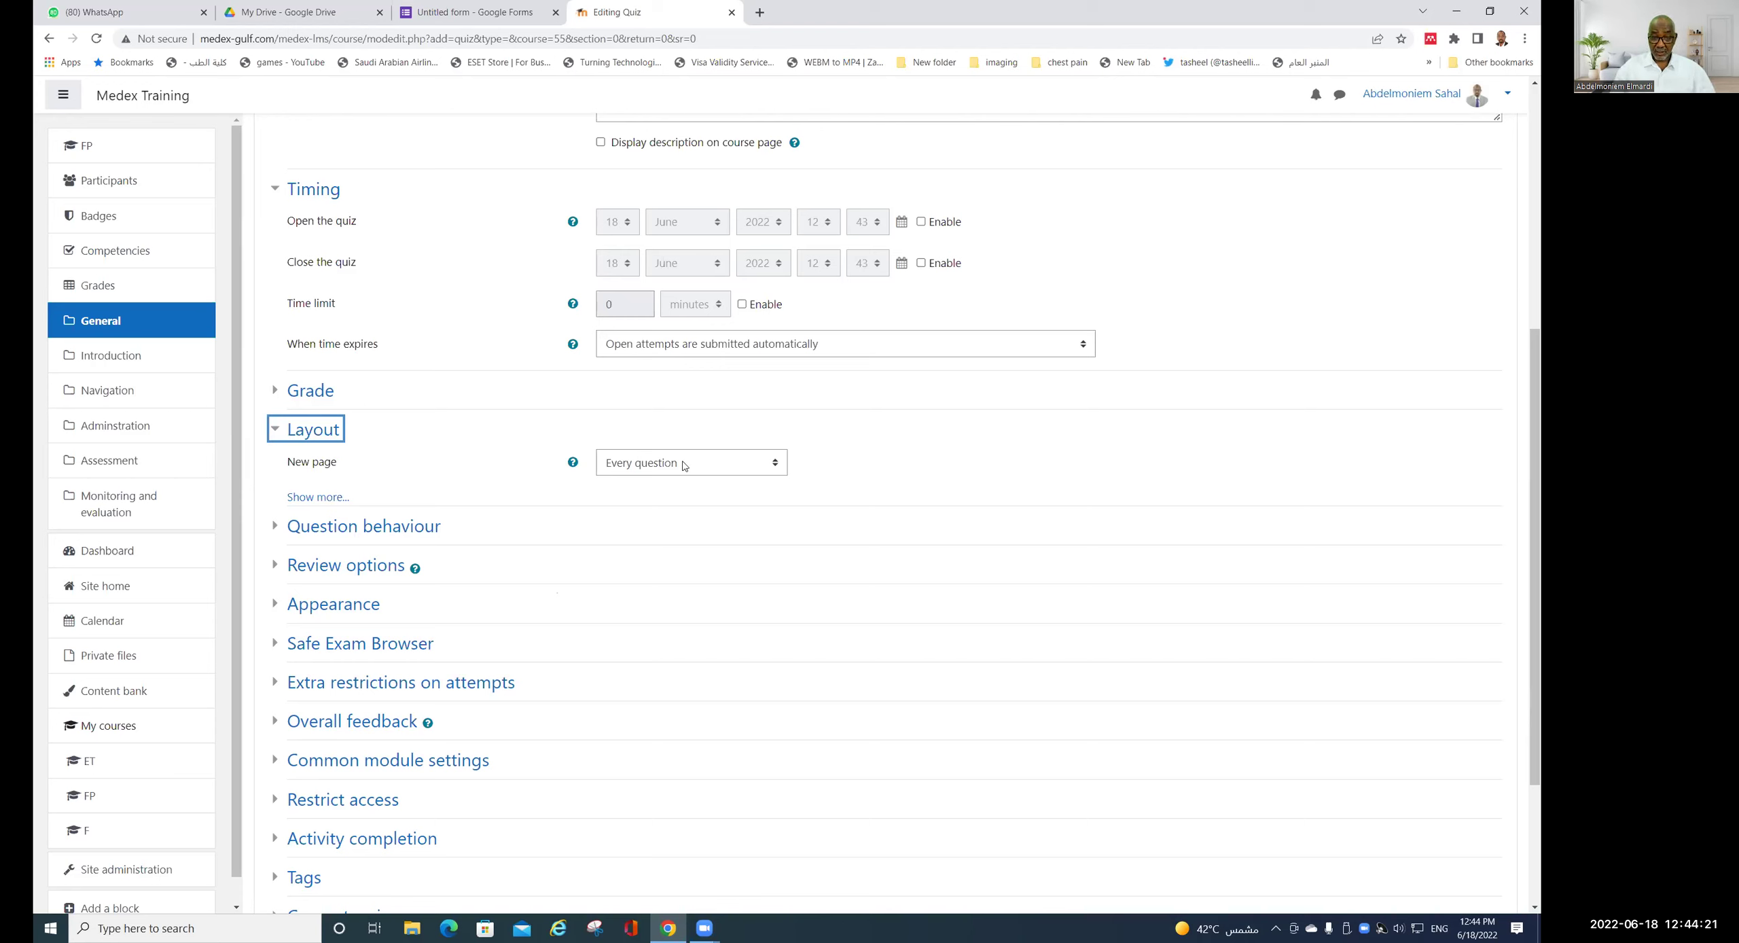
pyautogui.click(331, 503)
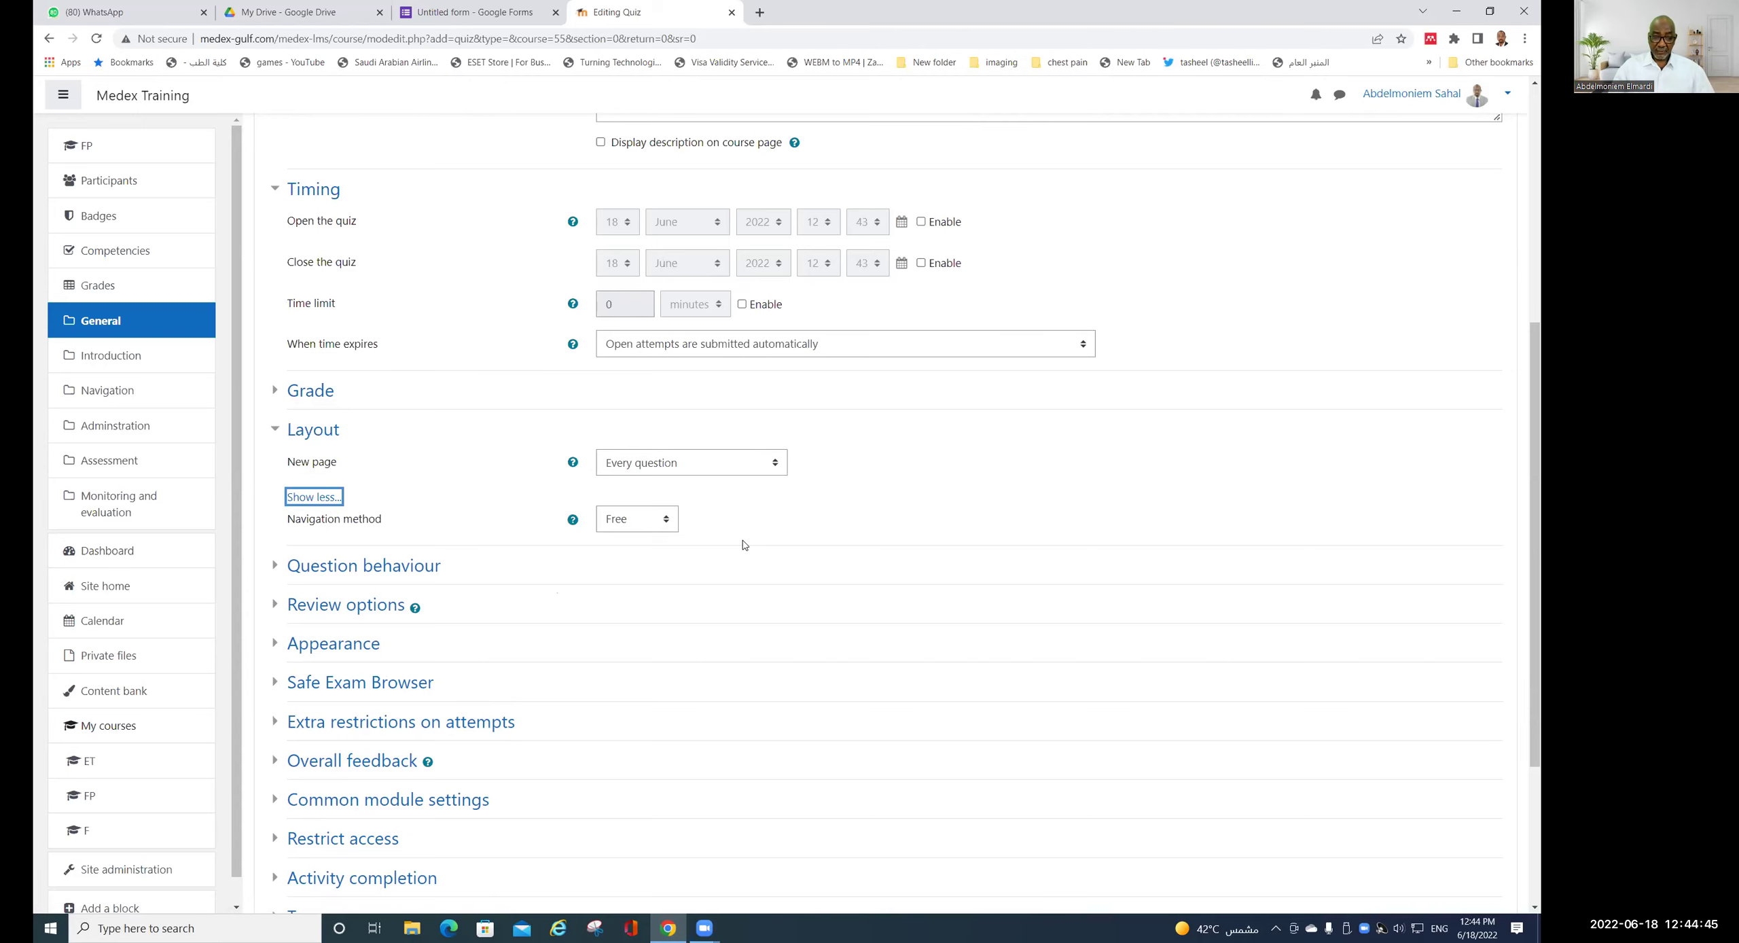
# - Review the quiz's Question behaviour settings and the available choices for how questions behave
pyautogui.scroll(-2, 741, 546)
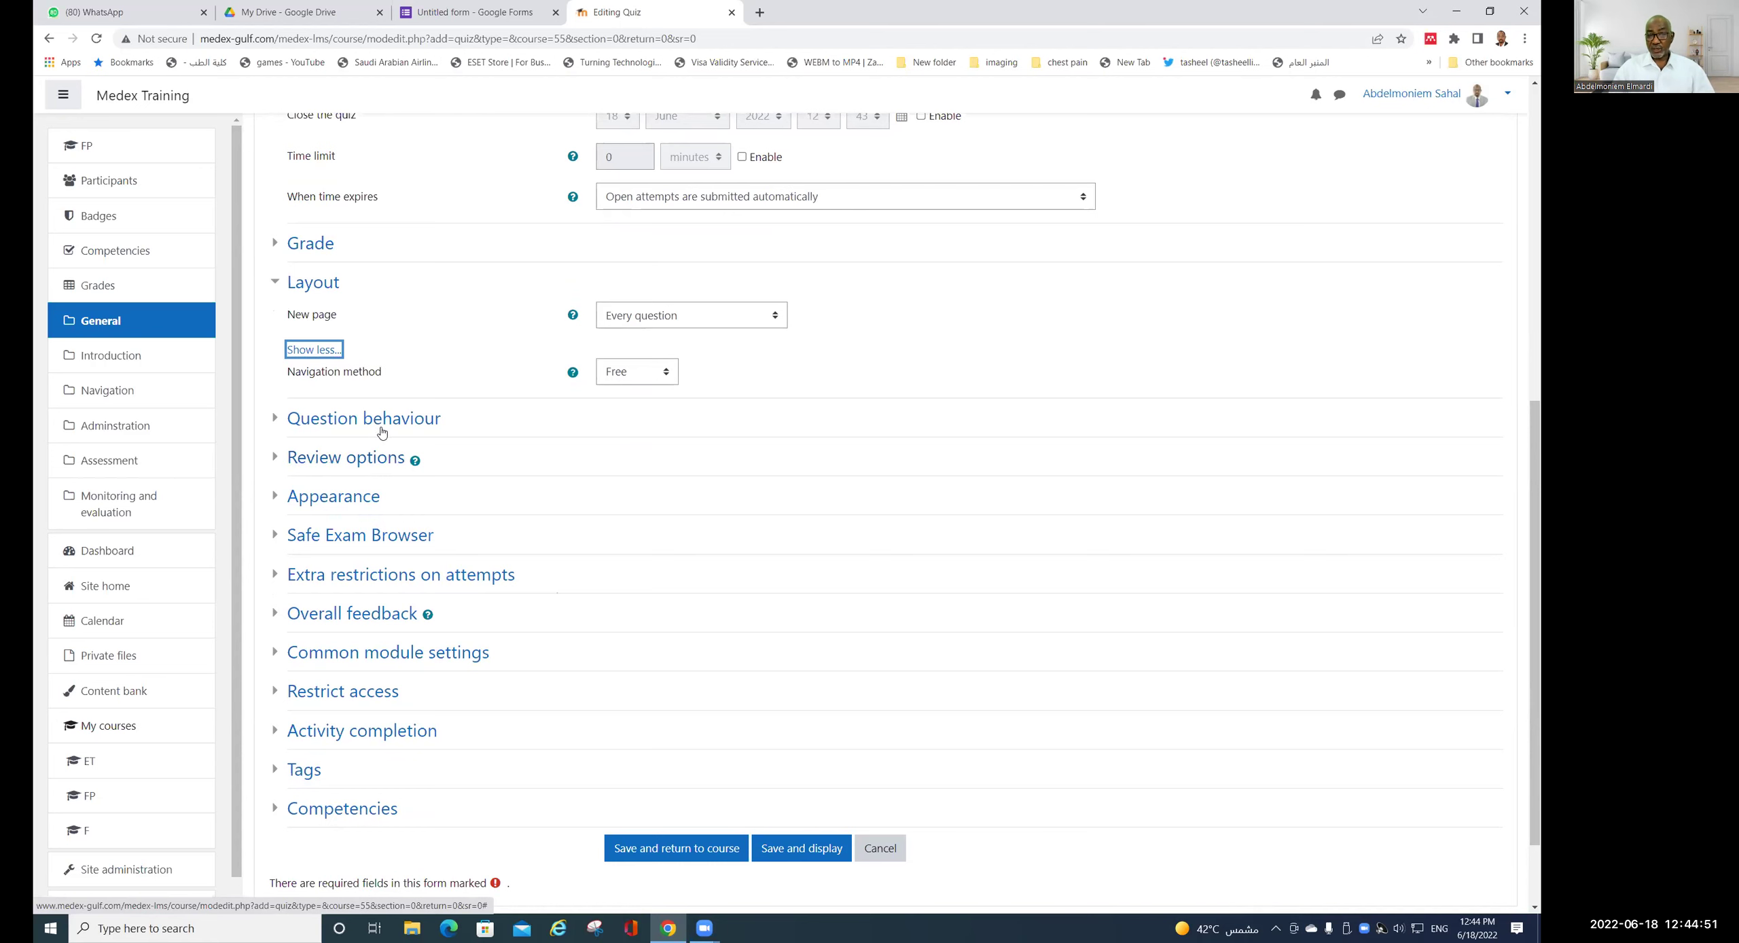
pyautogui.click(384, 425)
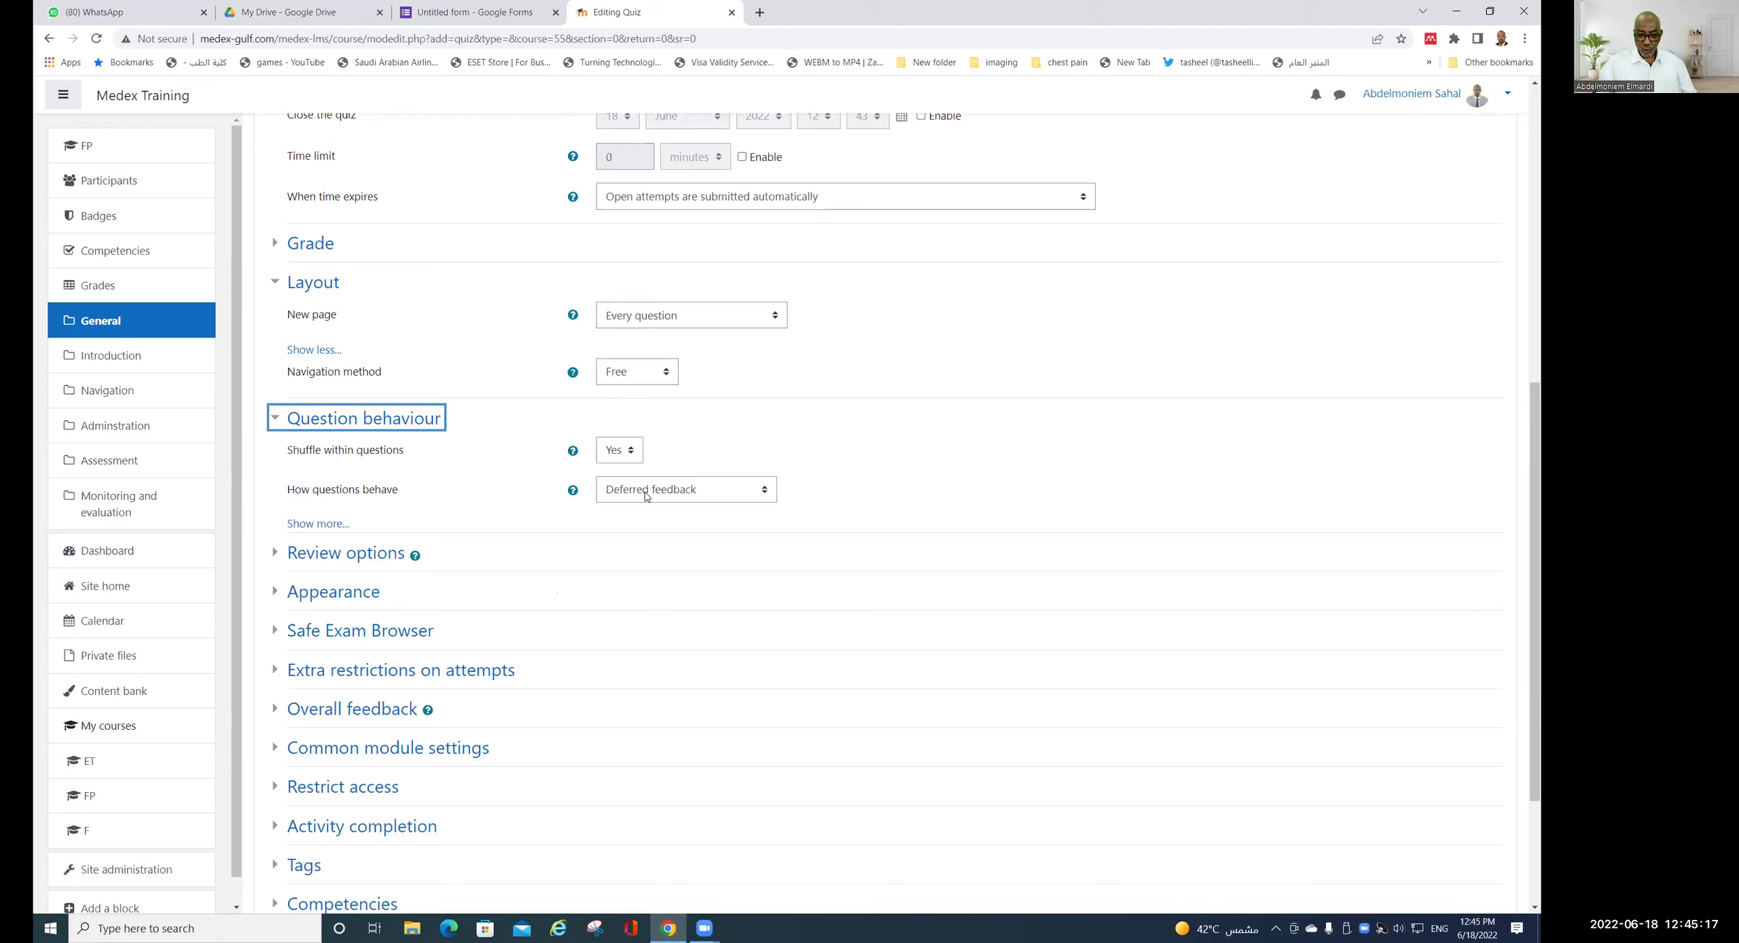
pyautogui.click(768, 493)
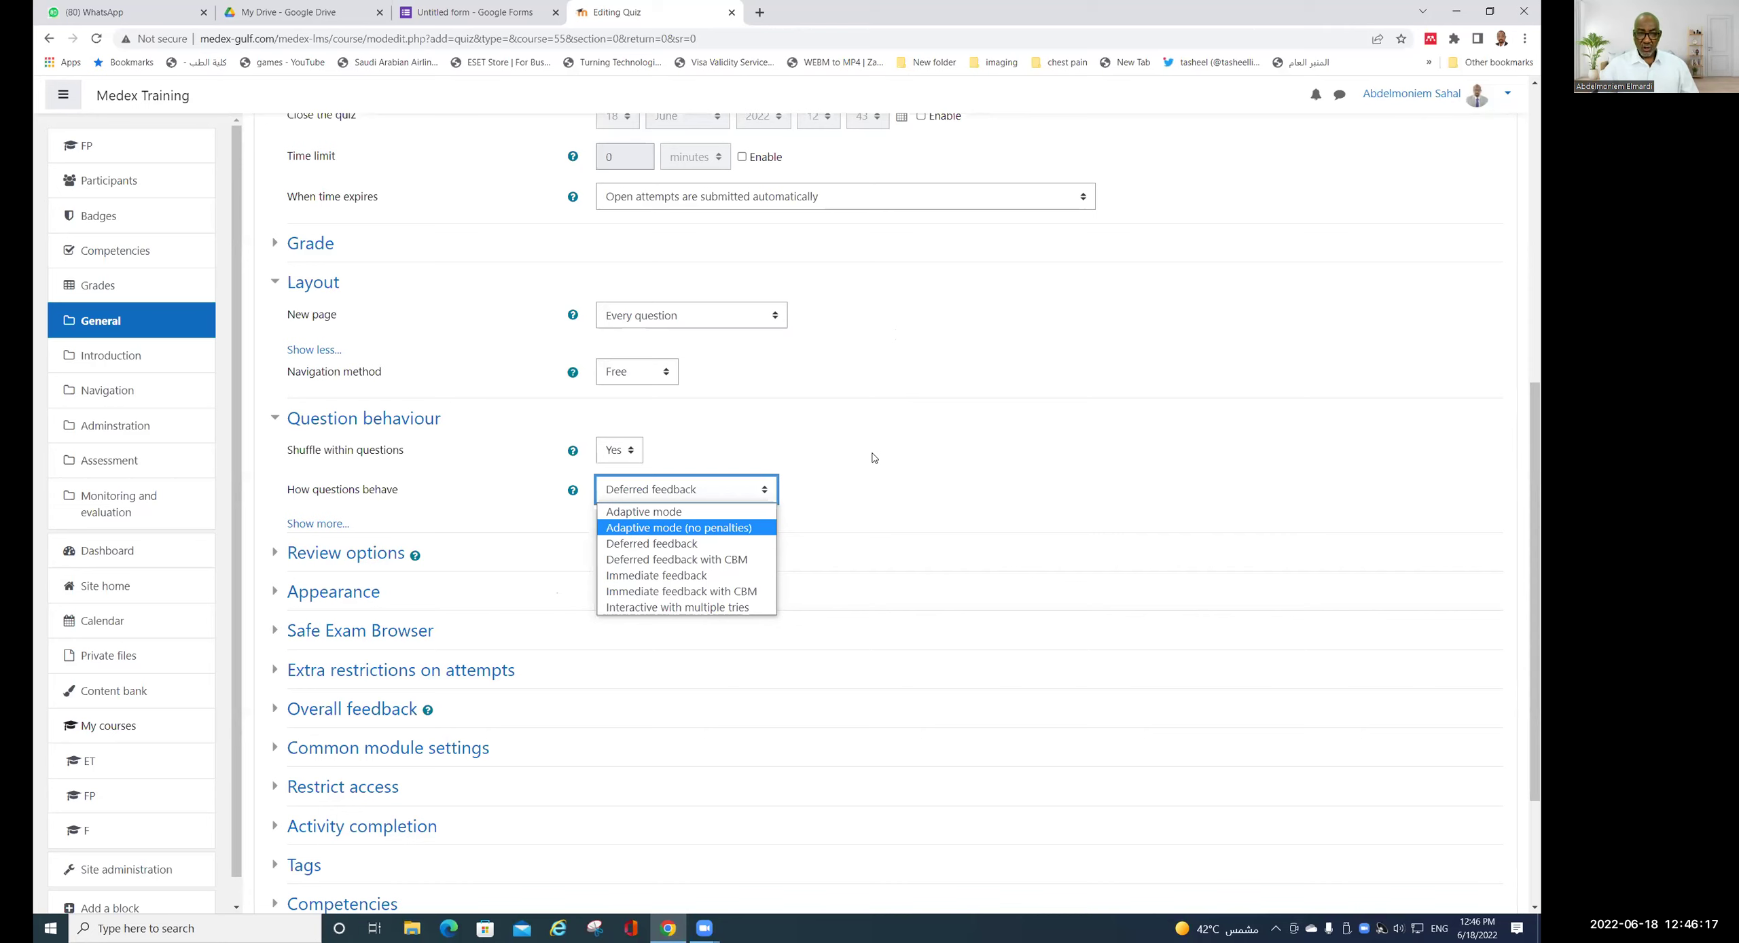
pyautogui.click(932, 509)
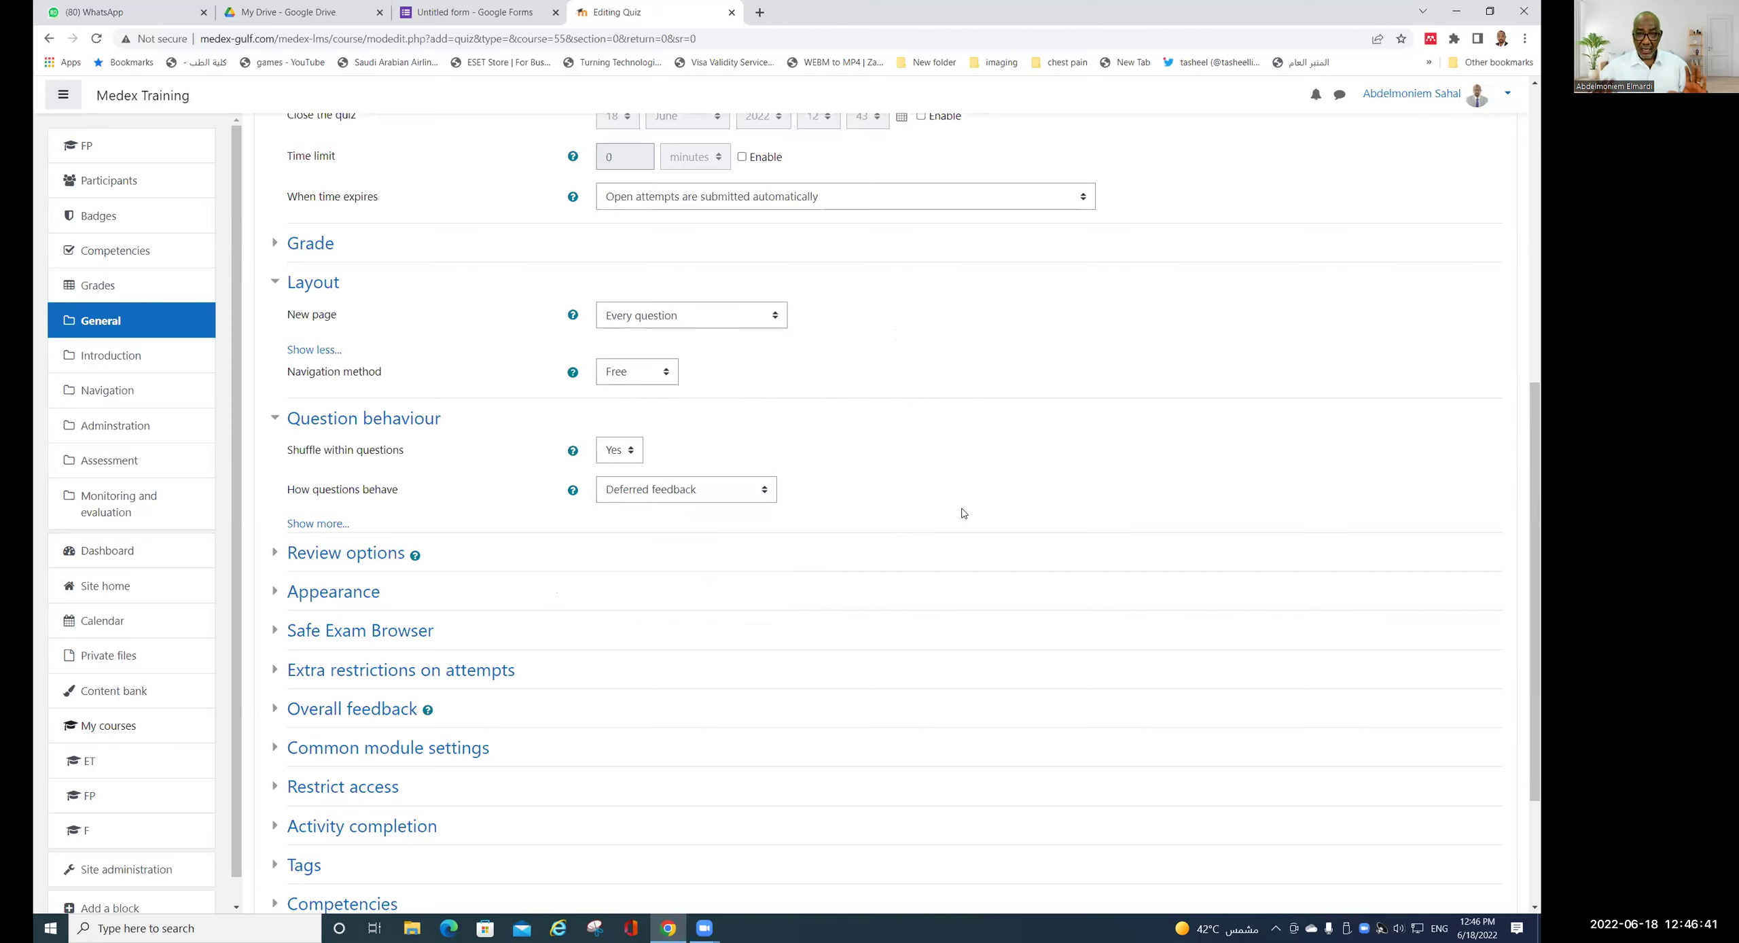
# - Save the new First Quiz activity and return to the course page
pyautogui.scroll(8, 954, 512)
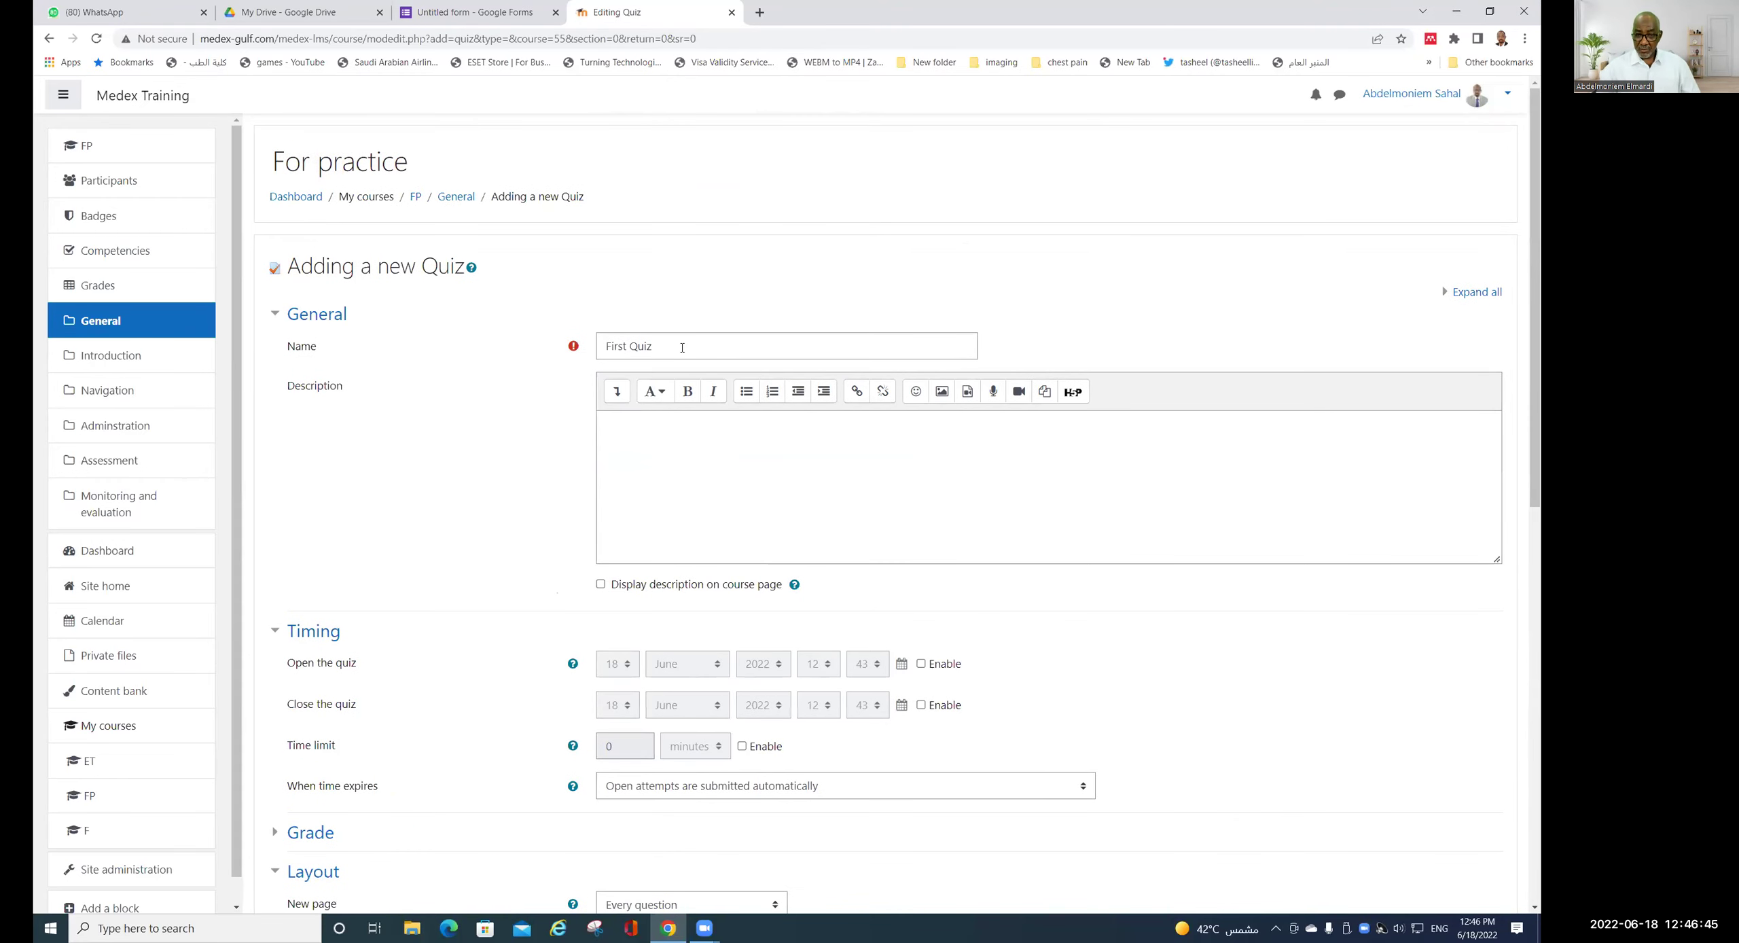
pyautogui.click(706, 438)
pyautogui.scroll(-4, 754, 459)
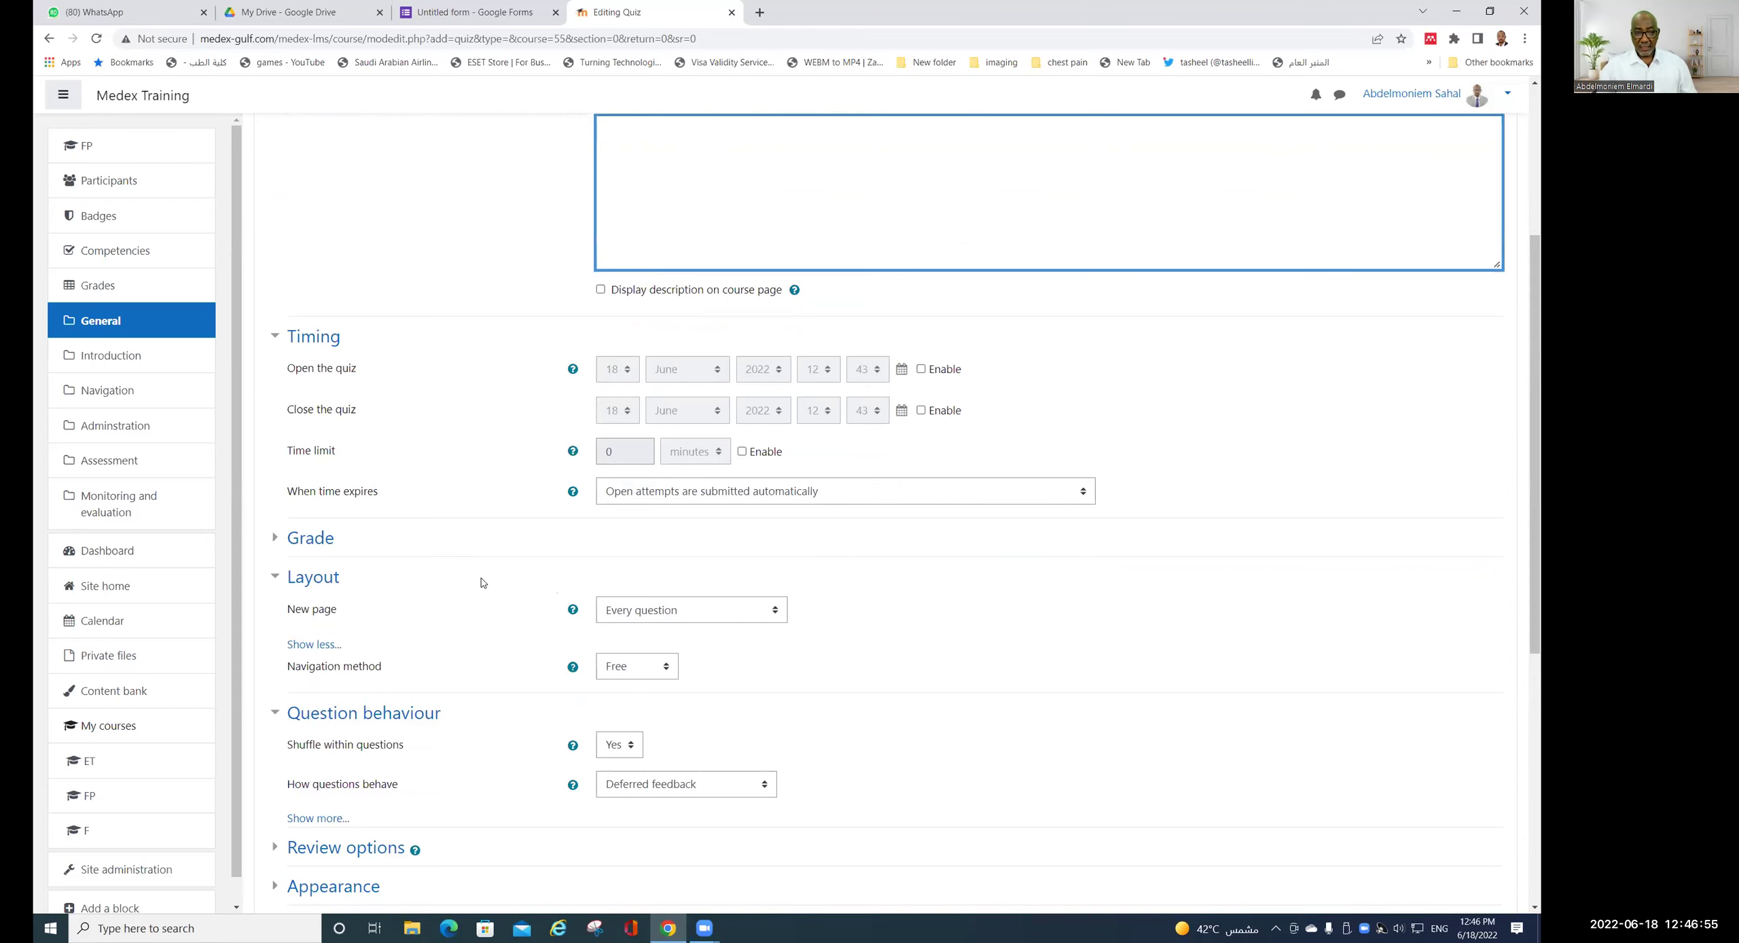
pyautogui.scroll(-2, 823, 626)
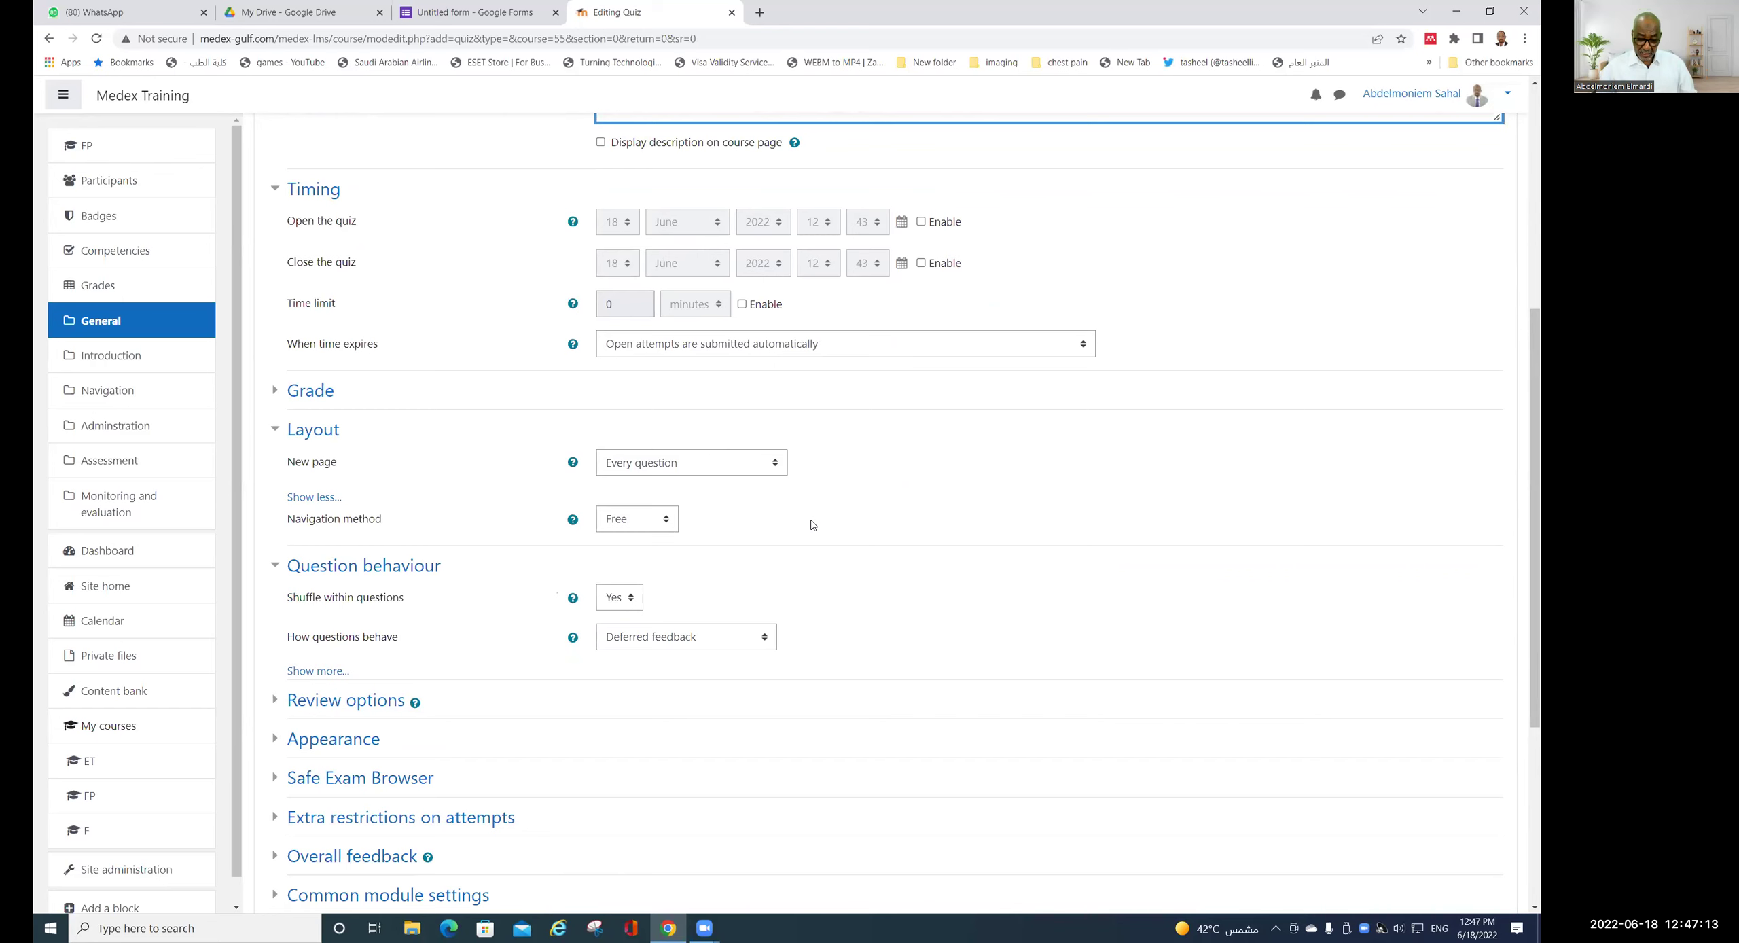
pyautogui.scroll(-5, 953, 411)
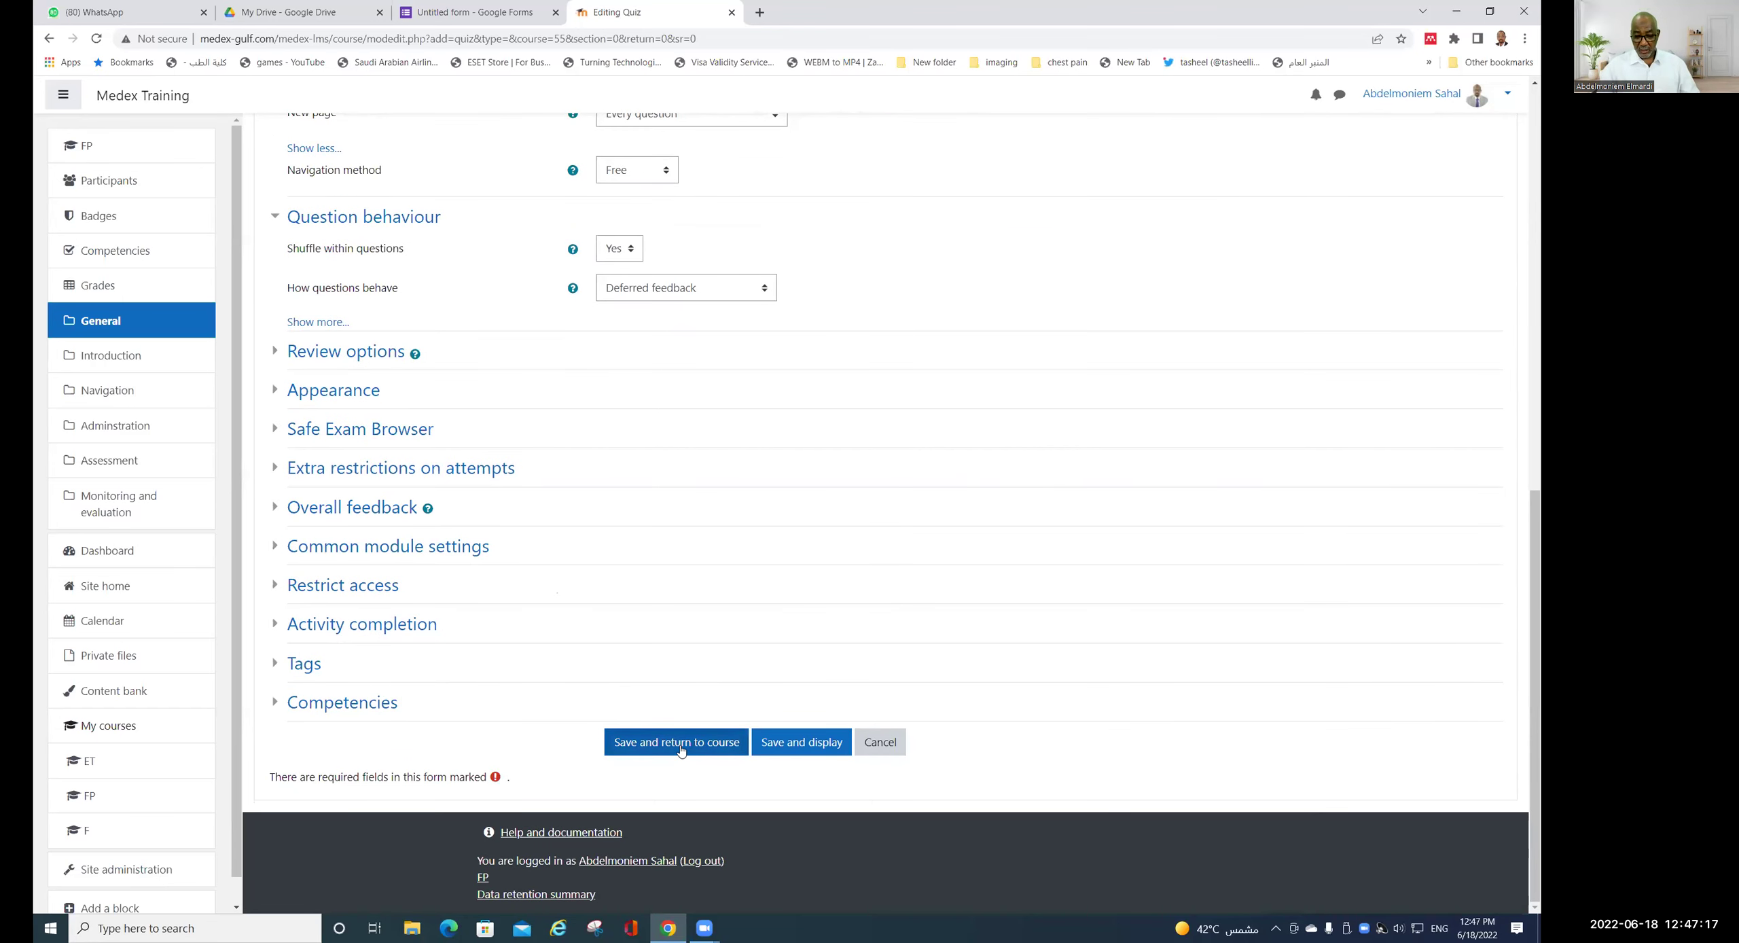
pyautogui.click(687, 746)
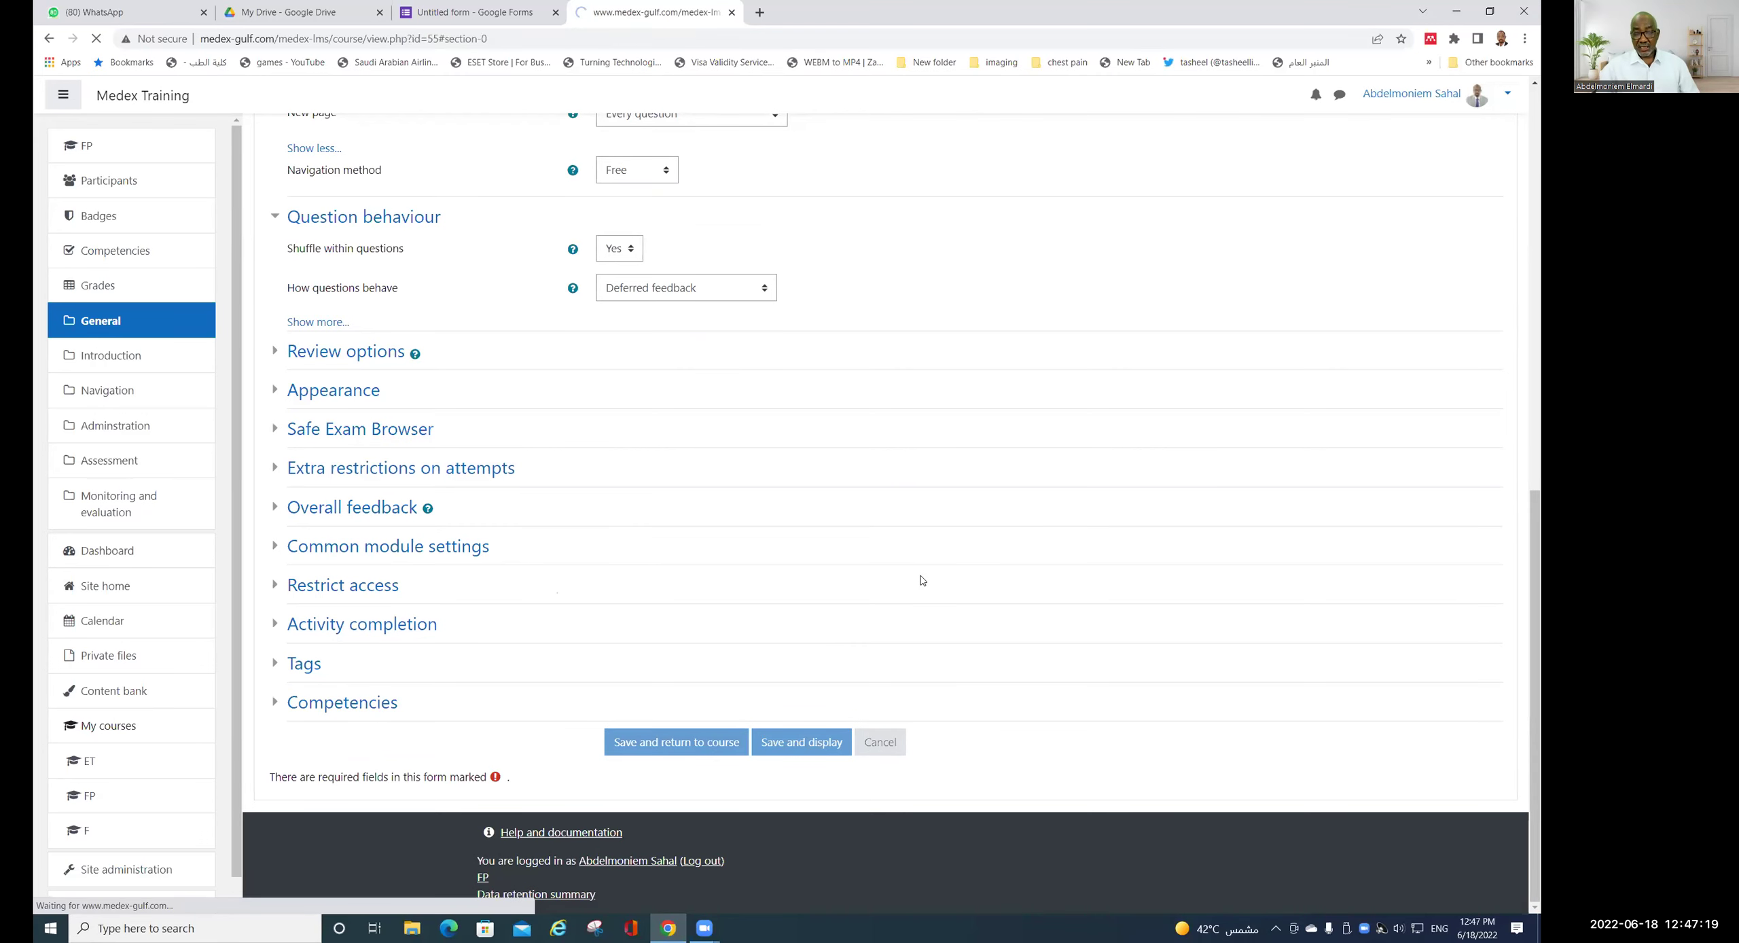
# - Open the settings of the First Quiz activity for editing from the course page
pyautogui.scroll(-10, 847, 508)
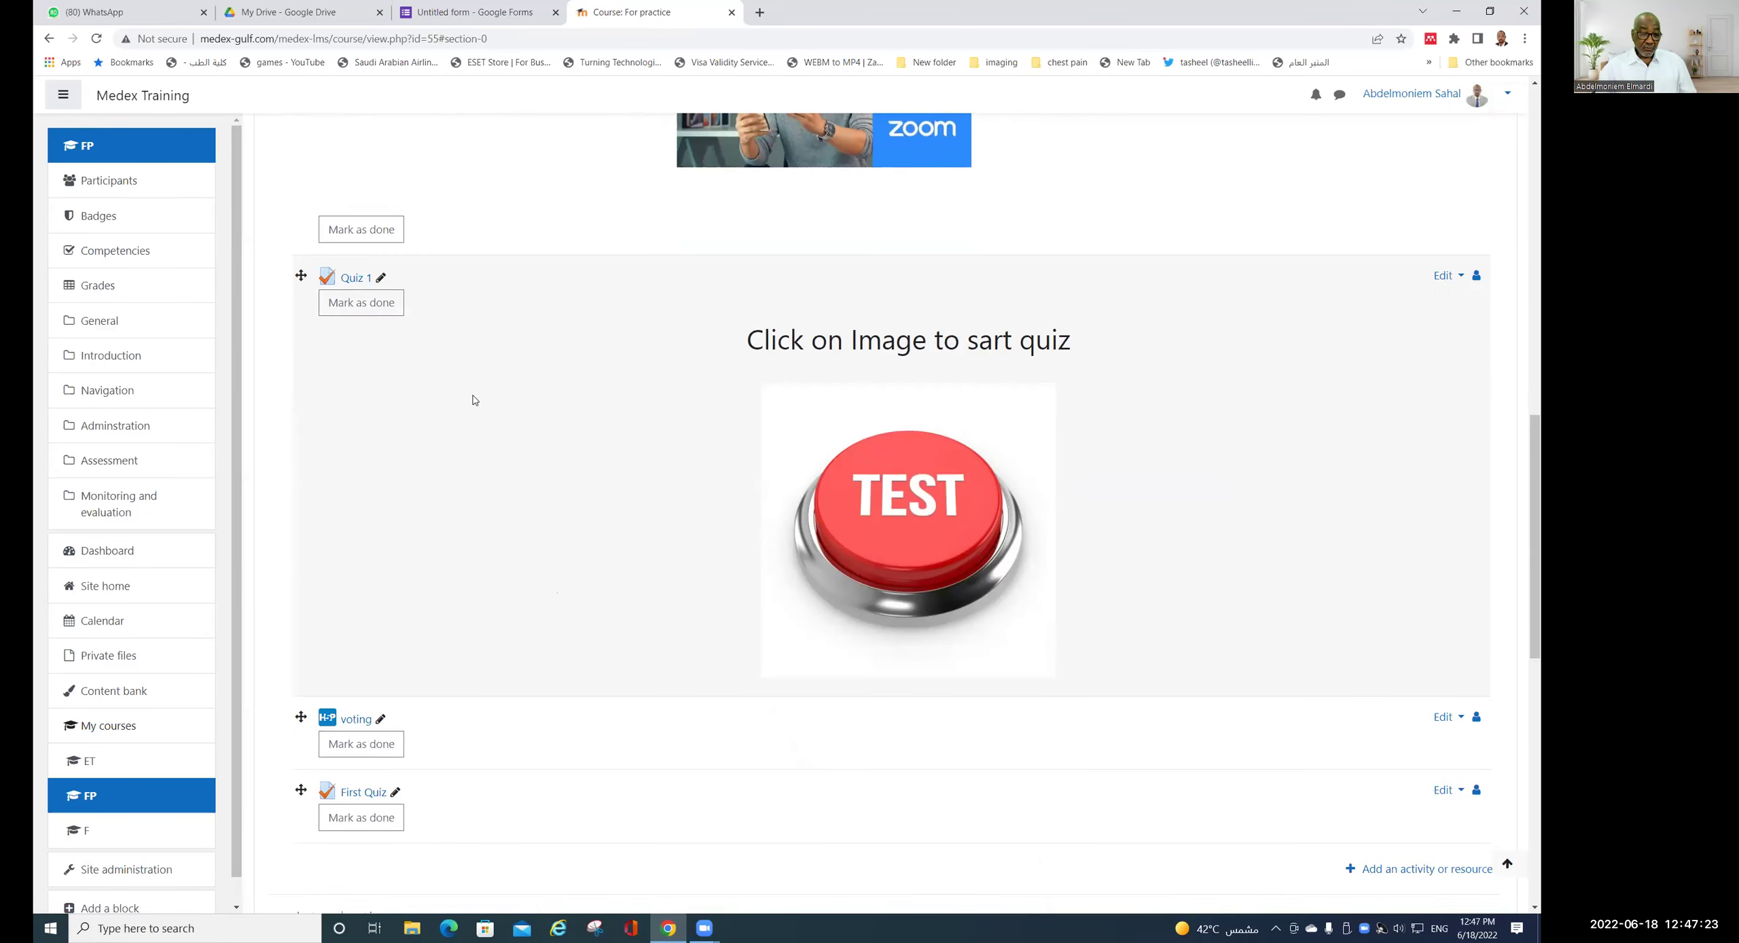
pyautogui.scroll(-6, 473, 396)
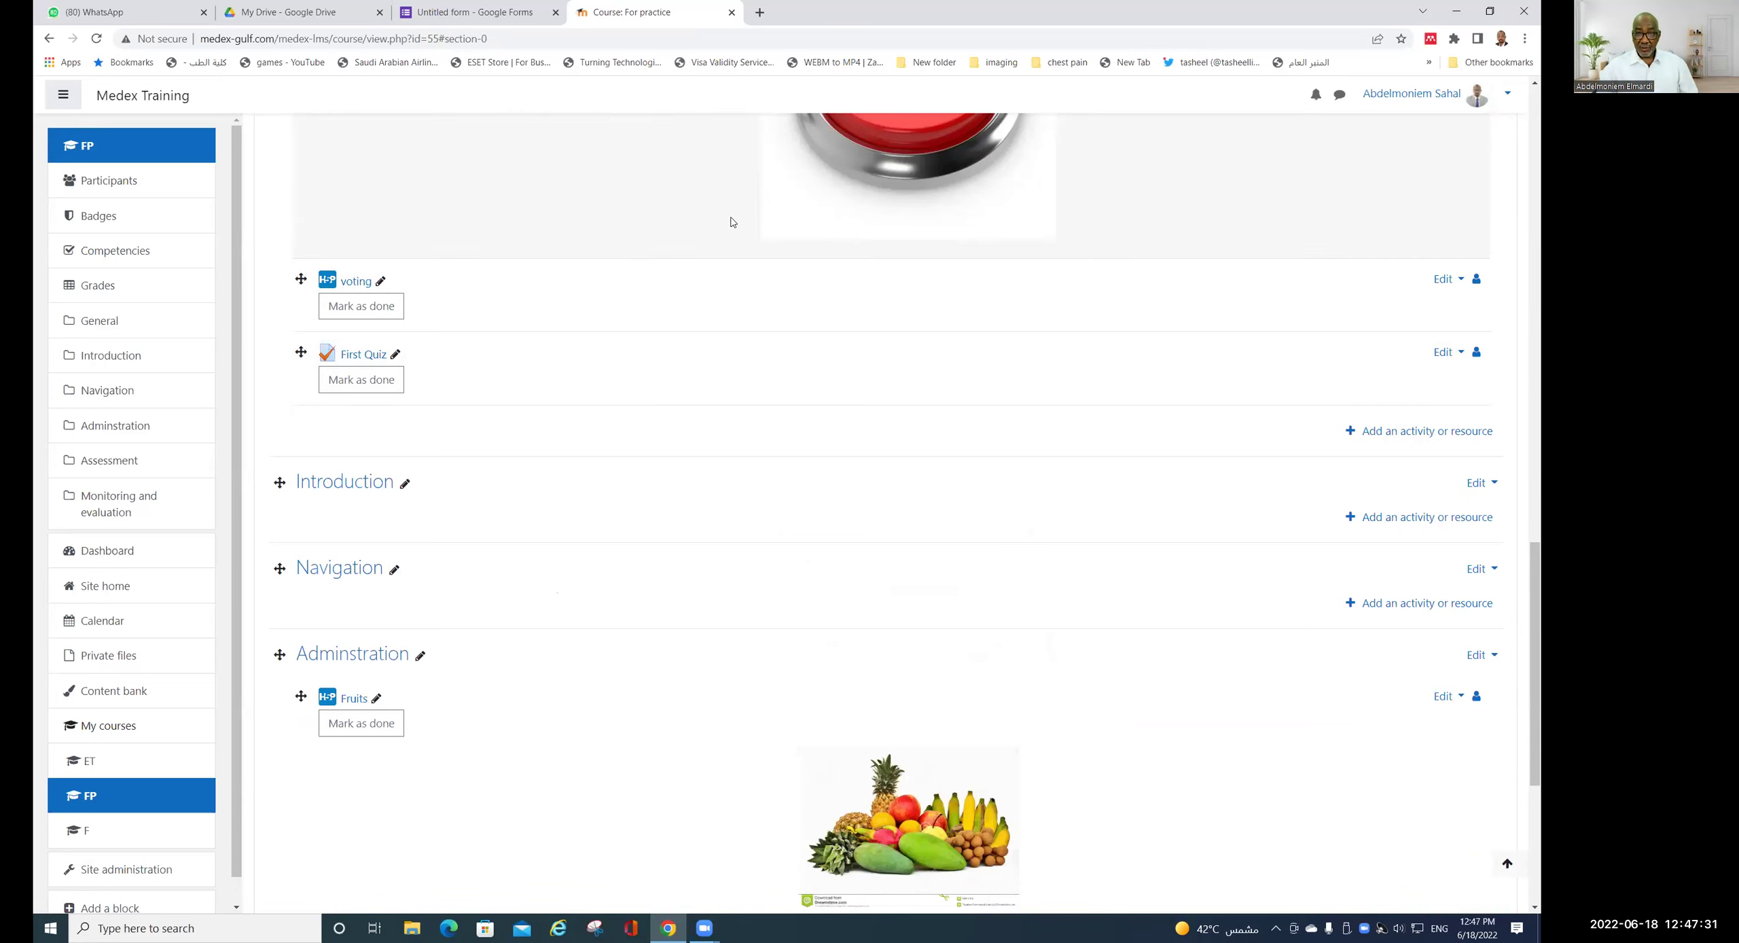
pyautogui.scroll(4, 490, 360)
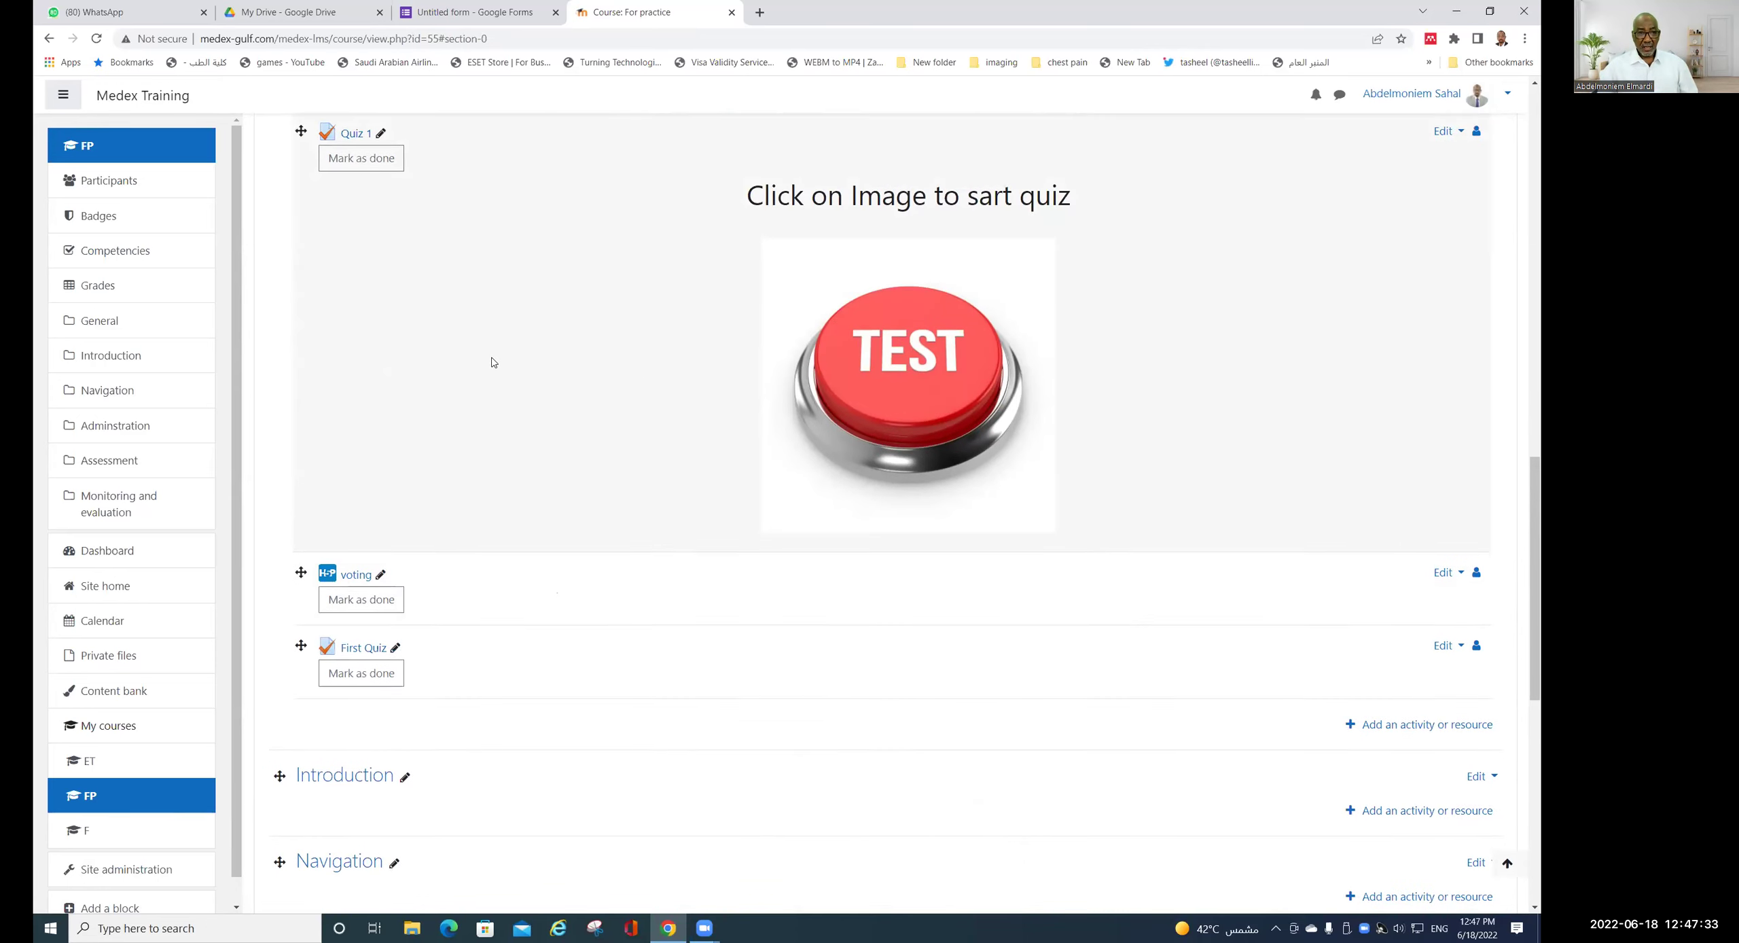
pyautogui.scroll(-3, 455, 476)
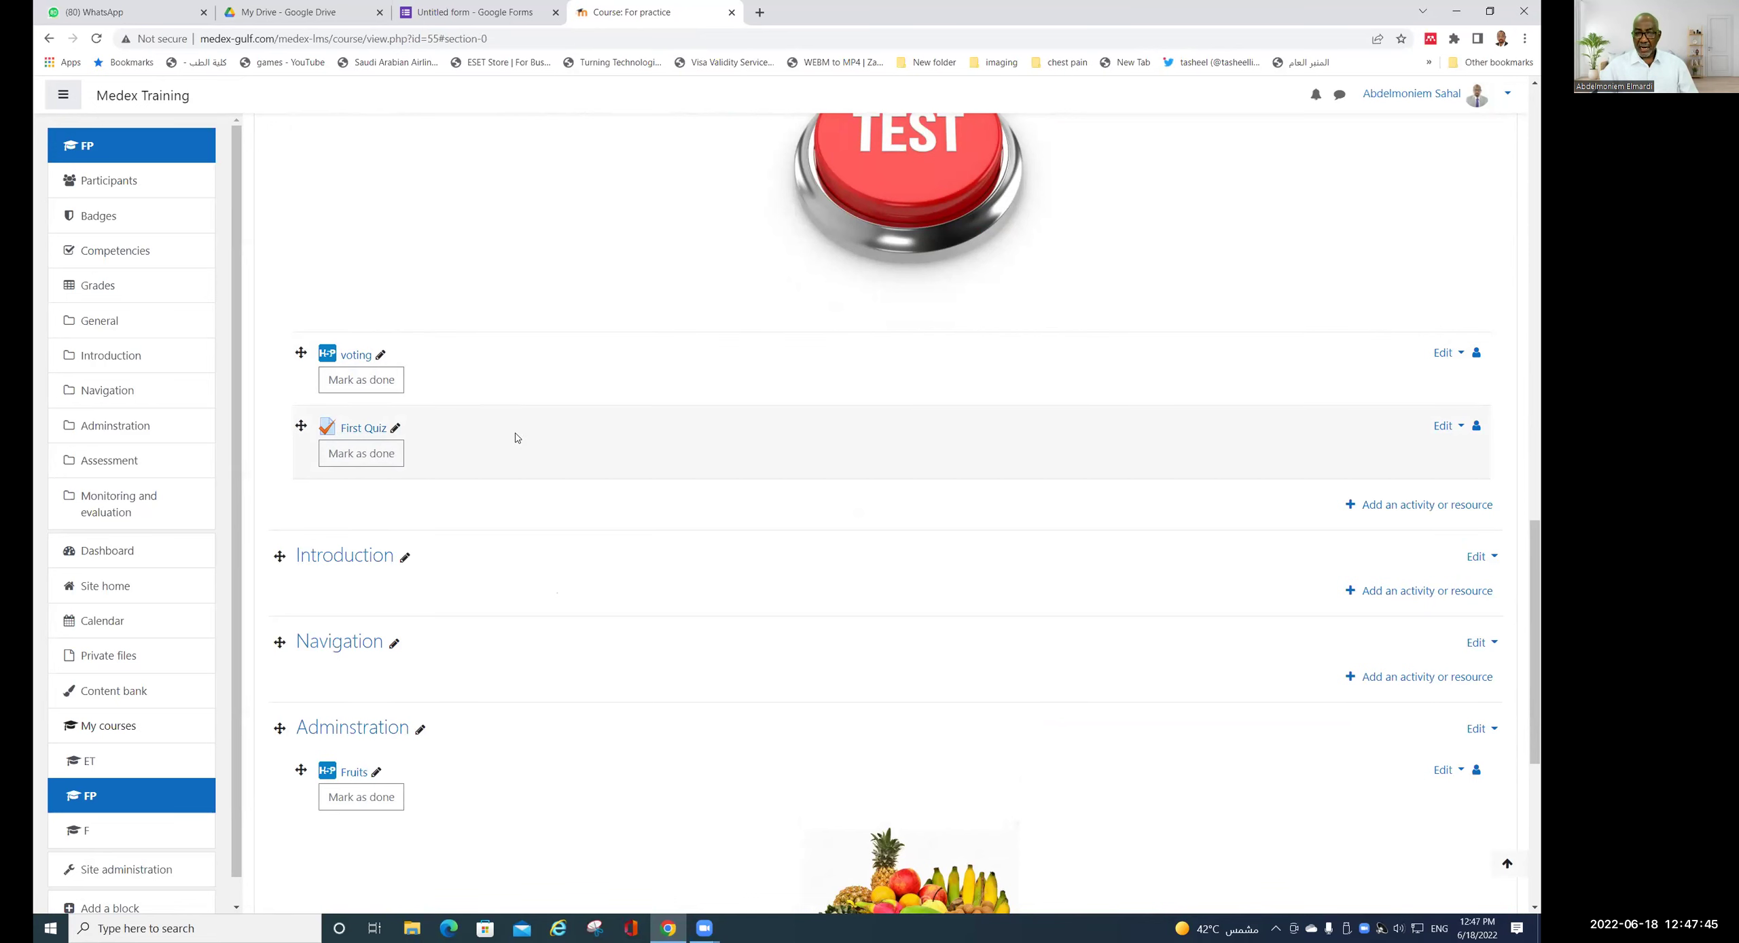
pyautogui.scroll(3, 998, 271)
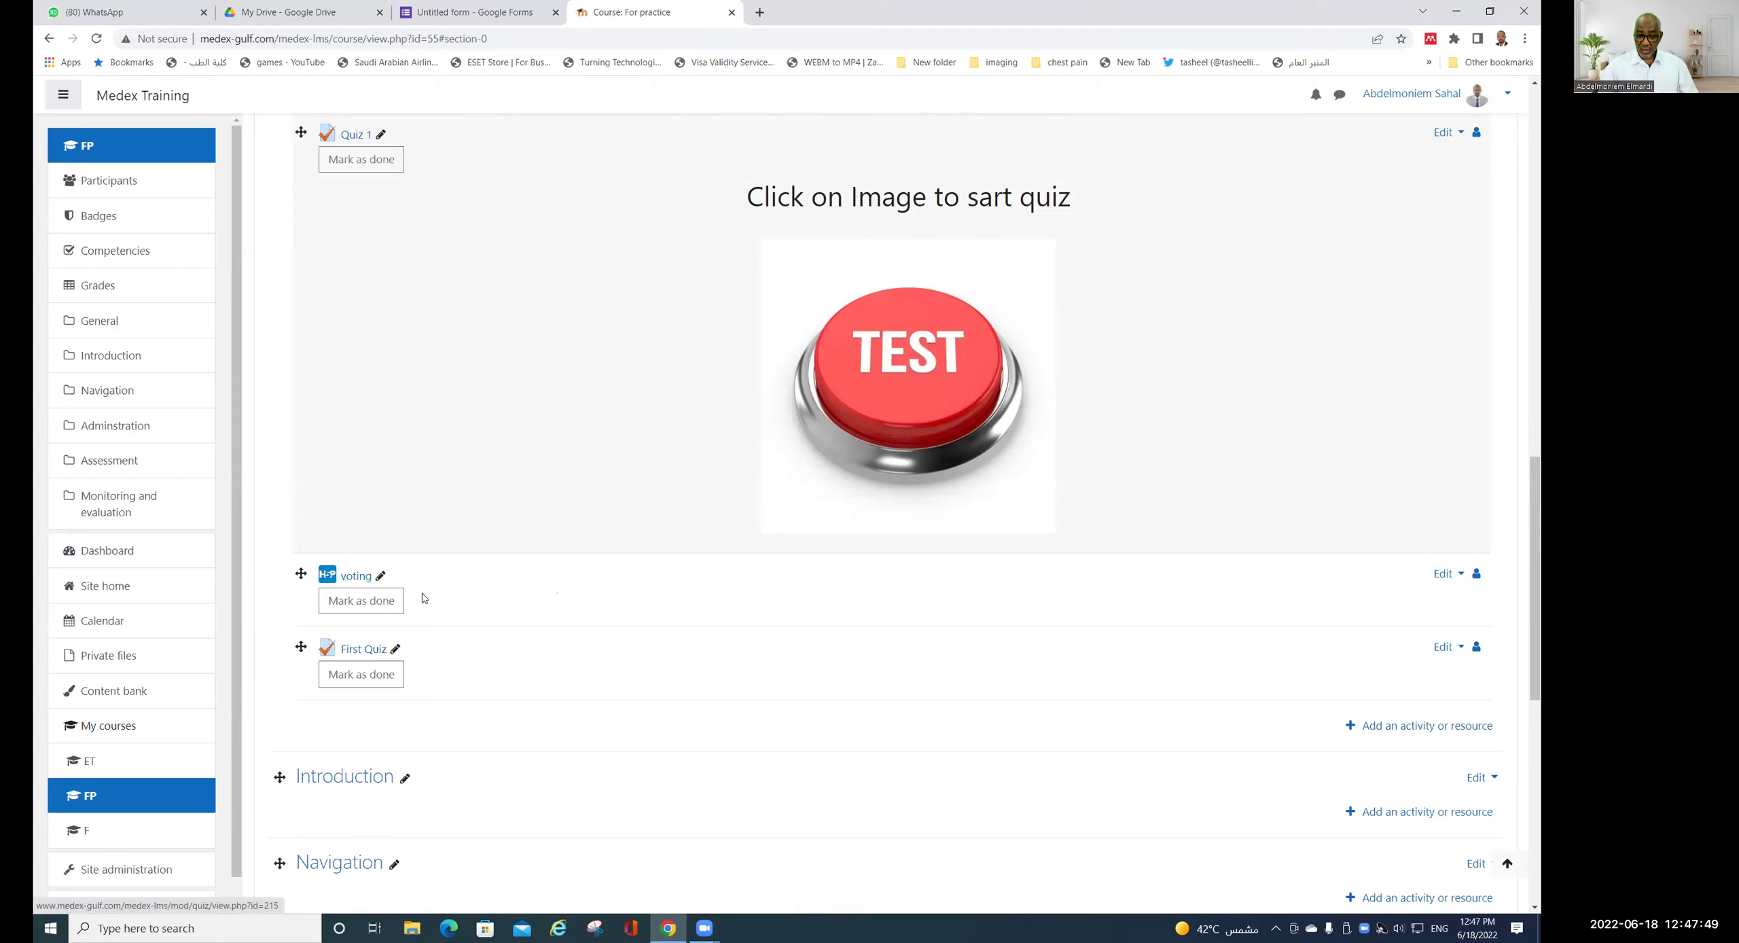
pyautogui.scroll(-2, 485, 505)
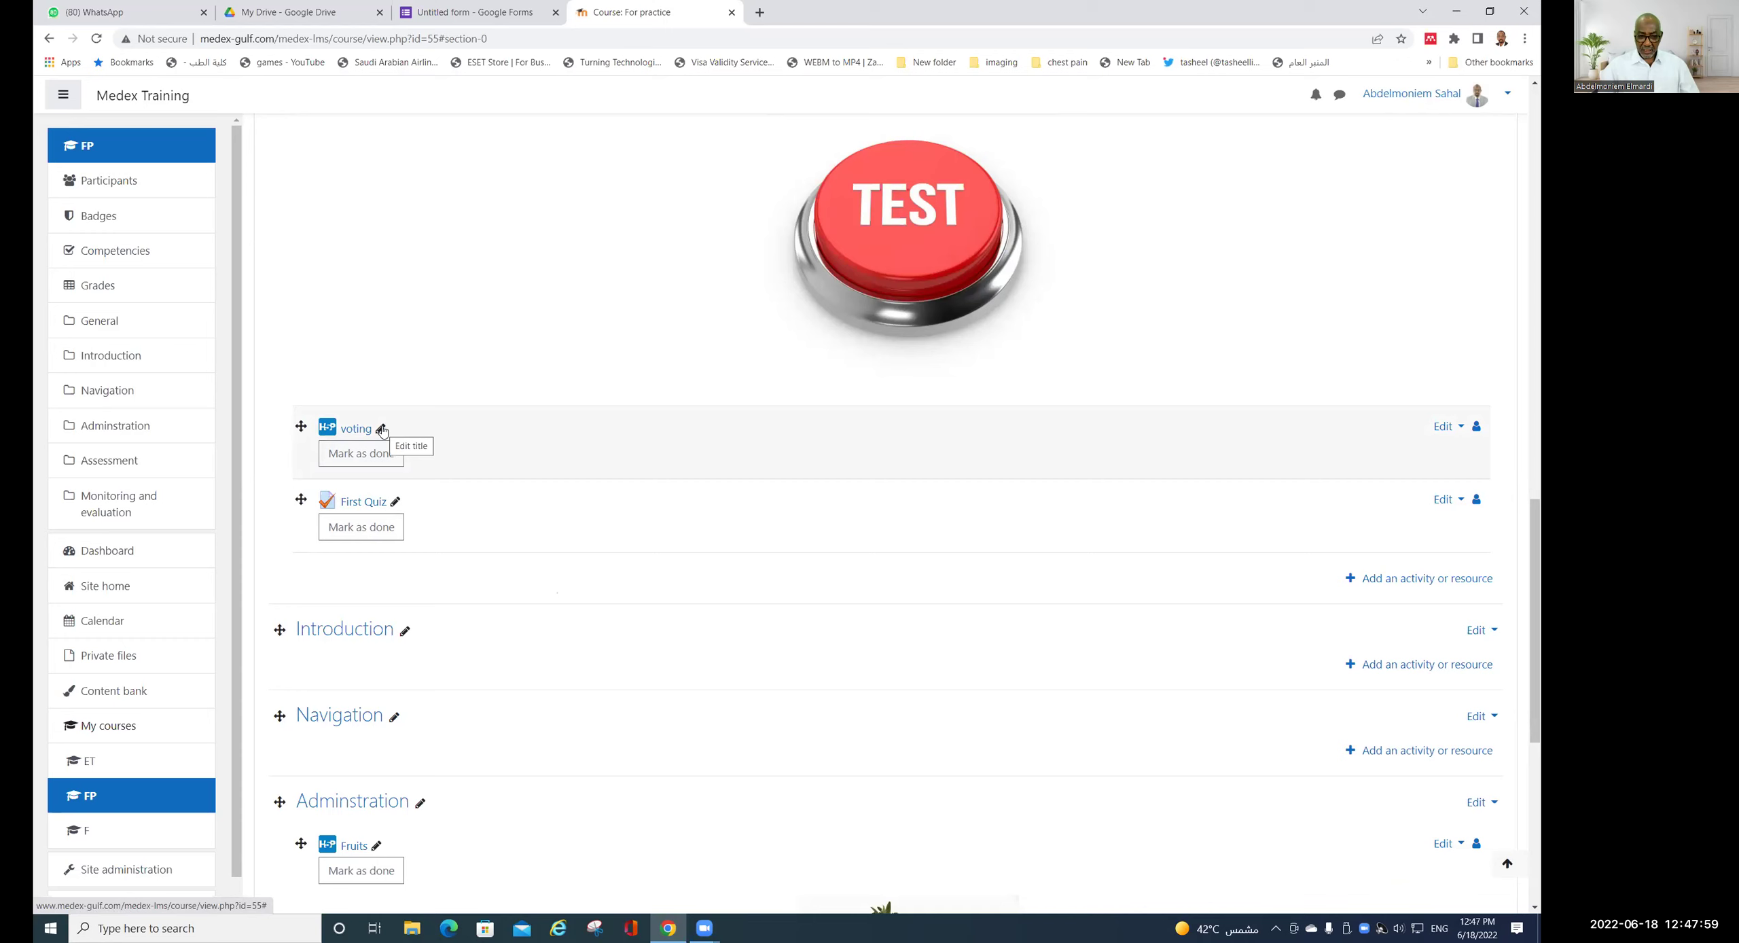
pyautogui.click(1446, 502)
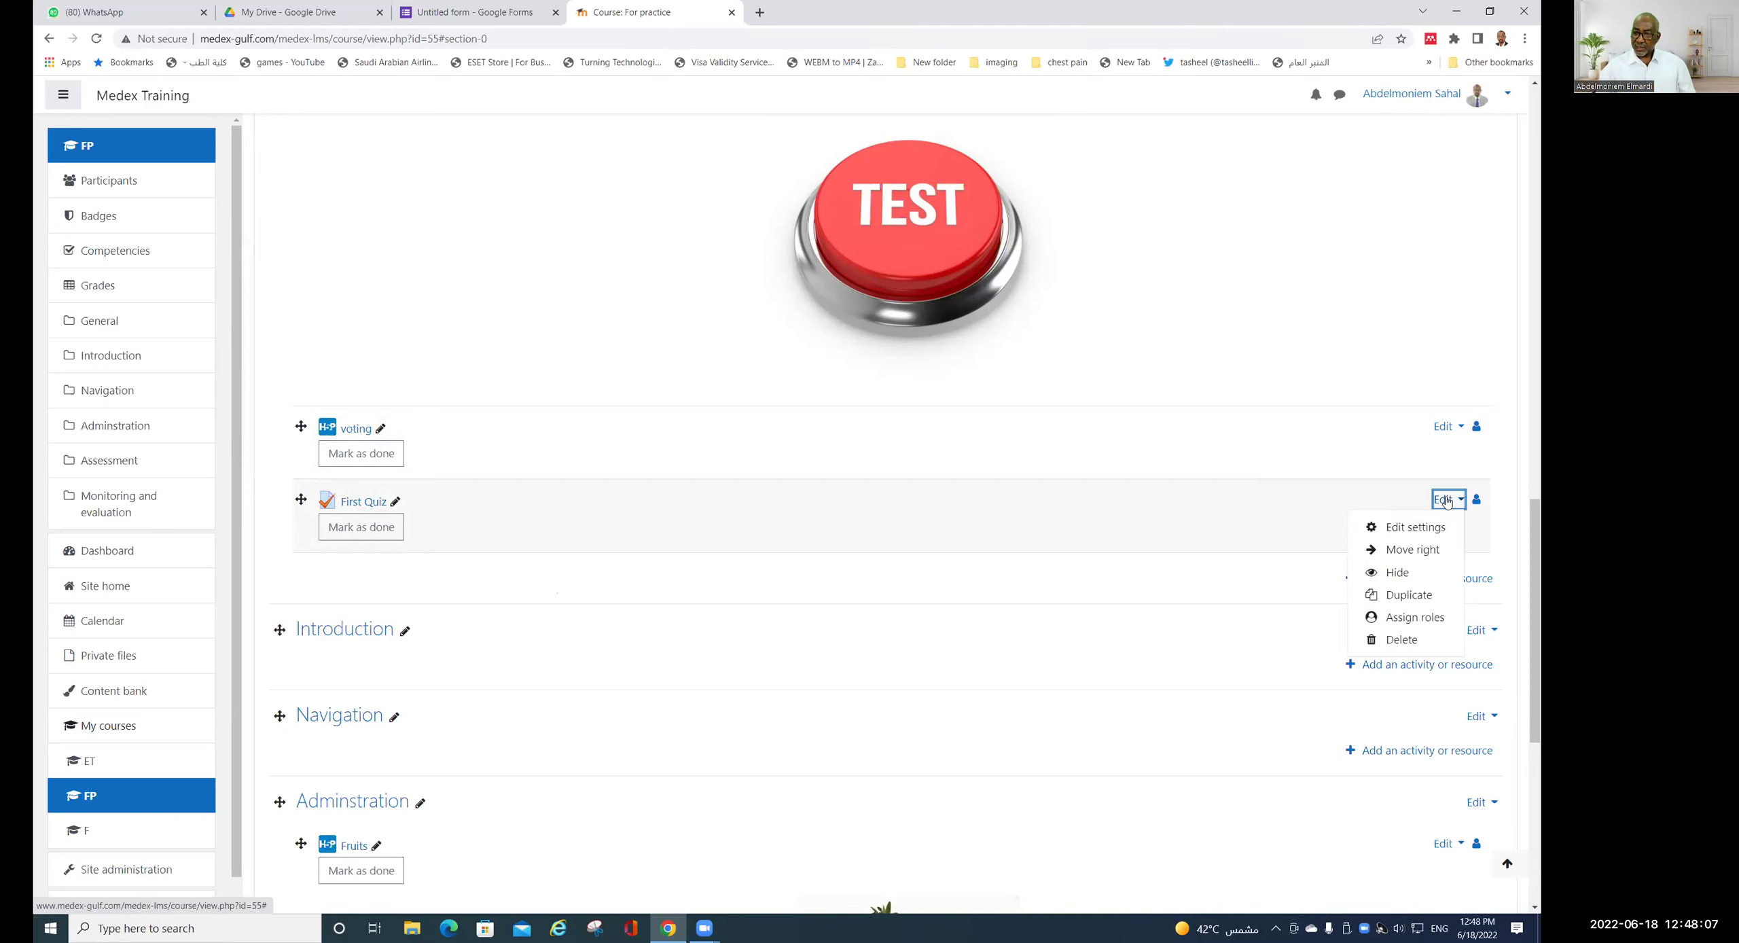
pyautogui.click(1427, 528)
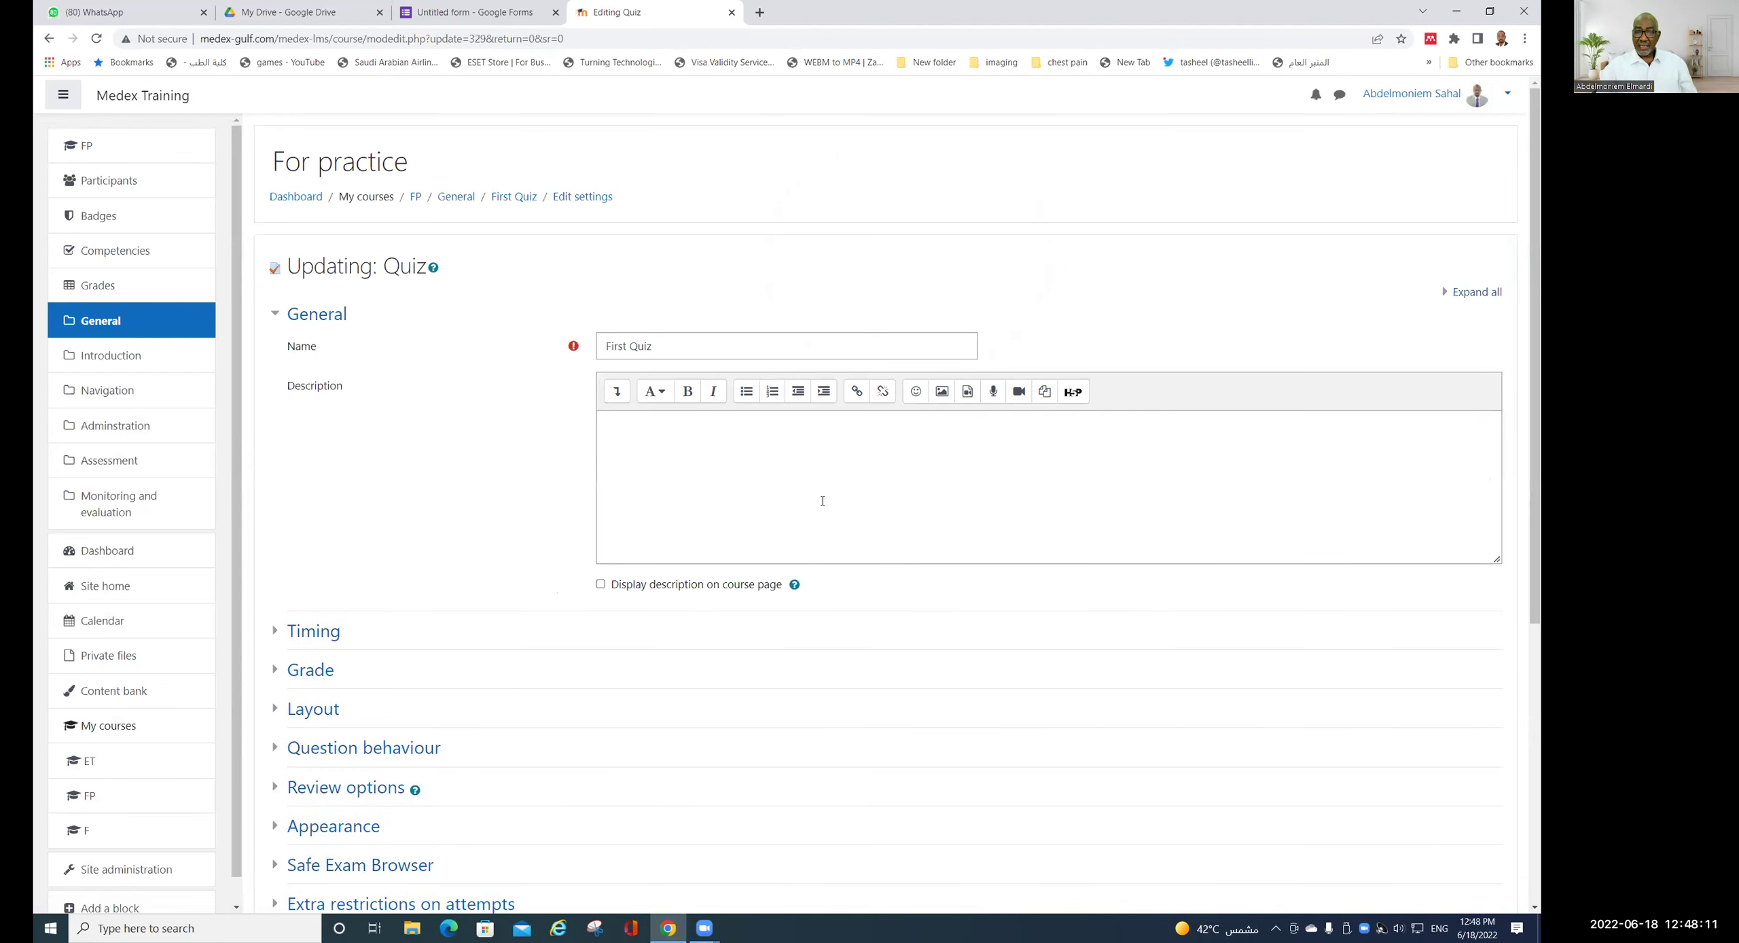
# - Upload the image file record-electronic-stethoscope-ekuore-pro from the EdTech conf folder for use in the quiz description
pyautogui.click(671, 435)
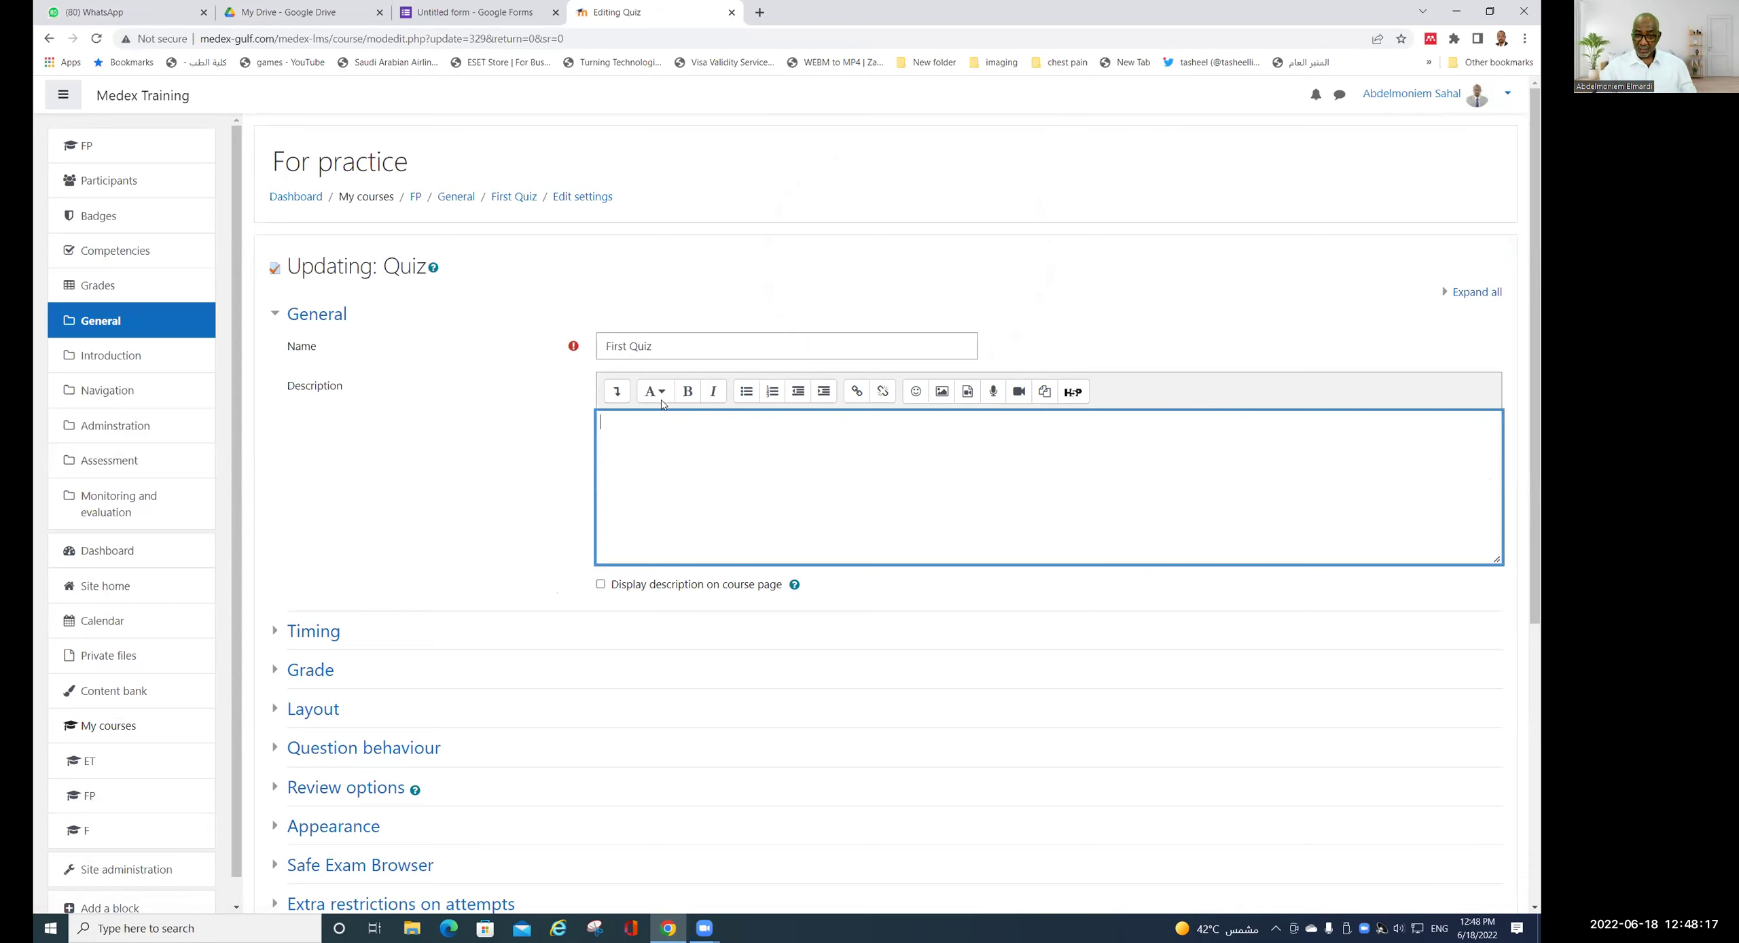
pyautogui.click(941, 392)
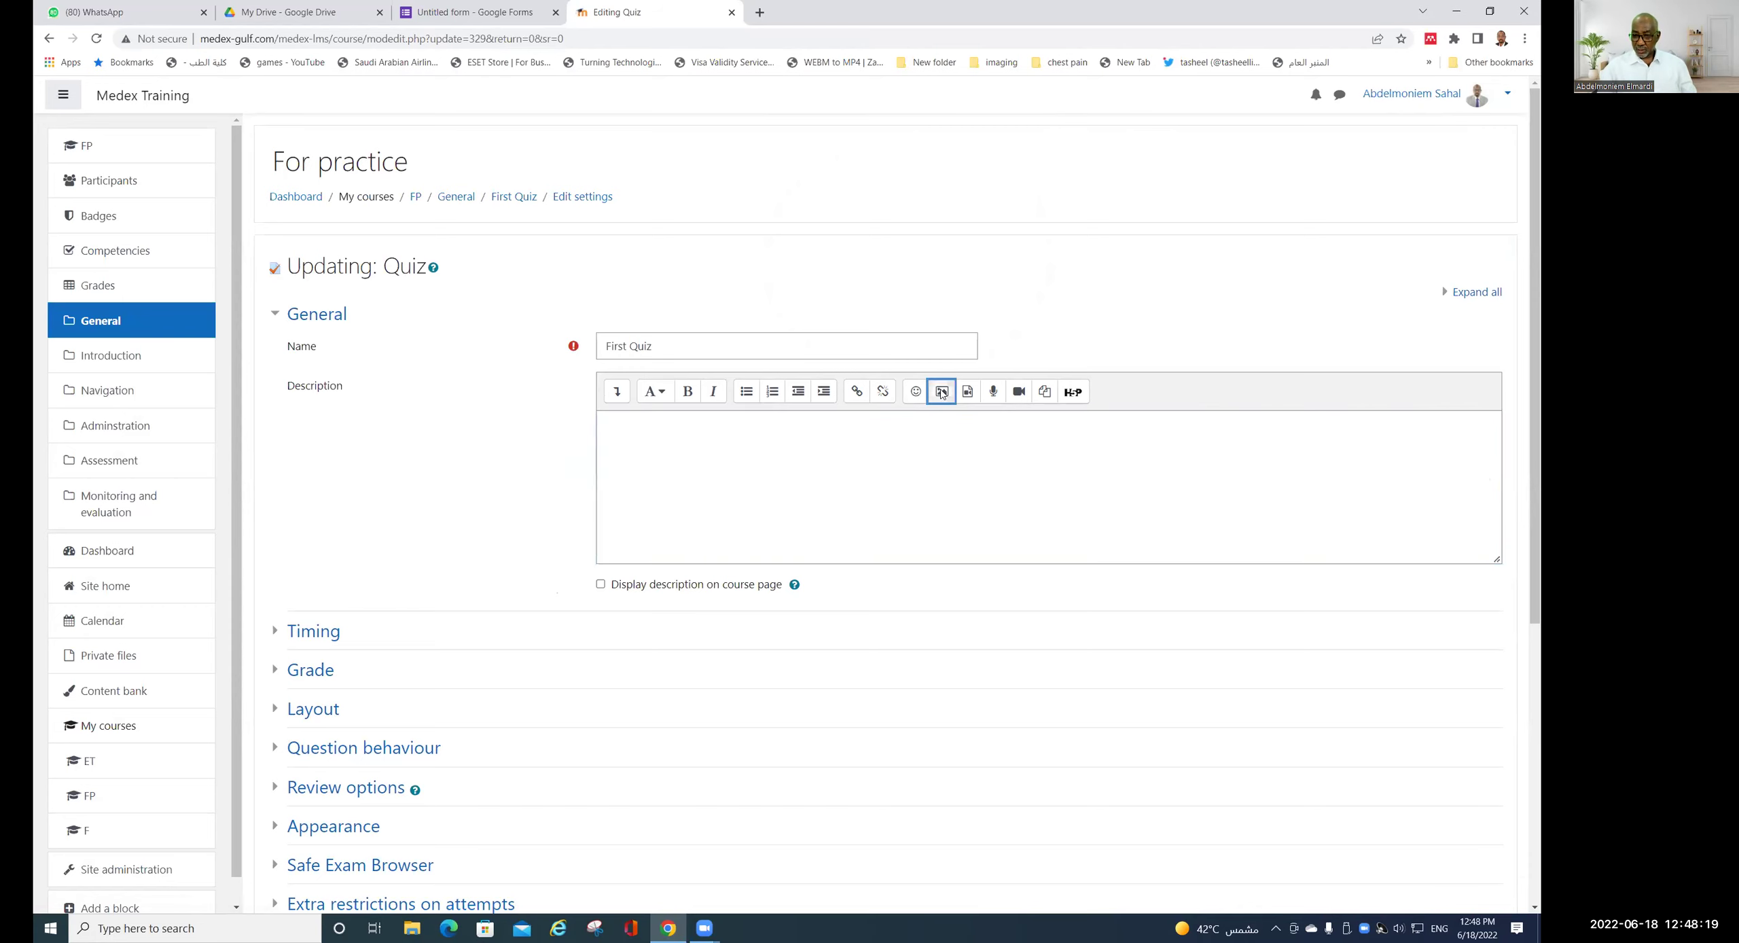
pyautogui.click(913, 412)
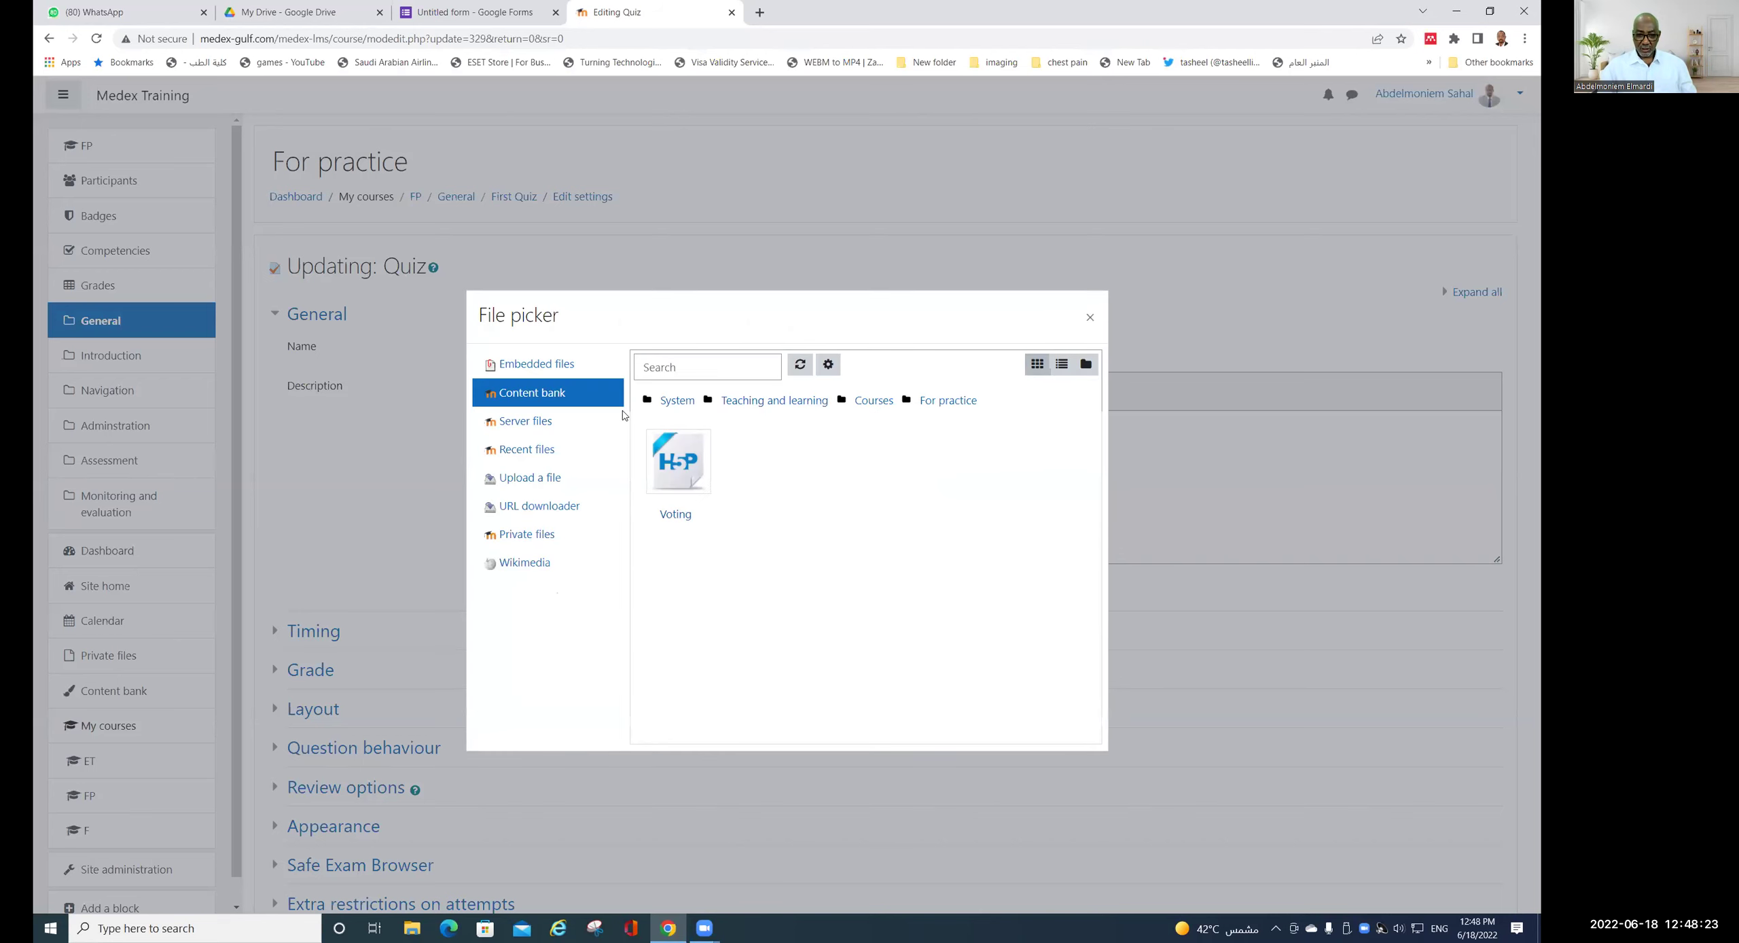
pyautogui.click(540, 479)
pyautogui.click(683, 440)
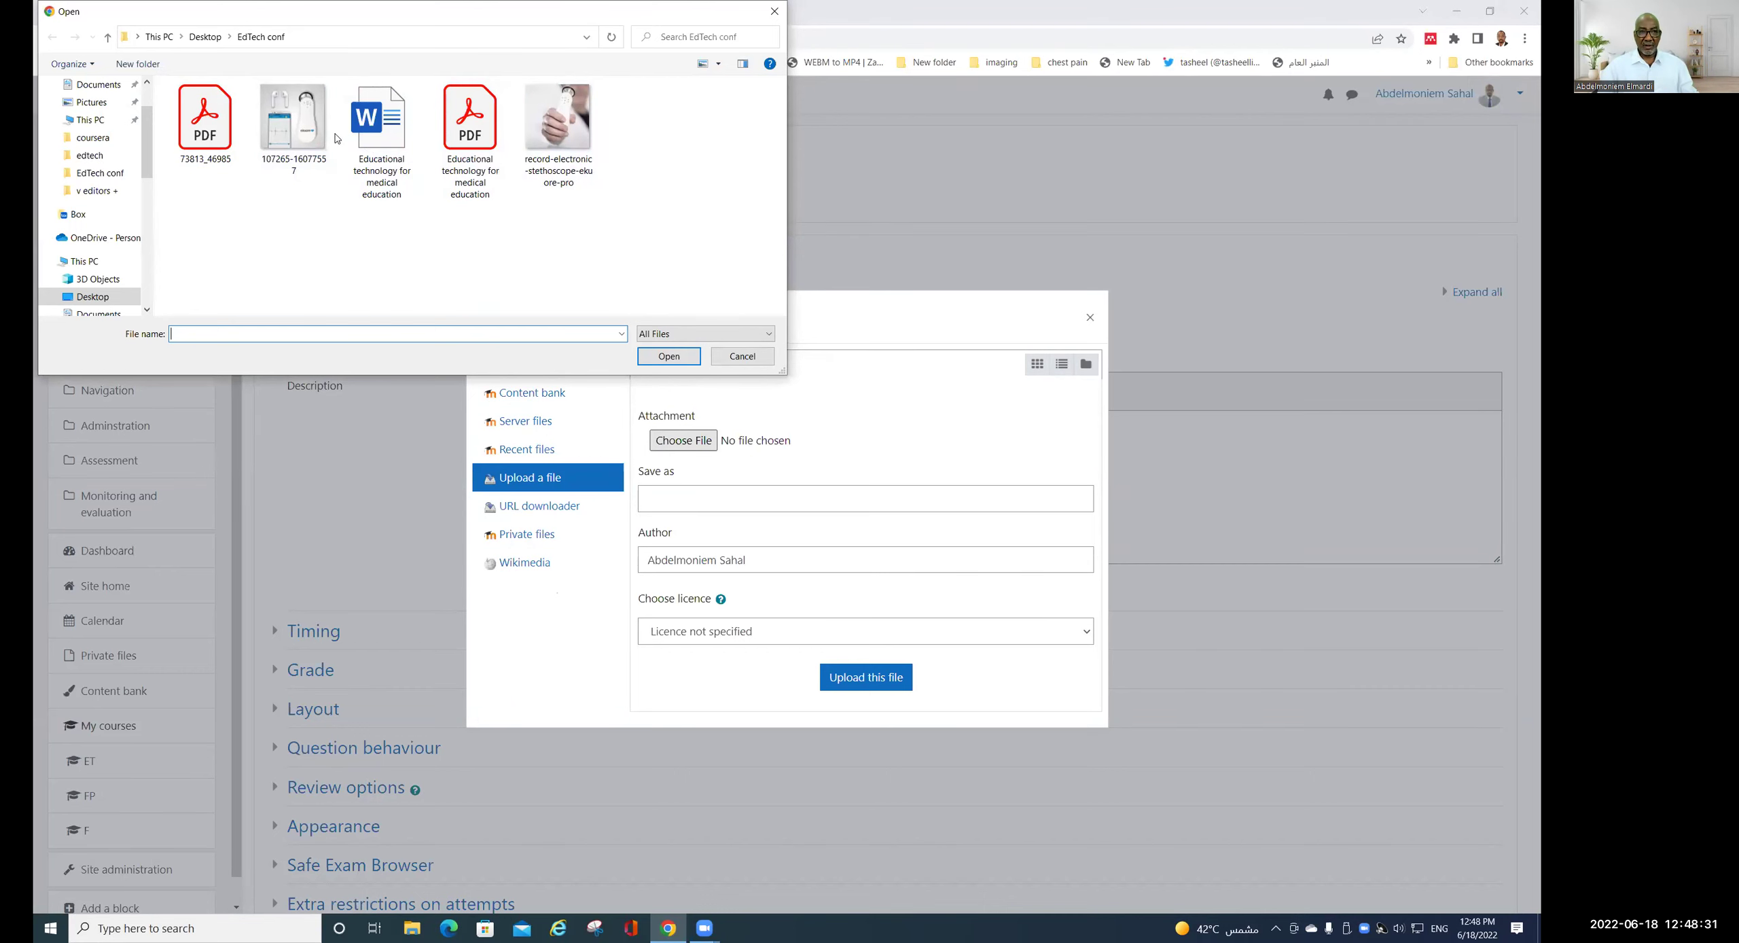
pyautogui.doubleClick(557, 129)
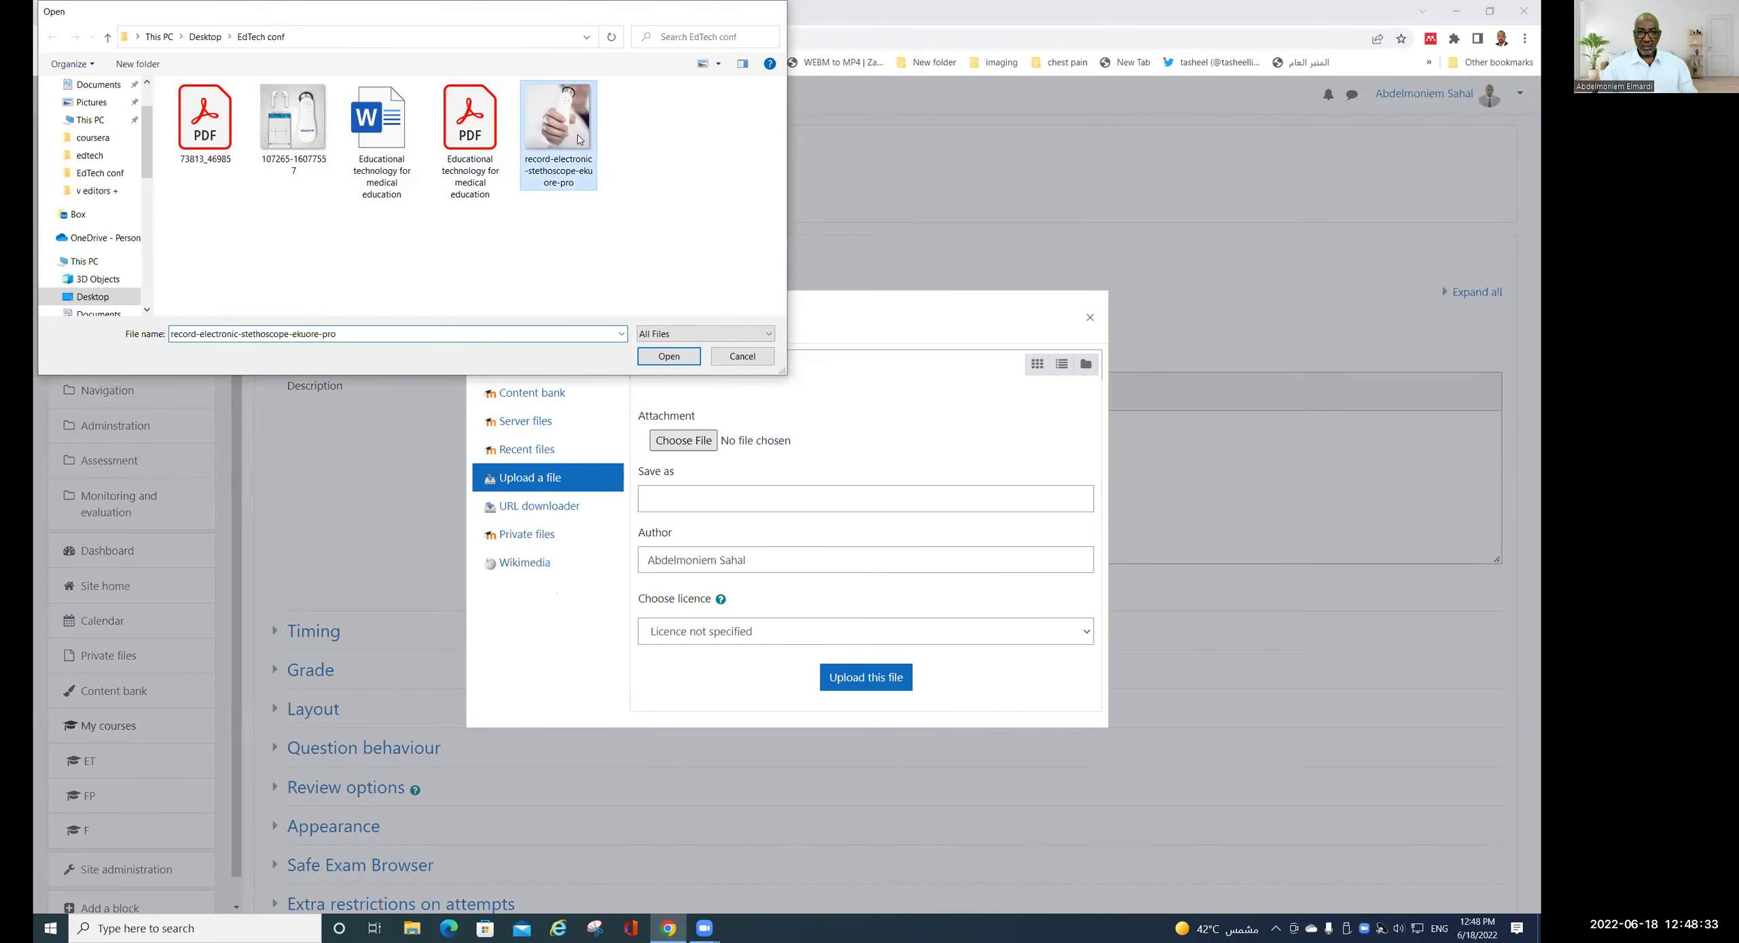
pyautogui.click(881, 677)
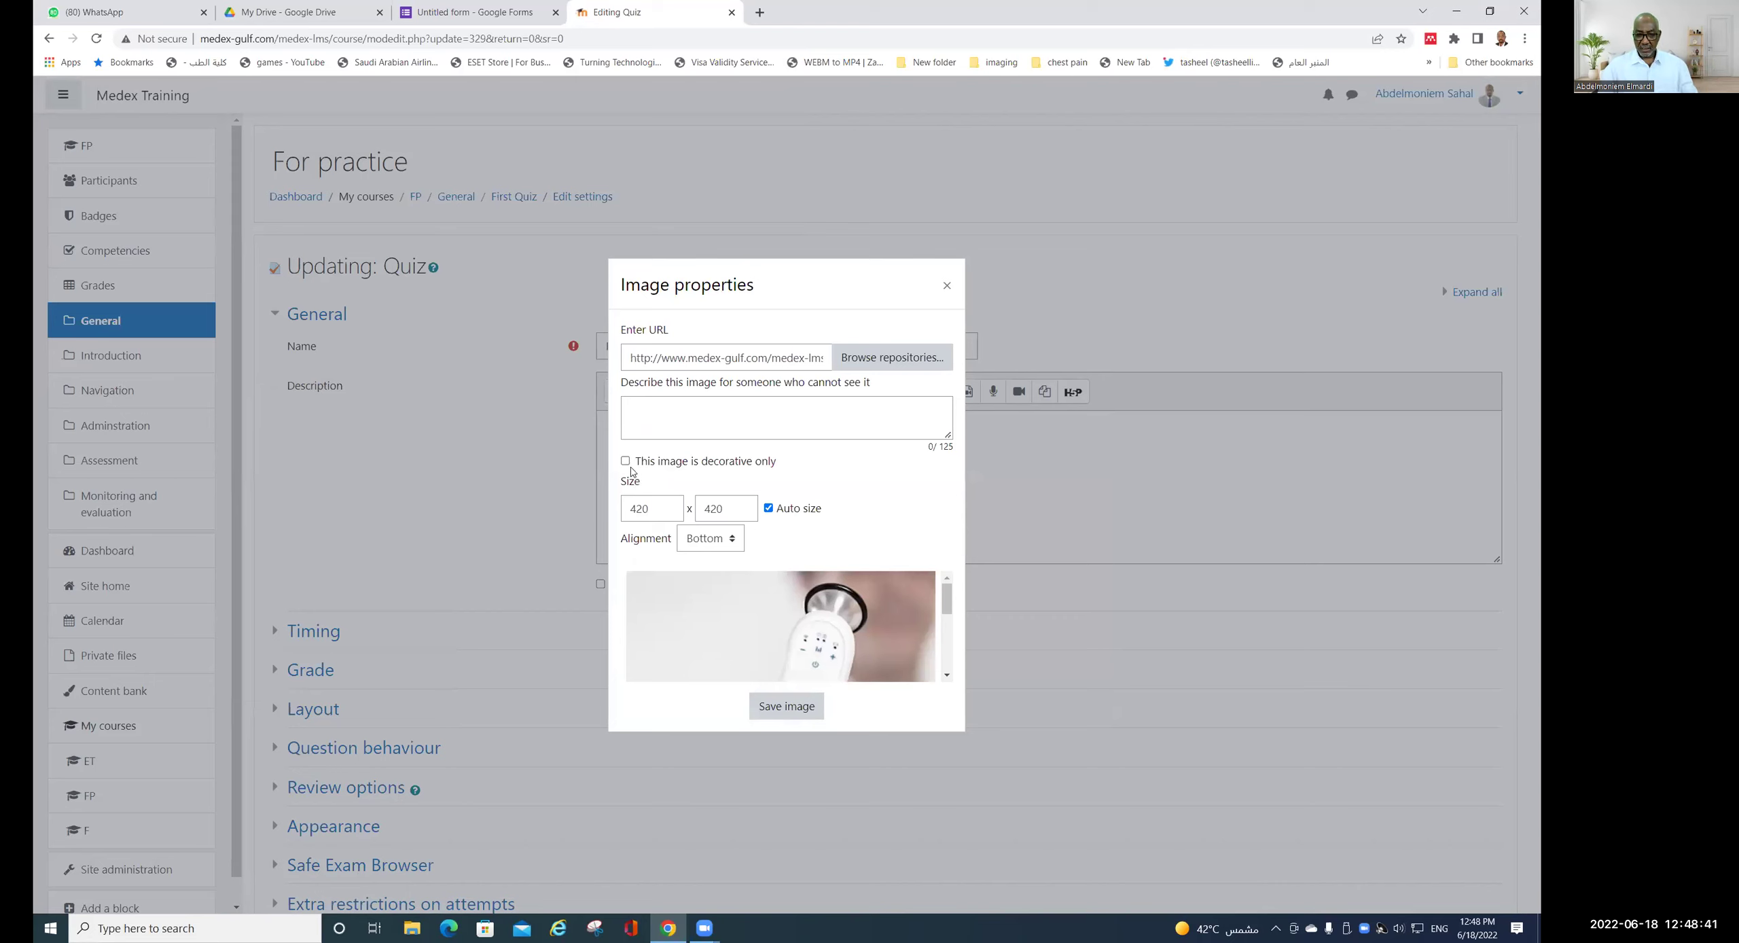
# - Set the image size to 200 x 200, mark it as decorative only, and insert it into the description
pyautogui.moveTo(644, 508); pyautogui.dragTo(629, 514)
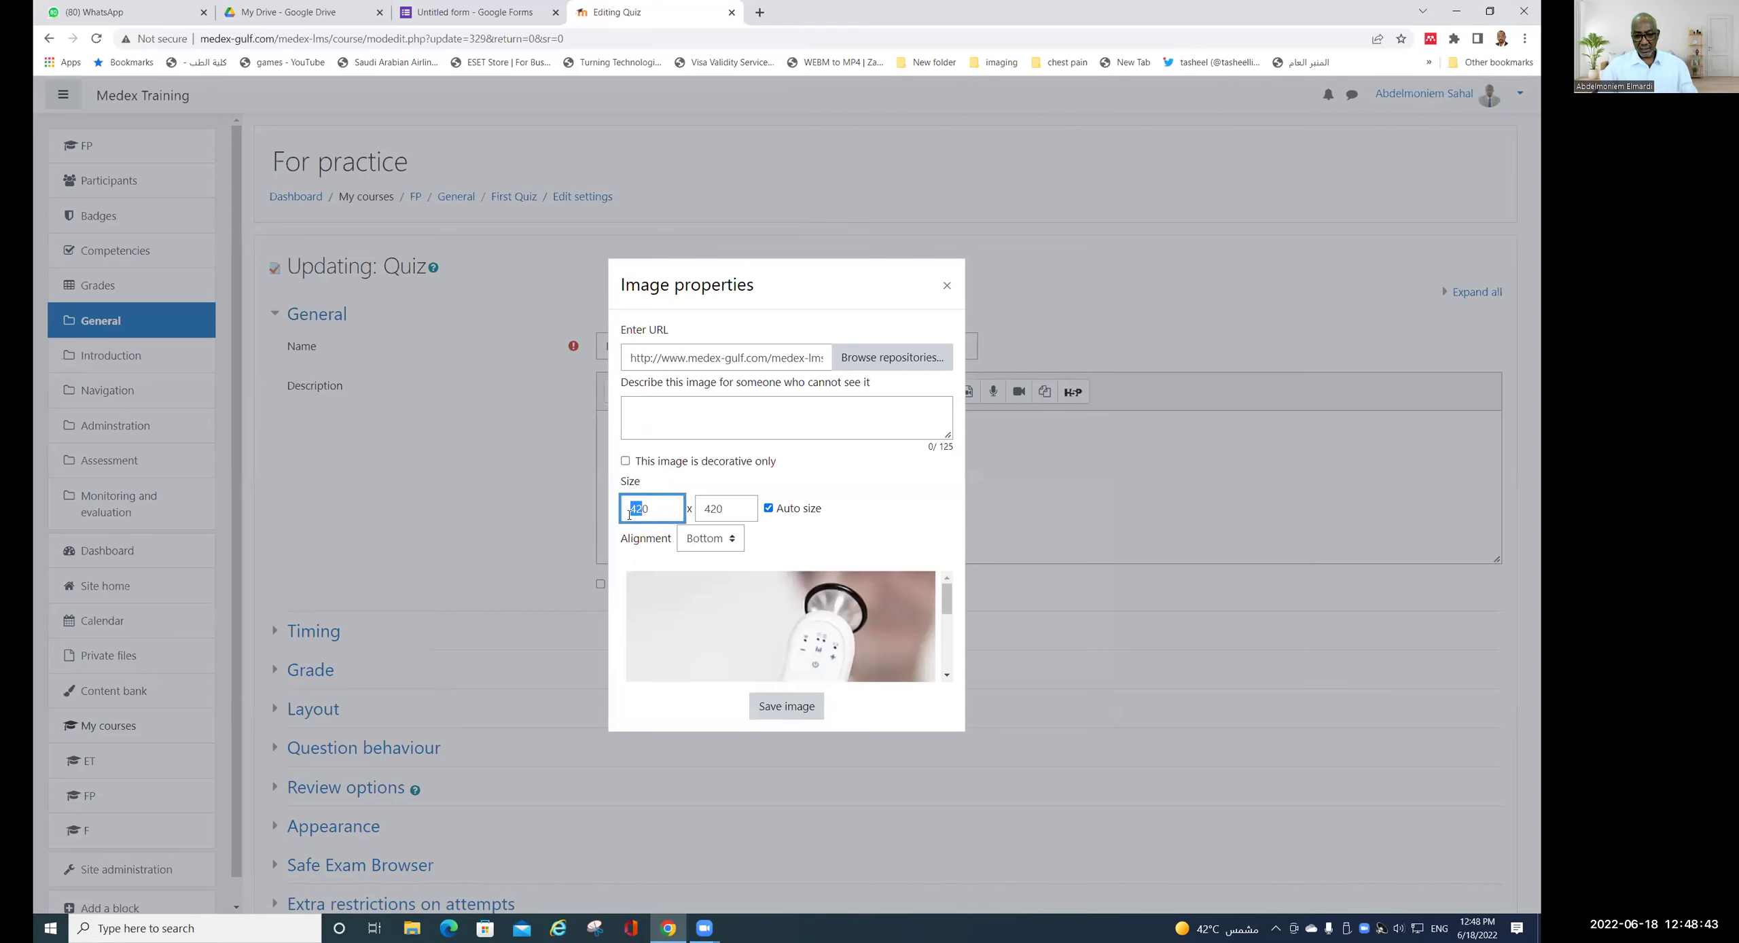
pyautogui.write('20')
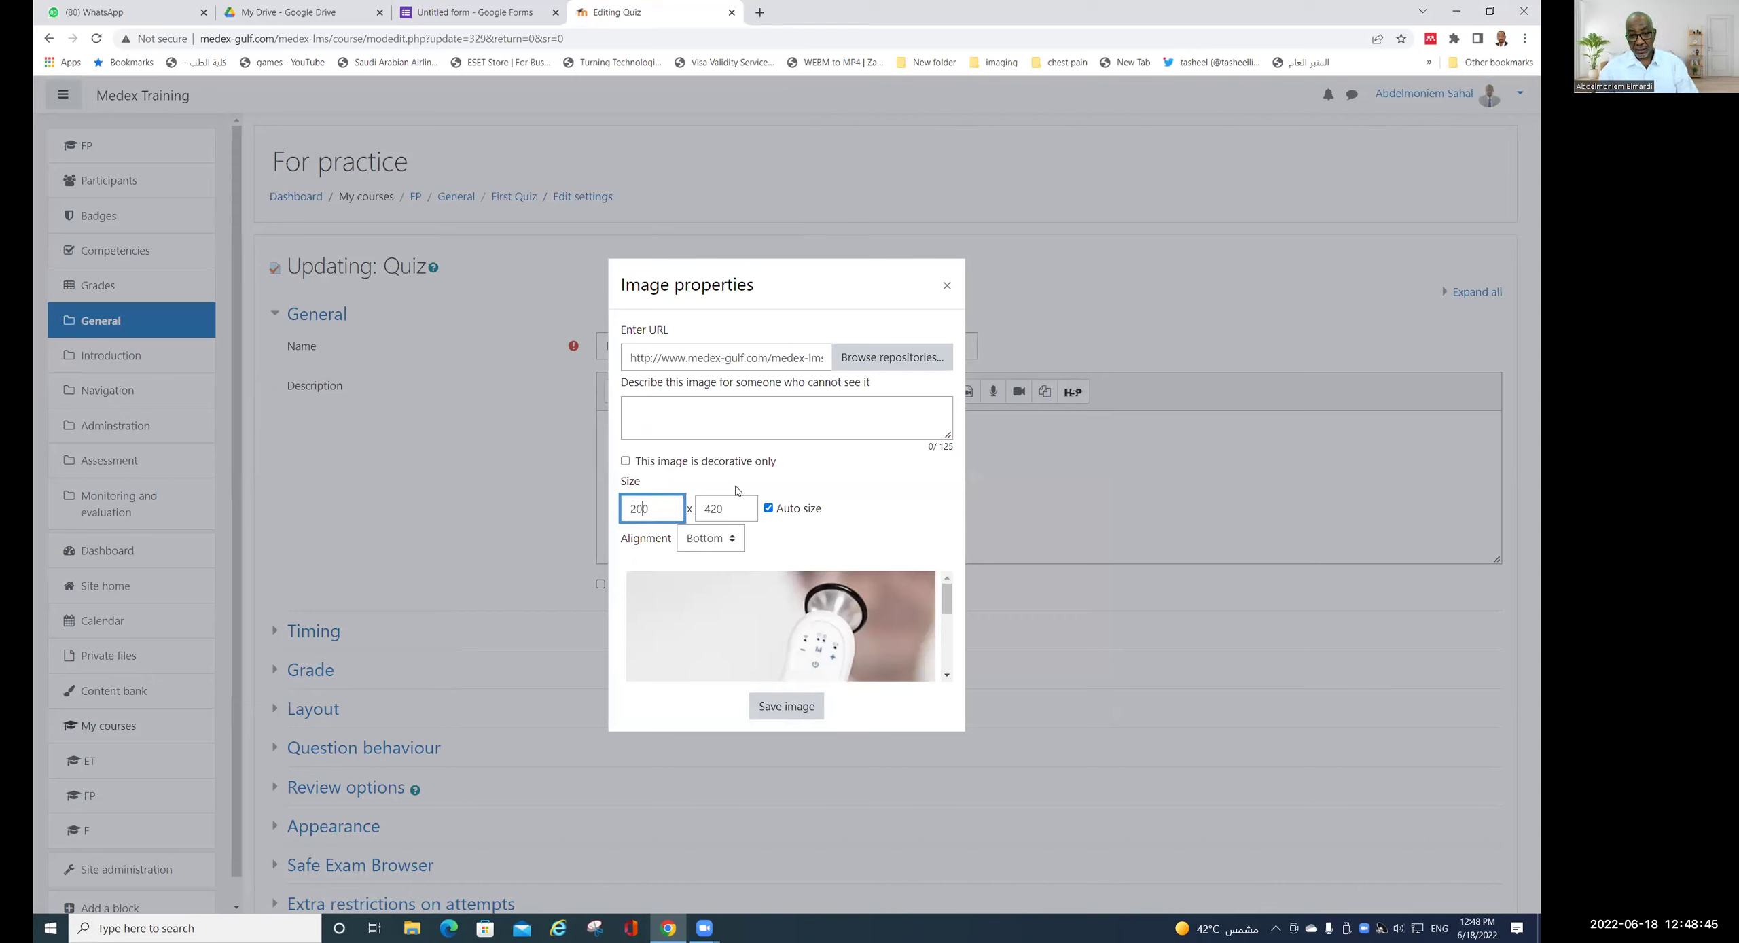
pyautogui.click(842, 569)
pyautogui.click(810, 709)
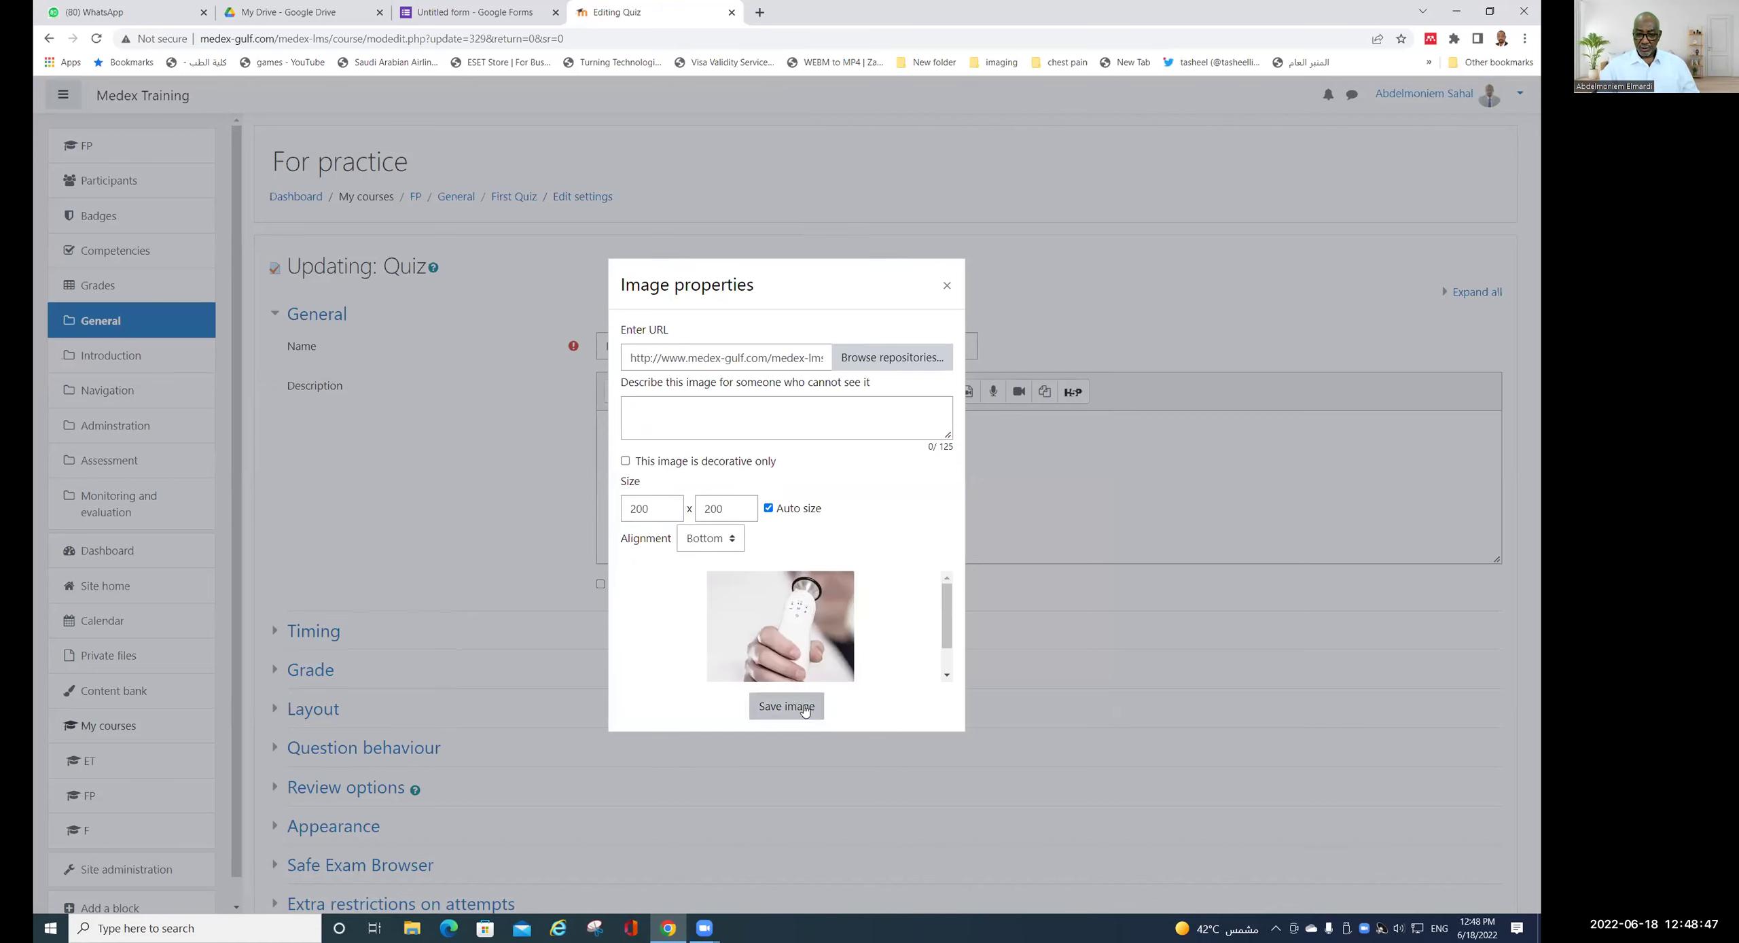
pyautogui.click(650, 485)
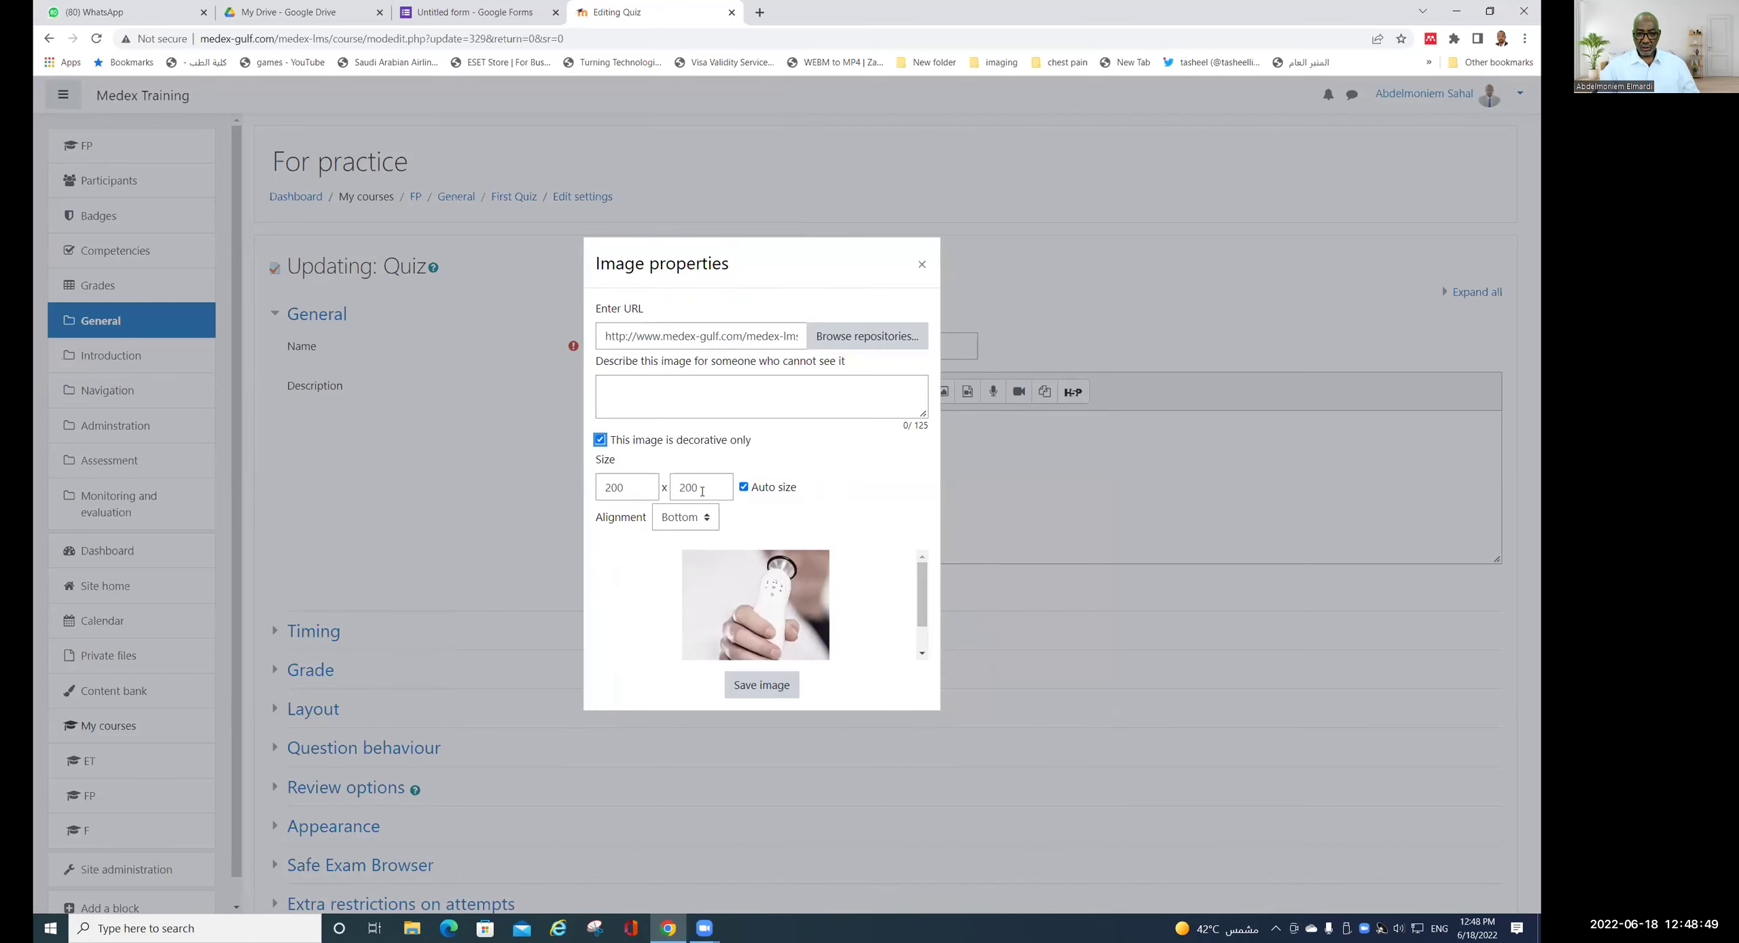
pyautogui.click(768, 684)
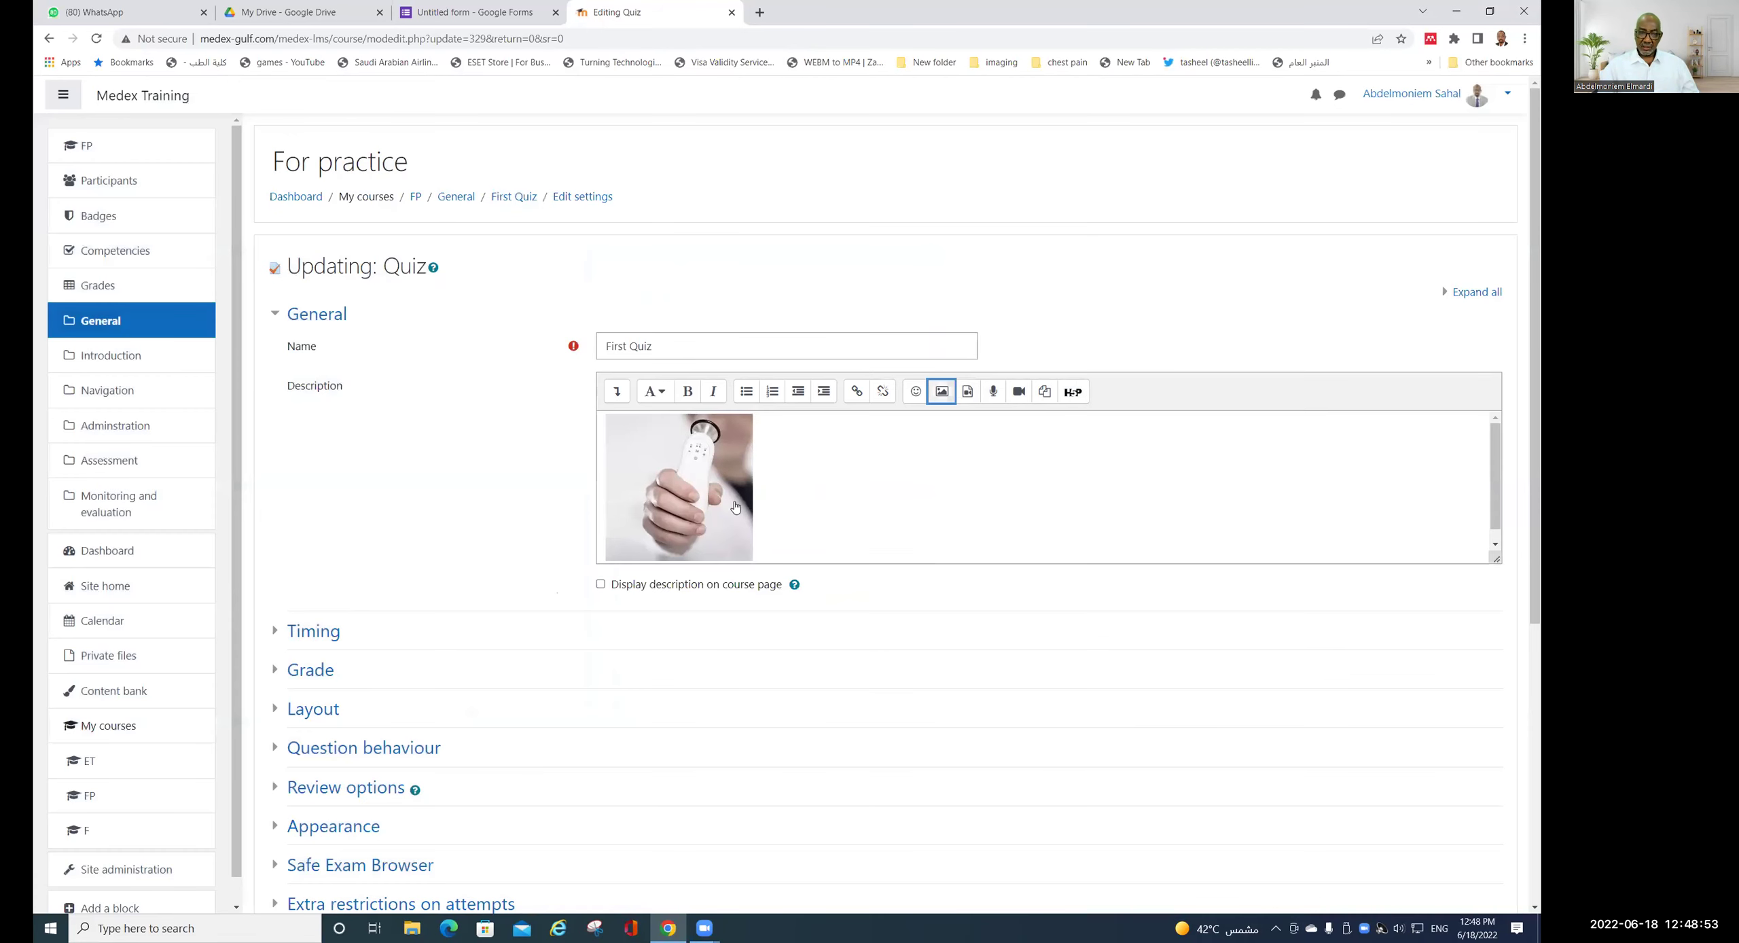
# - Centre the stethoscope image horizontally in the quiz description
pyautogui.moveTo(736, 506); pyautogui.dragTo(813, 477)
pyautogui.click(857, 391)
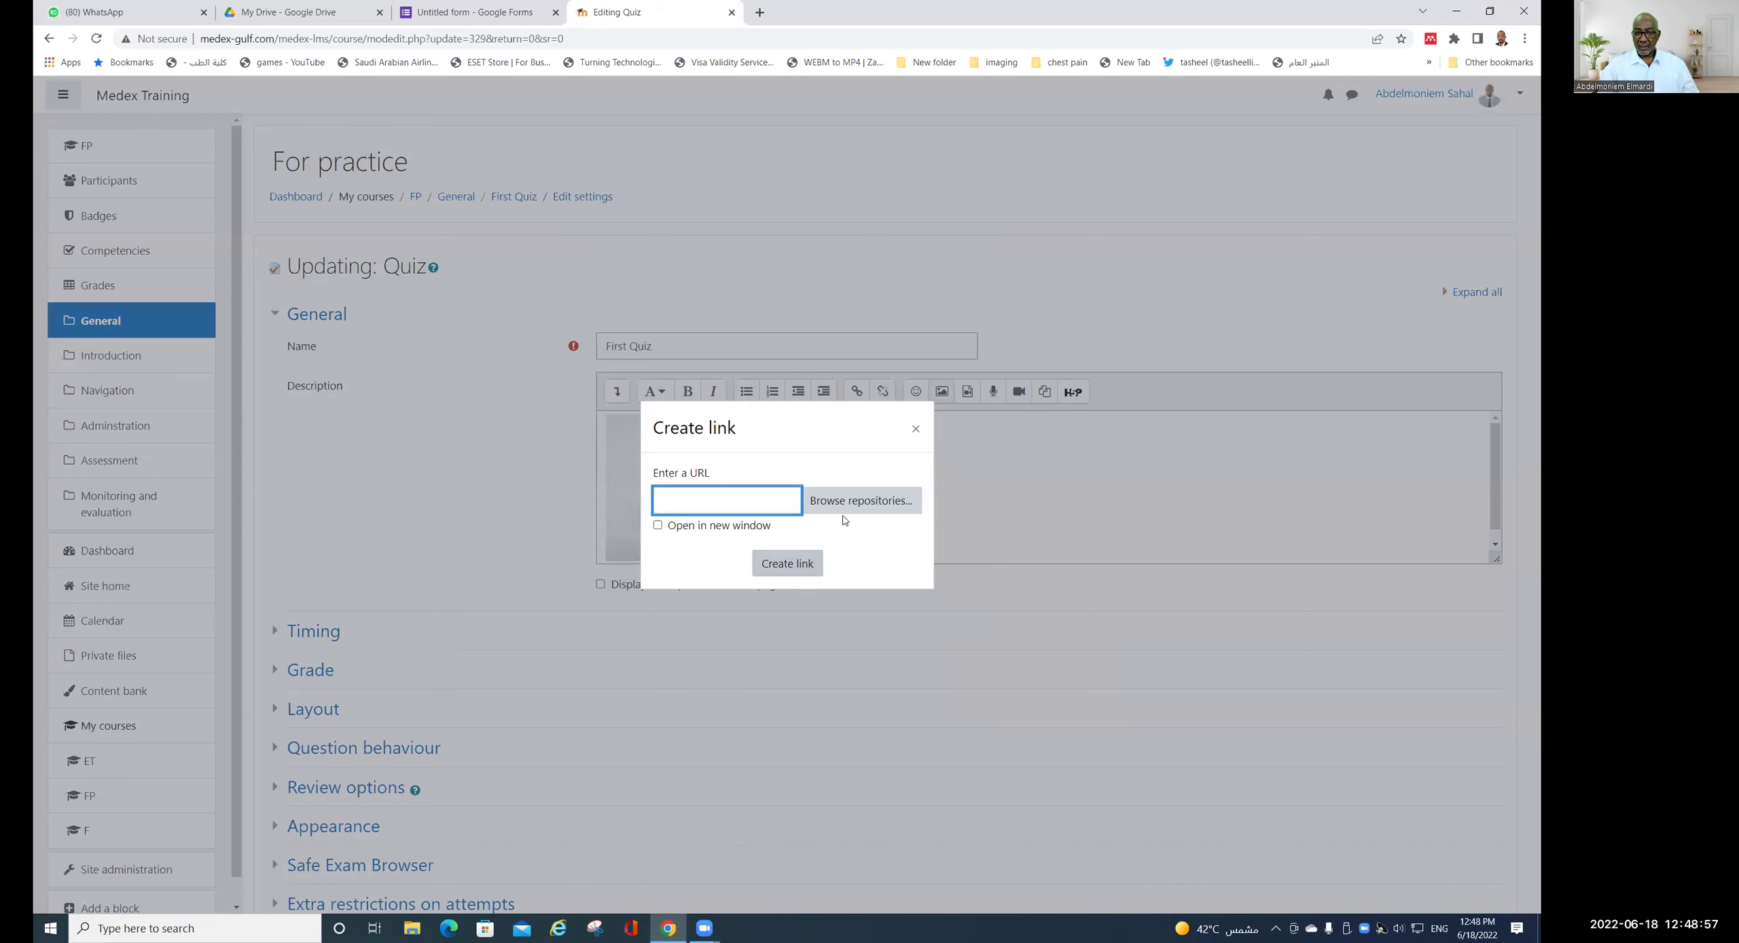
pyautogui.click(916, 430)
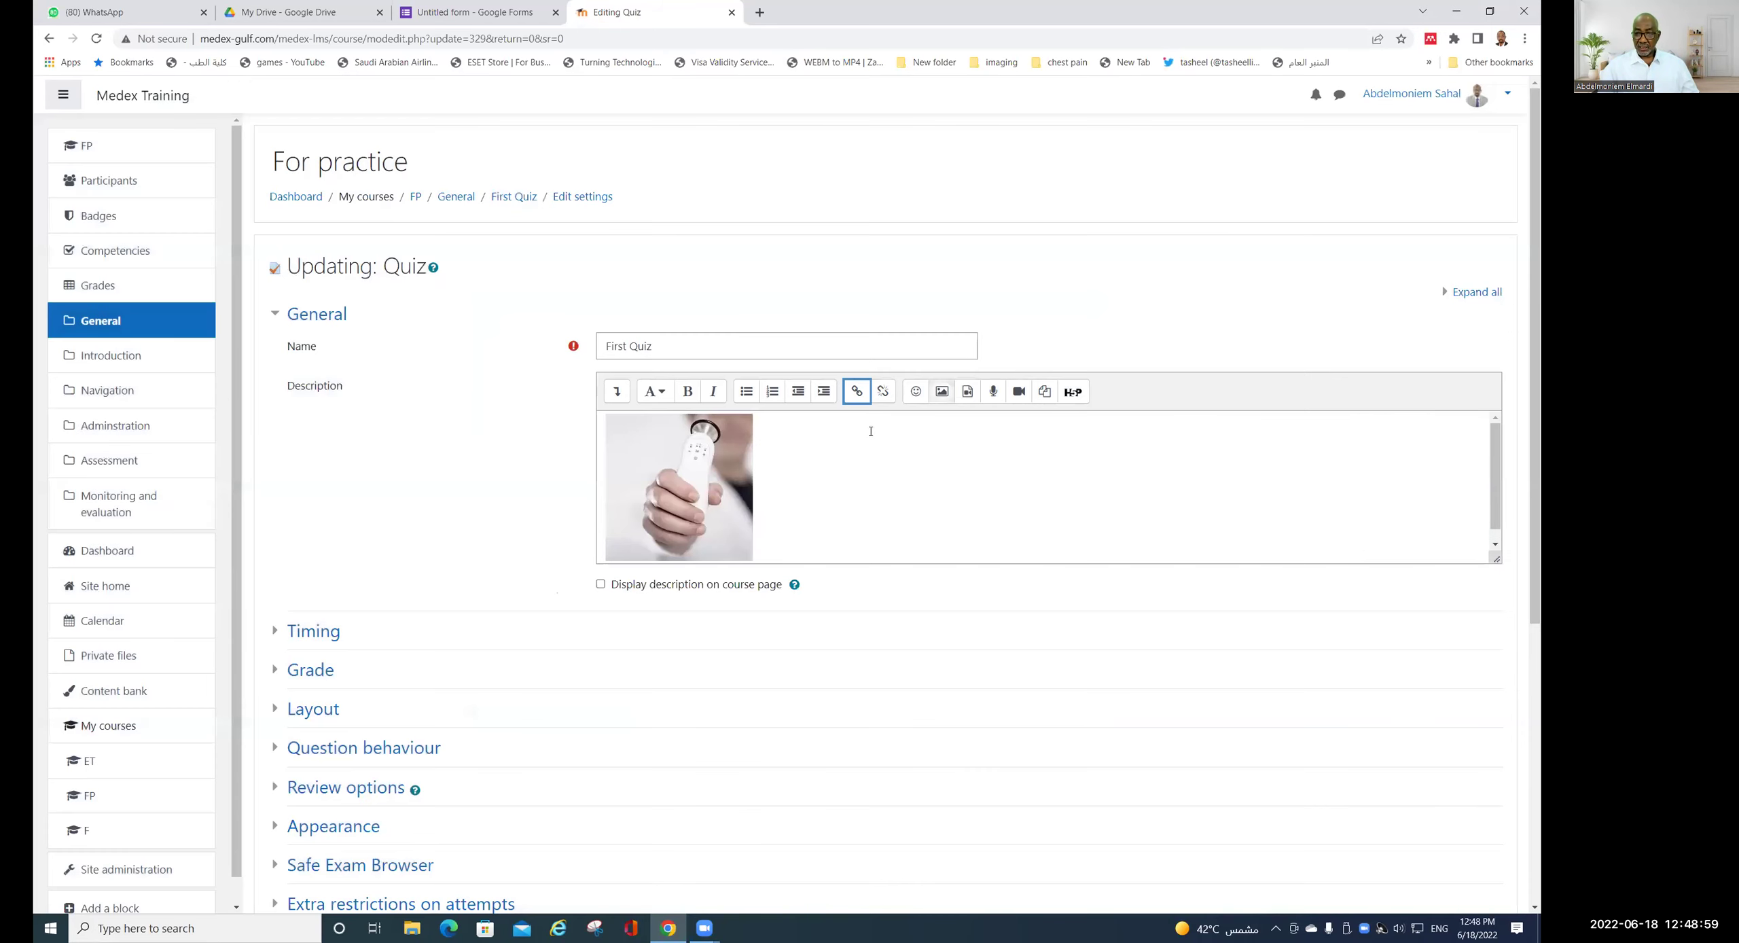
pyautogui.click(616, 396)
pyautogui.click(754, 426)
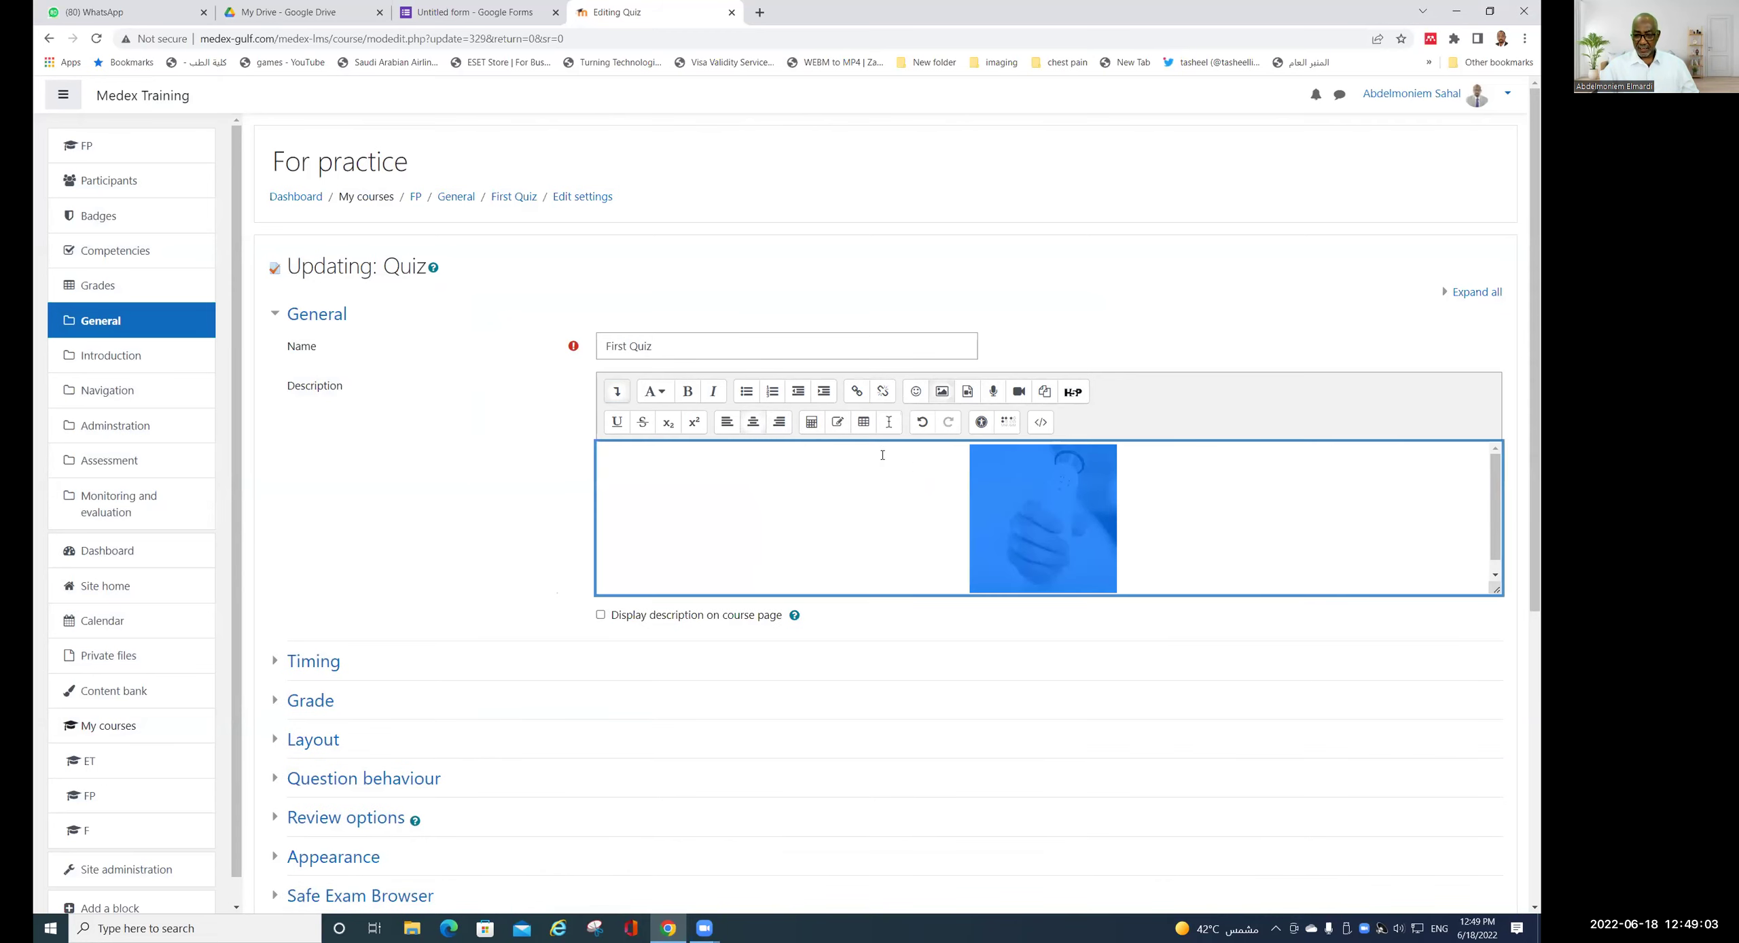
pyautogui.click(1169, 512)
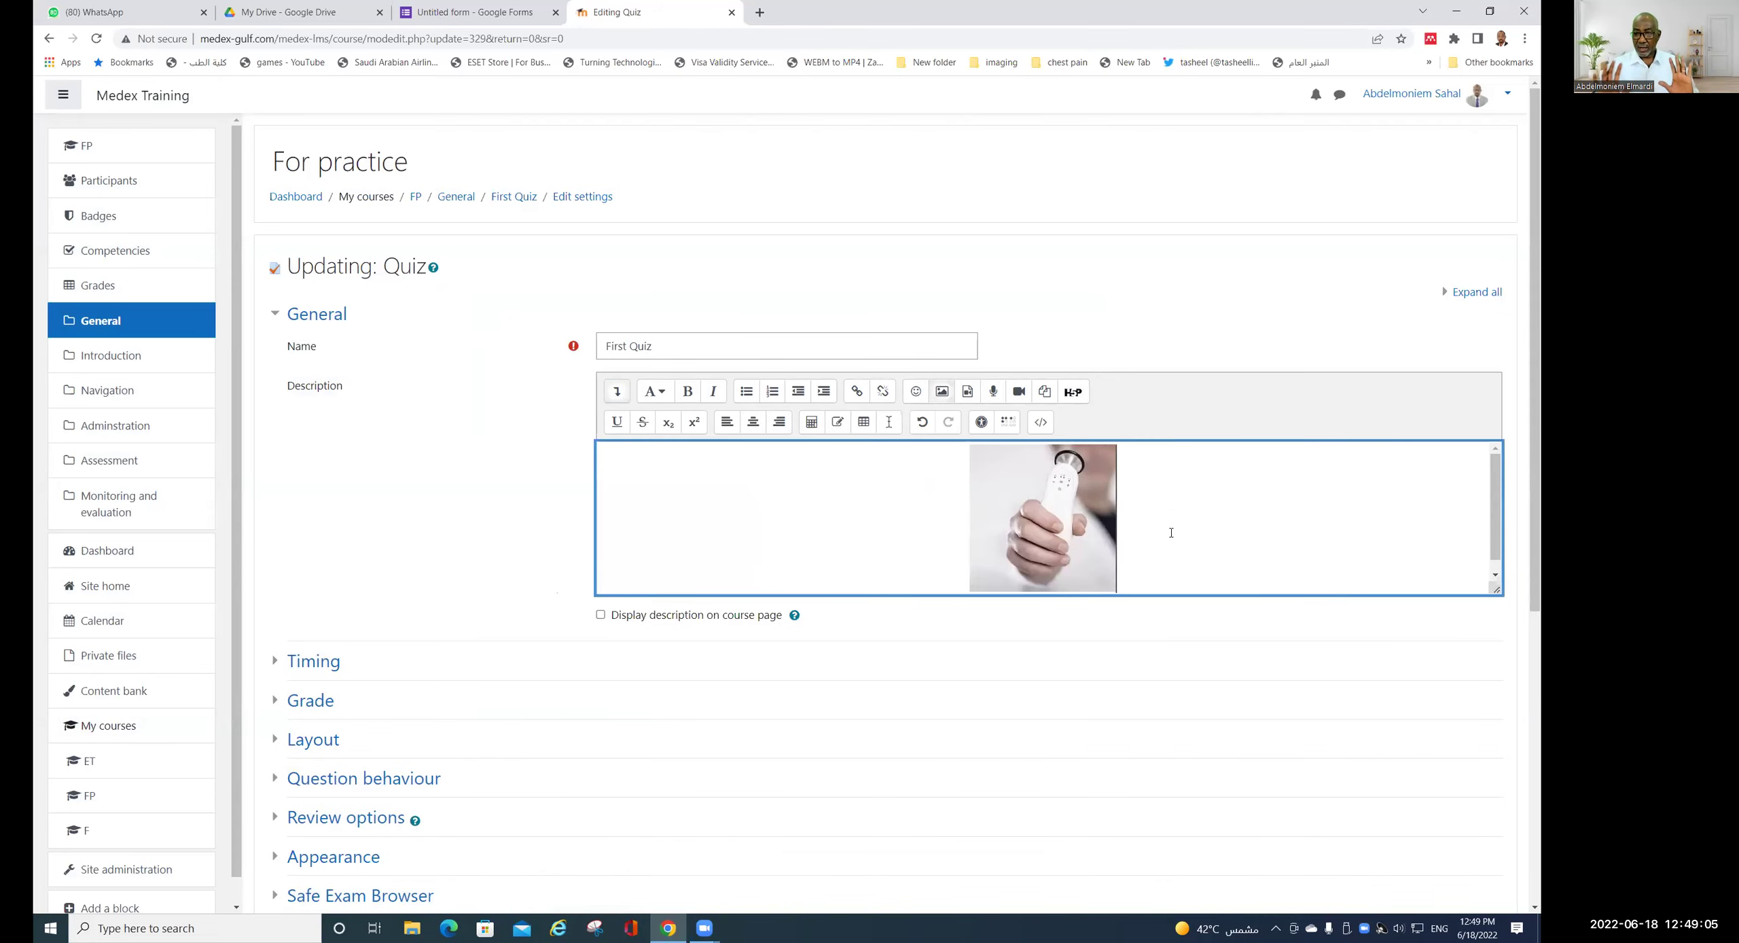
# - Enable displaying the description on the course page, and save the quiz settings, returning to the course
pyautogui.click(600, 615)
pyautogui.scroll(-1, 781, 539)
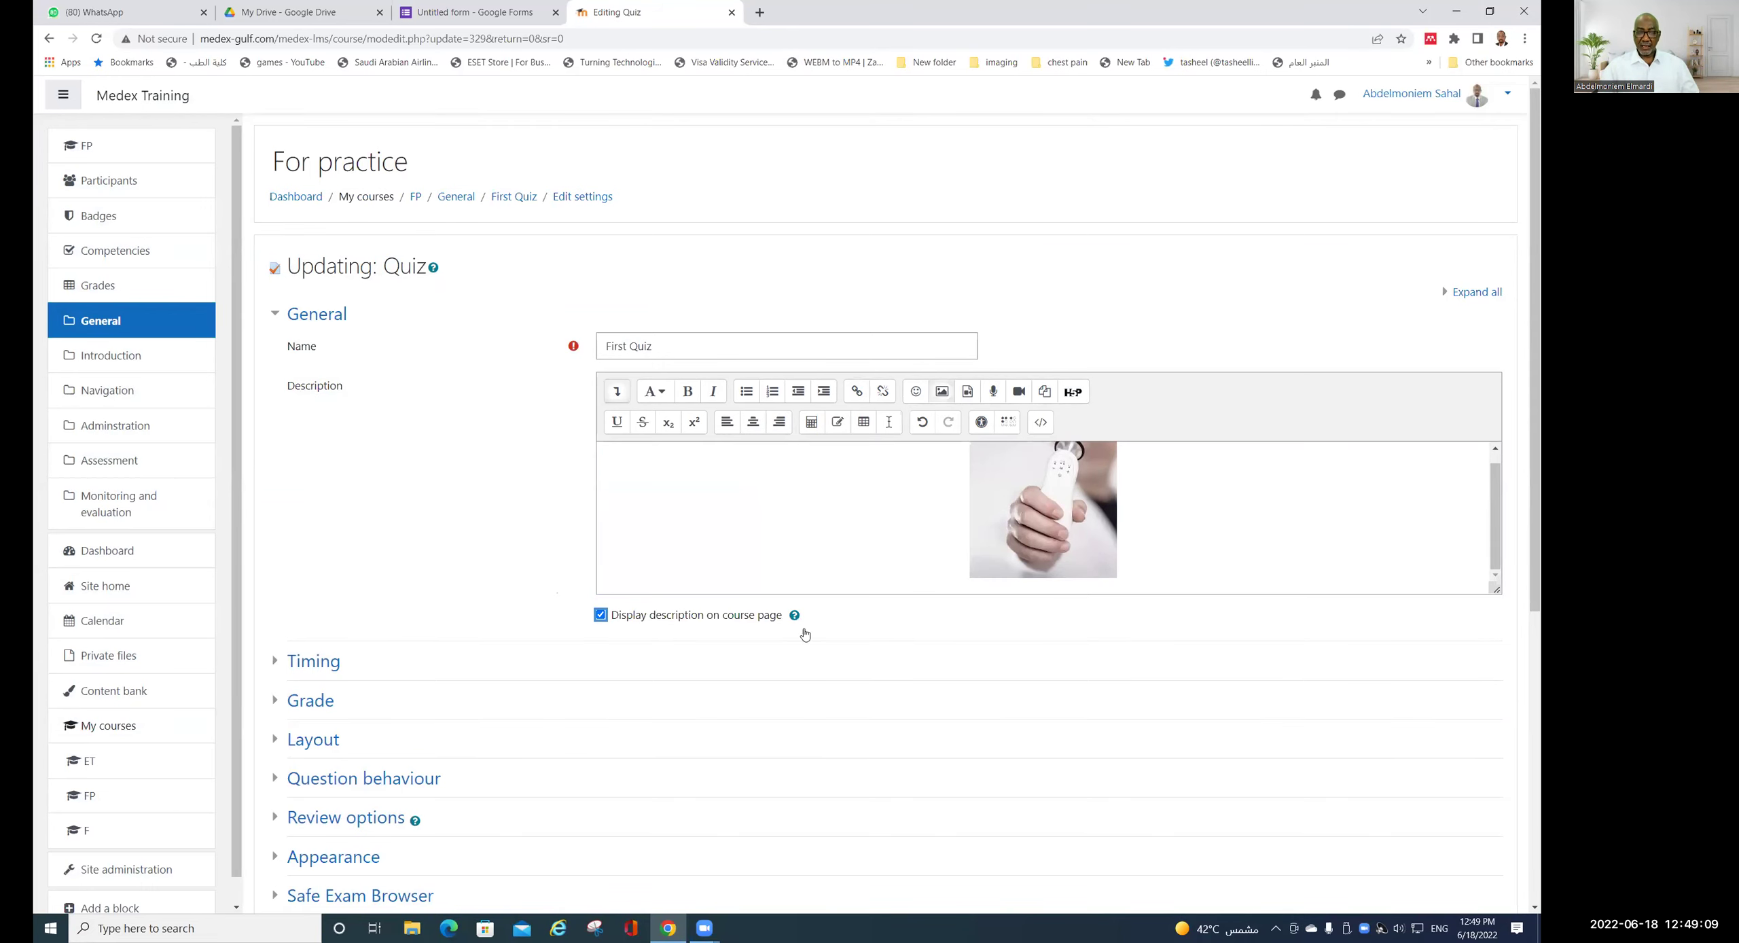
pyautogui.scroll(-5, 1361, 535)
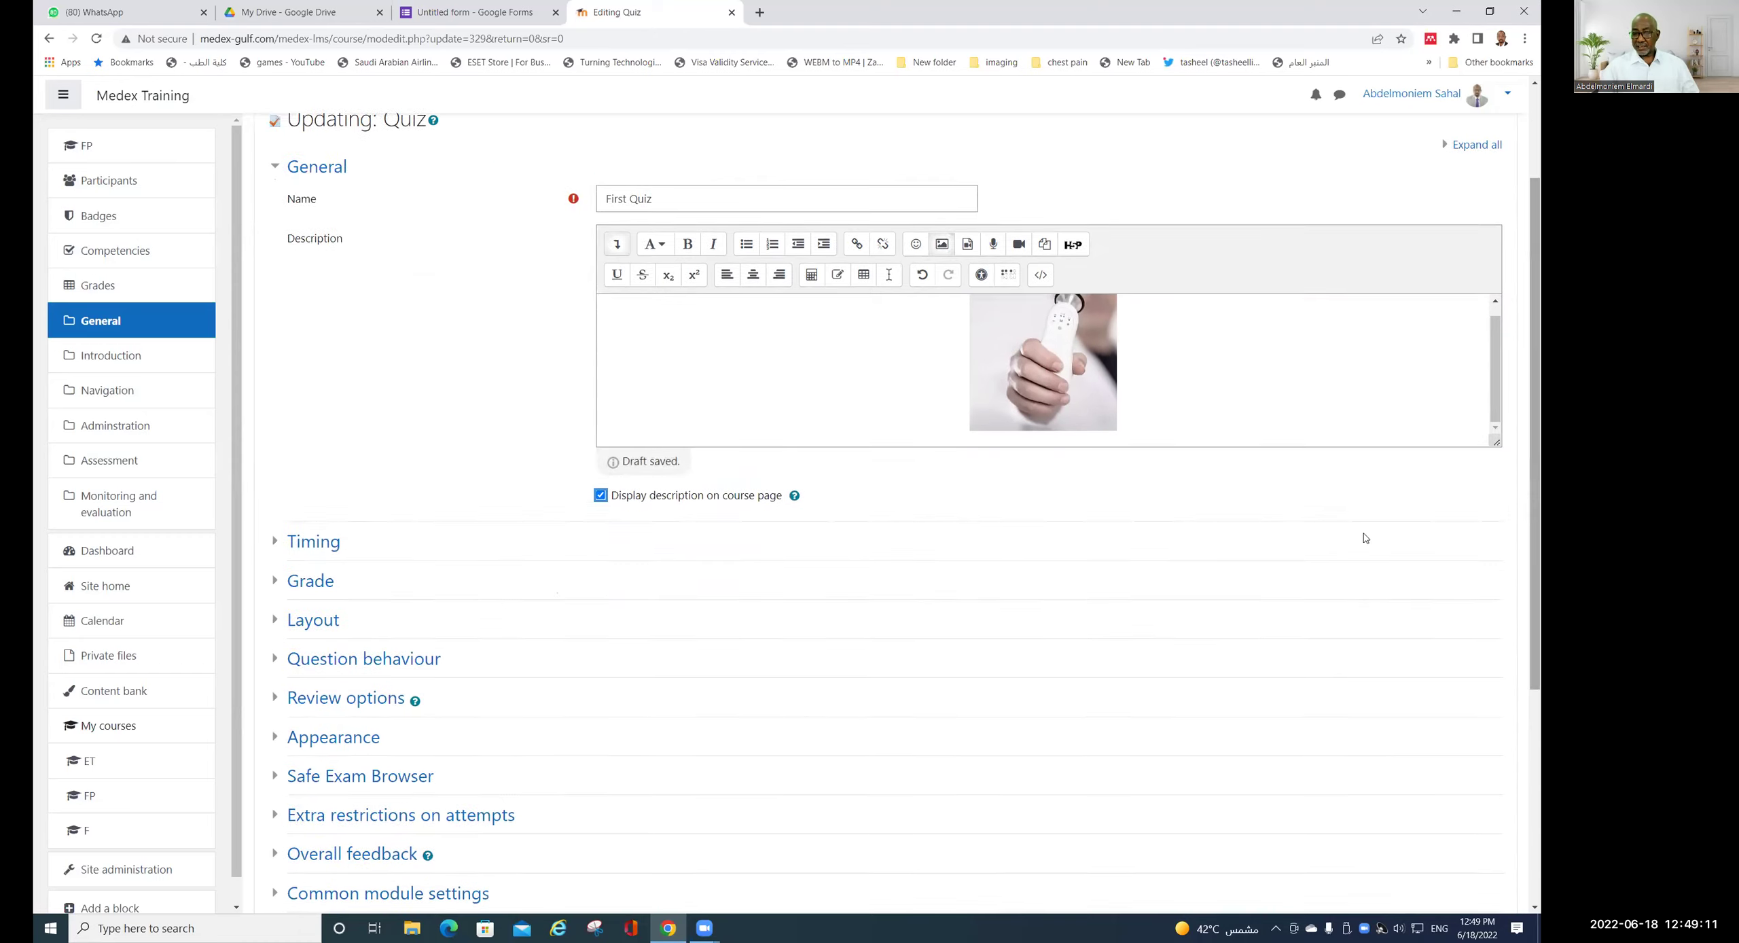
pyautogui.click(684, 747)
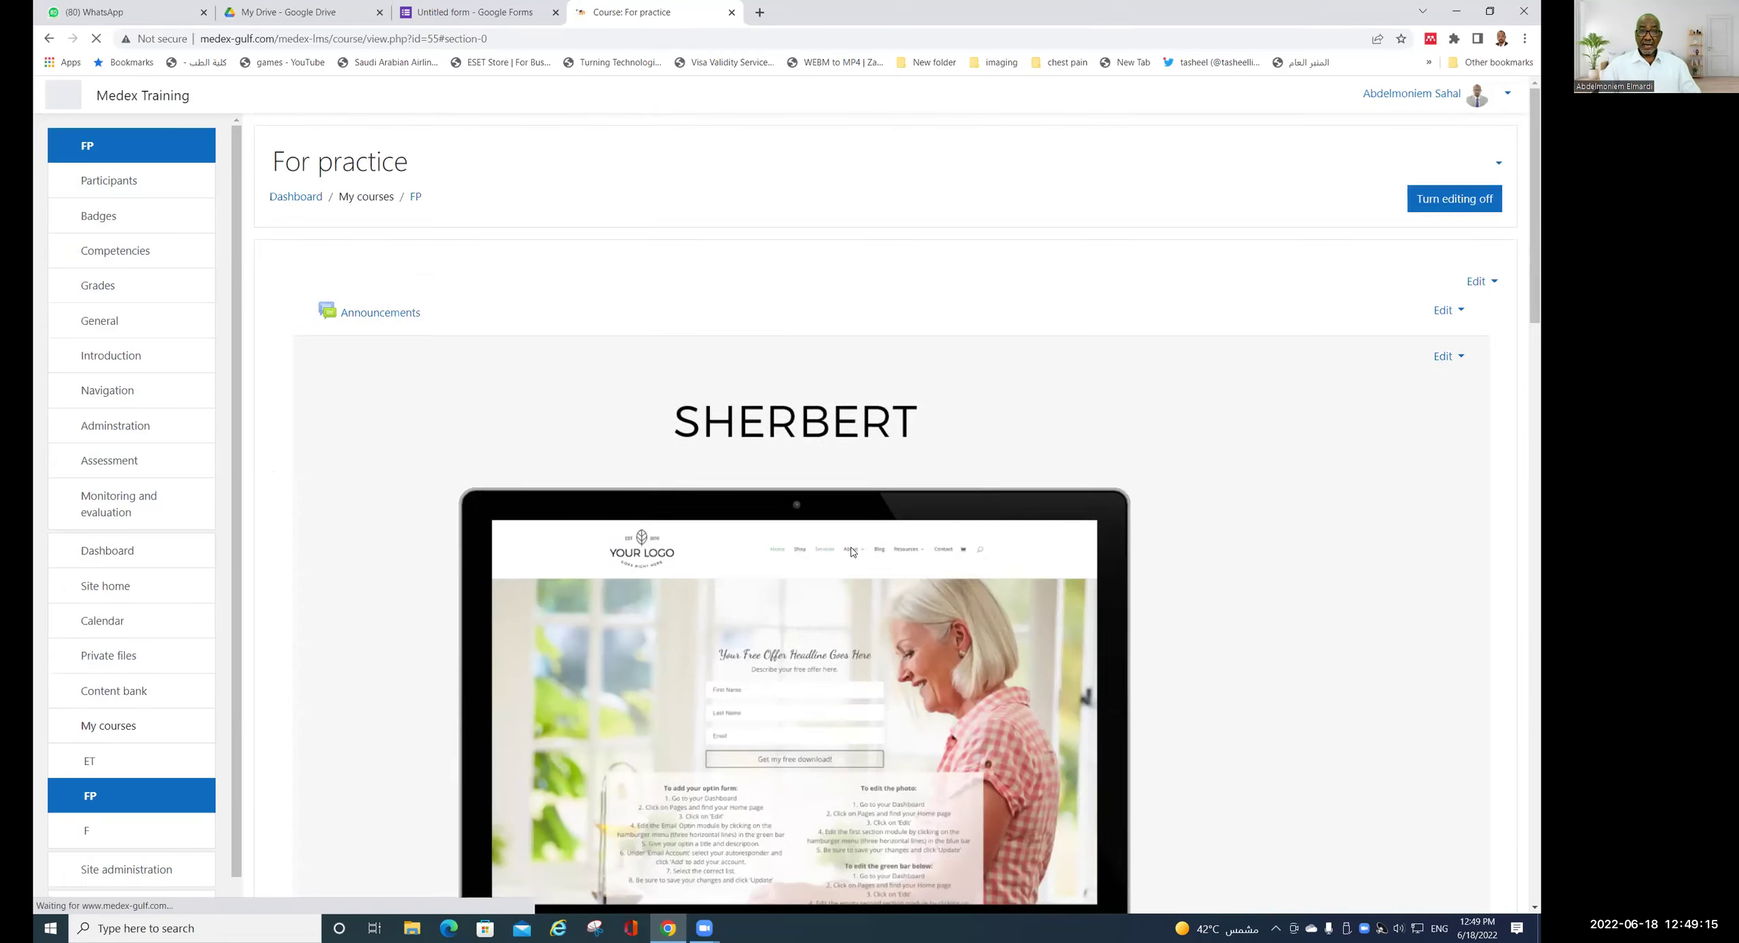
# - Open First Quiz from the General section of the course page and copy its web address
pyautogui.scroll(-4, 920, 510)
pyautogui.scroll(-15, 920, 511)
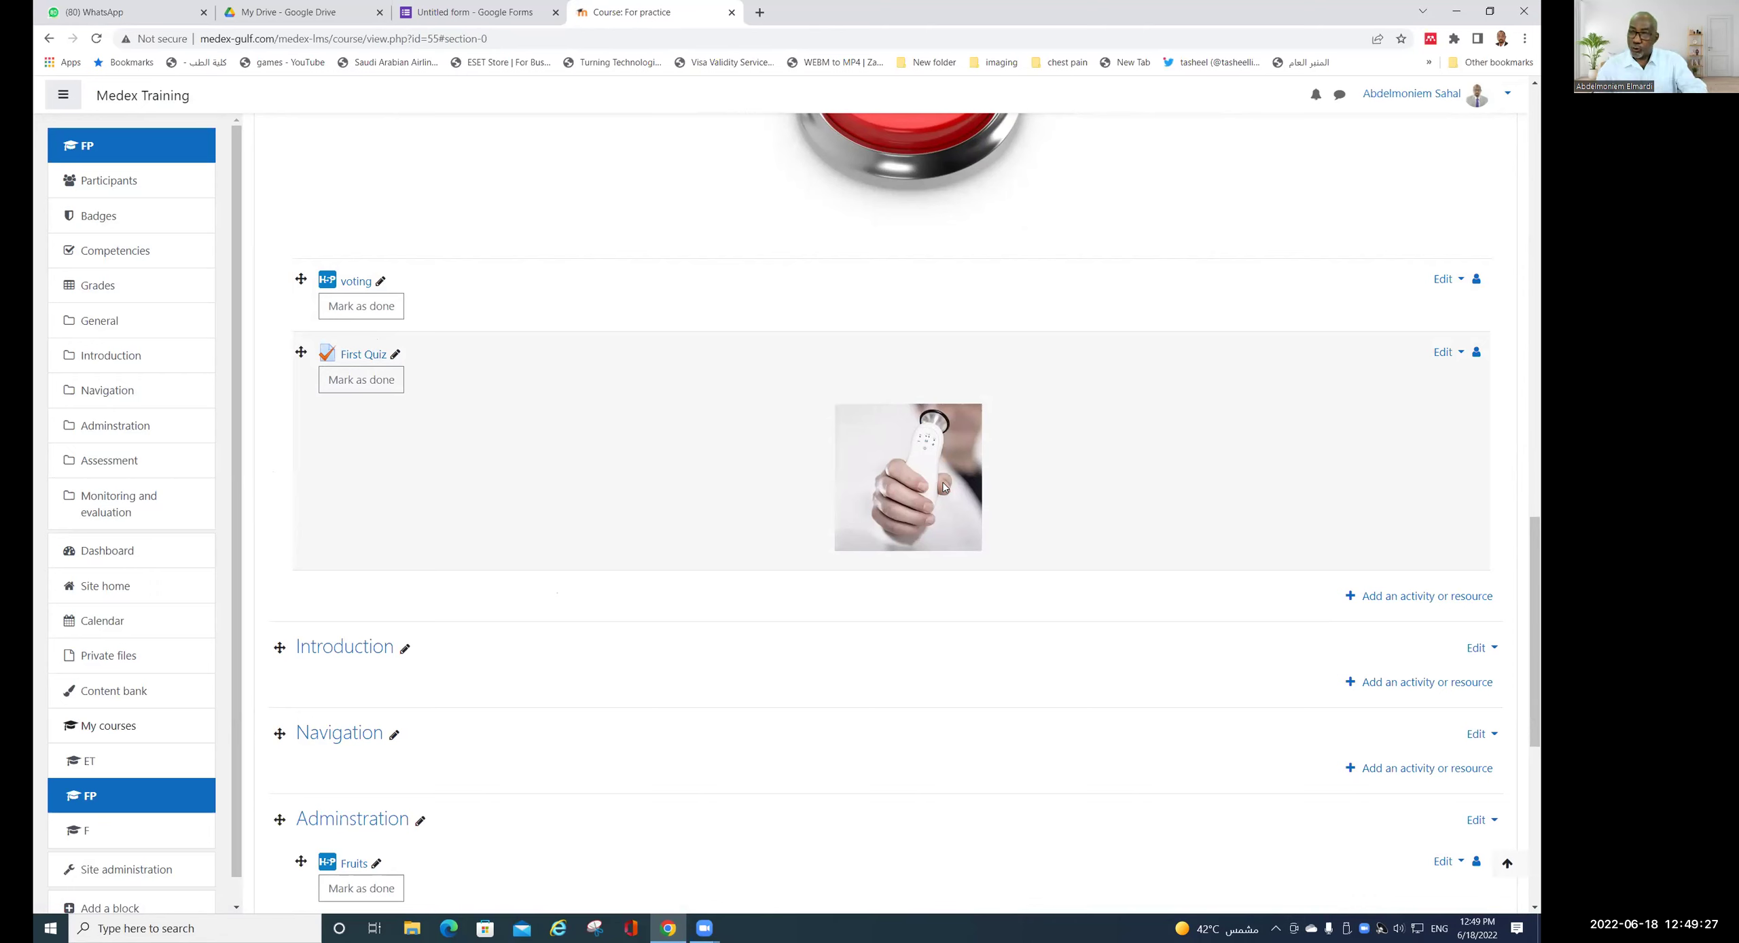
pyautogui.click(359, 357)
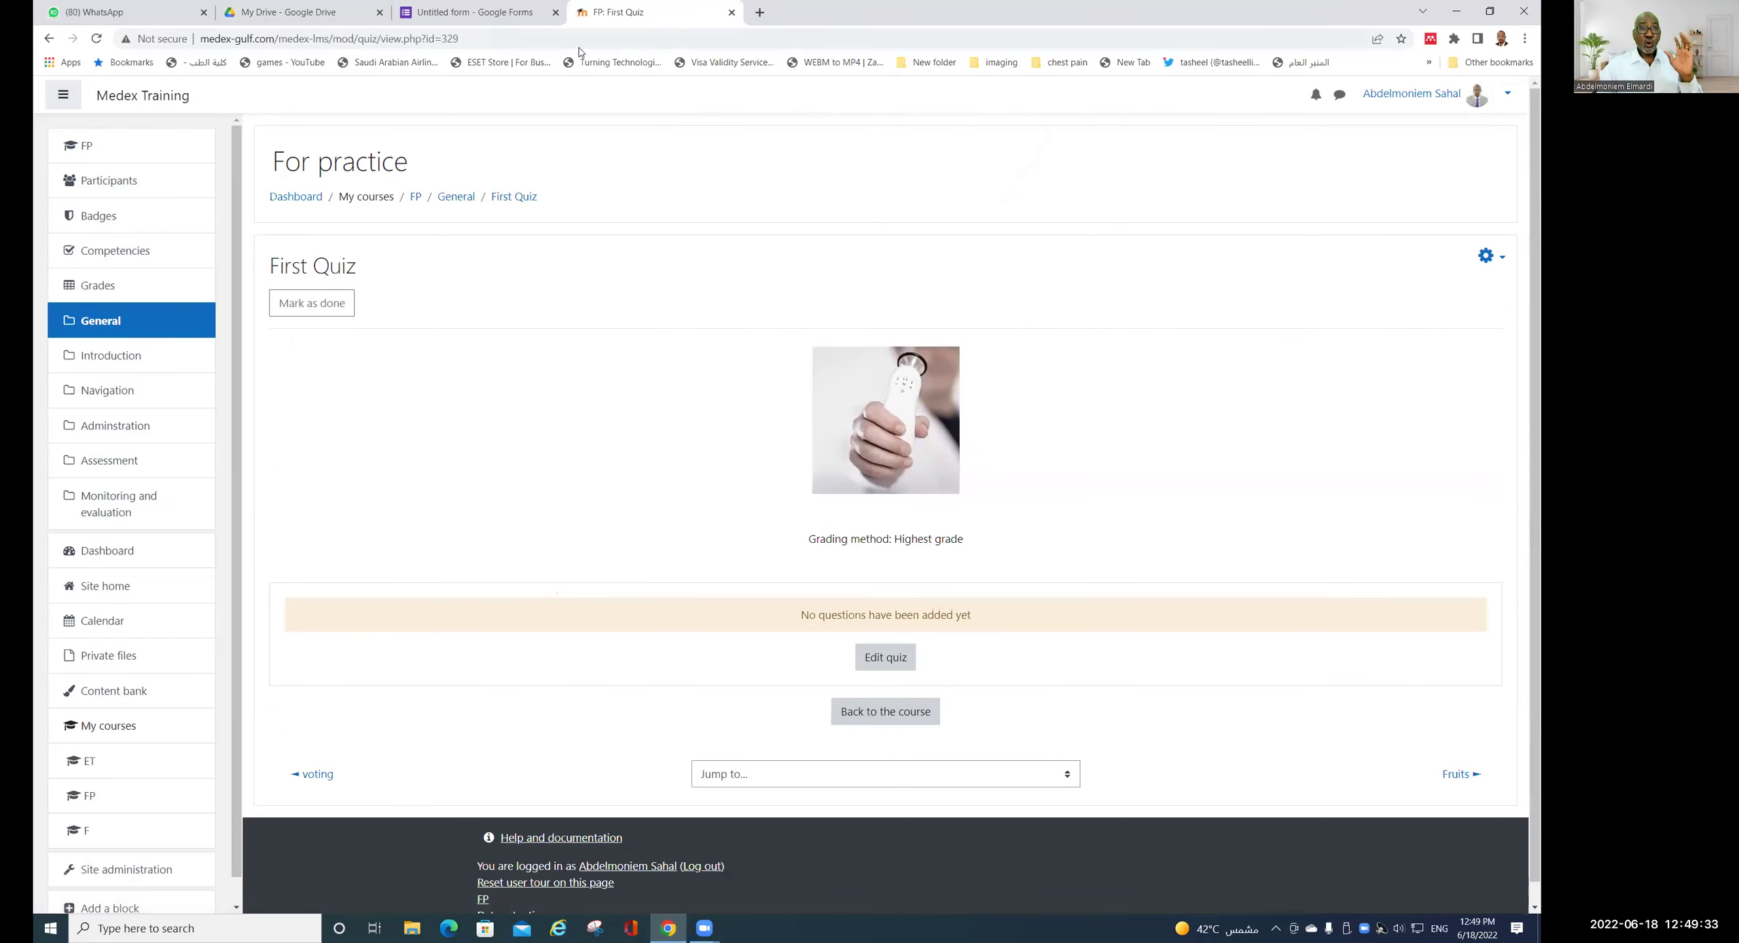
pyautogui.click(544, 39)
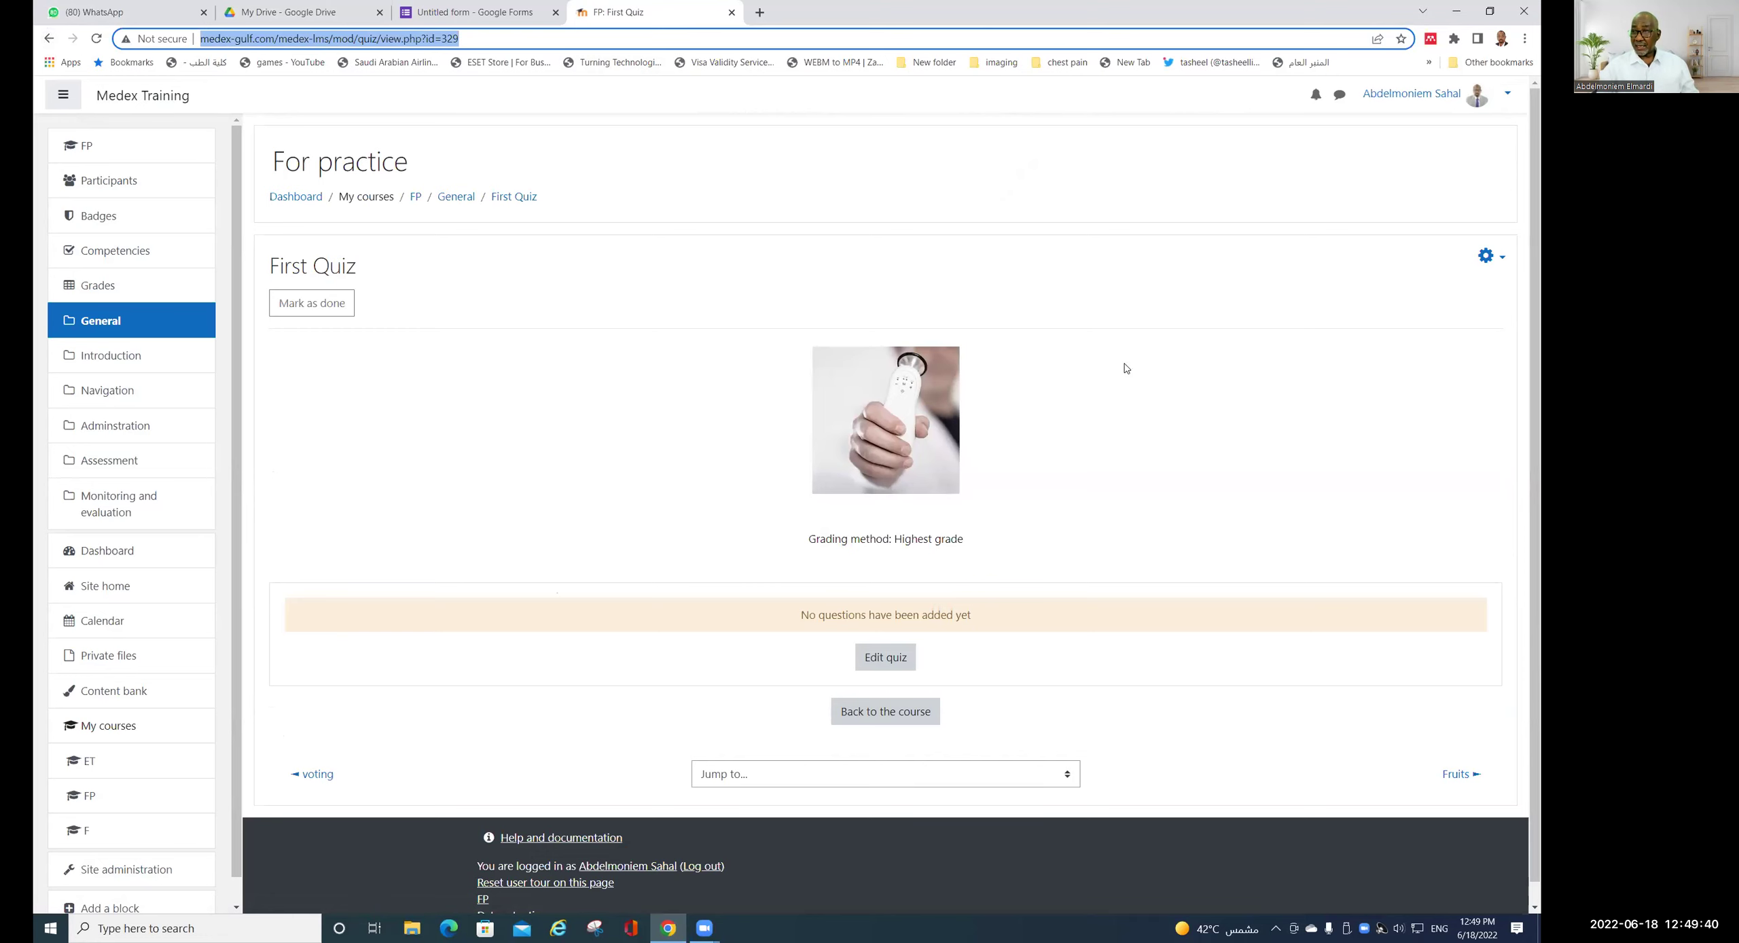
pyautogui.scroll(-1, 355, 224)
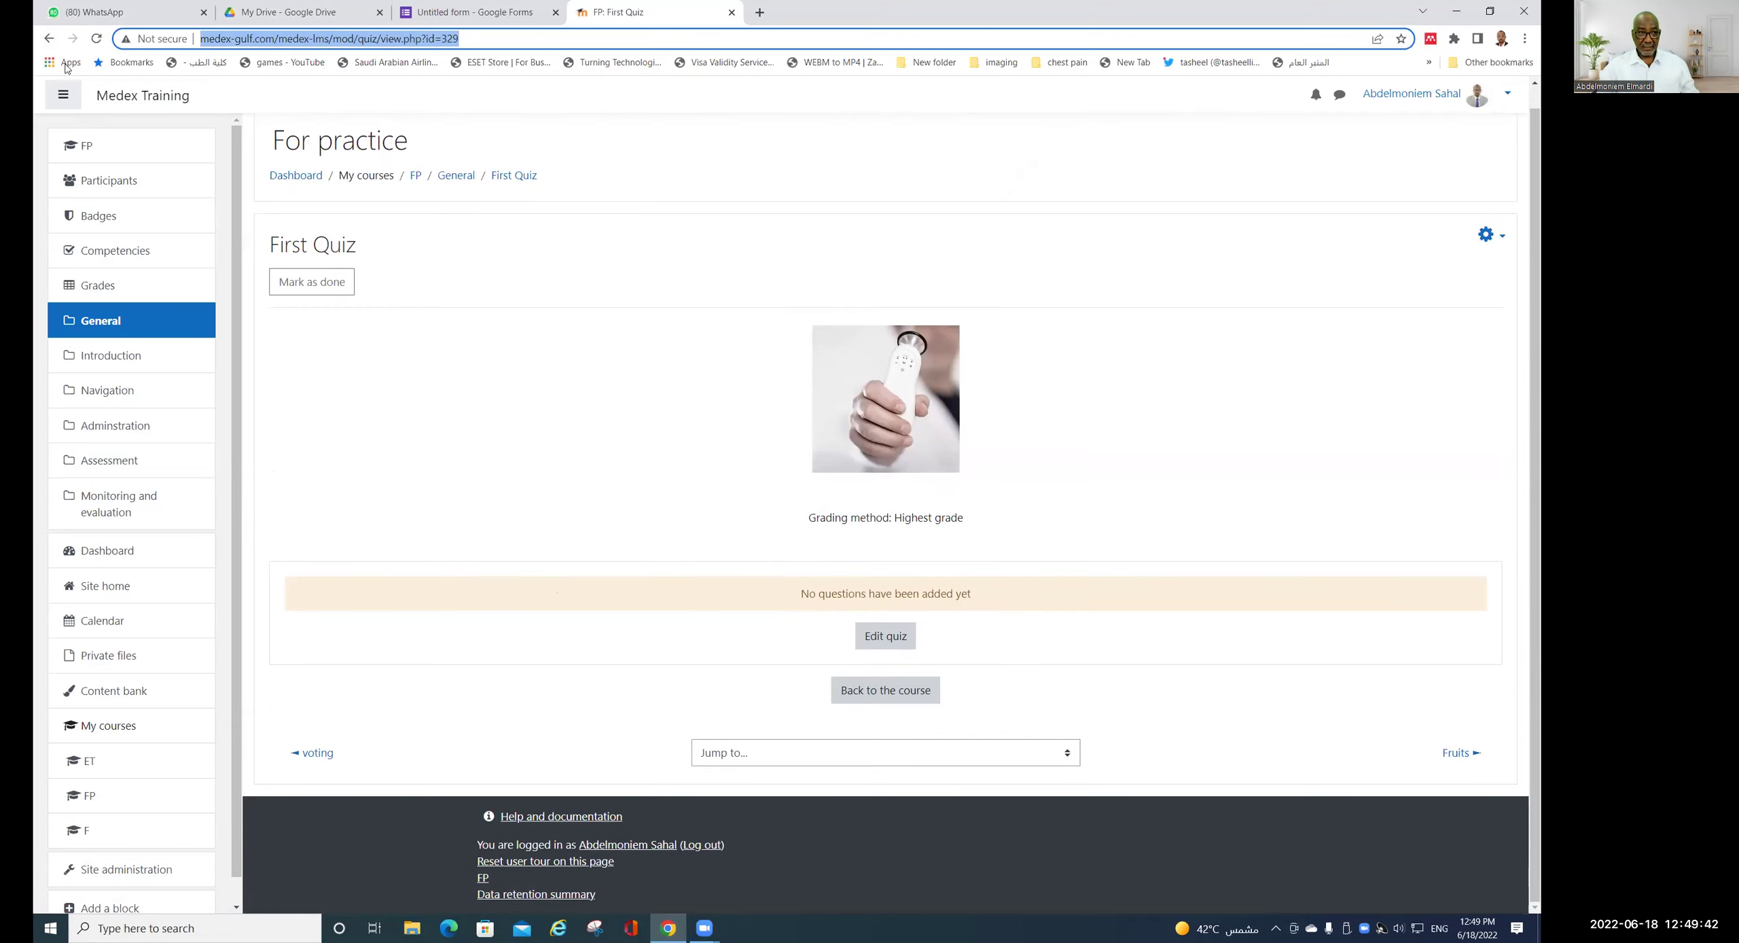
# - Return to the course page and open the First Quiz settings for editing
pyautogui.click(49, 38)
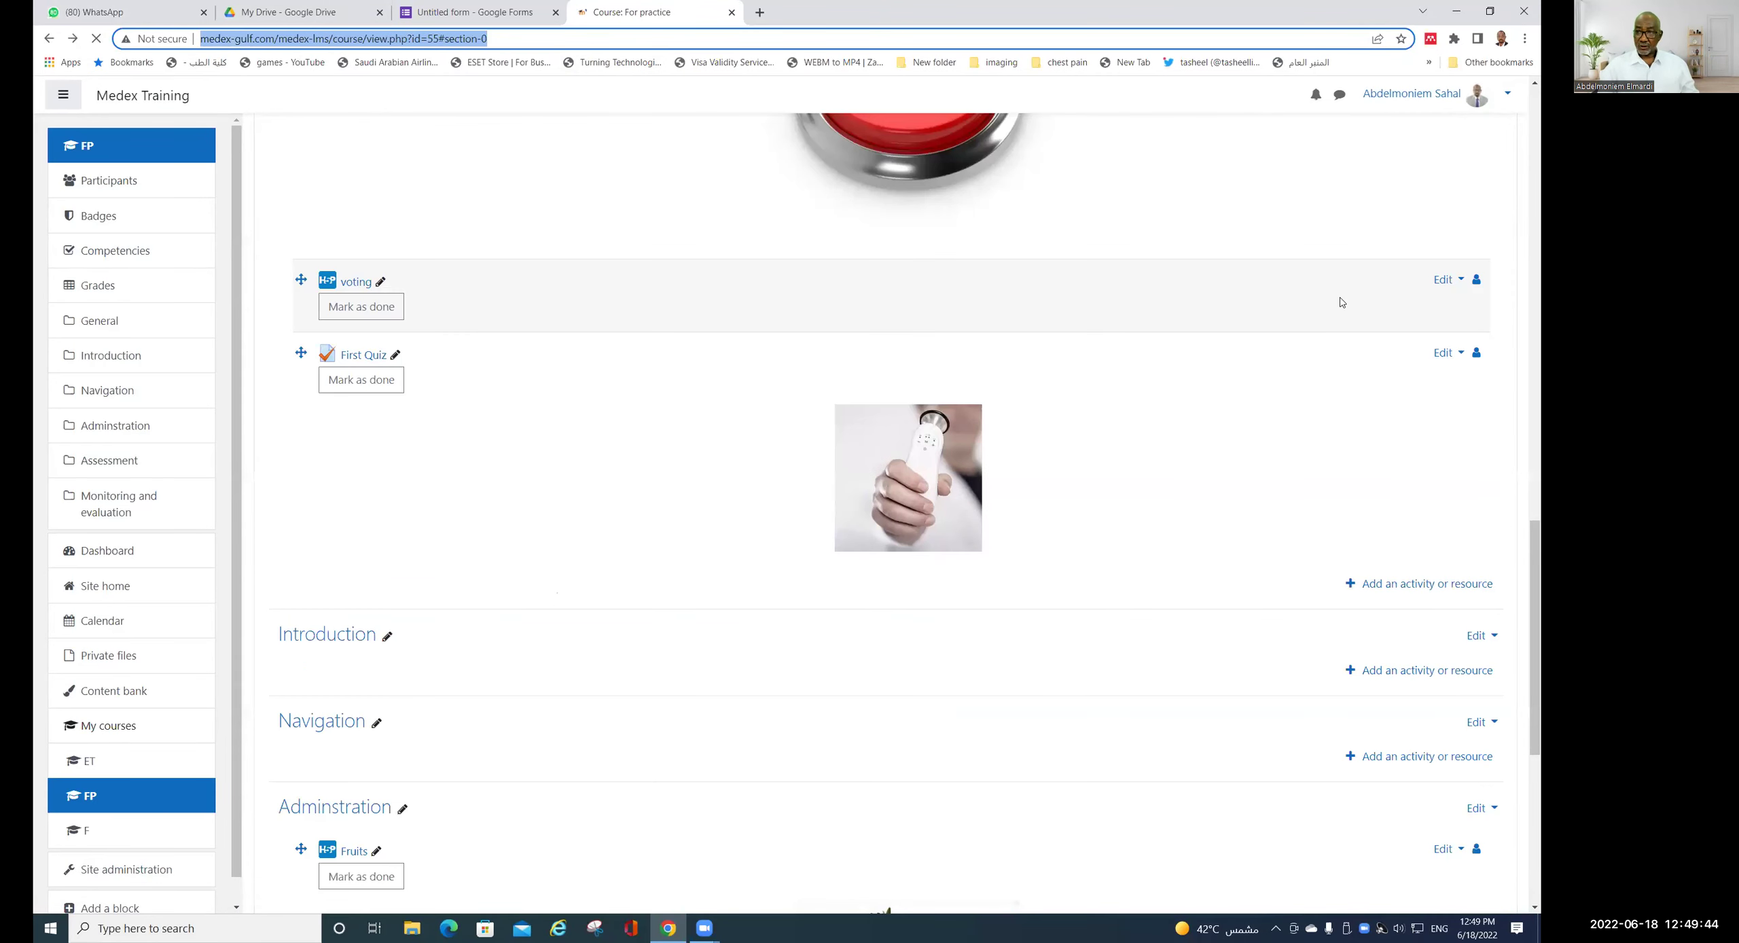
pyautogui.click(1444, 353)
pyautogui.click(1413, 376)
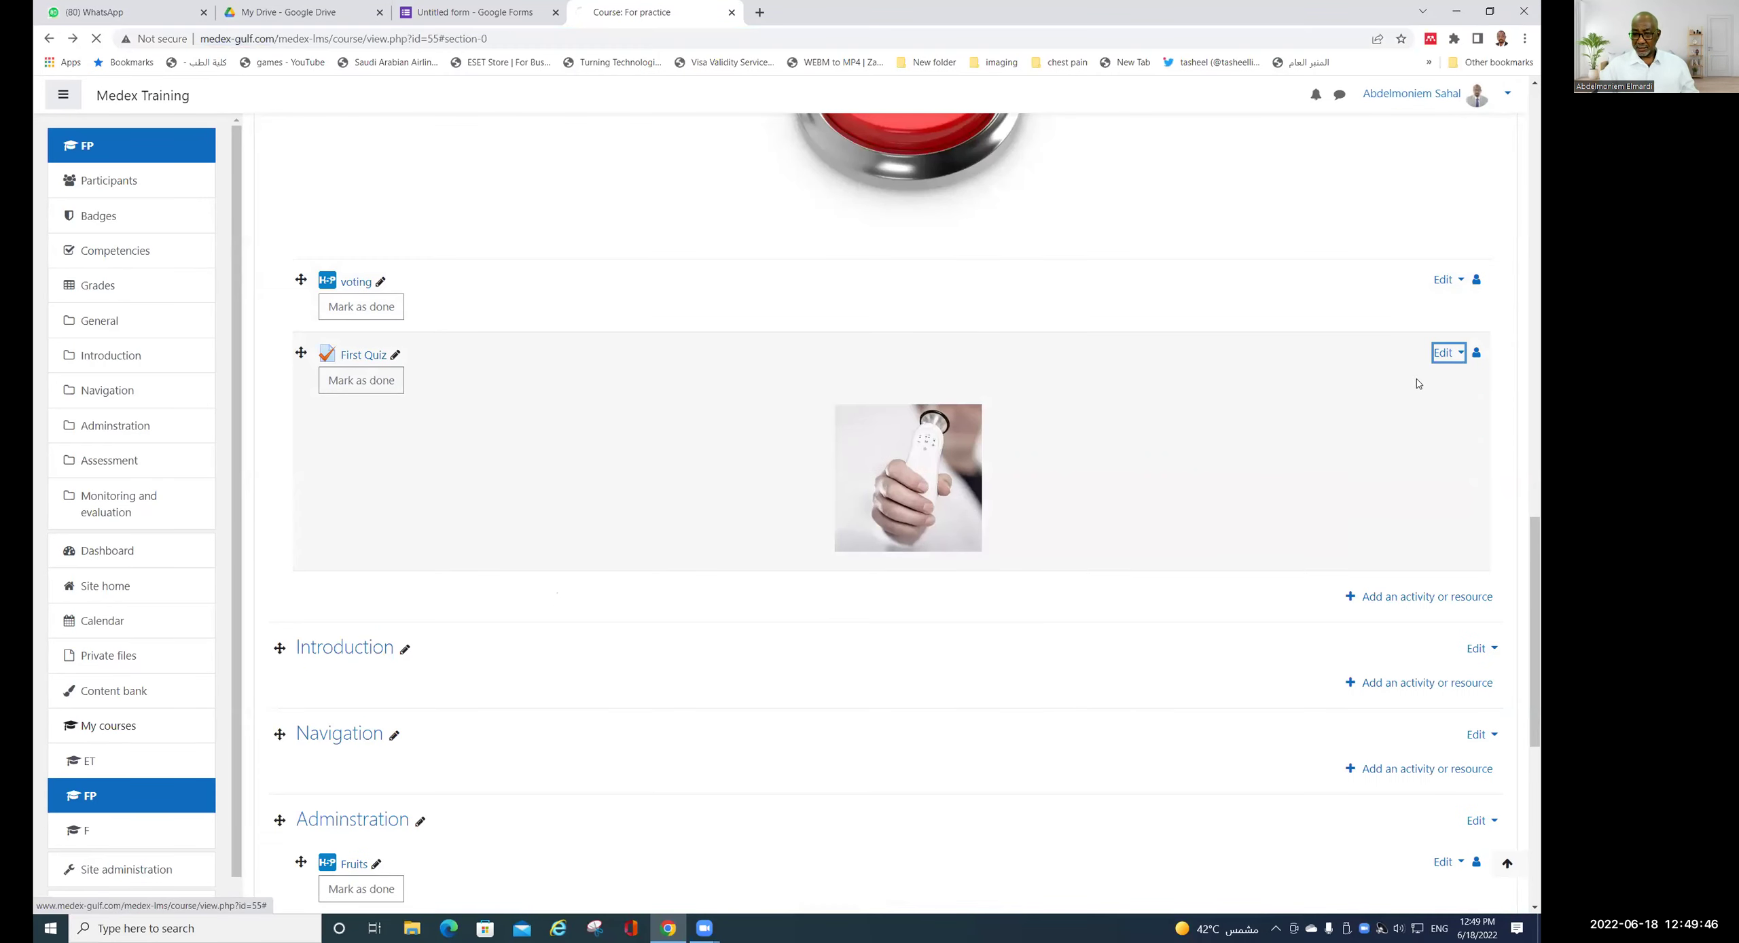
# - Link the image in the description to the copied First Quiz address
pyautogui.click(1089, 453)
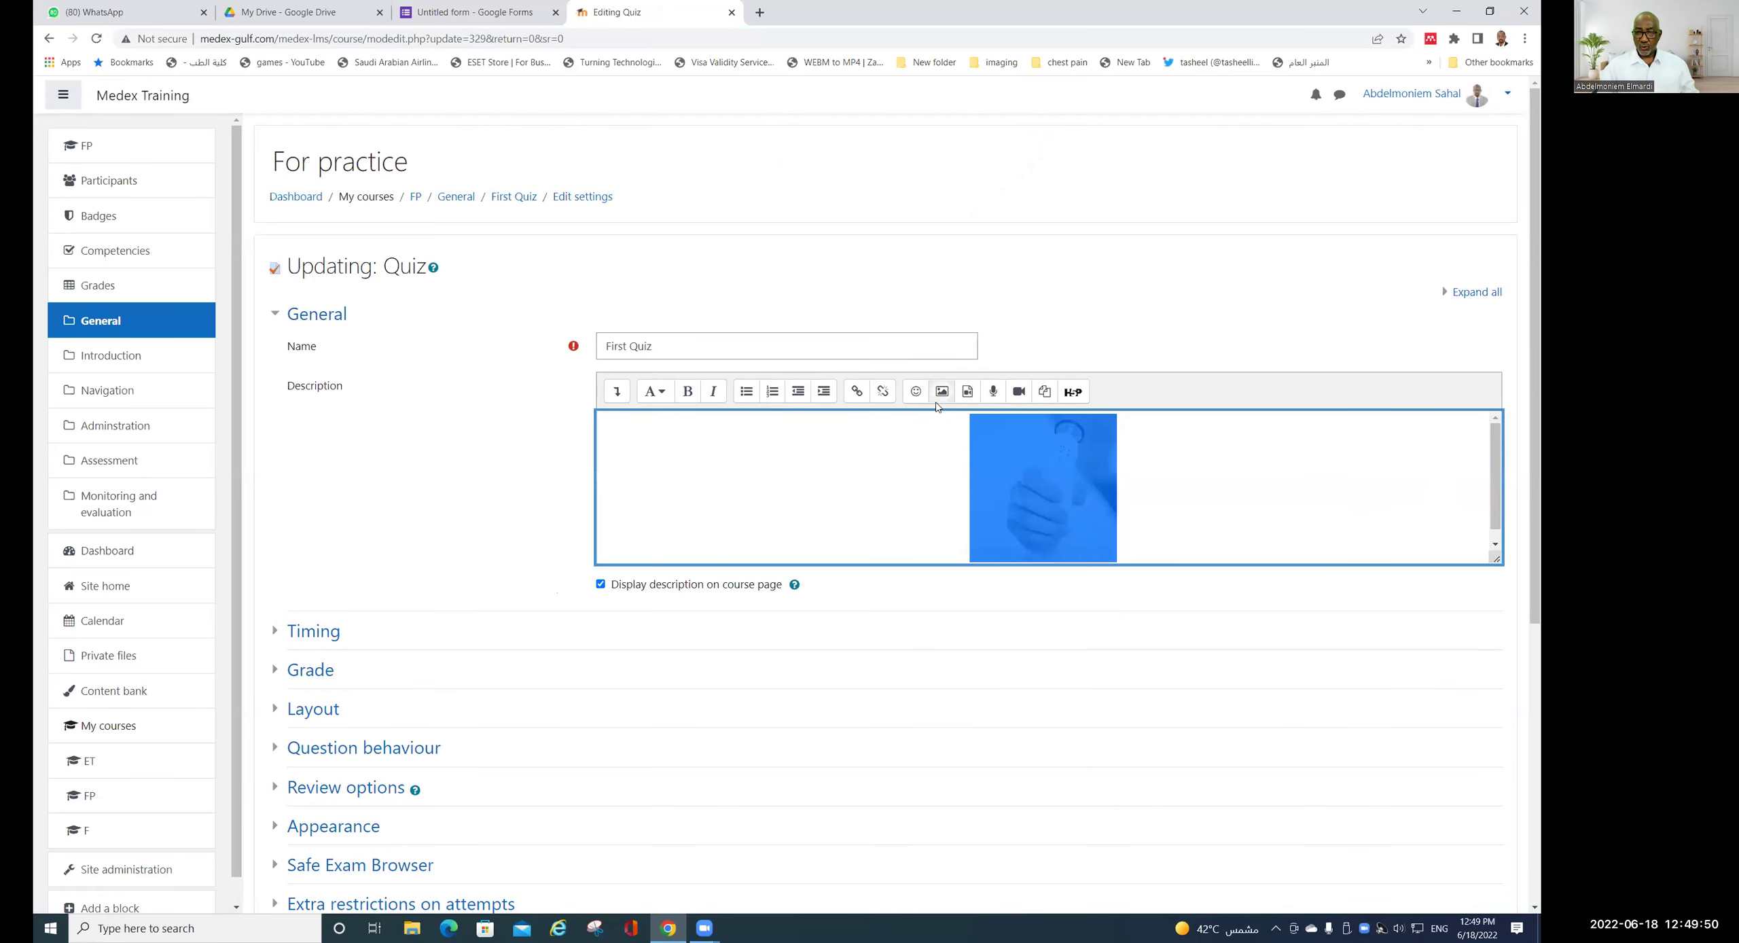
pyautogui.click(860, 392)
pyautogui.click(735, 501)
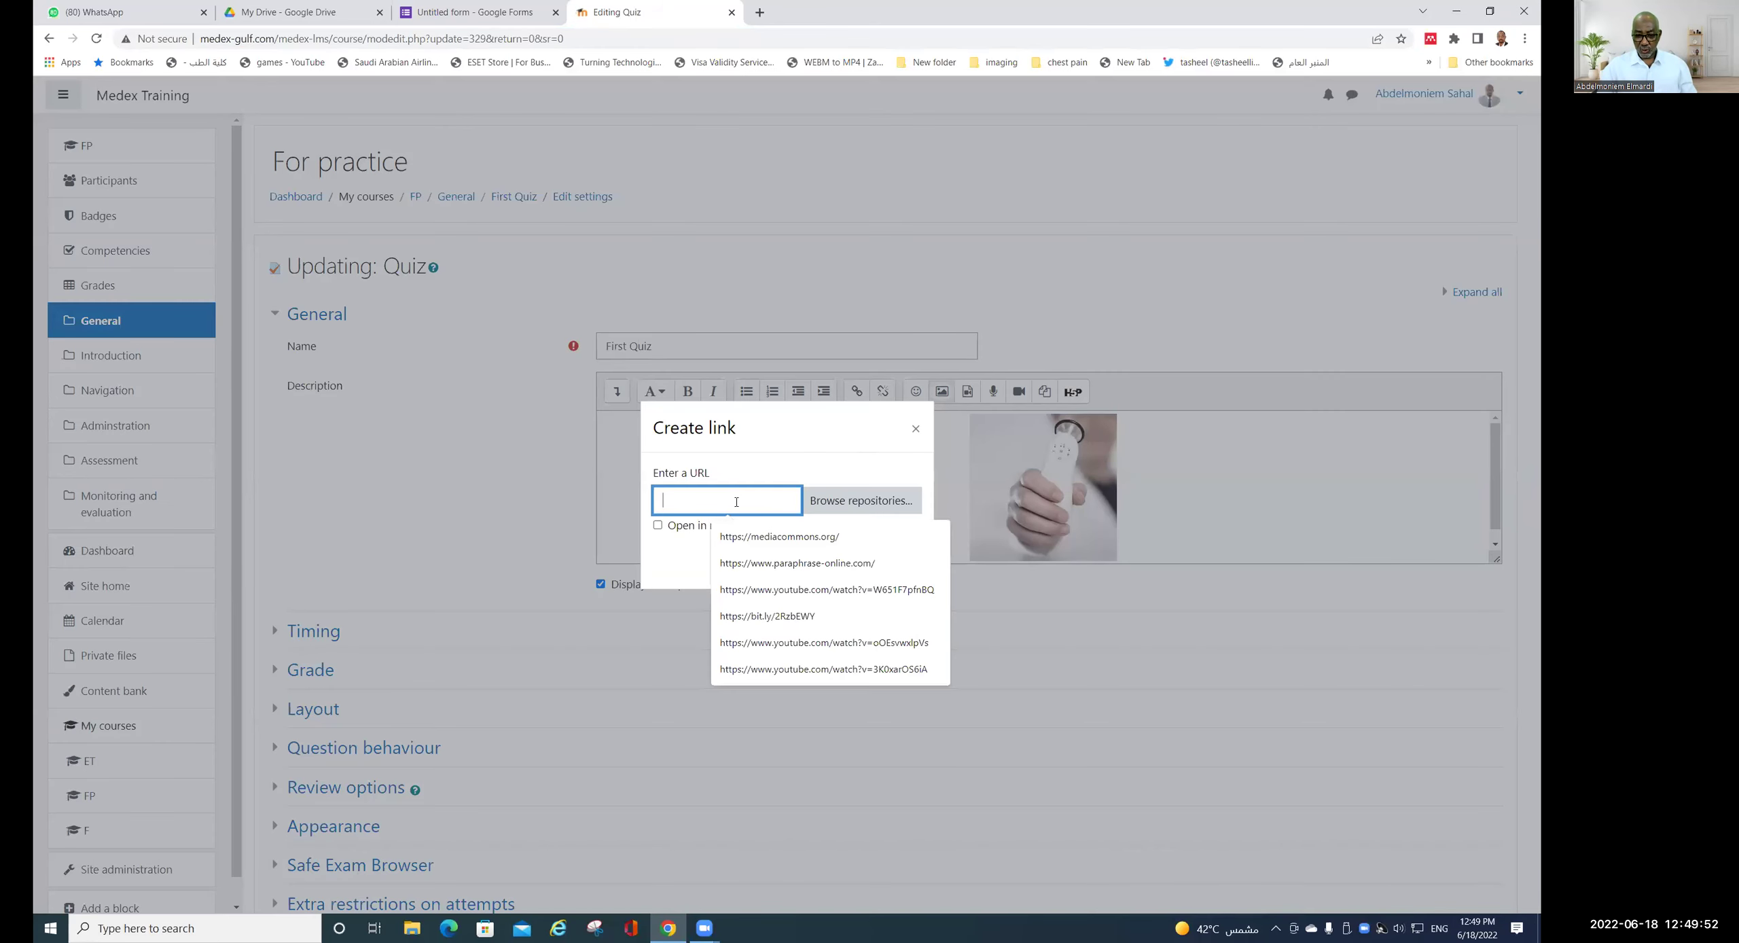
pyautogui.hotkey('ctrl', 'v')
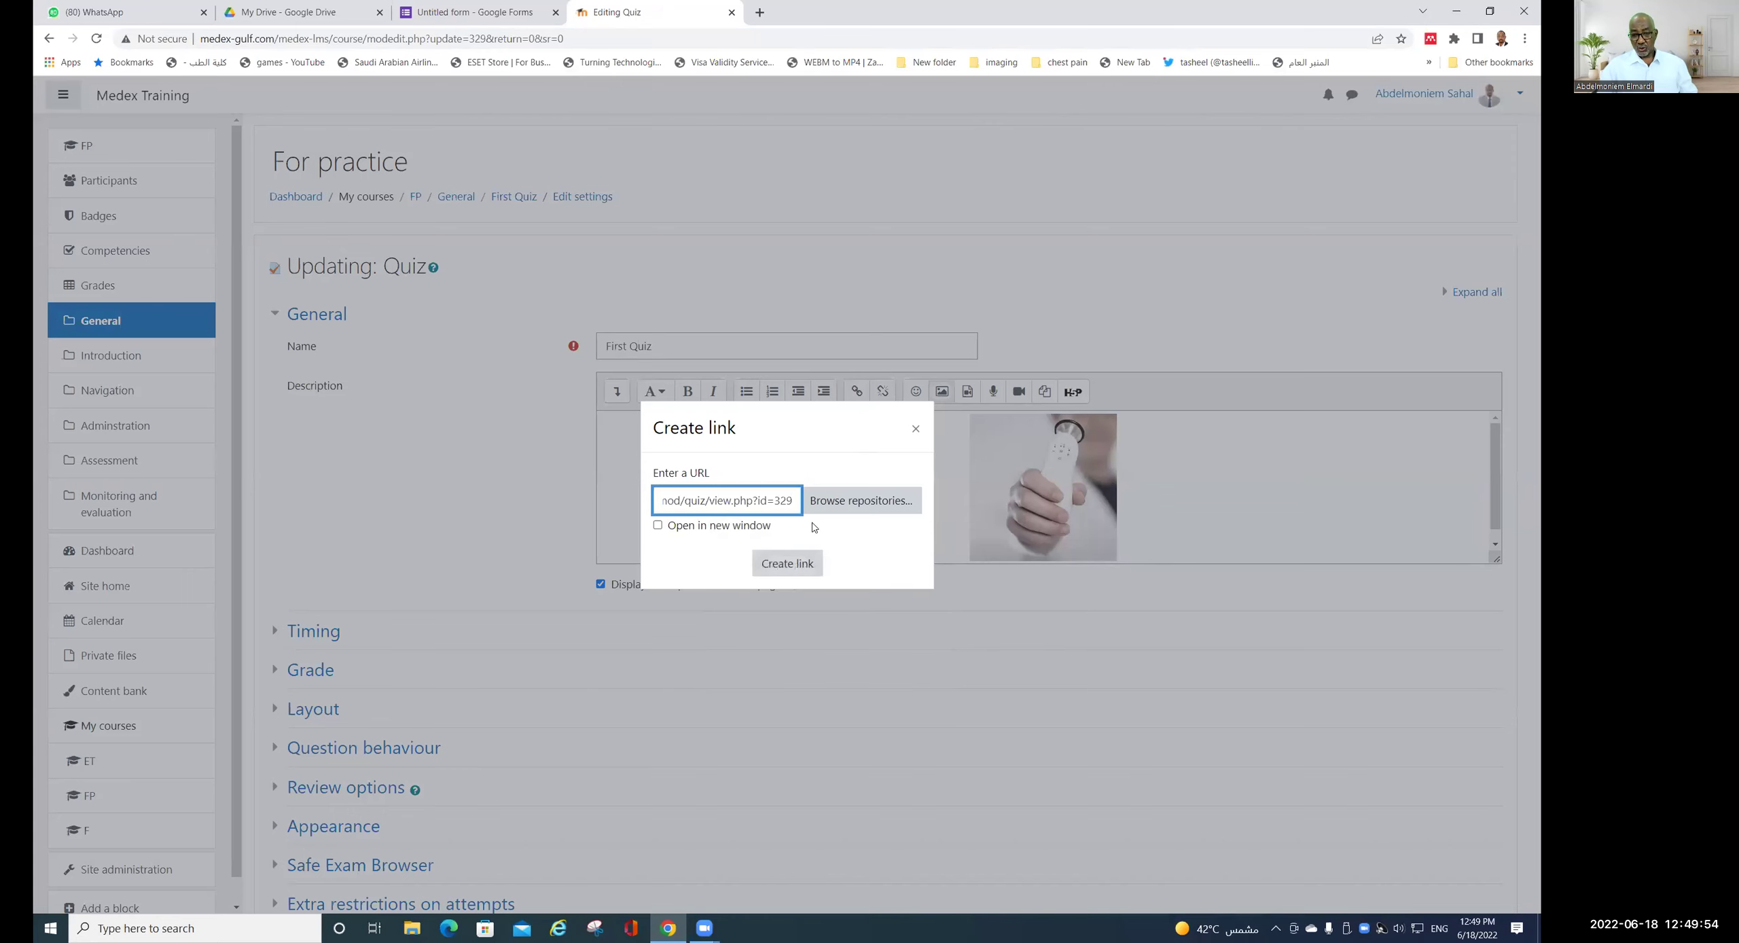
pyautogui.click(787, 564)
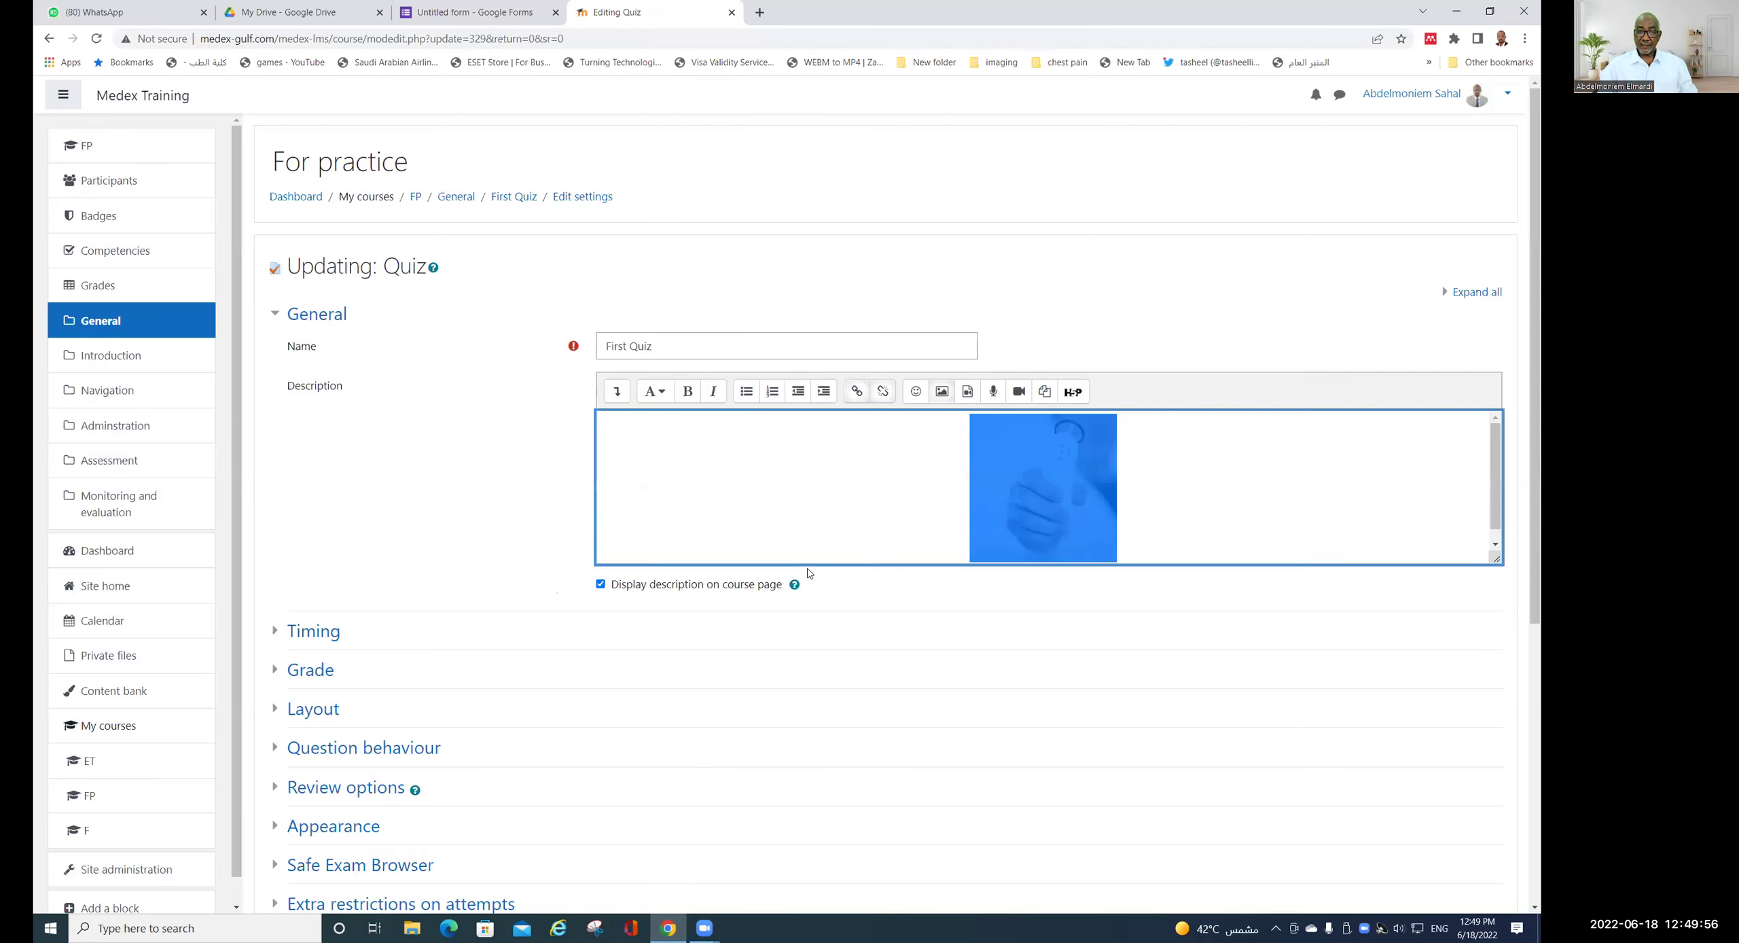
# - Add the line "Click image to start quiz" above the image in the description and select that text
pyautogui.scroll(-6, 683, 682)
pyautogui.scroll(4, 785, 628)
pyautogui.scroll(1, 785, 628)
pyautogui.click(956, 382)
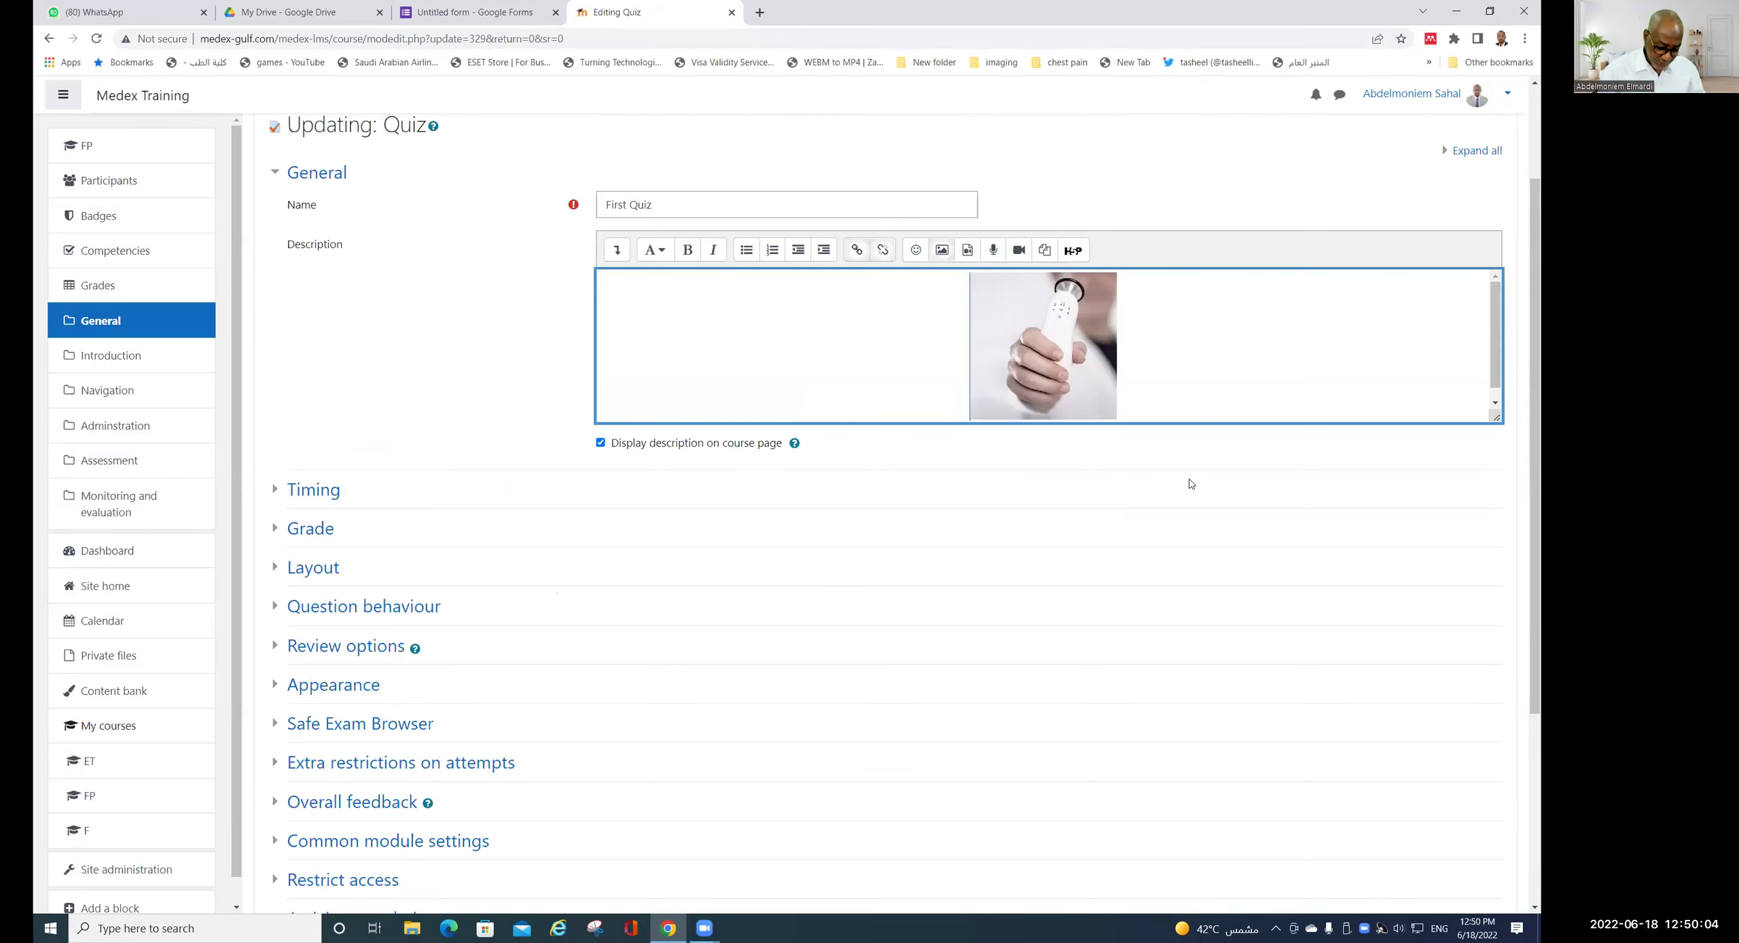
pyautogui.write('Clic')
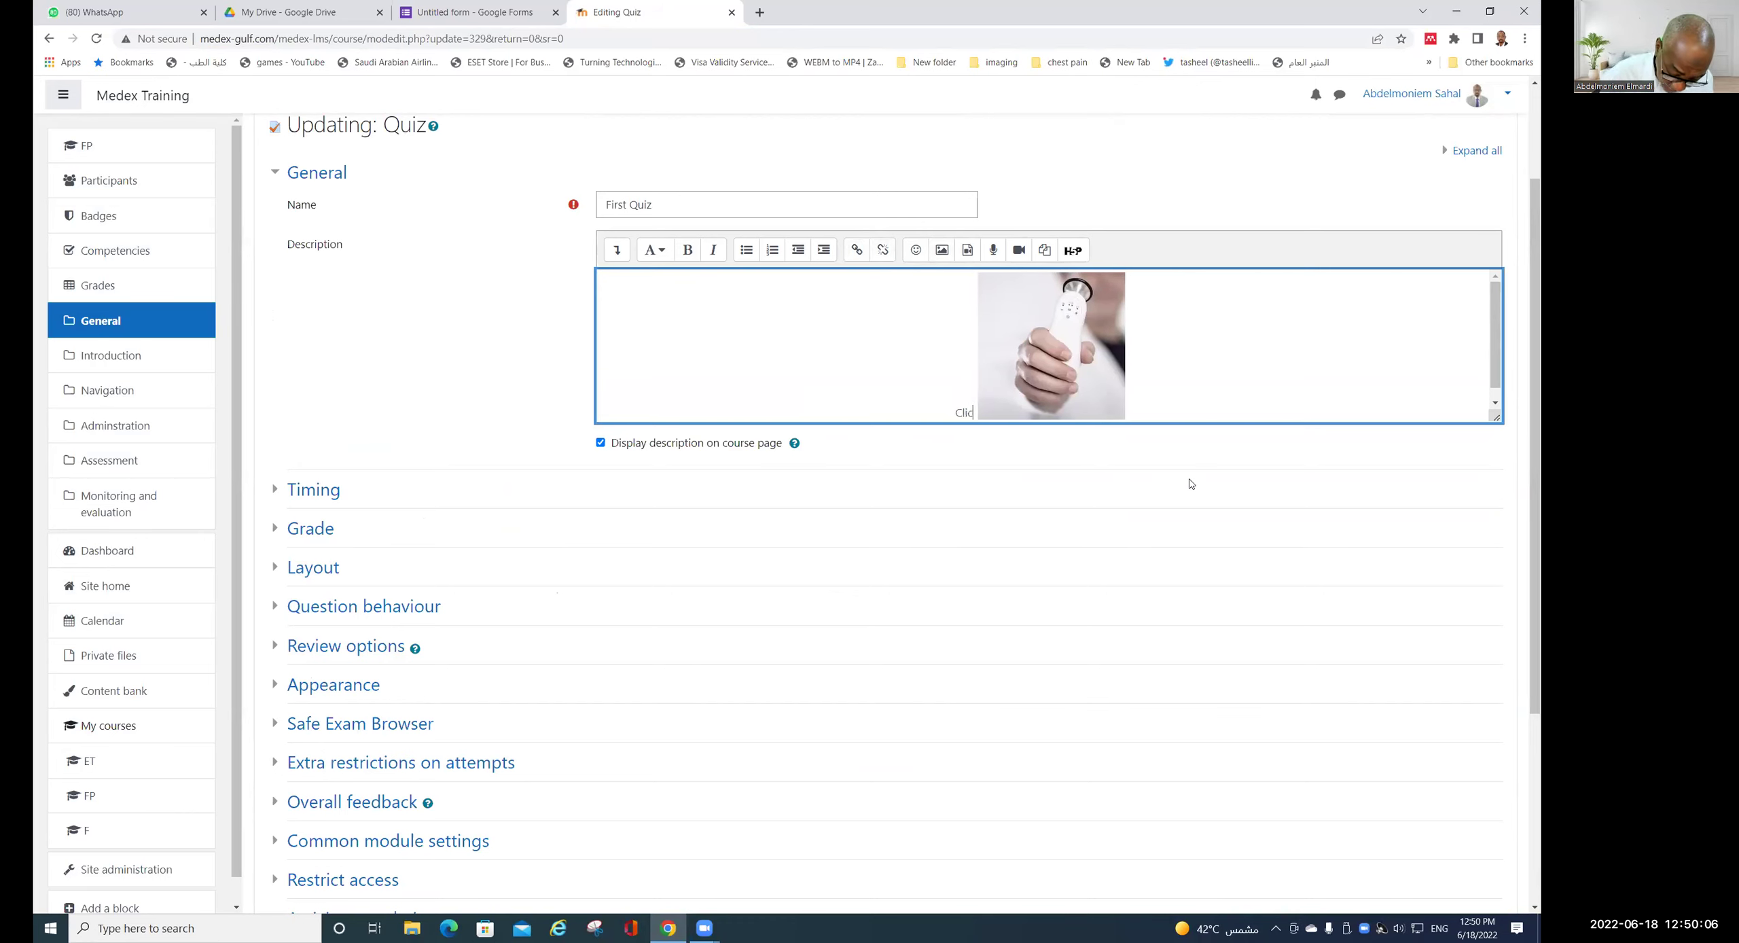
pyautogui.write('k image')
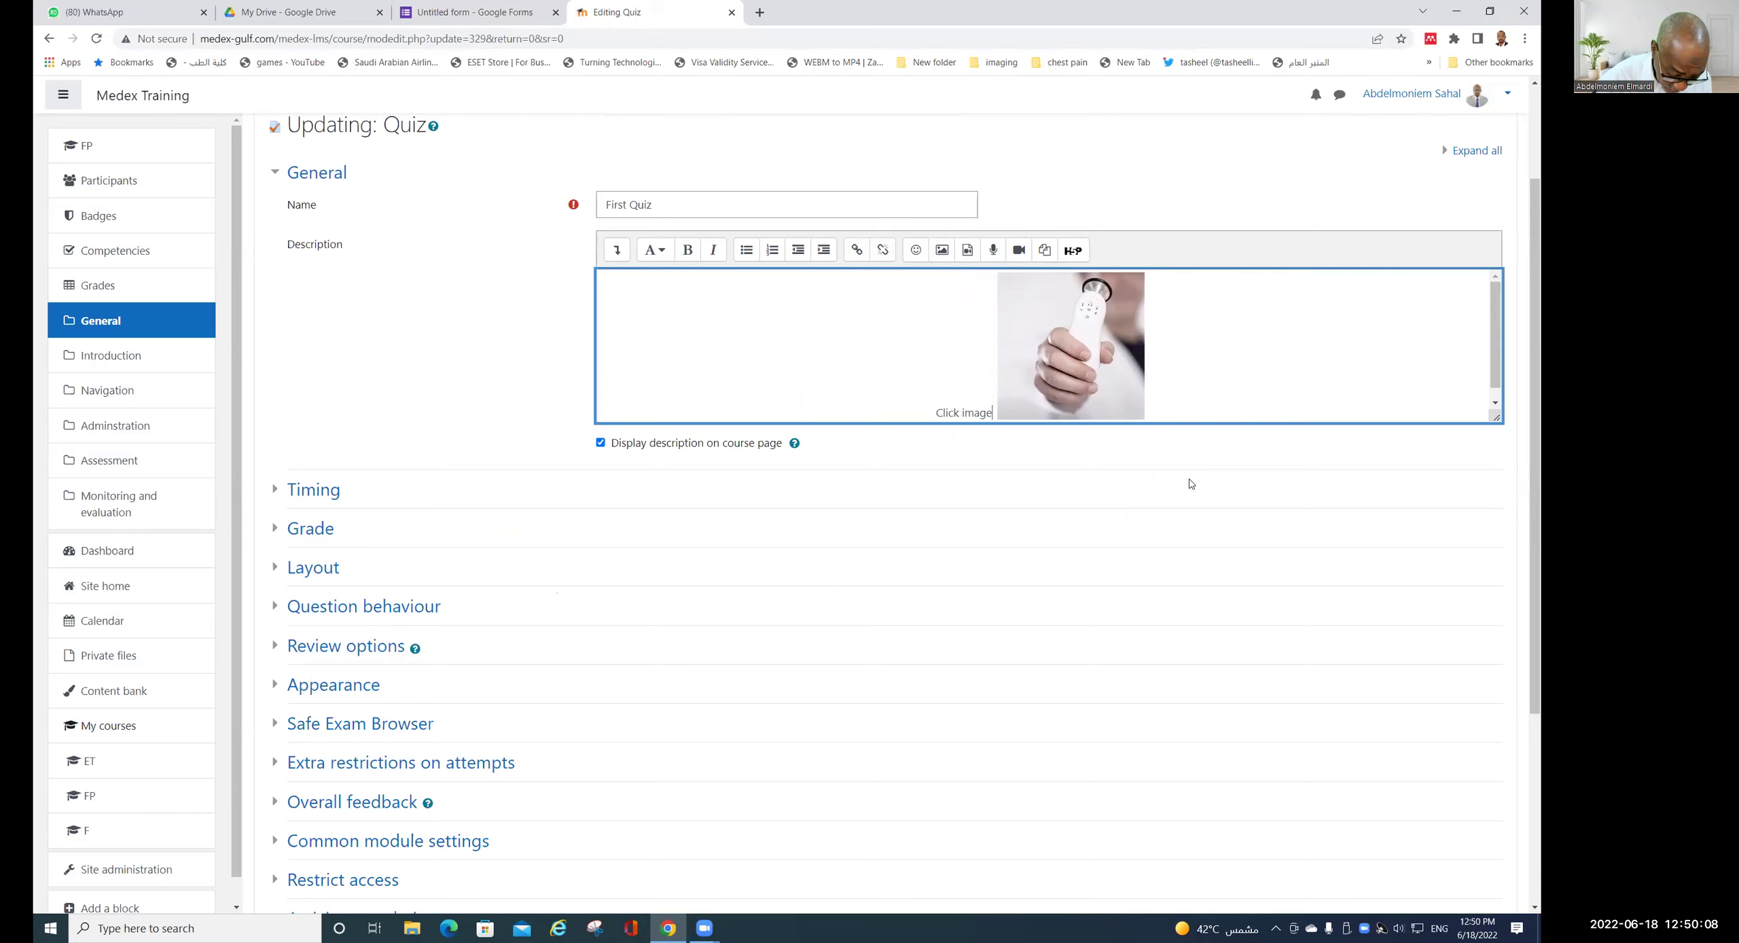
pyautogui.write(' to sta')
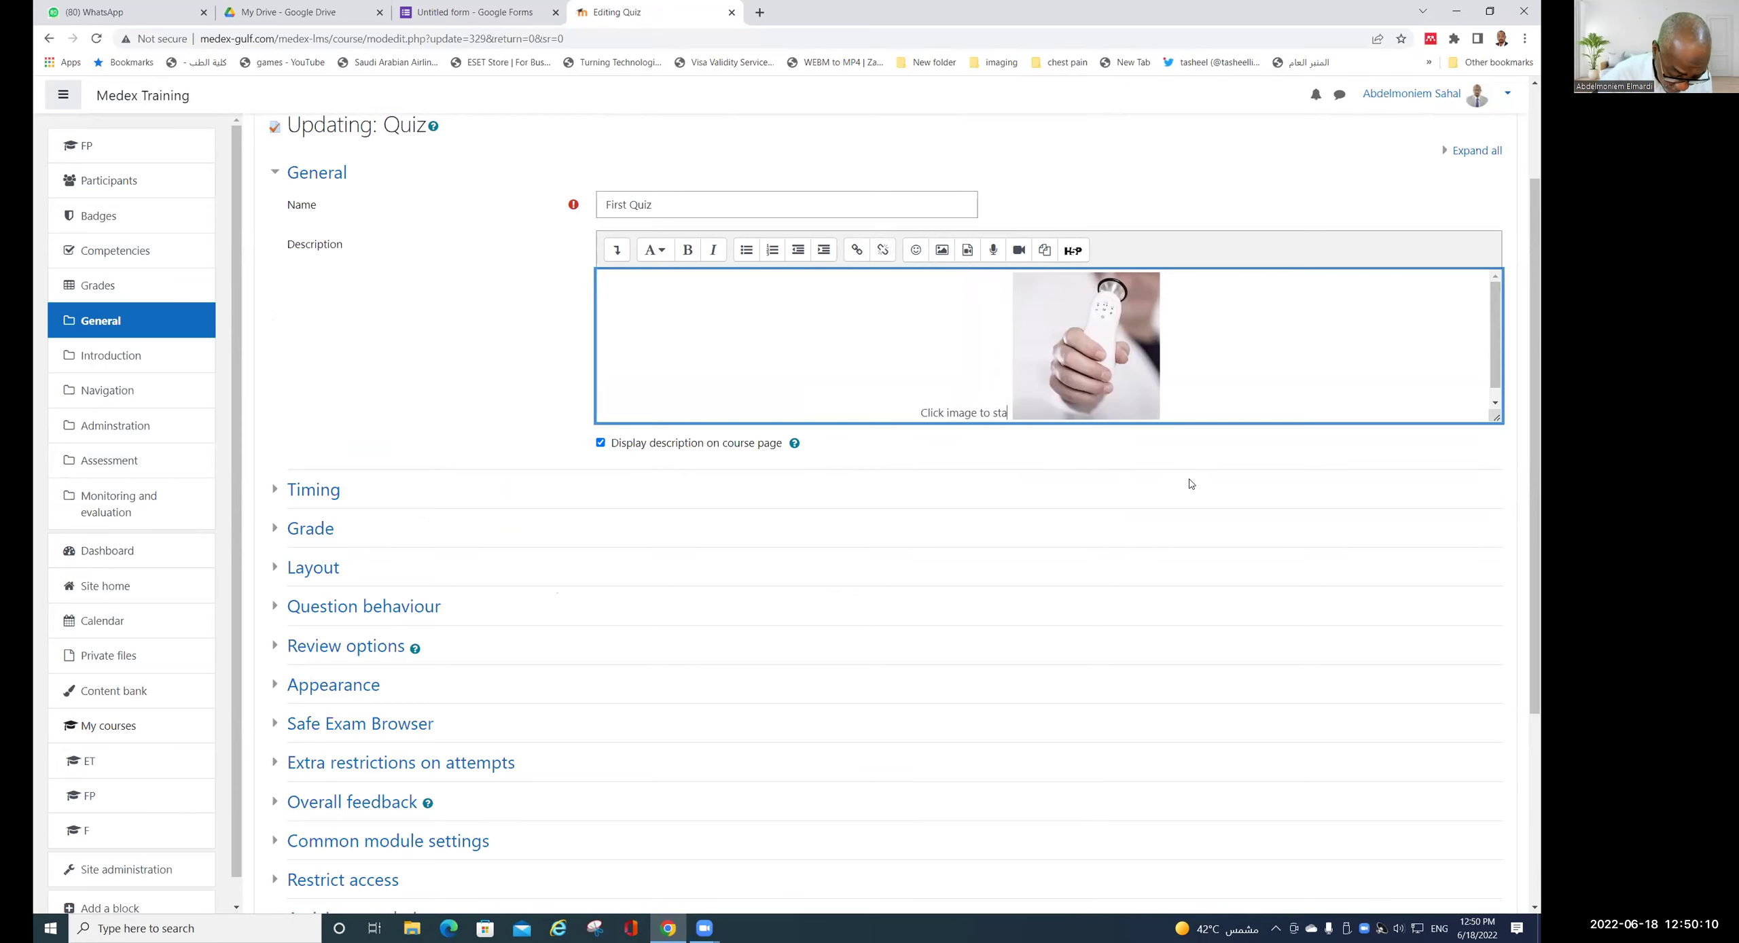
pyautogui.write('rt quiz')
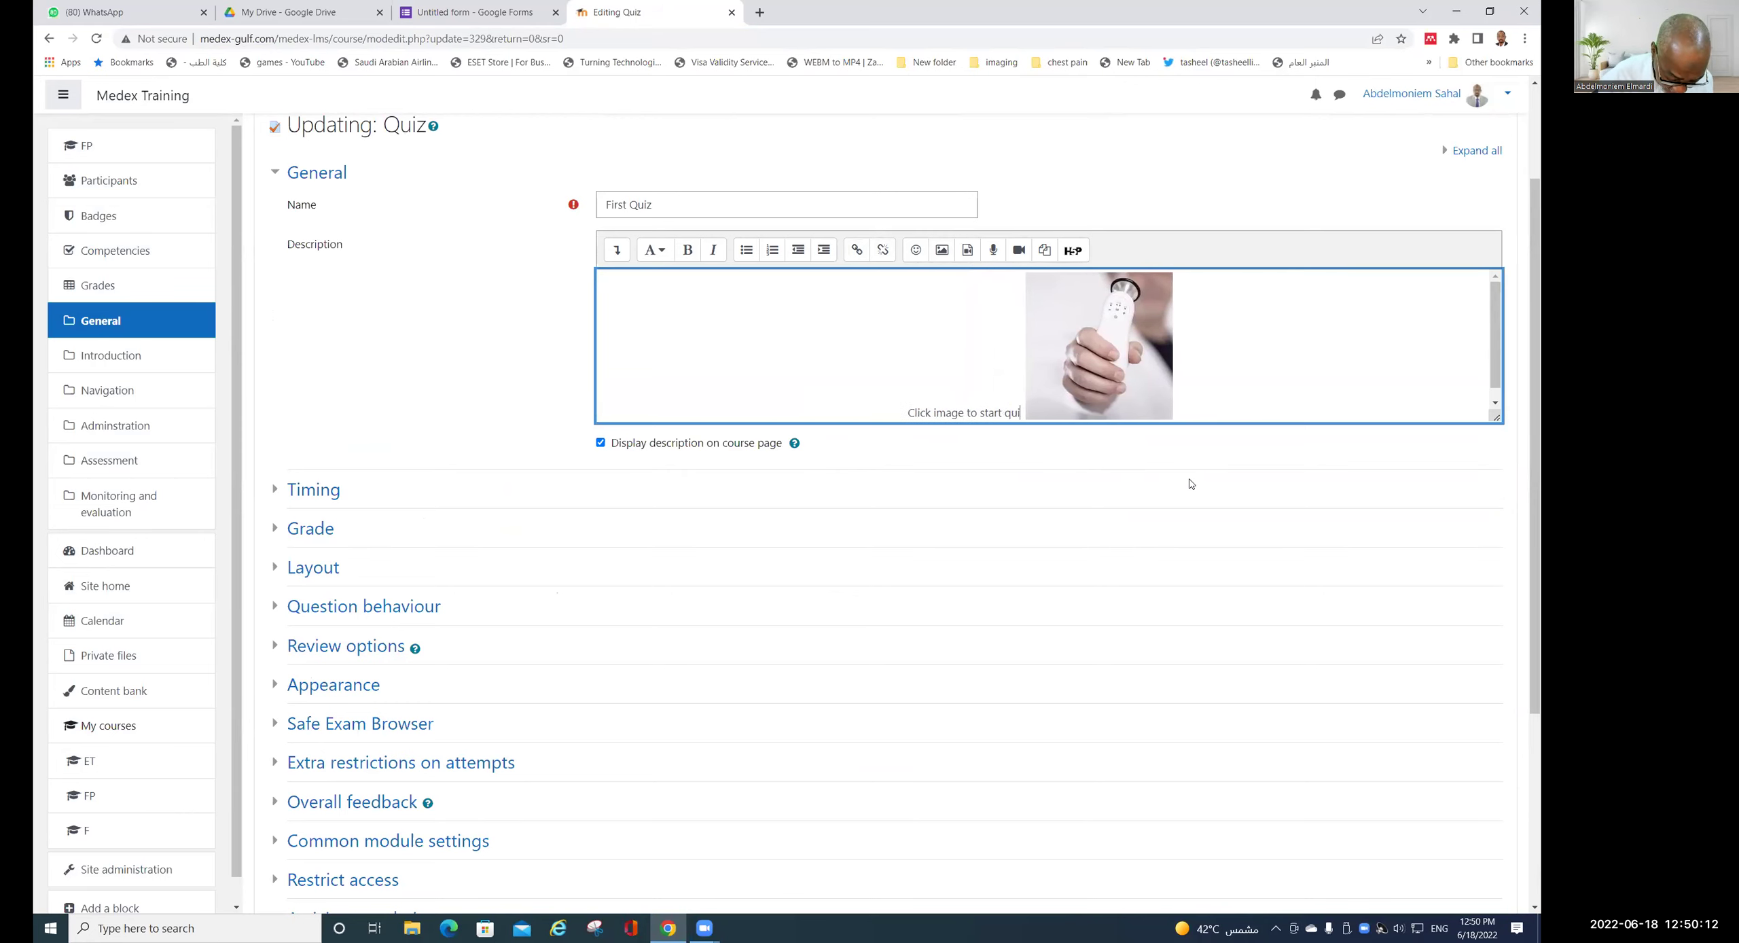
pyautogui.hotkey('ctrl', 'z')
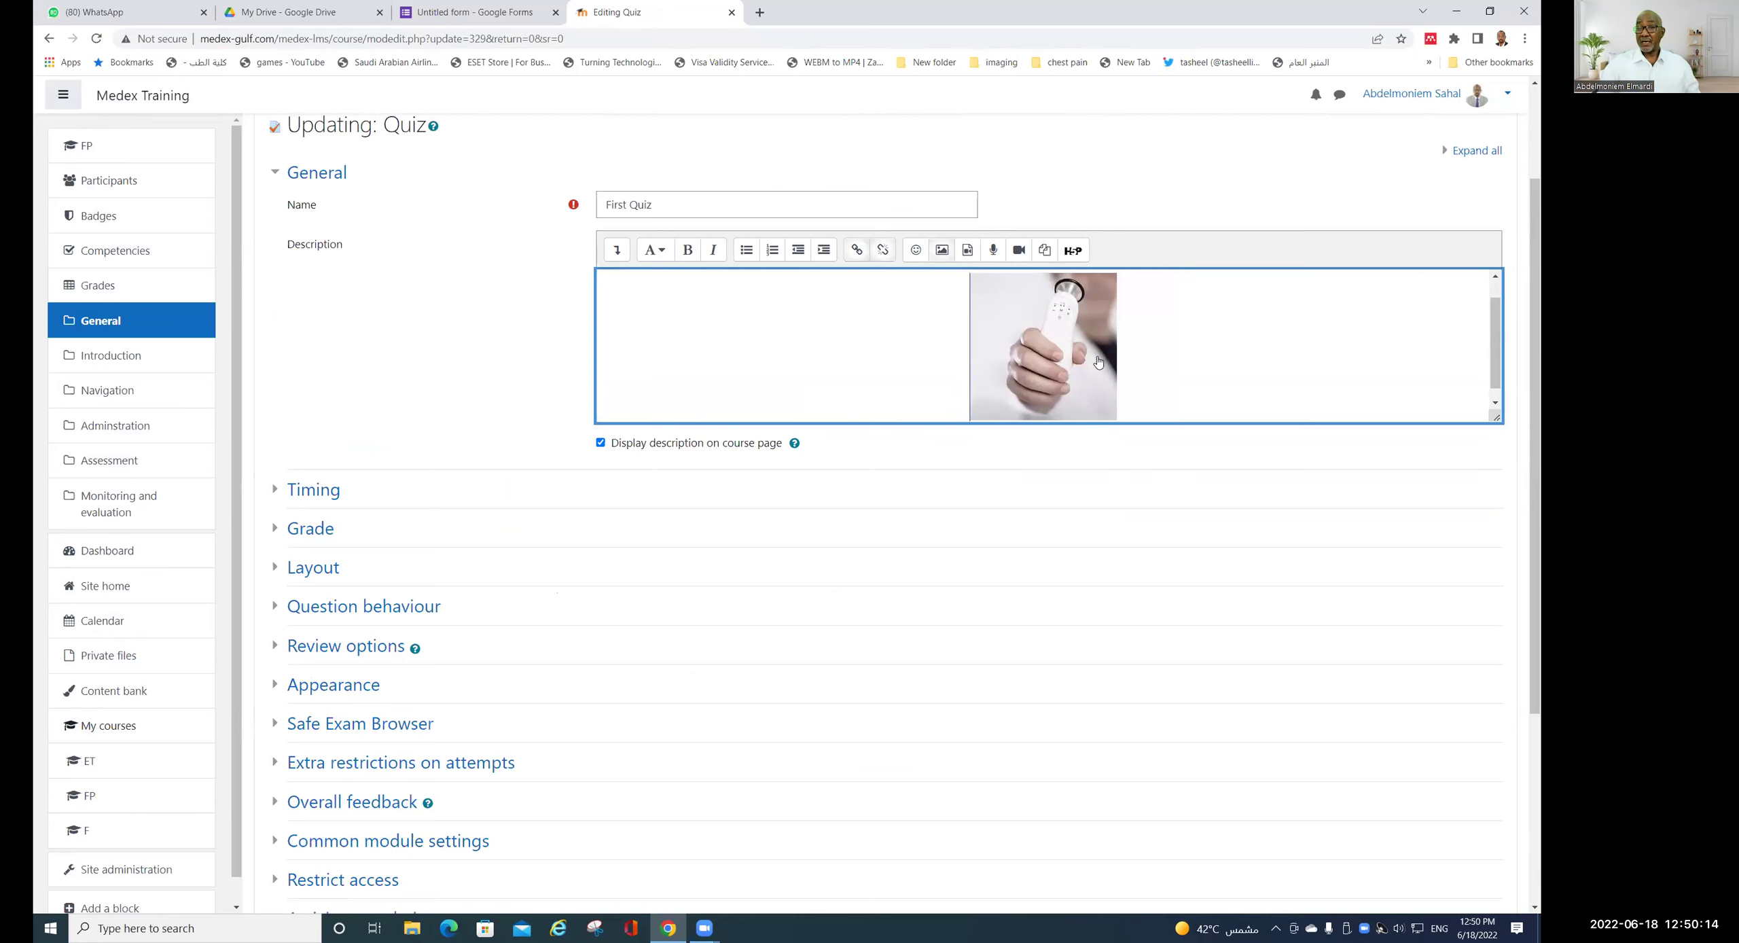
pyautogui.write('Click image to start quiz')
pyautogui.tripleClick(1062, 283)
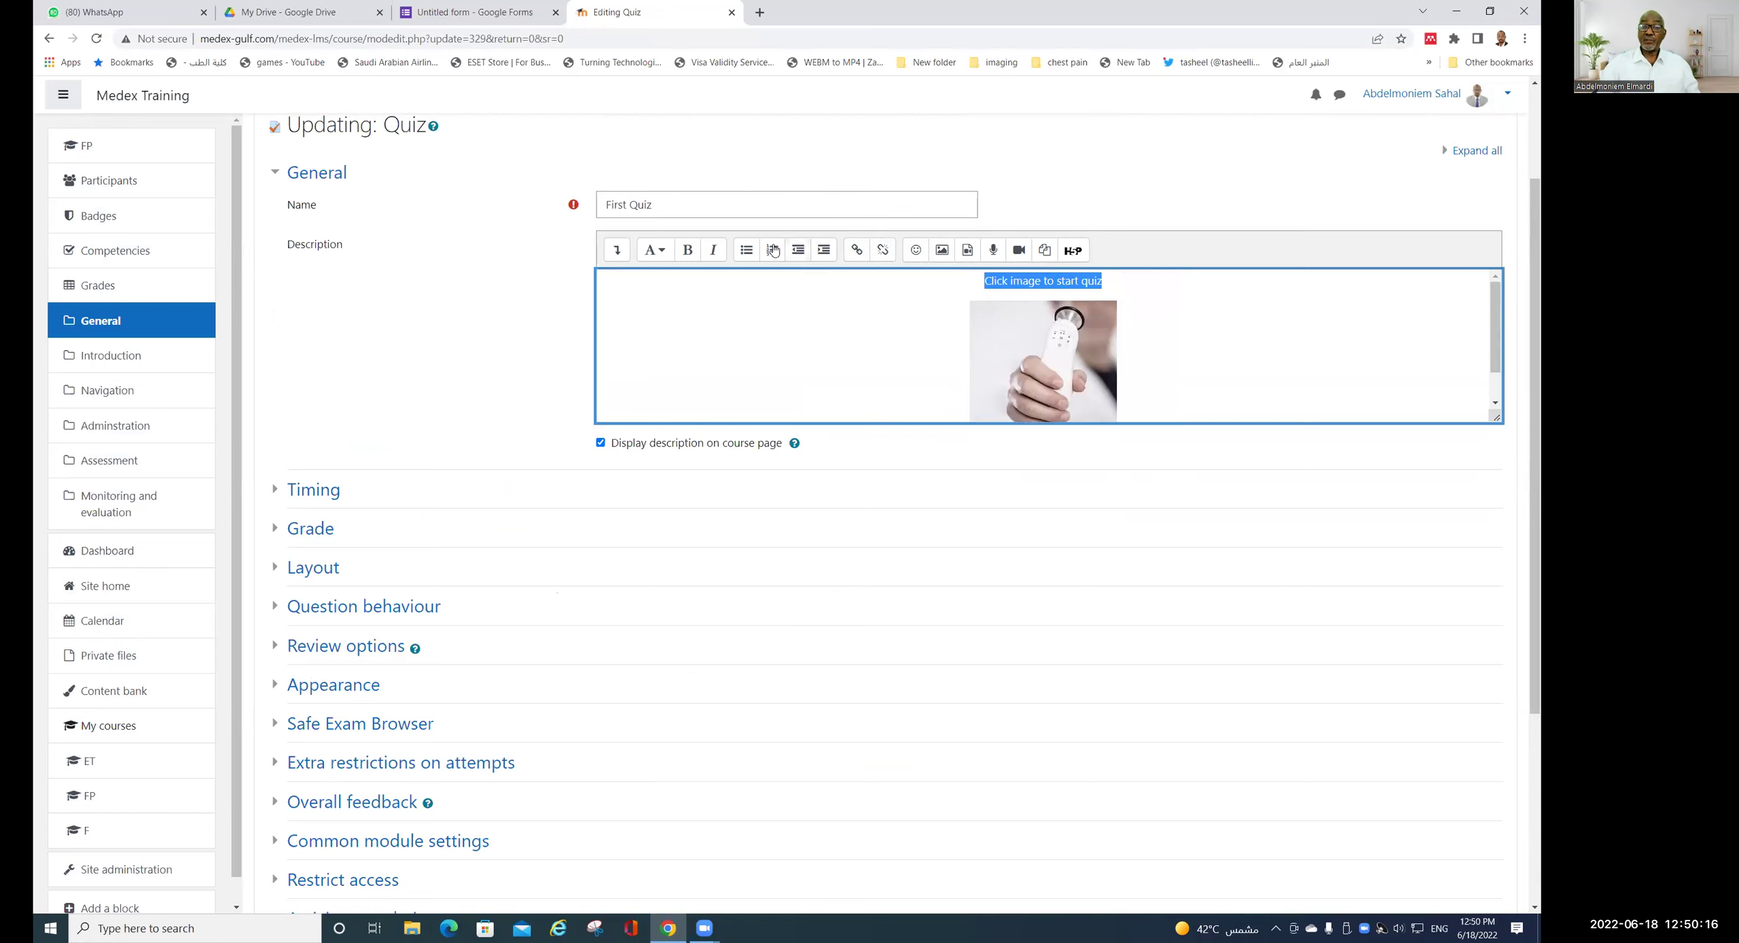
# - Format the line "Click image to start quiz" as a large heading, save the quiz settings and return to the course
pyautogui.click(654, 250)
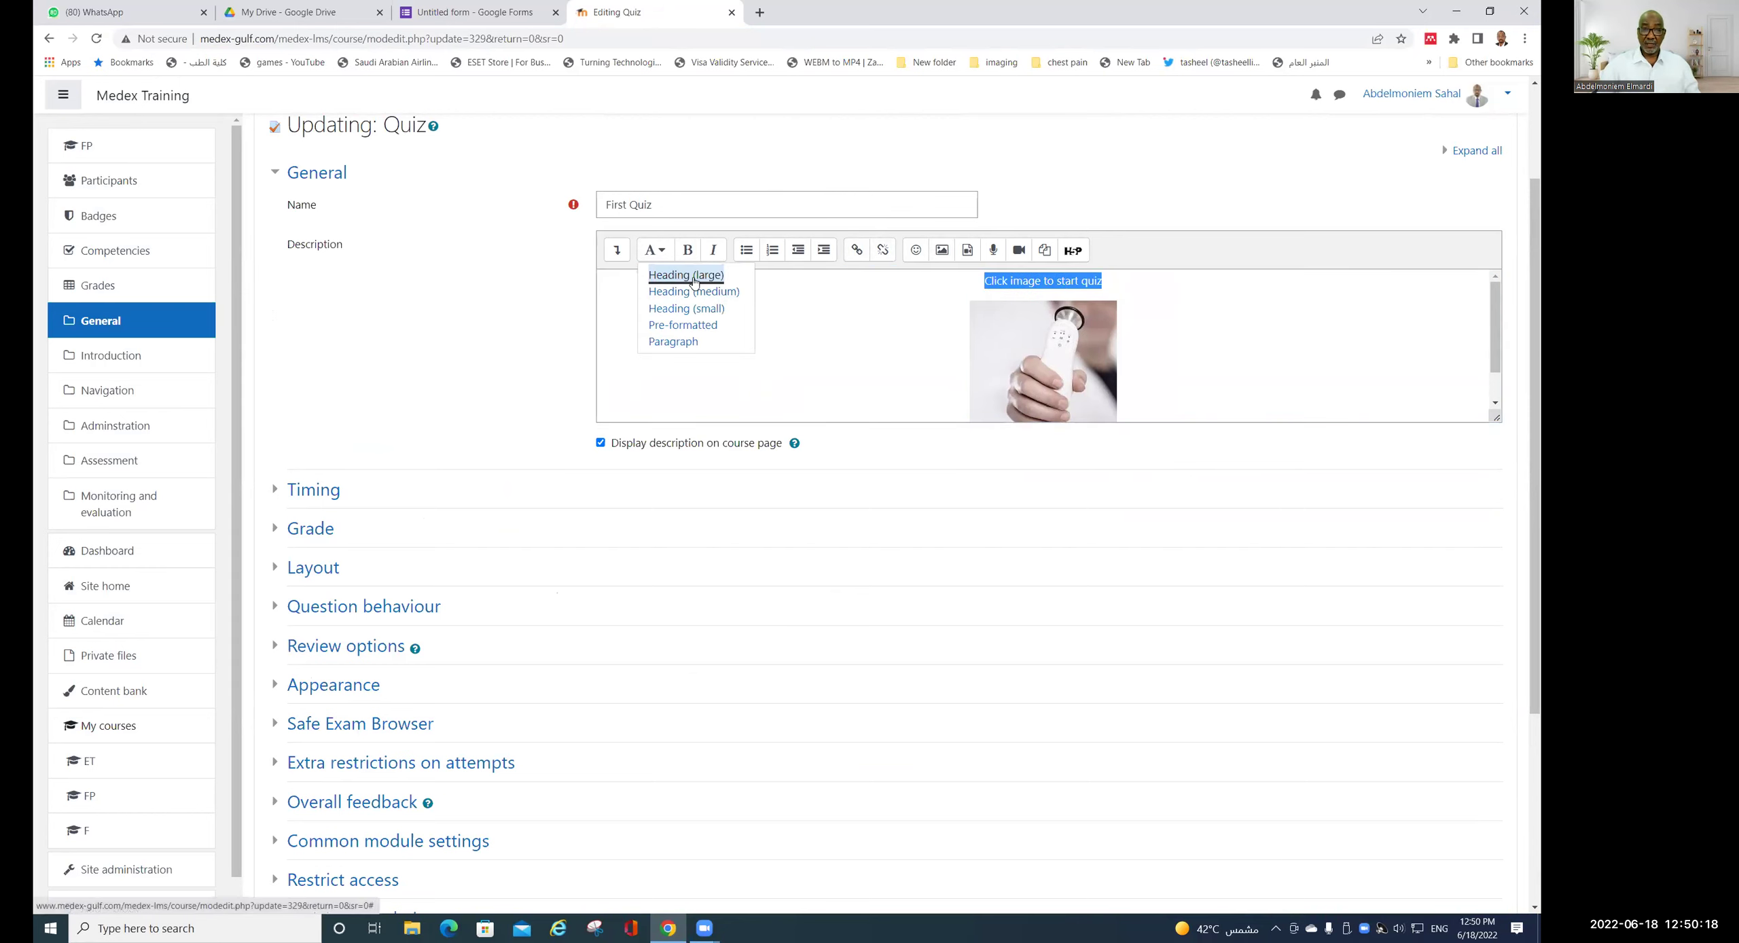
pyautogui.click(687, 275)
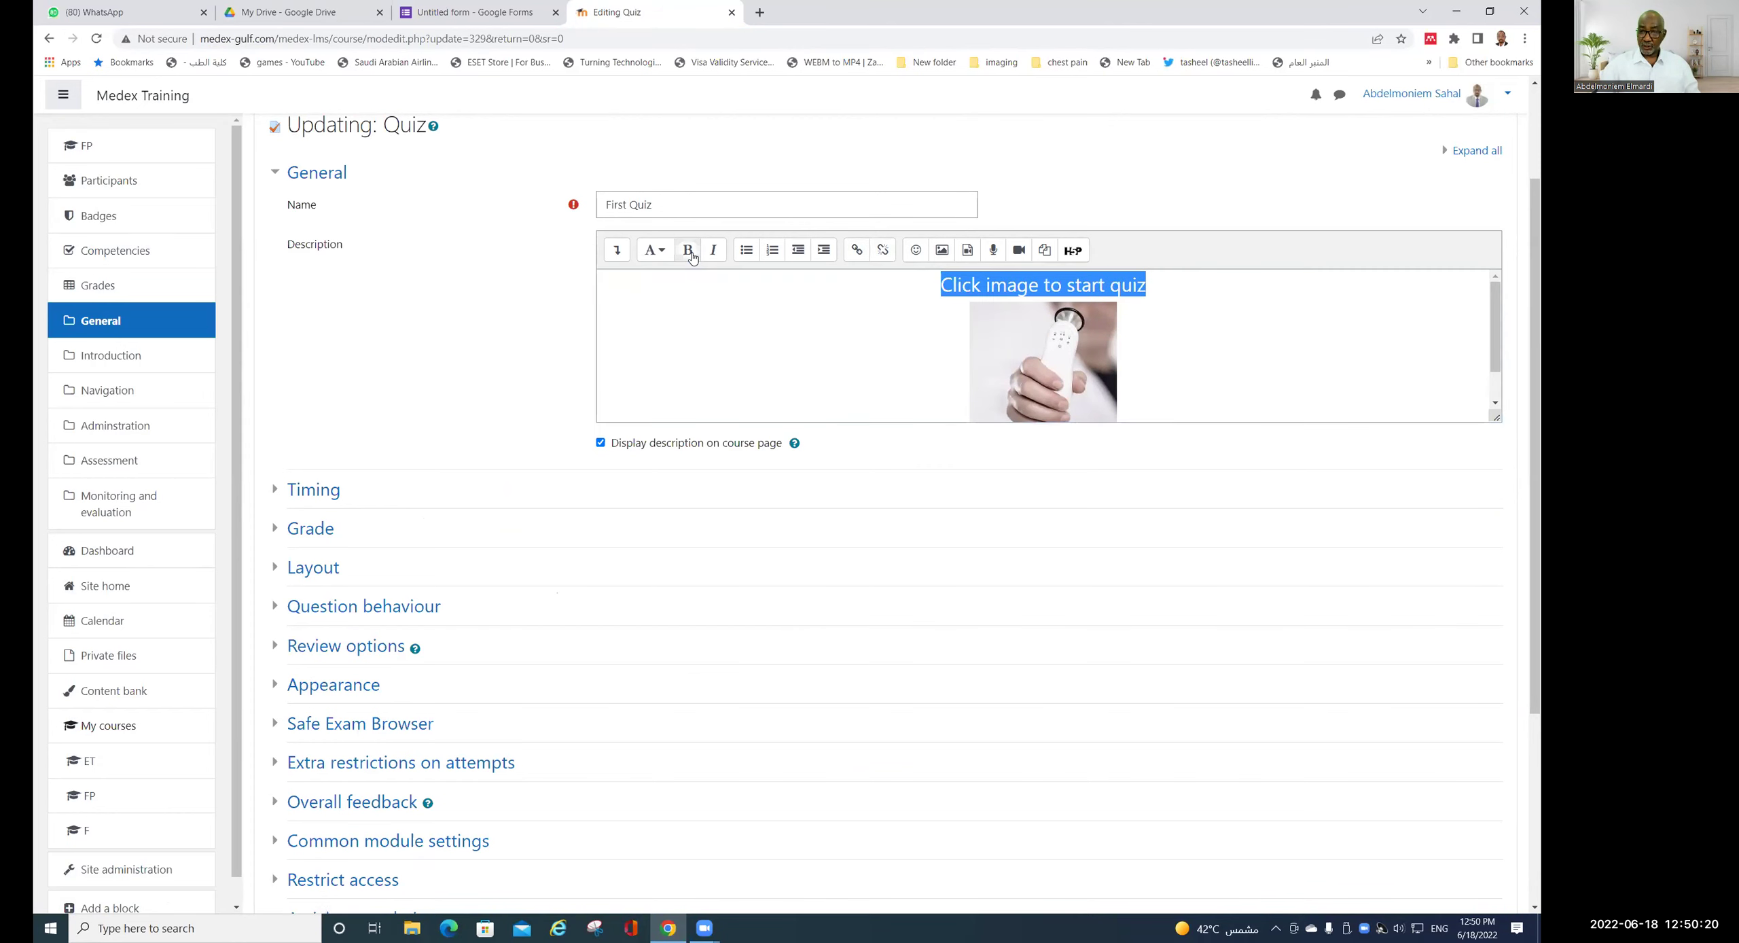
pyautogui.scroll(-4, 666, 523)
pyautogui.click(706, 740)
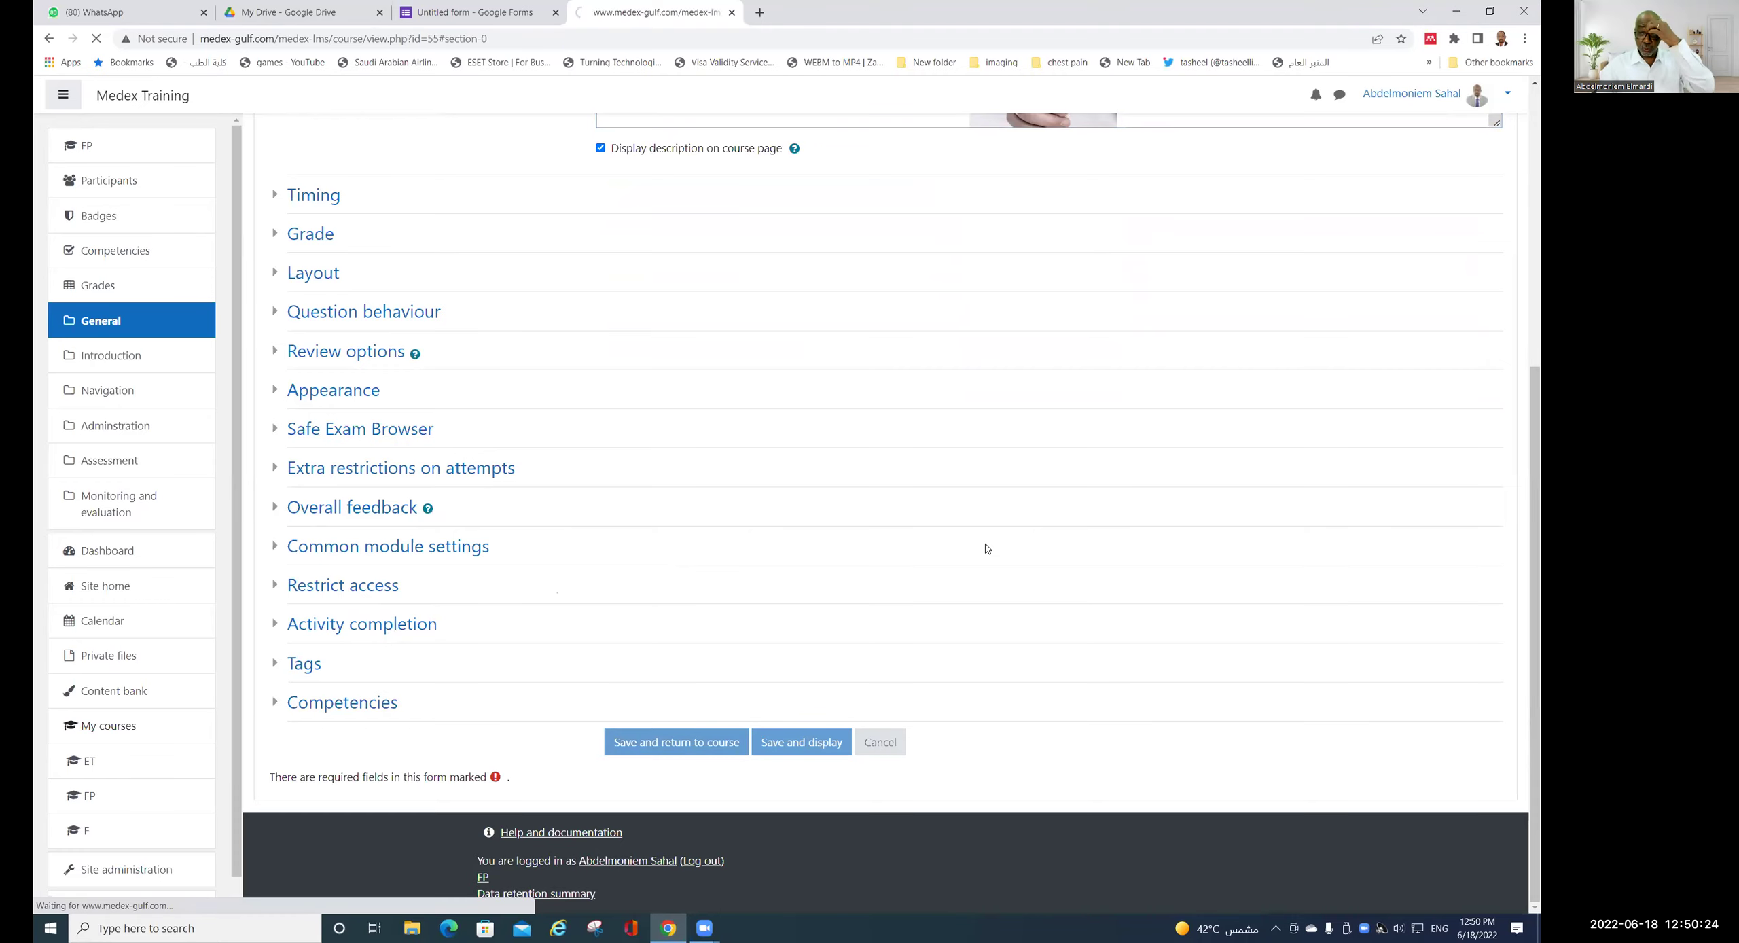
# - Test the image link in the First Quiz description on the course page
pyautogui.scroll(-8, 1002, 524)
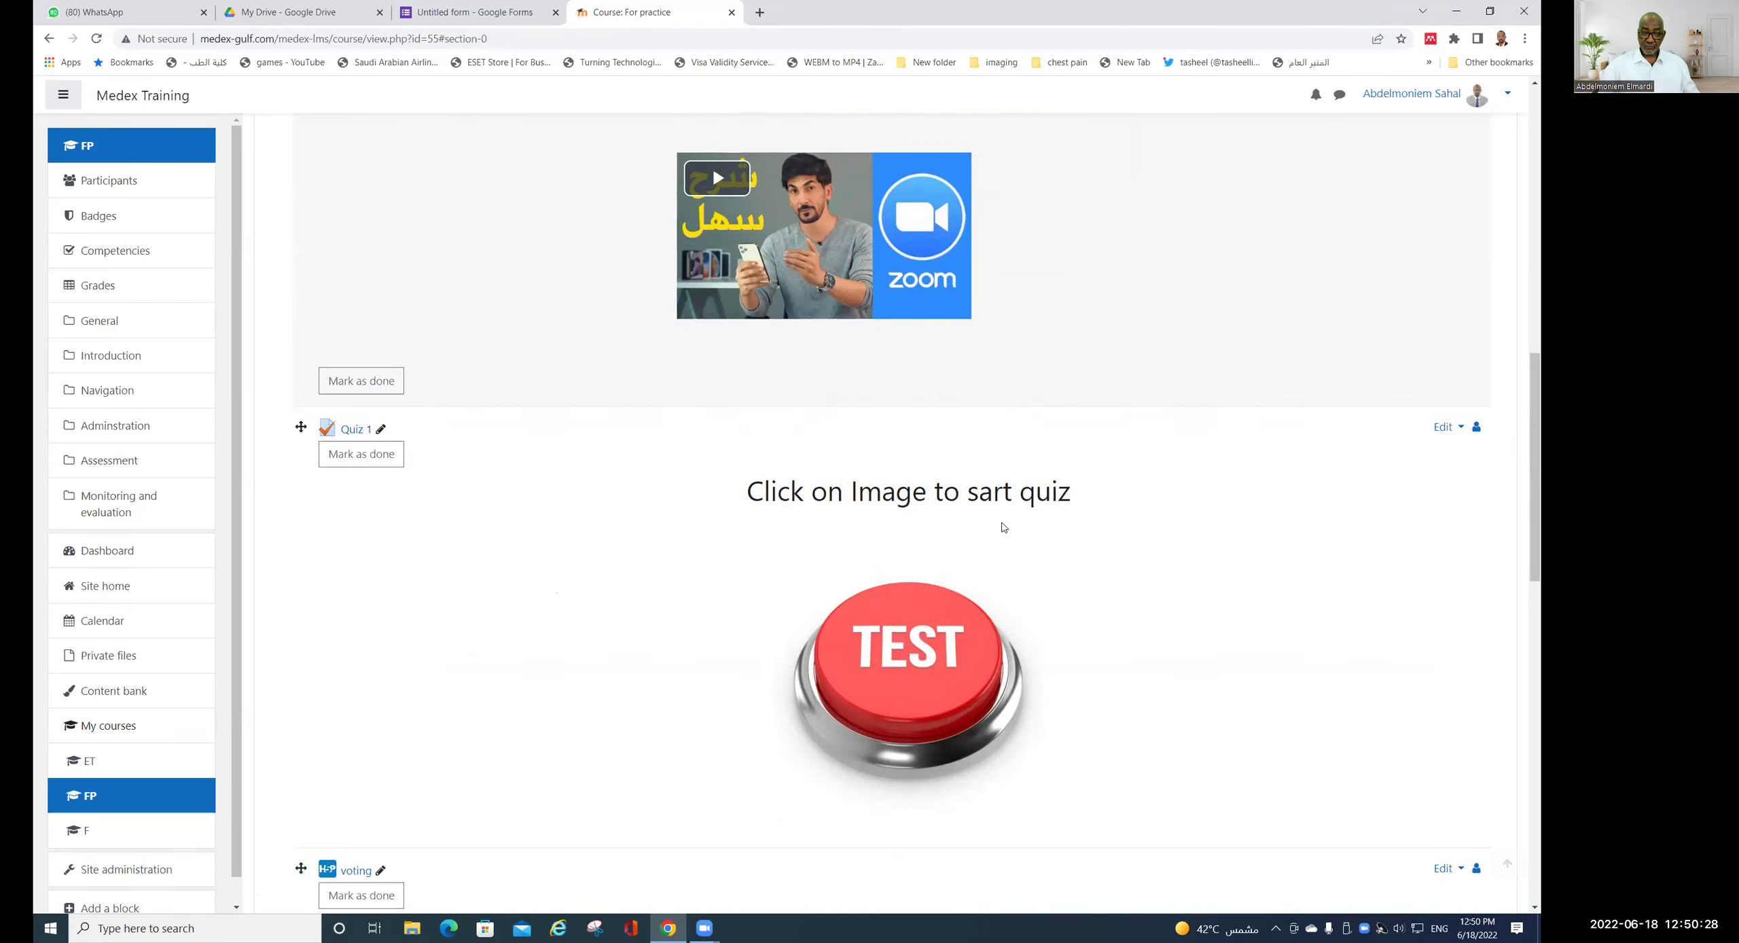
pyautogui.scroll(-8, 1002, 527)
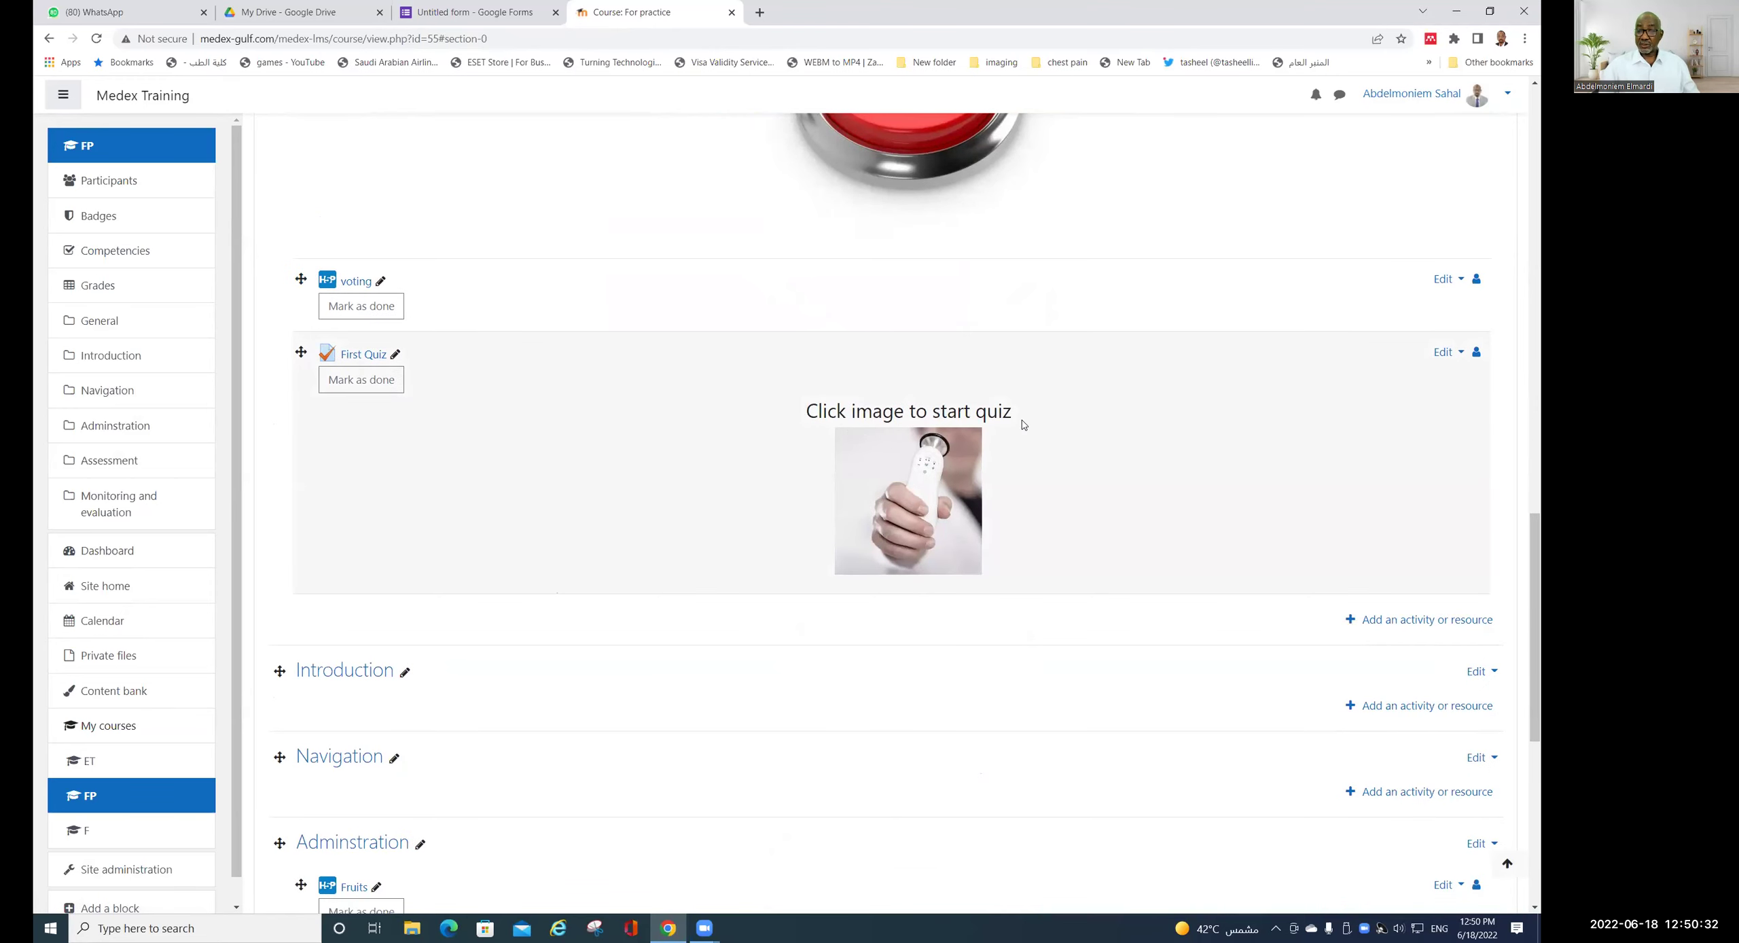
pyautogui.click(938, 491)
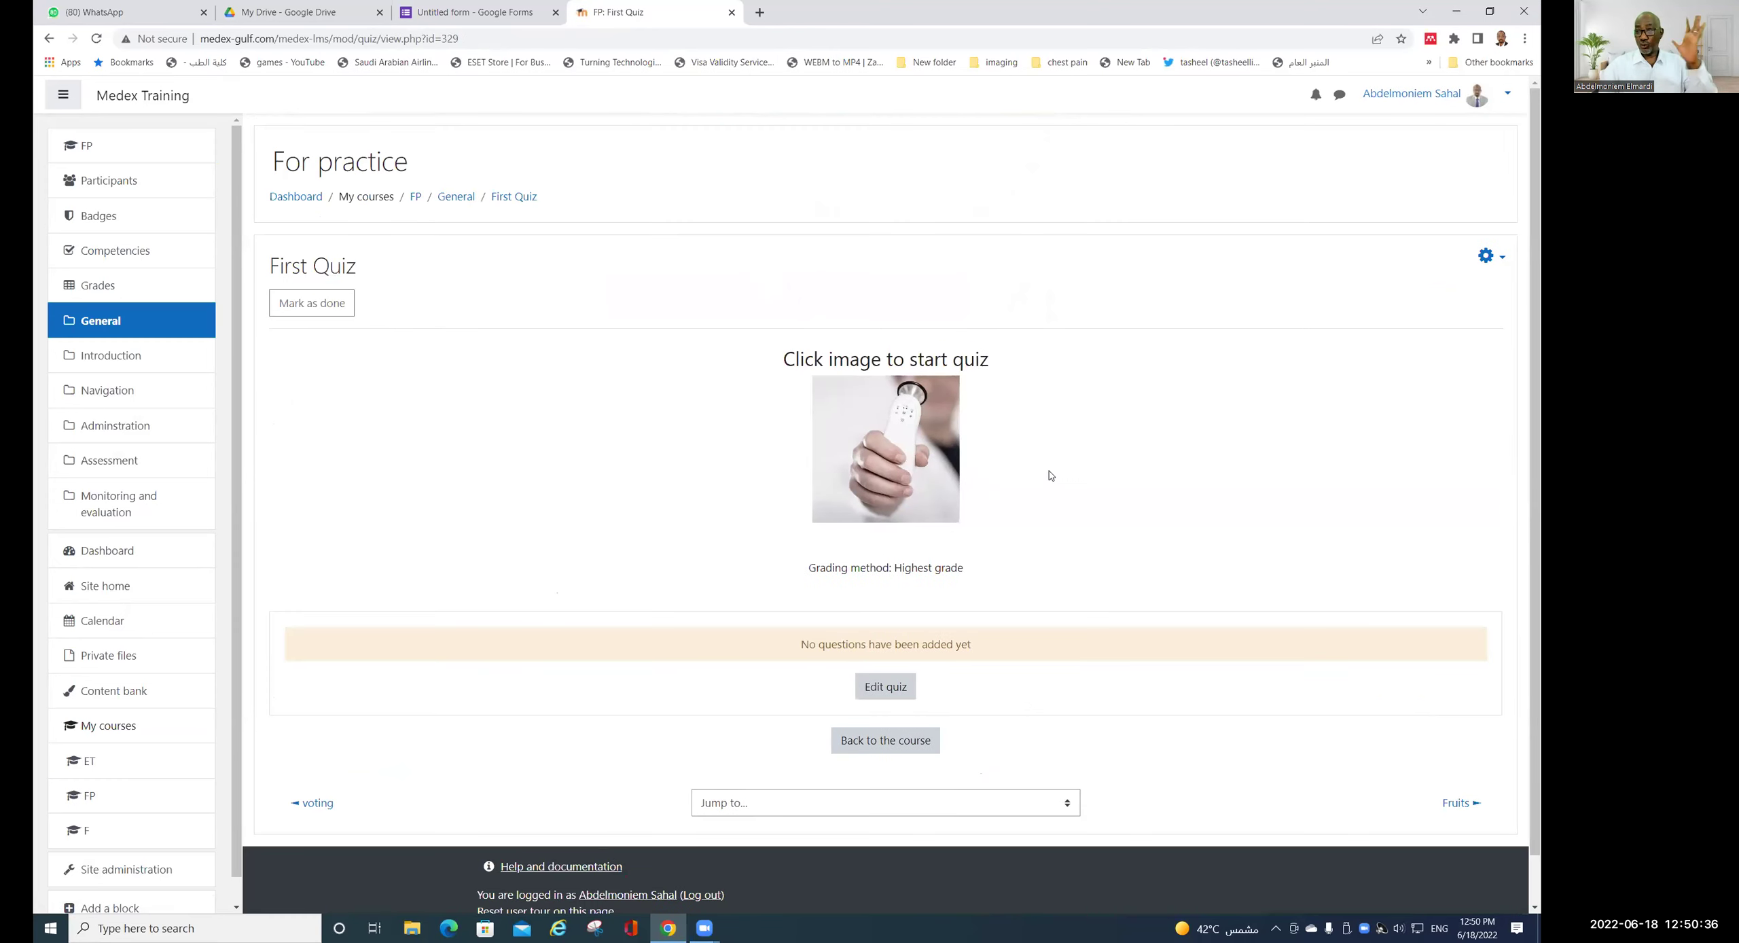
pyautogui.click(49, 38)
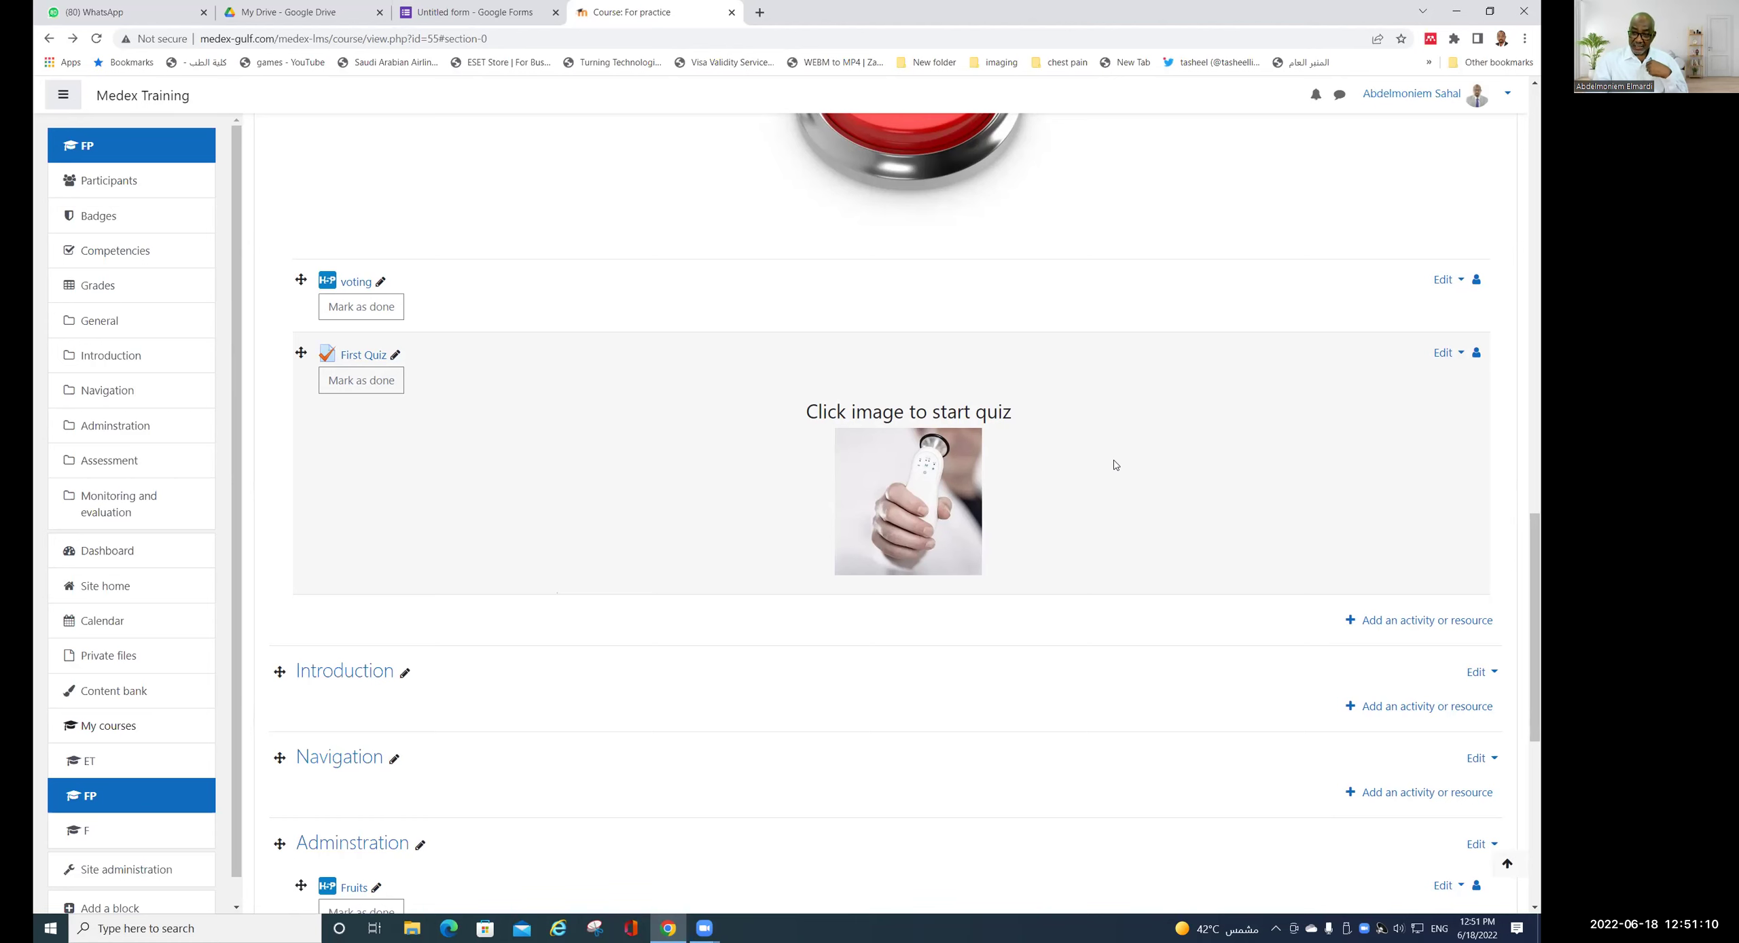
pyautogui.click(925, 471)
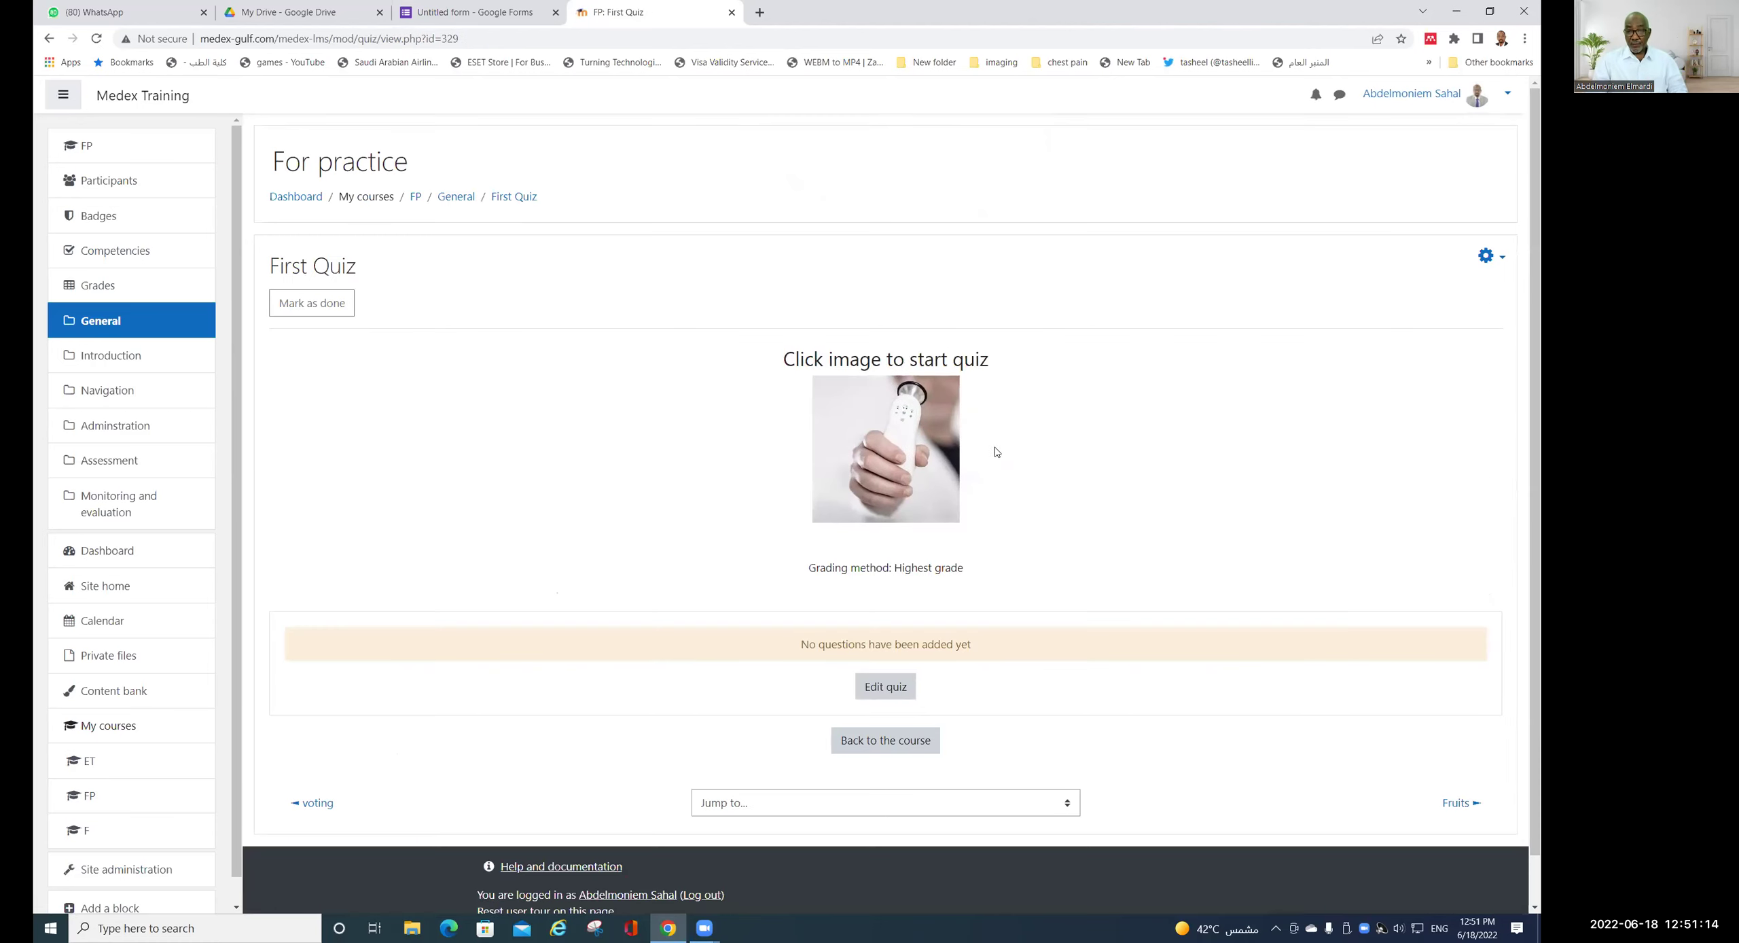
# - Open First Quiz for editing its questions, enable question shuffling and save a maximum grade of 20.00
pyautogui.scroll(-1, 1005, 460)
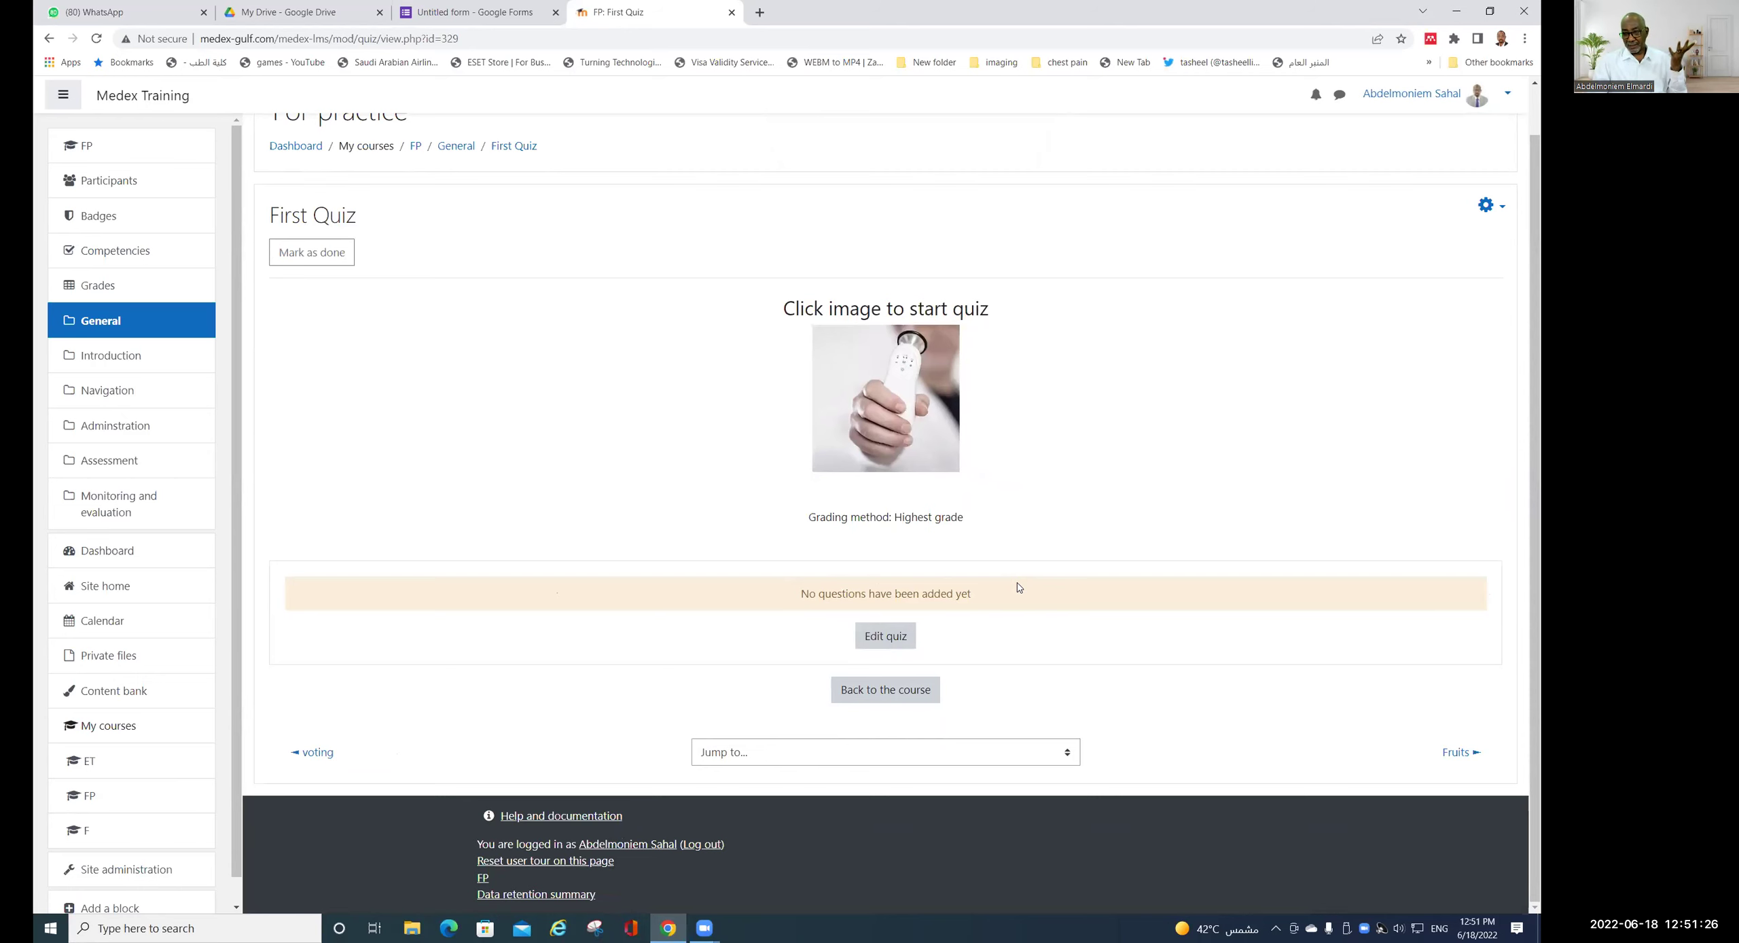
pyautogui.click(908, 640)
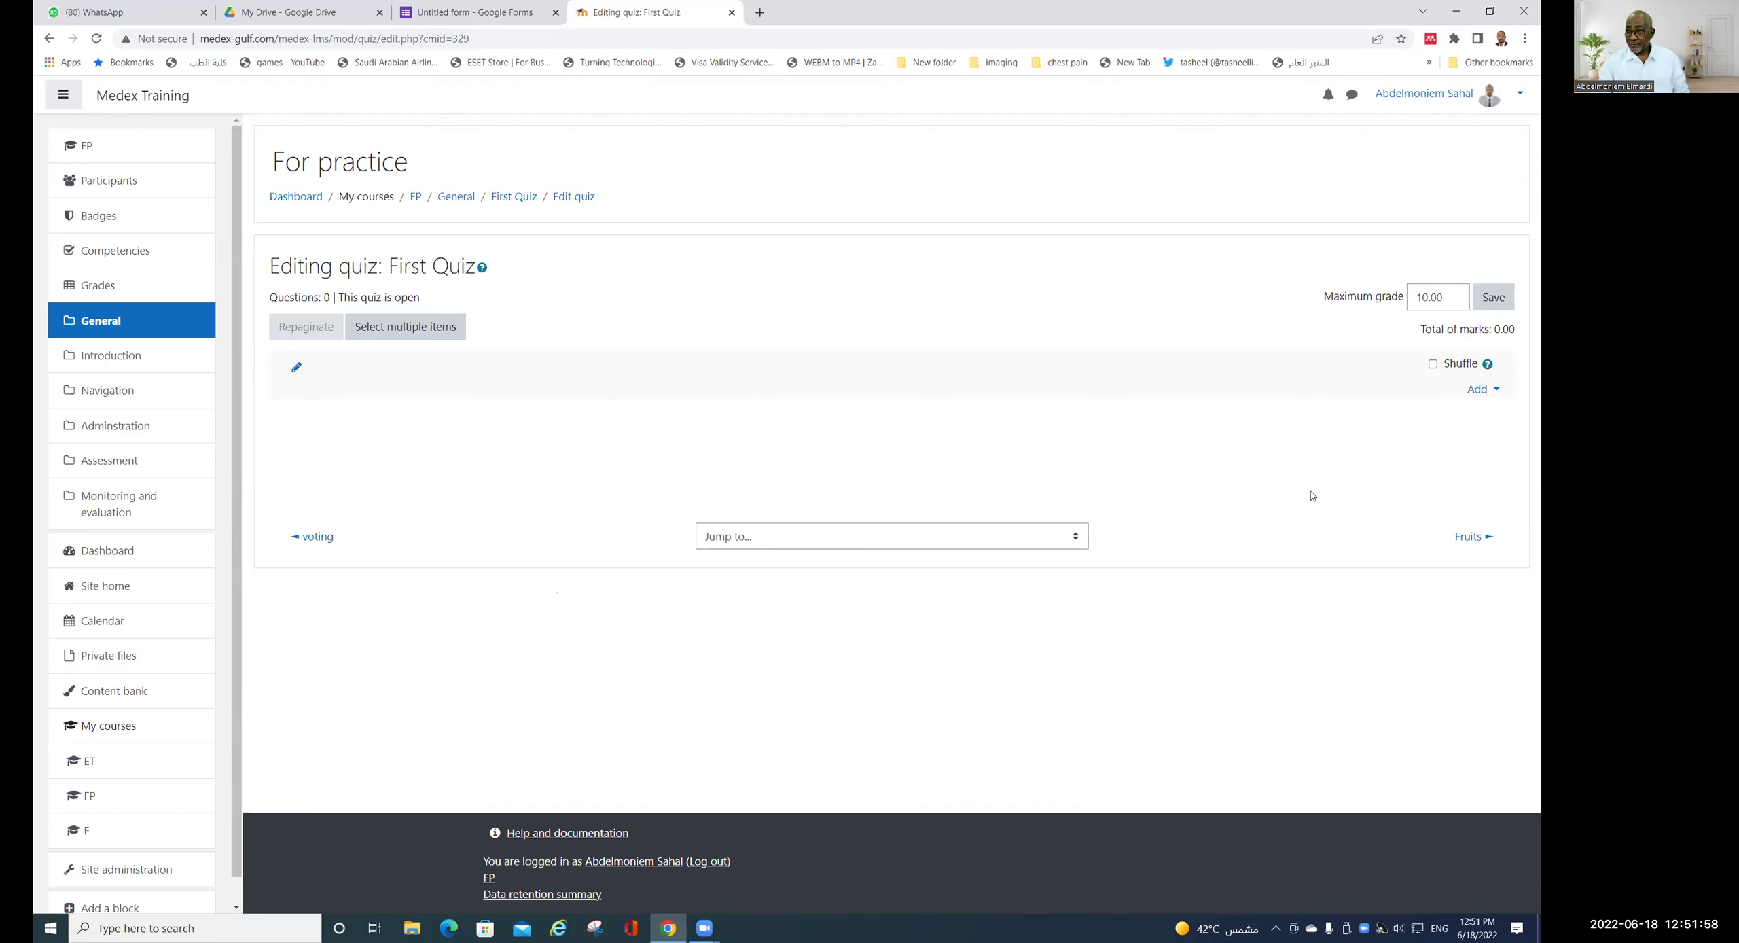
pyautogui.click(1432, 365)
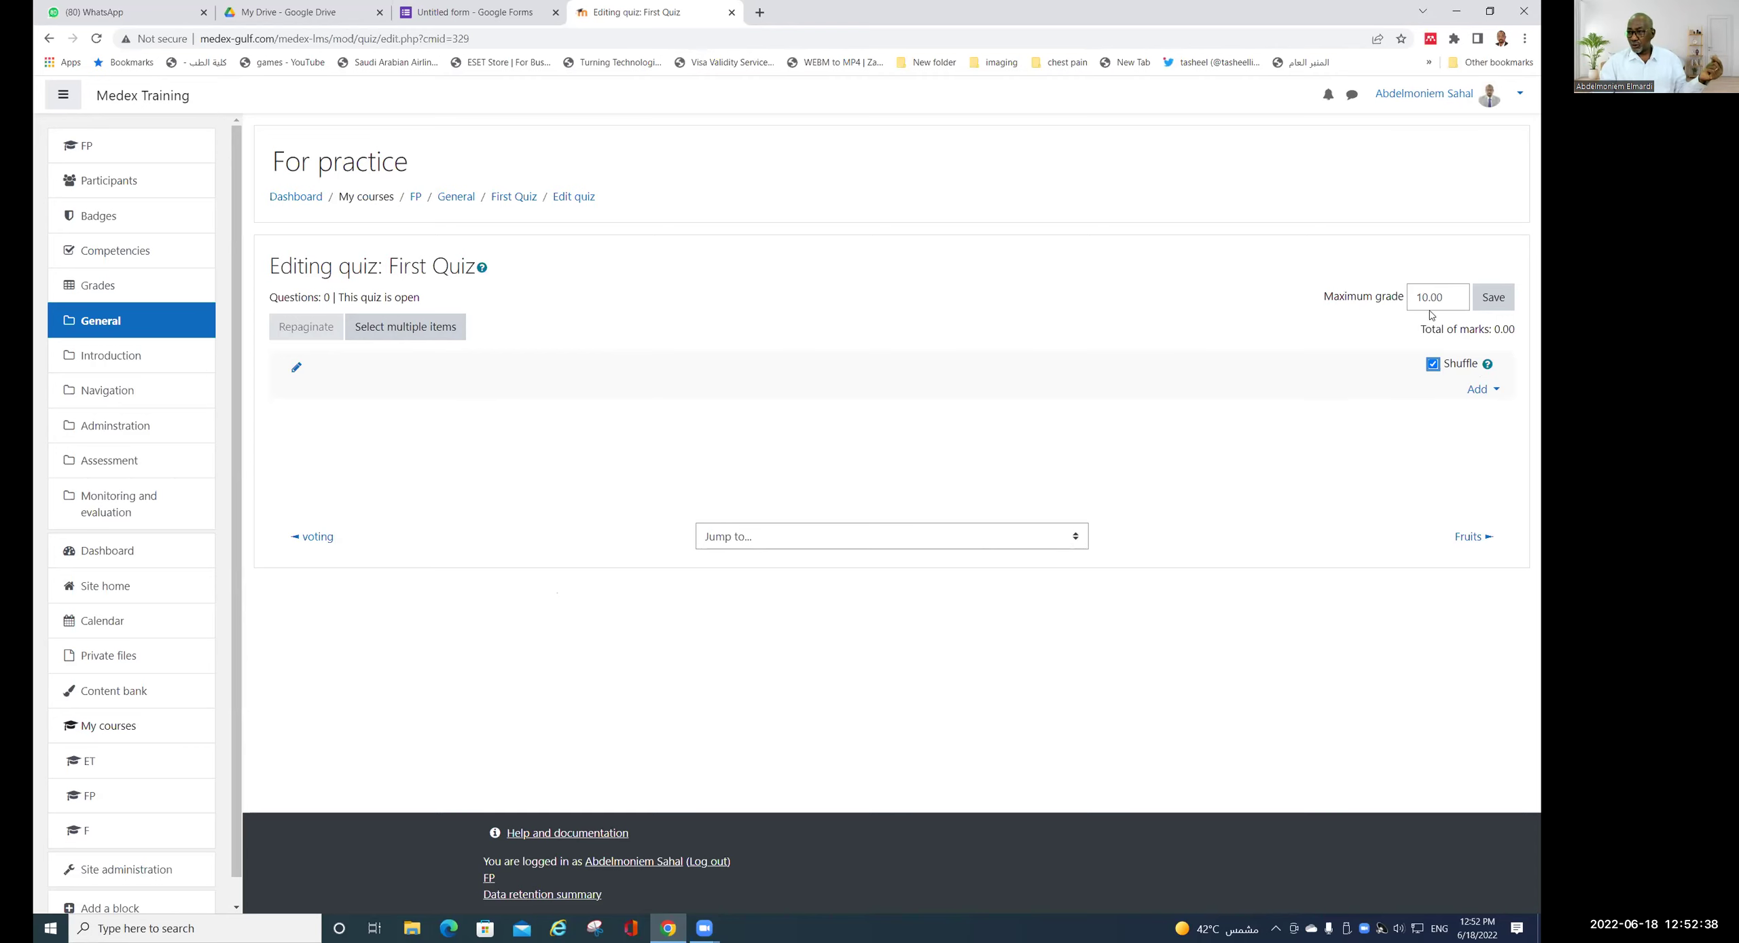
pyautogui.moveTo(1424, 297); pyautogui.dragTo(1415, 297)
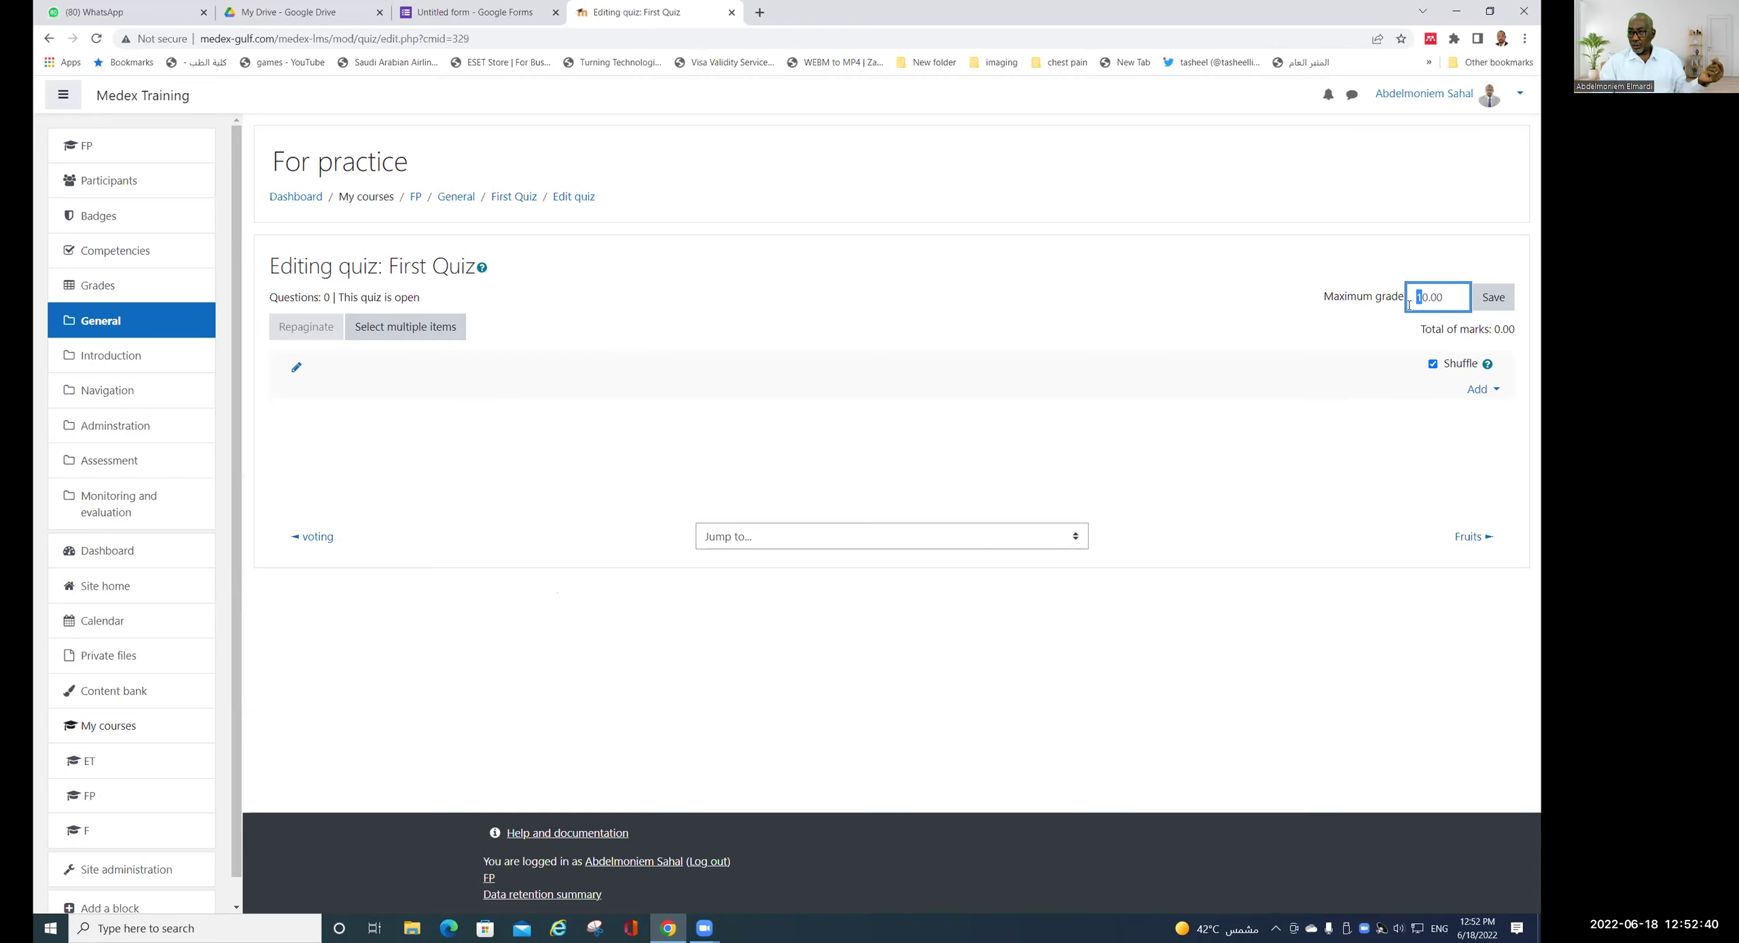
pyautogui.write('2')
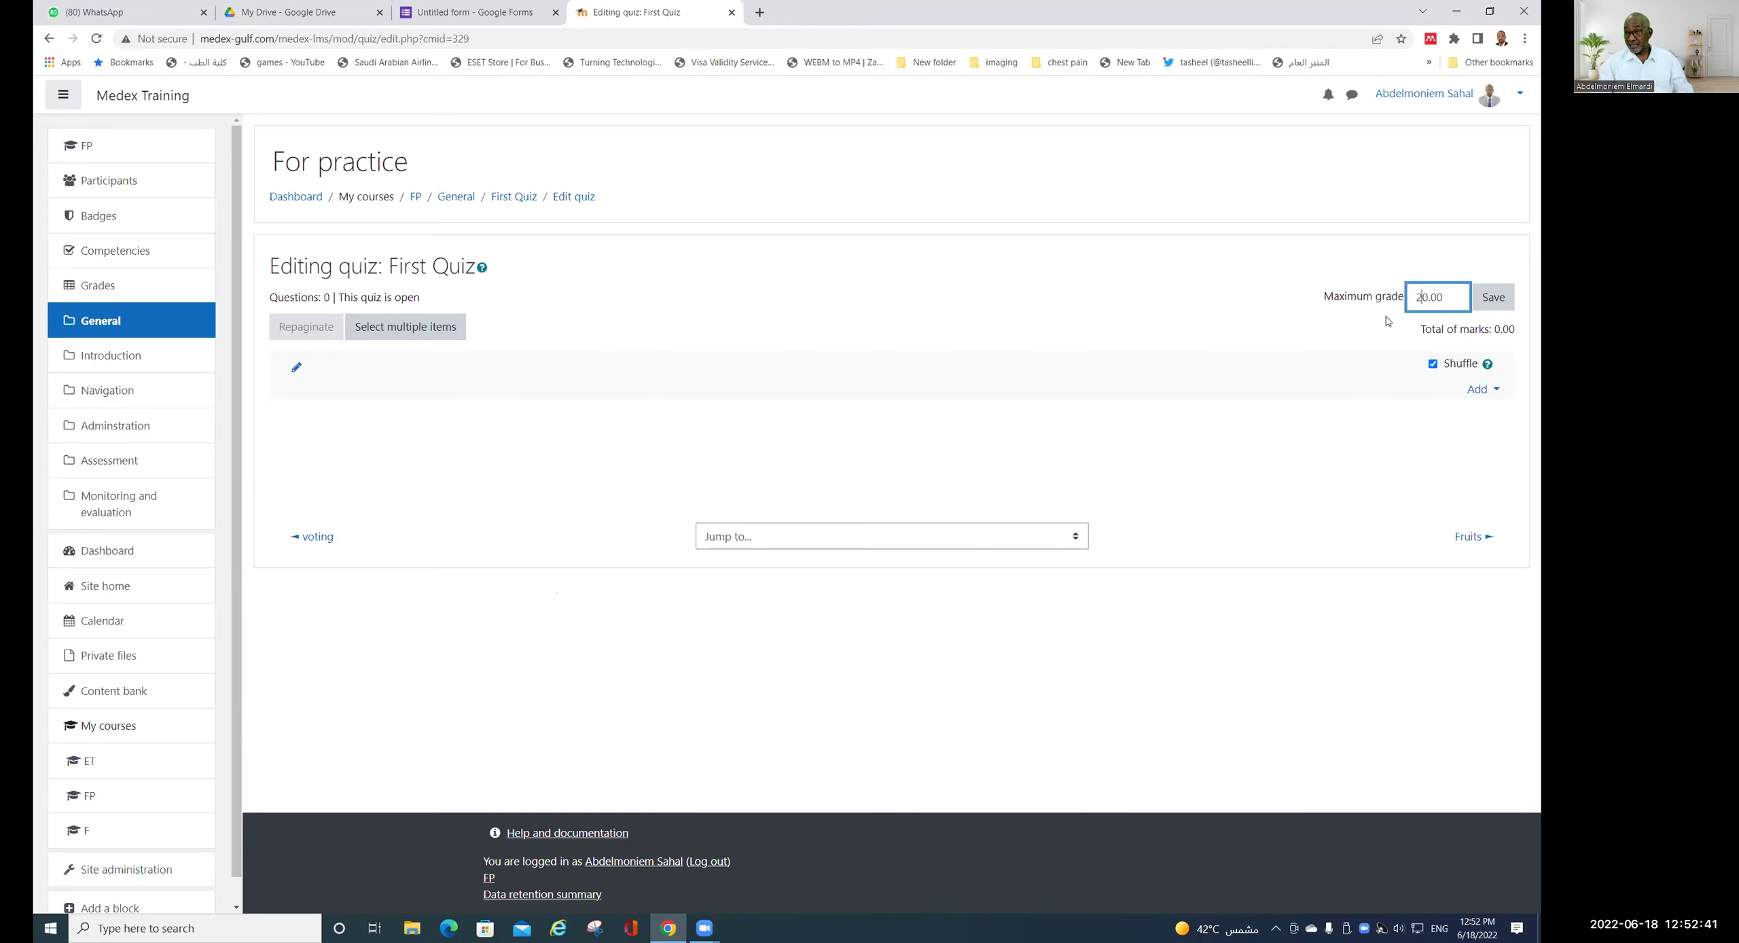
pyautogui.click(1501, 299)
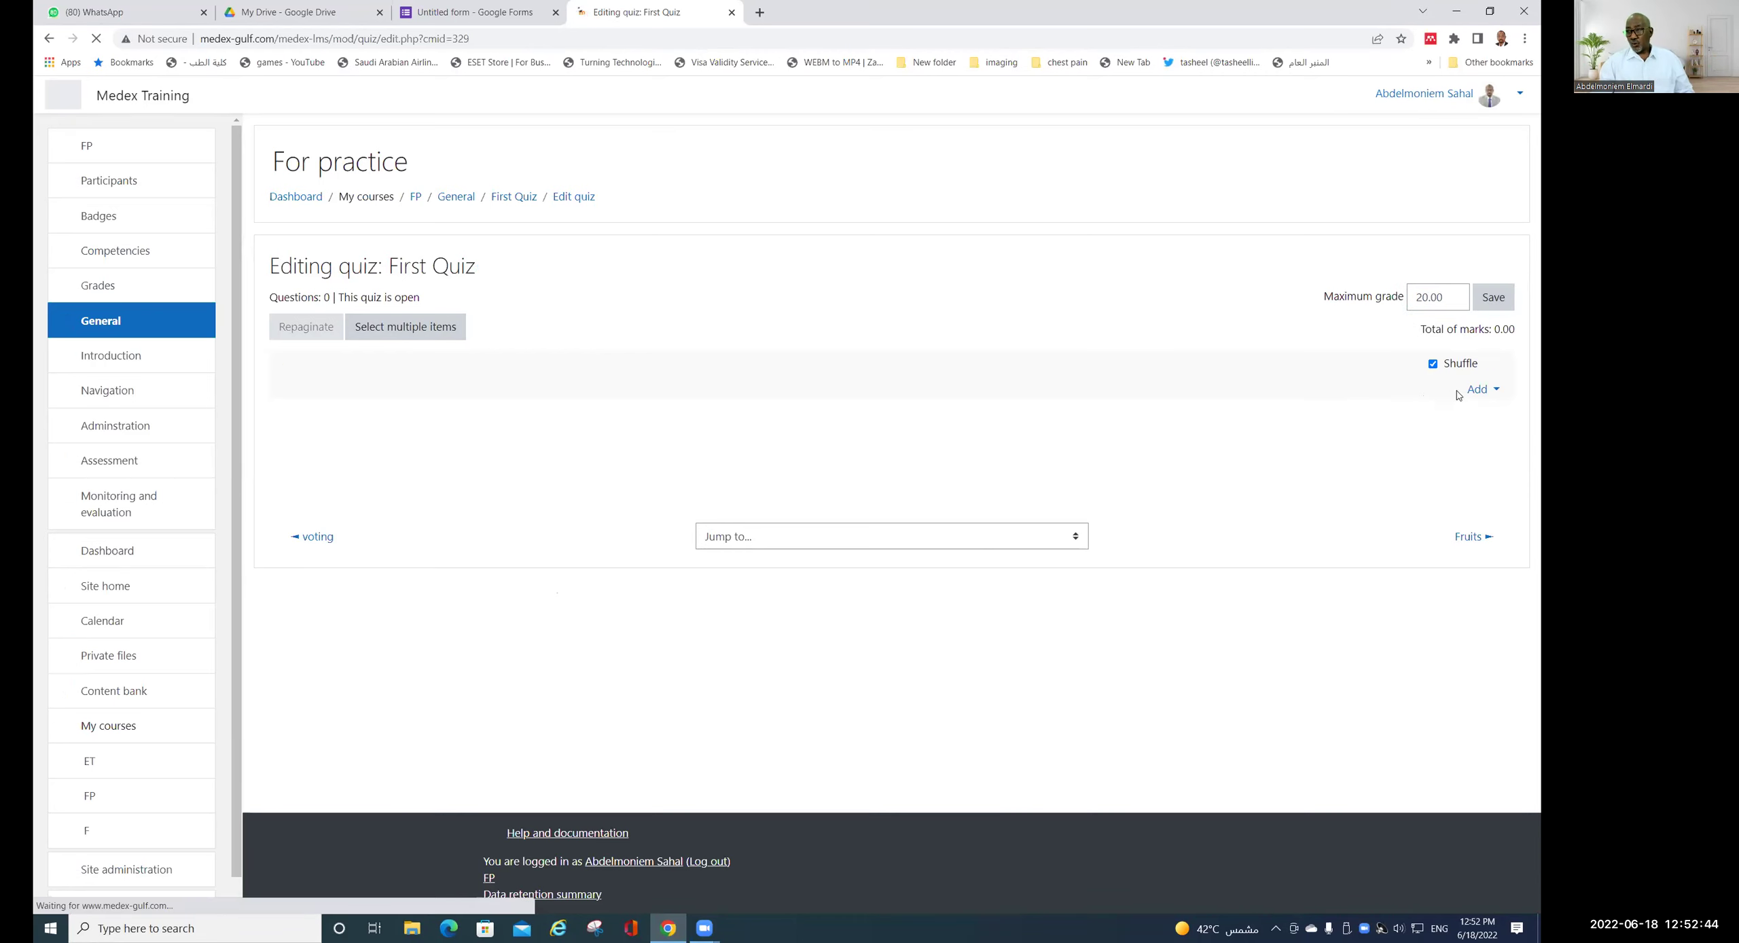
# - View the options for adding questions to the quiz, and return to the General section of the course
pyautogui.click(1481, 392)
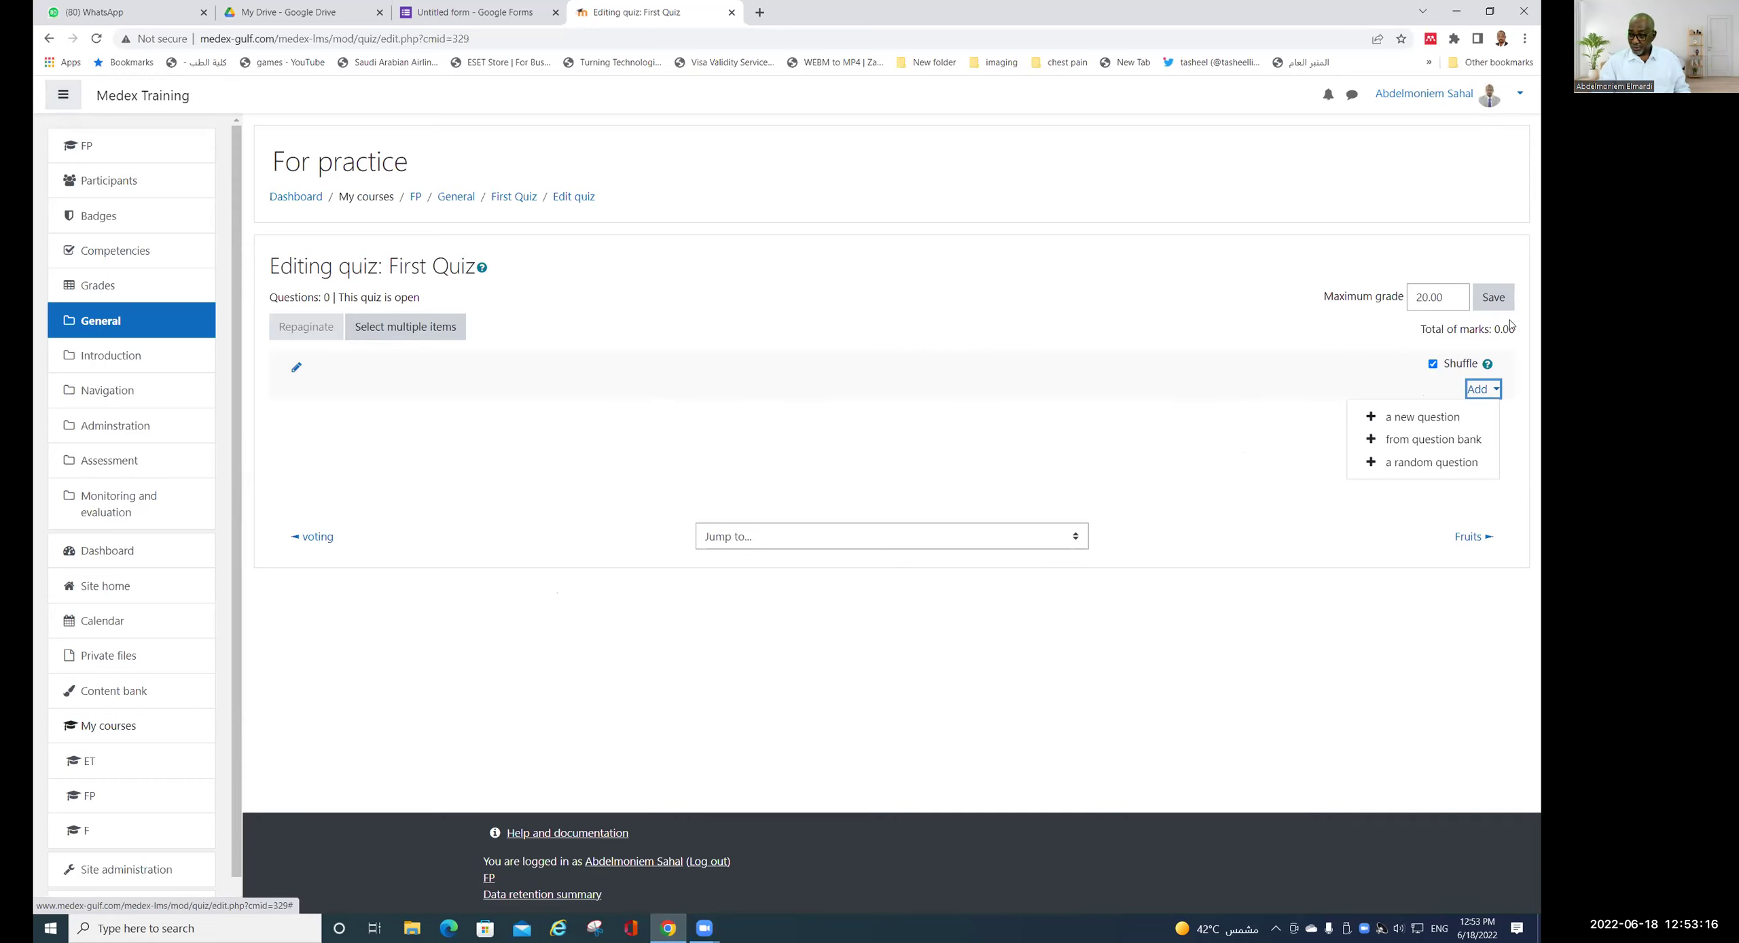
pyautogui.click(508, 202)
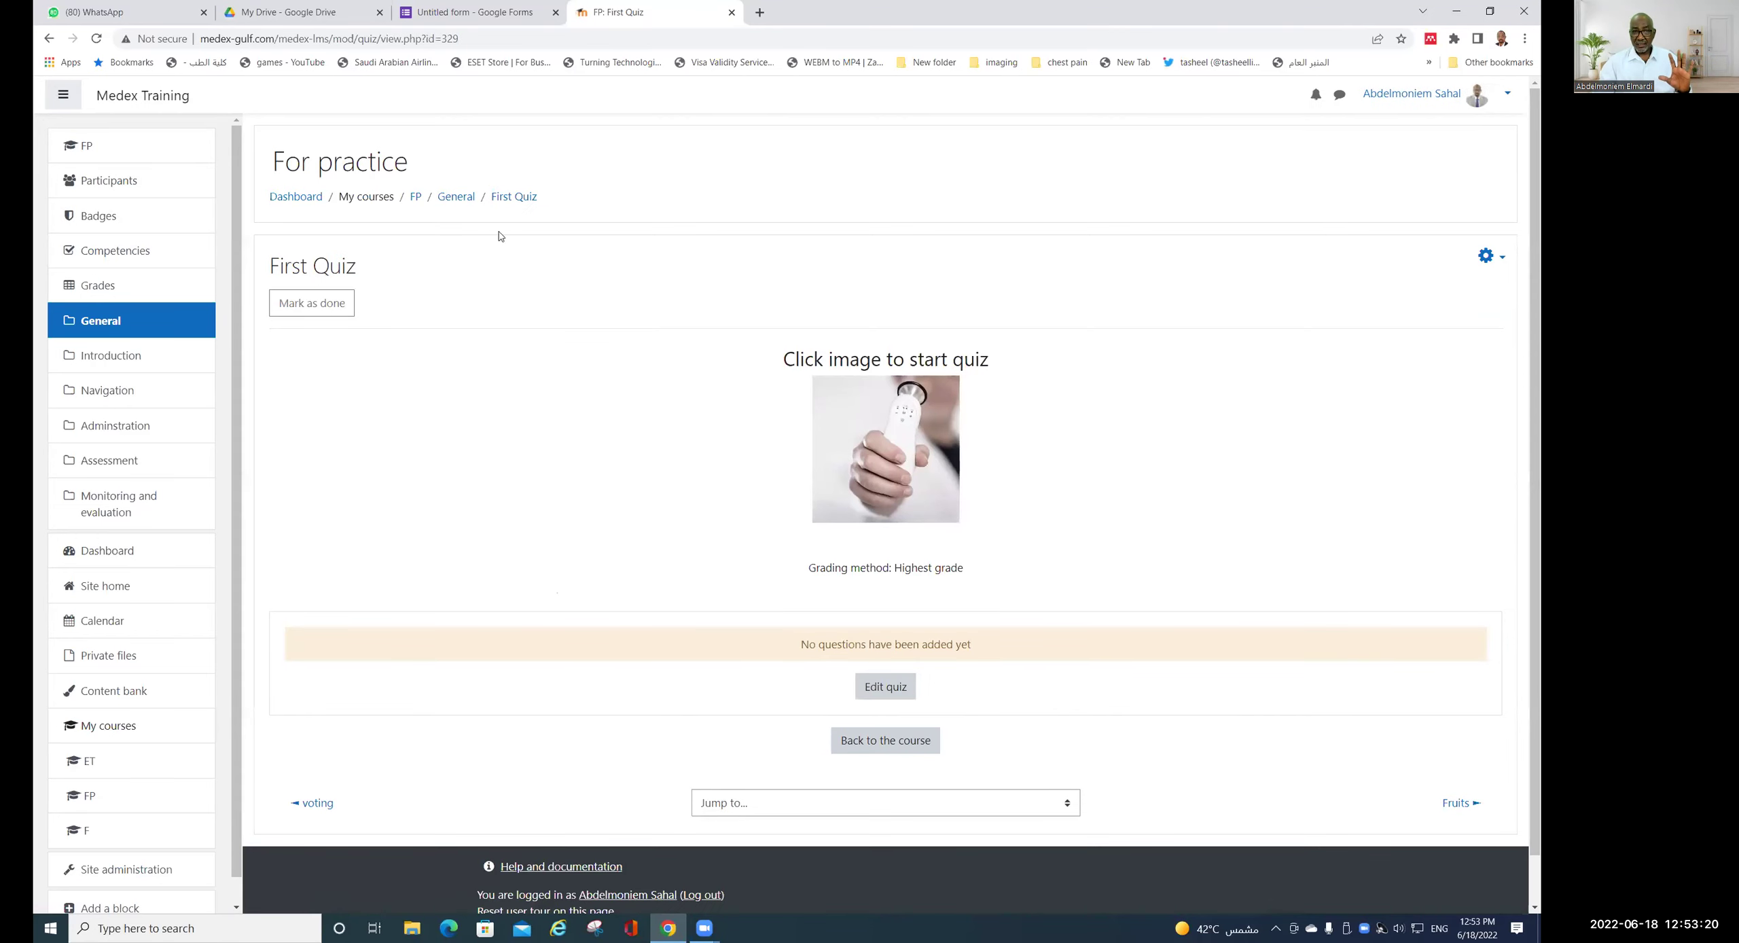
pyautogui.click(455, 196)
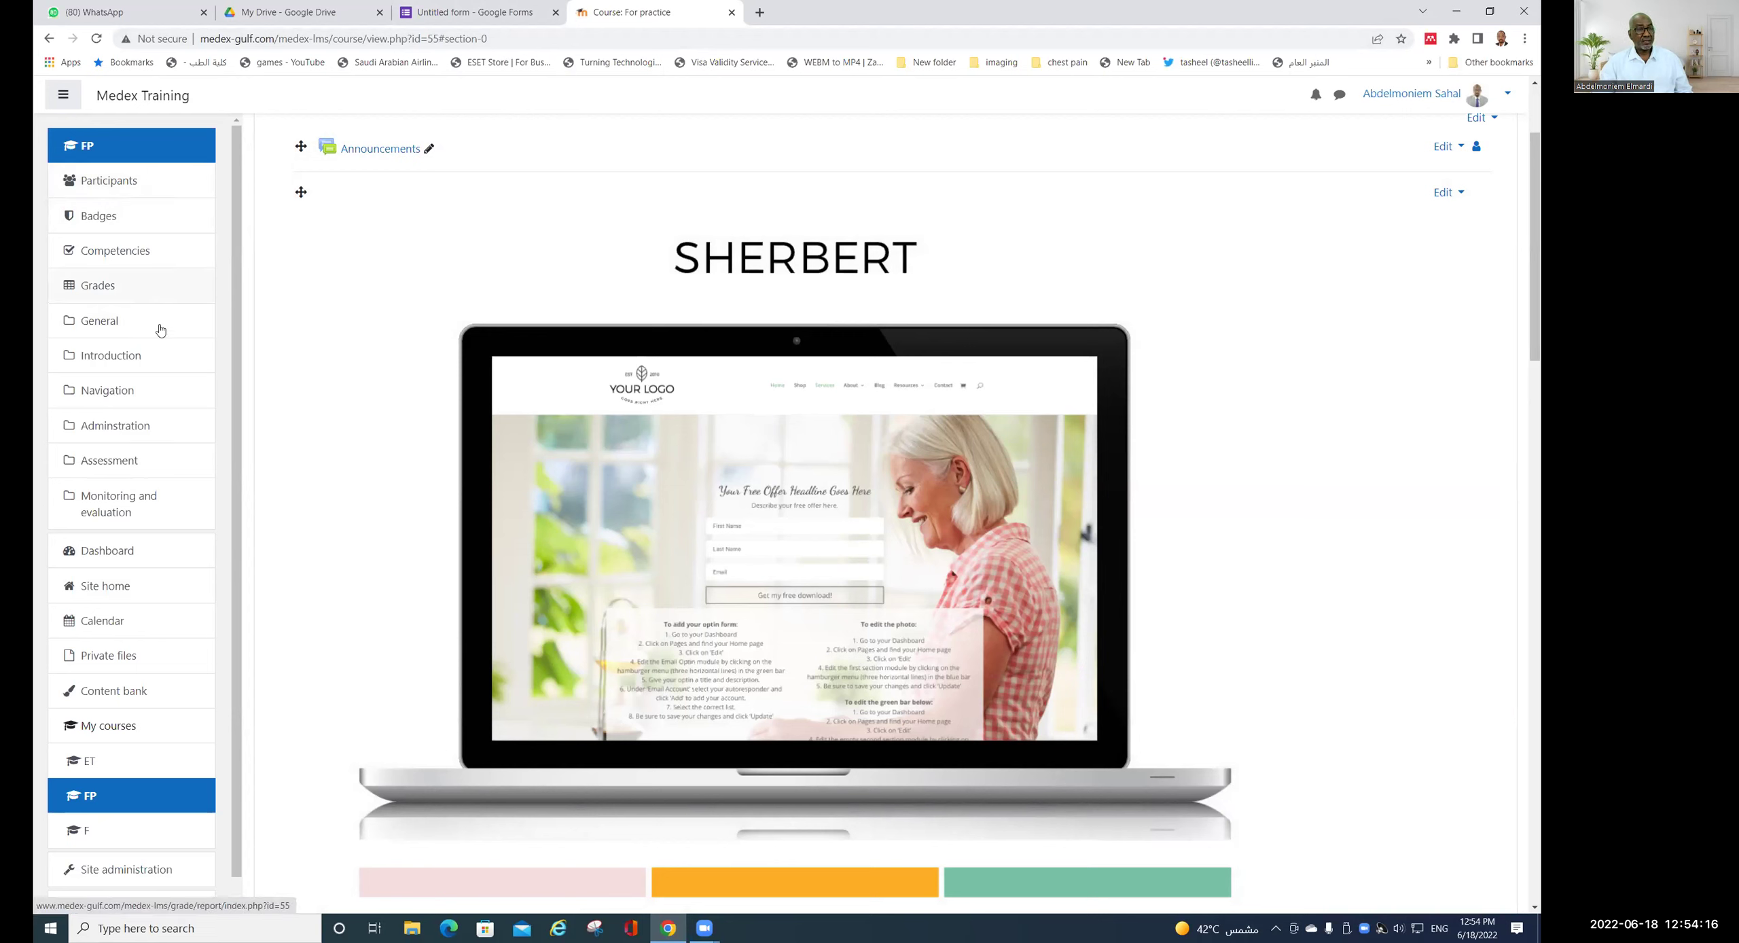
# - Open the site home in a new browser tab and view the Educational Technology course from there
pyautogui.rightClick(148, 594)
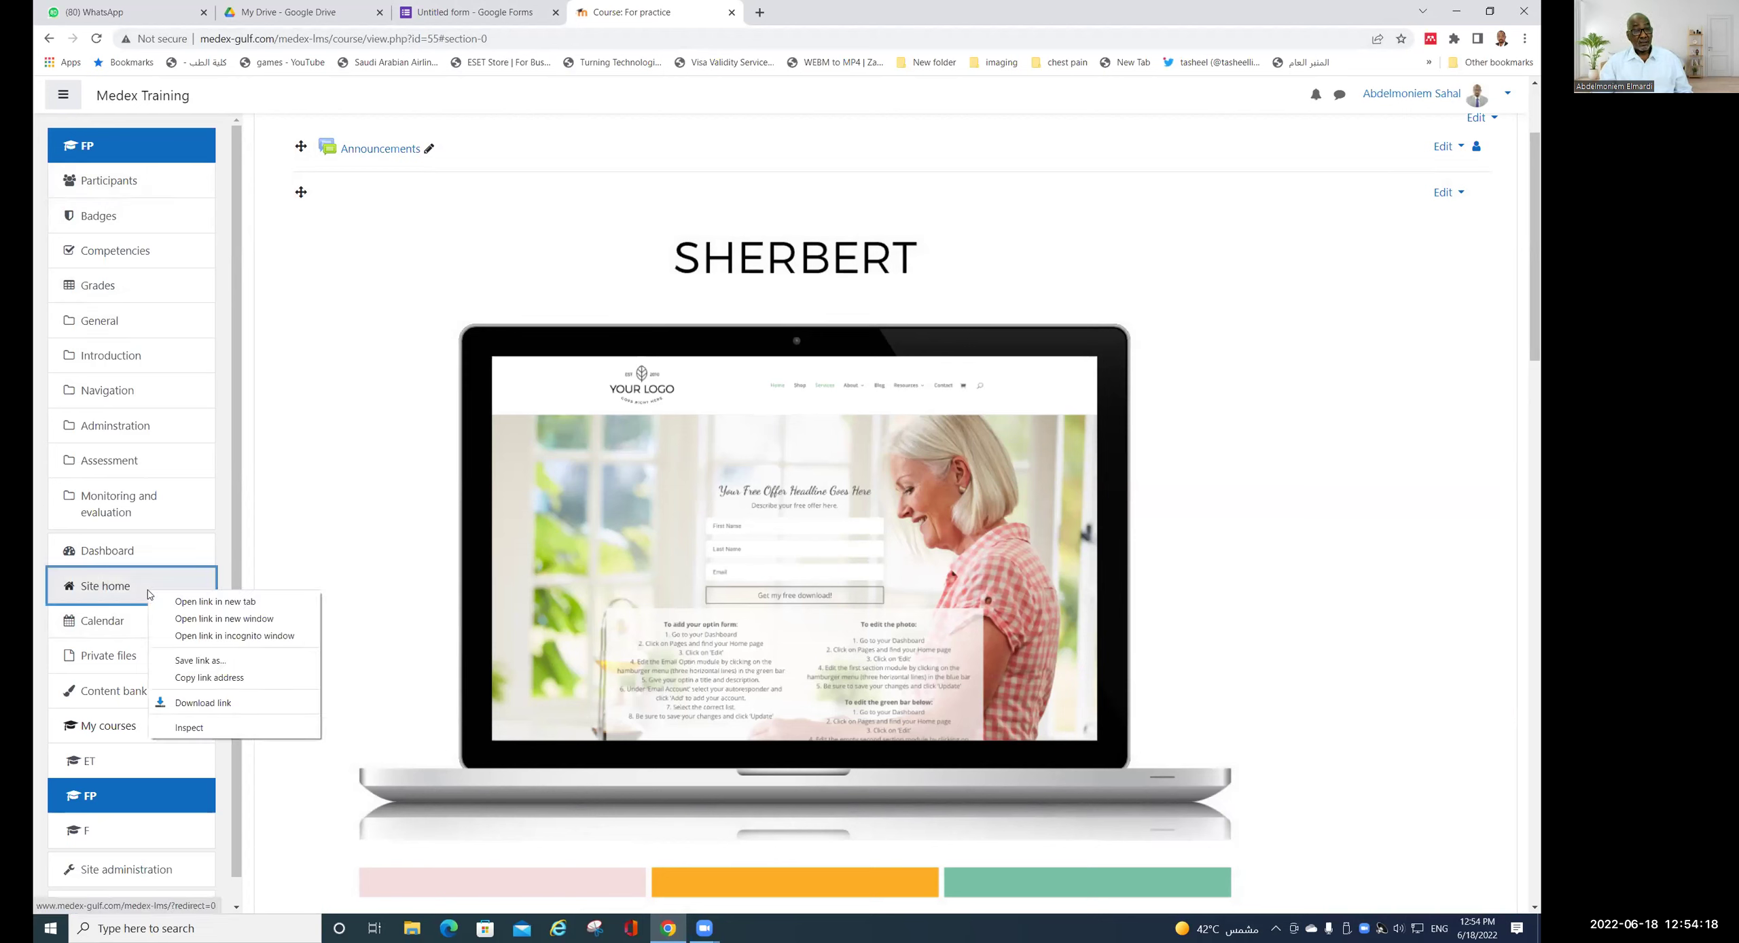
pyautogui.click(226, 601)
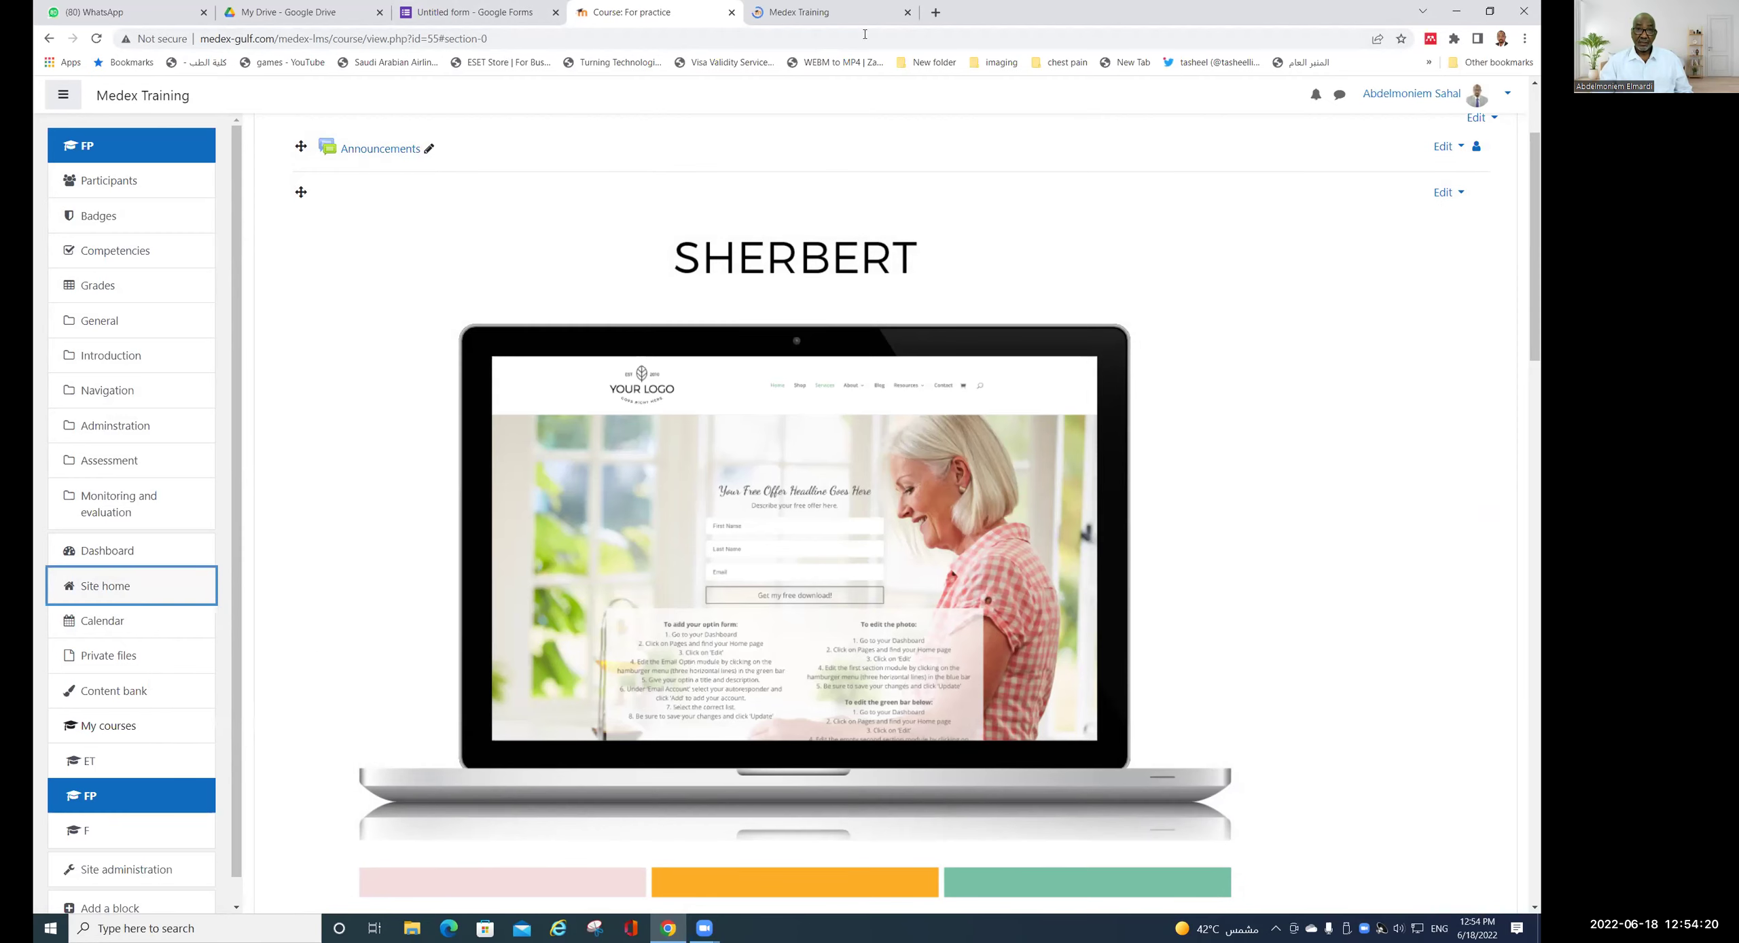
pyautogui.click(837, 20)
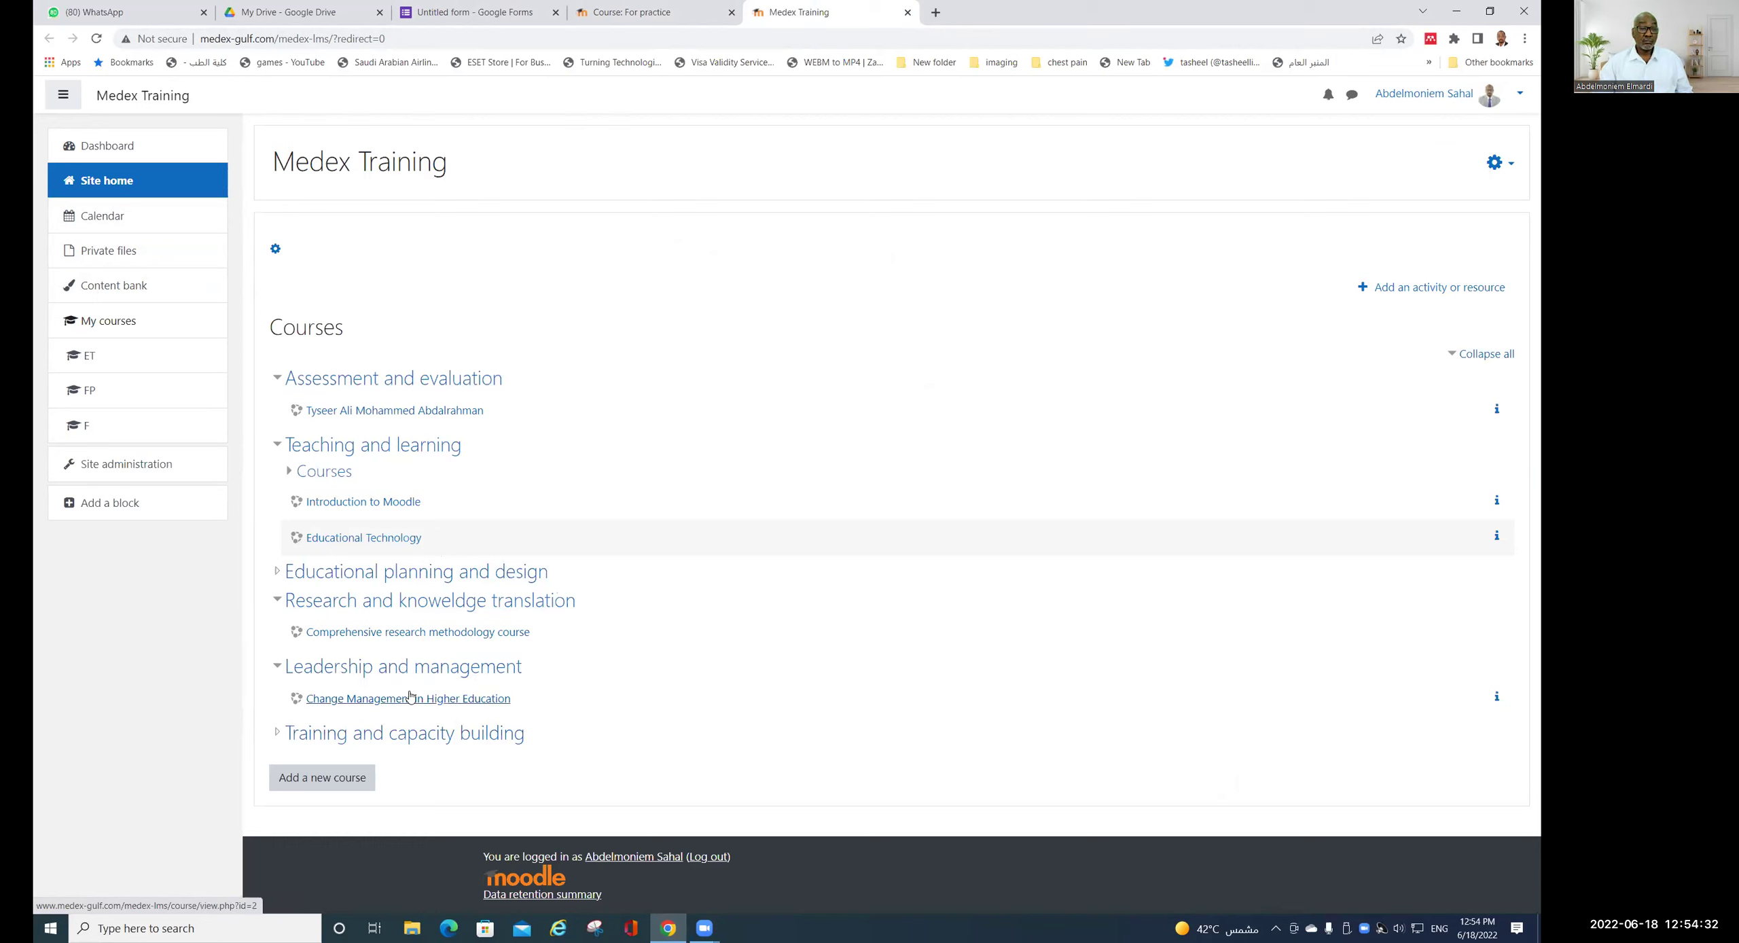
pyautogui.click(395, 540)
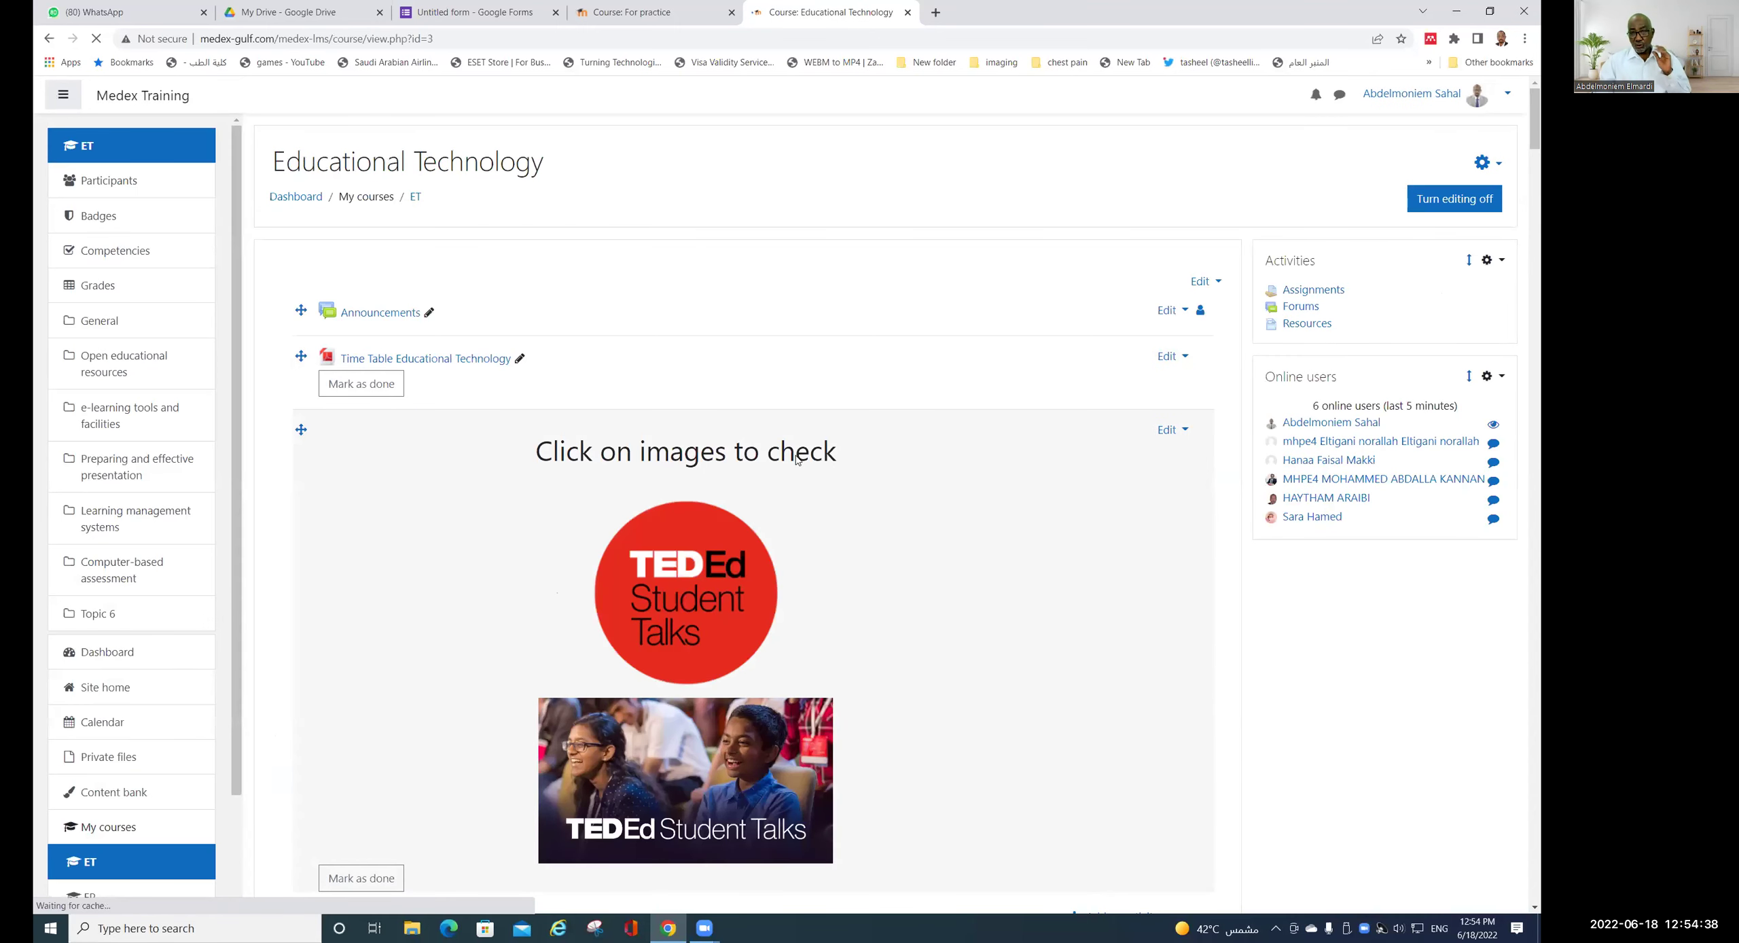
# - Switch back to the For practice course and look over the start of its General section
pyautogui.click(637, 13)
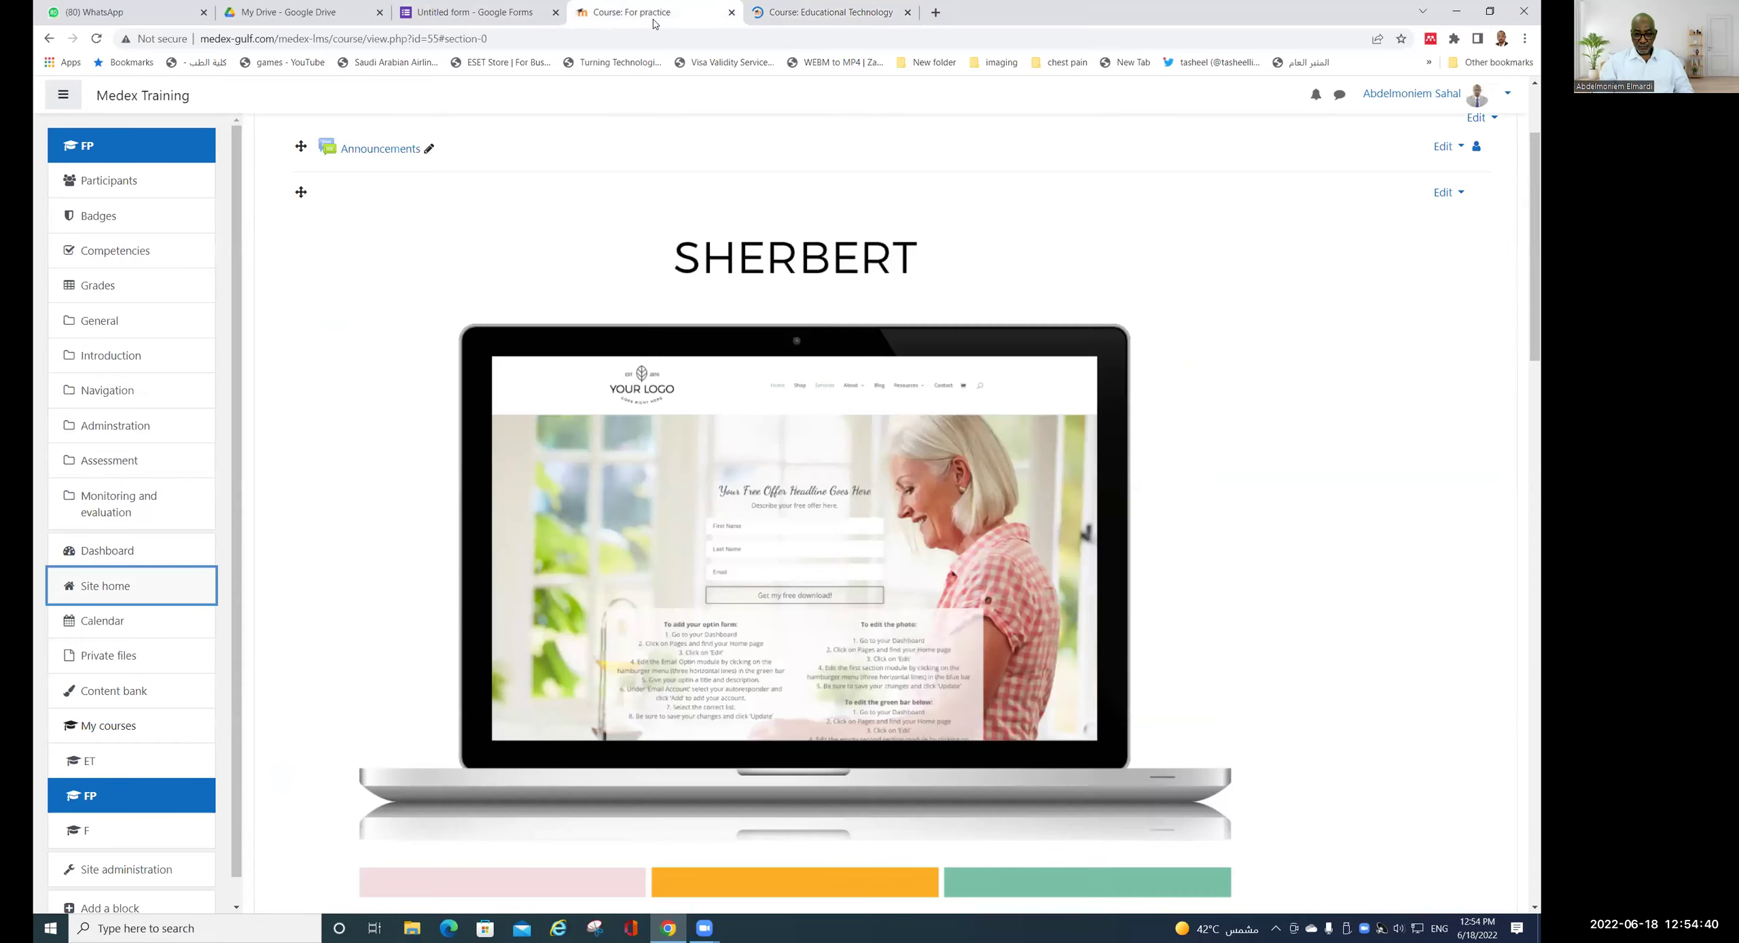
pyautogui.scroll(-5, 1039, 407)
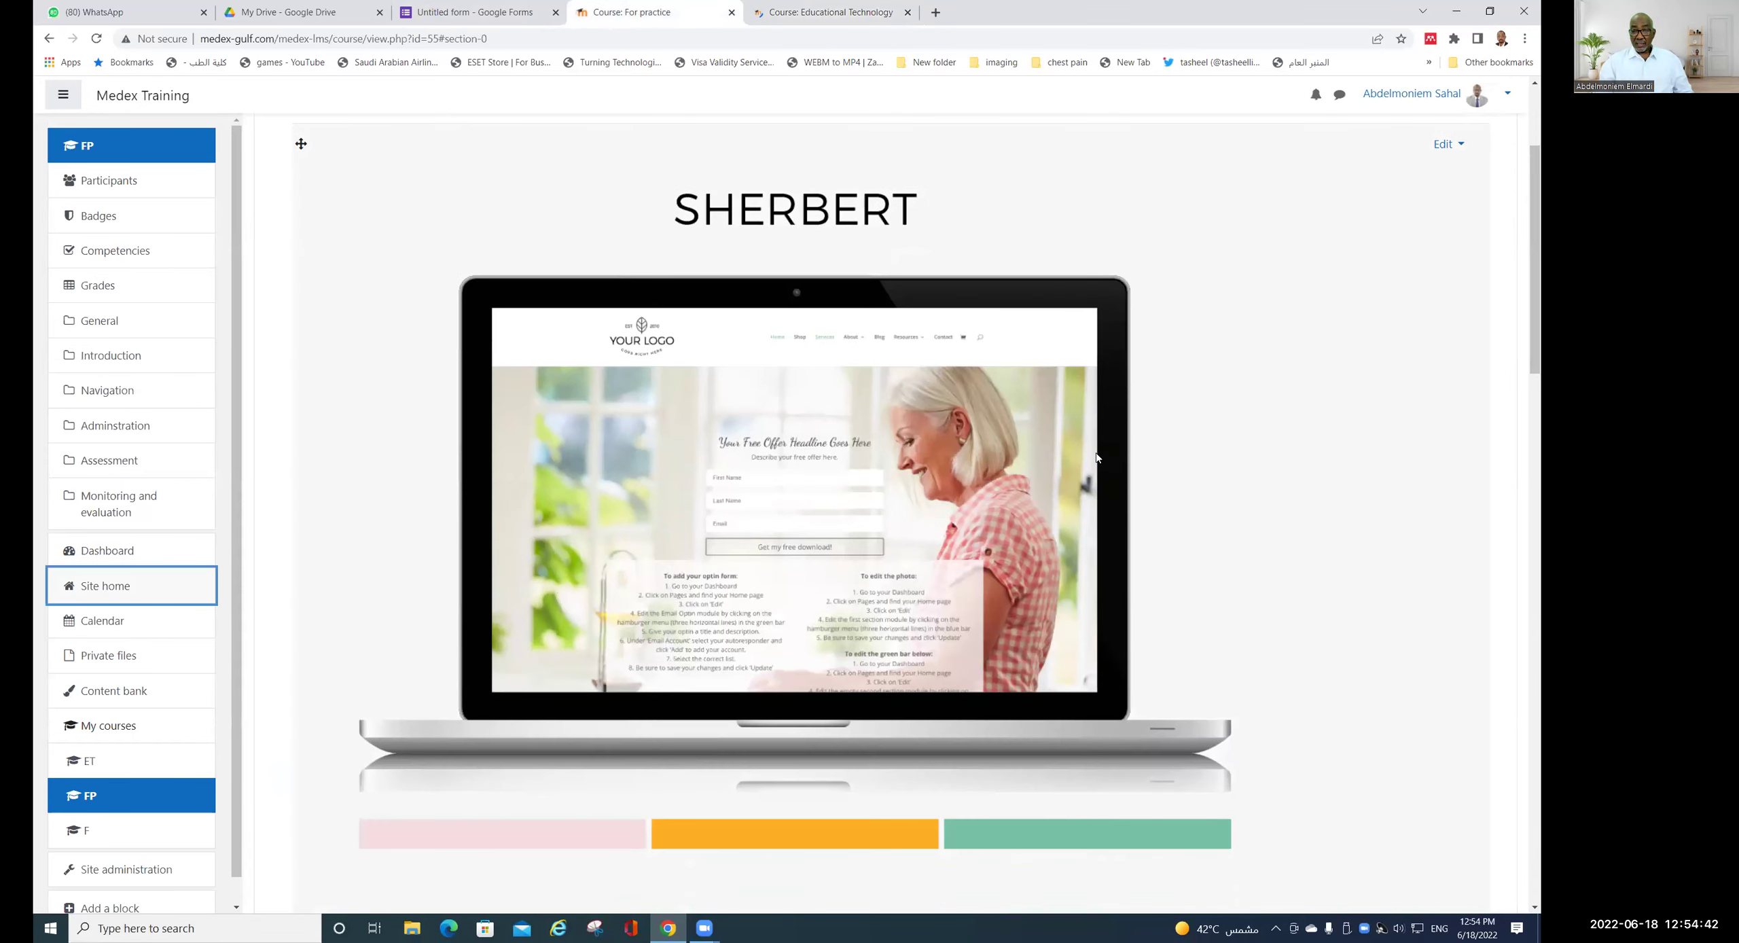
pyautogui.scroll(5, 1043, 435)
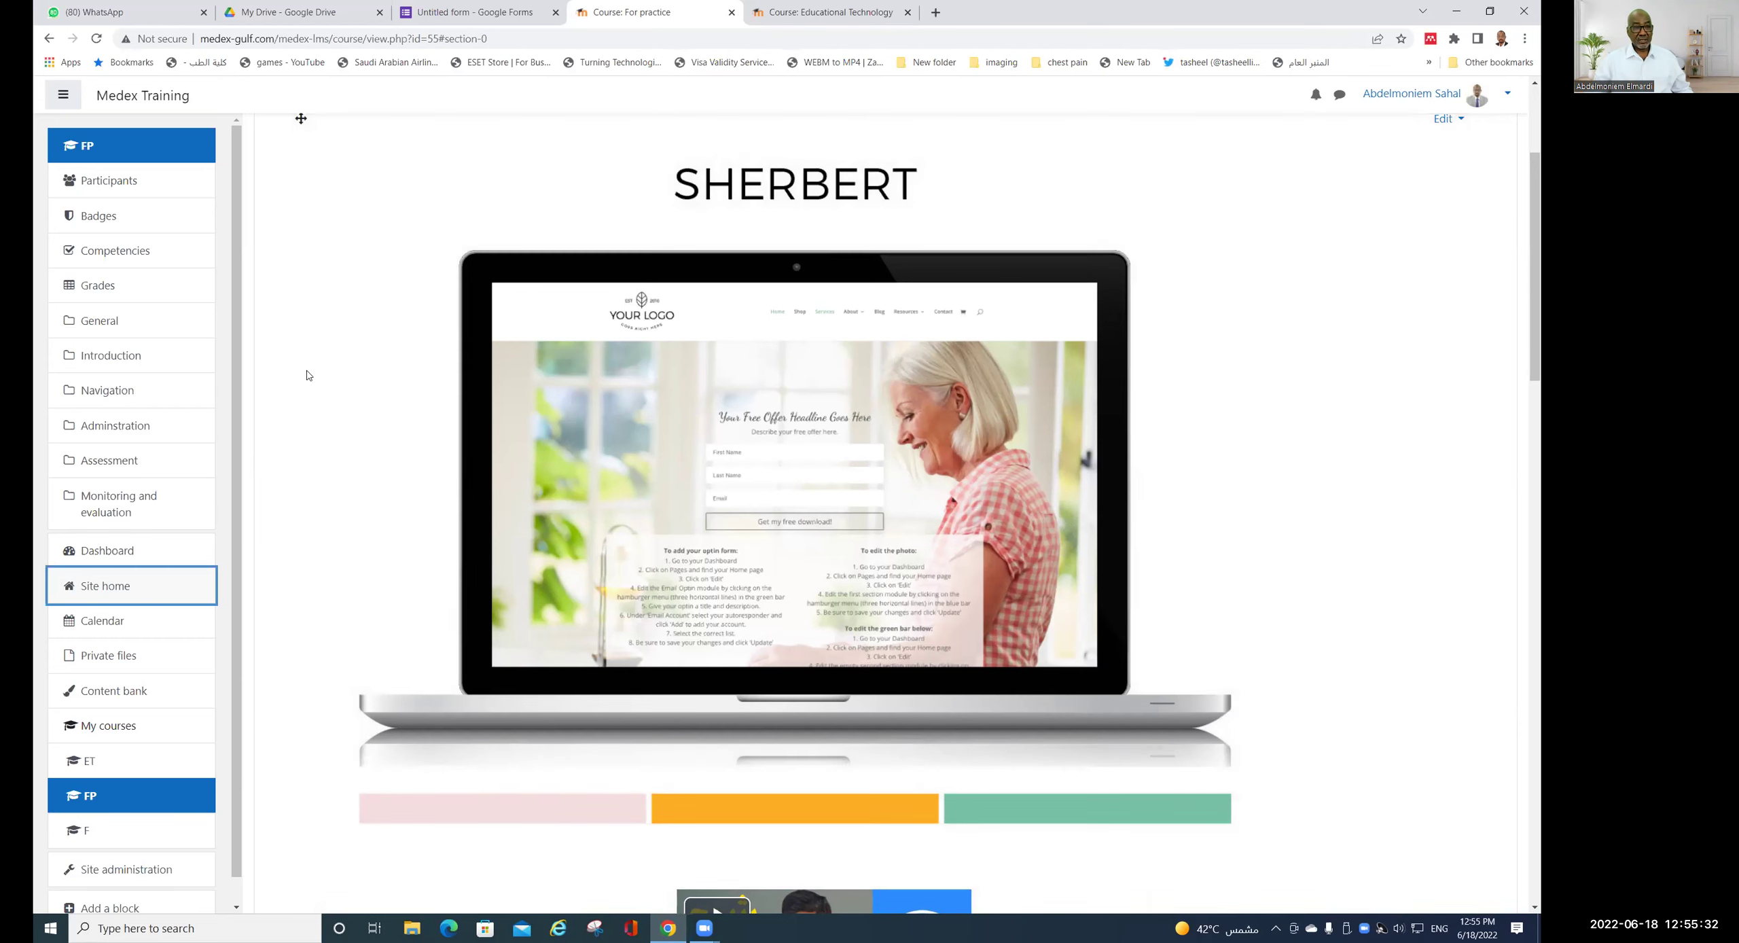
# - Return to the site home in the other browser tab and view the Assessment and evaluation course category
pyautogui.click(861, 14)
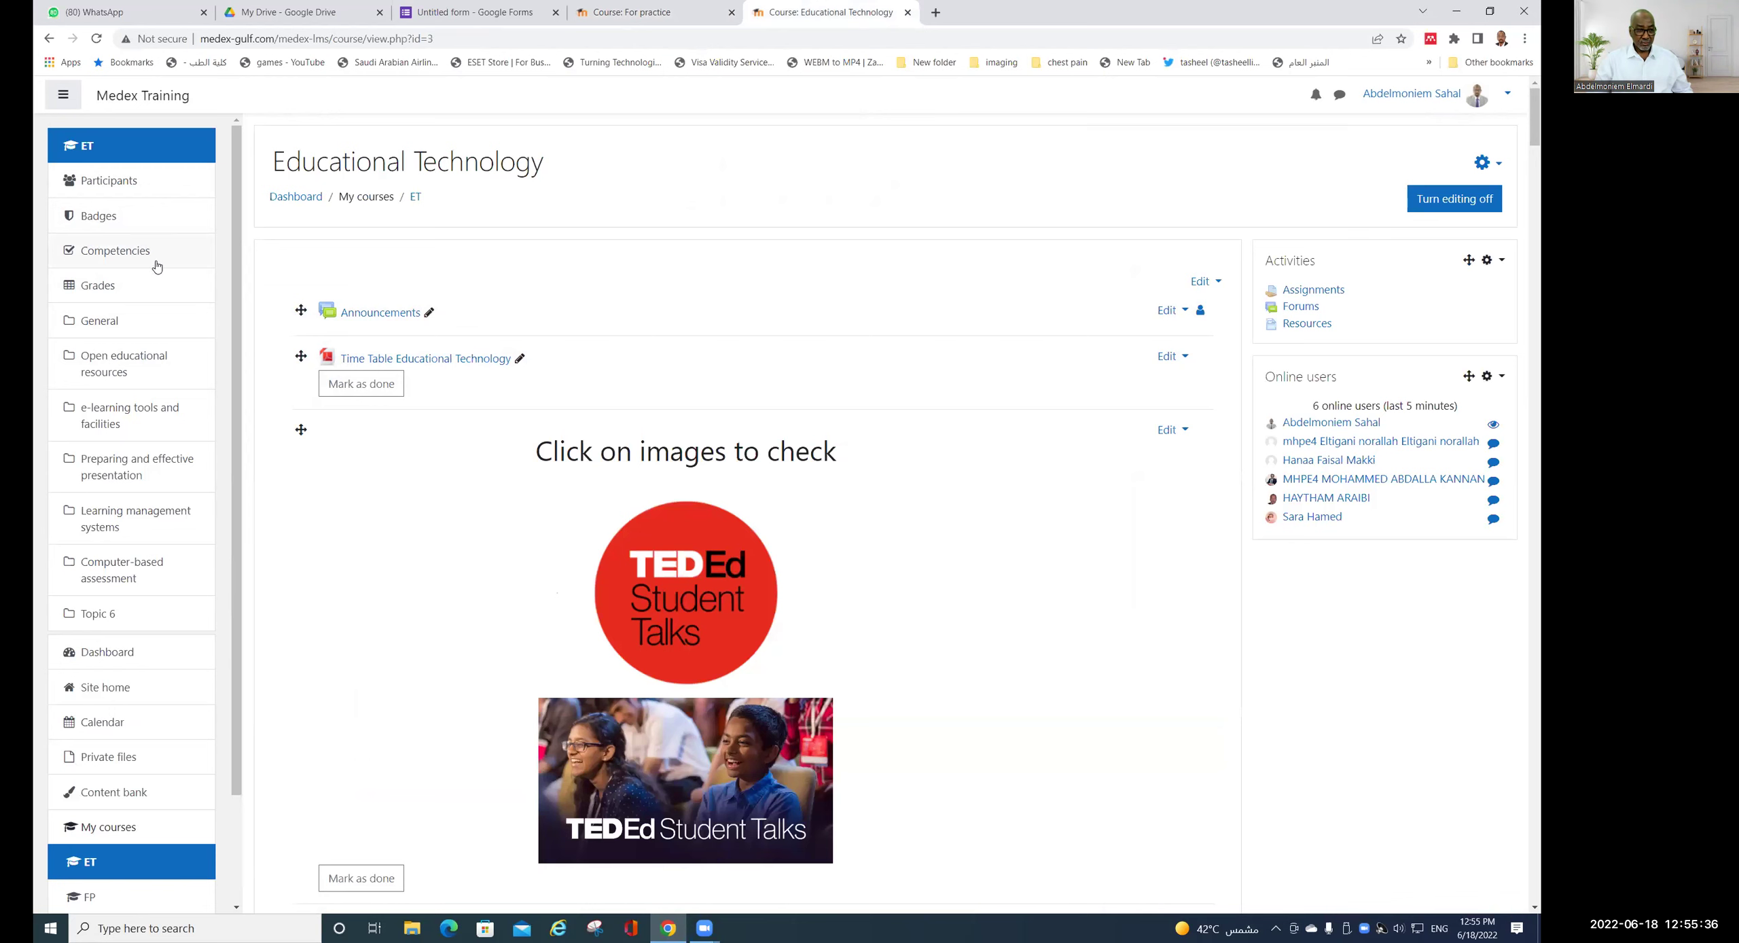
pyautogui.scroll(-1, 155, 283)
pyautogui.click(187, 614)
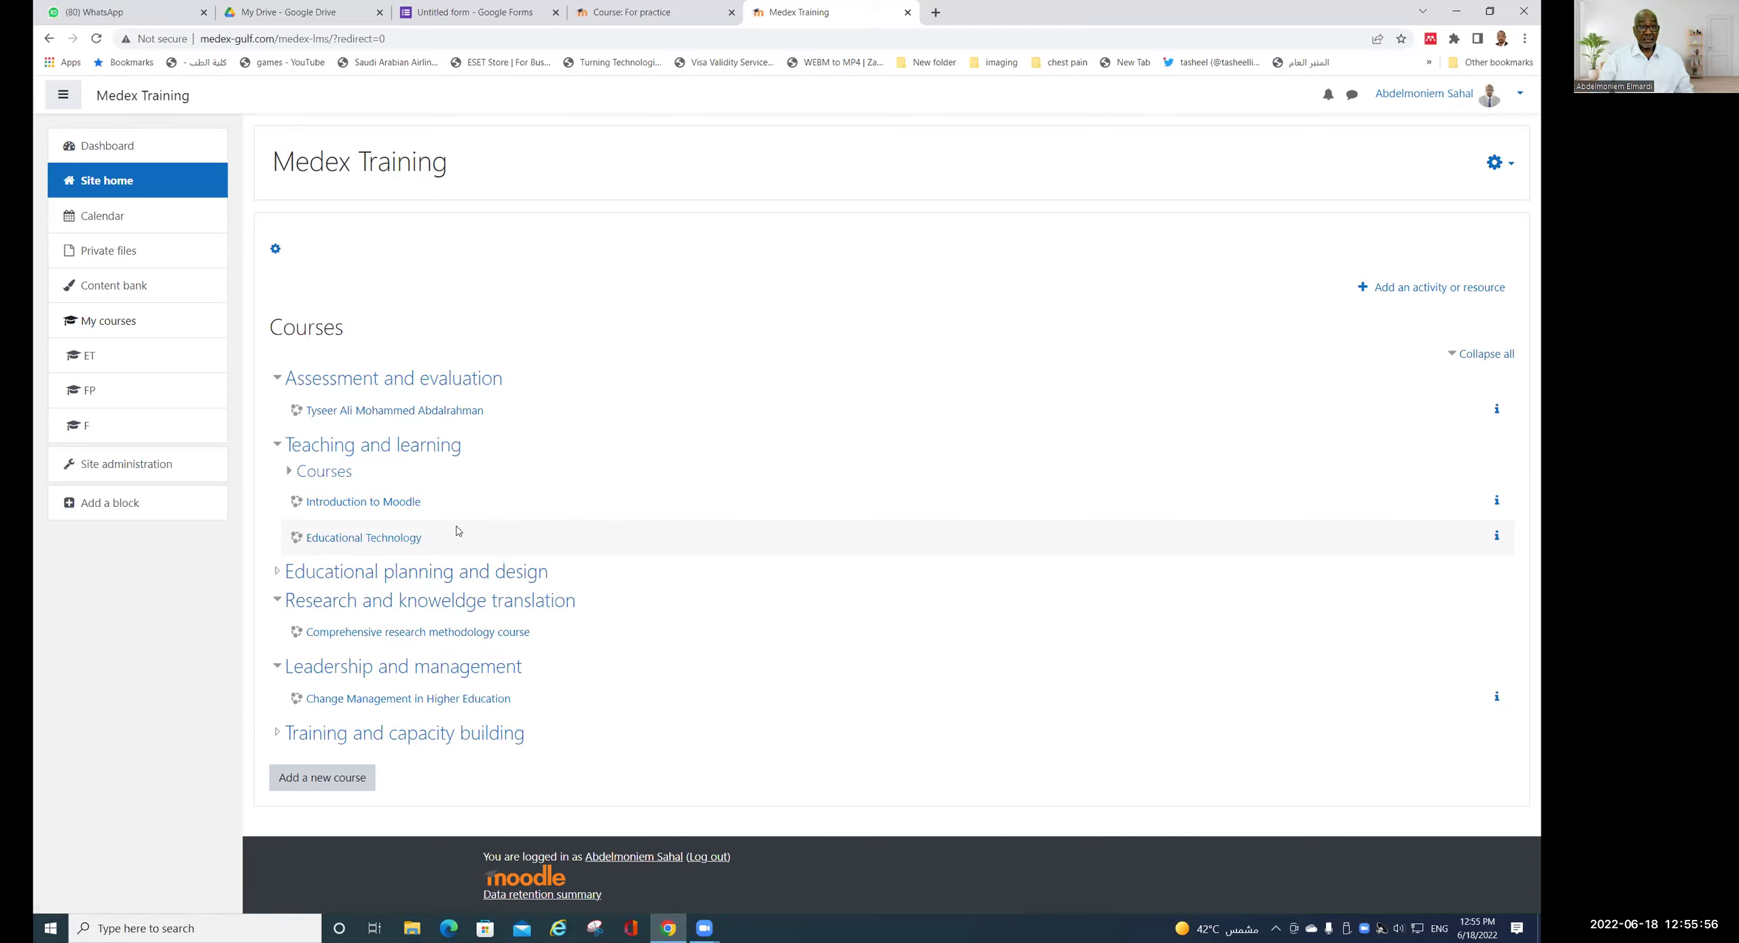
pyautogui.click(418, 381)
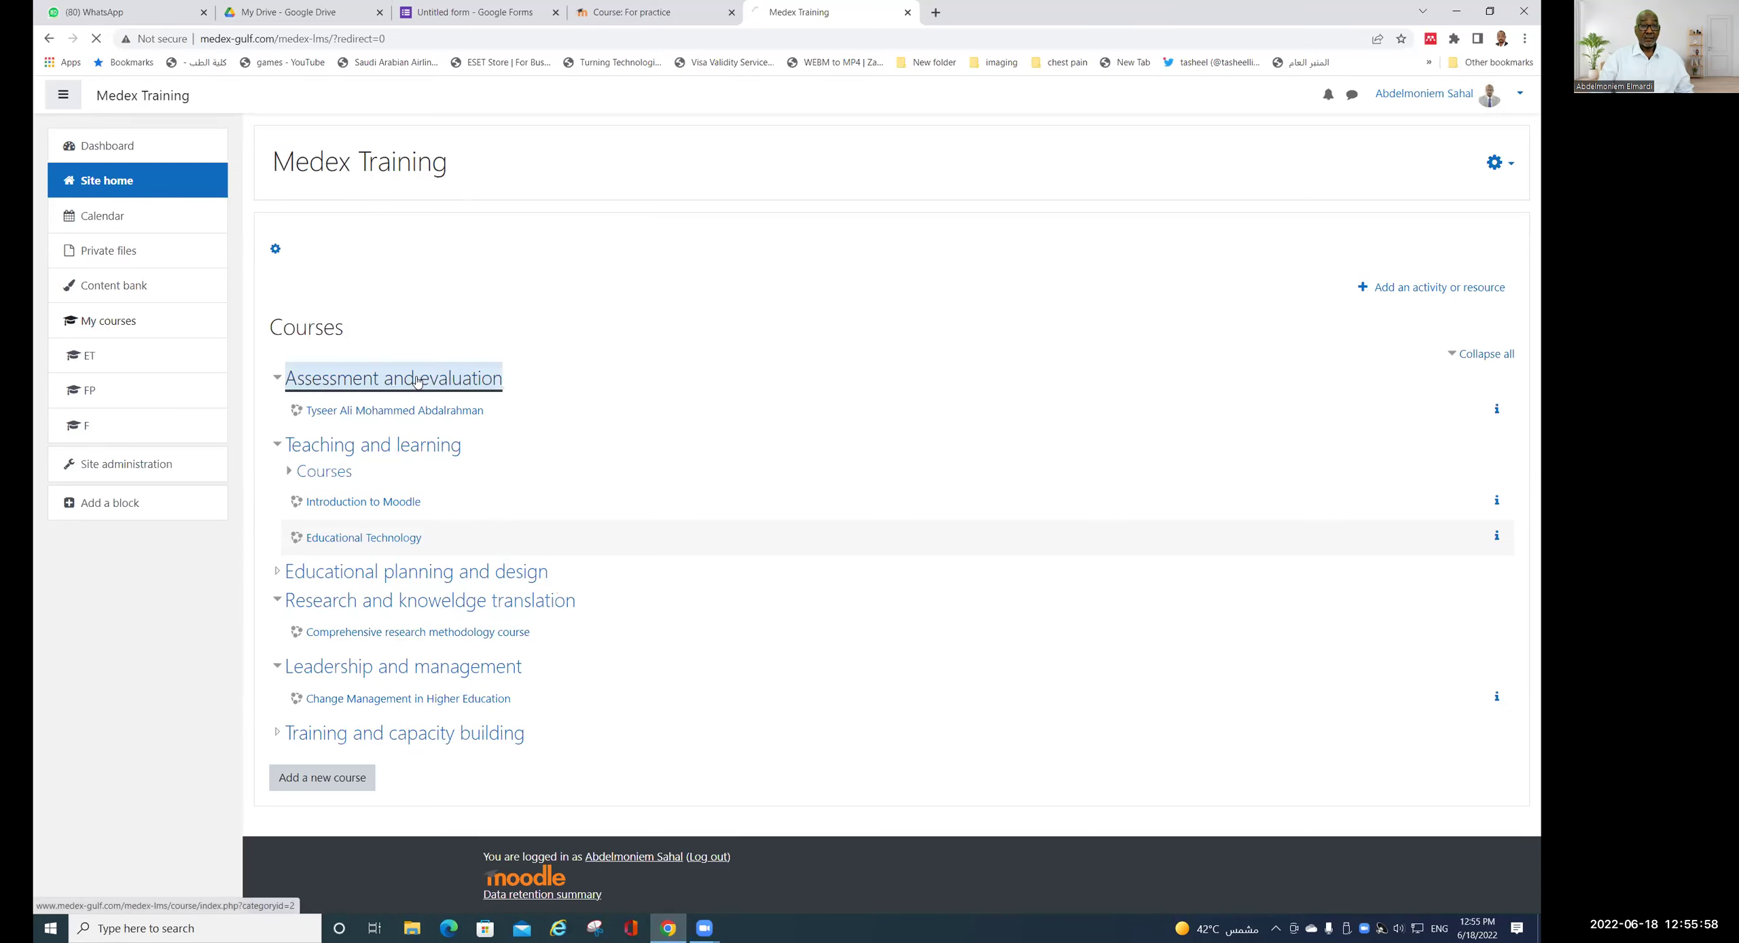
pyautogui.click(49, 39)
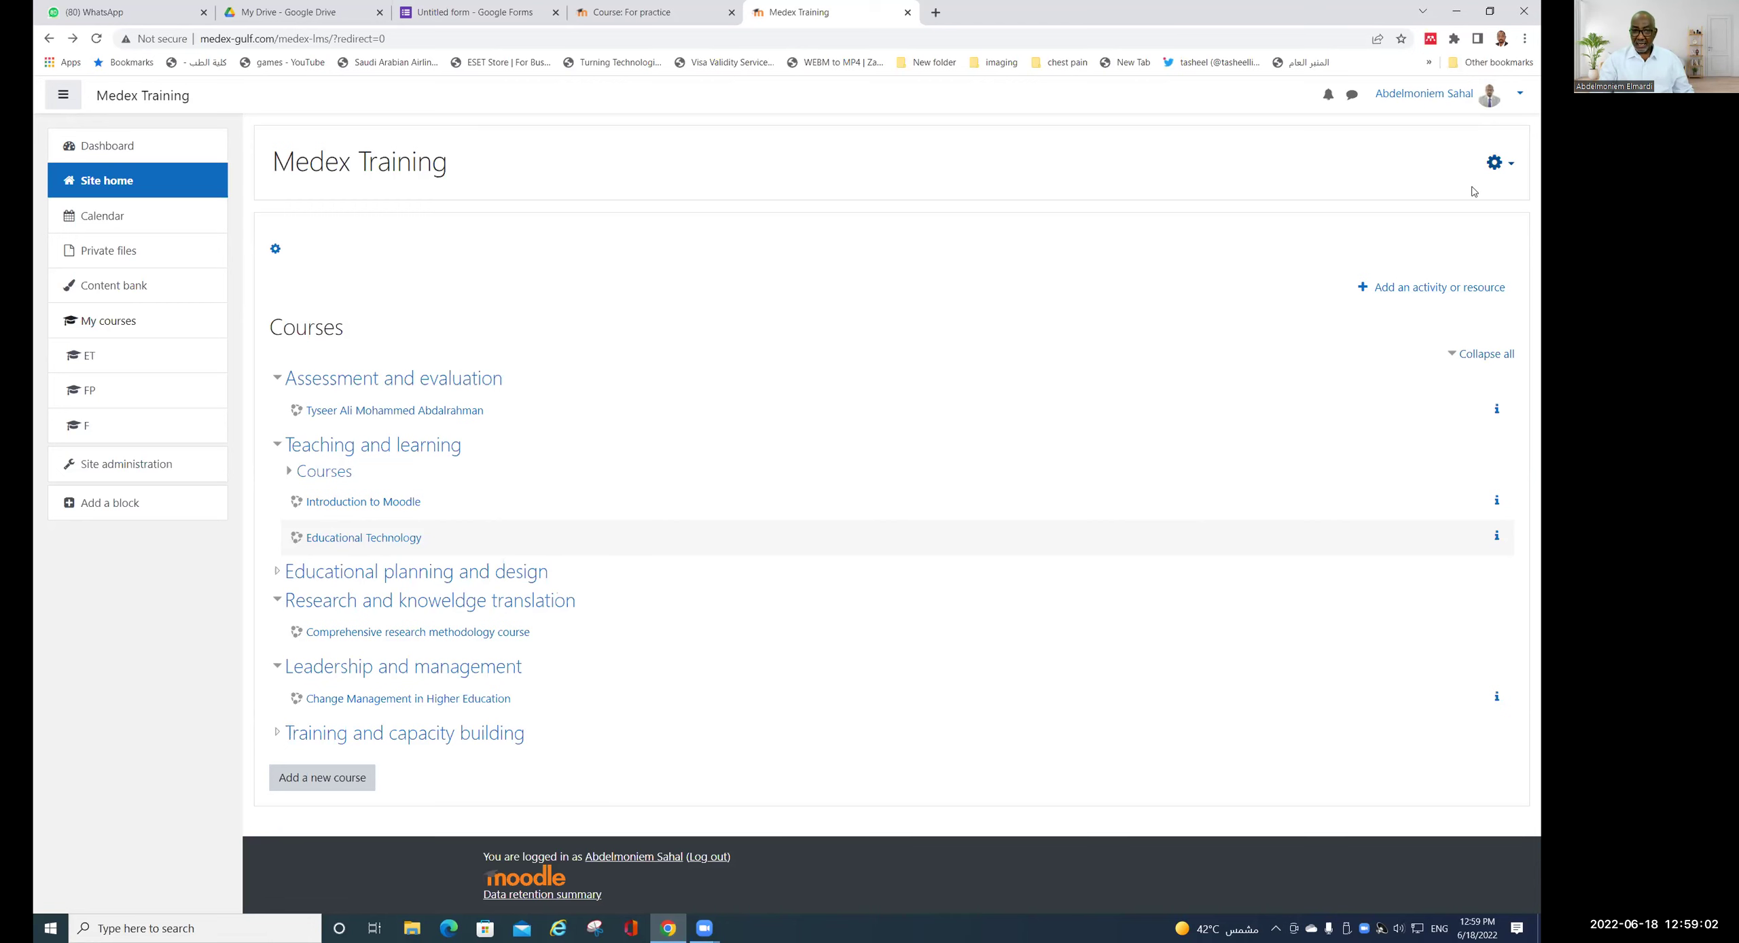
# - Open the full administration page of the For practice course and go to its question bank categories
pyautogui.click(643, 17)
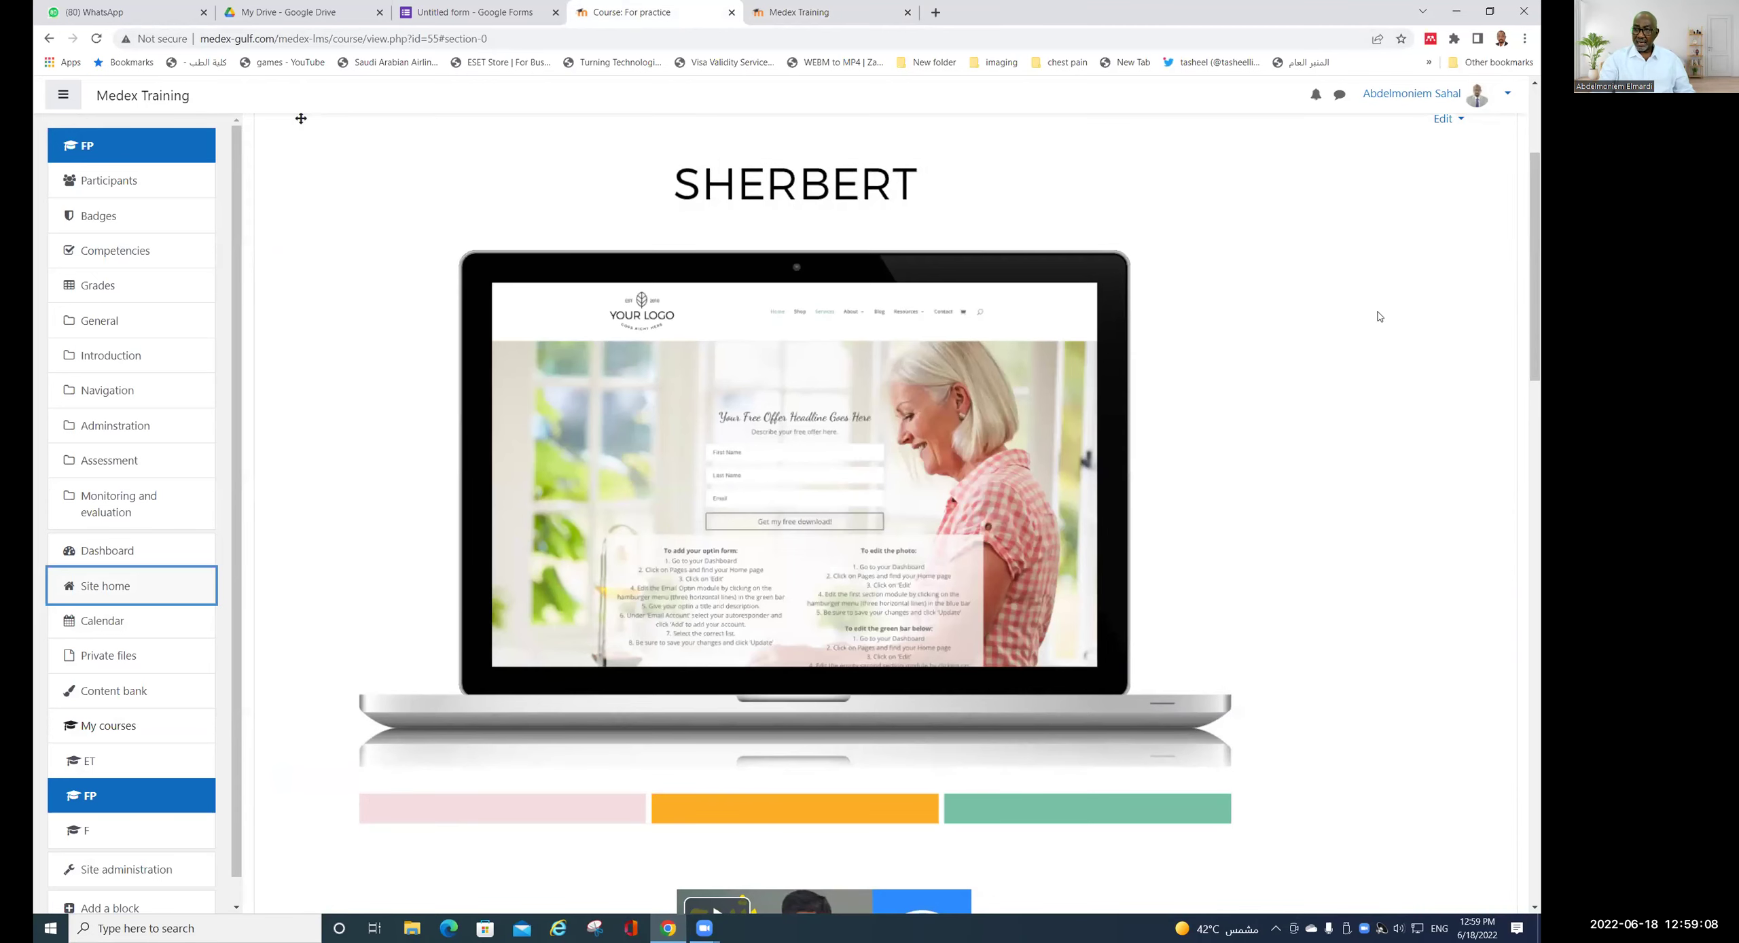
pyautogui.scroll(4, 1378, 316)
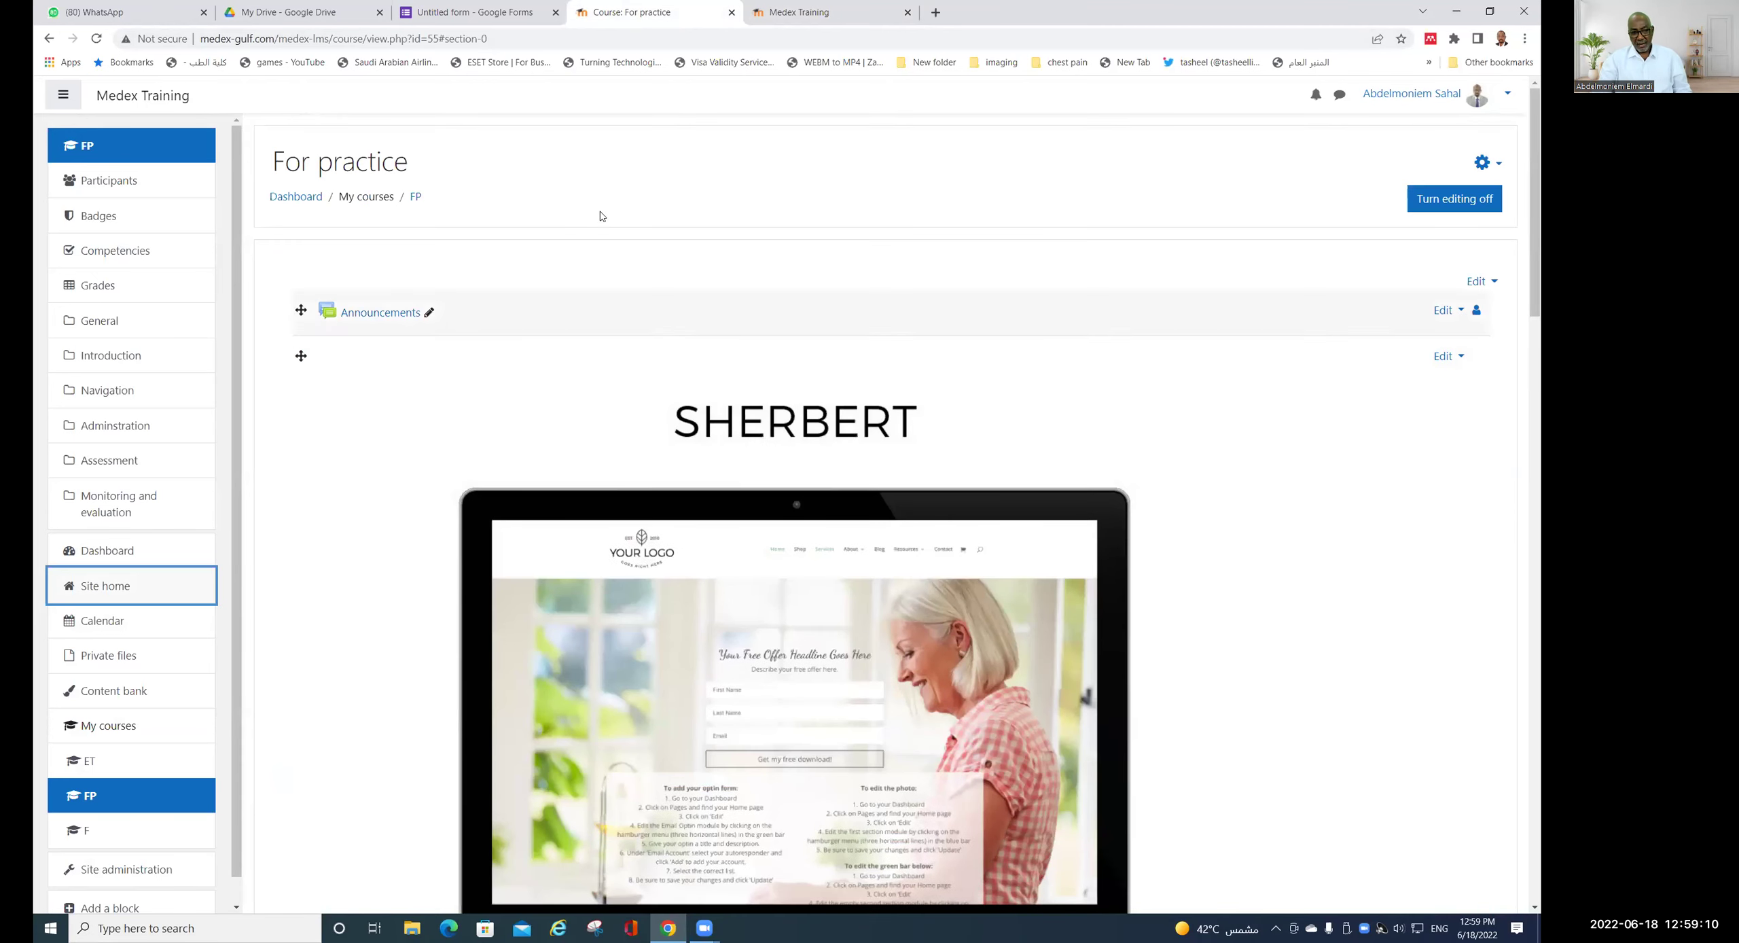
pyautogui.click(1499, 168)
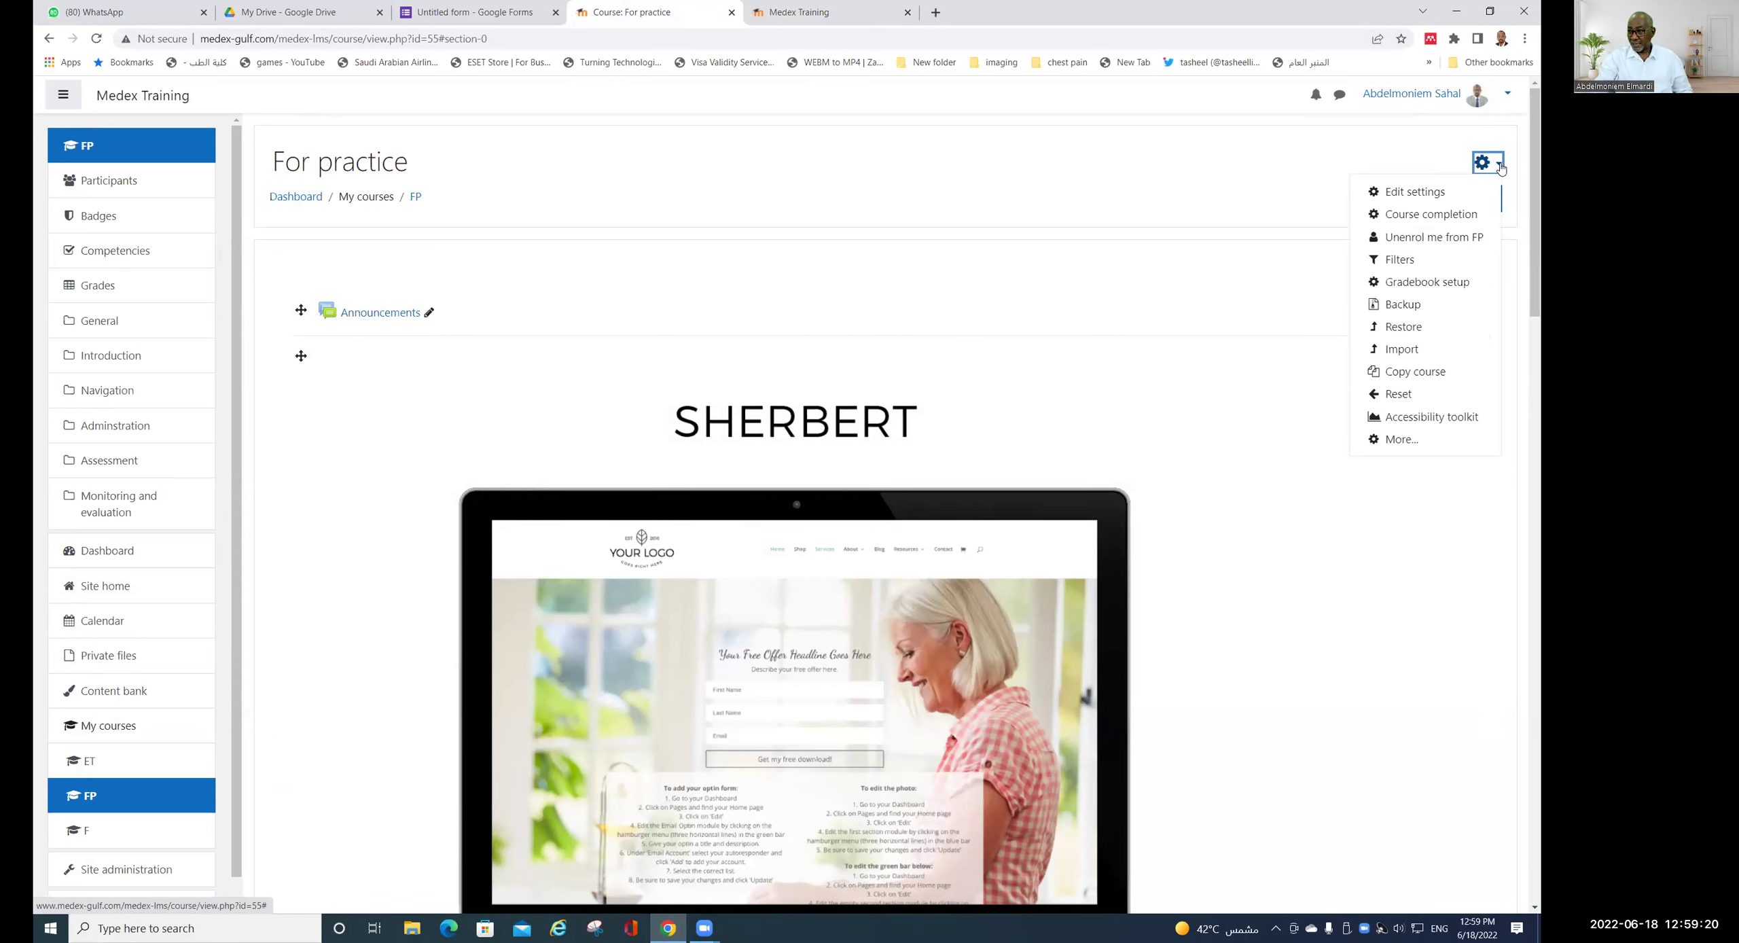
pyautogui.click(1399, 440)
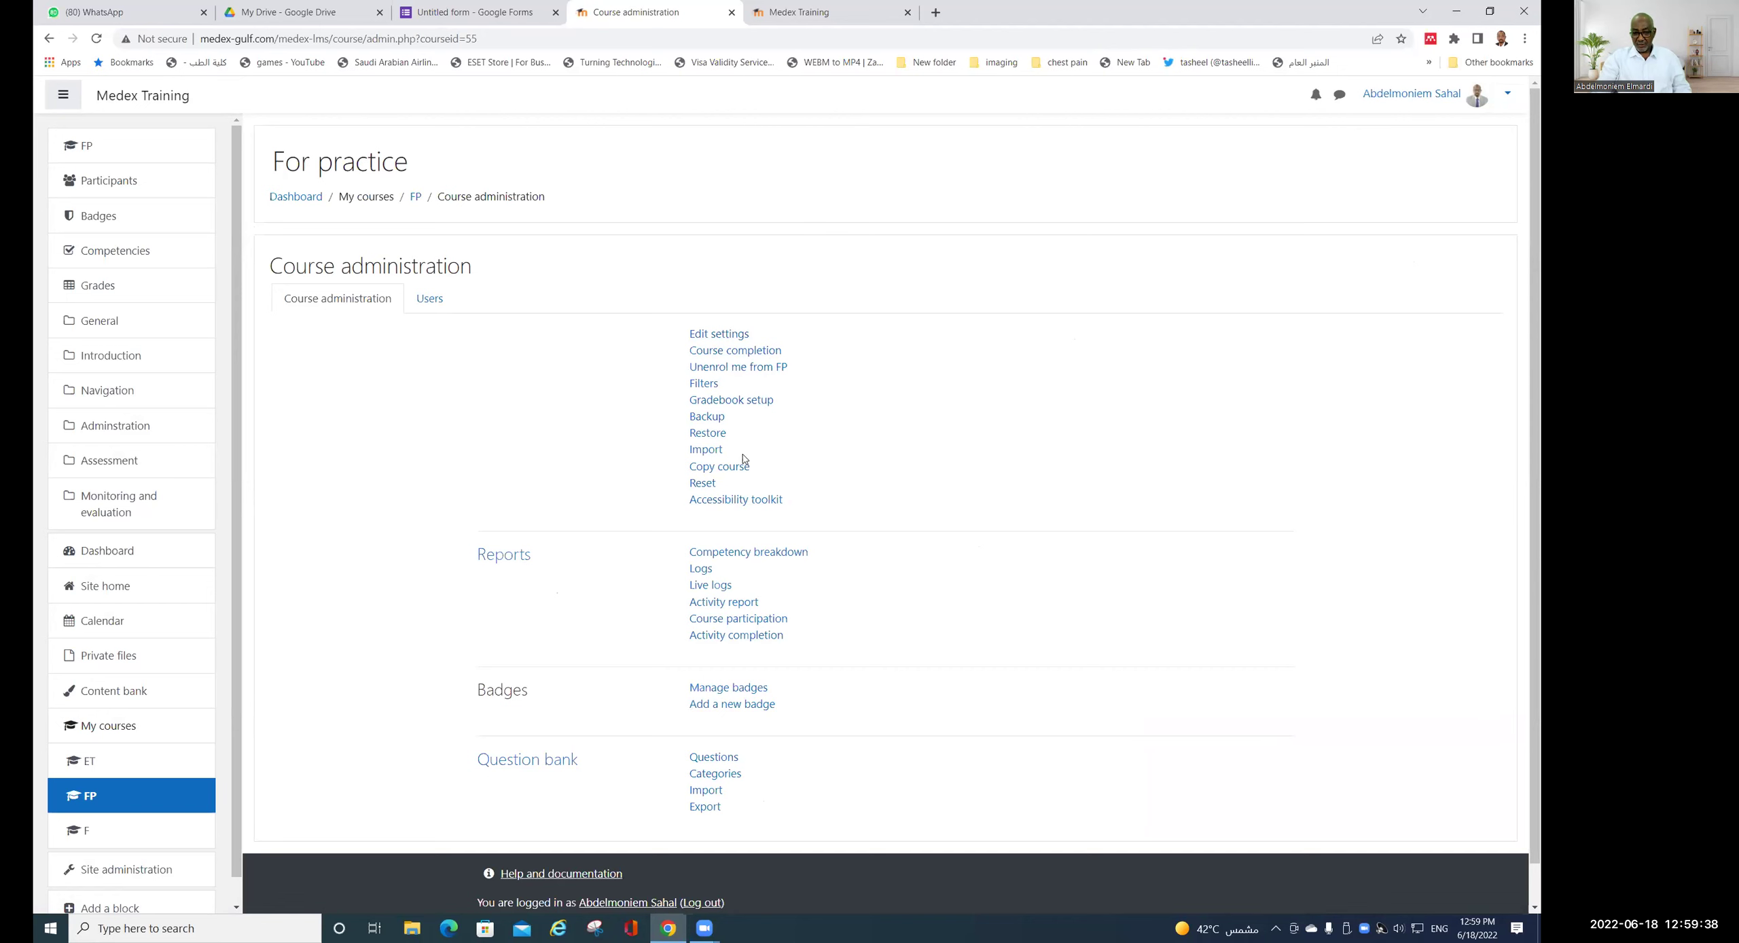
pyautogui.scroll(-1, 766, 617)
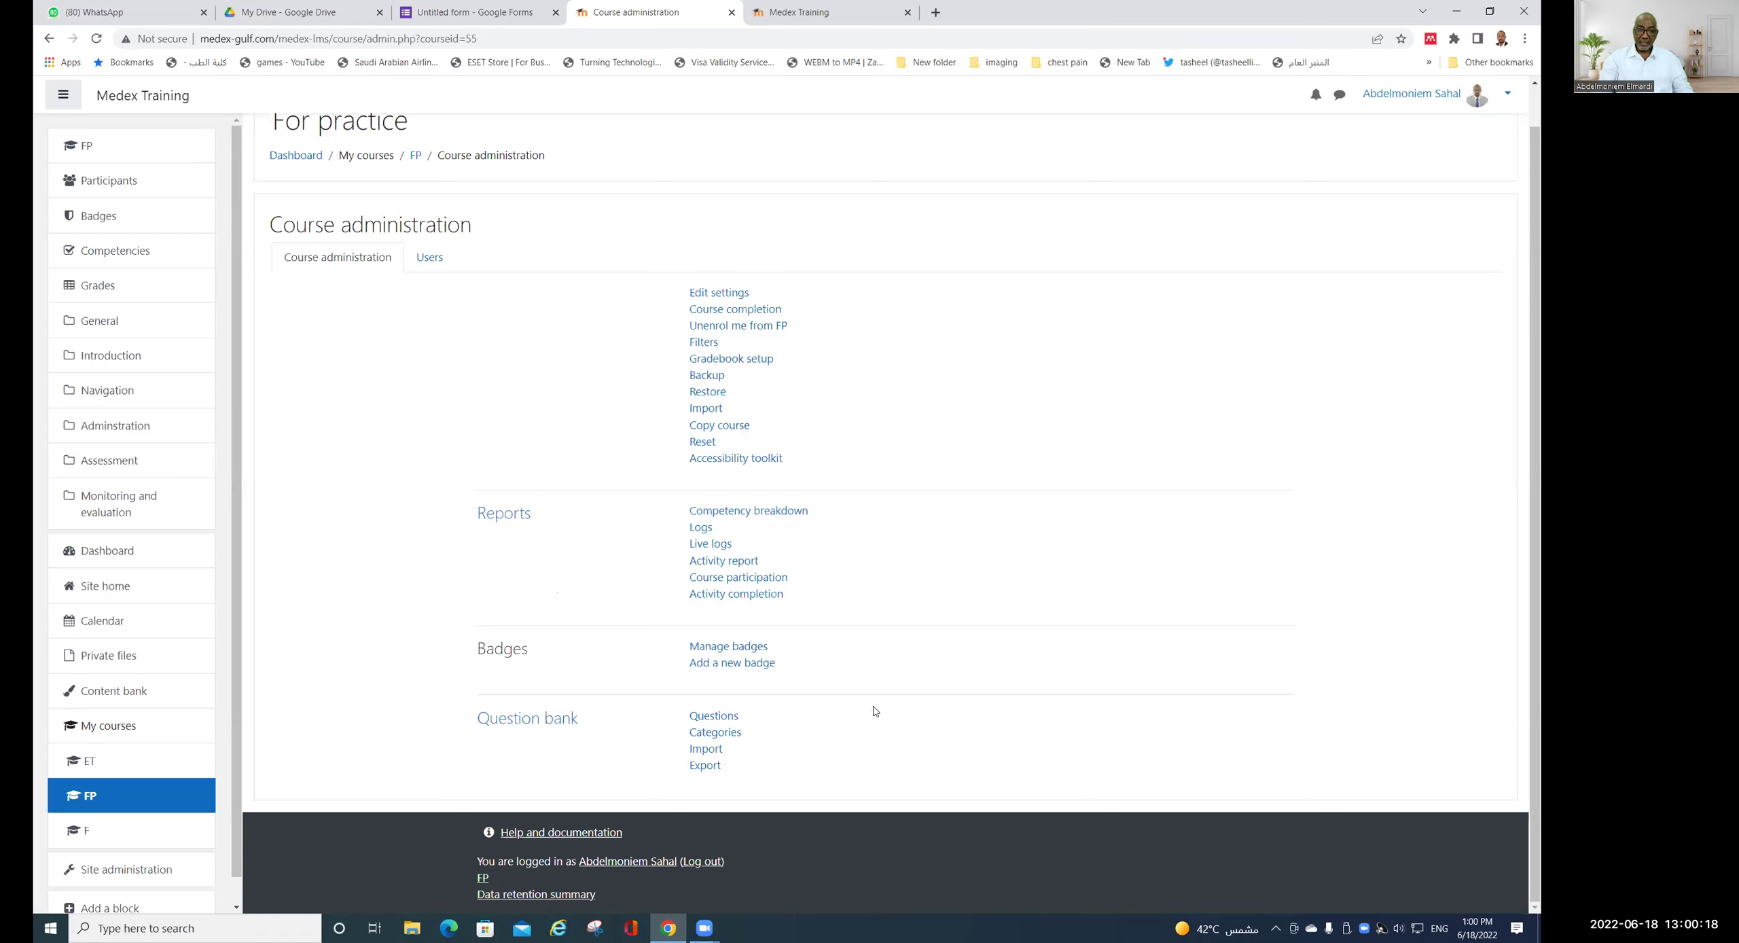
pyautogui.click(720, 734)
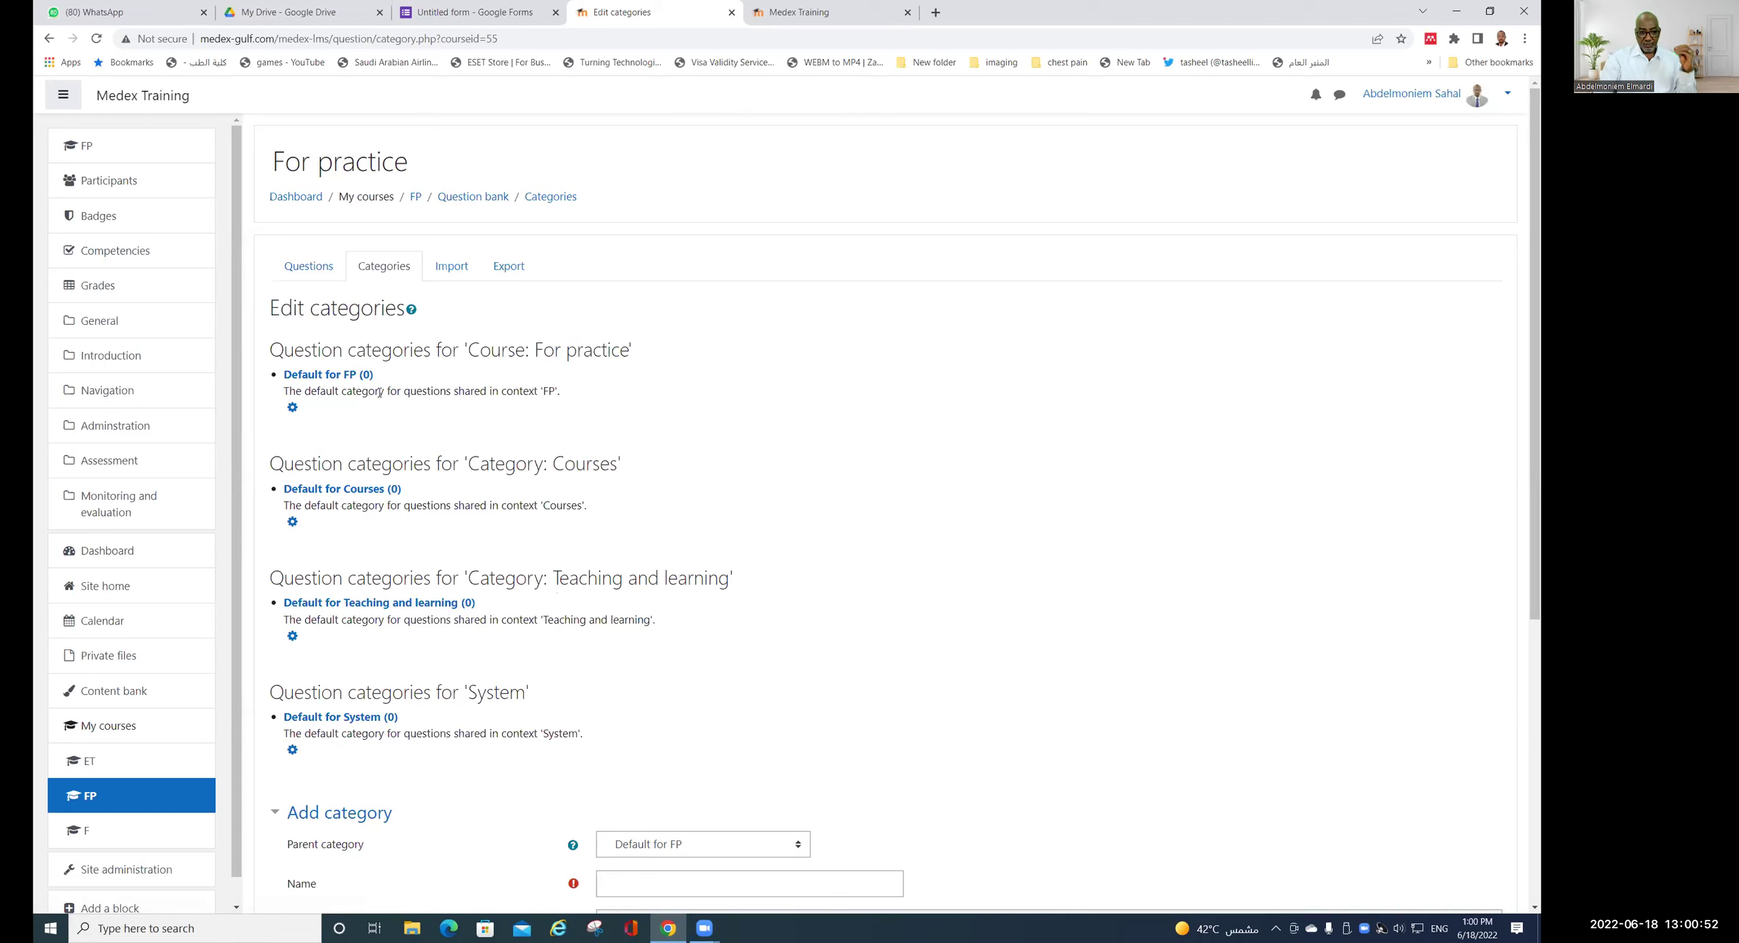
pyautogui.scroll(-1, 580, 409)
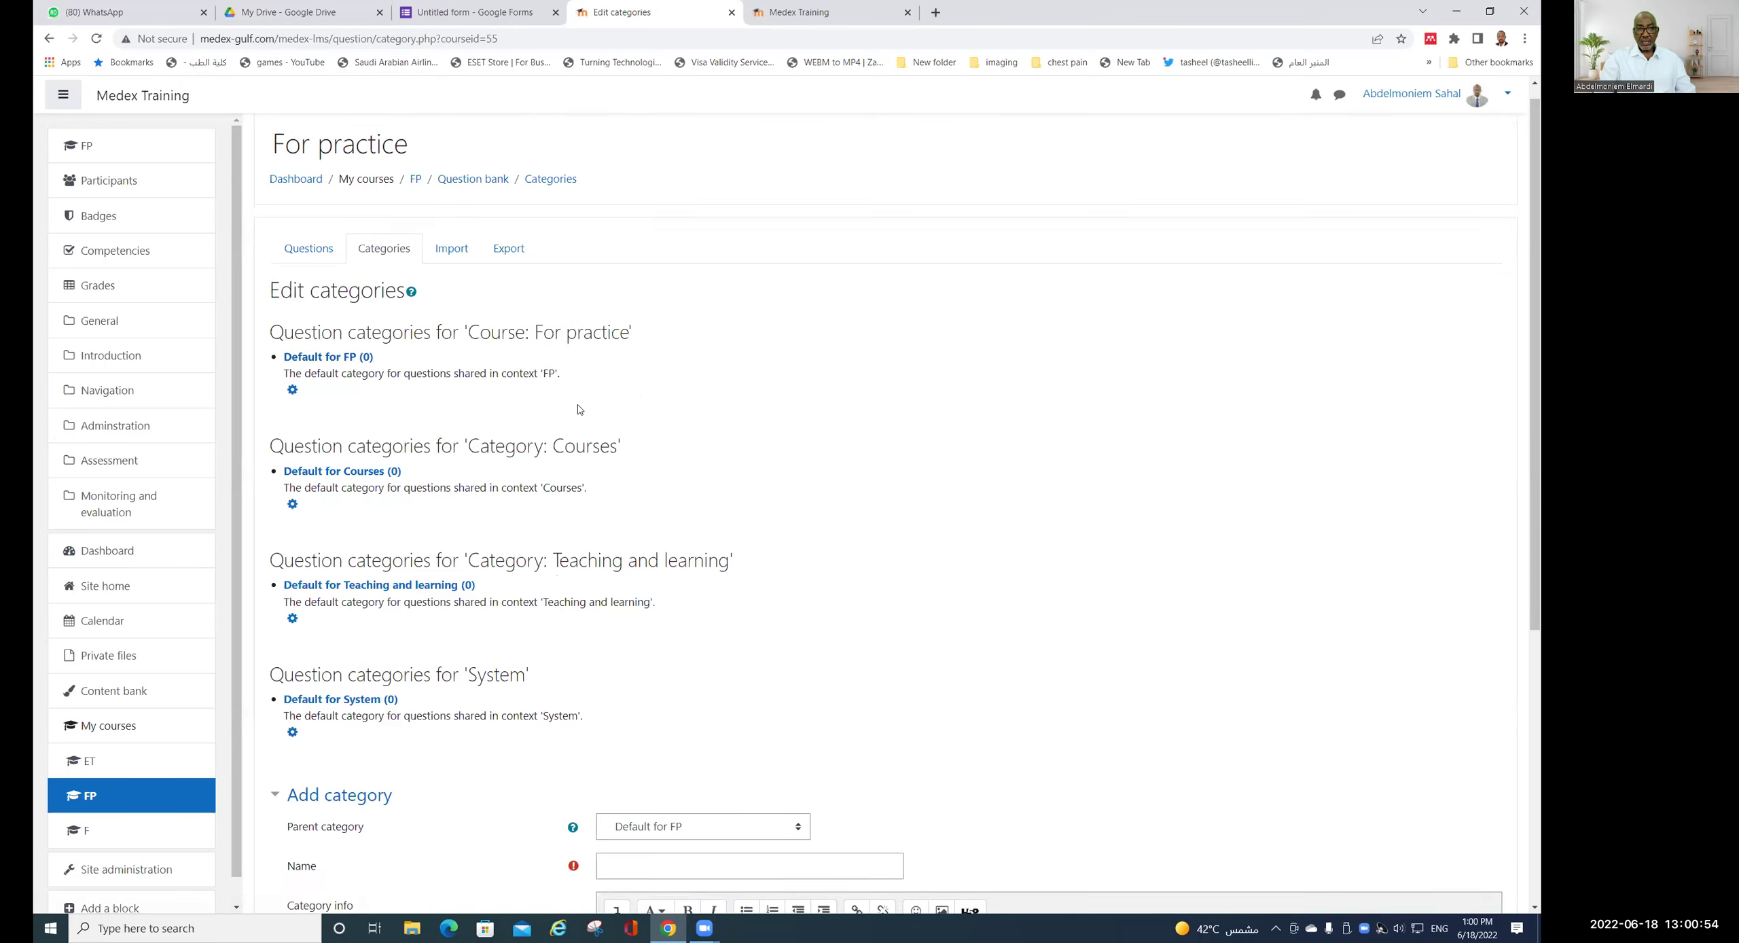
# - Look over the question categories of each context and the Add category form for the For practice course
pyautogui.scroll(-2, 579, 409)
pyautogui.scroll(1, 467, 384)
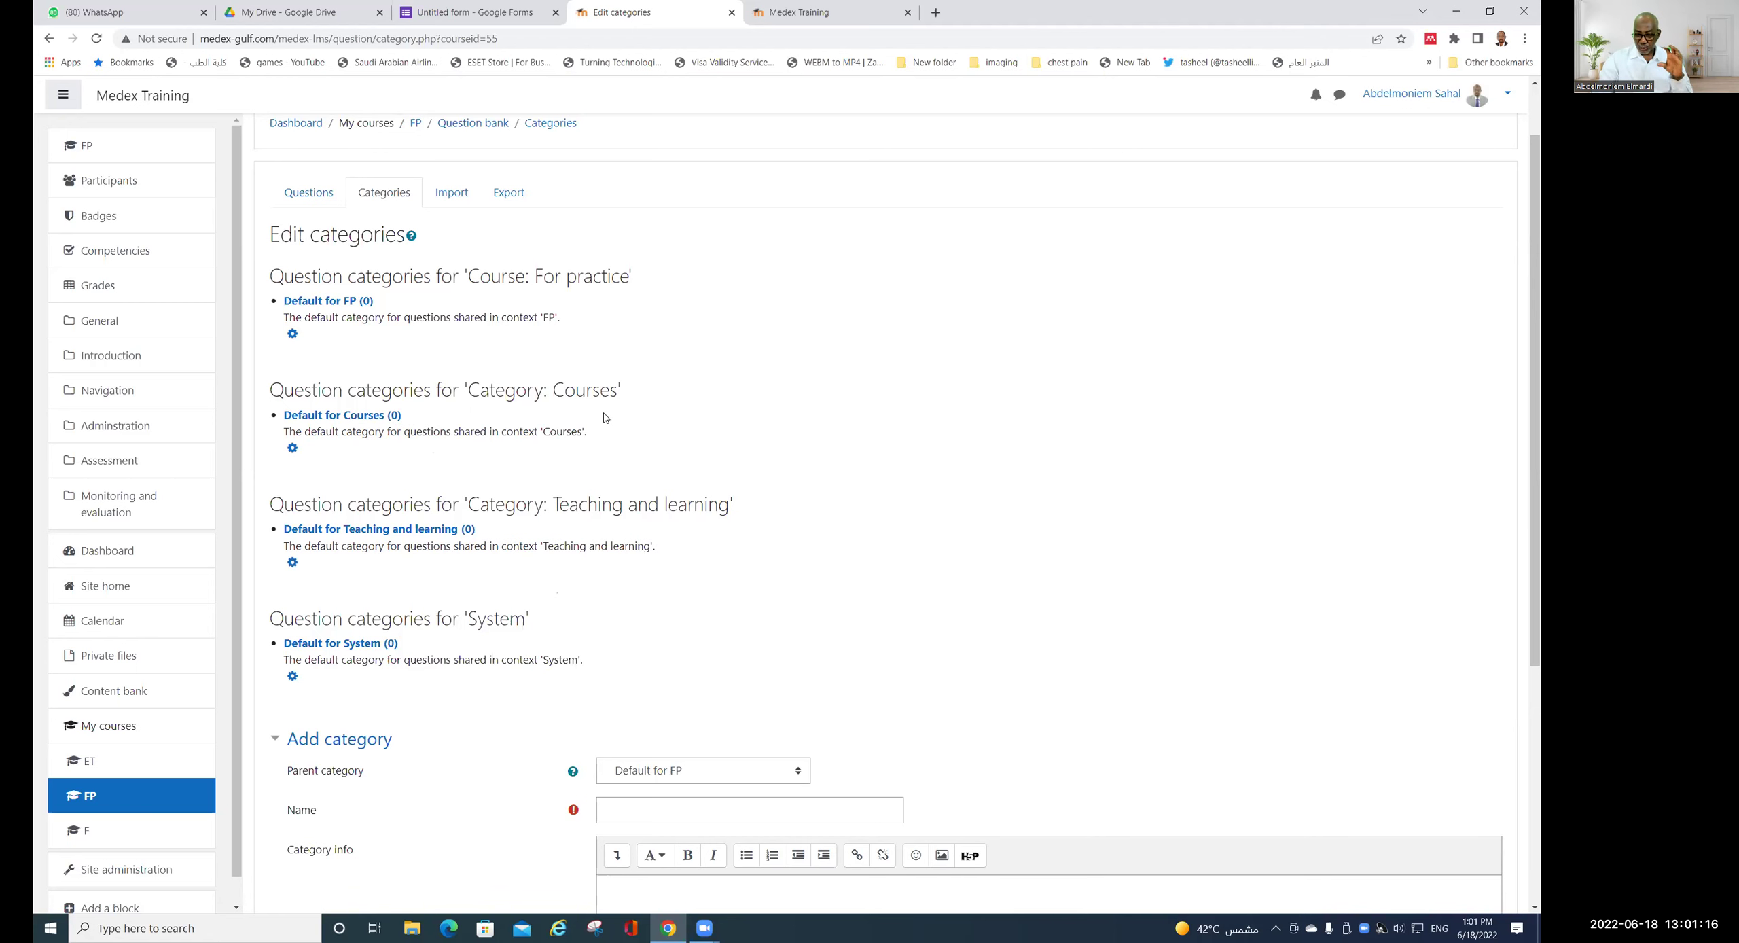
pyautogui.scroll(-1, 601, 419)
pyautogui.scroll(-2, 602, 419)
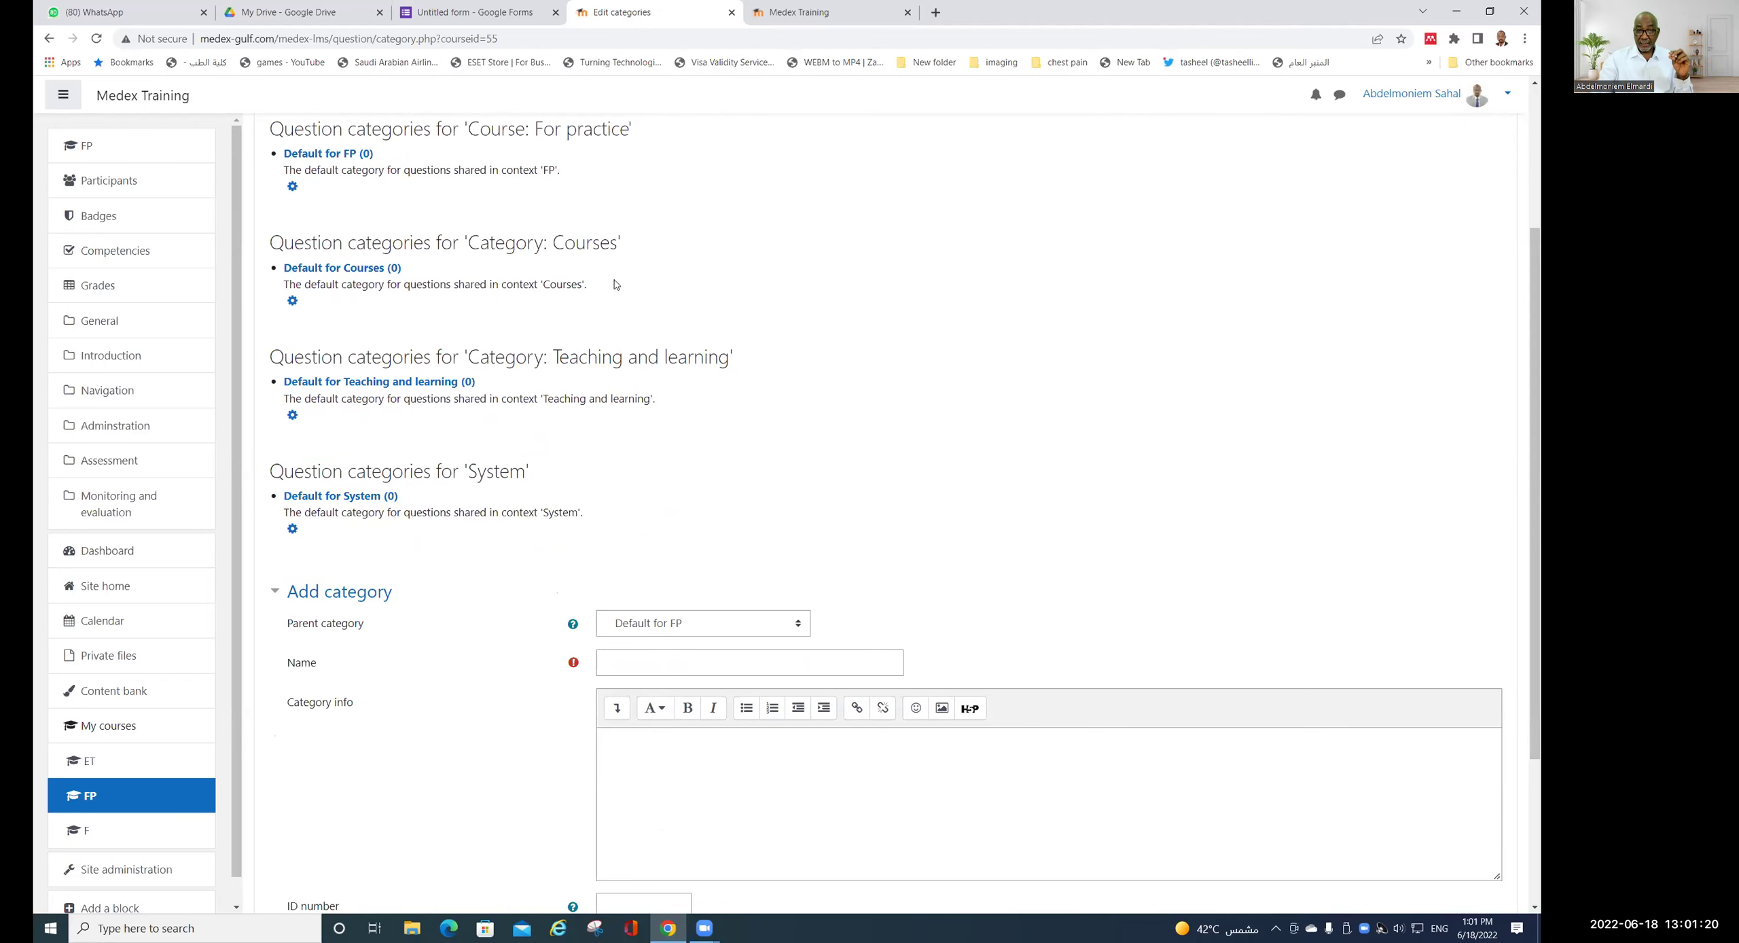
pyautogui.scroll(2, 639, 278)
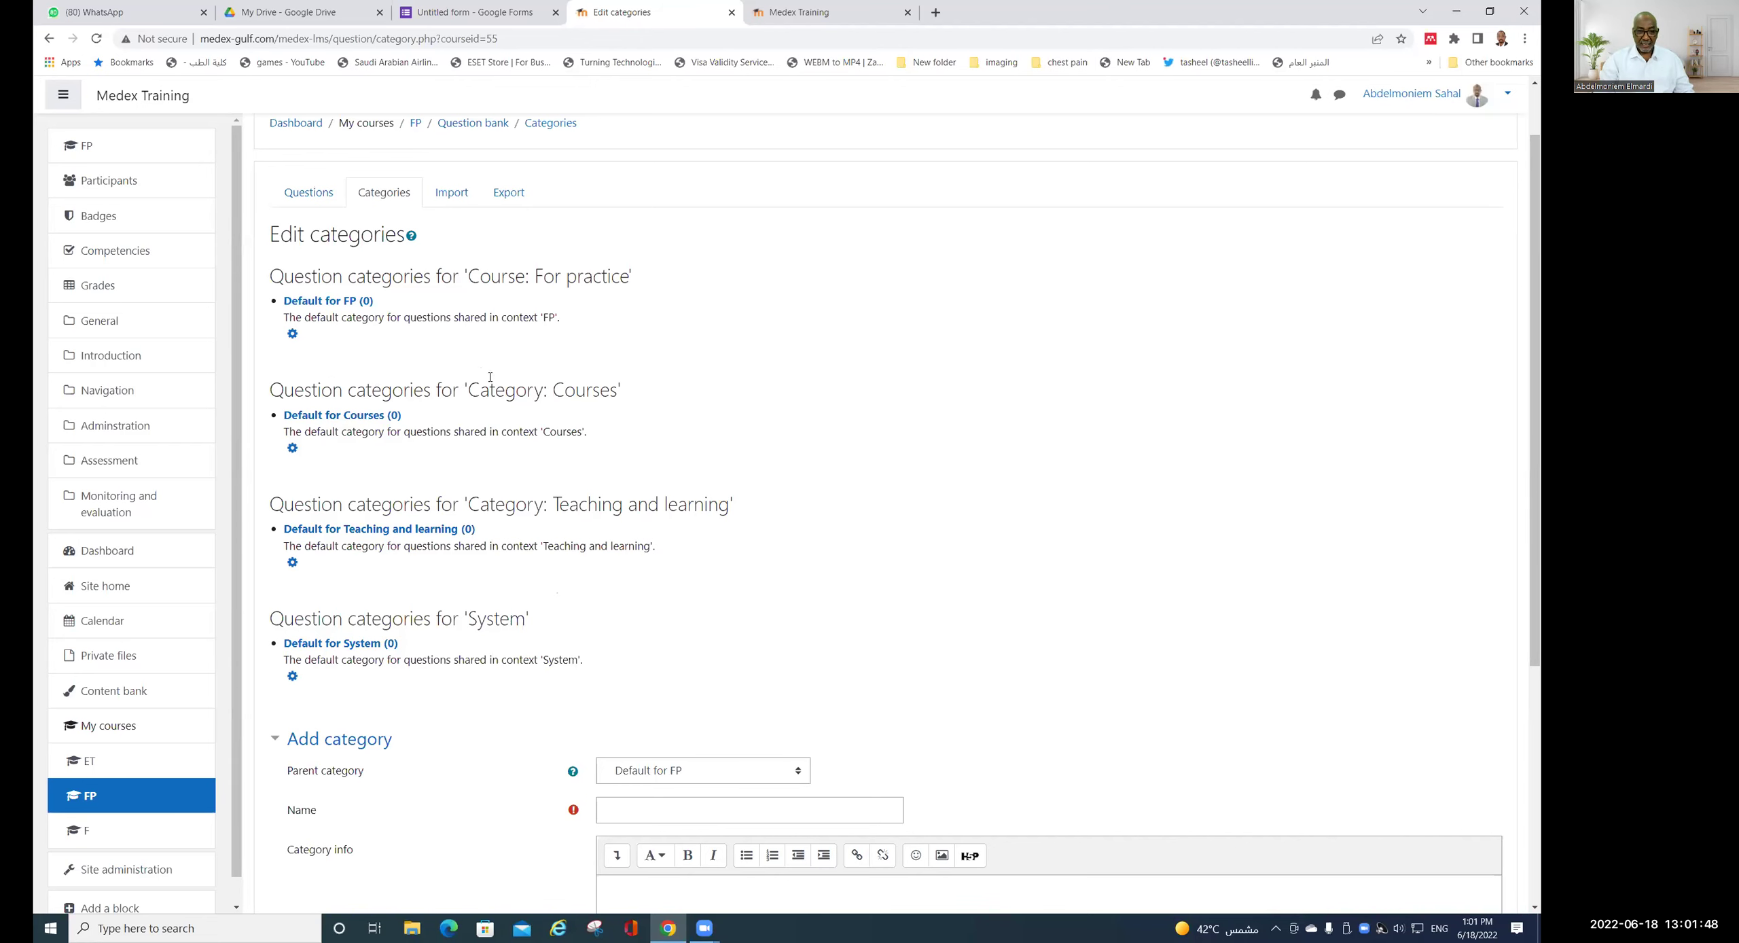
pyautogui.scroll(-3, 425, 572)
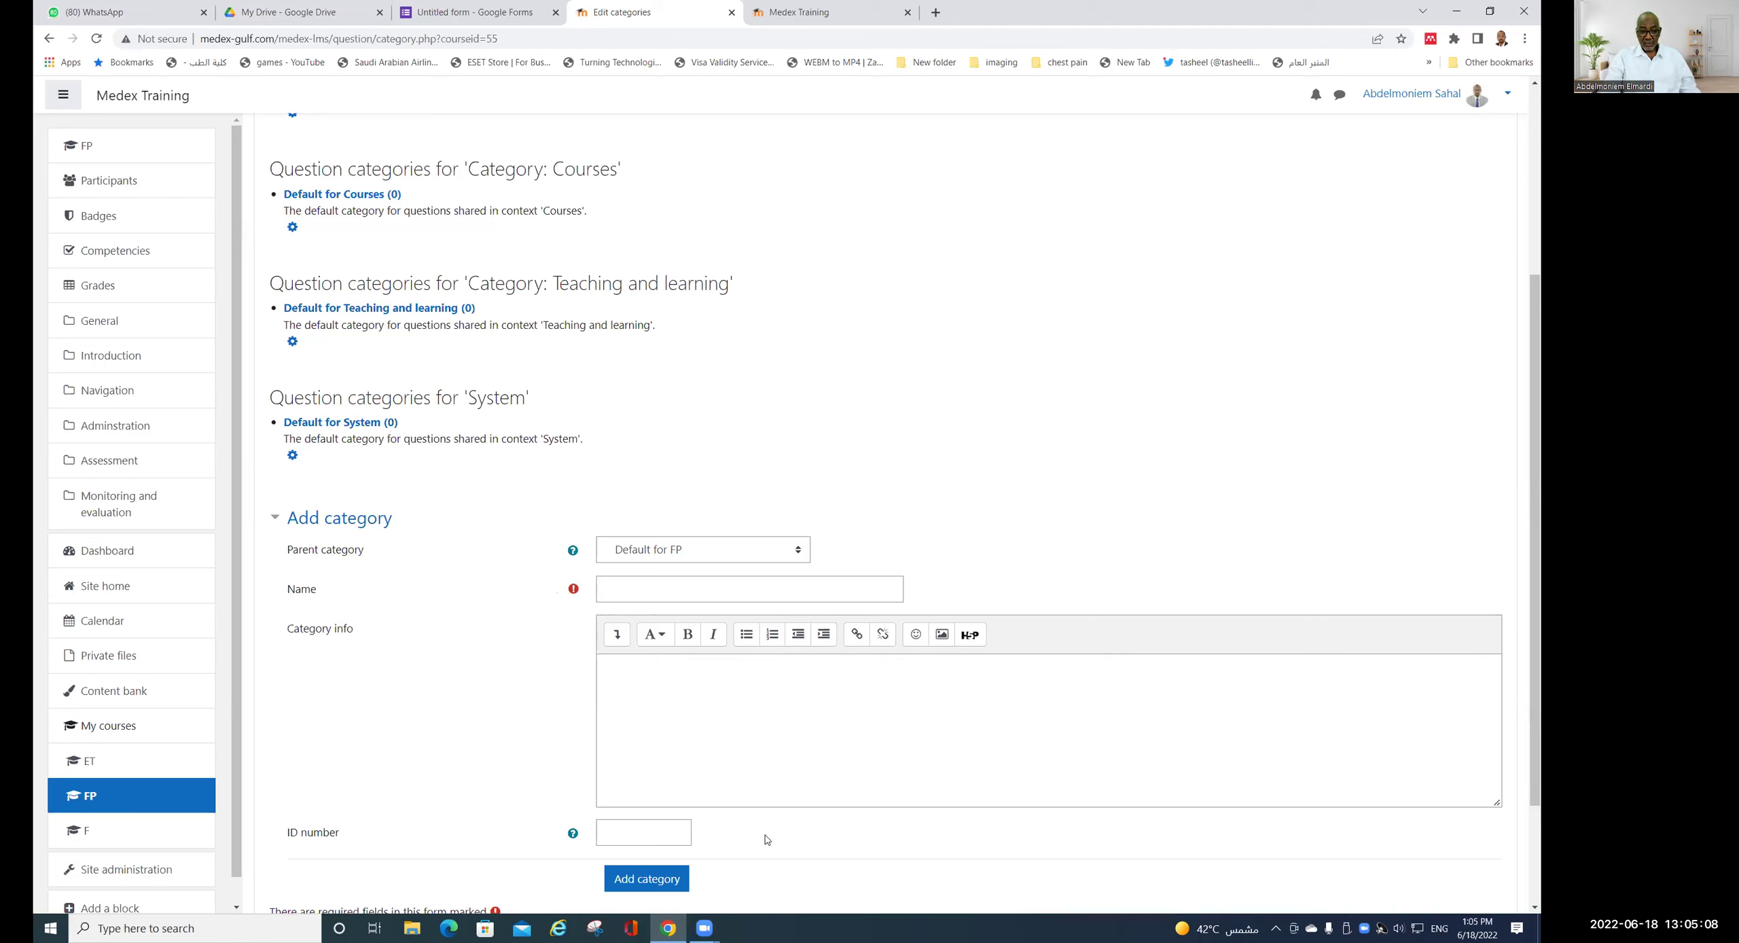
pyautogui.scroll(3, 647, 375)
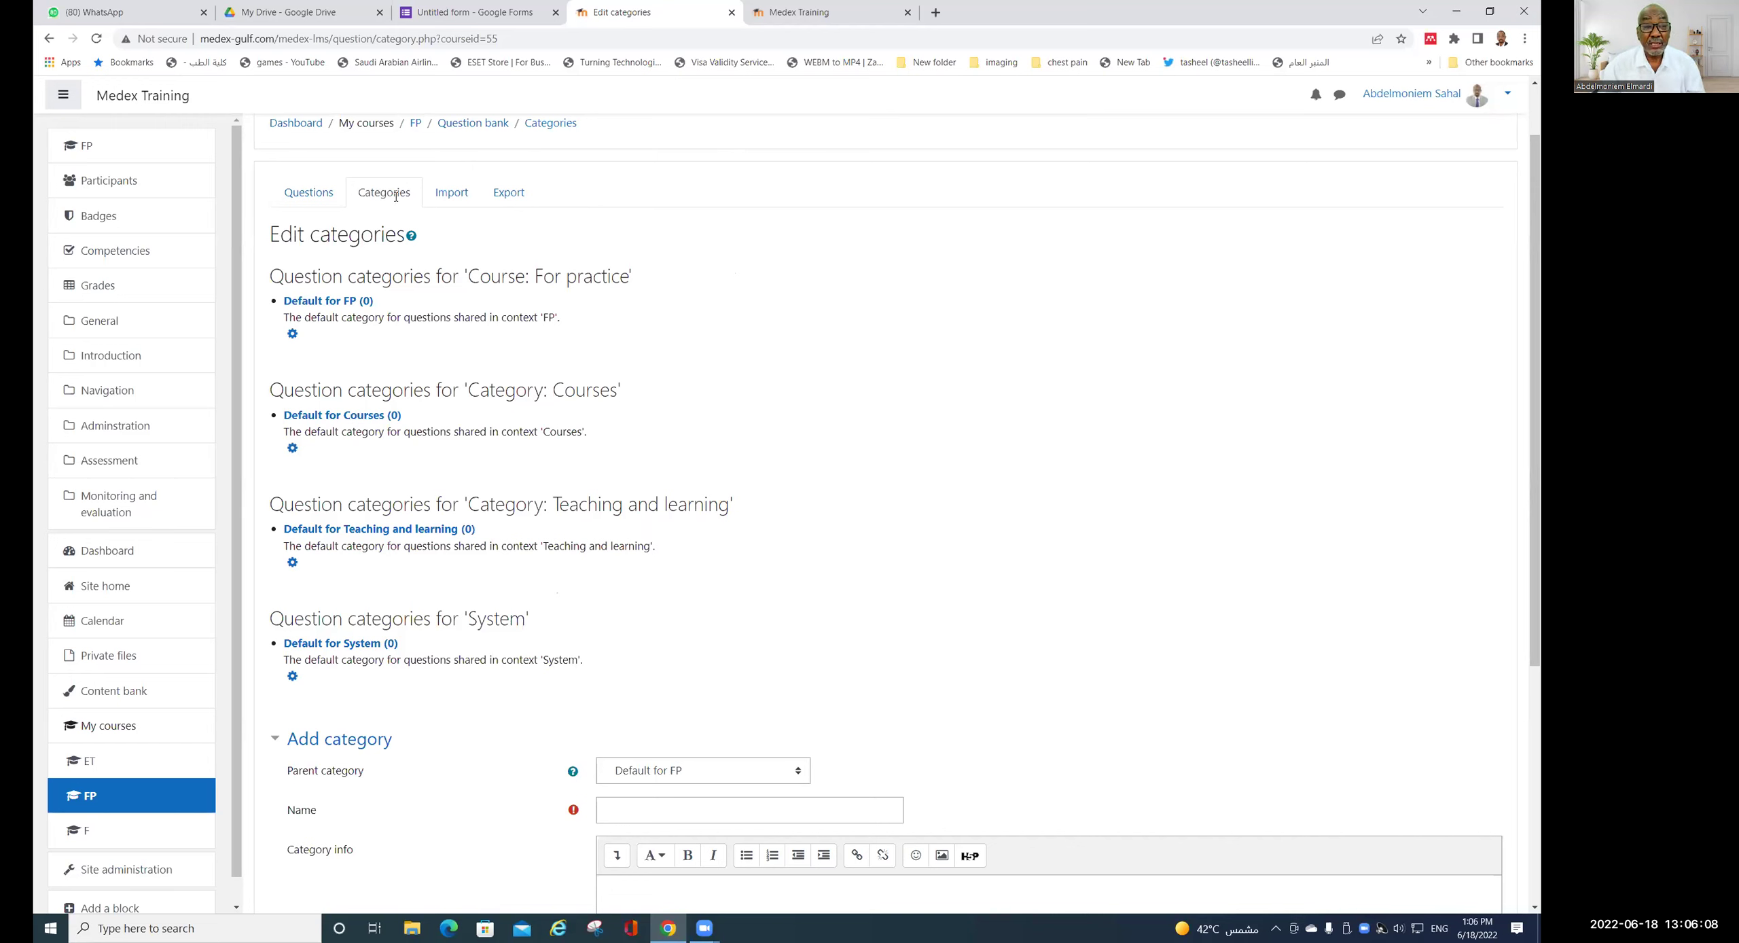
# - View the categories and question types available on the Questions page of the question bank
pyautogui.click(315, 196)
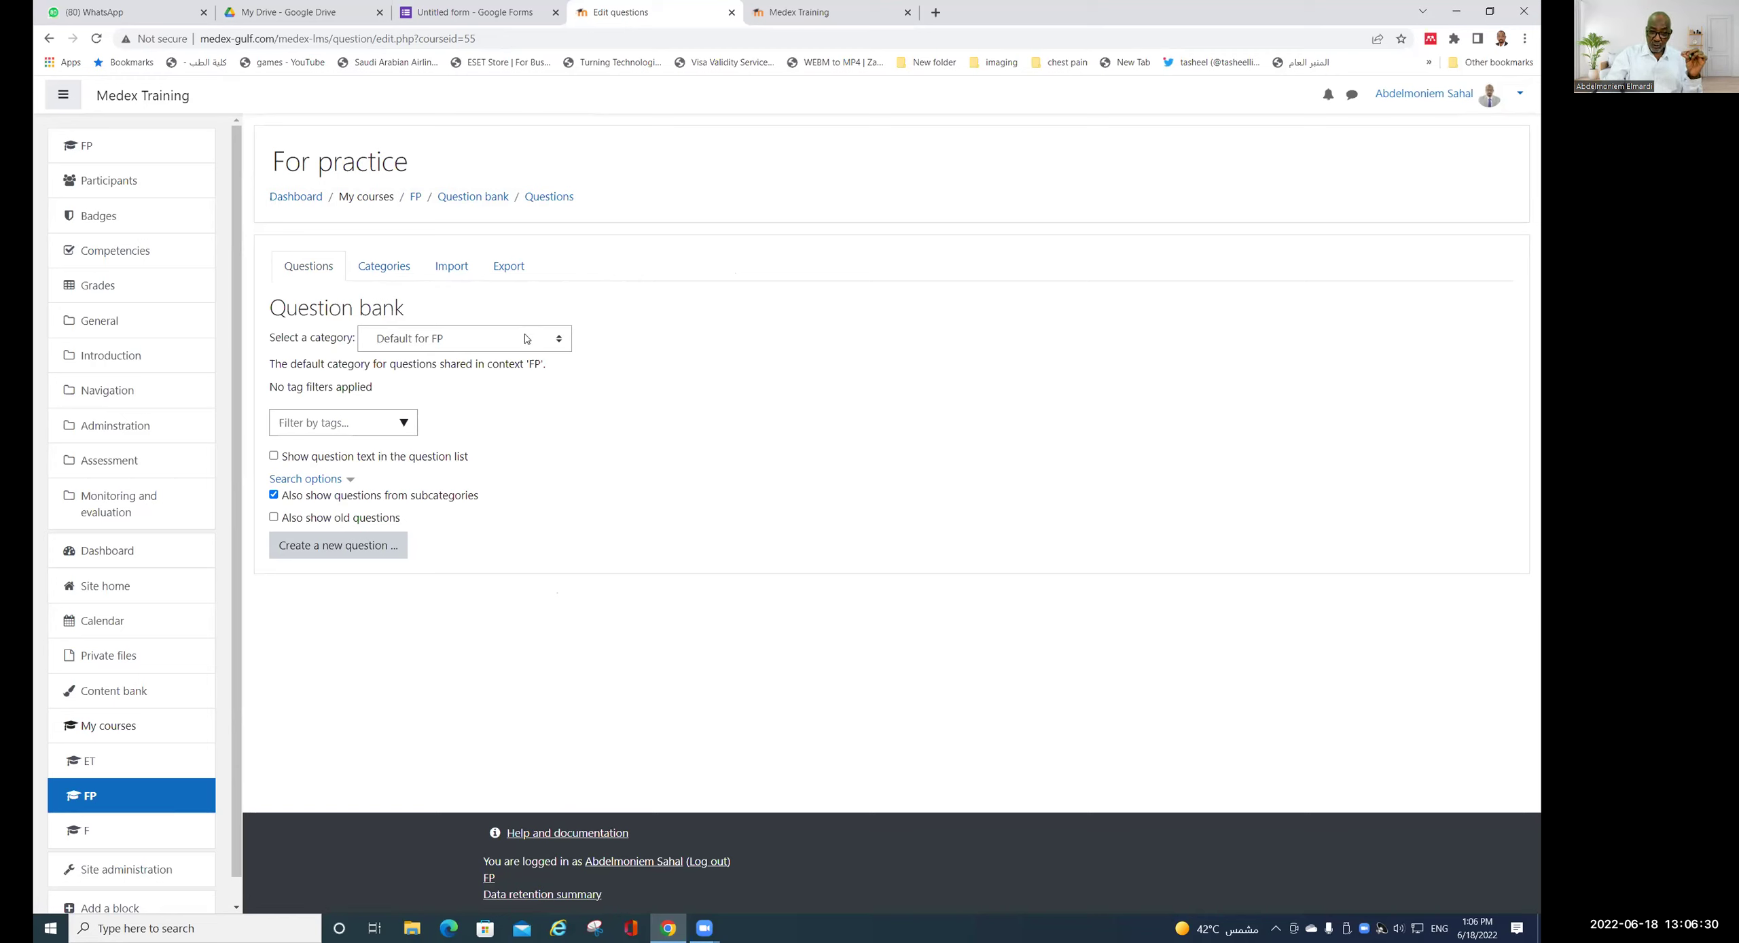
pyautogui.click(559, 343)
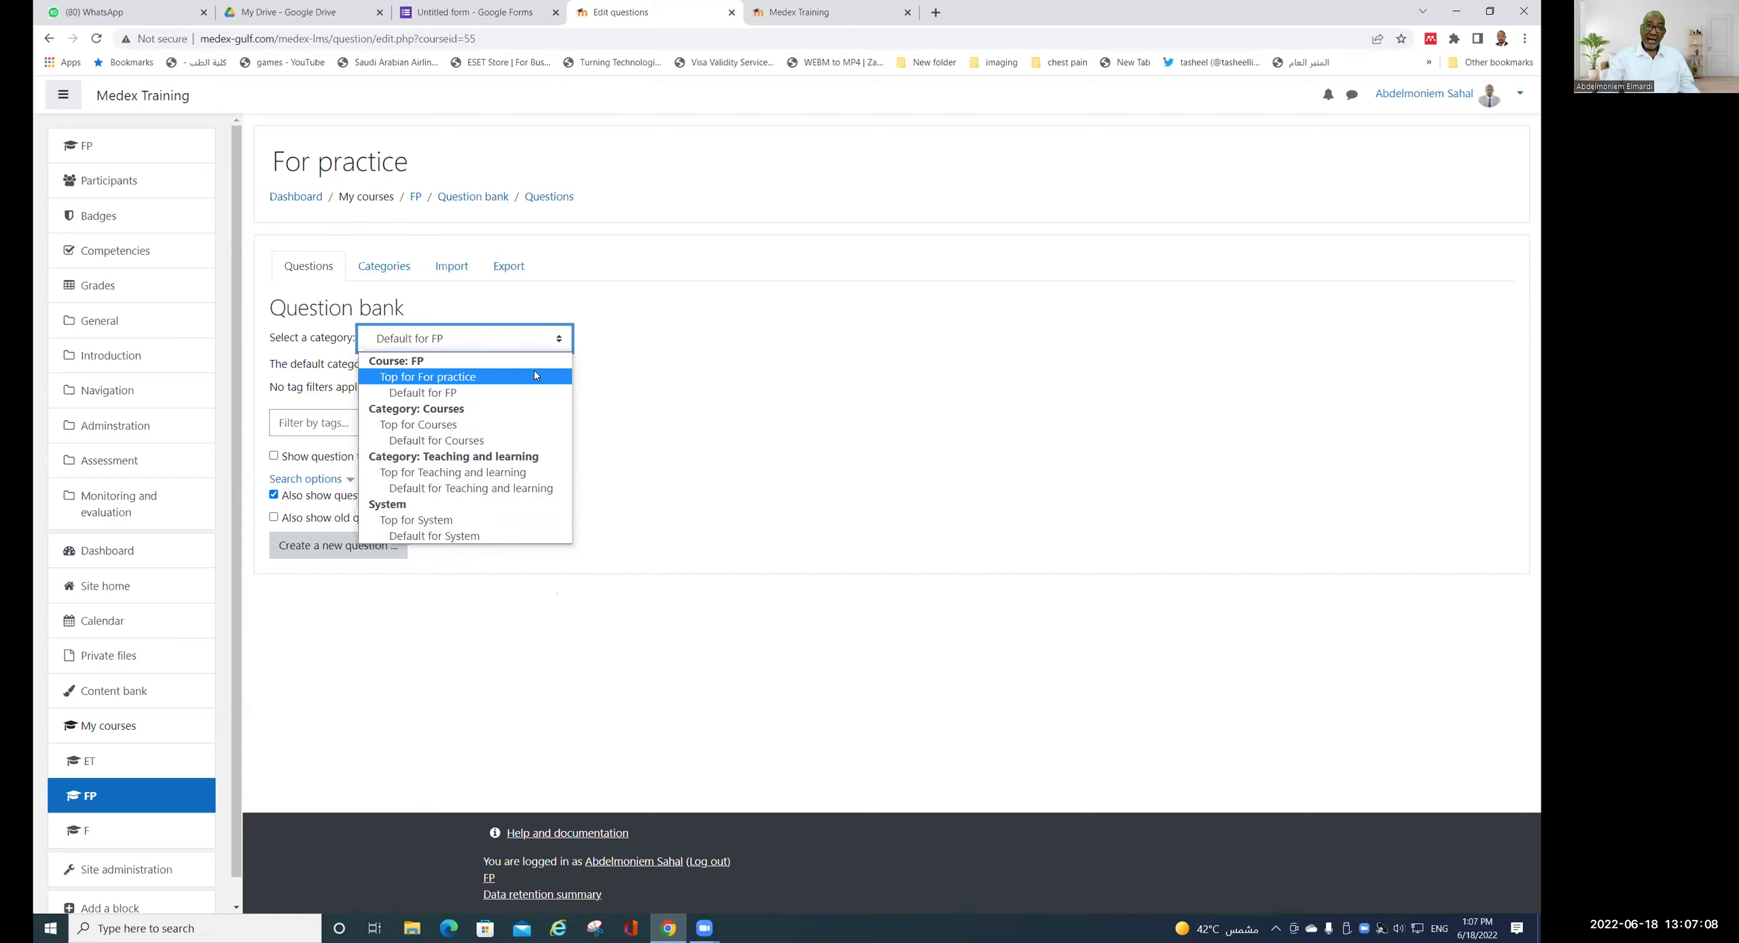
pyautogui.click(494, 340)
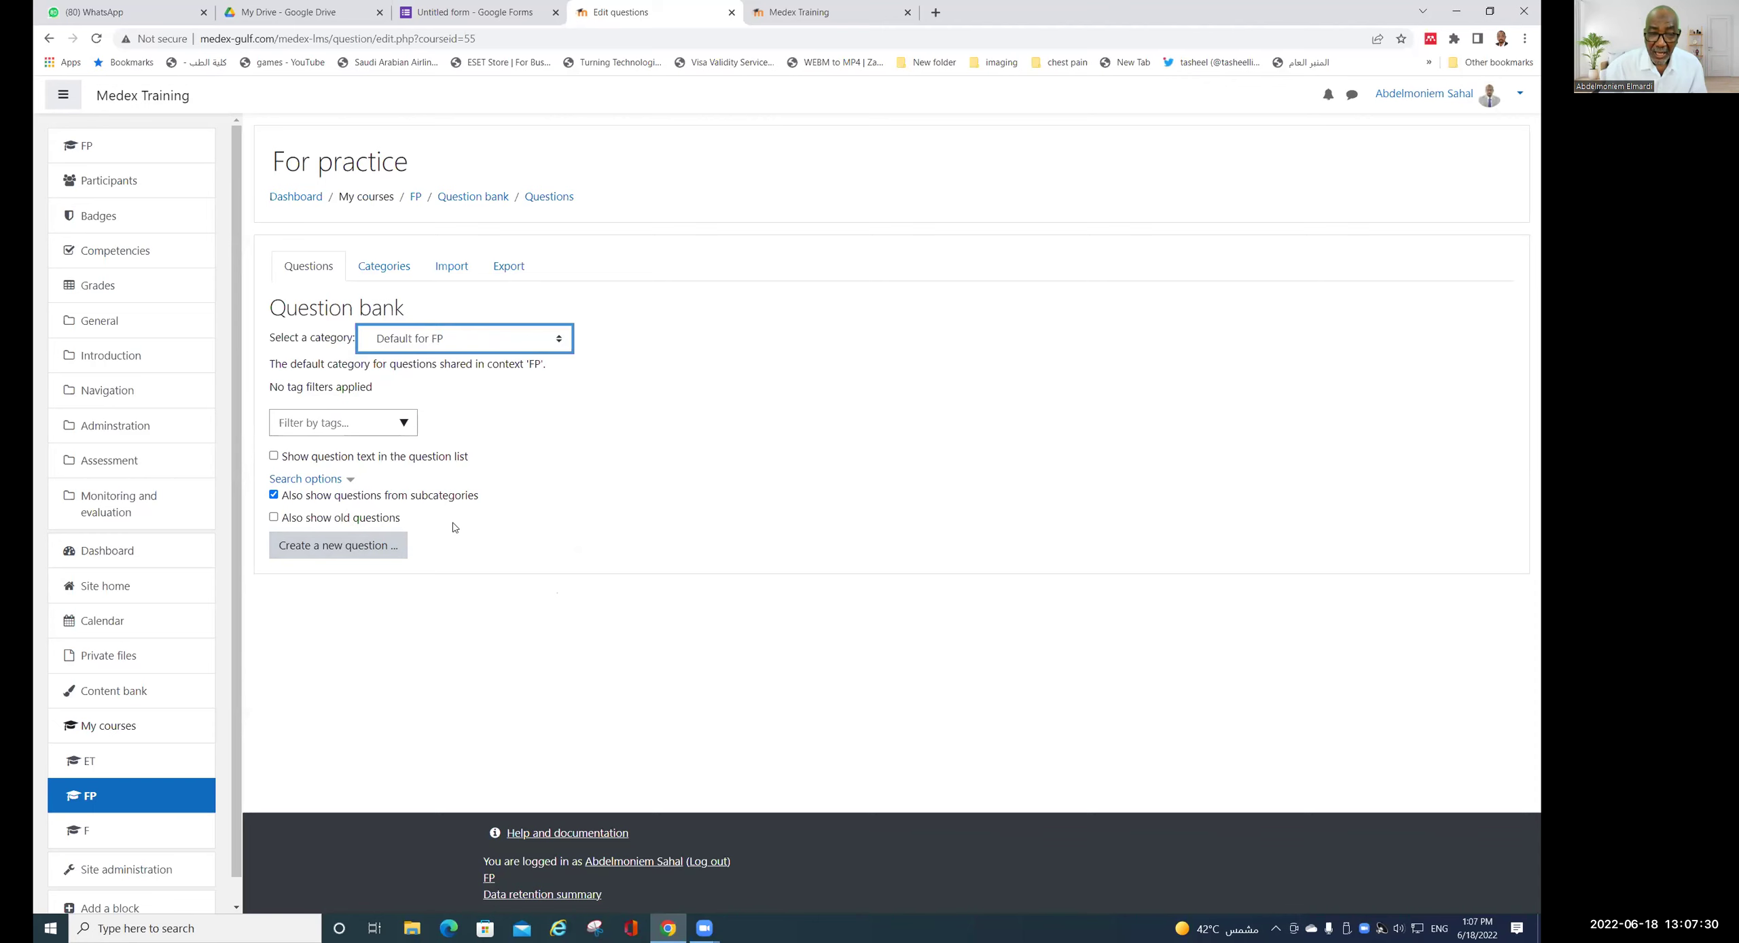
pyautogui.click(378, 547)
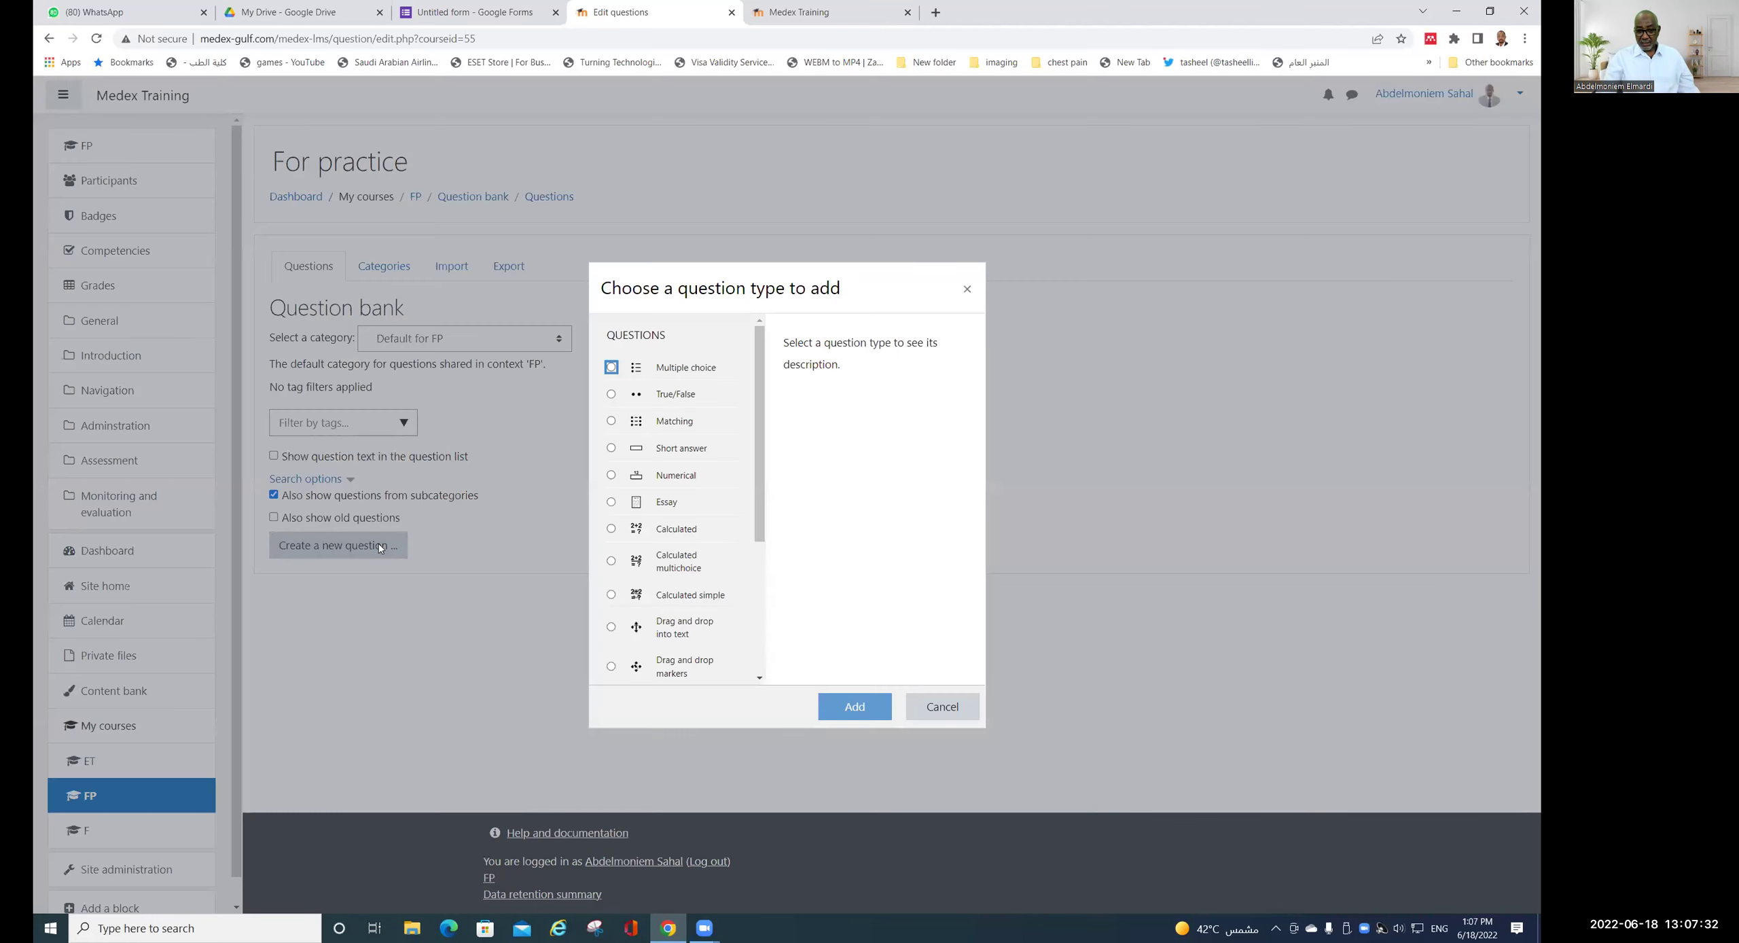
pyautogui.click(968, 290)
# - Add a question category named Test category with Default for FP as its parent
pyautogui.click(385, 267)
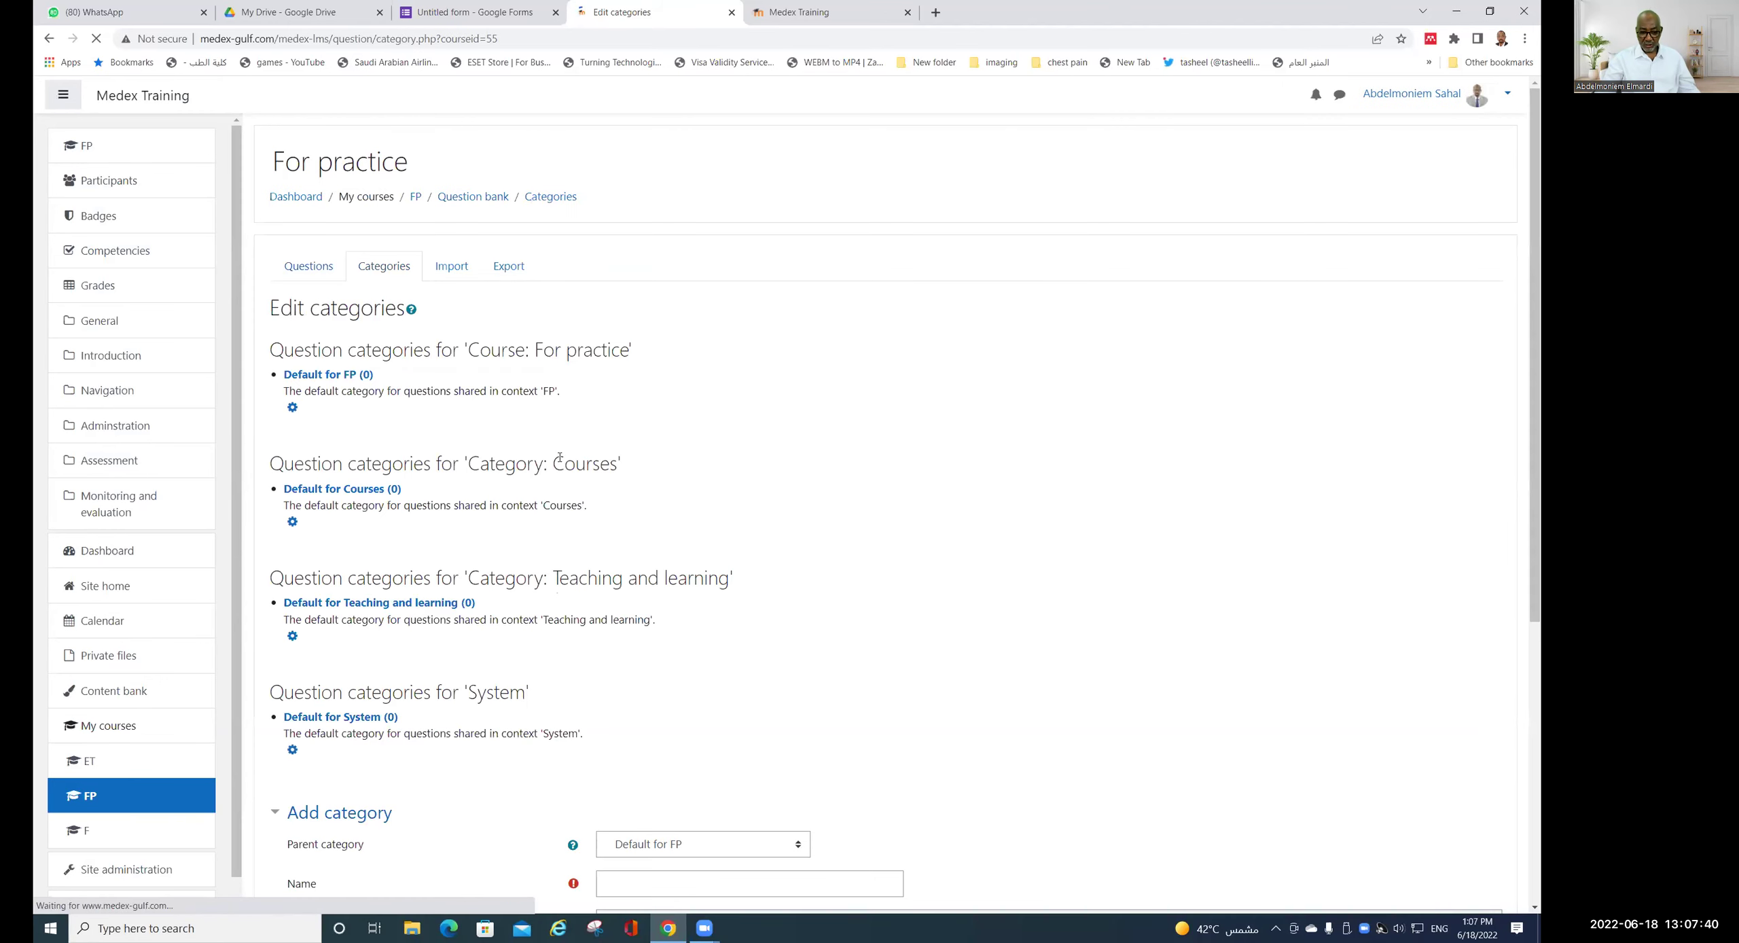
pyautogui.scroll(-5, 671, 458)
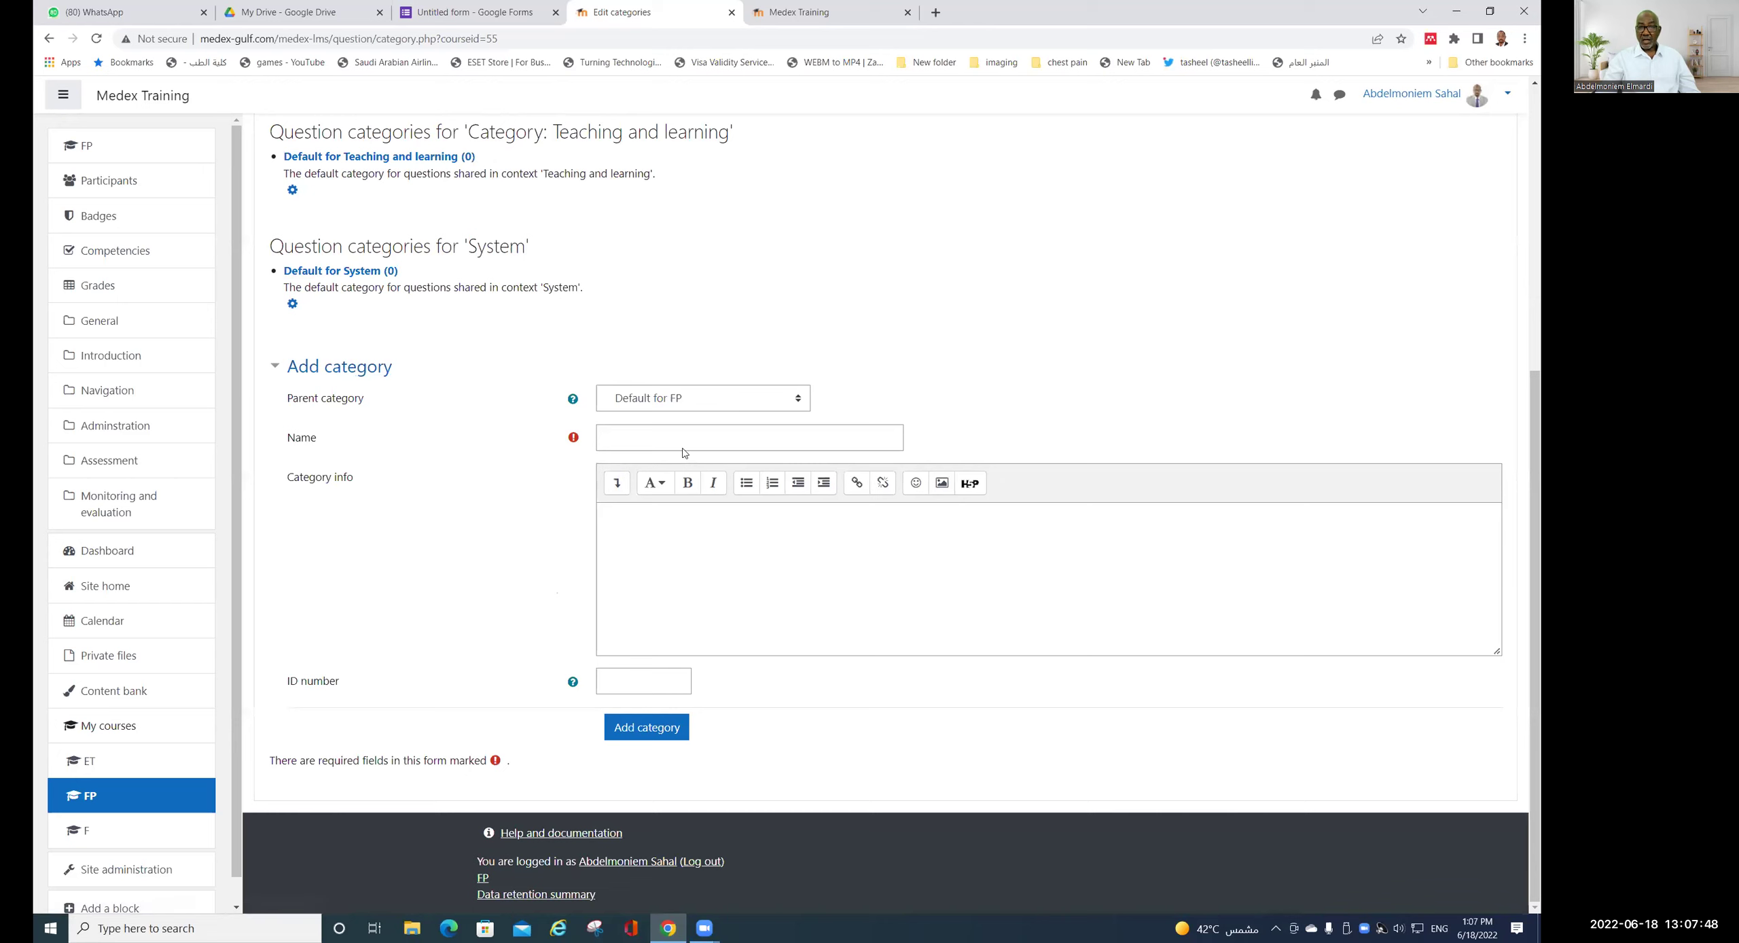
pyautogui.click(637, 436)
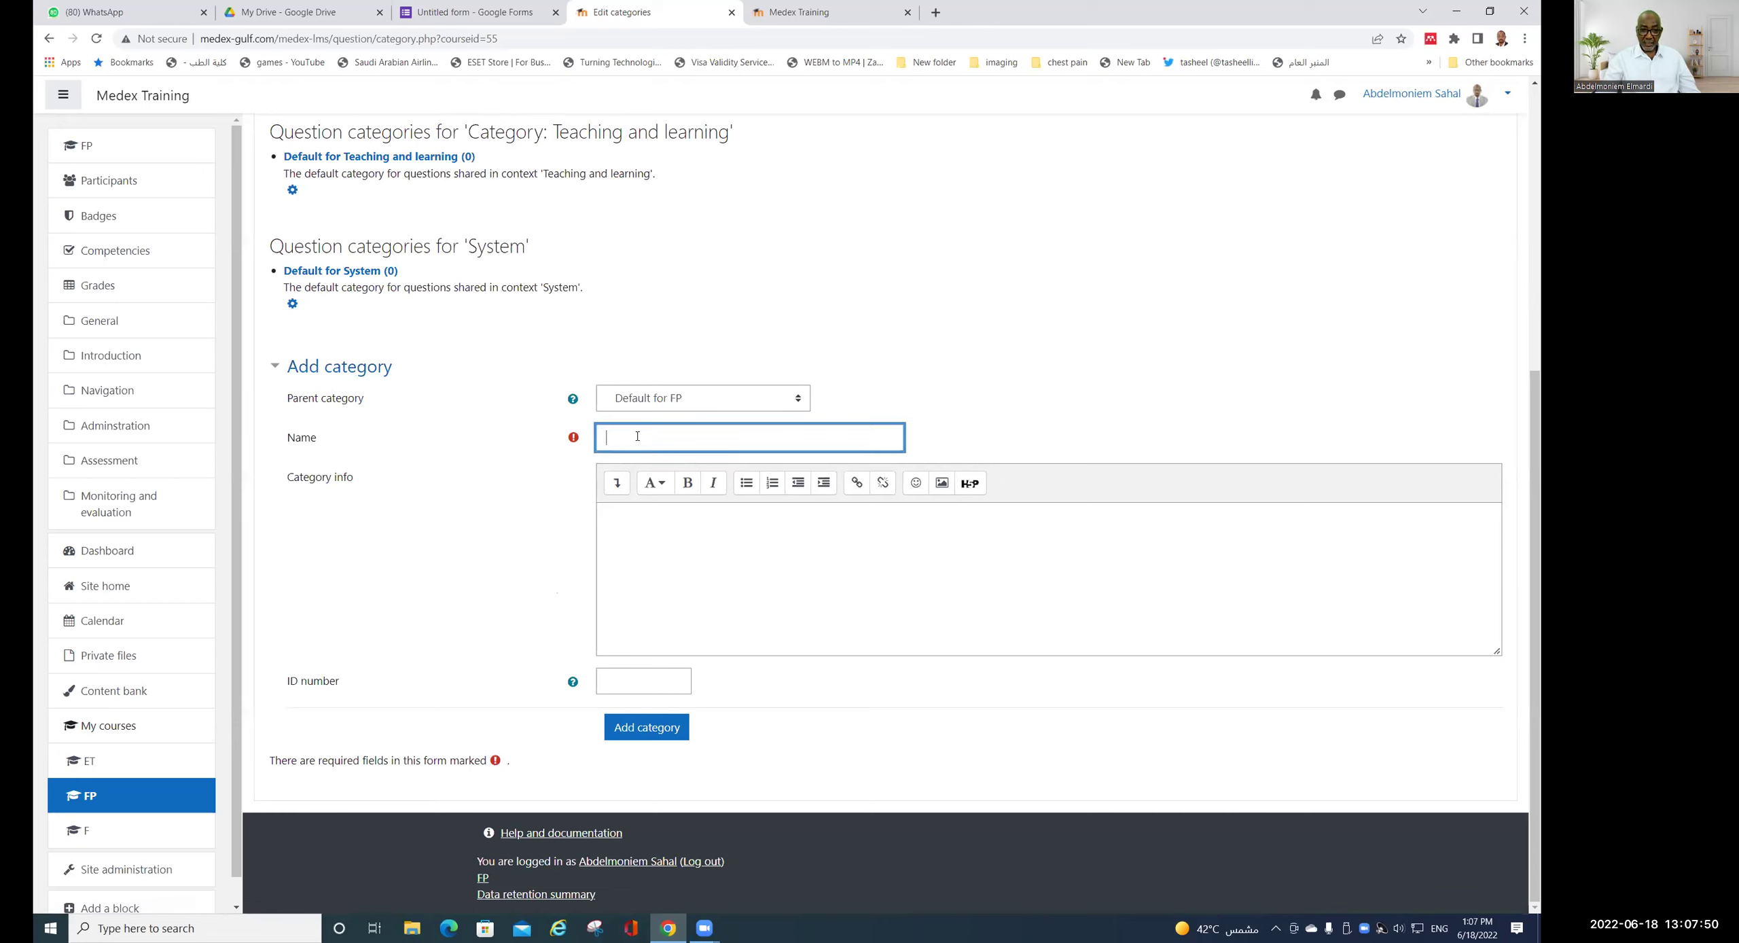
pyautogui.write('Test c')
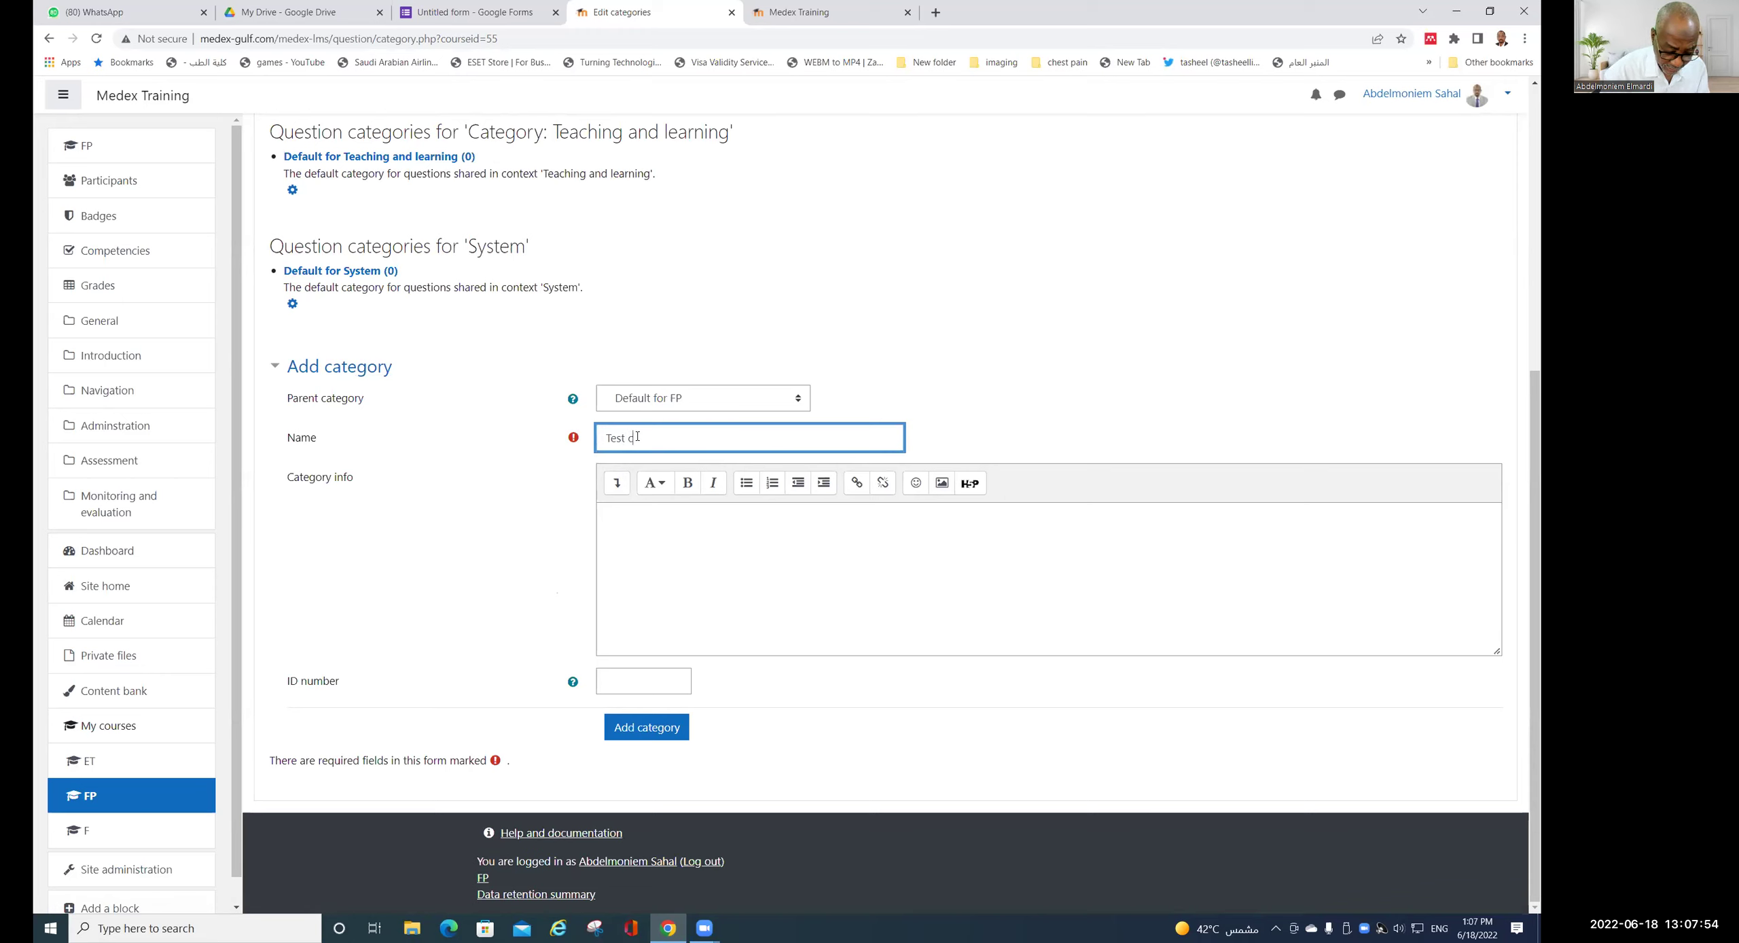
pyautogui.write('ate')
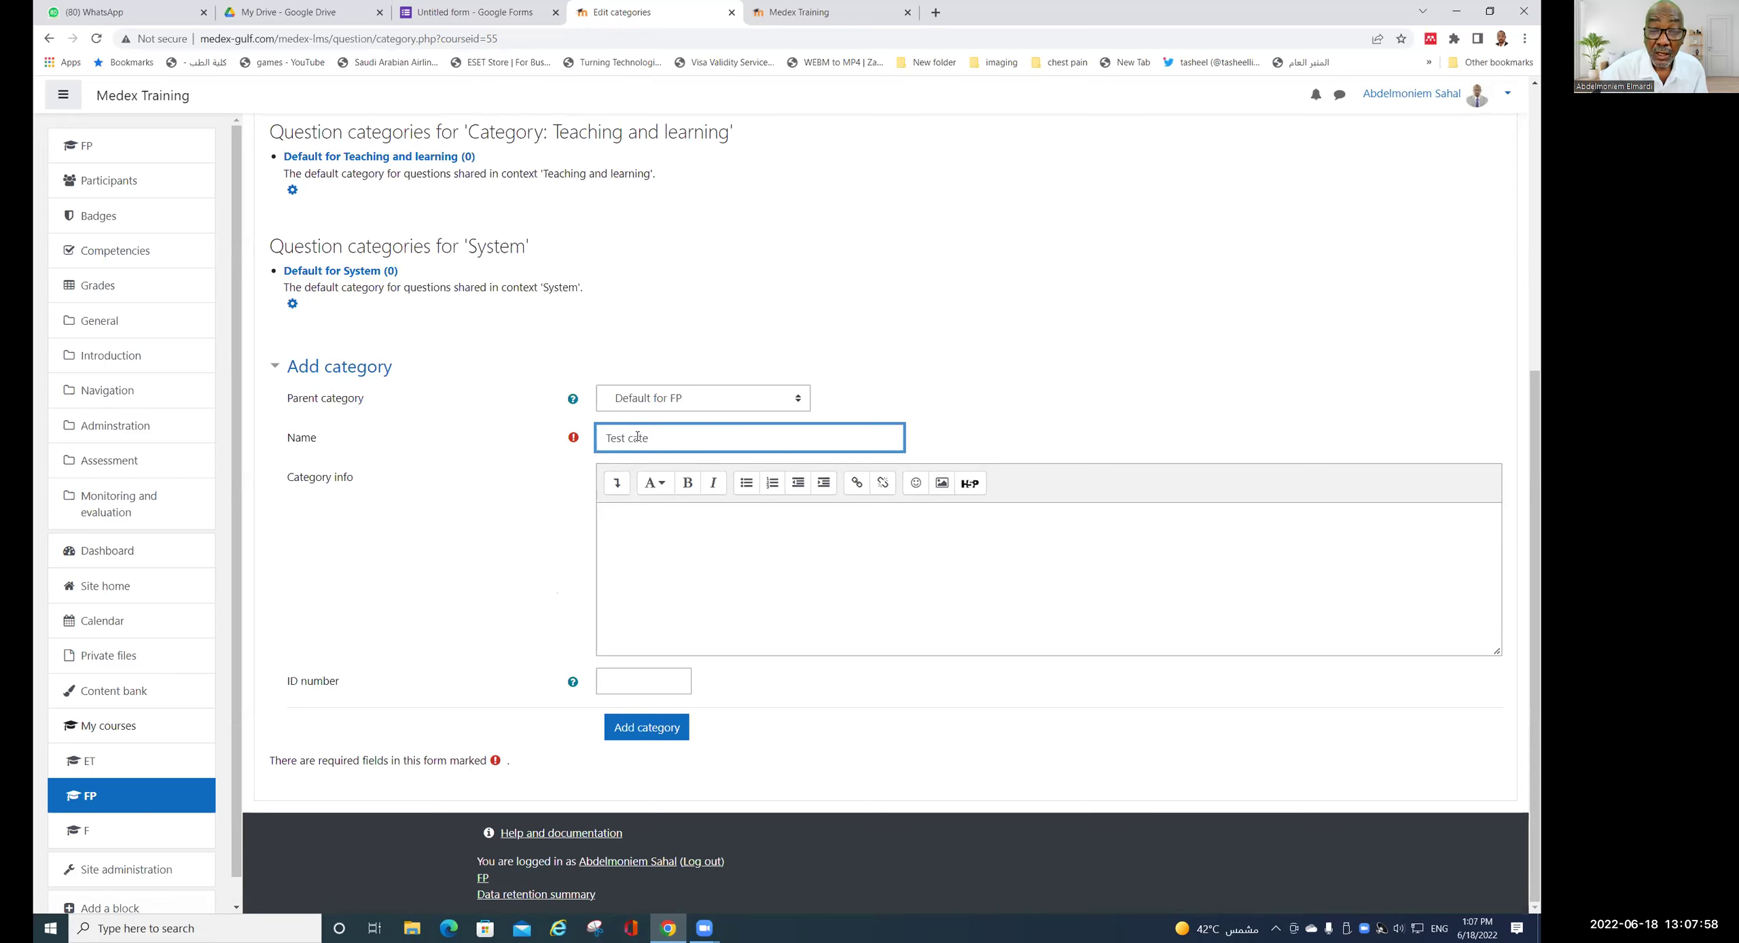
pyautogui.write('ggory')
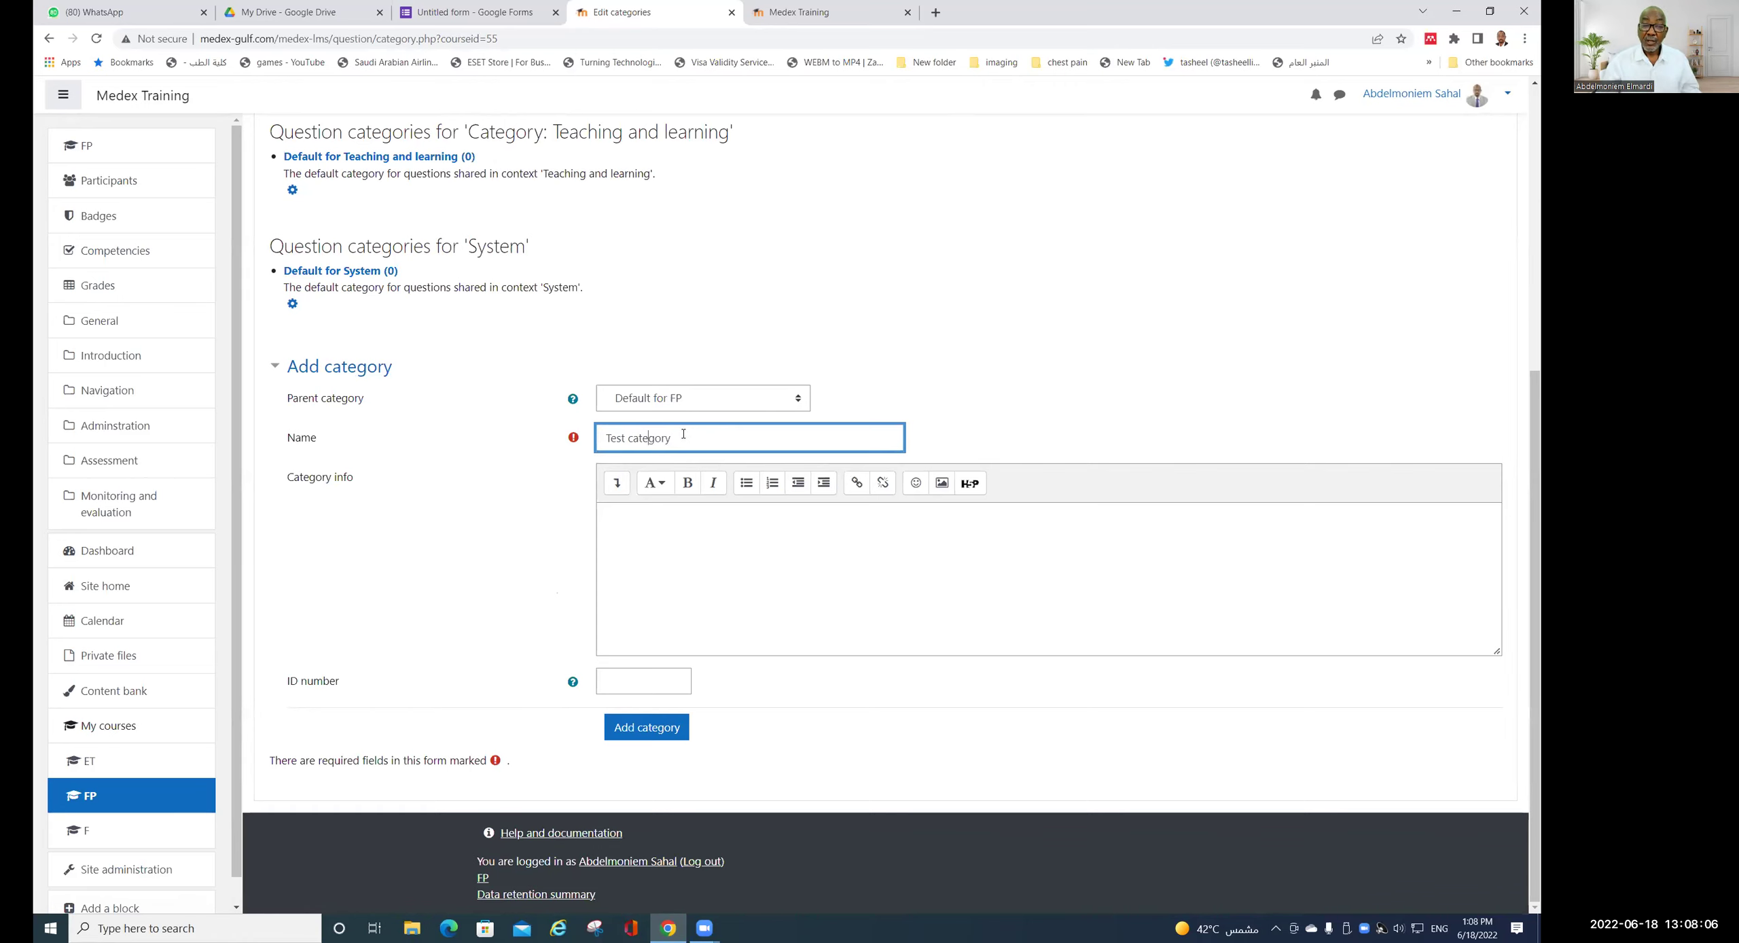
pyautogui.click(698, 535)
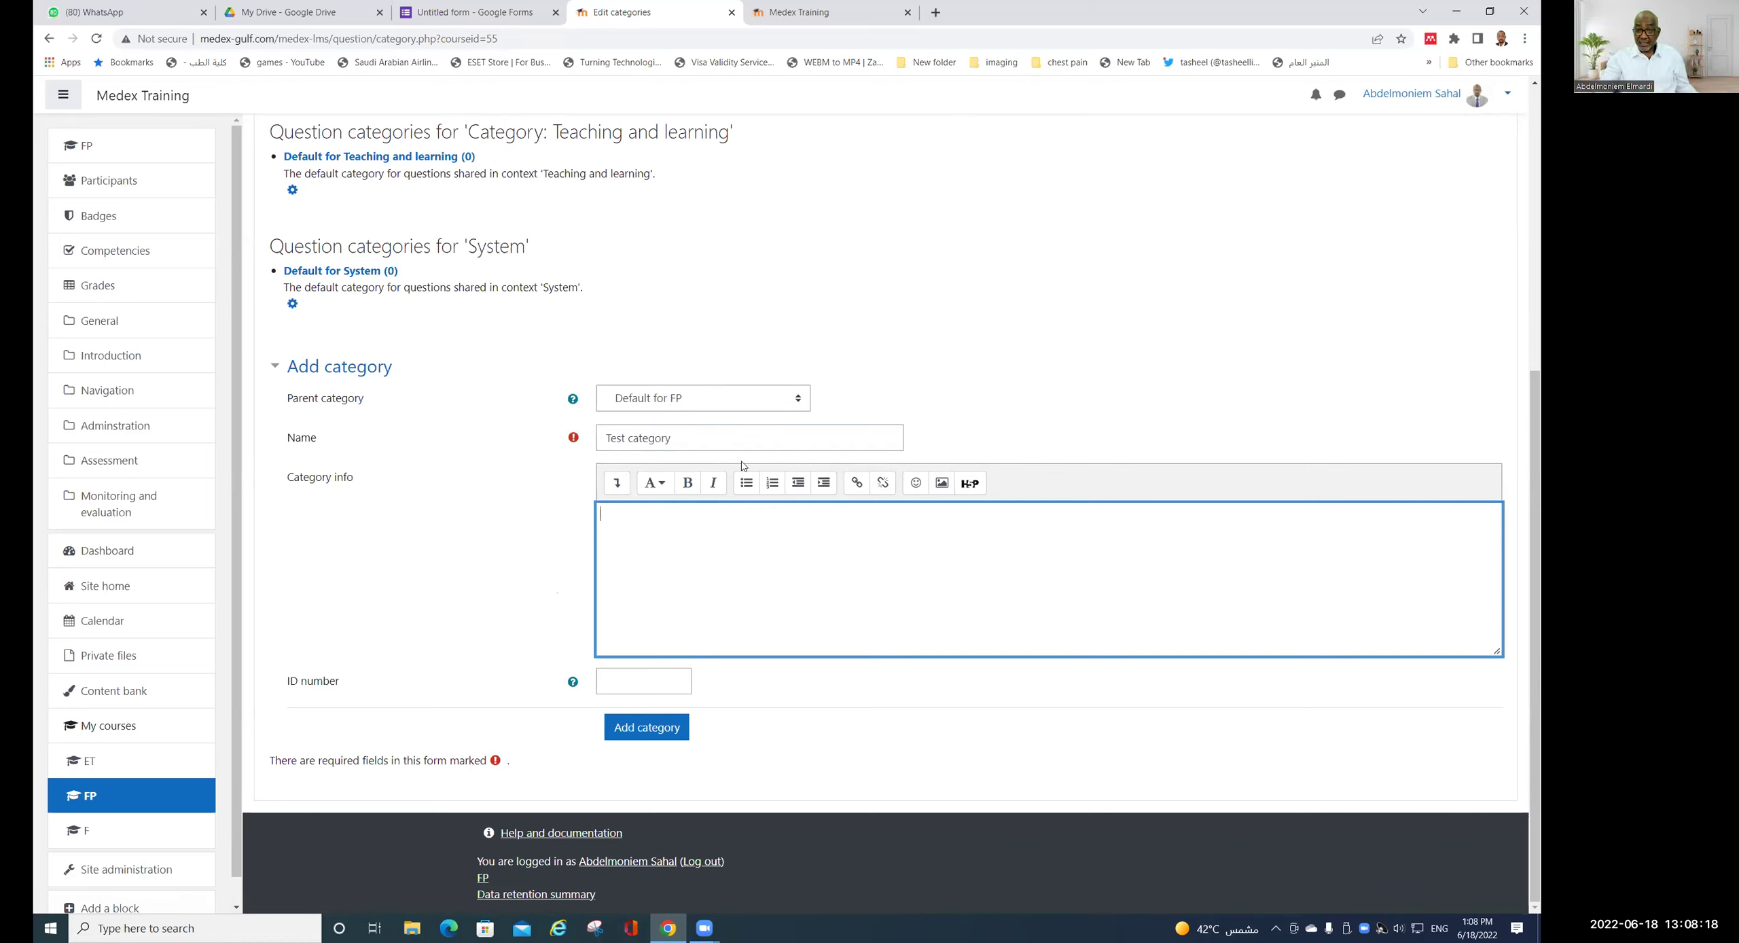
pyautogui.click(797, 402)
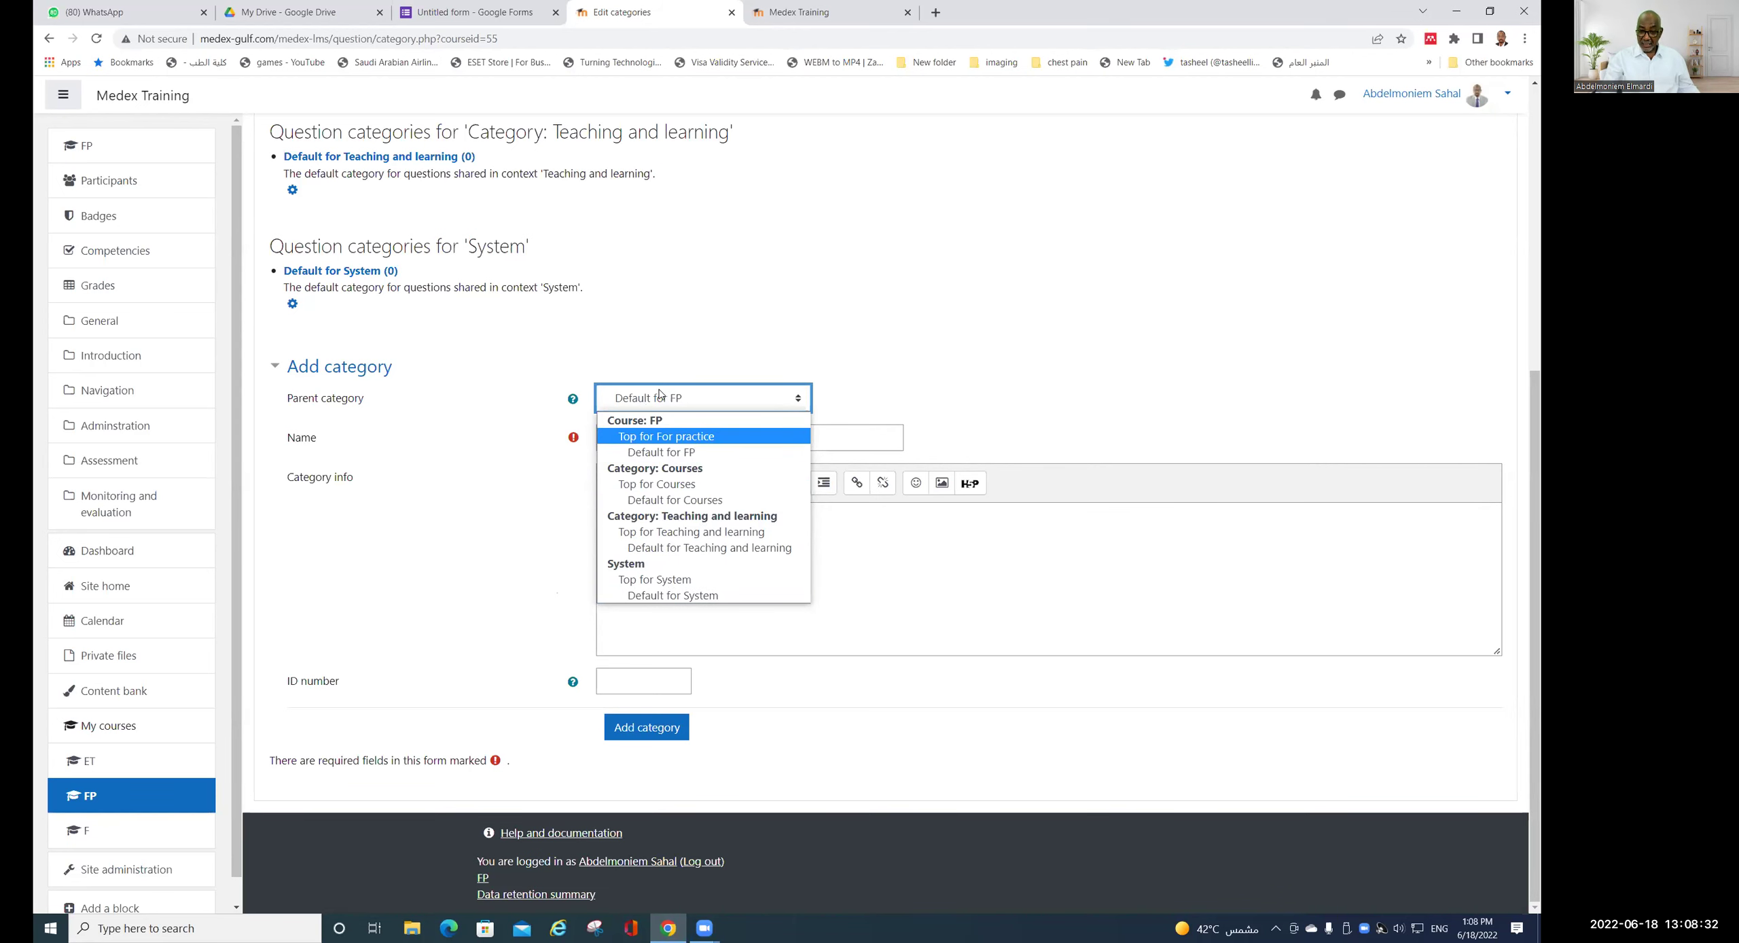
pyautogui.click(728, 399)
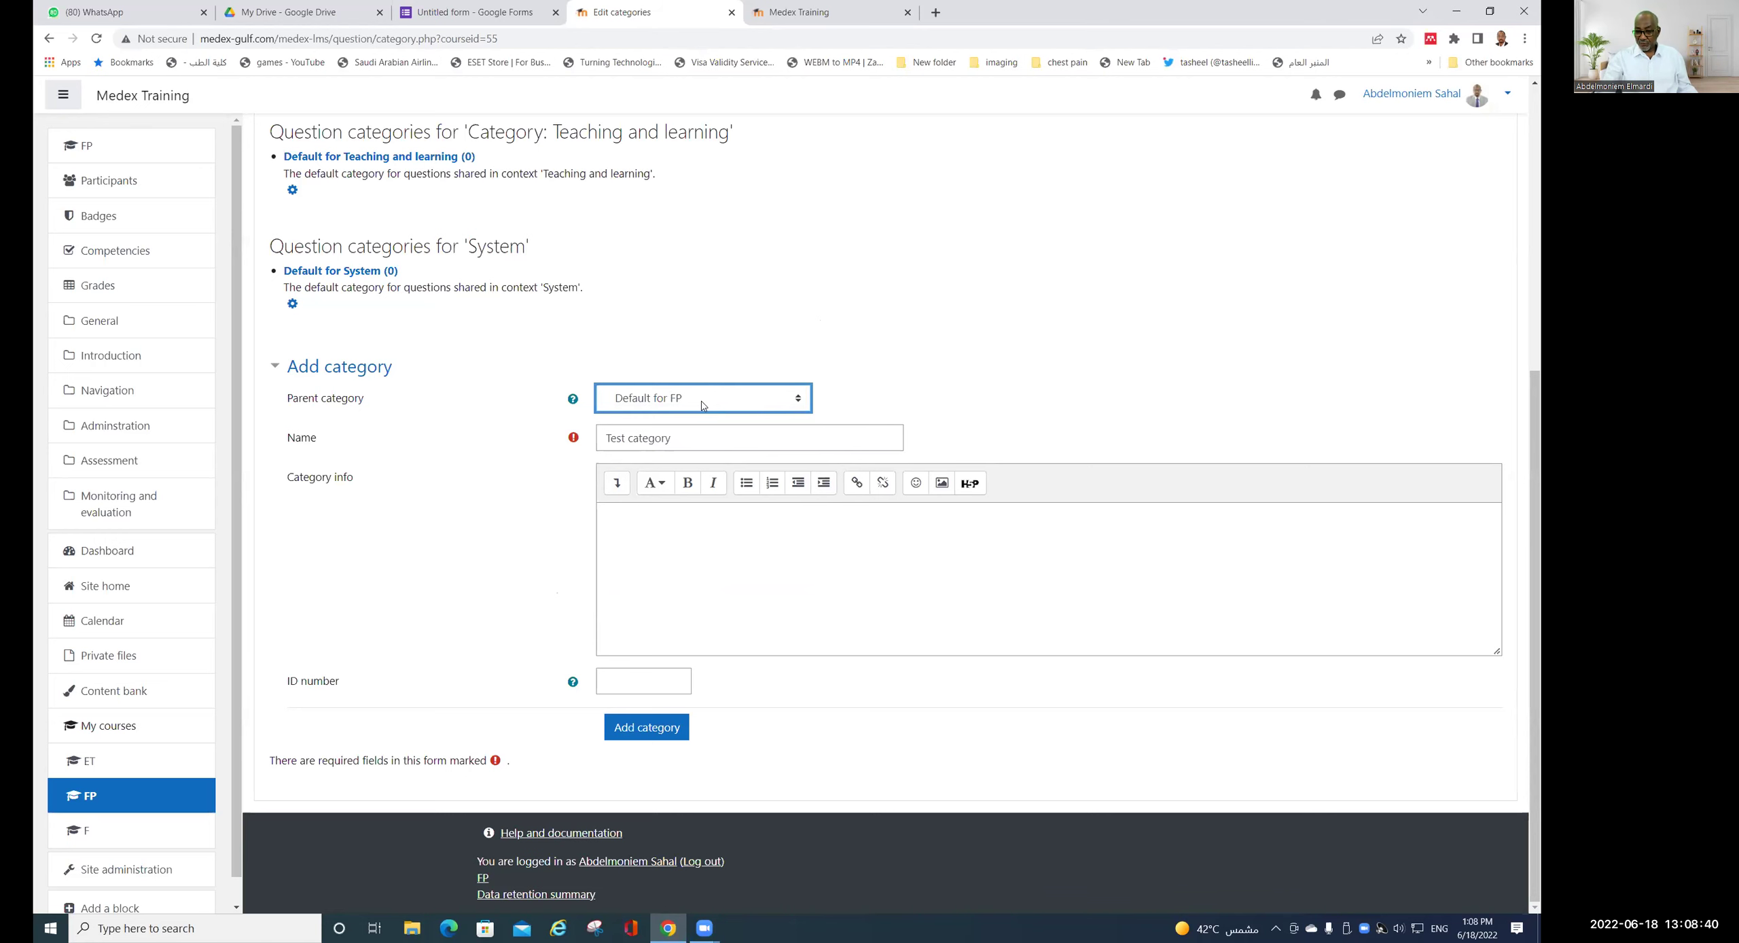
pyautogui.click(659, 725)
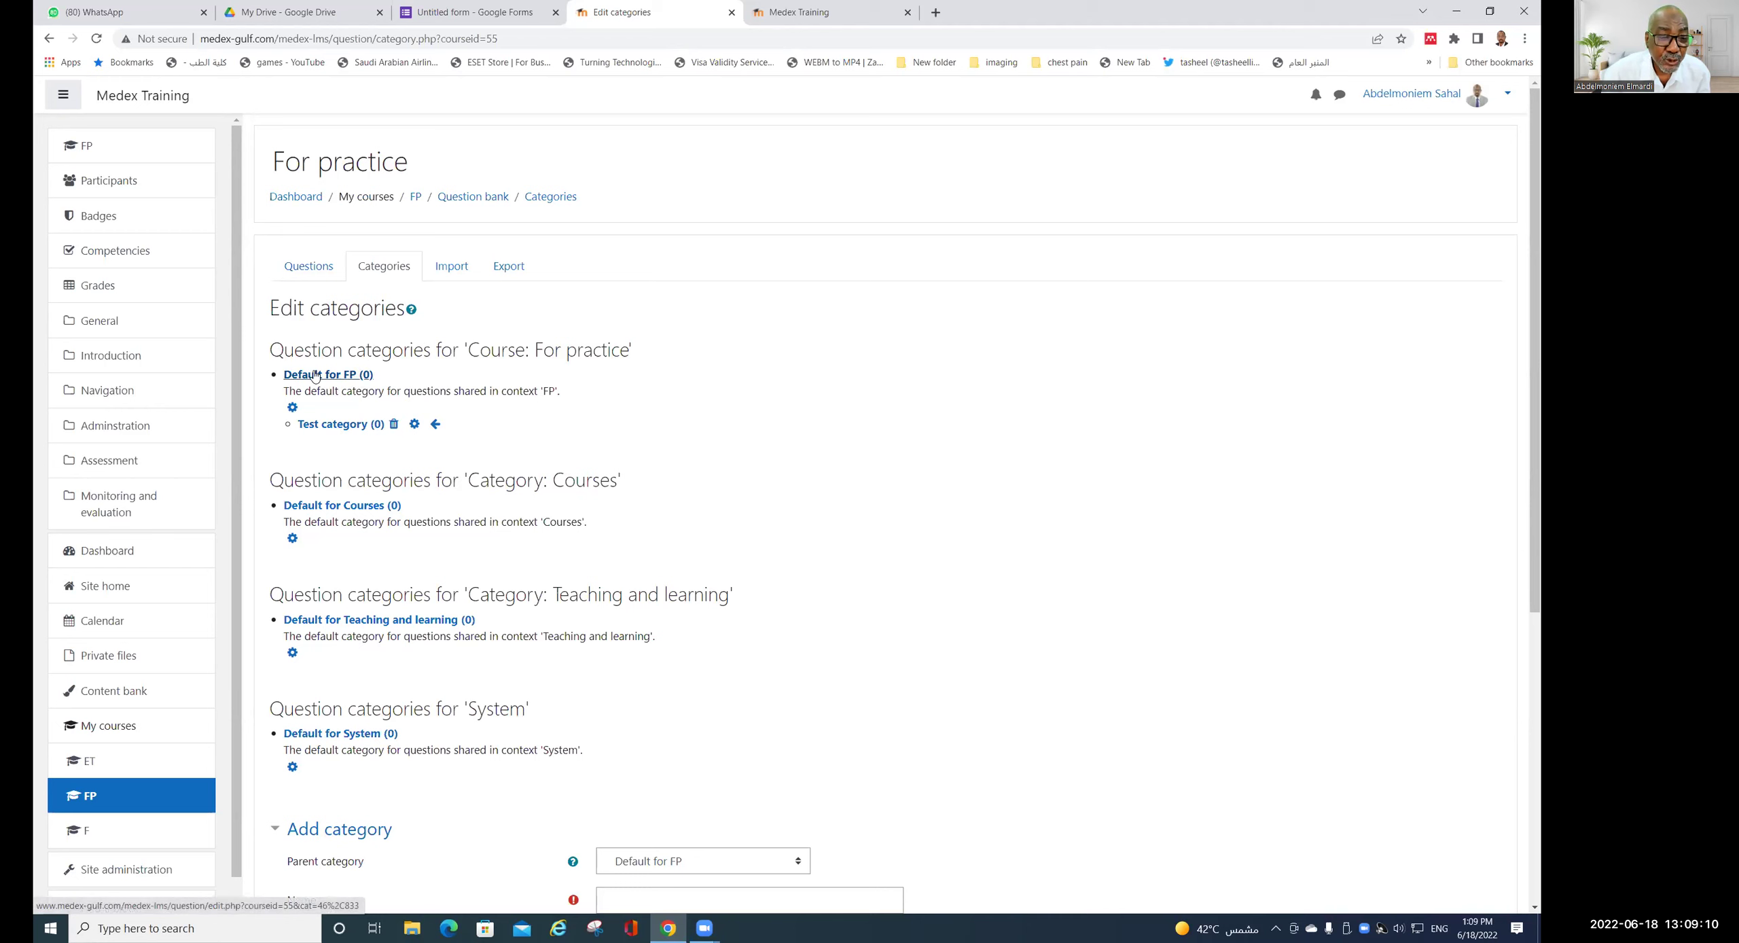
# - Start a new Multiple choice question in Test category
pyautogui.click(357, 427)
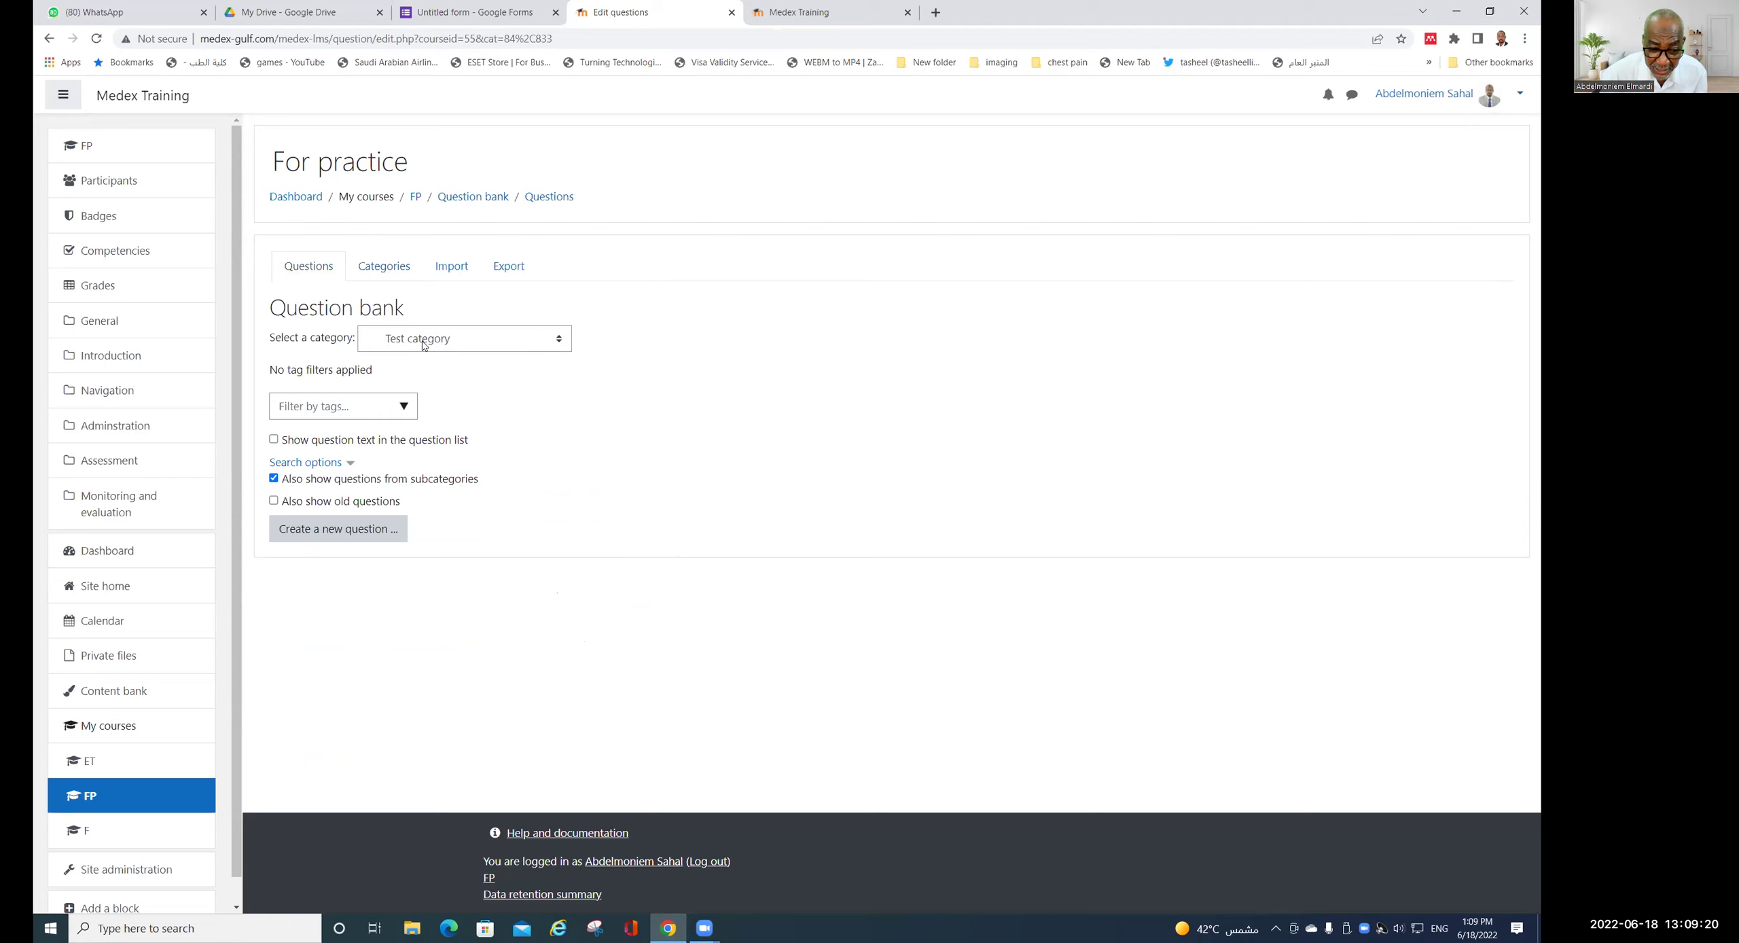
pyautogui.click(367, 530)
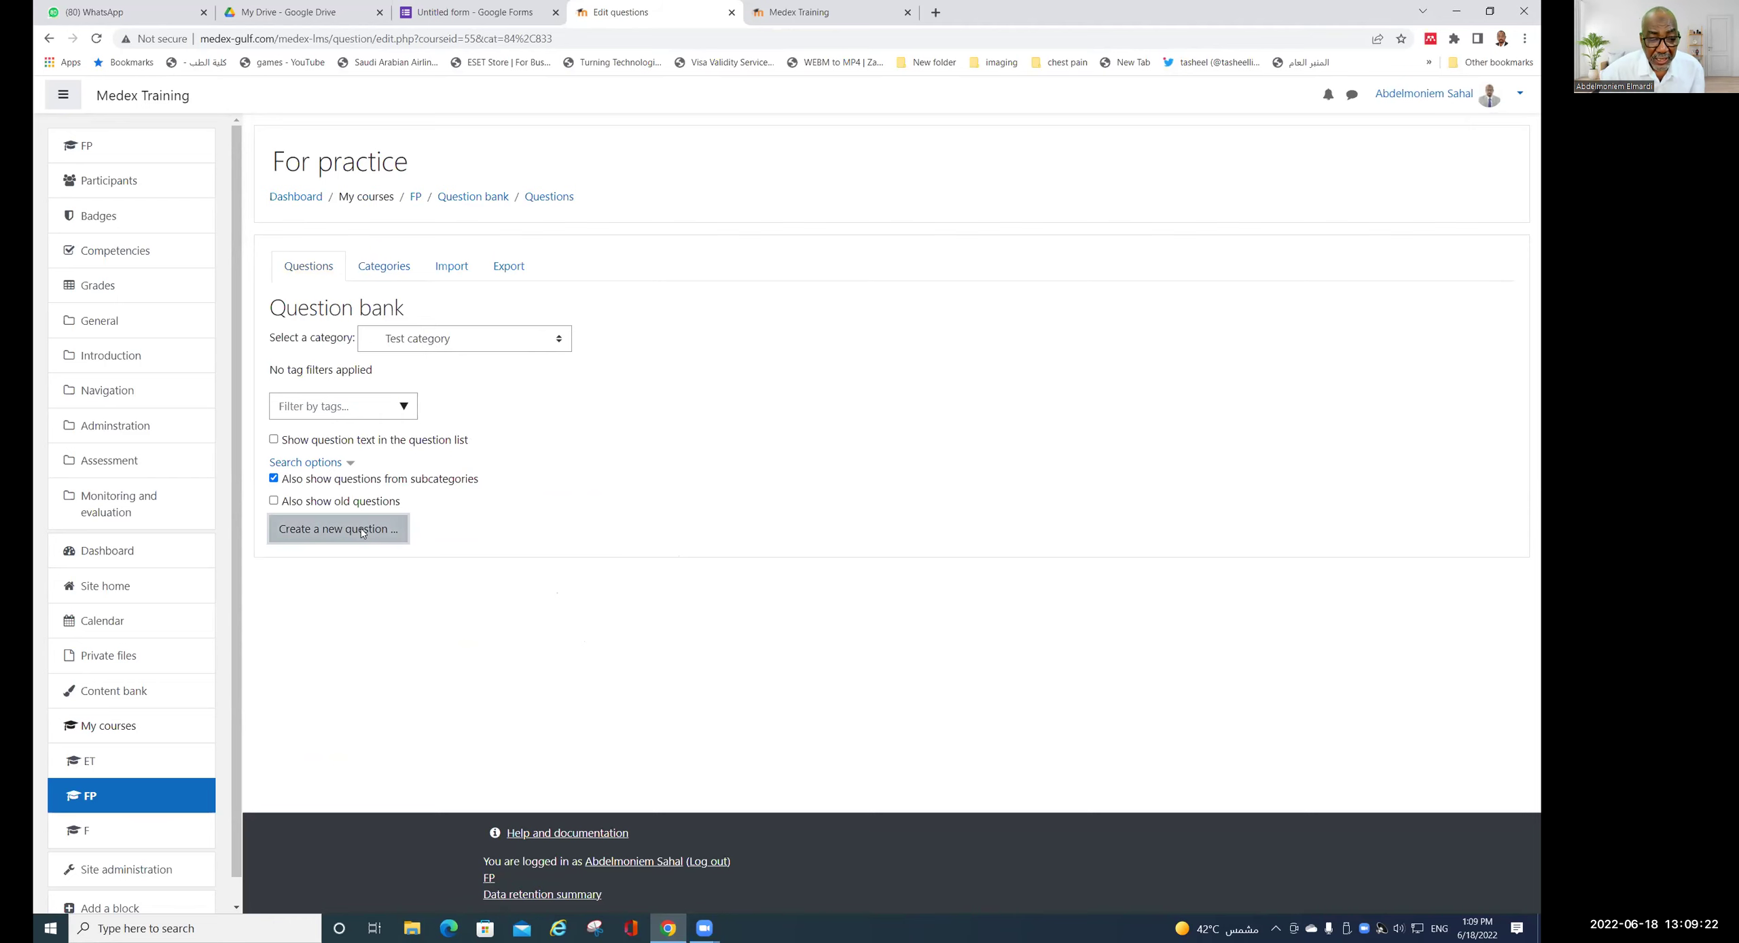
pyautogui.click(610, 367)
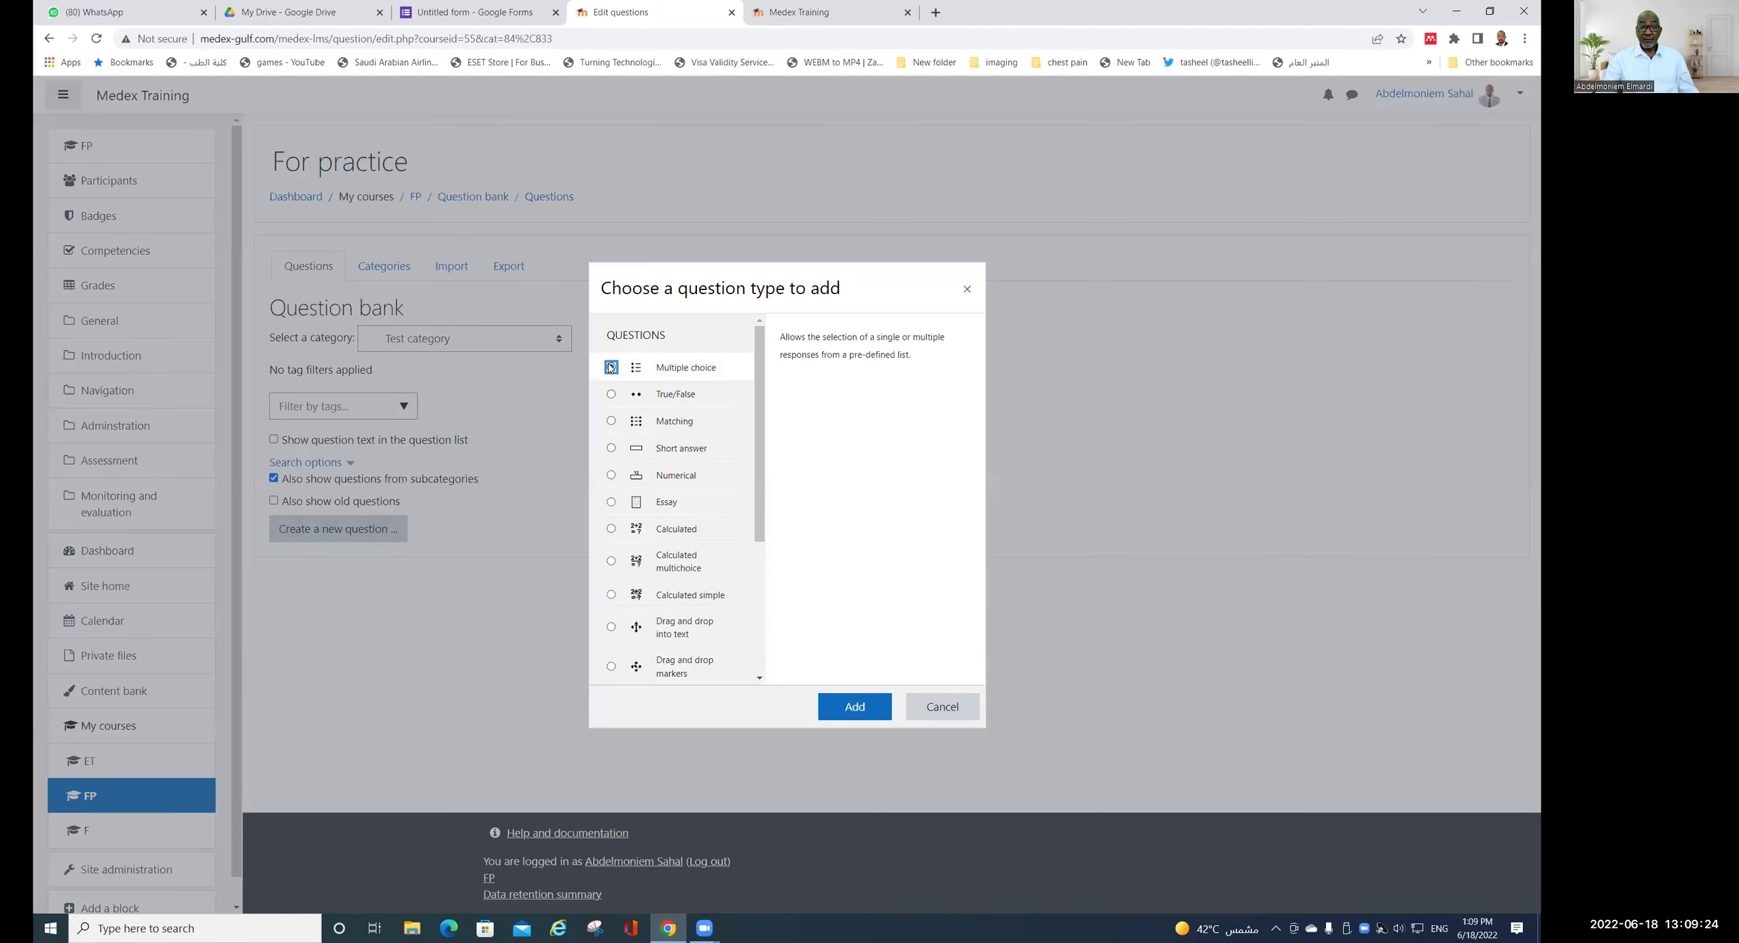
pyautogui.click(851, 708)
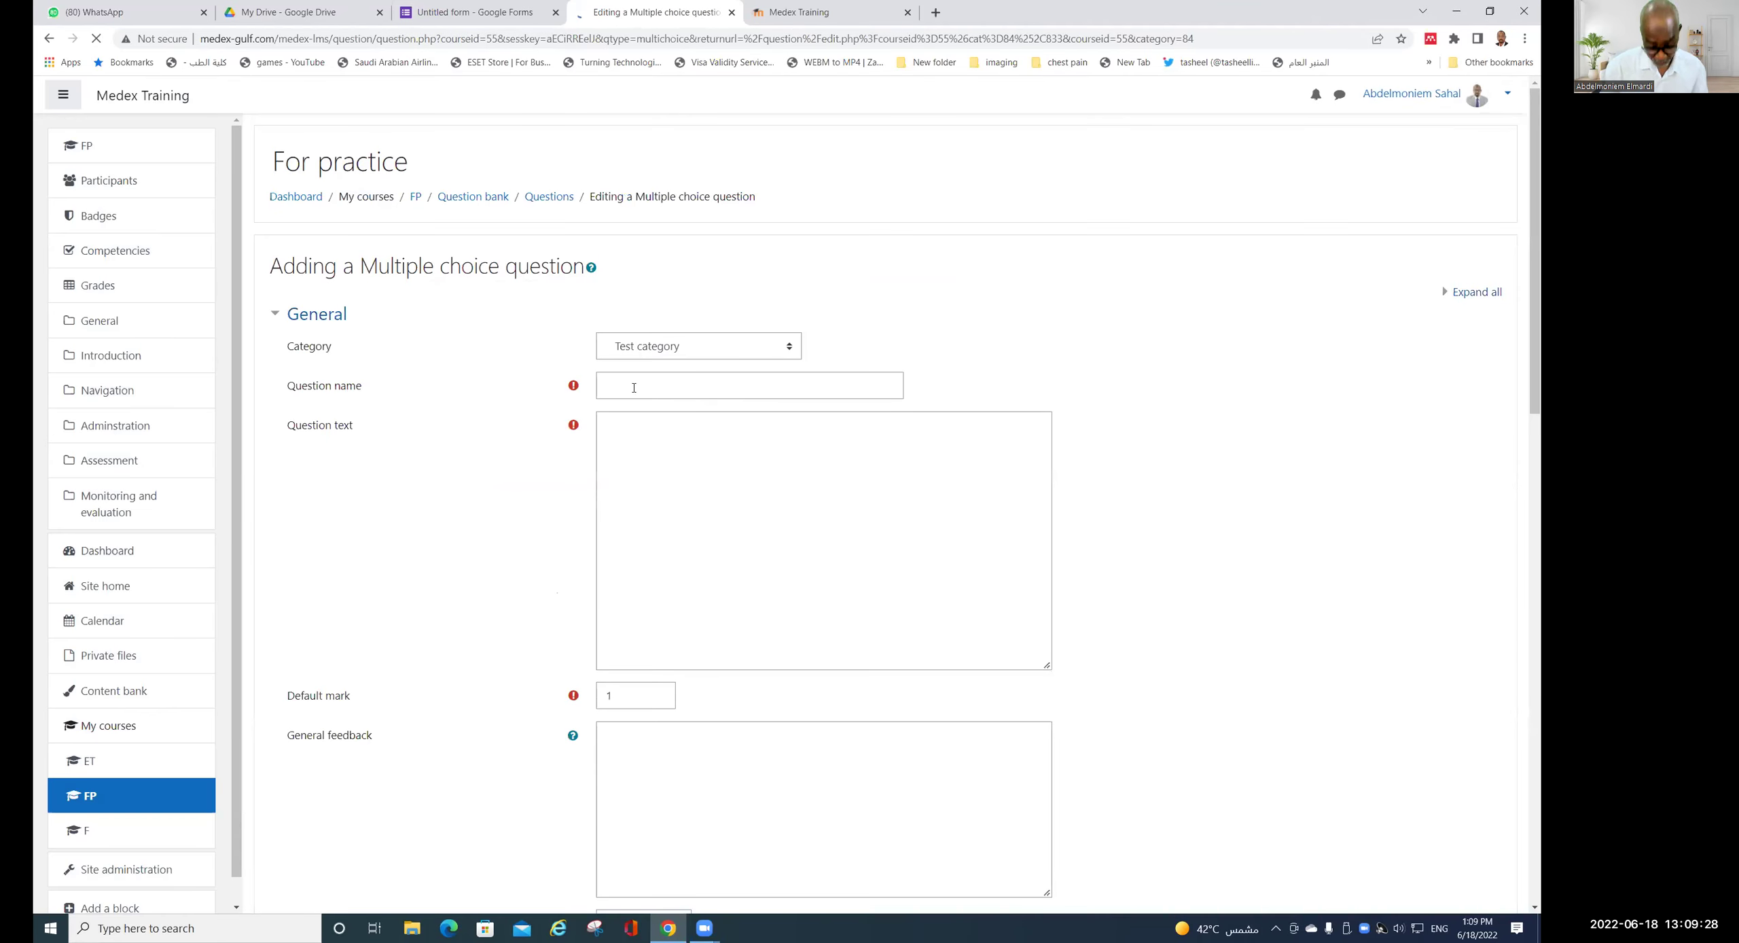
# - Name the question Q 1 and enter "Which" as its question text
pyautogui.click(633, 387)
pyautogui.write('Which')
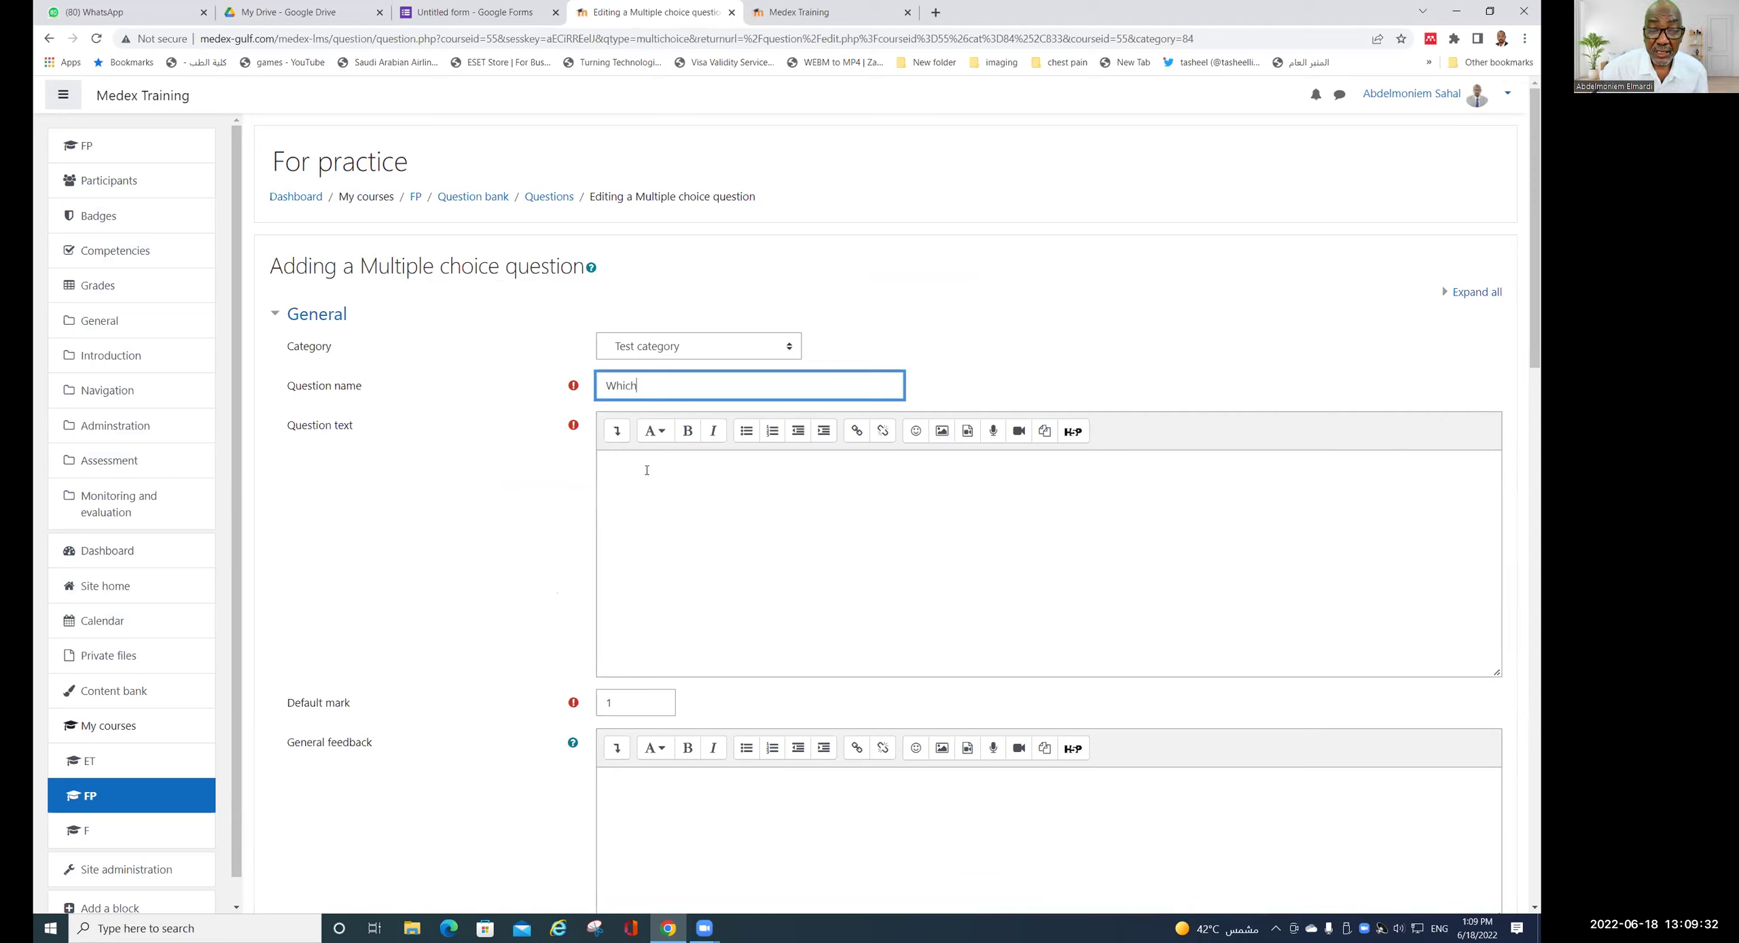
pyautogui.doubleClick(619, 387)
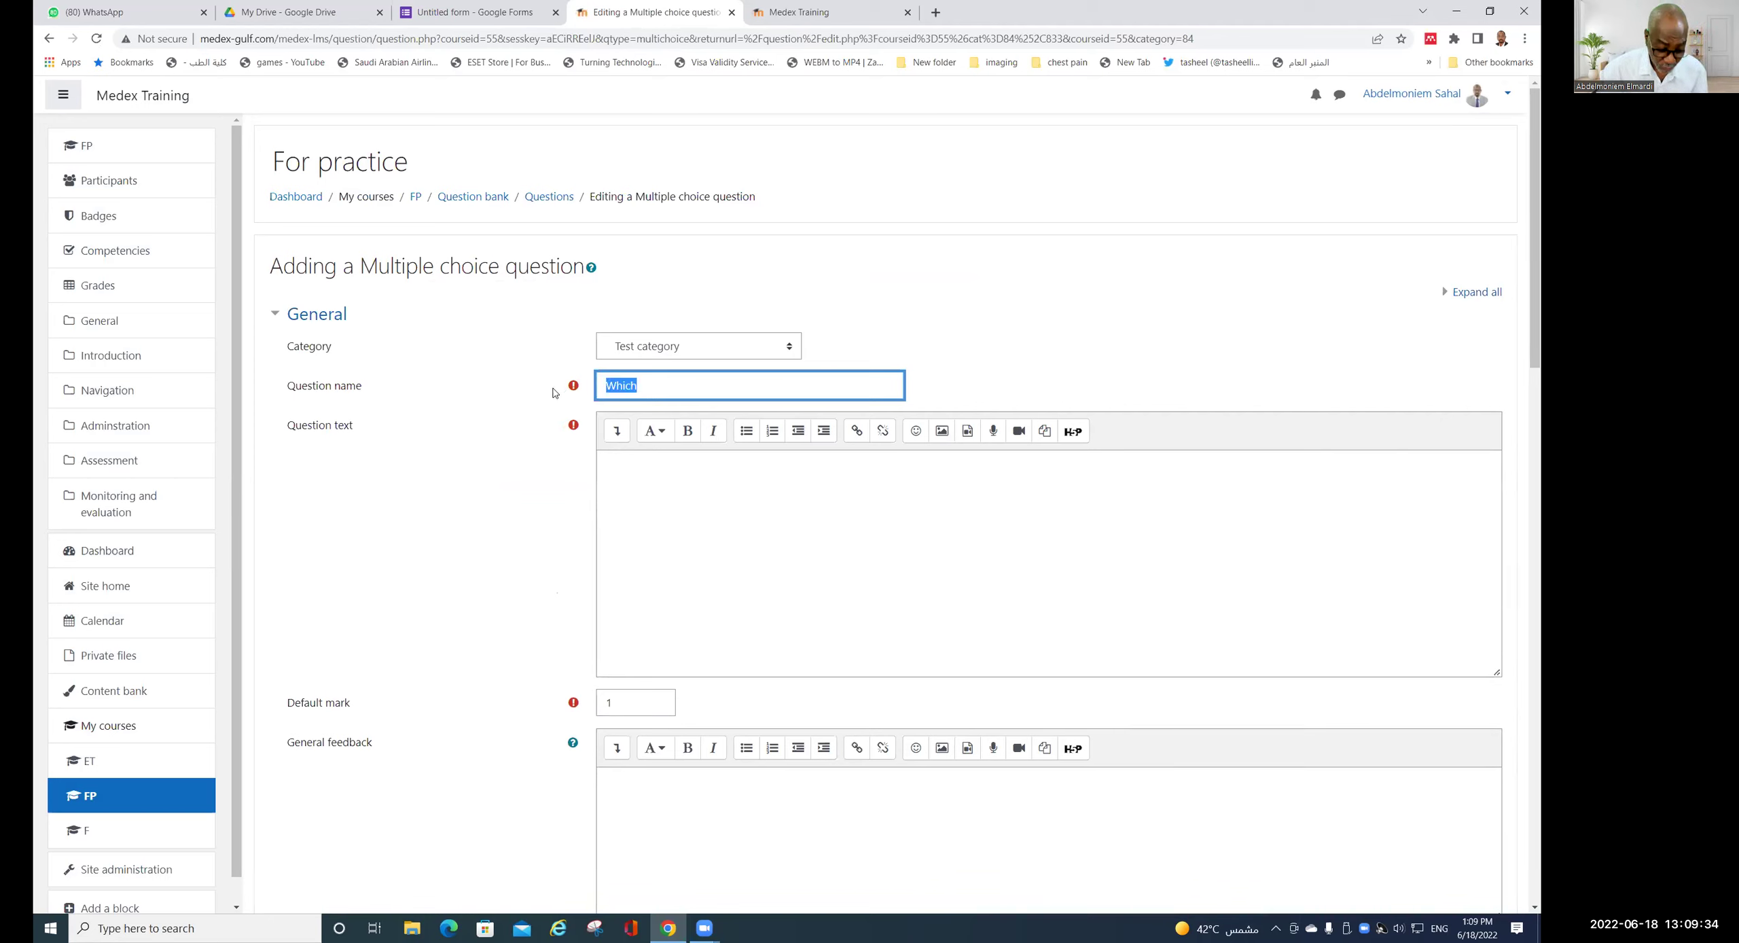
pyautogui.write('q')
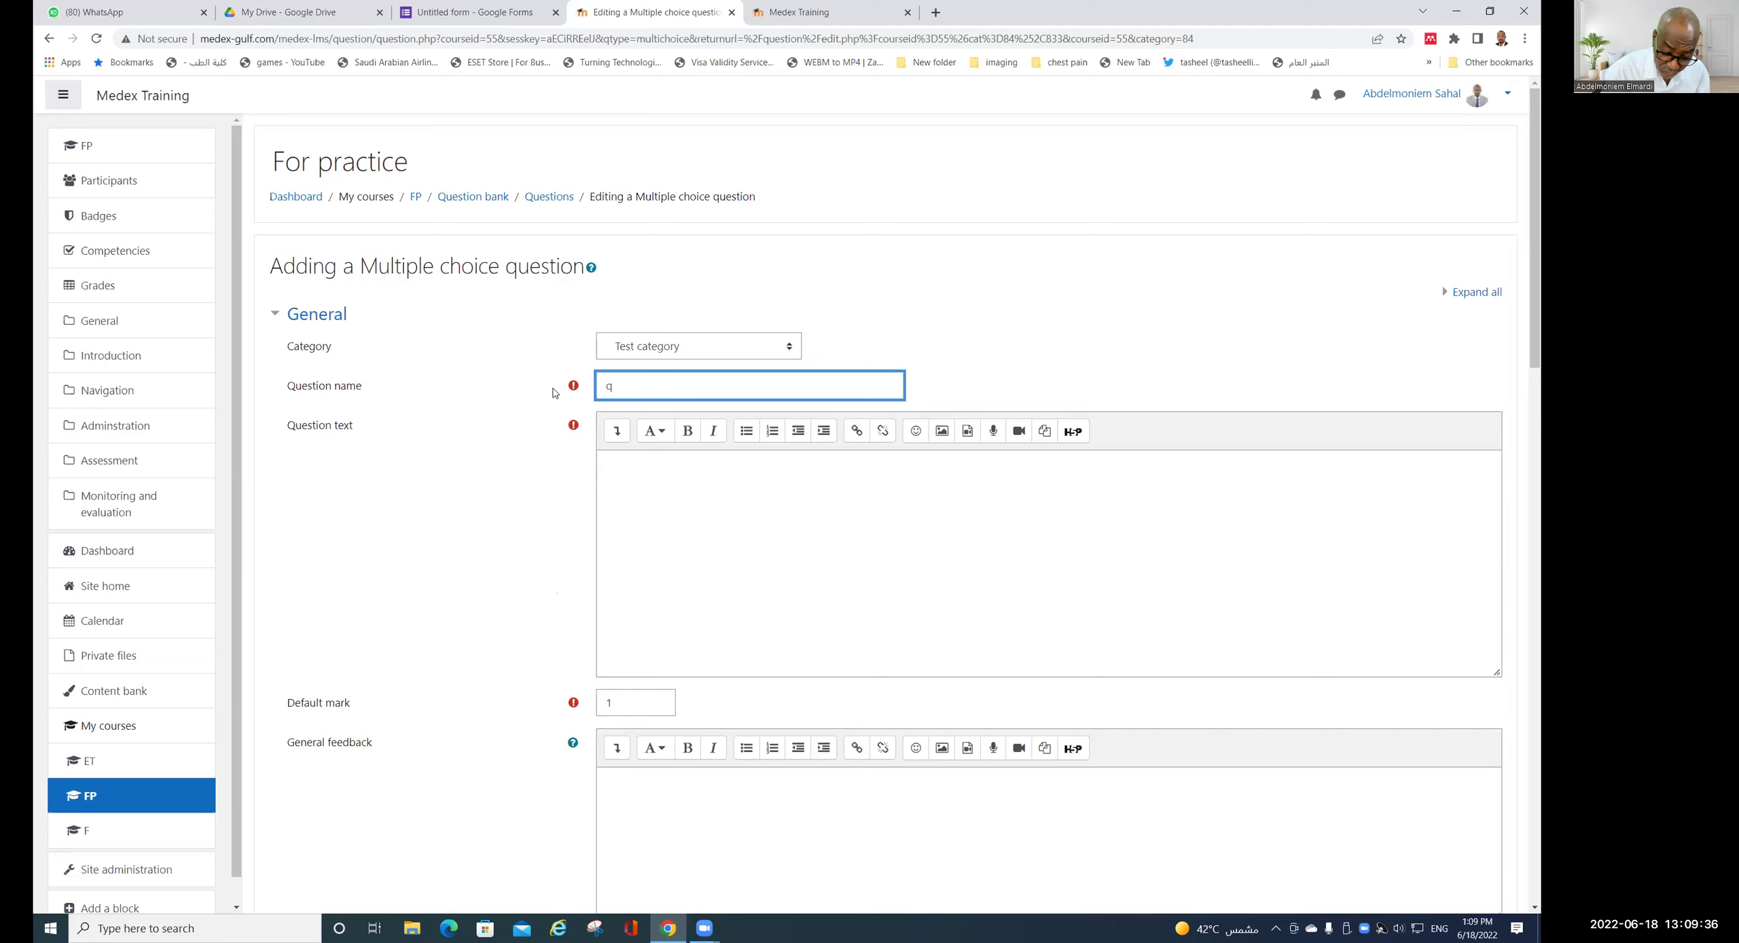
pyautogui.write('Q 1')
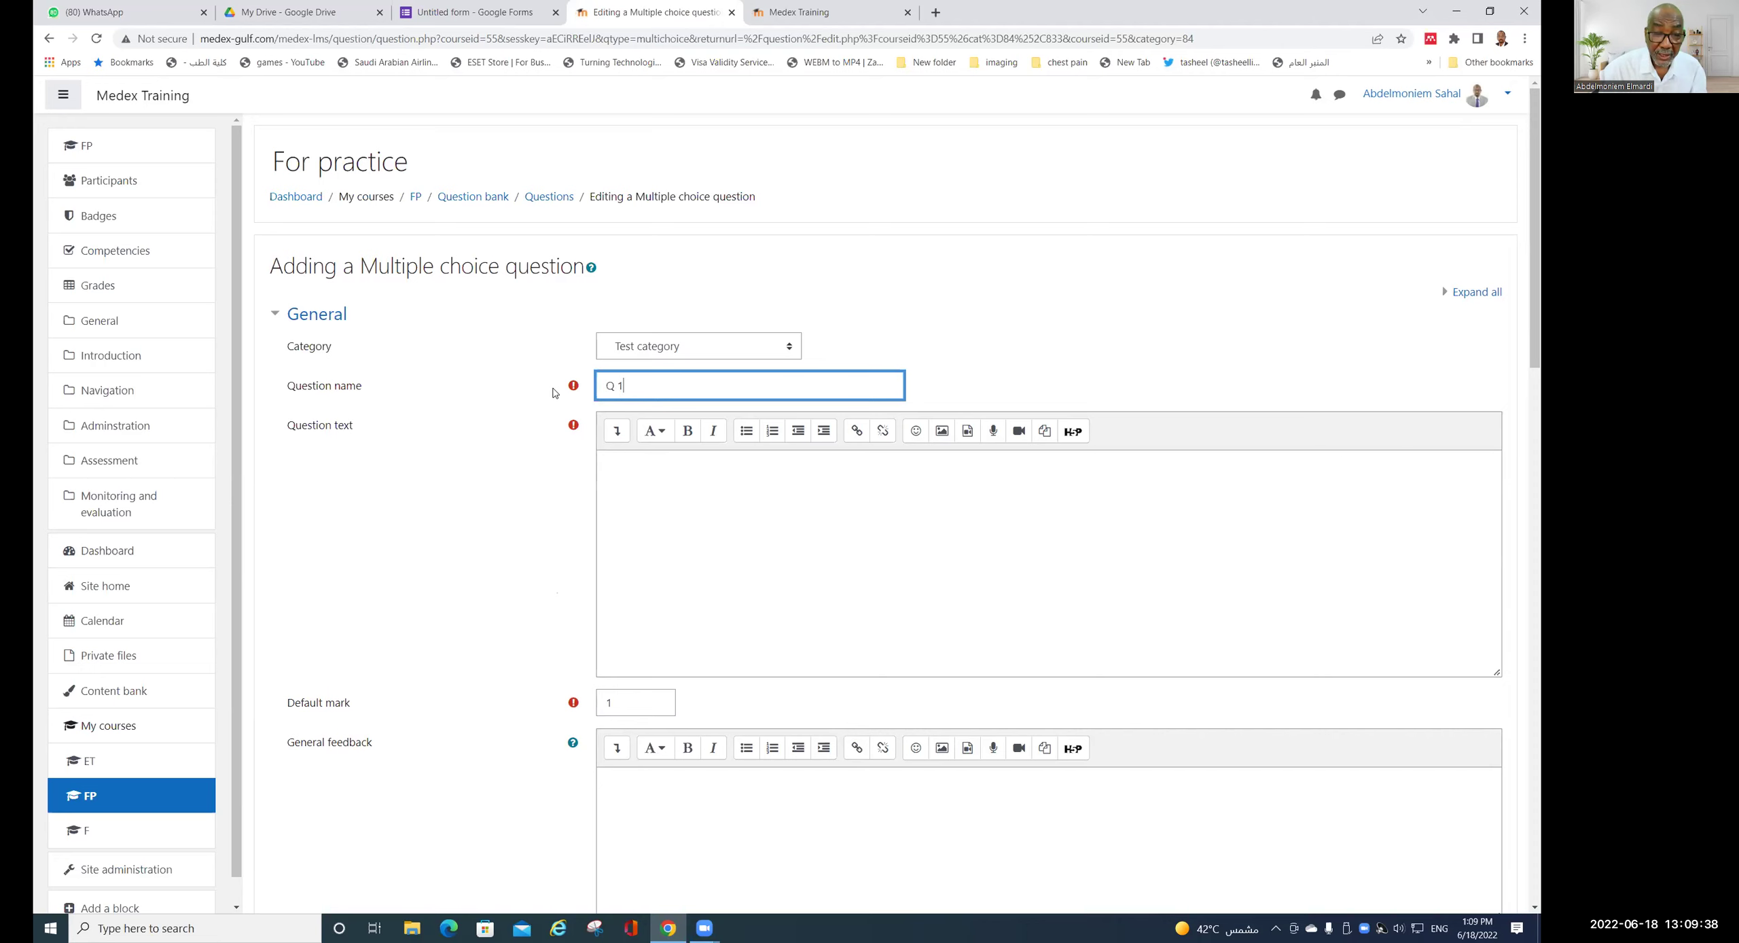
pyautogui.click(650, 467)
pyautogui.write('Which')
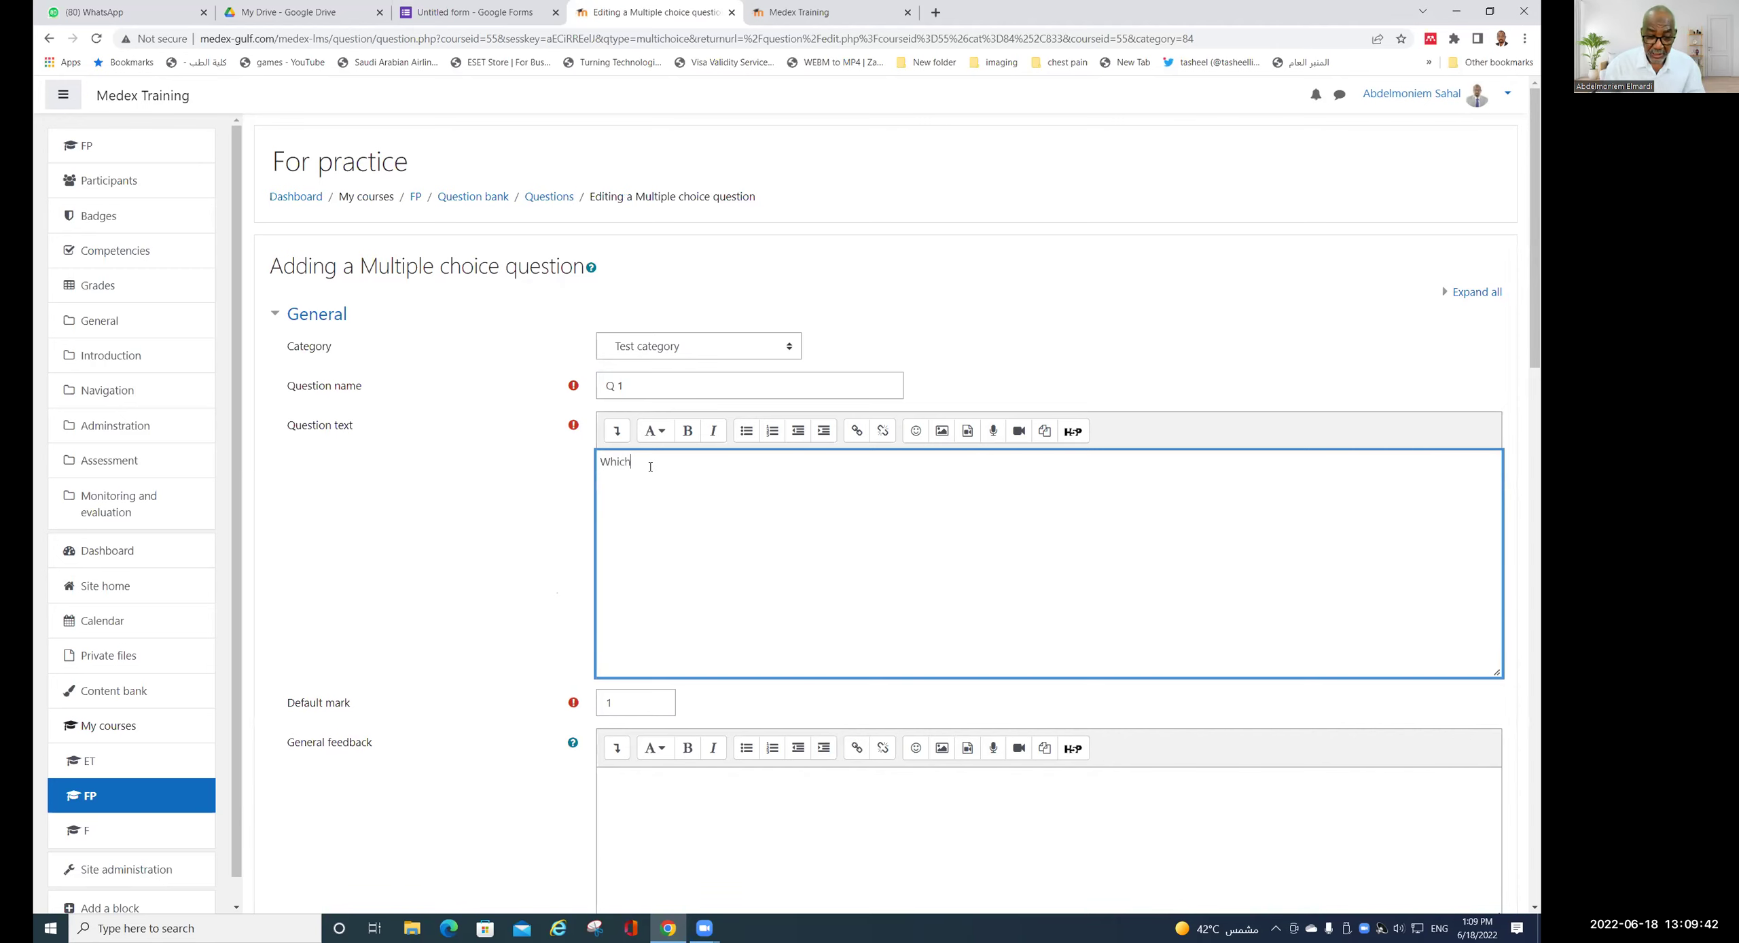
# - Review the general feedback field and the one or multiple answers options, keeping One answer only
pyautogui.scroll(-1, 563, 680)
pyautogui.scroll(-3, 562, 680)
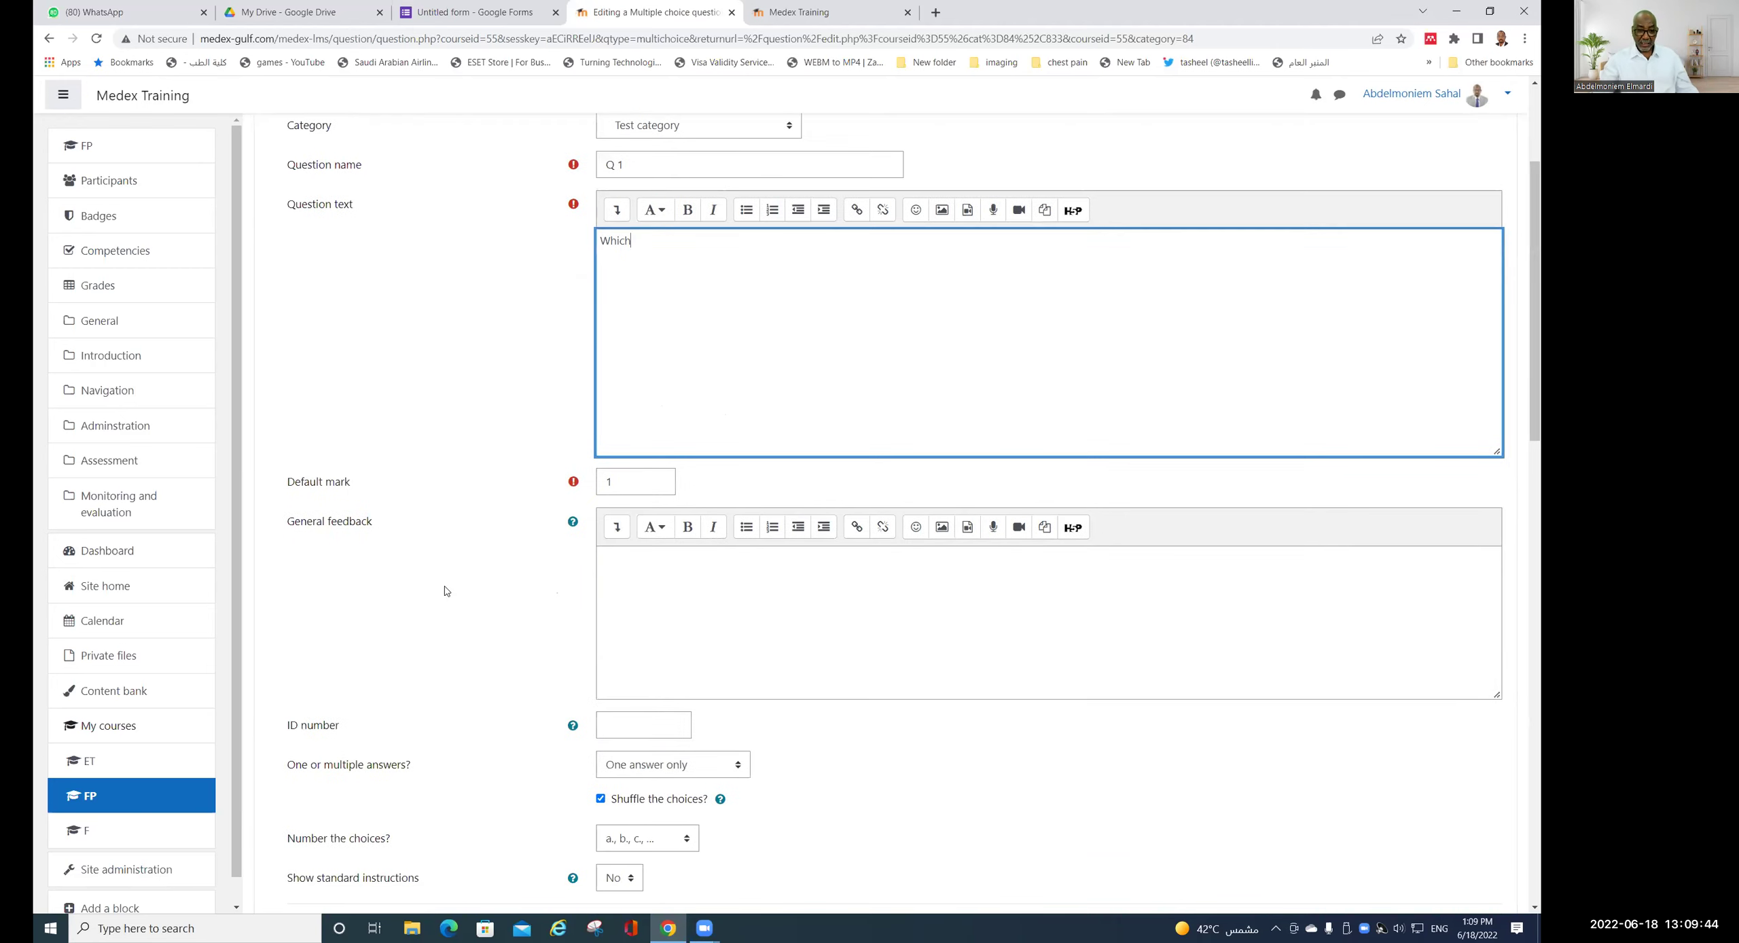
pyautogui.click(635, 597)
pyautogui.scroll(-5, 656, 618)
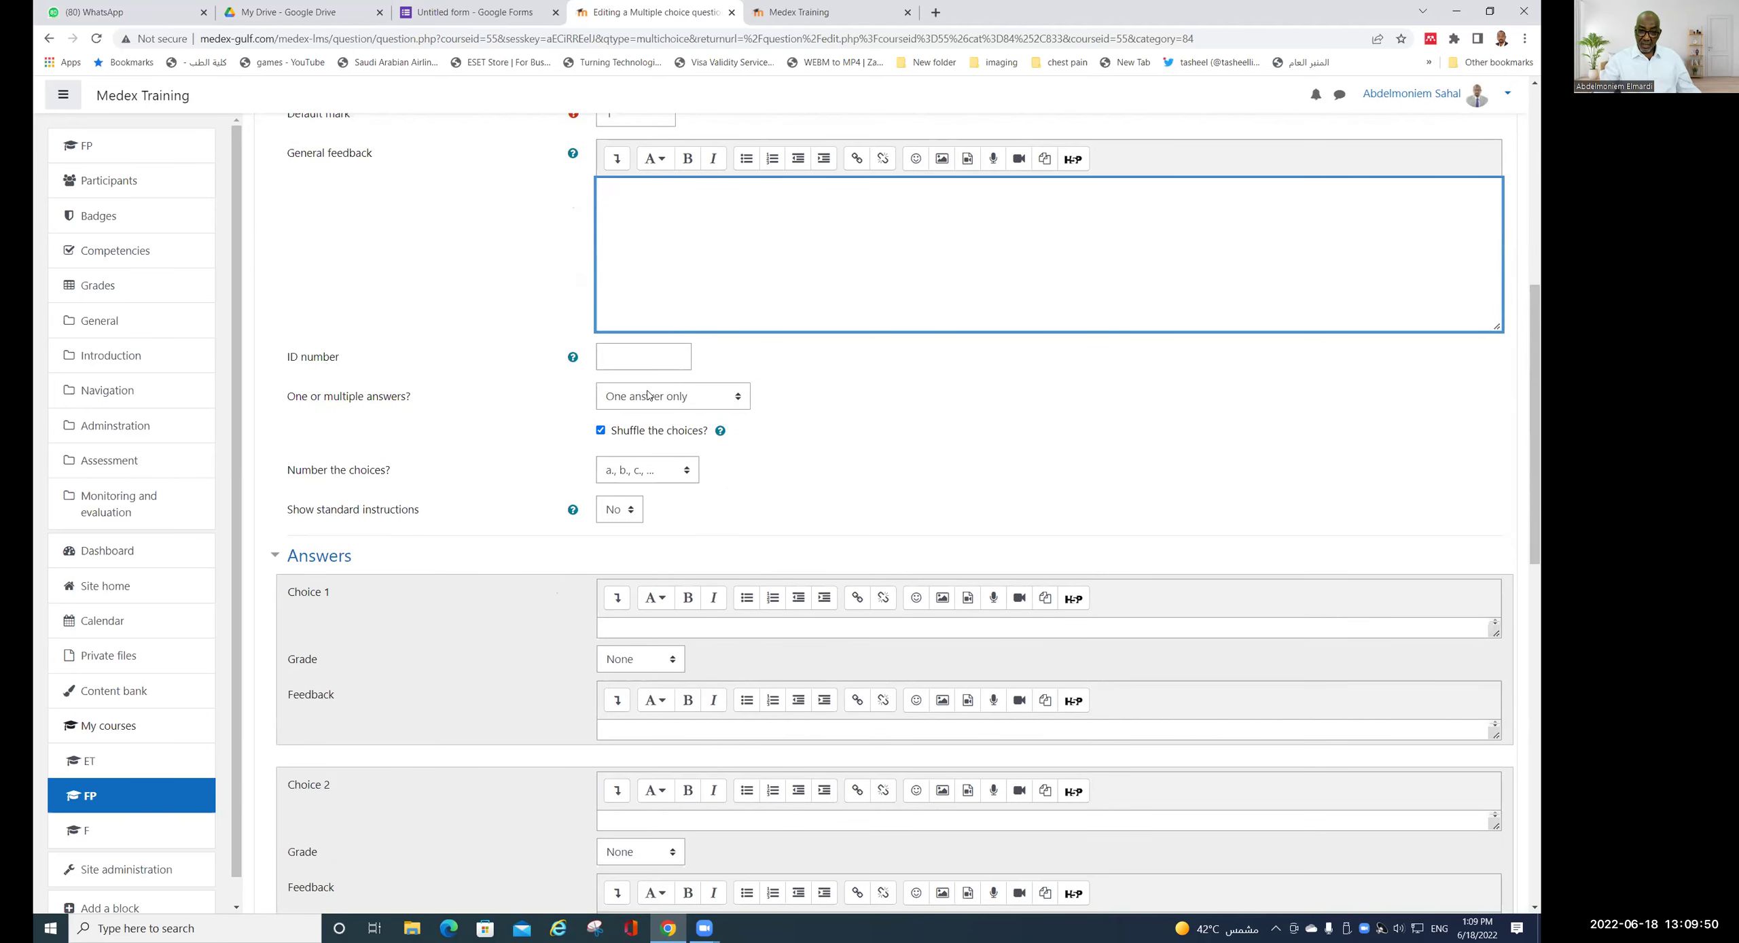
pyautogui.scroll(-1, 658, 325)
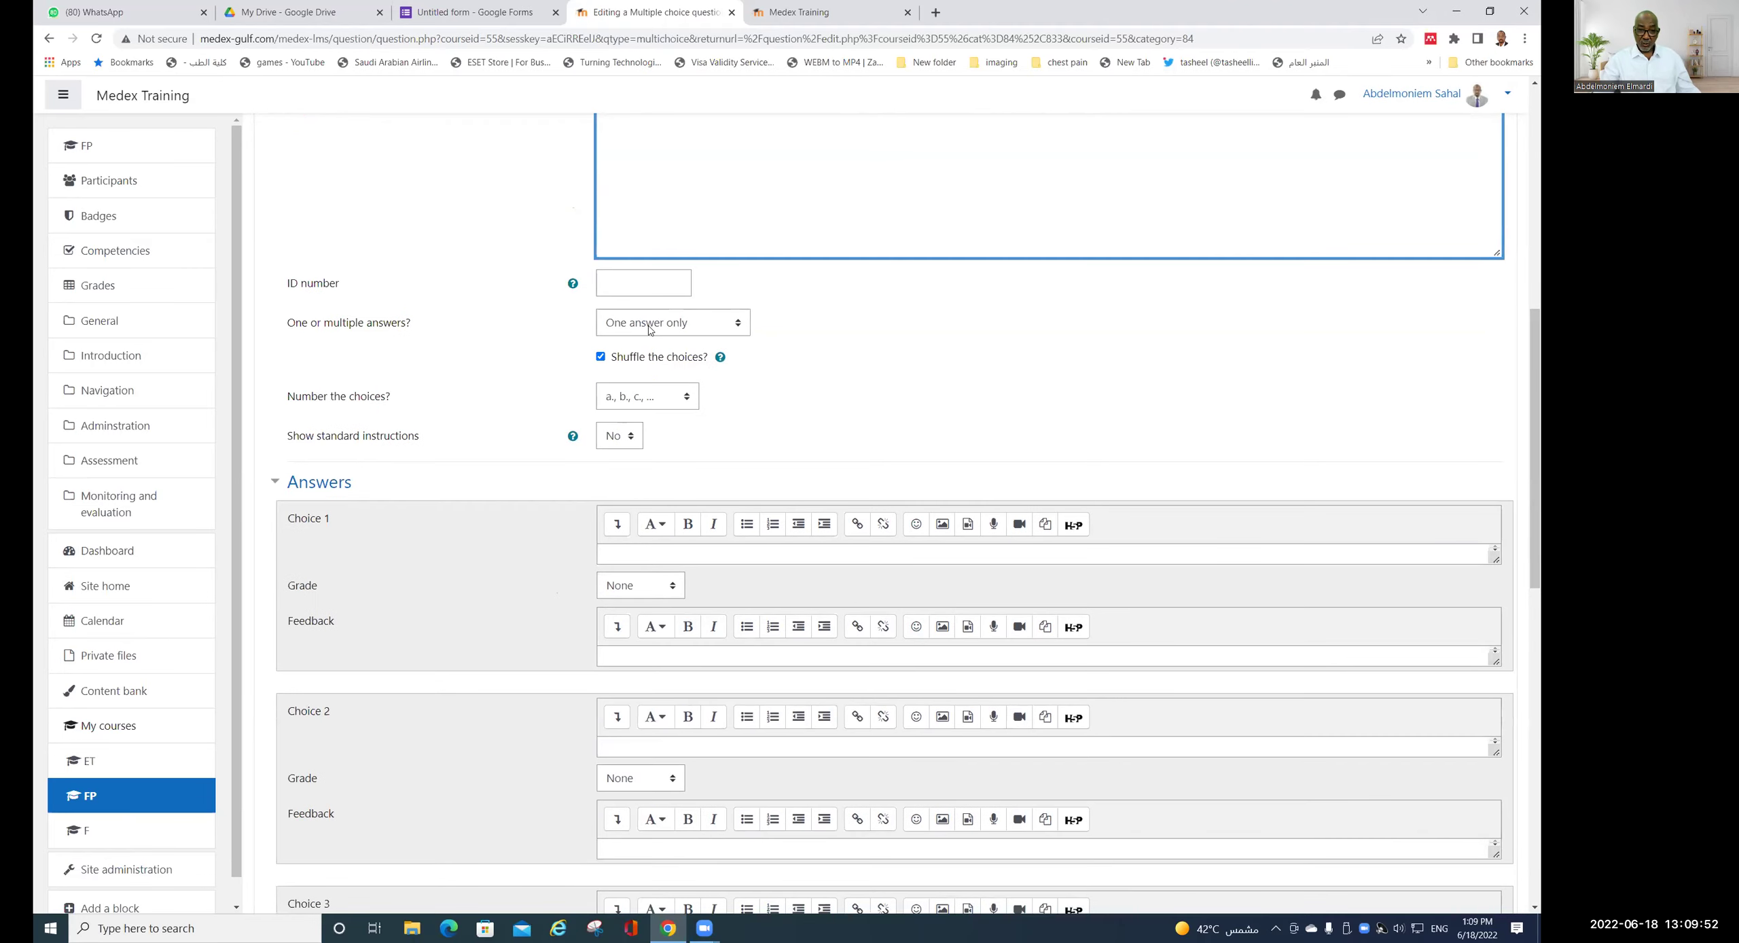
pyautogui.click(739, 328)
pyautogui.click(714, 325)
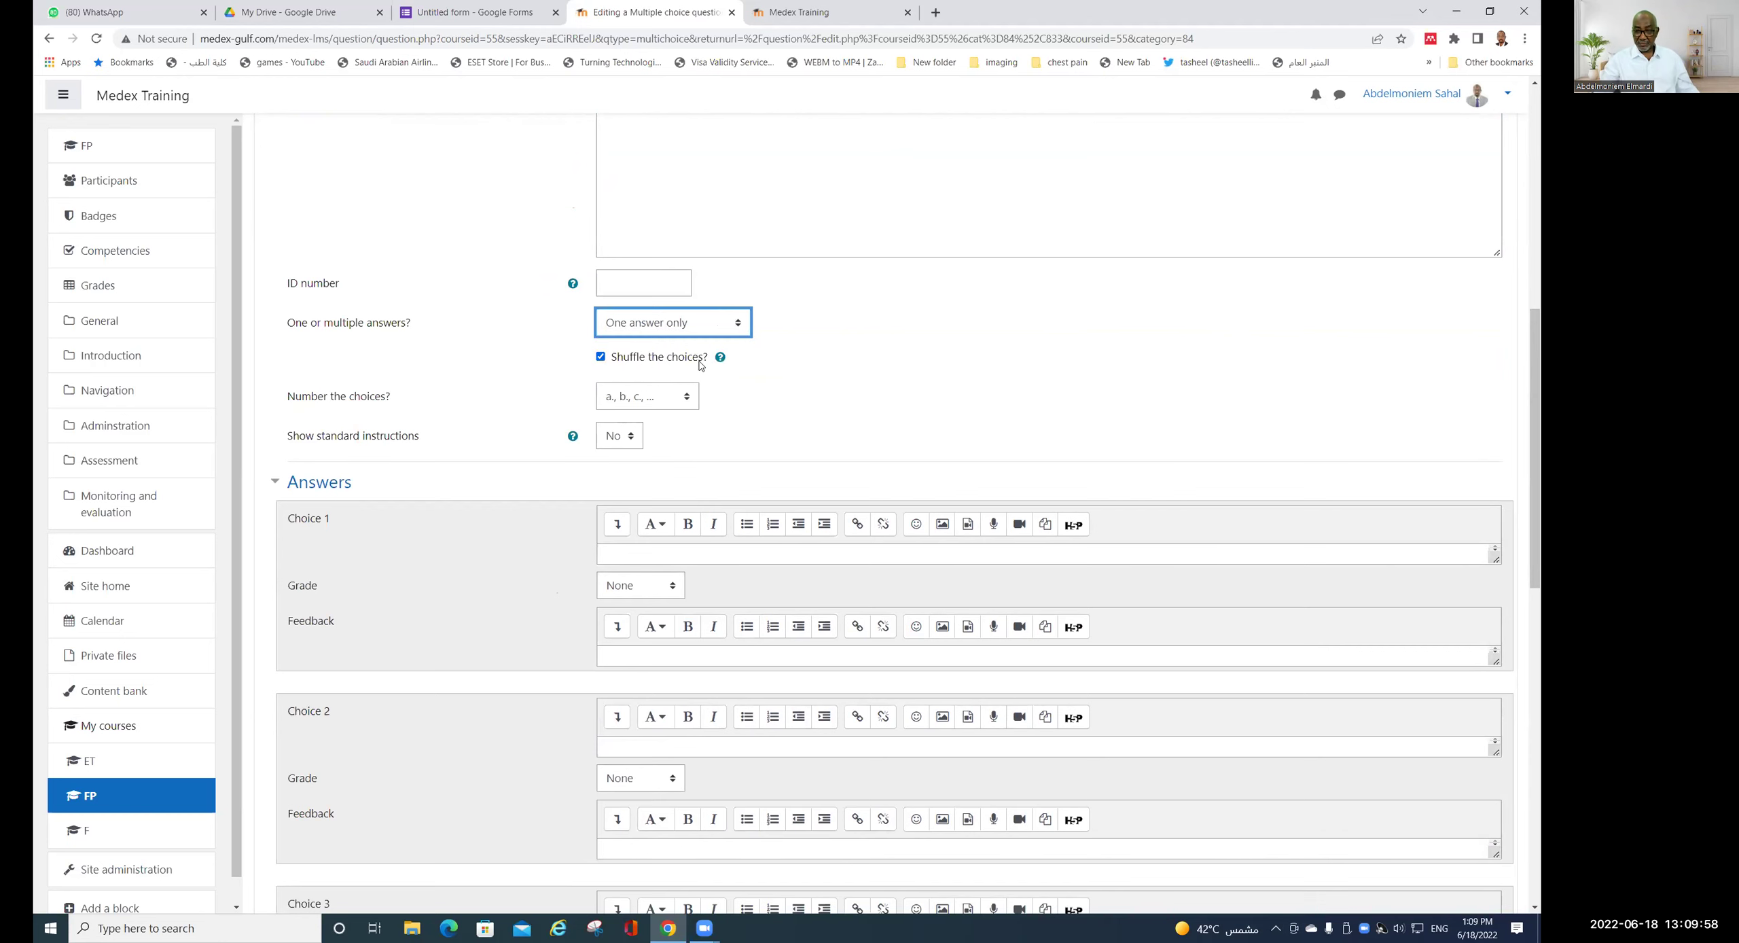
# - Enter x as the answer text of Choice 1
pyautogui.scroll(-2, 759, 377)
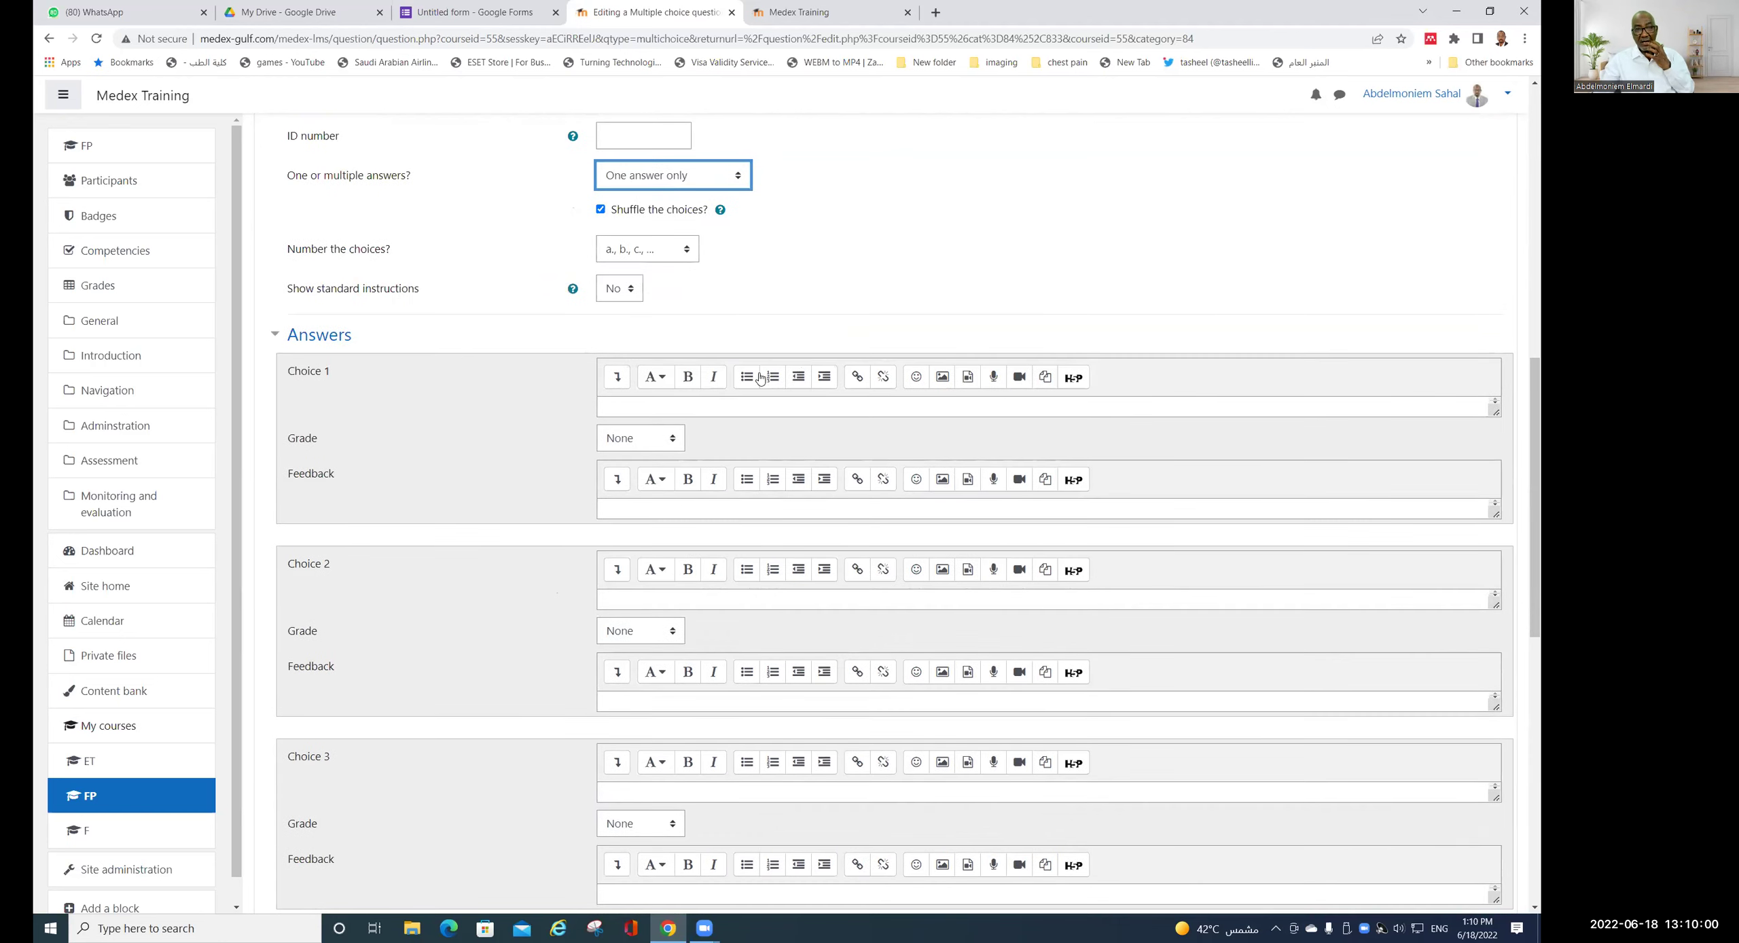
pyautogui.click(685, 408)
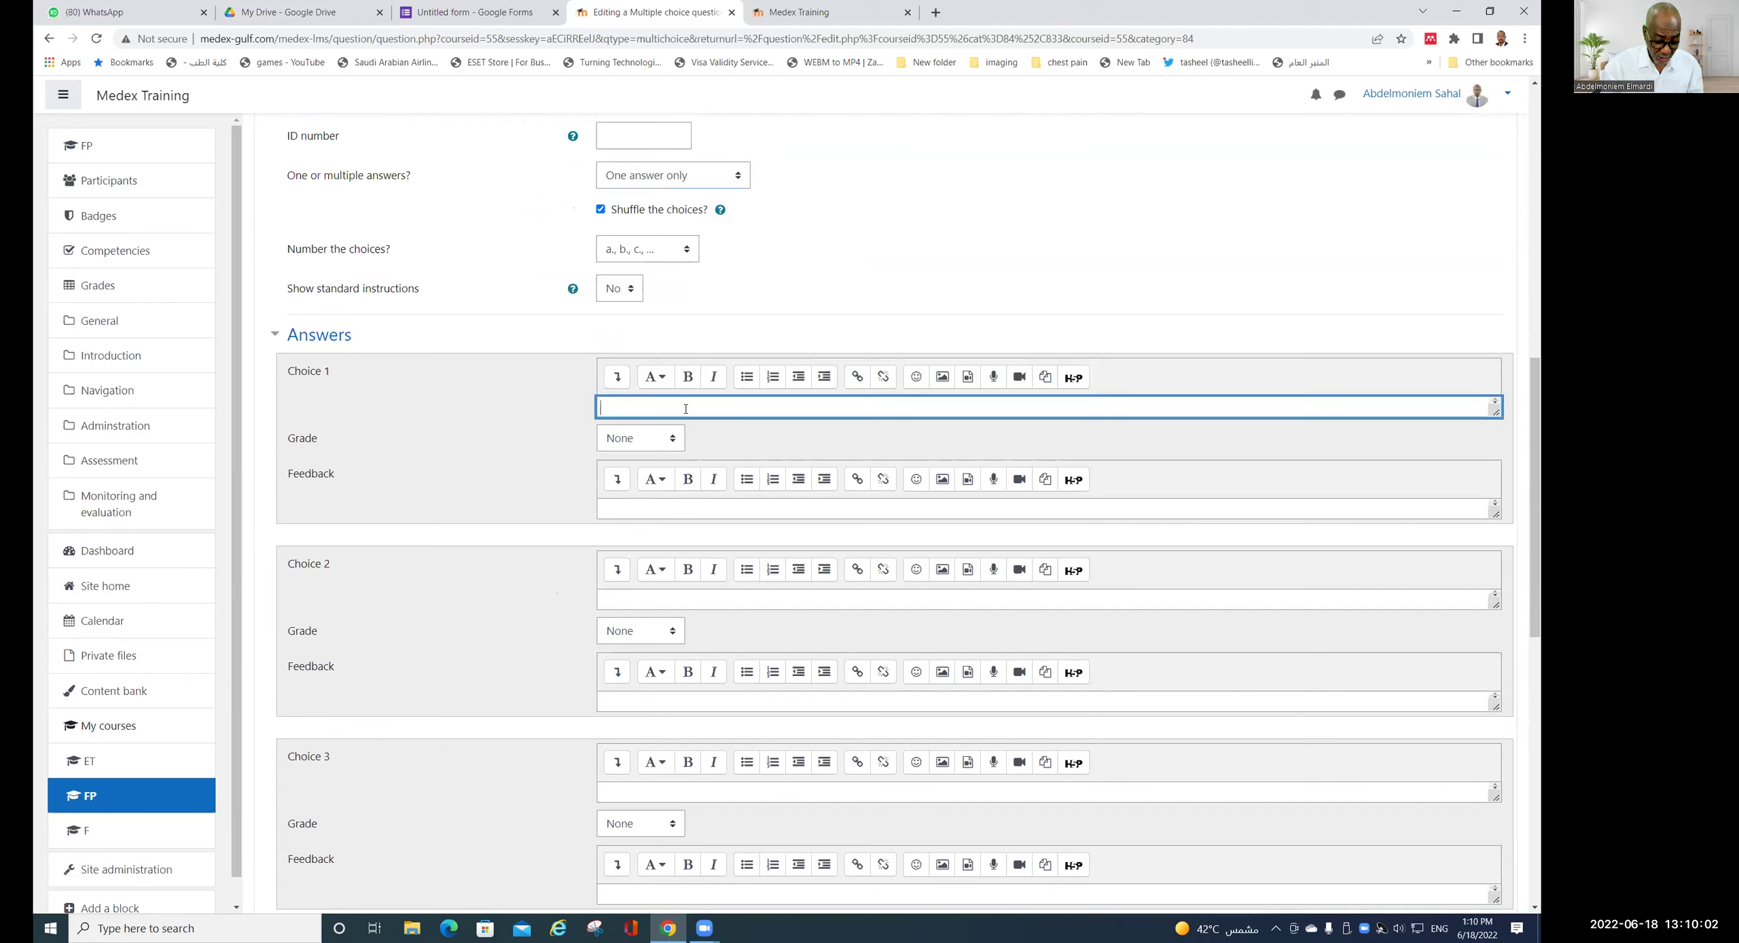
pyautogui.write('x')
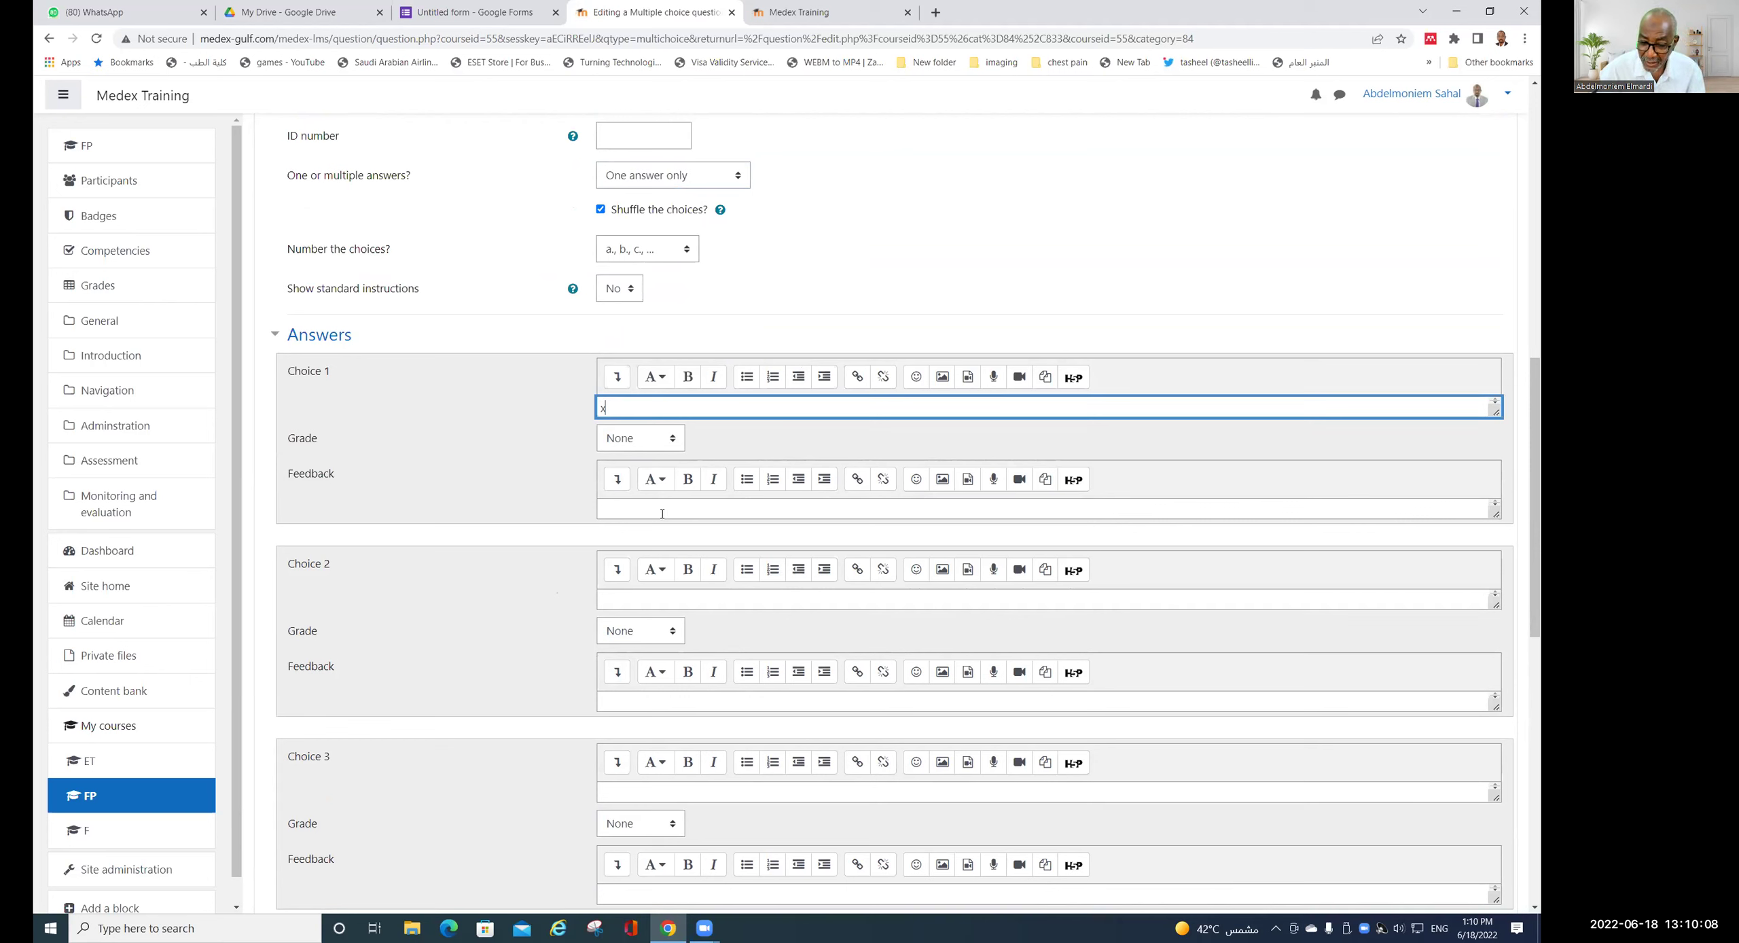
# - Enter y as the answer text of Choice 2 and set its grade to 100%
pyautogui.click(618, 506)
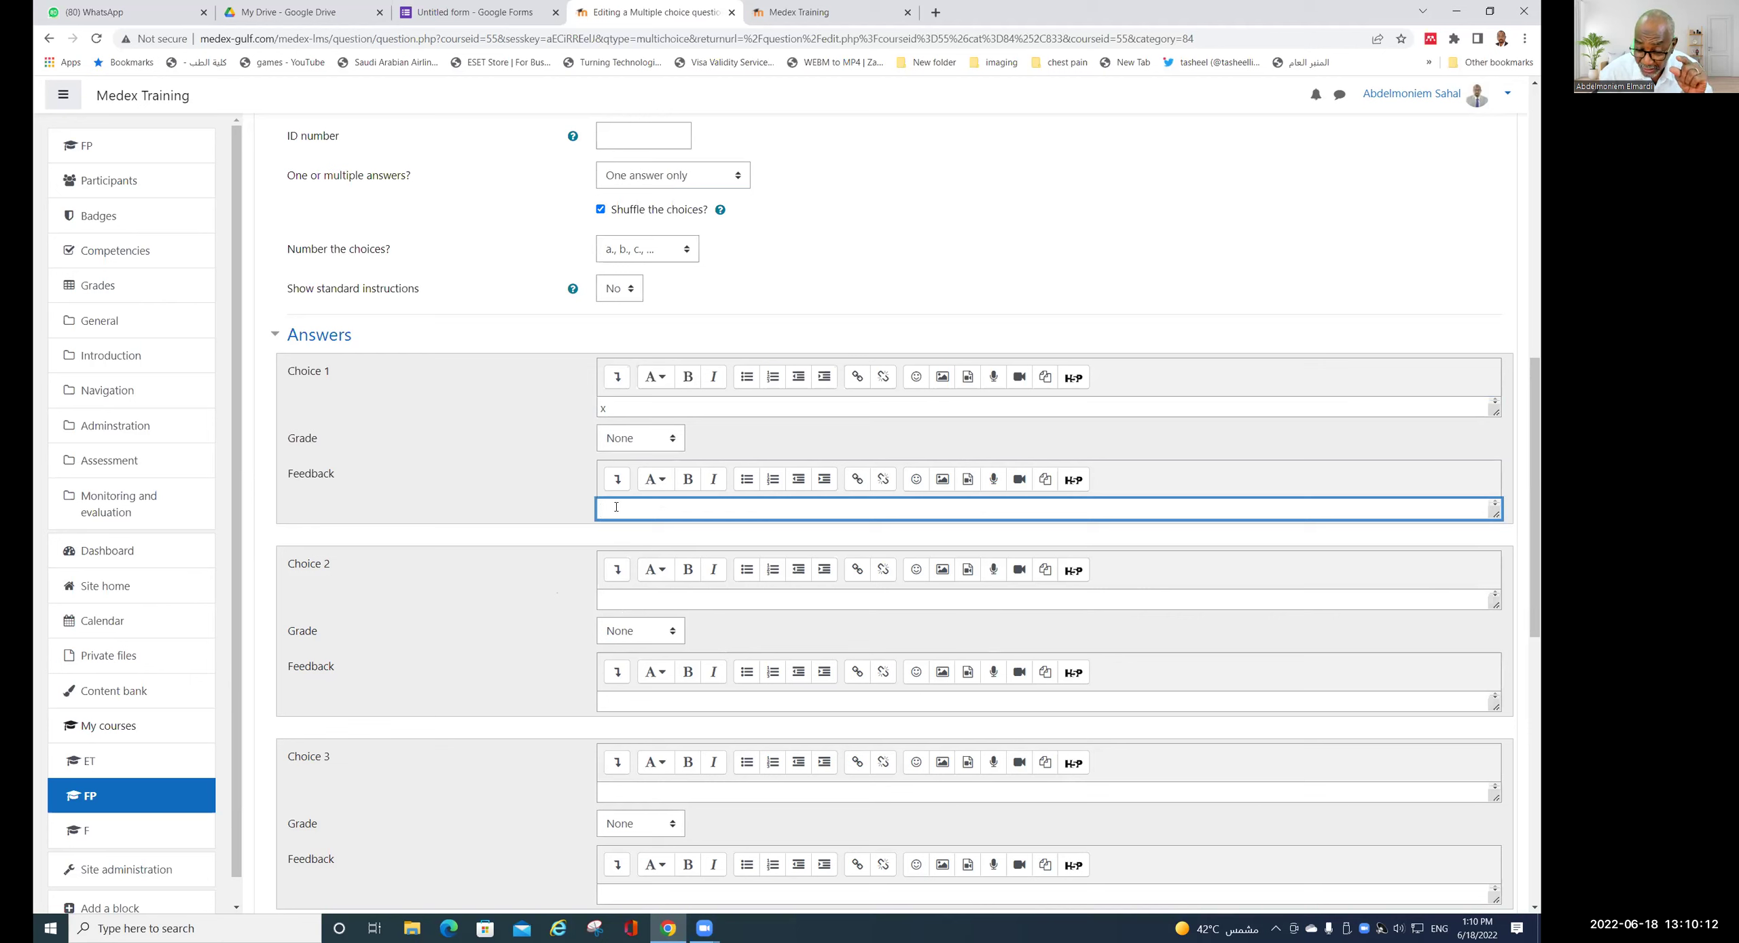
pyautogui.click(642, 597)
pyautogui.write('y')
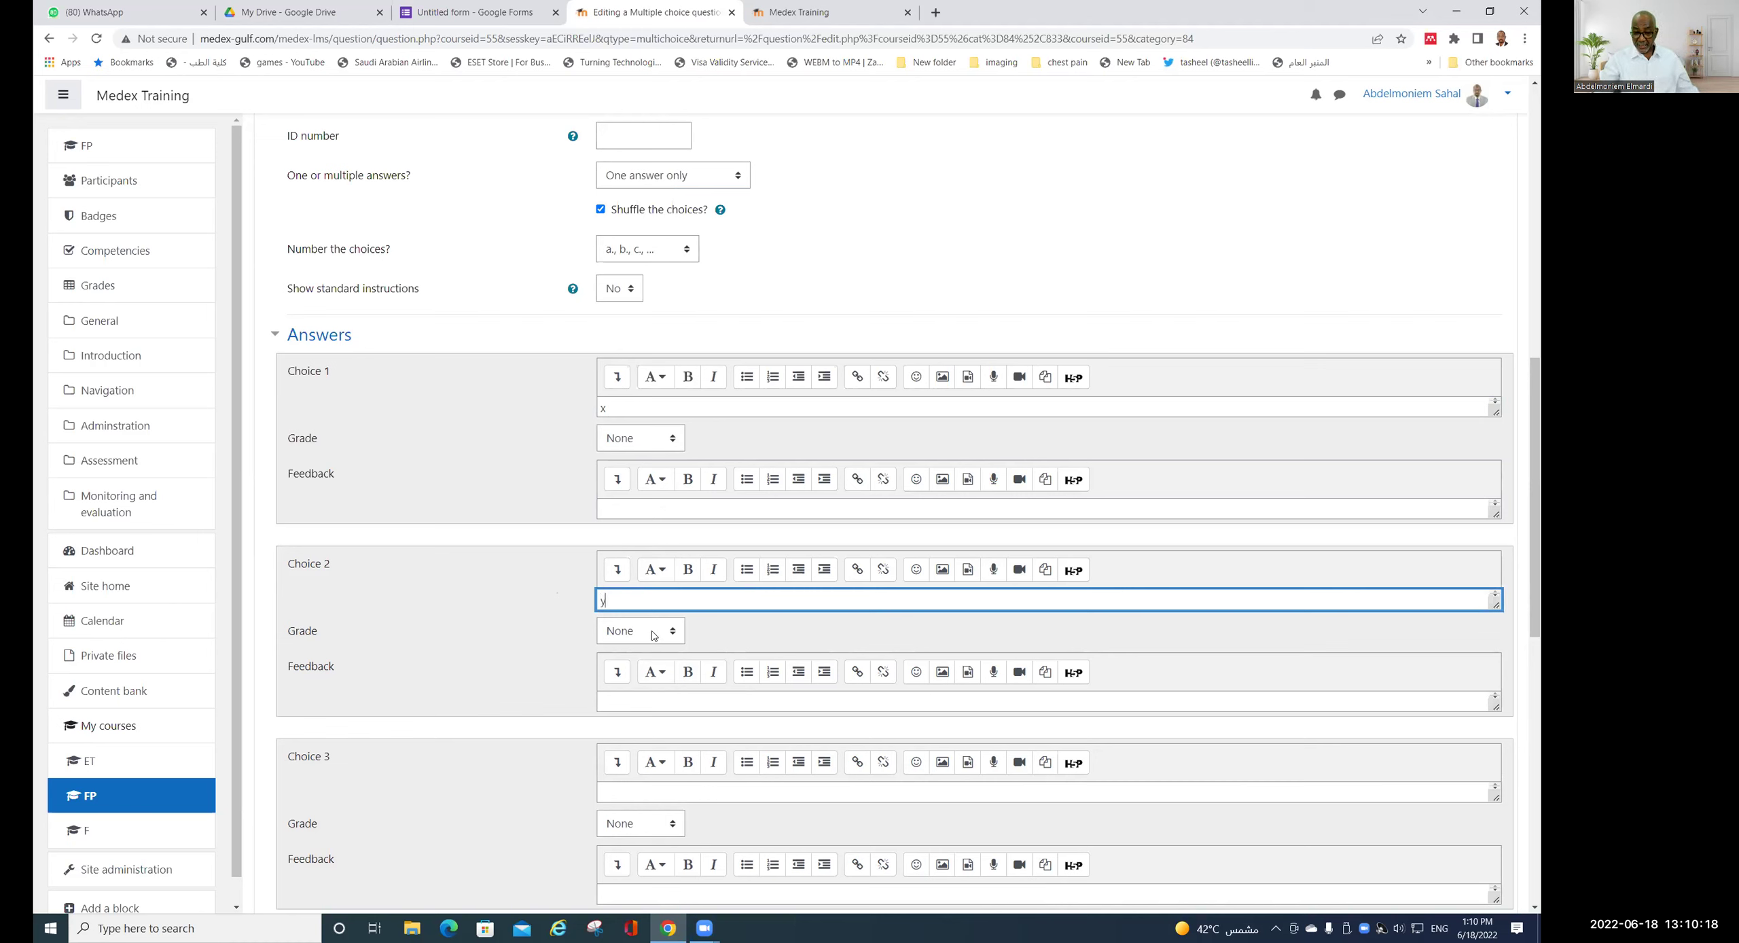
pyautogui.click(672, 634)
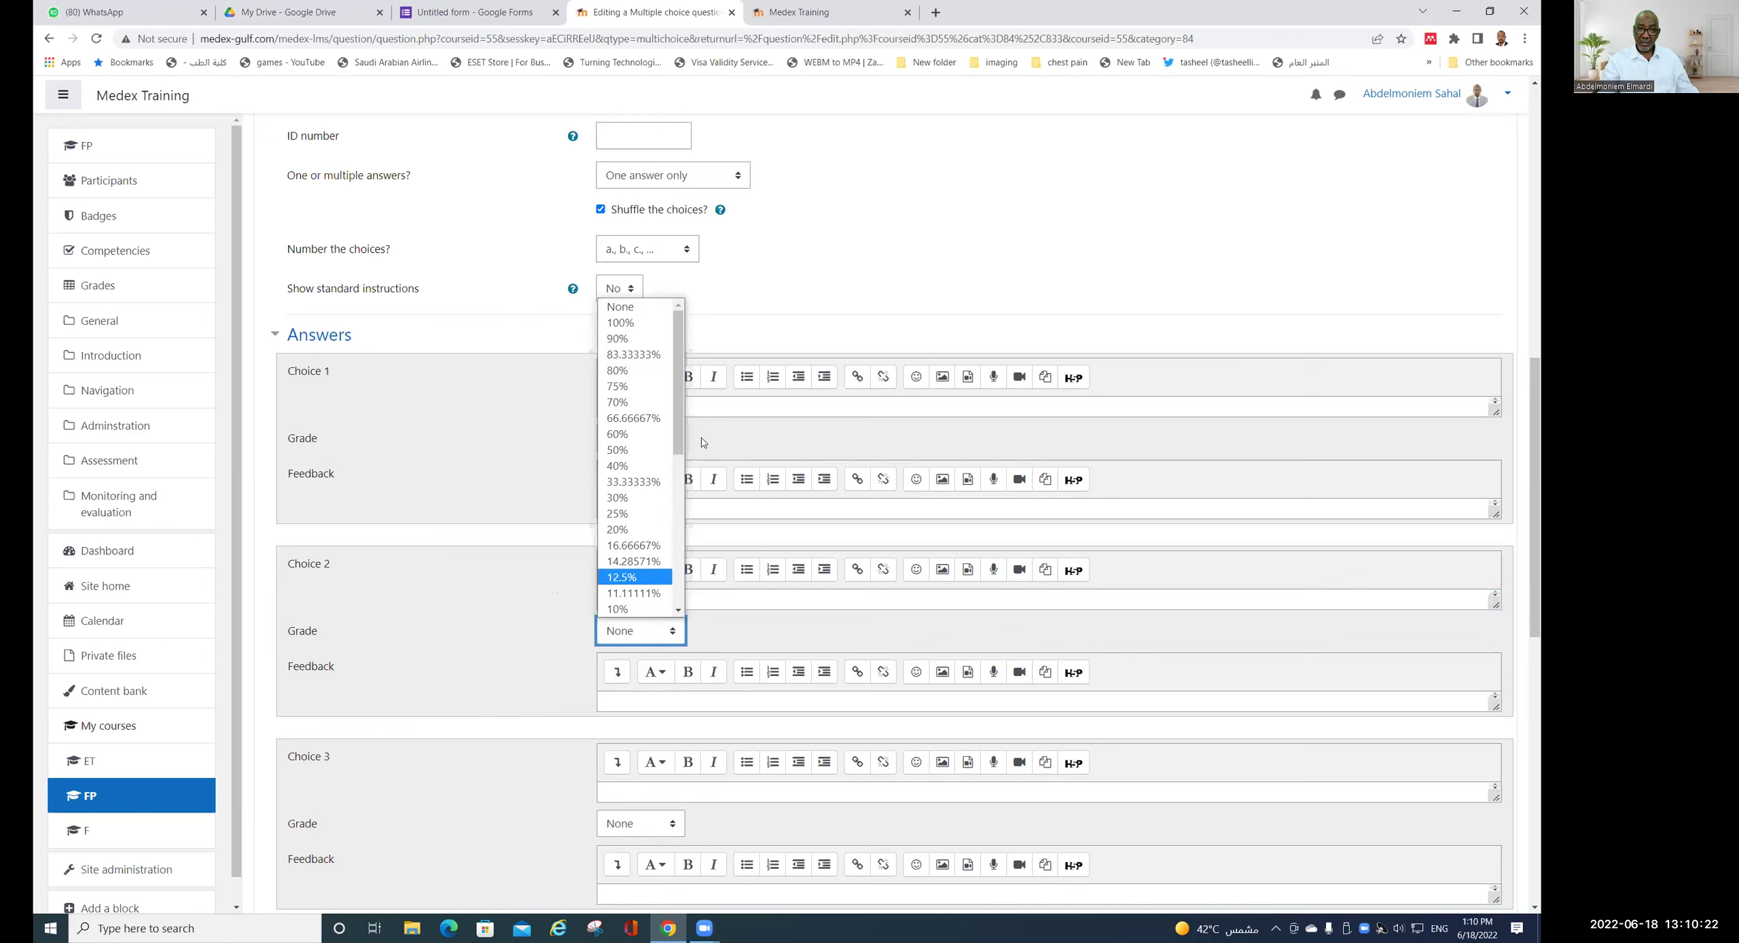
pyautogui.click(644, 324)
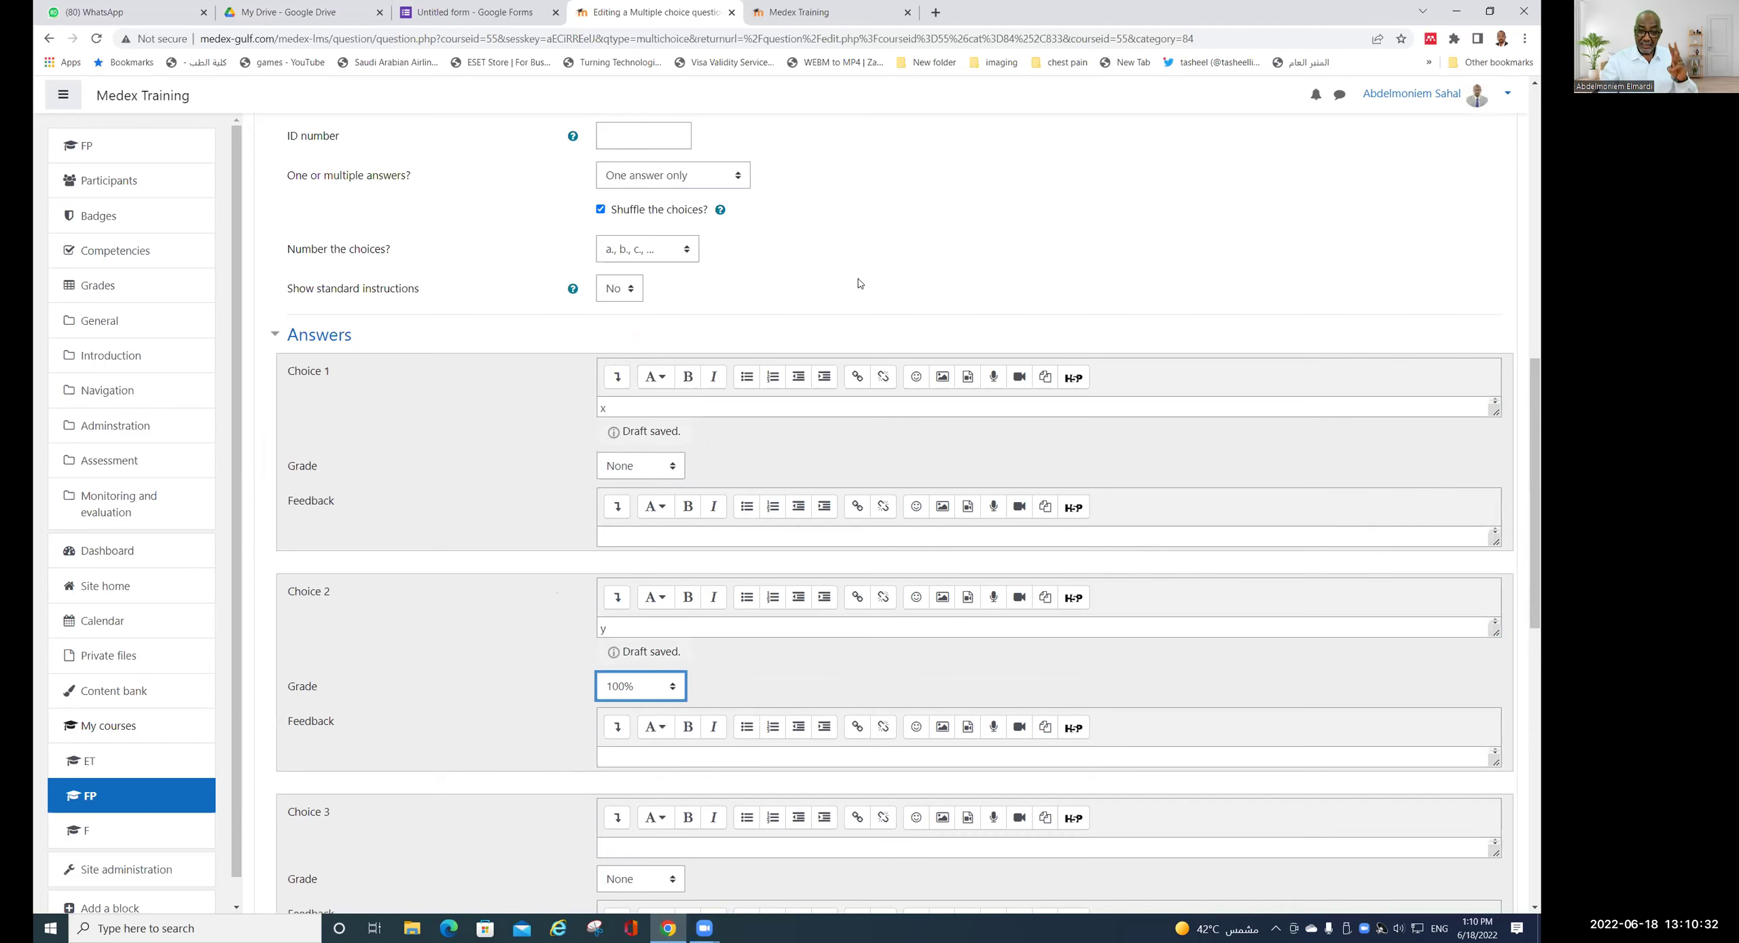
# - Enter z as the answer text of Choice 3 and save the question
pyautogui.scroll(-5, 770, 634)
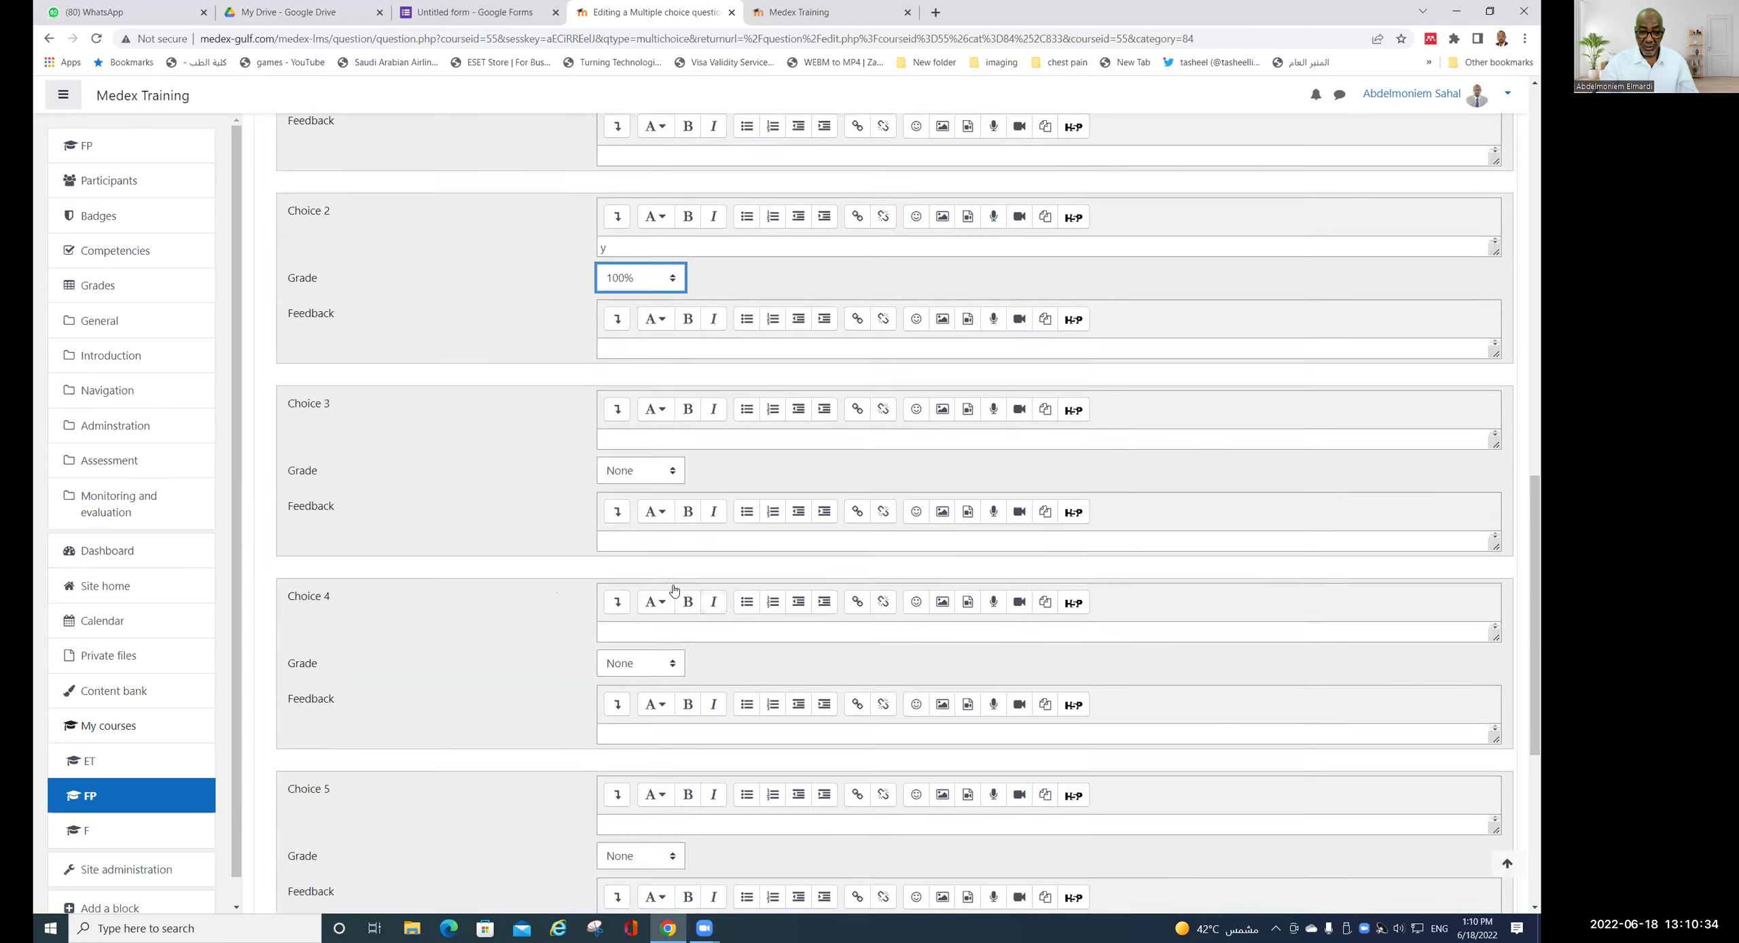
pyautogui.click(644, 424)
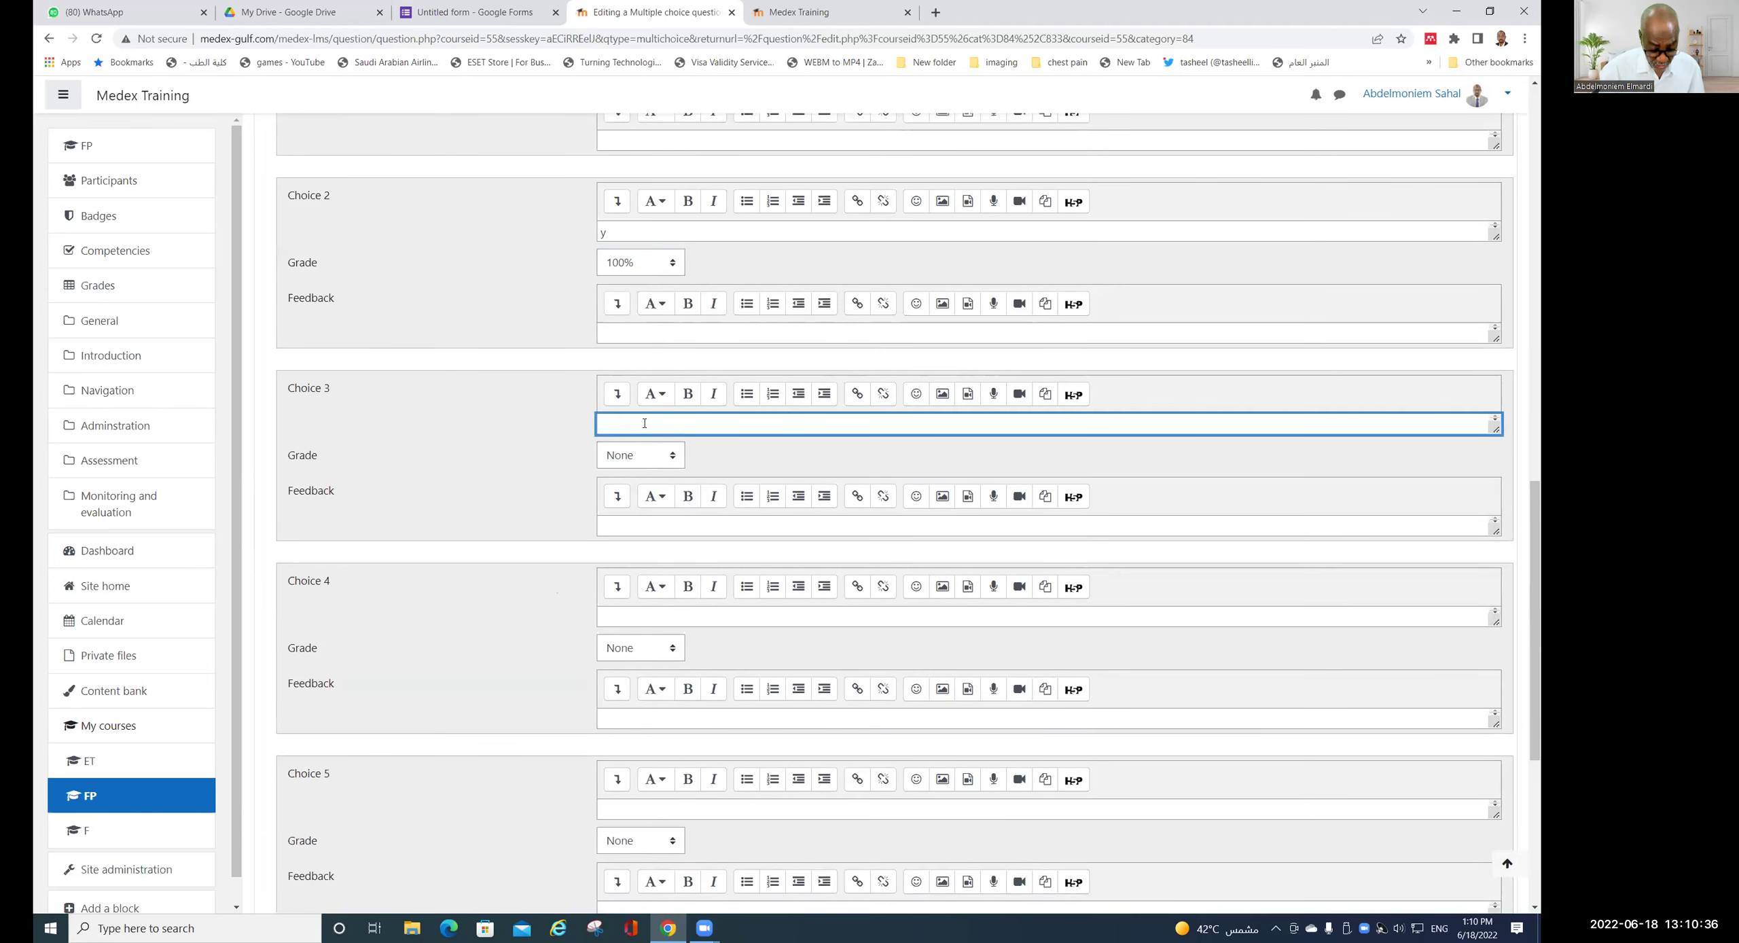
pyautogui.write('z')
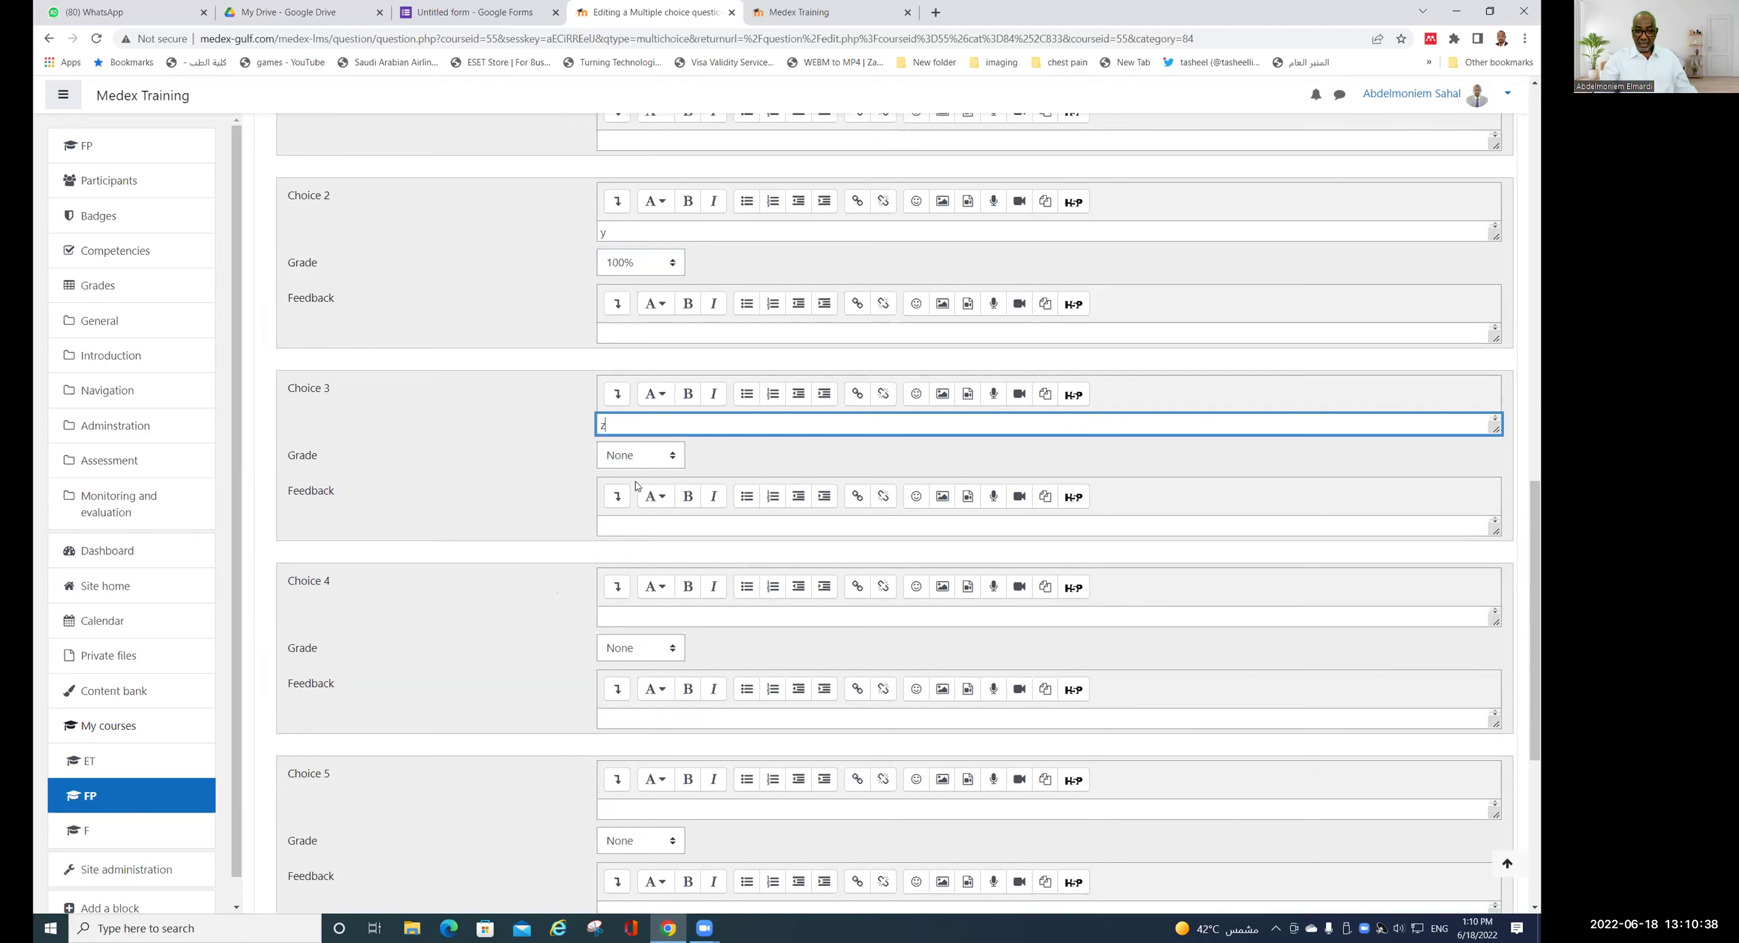
pyautogui.scroll(-6, 723, 498)
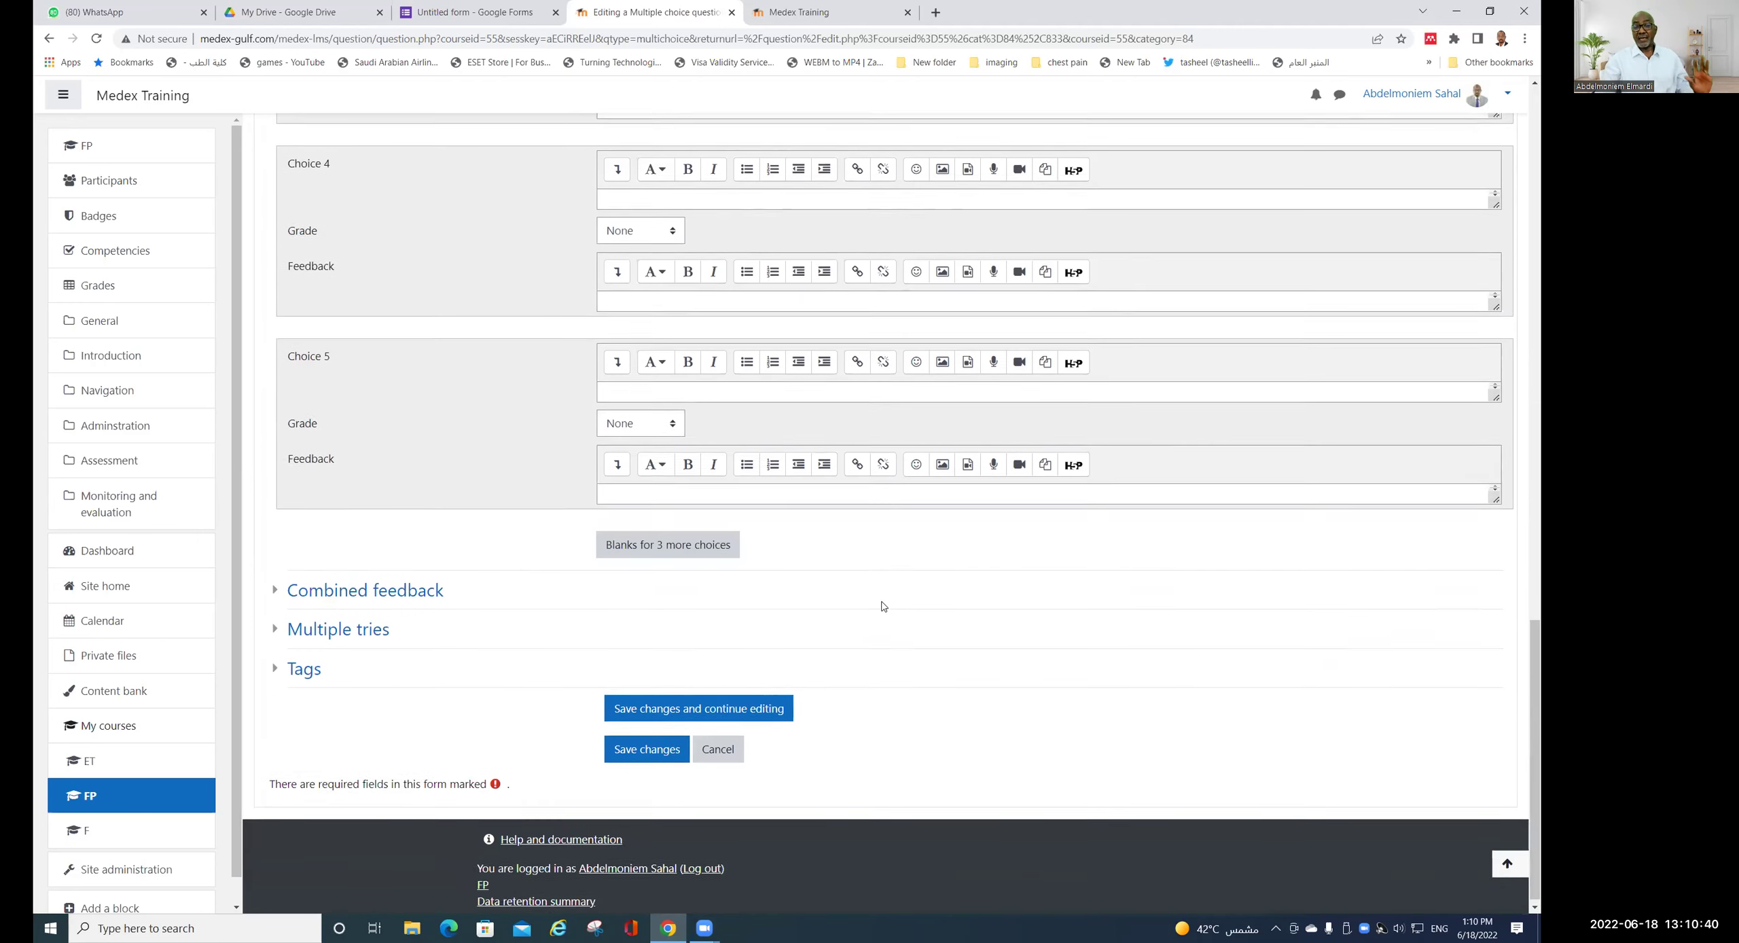
pyautogui.click(637, 745)
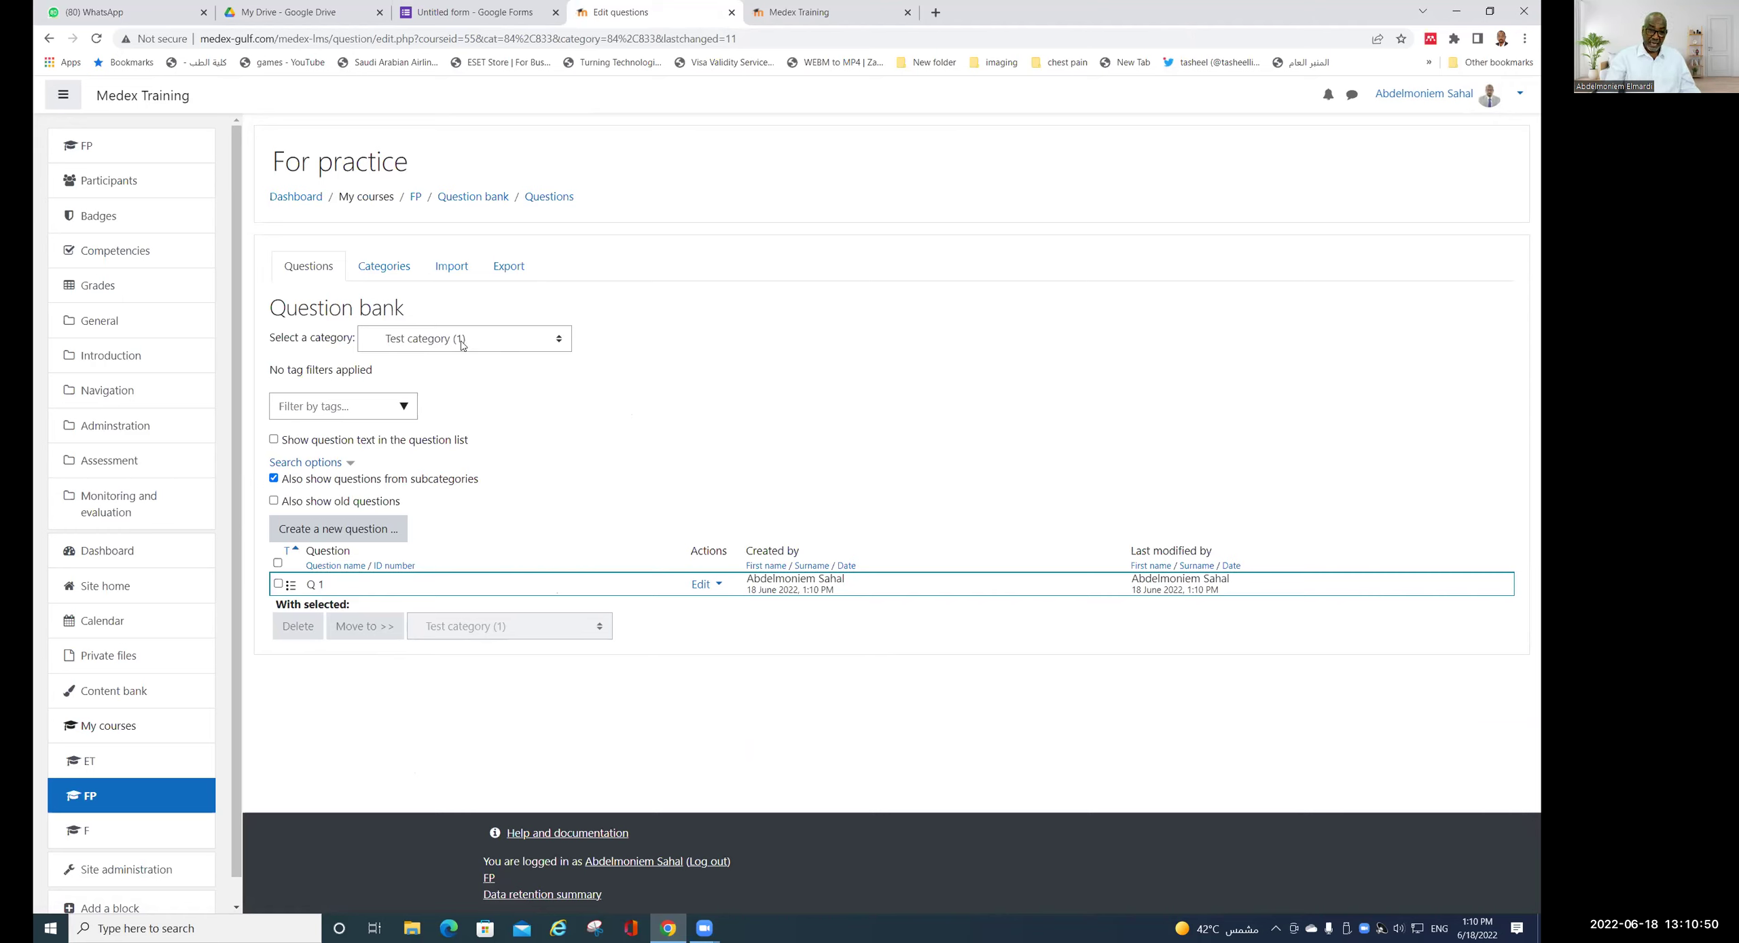
# - Show the questions of the Default for FP category in the question bank
pyautogui.click(561, 345)
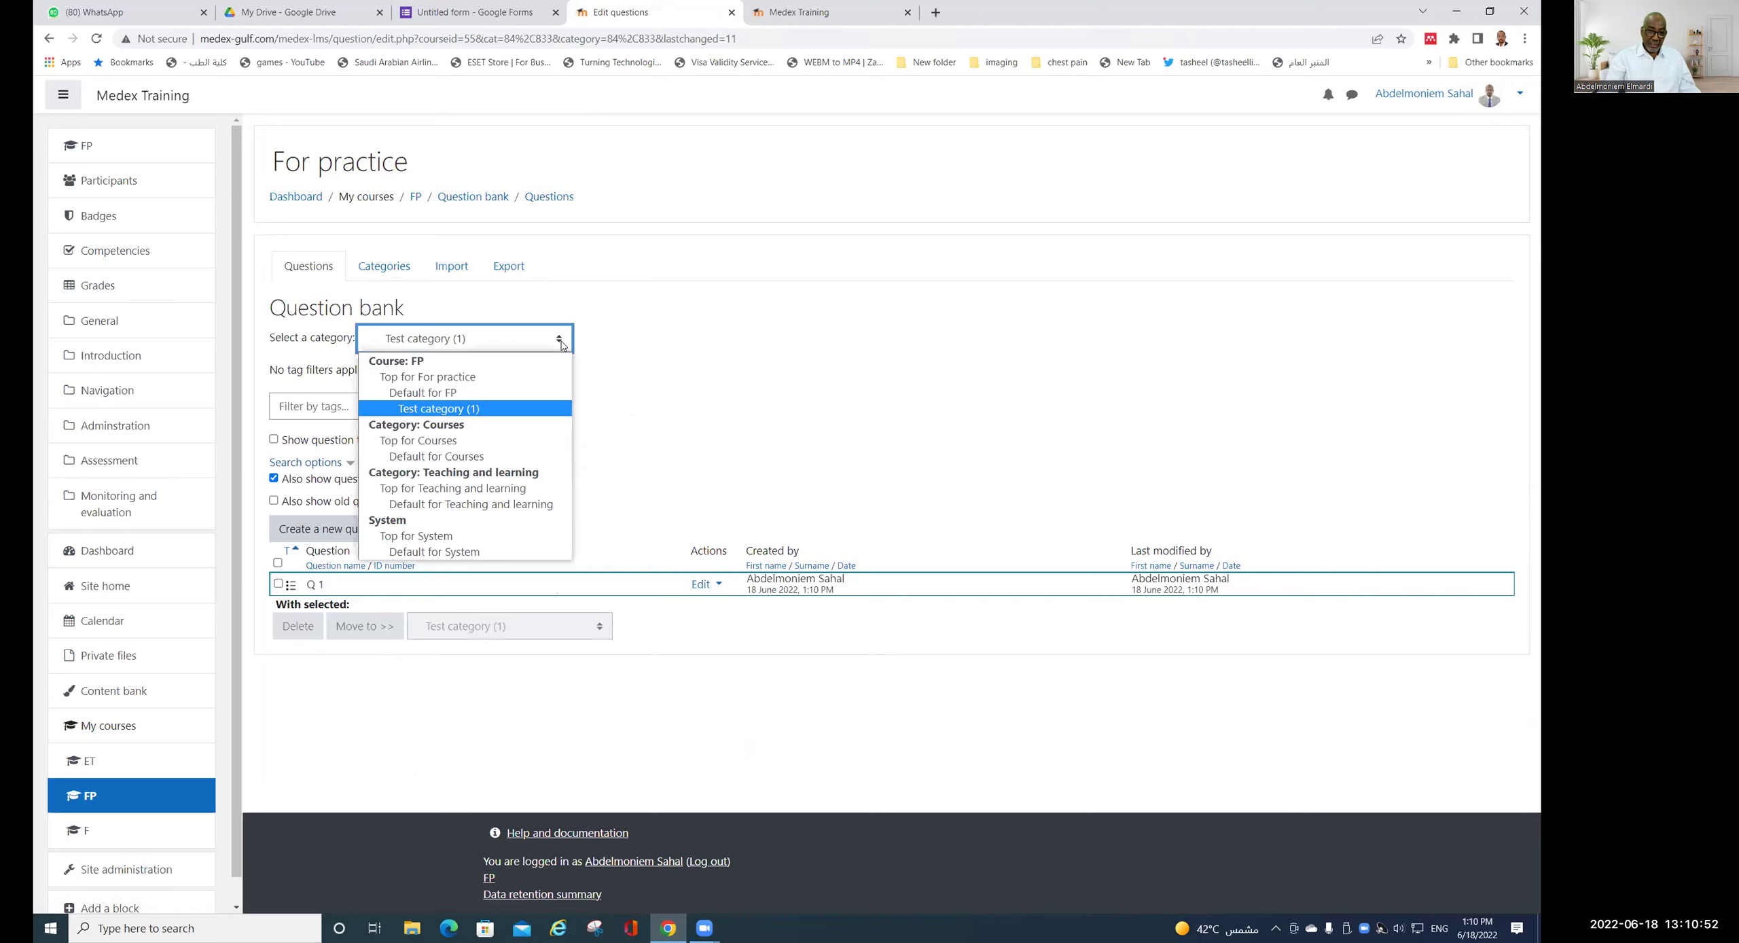
pyautogui.click(466, 395)
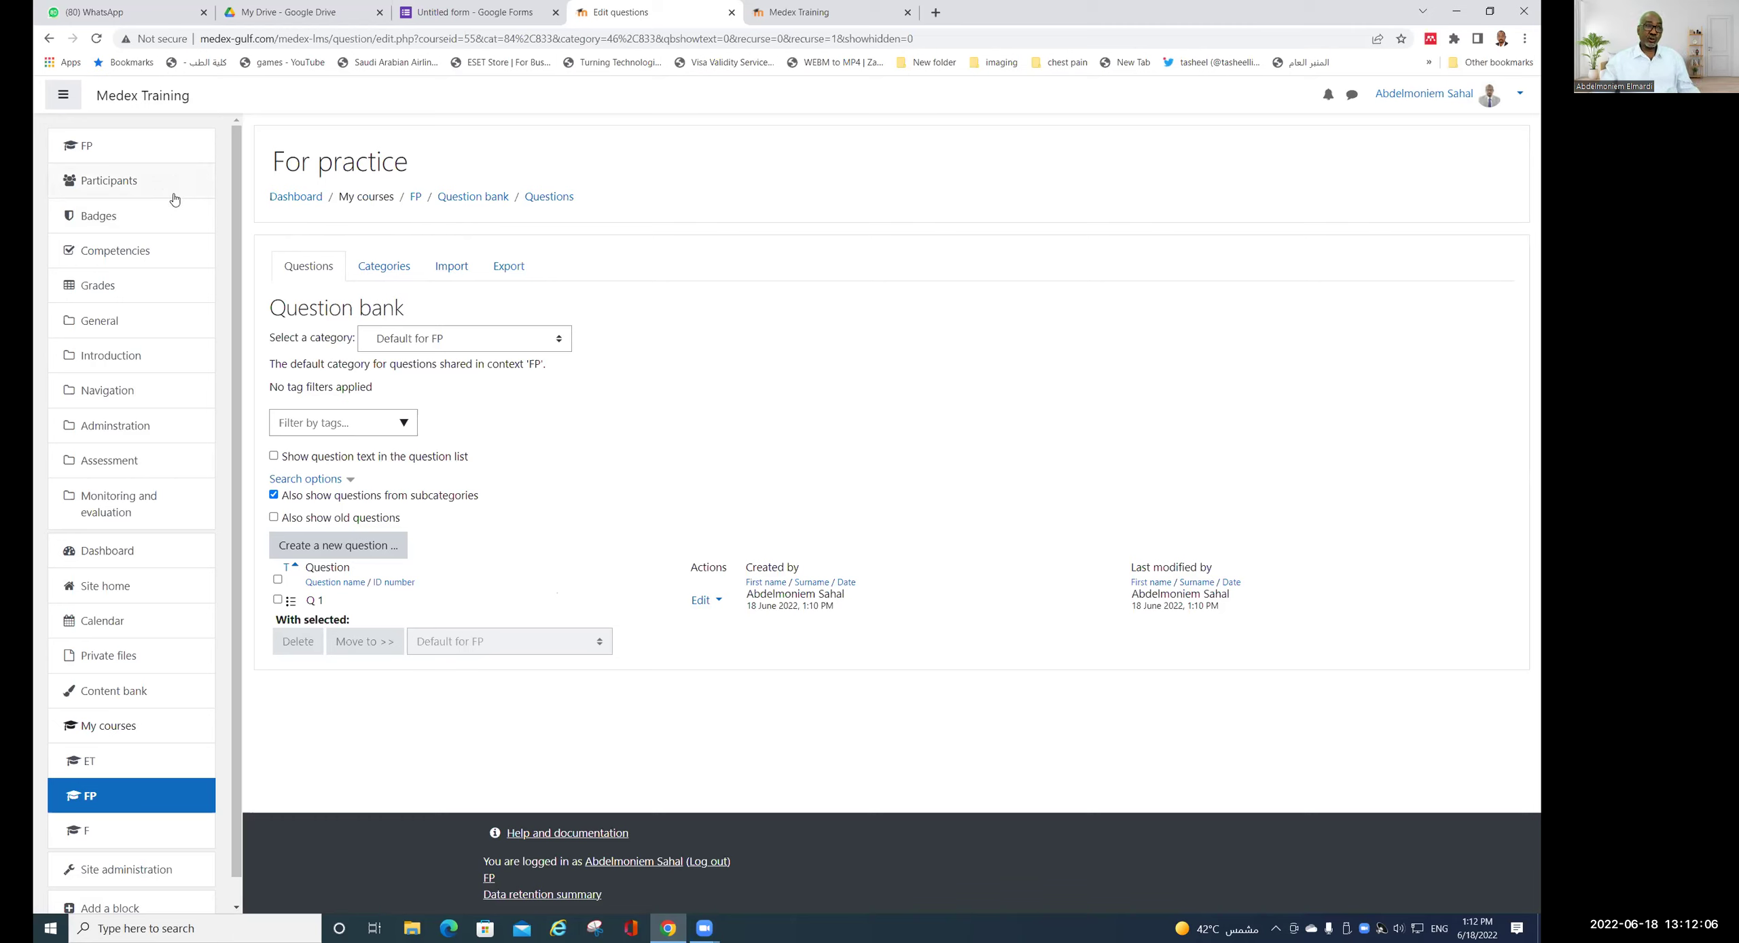
# - Return to the FP course page and open the question bank's import page through the full course administration
pyautogui.click(101, 145)
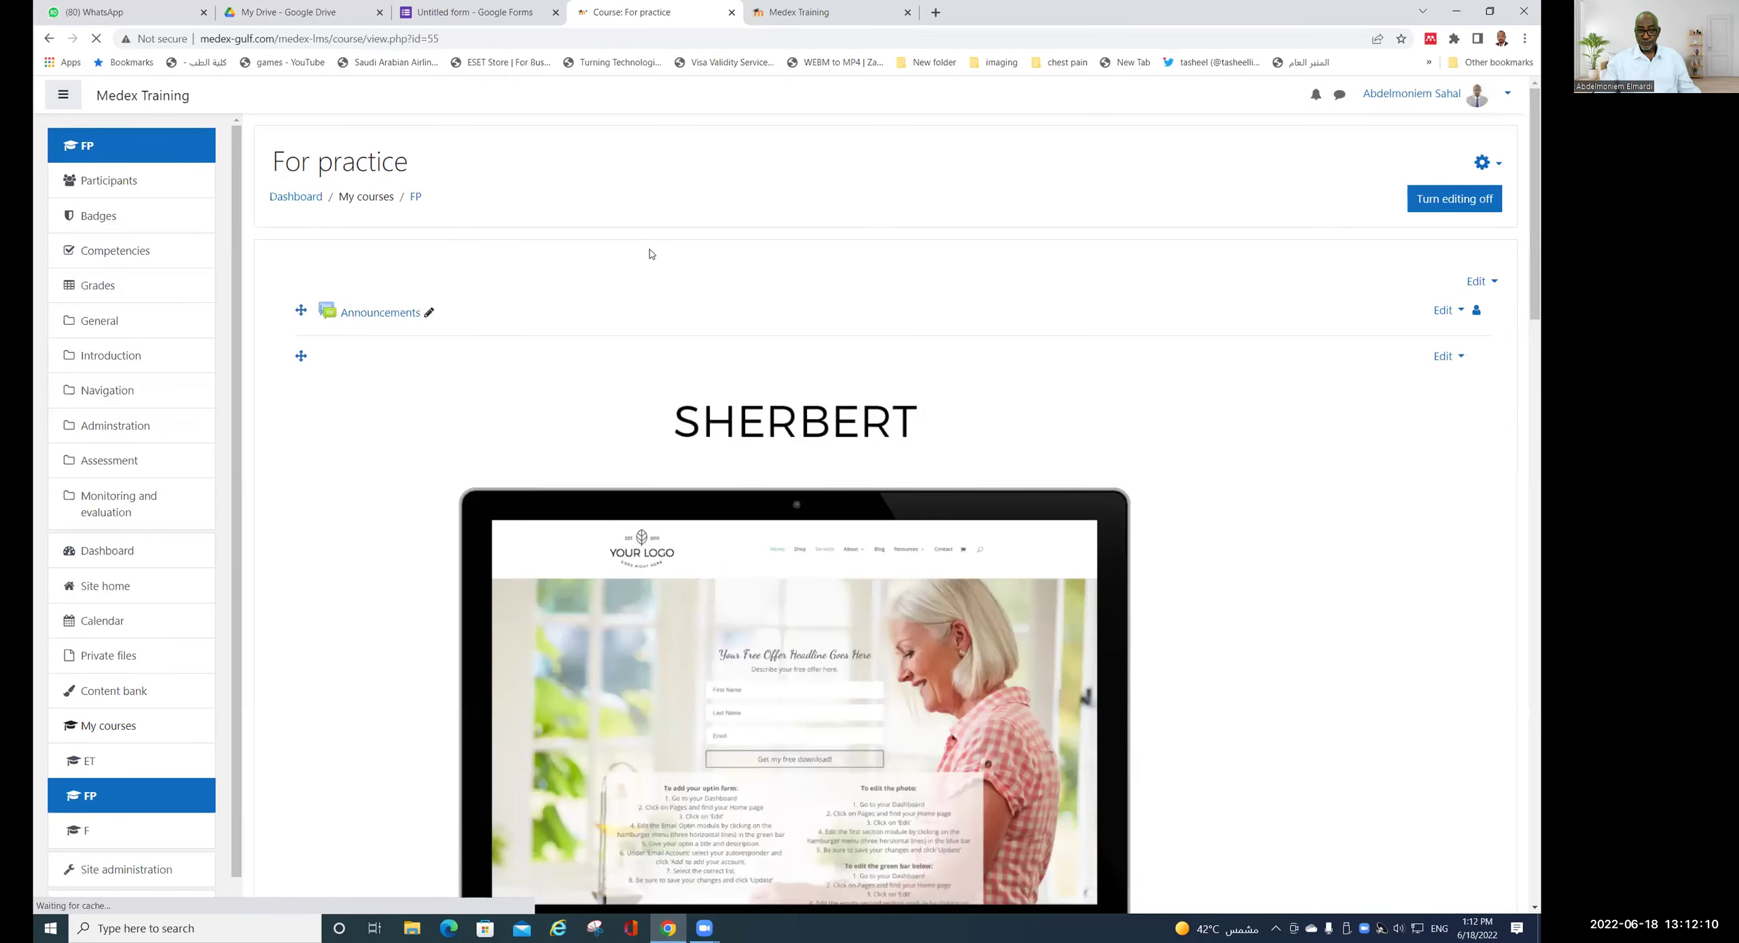
pyautogui.scroll(-8, 1083, 311)
pyautogui.scroll(-15, 1086, 315)
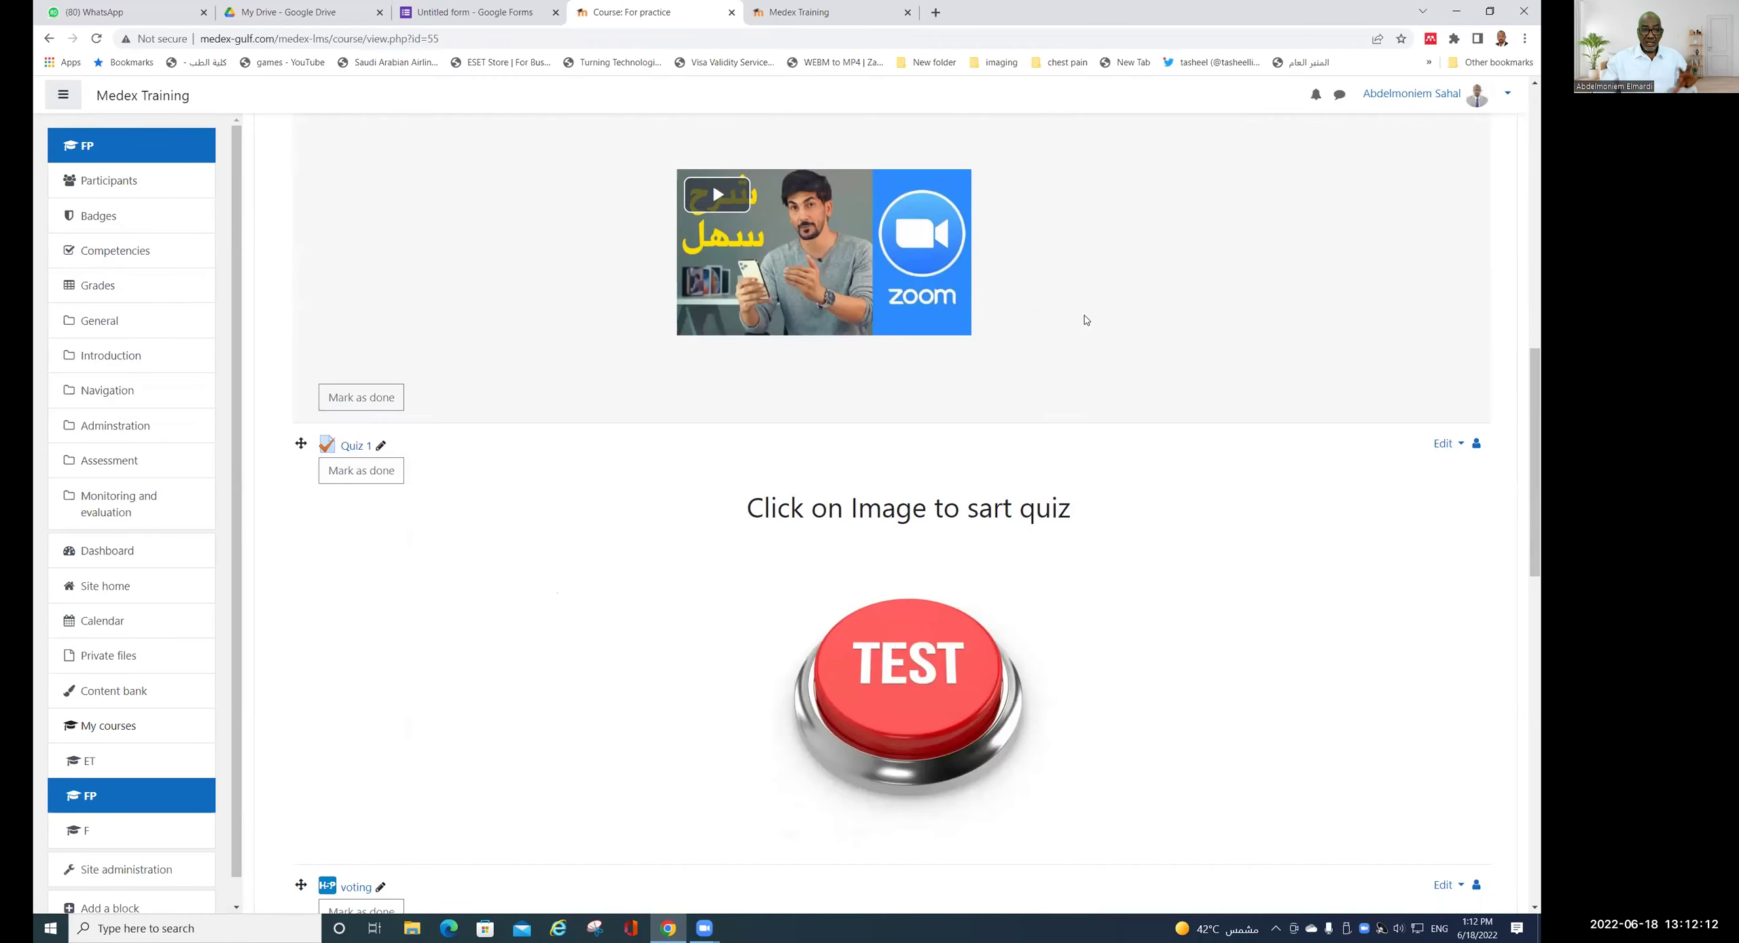
pyautogui.scroll(20, 944, 267)
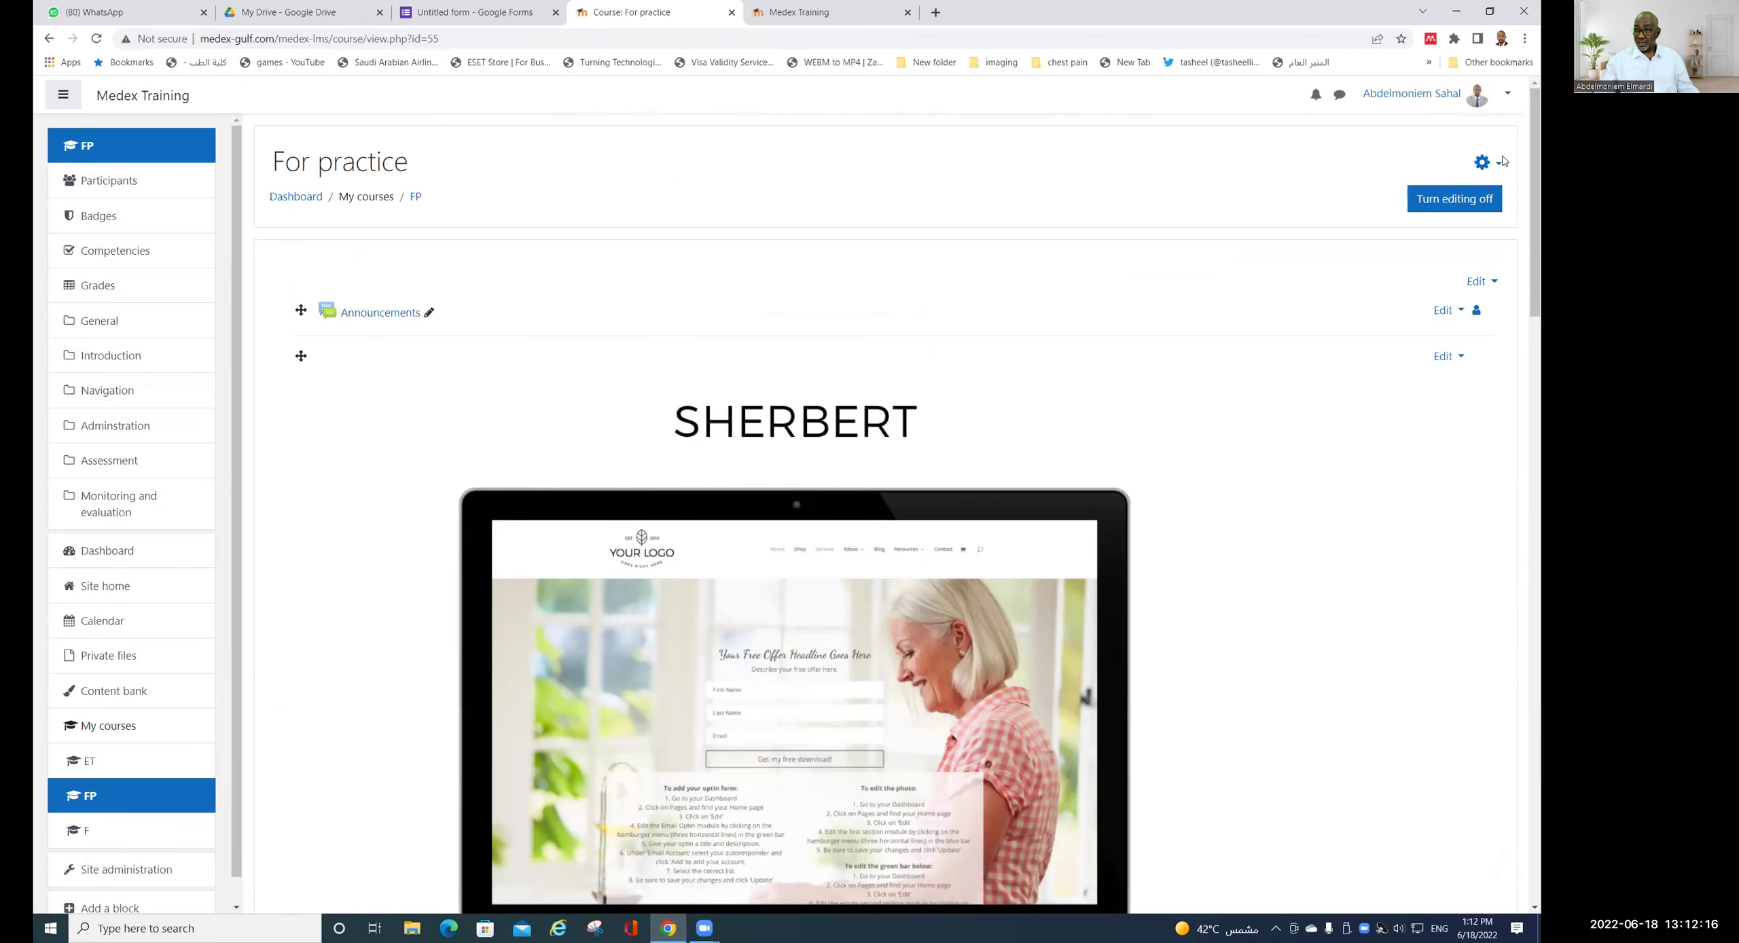
pyautogui.click(1497, 166)
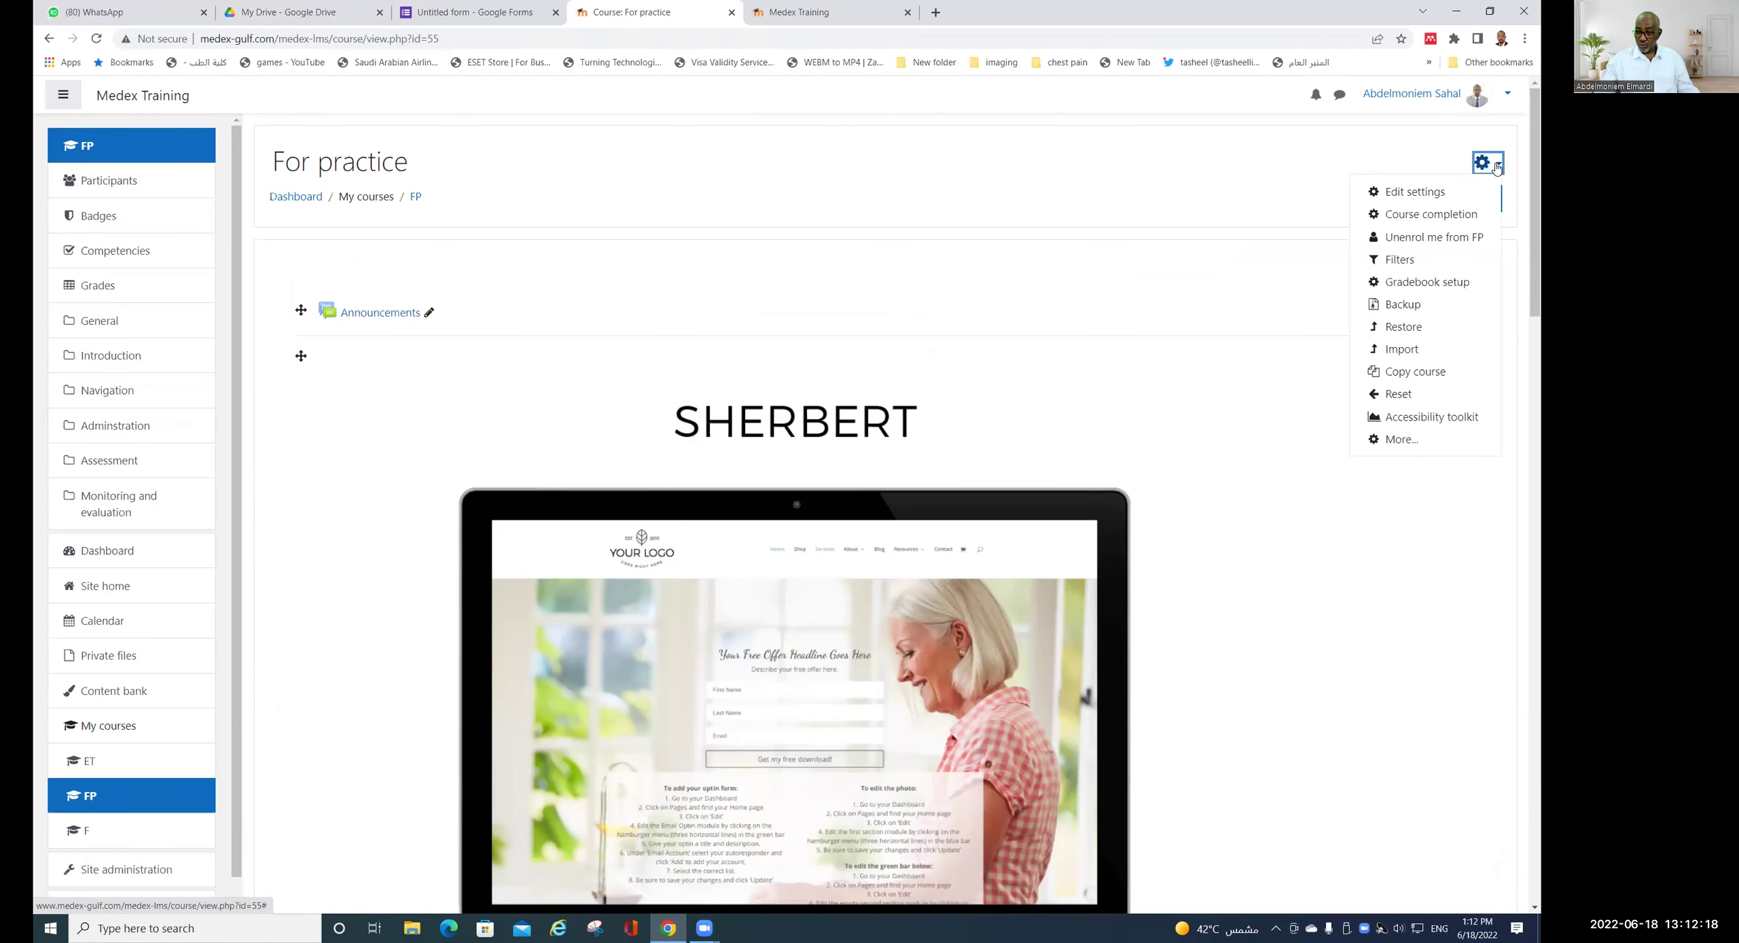
pyautogui.click(1402, 440)
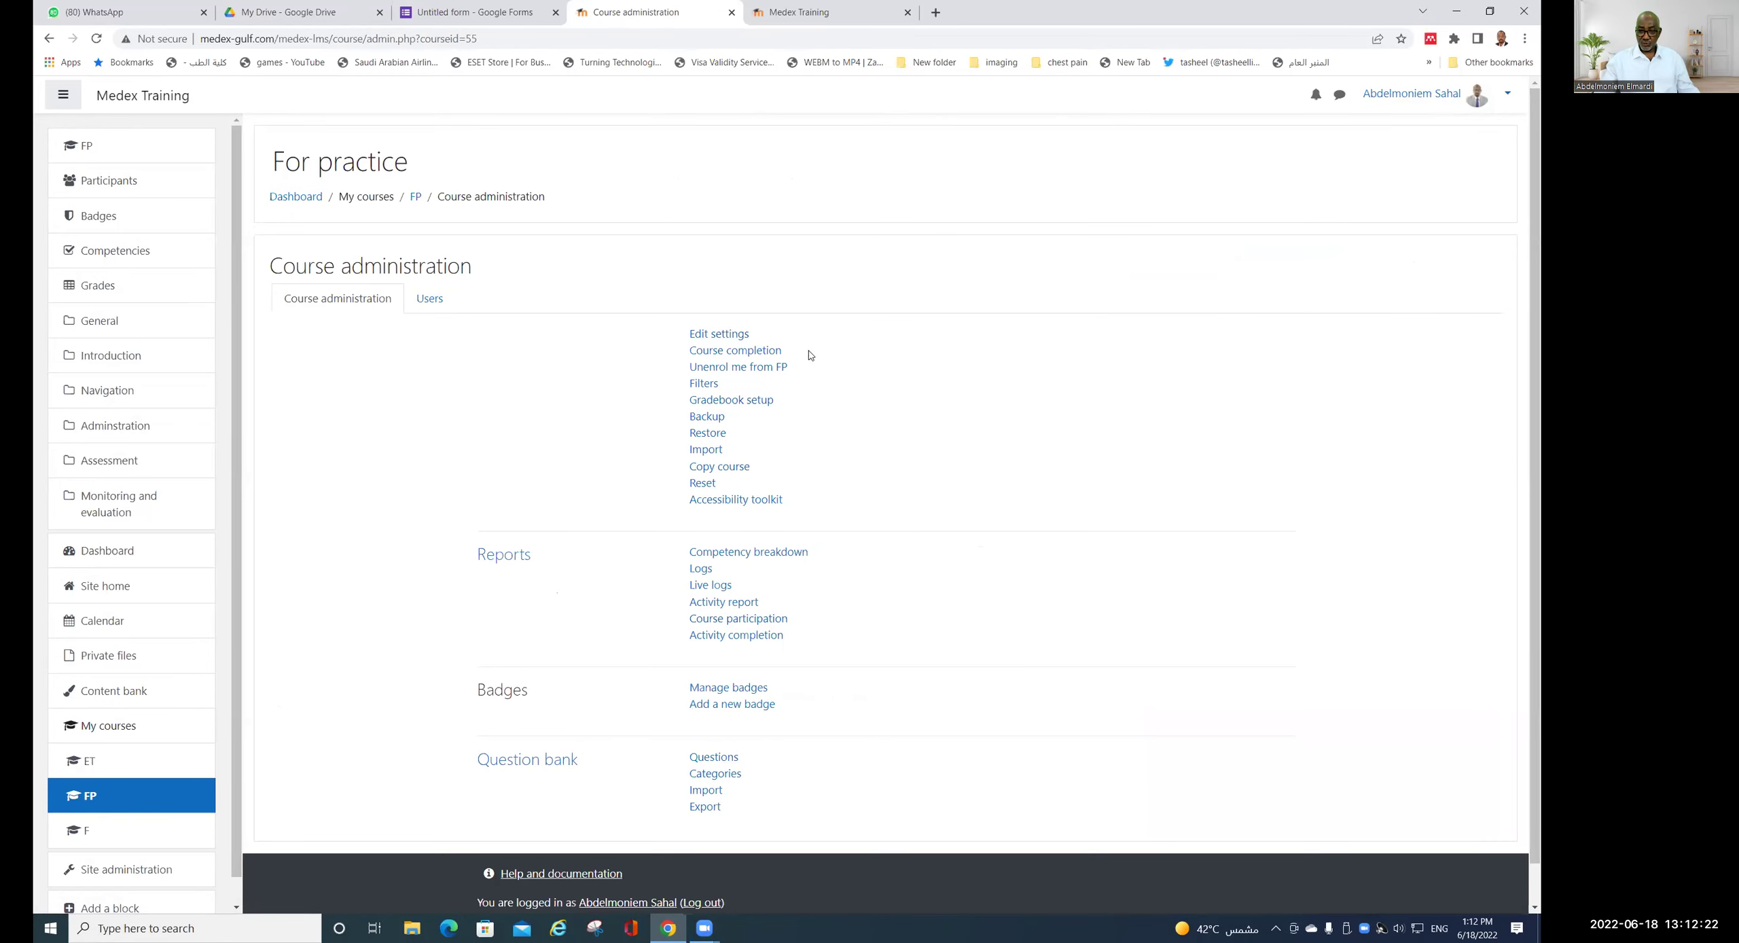
pyautogui.scroll(-1, 810, 635)
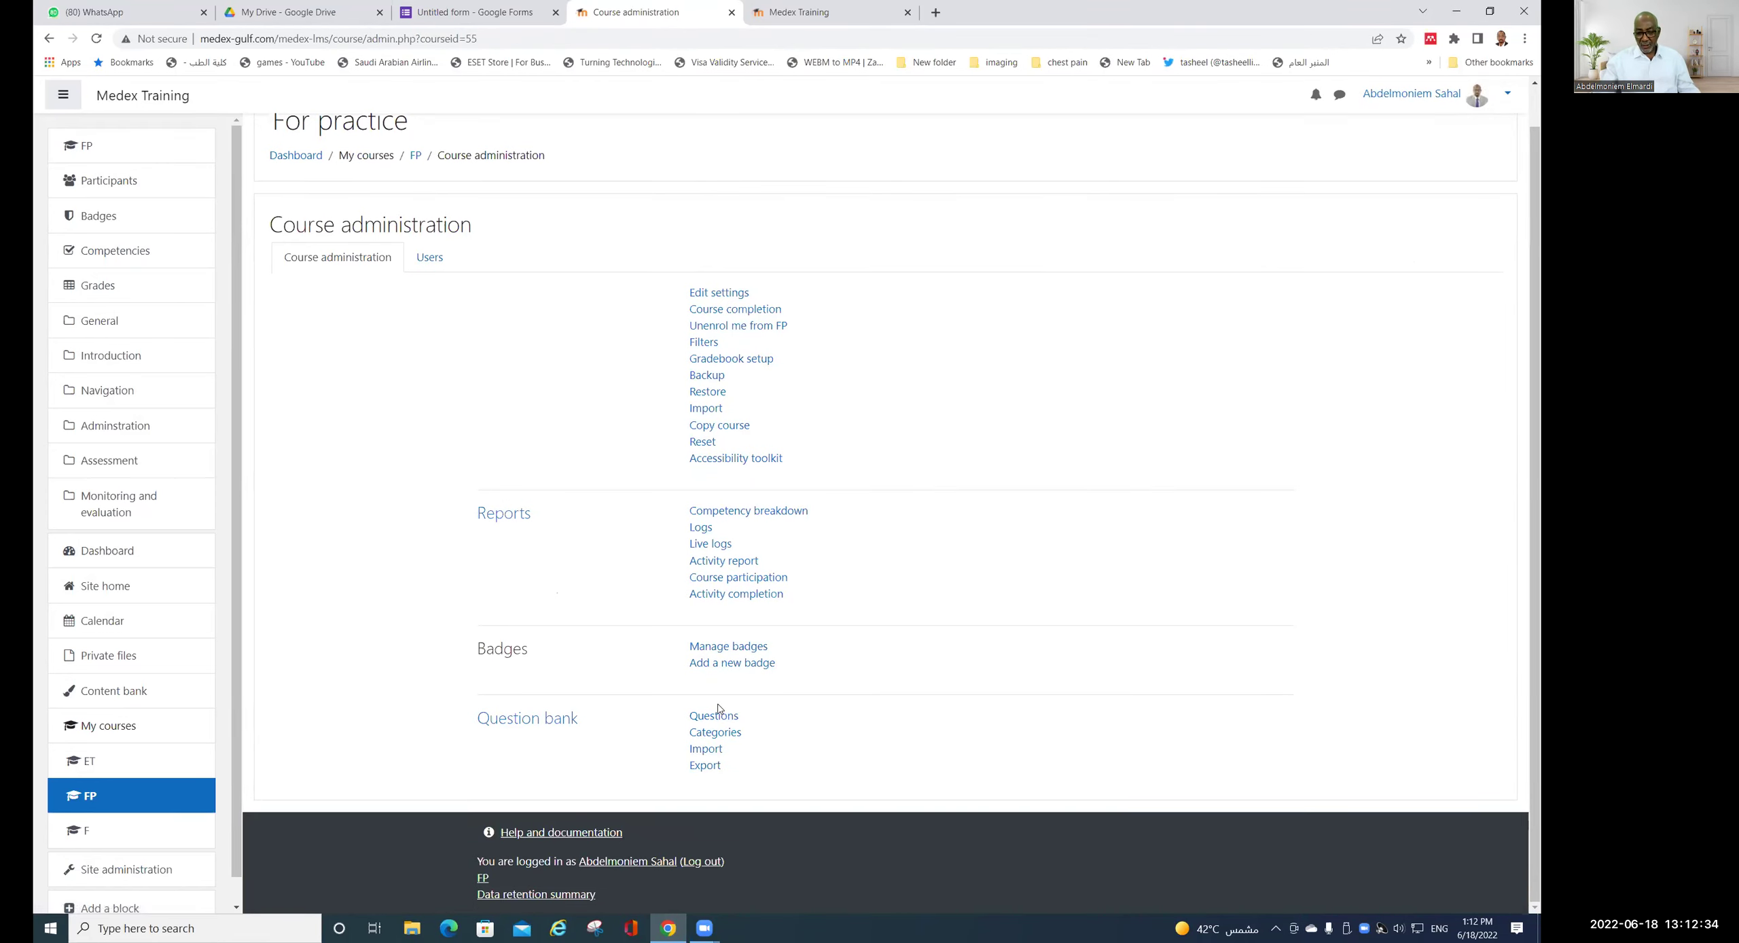
pyautogui.click(706, 748)
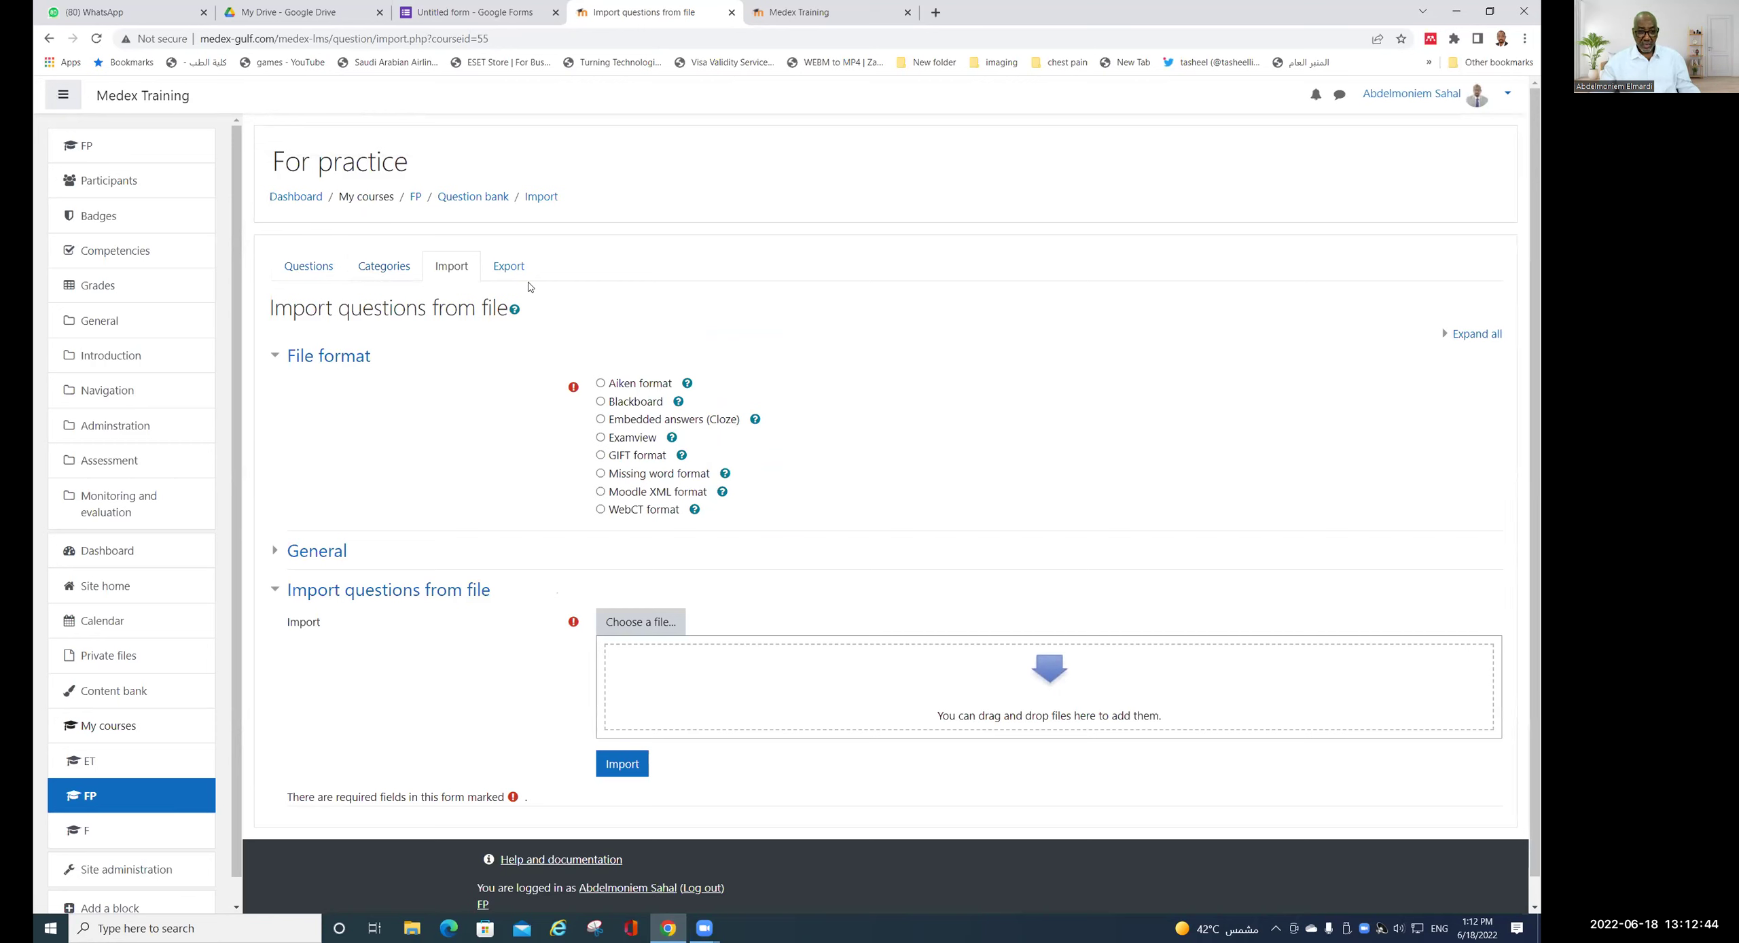
pyautogui.click(308, 270)
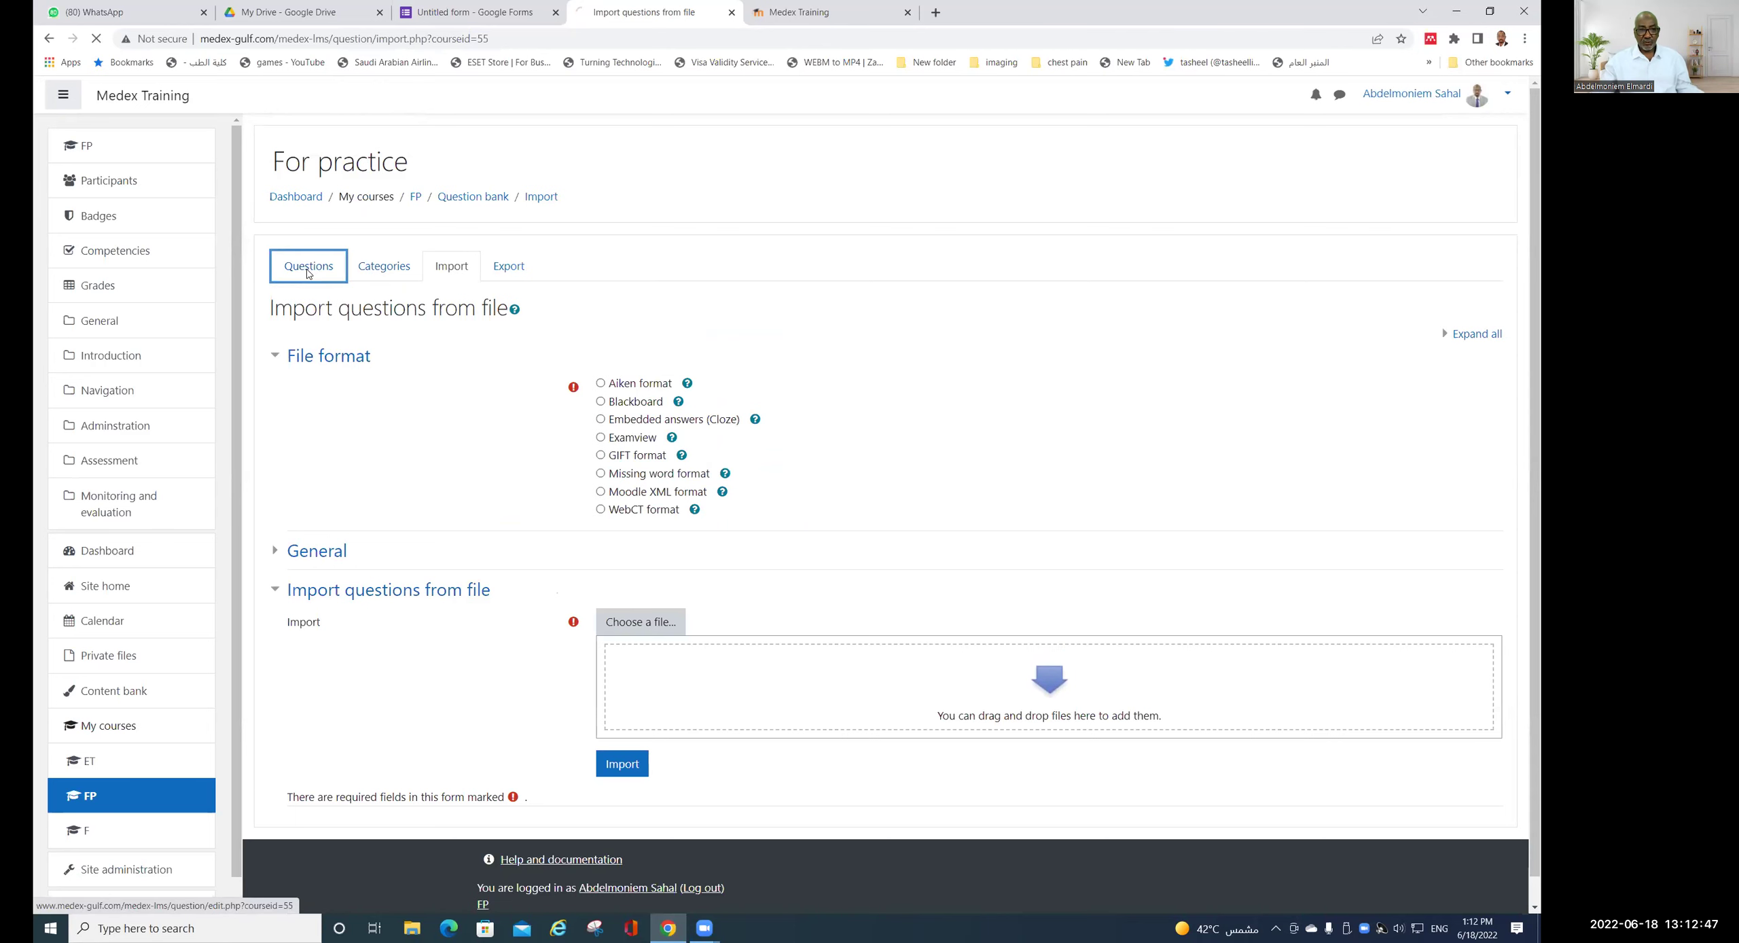
pyautogui.click(459, 268)
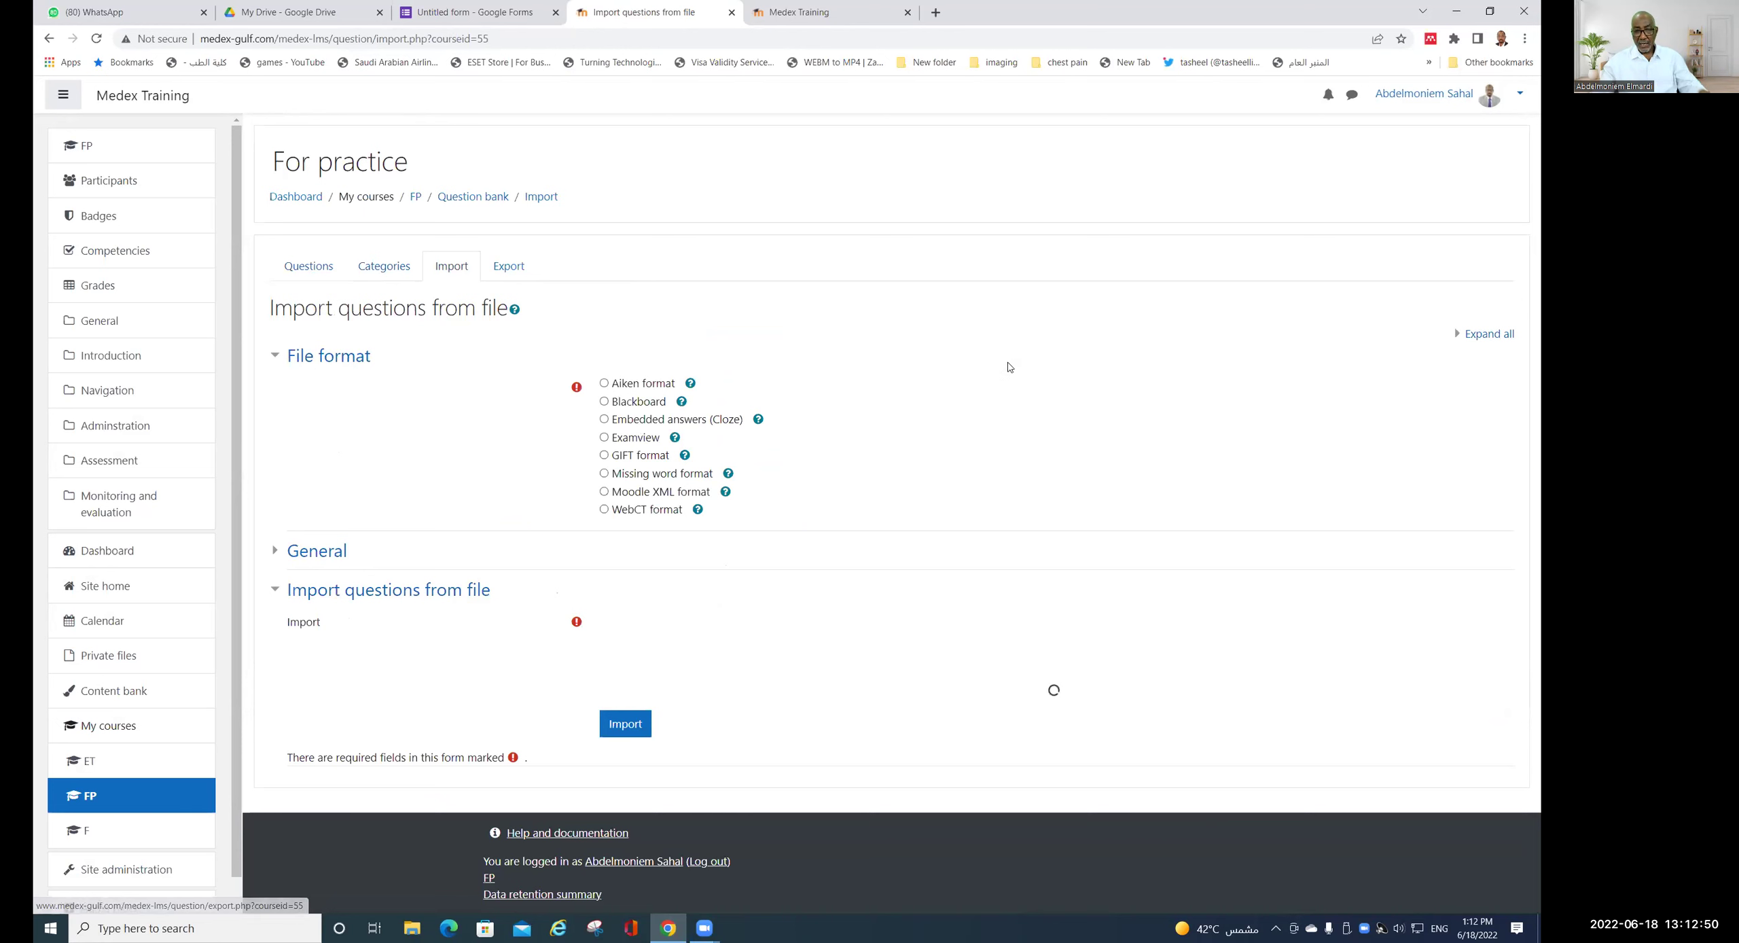
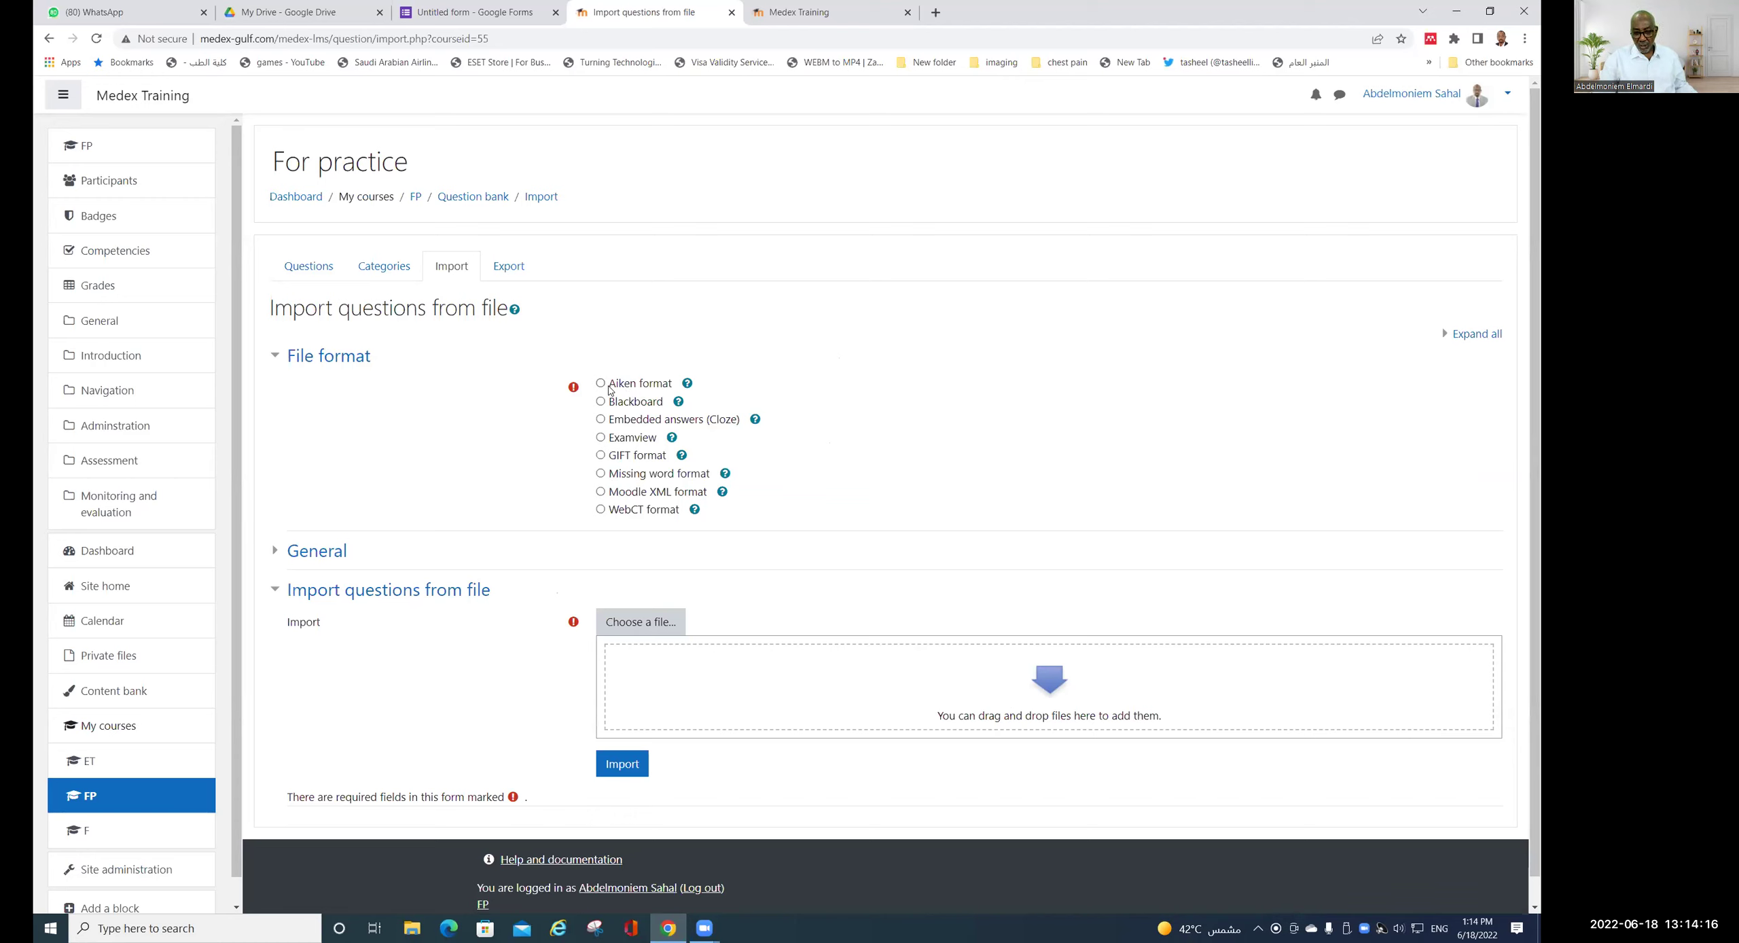
# - Choose Aiken format as the file format for importing questions
pyautogui.click(601, 385)
pyautogui.click(601, 402)
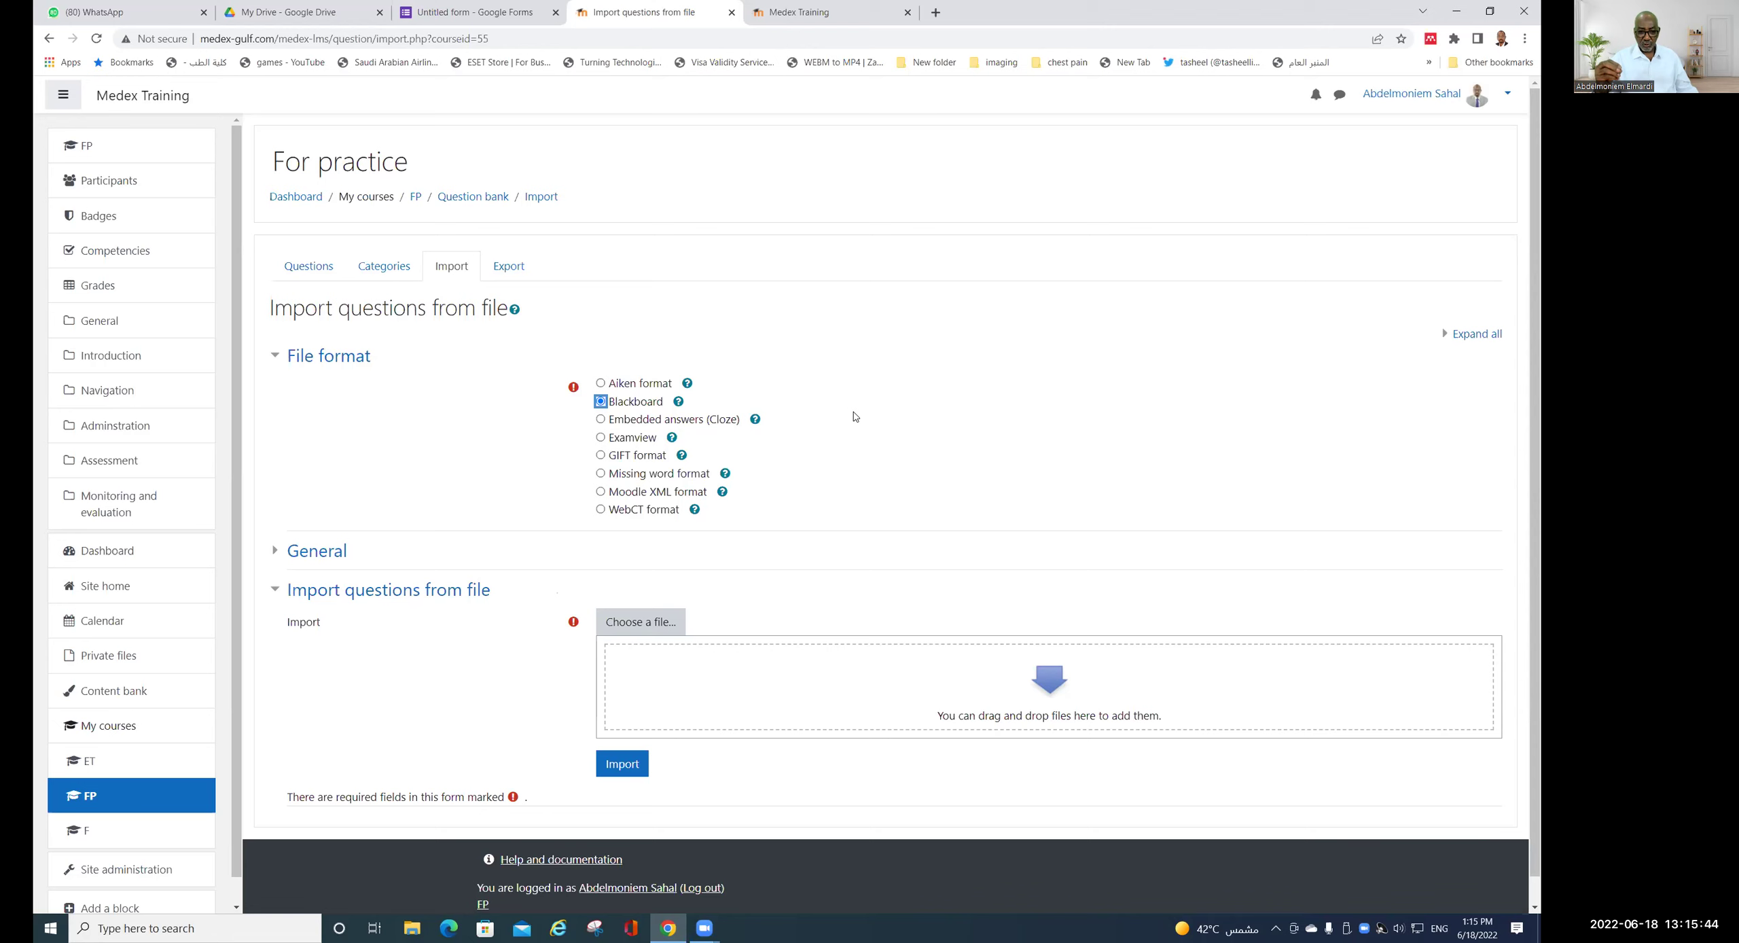
pyautogui.click(600, 384)
pyautogui.click(600, 384)
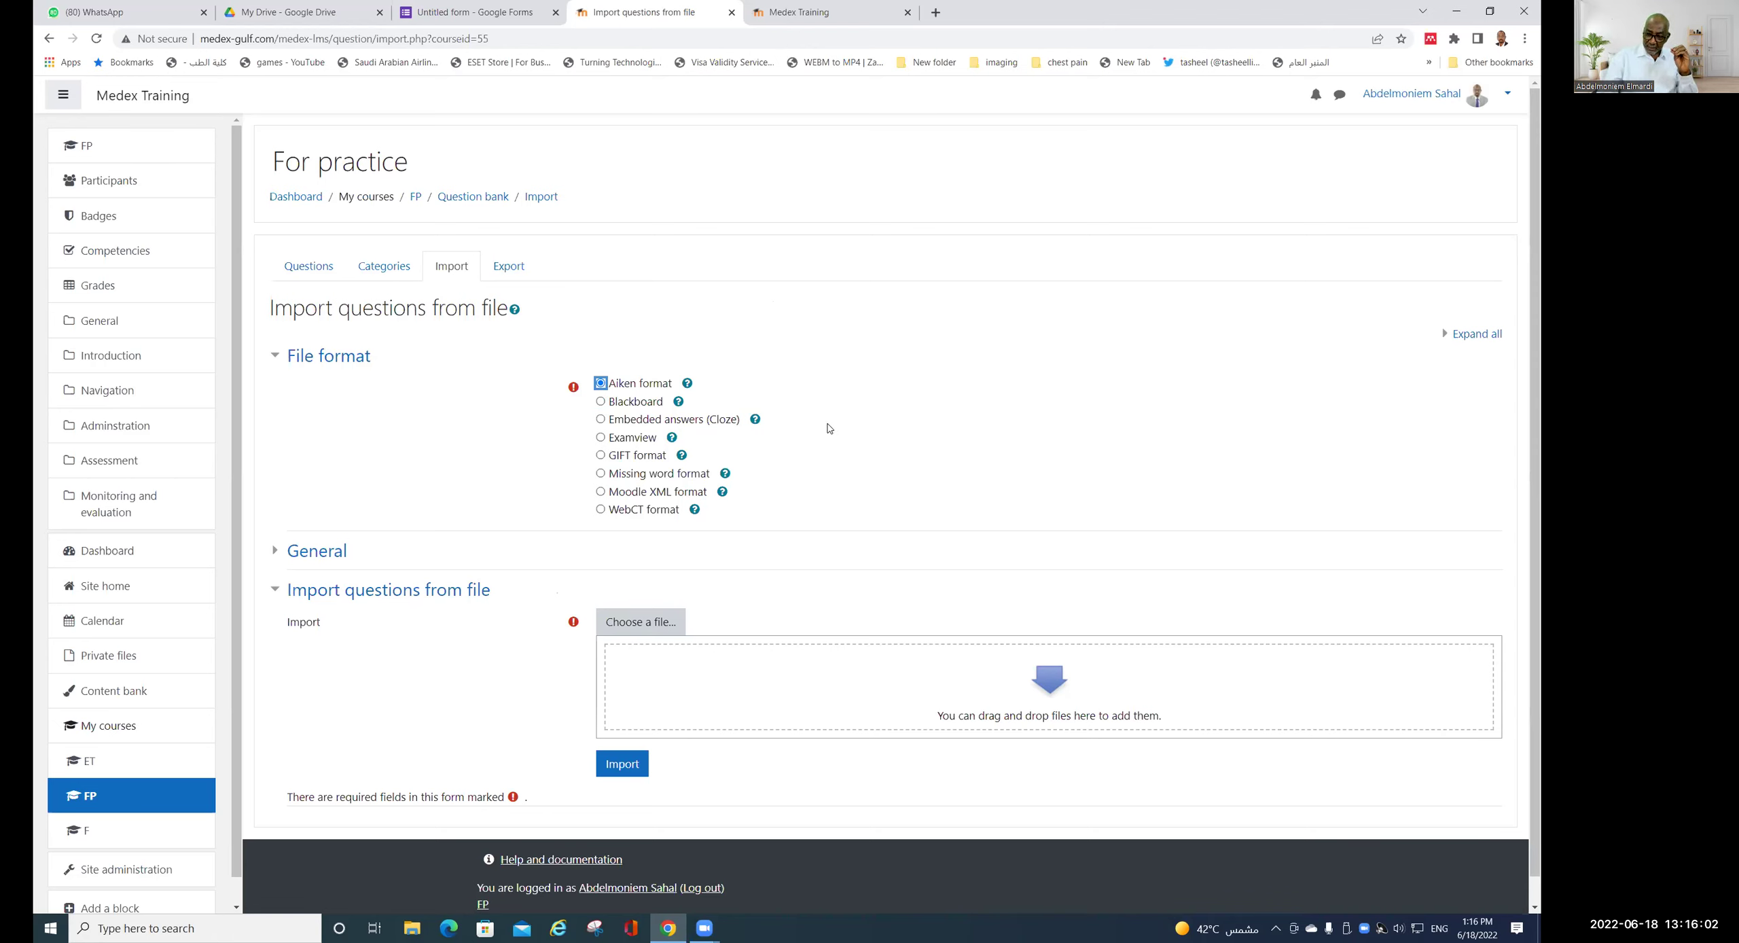
# - Minimize the browser, switch to File Explorer and open USB Drive (F:) from This PC
pyautogui.click(1455, 11)
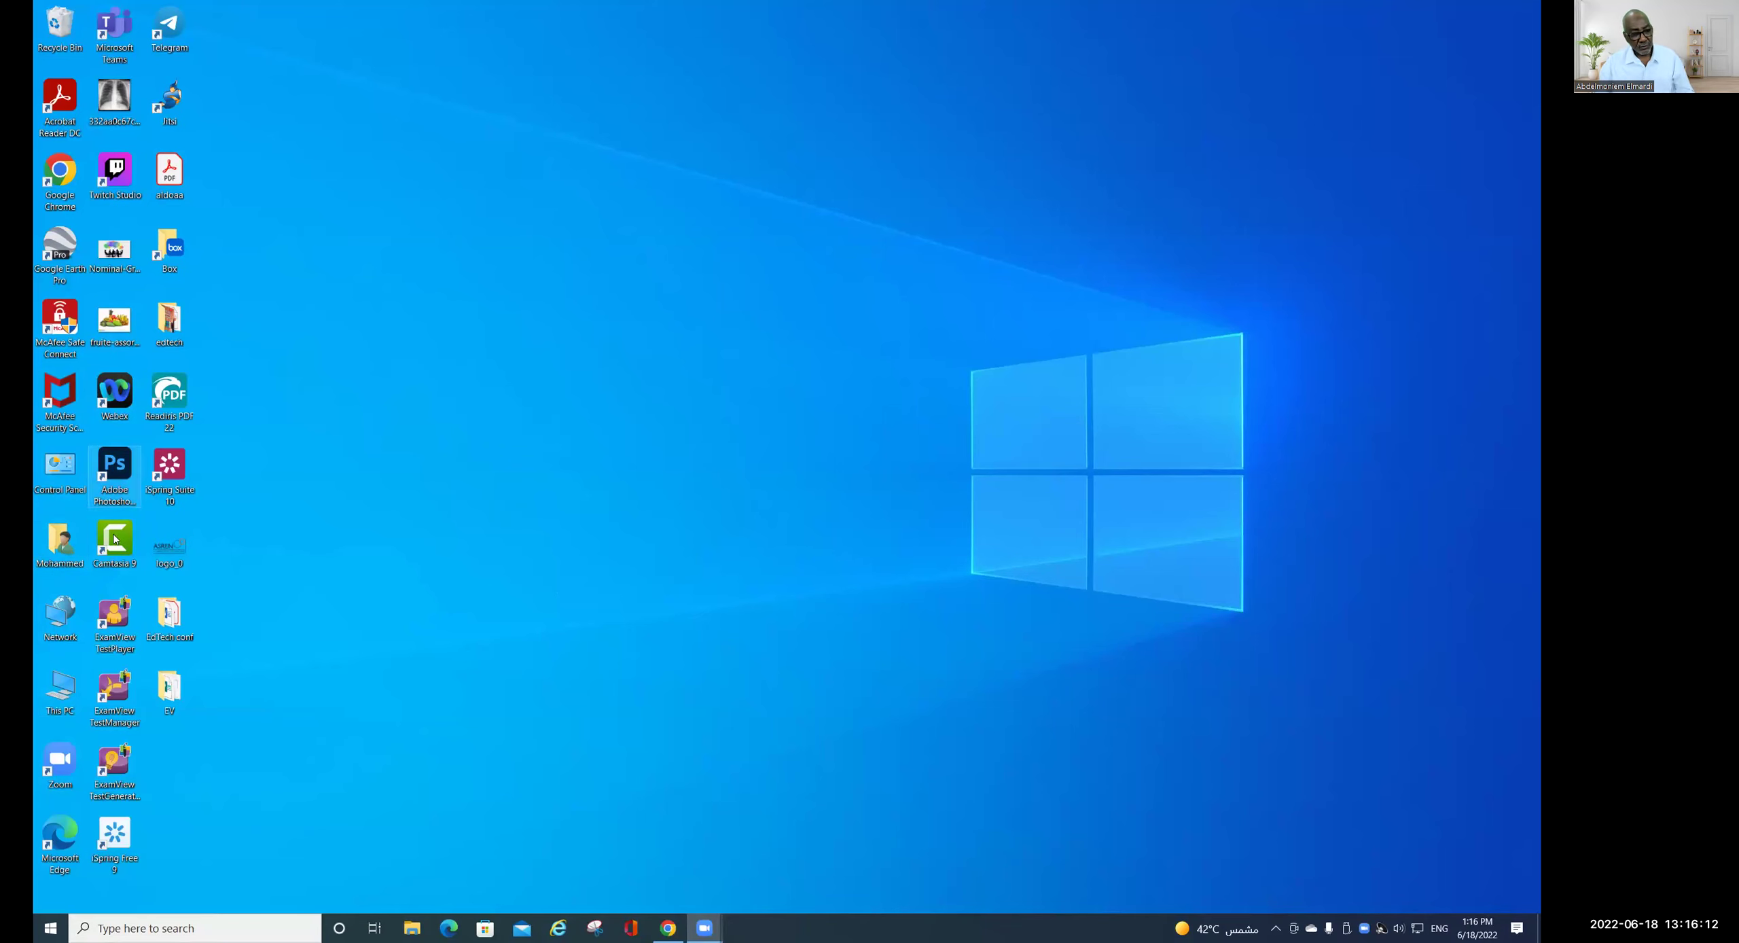
pyautogui.doubleClick(59, 687)
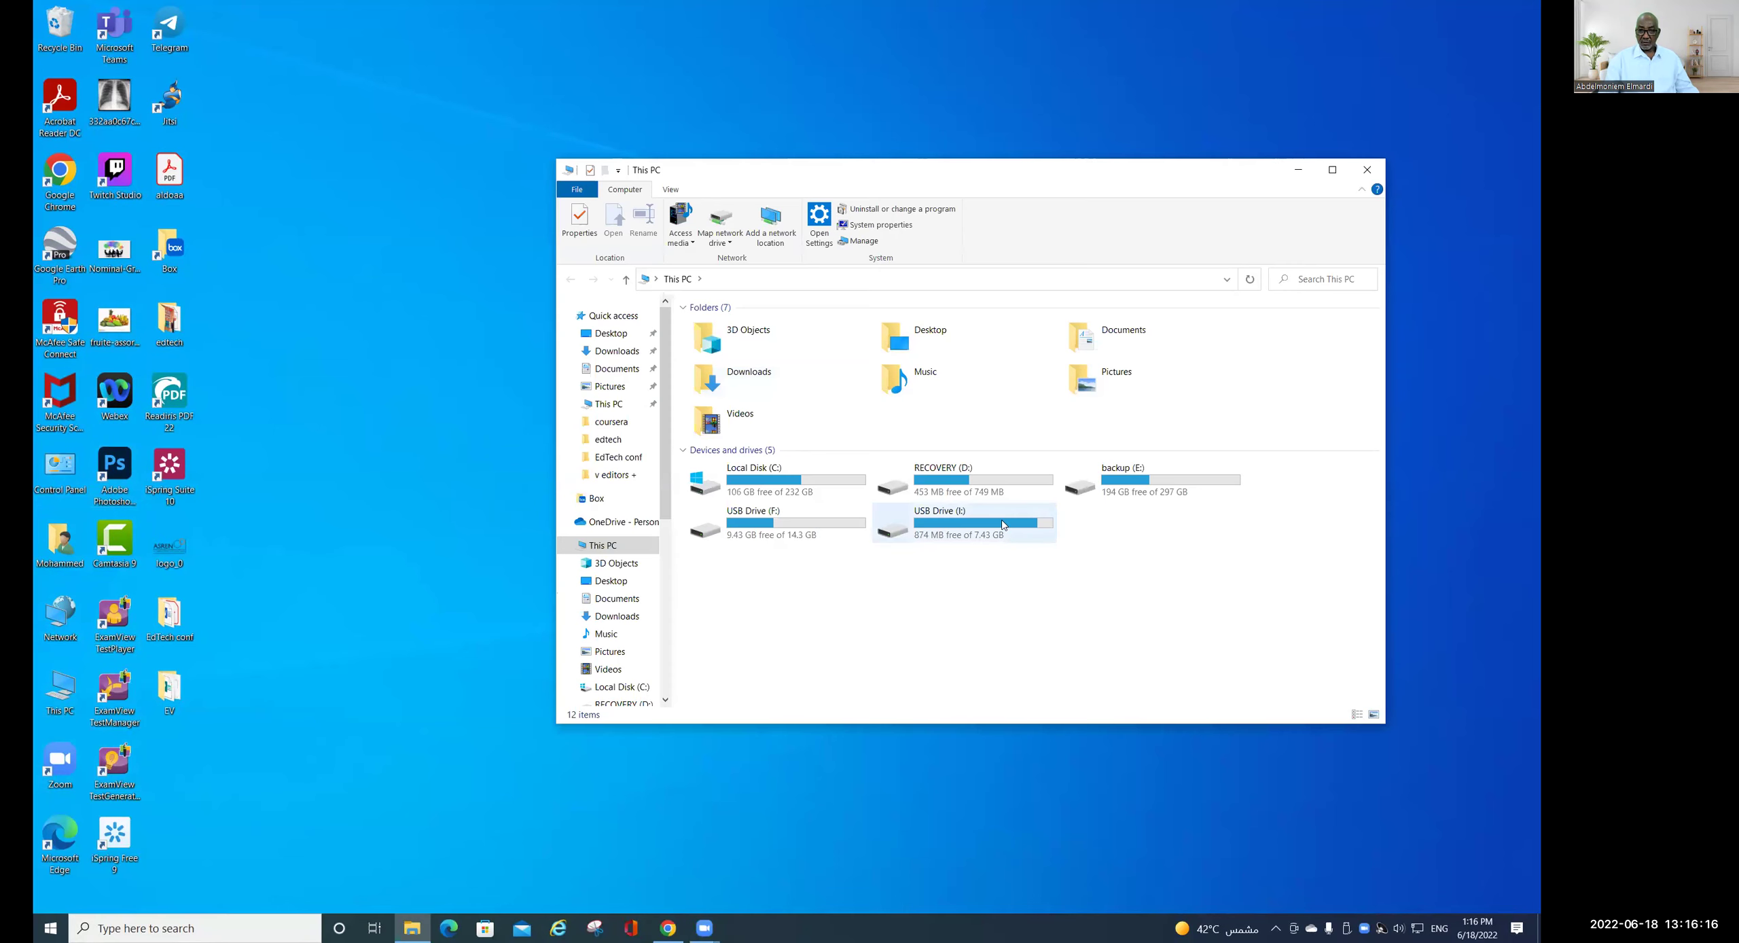
pyautogui.click(989, 529)
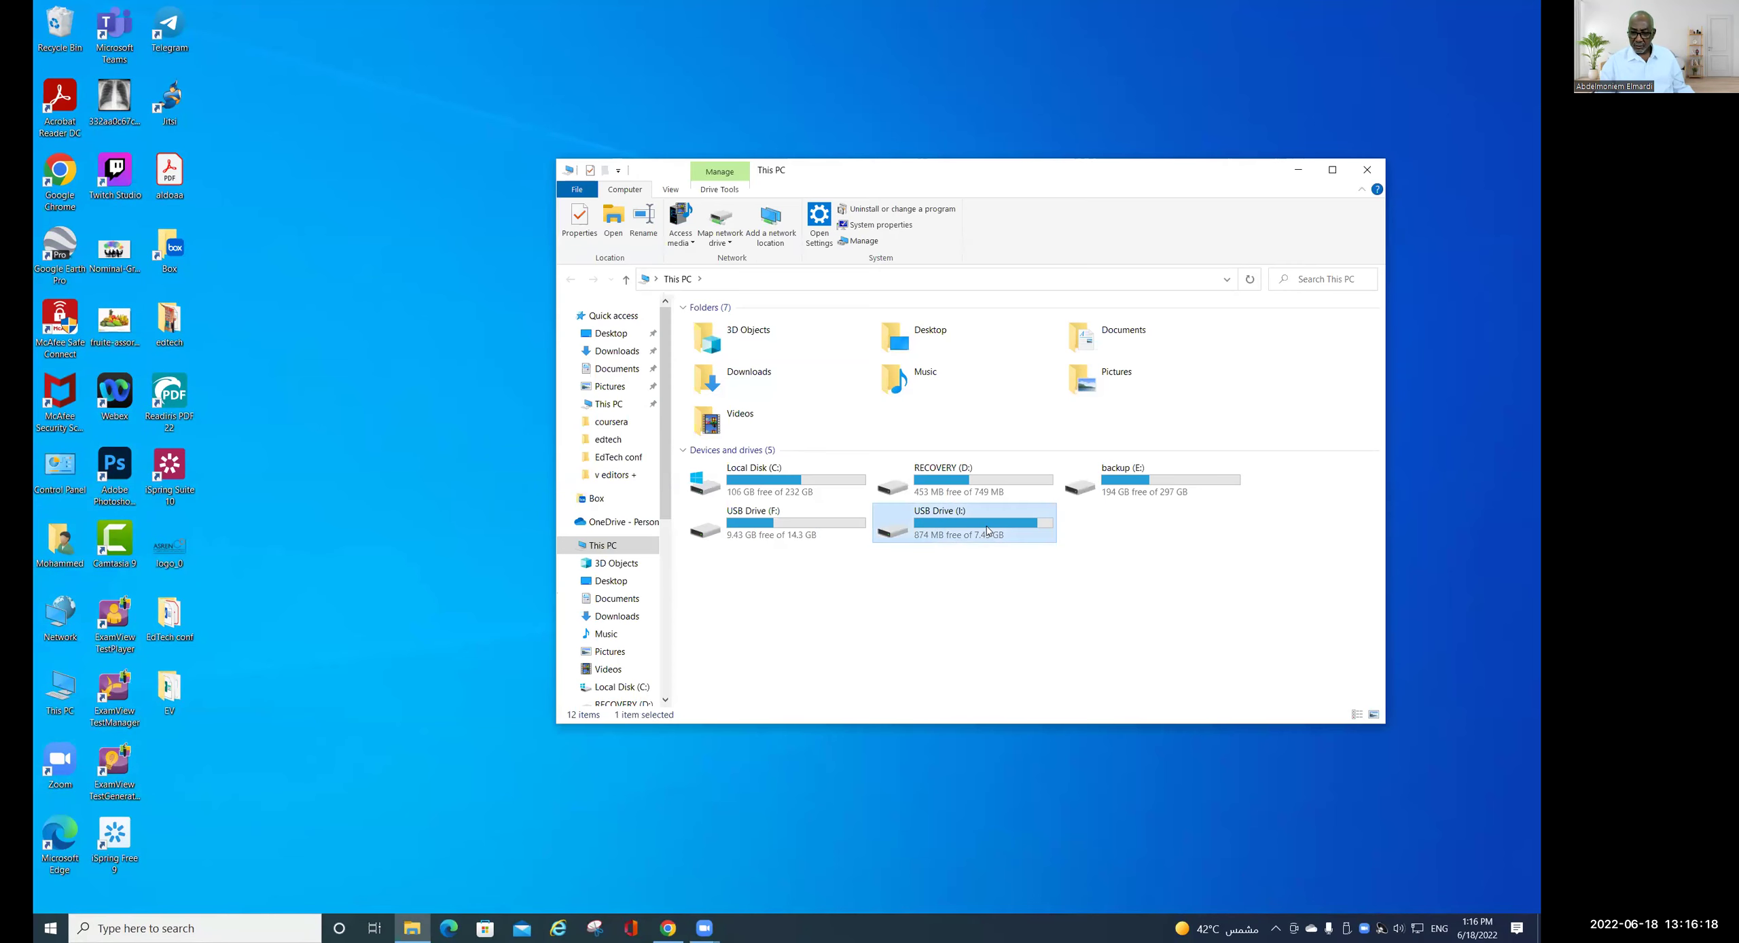
pyautogui.doubleClick(988, 529)
pyautogui.click(677, 279)
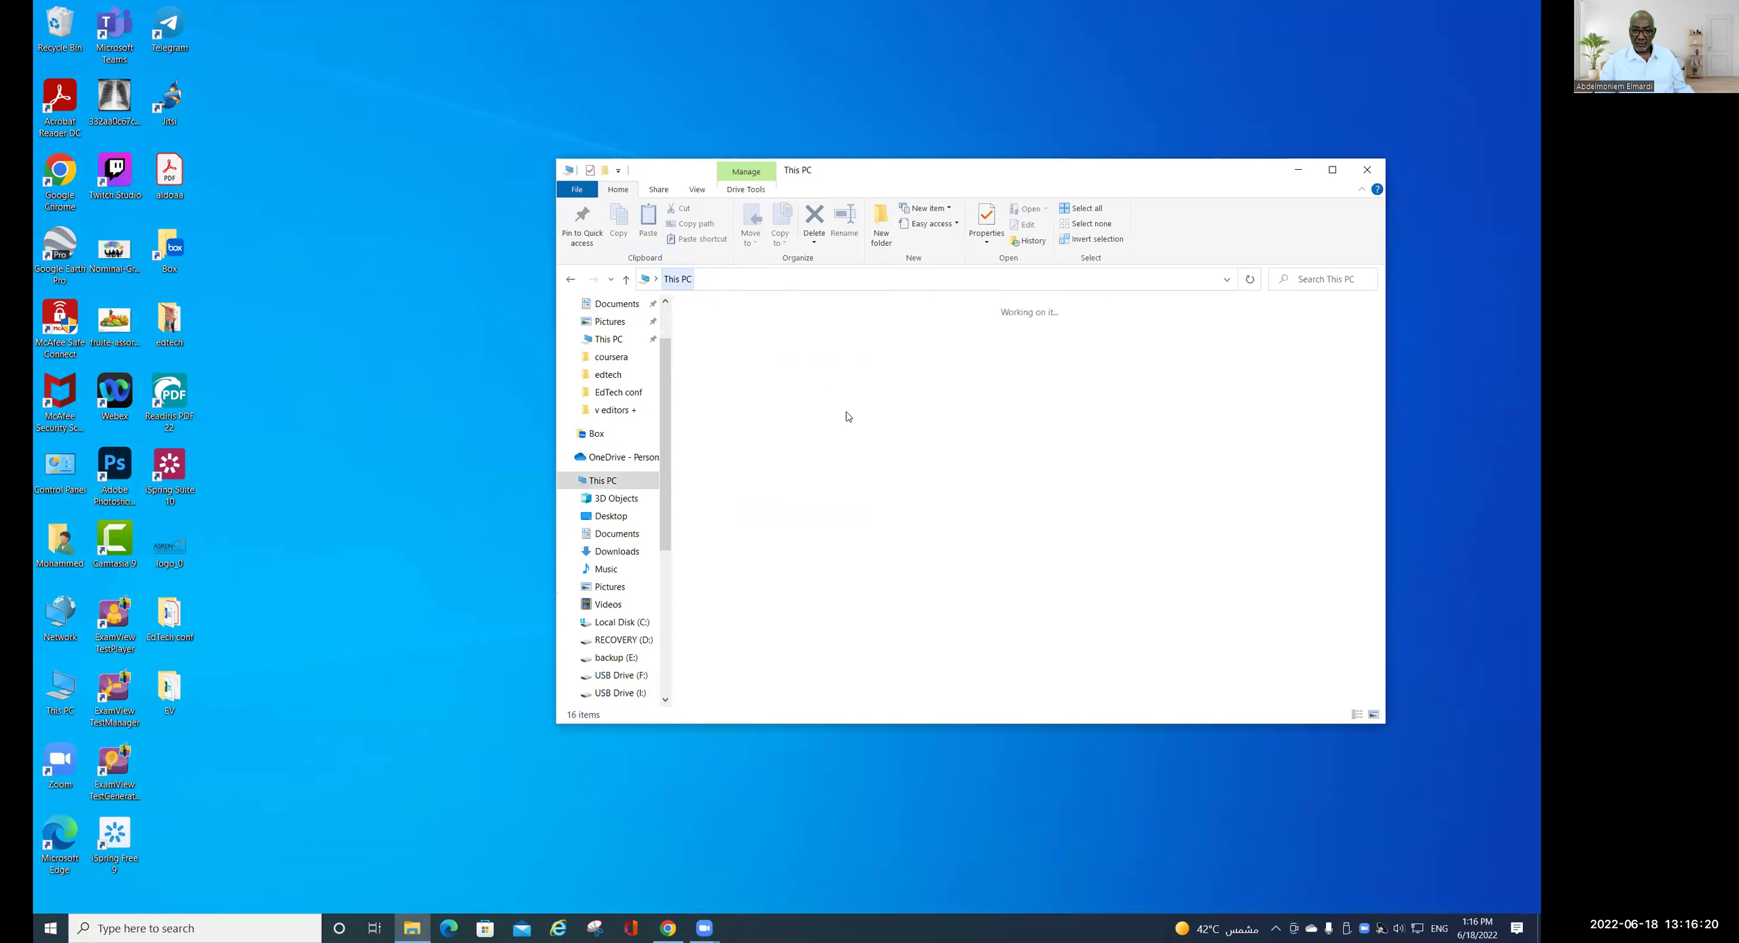
pyautogui.doubleClick(760, 519)
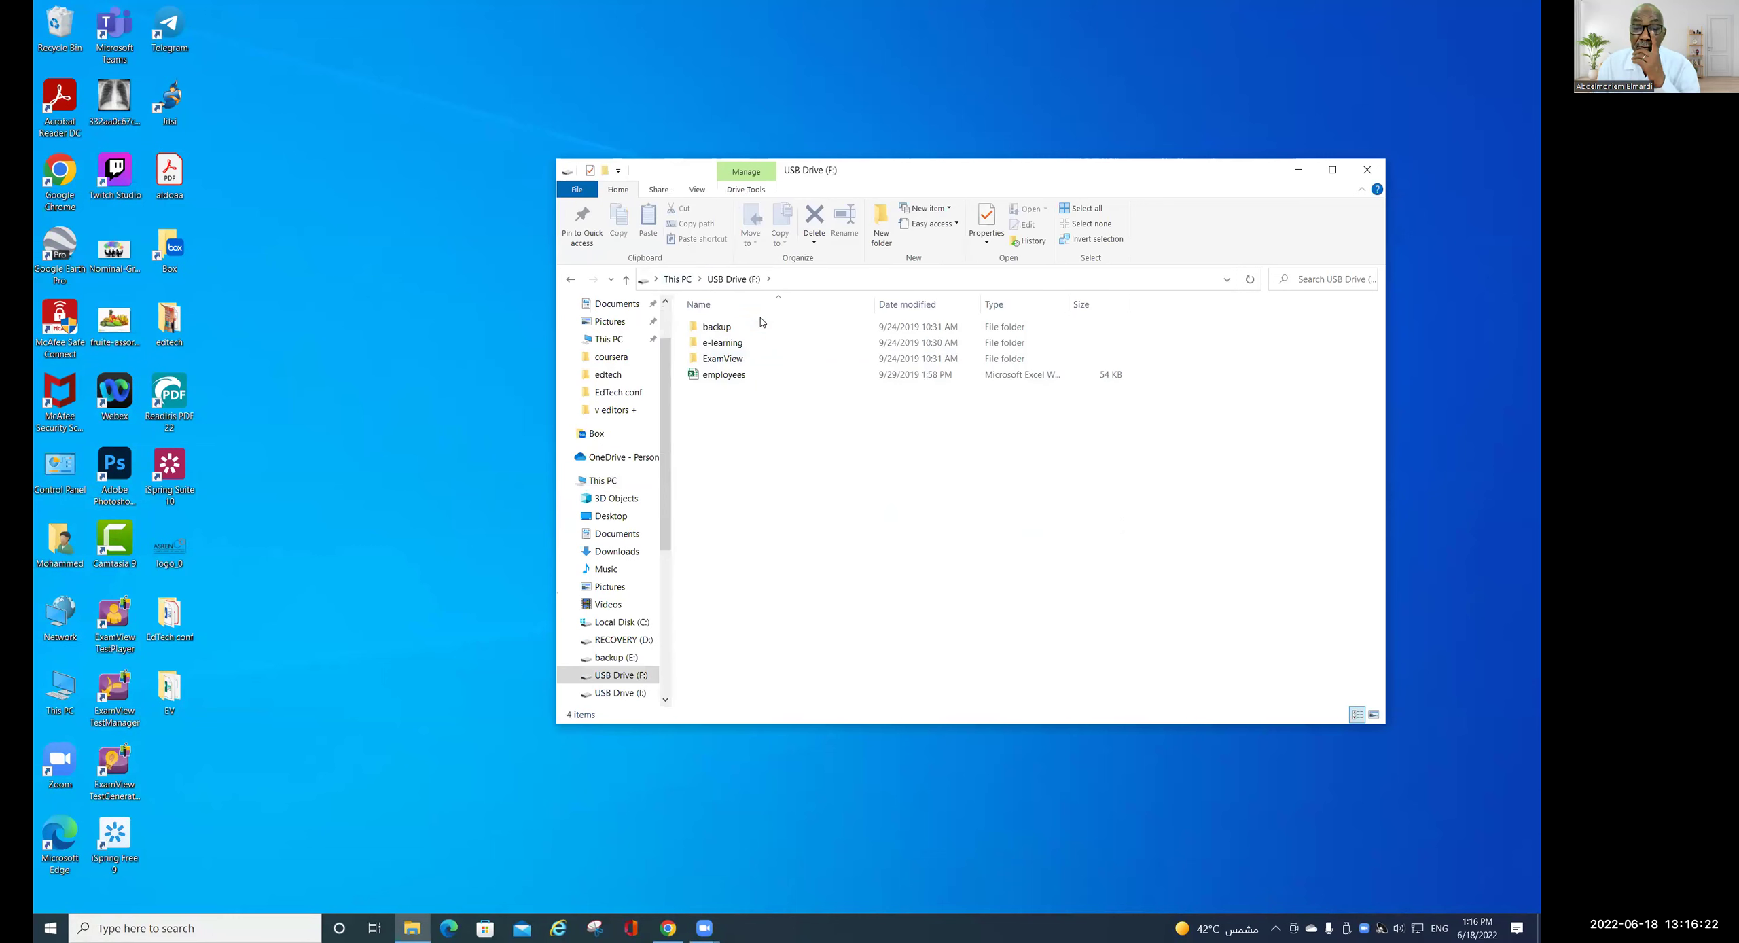
# - Look through the day 4 and day 3 folders inside the e-learning folder for a question file
pyautogui.doubleClick(751, 342)
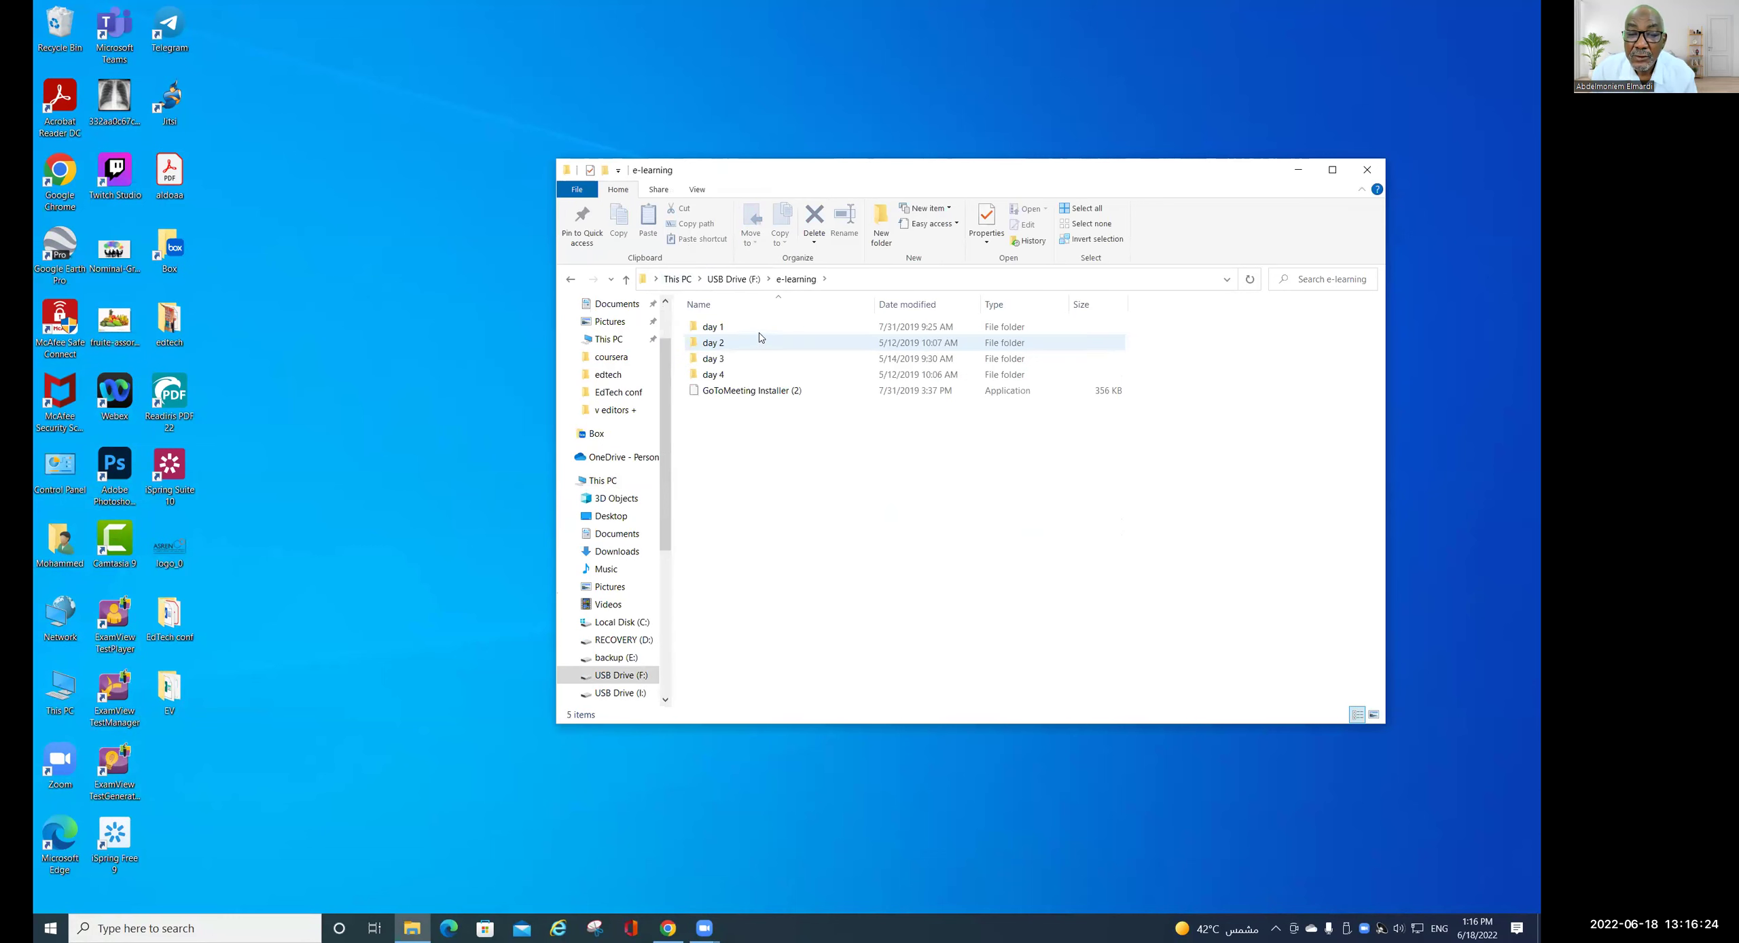
pyautogui.doubleClick(749, 374)
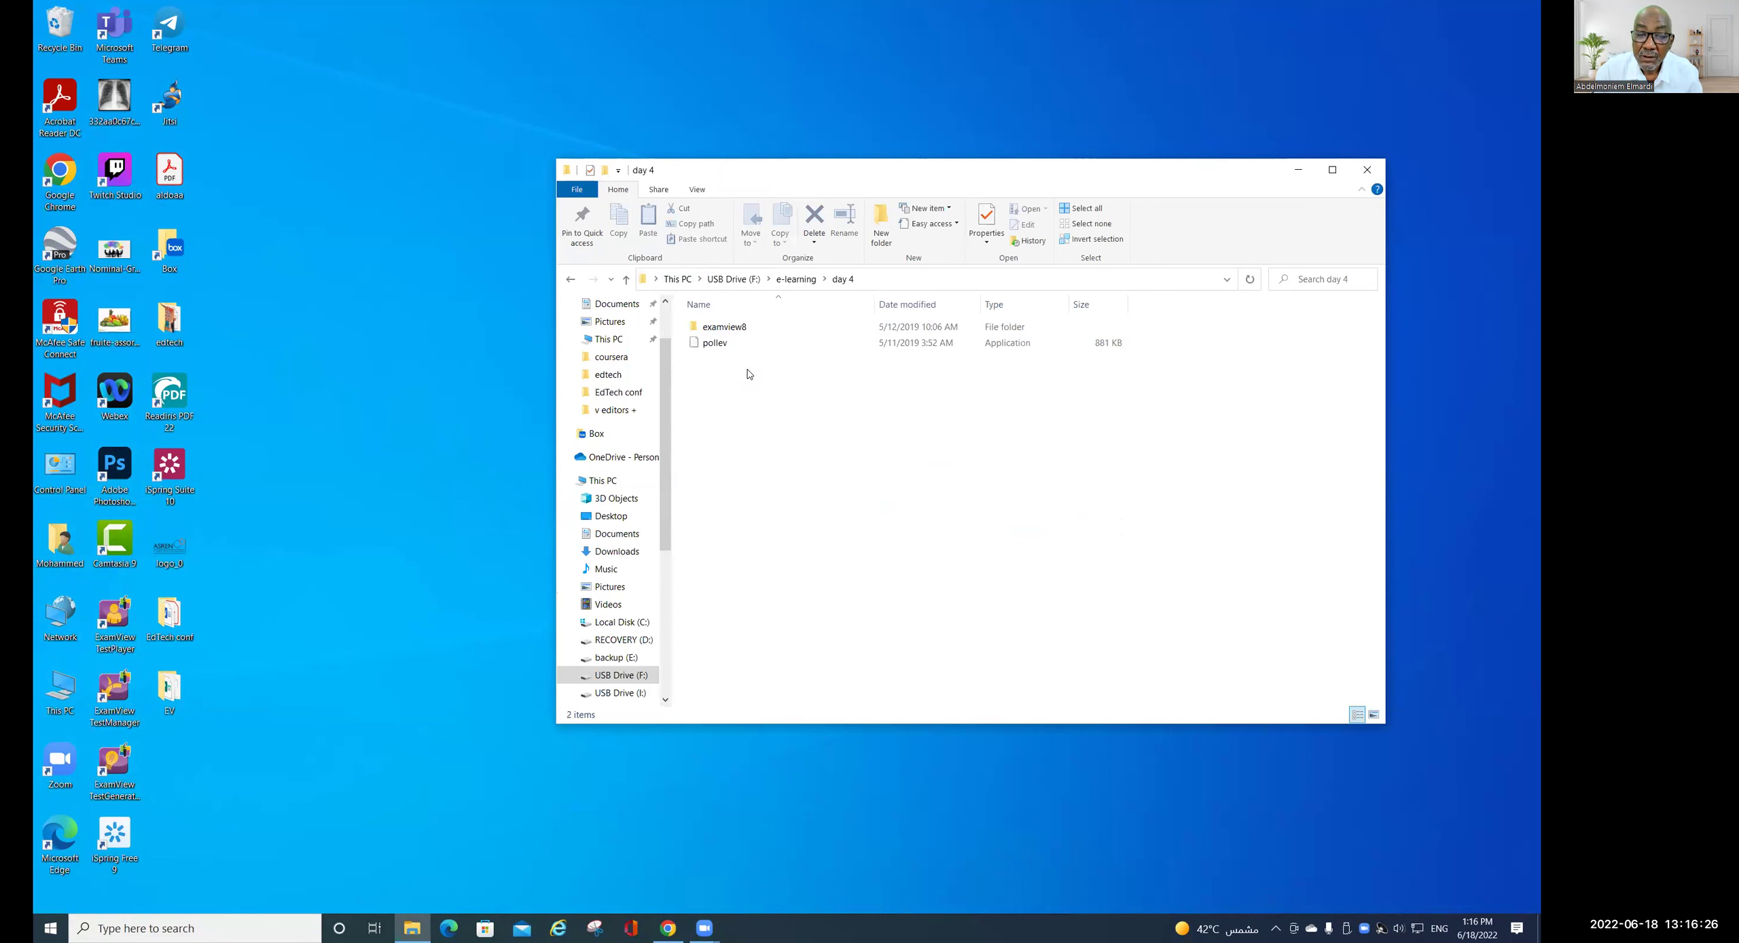
pyautogui.doubleClick(758, 331)
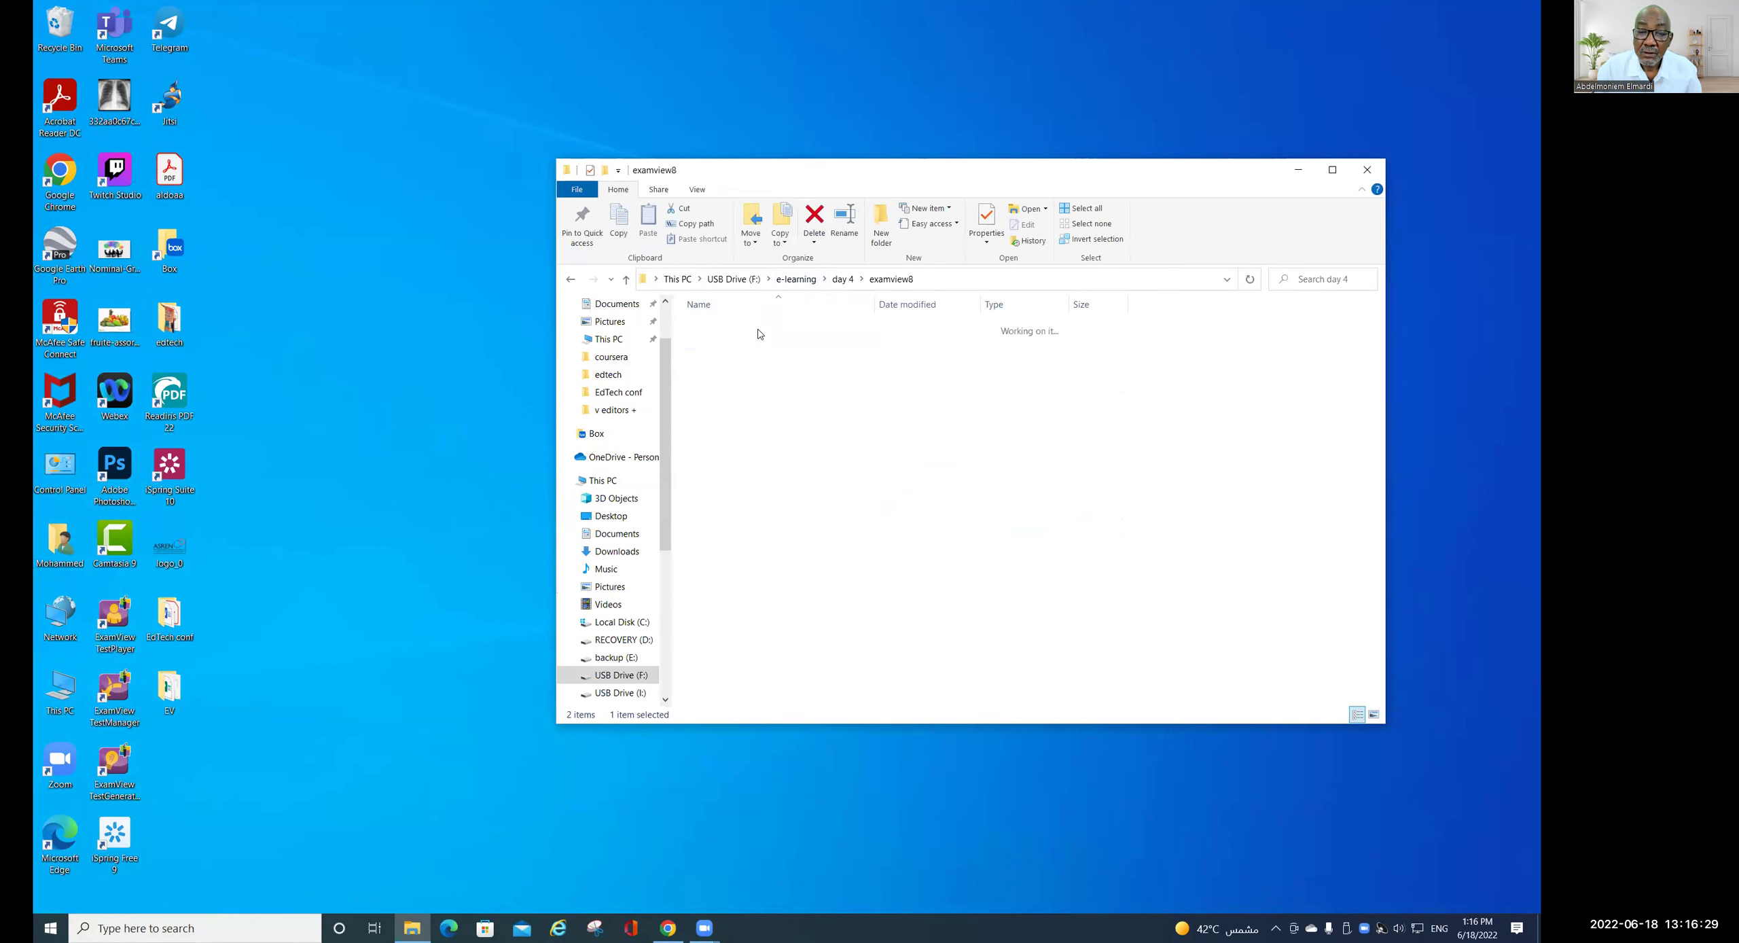
pyautogui.click(843, 279)
pyautogui.click(796, 279)
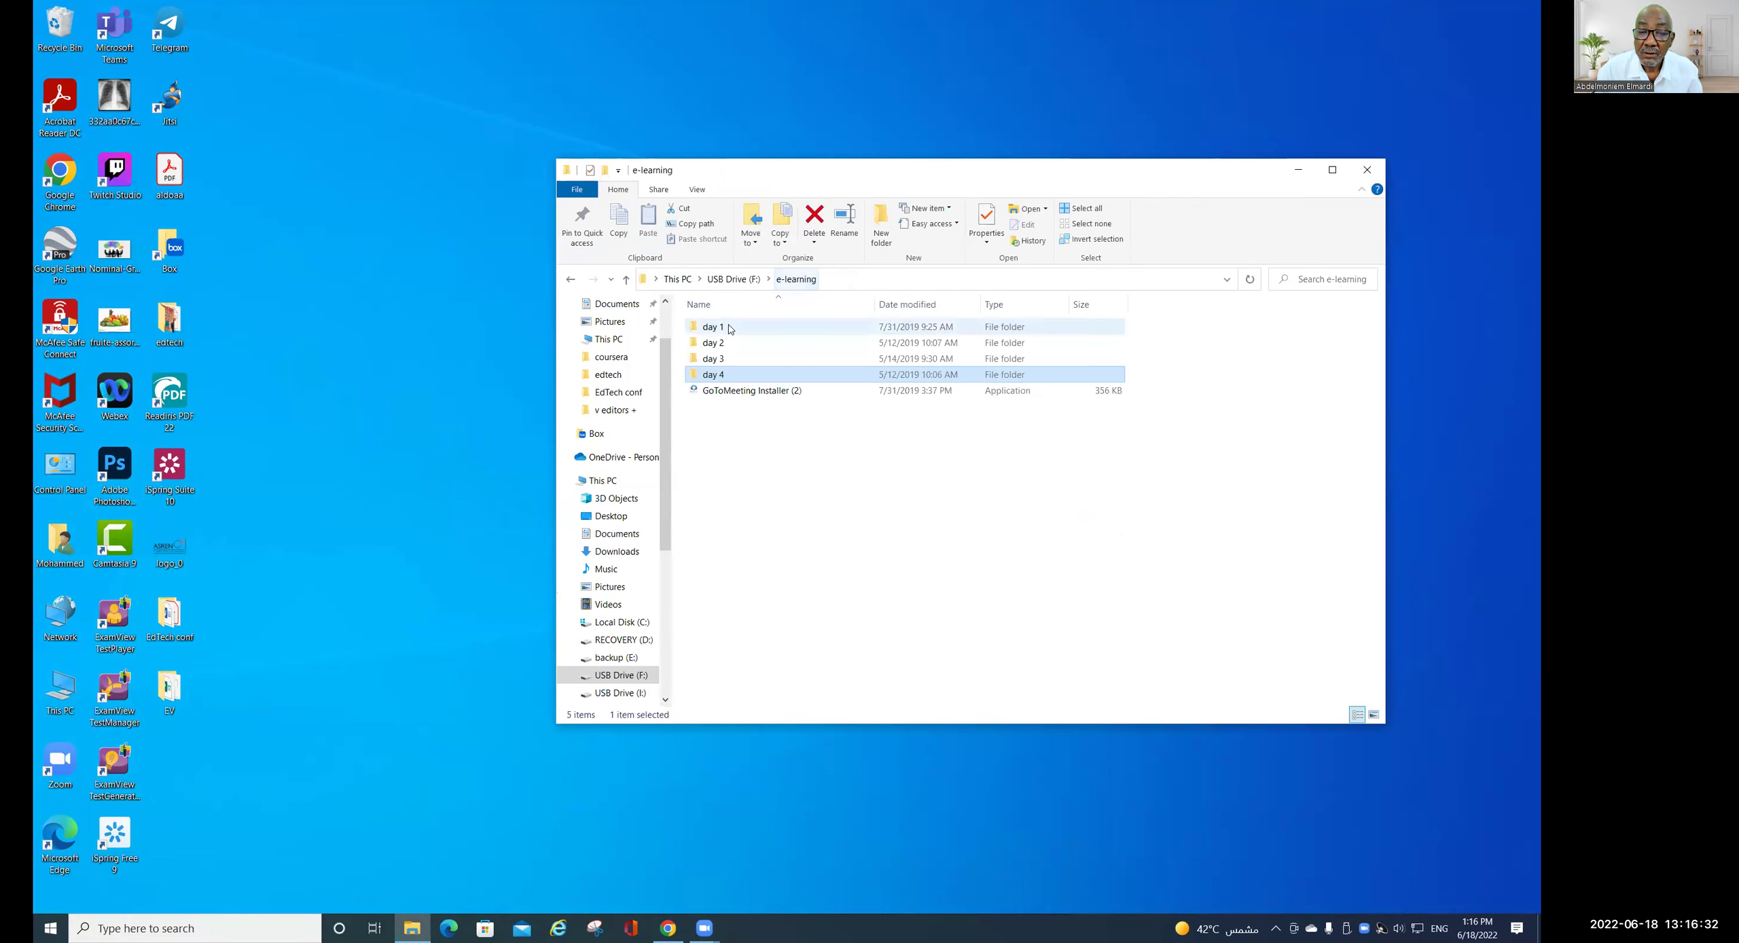
pyautogui.doubleClick(722, 360)
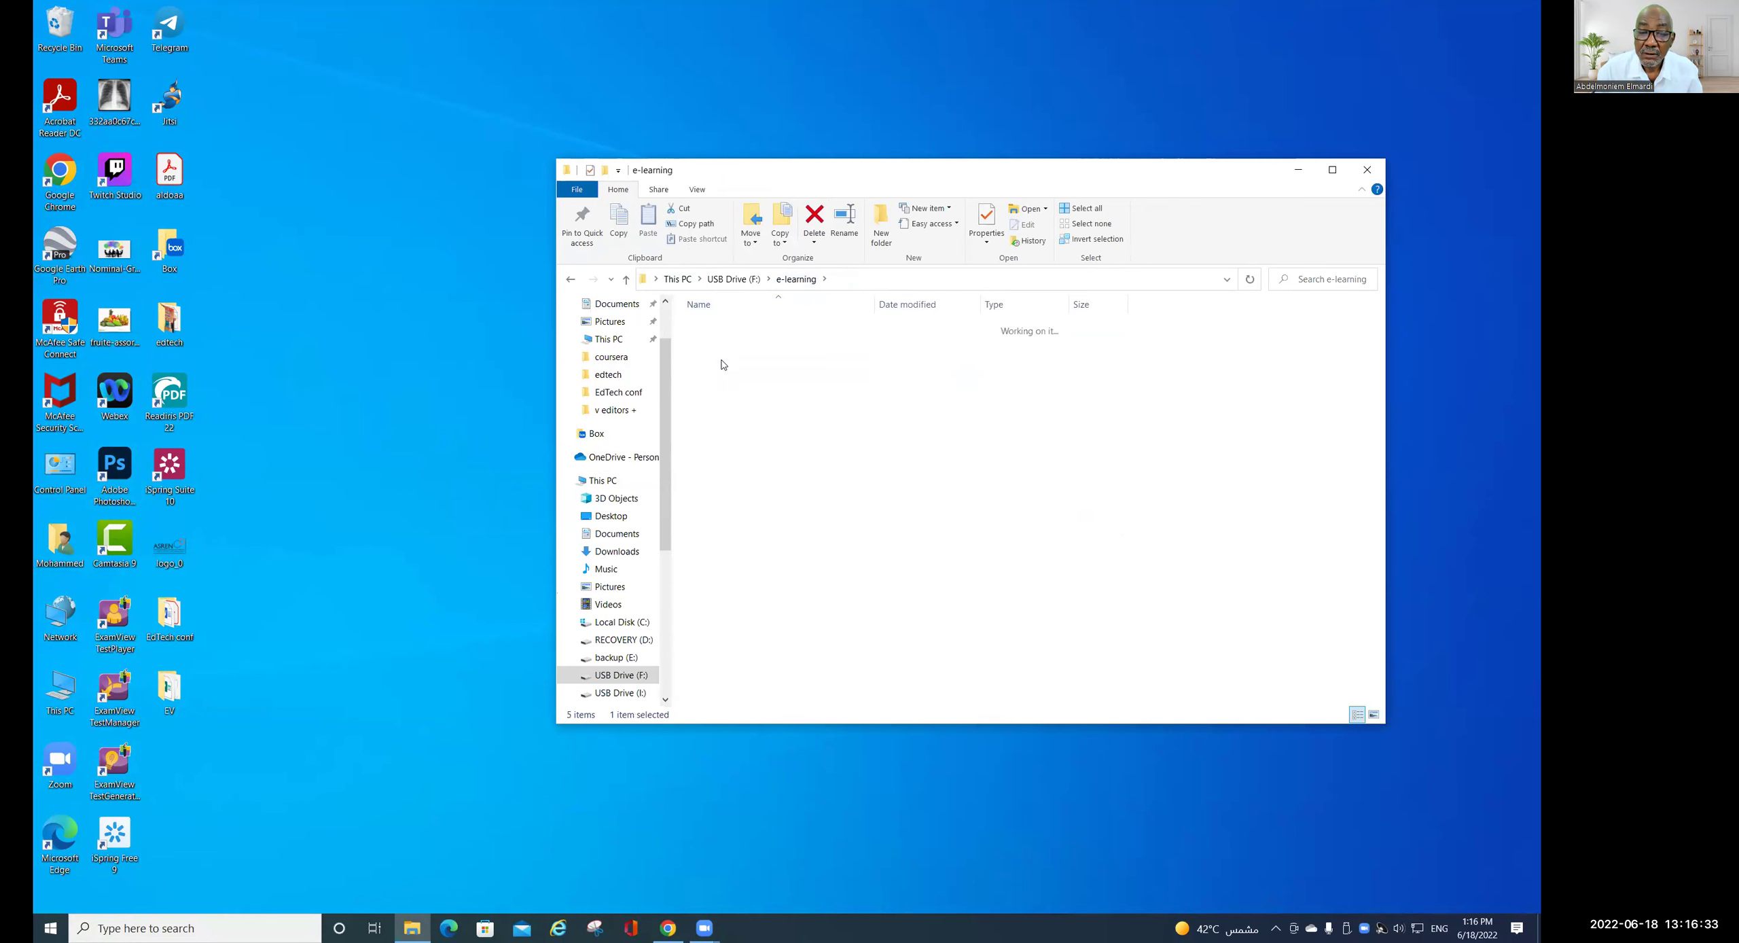
pyautogui.click(796, 279)
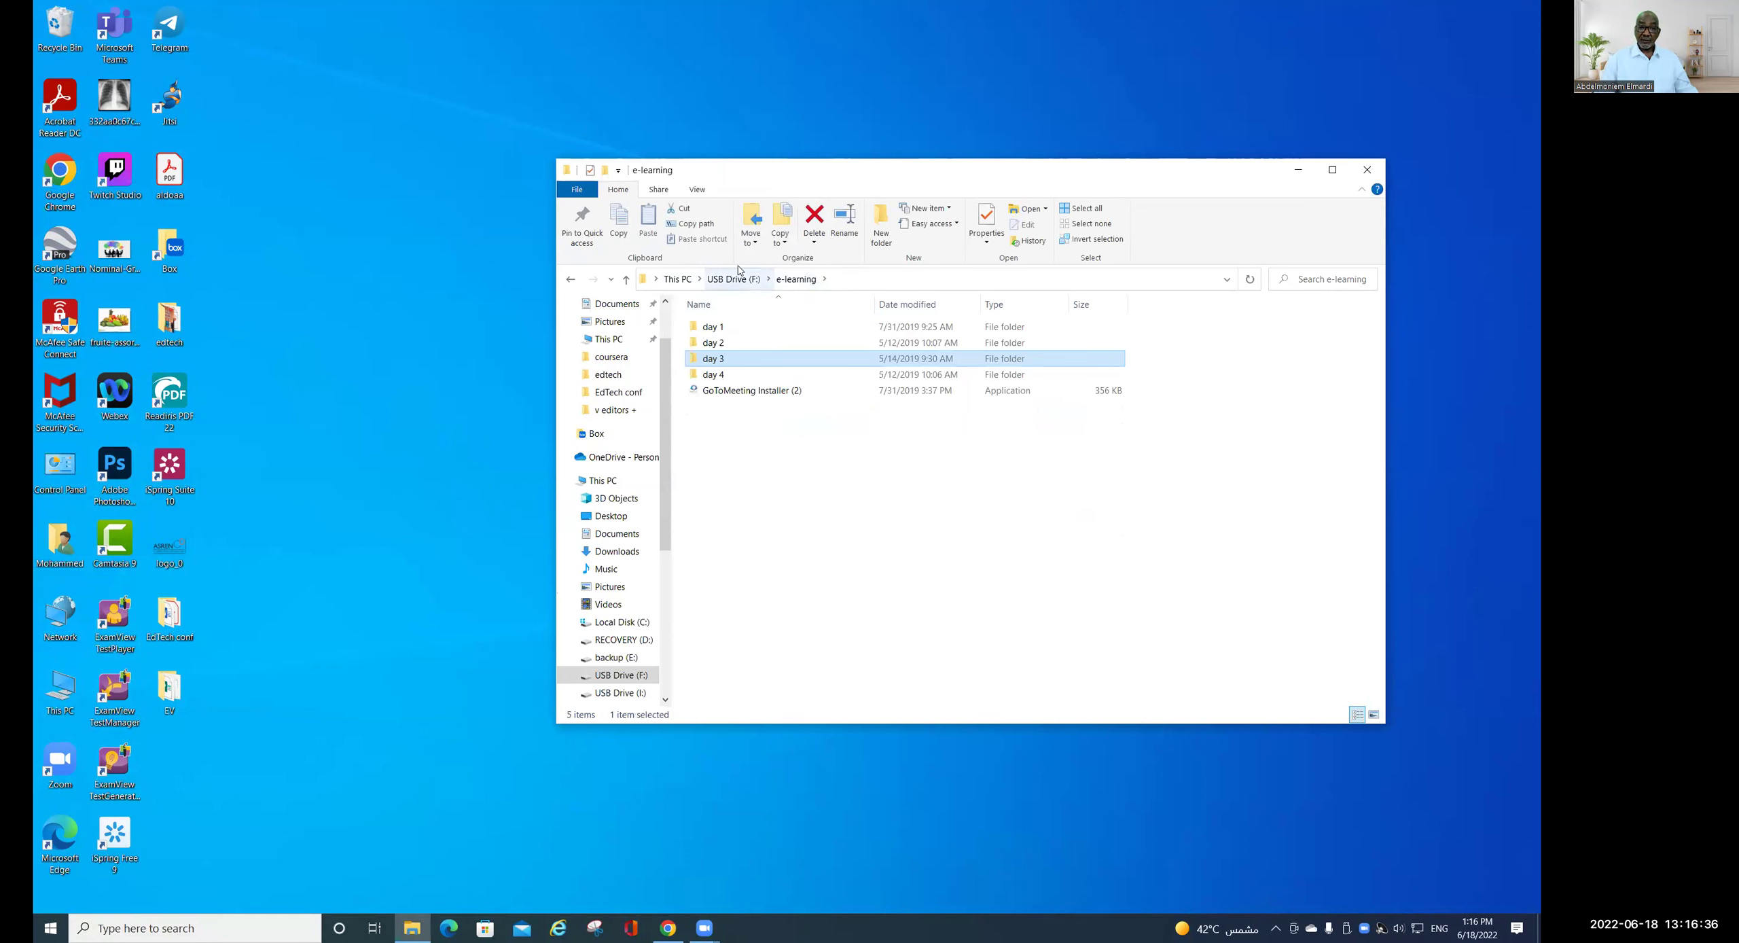
# - Open the Question banking workshop folder inside the backup folder on USB Drive (F:)
pyautogui.click(734, 278)
pyautogui.click(723, 328)
pyautogui.doubleClick(726, 330)
pyautogui.doubleClick(796, 327)
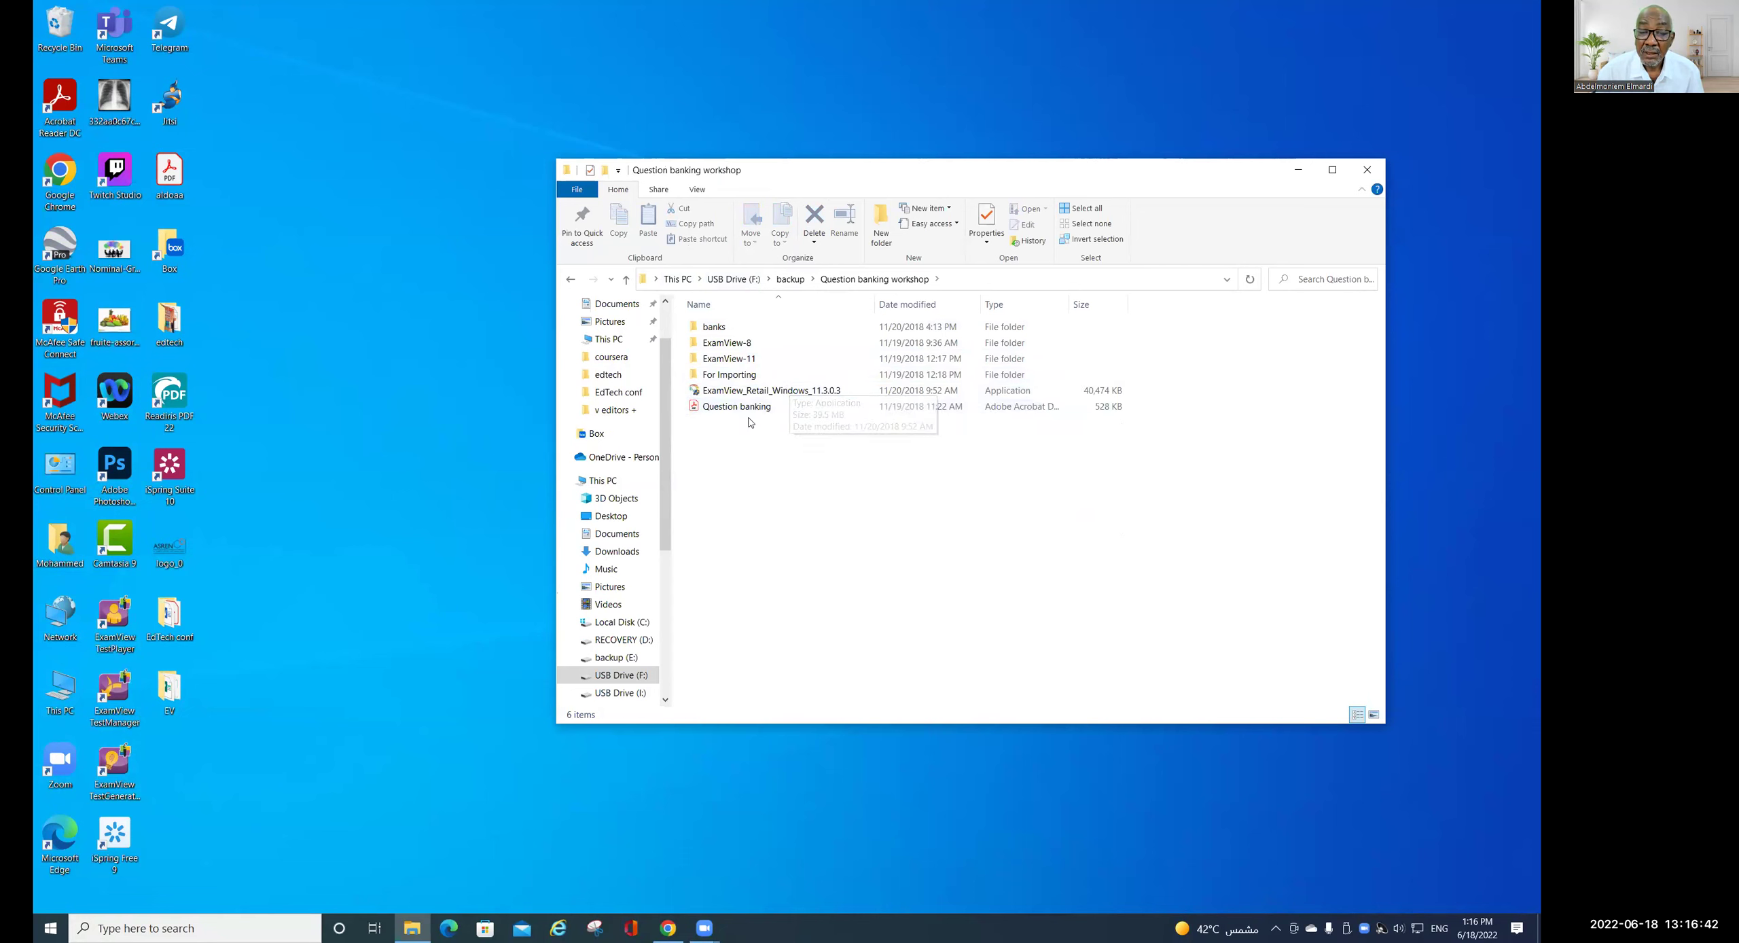
# - Look through the For Importing folder down to the anatomy folder inside its word folder
pyautogui.click(752, 379)
pyautogui.doubleClick(752, 379)
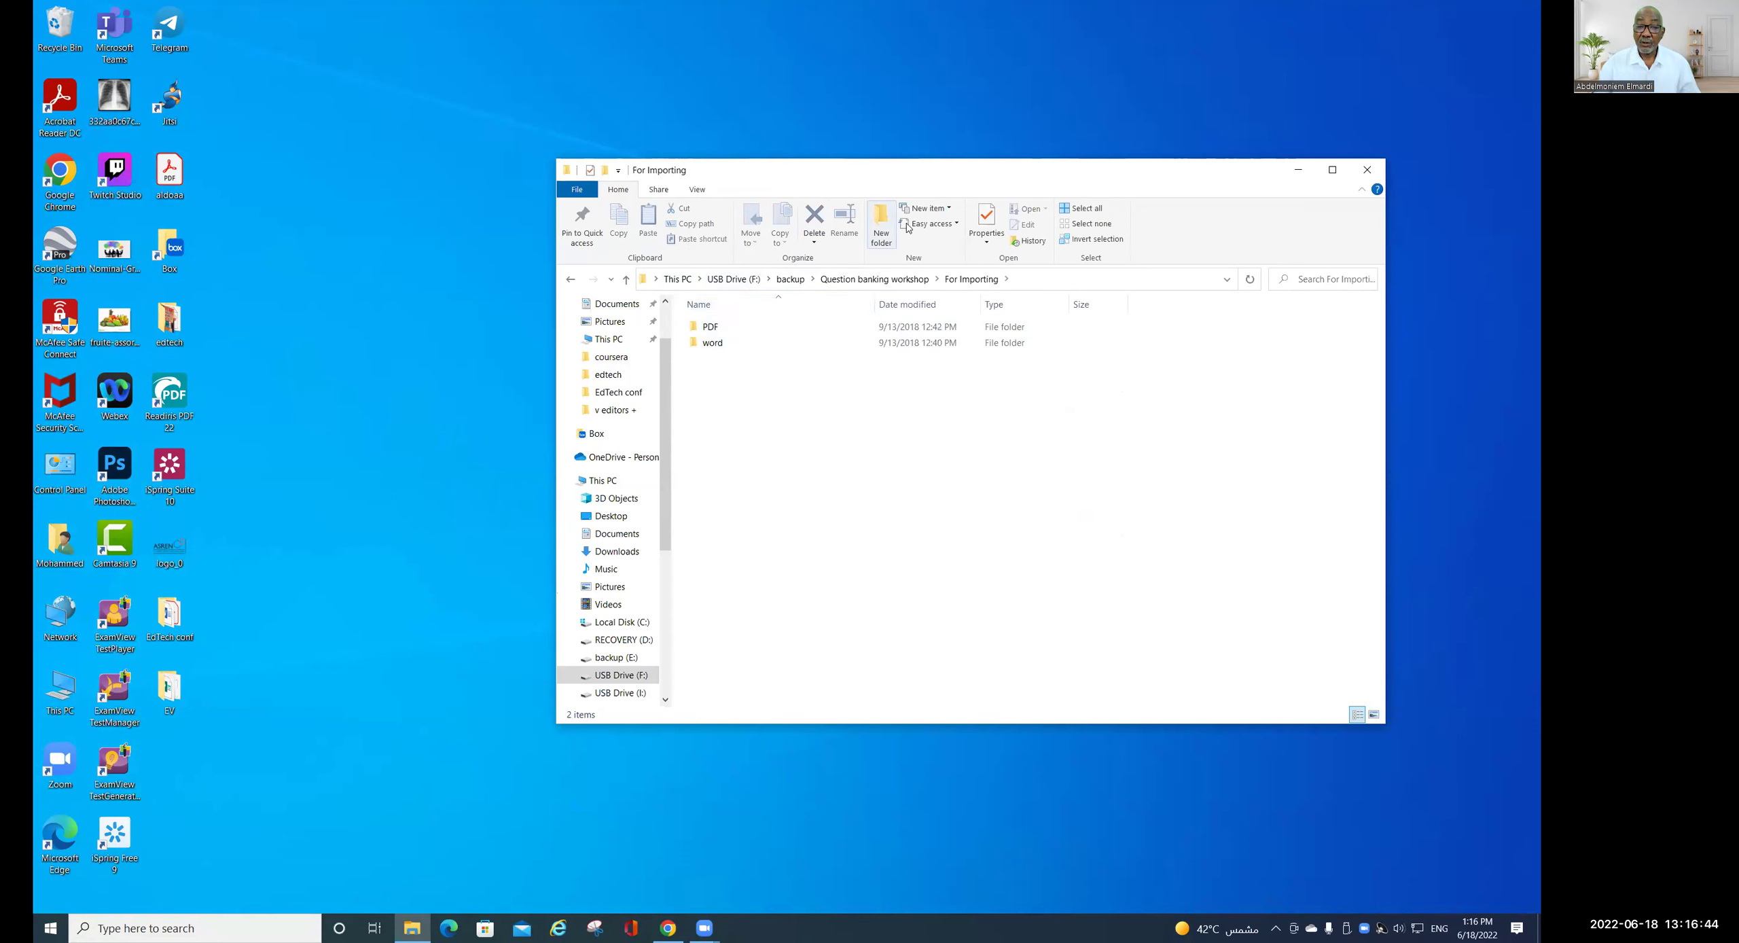
pyautogui.doubleClick(811, 341)
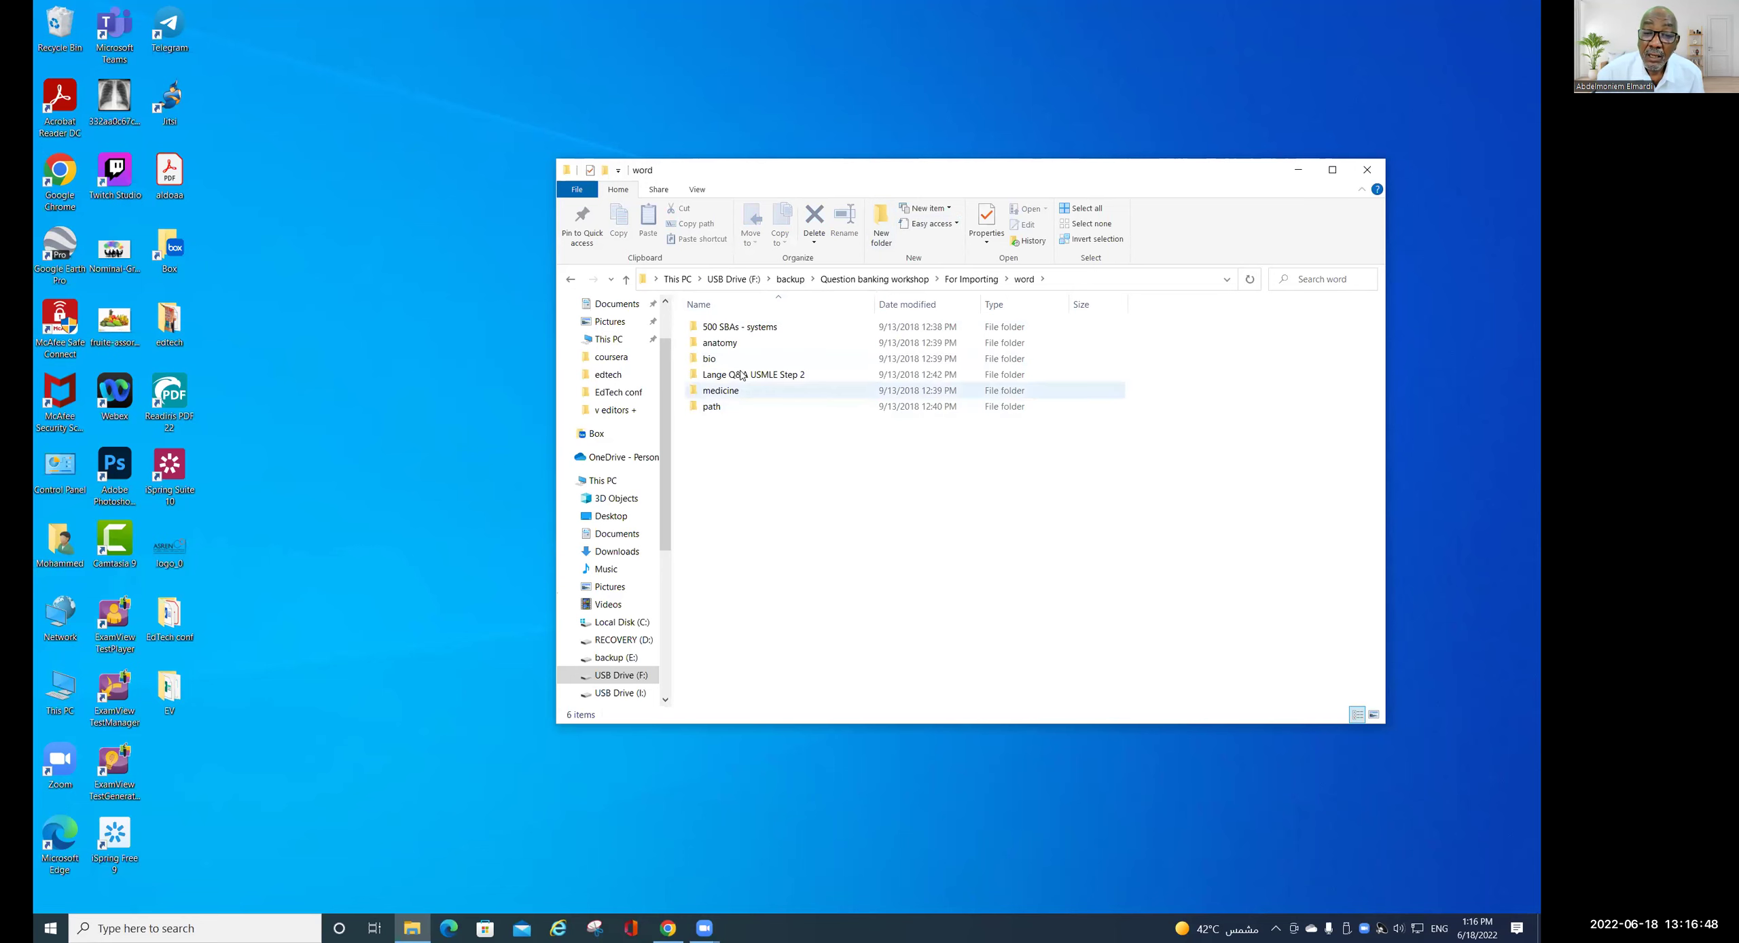
pyautogui.click(748, 348)
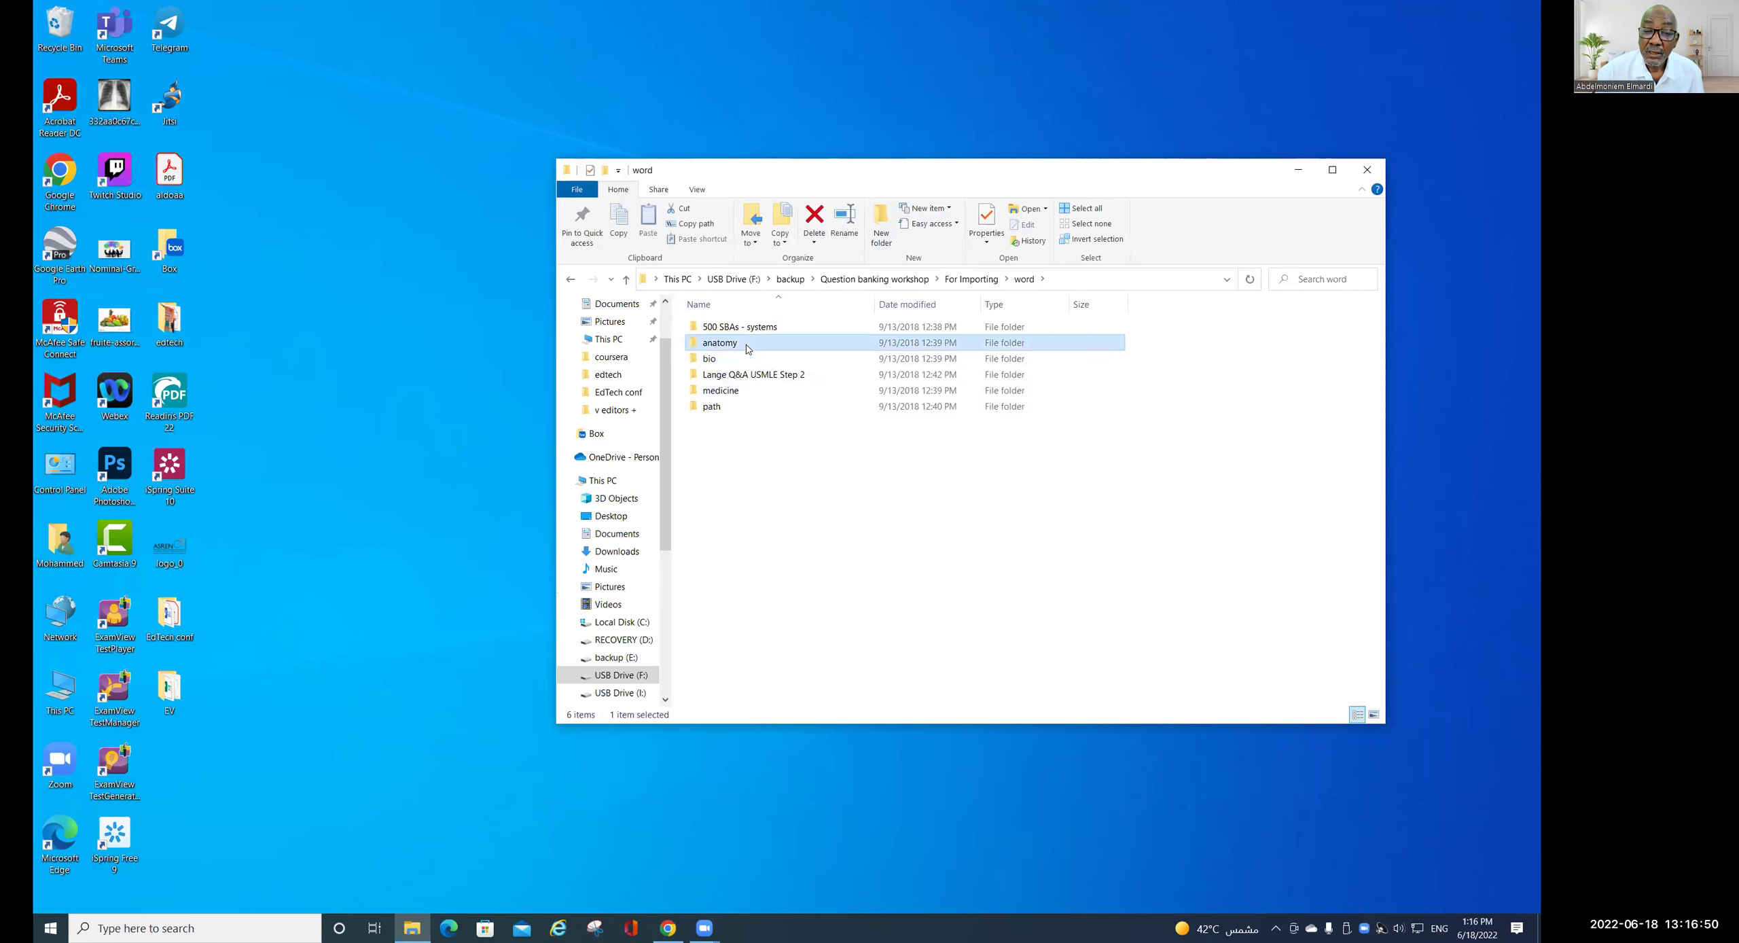
pyautogui.doubleClick(748, 348)
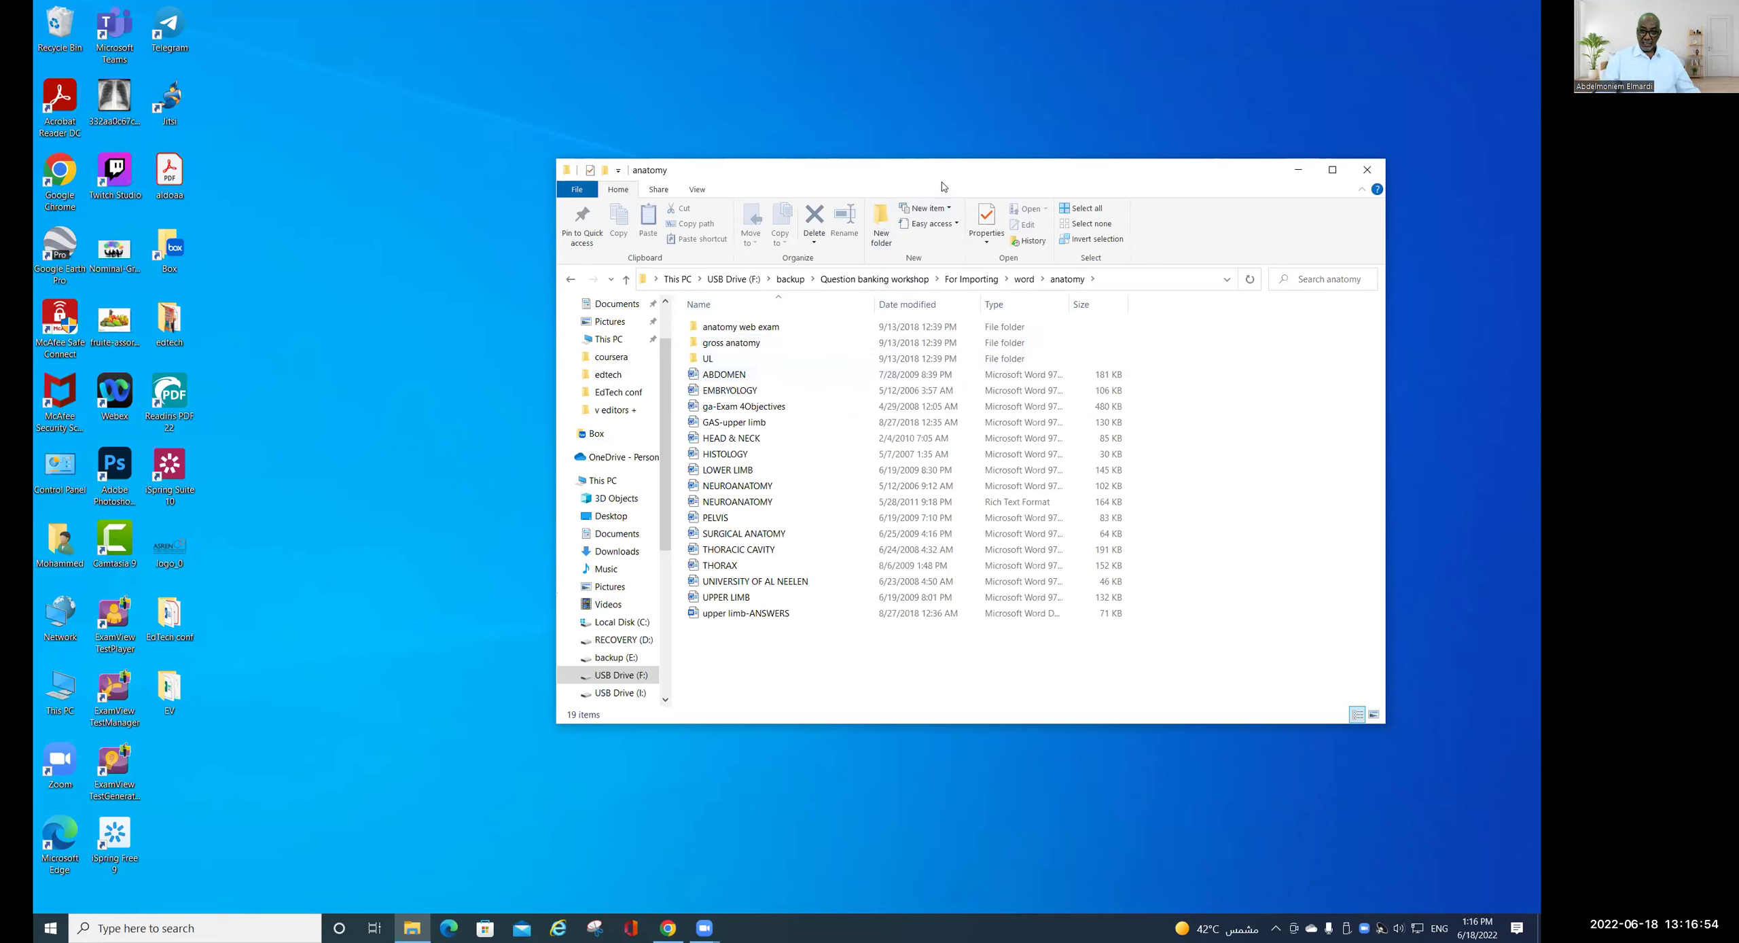
# - Copy the Question banking workshop folder from the backup folder to the Desktop, clearing the File Explorer window and moving the copy progress window aside
pyautogui.click(791, 279)
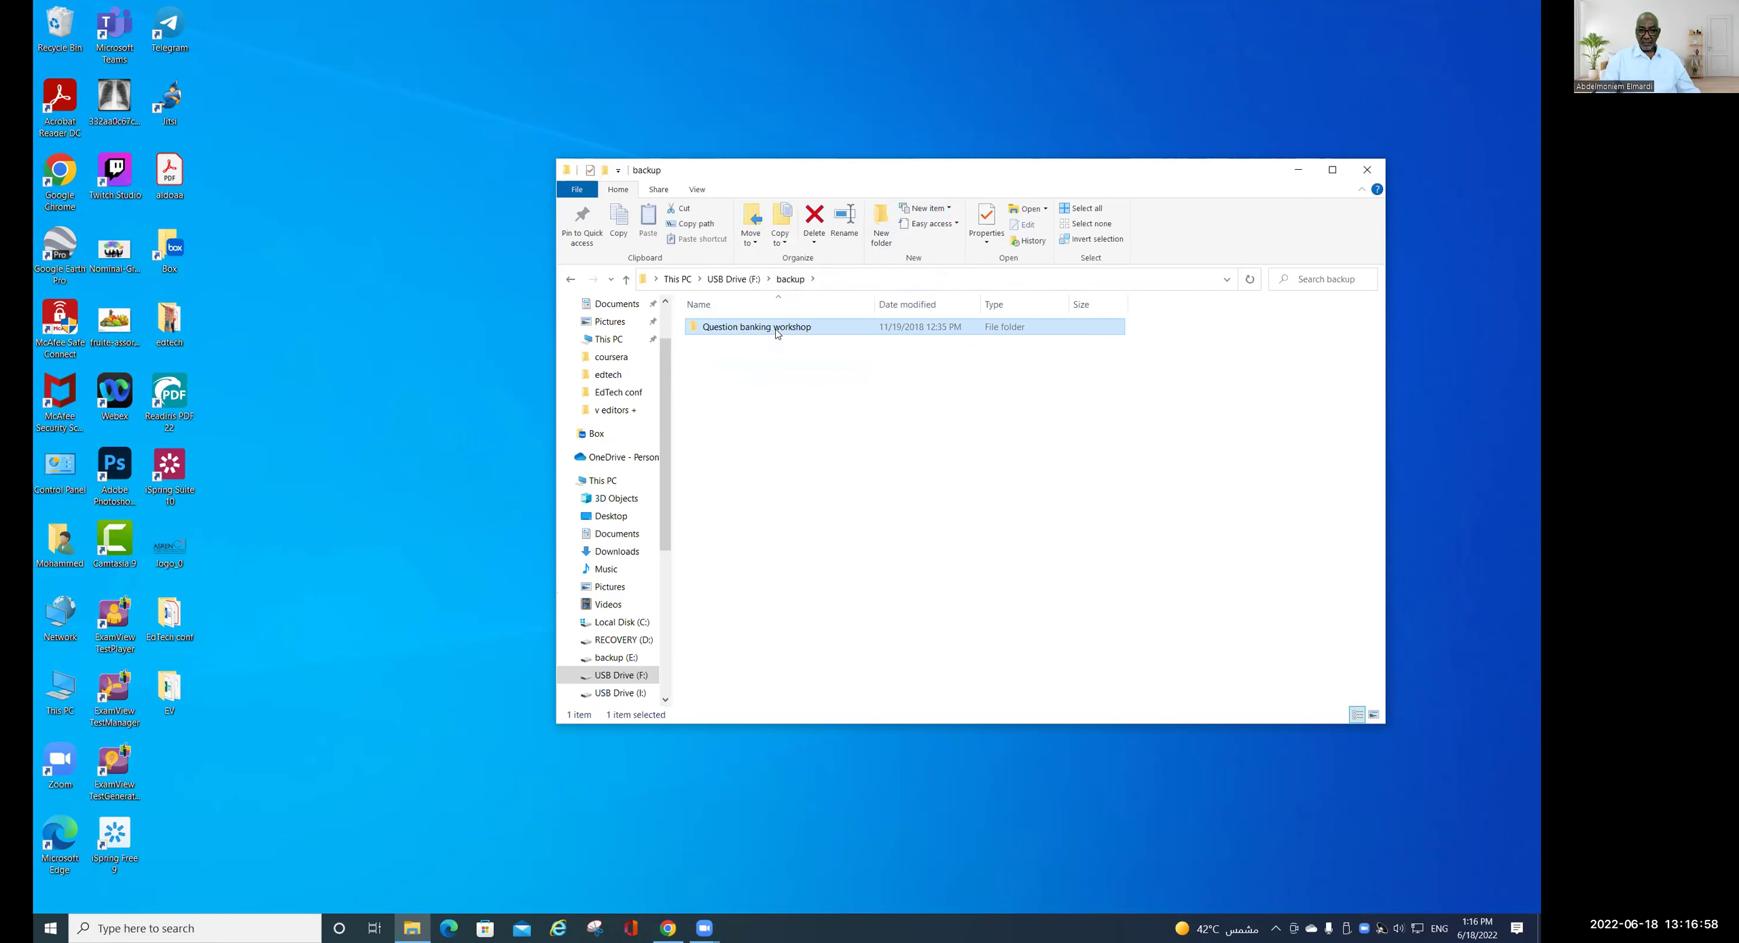
pyautogui.click(1358, 120)
pyautogui.hotkey('ctrl', 'v')
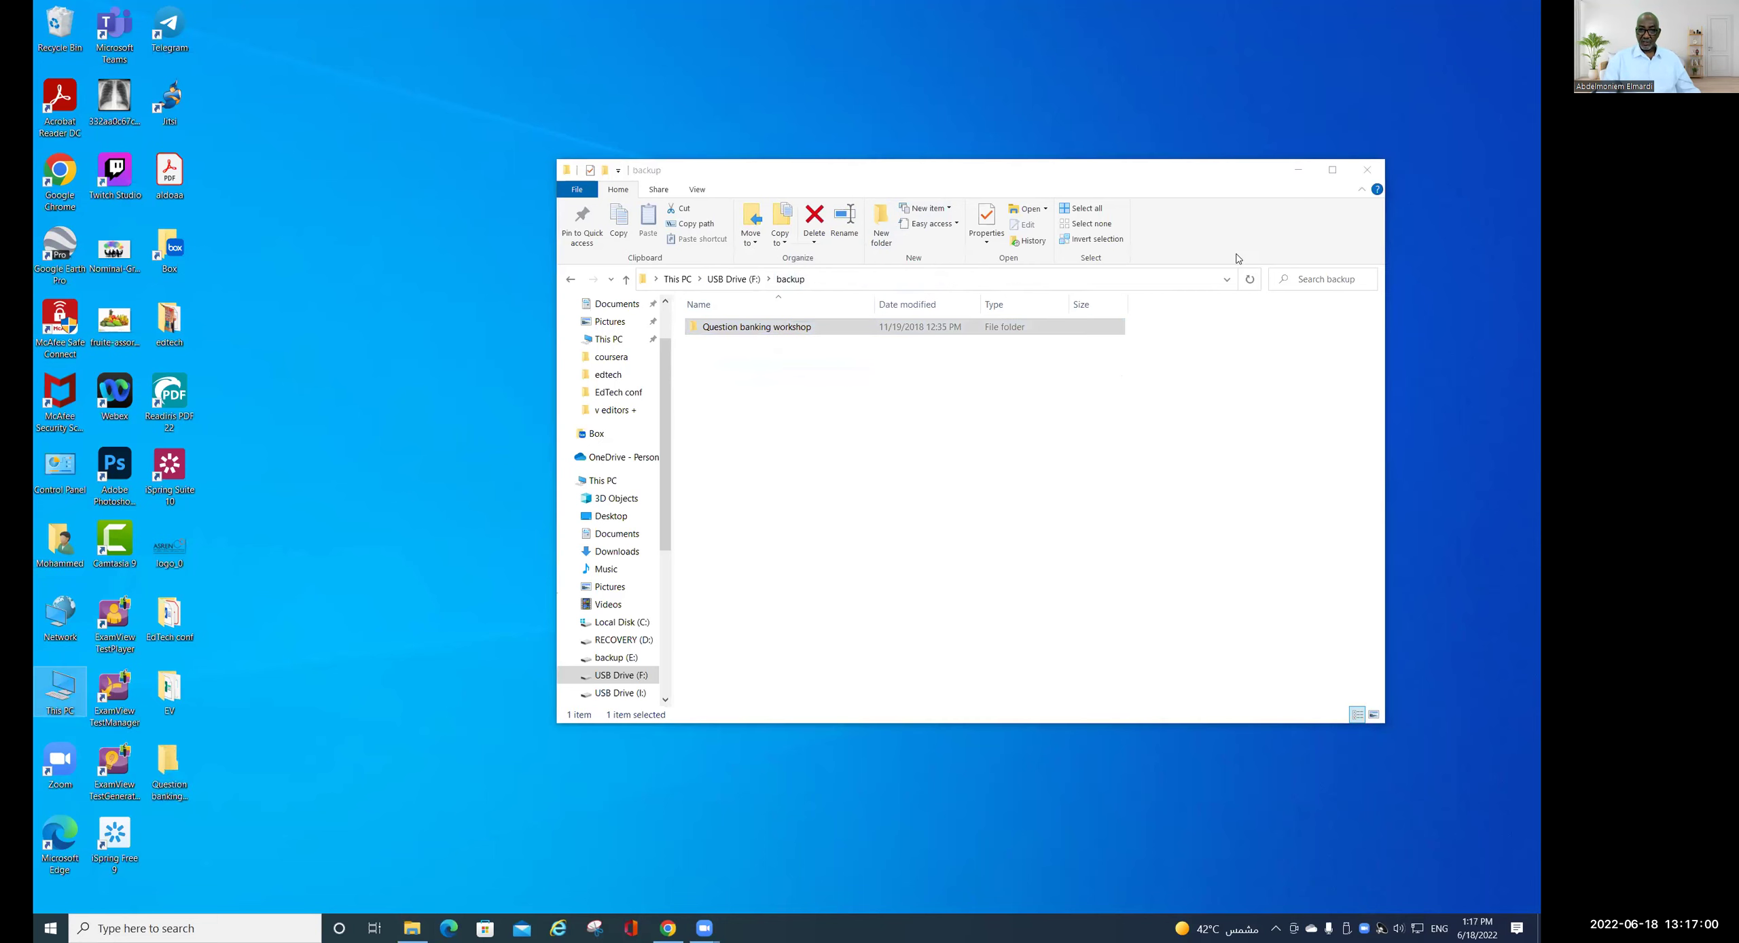
pyautogui.click(1056, 175)
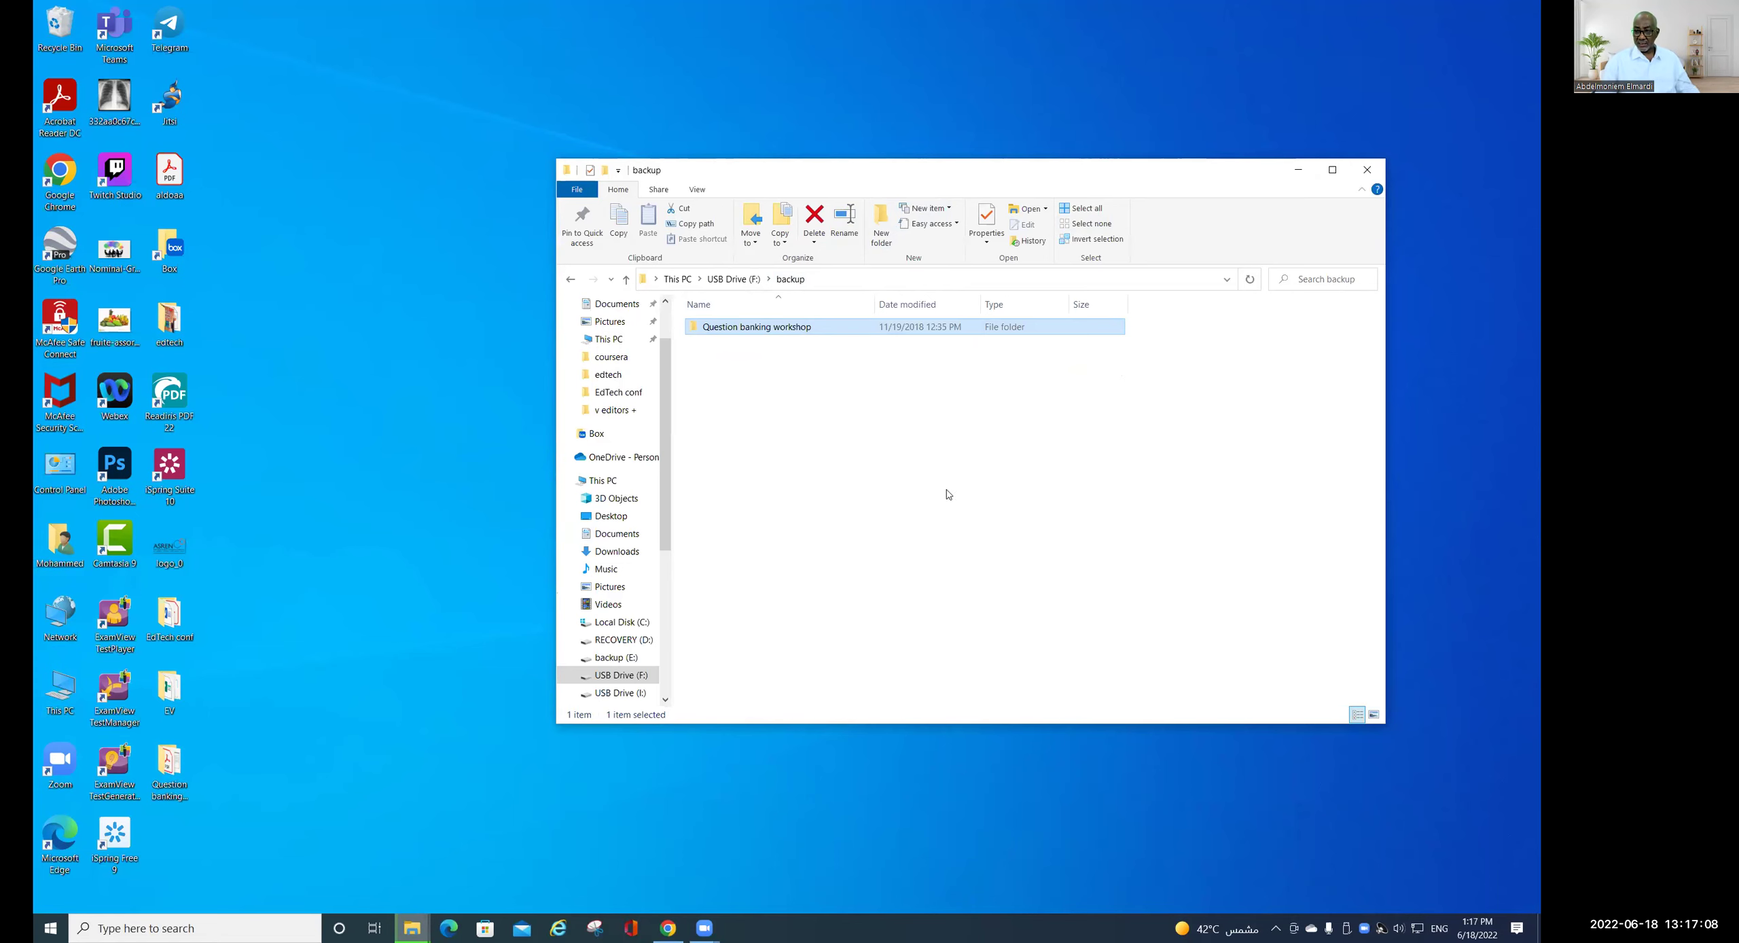
pyautogui.click(1296, 177)
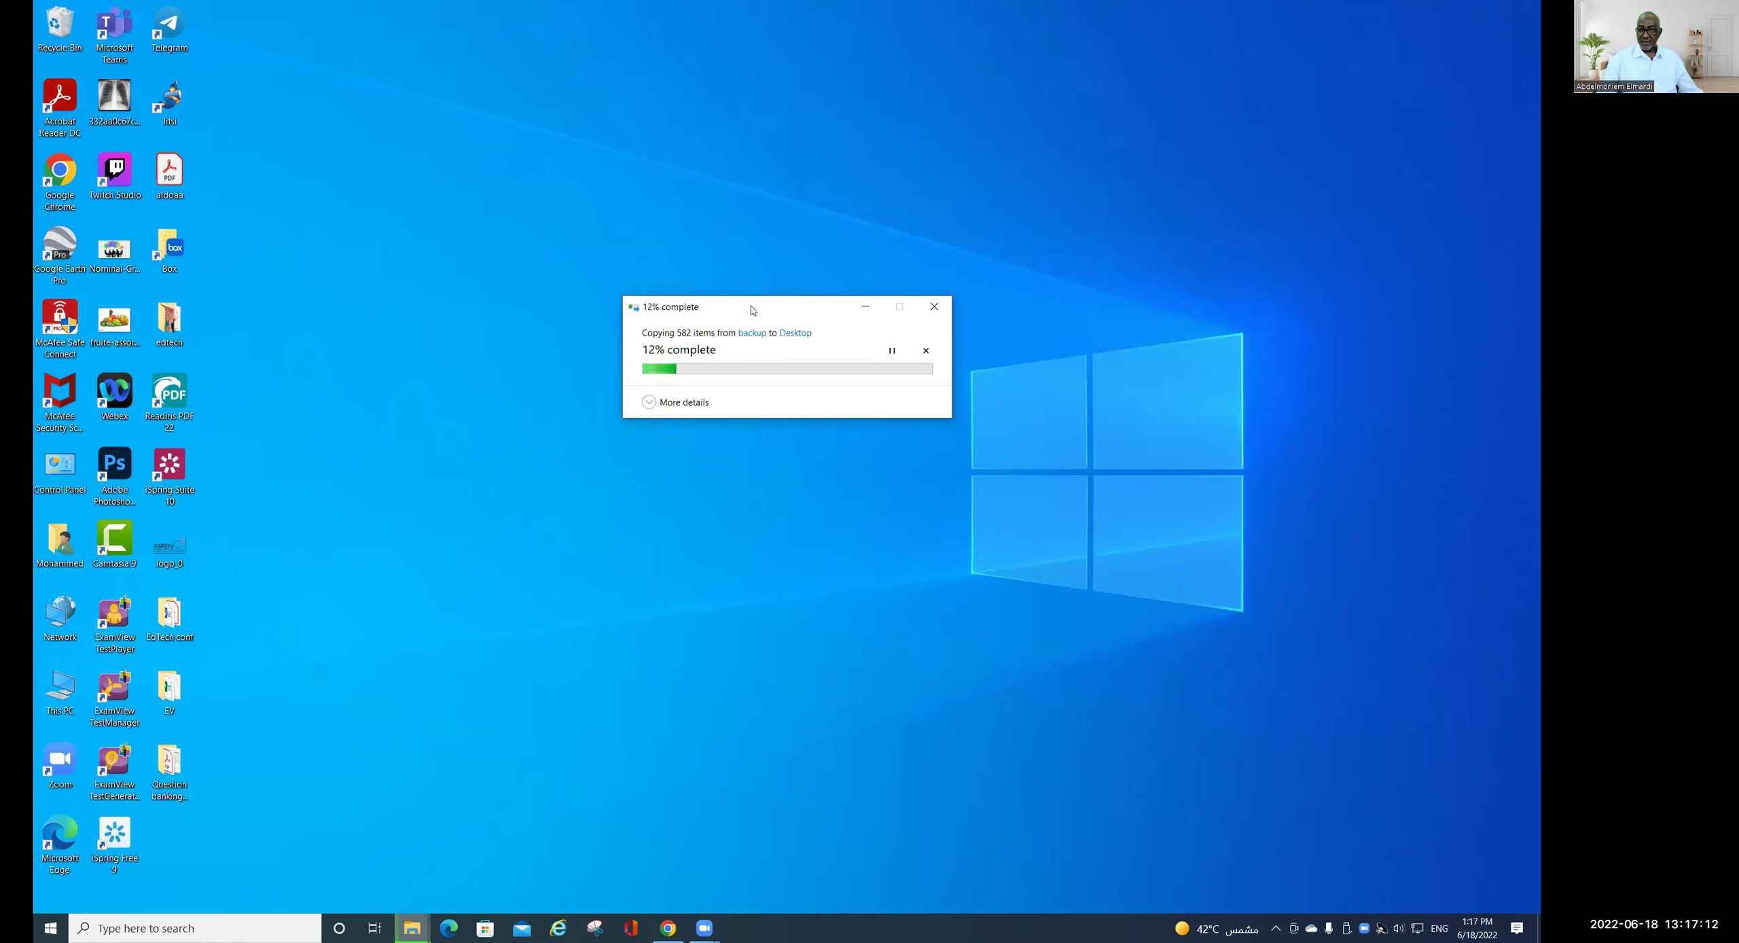
pyautogui.moveTo(752, 310); pyautogui.dragTo(1294, 150)
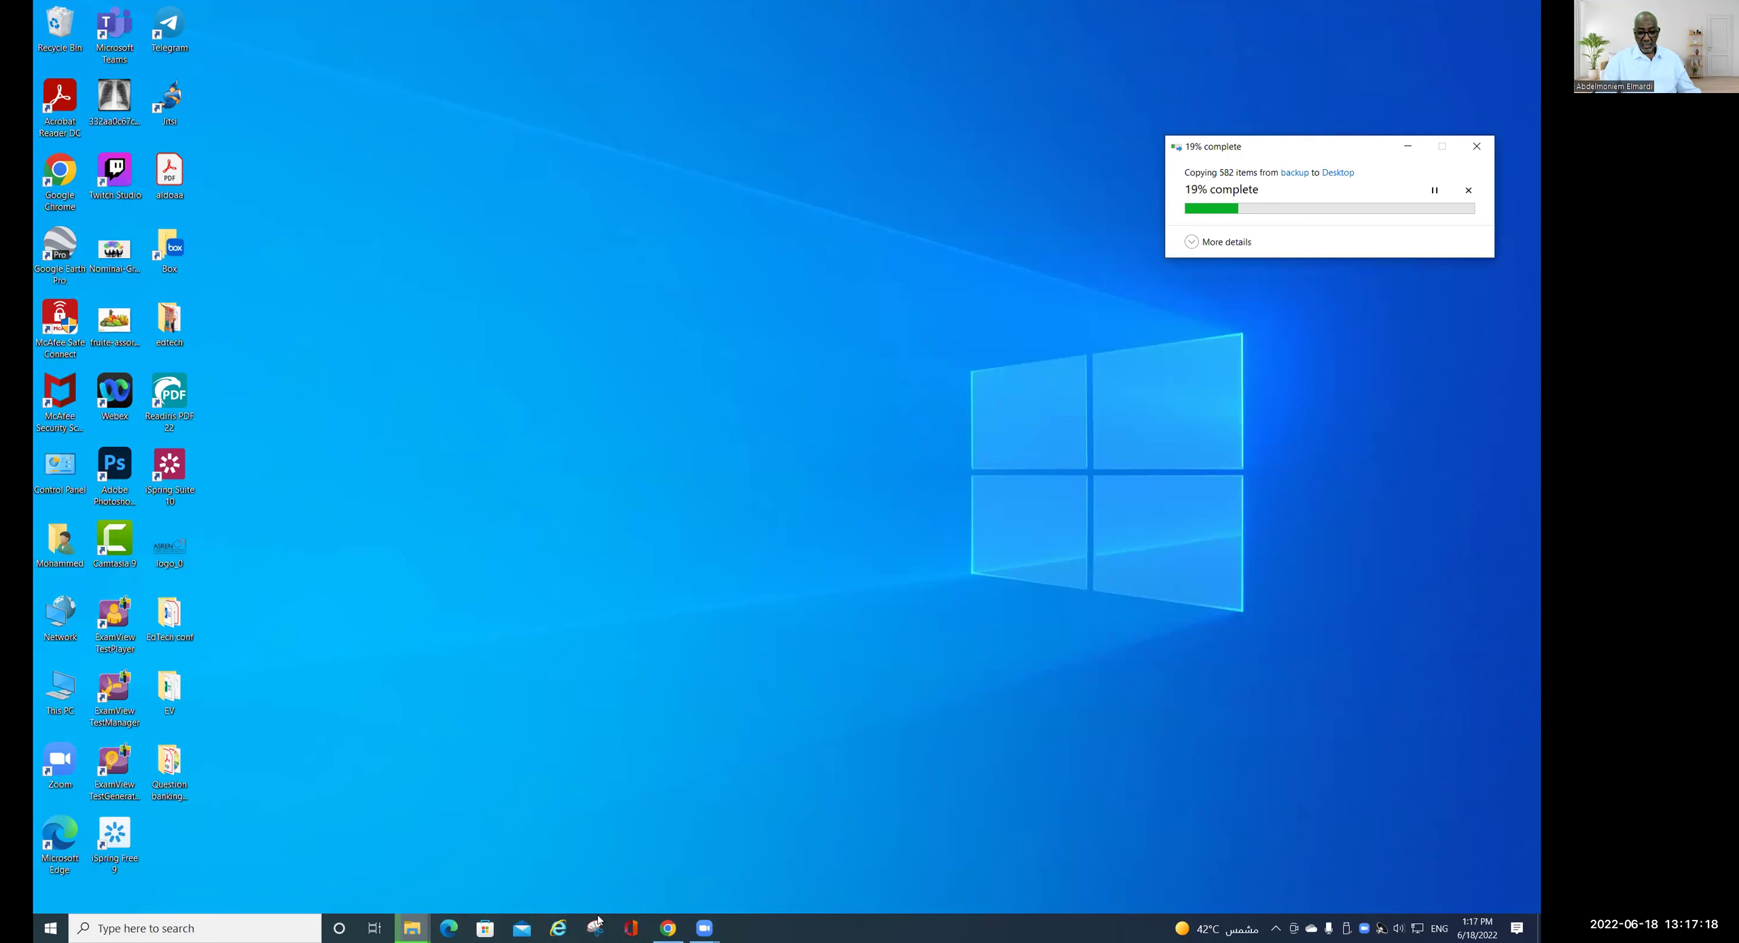
# - Switch back to Chrome, leave the question import form without saving and open the FP course page
pyautogui.click(669, 928)
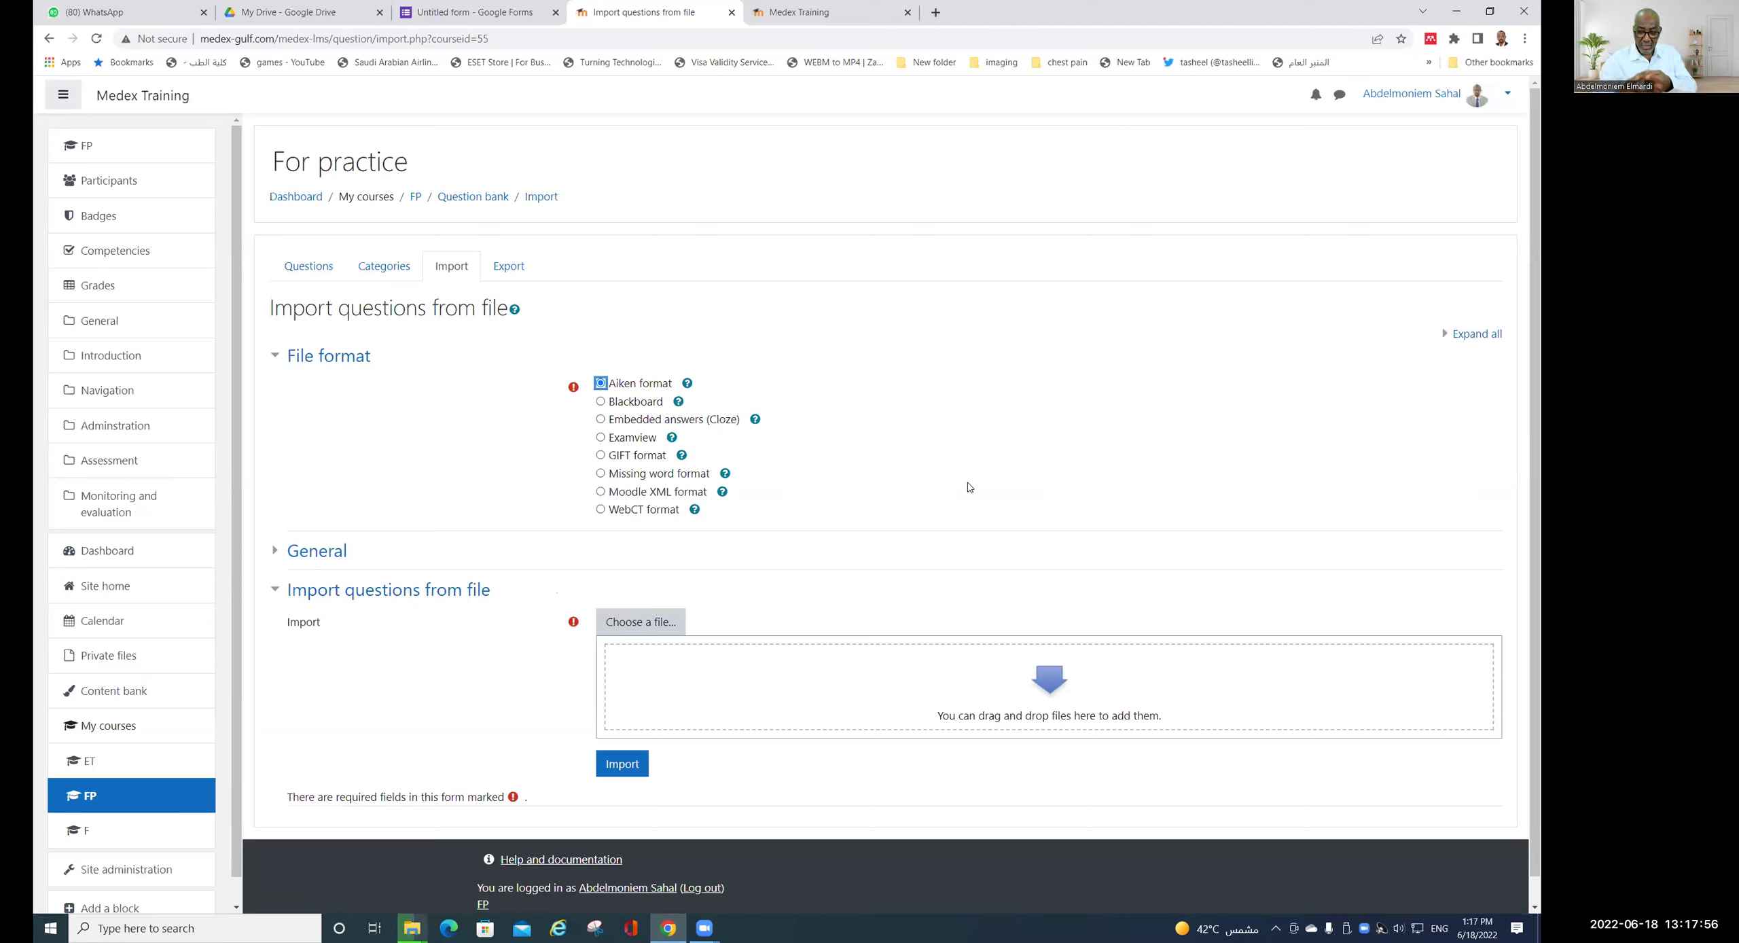
pyautogui.click(112, 145)
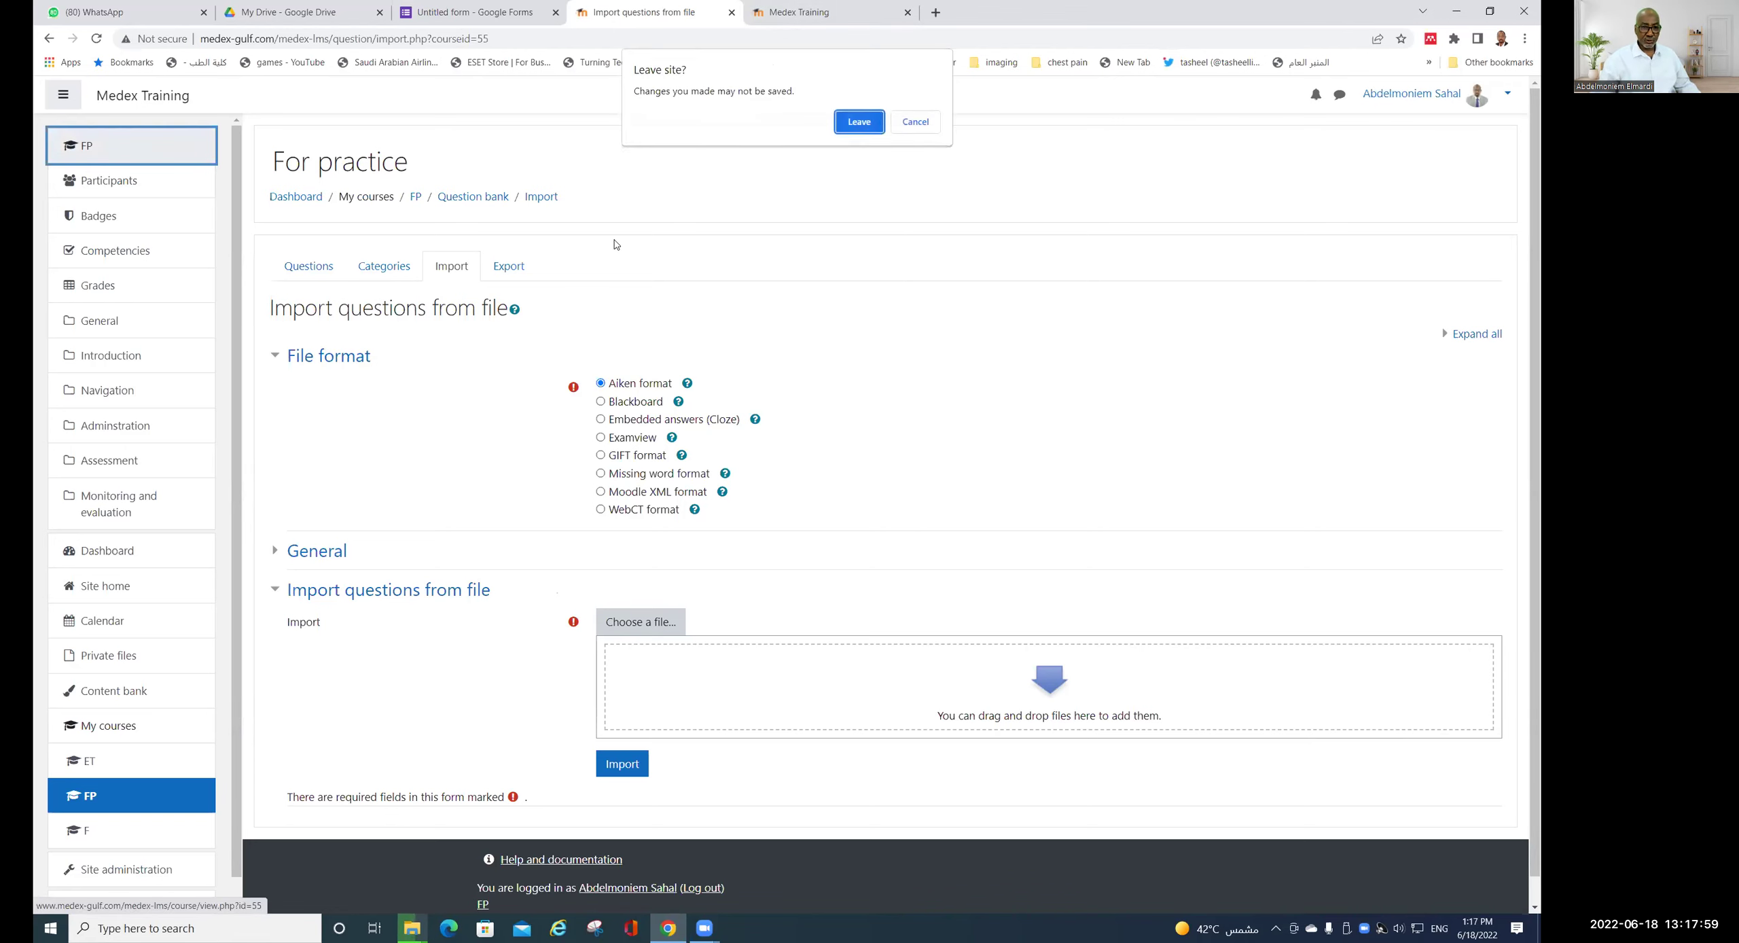
pyautogui.click(859, 122)
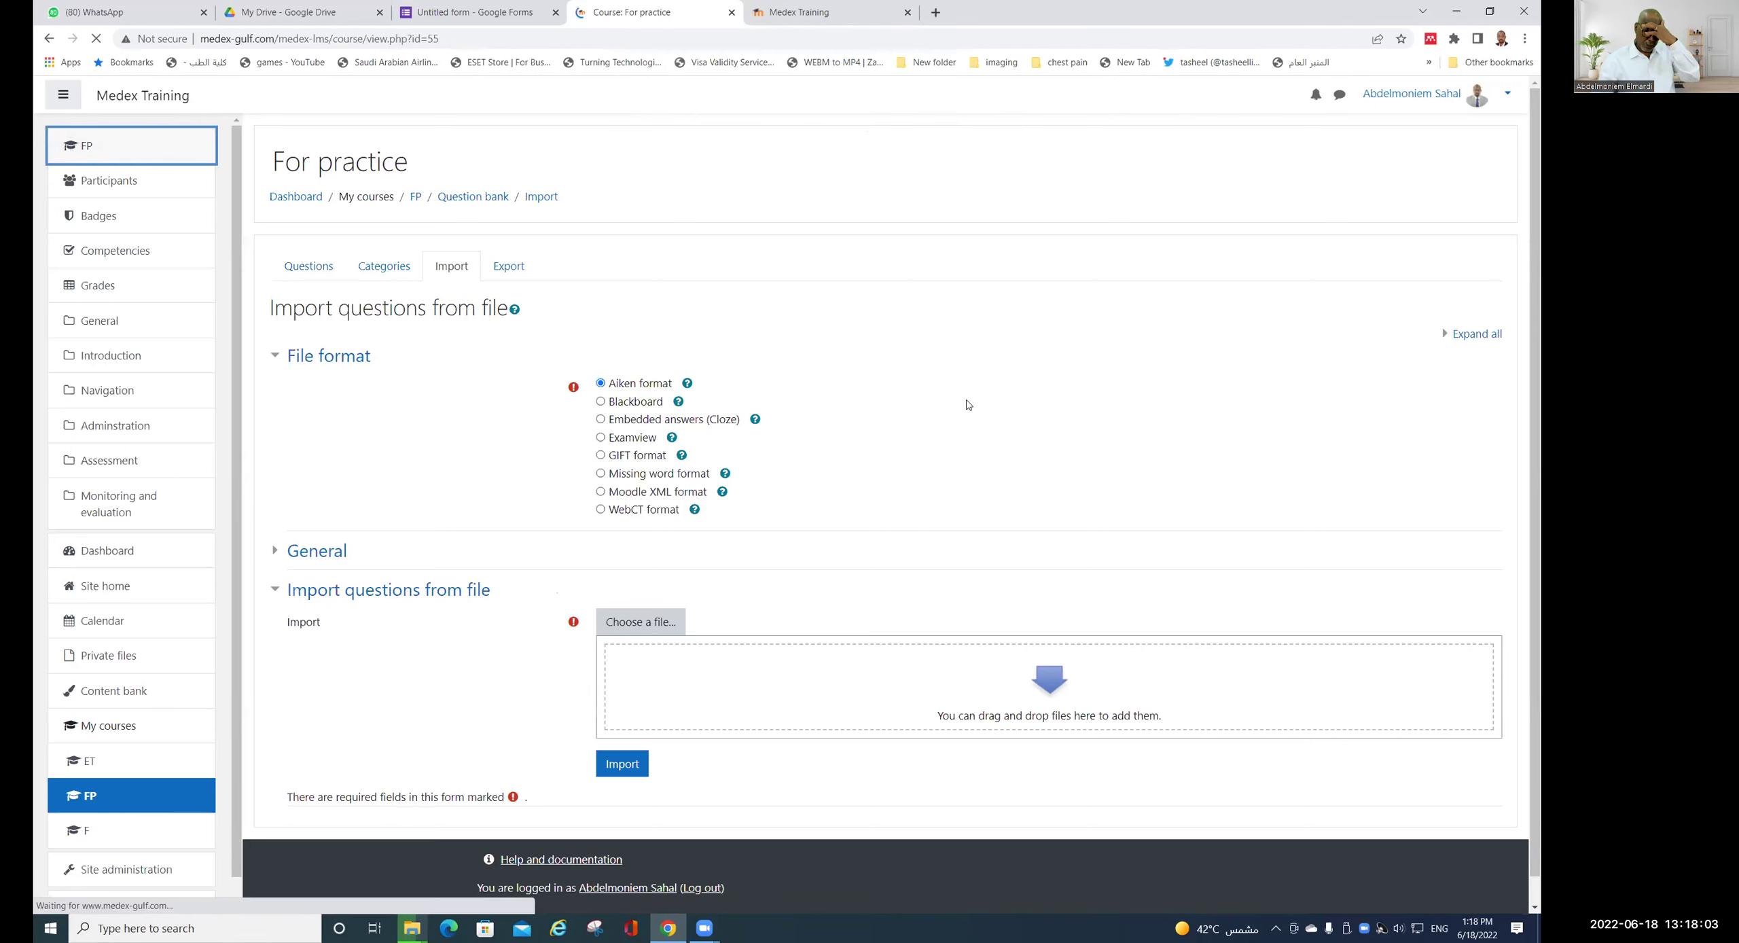
# - Open First Quiz from the course page's General section and start editing its questions
pyautogui.scroll(-15, 958, 401)
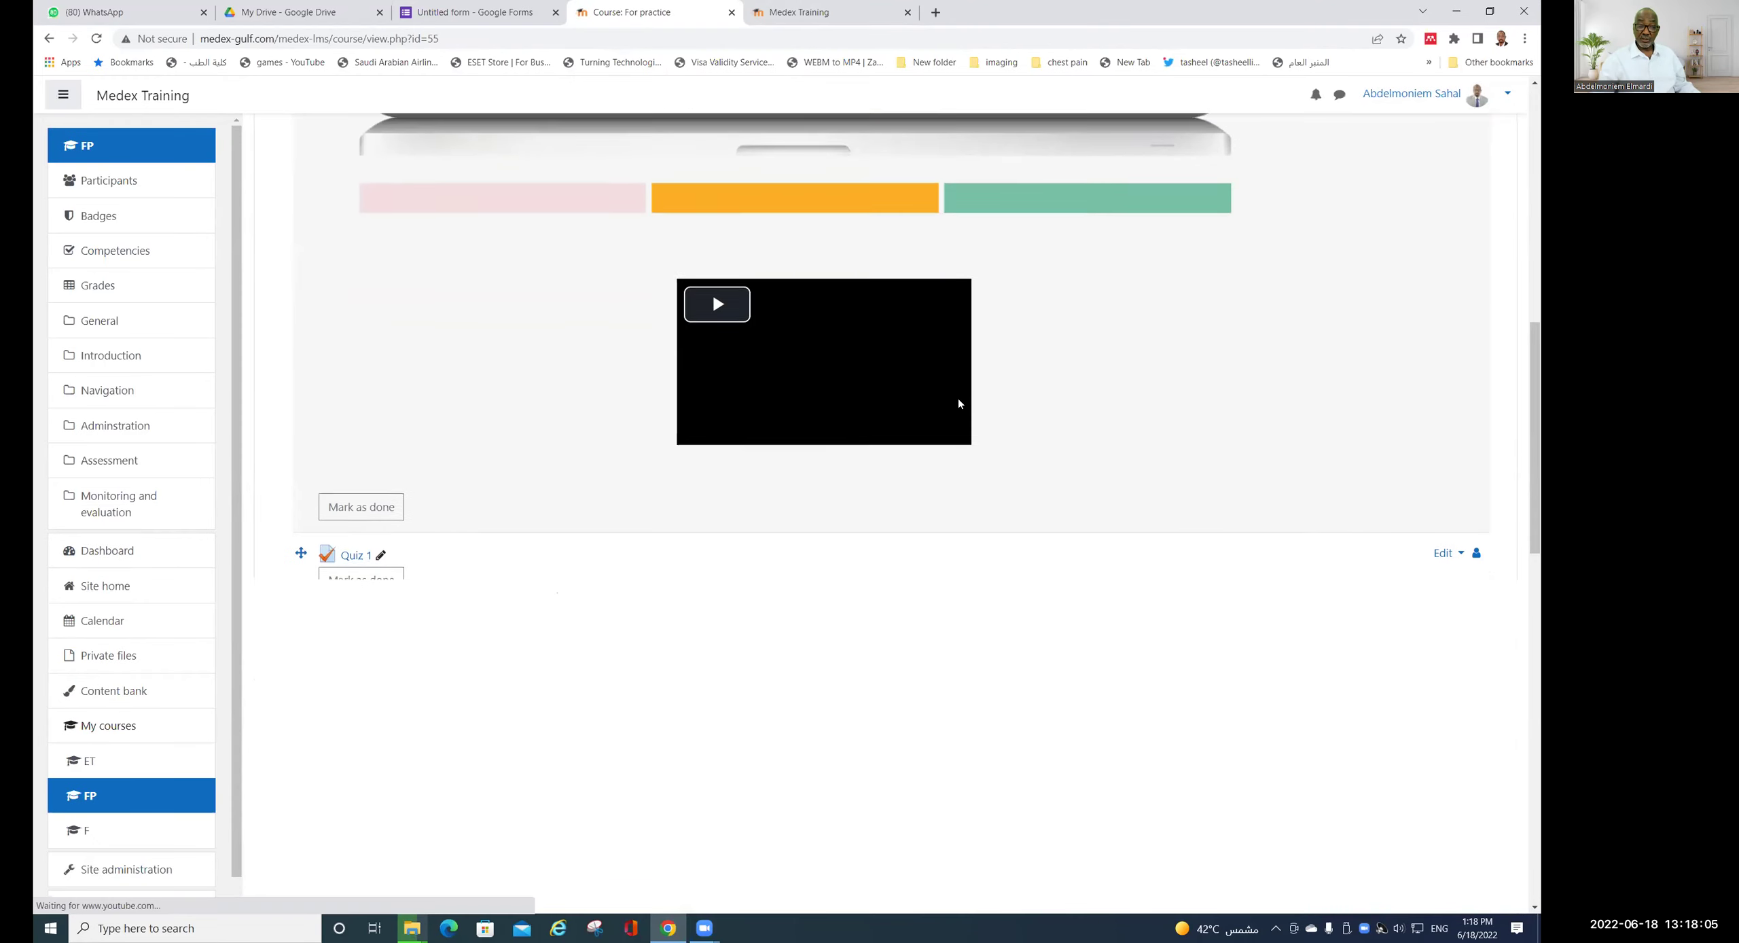
pyautogui.scroll(-5, 957, 404)
pyautogui.click(932, 462)
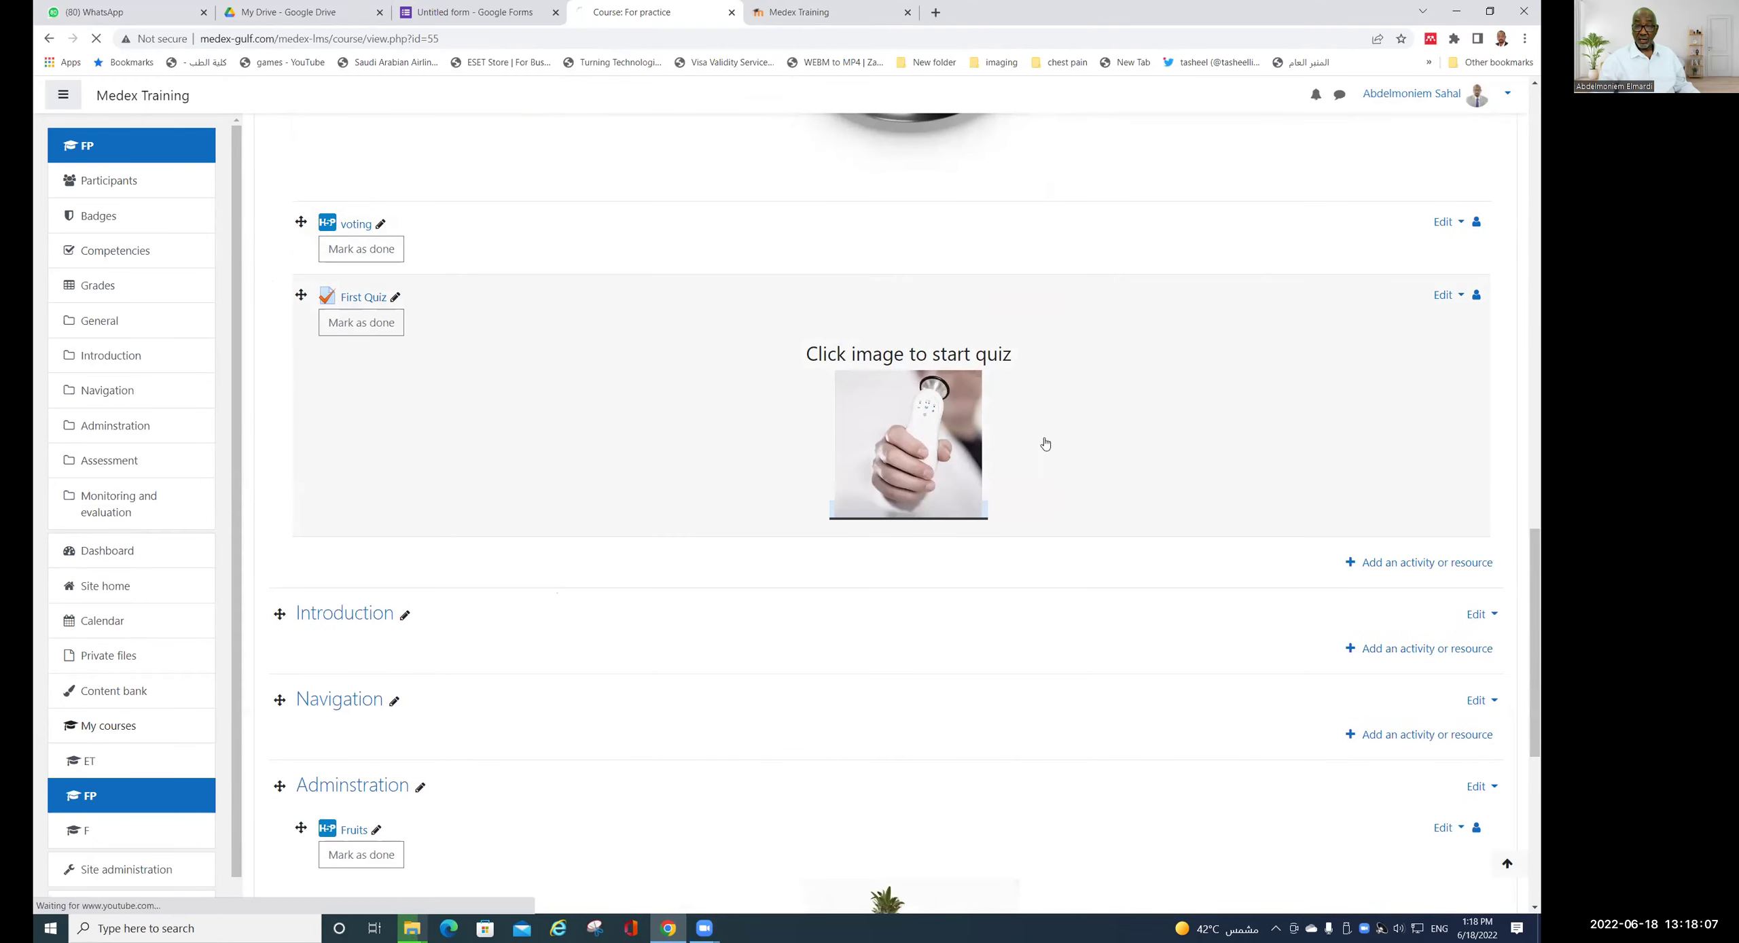
pyautogui.scroll(-1, 1026, 523)
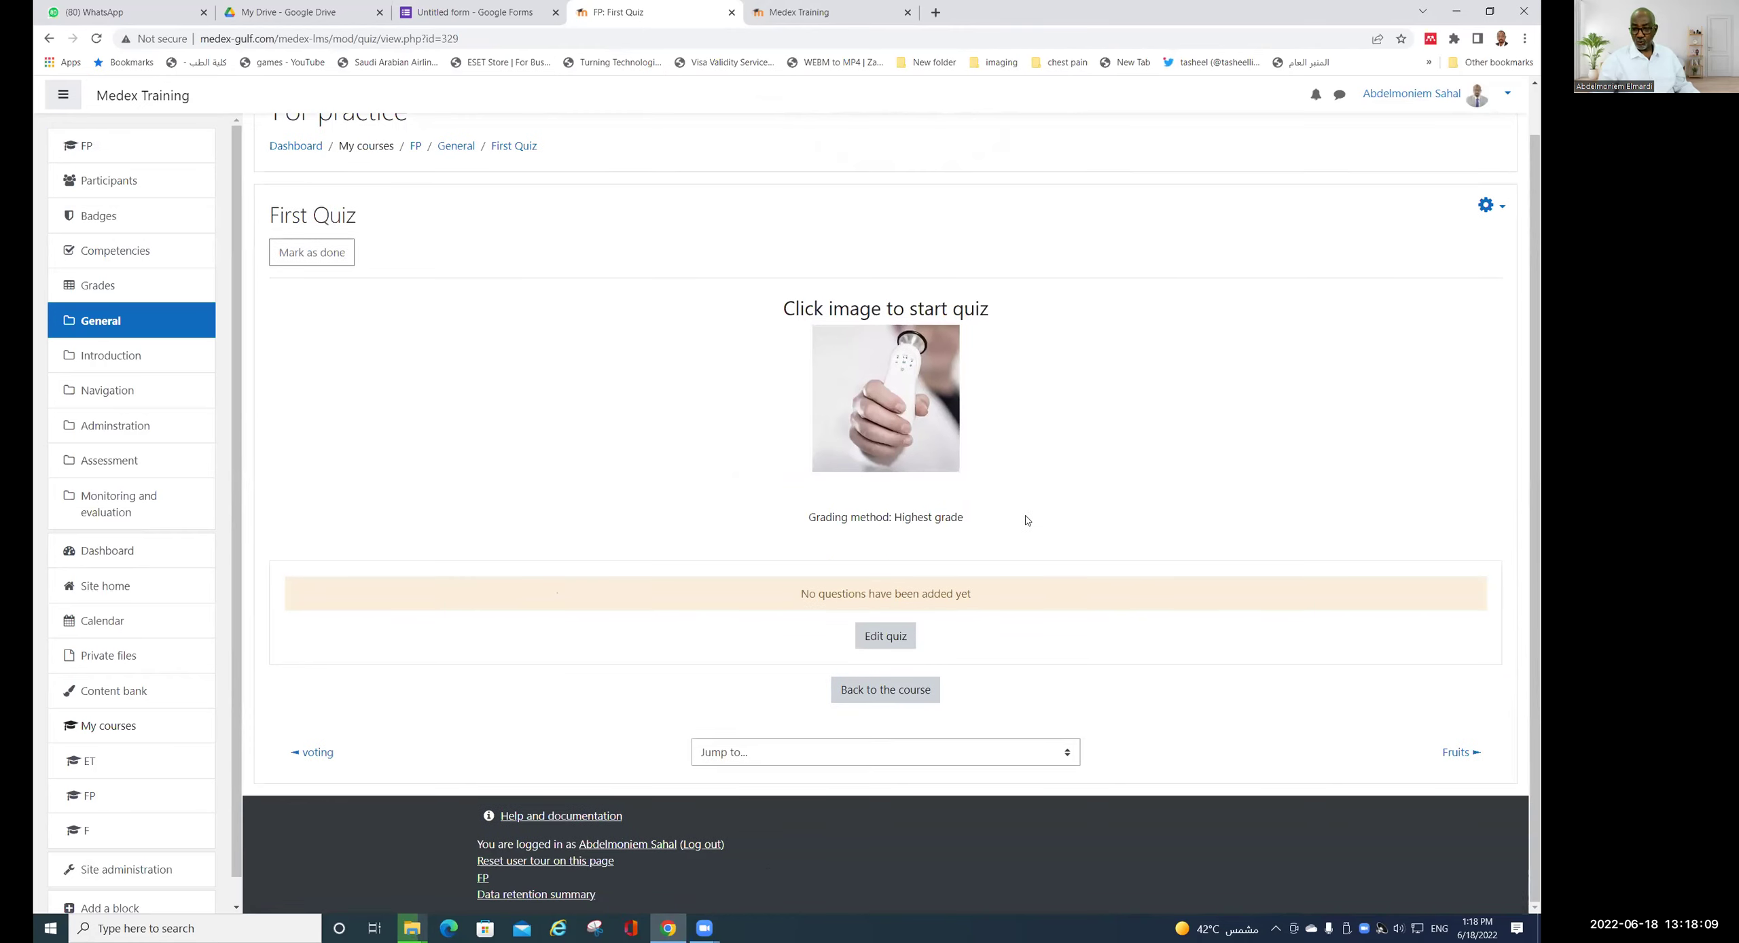
pyautogui.click(885, 636)
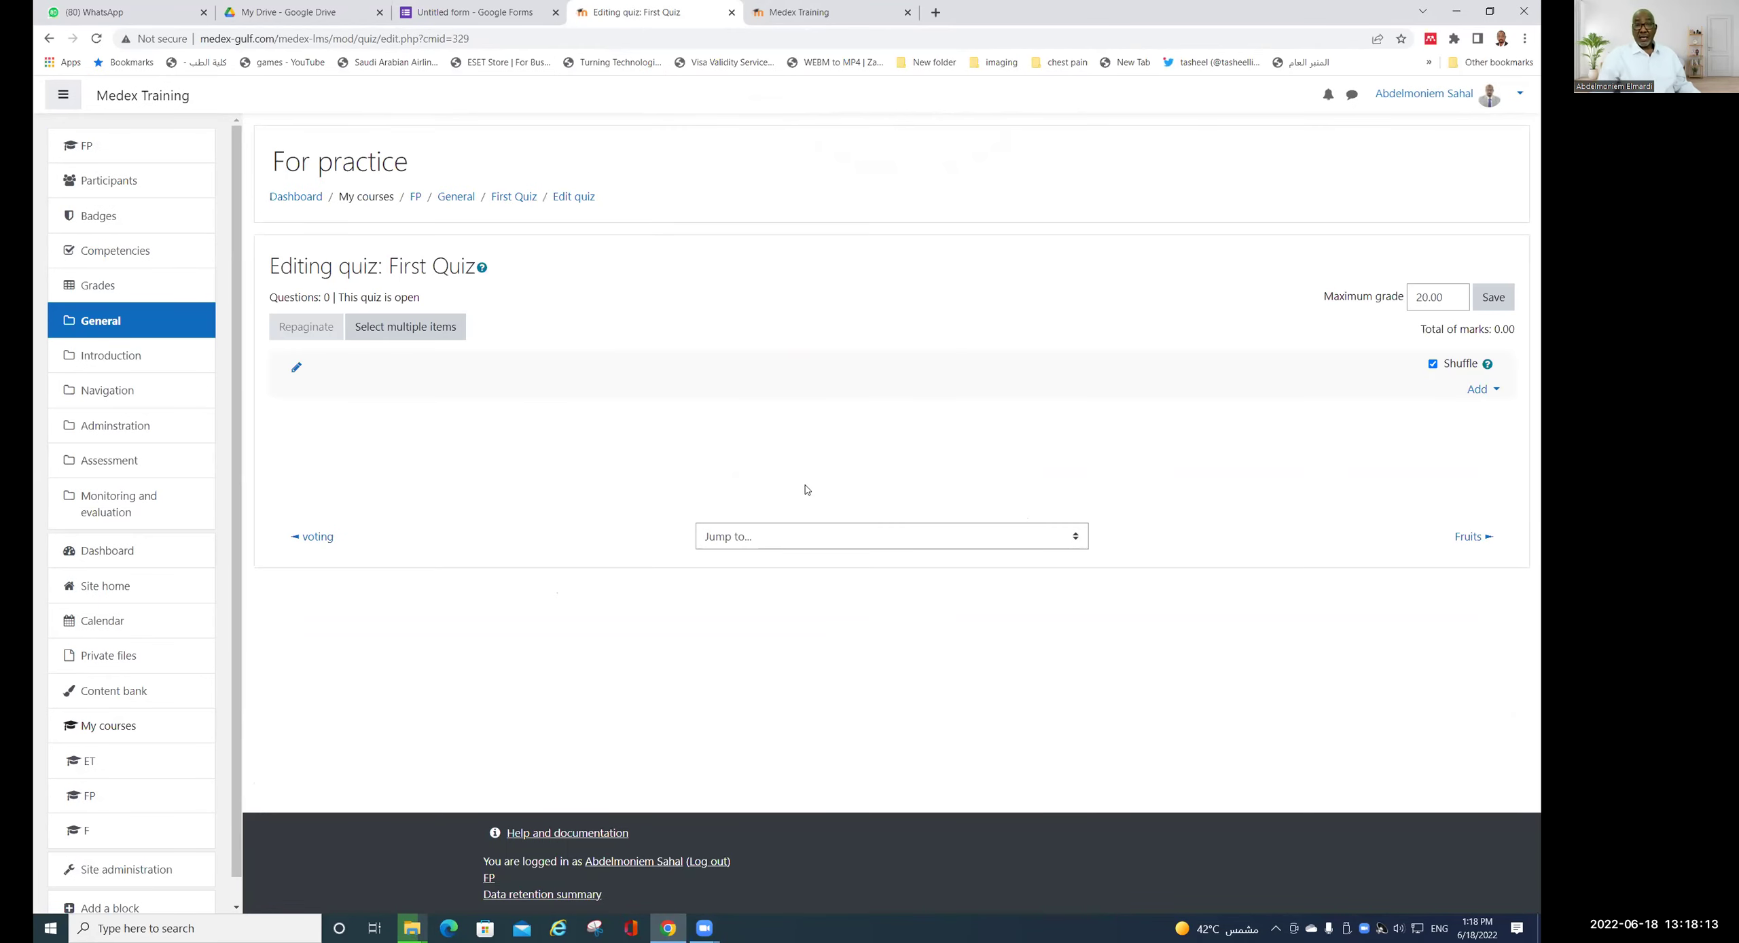
# - Add a new multiple choice question to First Quiz, named "1 Q 1" with the question text "How are you"
pyautogui.click(1478, 389)
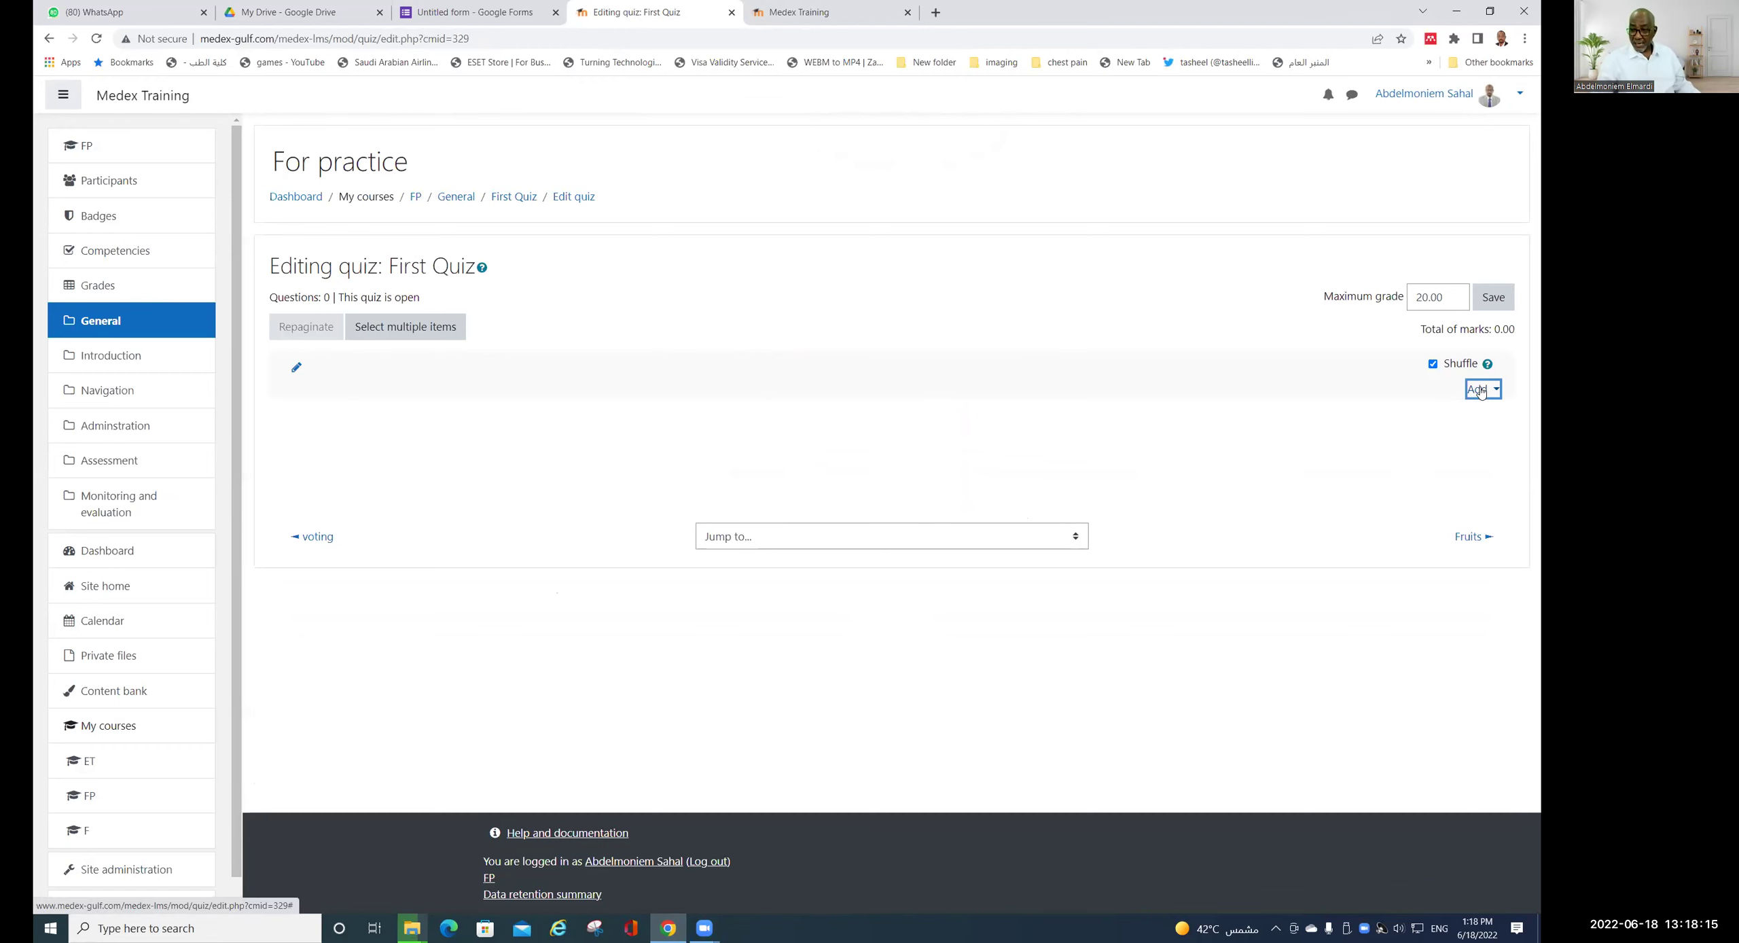
pyautogui.click(1423, 417)
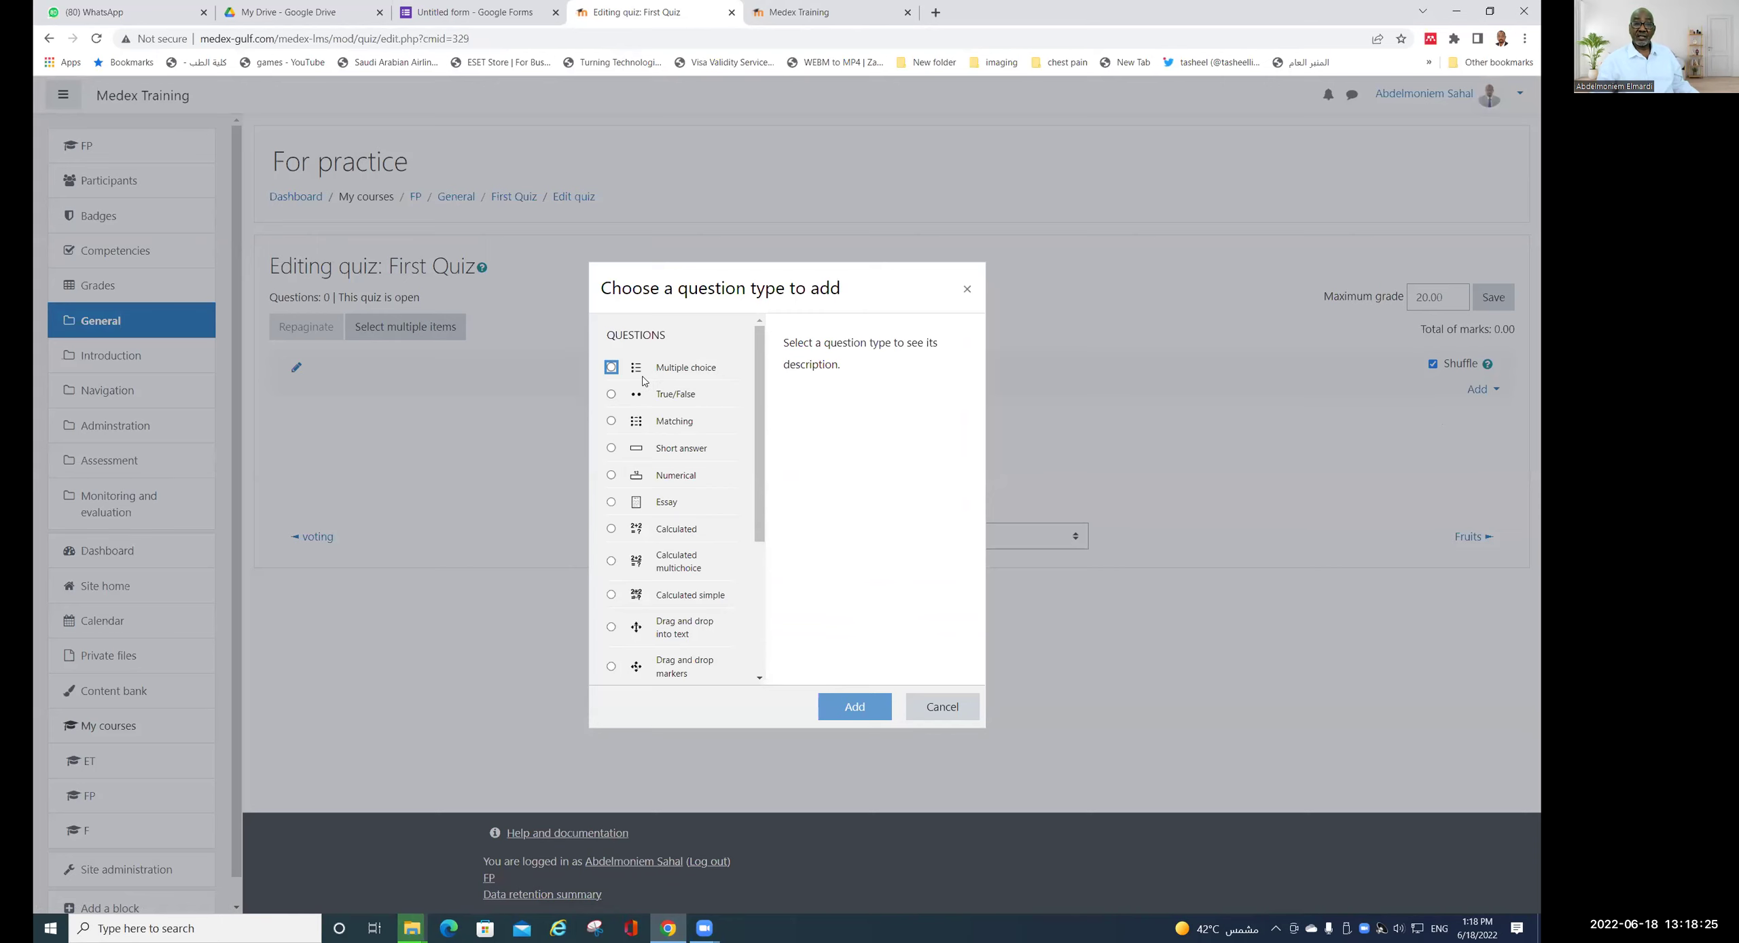
pyautogui.click(610, 367)
pyautogui.click(854, 707)
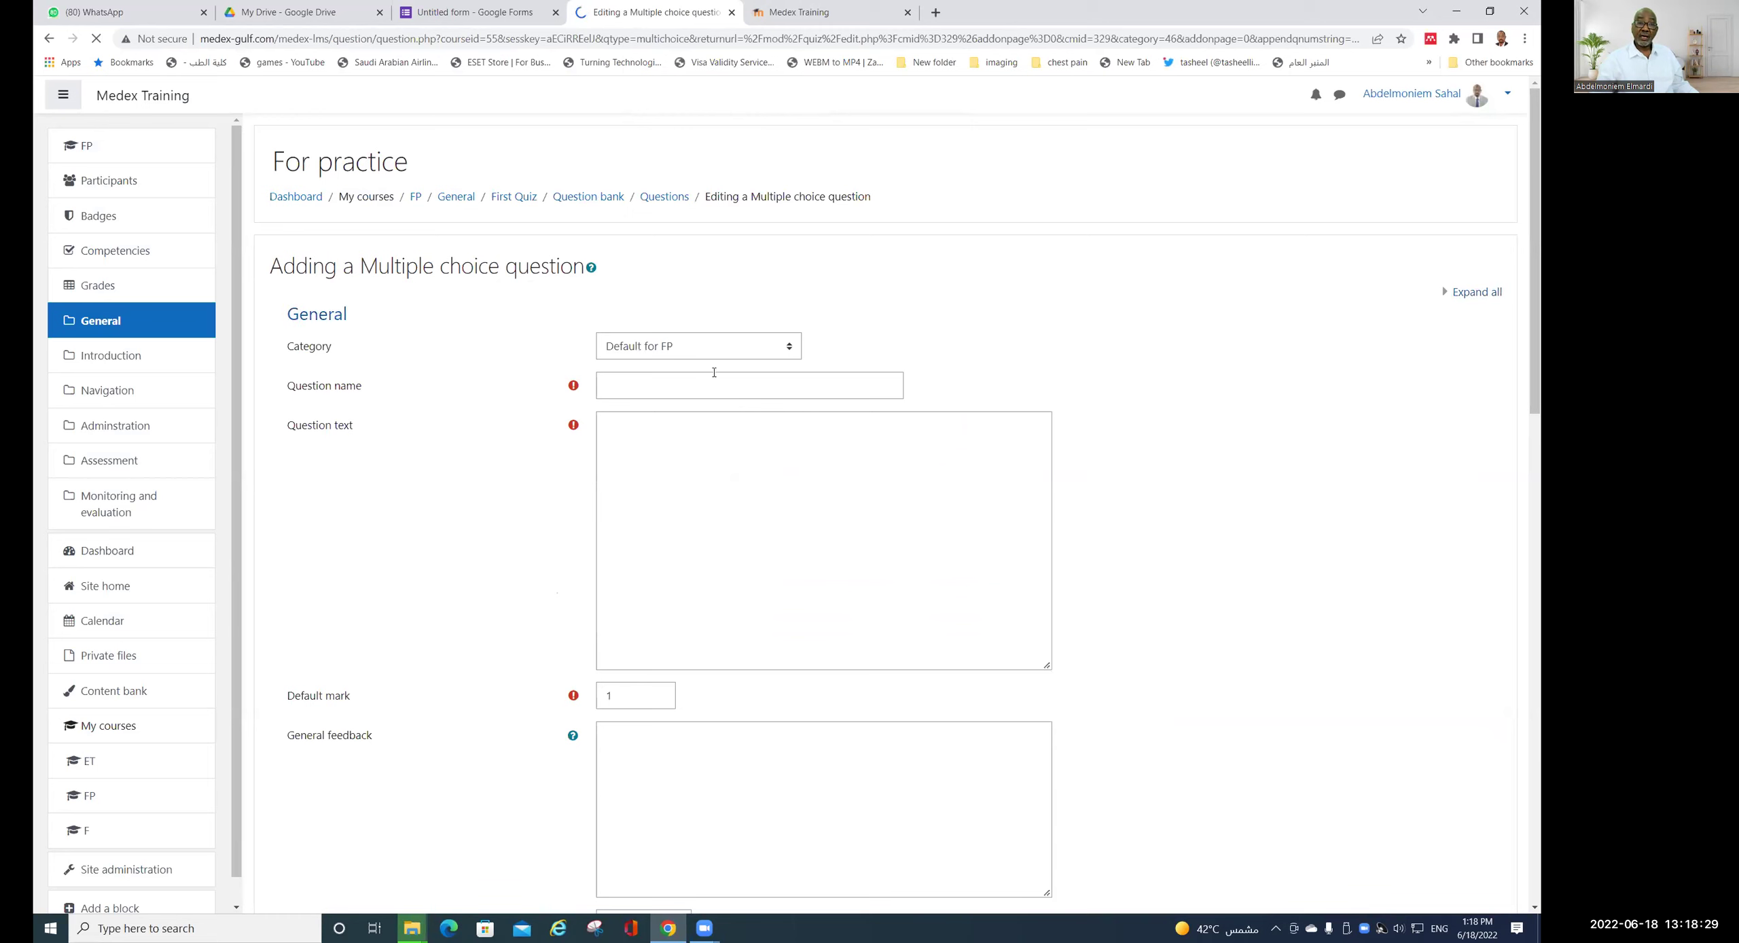
pyautogui.click(700, 381)
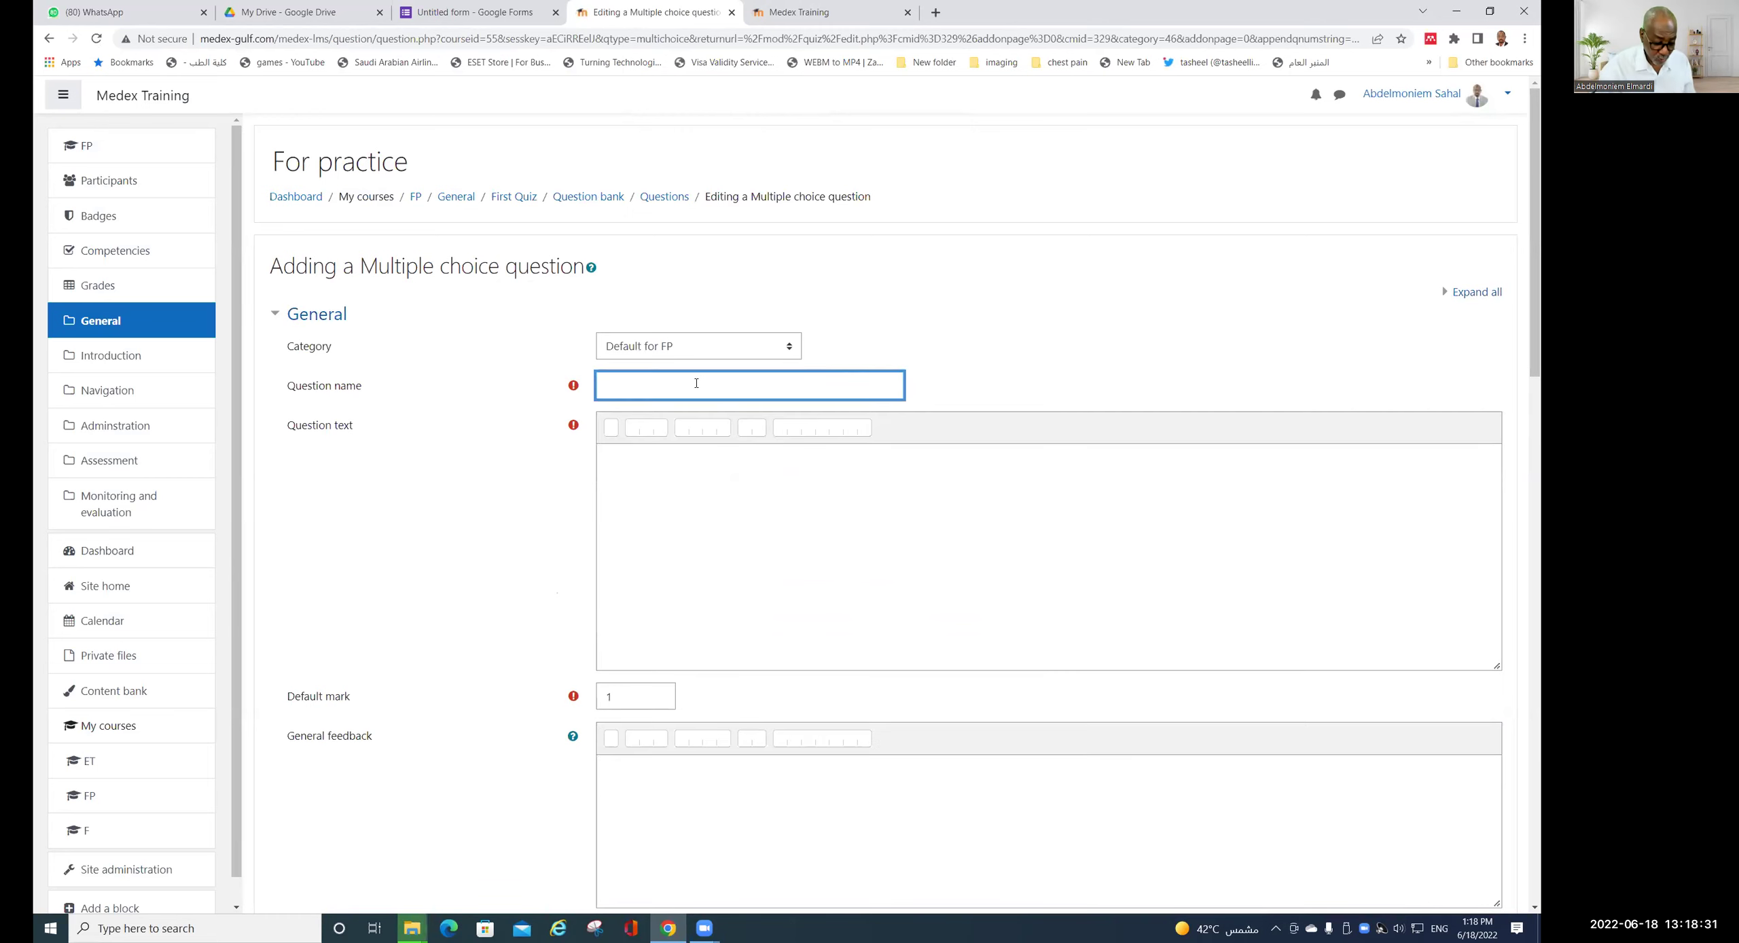
pyautogui.write('1 Q 1')
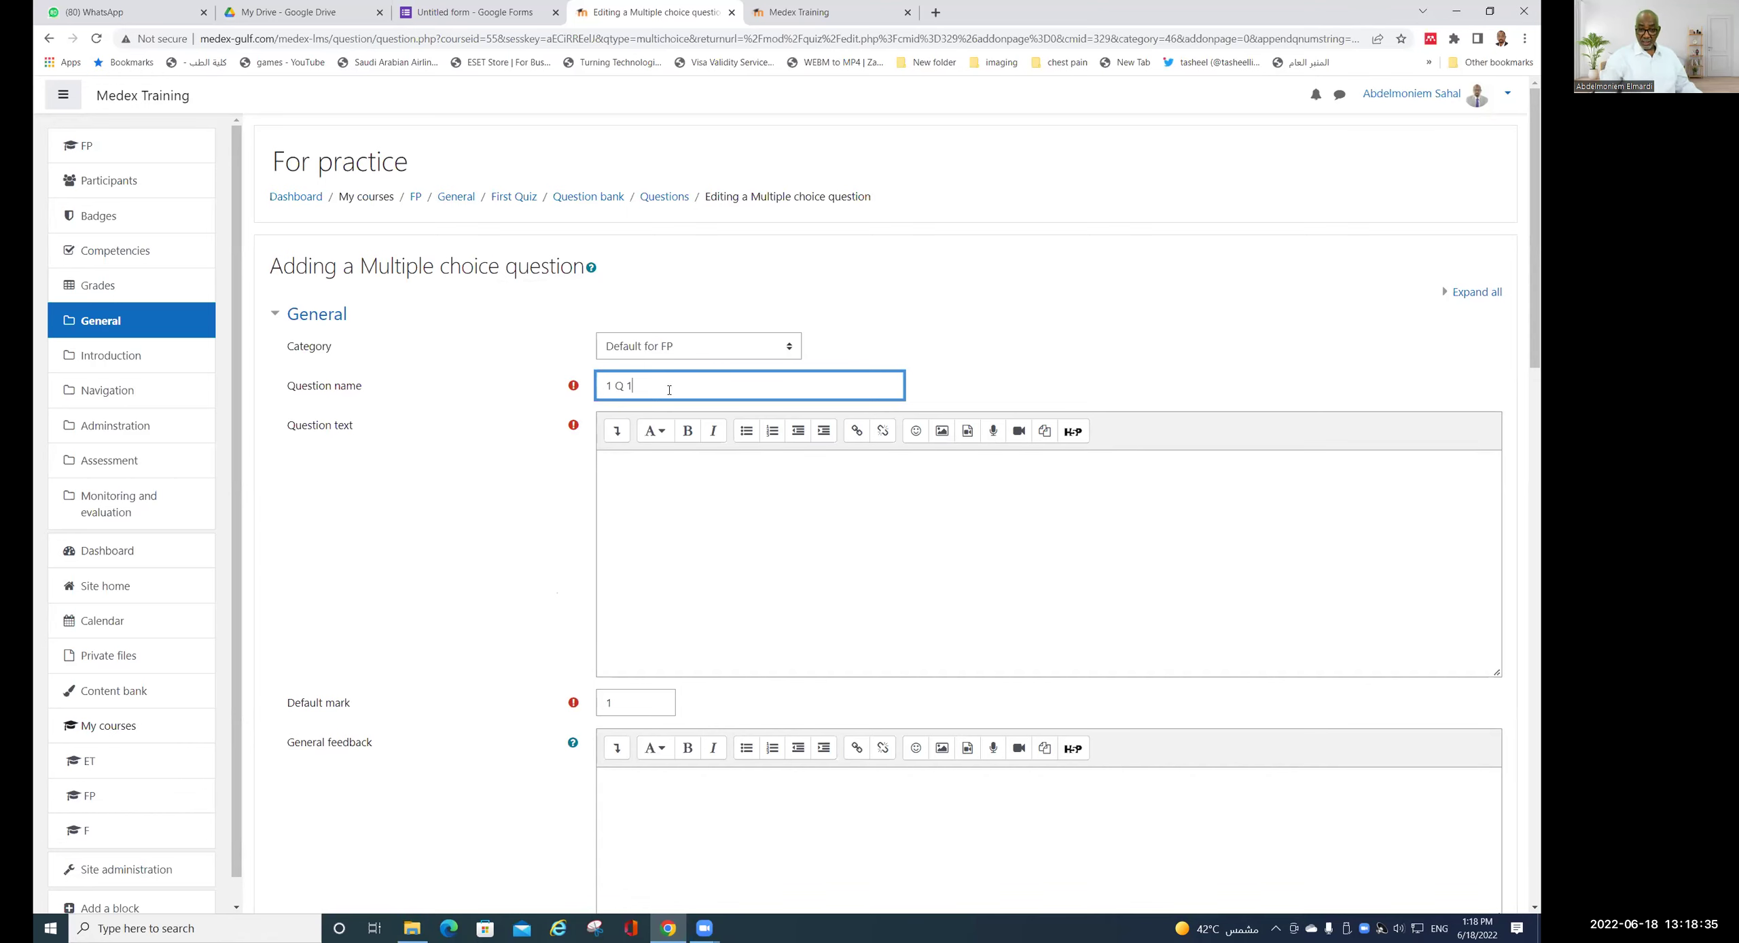
pyautogui.click(621, 480)
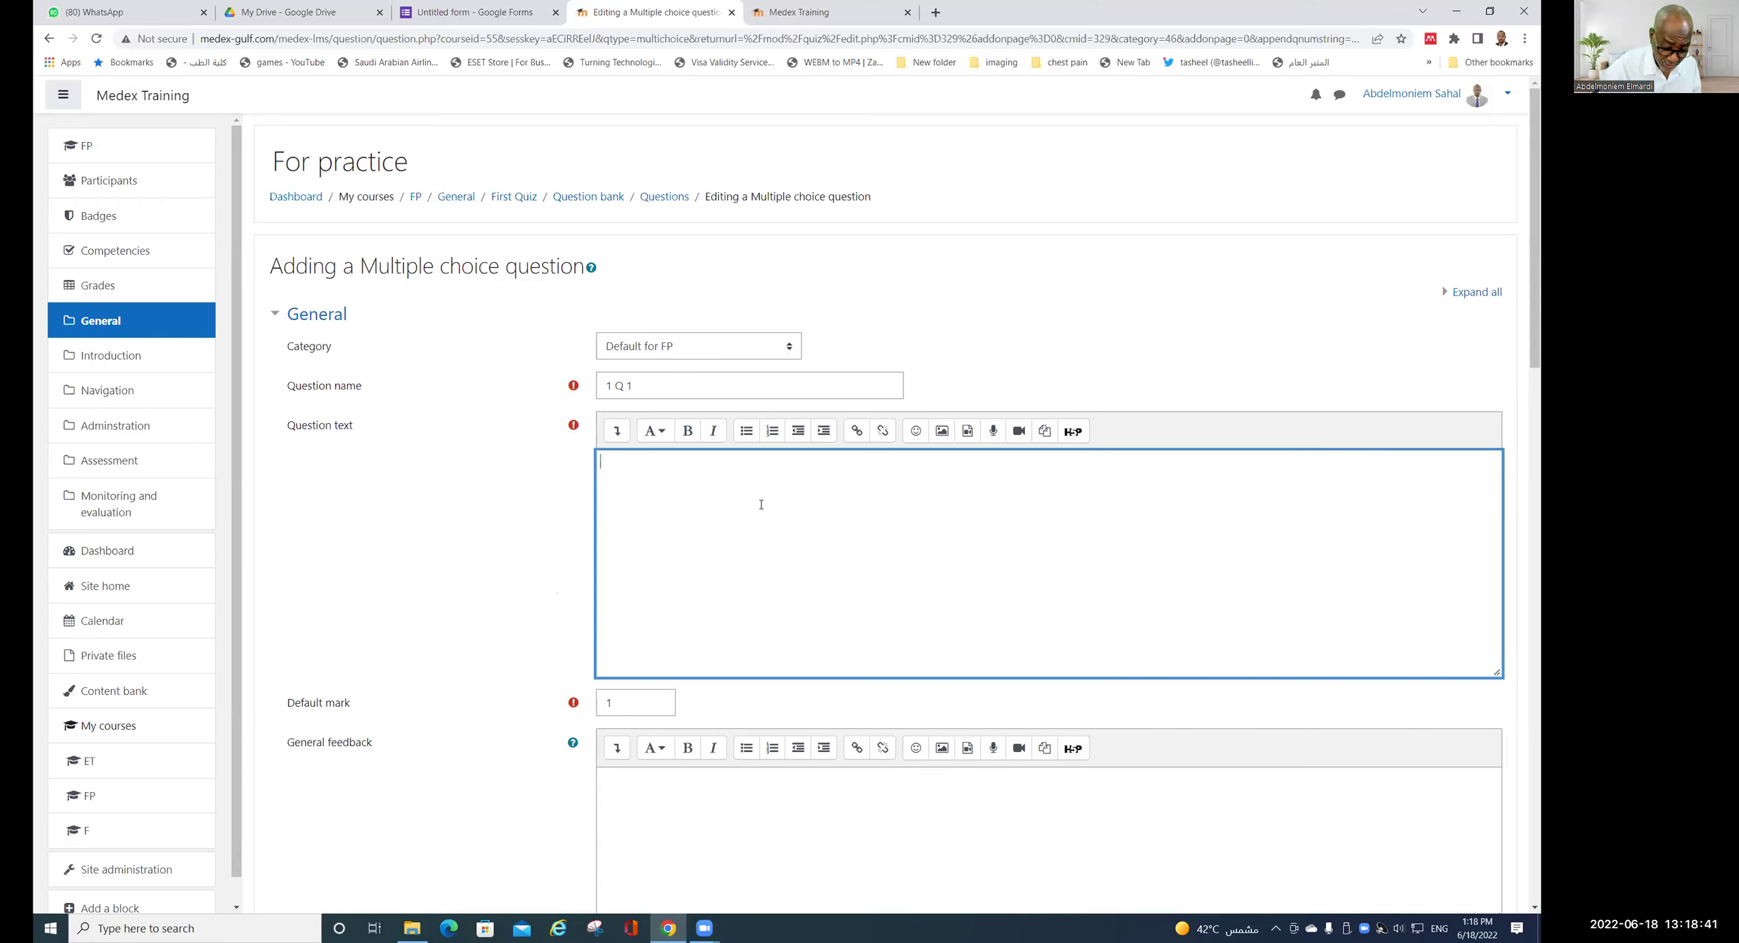
pyautogui.write('How are')
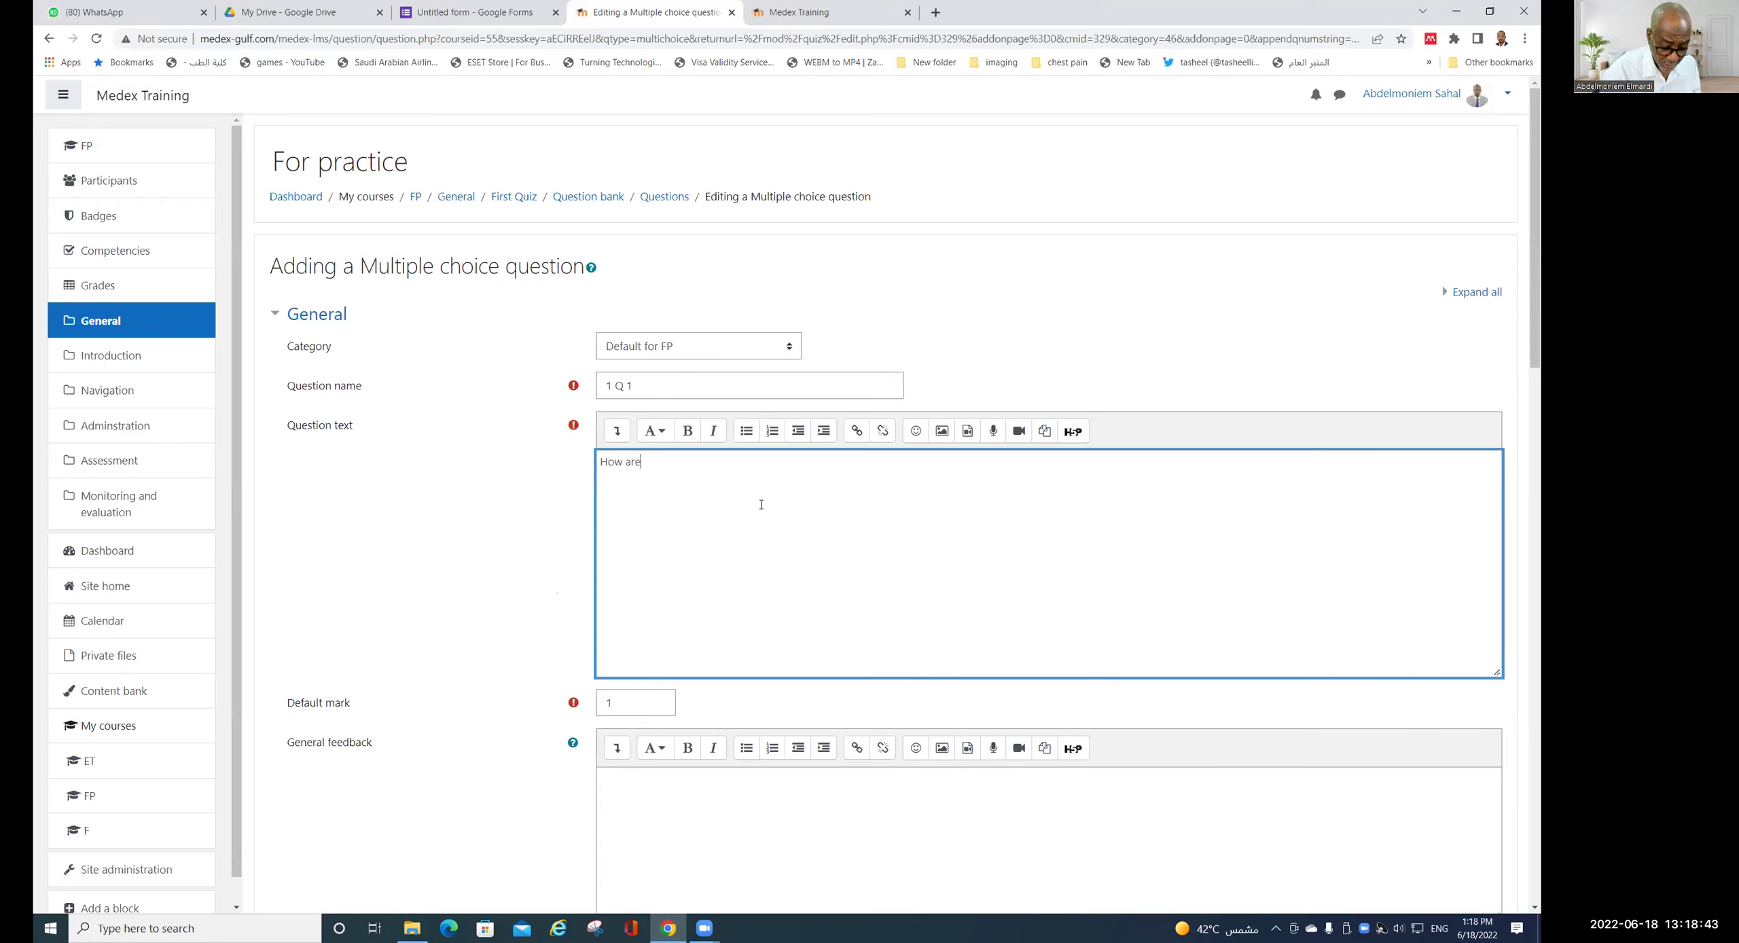
pyautogui.write(' you')
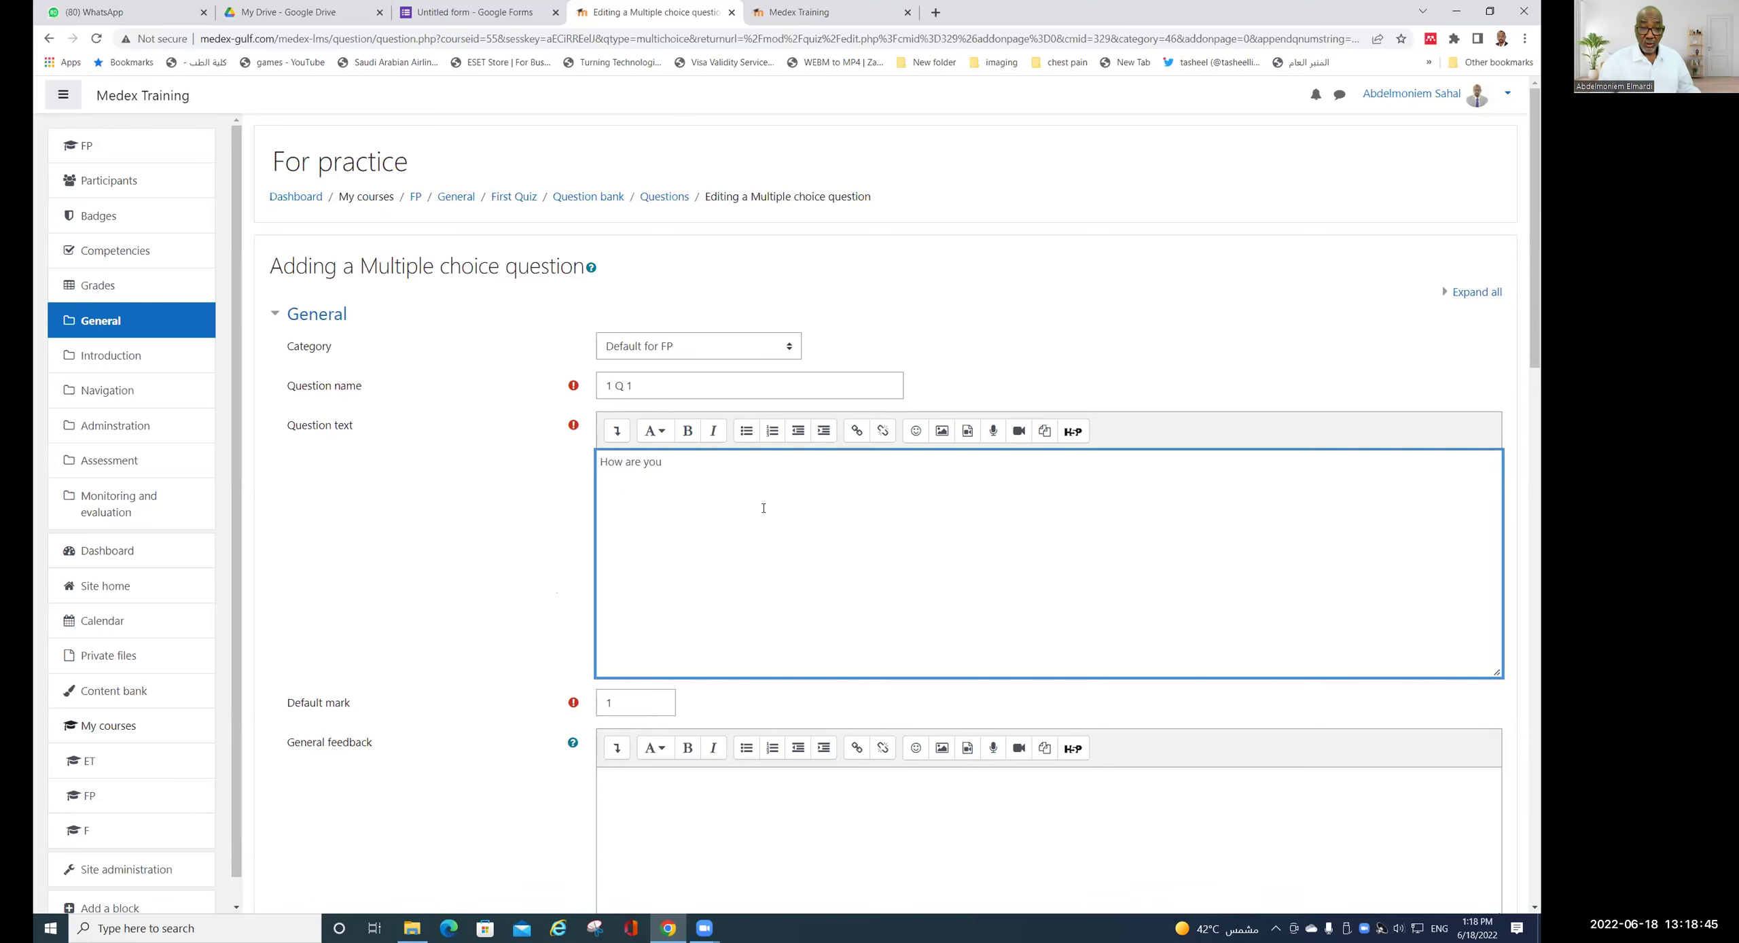
# - Enter "d" as choice 1 and "c" as choice 2, giving choice 2 a grade of 100%
pyautogui.scroll(-5, 804, 561)
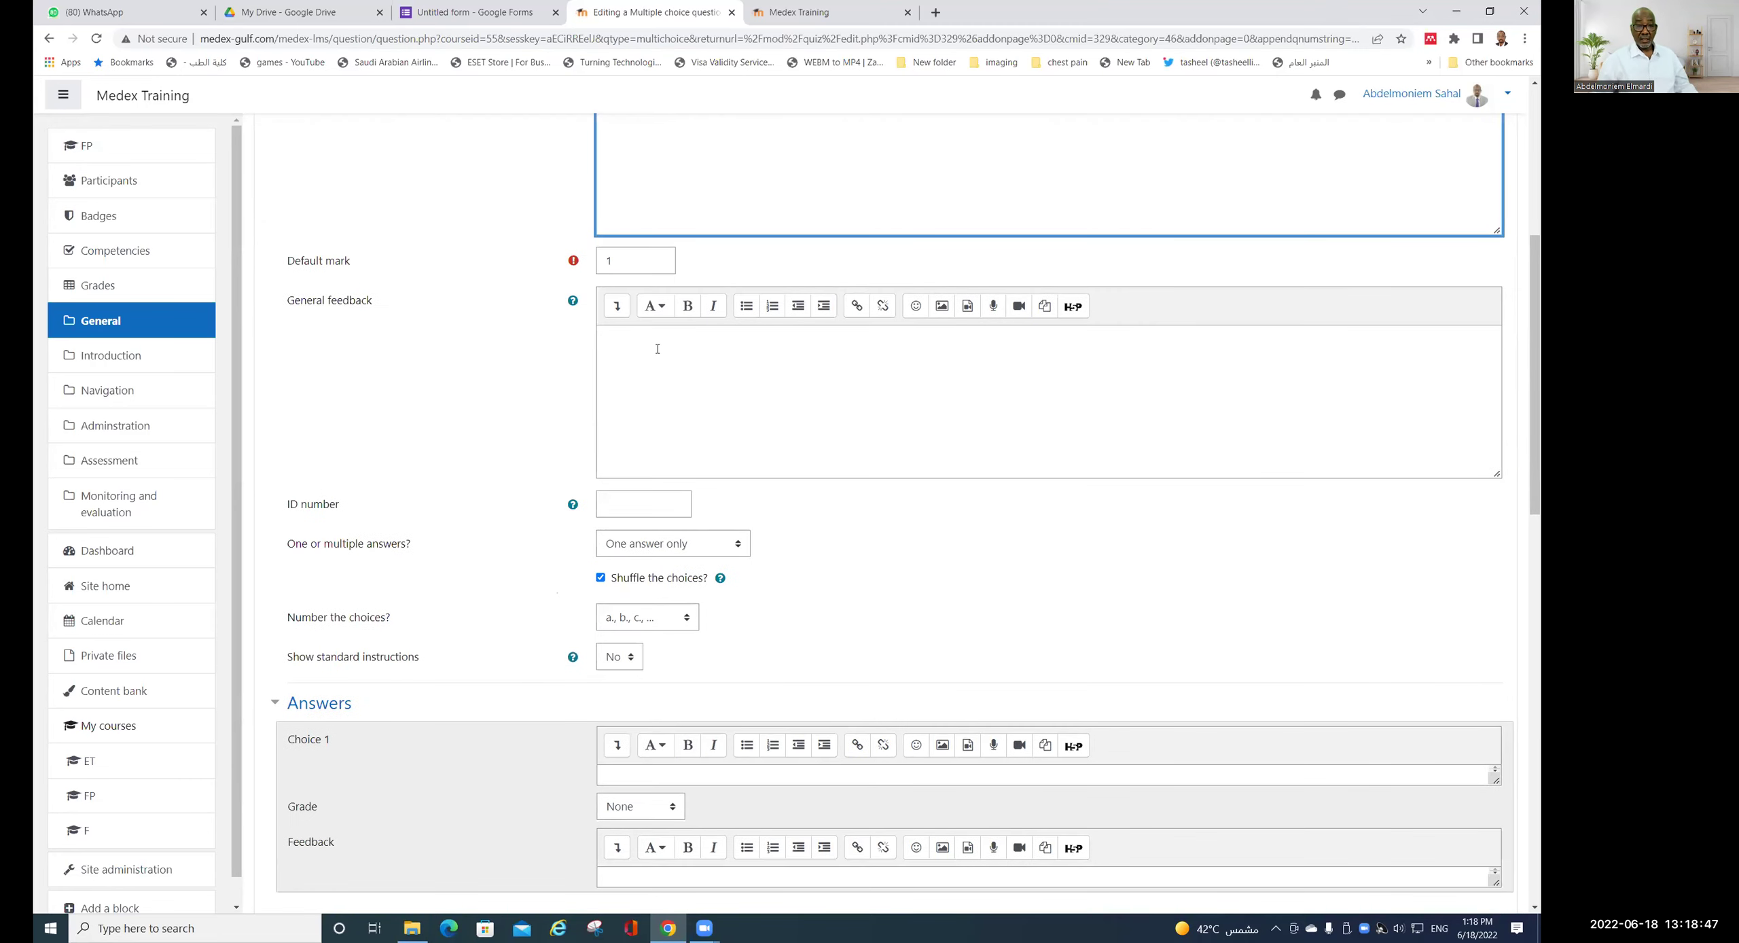
pyautogui.scroll(-2, 647, 485)
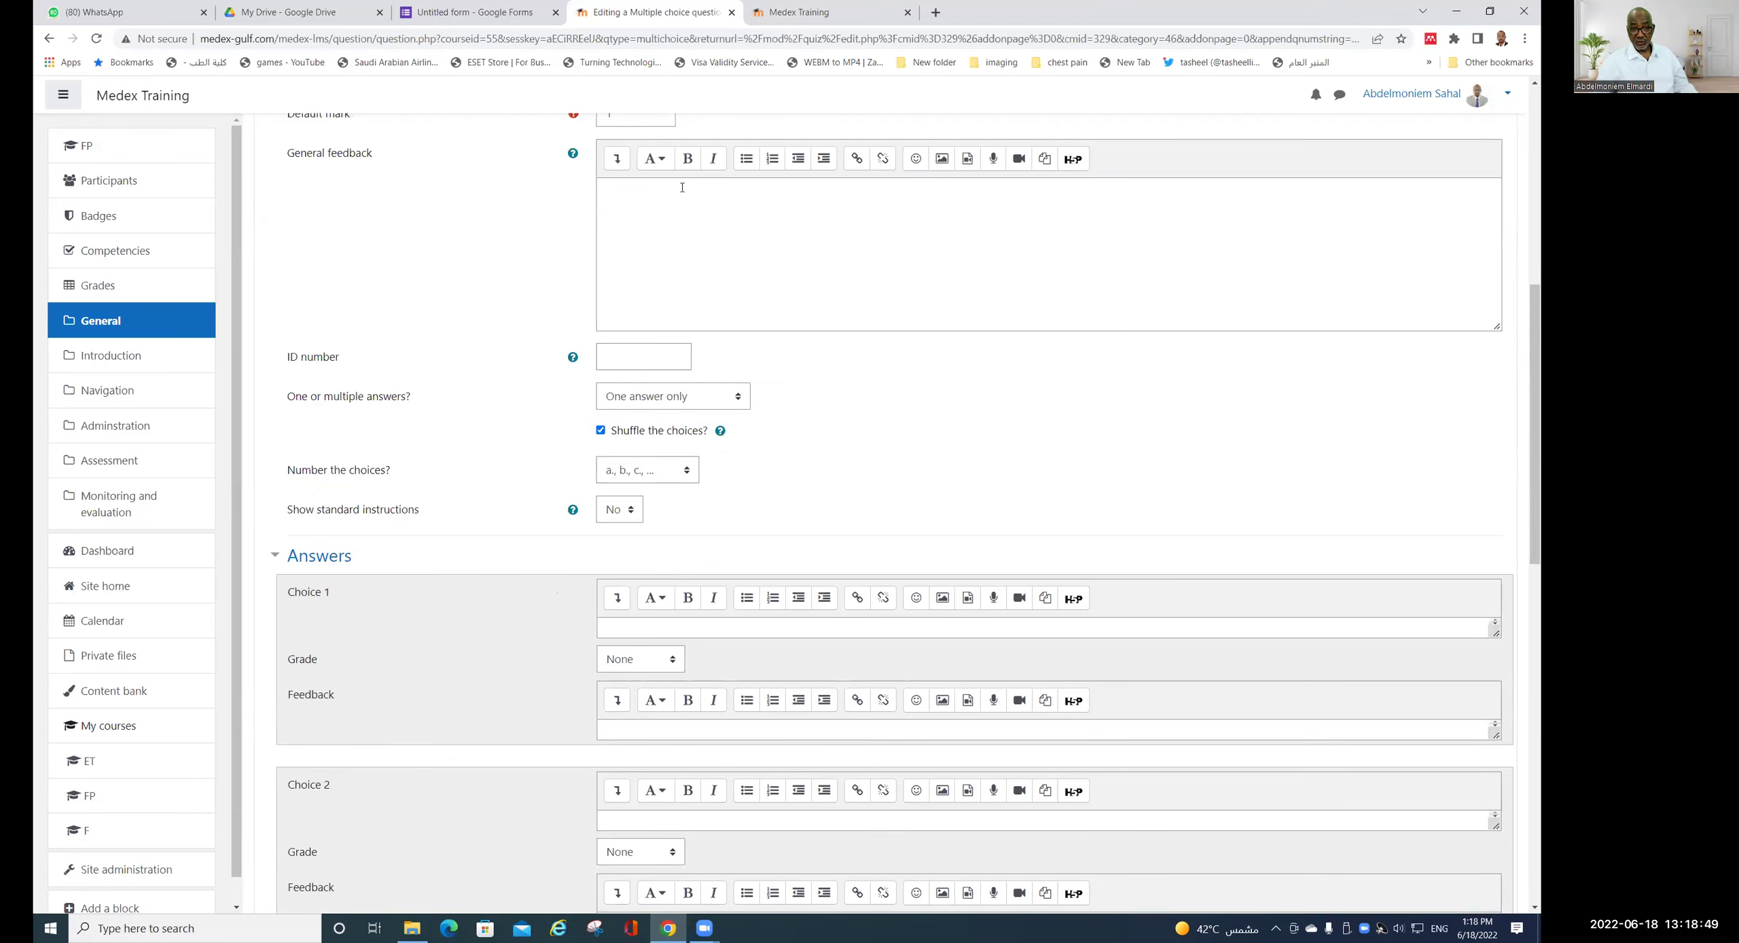
pyautogui.scroll(-5, 679, 271)
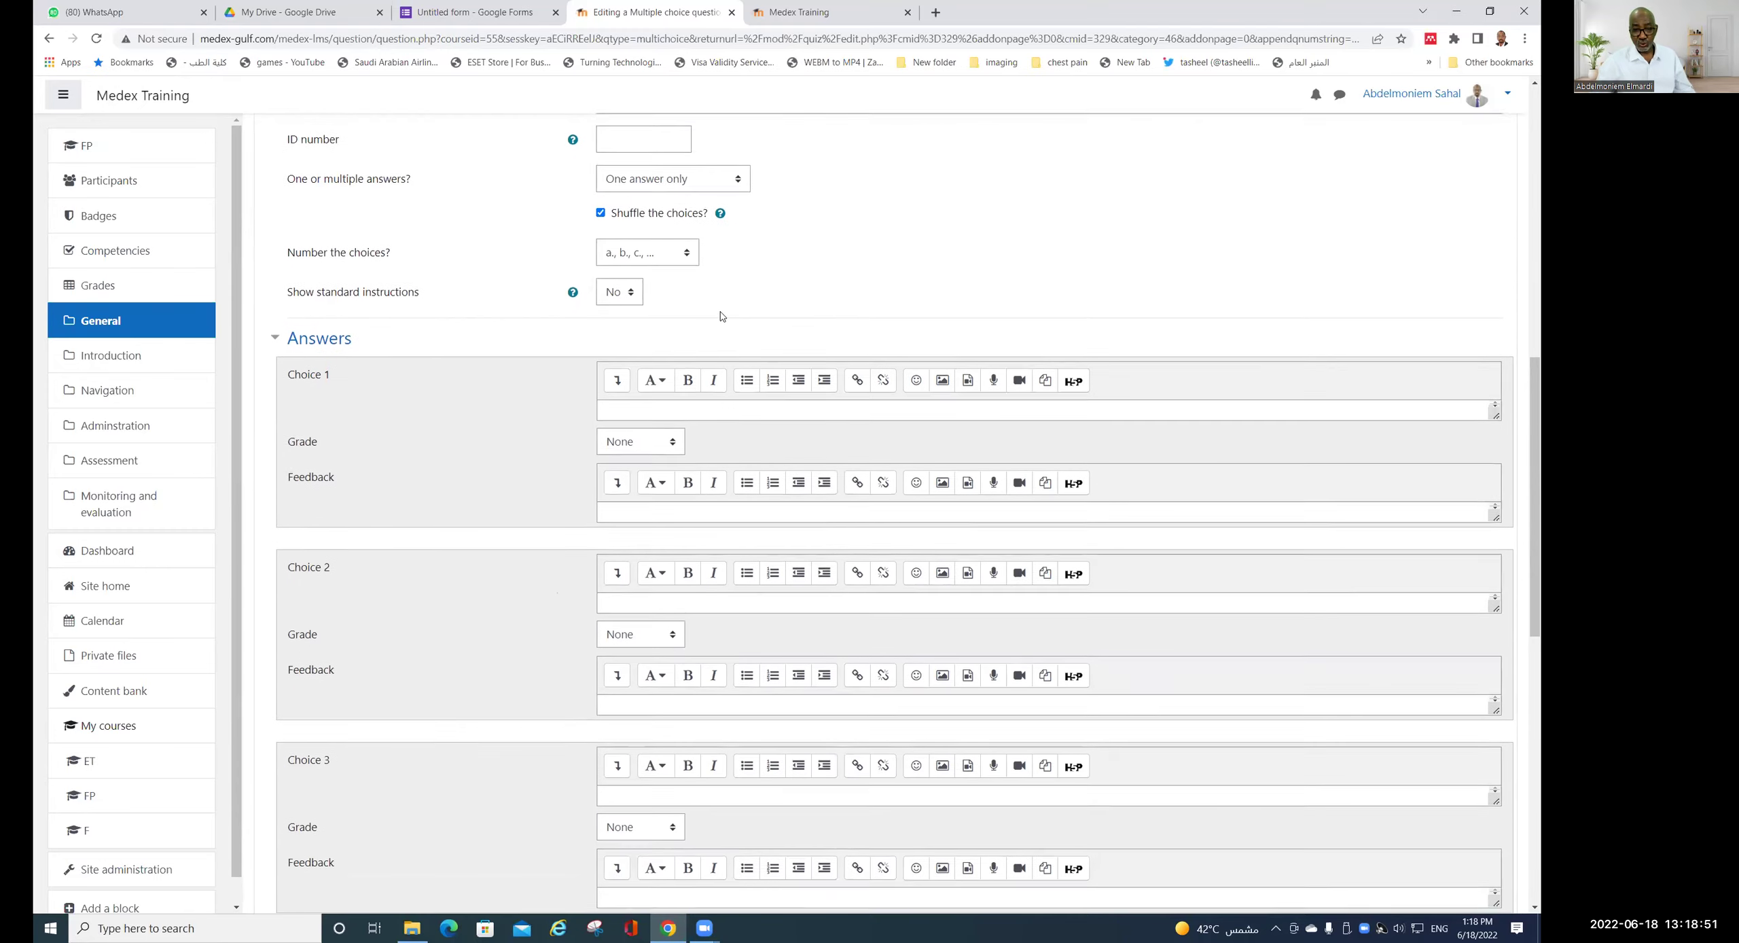
pyautogui.click(647, 264)
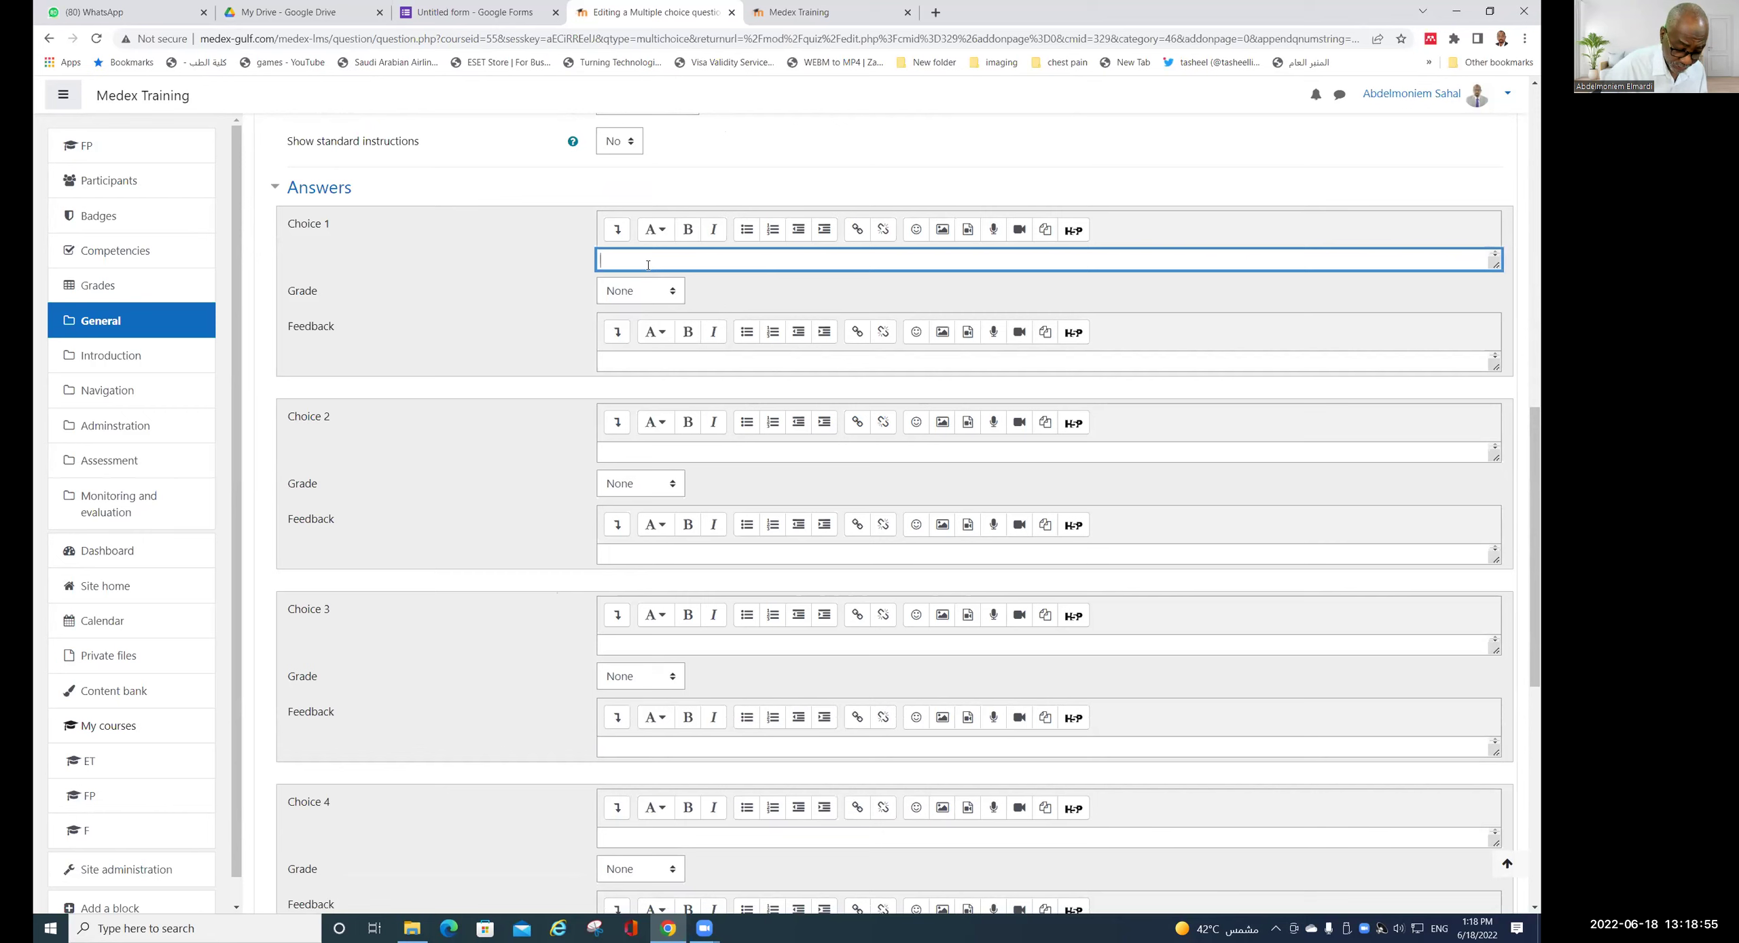
pyautogui.write('d')
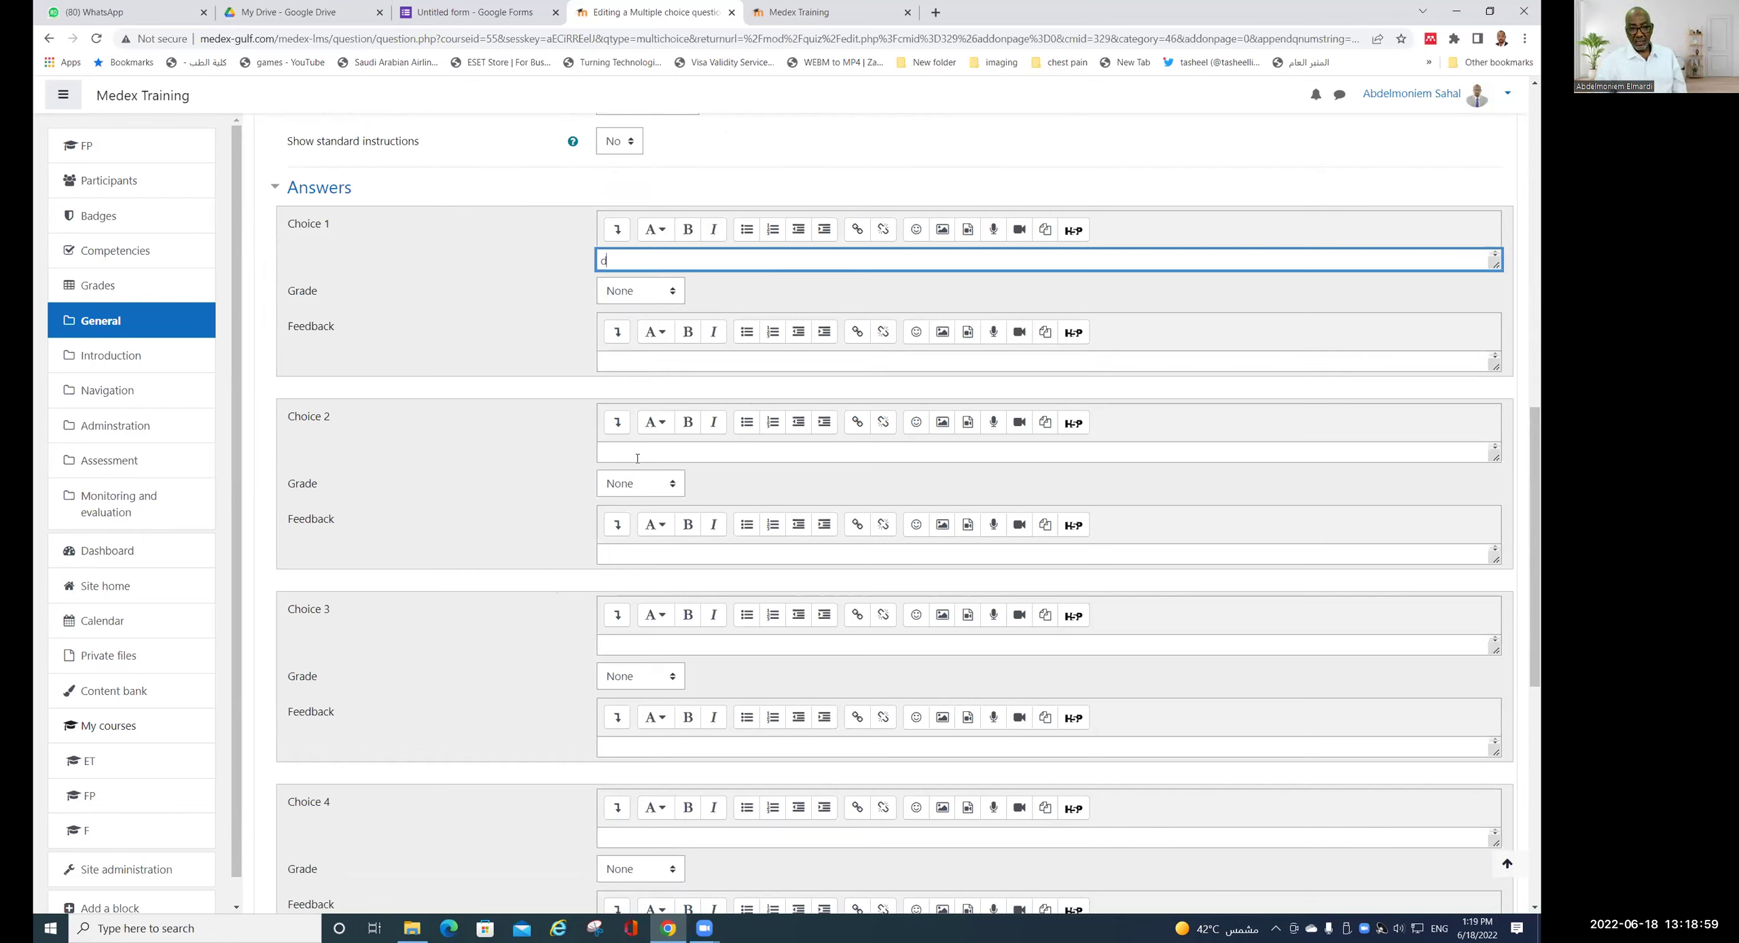
pyautogui.click(618, 450)
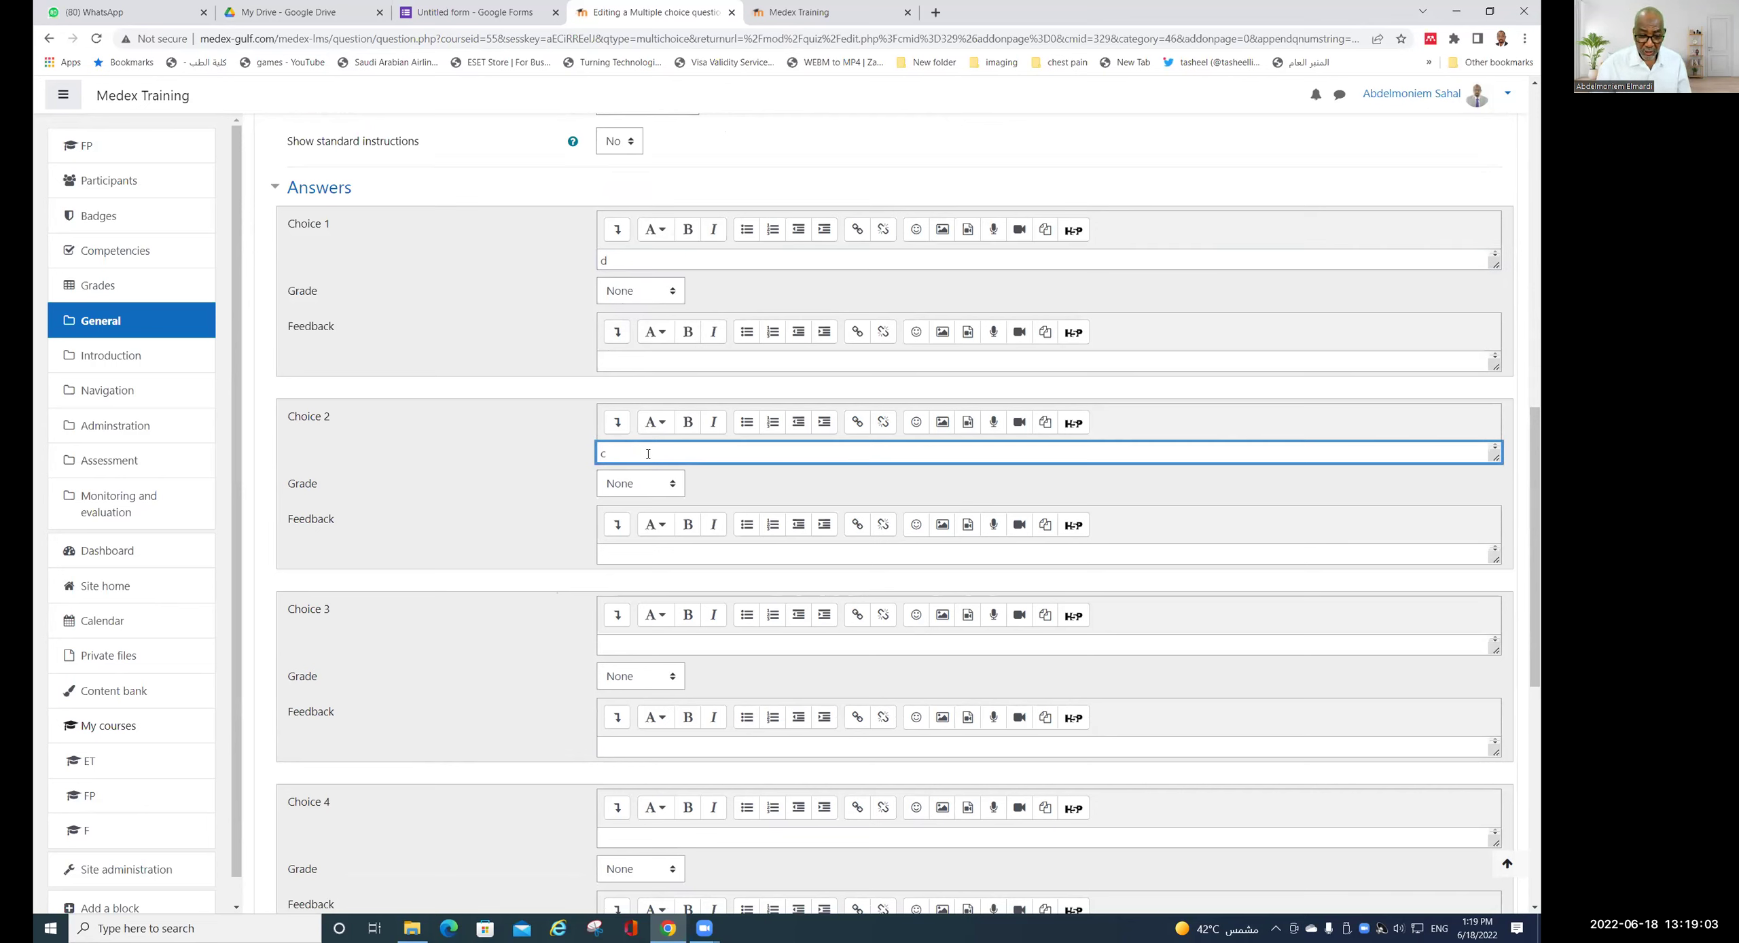
pyautogui.click(673, 486)
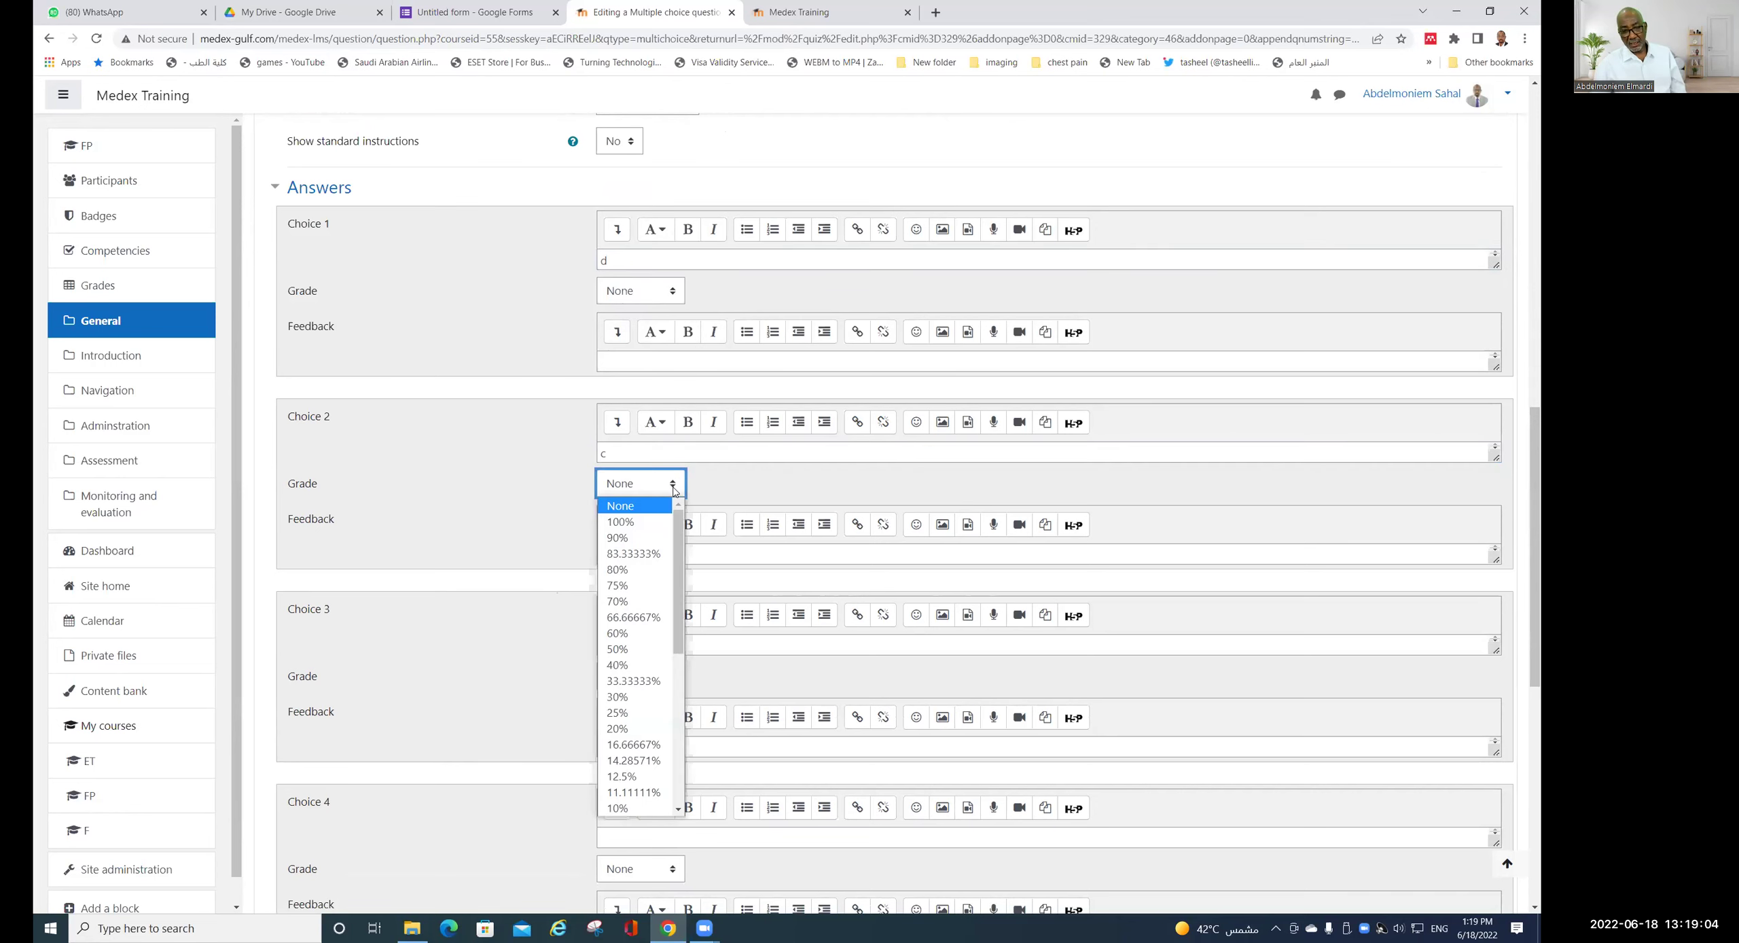
pyautogui.click(635, 522)
# - Enter "b" as choice 3 and "a" as choice 4, and save the question to the quiz
pyautogui.scroll(-3, 737, 481)
pyautogui.click(640, 426)
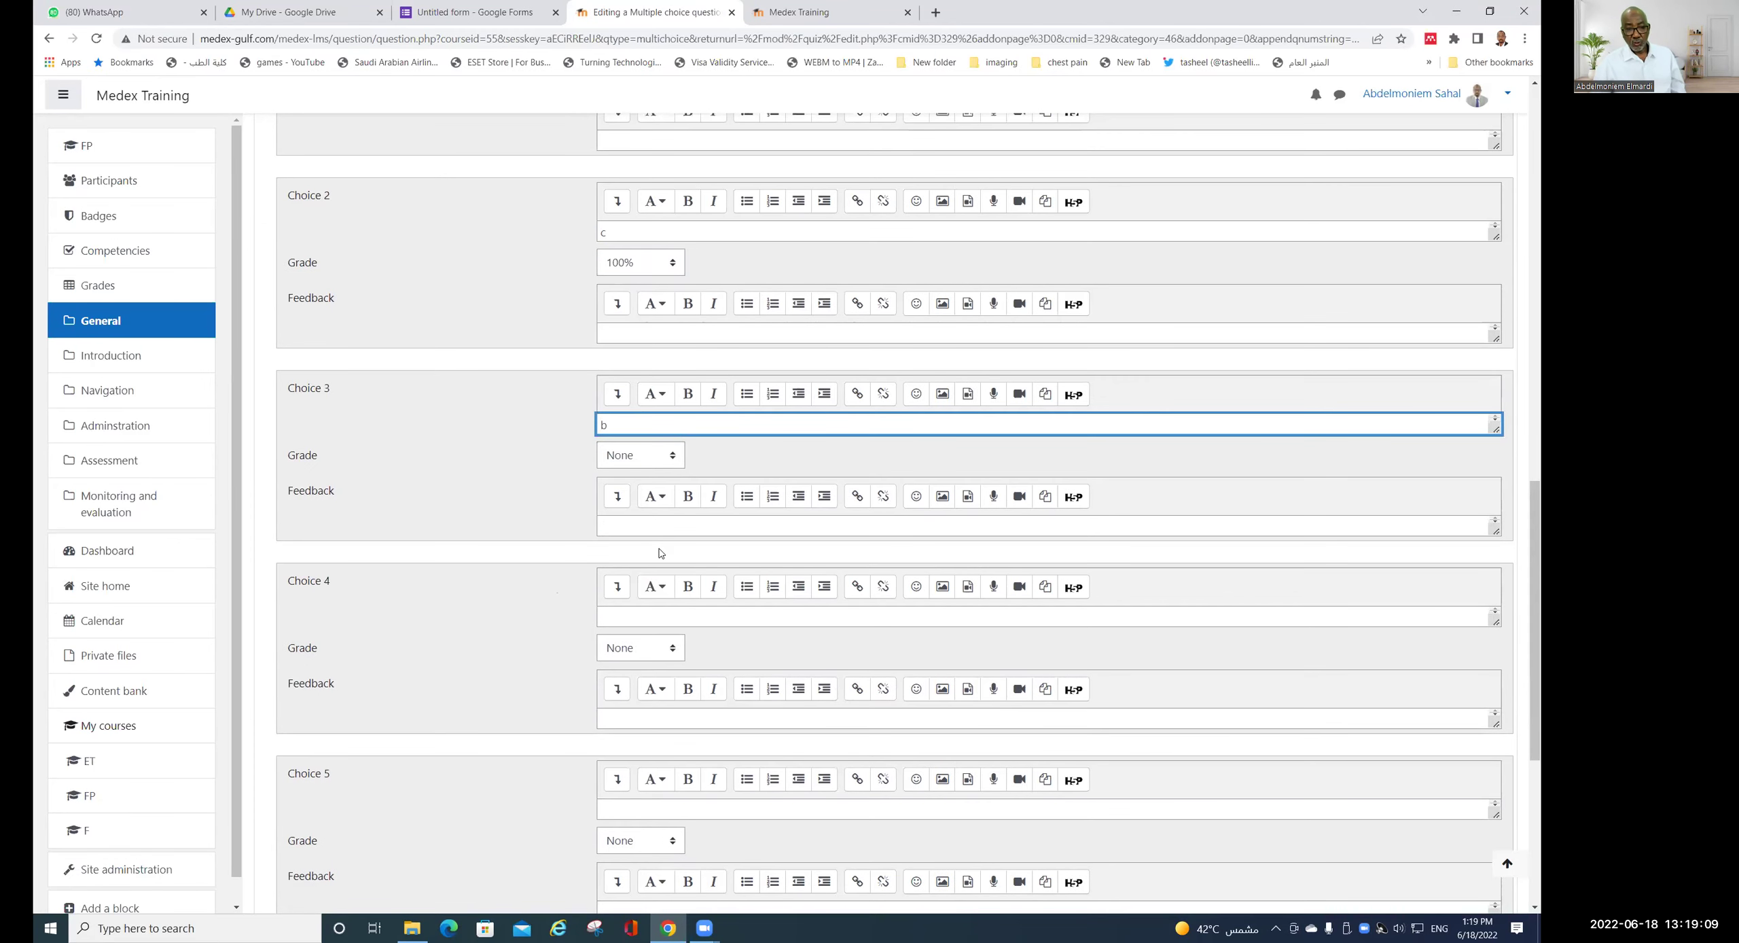
pyautogui.click(643, 617)
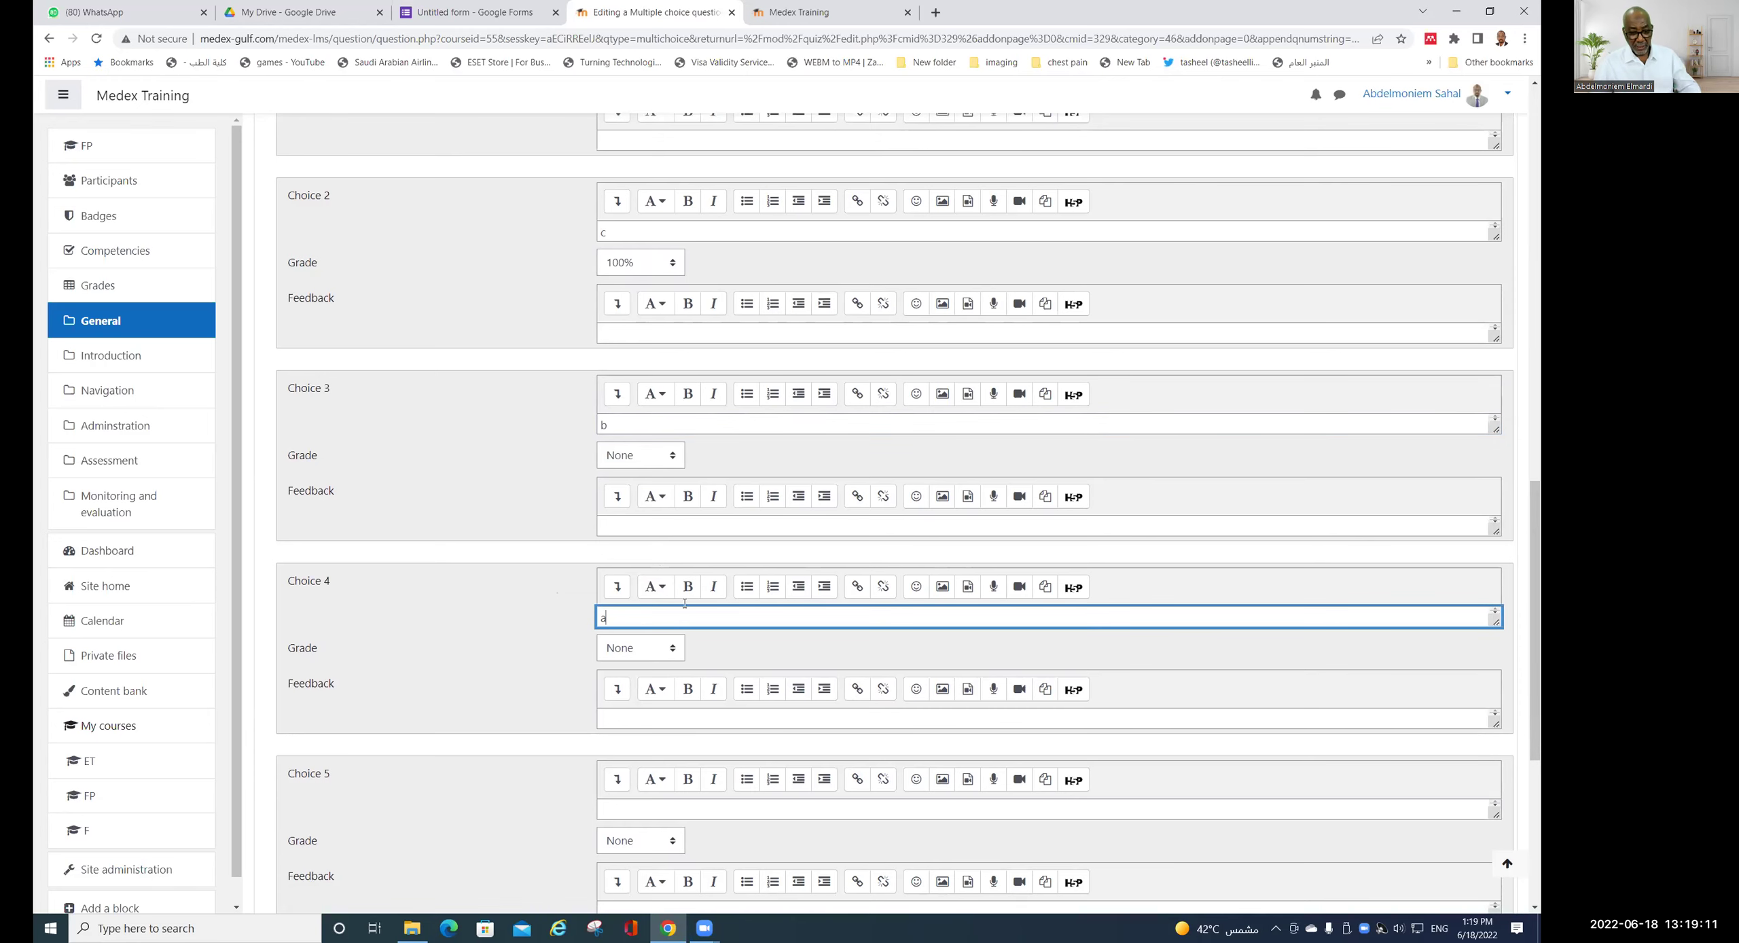
pyautogui.scroll(-6, 823, 591)
pyautogui.click(645, 741)
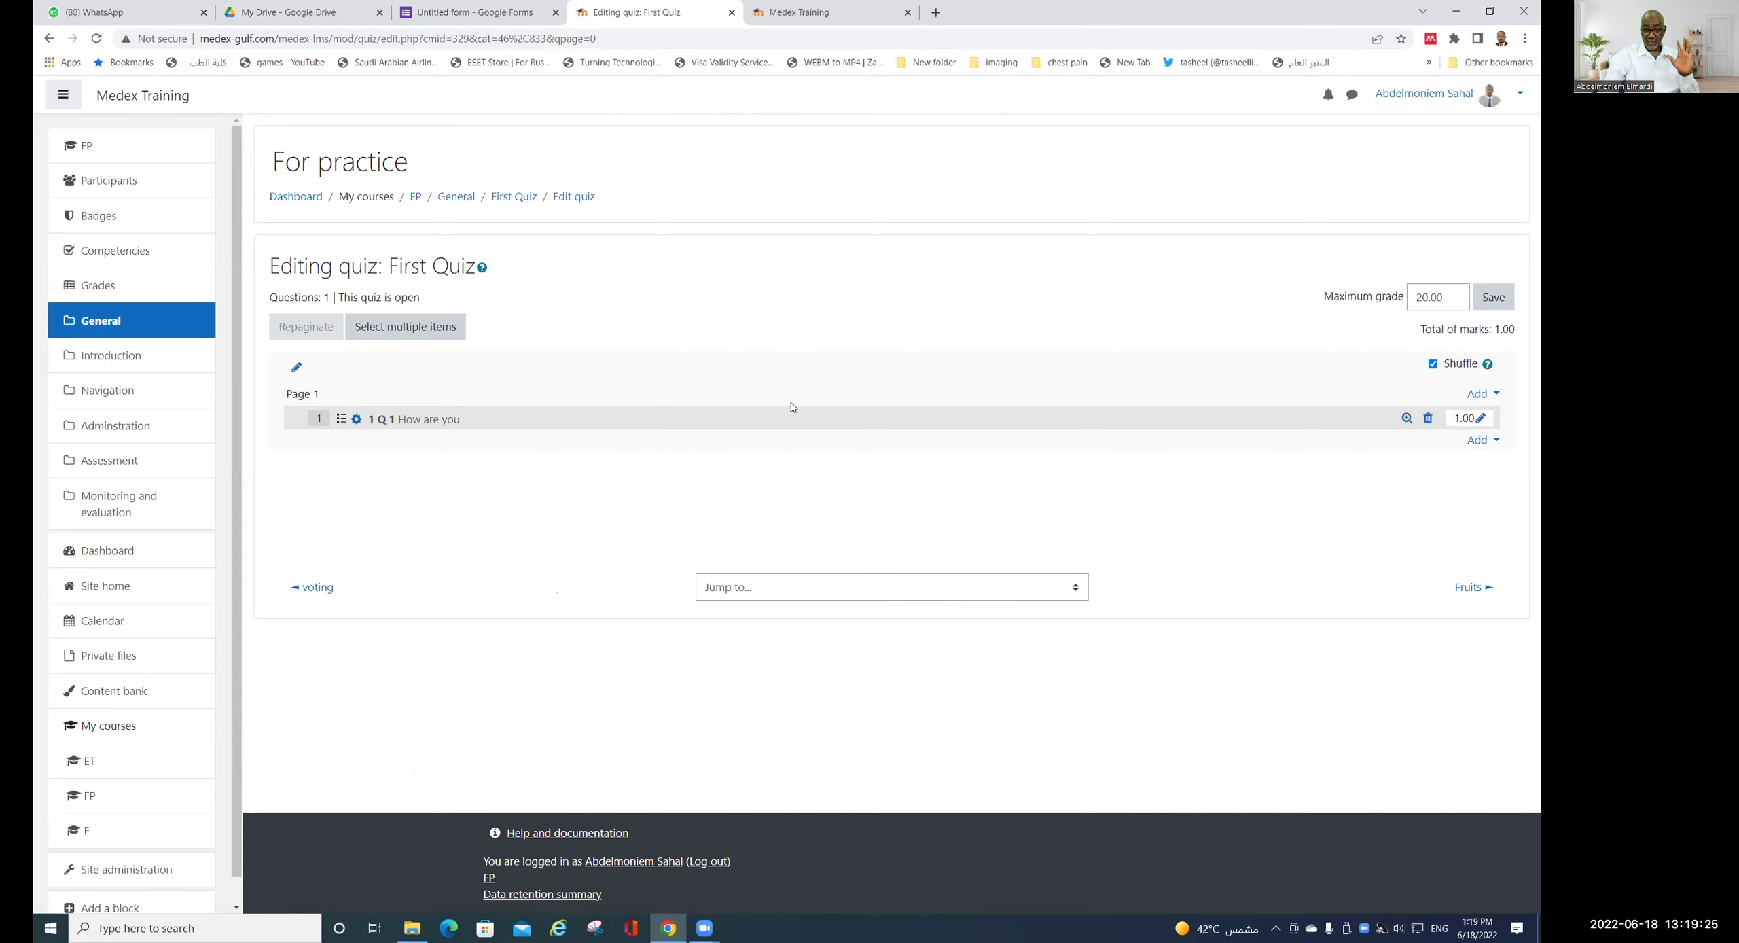
# - Add the existing question "Q 1 Which" from the question bank's Test category to the end of First Quiz
pyautogui.click(1476, 440)
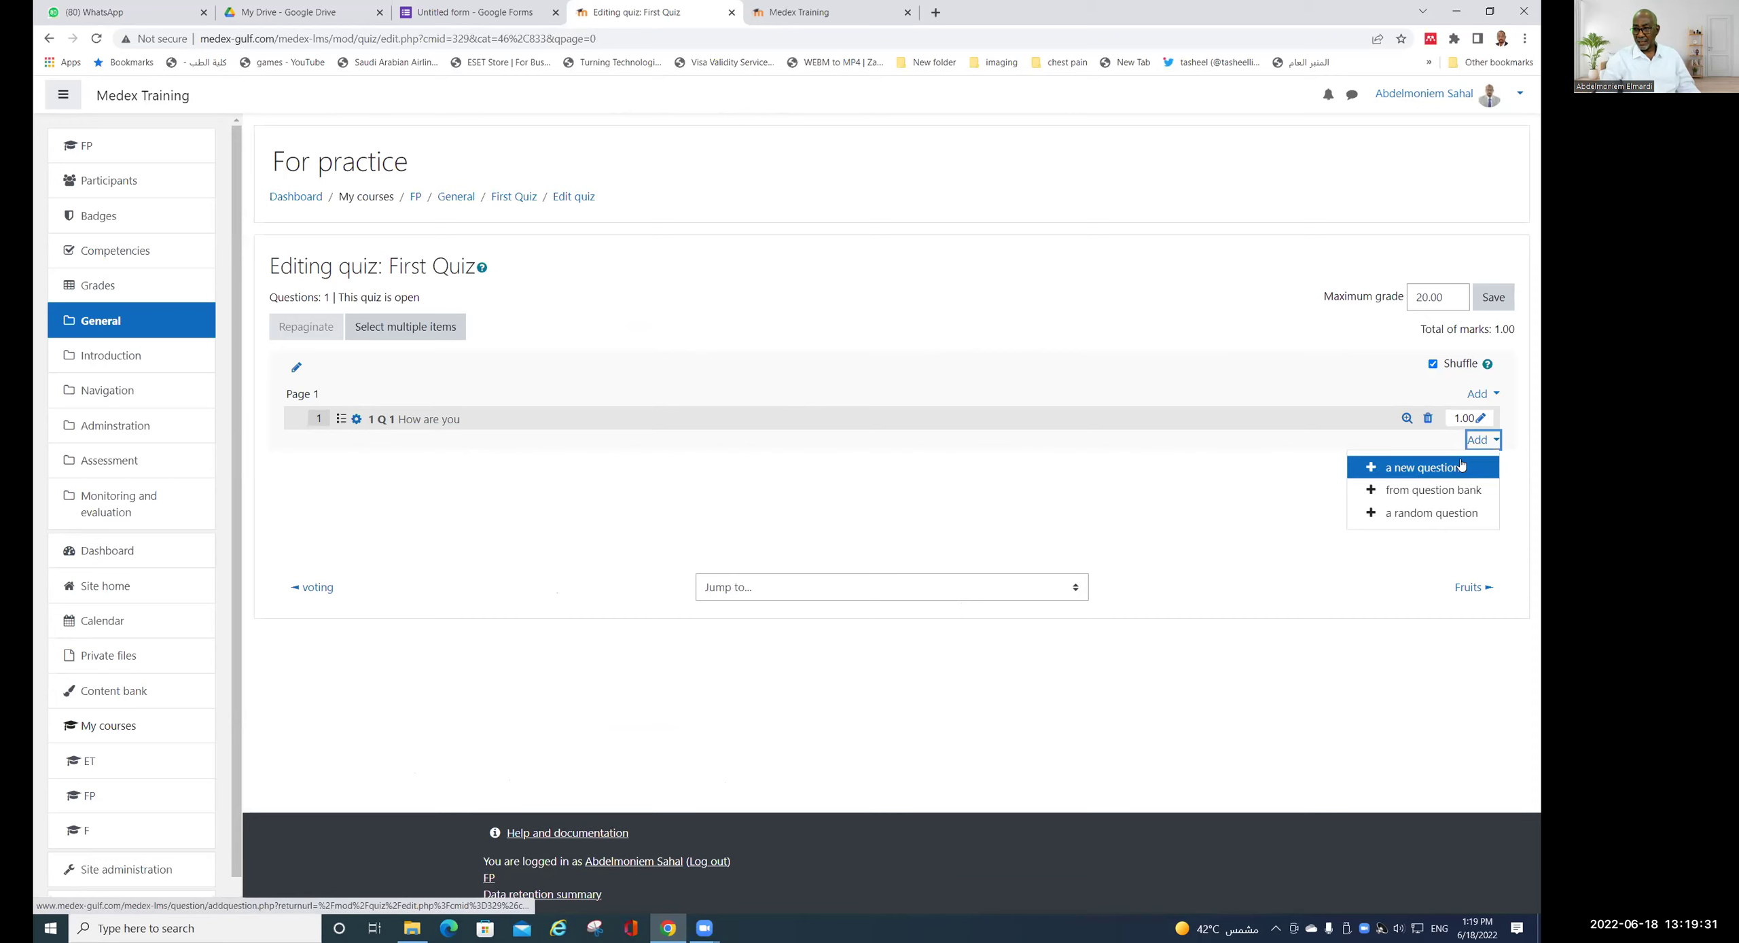
pyautogui.click(1461, 465)
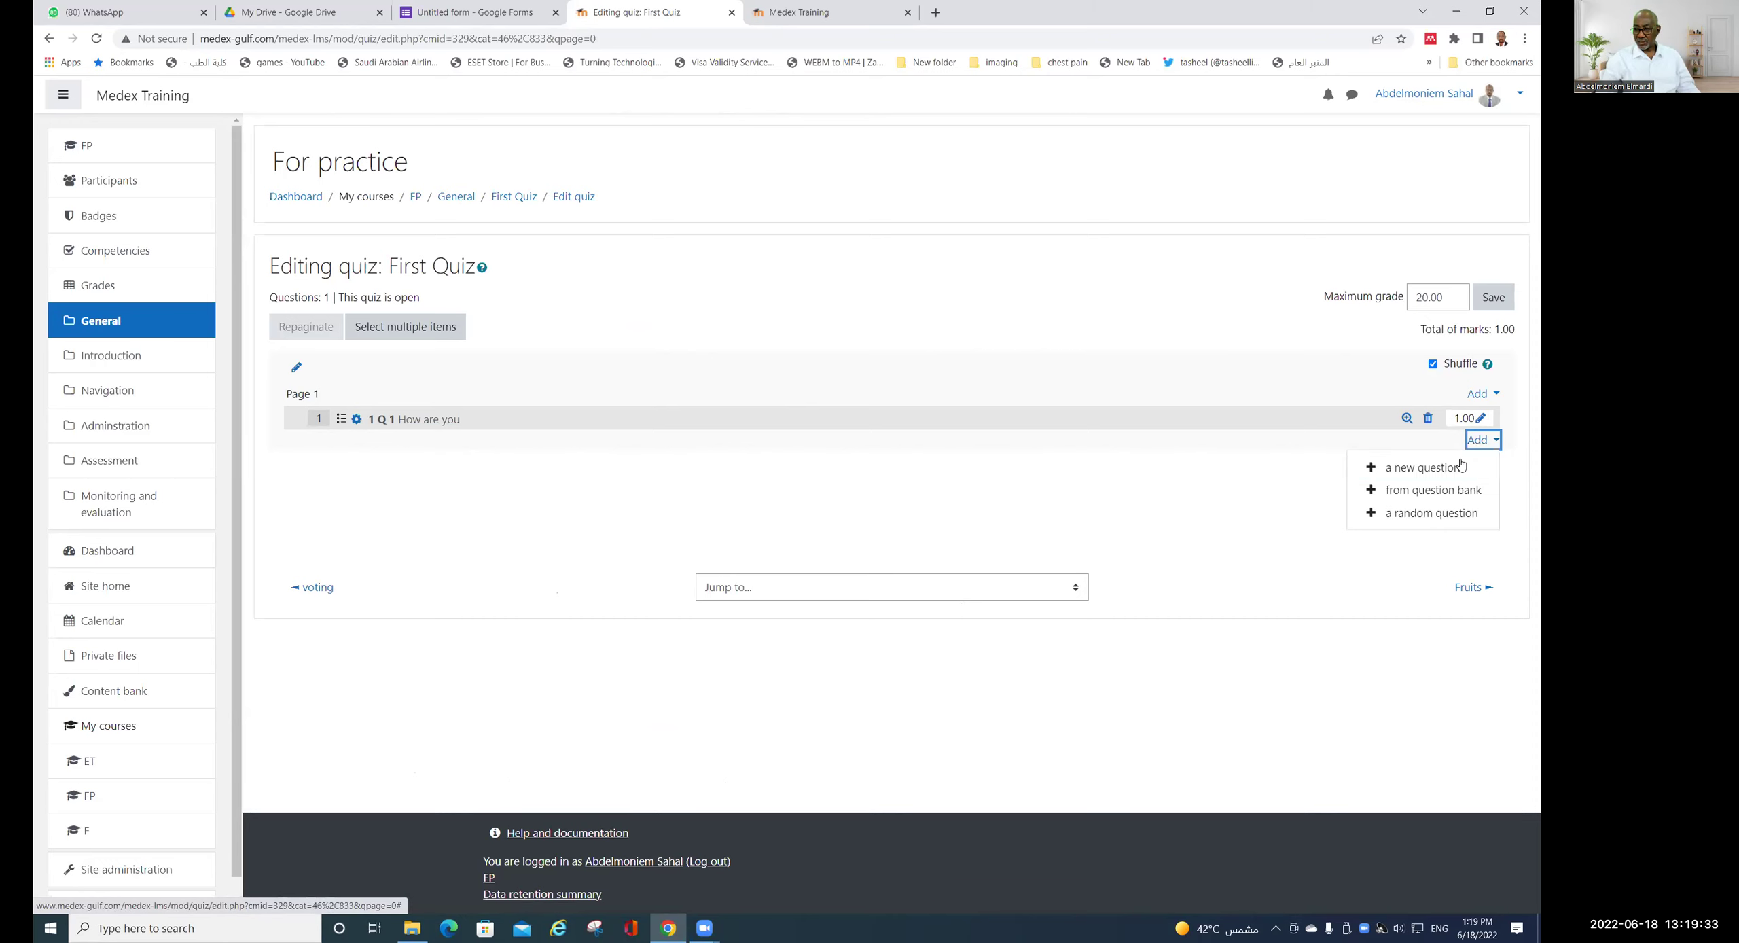
pyautogui.click(1452, 492)
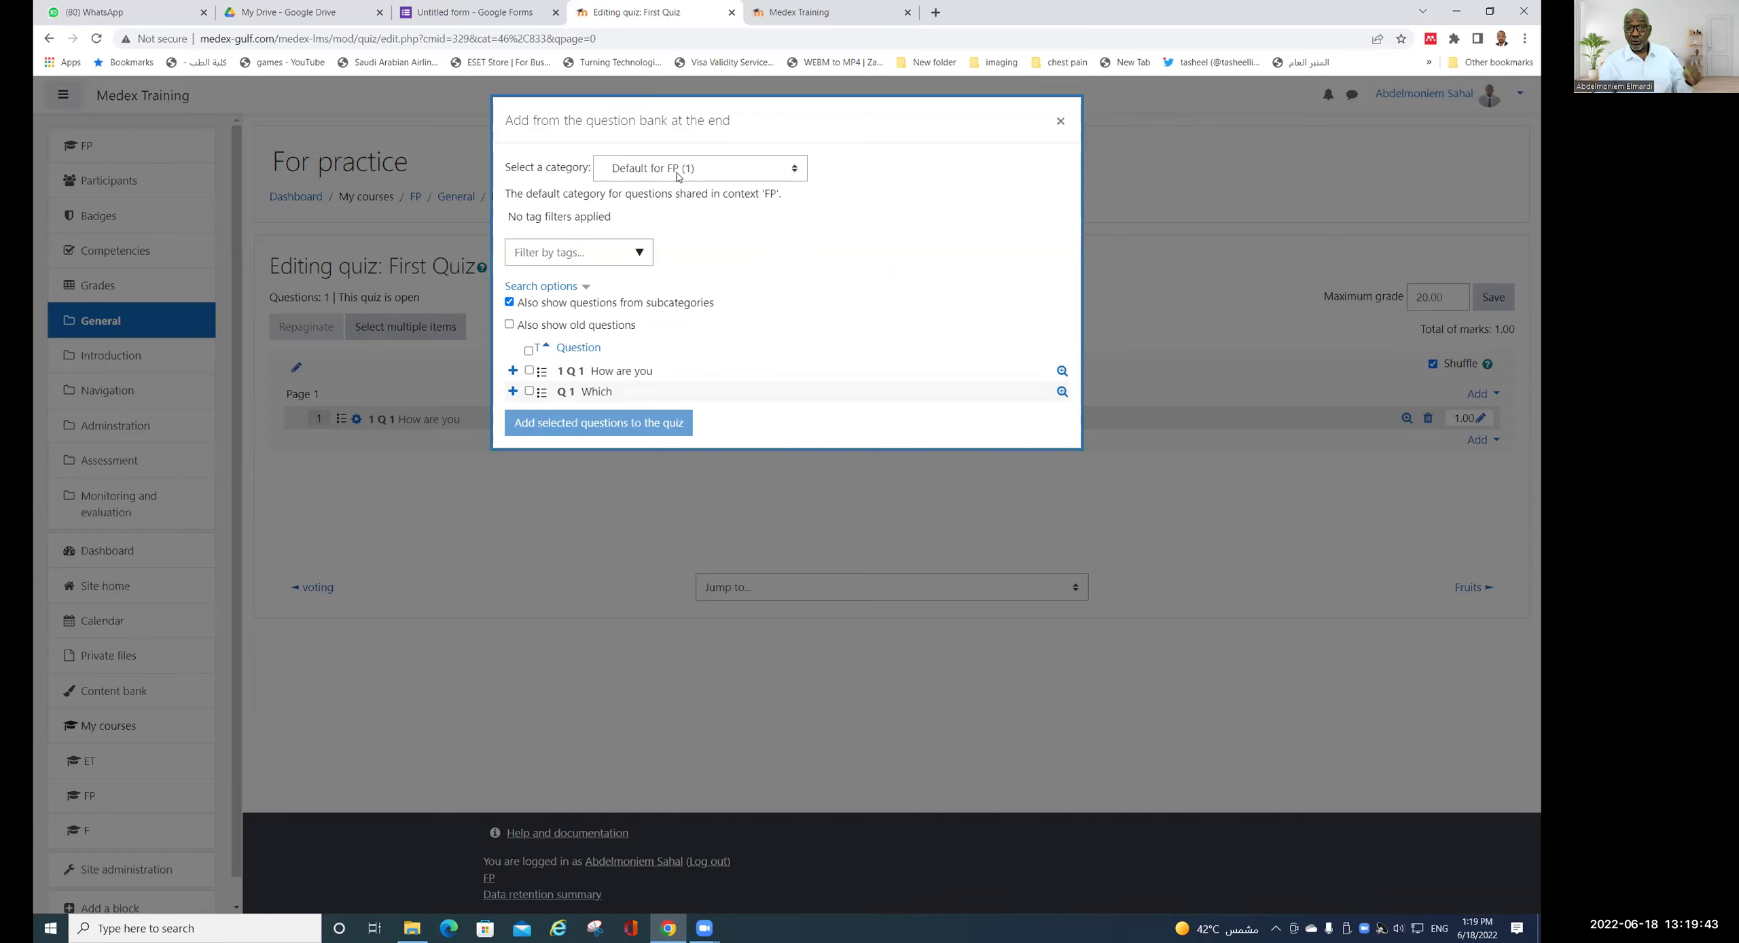
pyautogui.click(790, 170)
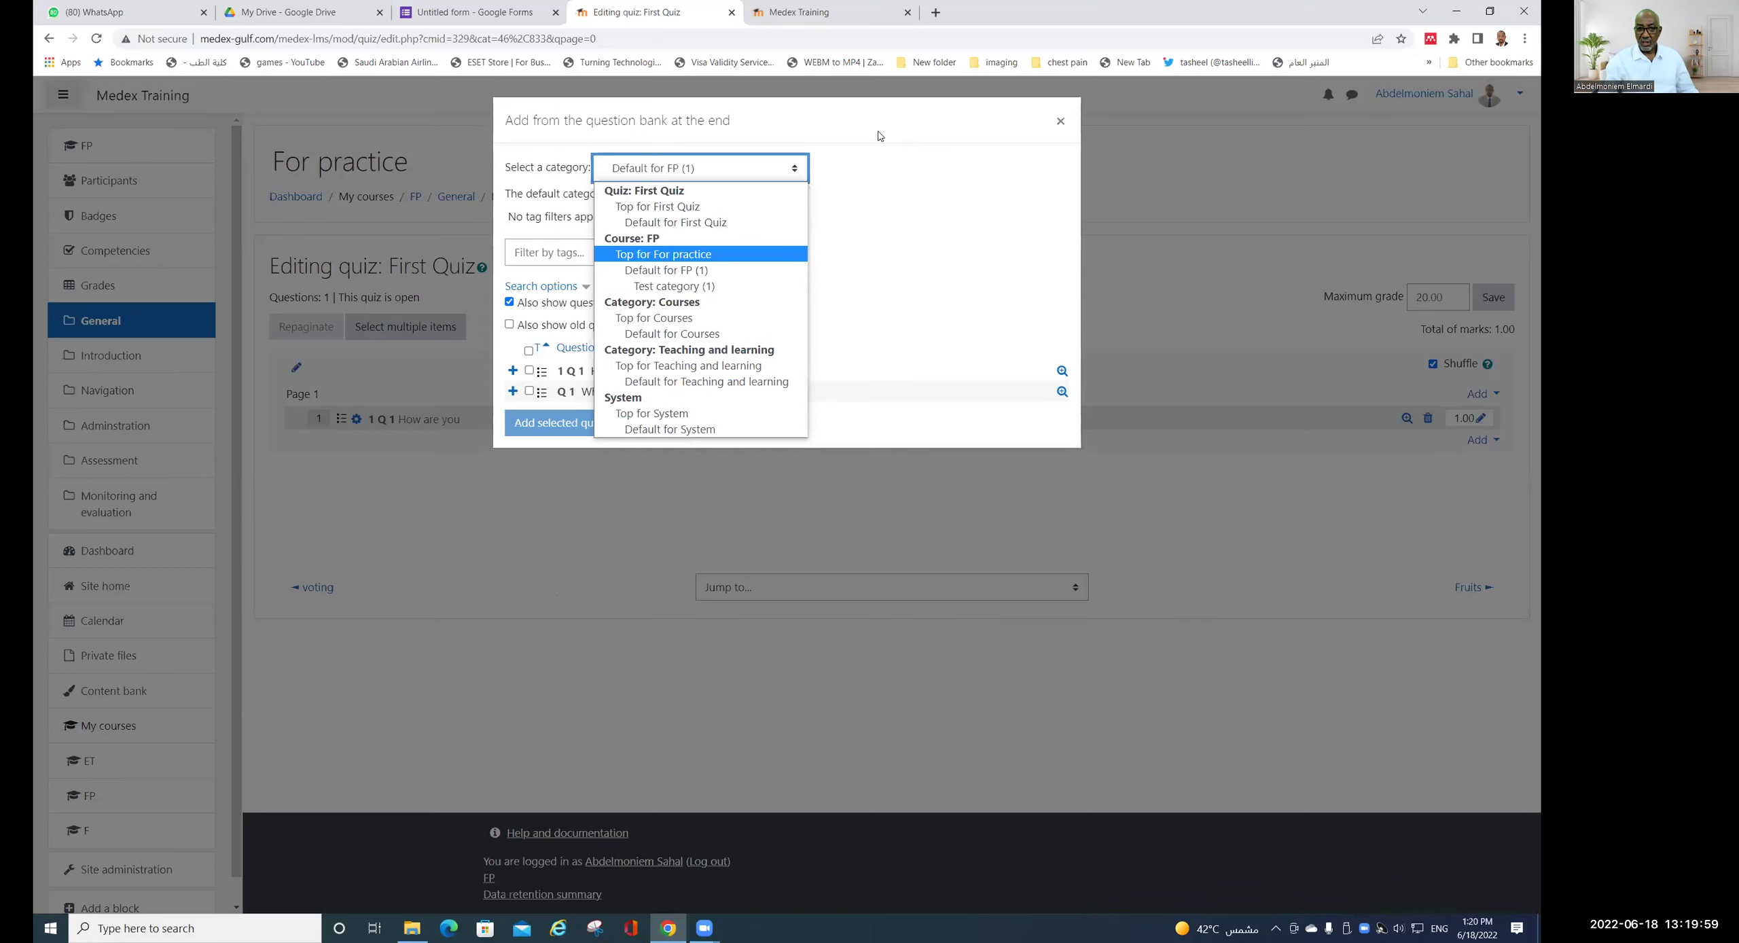
pyautogui.click(737, 168)
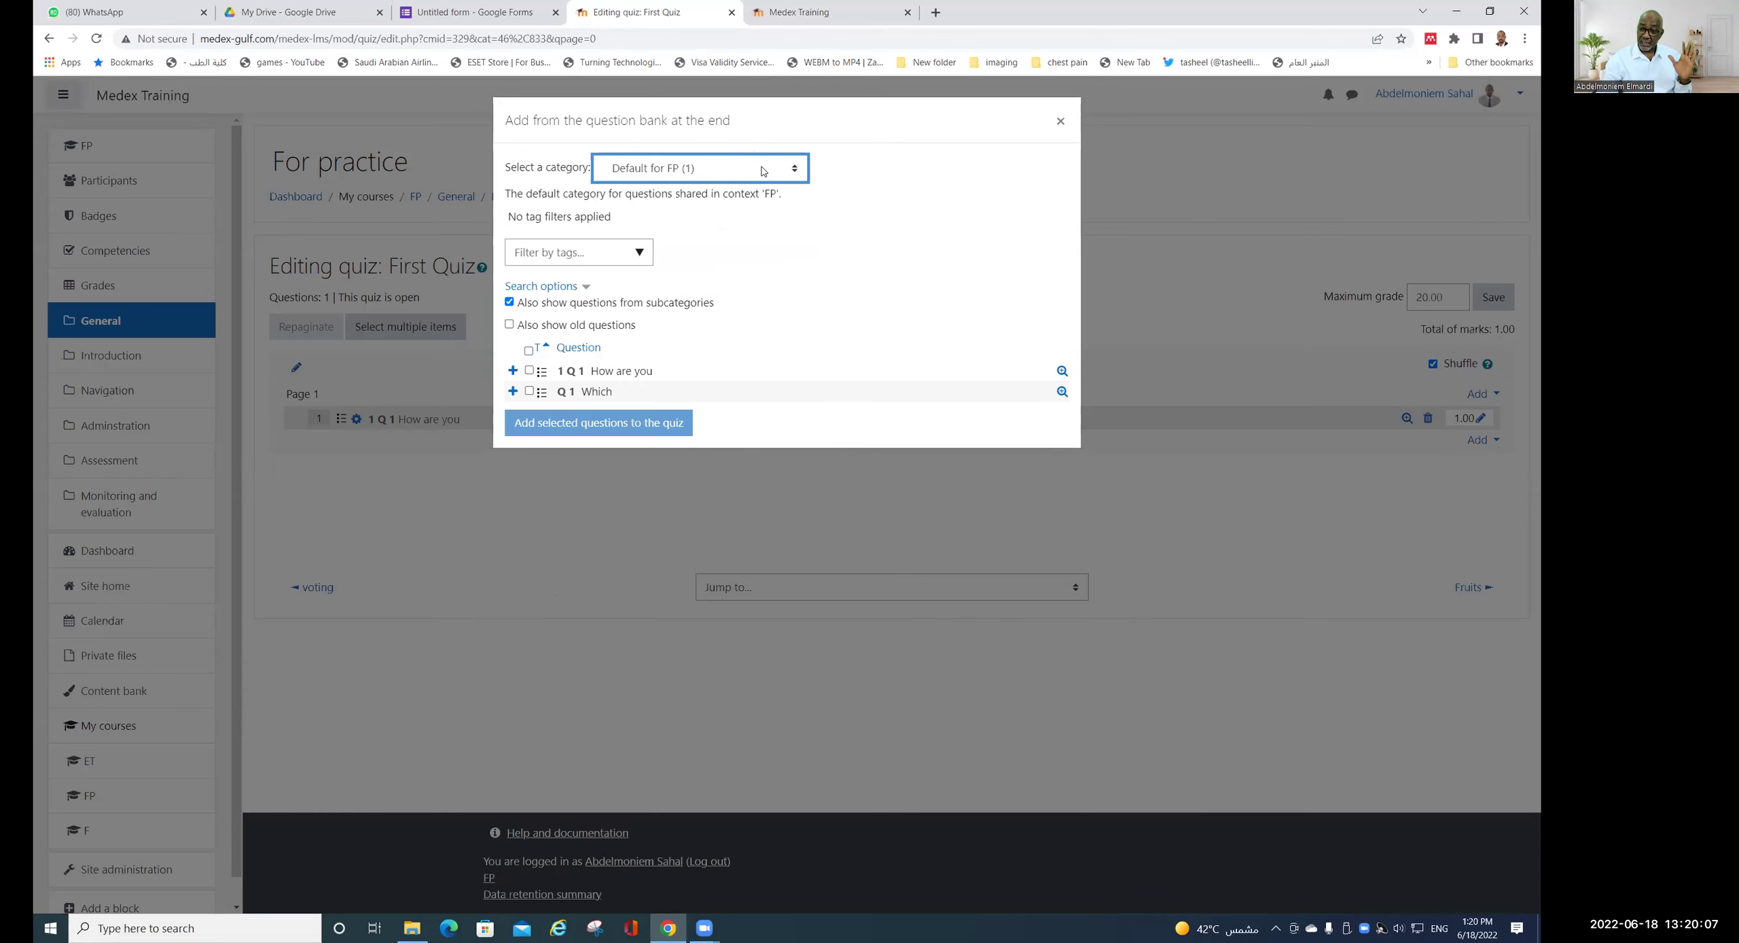
pyautogui.click(763, 171)
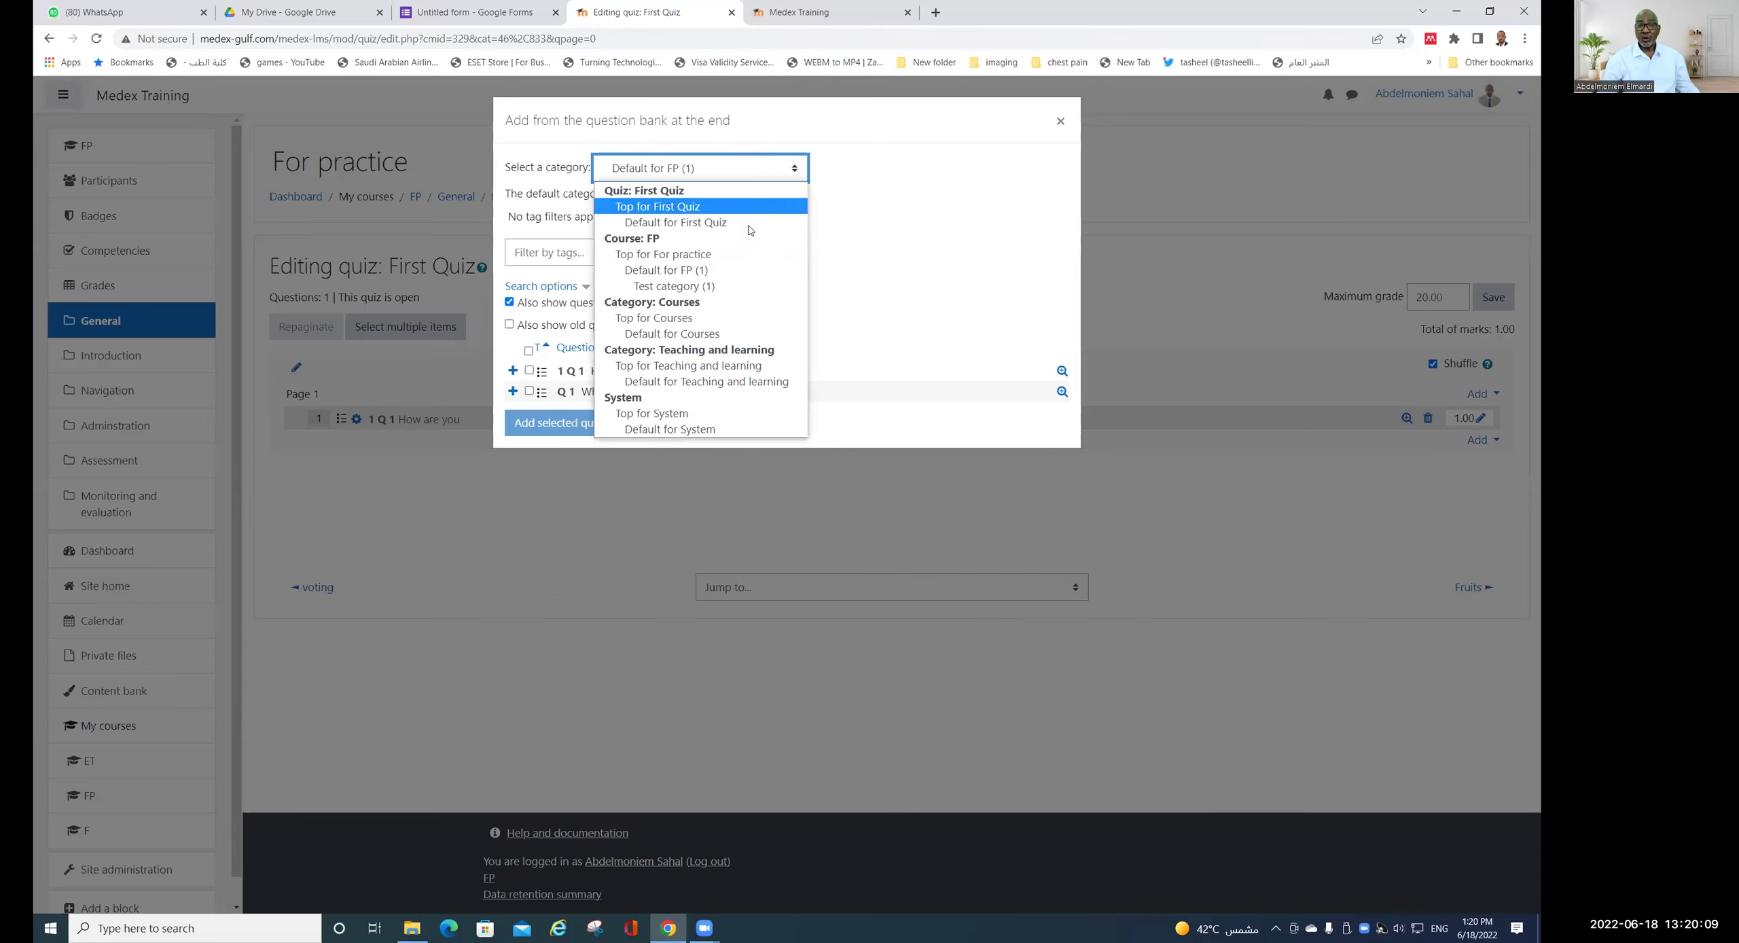
pyautogui.click(720, 285)
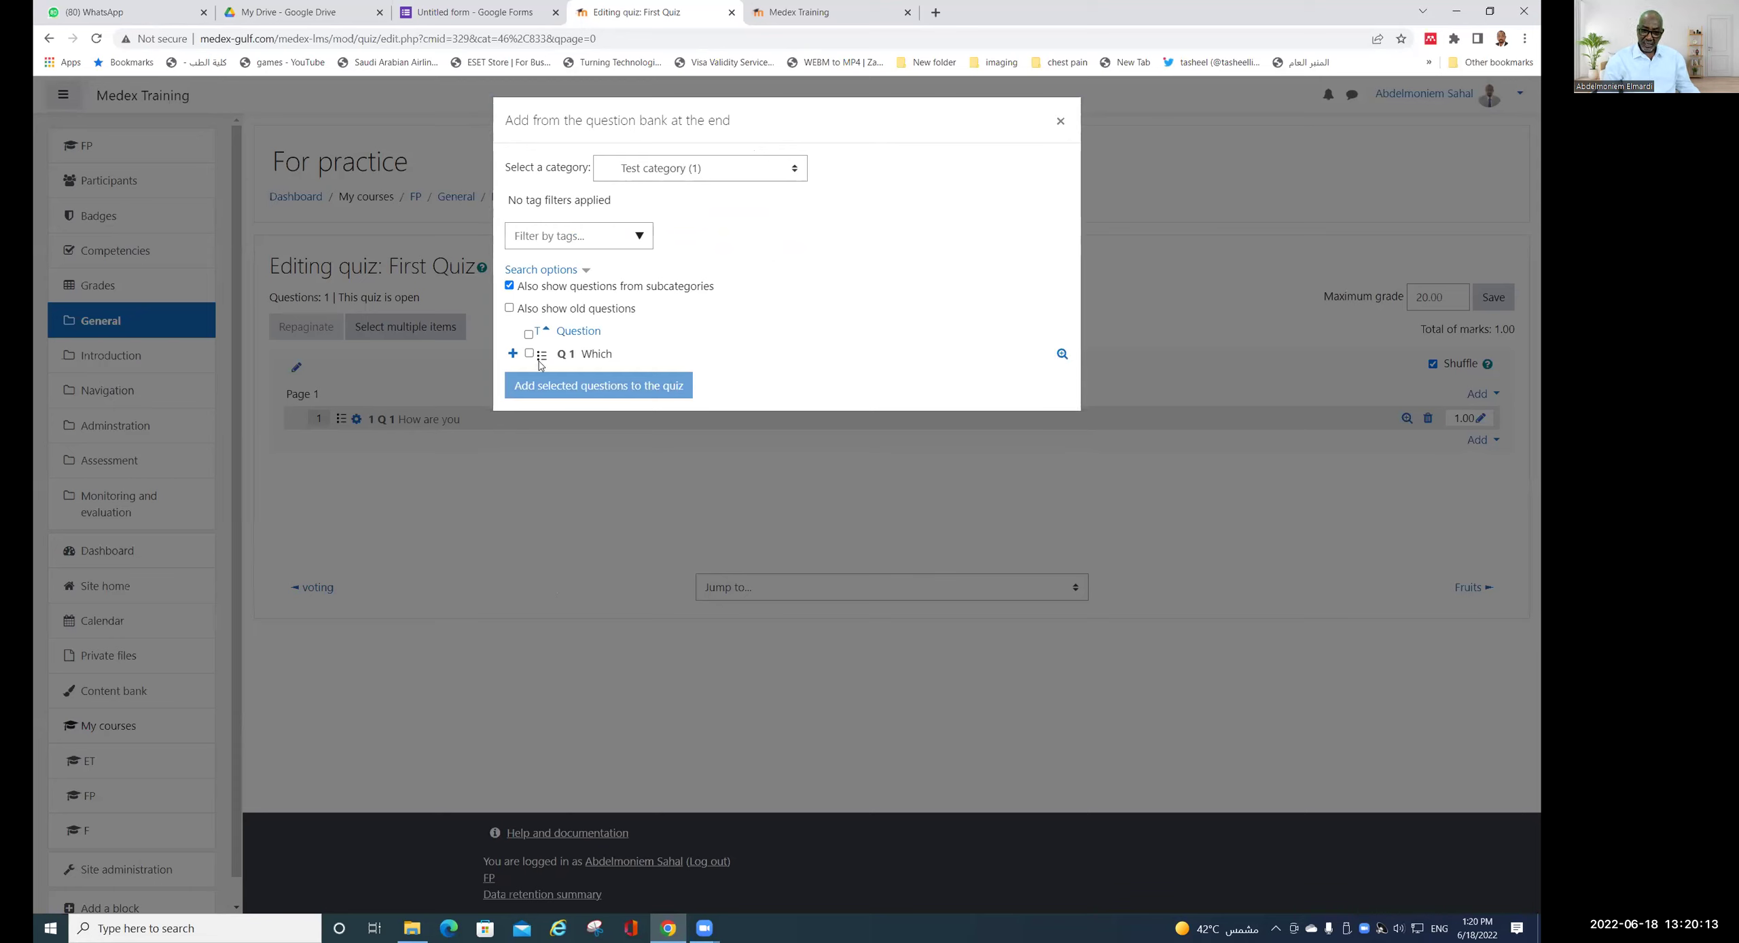
pyautogui.click(528, 354)
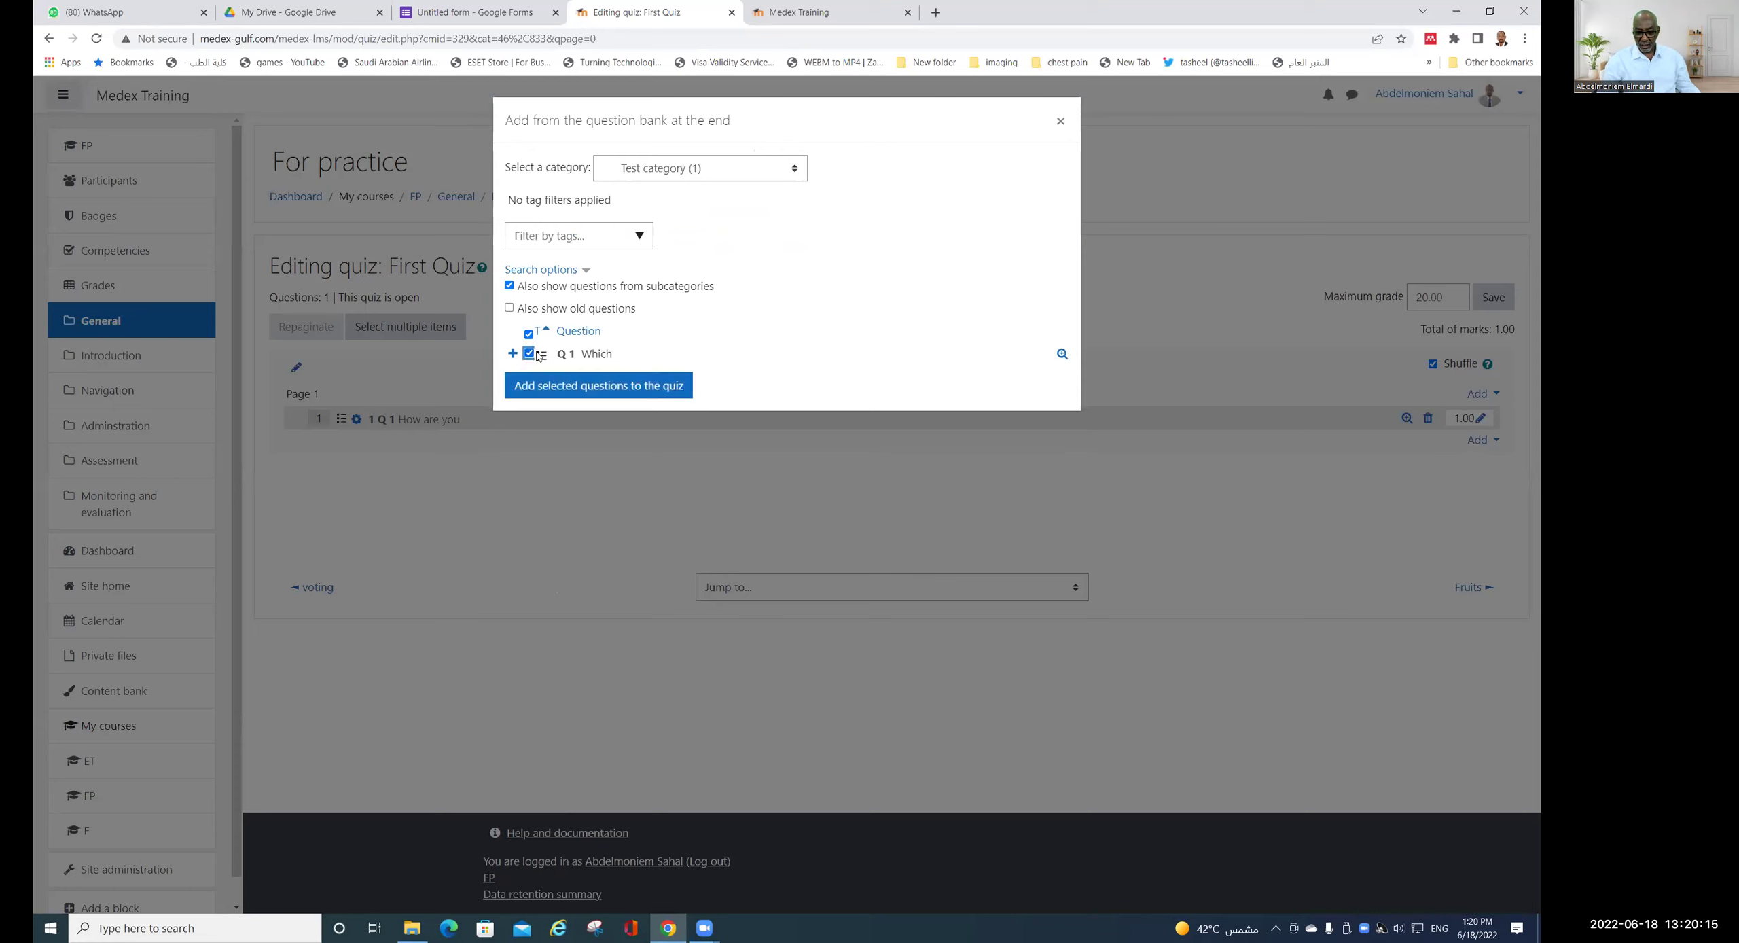
pyautogui.click(598, 385)
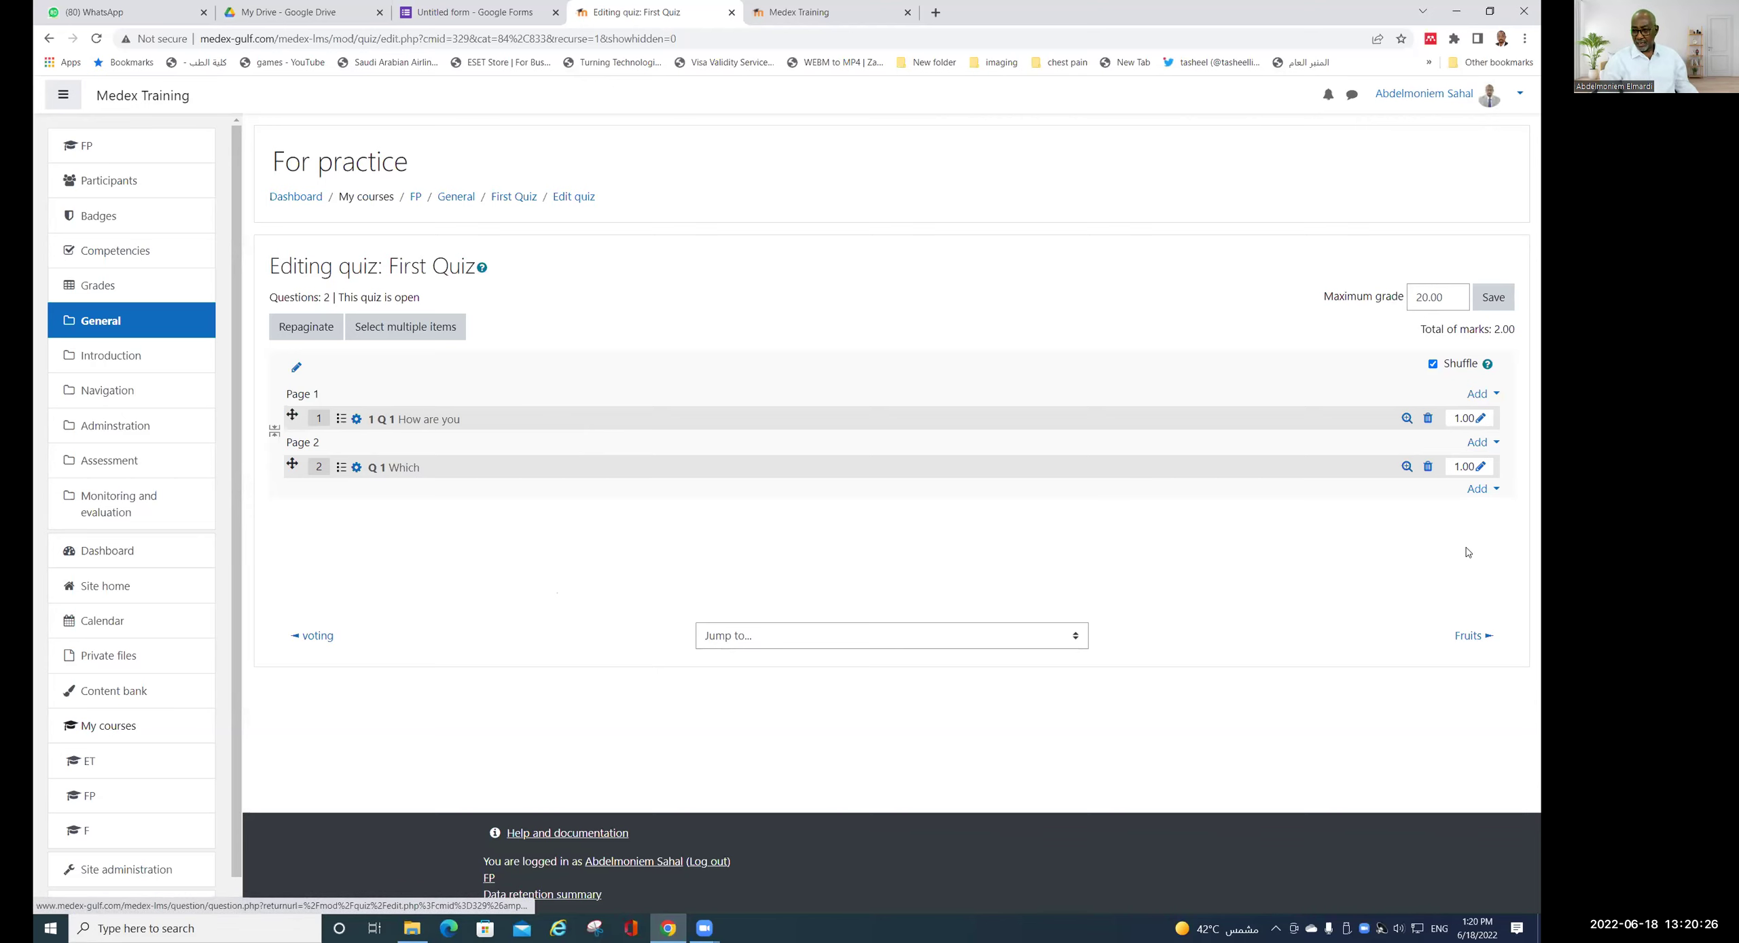
# - Create a new True/False question at the end of First Quiz, named "1 Q 2" with the question text "Assessment is always summative"
pyautogui.click(1482, 489)
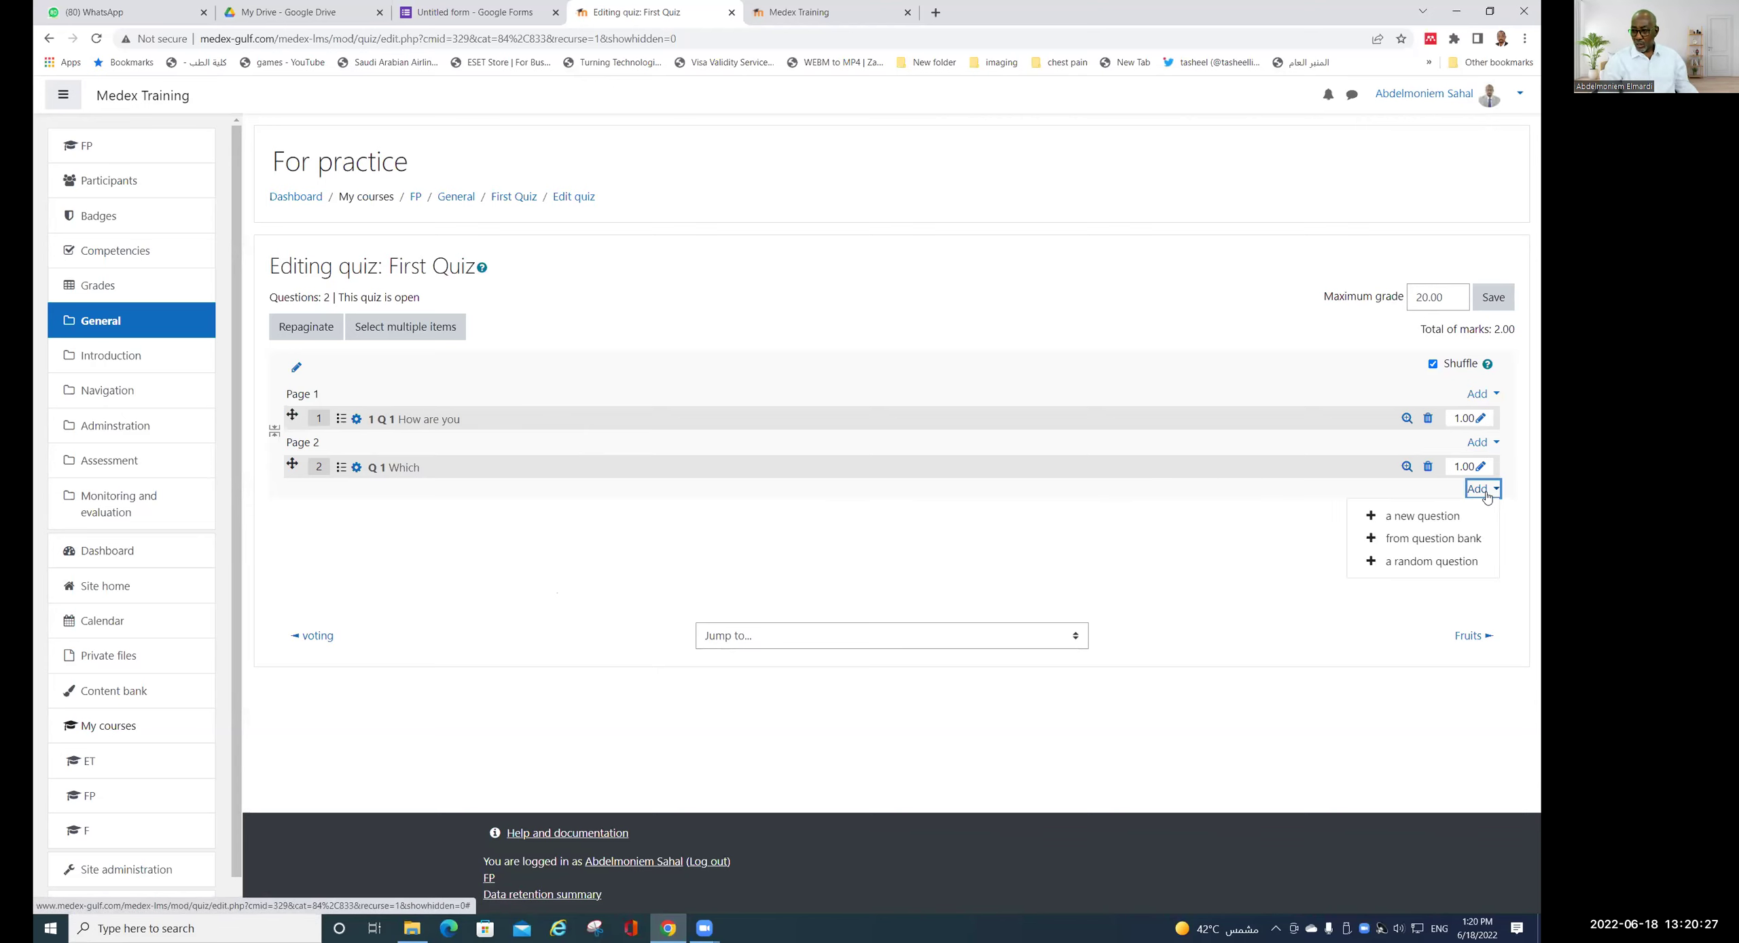
pyautogui.click(1440, 518)
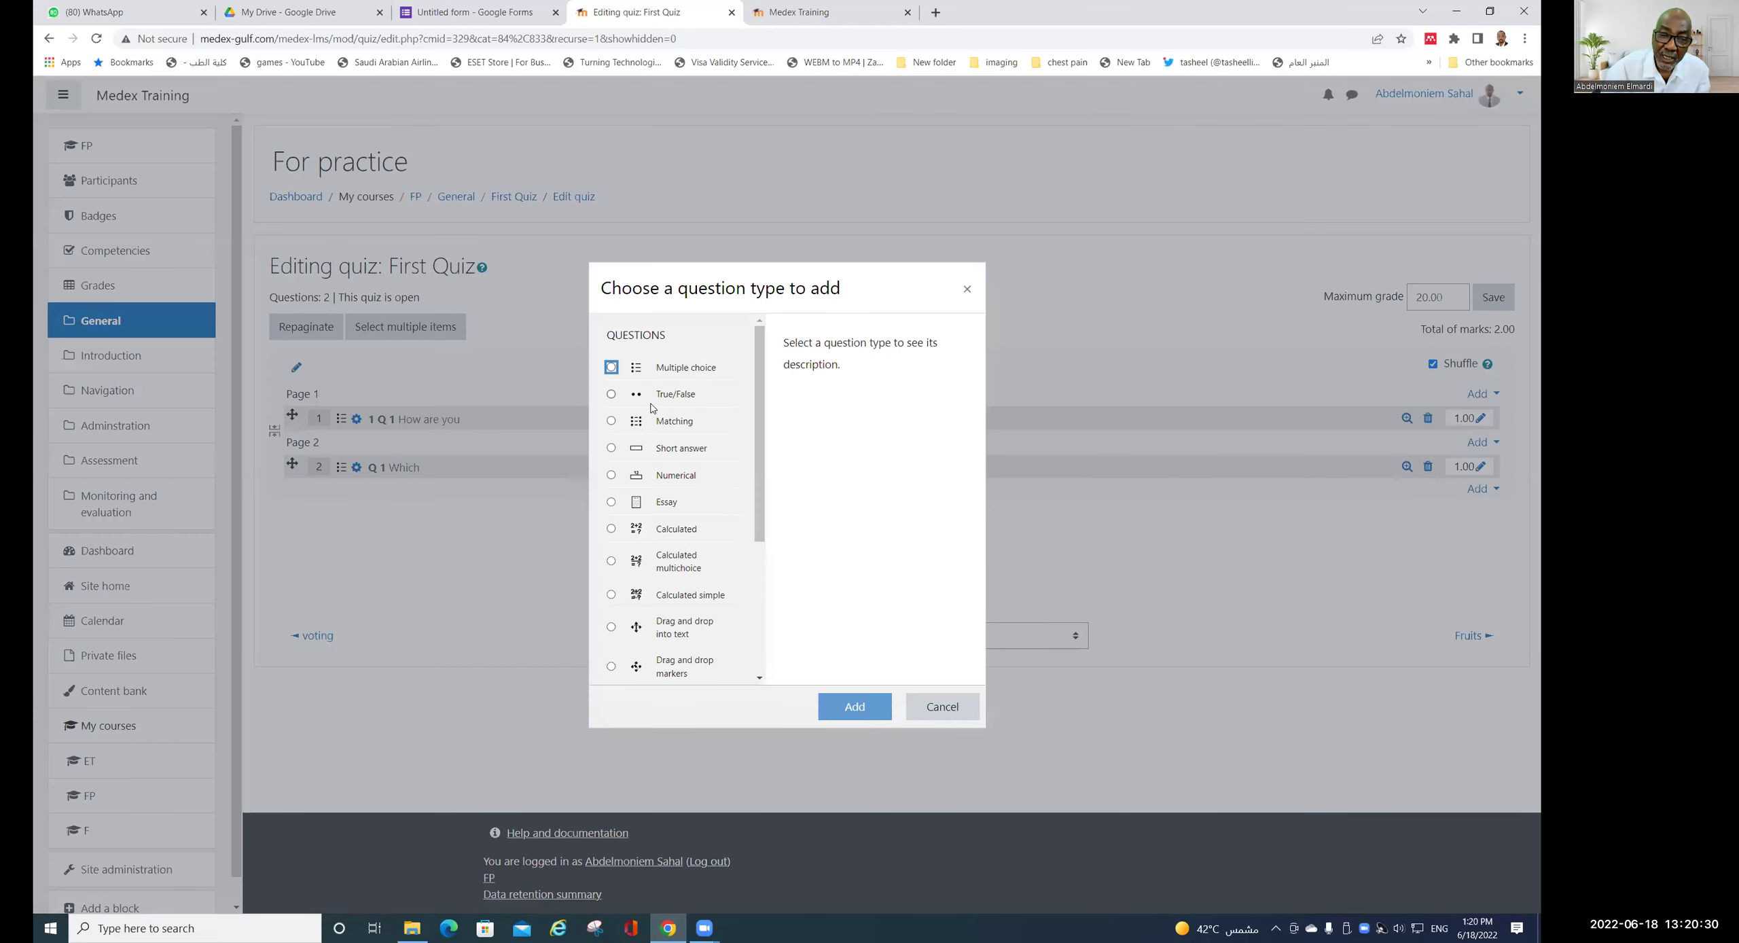
pyautogui.click(610, 395)
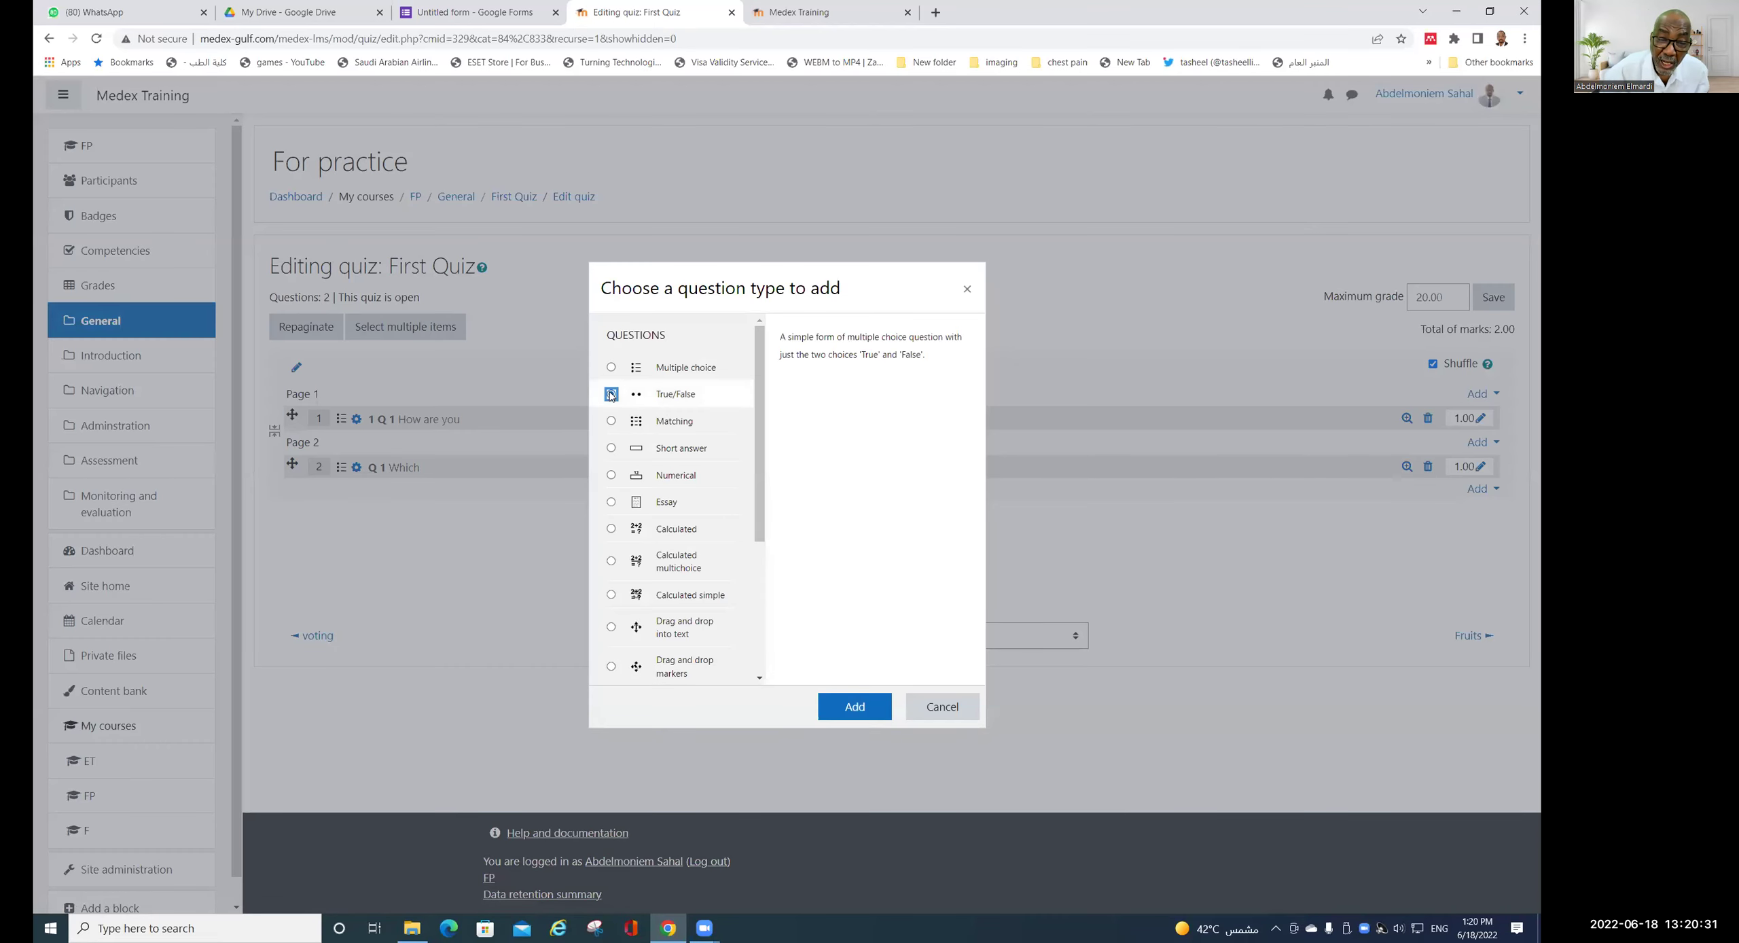
pyautogui.click(869, 707)
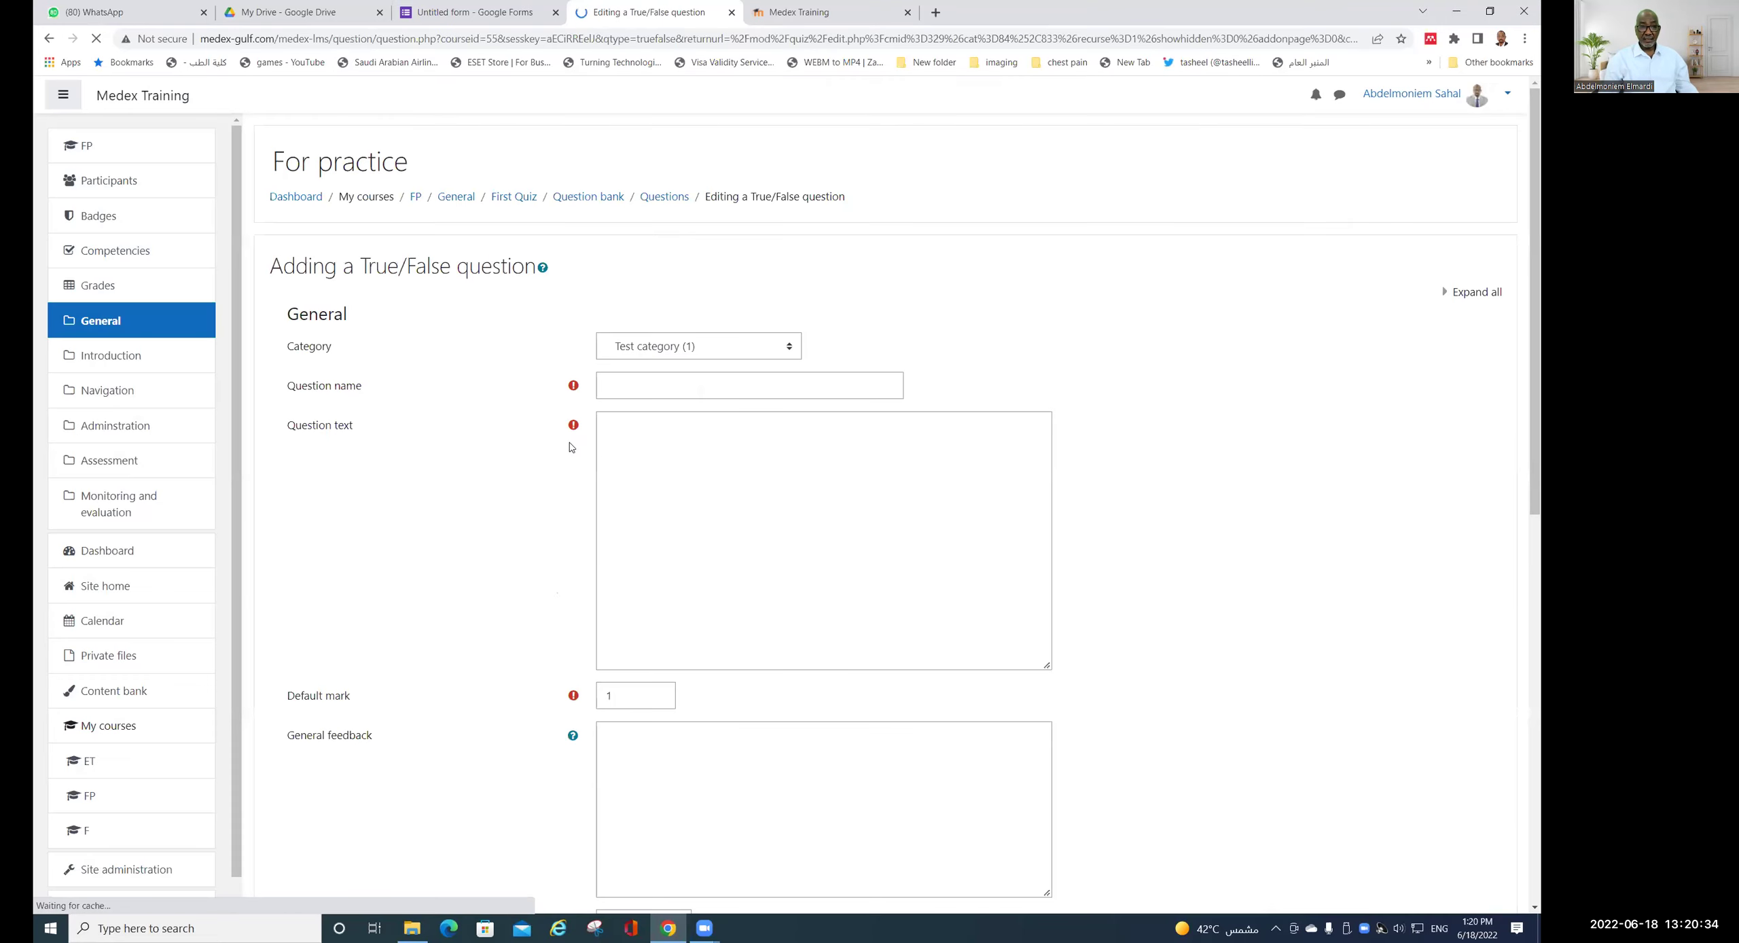
pyautogui.click(633, 385)
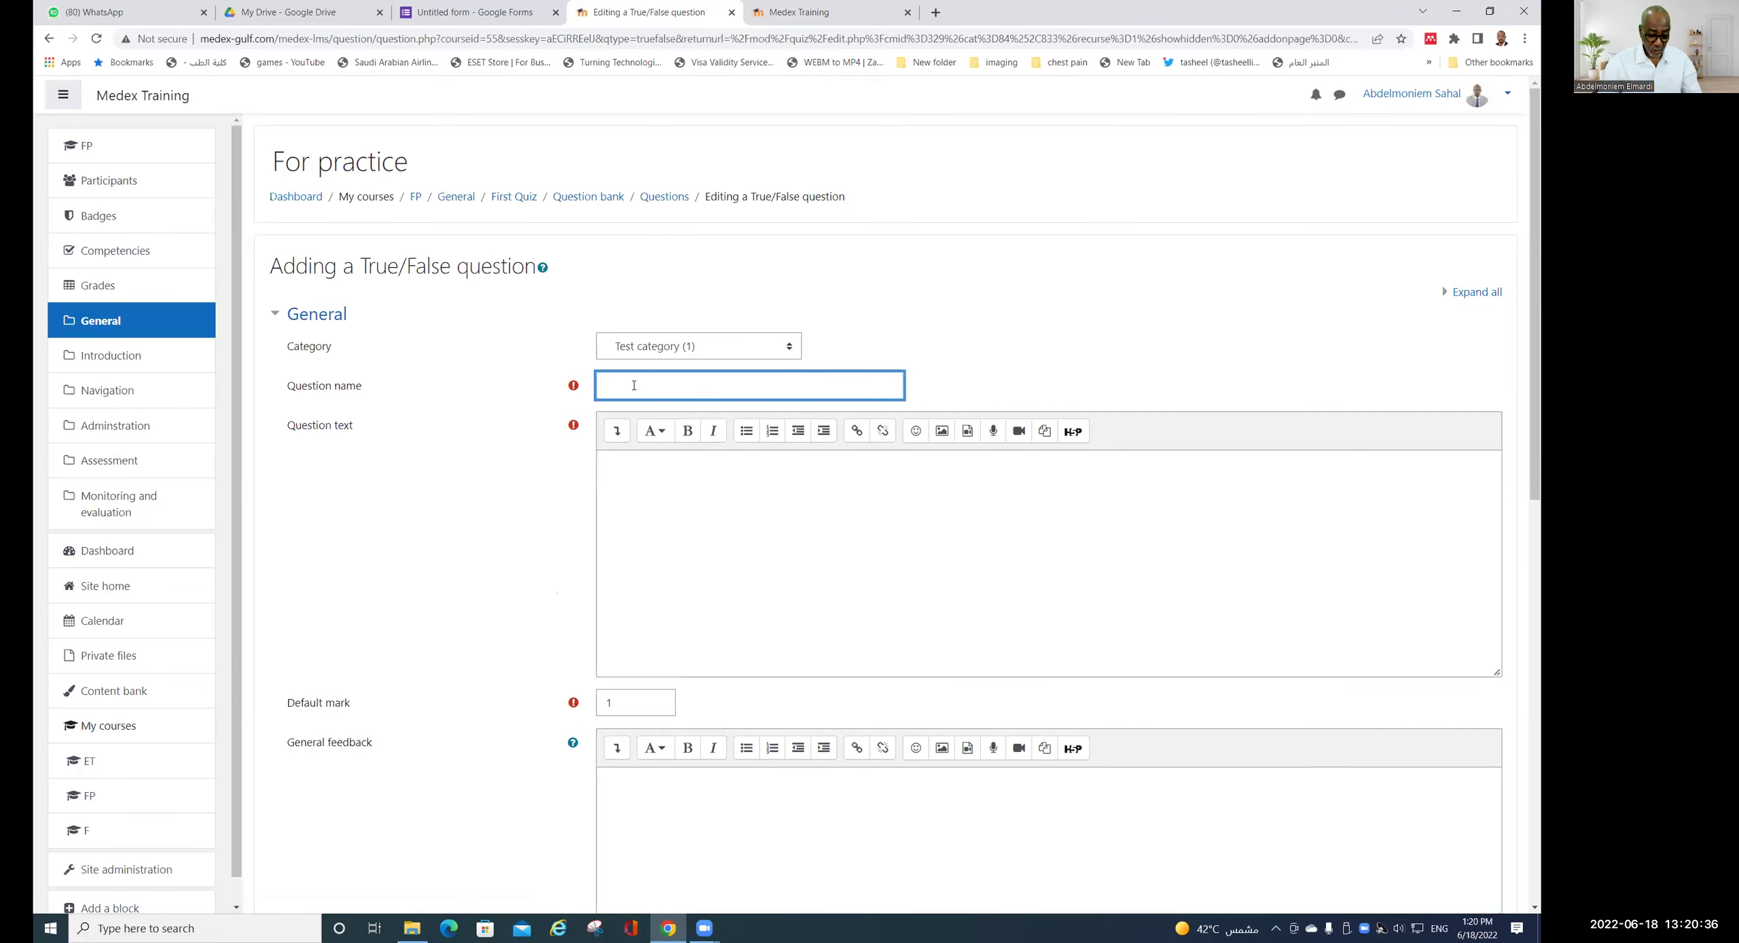
pyautogui.write('1')
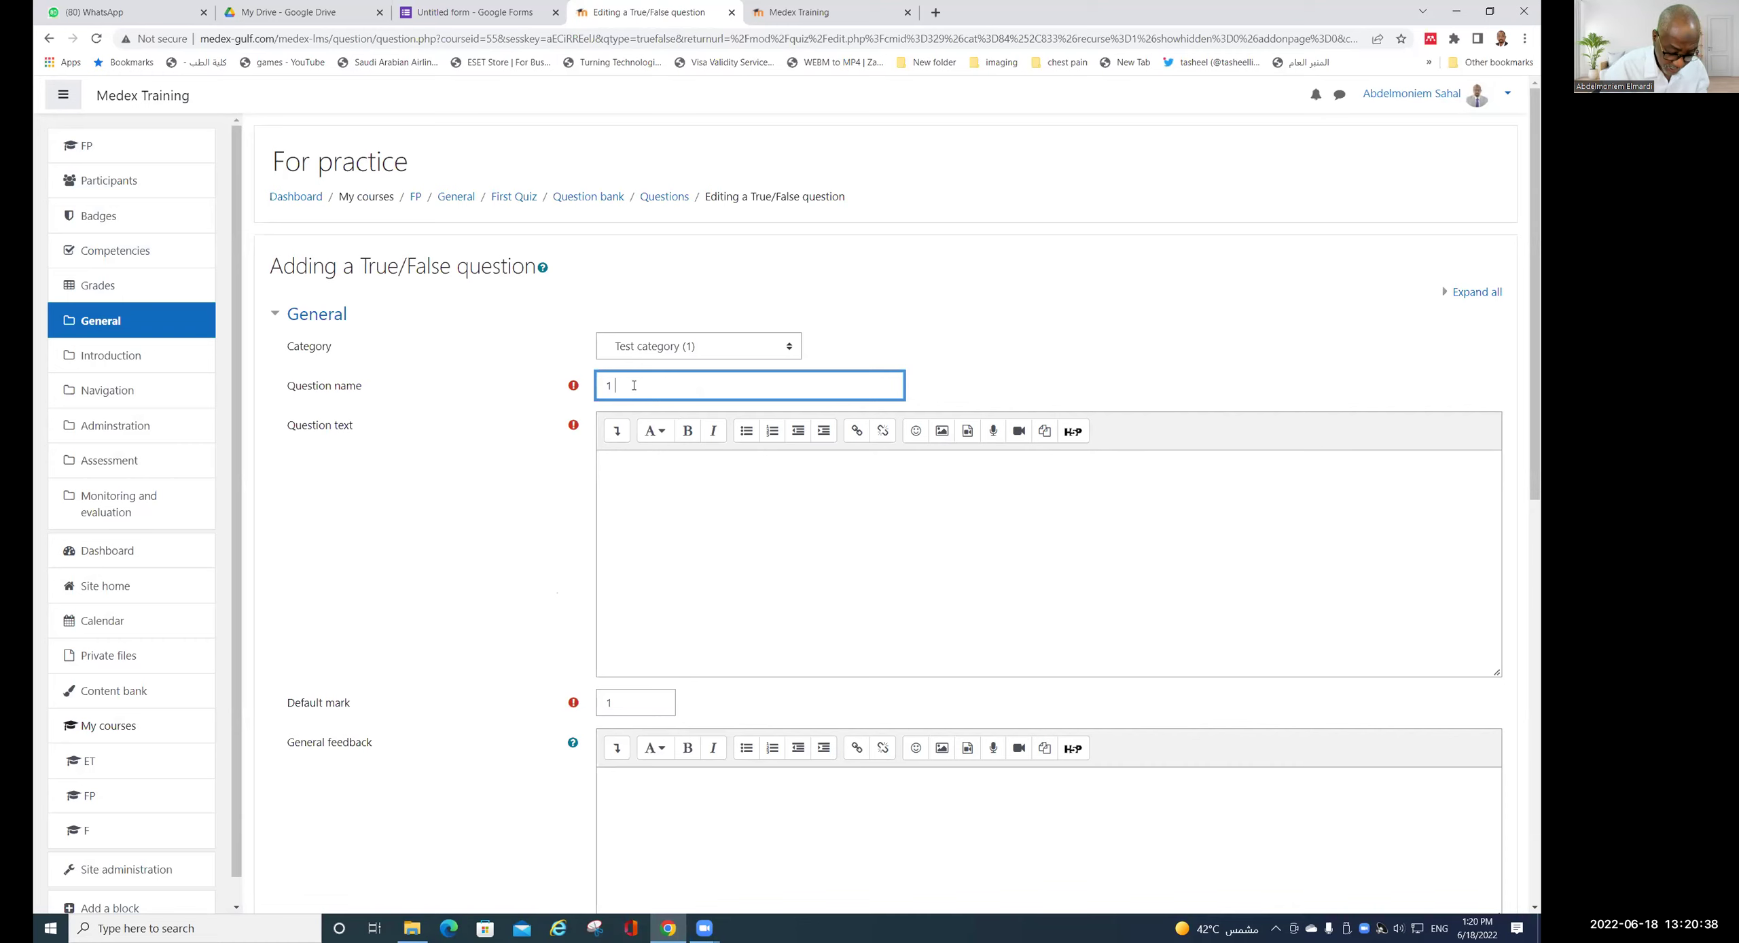
pyautogui.write(' Q 2')
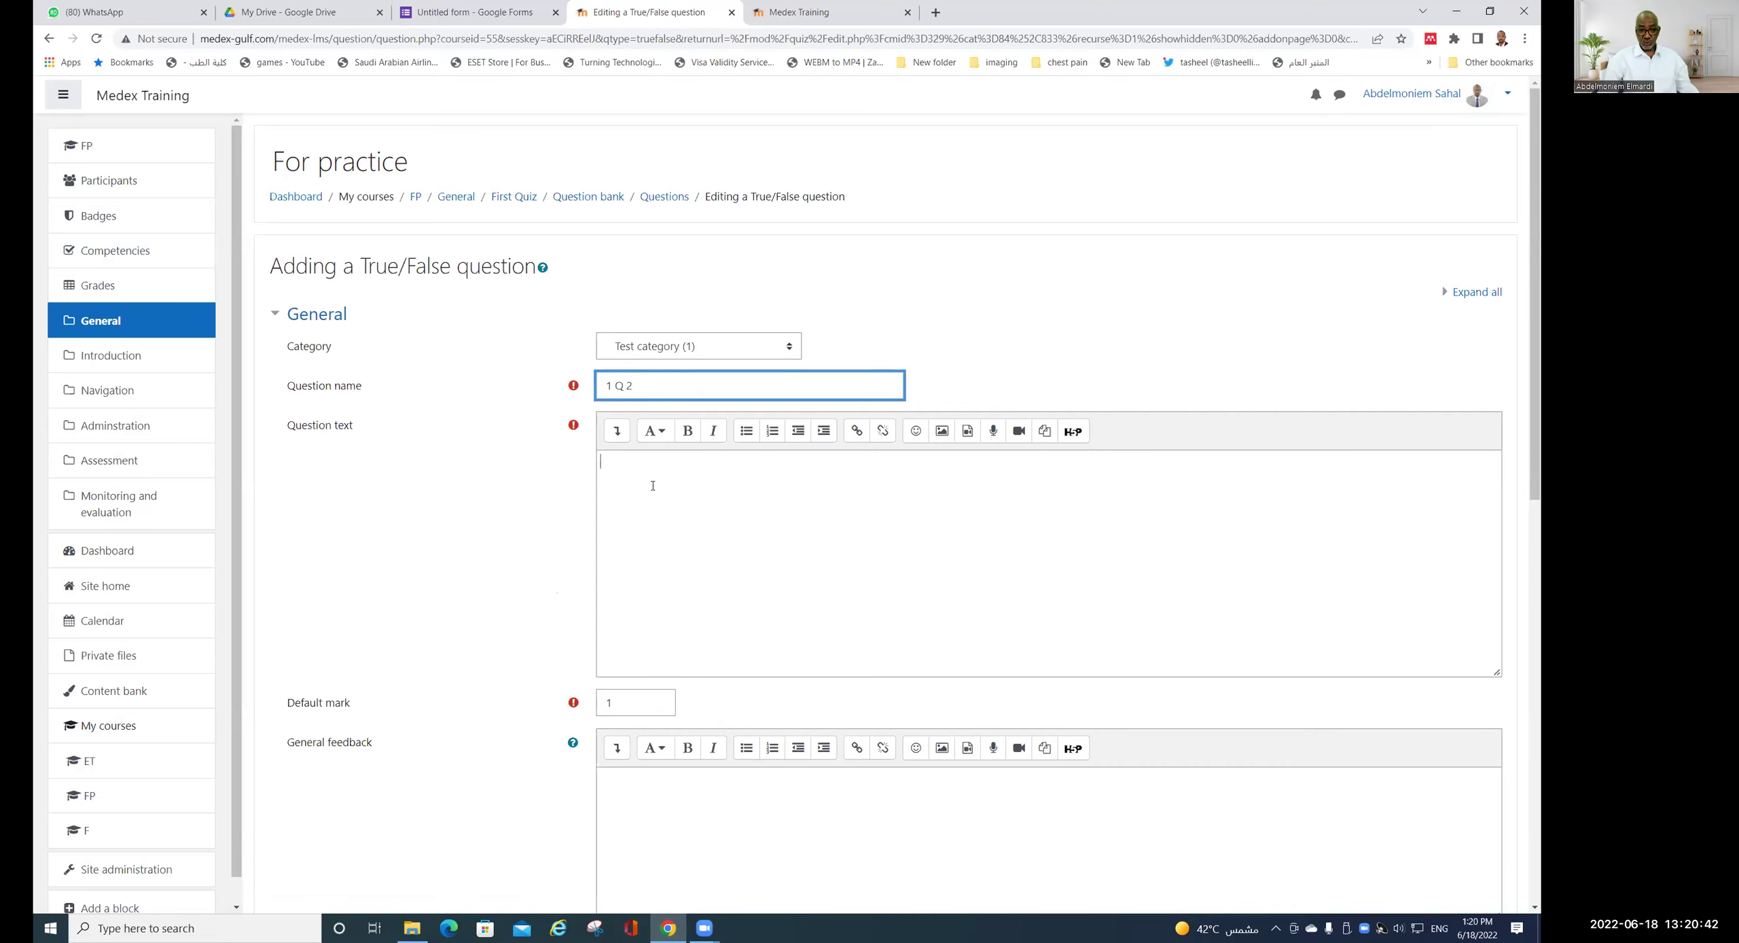
pyautogui.click(652, 486)
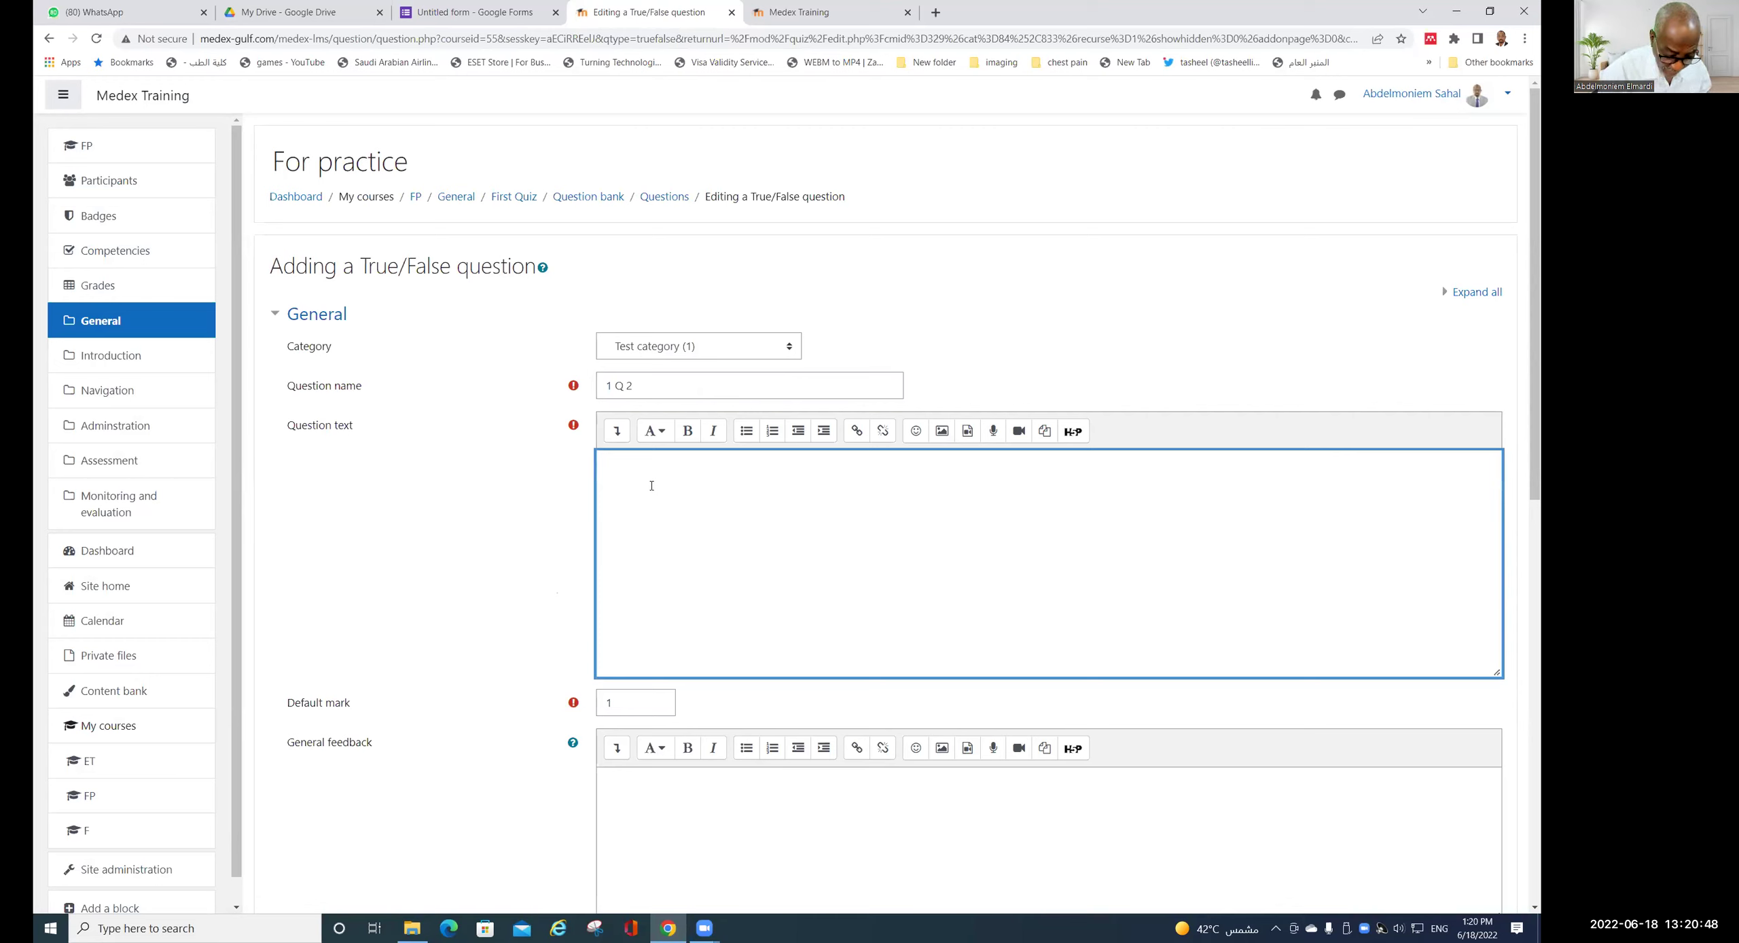
pyautogui.write('Assessmen')
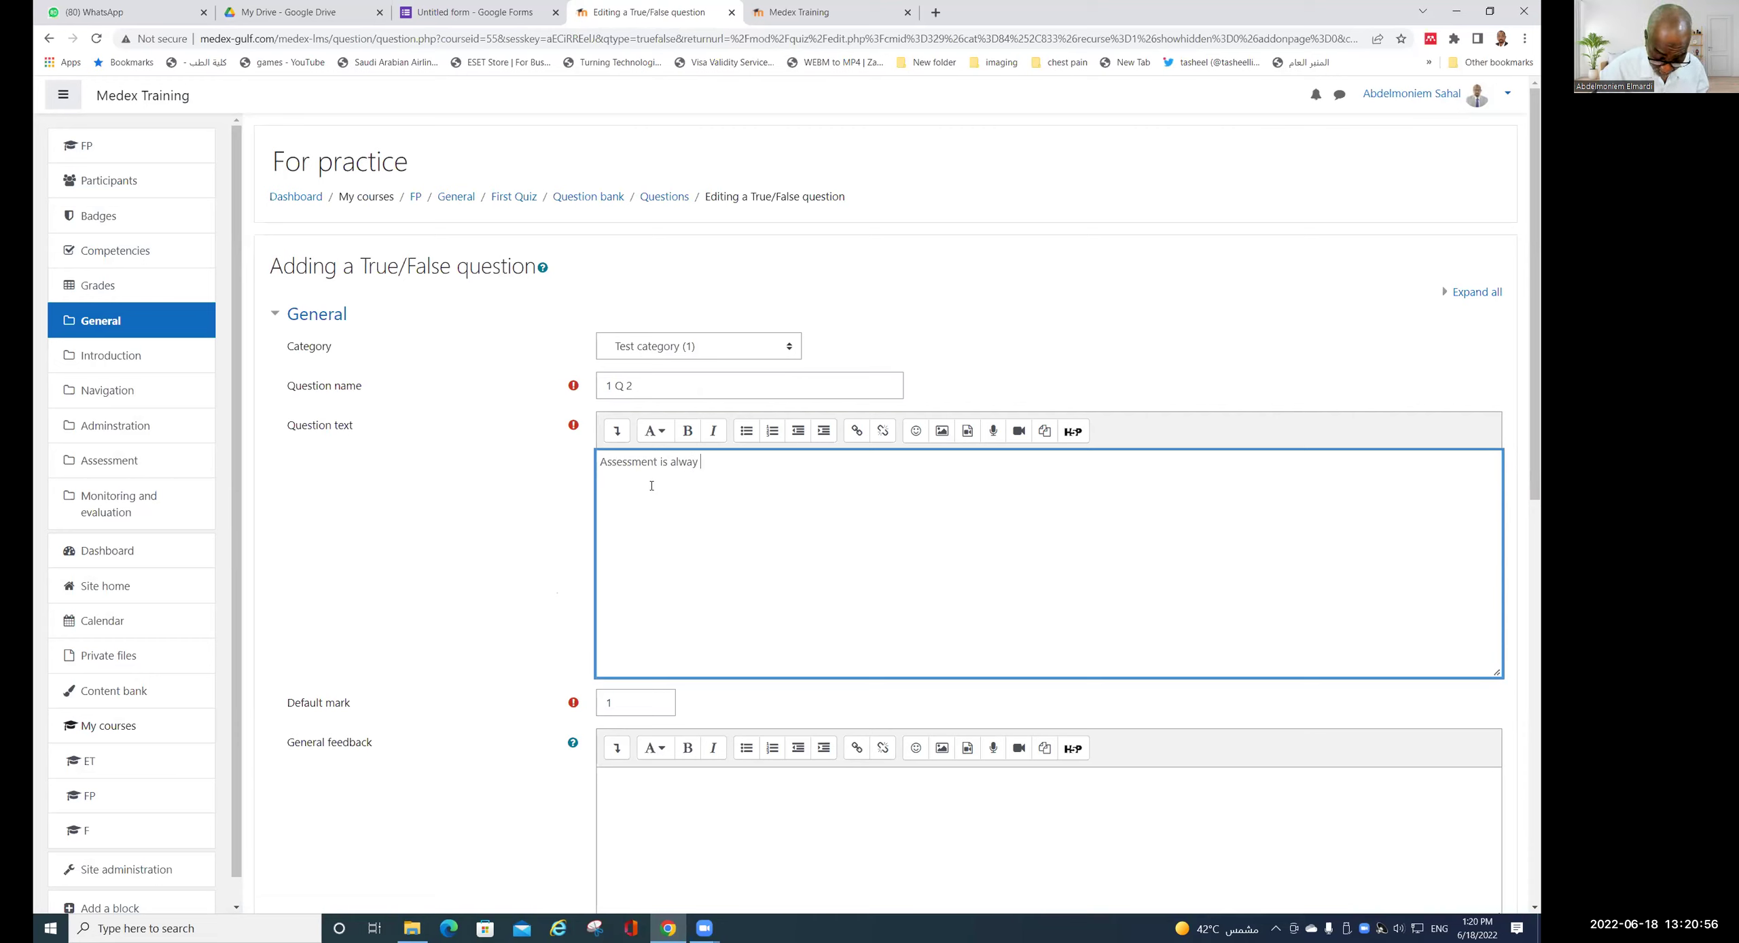
pyautogui.write('t is always')
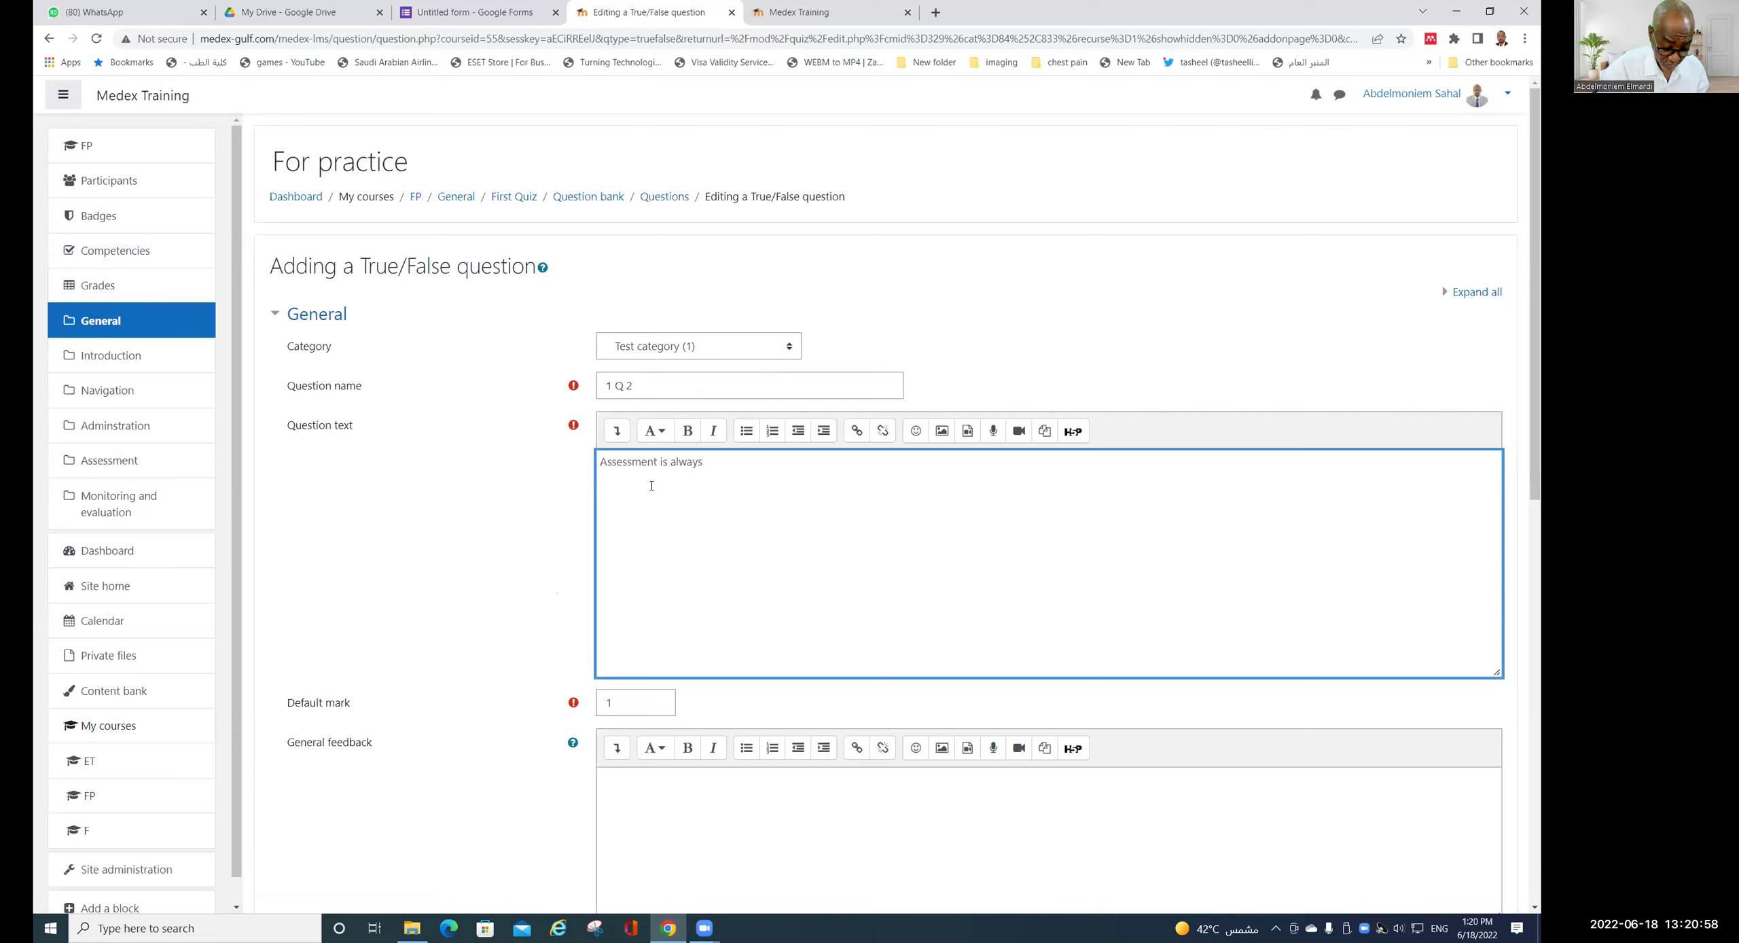
pyautogui.write(' summative')
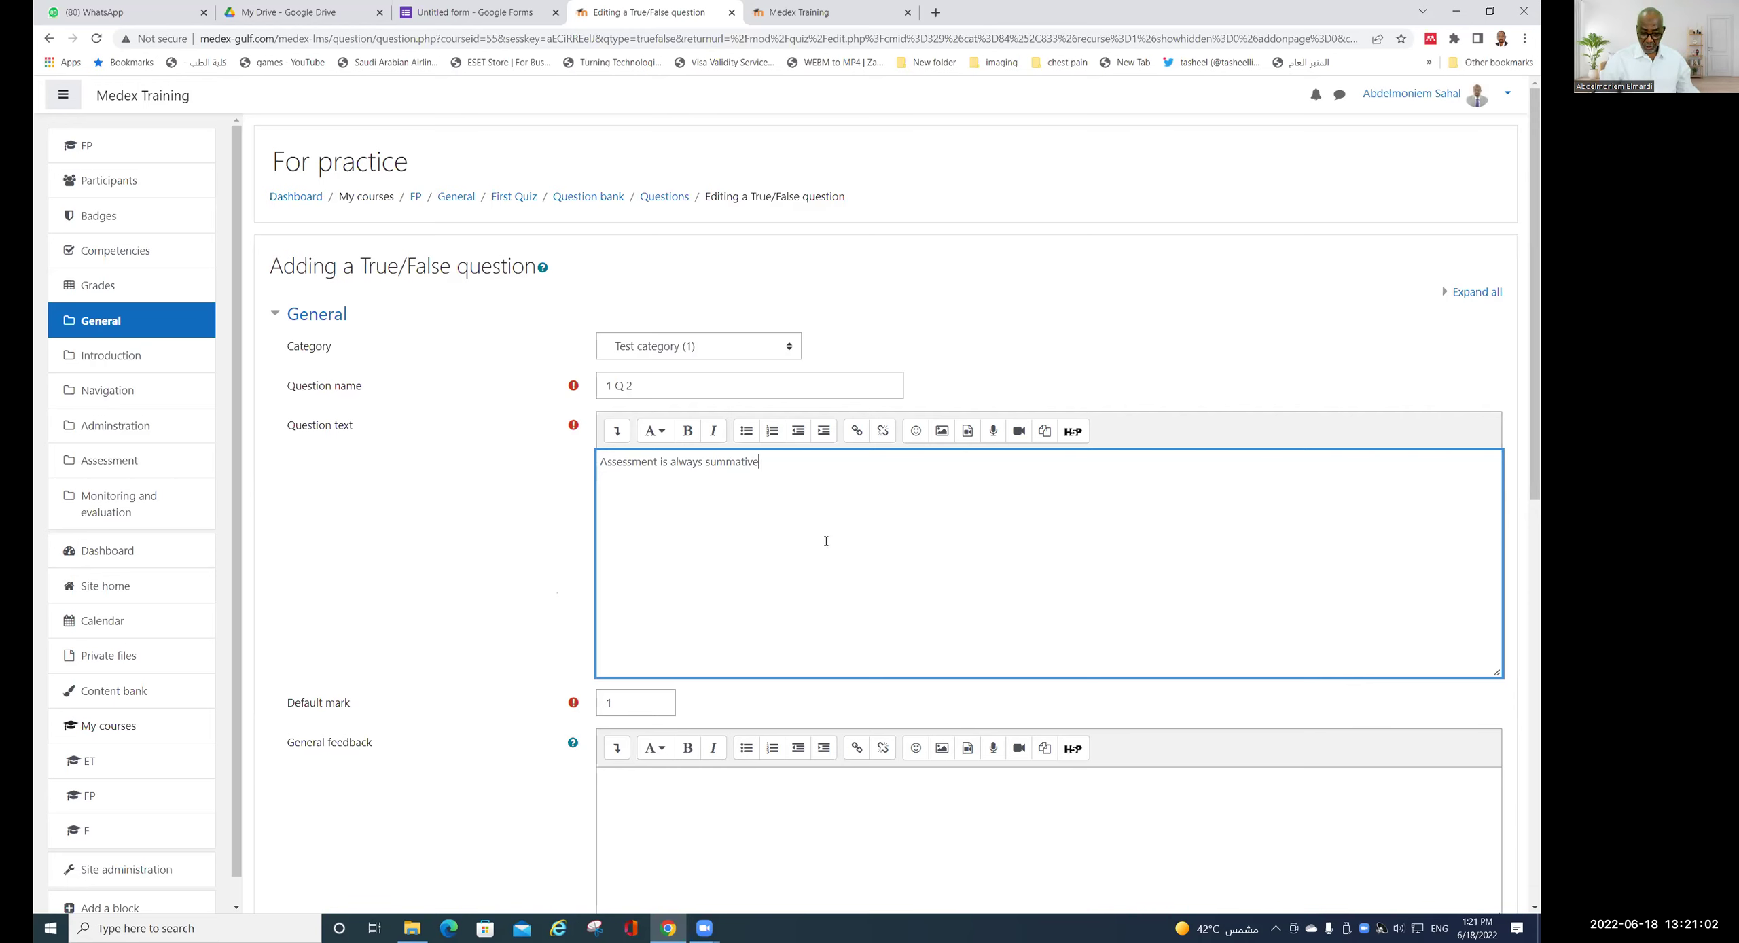
# - Save the True/False question with the option to continue editing, and cancel its edit form to return to the quiz
pyautogui.scroll(-6, 826, 541)
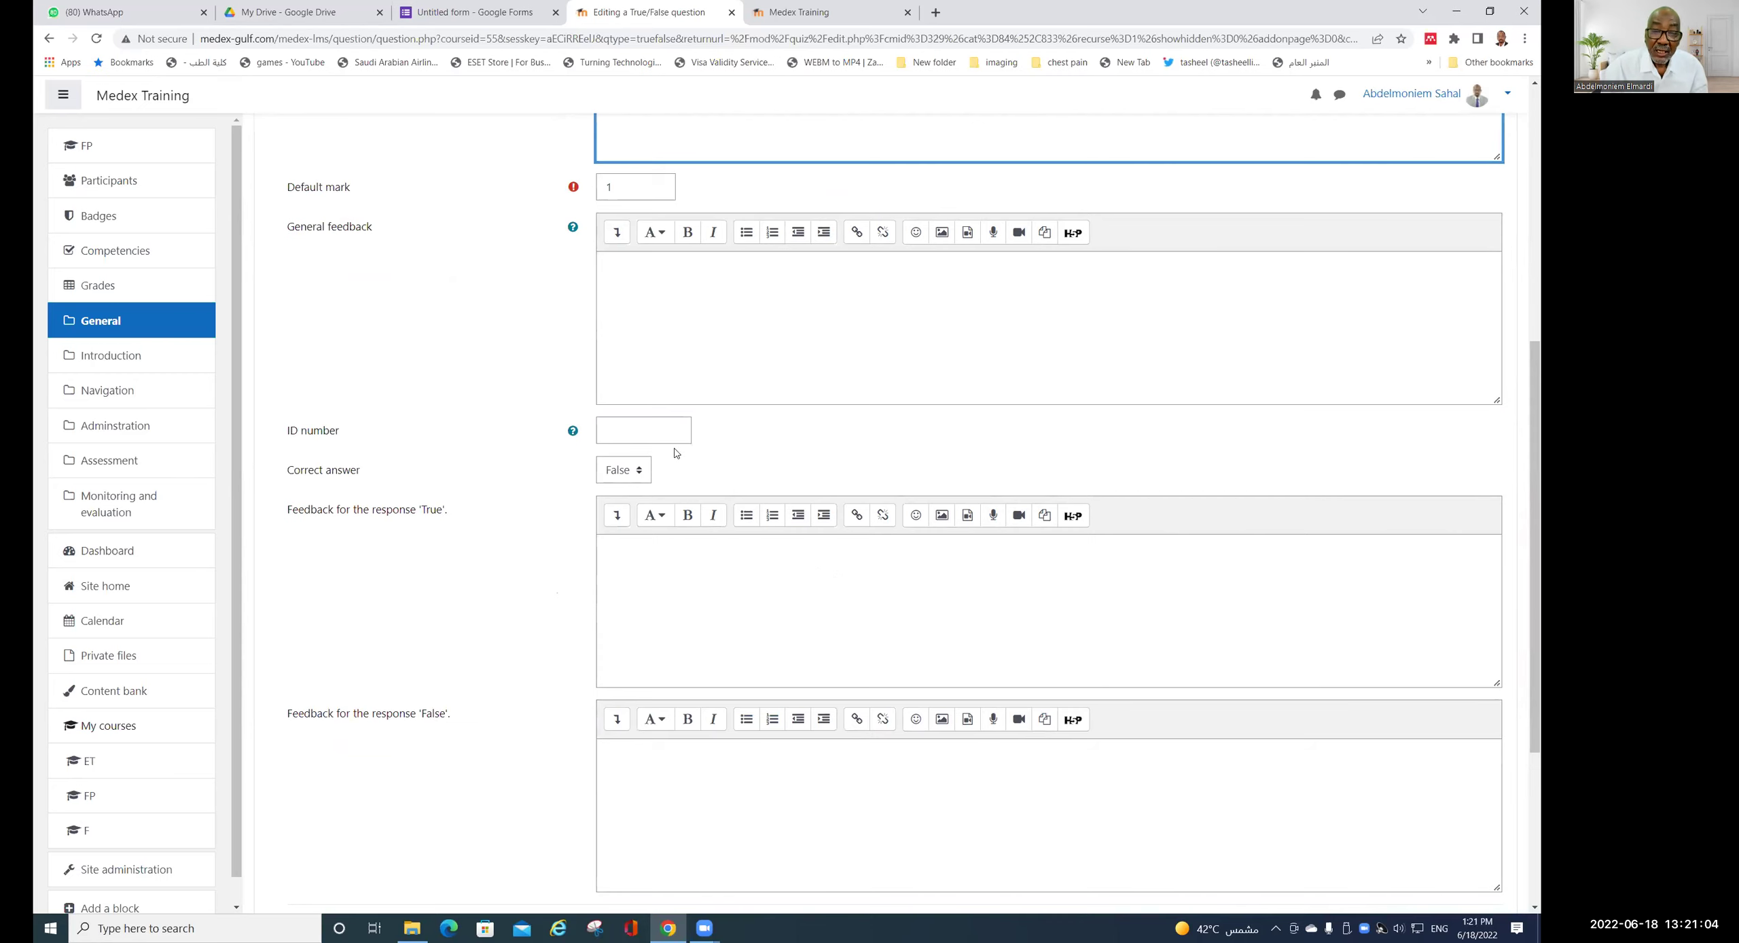
pyautogui.scroll(-3, 676, 453)
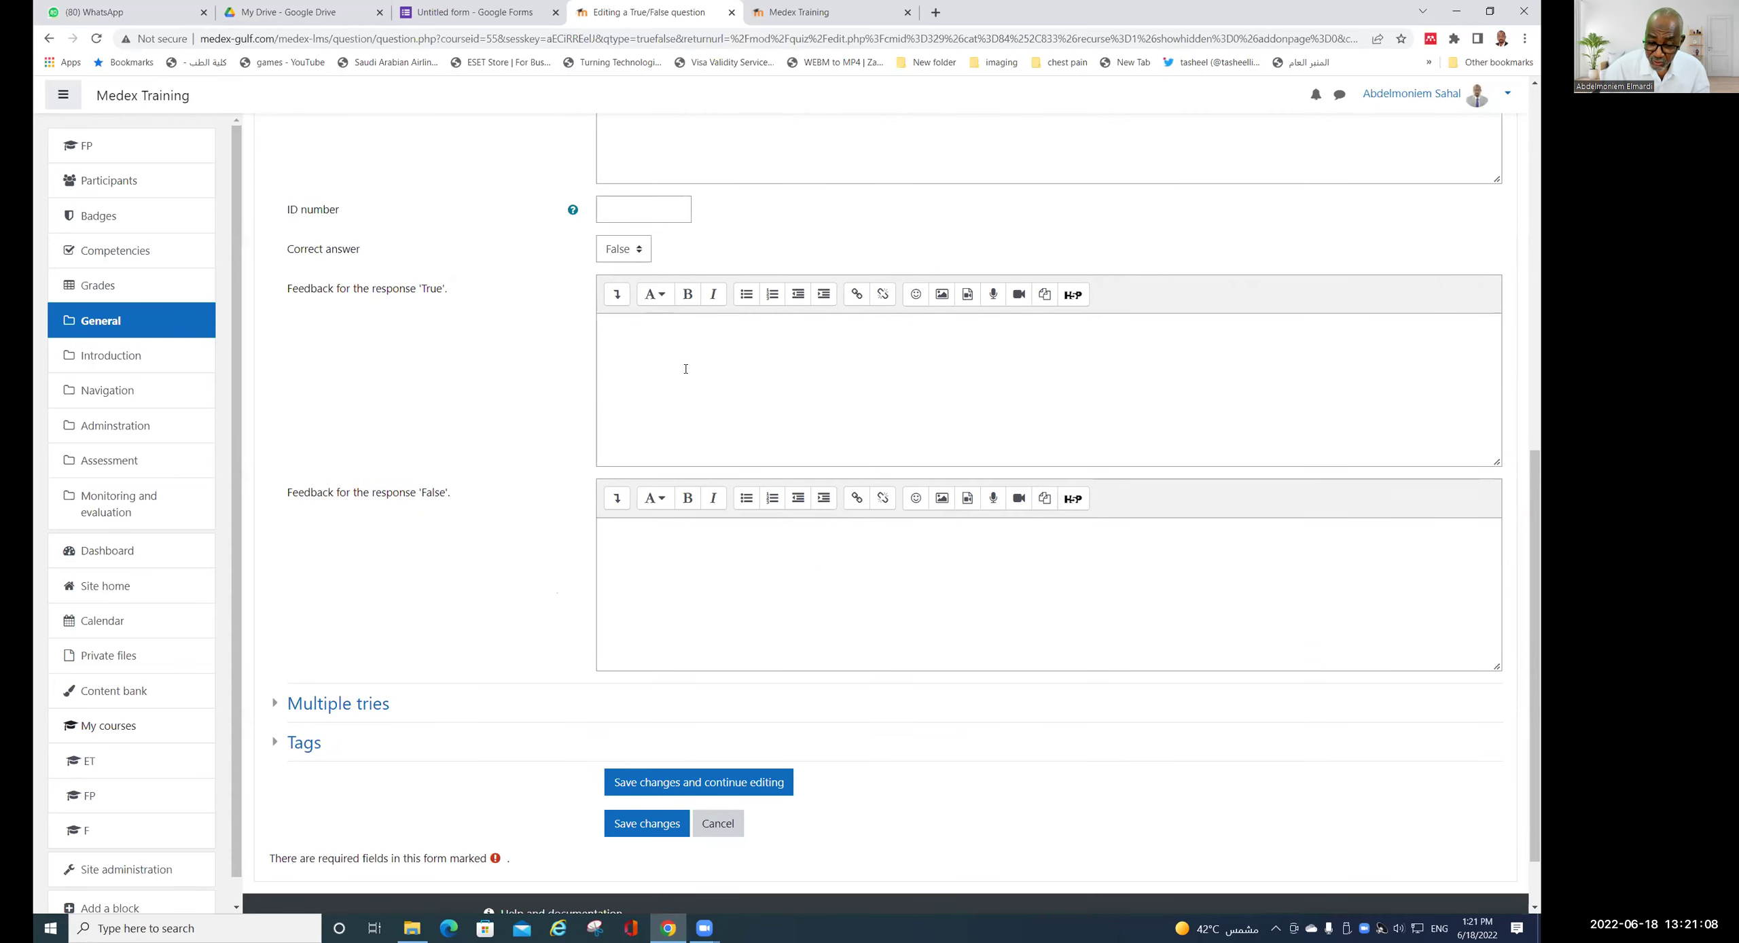
pyautogui.scroll(-1, 643, 286)
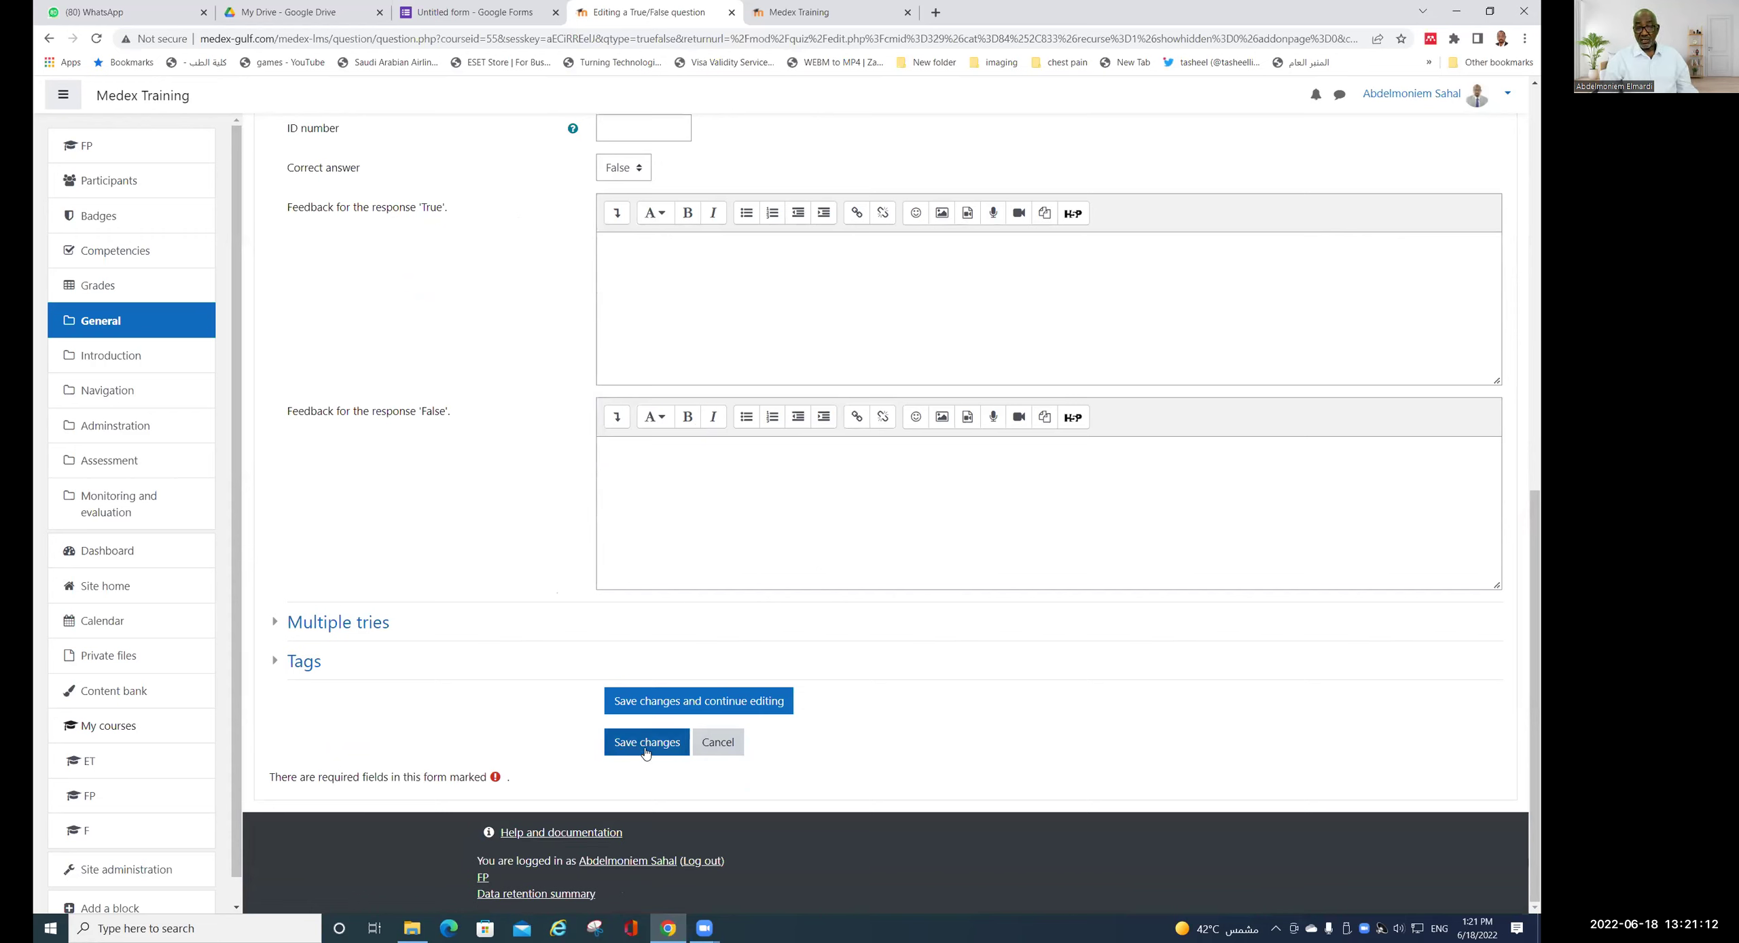
pyautogui.click(664, 702)
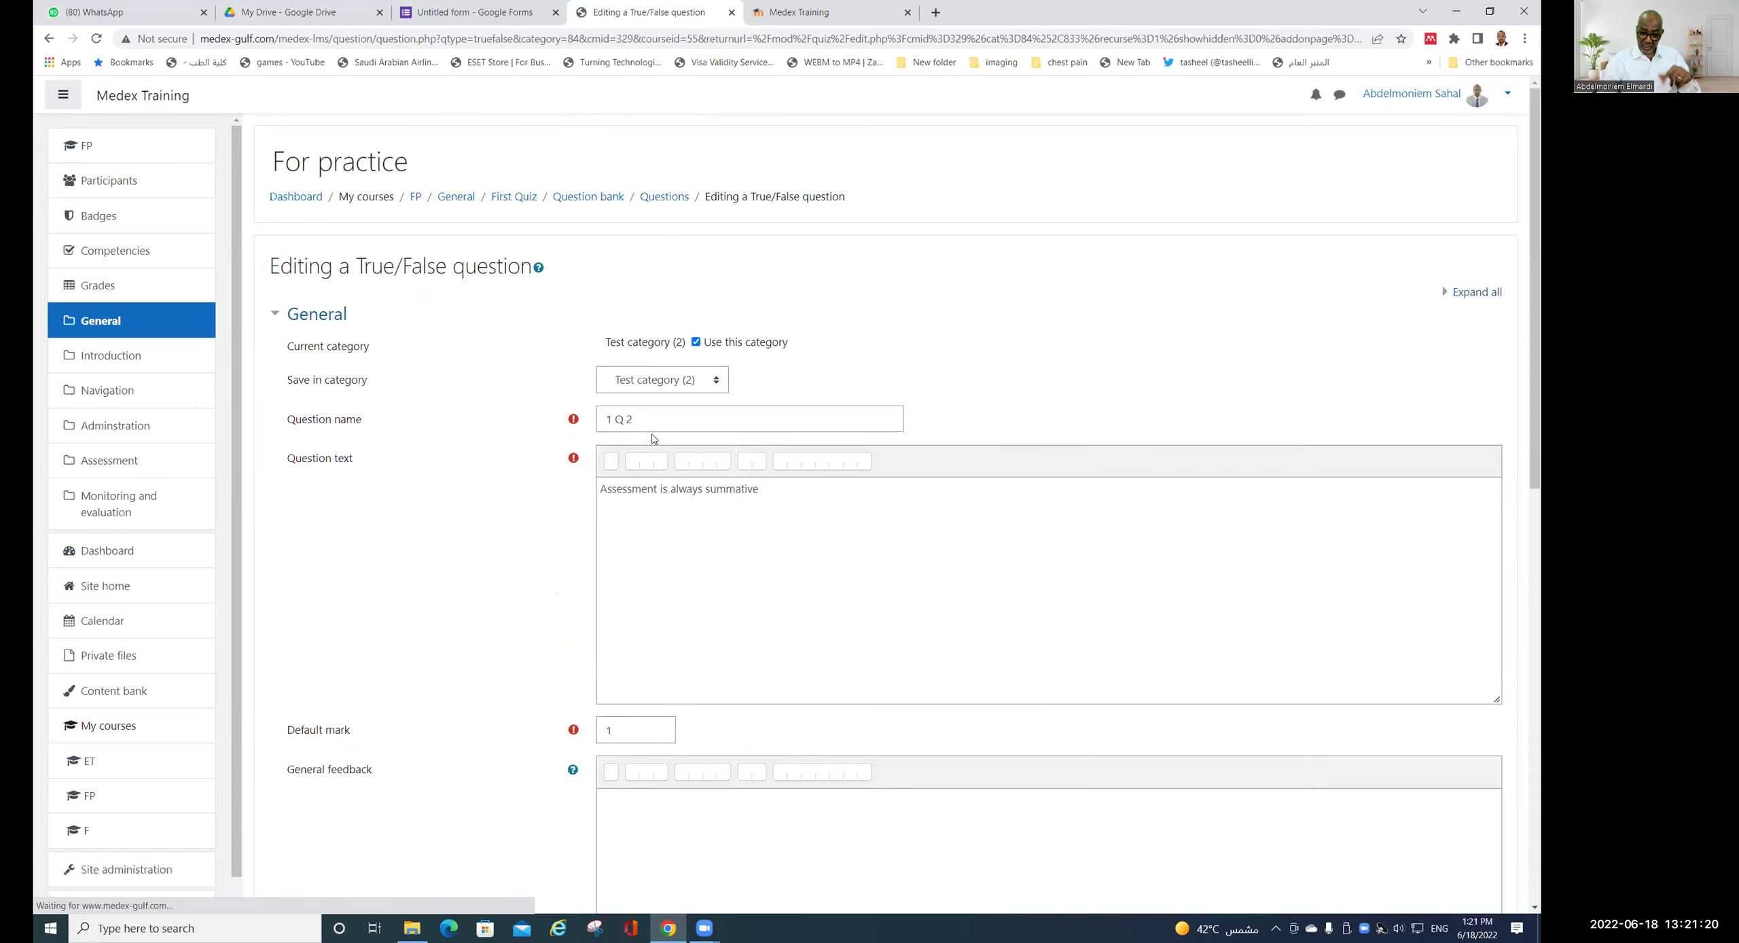
pyautogui.scroll(-7, 643, 614)
pyautogui.scroll(-5, 643, 618)
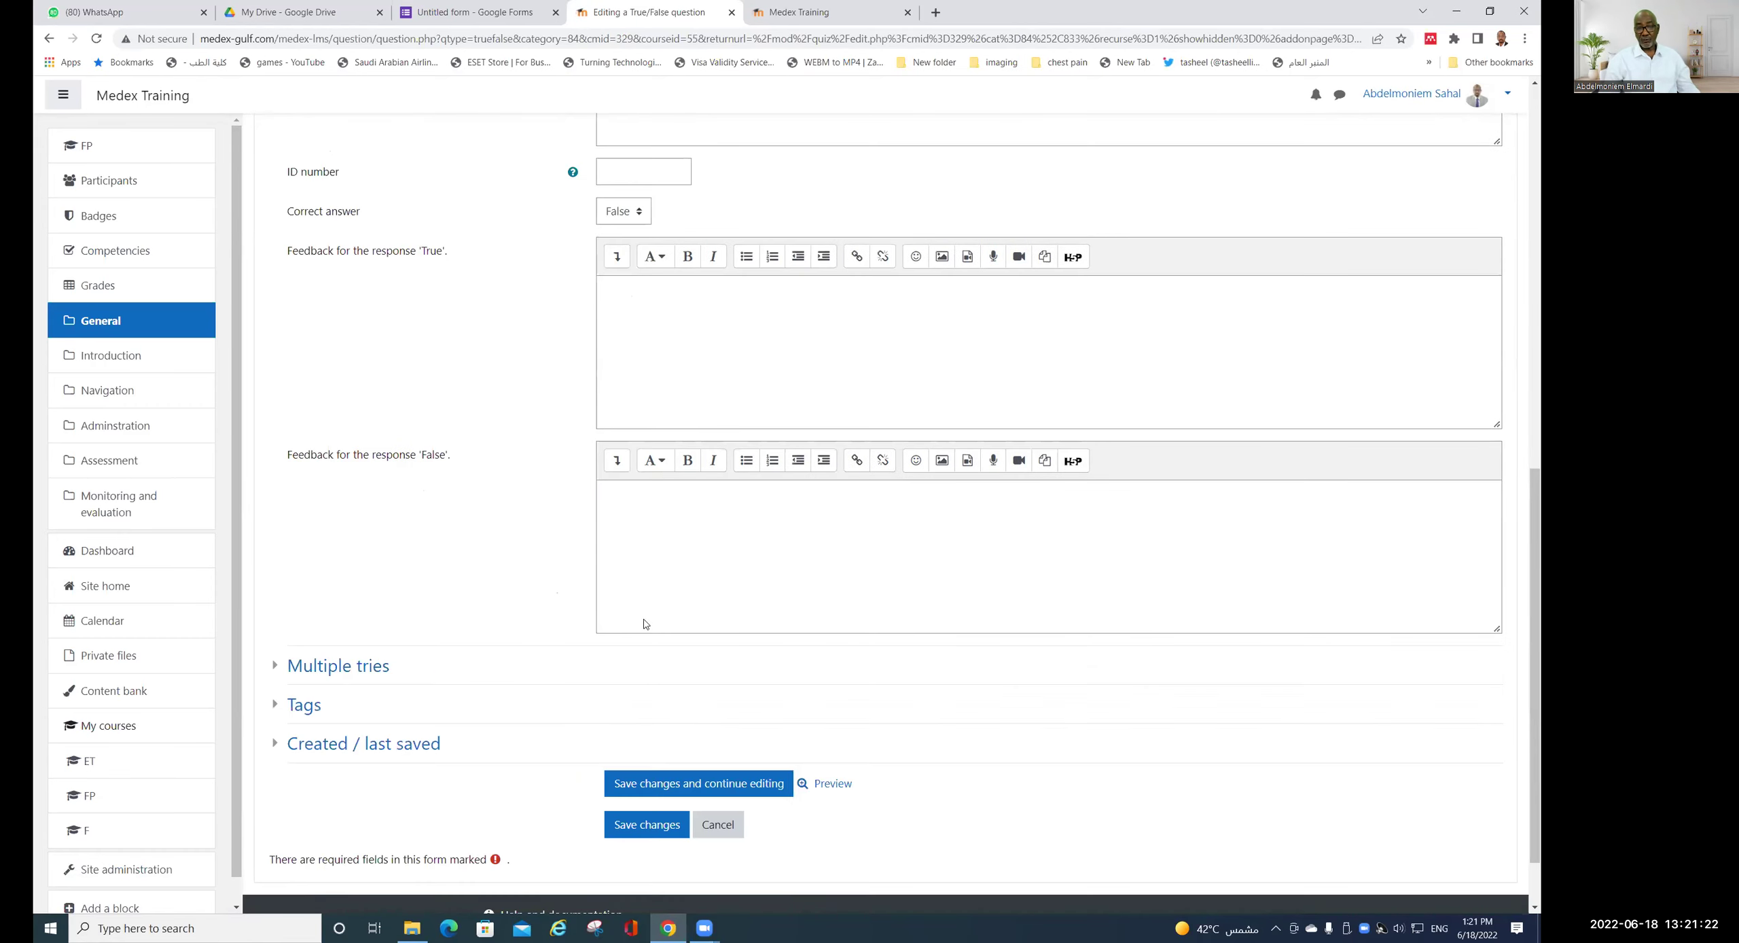
pyautogui.click(718, 740)
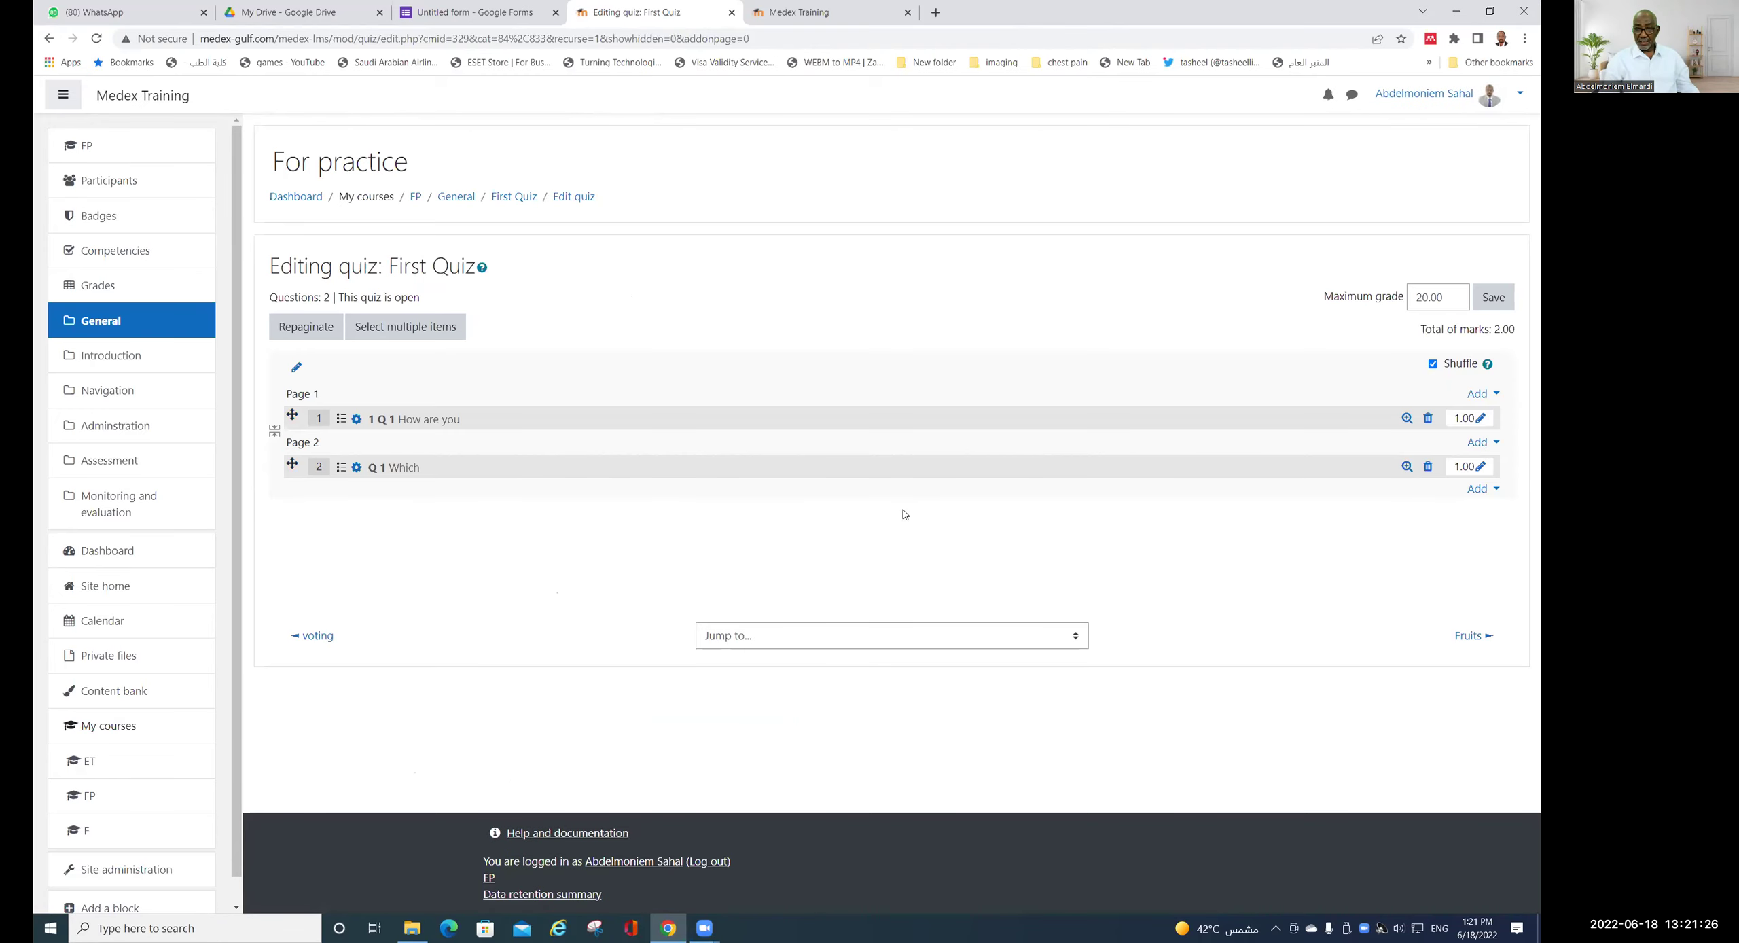
# - Start a new True/False question at the end of First Quiz in Test category and name it "1 Q 2"
pyautogui.click(1479, 489)
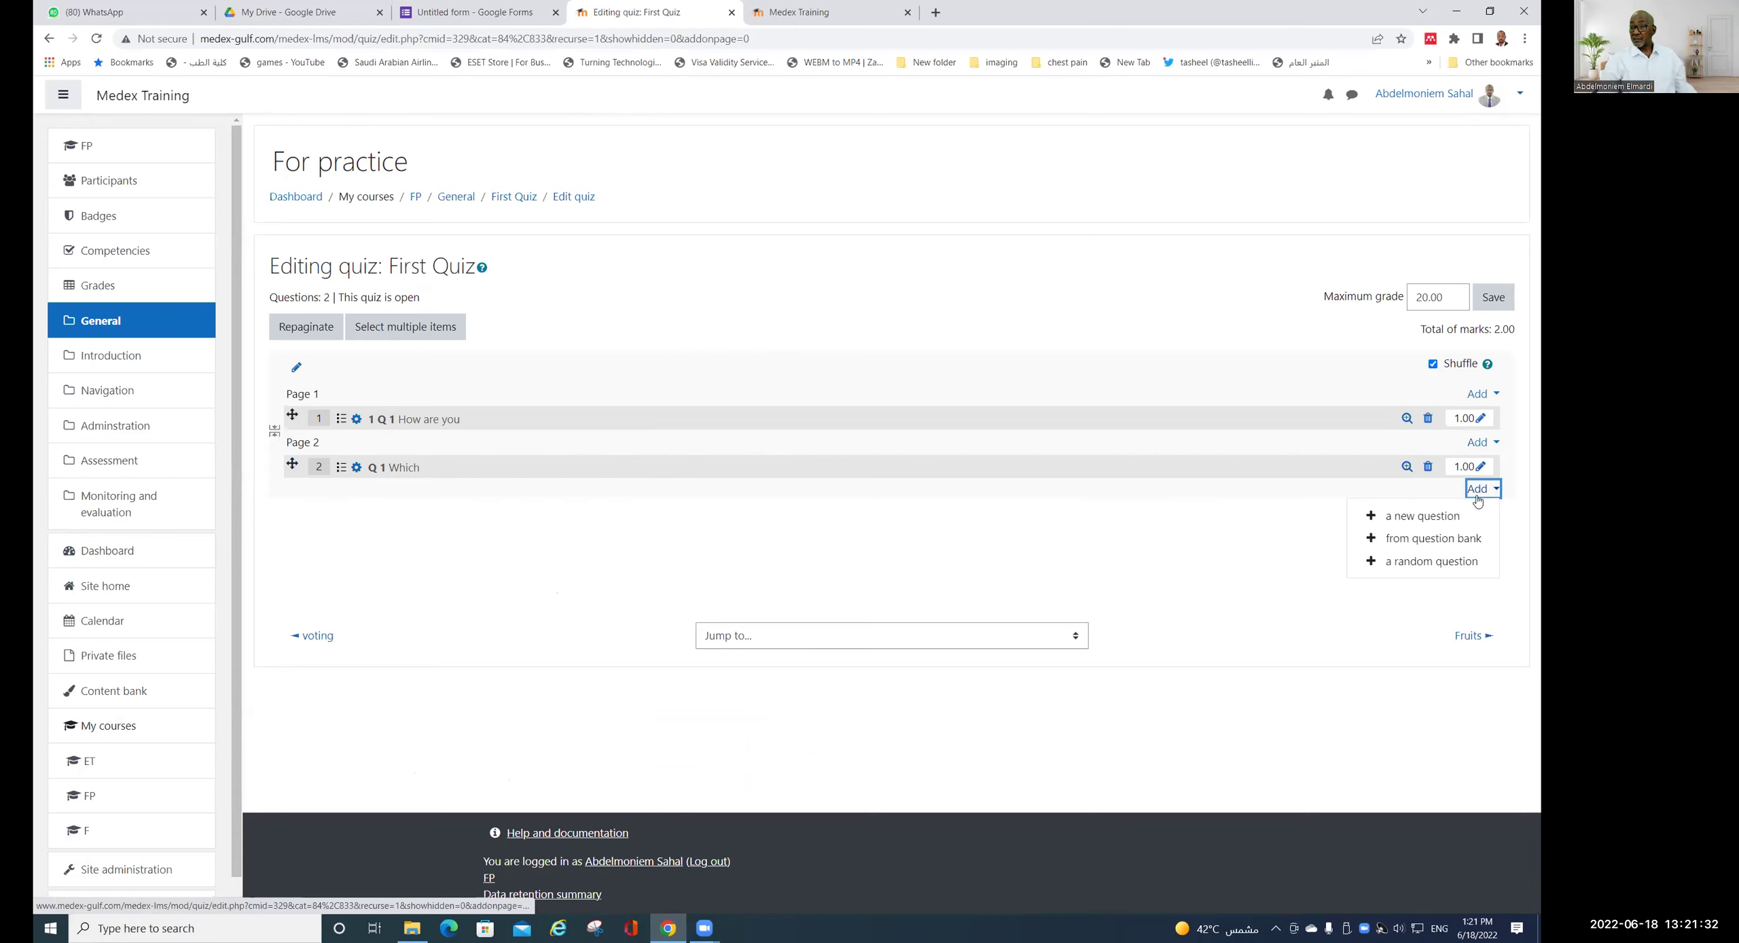
pyautogui.click(1425, 518)
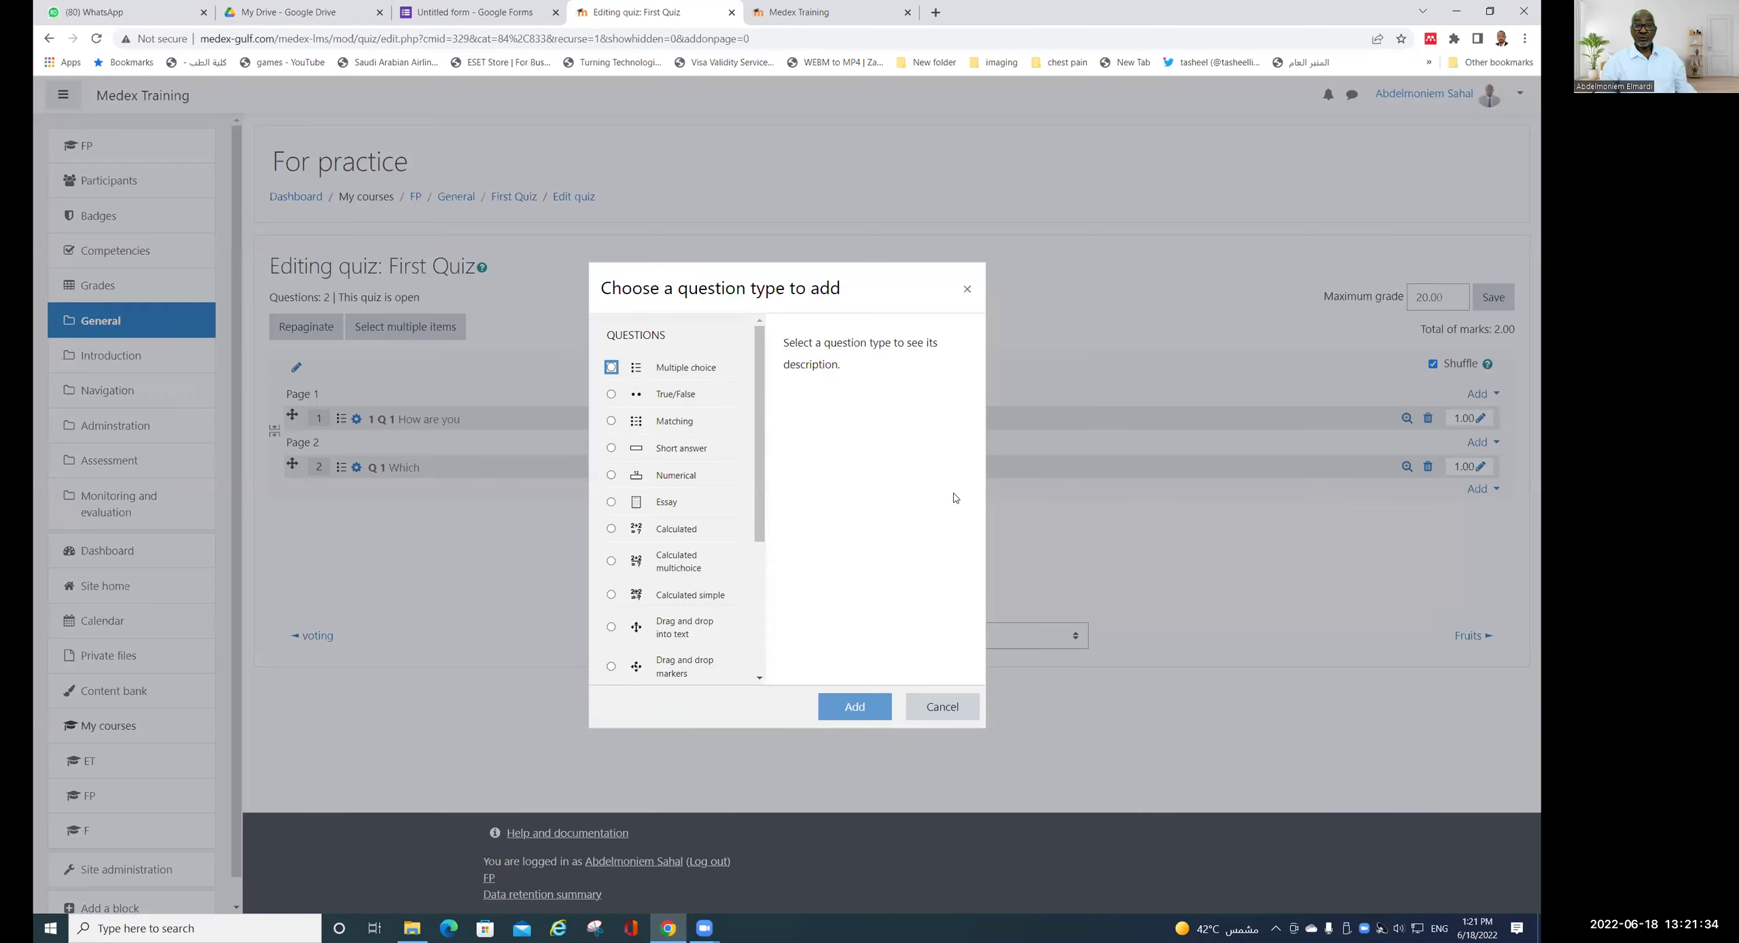
pyautogui.click(682, 396)
pyautogui.click(839, 708)
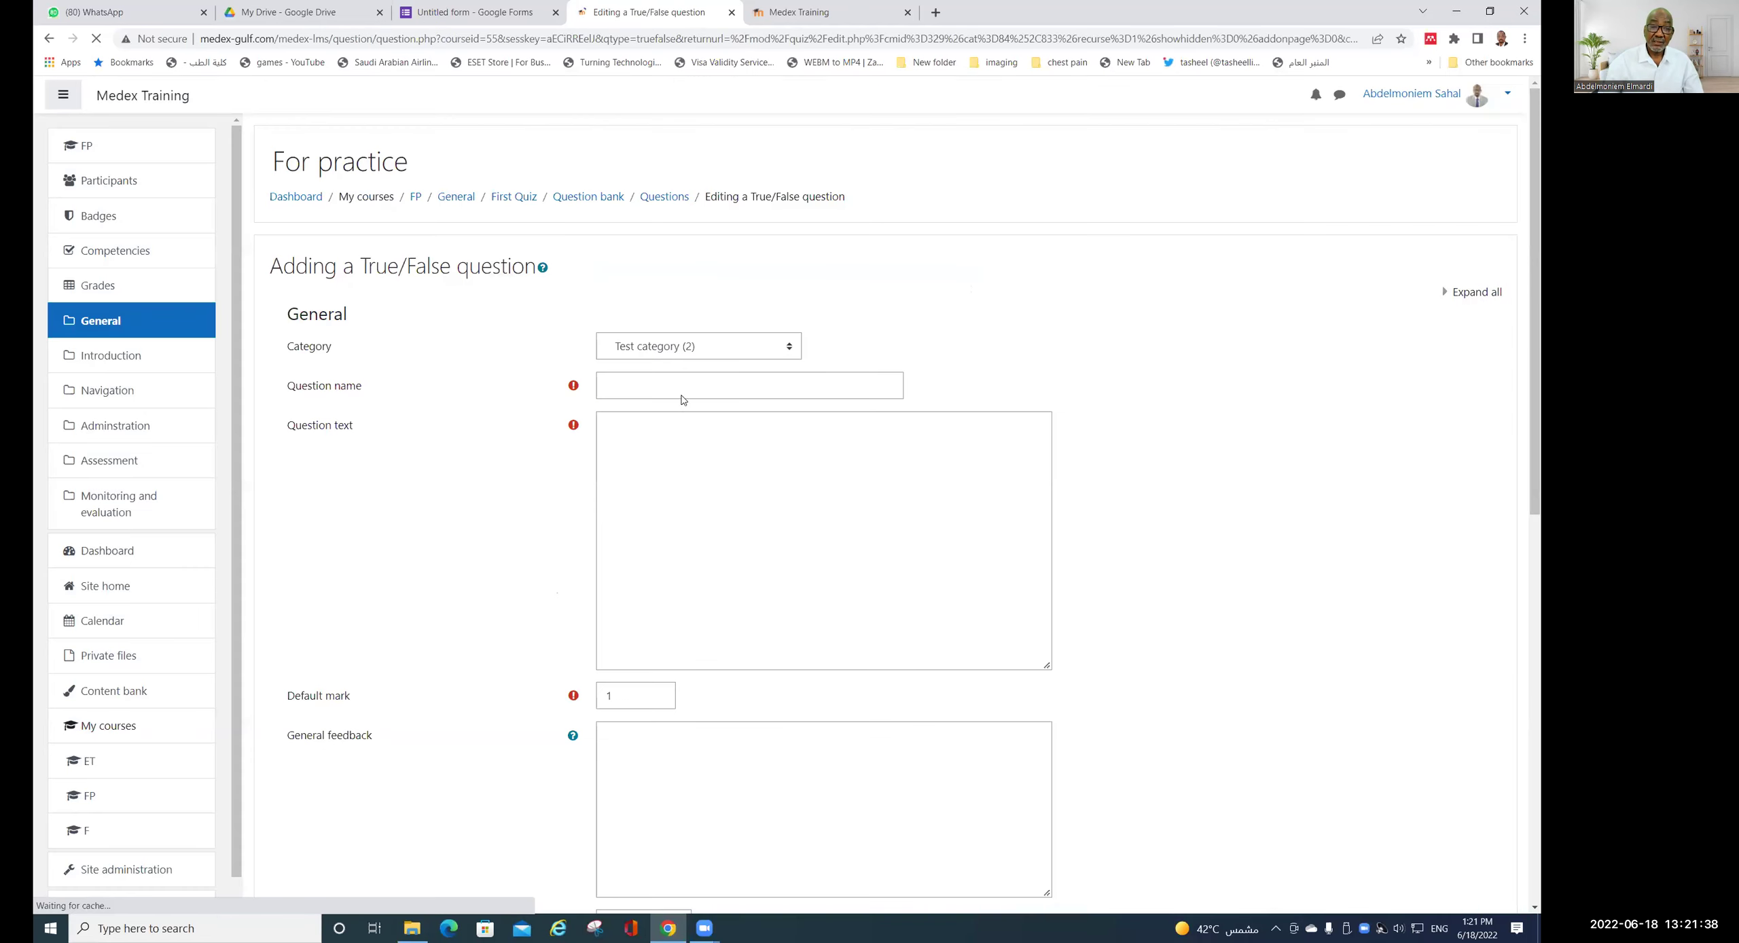
pyautogui.click(648, 379)
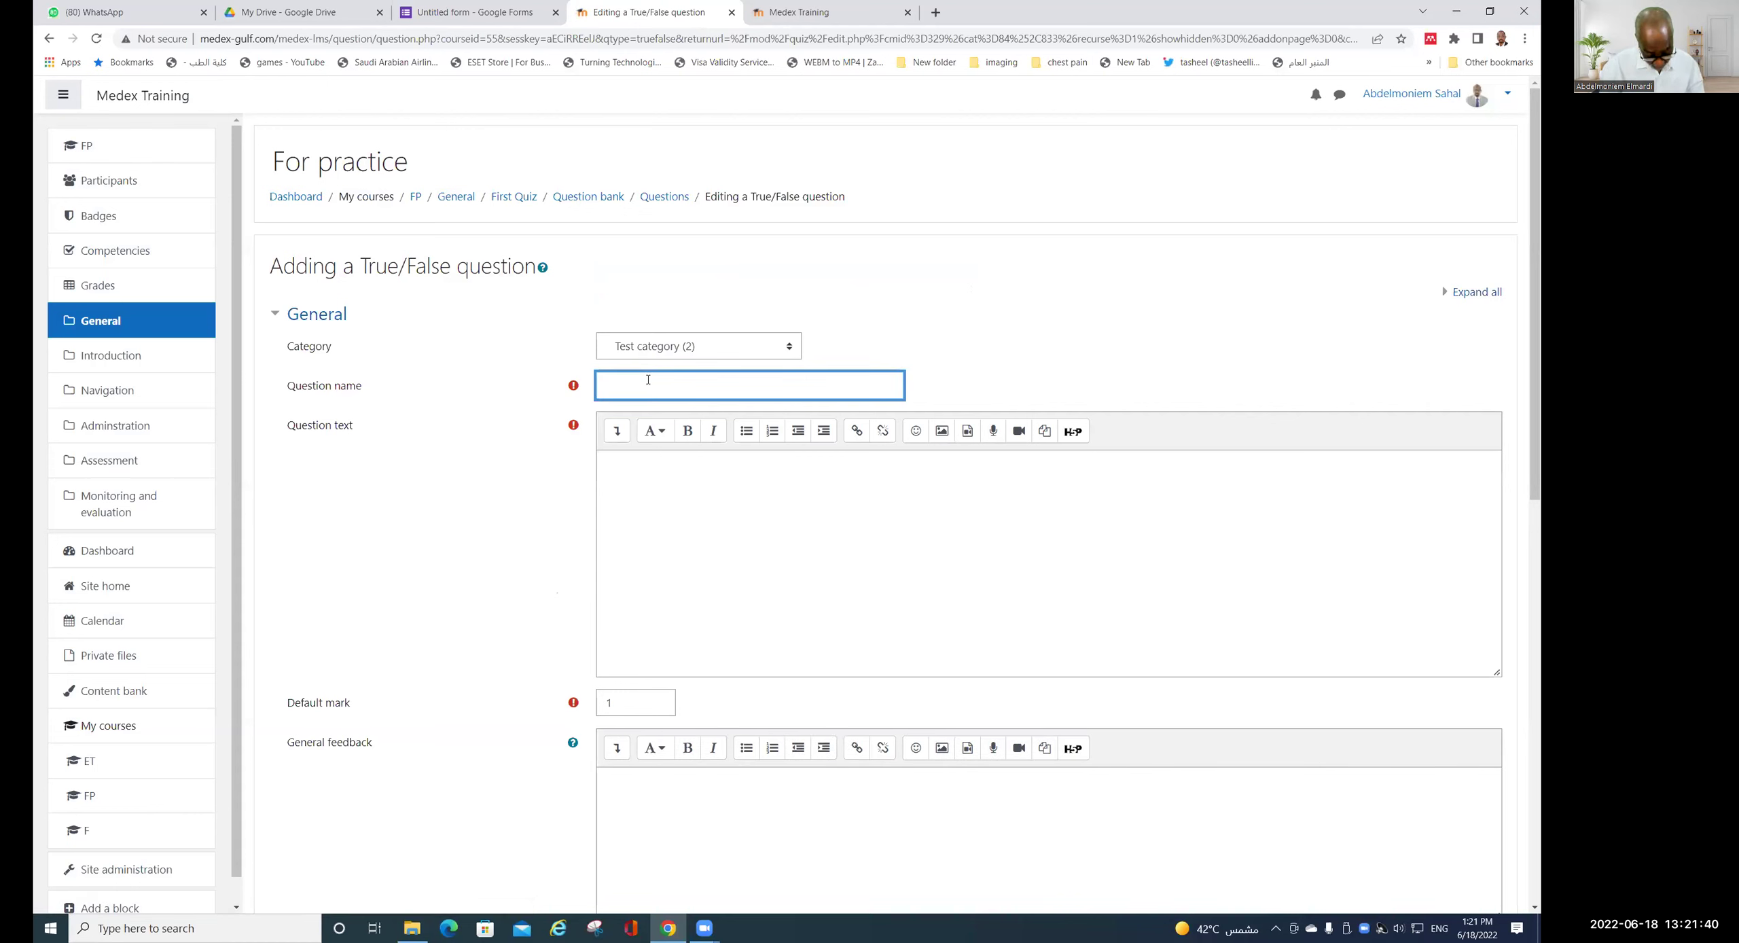
pyautogui.write('1 Q 2')
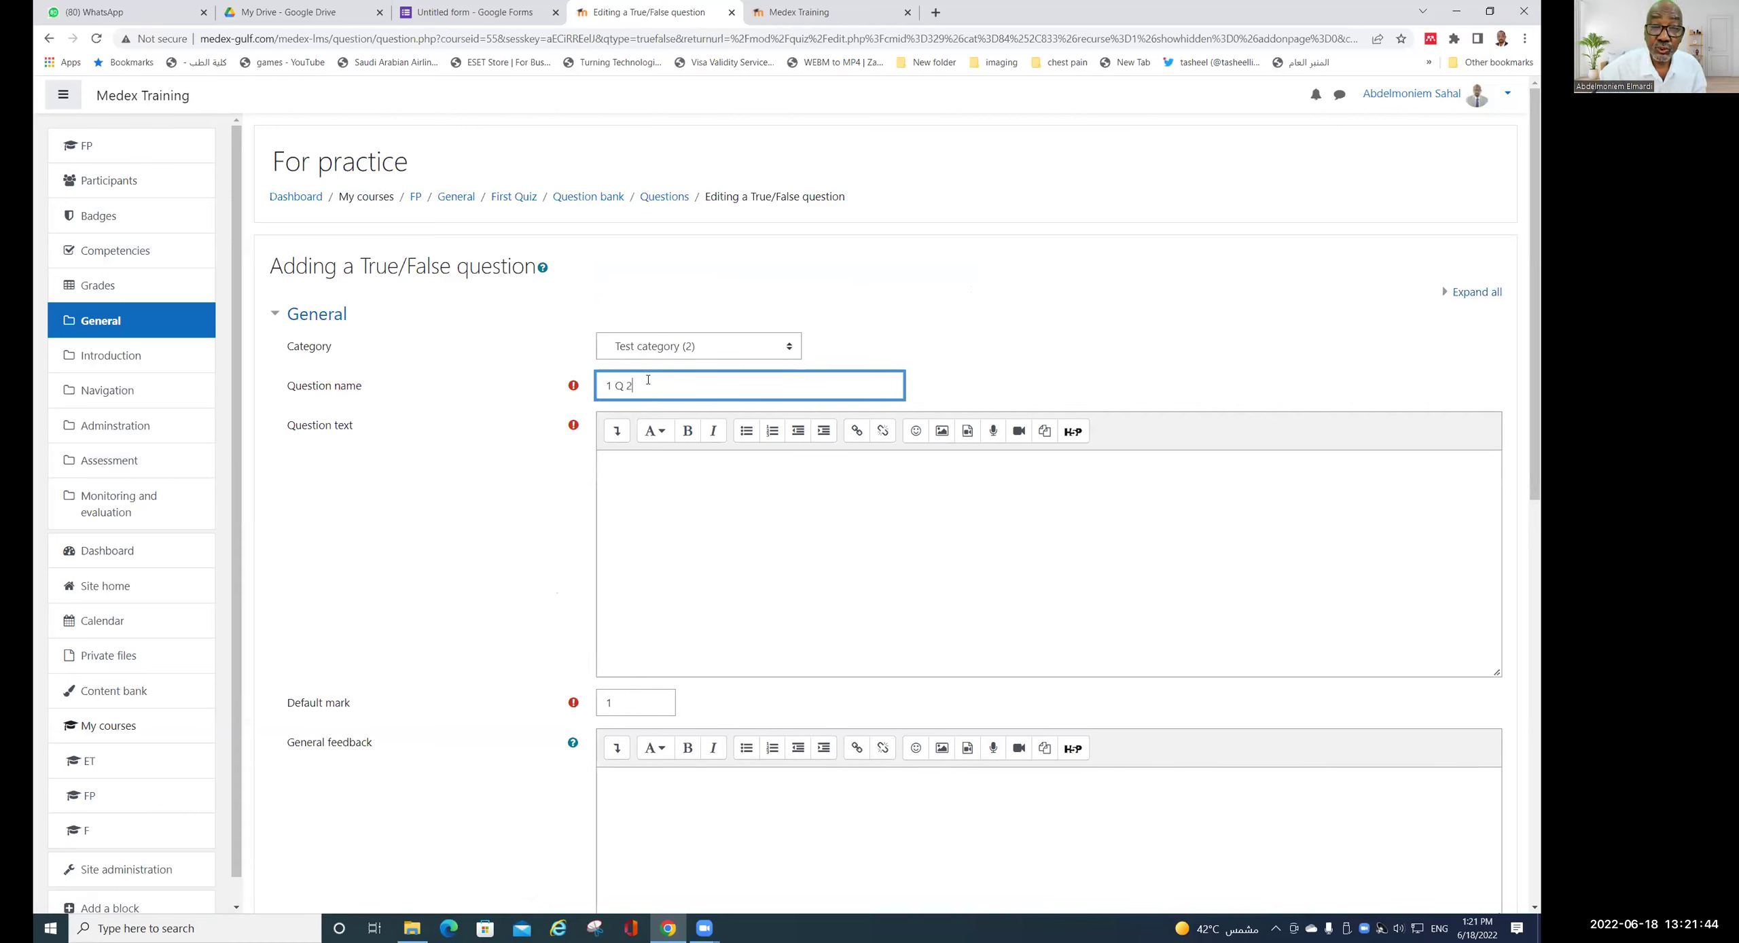
# - Enter the question text "Assessment is always summative" with False as the correct answer, and save the question to the quiz
pyautogui.click(706, 481)
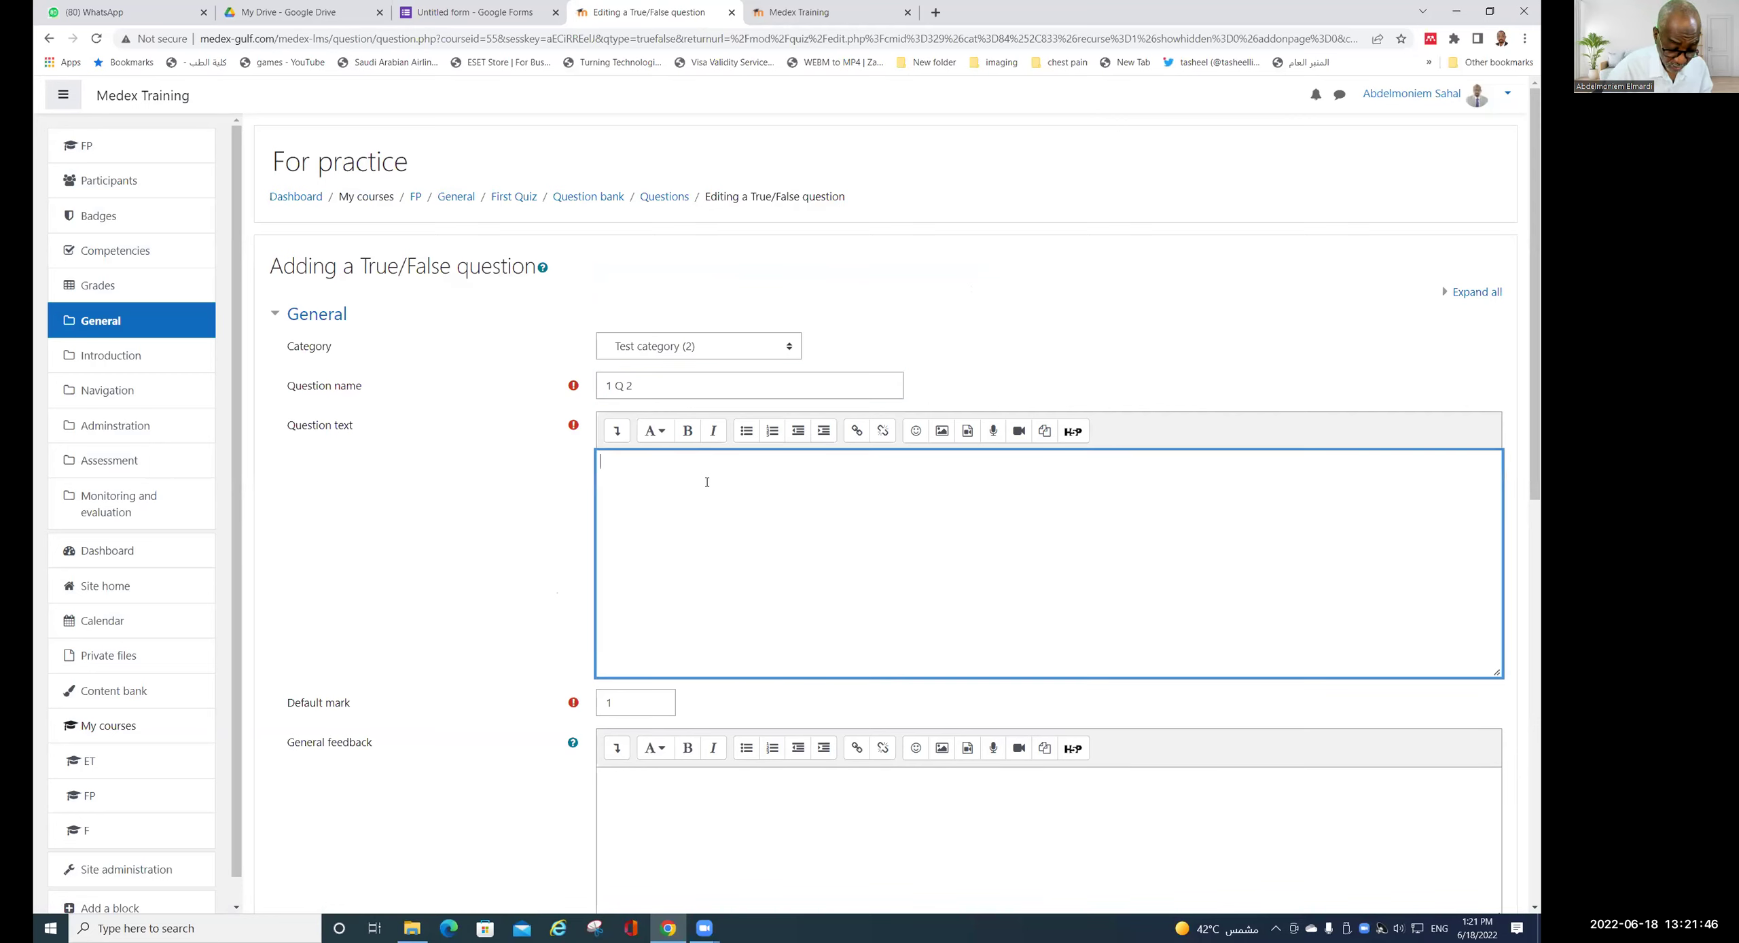
pyautogui.write('S')
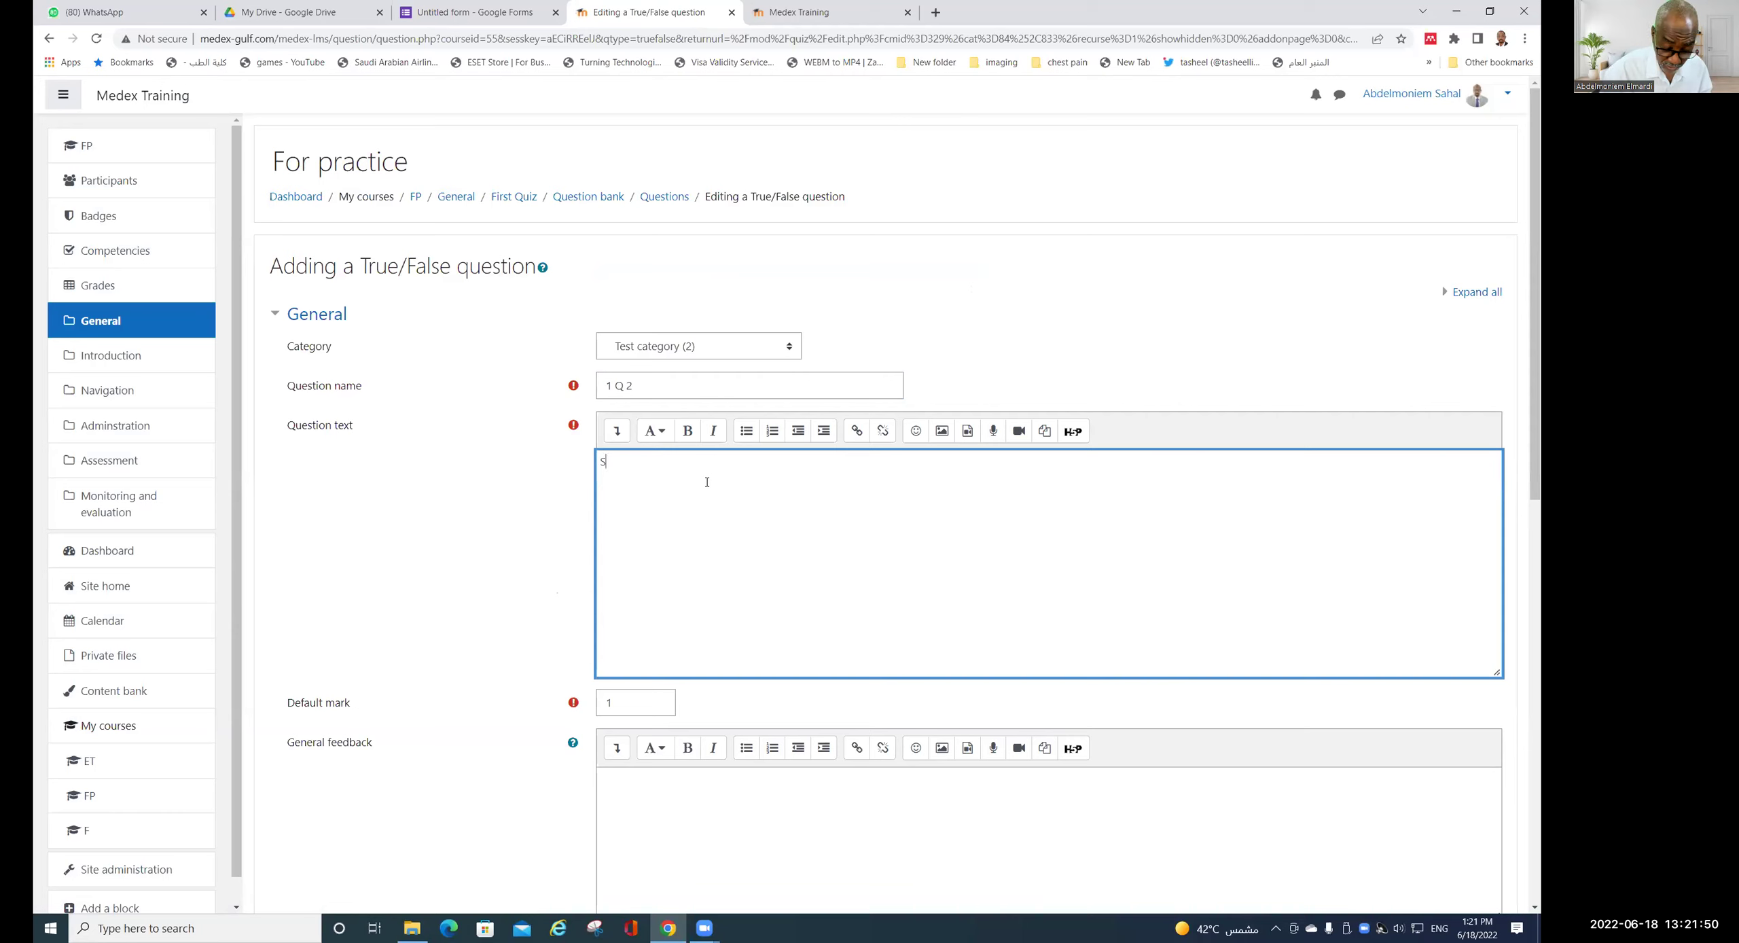
pyautogui.write('Assessment is alway')
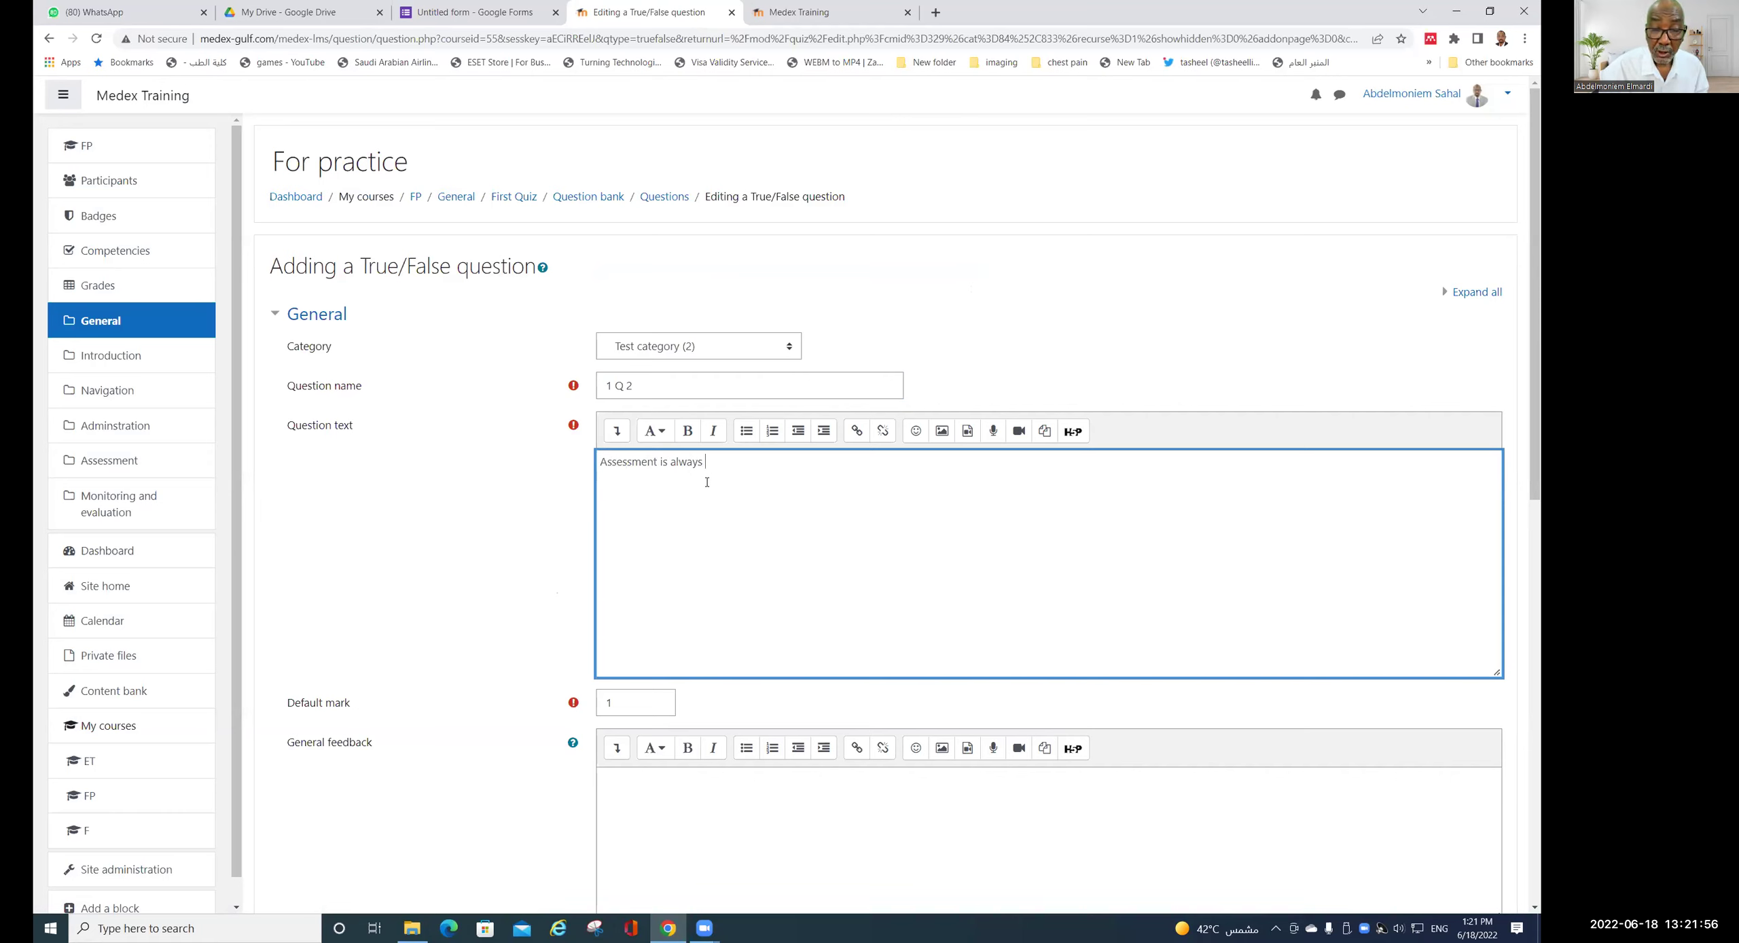
pyautogui.write('summative')
pyautogui.scroll(-5, 710, 566)
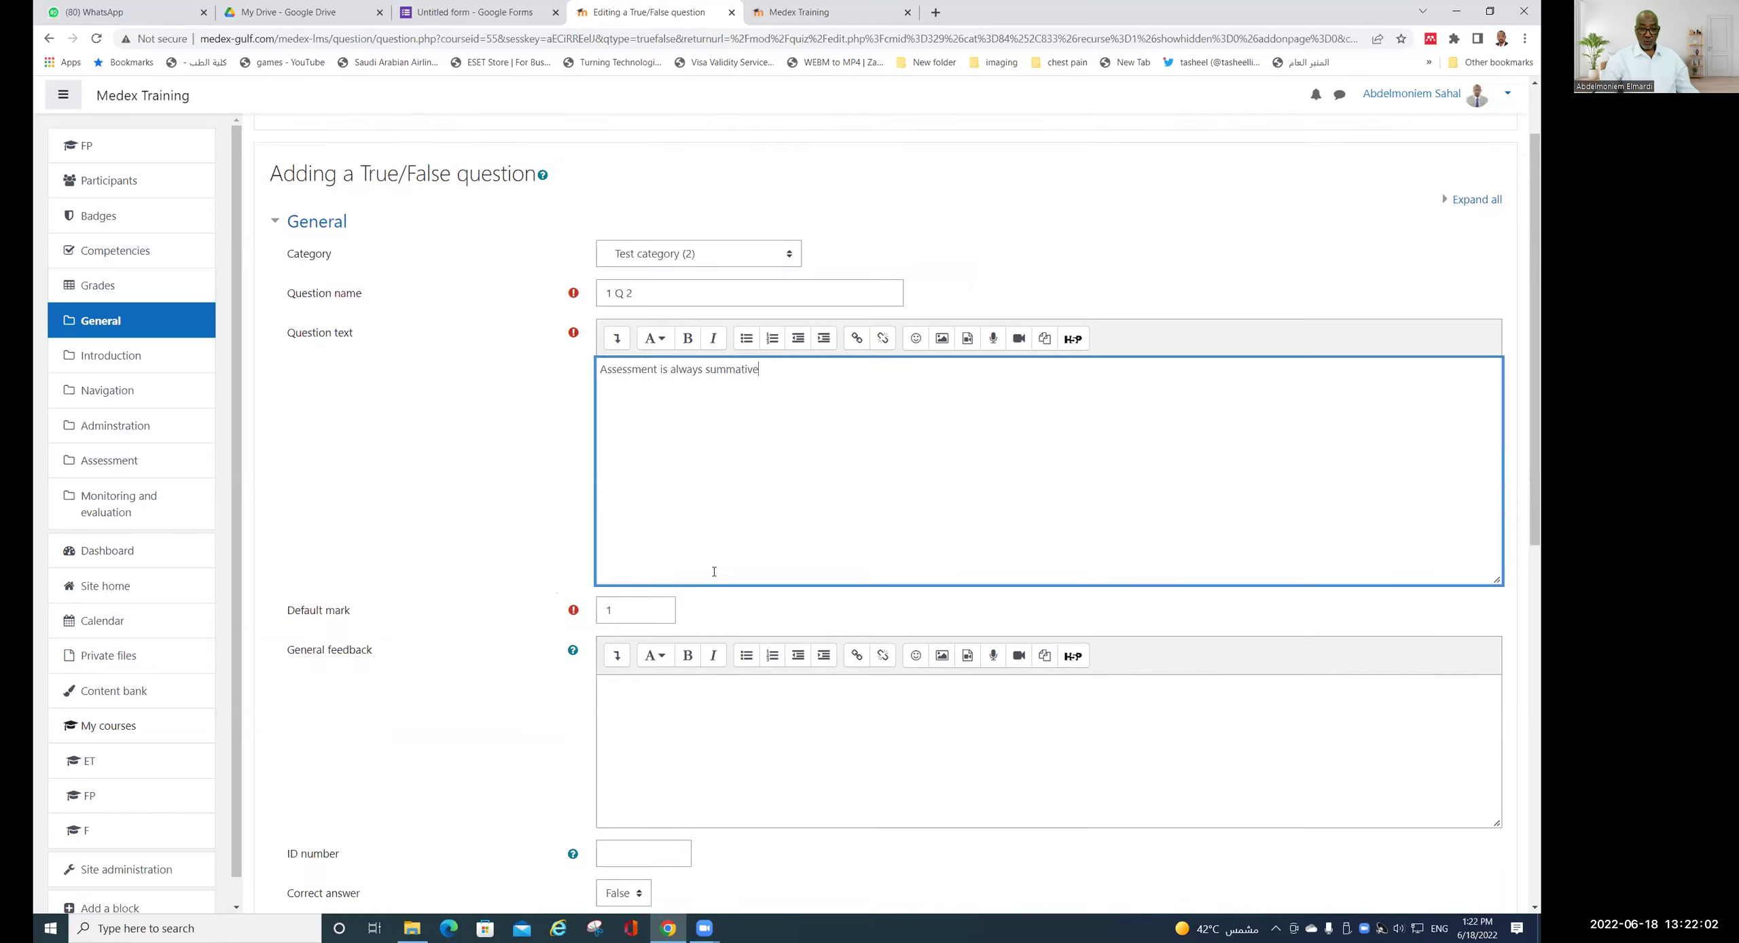
pyautogui.scroll(-5, 668, 523)
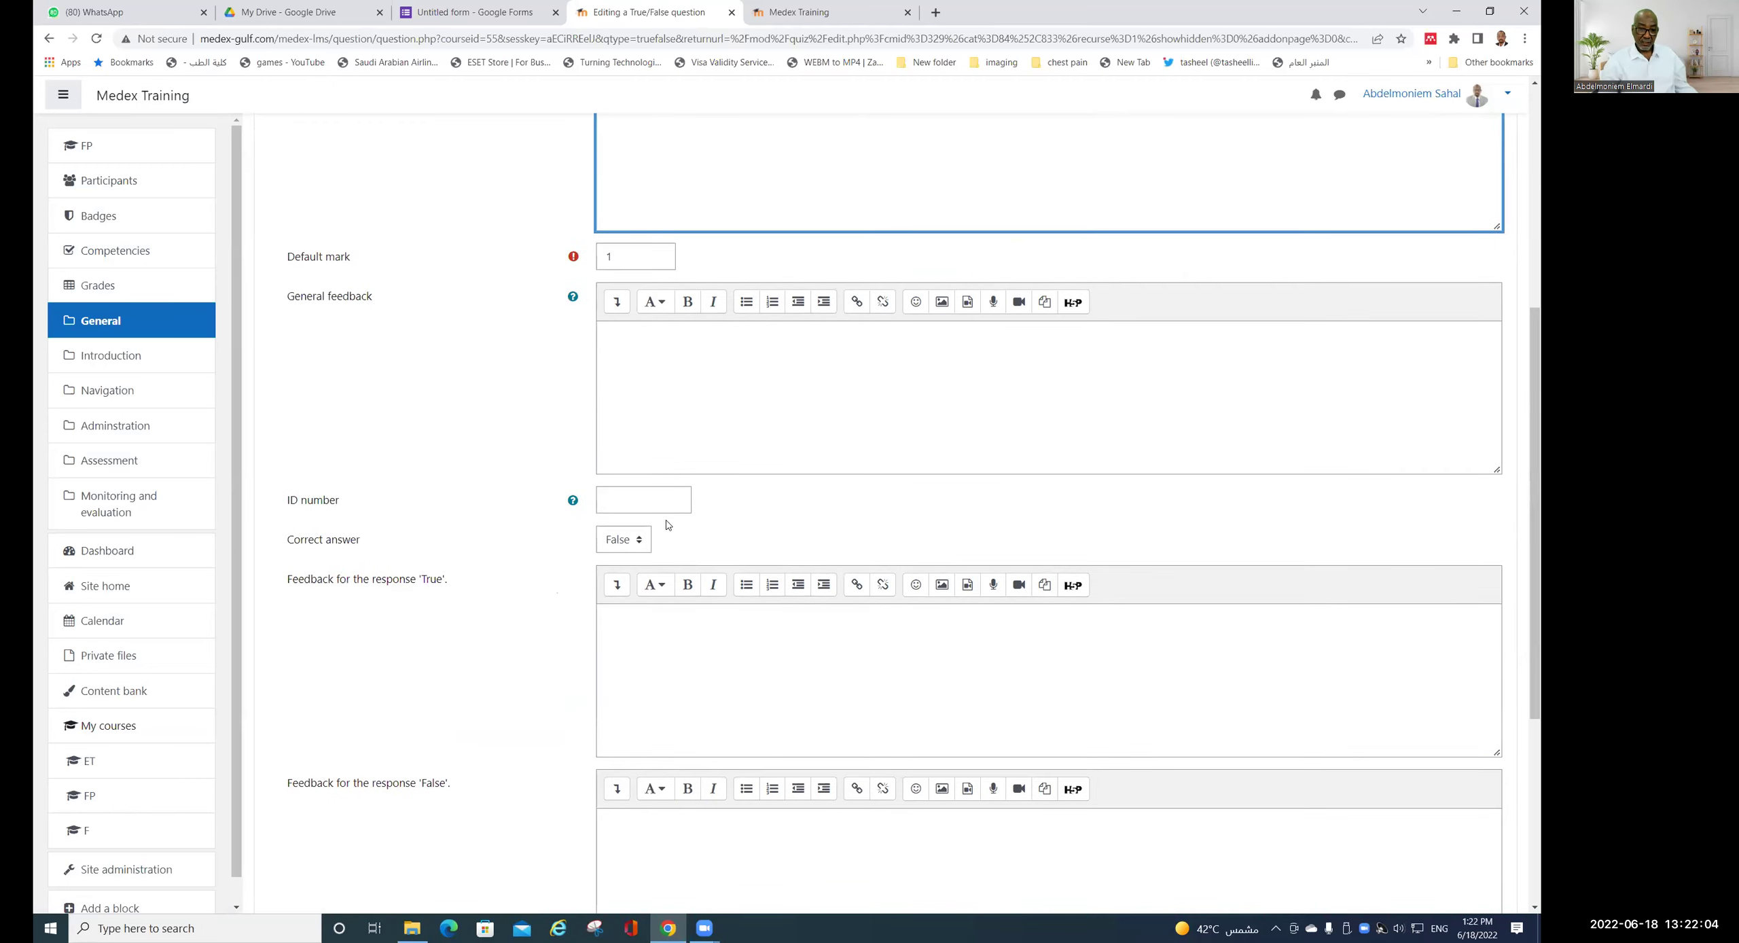
pyautogui.click(647, 742)
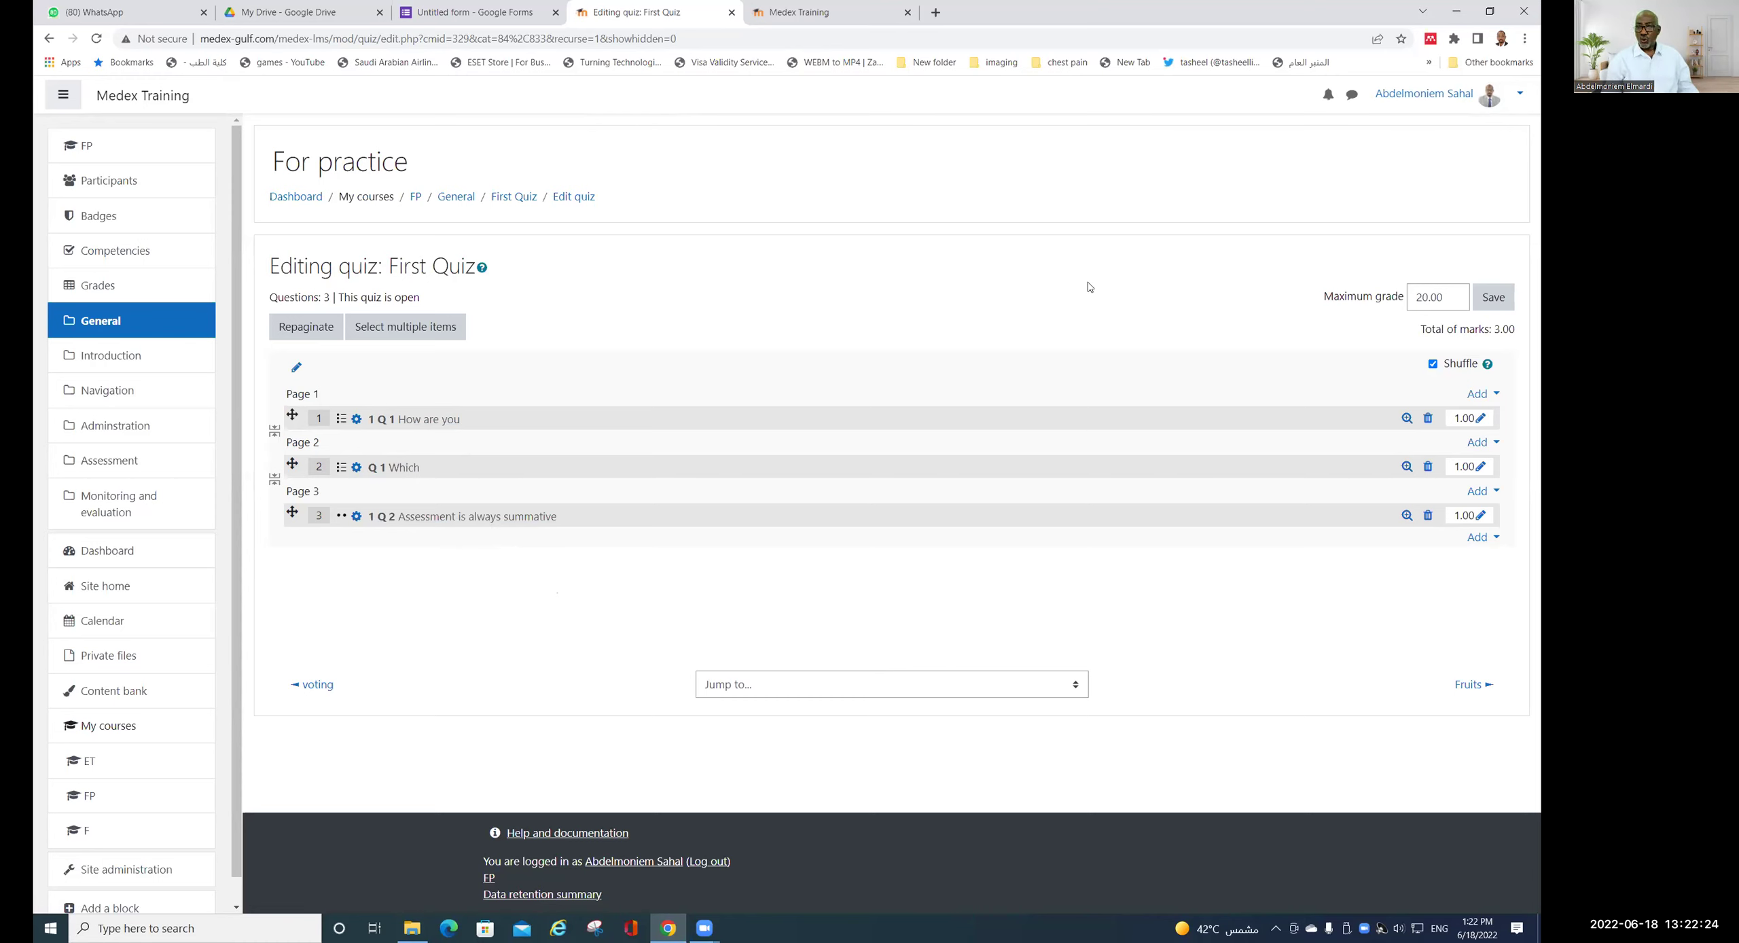
# - View the First Quiz page and its management options, and reopen the quiz for editing
pyautogui.click(521, 201)
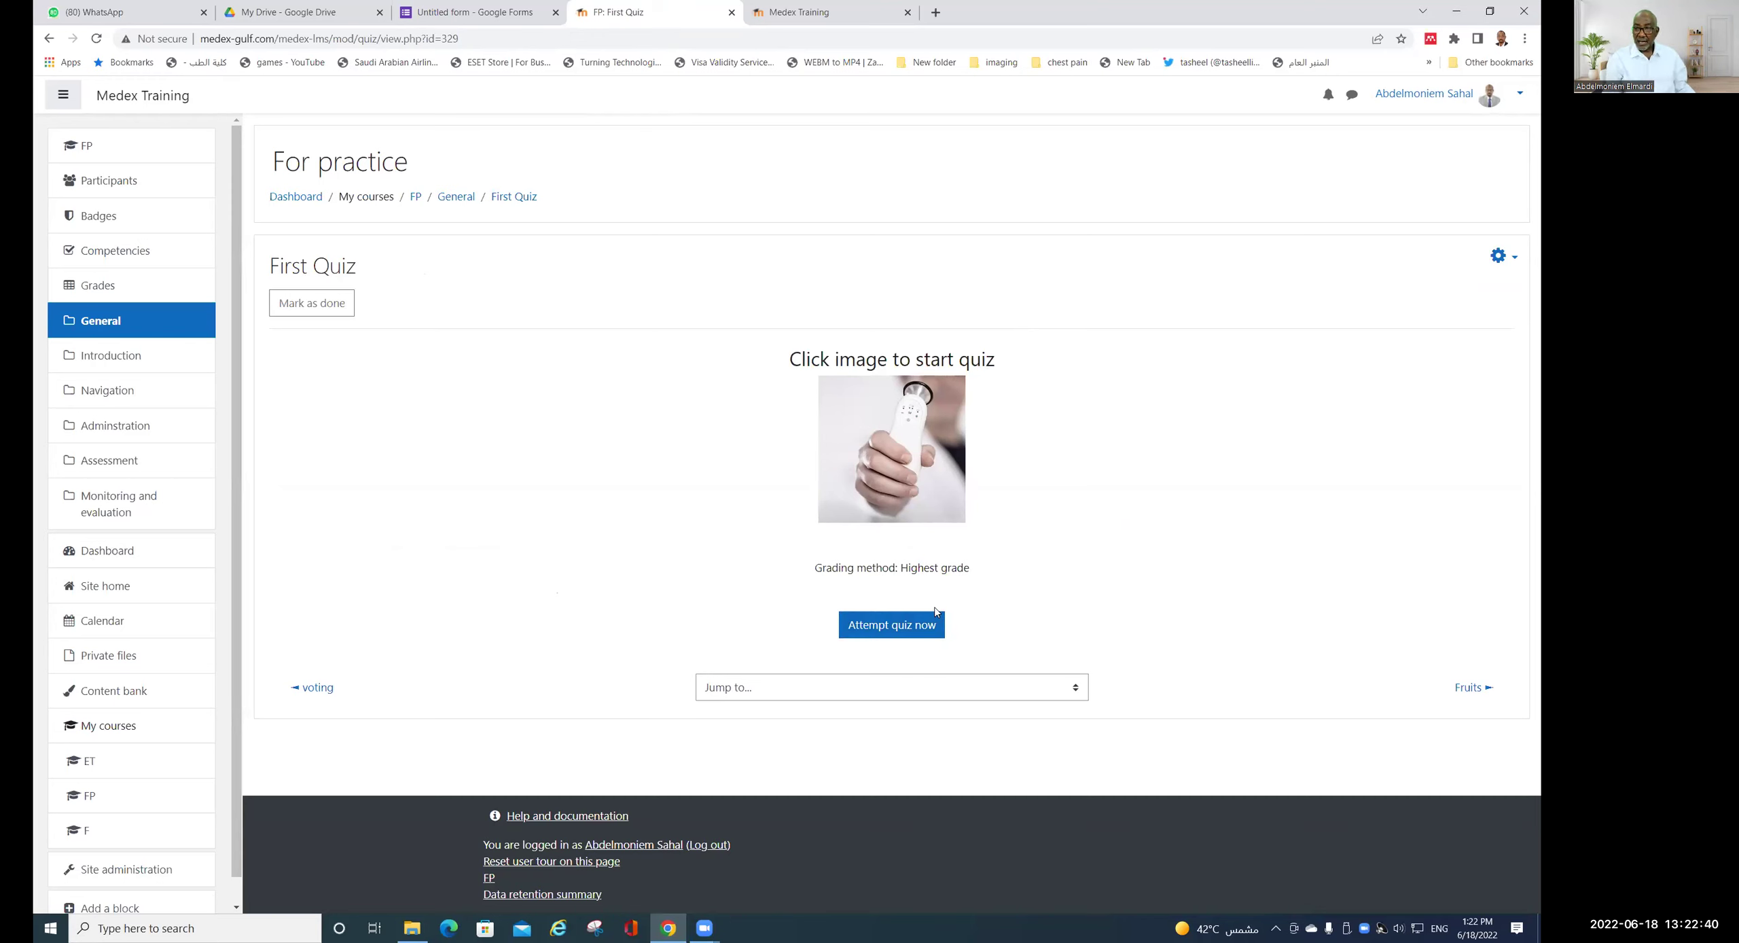
pyautogui.click(1512, 260)
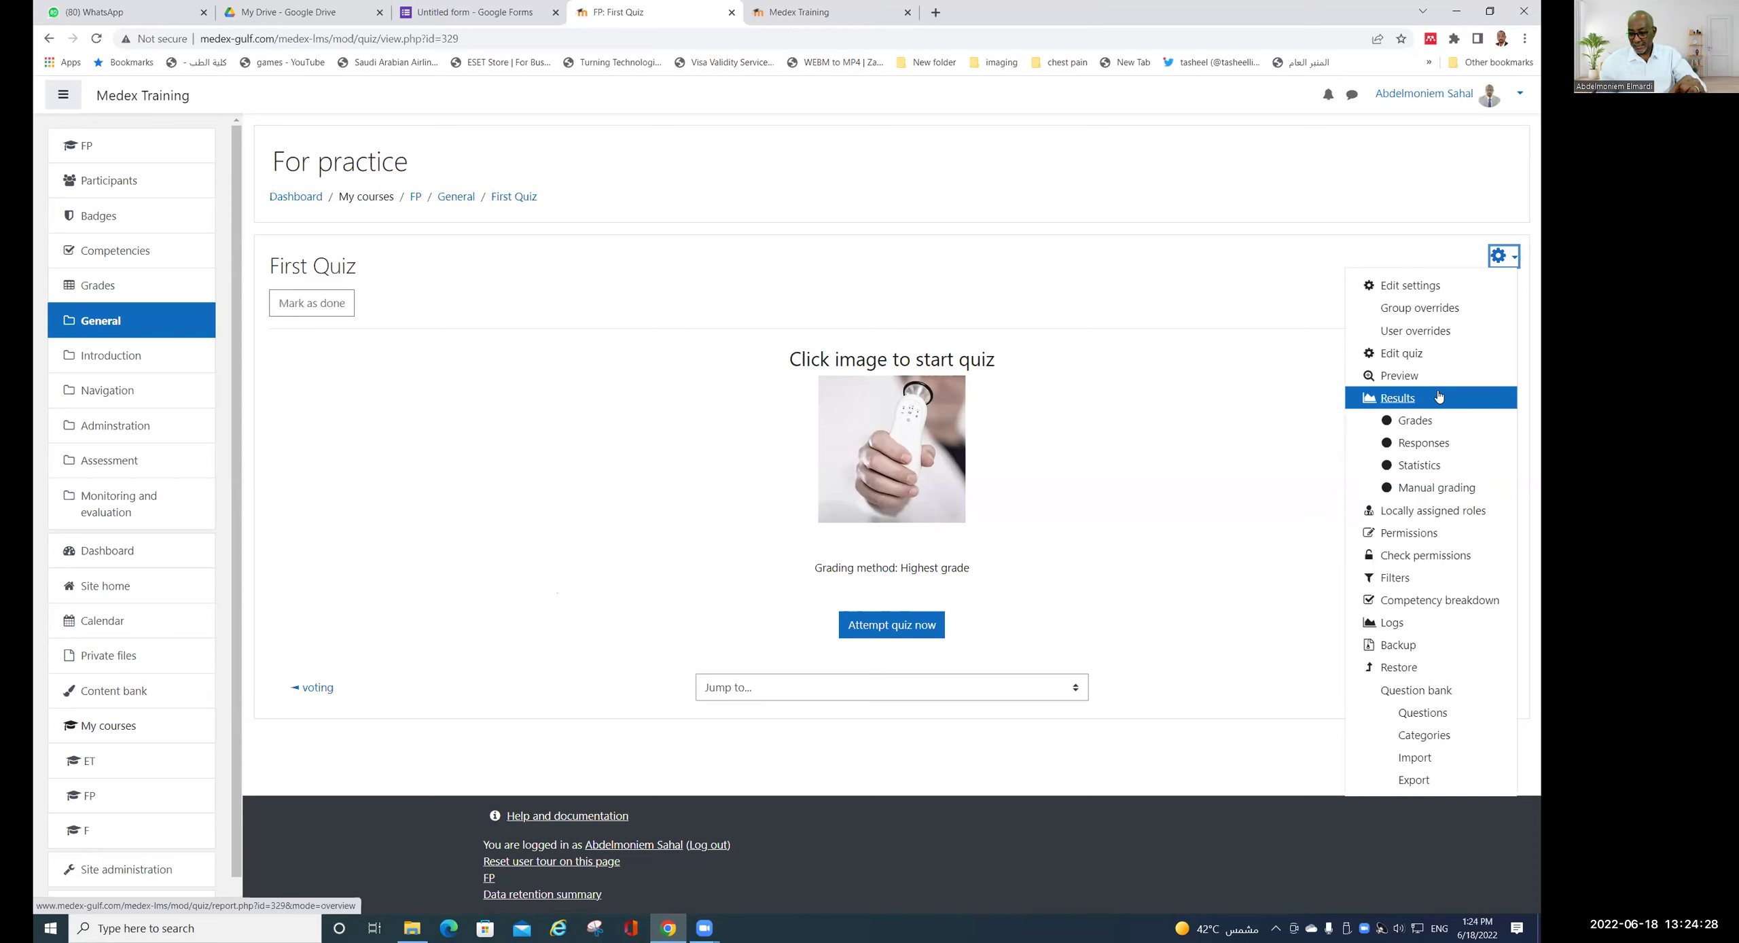
pyautogui.click(1403, 354)
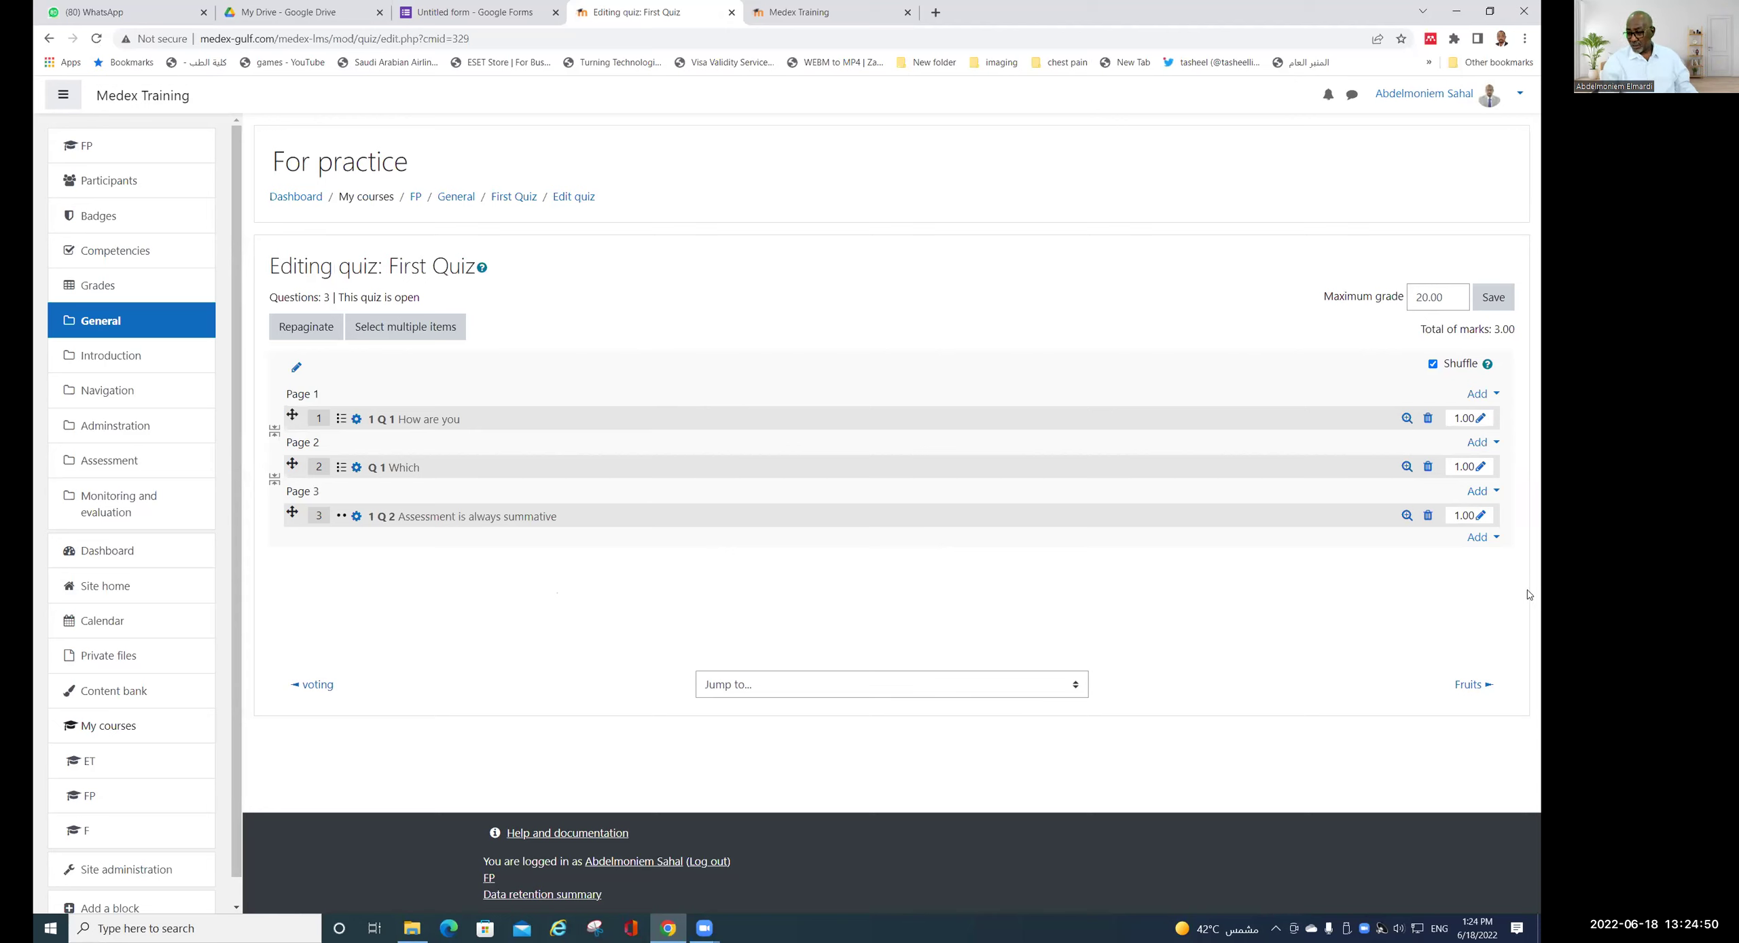
# - Examine the question bank categories available for adding questions to the end of First Quiz, and close the dialog without adding any
pyautogui.click(1481, 538)
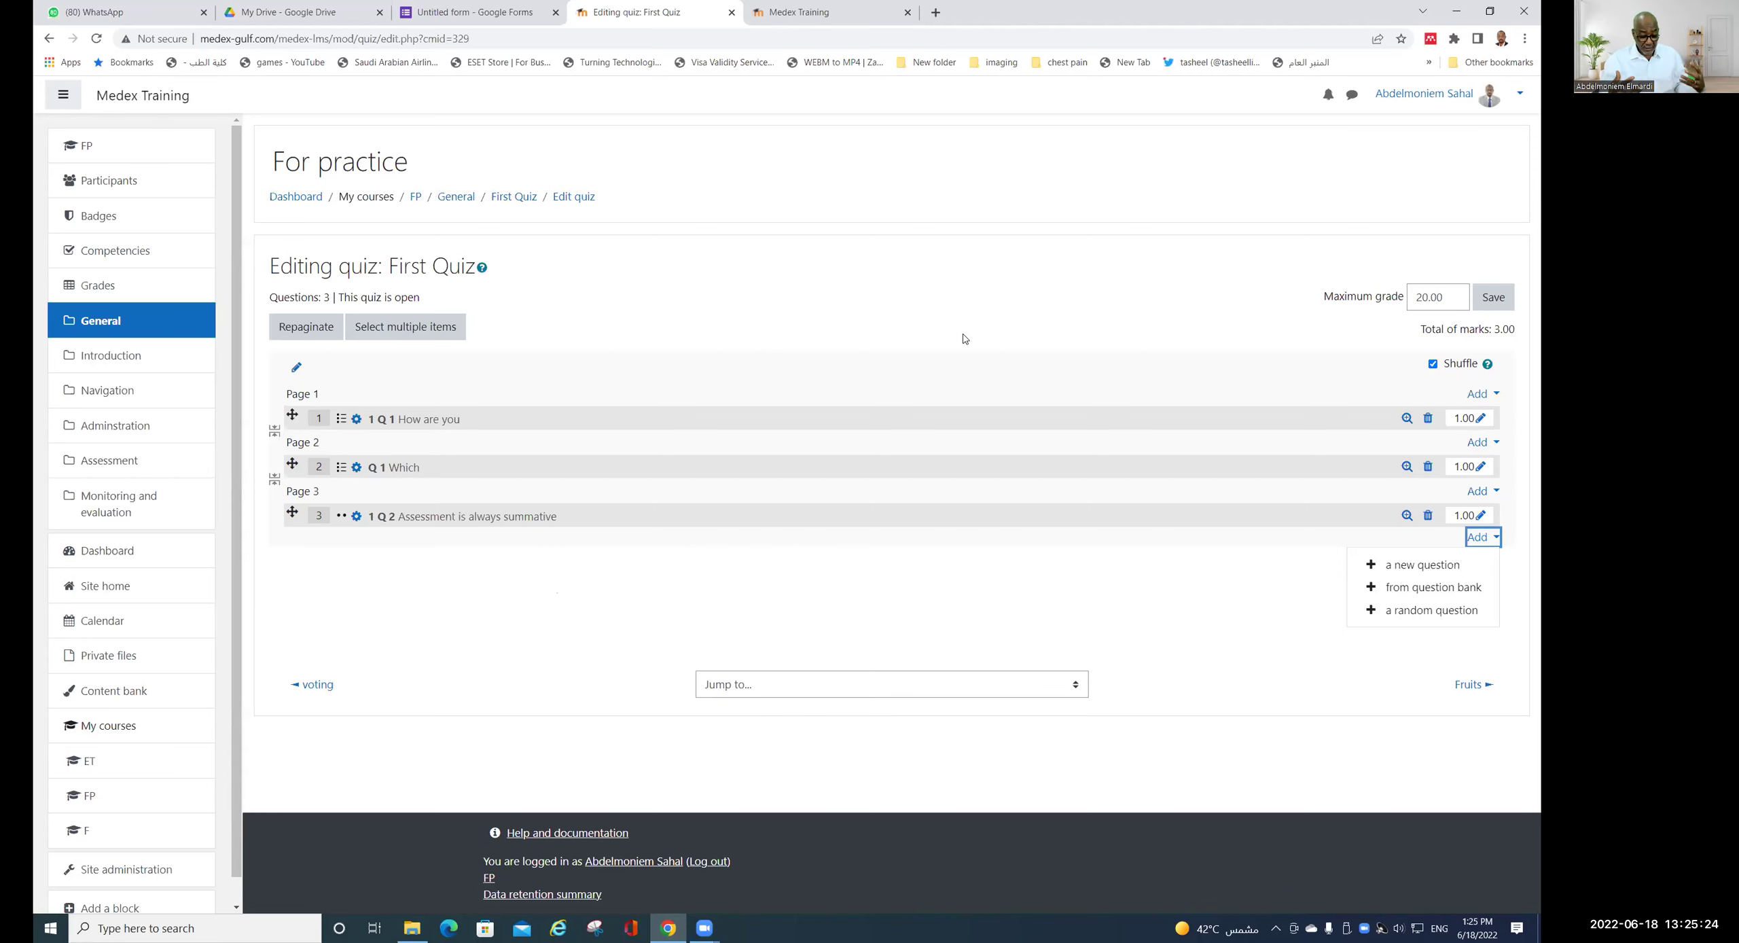
pyautogui.click(1456, 15)
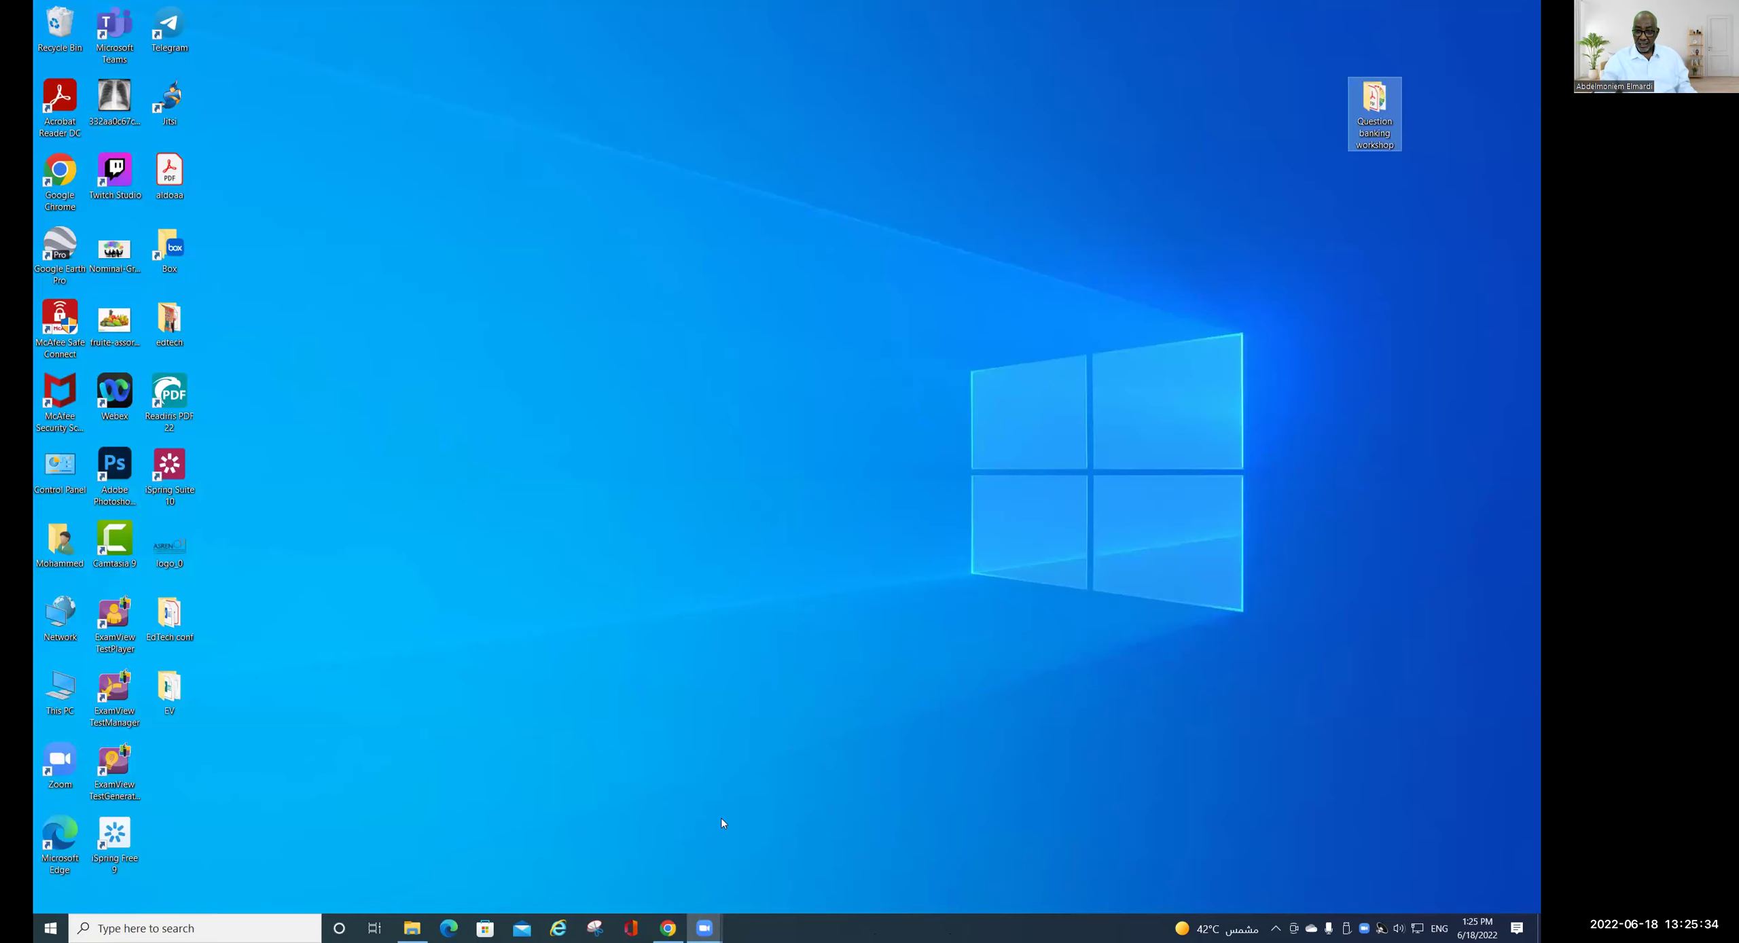
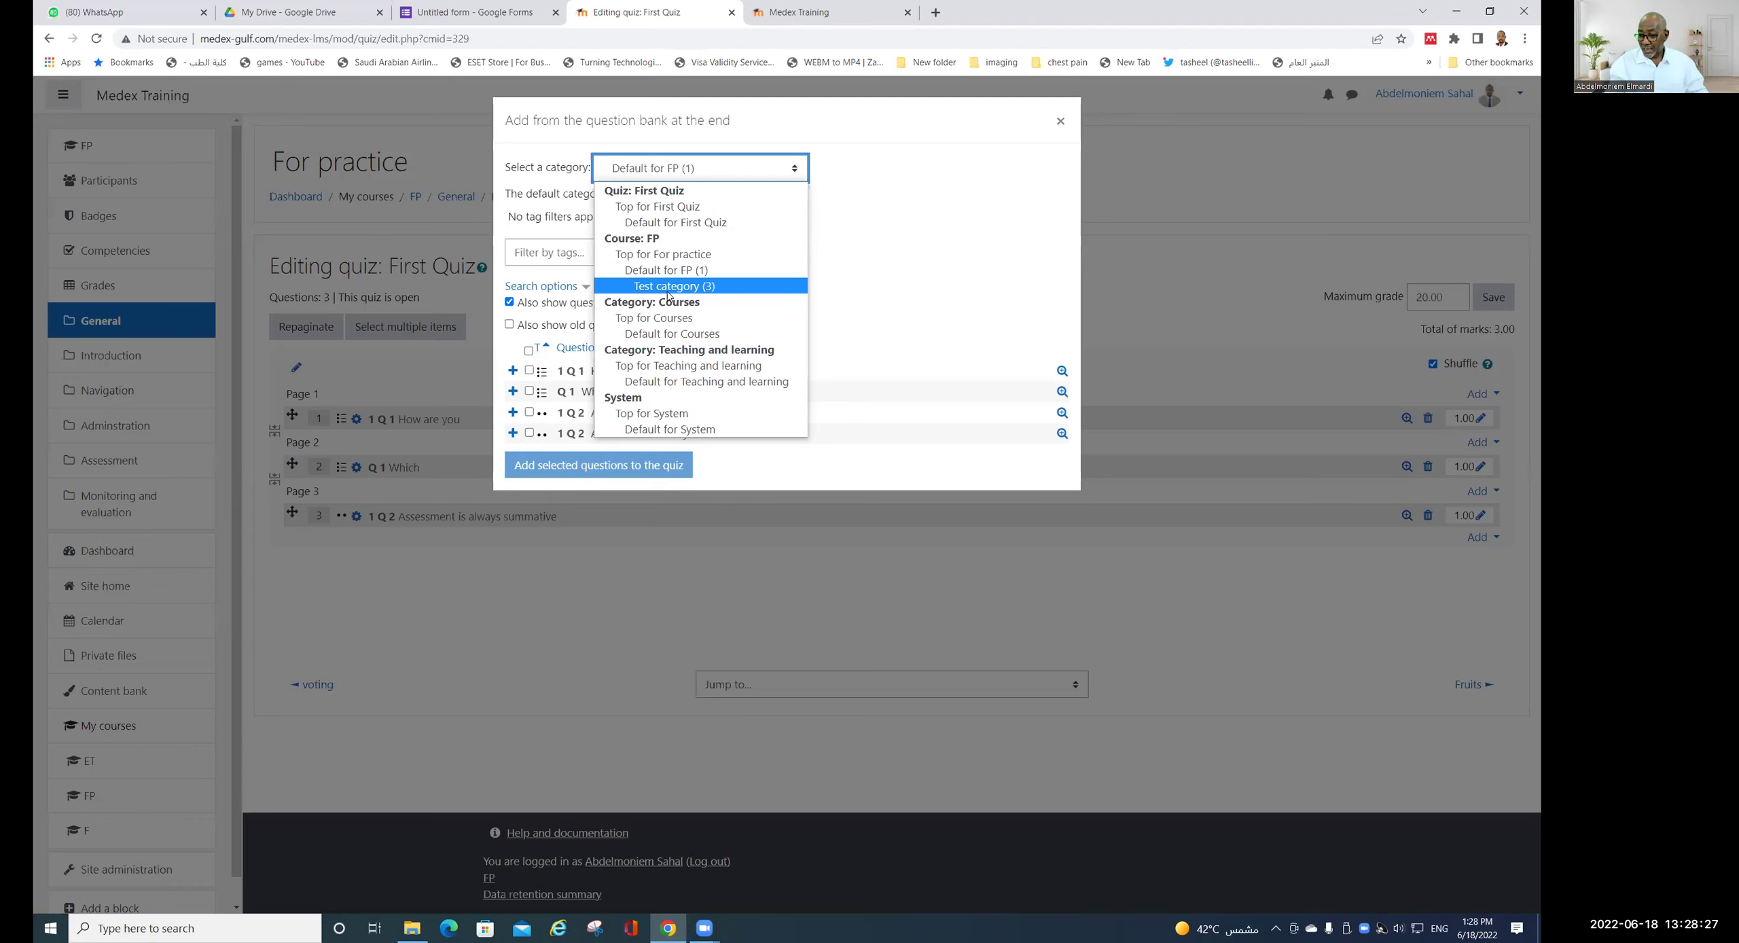
pyautogui.click(558, 671)
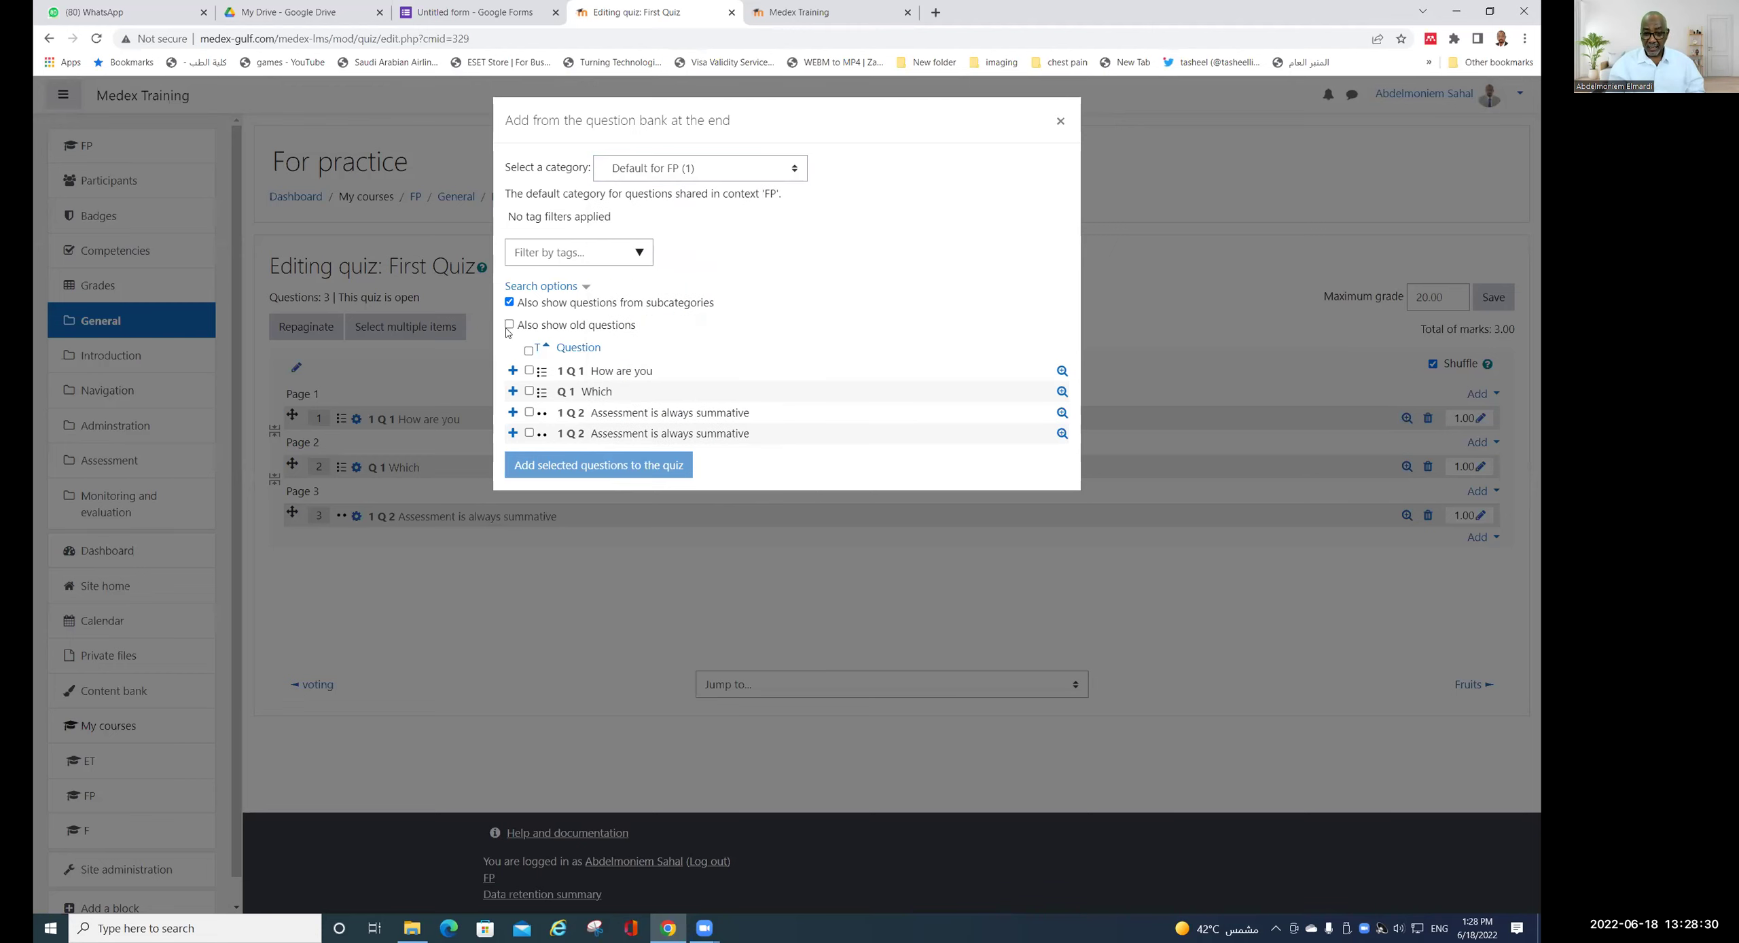
pyautogui.click(1060, 121)
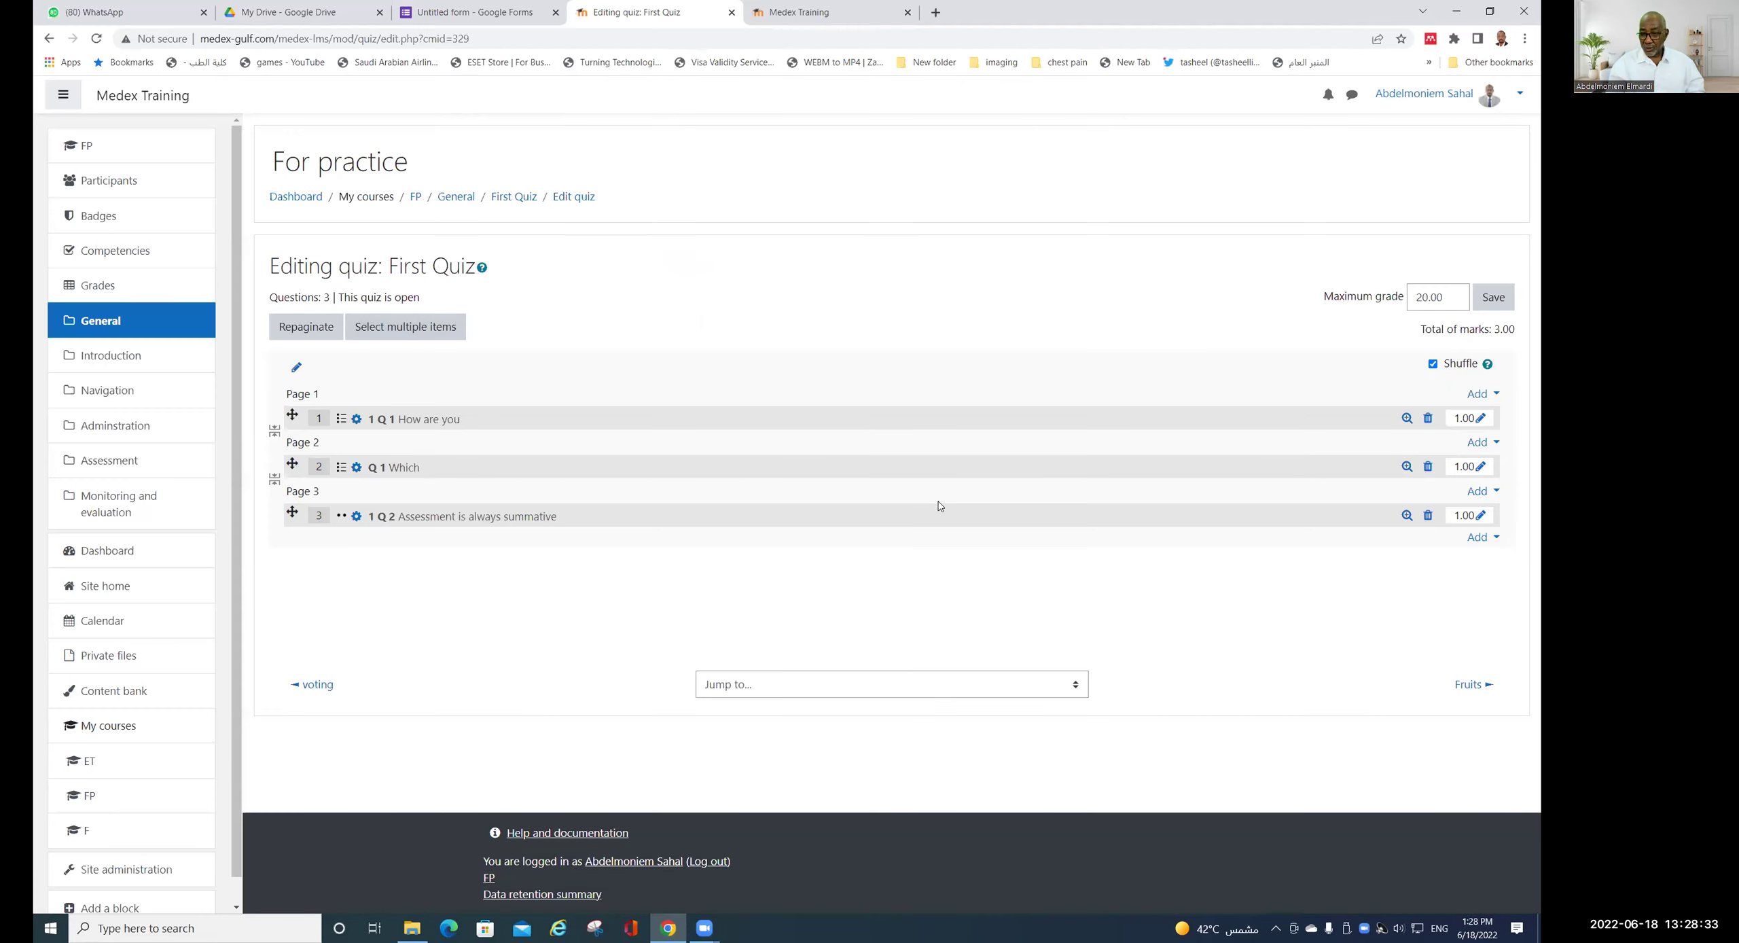
pyautogui.click(1474, 538)
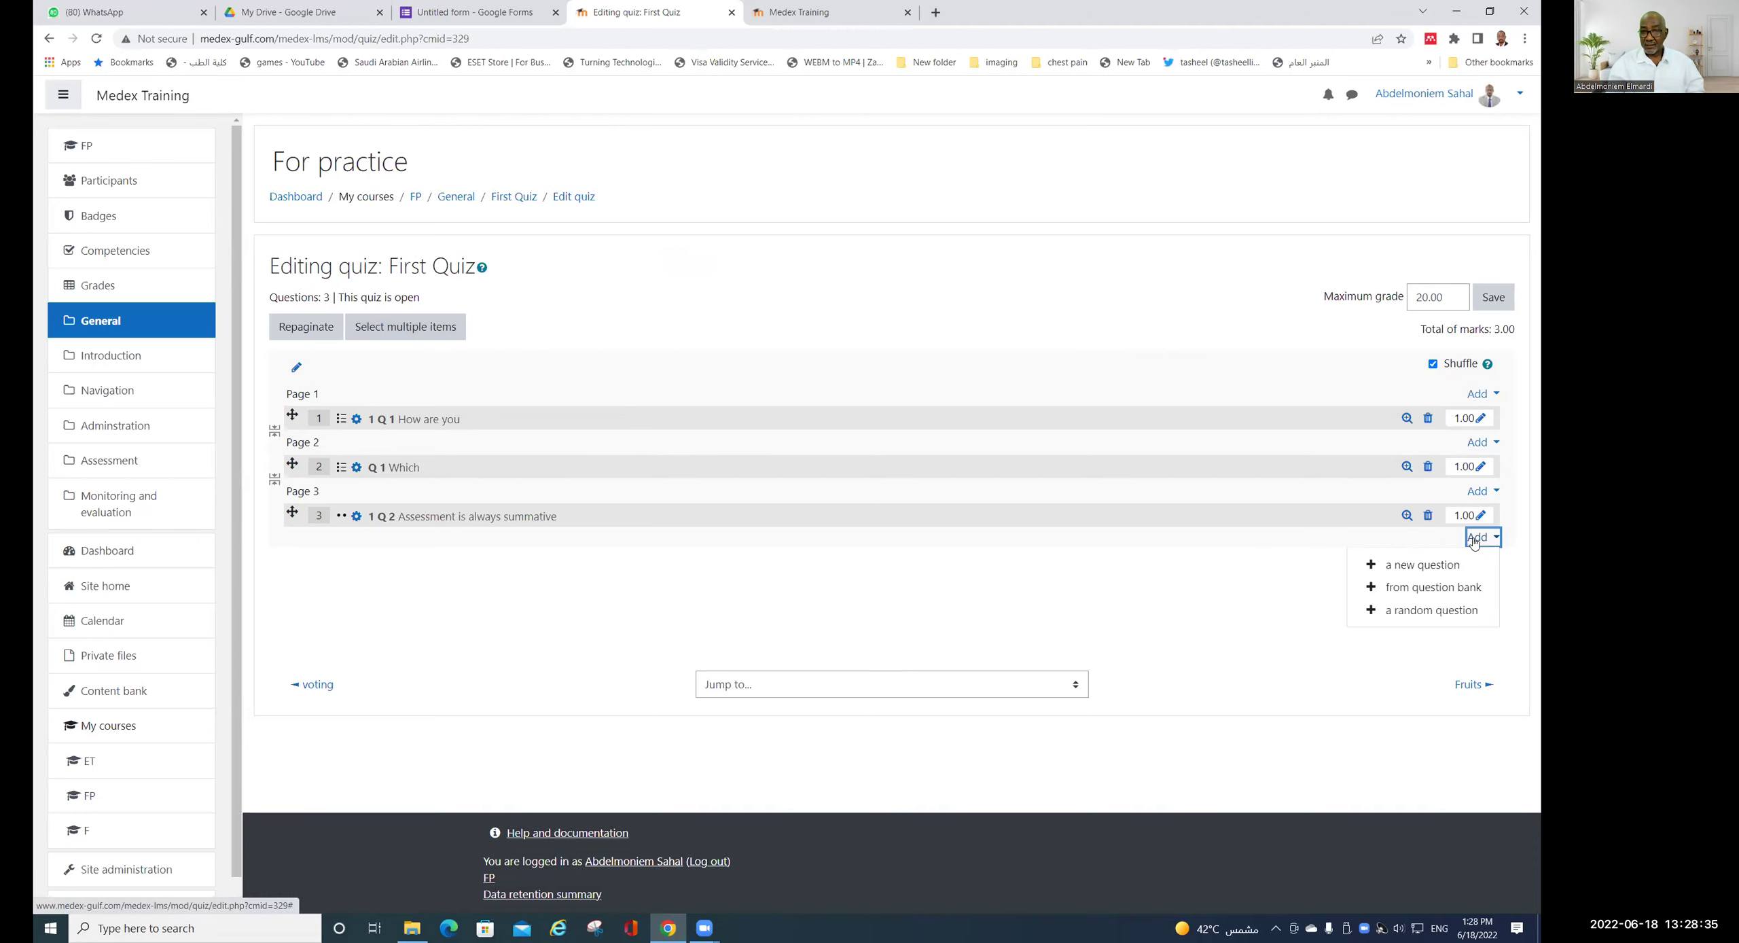
pyautogui.click(1426, 566)
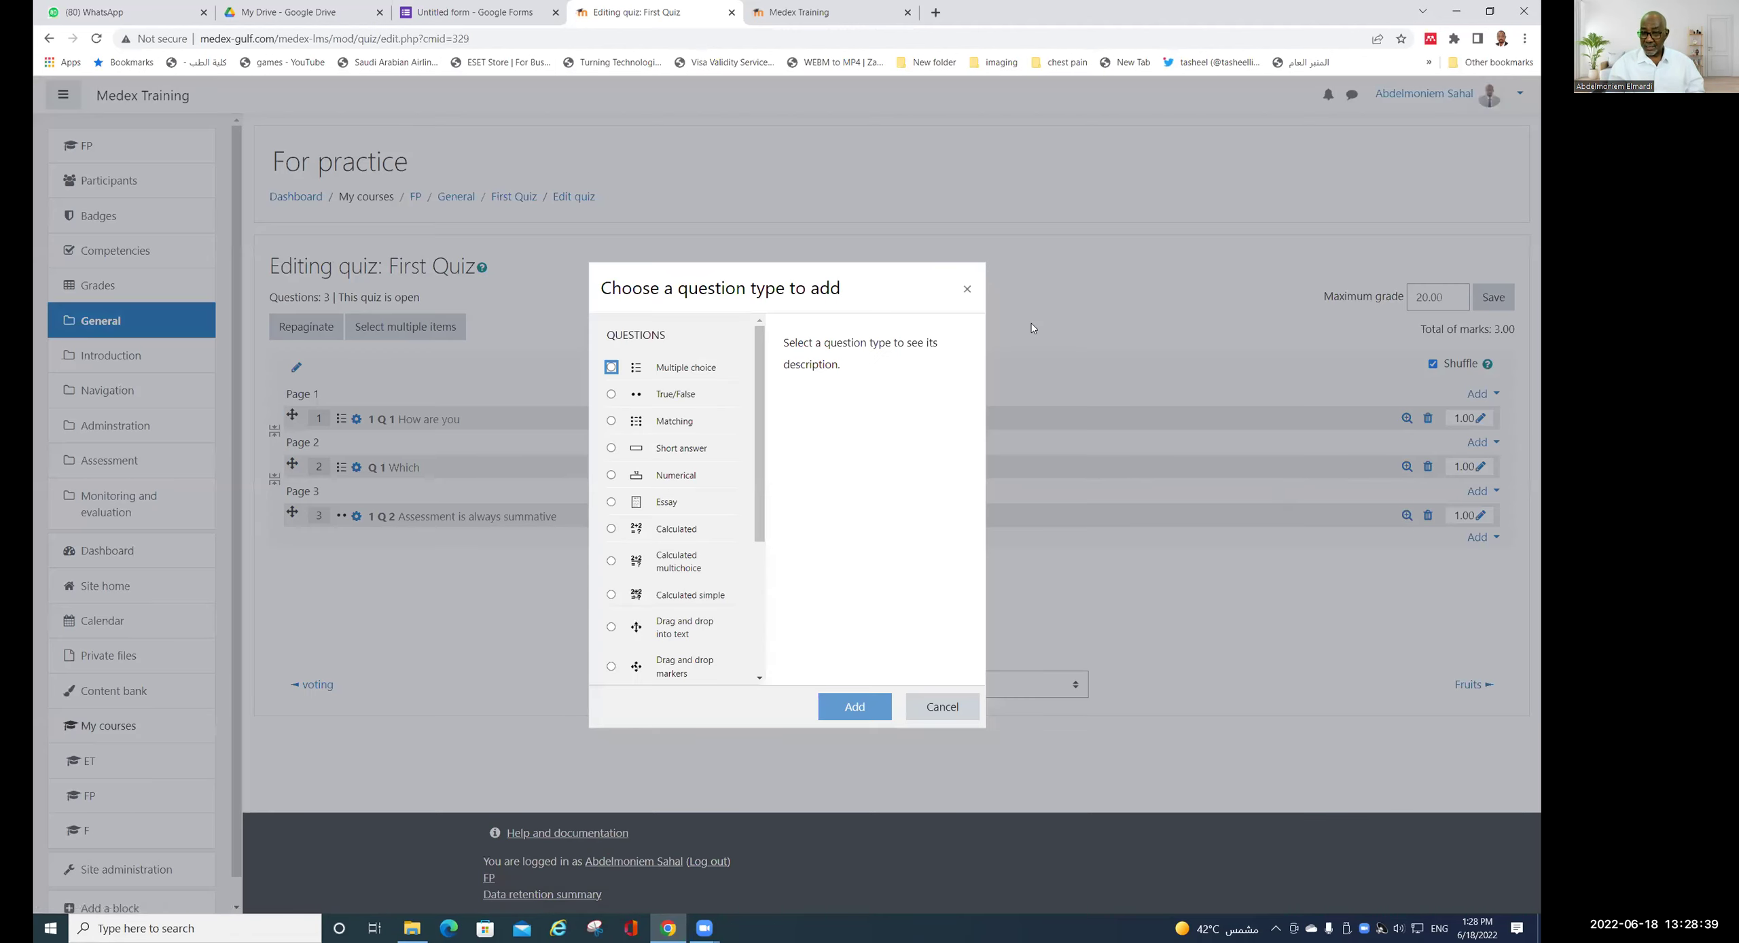
pyautogui.click(612, 367)
pyautogui.click(842, 707)
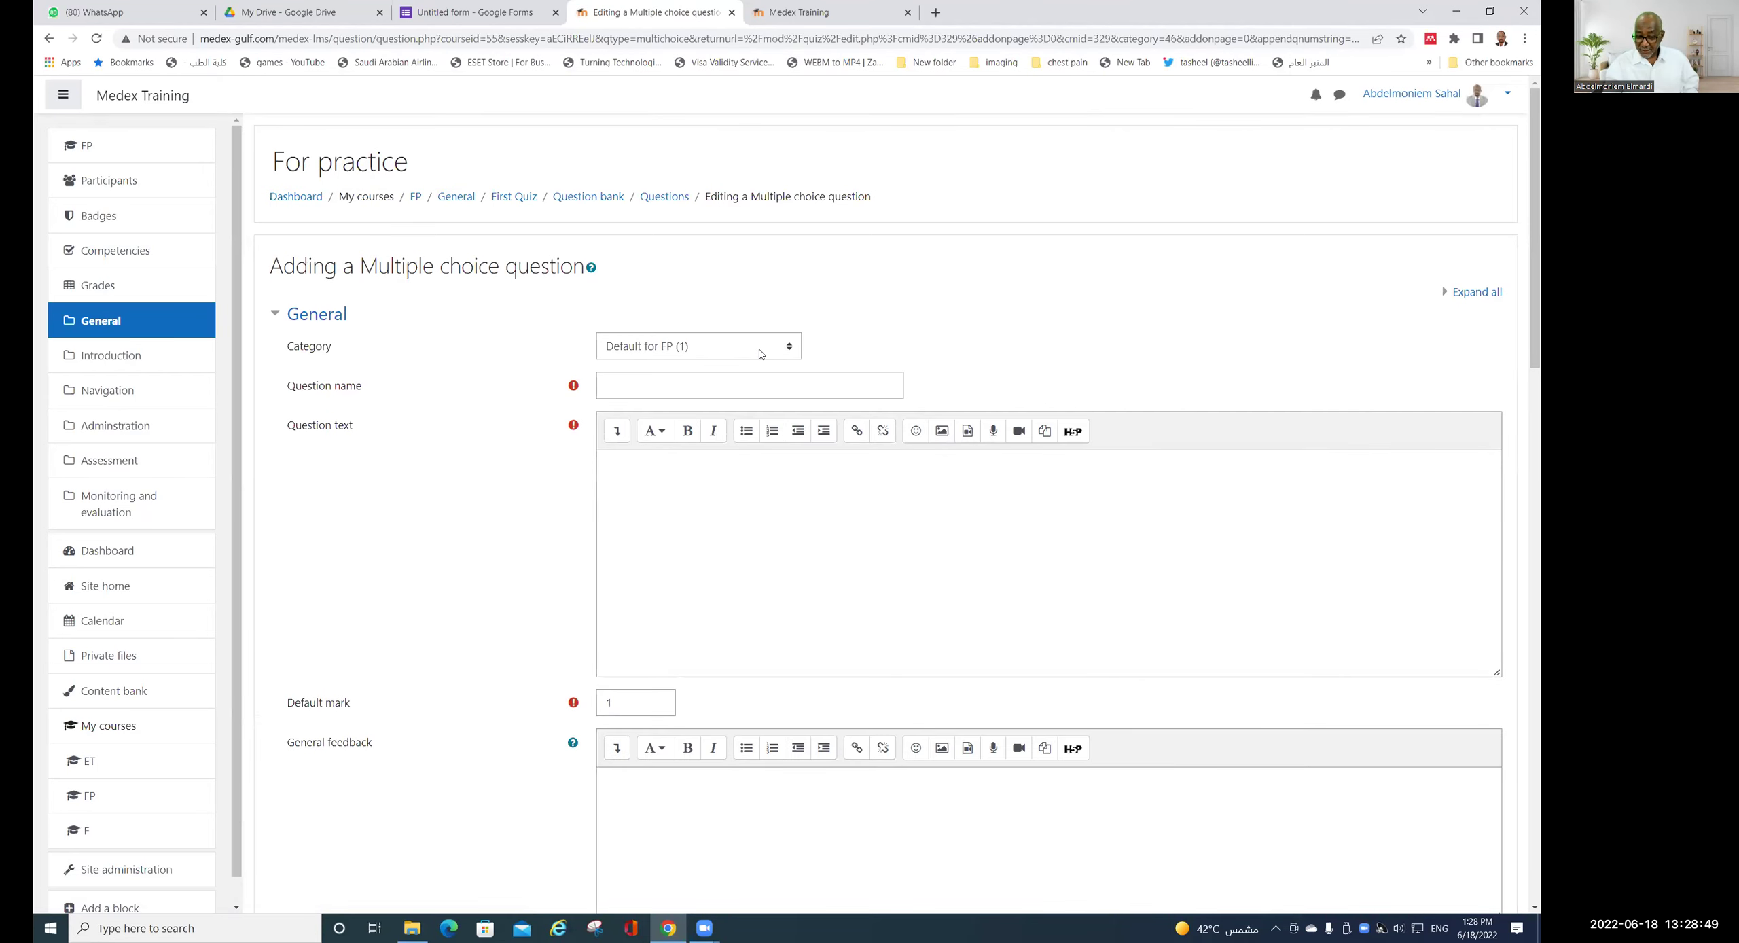
pyautogui.click(786, 347)
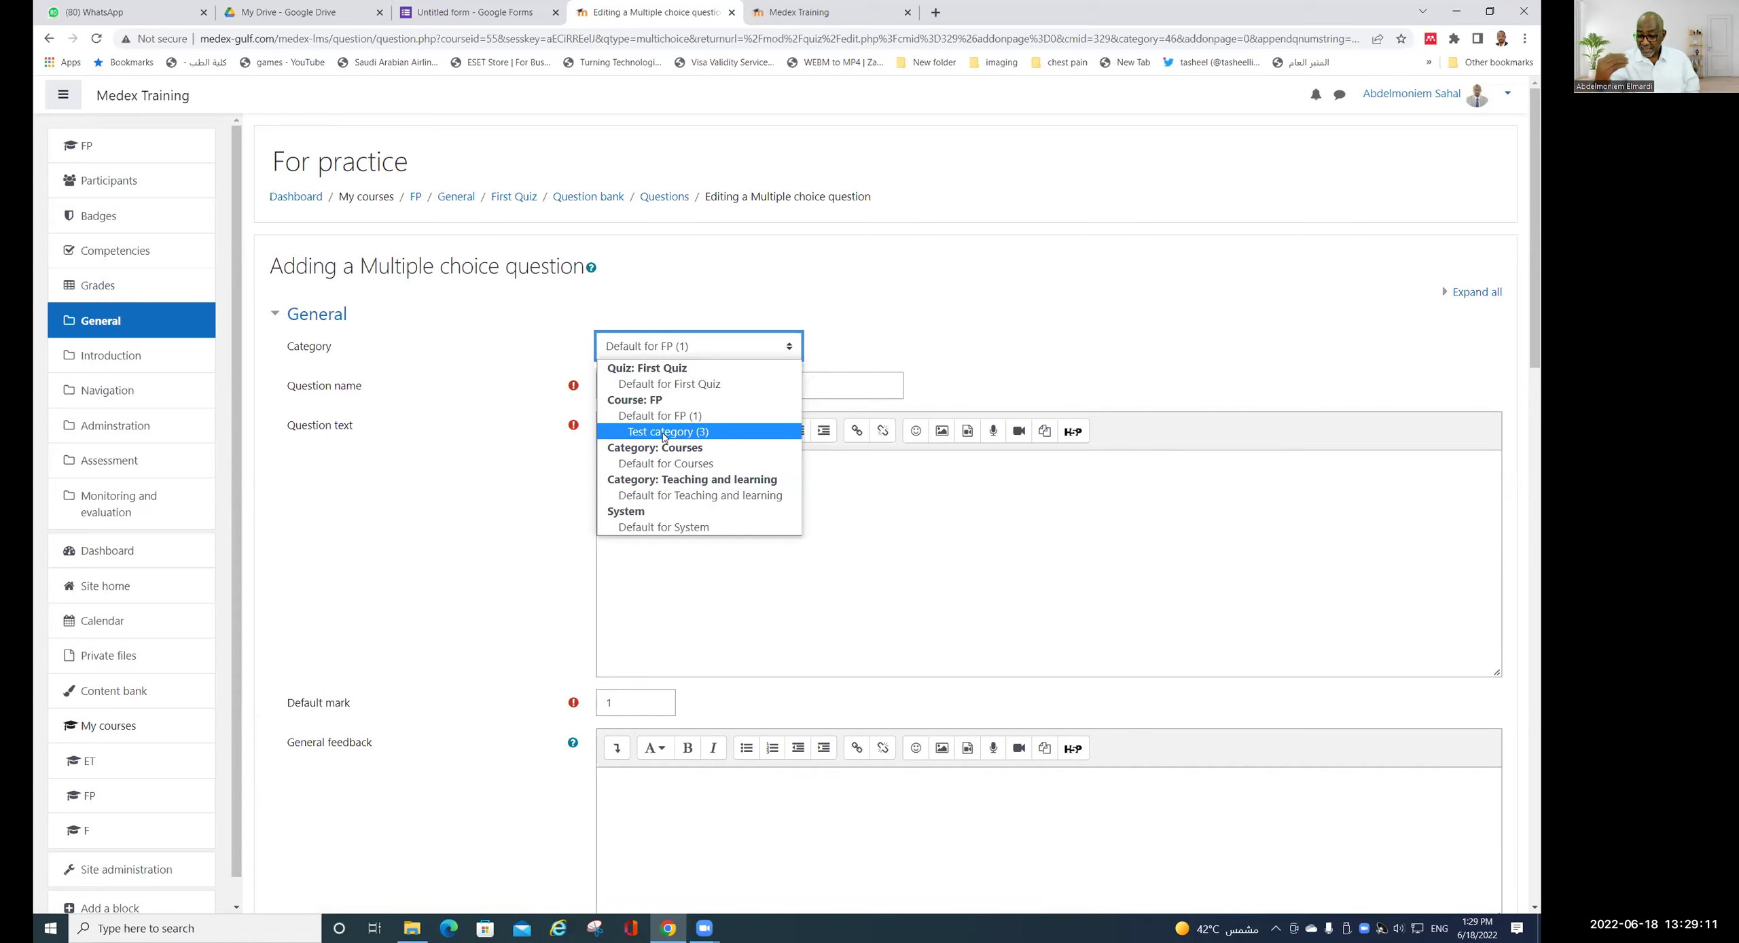
pyautogui.click(664, 436)
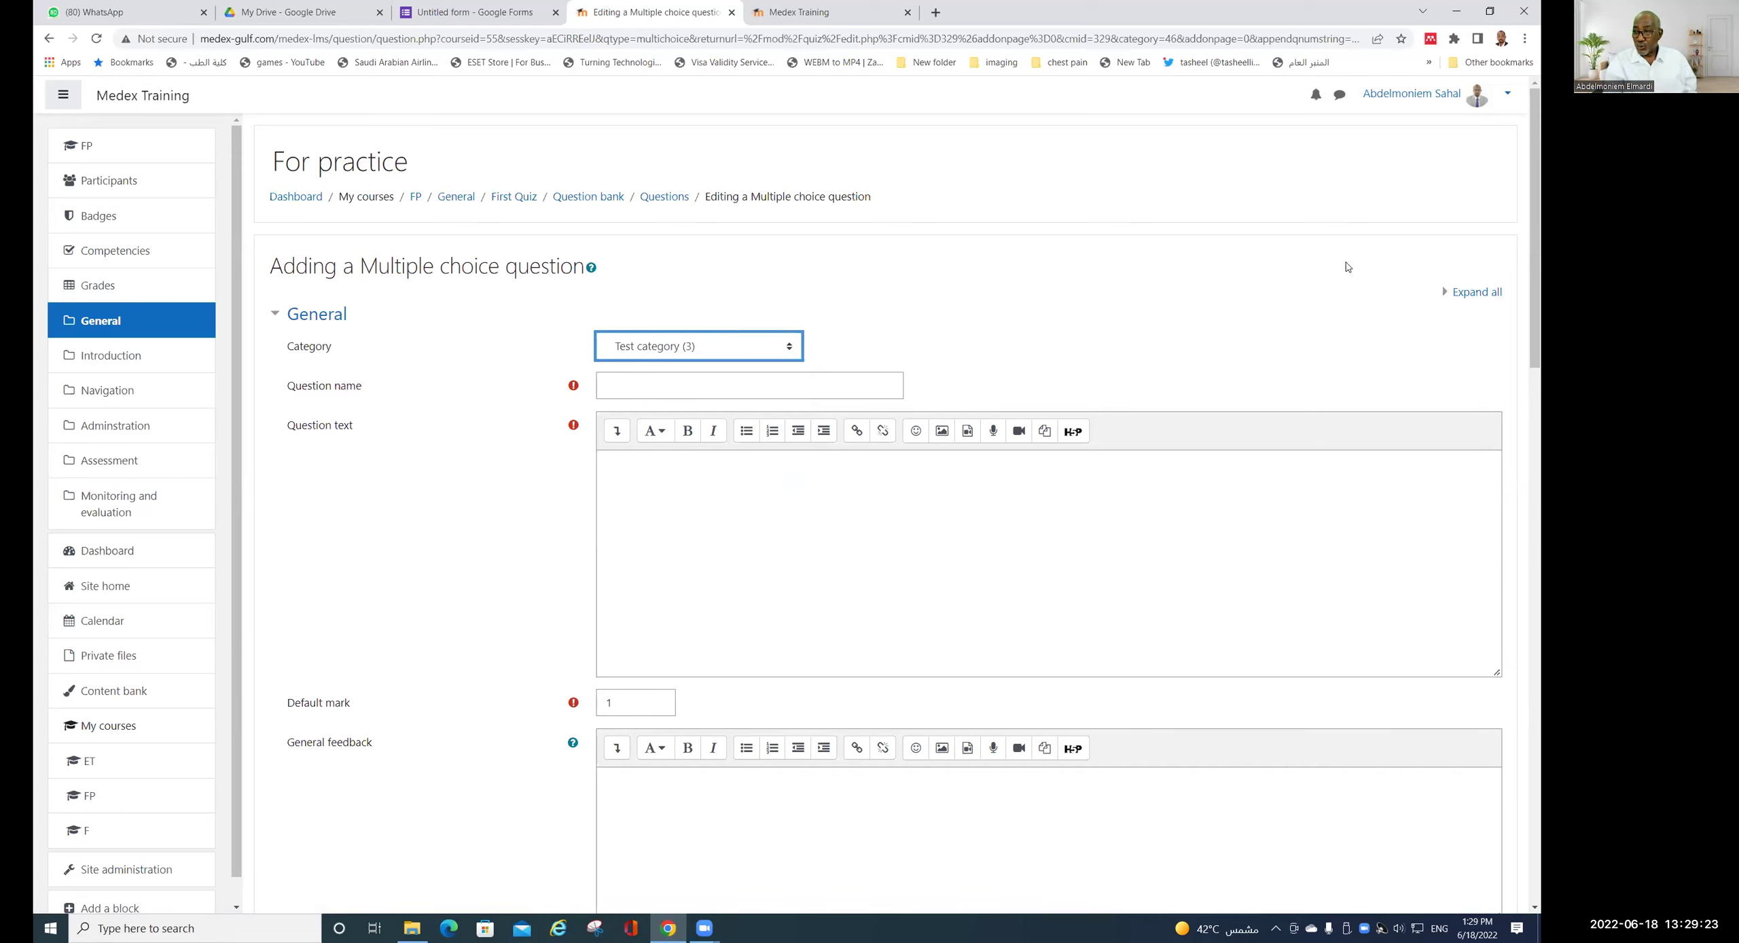
# - Leave the unsaved multiple choice question to view the question bank's list of questions, and go back to editing First Quiz
pyautogui.click(664, 197)
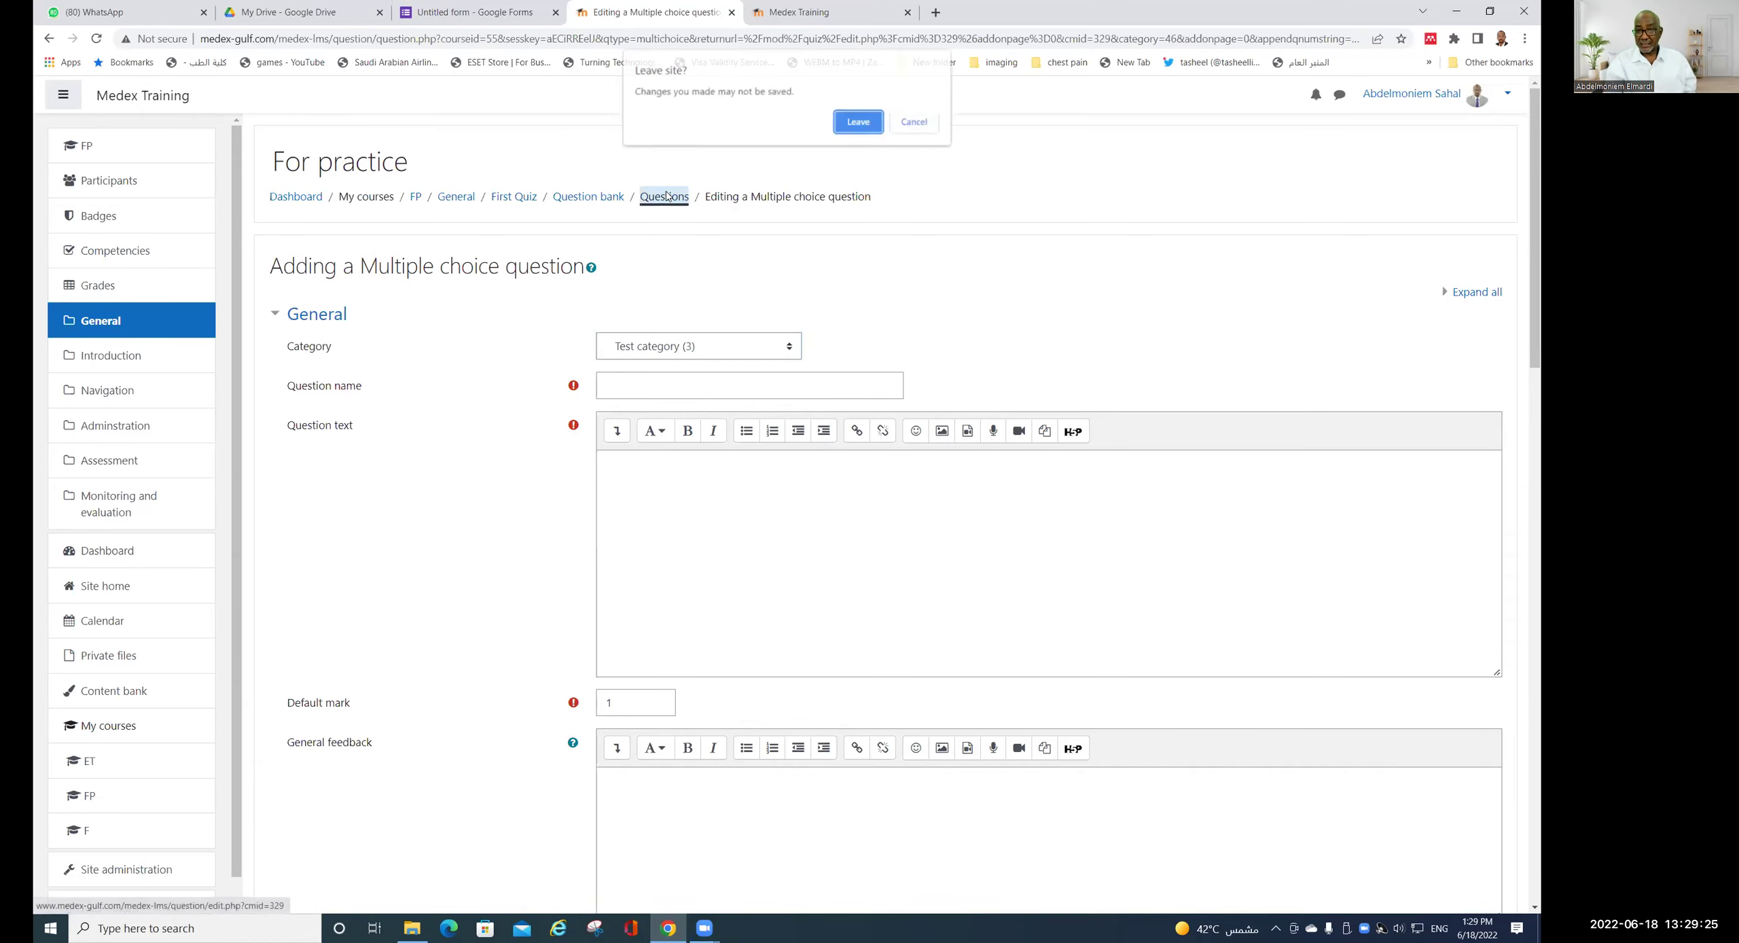
pyautogui.click(859, 123)
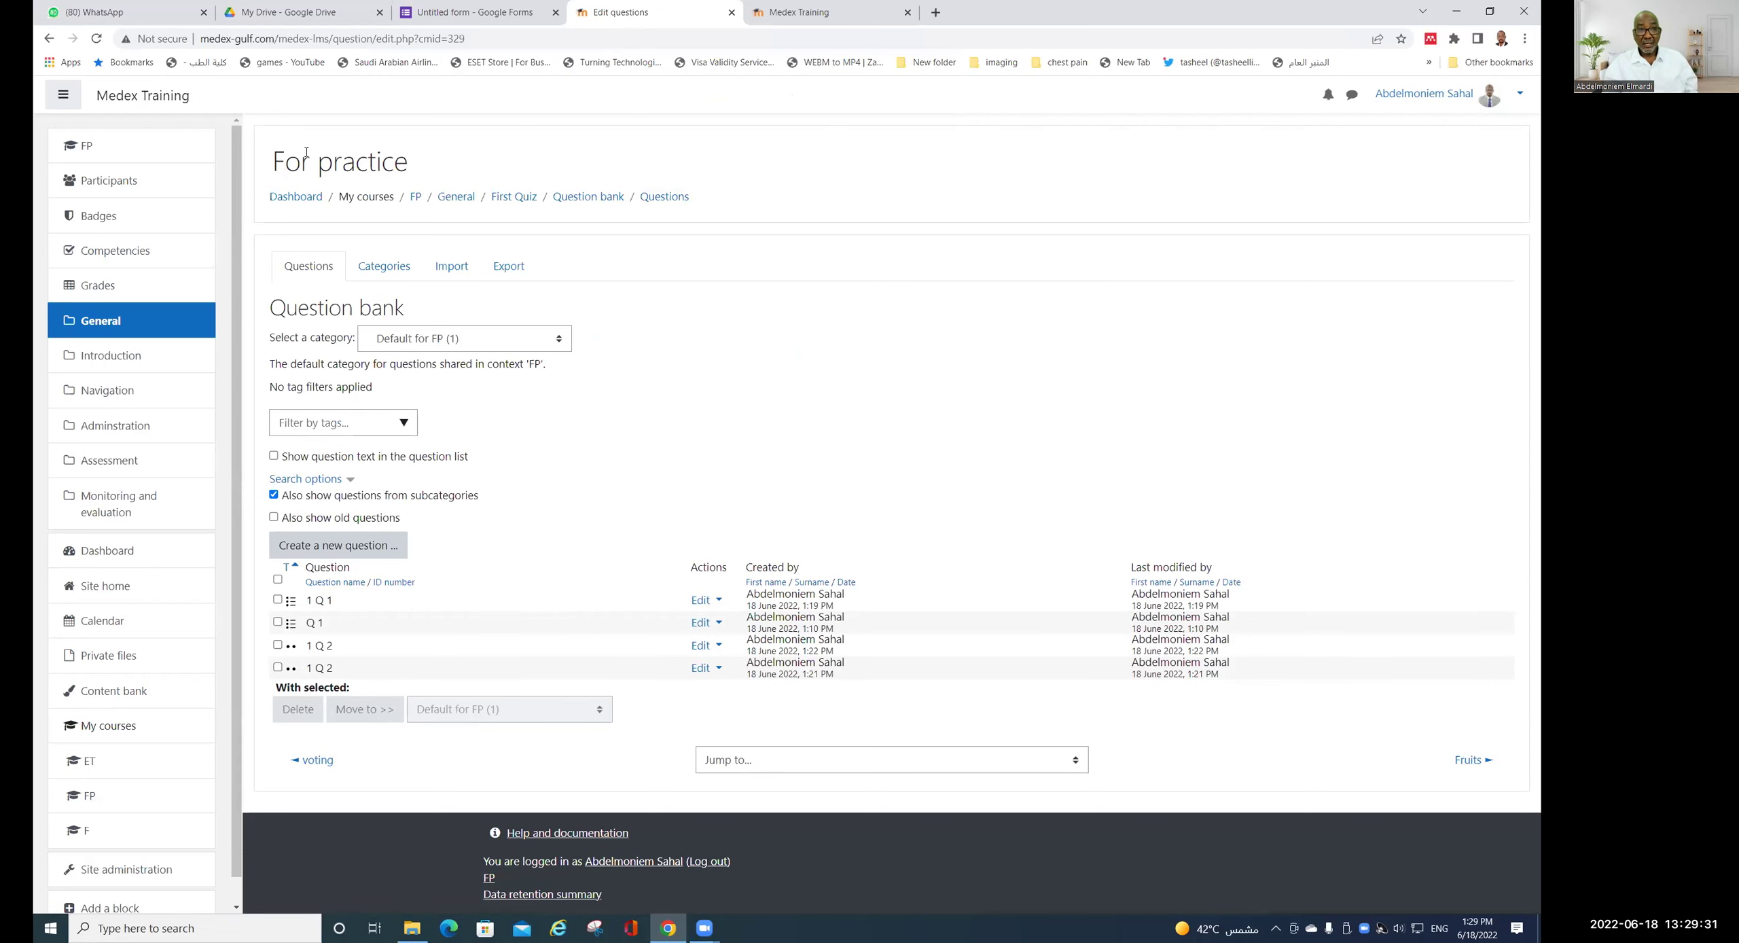
pyautogui.click(49, 38)
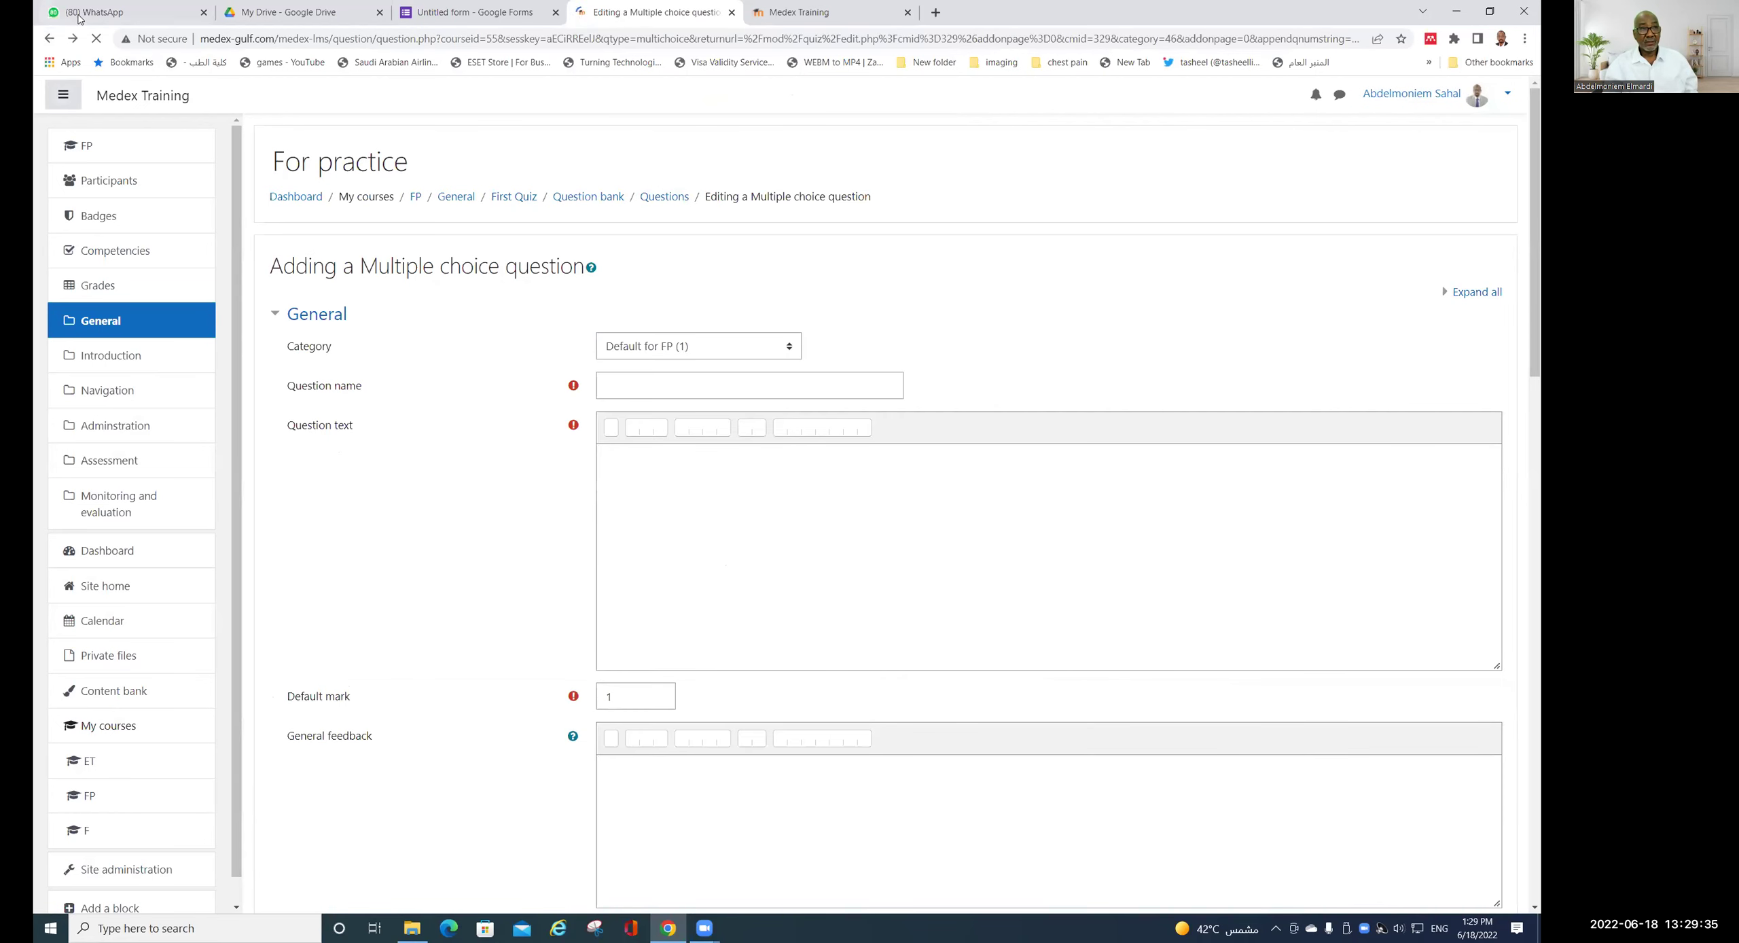
pyautogui.click(49, 40)
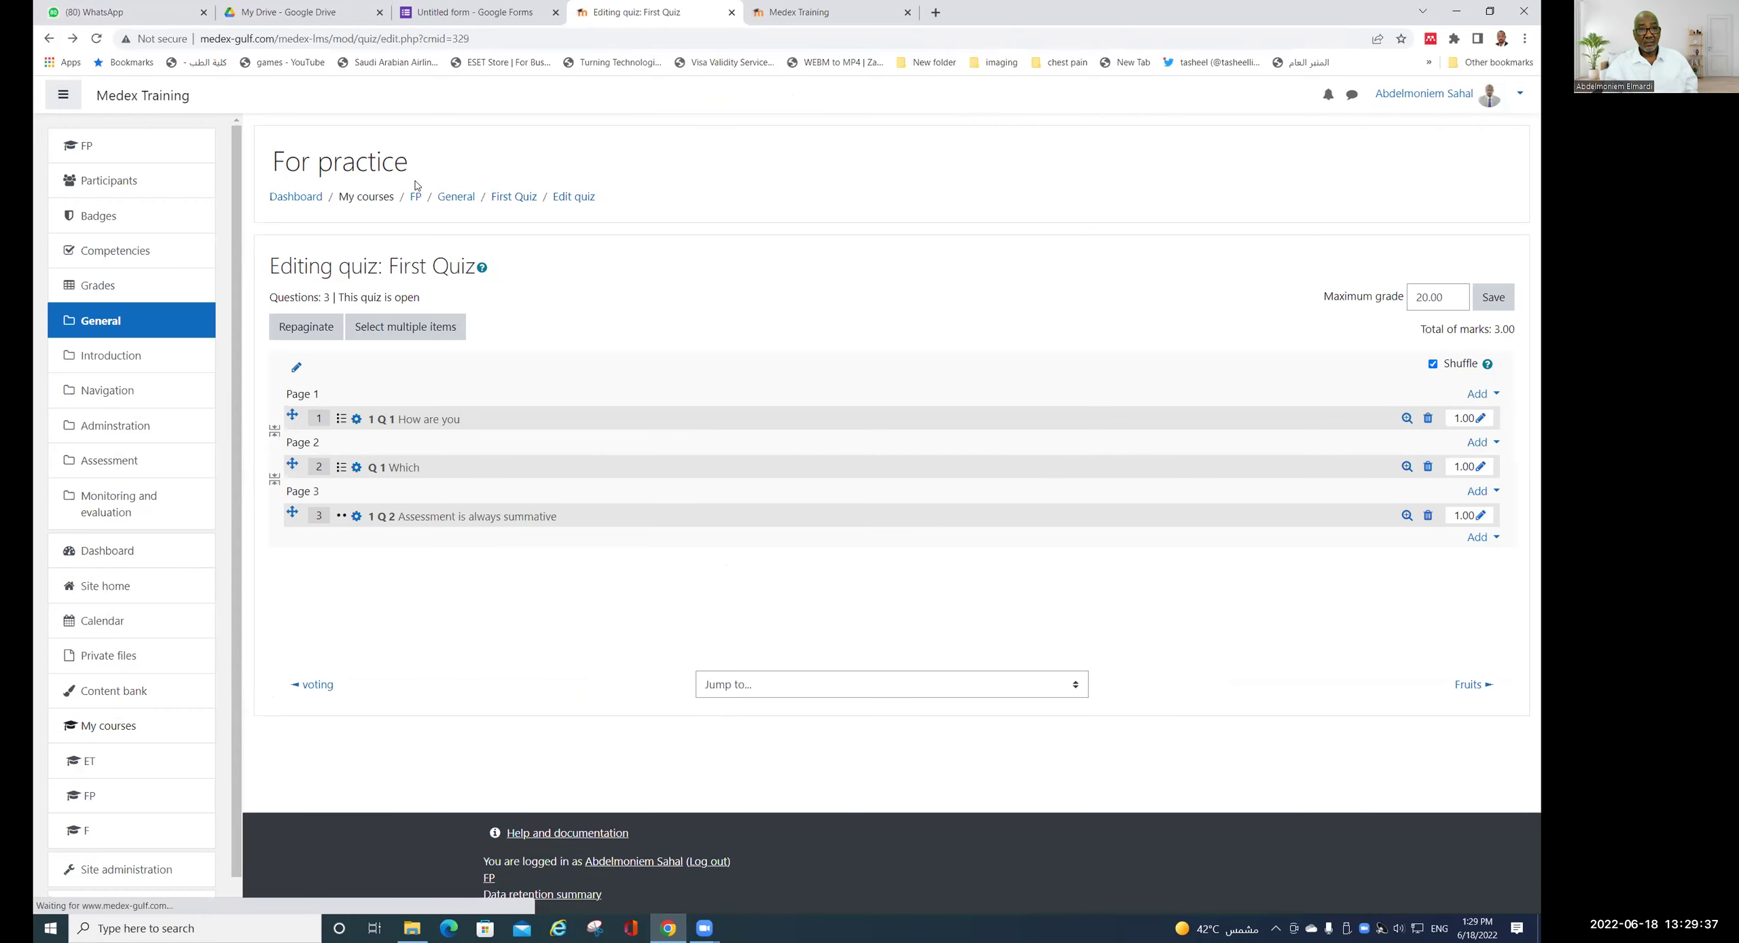
# - Review the categories for adding existing bank questions to First Quiz once more, from the quiz level to System, and close the dialog
pyautogui.click(1480, 537)
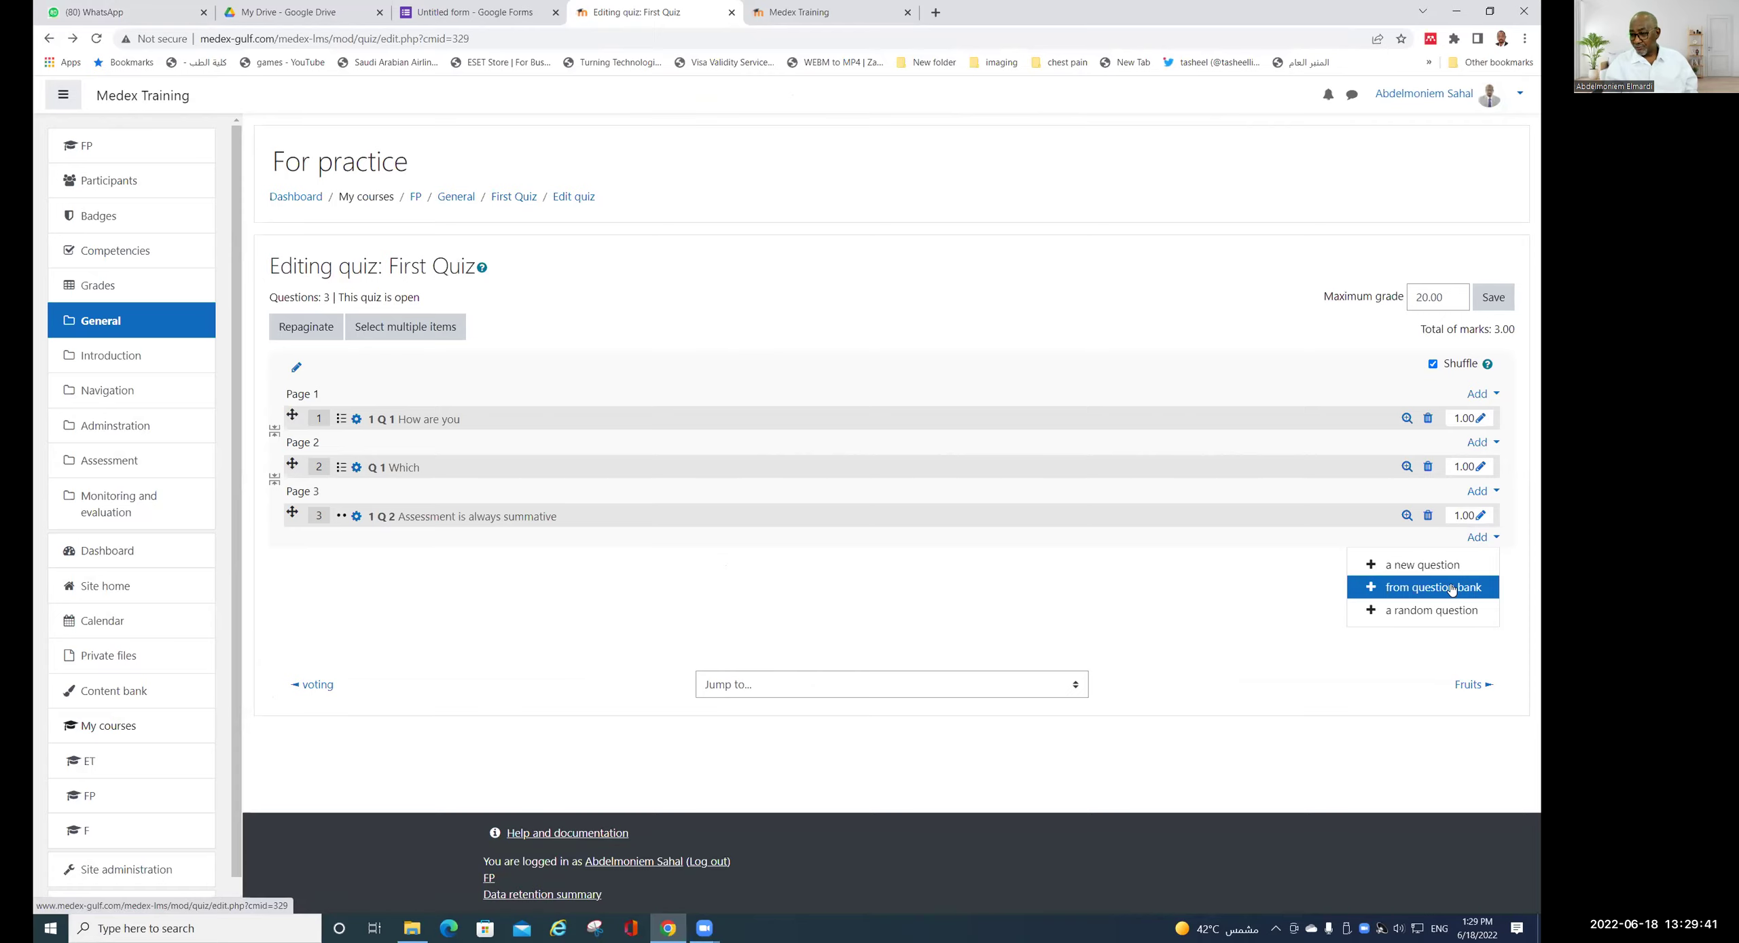
pyautogui.click(1450, 589)
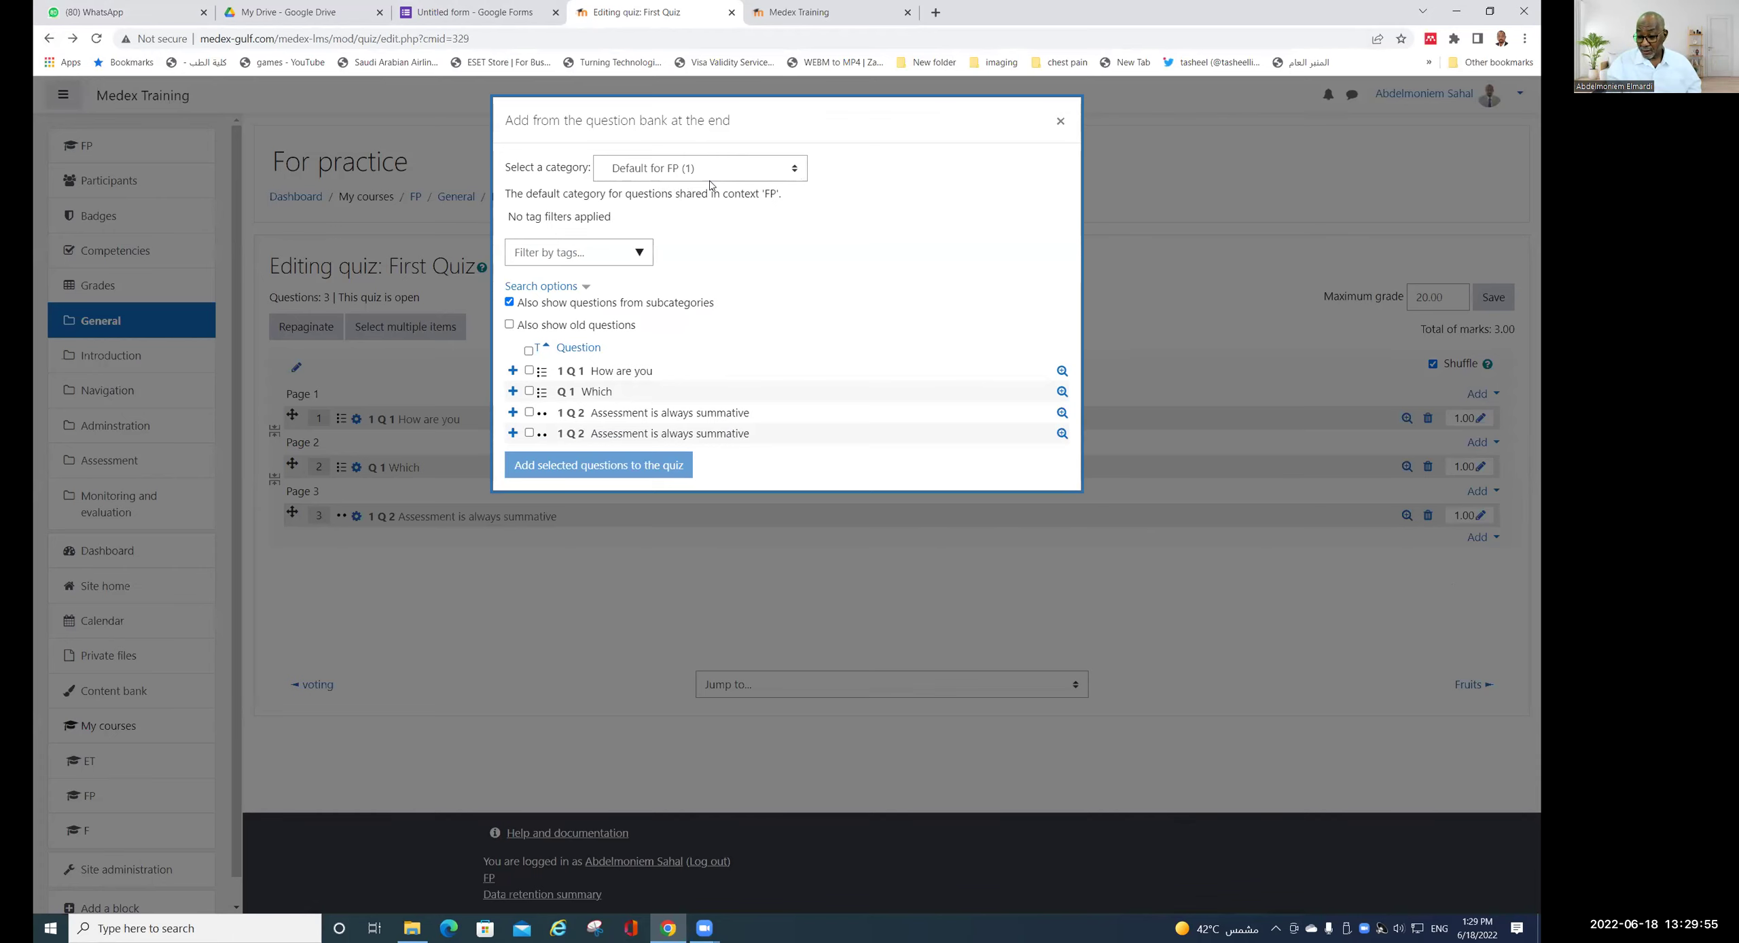
pyautogui.click(797, 174)
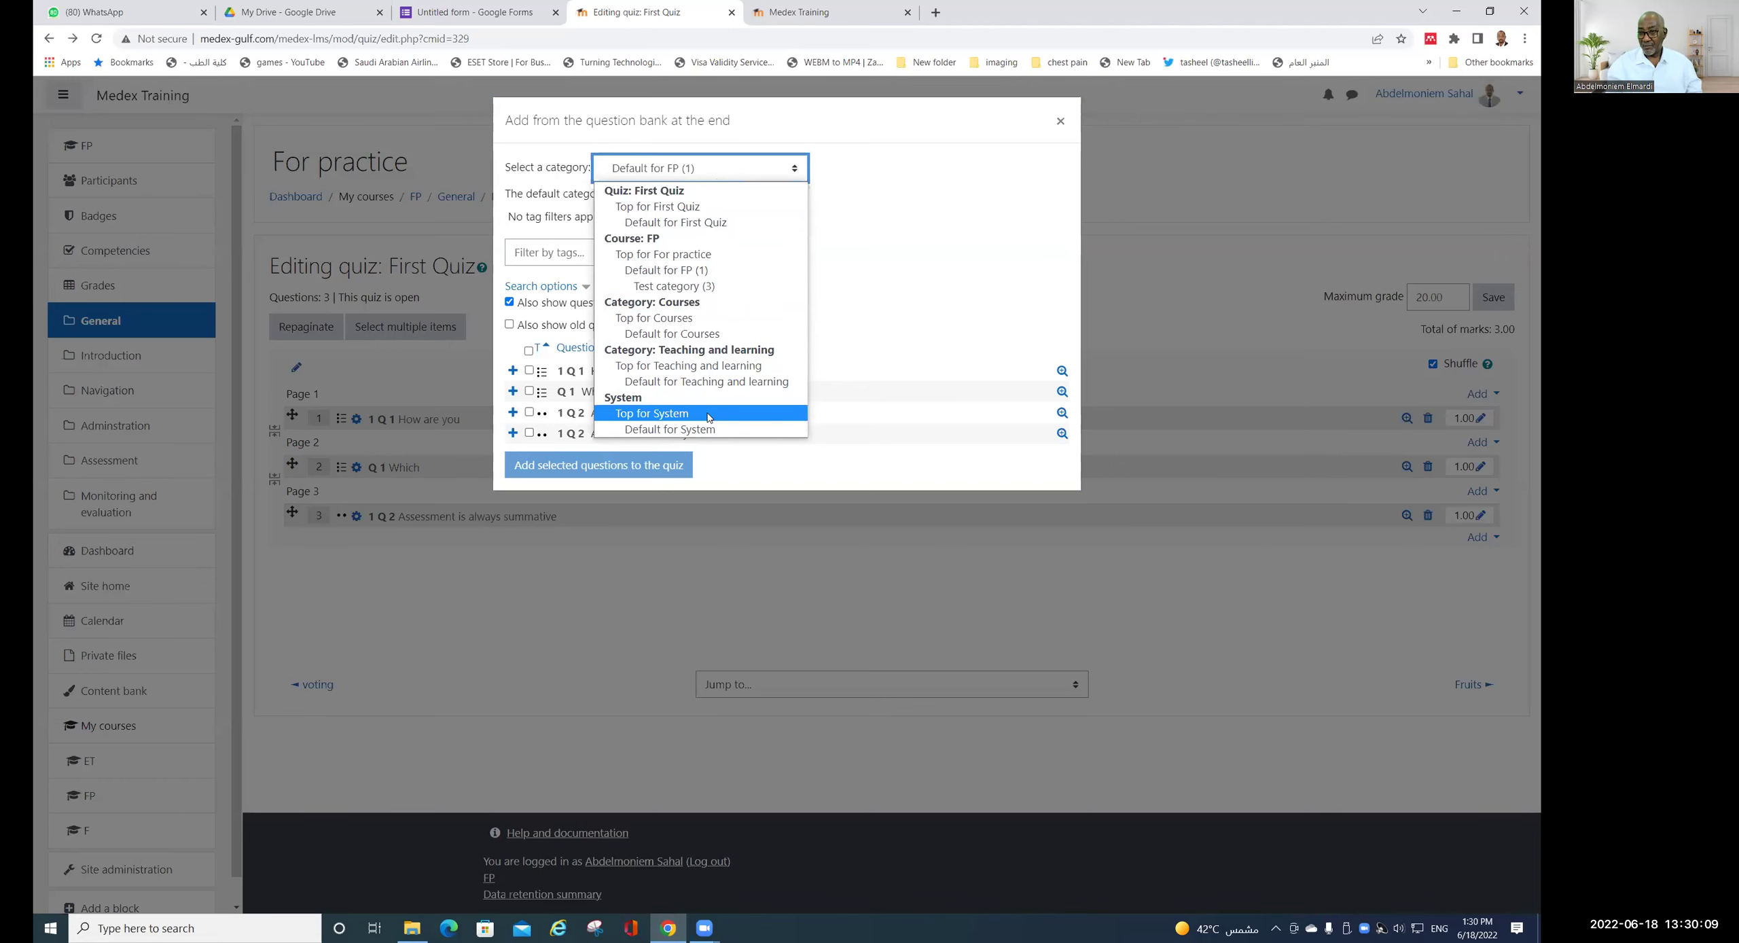
pyautogui.click(1060, 122)
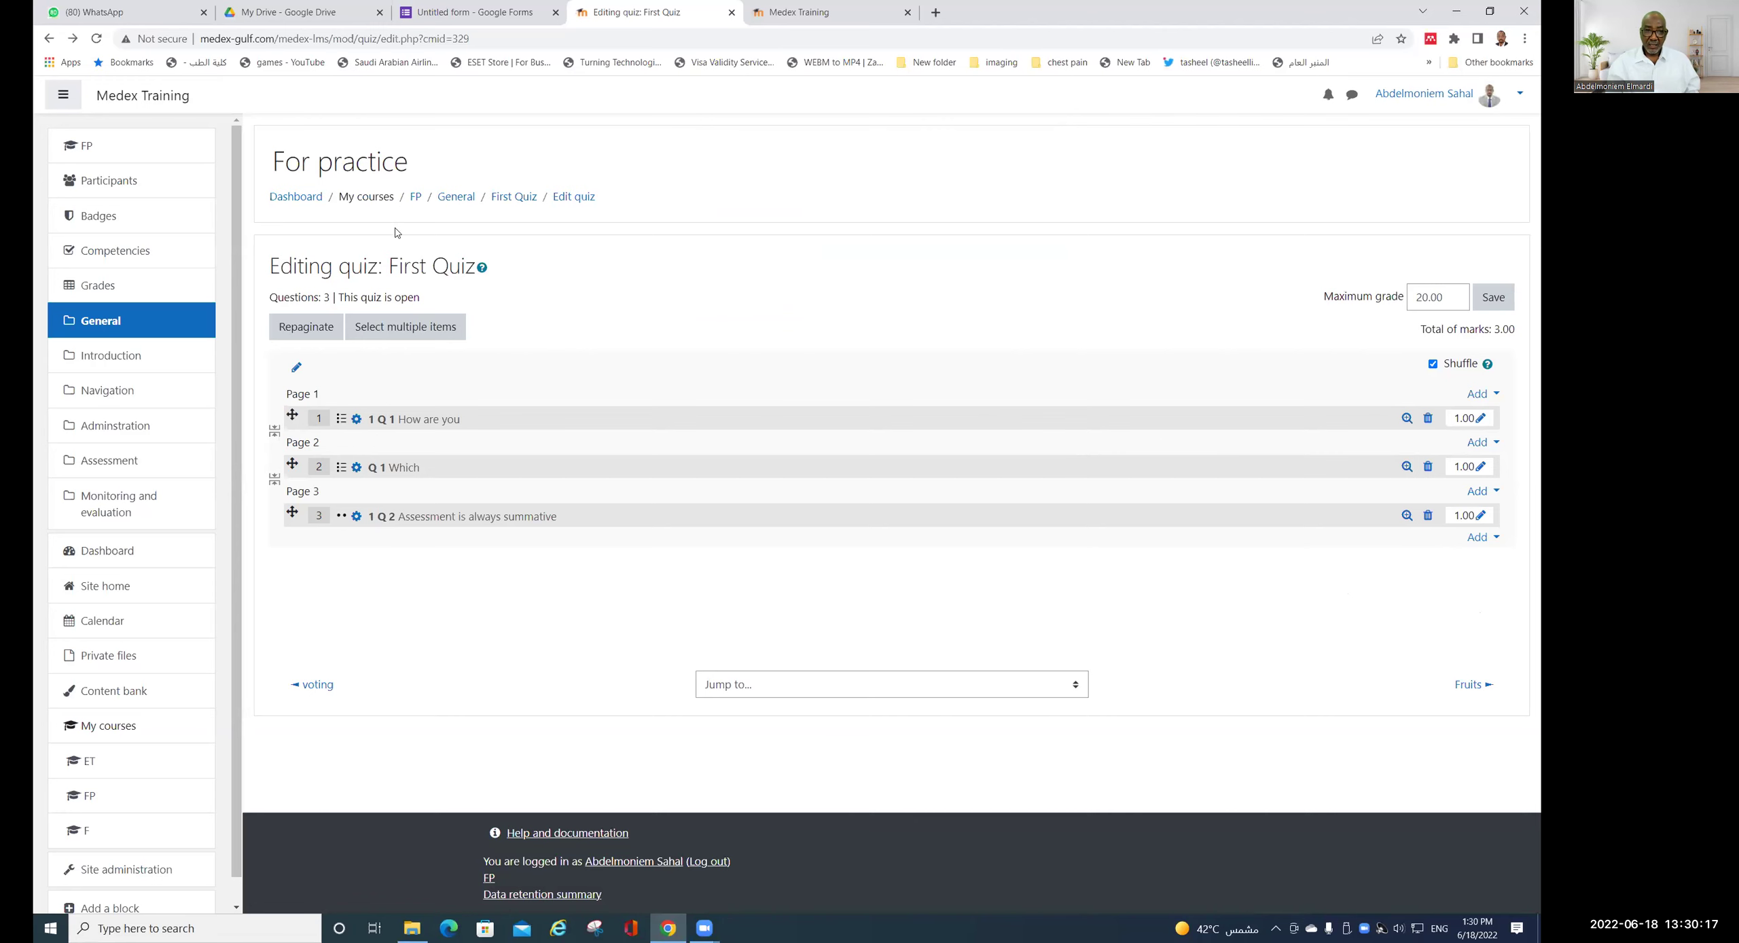
# - Create a new quiz in the For practice course's General section, named with a person's first name, and save it back to the course
pyautogui.click(413, 197)
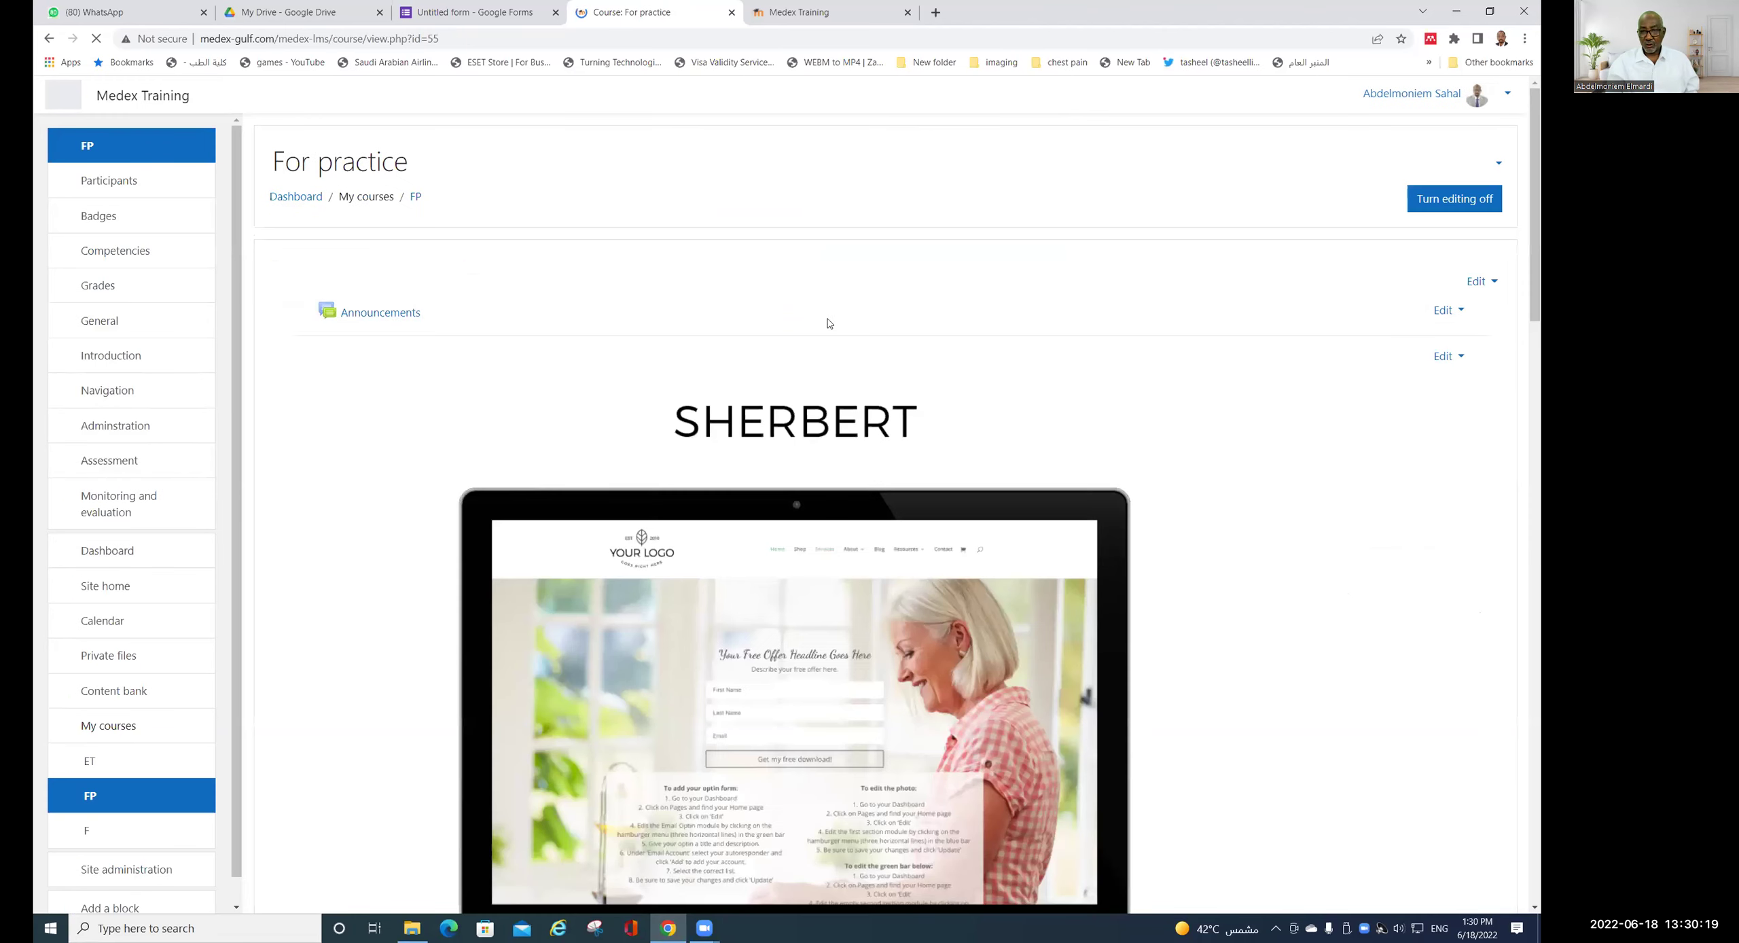
pyautogui.scroll(-15, 1283, 563)
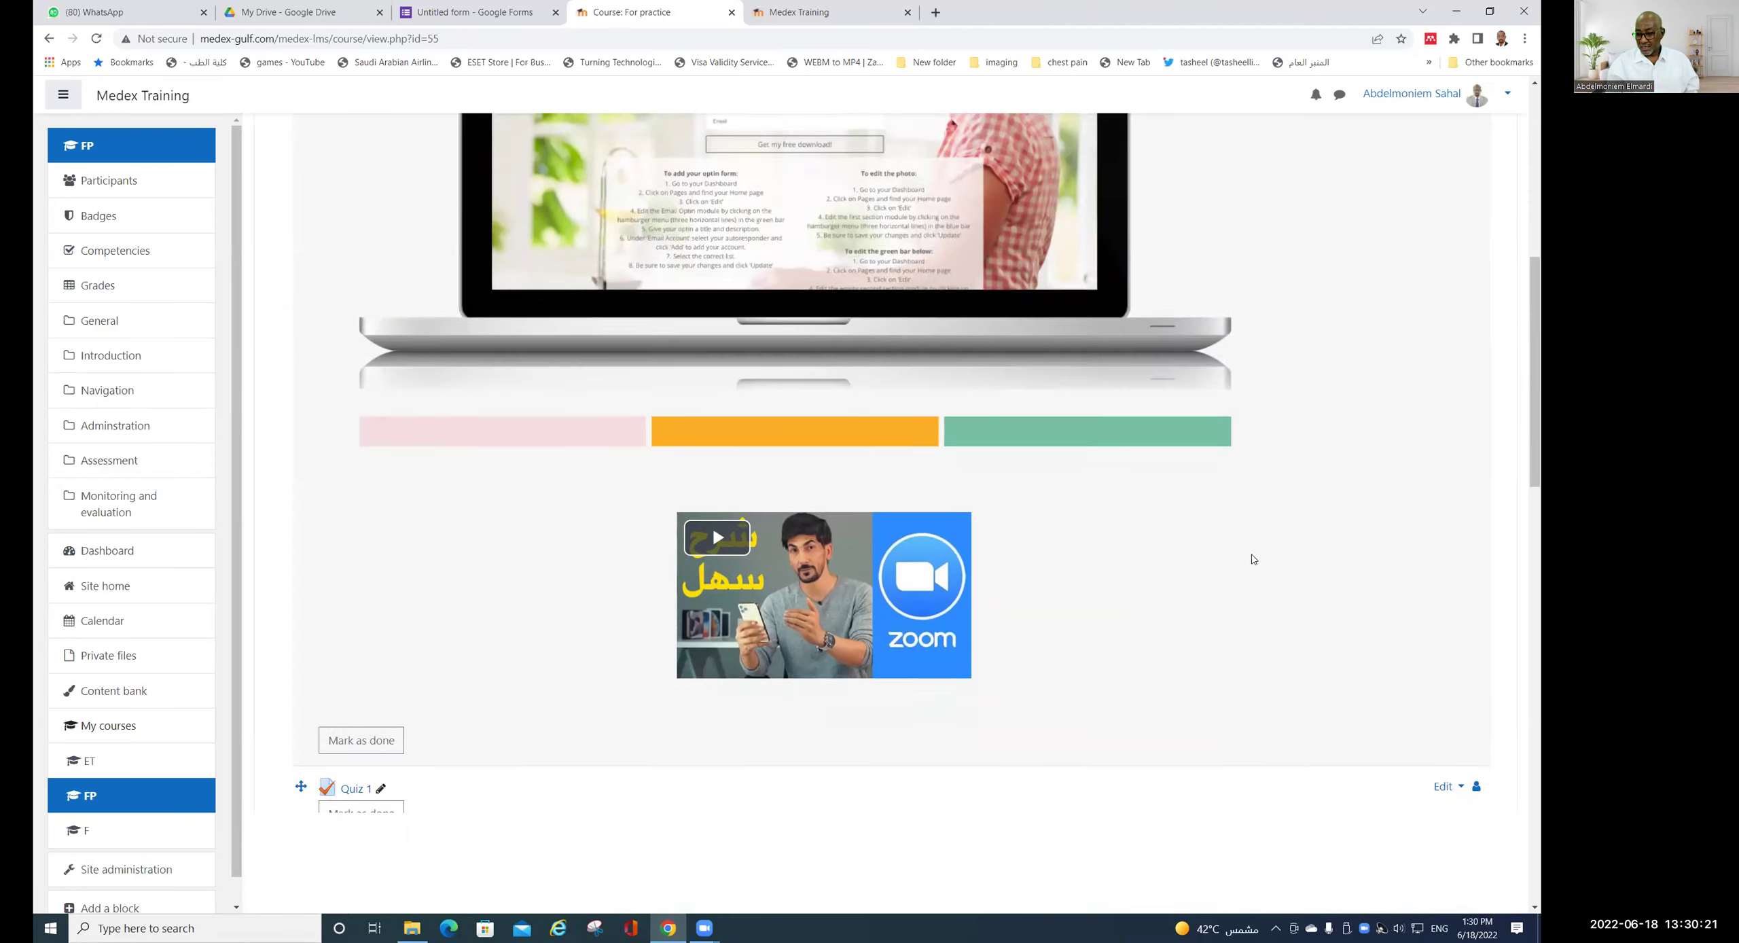
pyautogui.scroll(-10, 1248, 558)
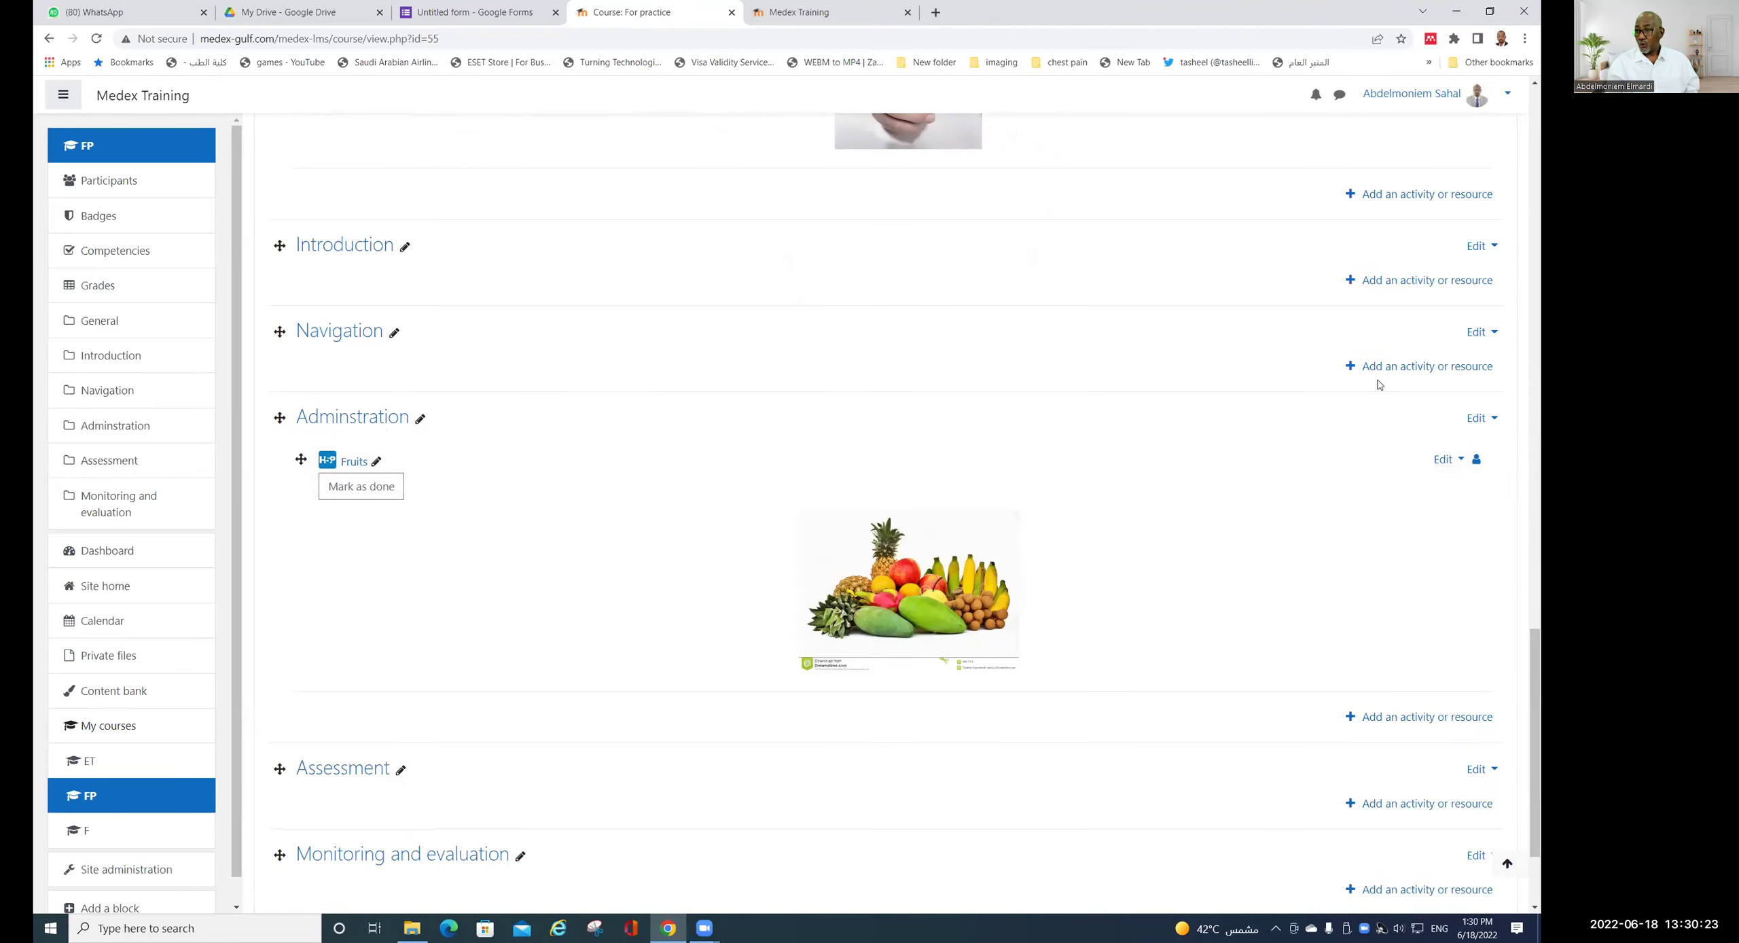
pyautogui.click(1421, 197)
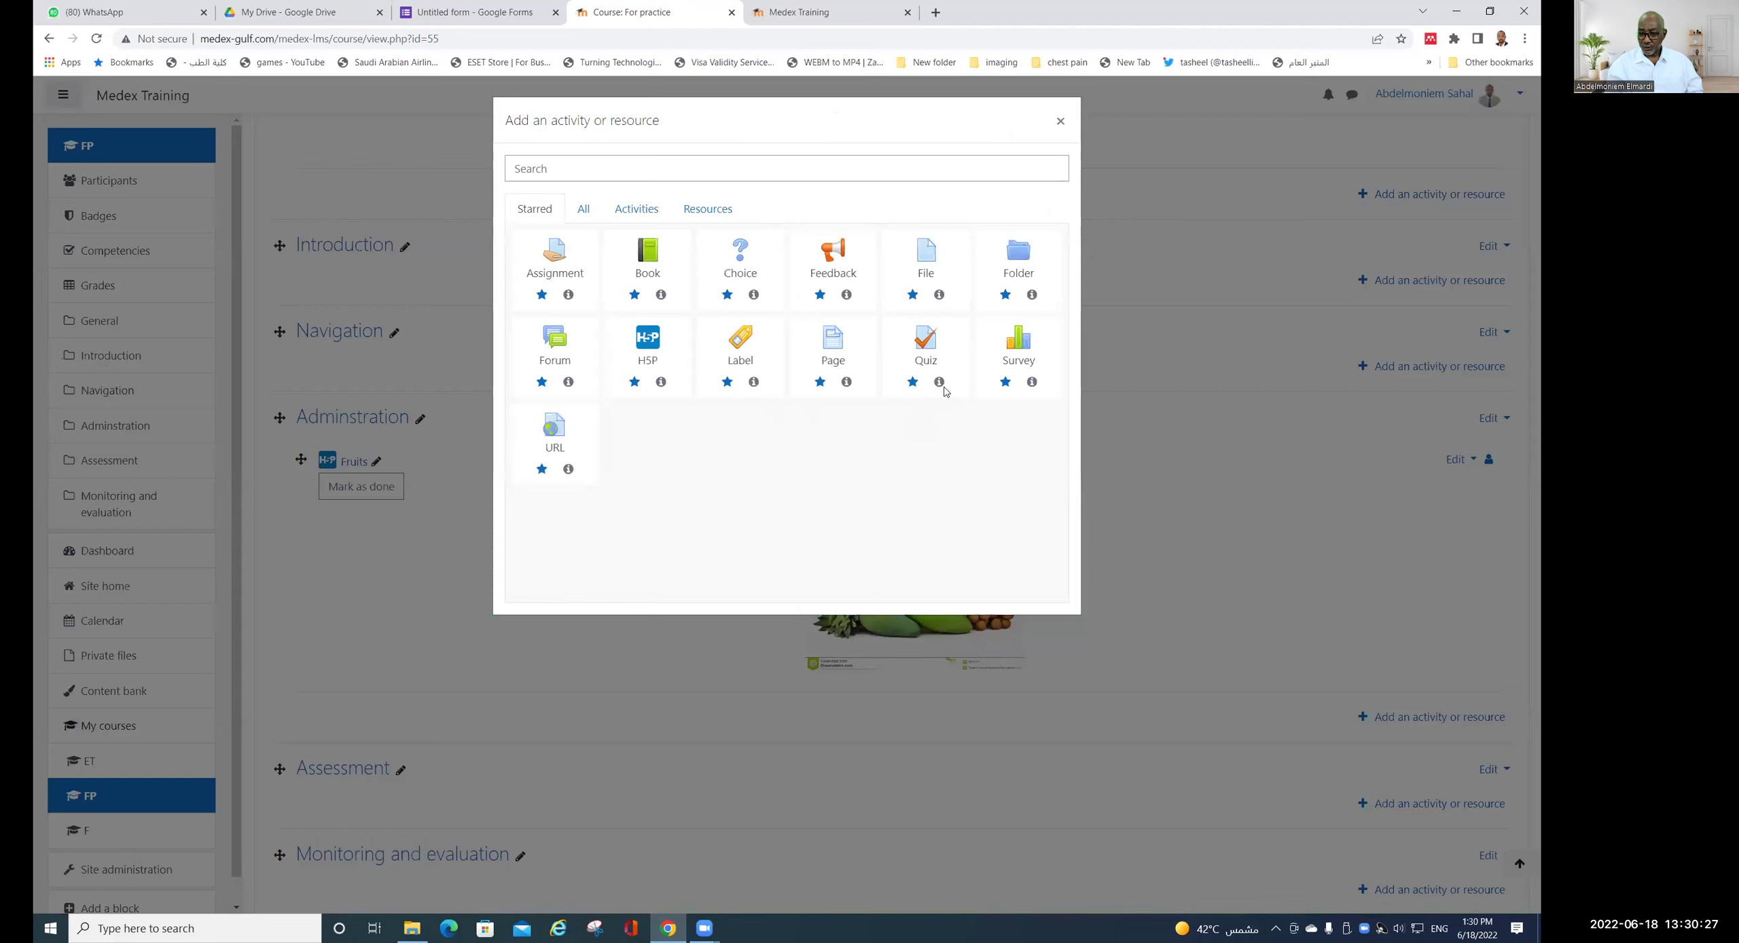
pyautogui.click(917, 351)
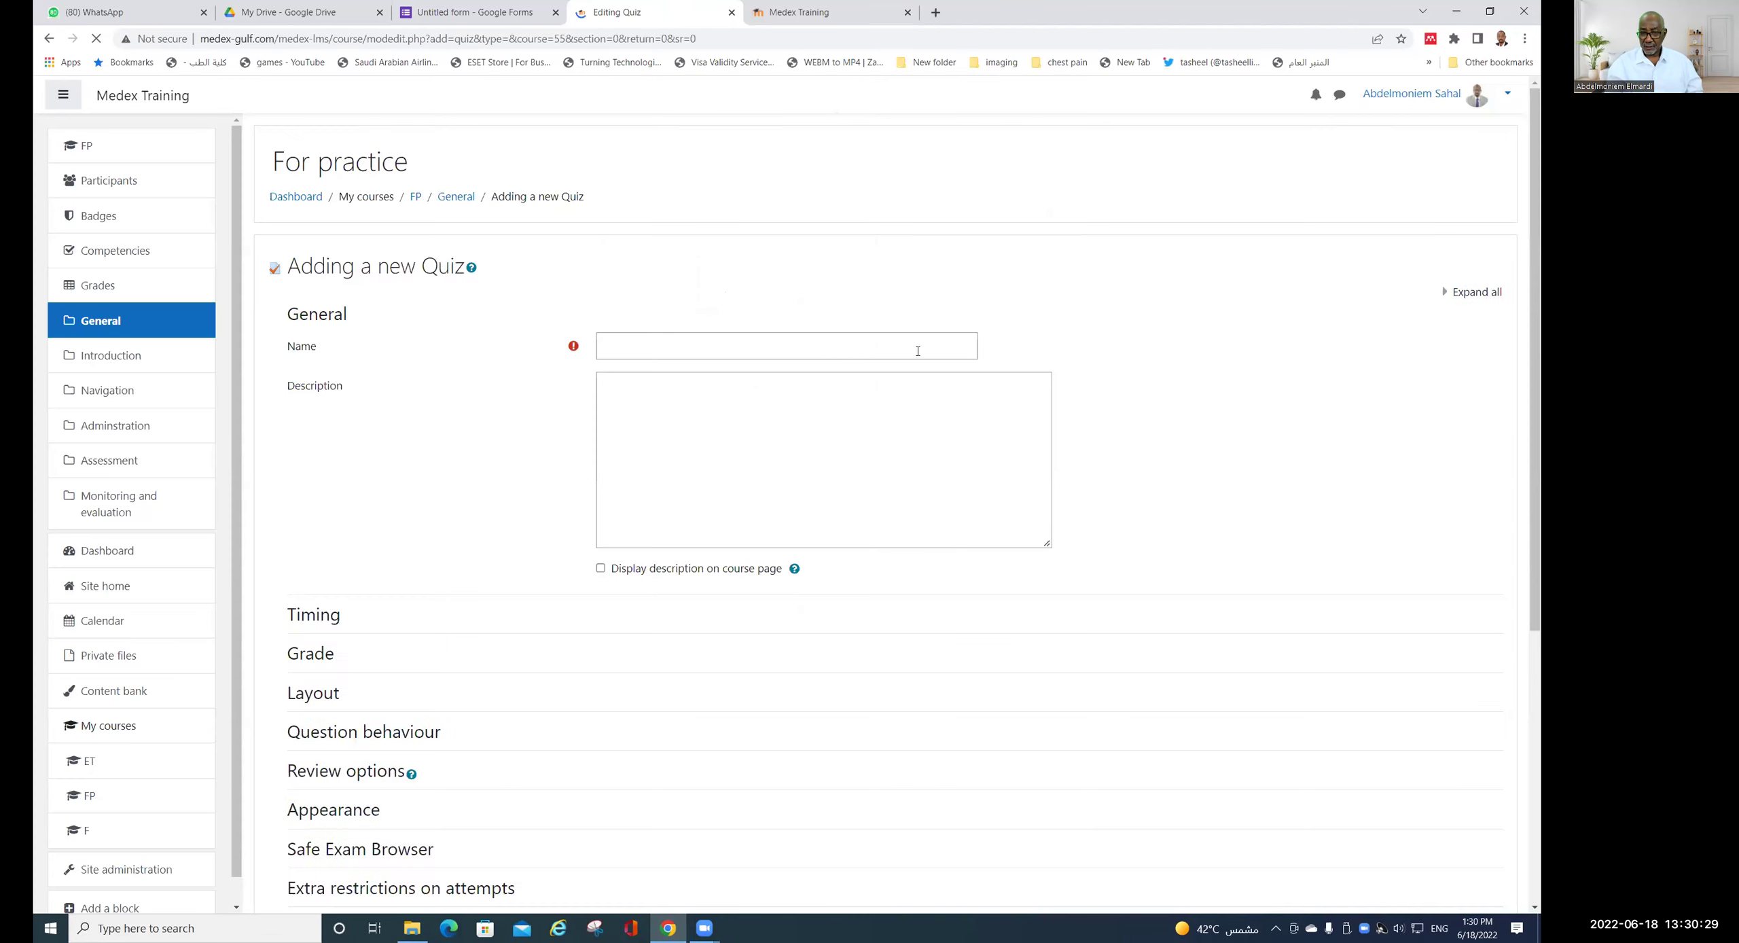
pyautogui.click(806, 345)
pyautogui.write('samira')
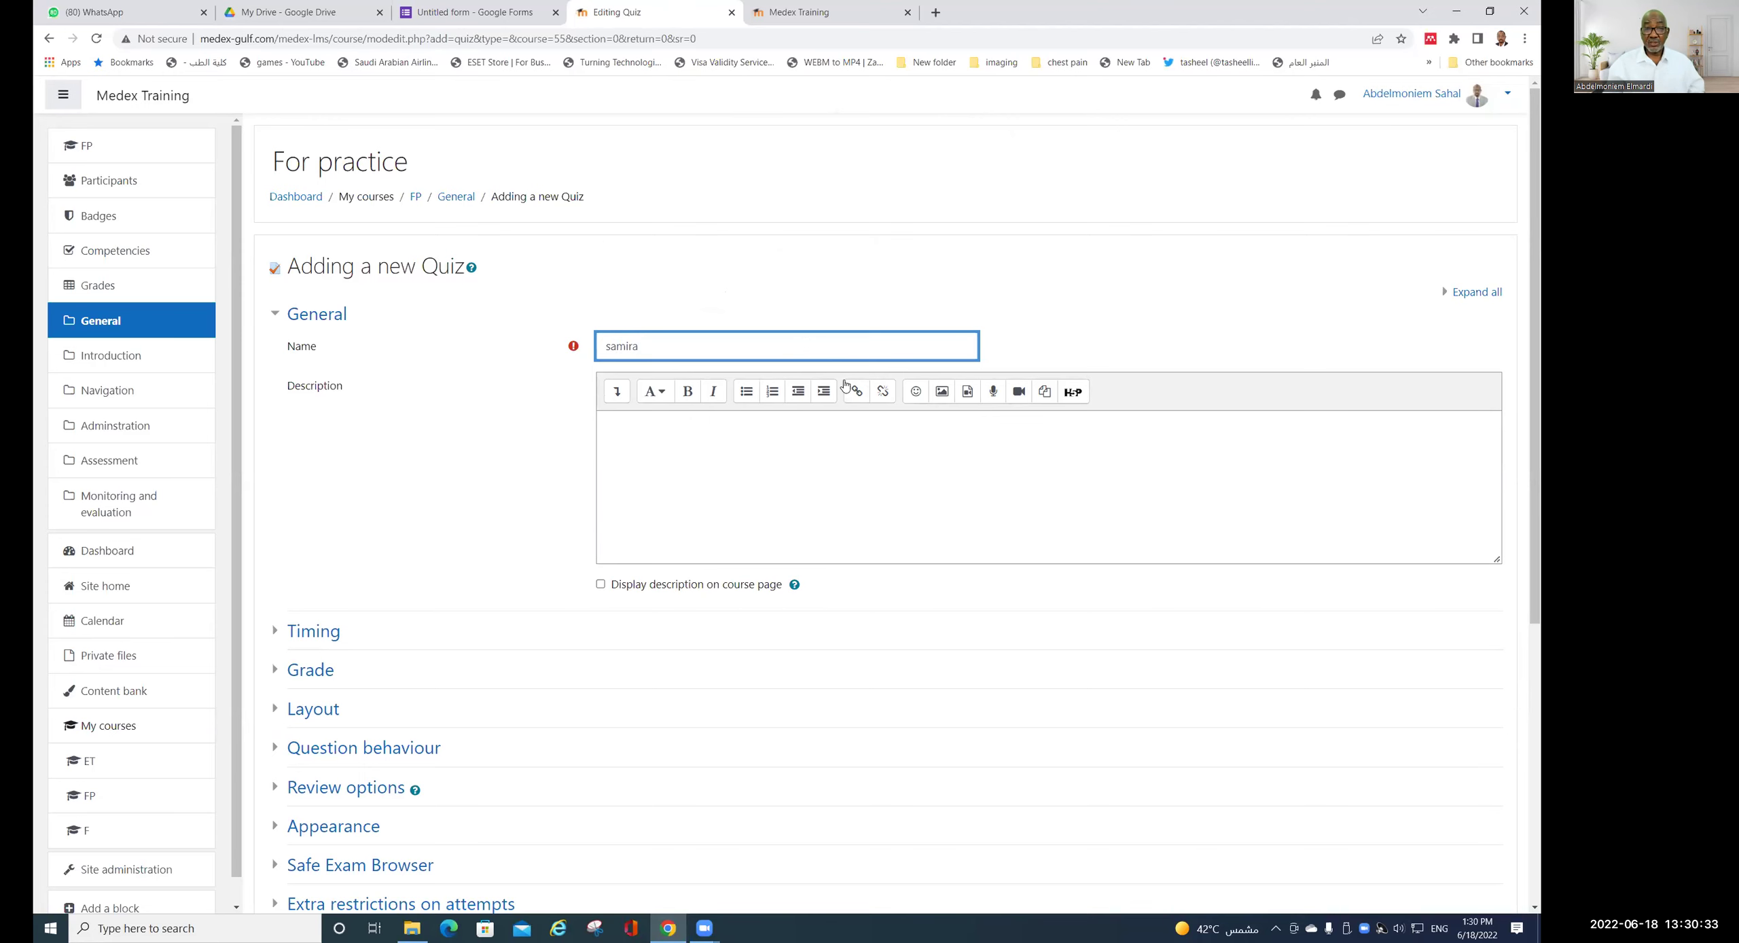
pyautogui.scroll(-5, 1060, 203)
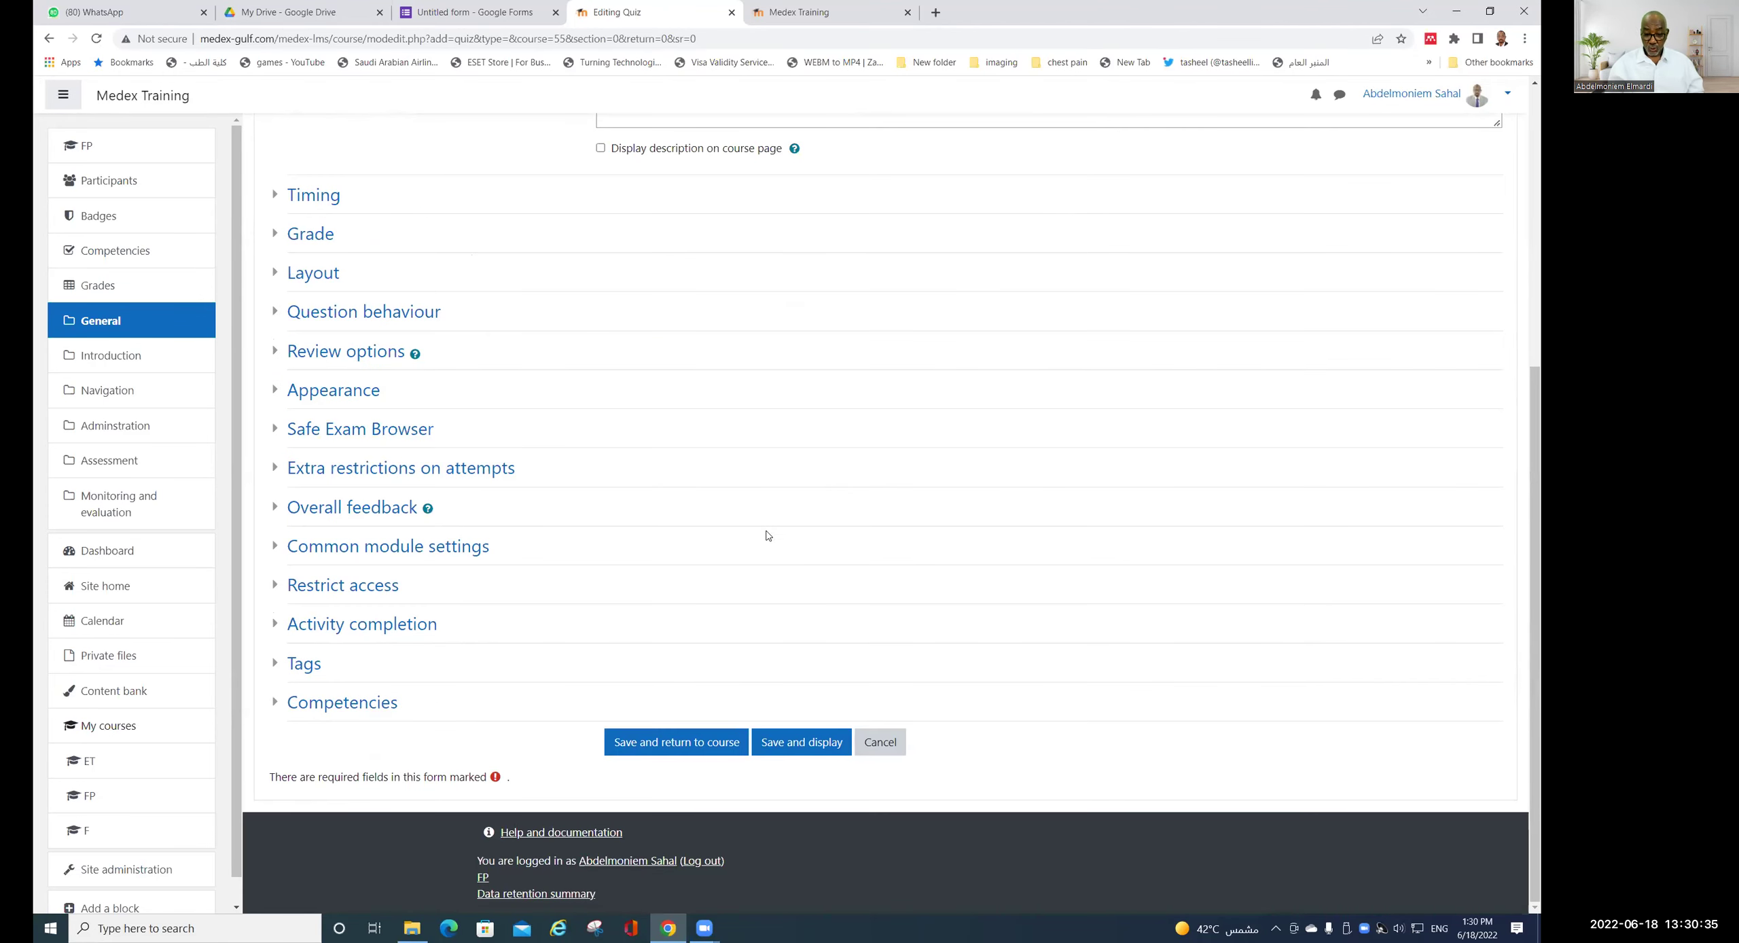
pyautogui.click(686, 749)
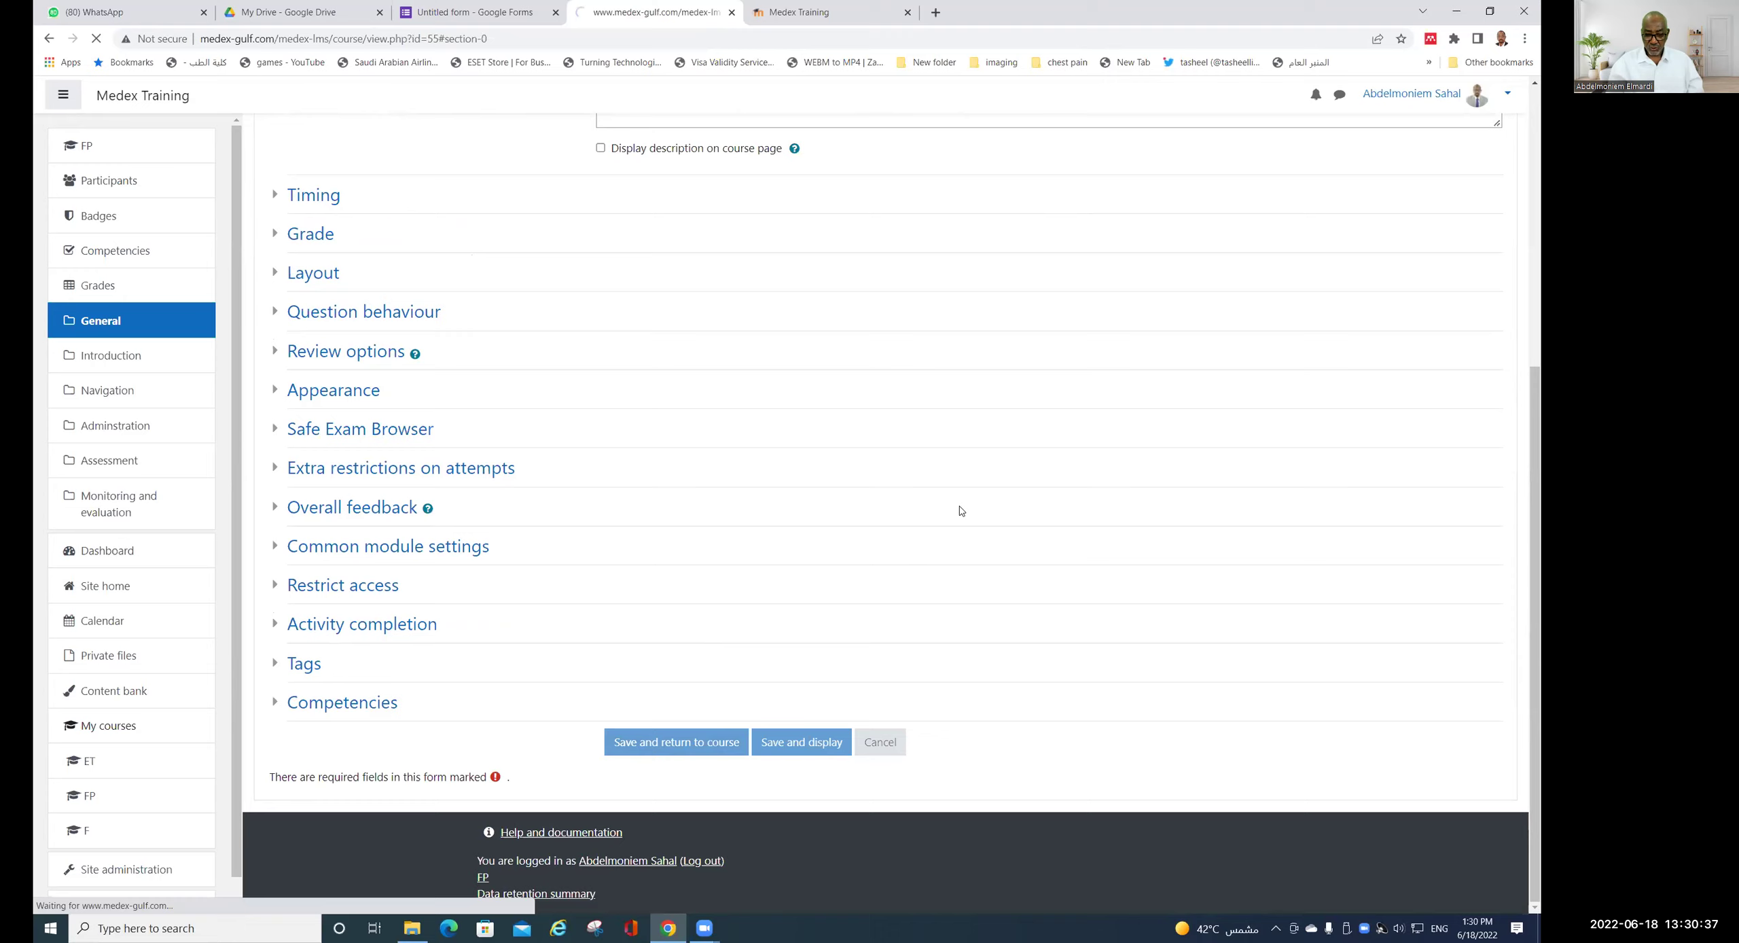
# - Open the newly created quiz below First Quiz in the General section and start editing its questions
pyautogui.scroll(-15, 712, 495)
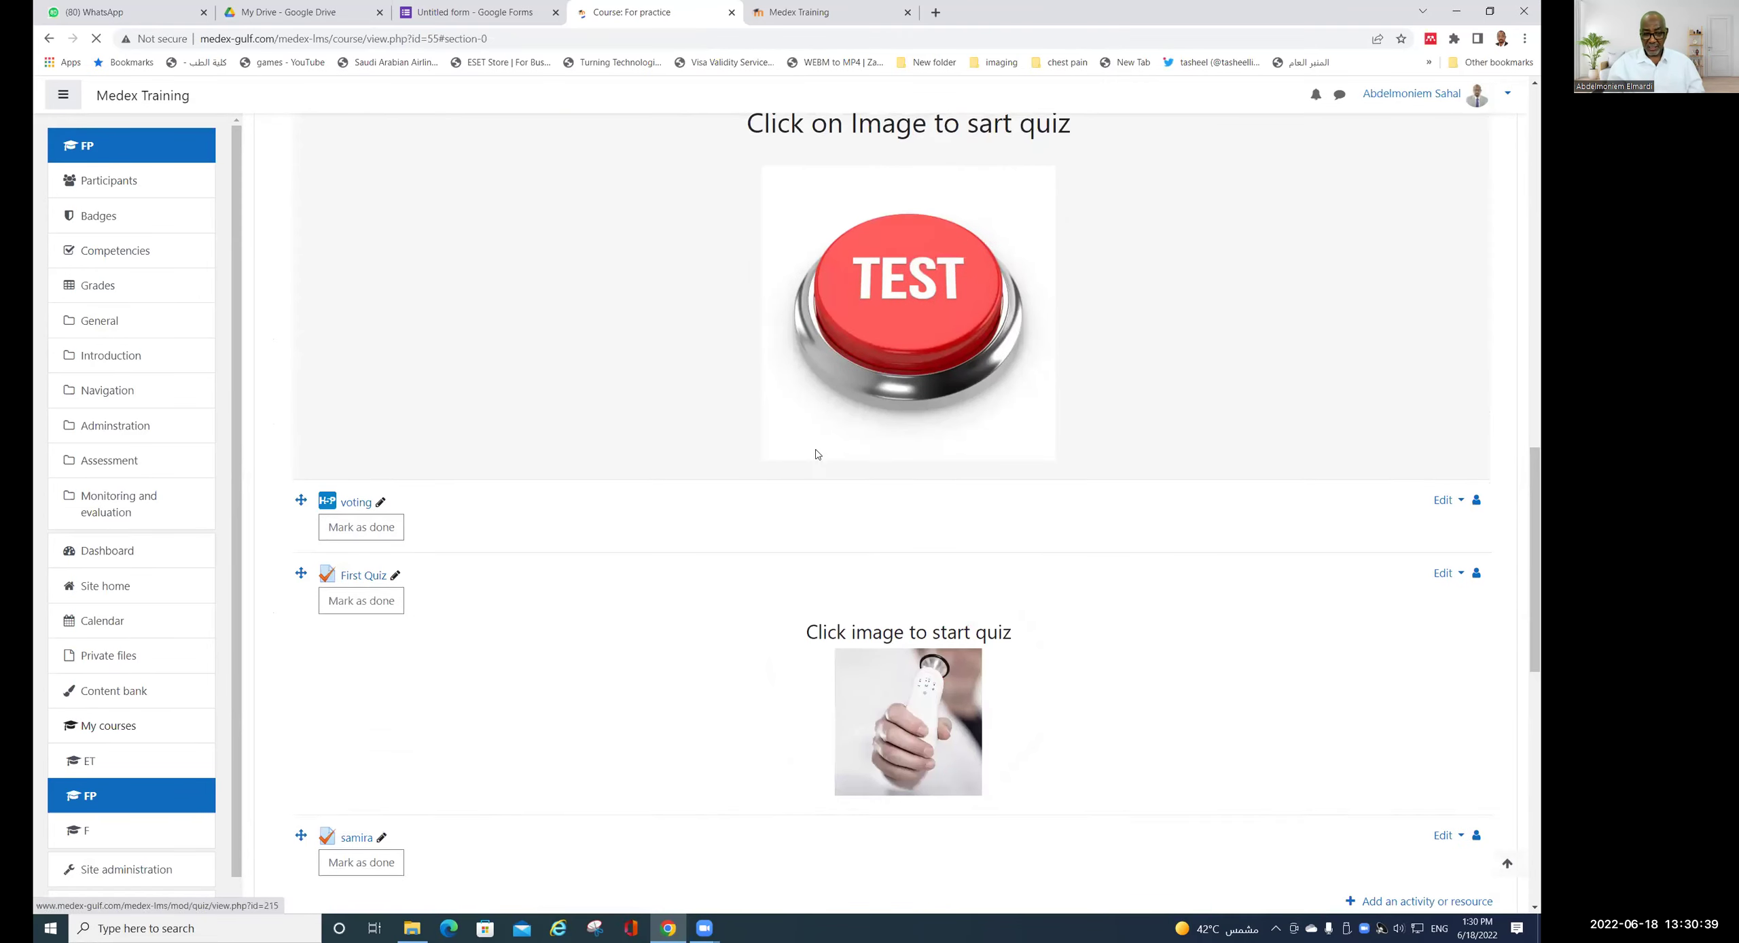
pyautogui.scroll(-2, 643, 537)
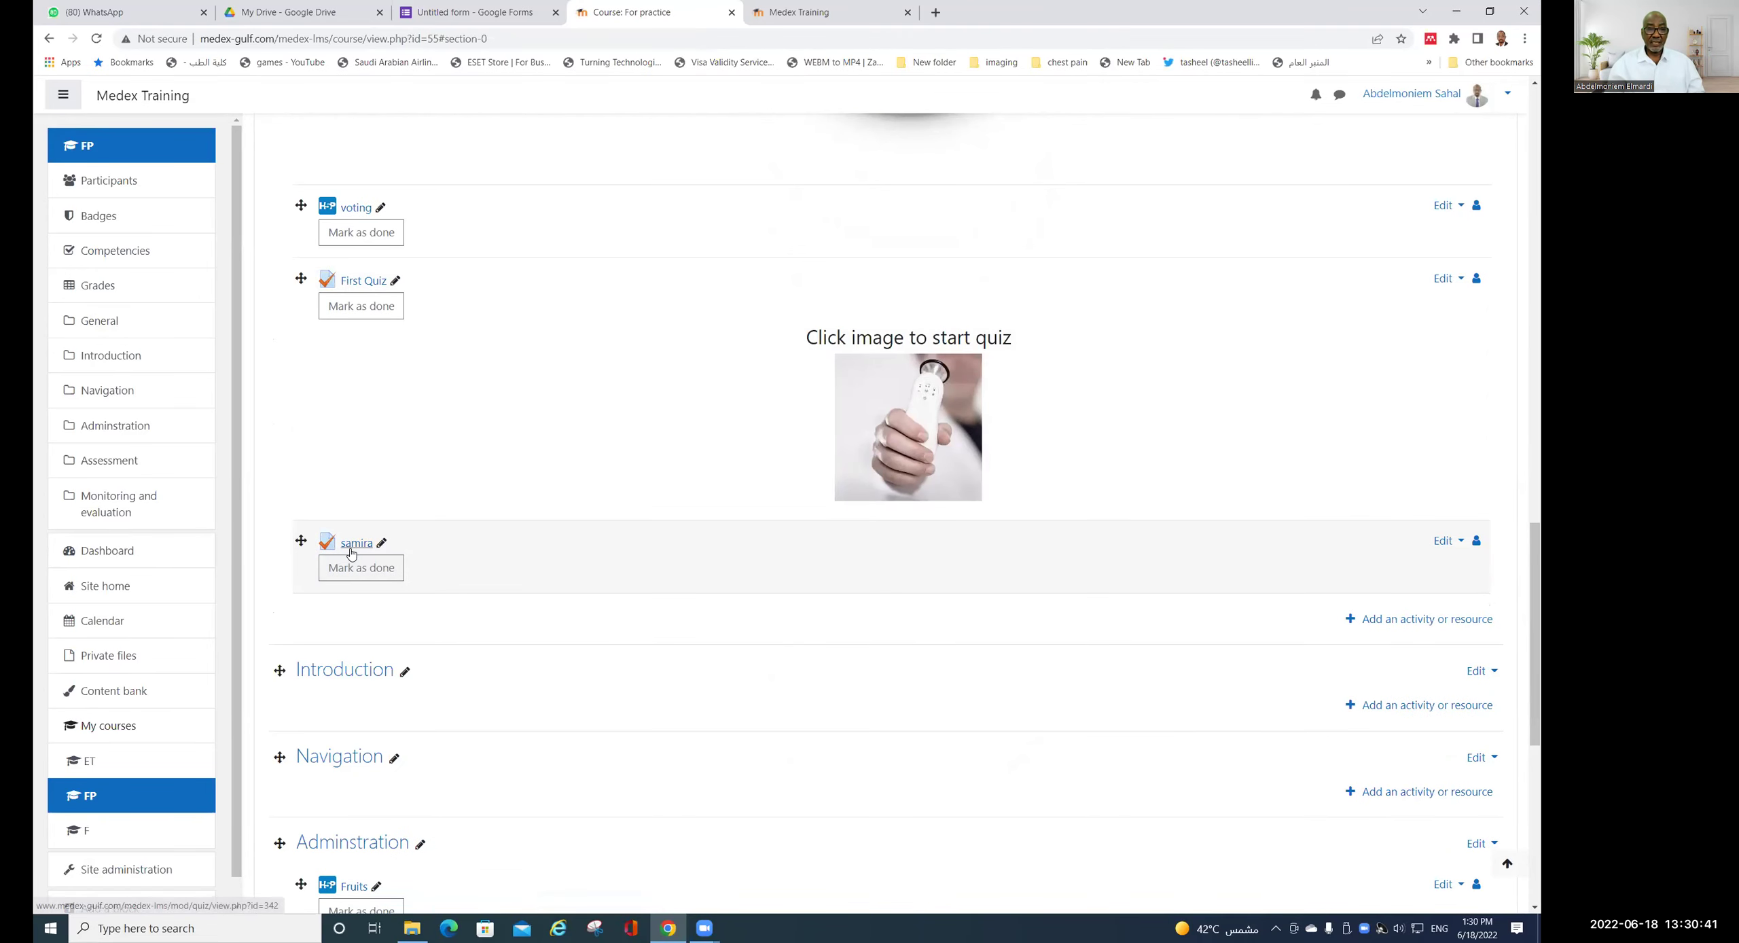
pyautogui.click(351, 543)
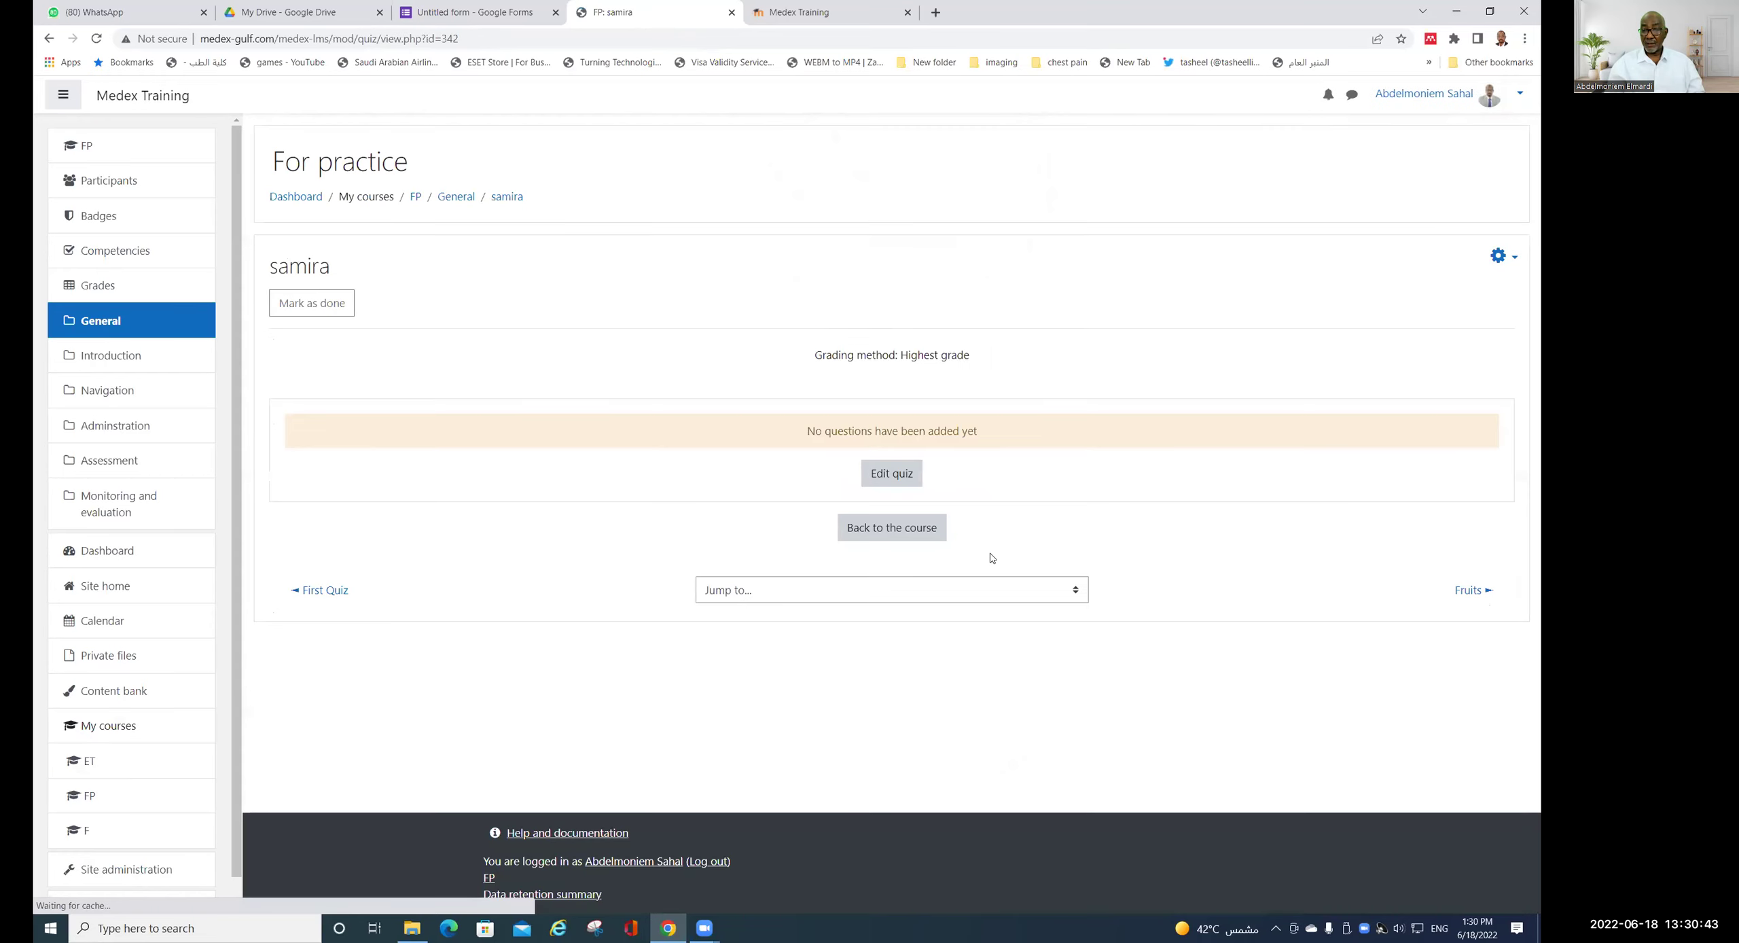
pyautogui.click(903, 477)
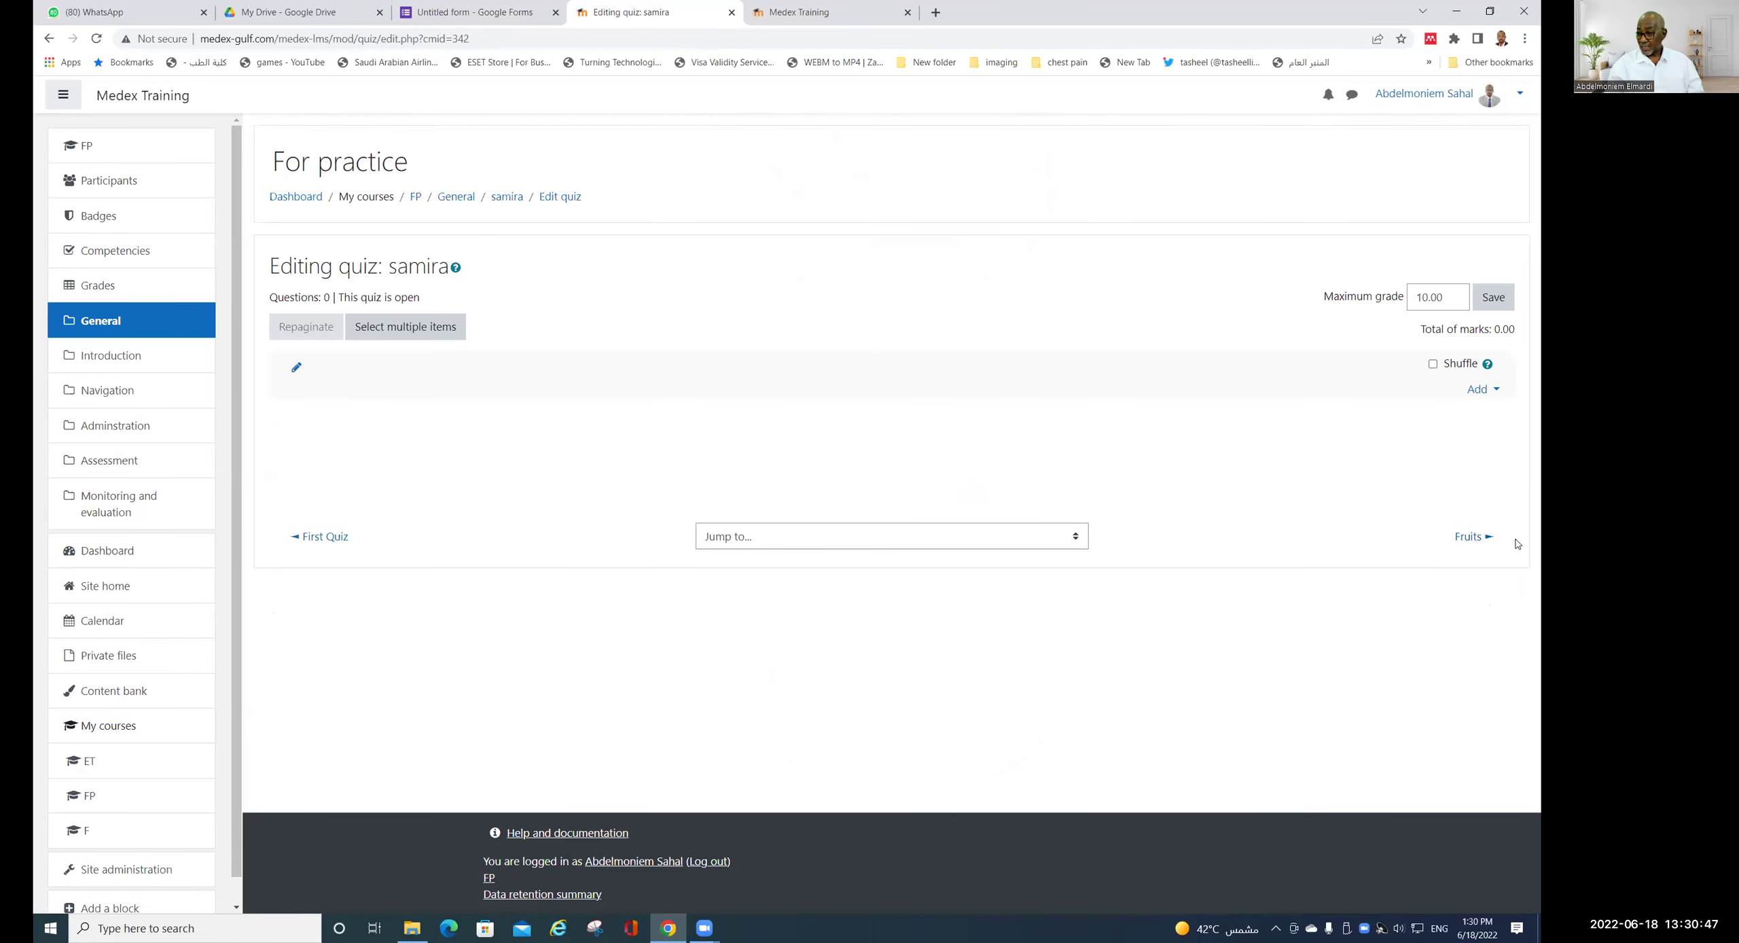
# - Add a new multiple choice question to the quiz, with the name q11 and the question text "bla bla"
pyautogui.click(1480, 390)
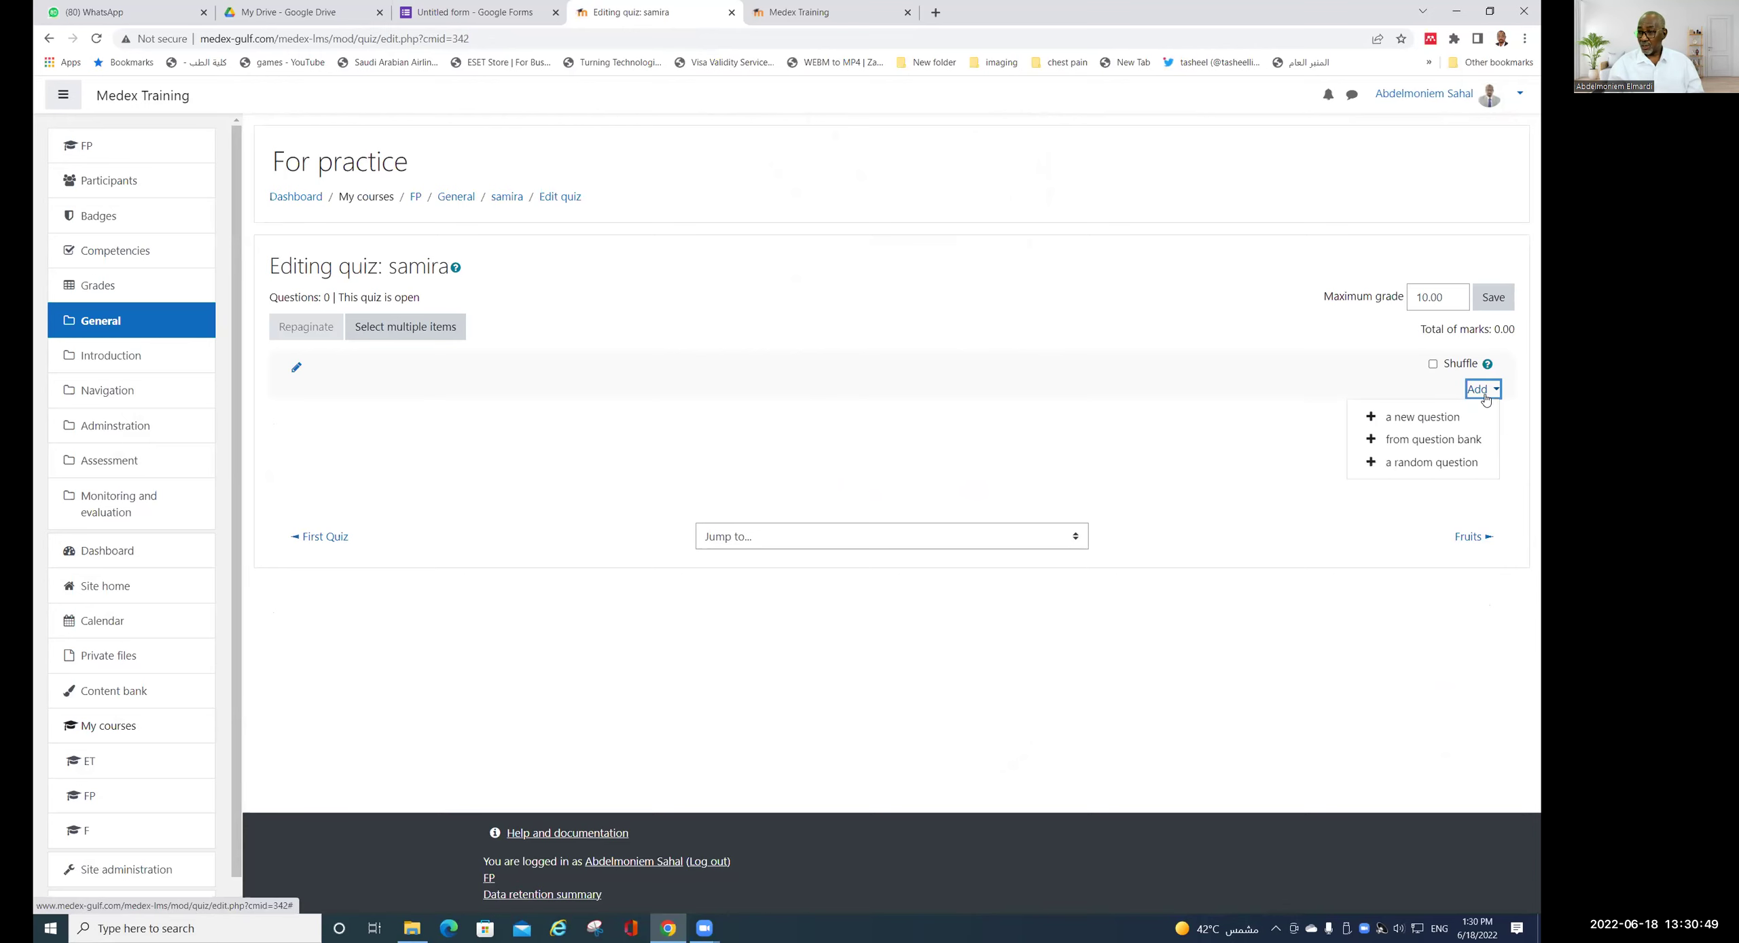
pyautogui.click(1417, 425)
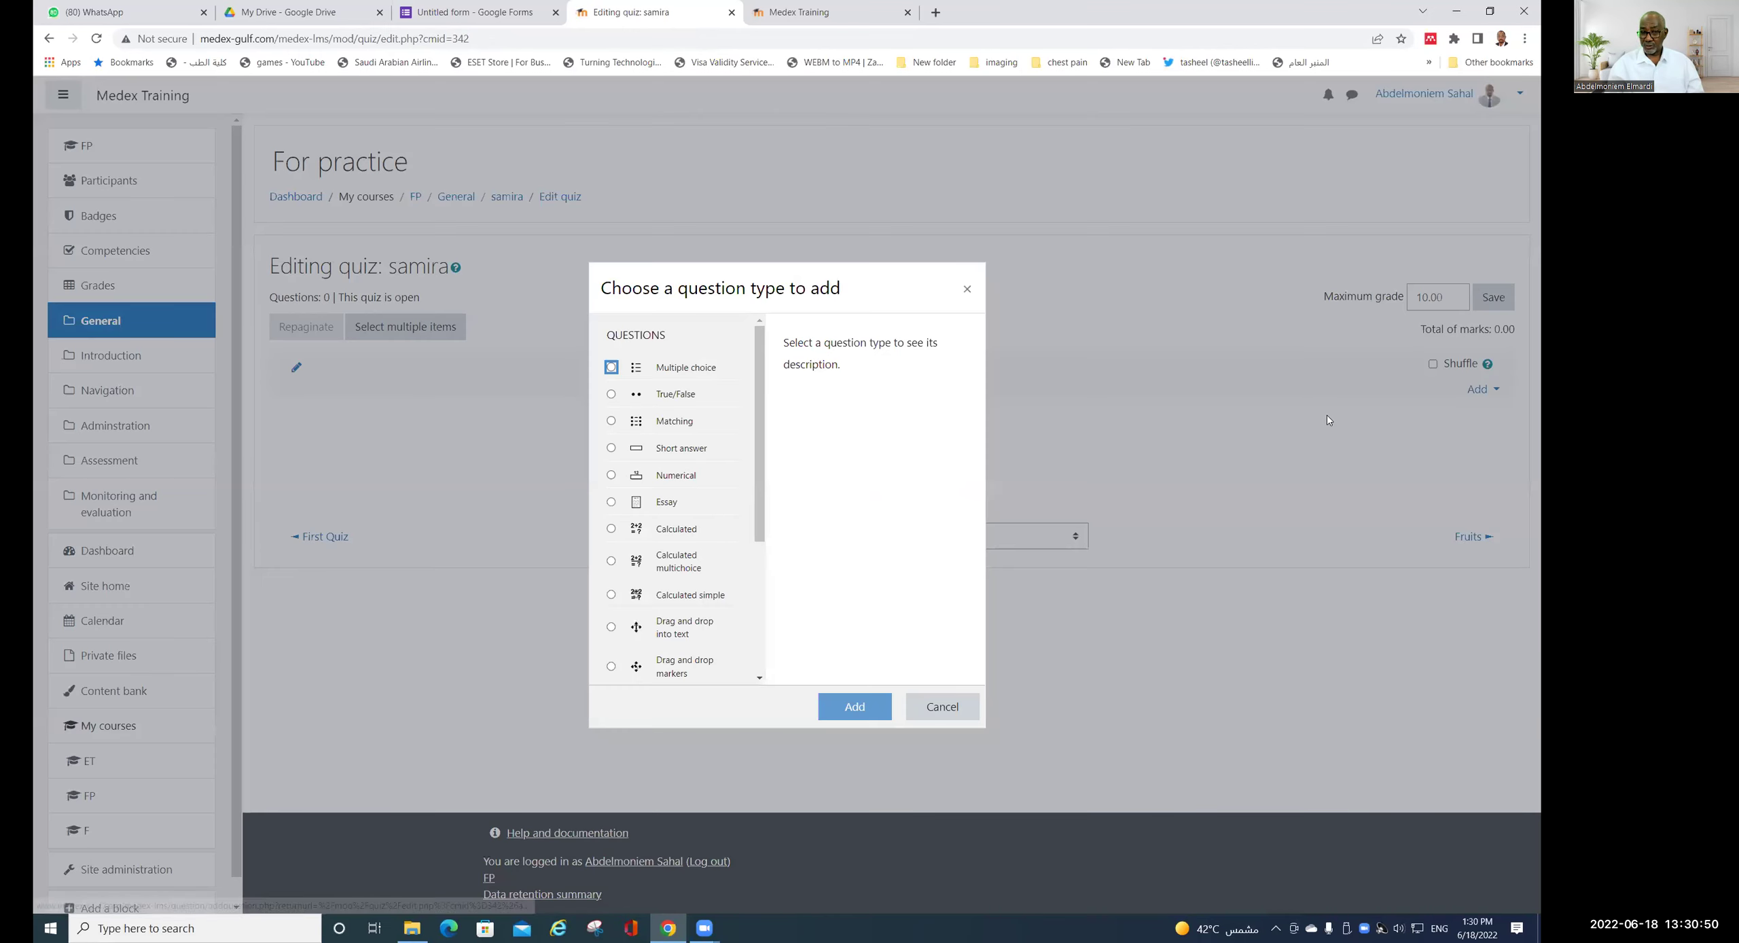
pyautogui.click(612, 367)
pyautogui.click(871, 715)
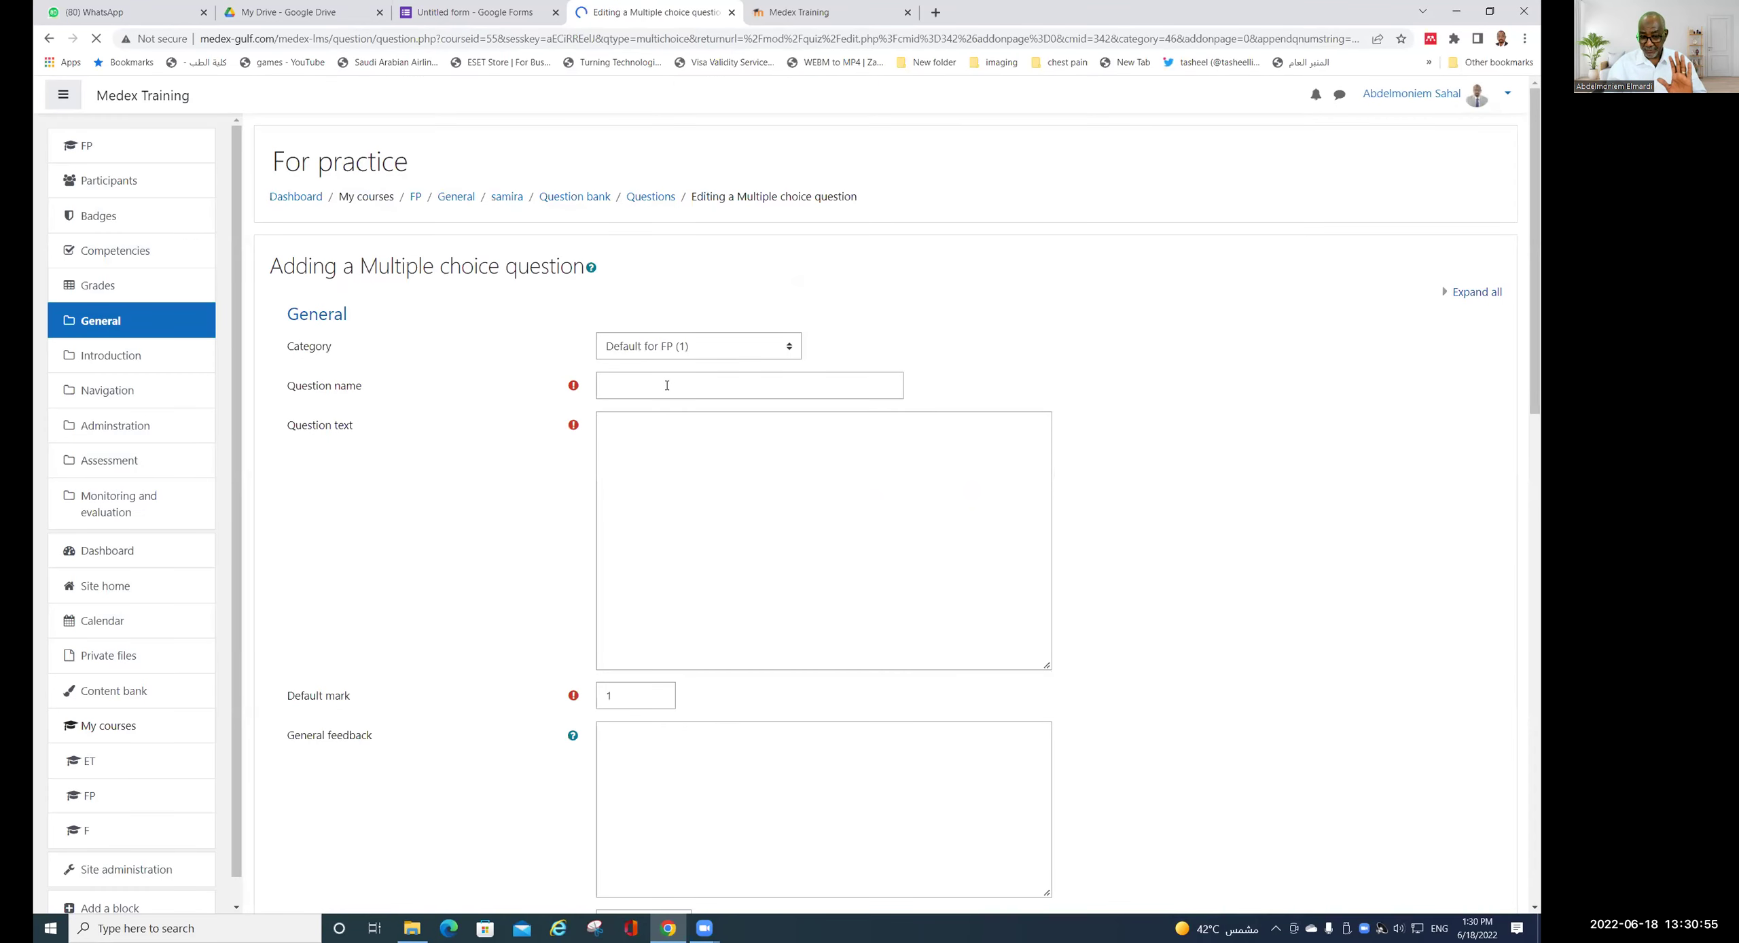
pyautogui.click(667, 385)
pyautogui.write('q11')
pyautogui.click(656, 494)
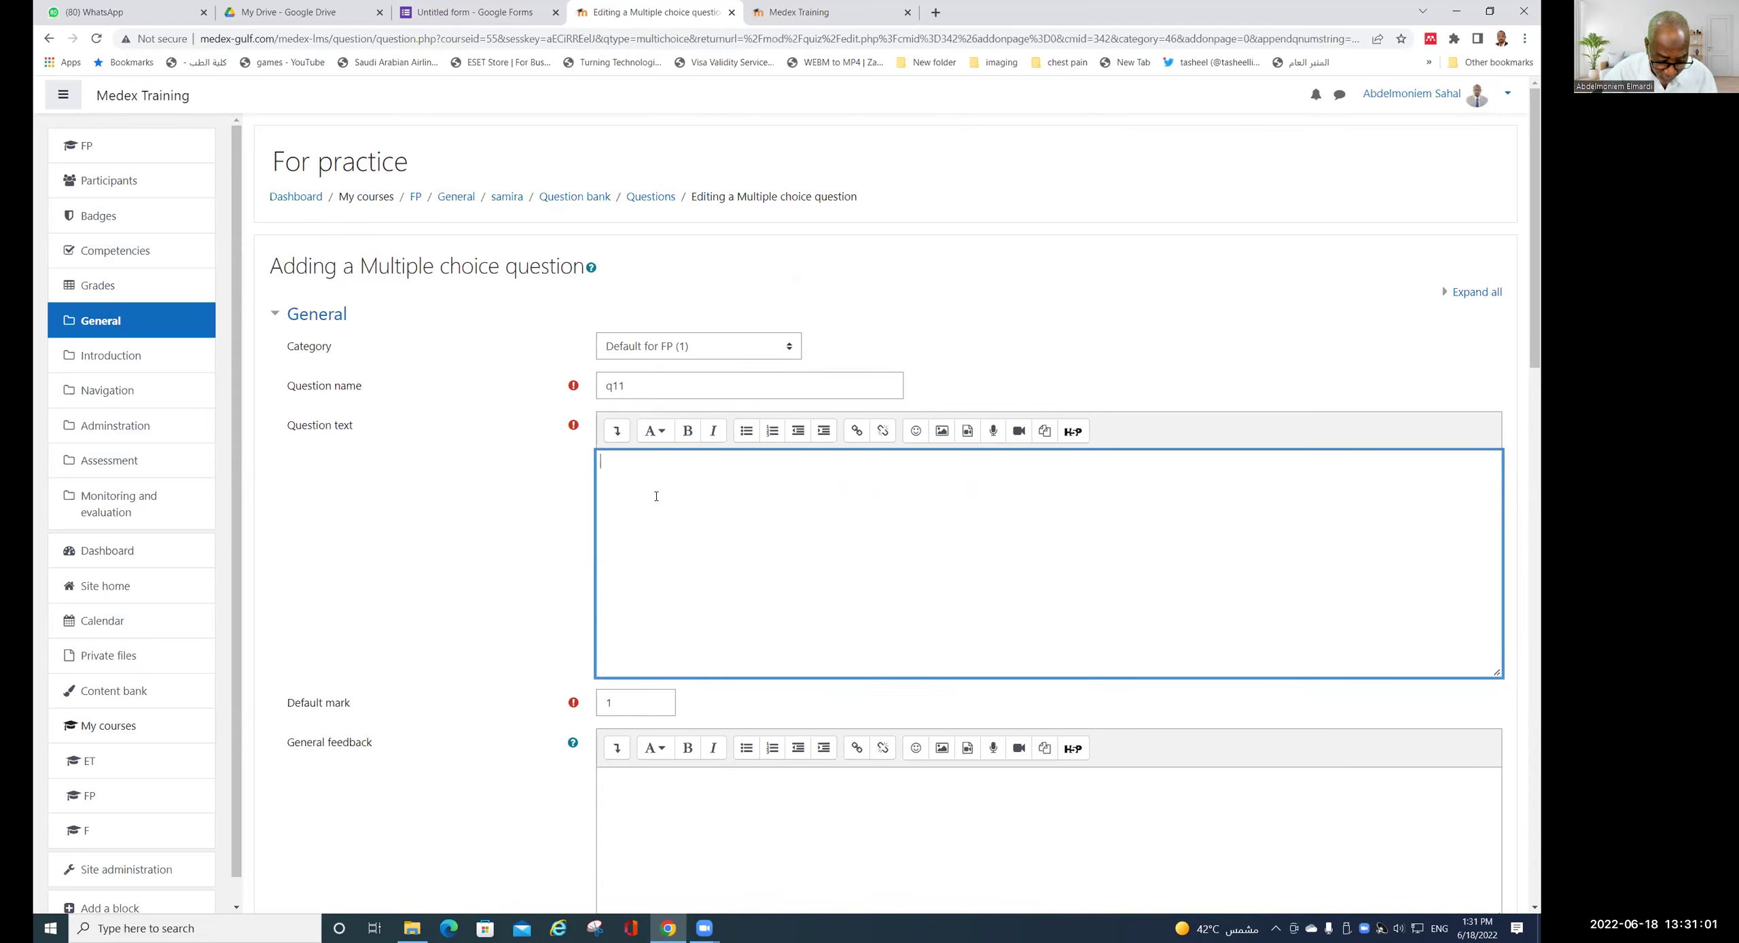
pyautogui.write('bla bla')
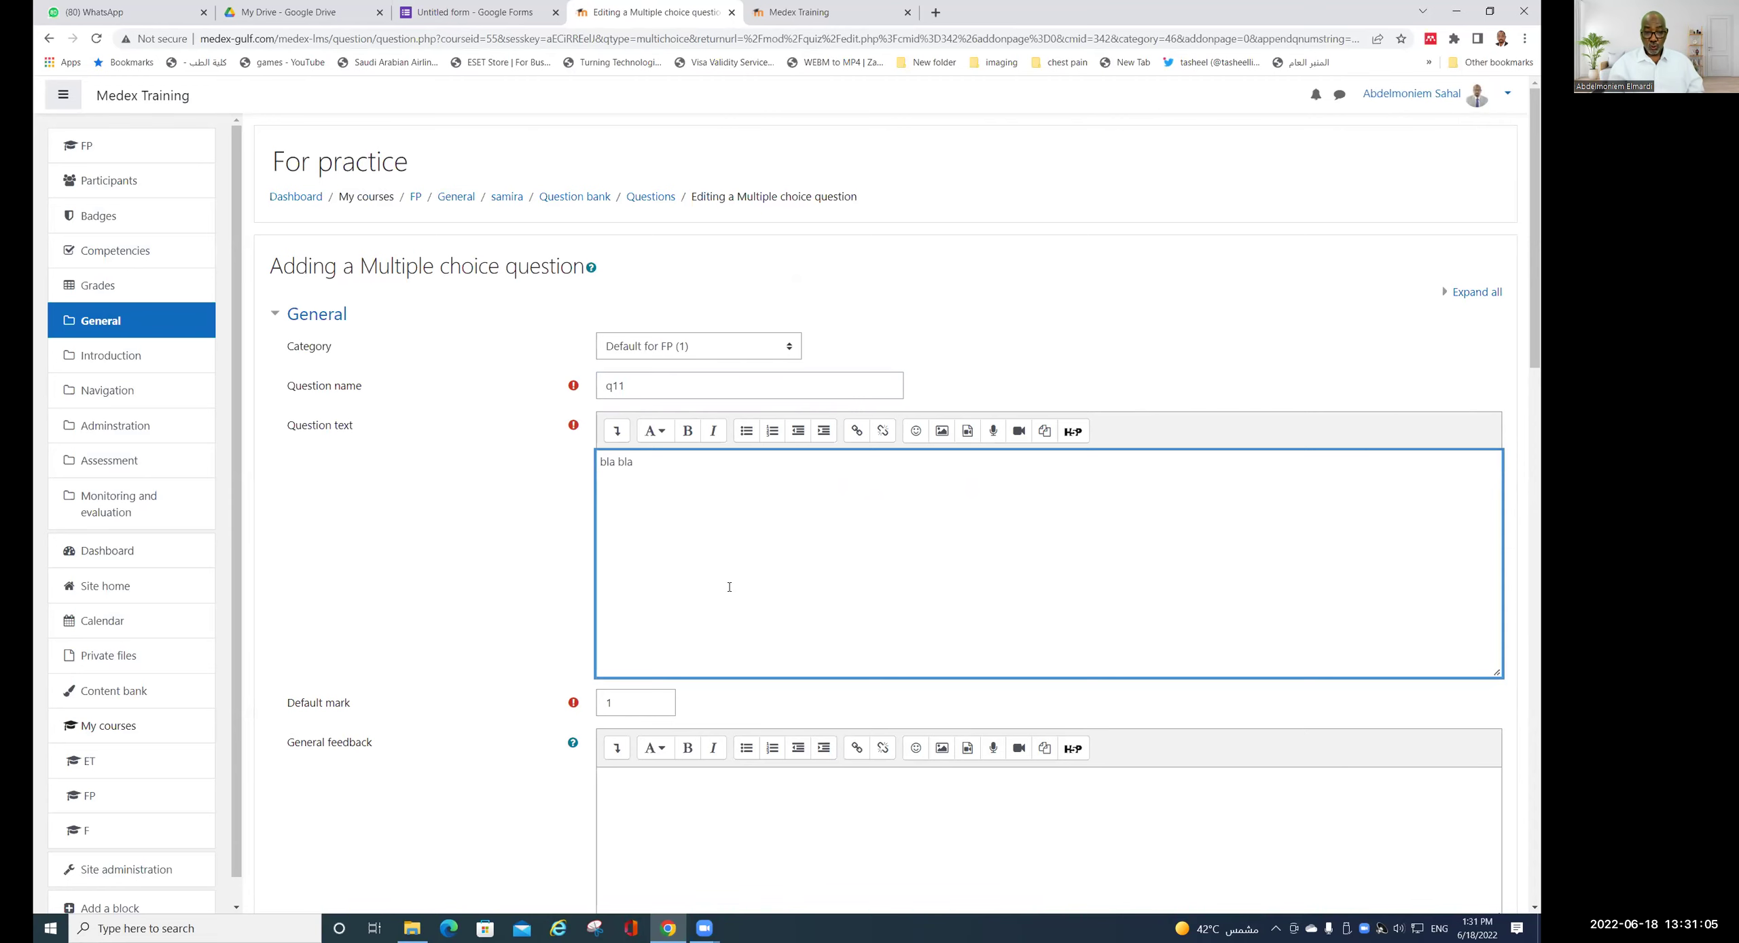
# - Enter "xyz" as the first answer choice and set its grade to 100%
pyautogui.scroll(-8, 729, 586)
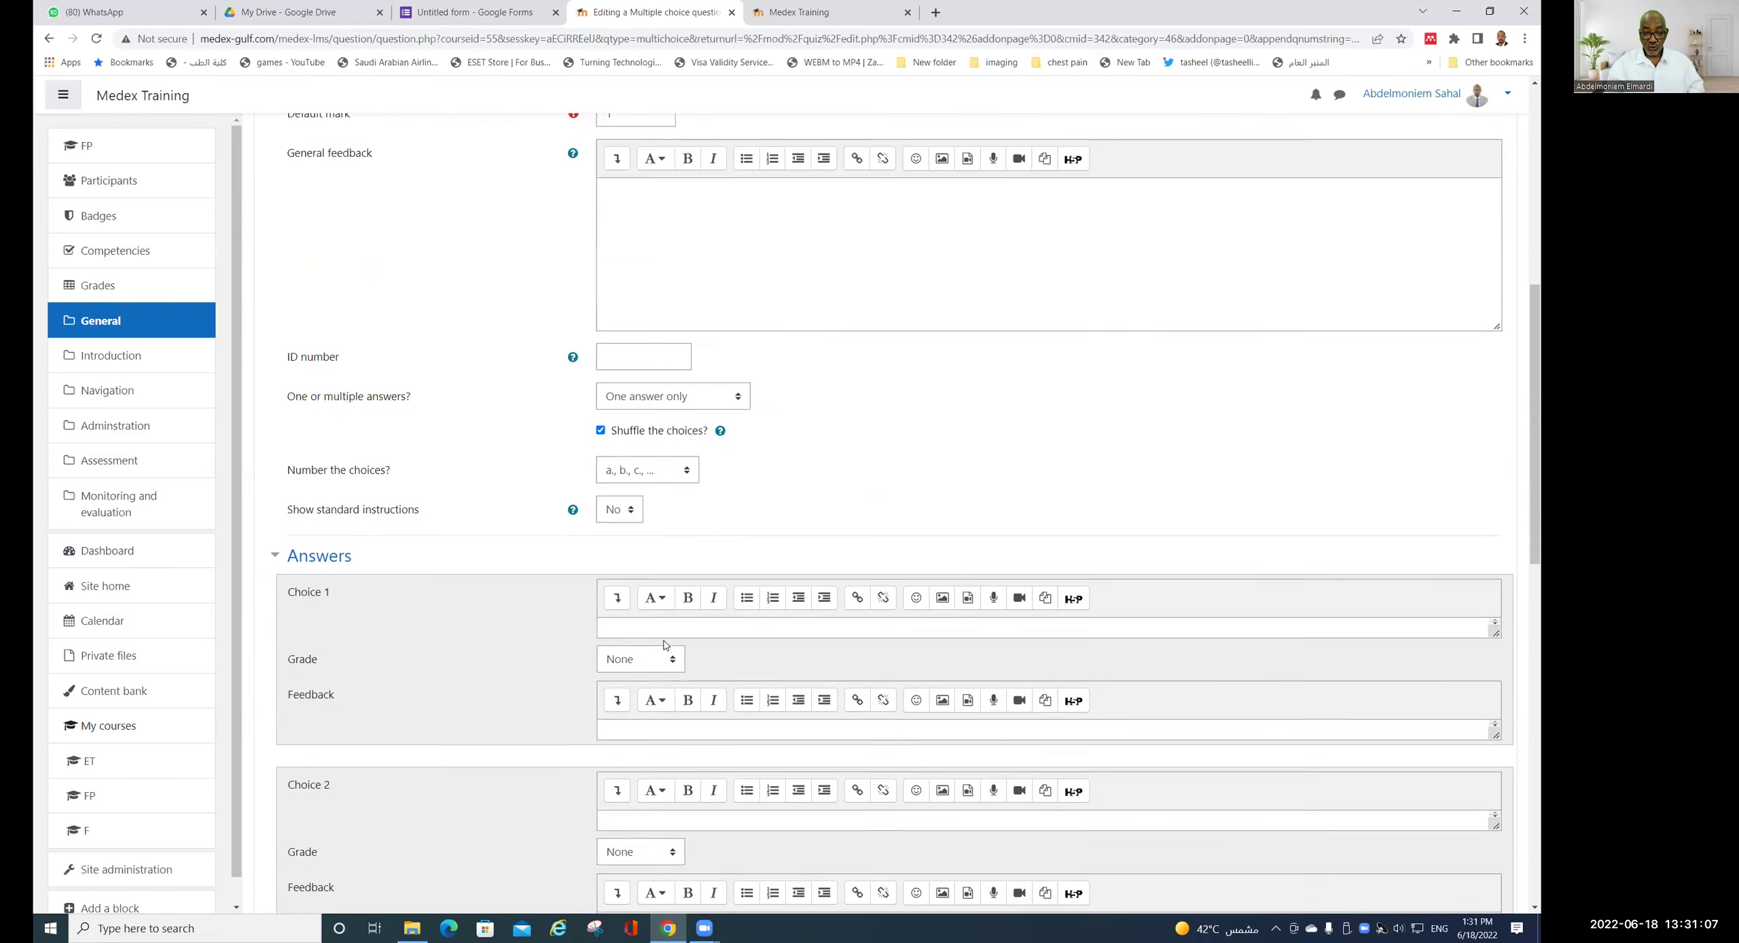
pyautogui.scroll(-1, 664, 644)
pyautogui.click(632, 555)
pyautogui.write('xyz')
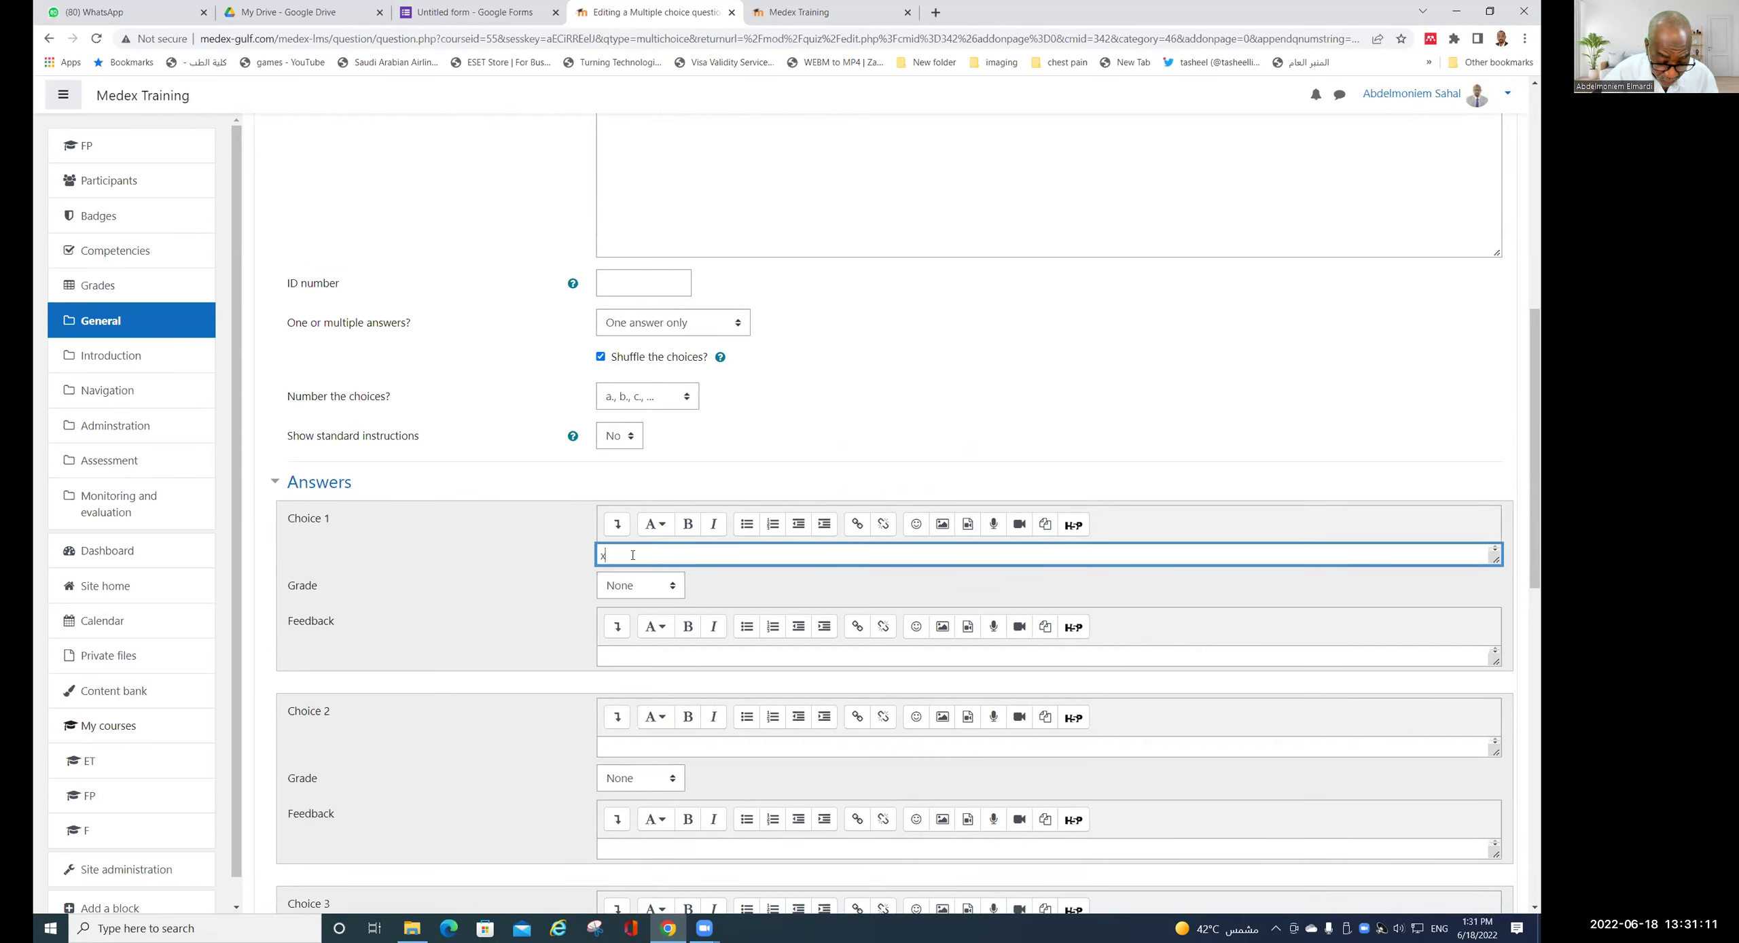
pyautogui.click(673, 588)
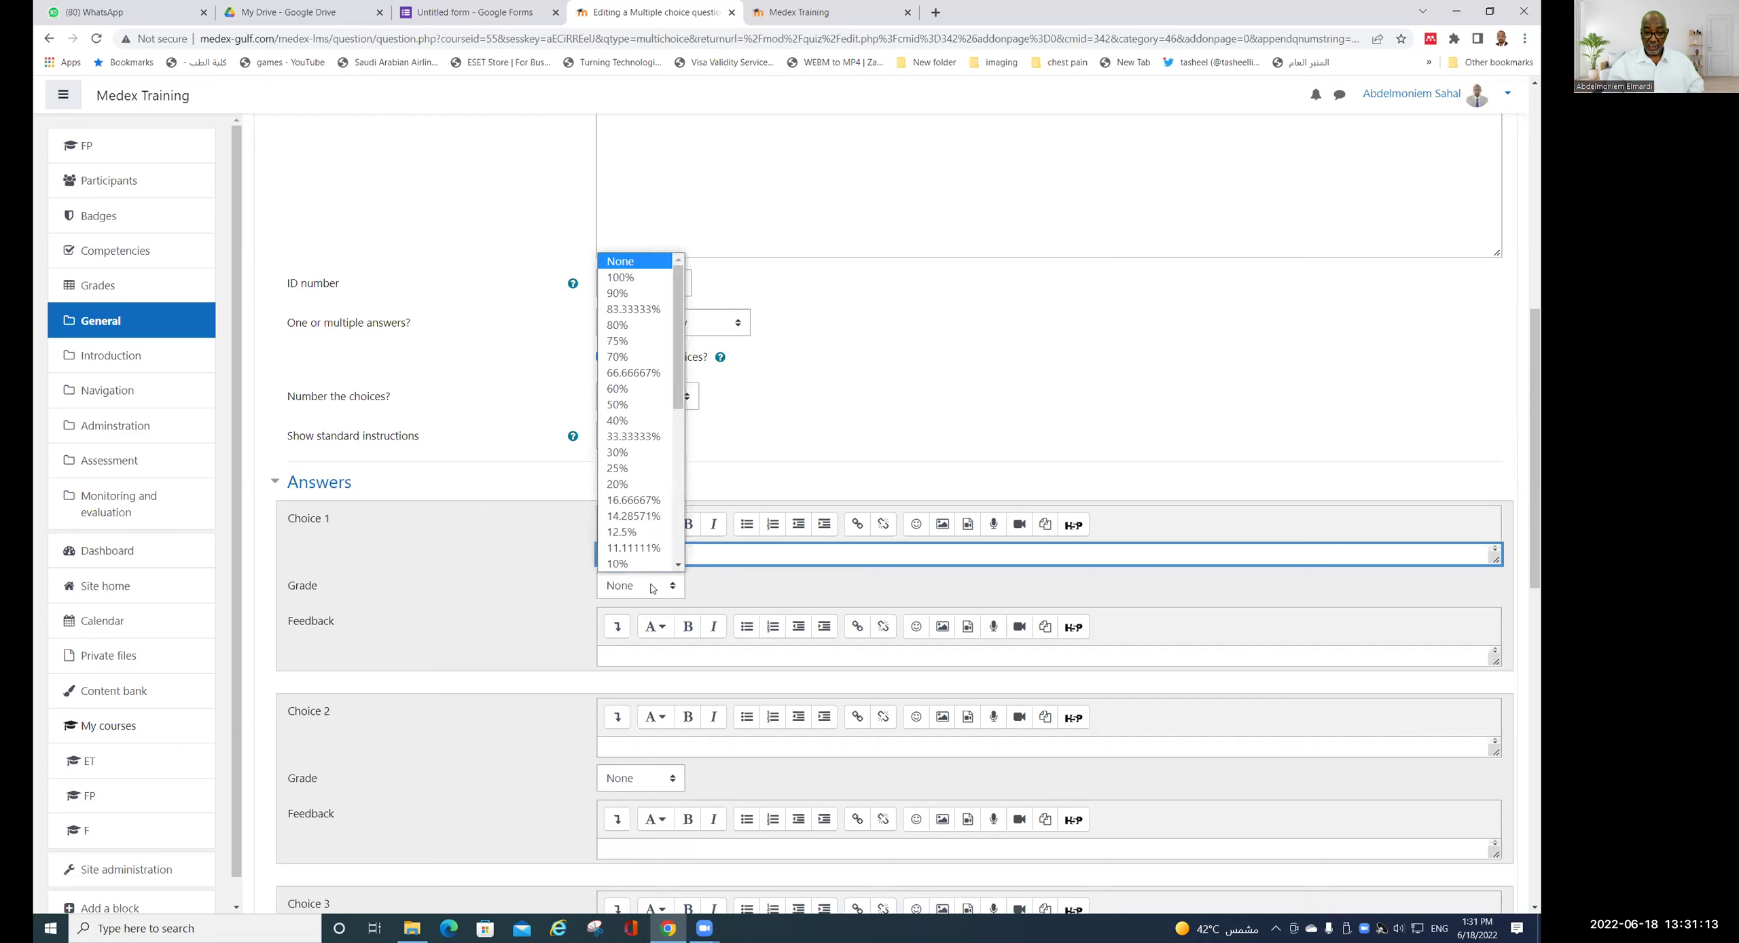
pyautogui.click(674, 275)
# - Enter "q" as the second answer choice without a grade, and save the question to the quiz
pyautogui.scroll(-5, 666, 360)
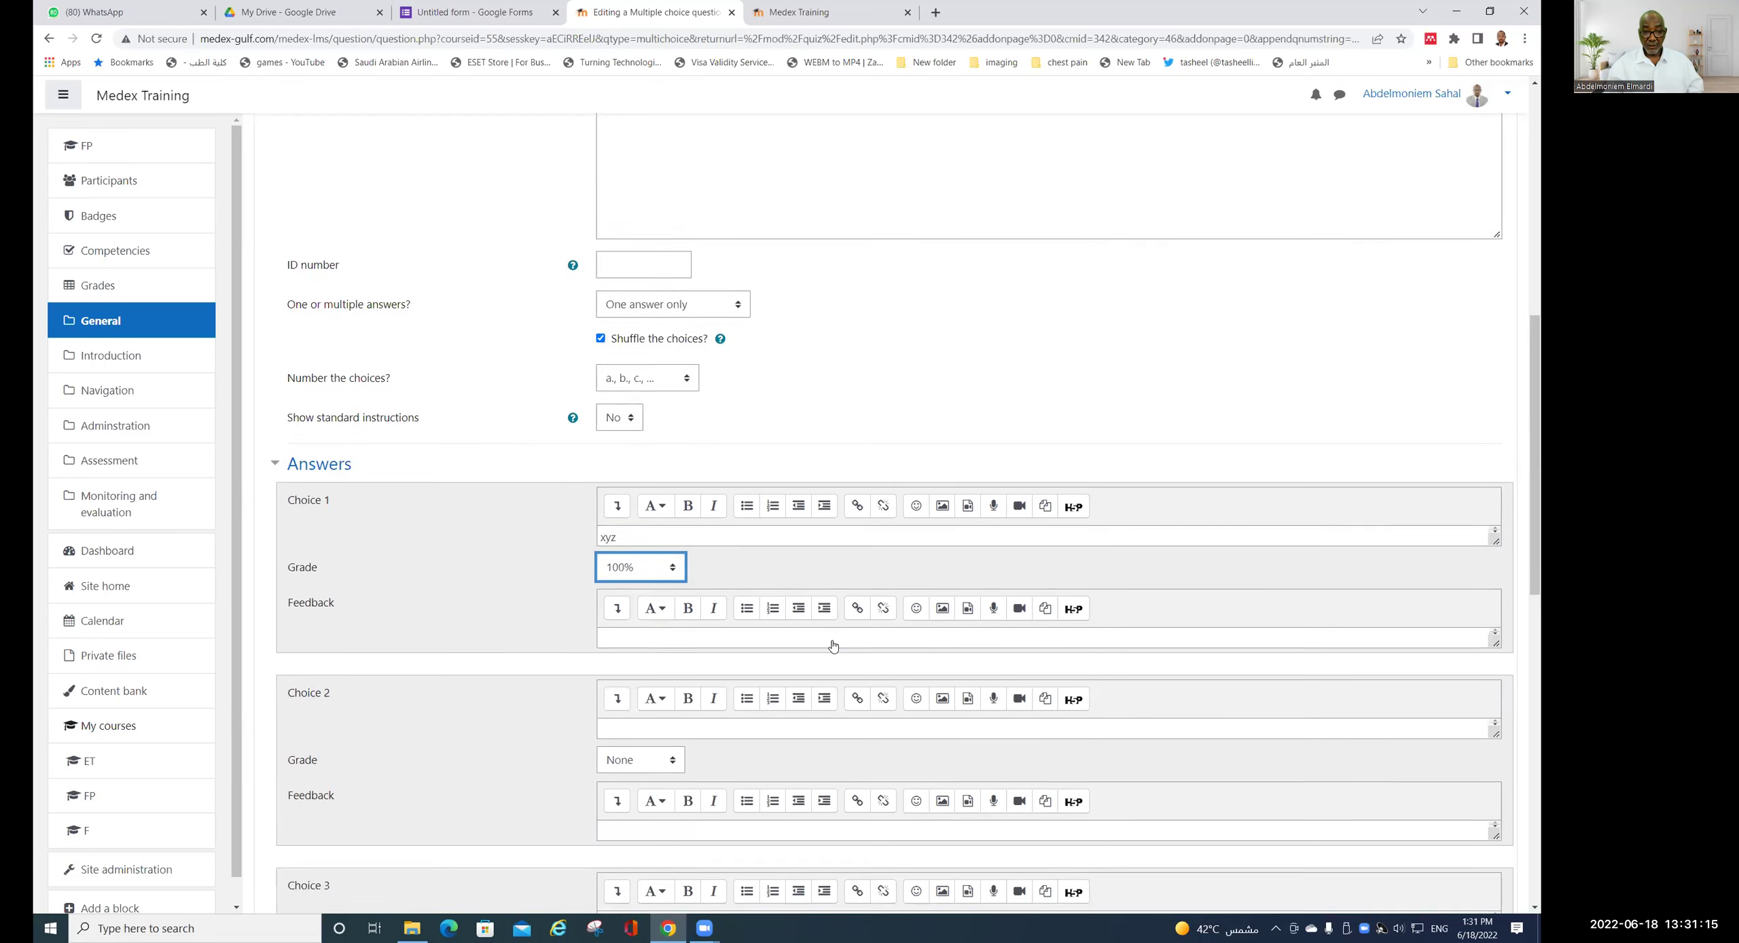
pyautogui.click(616, 378)
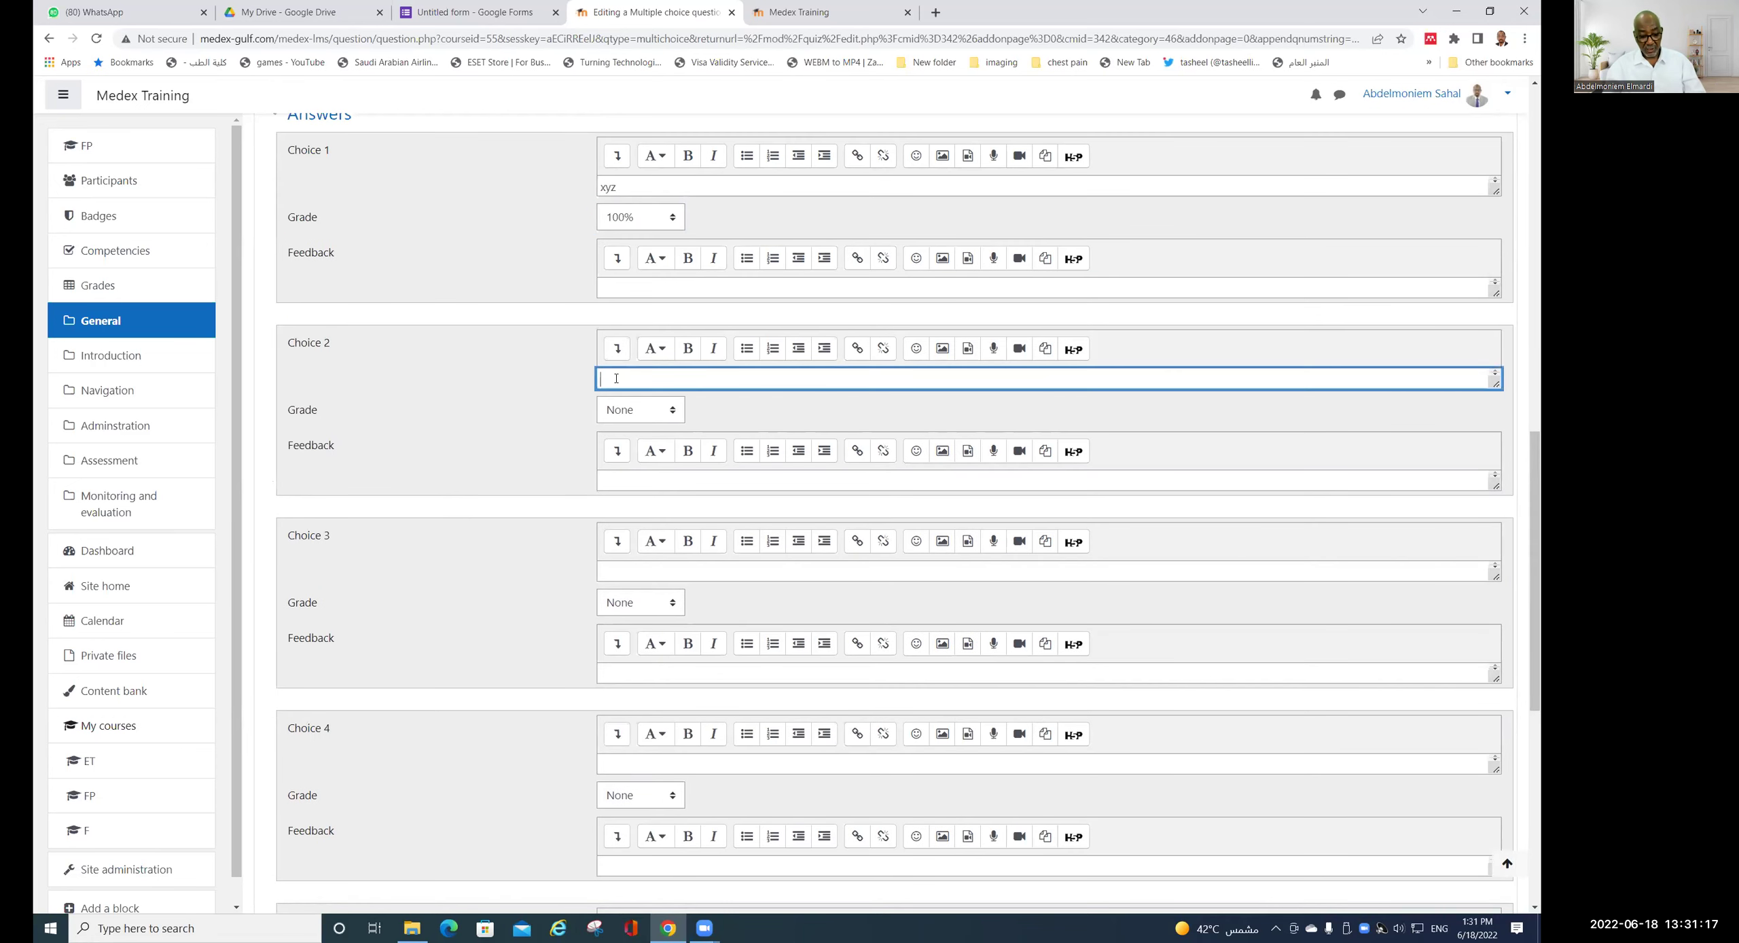
pyautogui.write('q')
pyautogui.click(619, 569)
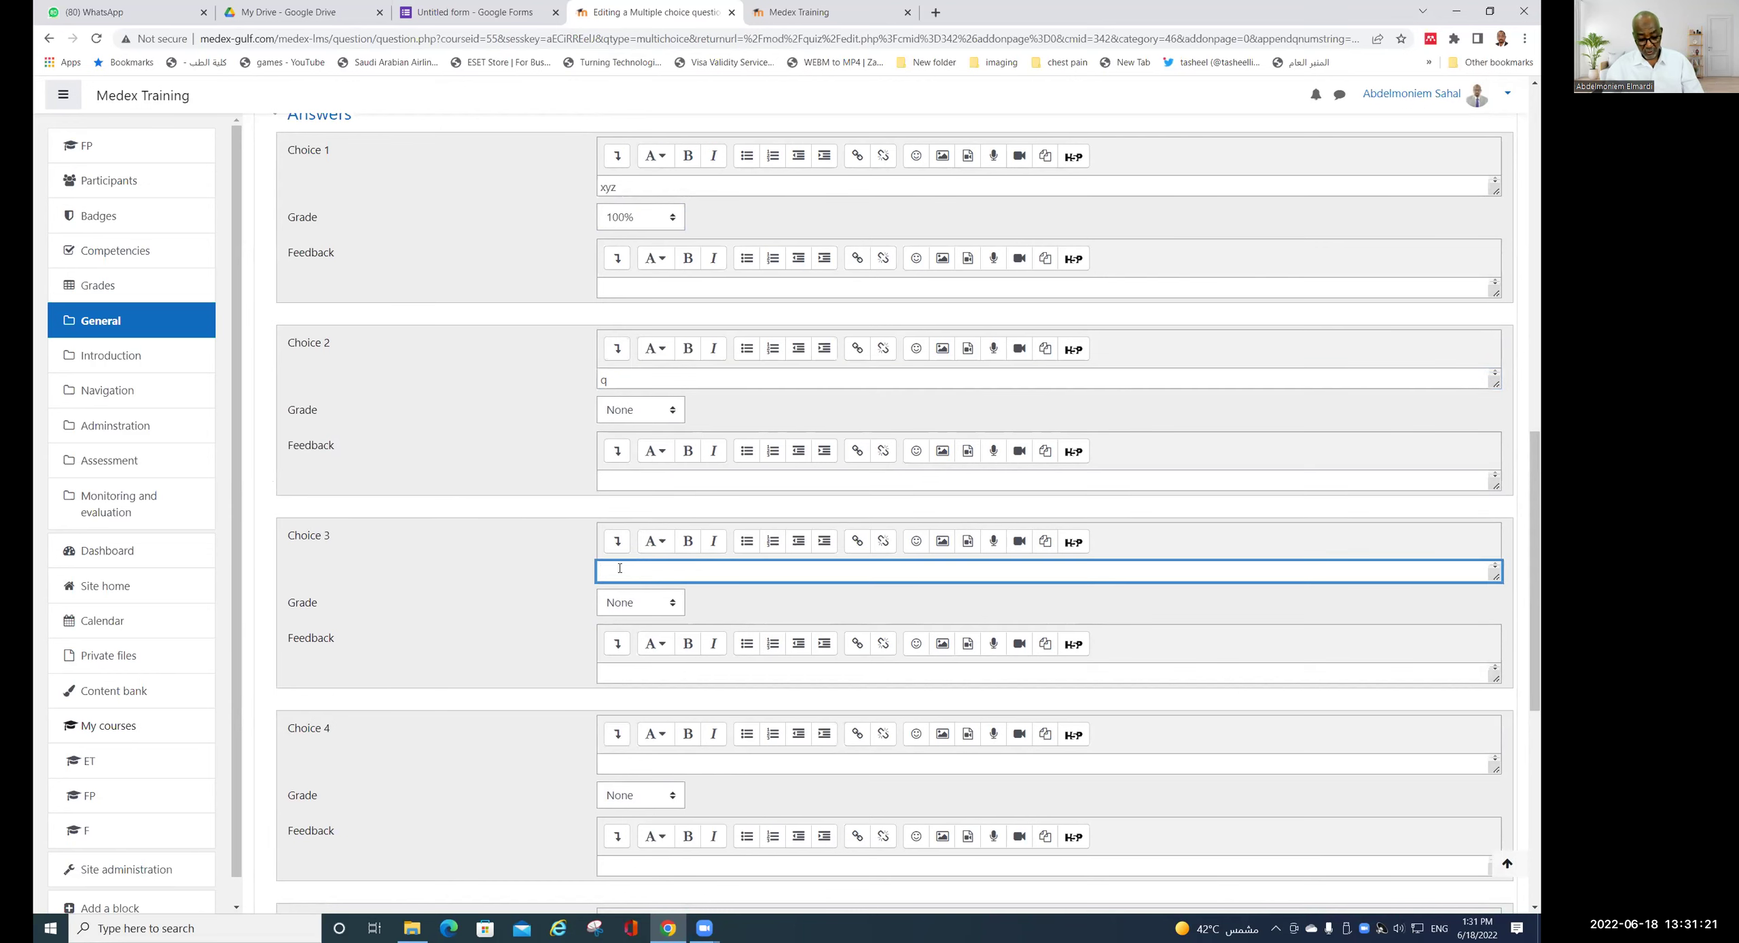
pyautogui.scroll(-8, 457, 589)
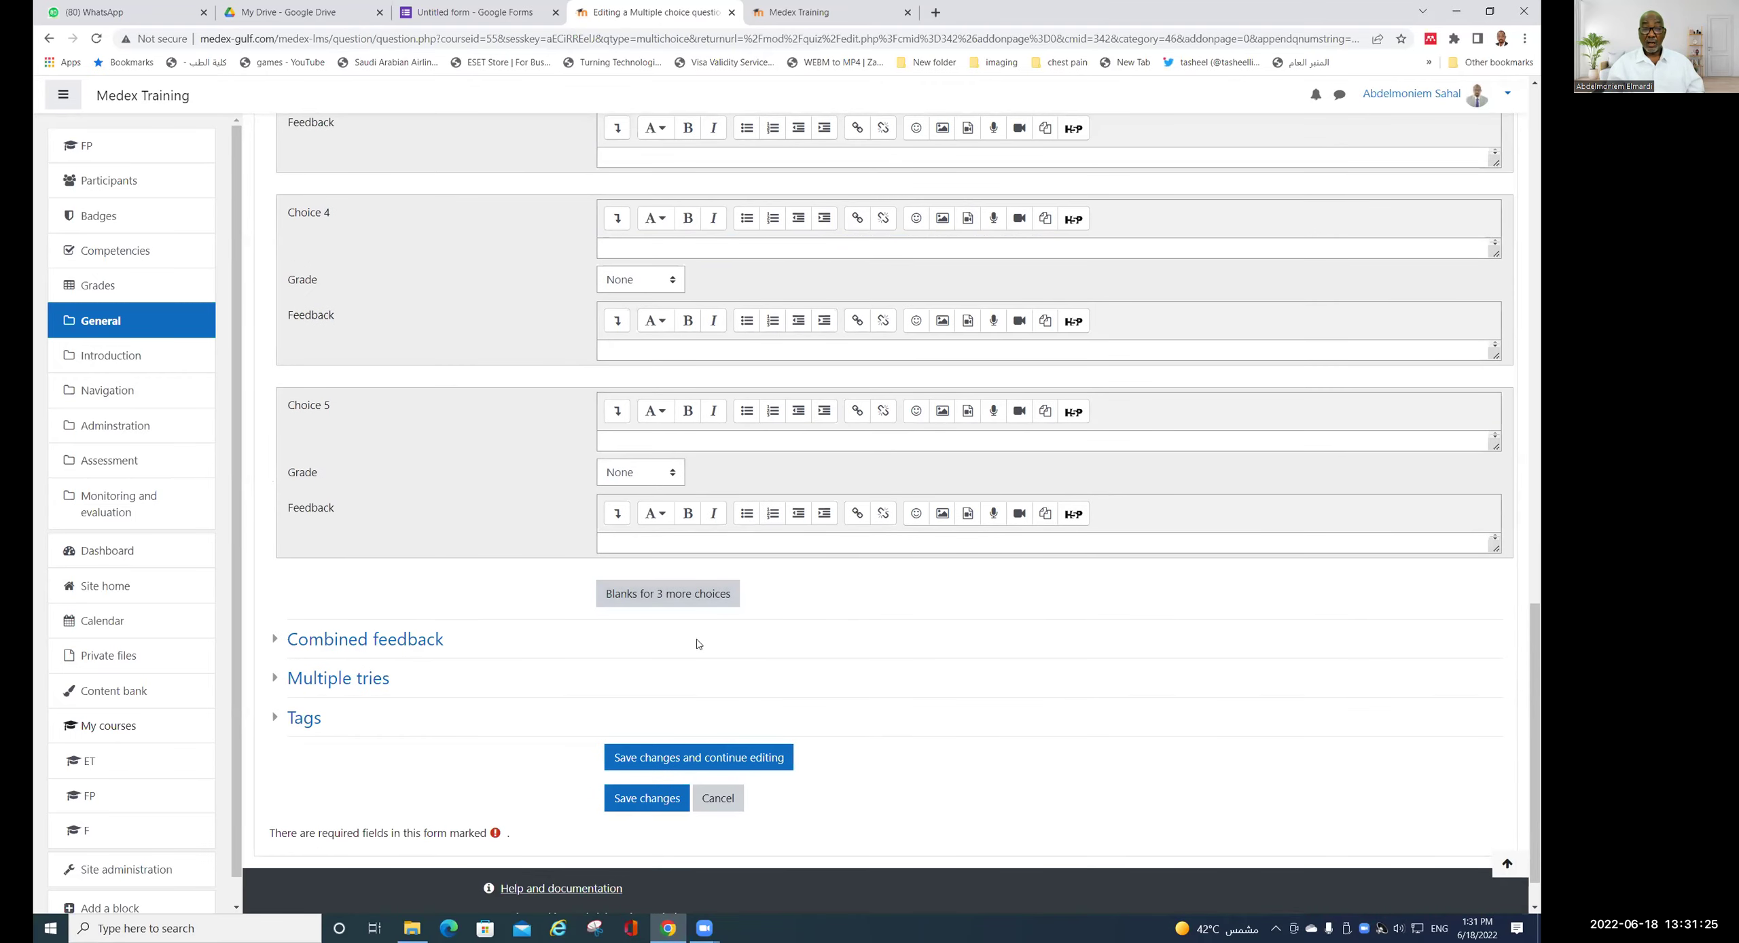
pyautogui.scroll(-1, 696, 645)
pyautogui.click(649, 743)
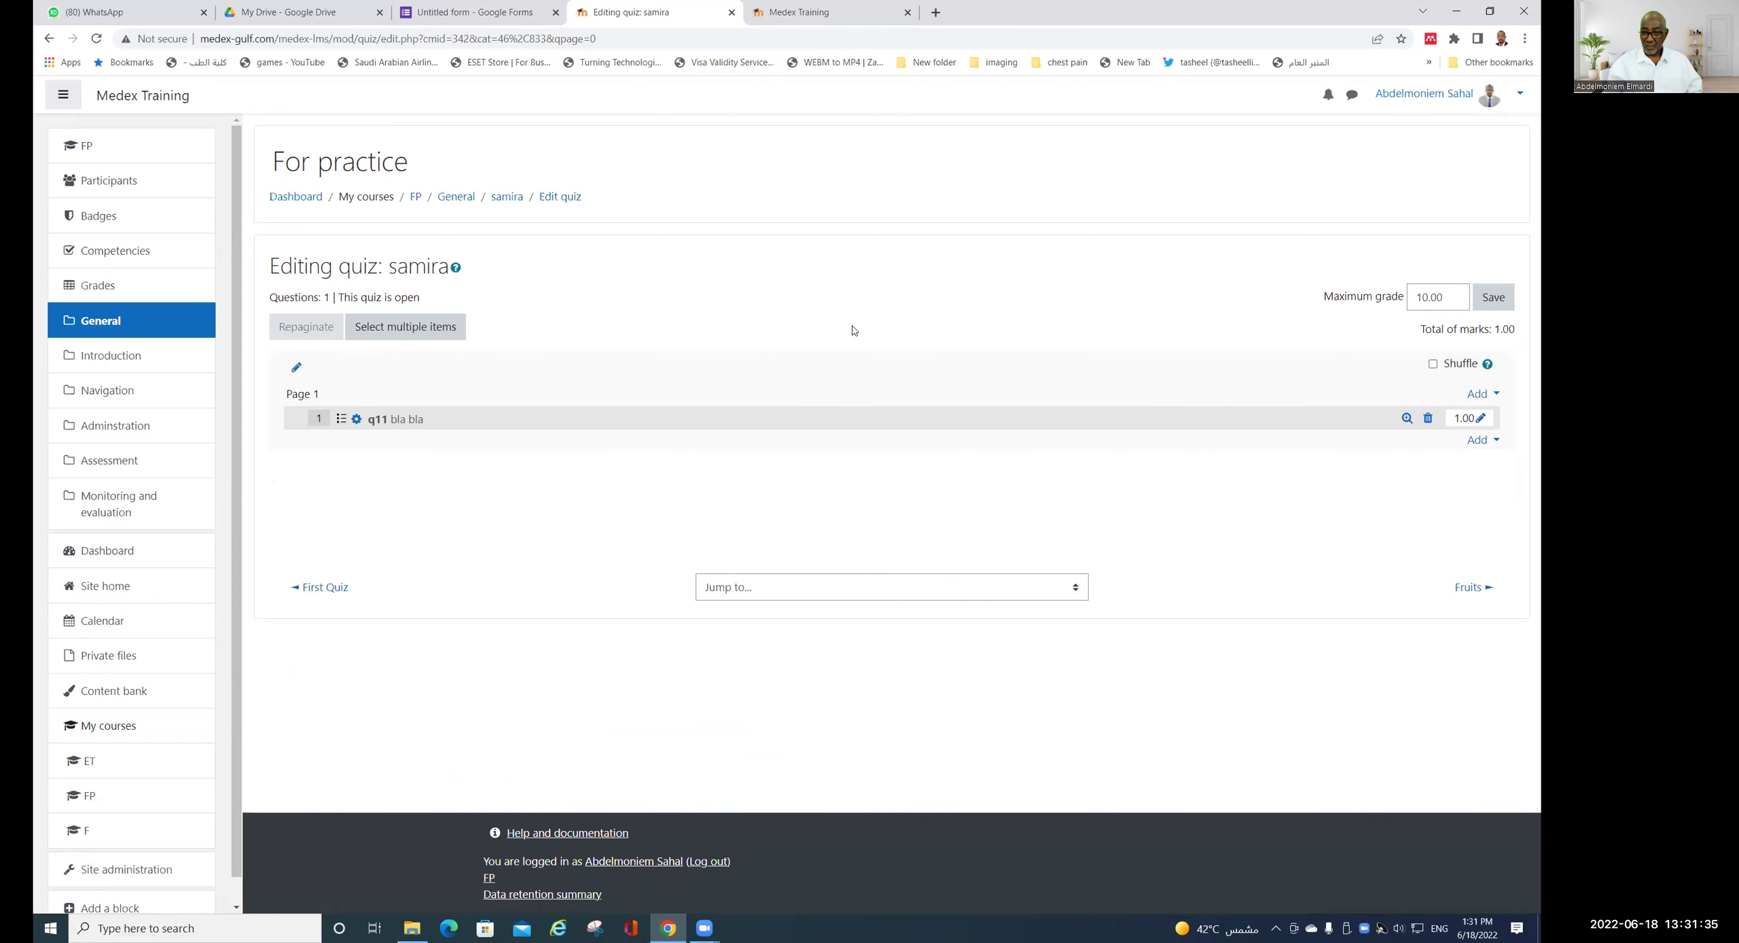
# - Open the question bank's Default for FP category for adding questions to the end of the new quiz
pyautogui.click(1477, 440)
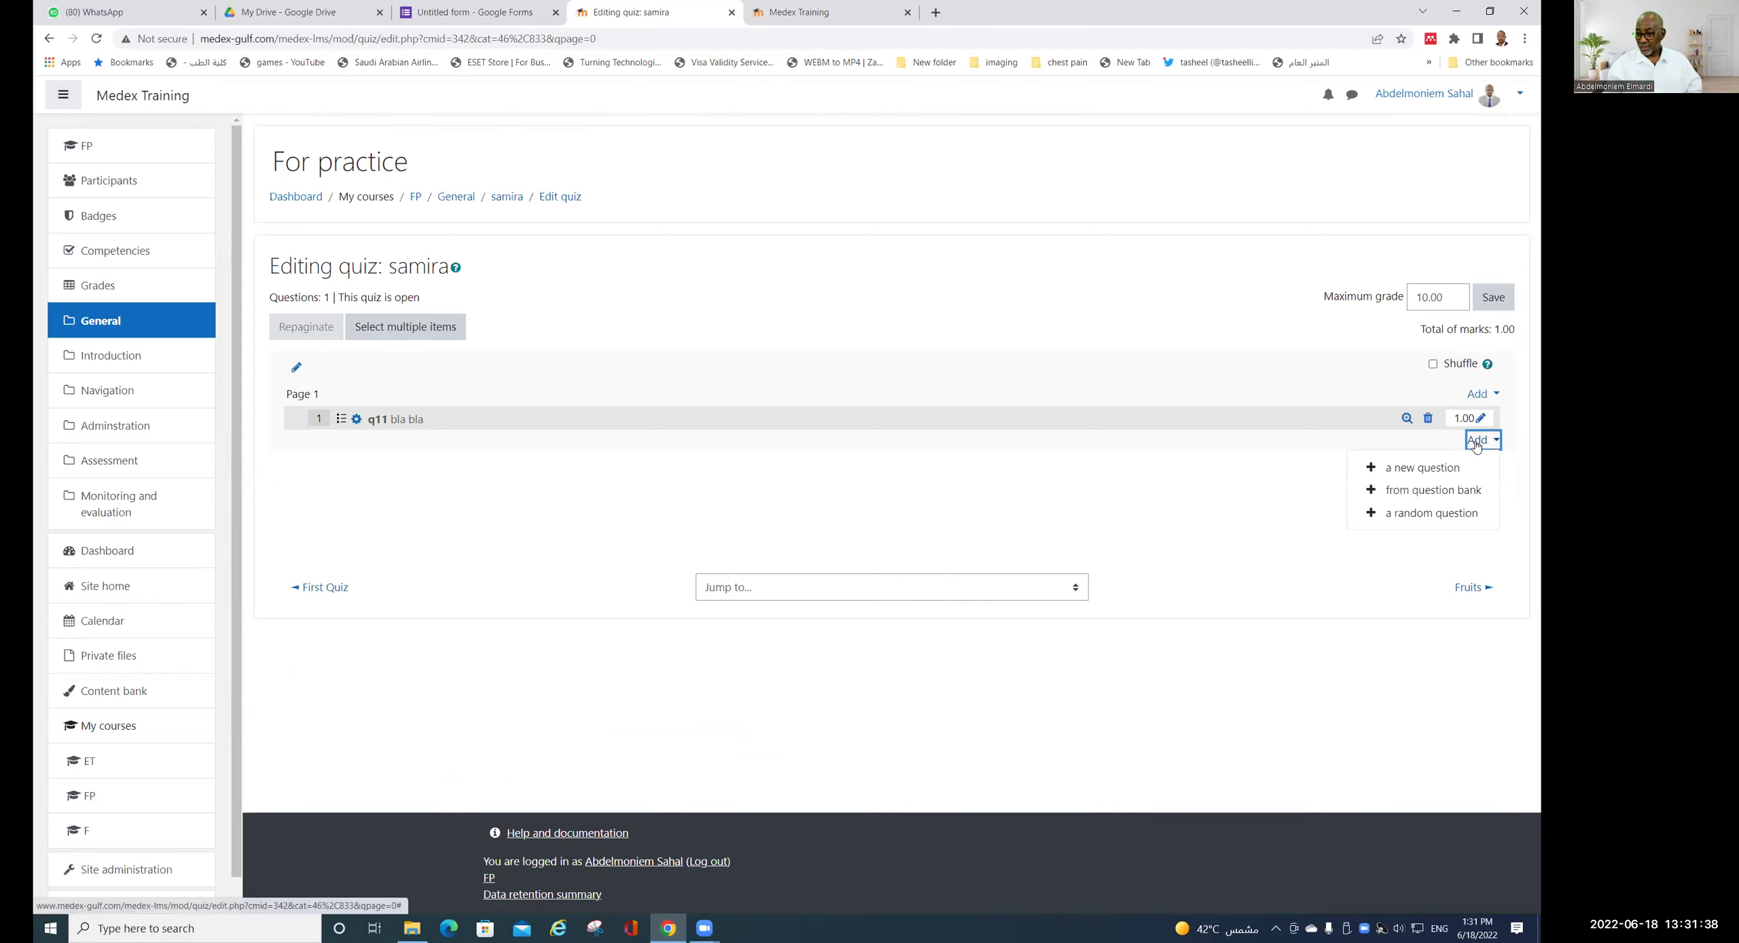
pyautogui.click(1440, 491)
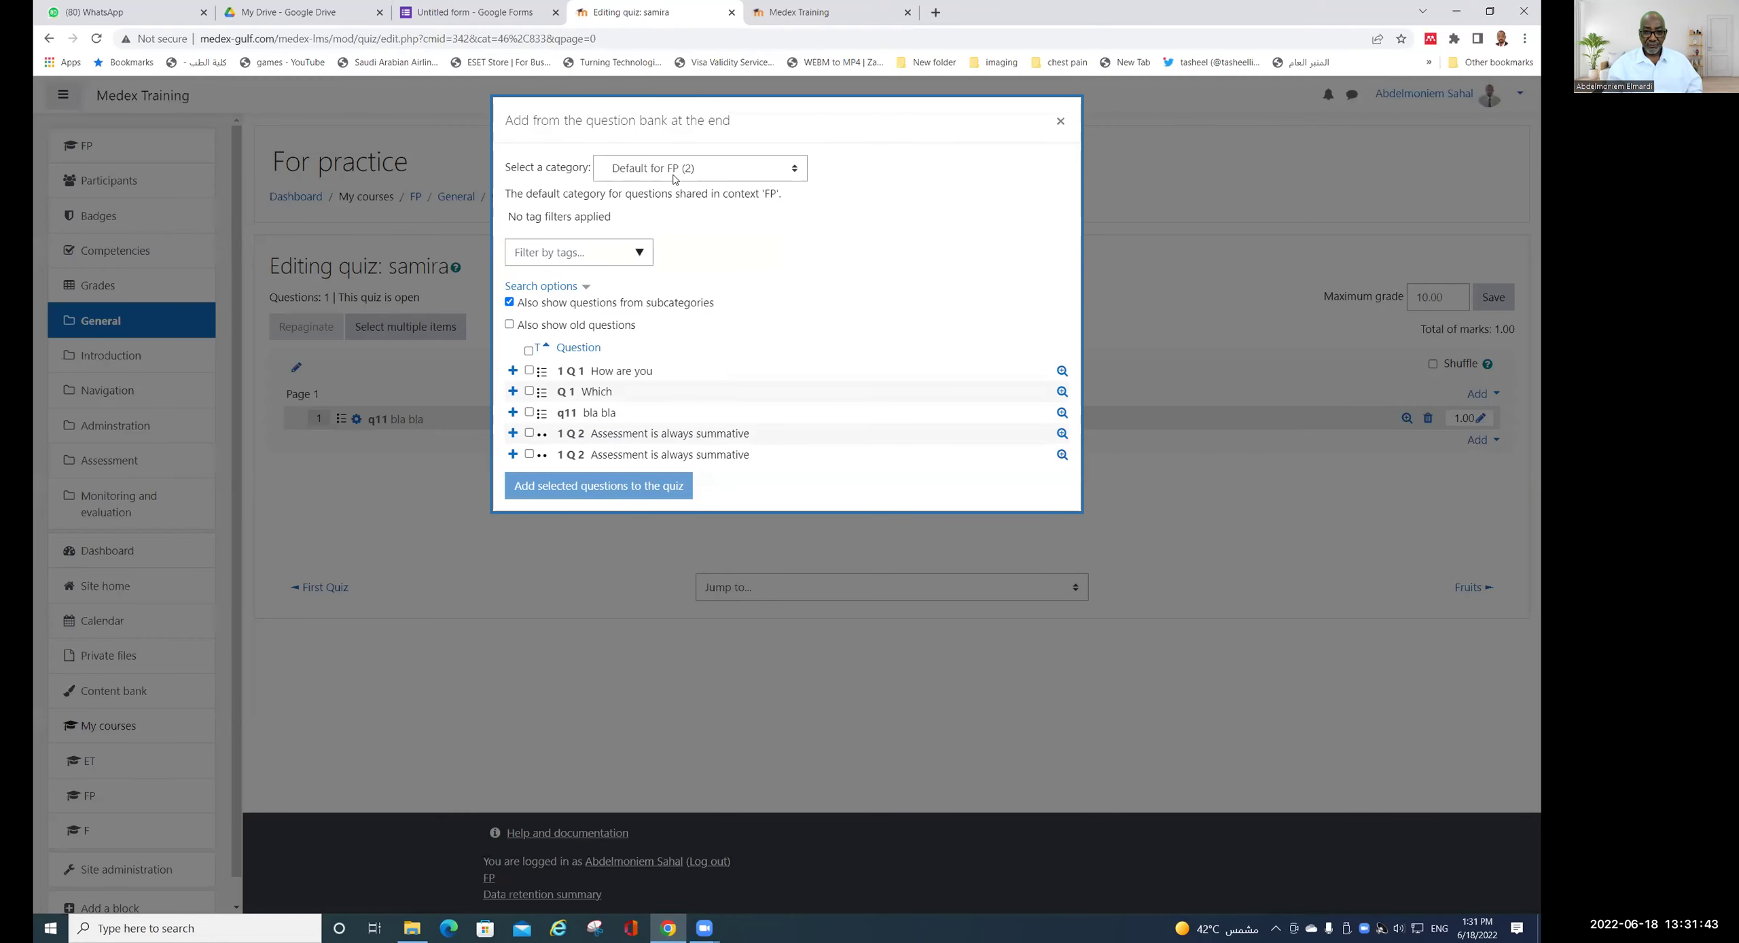
# - Review the question categories available to the quiz, keep Default for FP, and close the question bank dialog without adding questions
pyautogui.click(794, 174)
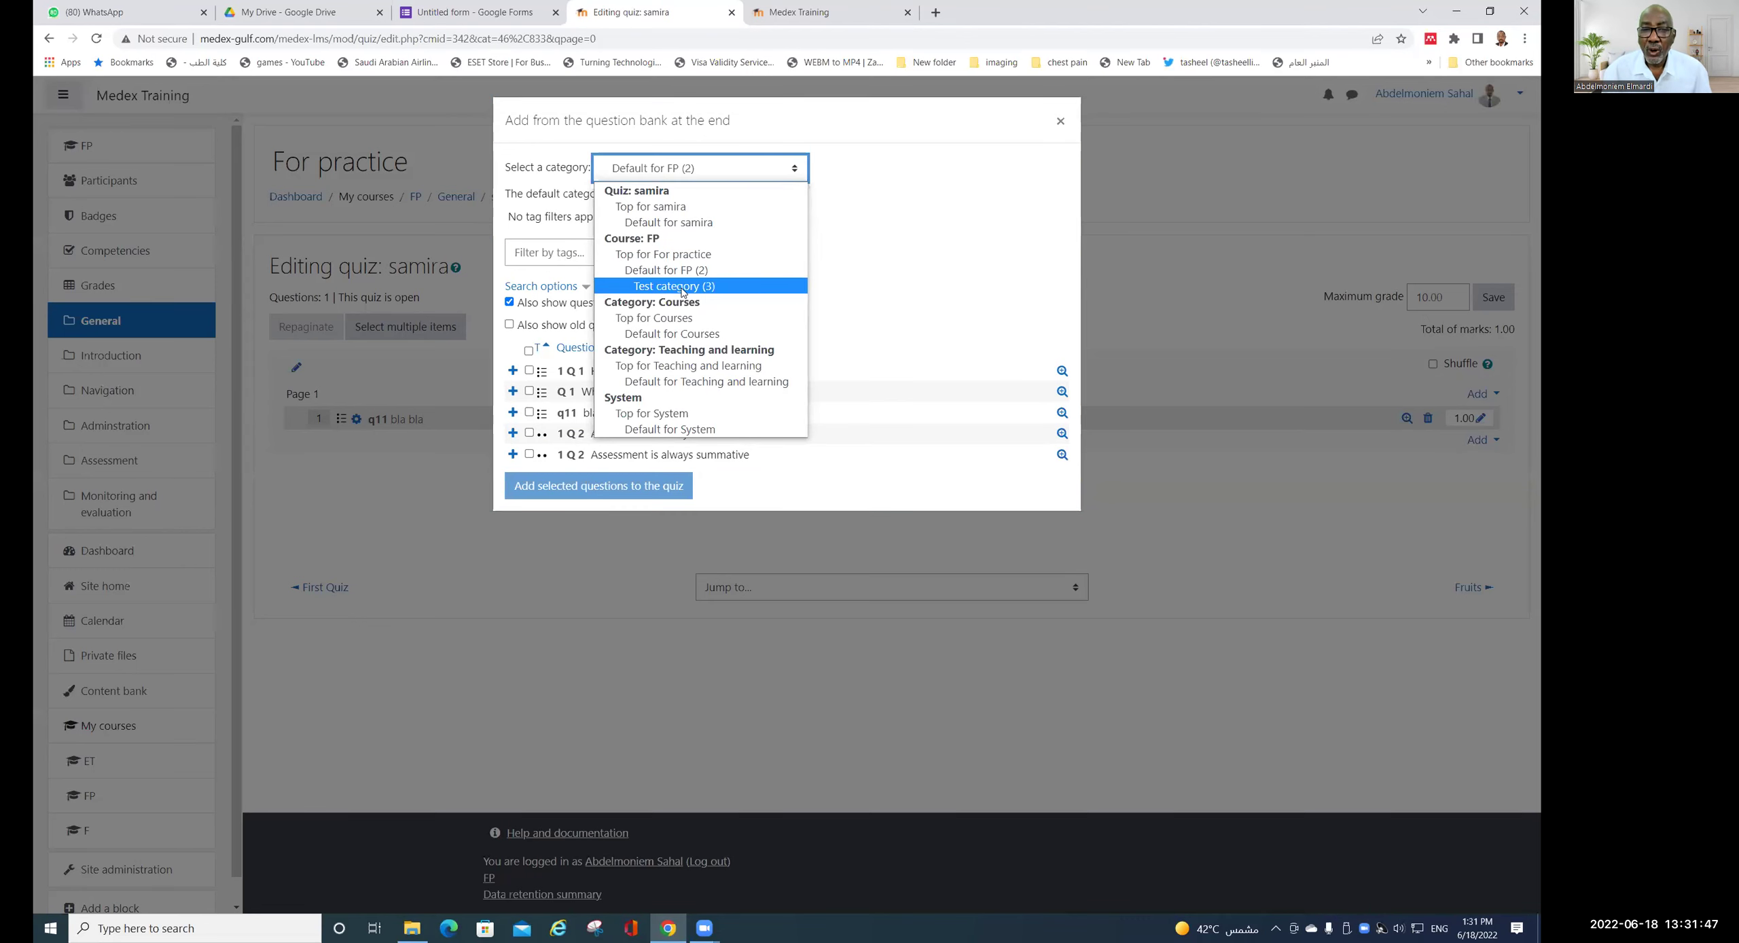
pyautogui.click(718, 270)
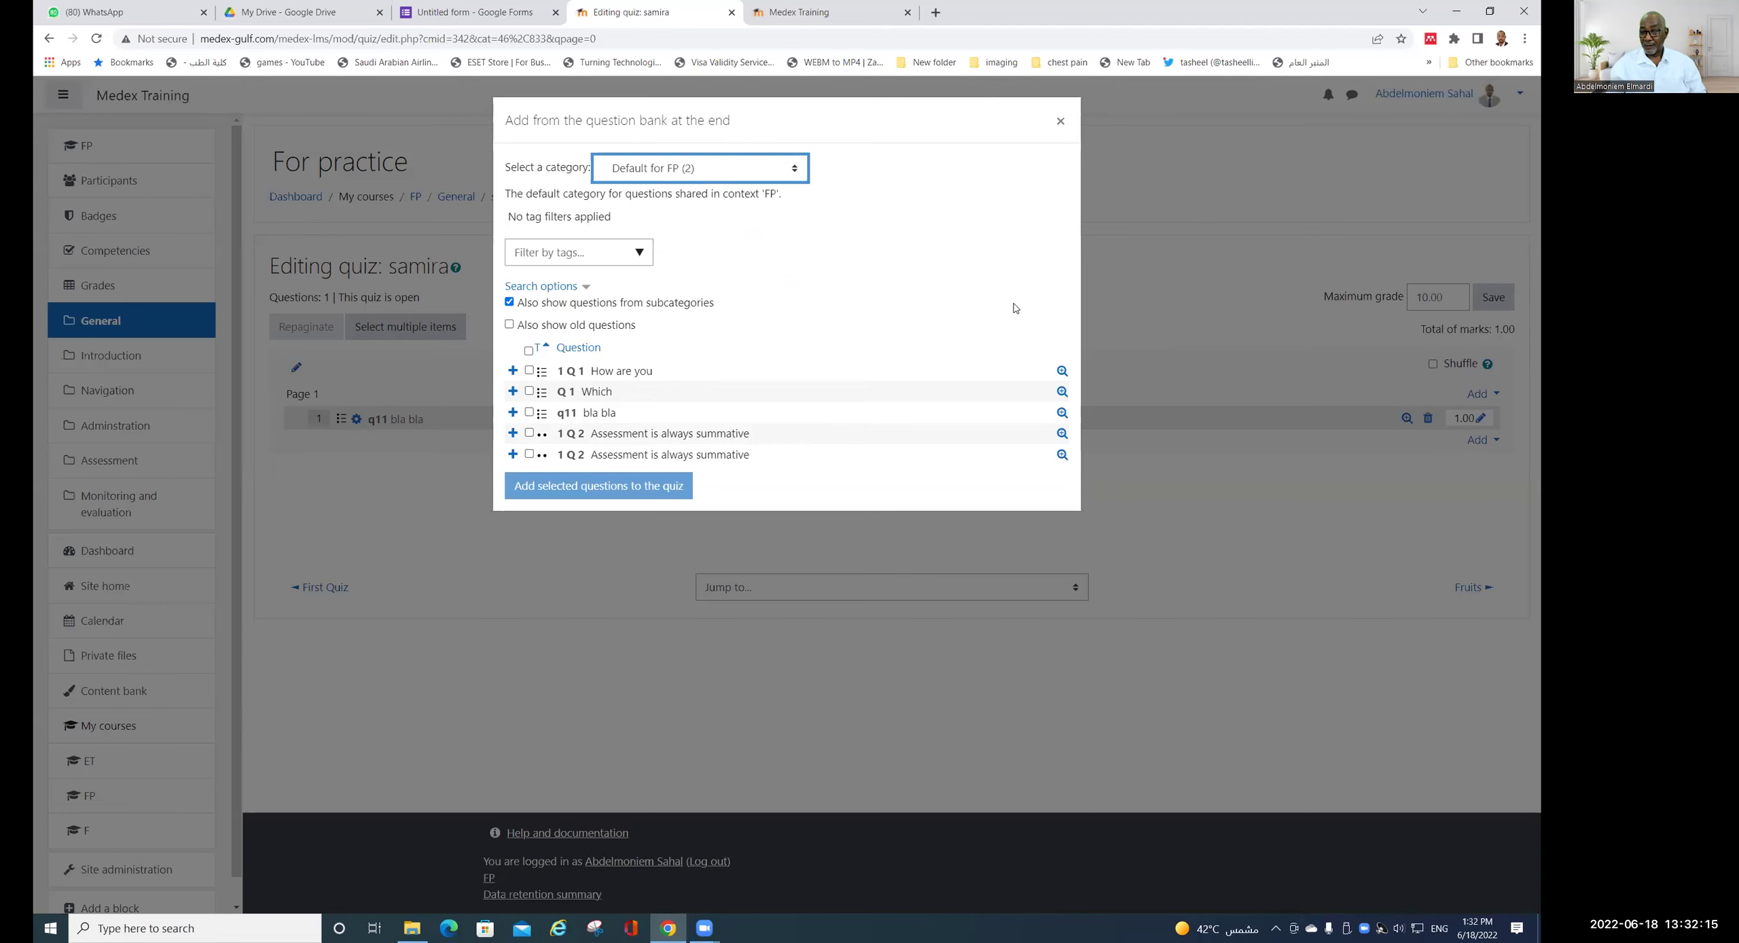
pyautogui.click(1063, 121)
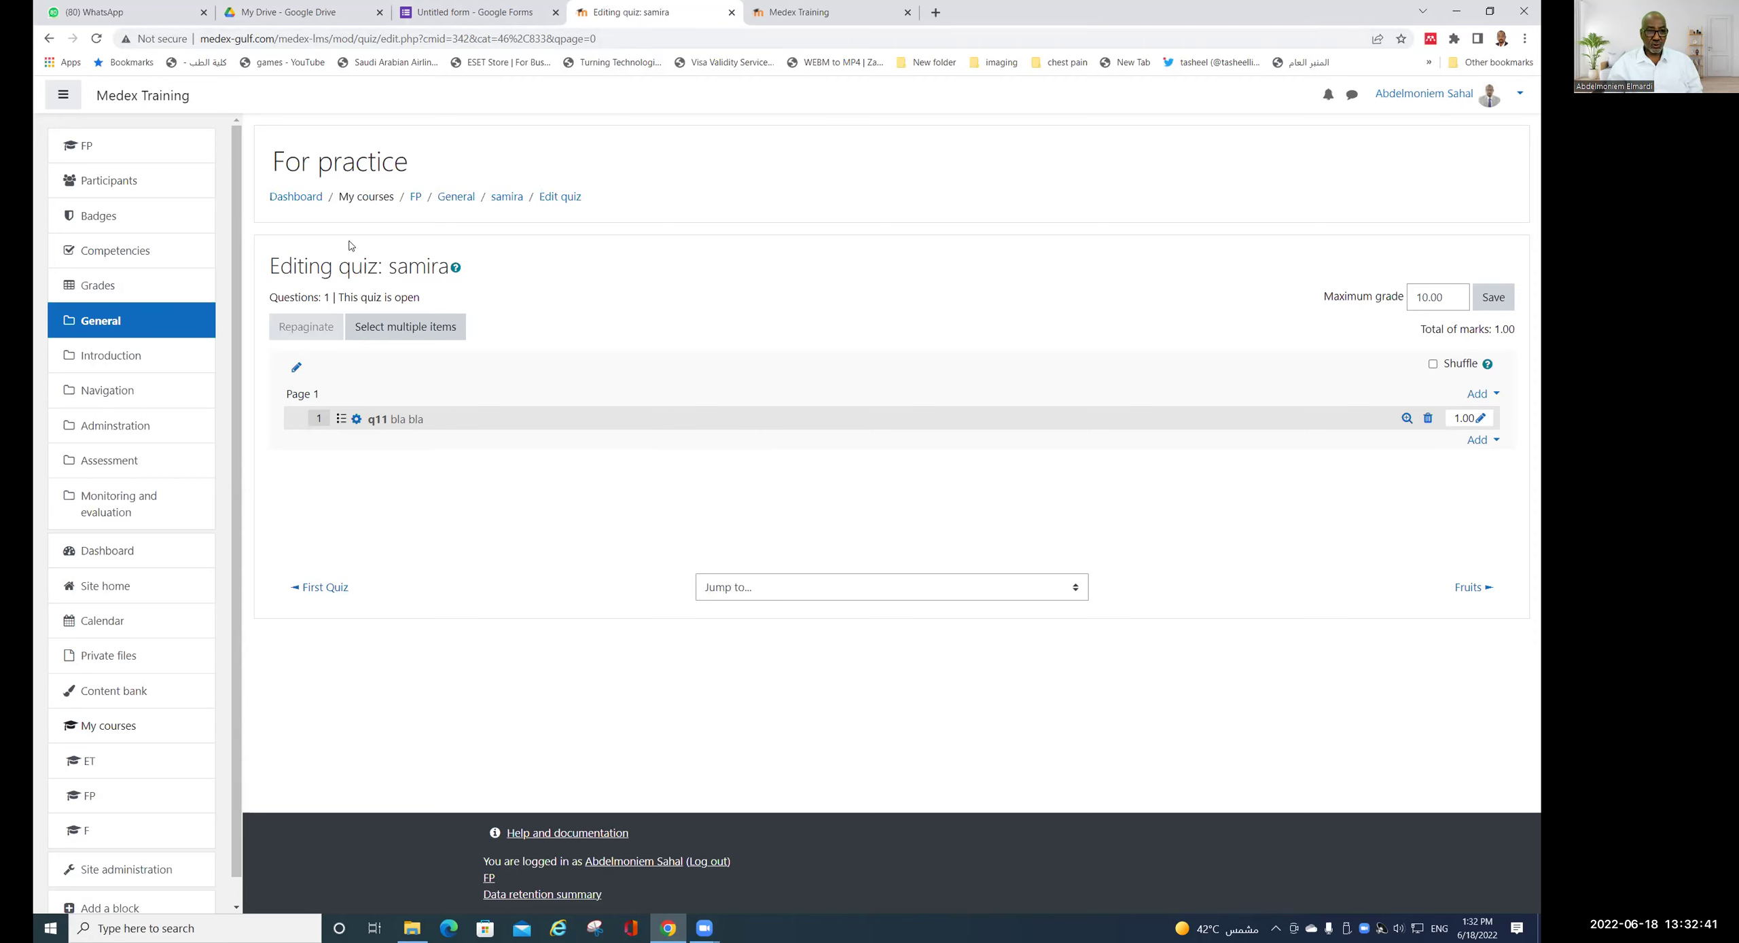
# - Return to the FP course and open its full course administration page
pyautogui.click(415, 197)
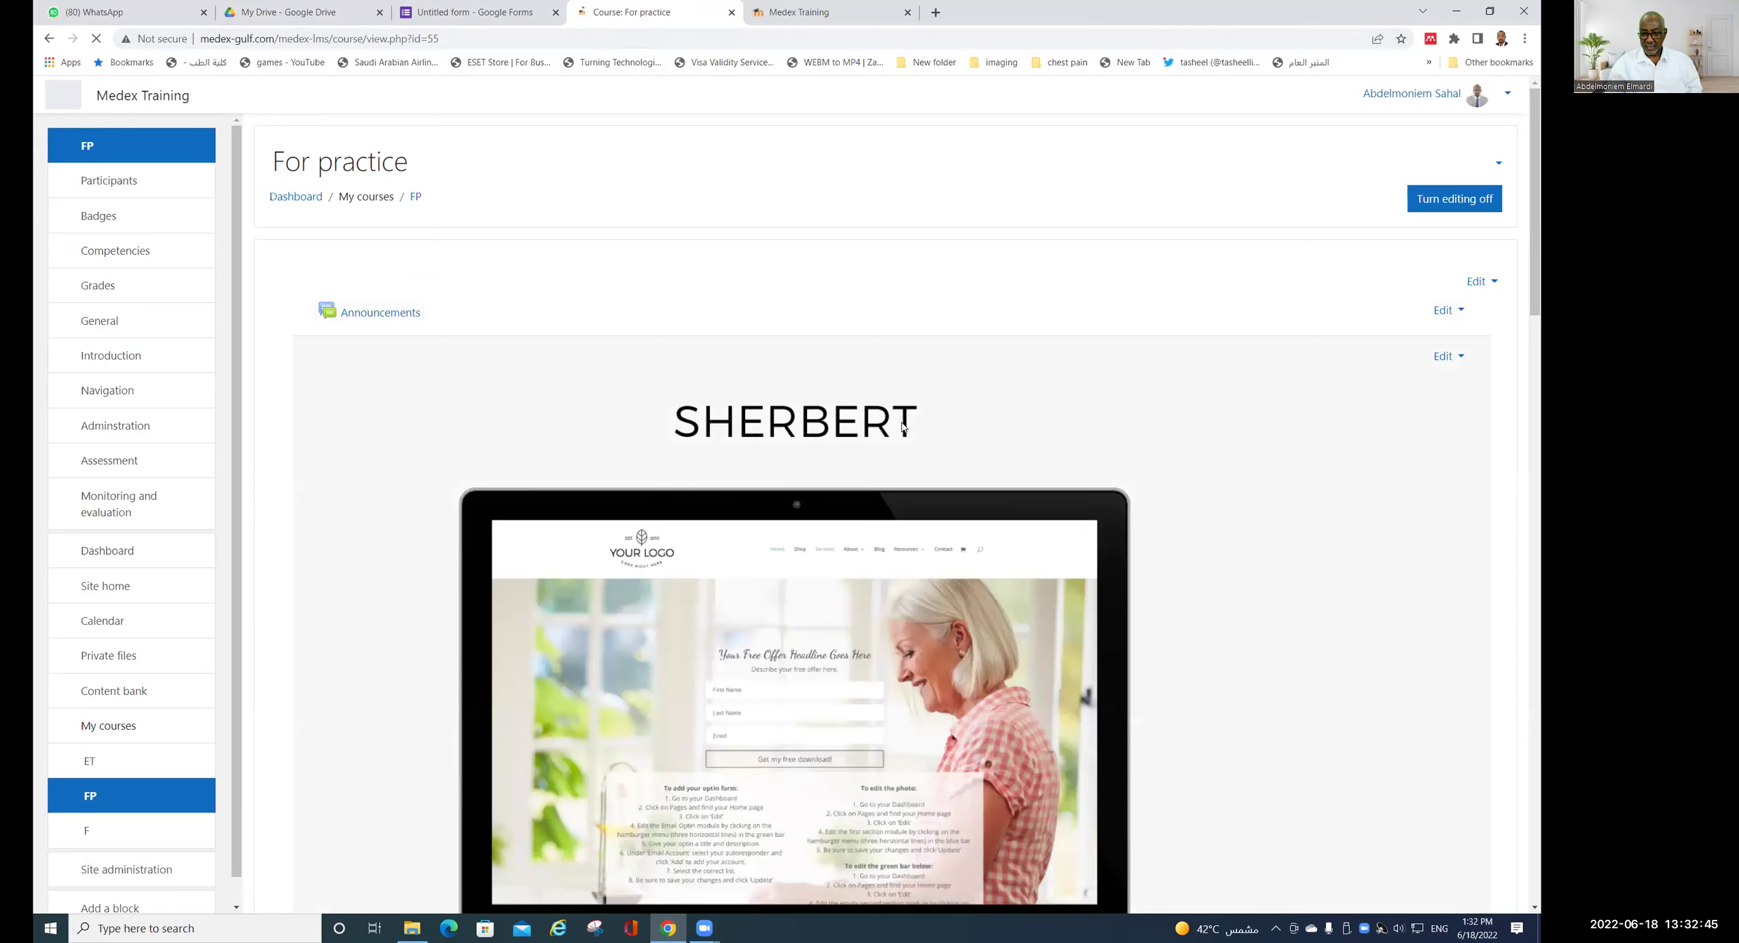
pyautogui.click(1485, 163)
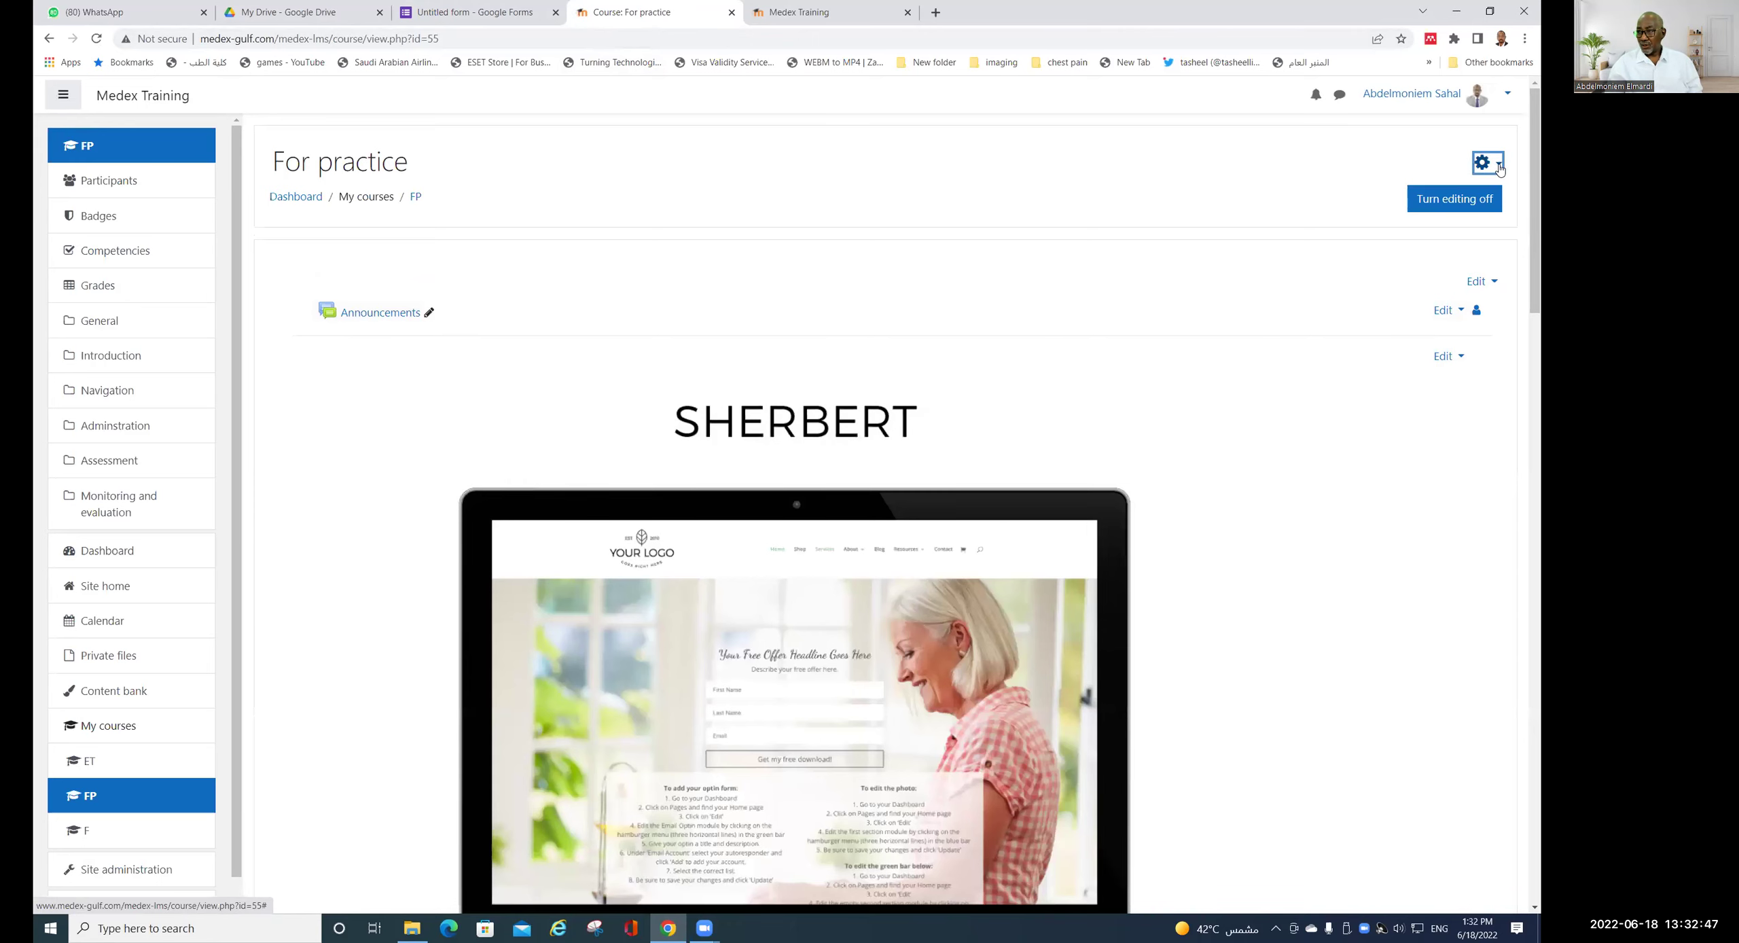
pyautogui.click(1433, 438)
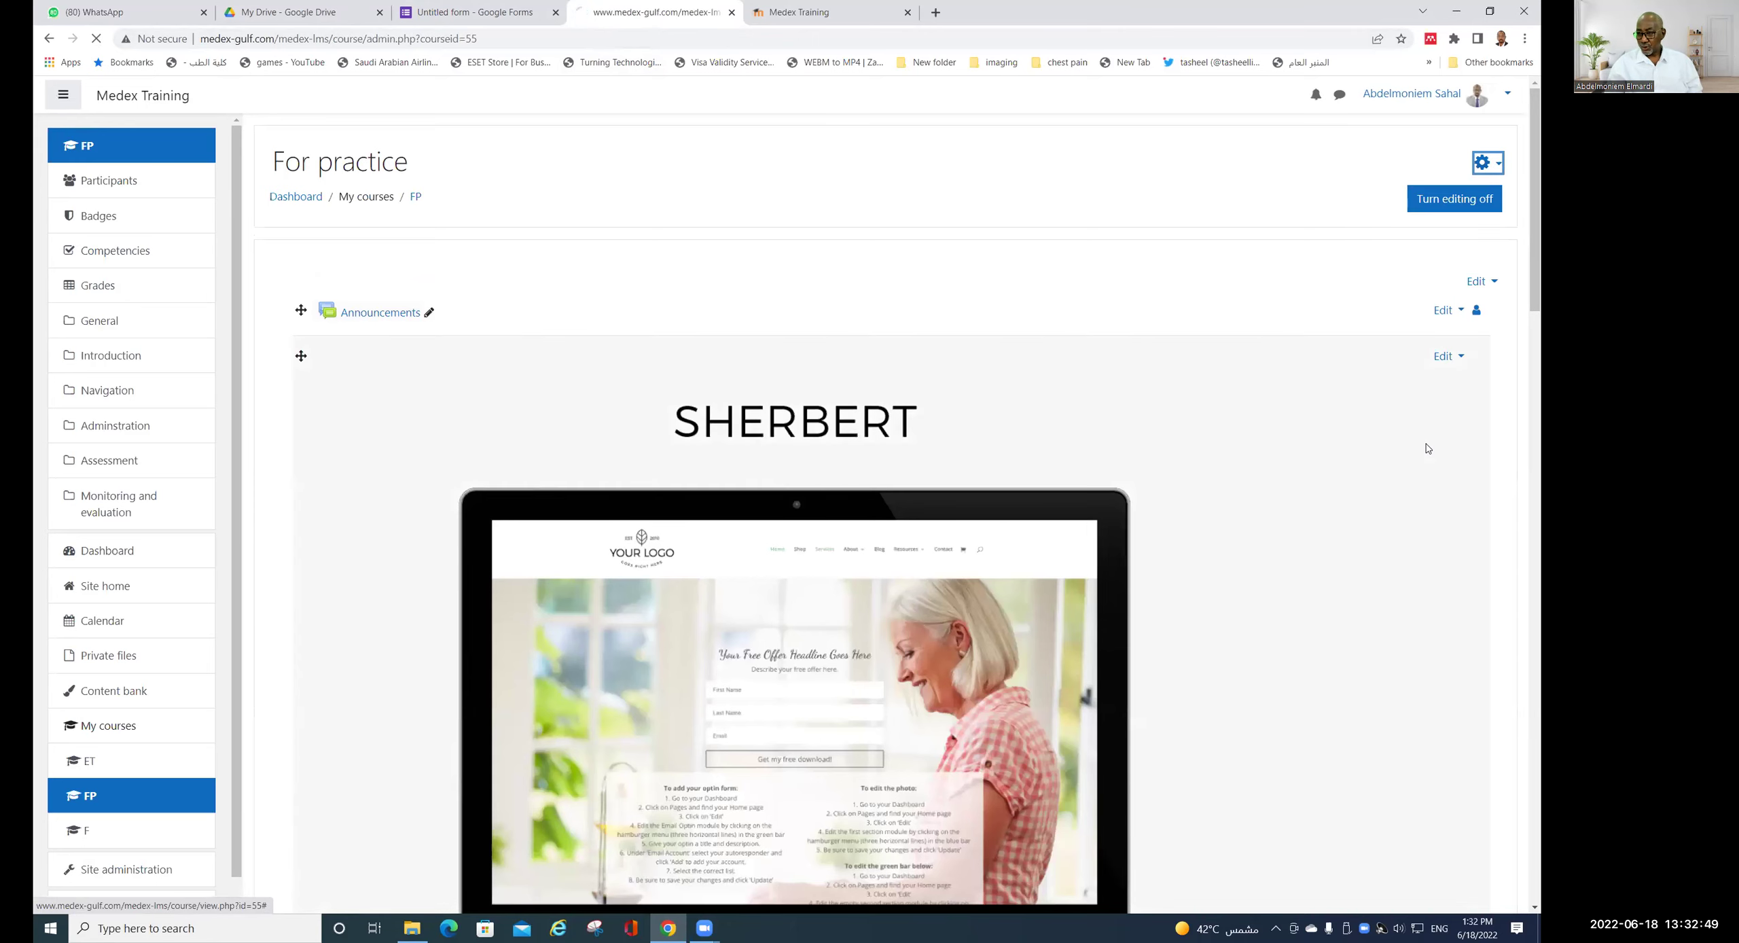
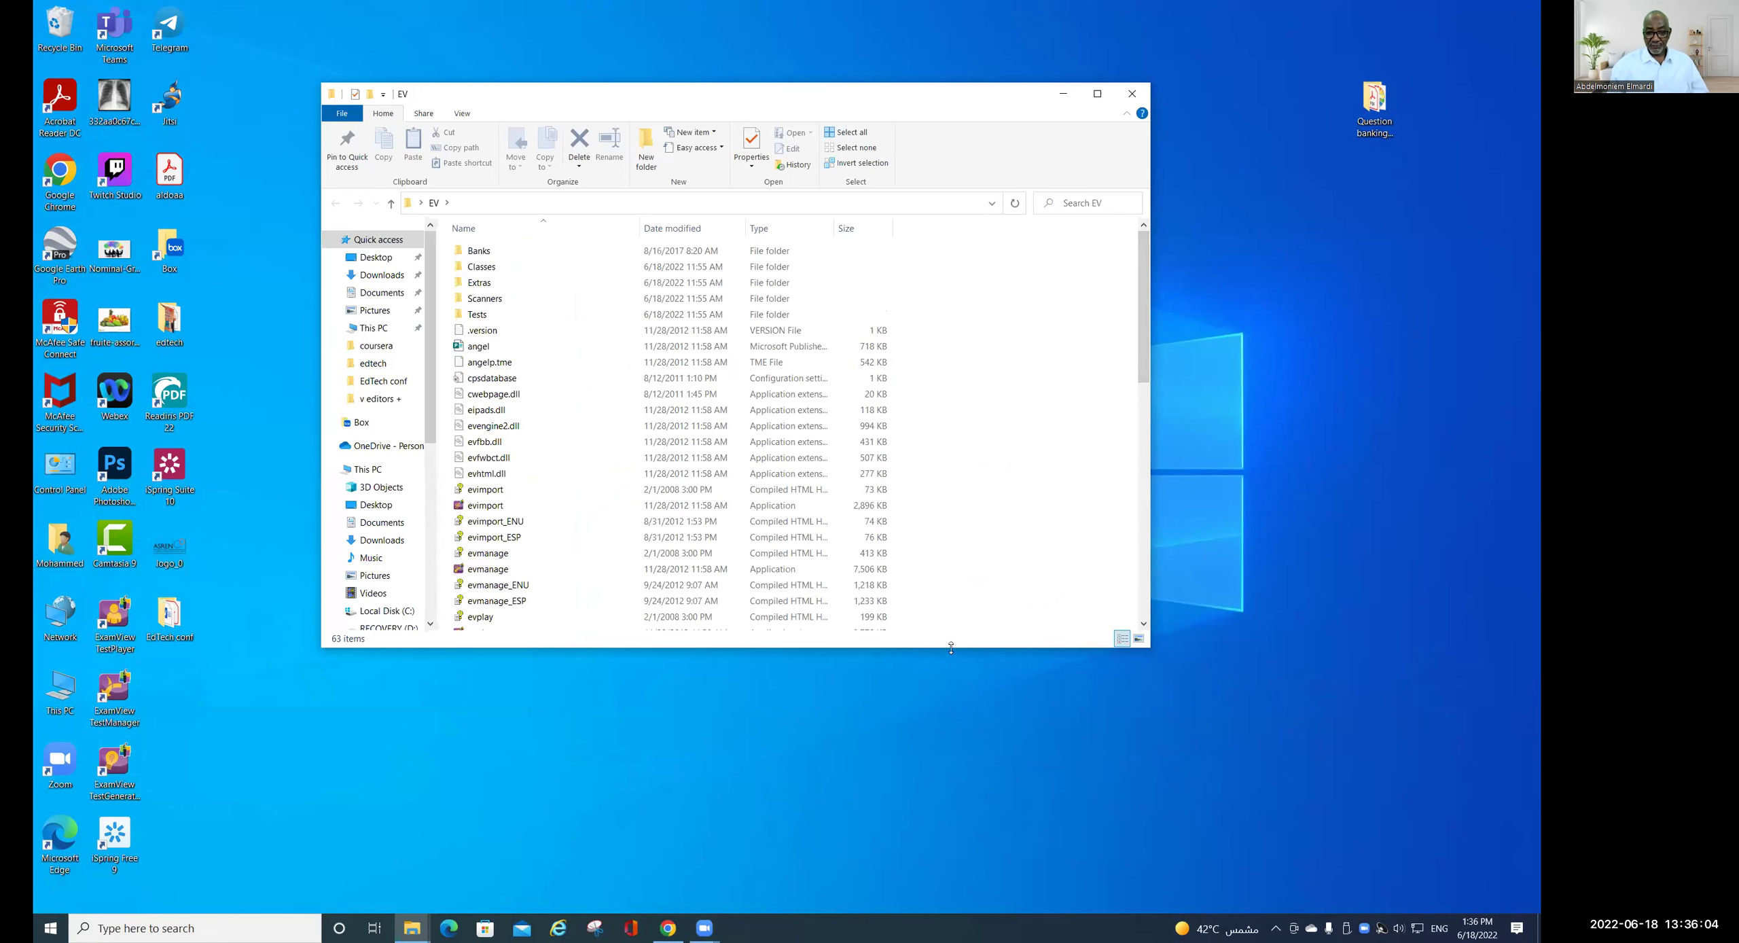
# - Move the EV folder window up the desktop and enlarge it vertically to show more of its files
pyautogui.moveTo(951, 648); pyautogui.dragTo(951, 814)
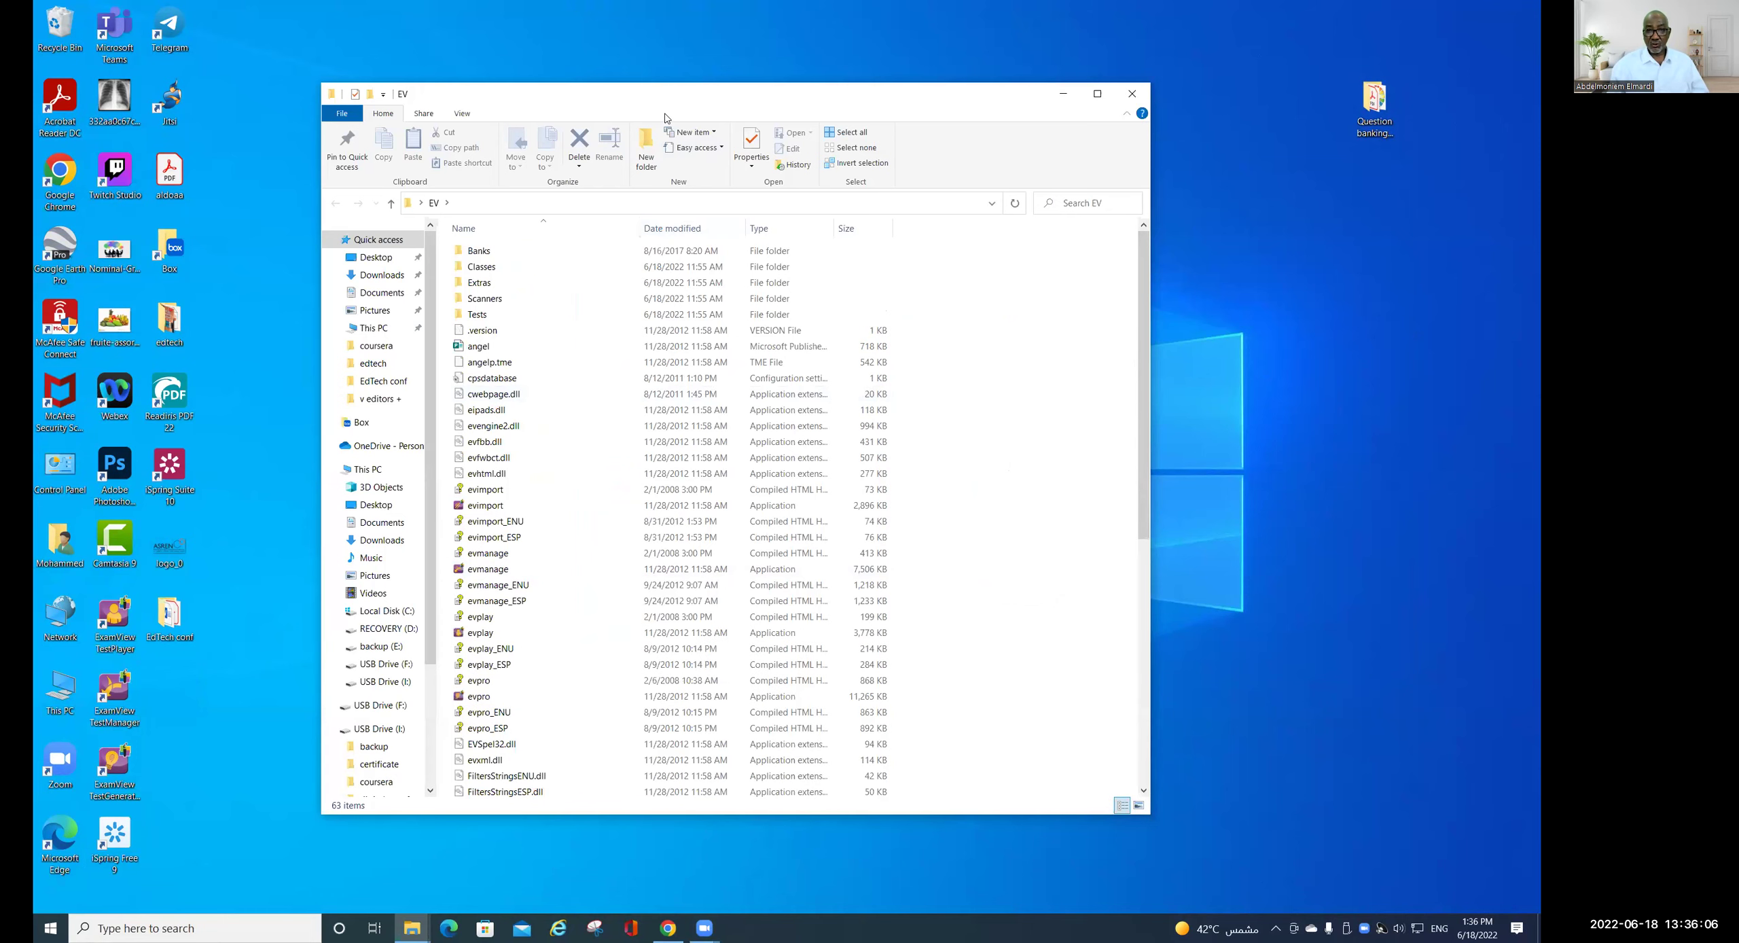
pyautogui.moveTo(670, 100); pyautogui.dragTo(692, 30)
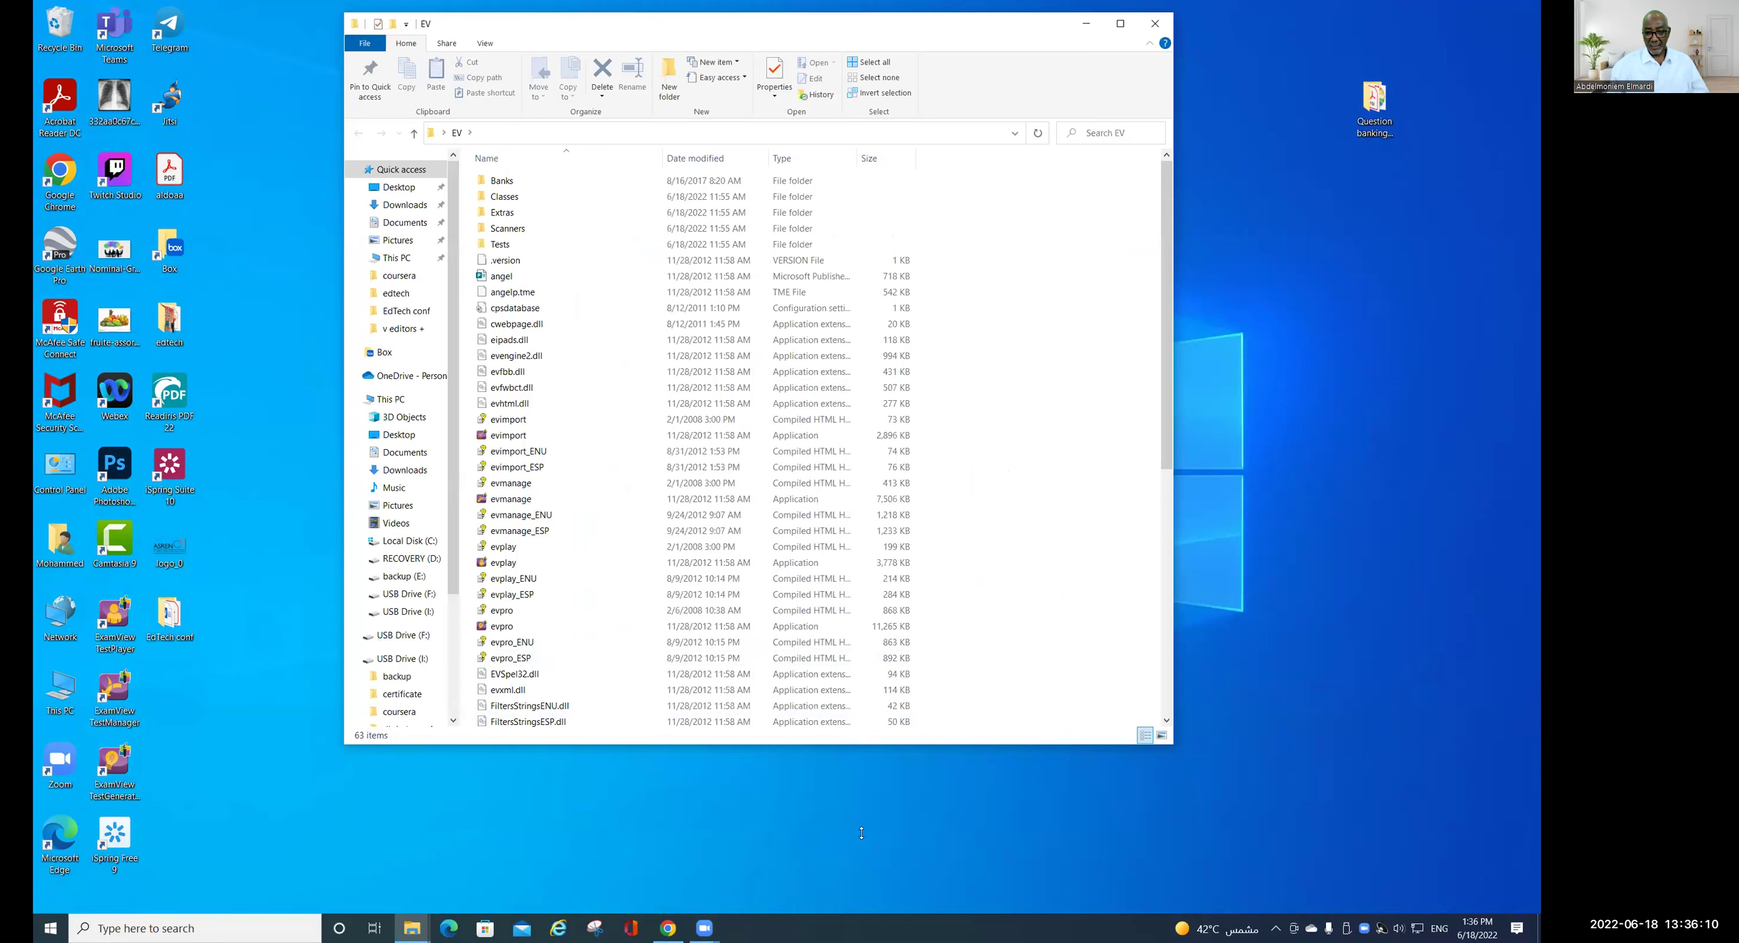
pyautogui.moveTo(861, 744); pyautogui.dragTo(861, 833)
pyautogui.moveTo(679, 24); pyautogui.dragTo(680, 17)
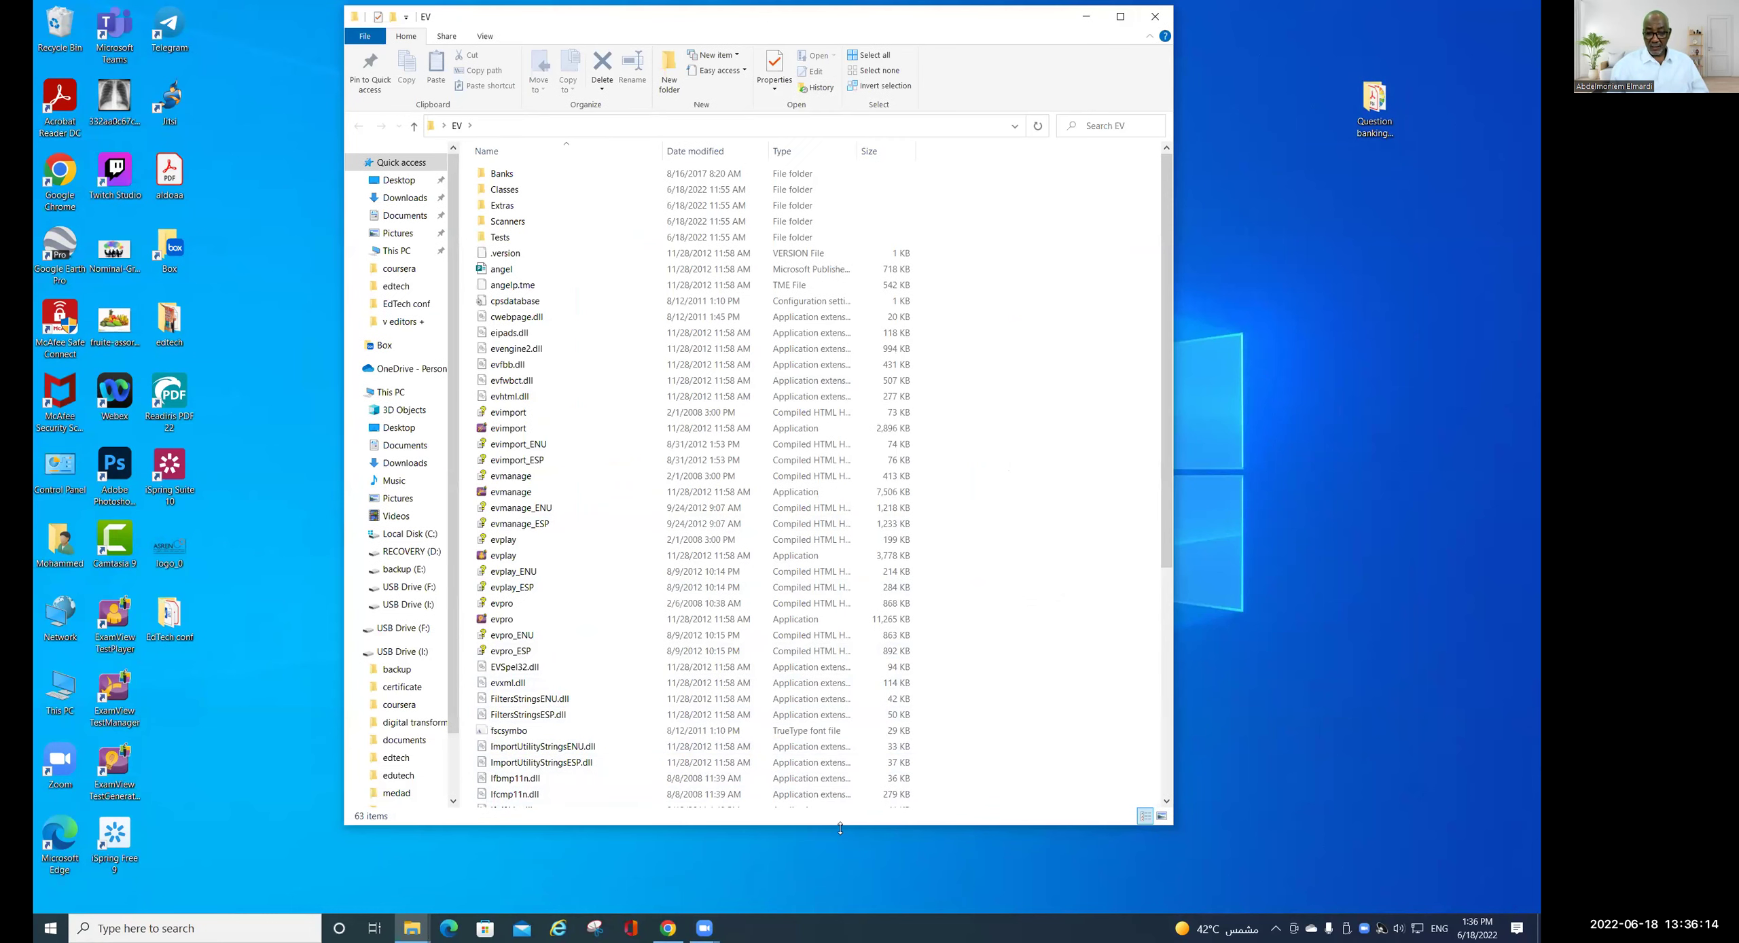
pyautogui.moveTo(840, 828); pyautogui.dragTo(840, 843)
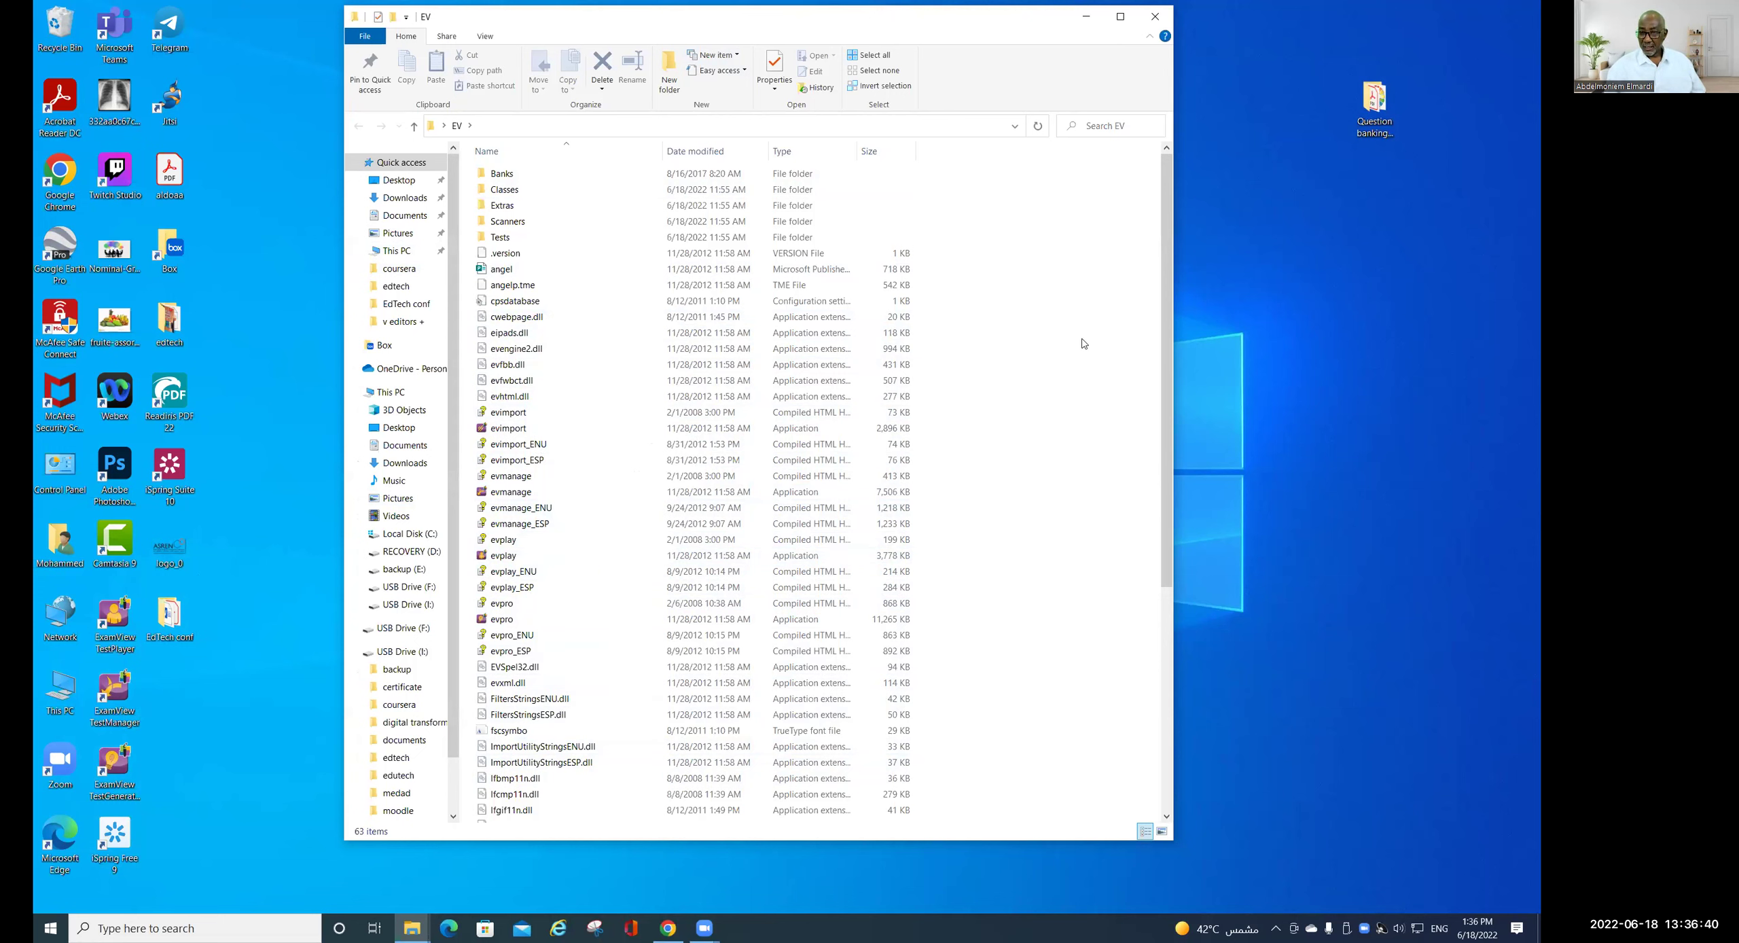
# - Set the Windows display scaling for text, apps and other items to 175%
pyautogui.rightClick(1260, 249)
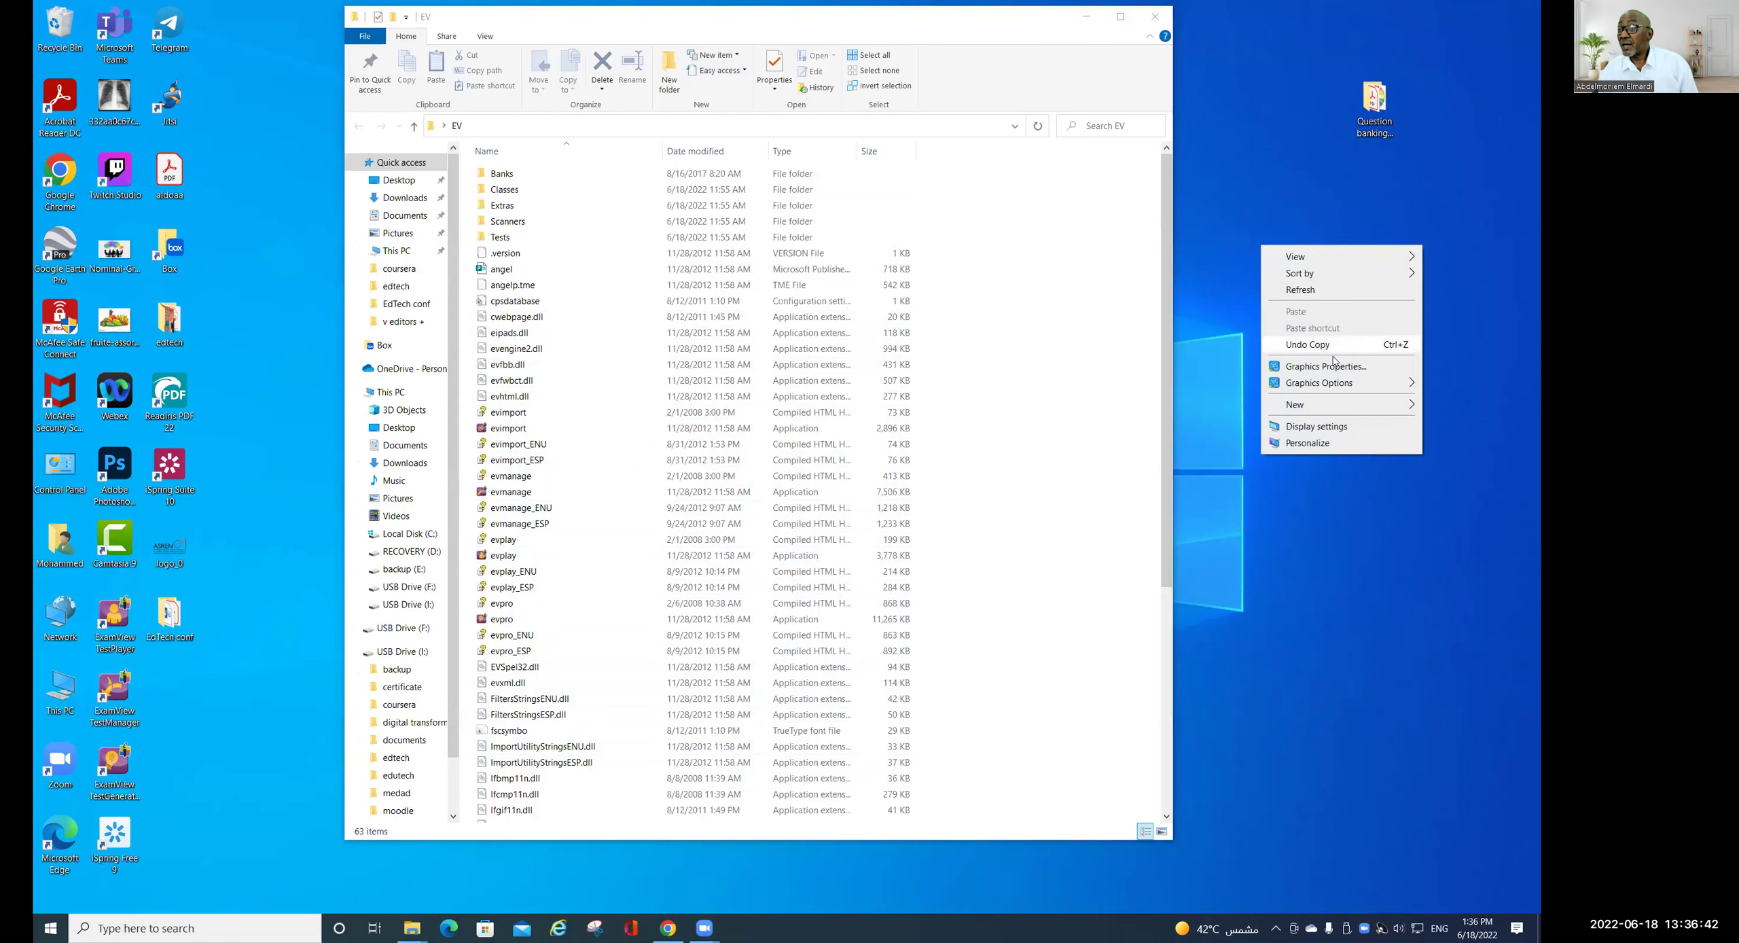
pyautogui.click(1334, 426)
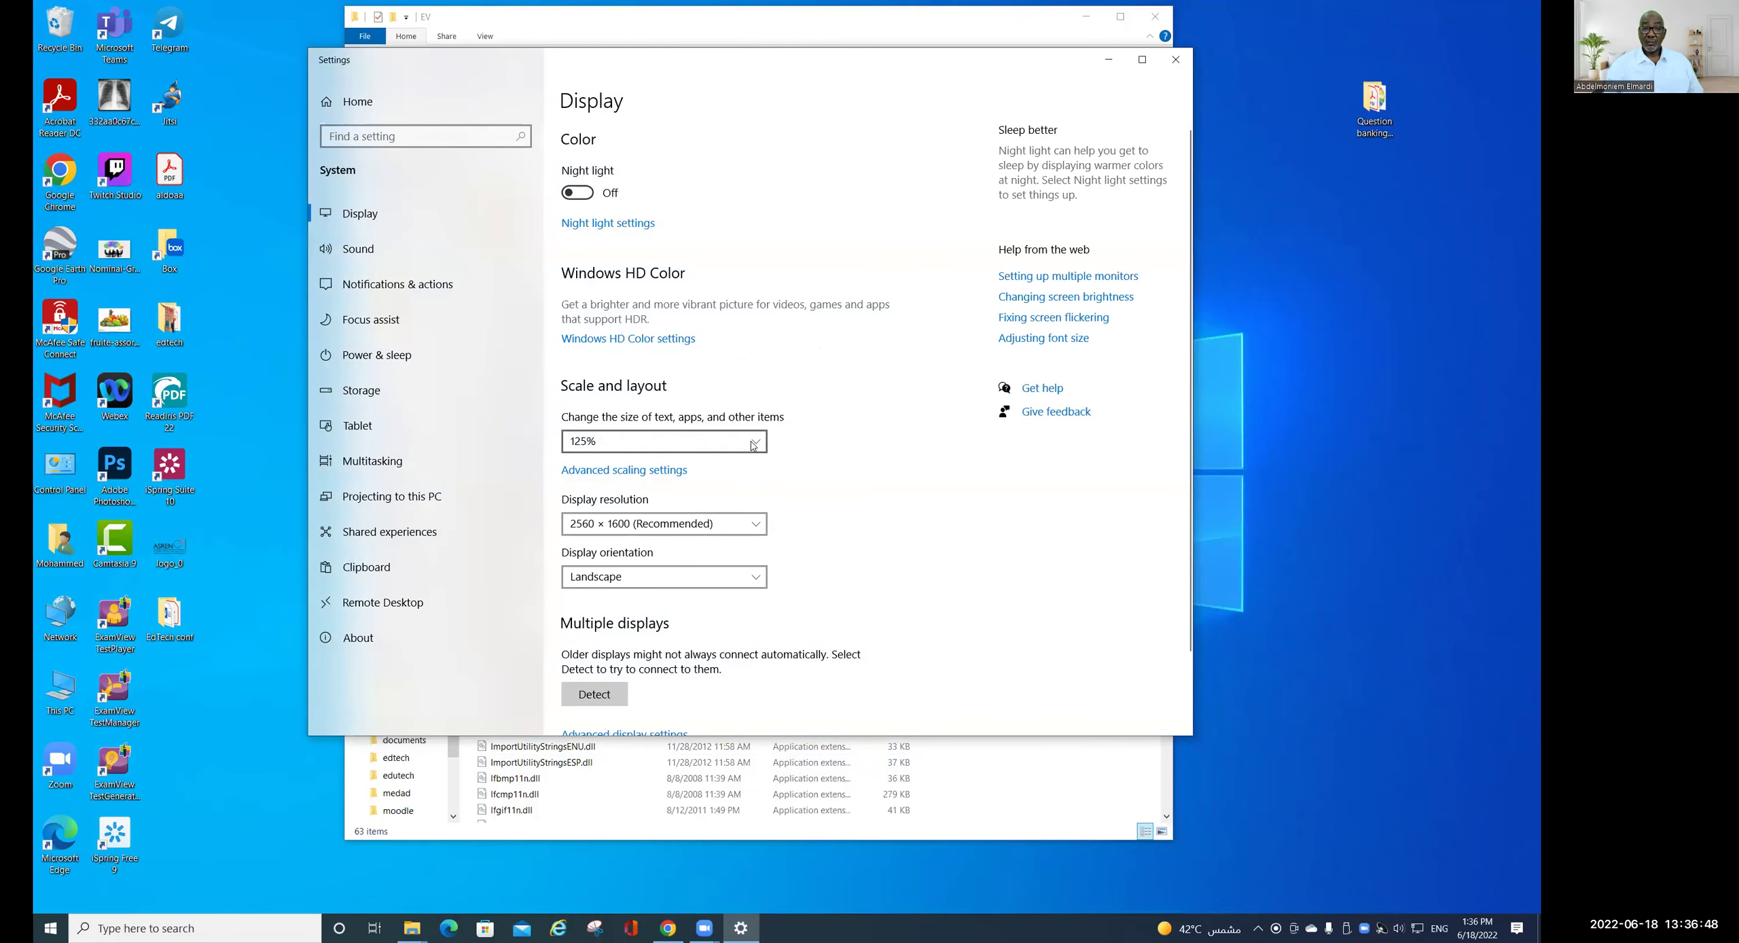
pyautogui.click(752, 443)
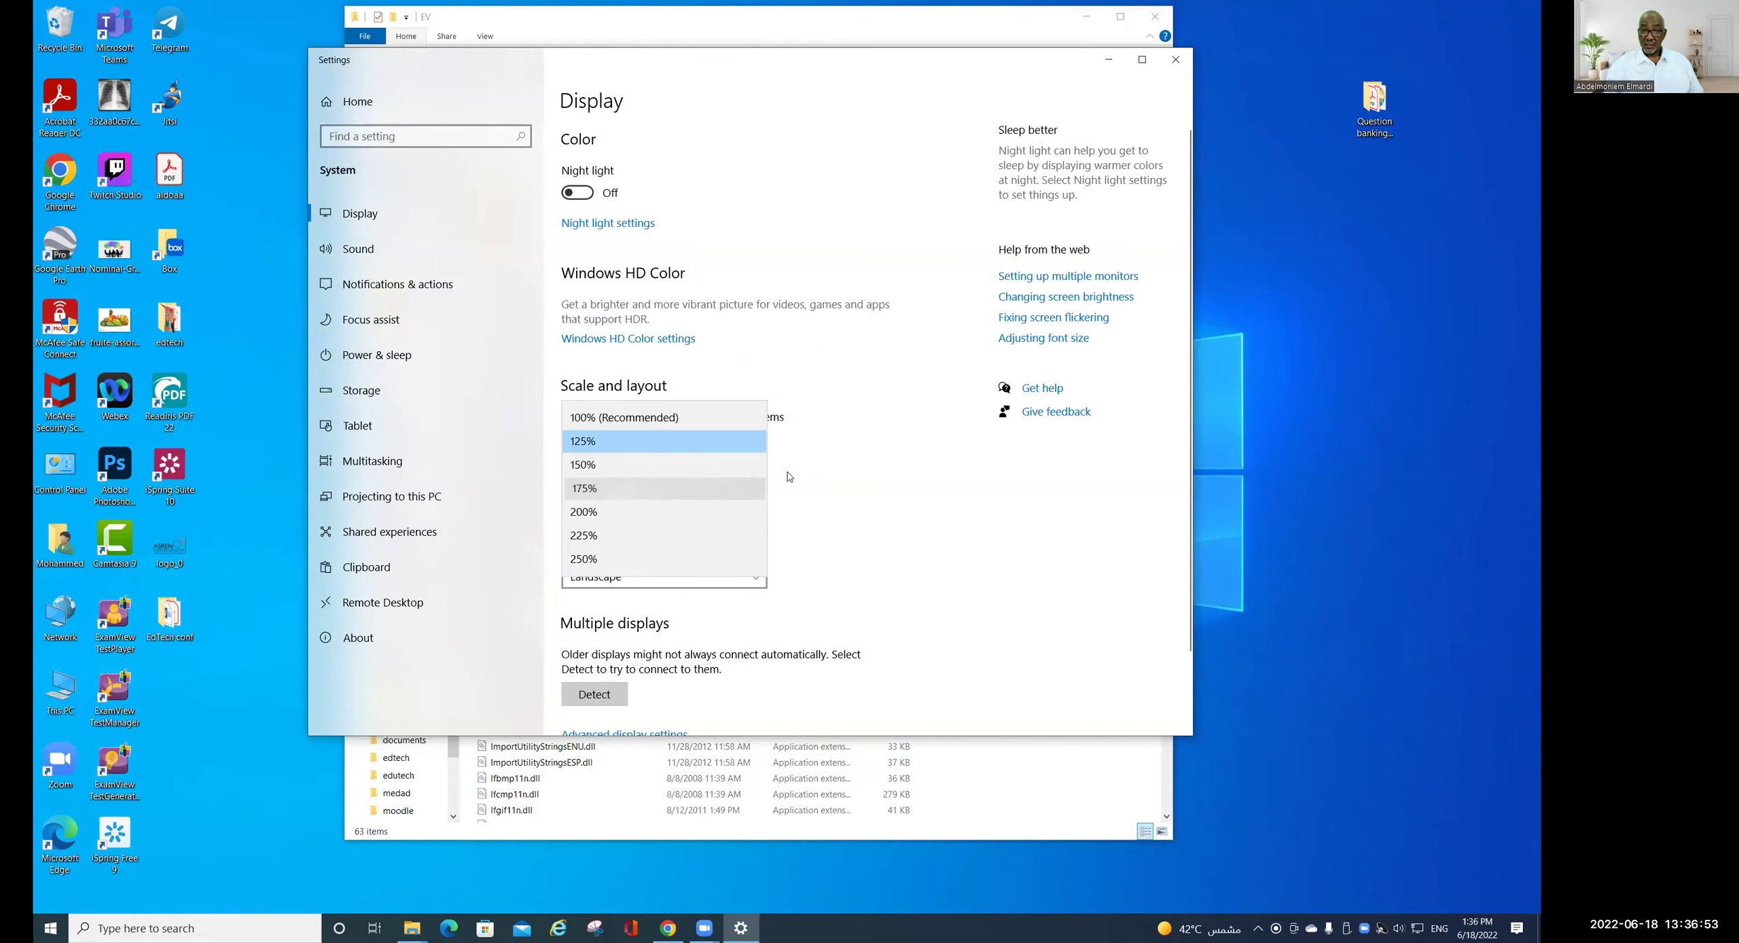
pyautogui.click(611, 488)
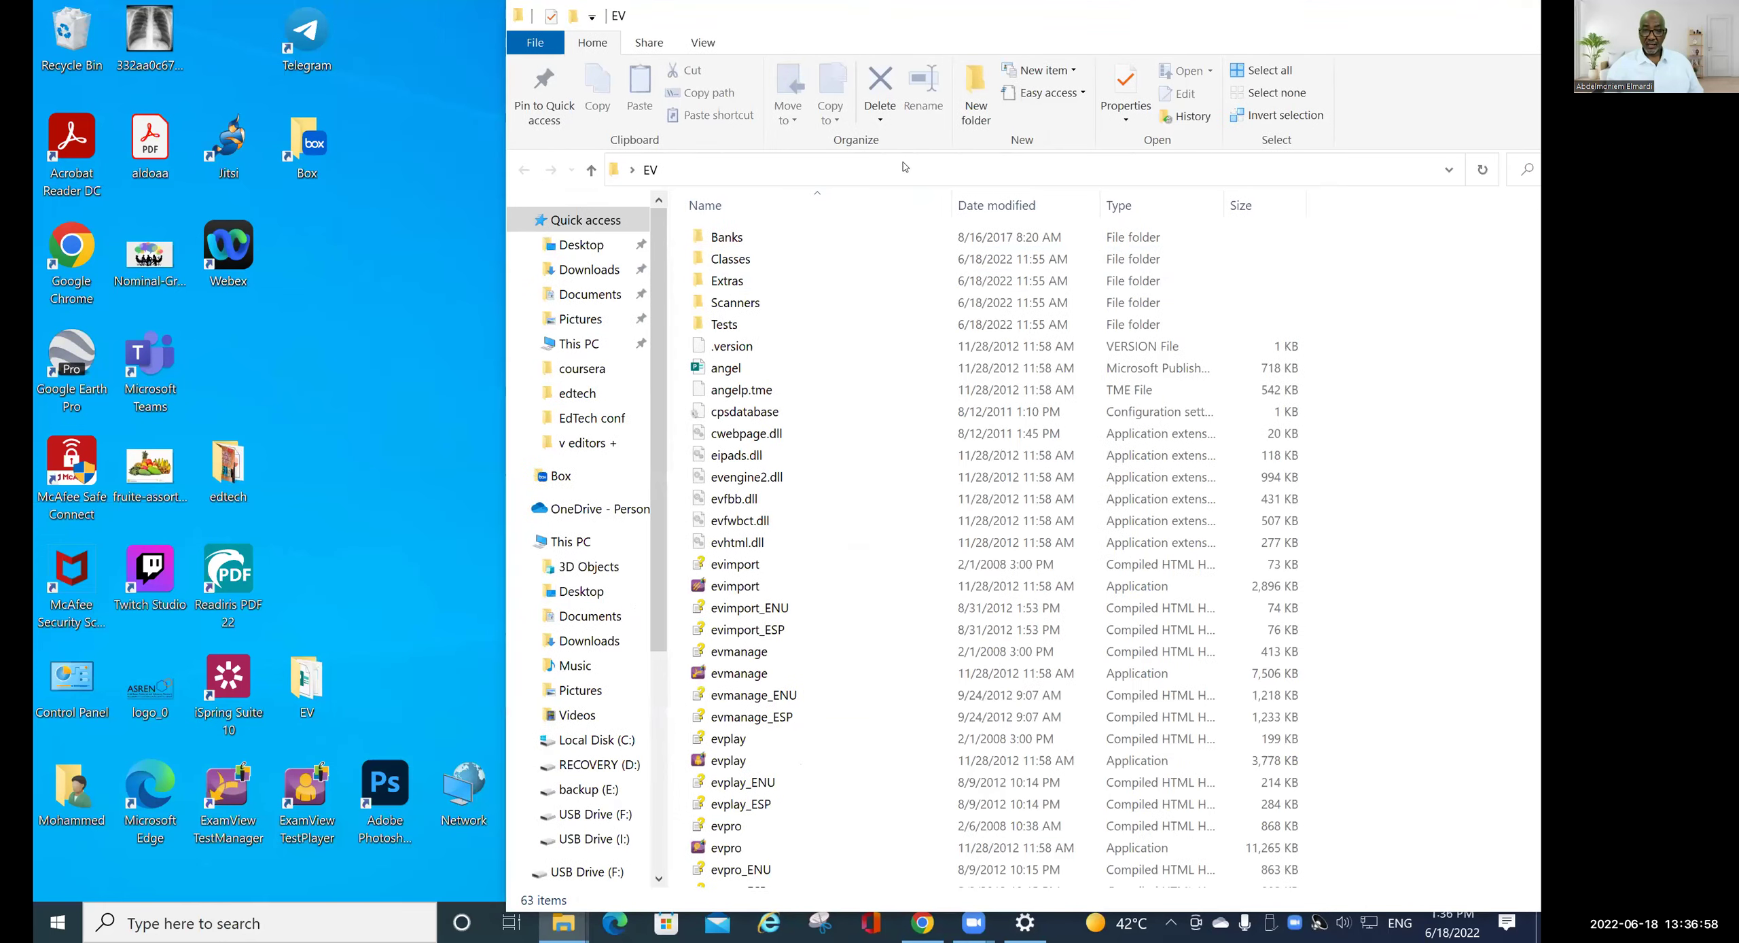
# - Look through the ExamView program files in the EV folder, repositioning its window fully on screen and widening it
pyautogui.scroll(-2, 832, 333)
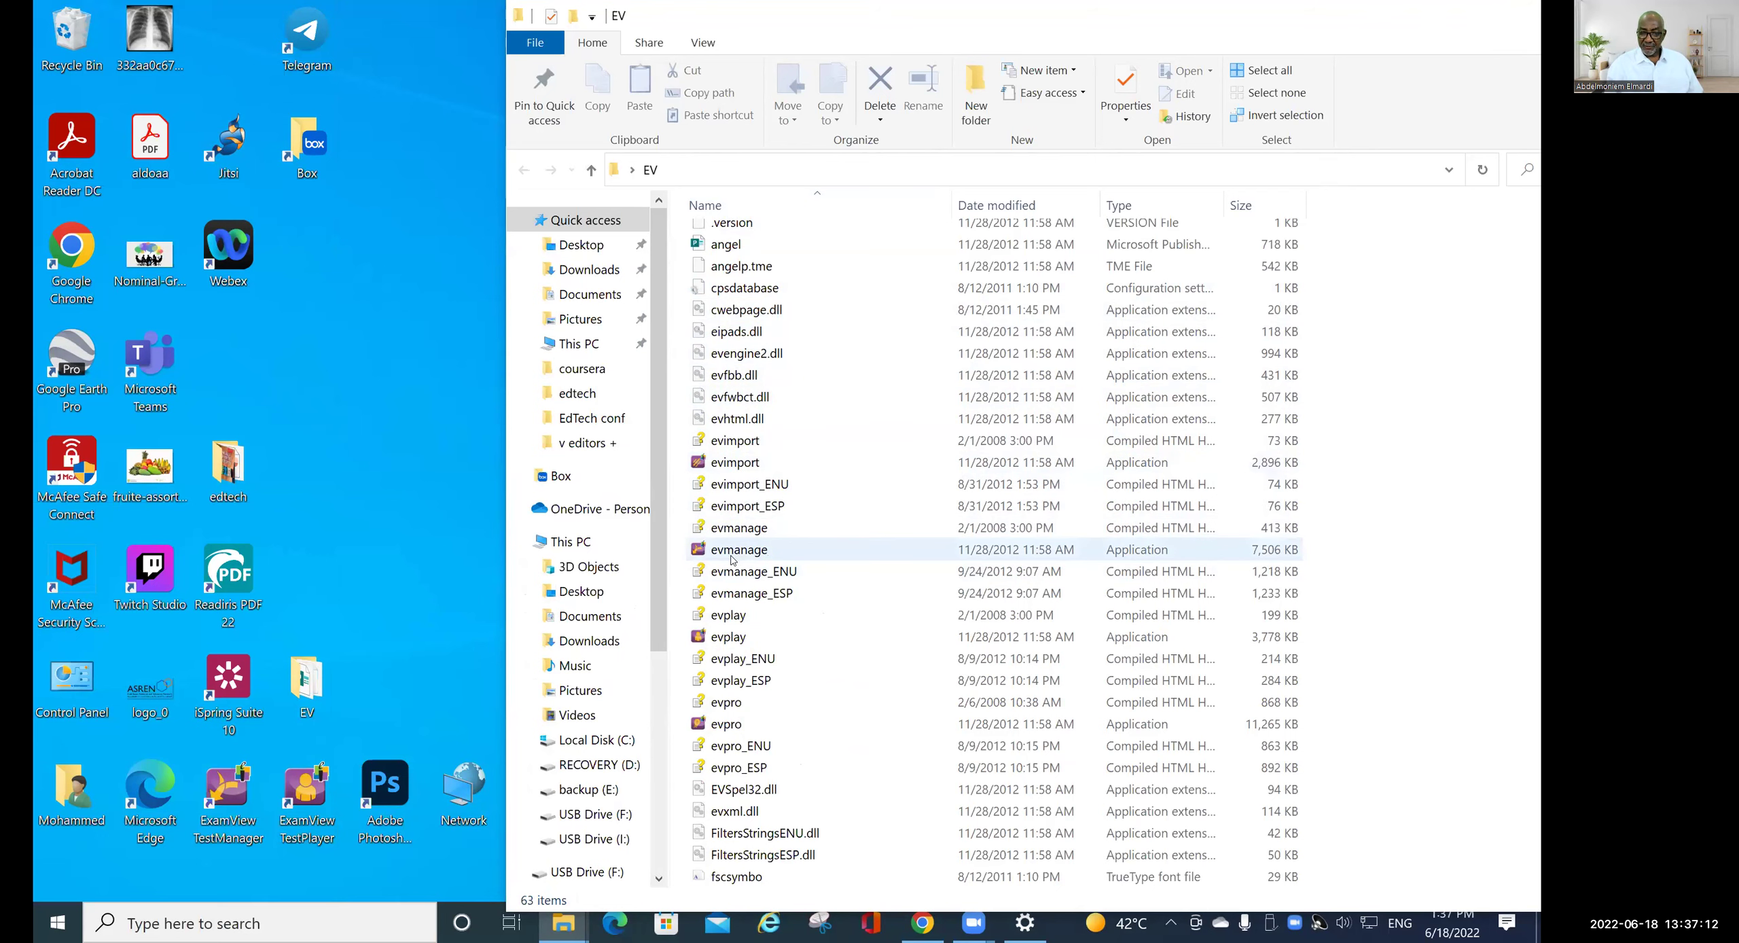
pyautogui.scroll(-2, 811, 553)
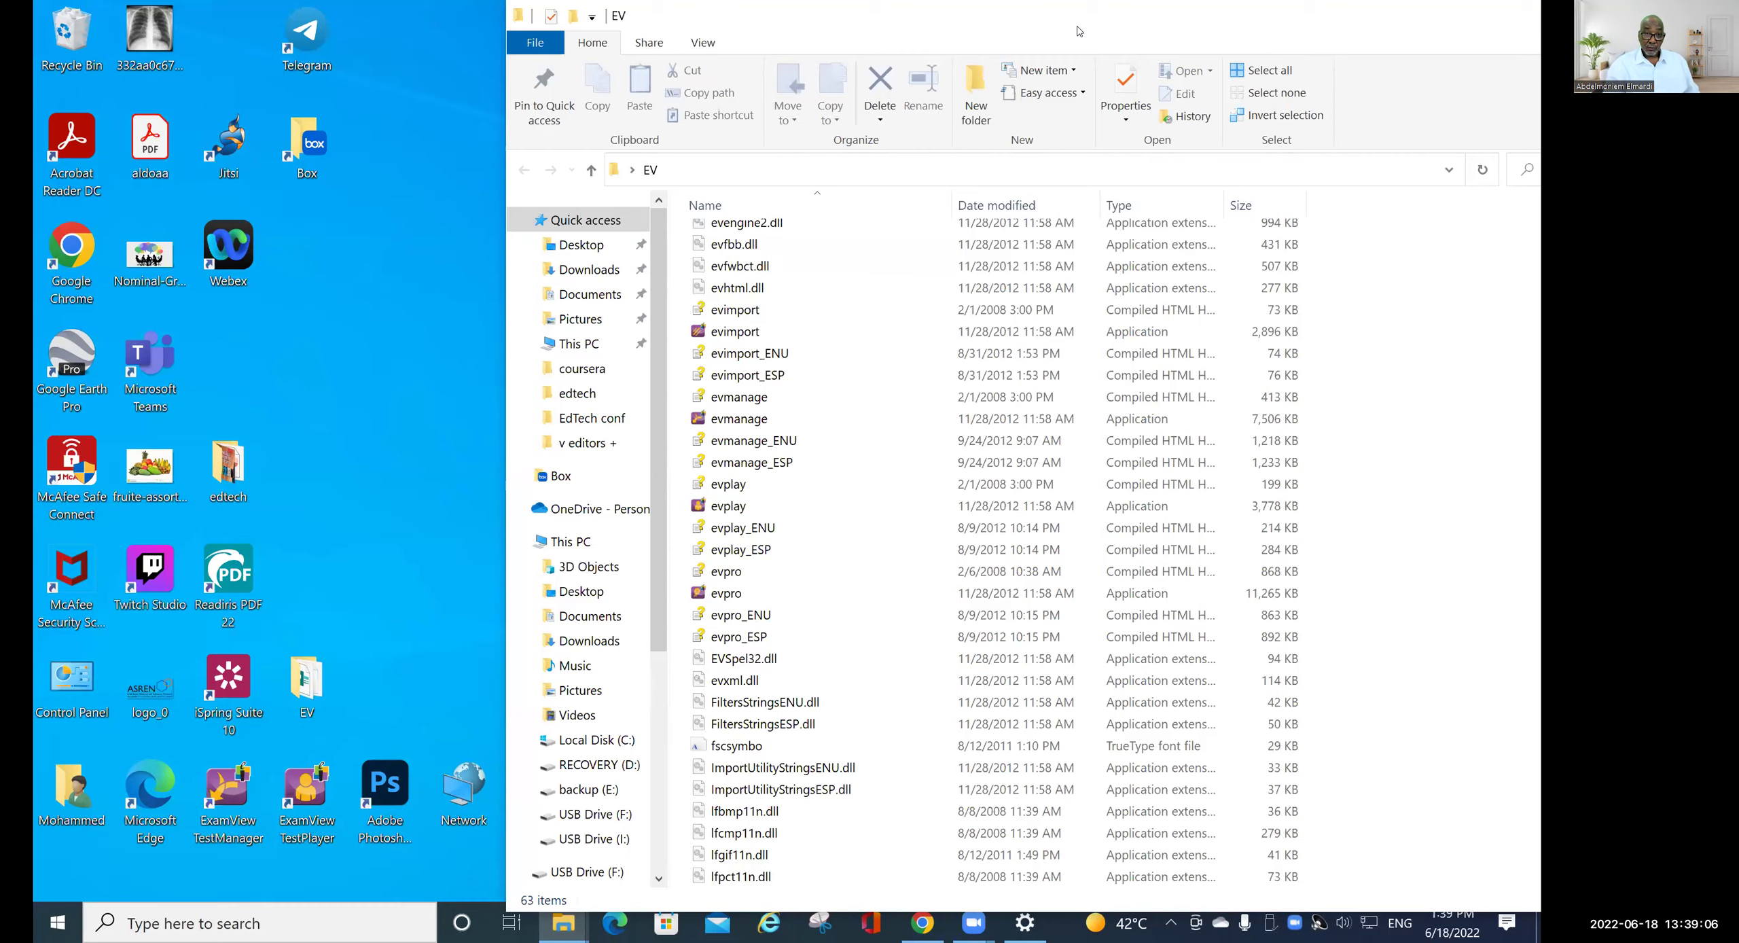
pyautogui.moveTo(1079, 30); pyautogui.dragTo(754, 31)
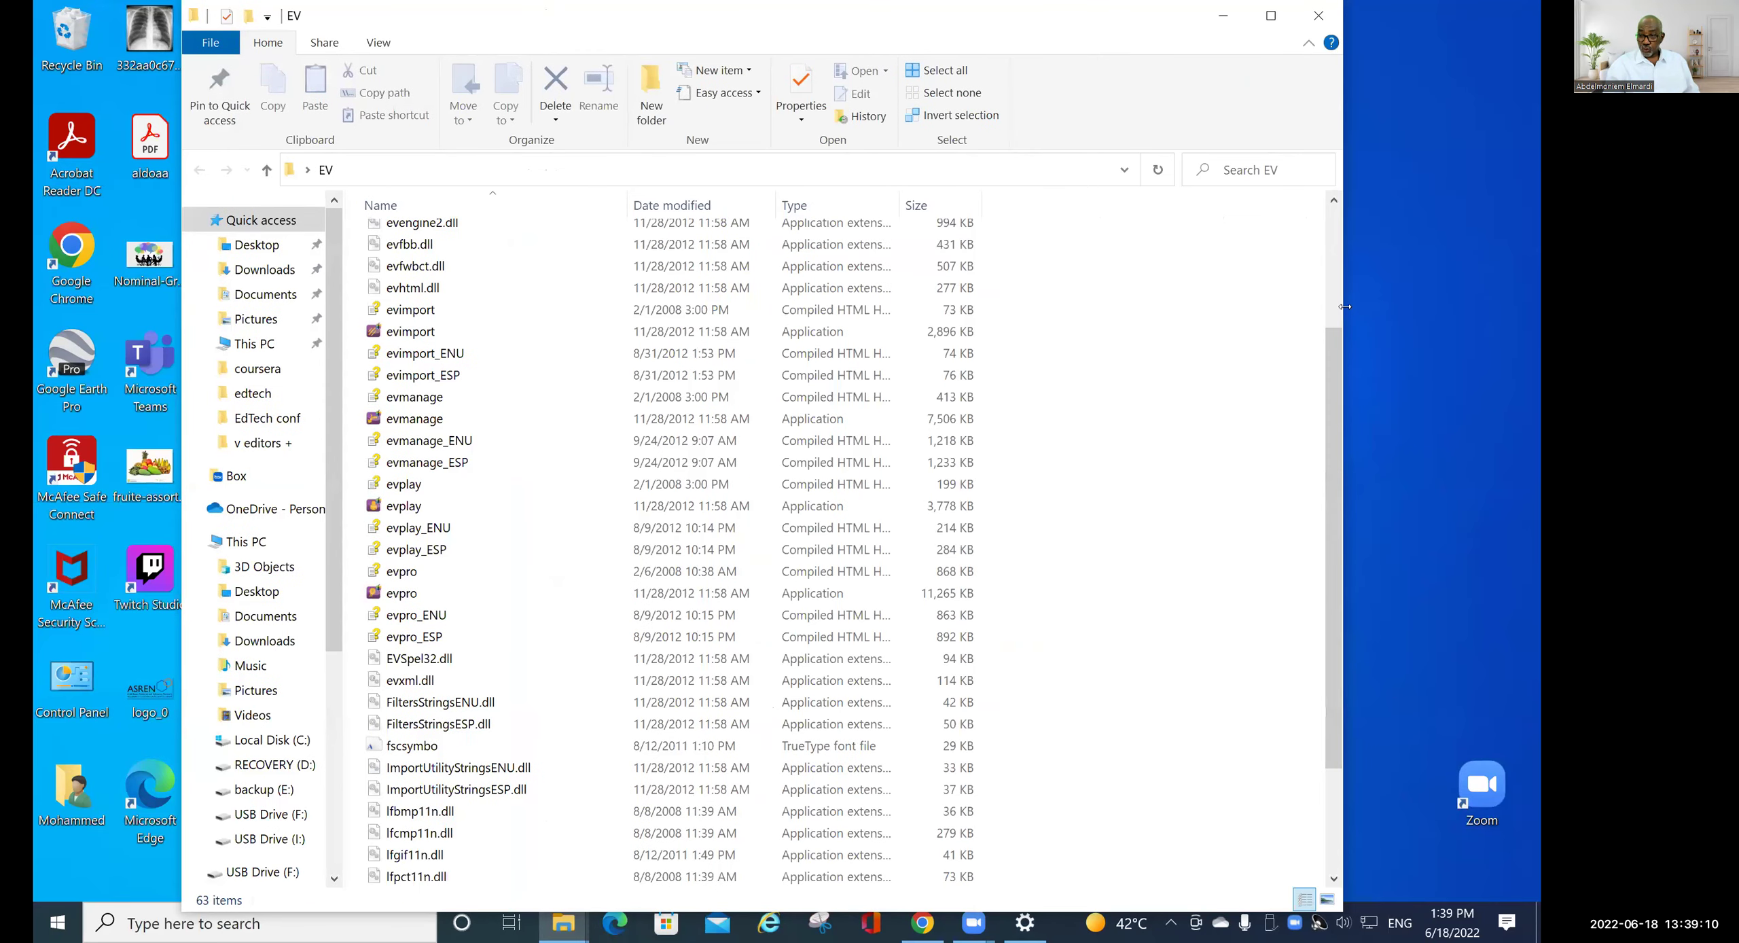
pyautogui.moveTo(1461, 306); pyautogui.dragTo(1460, 305)
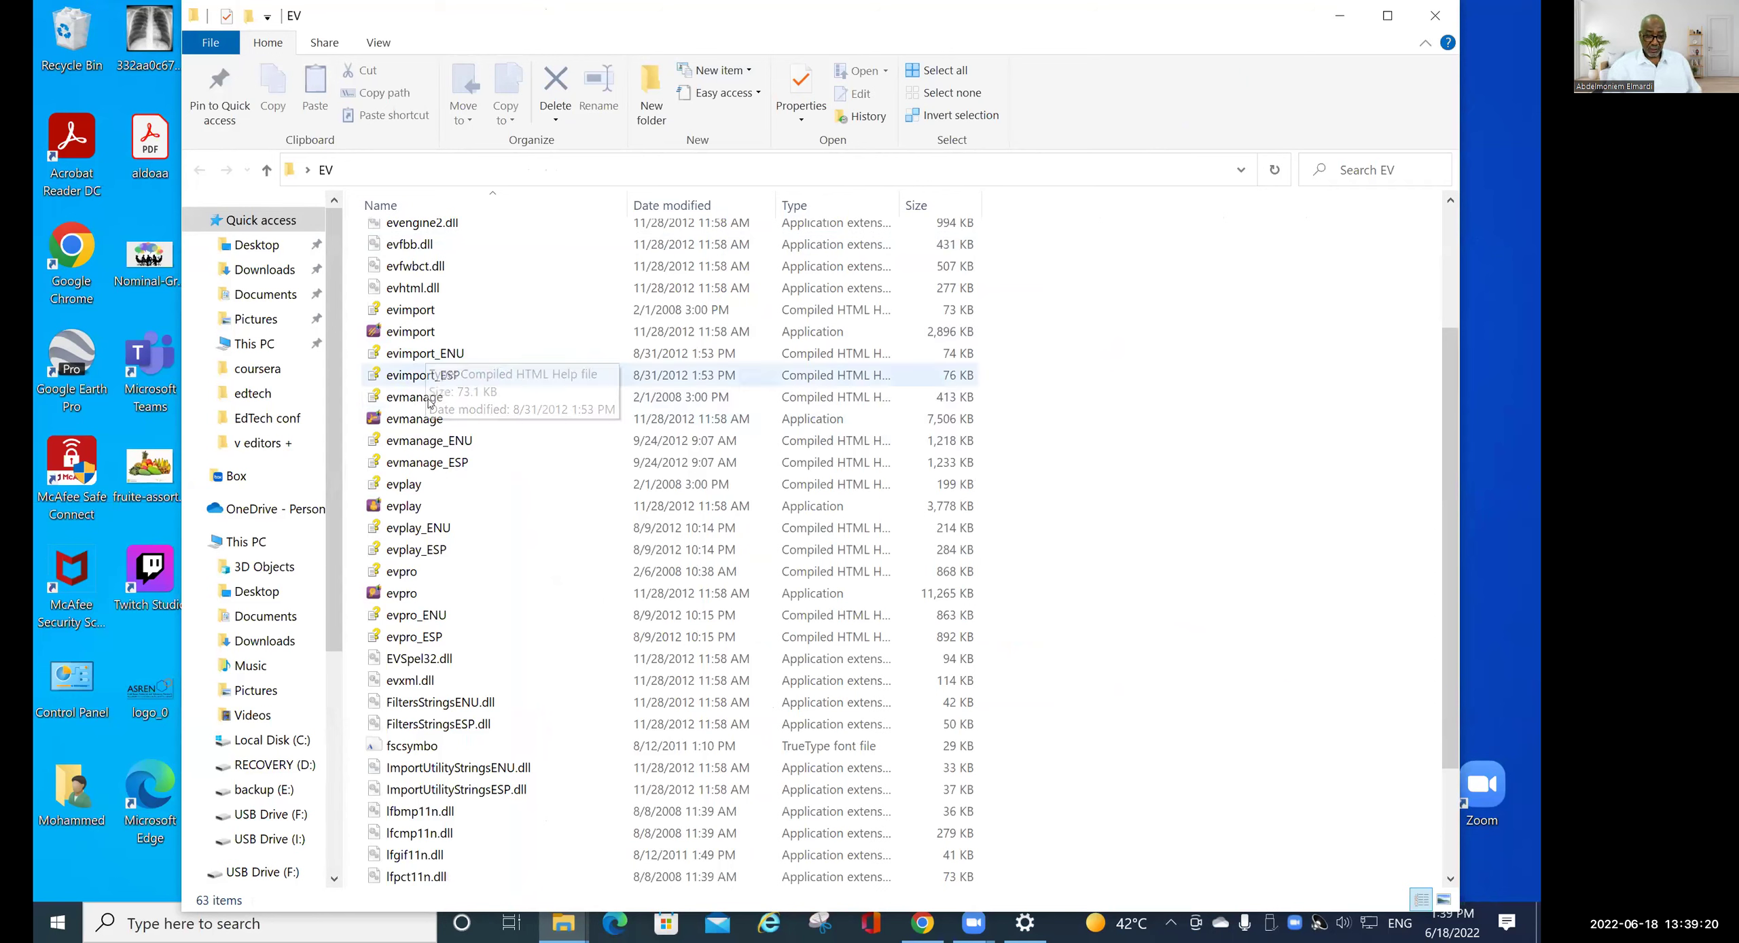
pyautogui.scroll(-2, 528, 642)
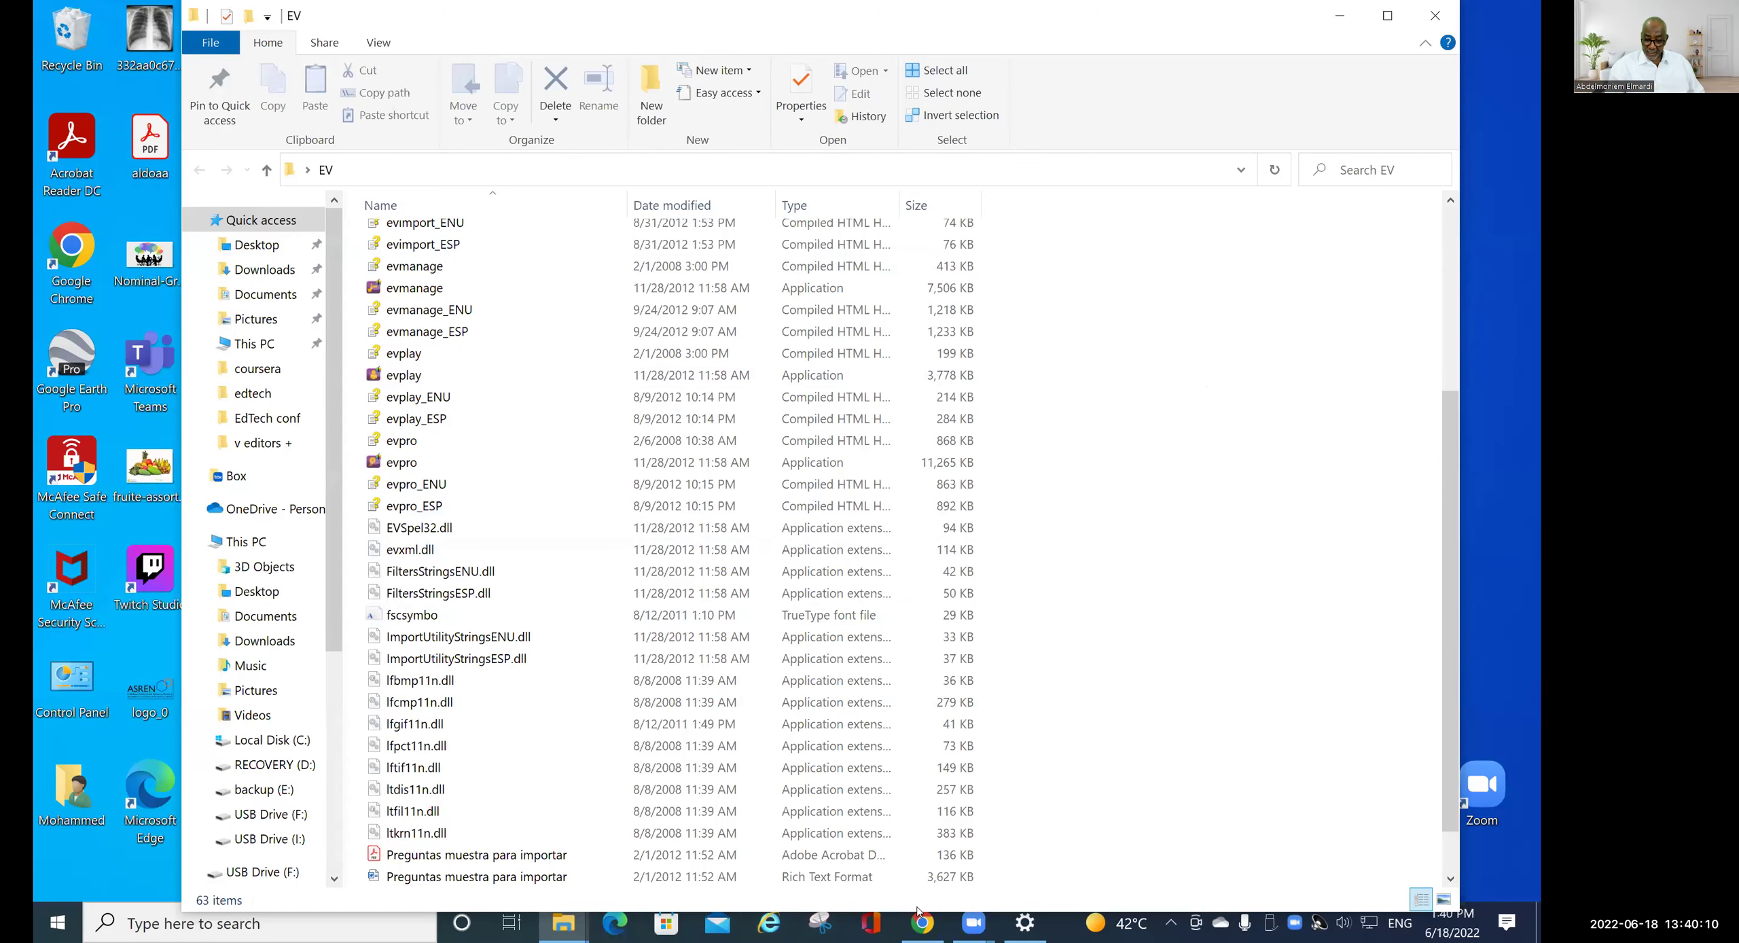
# - Switch to Chrome and open the Educational Technology course from the Medex Training site home
pyautogui.moveTo(922, 929)
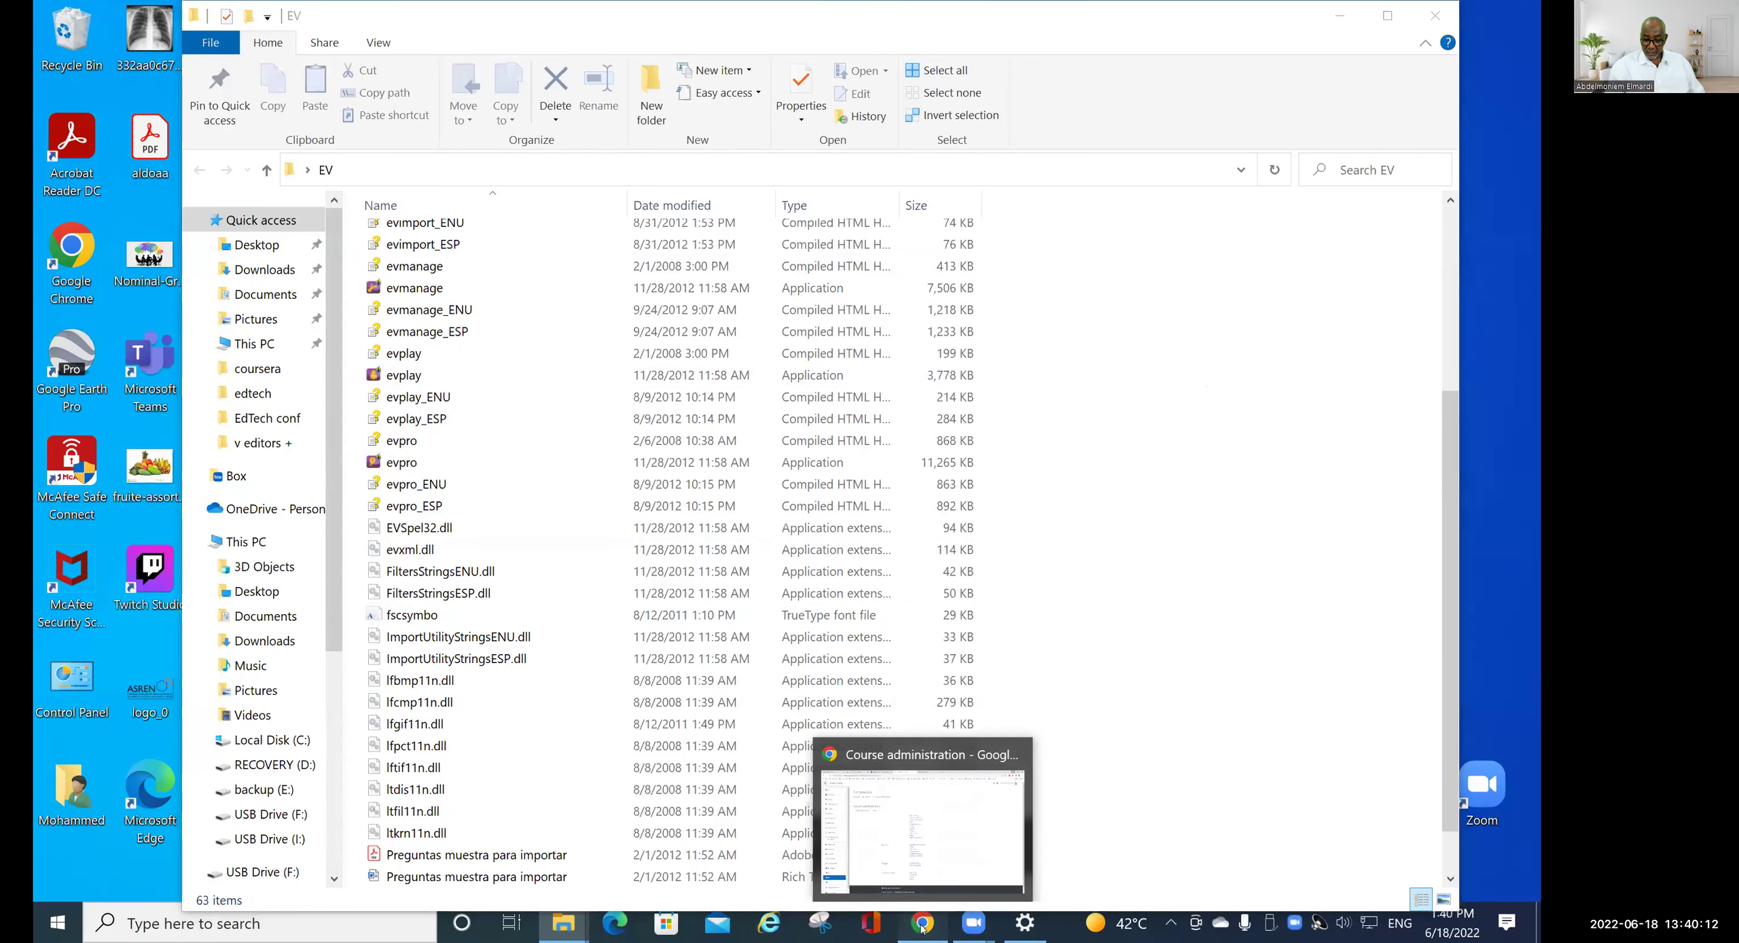
pyautogui.click(922, 829)
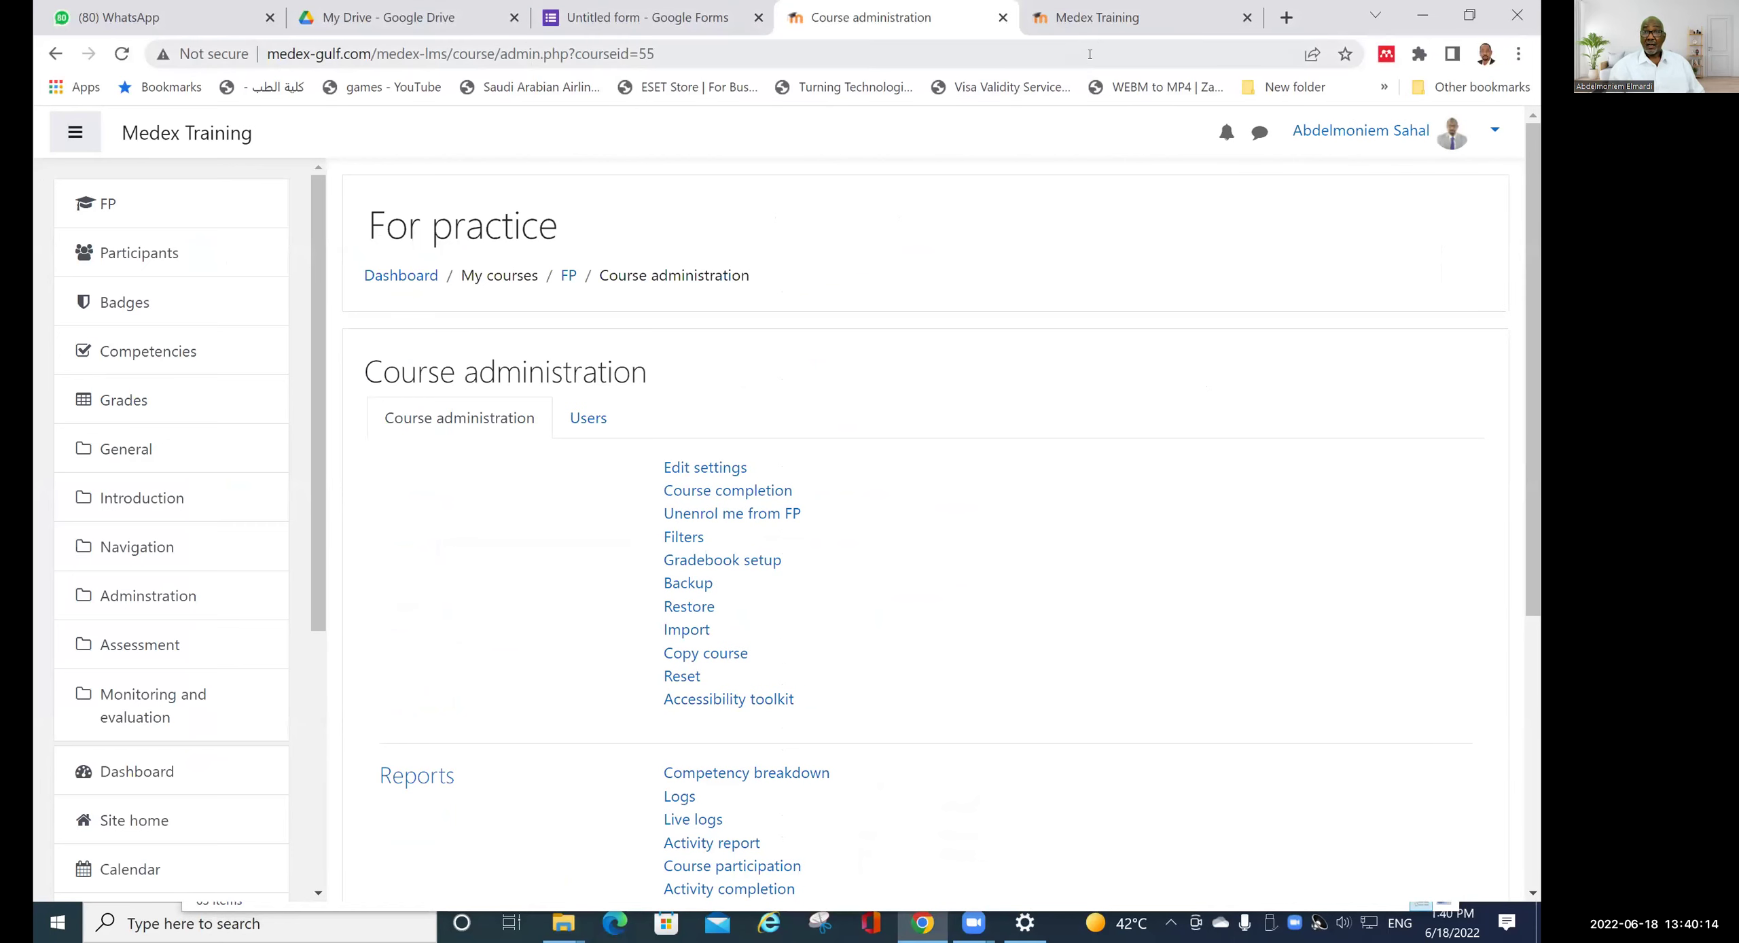
pyautogui.click(1107, 29)
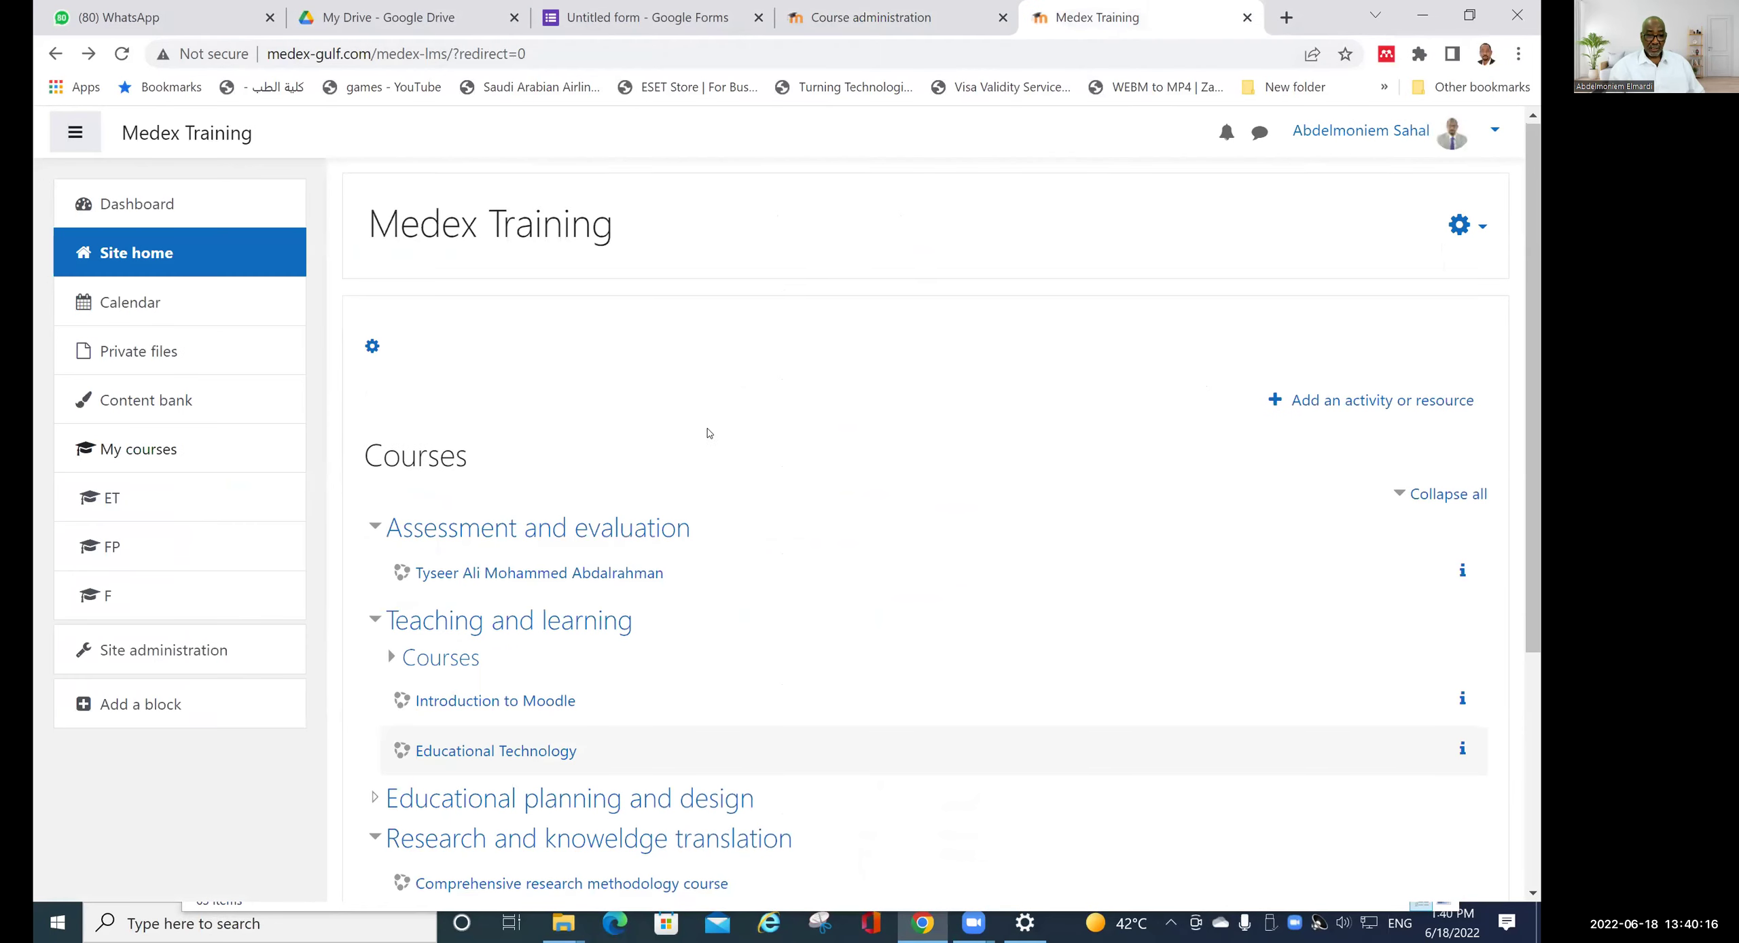
pyautogui.scroll(-4, 707, 430)
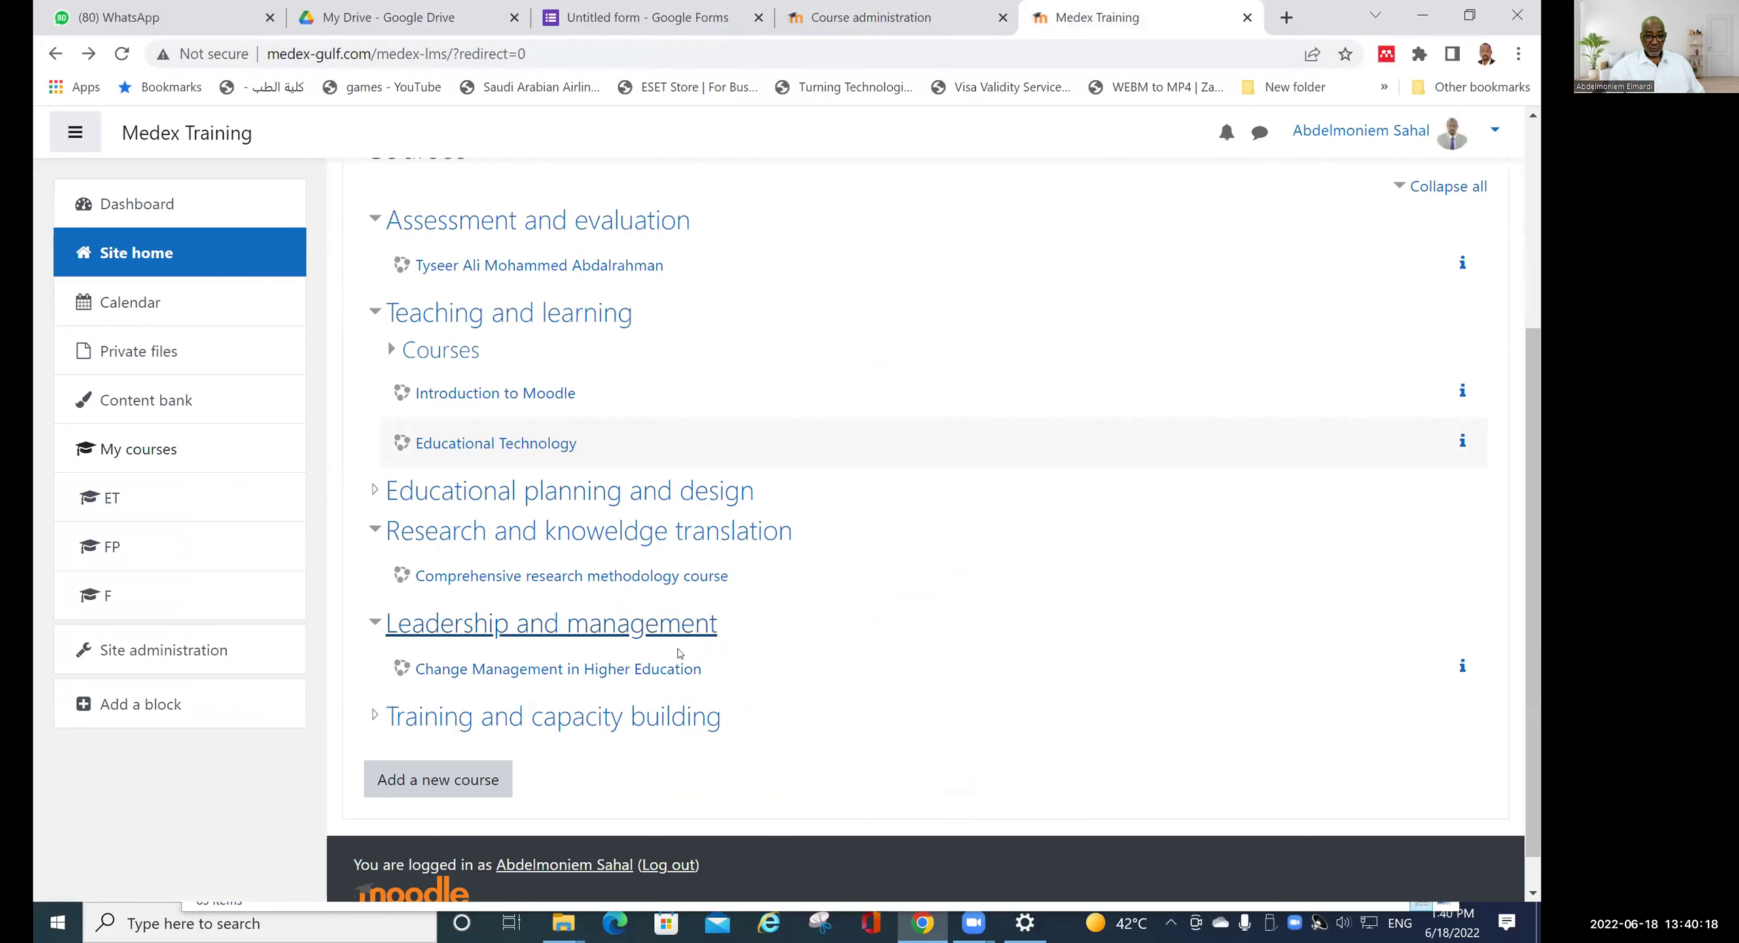
pyautogui.click(531, 448)
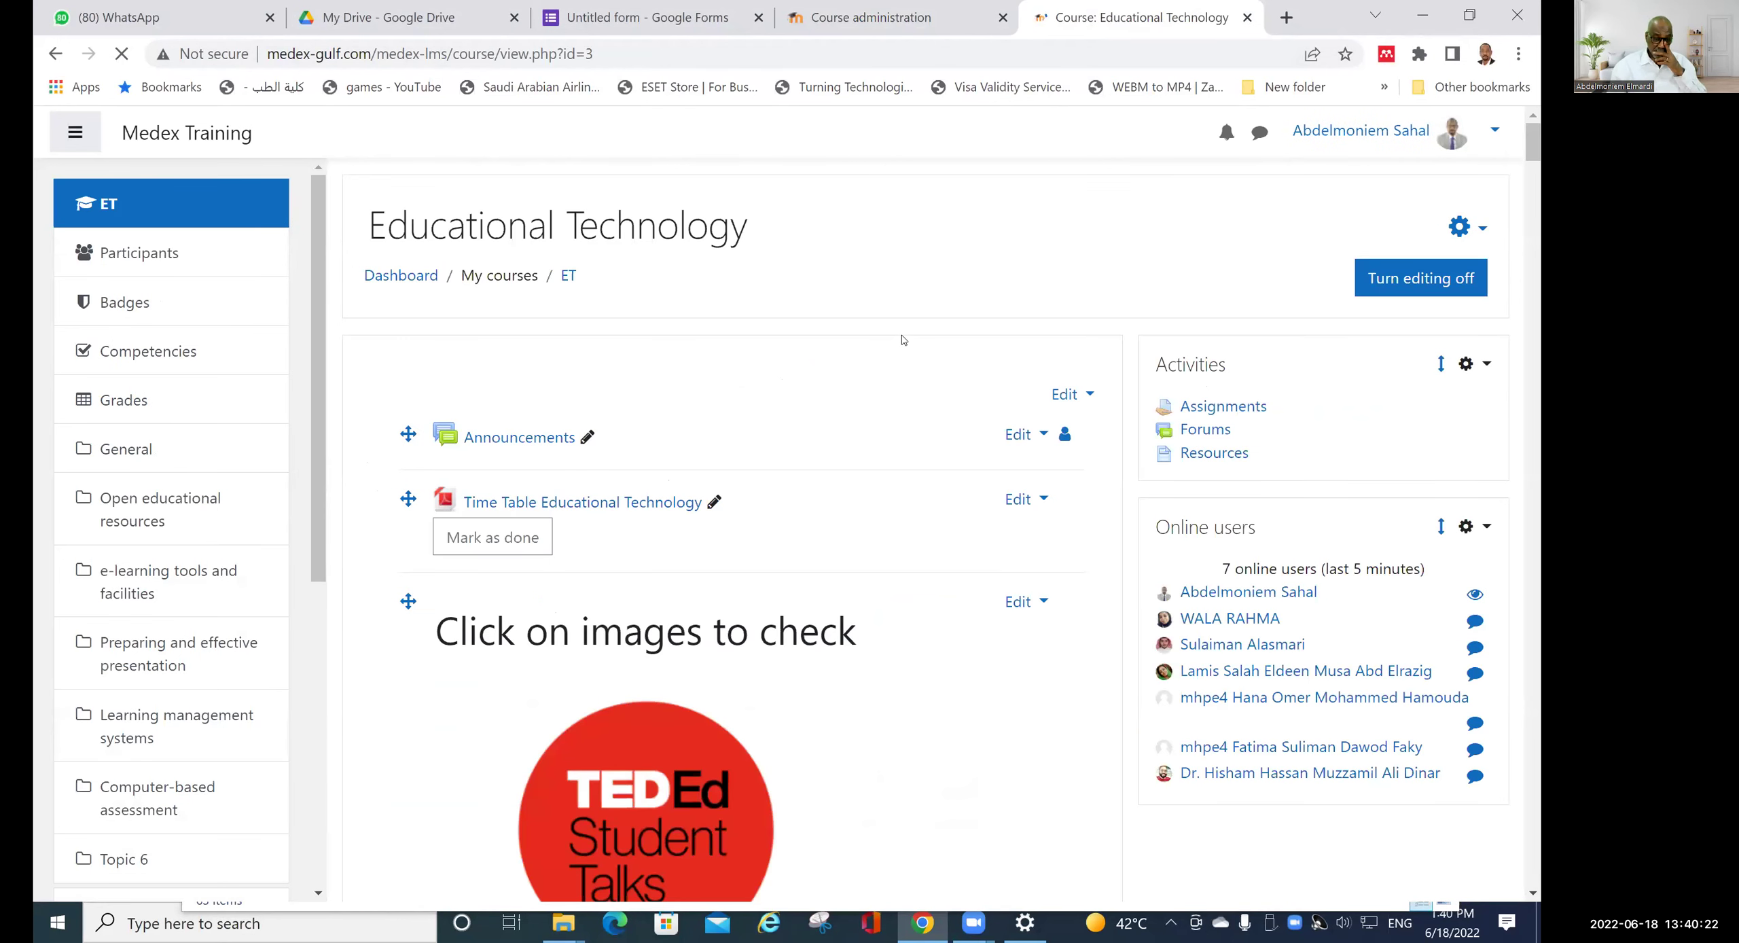
# - Open the Tools and facilities page in the course's Open educational resources section
pyautogui.scroll(-7, 899, 340)
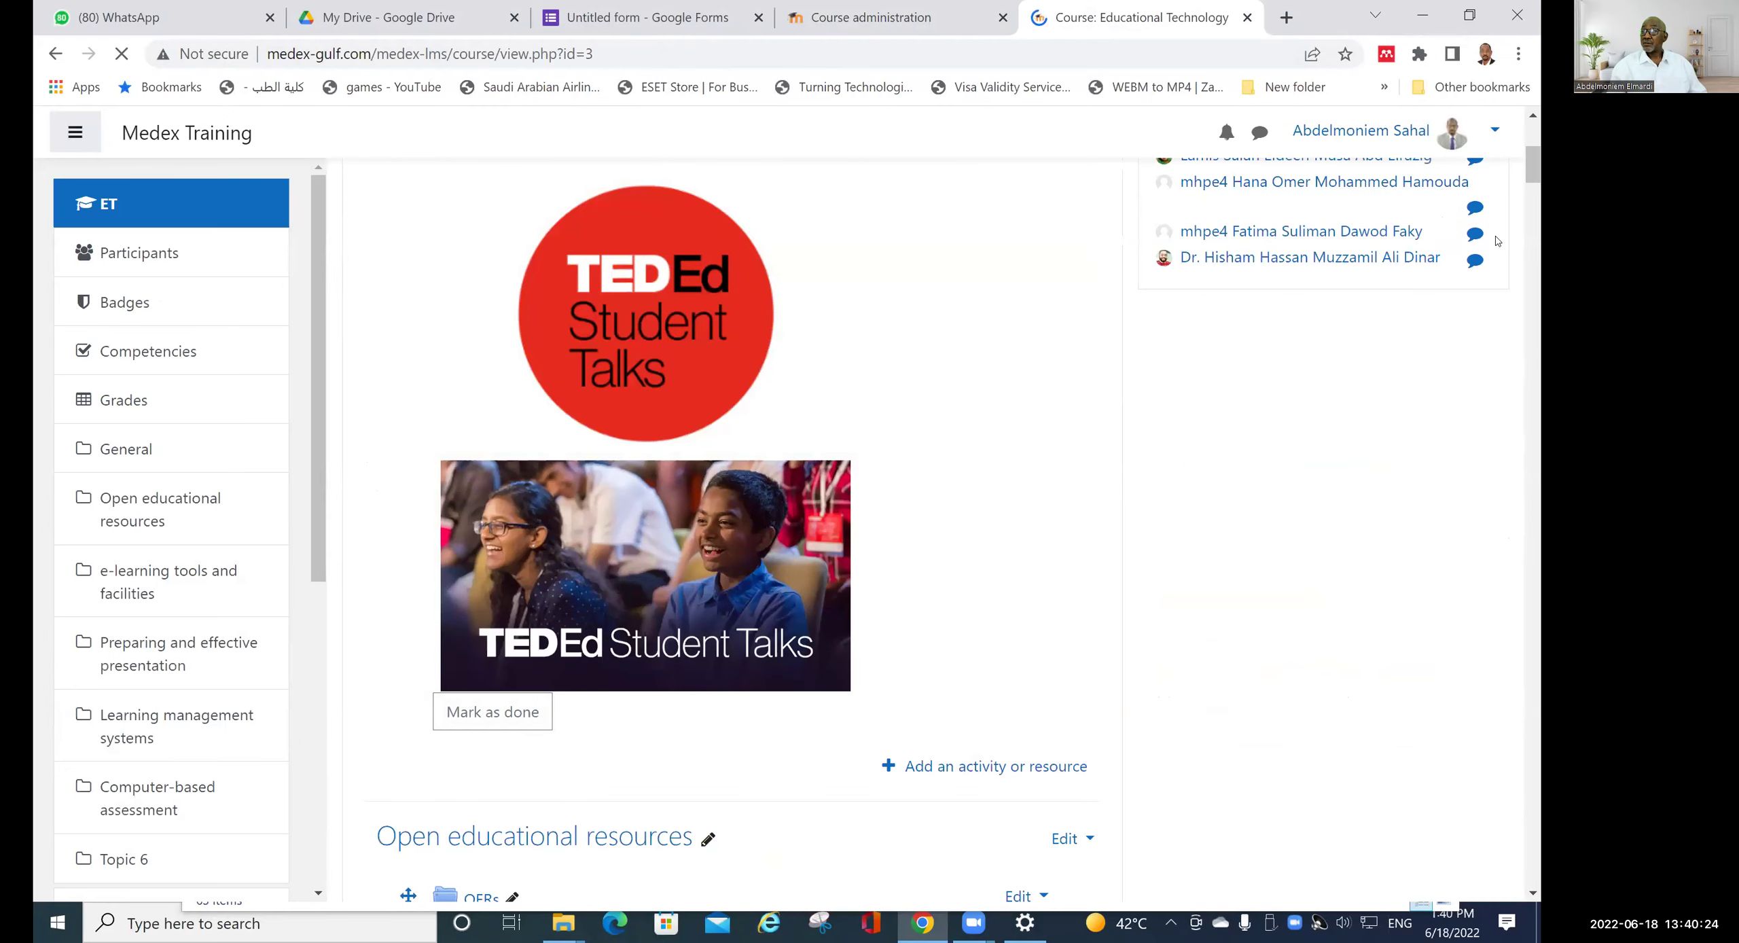
pyautogui.scroll(-4, 904, 435)
pyautogui.scroll(-6, 903, 432)
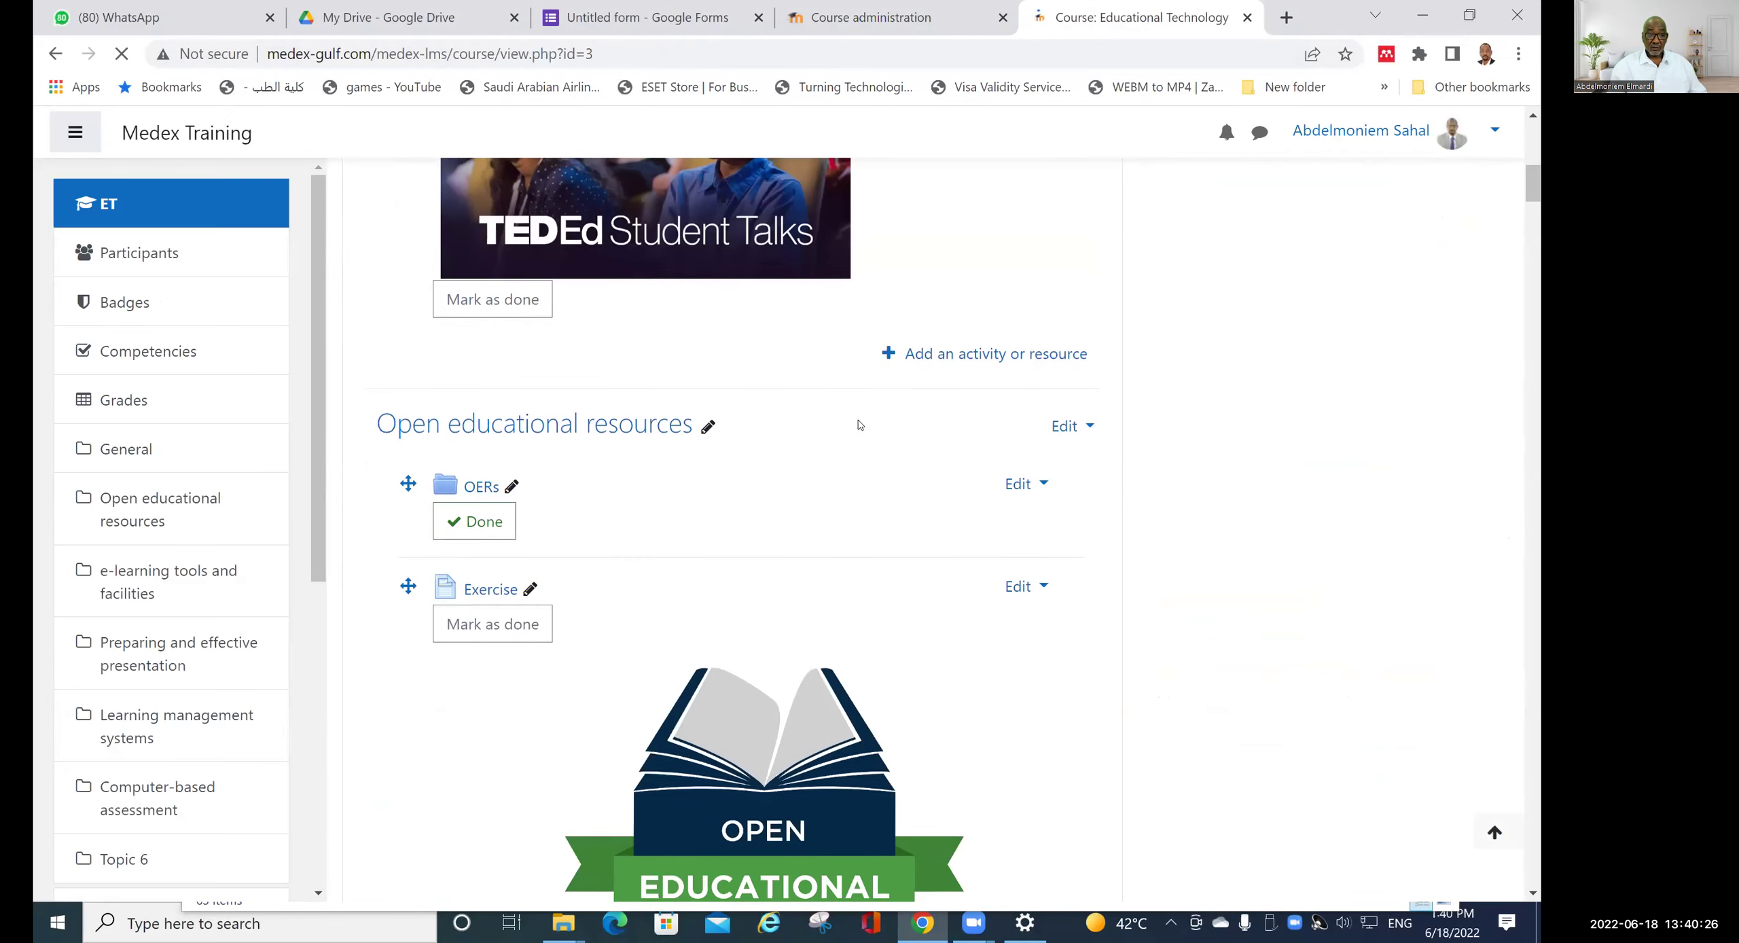
pyautogui.scroll(-3, 842, 422)
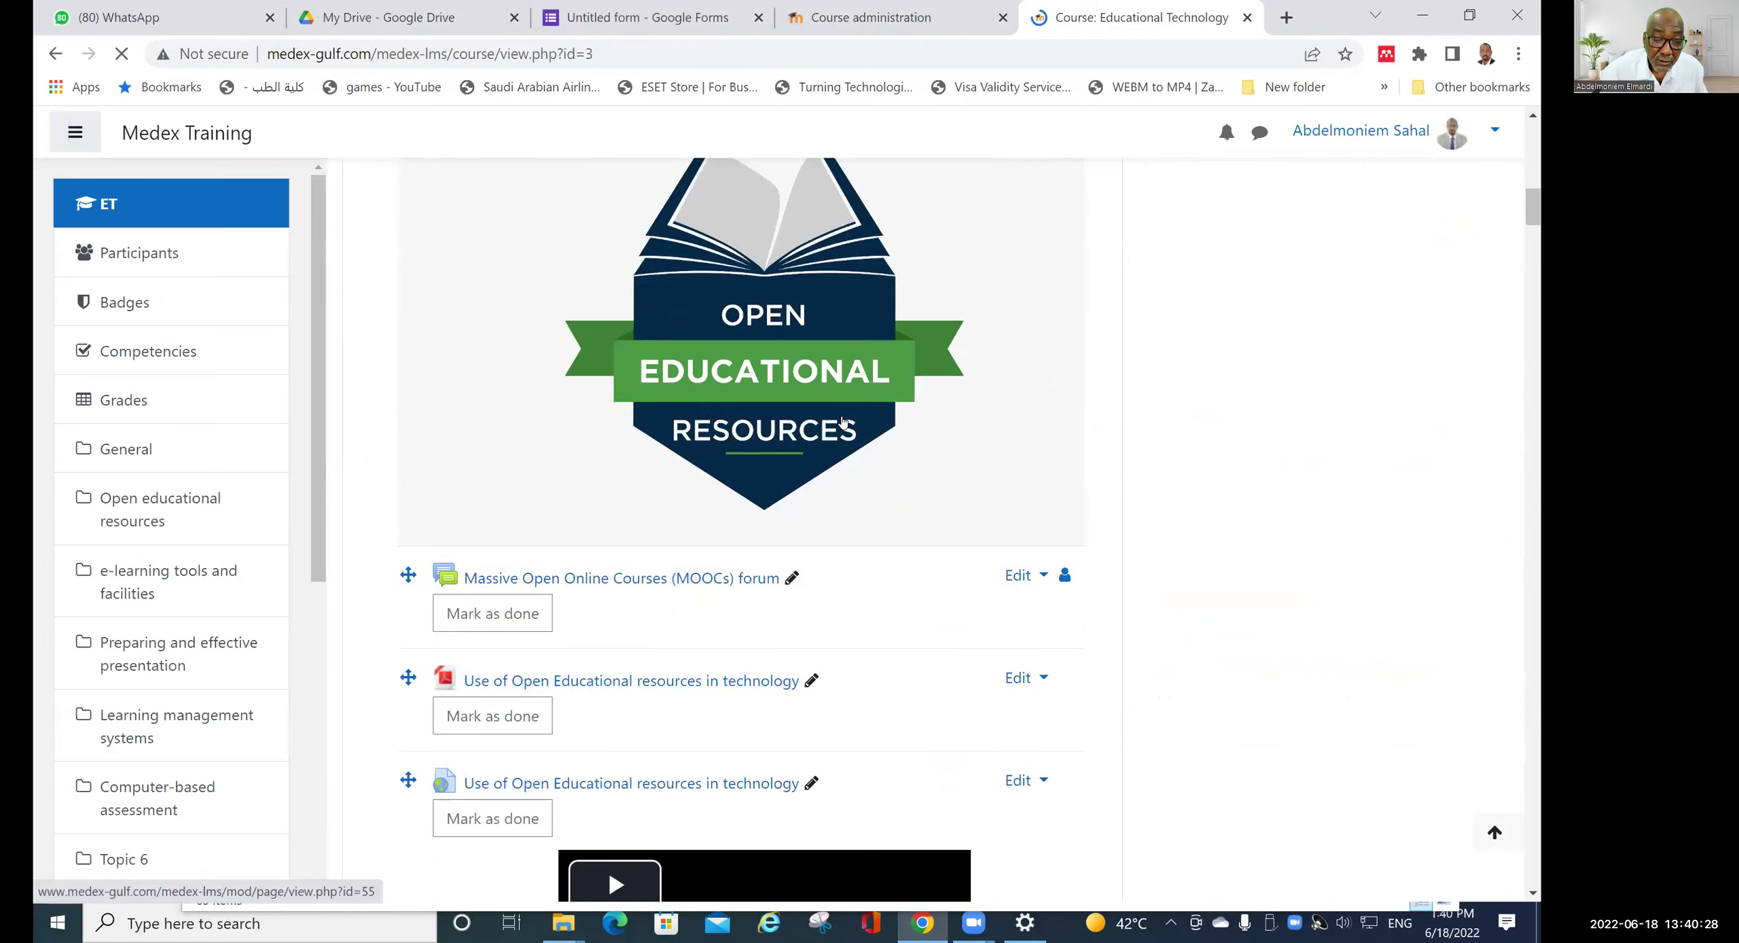
pyautogui.scroll(-3, 842, 419)
pyautogui.scroll(-8, 842, 417)
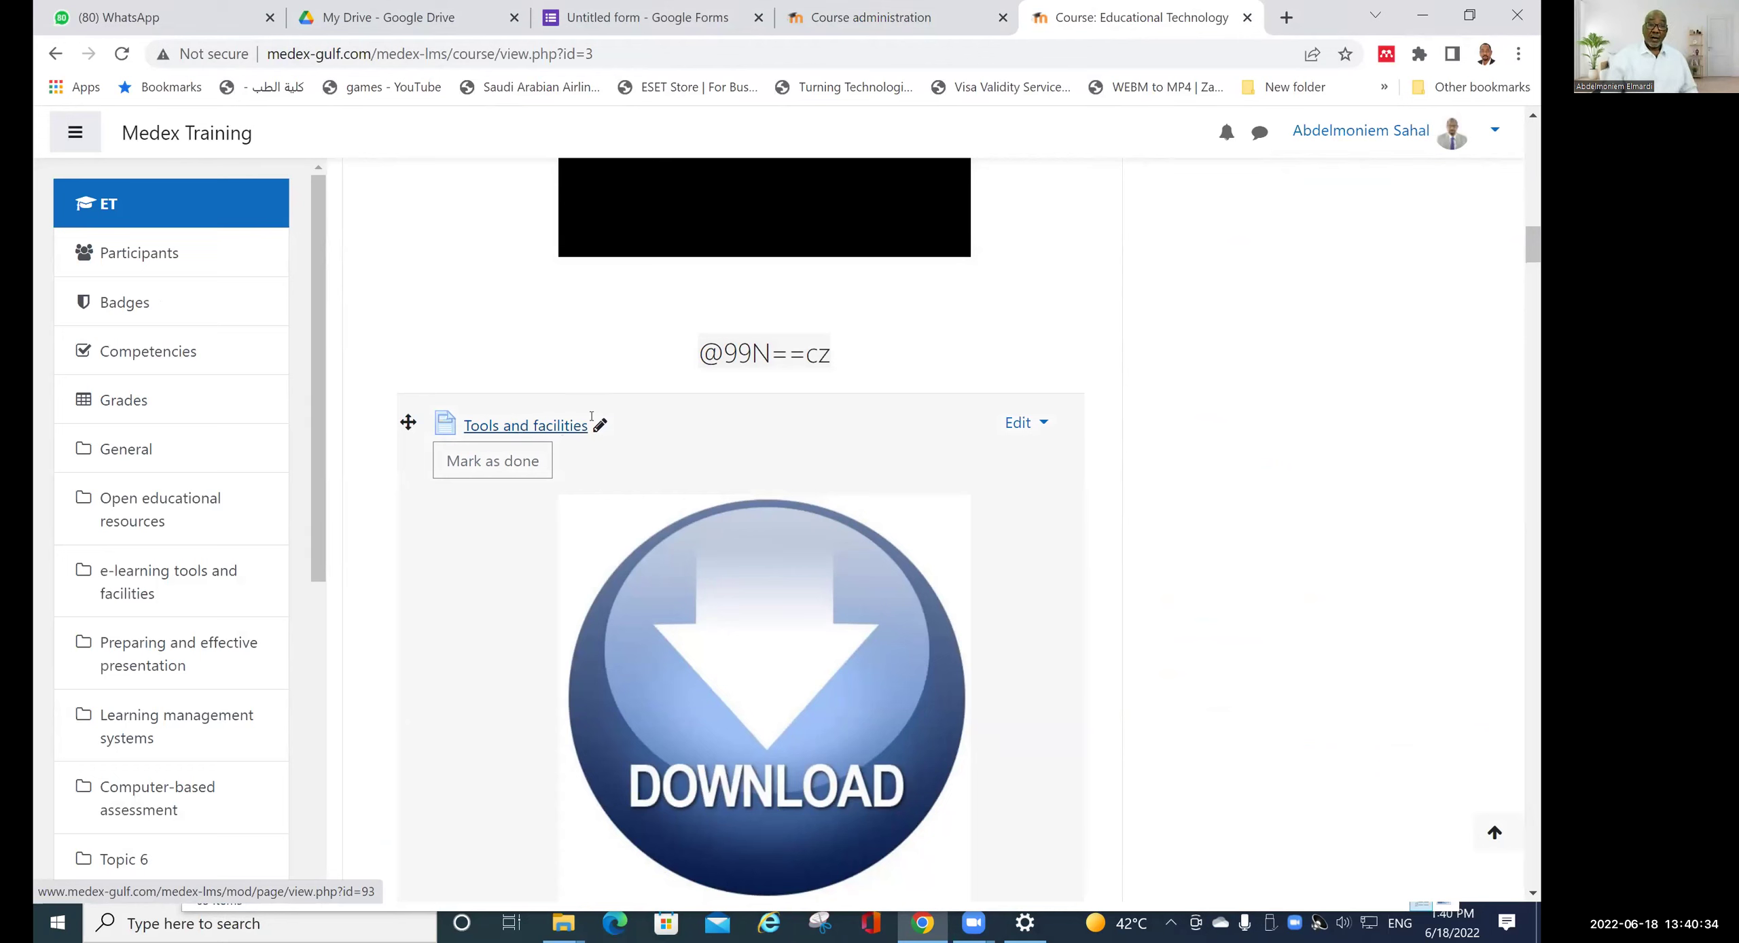
pyautogui.click(511, 425)
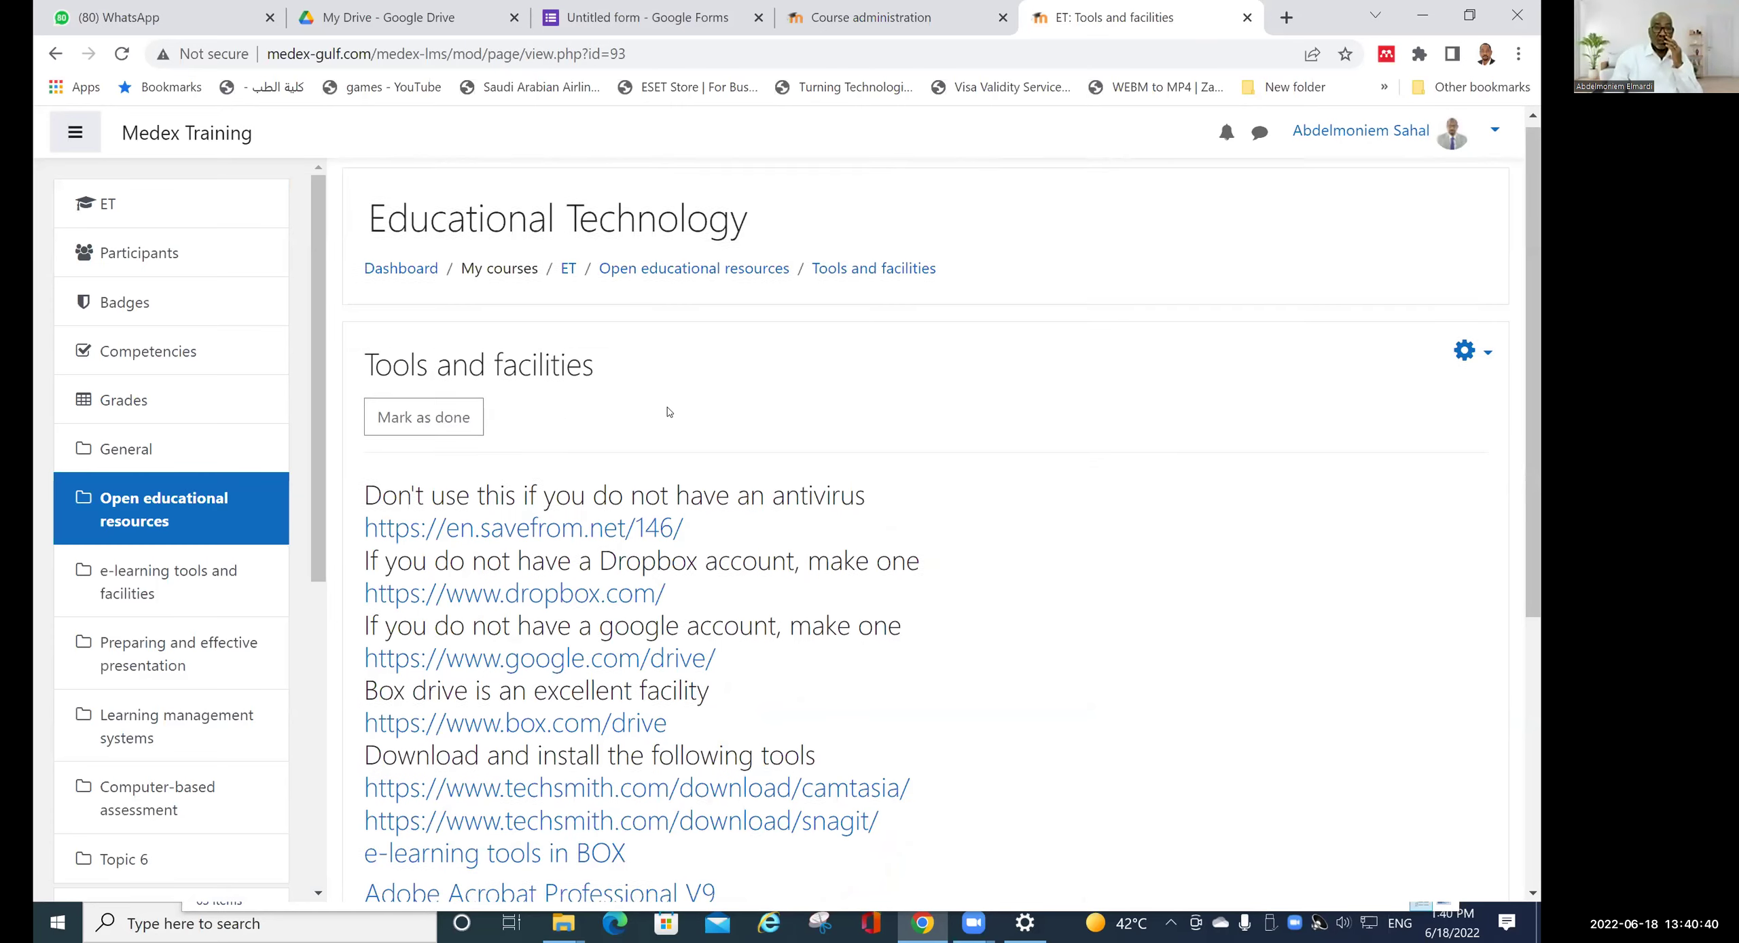
# - Open the shared e-learning tools in BOX folder from the Tools and facilities page
pyautogui.scroll(-4, 669, 411)
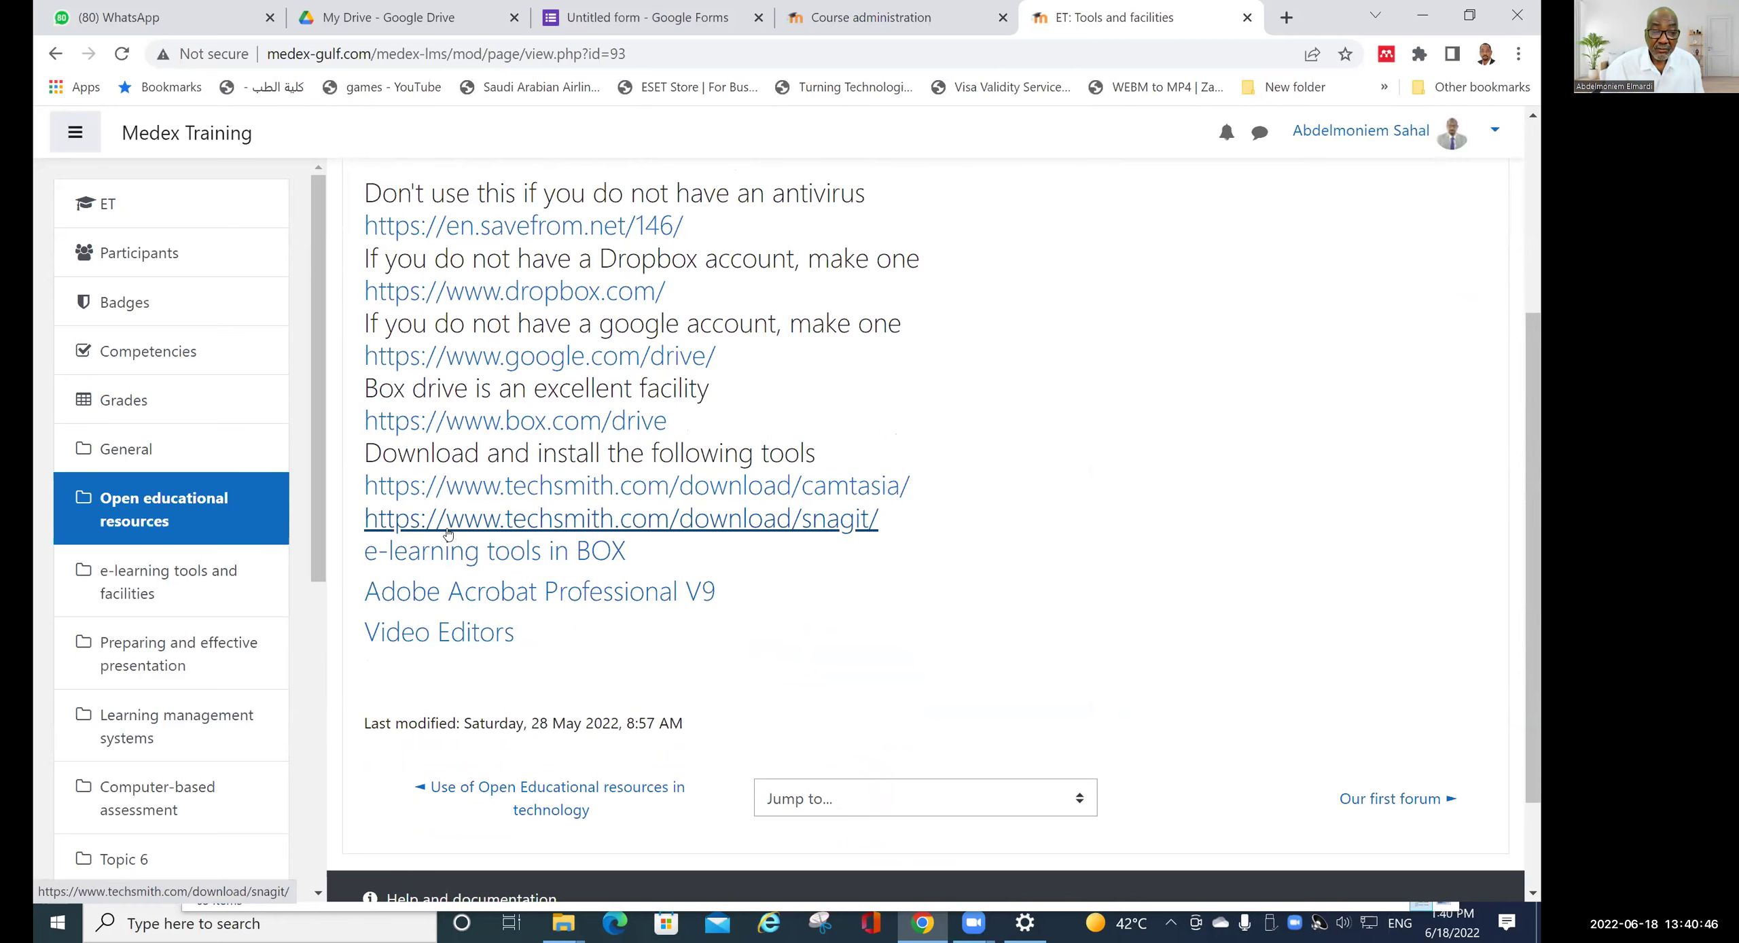
pyautogui.click(504, 553)
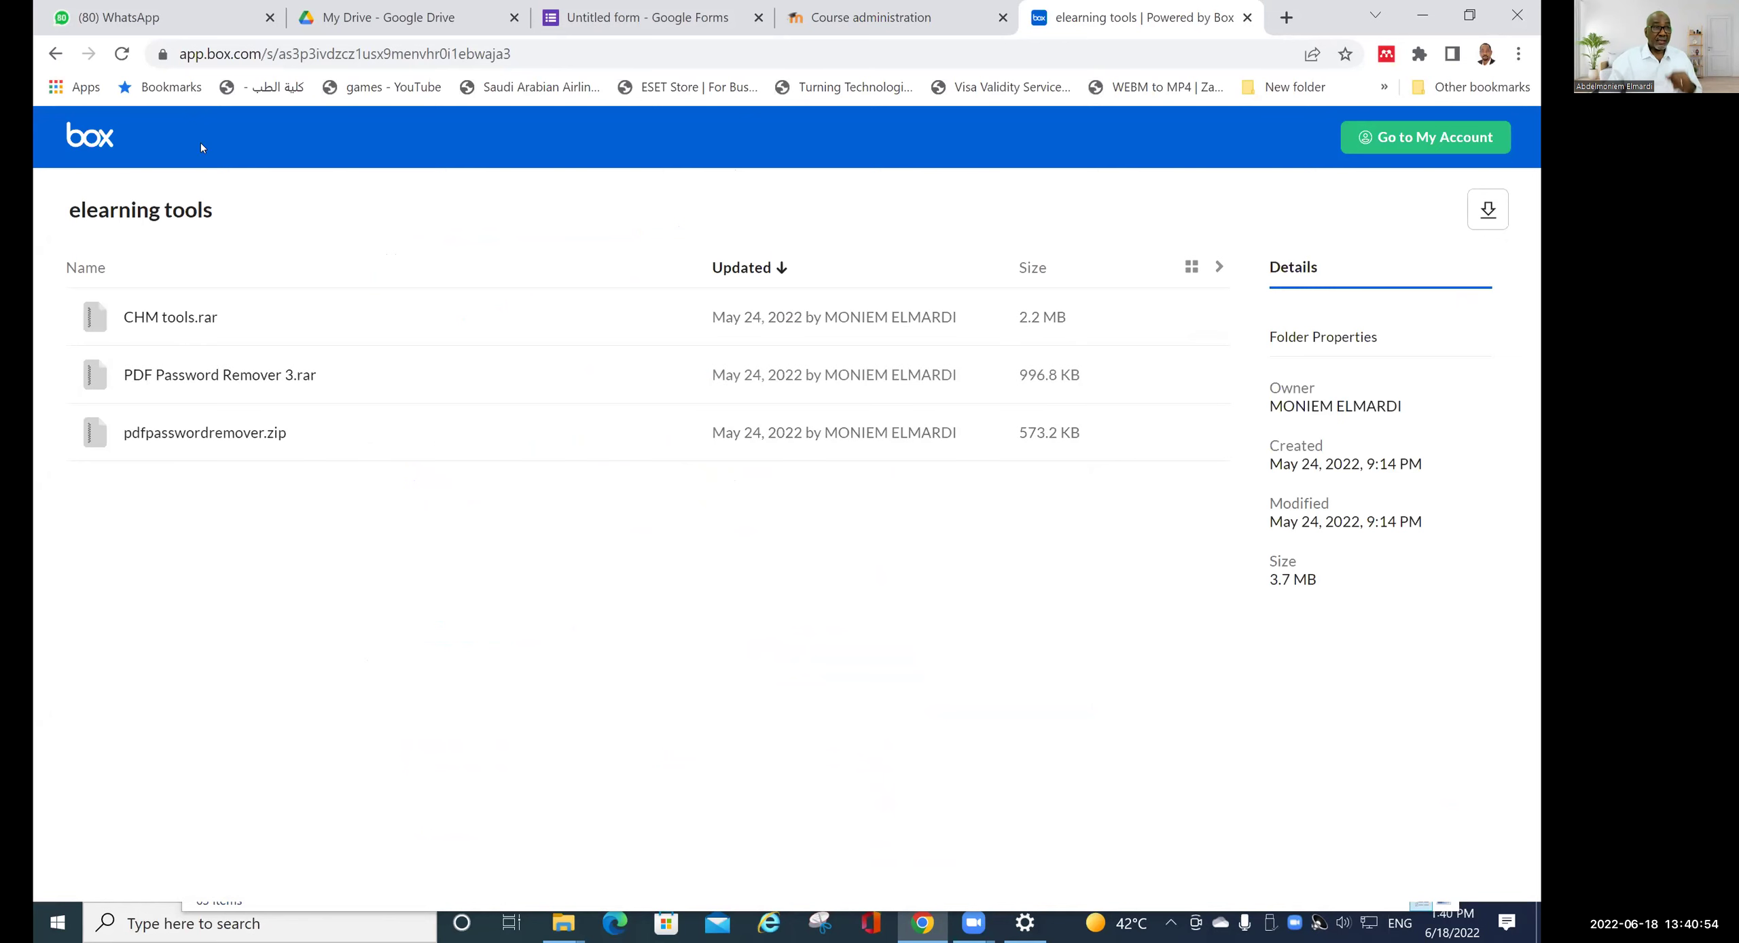
# - Return from the Box folder to the Educational Technology course page and find its e-learning tools and facilities section
pyautogui.click(57, 54)
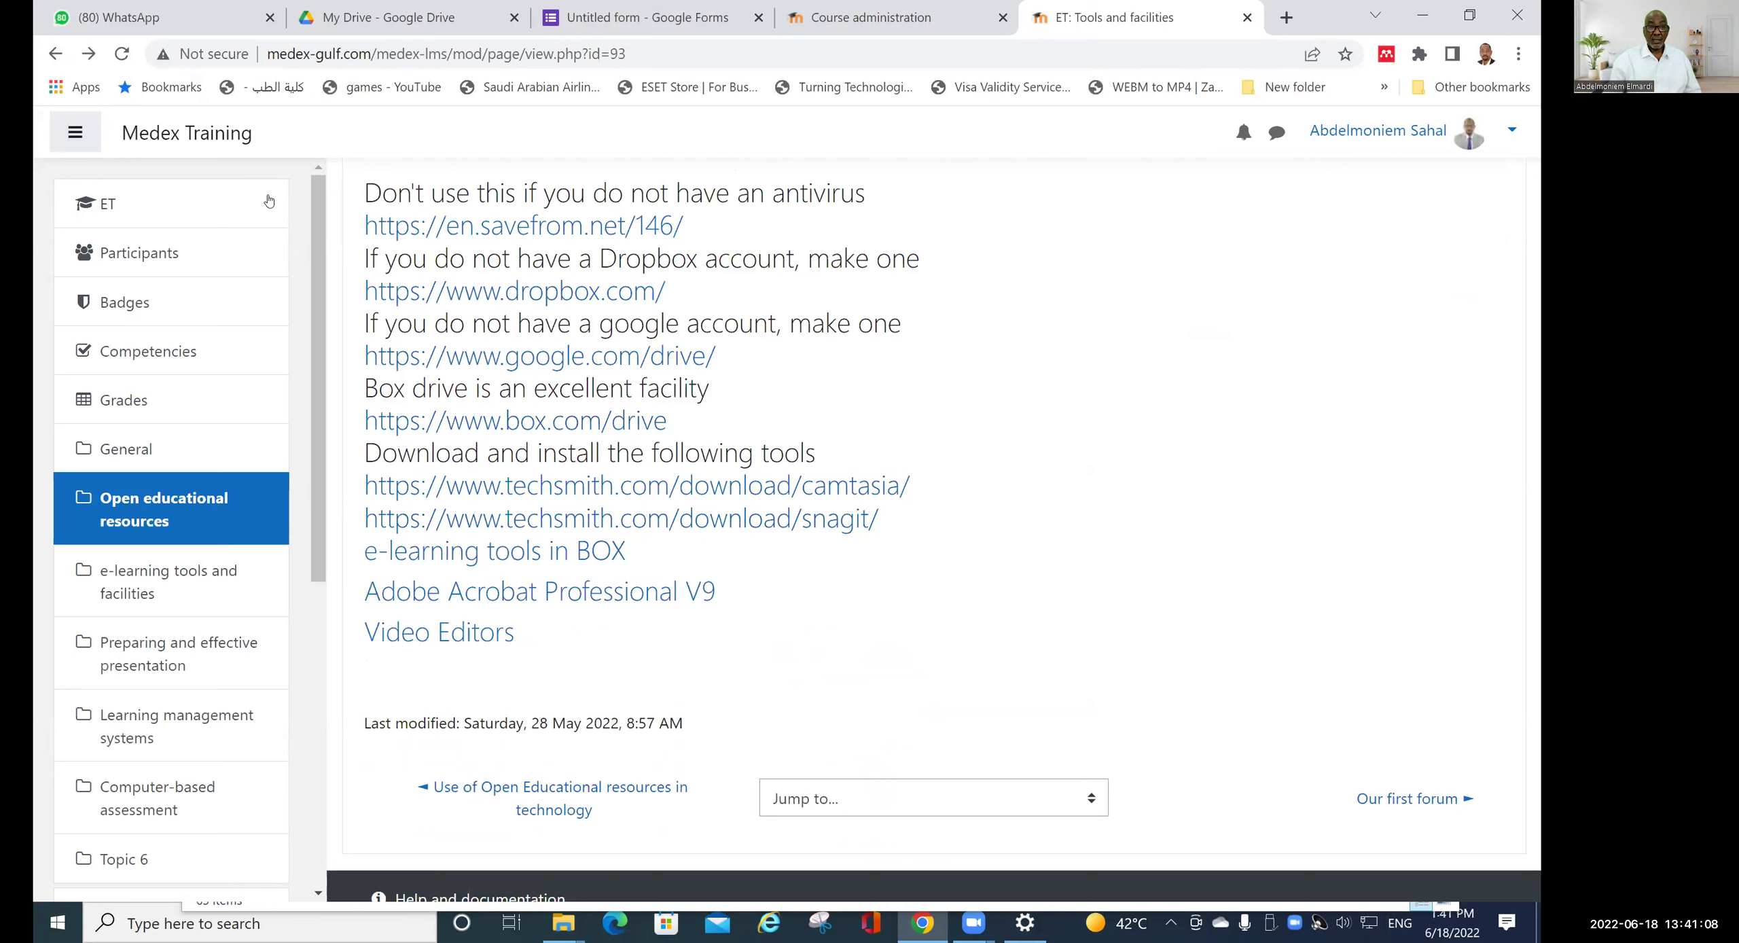
pyautogui.click(56, 54)
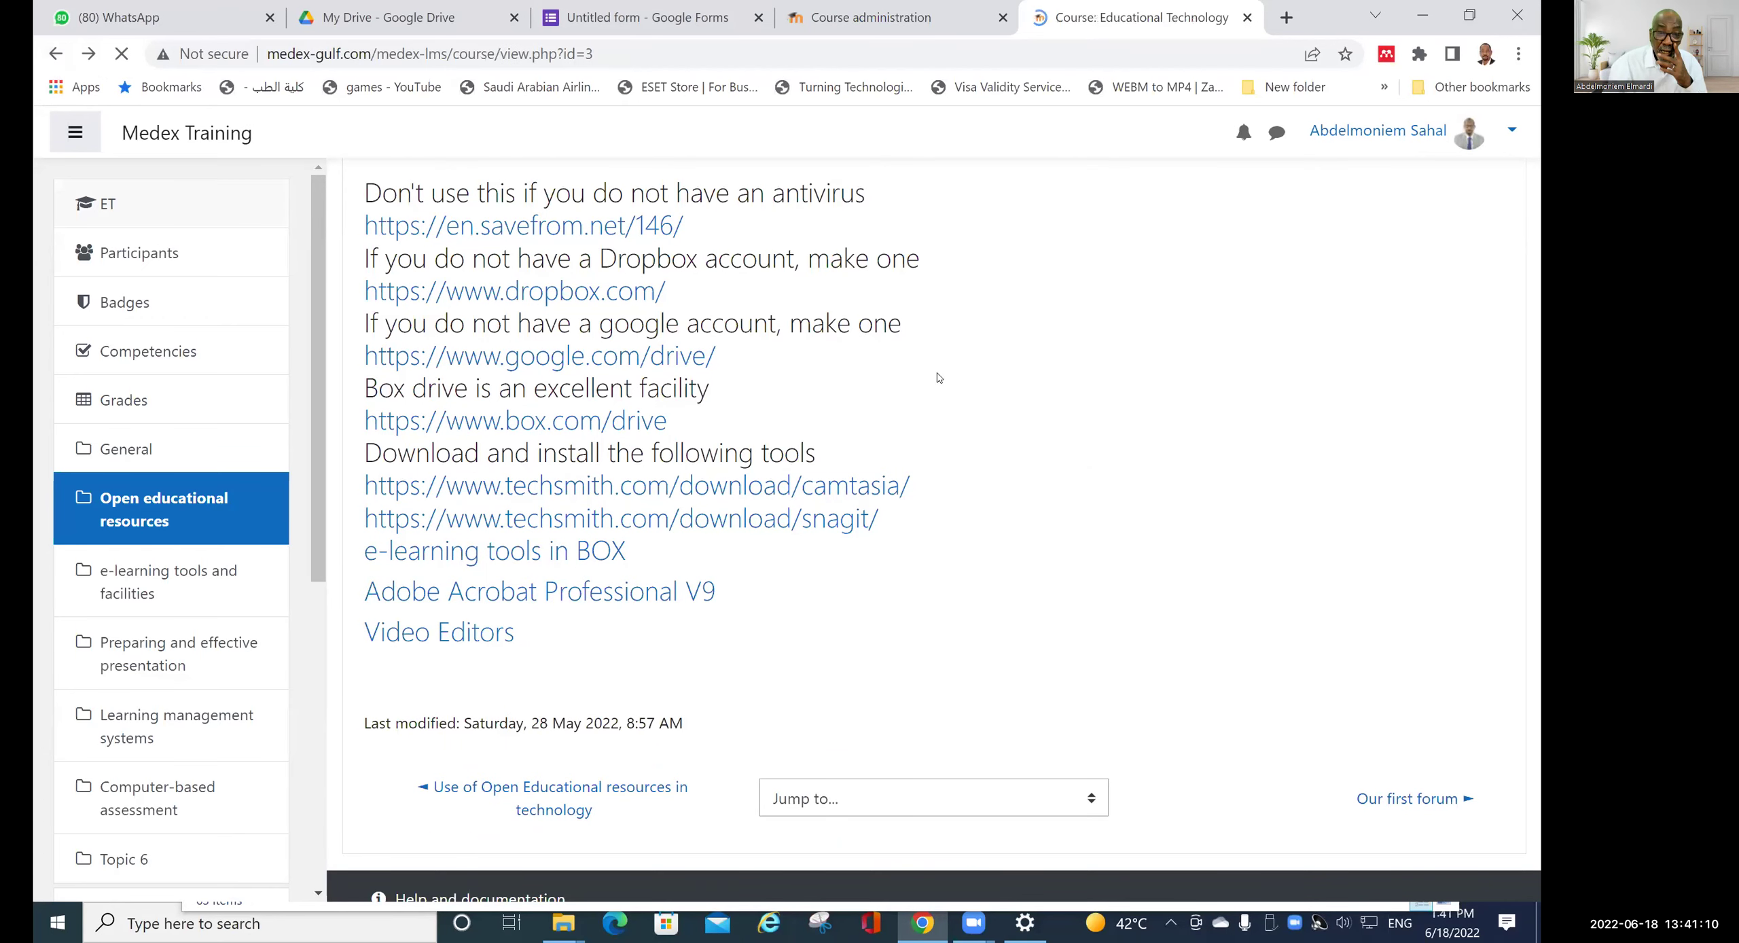
pyautogui.scroll(-8, 637, 403)
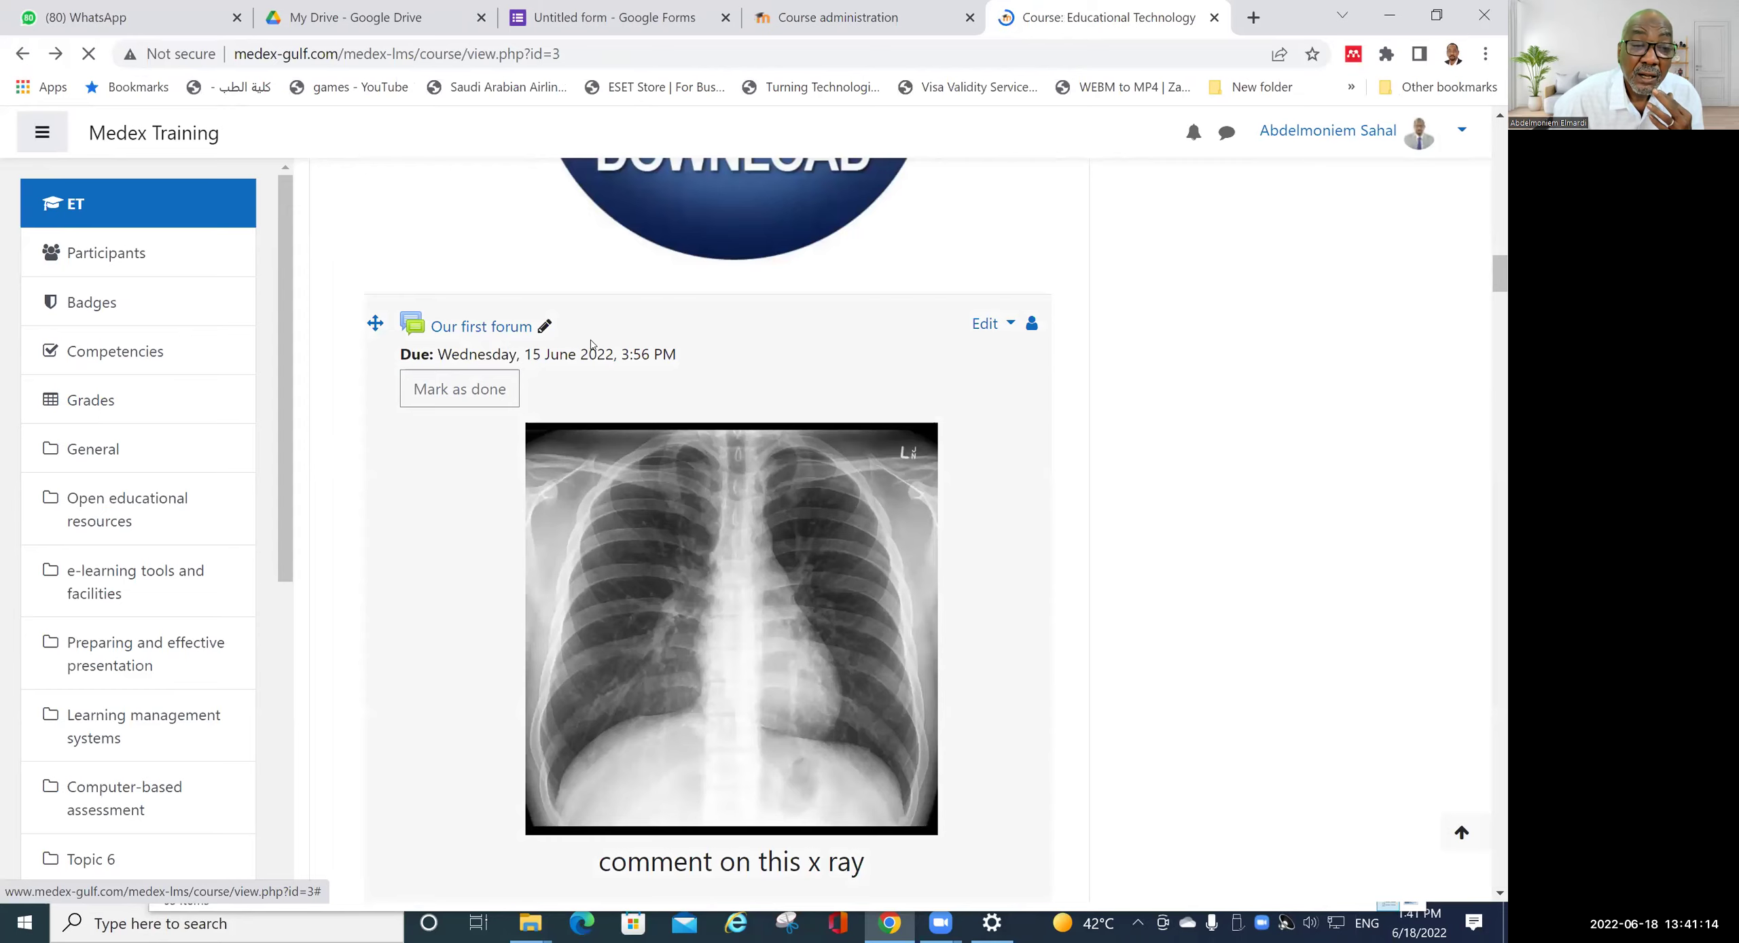
pyautogui.scroll(-8, 584, 374)
pyautogui.scroll(-8, 591, 377)
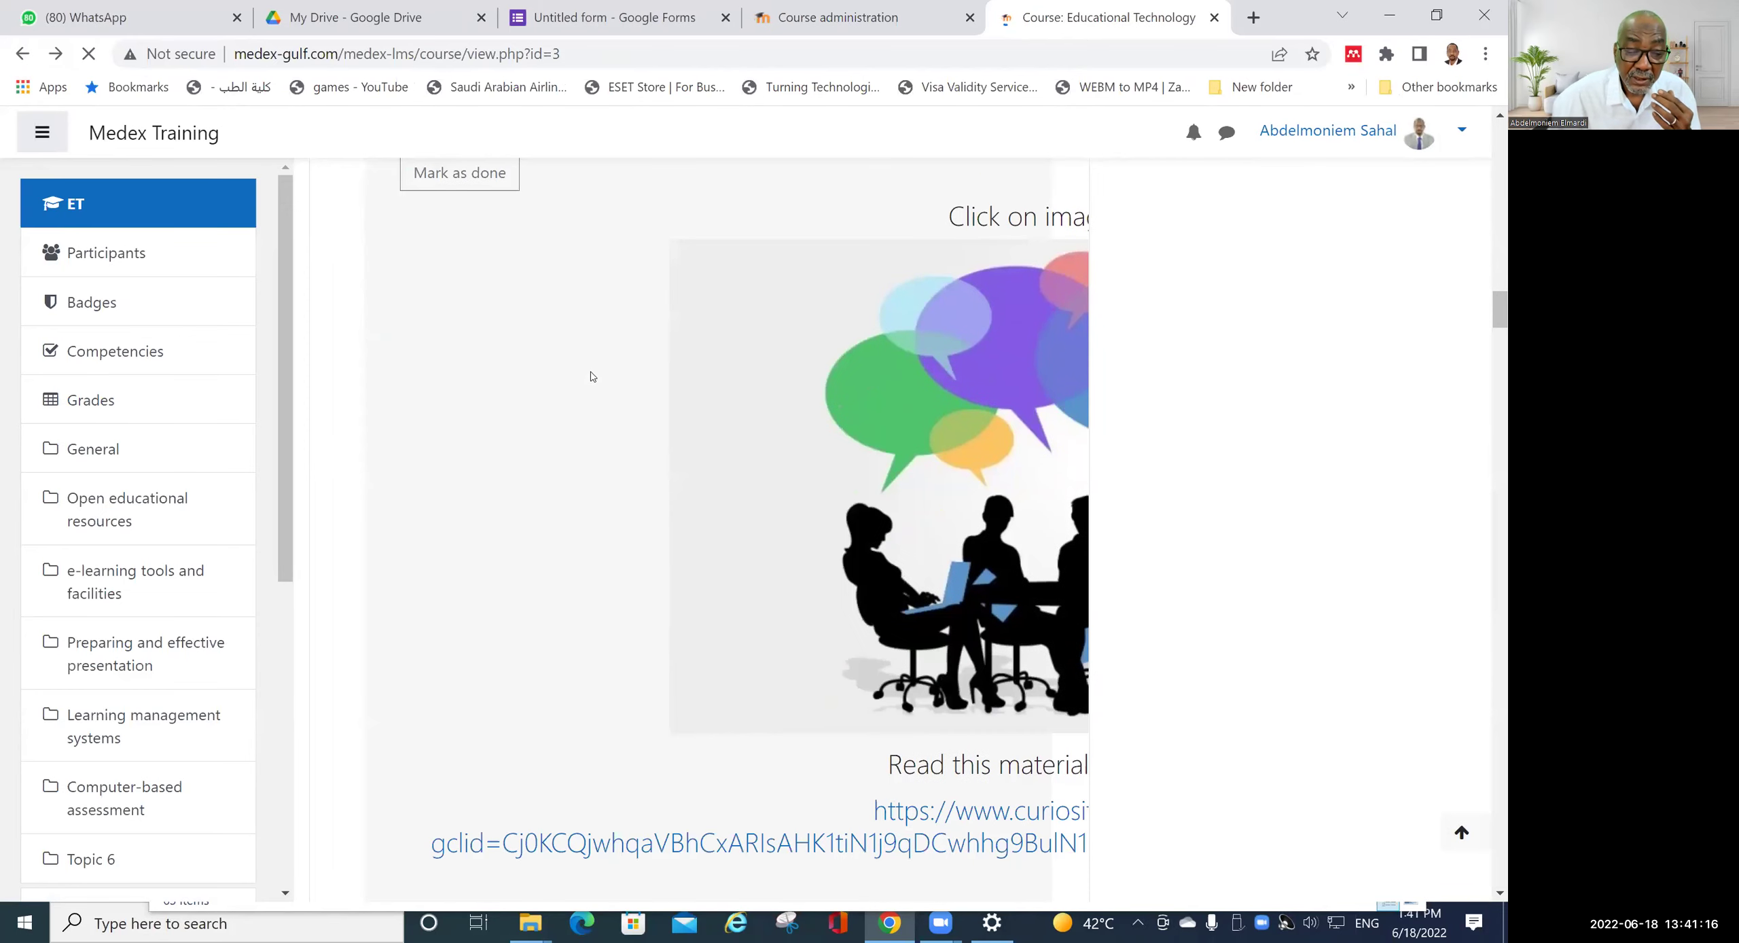
pyautogui.scroll(-6, 640, 492)
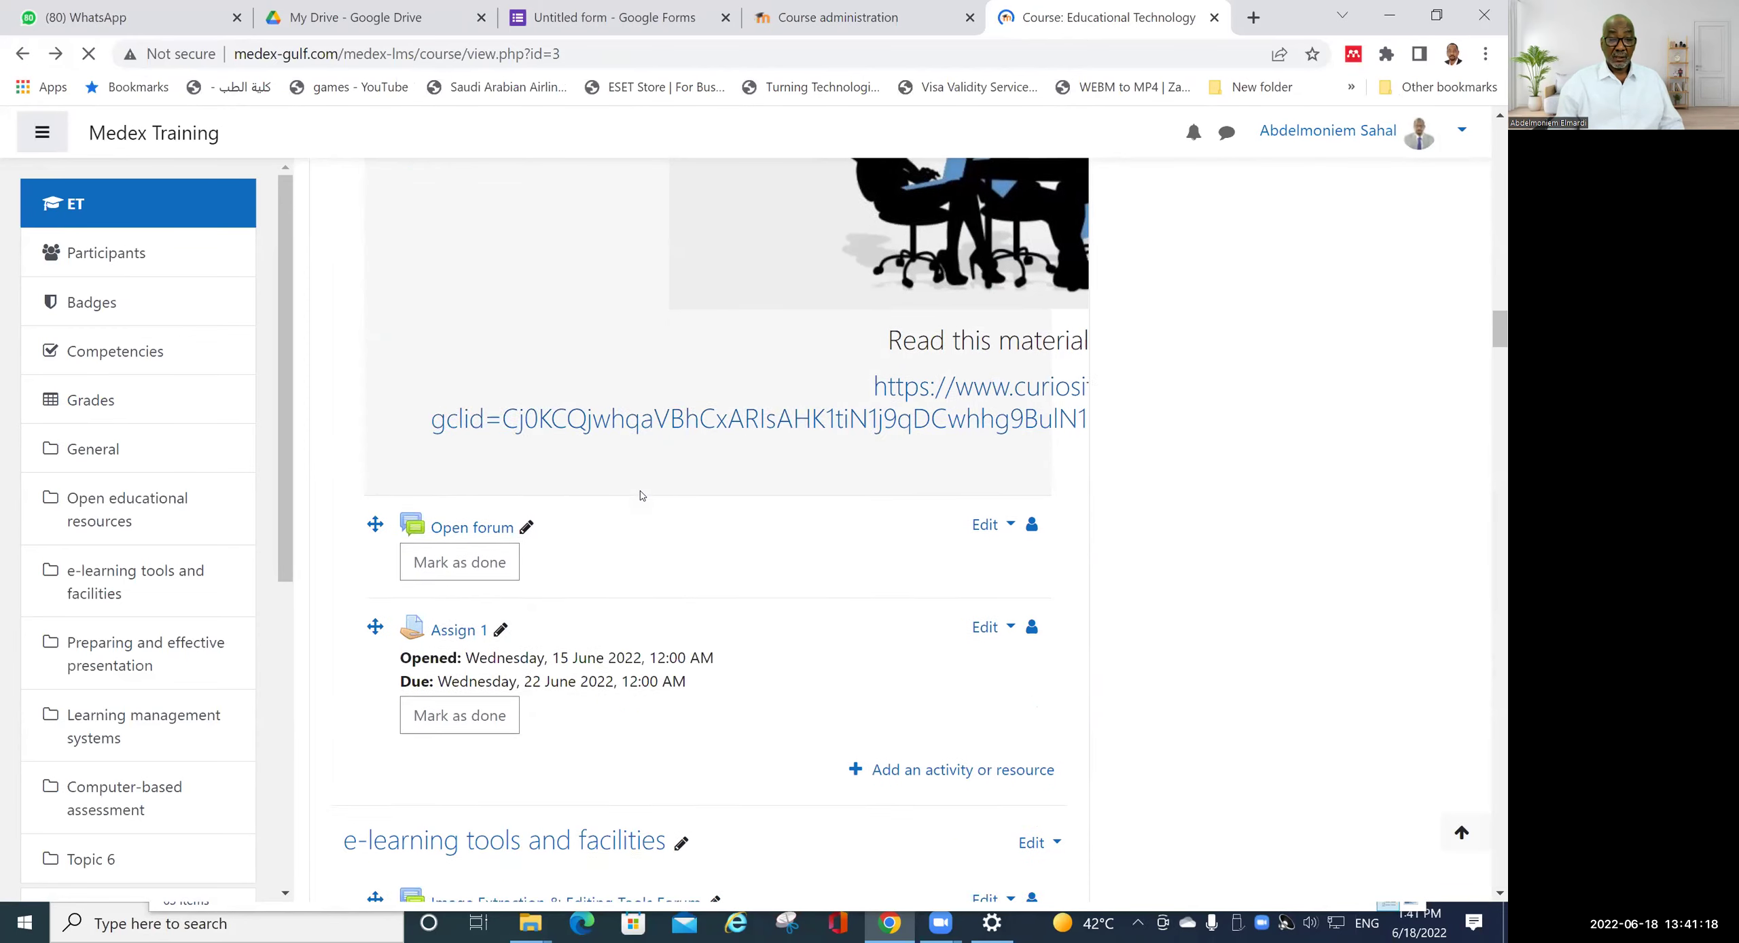
pyautogui.scroll(-4, 638, 456)
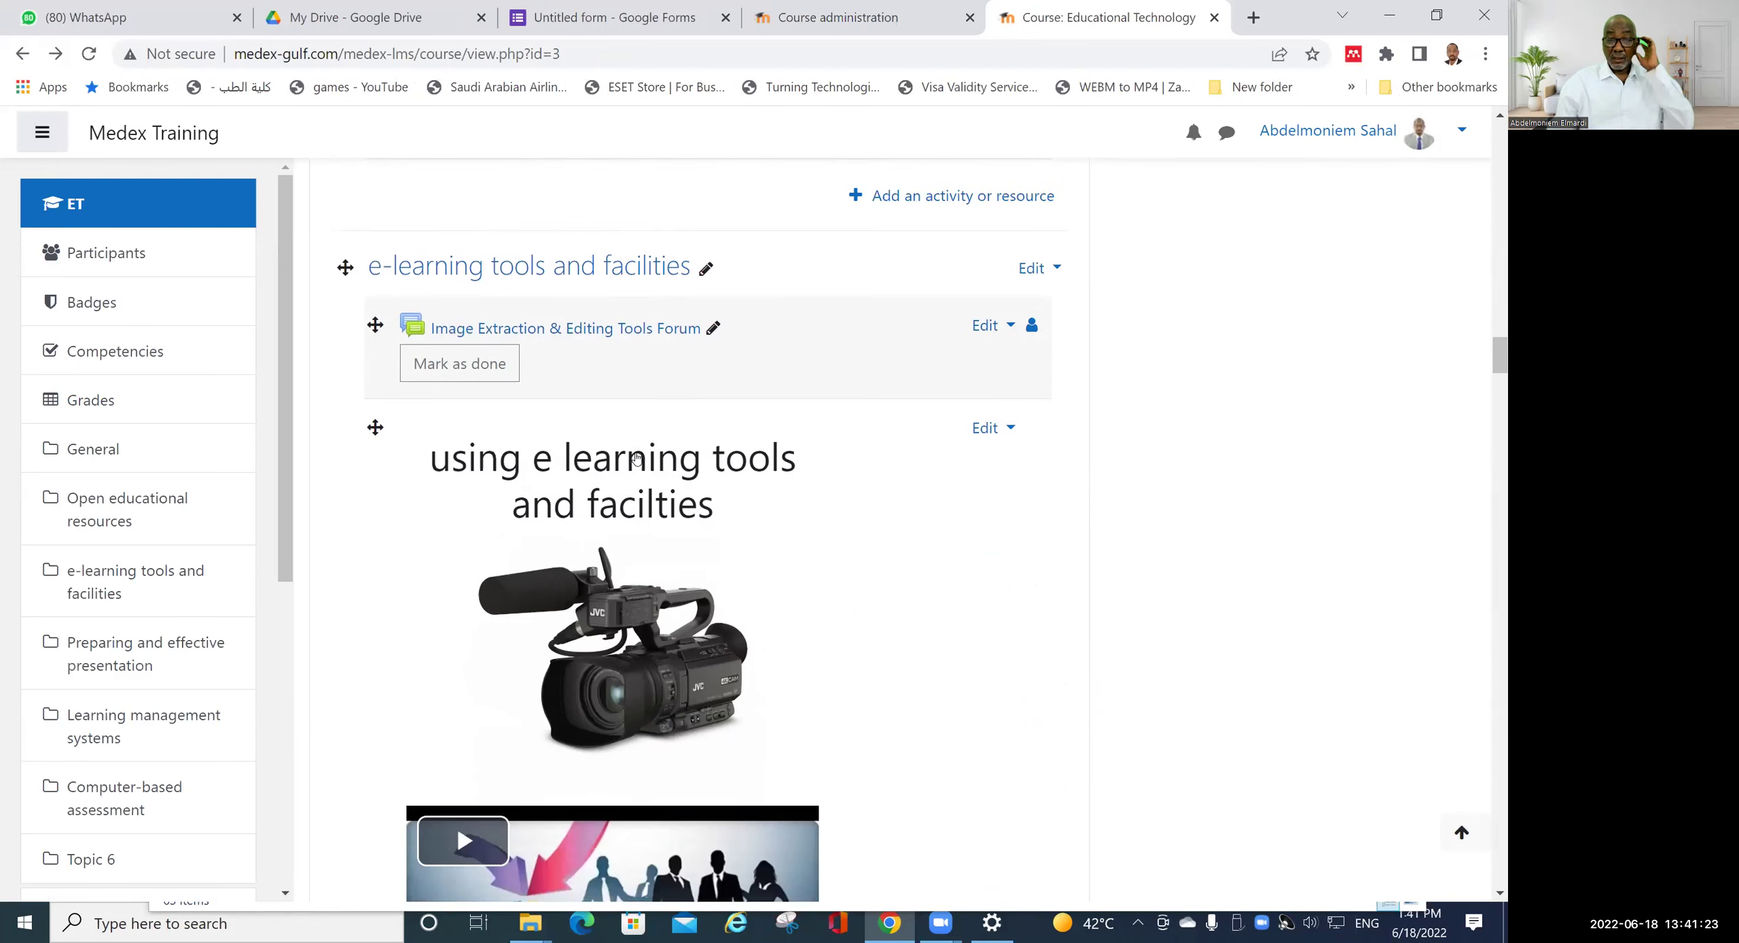
# - Look through the cloud computing, video editing, videoconferencing, quiz and polling resources in the e-learning tools and facilities section
pyautogui.scroll(-7, 819, 407)
pyautogui.scroll(-12, 821, 417)
pyautogui.scroll(-6, 821, 419)
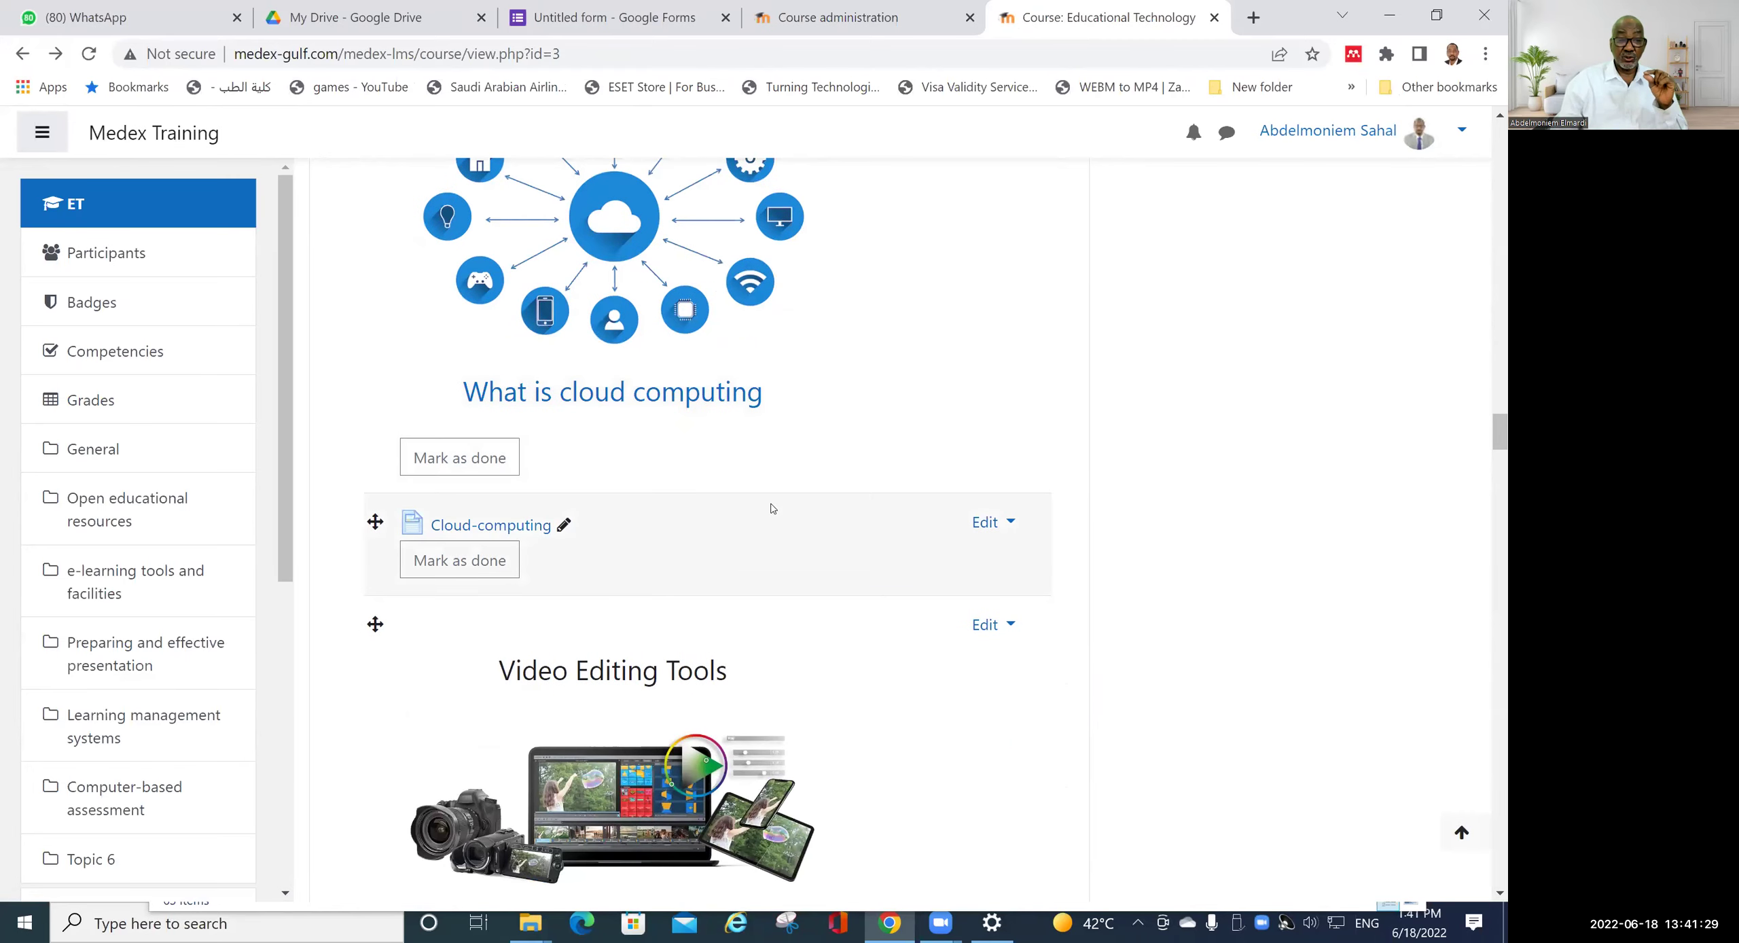
pyautogui.scroll(-8, 754, 475)
pyautogui.scroll(-13, 773, 499)
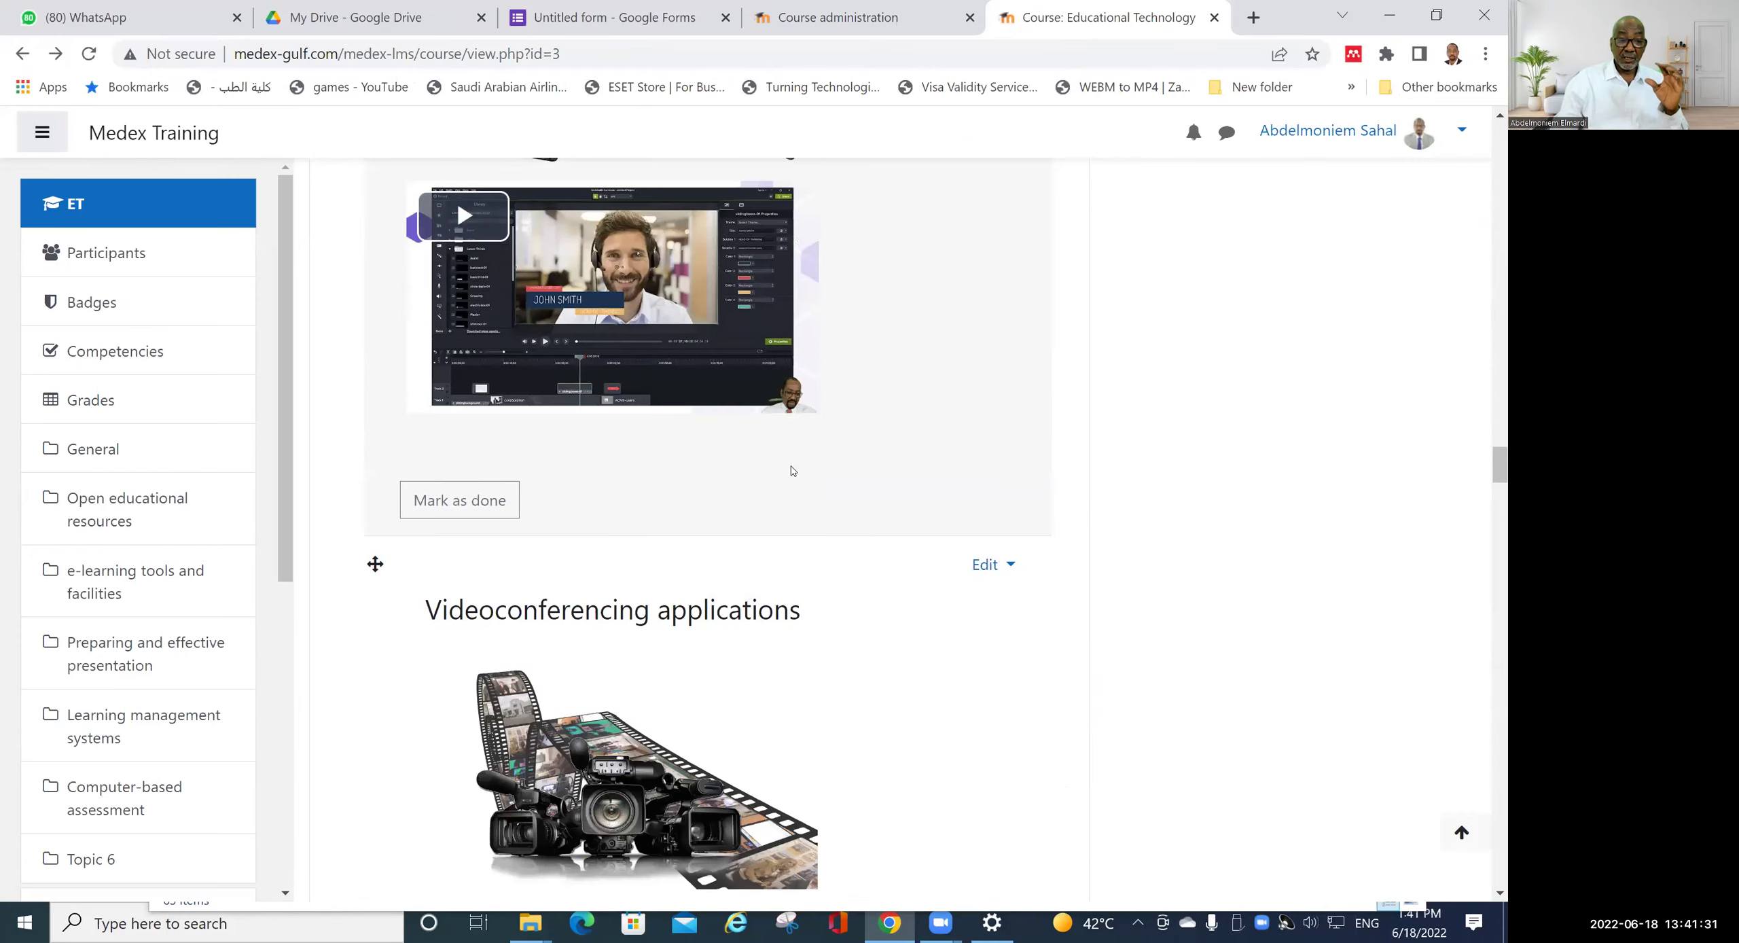
pyautogui.scroll(-7, 792, 469)
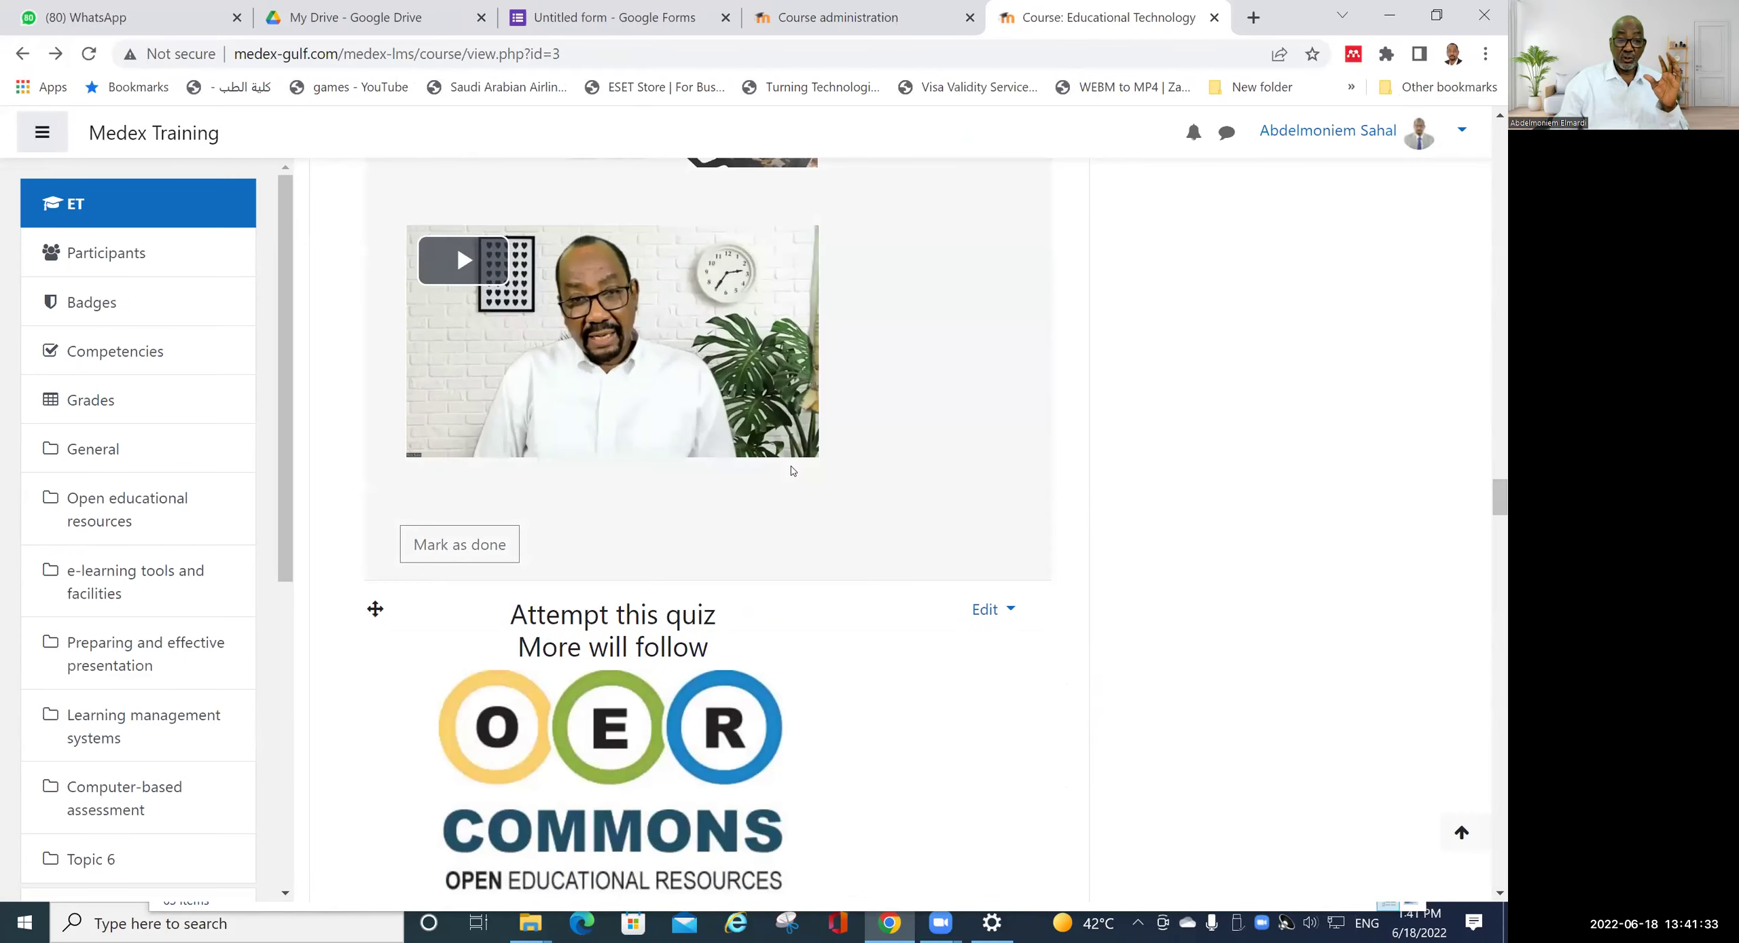
pyautogui.scroll(-4, 815, 469)
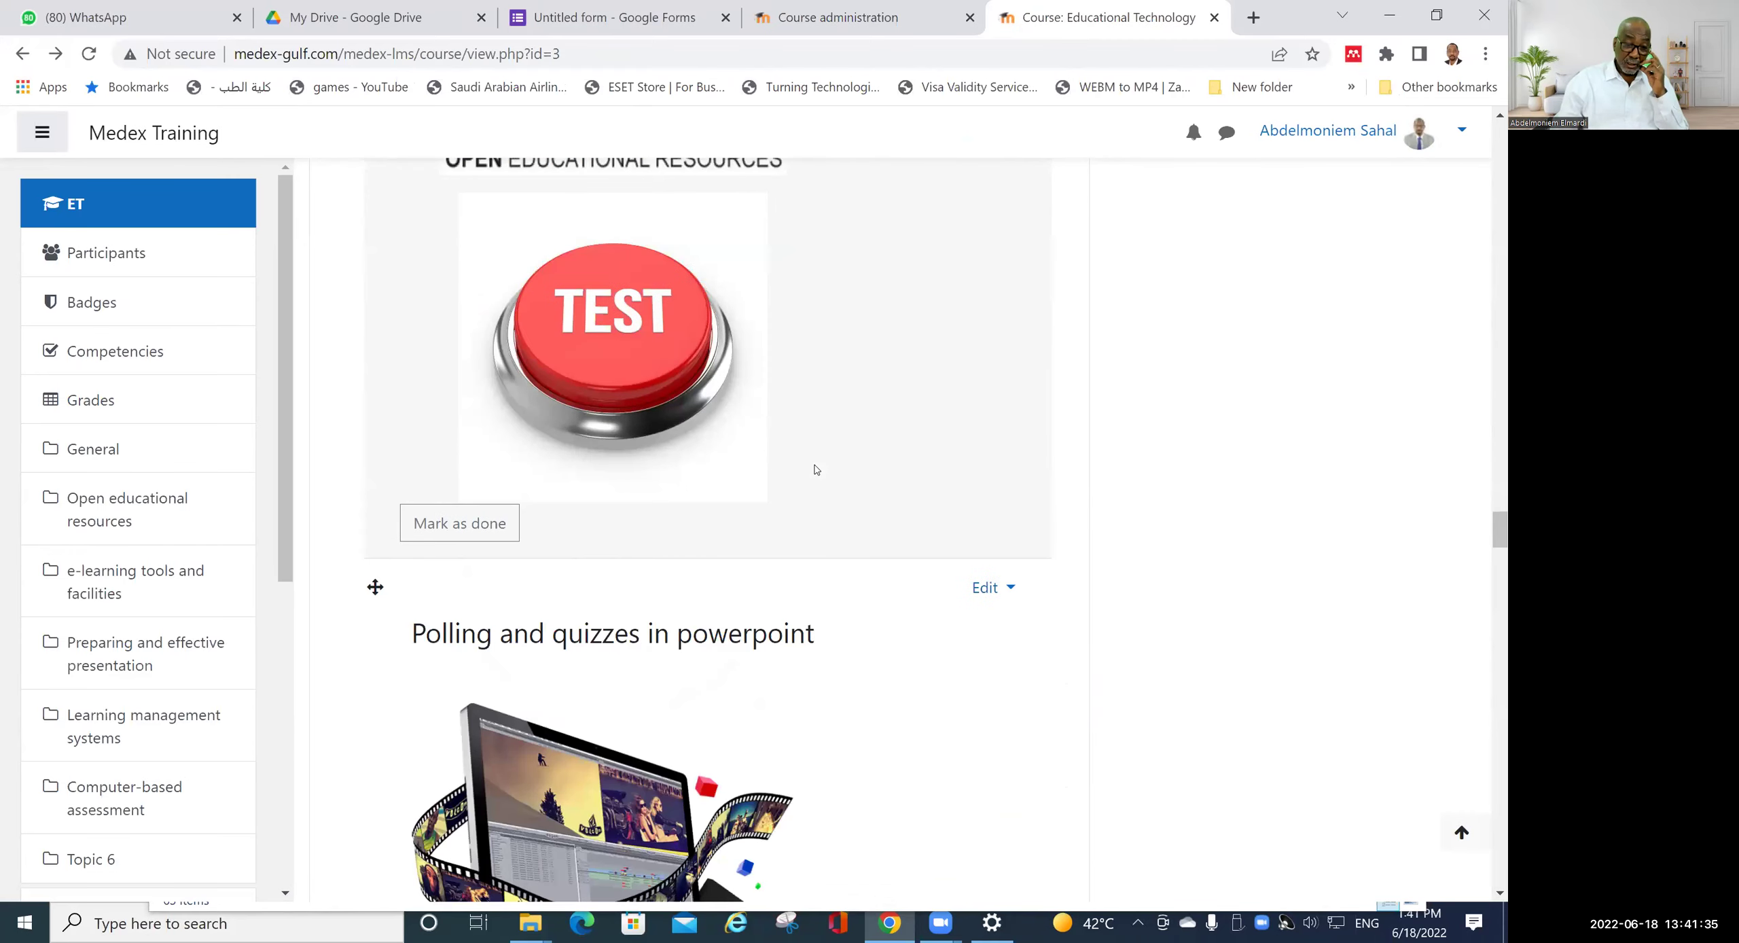
pyautogui.scroll(-11, 816, 469)
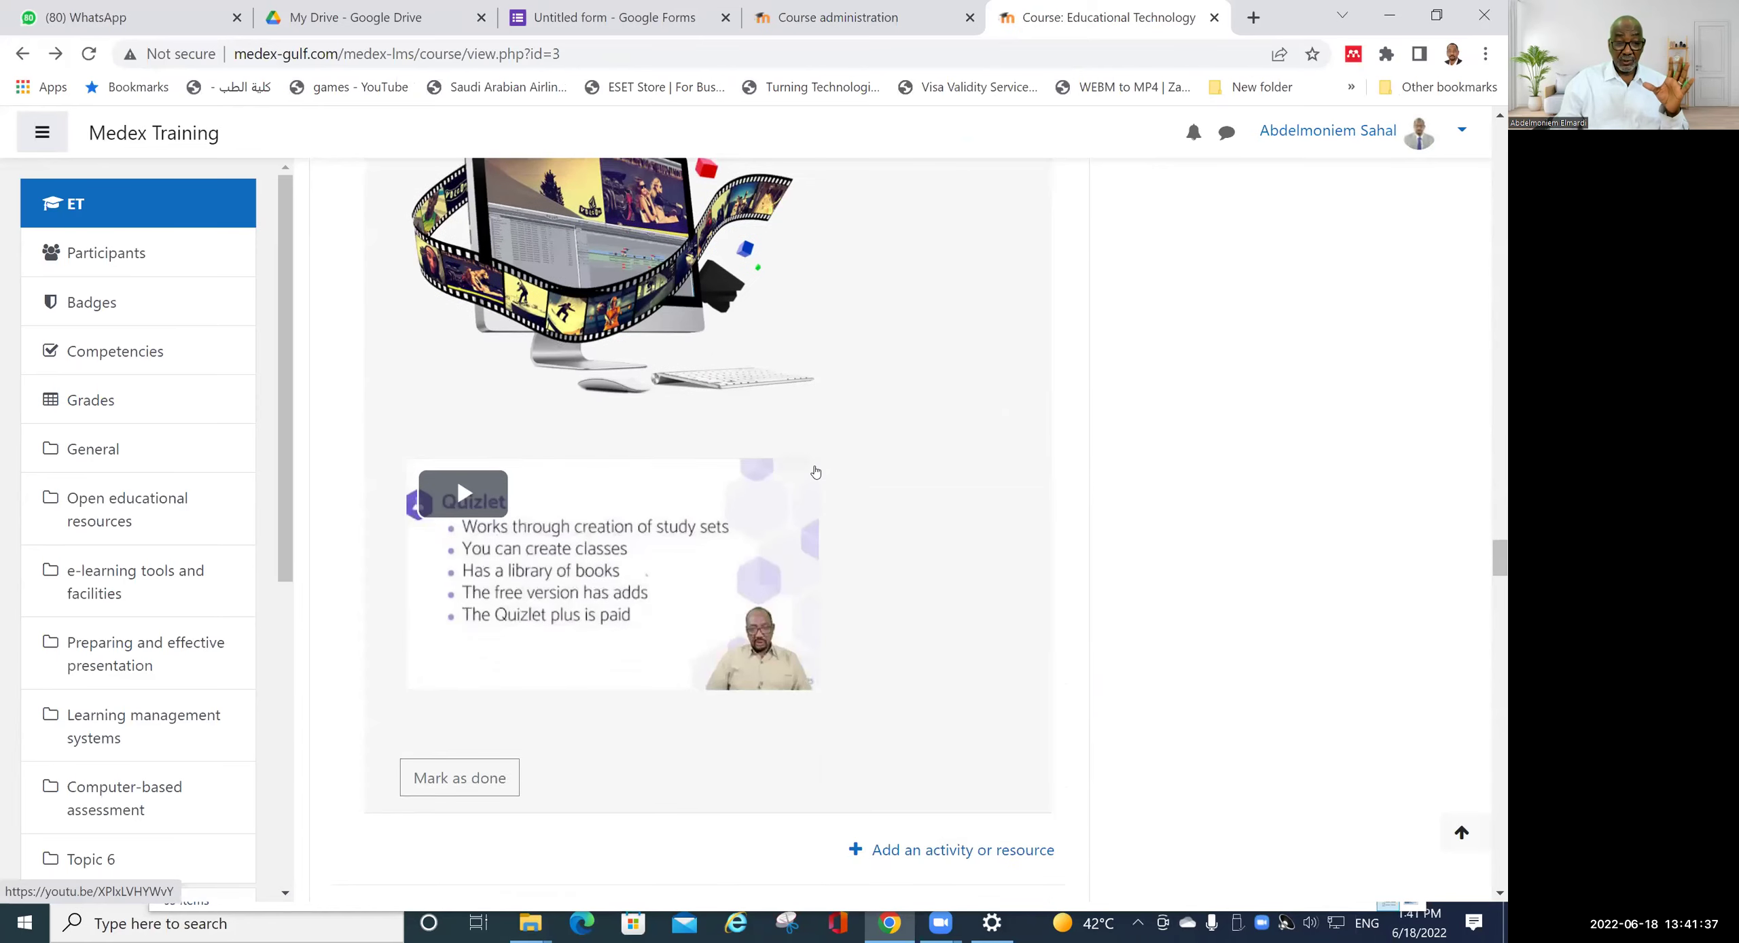
# - Review the remaining course sections from Preparing and effective presentation through Learning management systems to Computer-based assessment and Topic 6
pyautogui.scroll(-3, 816, 471)
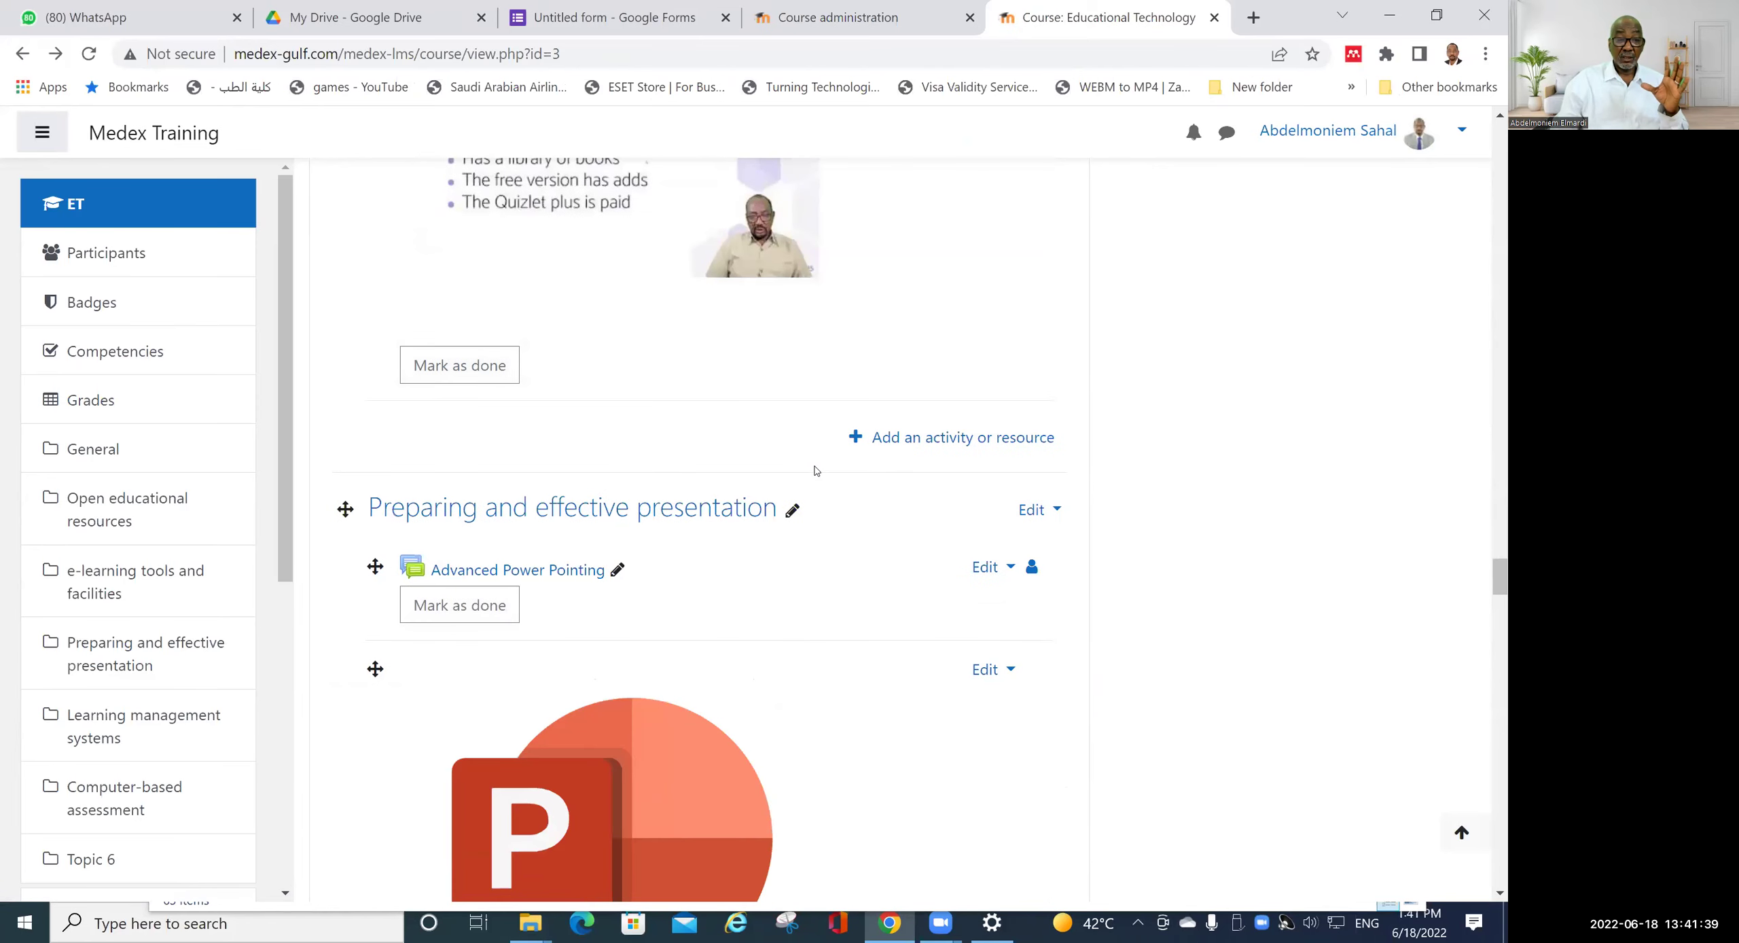
pyautogui.scroll(-11, 816, 470)
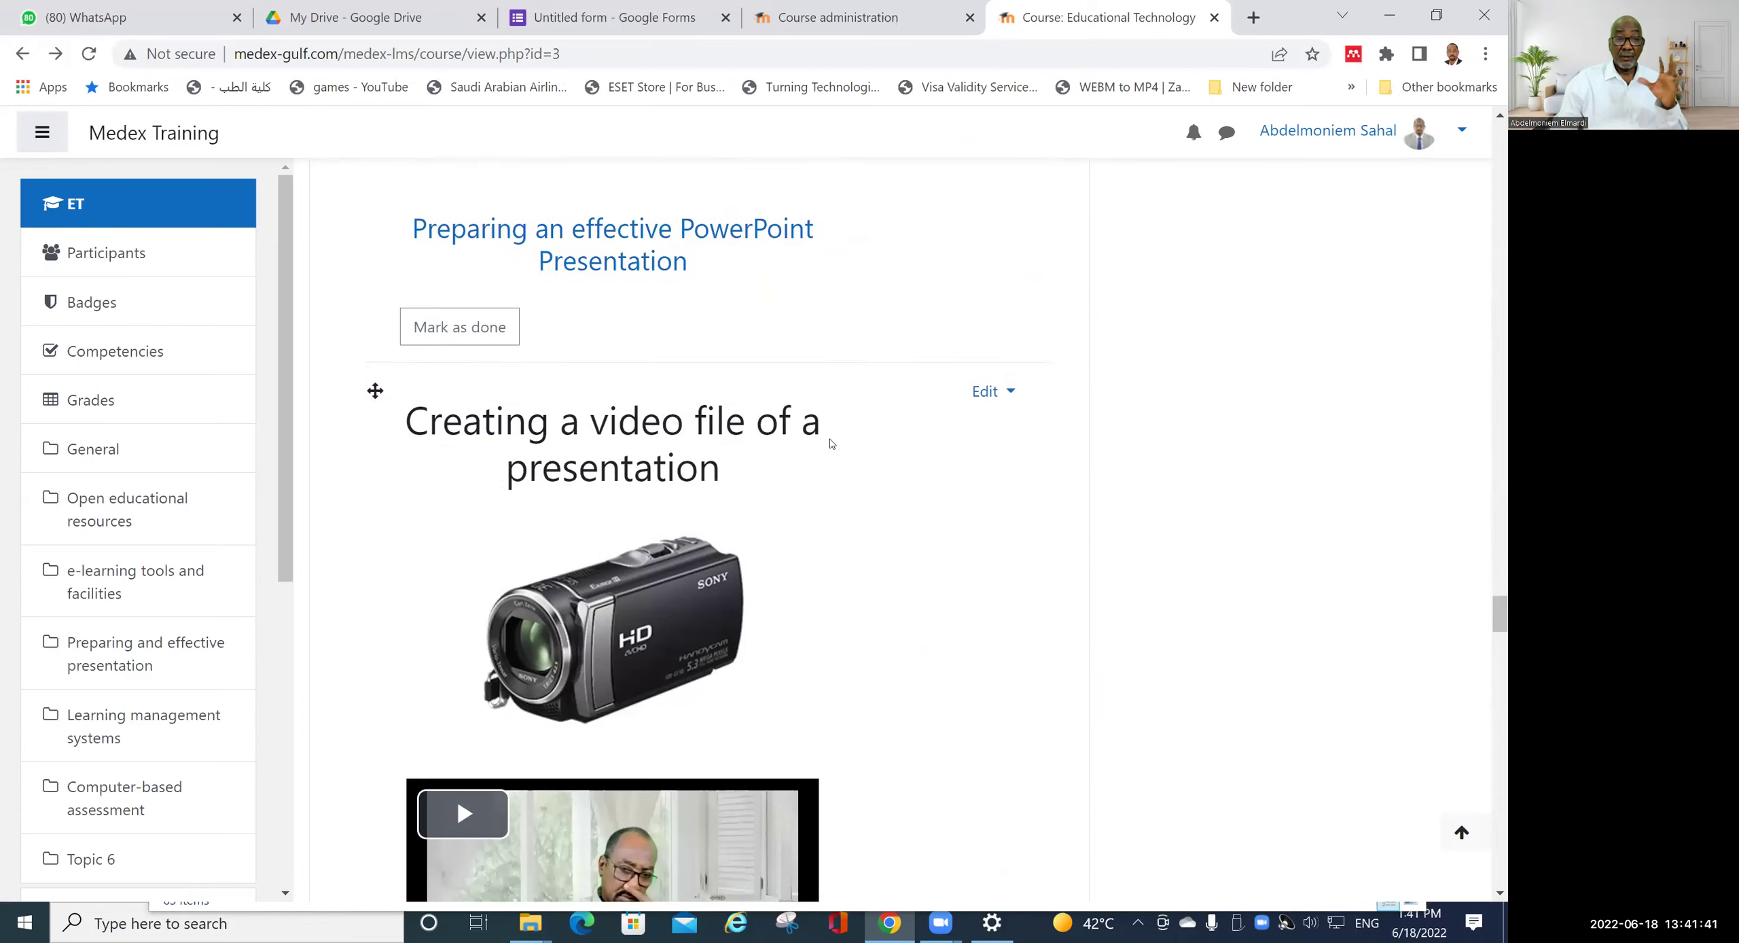
pyautogui.scroll(-8, 835, 438)
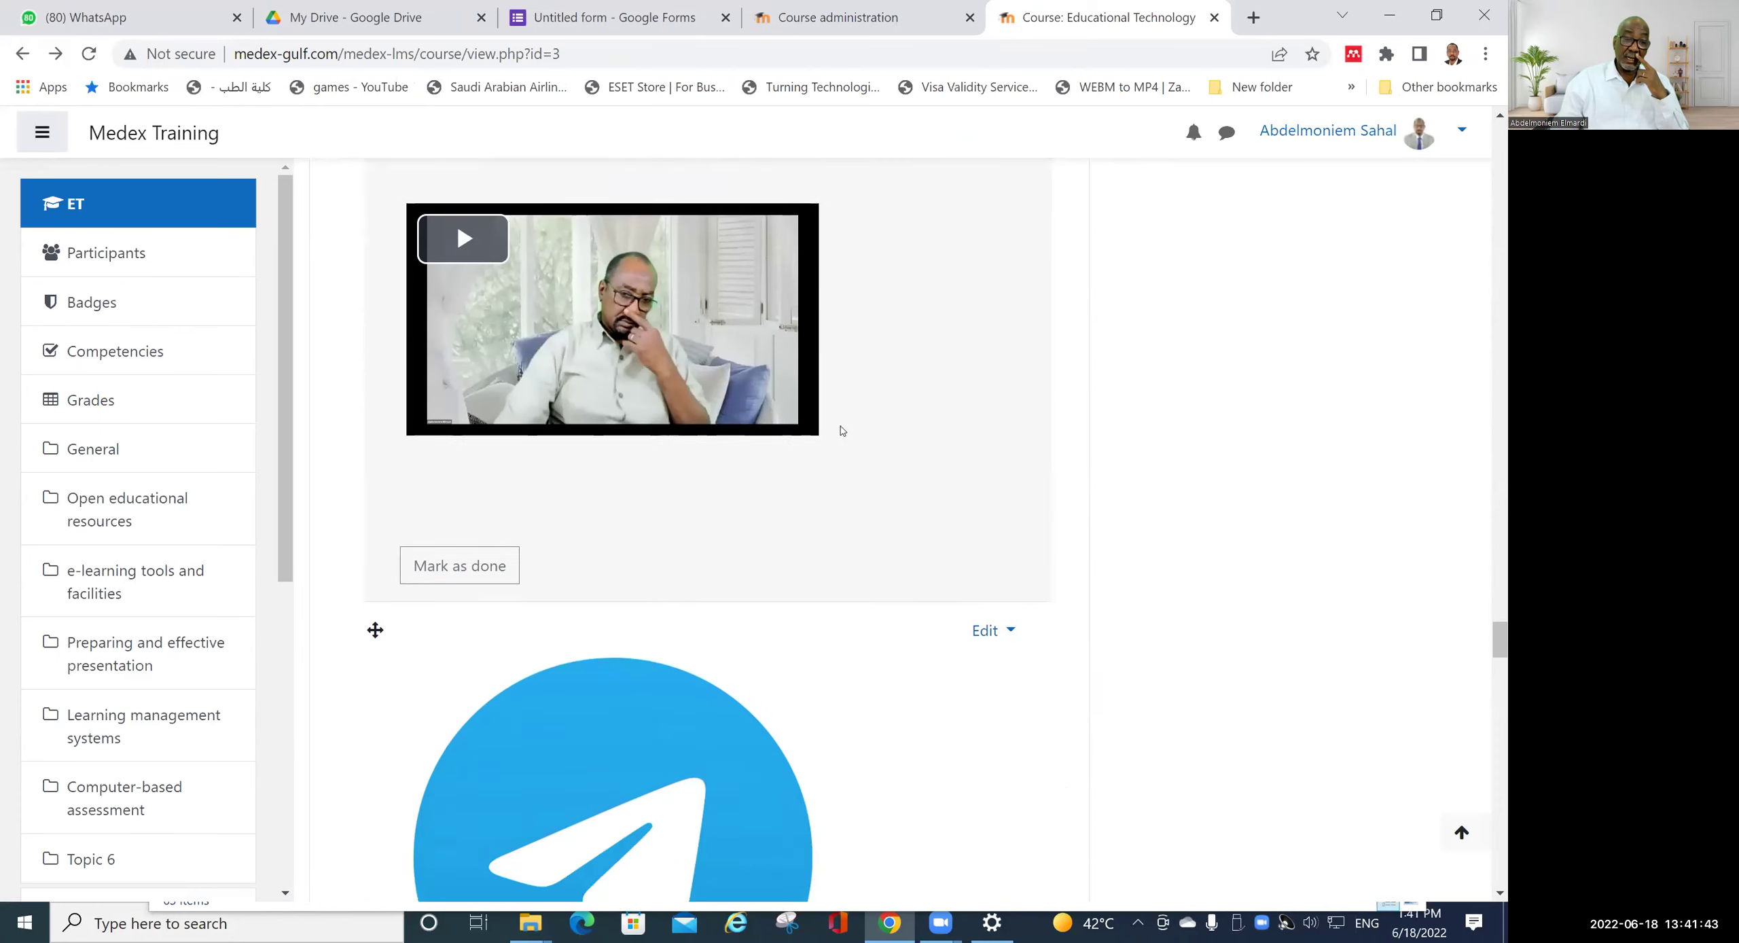
pyautogui.scroll(-10, 840, 430)
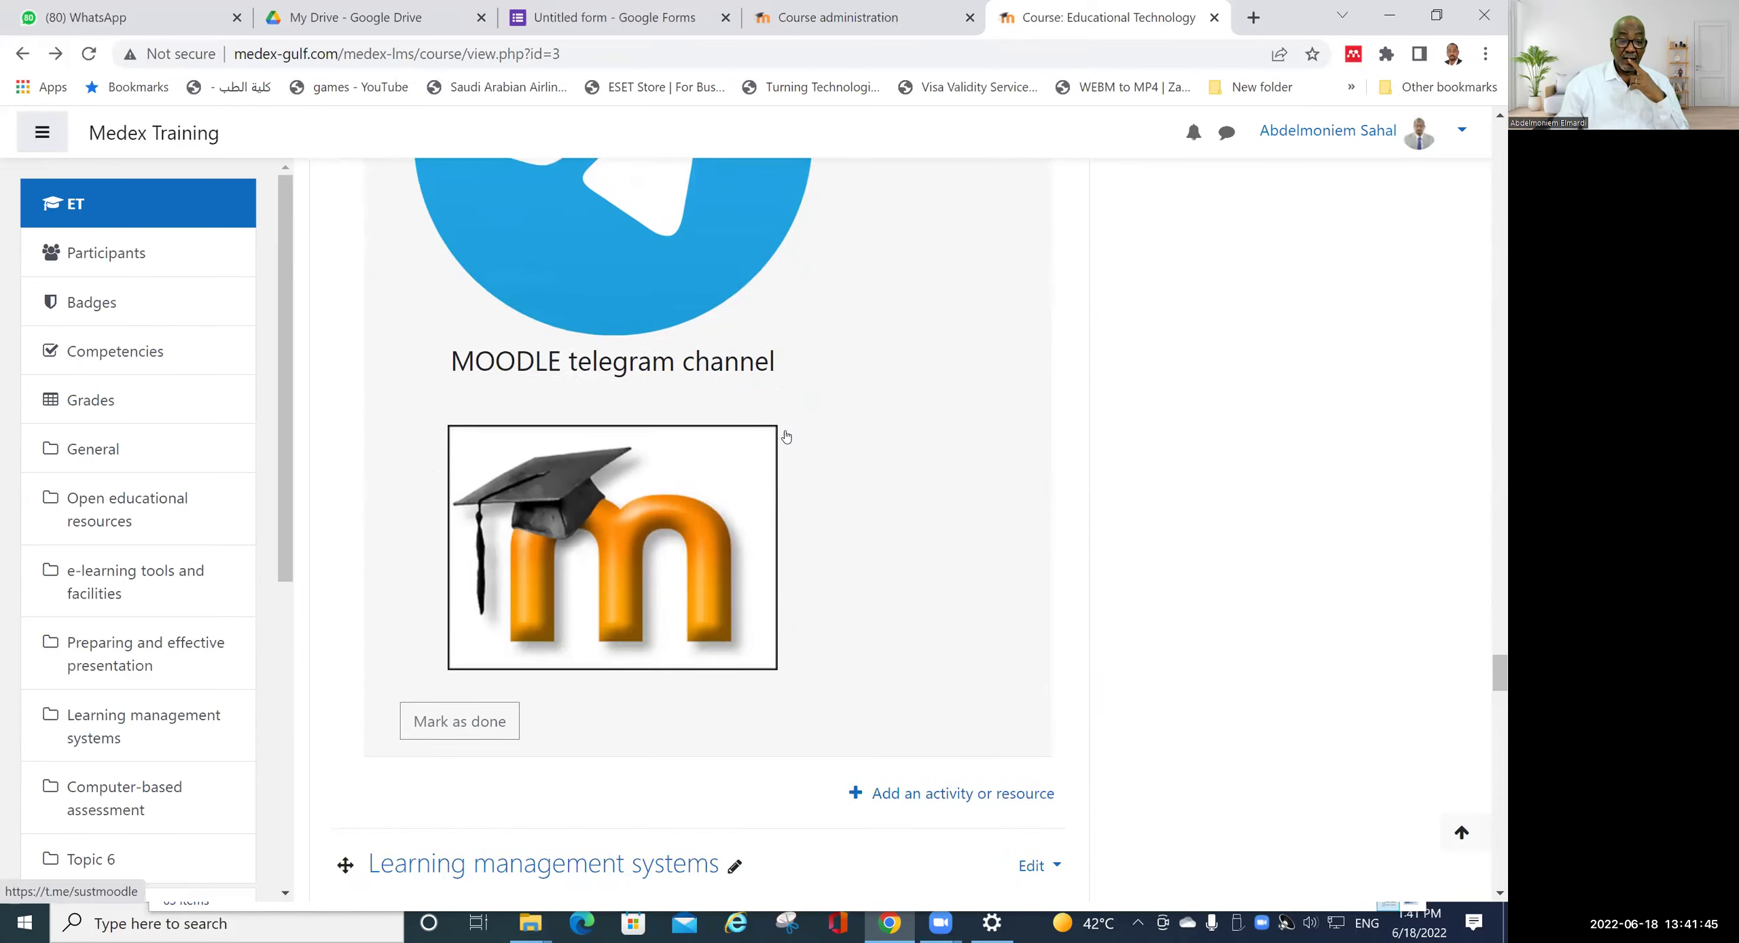
pyautogui.scroll(-5, 786, 436)
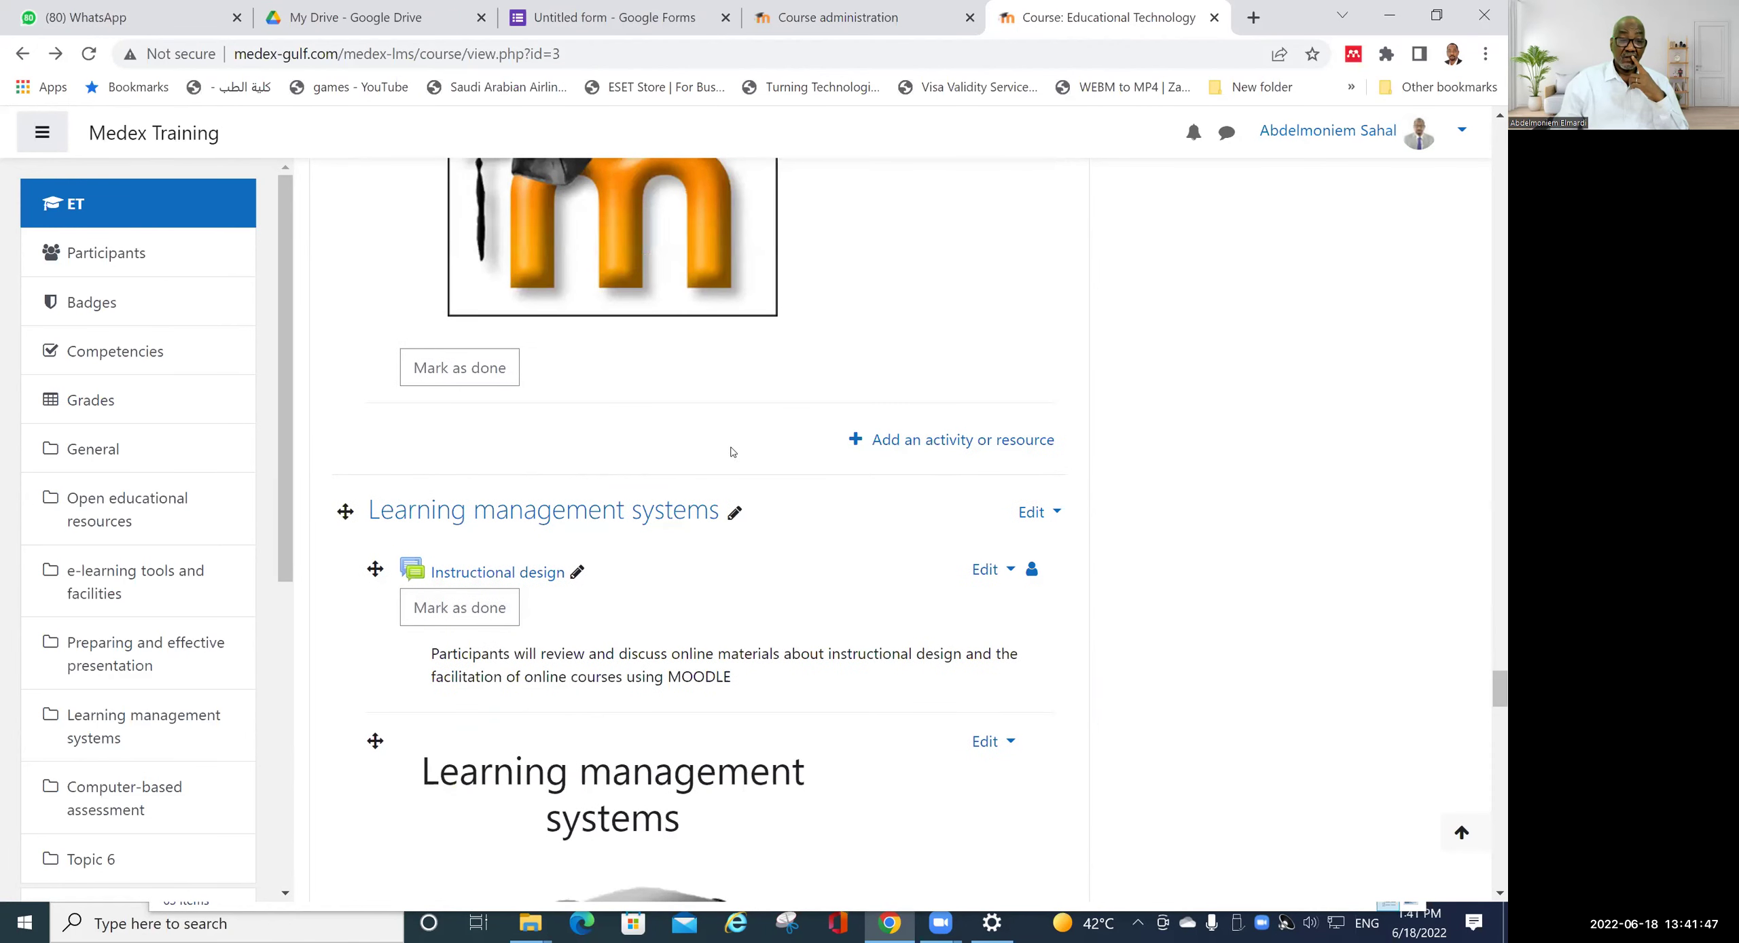
pyautogui.scroll(-3, 732, 451)
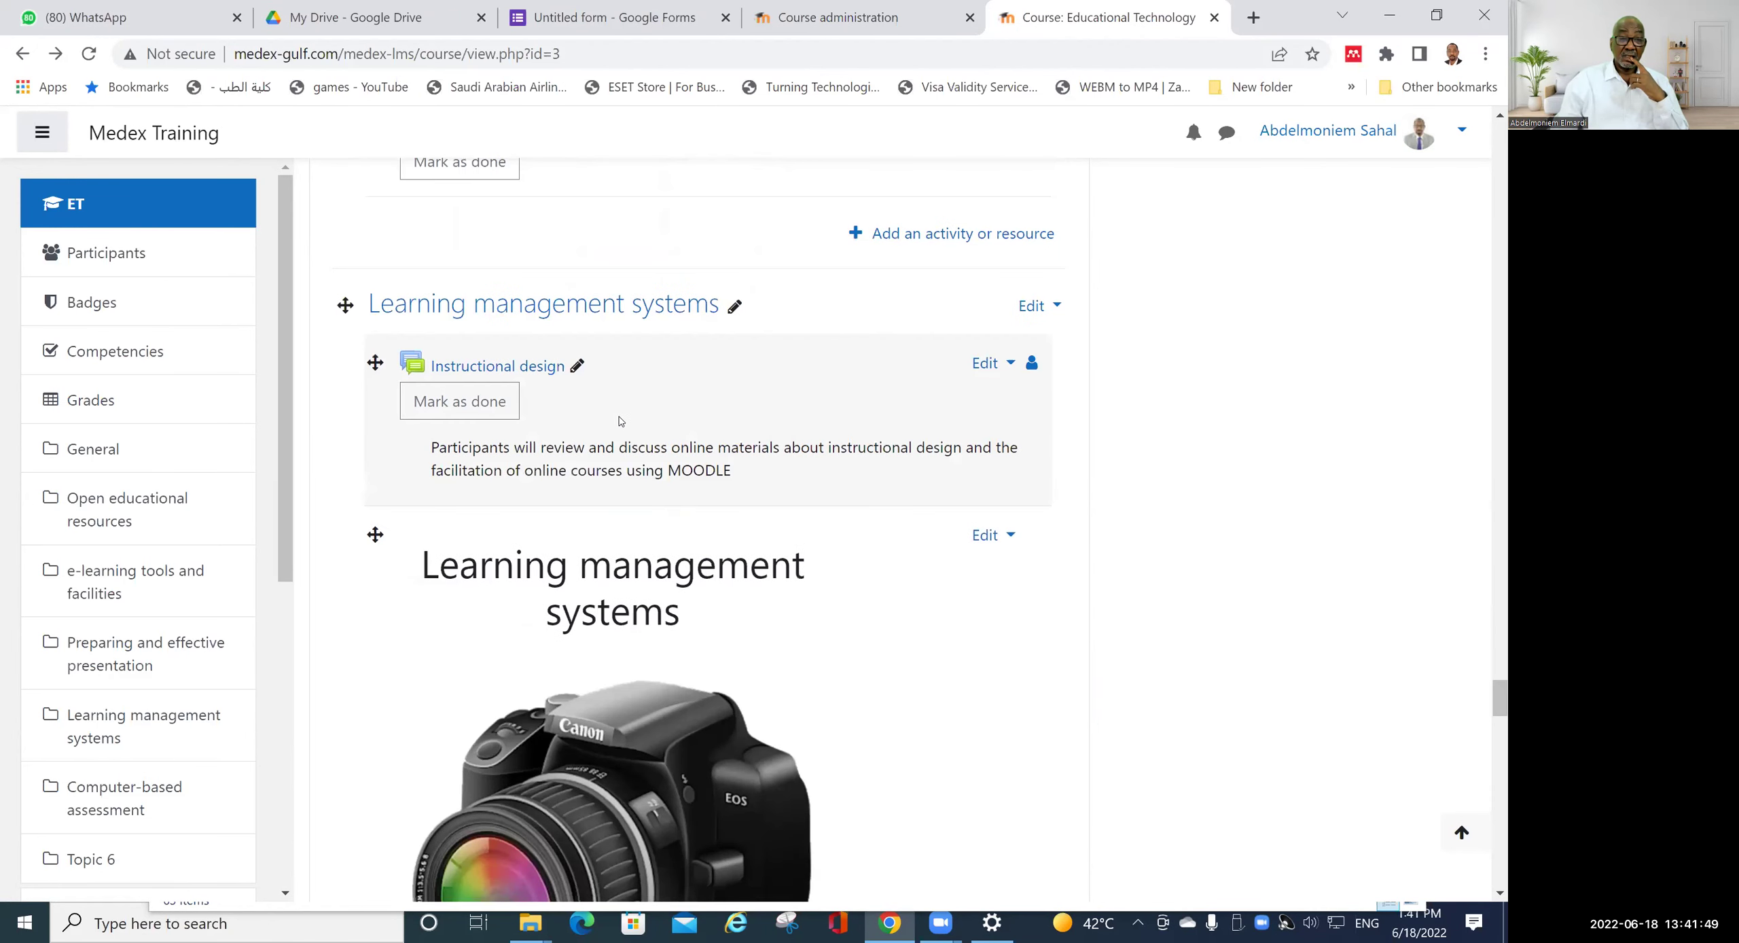
pyautogui.scroll(-11, 614, 417)
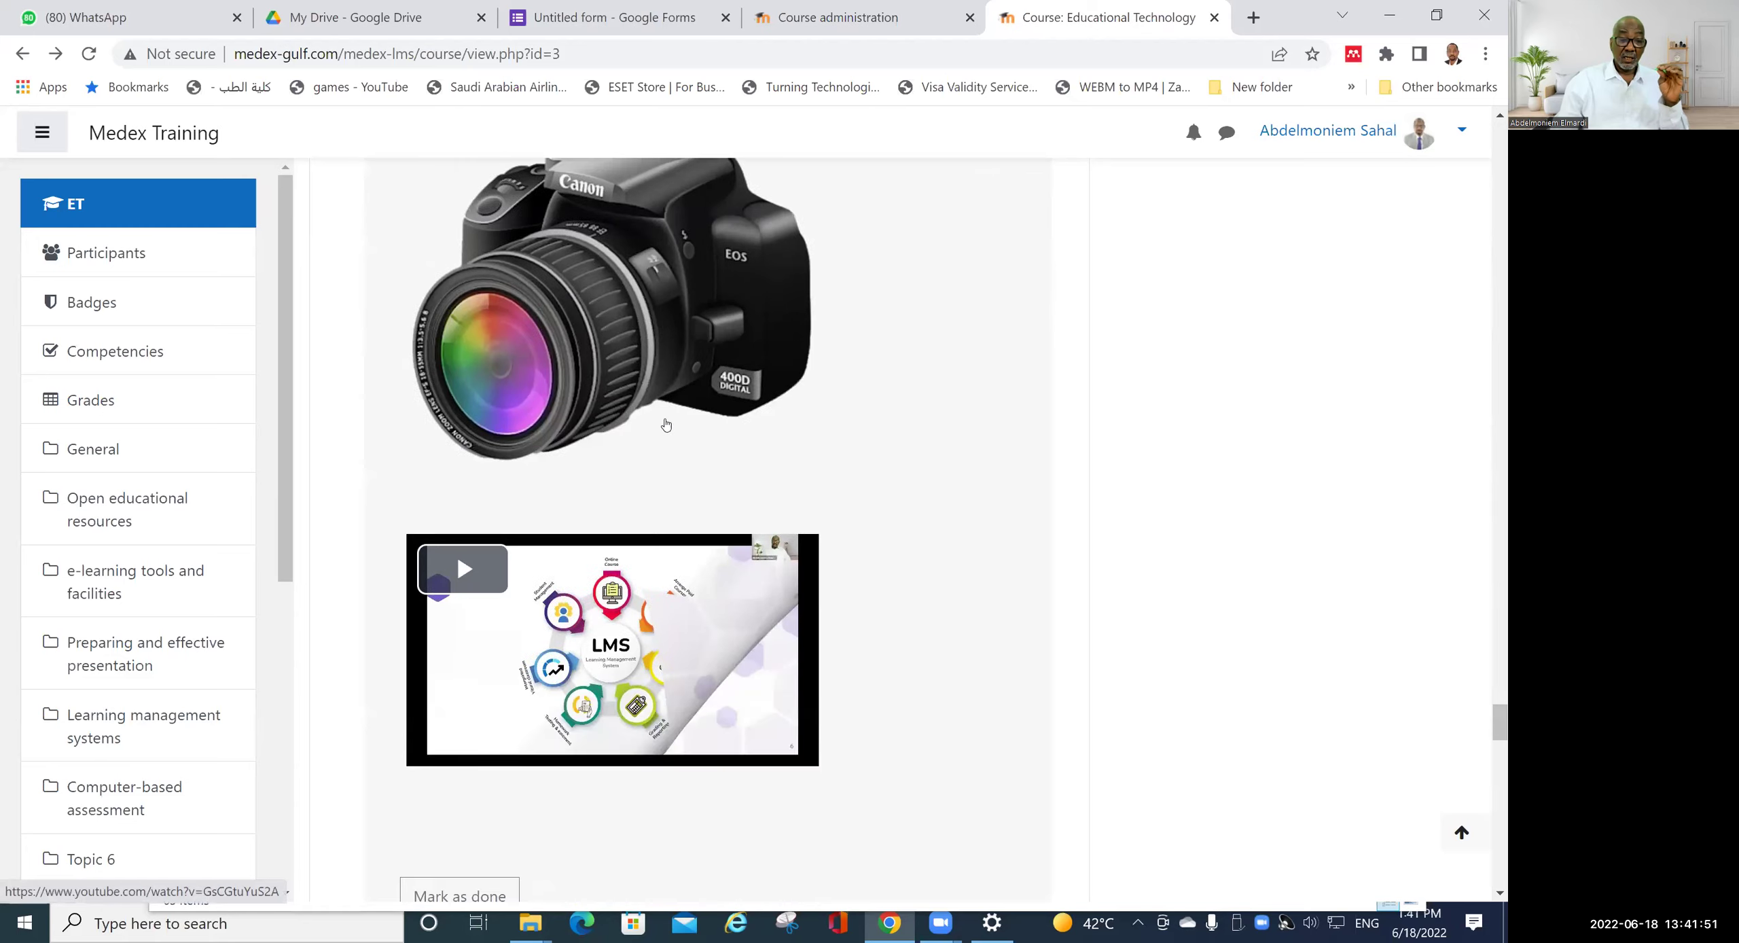
pyautogui.scroll(-3, 679, 425)
pyautogui.scroll(-8, 747, 432)
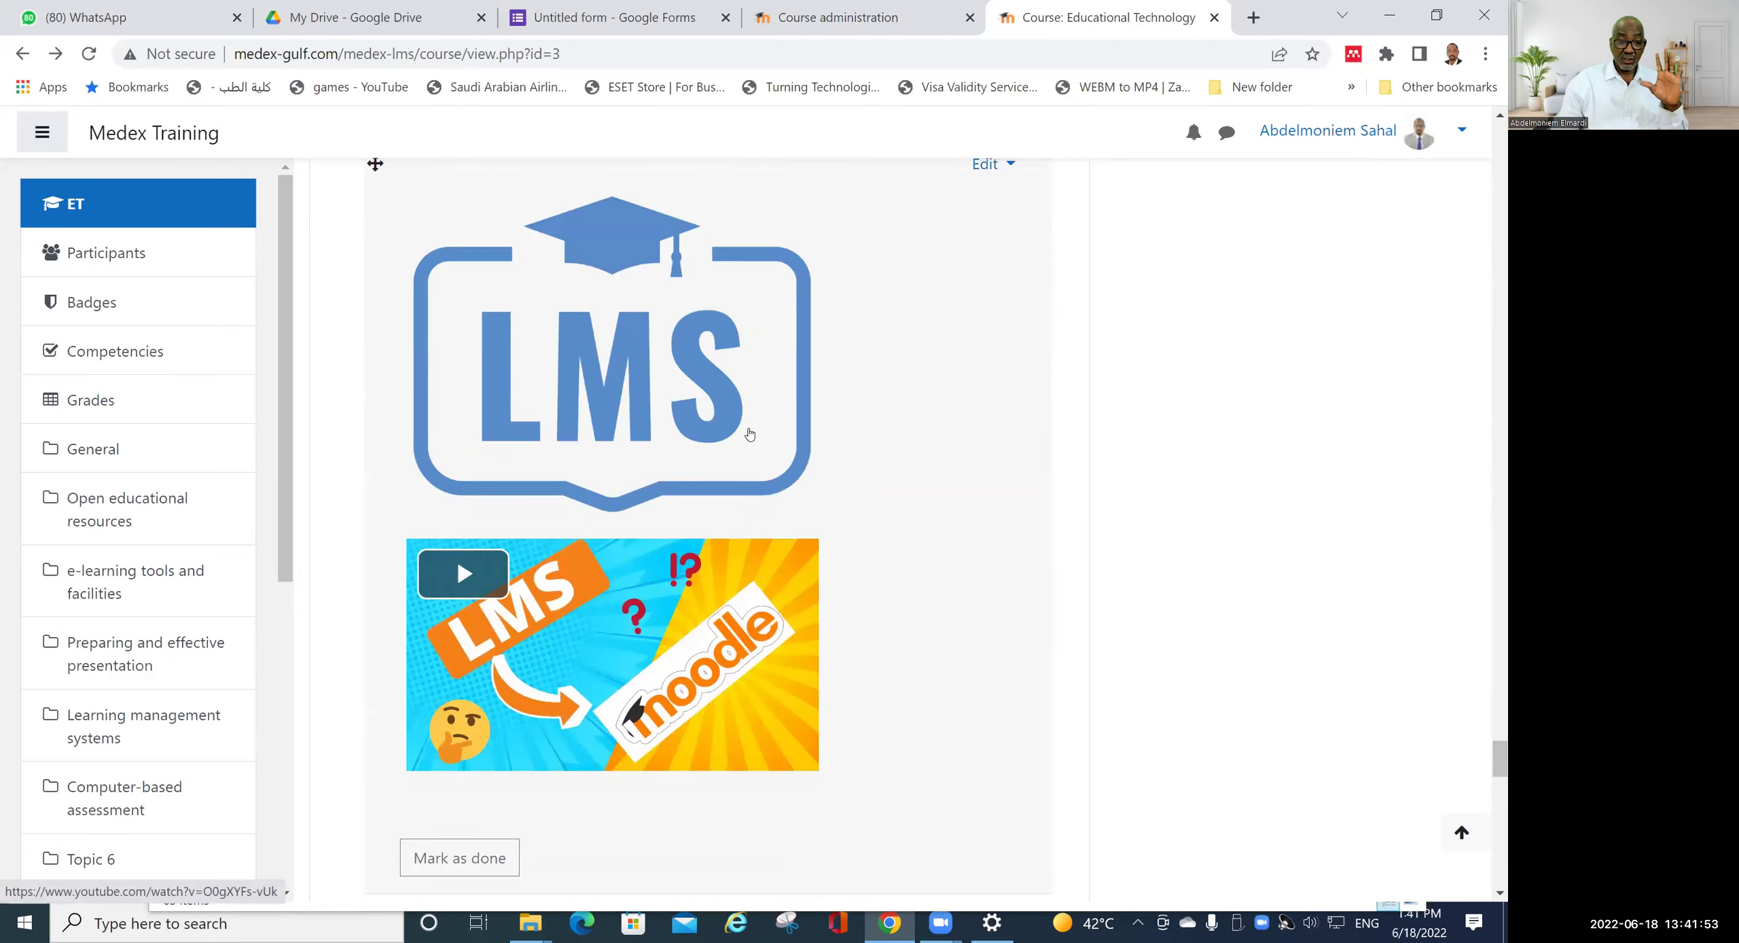
pyautogui.scroll(-9, 772, 439)
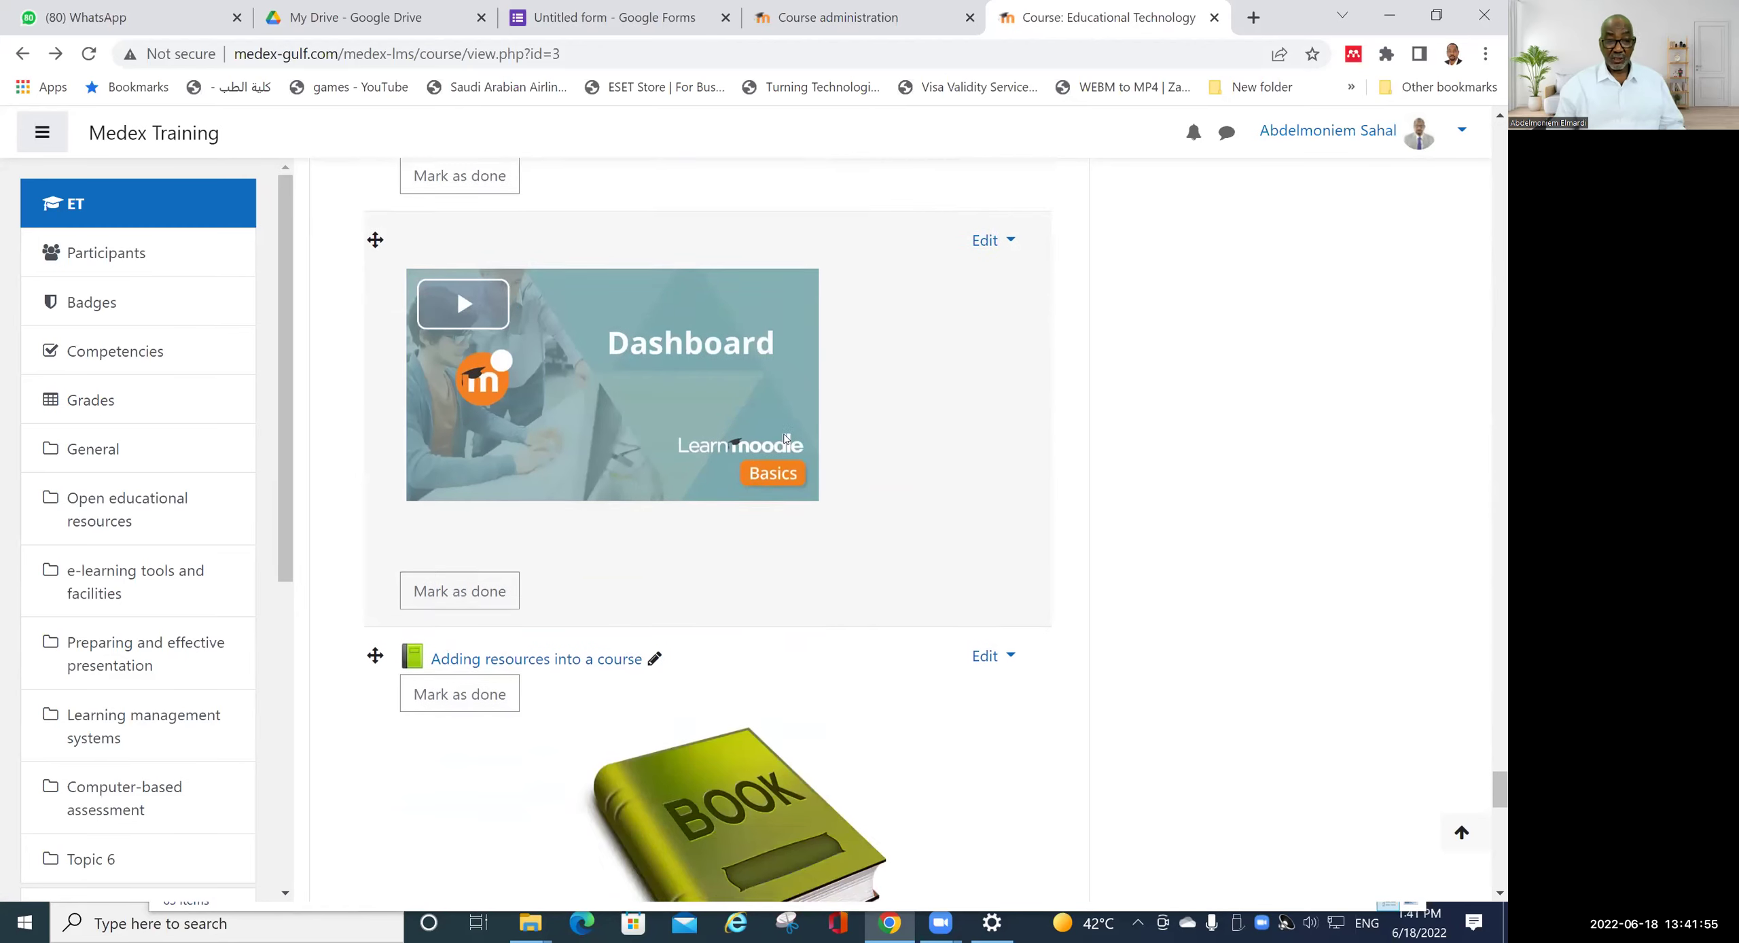
pyautogui.scroll(-8, 747, 462)
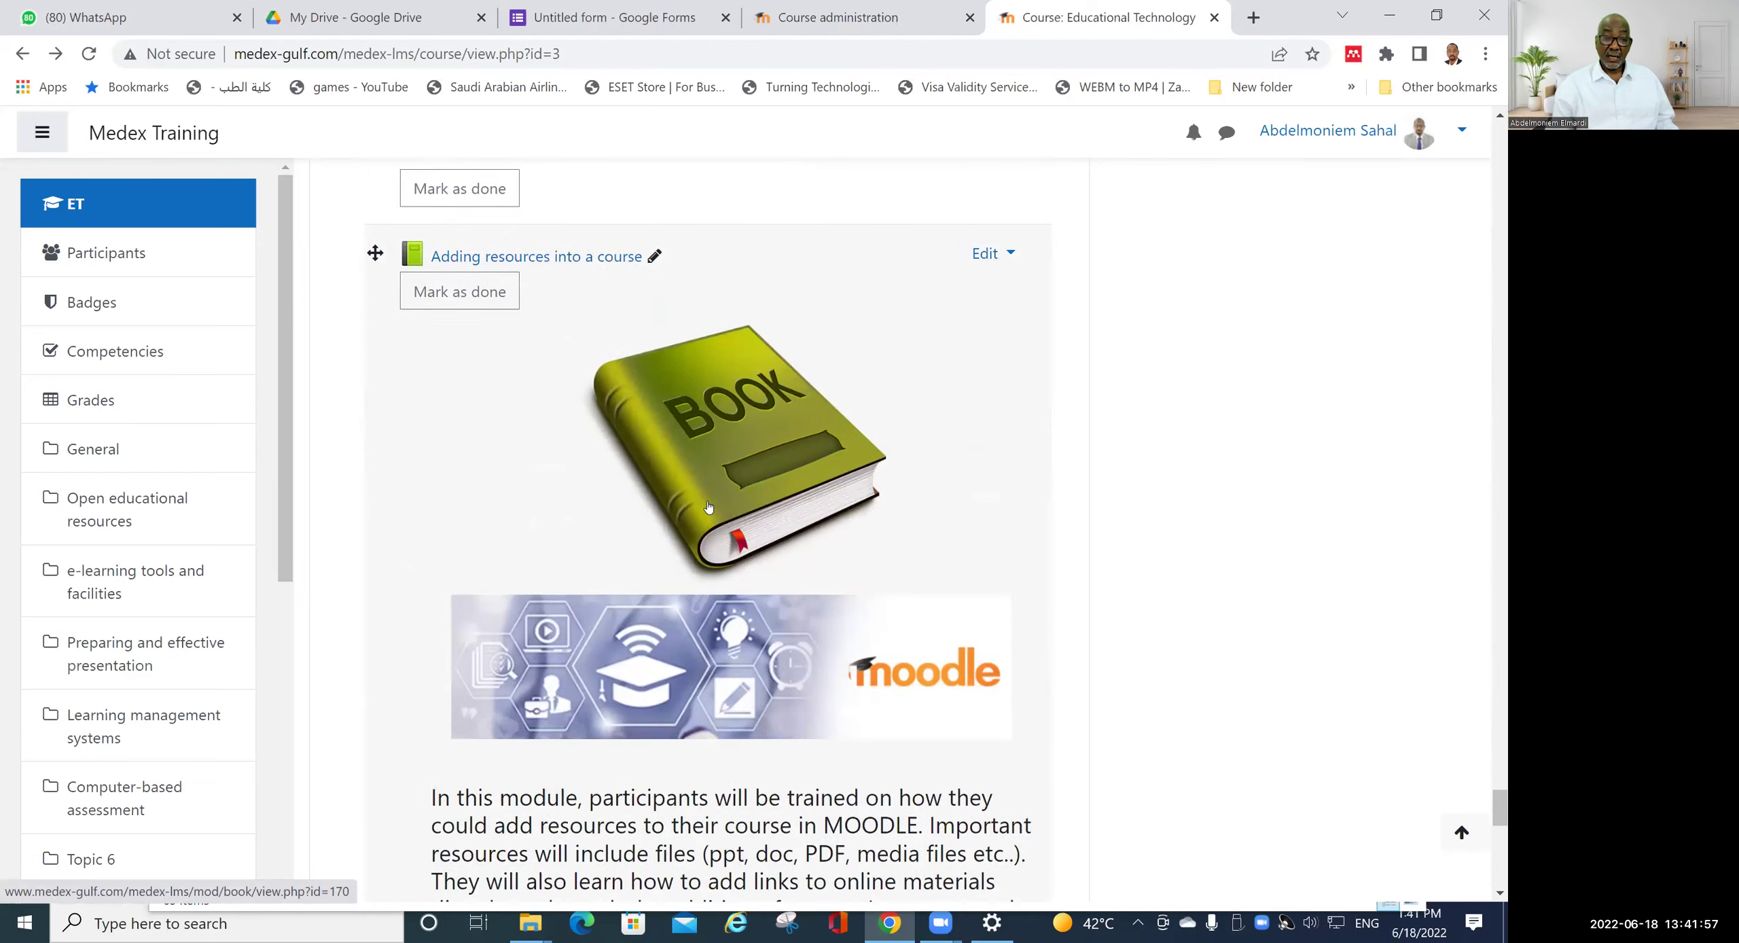
pyautogui.scroll(-4, 709, 501)
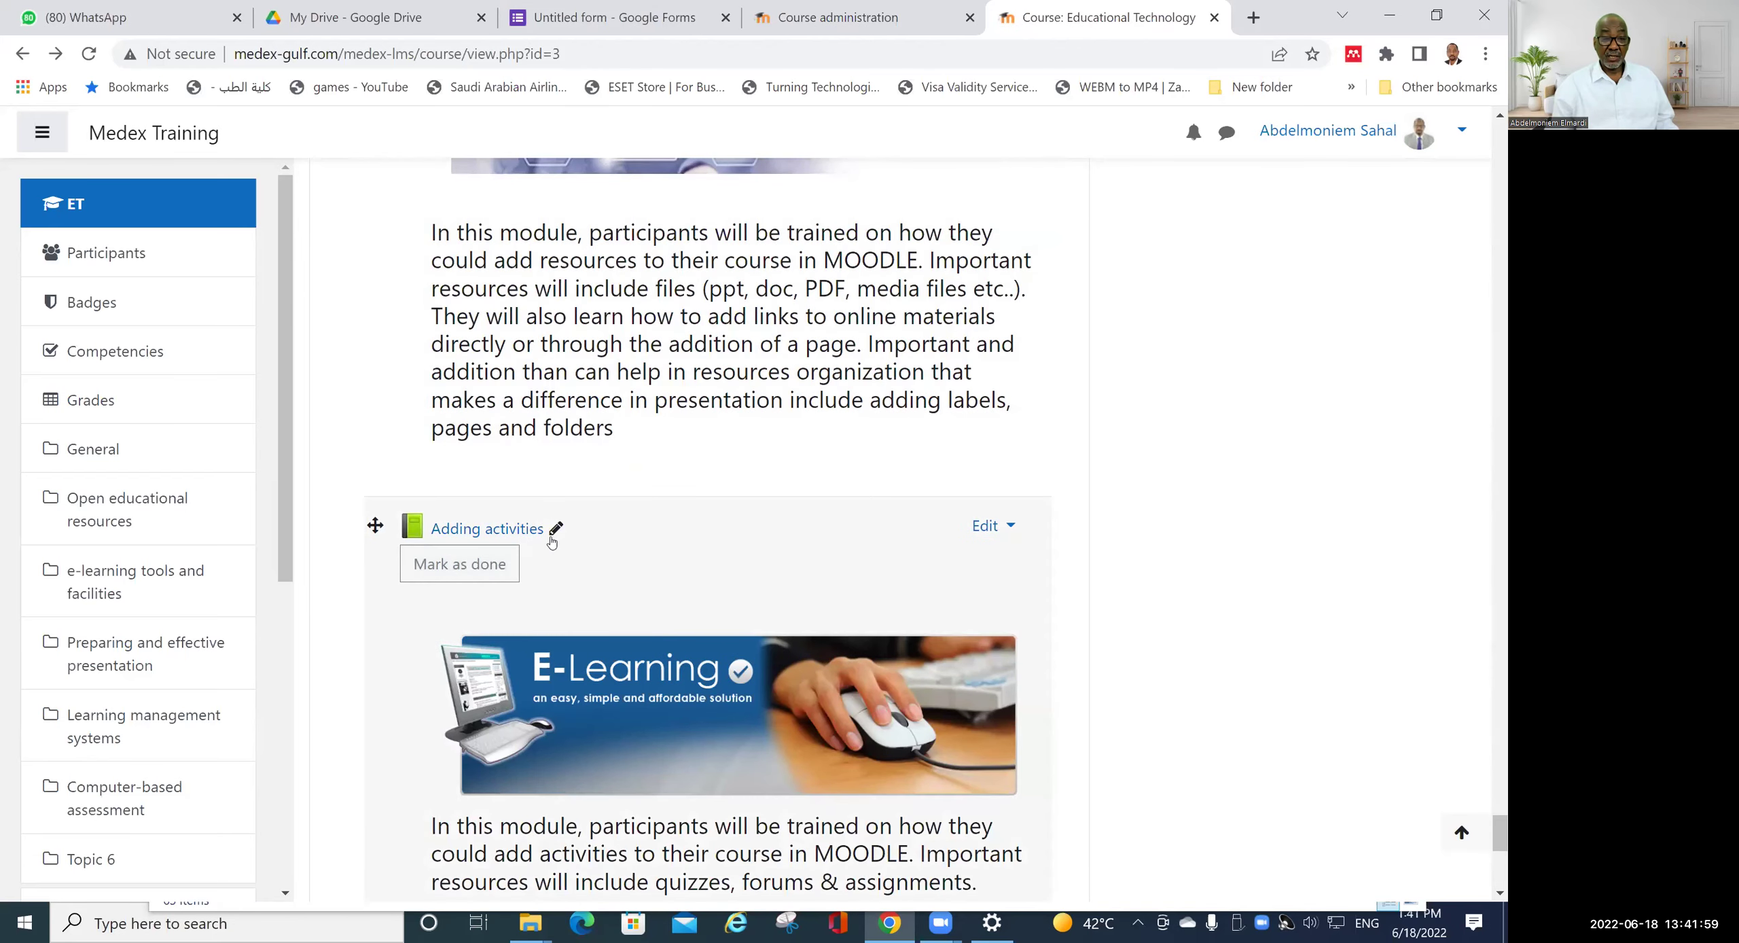
pyautogui.scroll(-1, 655, 536)
pyautogui.scroll(-7, 655, 536)
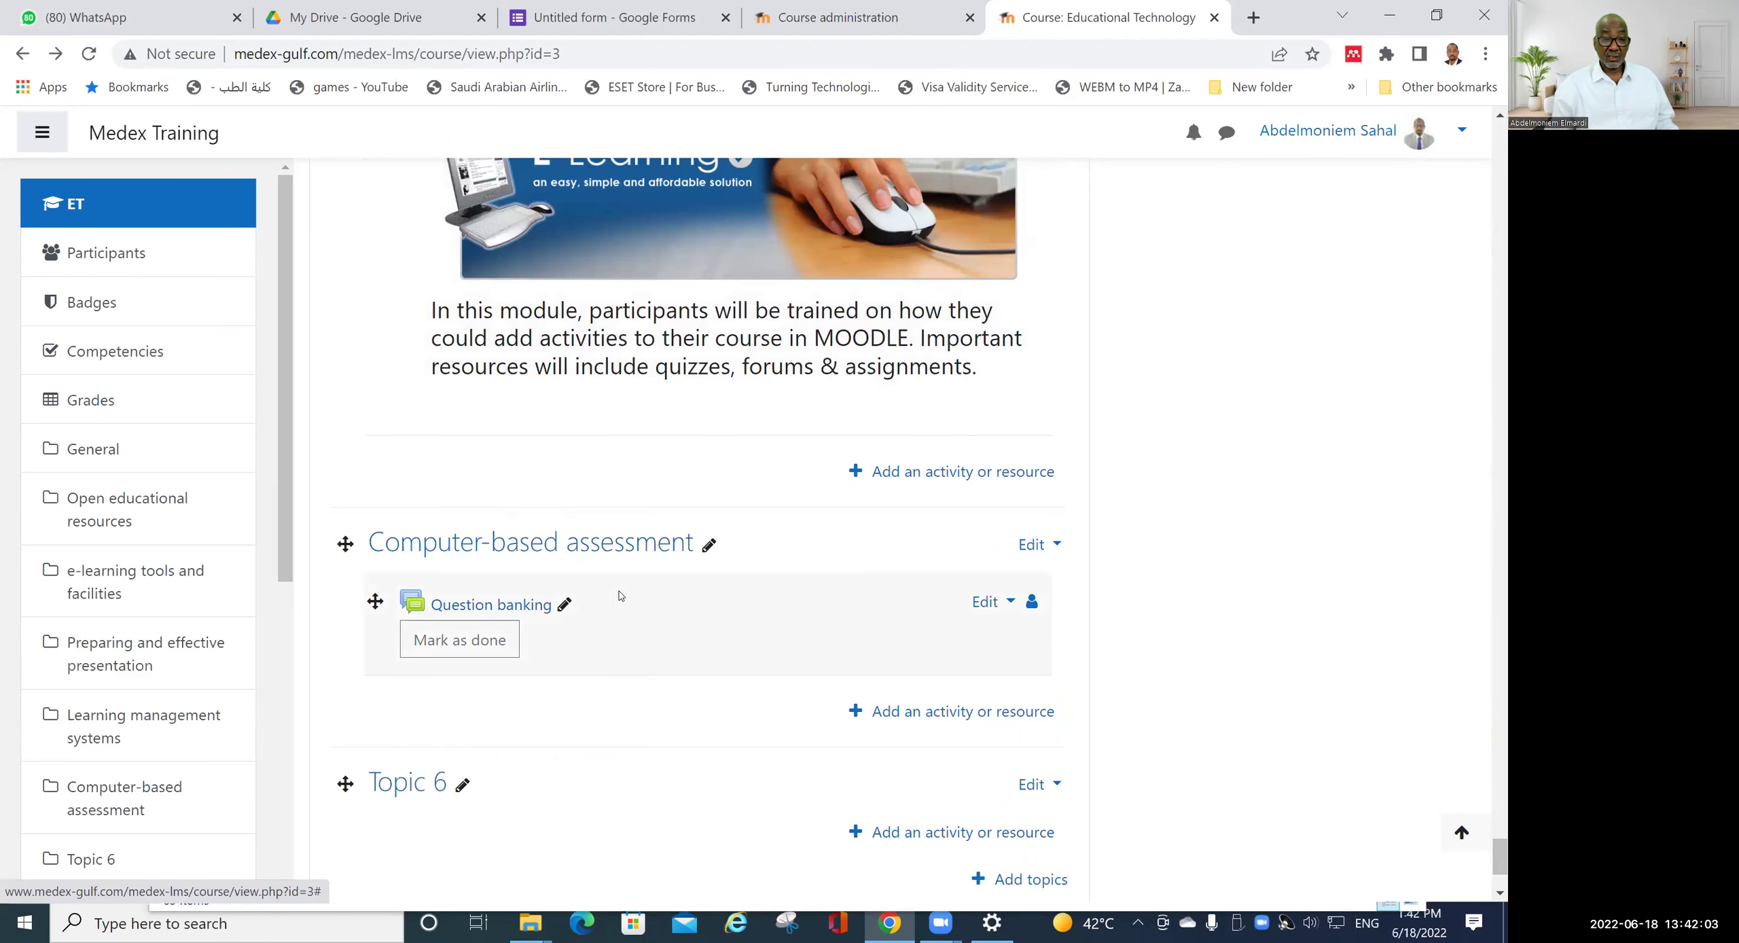
pyautogui.scroll(-3, 584, 596)
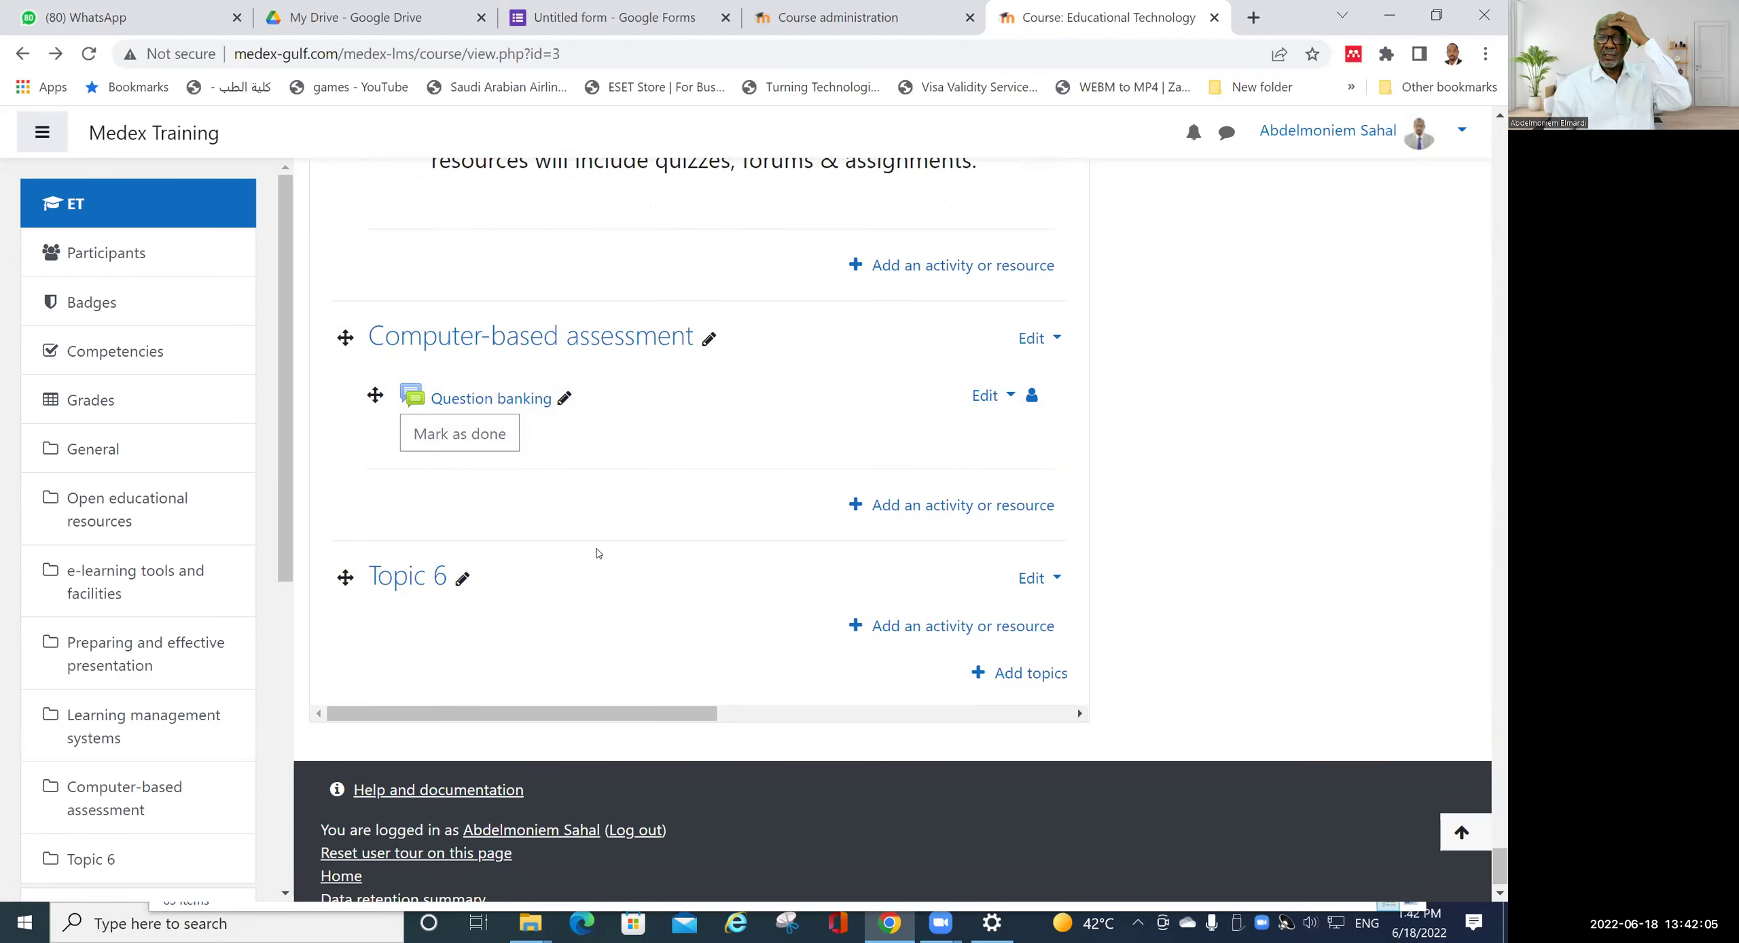
pyautogui.scroll(-1, 597, 553)
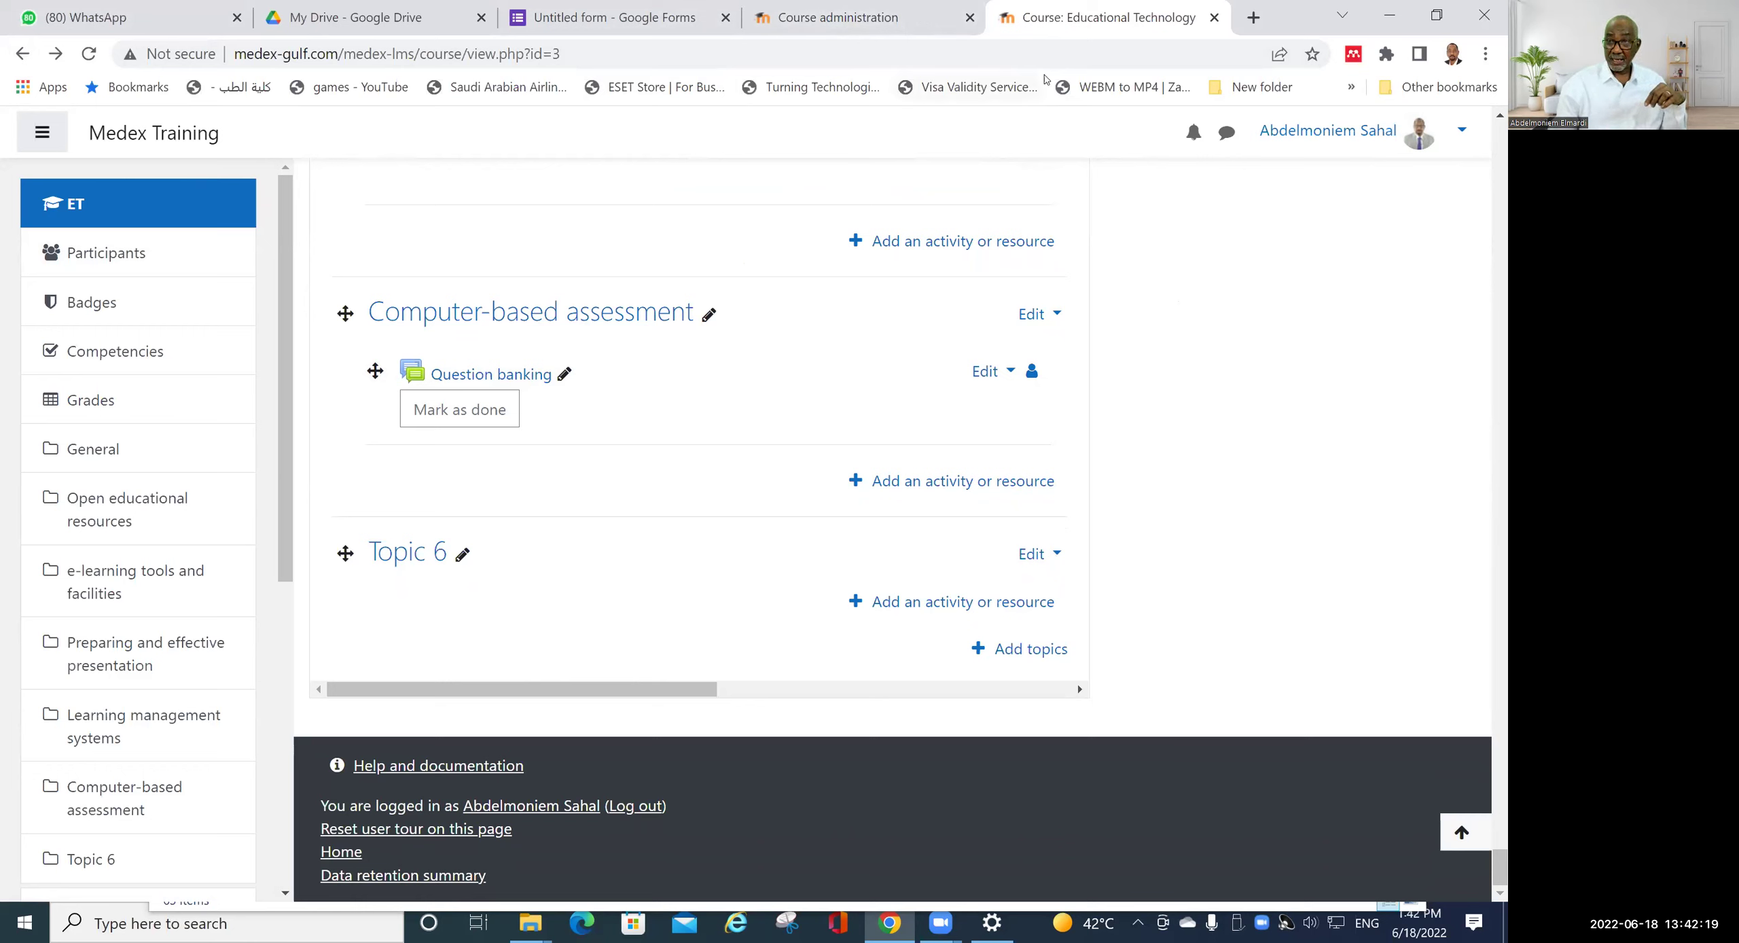
# - Minimize the open windows, then move the EV folder to an empty desktop area and compress it into EV.rar
pyautogui.click(1390, 20)
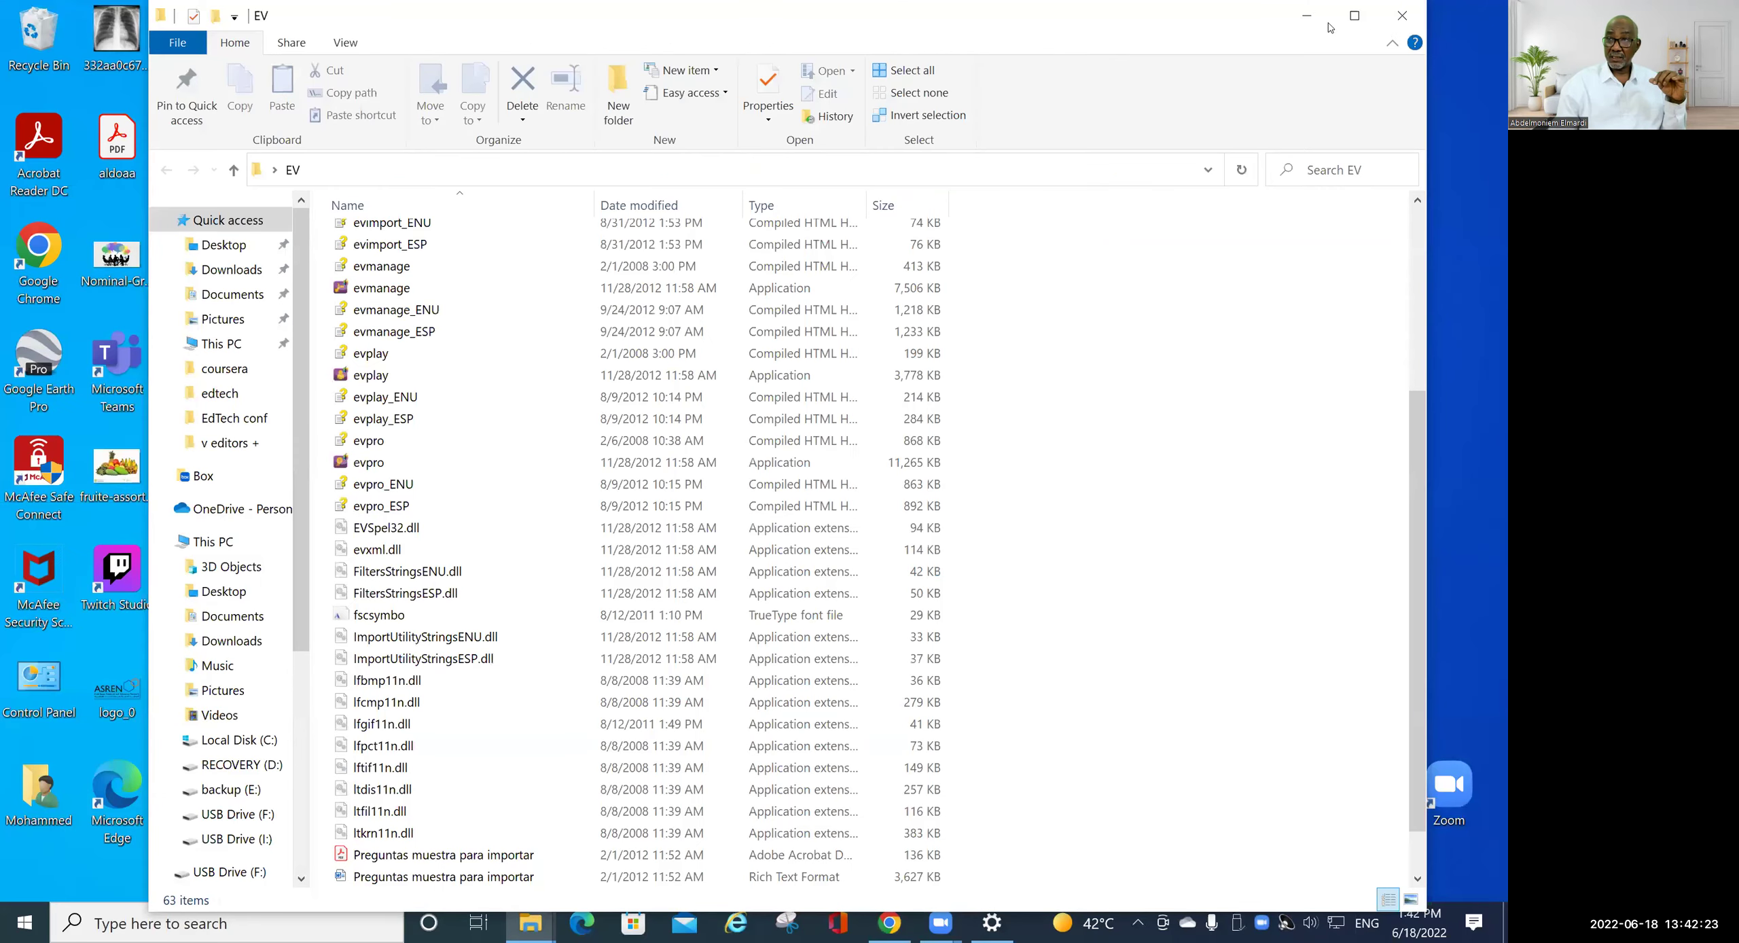
pyautogui.click(1305, 15)
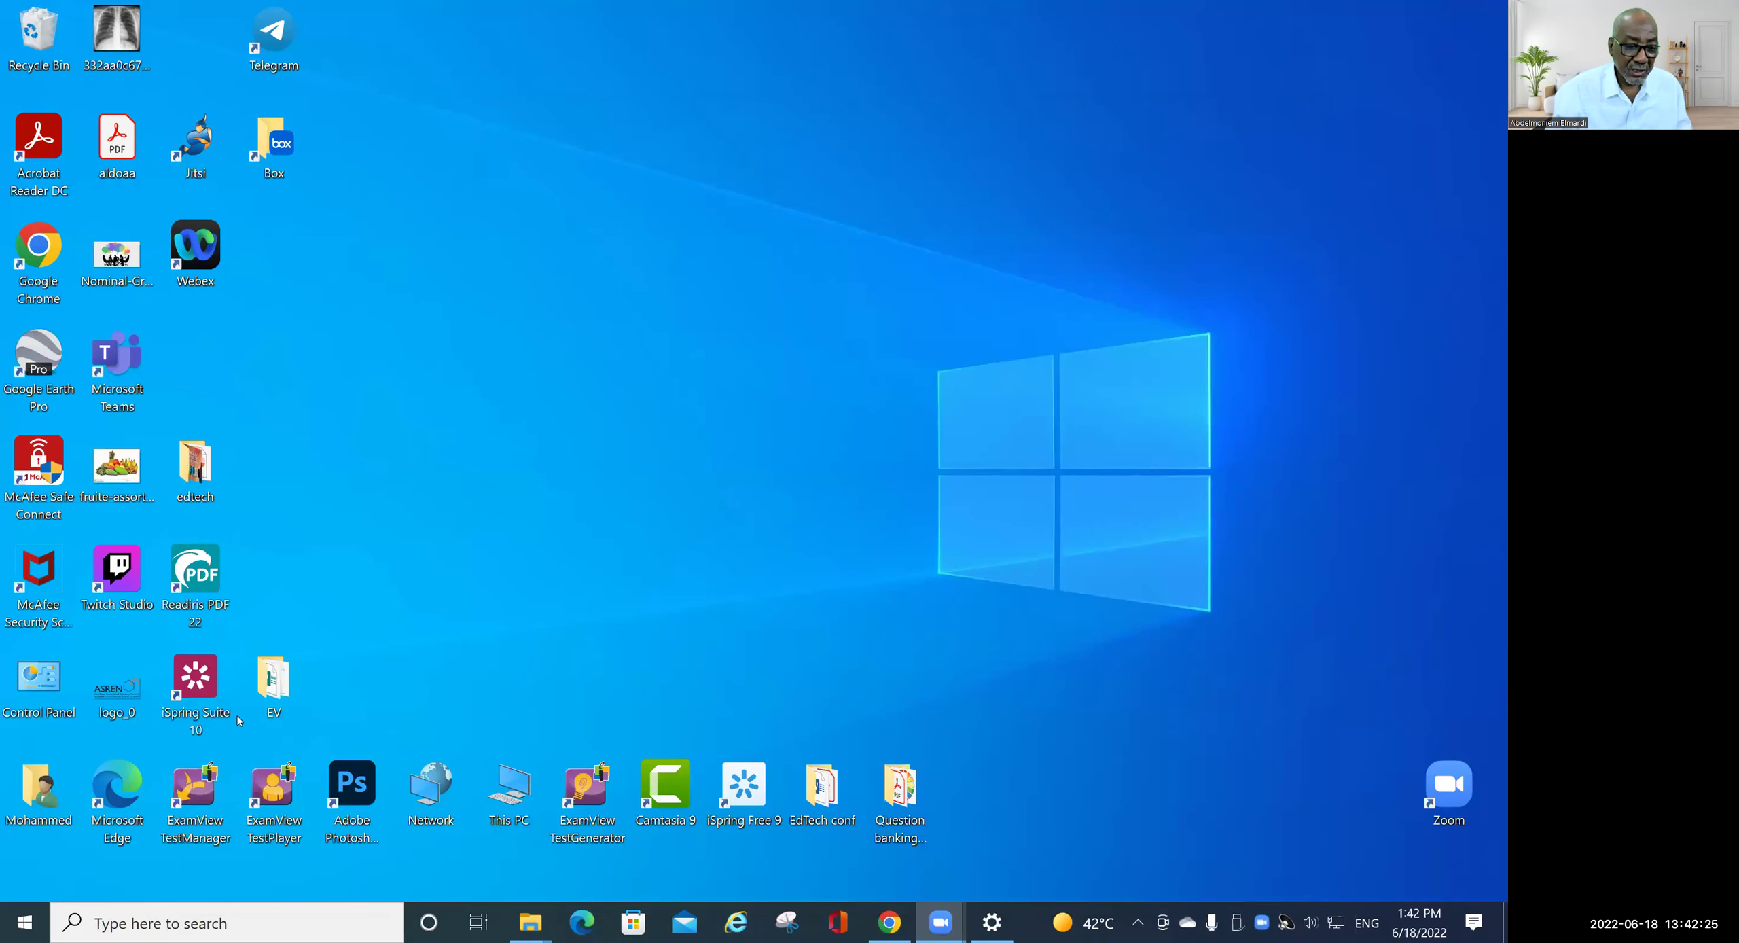
pyautogui.moveTo(270, 679); pyautogui.dragTo(659, 241)
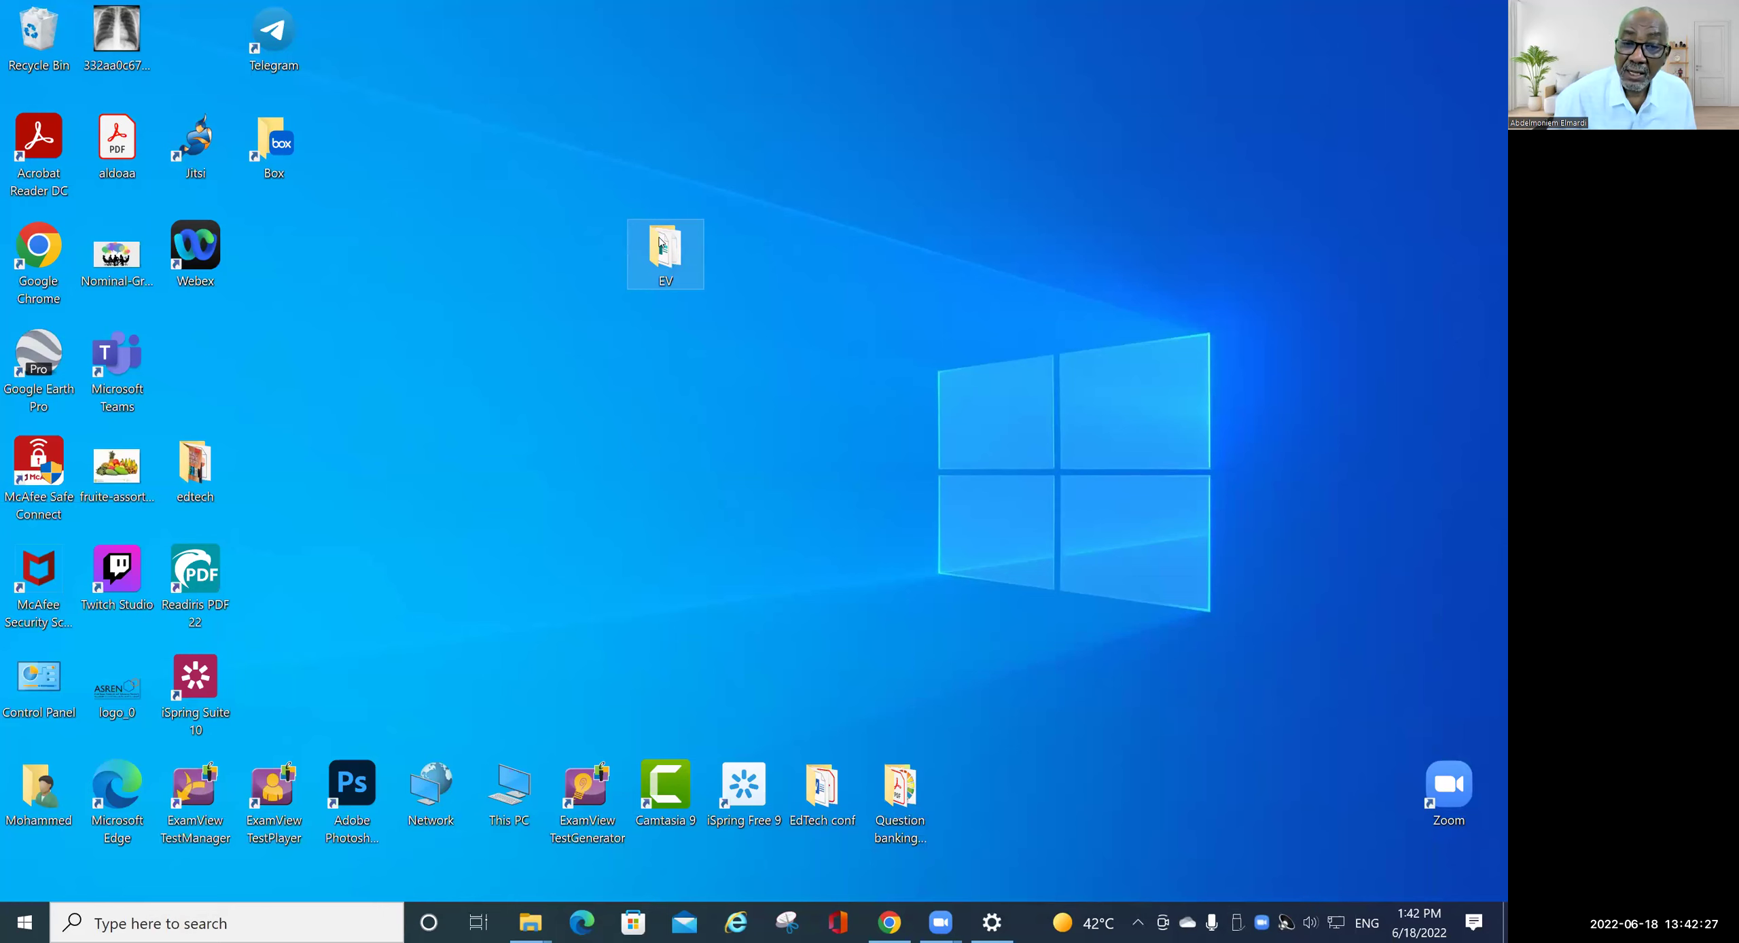
pyautogui.rightClick(660, 241)
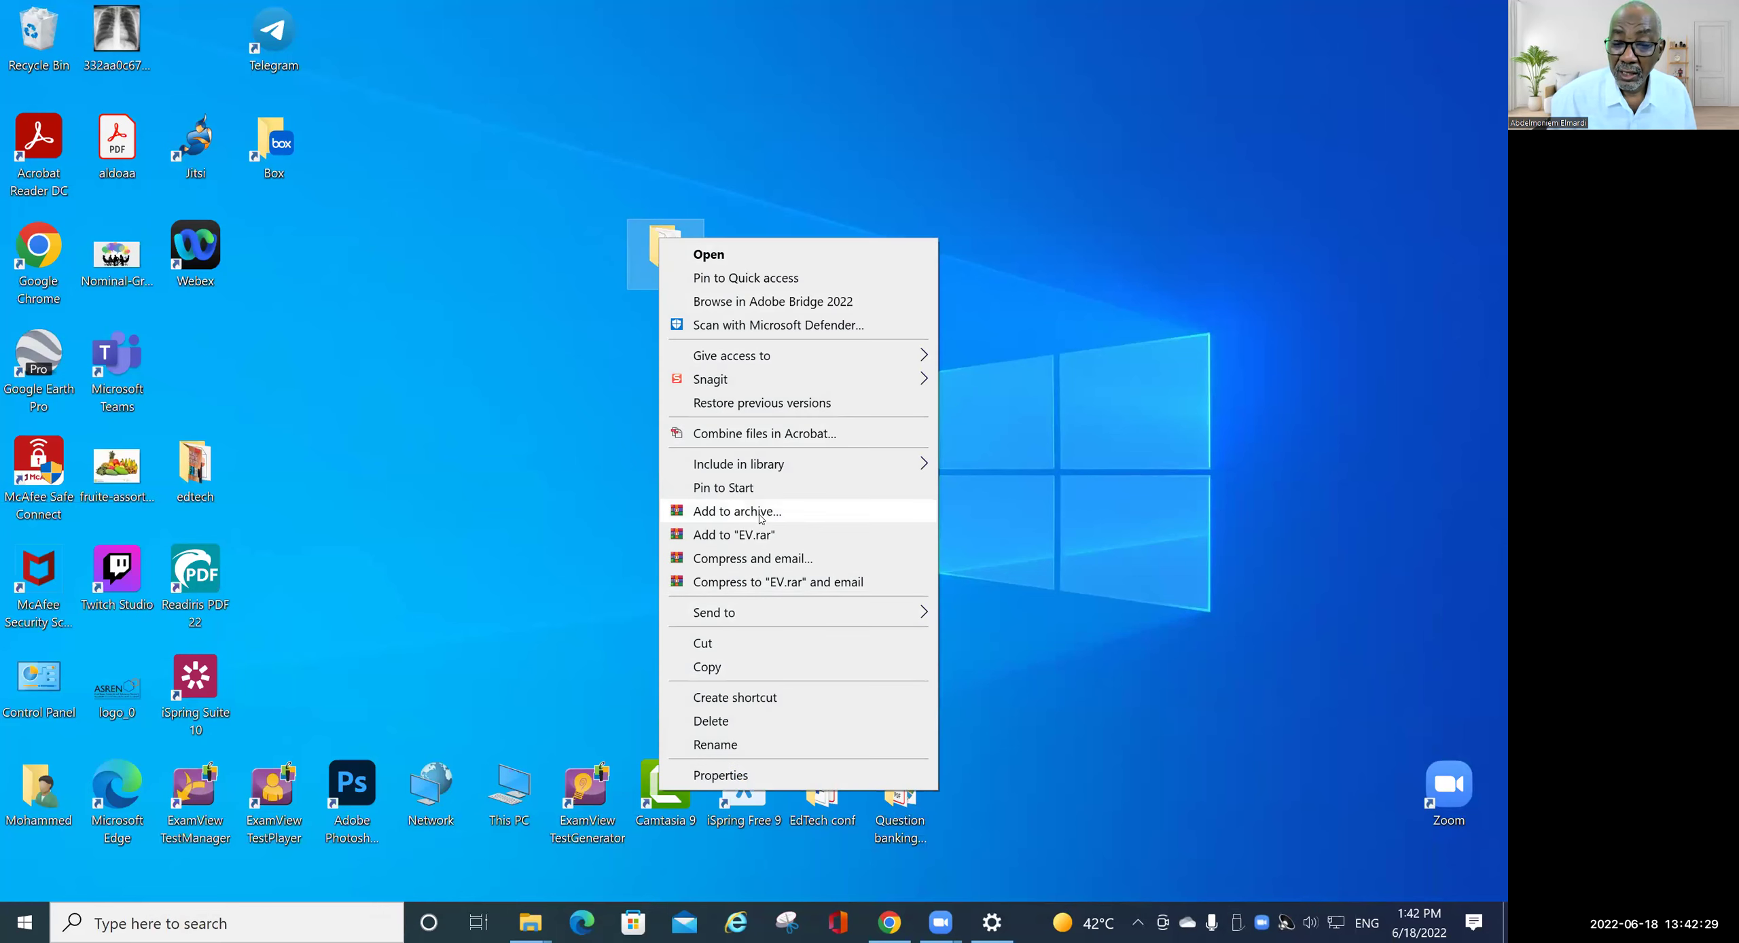
pyautogui.click(755, 535)
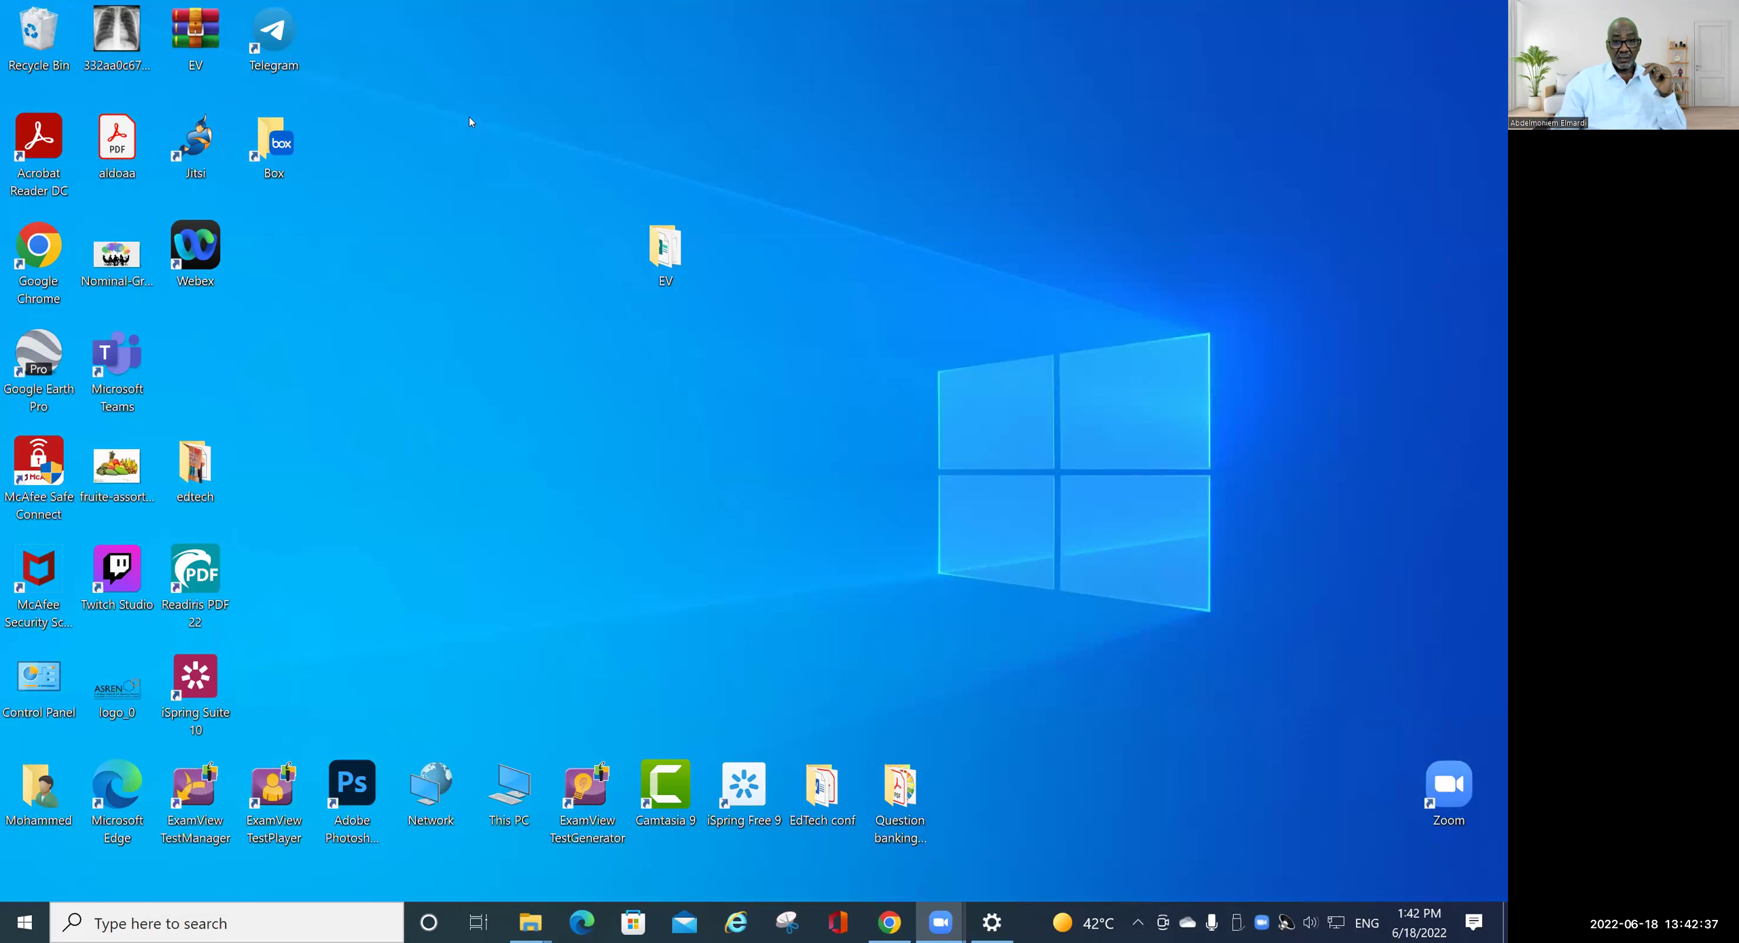
# - Open the Box folder from the desktop and copy the EV archive into it, repositioning the window as needed
pyautogui.click(267, 141)
pyautogui.doubleClick(267, 140)
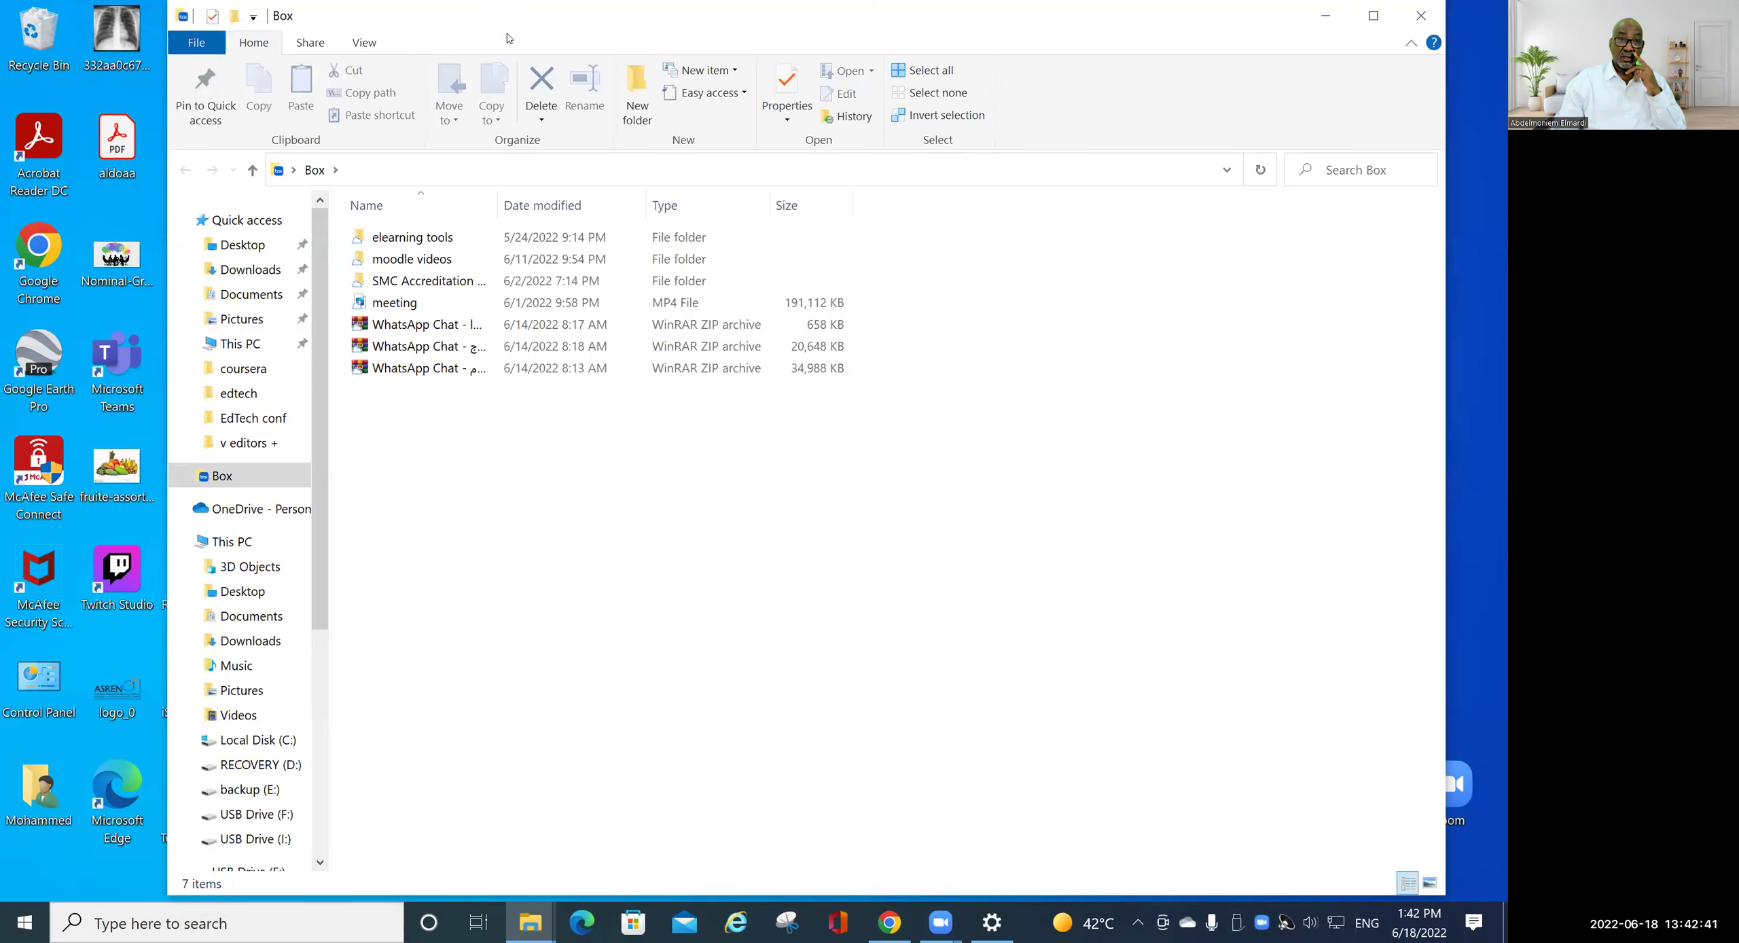
pyautogui.moveTo(603, 31); pyautogui.dragTo(887, 56)
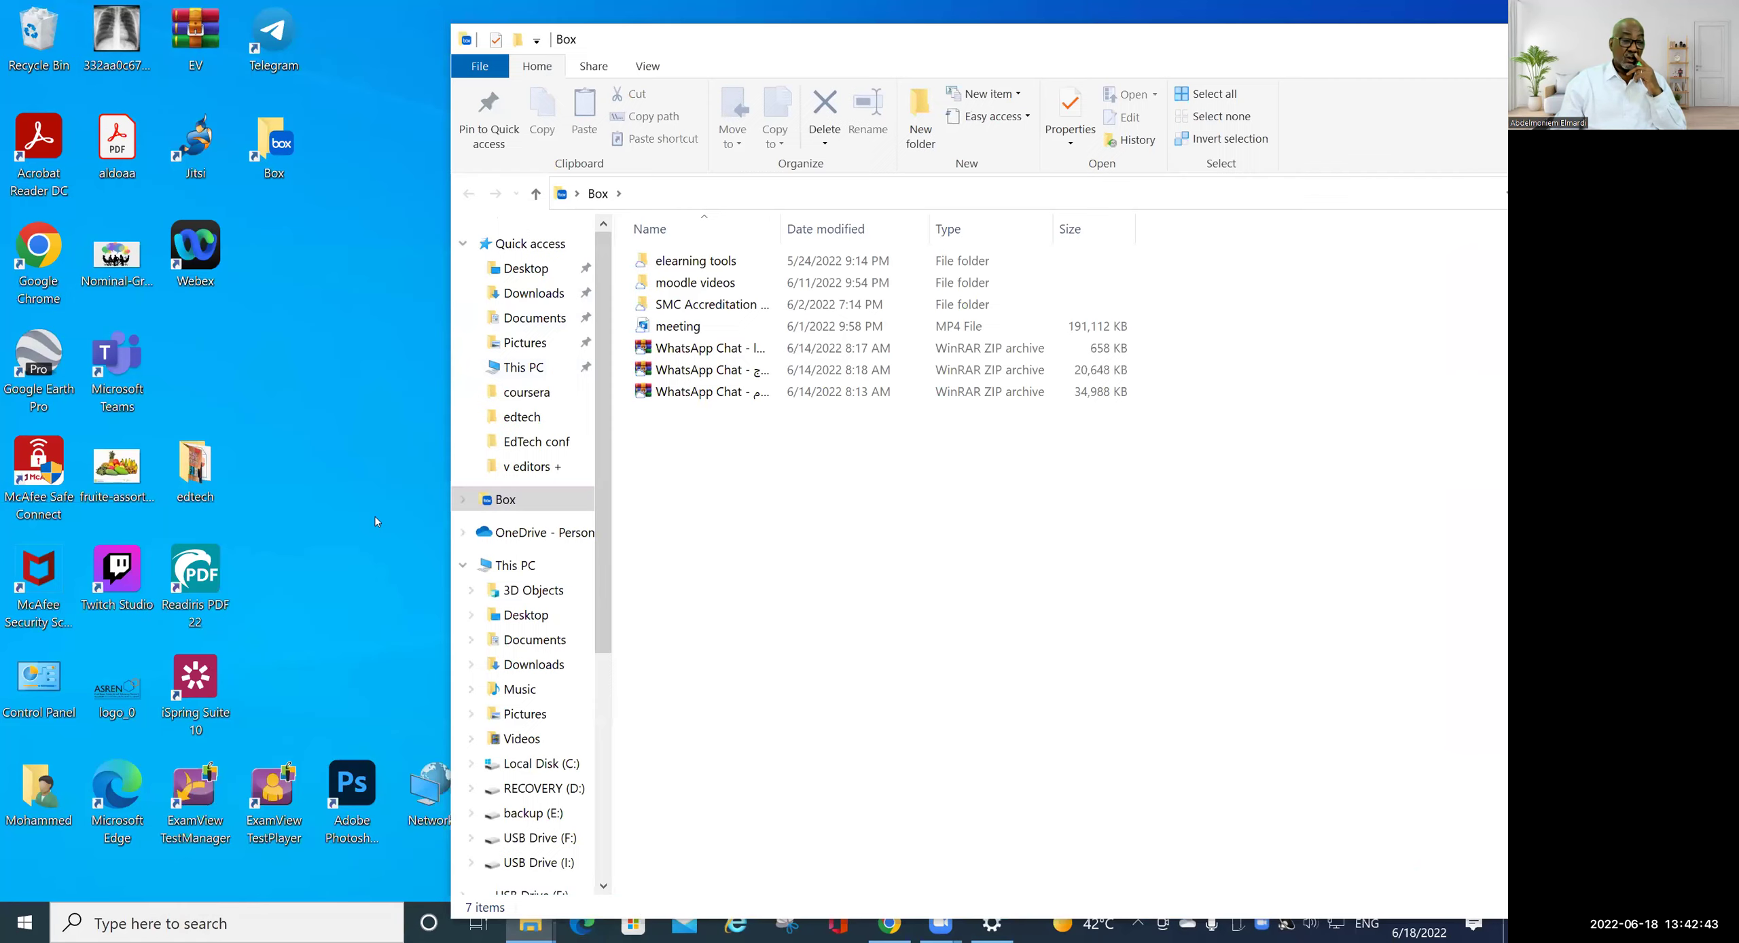
pyautogui.rightClick(341, 361)
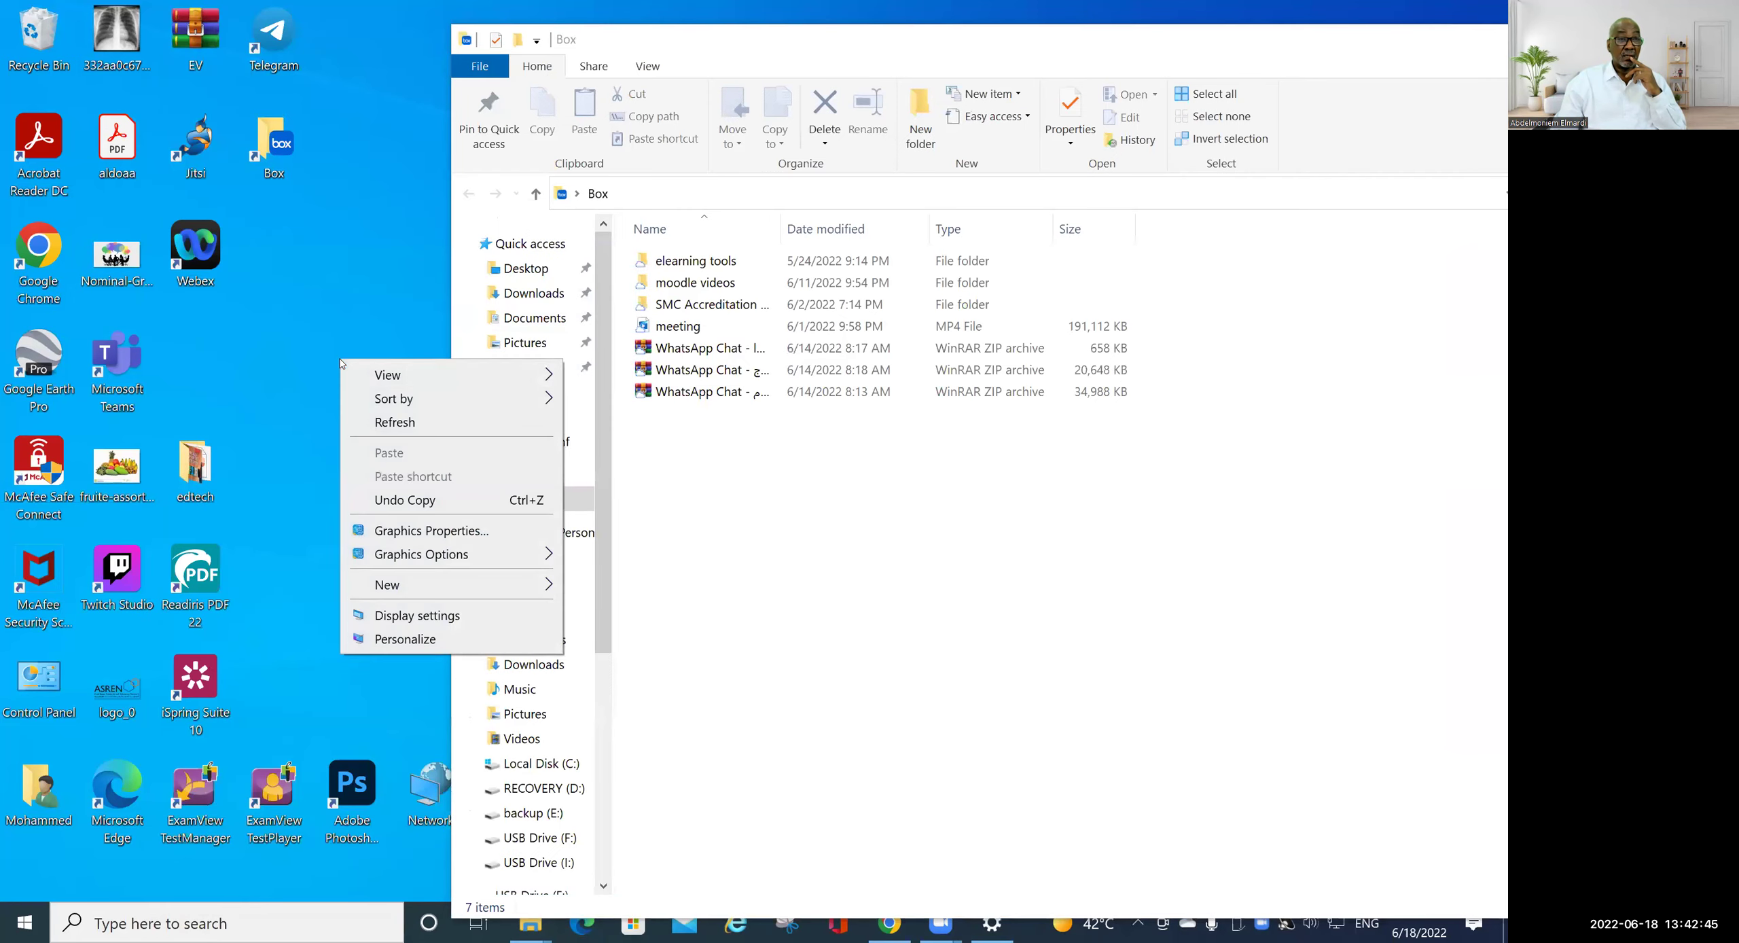
pyautogui.moveTo(194, 34); pyautogui.dragTo(923, 604)
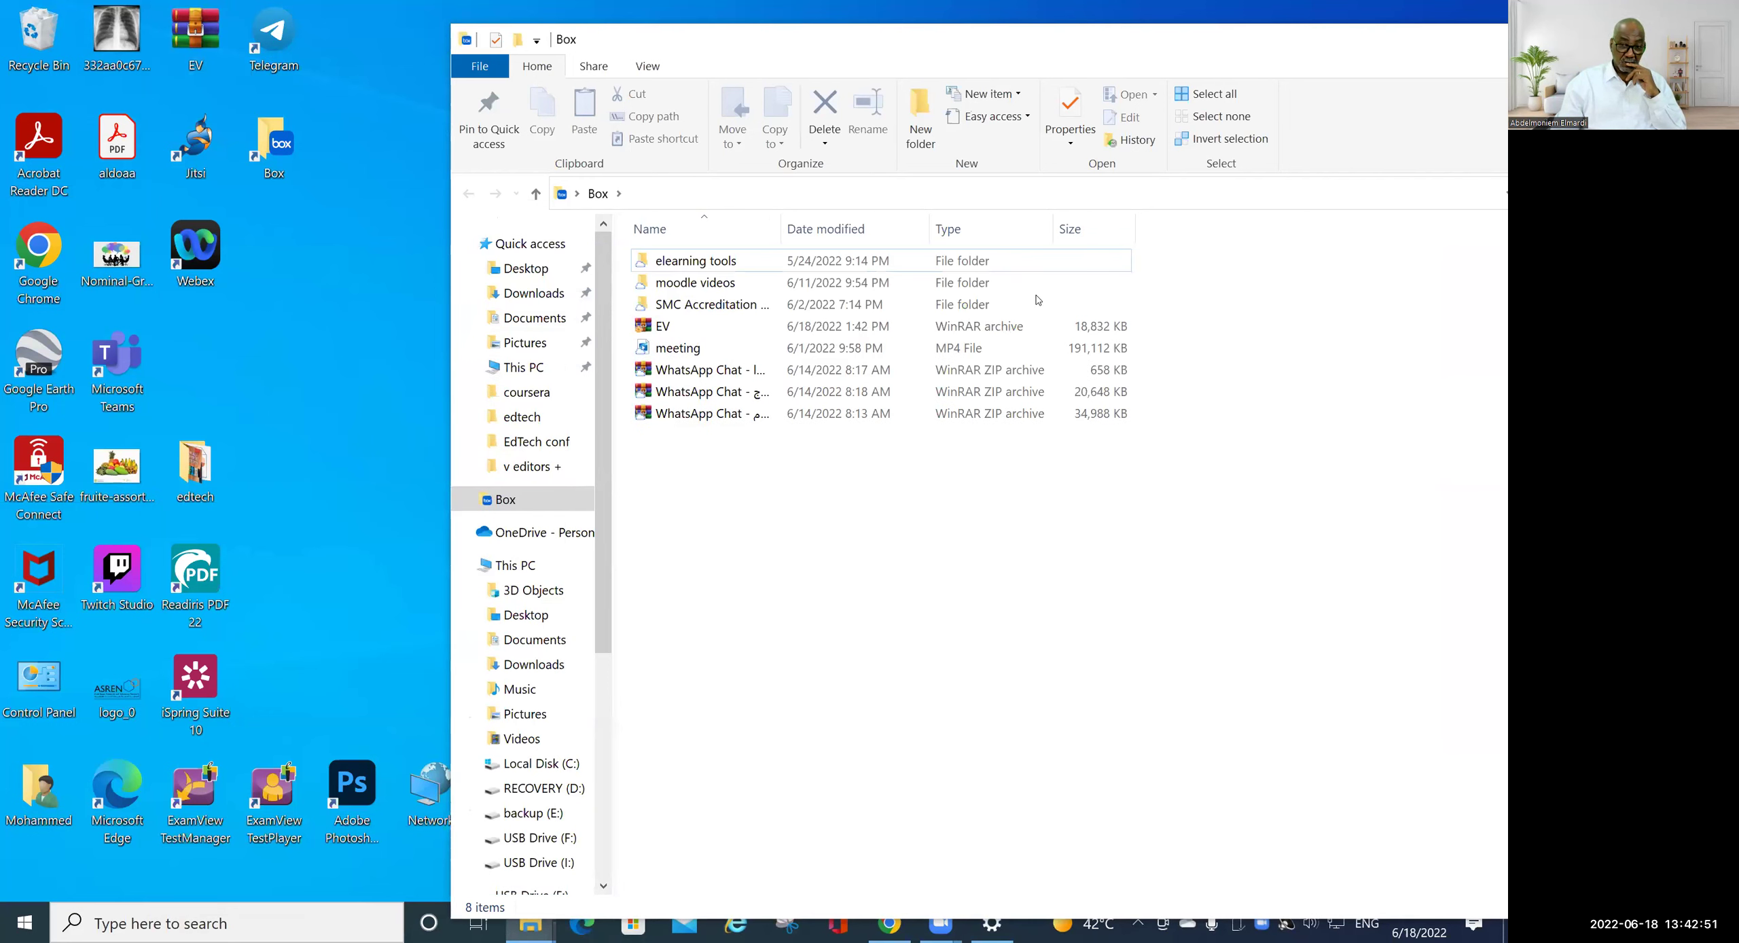
pyautogui.moveTo(1056, 60); pyautogui.dragTo(814, 56)
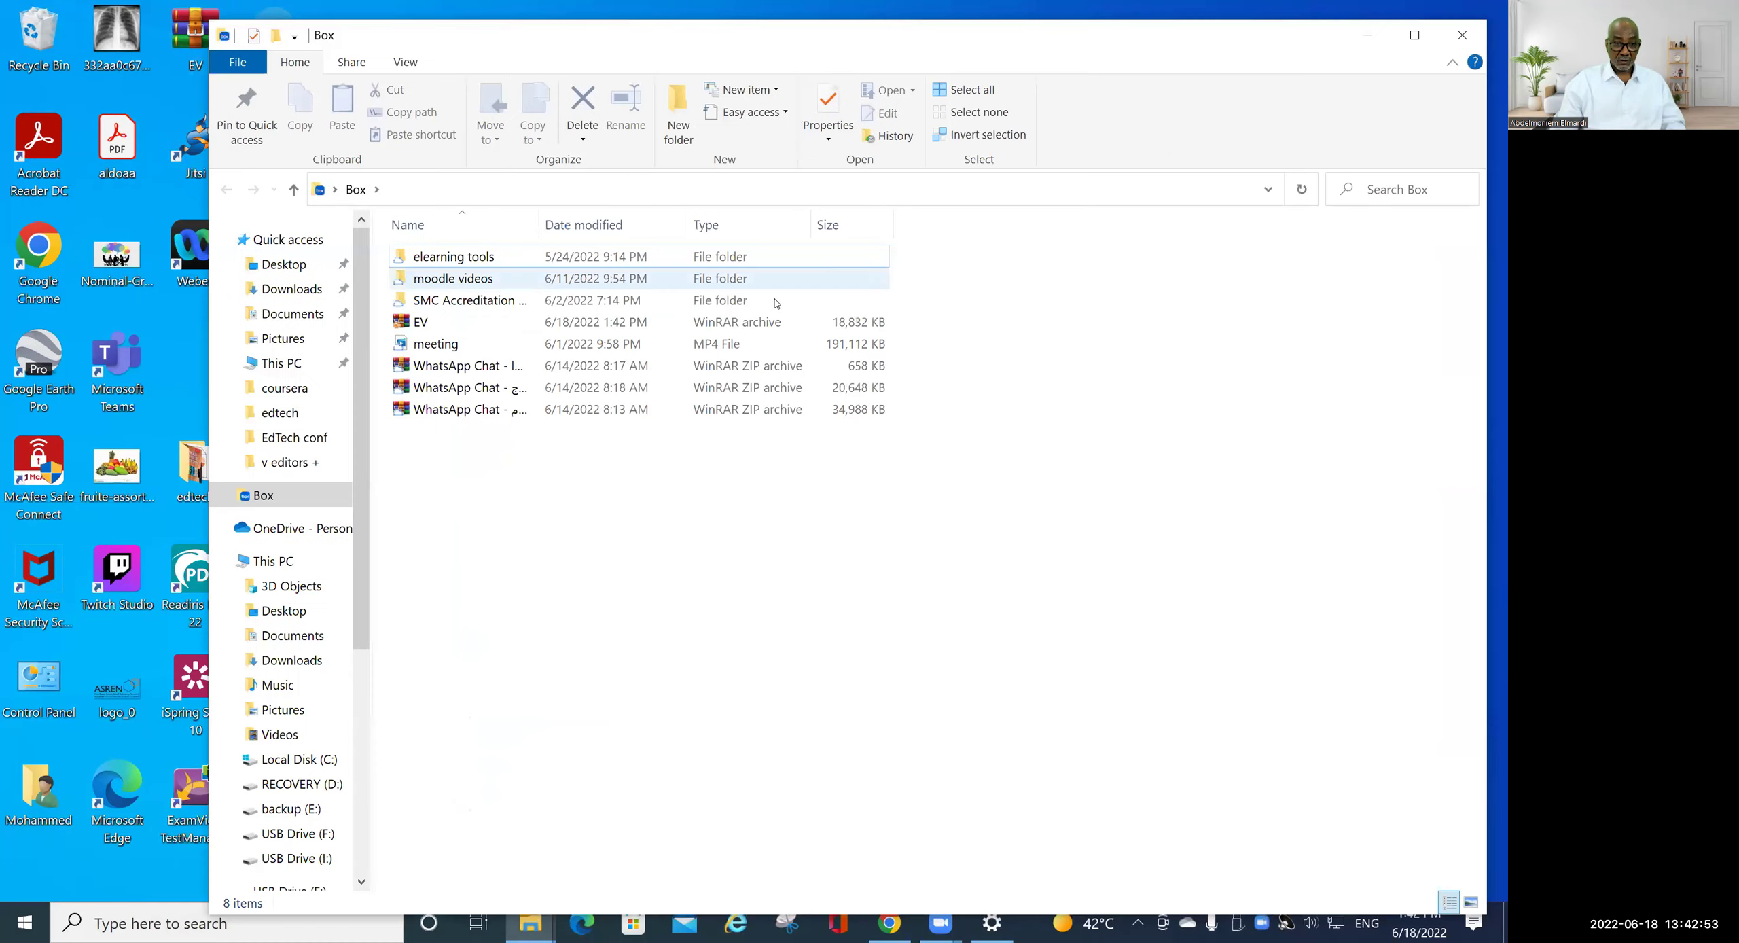
# - Switch from the Box folder to Chrome and return to the beginning of the Educational Technology course page
pyautogui.click(889, 923)
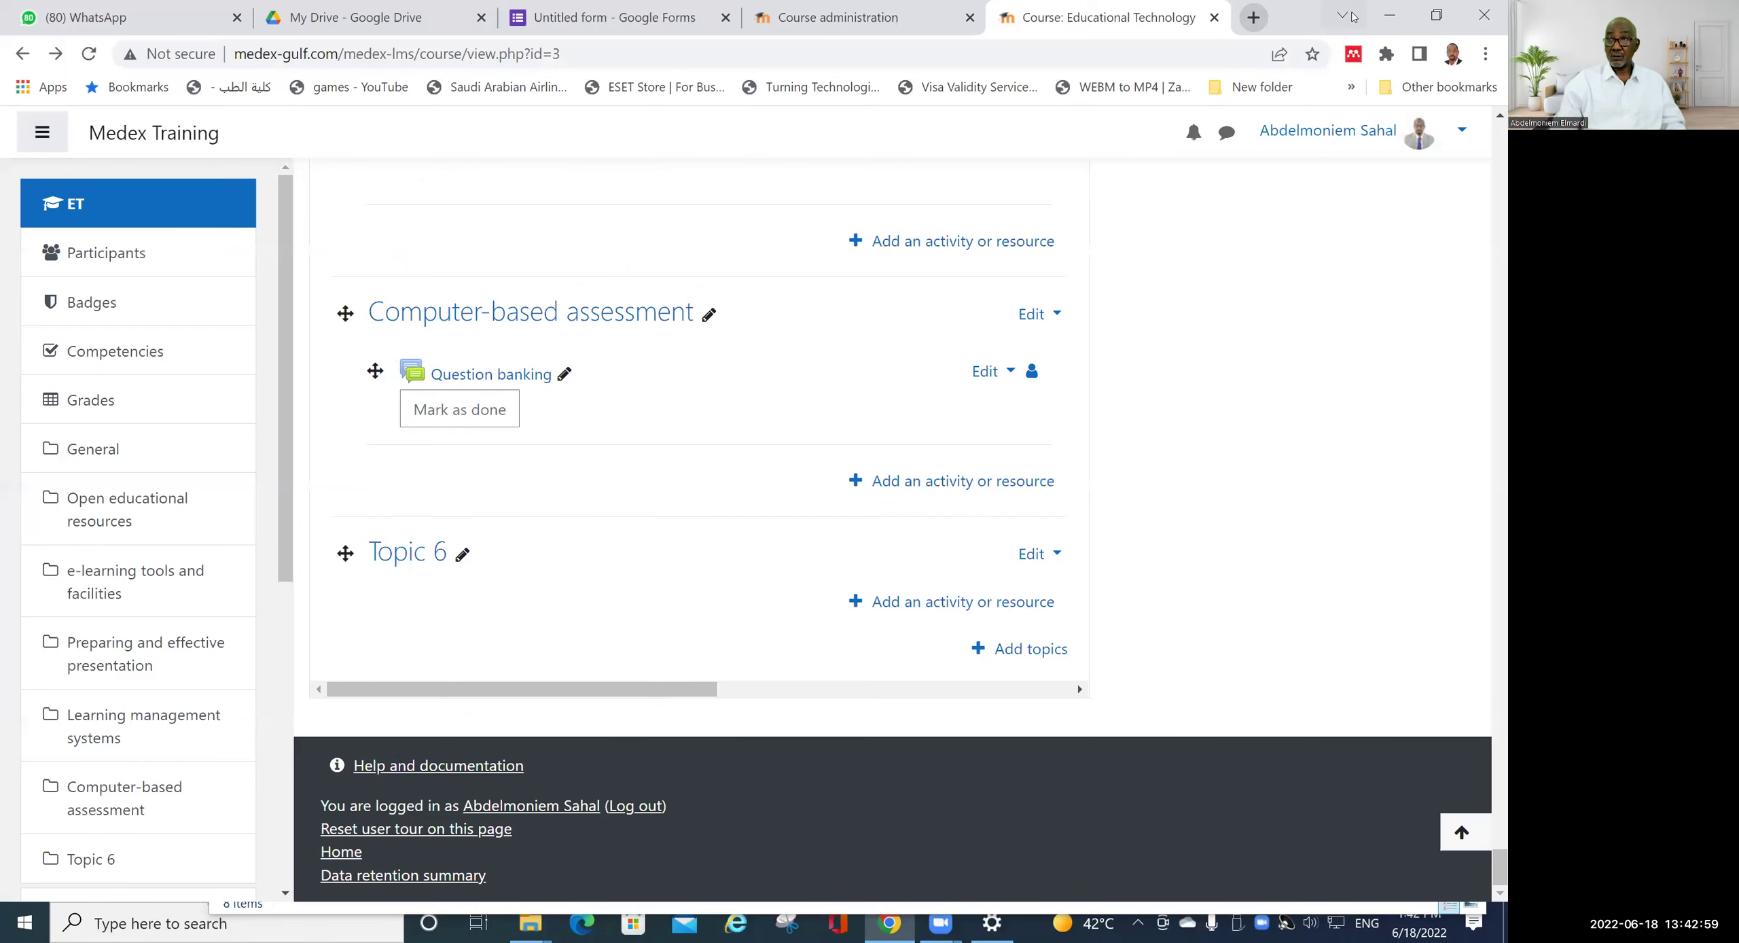
pyautogui.click(1389, 15)
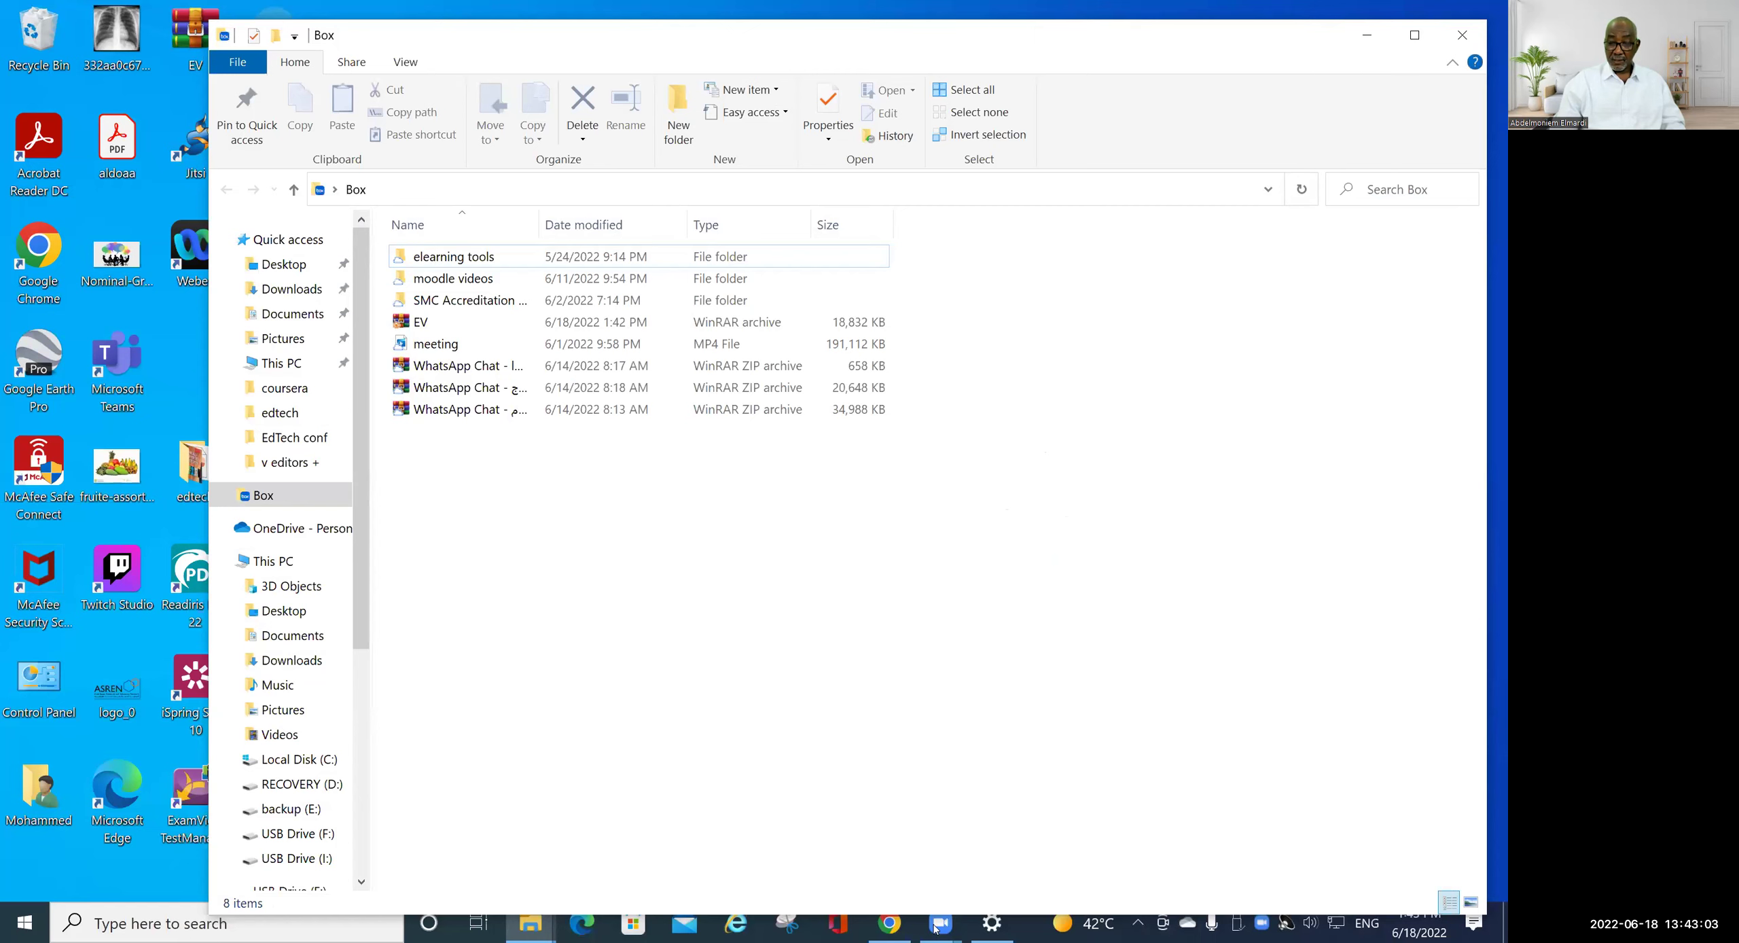
pyautogui.click(890, 923)
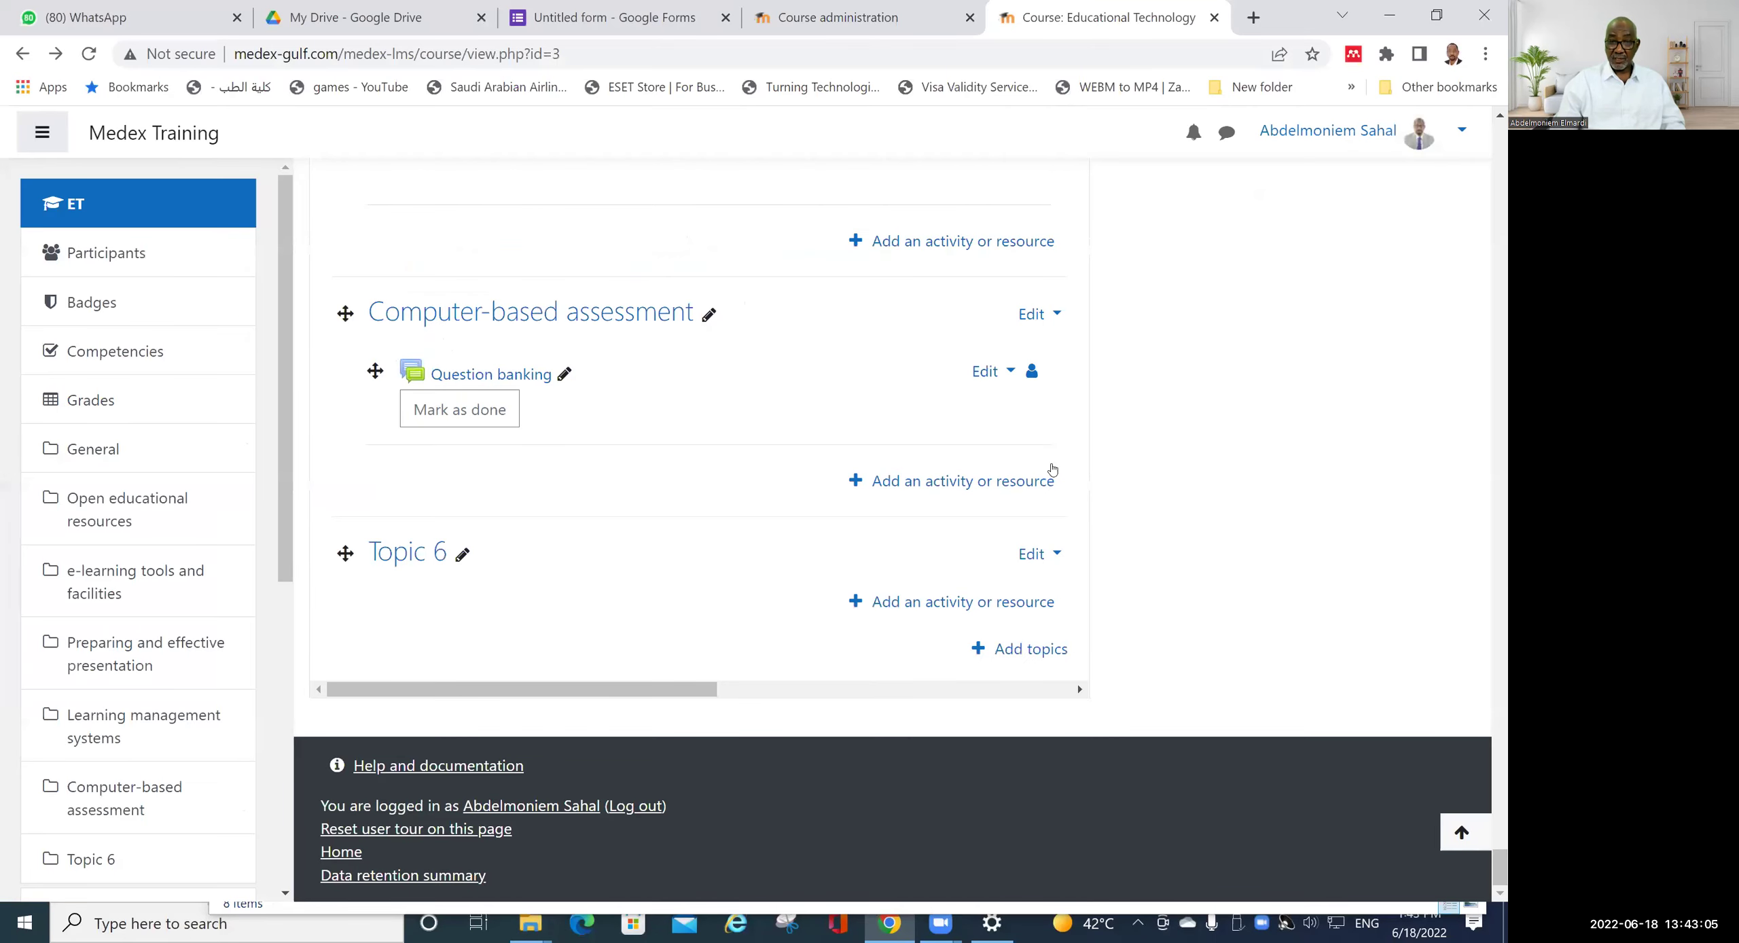
pyautogui.scroll(12, 1147, 345)
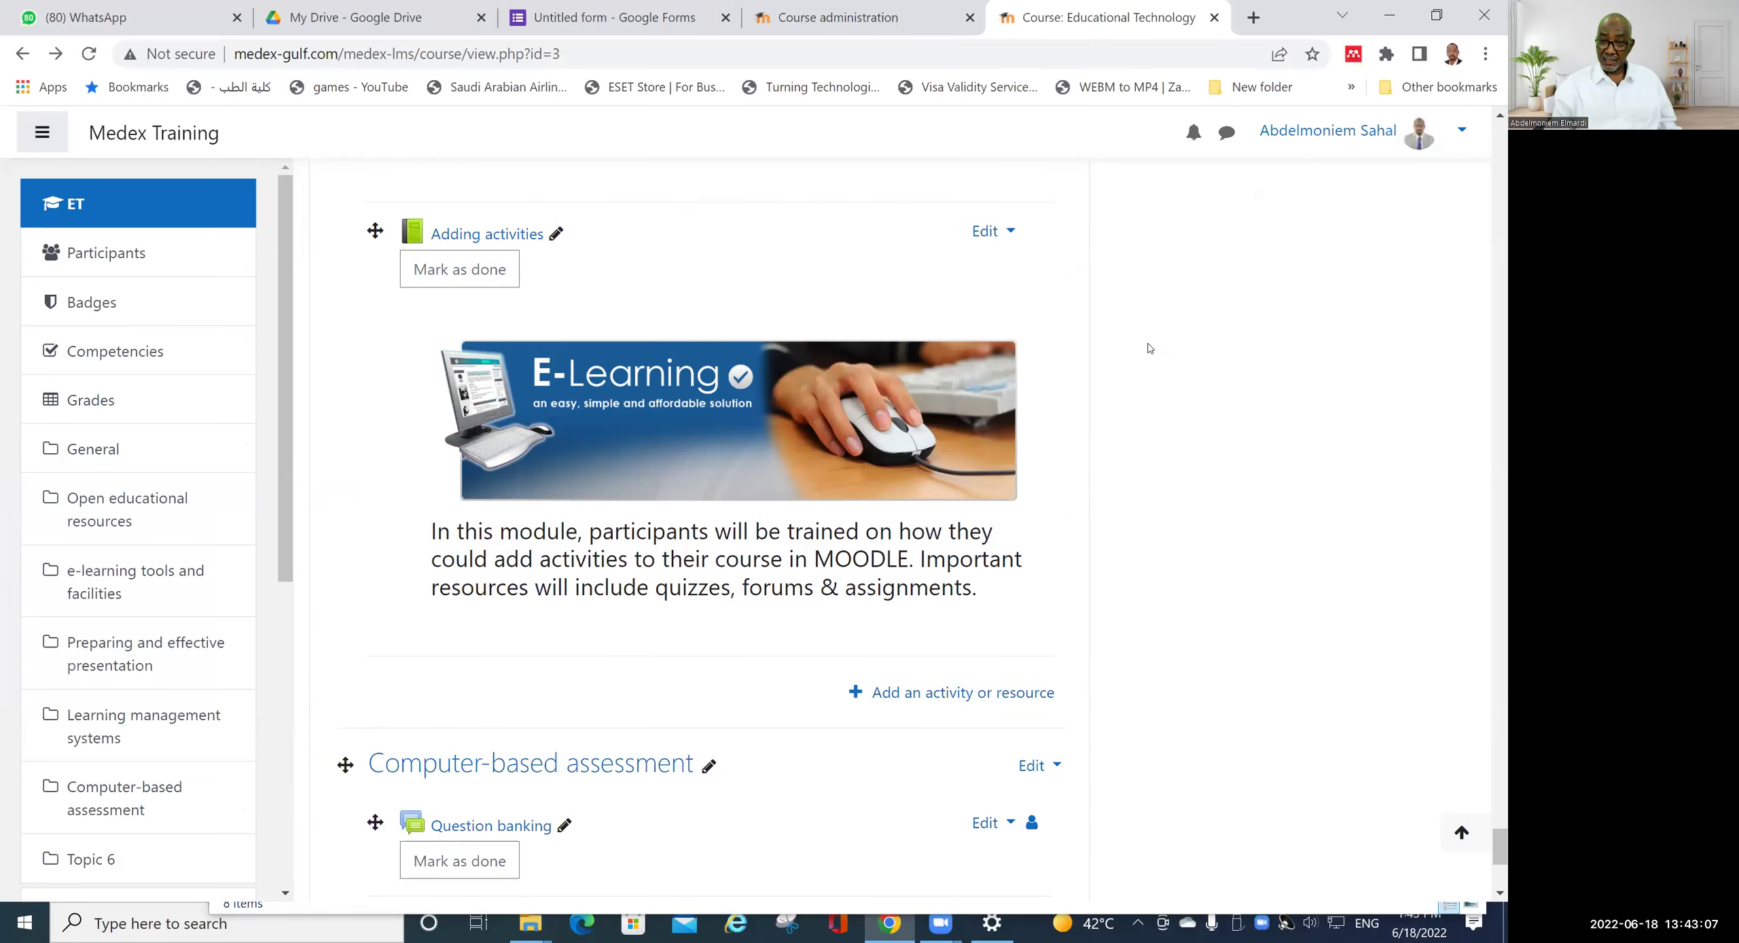
pyautogui.scroll(20, 1148, 348)
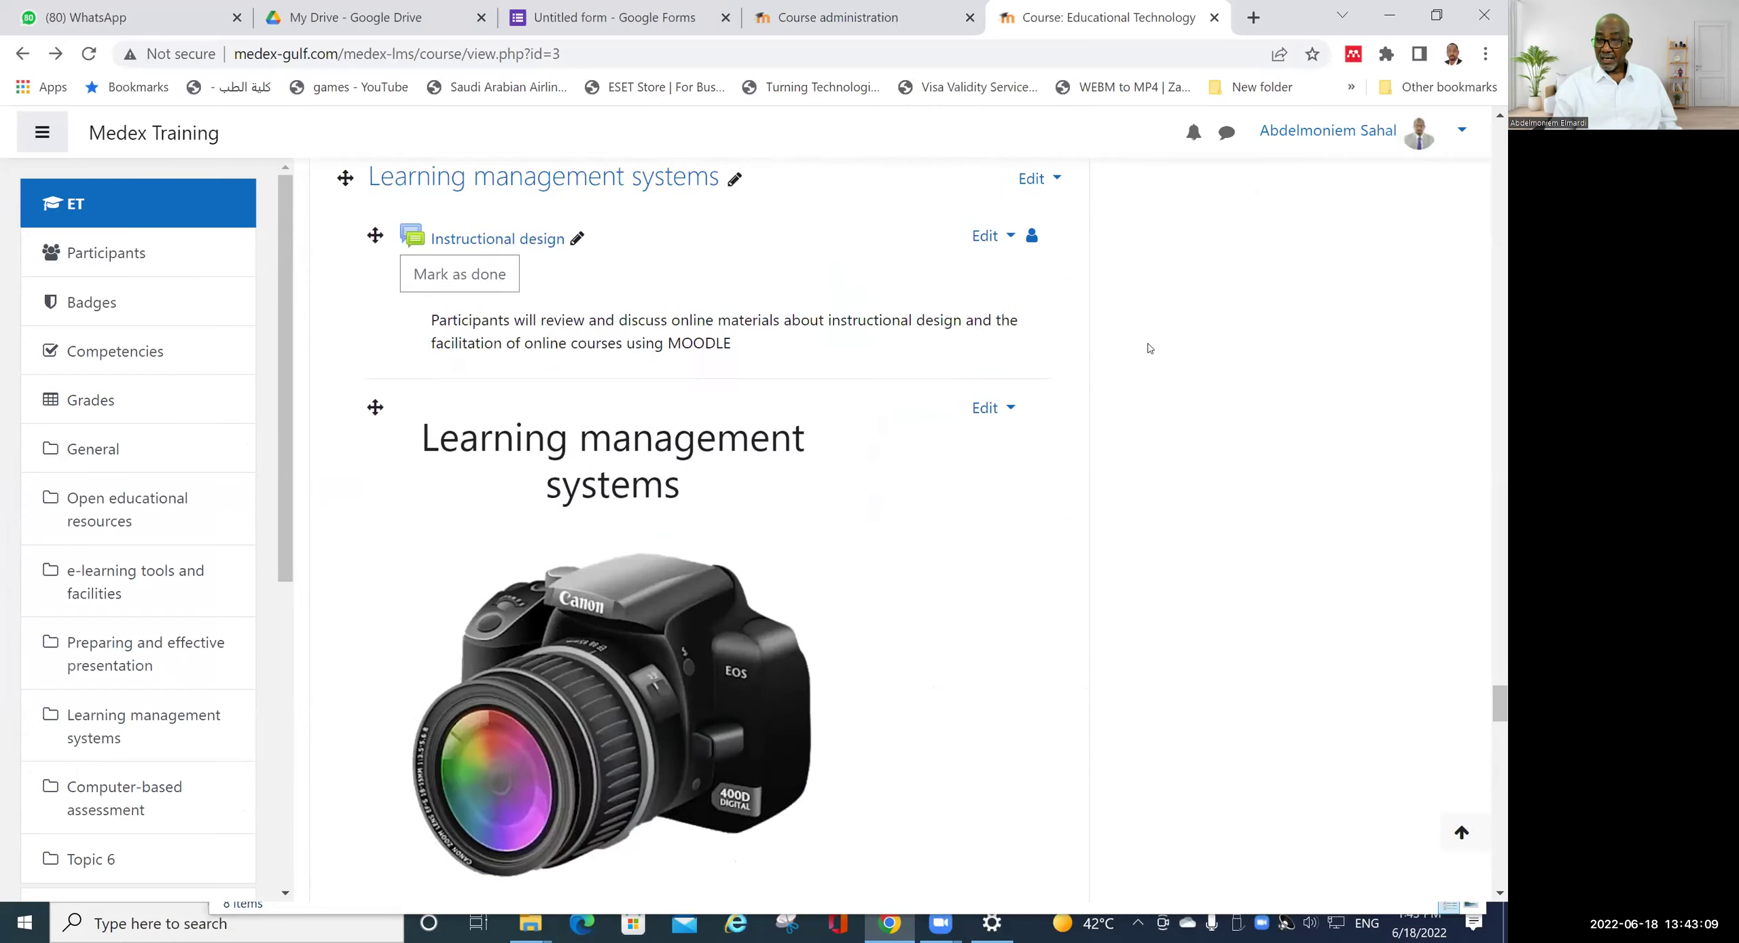
pyautogui.scroll(10, 1148, 348)
pyautogui.moveTo(1490, 592); pyautogui.dragTo(1491, 129)
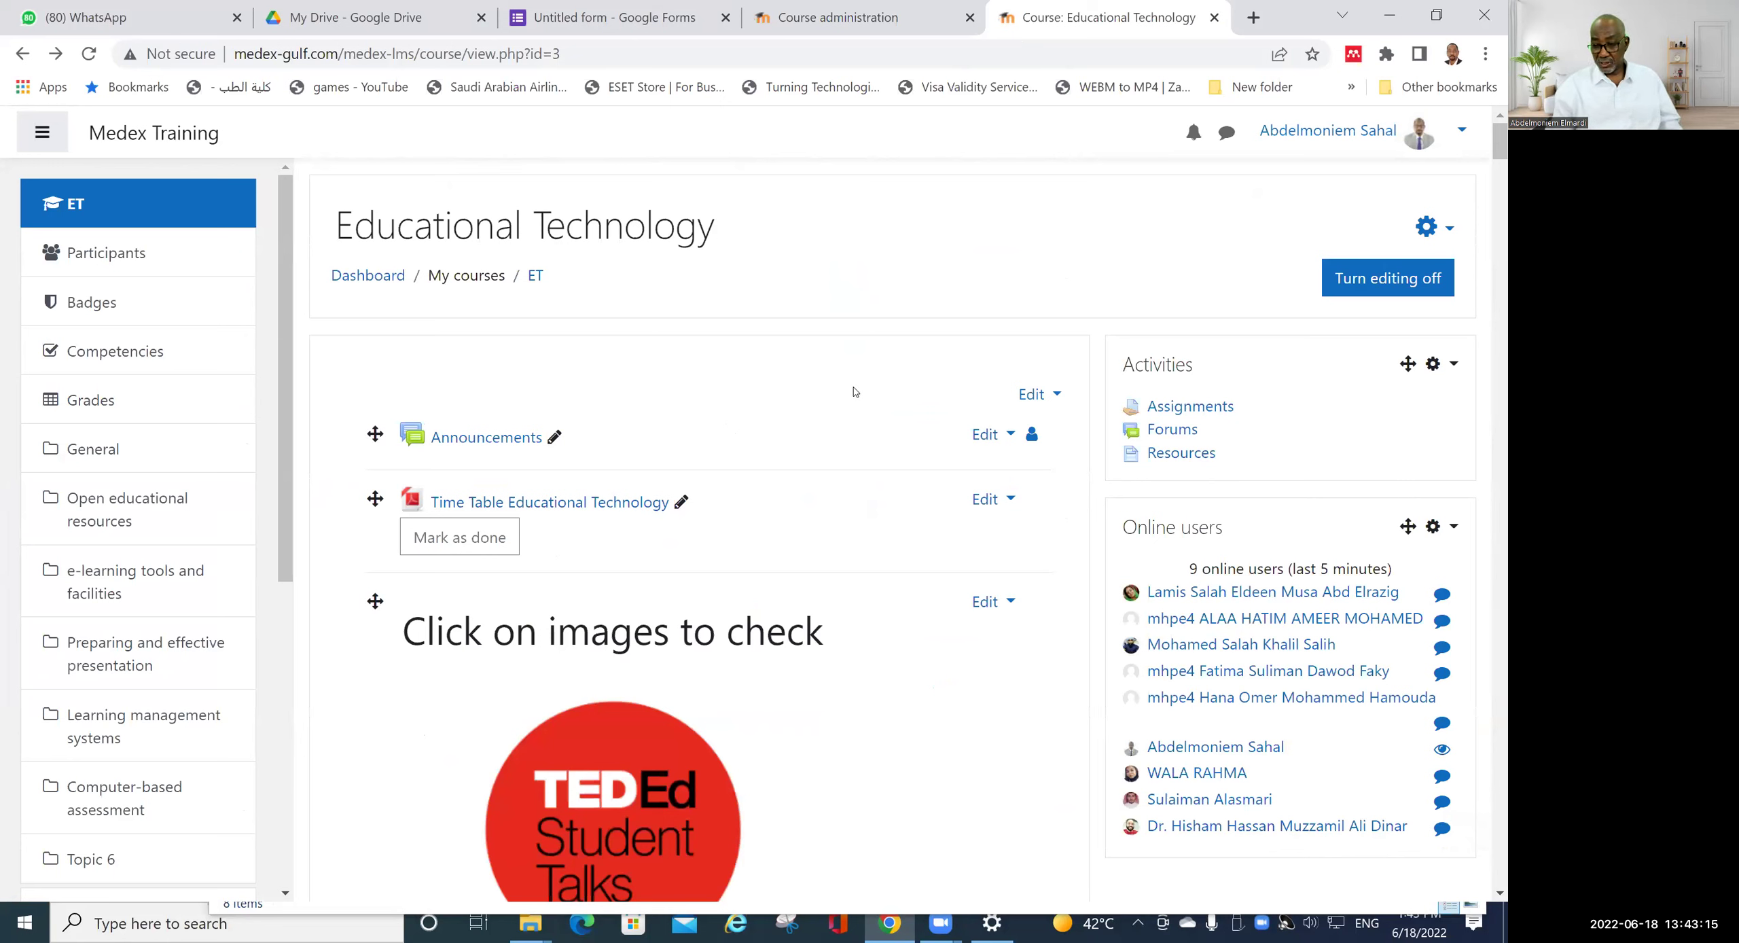
# - Search Google for "examview" in a new browser tab
pyautogui.click(1253, 18)
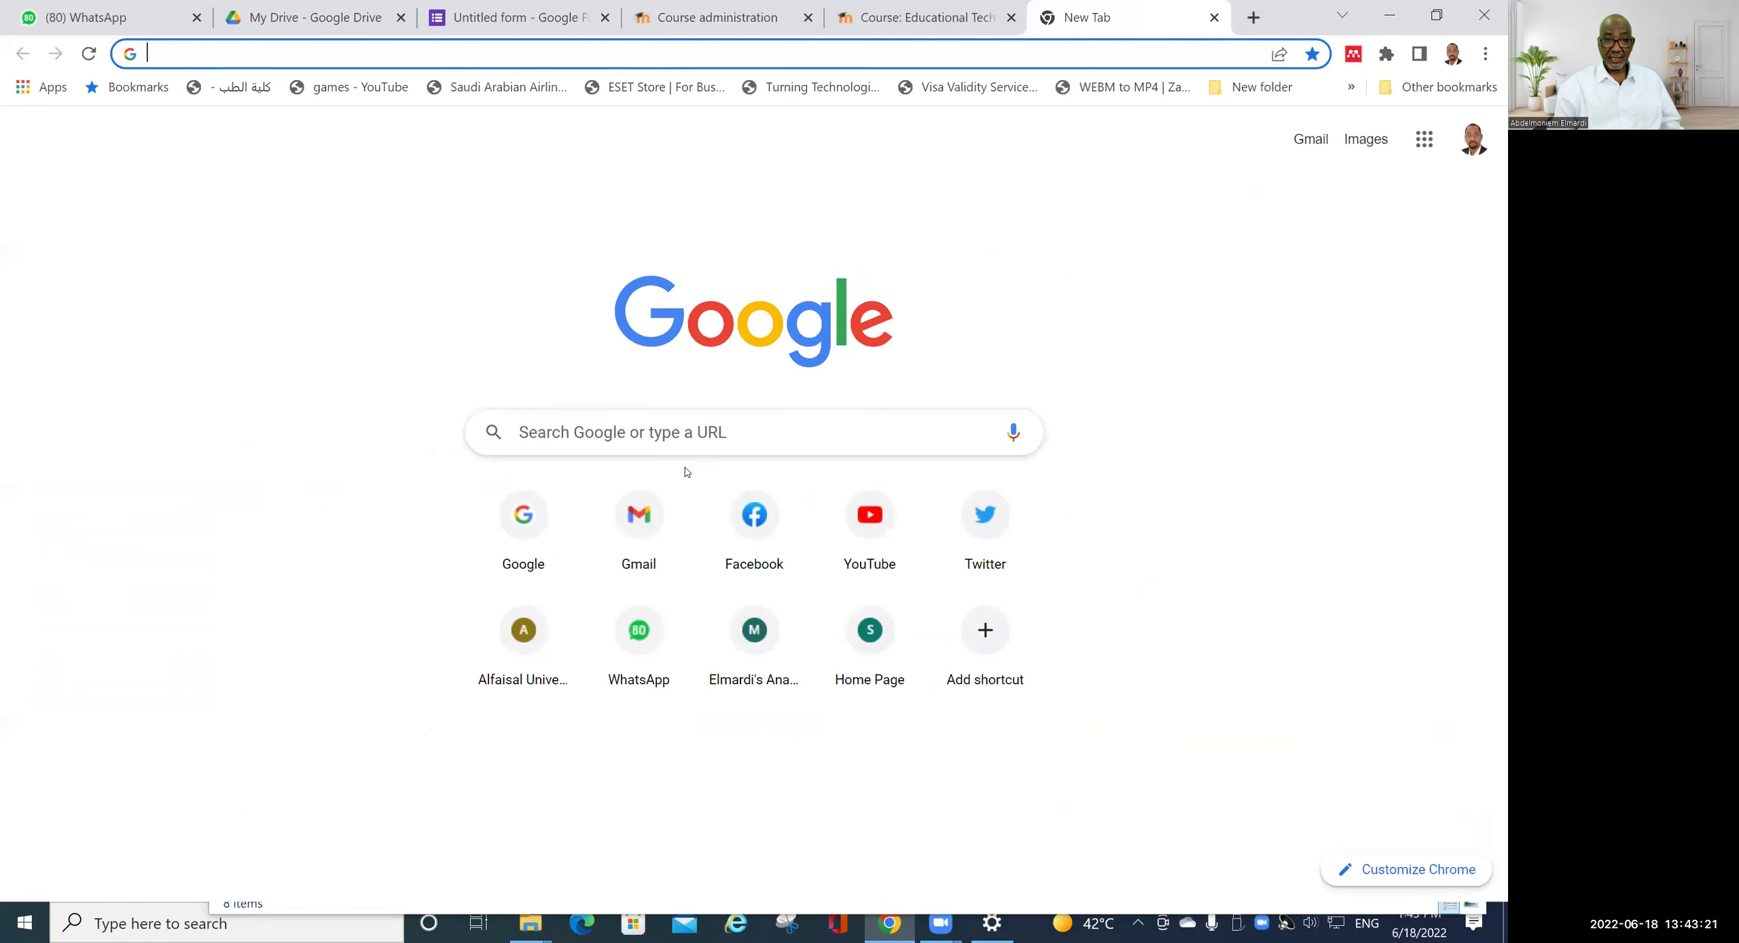
pyautogui.click(635, 443)
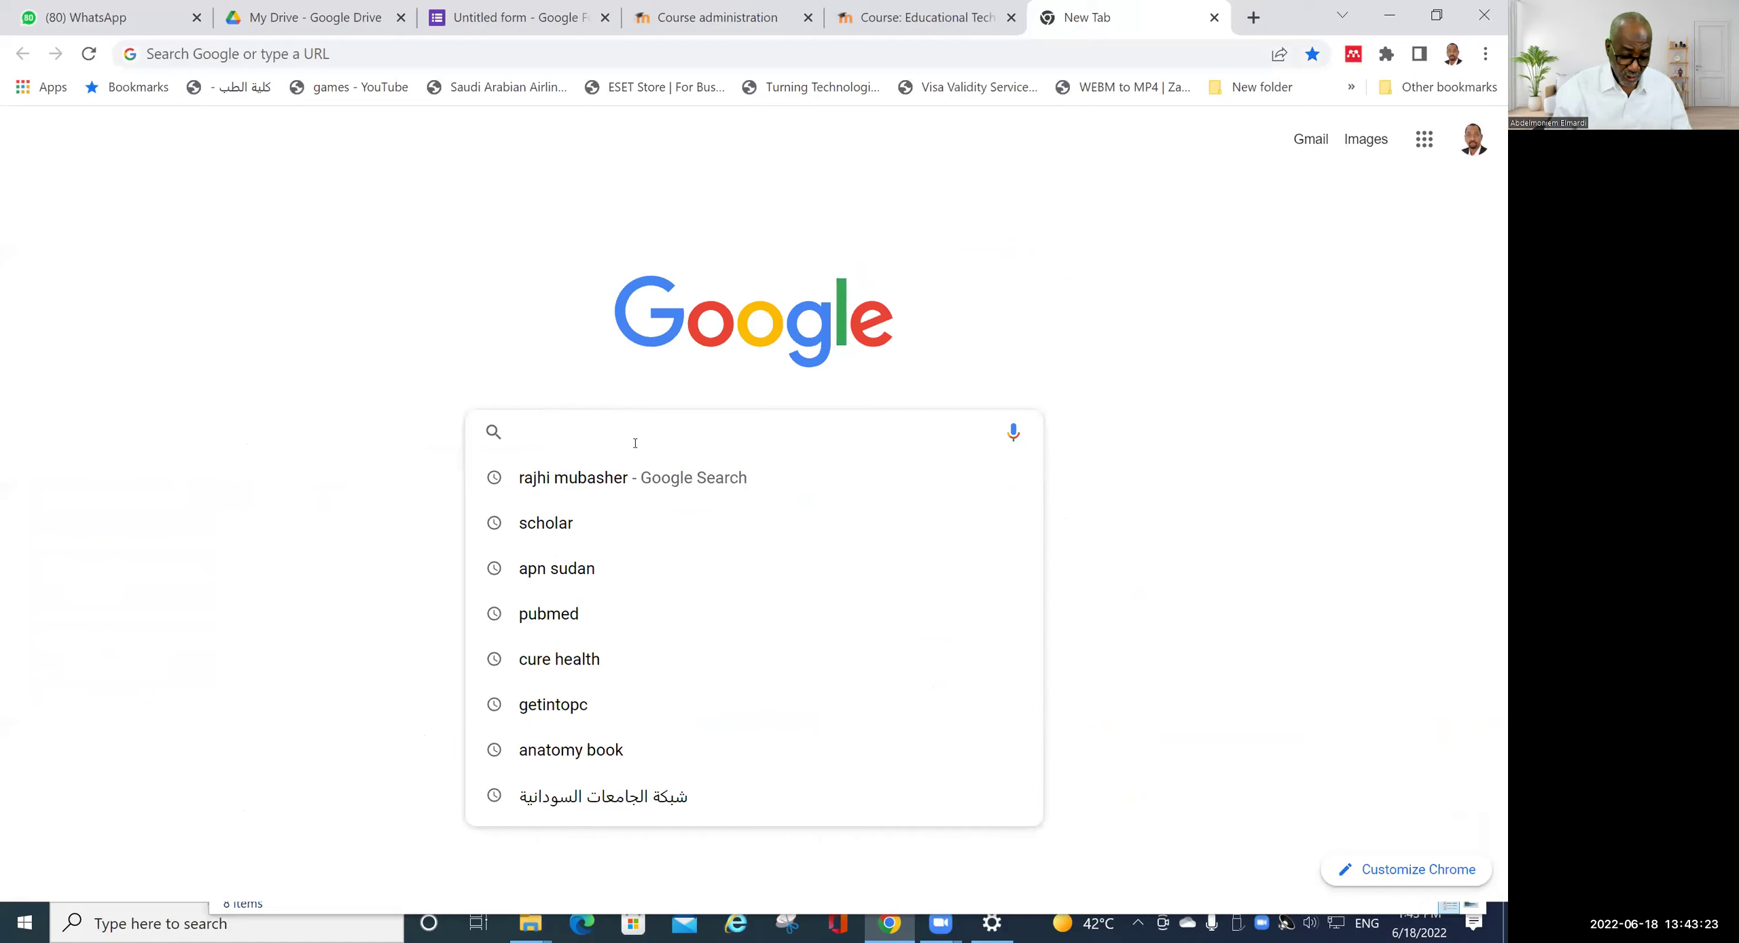
pyautogui.write('exam')
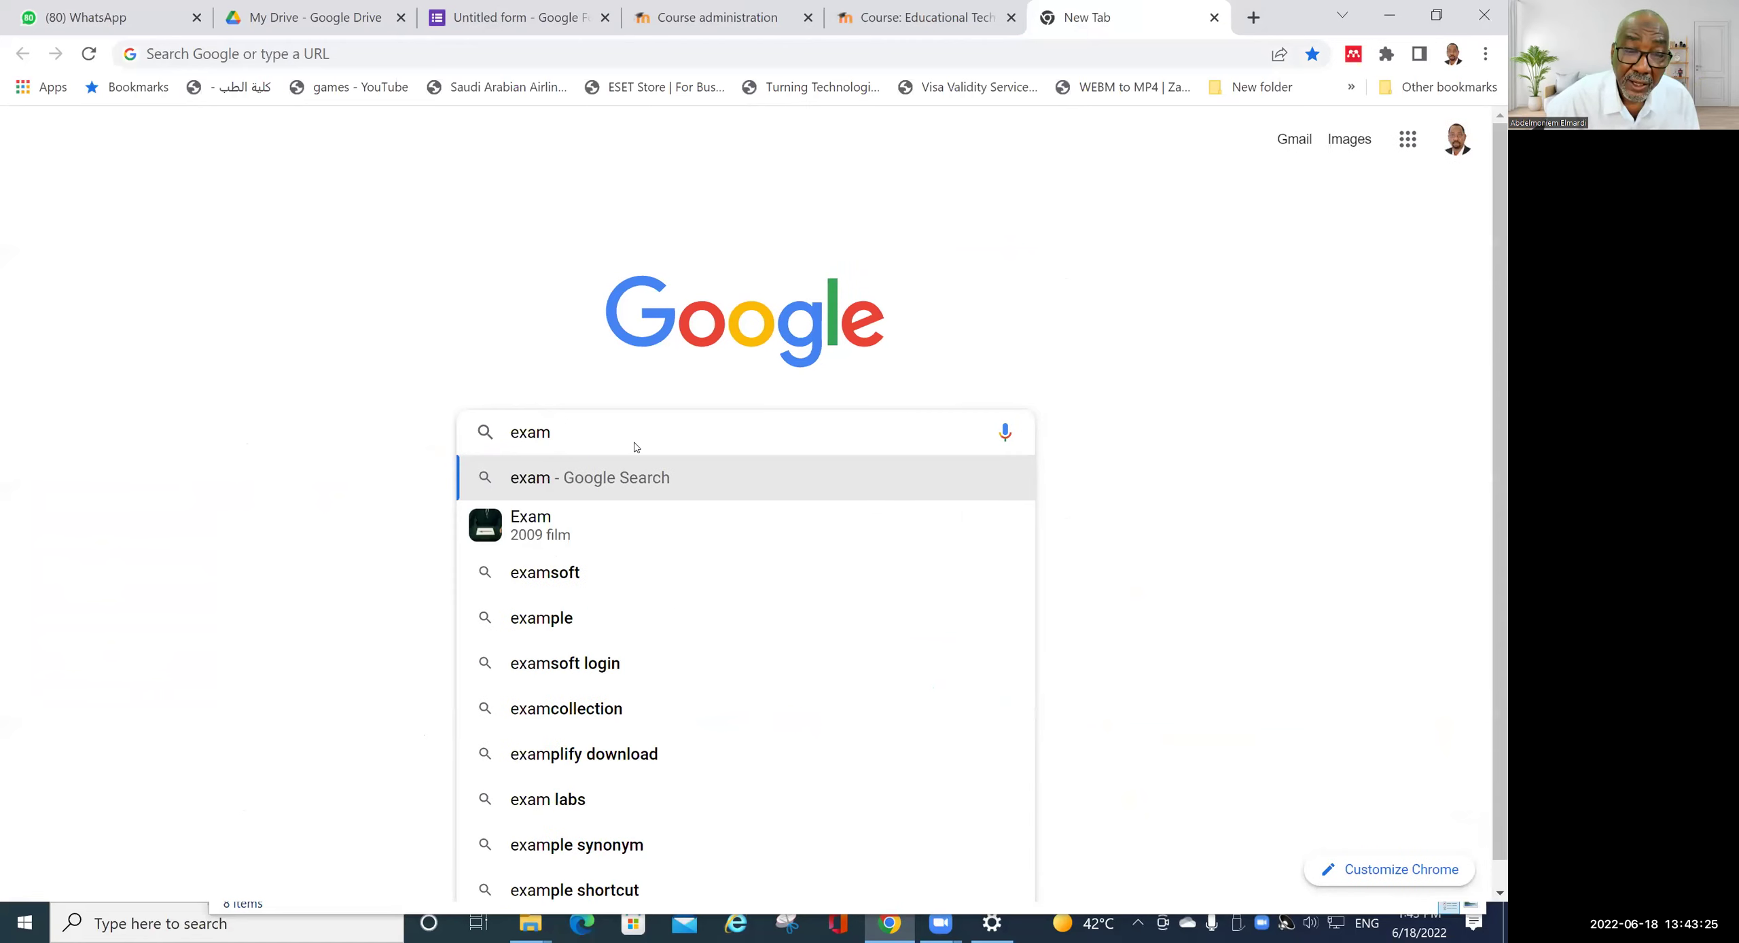
pyautogui.write('view')
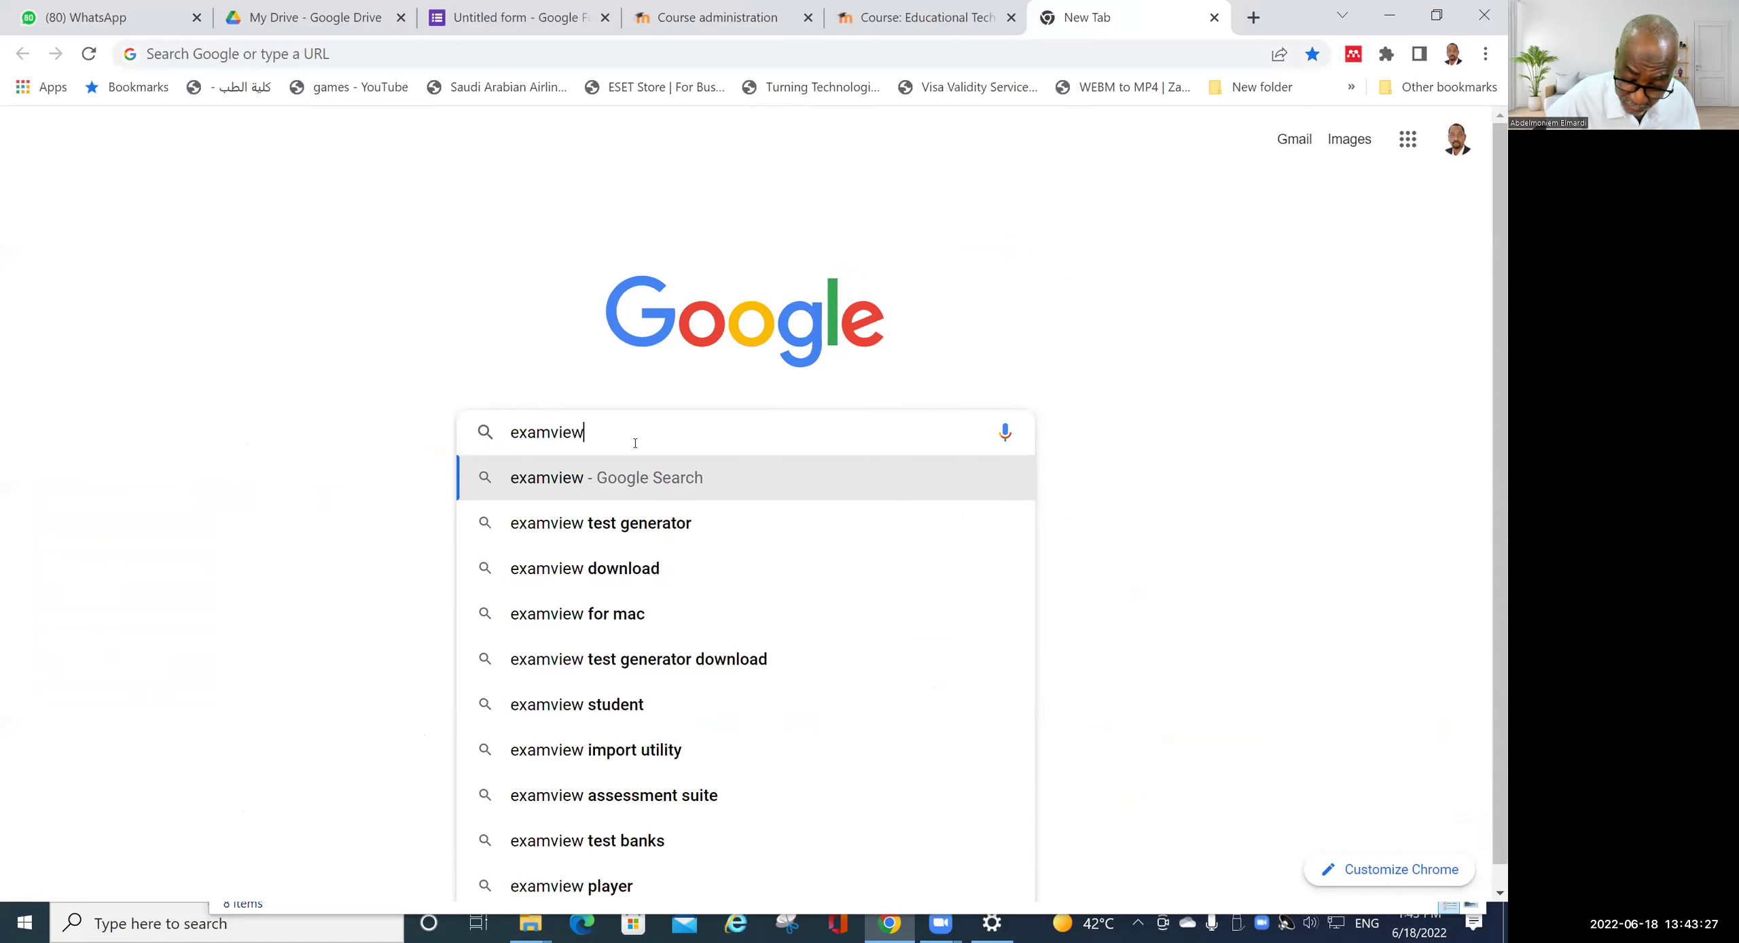
pyautogui.press('Return')
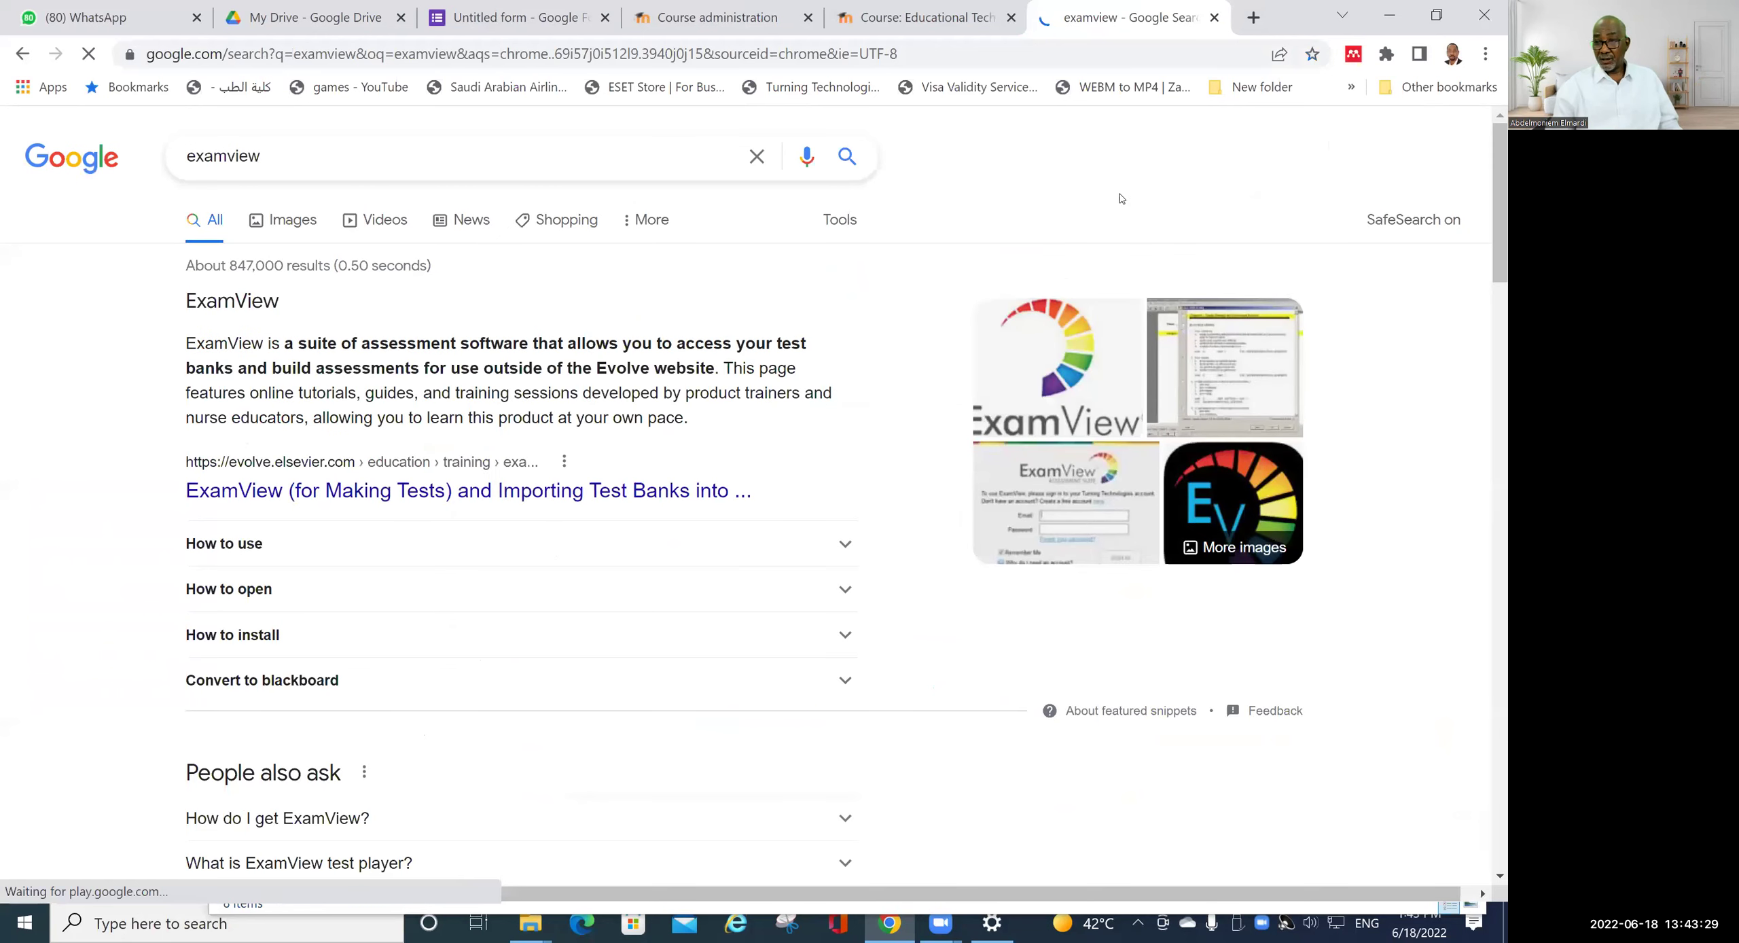
# - Find the black EV app logo among the image results and save it as unnamed.png in the Desktop edtech folder
pyautogui.click(312, 223)
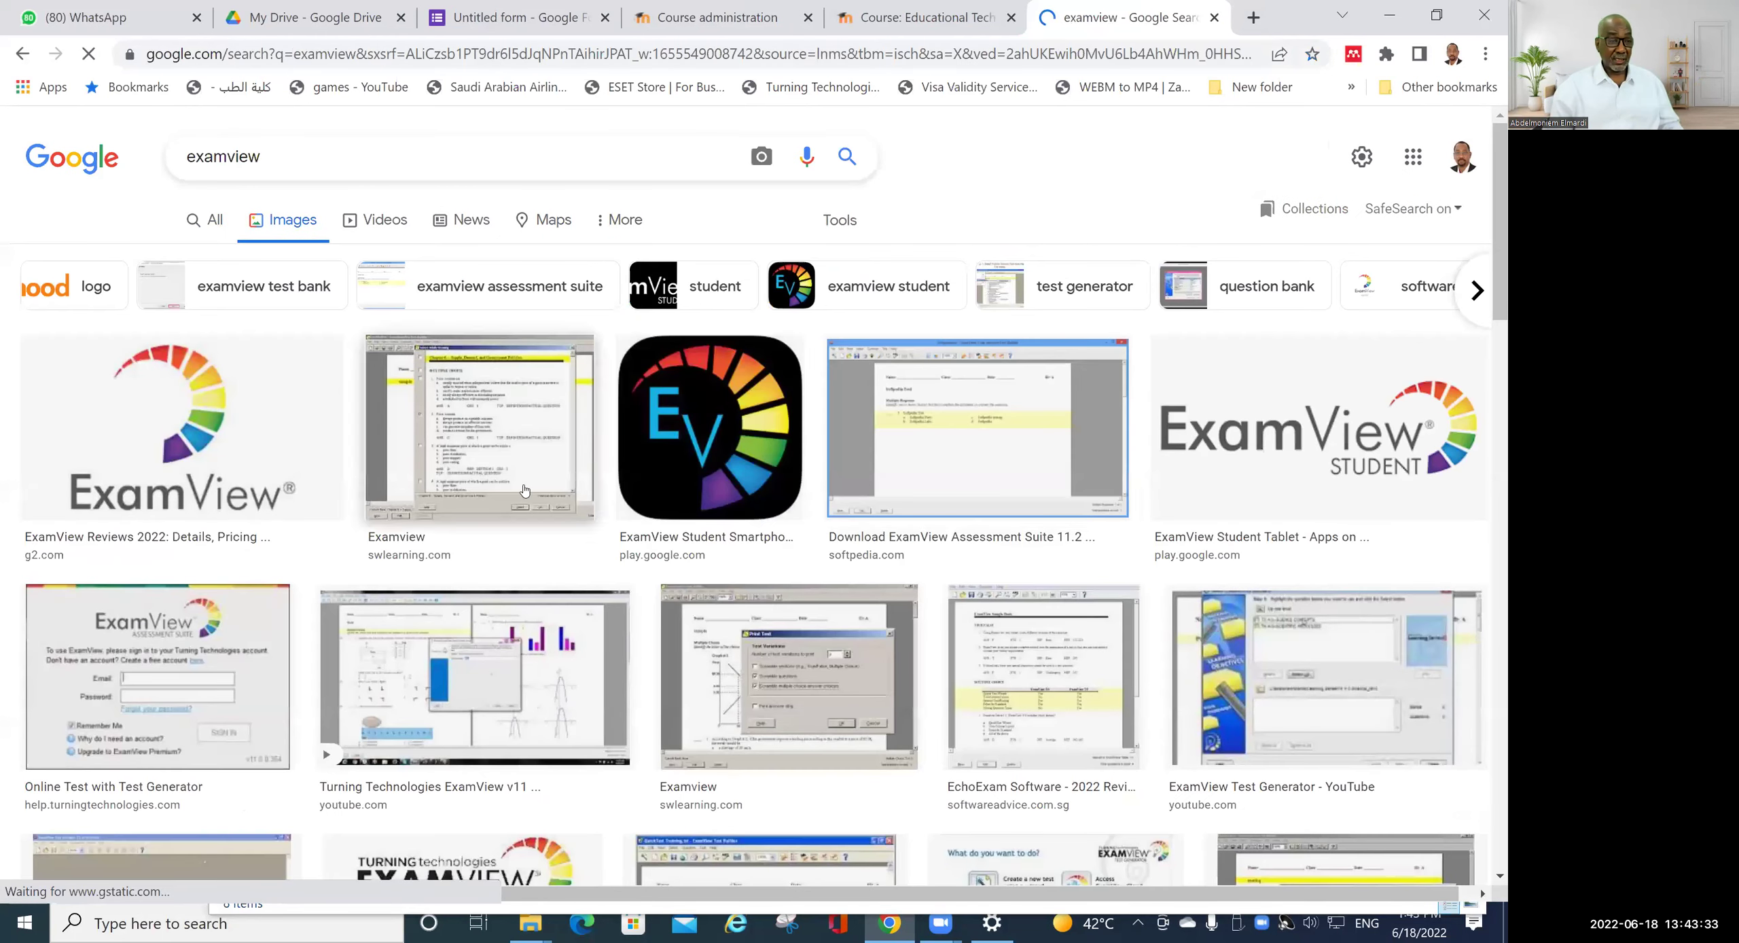
pyautogui.click(710, 435)
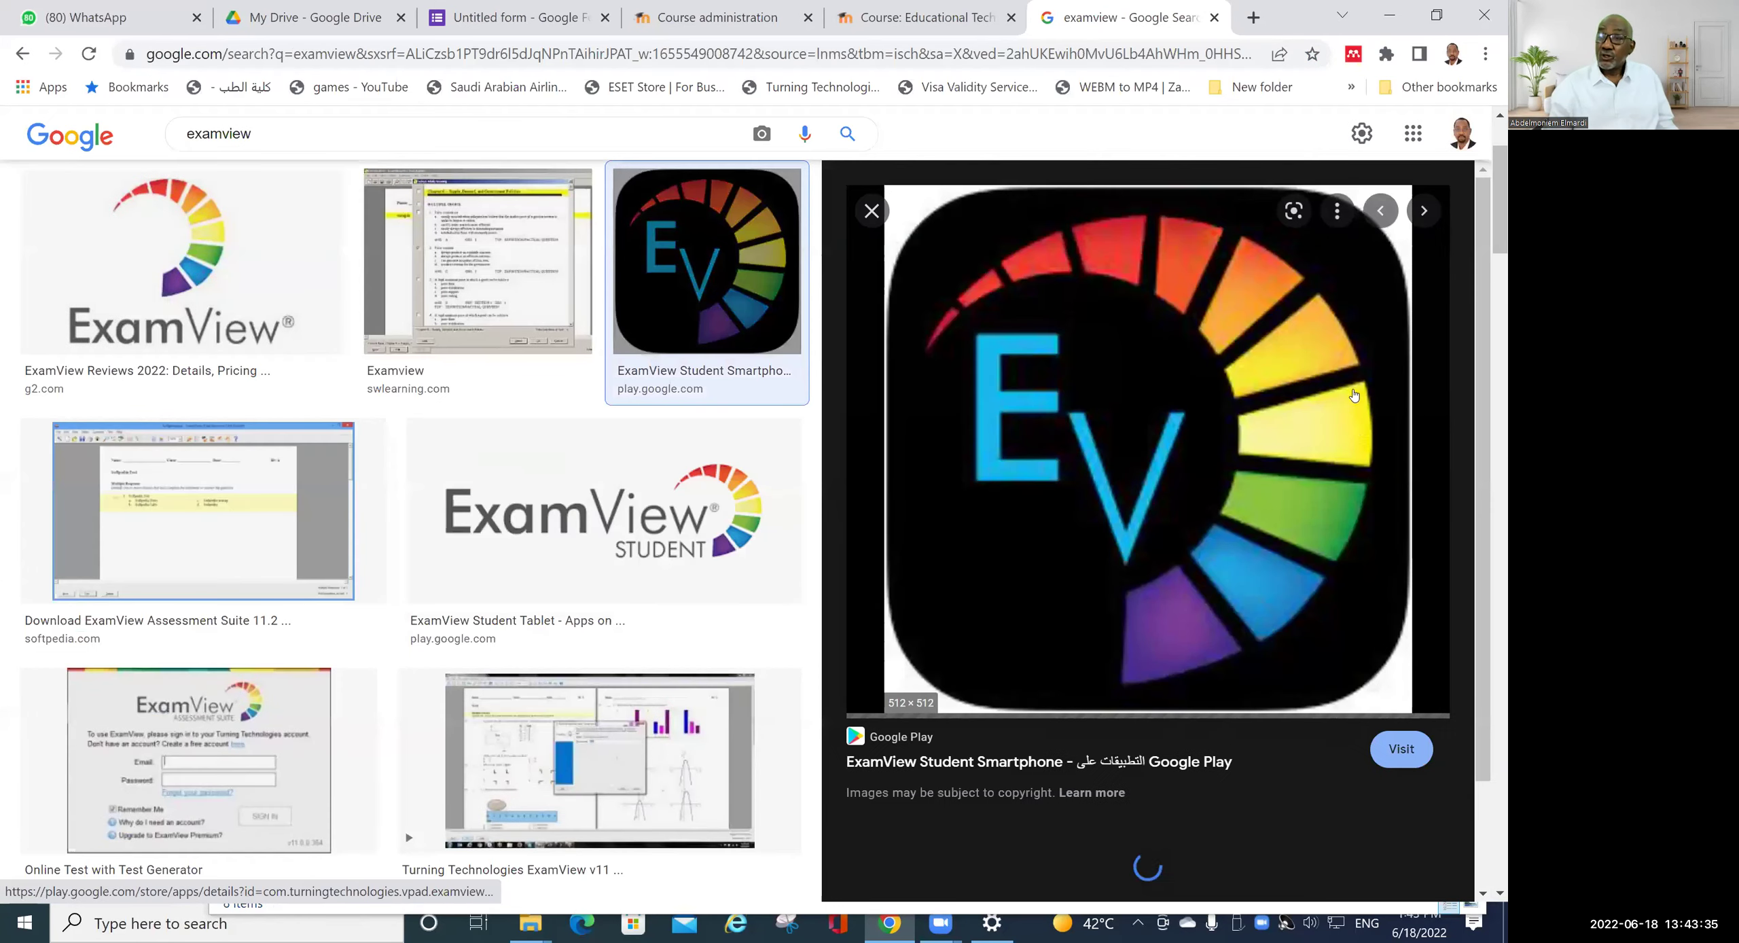
pyautogui.rightClick(1214, 361)
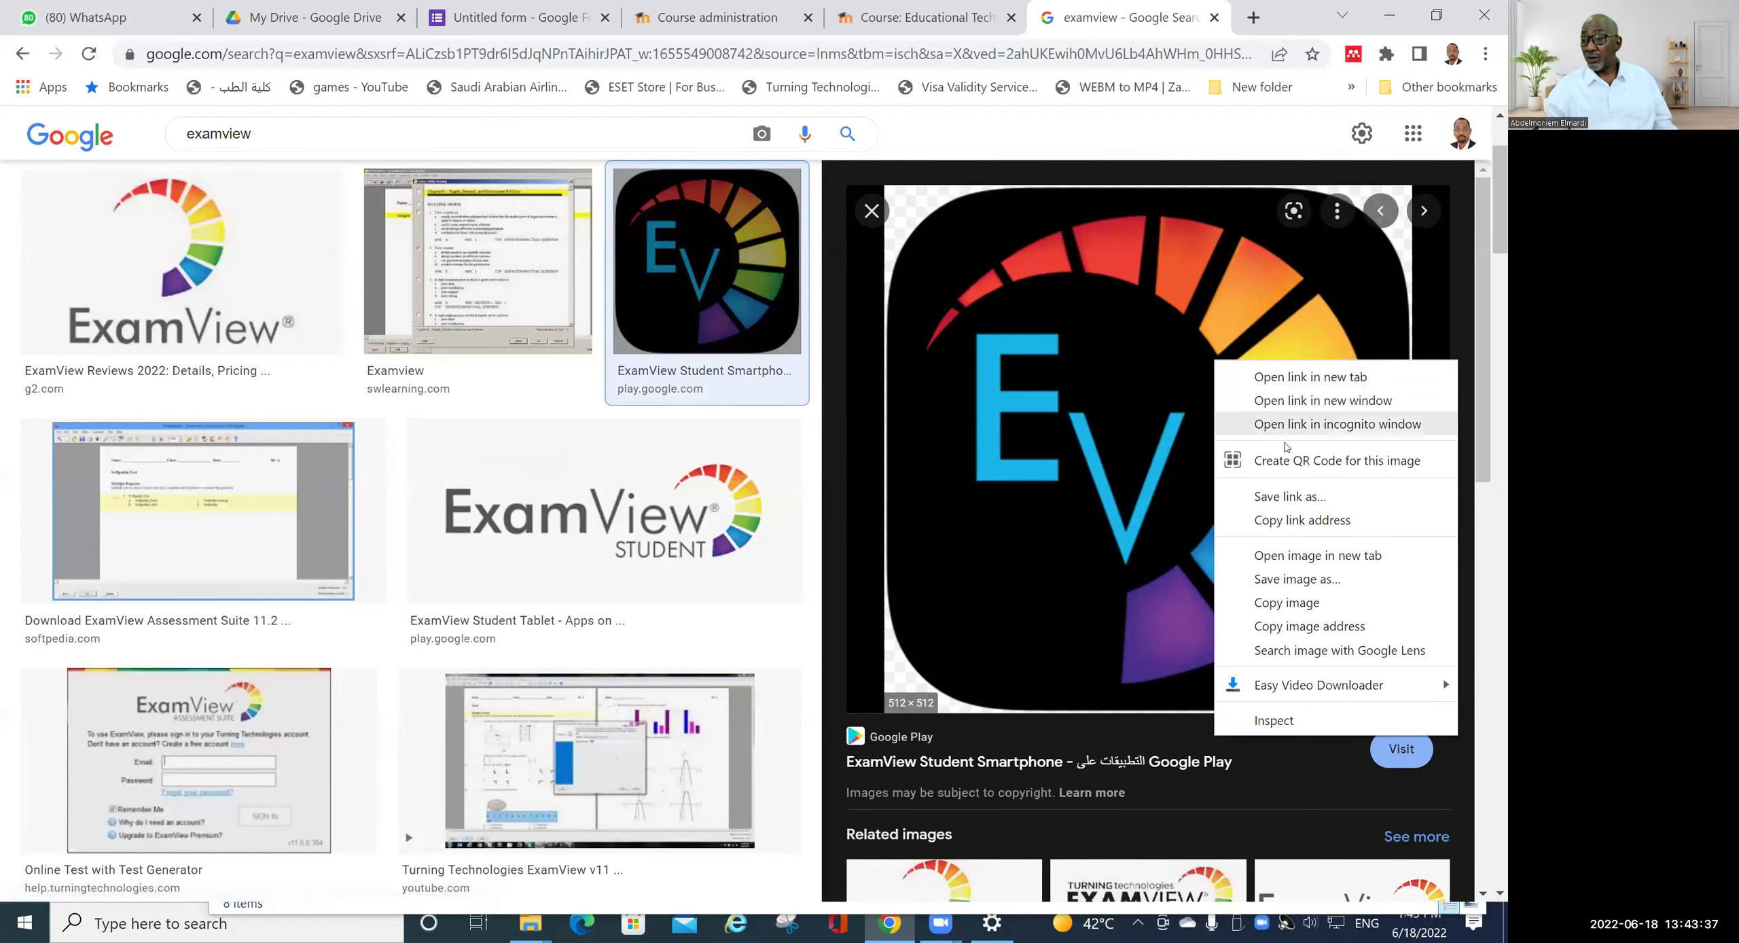
pyautogui.click(1294, 578)
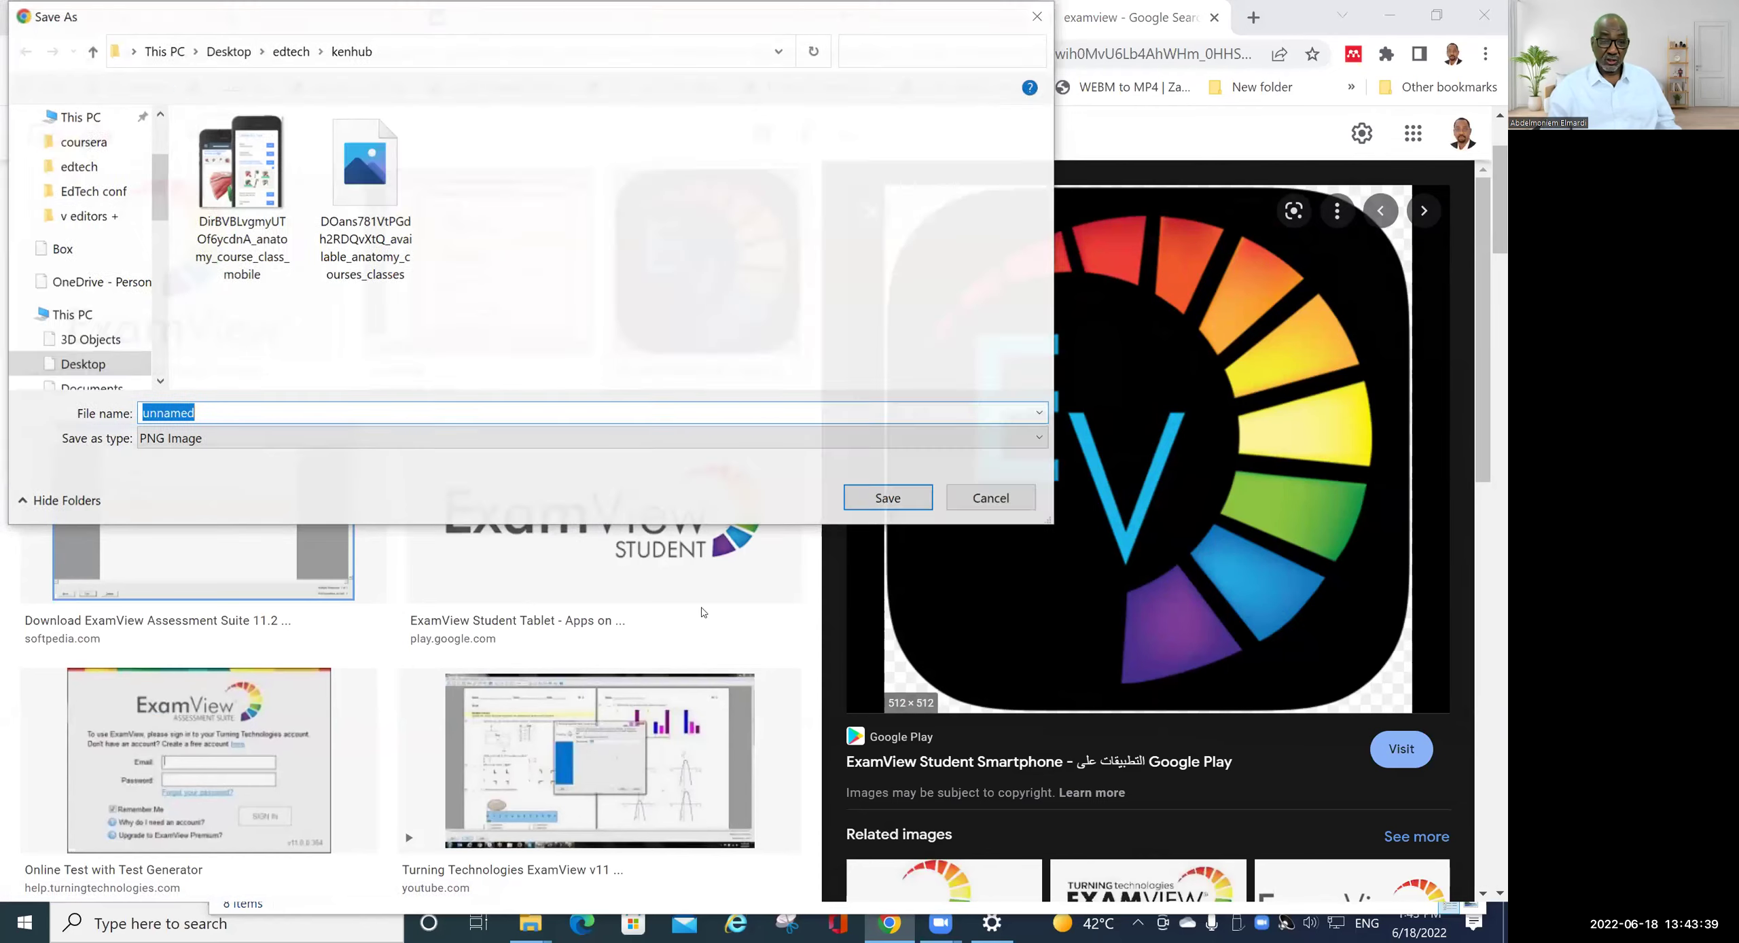
pyautogui.click(290, 51)
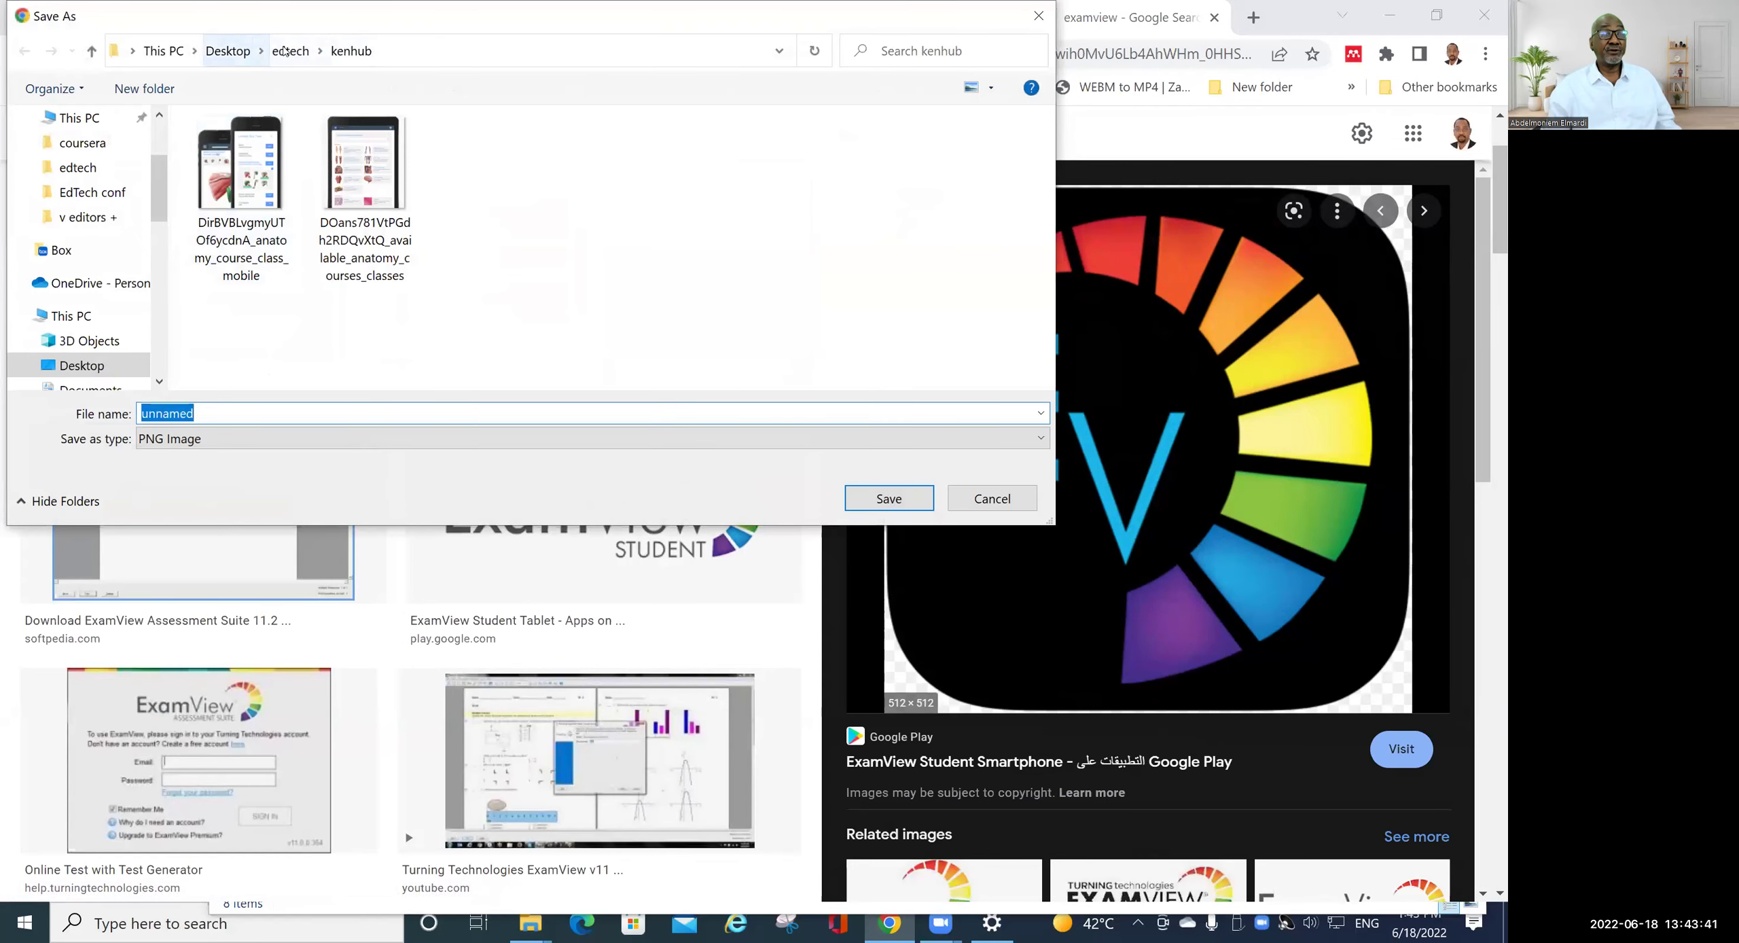
pyautogui.click(909, 500)
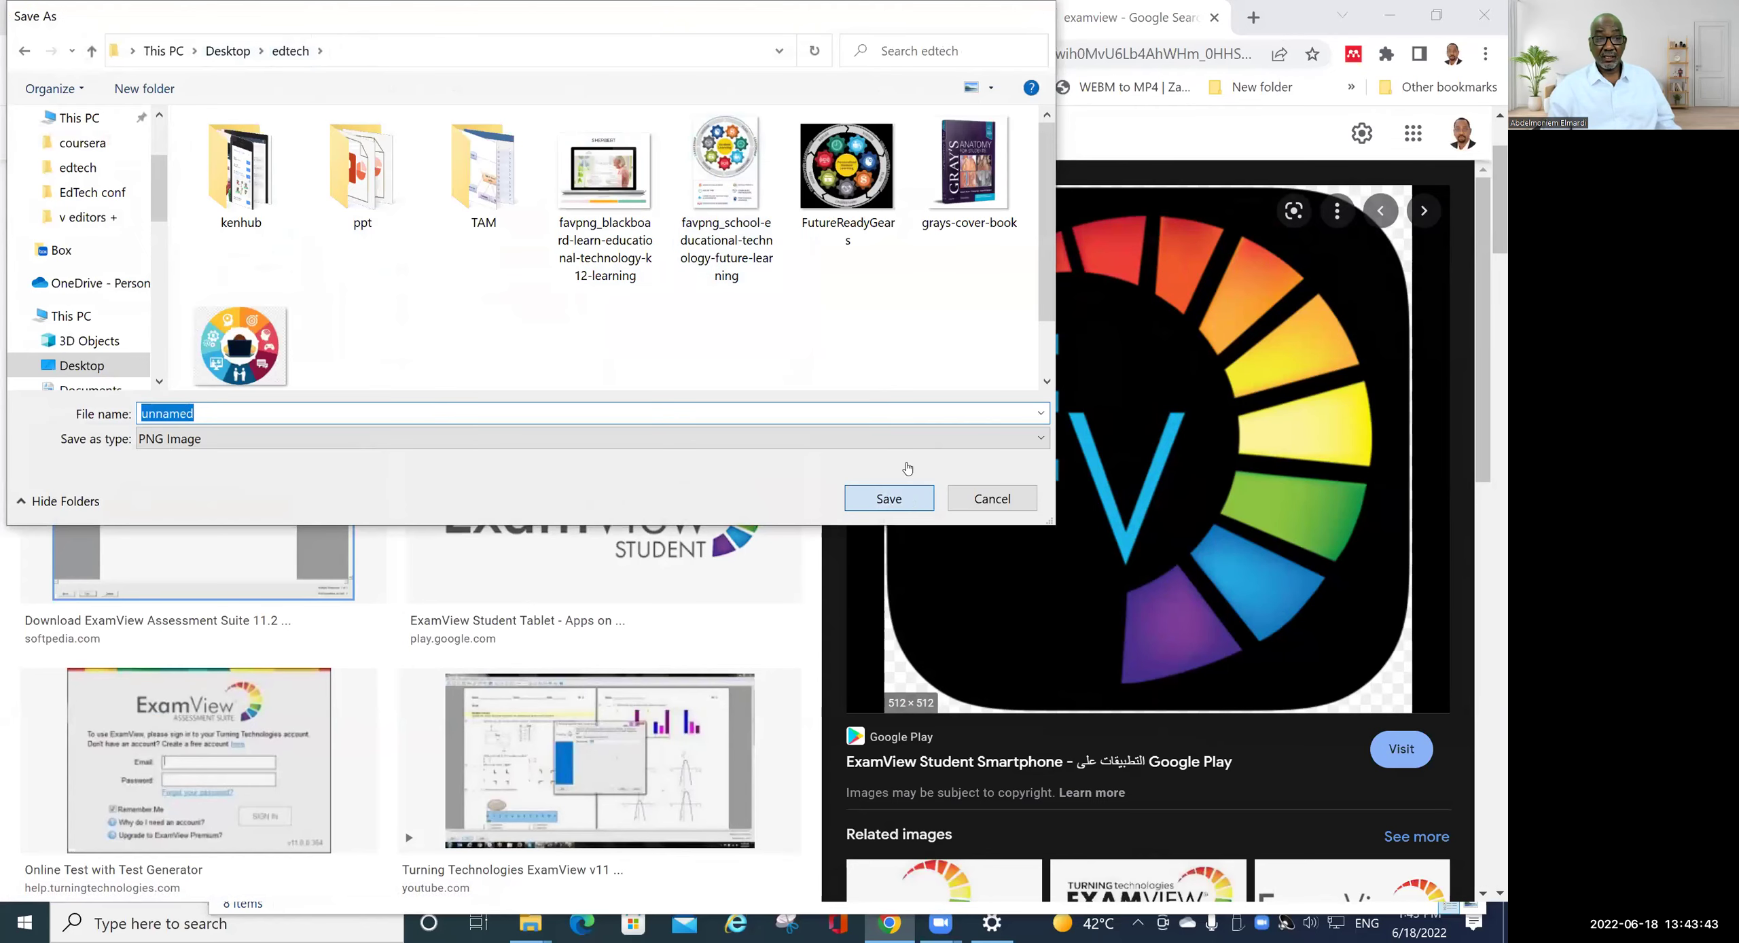
# - Return to the Educational Technology course page and add a new Label to its General section
pyautogui.hotkey('ctrl', 'shift', 'Tab')
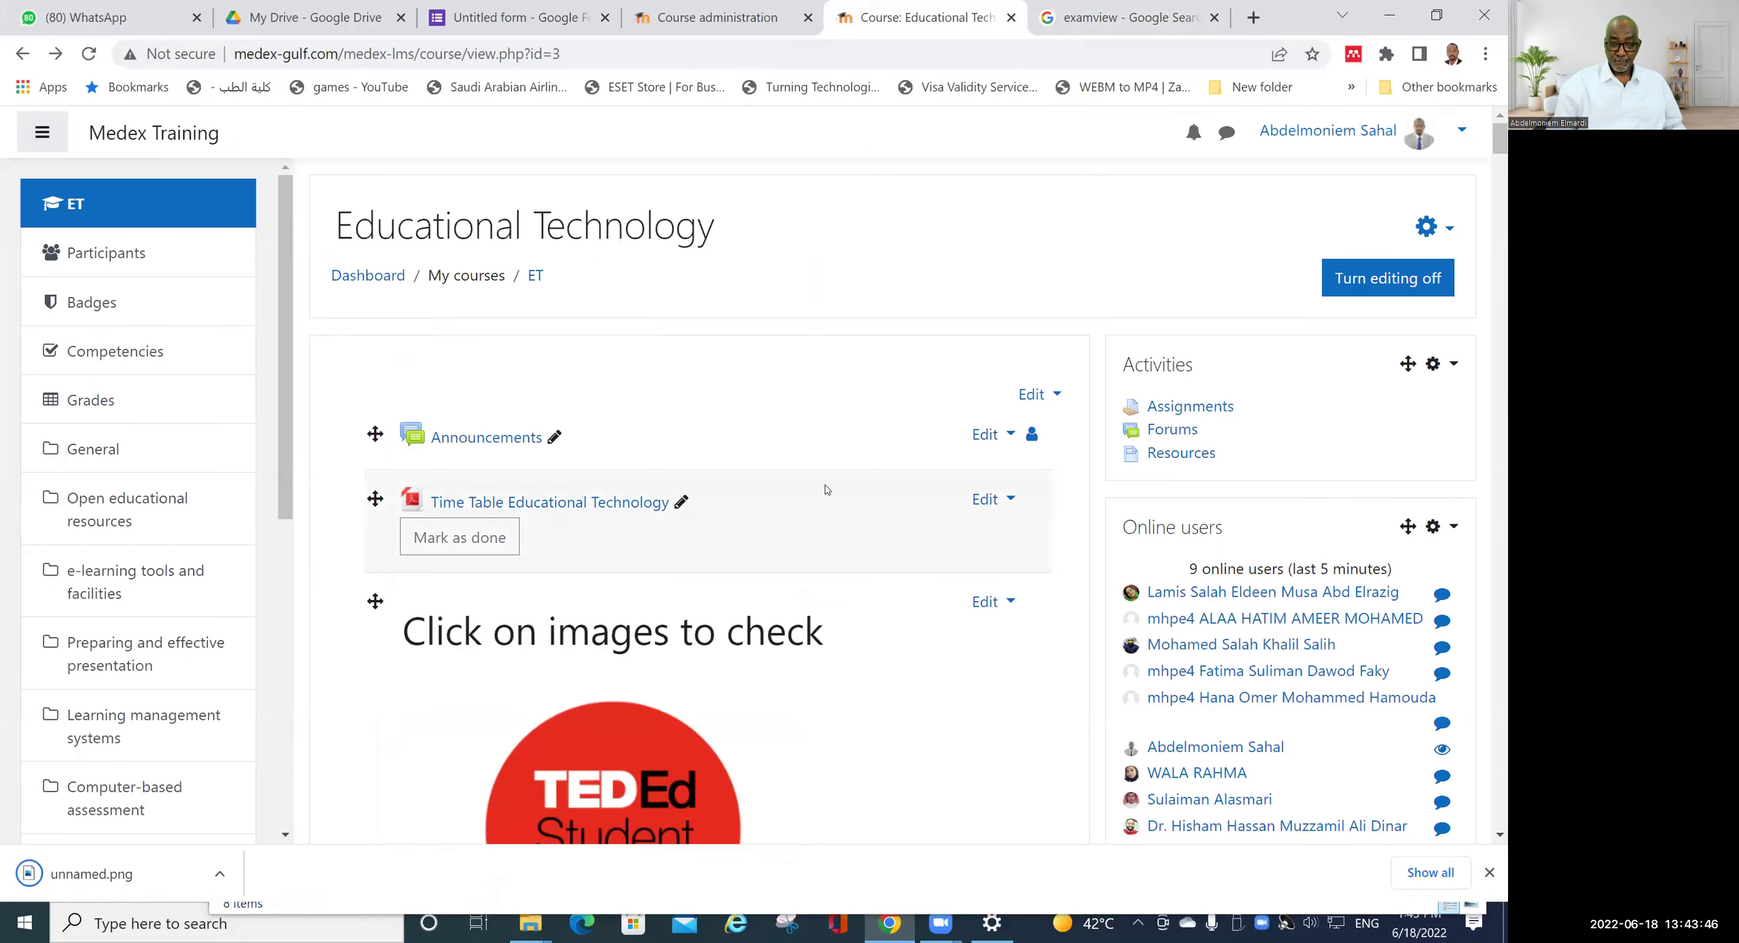
pyautogui.scroll(-5, 822, 492)
pyautogui.scroll(3, 786, 432)
pyautogui.scroll(3, 786, 432)
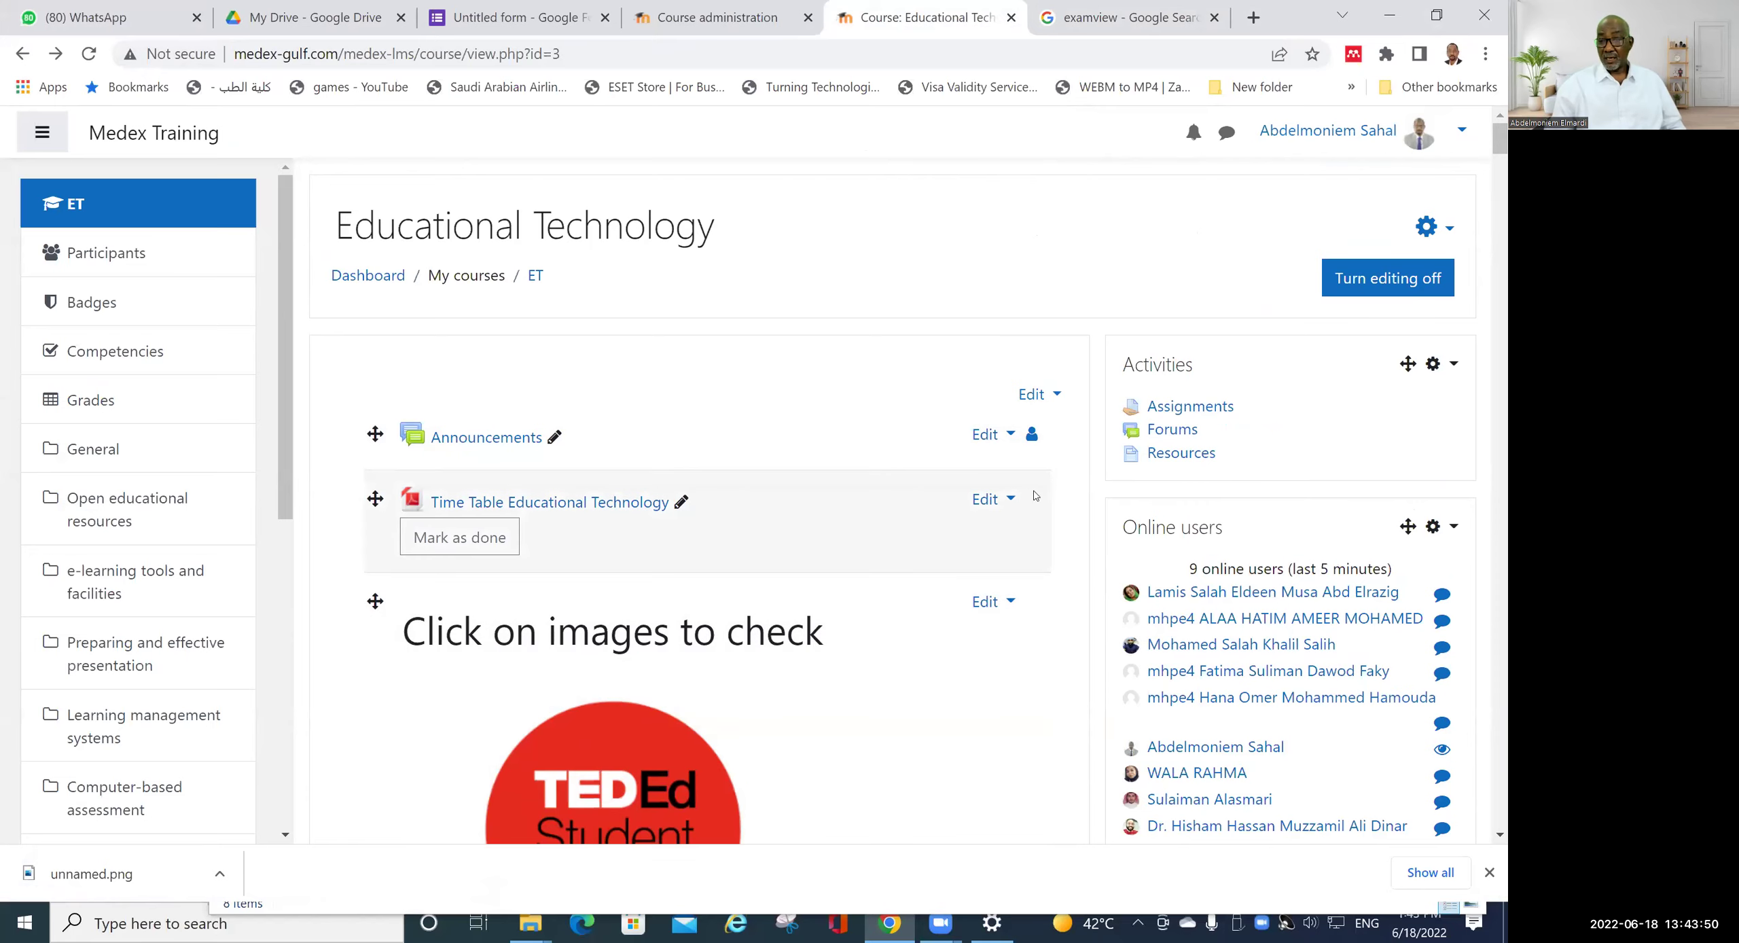
pyautogui.scroll(-6, 702, 481)
pyautogui.scroll(-7, 941, 395)
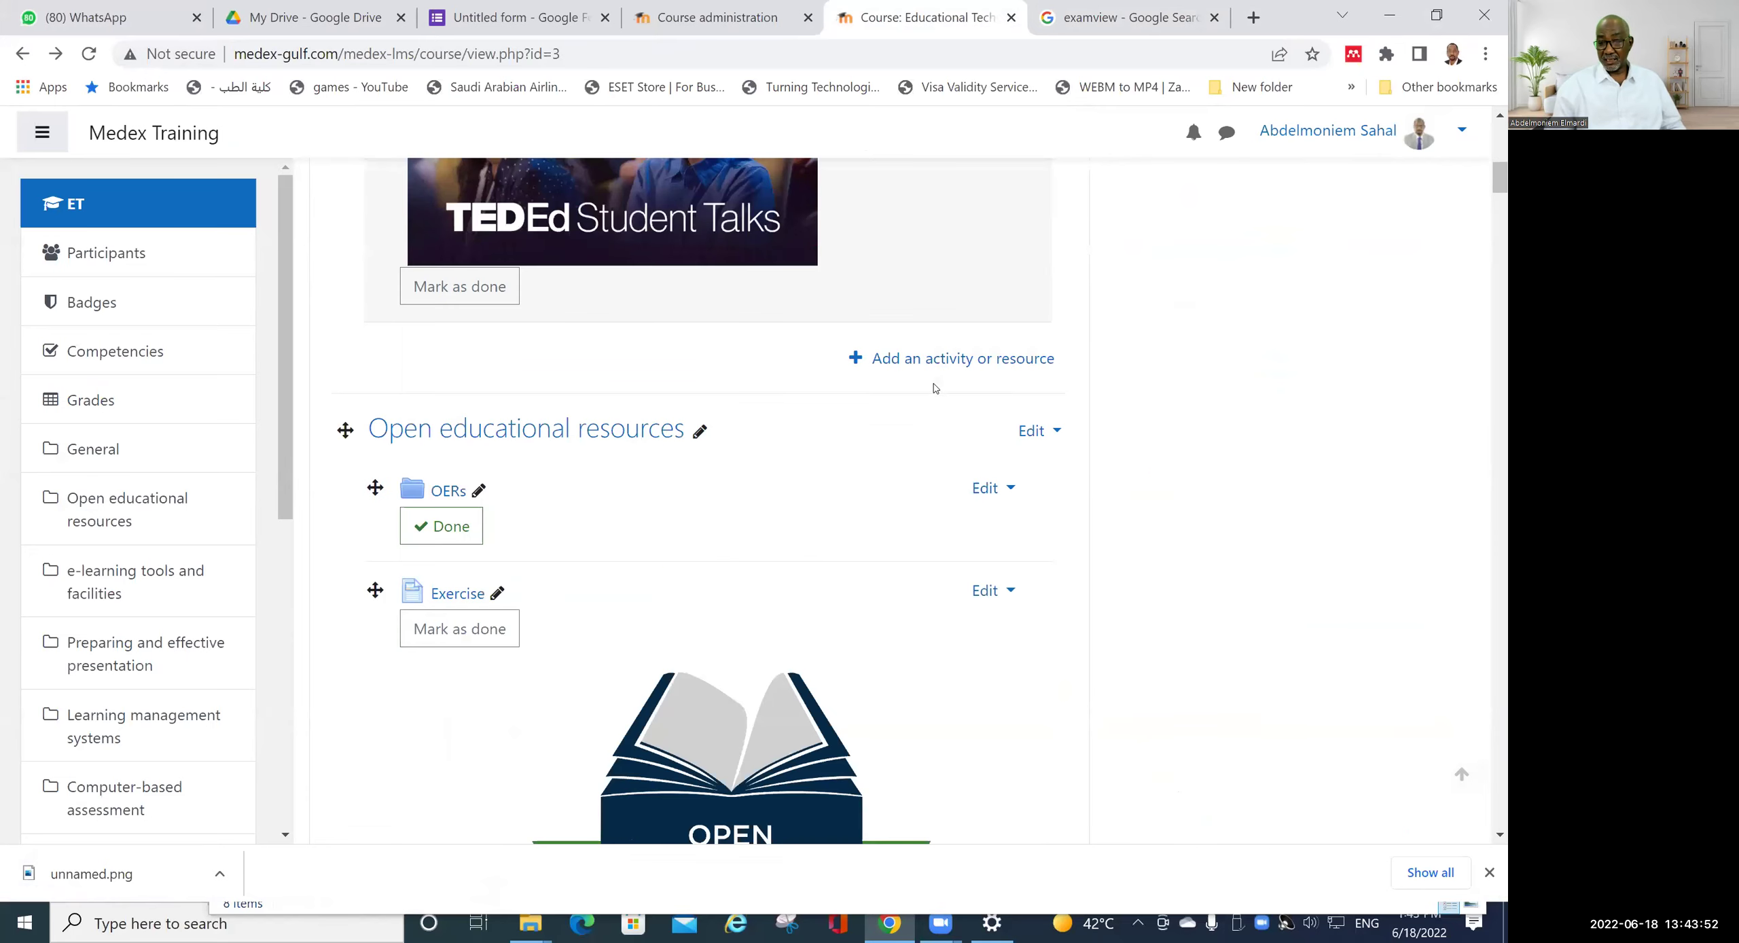
pyautogui.scroll(4, 1102, 460)
pyautogui.click(1001, 482)
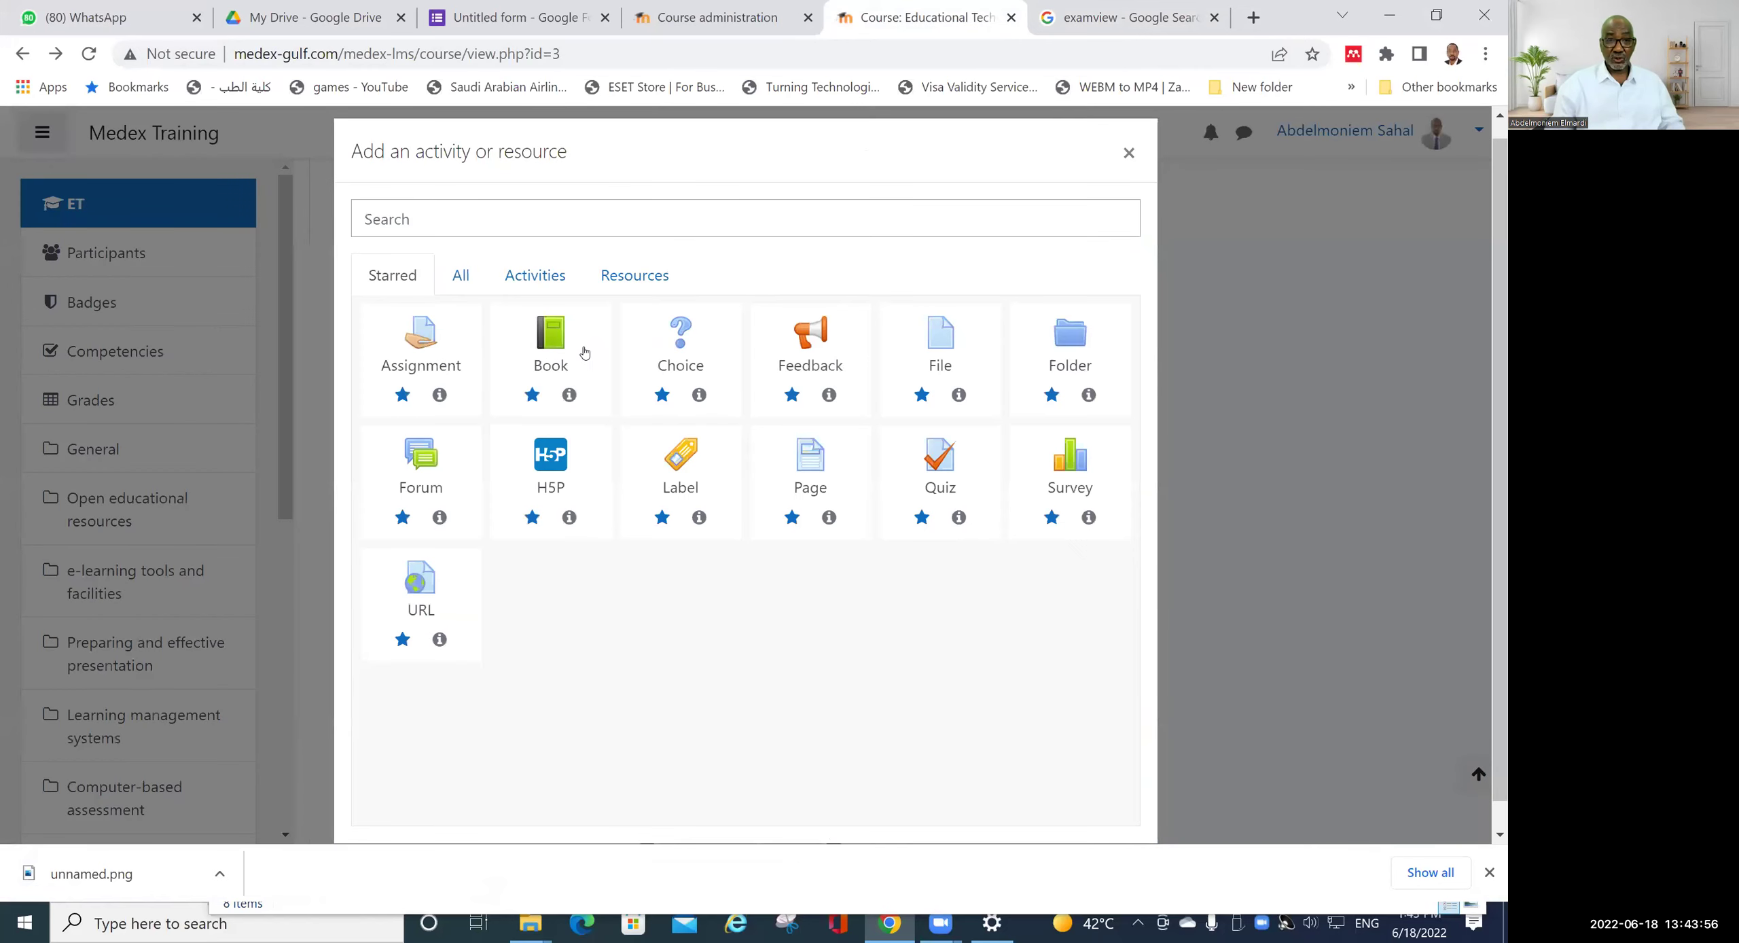
pyautogui.click(693, 458)
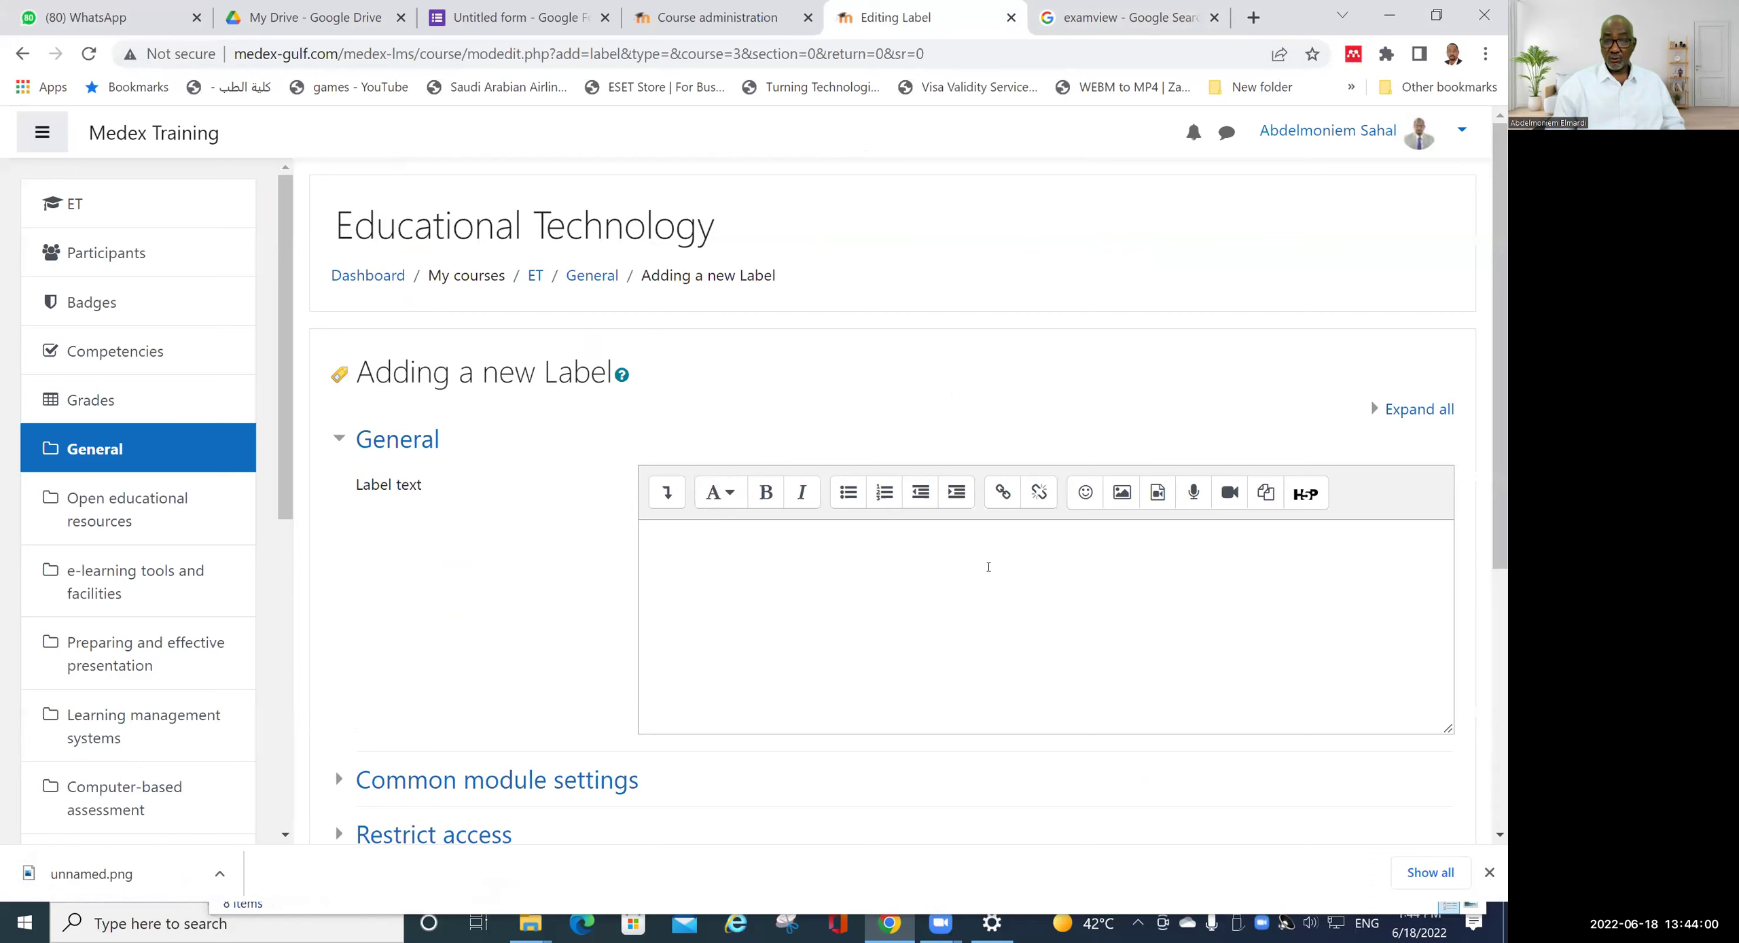
# - Upload the unnamed EV logo from the Desktop edtech folder as an image for the label text
pyautogui.click(1122, 497)
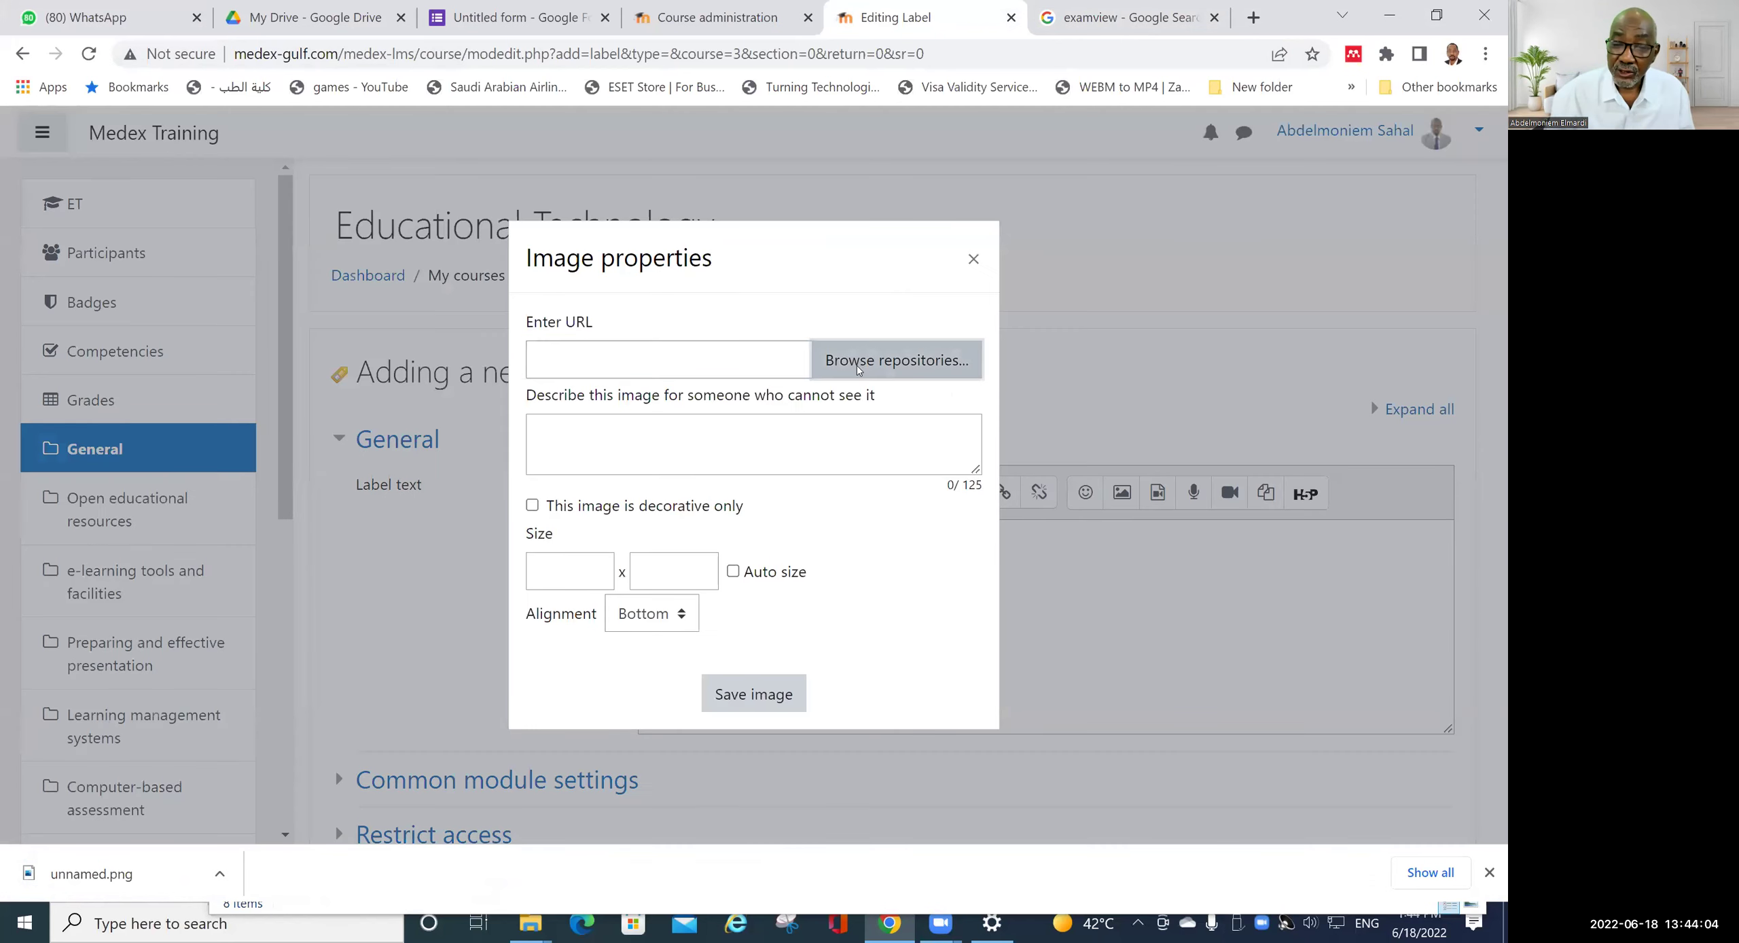
pyautogui.click(896, 360)
pyautogui.click(608, 401)
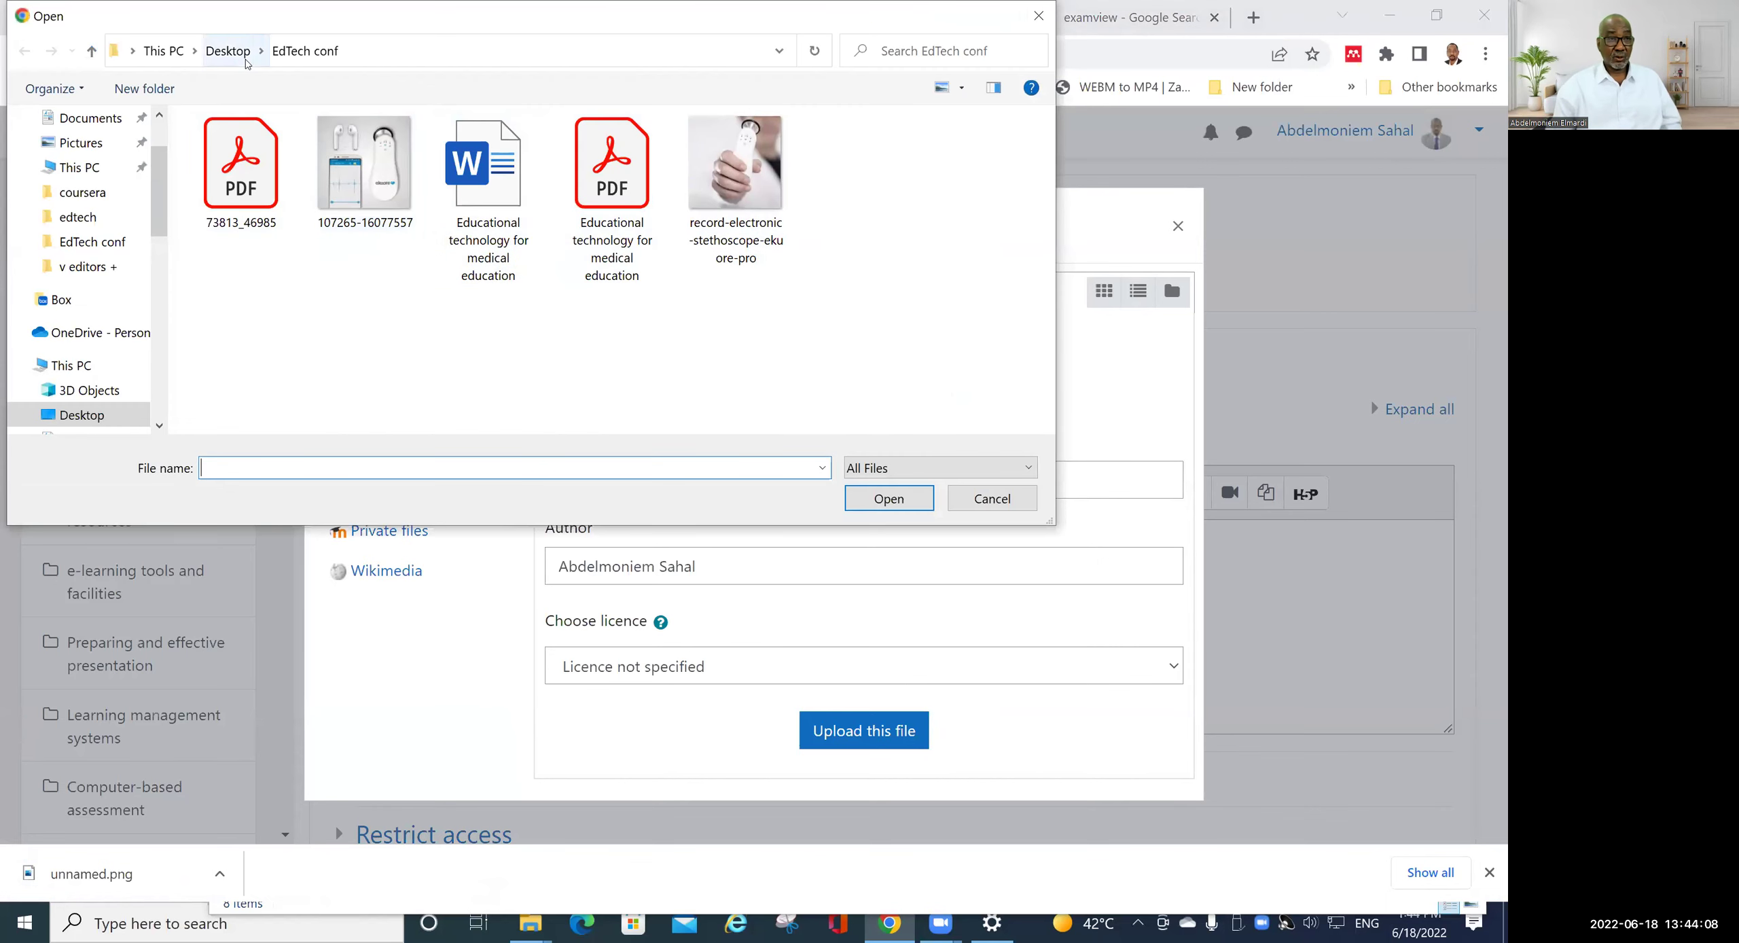
pyautogui.click(250, 60)
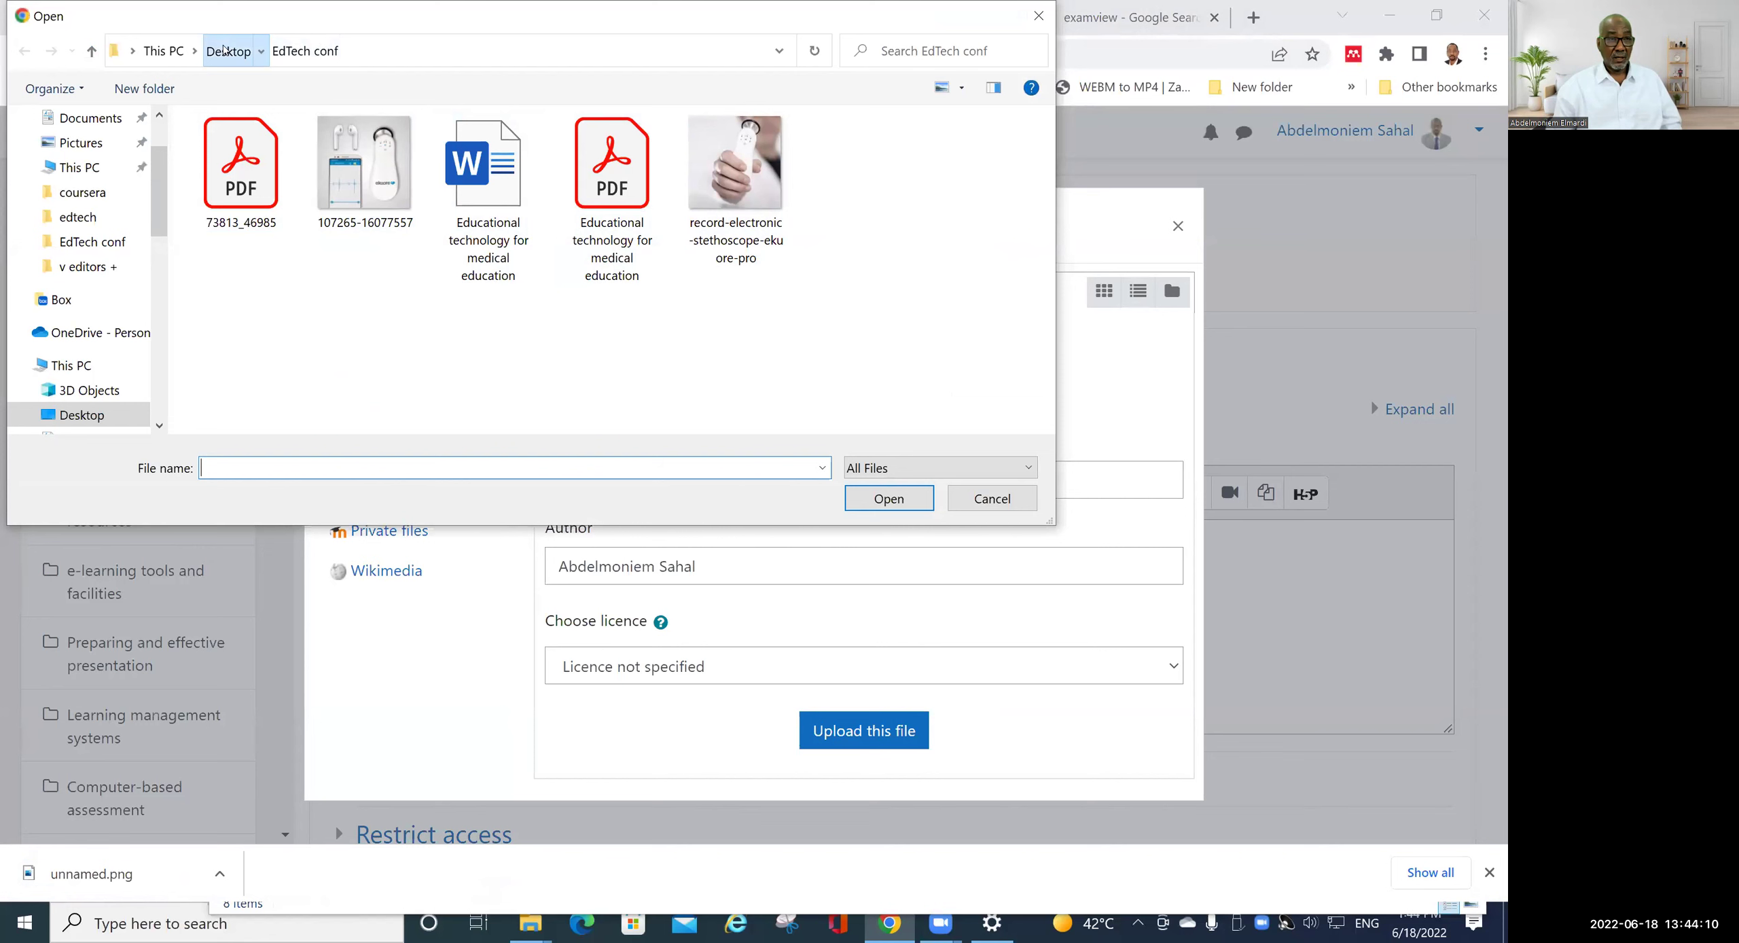
pyautogui.doubleClick(263, 214)
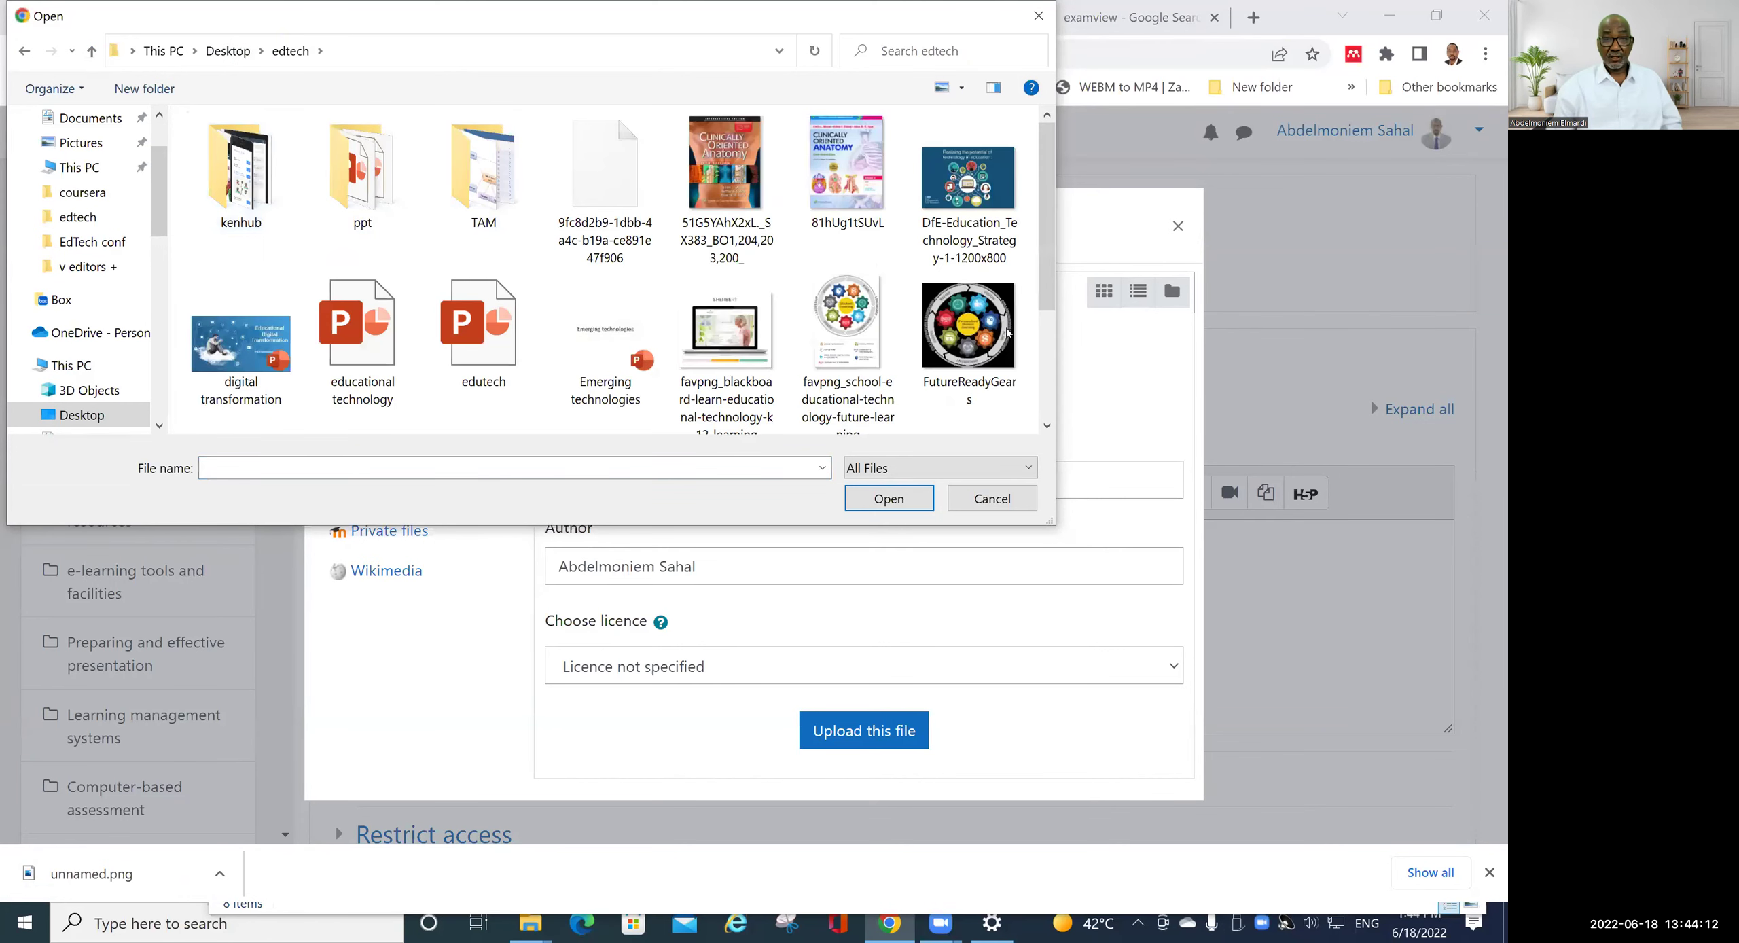
pyautogui.scroll(-3, 706, 270)
pyautogui.doubleClick(500, 302)
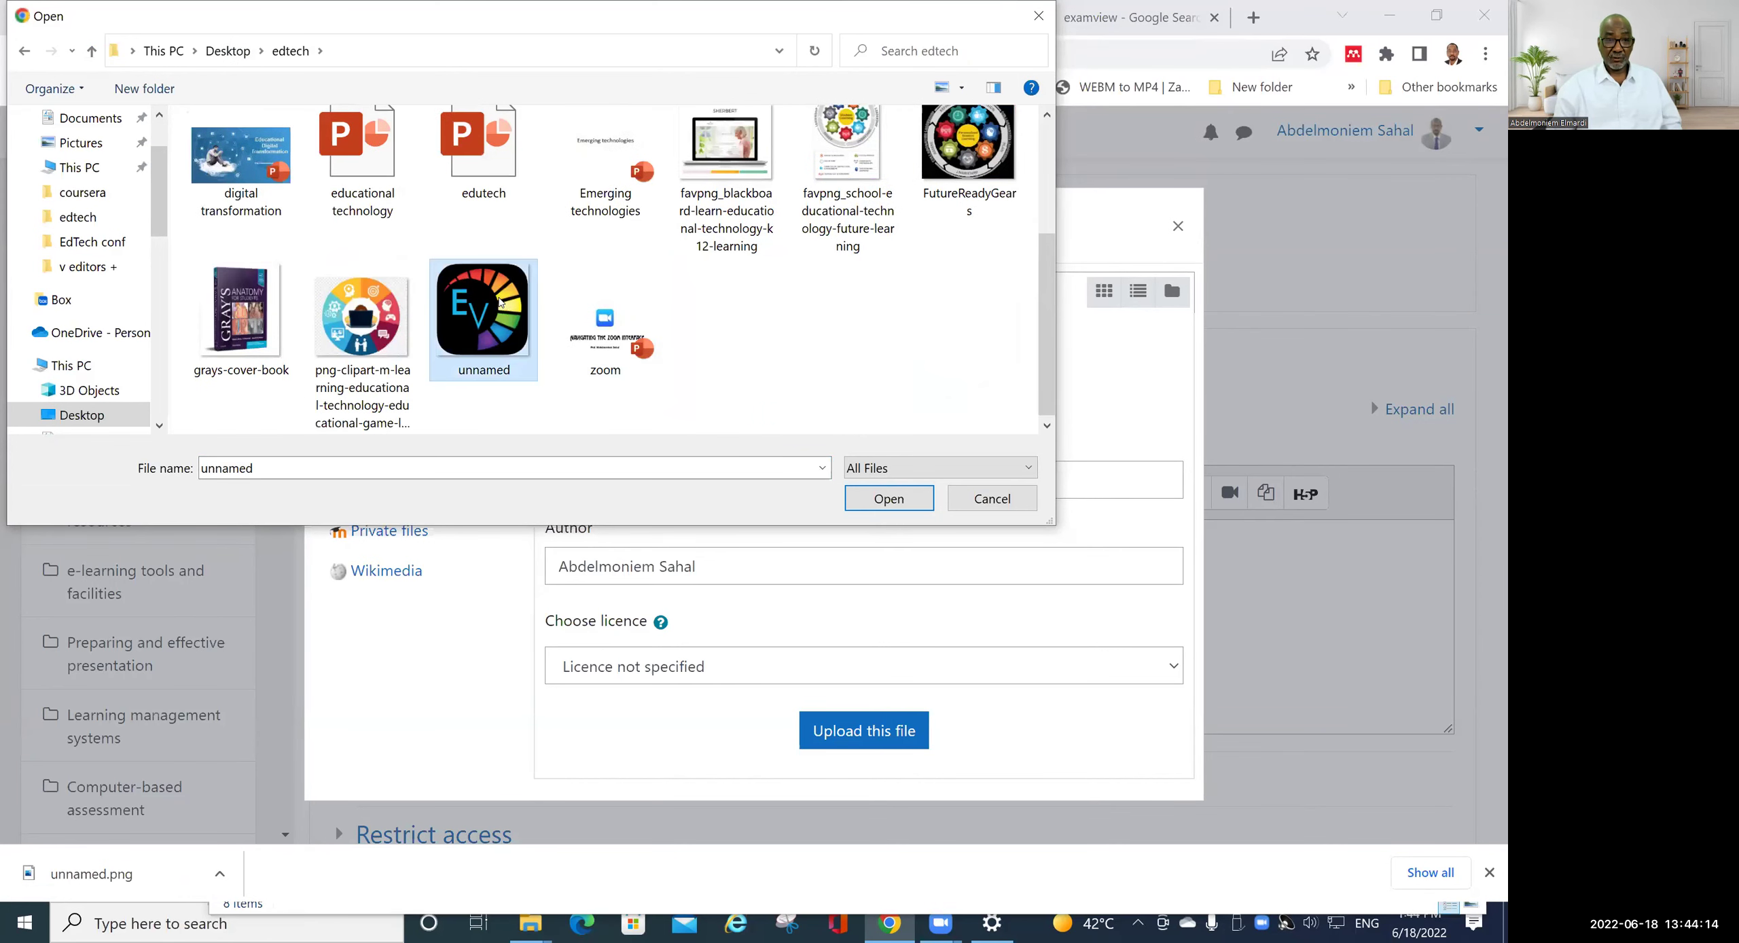
pyautogui.click(894, 737)
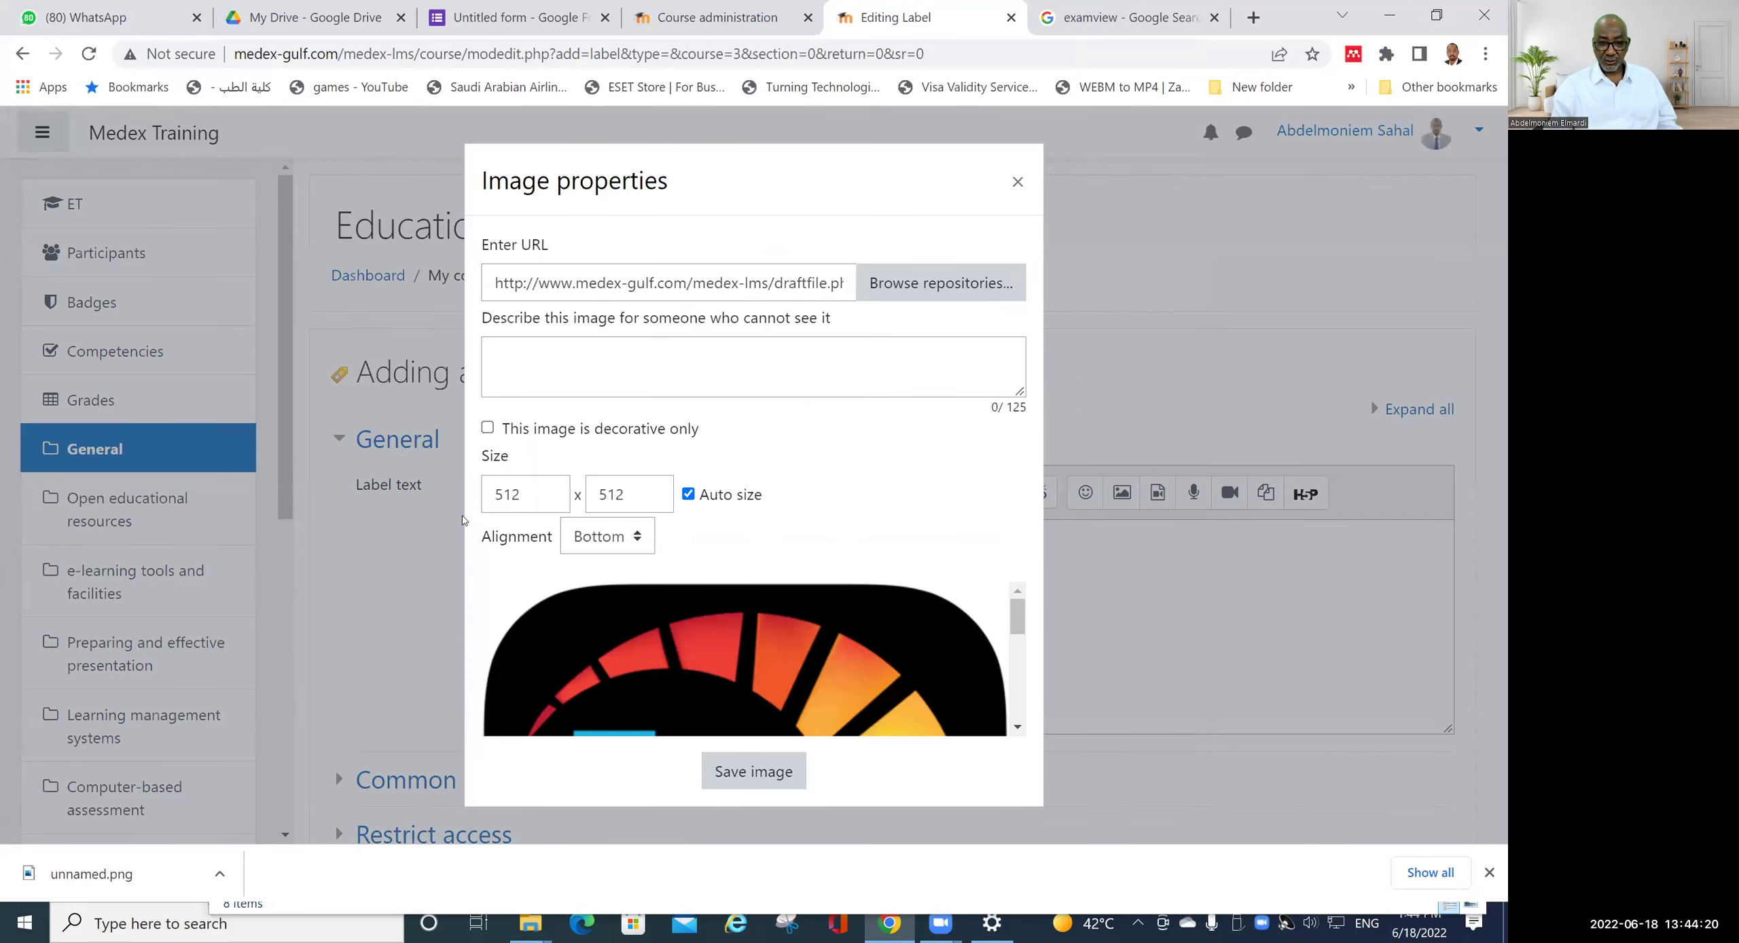
# - Set the logo's size to 300 x 300, mark it as decorative only and save it into the label
pyautogui.moveTo(520, 494); pyautogui.dragTo(432, 519)
pyautogui.write('300')
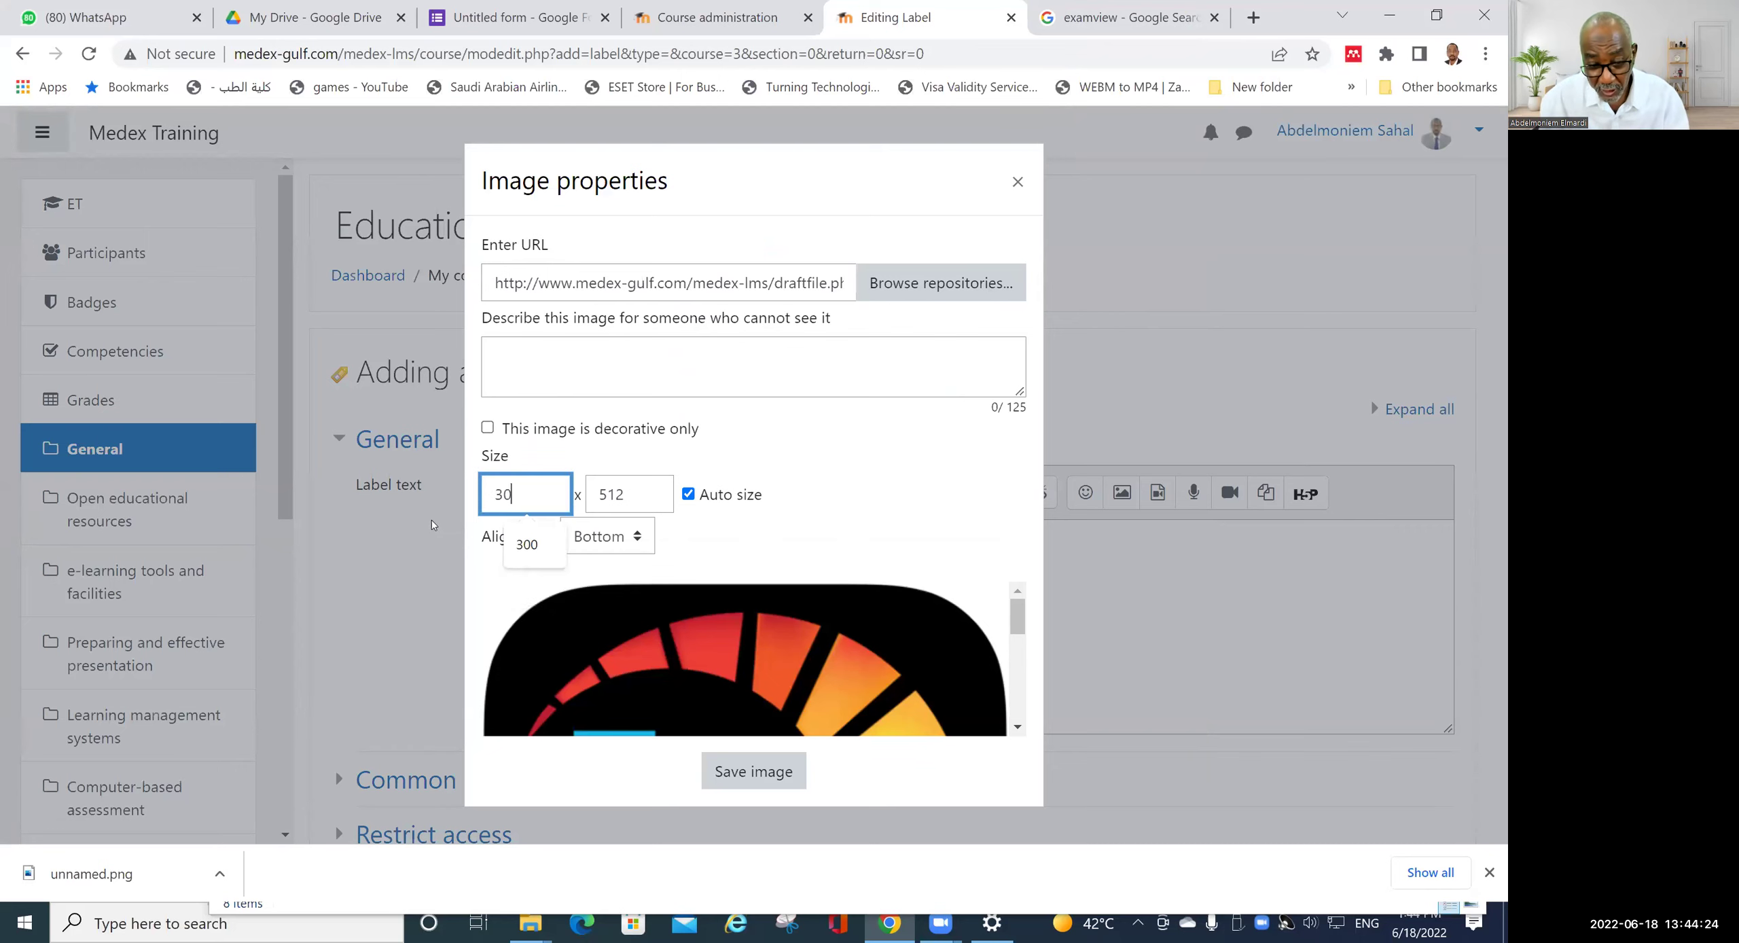
pyautogui.click(646, 429)
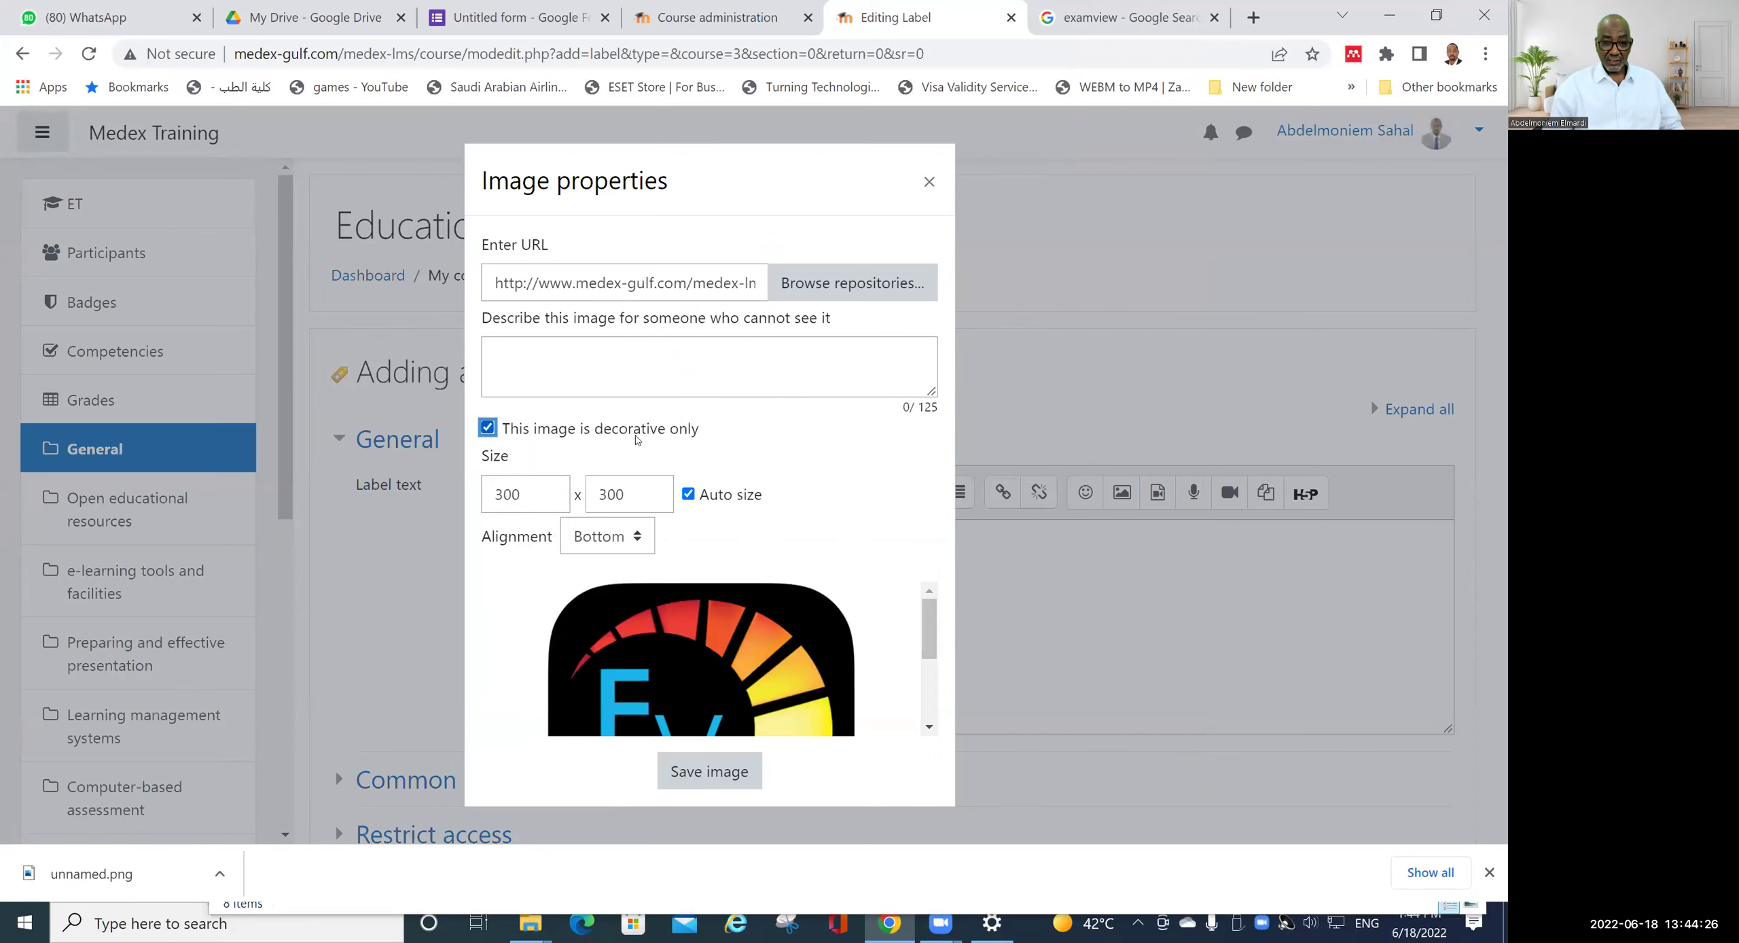
pyautogui.scroll(-3, 790, 609)
pyautogui.click(709, 771)
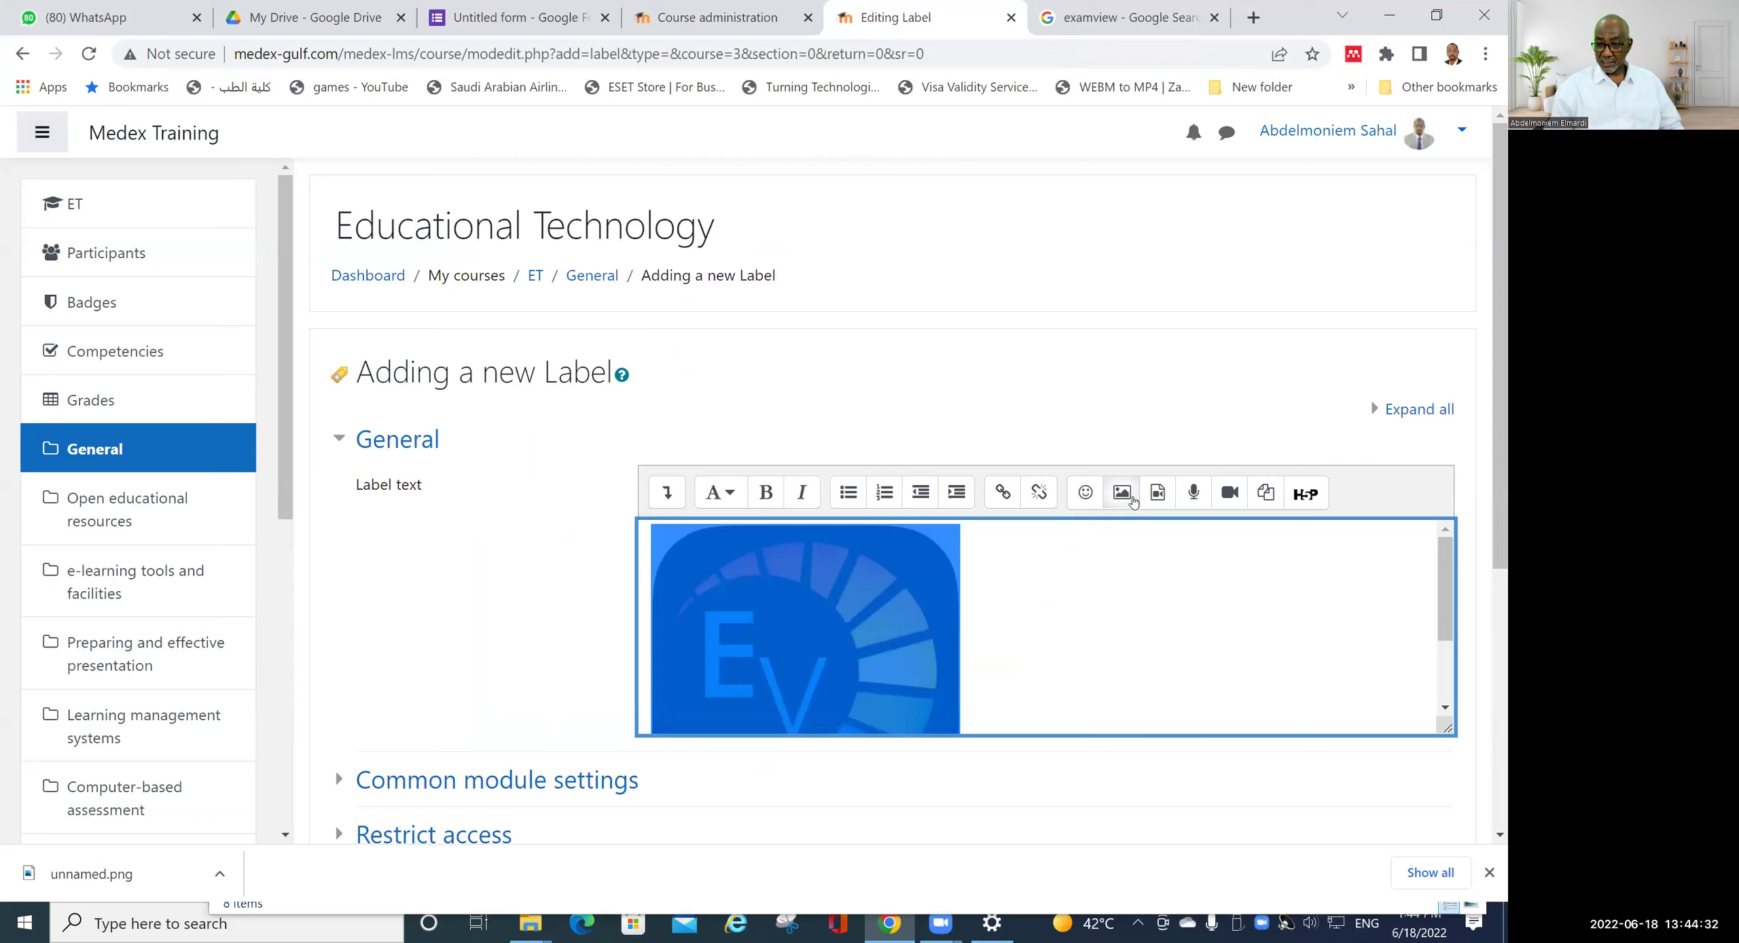
# - Center the logo in the label text and add the title "ExamView" on its own line above it
pyautogui.click(683, 500)
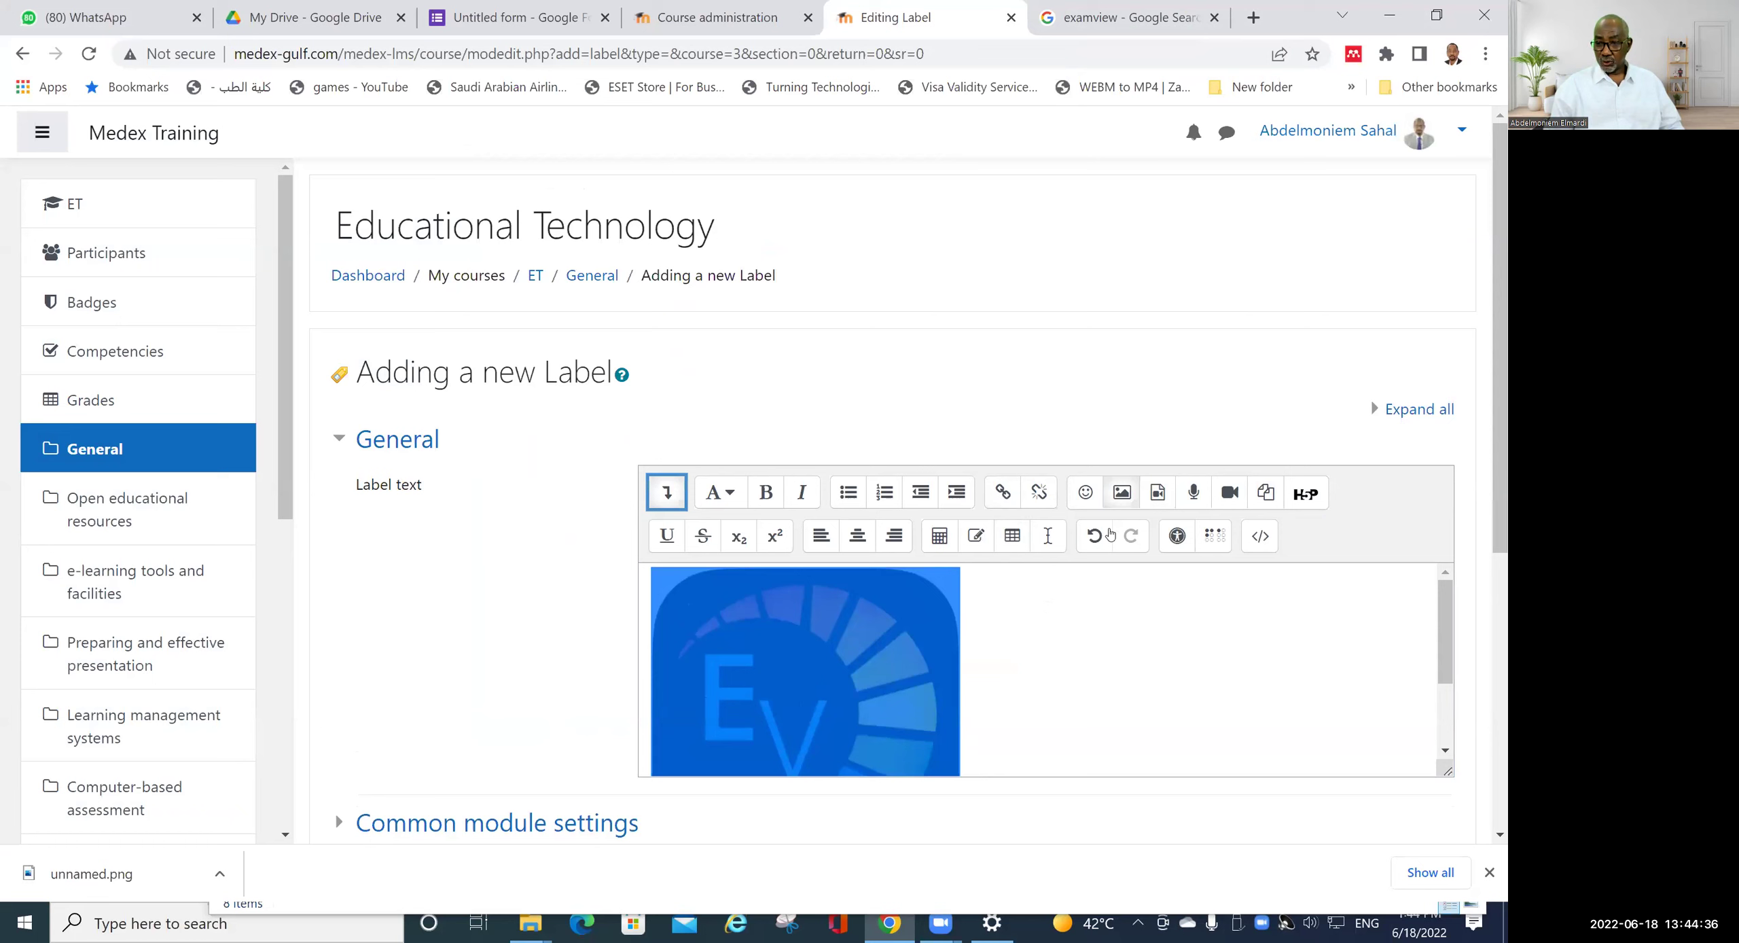
pyautogui.click(859, 536)
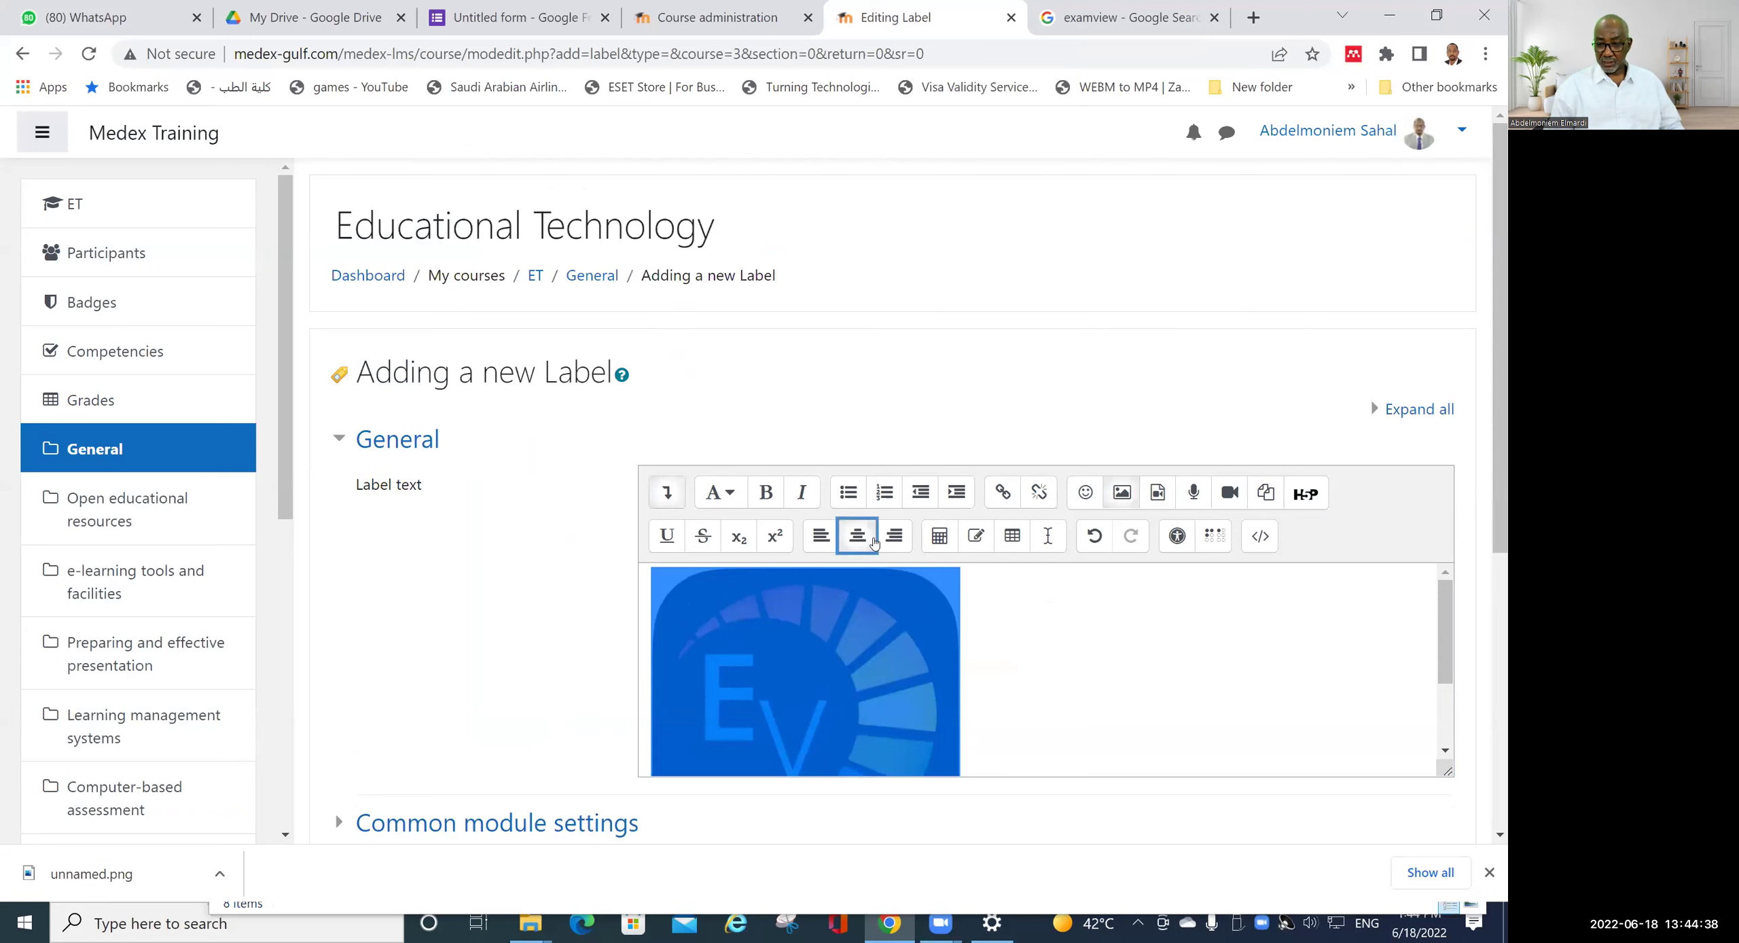
pyautogui.click(833, 653)
pyautogui.write('ExamView')
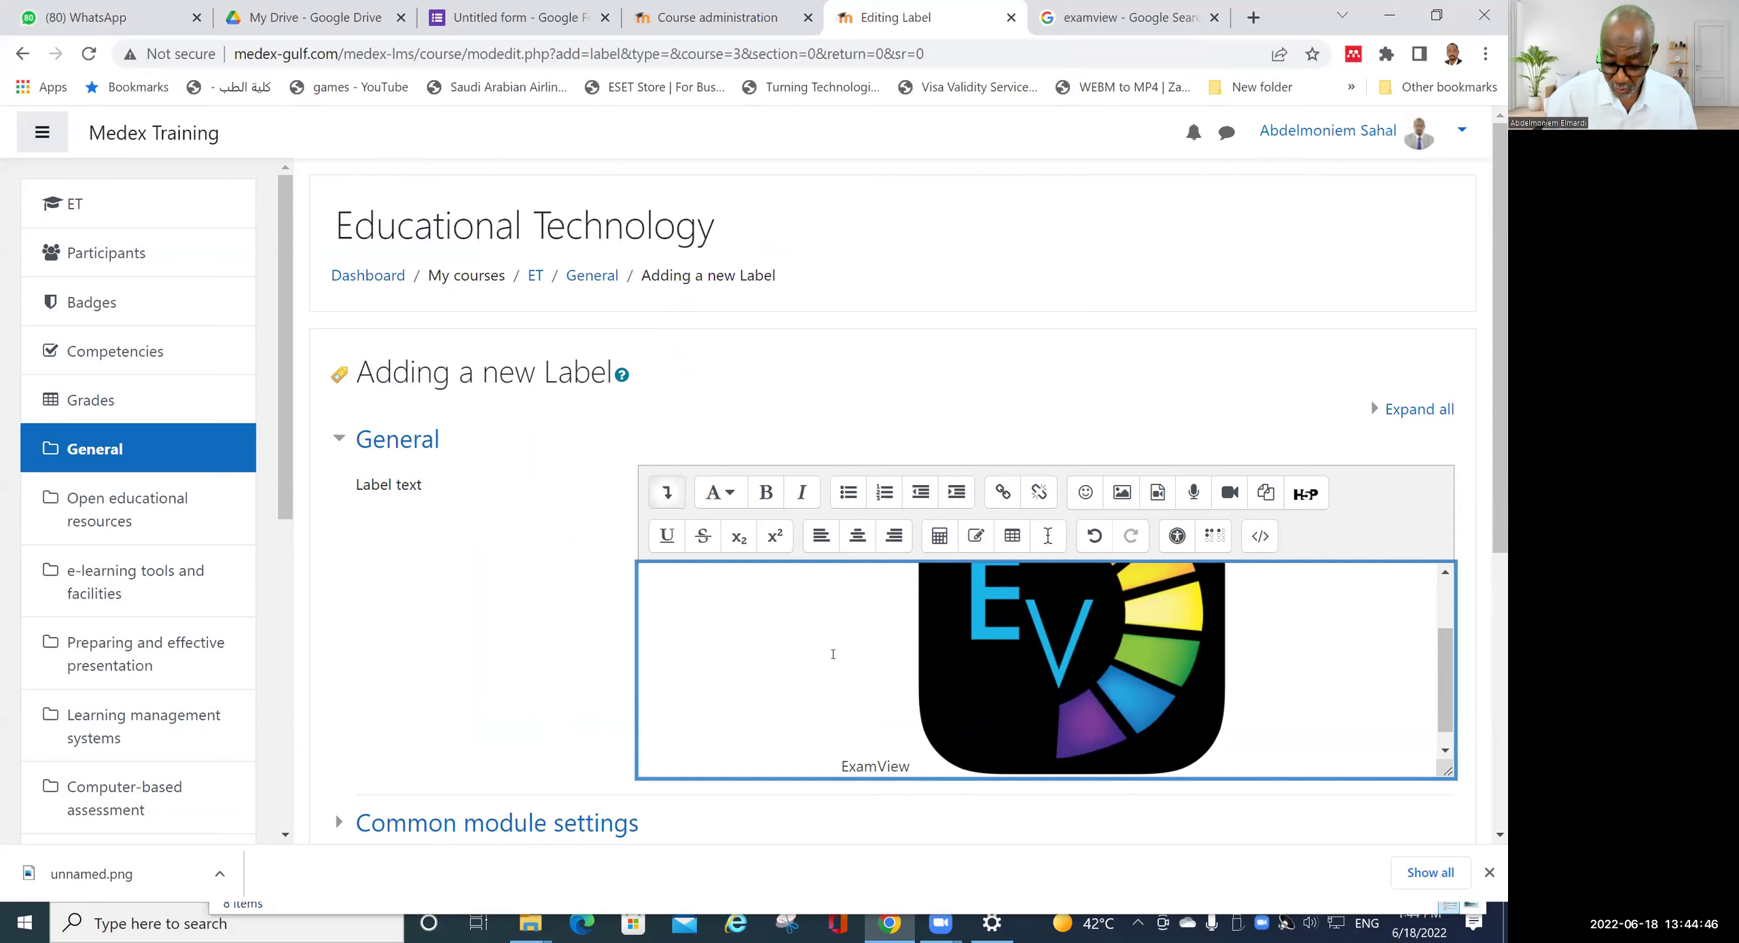
pyautogui.press('Return')
pyautogui.scroll(1, 1028, 594)
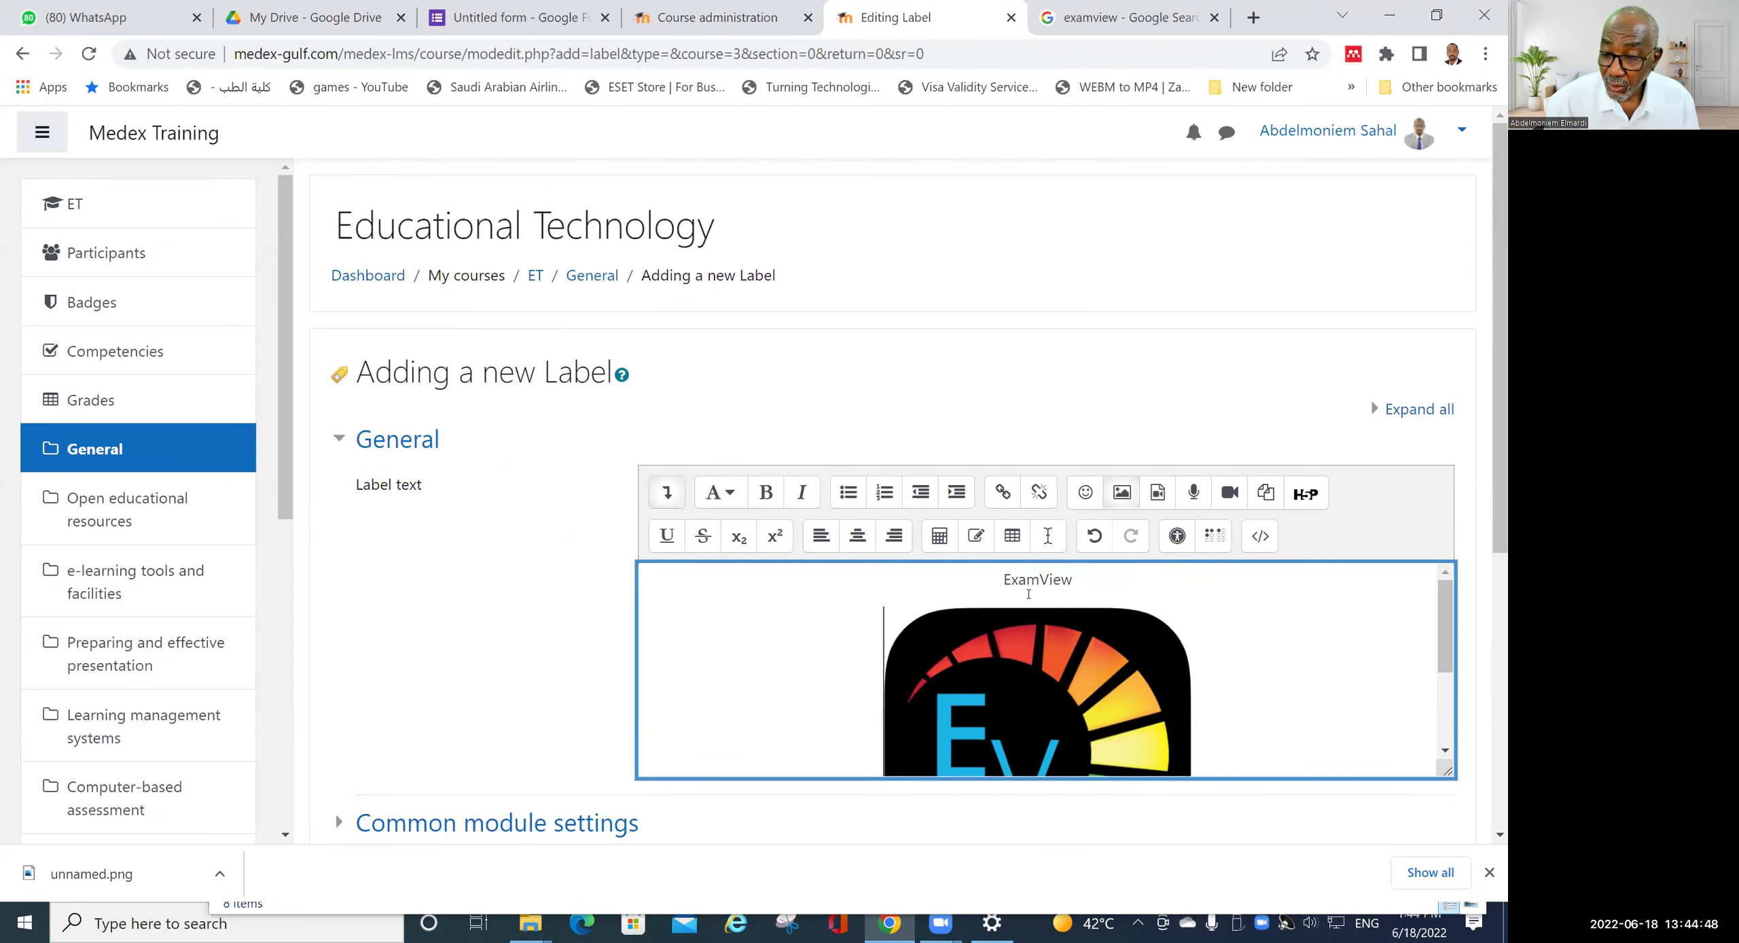
# - Extend the label's title line so that it reads "Click to download ExamView"
pyautogui.doubleClick(1030, 586)
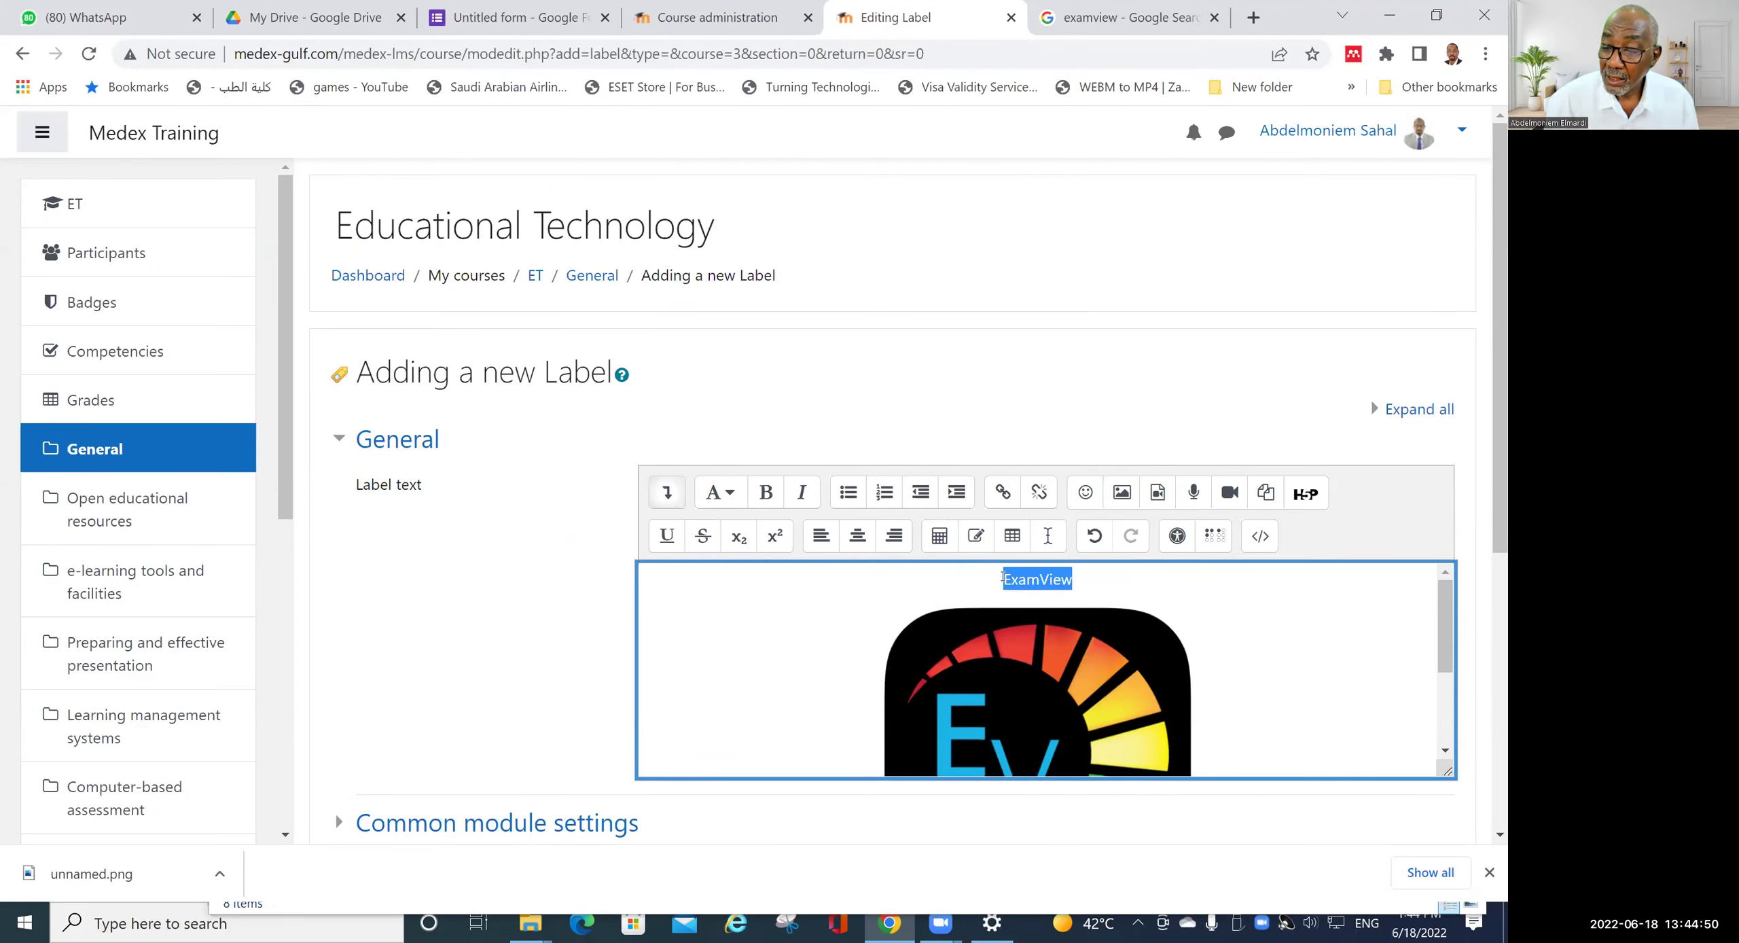
pyautogui.click(1002, 578)
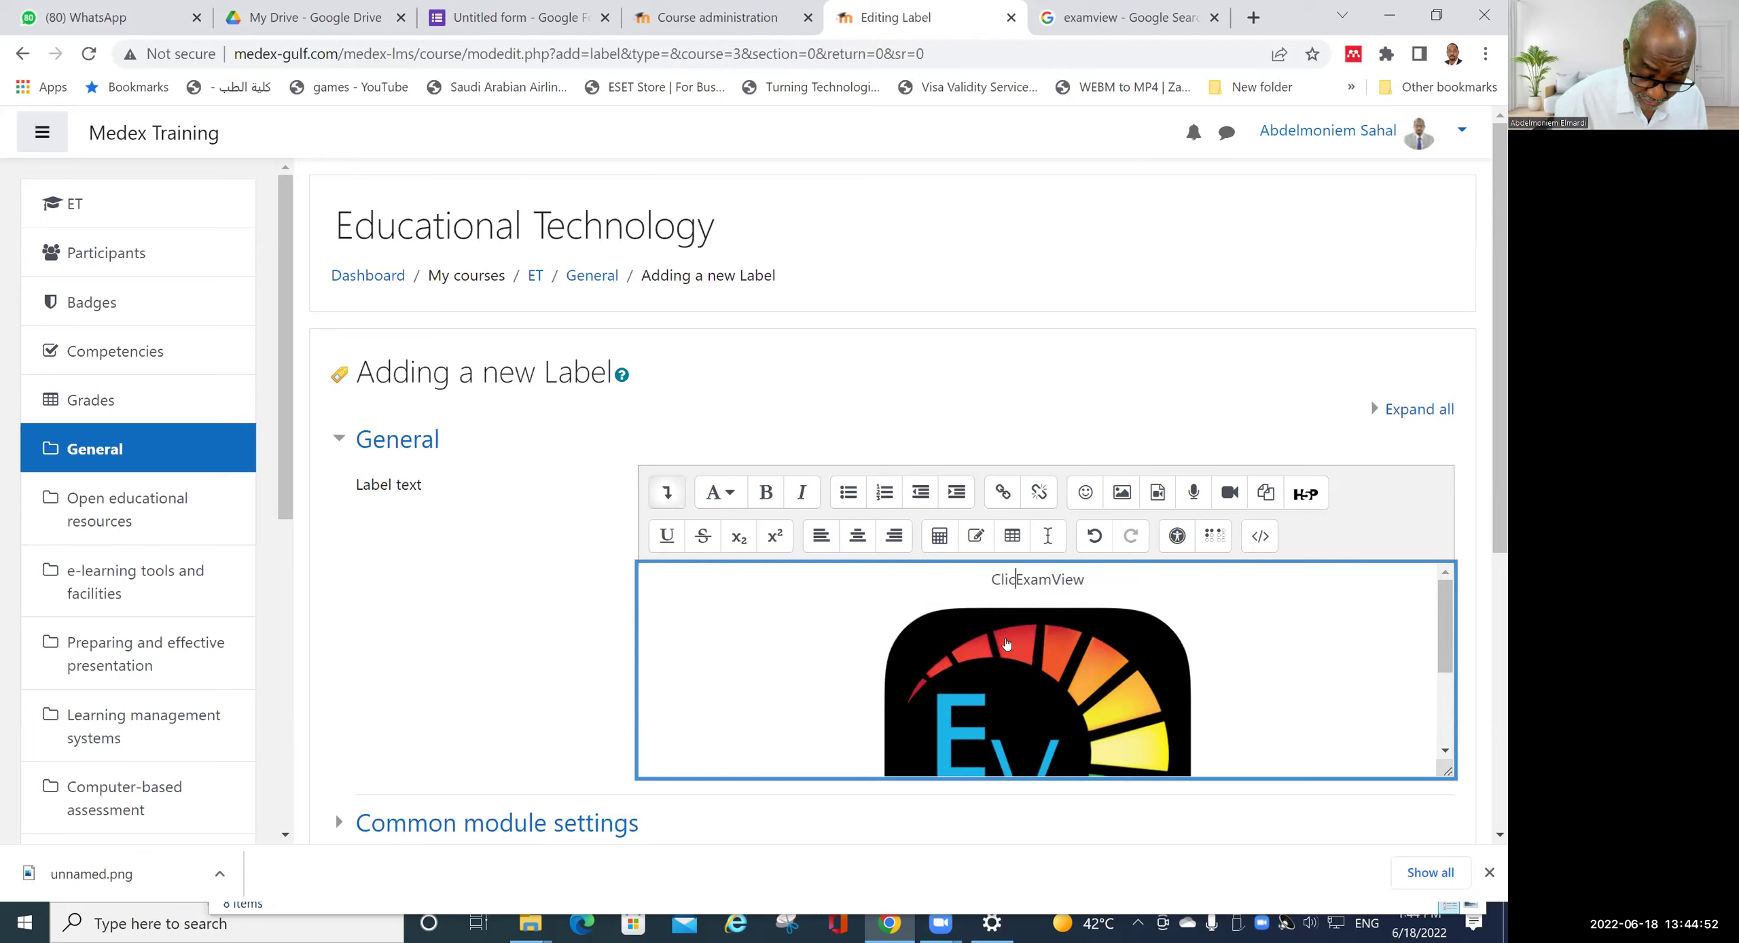
pyautogui.write('Click to download')
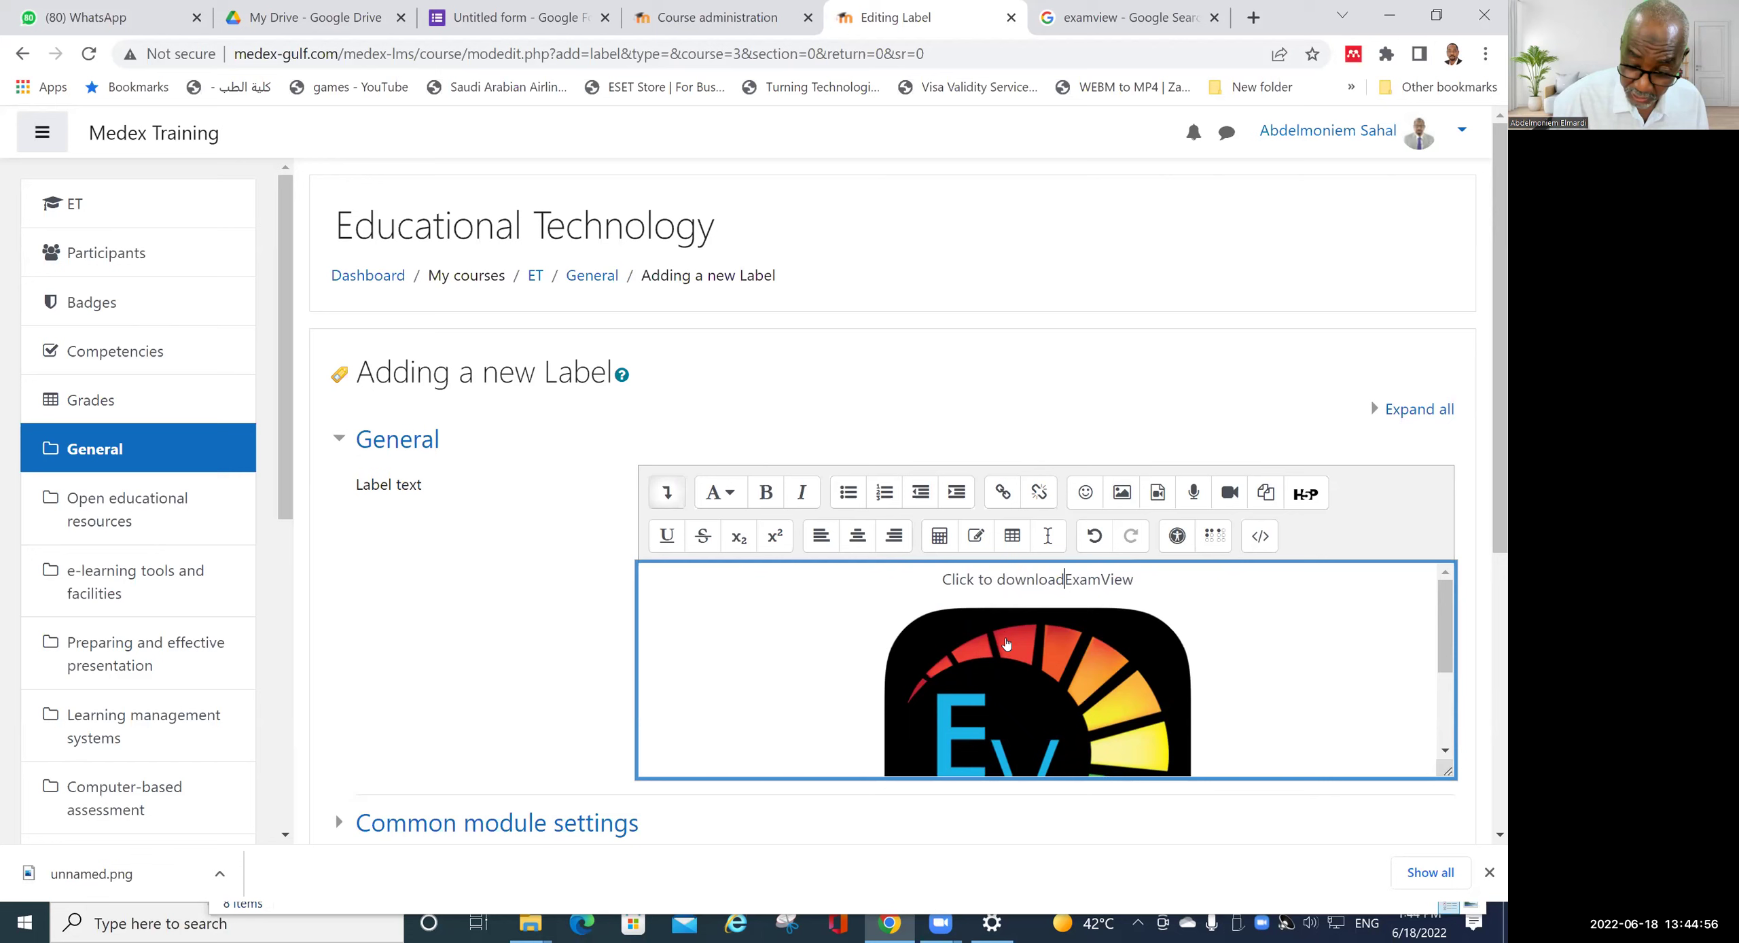
# - Format the whole "Click to download ExamView" line as a large bold heading
pyautogui.tripleClick(1035, 580)
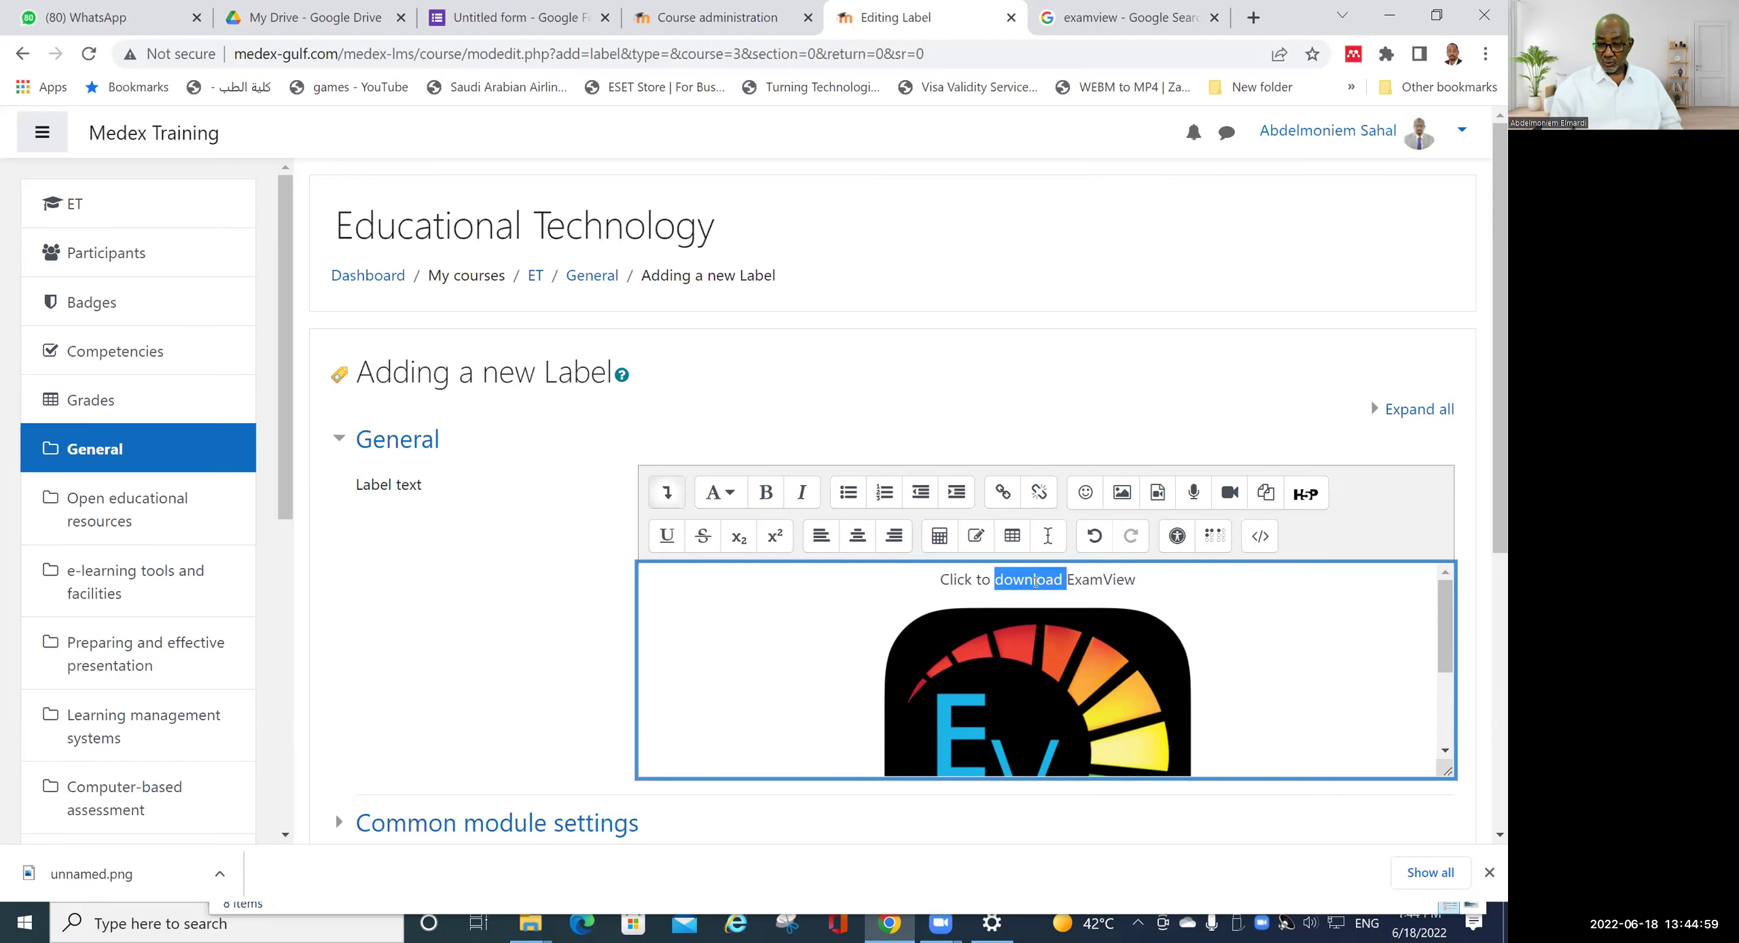
pyautogui.click(729, 500)
pyautogui.click(739, 532)
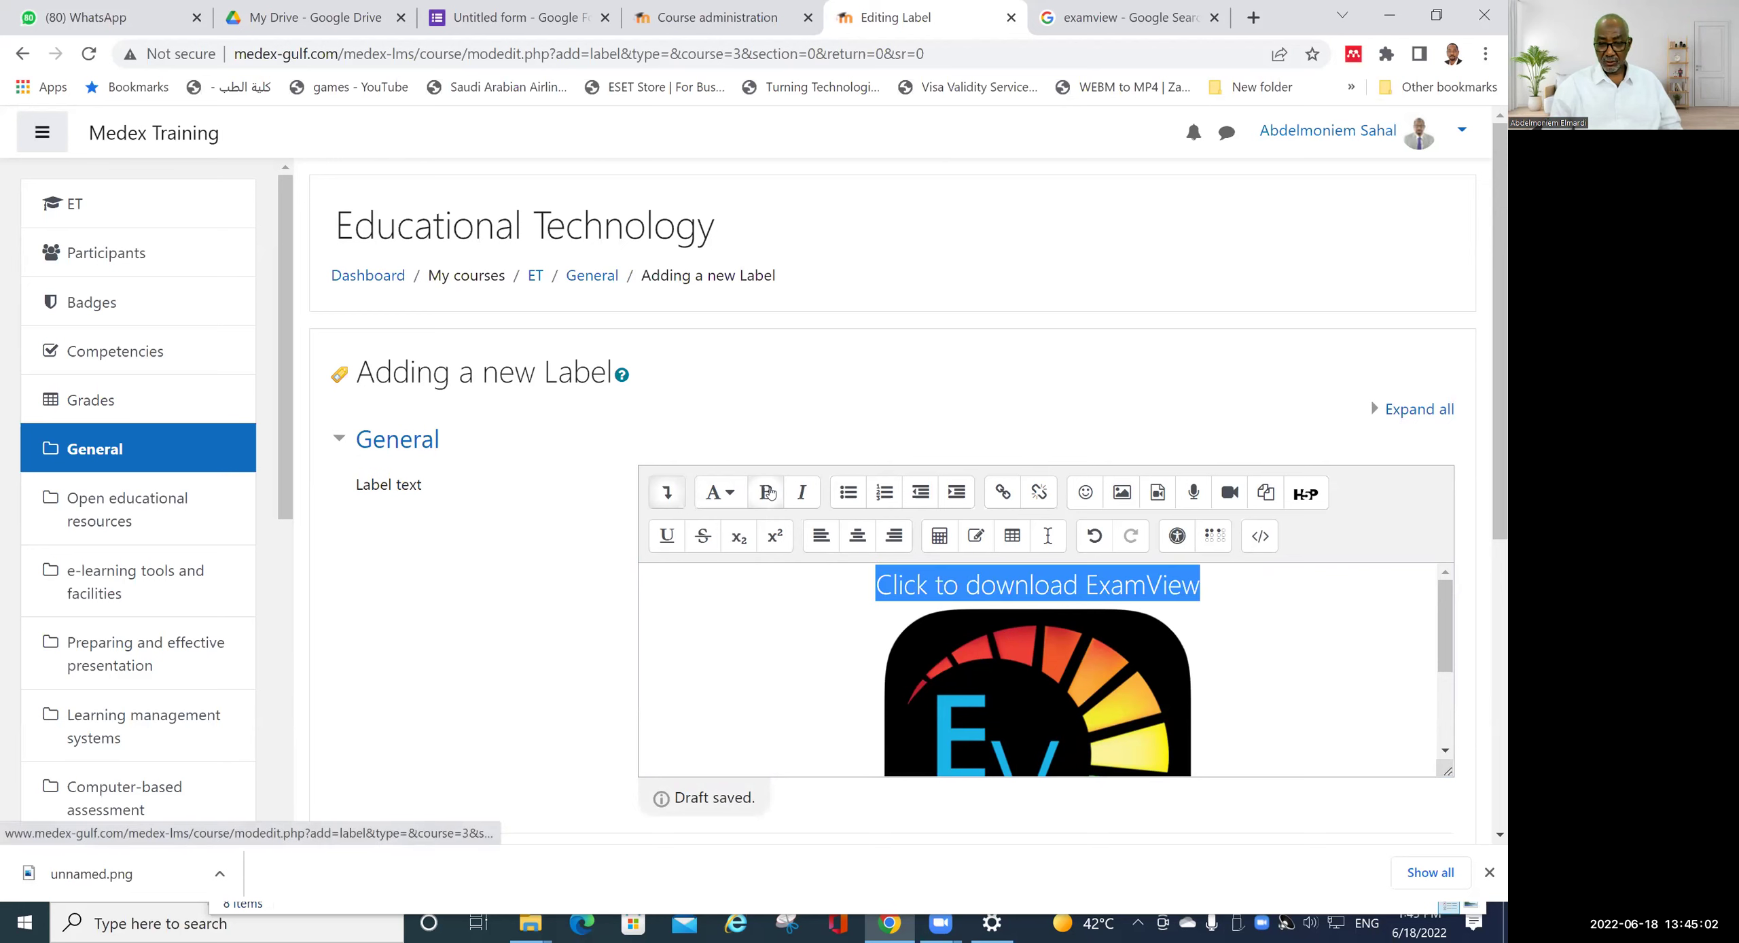
pyautogui.click(789, 666)
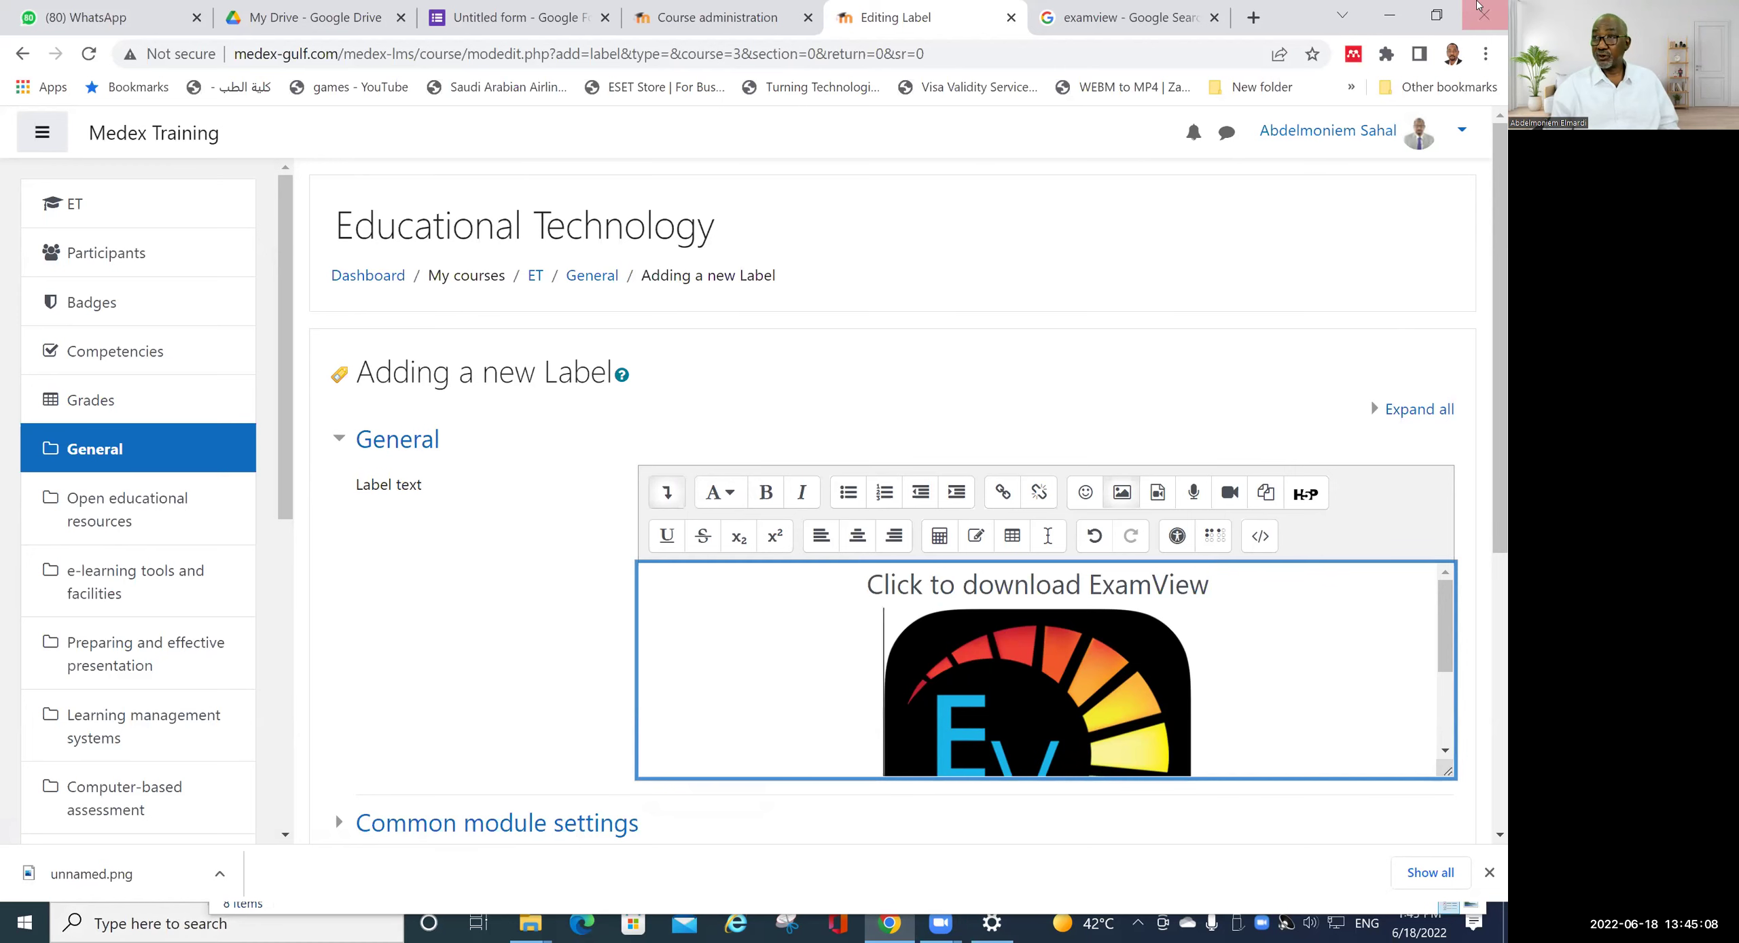
# - Switch to the Box folder window and copy the Box shared link of the EV archive
pyautogui.click(1403, 21)
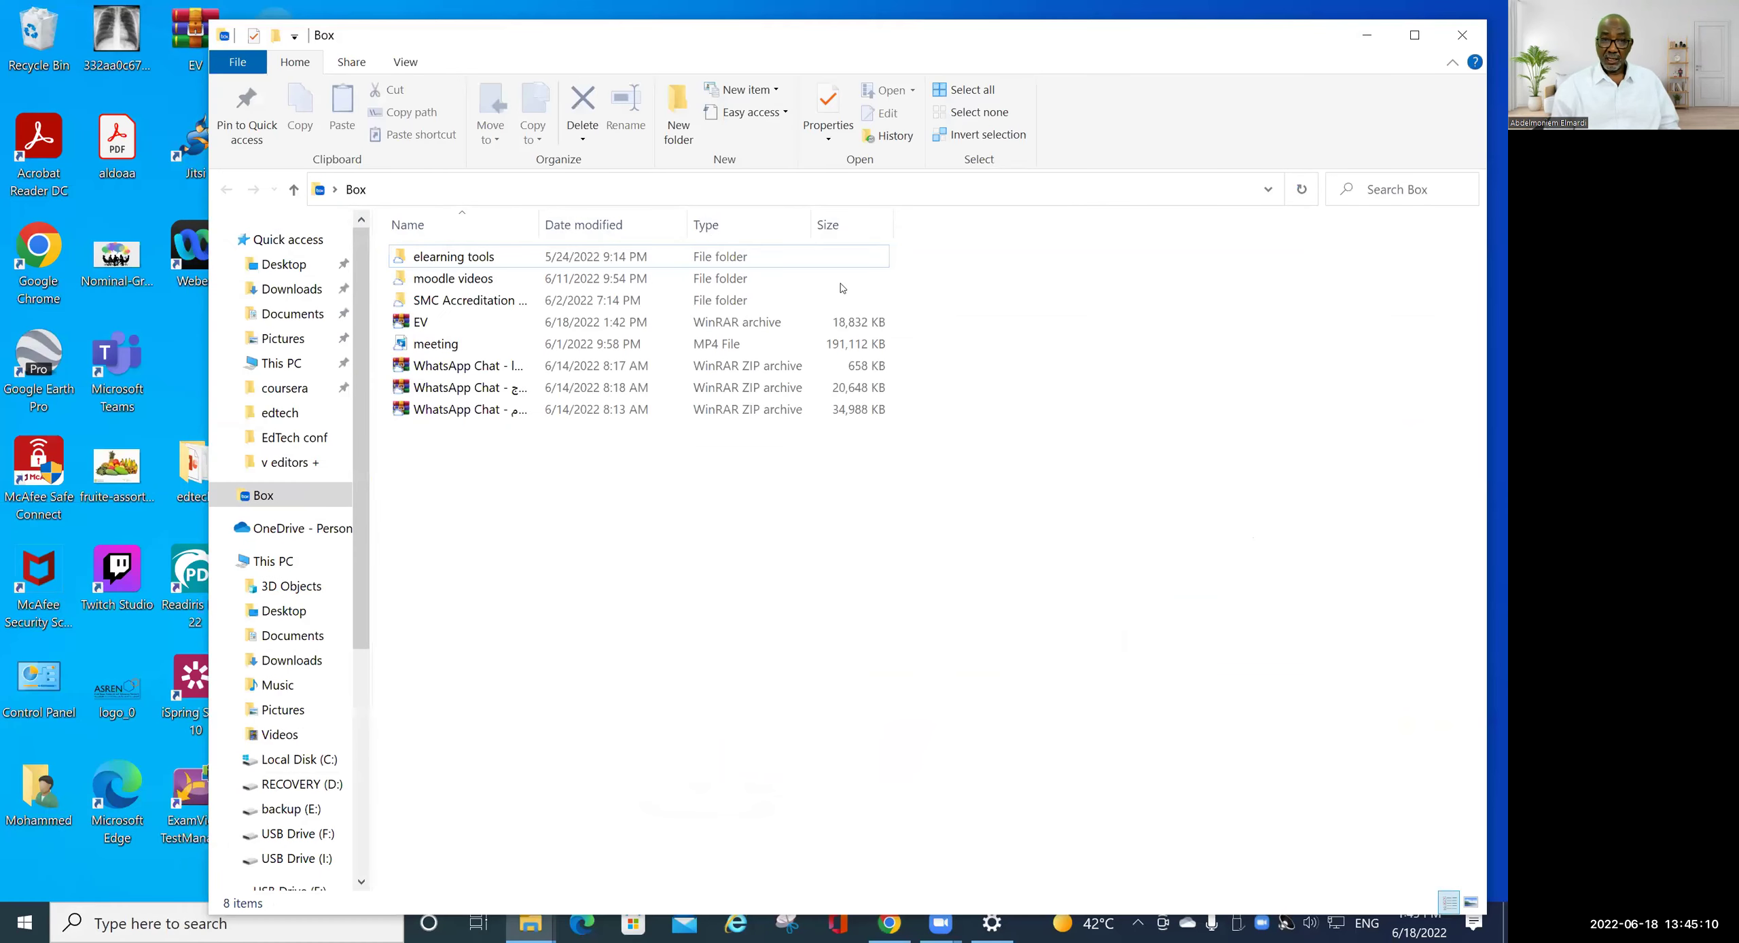
pyautogui.click(540, 326)
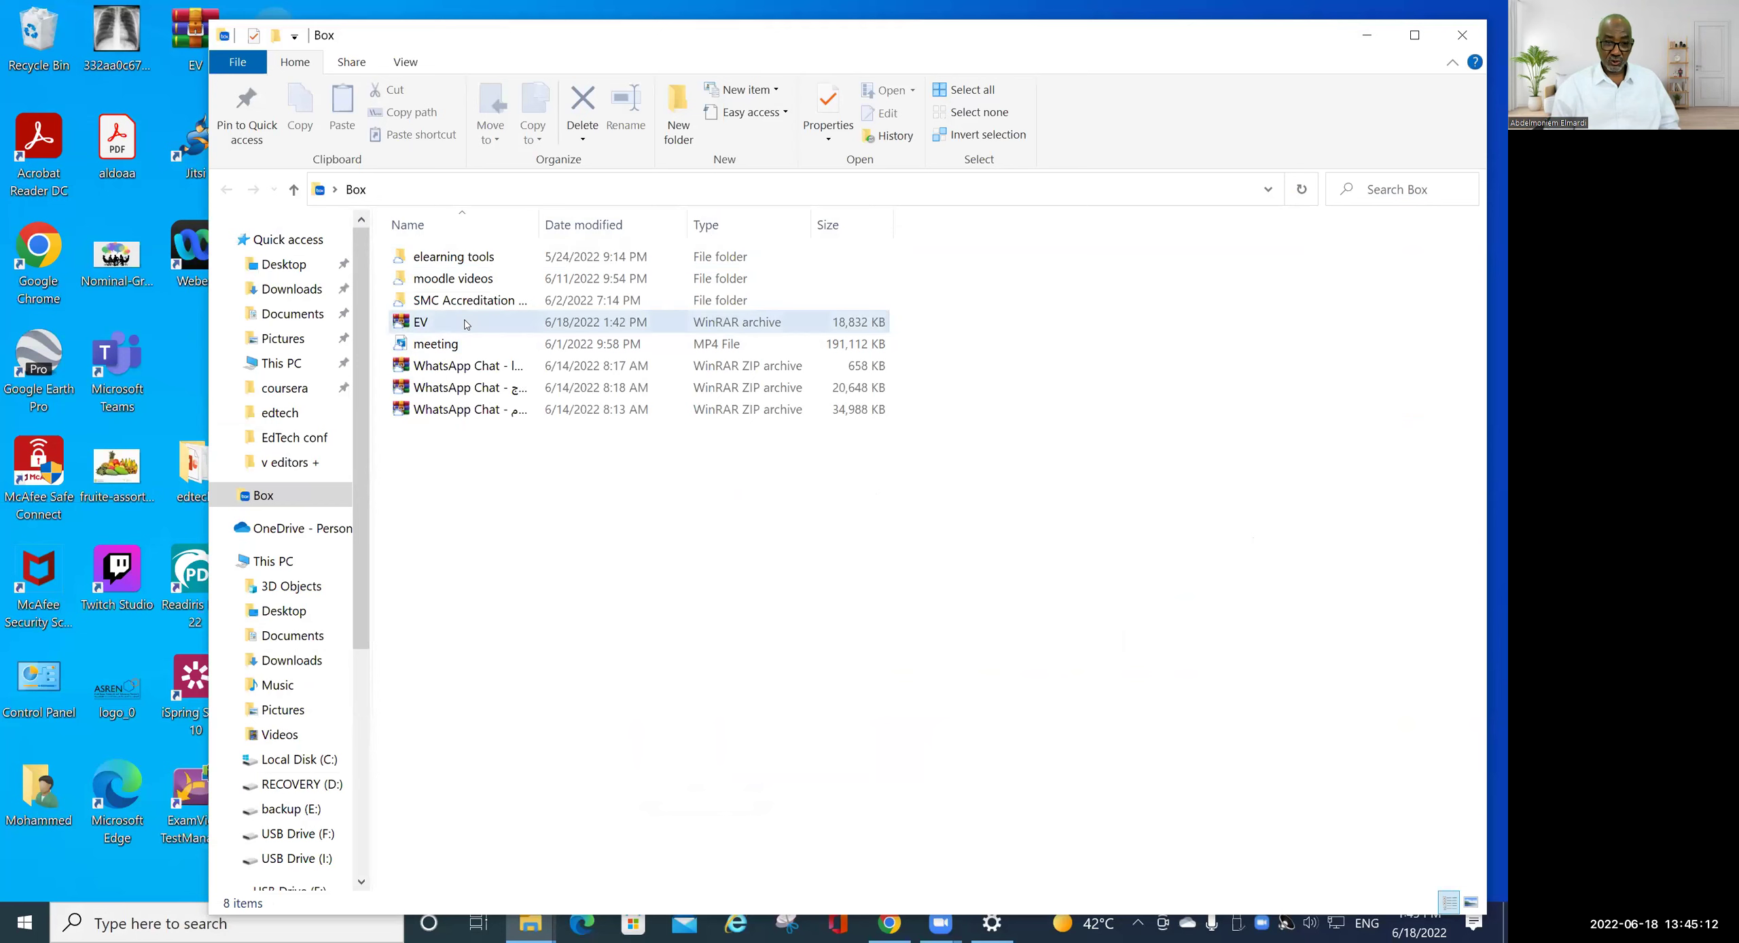
pyautogui.rightClick(537, 324)
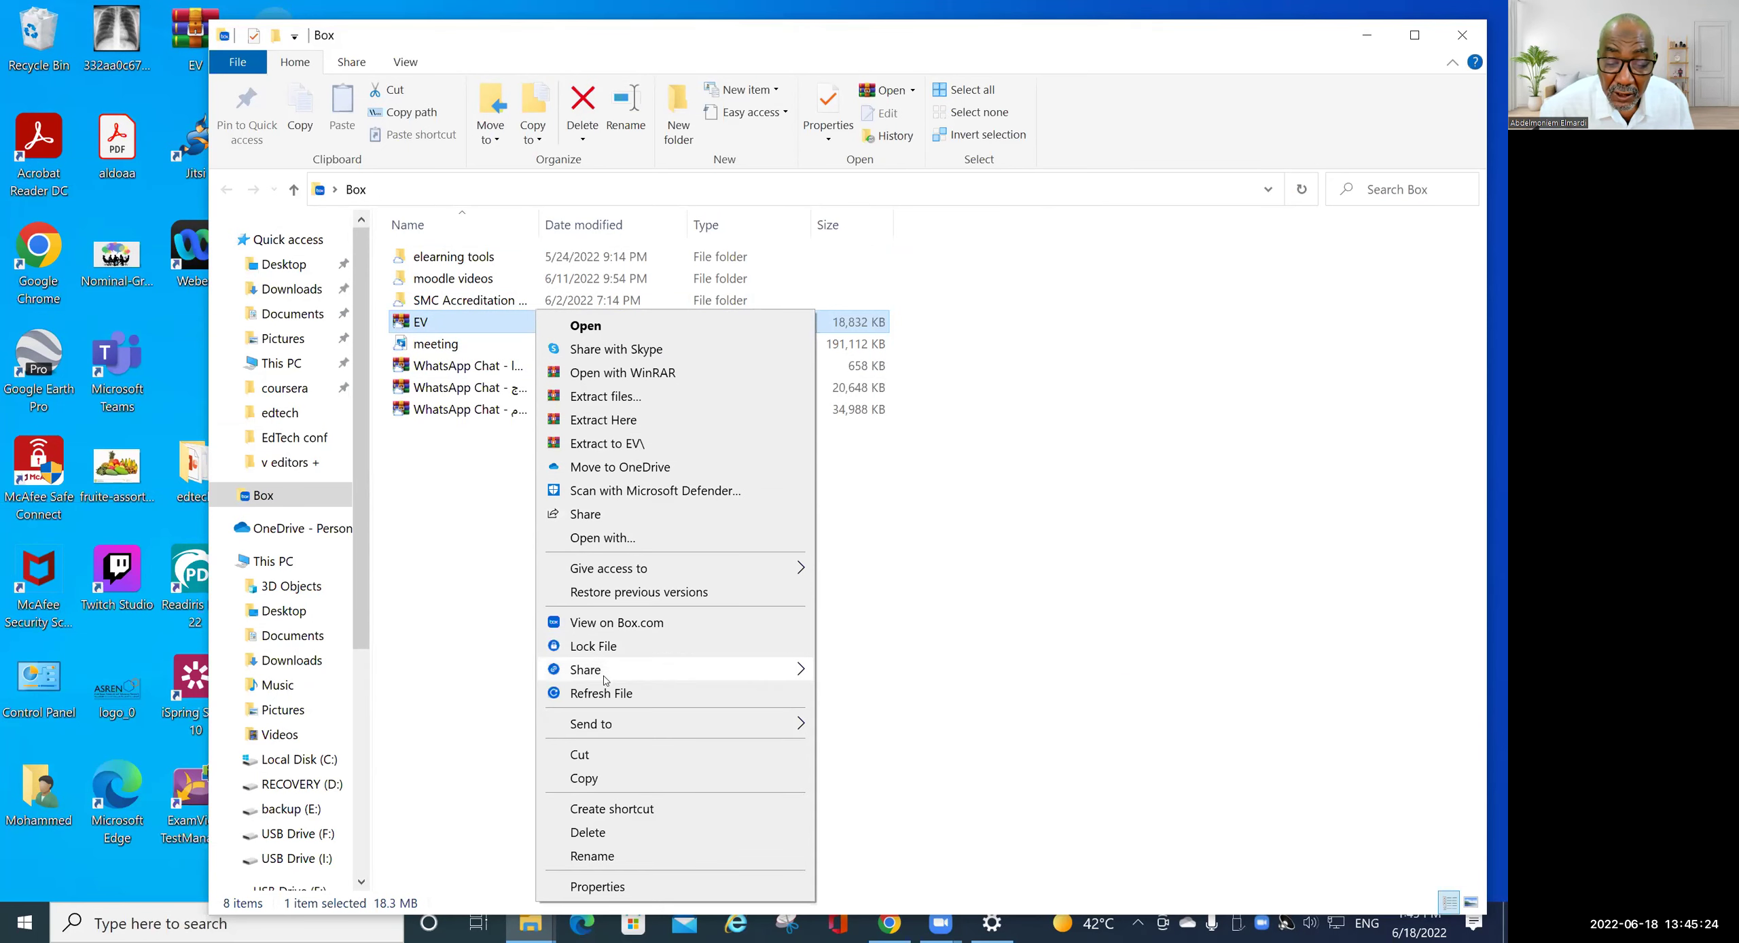
pyautogui.moveTo(642, 675)
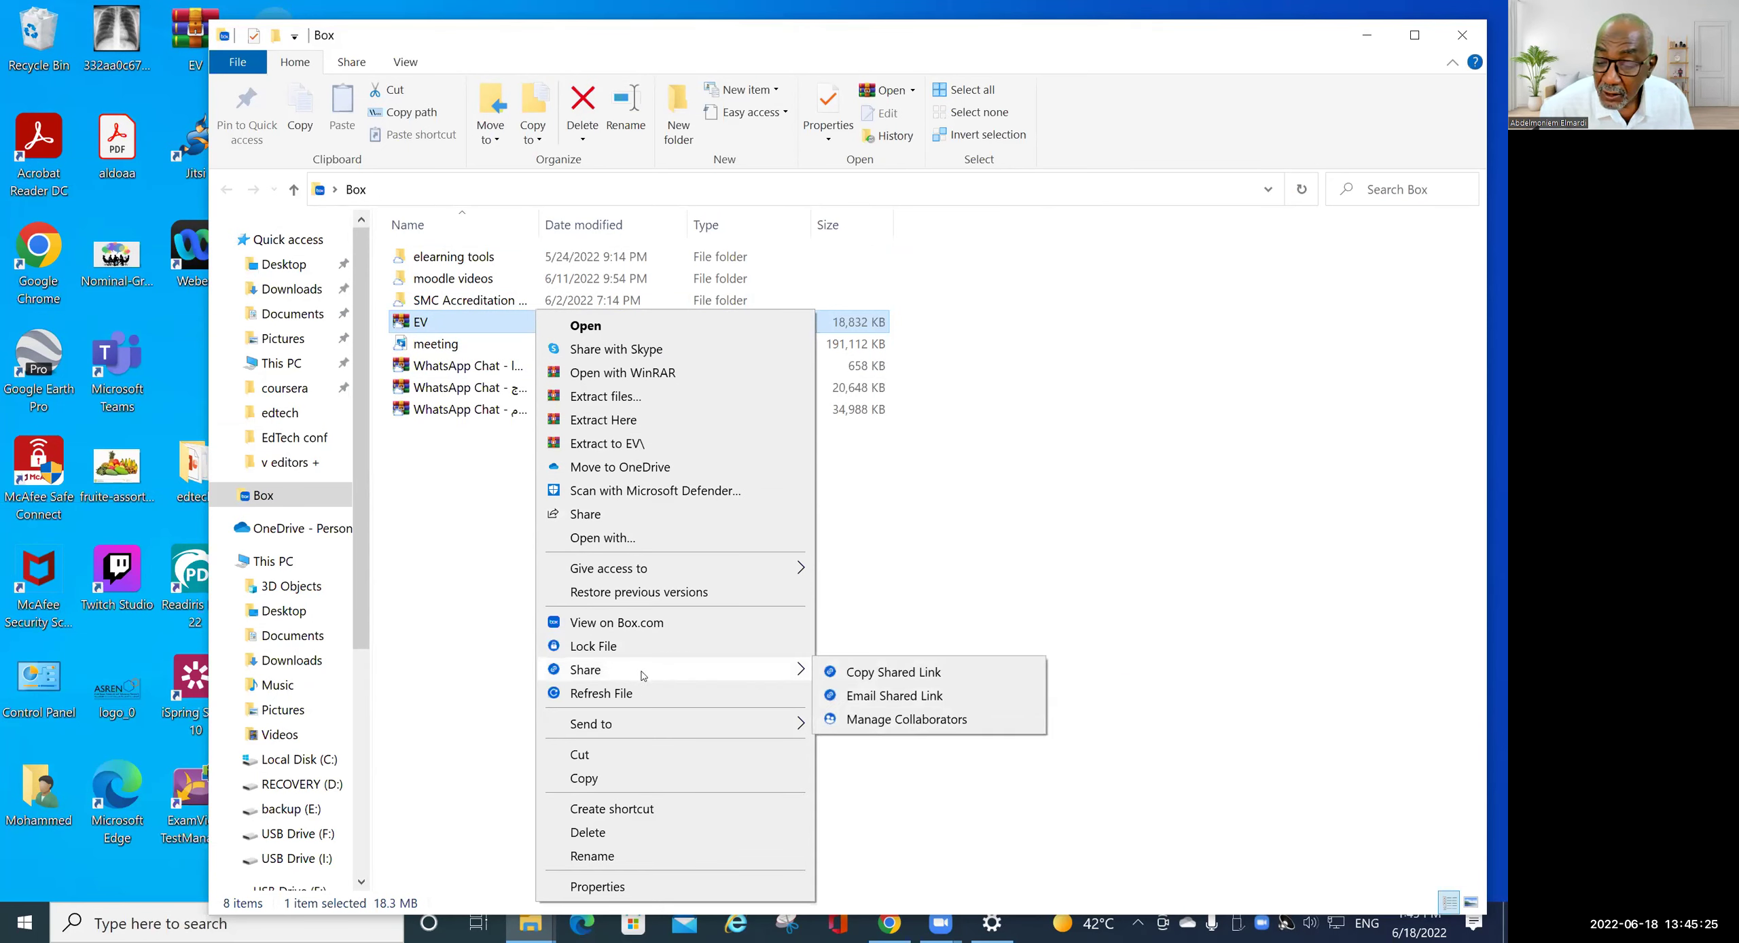
pyautogui.click(892, 671)
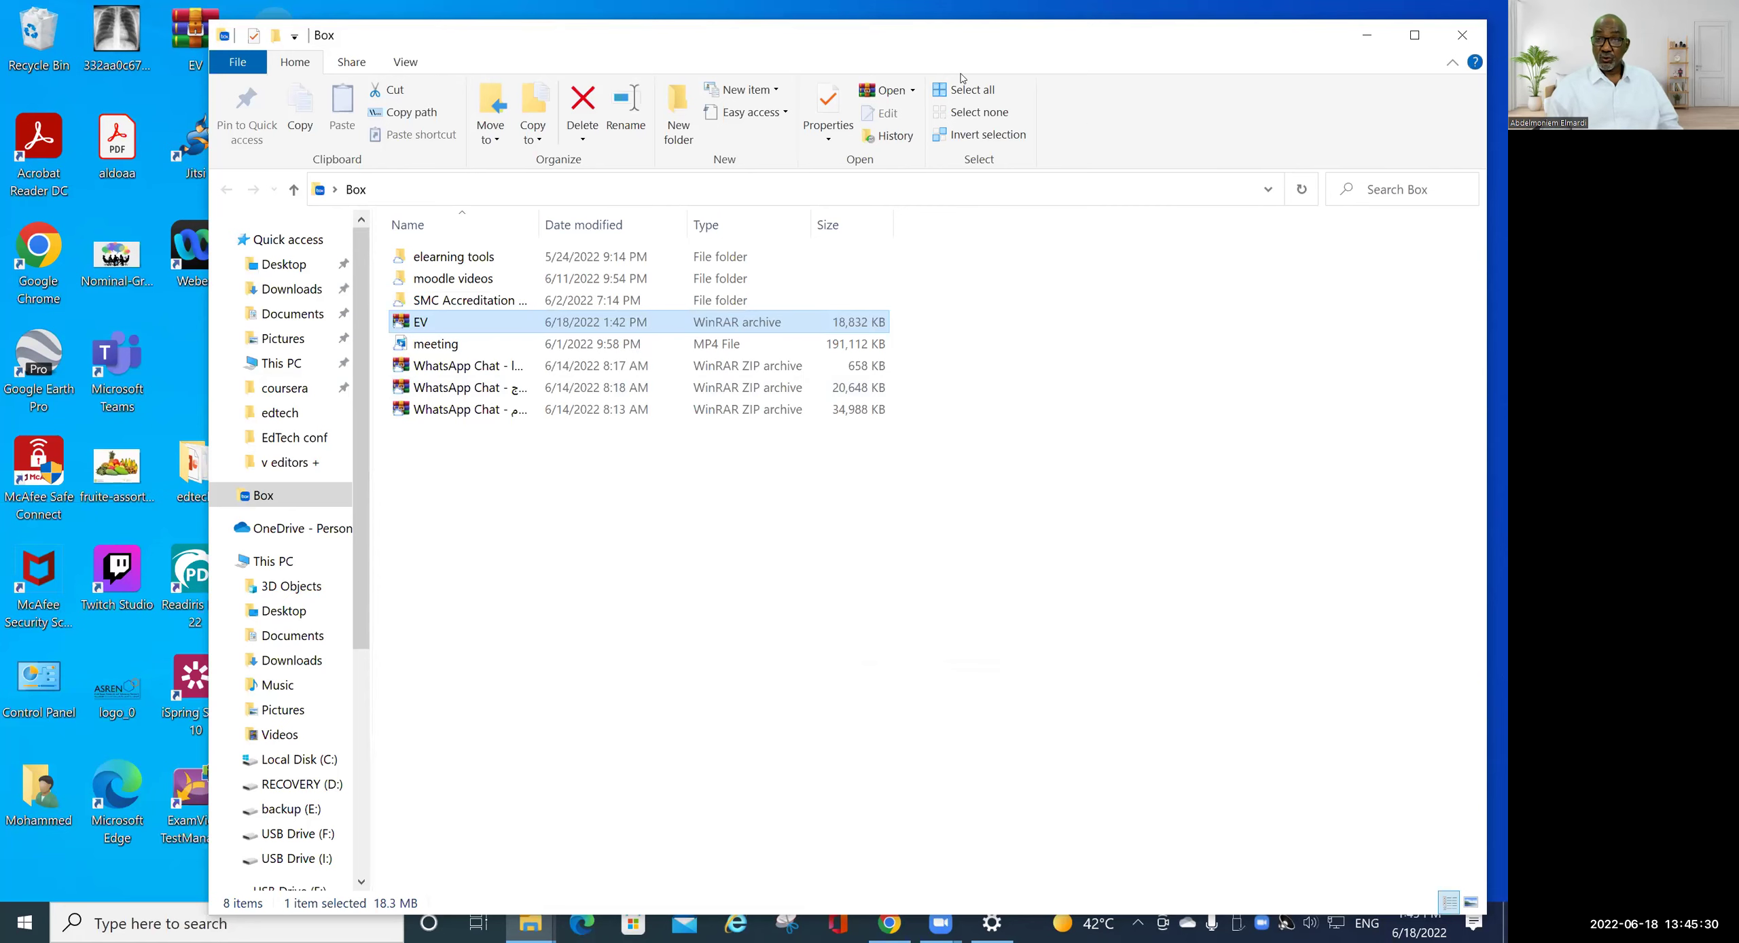
# - Back in the Moodle label, link the EV logo to the copied Box URL, then save the label and return to the course
pyautogui.click(876, 928)
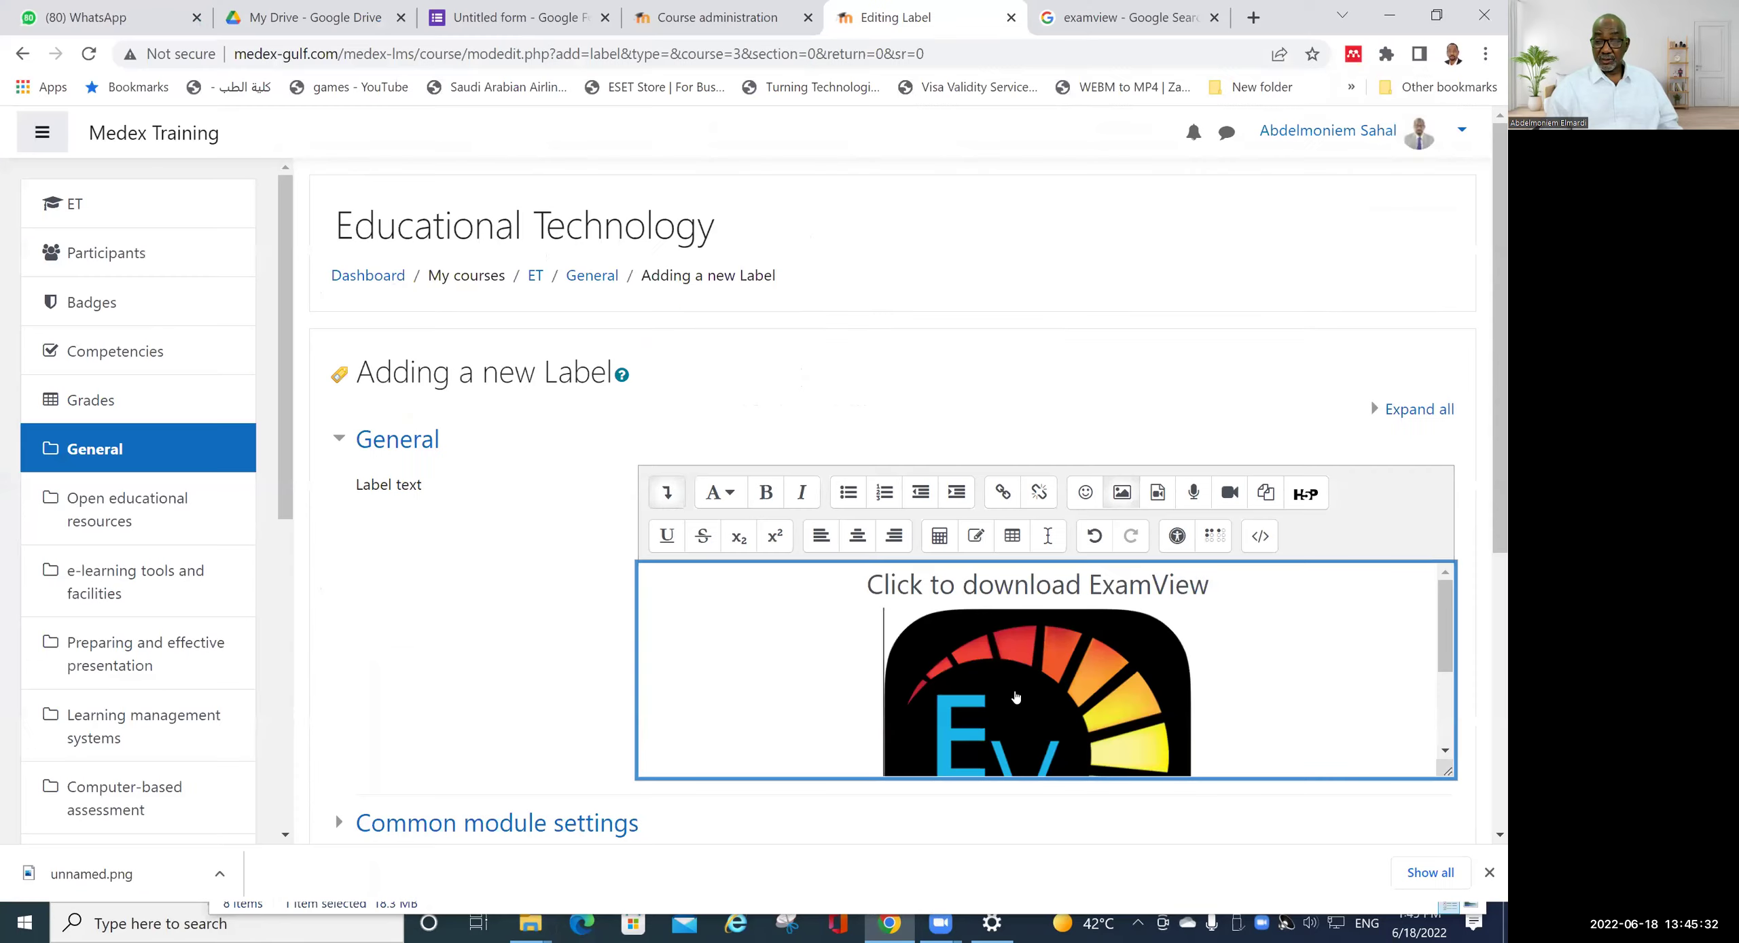
pyautogui.click(1042, 677)
pyautogui.click(1002, 490)
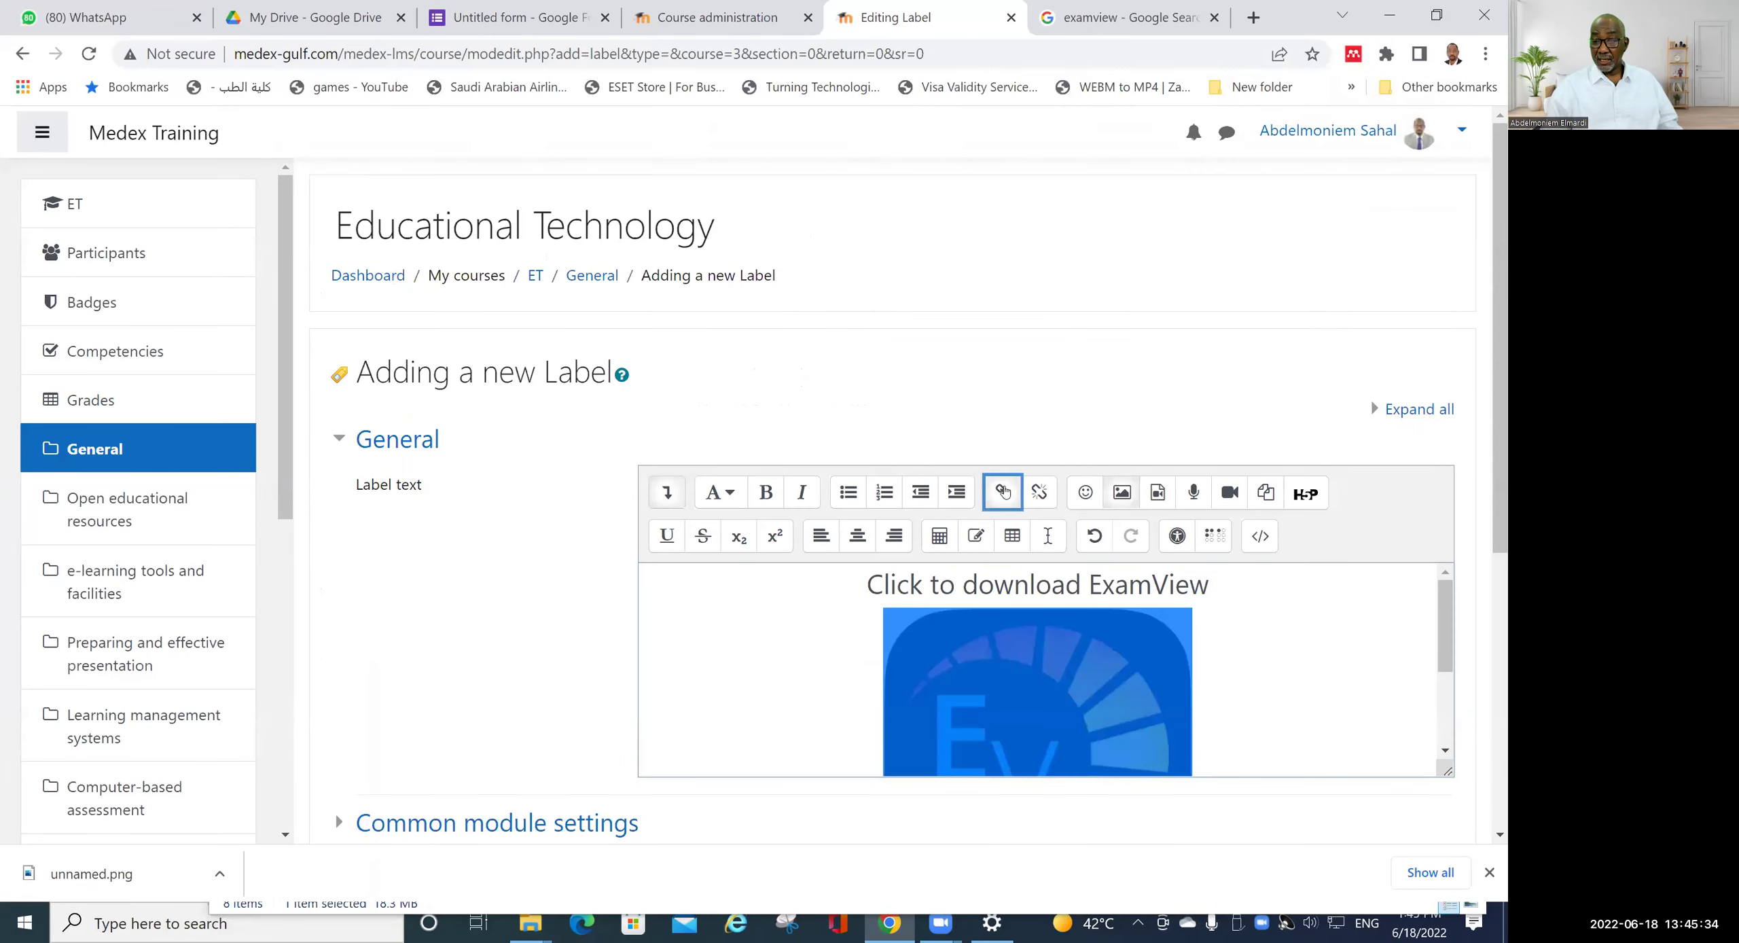
pyautogui.hotkey('ctrl', 'v')
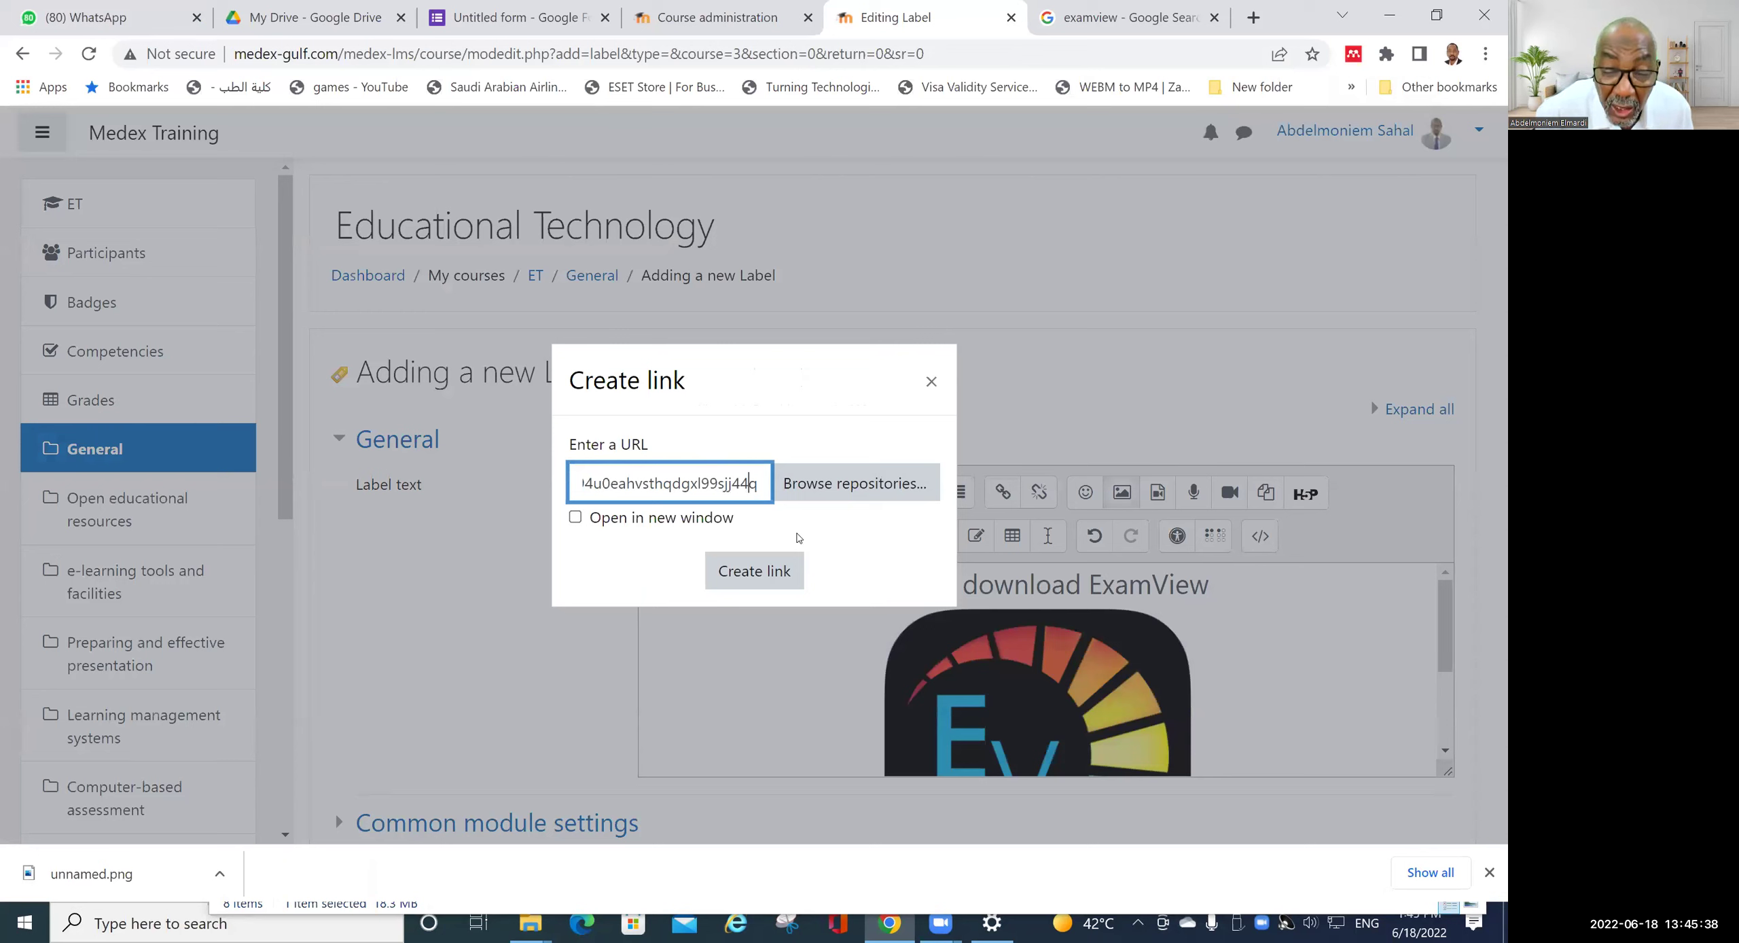
pyautogui.press('Left')
pyautogui.press('Left')
pyautogui.press('Left')
pyautogui.press('Left')
pyautogui.press('Left')
pyautogui.press('Left')
pyautogui.press('Left')
pyautogui.press('Left')
pyautogui.press('Left')
pyautogui.press('Left')
pyautogui.press('Left')
pyautogui.press('Left')
pyautogui.press('Left')
pyautogui.press('Left')
pyautogui.press('Left')
pyautogui.press('Left')
pyautogui.press('Left')
pyautogui.press('Left')
pyautogui.press('Left')
pyautogui.press('Left')
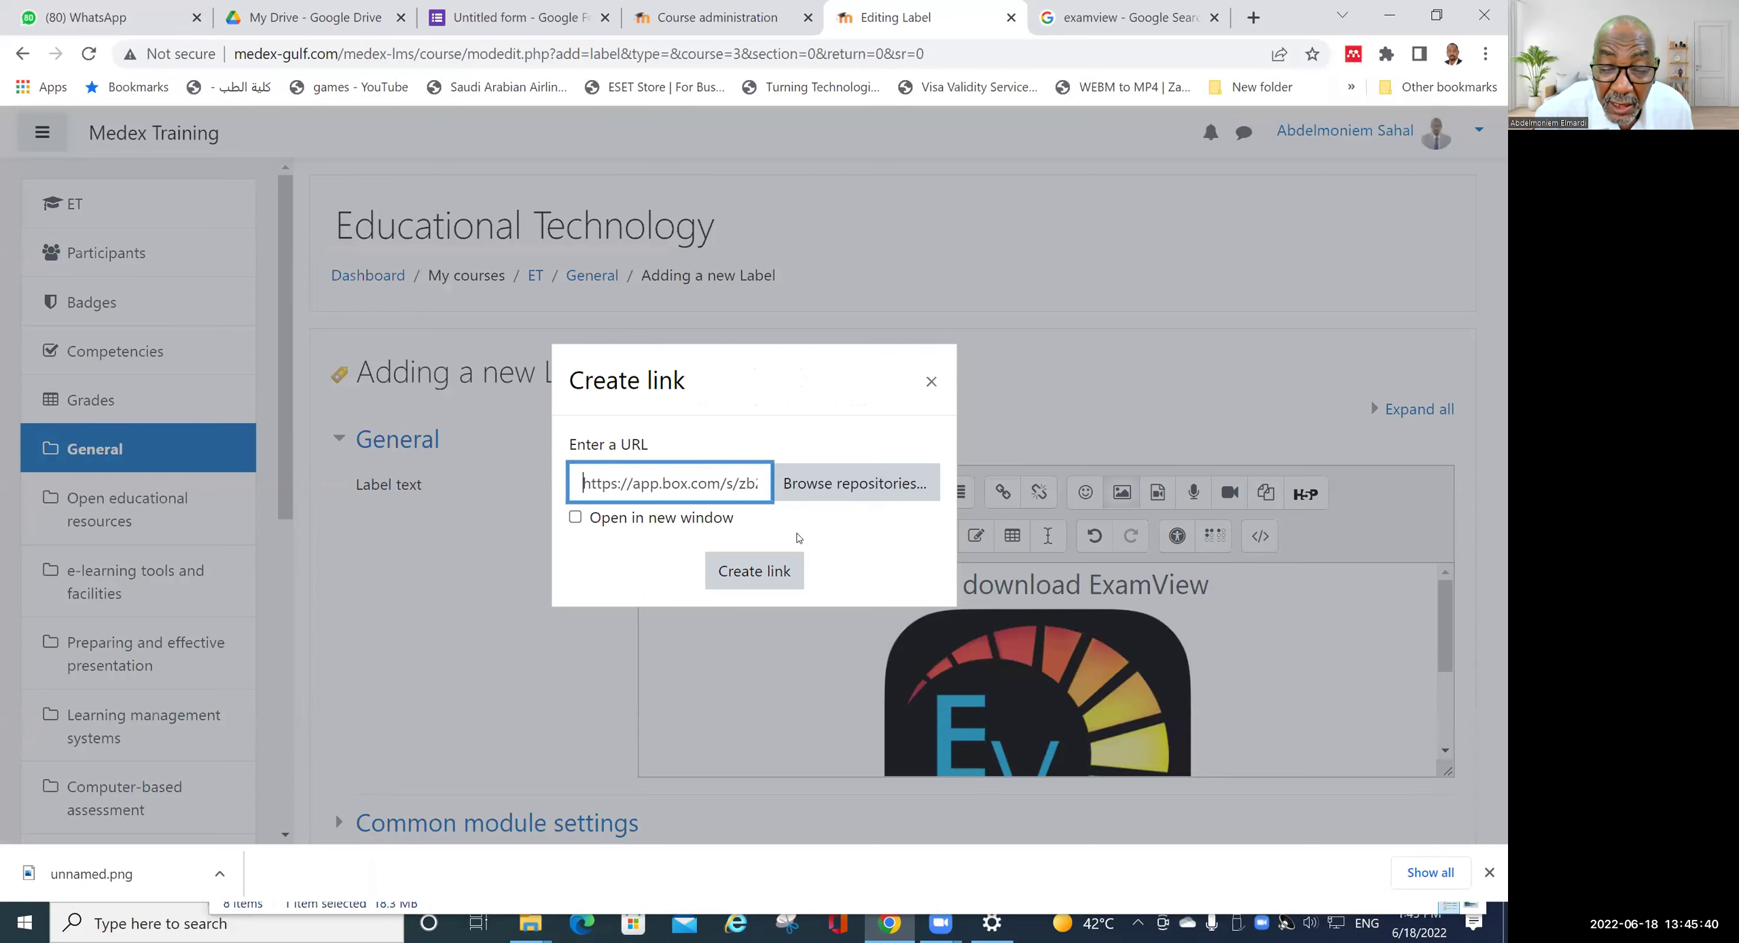
pyautogui.click(739, 584)
pyautogui.scroll(-6, 1101, 517)
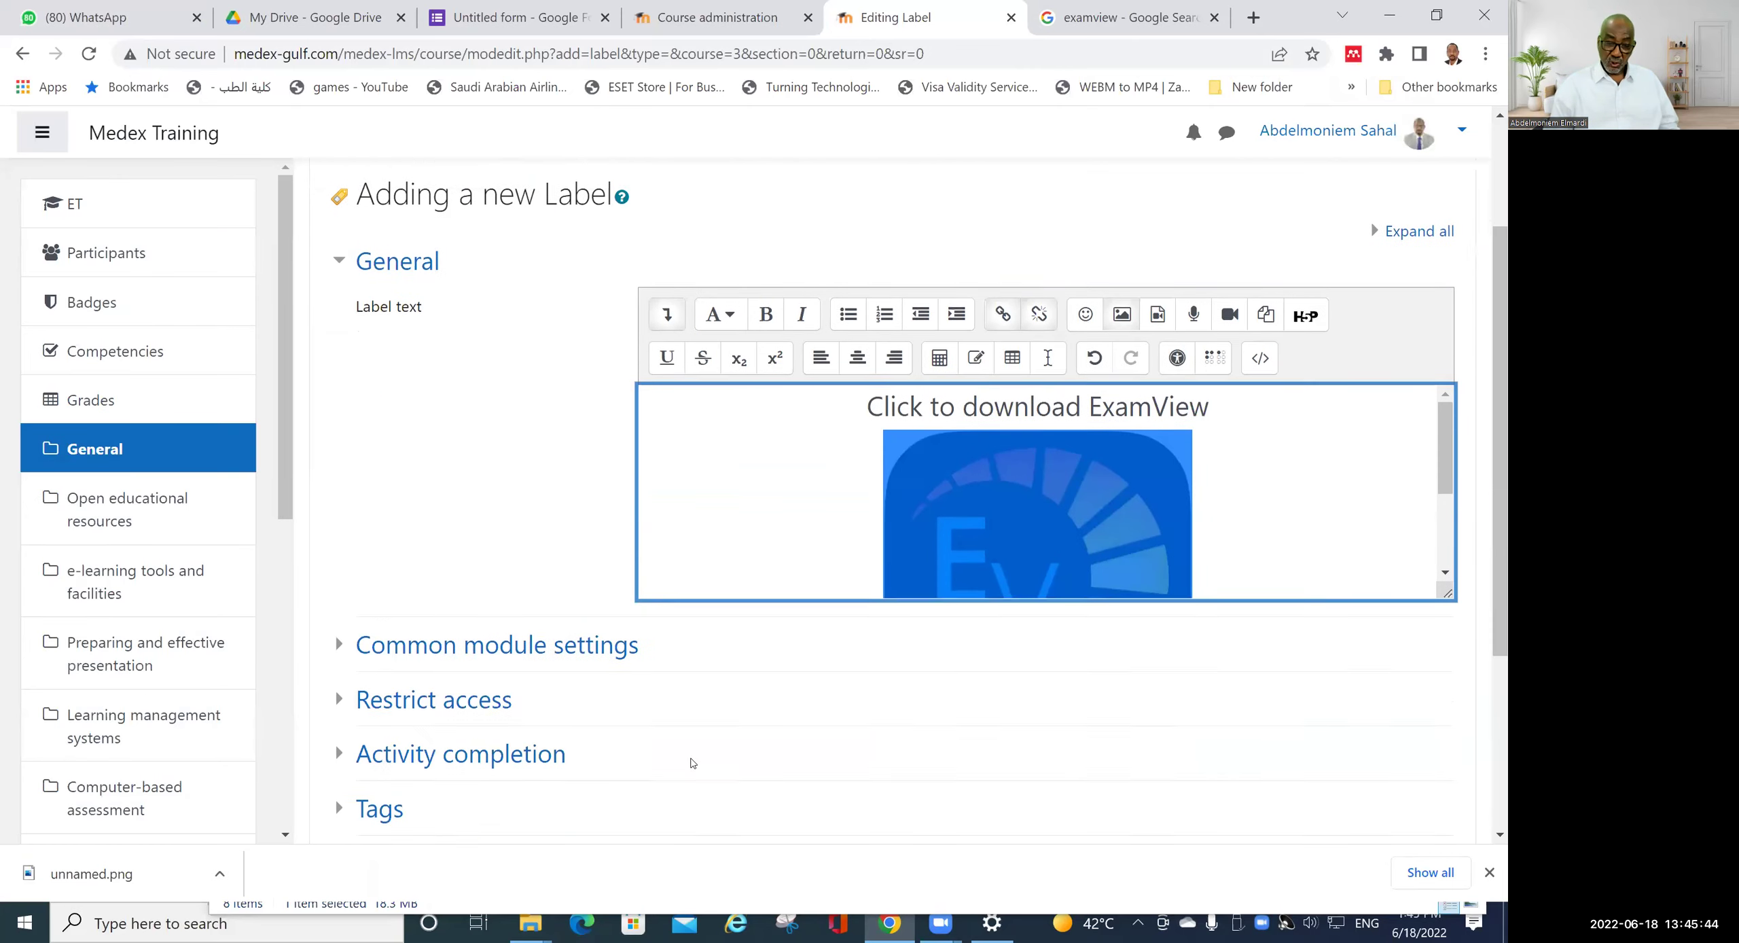
pyautogui.click(746, 625)
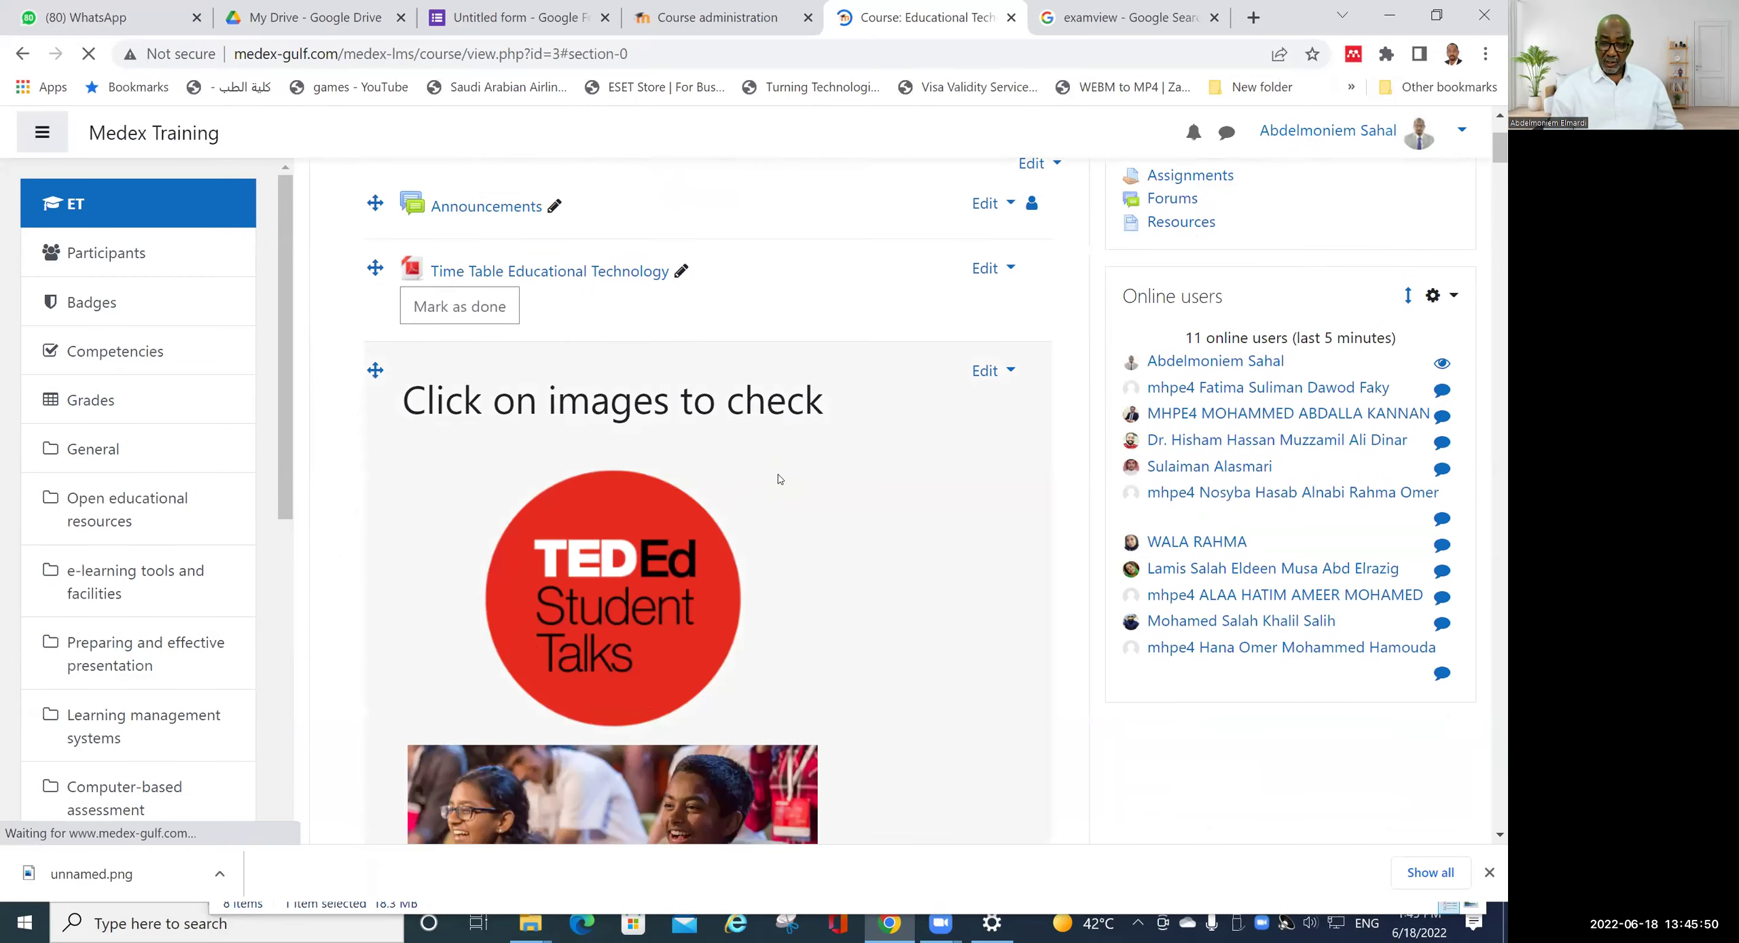
# - Move the ExamView label up to sit between Time Table Educational Technology and the "Click on images to check" label
pyautogui.scroll(-12, 780, 481)
pyautogui.scroll(5, 747, 433)
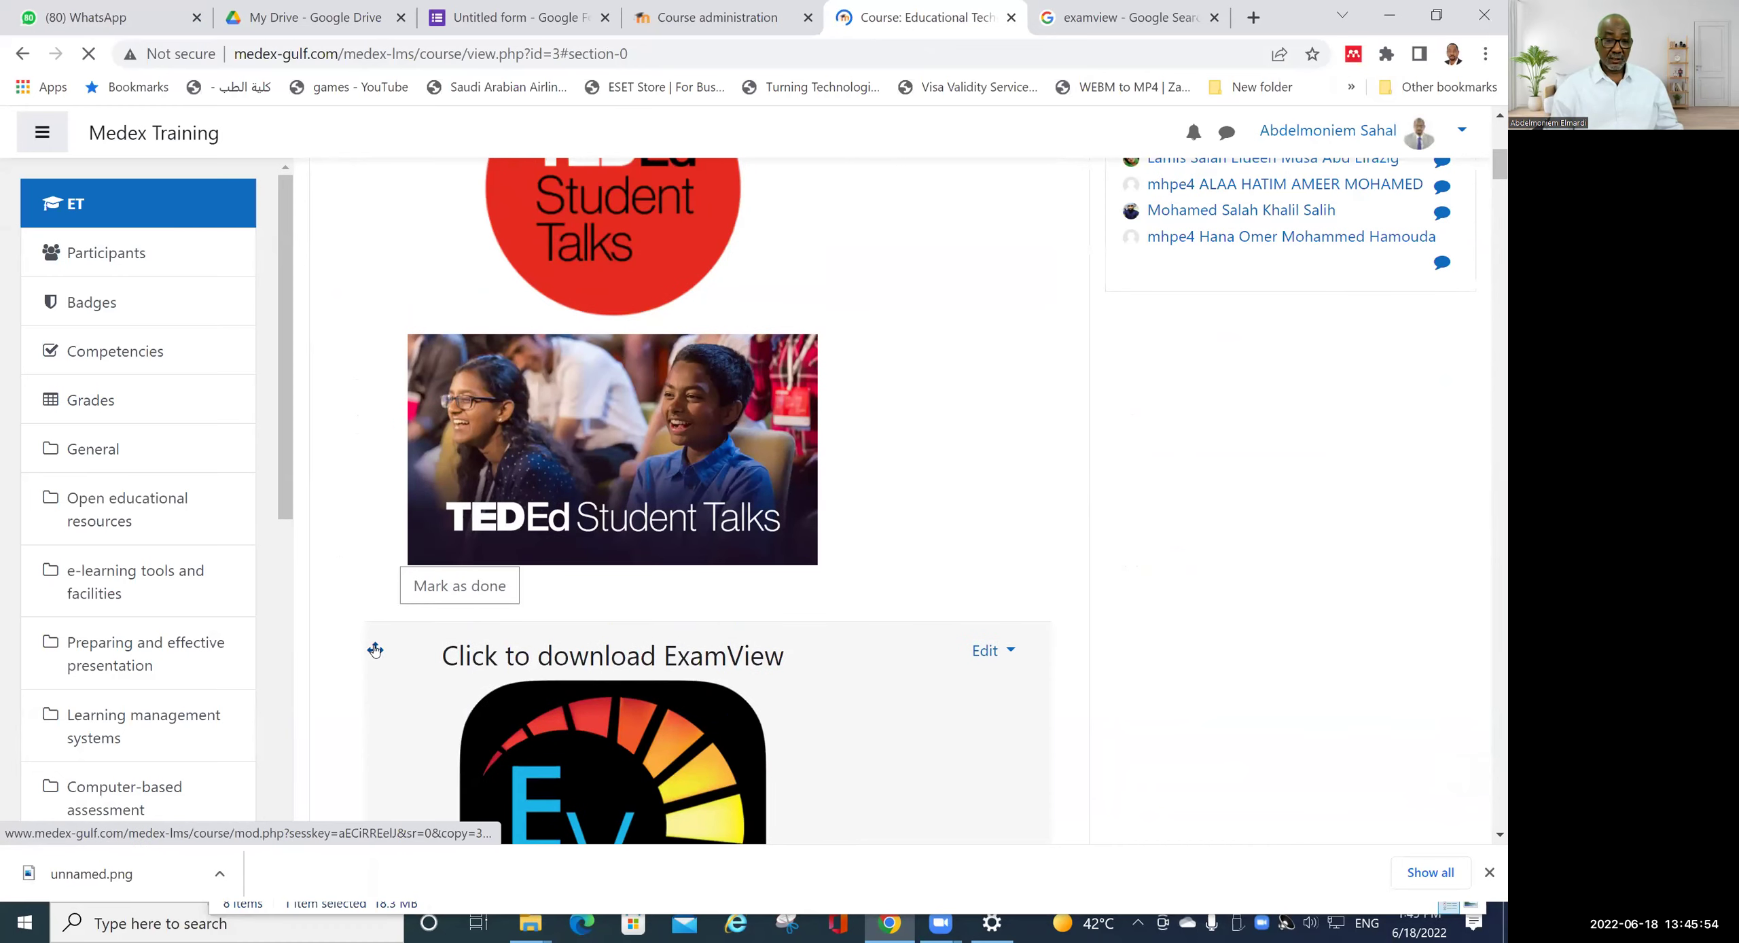
pyautogui.scroll(5, 366, 707)
pyautogui.scroll(-5, 360, 720)
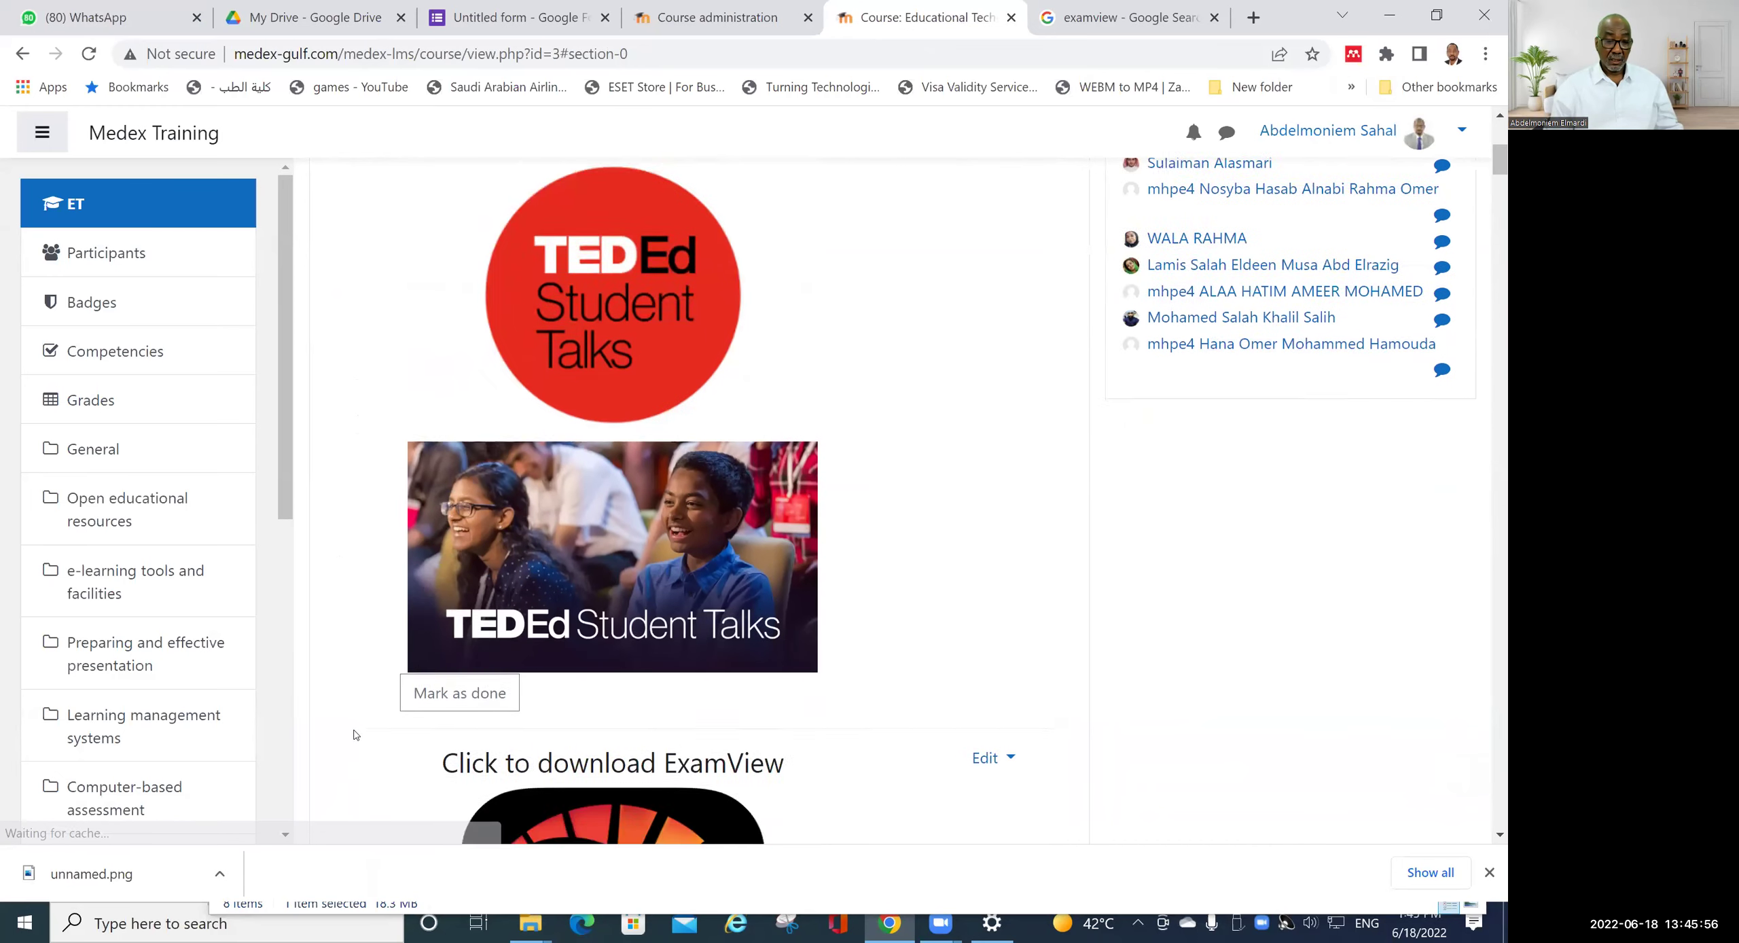
pyautogui.moveTo(375, 650); pyautogui.dragTo(361, 170)
pyautogui.scroll(2, 1008, 701)
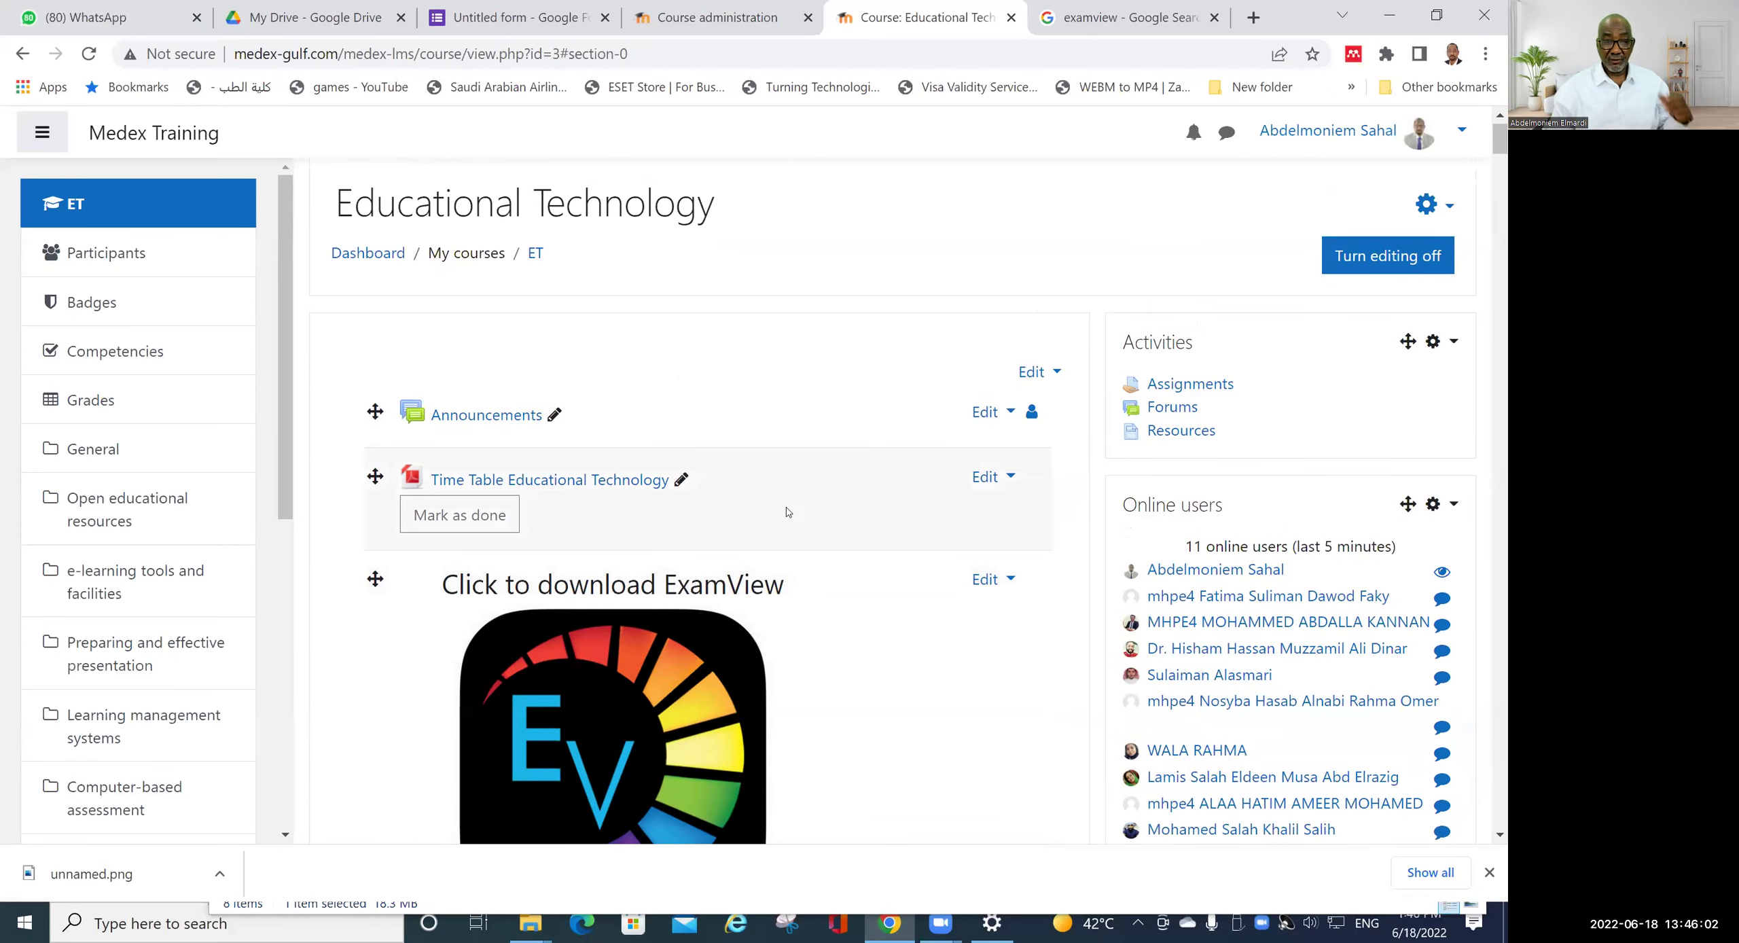
pyautogui.scroll(-1, 866, 508)
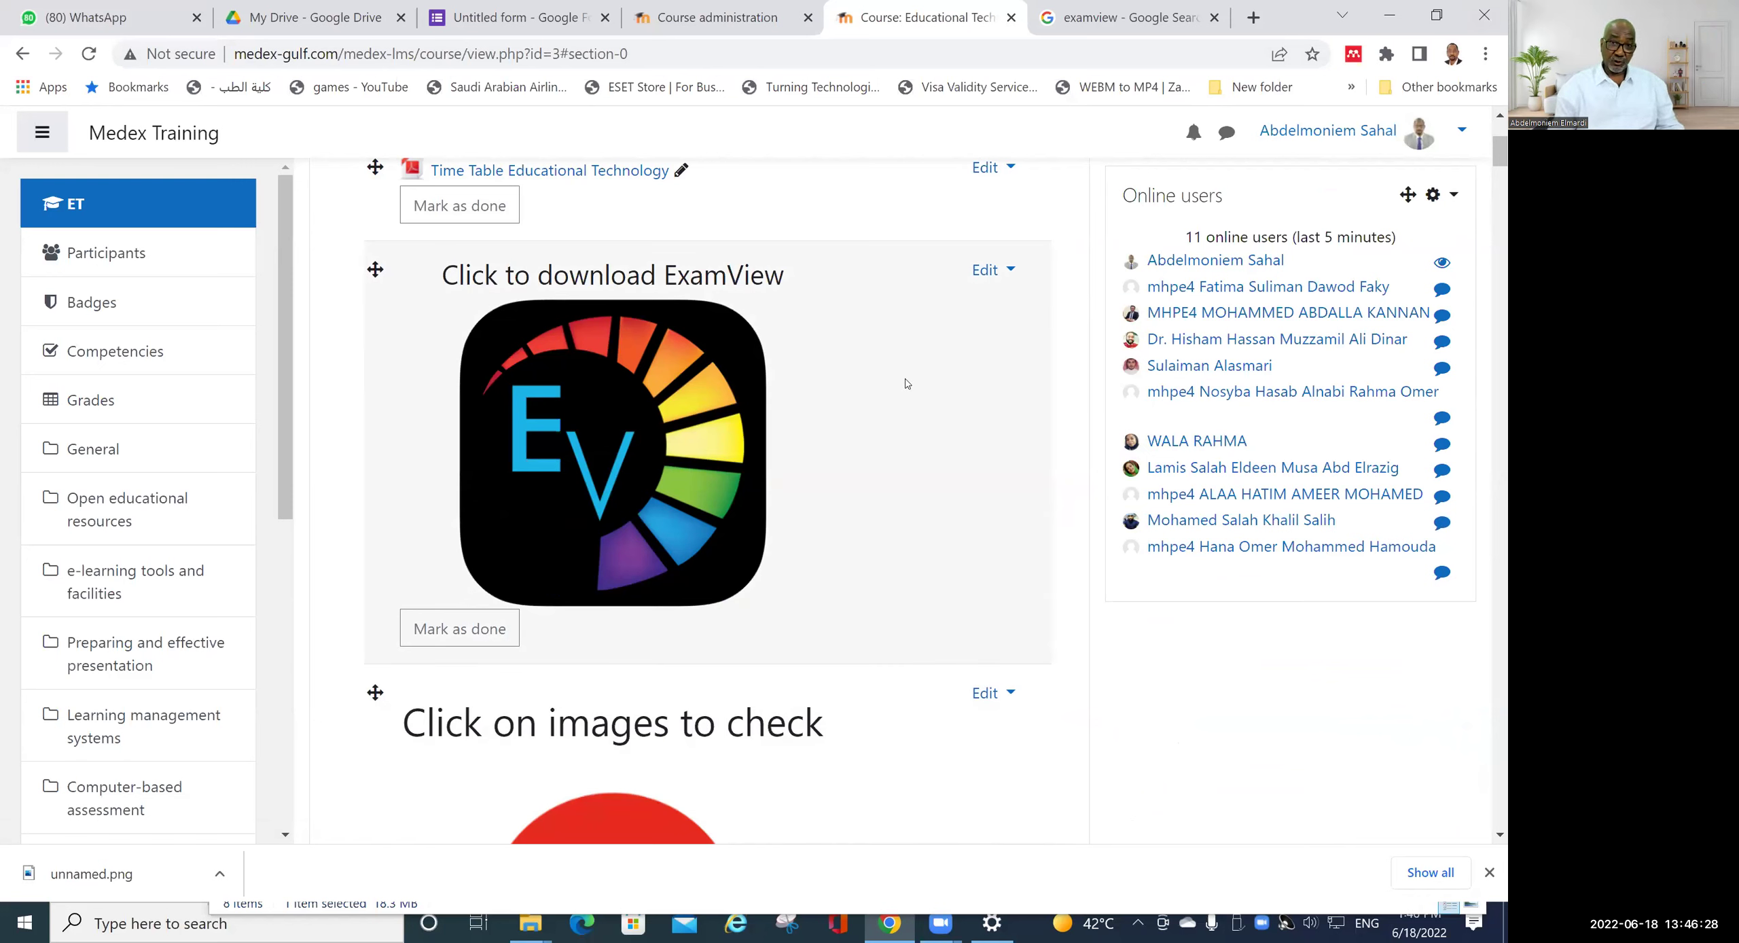
pyautogui.click(1389, 15)
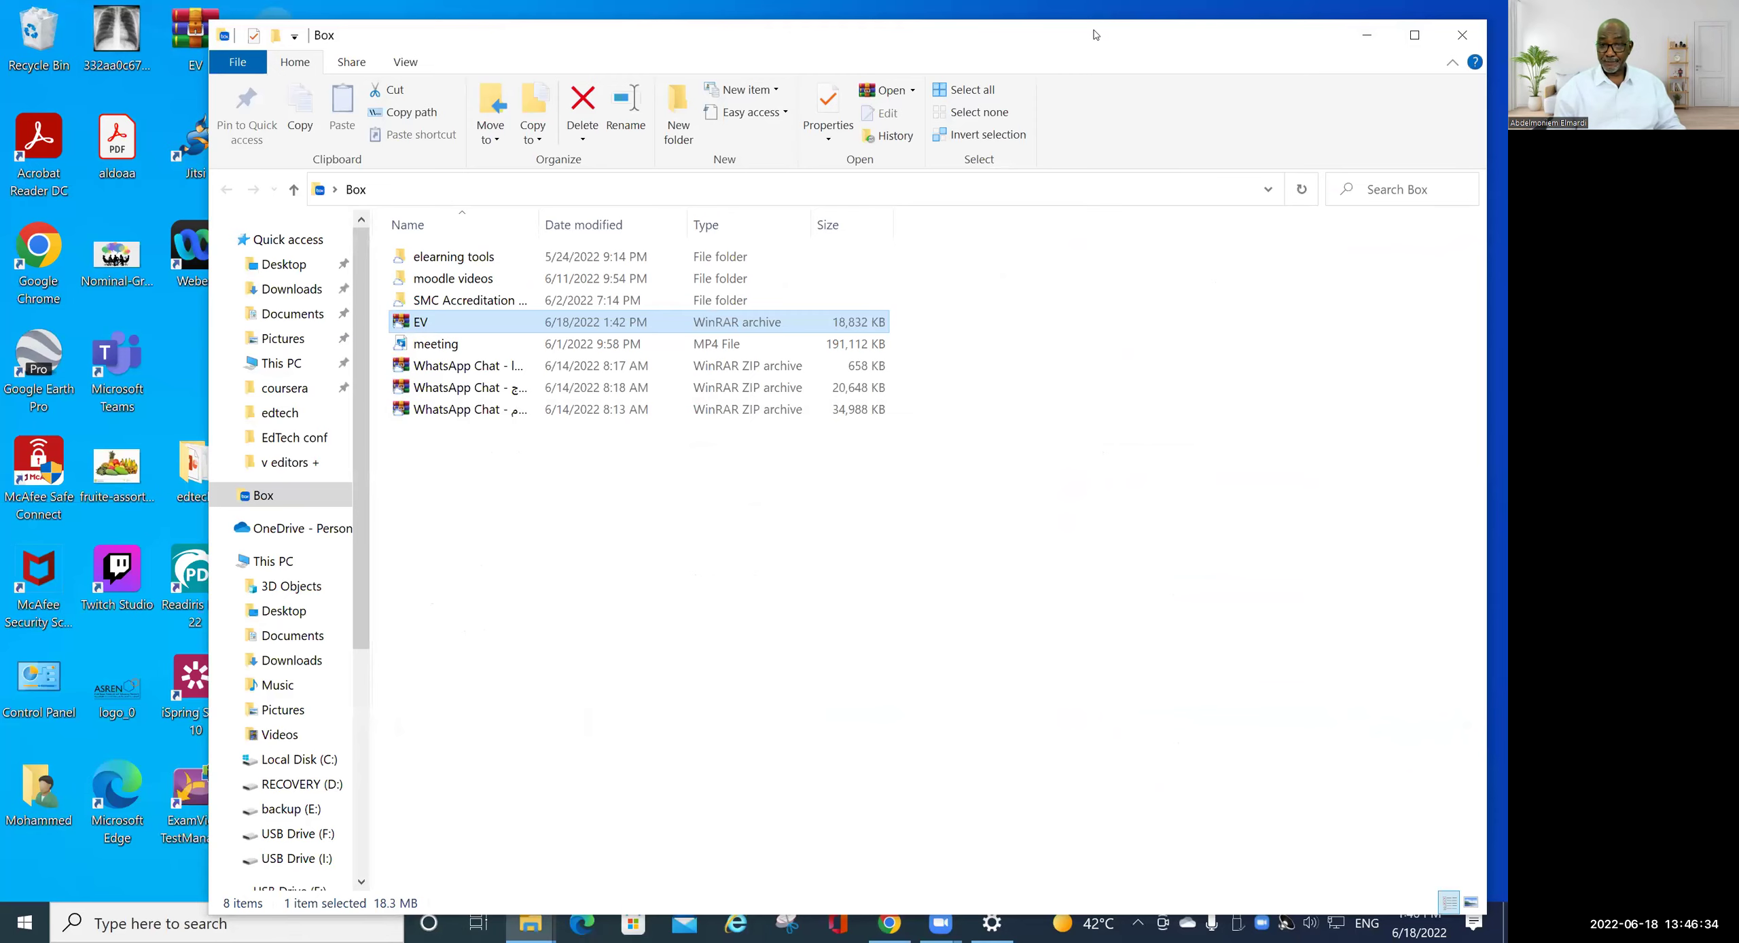
pyautogui.moveTo(1101, 34); pyautogui.dragTo(982, 21)
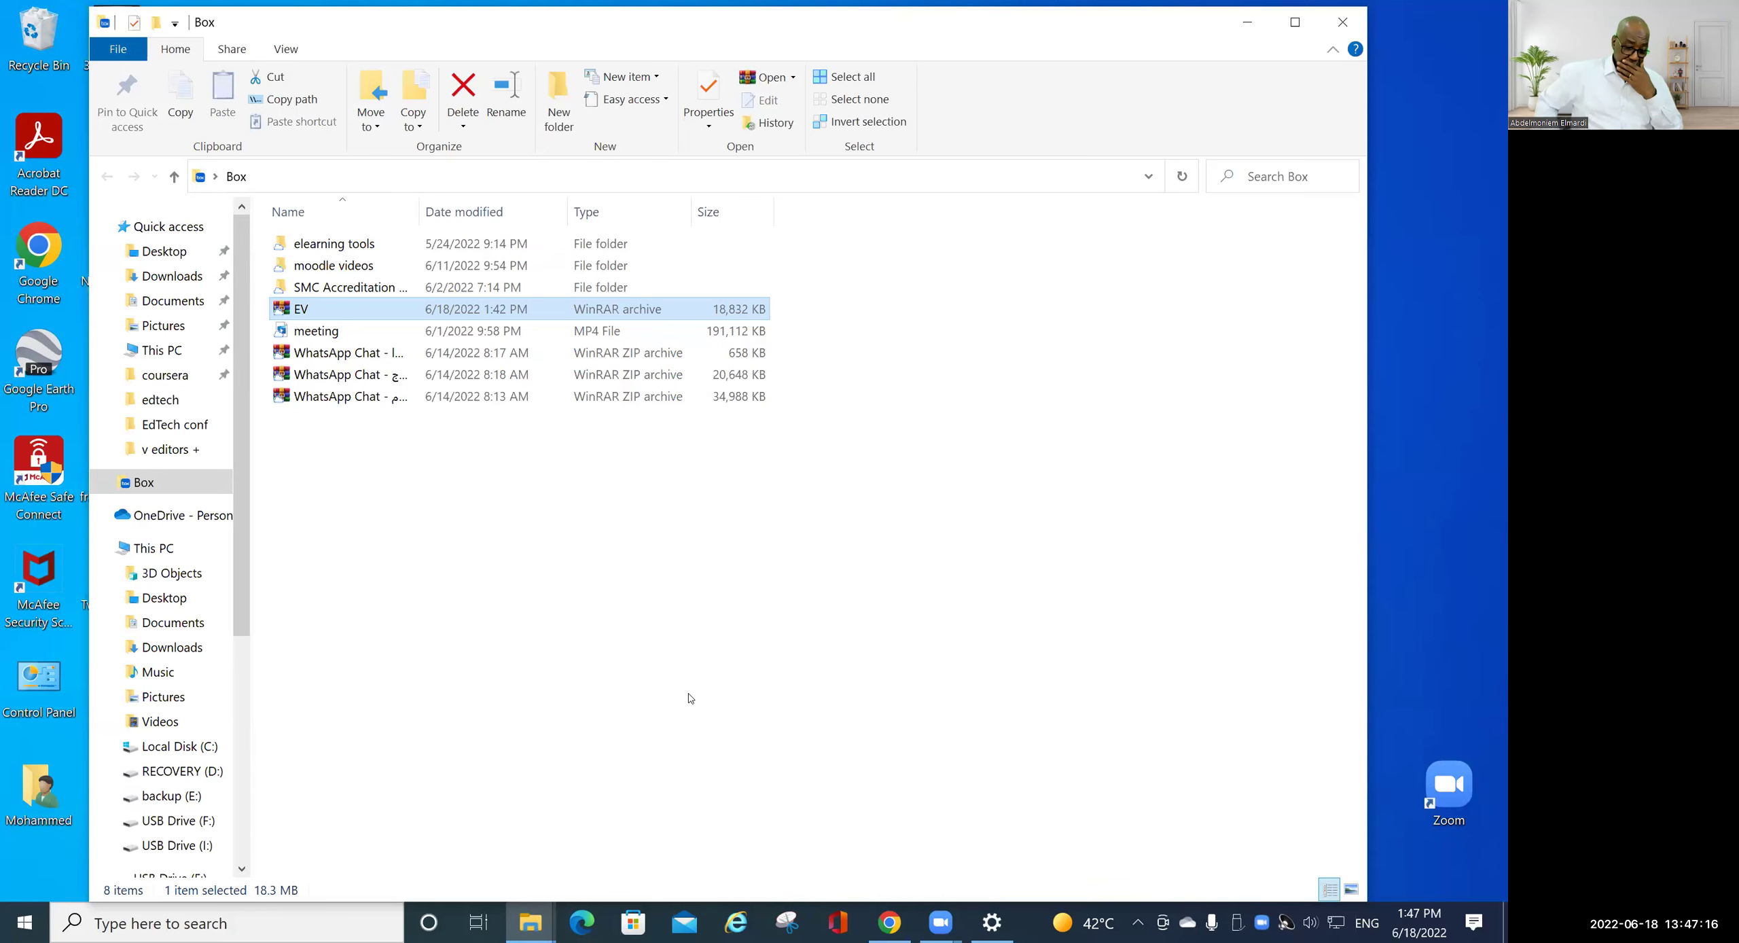
pyautogui.click(889, 923)
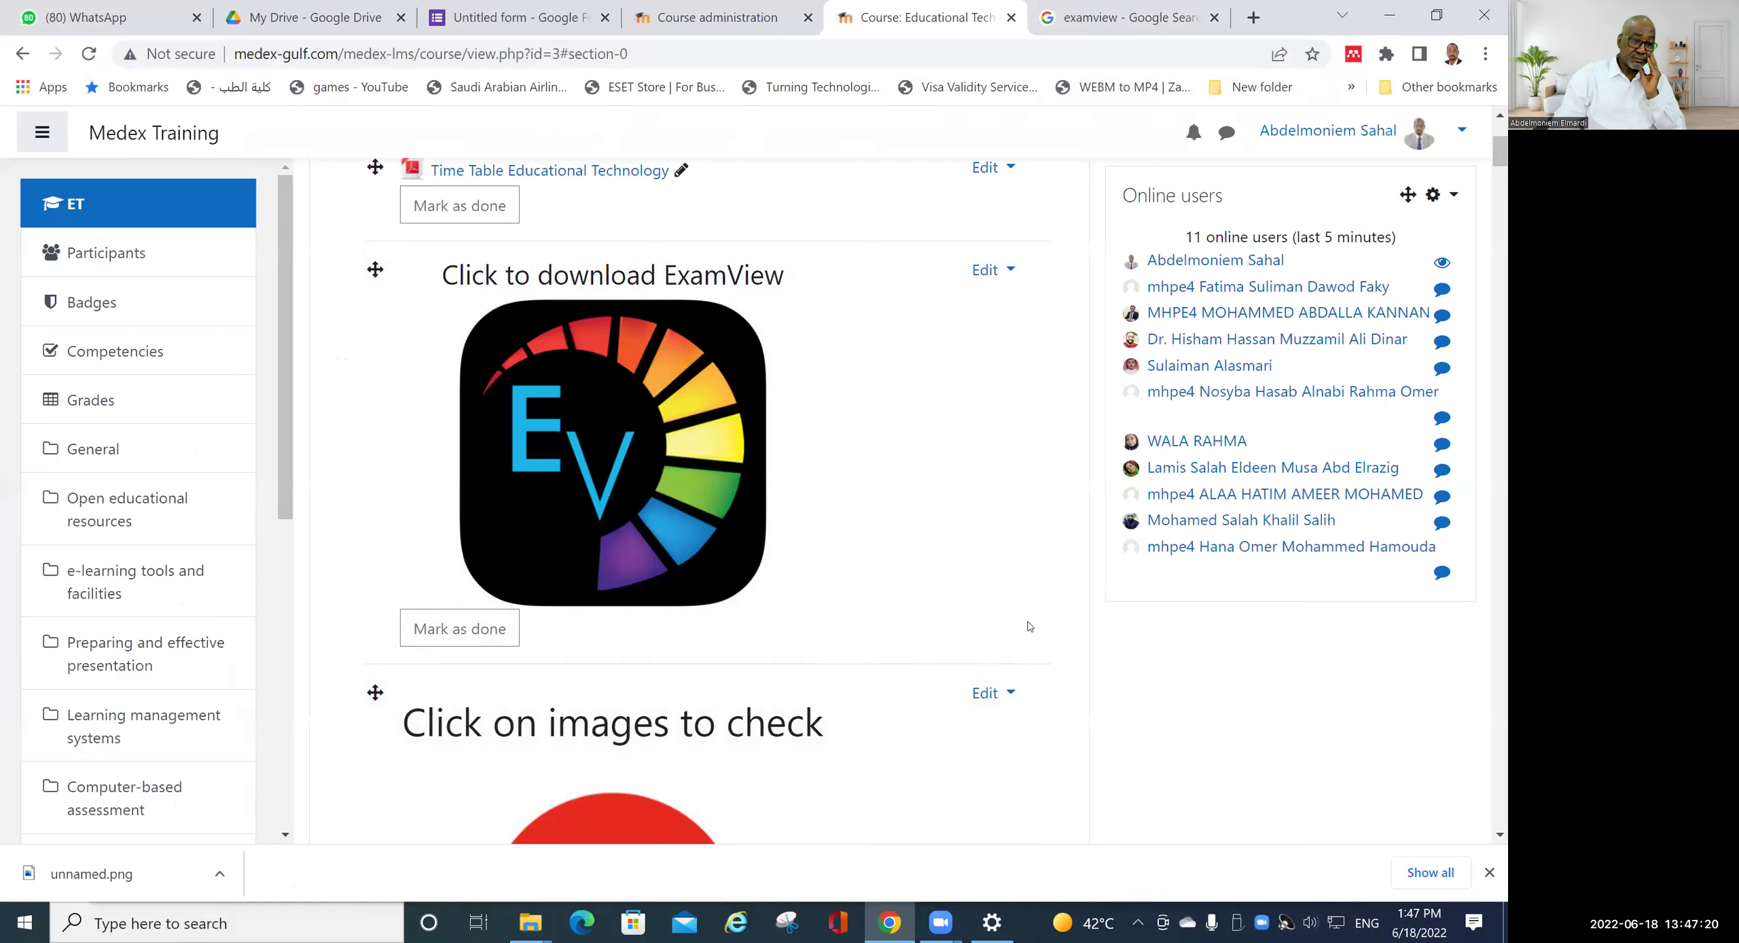
pyautogui.scroll(-6, 928, 593)
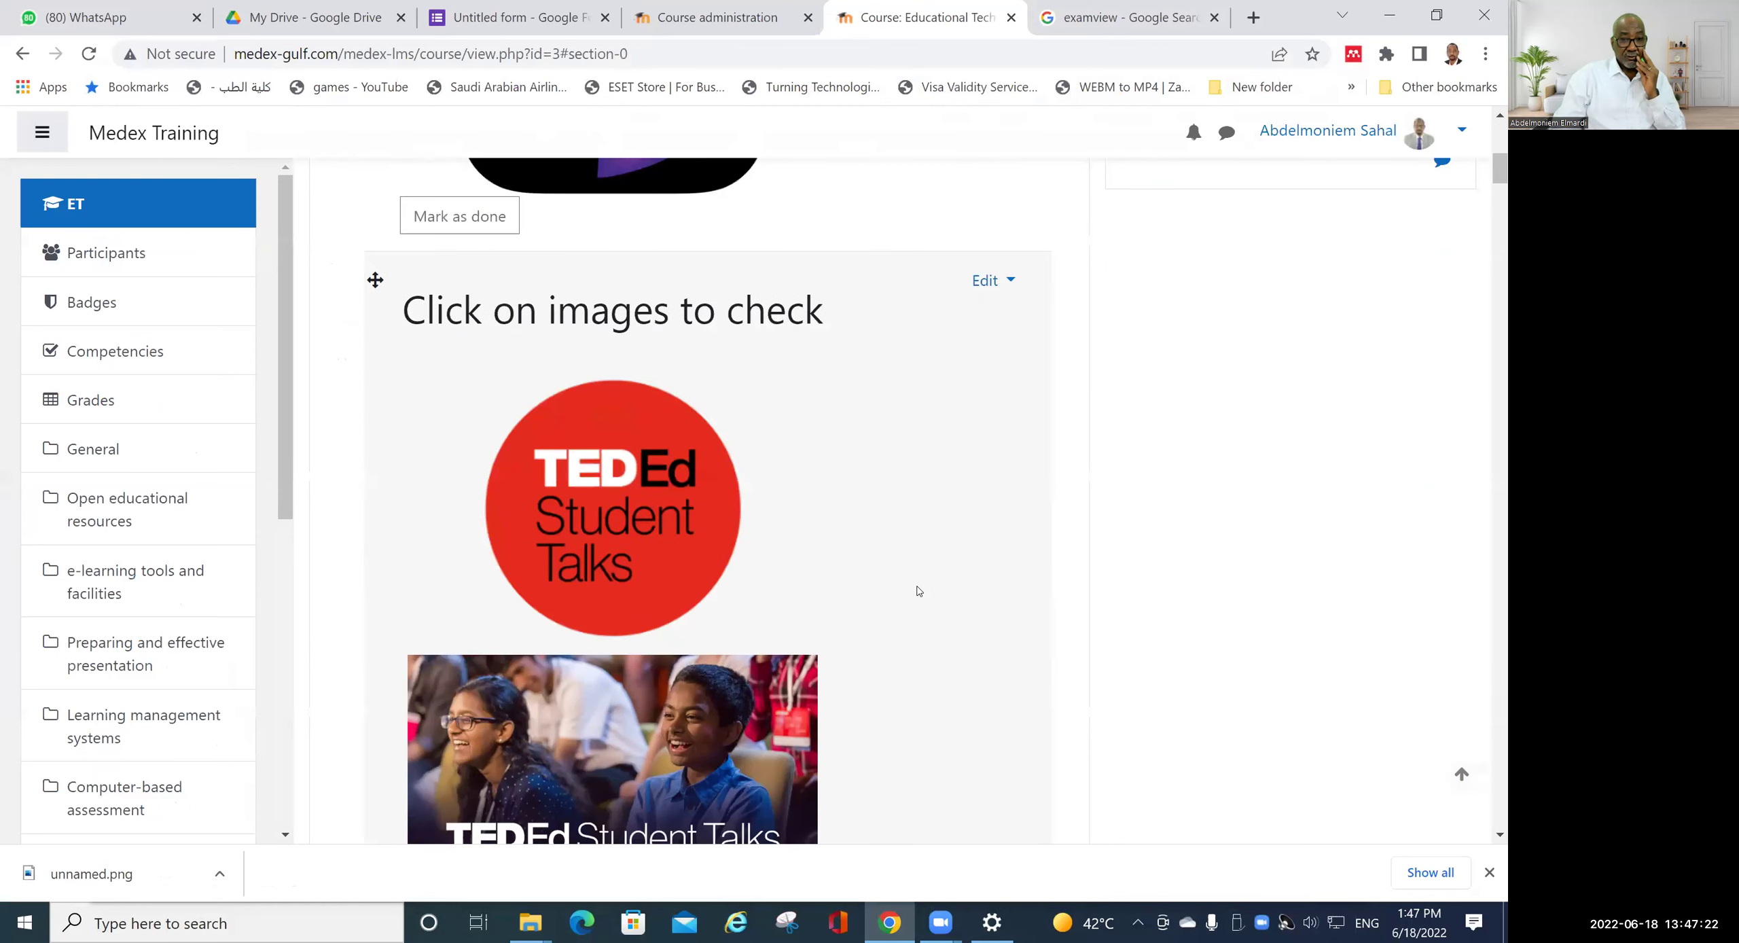
pyautogui.scroll(8, 851, 557)
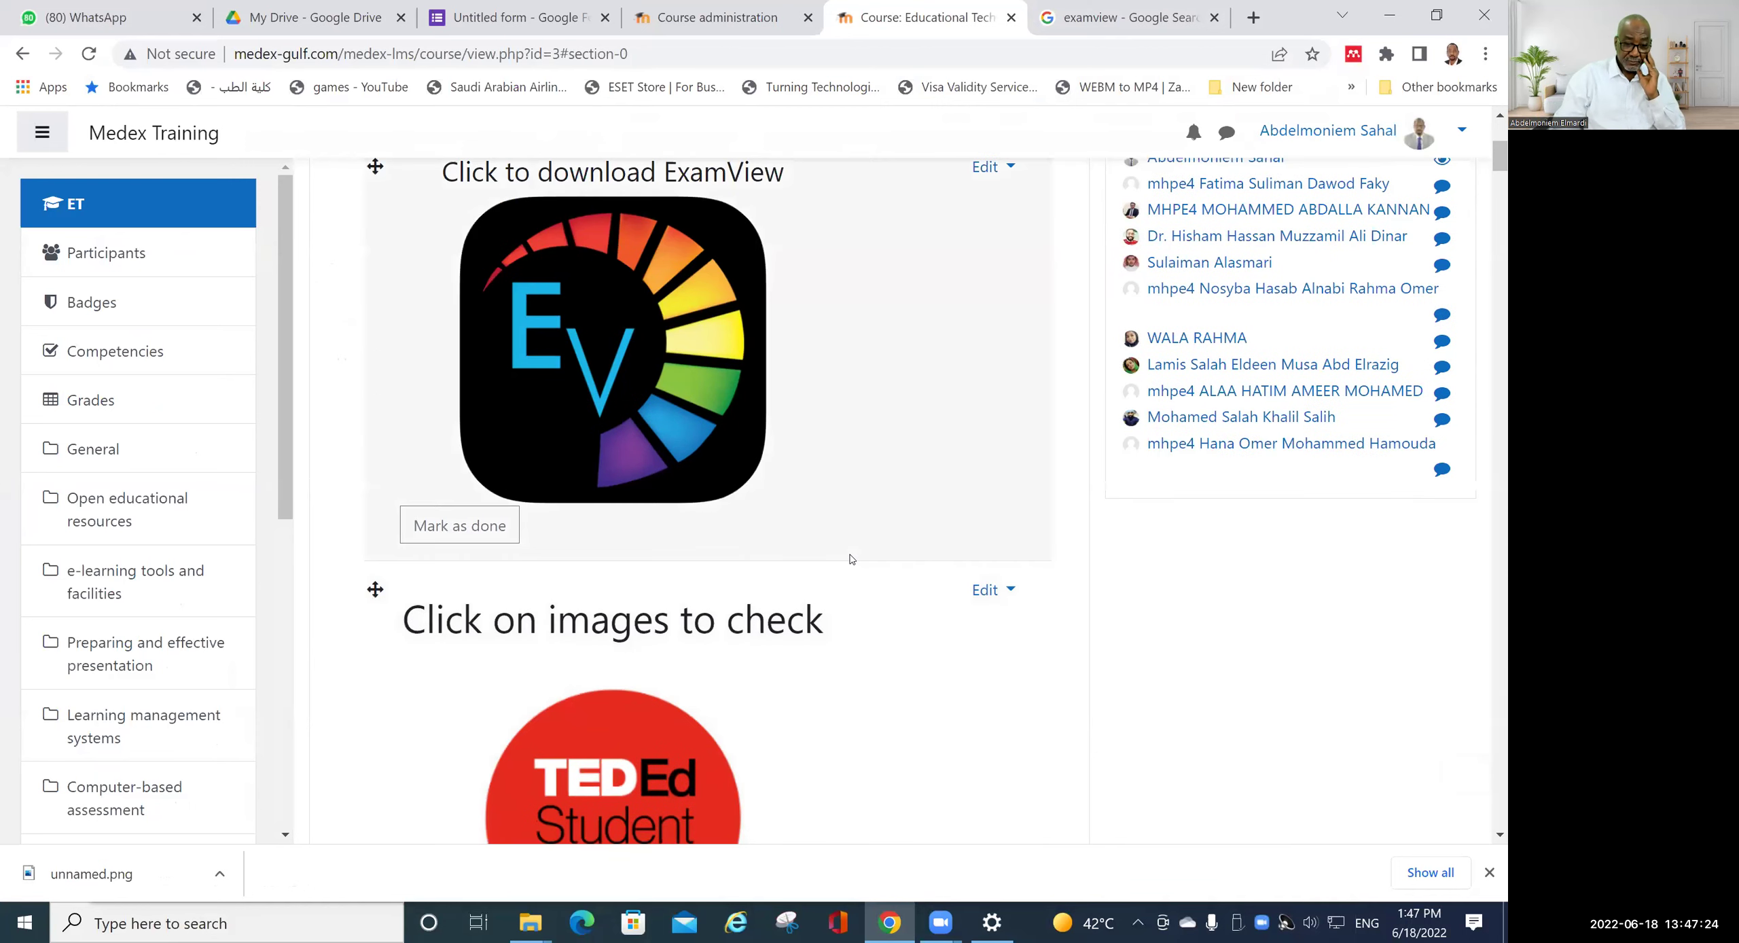
pyautogui.scroll(-5, 851, 559)
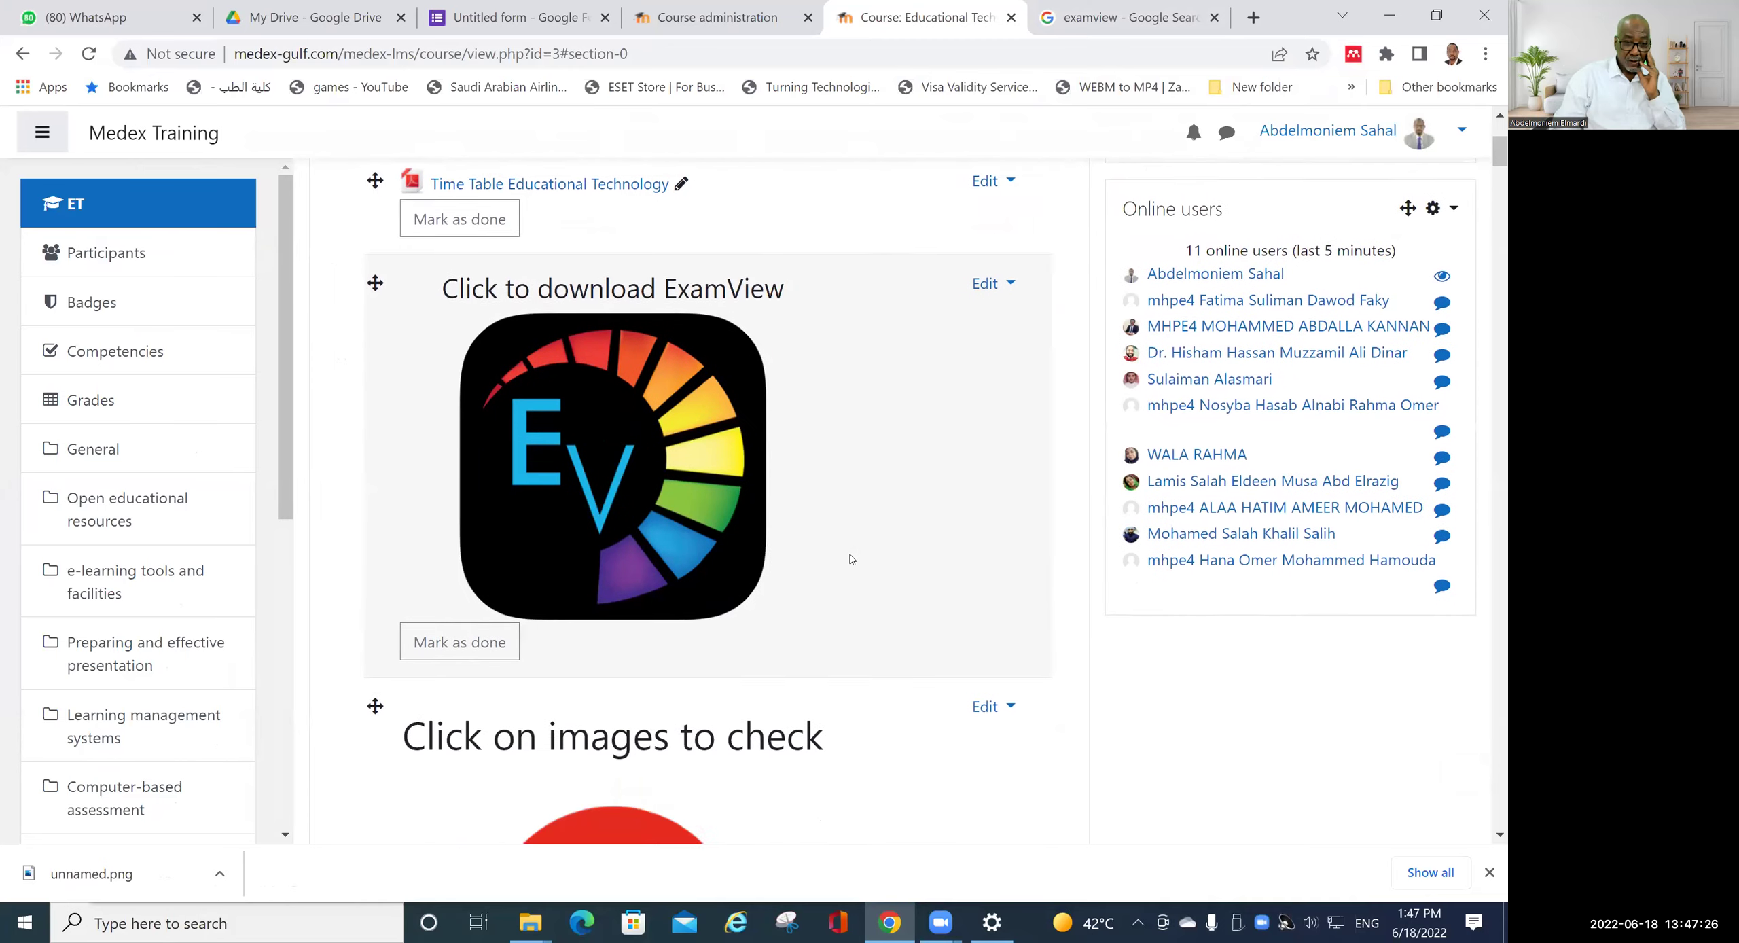
pyautogui.scroll(6, 850, 560)
pyautogui.scroll(-6, 851, 560)
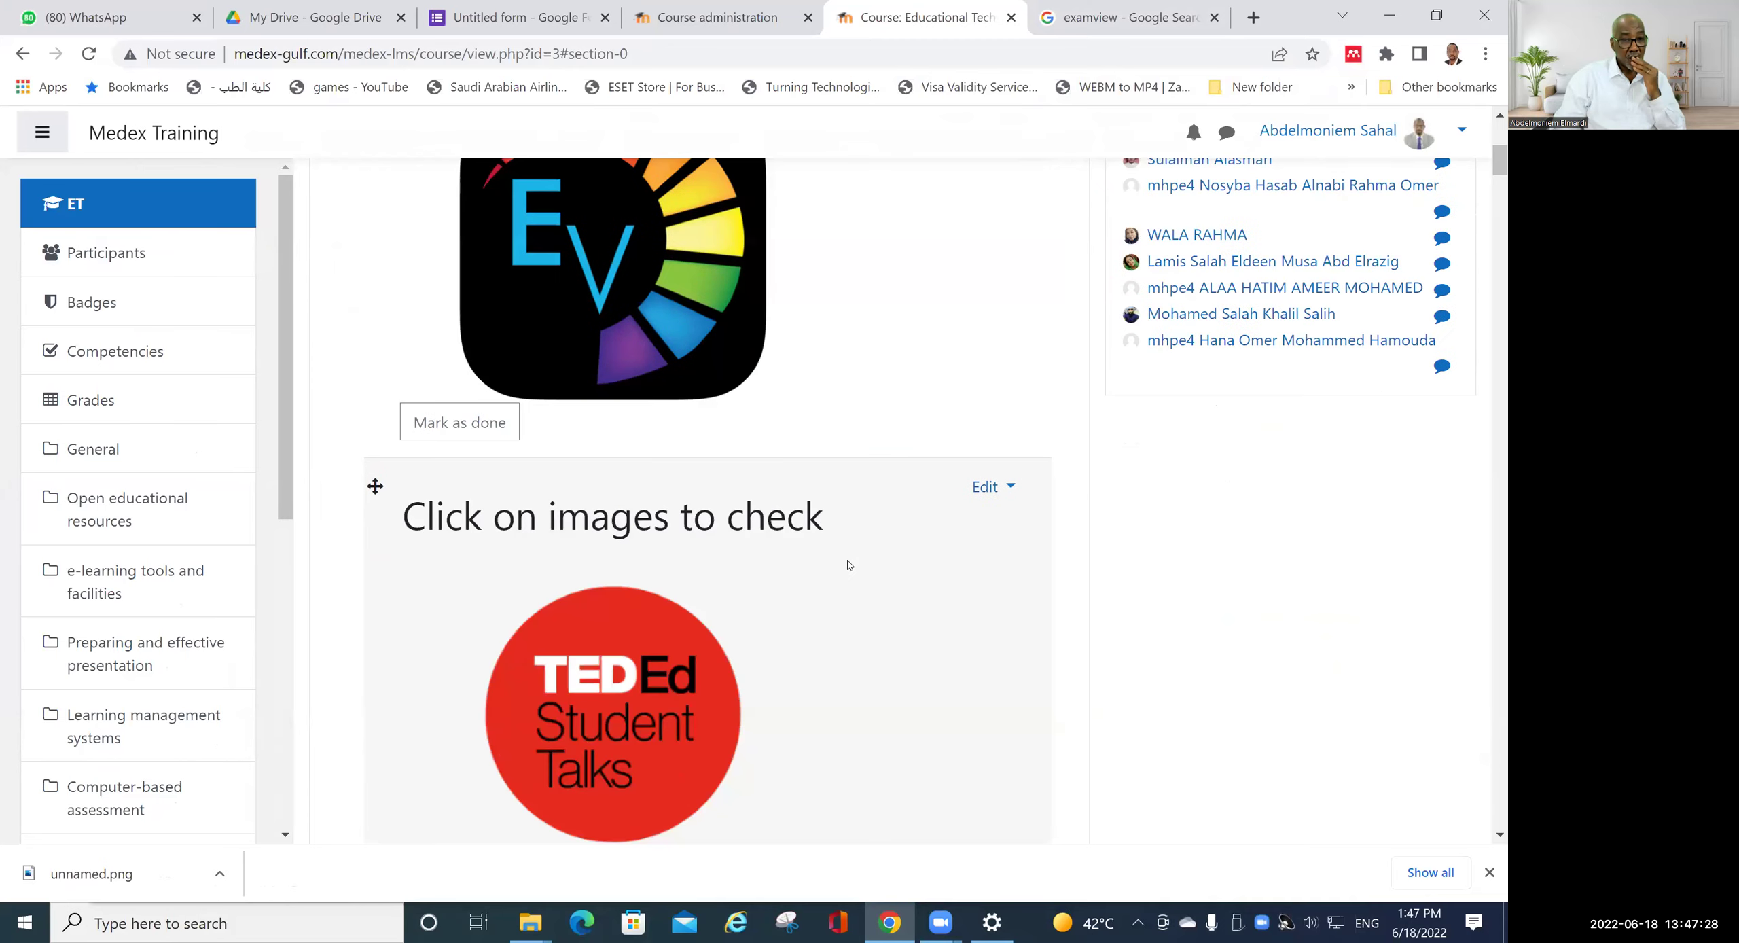
pyautogui.scroll(7, 855, 557)
pyautogui.scroll(-1, 863, 552)
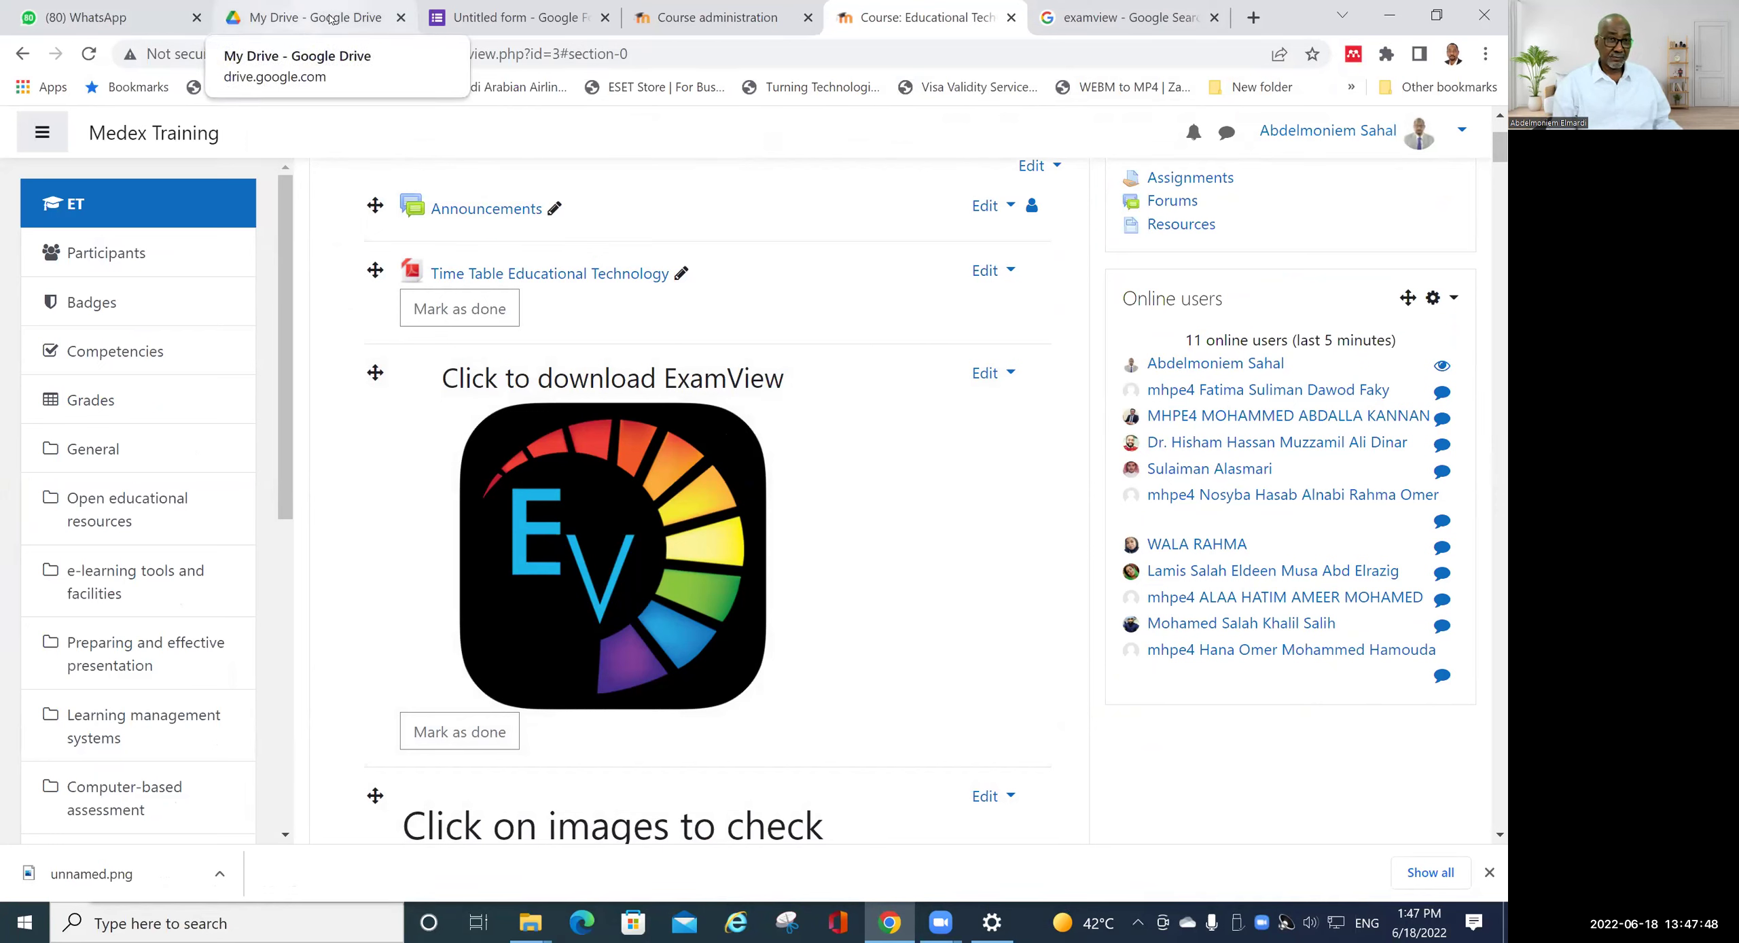
# - Close the My Drive and Untitled form browser tabs and show the examview image search results
pyautogui.click(401, 17)
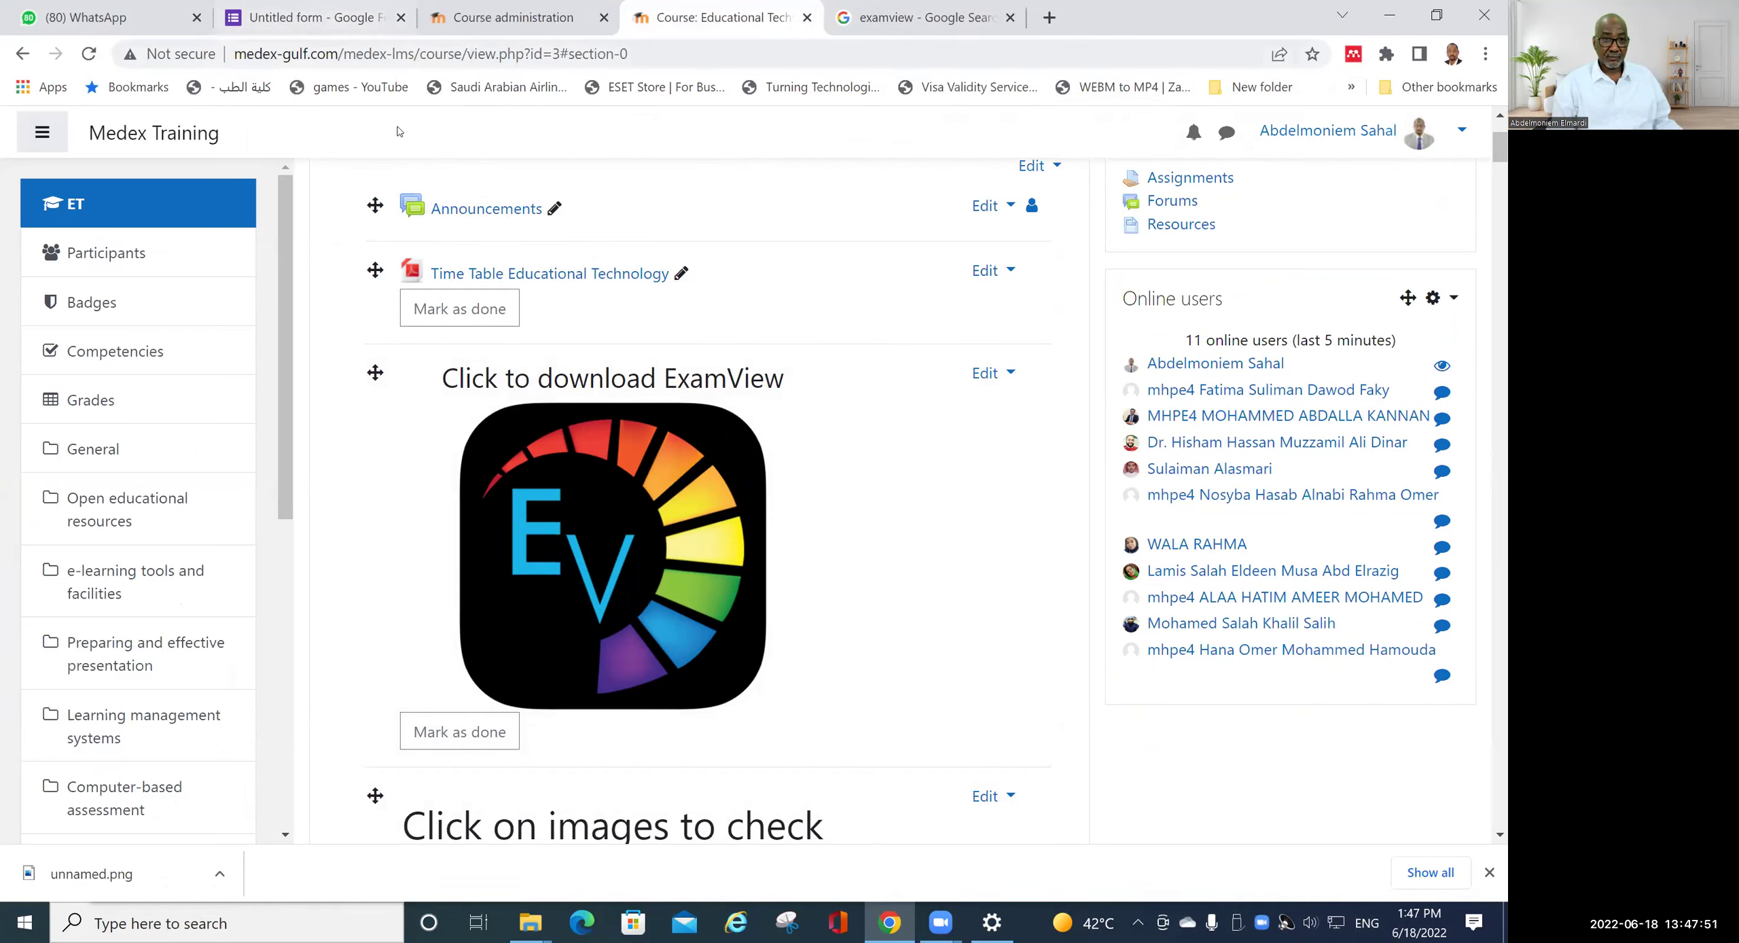
pyautogui.click(401, 17)
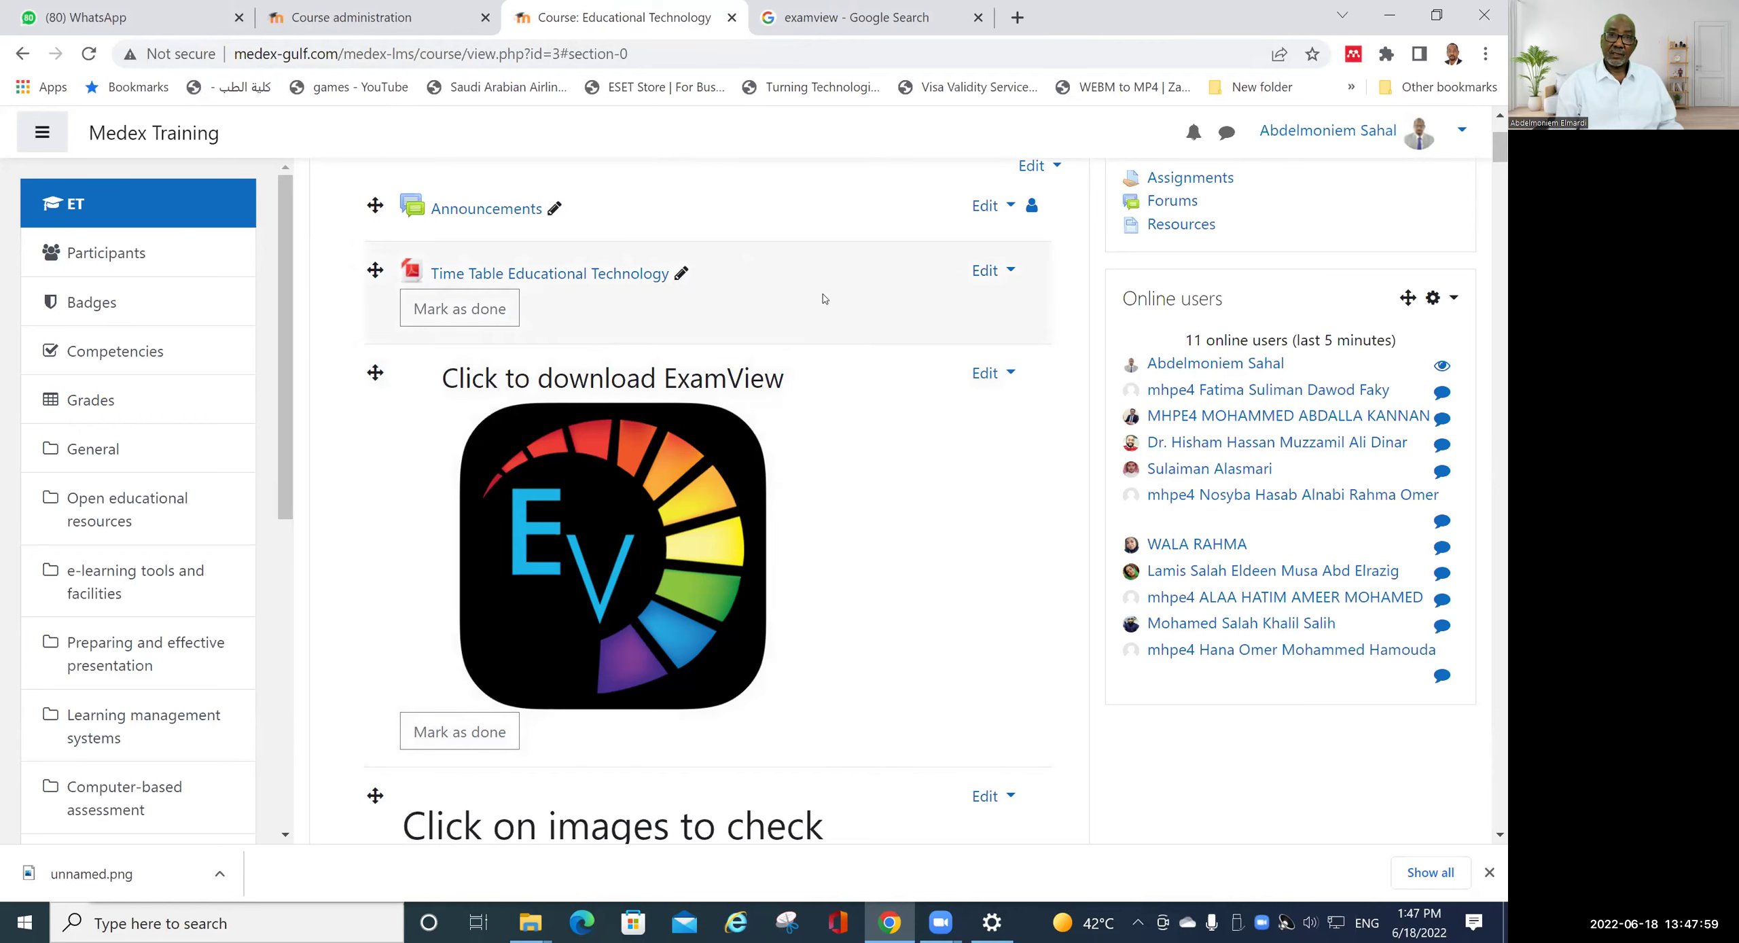
pyautogui.click(859, 27)
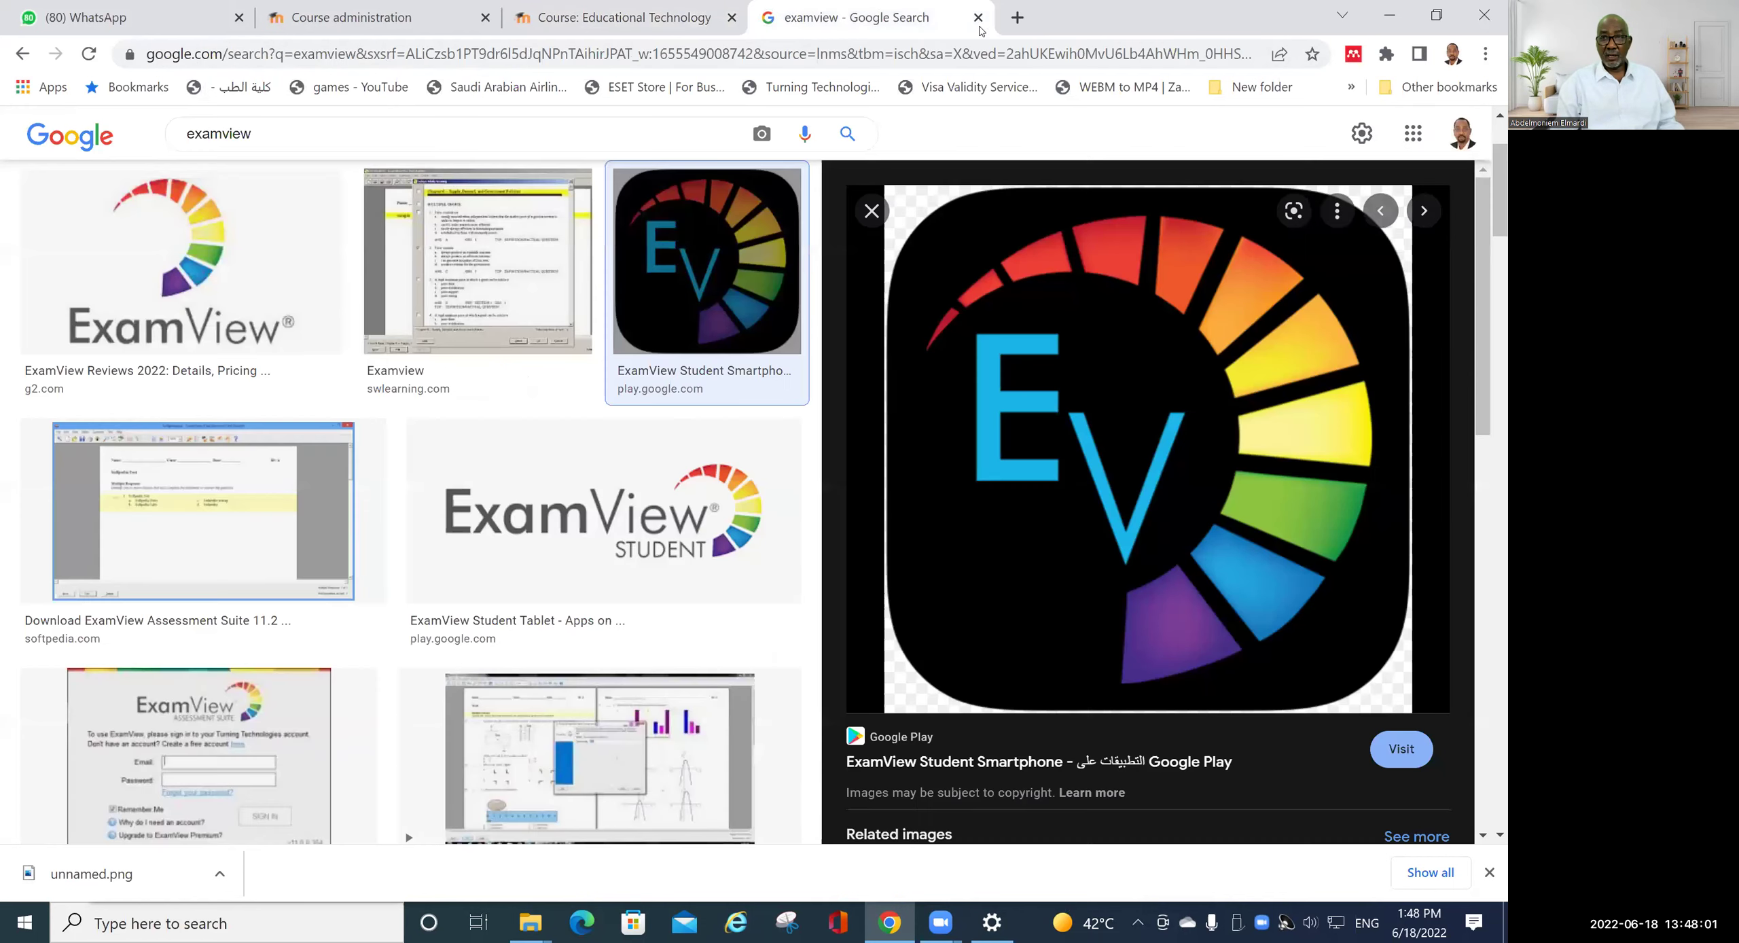
# - Close the Box folder window and move the EV folder on the desktop closer to the Box shortcut
pyautogui.click(1388, 15)
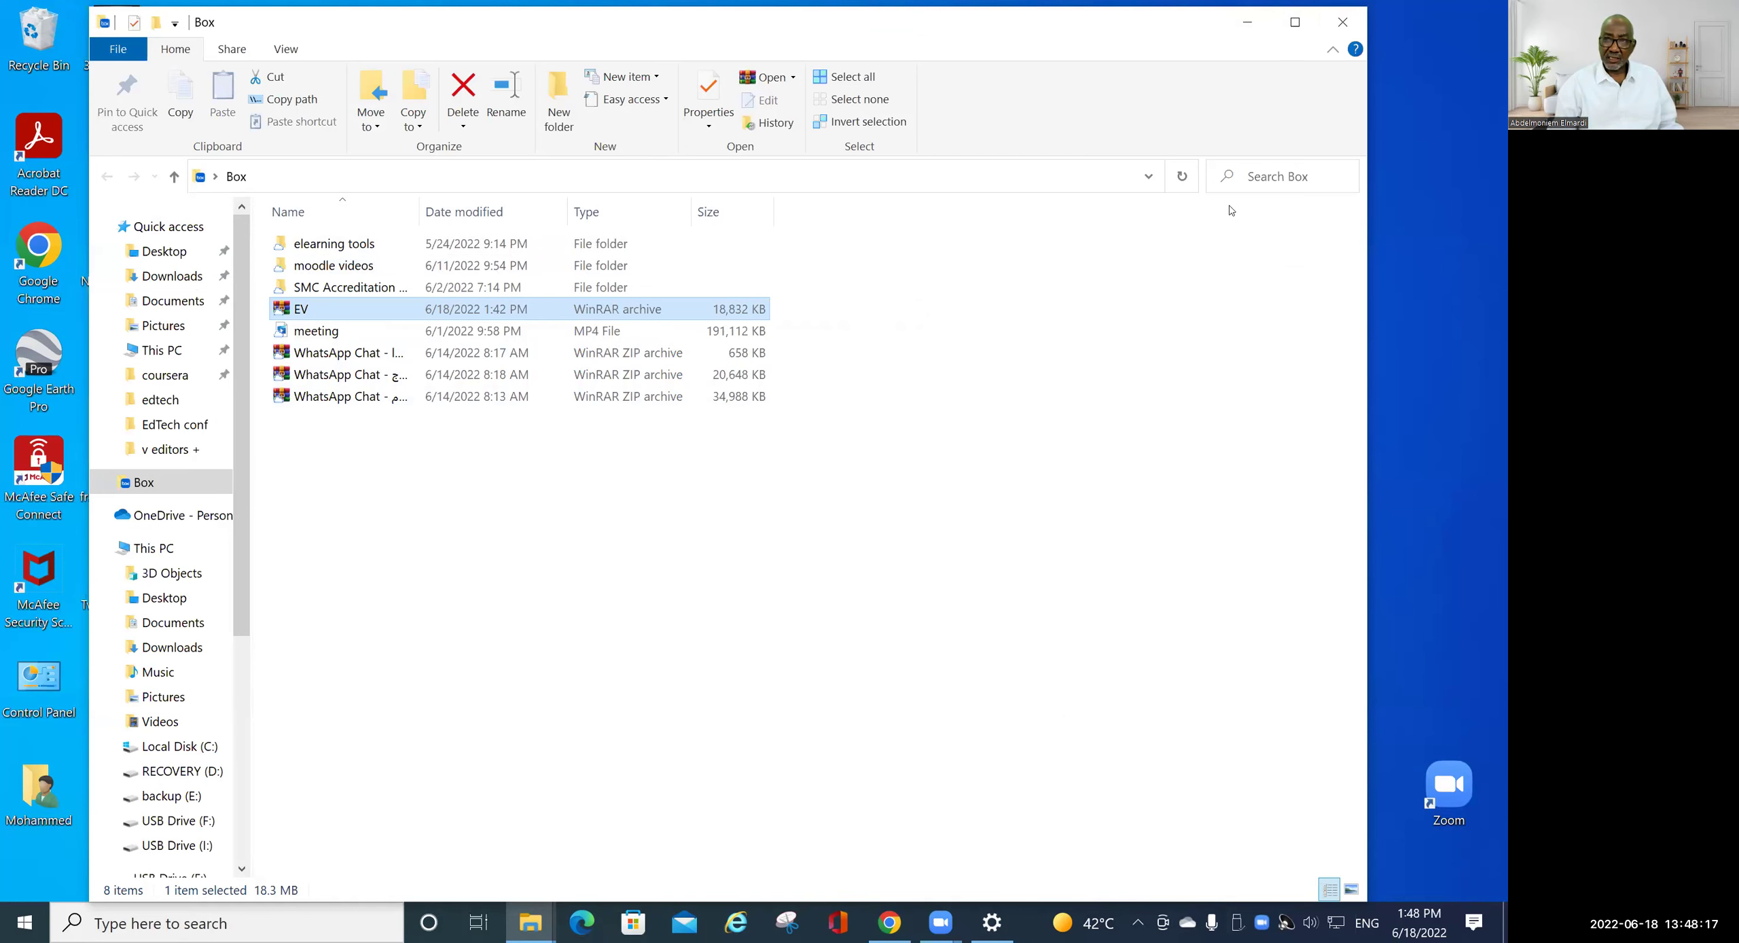
pyautogui.click(1342, 22)
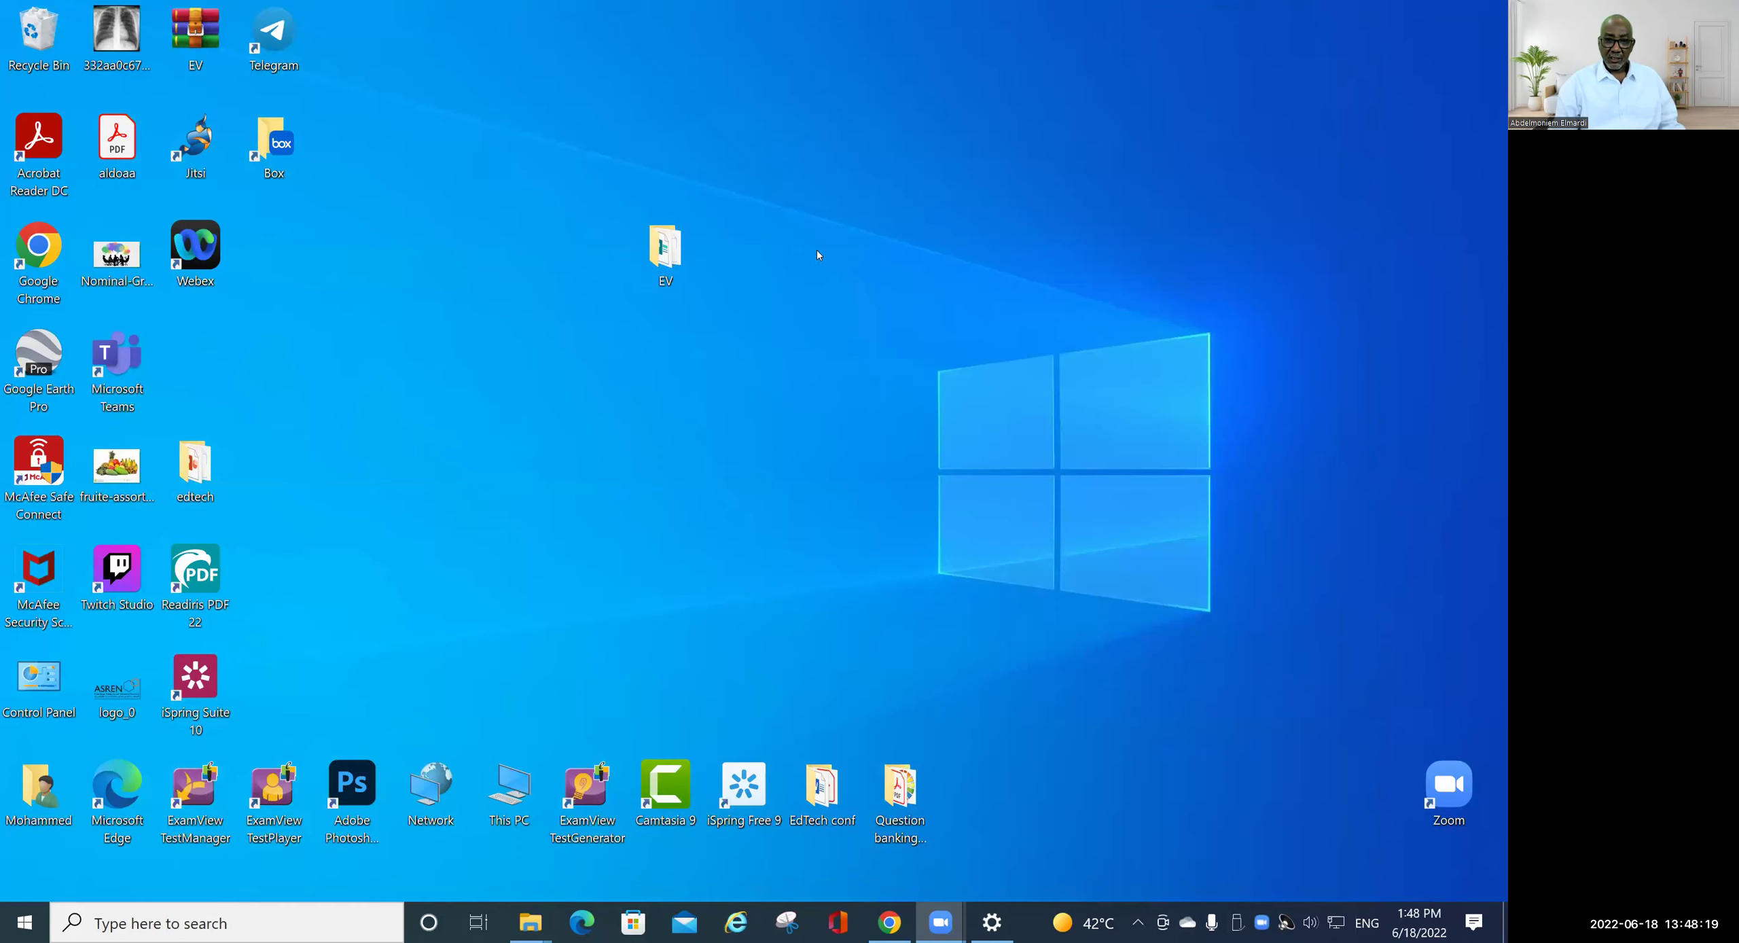
pyautogui.moveTo(664, 258); pyautogui.dragTo(509, 157)
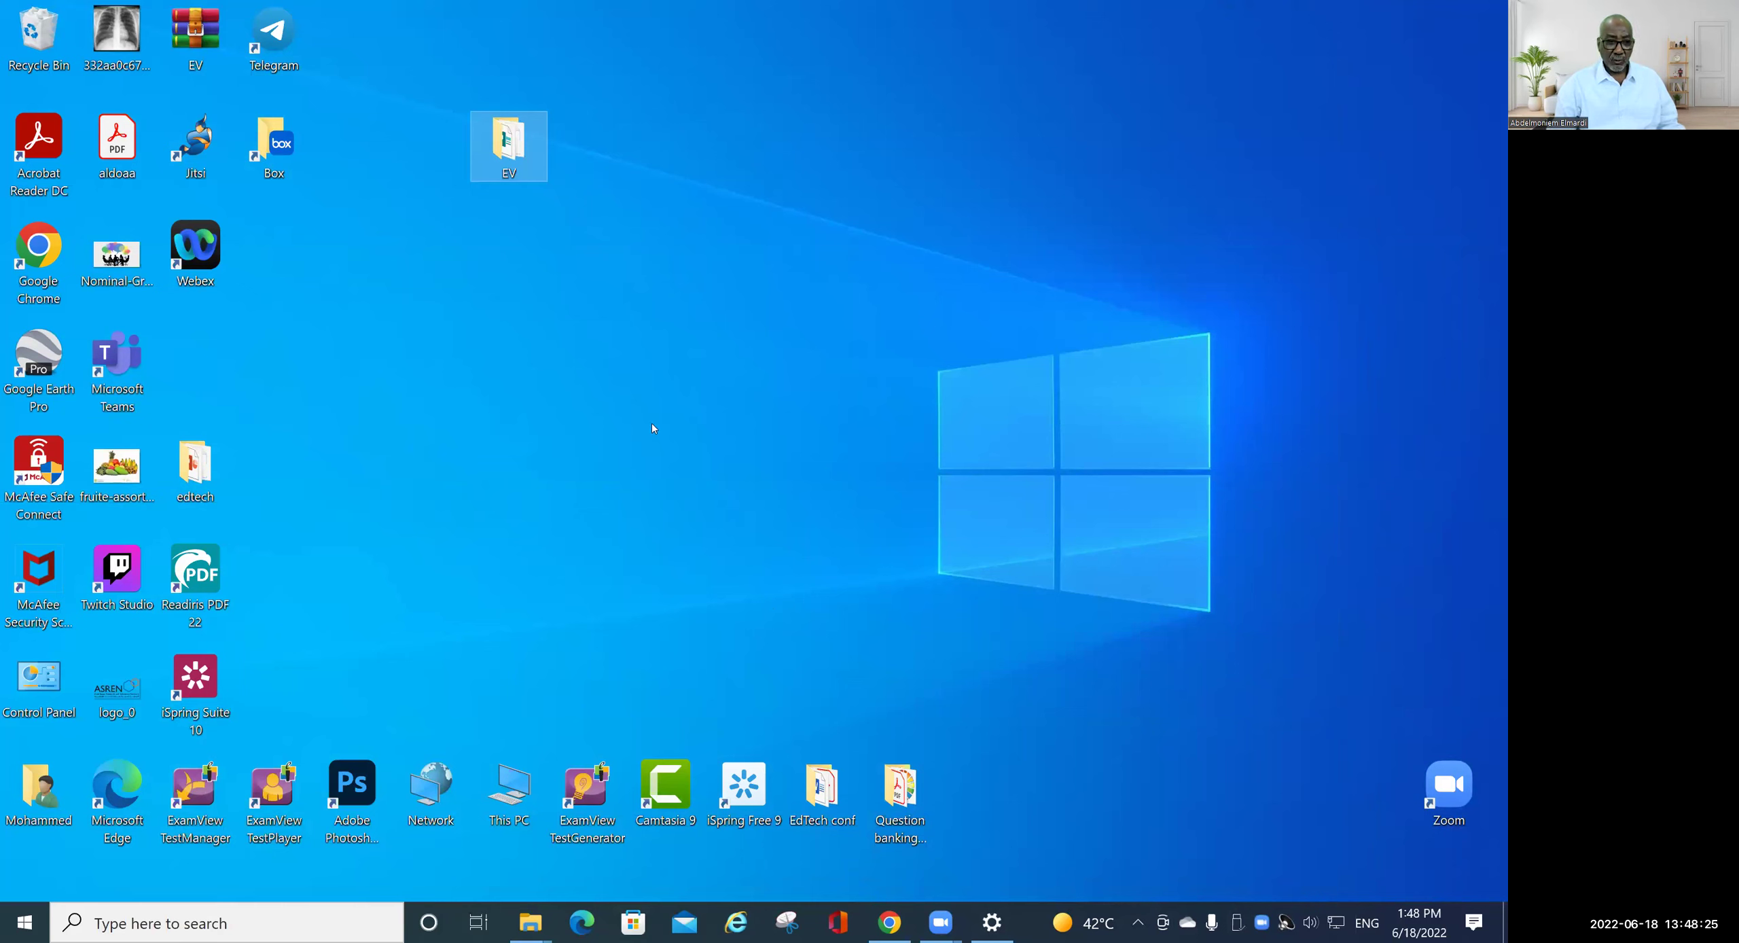
# - Open the EV folder on the desktop and look through its ExamView application files
pyautogui.doubleClick(517, 144)
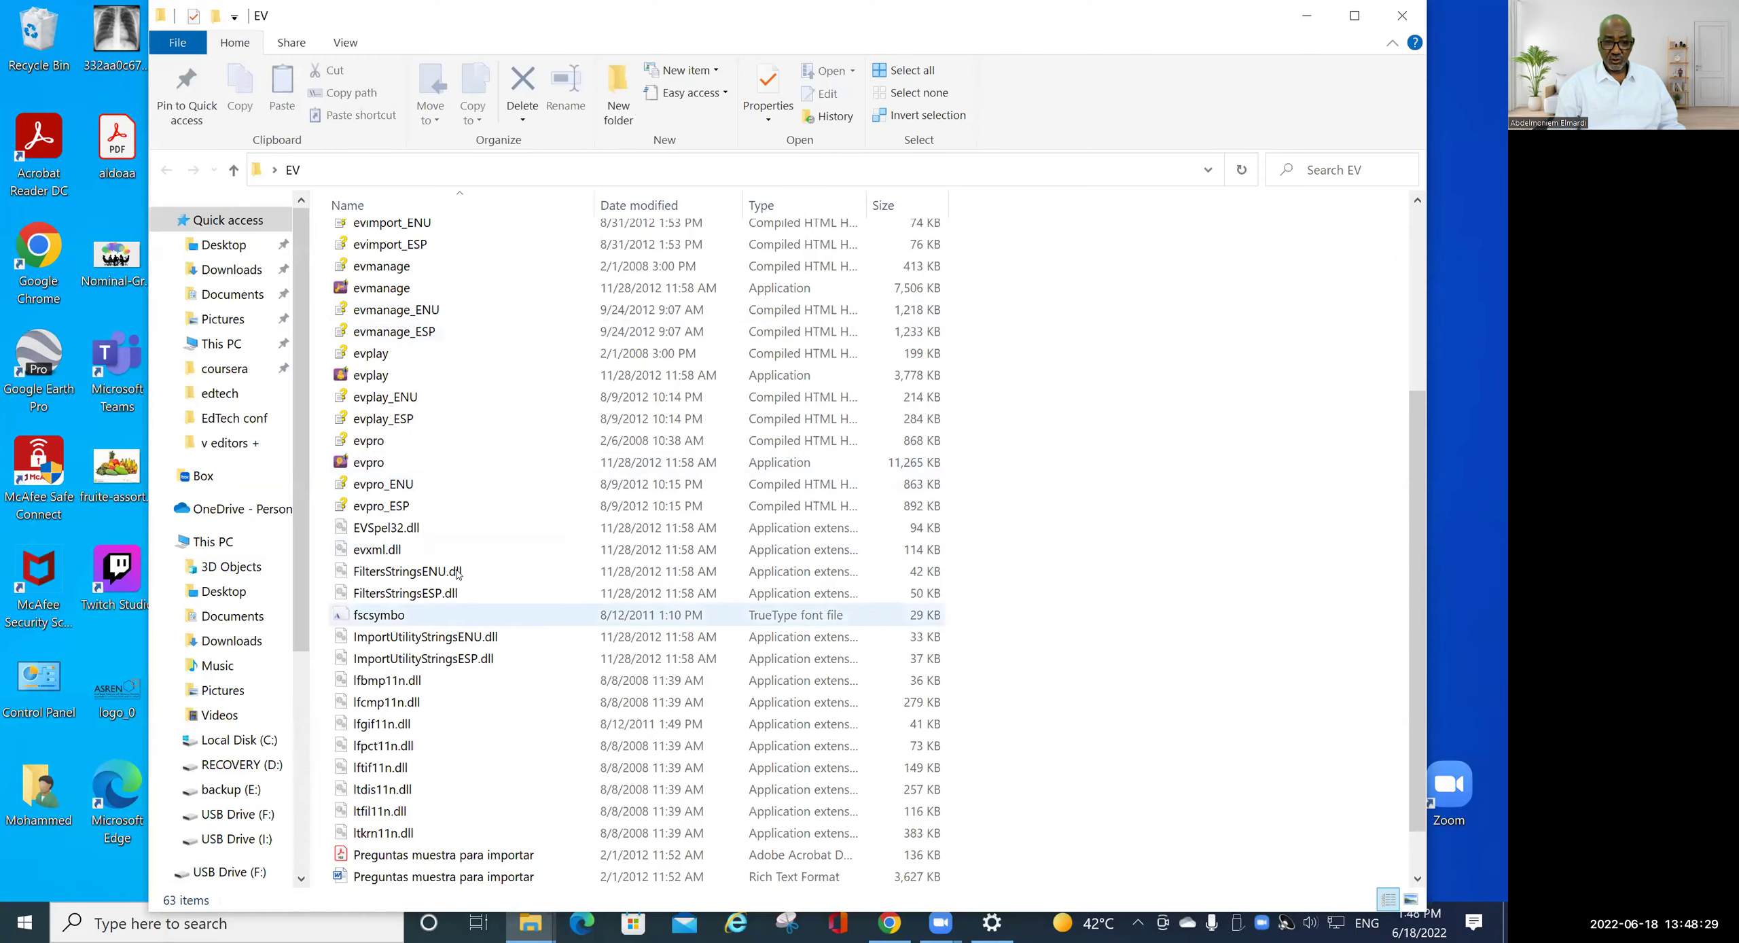
pyautogui.scroll(5, 533, 452)
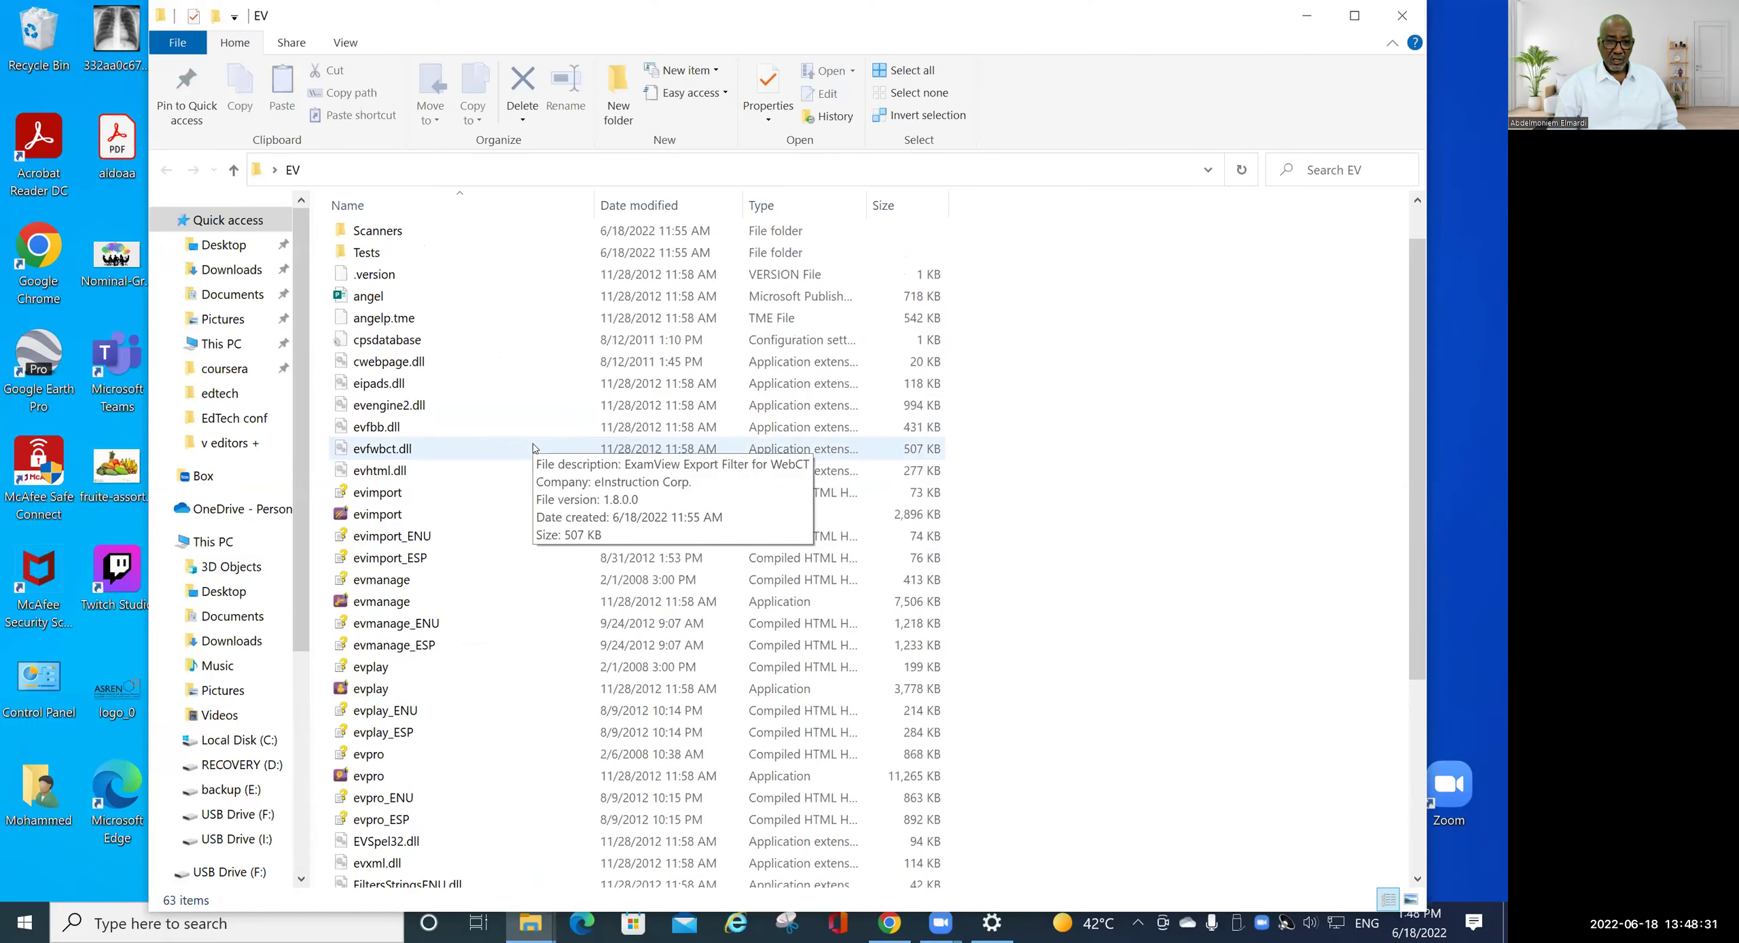
pyautogui.scroll(-2, 533, 452)
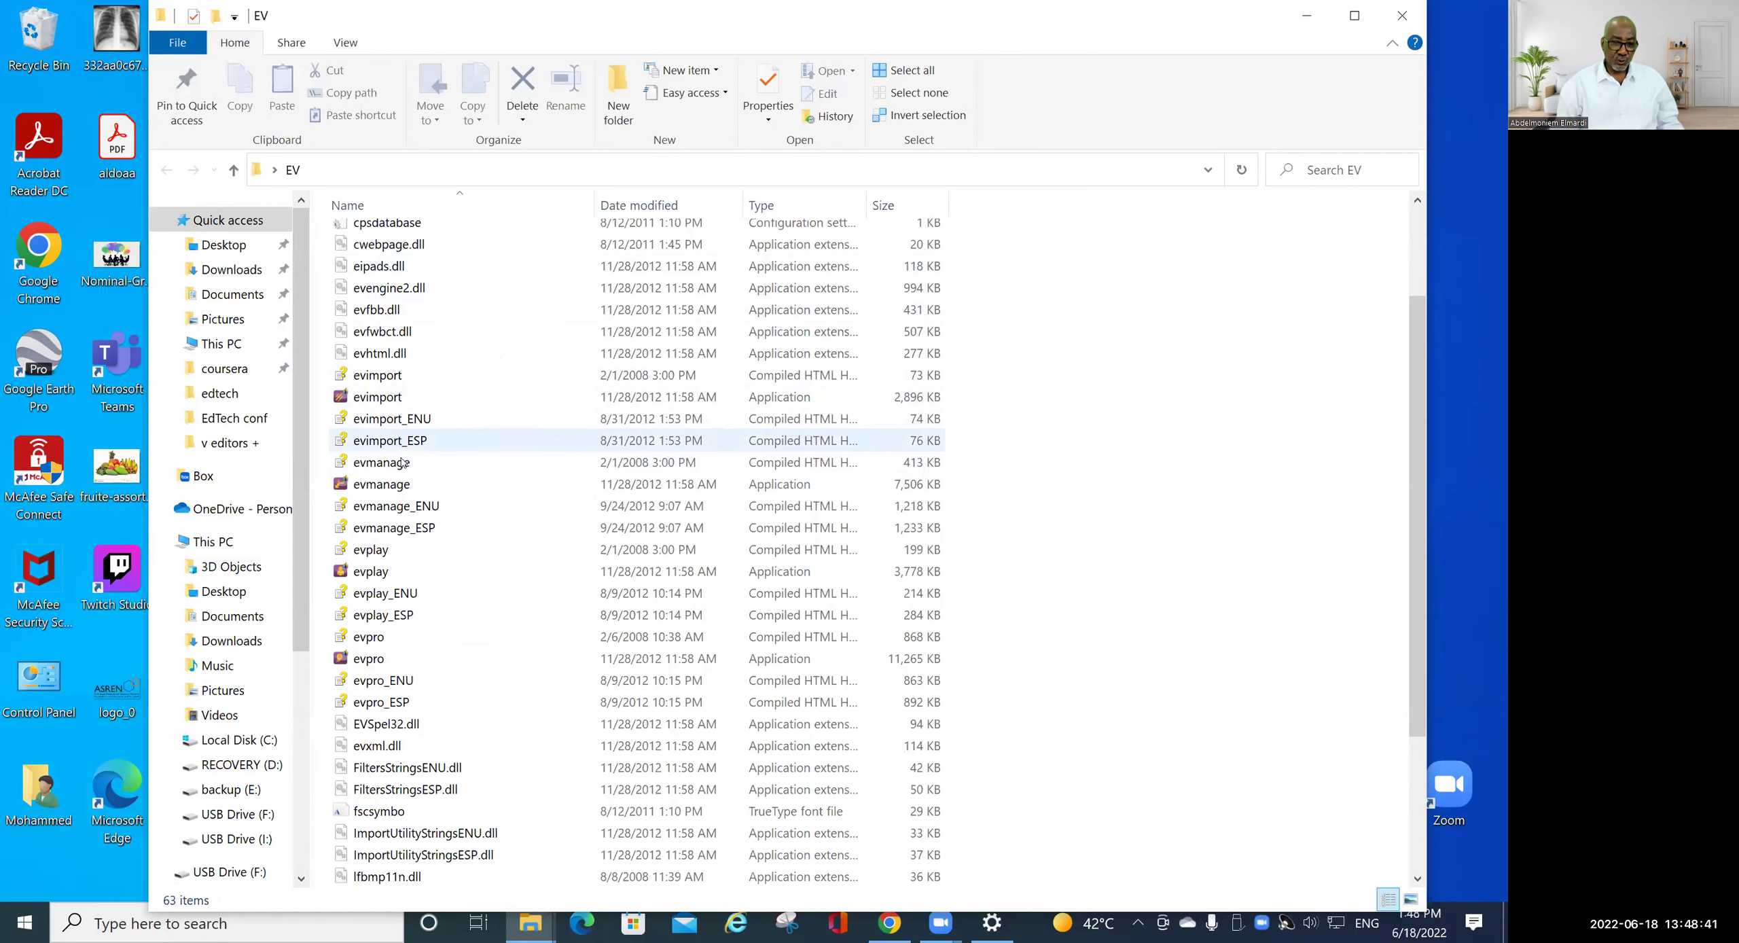
pyautogui.moveTo(411, 662)
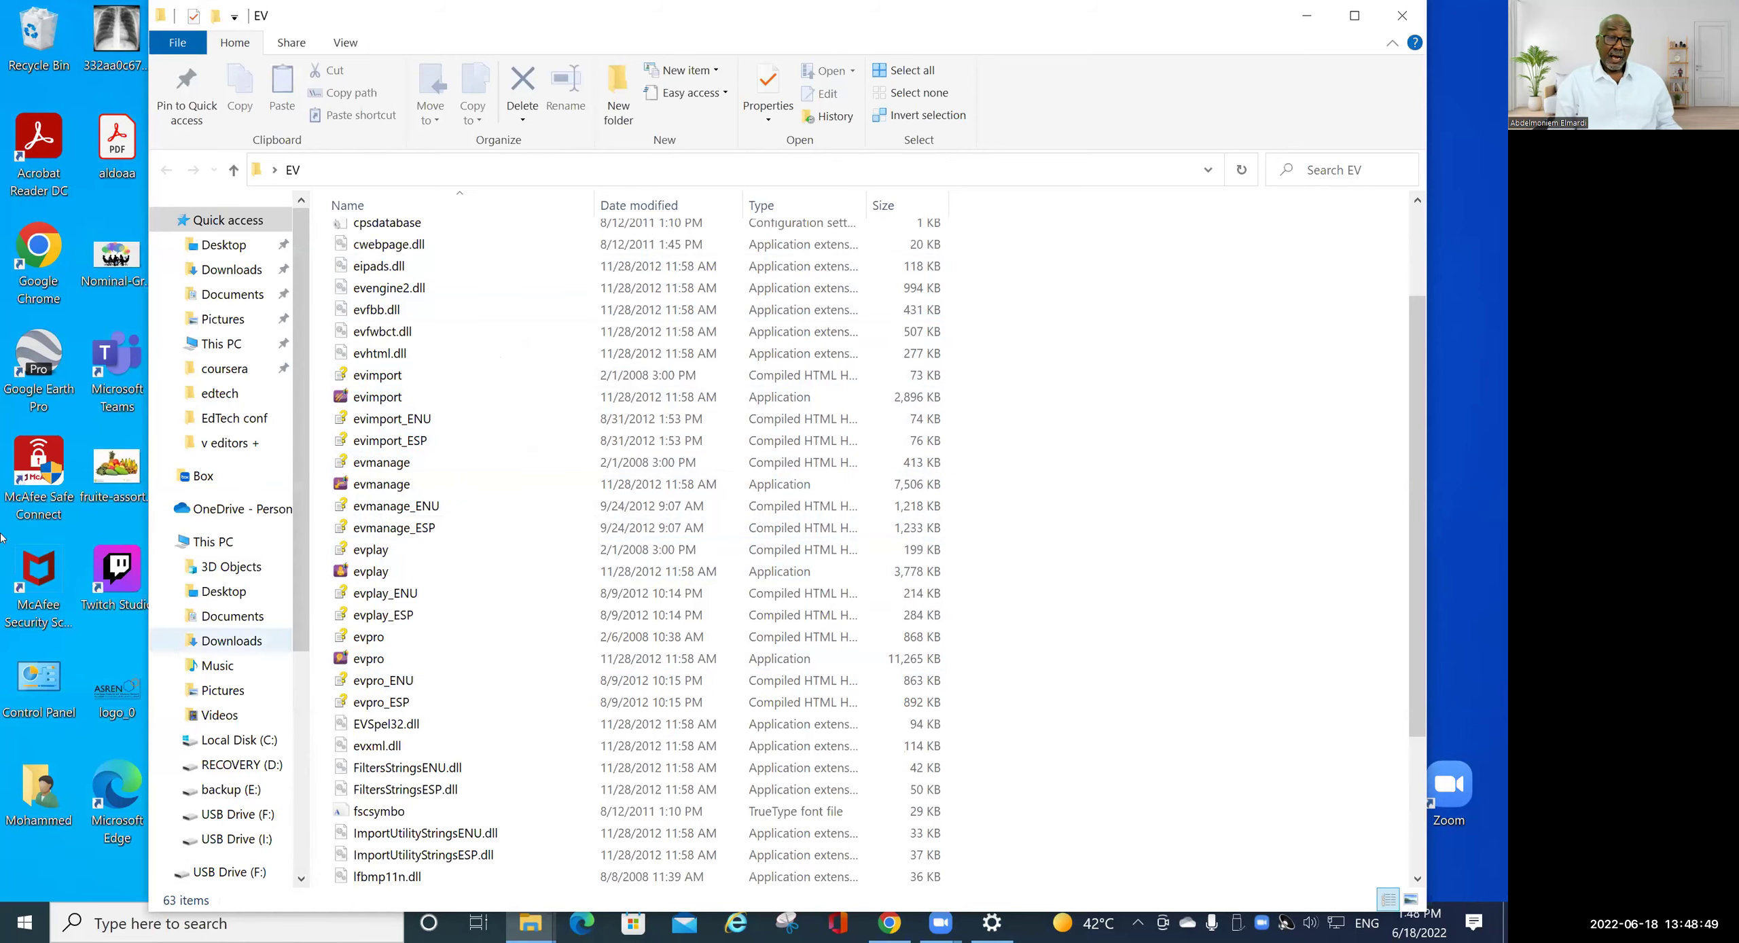
# - Move the EV folder window aside, then refresh the desktop and sort its icons by name
pyautogui.moveTo(455, 12); pyautogui.dragTo(745, 24)
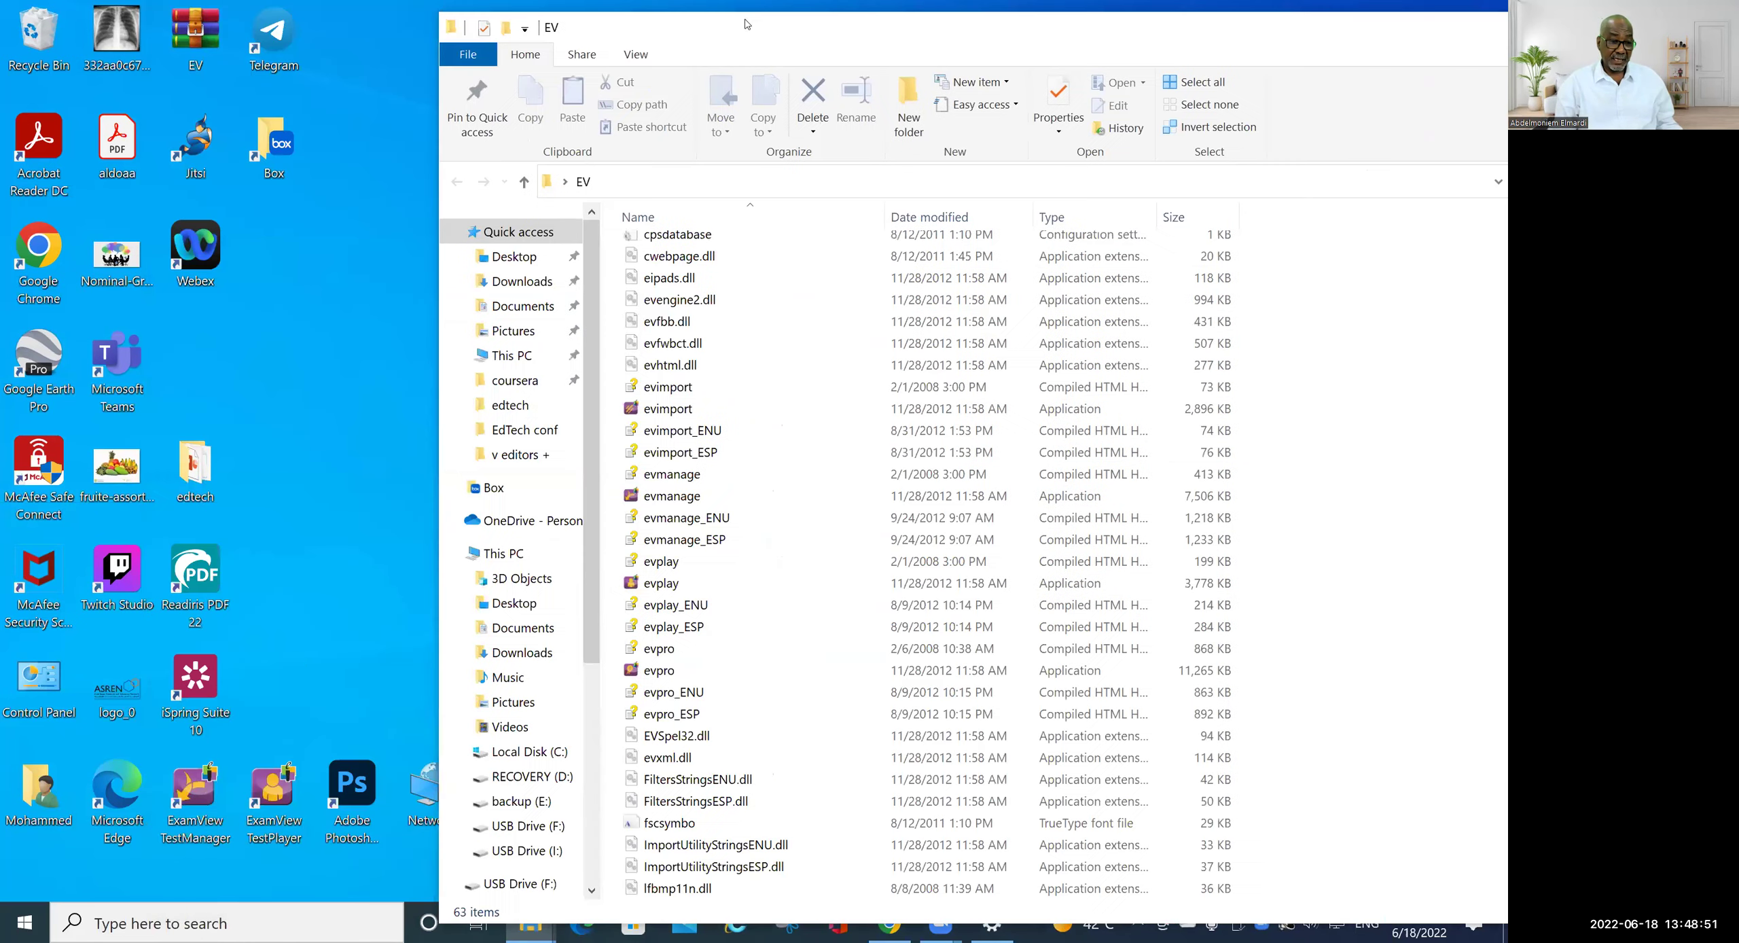
pyautogui.rightClick(340, 355)
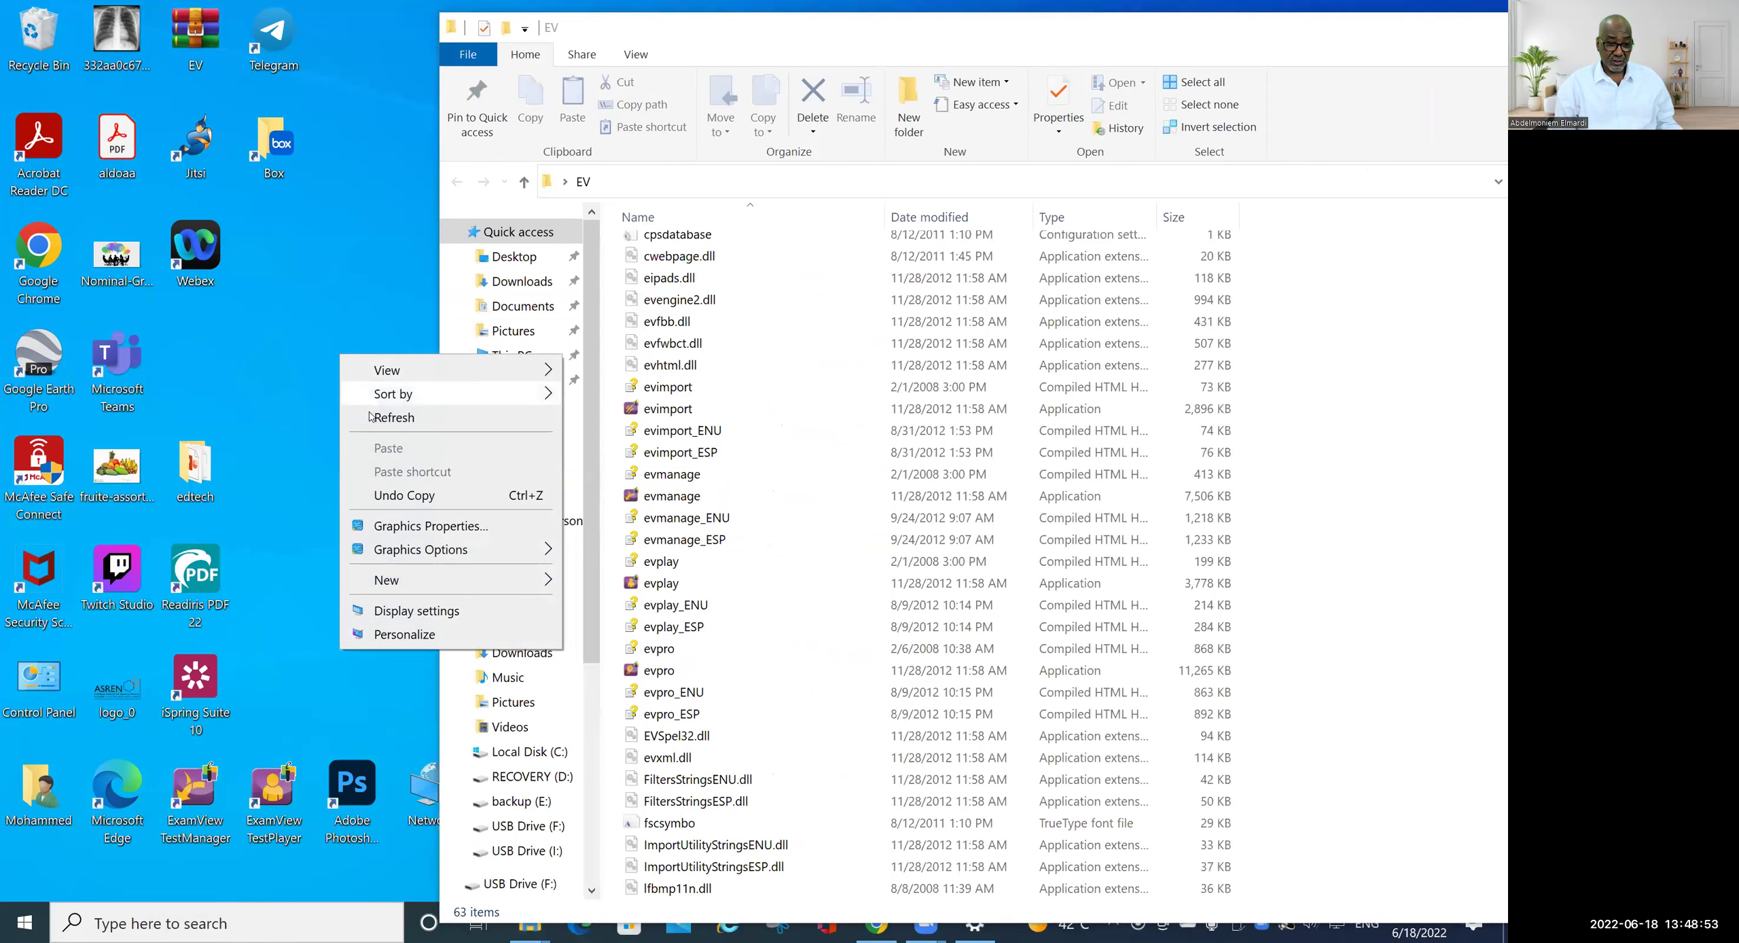
pyautogui.click(350, 415)
pyautogui.rightClick(347, 381)
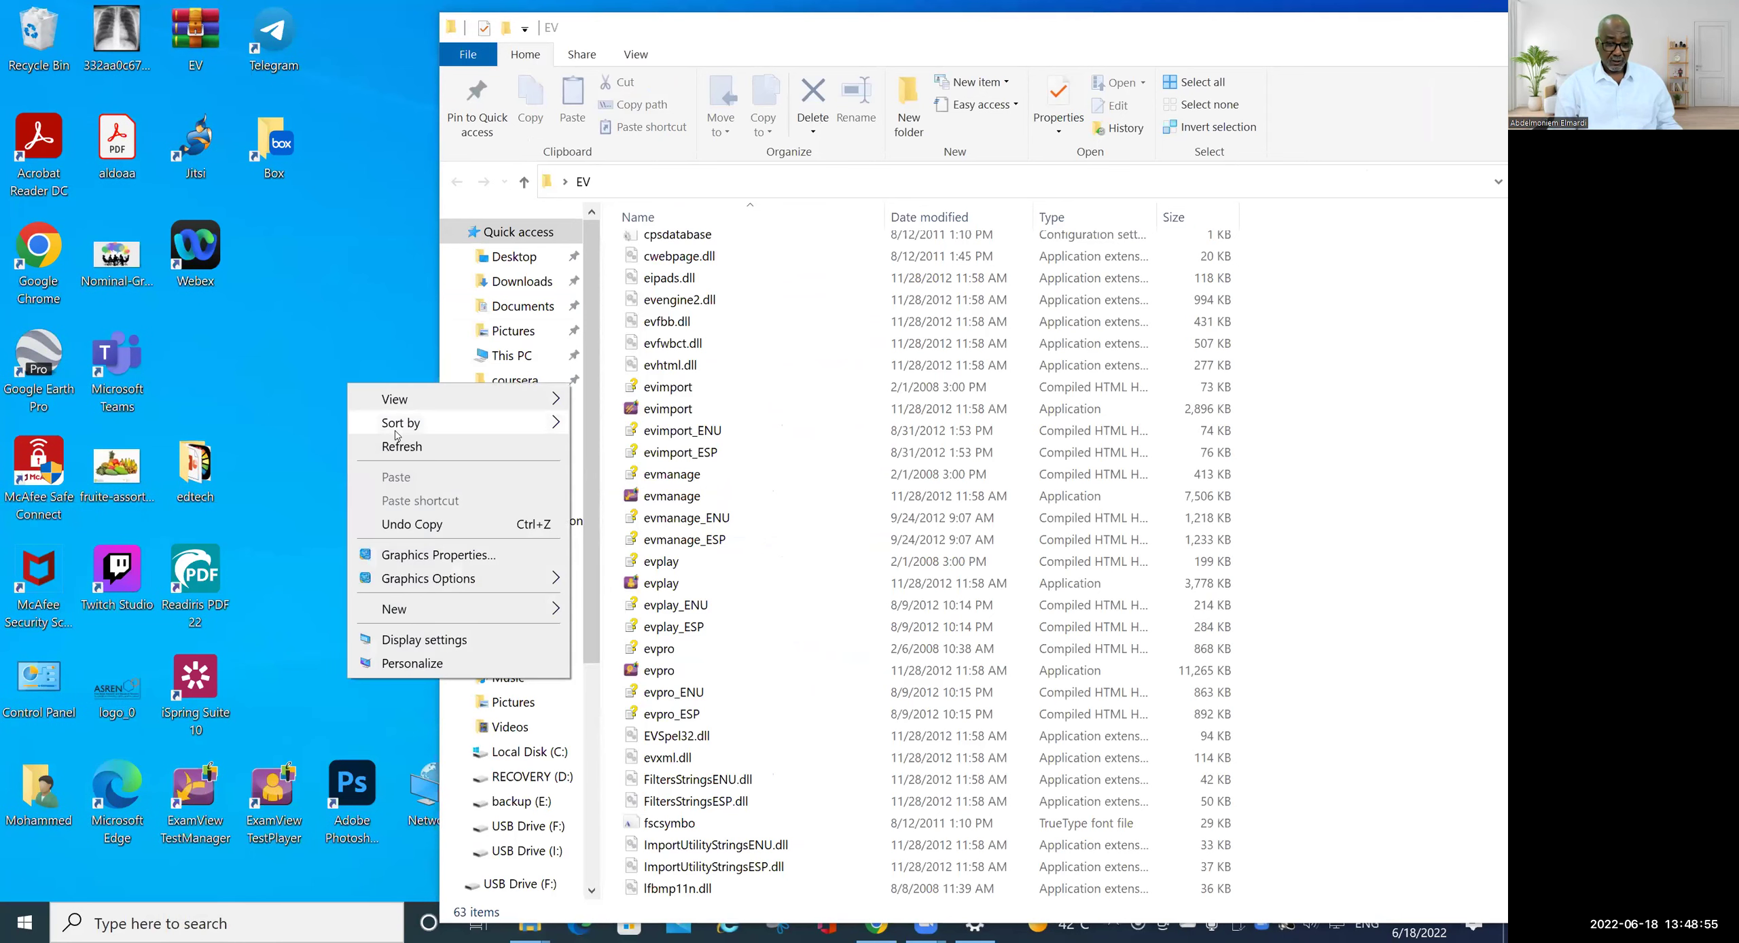
pyautogui.moveTo(476, 422)
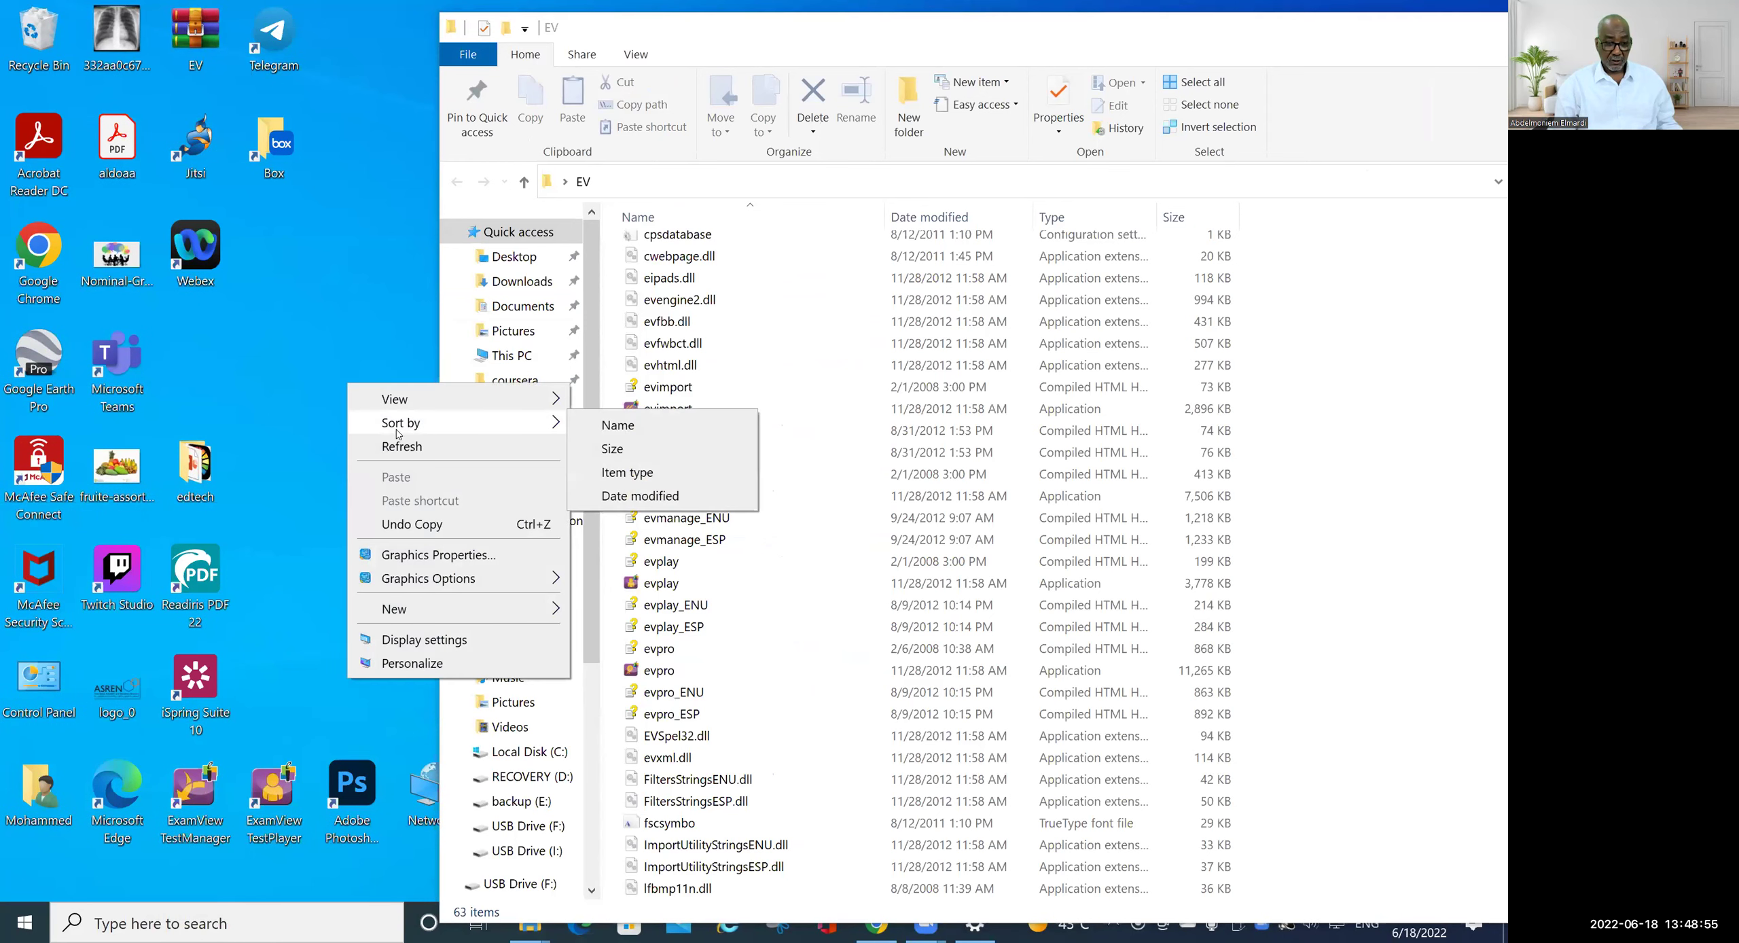
pyautogui.click(619, 432)
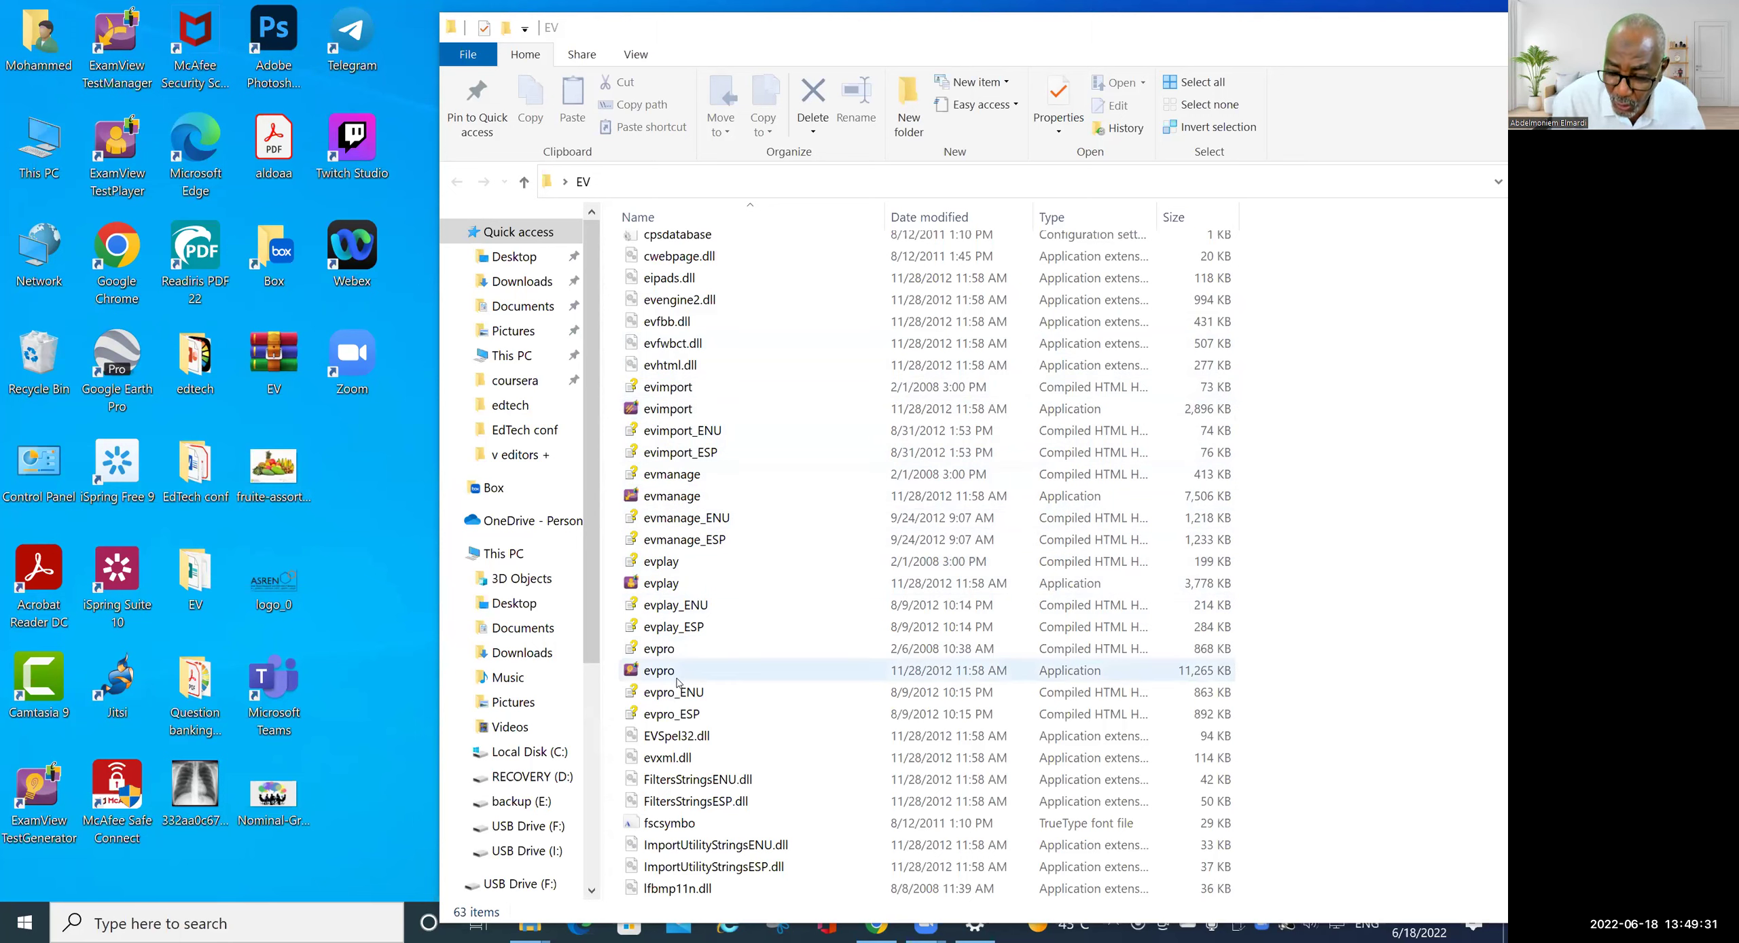
pyautogui.rightClick(721, 411)
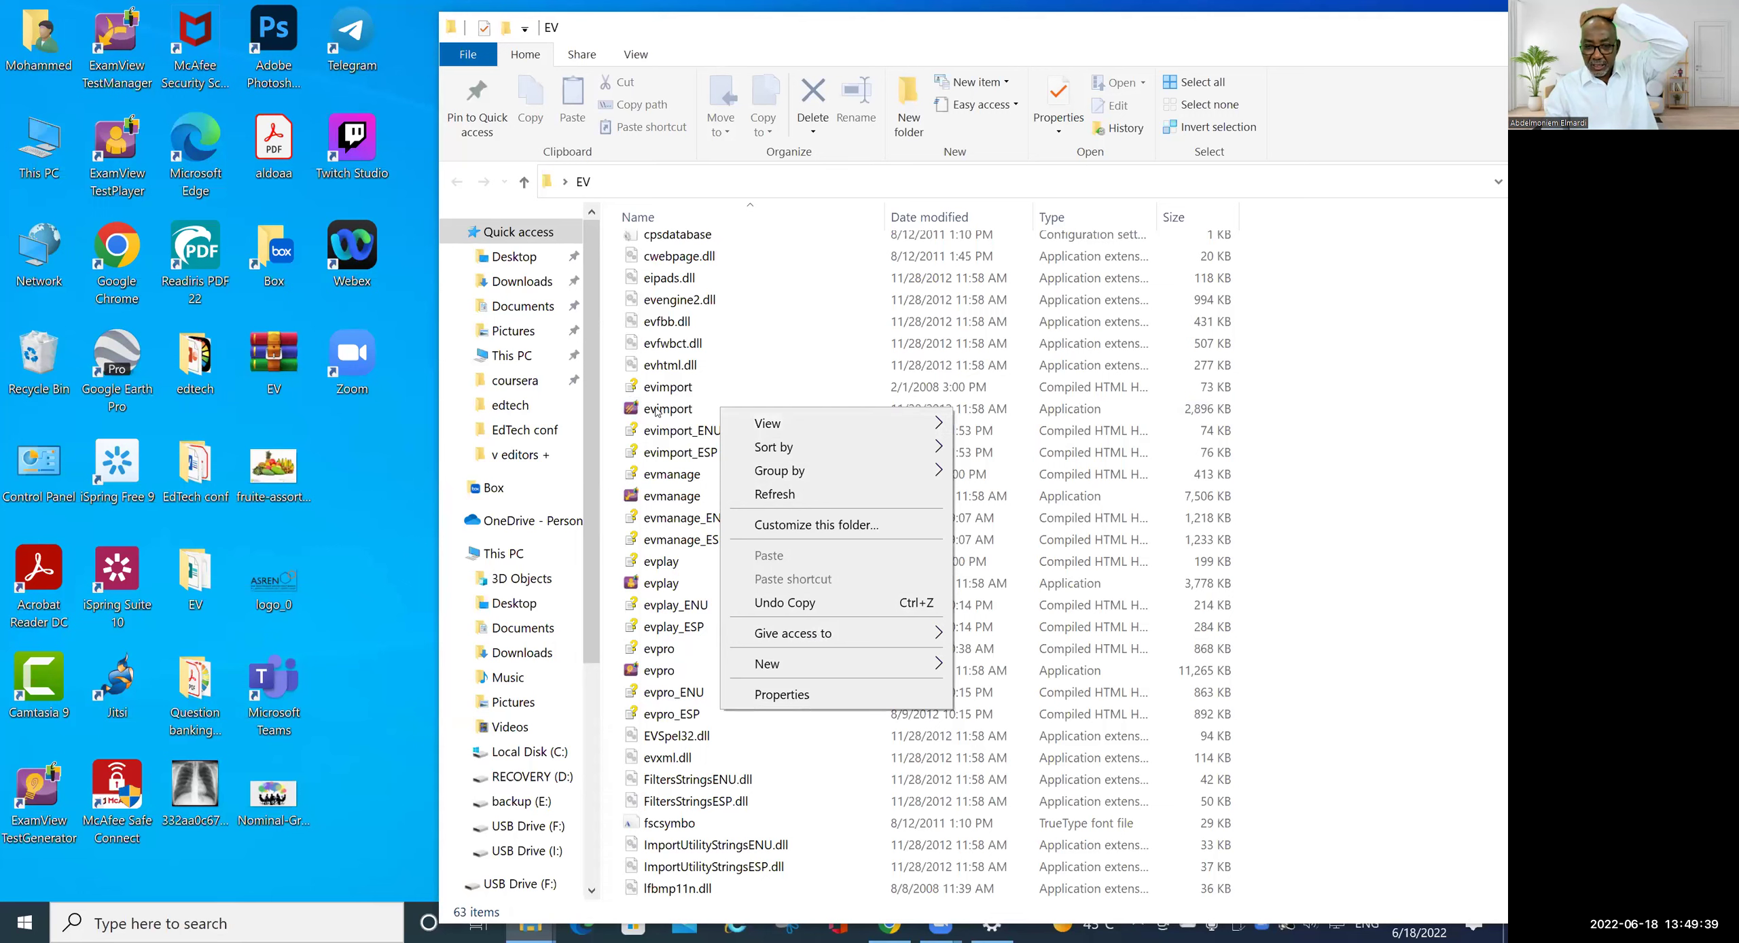
pyautogui.click(628, 408)
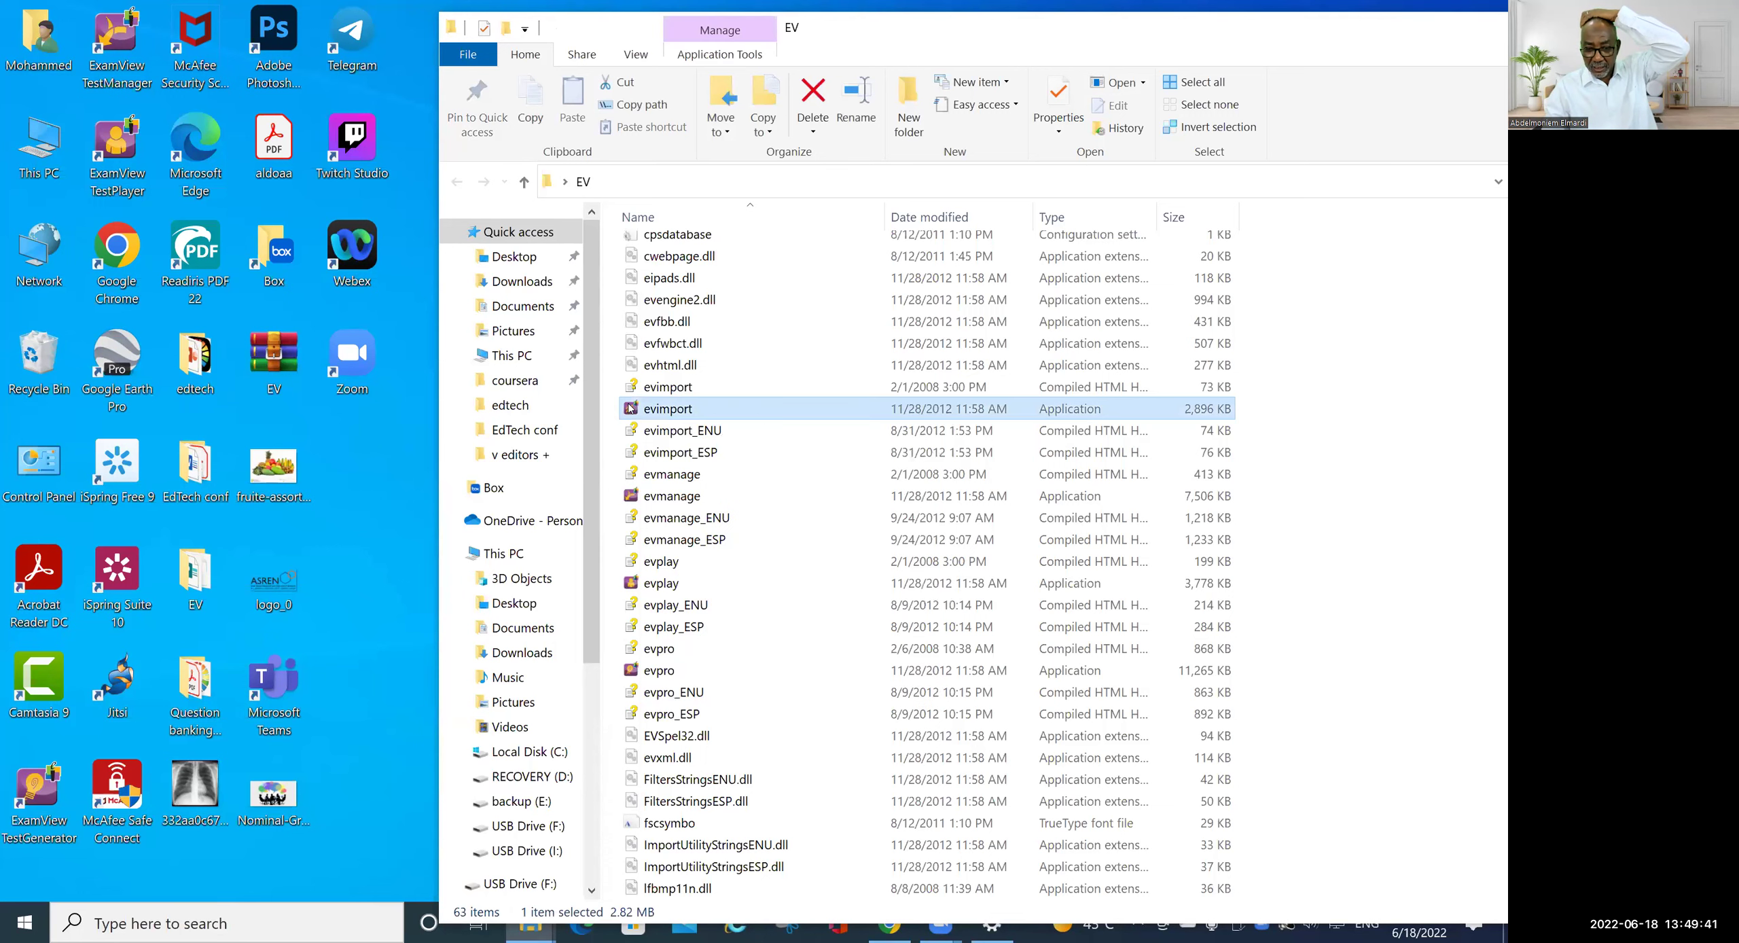
pyautogui.rightClick(630, 408)
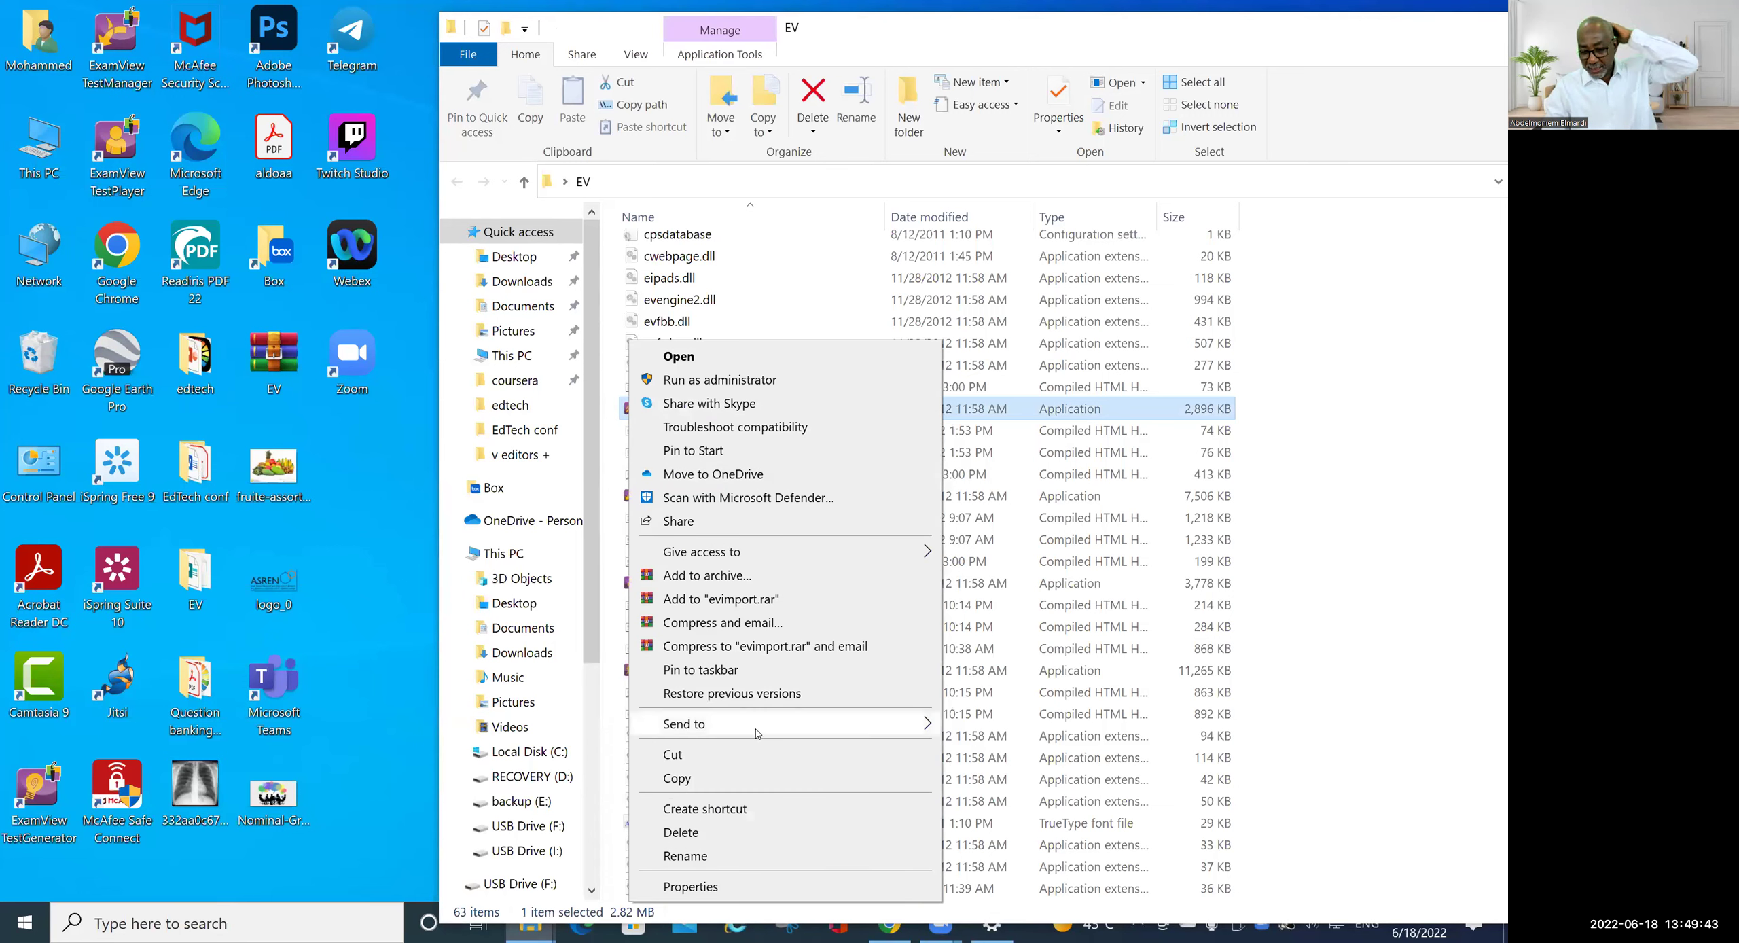
pyautogui.moveTo(759, 730)
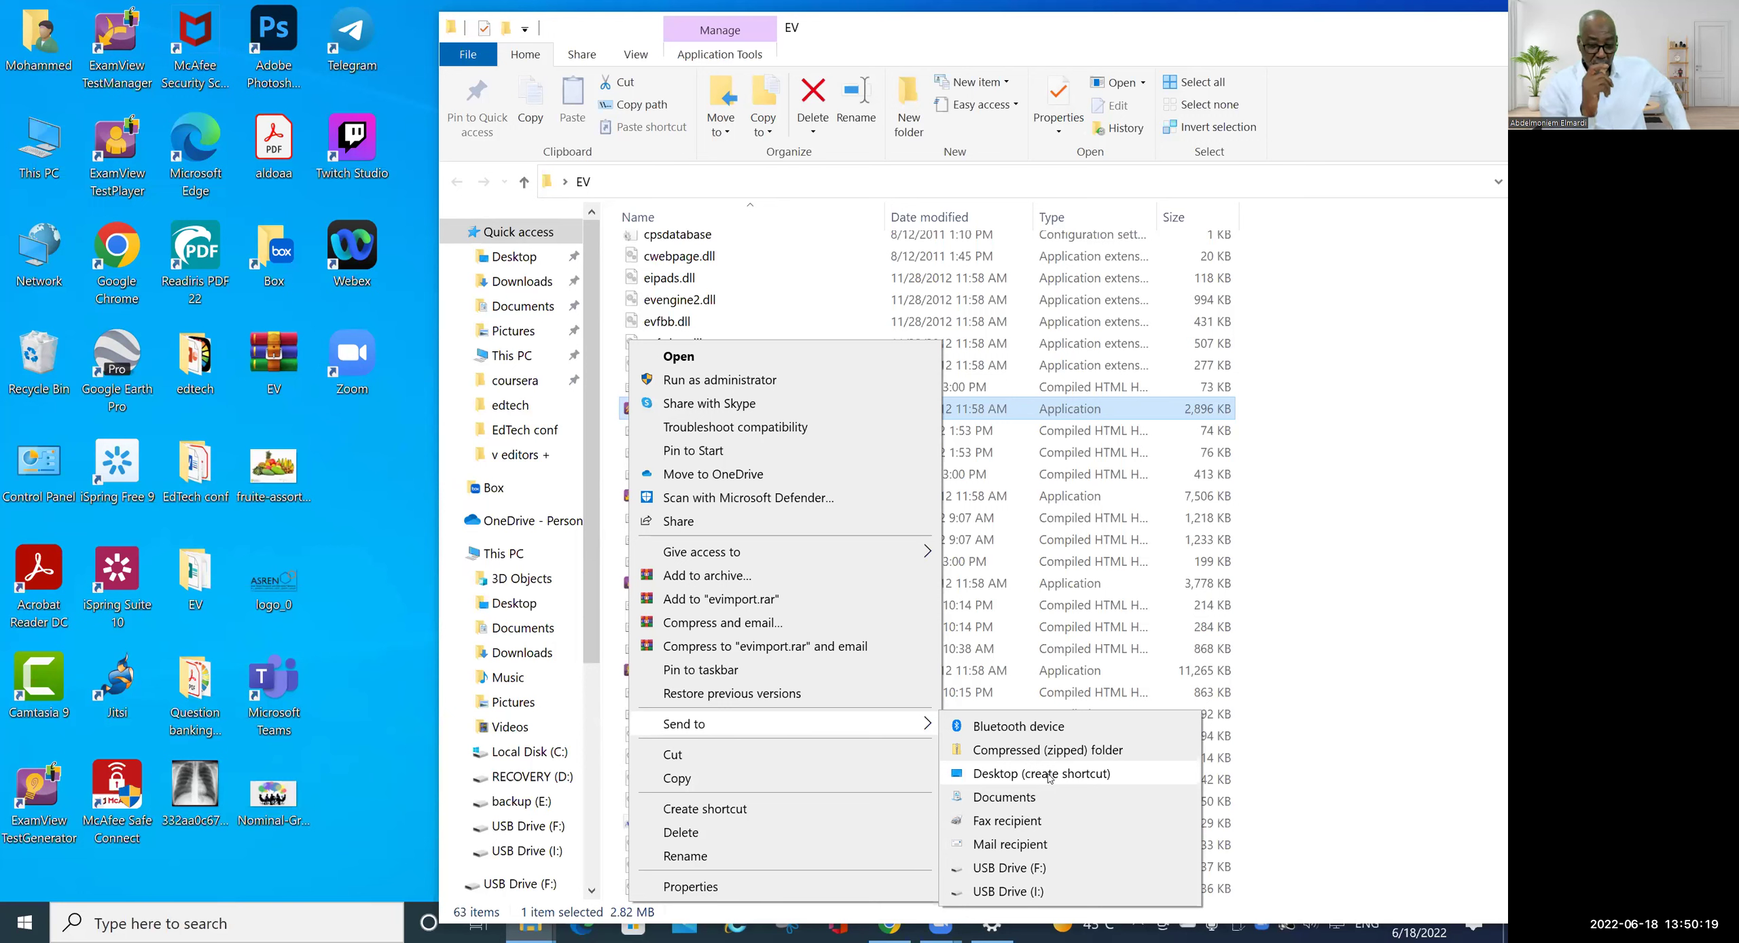
pyautogui.click(1368, 336)
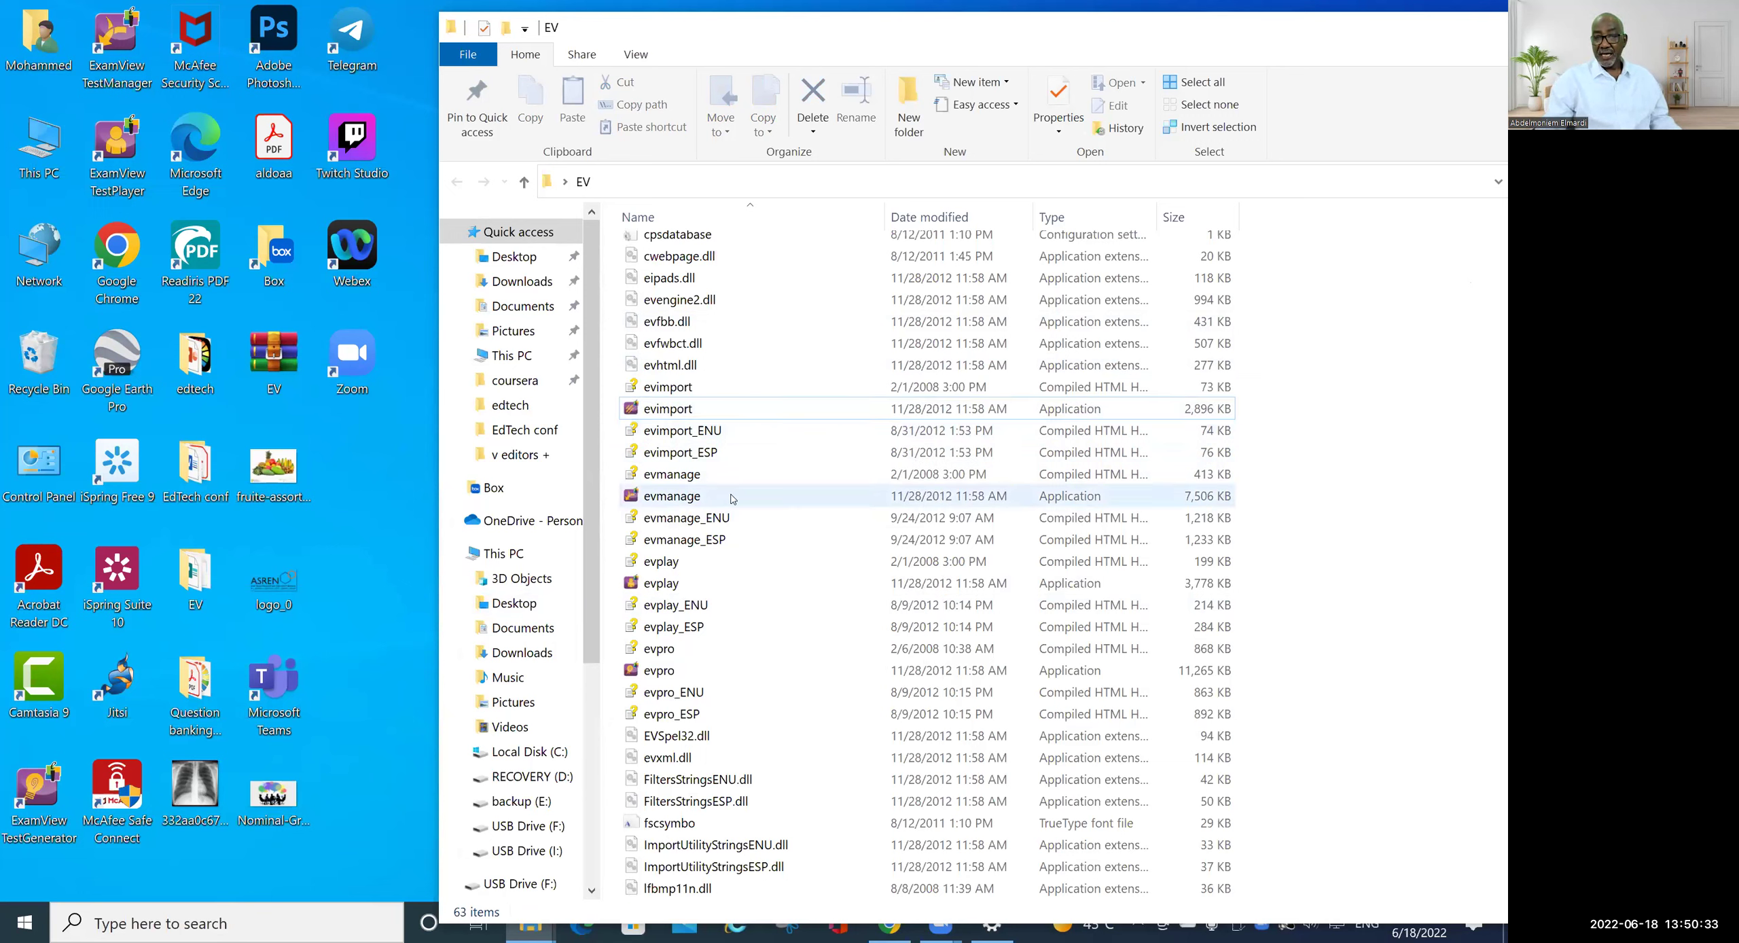
# - Examine the evmanage, evplay, evimport and evpro applications in the EV folder
pyautogui.moveTo(730, 498)
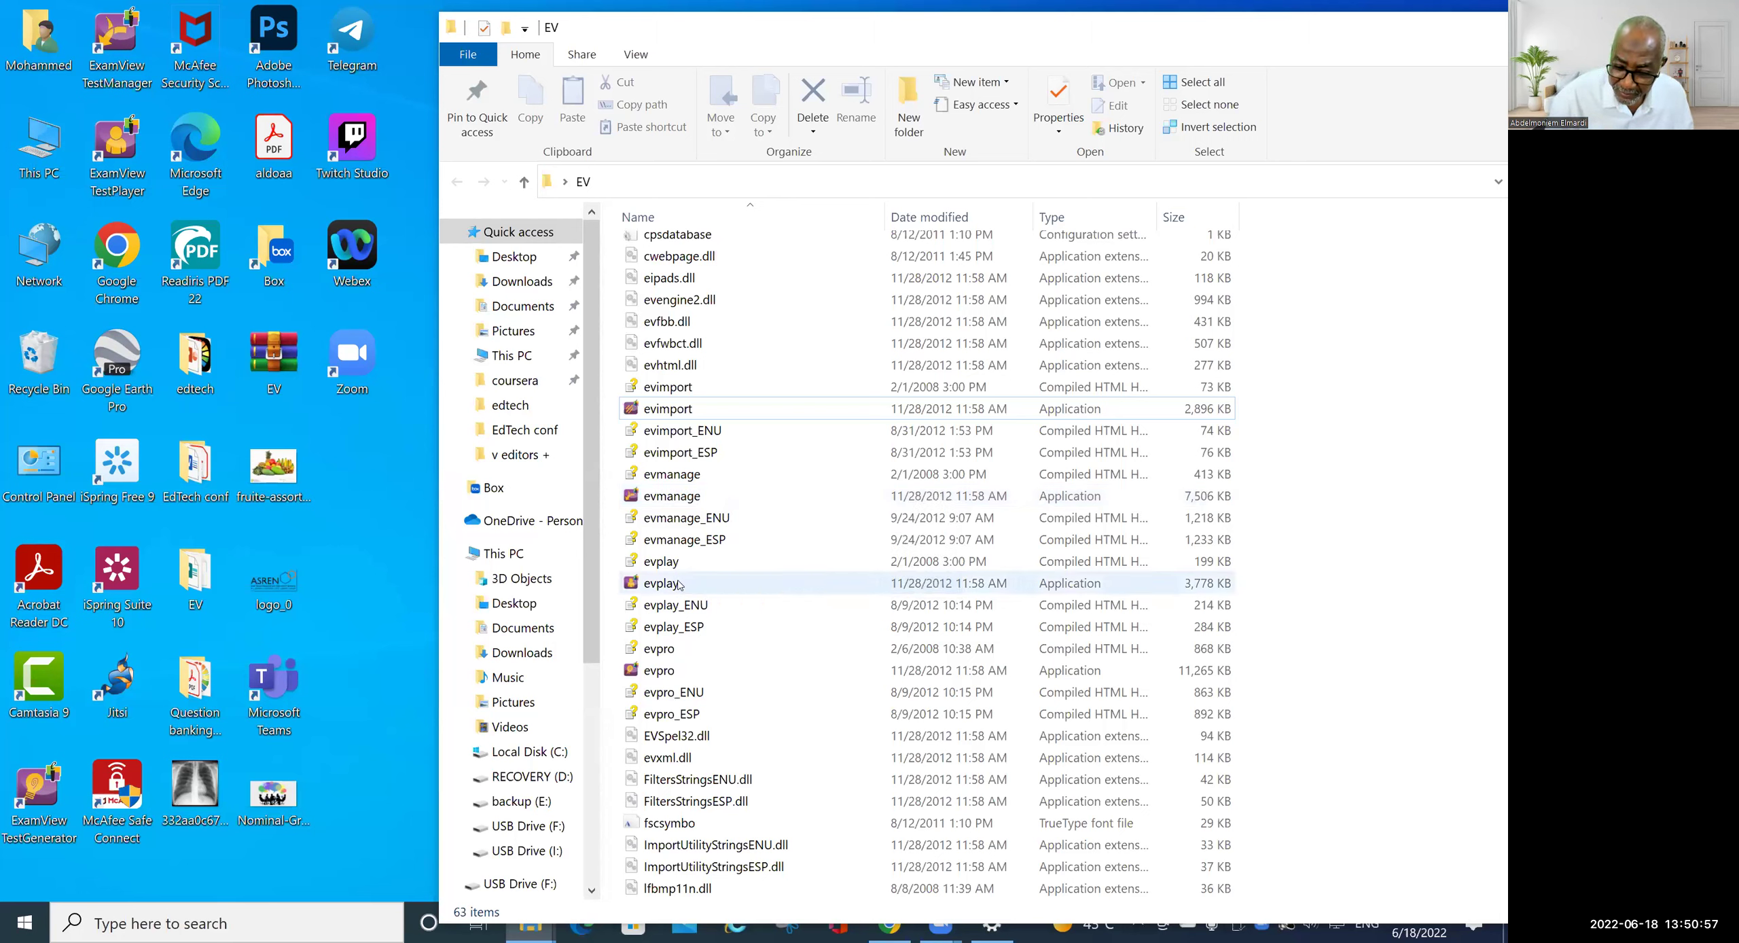
pyautogui.moveTo(679, 585)
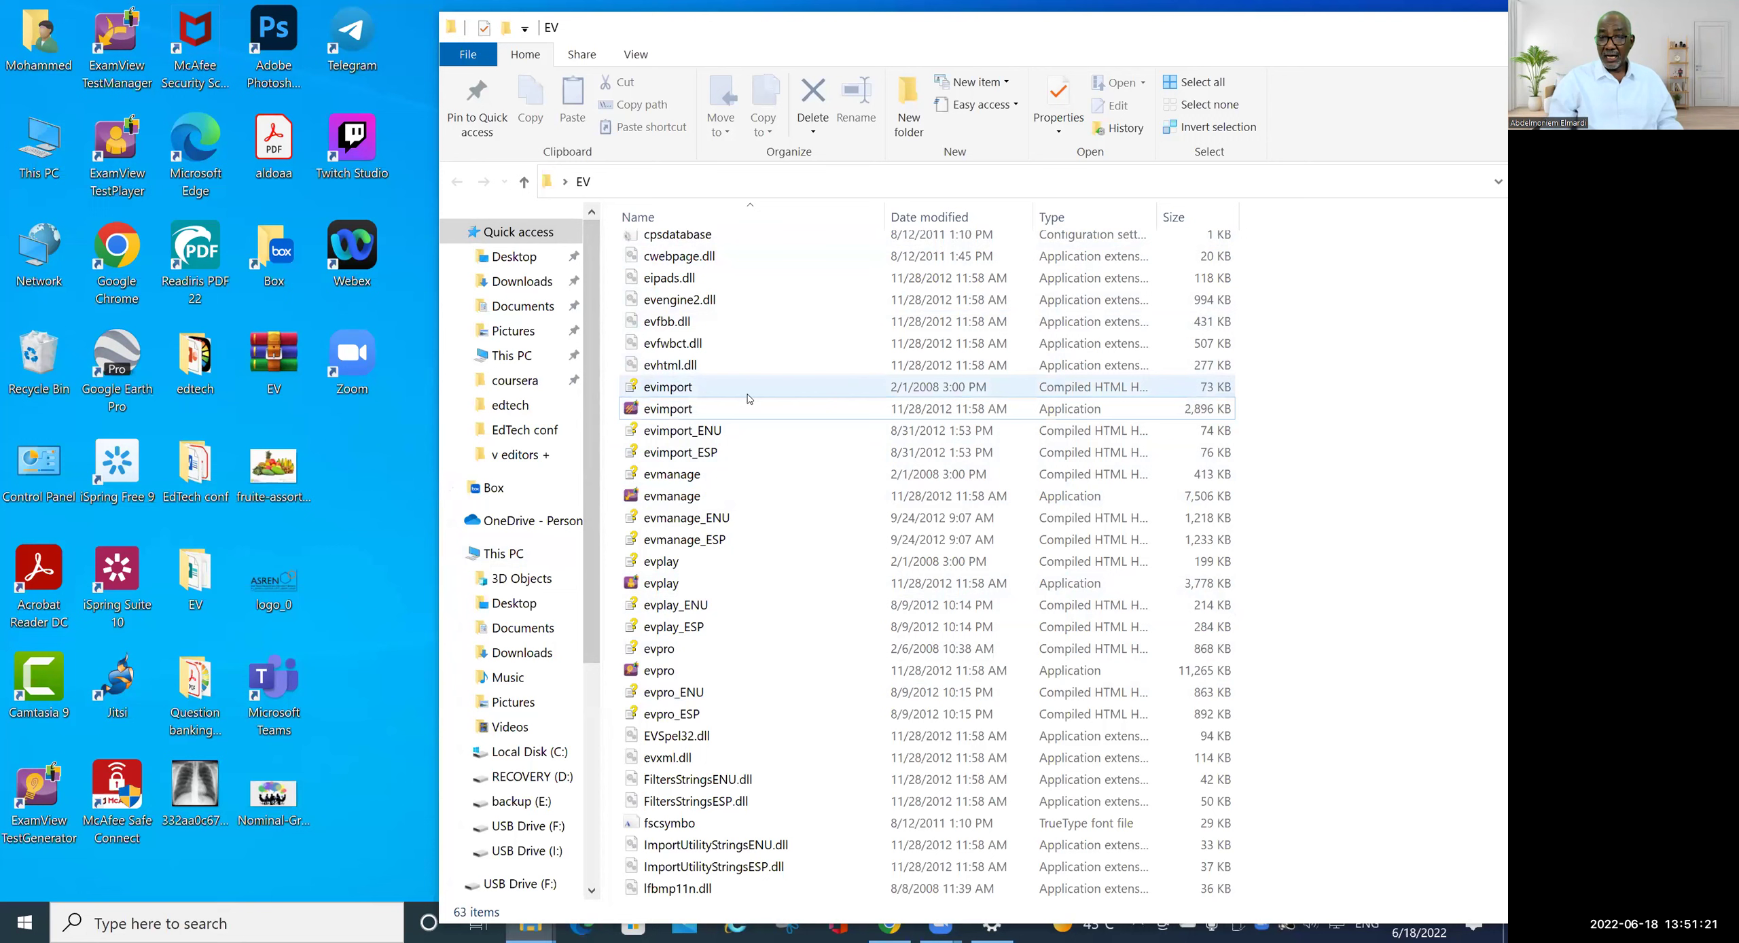
pyautogui.click(676, 408)
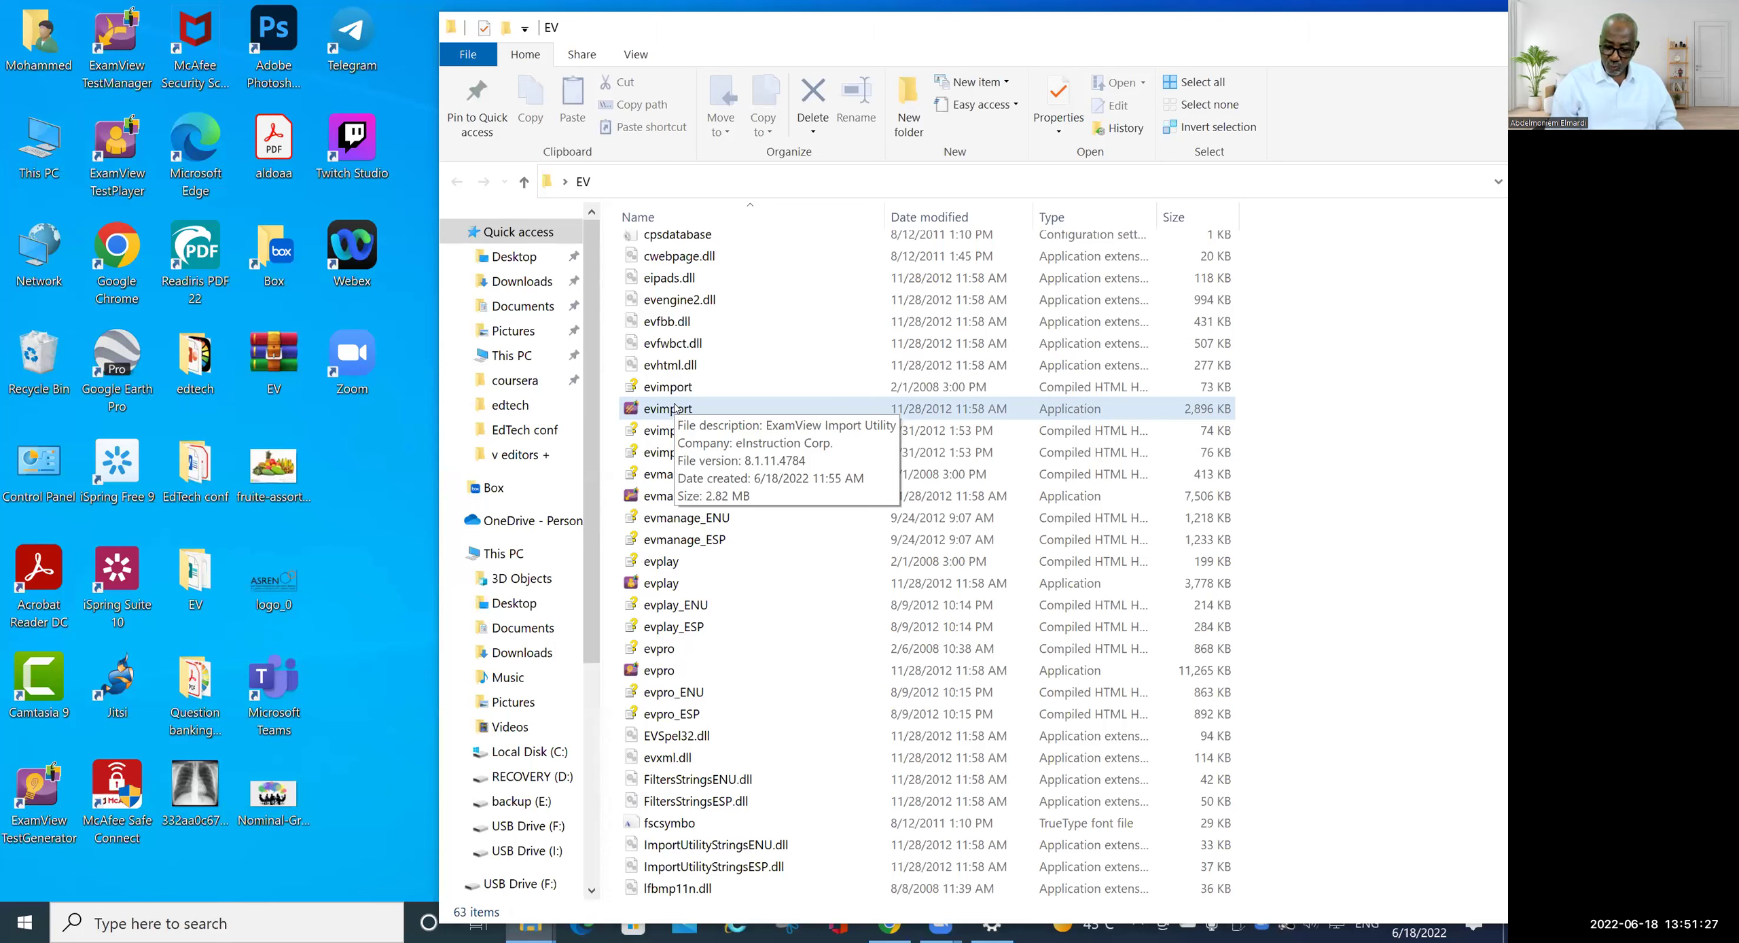
pyautogui.click(720, 671)
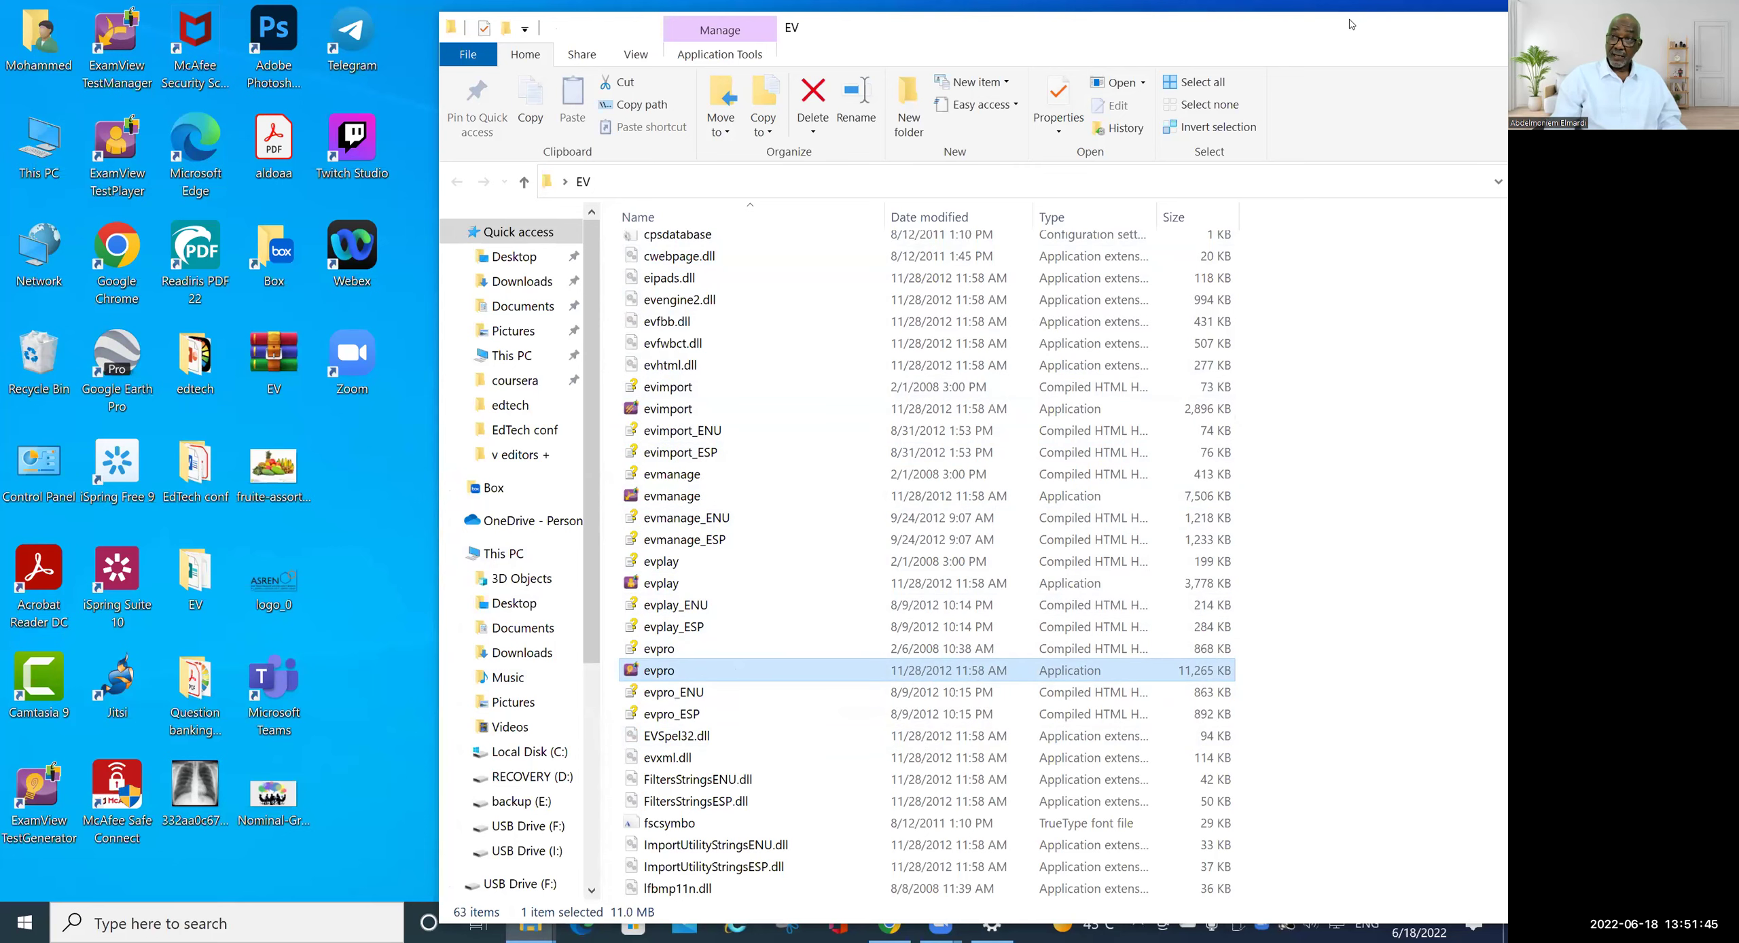
# - Minimize the EV folder window and move the ExamView TestGenerator shortcut to an empty area of the desktop
pyautogui.moveTo(1318, 43); pyautogui.dragTo(1184, 60)
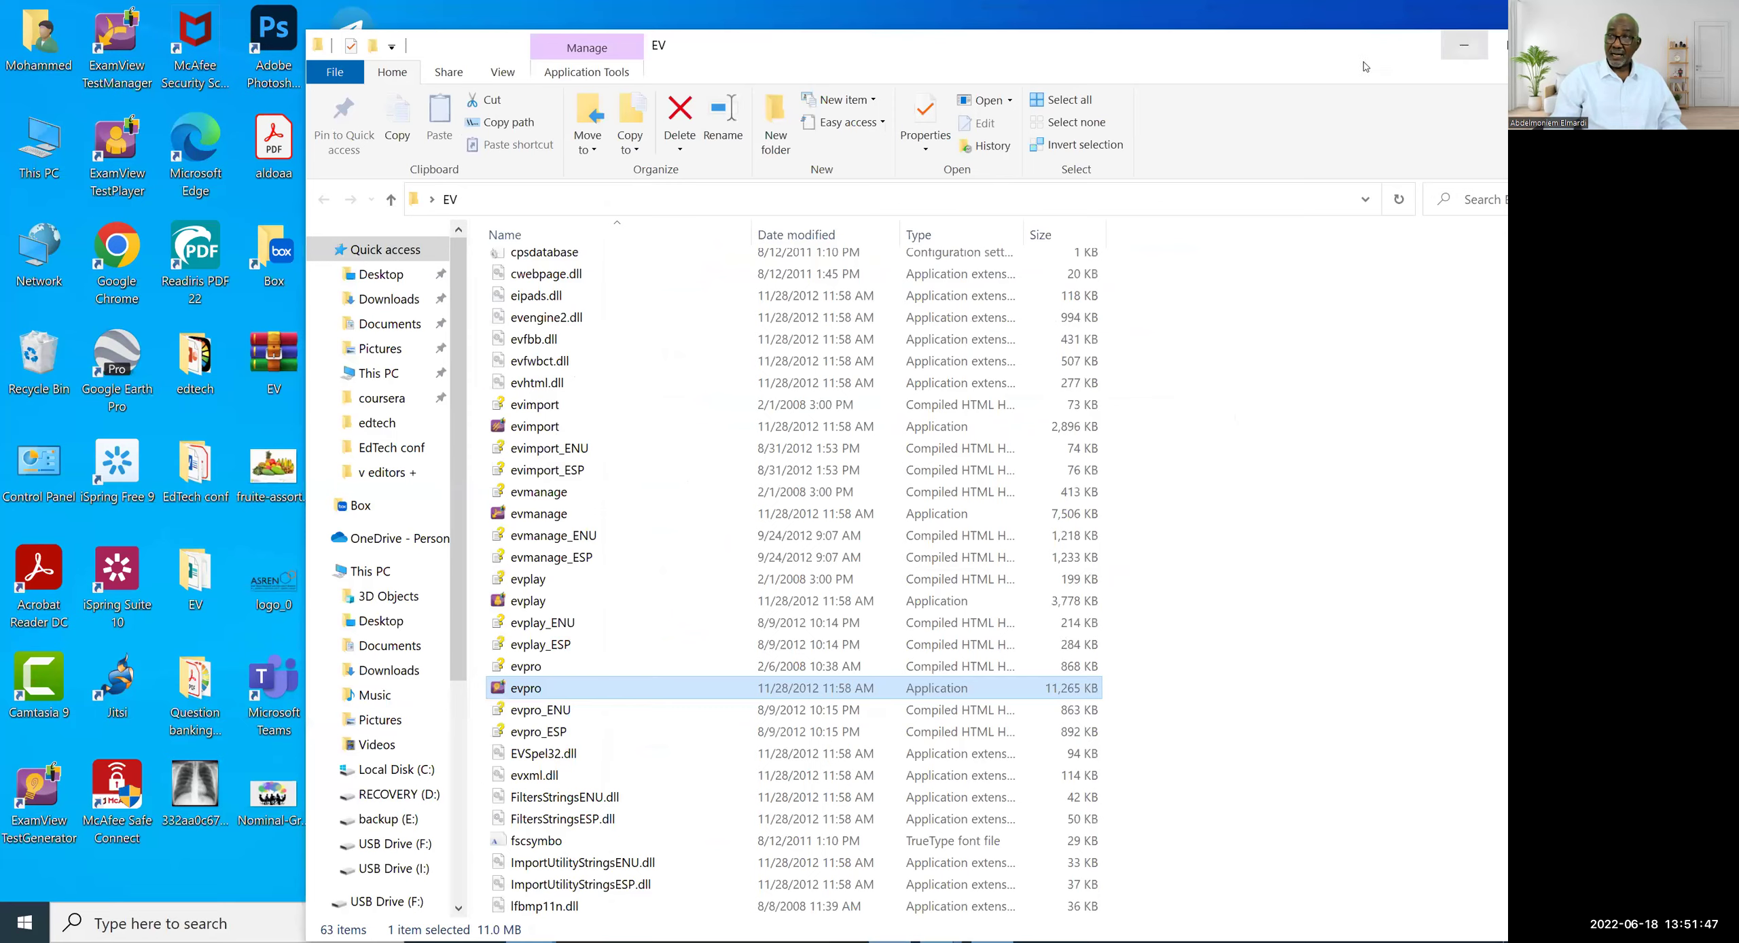
pyautogui.moveTo(1337, 54); pyautogui.dragTo(1205, 54)
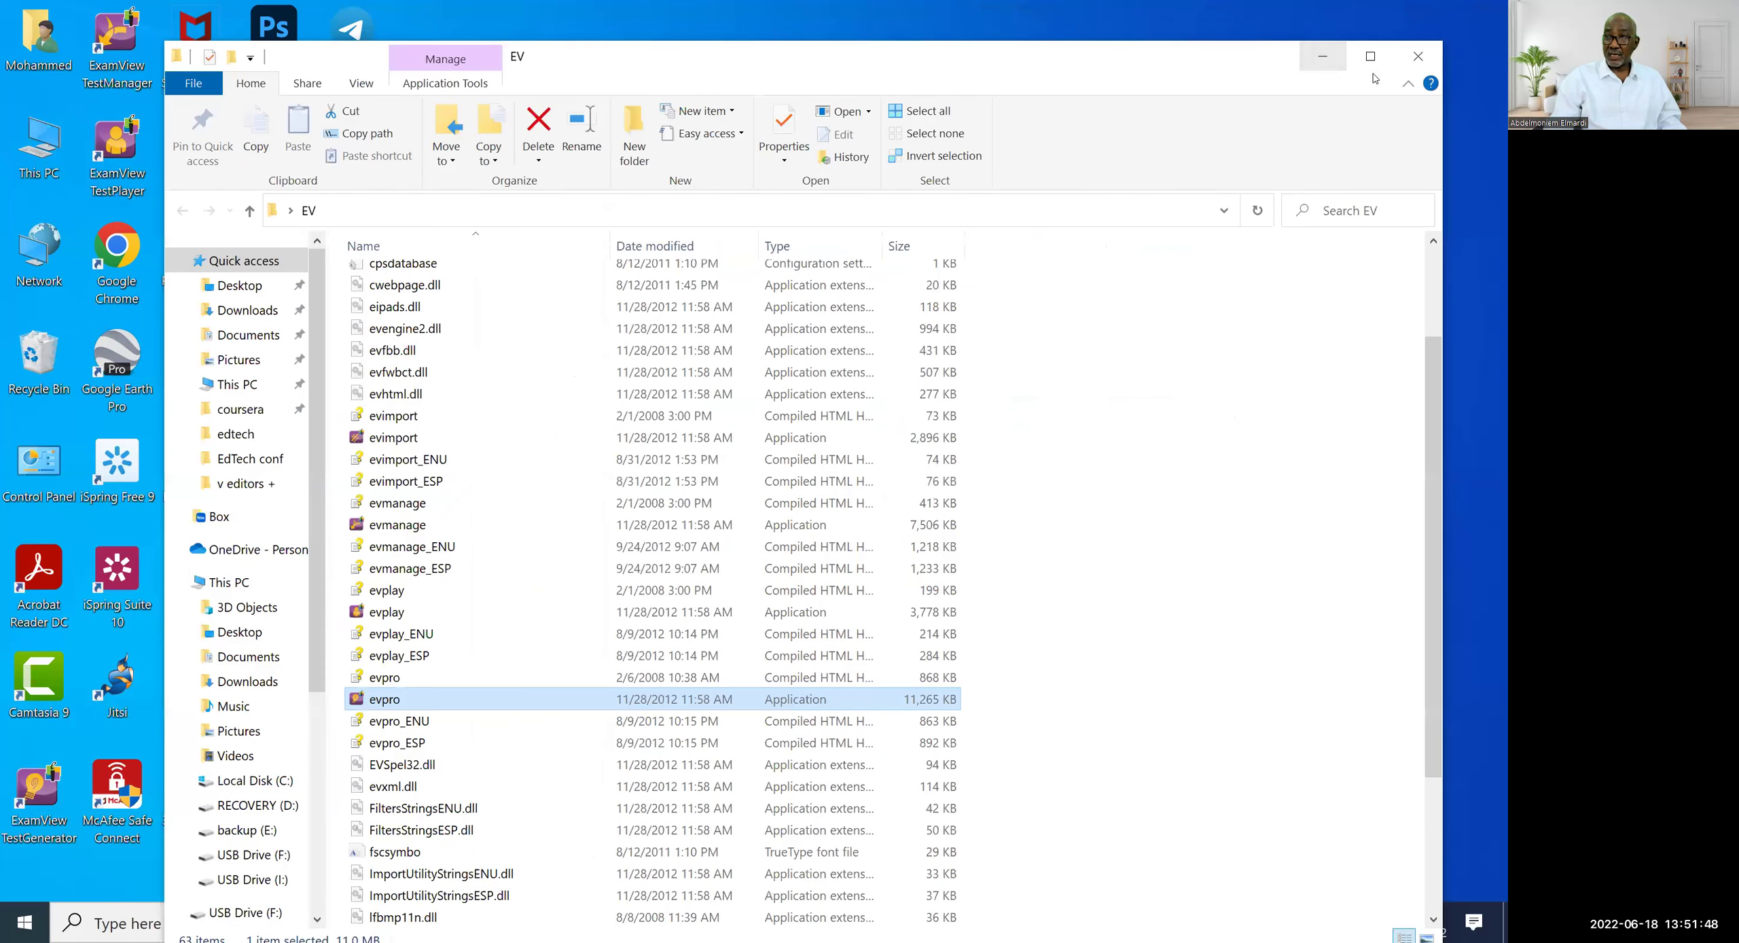
pyautogui.click(1323, 55)
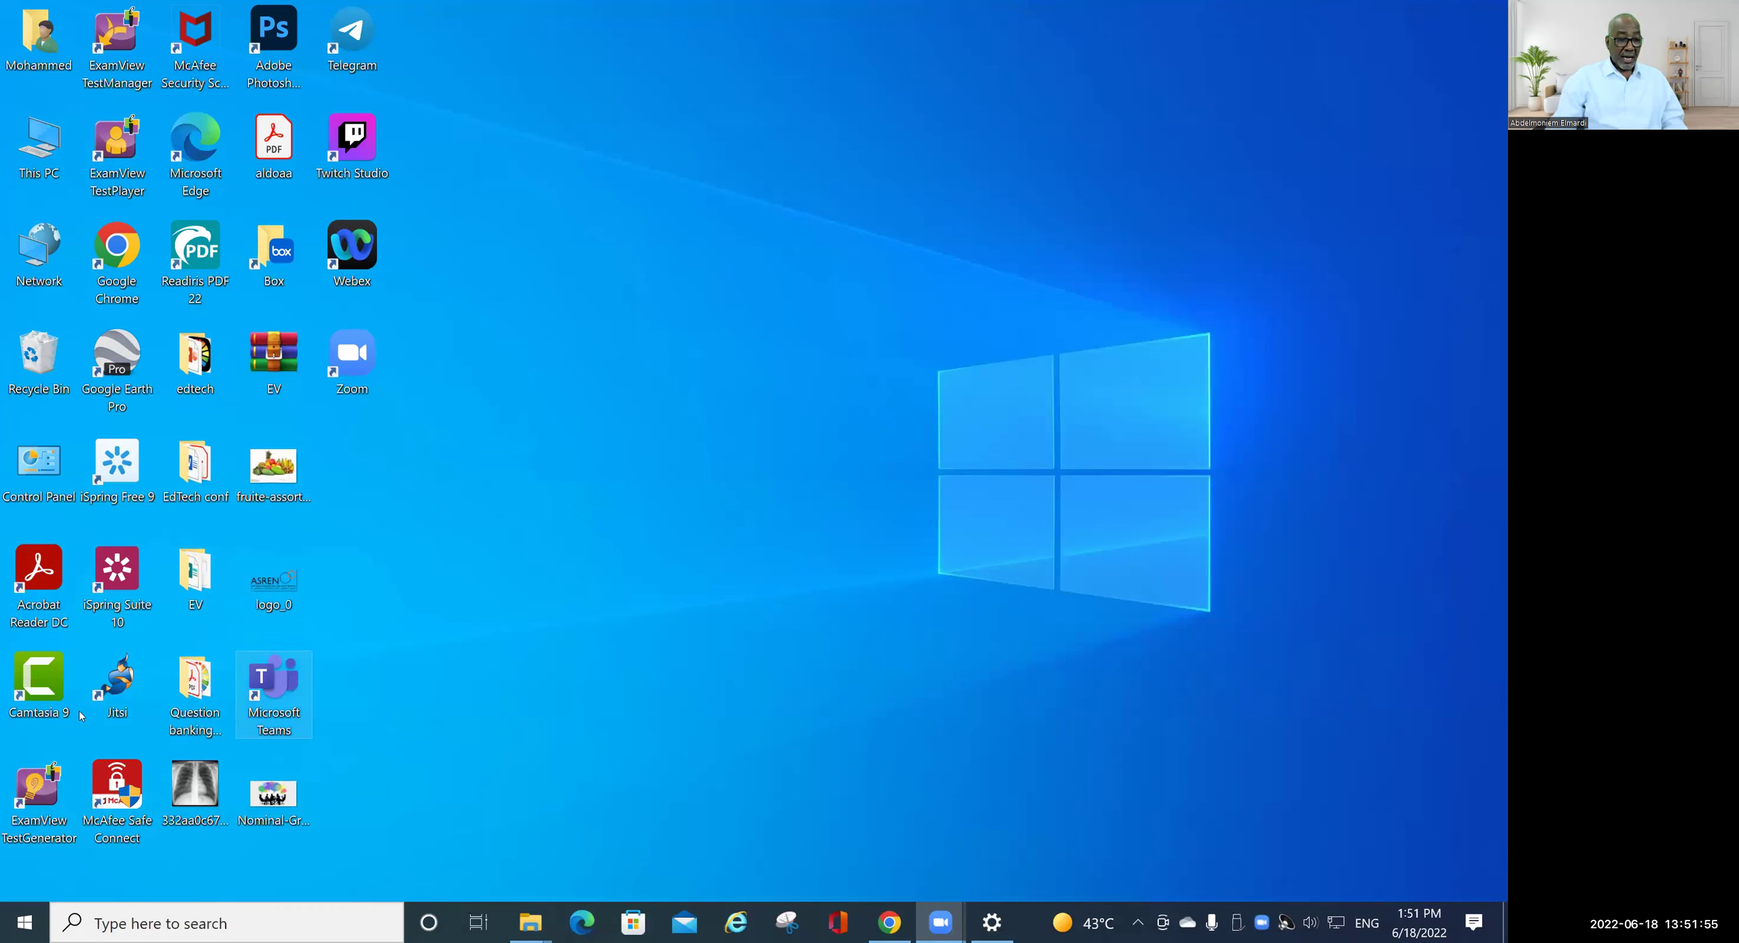
pyautogui.moveTo(29, 772); pyautogui.dragTo(653, 130)
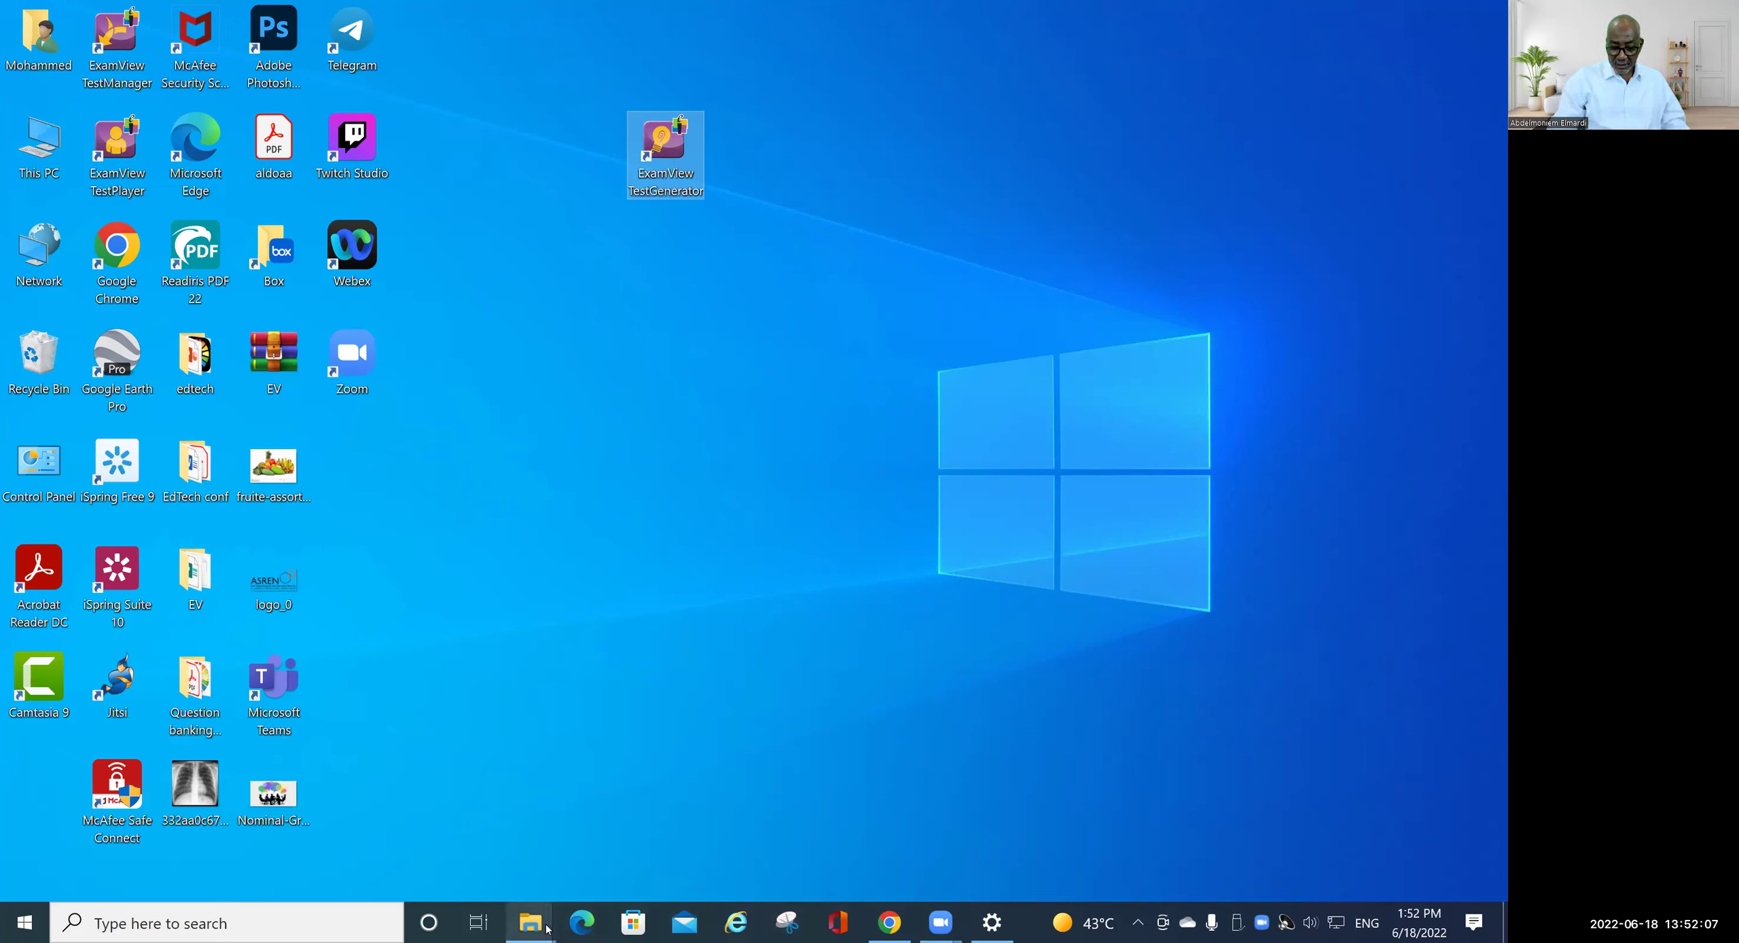
# - Restore the EV folder window and create a desktop shortcut for the evimport application
pyautogui.moveTo(547, 927)
pyautogui.click(622, 821)
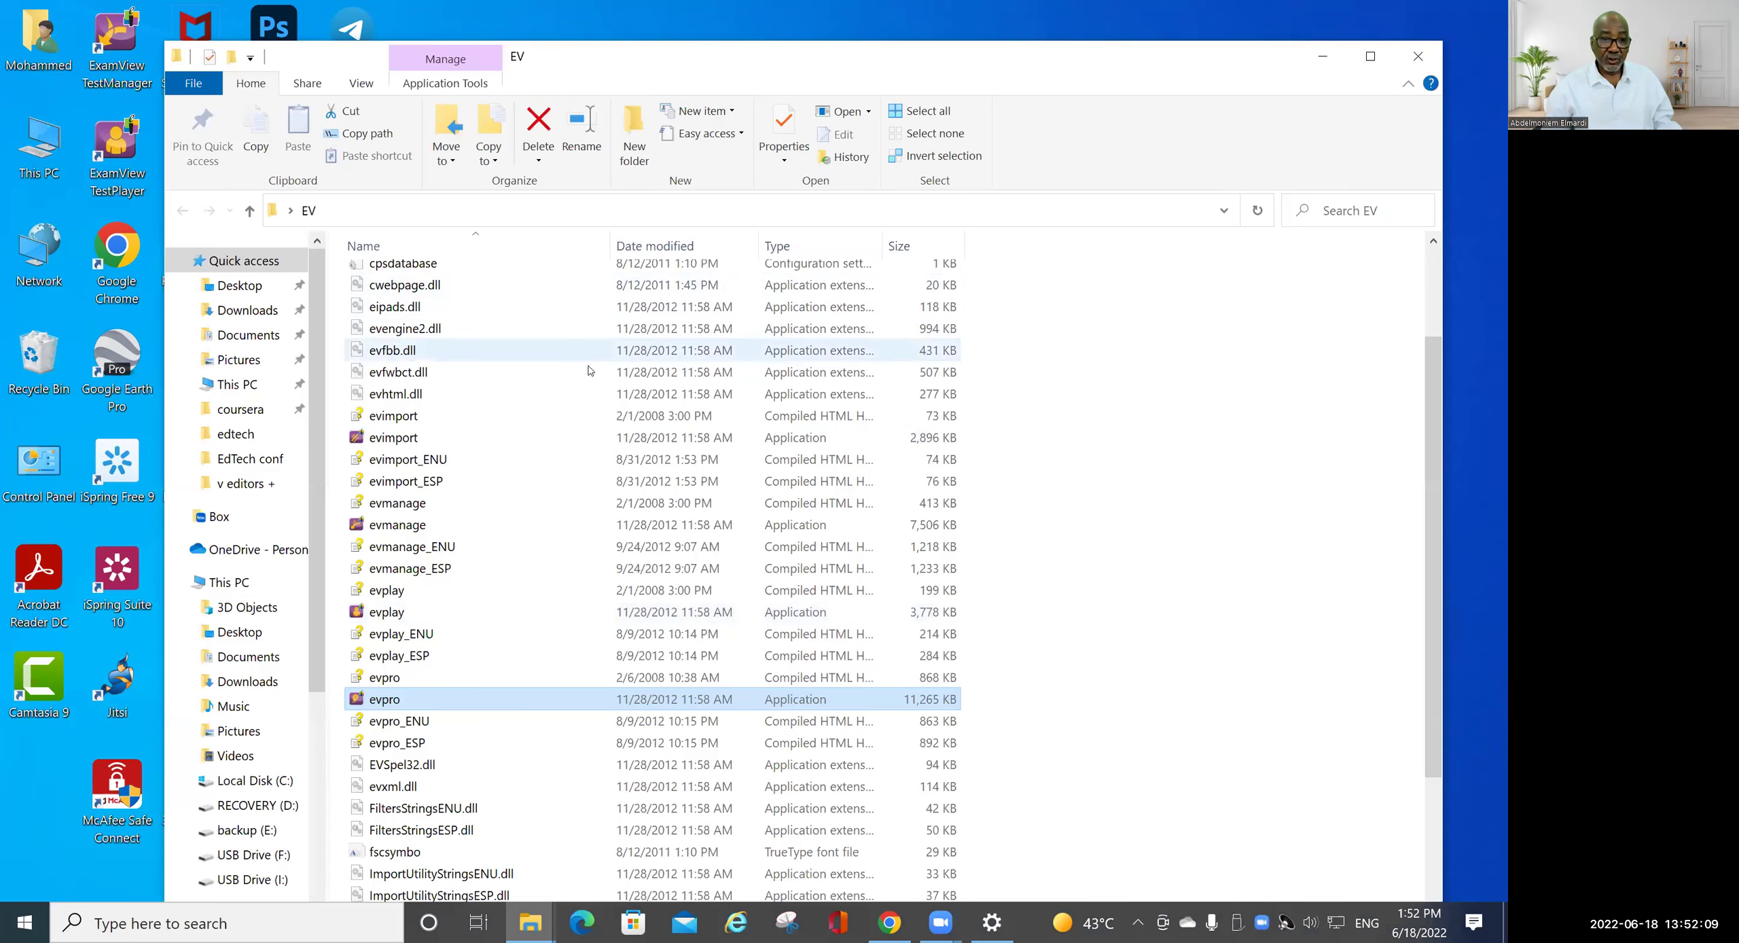
pyautogui.rightClick(475, 440)
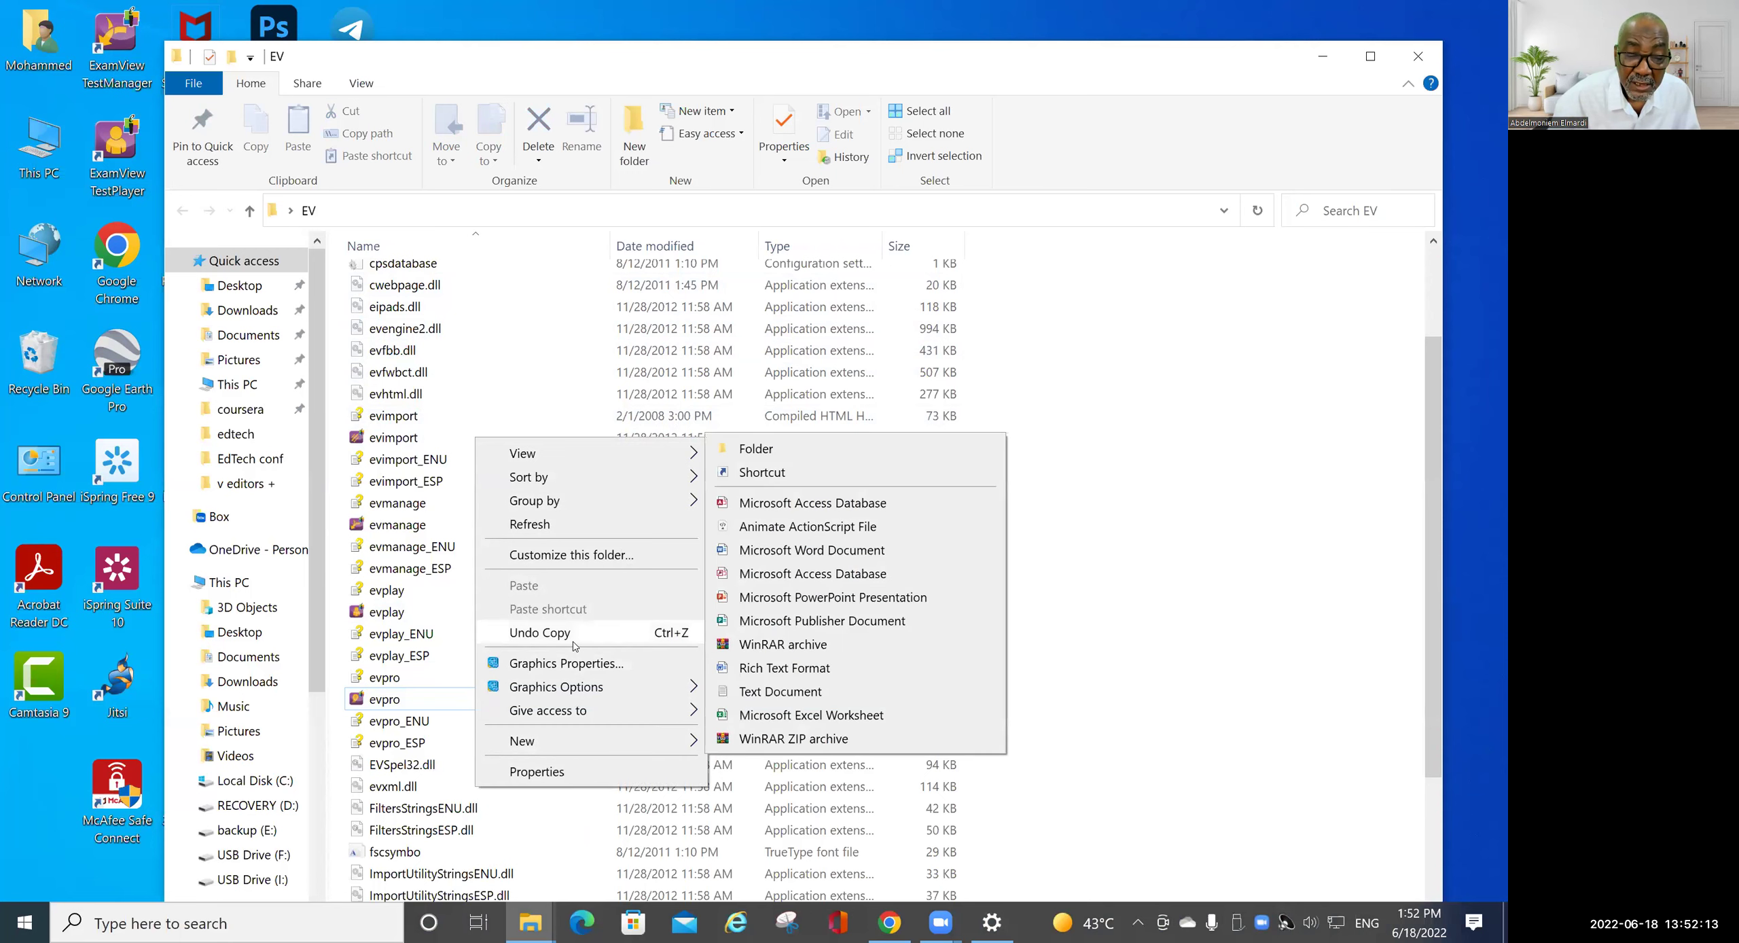
pyautogui.click(392, 437)
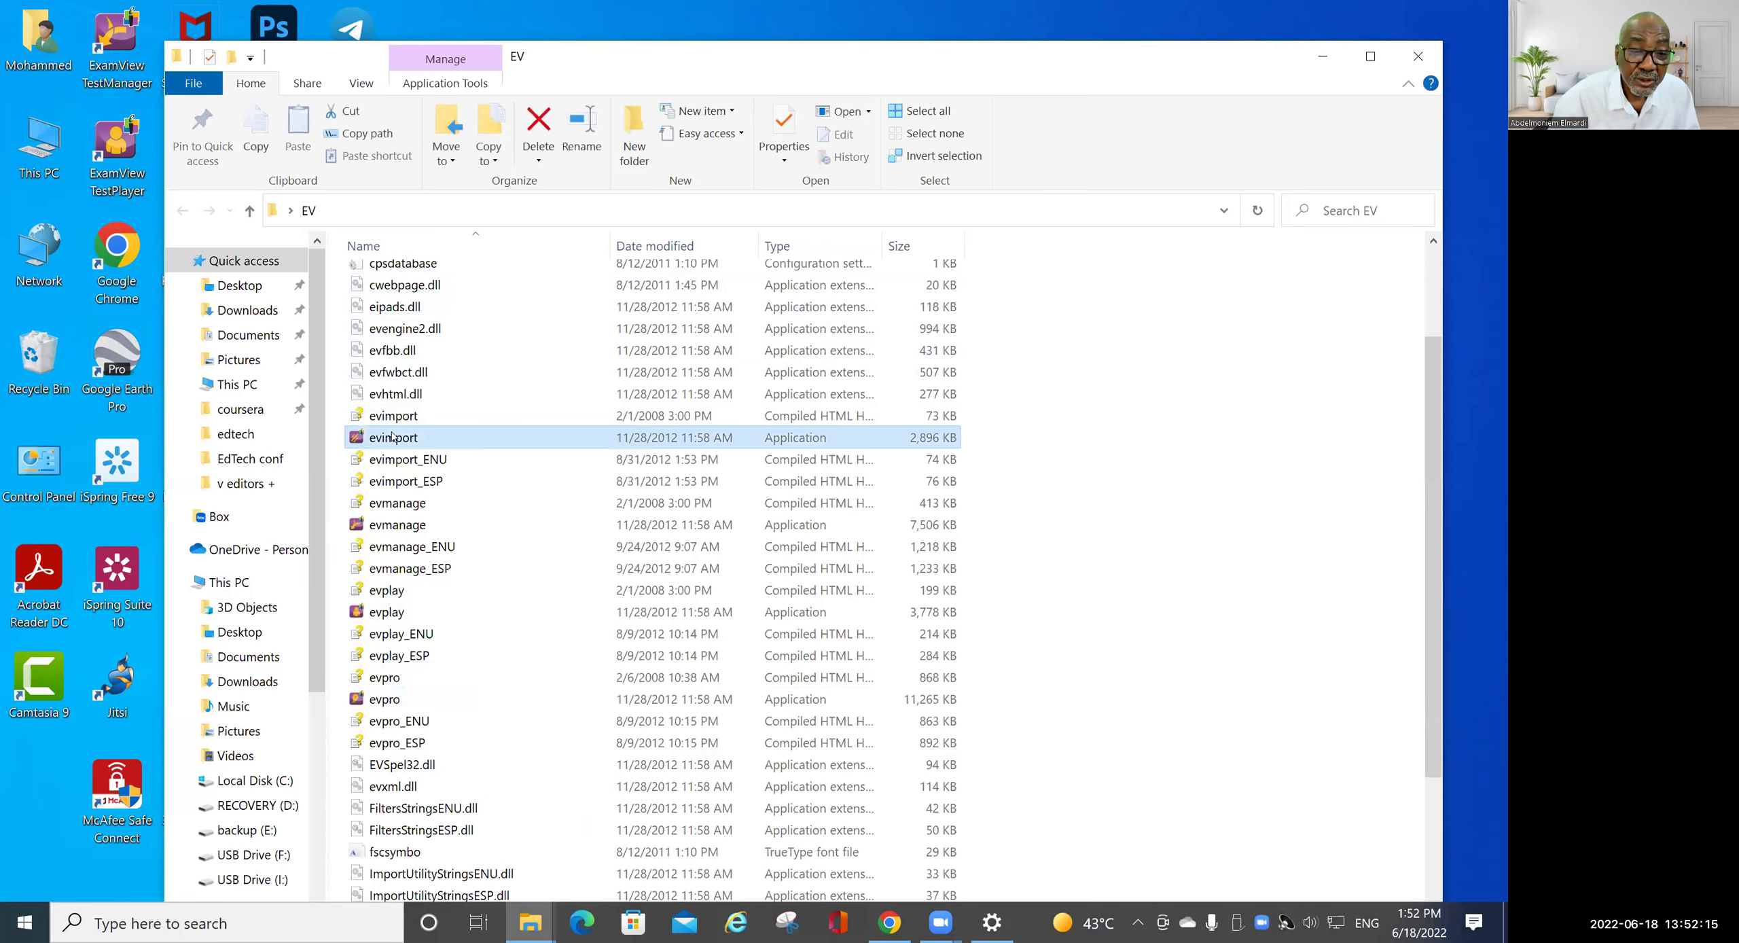
pyautogui.rightClick(392, 437)
pyautogui.moveTo(521, 726)
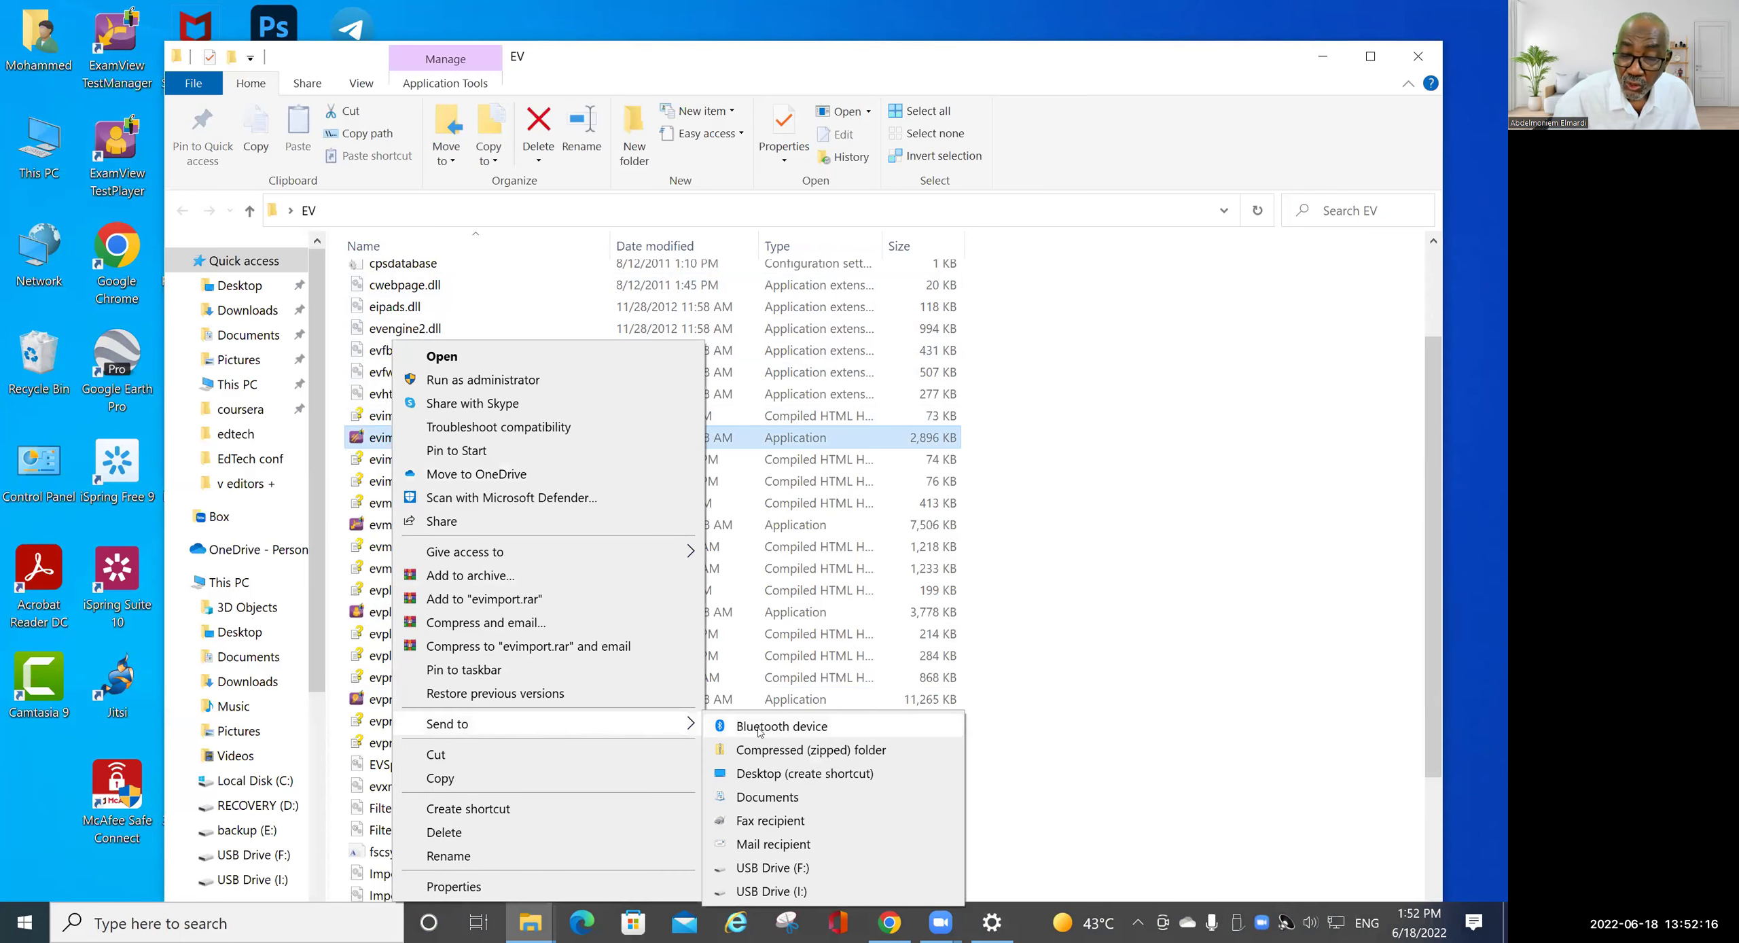
pyautogui.click(817, 775)
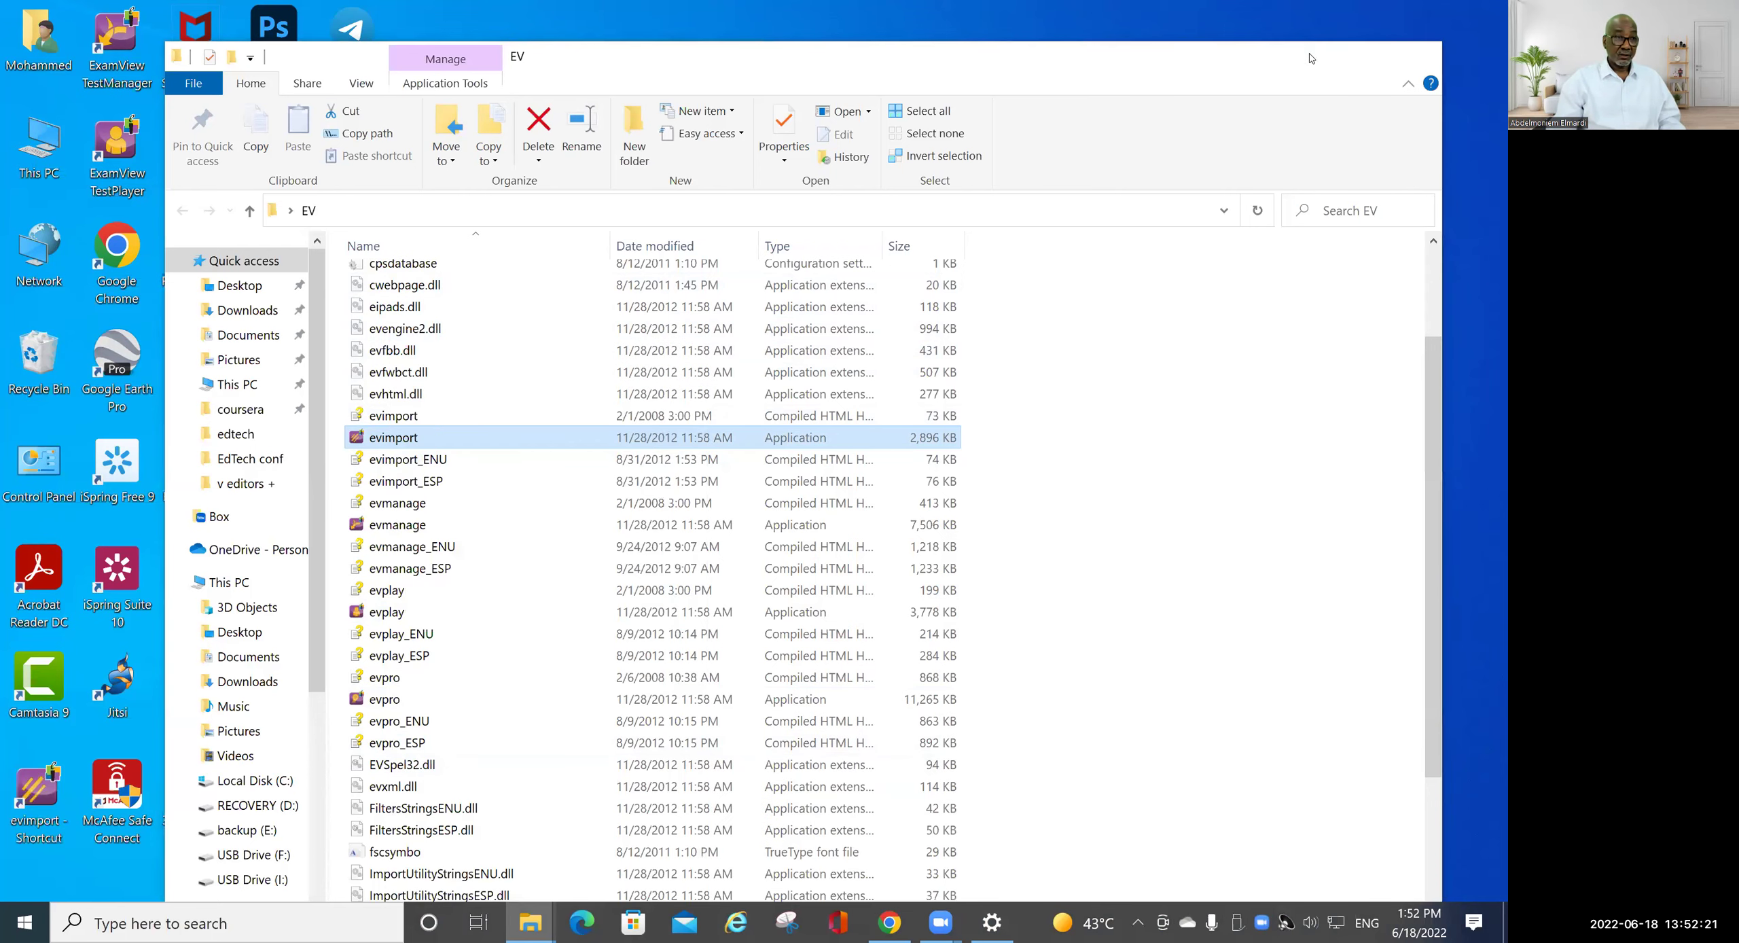
# - Minimize the folder window, place the new shortcut below ExamView TestGenerator, and shorten its name to evimport
pyautogui.click(1311, 59)
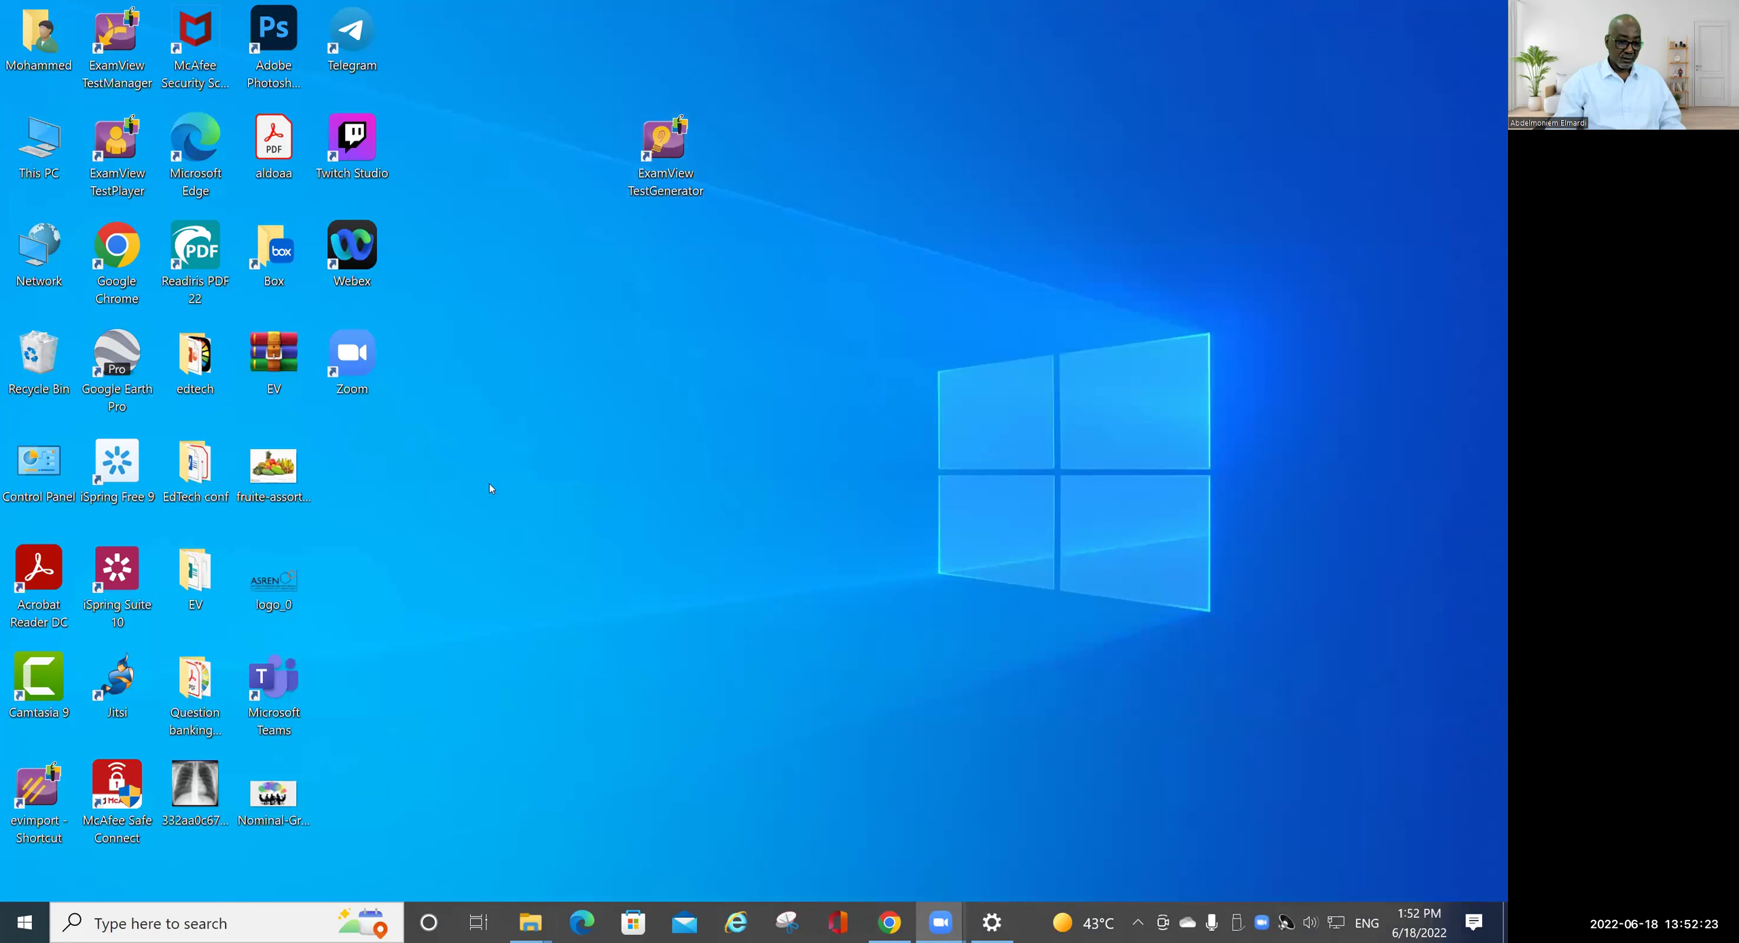
pyautogui.moveTo(38, 791); pyautogui.dragTo(669, 282)
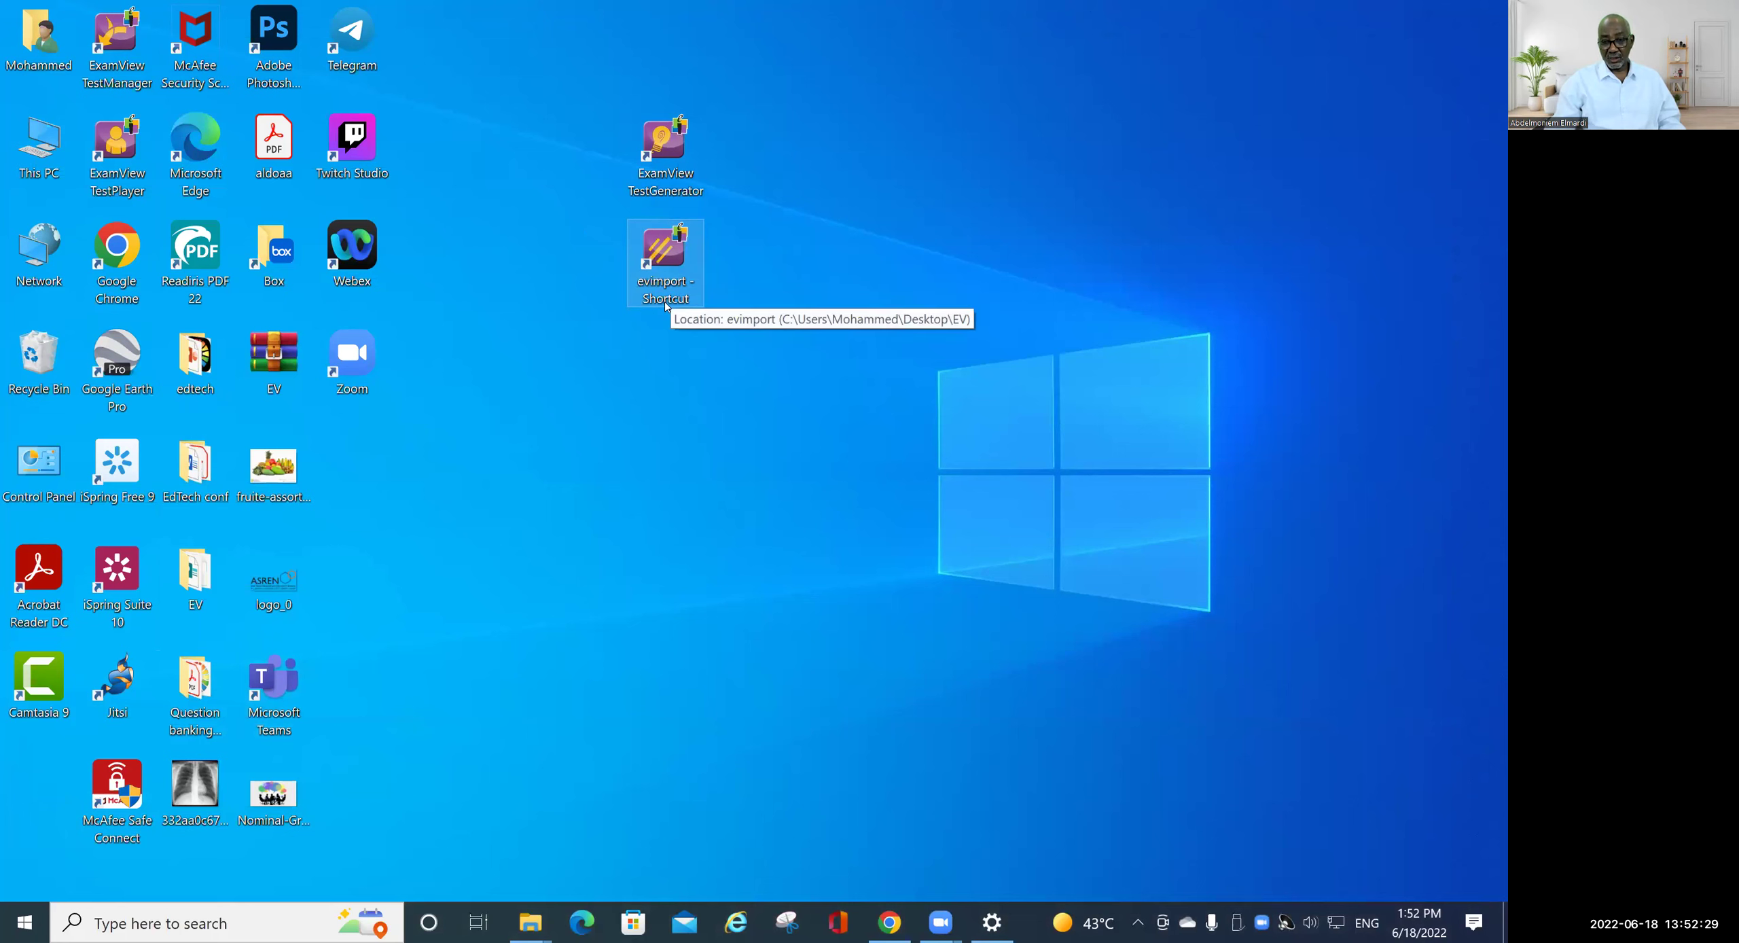
pyautogui.click(683, 300)
pyautogui.doubleClick(670, 298)
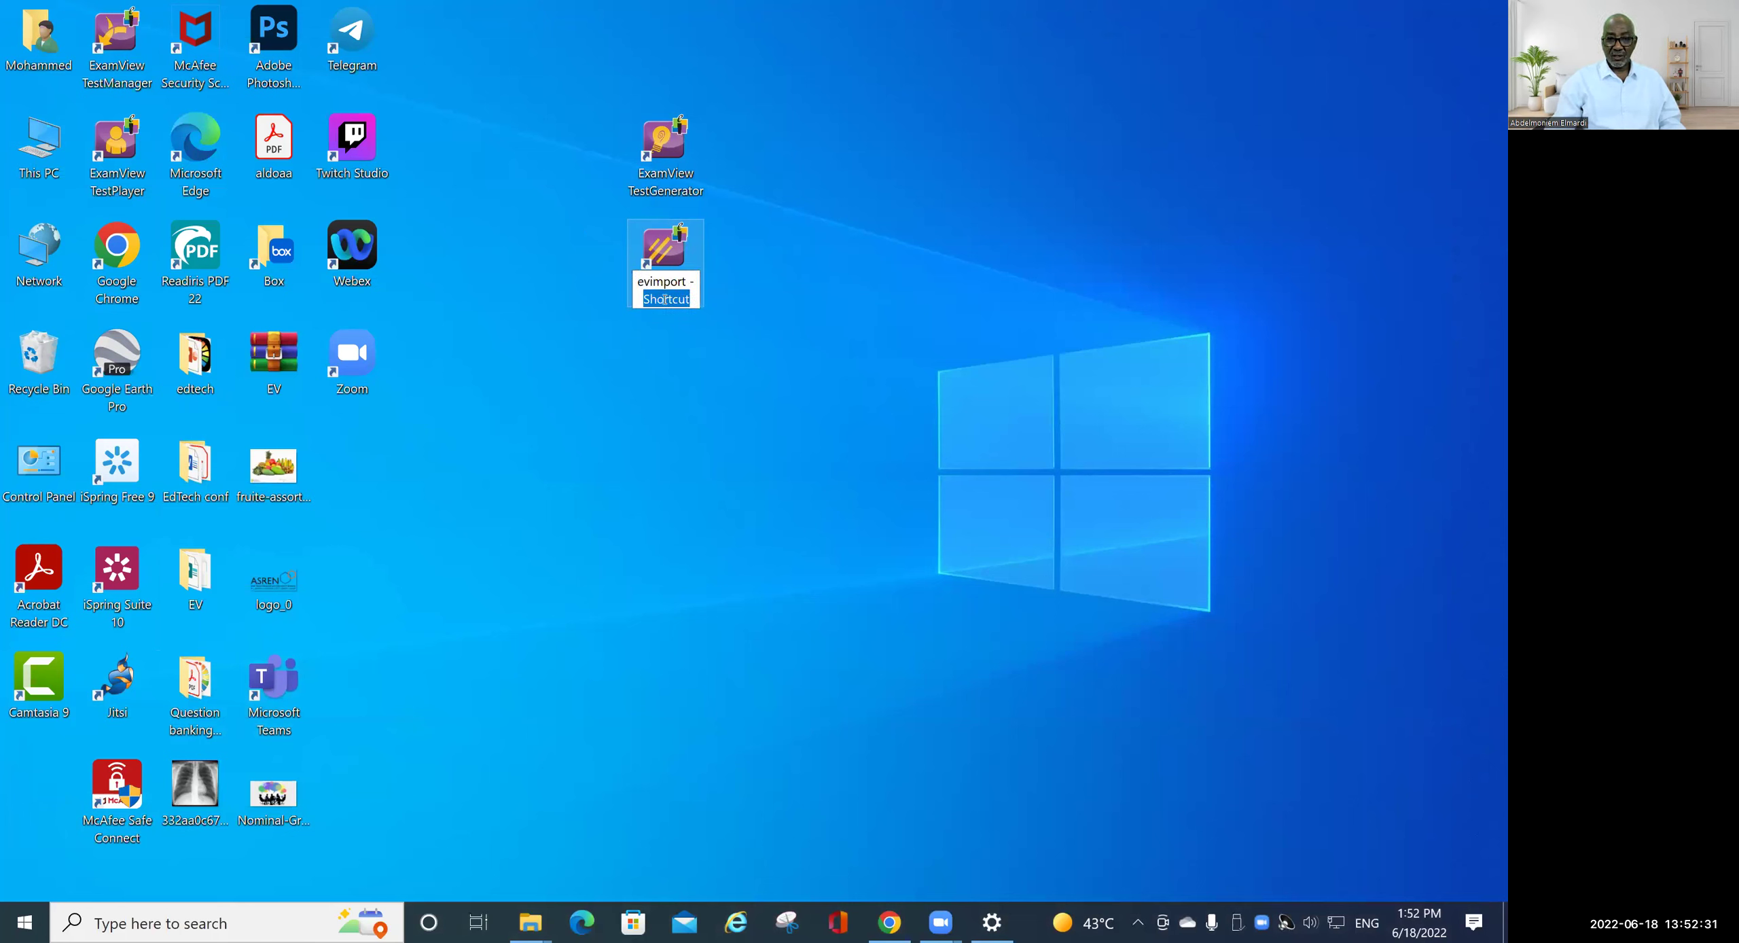
pyautogui.press('BackSpace')
pyautogui.press('BackSpace')
pyautogui.press('BackSpace')
pyautogui.press('Return')
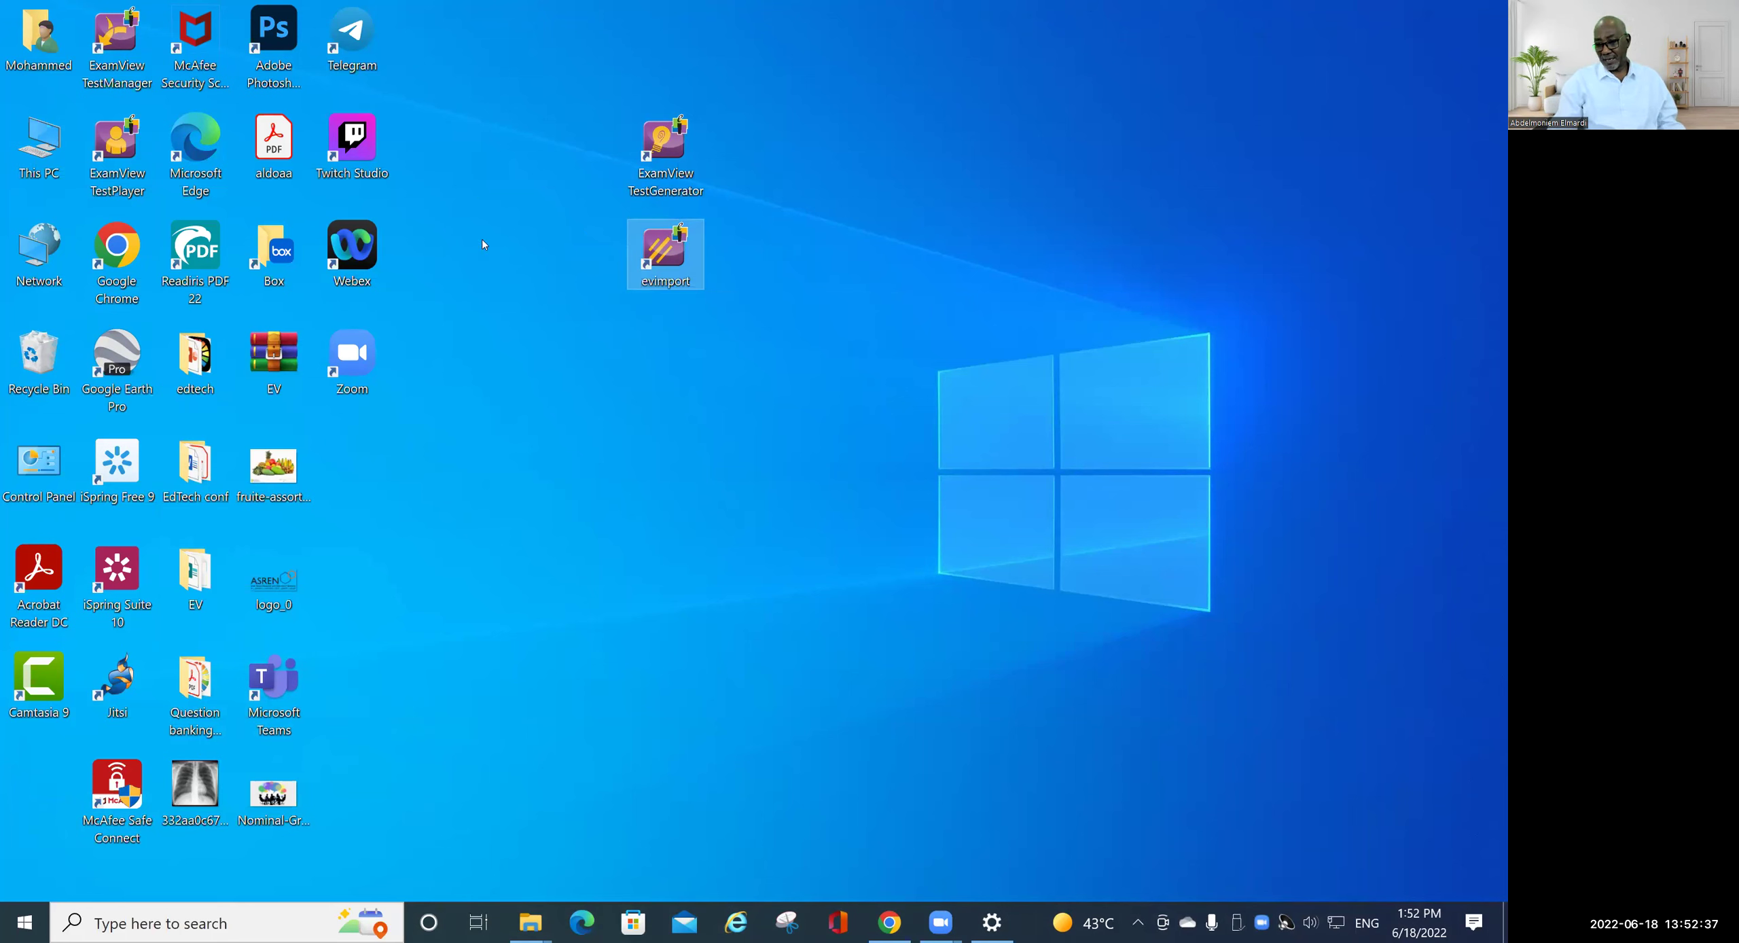
# - Launch ExamView TestGenerator and the evimport utility in turn to view their opening dialogs, closing each one
pyautogui.doubleClick(678, 137)
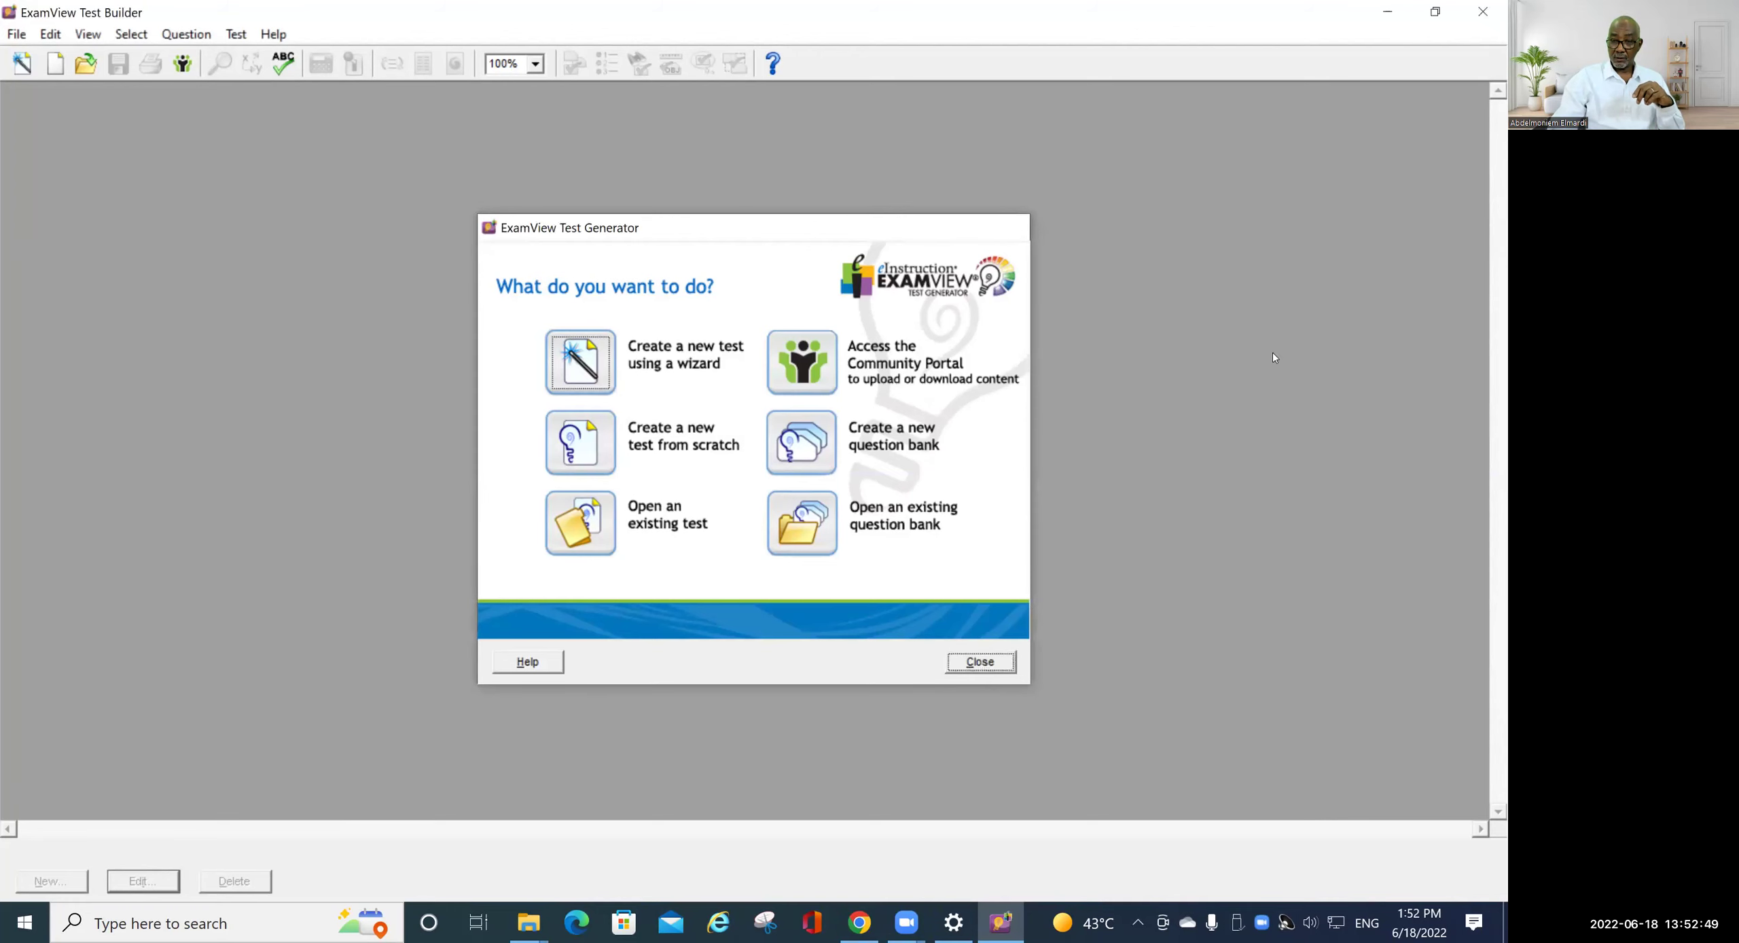
pyautogui.press('Escape')
pyautogui.click(1482, 12)
pyautogui.doubleClick(682, 266)
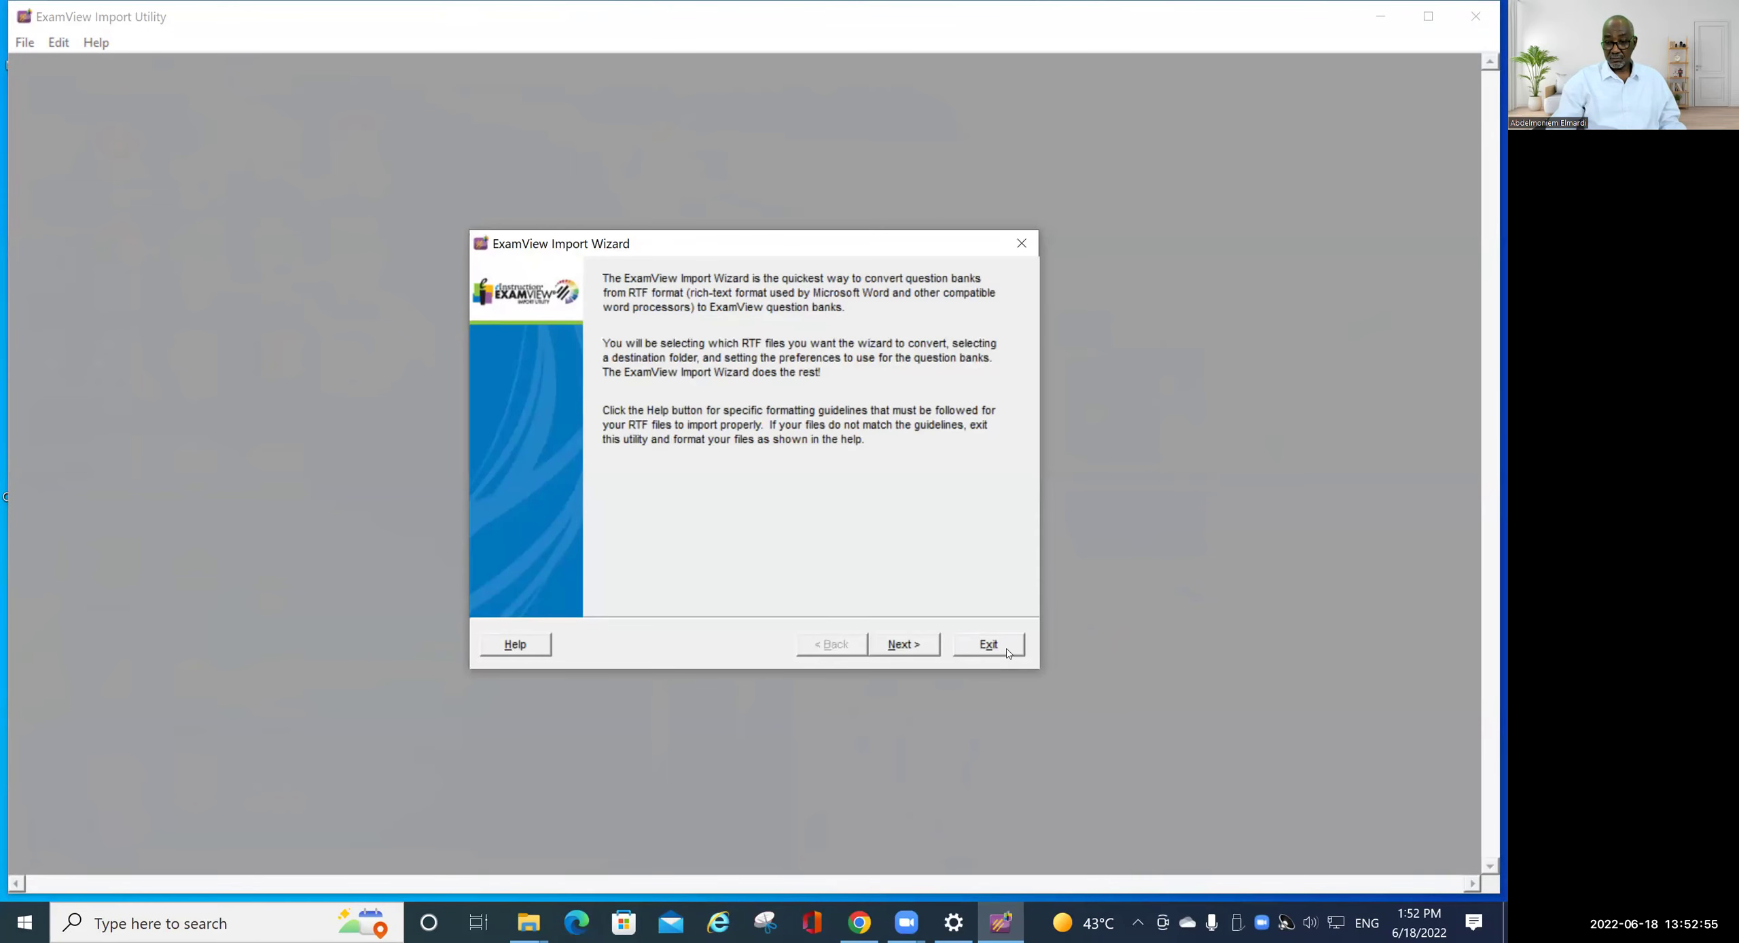
pyautogui.click(996, 651)
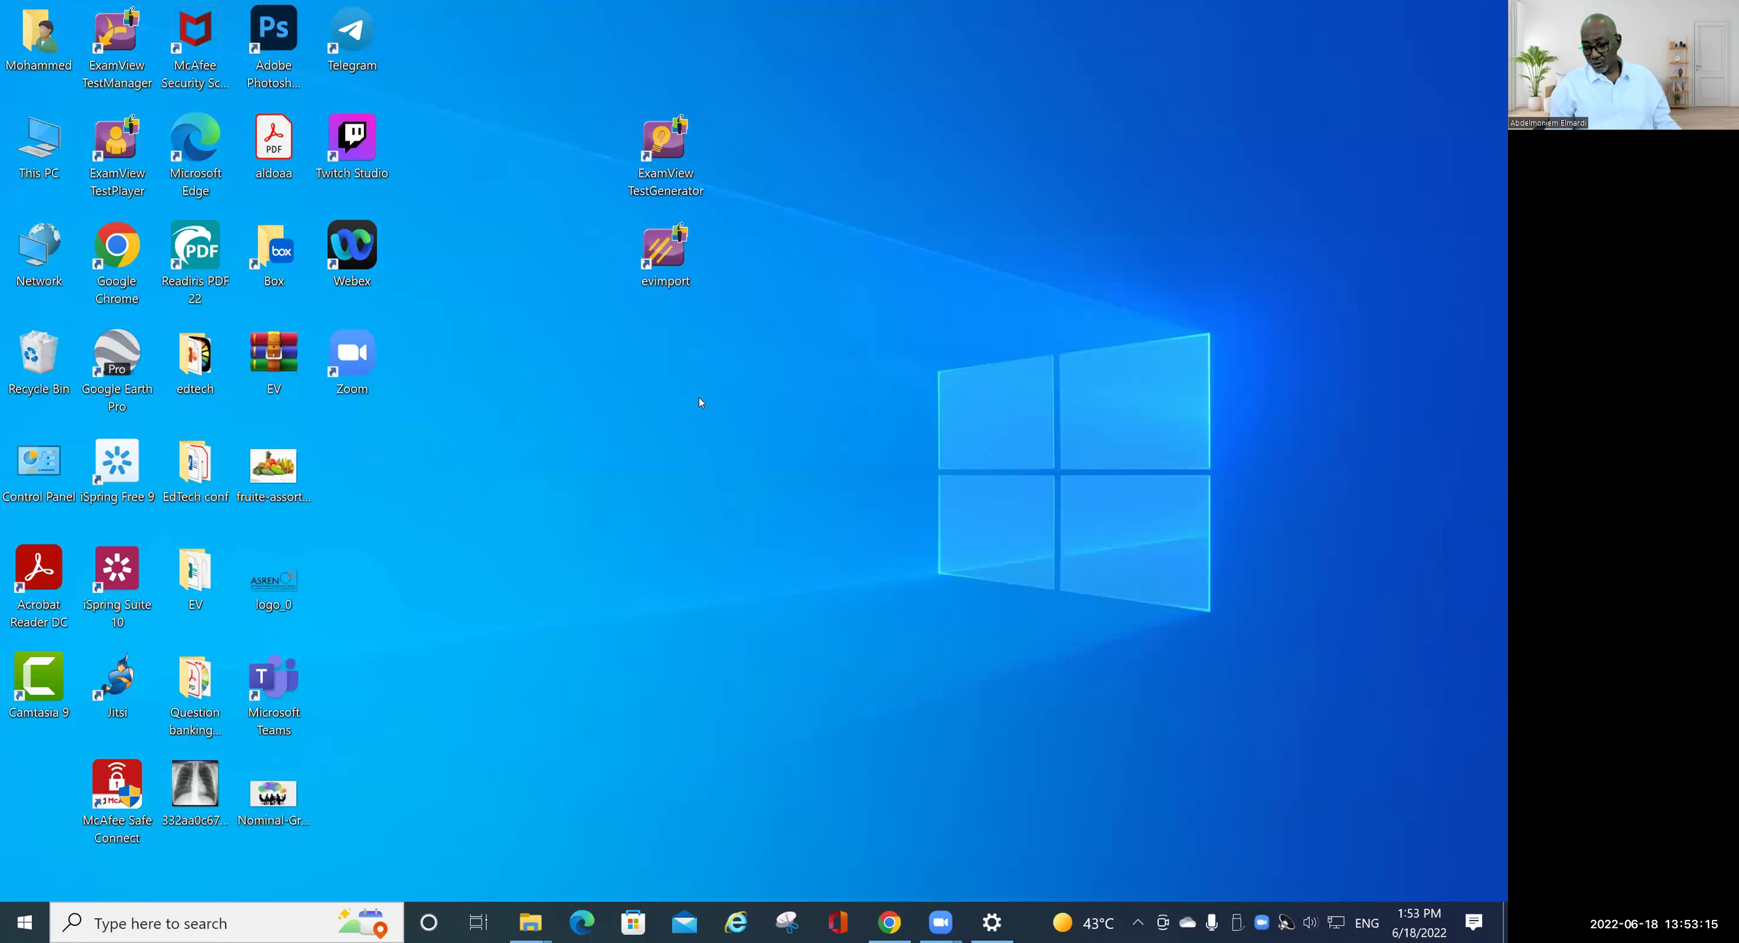
# - Rename the evimport desktop shortcut as ExamView import
pyautogui.click(651, 280)
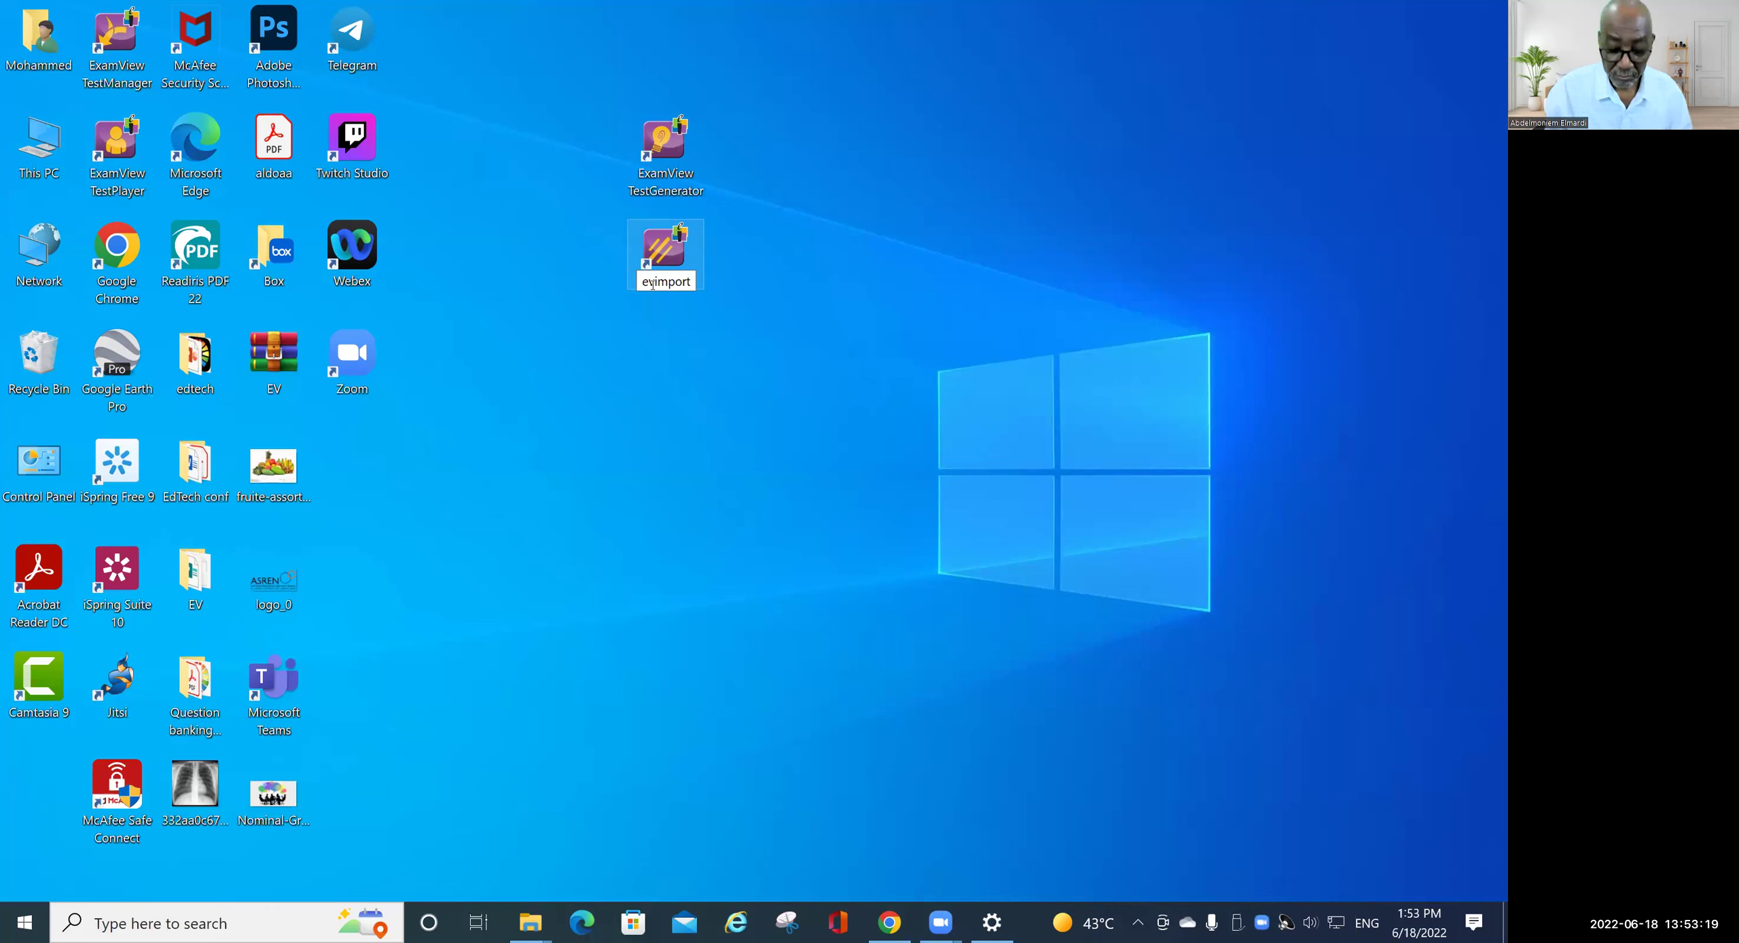
pyautogui.press('BackSpace')
pyautogui.press('BackSpace')
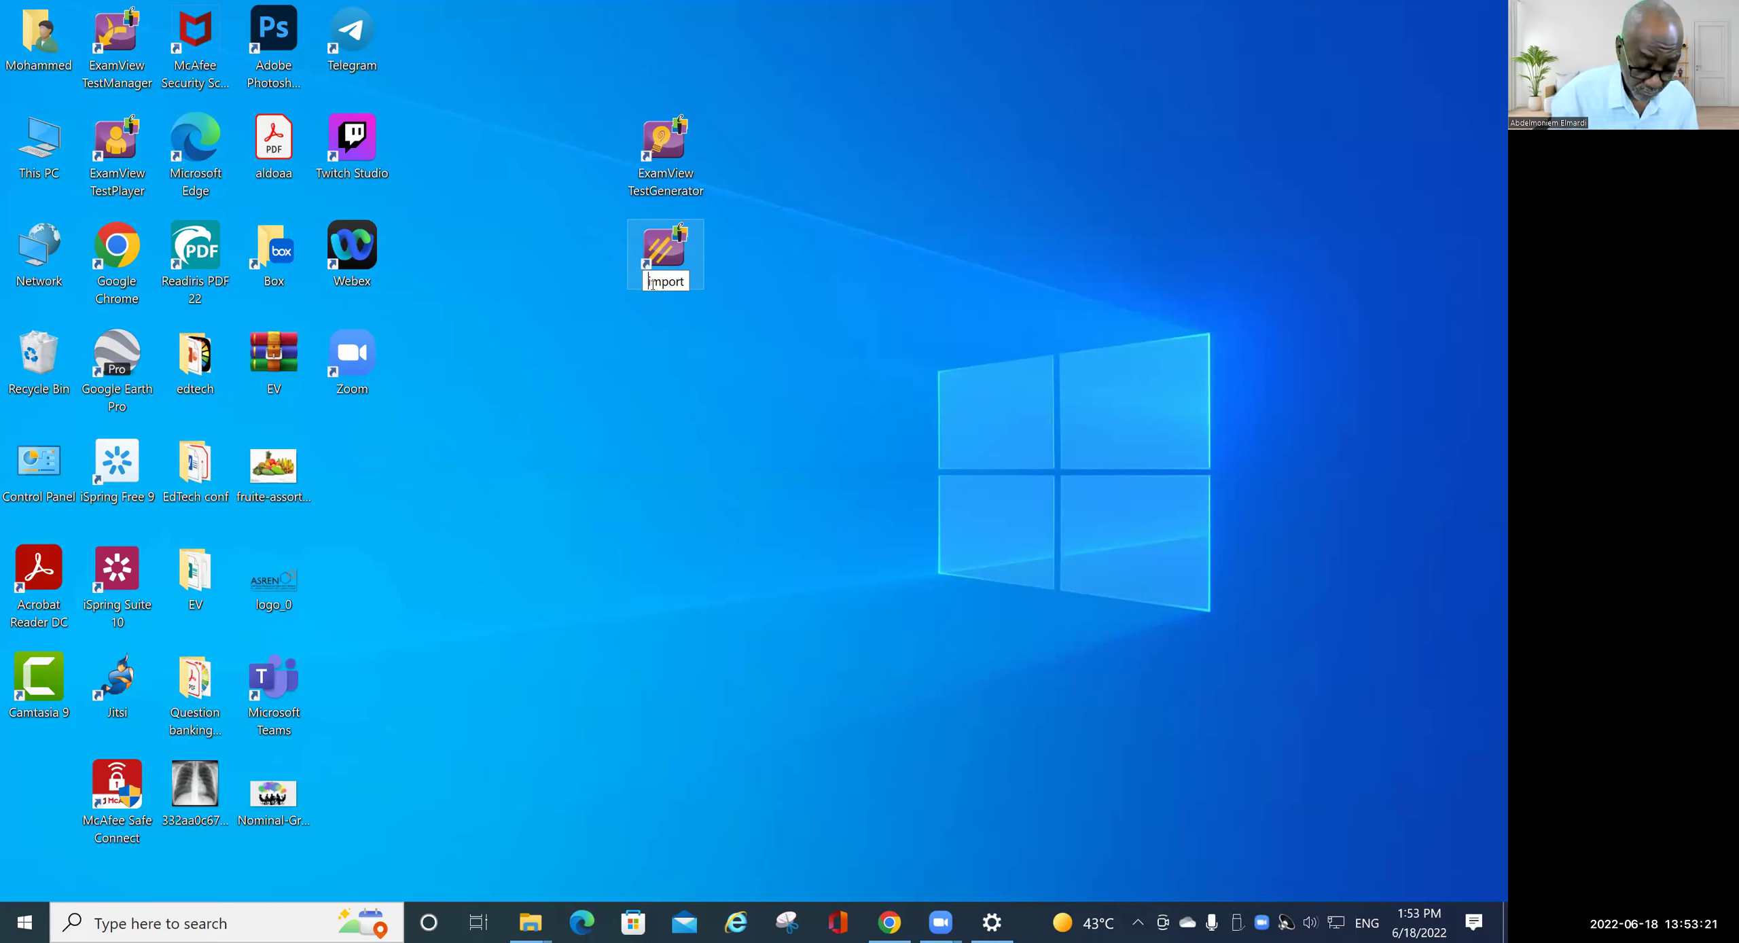
pyautogui.write('ExamView')
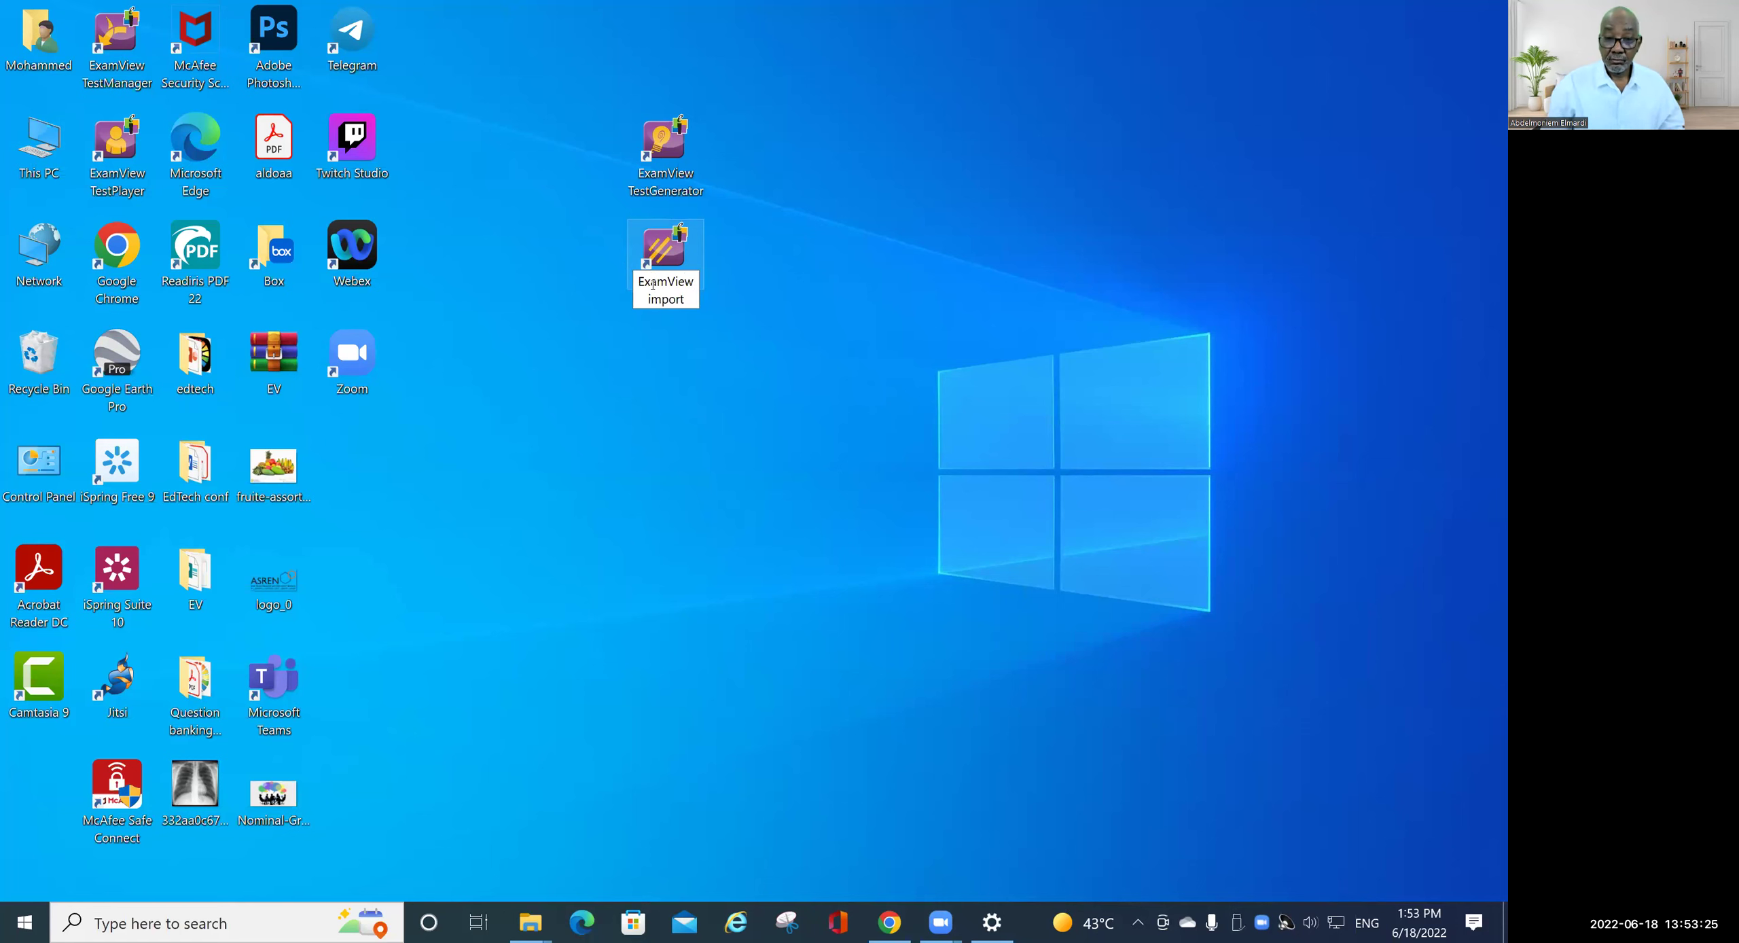
pyautogui.press('Return')
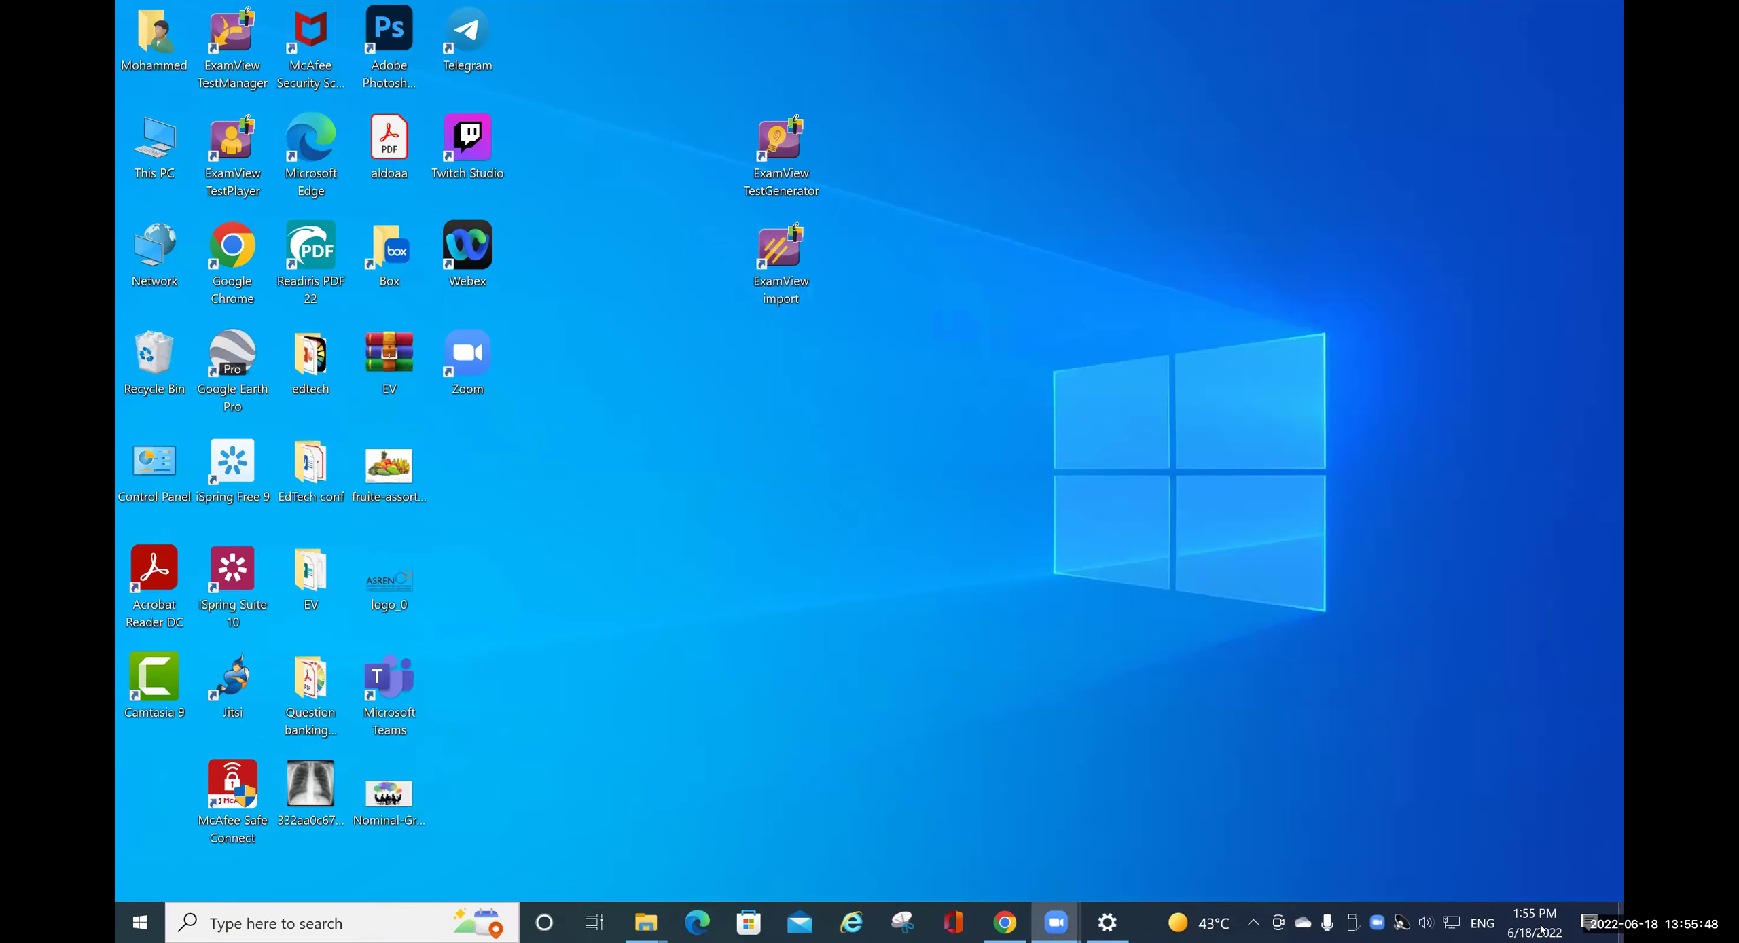
# - Eject the Cruzer Blade USB Drive (F:) from the computer
pyautogui.click(1350, 922)
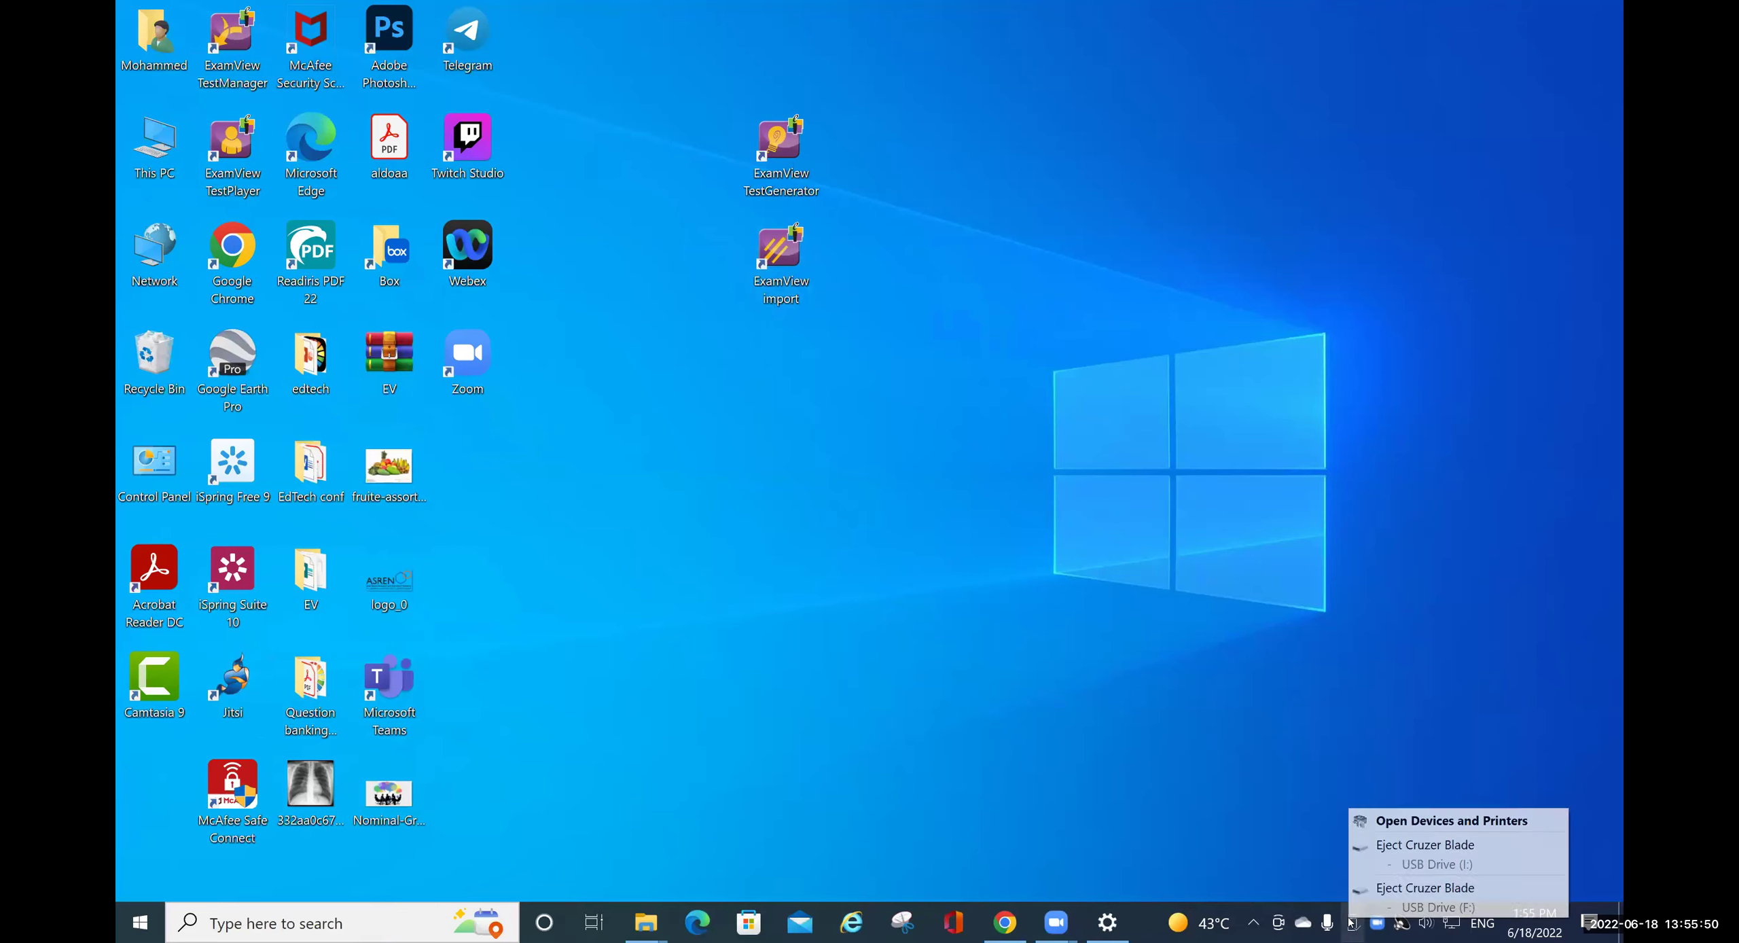
pyautogui.click(1429, 888)
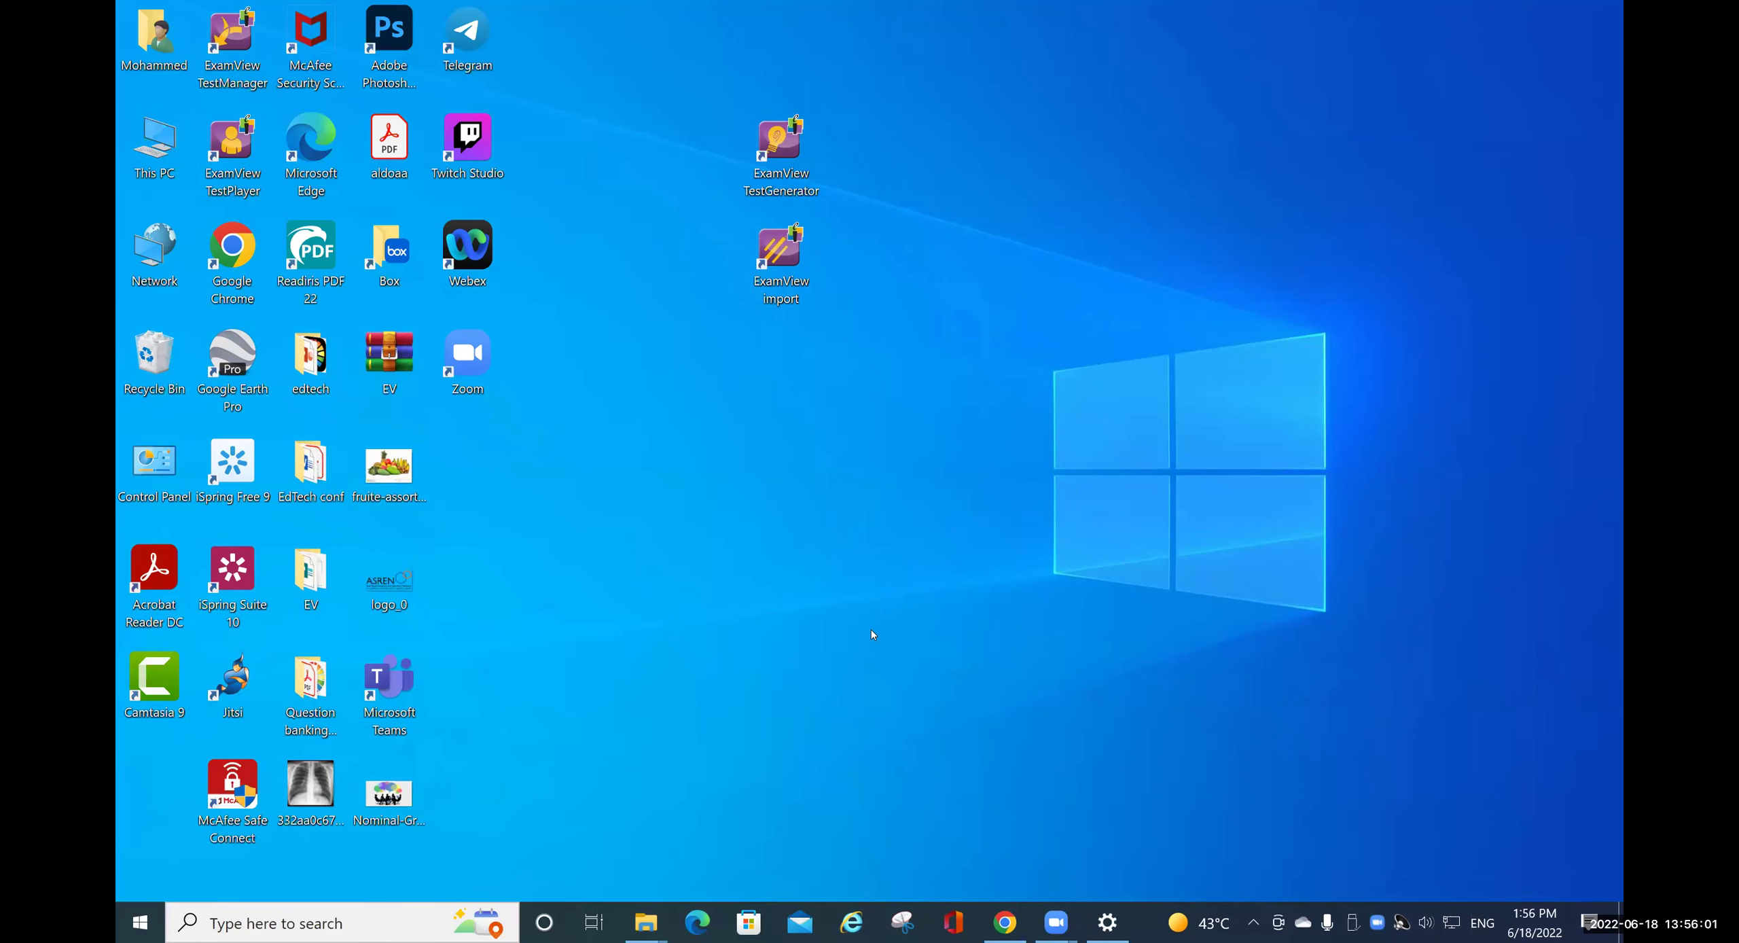
# - Switch to the PC backup (G:) window, enter aiken as its search term, and minimize the window
pyautogui.hotkey('alt', 'Tab')
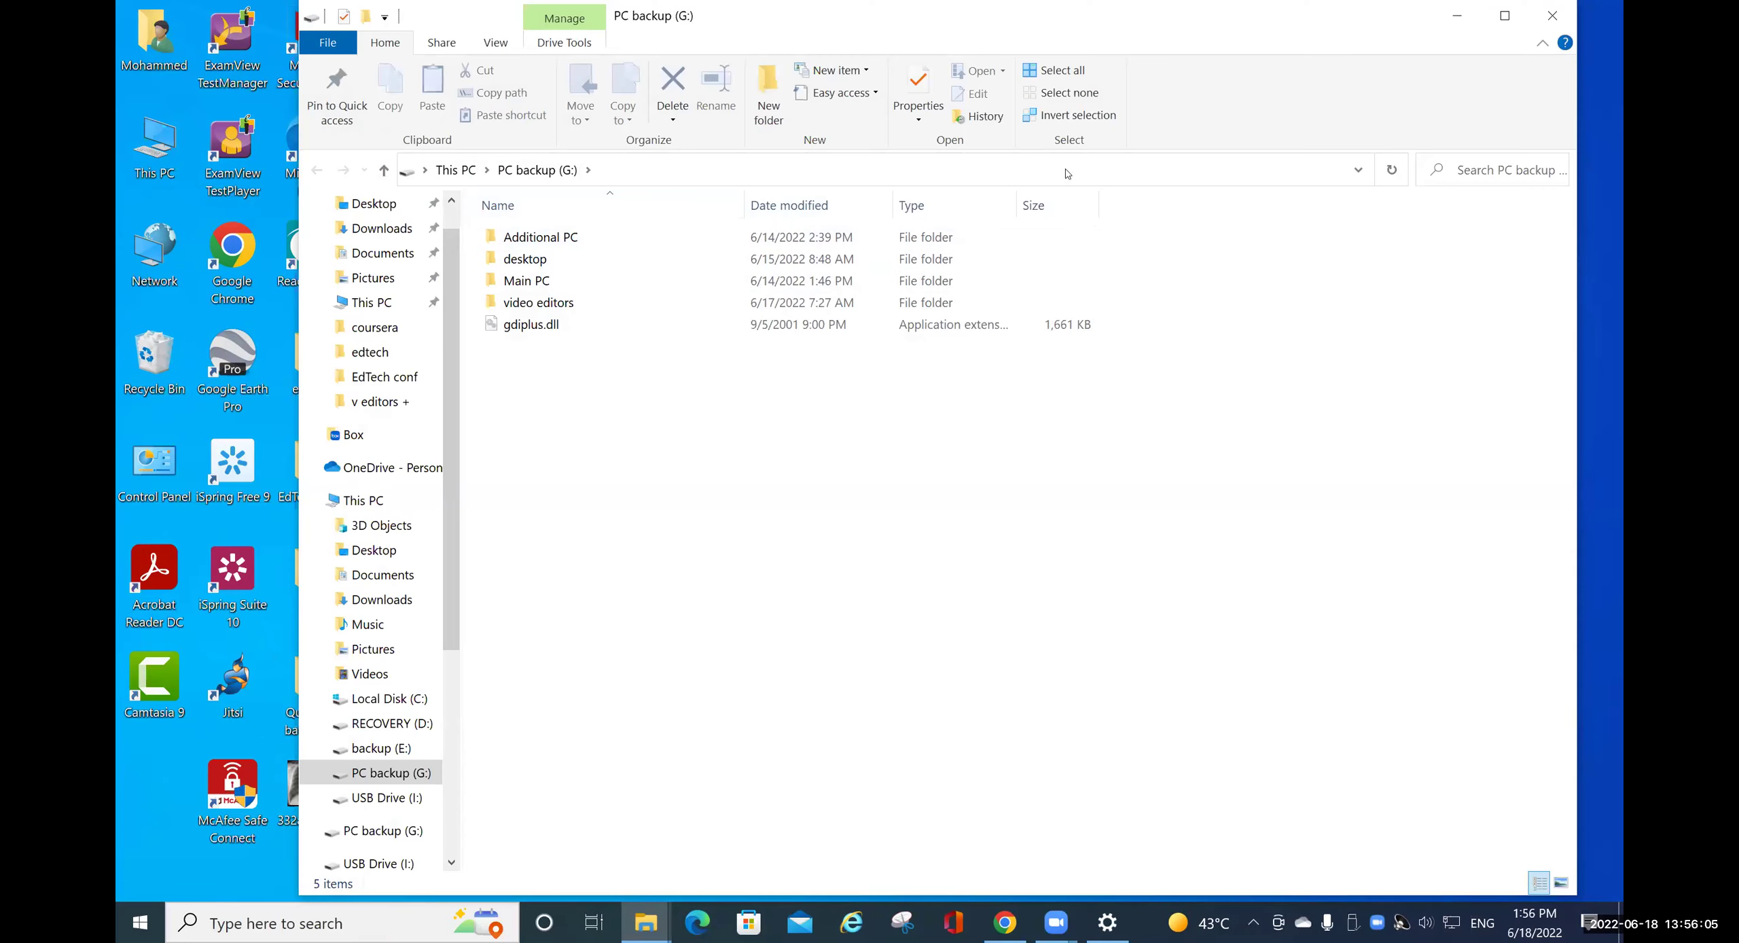
pyautogui.click(1476, 174)
pyautogui.write('aiken')
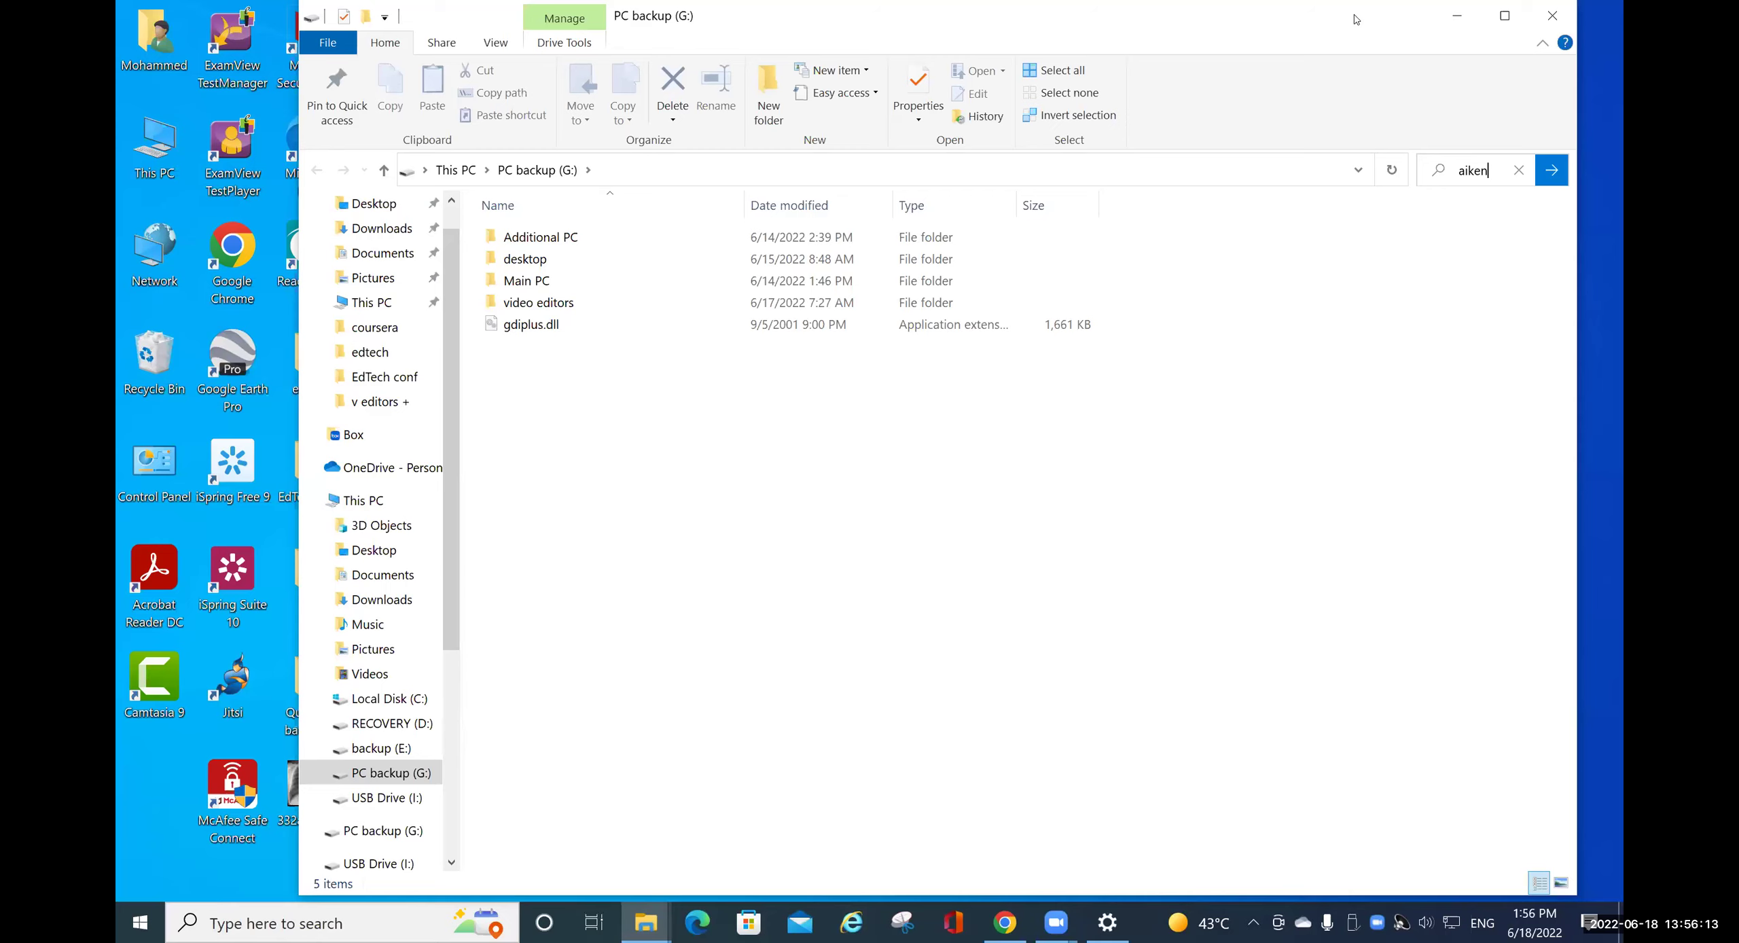
pyautogui.moveTo(1355, 19); pyautogui.dragTo(1268, 72)
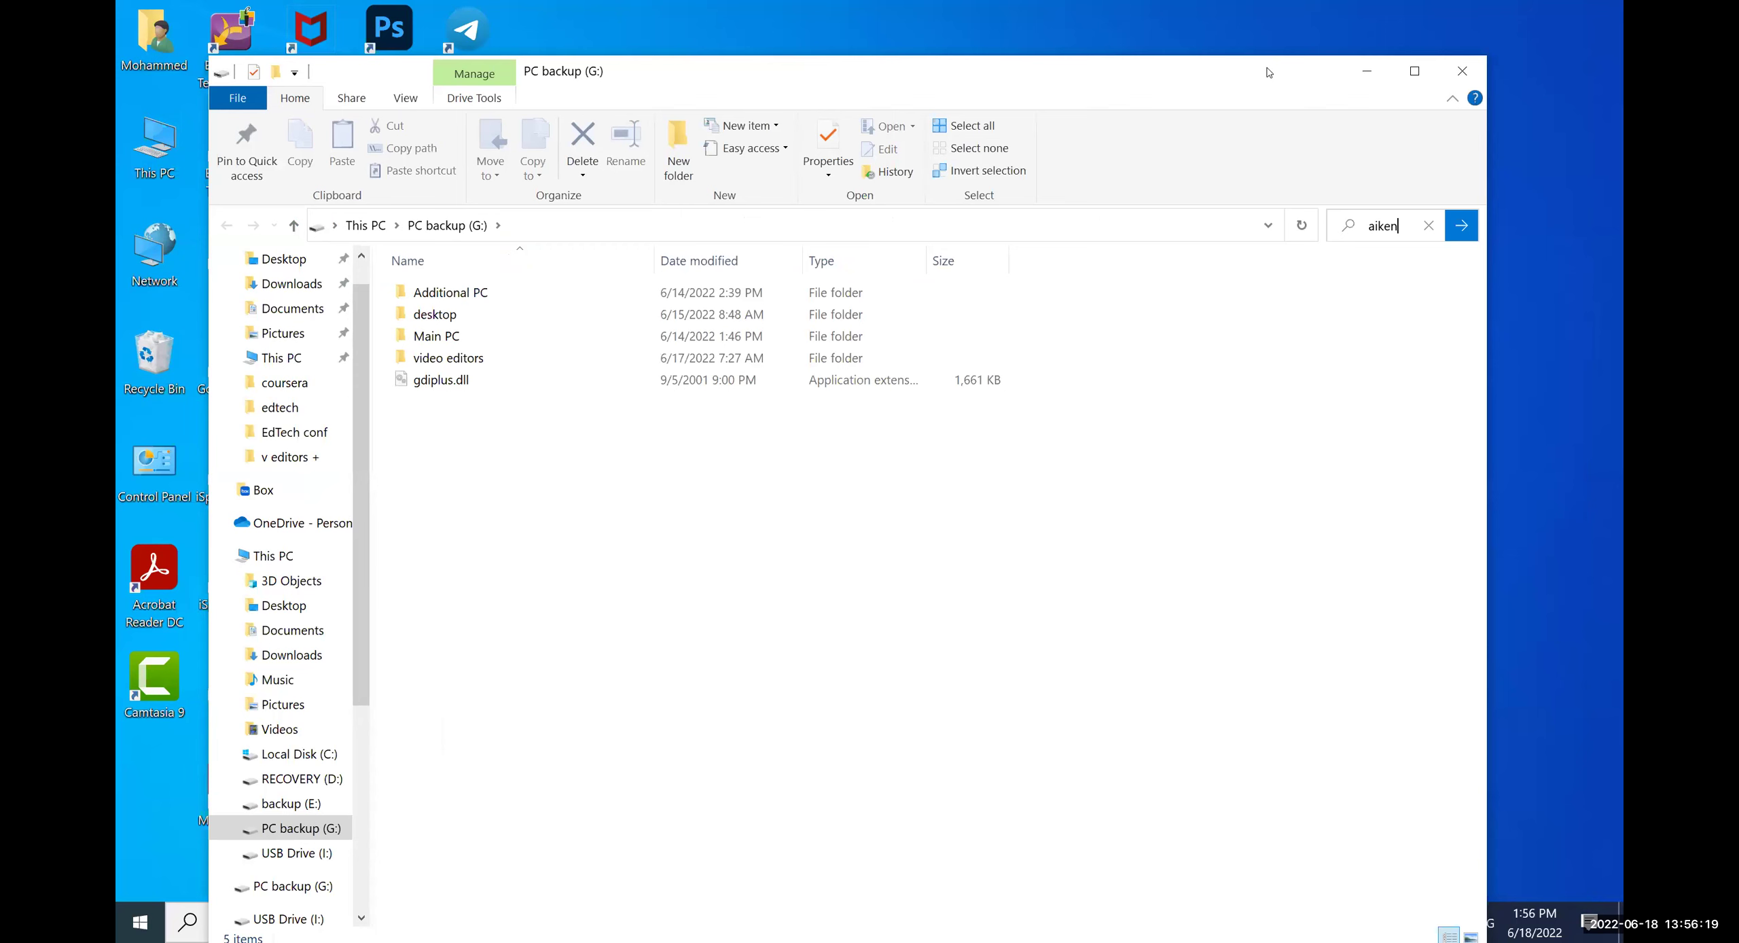
pyautogui.click(1364, 72)
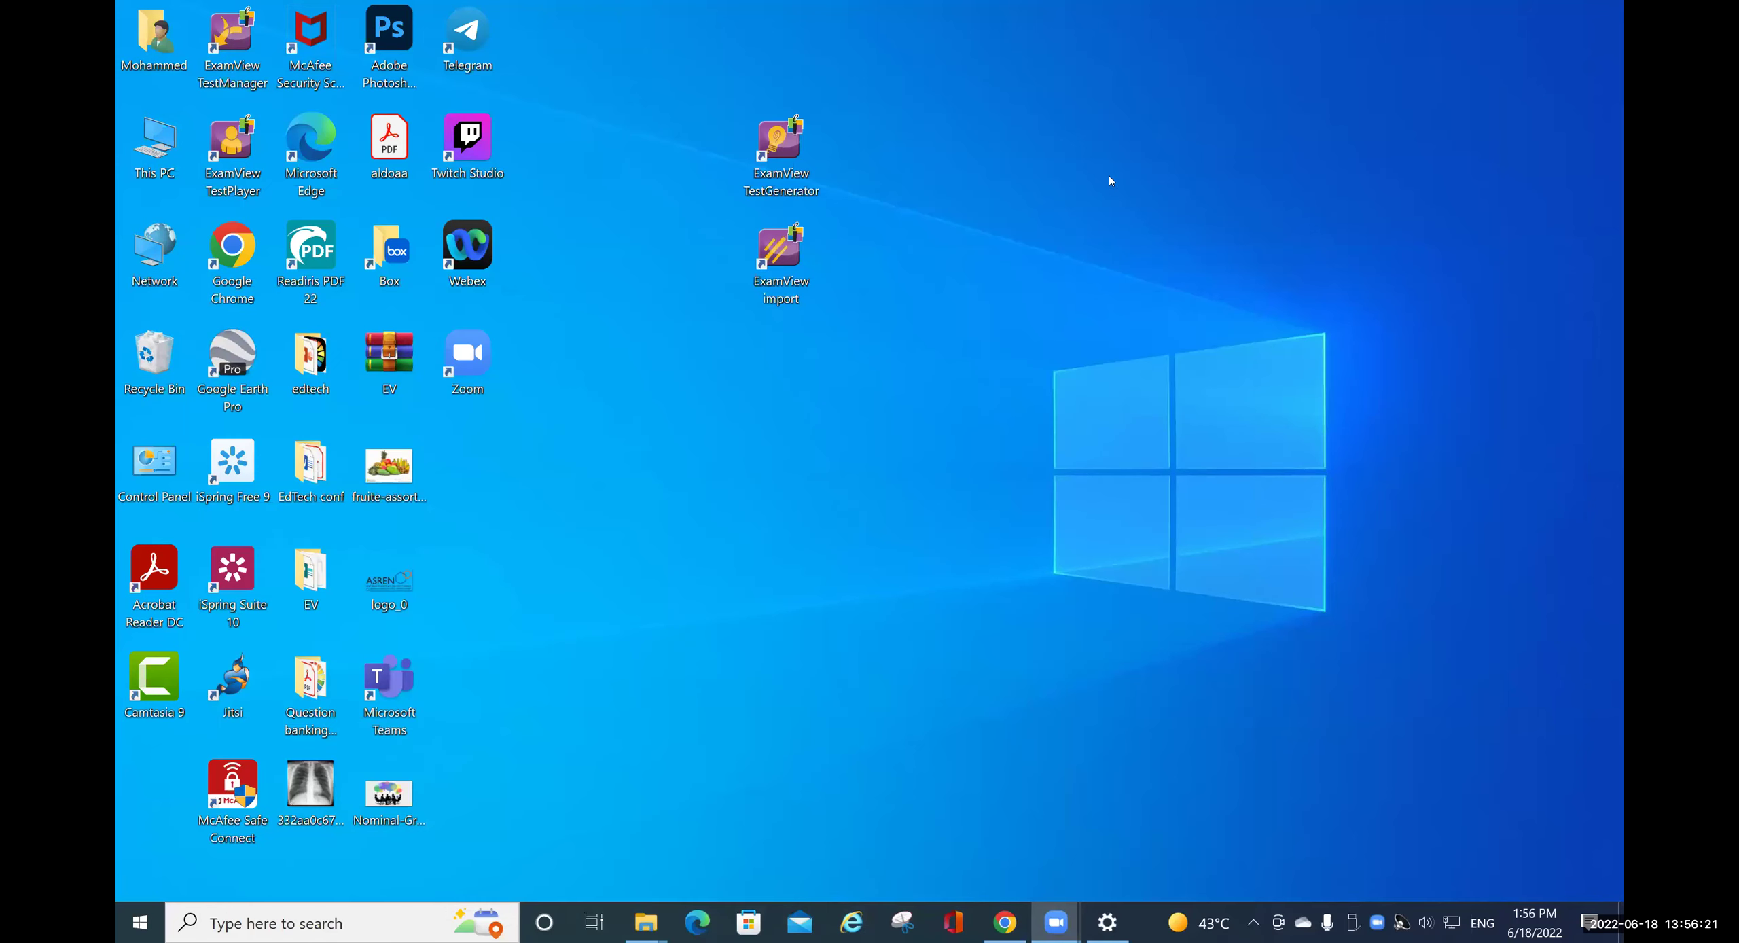
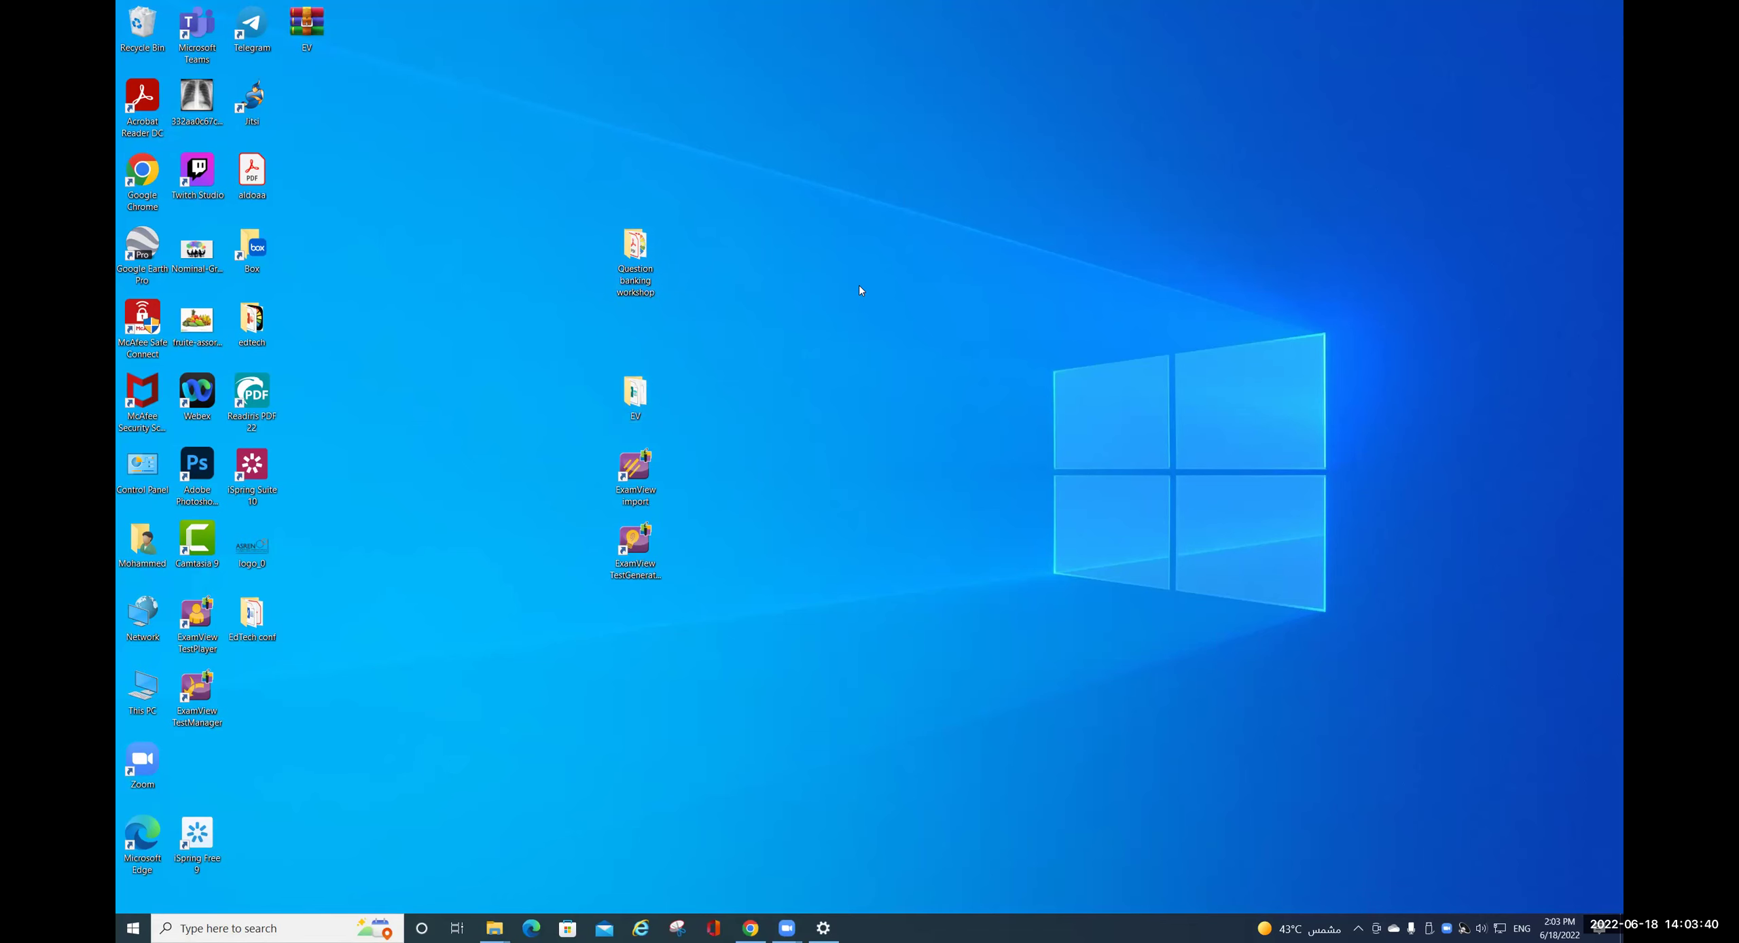
# - Open the EV desktop folder, make its window taller, and view the commands available for the evimport application
pyautogui.click(637, 399)
pyautogui.doubleClick(637, 401)
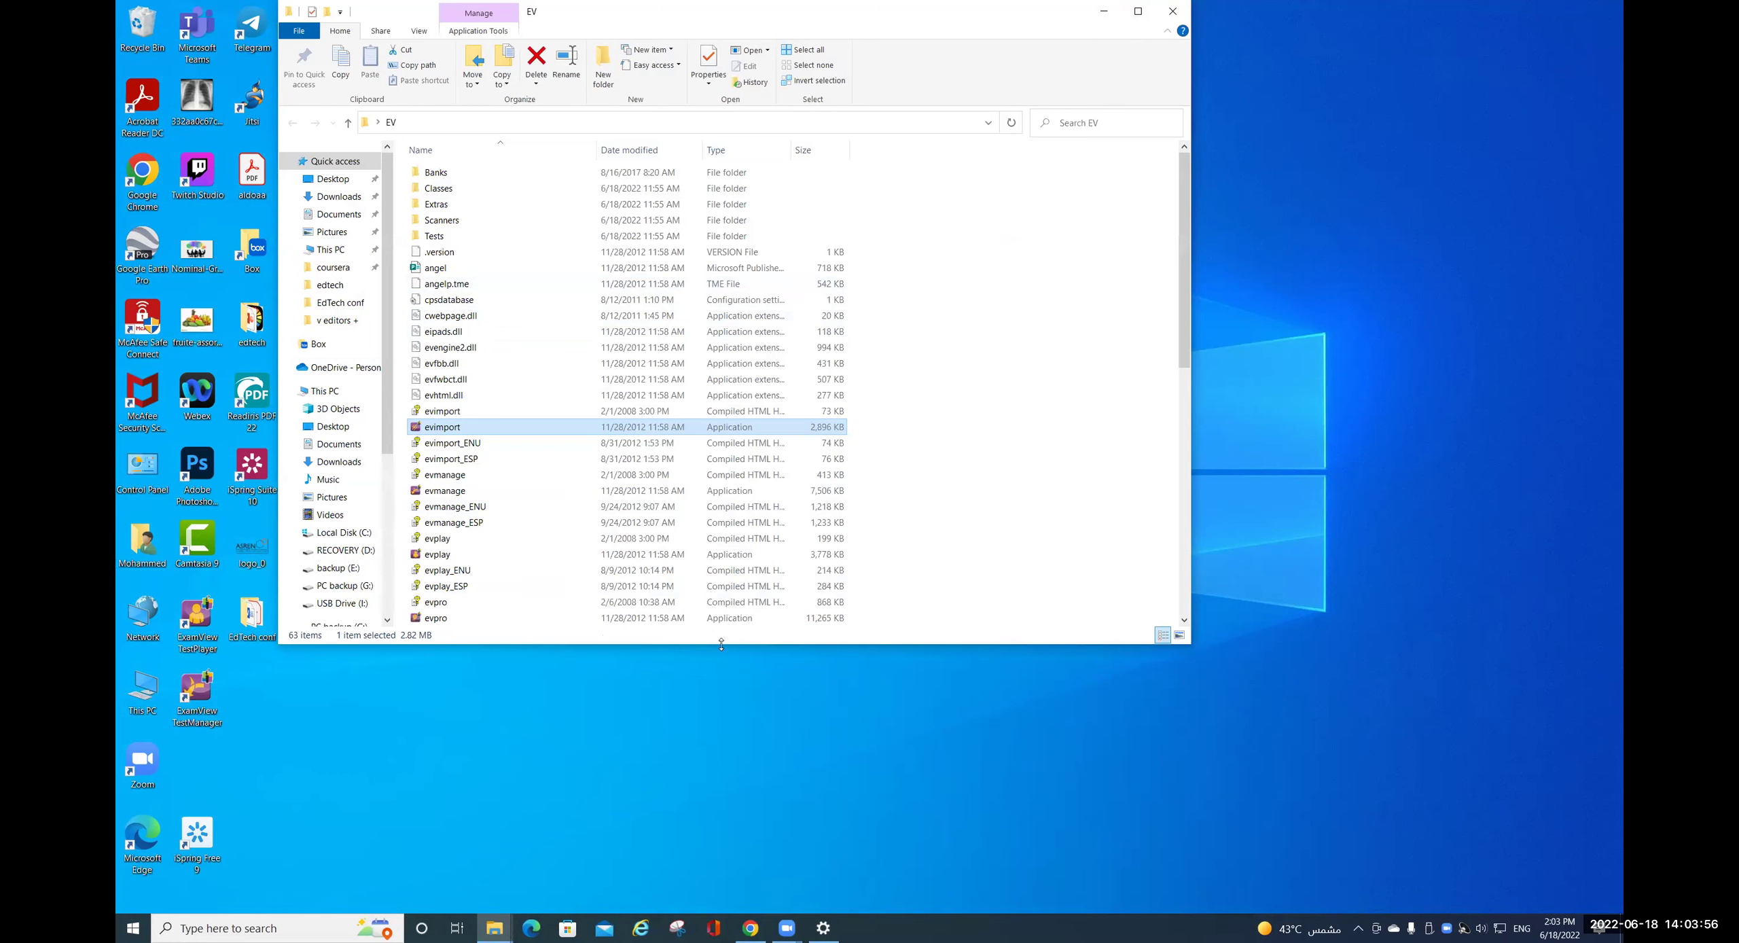
pyautogui.moveTo(721, 644); pyautogui.dragTo(721, 864)
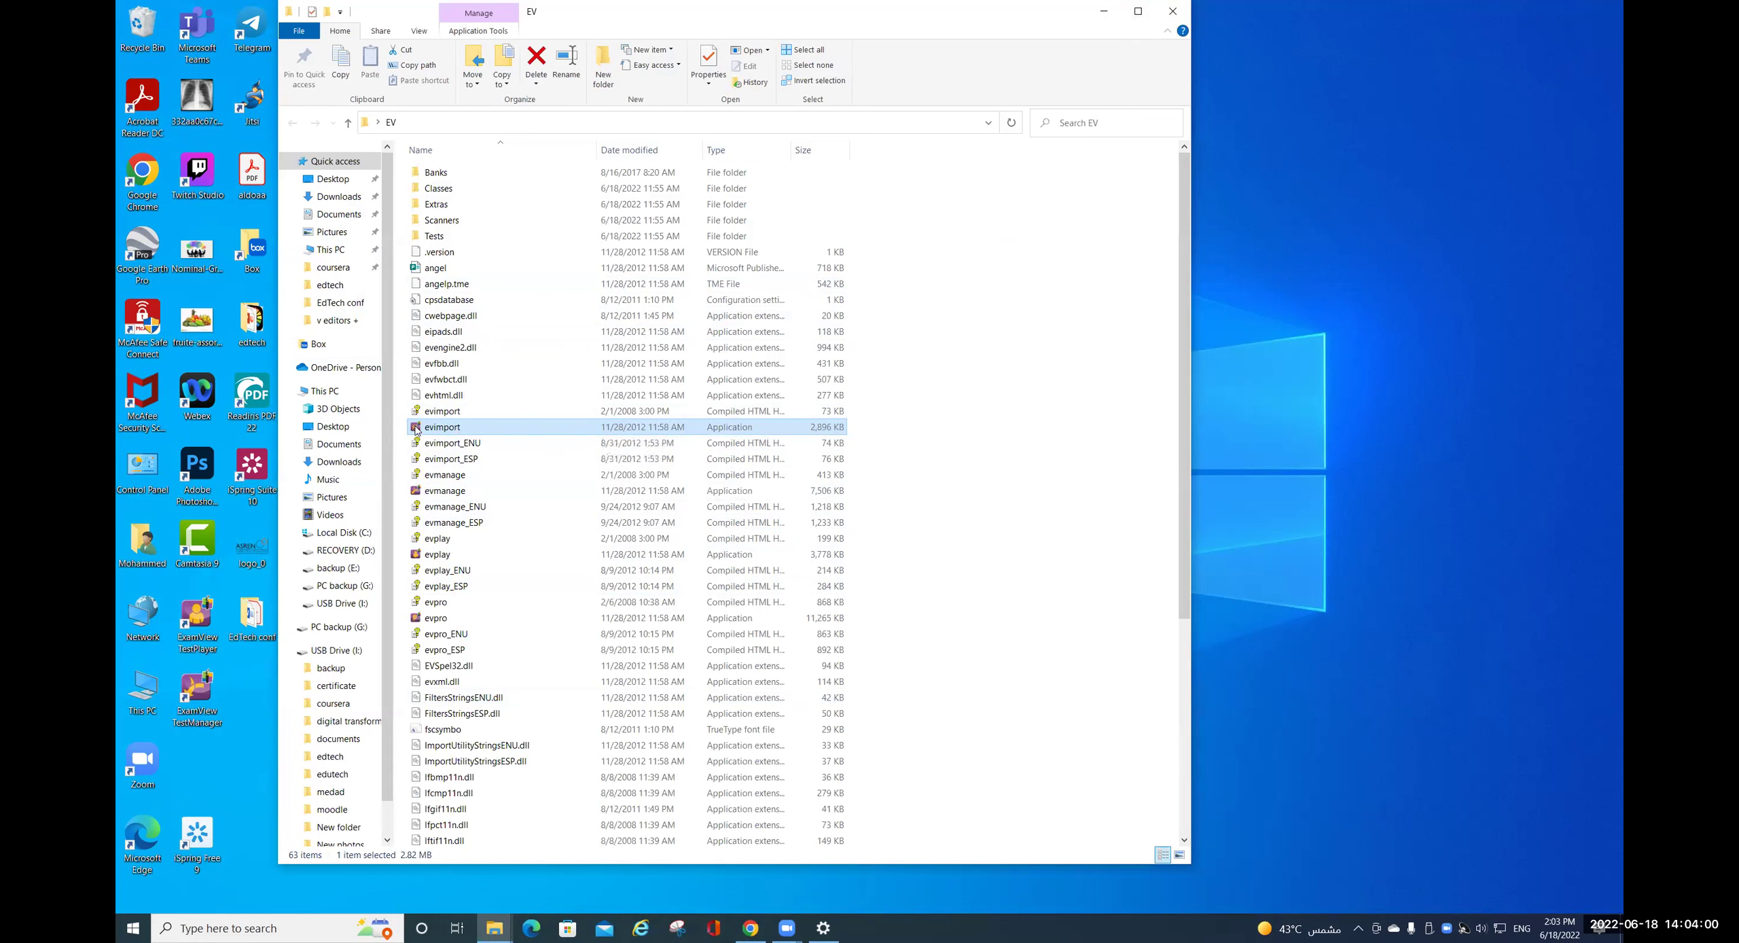
pyautogui.moveTo(415, 430)
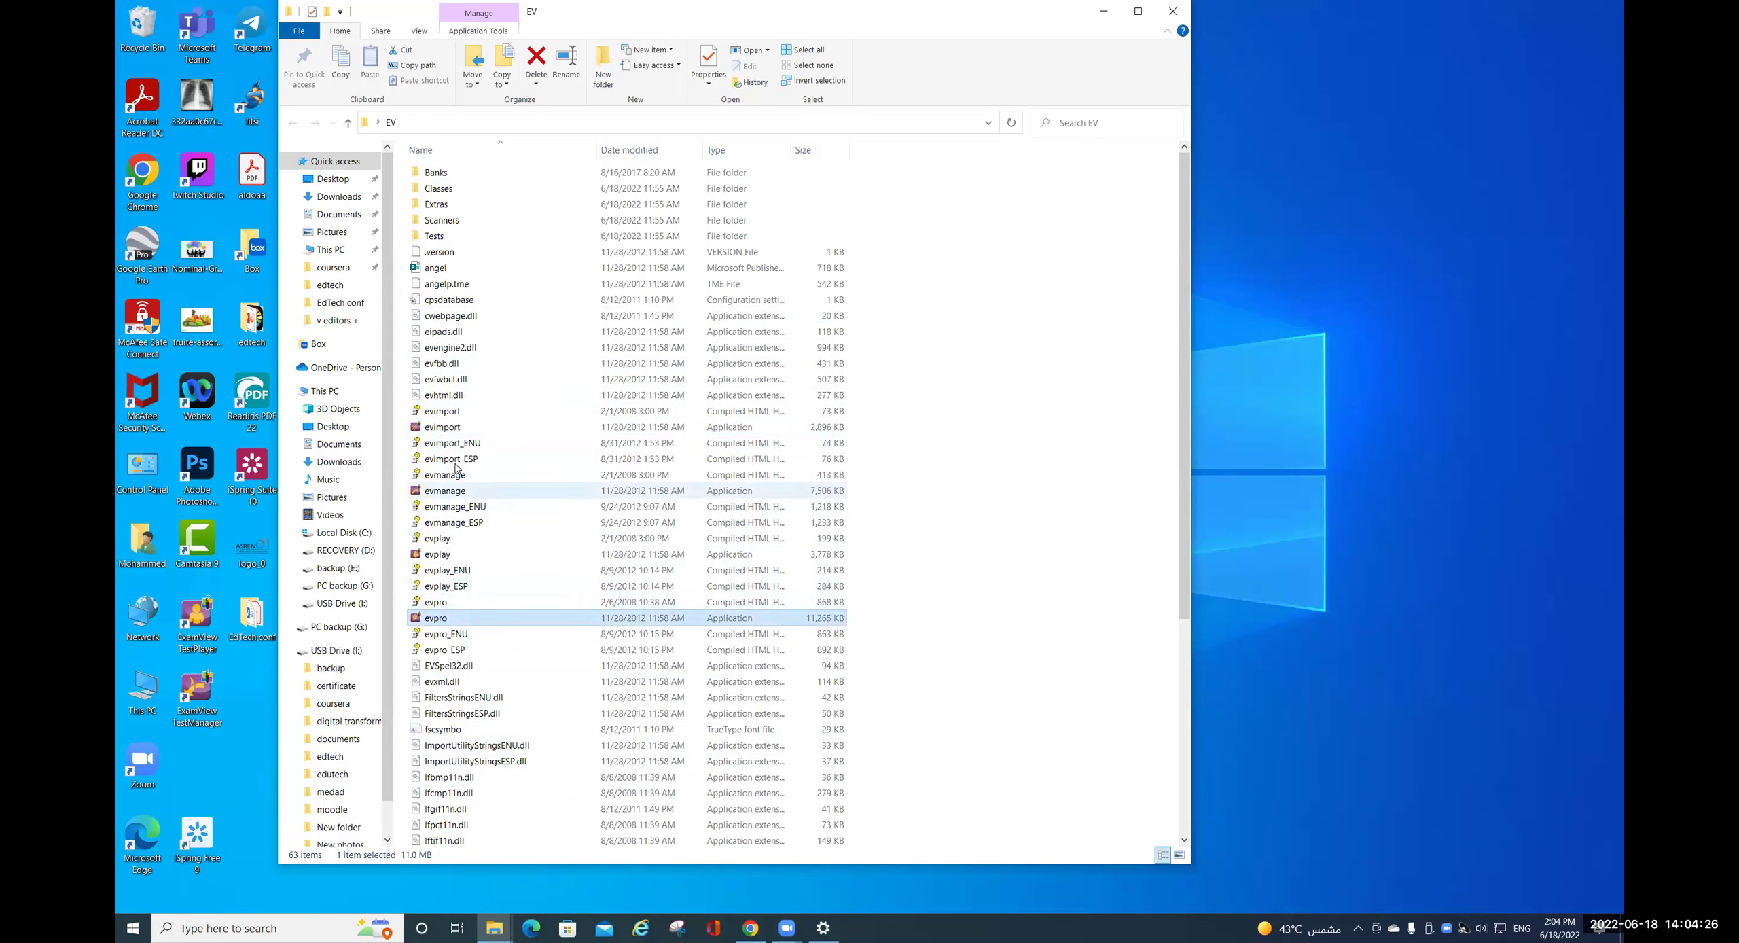
pyautogui.rightClick(426, 432)
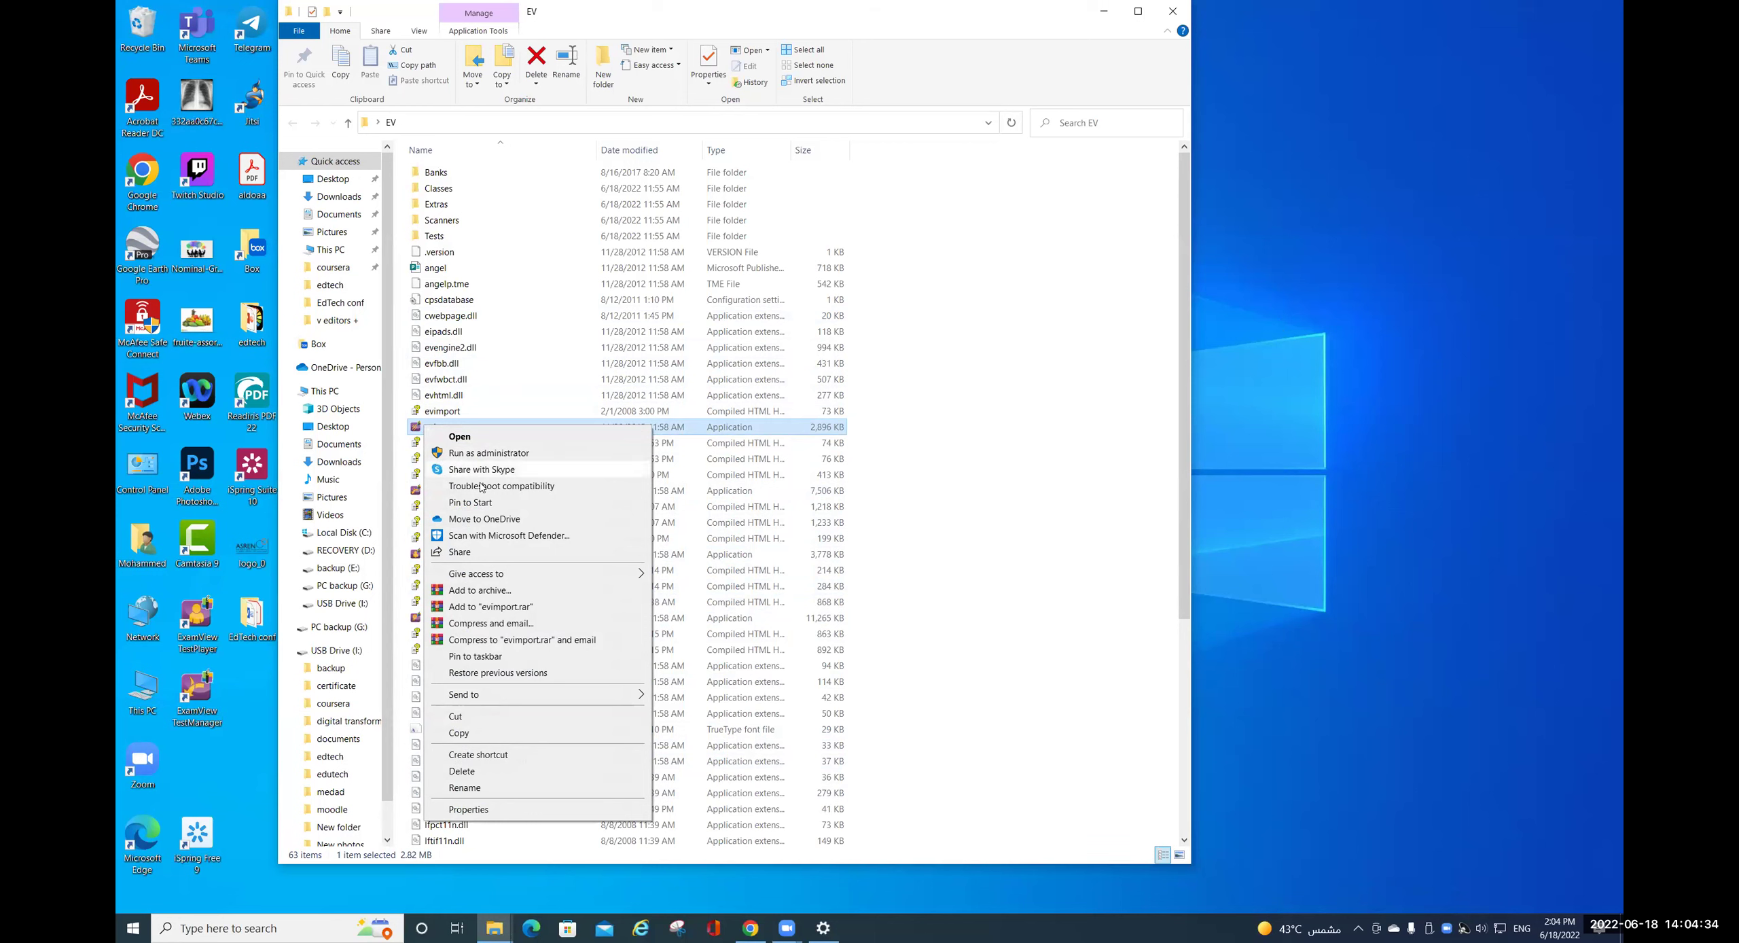
pyautogui.moveTo(503, 700)
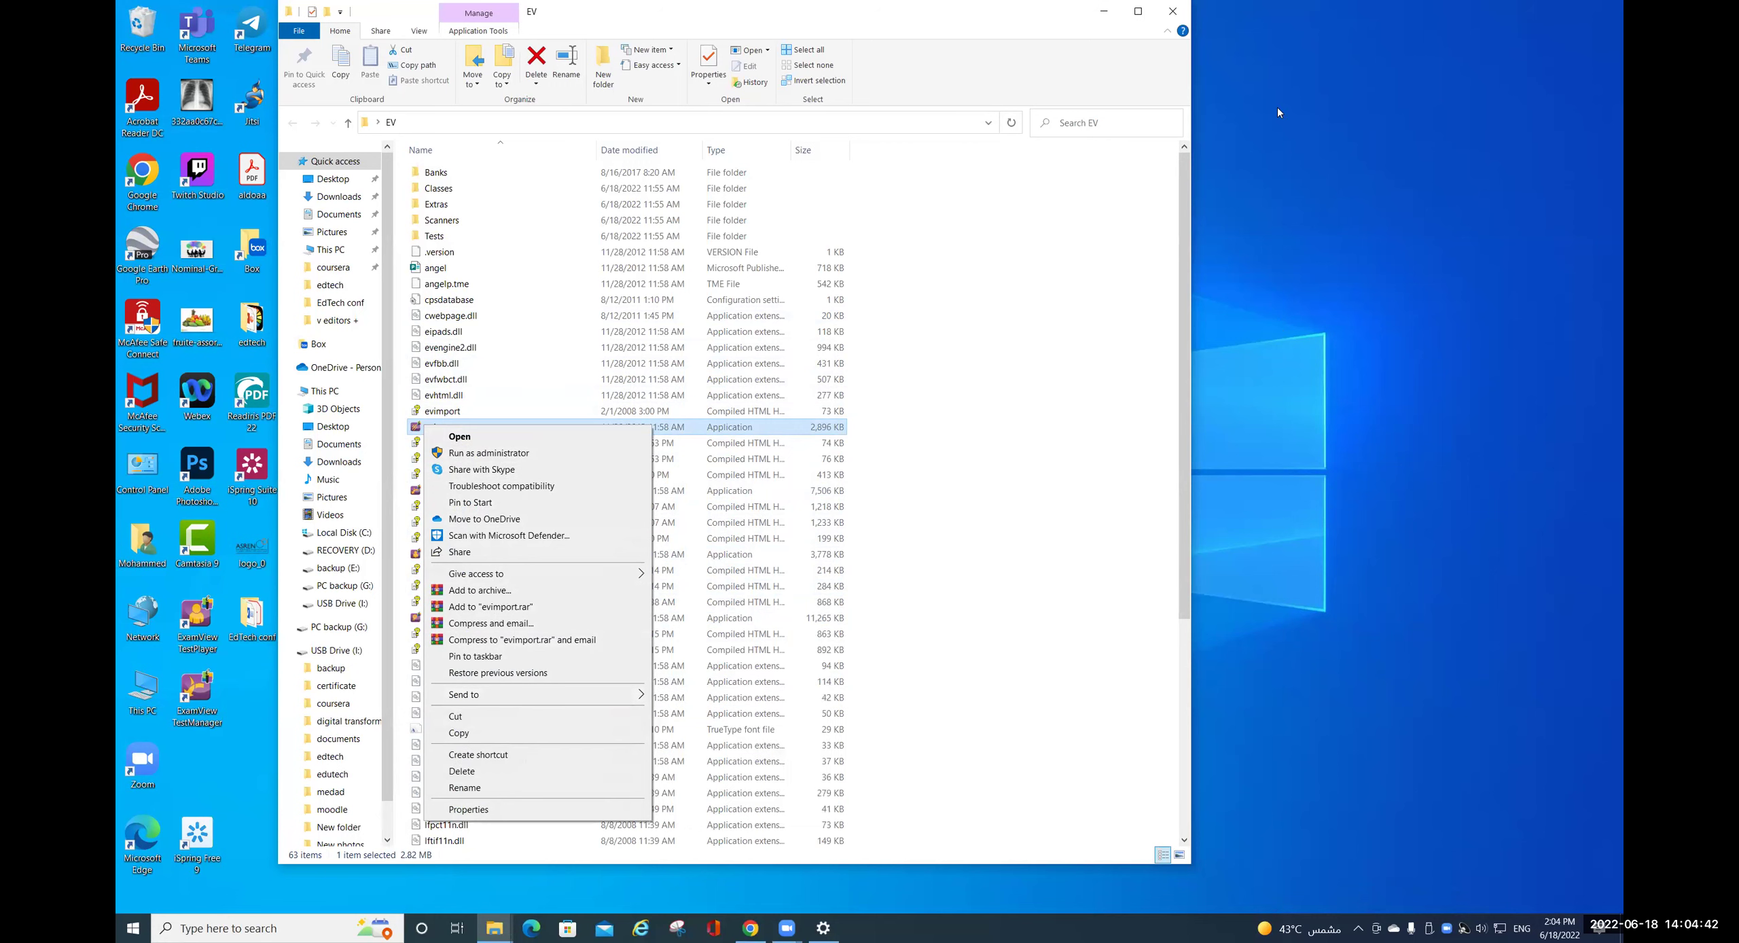
pyautogui.press('Escape')
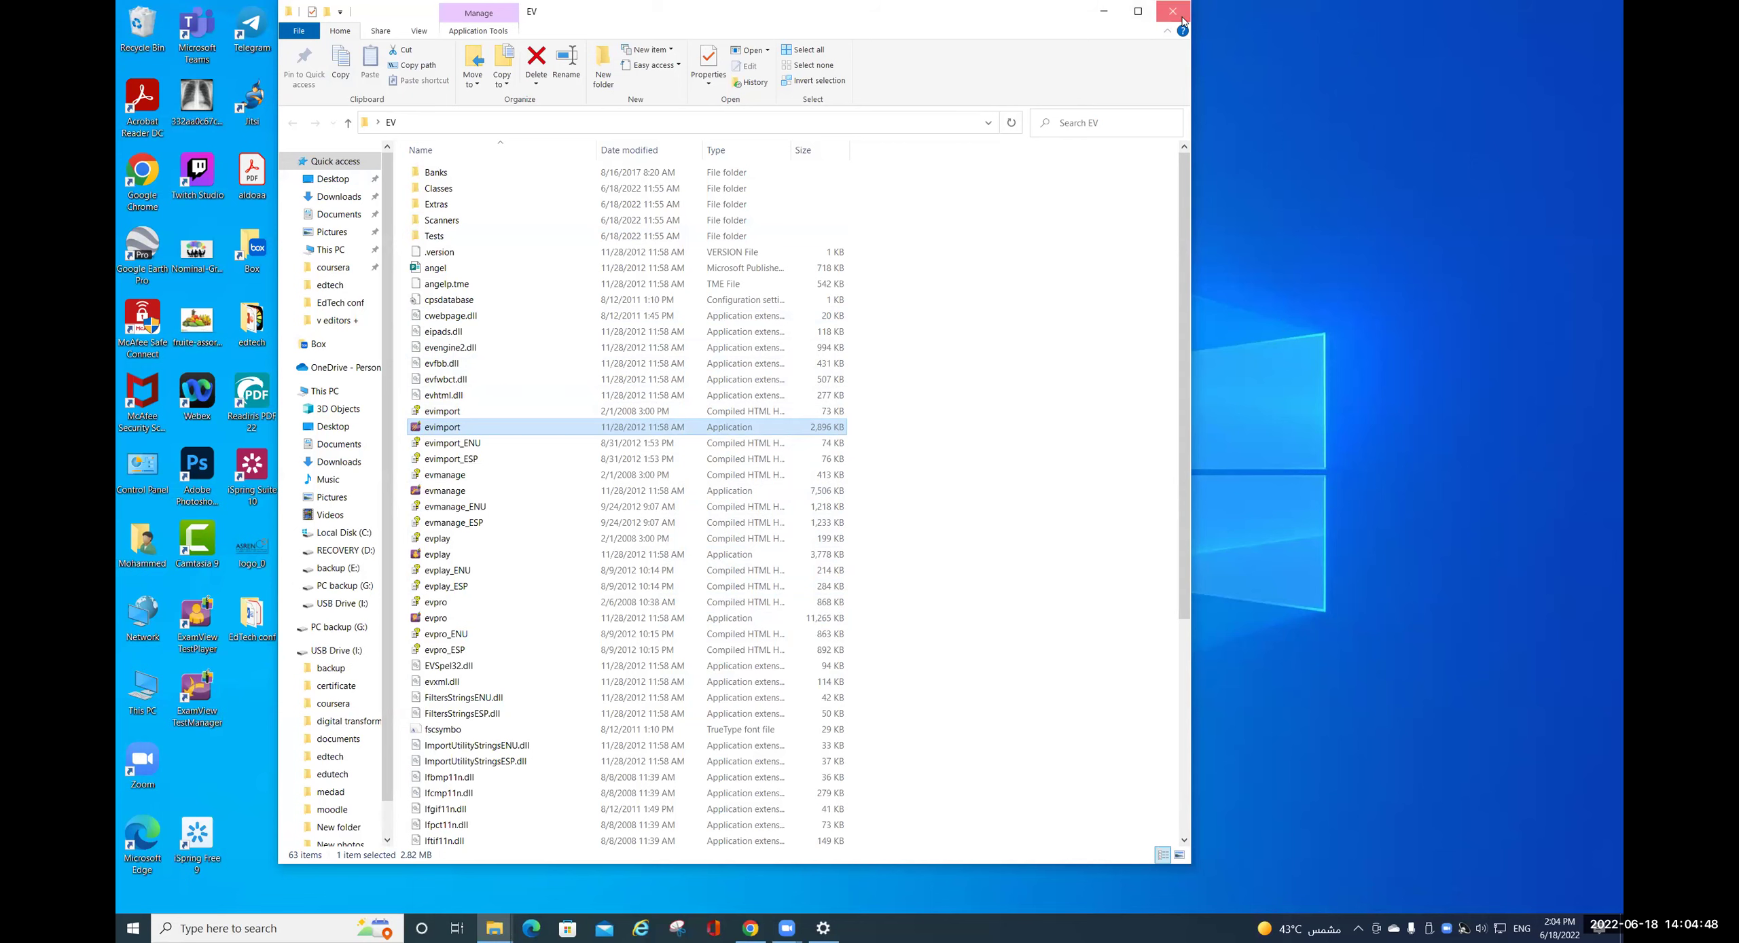
# - Minimize the EV folder window, launch the ExamView import shortcut to view its opening wizard, and exit the wizard
pyautogui.click(1104, 11)
pyautogui.doubleClick(645, 478)
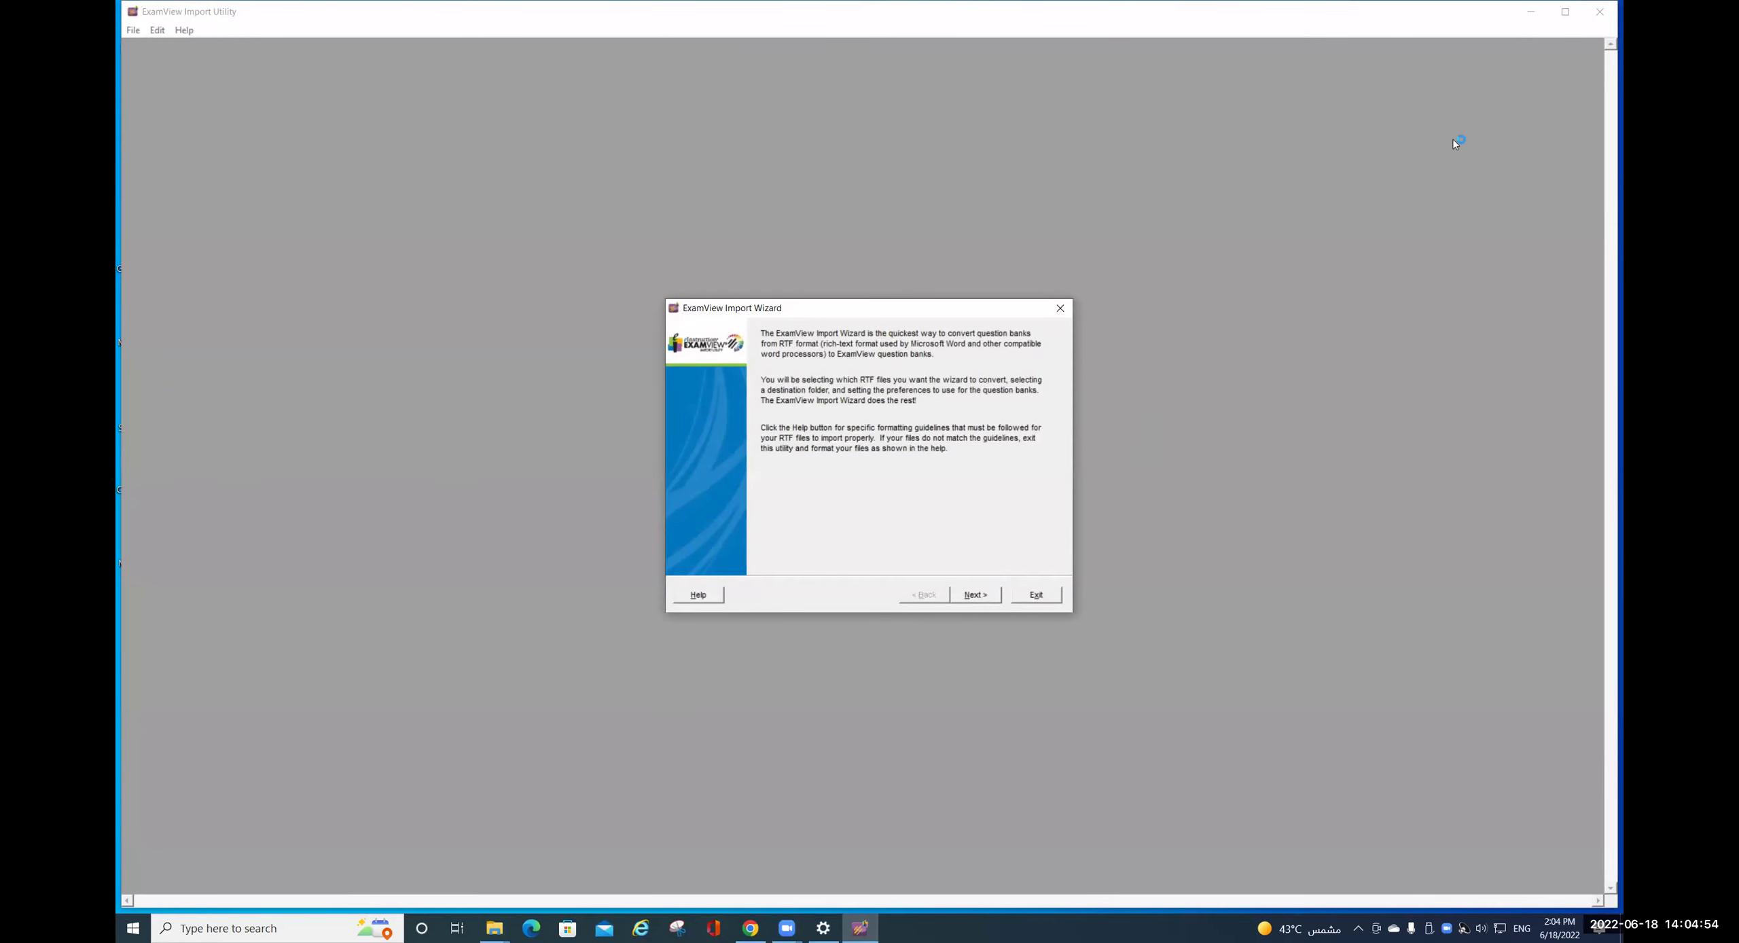
pyautogui.click(1029, 597)
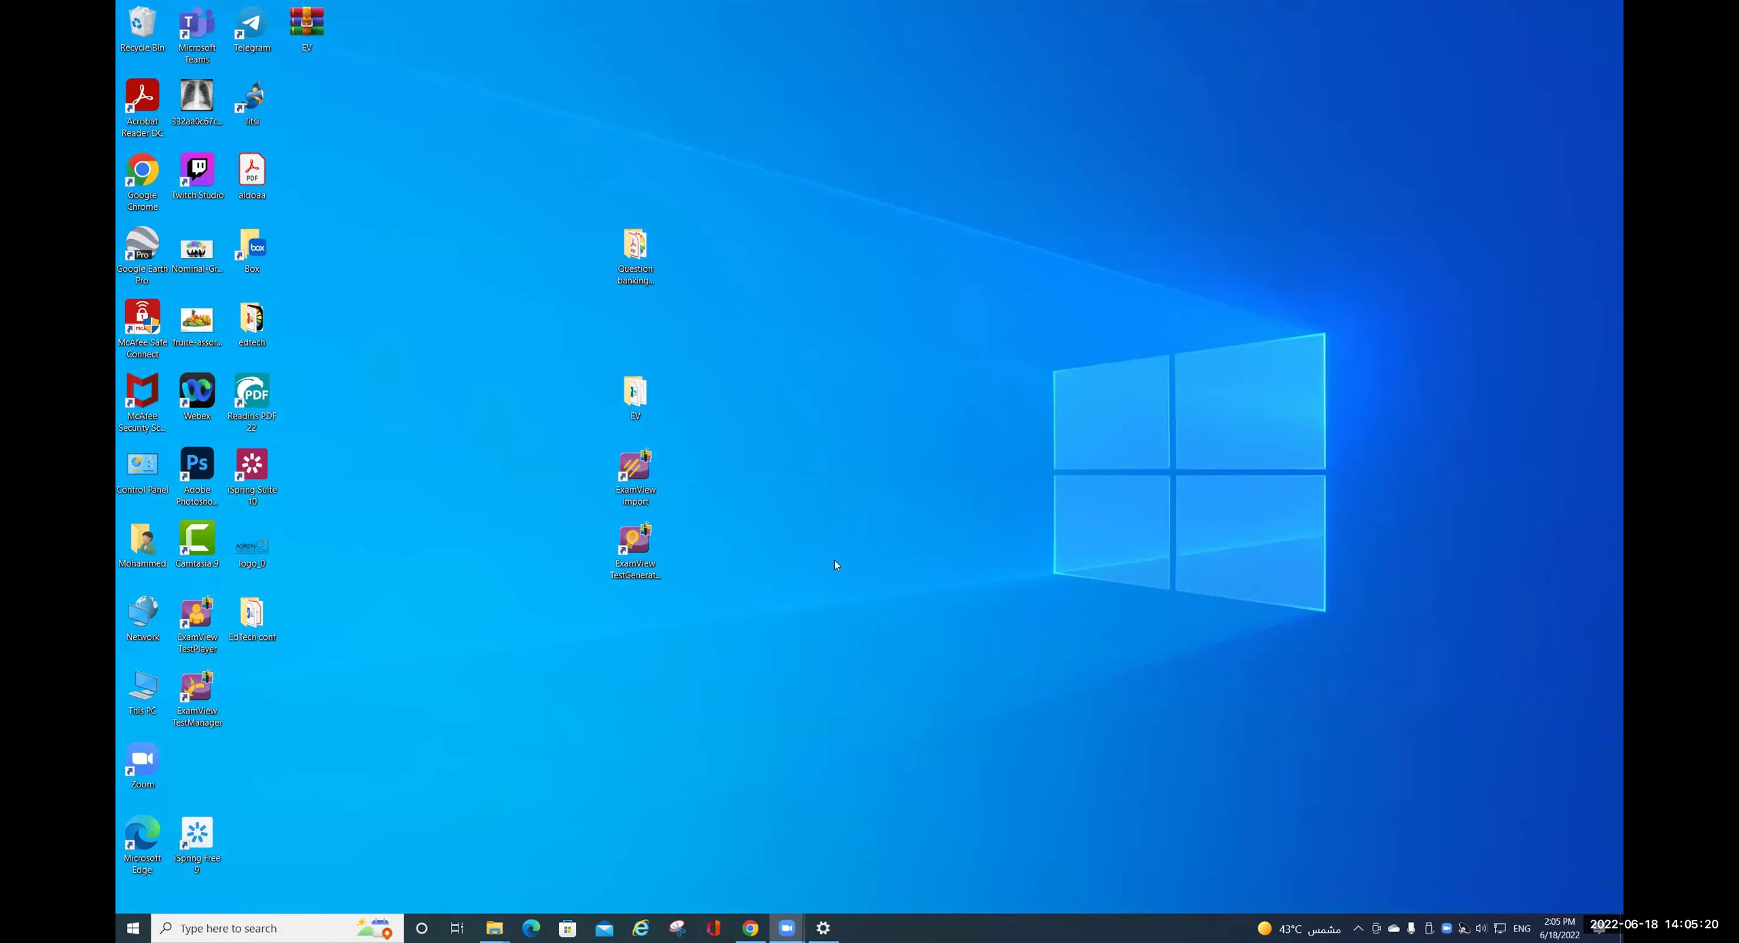
# - Move the Question banking workshop folder to an empty desktop area above the Windows logo, open it, and shorten its window
pyautogui.moveTo(635, 248); pyautogui.dragTo(1232, 160)
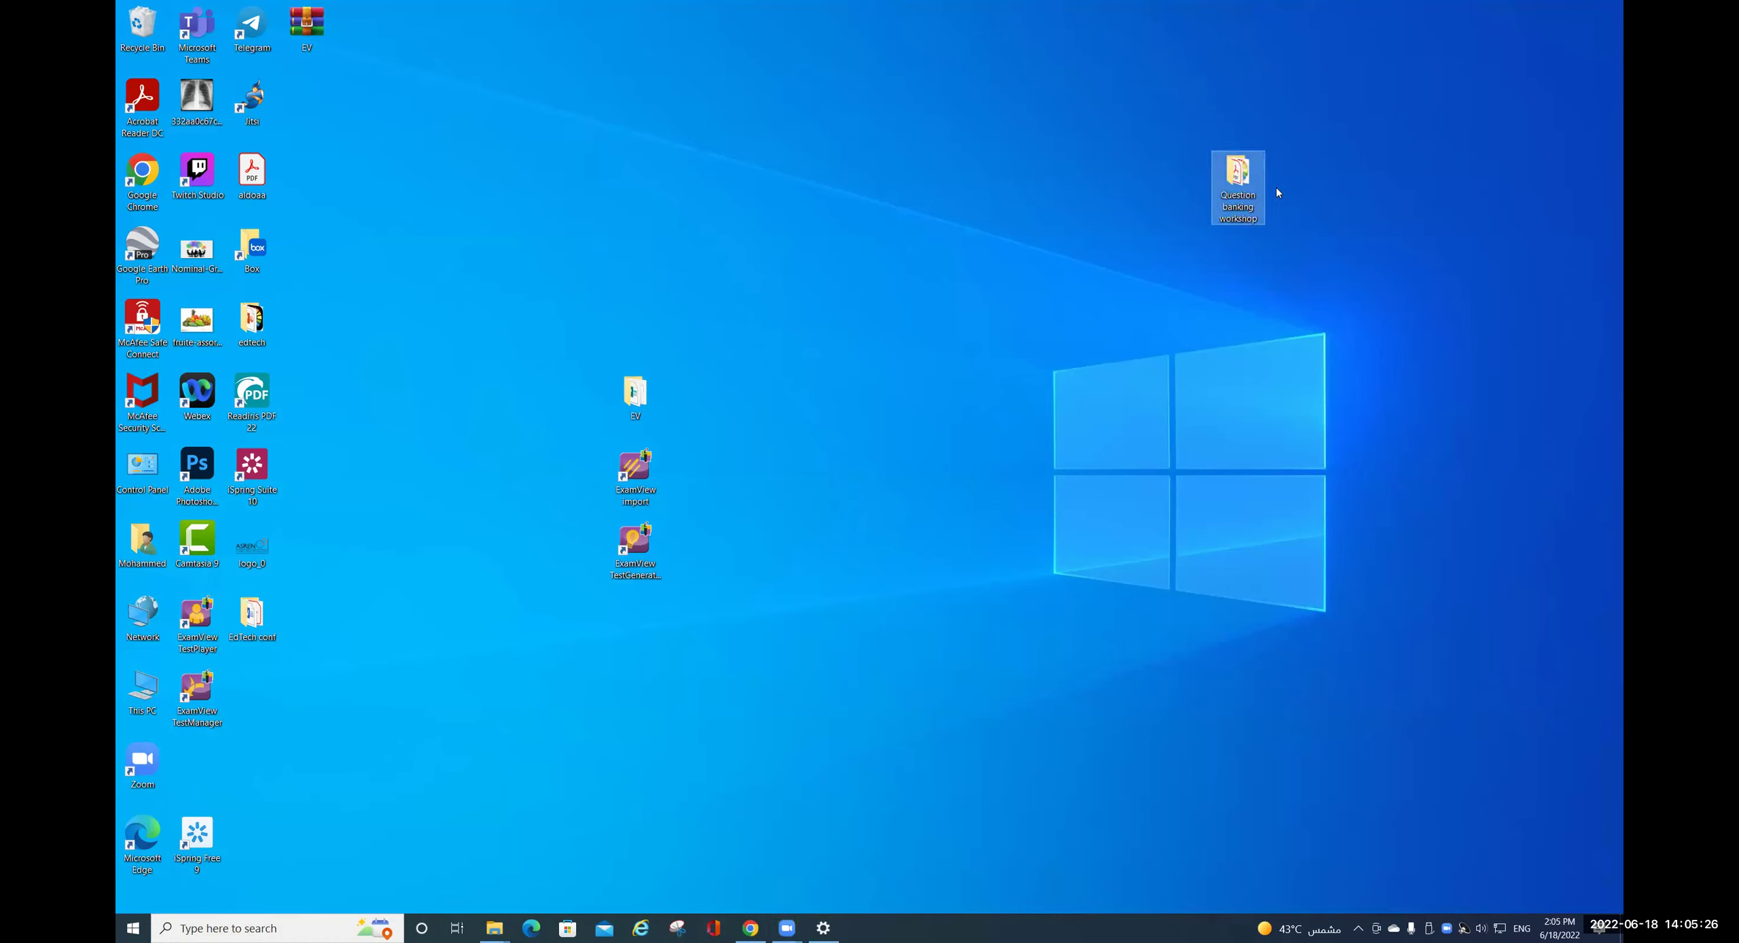
pyautogui.doubleClick(1238, 176)
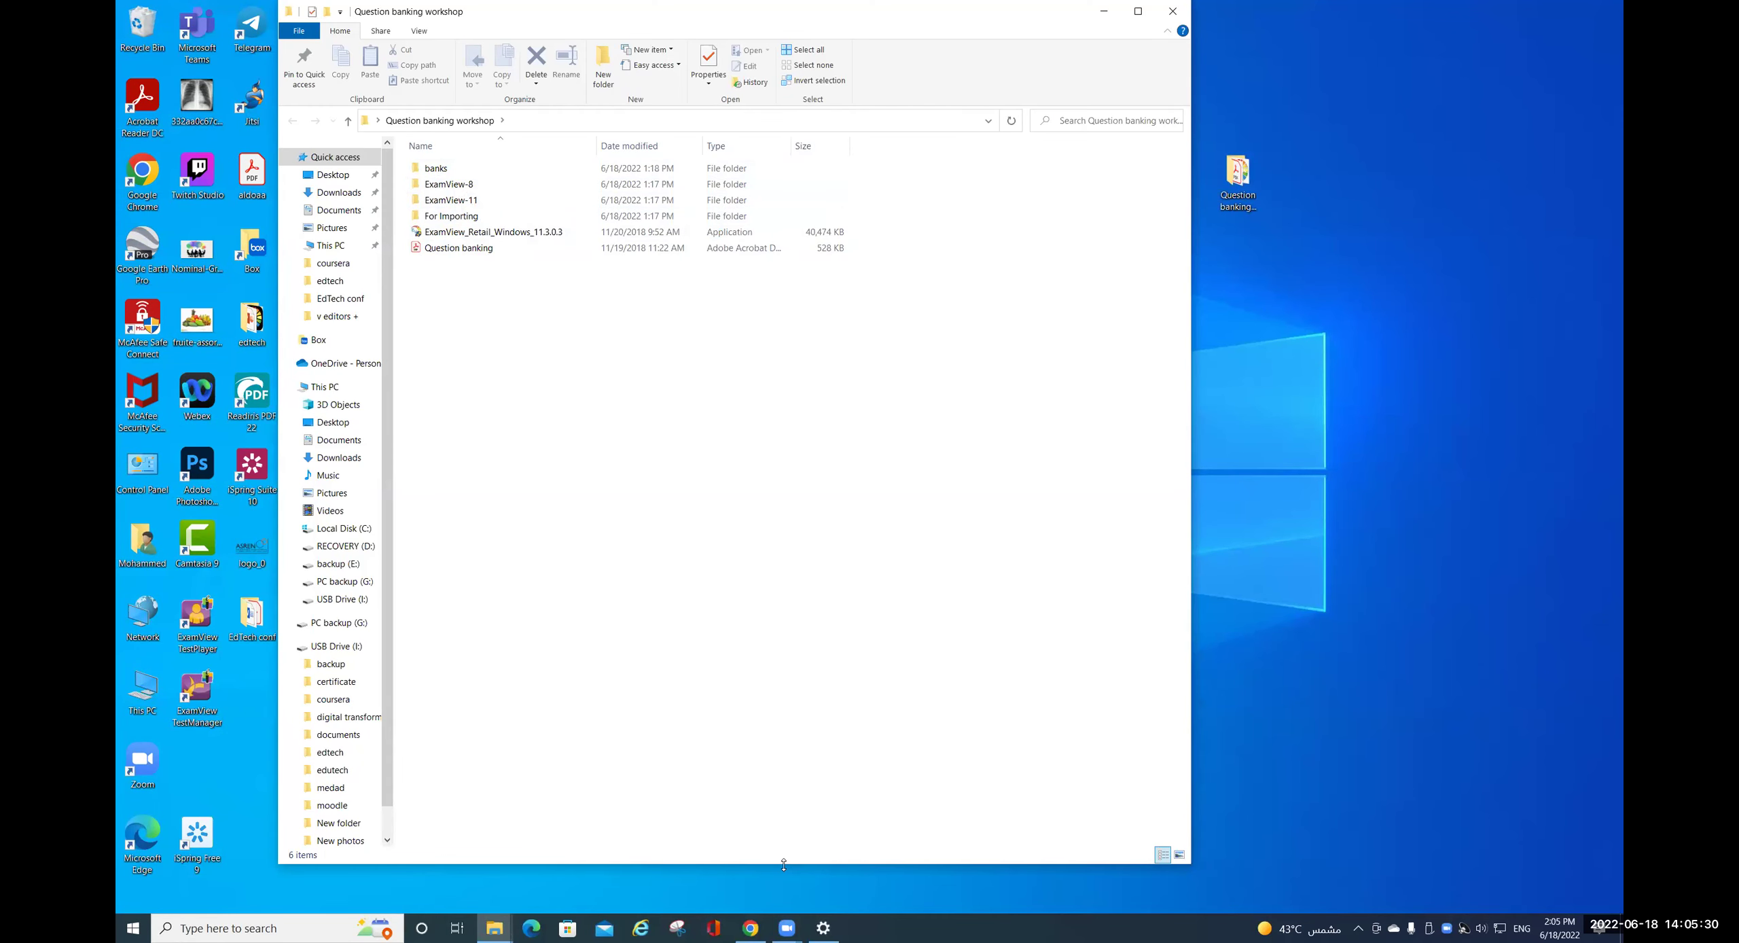
pyautogui.moveTo(783, 865); pyautogui.dragTo(783, 353)
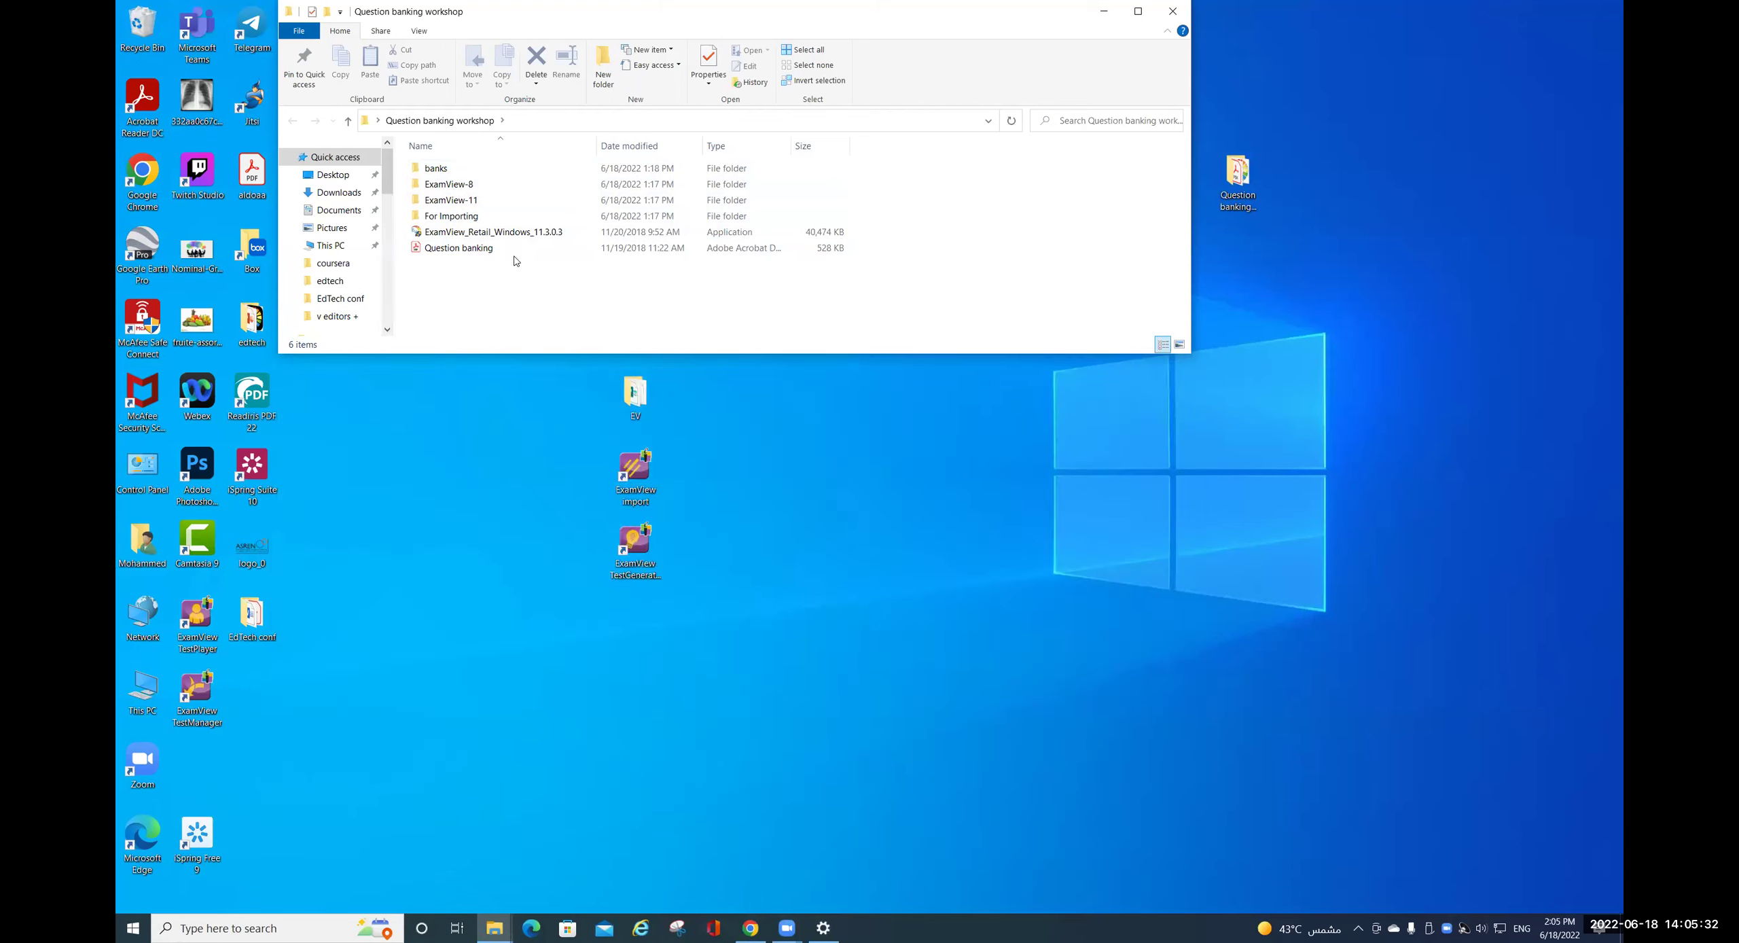
# - Go to the anatomy folder within For Importing > word and make the window tall enough to list its files
pyautogui.doubleClick(478, 217)
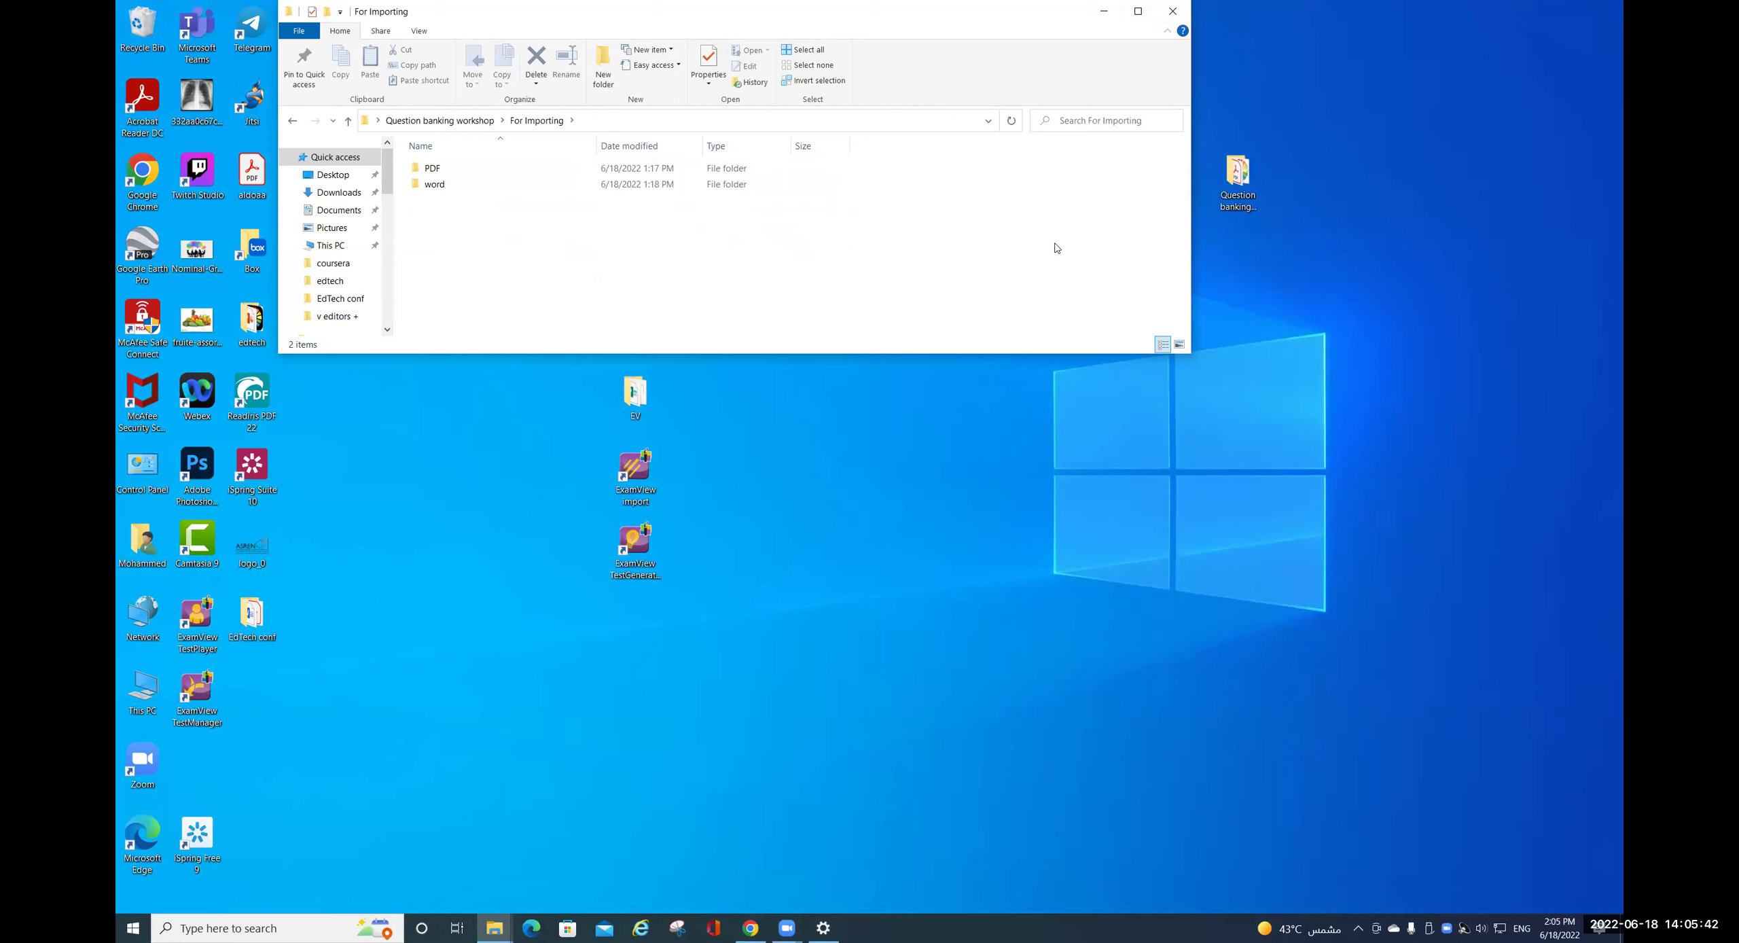
pyautogui.doubleClick(454, 188)
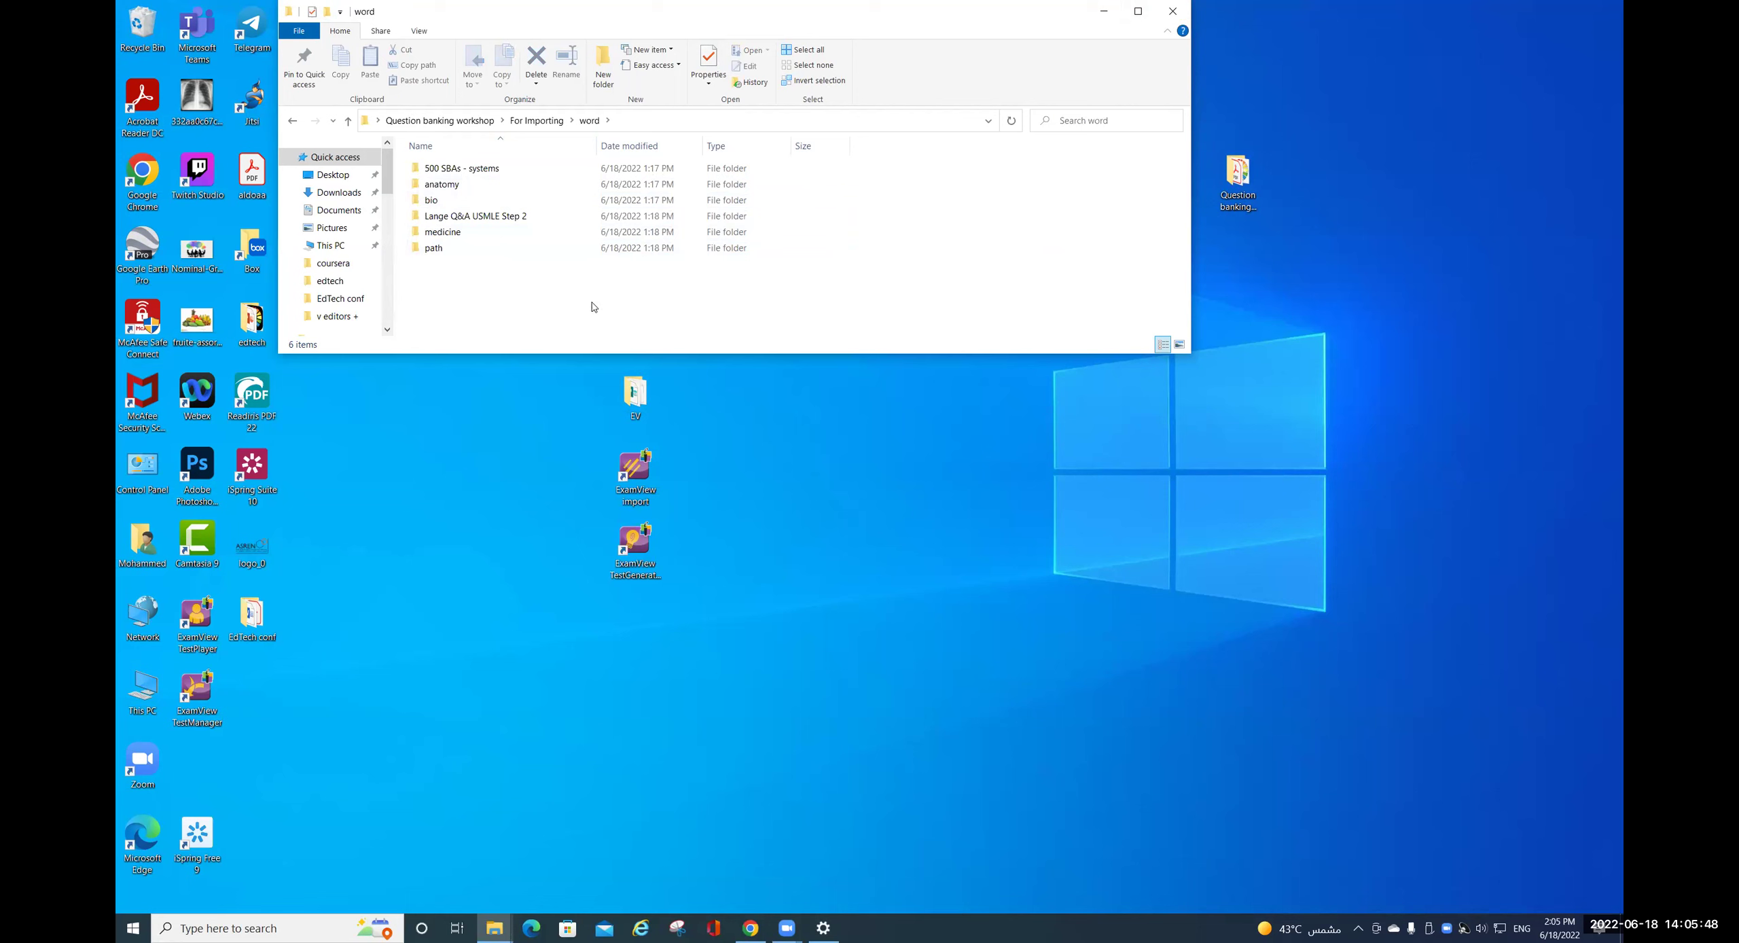
pyautogui.doubleClick(476, 185)
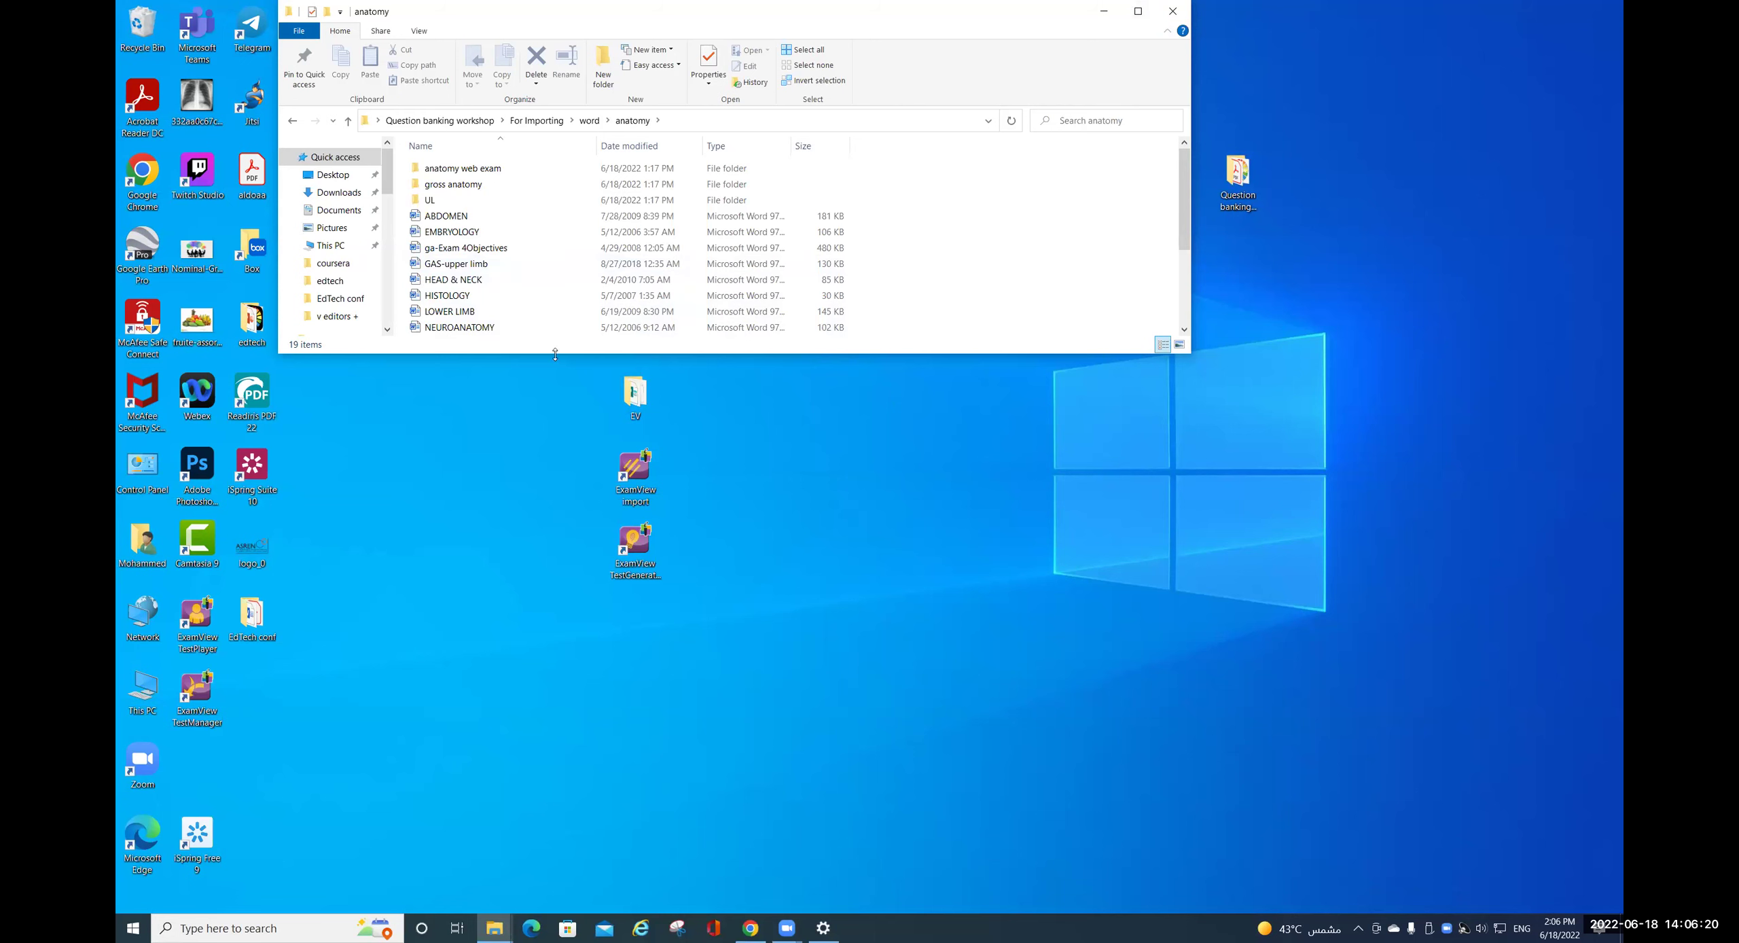
pyautogui.moveTo(555, 354); pyautogui.dragTo(555, 642)
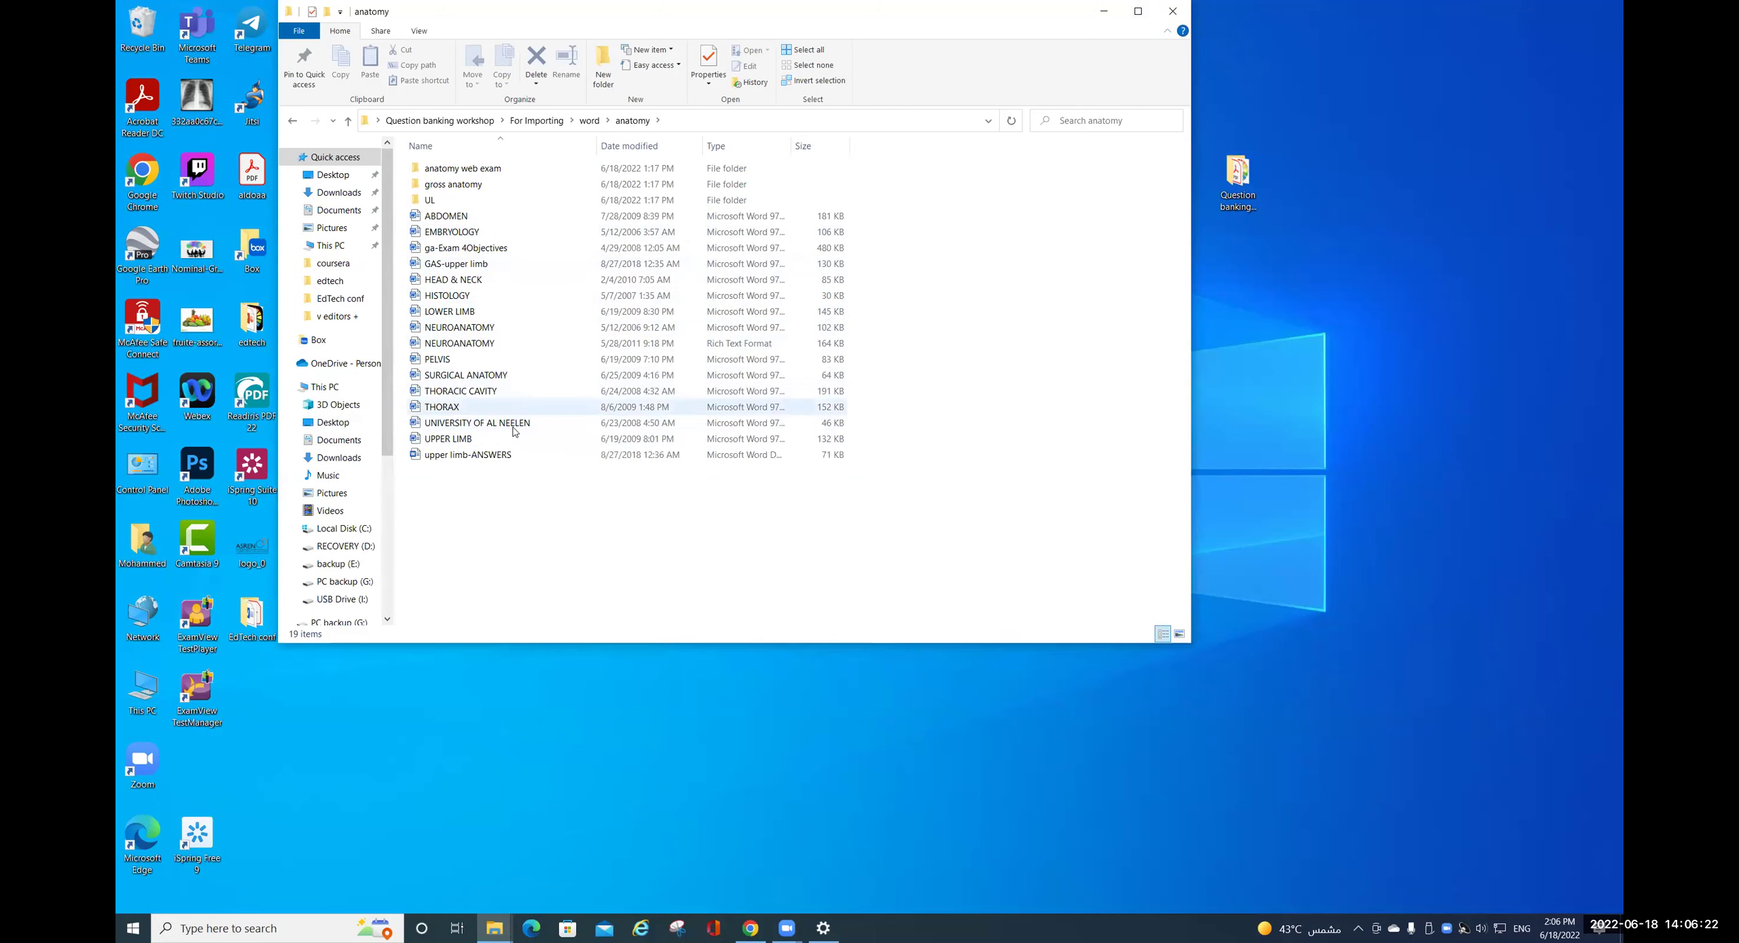
# - Open the UPPER LIMB document from the anatomy folder with Word
pyautogui.doubleClick(470, 440)
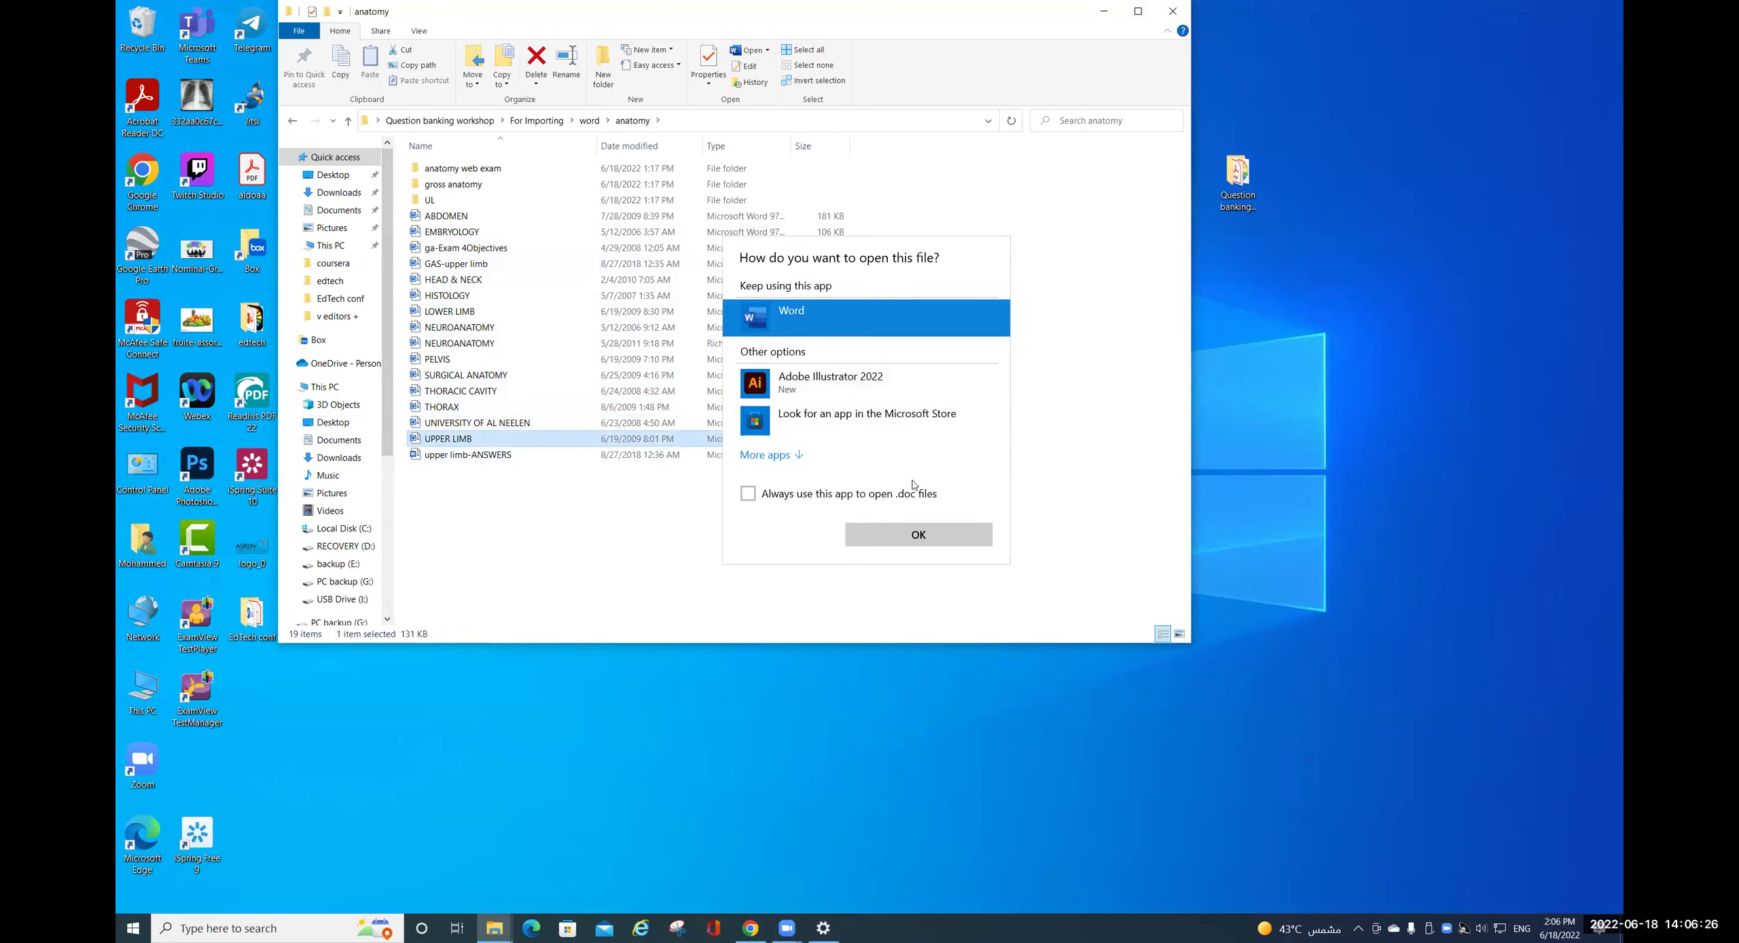
pyautogui.click(797, 319)
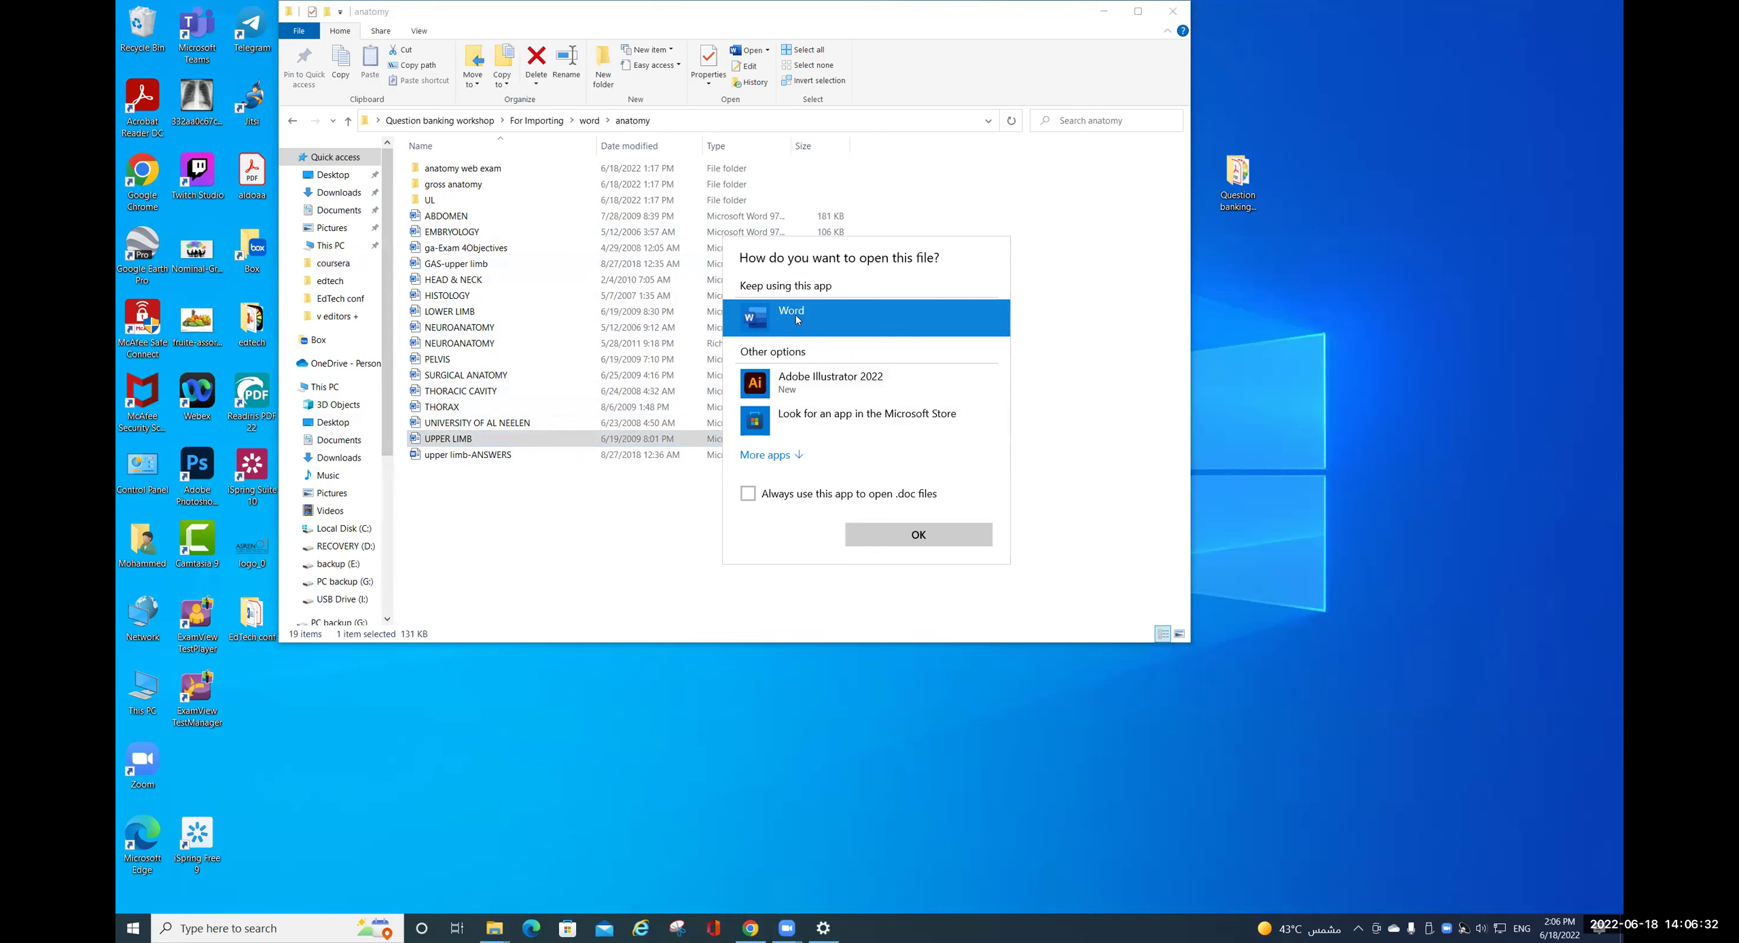
pyautogui.click(934, 524)
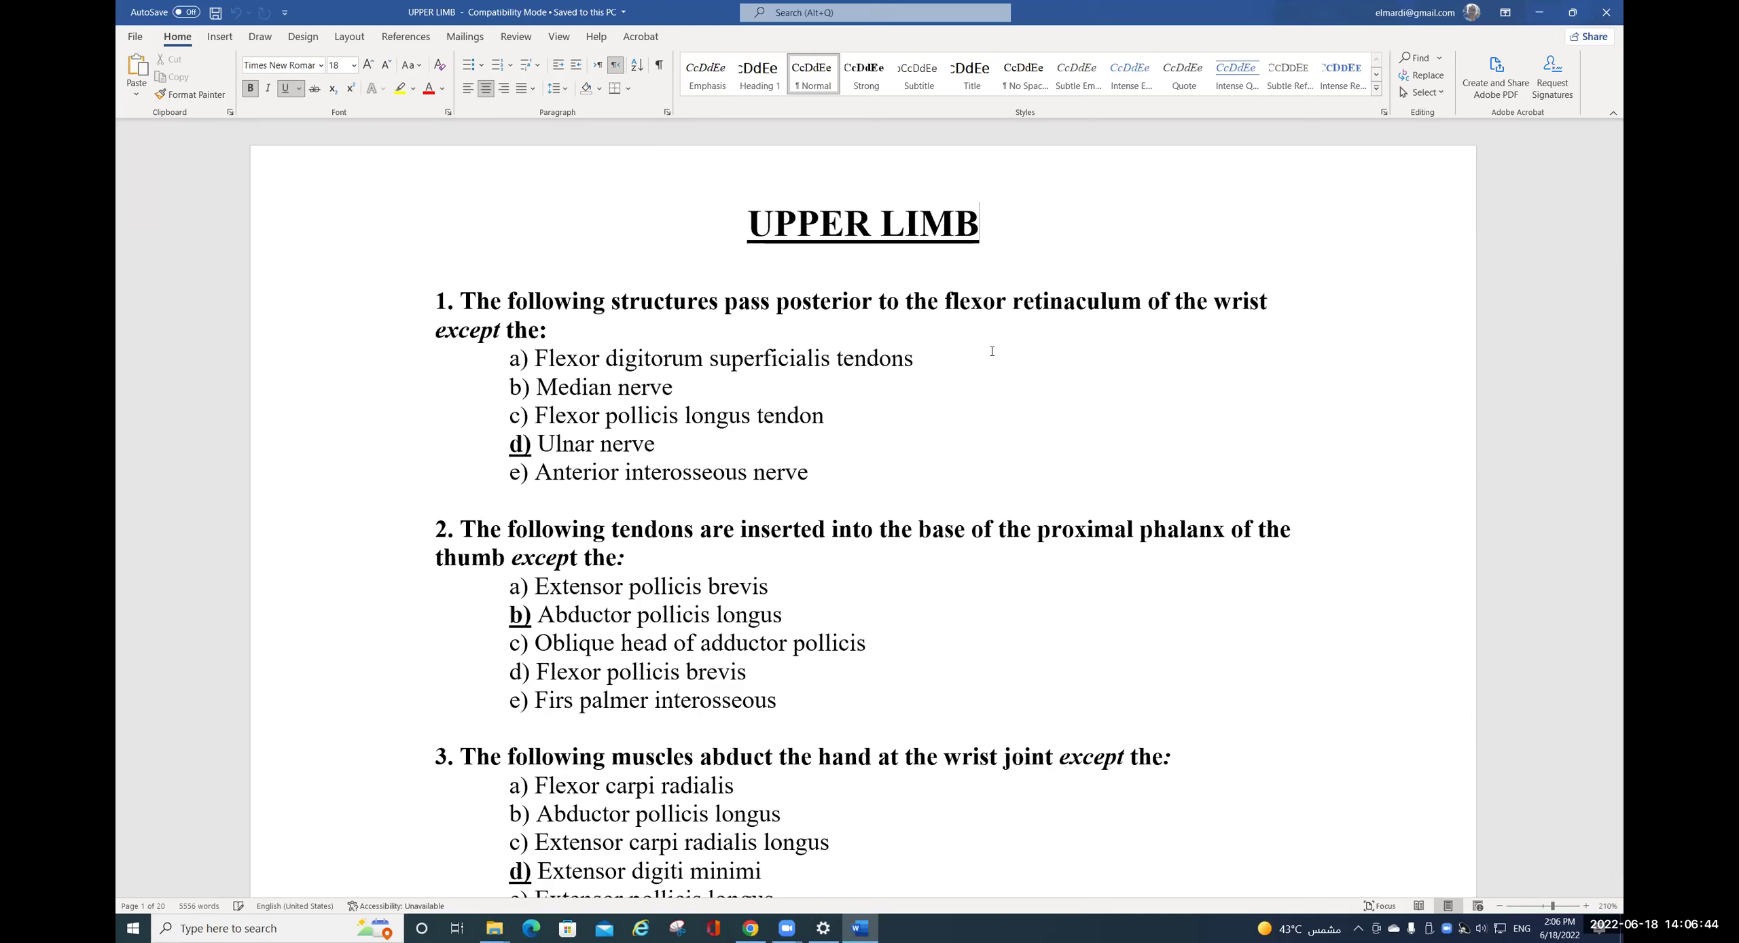
# - Look through the numbered questions in the UPPER LIMB document to its end, examining their layout and how correct answers are marked
pyautogui.scroll(-20, 832, 285)
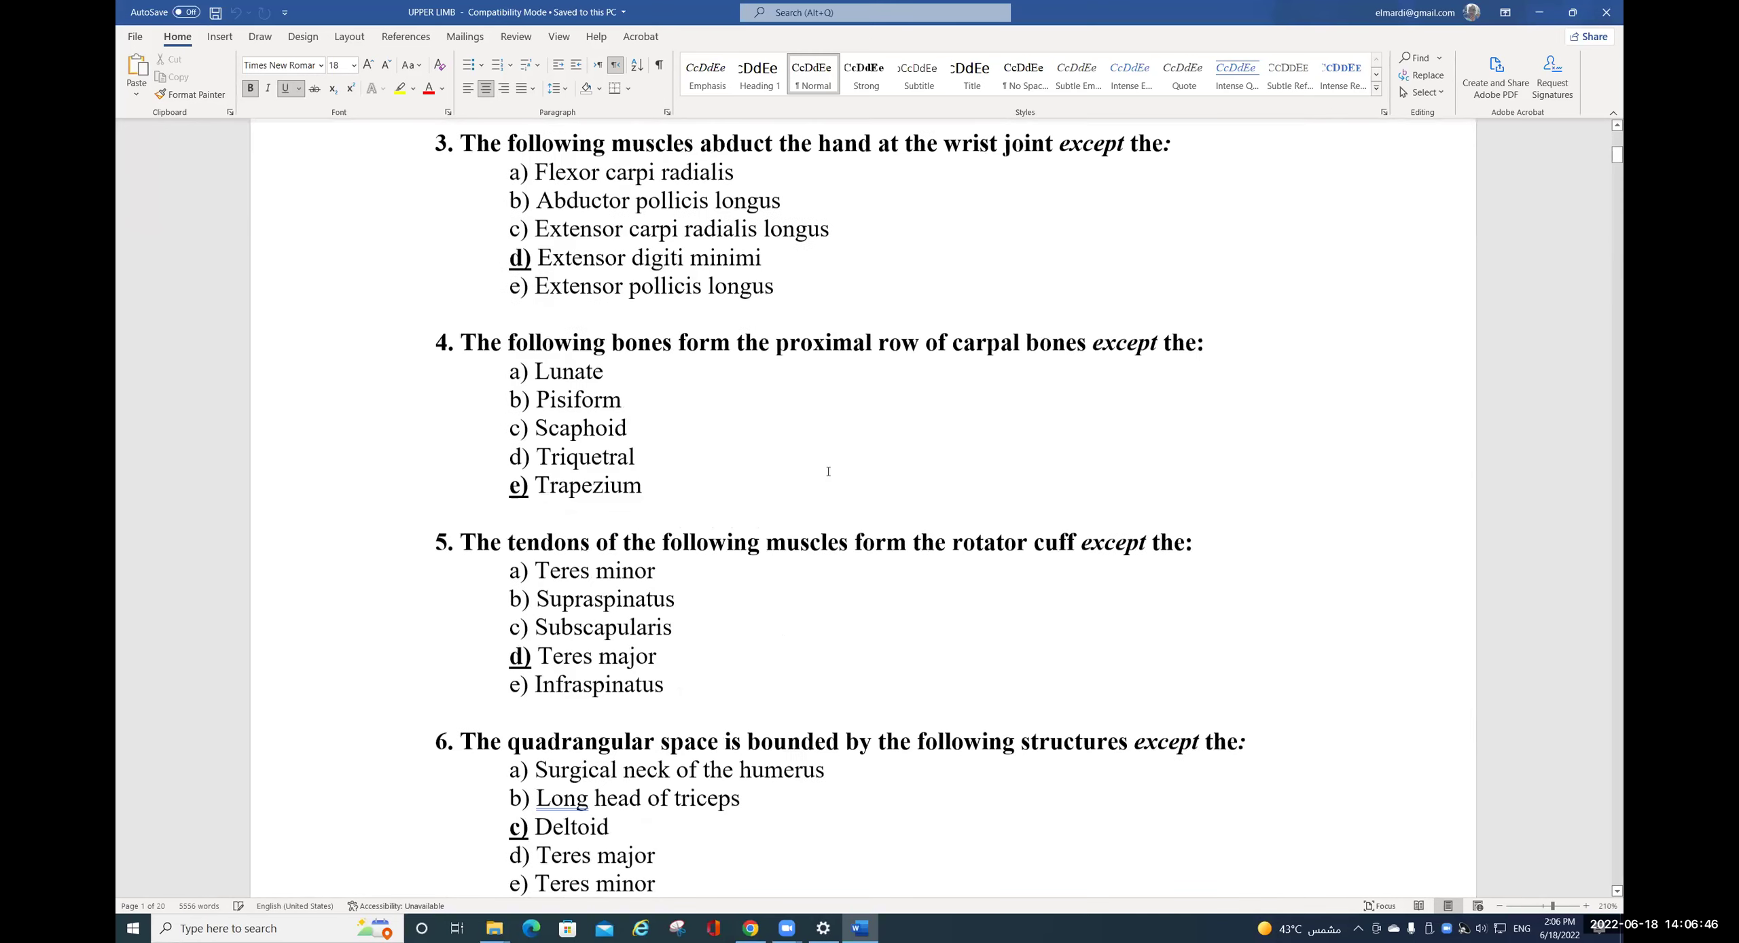
pyautogui.scroll(-20, 828, 481)
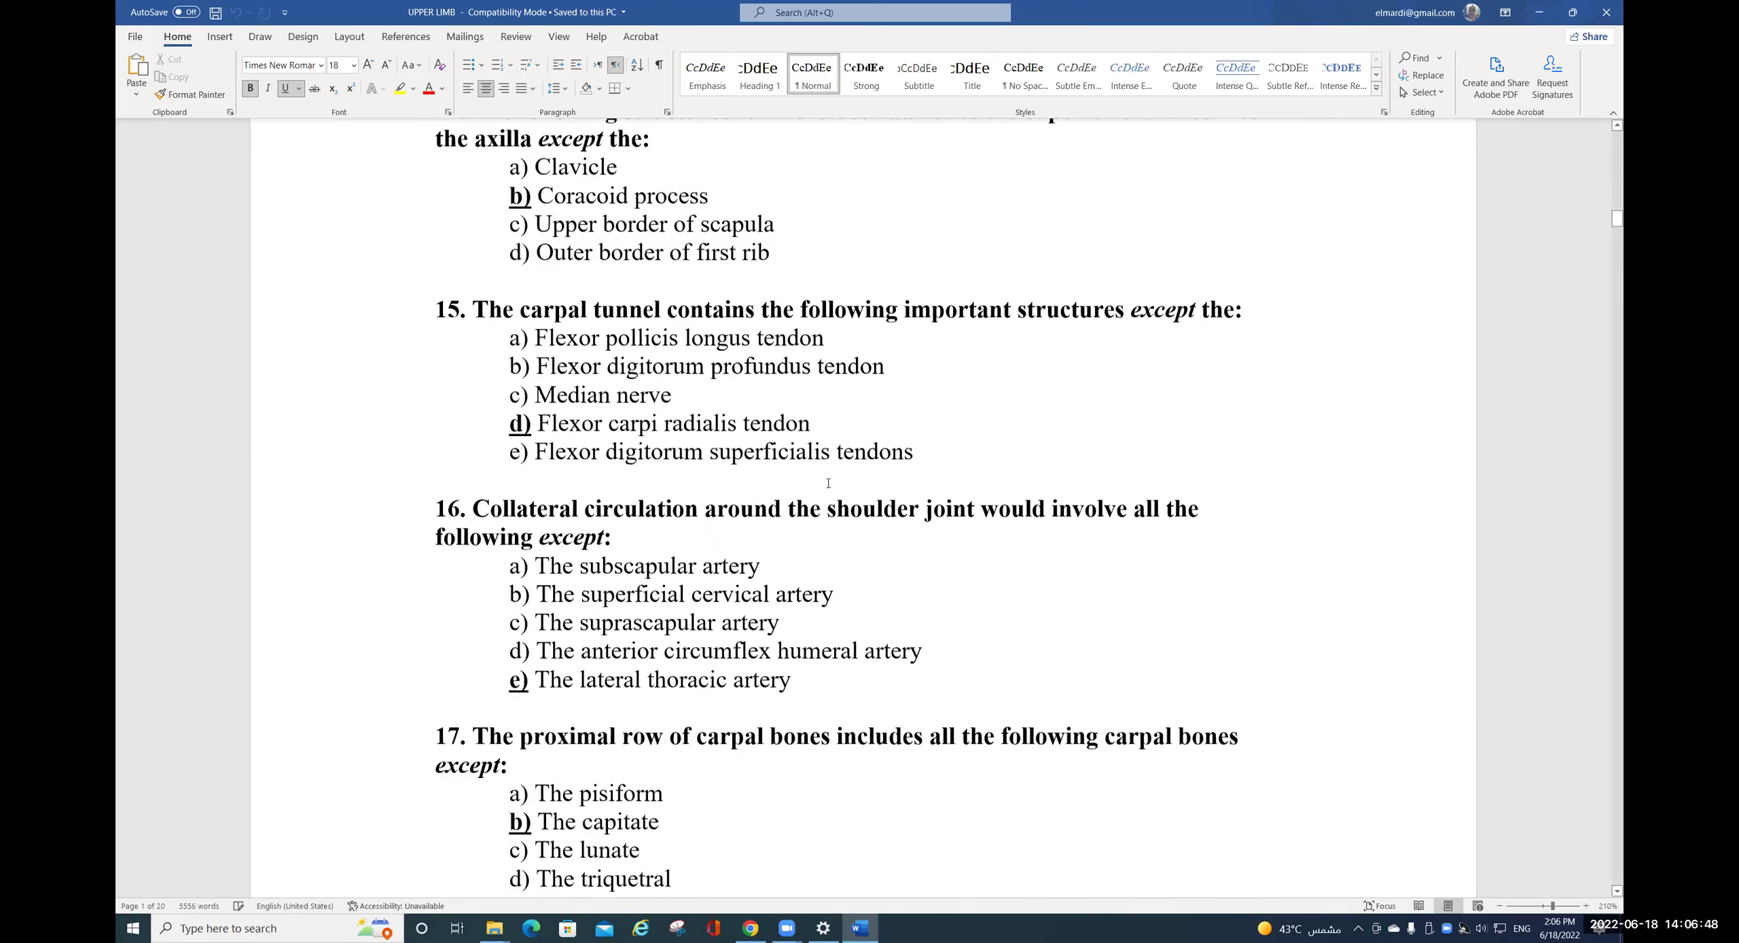
pyautogui.moveTo(1607, 246); pyautogui.dragTo(1622, 881)
pyautogui.scroll(3, 978, 555)
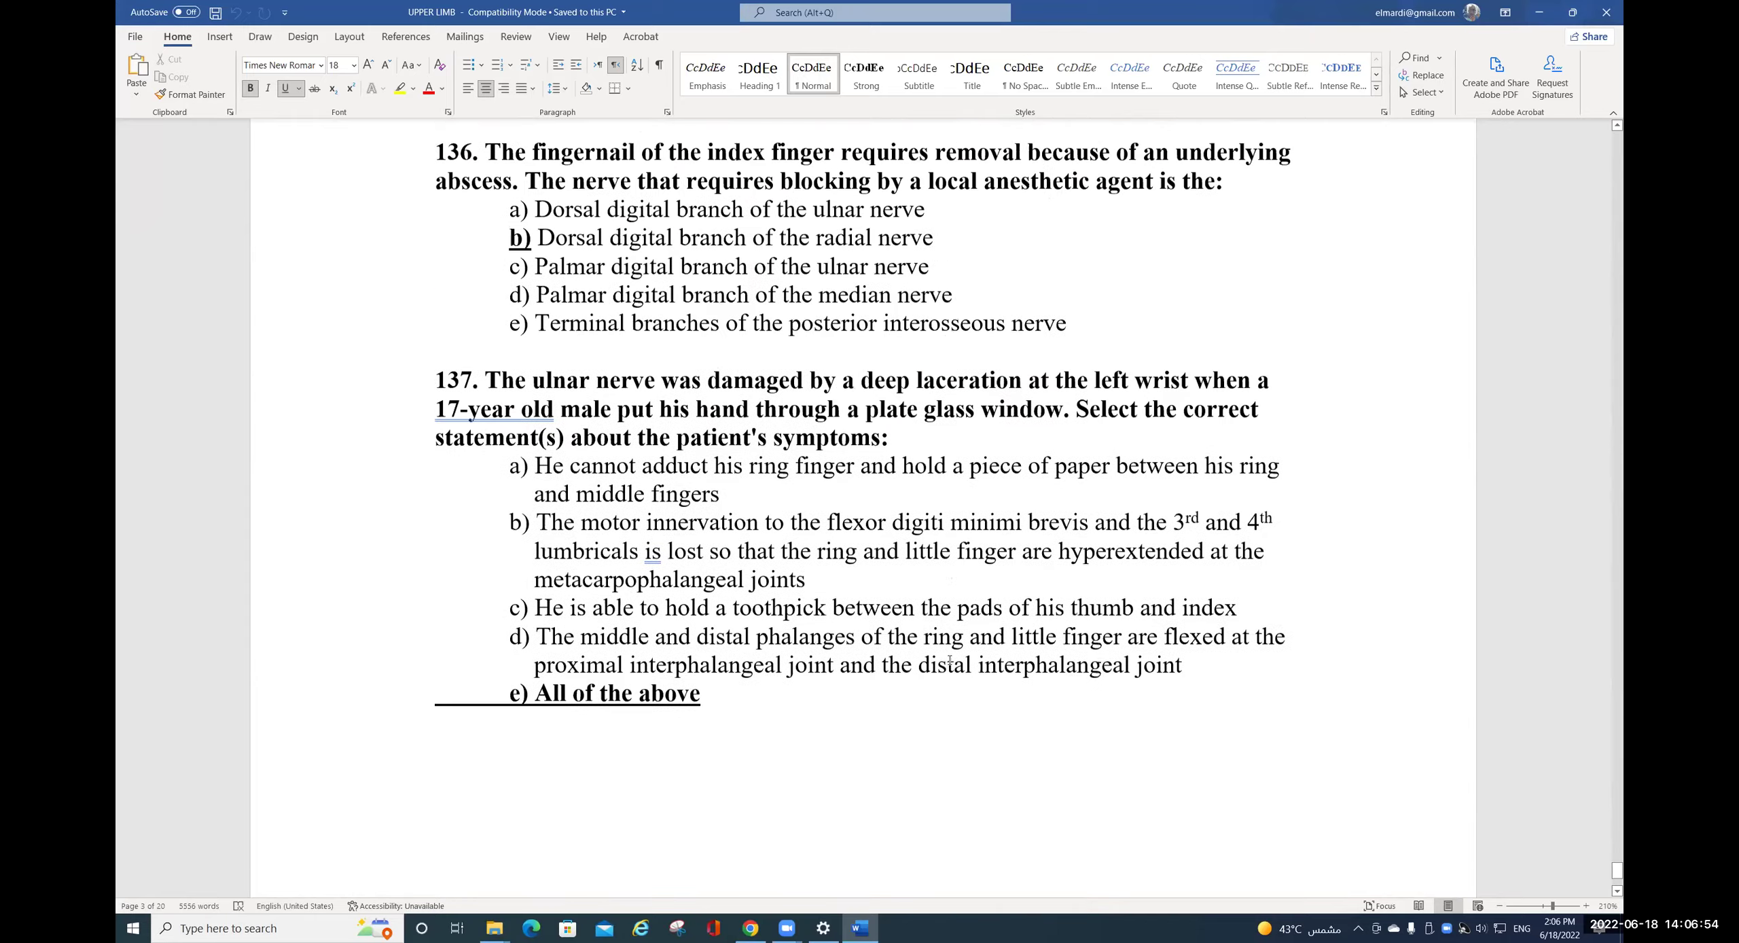
pyautogui.moveTo(648, 611); pyautogui.dragTo(121, 6)
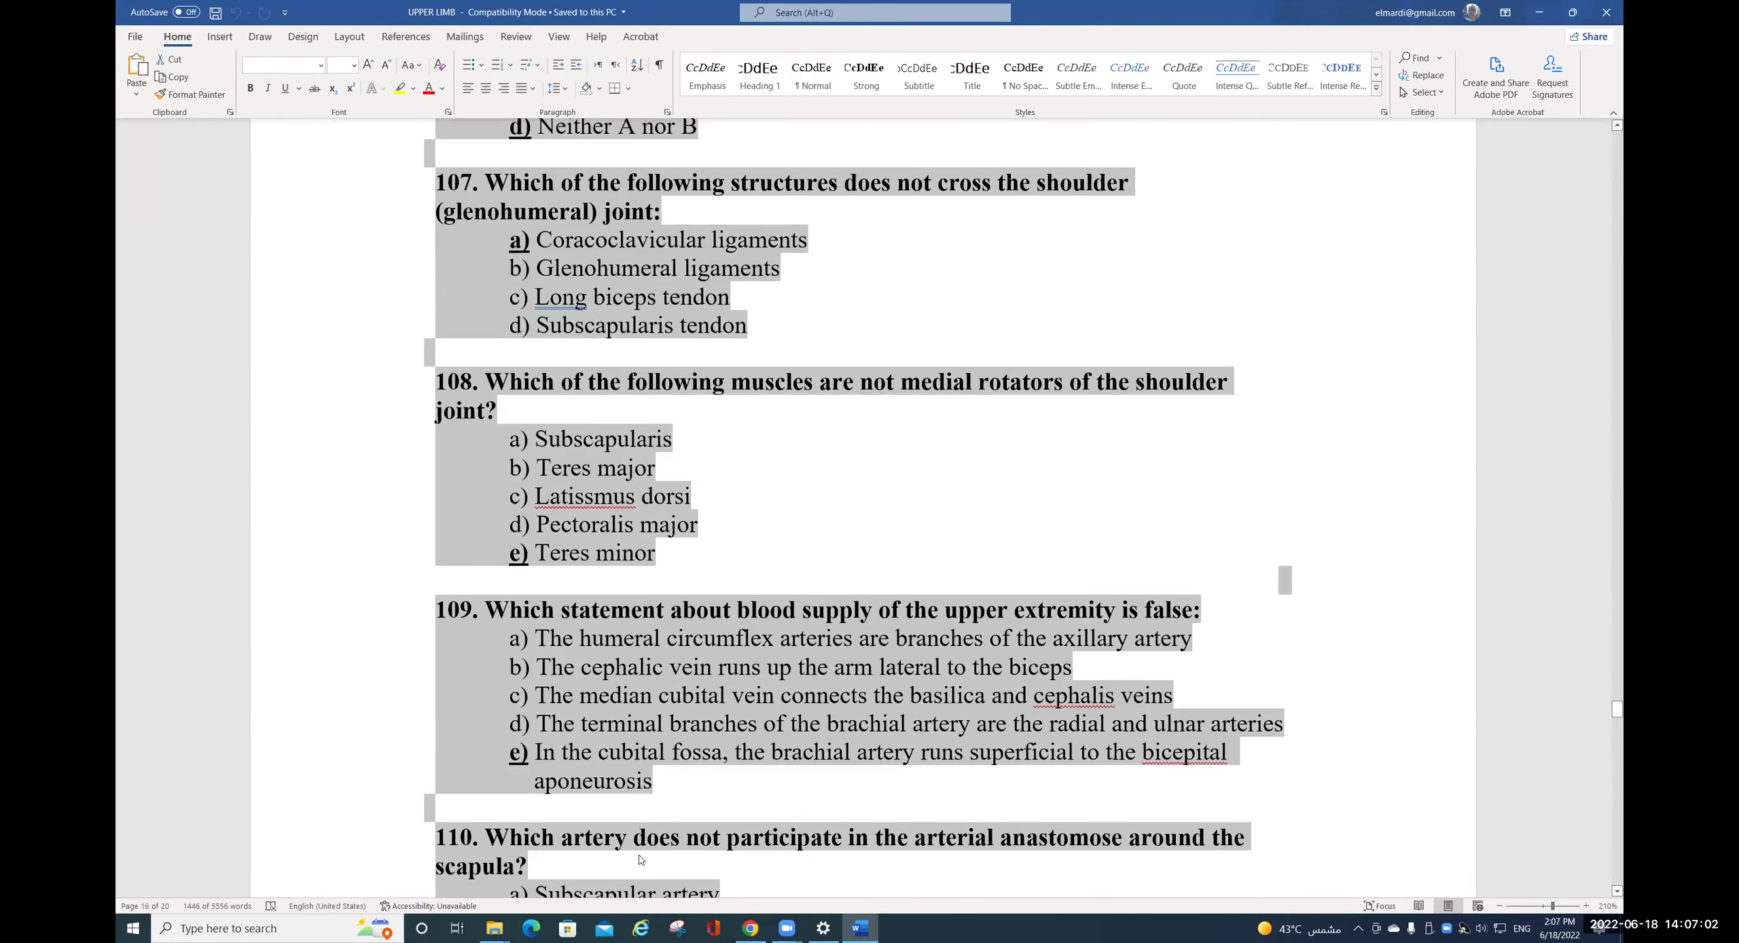
pyautogui.click(671, 837)
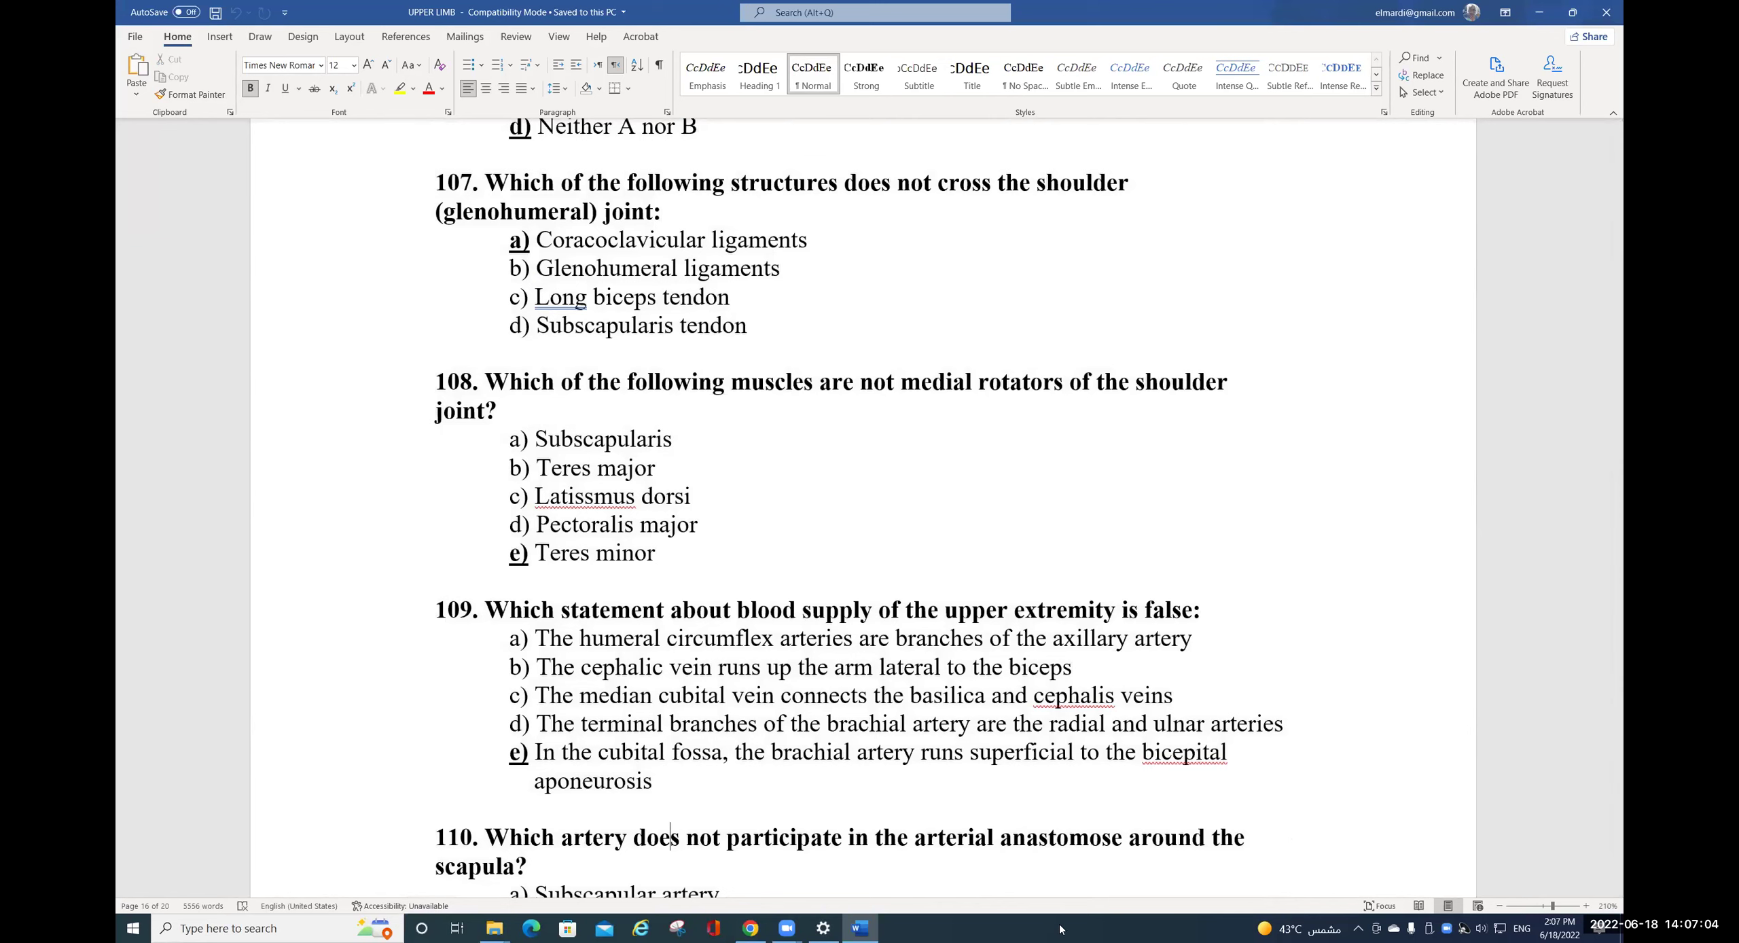
pyautogui.scroll(-15, 1618, 711)
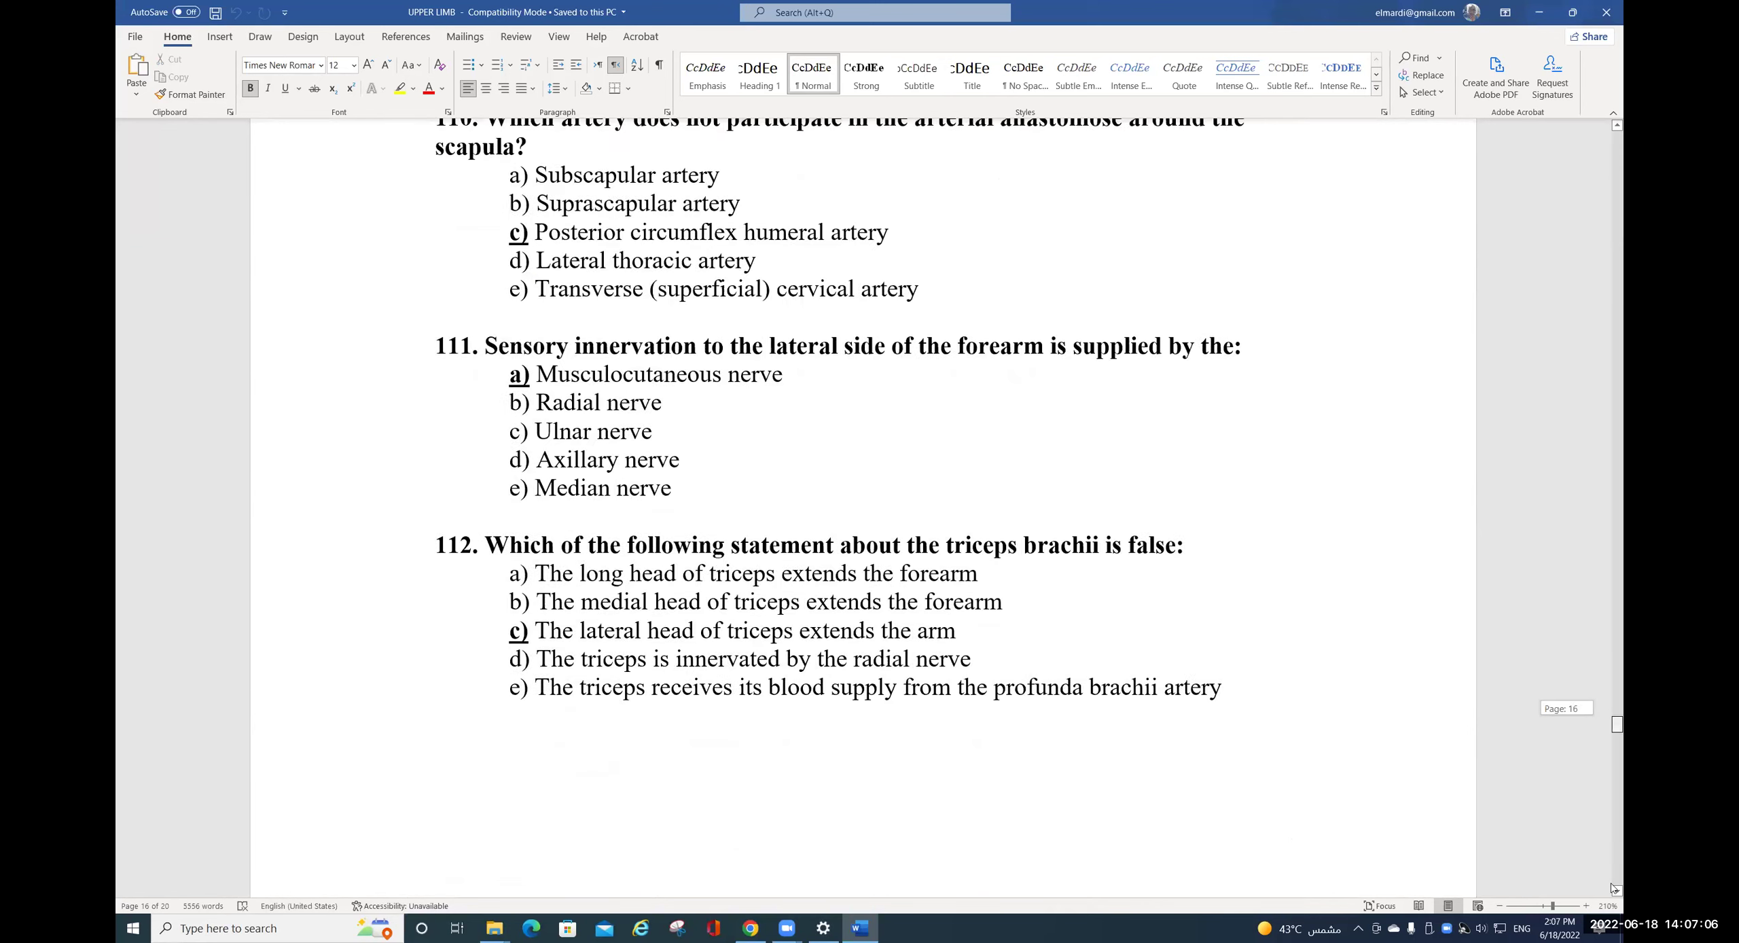
# - Delete question 6 and everything after it, keeping only the first five questions in the document
pyautogui.click(705, 409)
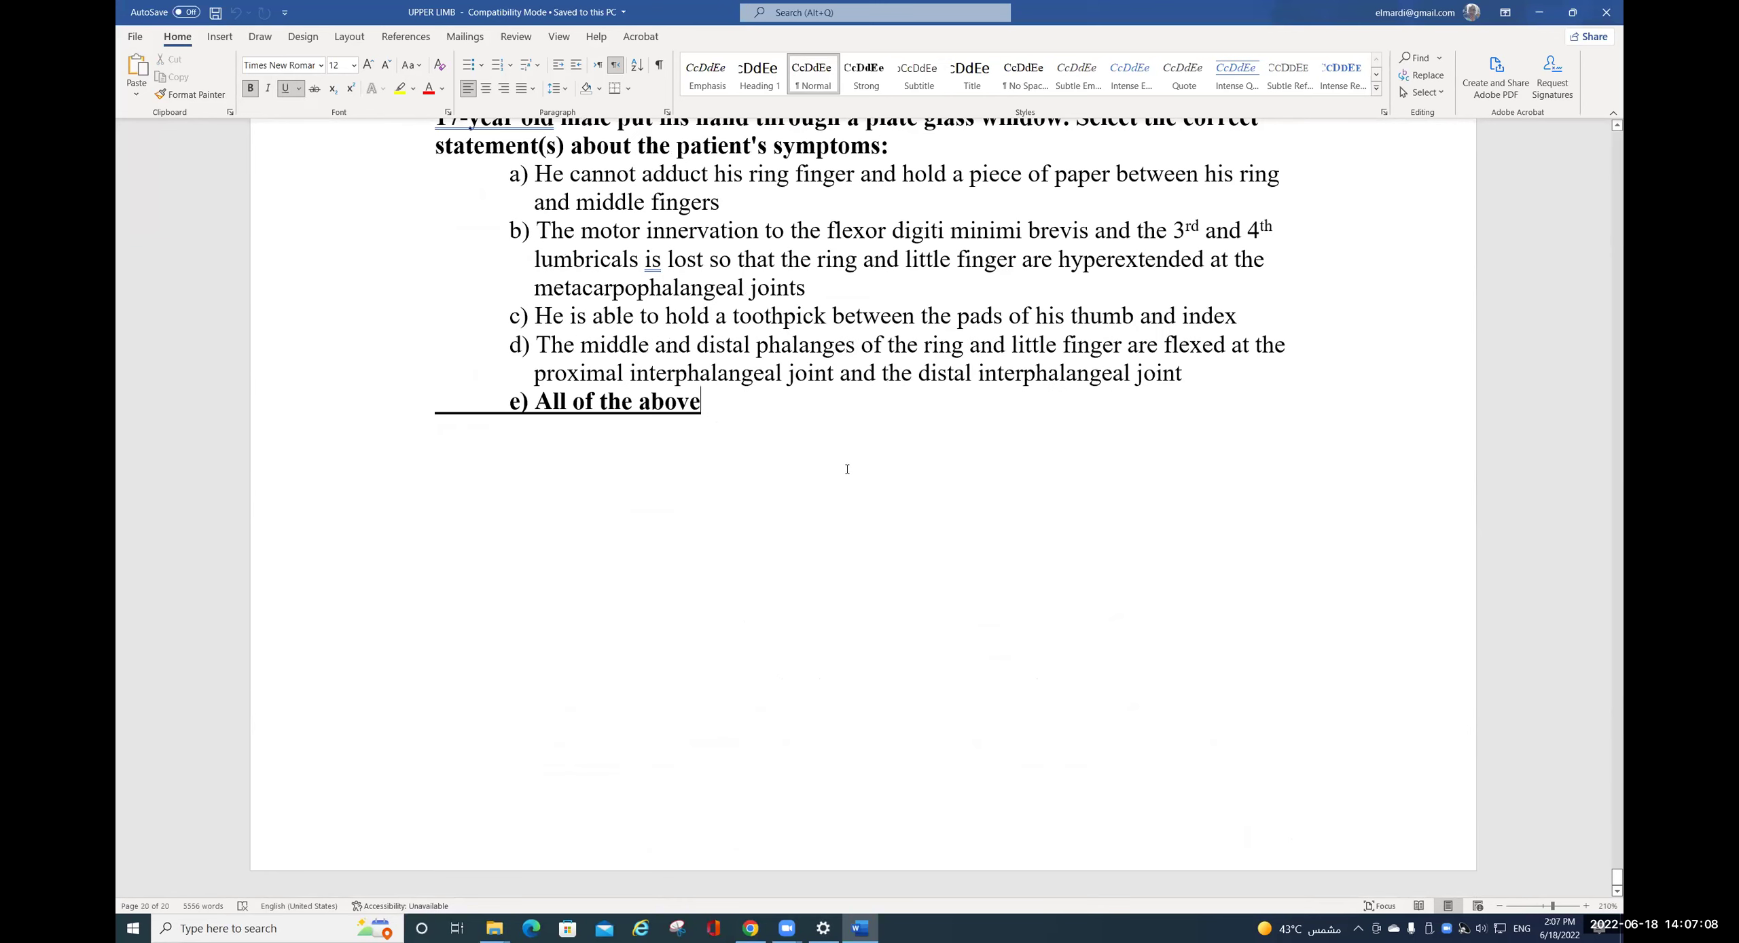
pyautogui.moveTo(1619, 881); pyautogui.dragTo(1566, 144)
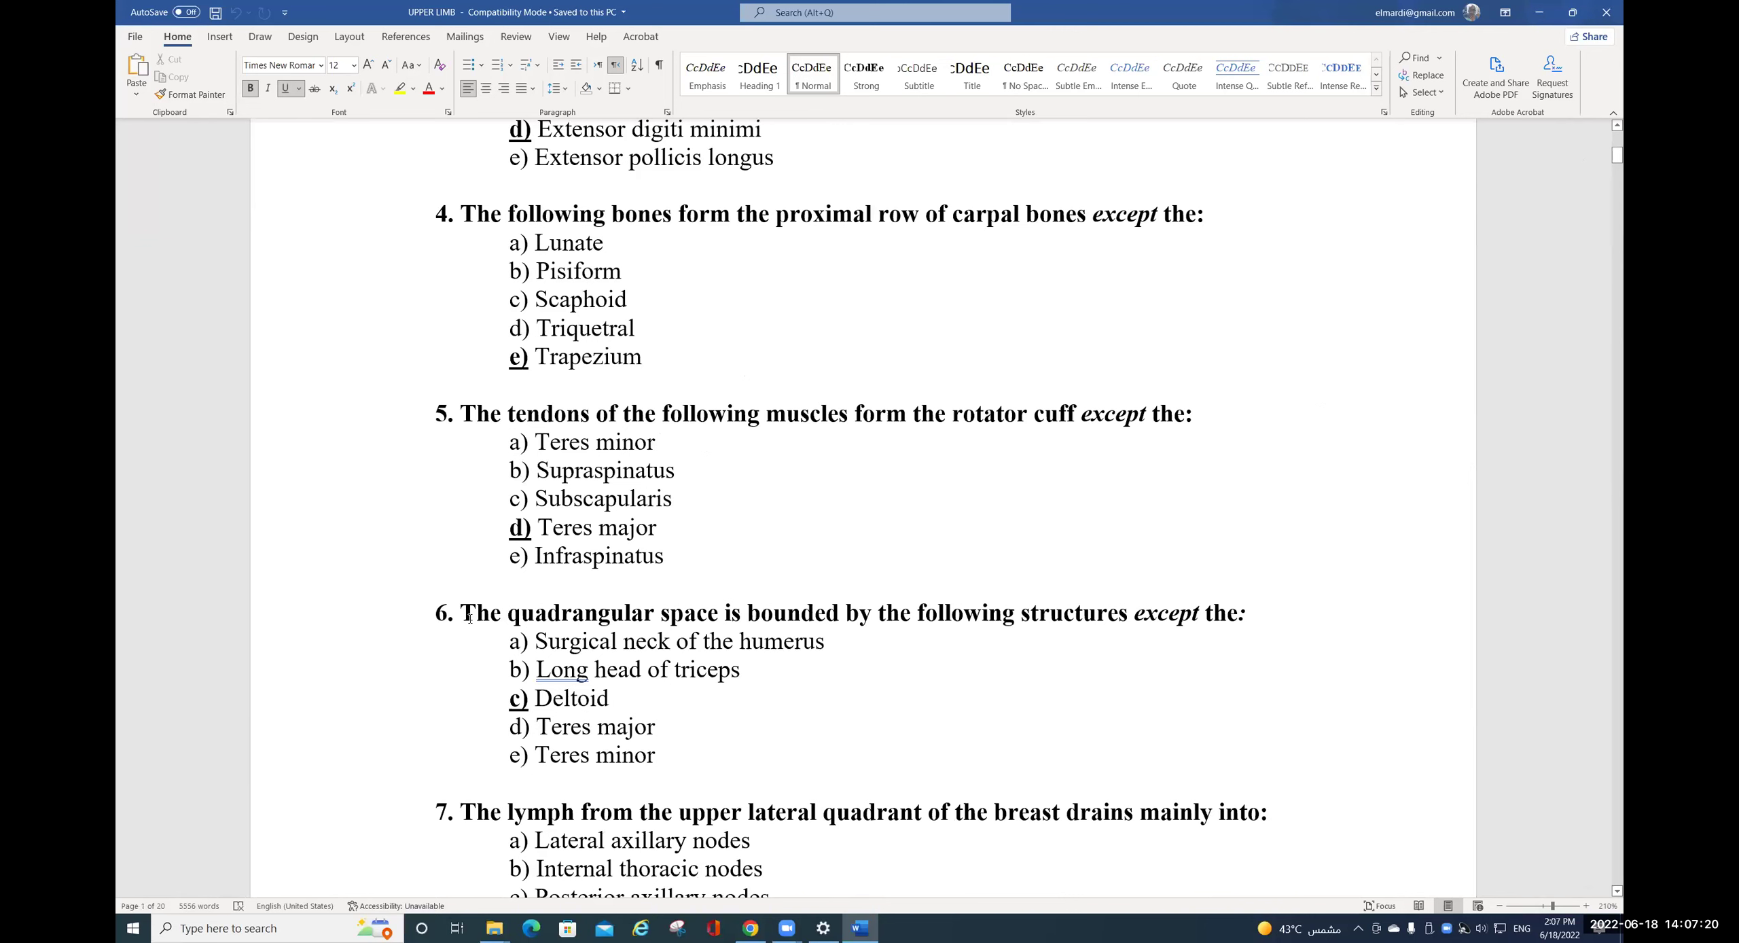
pyautogui.click(425, 609)
pyautogui.hotkey('ctrl', 'shift', 'End')
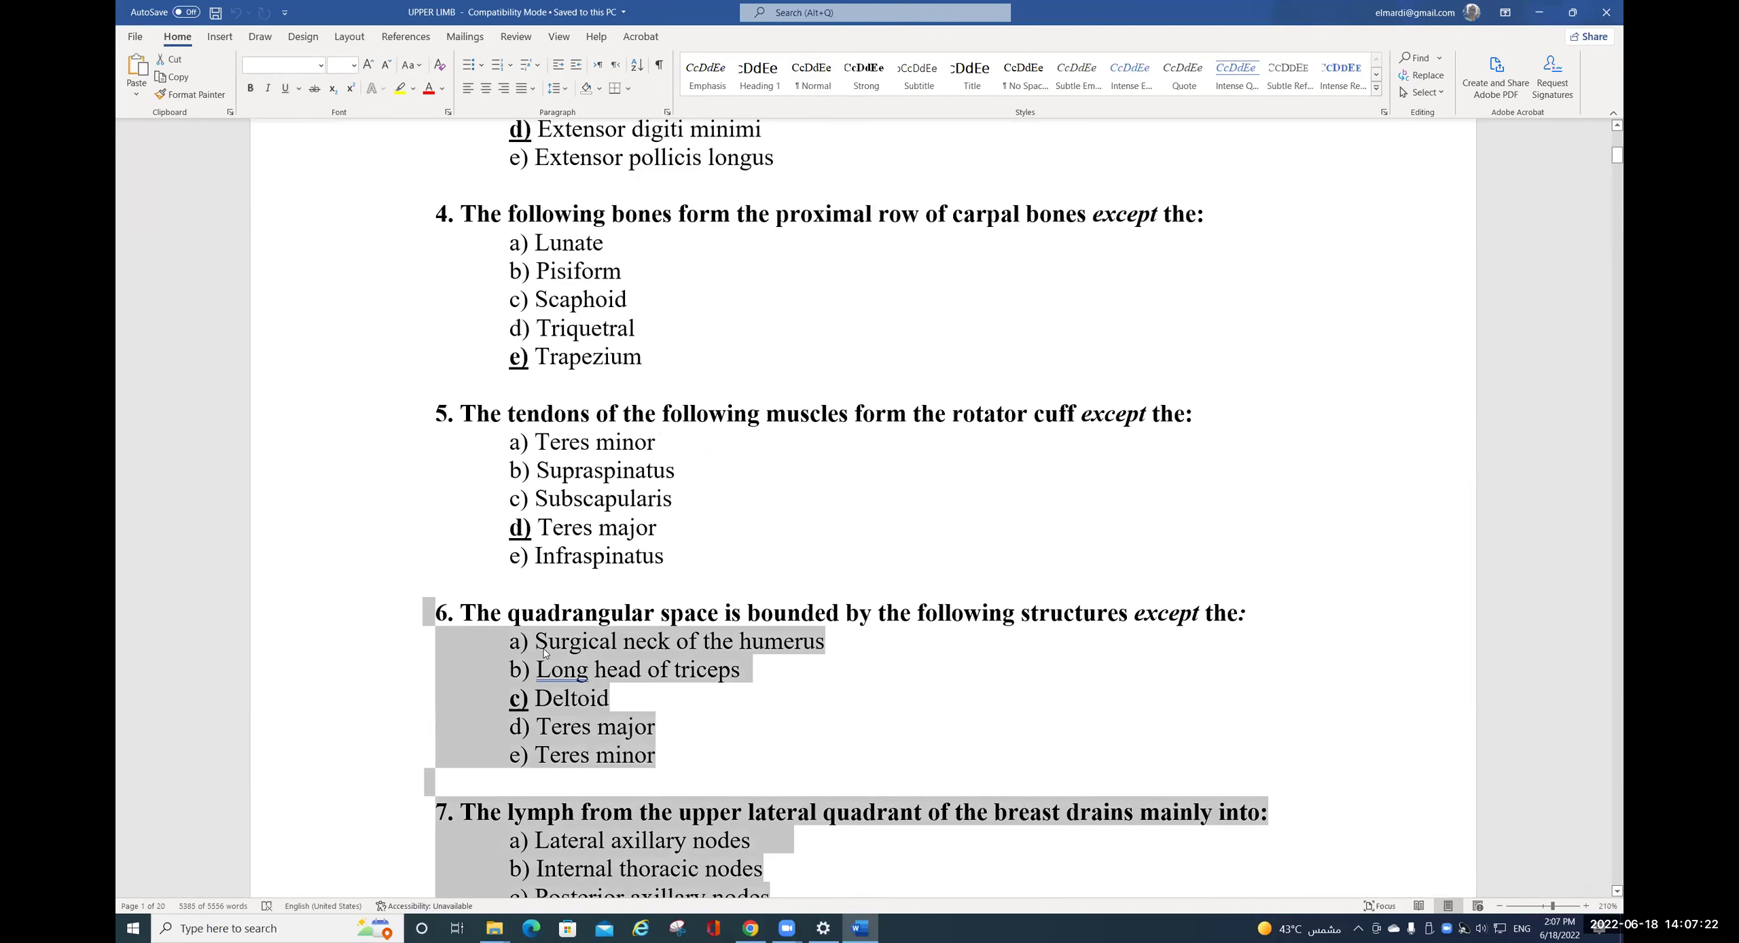
pyautogui.hotkey('shift', 'Up')
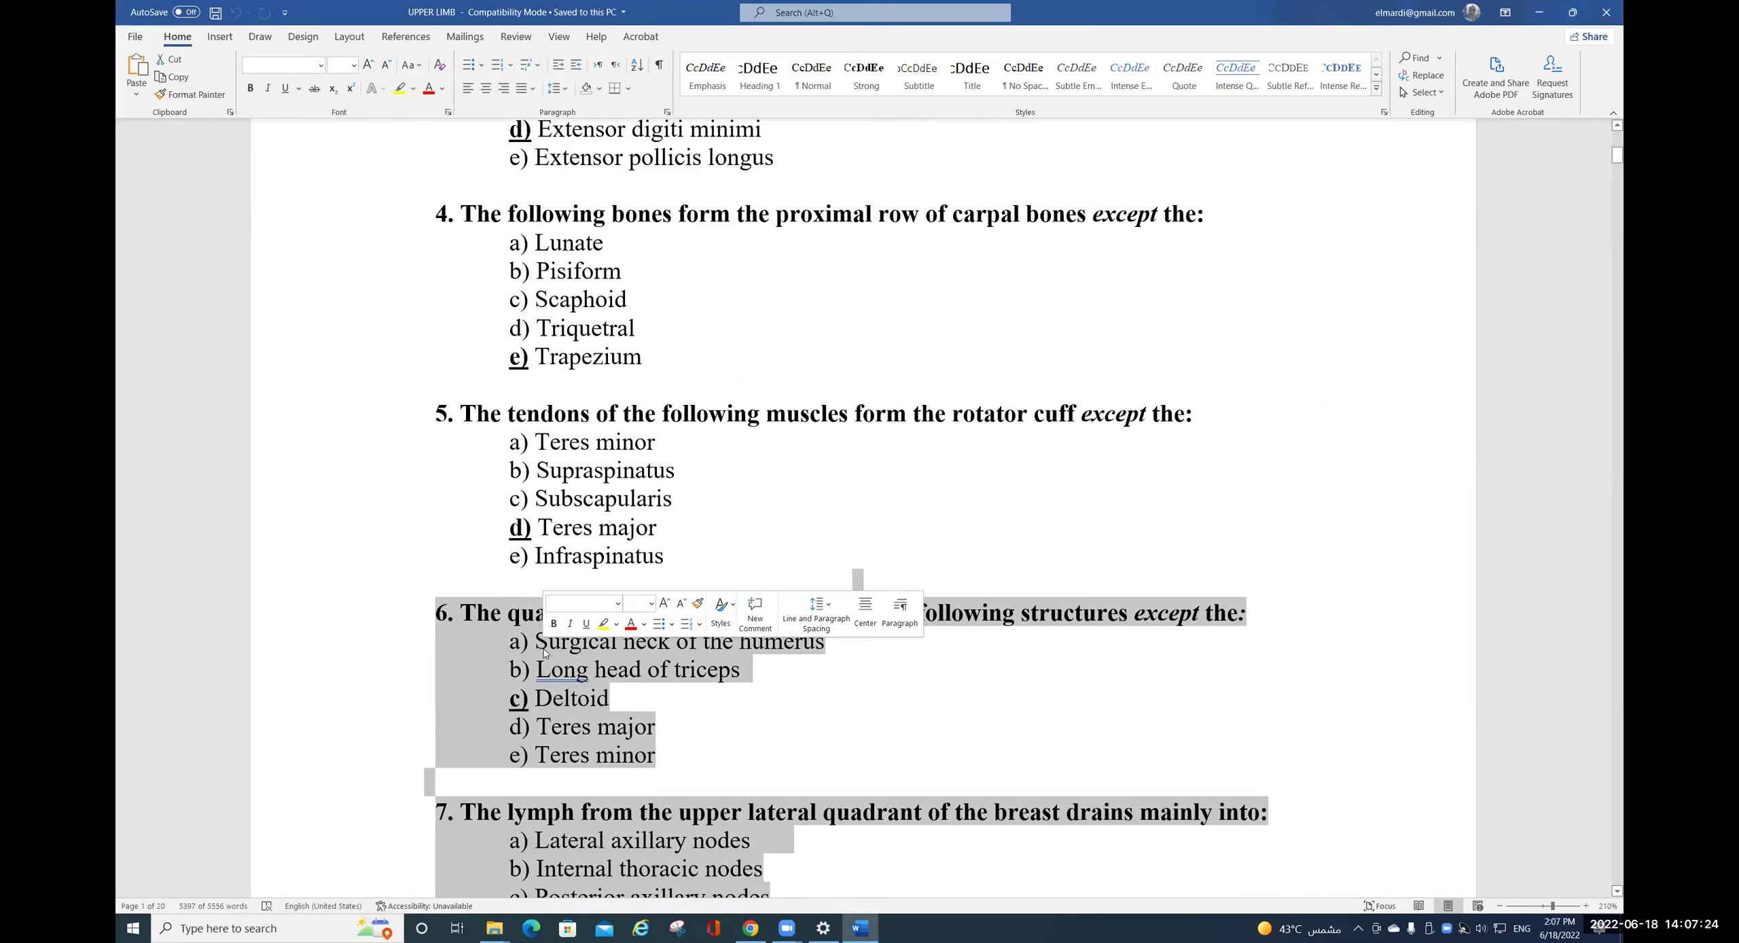
pyautogui.press('Delete')
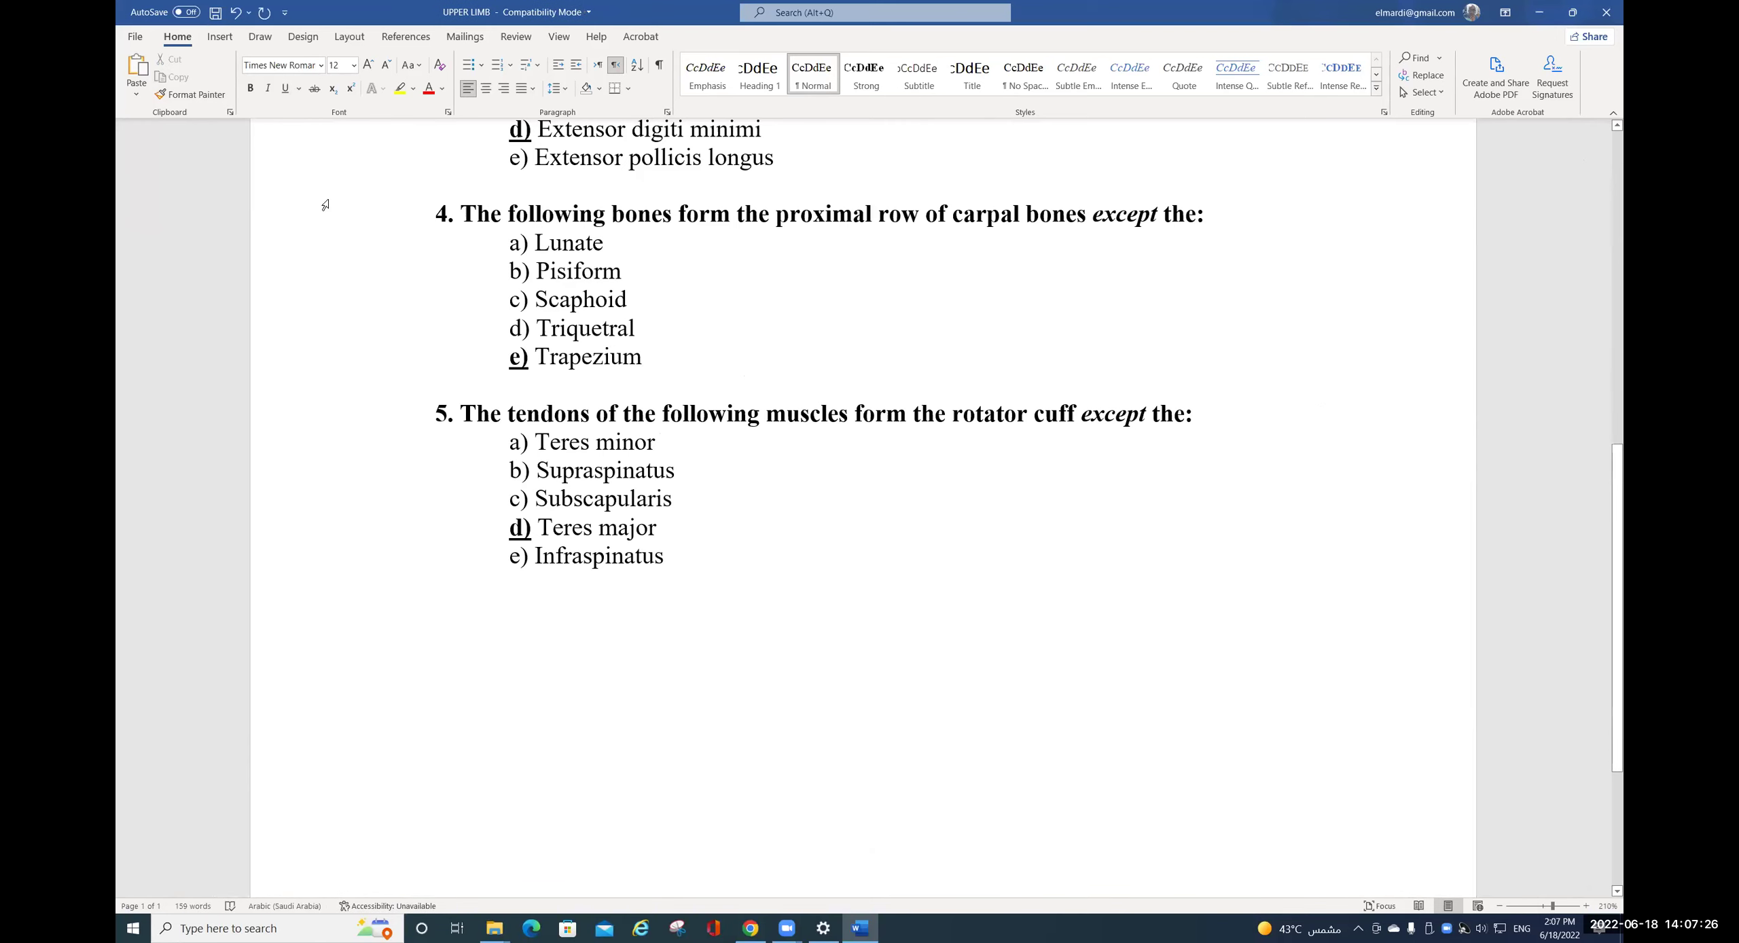
# - Delete the last letters of the UPPER LIMB title and retype them
pyautogui.scroll(10, 765, 500)
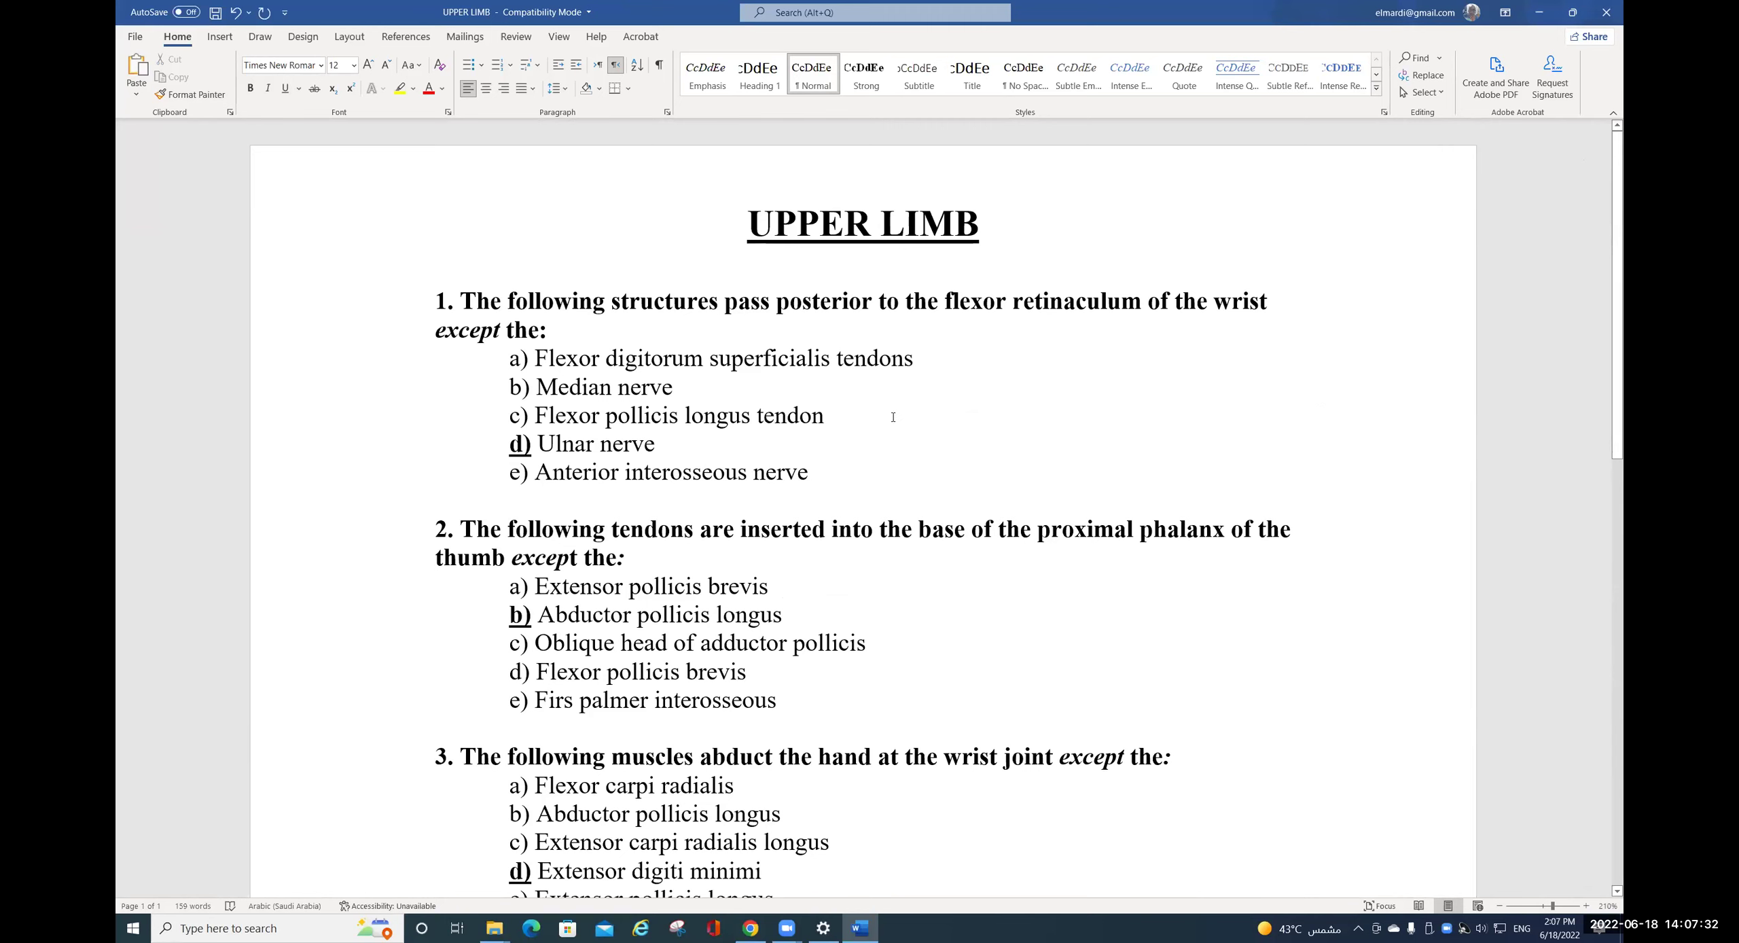
pyautogui.click(747, 237)
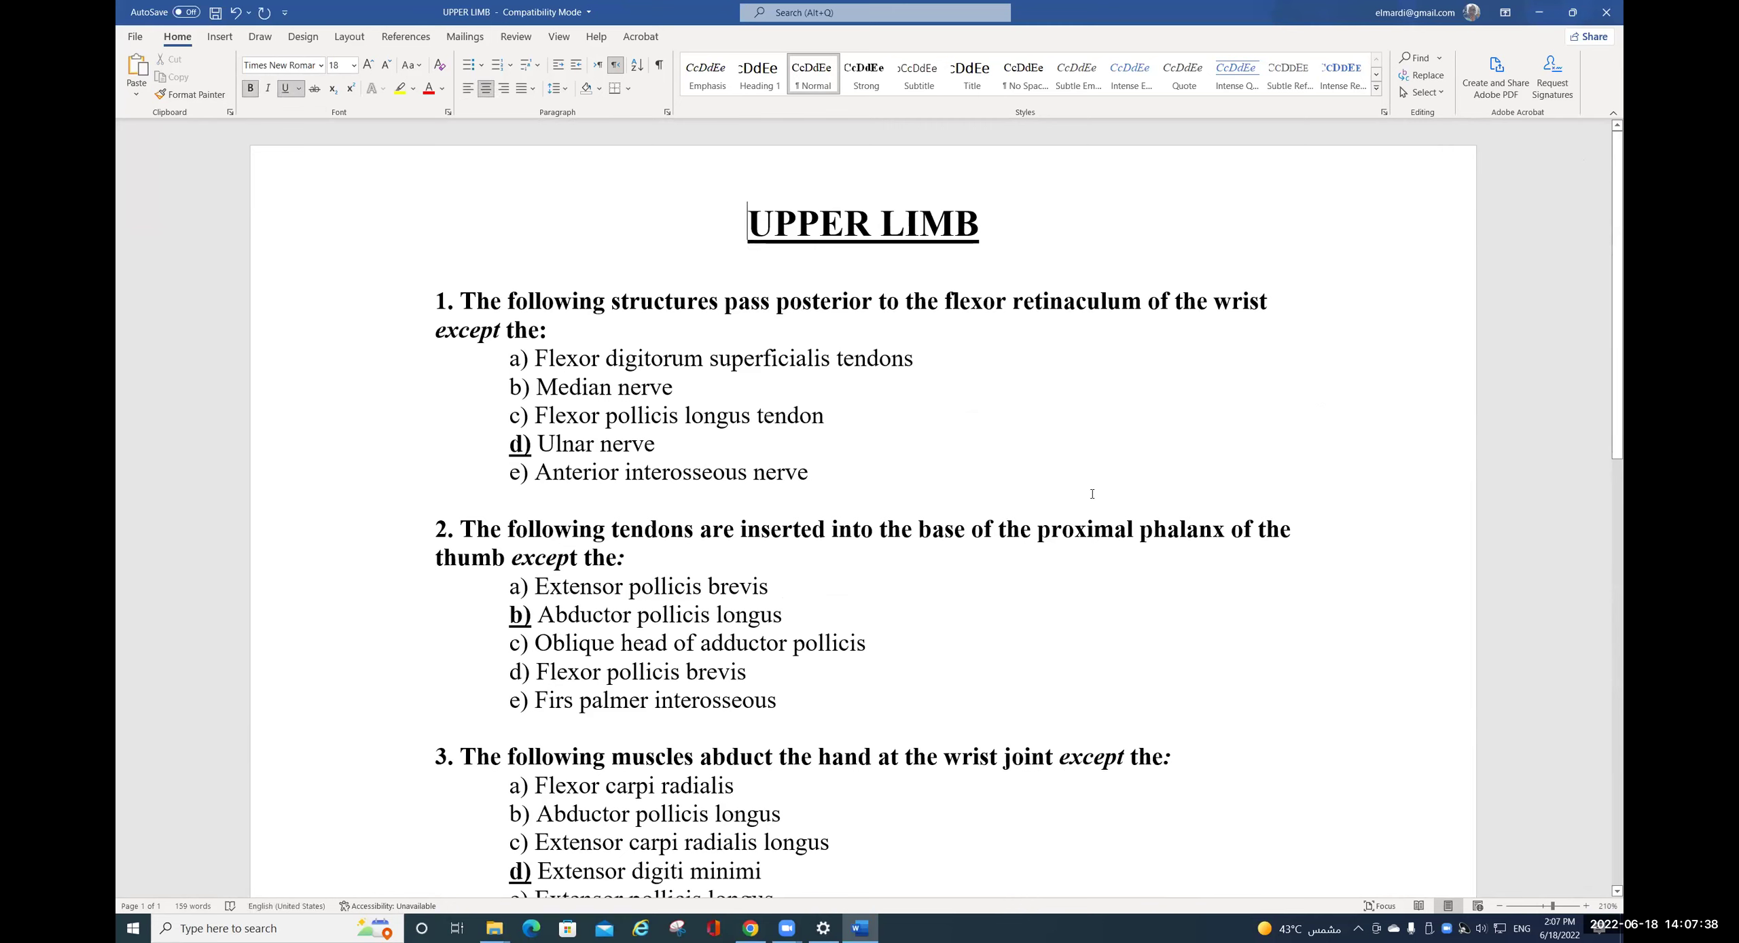
pyautogui.press('End')
pyautogui.press('BackSpace')
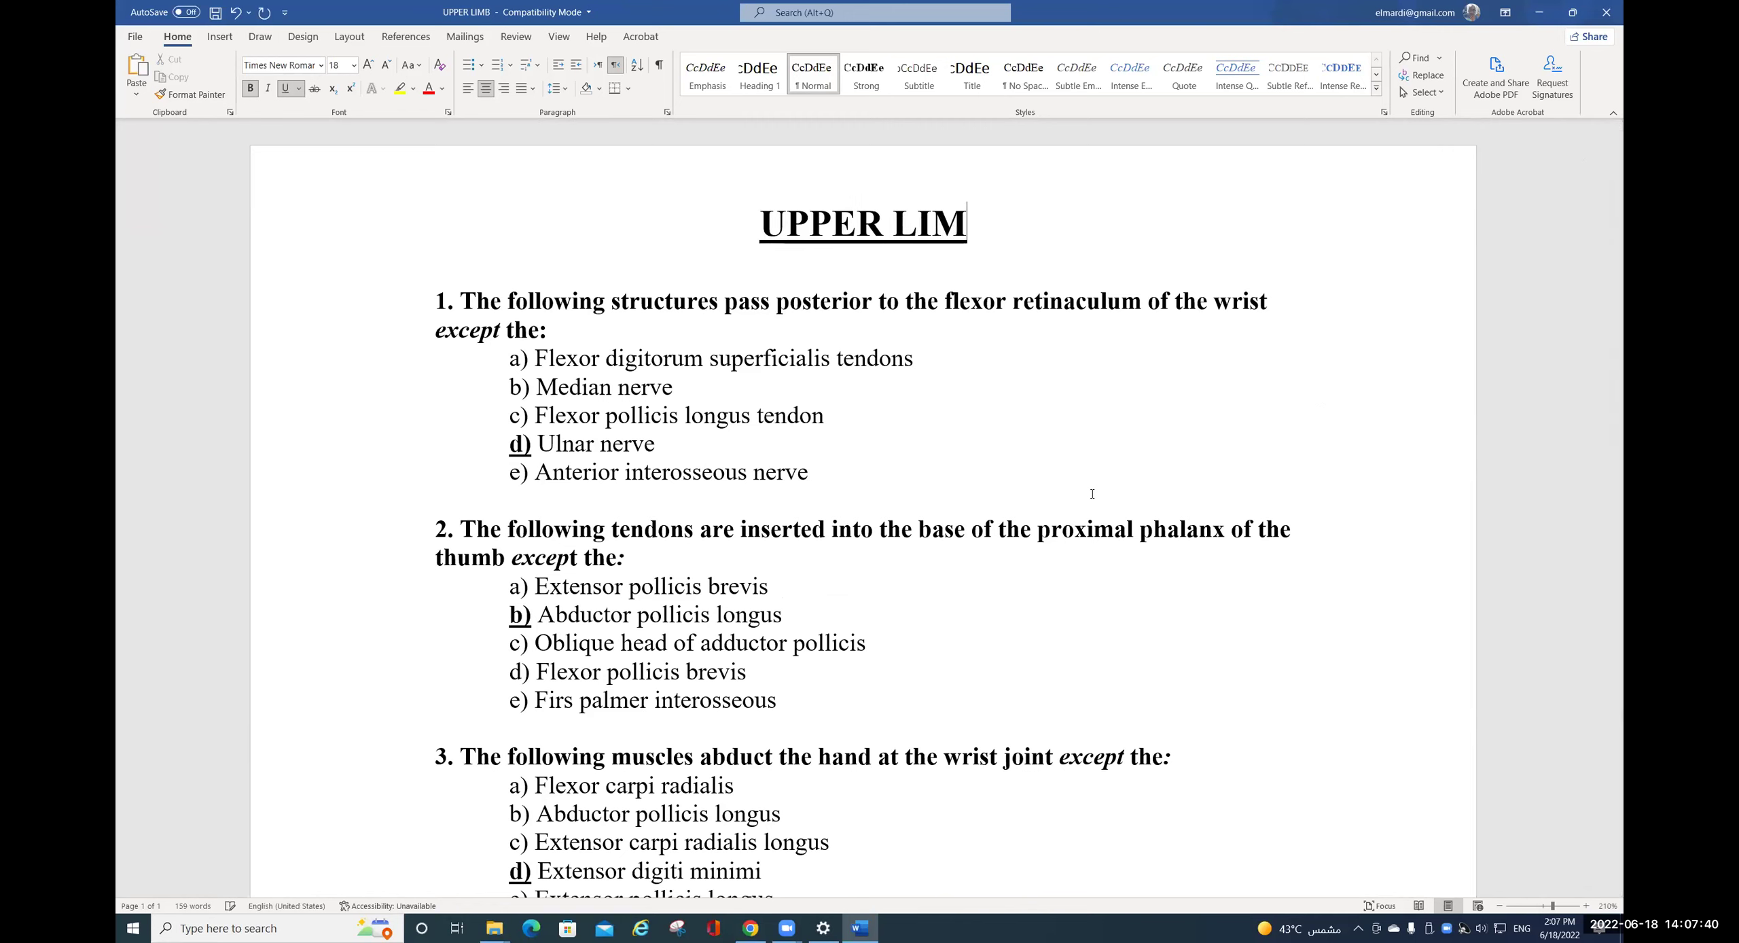
pyautogui.press('Left')
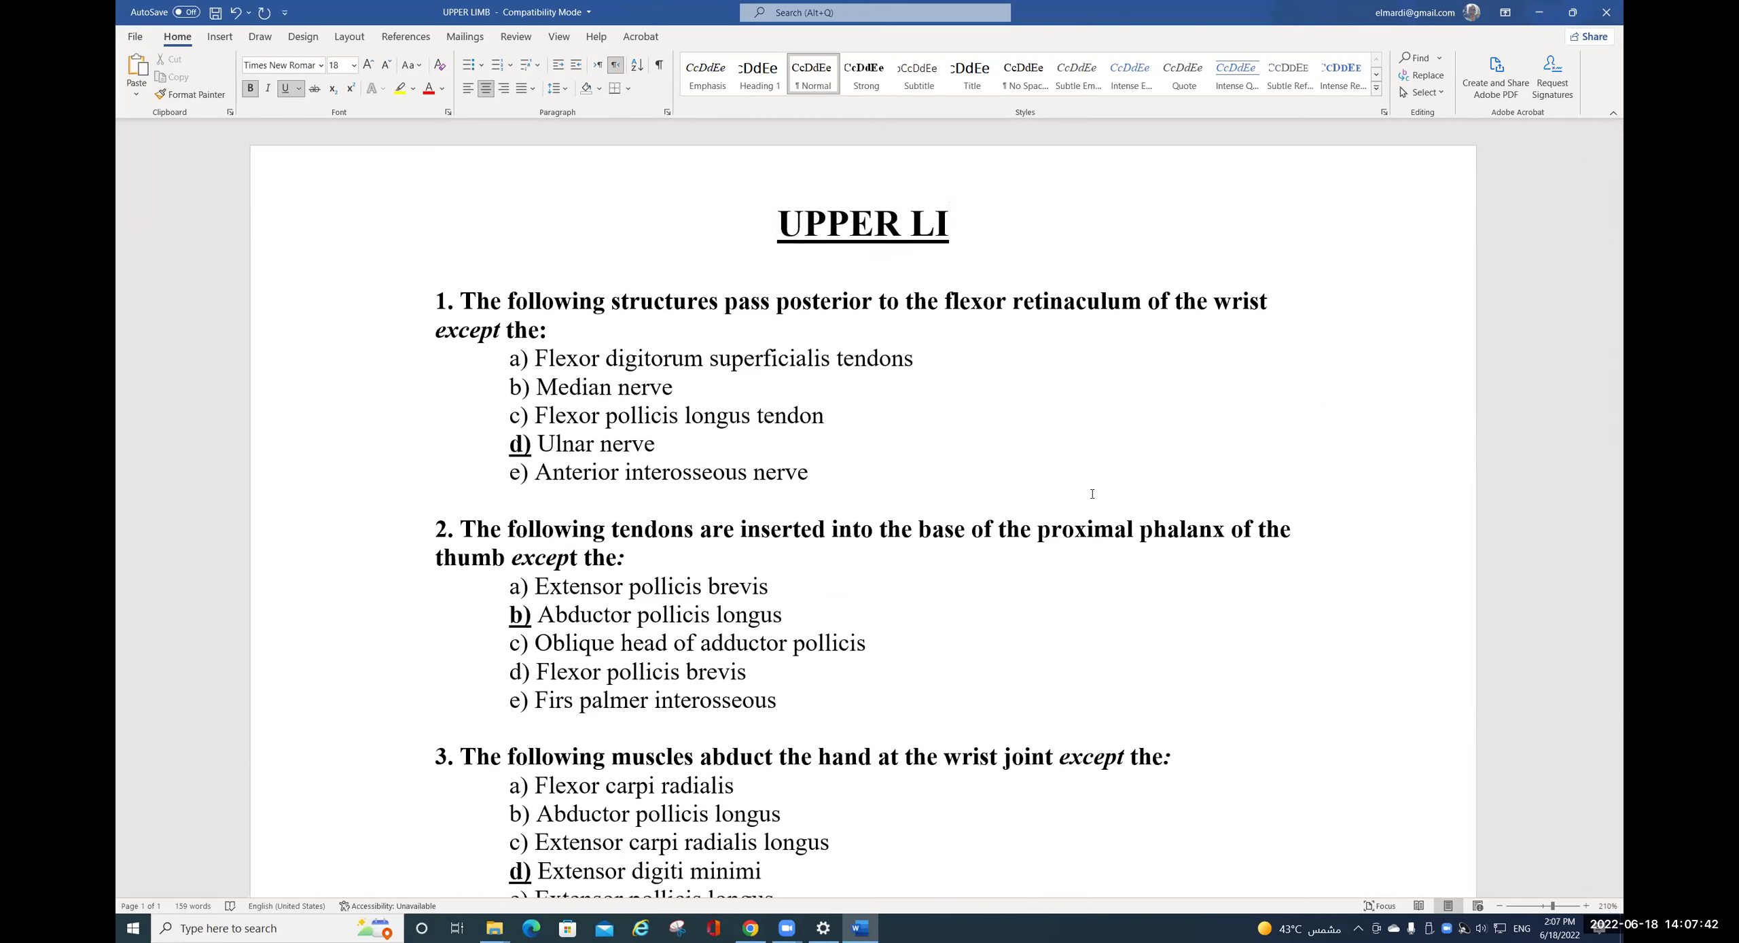
pyautogui.press('Right')
pyautogui.write('B')
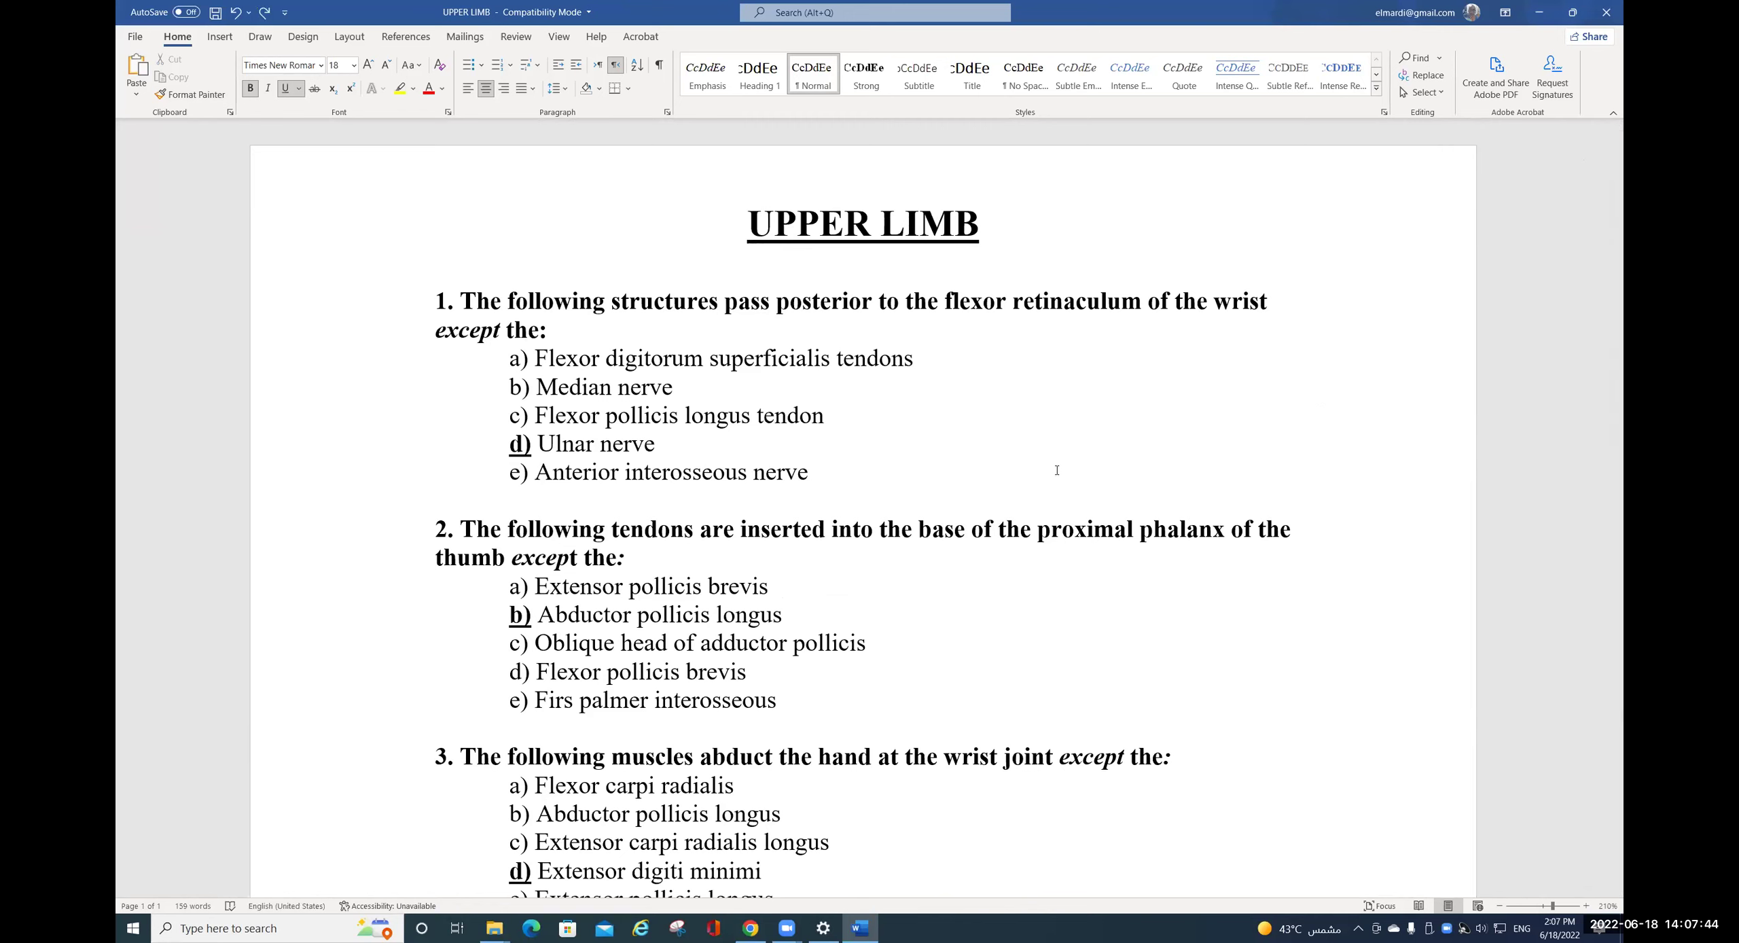
pyautogui.hotkey('ctrl', 'shift')
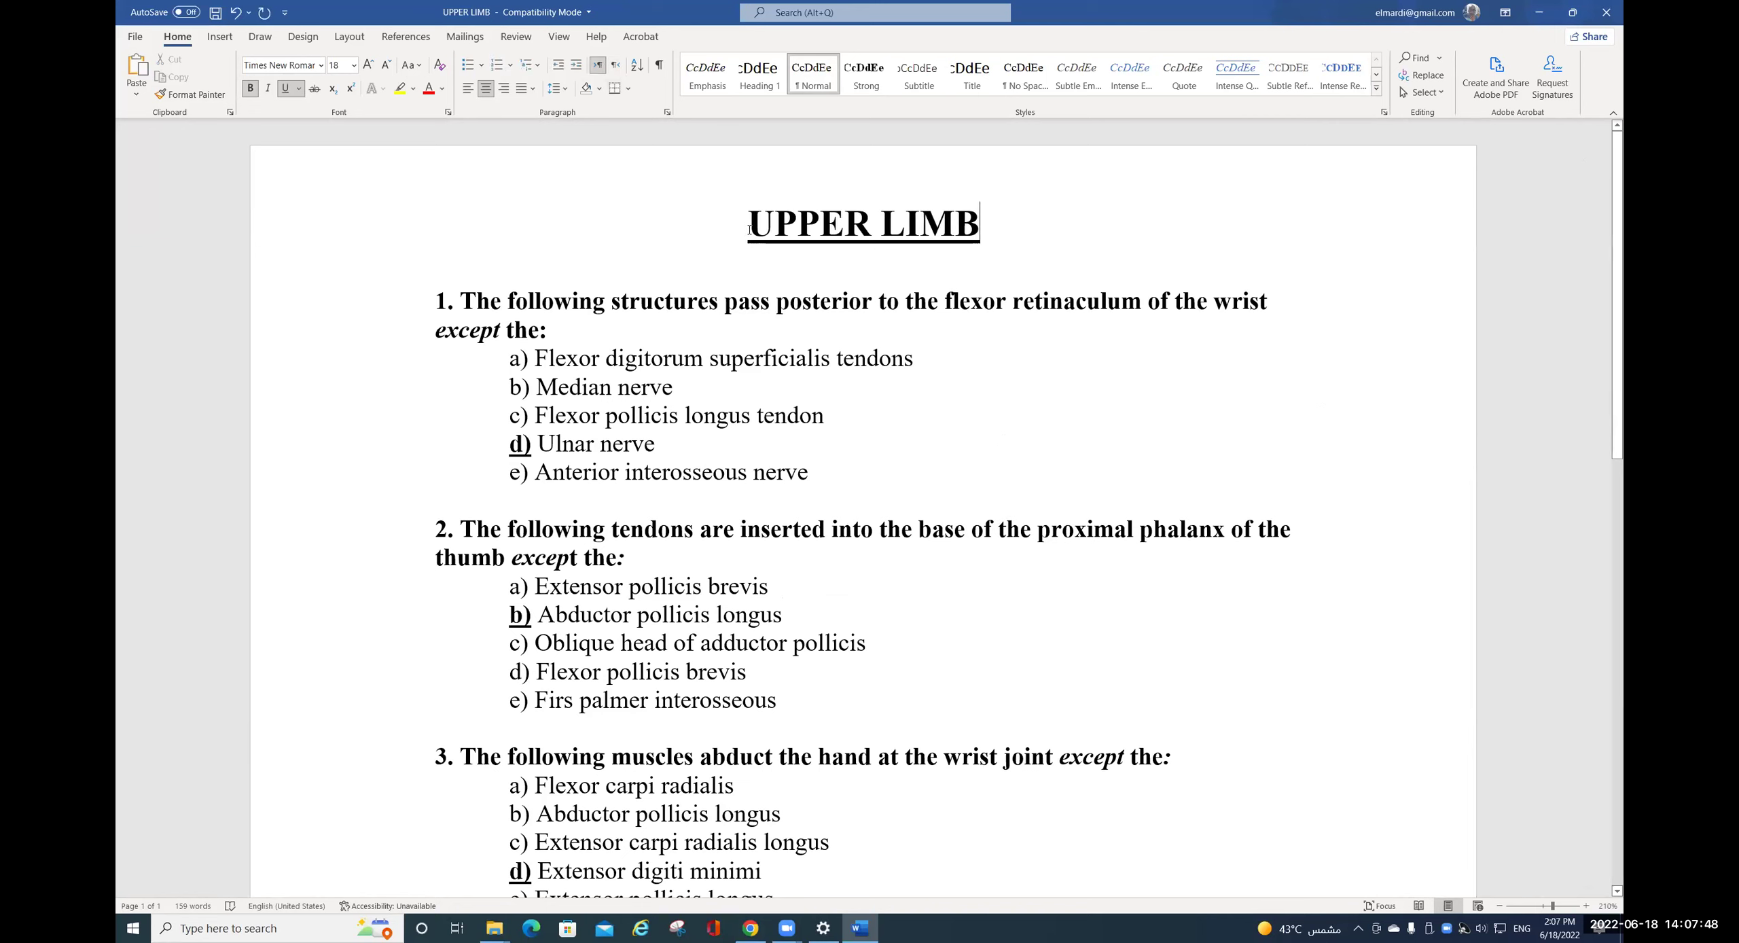
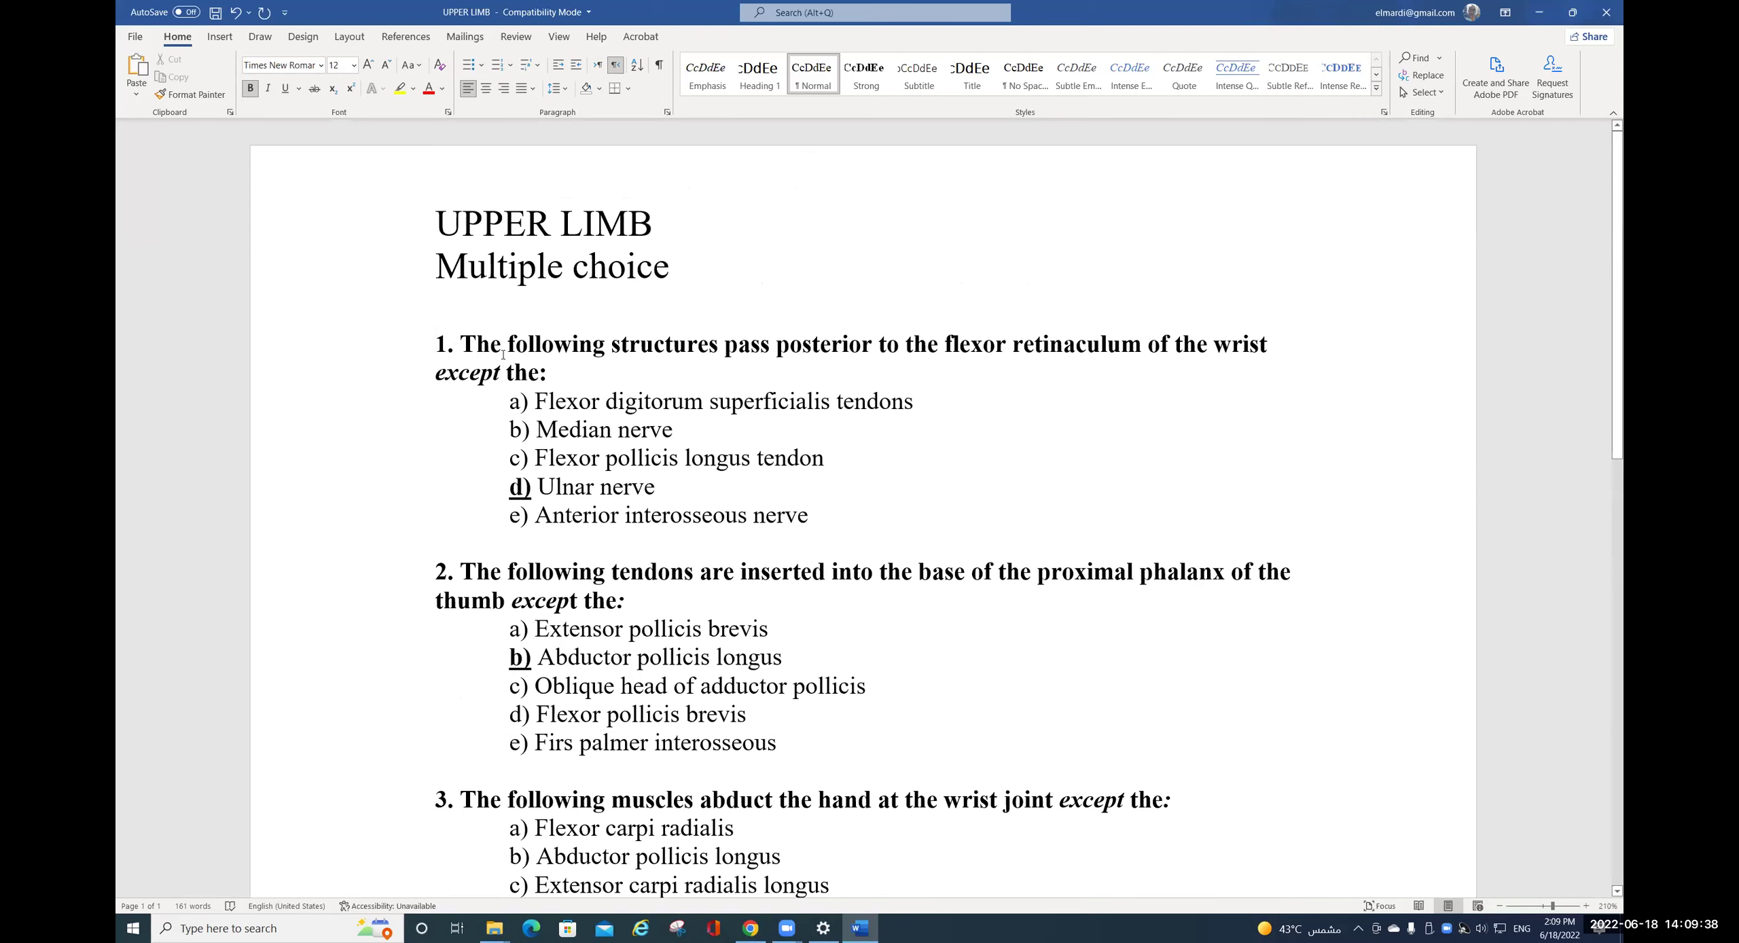
# - Add the answer line "ANS: d" directly below the choices of question 1
pyautogui.scroll(-7, 510, 564)
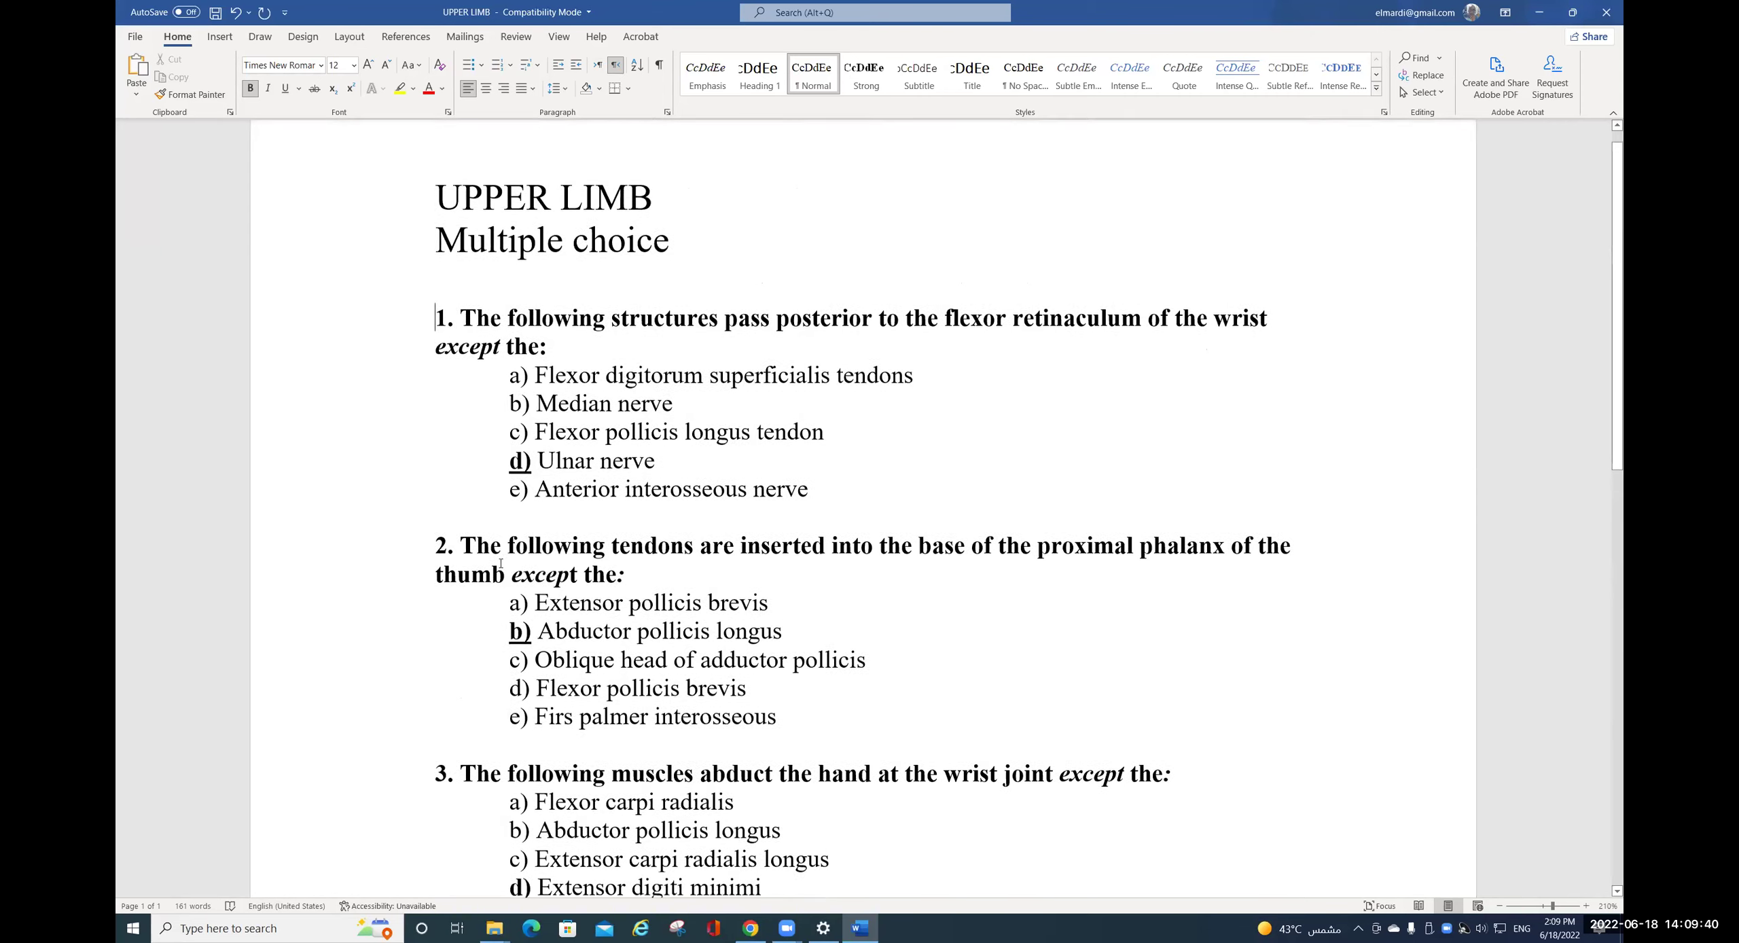
pyautogui.scroll(-2, 436, 552)
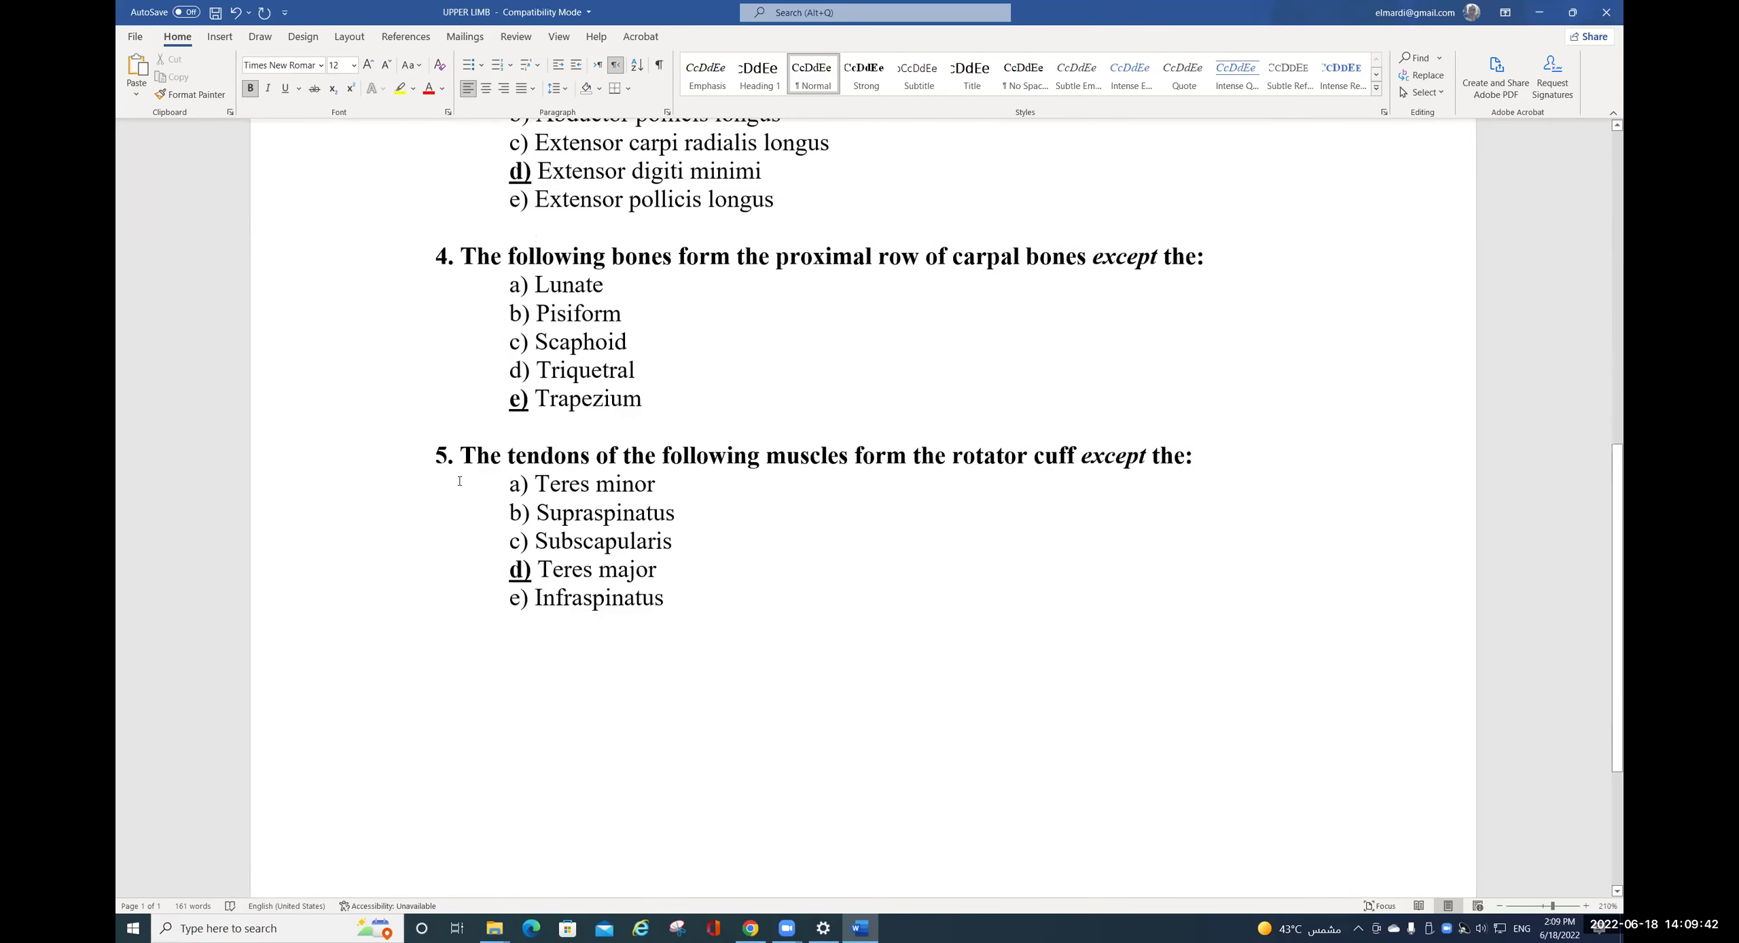
pyautogui.scroll(7, 472, 458)
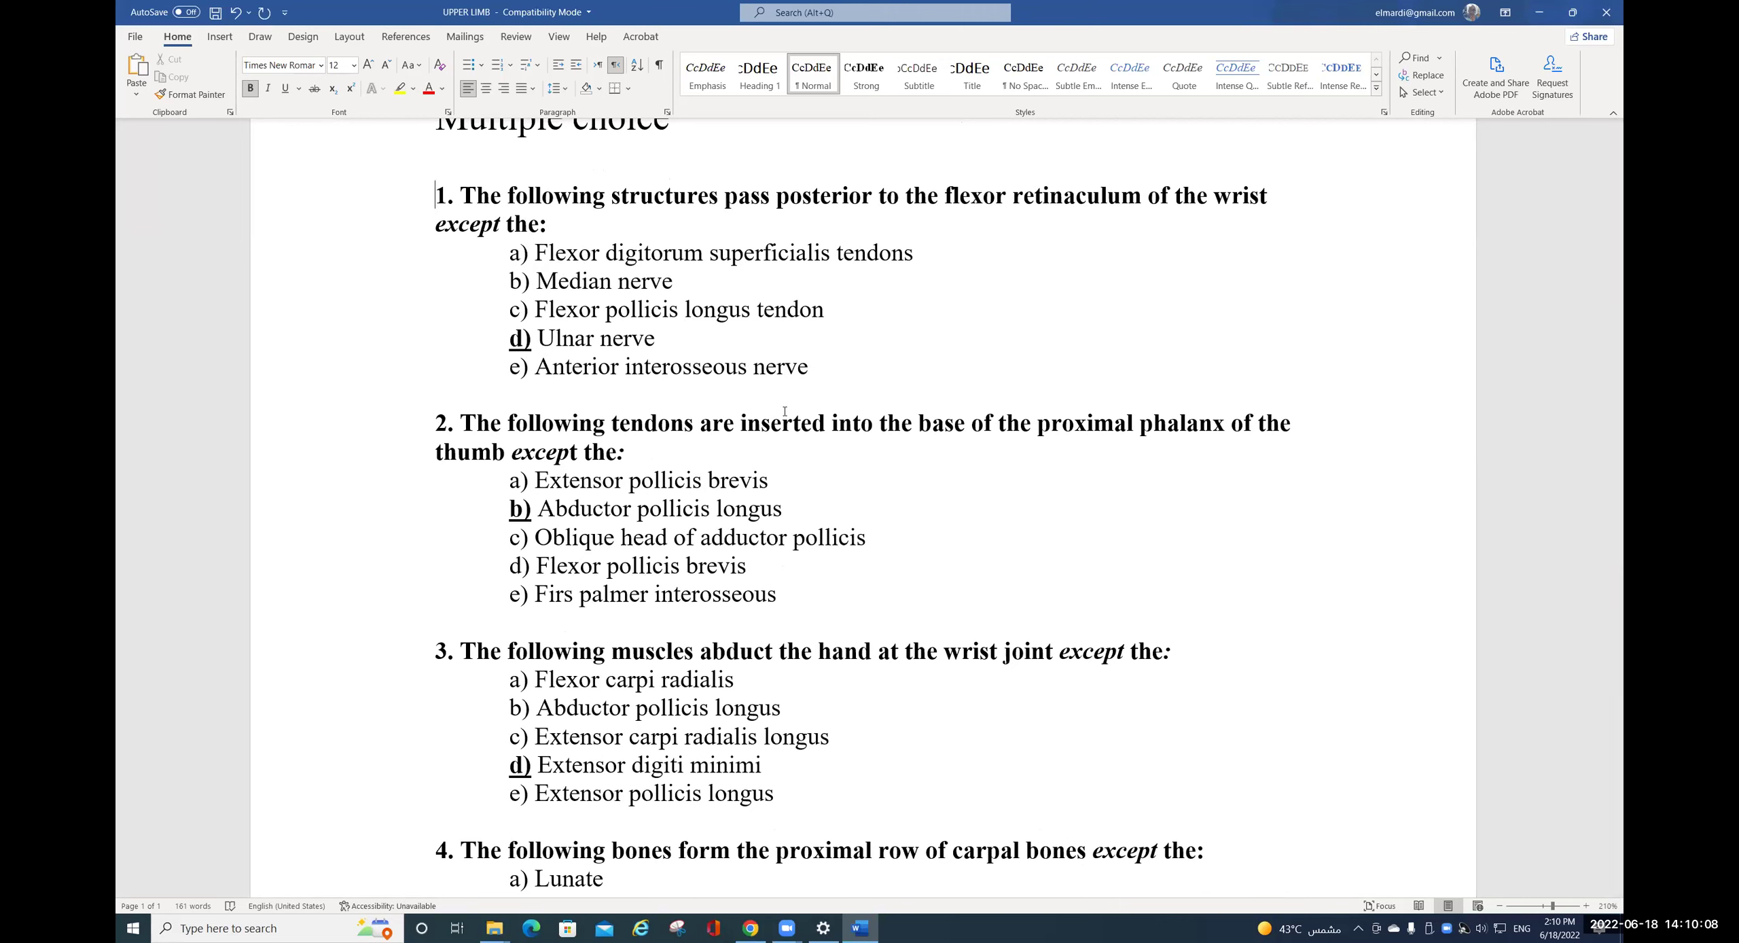
pyautogui.moveTo(507, 337); pyautogui.dragTo(531, 338)
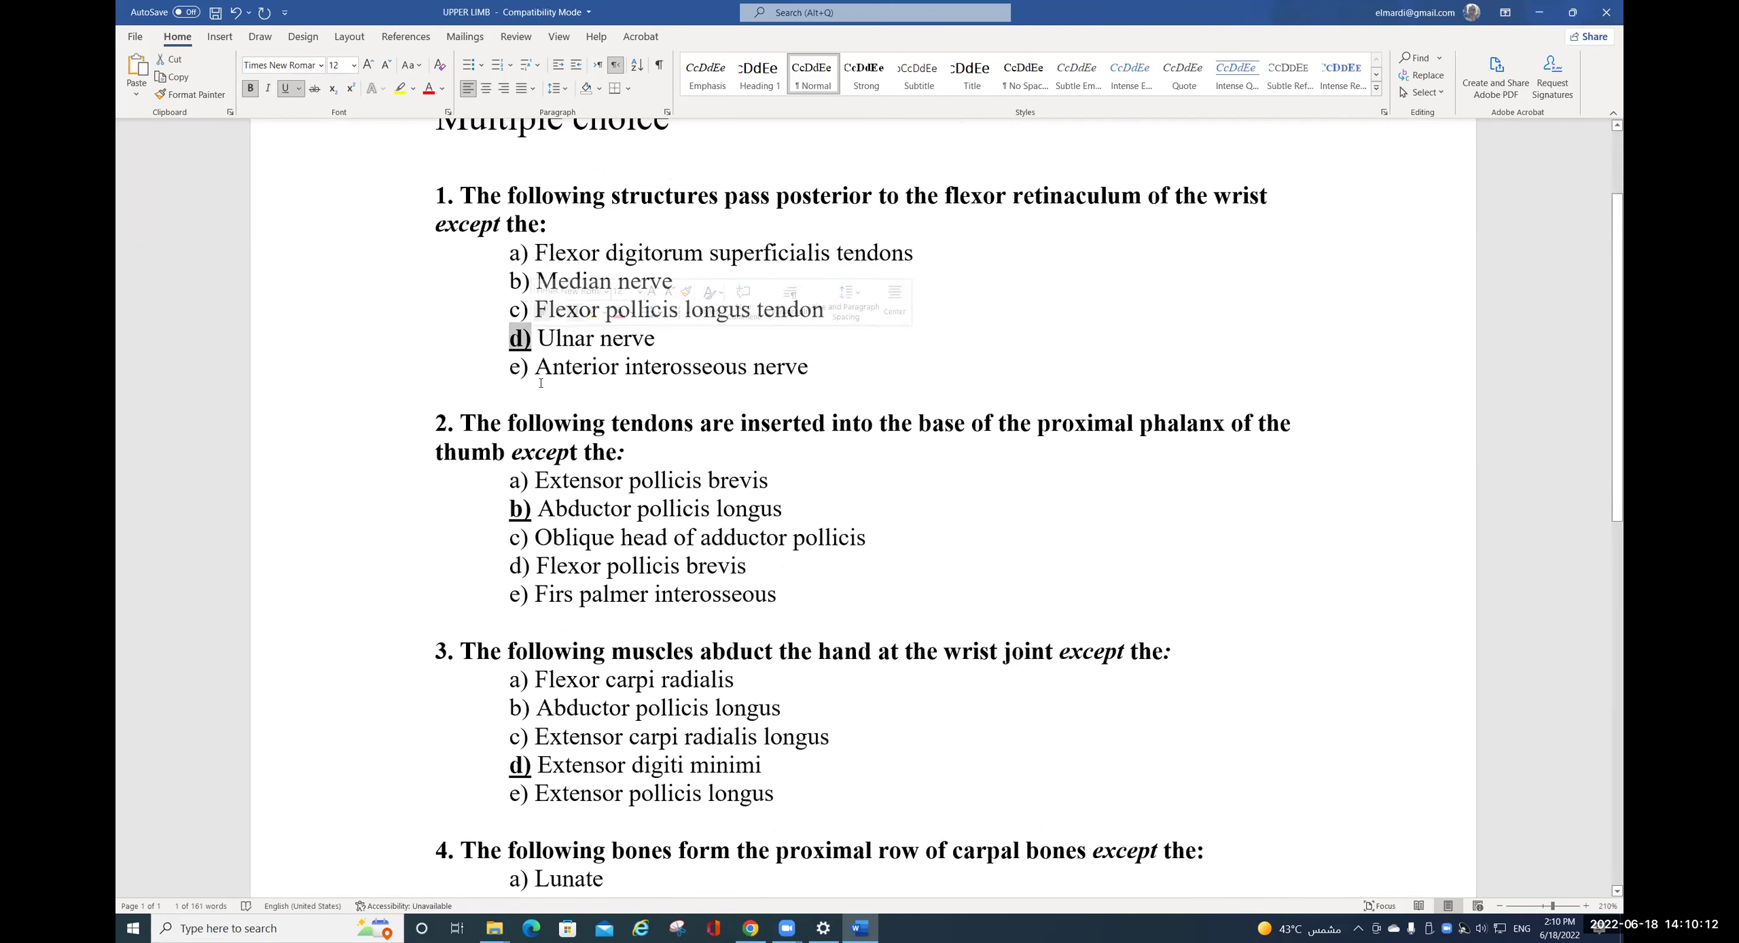
pyautogui.click(483, 392)
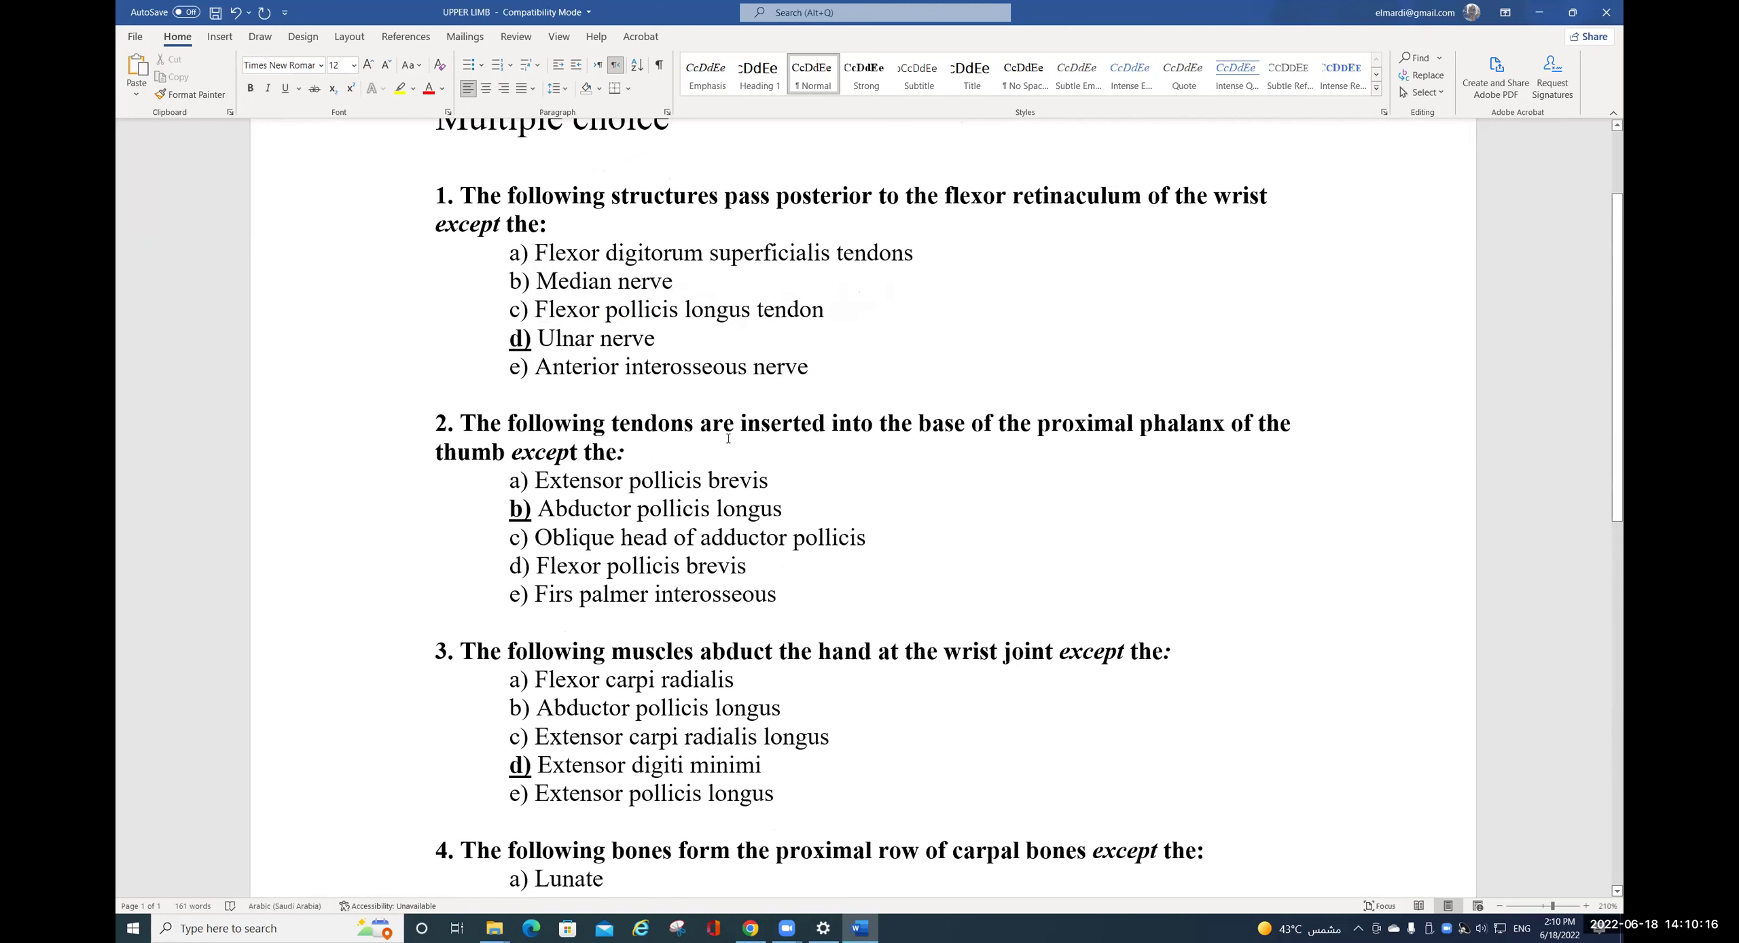
pyautogui.write('ANS: ')
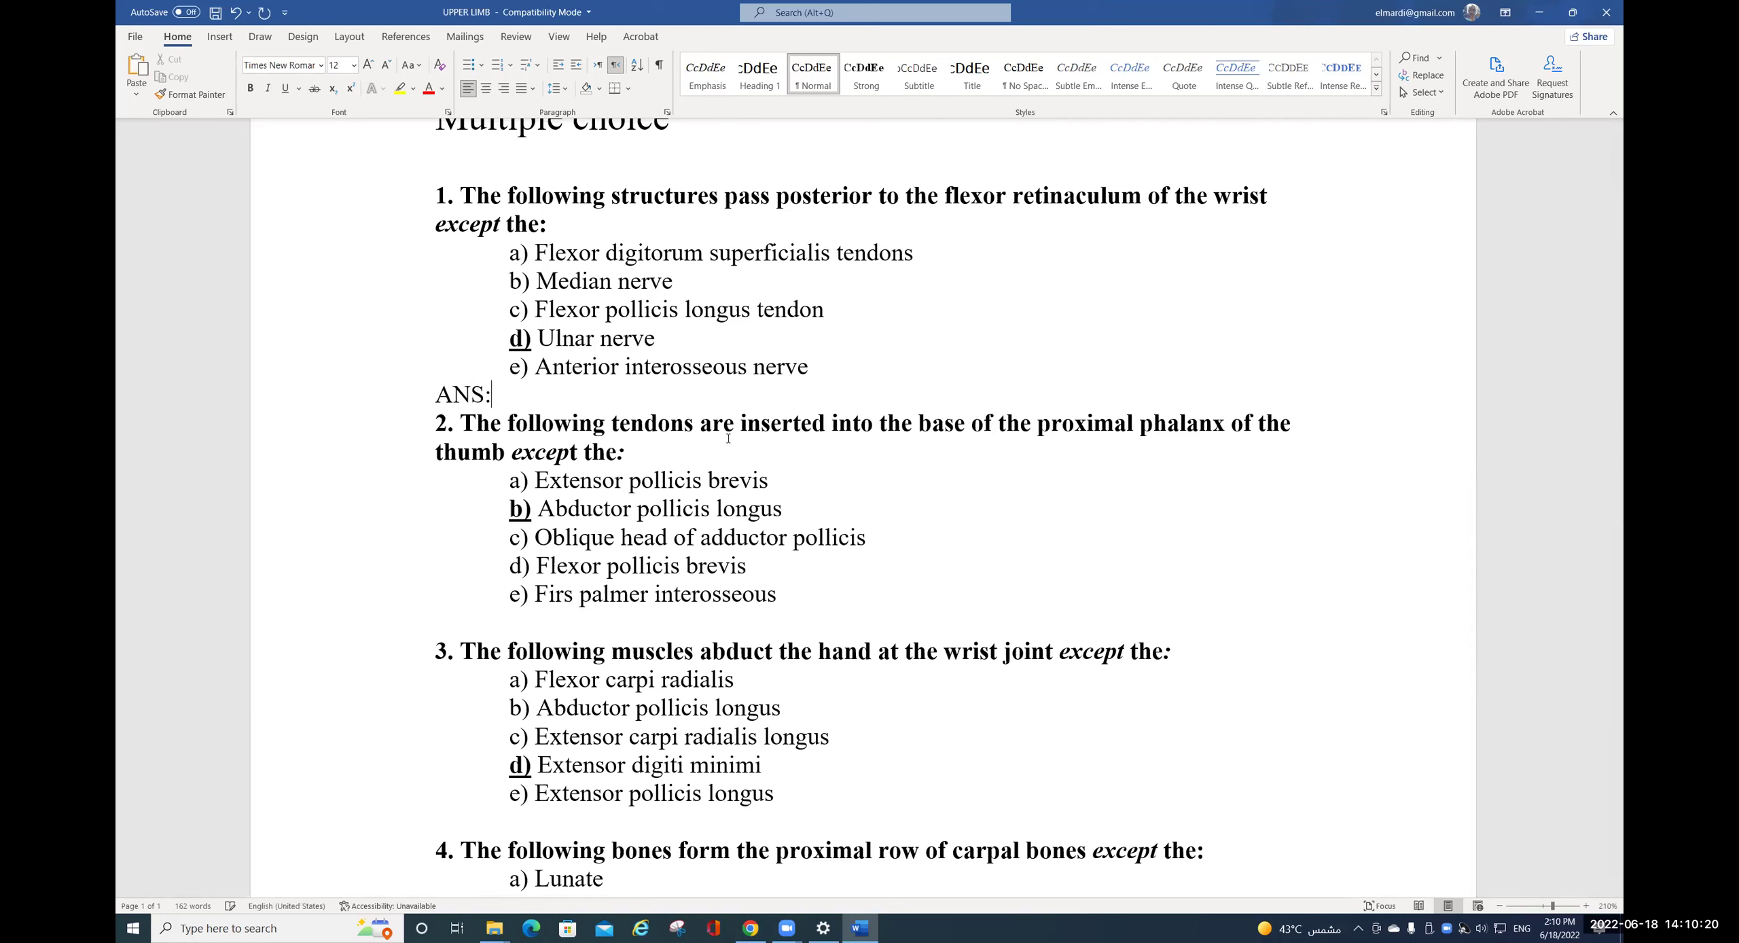
pyautogui.write('d')
# - Insert an extra line below question 2's choices and add the left-aligned answer line "ANS: b"
pyautogui.click(490, 628)
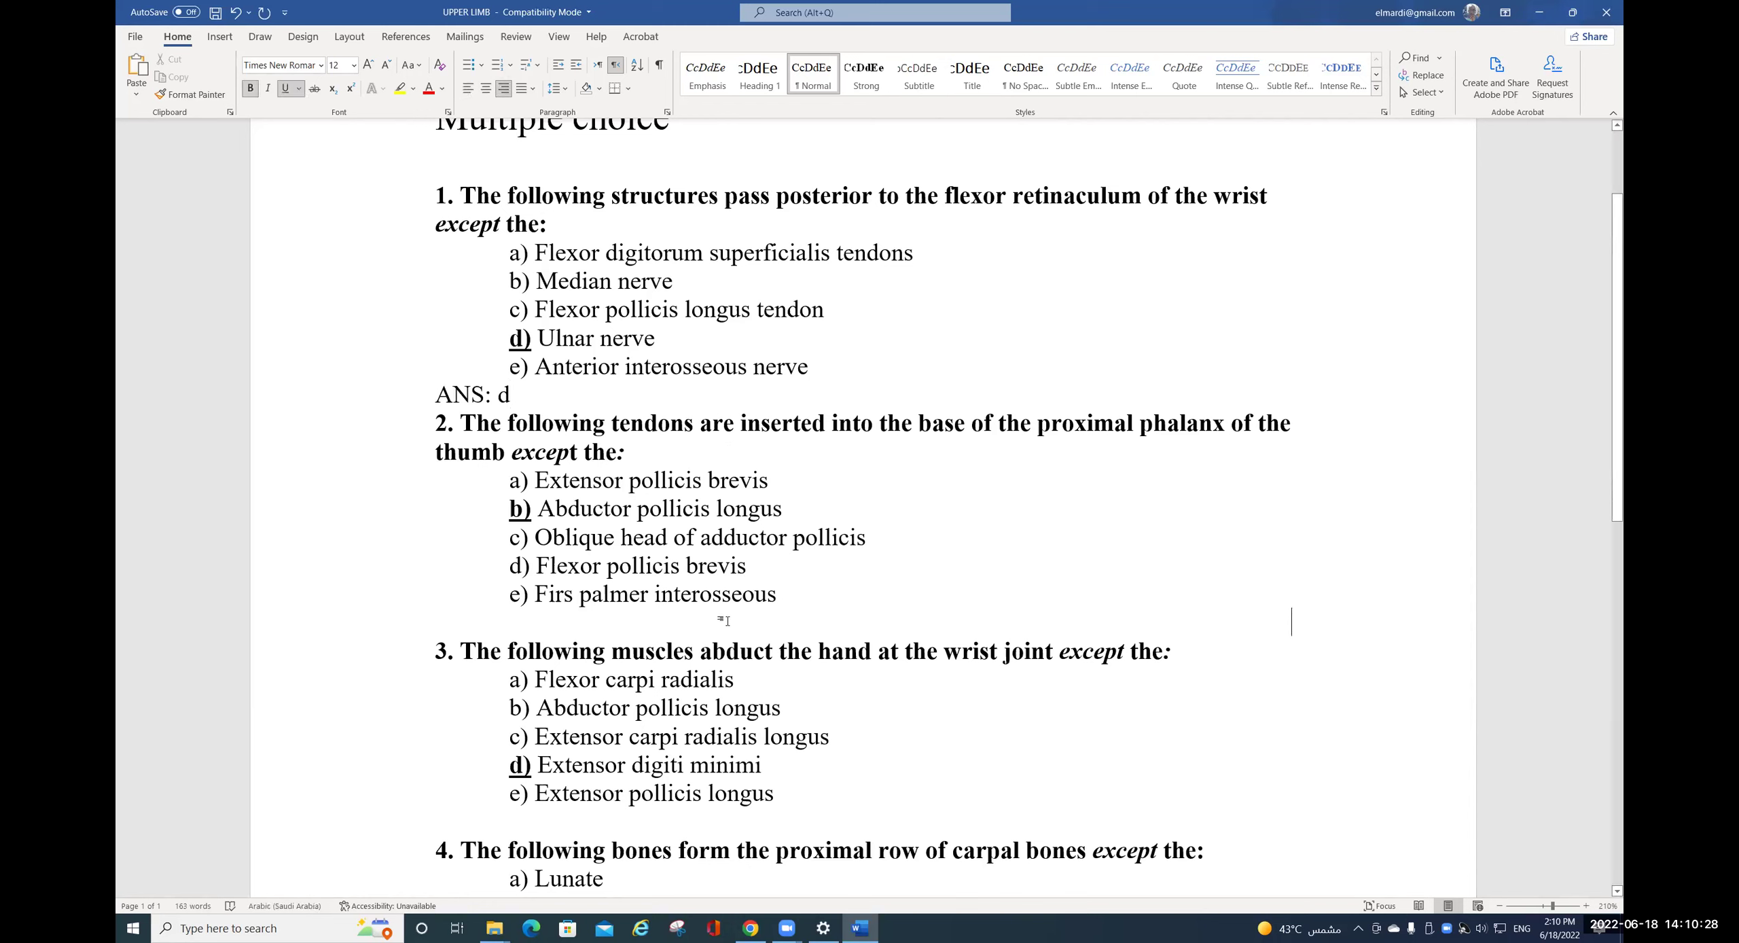
pyautogui.click(783, 601)
pyautogui.press('Return')
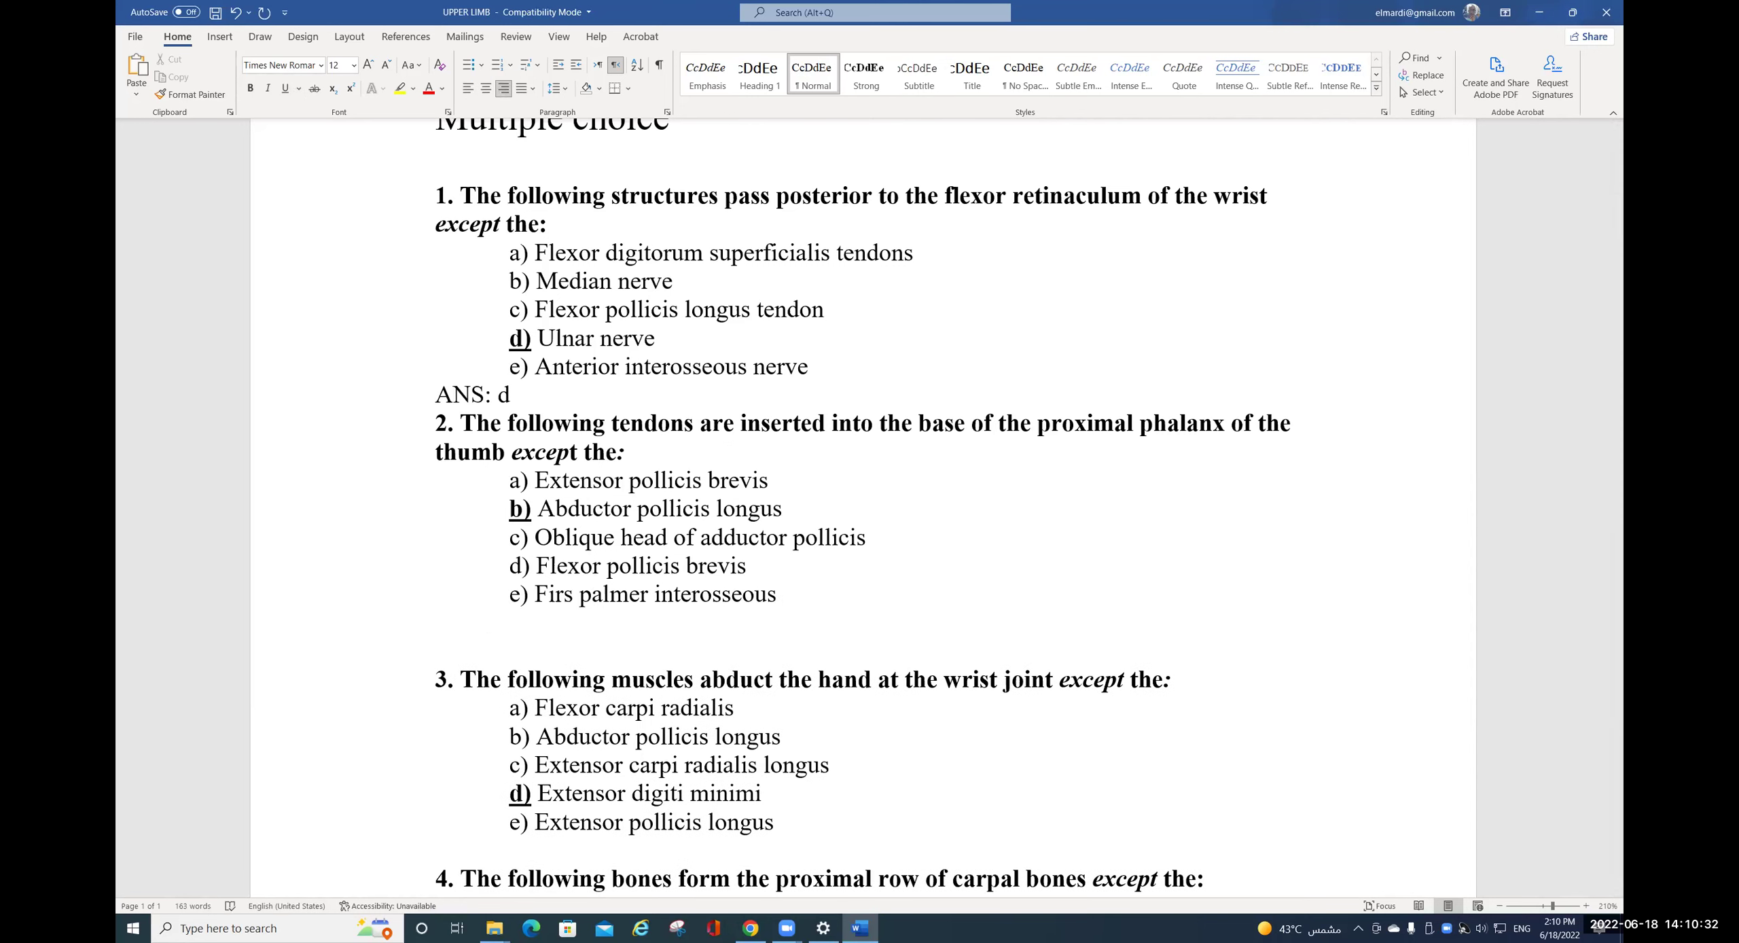
pyautogui.click(470, 89)
pyautogui.write('ANS: b')
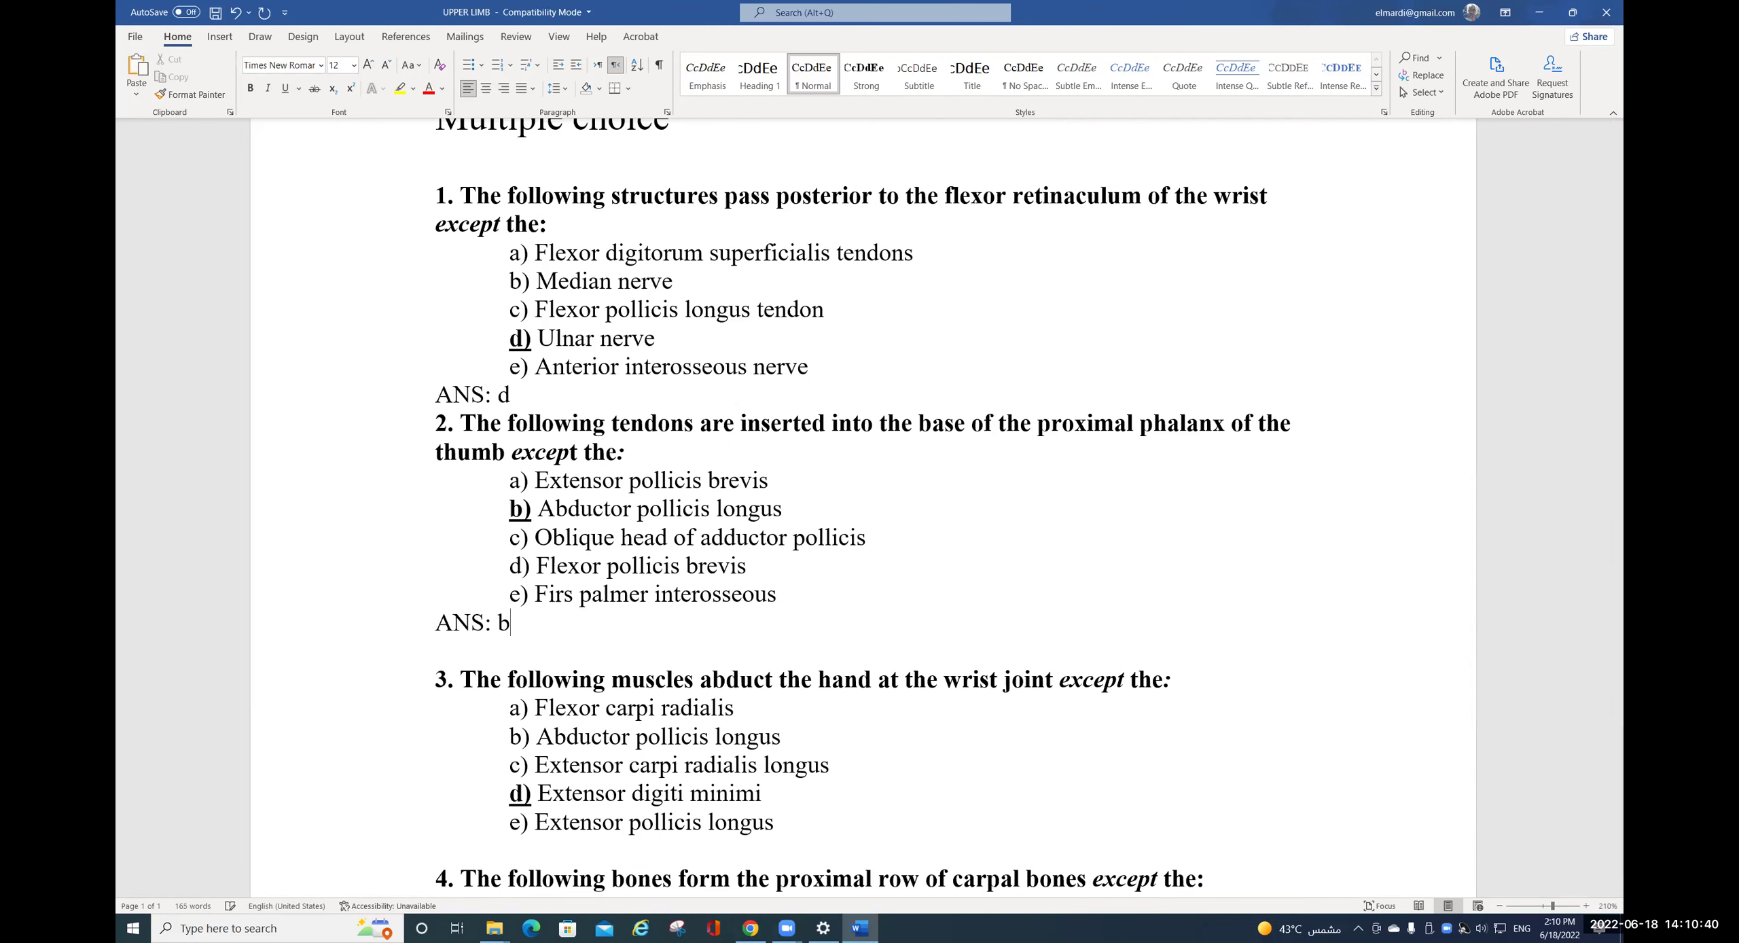
# - Add the answer line "ANS: d" on the blank line below the choices of question 3
pyautogui.press('Down')
pyautogui.scroll(-3, 473, 219)
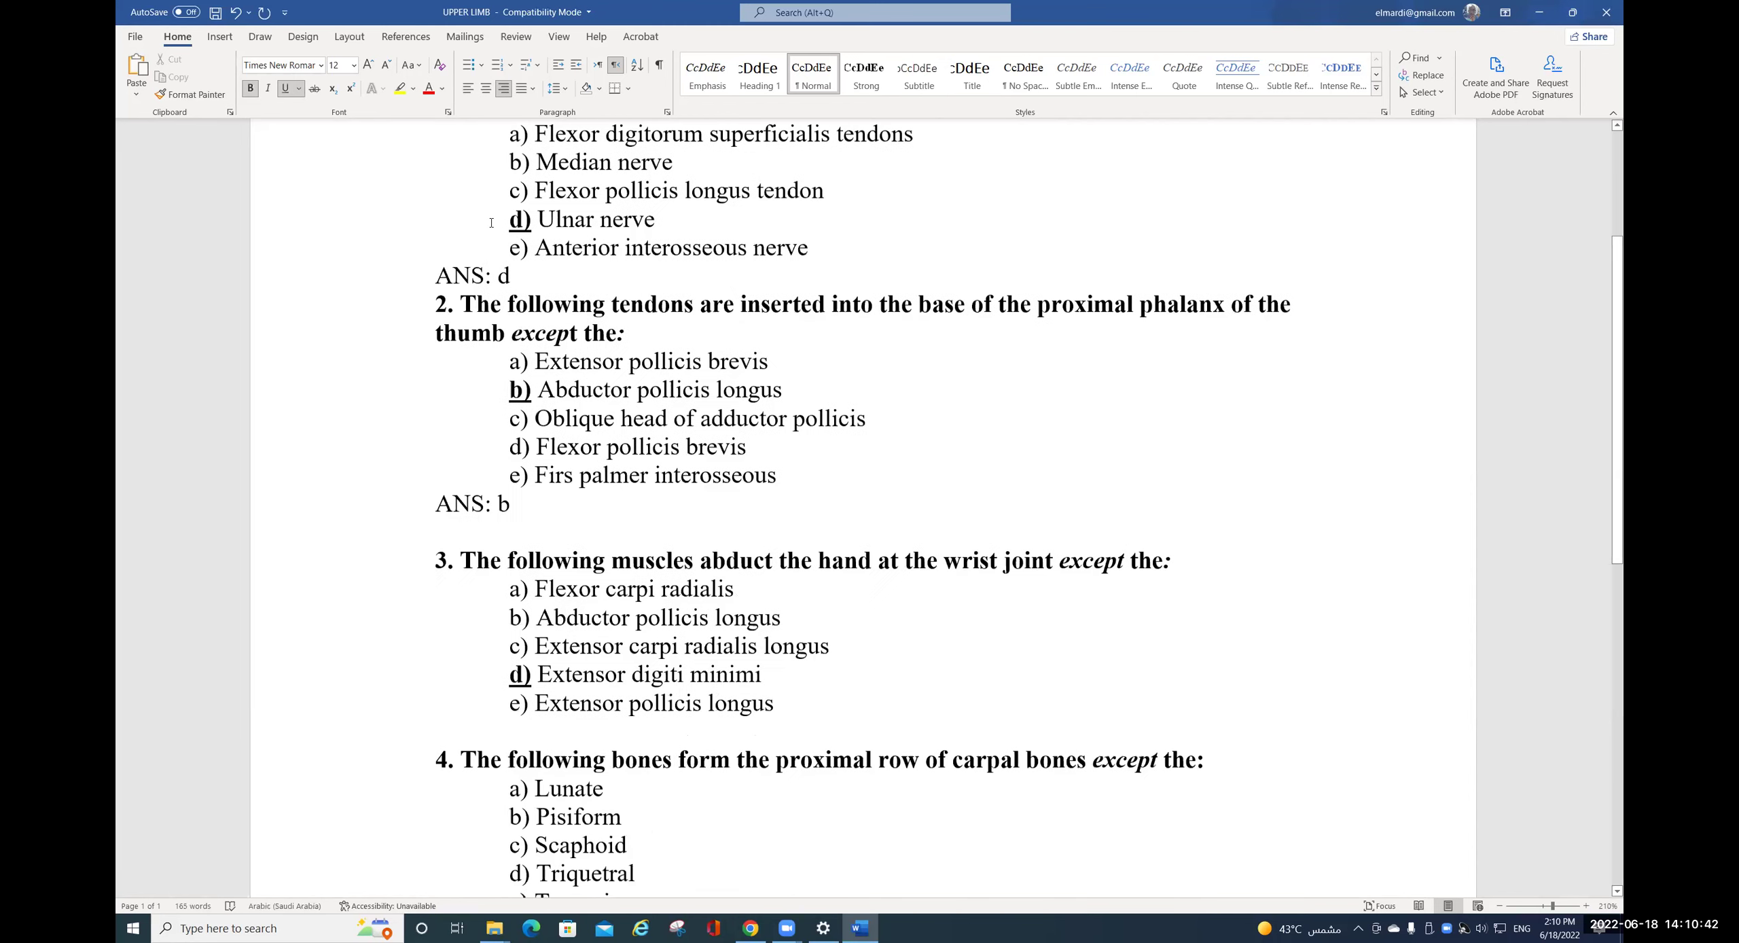
pyautogui.click(483, 148)
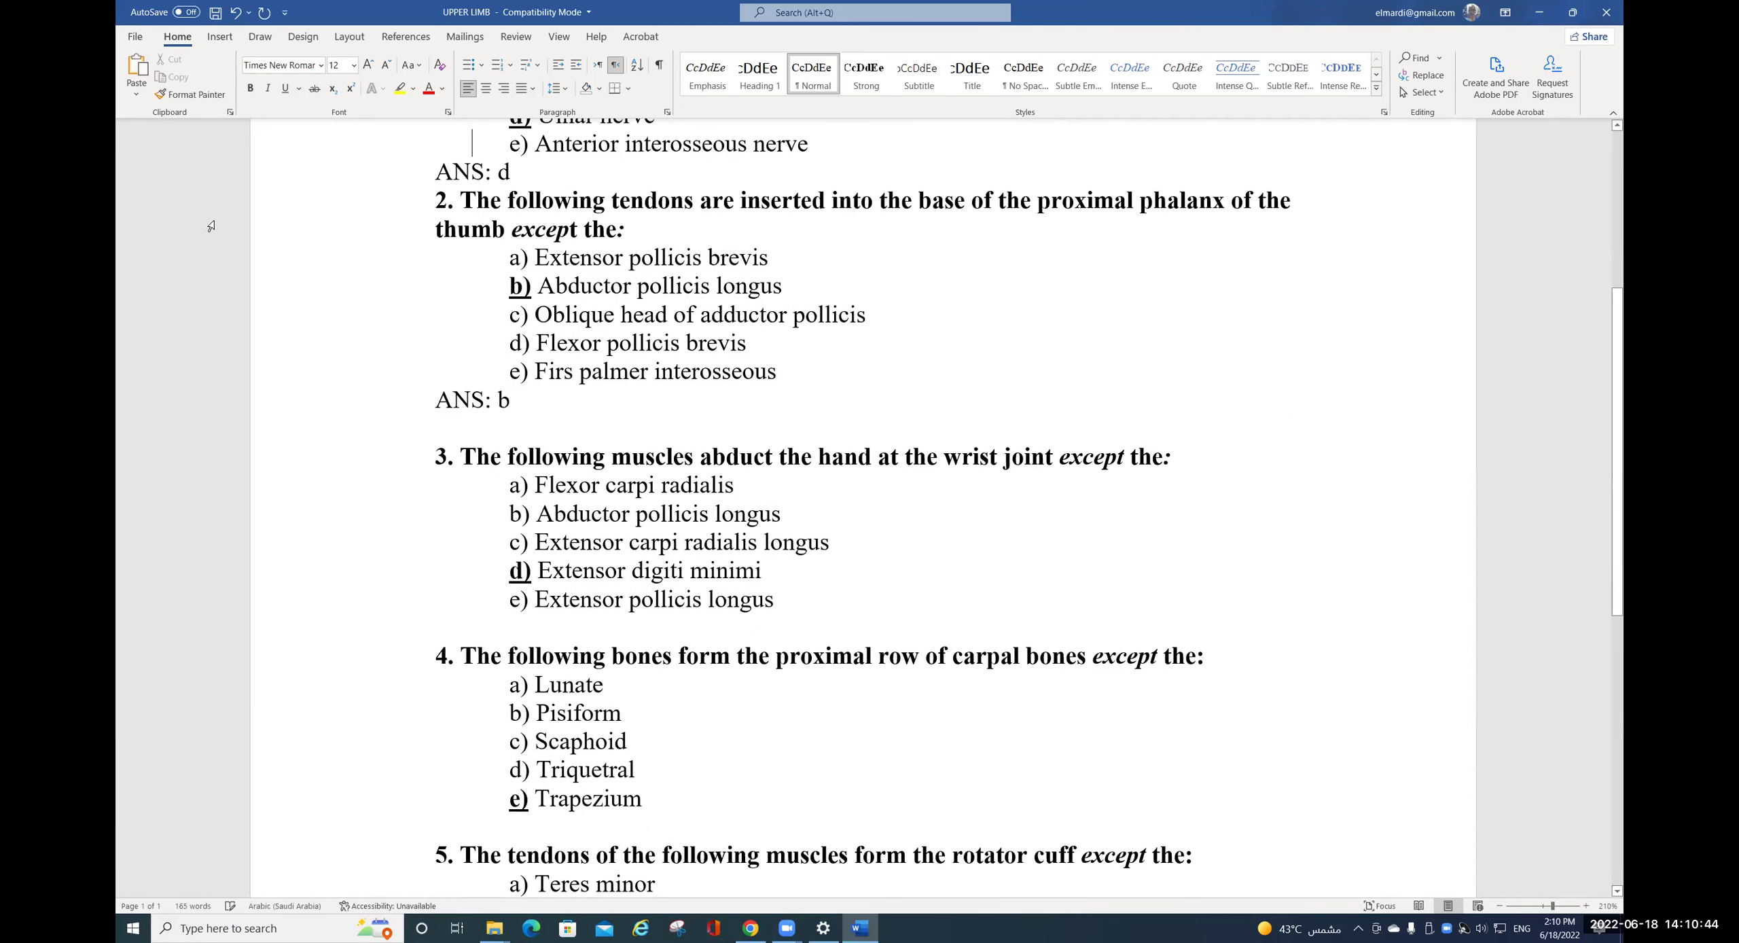
pyautogui.press('Down')
pyautogui.press('Down')
pyautogui.press('Down')
pyautogui.press('Down')
pyautogui.press('Down')
pyautogui.press('Down')
pyautogui.press('Down')
pyautogui.press('Down')
pyautogui.press('Down')
pyautogui.press('Down')
pyautogui.press('Down')
pyautogui.press('Down')
pyautogui.press('Down')
pyautogui.press('Down')
pyautogui.press('Down')
pyautogui.press('Down')
pyautogui.write('ANS:')
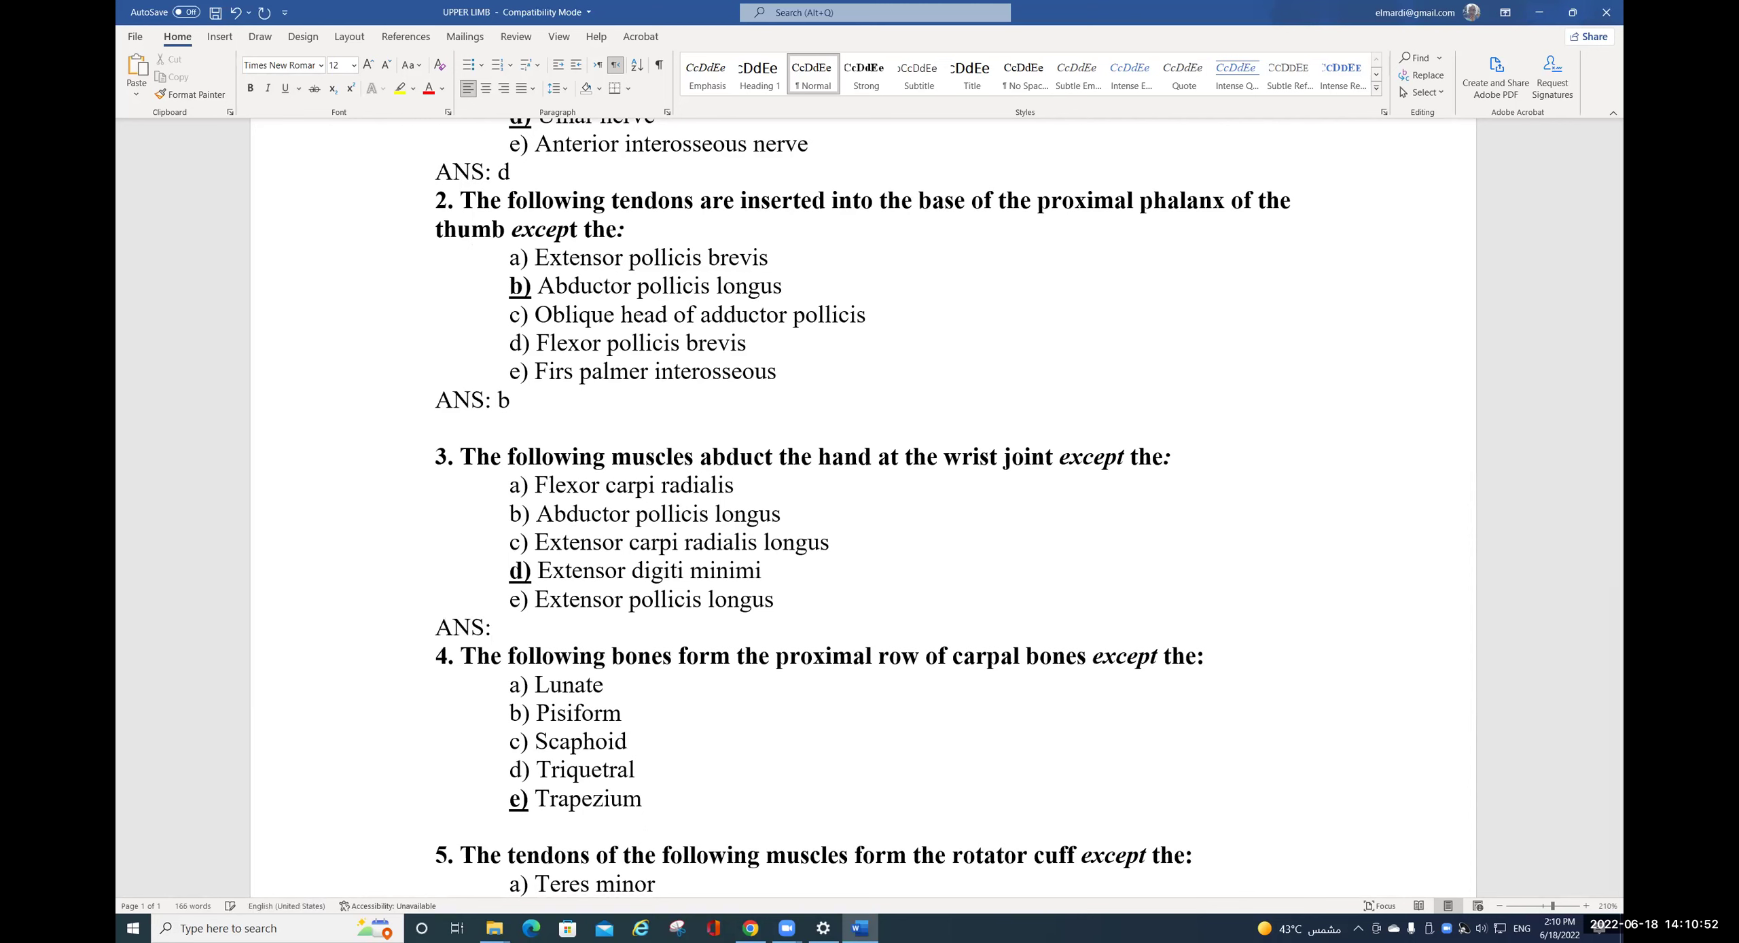
pyautogui.write(' d')
# - Add the answer line "ANS: d" below the choices of both question 4 and question 5
pyautogui.press('Down')
pyautogui.press('Down')
pyautogui.write('ANS: d')
pyautogui.scroll(-2, 549, 520)
pyautogui.press('Down')
pyautogui.press('Down')
pyautogui.press('Down')
pyautogui.hotkey('alt', 'shift')
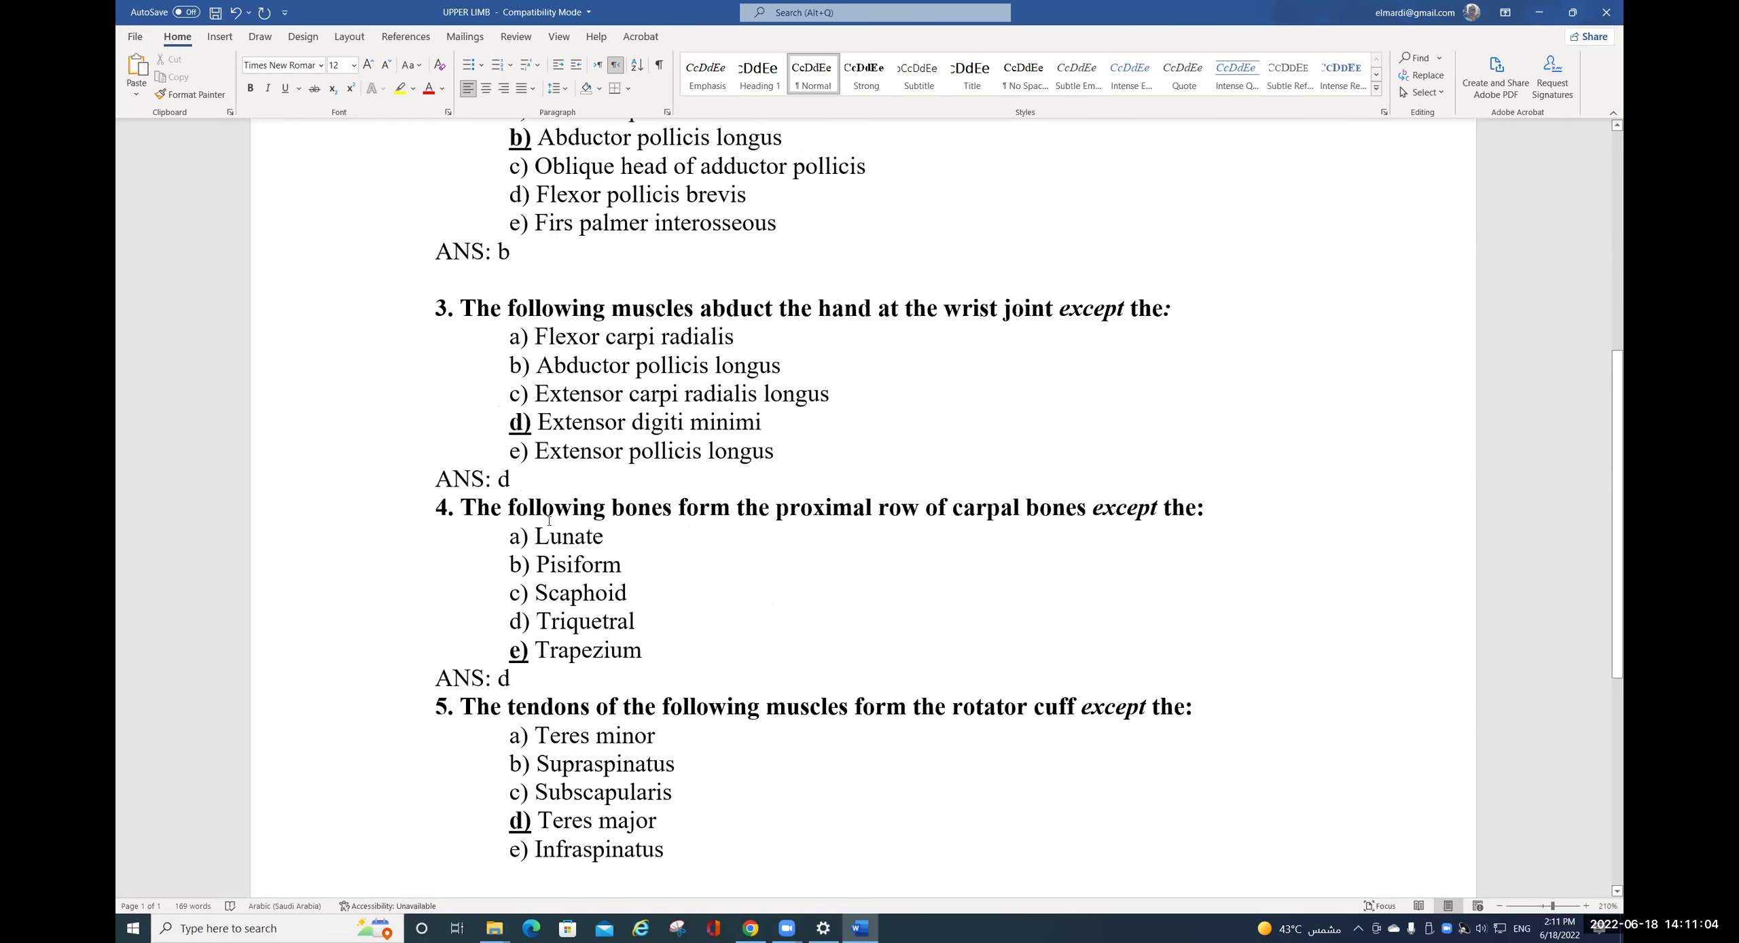
pyautogui.write('ANS')
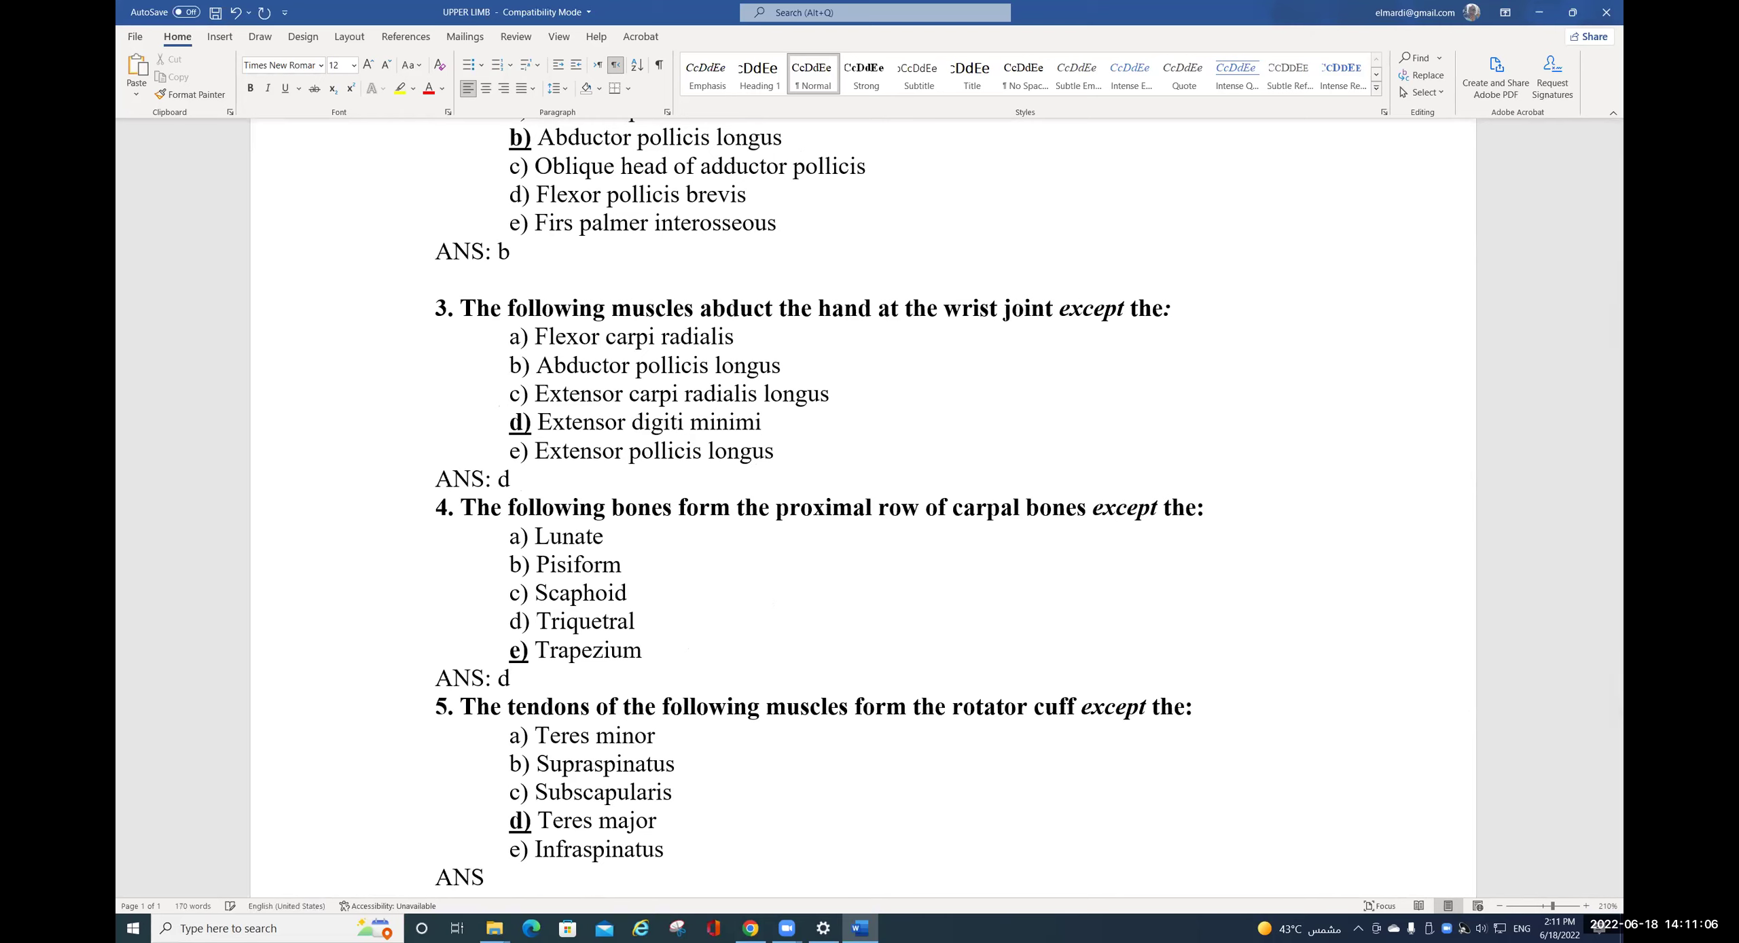
pyautogui.write(': d')
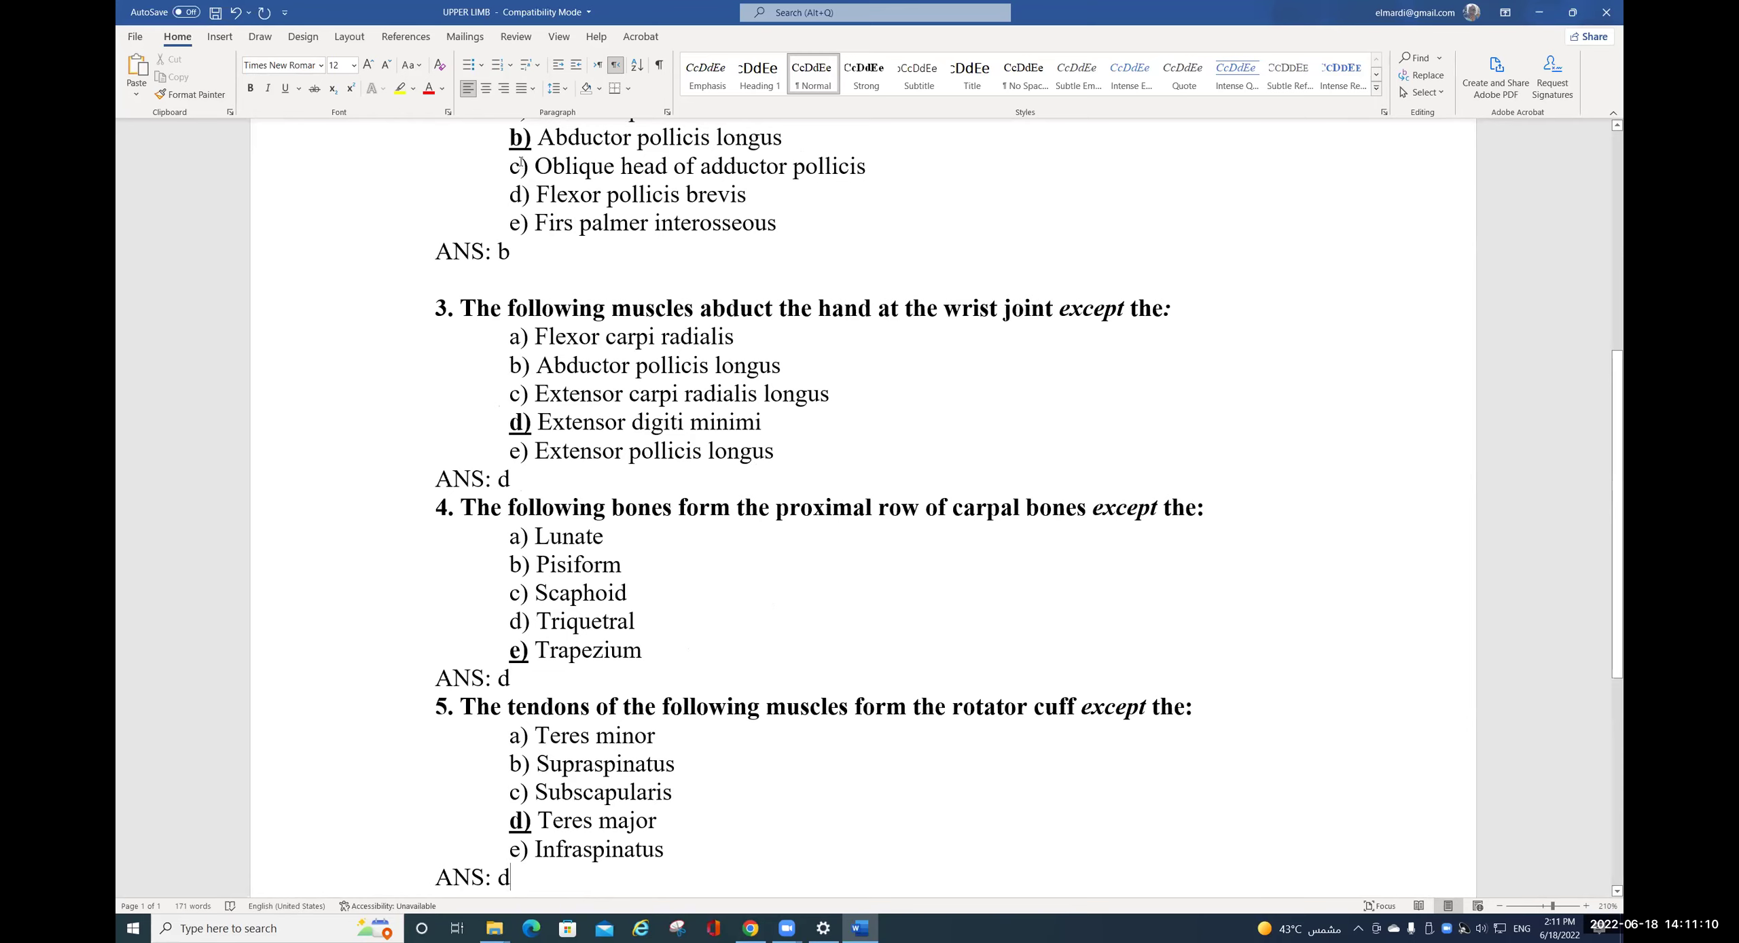
# - Remove the bold and underline from the "d)" choice label in question 1
pyautogui.scroll(2, 520, 163)
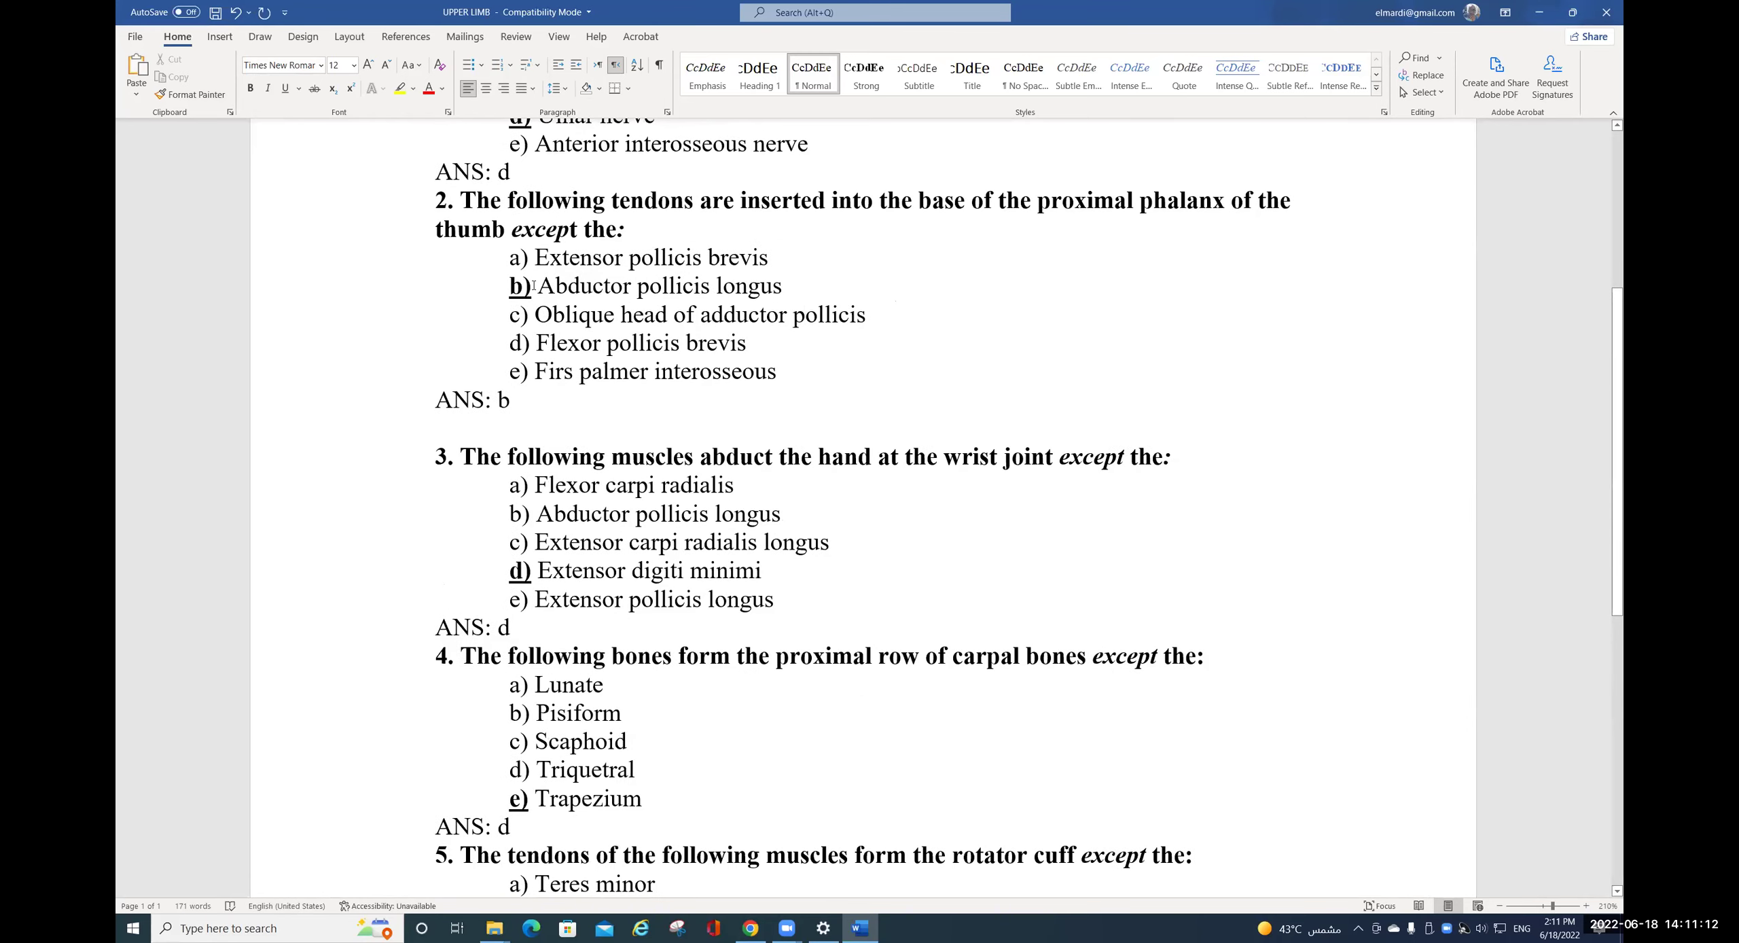
pyautogui.scroll(4, 532, 289)
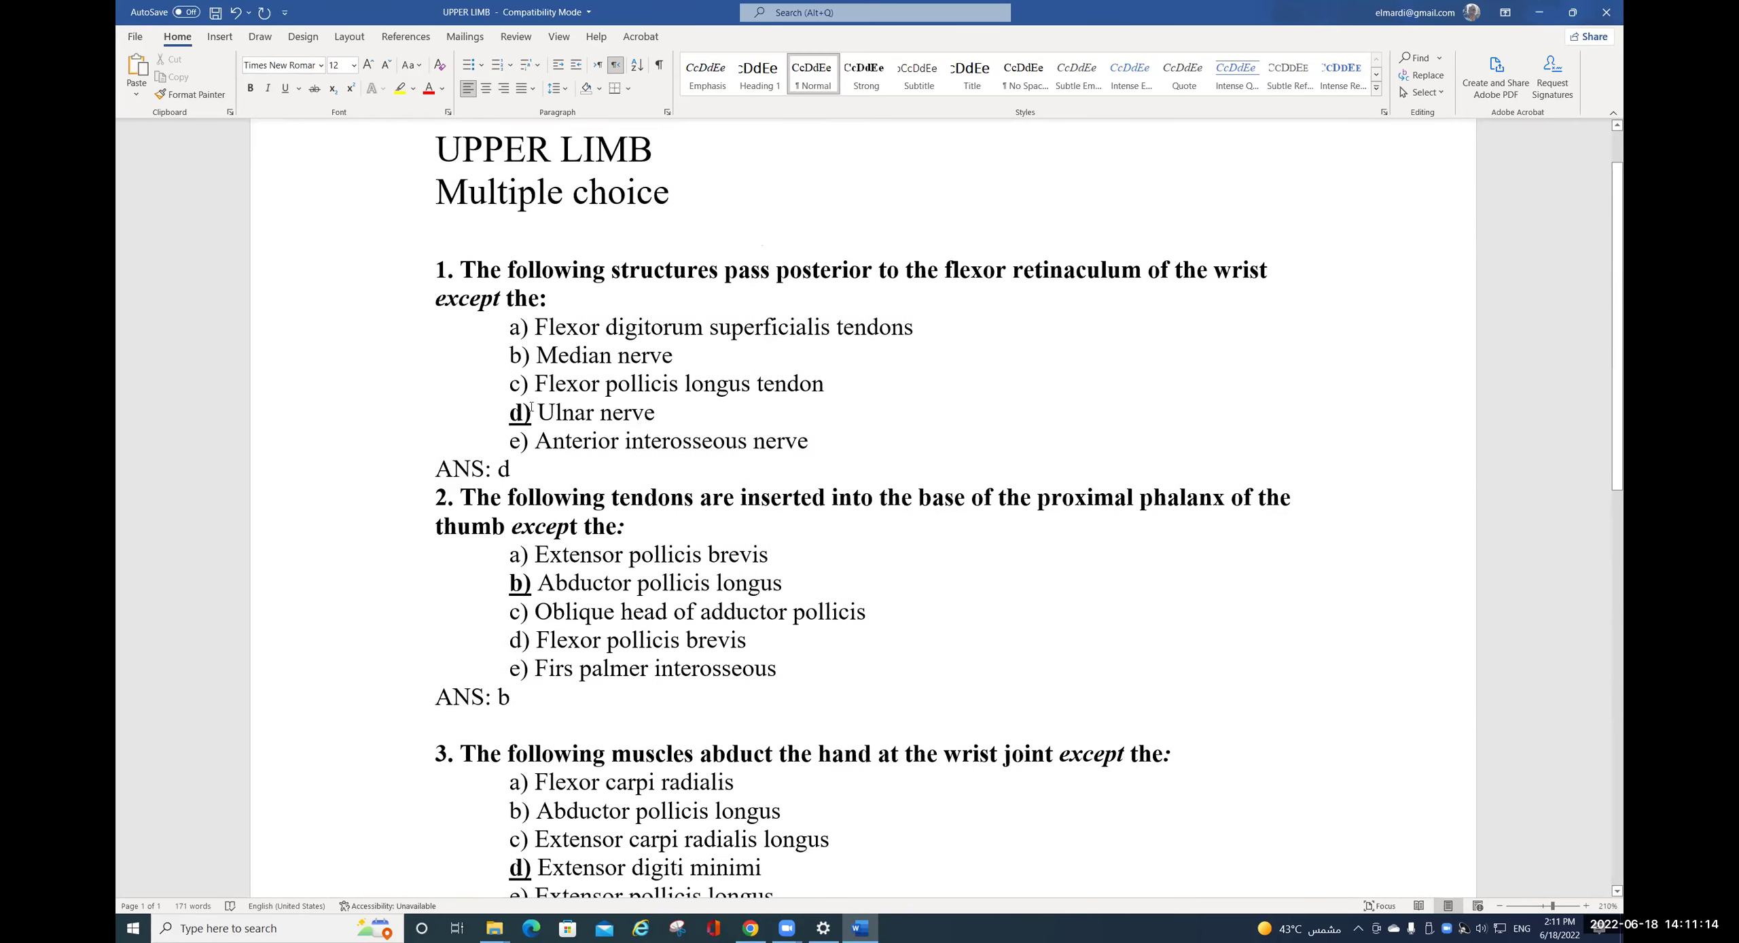
pyautogui.moveTo(531, 407); pyautogui.dragTo(520, 417)
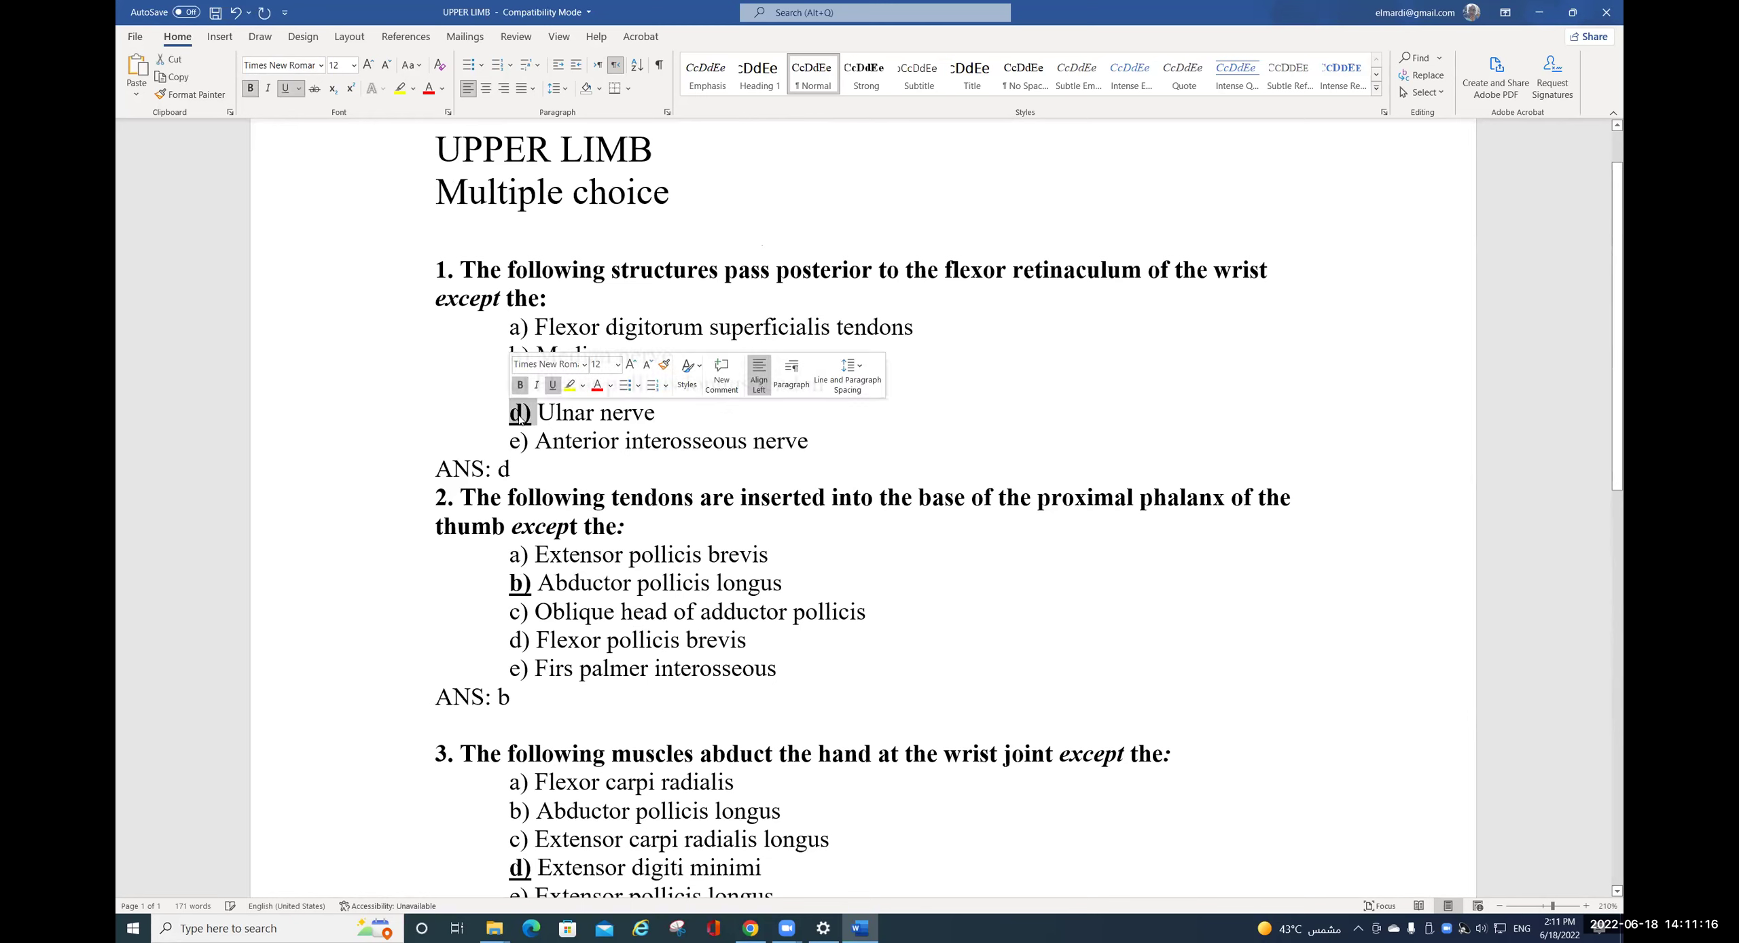
pyautogui.hotkey('ctrl', 'b')
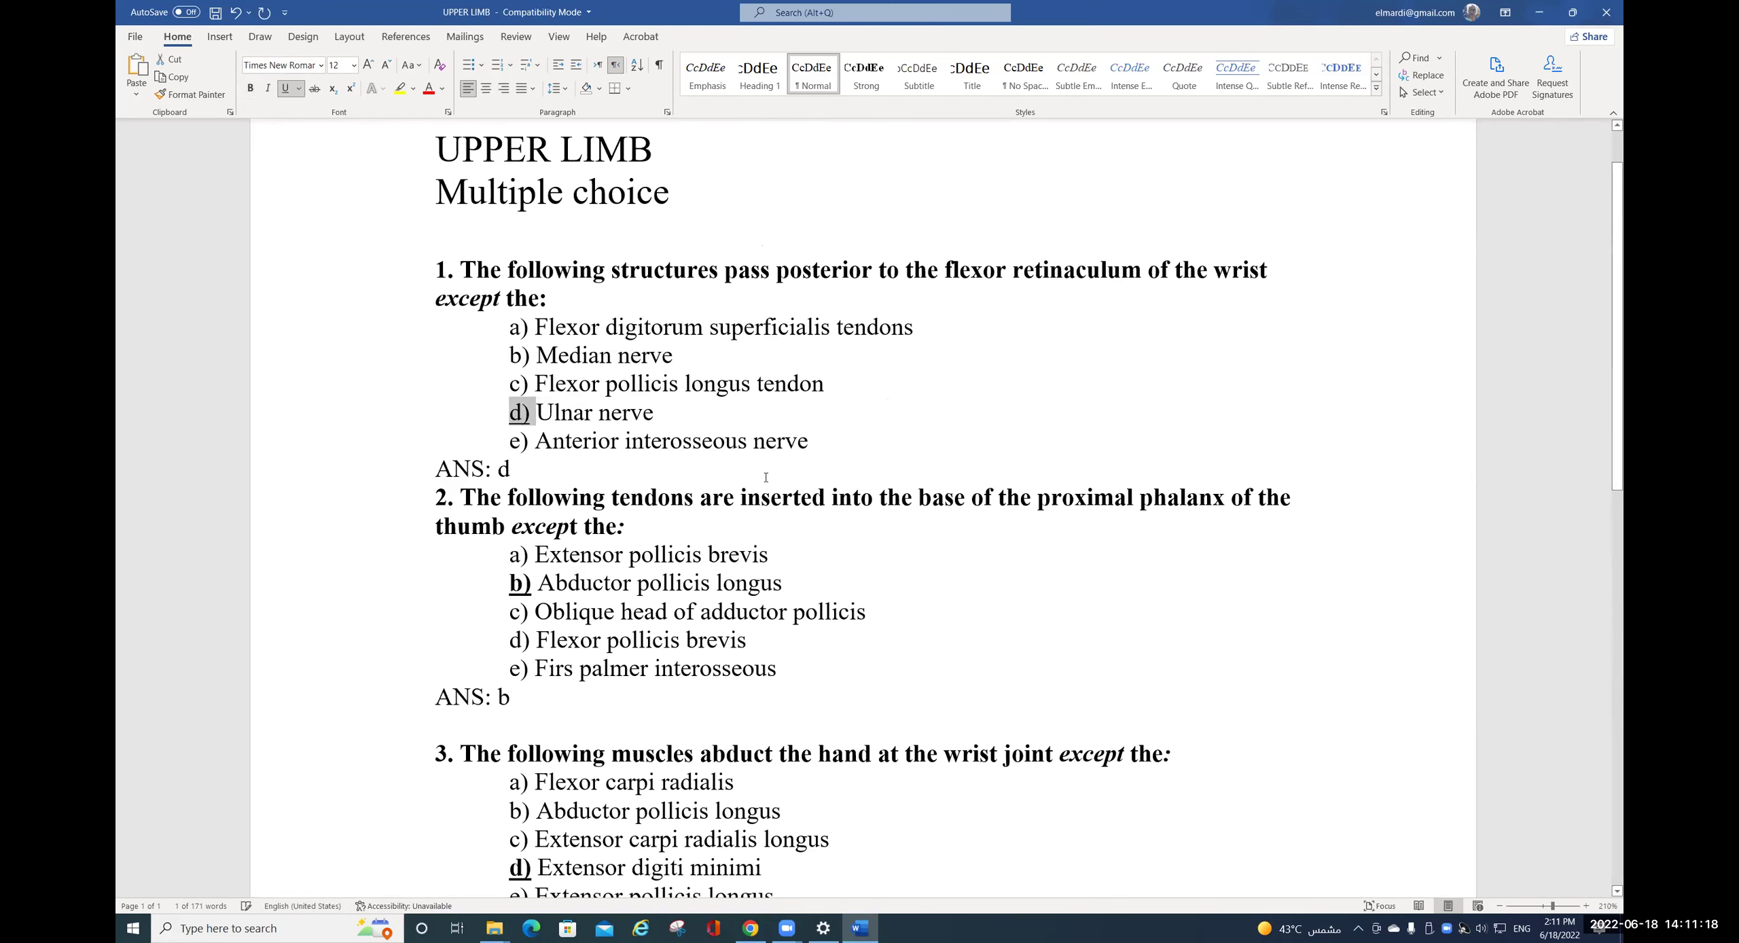
pyautogui.hotkey('ctrl', 'u')
# - Use Format Painter to copy the plain label formatting onto the bold underlined choice labels in questions 2 to 5
pyautogui.click(190, 94)
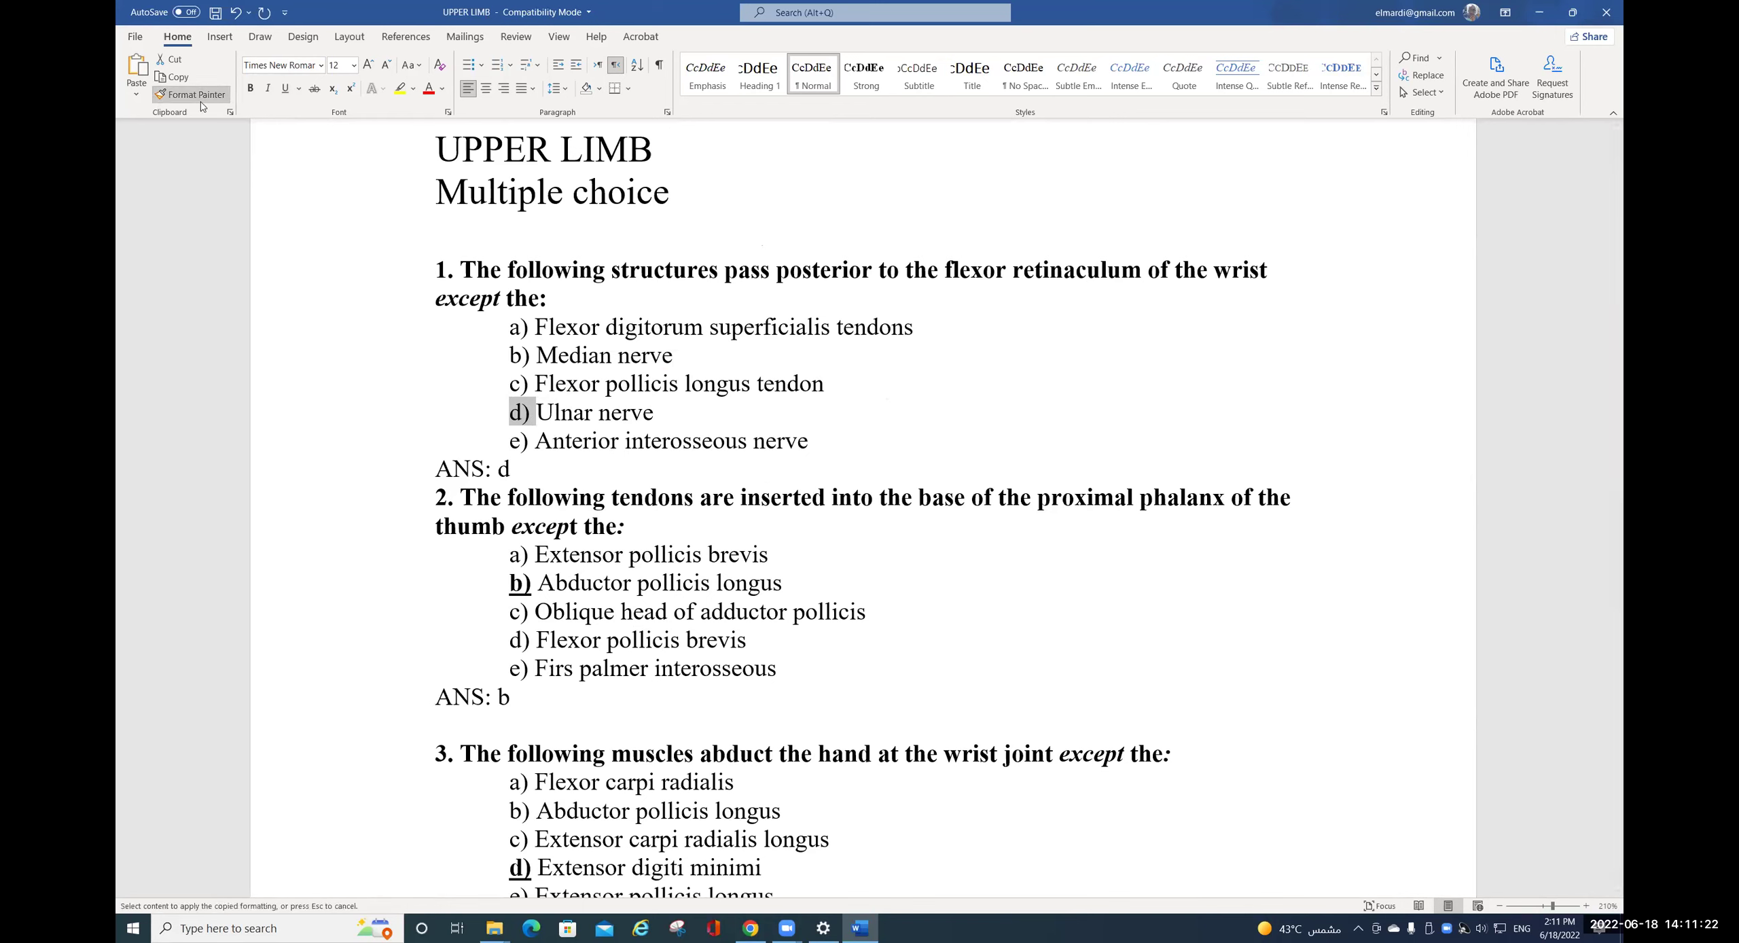
pyautogui.moveTo(509, 583); pyautogui.dragTo(529, 578)
pyautogui.scroll(-4, 517, 605)
pyautogui.scroll(-3, 506, 595)
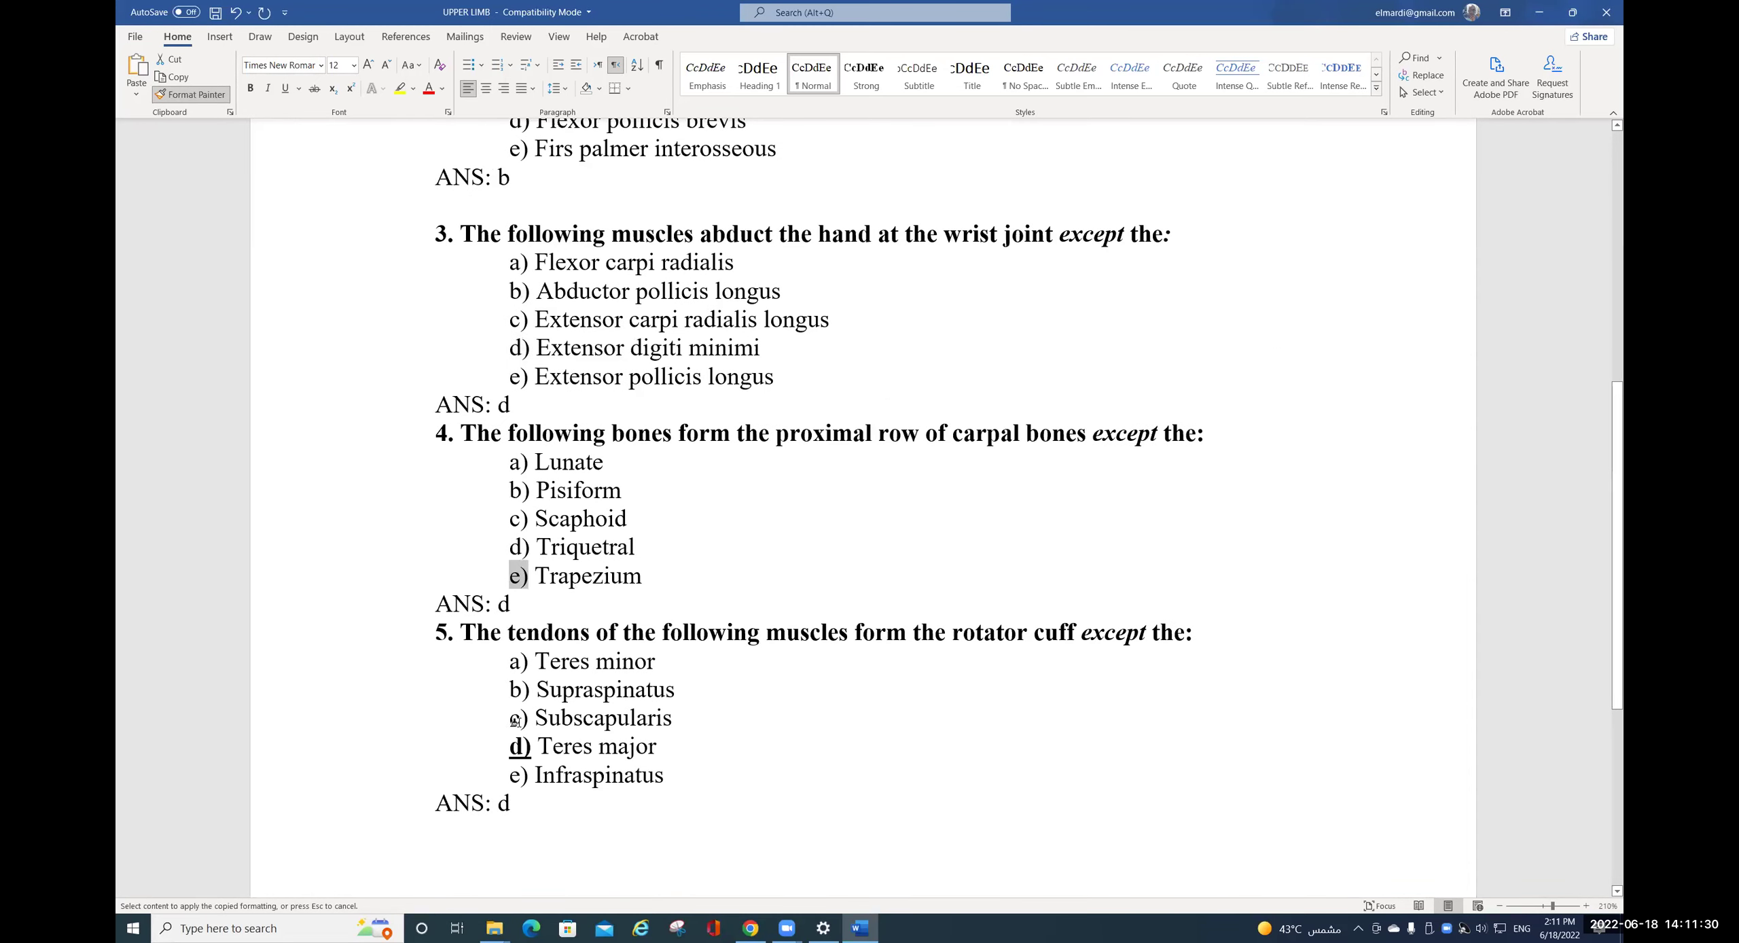
pyautogui.moveTo(511, 746); pyautogui.dragTo(529, 746)
pyautogui.scroll(-3, 686, 696)
pyautogui.scroll(6, 683, 584)
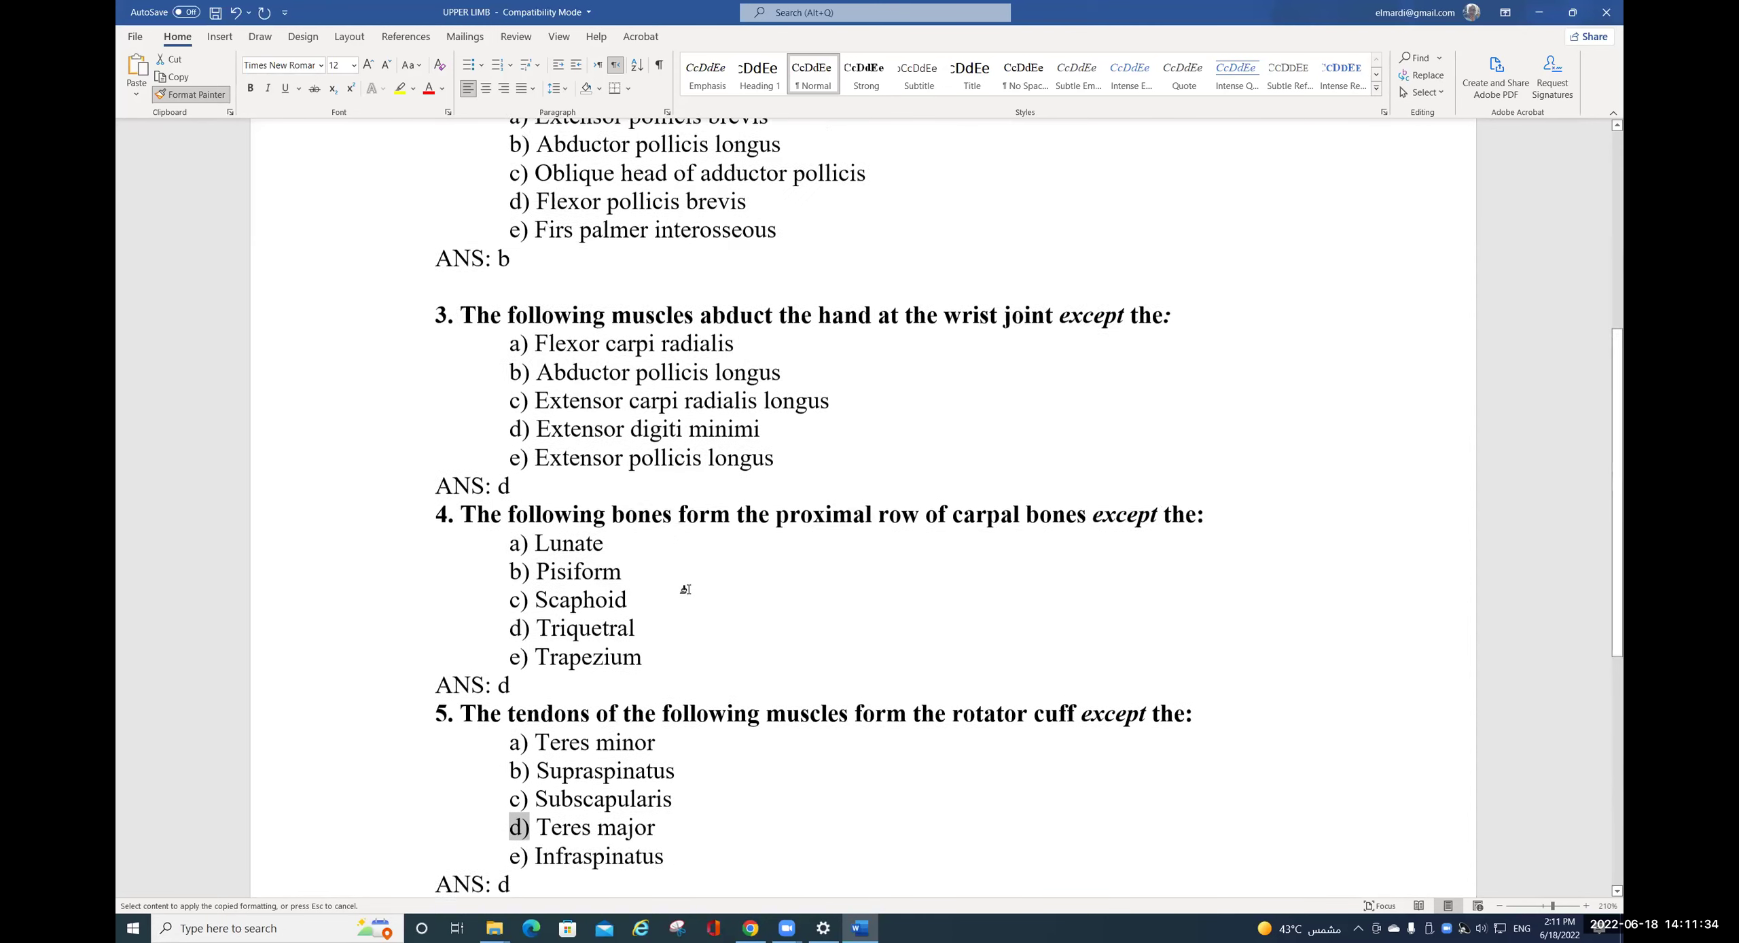
pyautogui.scroll(6, 688, 561)
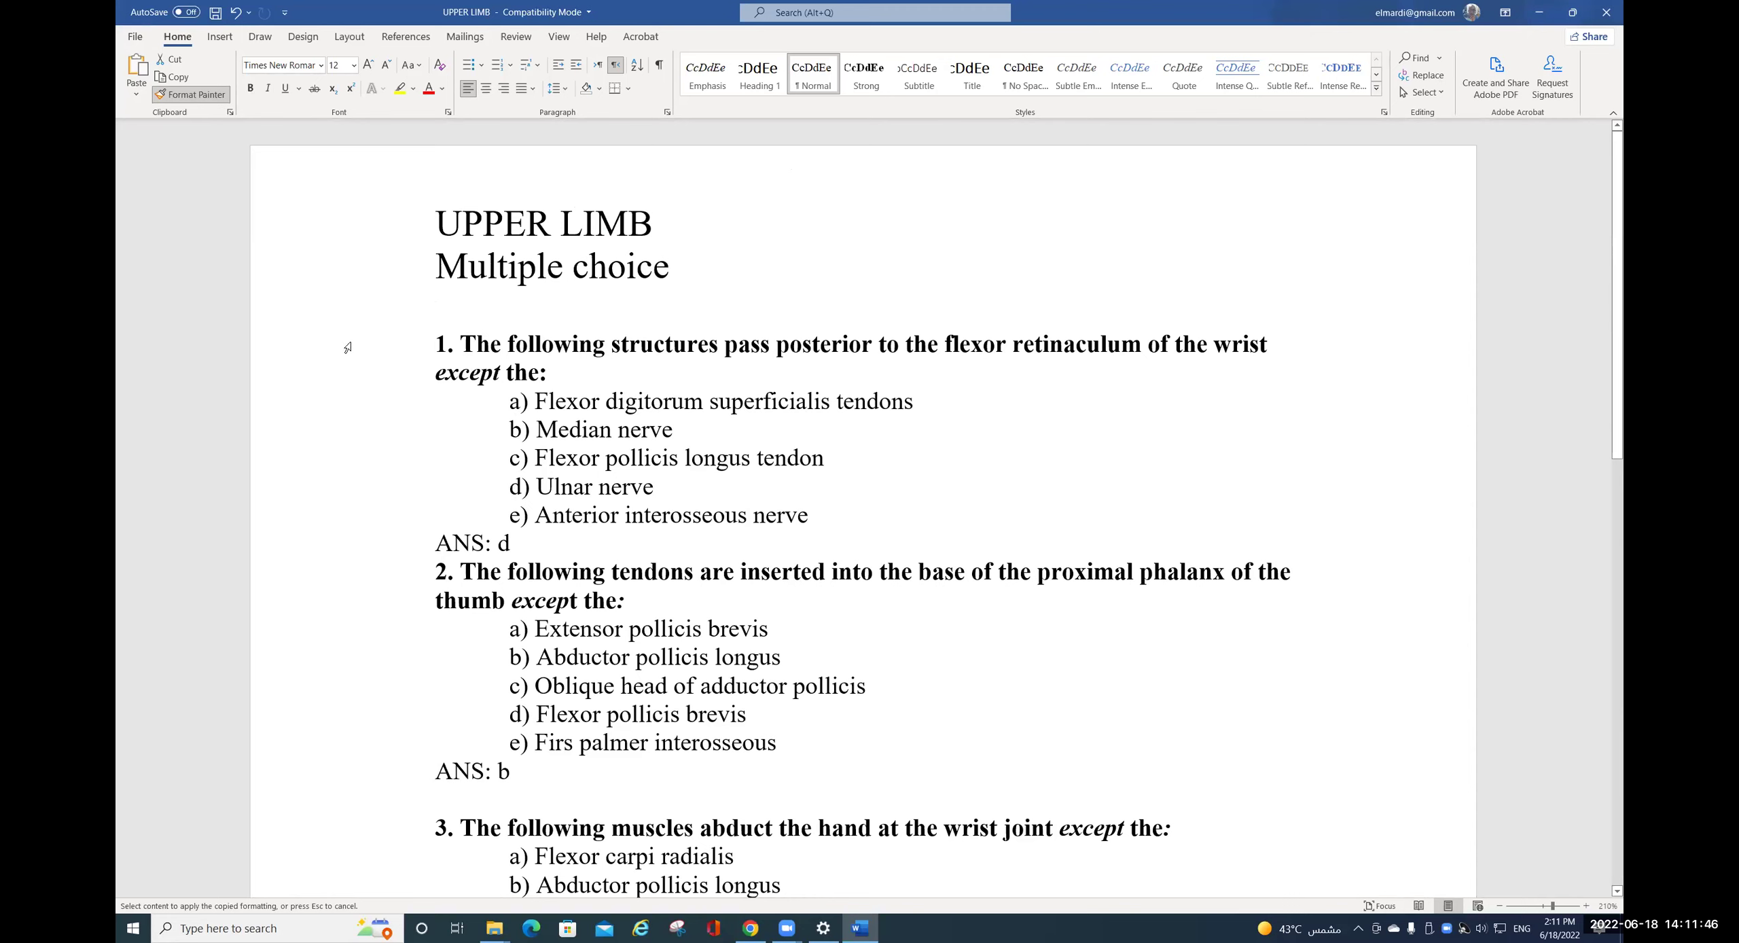
# - Turn off Format Painter
pyautogui.click(197, 95)
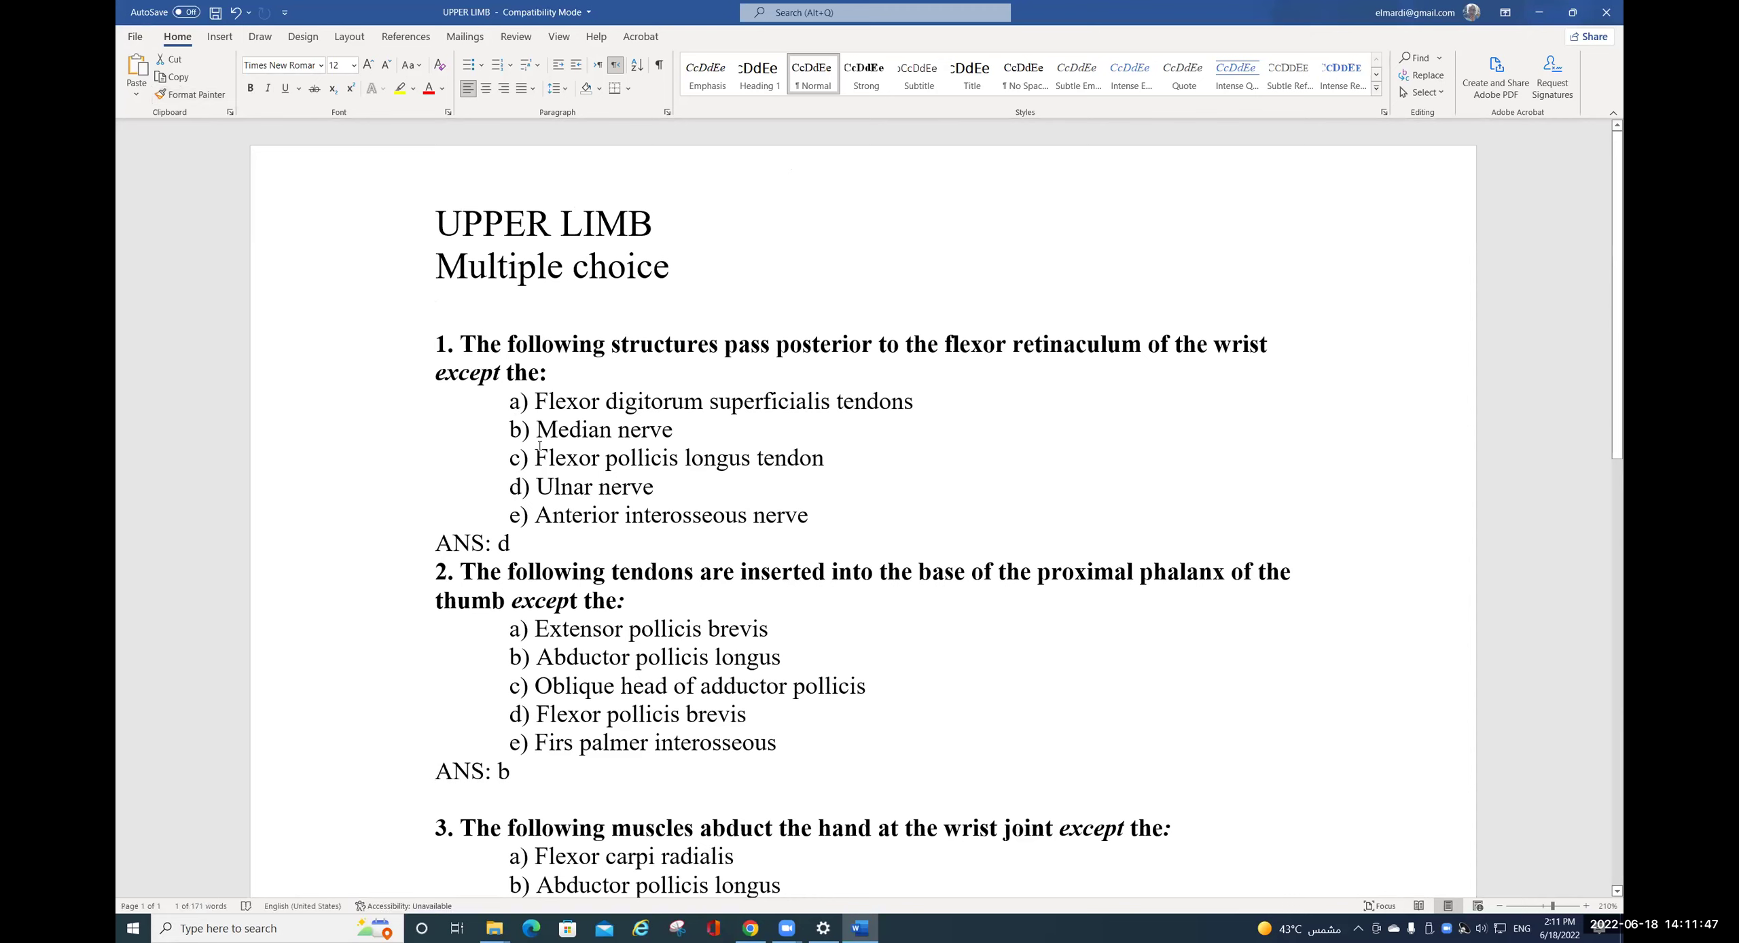
# - Try to reduce the indent of the "d)" choice in question 1, and undo that change
pyautogui.click(499, 485)
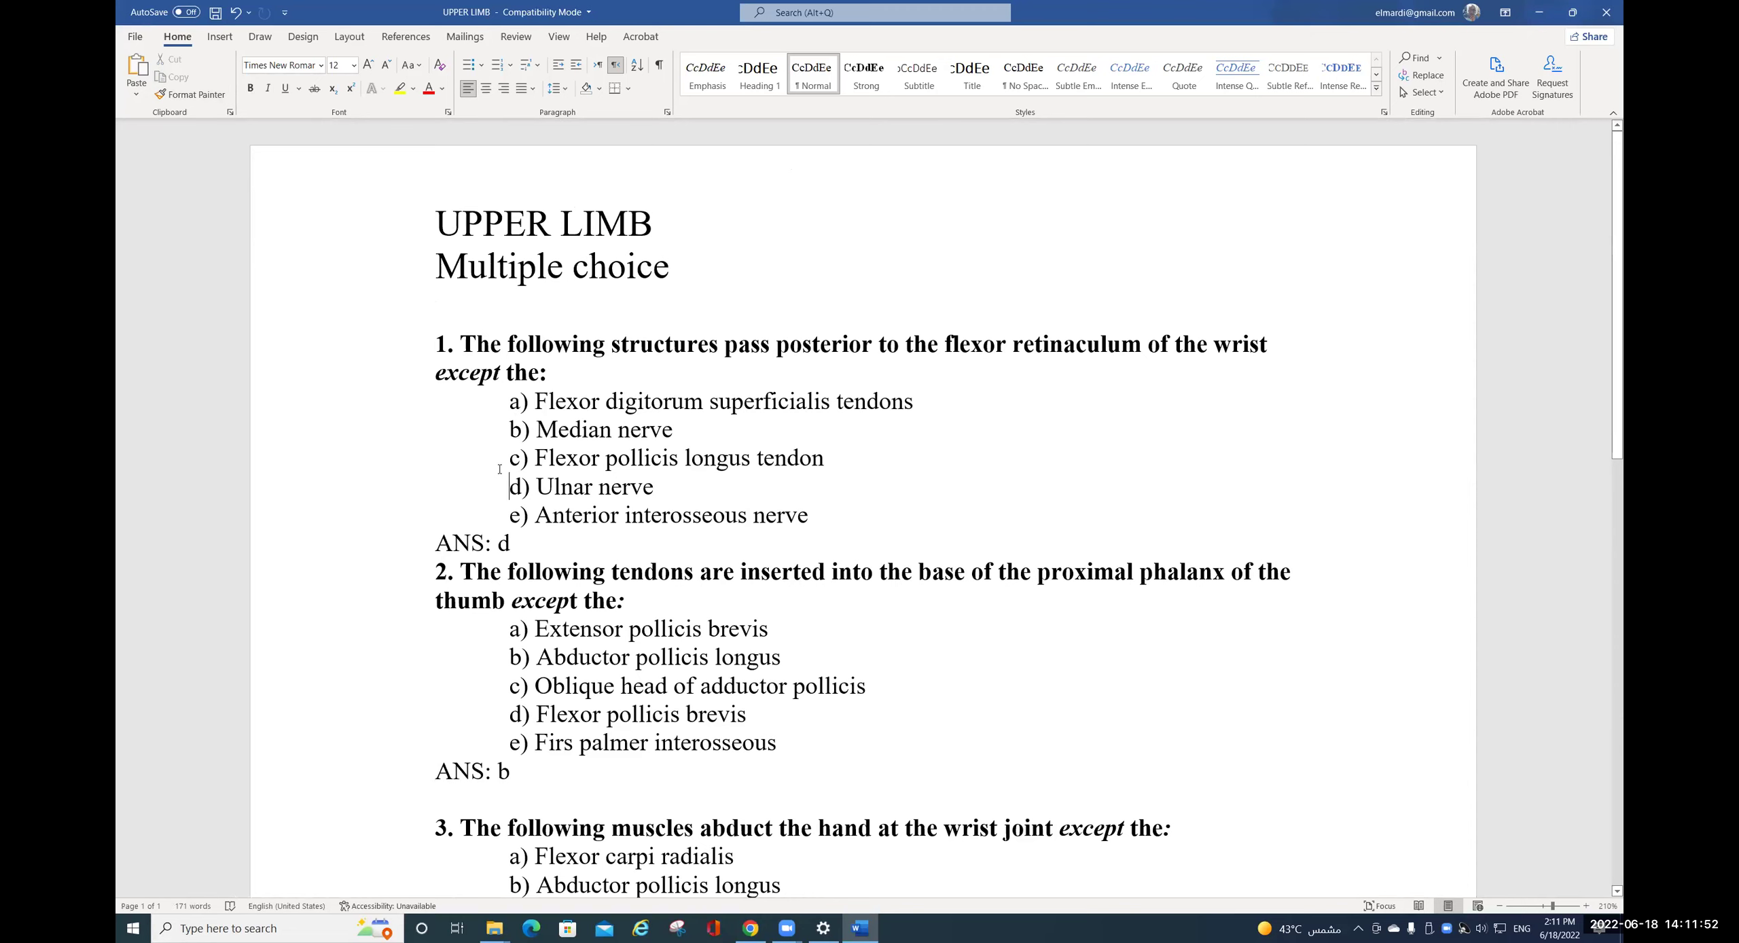
pyautogui.press('Up')
pyautogui.press('Up')
pyautogui.press('Up')
pyautogui.press('Up')
pyautogui.press('Down')
pyautogui.press('Down')
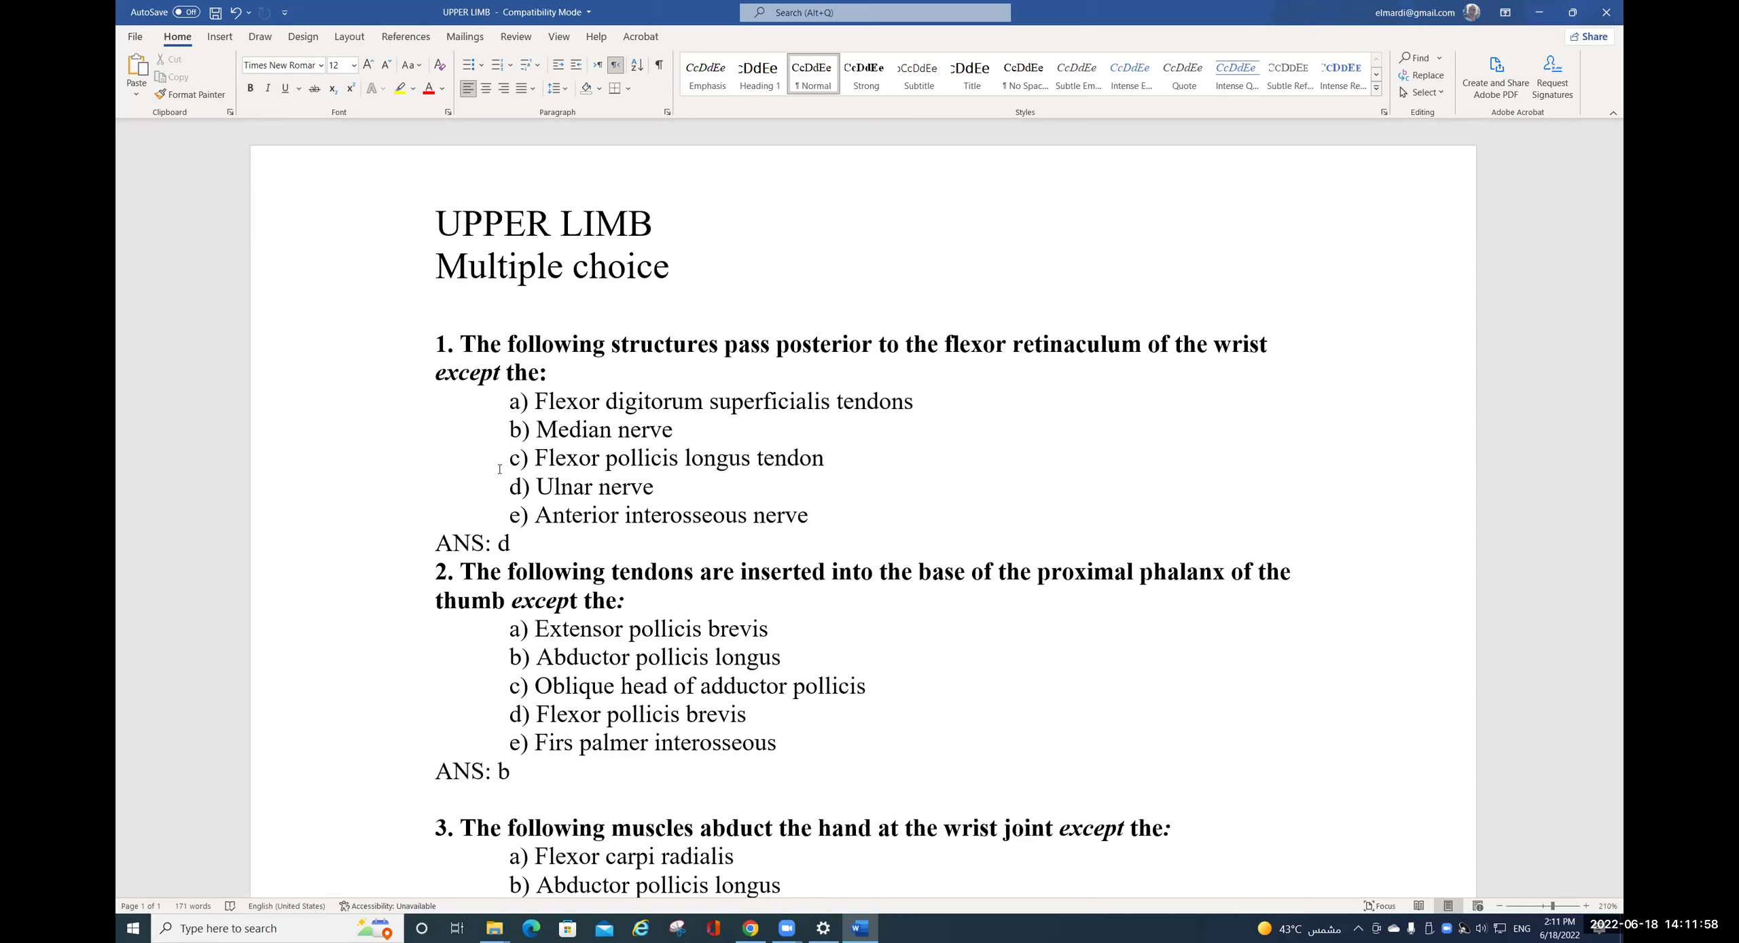
pyautogui.press('BackSpace')
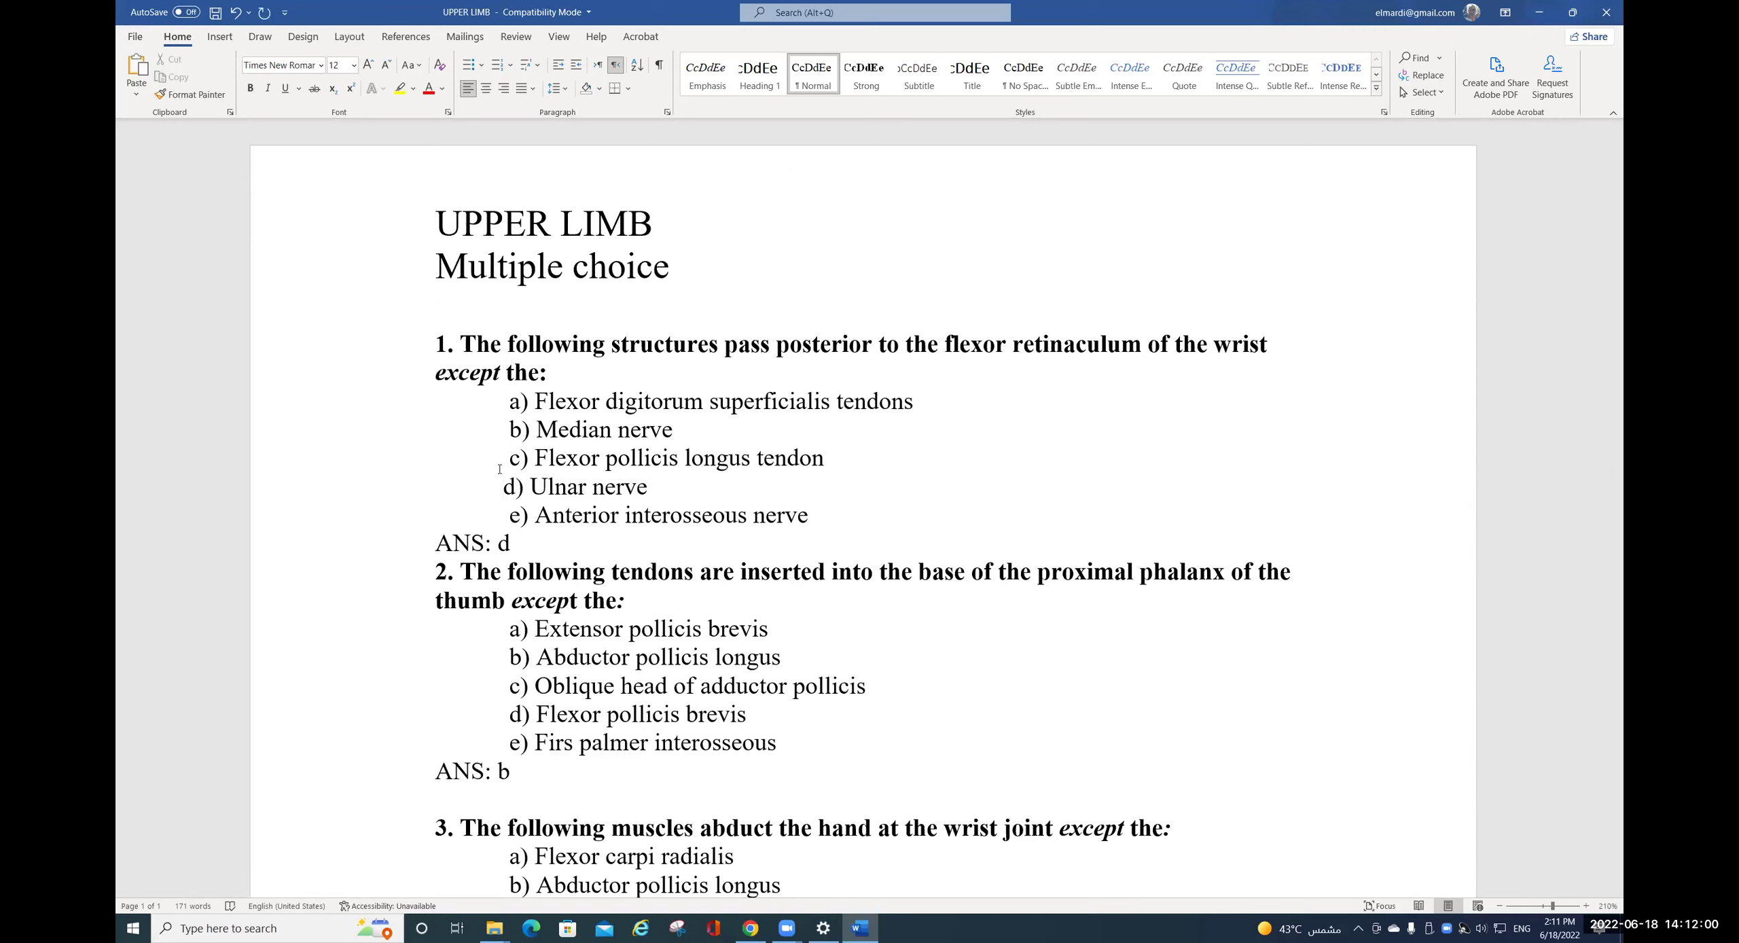
pyautogui.hotkey('ctrl', 'z')
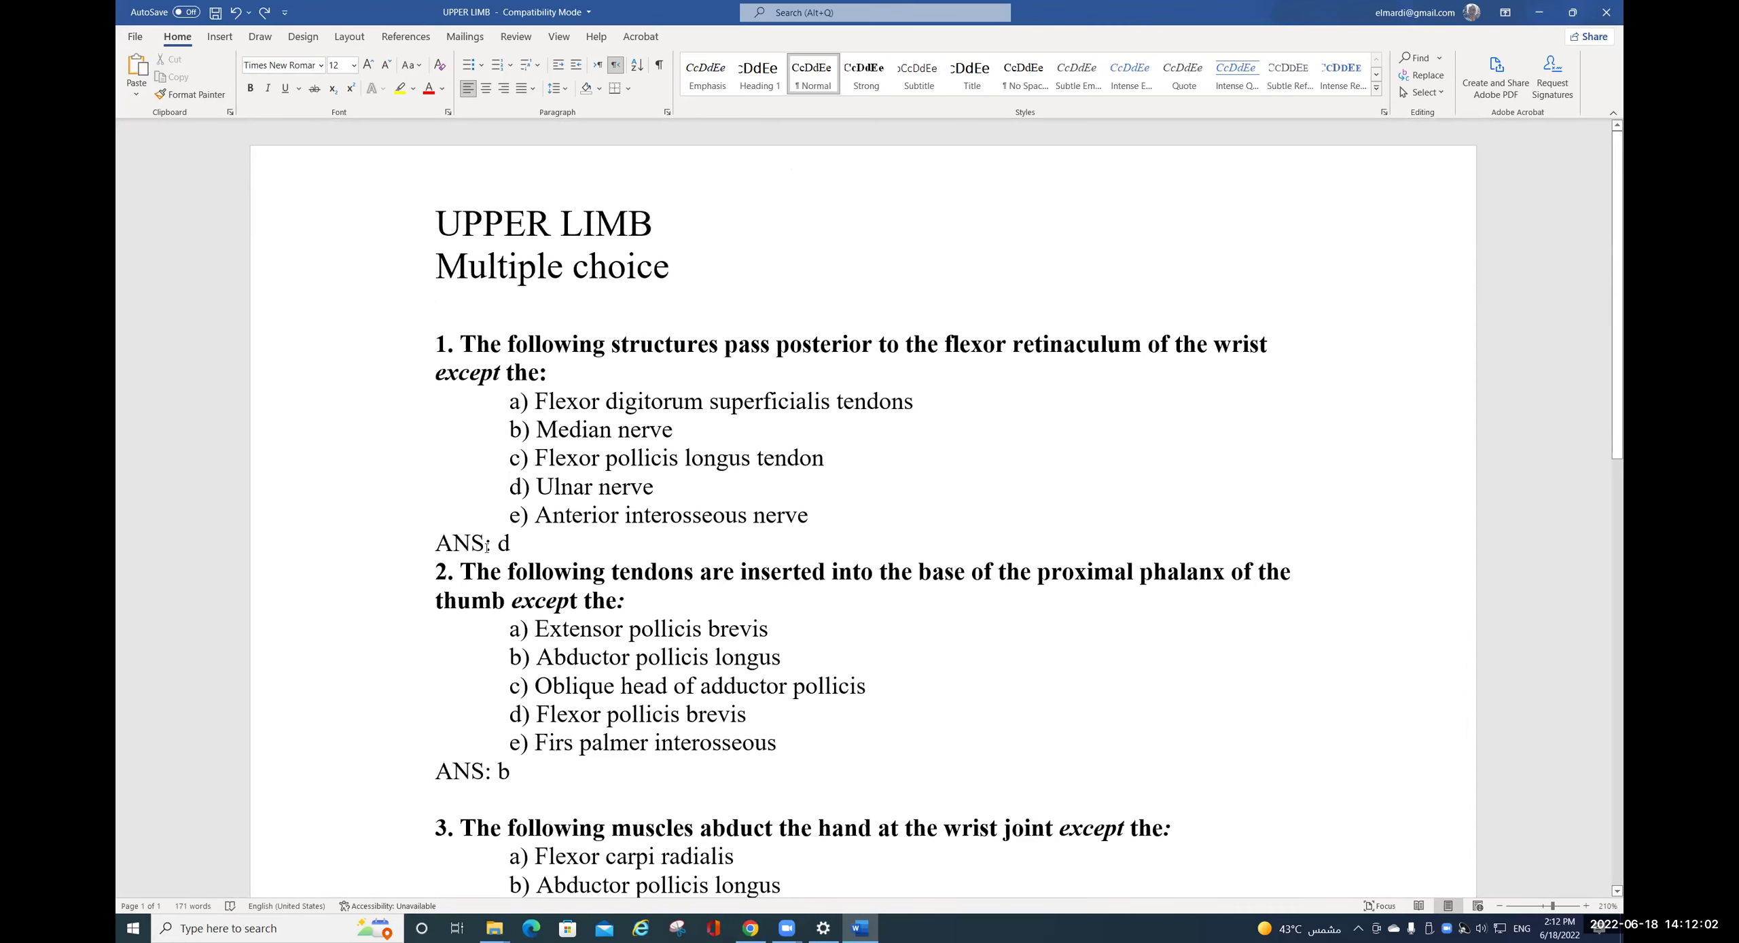
# - Save a copy of the document as UPPER LIMB in Rich Text Format in the anatomy folder
pyautogui.scroll(-2, 478, 596)
pyautogui.scroll(-3, 479, 596)
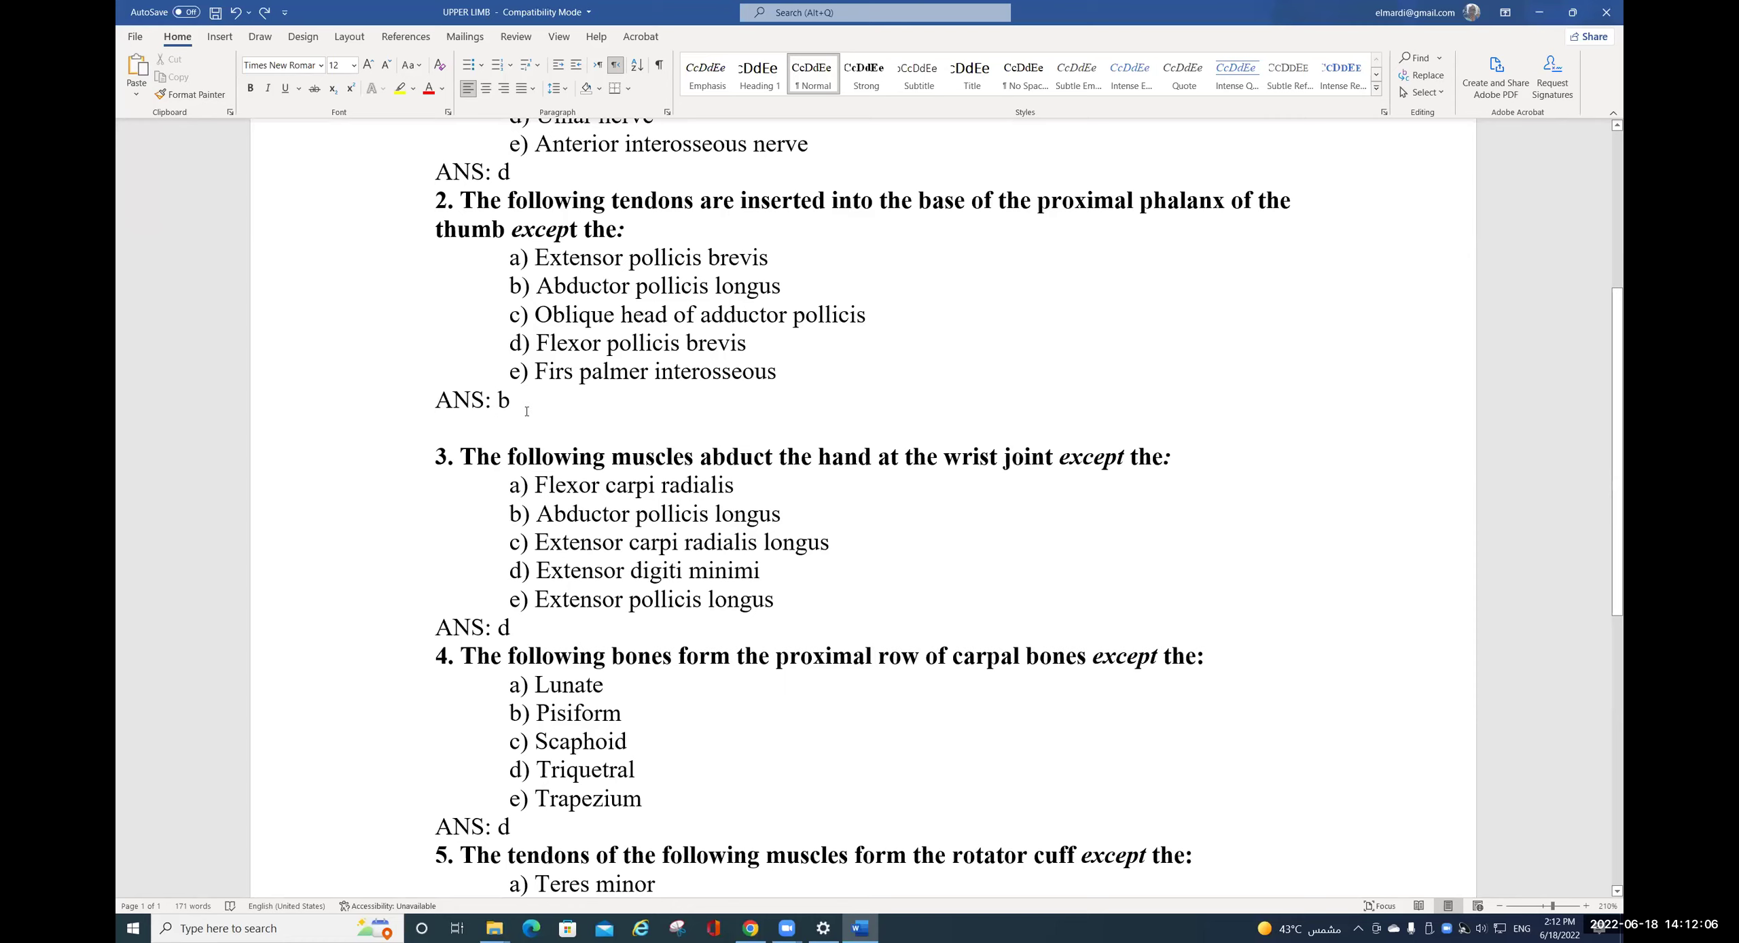
pyautogui.scroll(-6, 526, 411)
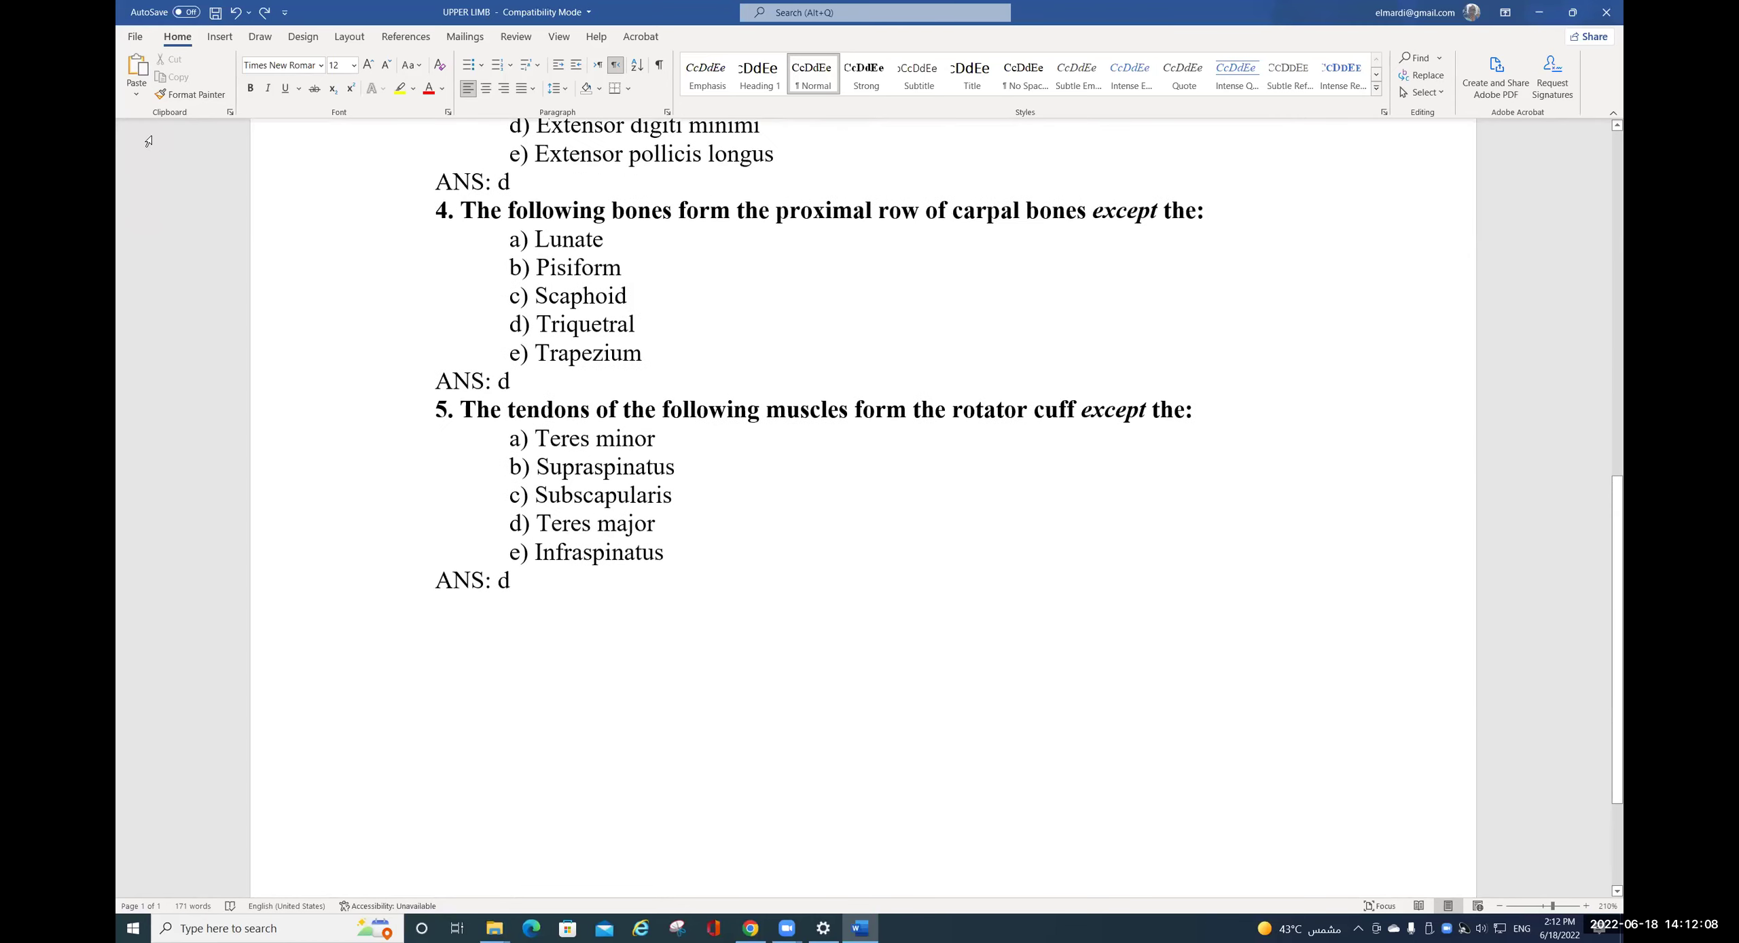
pyautogui.click(141, 38)
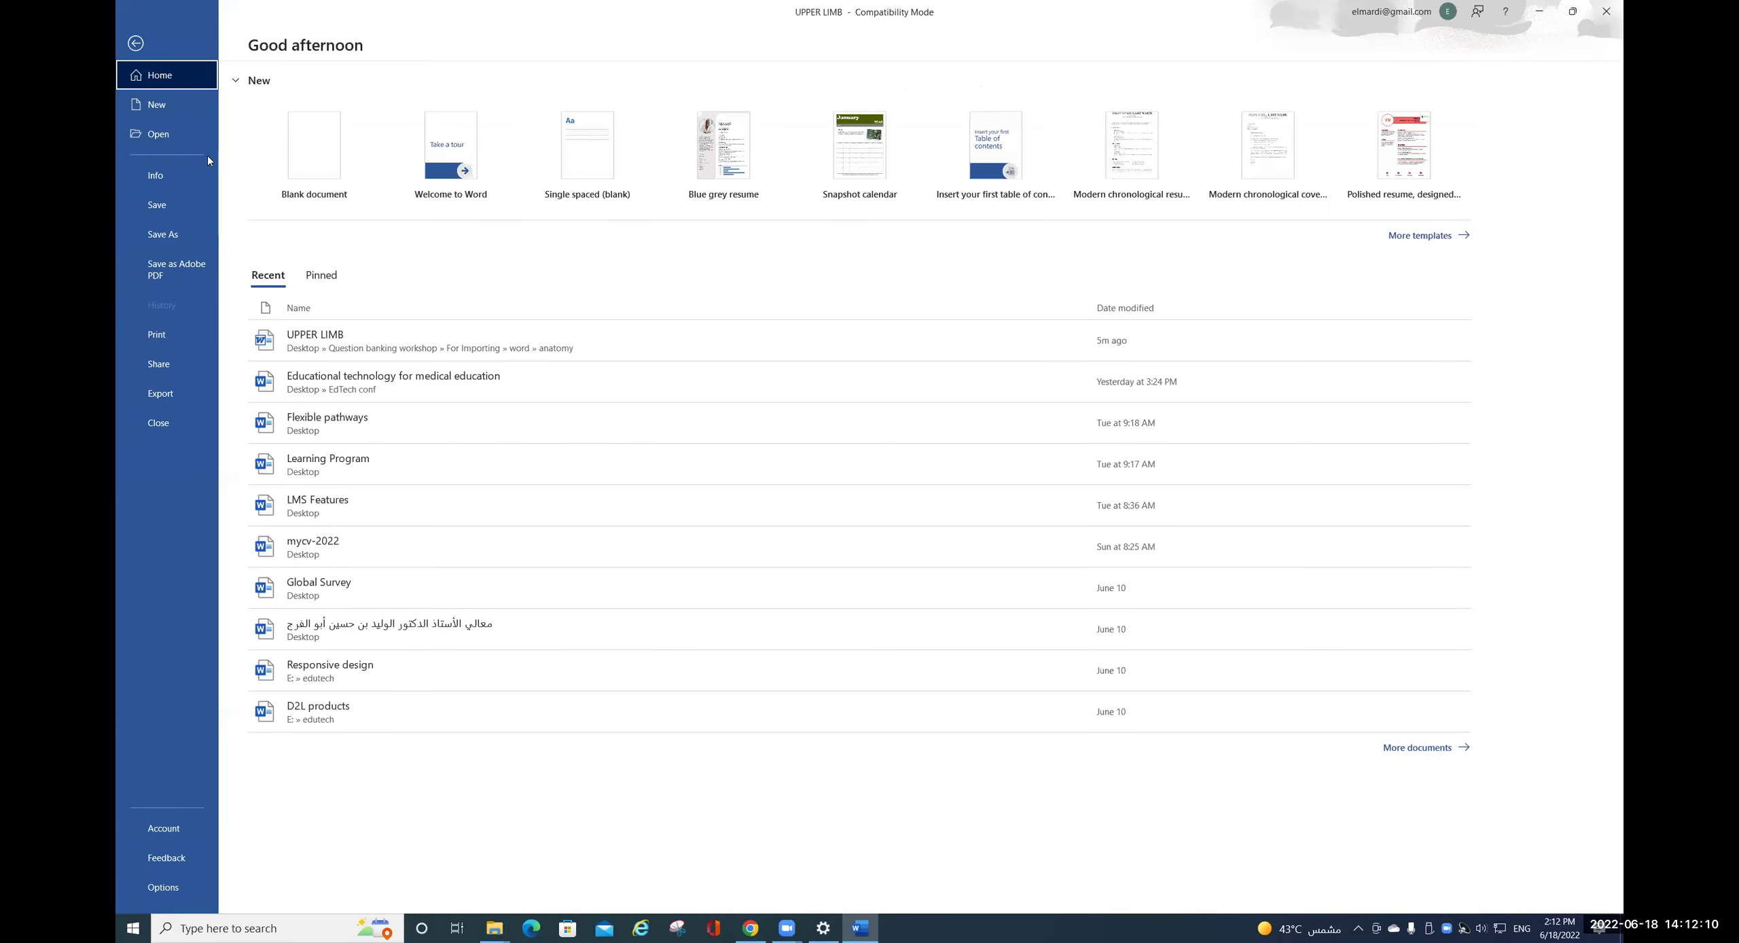
pyautogui.click(163, 234)
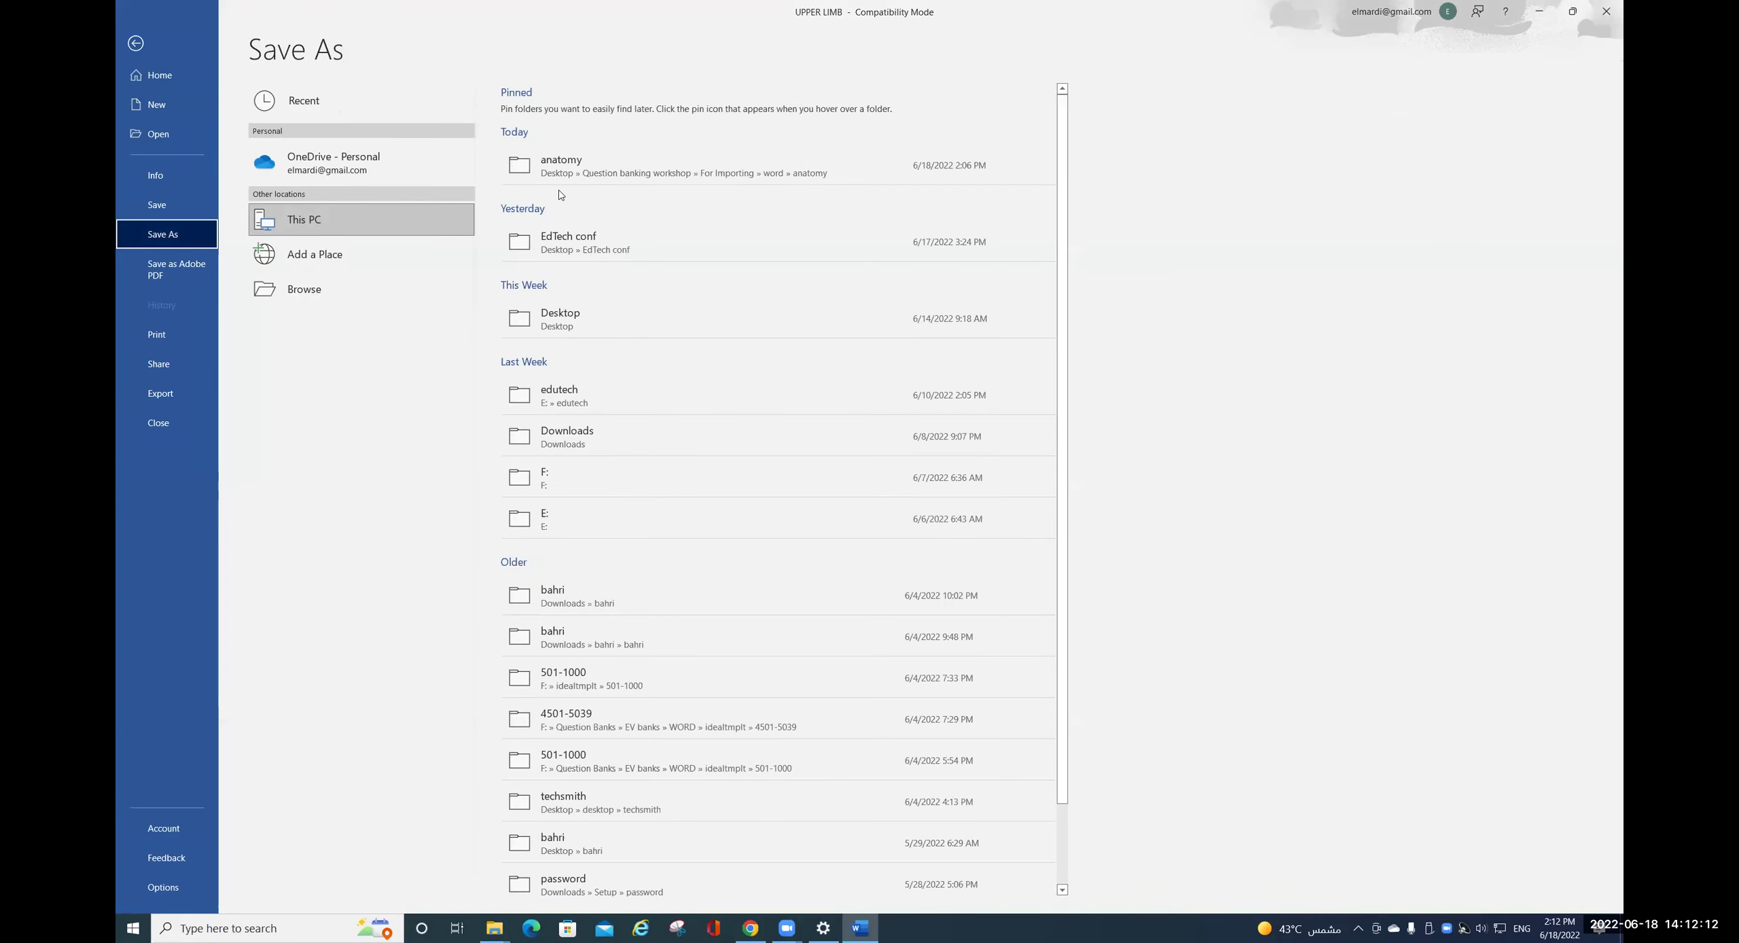
pyautogui.click(589, 163)
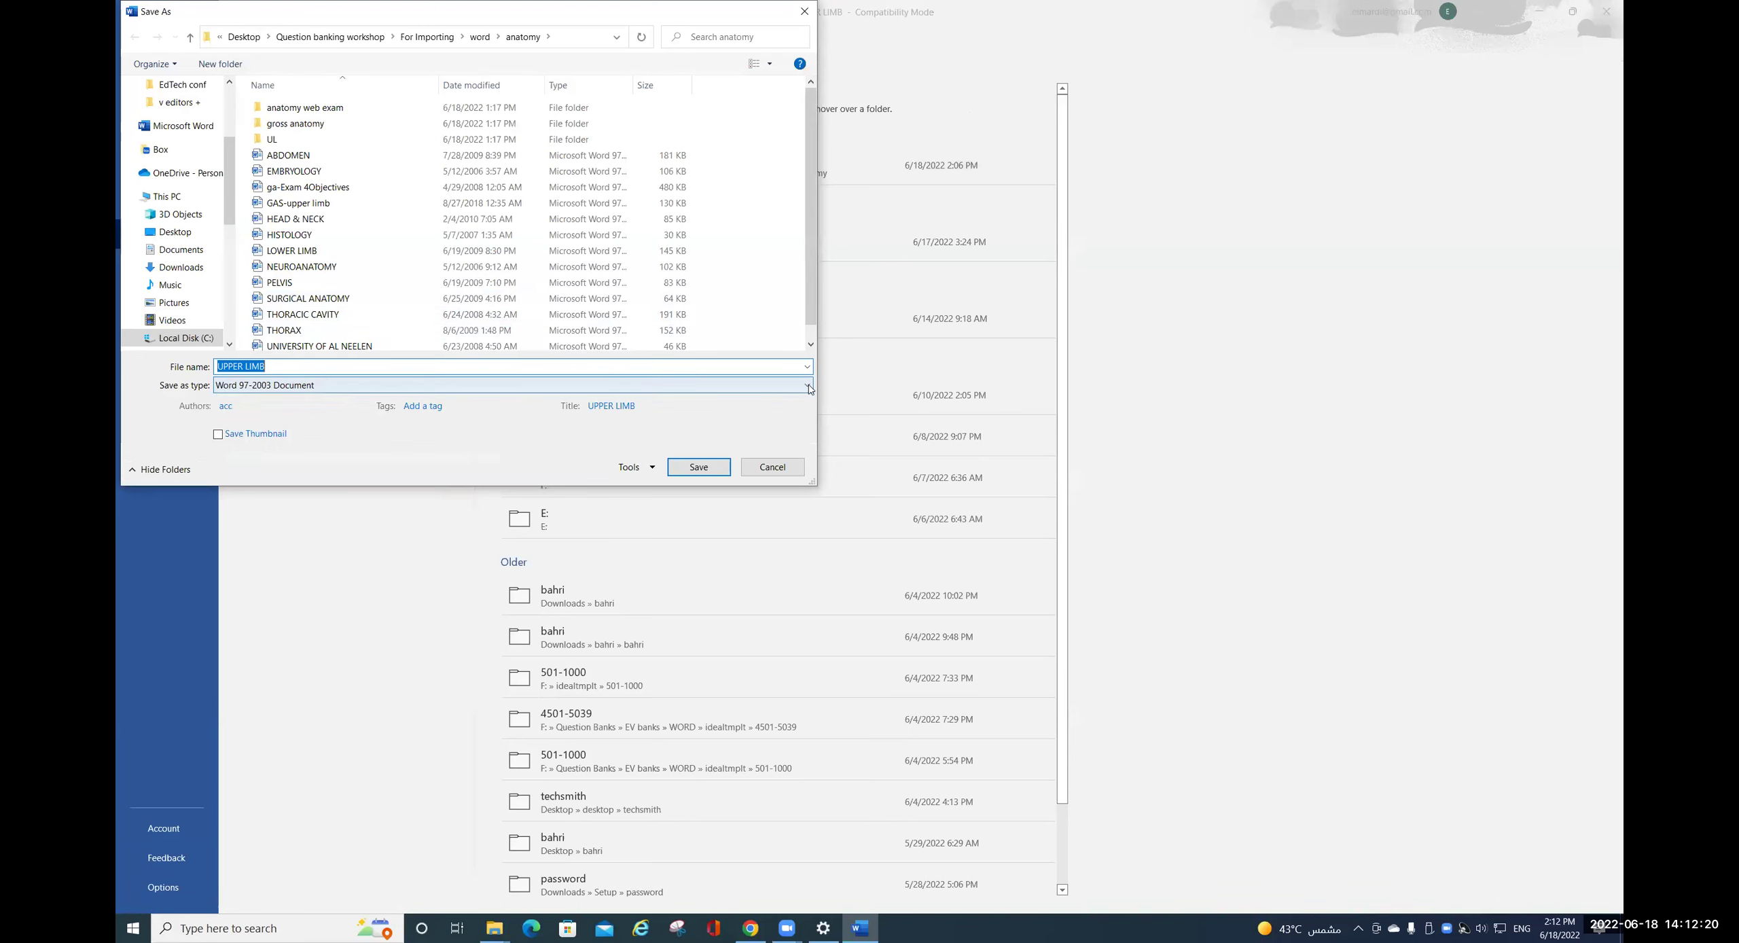
pyautogui.click(553, 386)
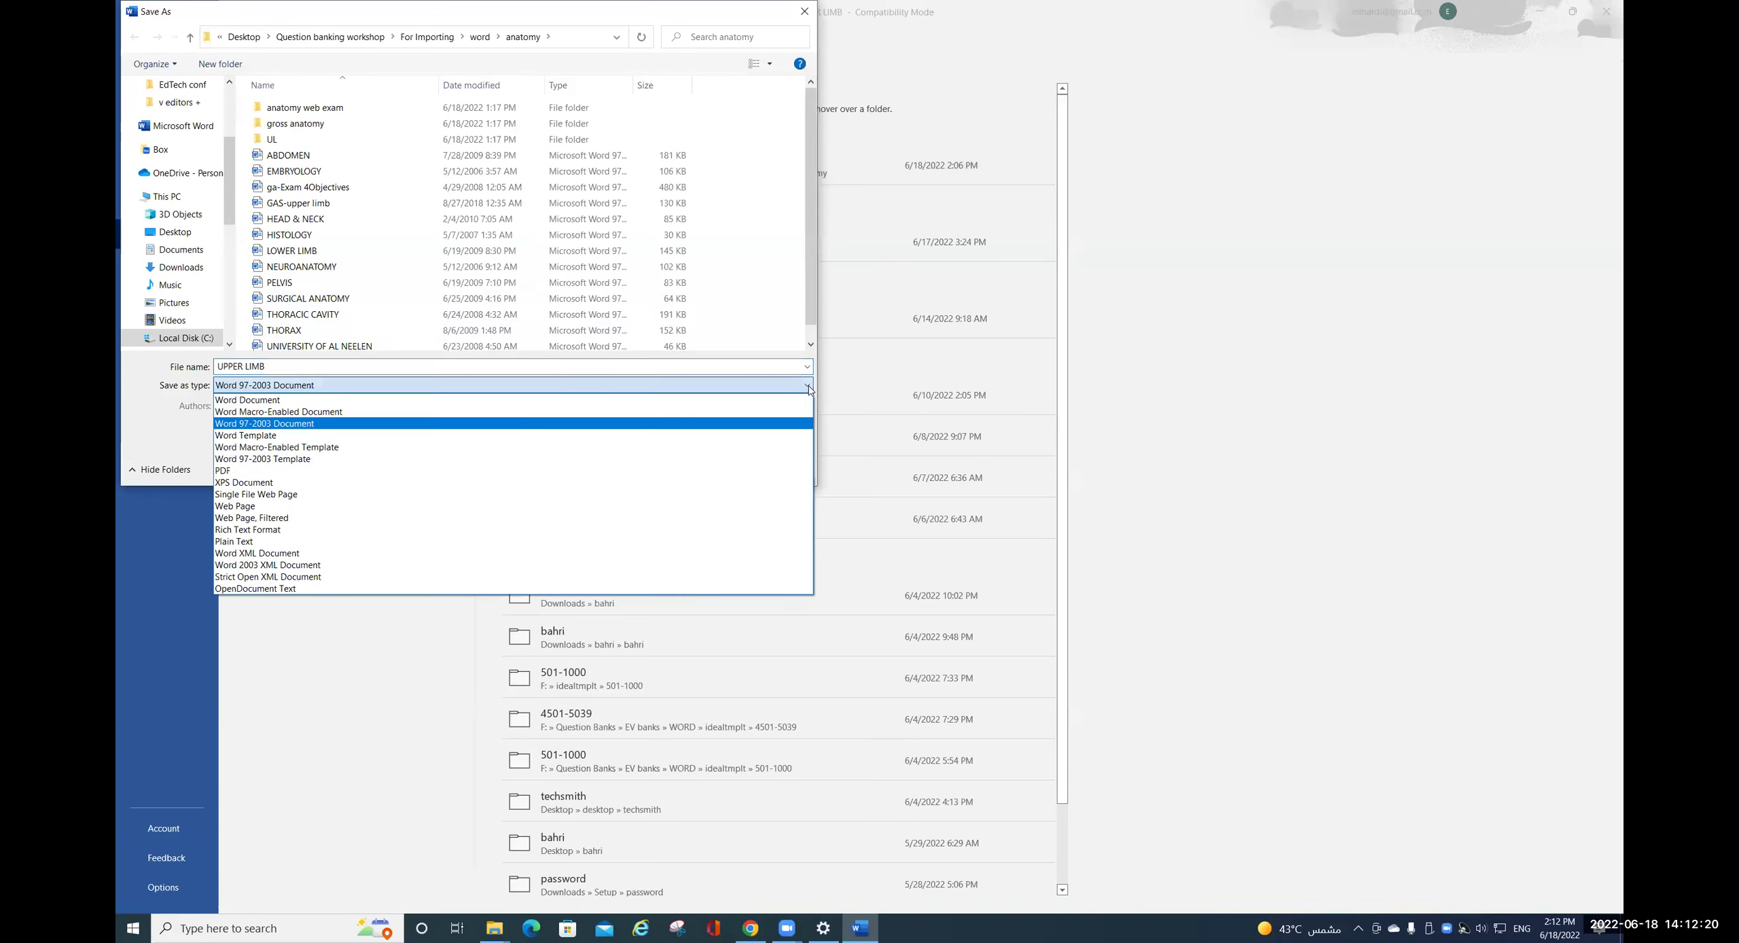
pyautogui.click(311, 530)
pyautogui.click(696, 444)
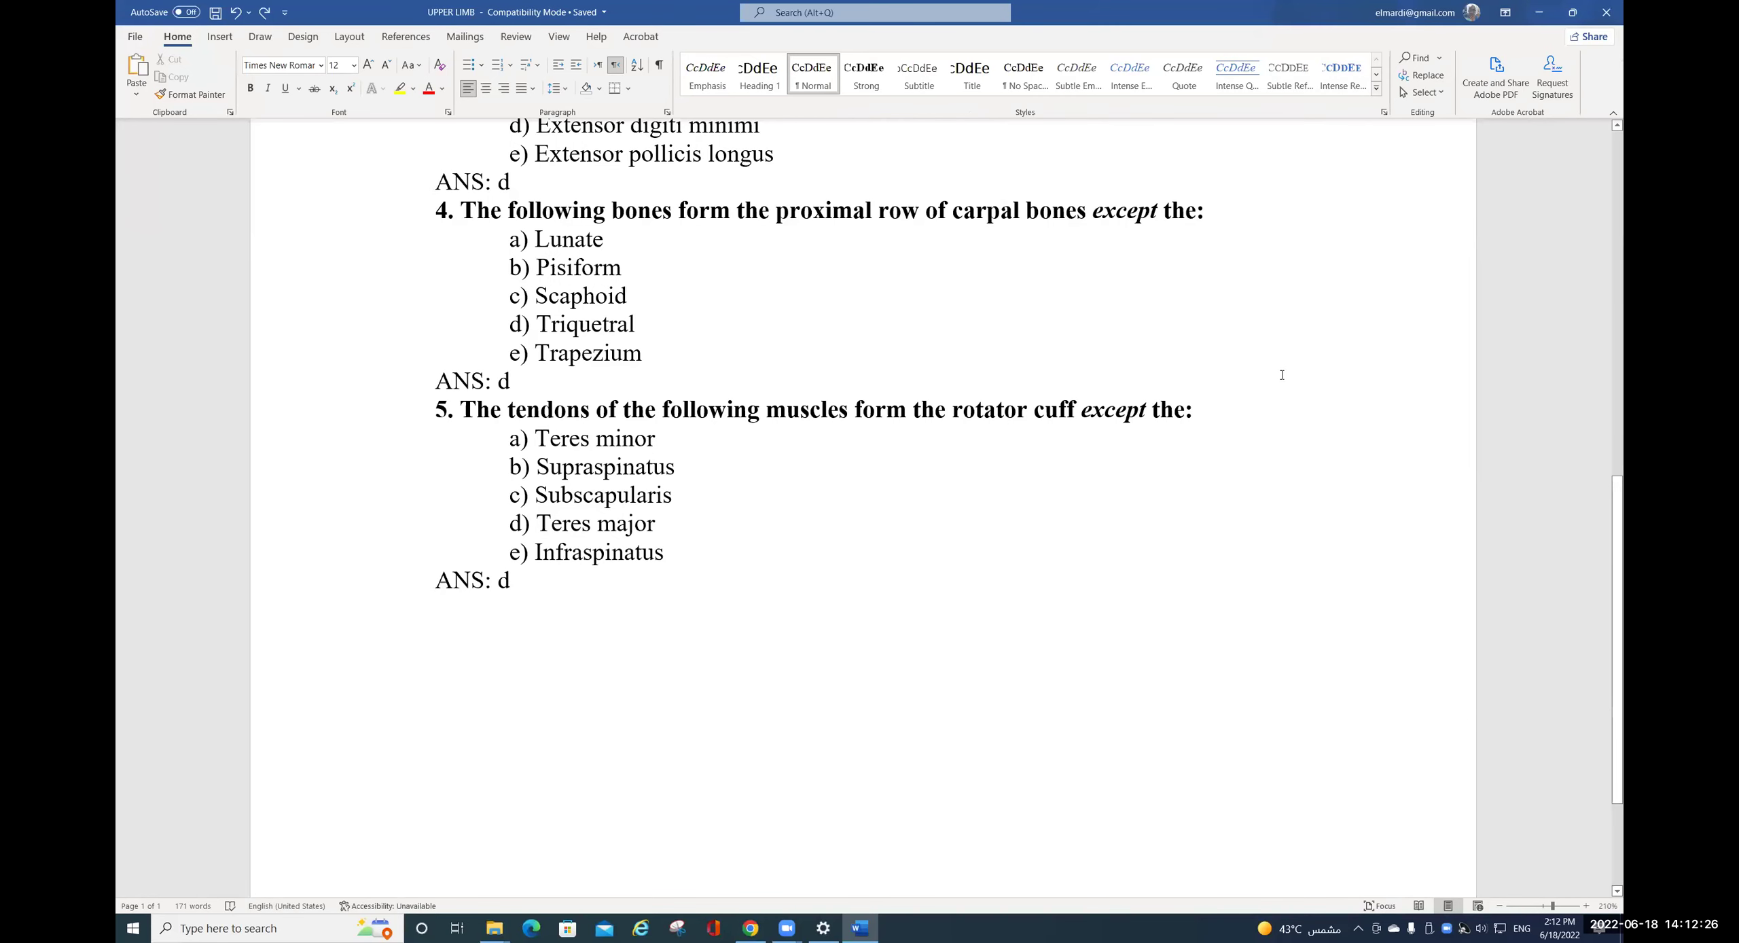
# - Examine the layout of the headings, questions, choices and answer lines throughout the document
pyautogui.hotkey('ctrl', 'Home')
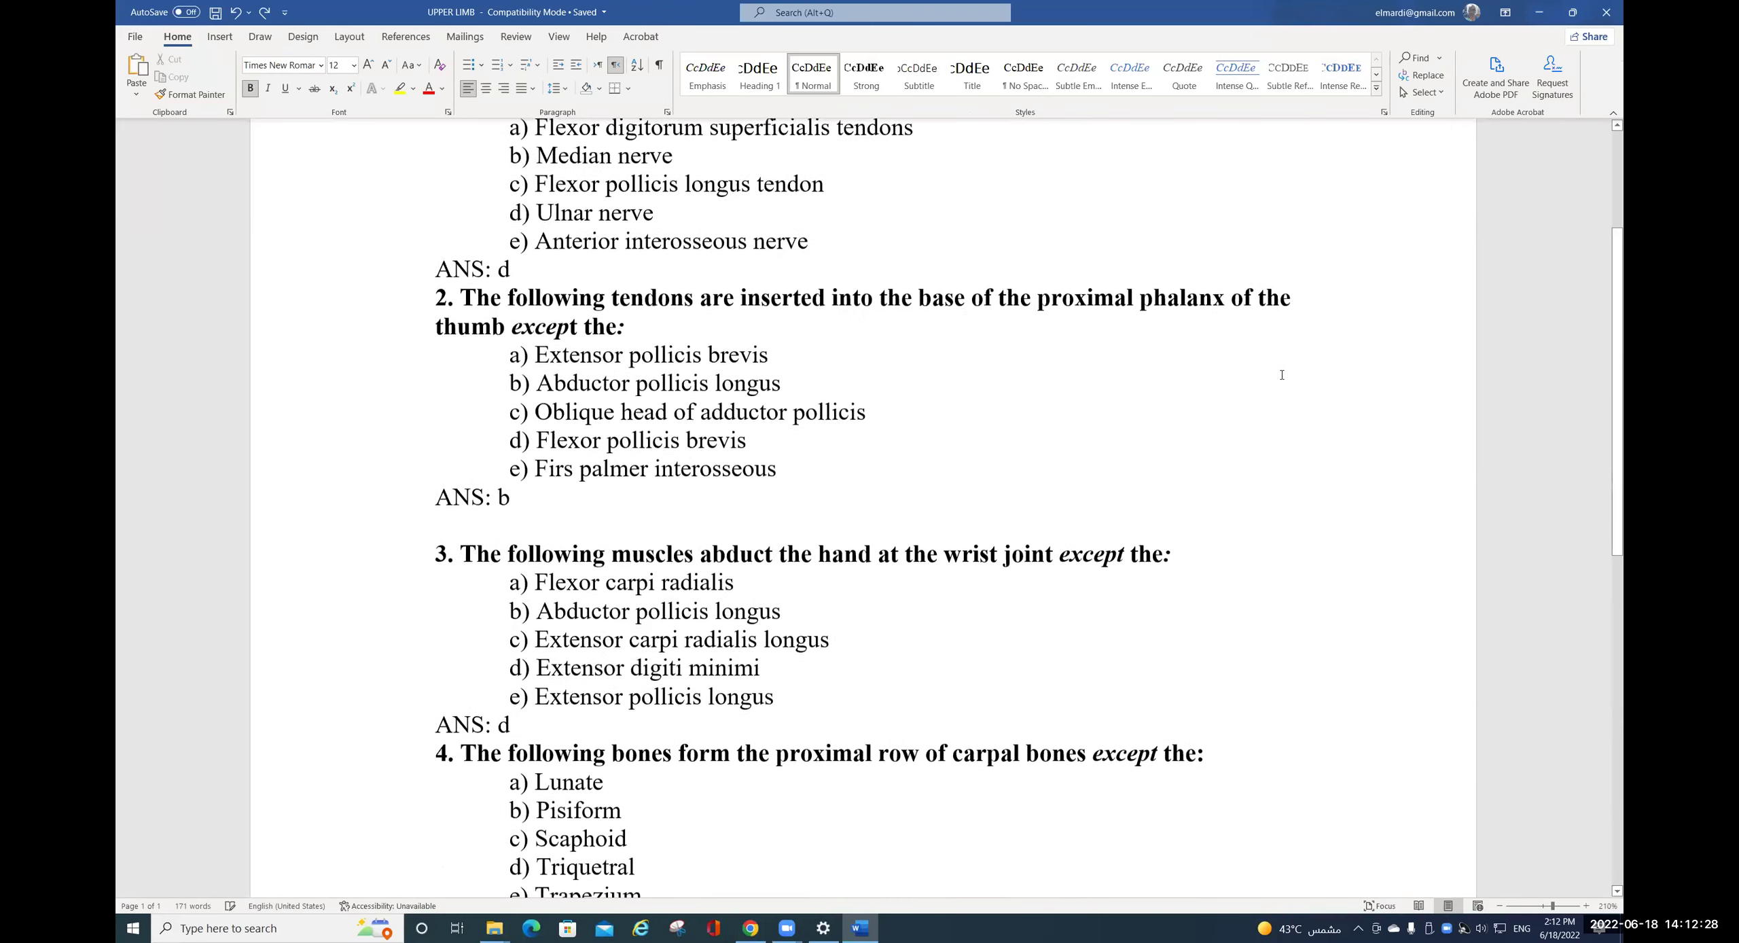
pyautogui.press('Down')
pyautogui.press('Down')
pyautogui.press('Down')
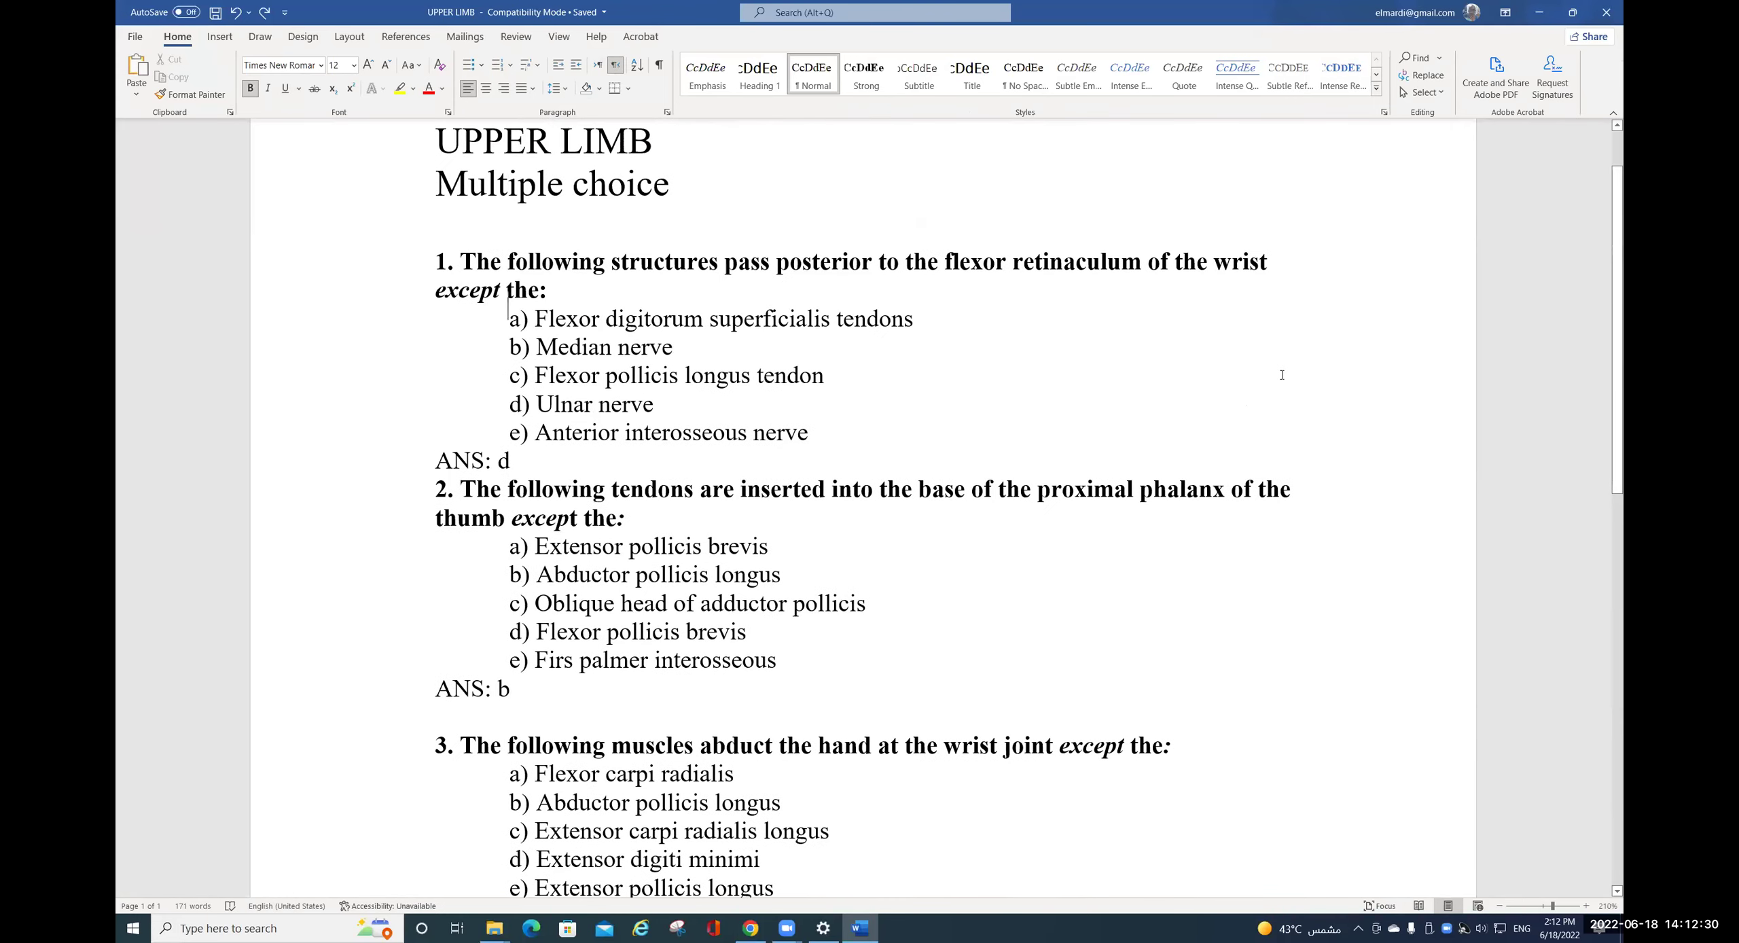
pyautogui.scroll(-1, 1281, 375)
pyautogui.hotkey('ctrl', 'End')
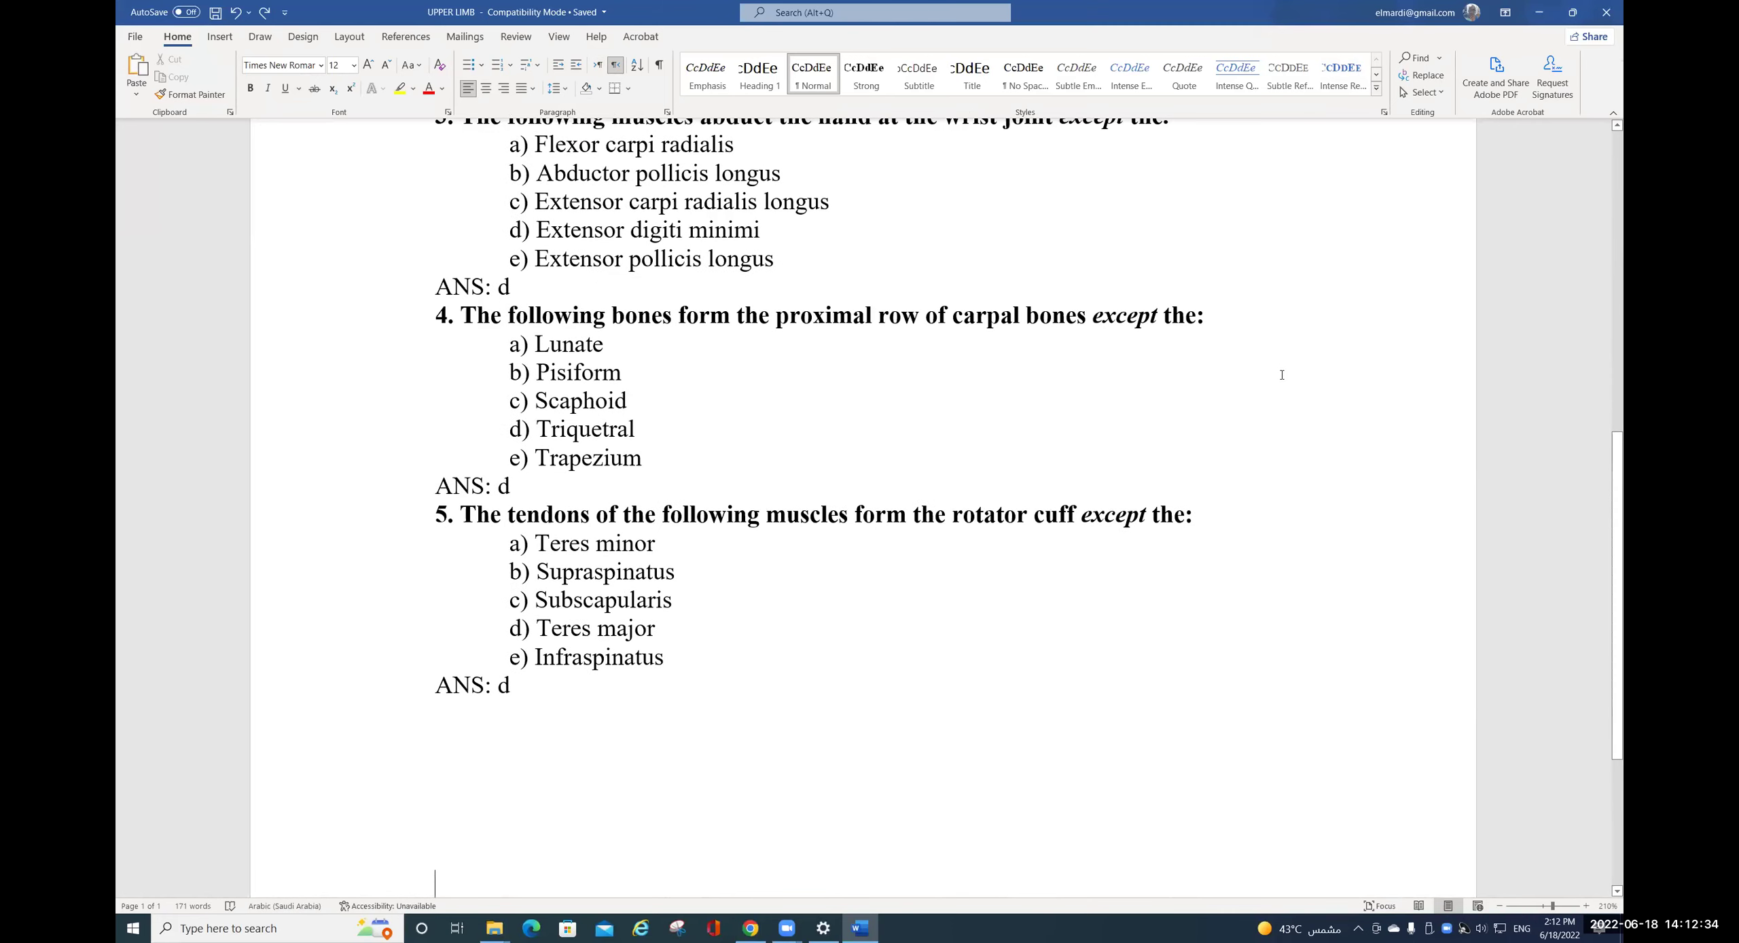
pyautogui.scroll(10, 1159, 354)
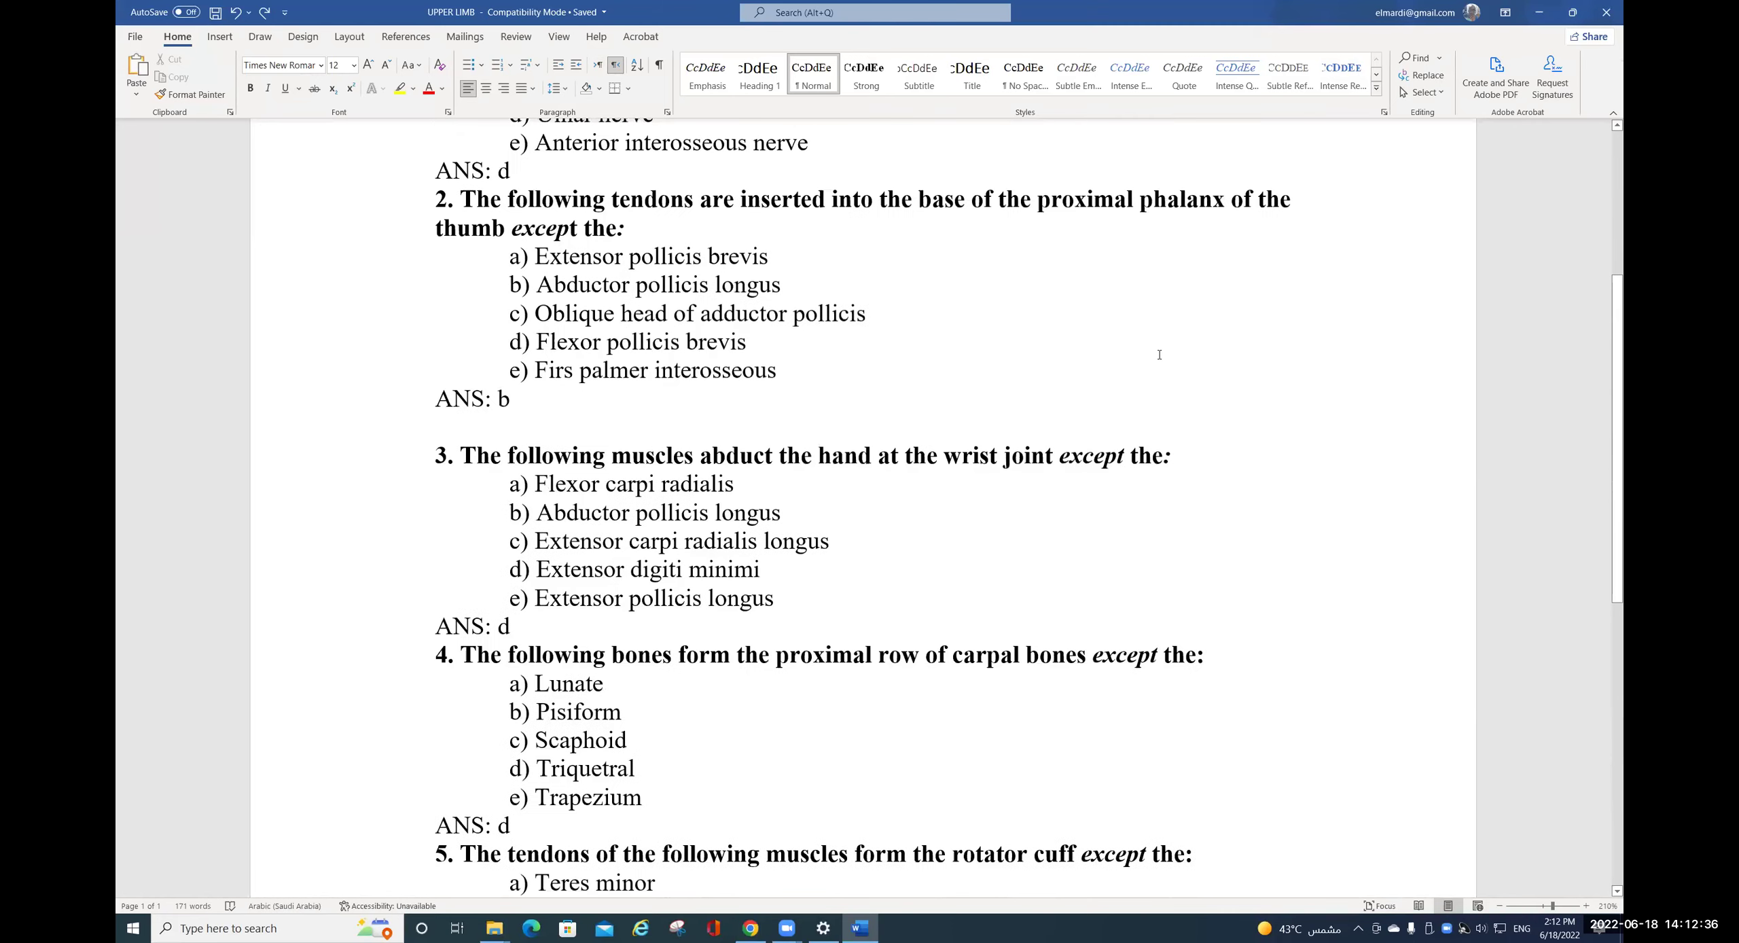
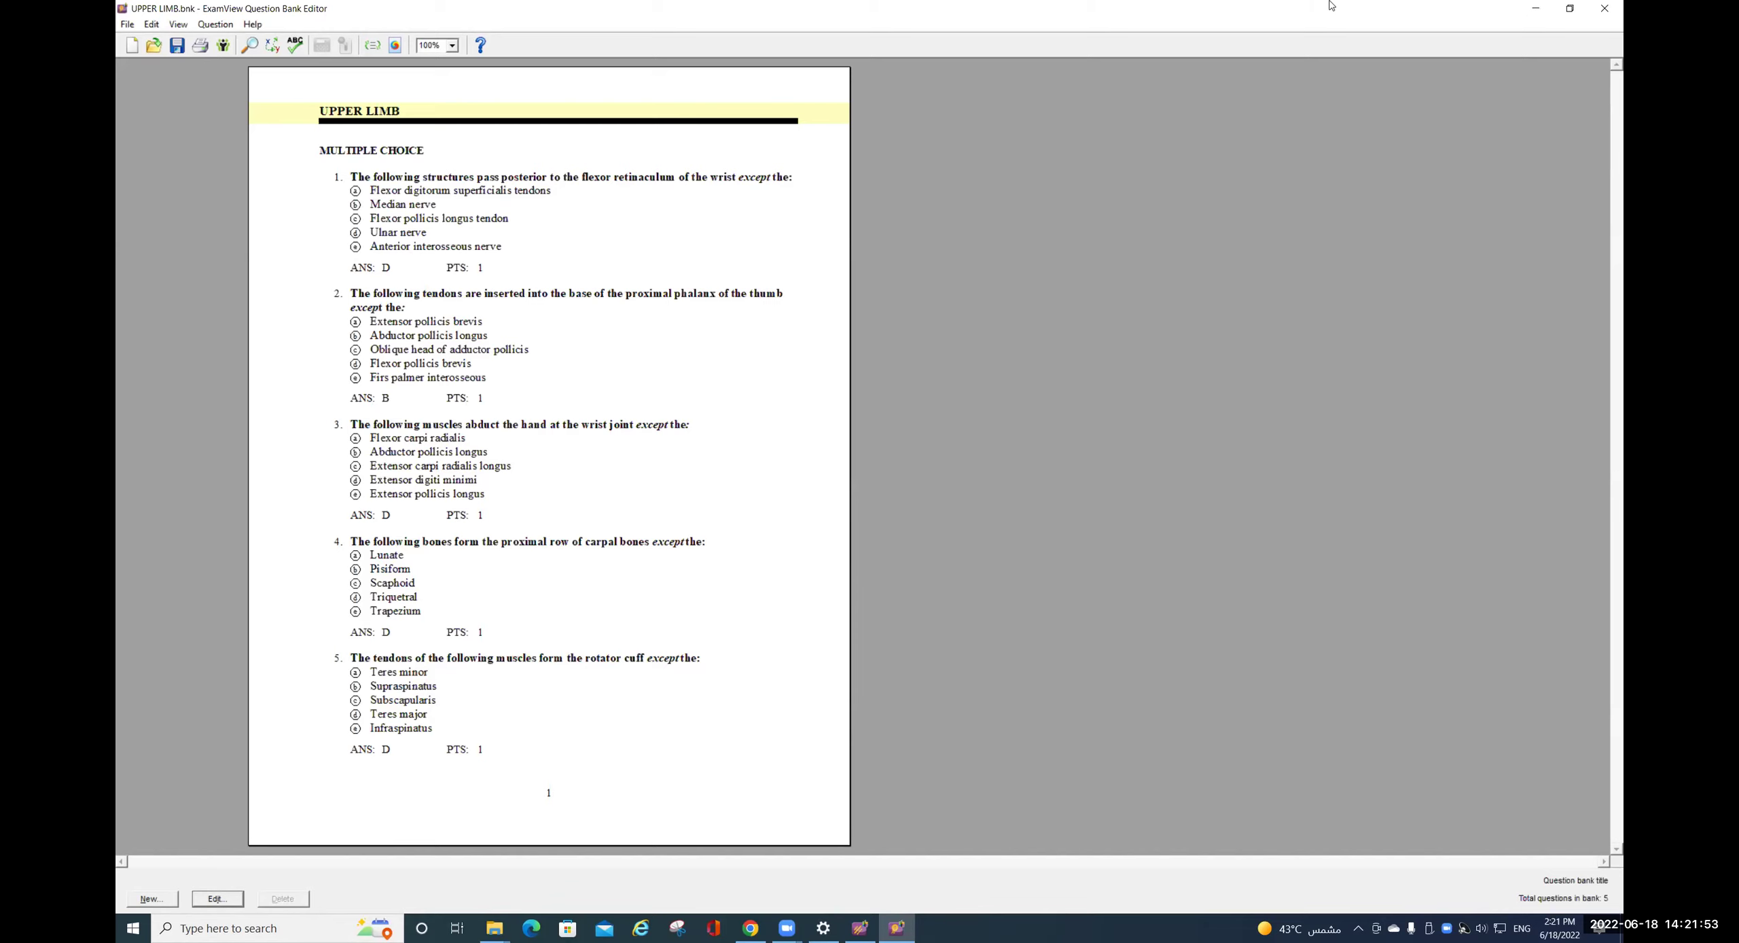
# - Switch to Chrome and view the Educational Technology and For practice course pages on the Medex Training site
pyautogui.click(1539, 12)
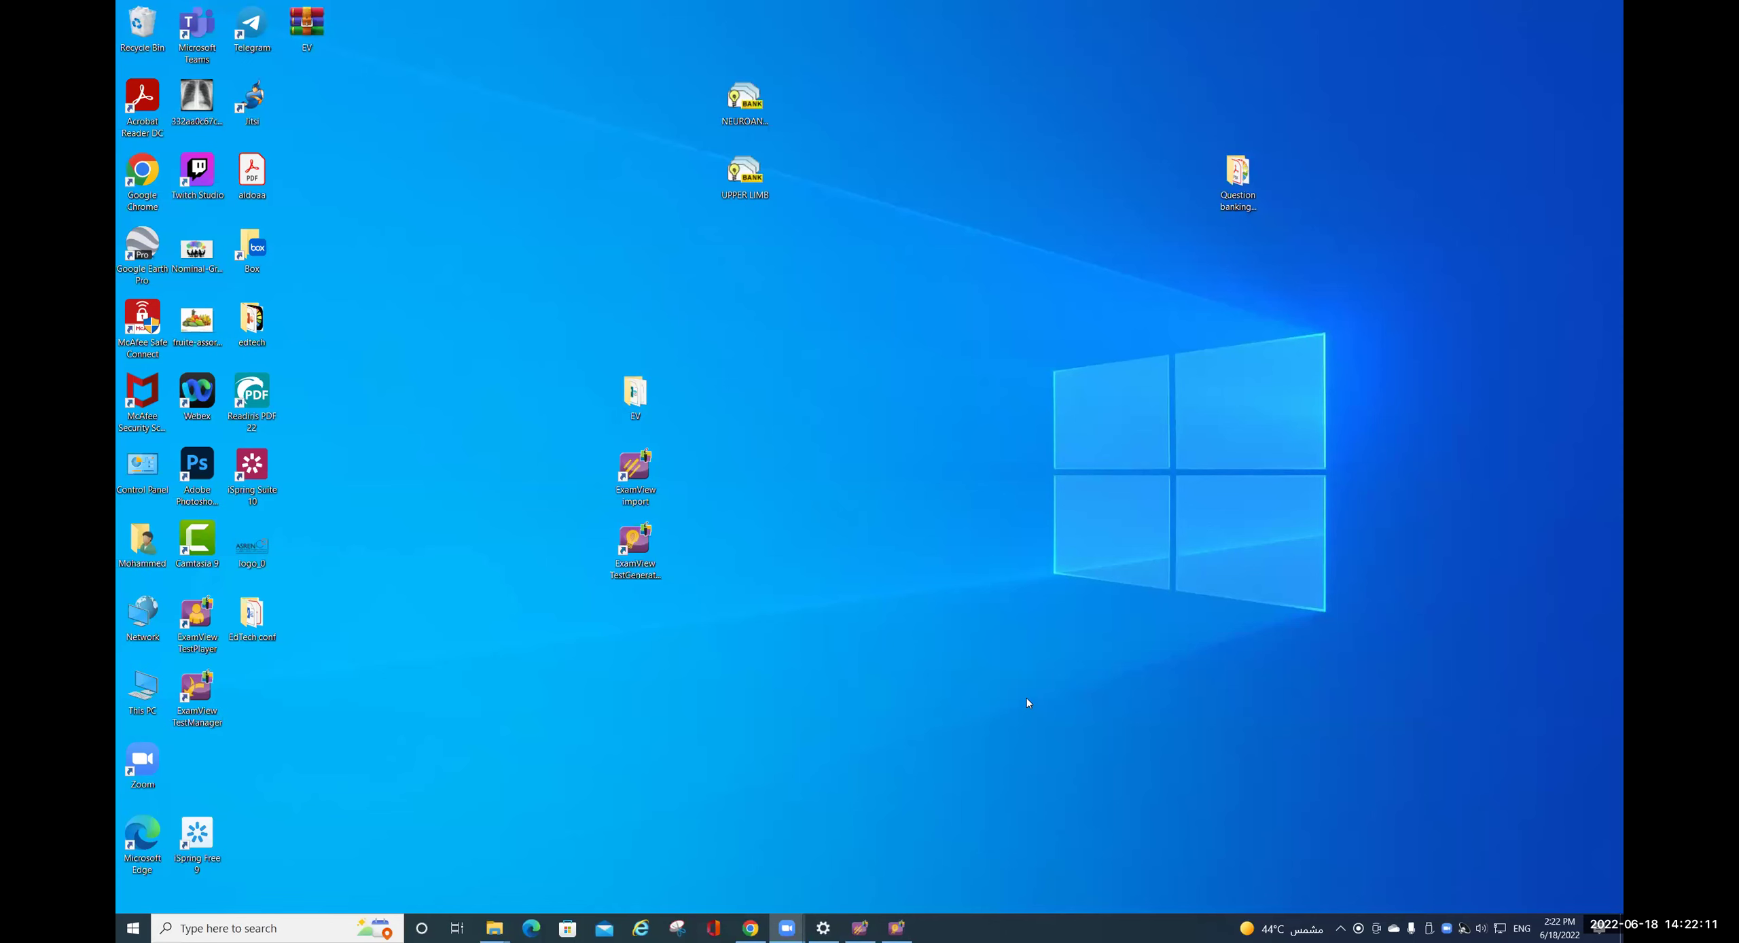
pyautogui.click(749, 927)
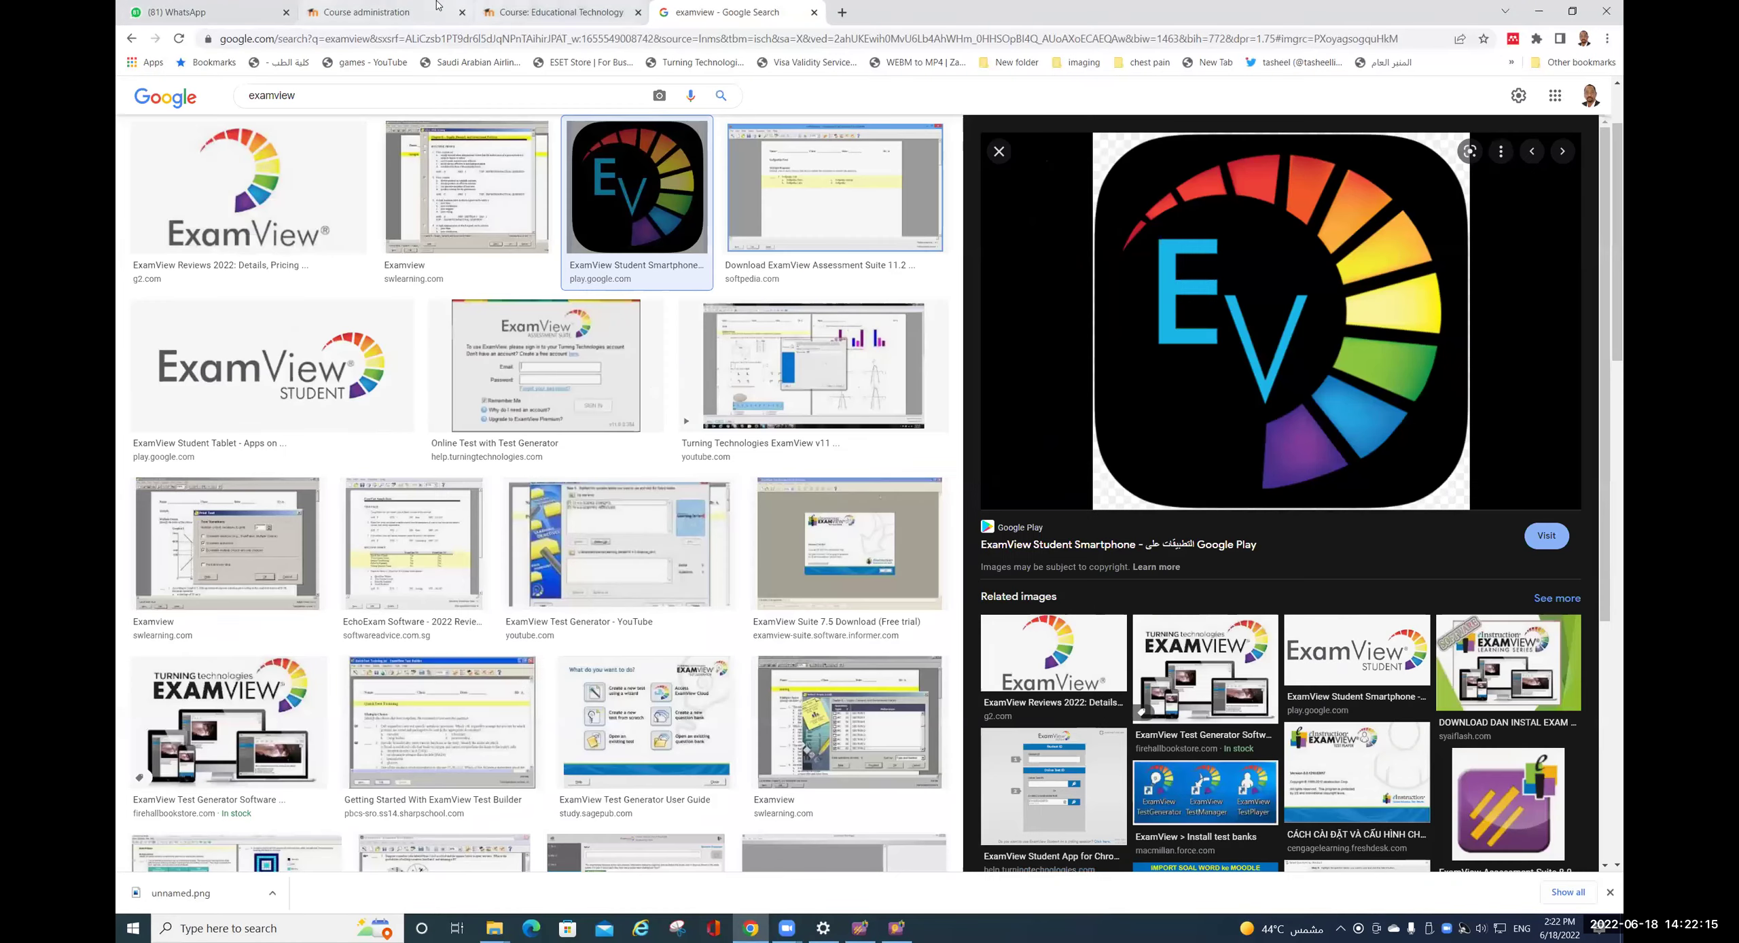
pyautogui.click(557, 12)
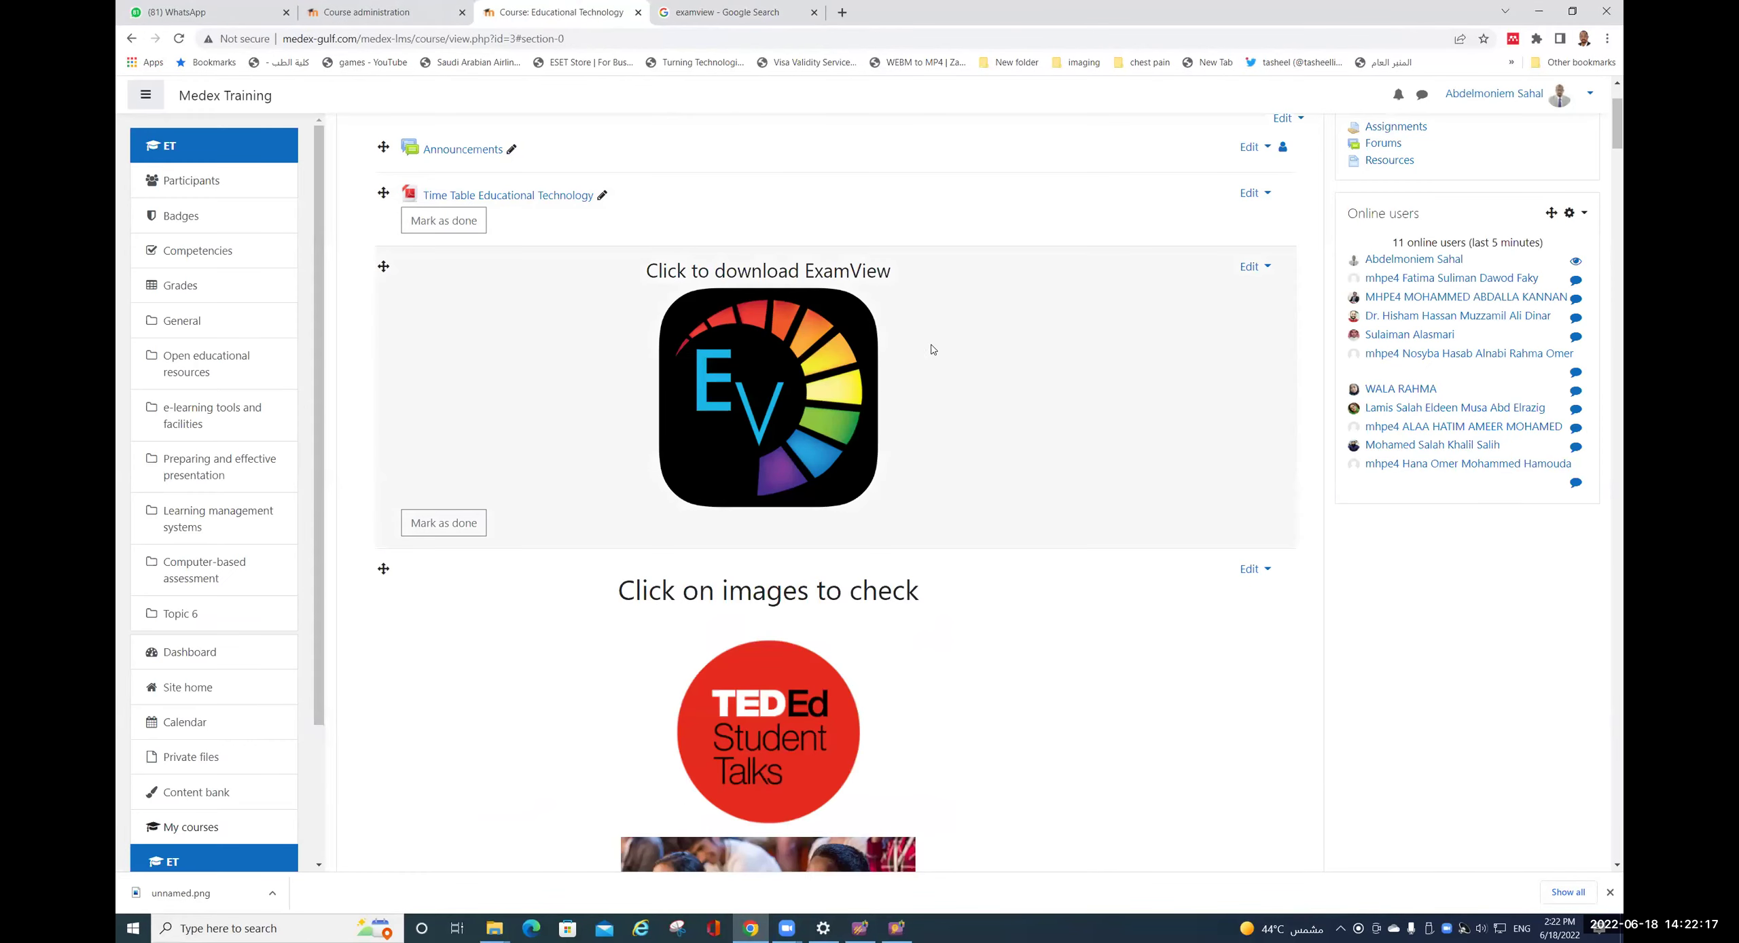
pyautogui.click(392, 18)
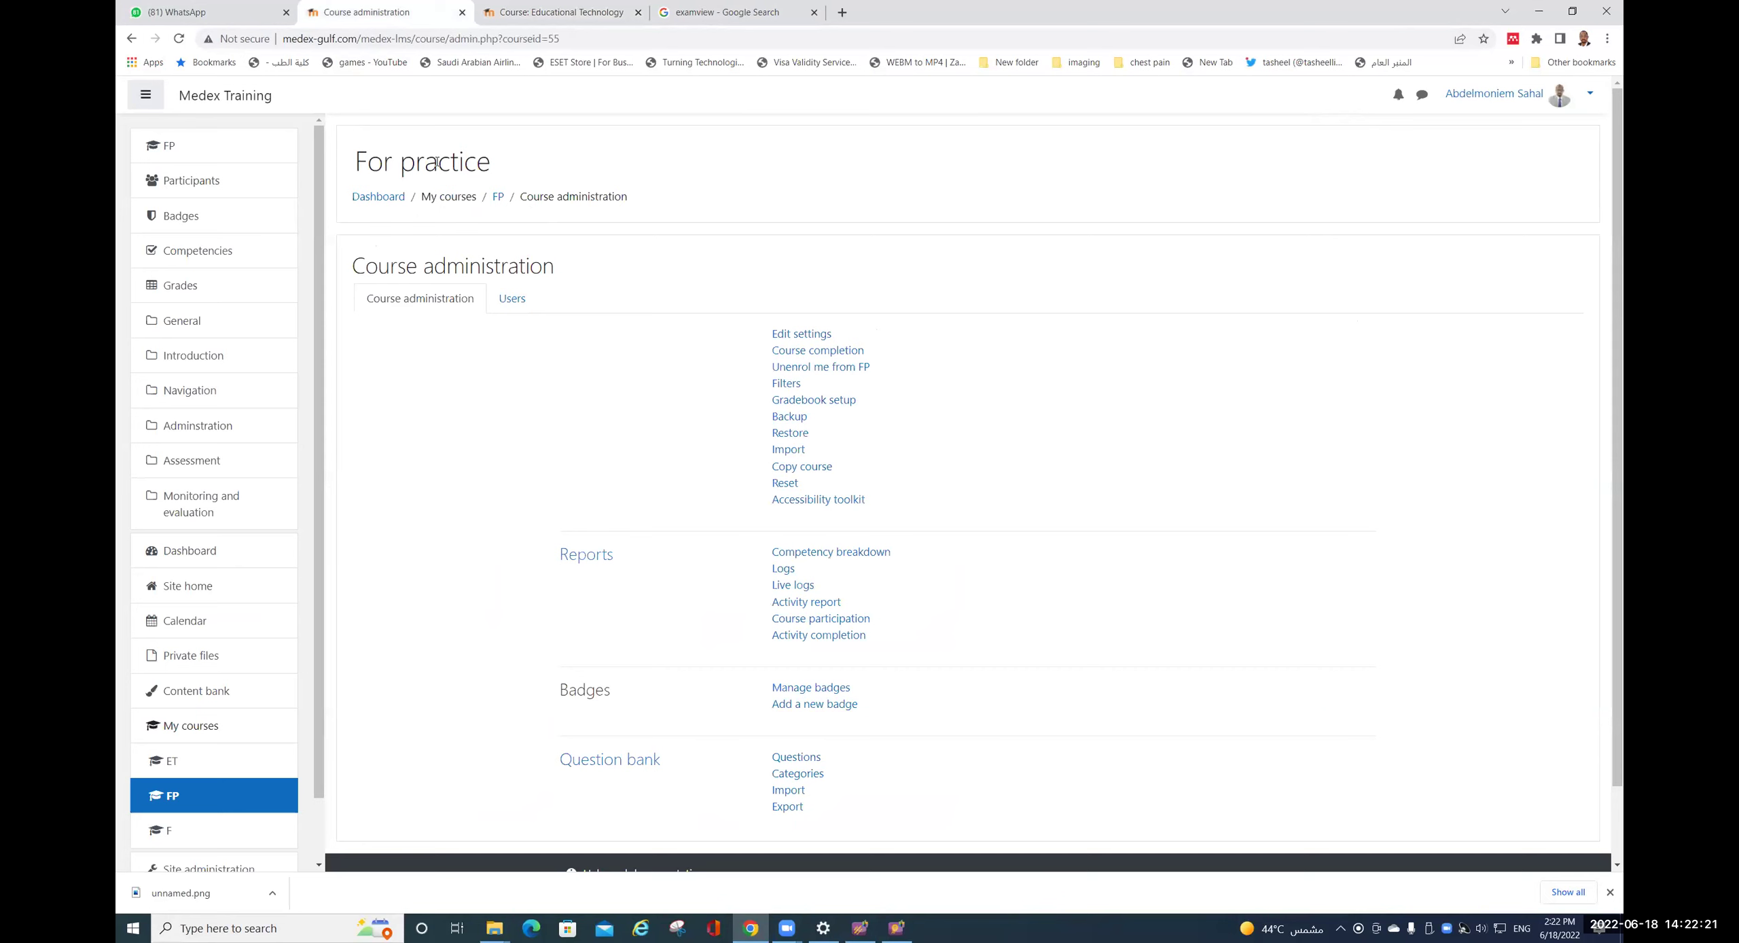
pyautogui.click(177, 155)
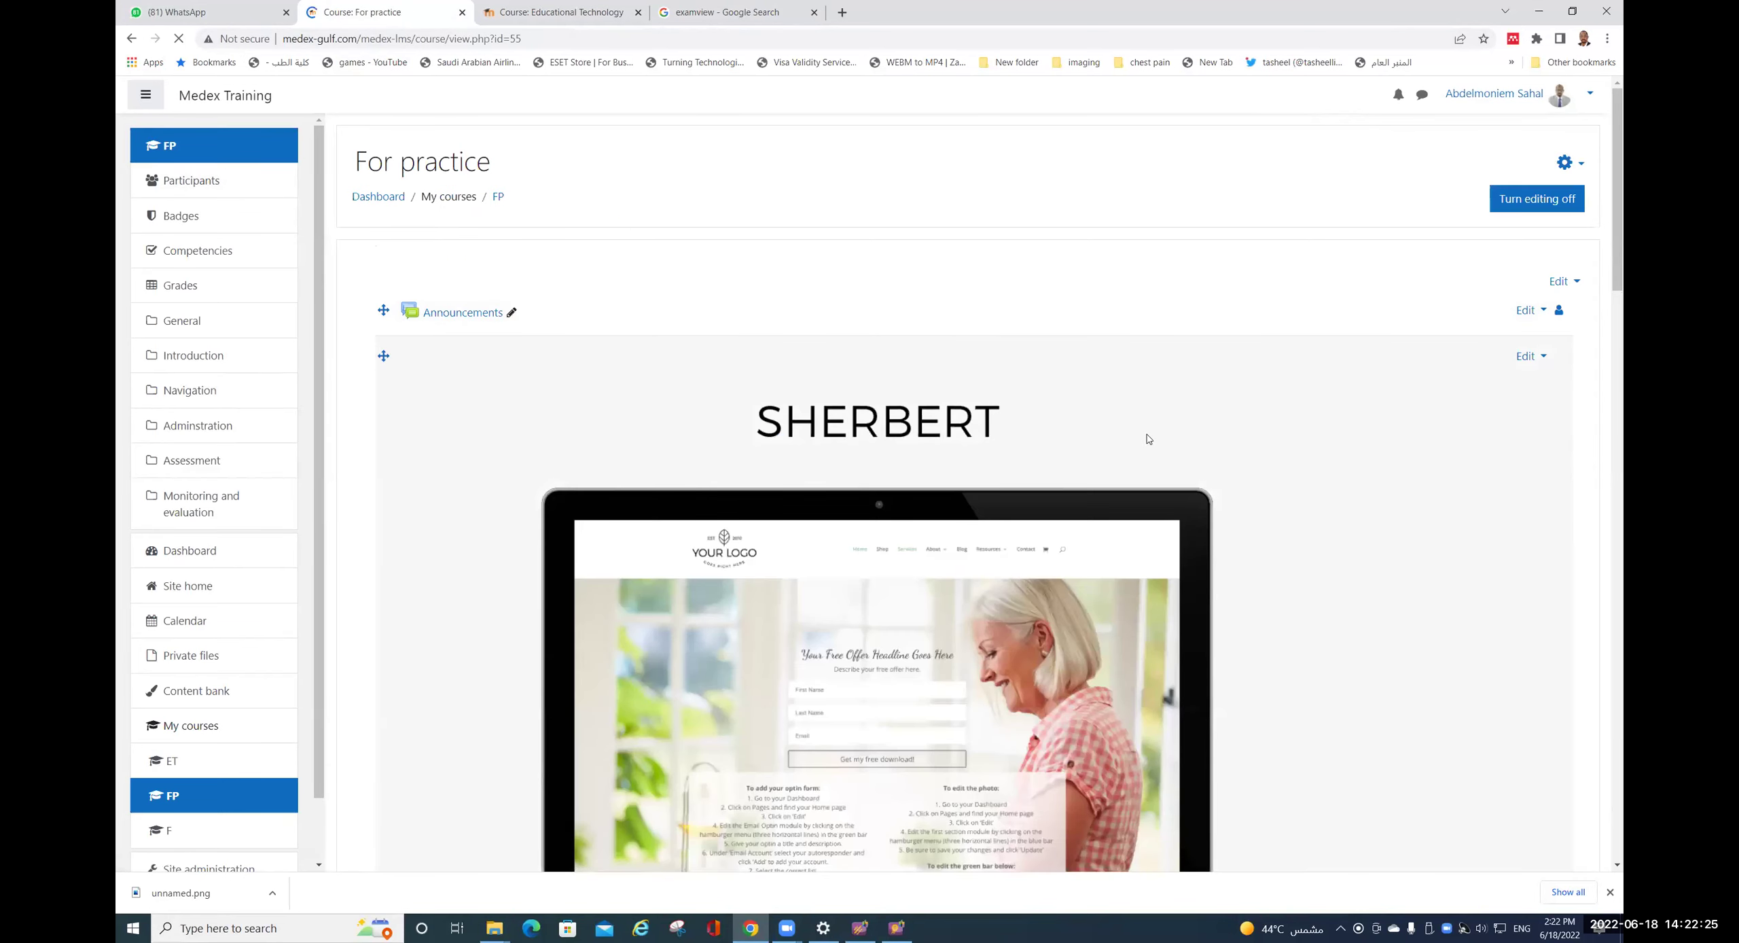
pyautogui.scroll(-3, 1079, 475)
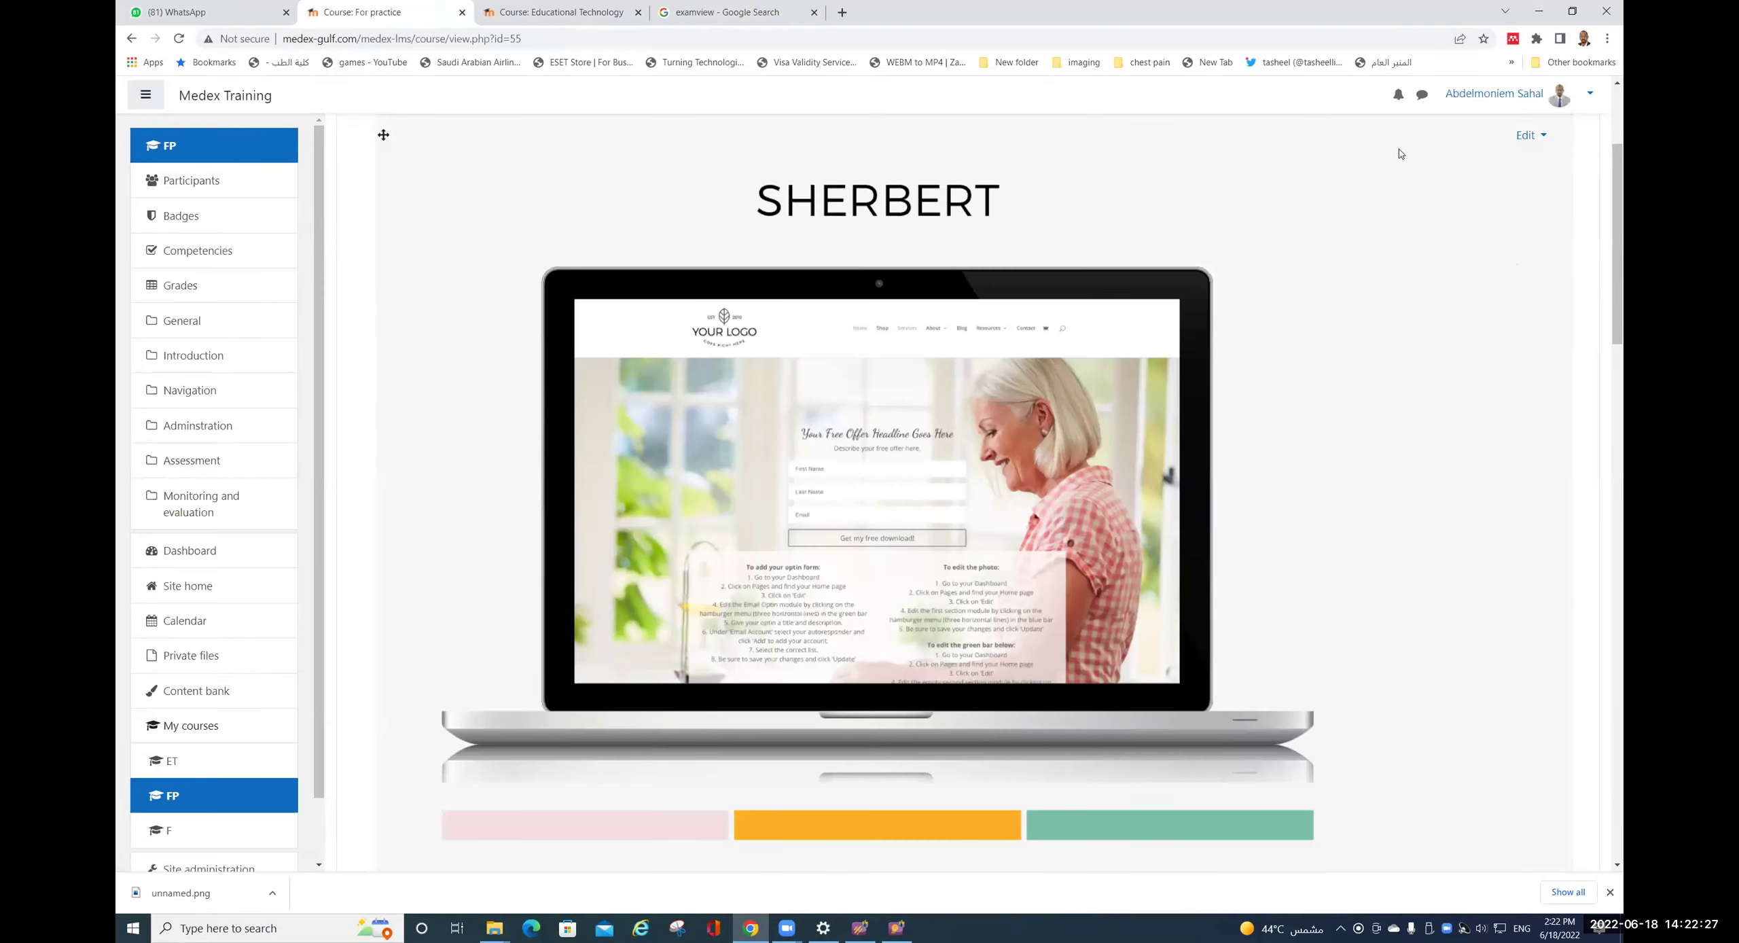
pyautogui.click(1539, 11)
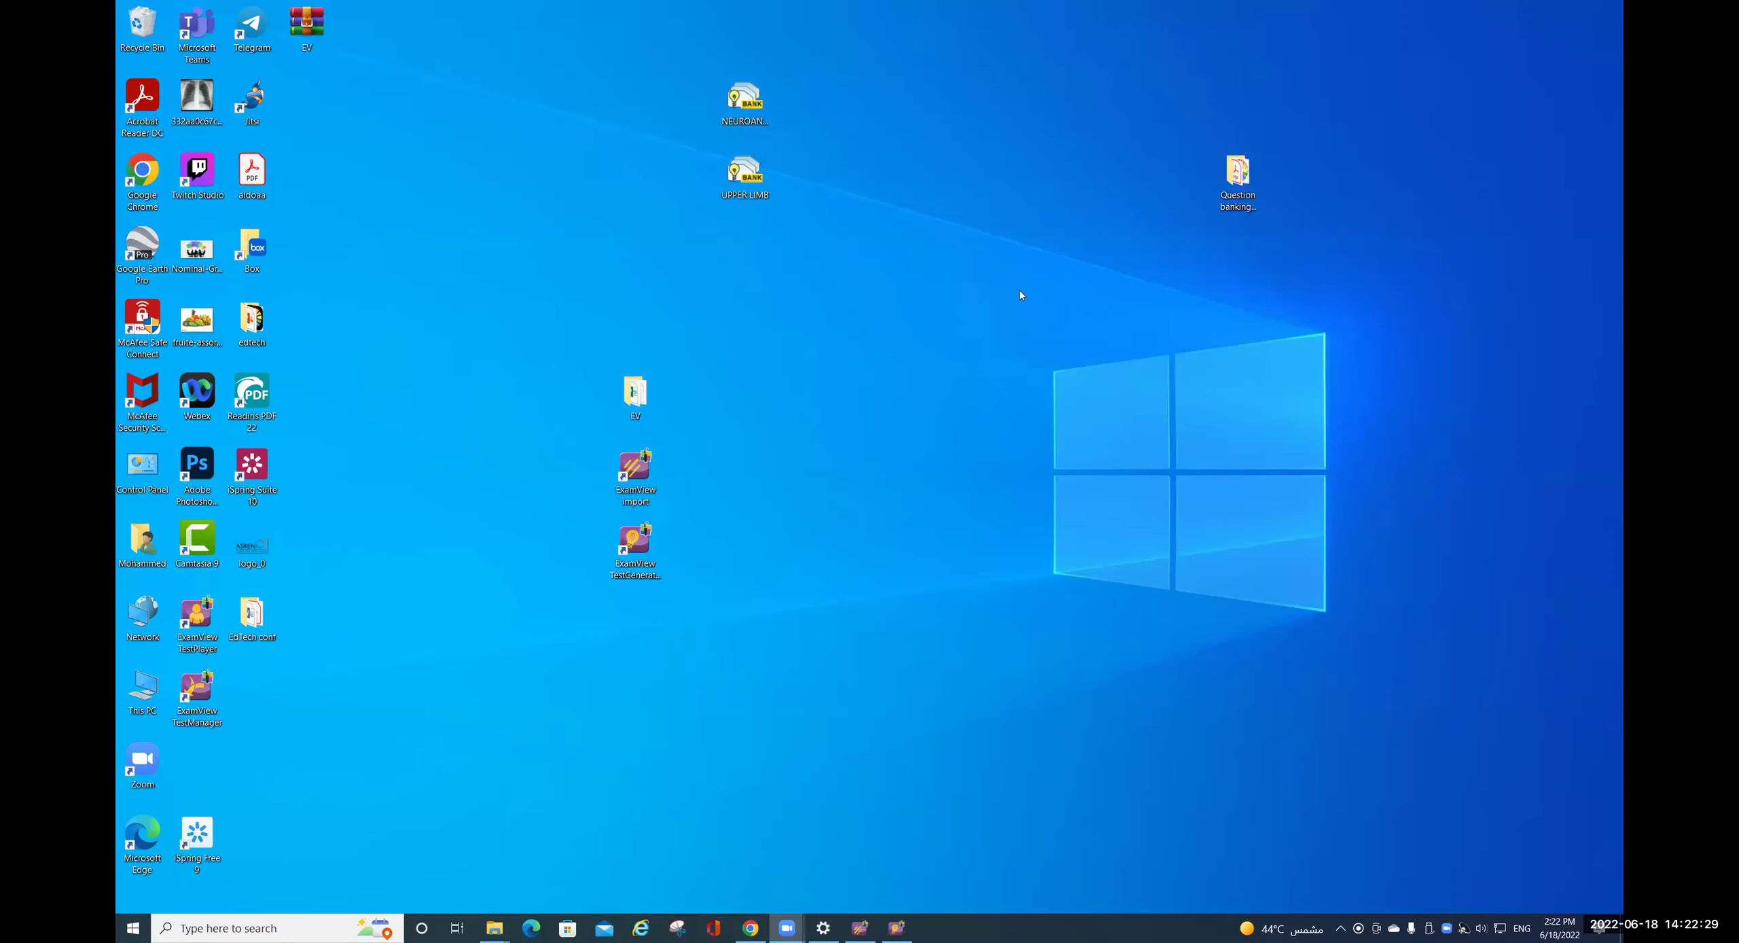
# - Open the Rich Text Format file UPPER LIMB from the desktop folder Question banking workshop > For Importing > word > anatomy
pyautogui.doubleClick(639, 396)
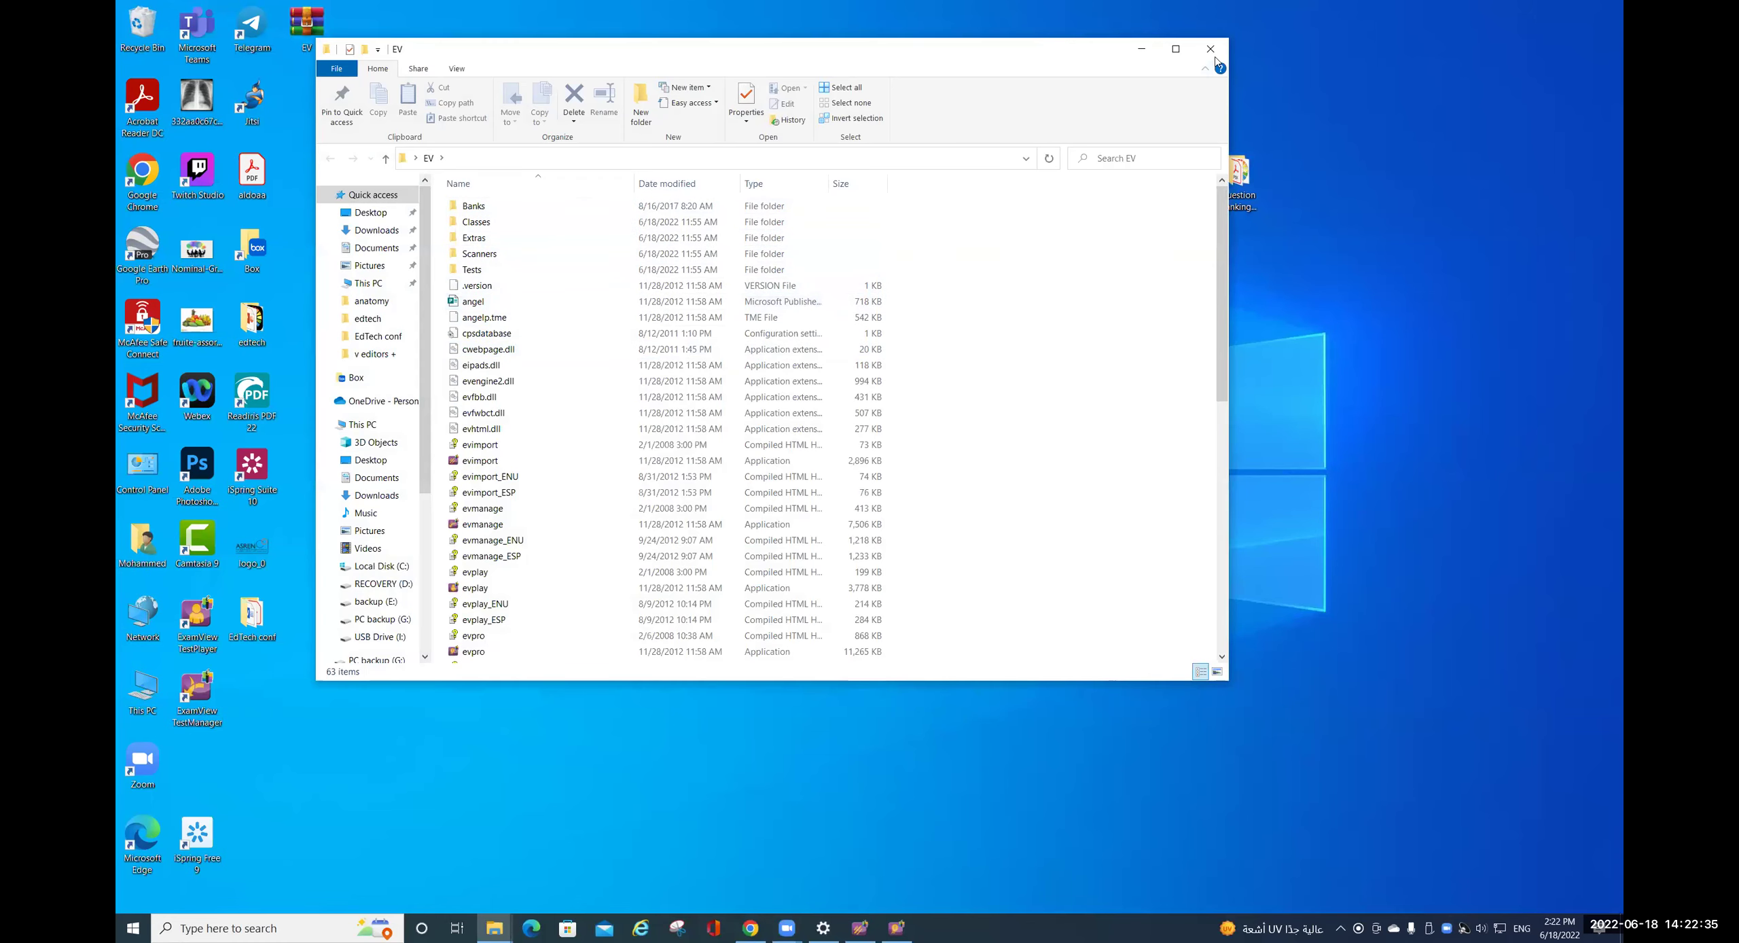
pyautogui.click(1210, 49)
pyautogui.doubleClick(1237, 175)
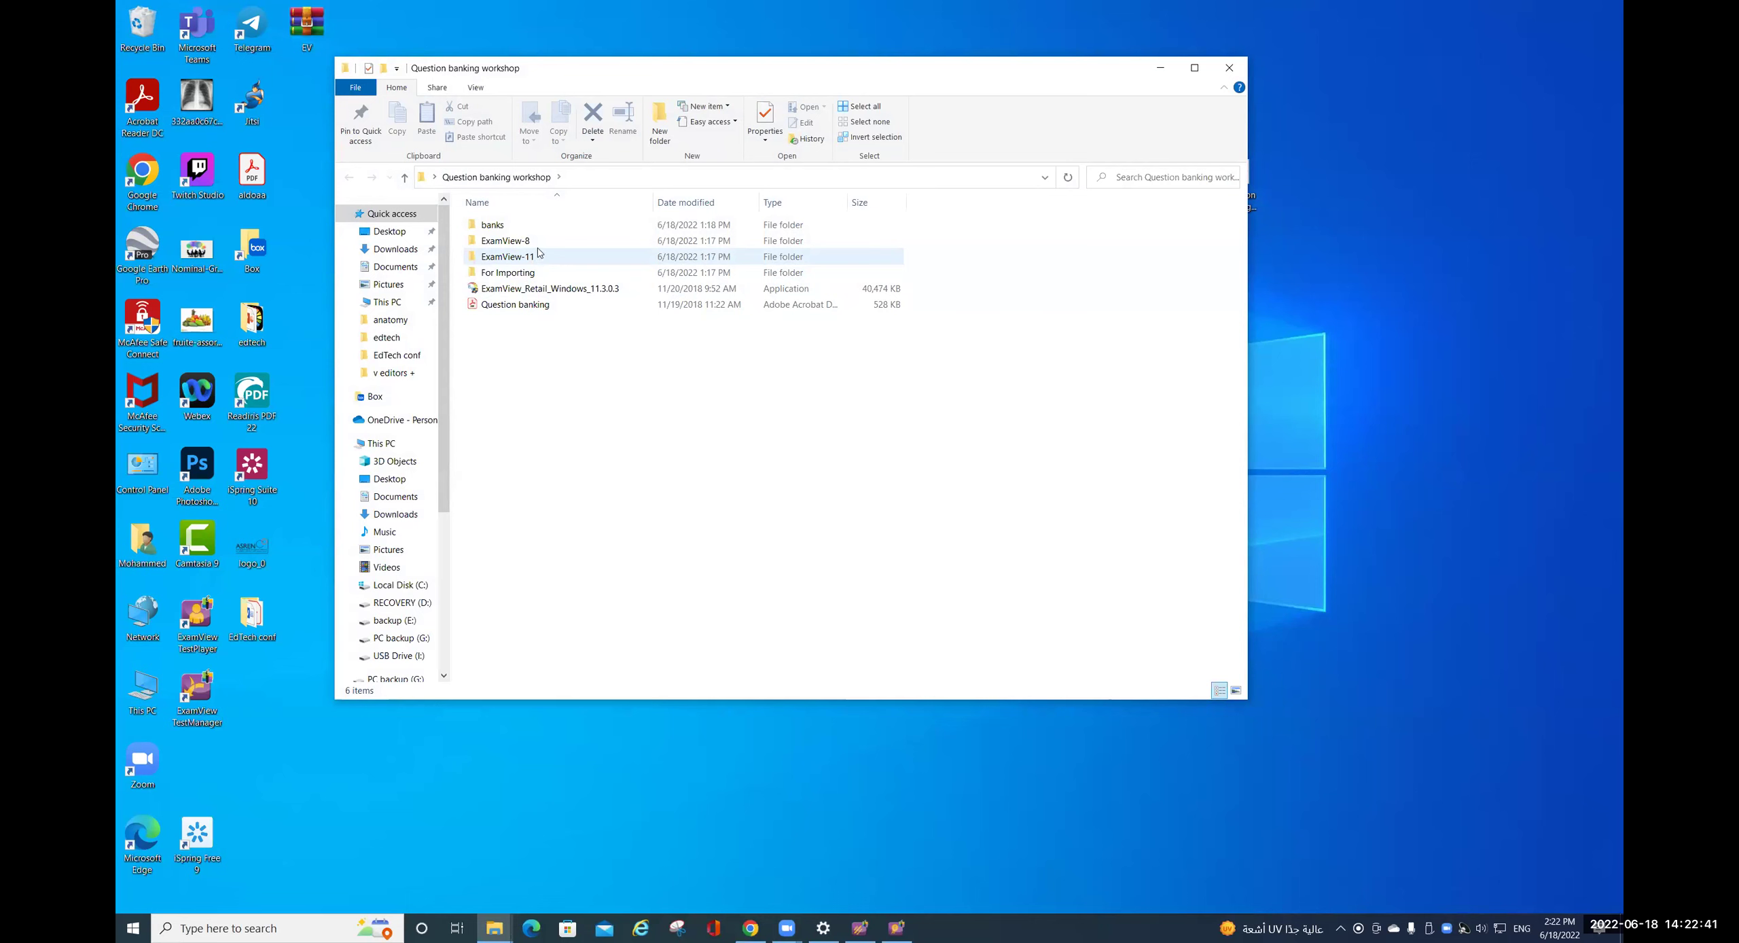
pyautogui.doubleClick(534, 273)
pyautogui.doubleClick(535, 242)
pyautogui.click(525, 246)
pyautogui.doubleClick(525, 246)
pyautogui.click(525, 246)
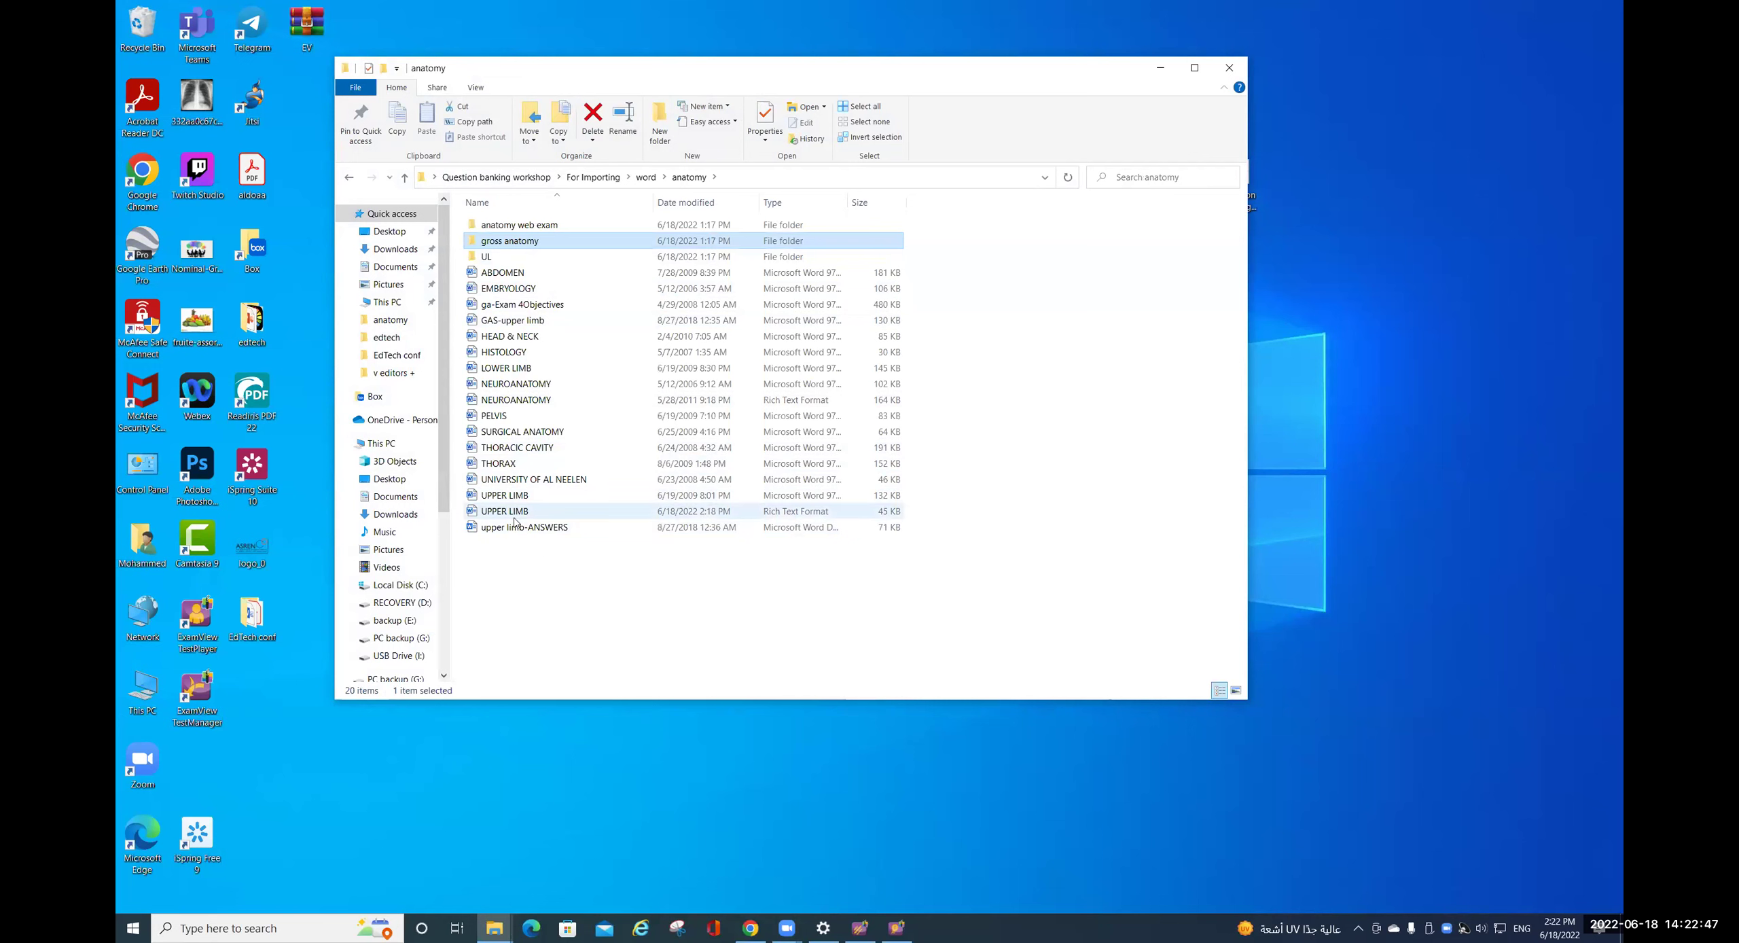
pyautogui.doubleClick(588, 510)
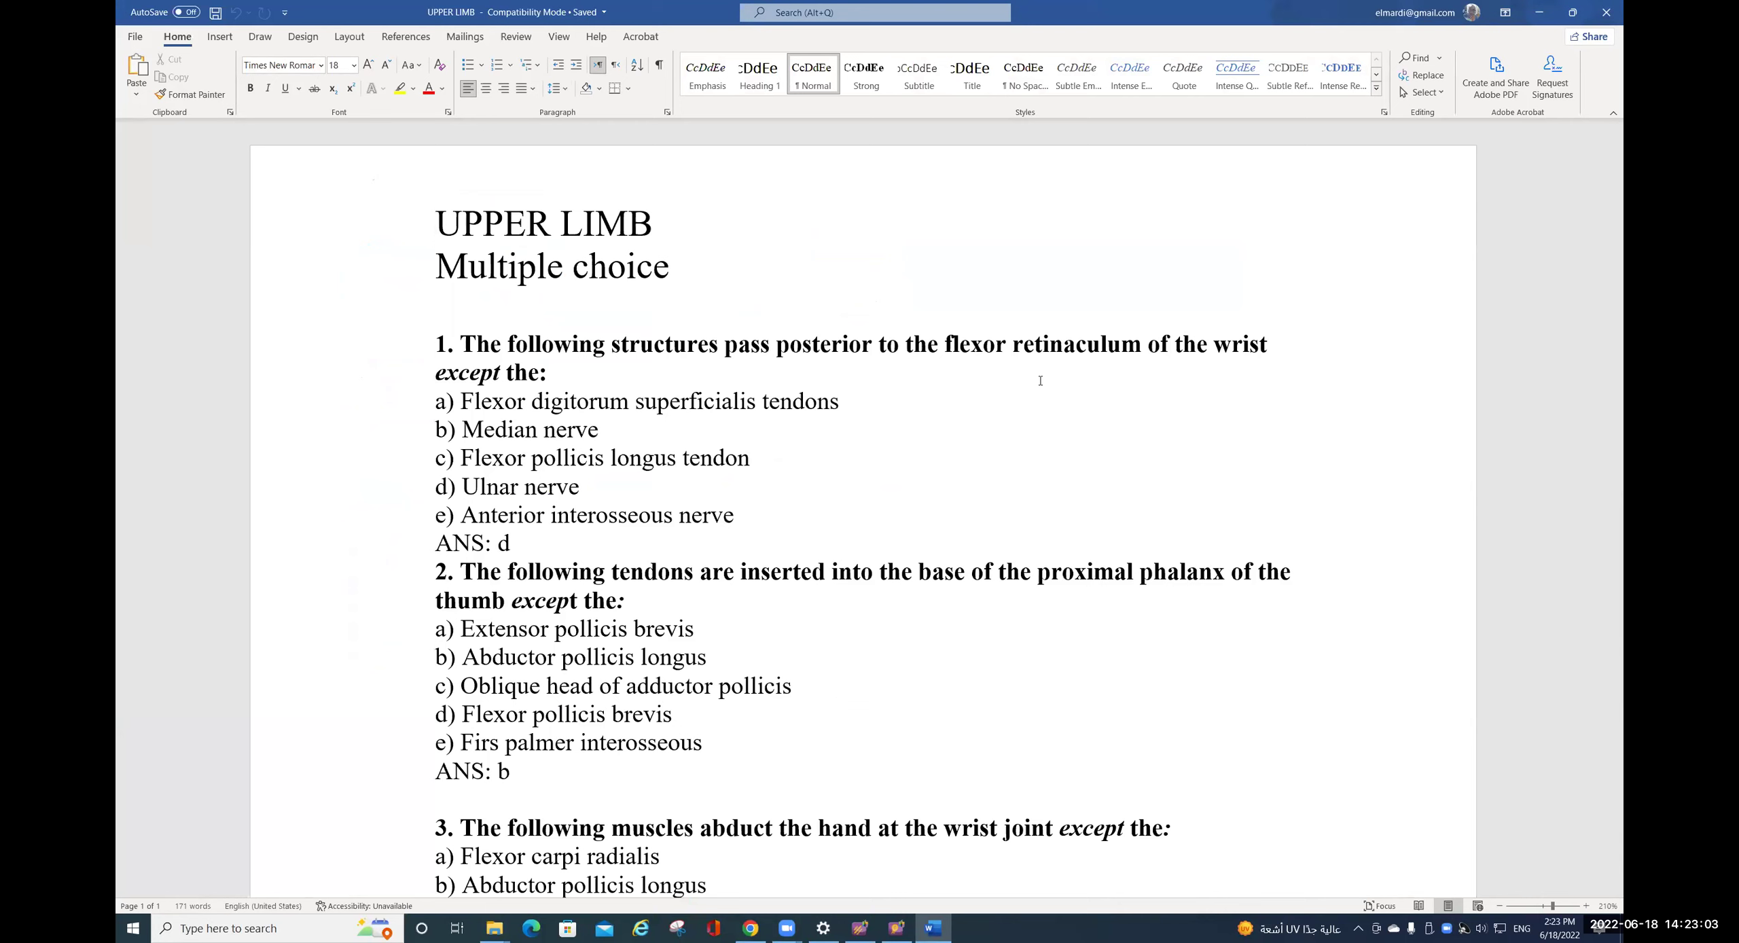
# - Delete the "UPPER LIMB" and "Multiple choice" heading lines together with the blank line below them
pyautogui.hotkey('shift', 'Down')
pyautogui.hotkey('shift', 'Down')
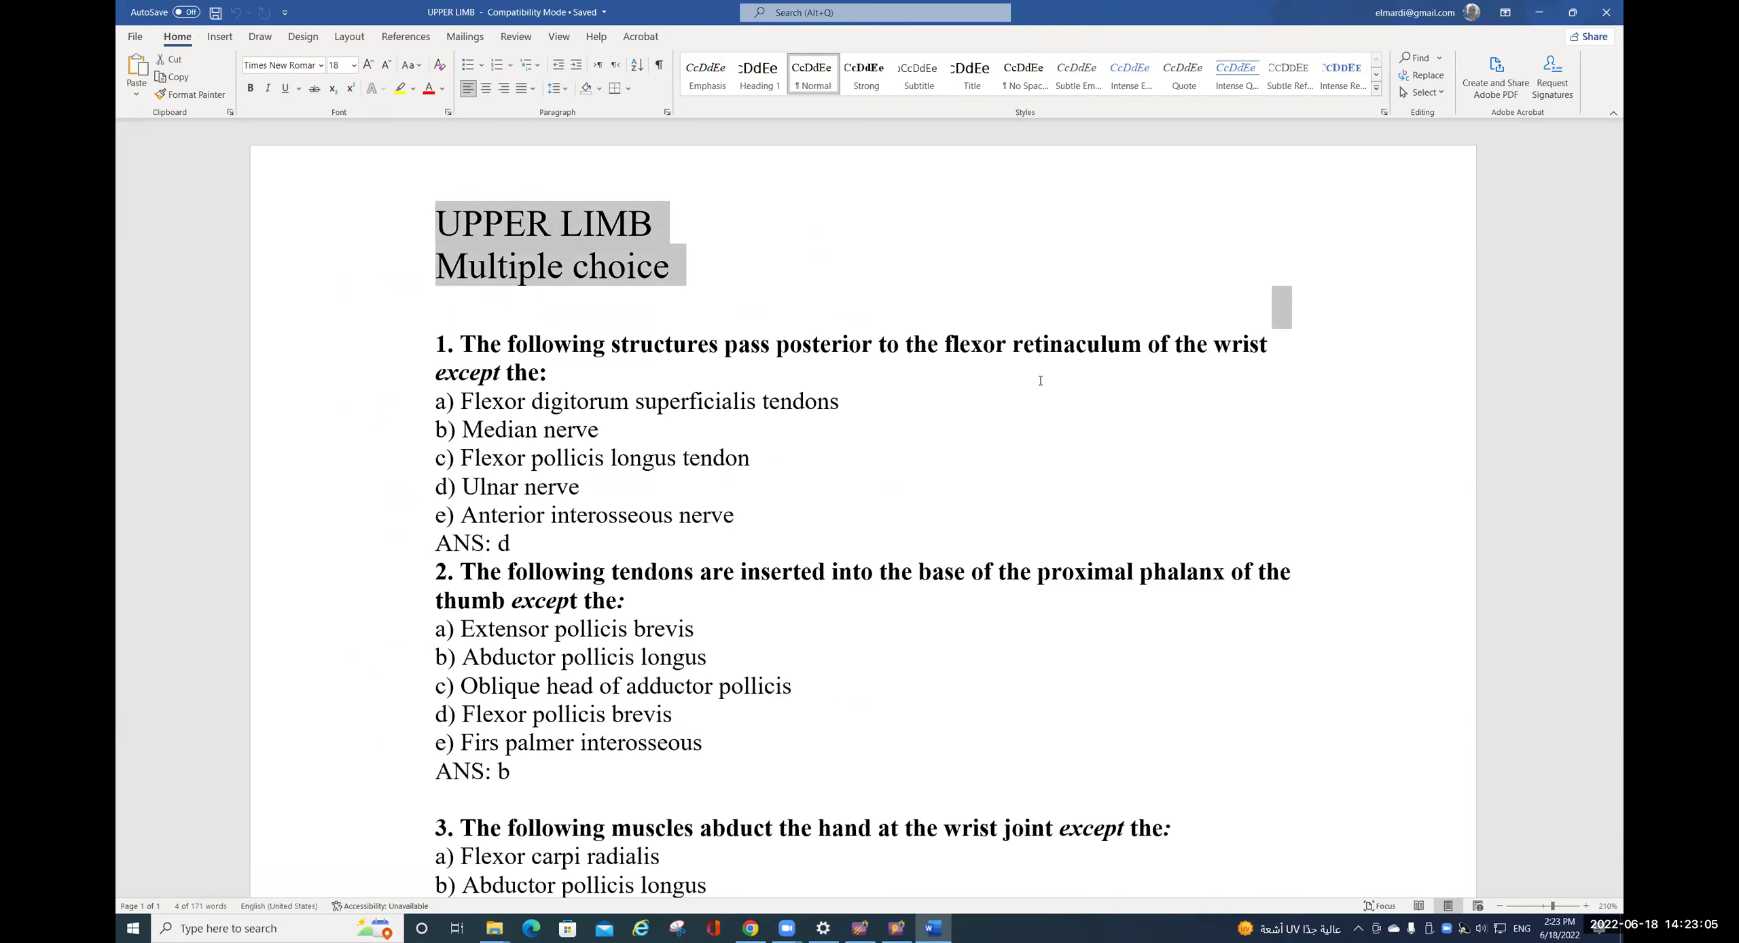
pyautogui.press('Delete')
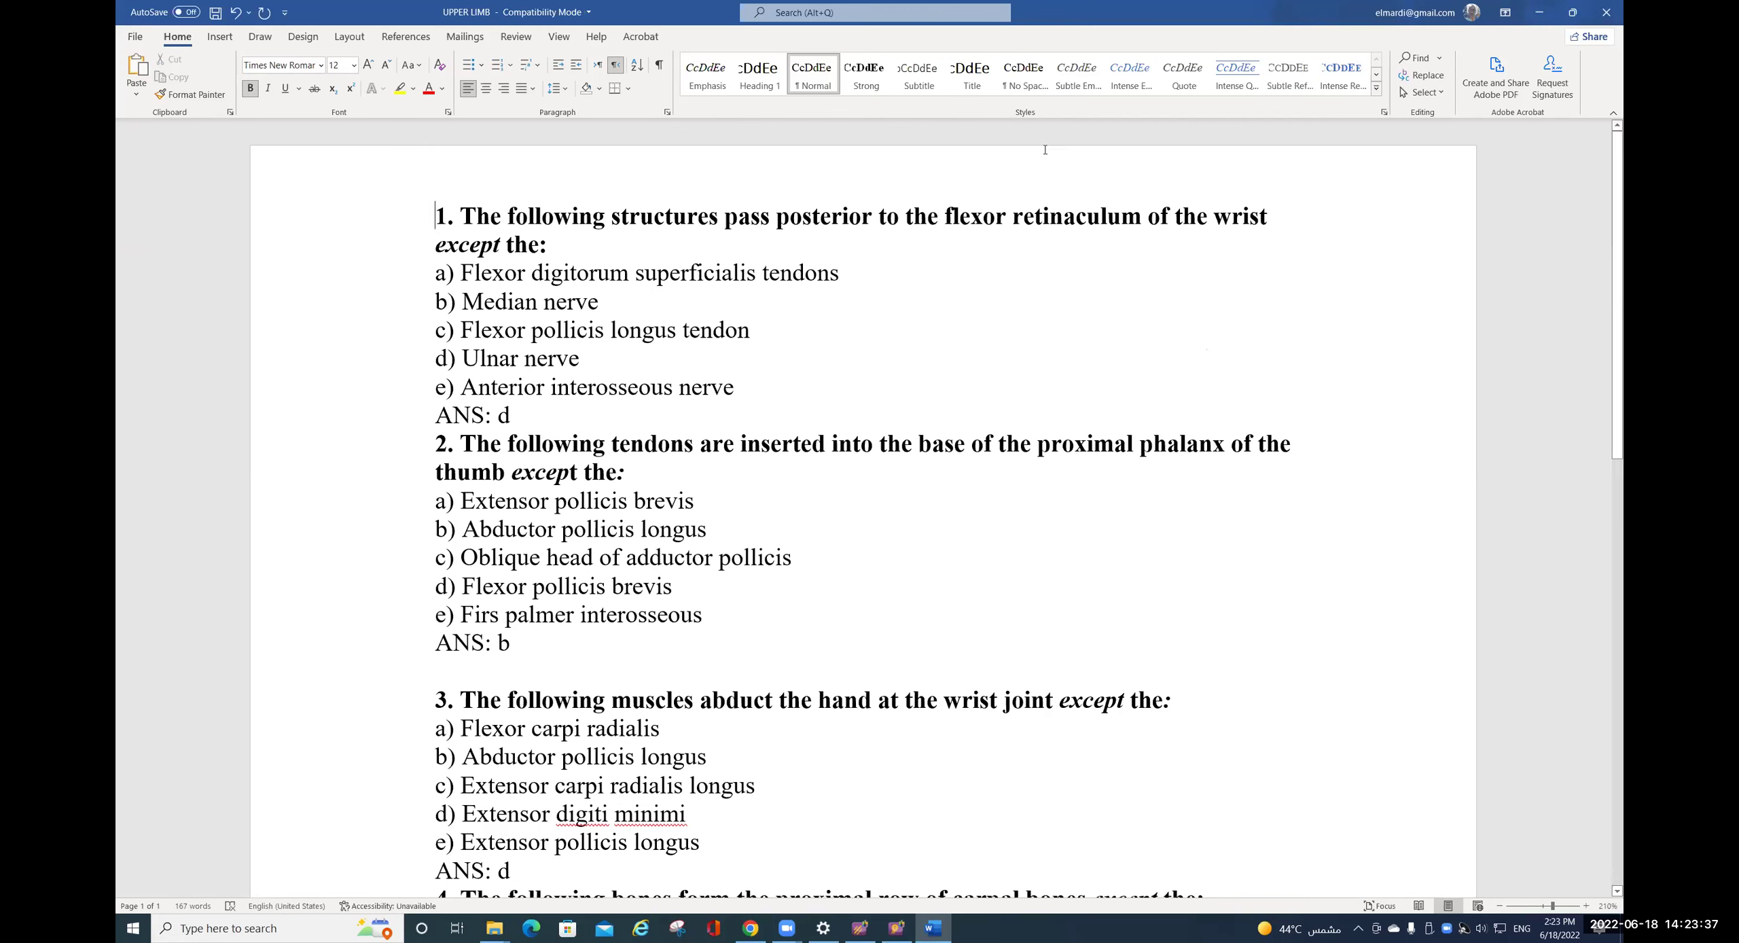
# - Delete the number "1." in front of the first question, about the flexor retinaculum
pyautogui.click(598, 65)
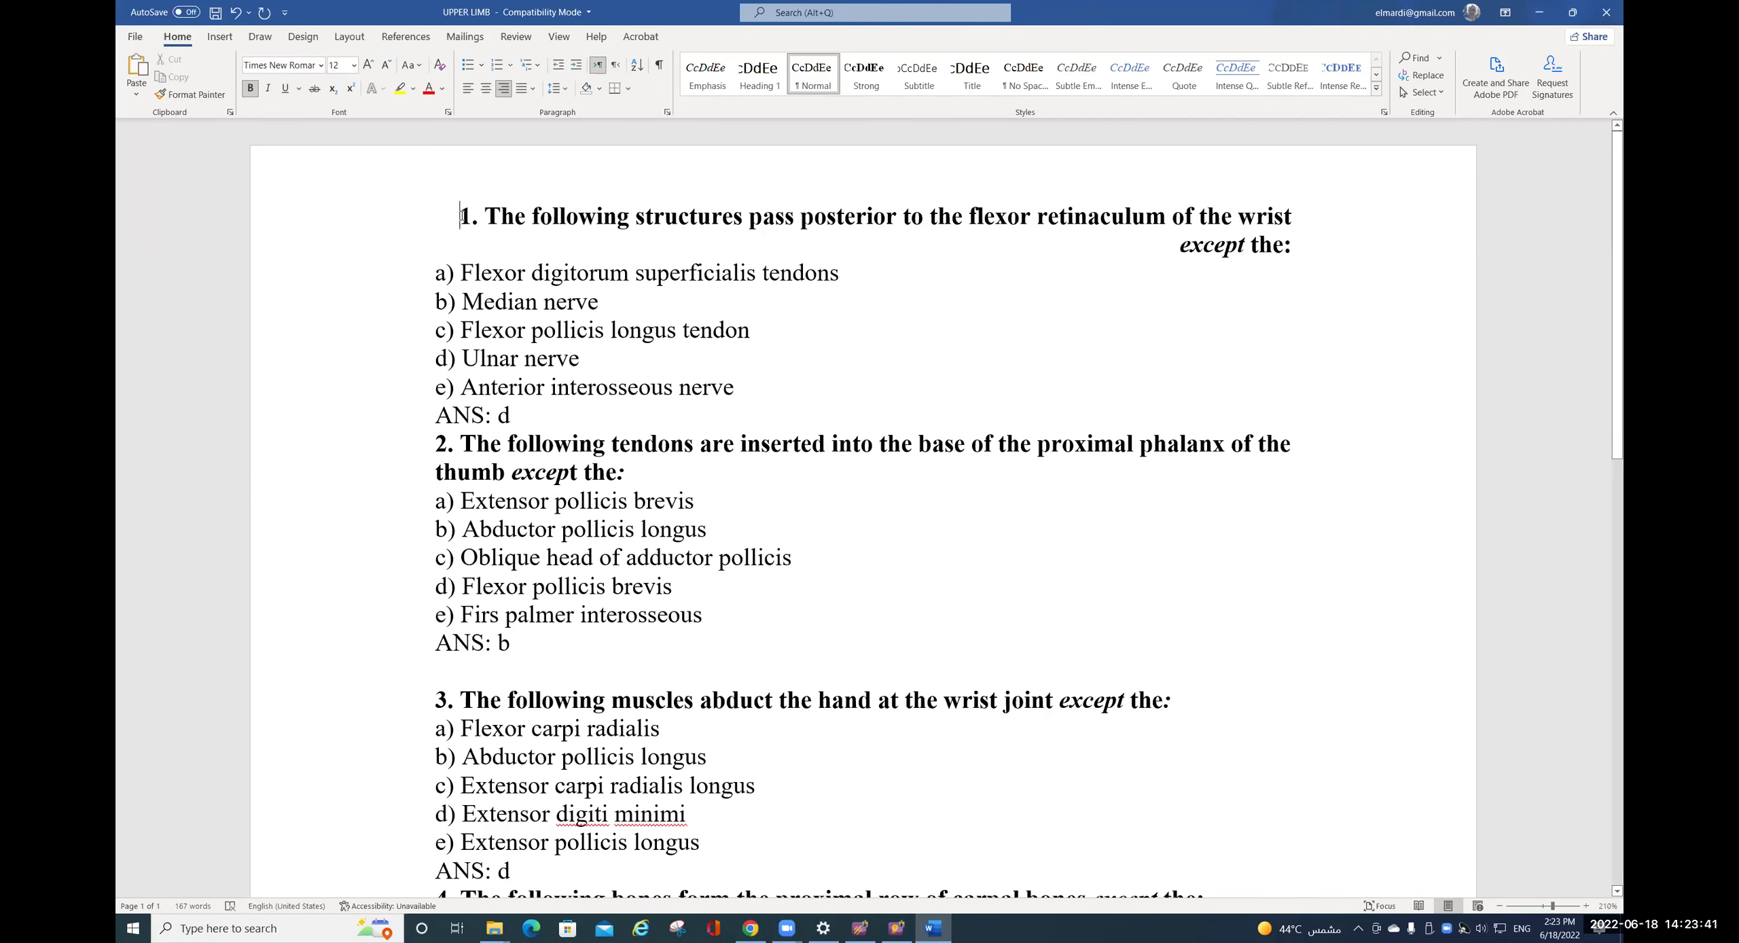
pyautogui.click(430, 210)
pyautogui.press('BackSpace')
pyautogui.press('BackSpace')
pyautogui.press('BackSpace')
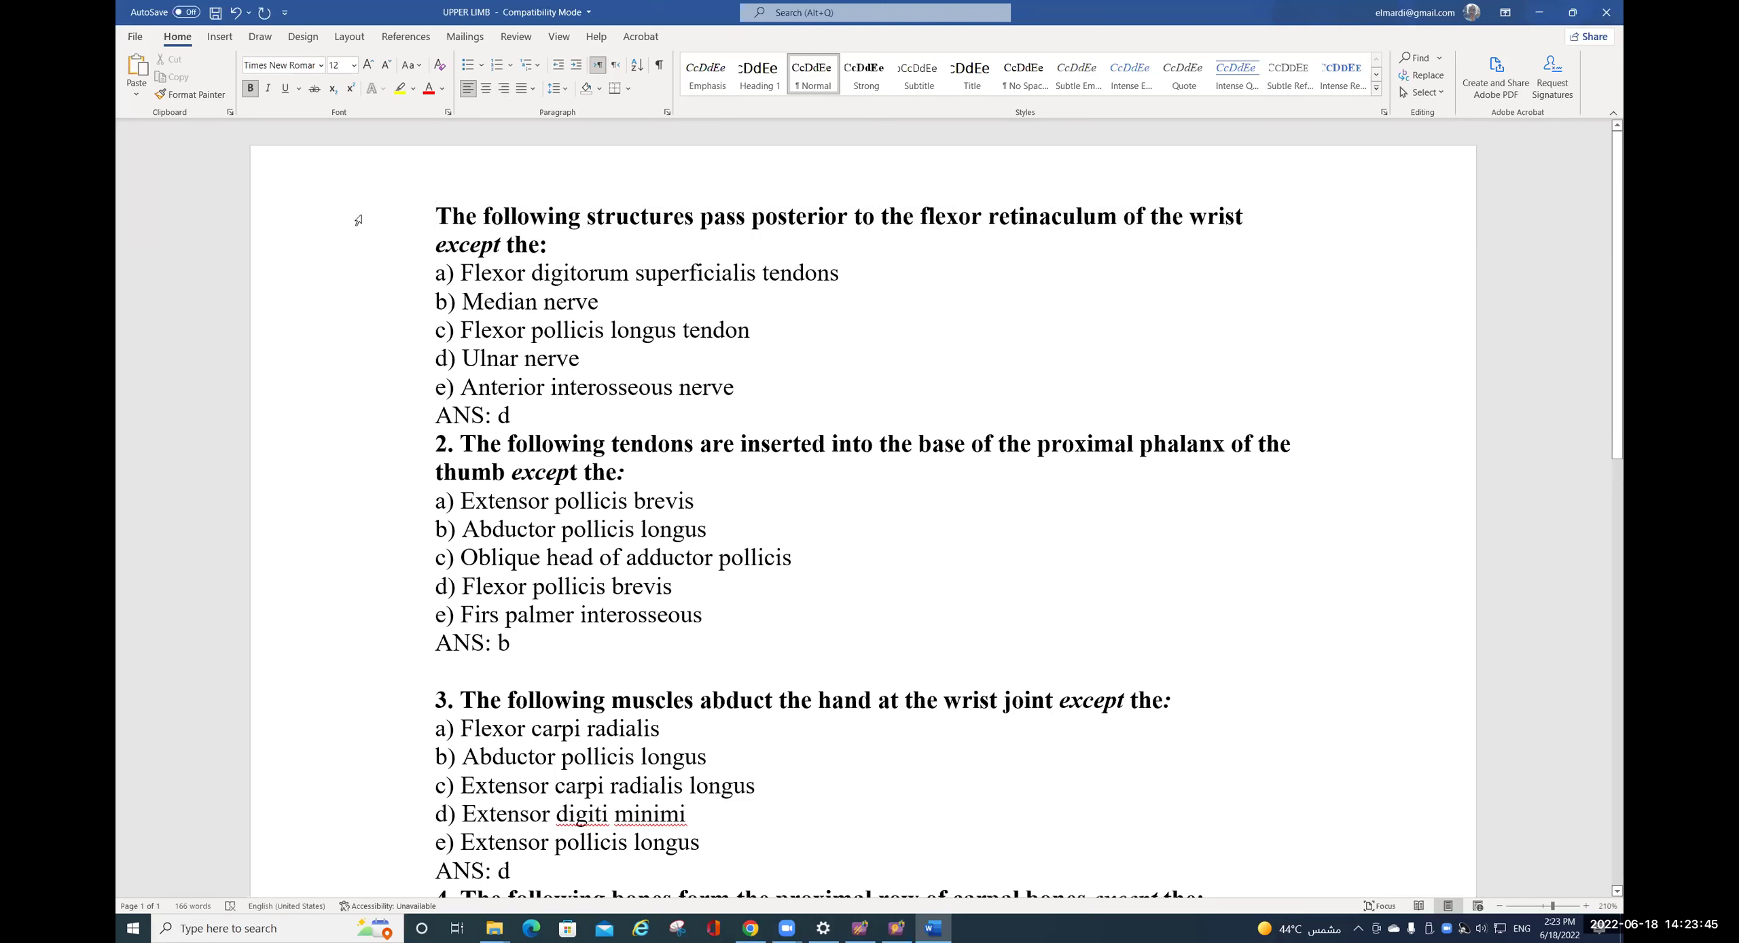
# - Delete the number "2." in front of the second question, about the thumb's proximal phalanx
pyautogui.click(461, 442)
pyautogui.press('BackSpace')
pyautogui.press('BackSpace')
pyautogui.press('BackSpace')
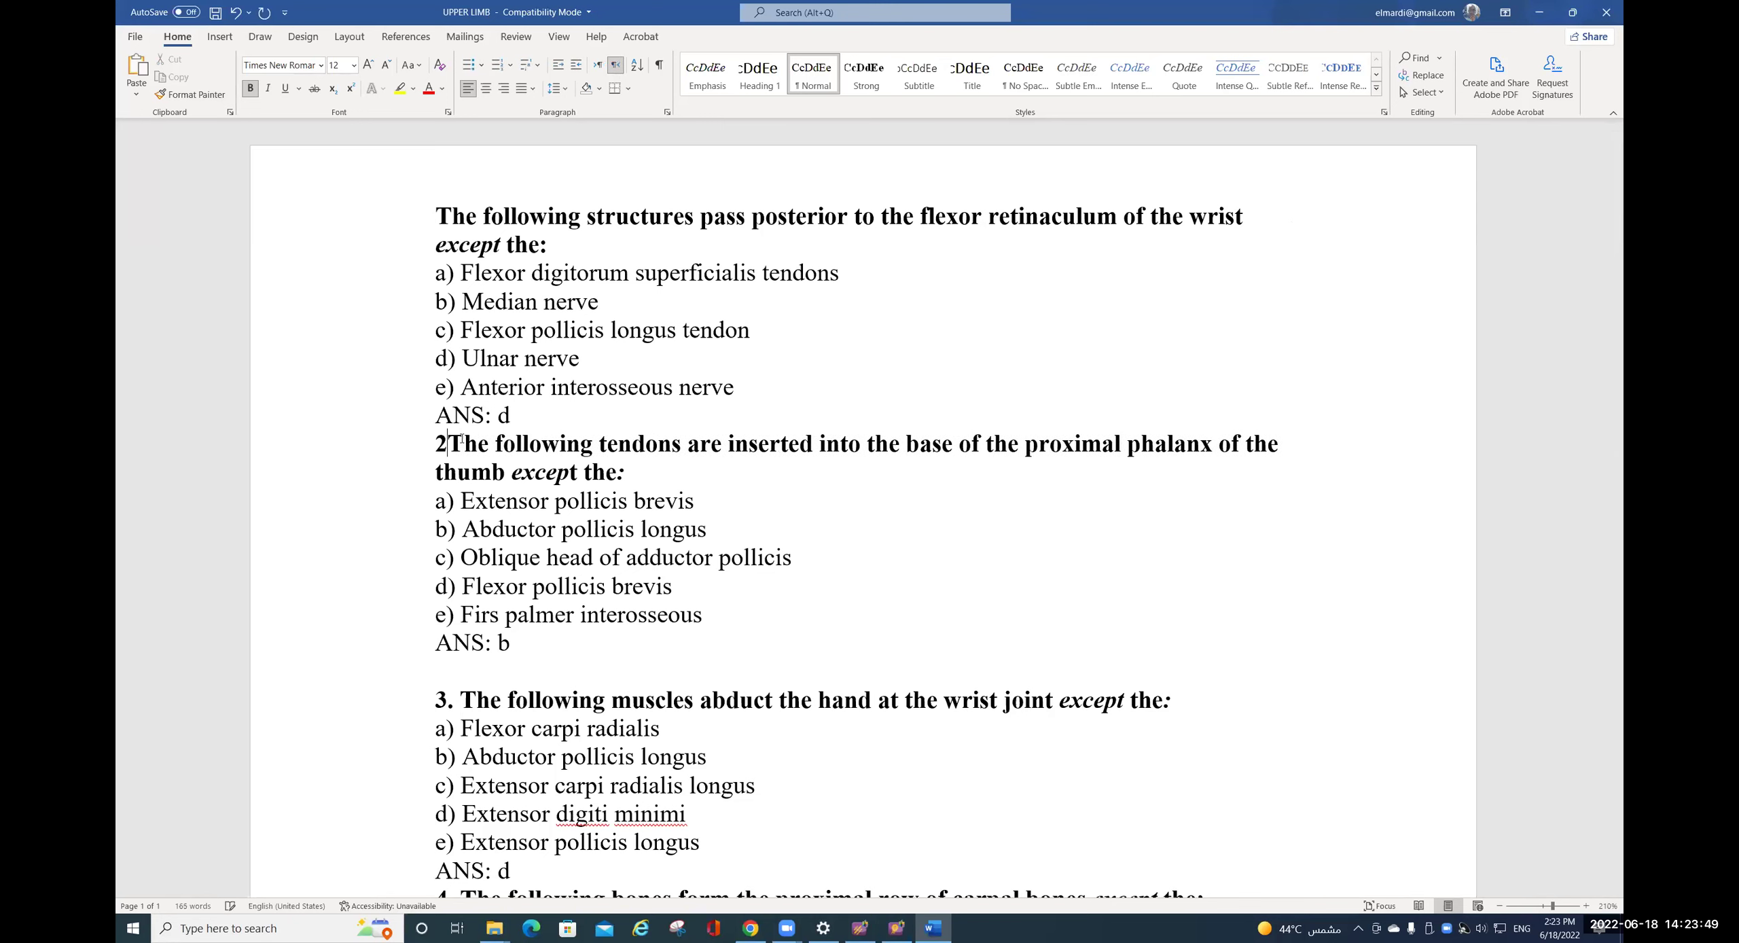
pyautogui.press('End')
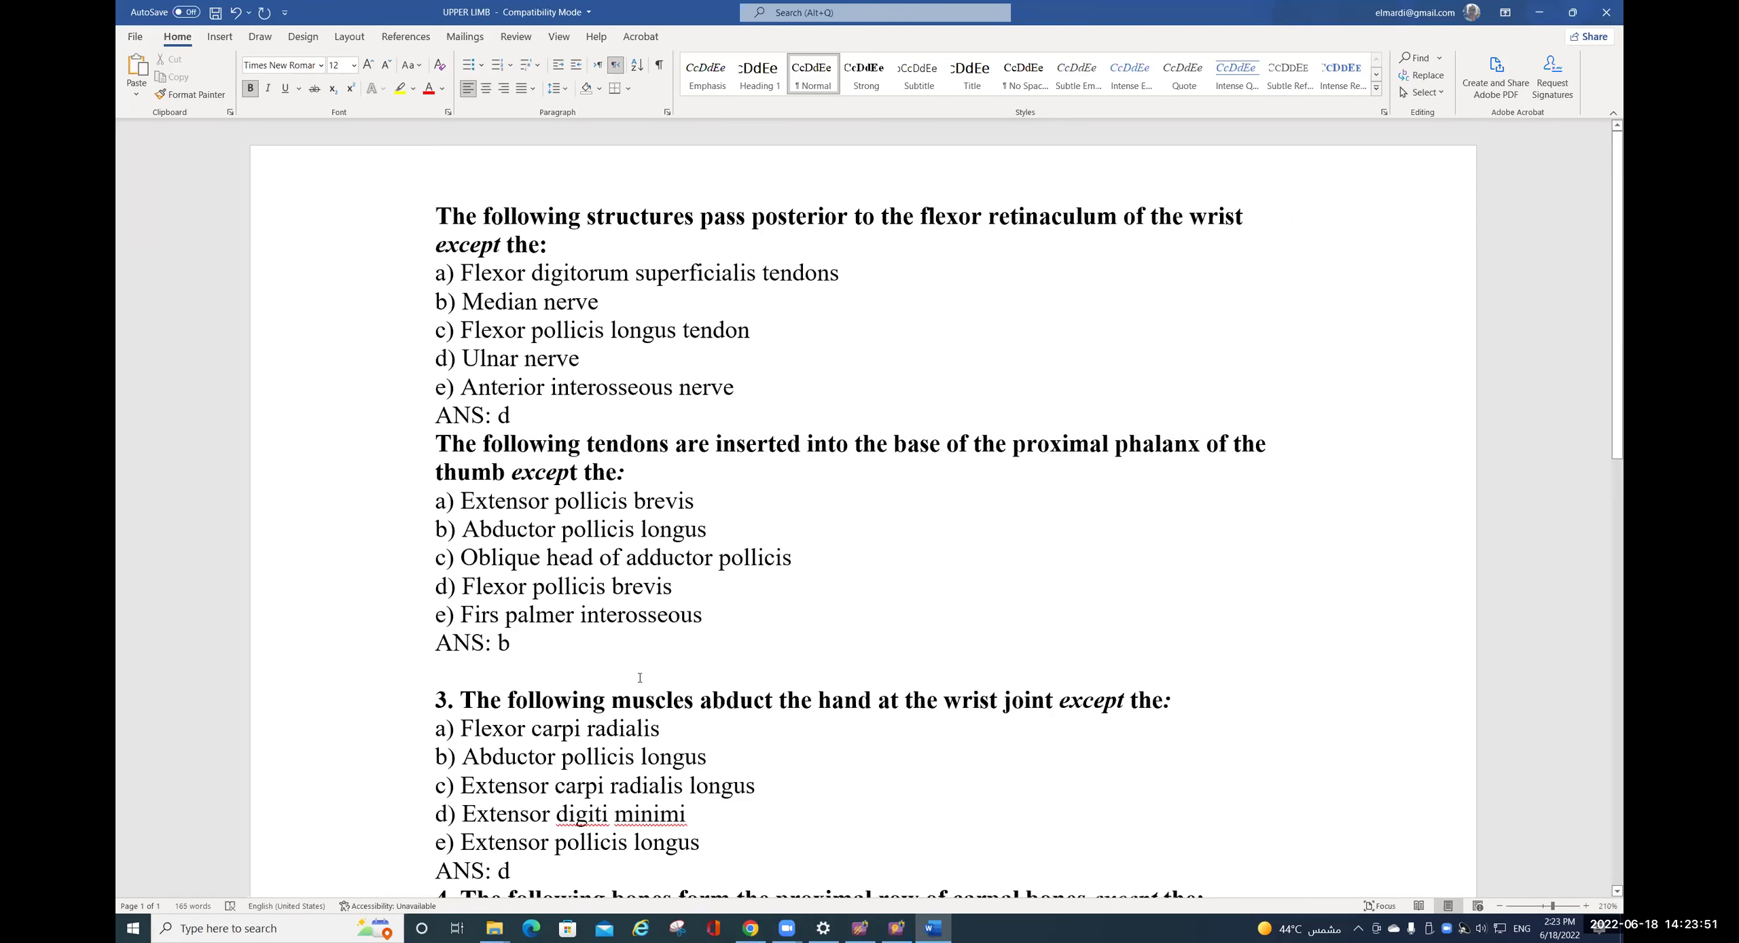
# - Delete the number "3." in front of the third question, about muscles abducting the hand
pyautogui.click(461, 693)
pyautogui.press('BackSpace')
pyautogui.press('BackSpace')
pyautogui.press('BackSpace')
pyautogui.press('End')
pyautogui.scroll(-3, 518, 696)
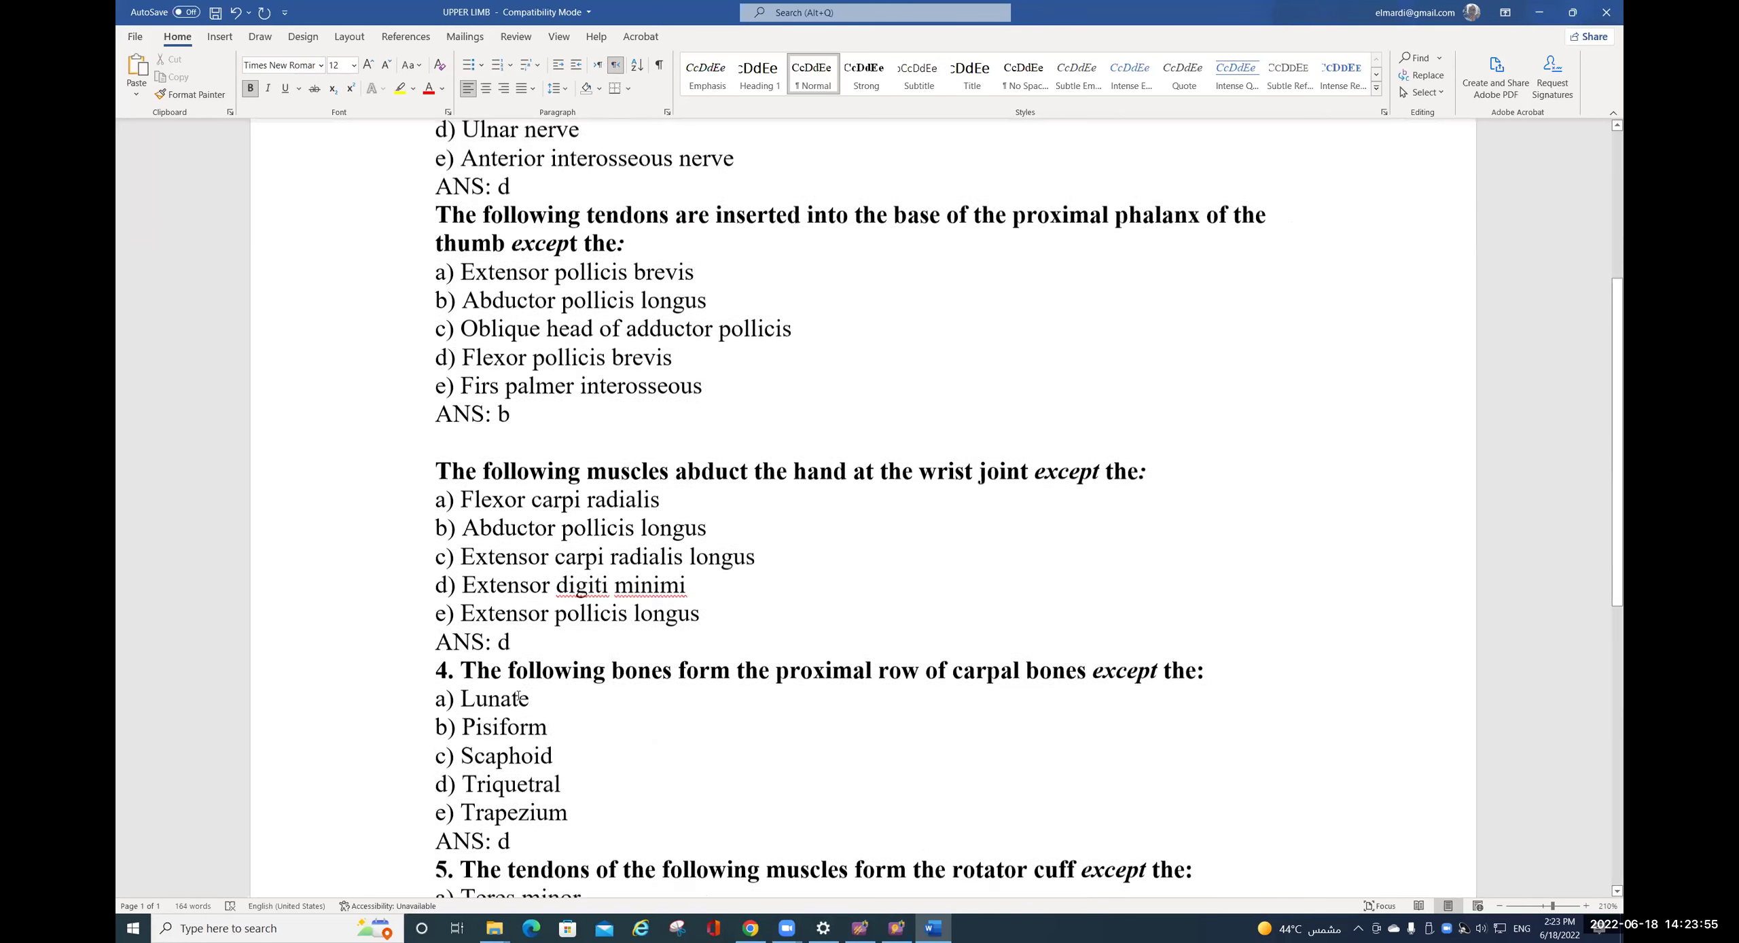
# - Delete the number "4." in front of the fourth question, about the proximal row of carpal bones
pyautogui.scroll(-2, 518, 696)
pyautogui.click(461, 528)
pyautogui.press('BackSpace')
pyautogui.press('BackSpace')
pyautogui.press('BackSpace')
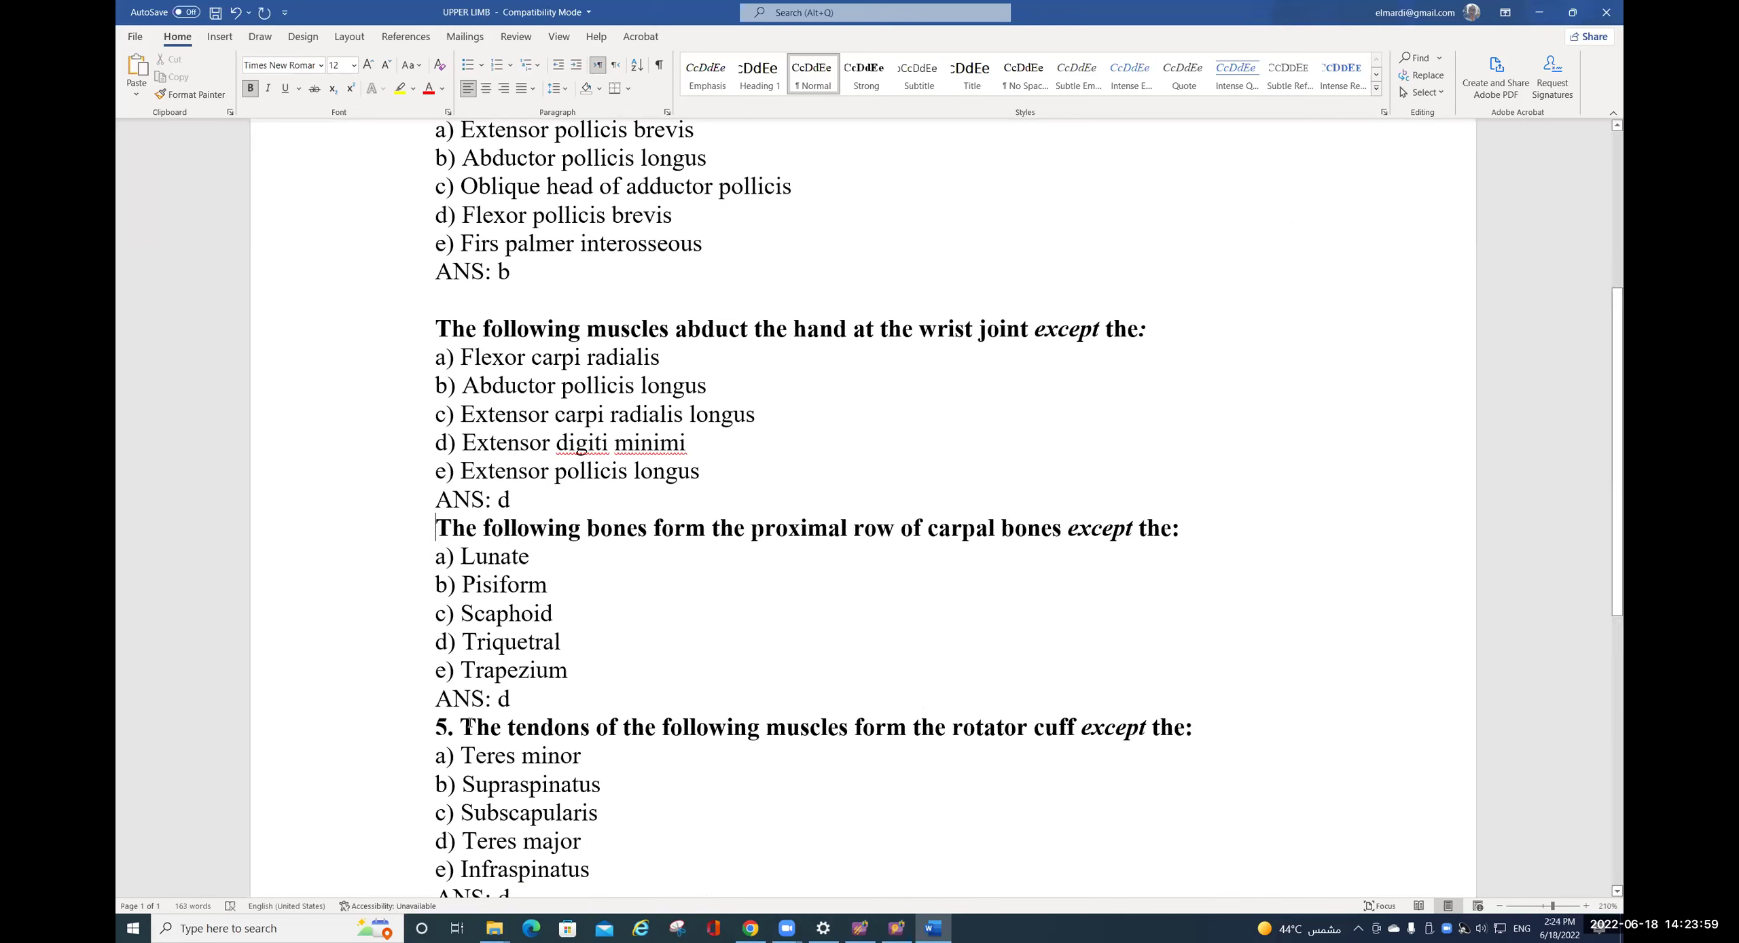
# - Delete the number "5." in front of the fifth question, about the rotator cuff tendons
pyautogui.click(460, 722)
pyautogui.press('BackSpace')
pyautogui.press('BackSpace')
pyautogui.press('BackSpace')
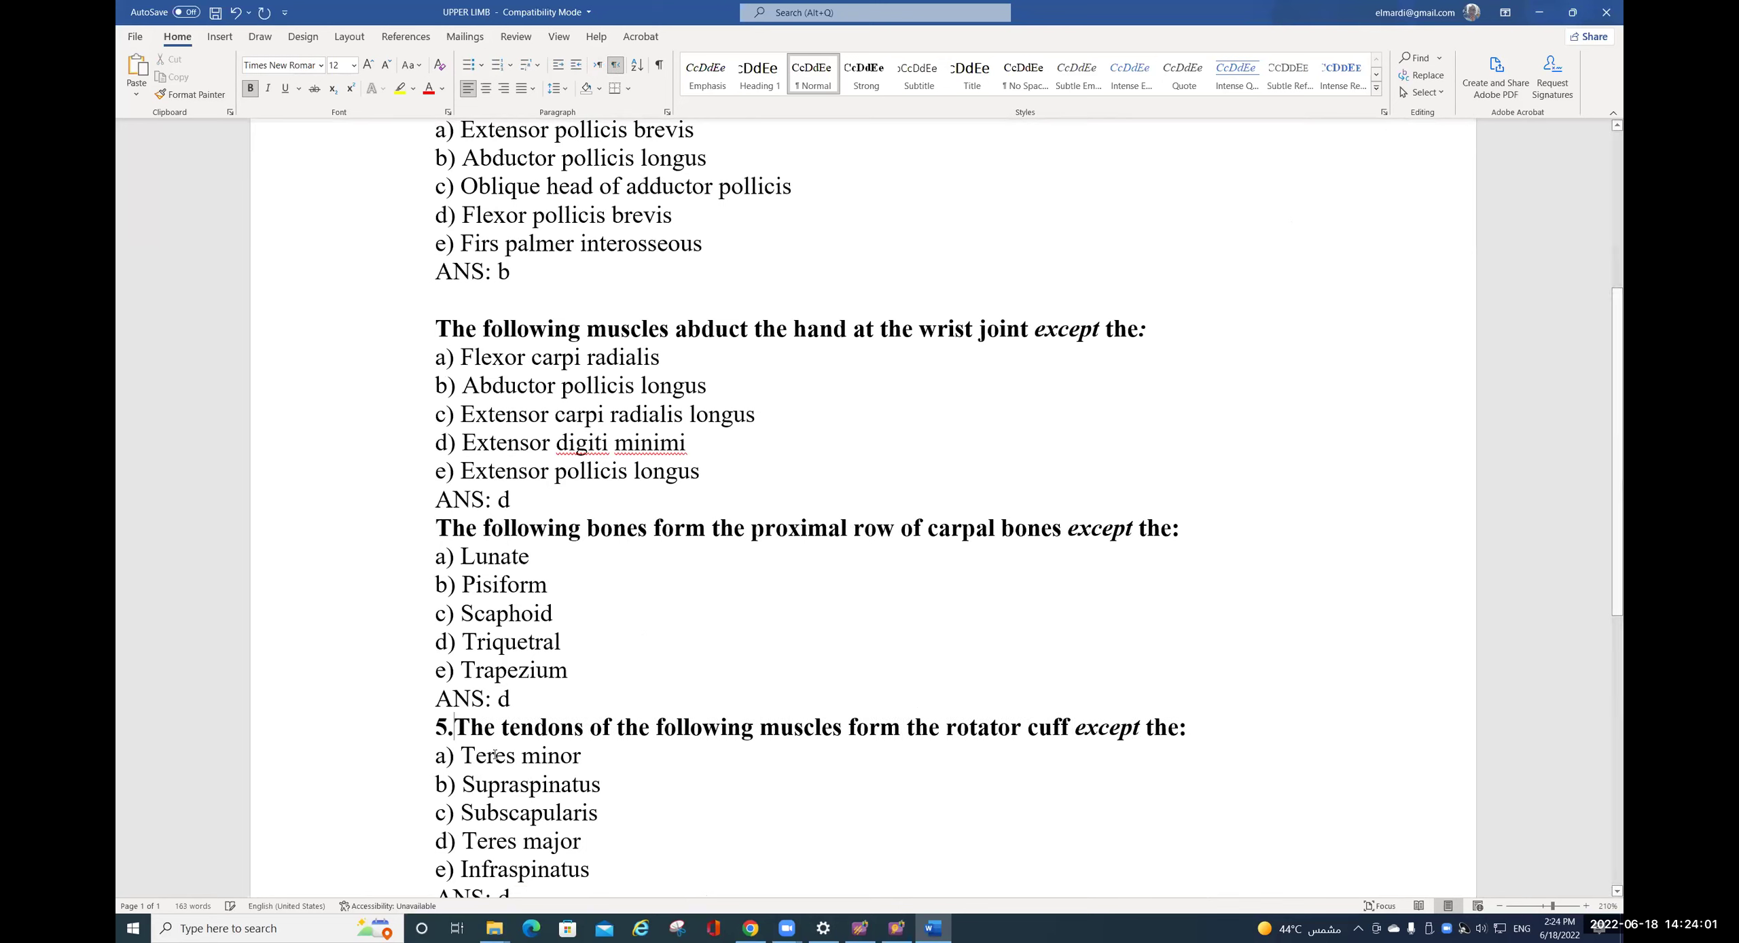
pyautogui.scroll(-4, 494, 754)
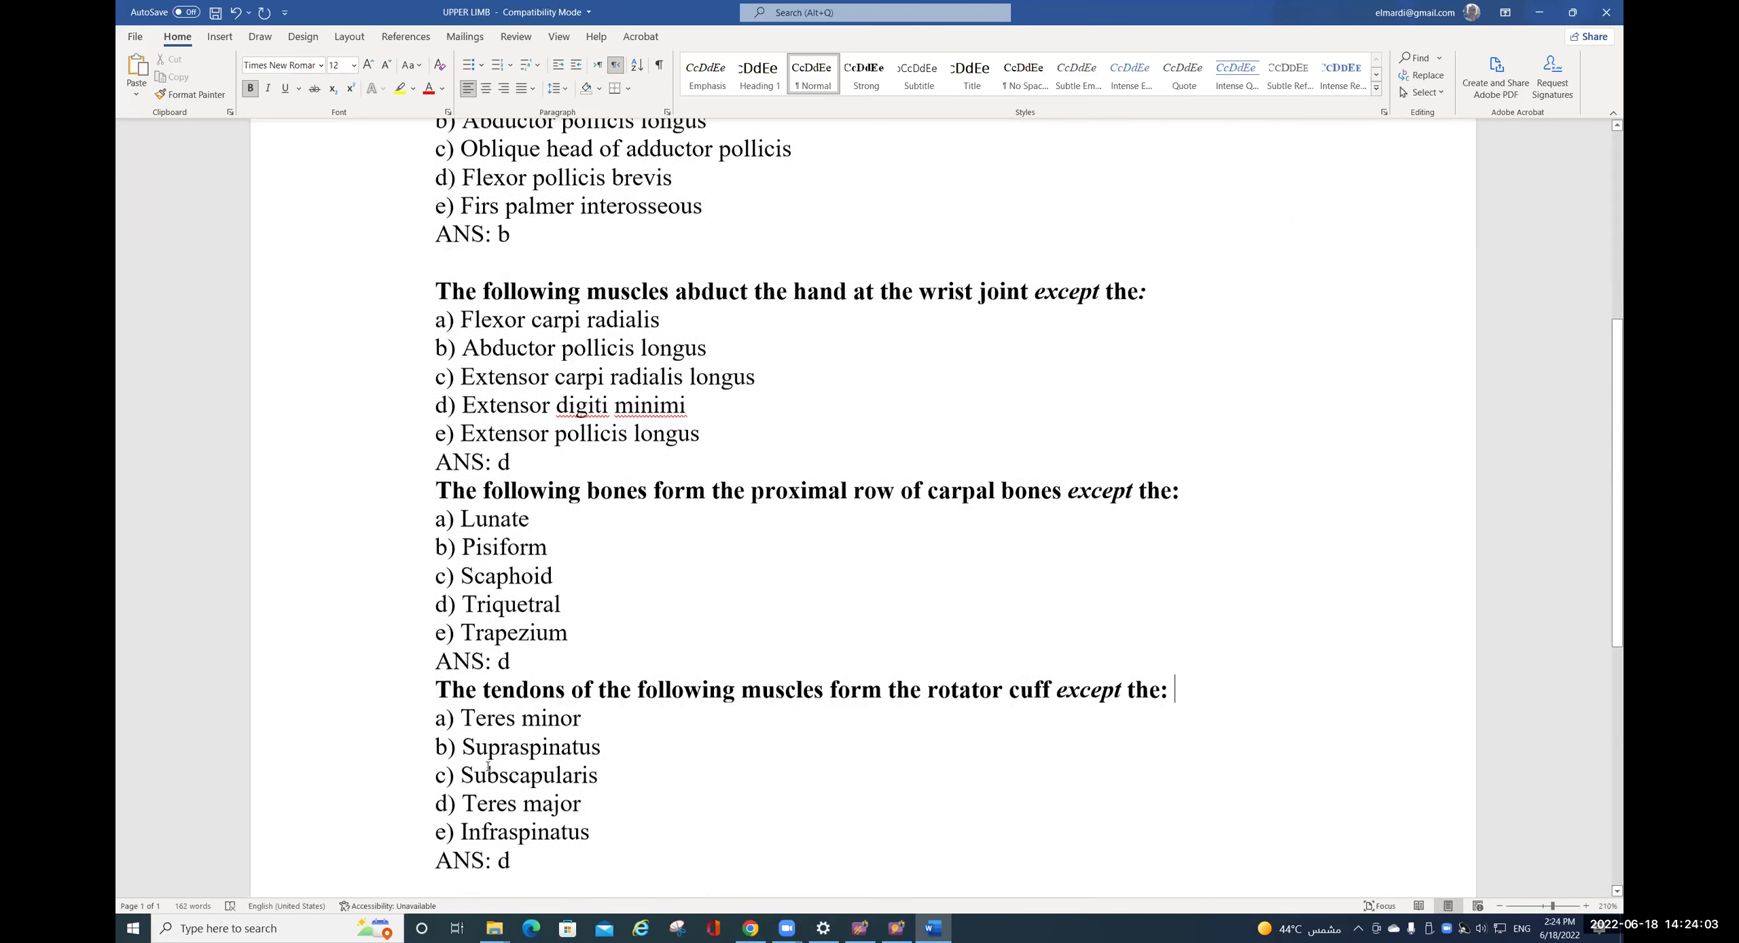
# - Replace every "a)" option label with "A." throughout the document, including the part before the selection
pyautogui.scroll(6, 524, 572)
pyautogui.scroll(3, 508, 276)
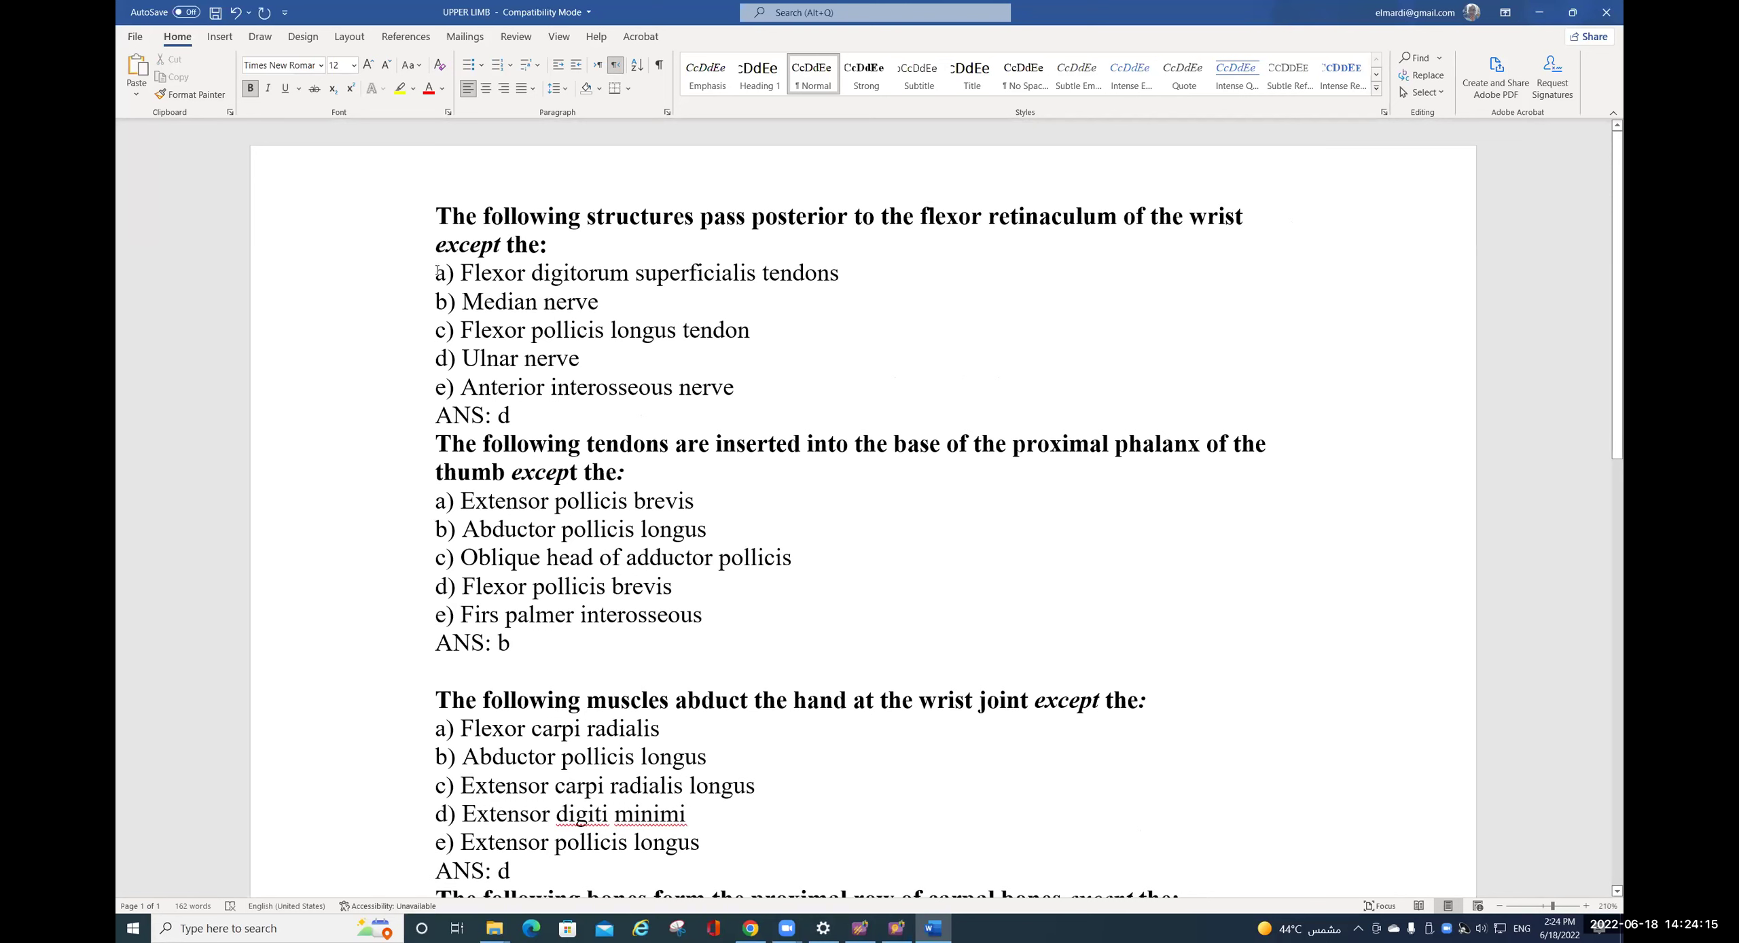
pyautogui.moveTo(437, 275); pyautogui.dragTo(462, 273)
pyautogui.hotkey('ctrl', 'c')
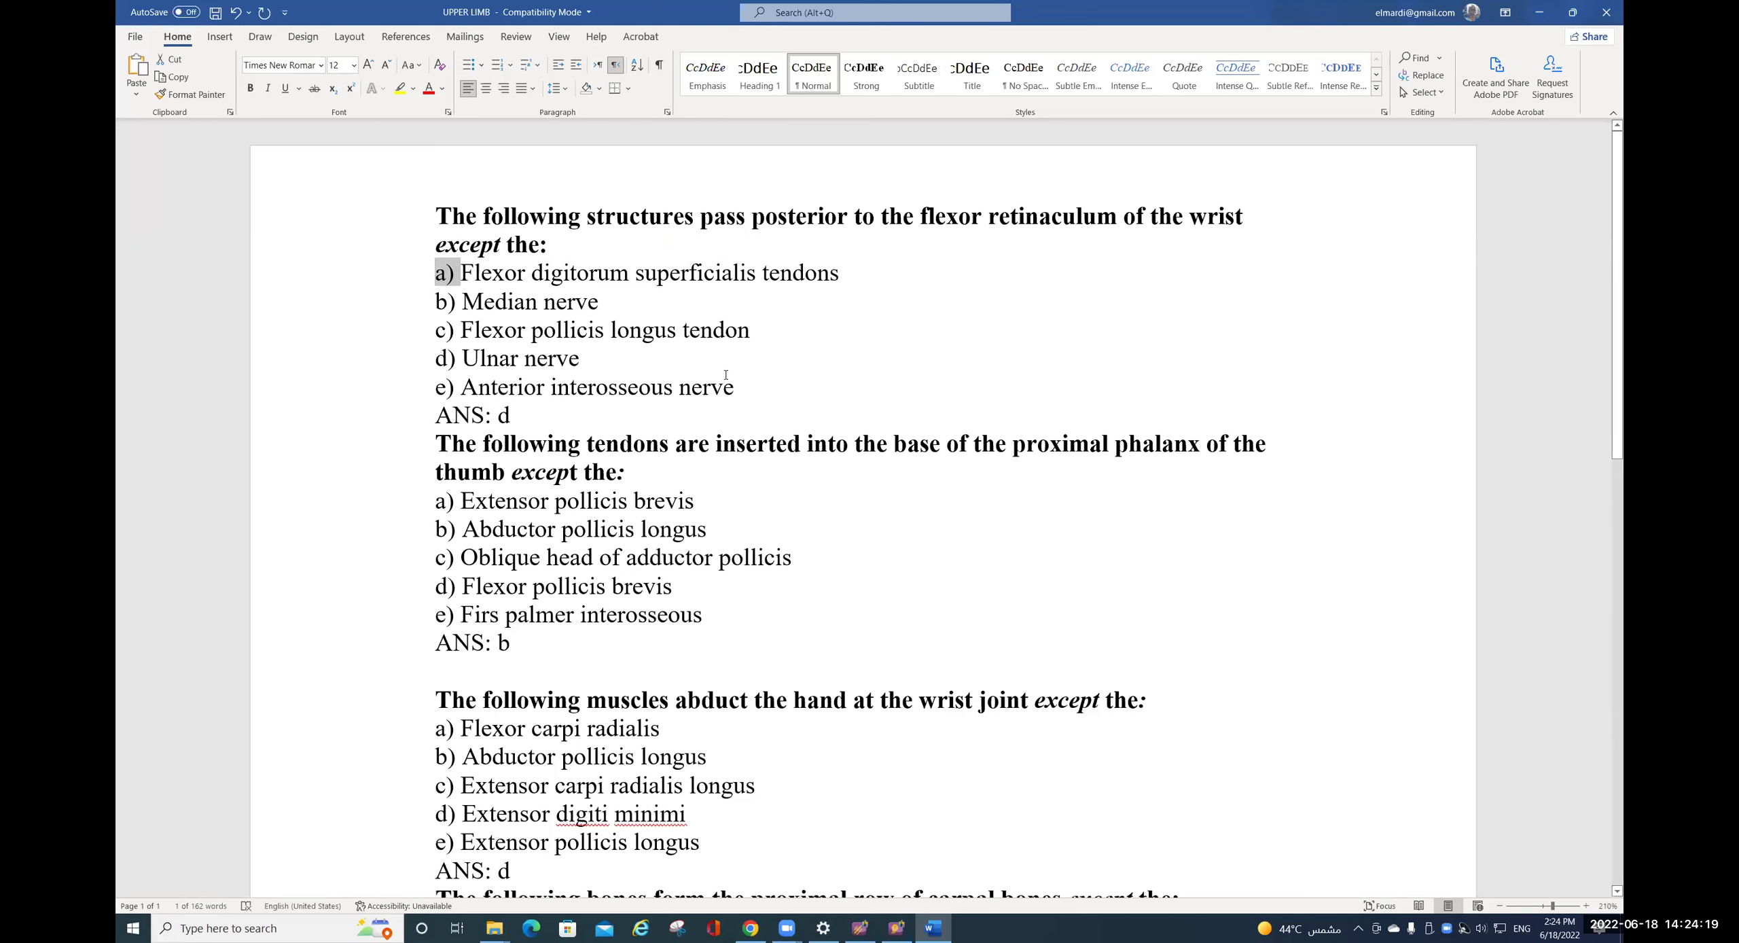
pyautogui.click(1421, 75)
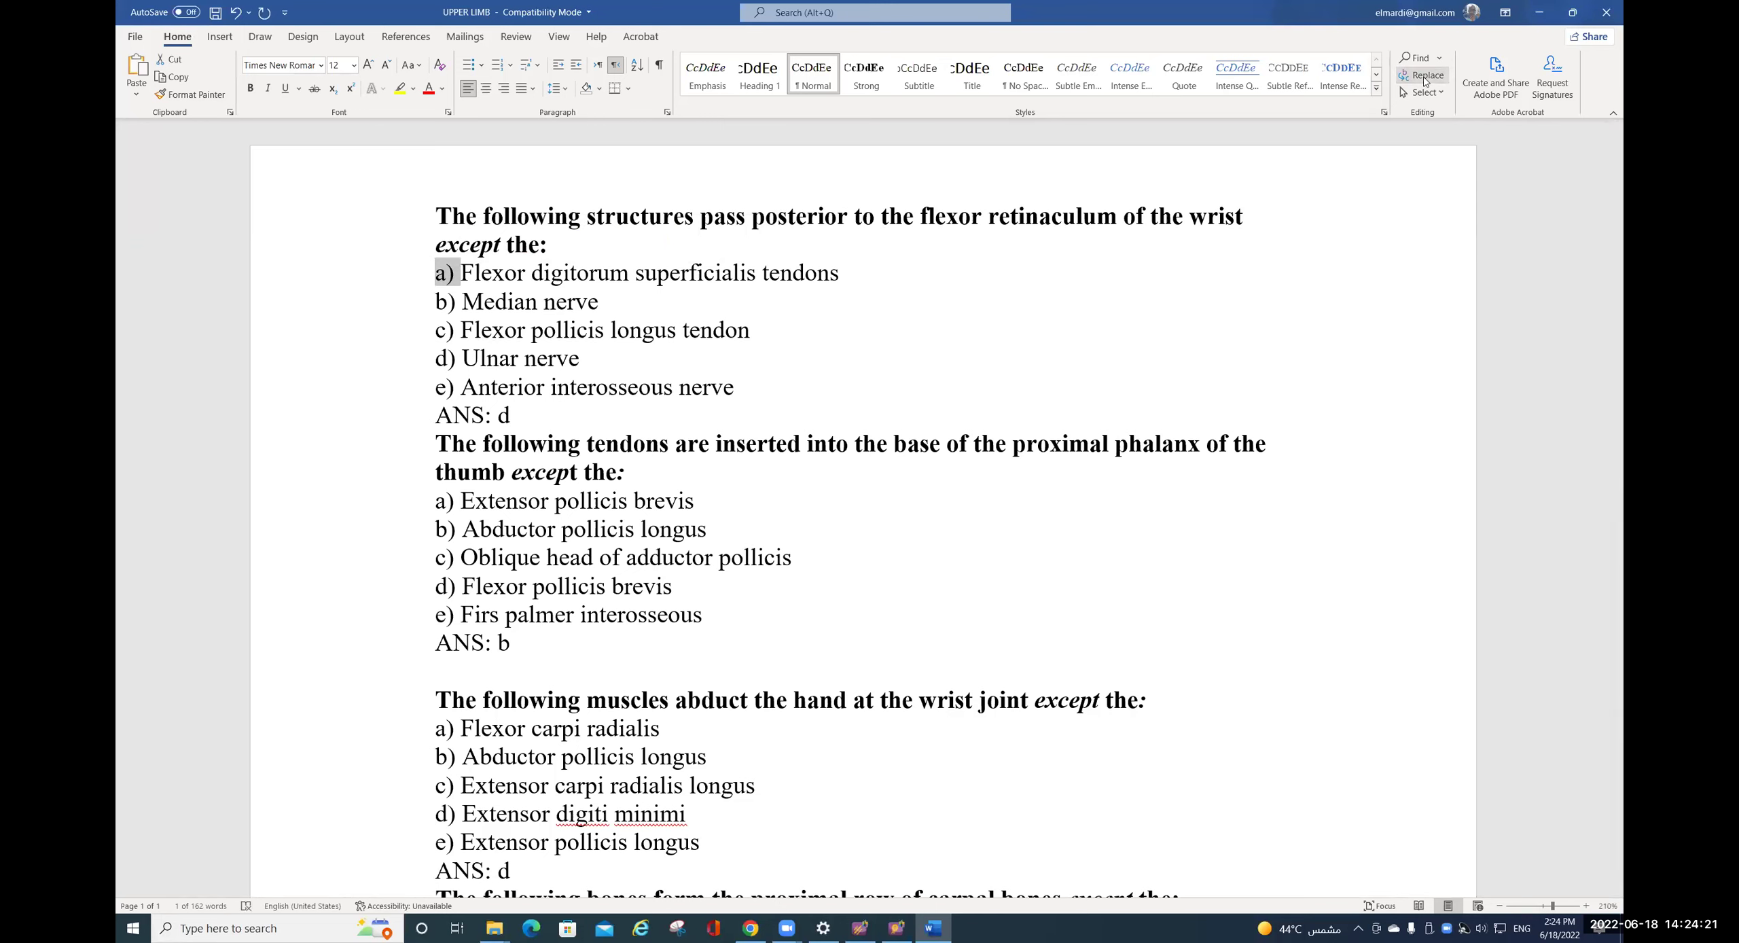
pyautogui.hotkey('ctrl', 'v')
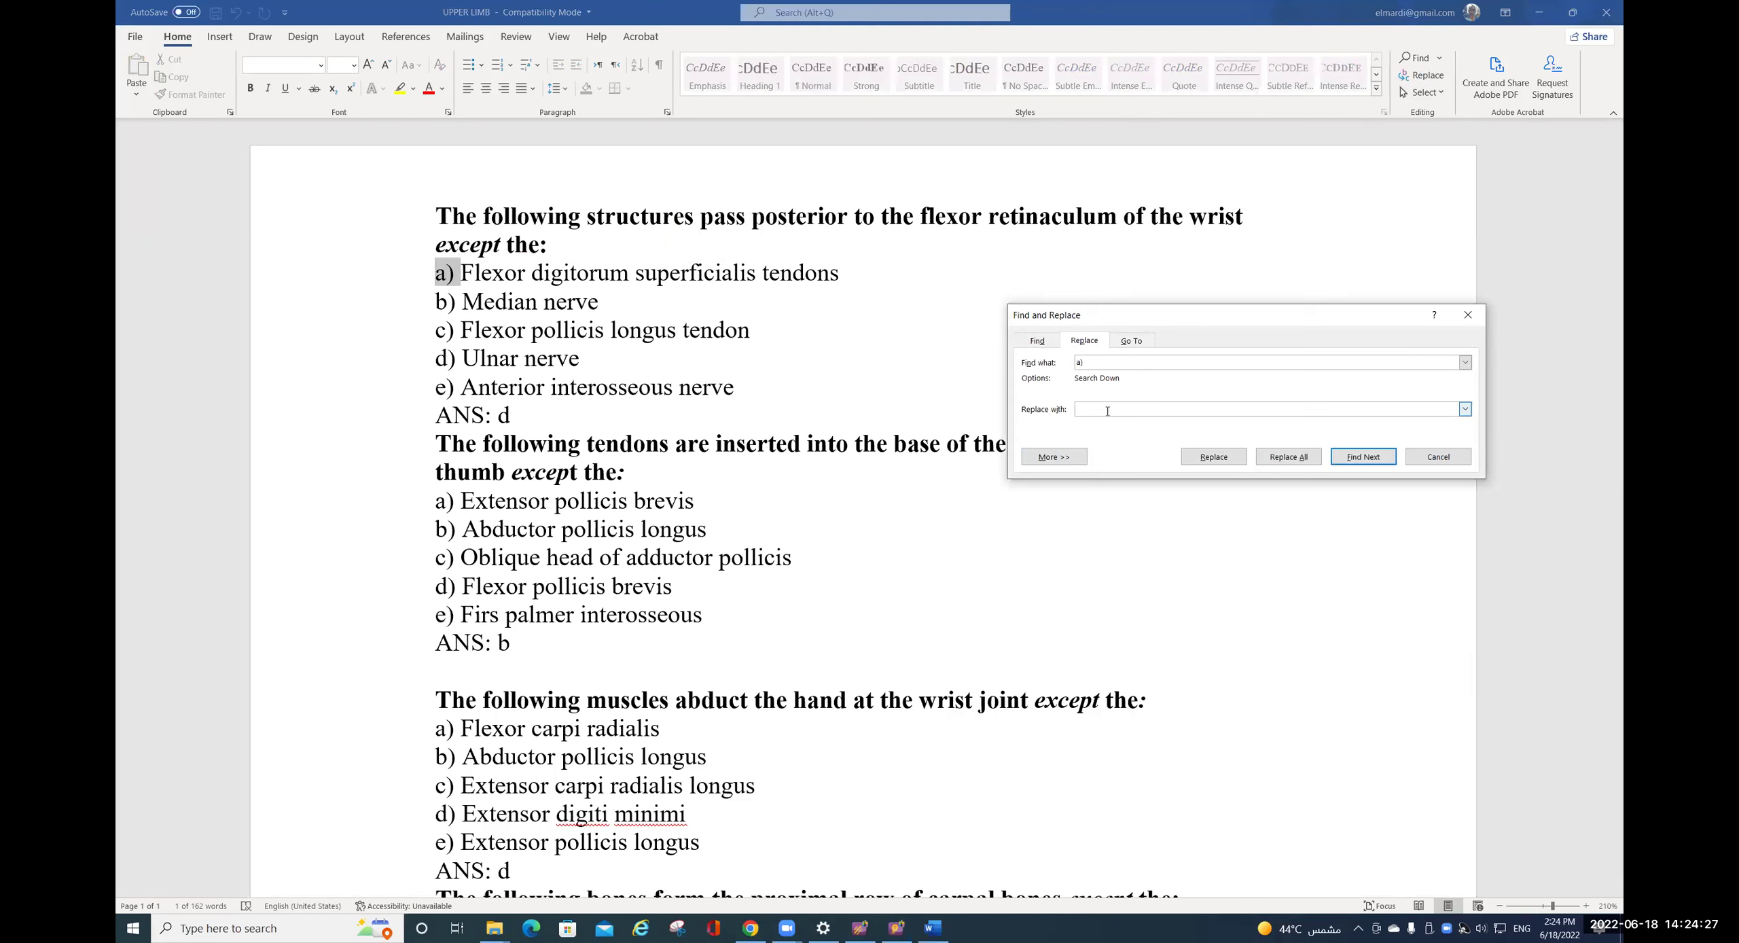
pyautogui.click(1107, 410)
pyautogui.click(1278, 458)
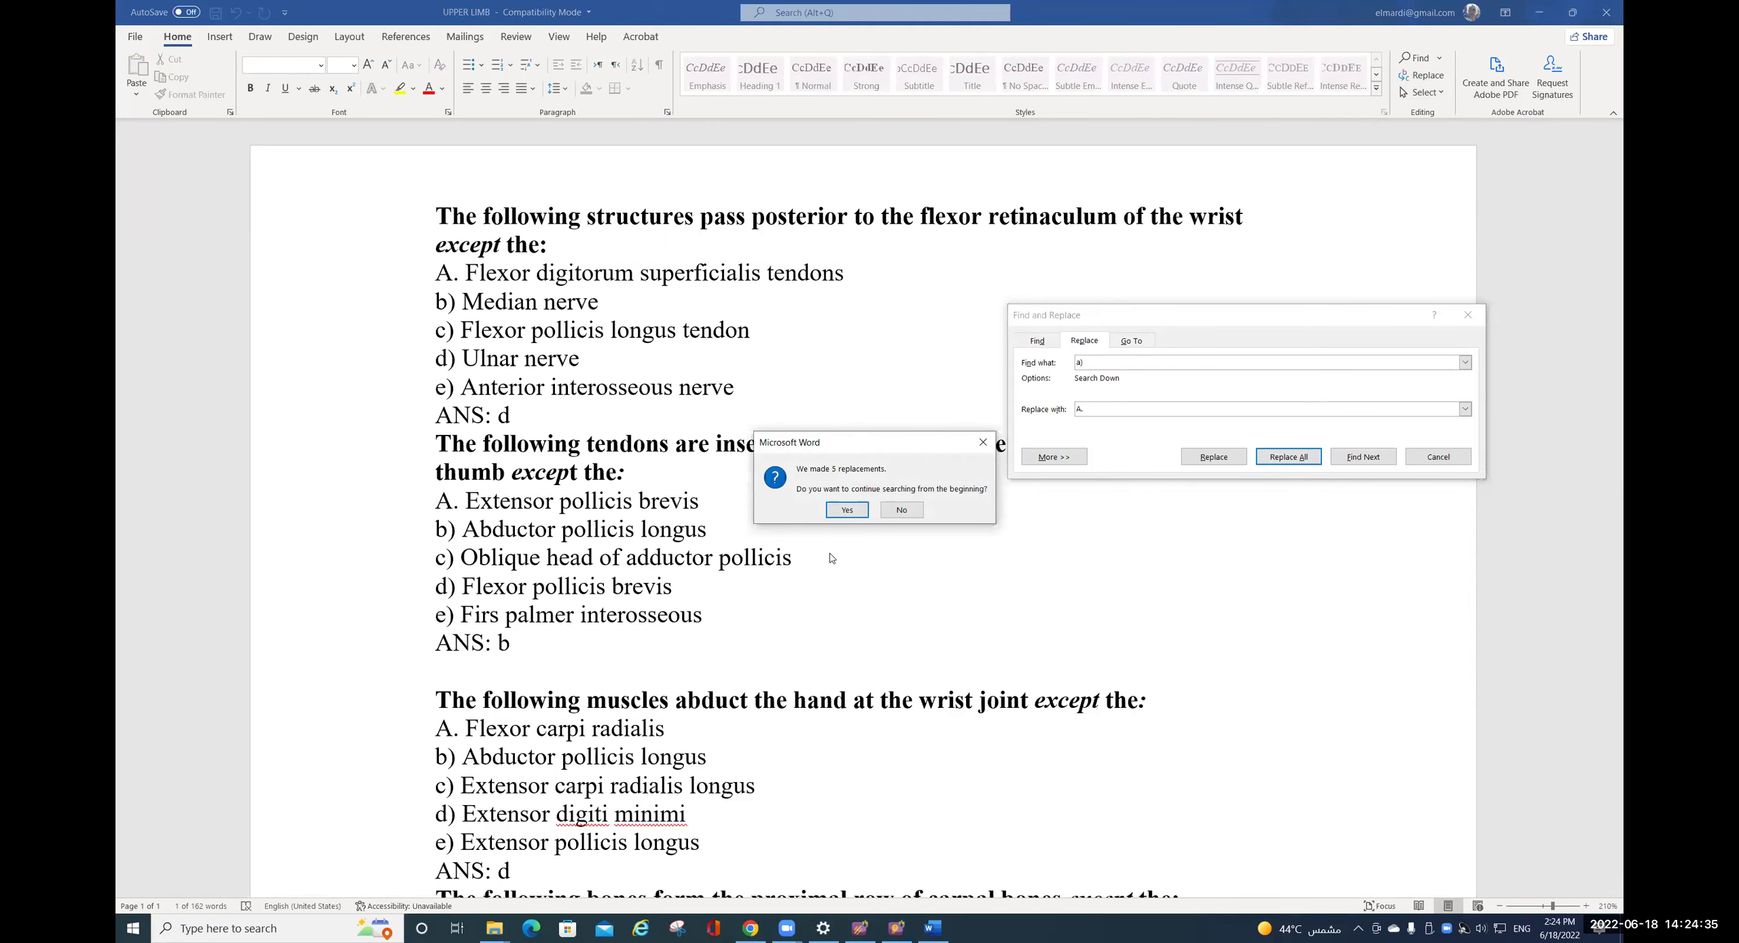
pyautogui.click(847, 510)
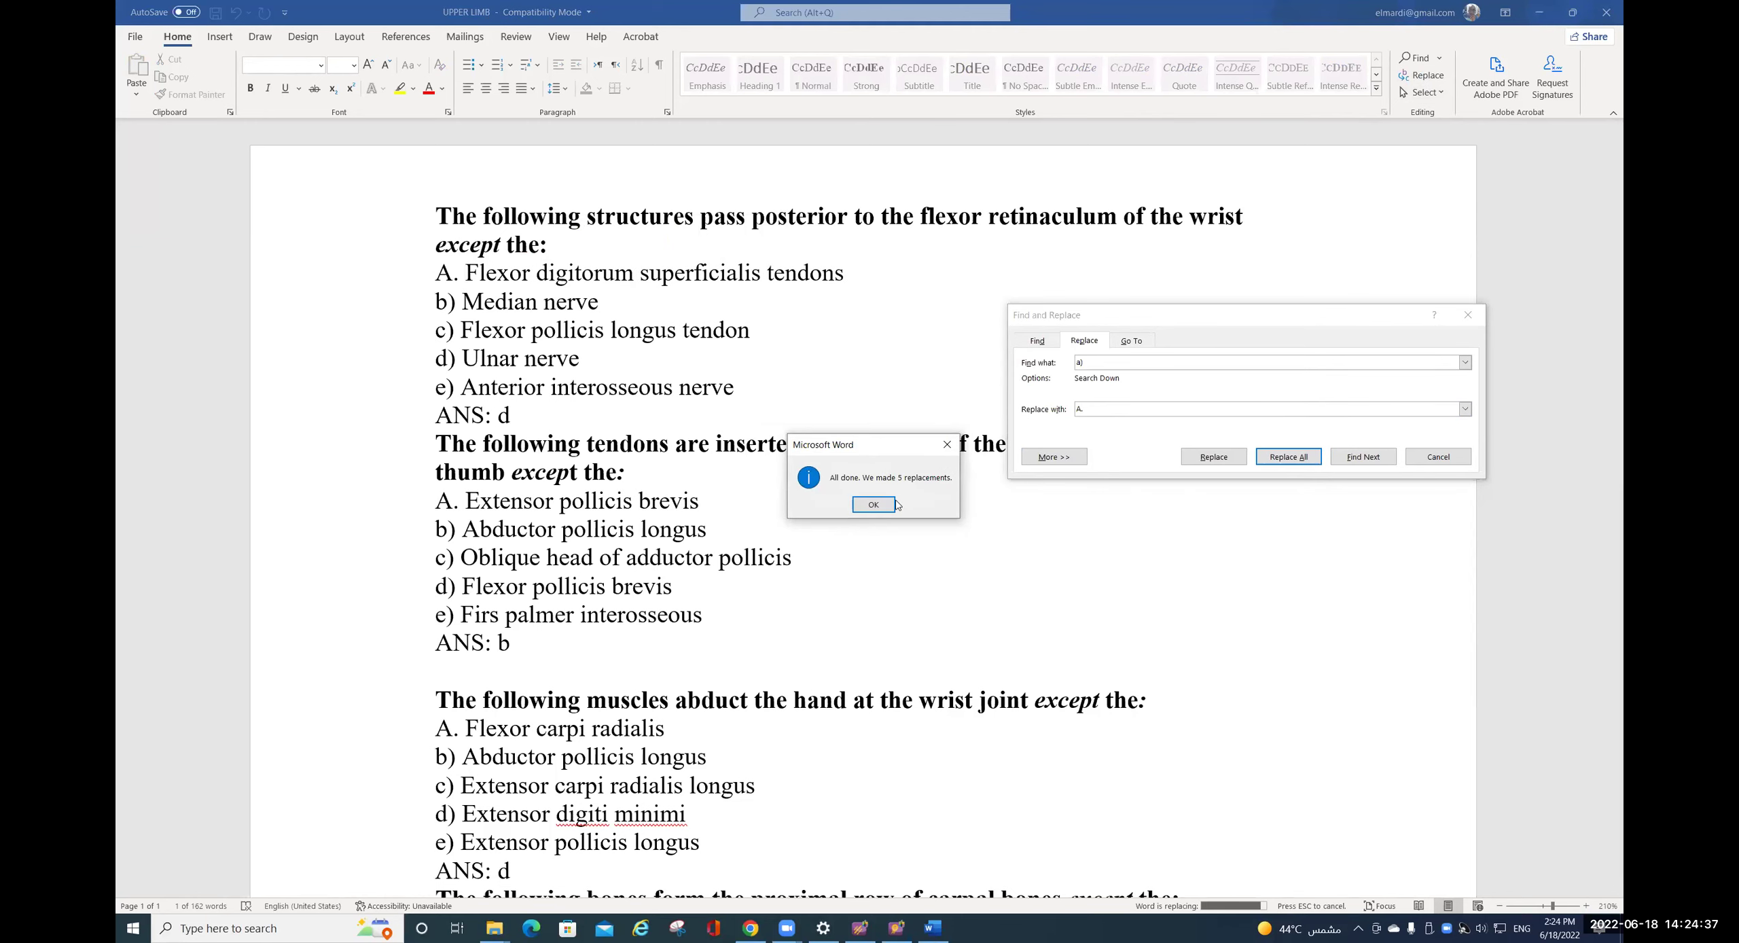
pyautogui.press('Return')
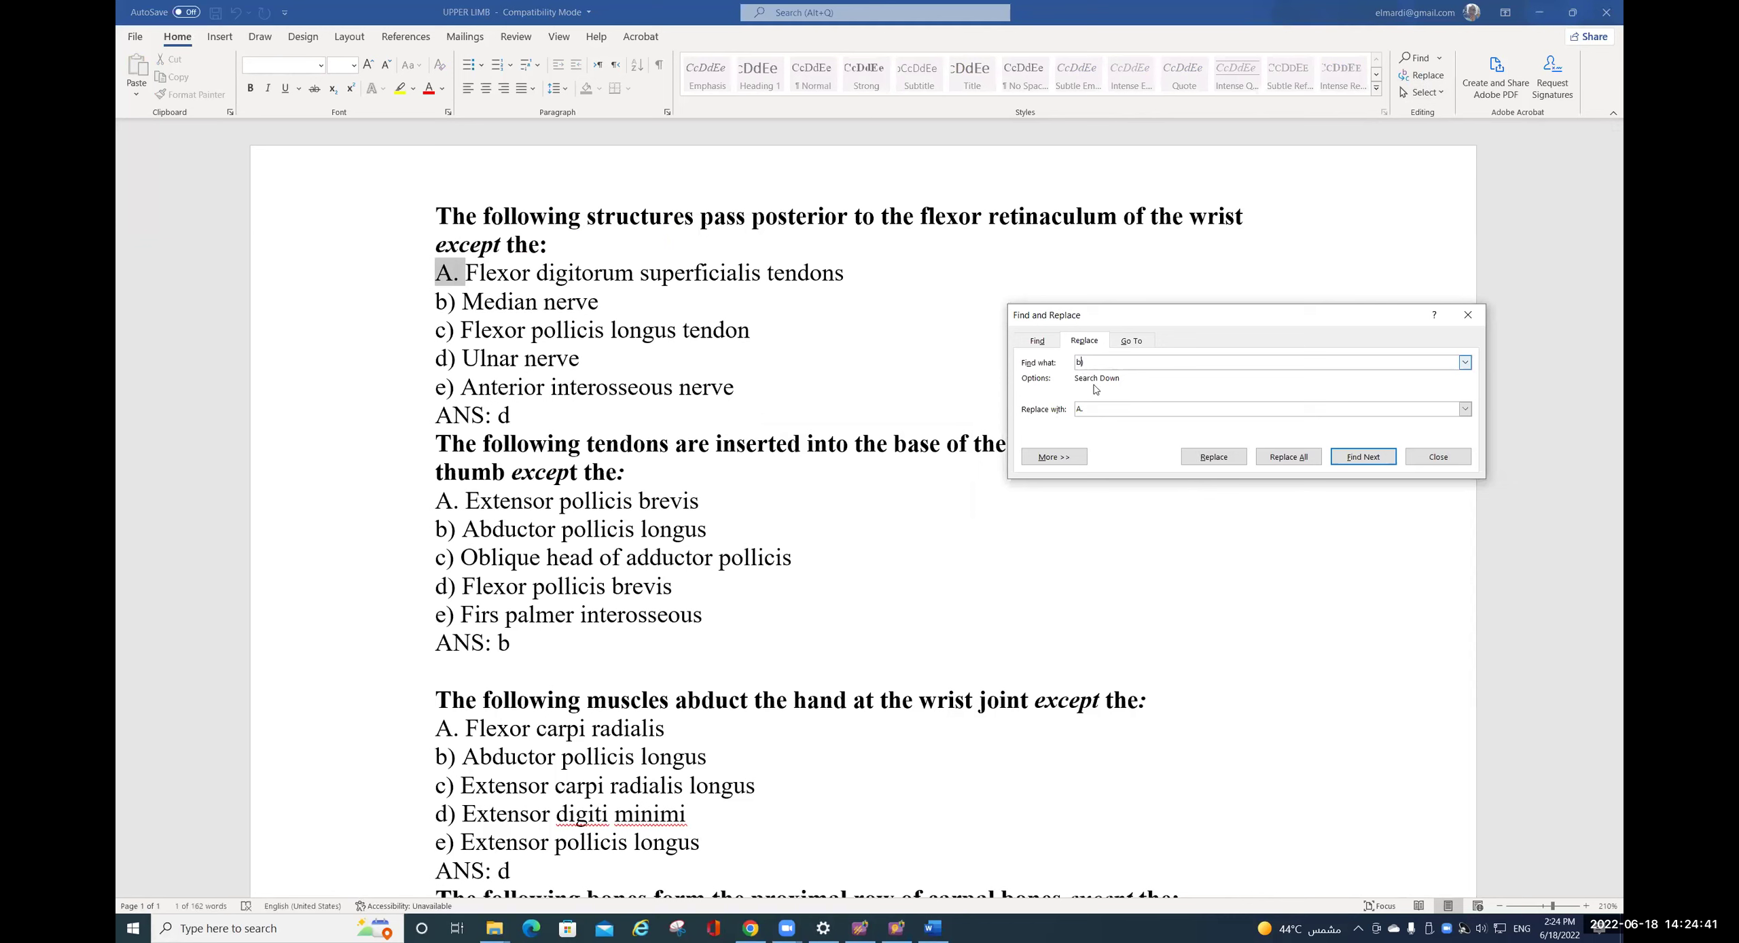
# - Replace every "b)" option label with "B." throughout the whole document
pyautogui.click(1080, 410)
pyautogui.write('B.')
pyautogui.click(1274, 455)
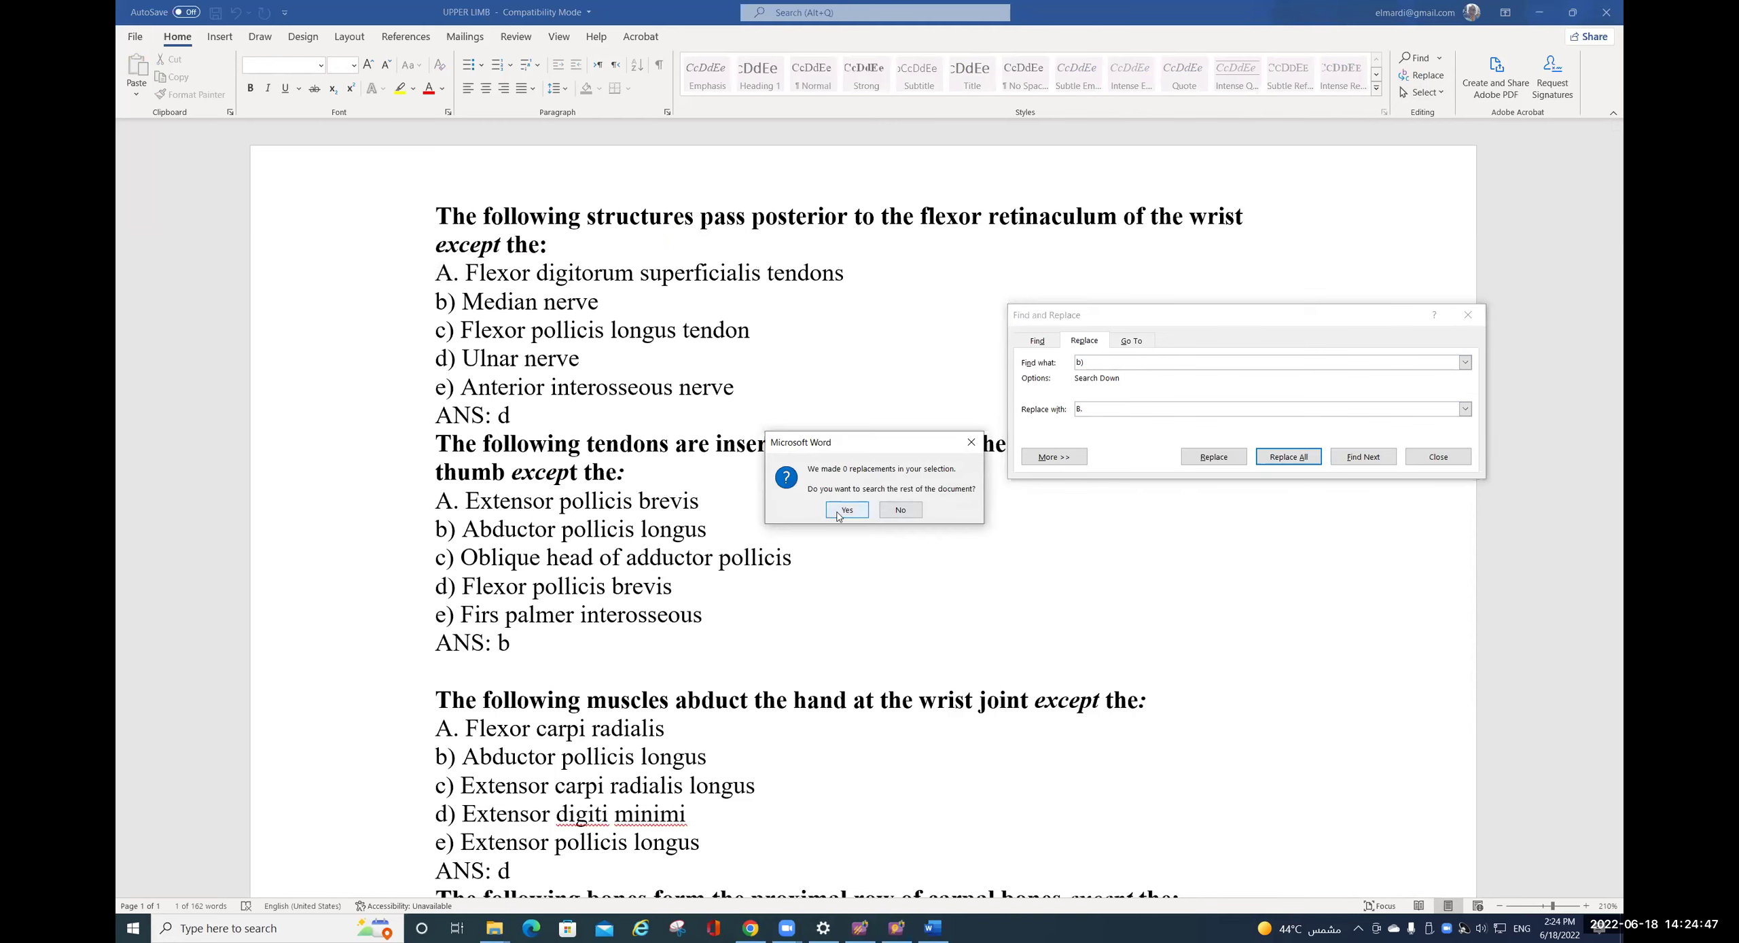
pyautogui.click(852, 510)
pyautogui.click(862, 509)
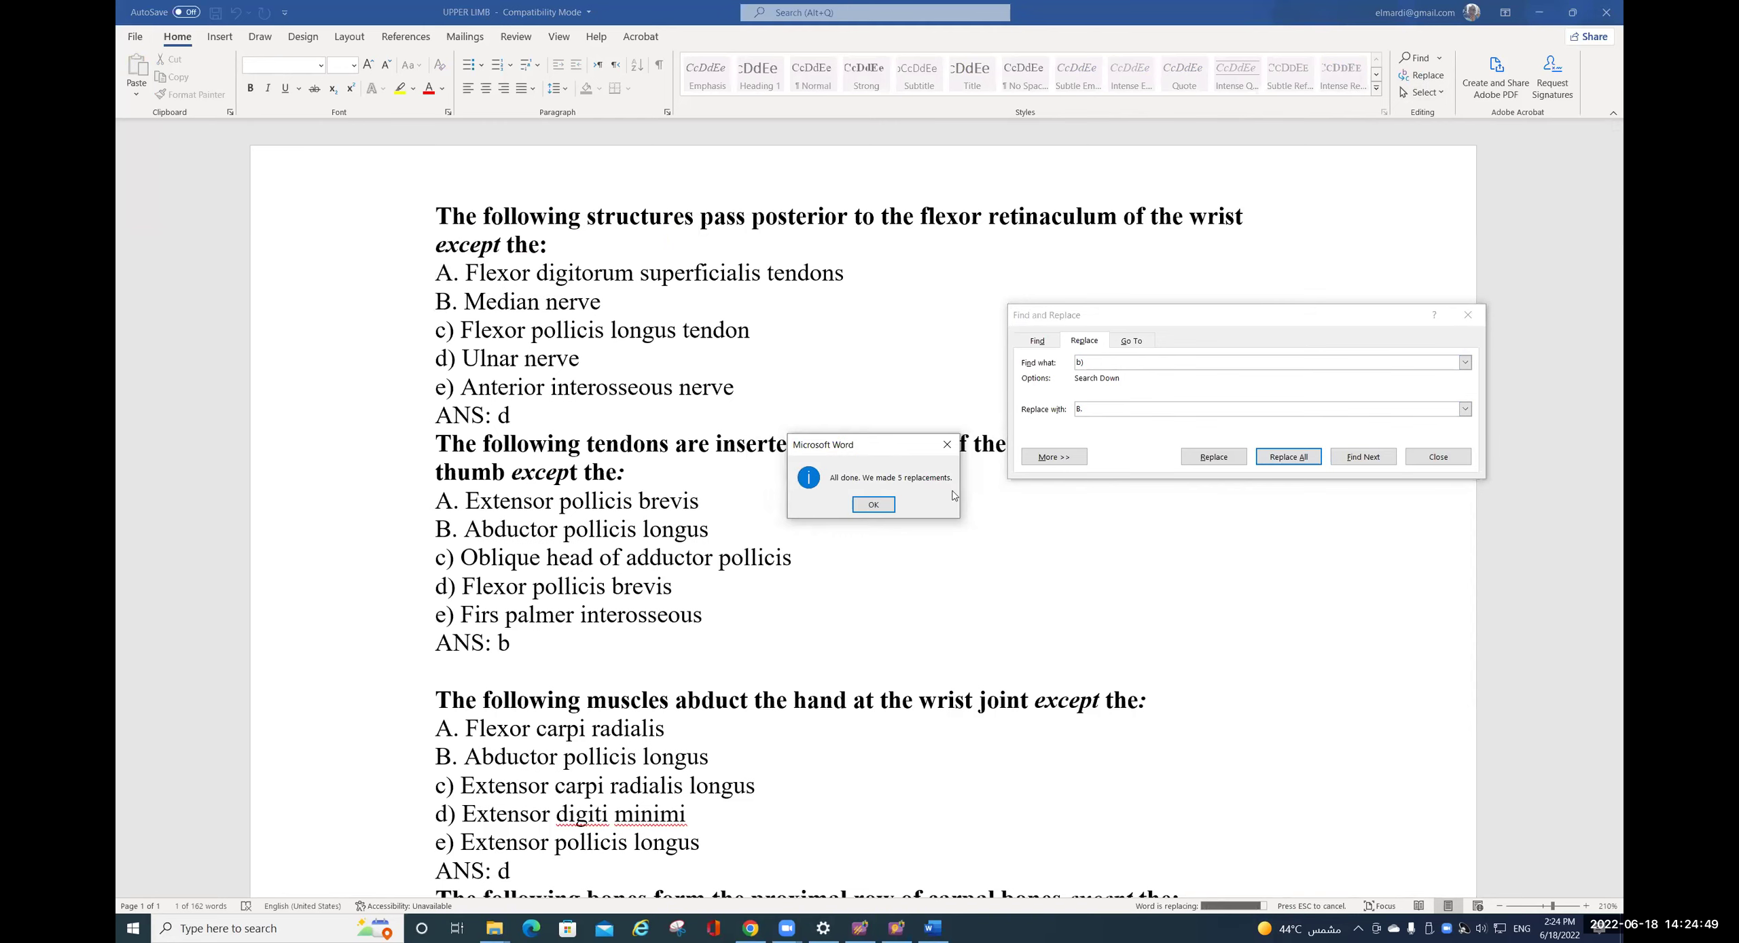
pyautogui.click(873, 504)
# - Replace every "c)" option label with "C." throughout the whole document
pyautogui.click(1078, 363)
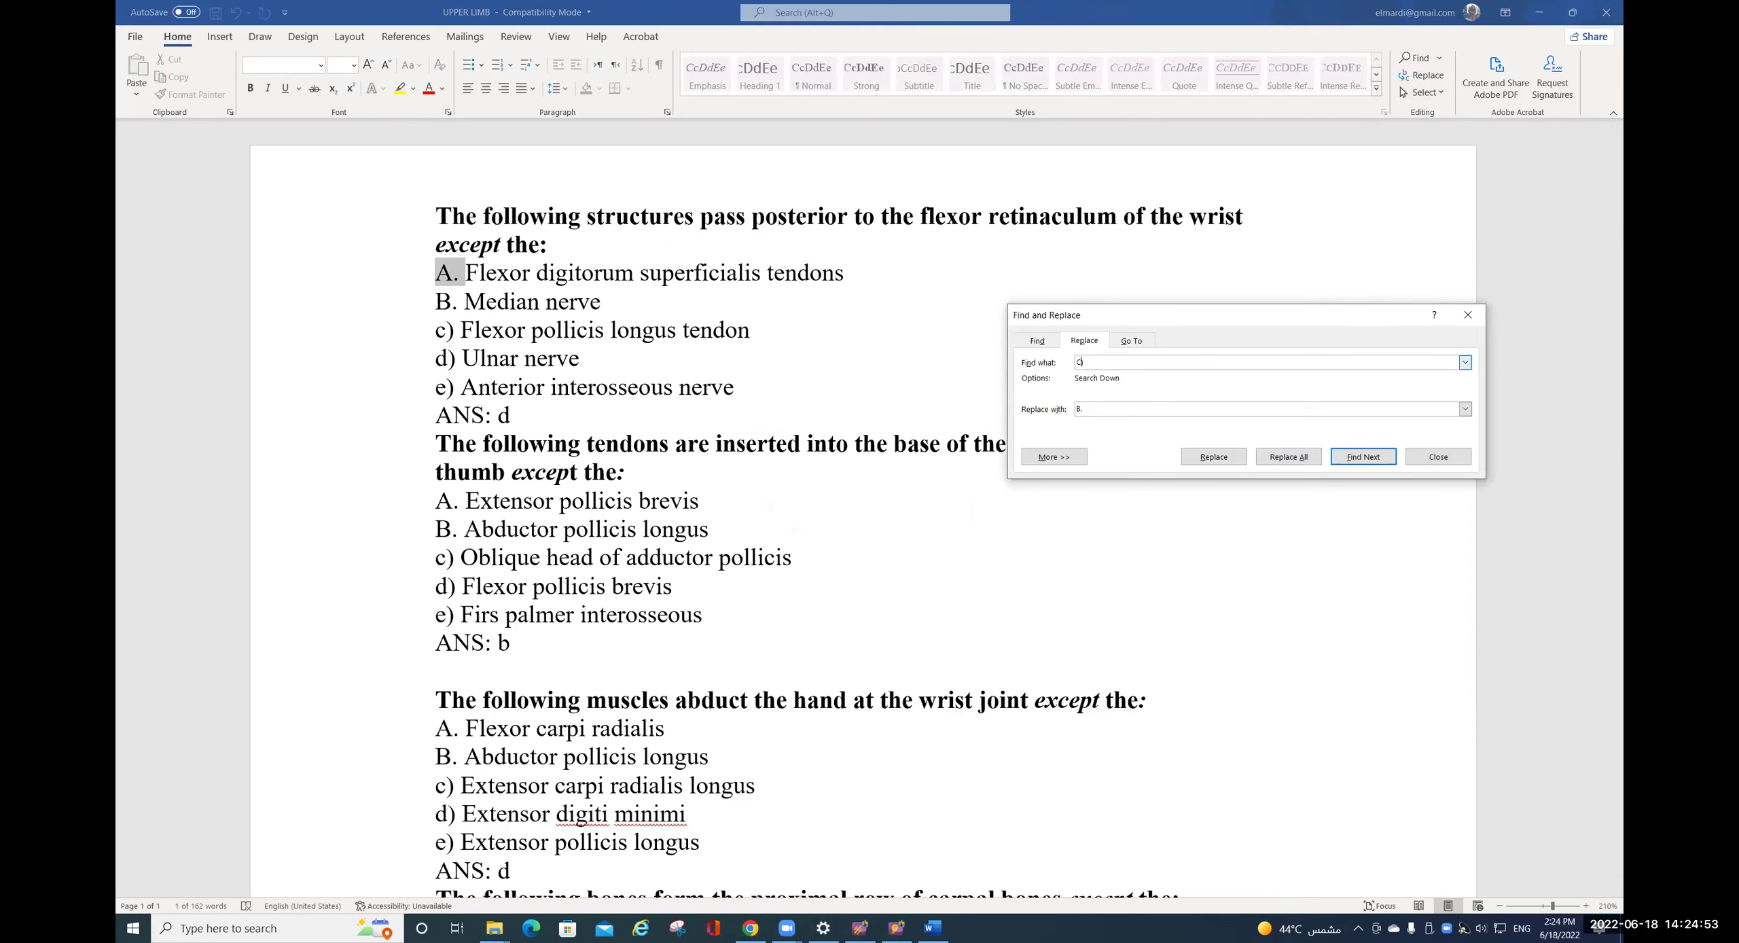
pyautogui.click(1078, 407)
pyautogui.write('C.')
pyautogui.click(1289, 457)
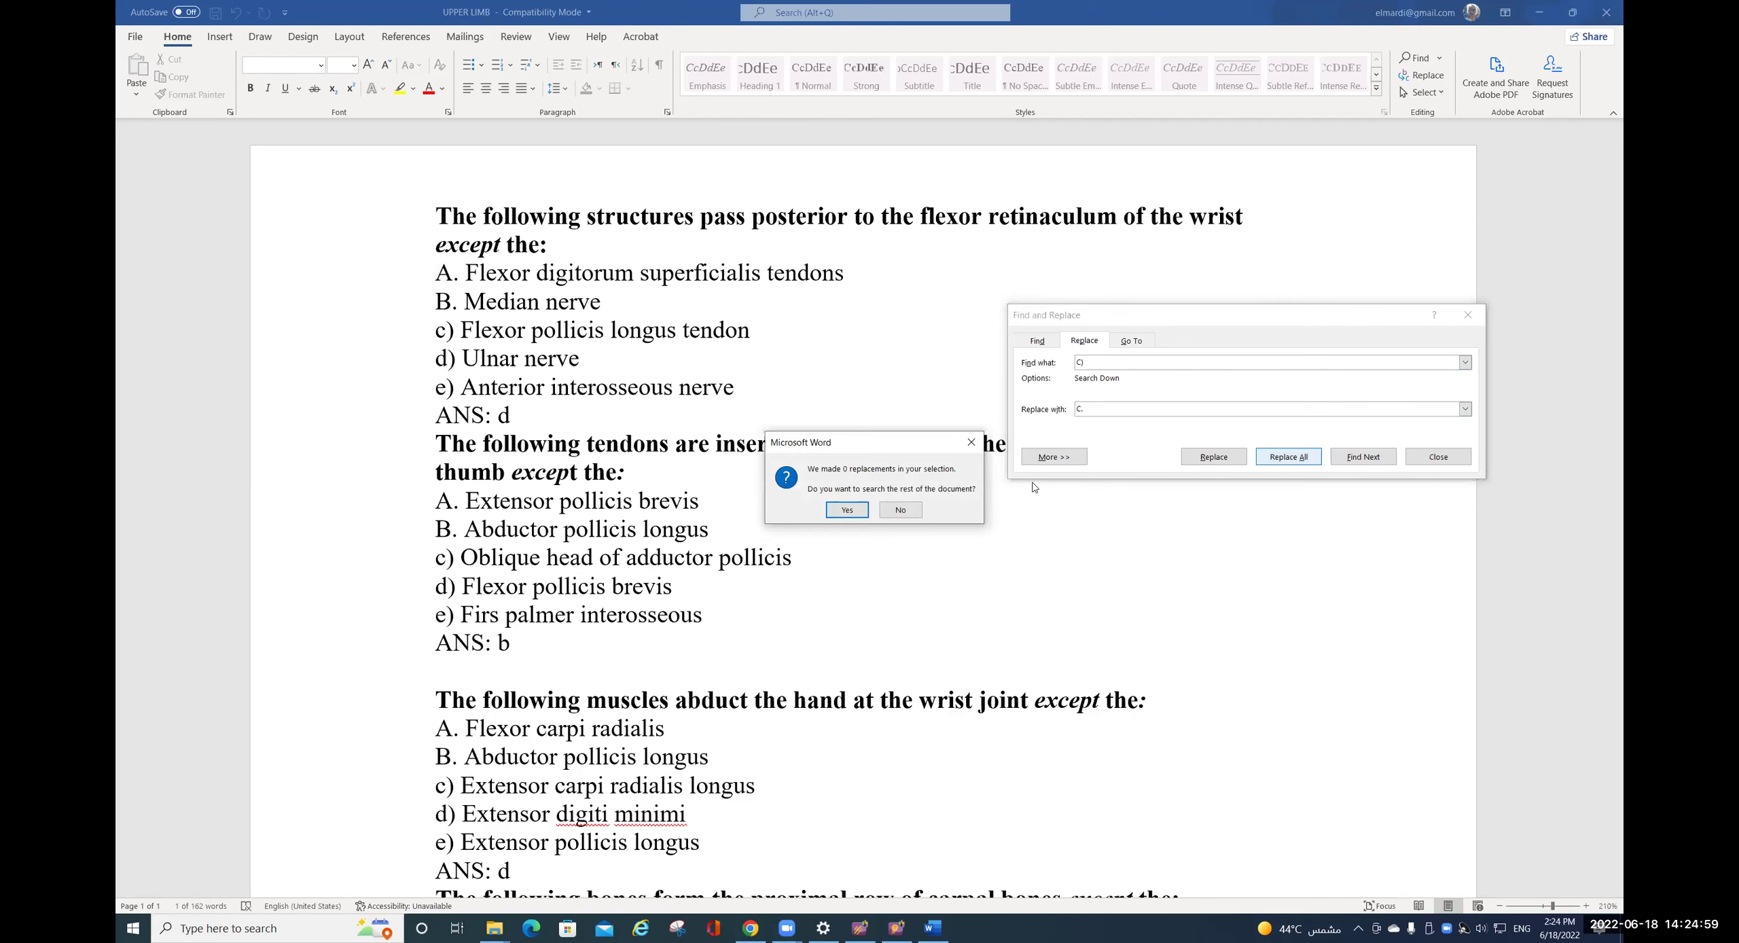
pyautogui.click(847, 510)
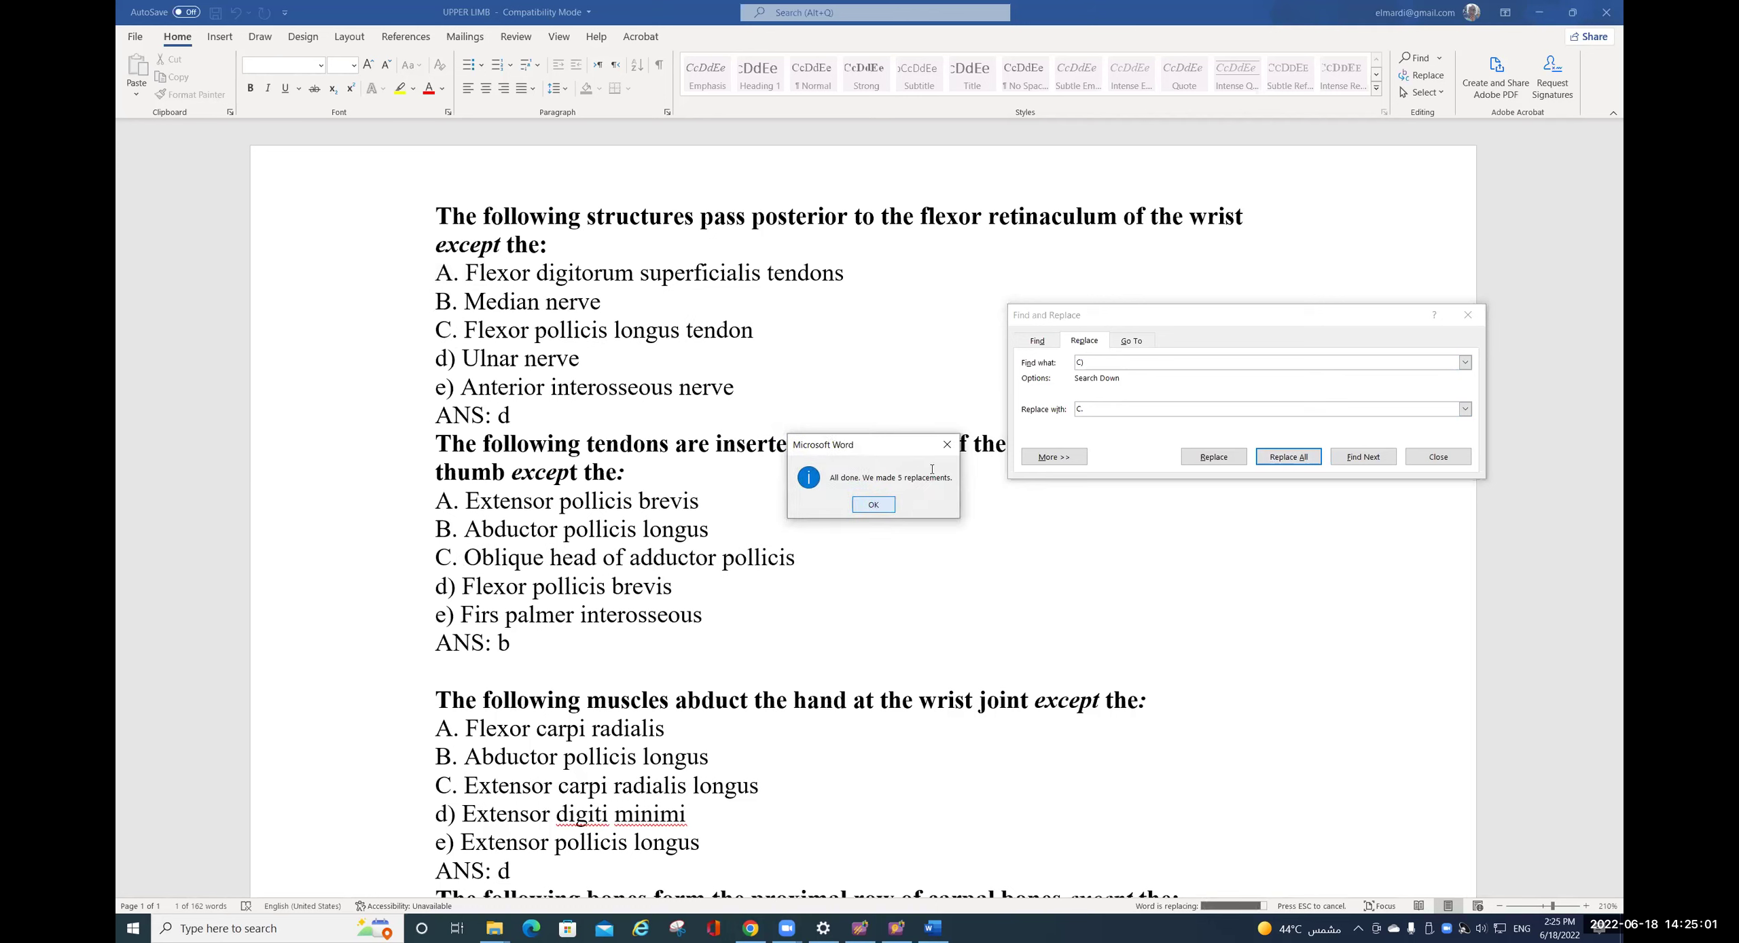
# - Replace every "D)" with "D." throughout the whole document
pyautogui.click(883, 504)
pyautogui.click(1081, 361)
pyautogui.press('BackSpace')
pyautogui.press('BackSpace')
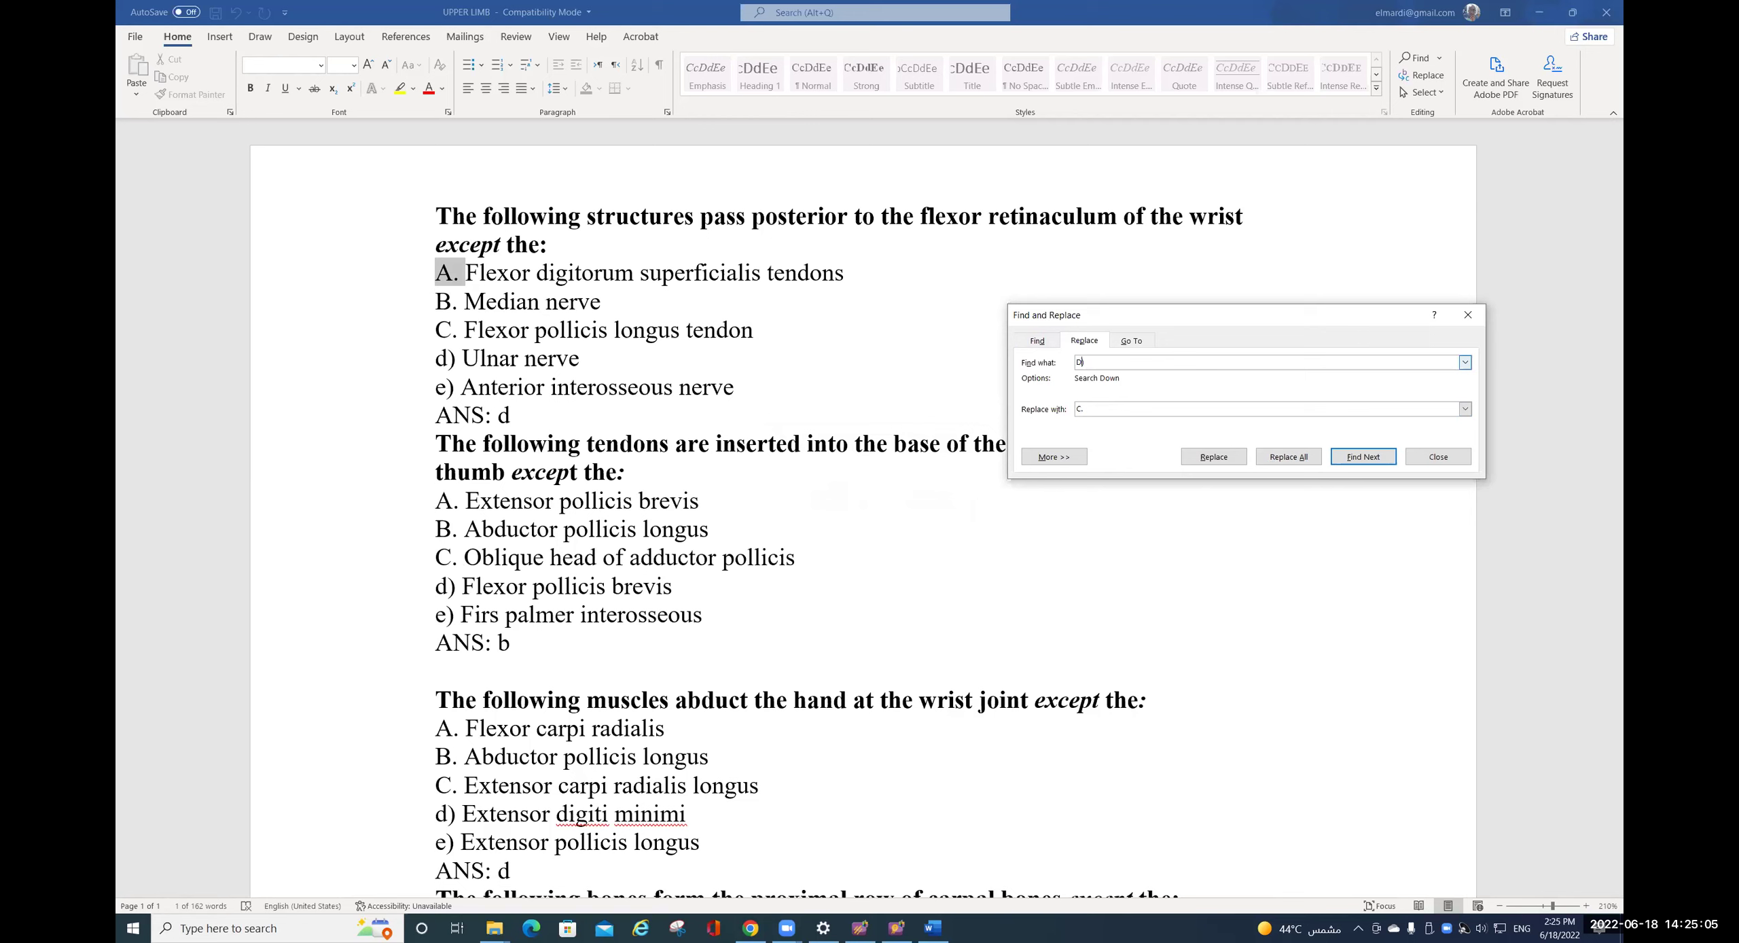
pyautogui.click(1082, 408)
pyautogui.write('.')
pyautogui.click(1288, 456)
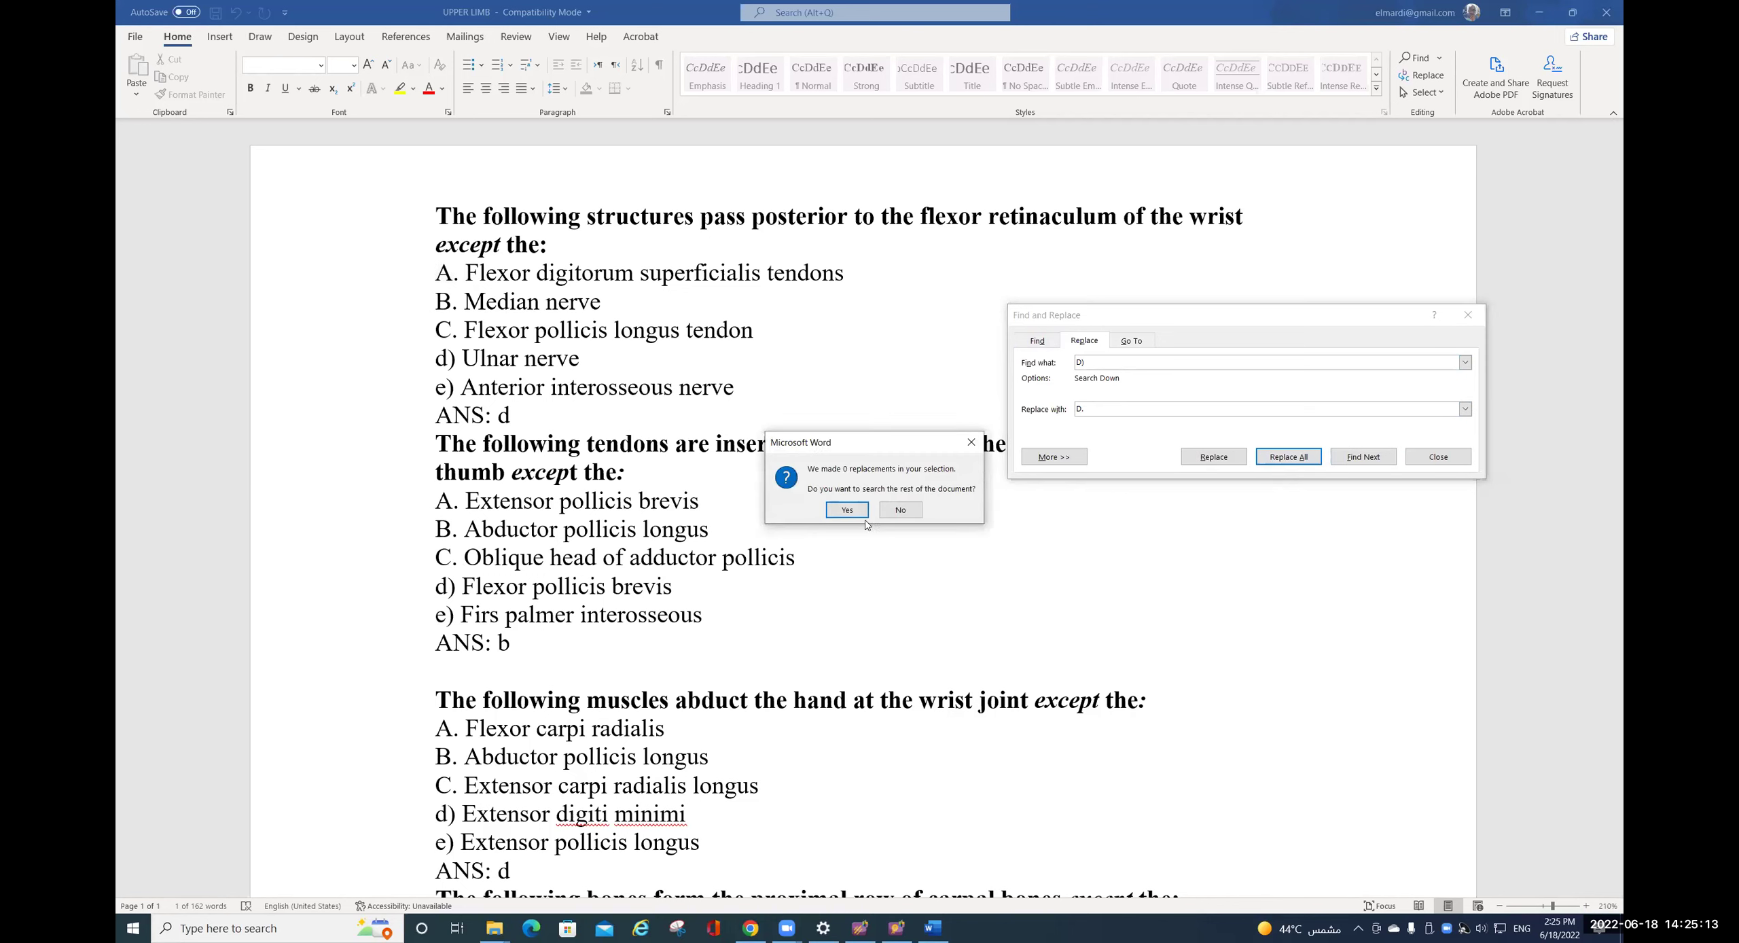
pyautogui.click(847, 509)
pyautogui.click(852, 510)
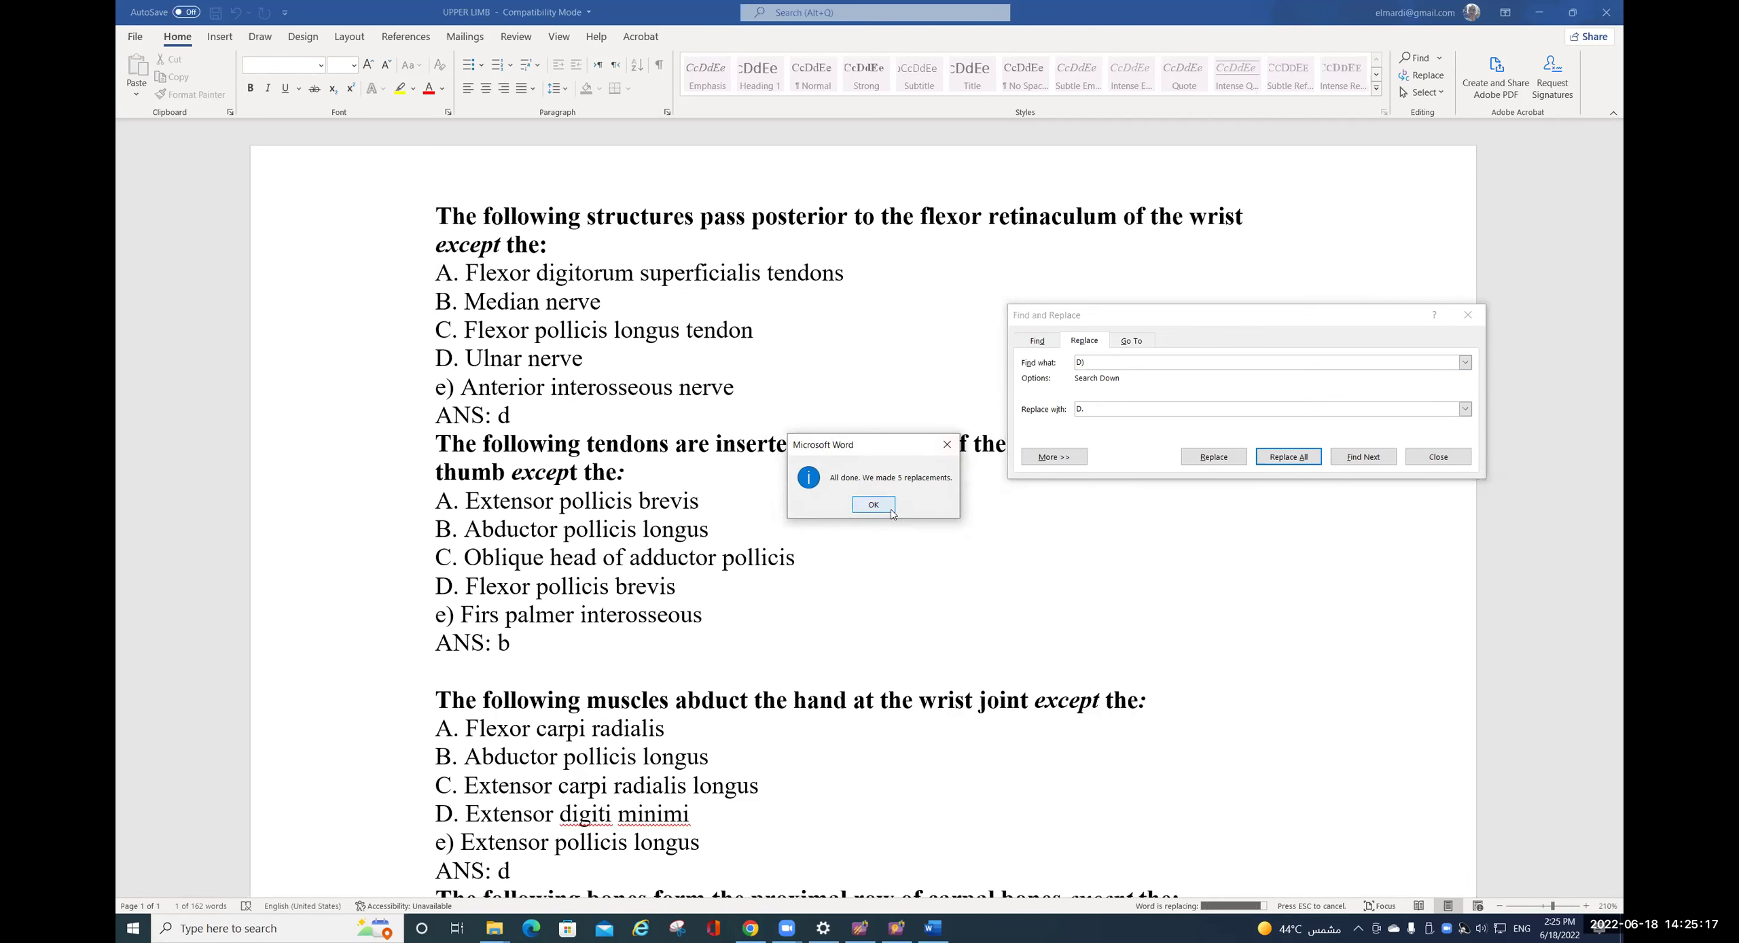
pyautogui.click(870, 504)
# - Replace every "E)" with "E." throughout the whole document
pyautogui.press('BackSpace')
pyautogui.click(1078, 408)
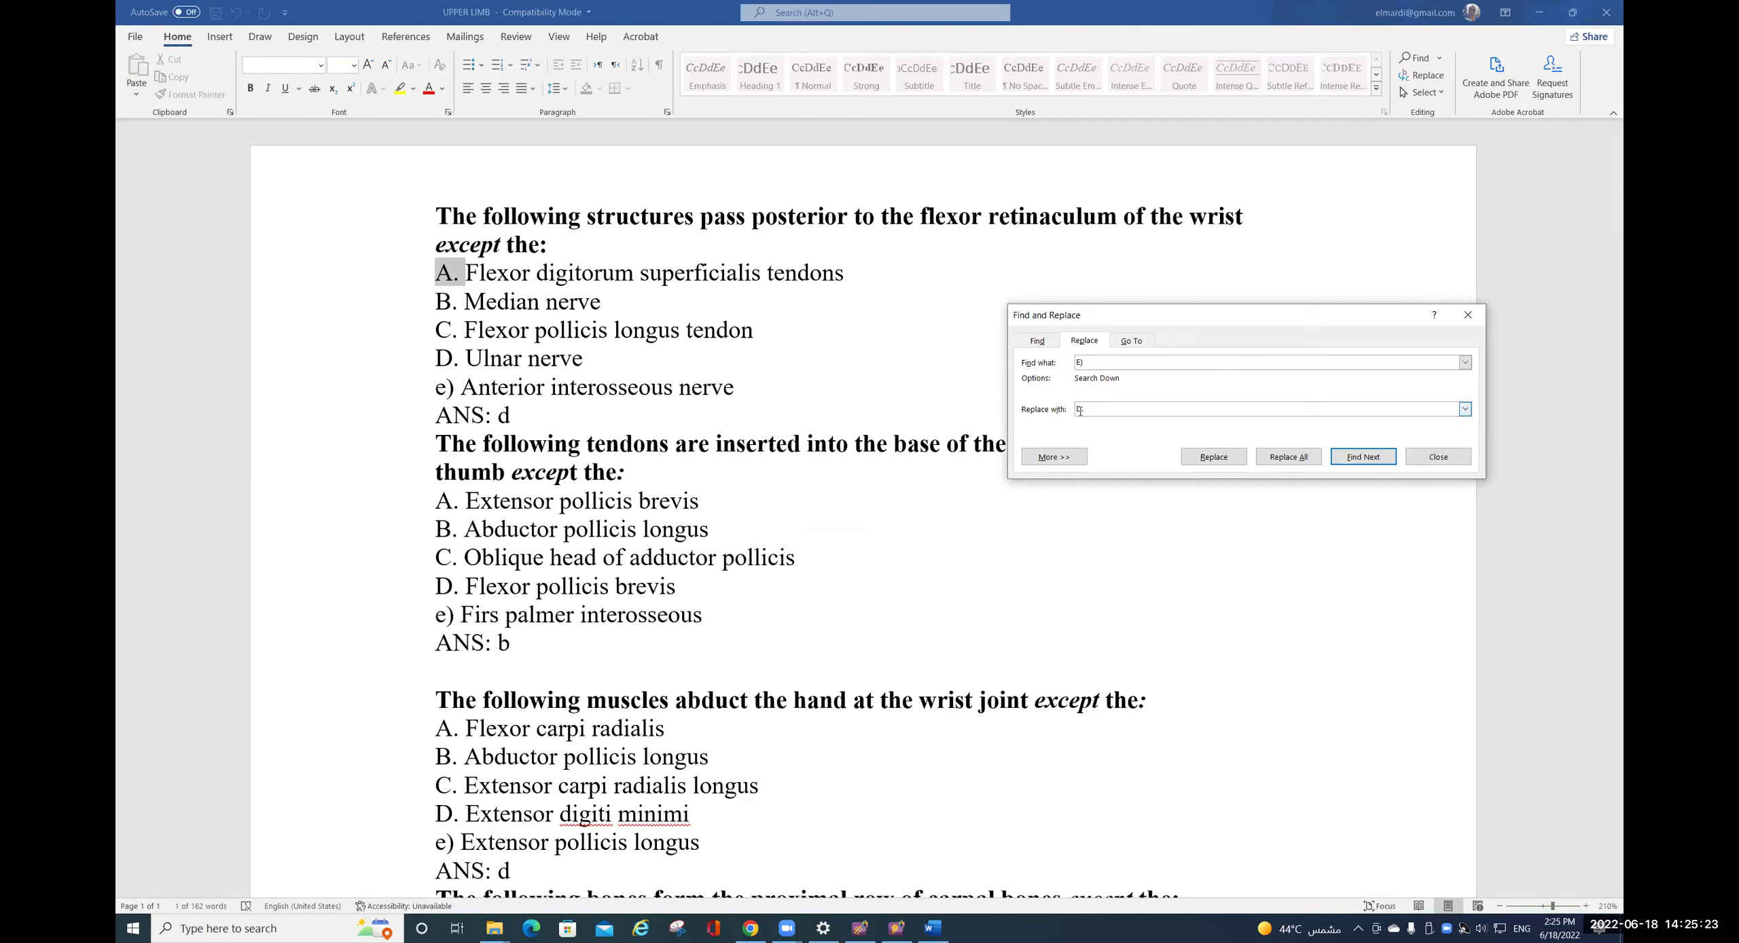
pyautogui.press('BackSpace')
pyautogui.click(1287, 457)
pyautogui.click(845, 515)
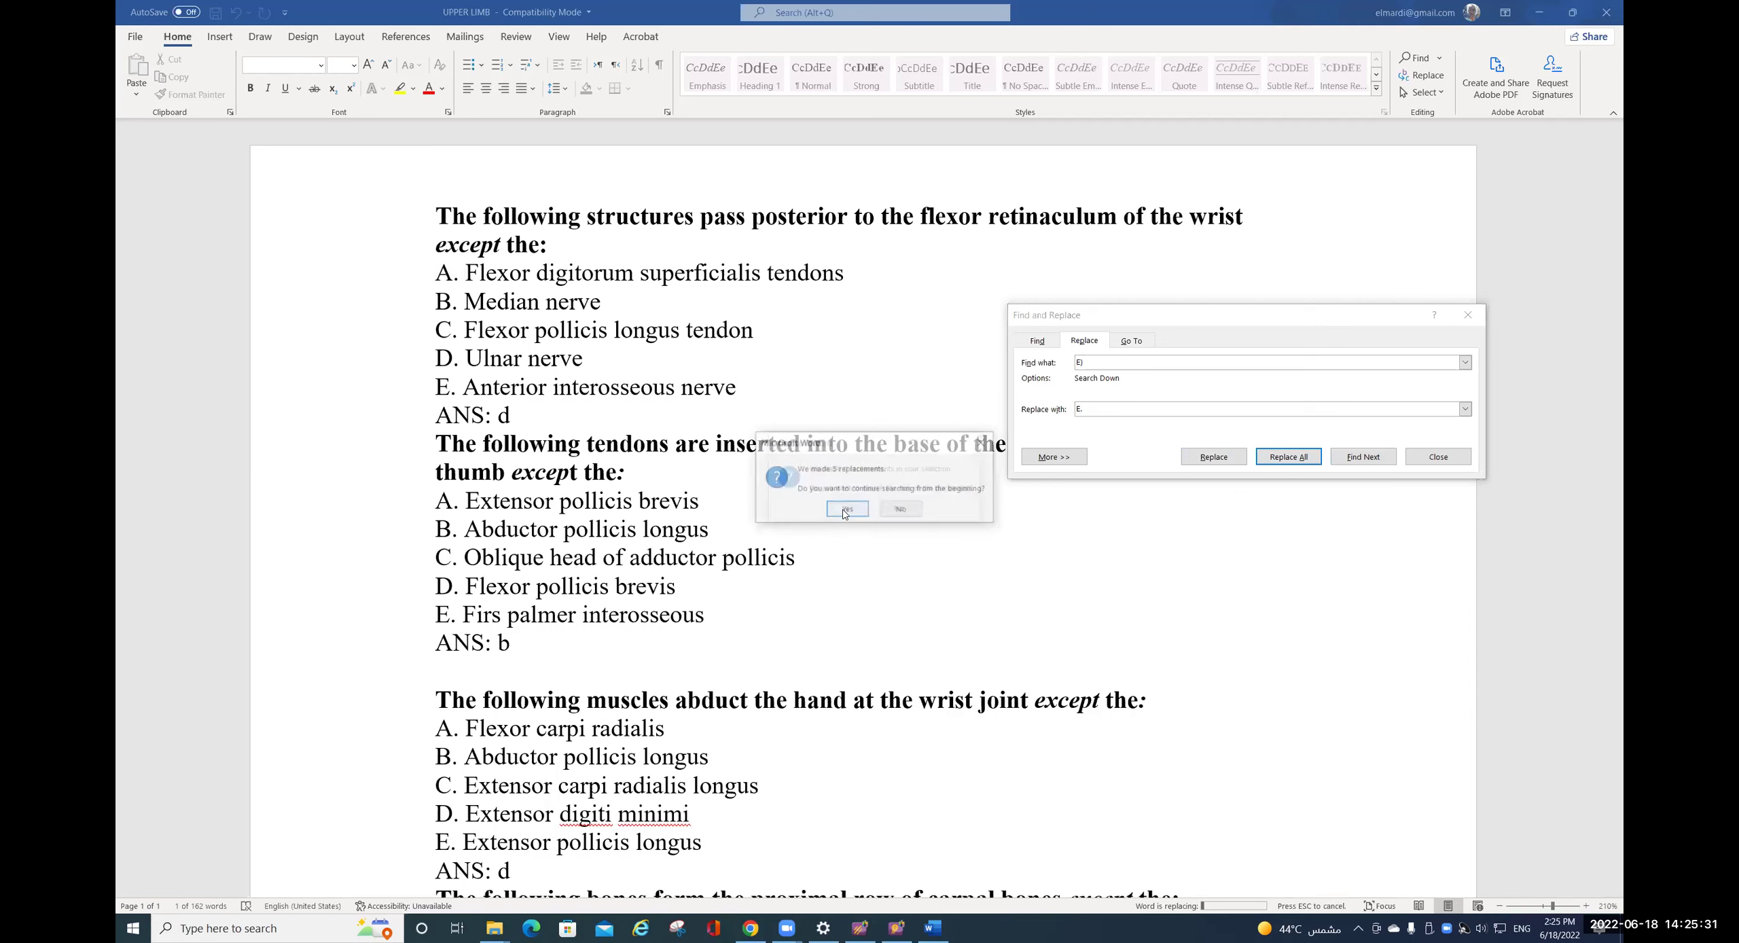
pyautogui.click(874, 504)
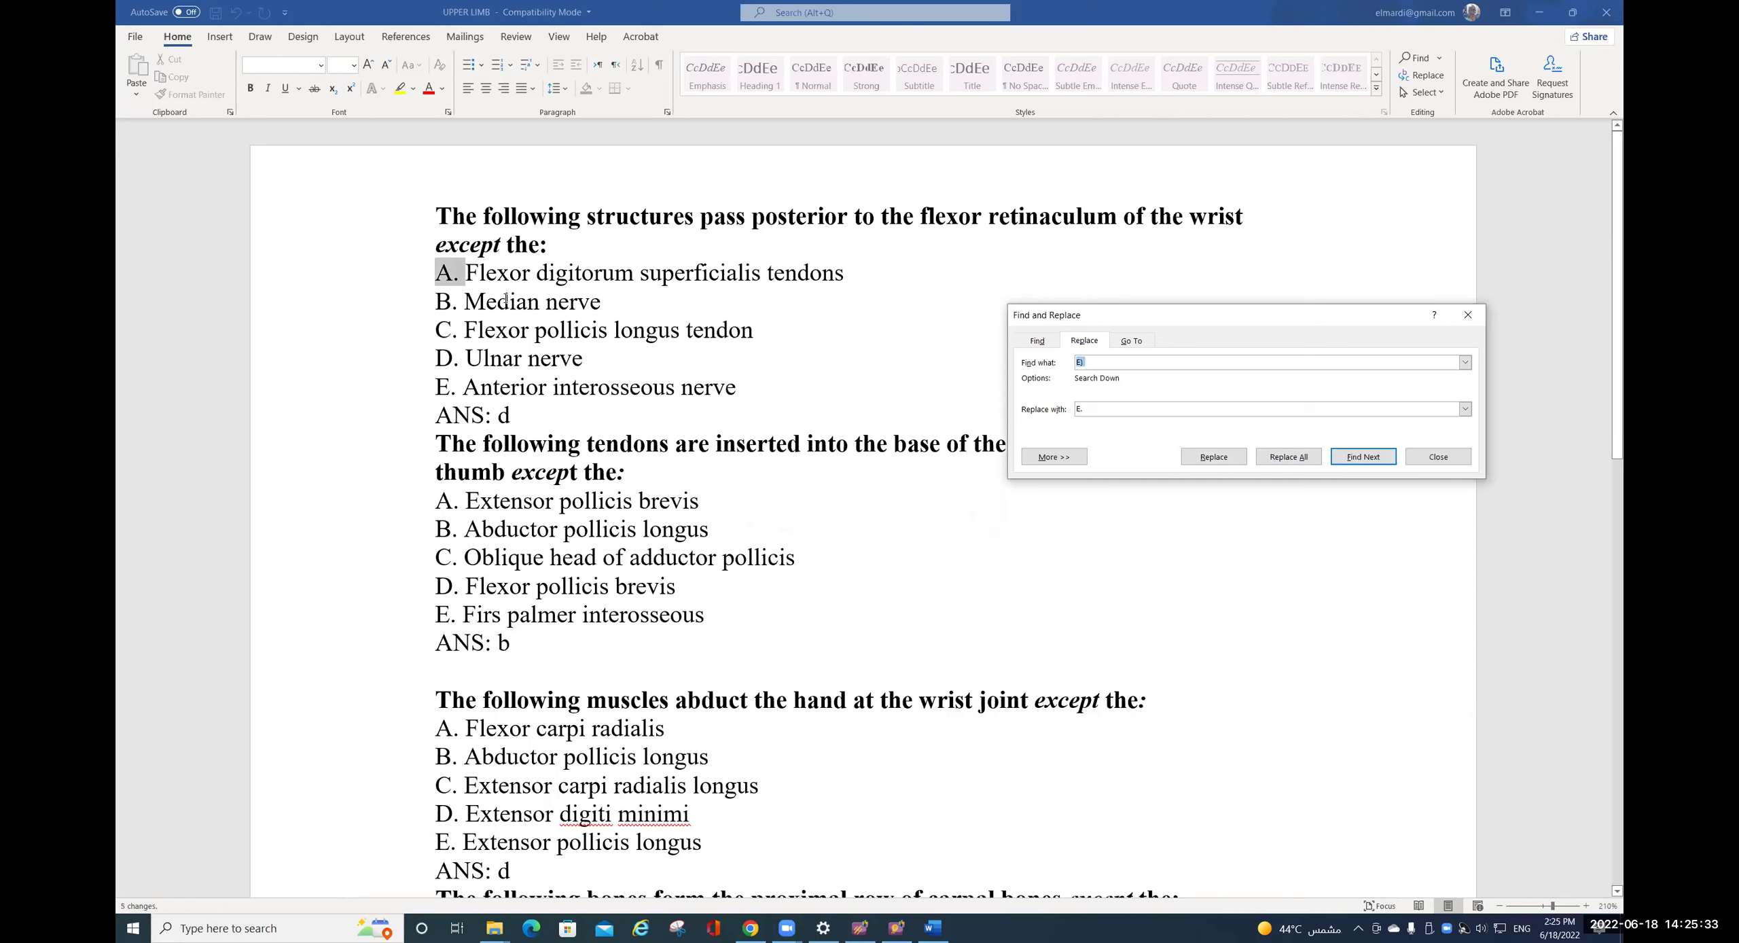
# - Copy the "ANS:" label, without its answer letter, from below the first question
pyautogui.scroll(-3, 475, 339)
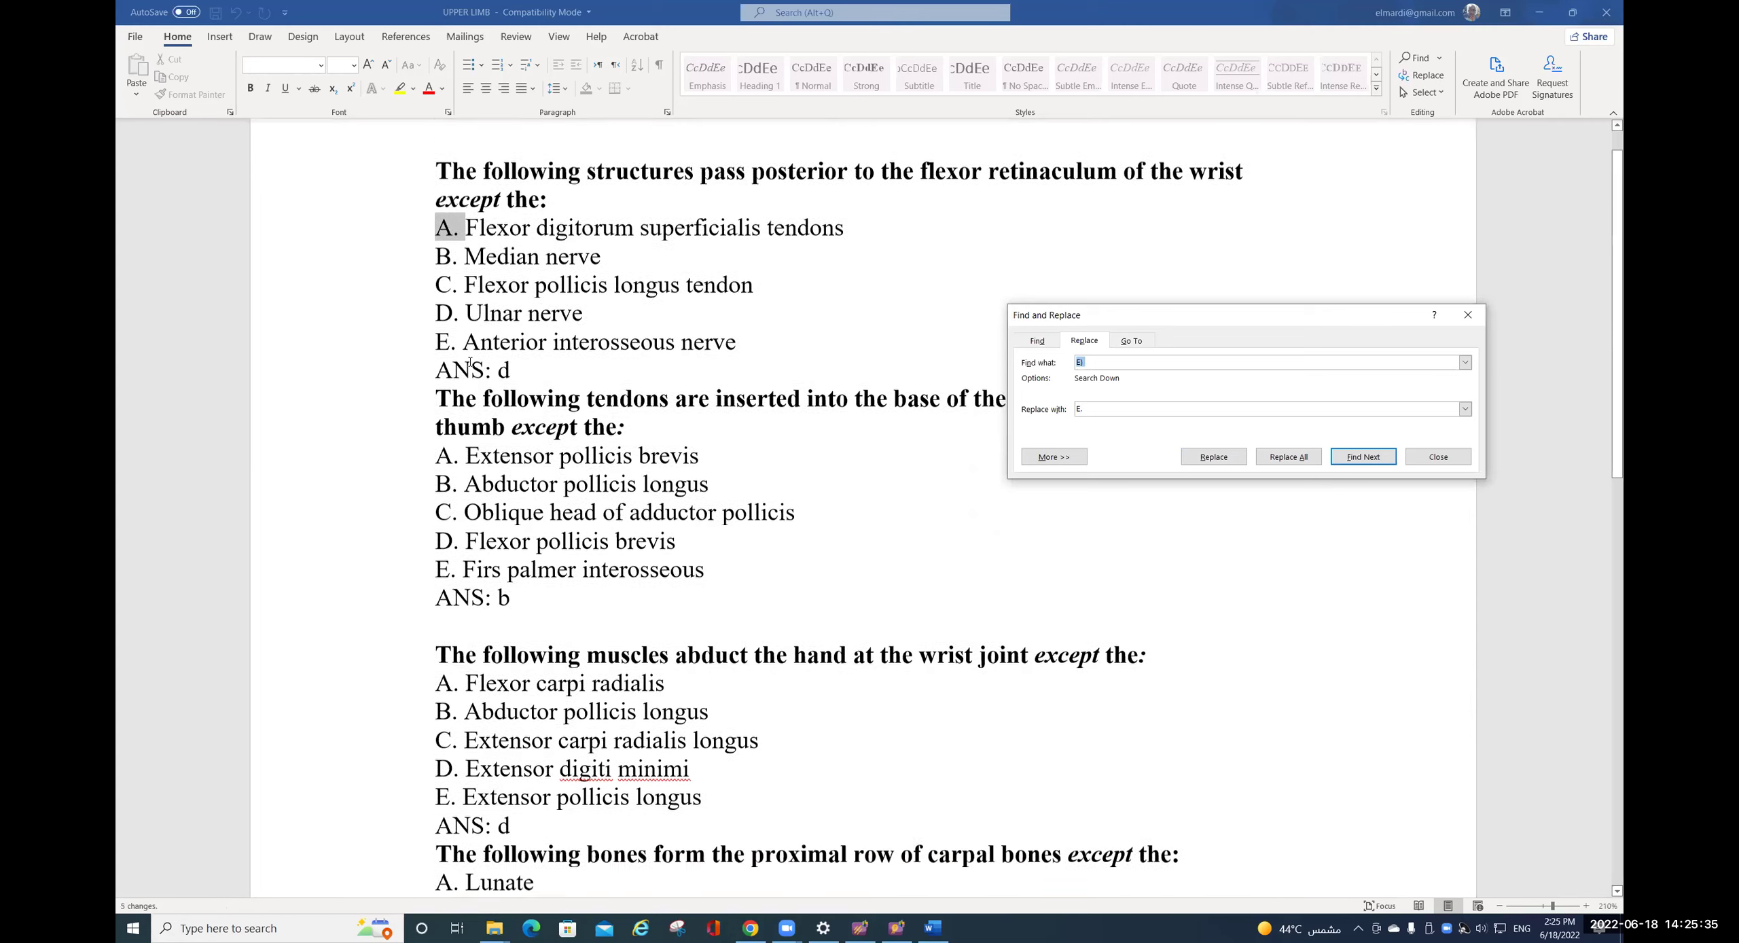
pyautogui.scroll(3, 510, 362)
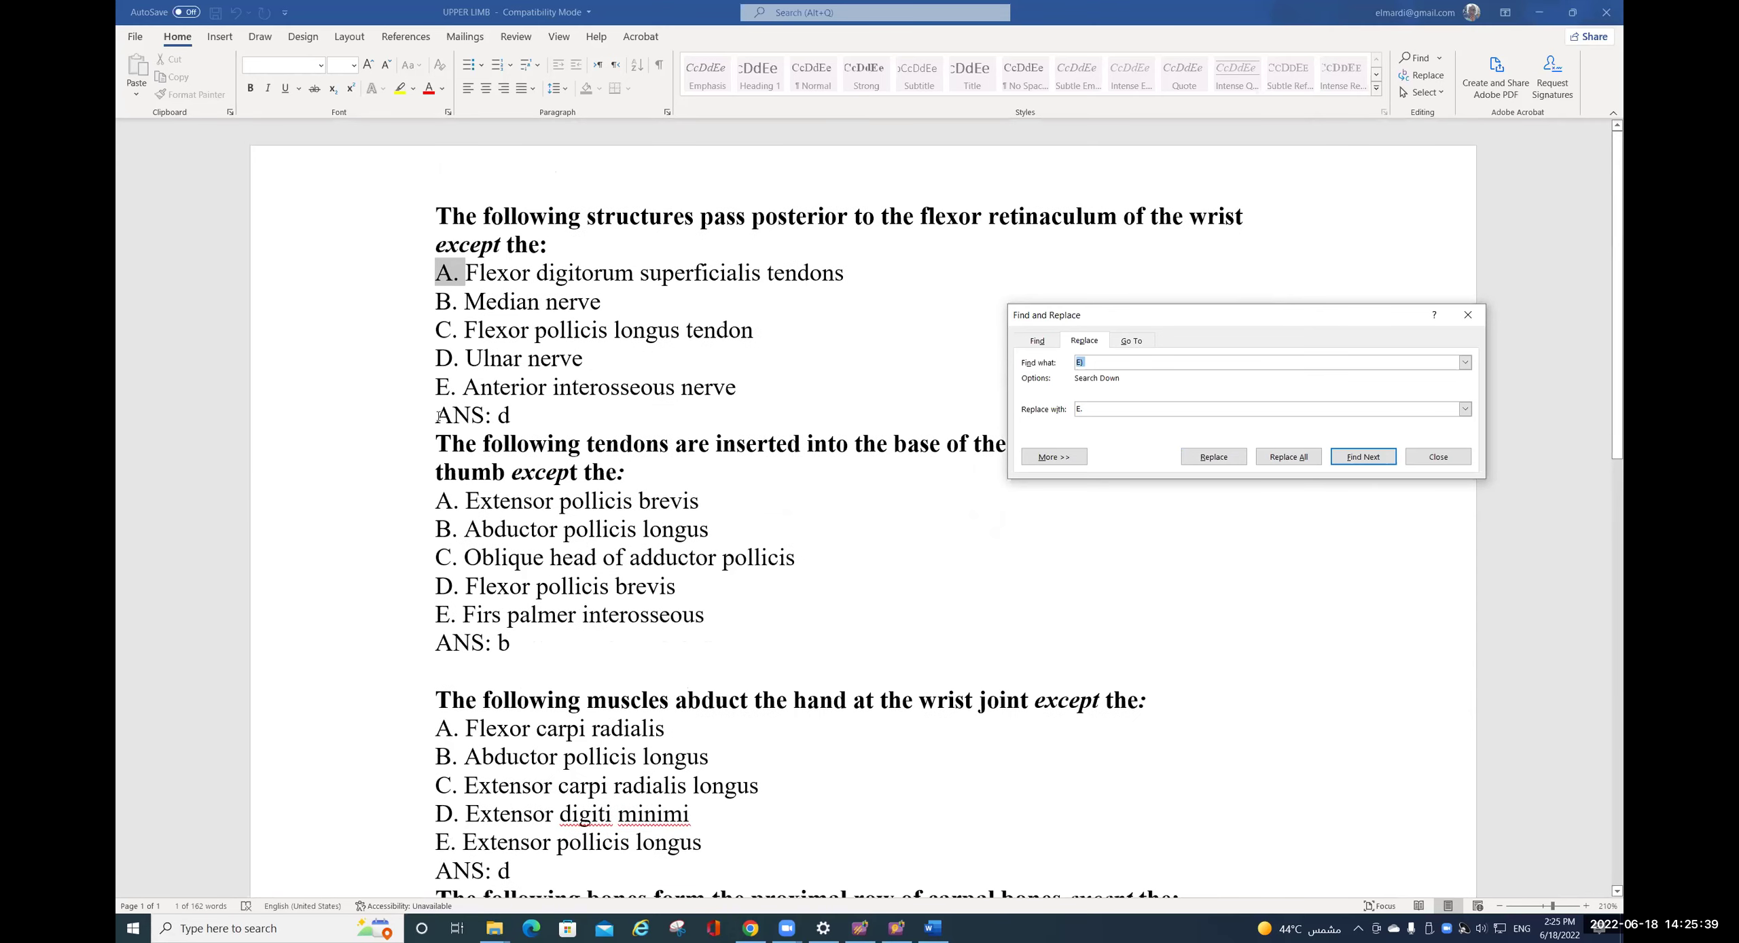
pyautogui.click(439, 416)
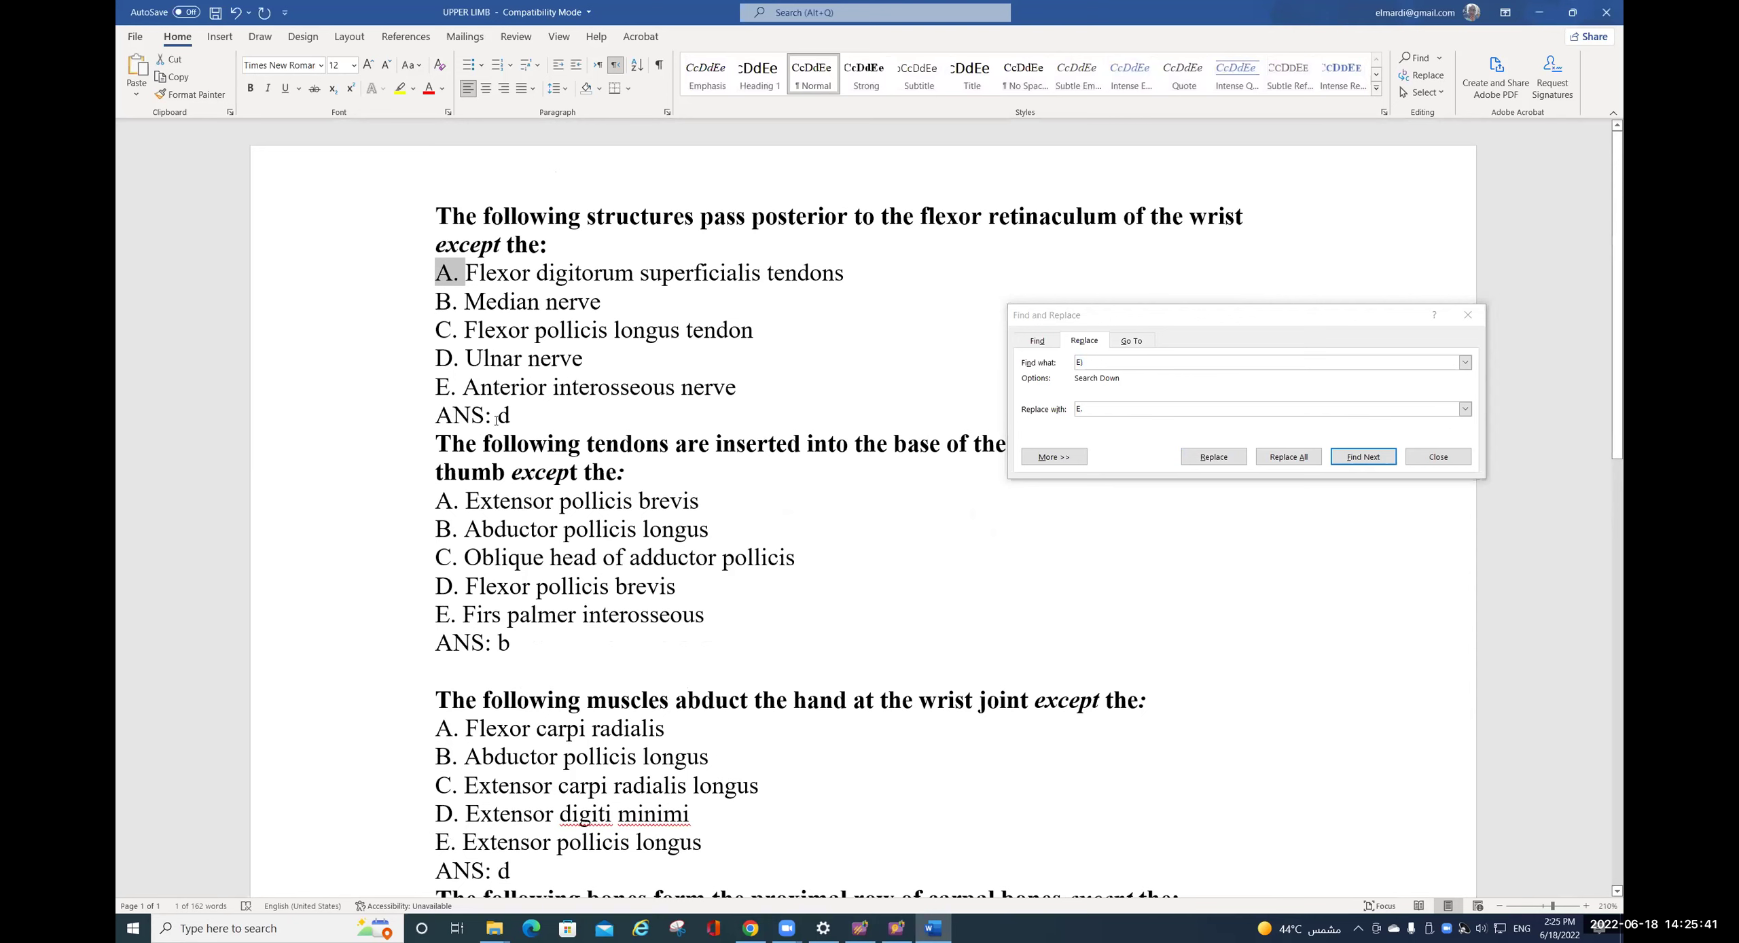
pyautogui.moveTo(490, 416)
pyautogui.mouseDown()
pyautogui.moveTo(434, 416)
pyautogui.moveTo(511, 415)
pyautogui.mouseUp()
pyautogui.press('Right')
pyautogui.hotkey('ctrl', 'b')
pyautogui.press('Left')
pyautogui.press('Left')
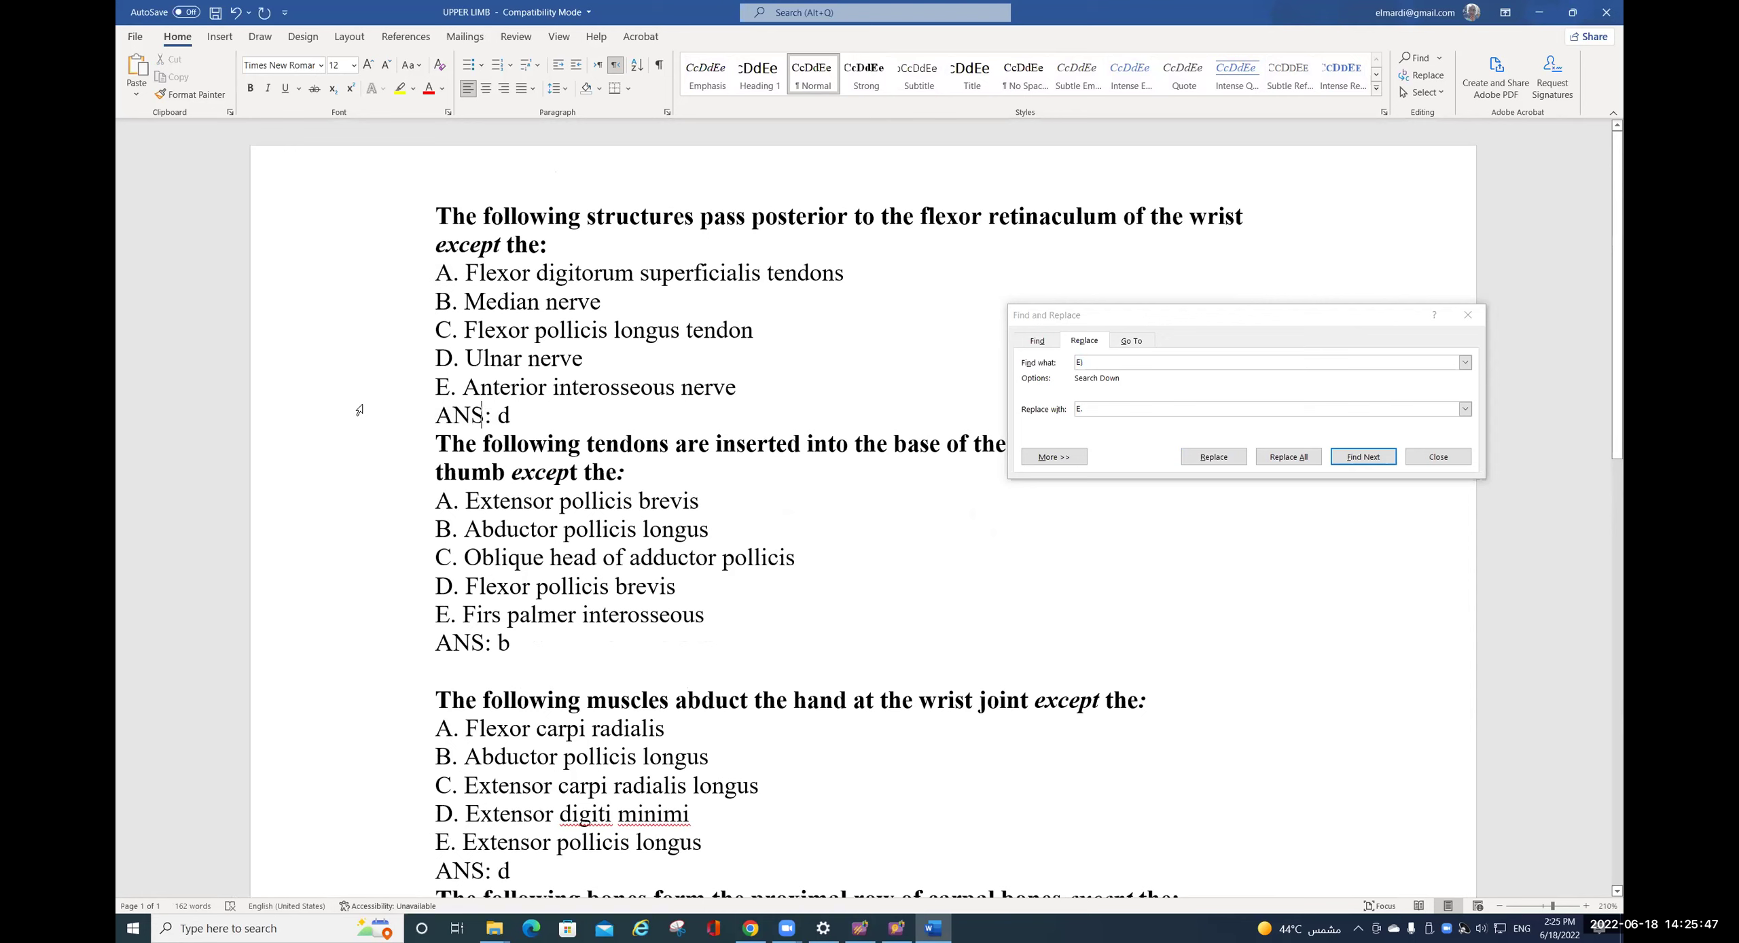
pyautogui.hotkey('shift', 'Left')
pyautogui.hotkey('shift', 'Left')
pyautogui.hotkey('shift', 'Left')
pyautogui.hotkey('shift', 'Left')
pyautogui.hotkey('shift', 'Left')
pyautogui.hotkey('ctrl', 'c')
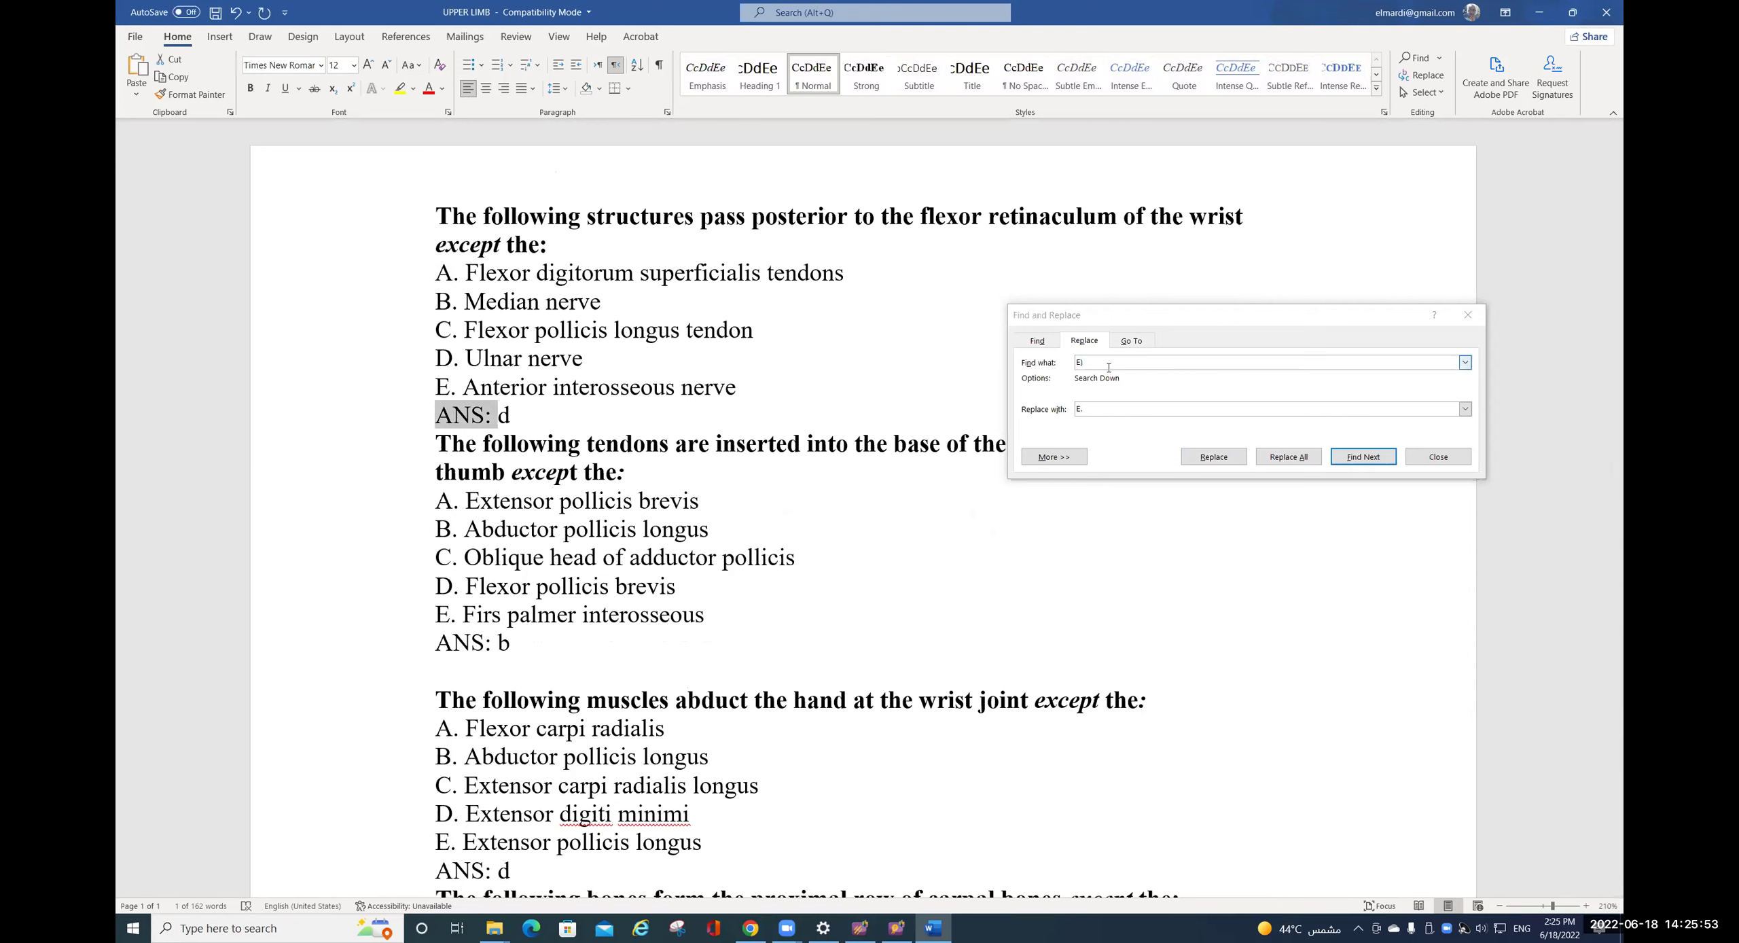
# - Replace every "ANS:" with "ANSWER:" throughout the whole document and close Find and Replace
pyautogui.click(1116, 387)
pyautogui.hotkey('ctrl', 'v')
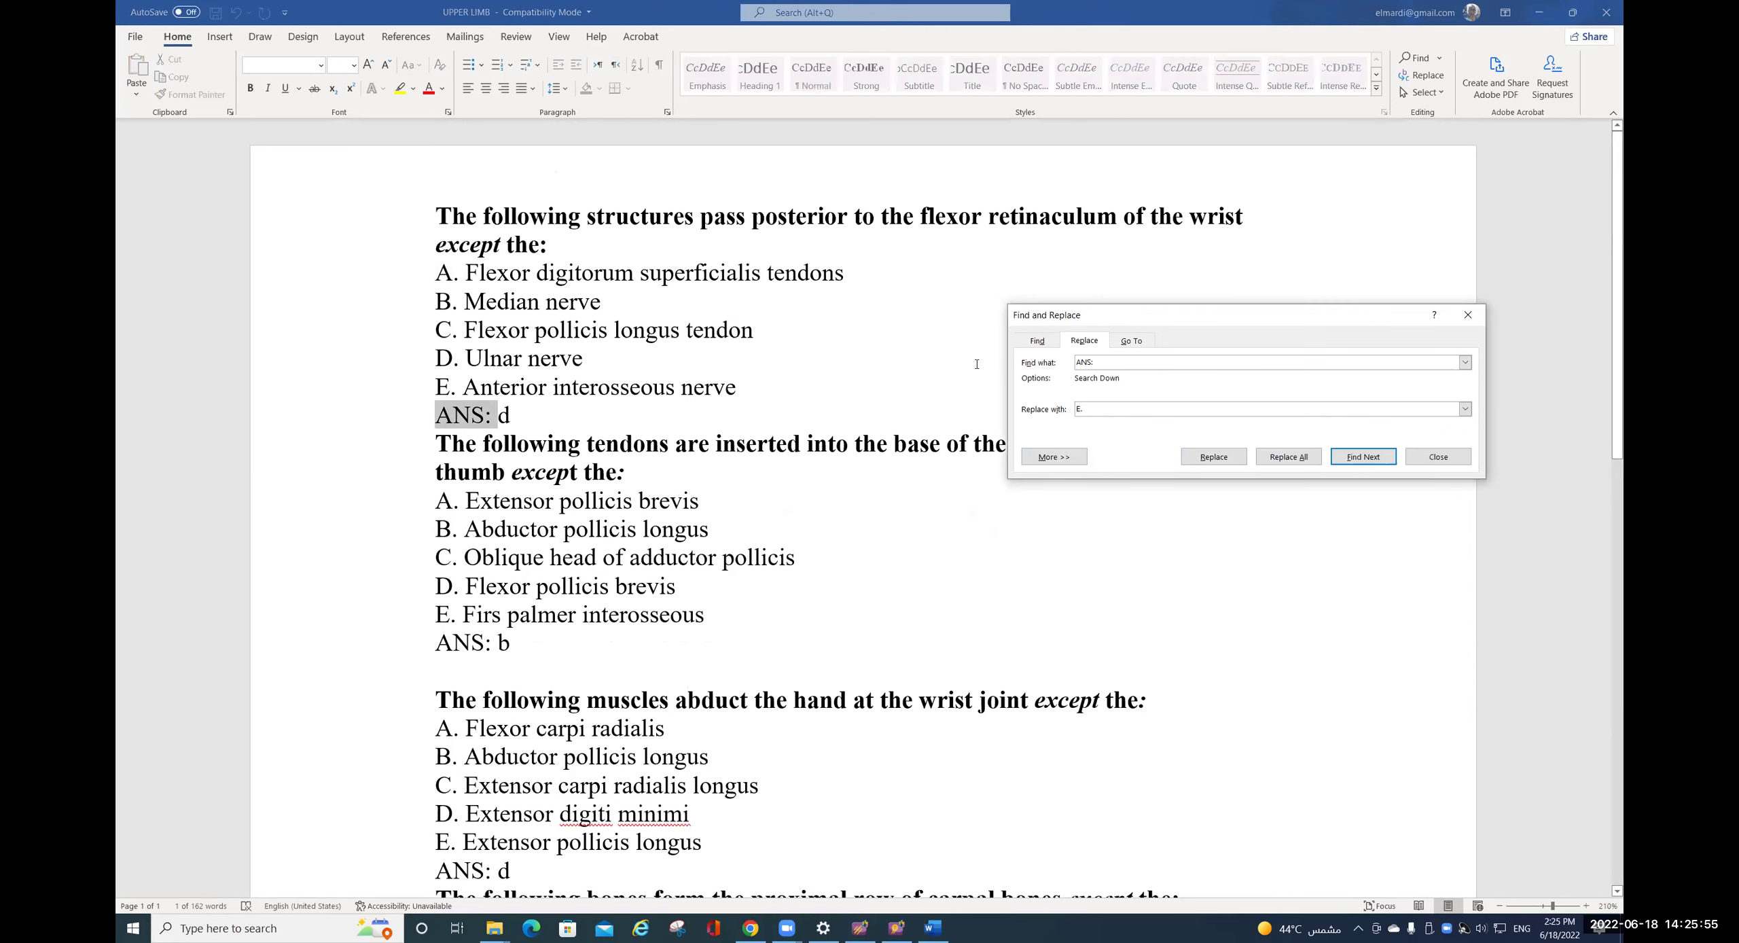
pyautogui.press('Tab')
pyautogui.hotkey('ctrl', 'v')
pyautogui.press('BackSpace')
pyautogui.press('BackSpace')
pyautogui.write('WER')
pyautogui.click(1287, 457)
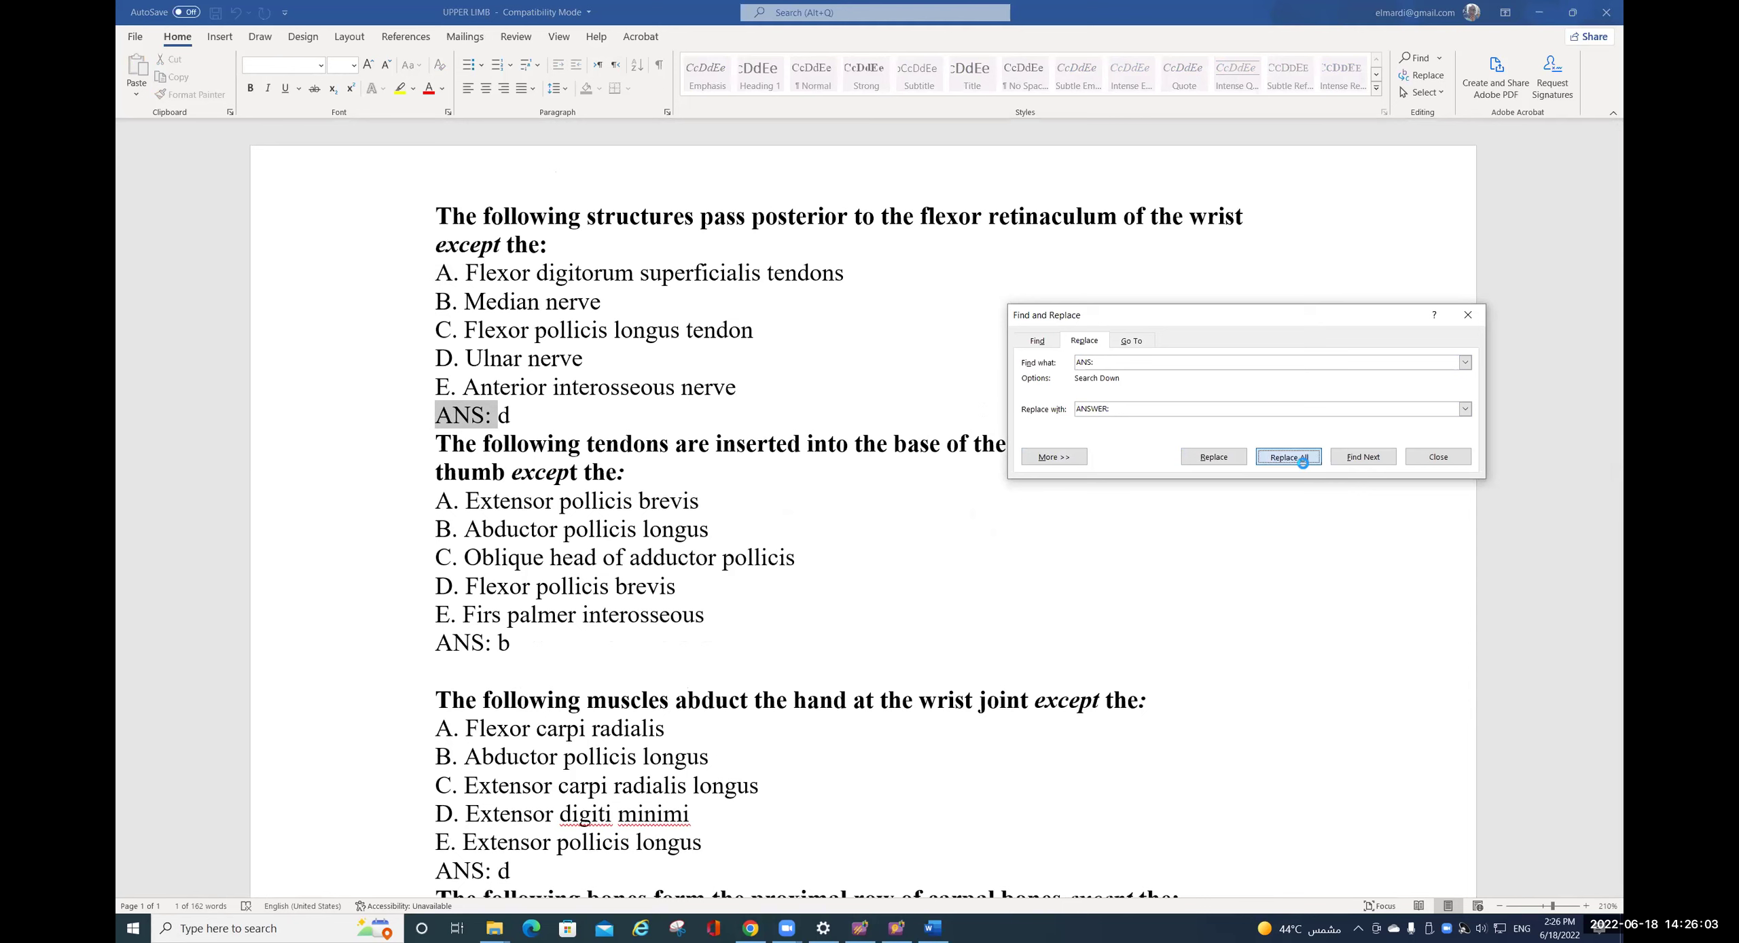
pyautogui.click(847, 509)
pyautogui.click(873, 503)
pyautogui.scroll(-2, 936, 490)
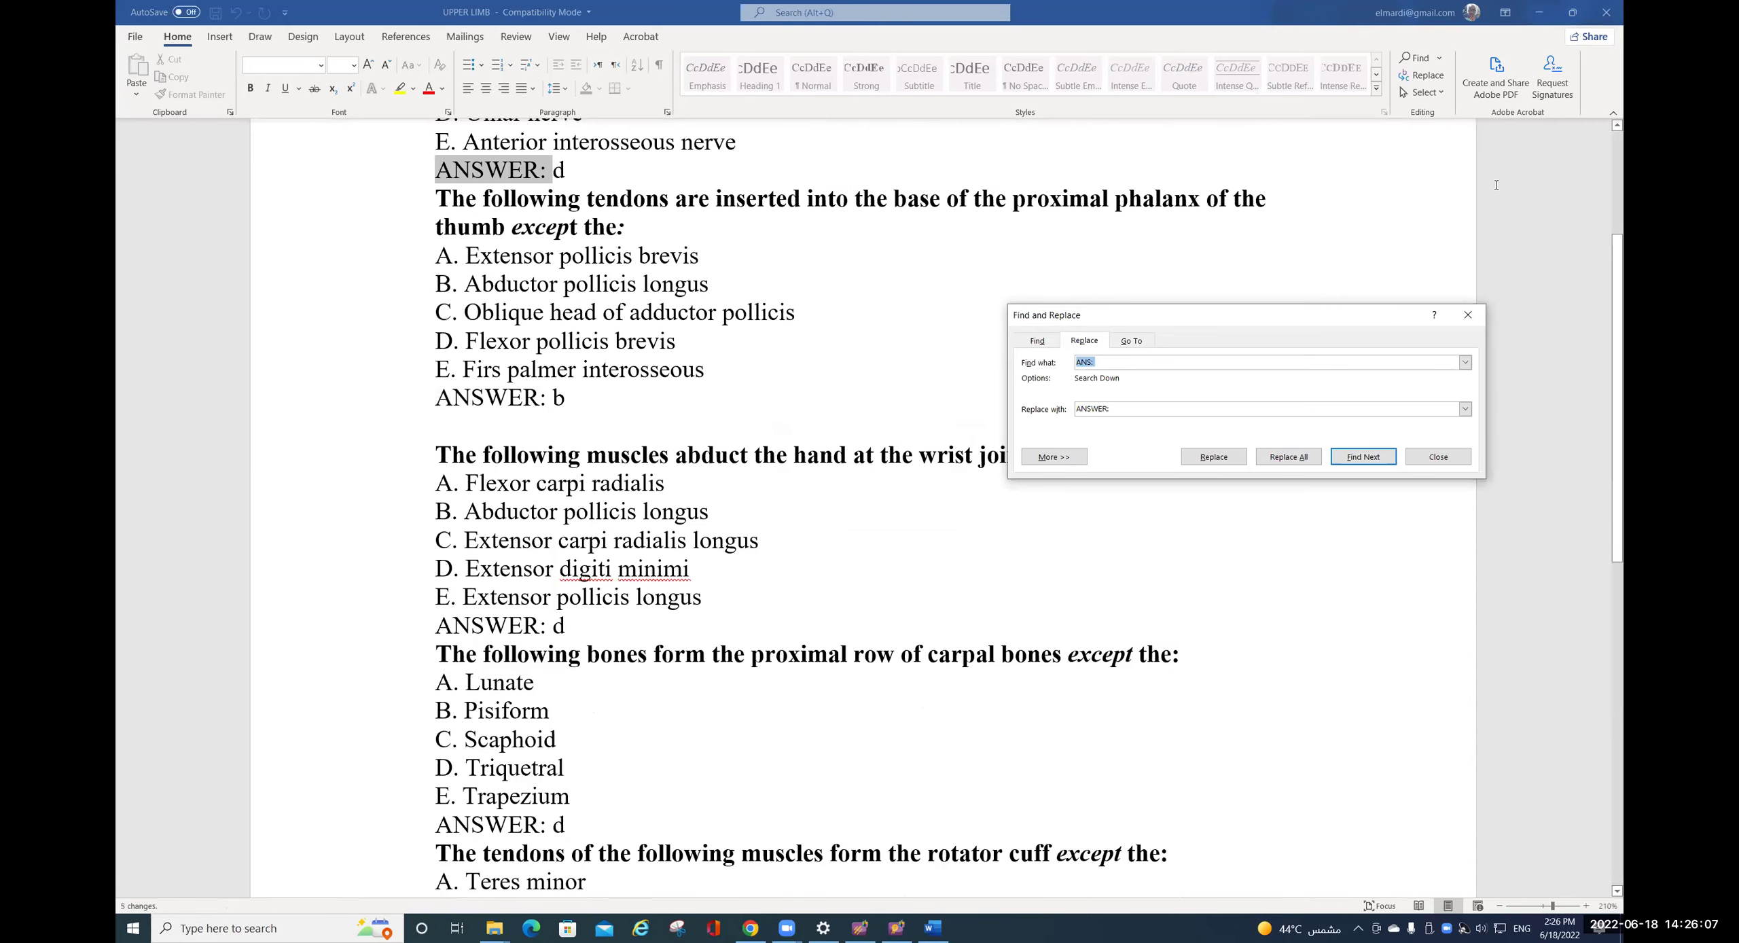
pyautogui.click(1469, 314)
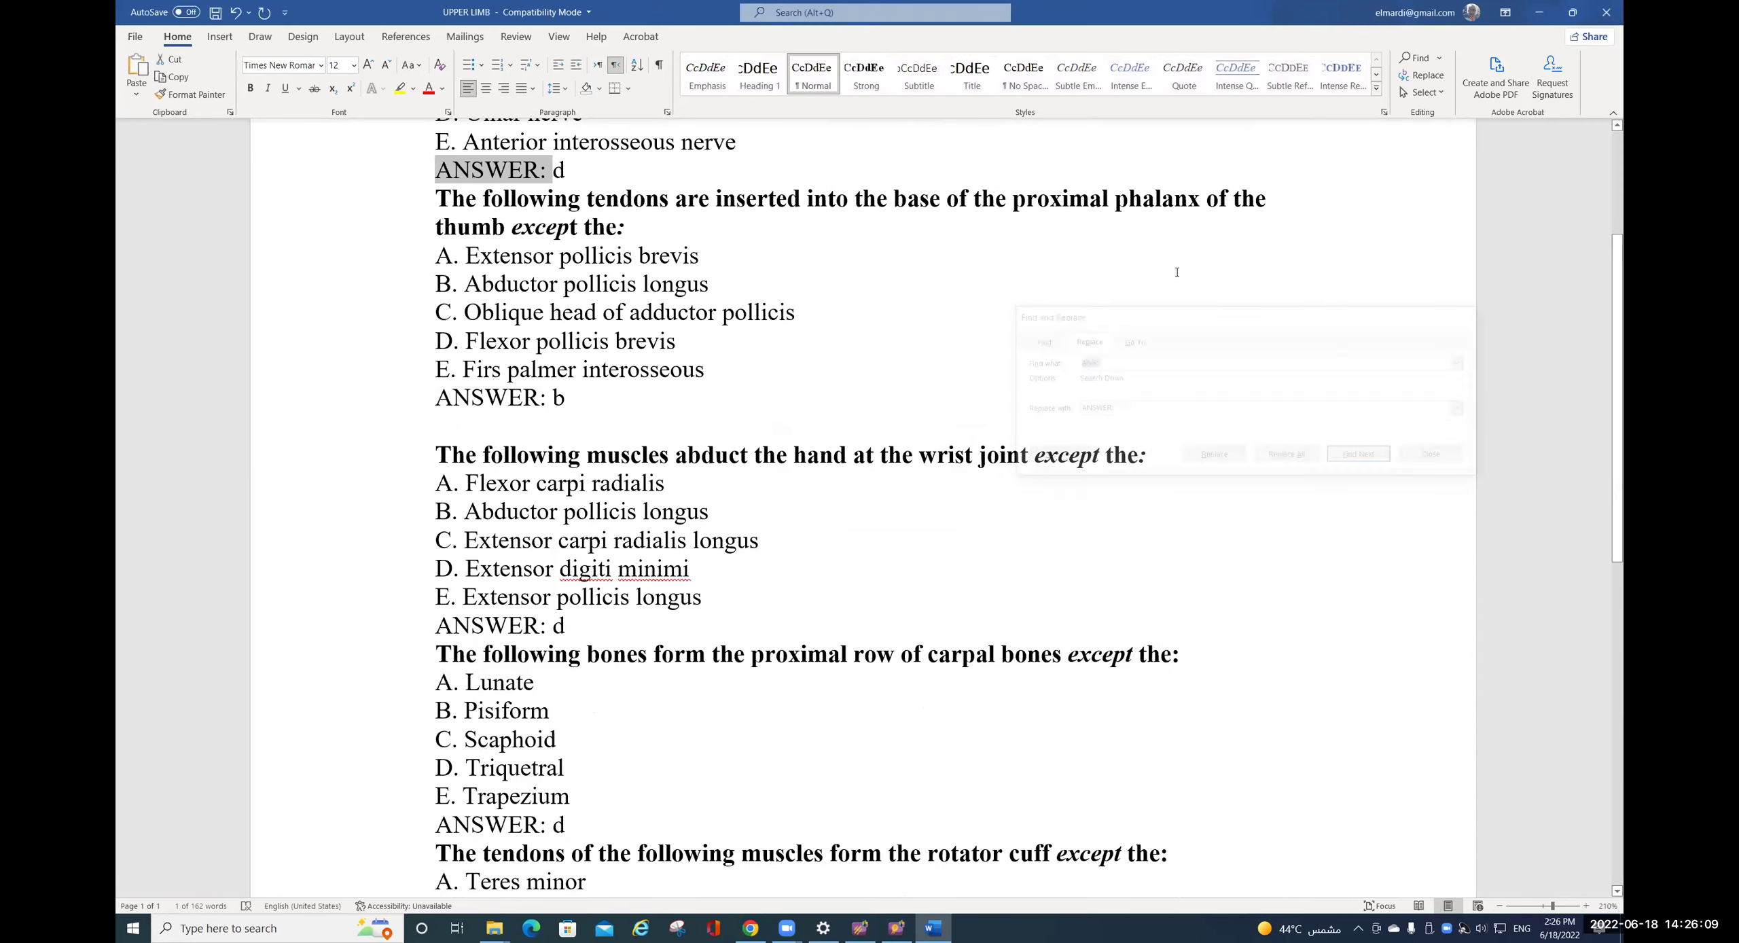
# - Insert a blank line above the question on thumb tendons and another above the question on muscles abducting the hand
pyautogui.click(433, 199)
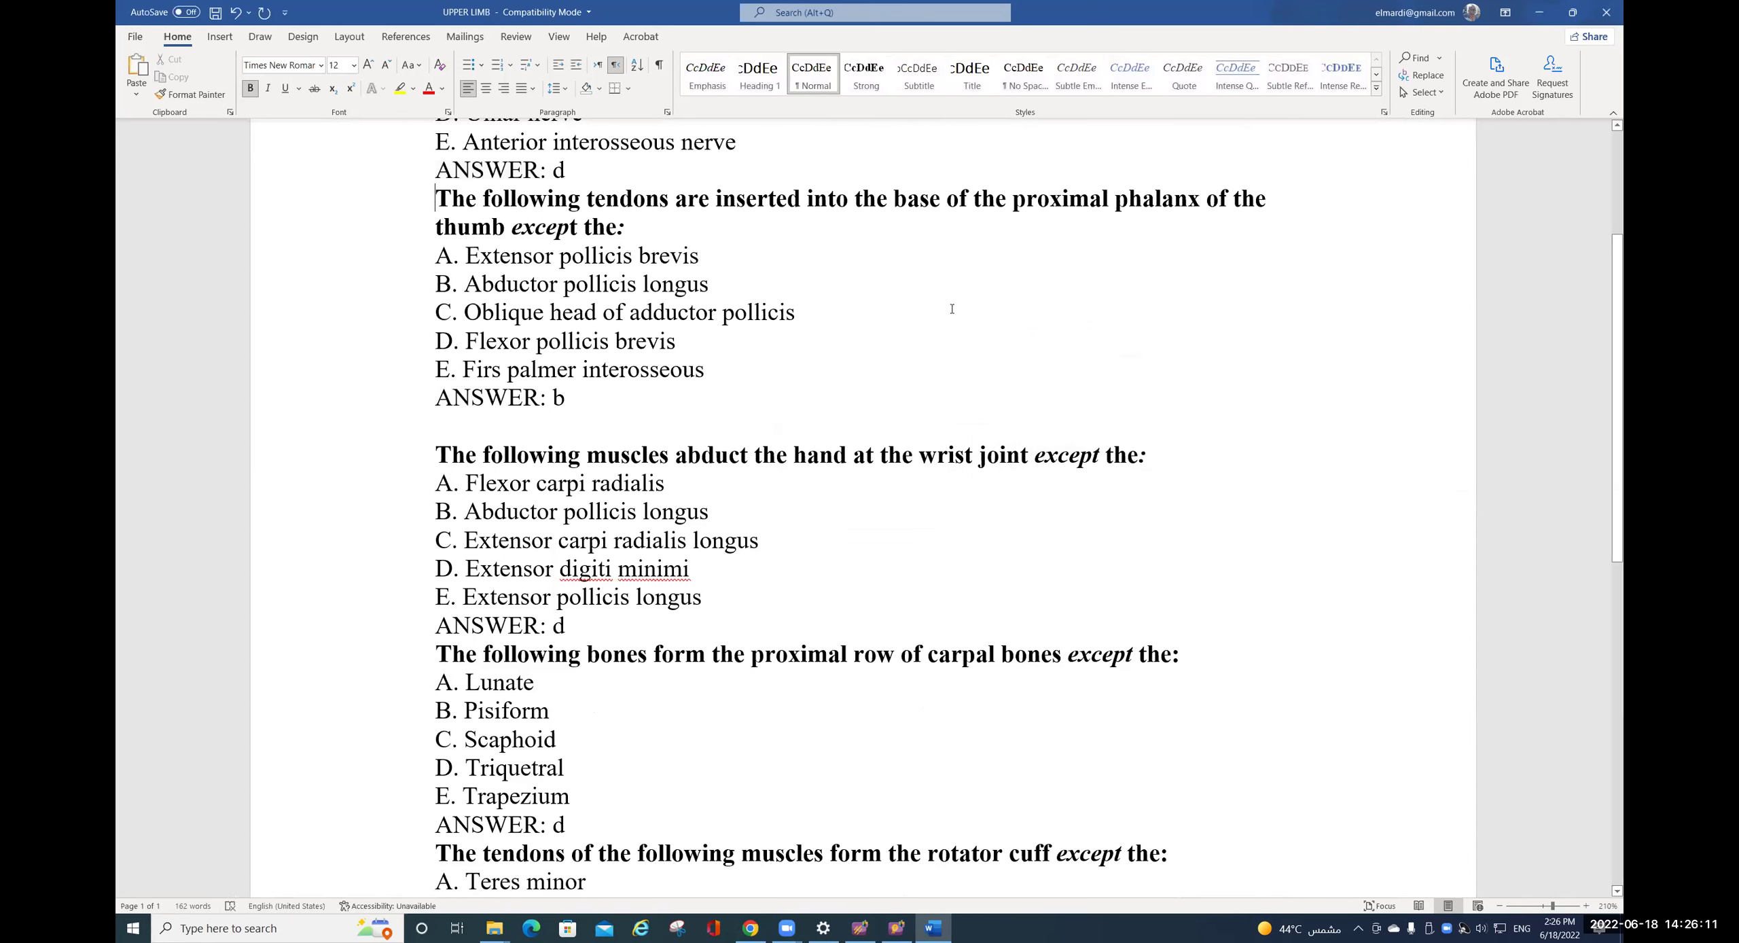
pyautogui.press('Return')
pyautogui.press('Down')
pyautogui.press('Down')
pyautogui.press('Down')
pyautogui.press('Down')
pyautogui.press('Down')
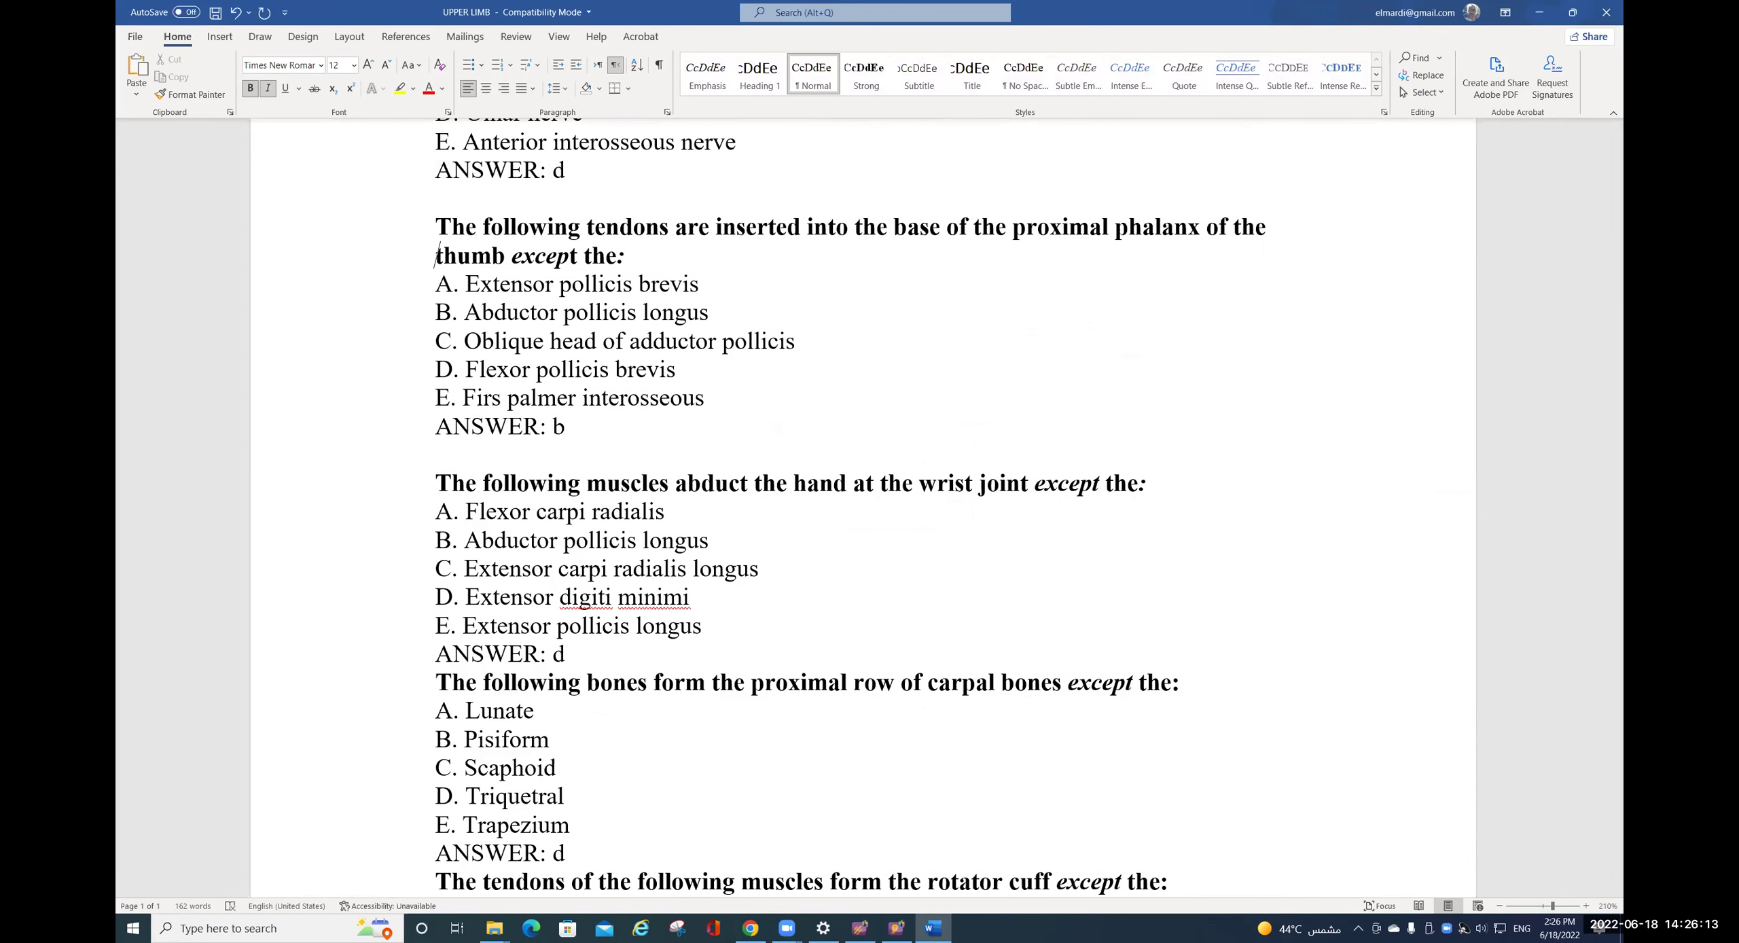
pyautogui.click(1291, 453)
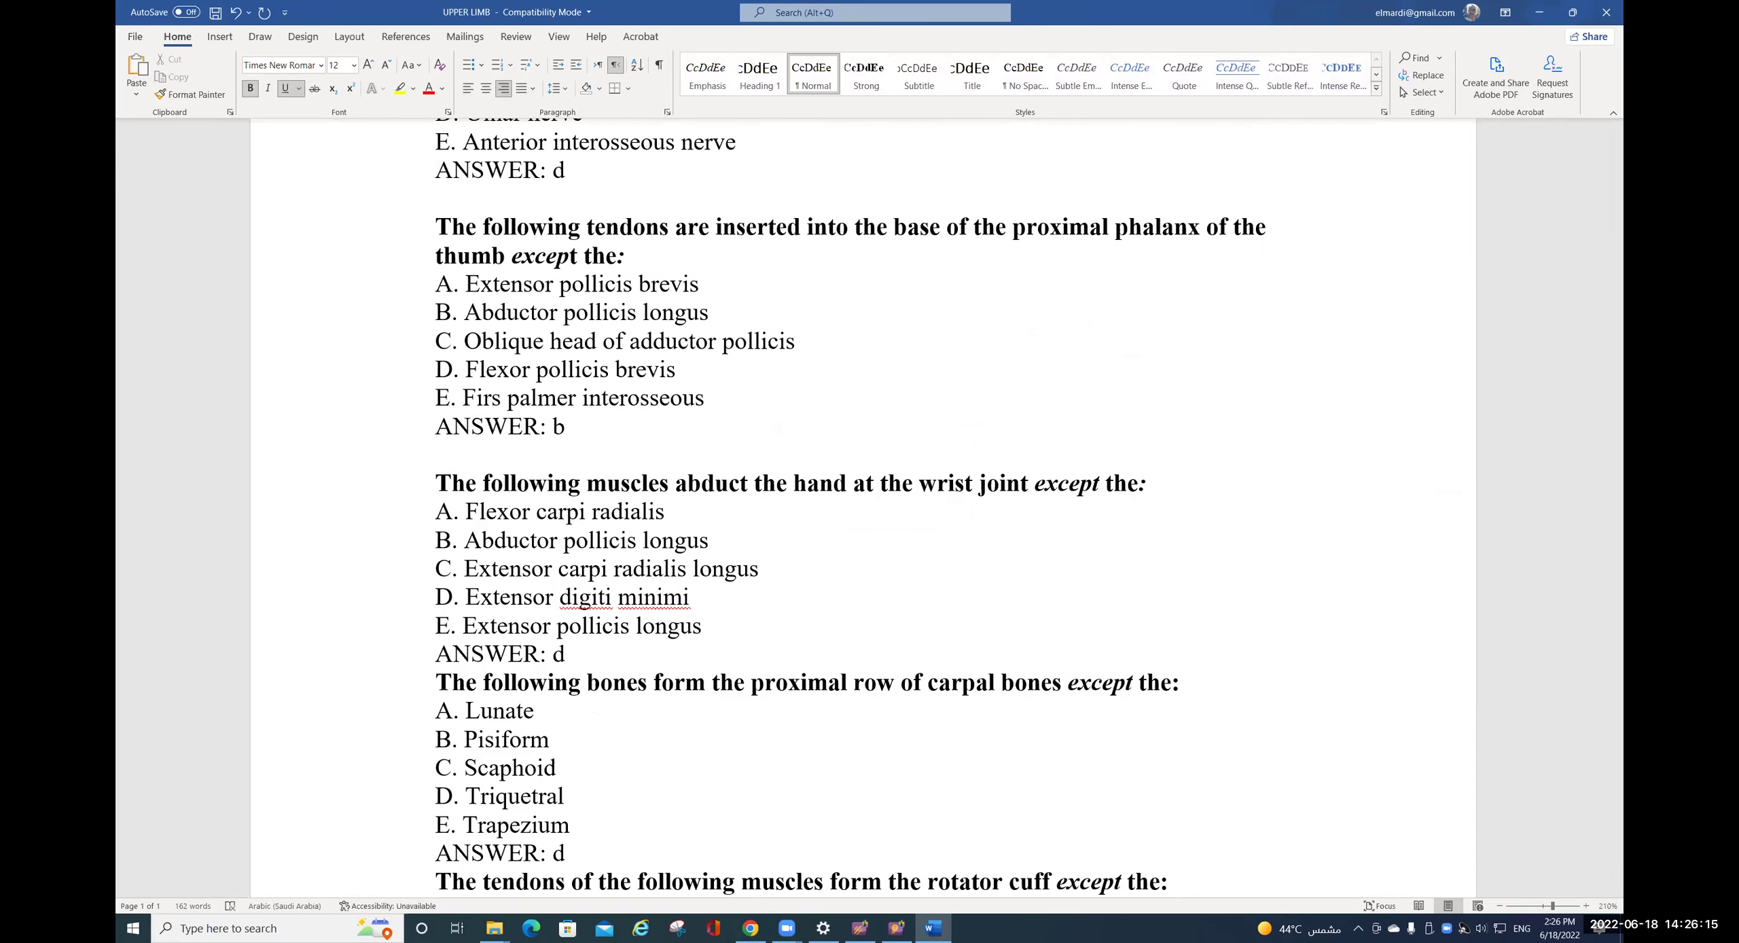
pyautogui.press('Return')
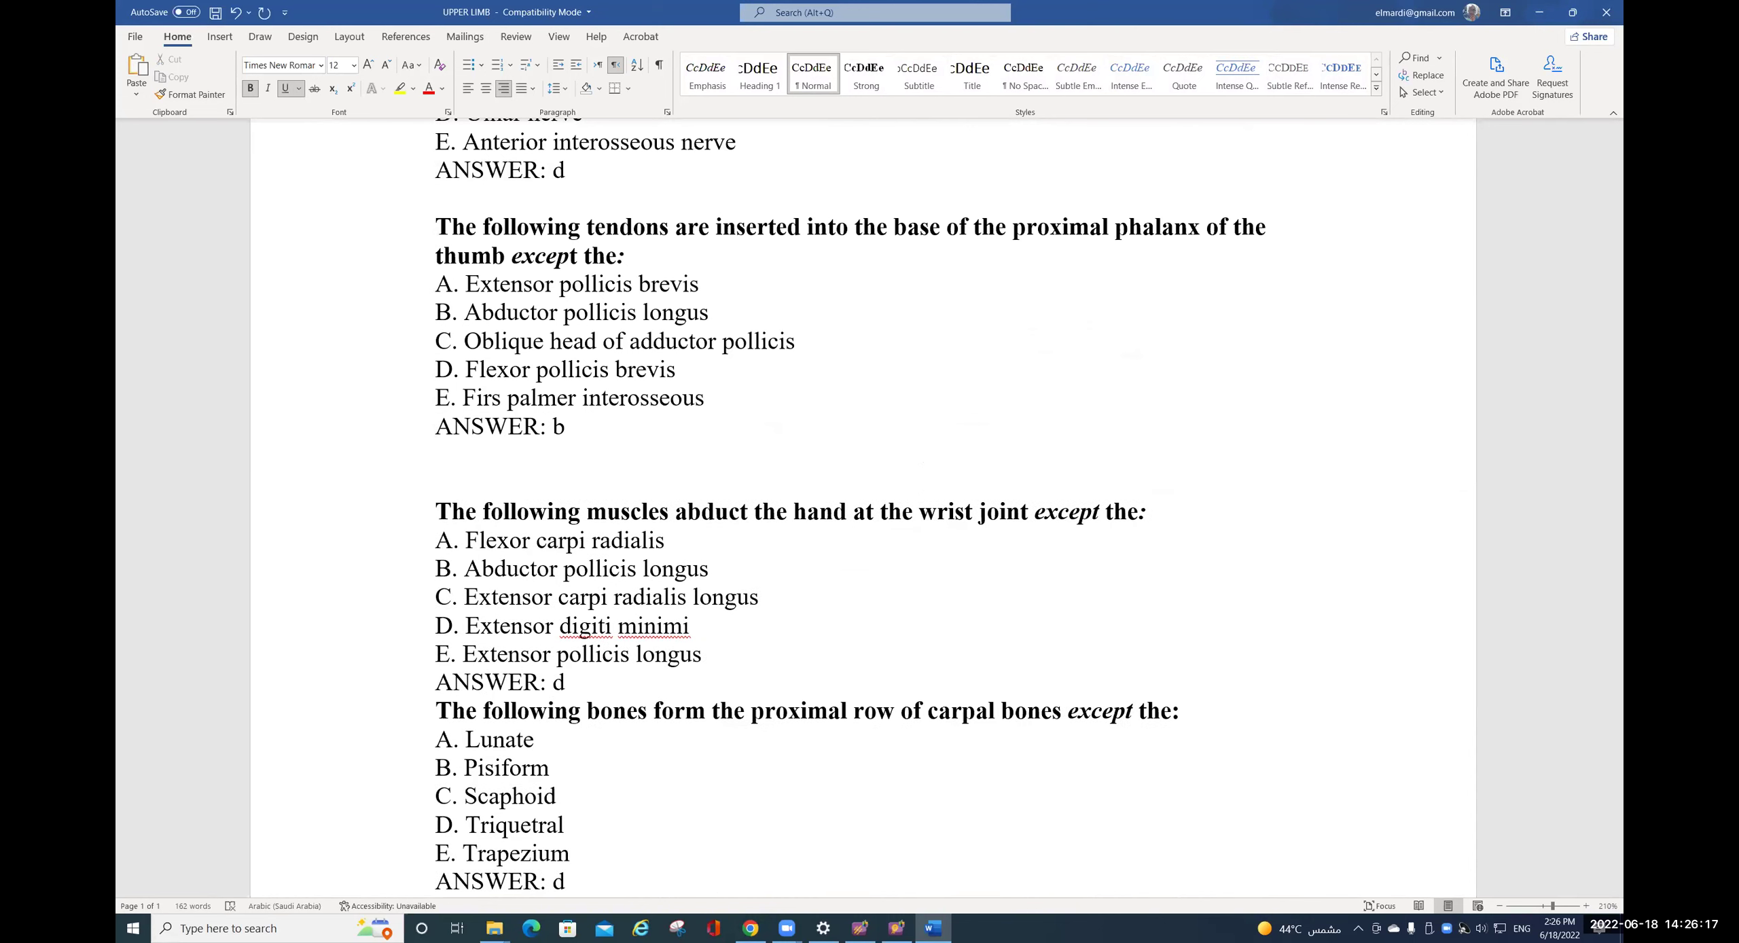
pyautogui.press('Down')
pyautogui.press('Down')
pyautogui.press('Down')
pyautogui.press('Down')
pyautogui.press('Down')
pyautogui.press('Down')
pyautogui.press('Down')
pyautogui.click(1235, 710)
pyautogui.press('Up')
pyautogui.press('Left')
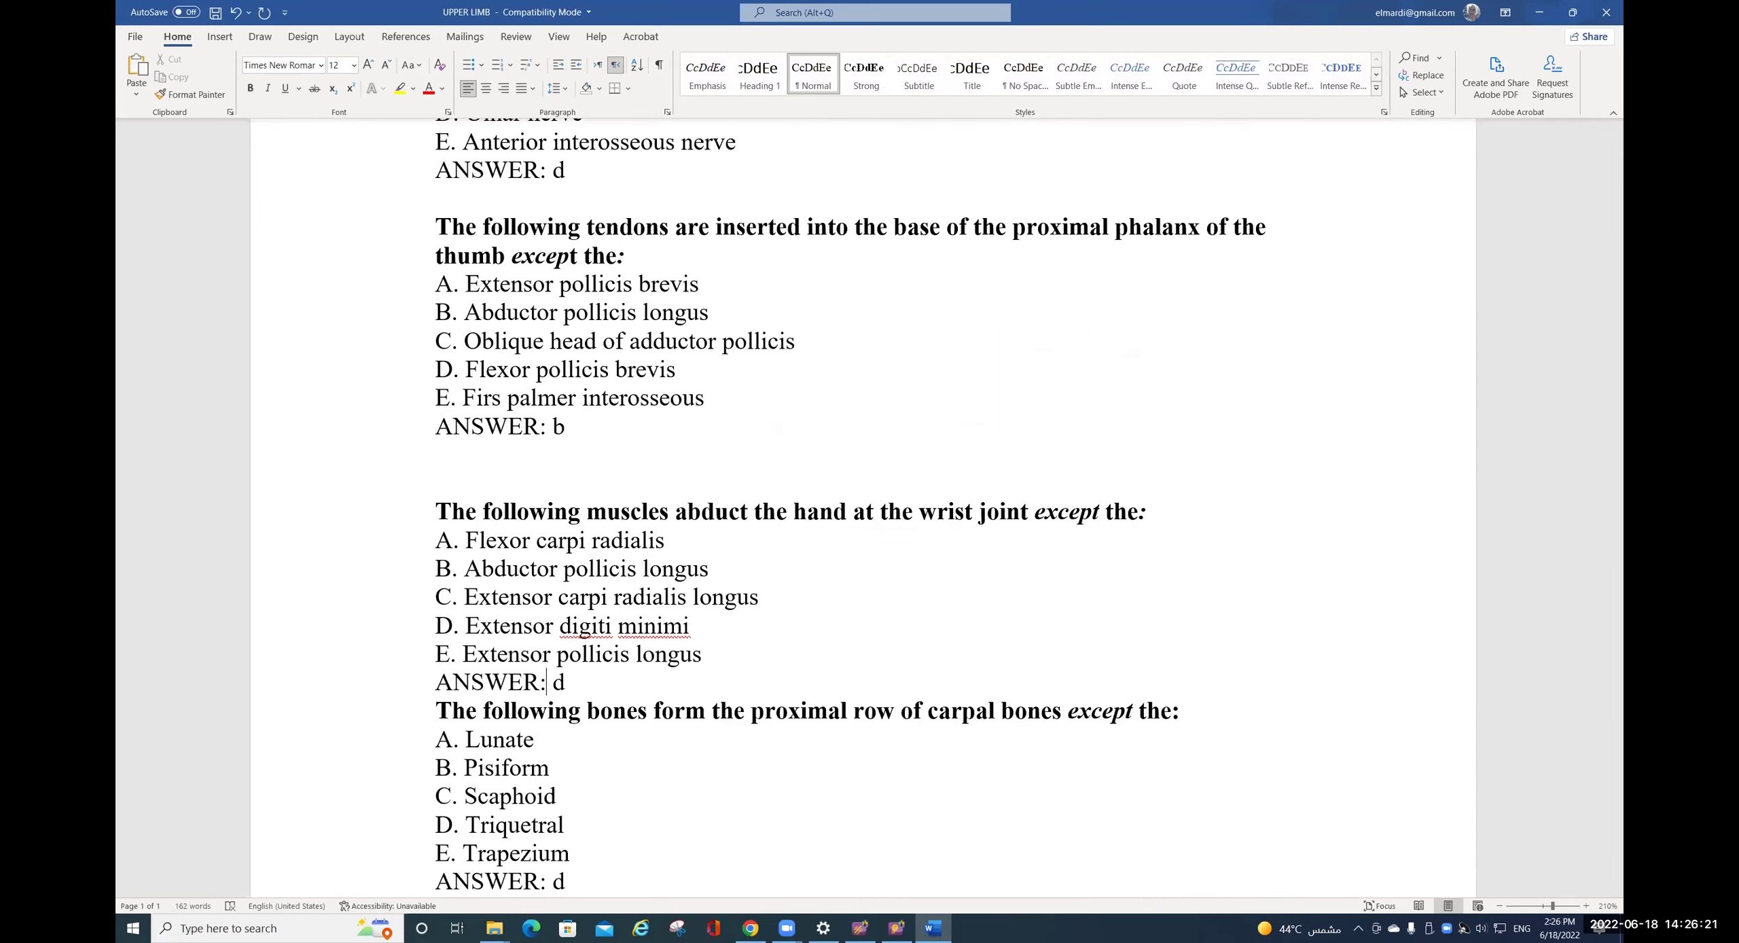
pyautogui.press('Down')
pyautogui.press('Down')
pyautogui.press('Down')
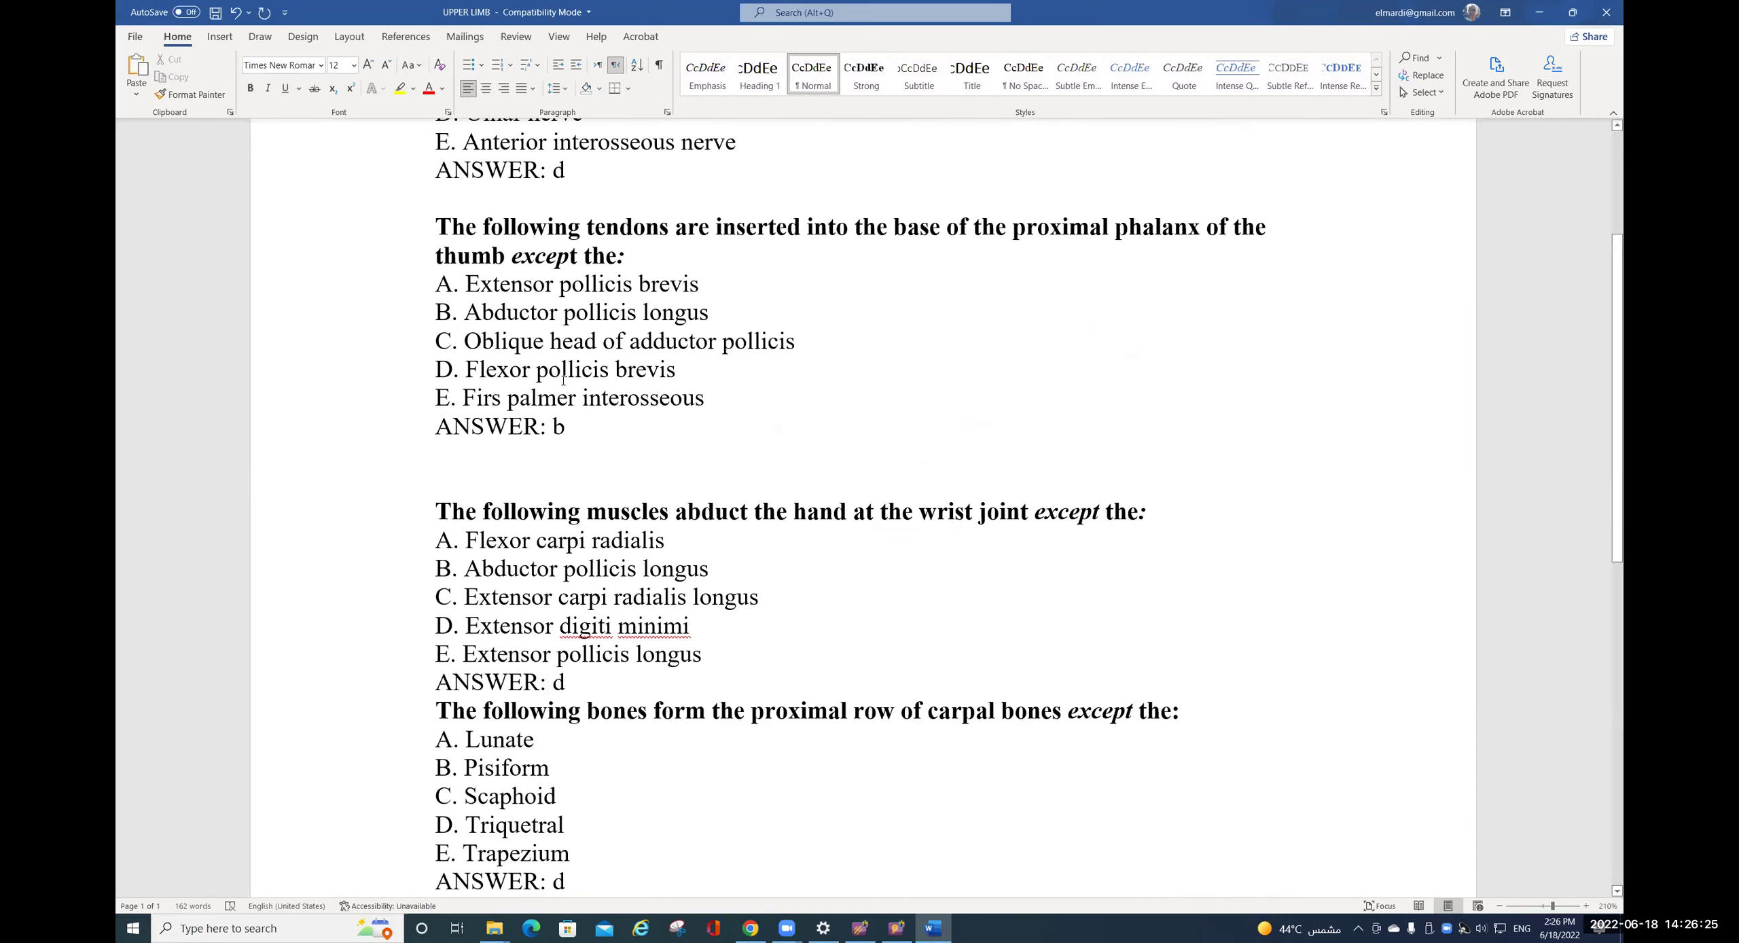
# - Set all text in the document to left-to-right direction with left alignment
pyautogui.hotkey('ctrl', 'a')
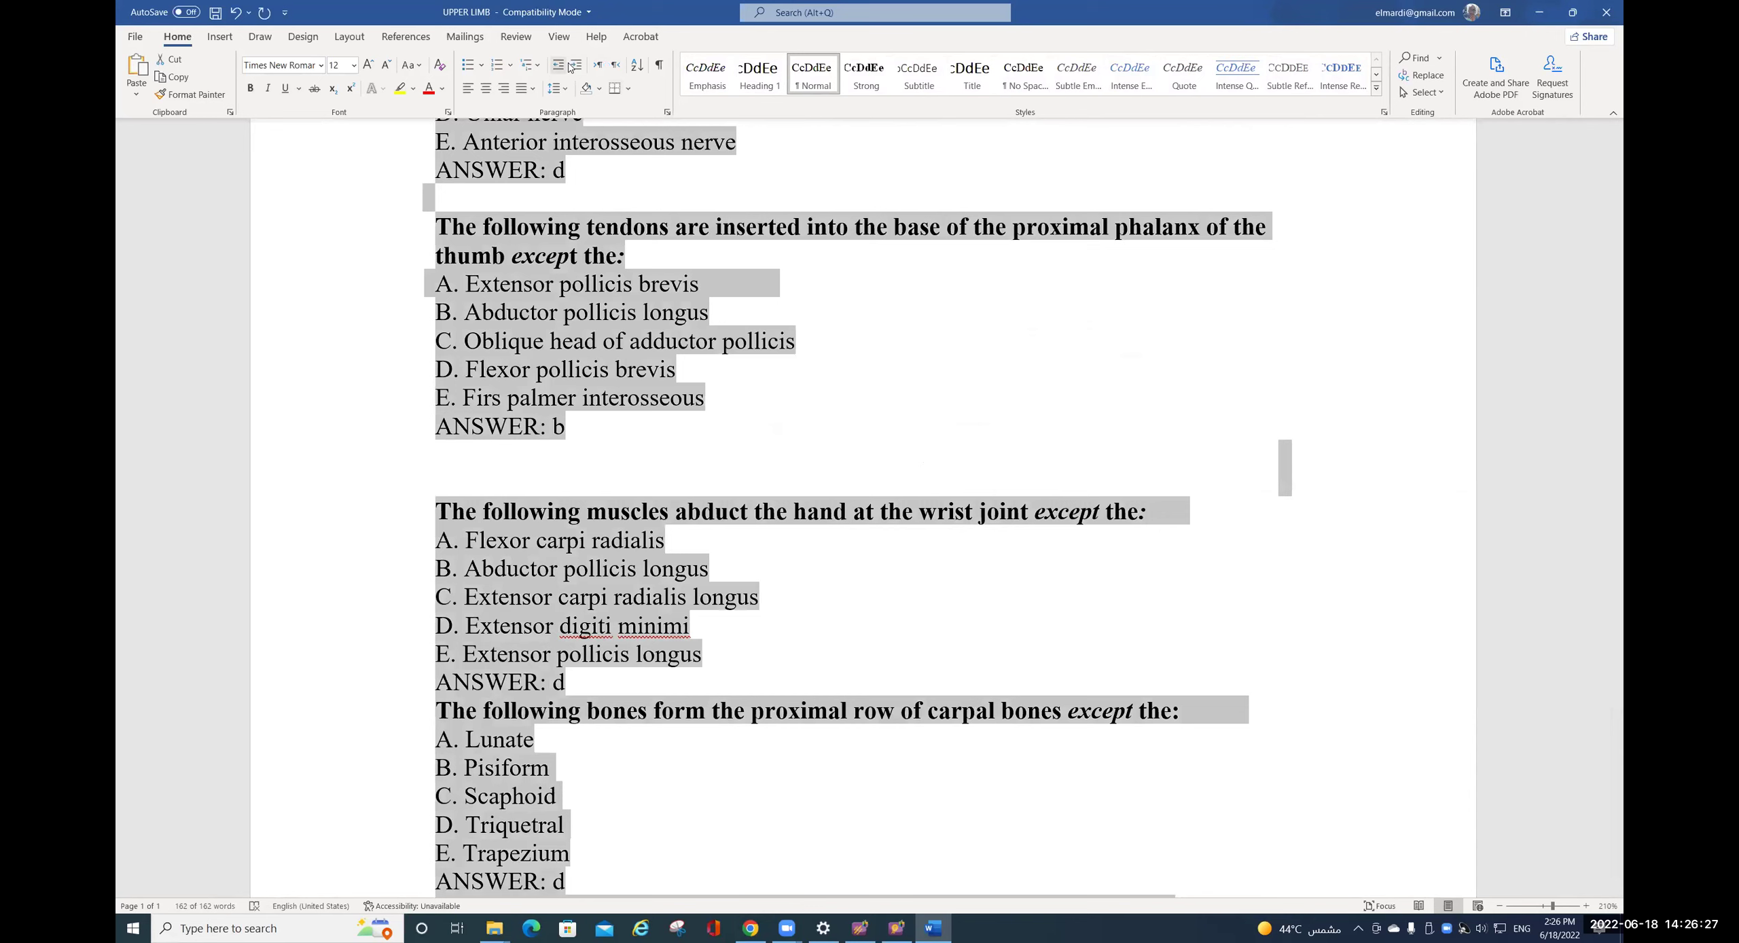
pyautogui.click(599, 66)
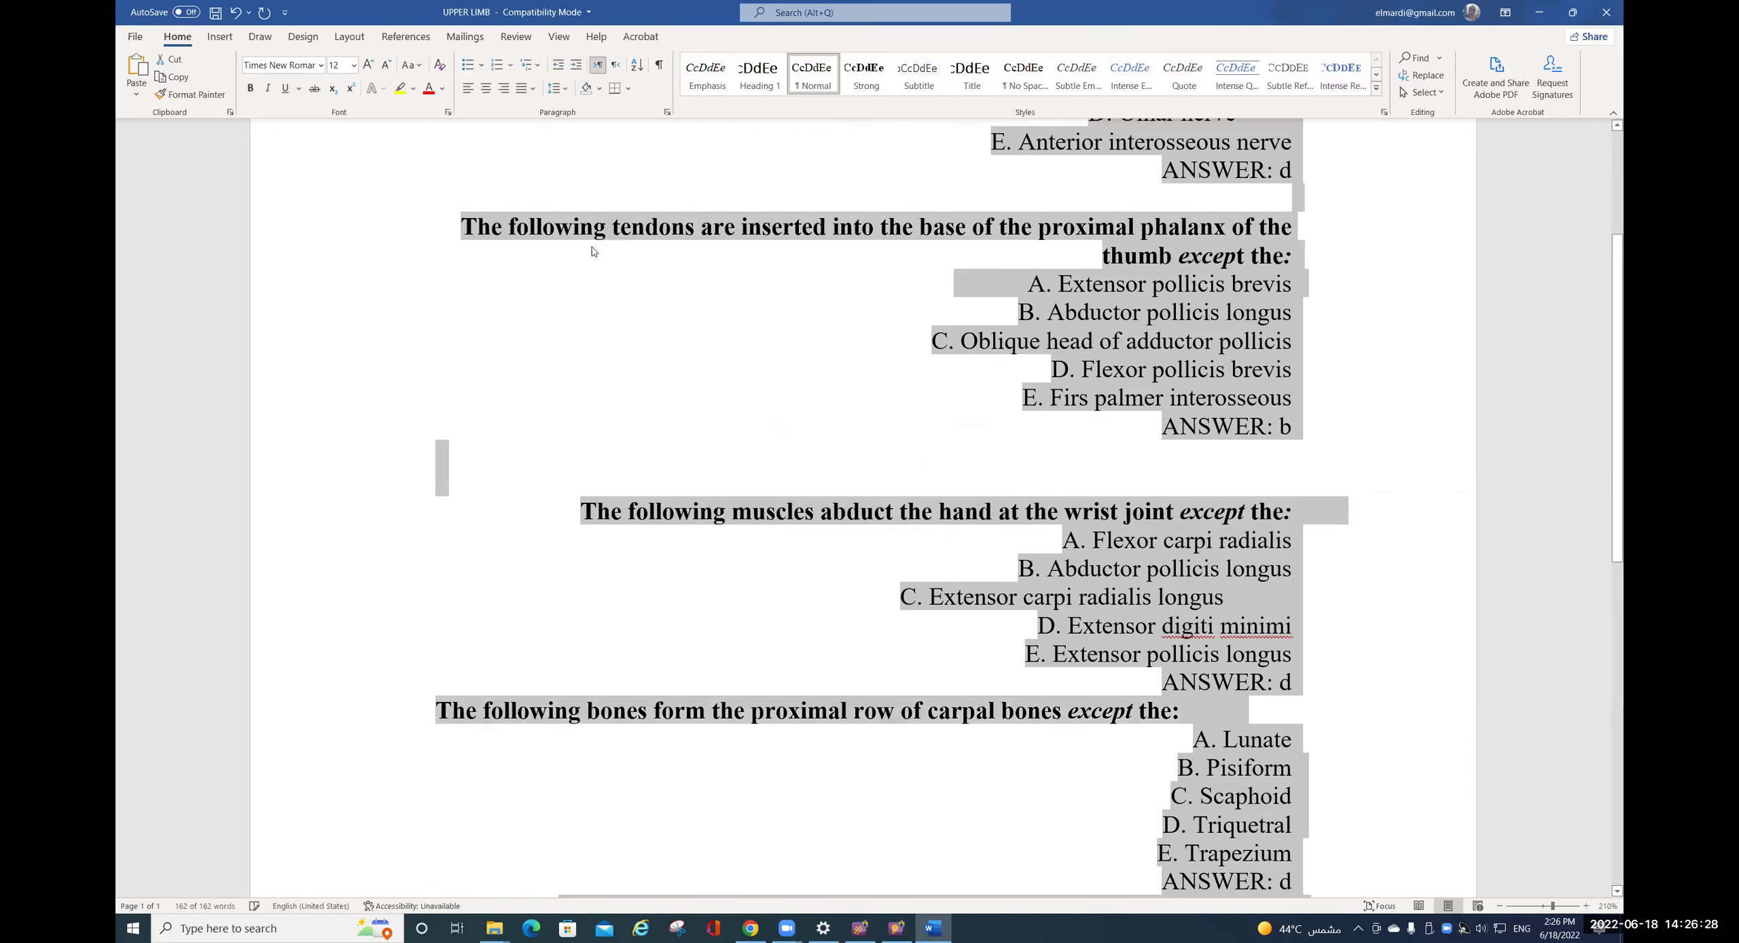
pyautogui.click(471, 89)
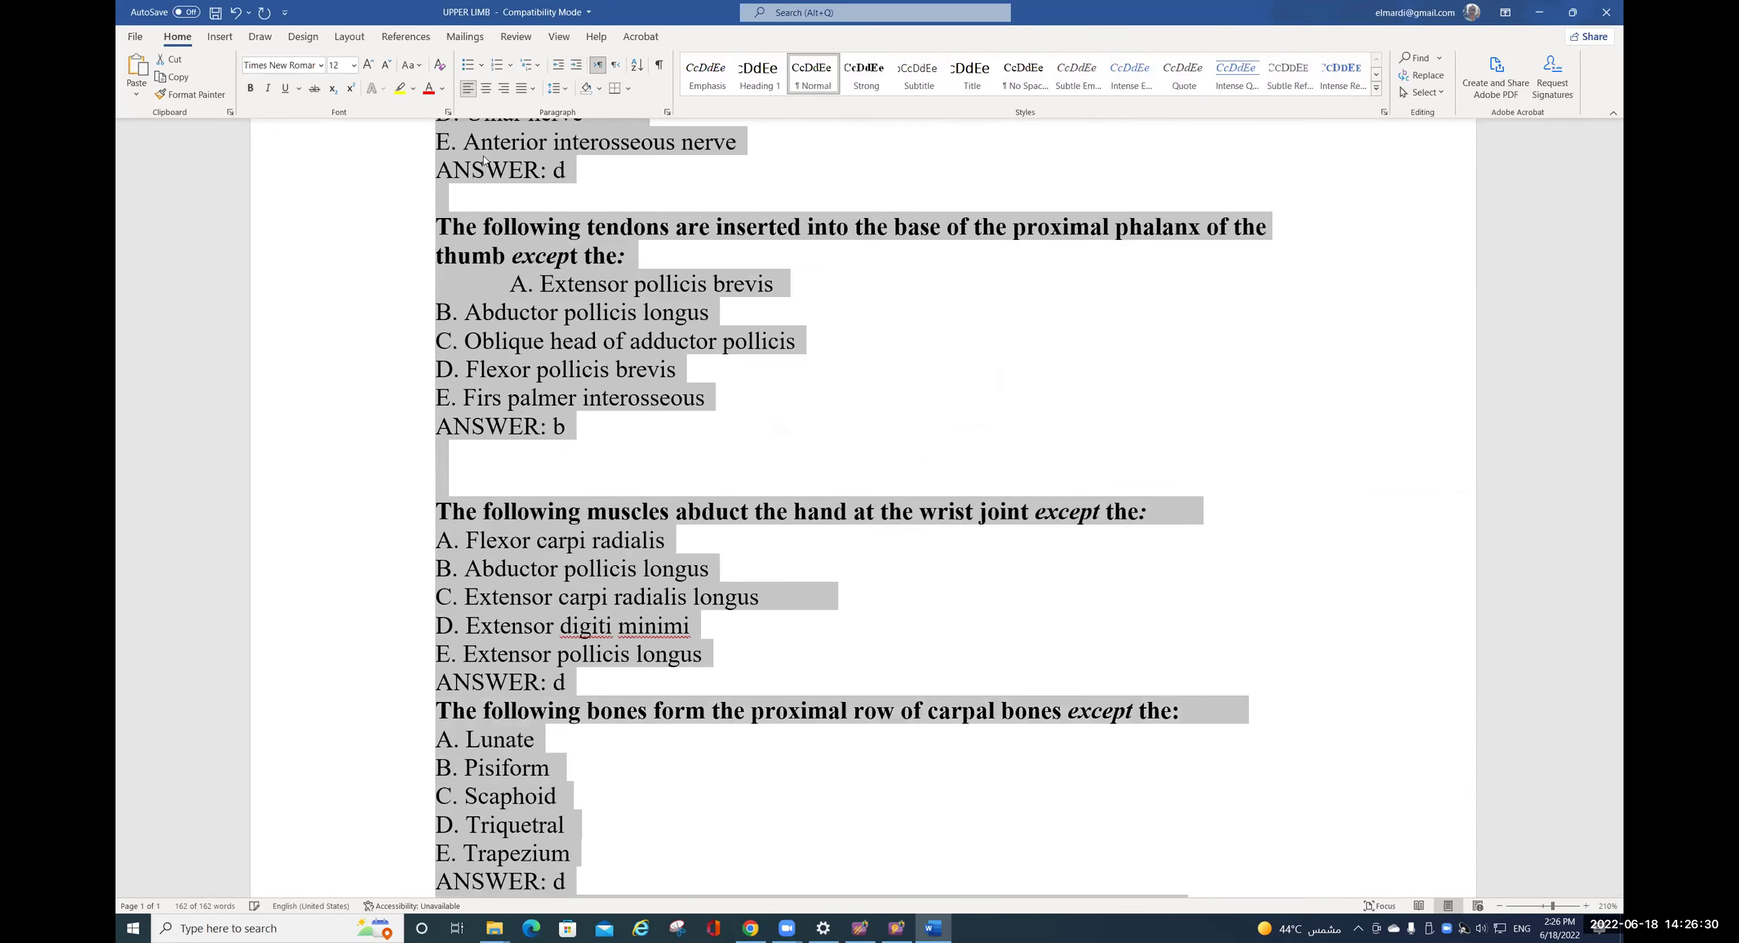
# - Insert a blank line above the question on the proximal row of carpal bones
pyautogui.click(439, 511)
pyautogui.press('Down')
pyautogui.press('Down')
pyautogui.press('Down')
pyautogui.press('Down')
pyautogui.press('Return')
# - Insert a blank line above the rotator cuff question and go to the end of the document
pyautogui.press('Down')
pyautogui.press('Down')
pyautogui.press('Down')
pyautogui.press('Down')
pyautogui.press('Down')
pyautogui.press('Down')
pyautogui.press('Down')
pyautogui.press('Down')
pyautogui.press('Down')
pyautogui.press('Down')
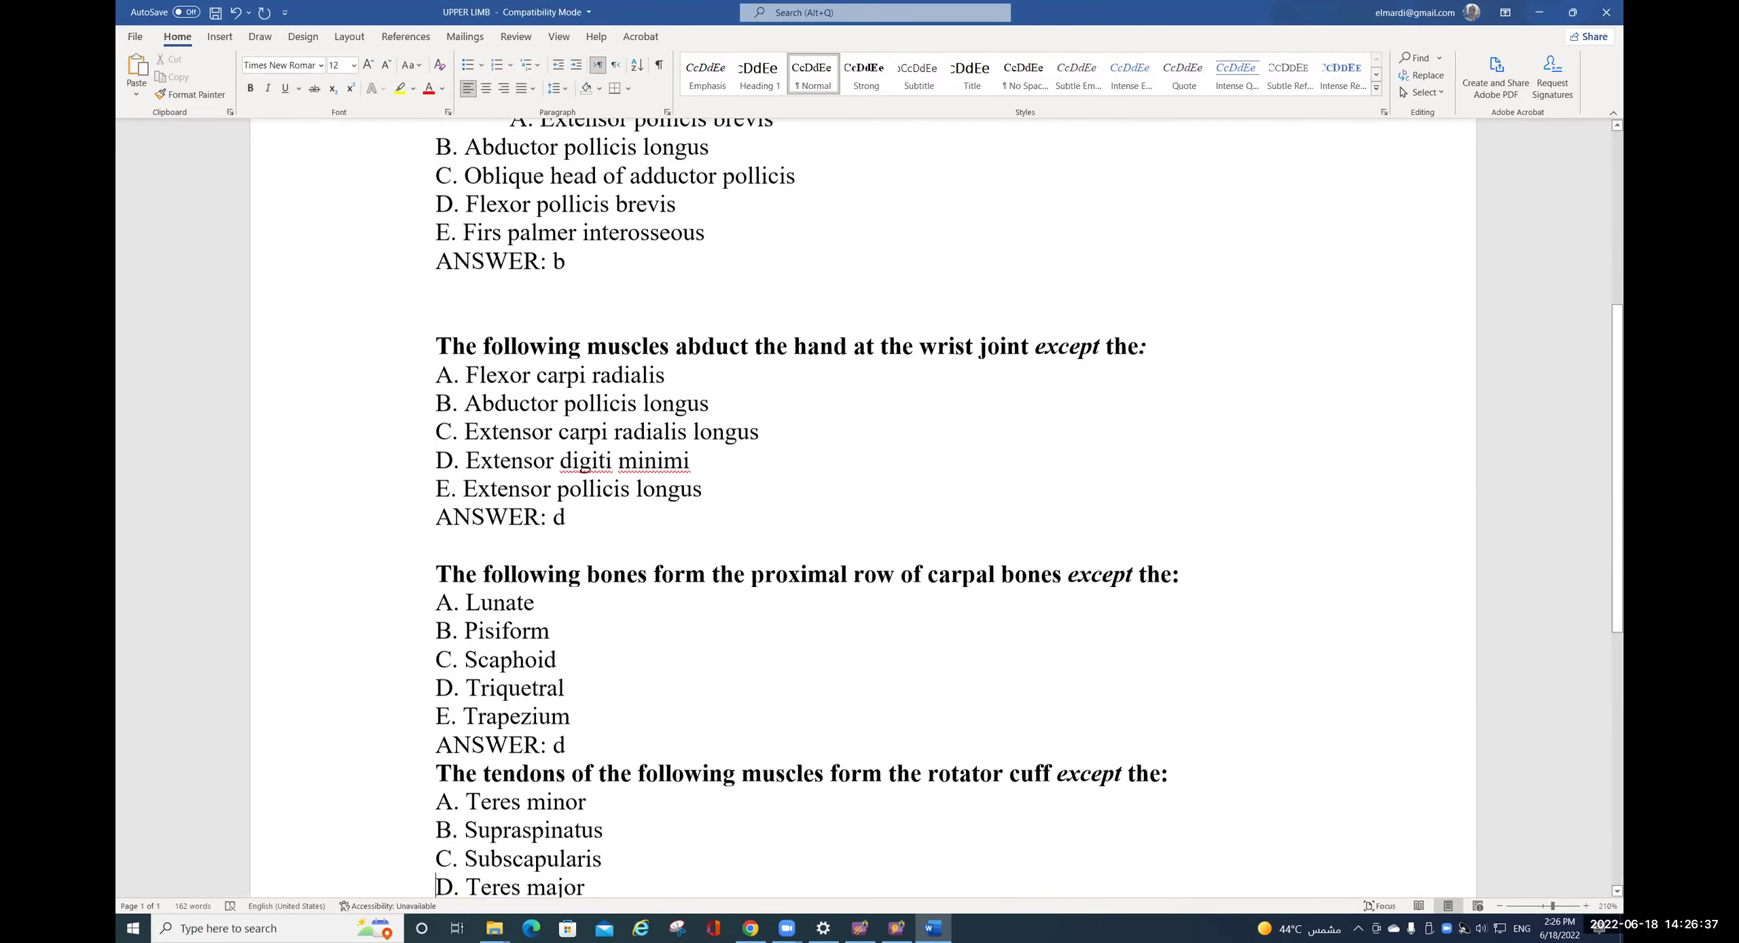
pyautogui.click(436, 741)
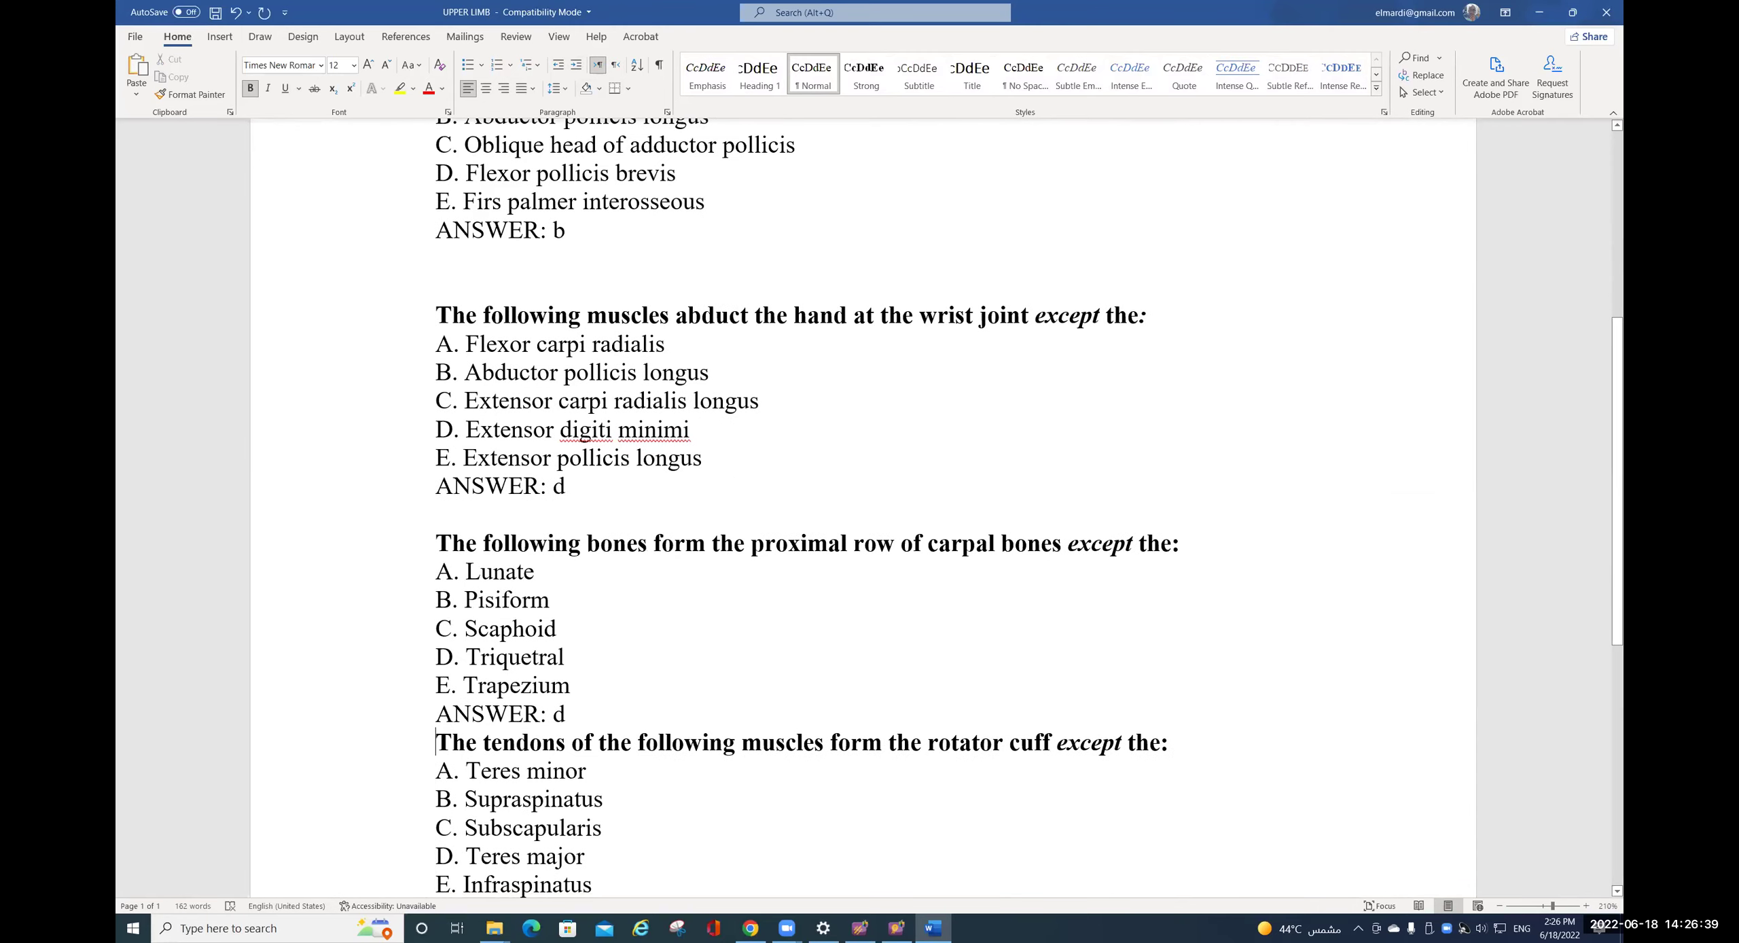
pyautogui.press('Return')
pyautogui.hotkey('ctrl', 'End')
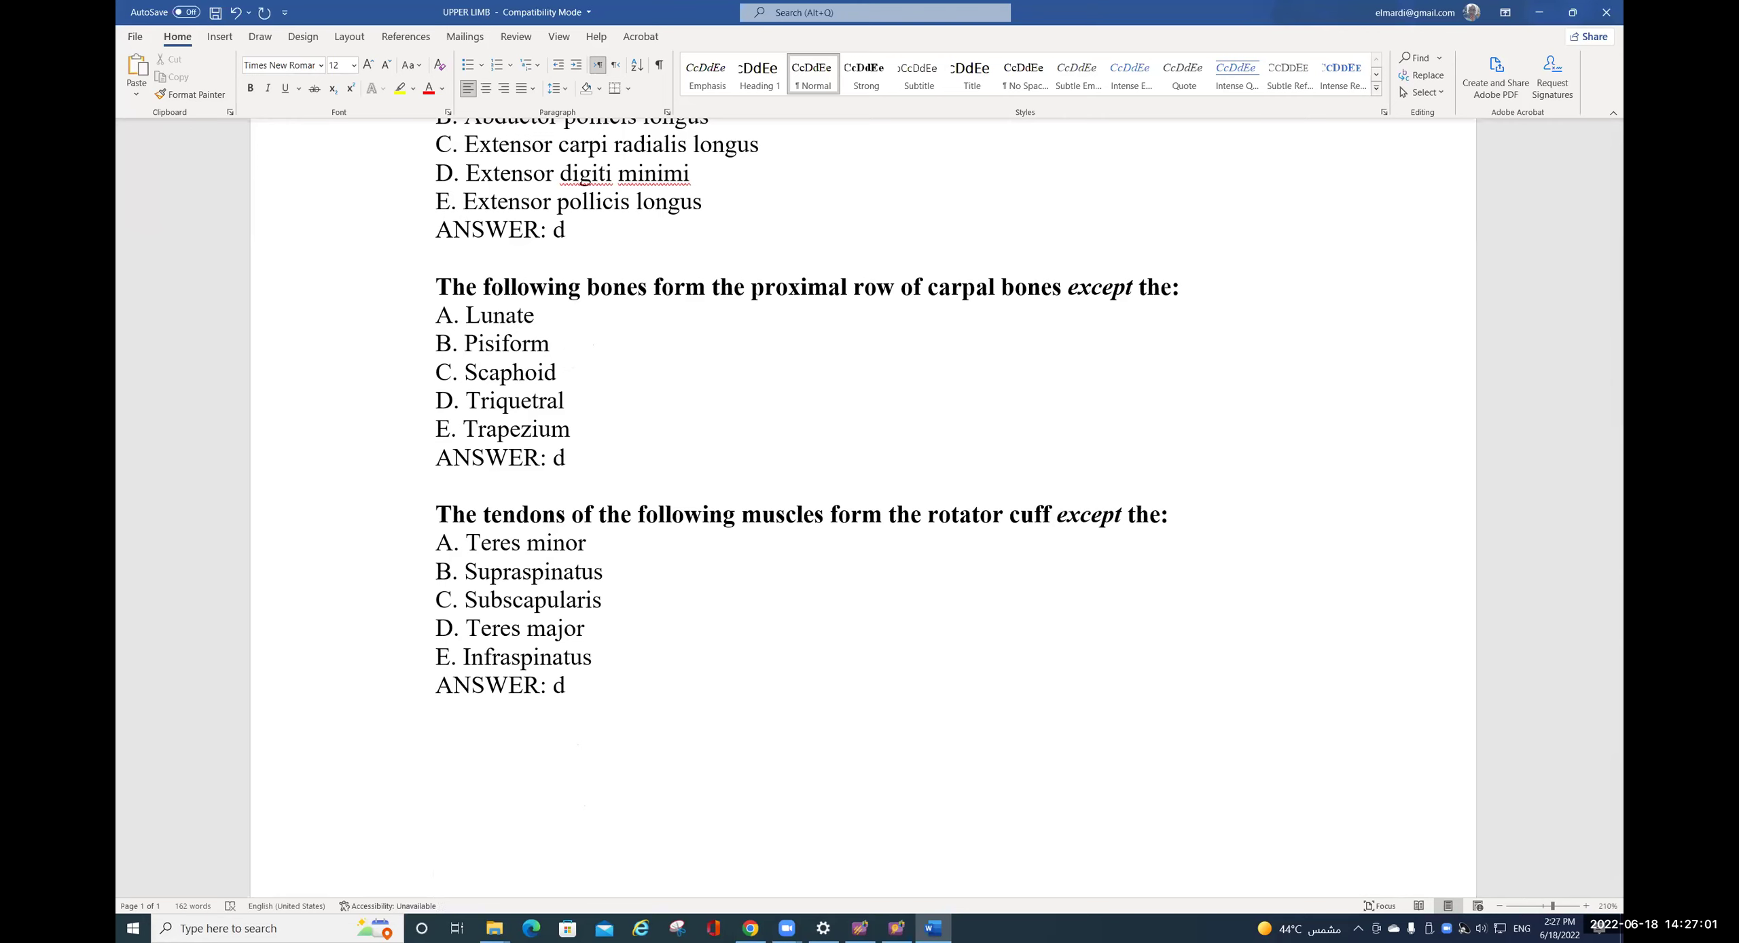
# - Save a Plain Text copy named UPPER LIMB in the anatomy folder, using Windows (Default) encoding
pyautogui.click(136, 42)
pyautogui.click(175, 233)
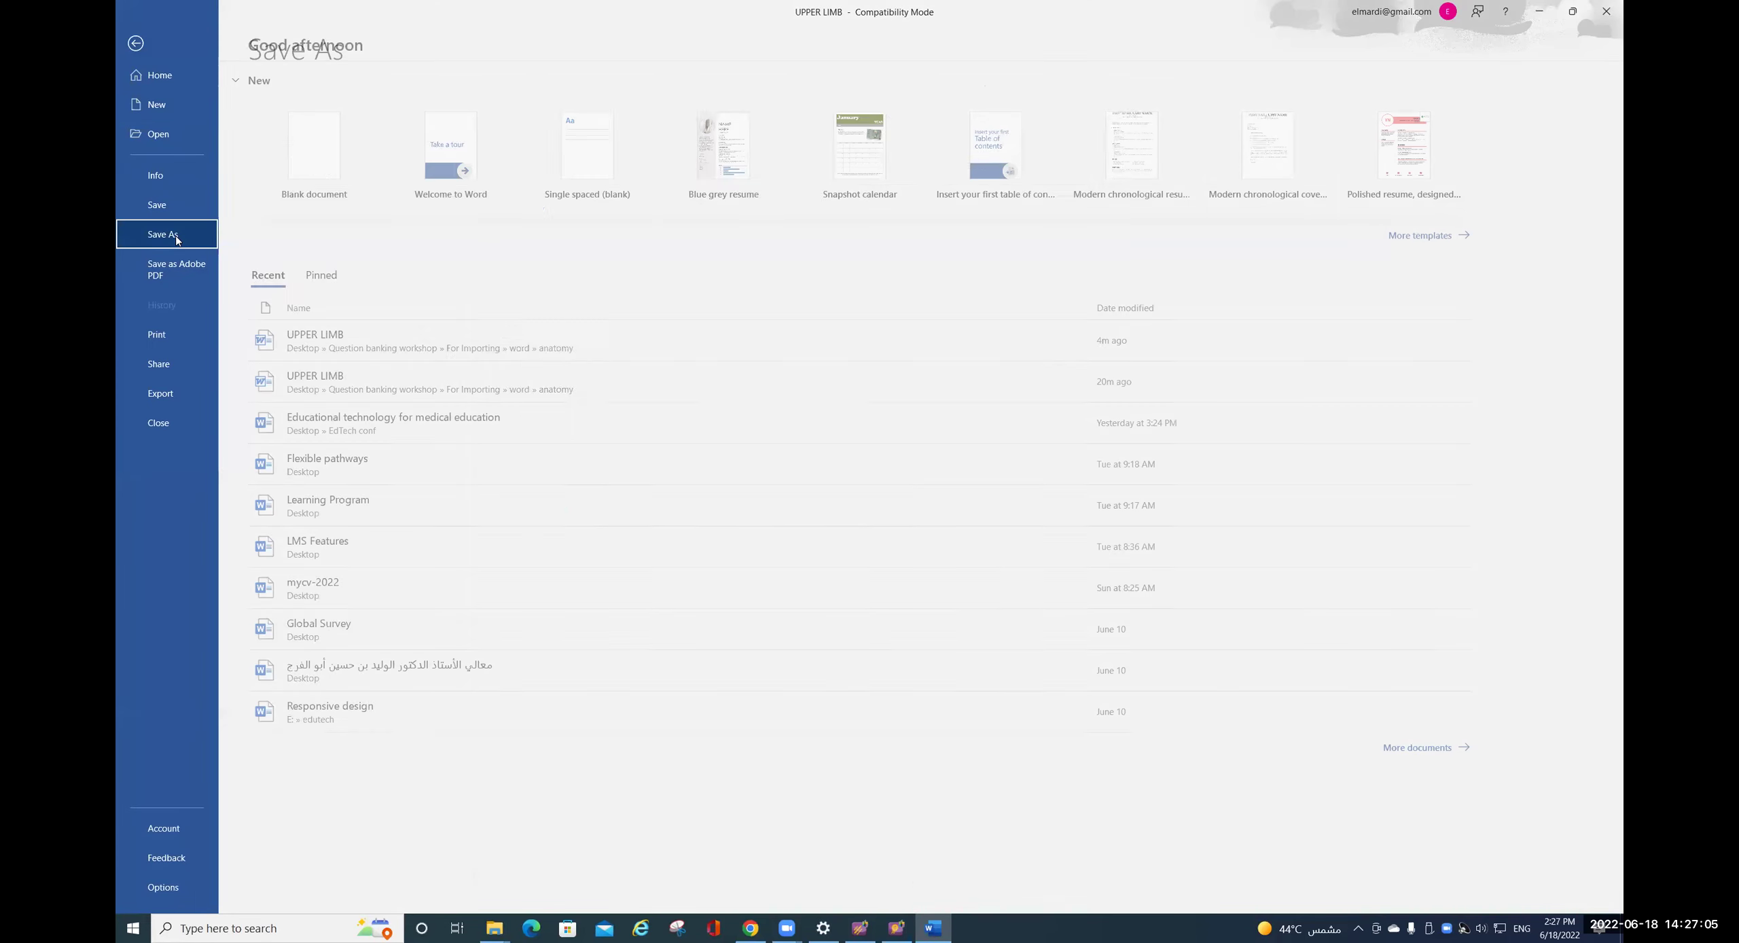
pyautogui.click(624, 161)
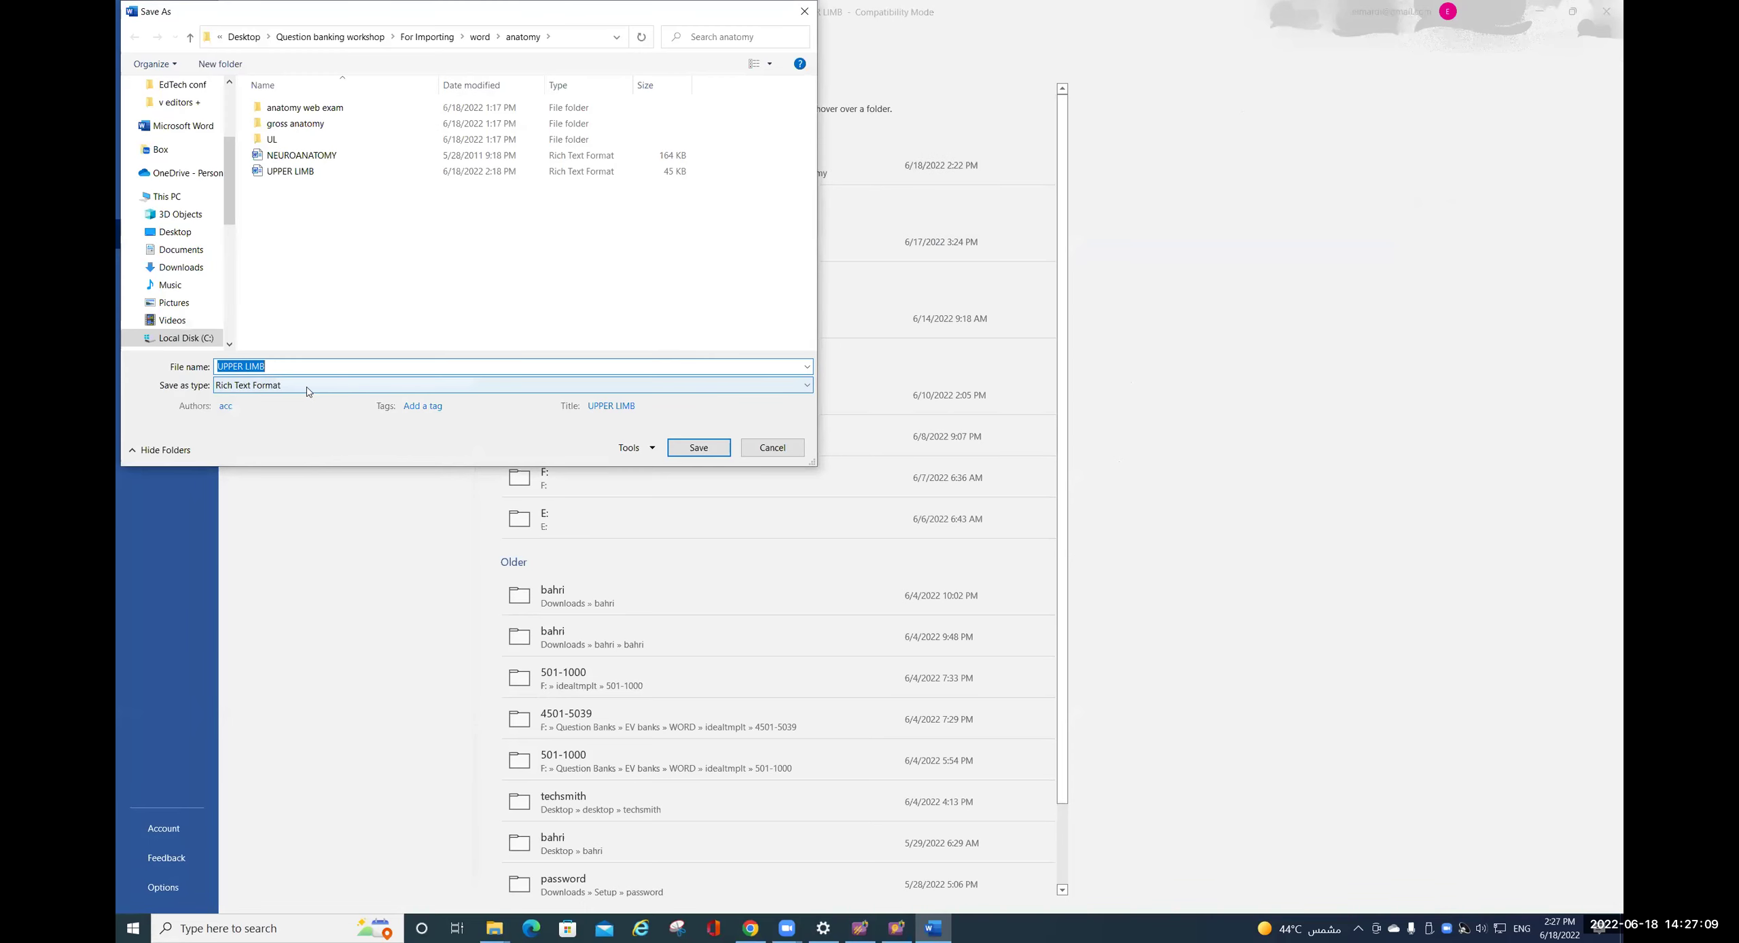
pyautogui.click(307, 386)
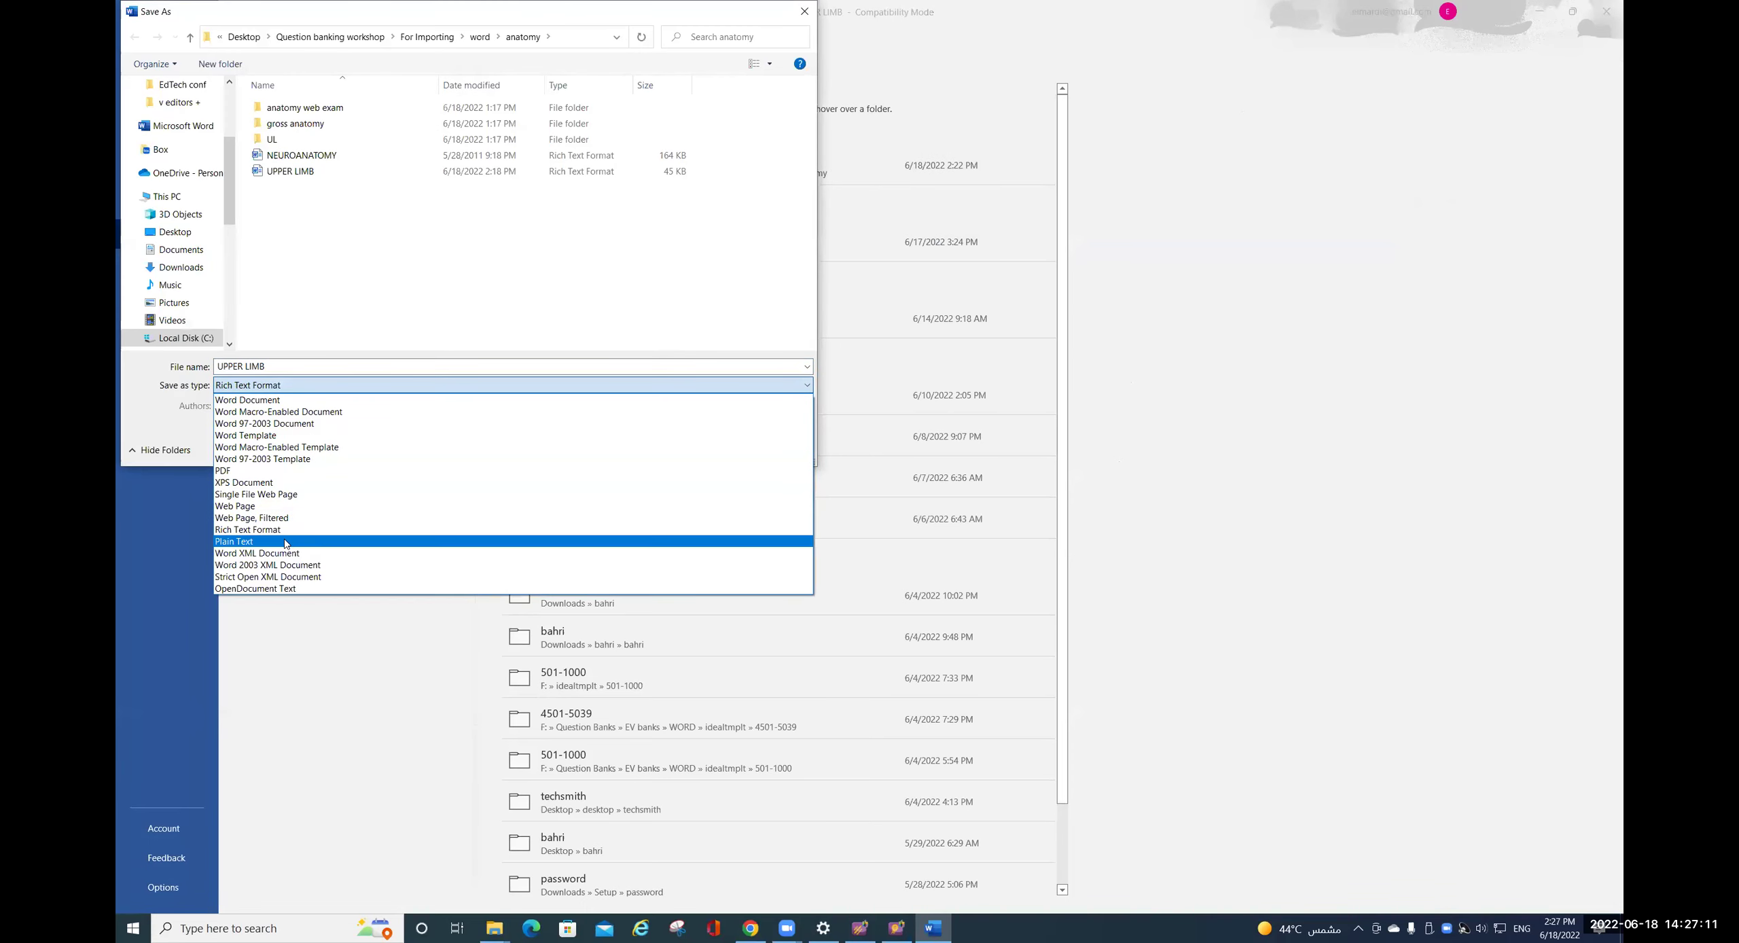
pyautogui.click(285, 541)
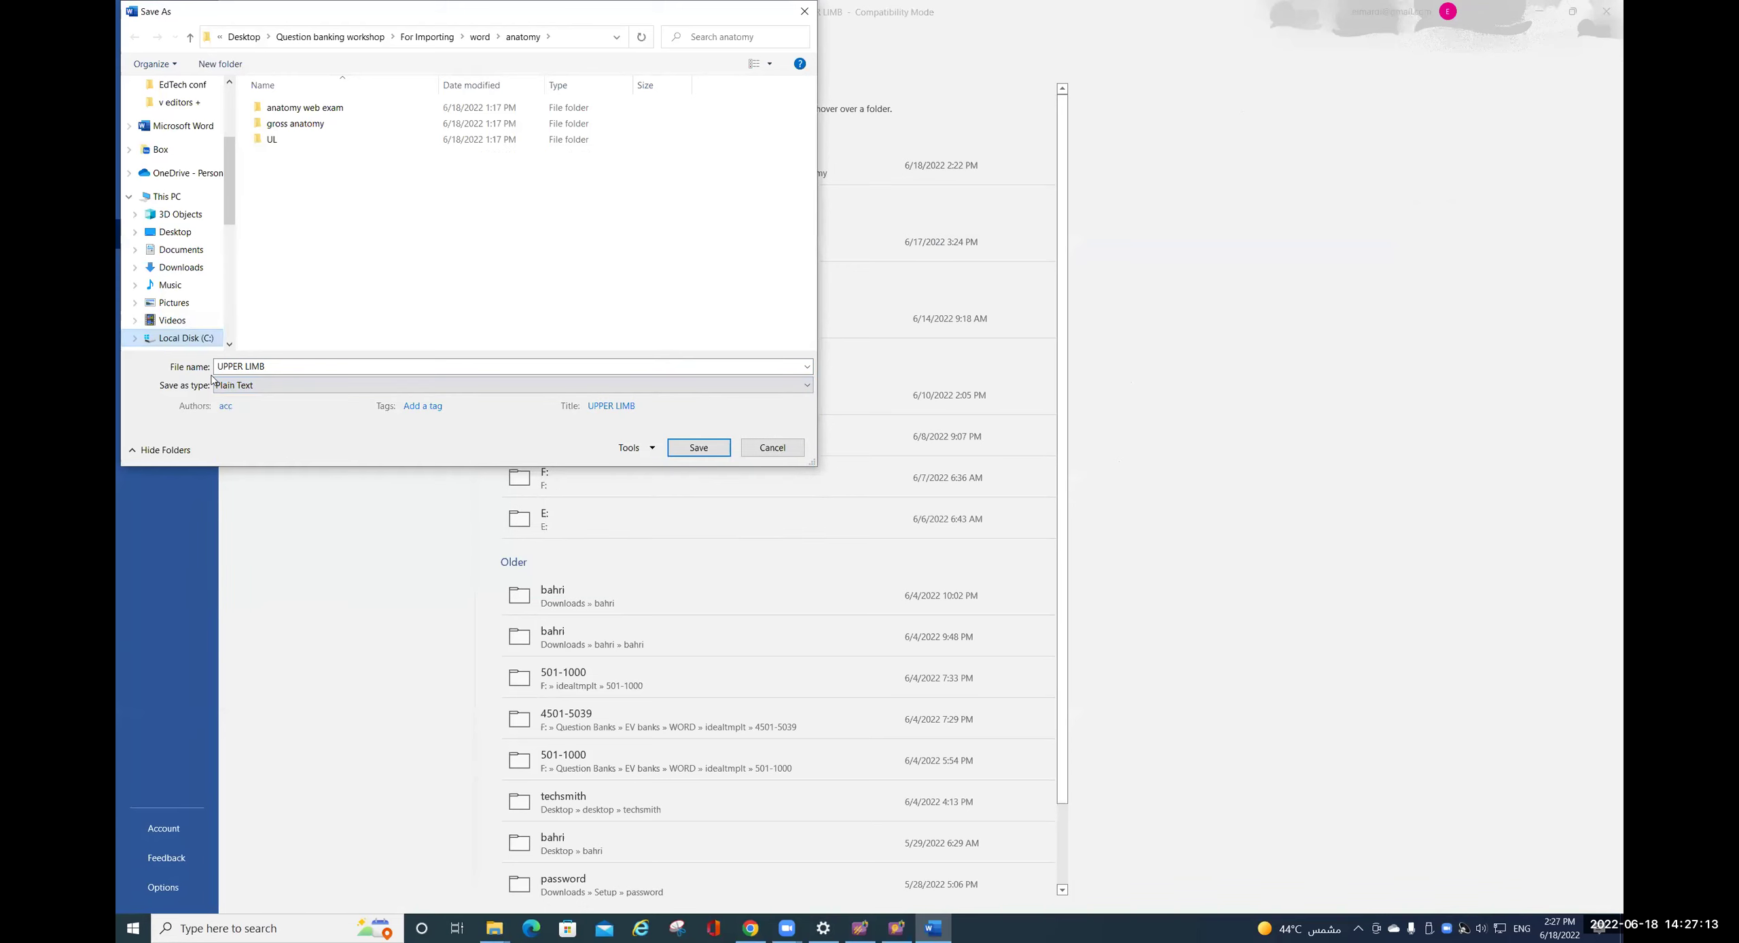
pyautogui.click(699, 447)
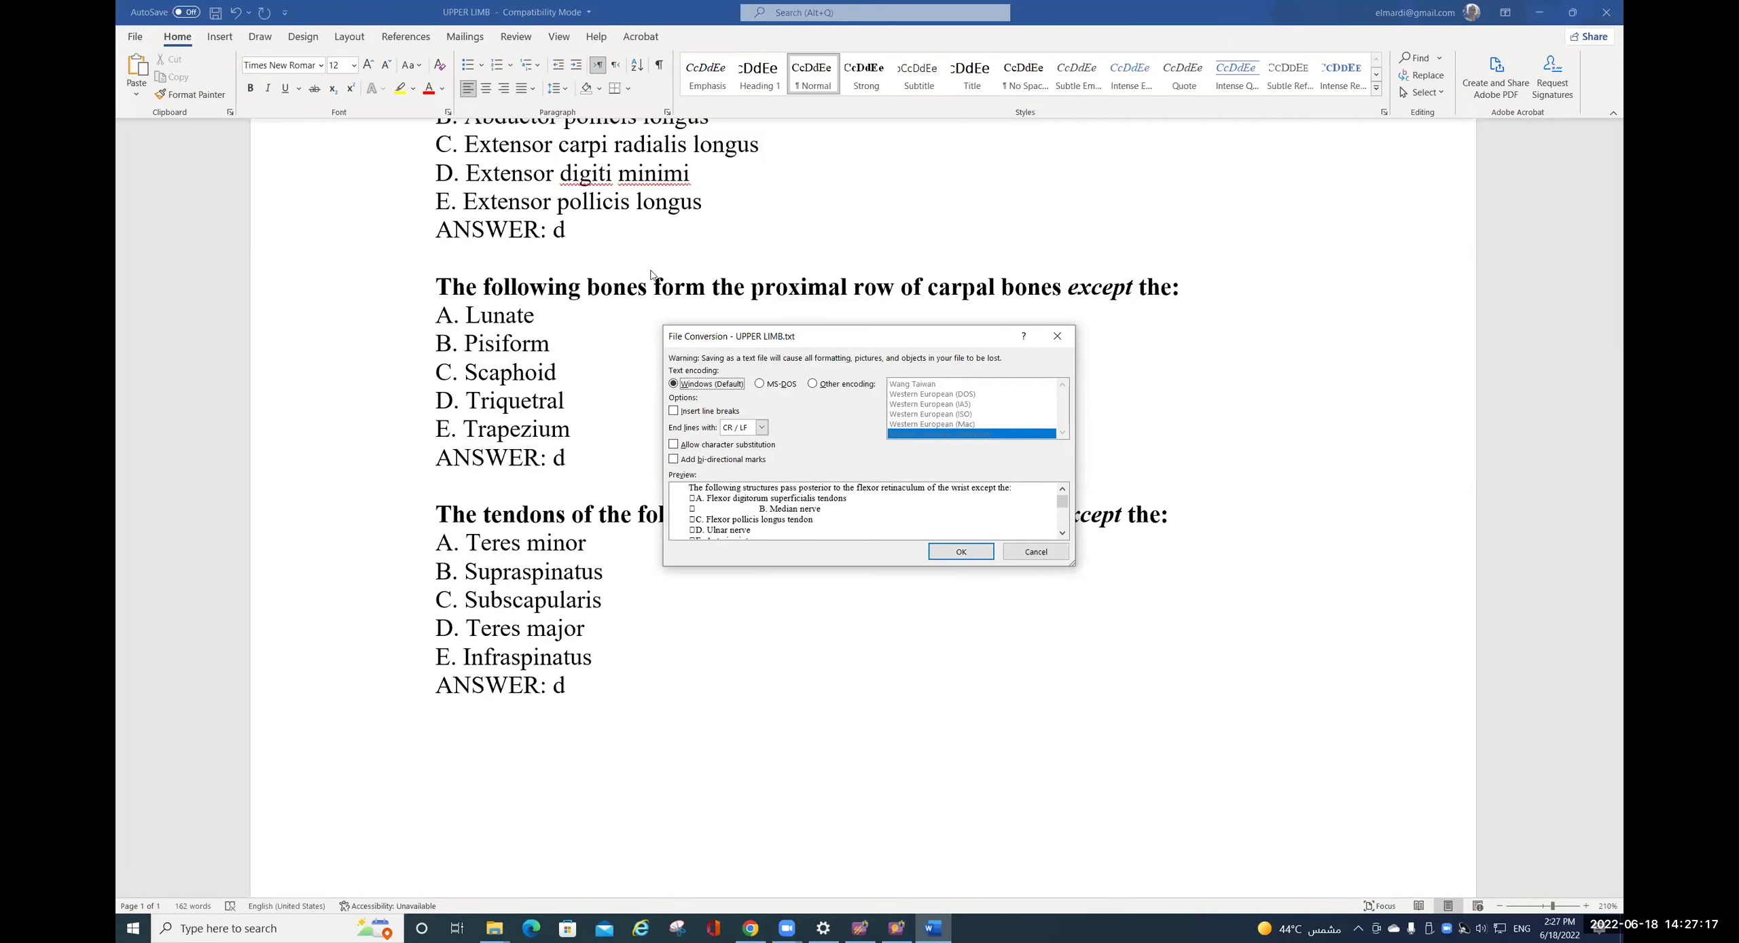
pyautogui.click(960, 551)
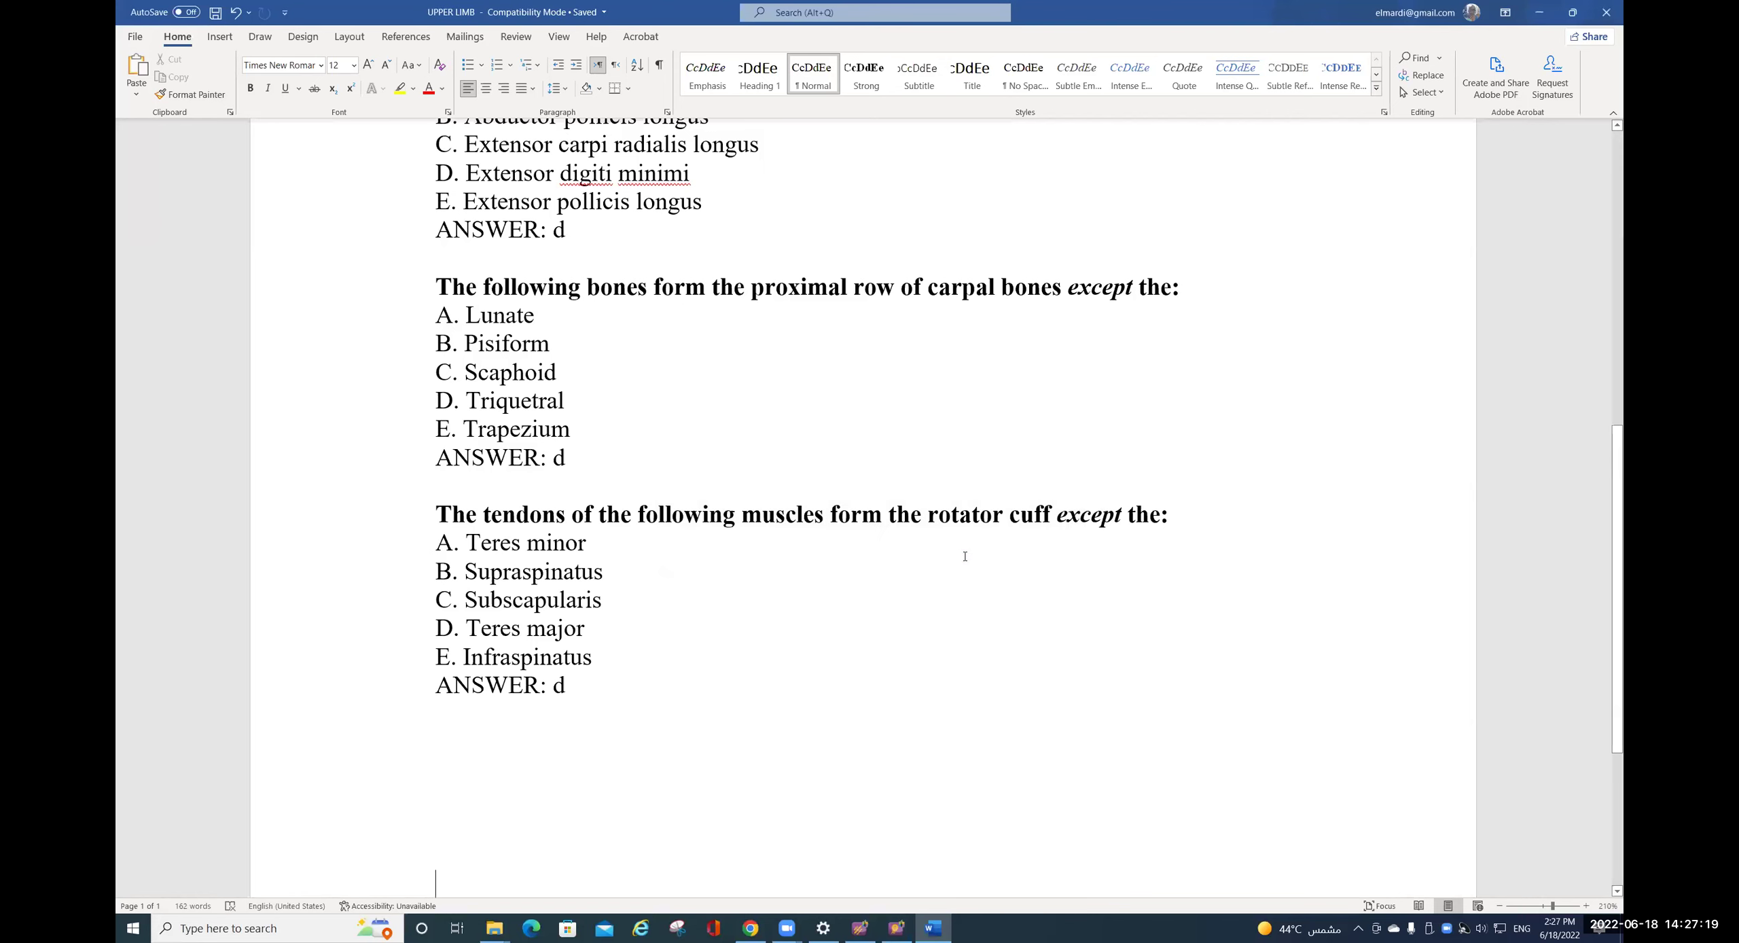
# - Remove the indent before option B, Median nerve, in the flexor retinaculum question
pyautogui.scroll(8, 852, 369)
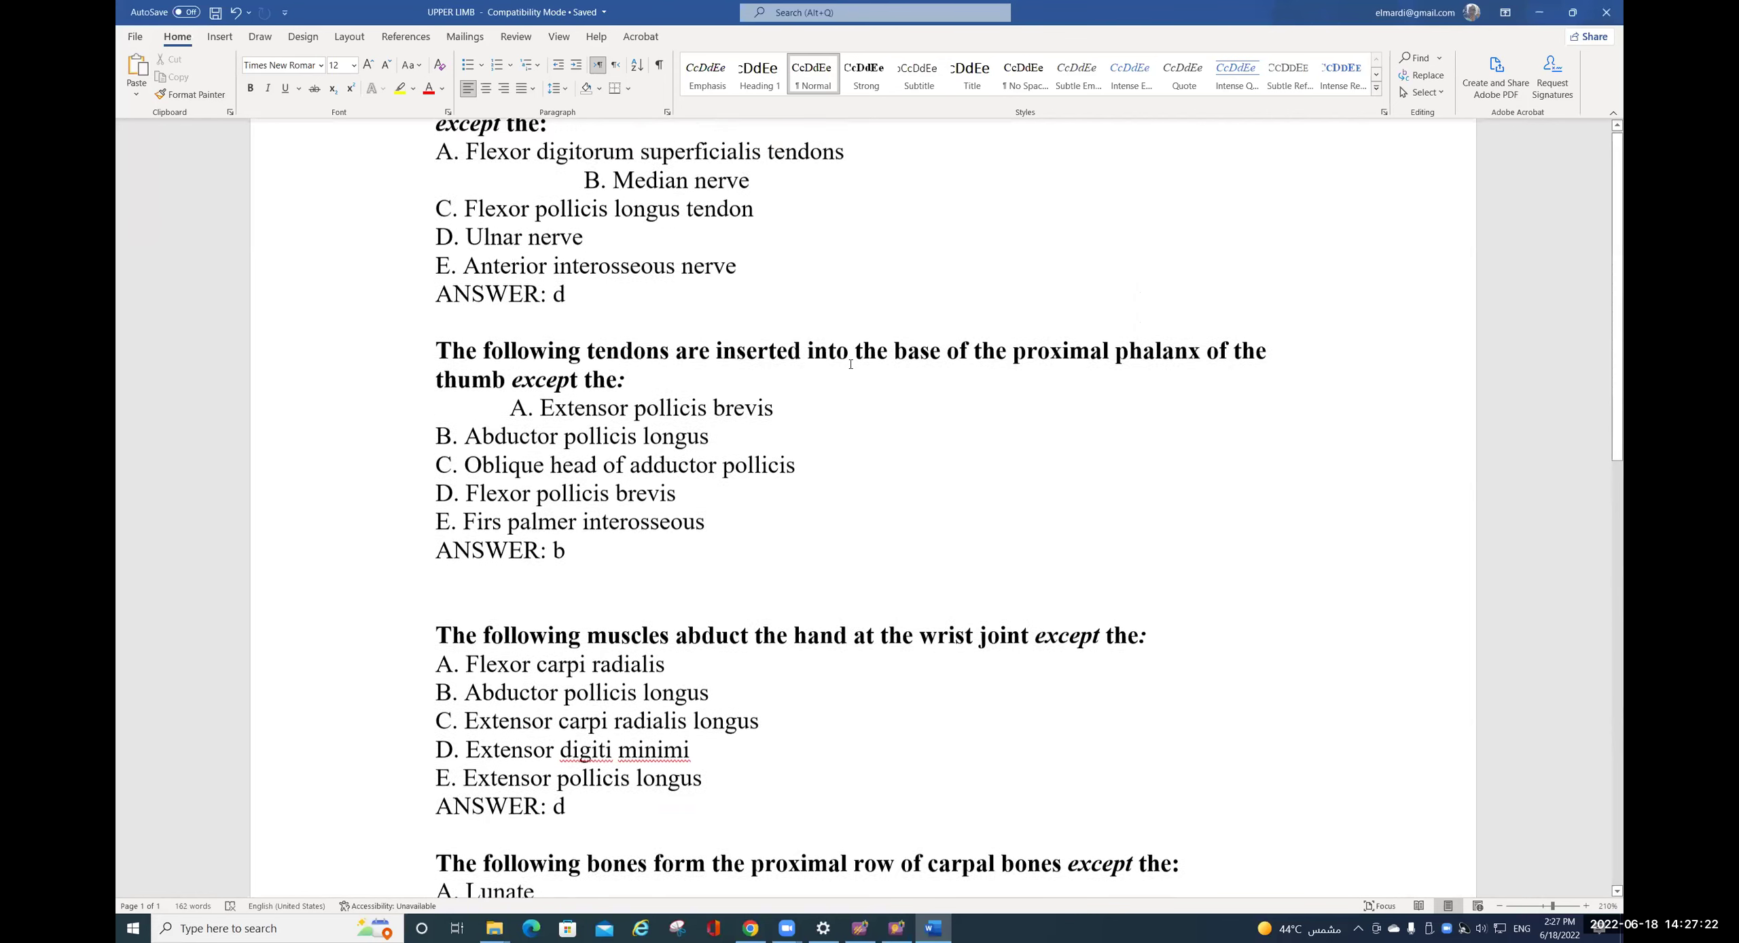
pyautogui.click(587, 301)
pyautogui.press('BackSpace')
pyautogui.press('BackSpace')
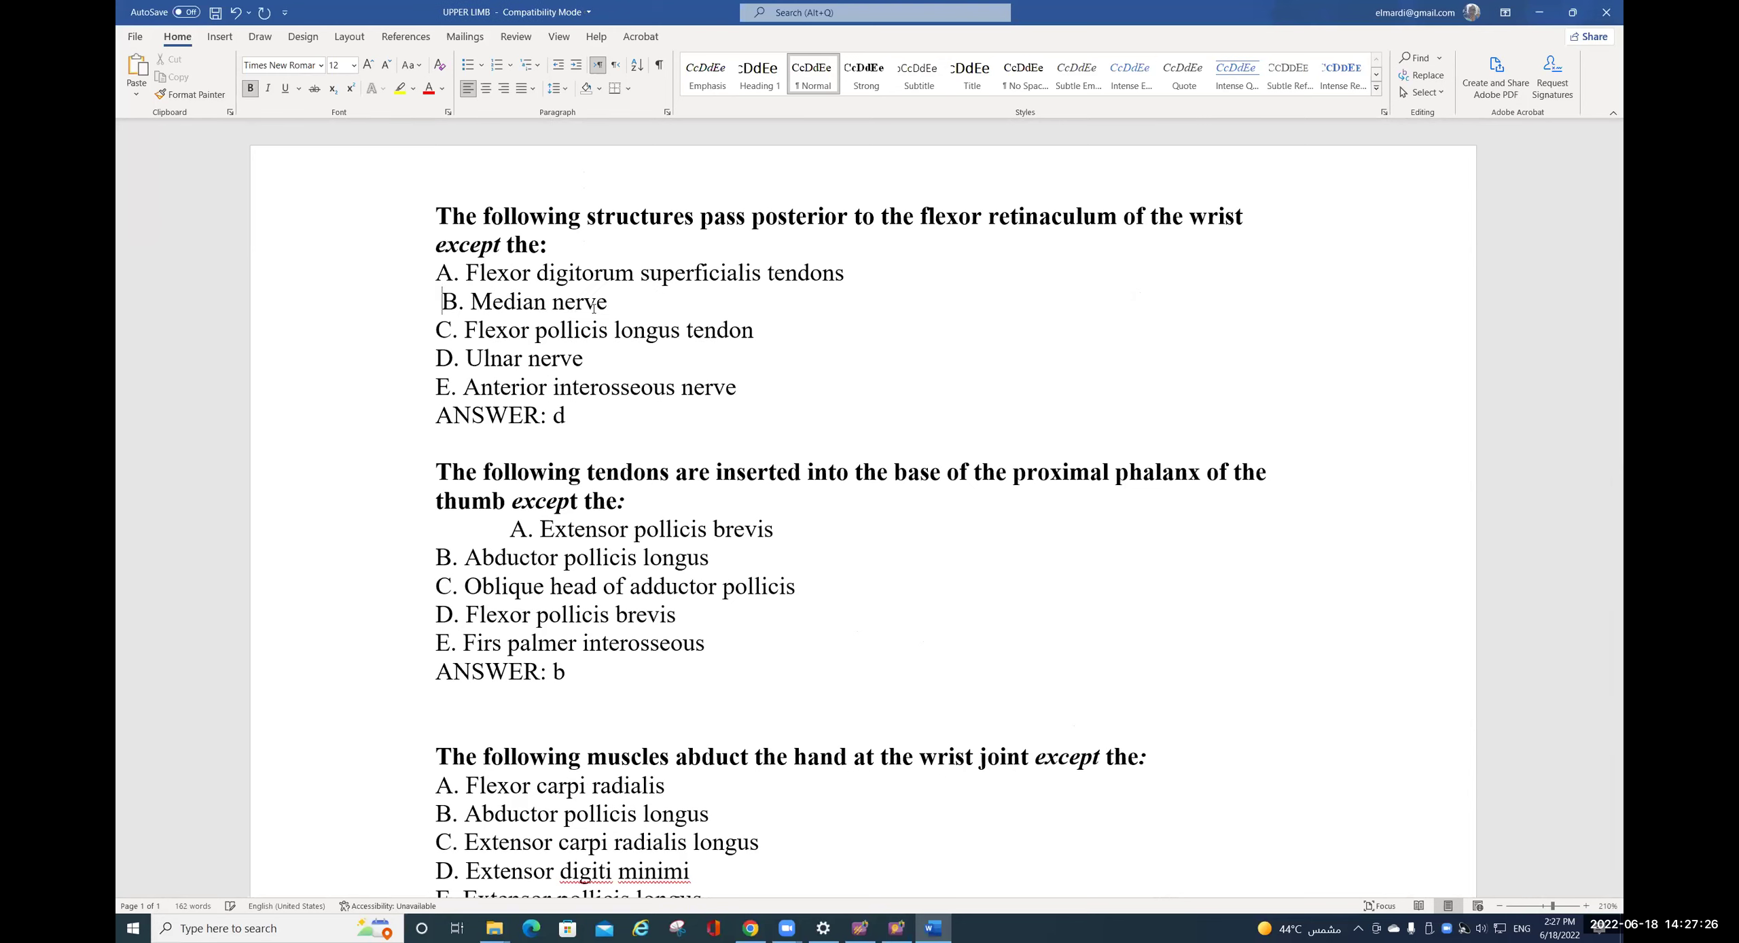
pyautogui.press('BackSpace')
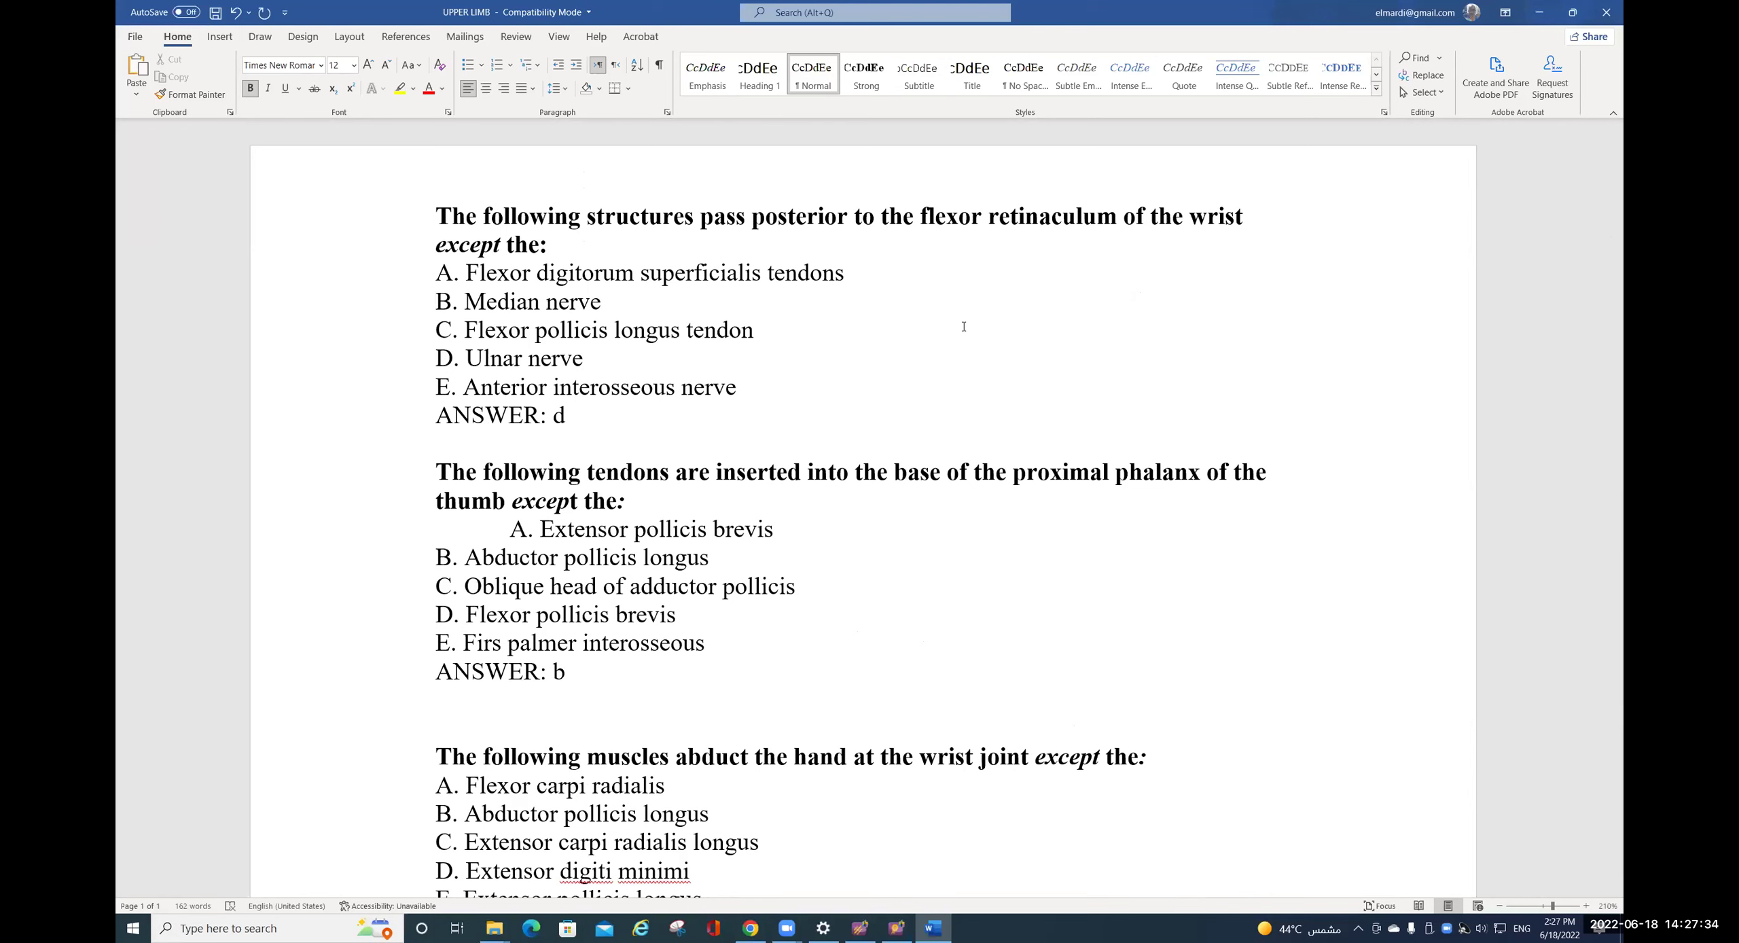
# - Save the UPPER LIMB document again, keeping the Plain Text format
pyautogui.scroll(-8, 870, 390)
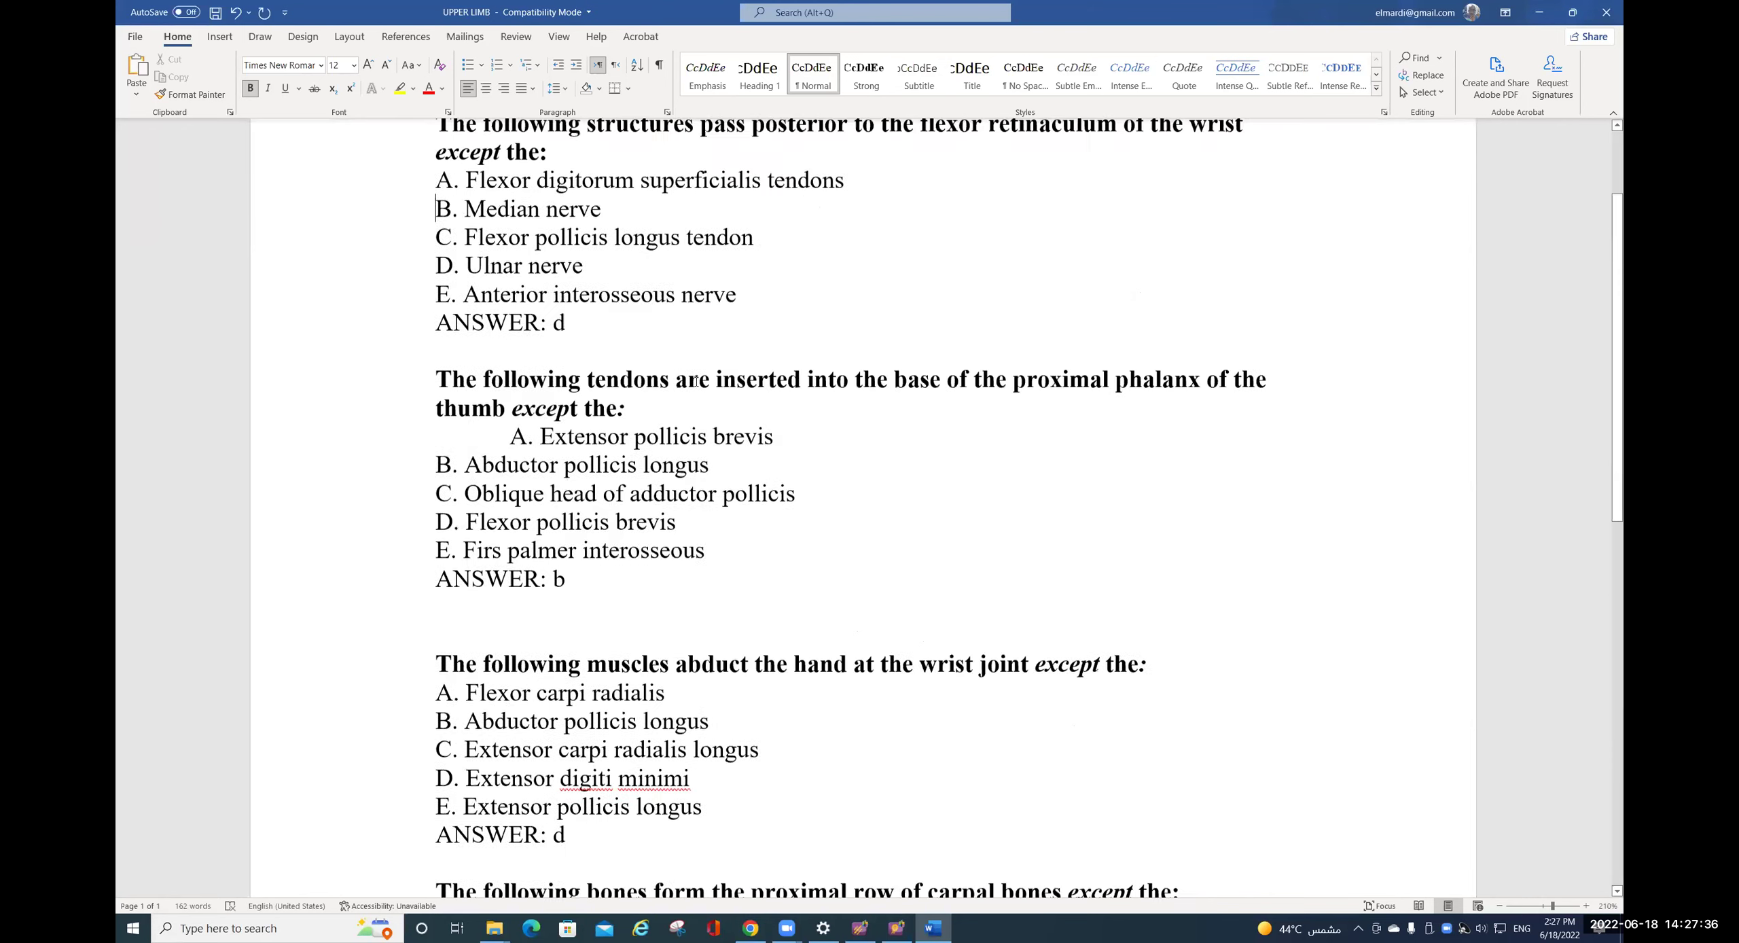
pyautogui.click(215, 13)
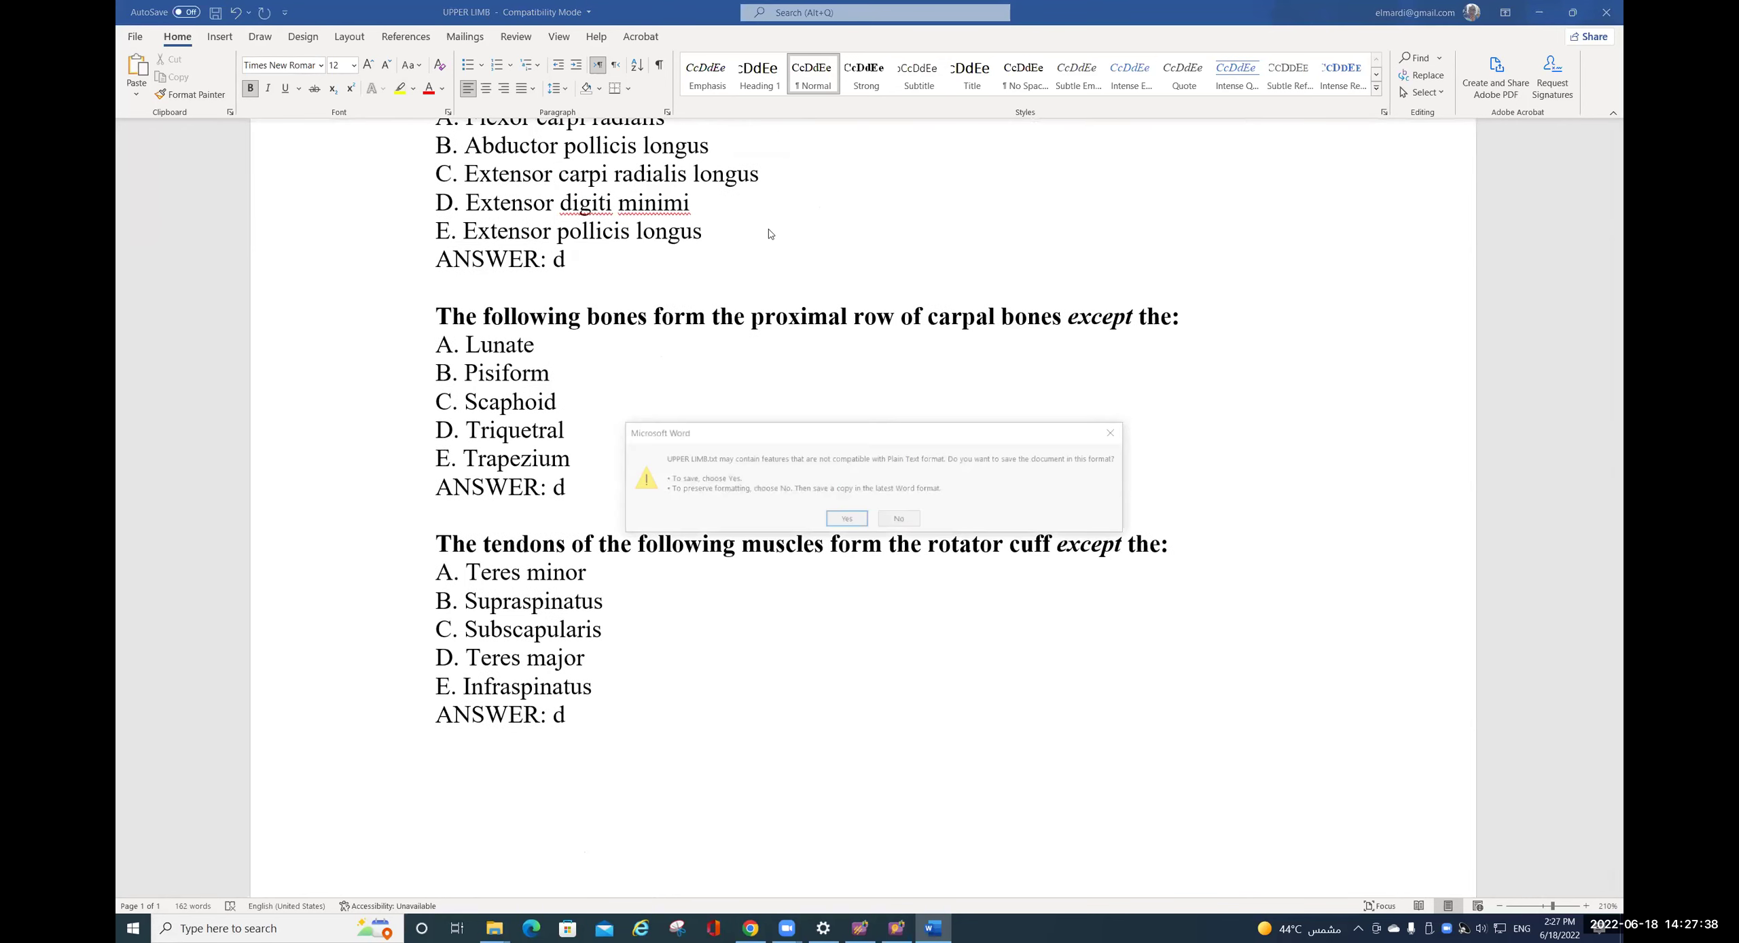
pyautogui.click(847, 520)
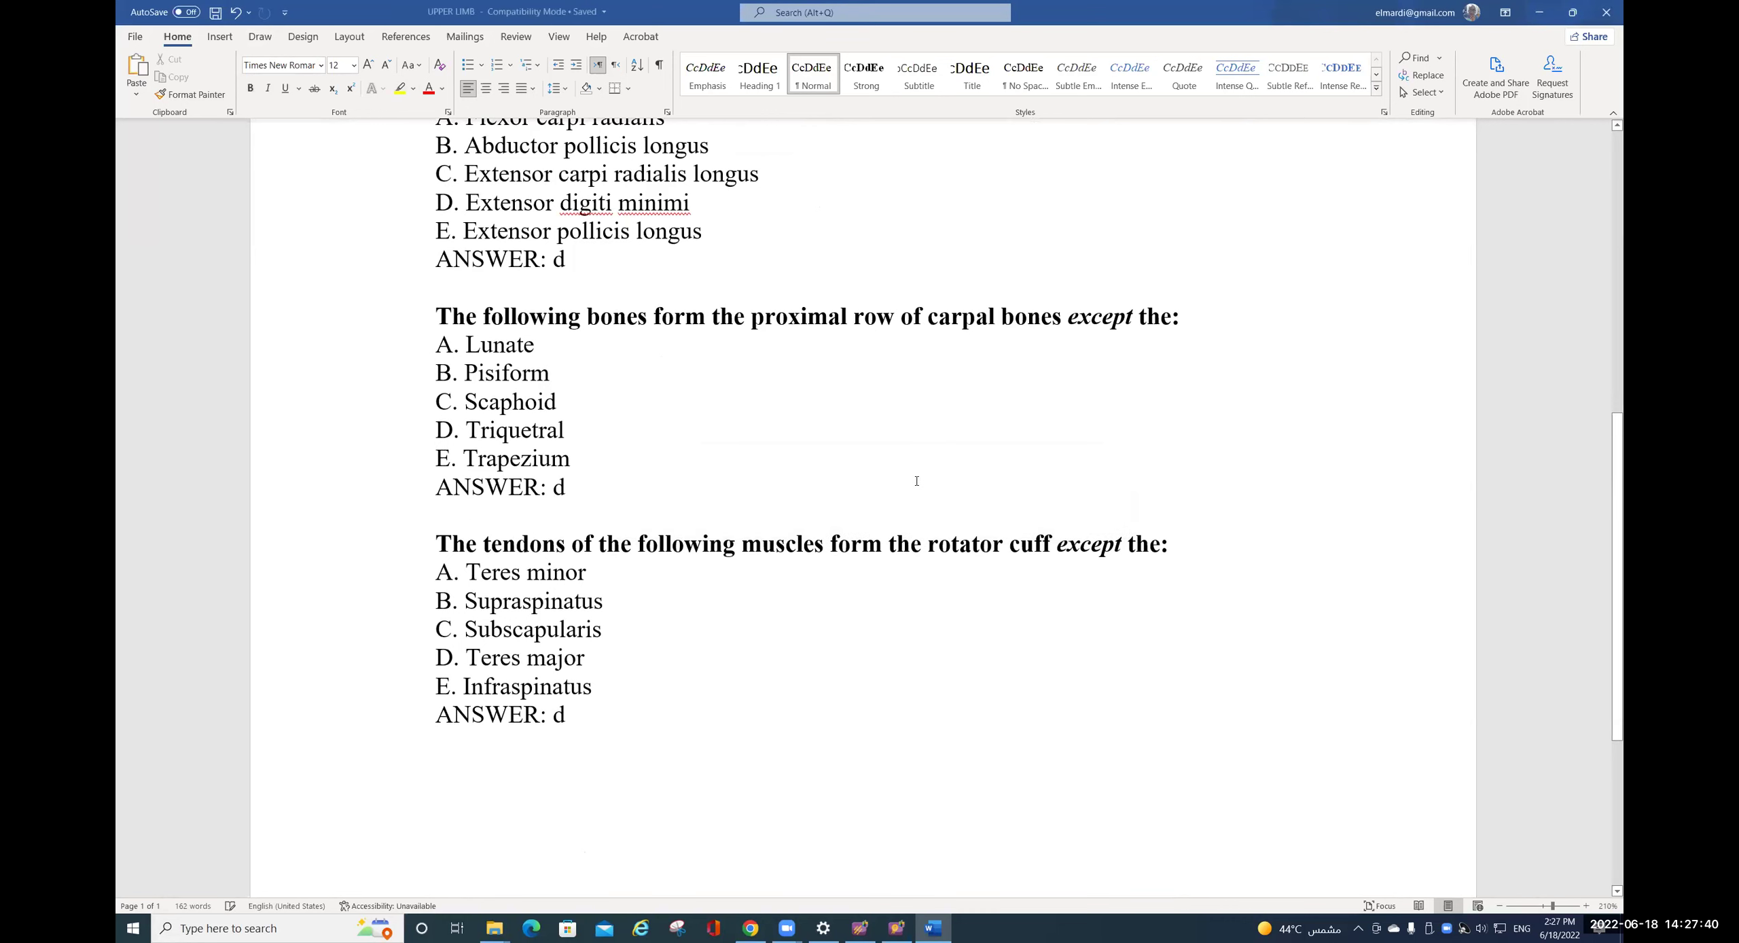
# - Switch to Chrome and open the question bank import page from the For practice course's administration
pyautogui.click(1538, 6)
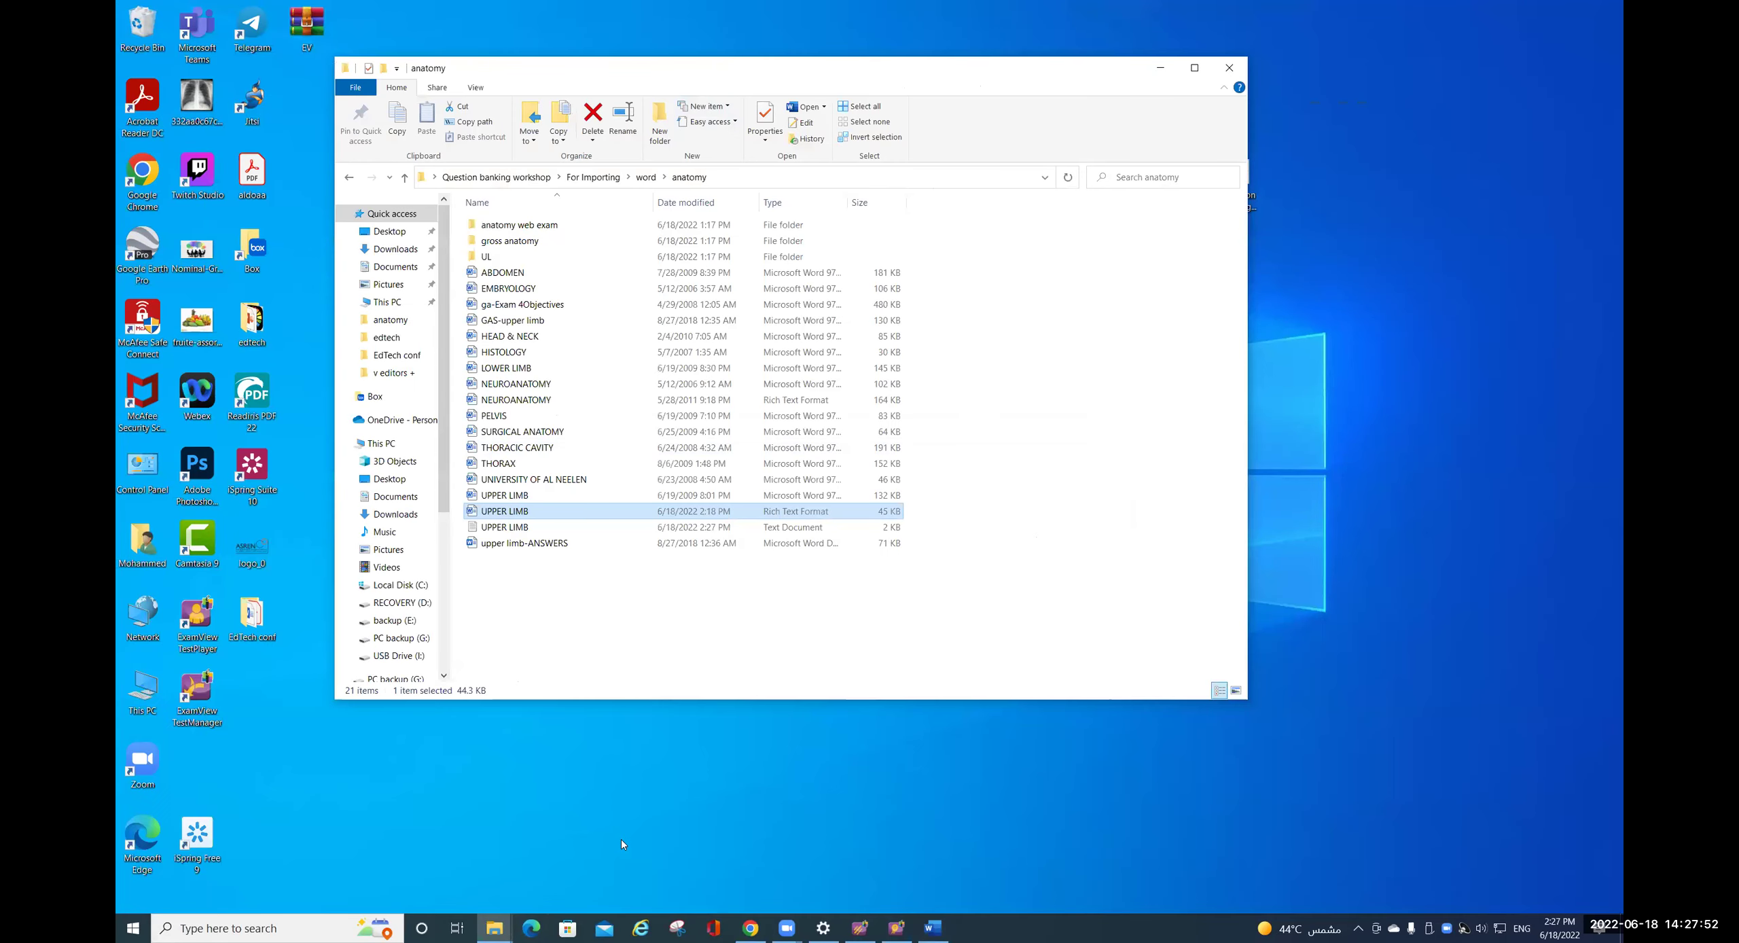
pyautogui.click(742, 928)
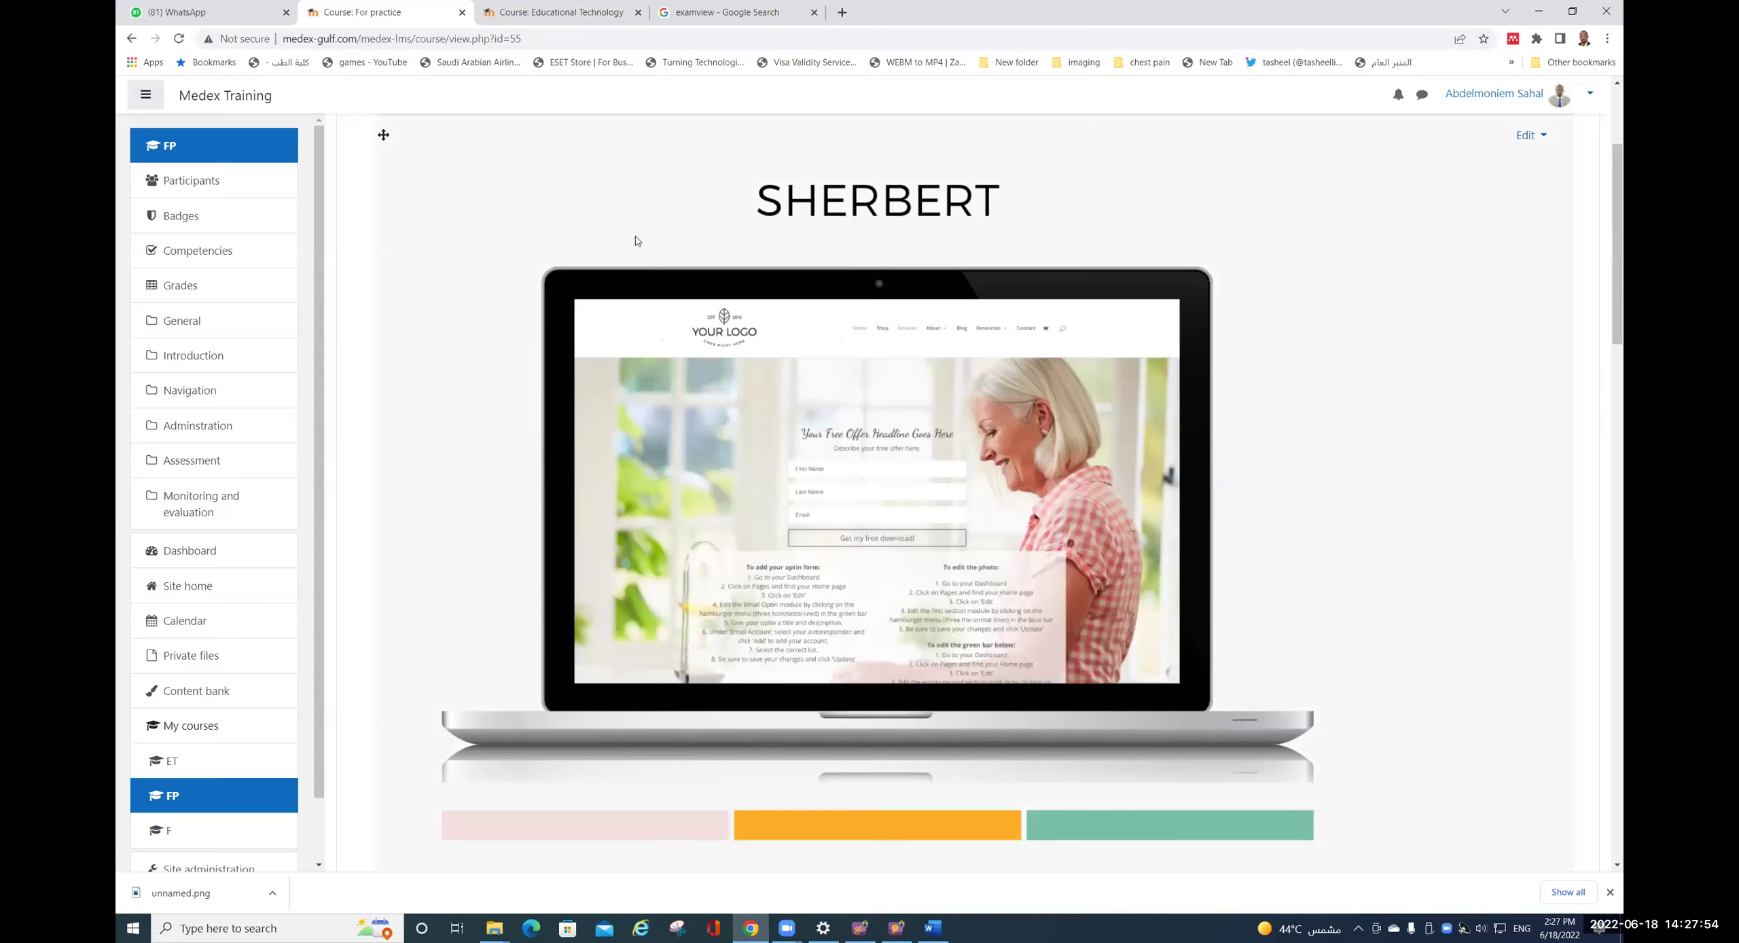
pyautogui.scroll(-6, 527, 275)
pyautogui.scroll(8, 789, 319)
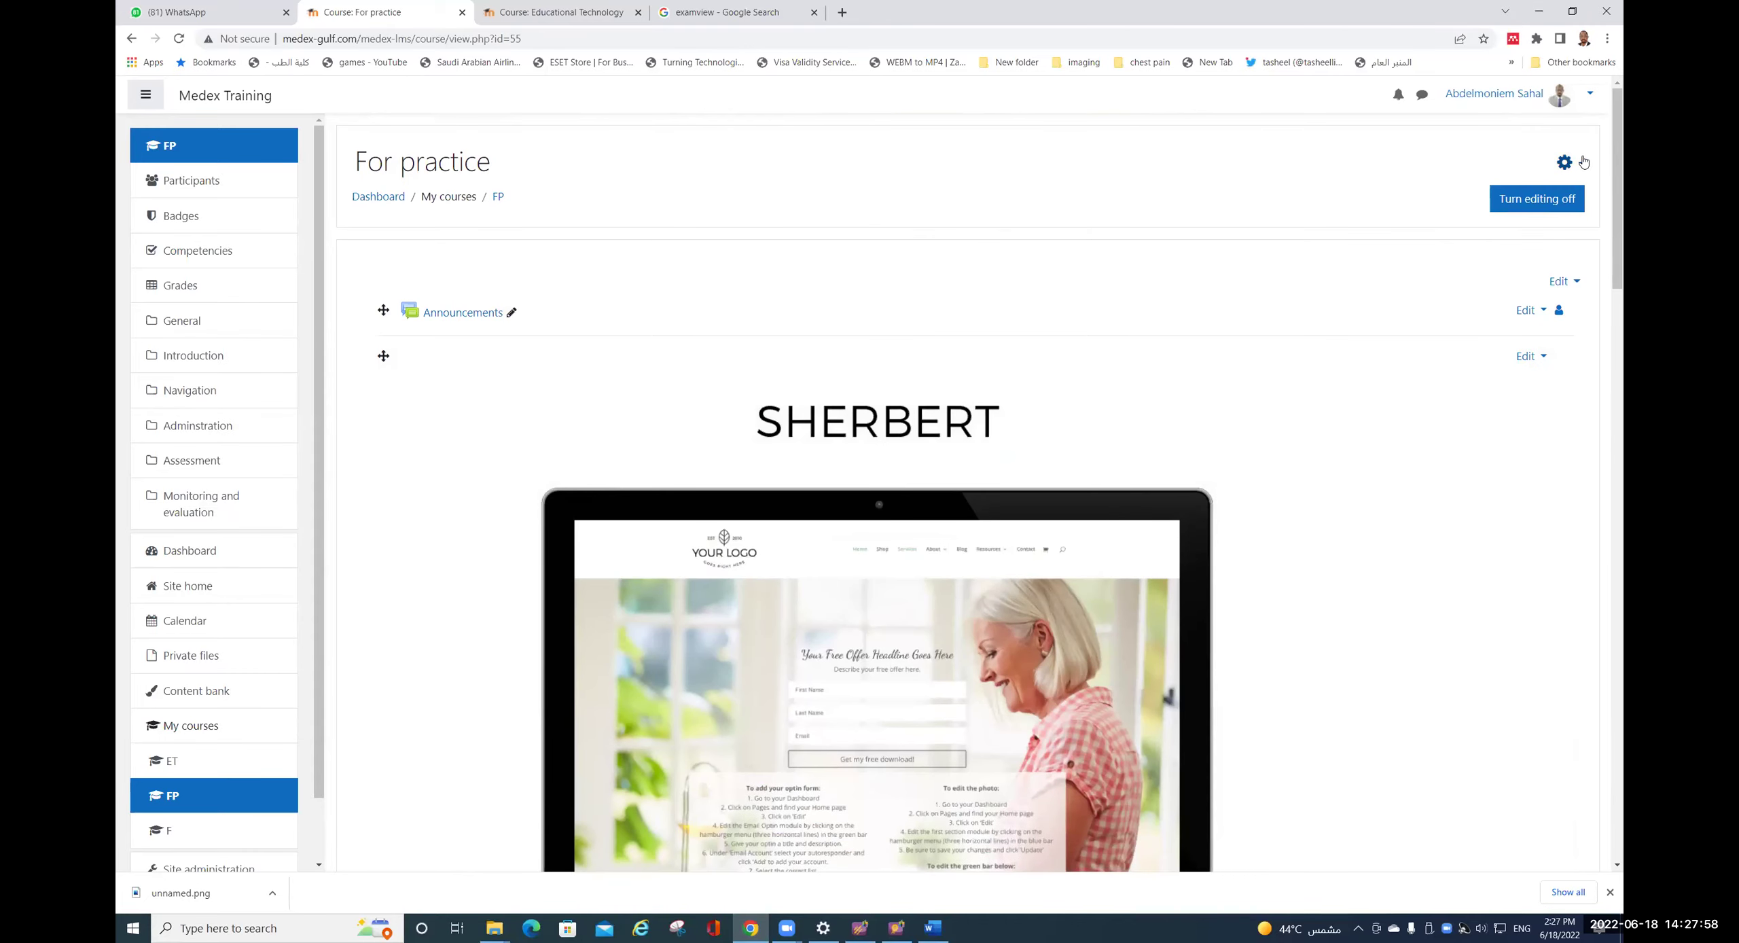
pyautogui.click(1579, 165)
pyautogui.click(1531, 443)
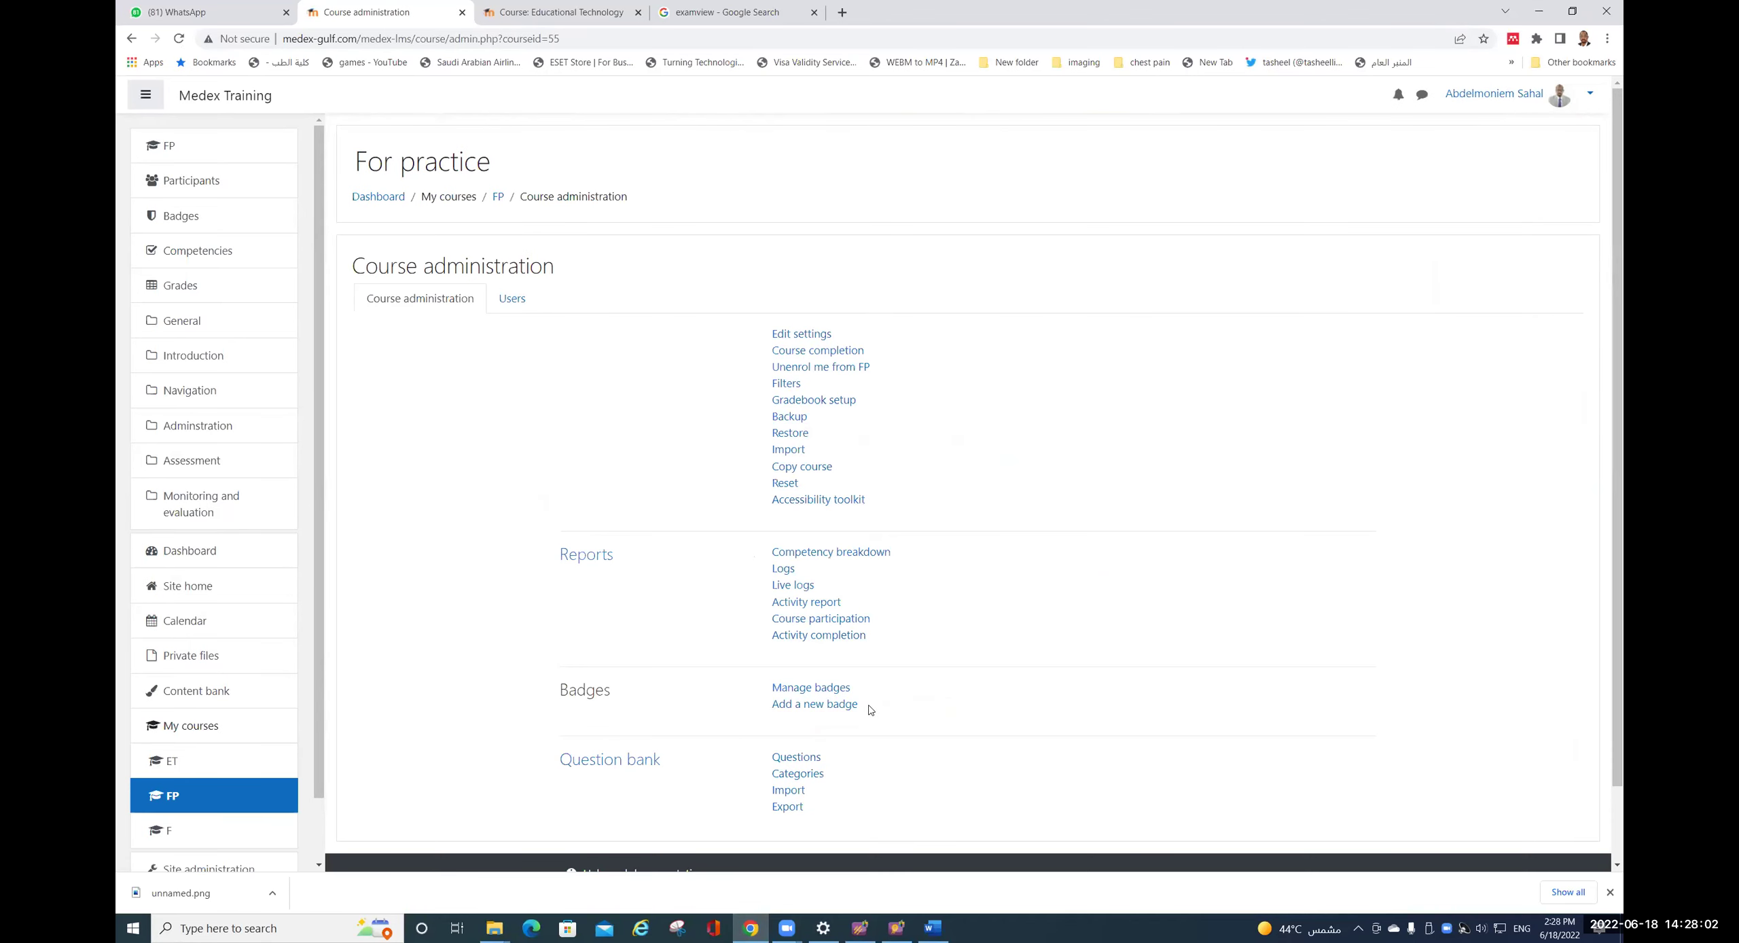
pyautogui.click(789, 791)
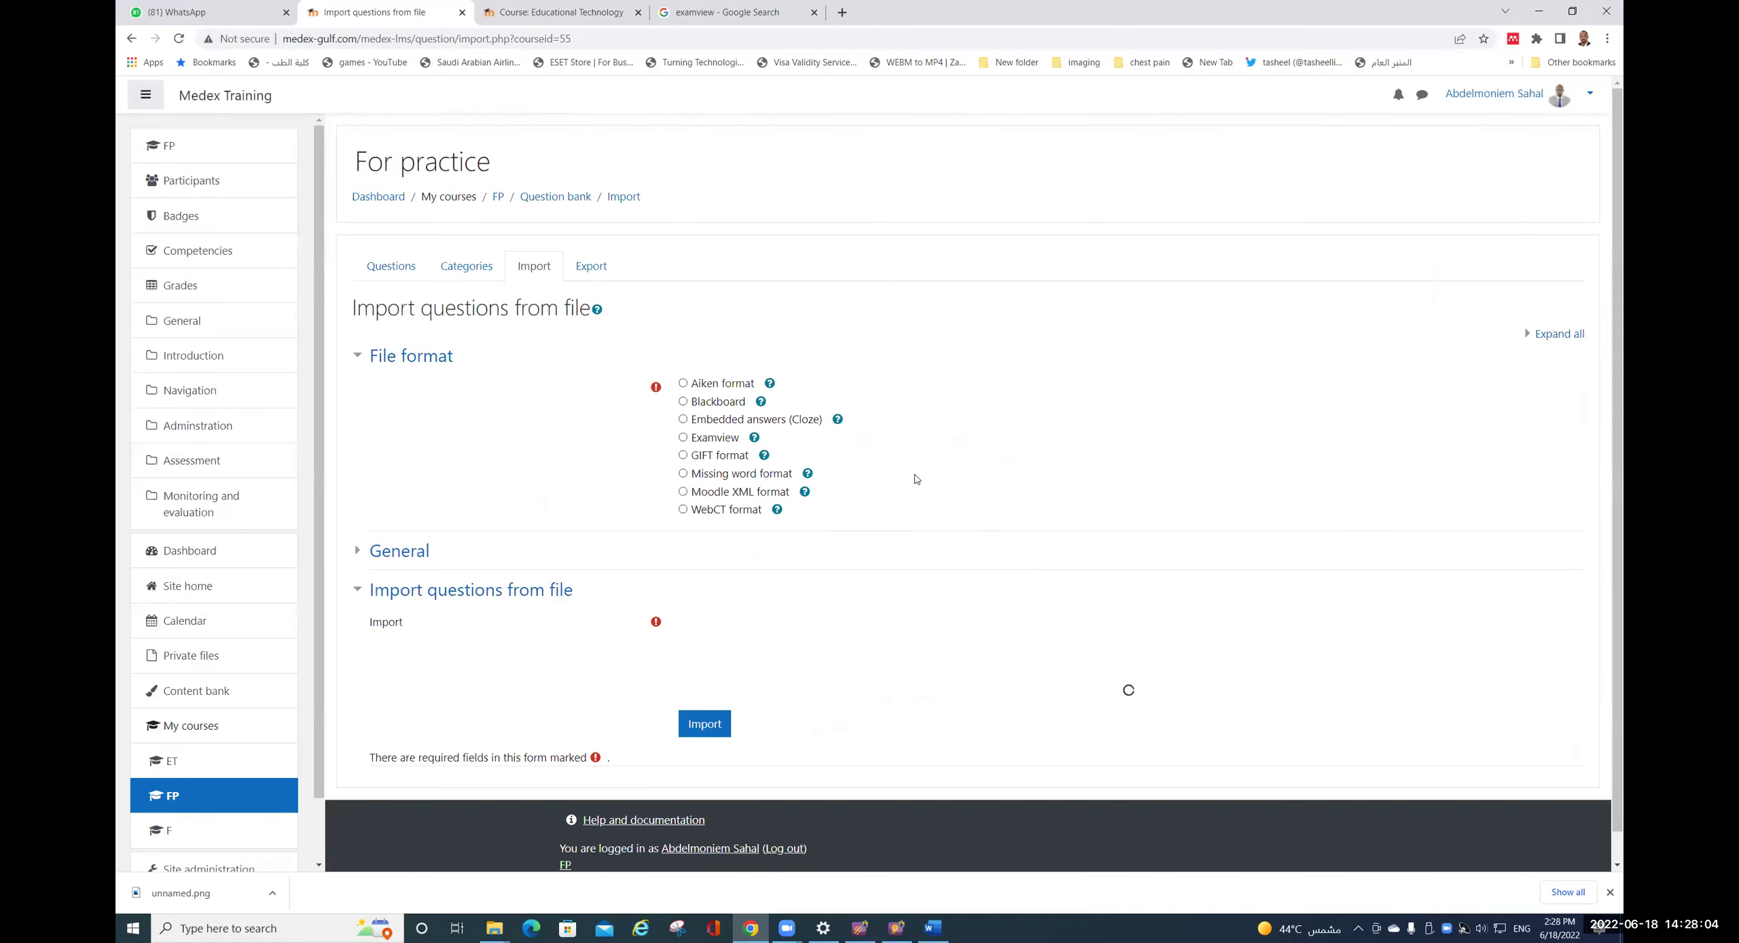
# - Choose Aiken format for the import and arrange the browser beside the anatomy folder window
pyautogui.click(683, 384)
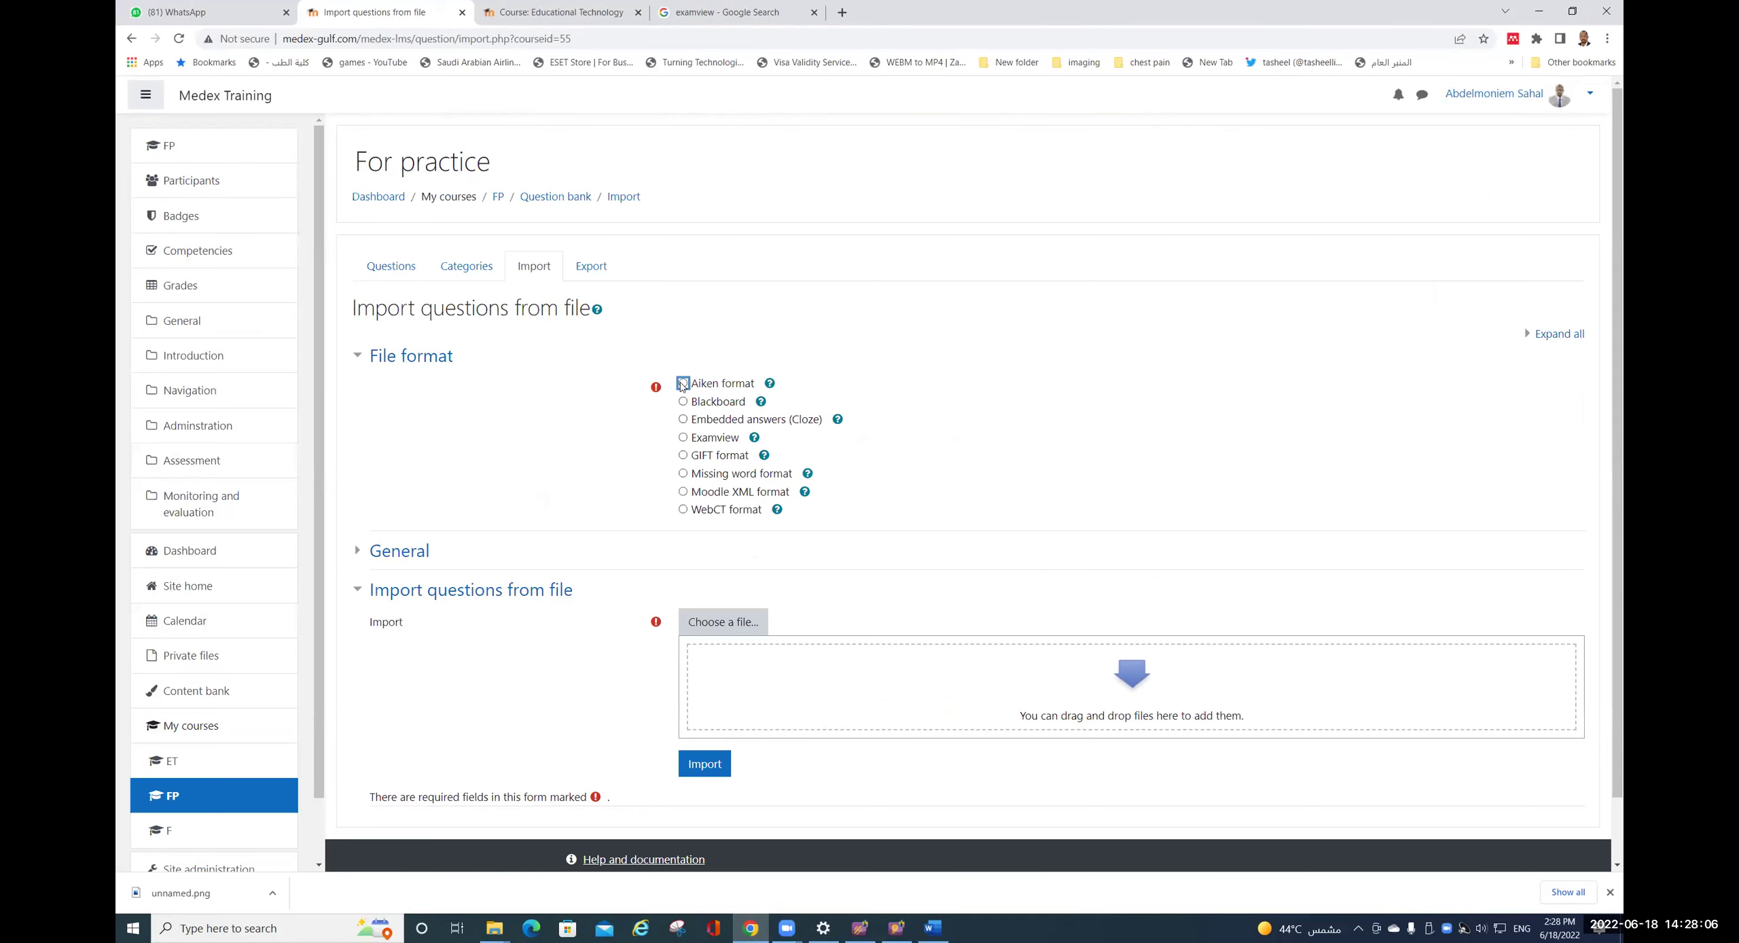
pyautogui.click(1572, 12)
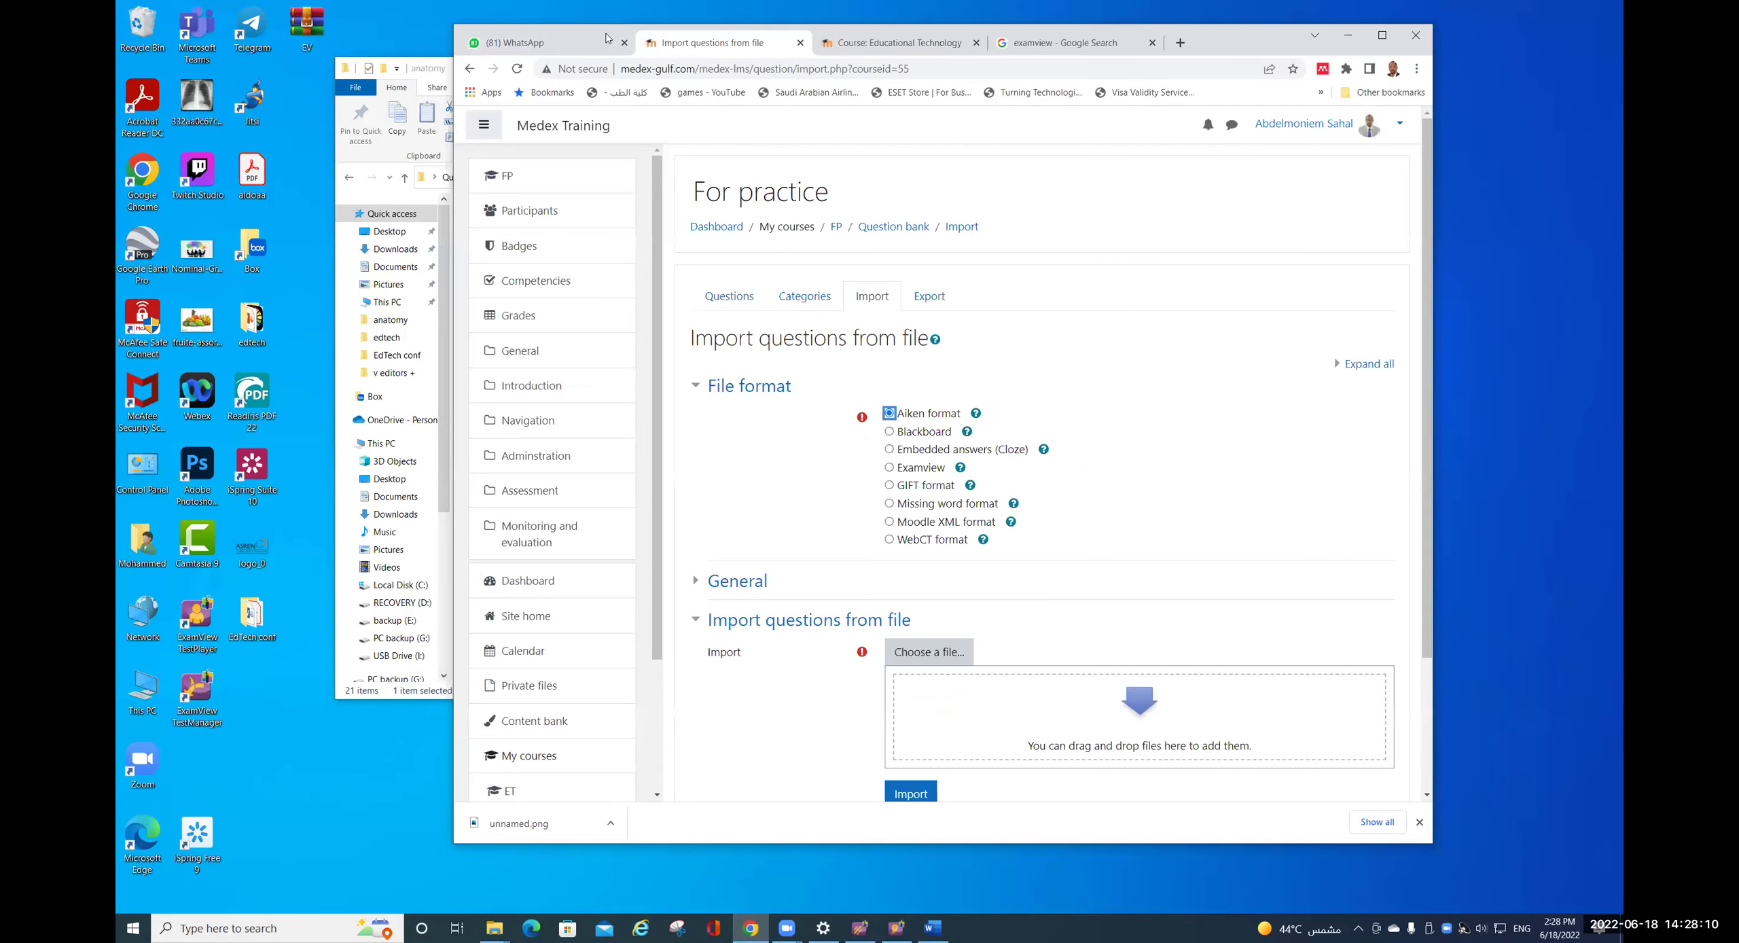
pyautogui.moveTo(604, 39); pyautogui.dragTo(664, 38)
pyautogui.click(793, 76)
pyautogui.moveTo(794, 76); pyautogui.dragTo(552, 41)
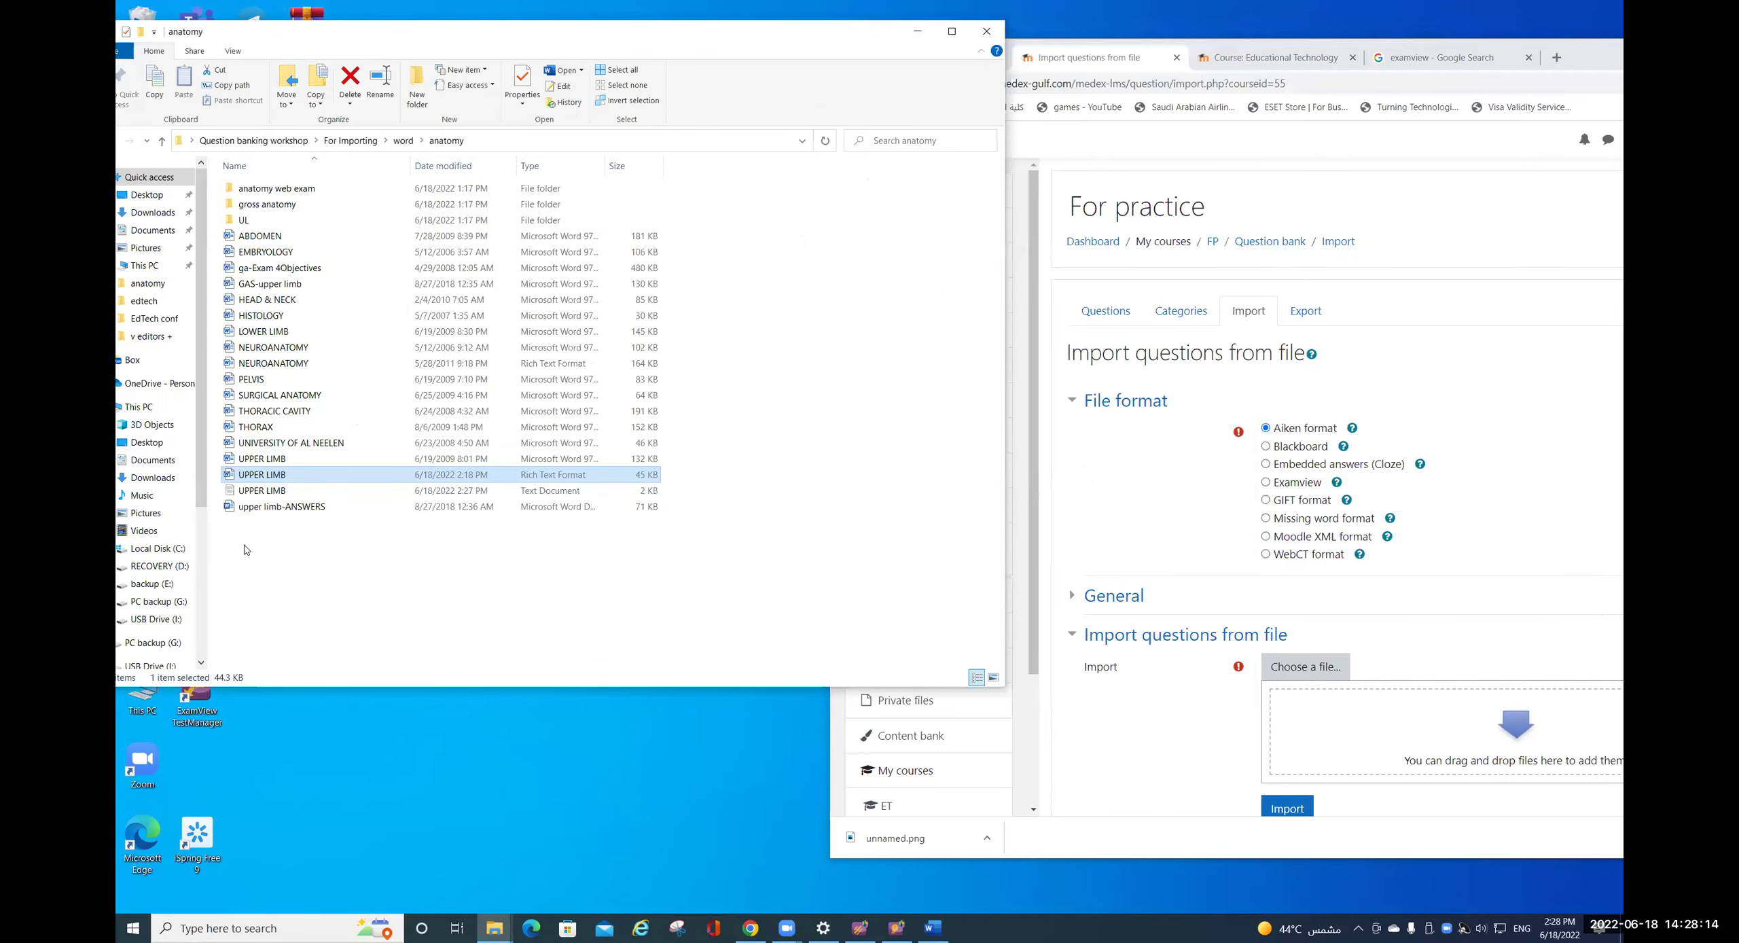
# - Add the UPPER LIMB text document from the anatomy folder as the import file and import its questions
pyautogui.click(263, 492)
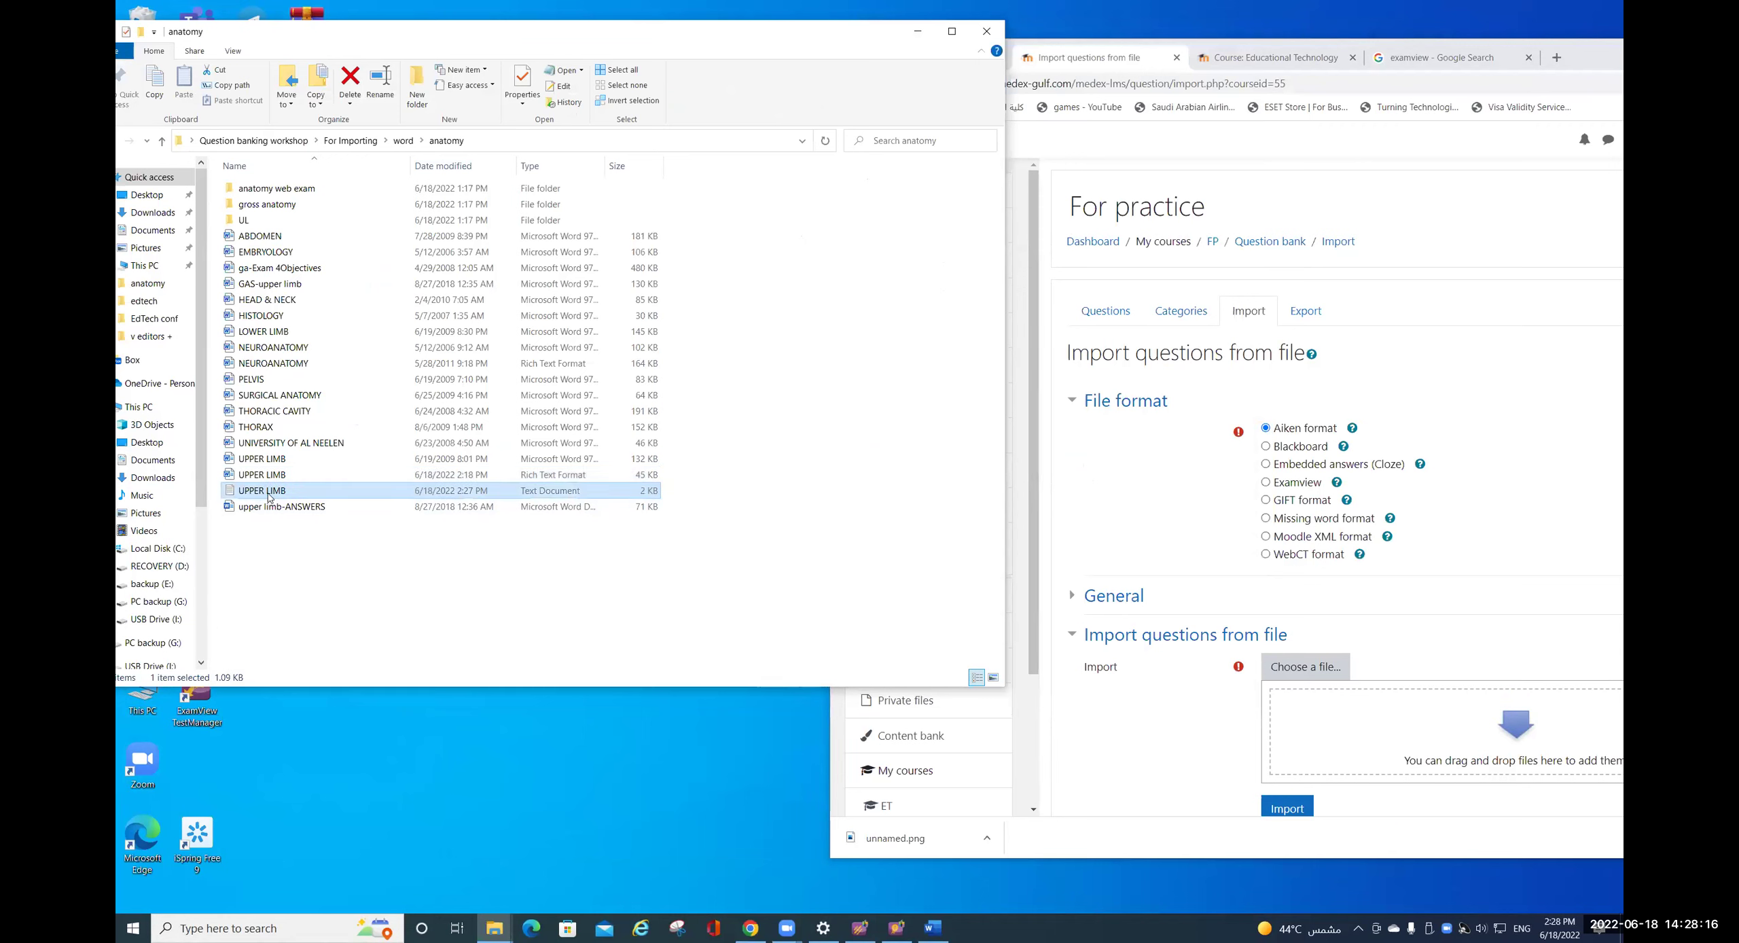
pyautogui.moveTo(270, 495); pyautogui.dragTo(1517, 755)
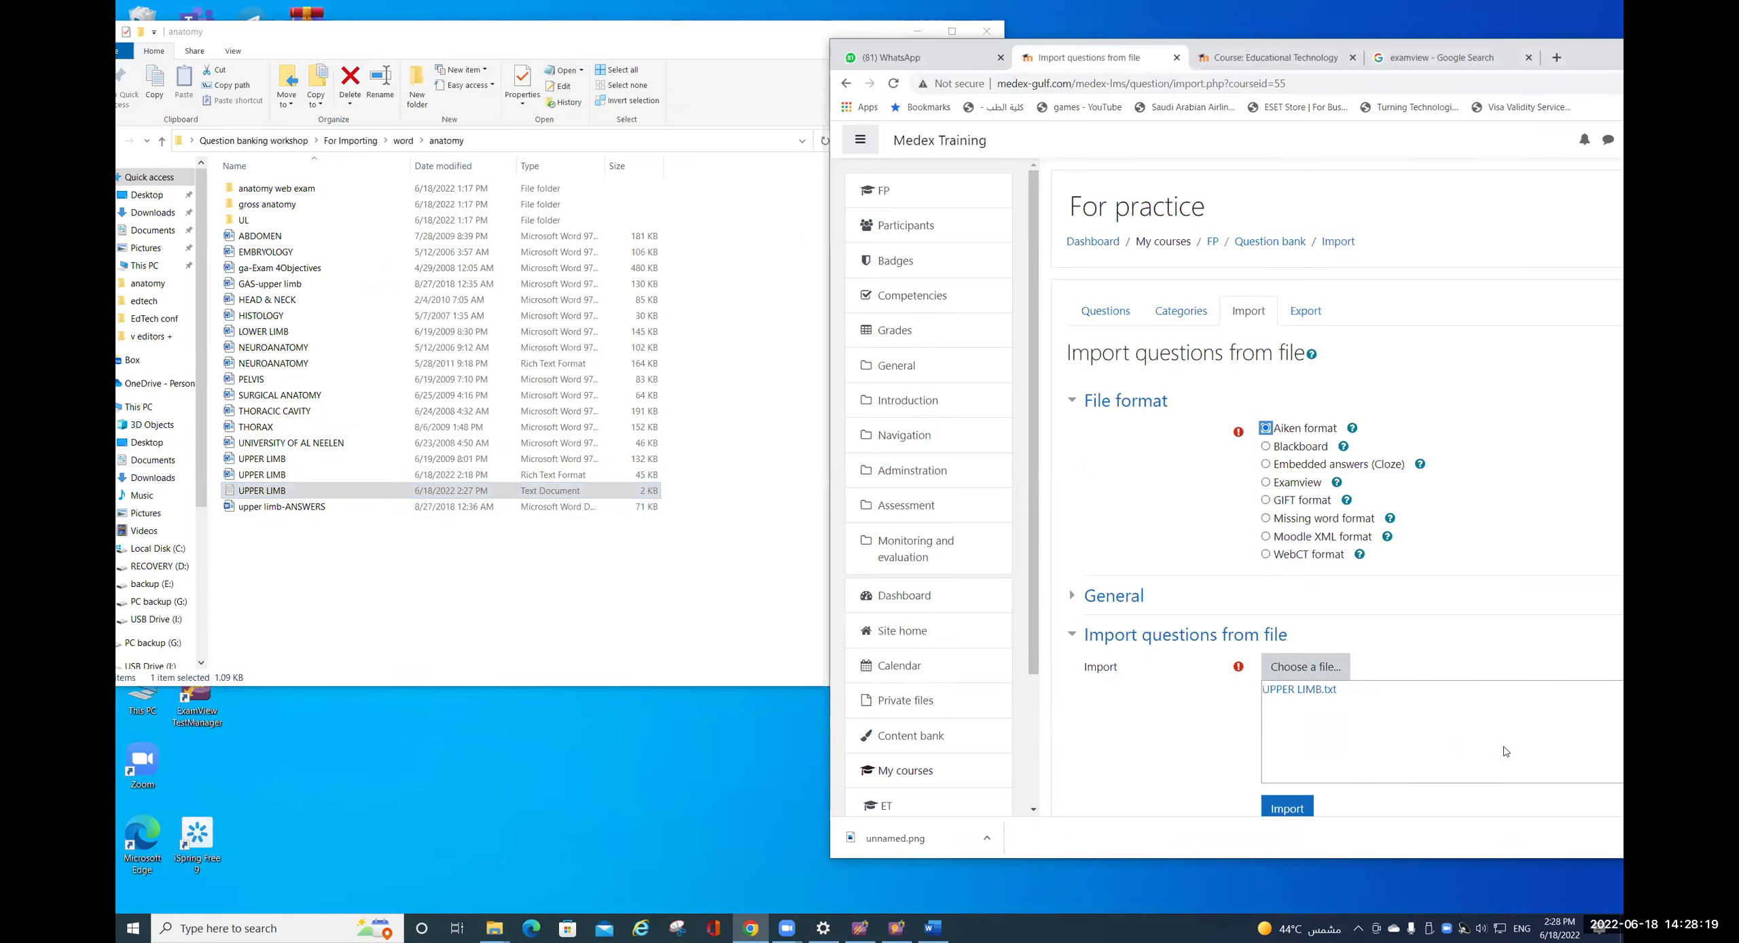
pyautogui.click(1294, 808)
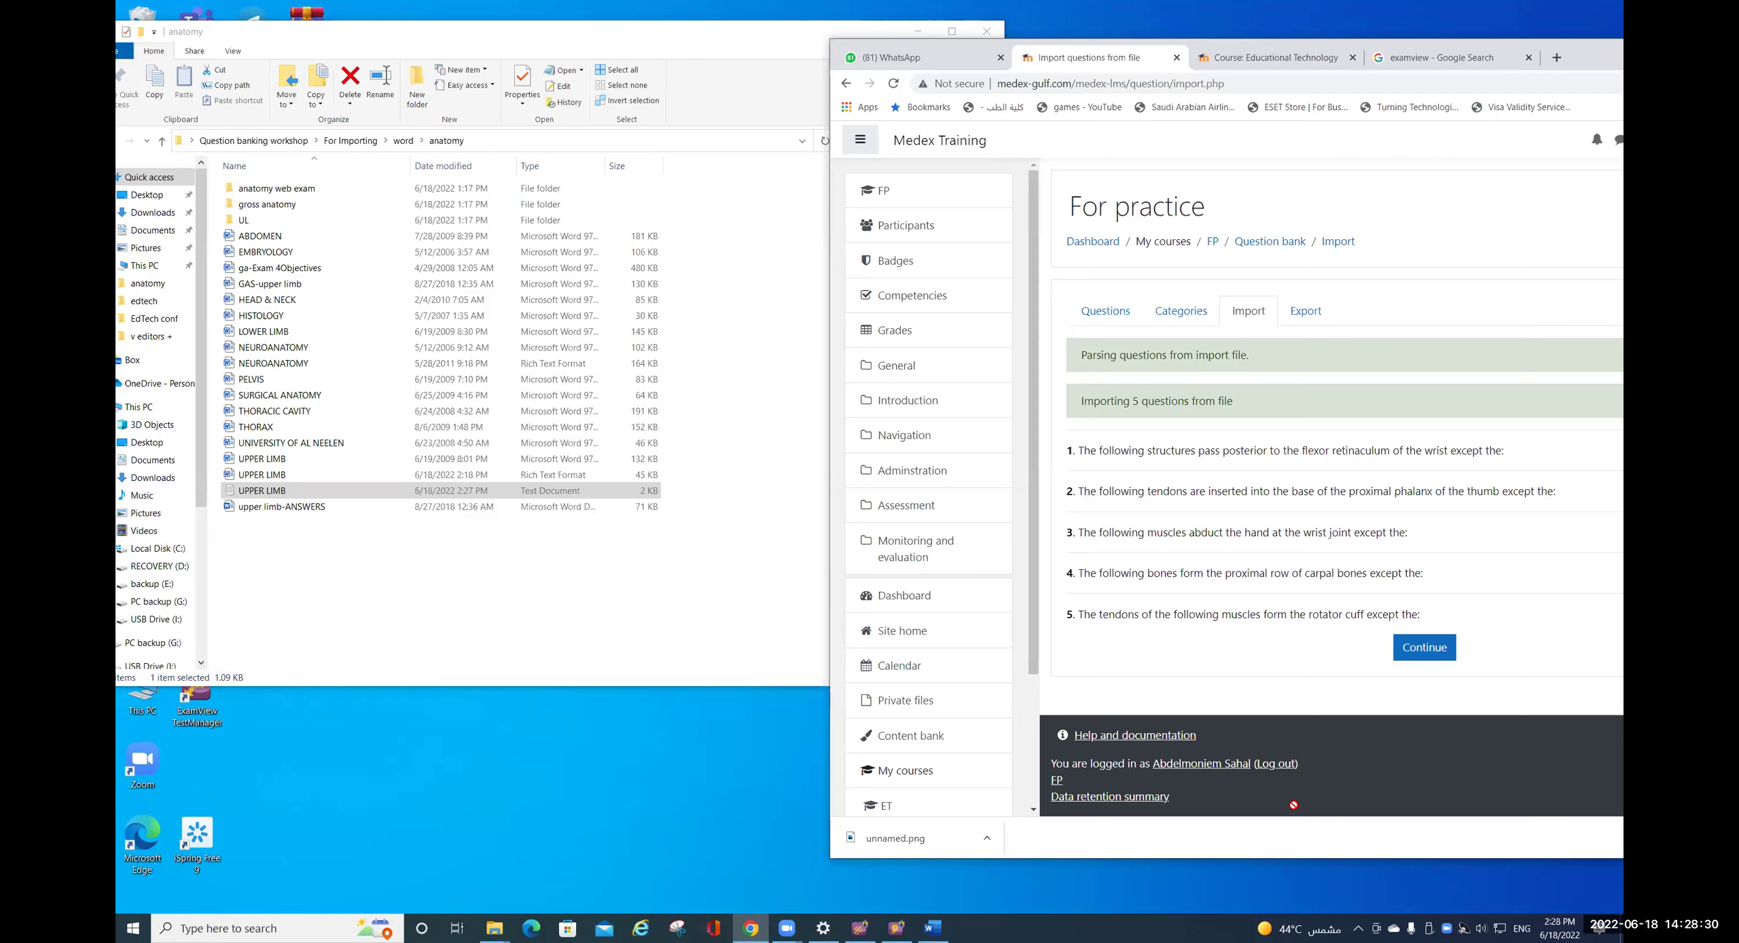
# - Continue to the question bank and review the imported upper limb questions in the Default for FP category
pyautogui.click(1435, 656)
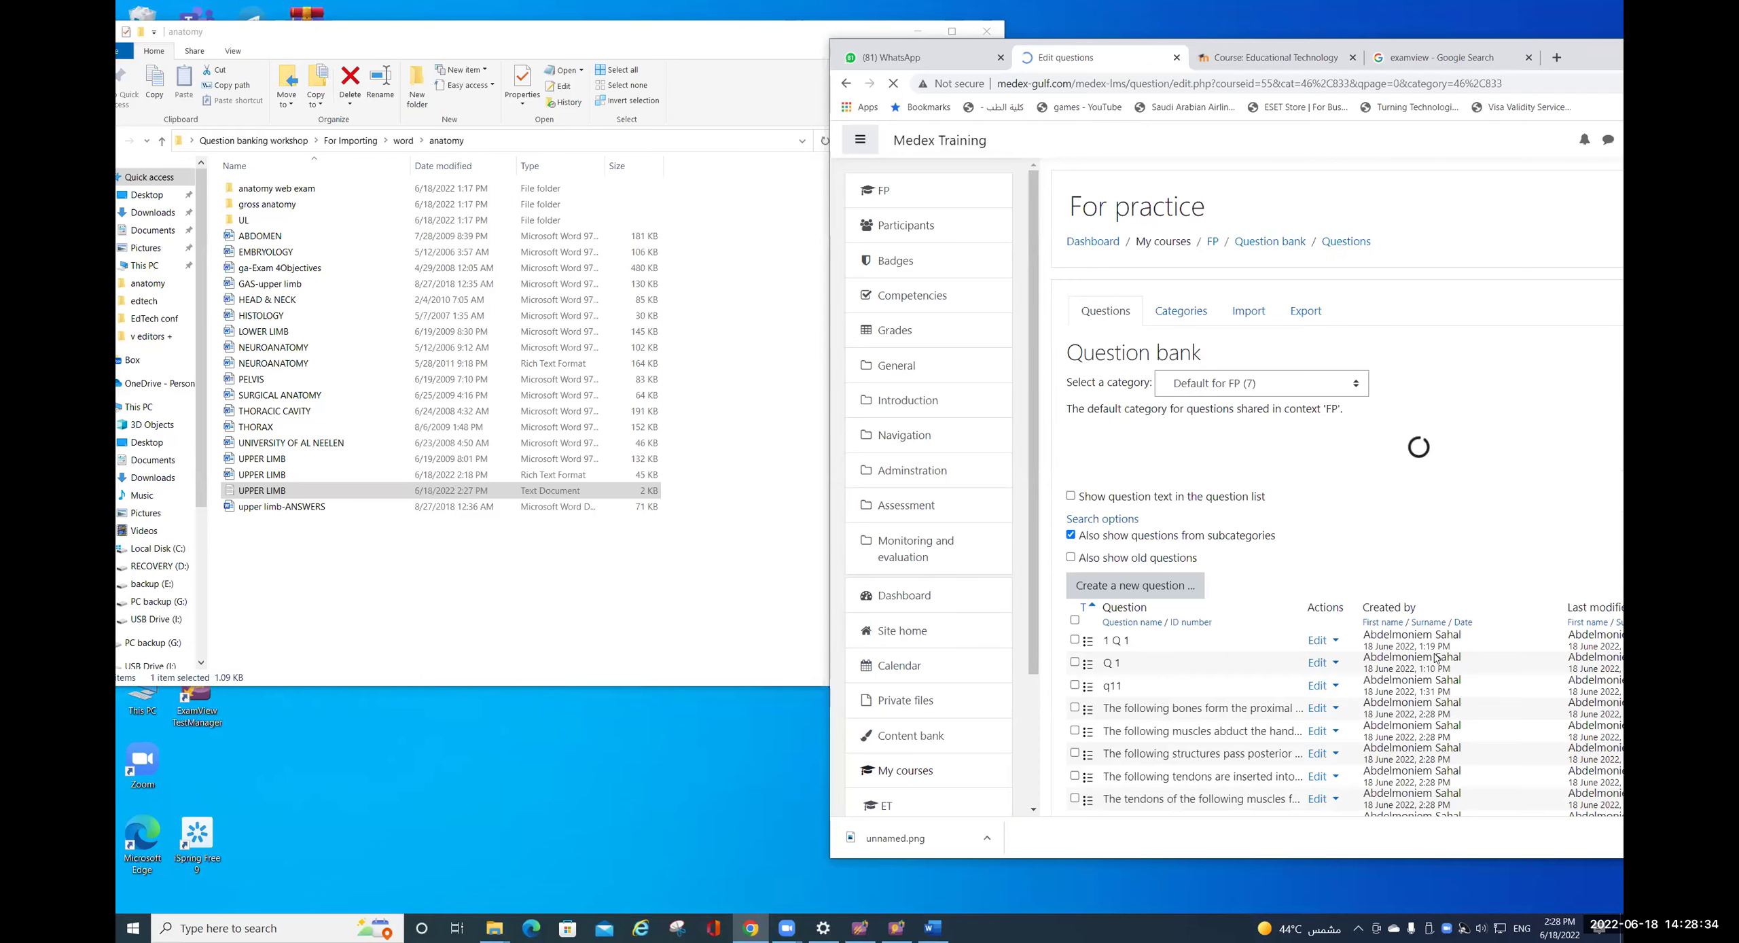
pyautogui.scroll(-5, 1215, 720)
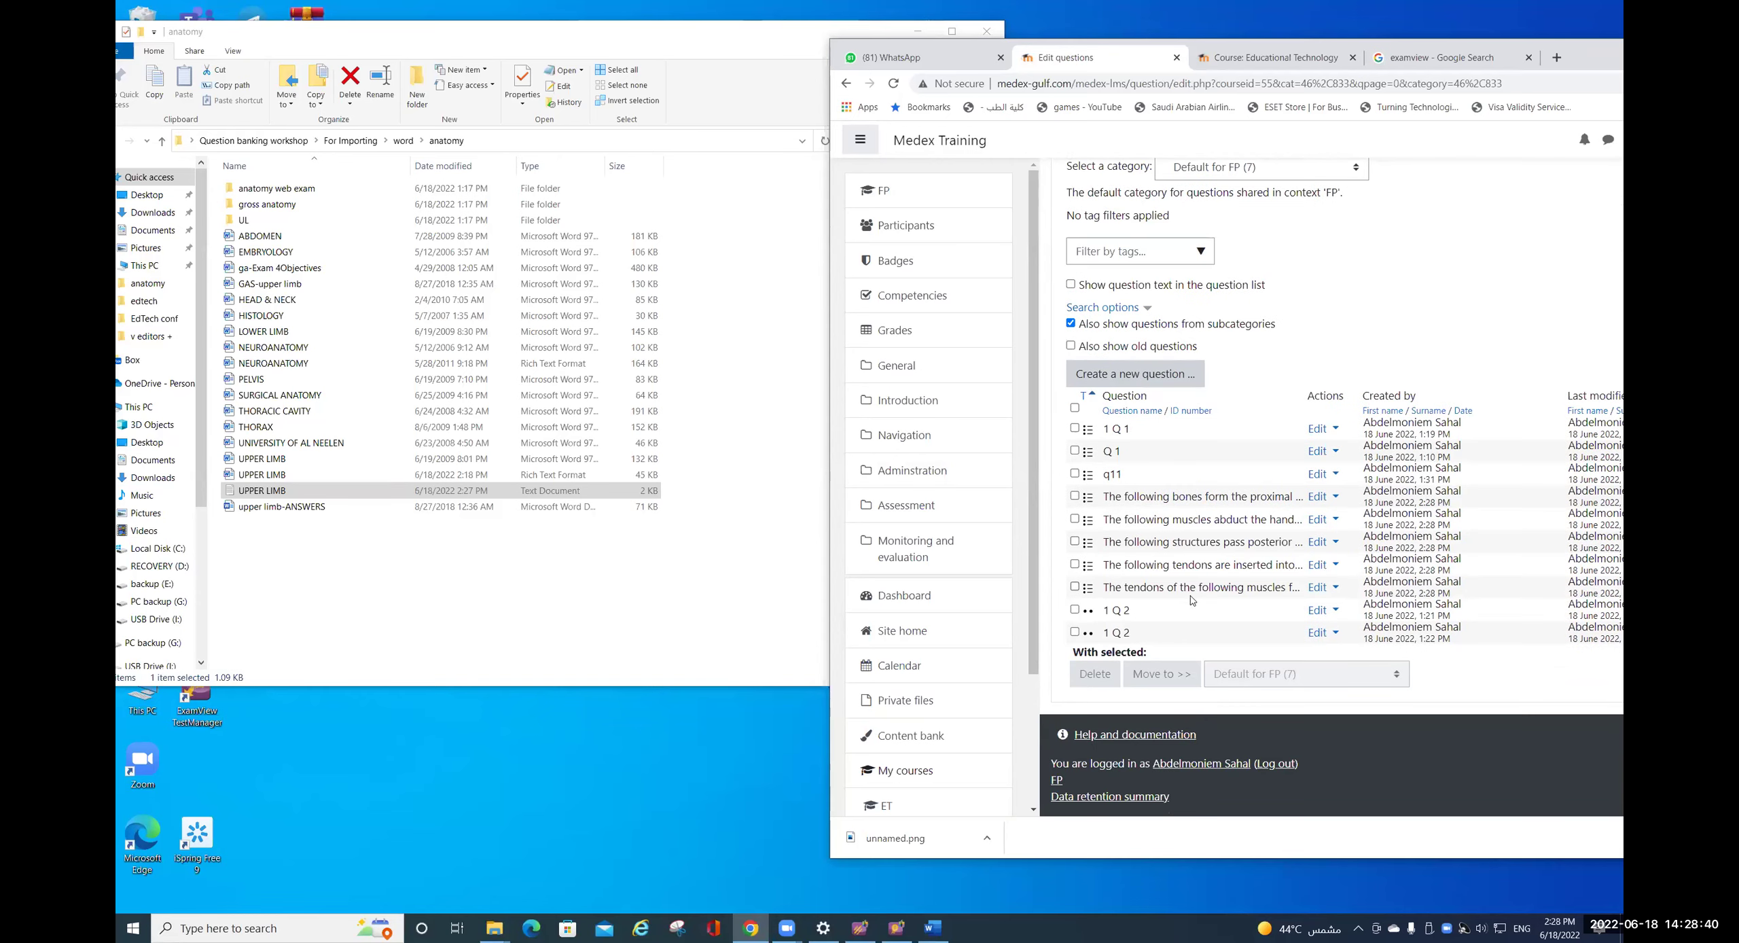
pyautogui.scroll(3, 1192, 598)
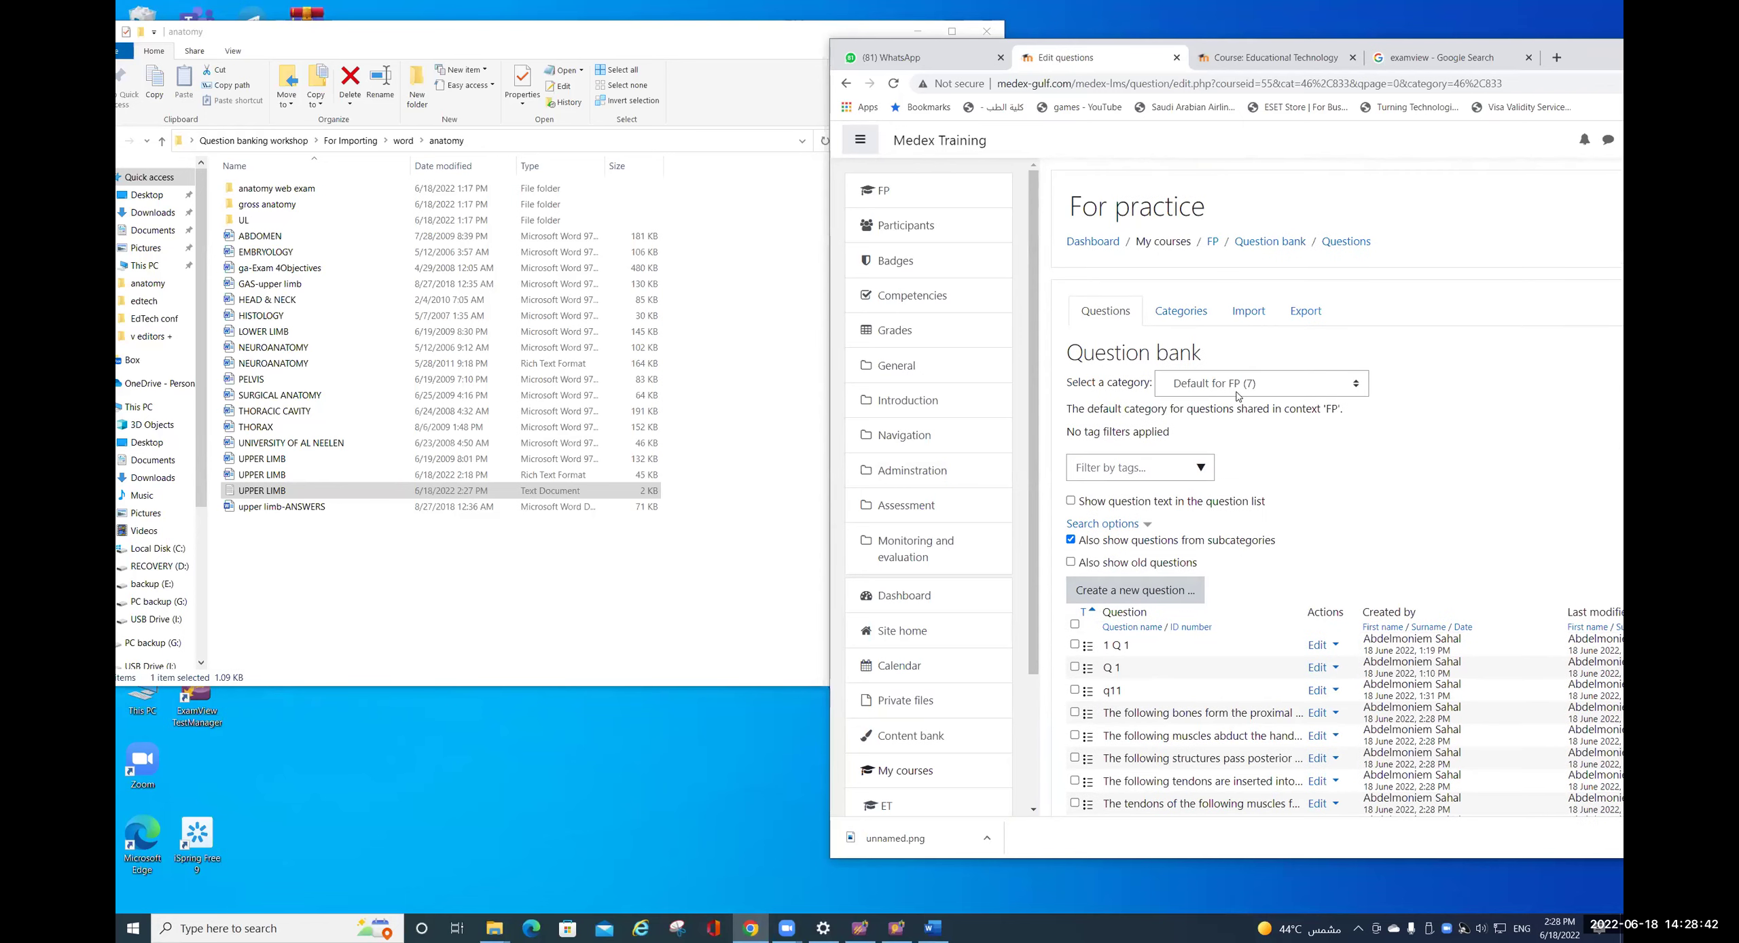
pyautogui.scroll(-3, 1255, 469)
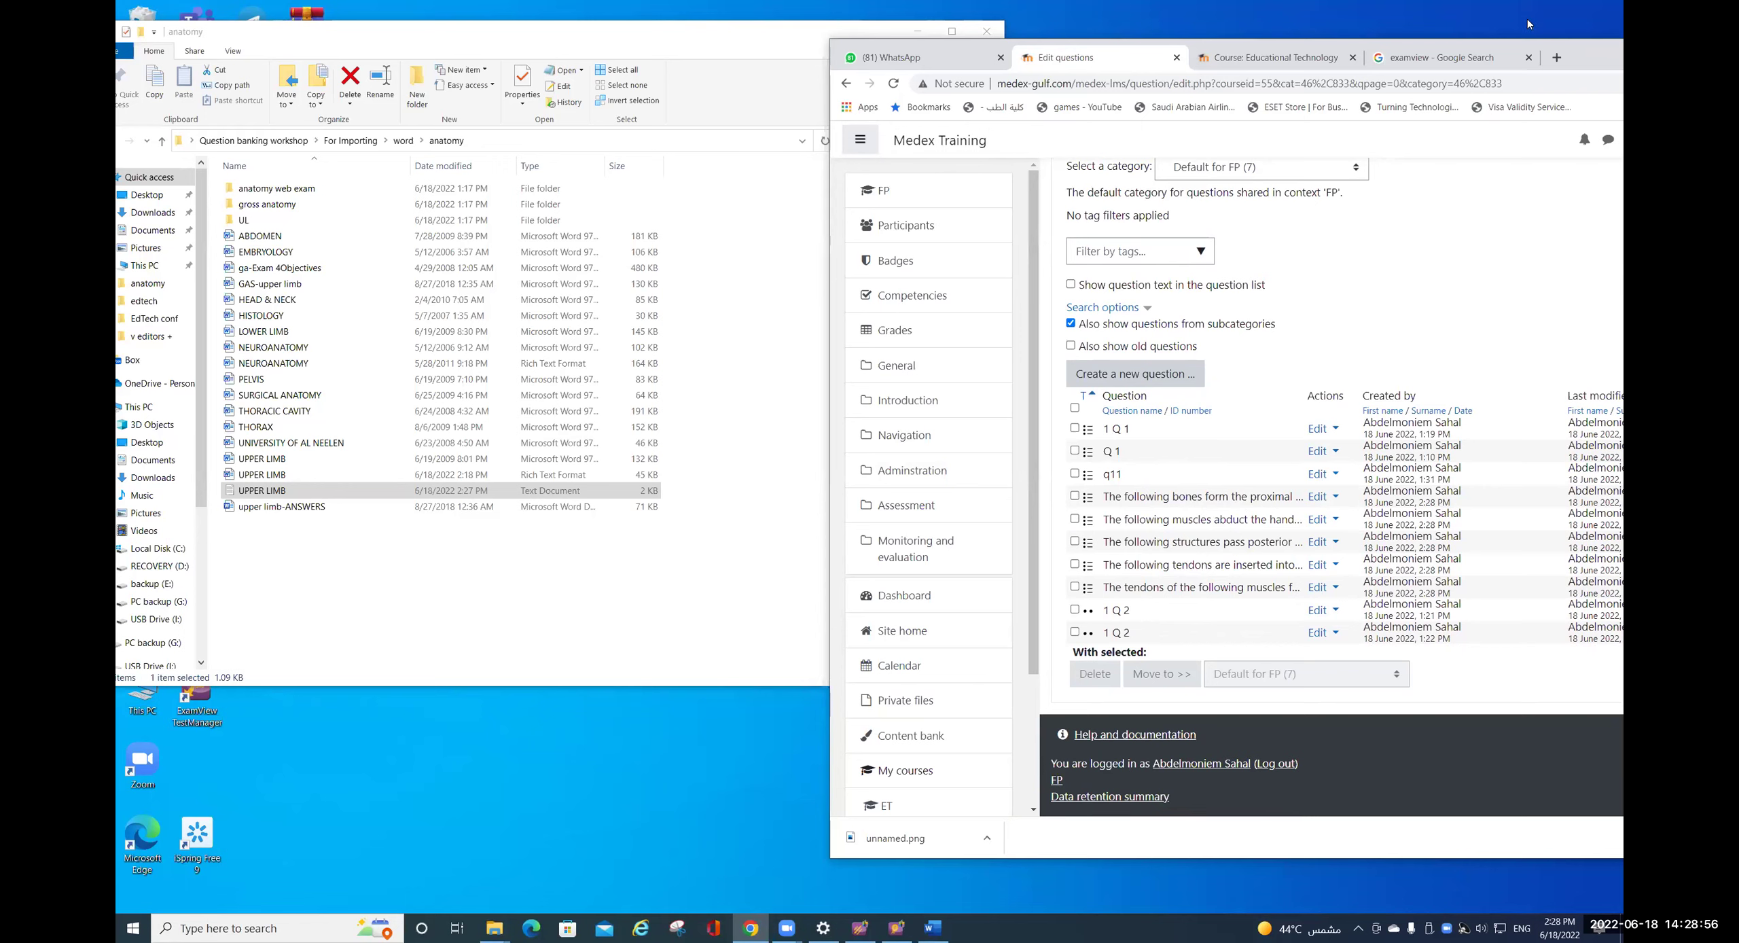
pyautogui.moveTo(1574, 48); pyautogui.dragTo(1163, 20)
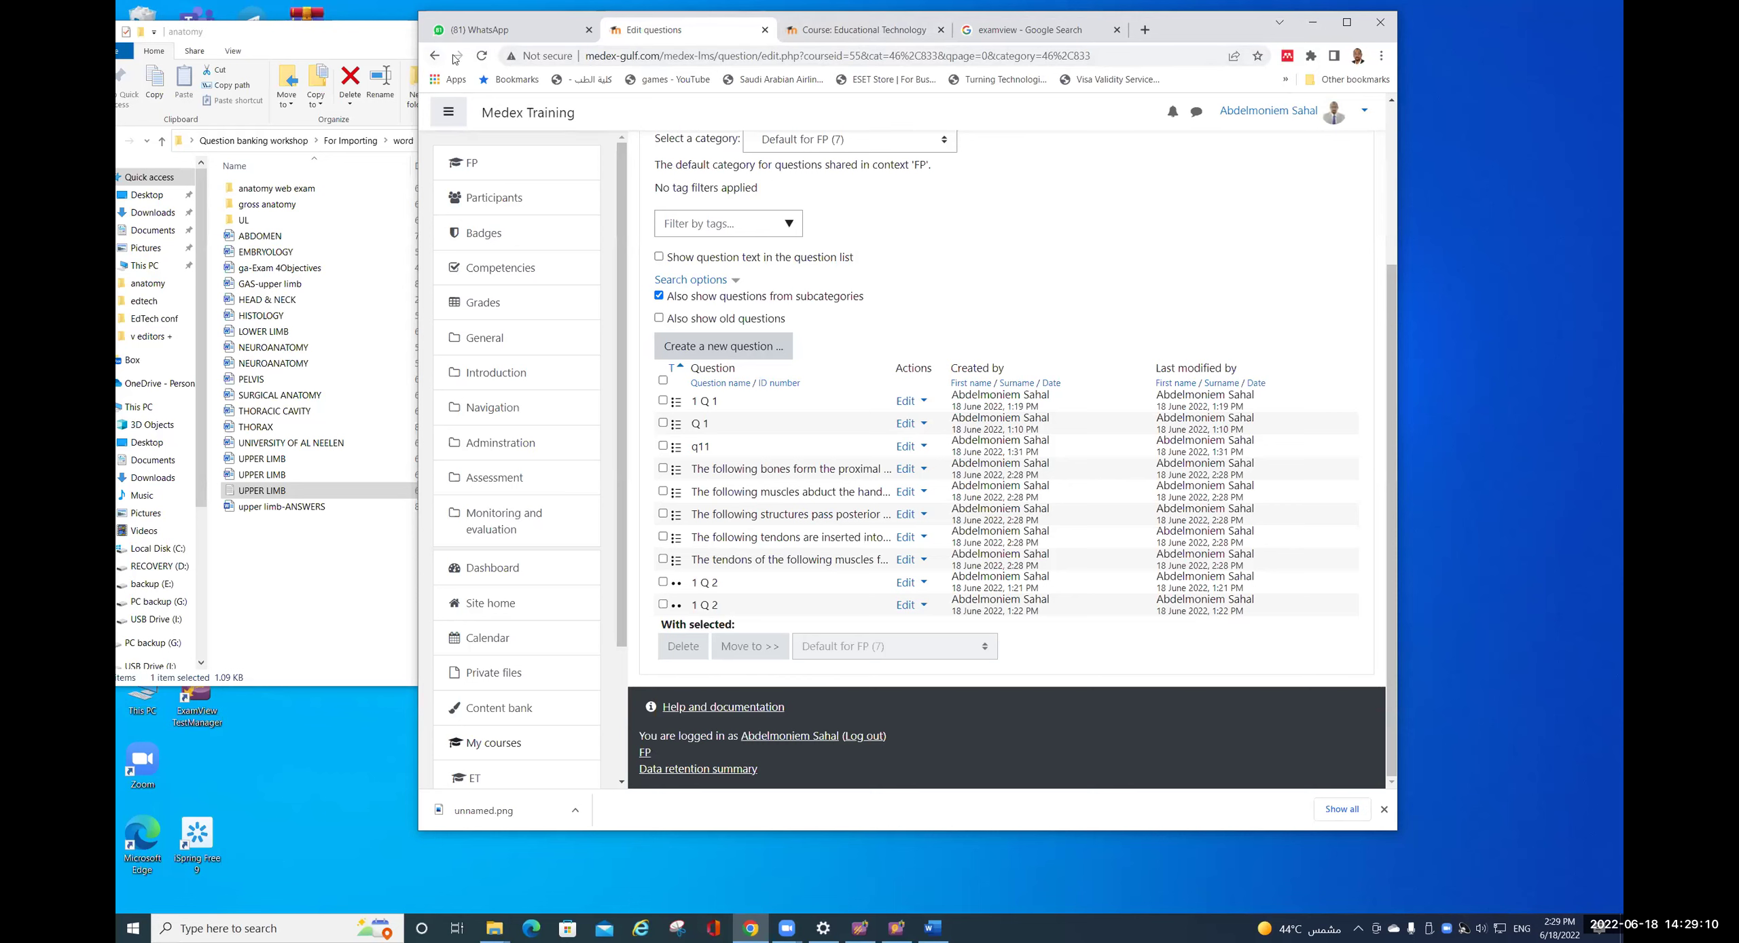
pyautogui.scroll(2, 905, 112)
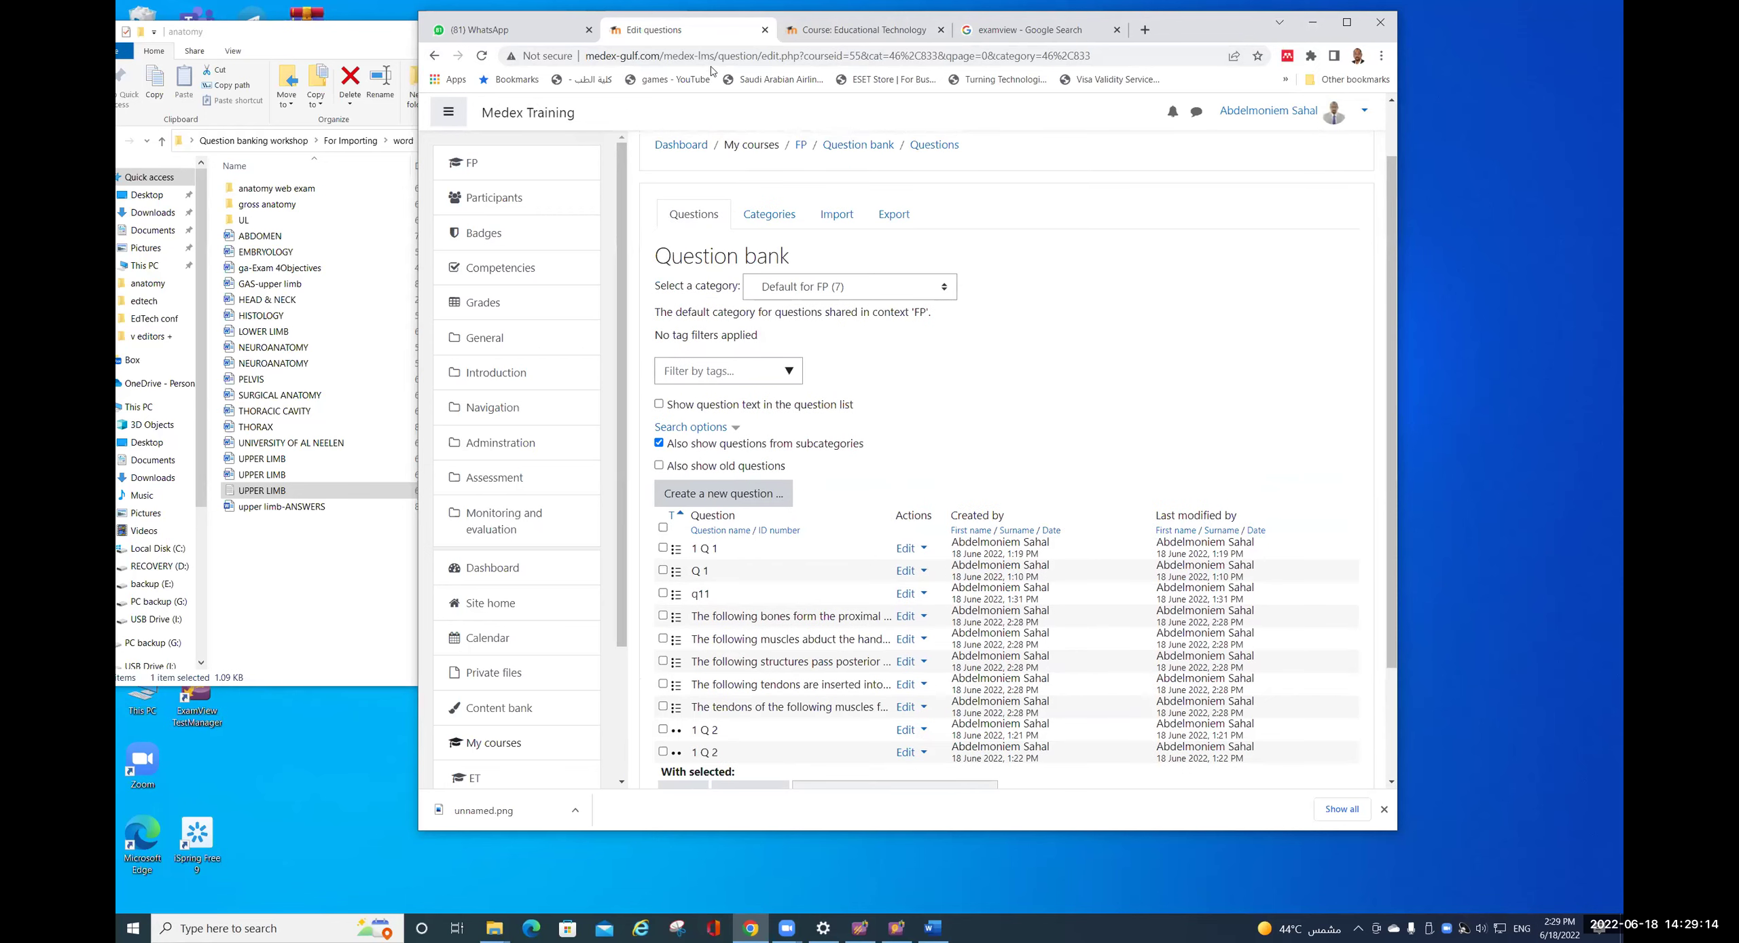
# - Go back to the FP course and open Quiz 1 for editing its questions
pyautogui.click(474, 168)
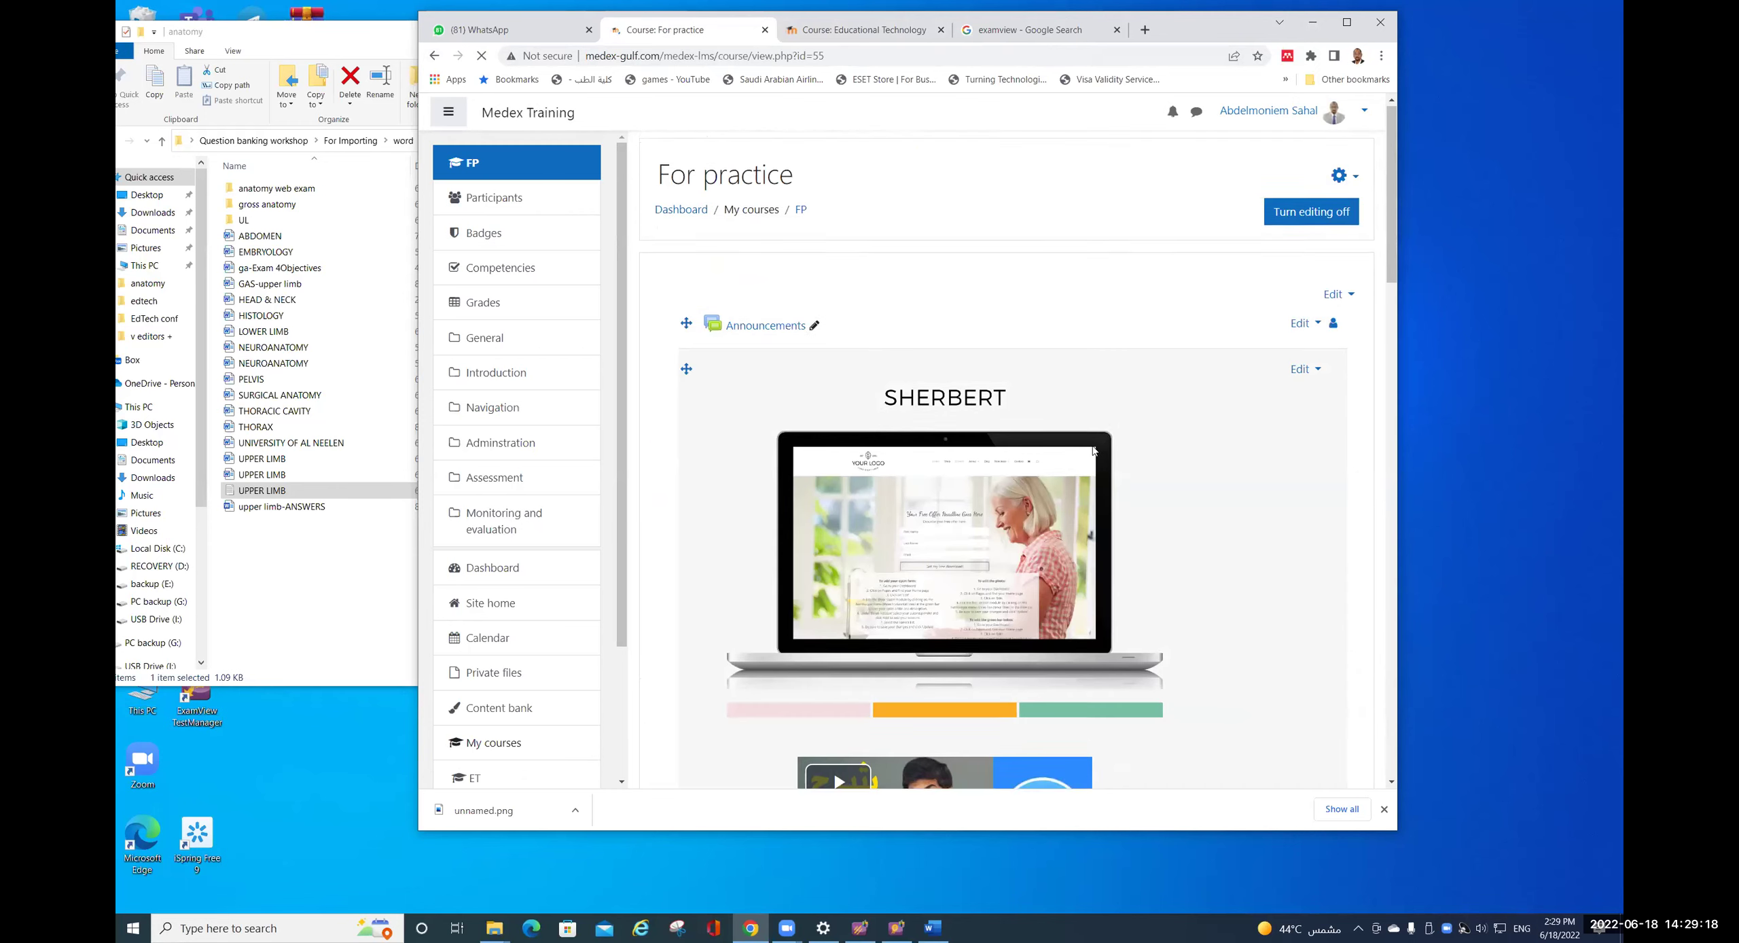
pyautogui.scroll(-6, 1000, 361)
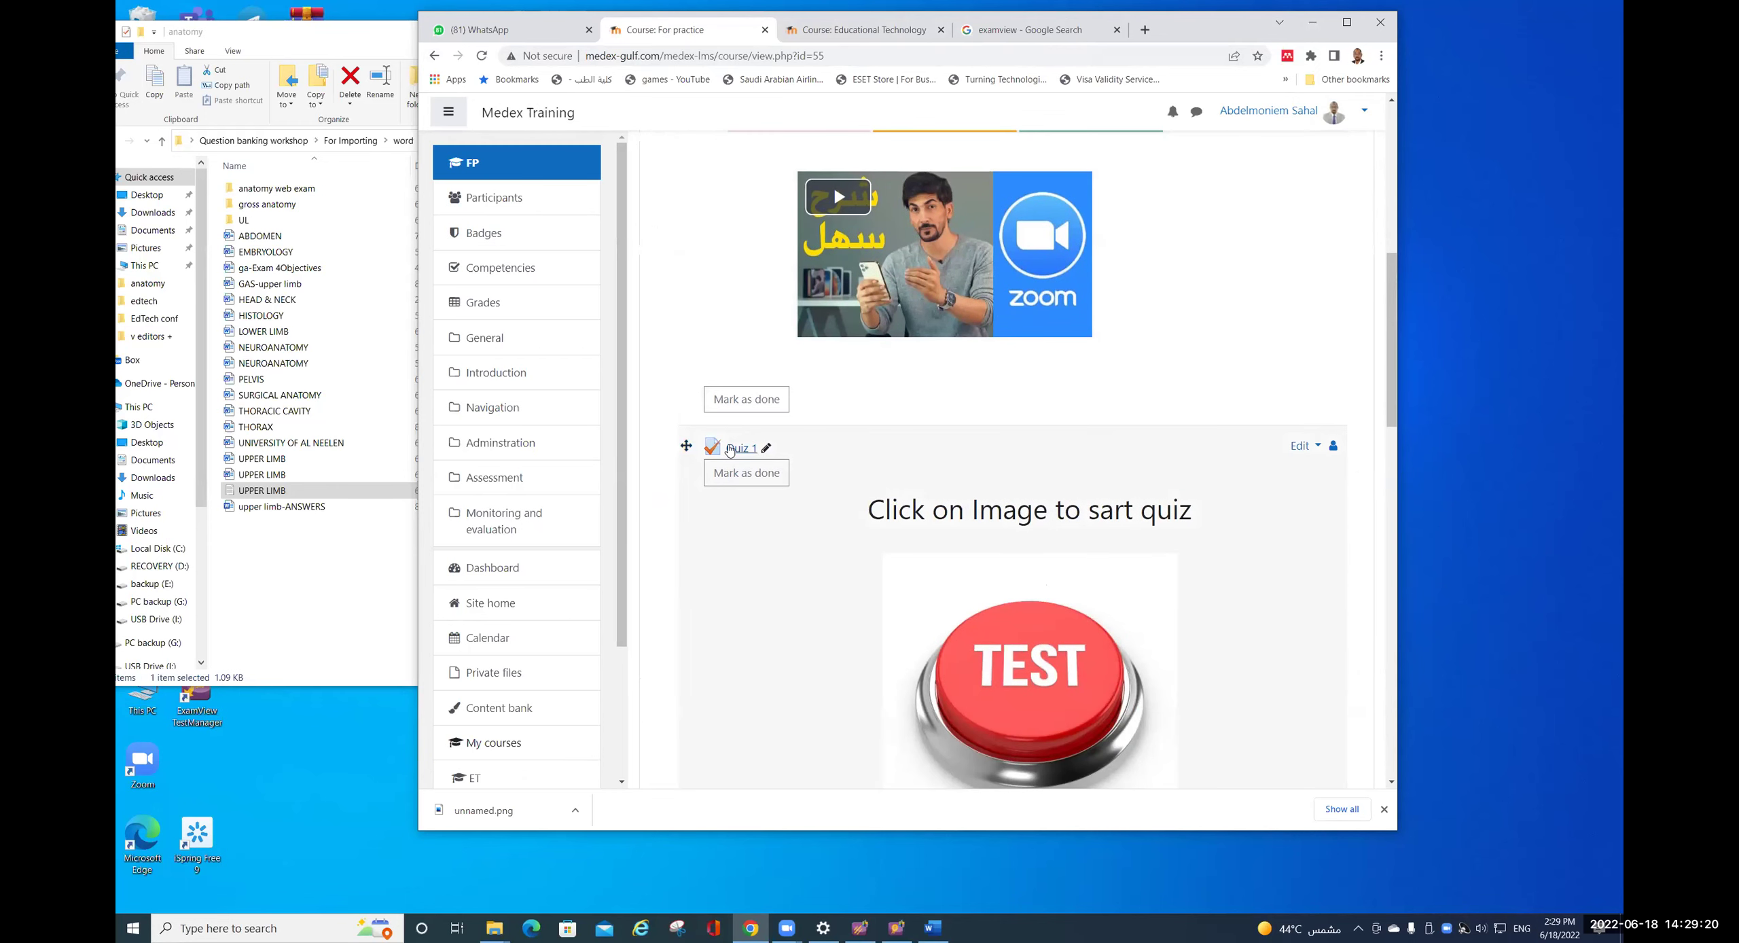
pyautogui.click(730, 449)
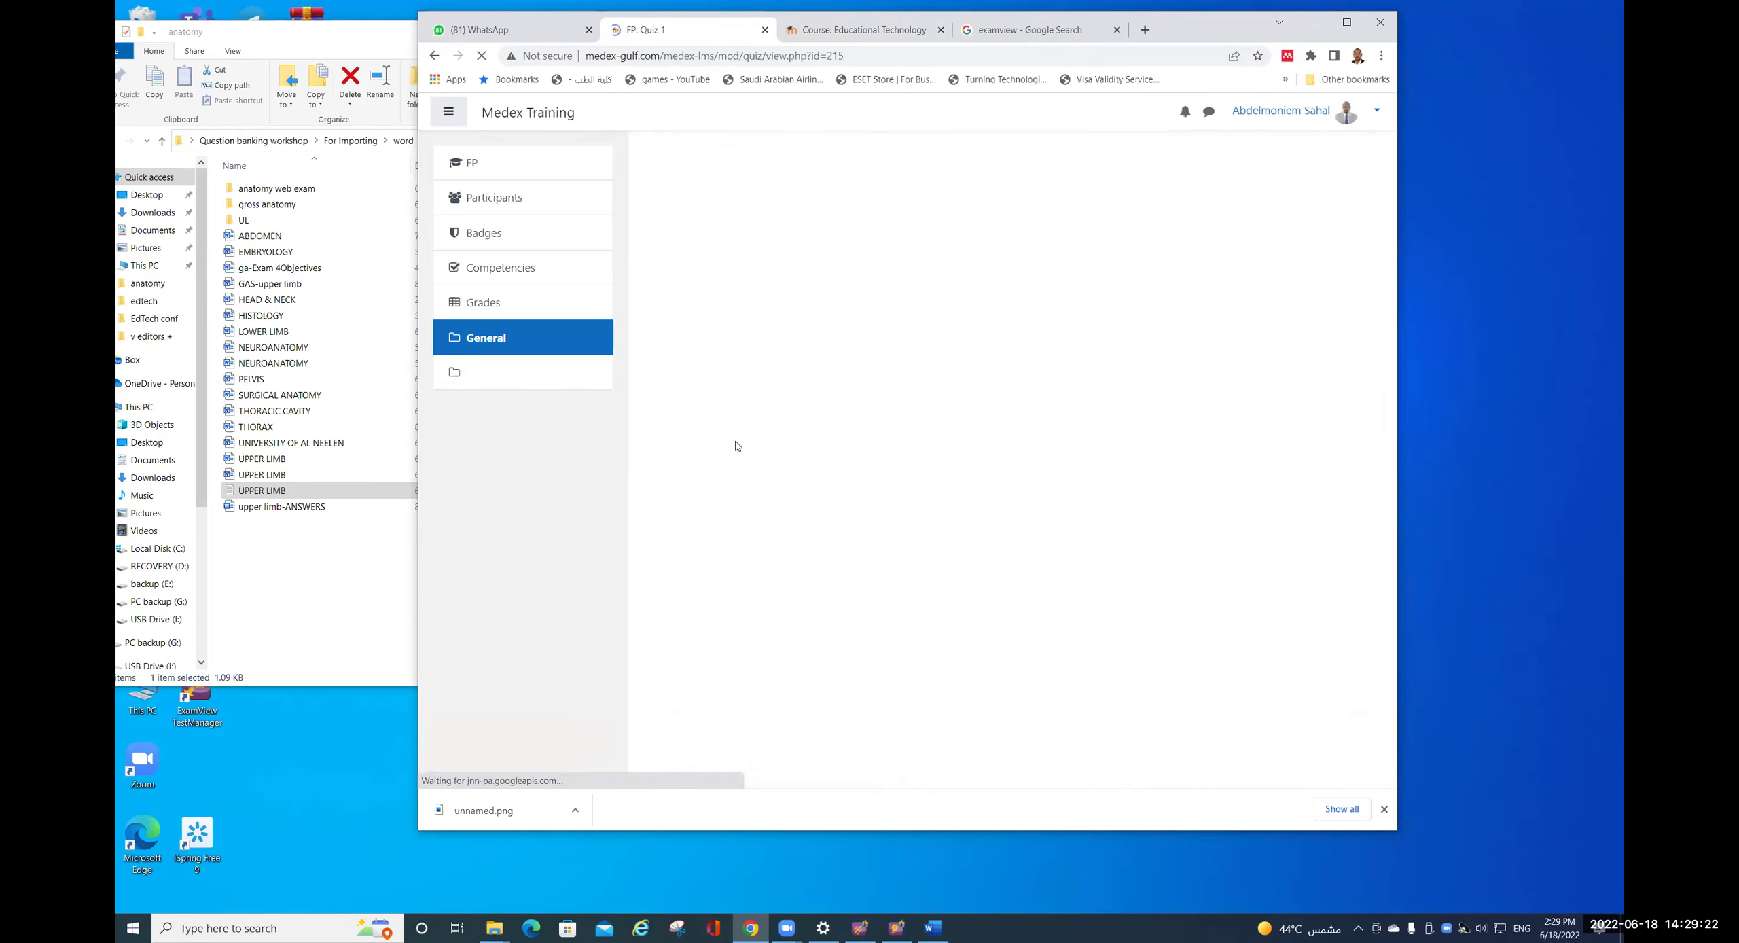
pyautogui.scroll(-3, 1122, 457)
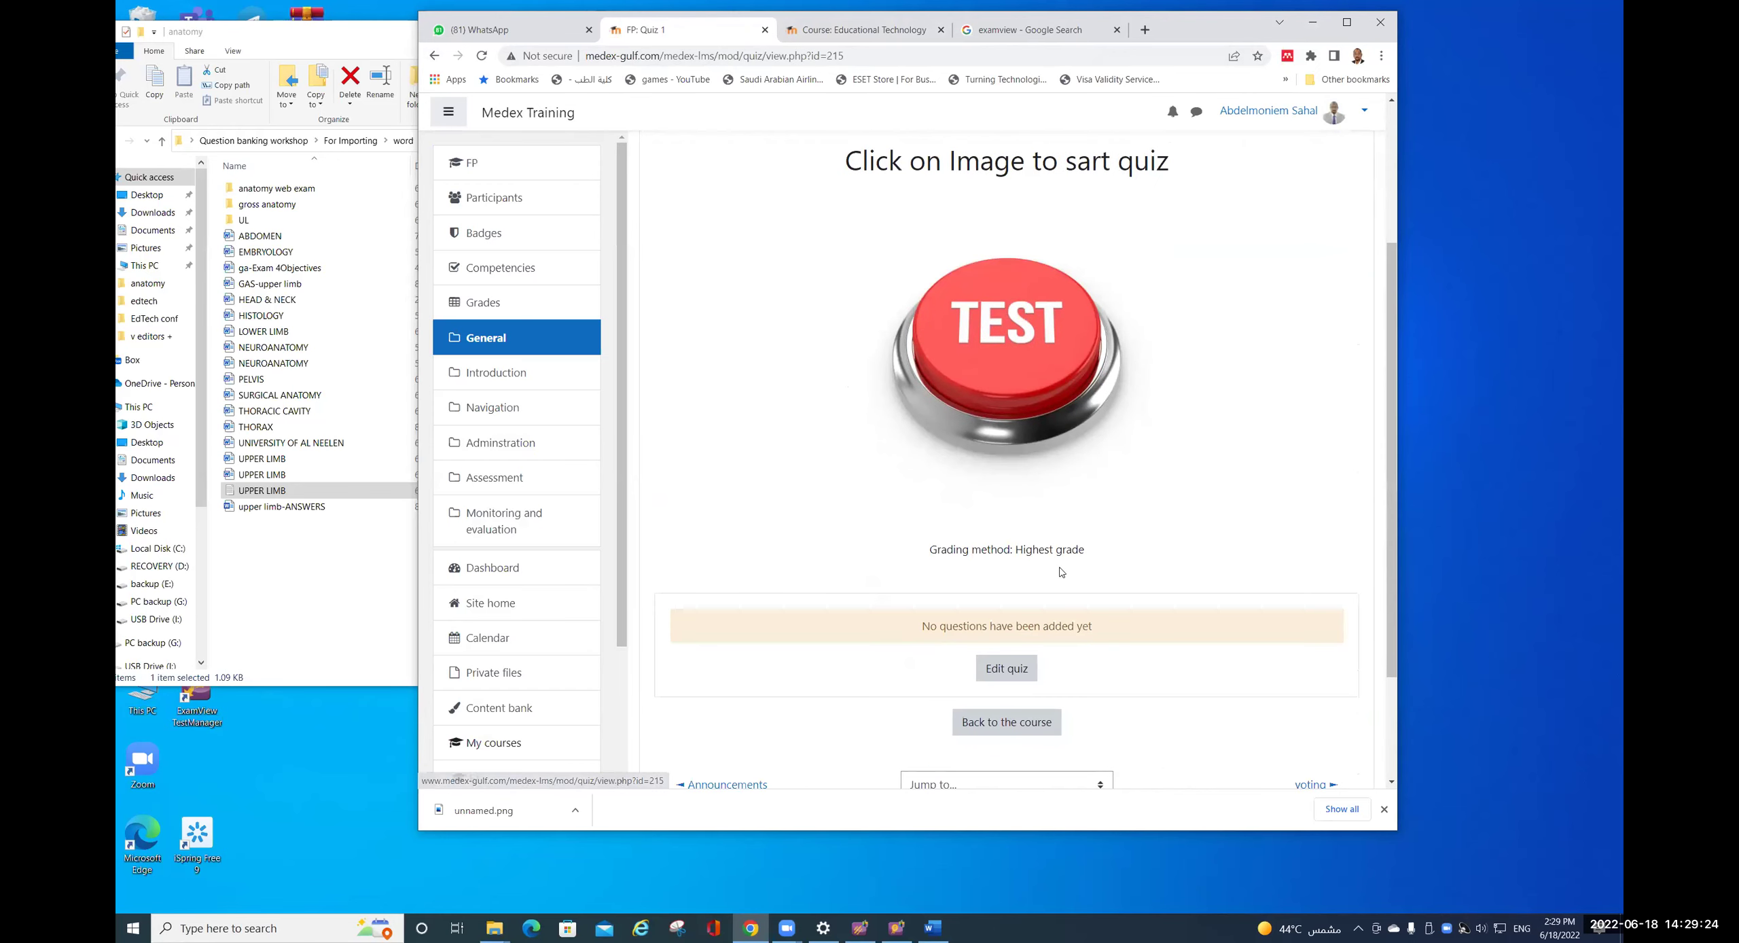
pyautogui.scroll(-2, 1061, 572)
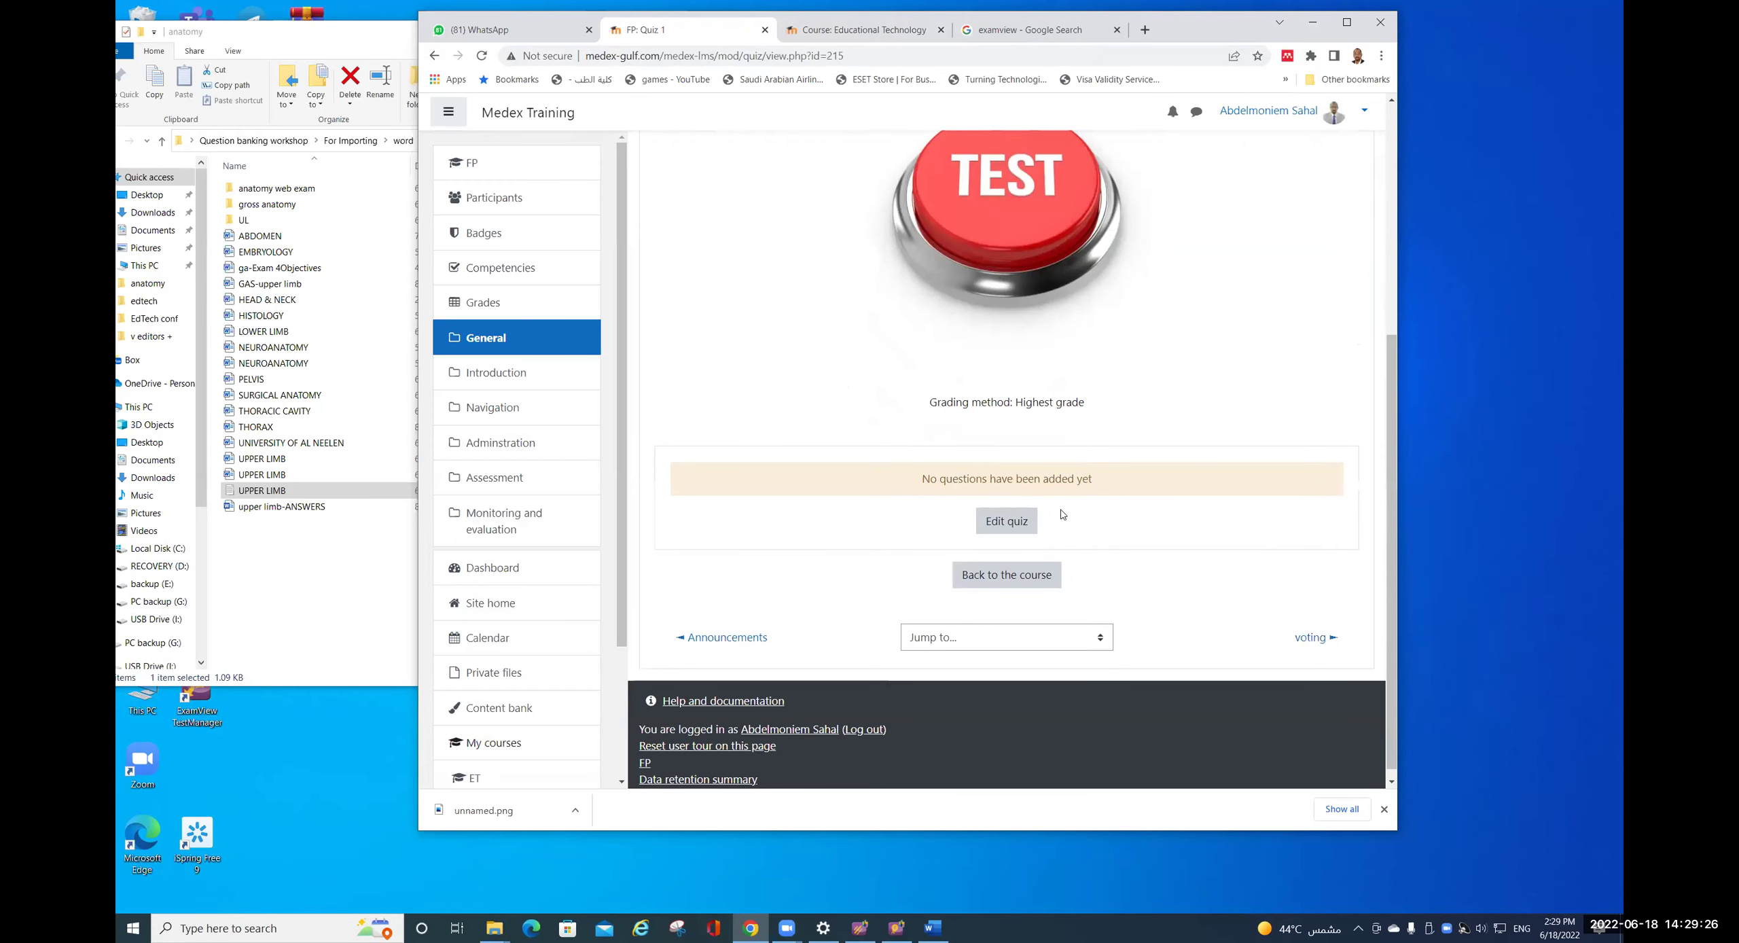
pyautogui.click(1017, 530)
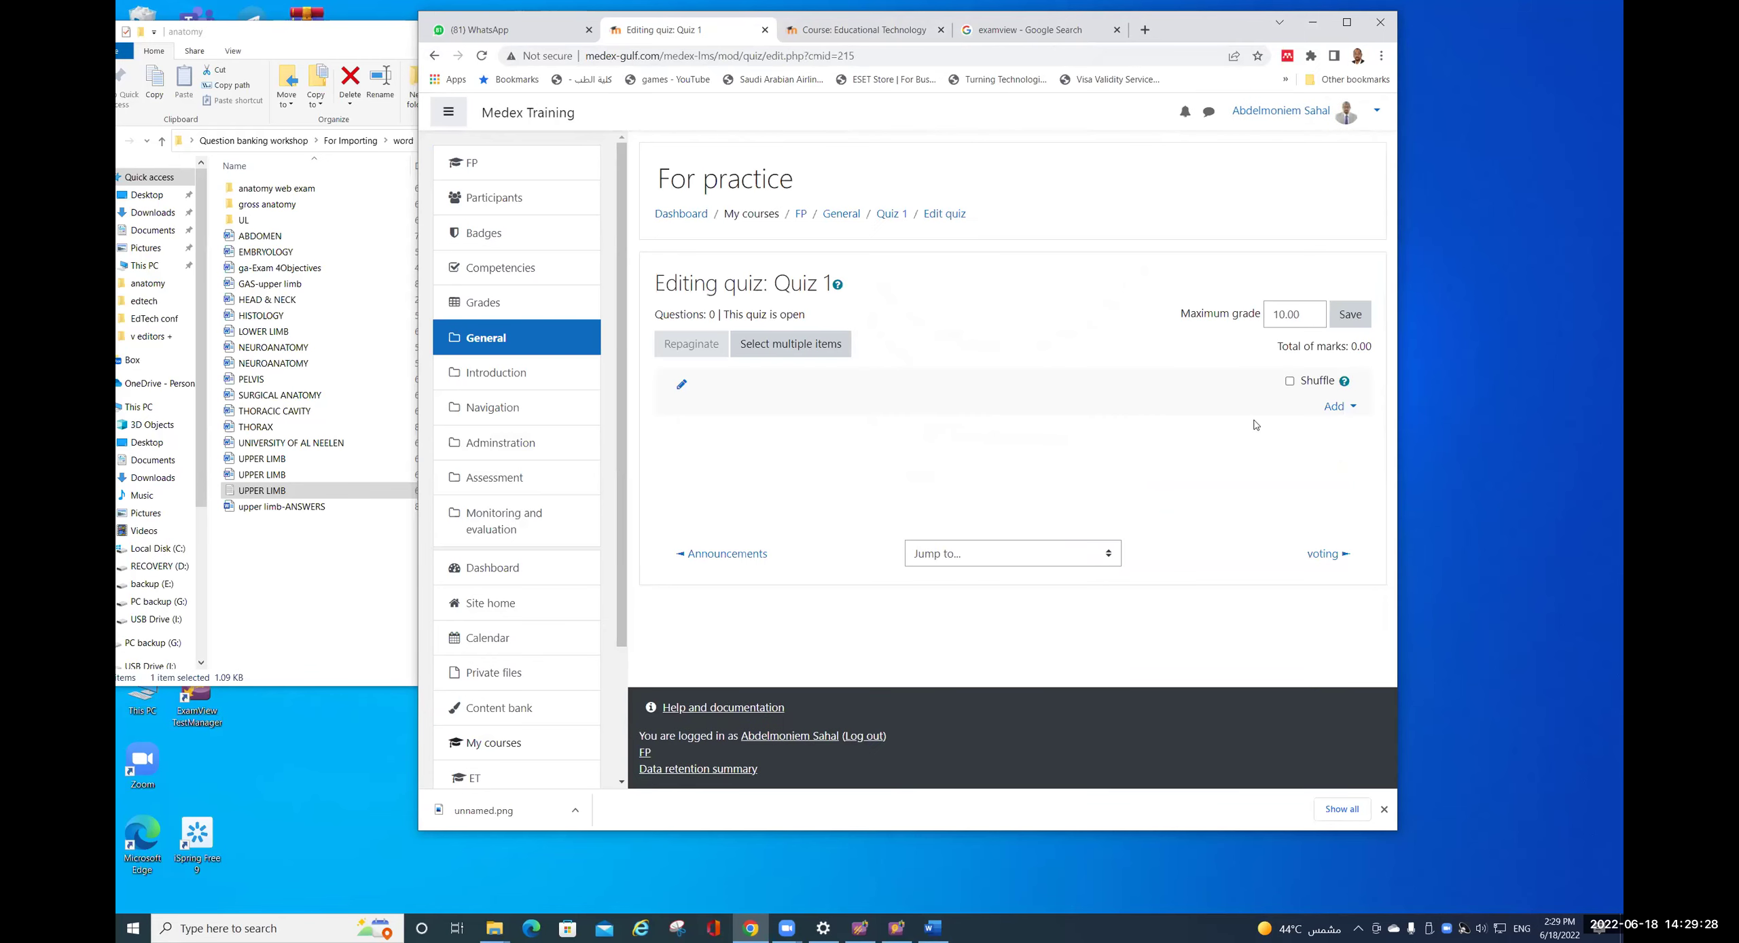
# - Add the five upper limb questions on carpal bones, wrist abduction, flexor retinaculum, thumb tendons and rotator cuff from the question bank to Quiz 1
pyautogui.click(1335, 406)
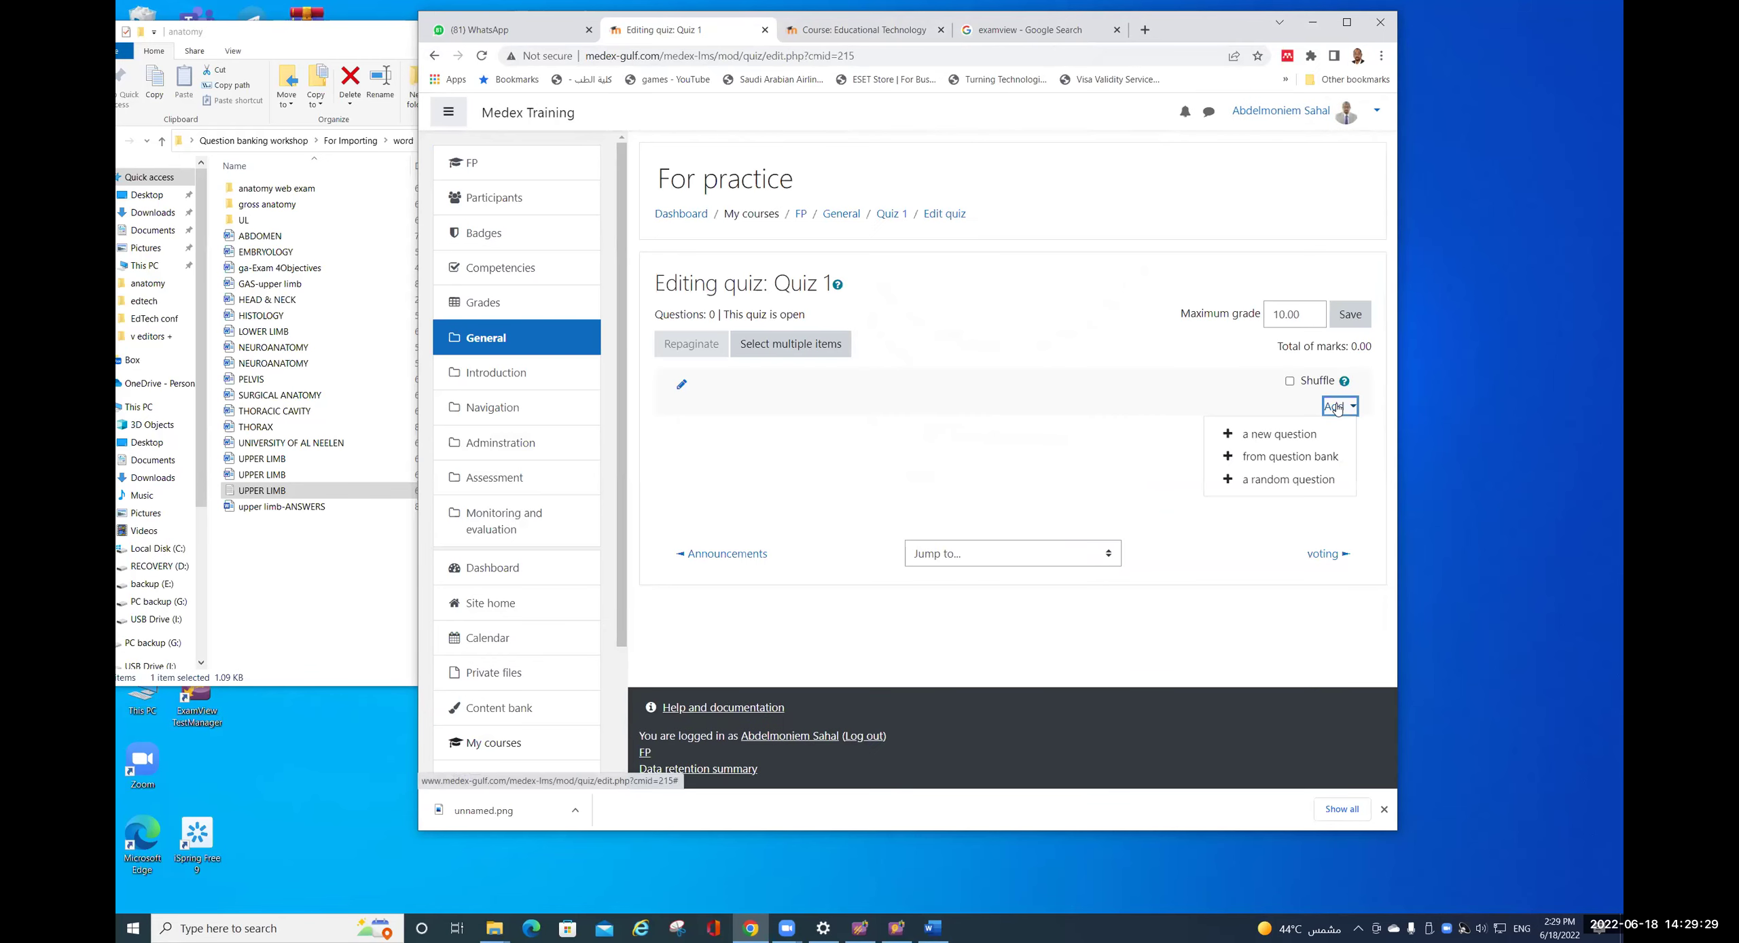
pyautogui.click(1301, 459)
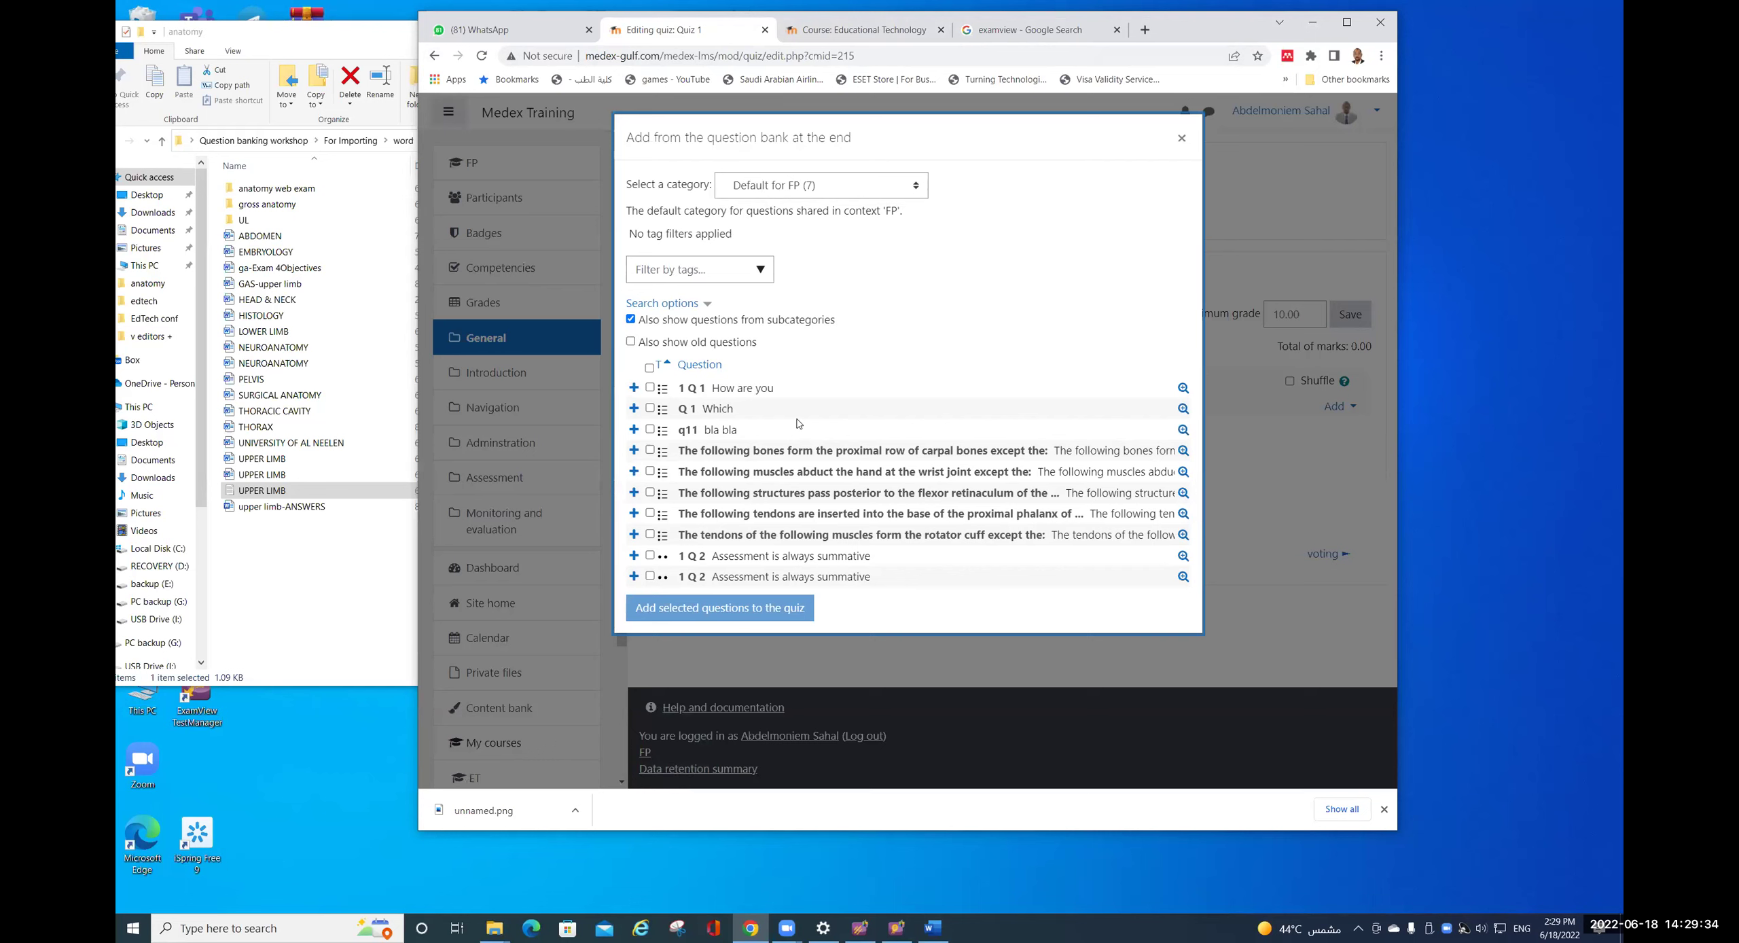
pyautogui.click(650, 451)
pyautogui.click(650, 472)
pyautogui.click(650, 493)
pyautogui.click(650, 513)
pyautogui.click(650, 536)
pyautogui.click(717, 608)
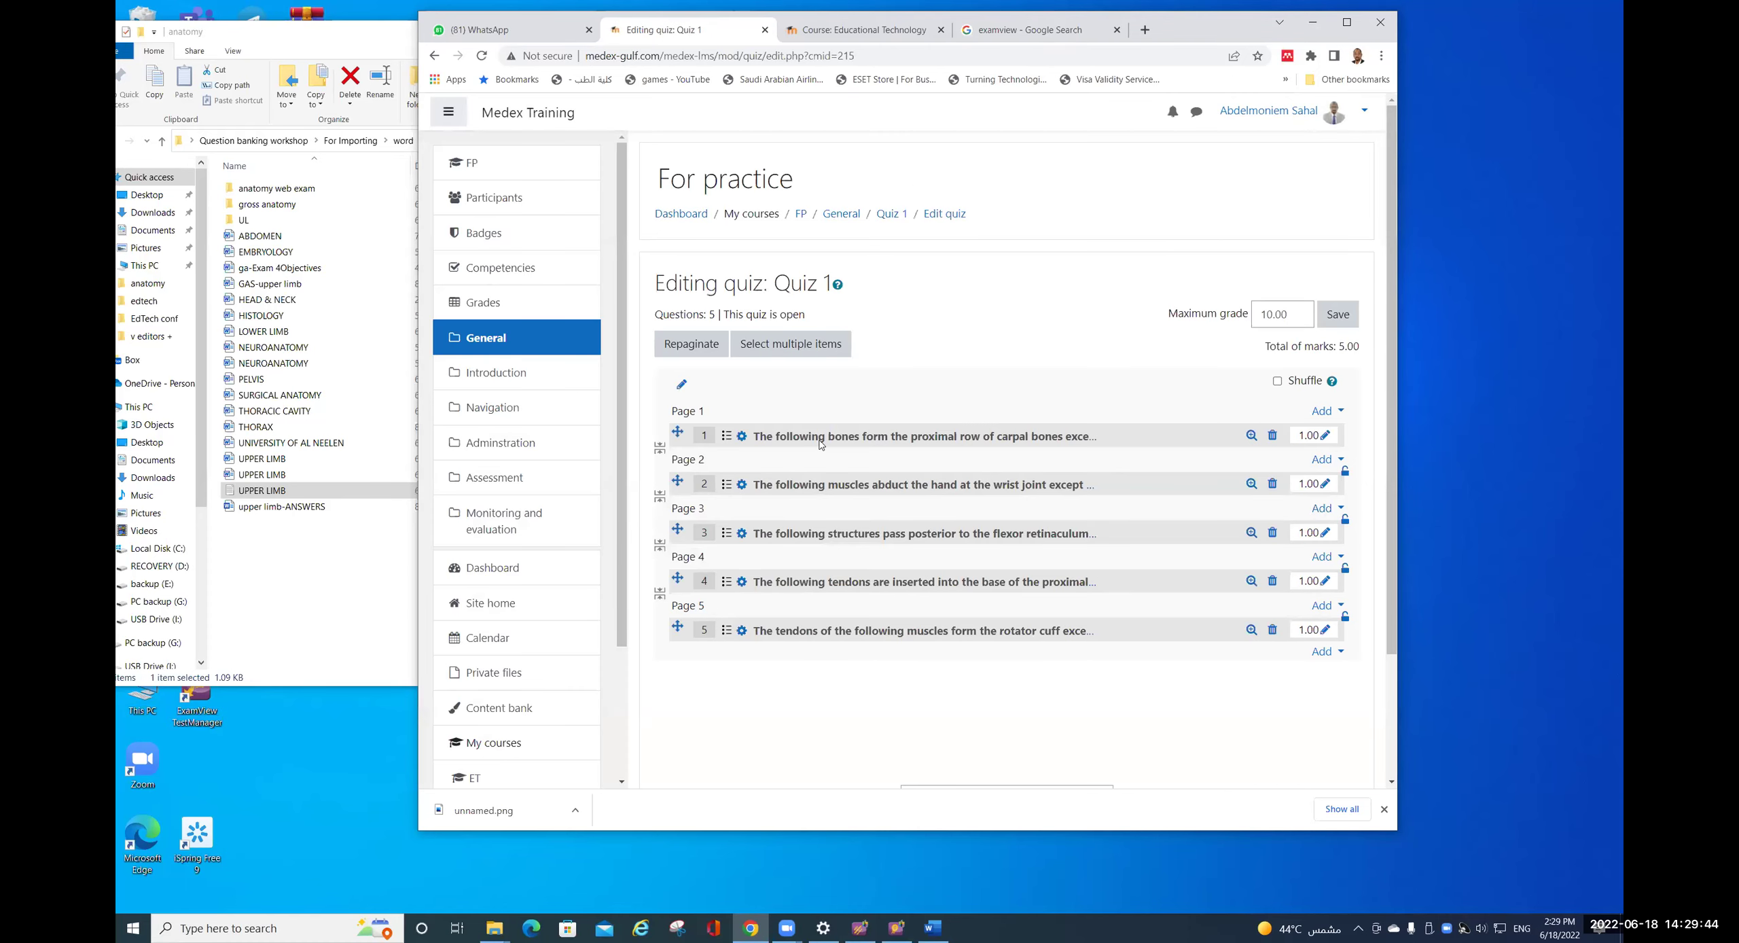
# - Save the quiz's maximum grade of 10.00, return to the Quiz 1 page and maximize the browser window
pyautogui.click(1343, 317)
pyautogui.click(892, 219)
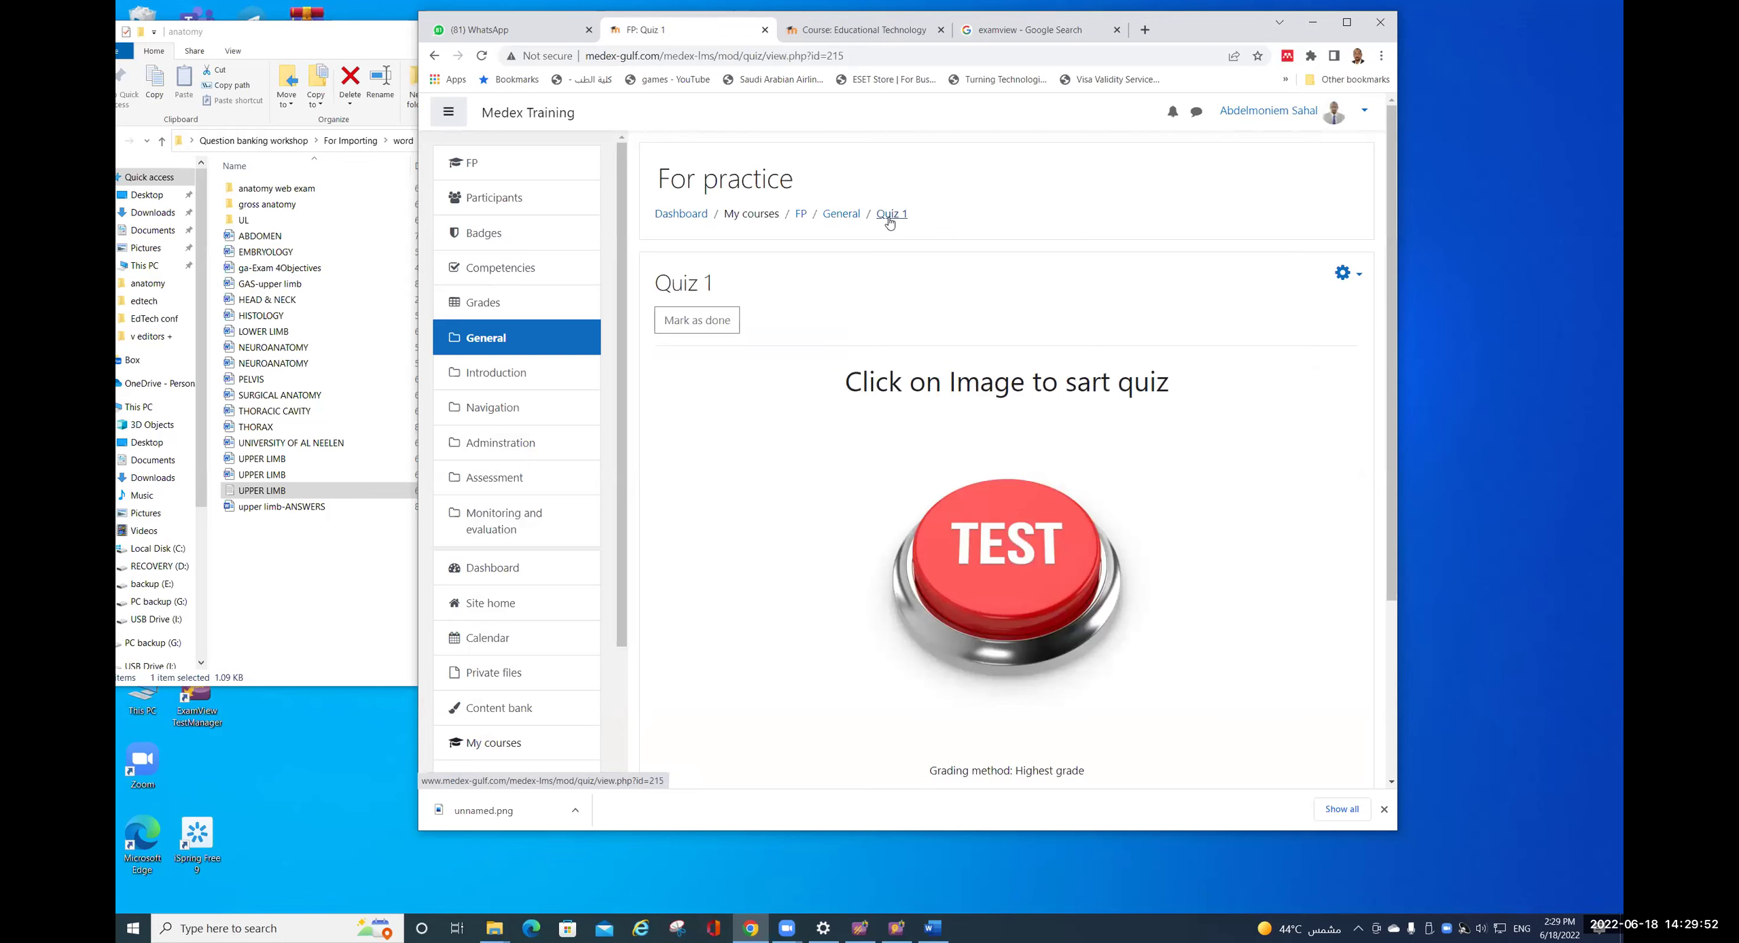
pyautogui.scroll(-1, 1117, 471)
pyautogui.scroll(-2, 1117, 471)
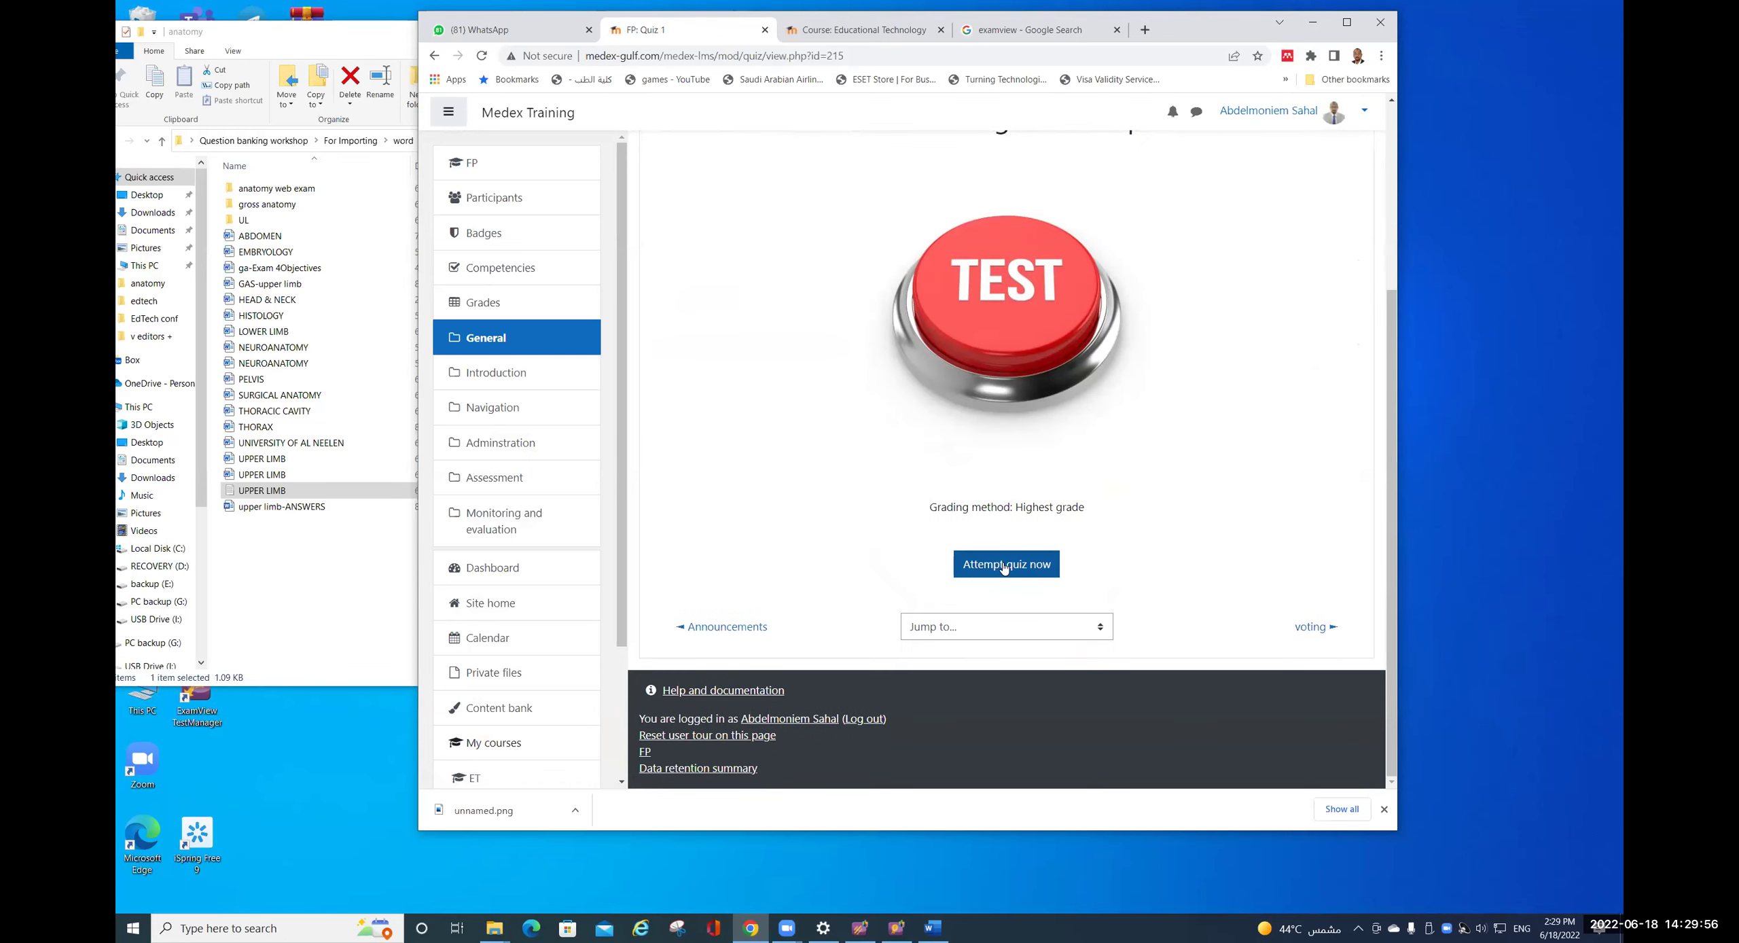
pyautogui.click(1346, 22)
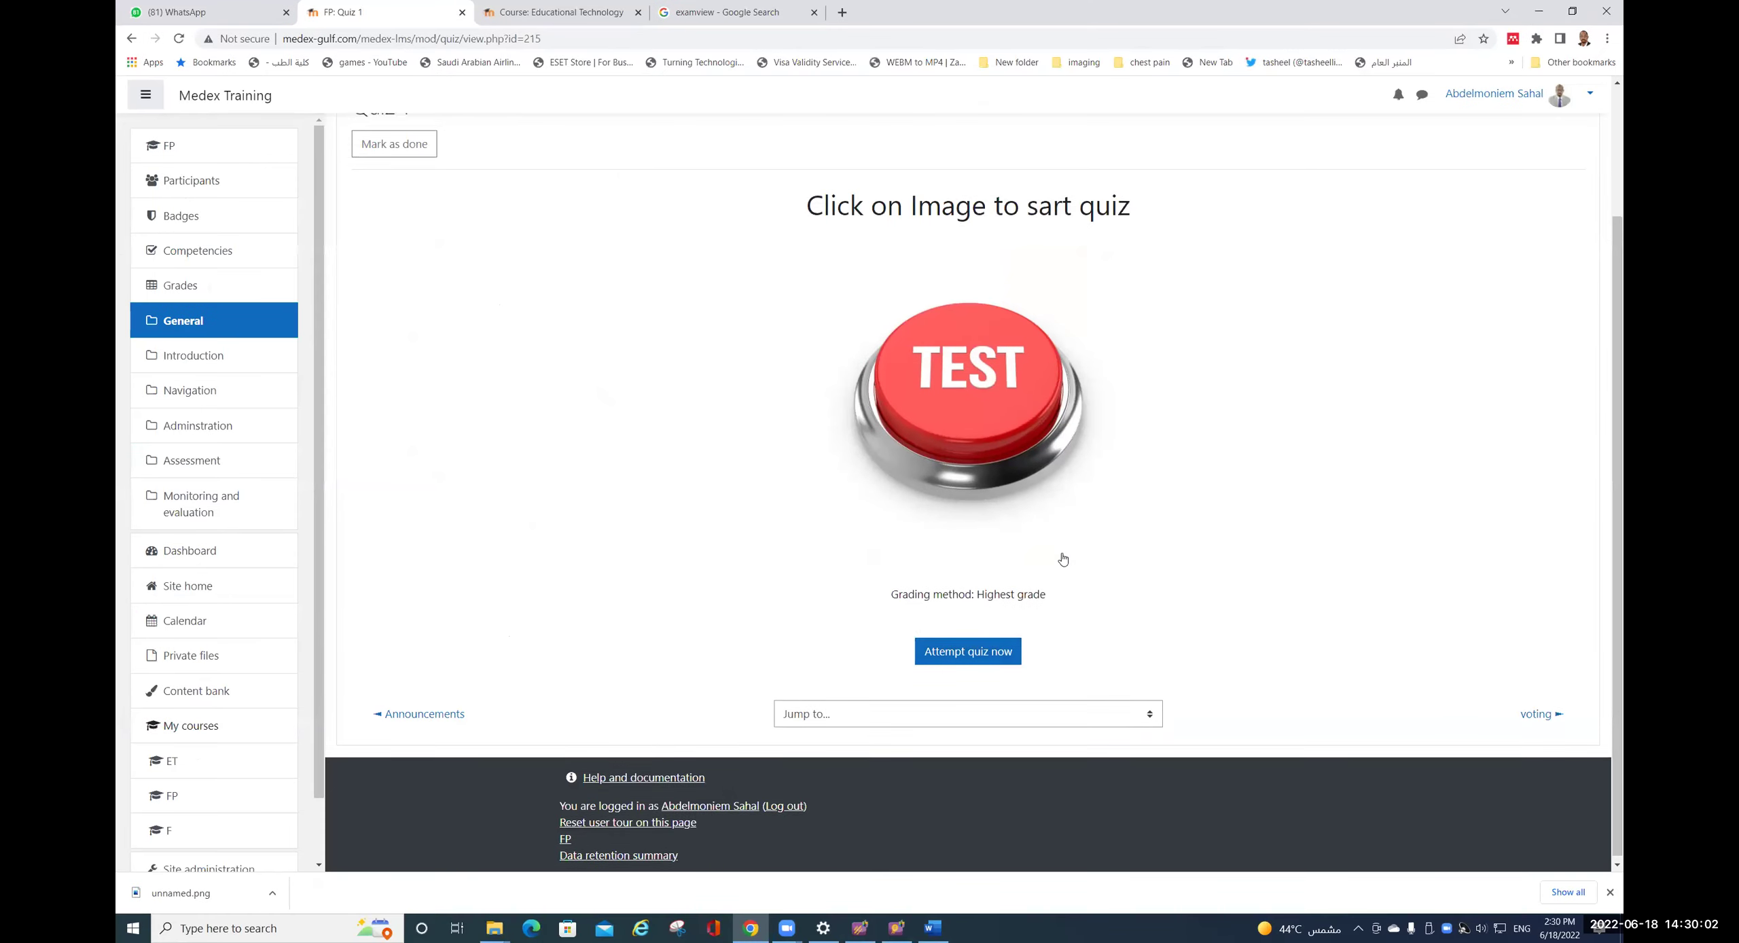
# - Preview Quiz 1 to check how its questions are paged and go back to the quiz page
pyautogui.scroll(2, 1059, 555)
pyautogui.click(1573, 257)
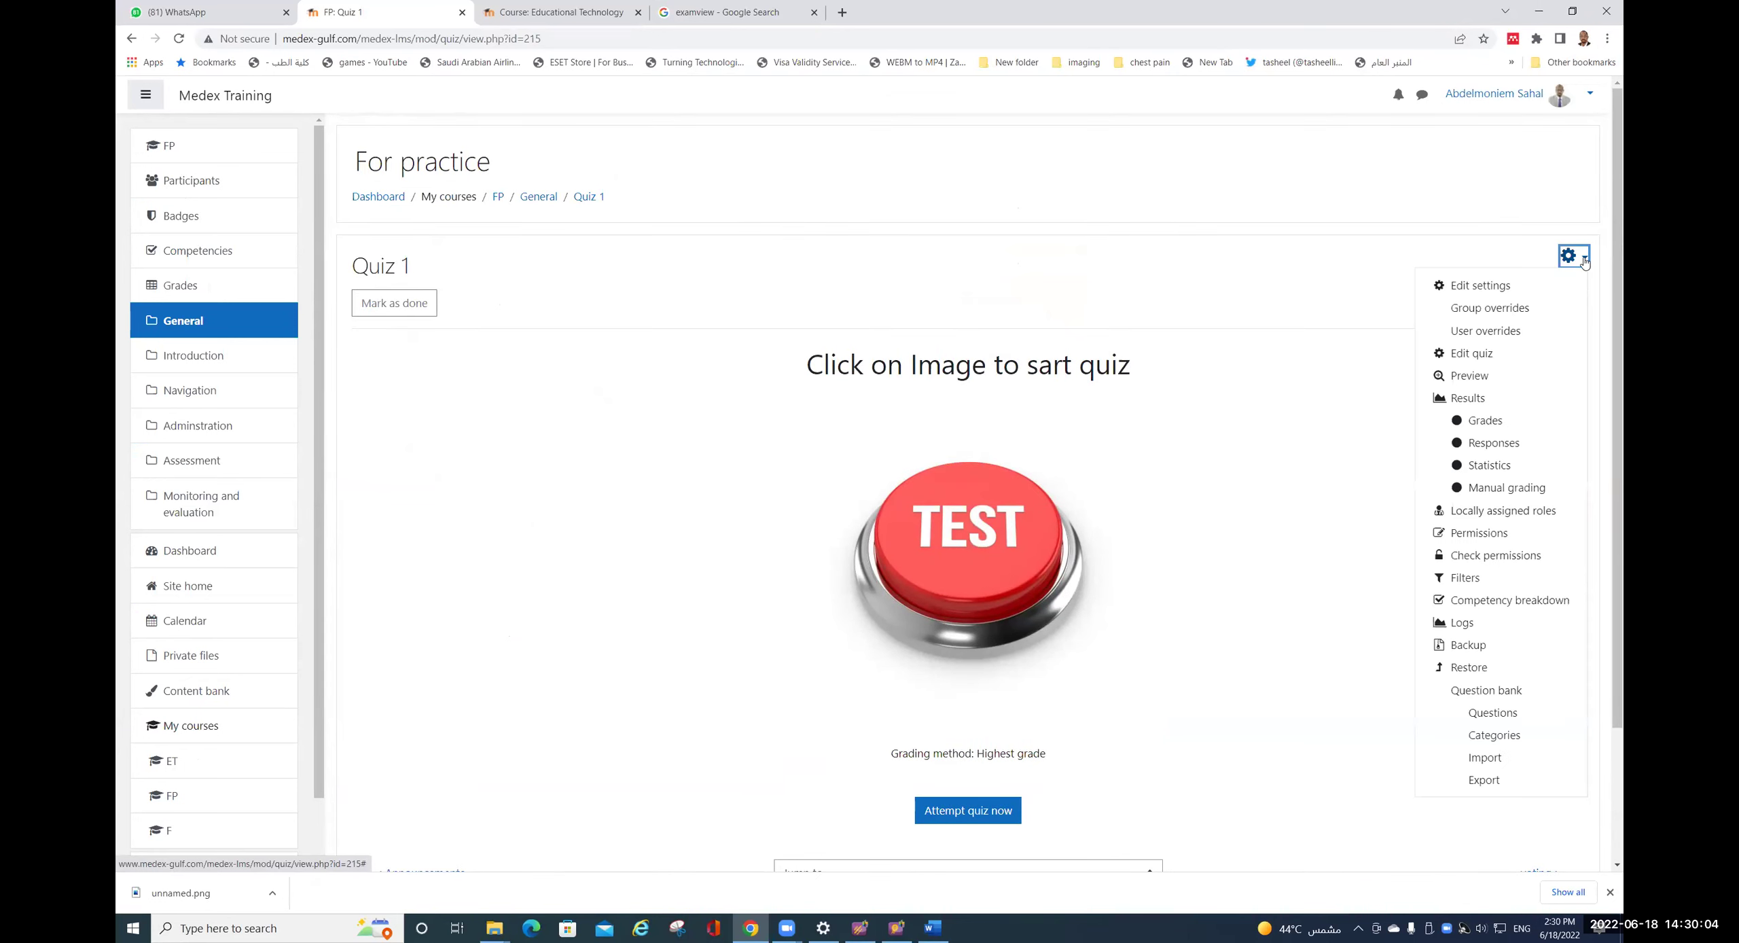
pyautogui.click(1500, 384)
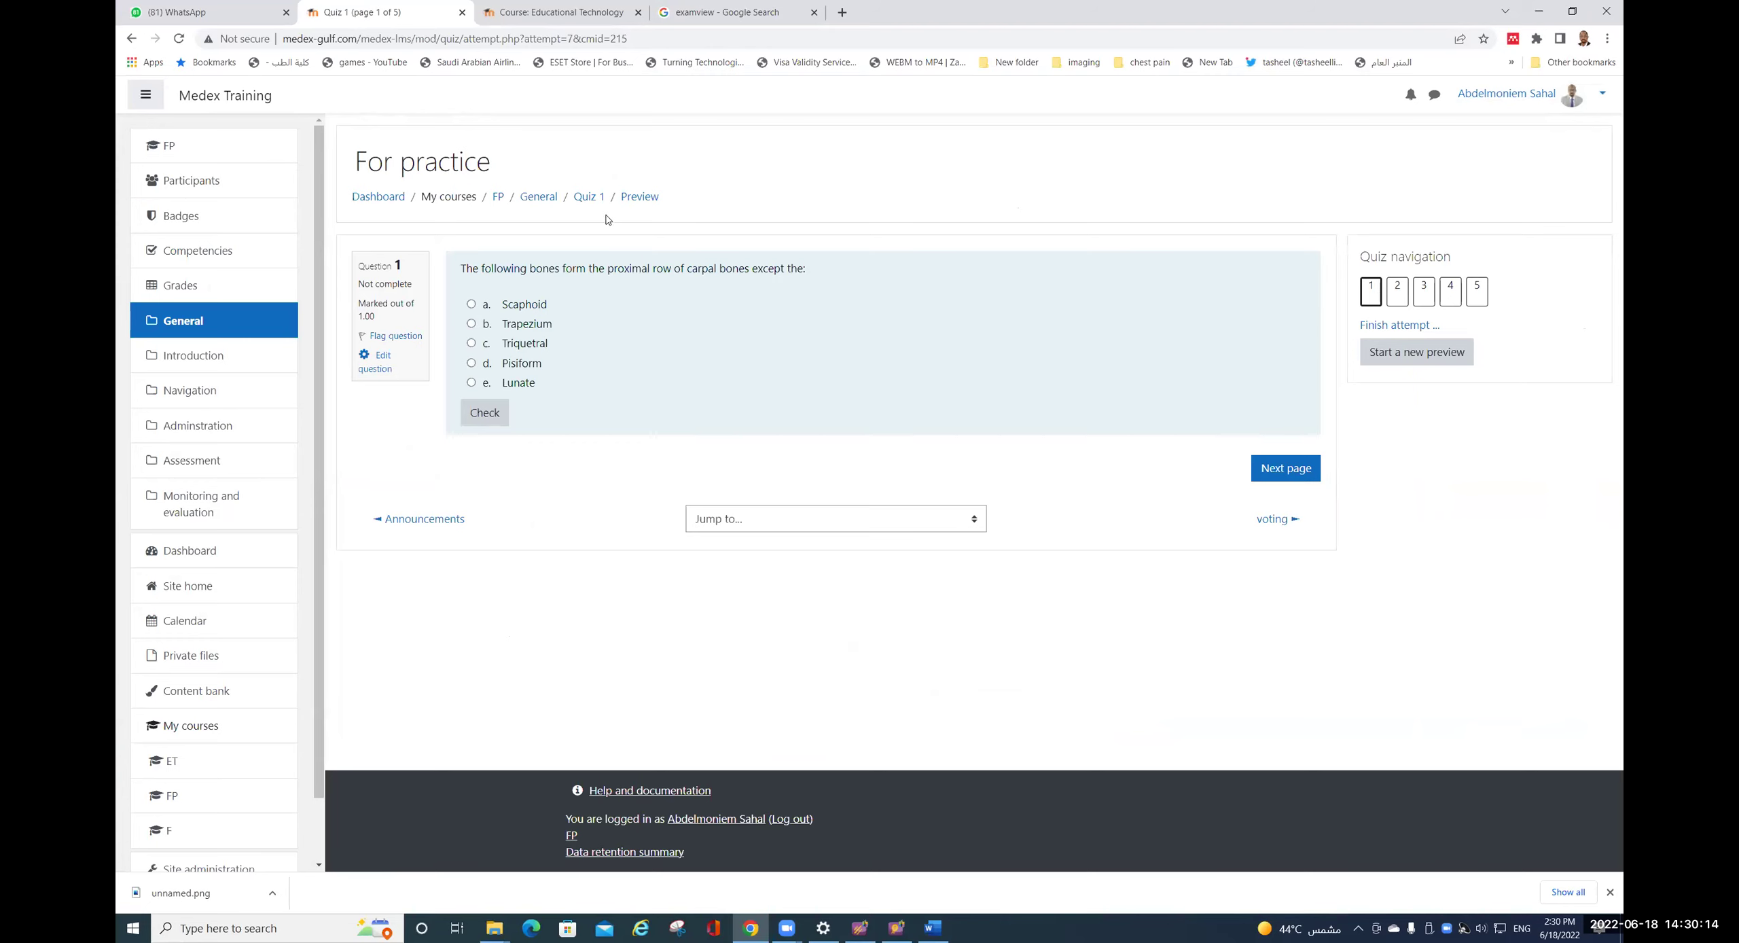
pyautogui.click(131, 40)
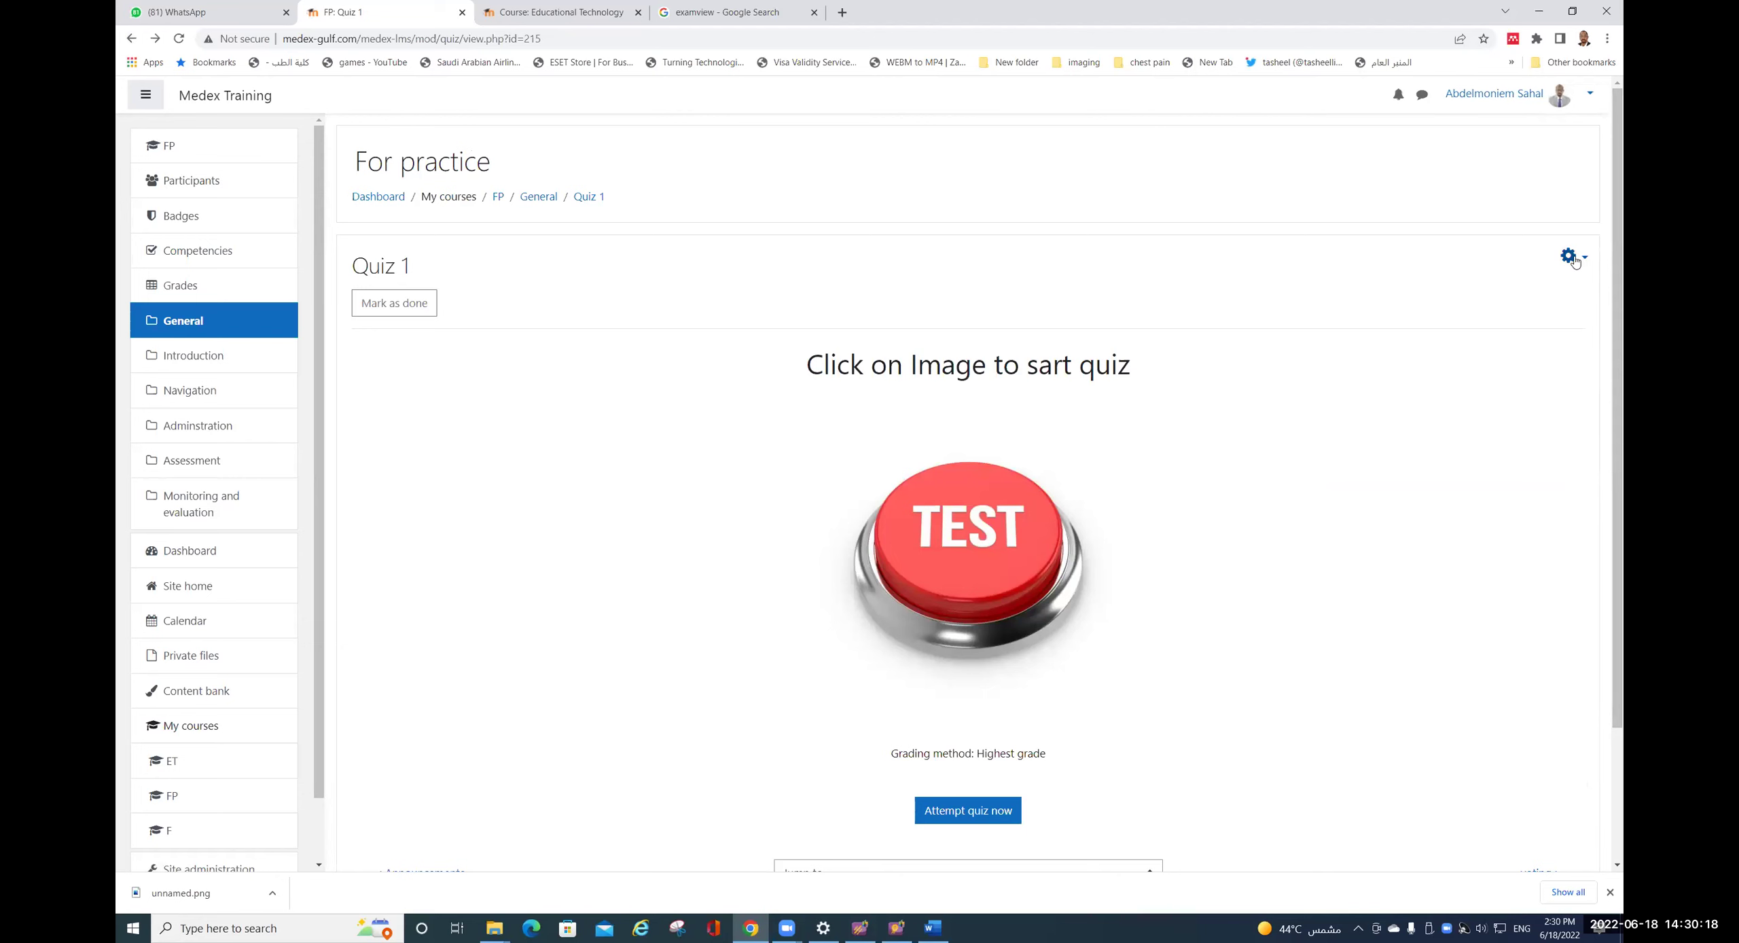
# - Edit Quiz 1's settings so the layout is "Never, all questions on one page", and save back to the course
pyautogui.click(1573, 257)
pyautogui.click(1481, 286)
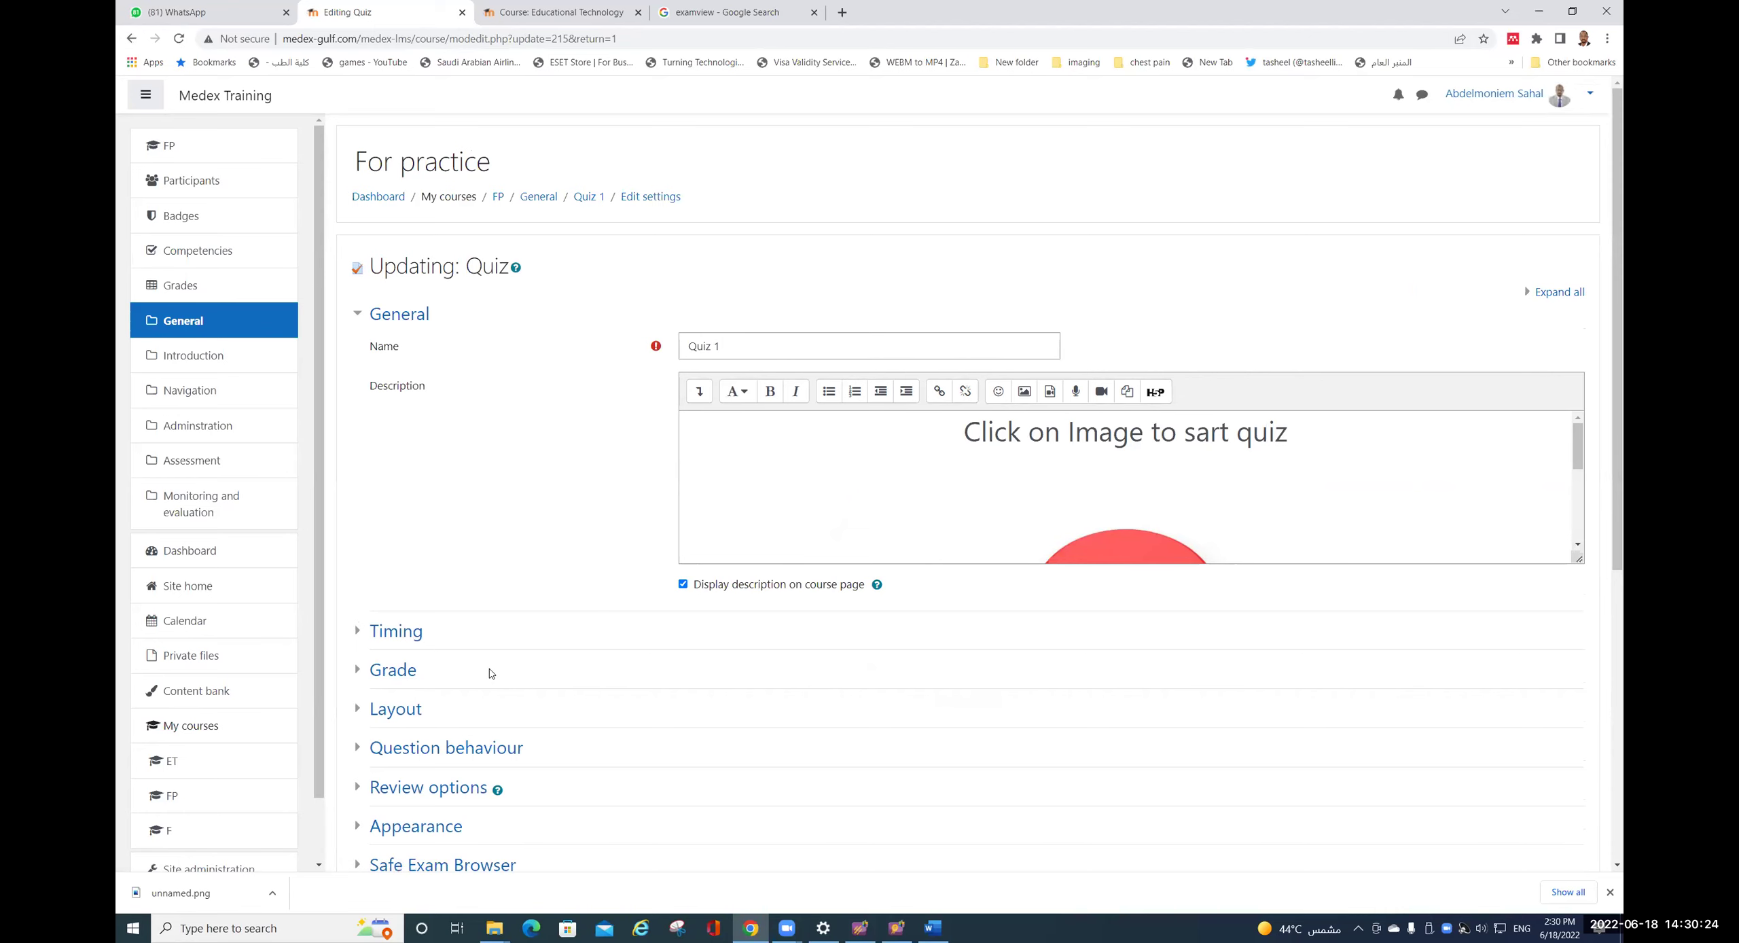
pyautogui.scroll(-2, 476, 669)
pyautogui.click(430, 569)
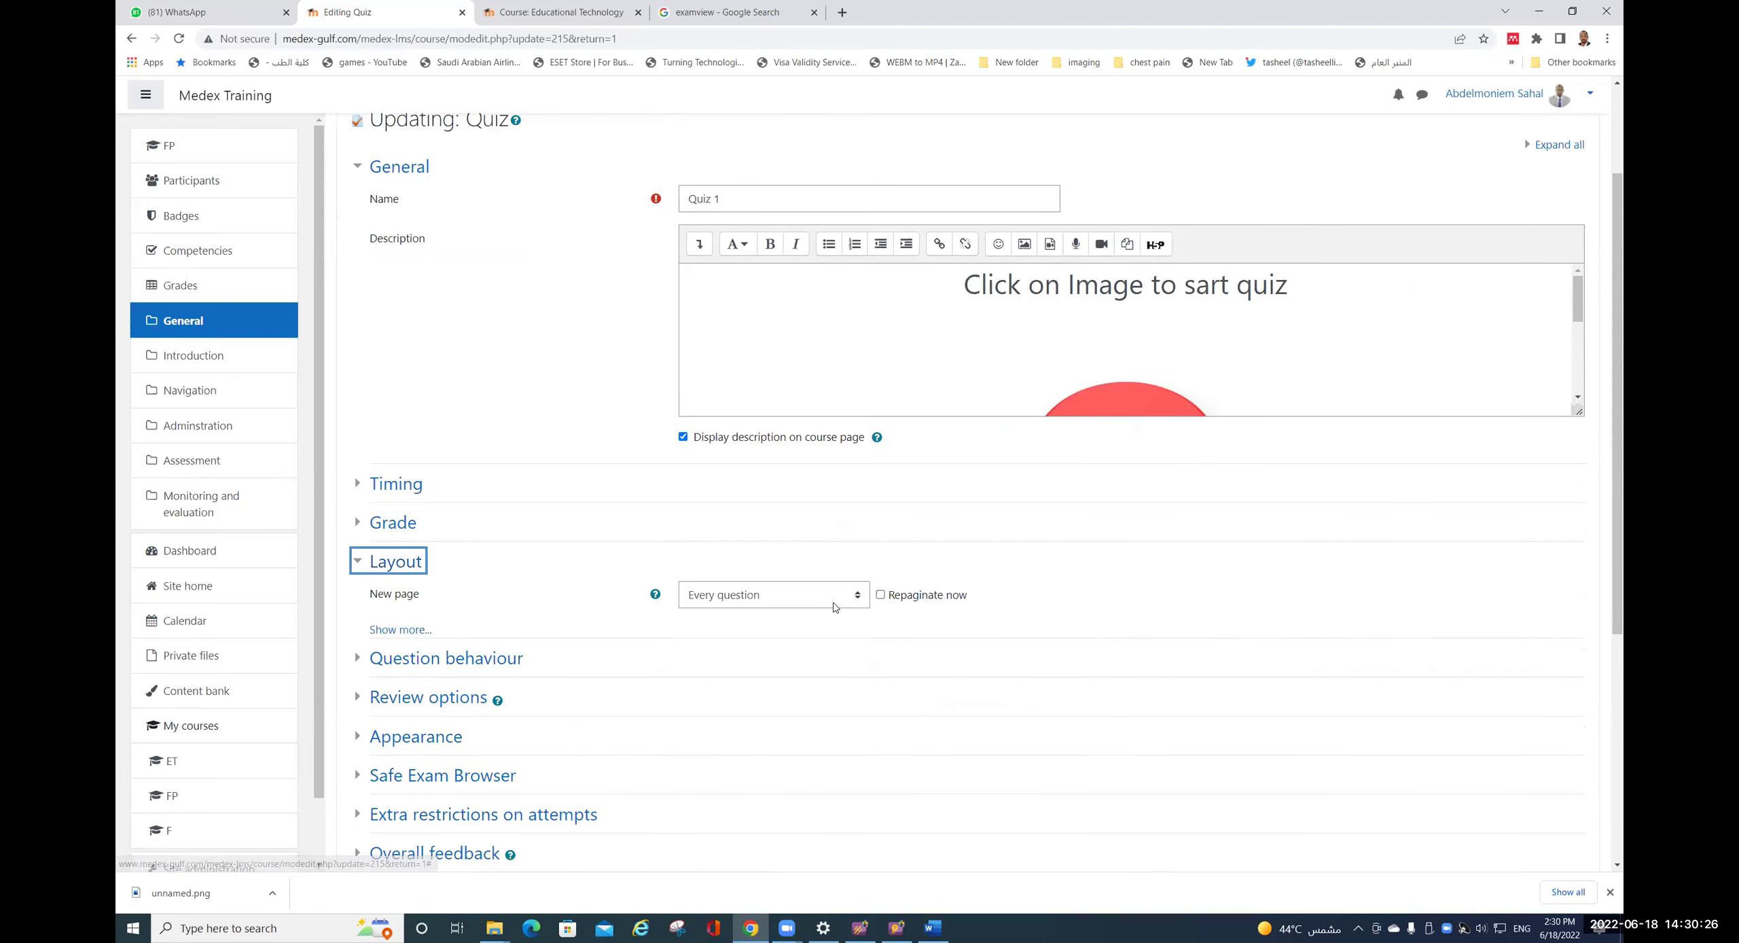
pyautogui.click(863, 597)
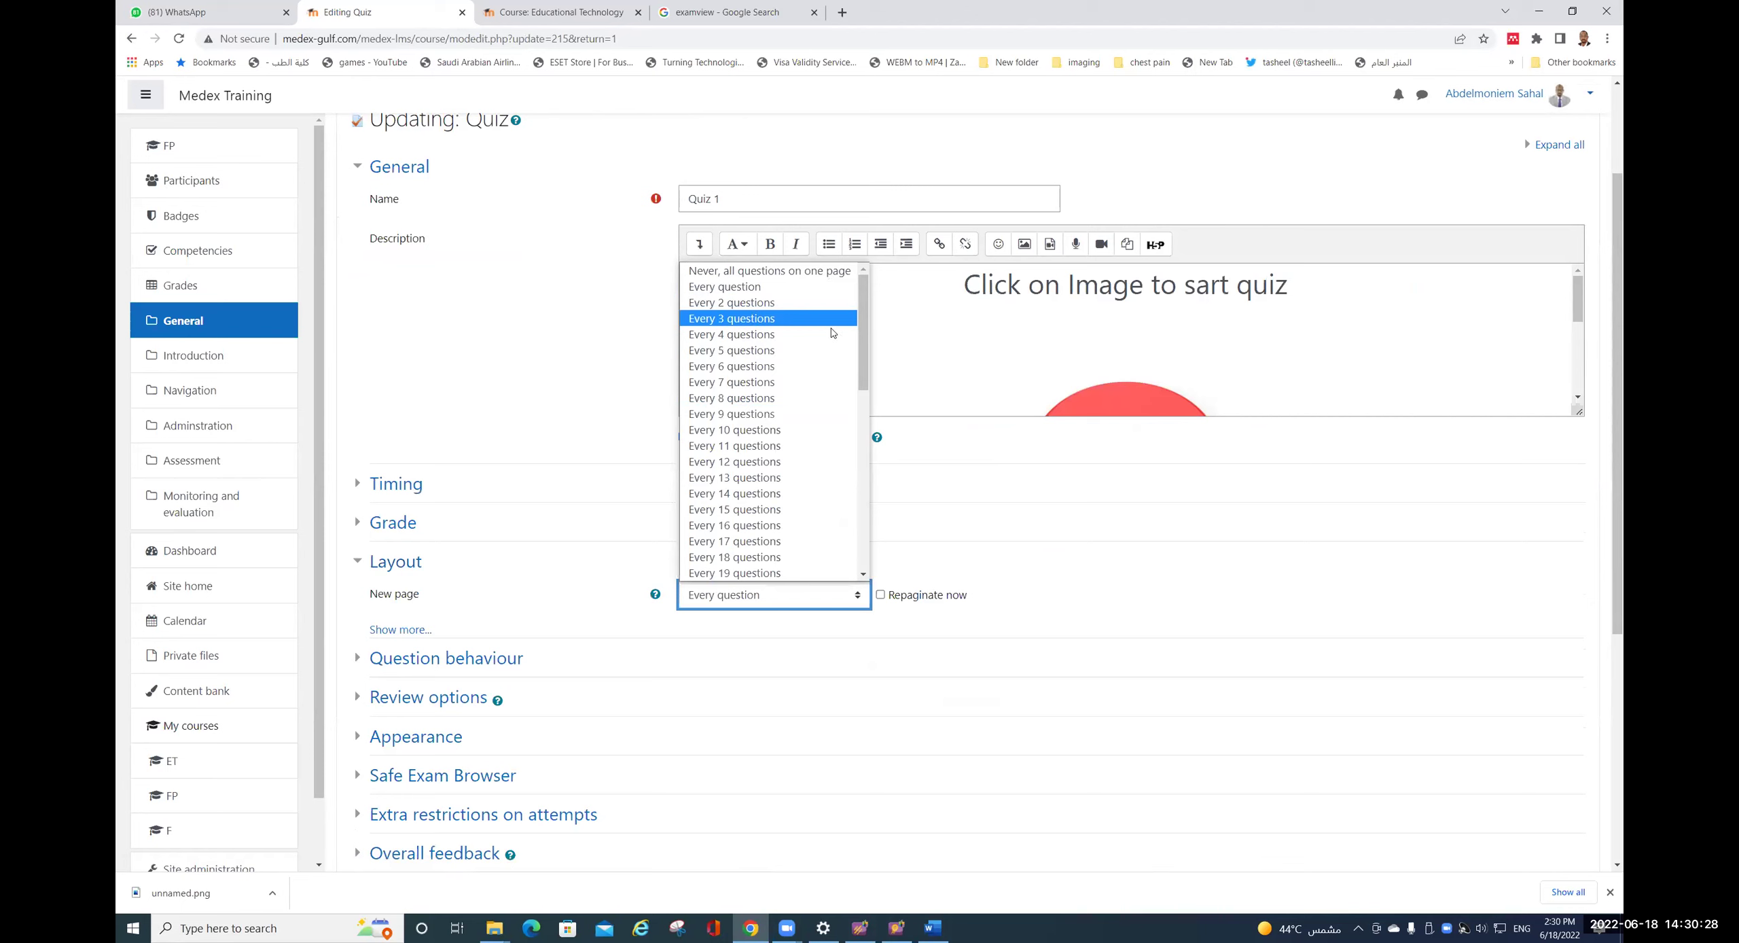
pyautogui.click(801, 271)
pyautogui.scroll(-5, 883, 553)
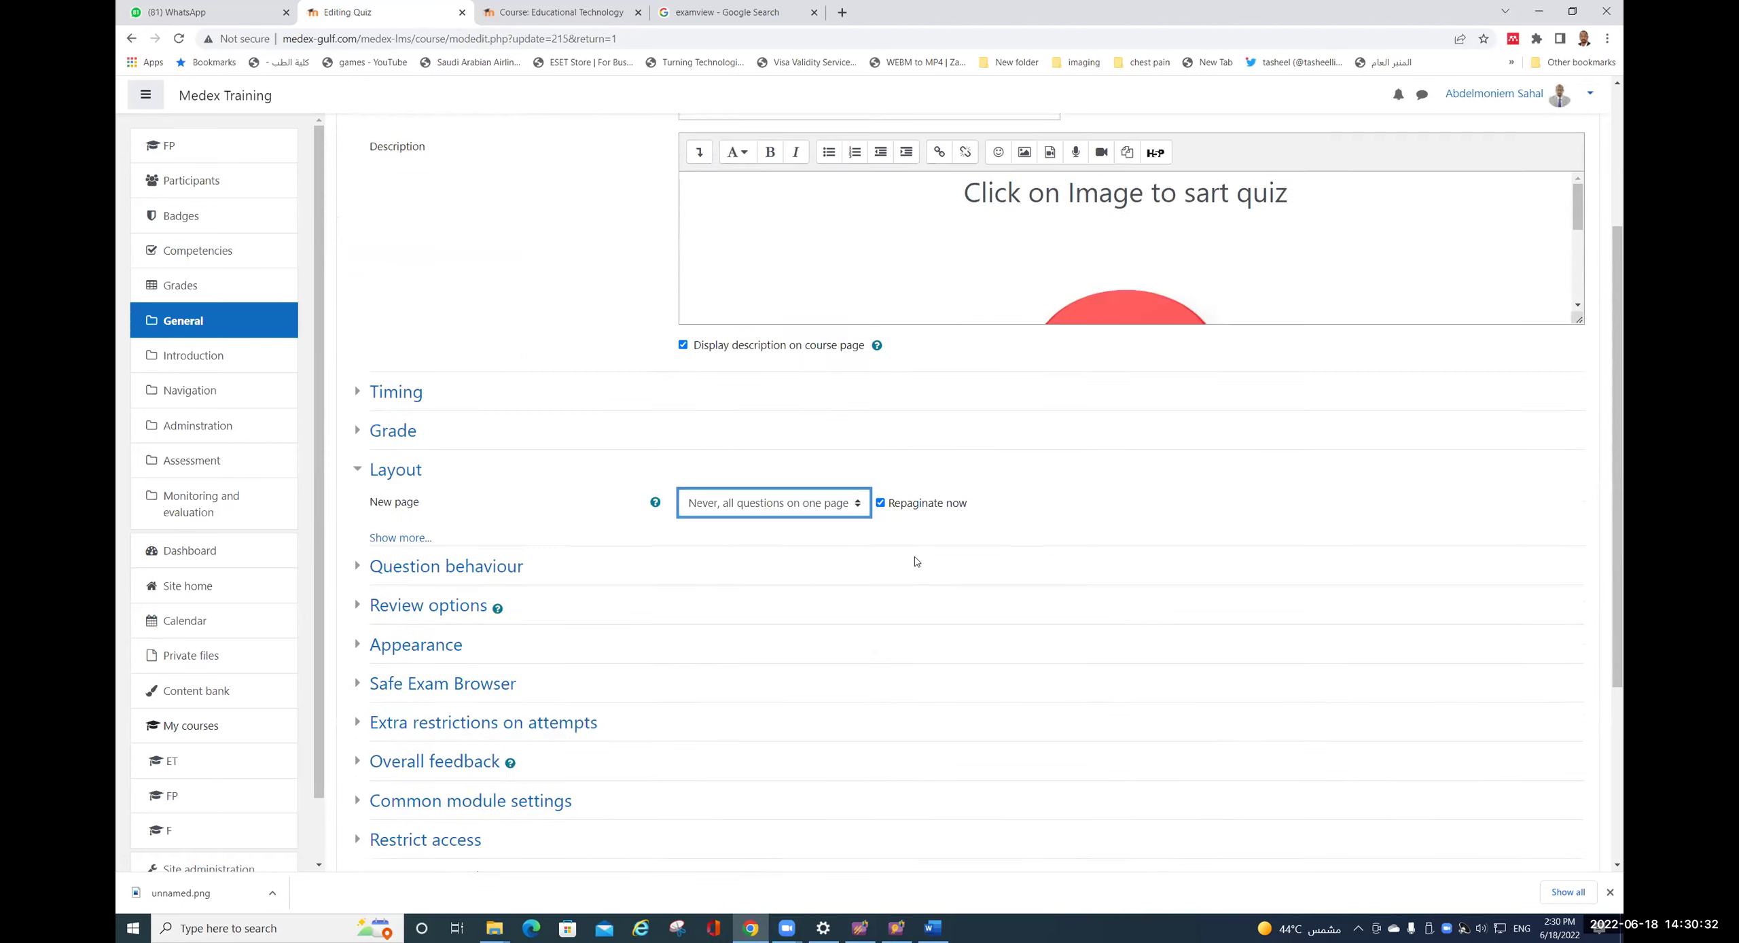
pyautogui.click(766, 706)
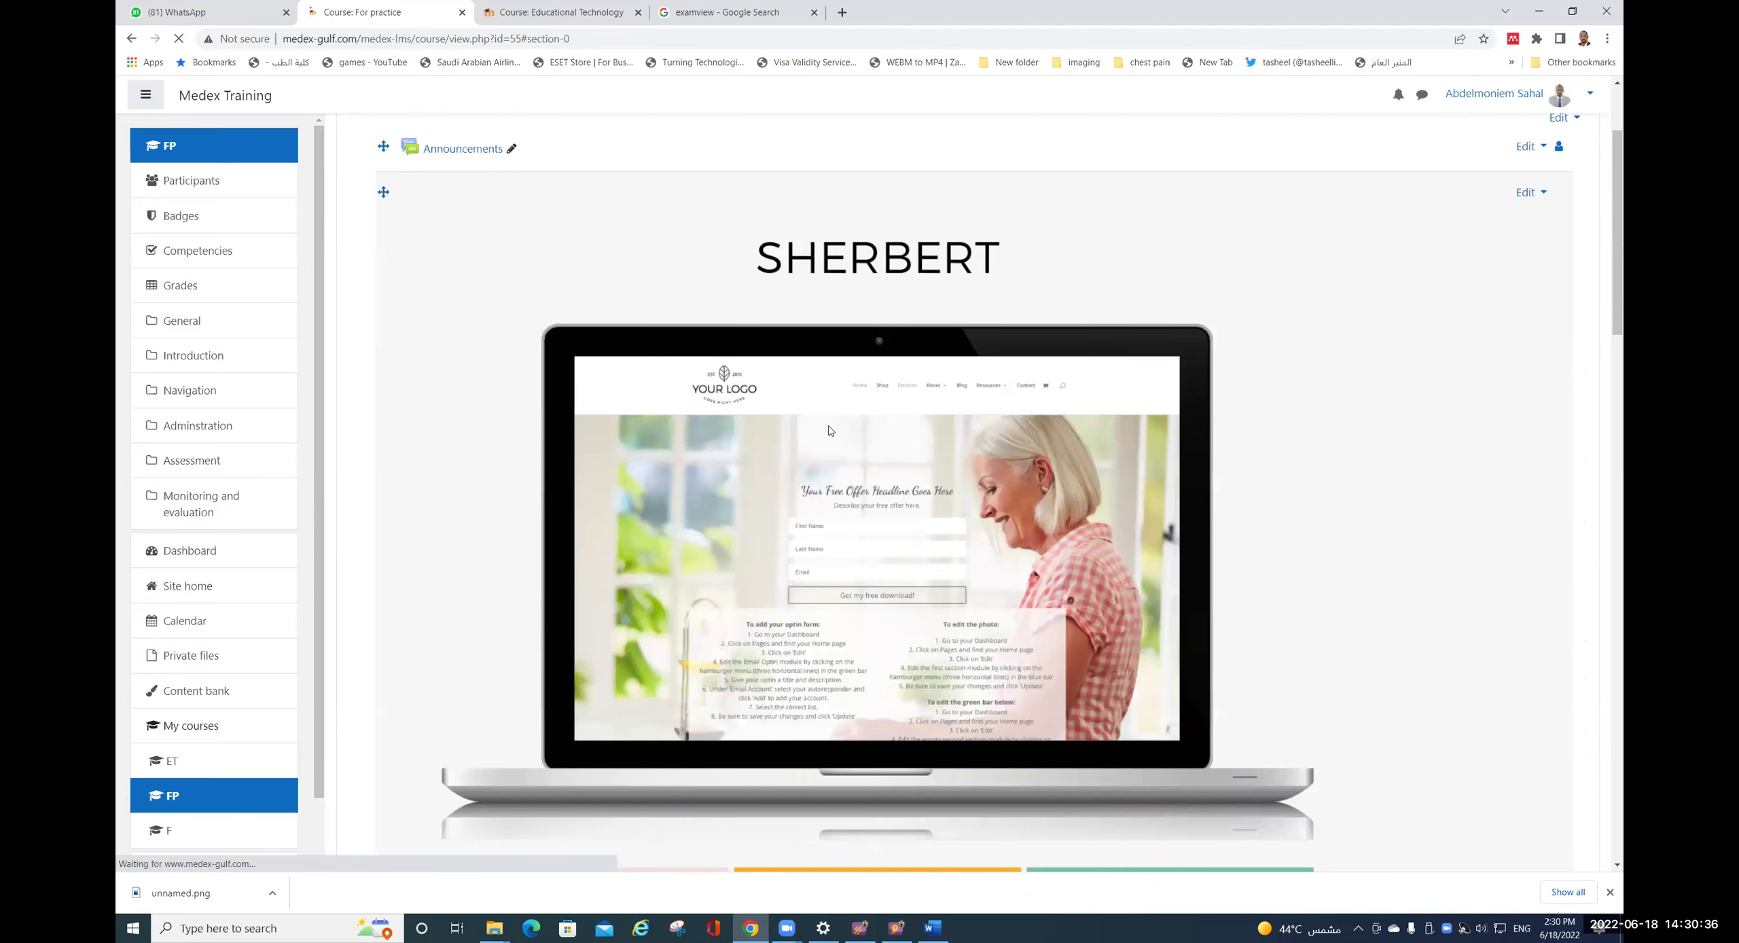
# - Open Quiz 1 from the course page and preview it to check all five questions on the single page
pyautogui.scroll(-8, 609, 459)
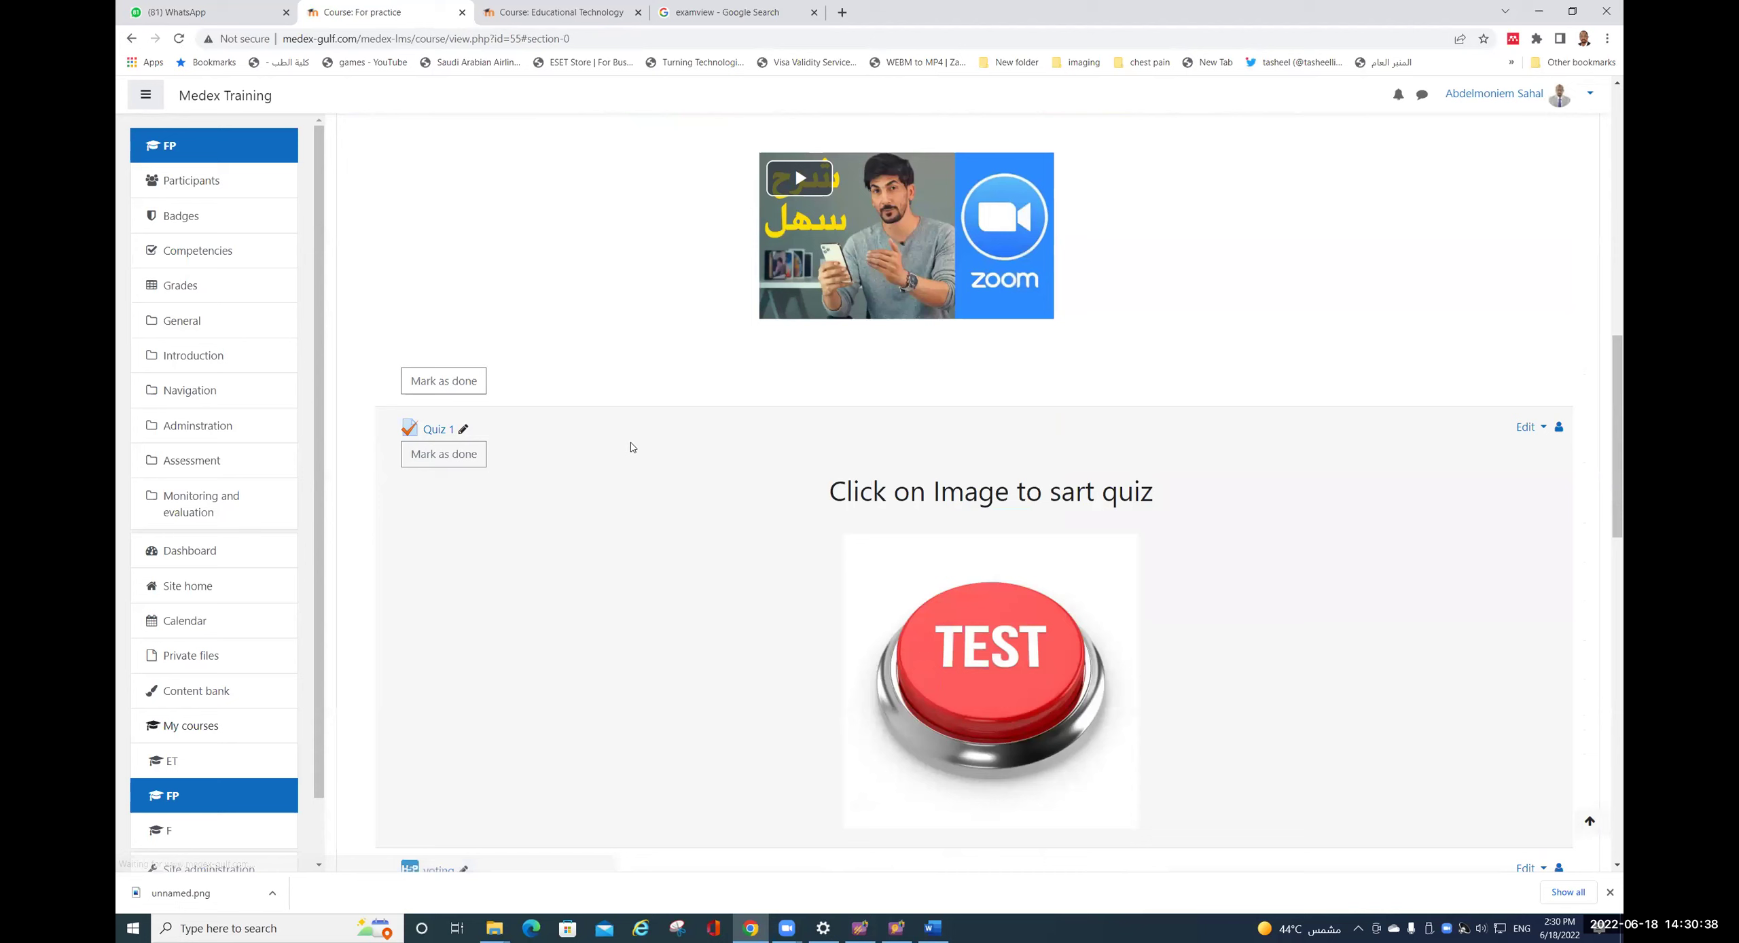
pyautogui.click(1072, 625)
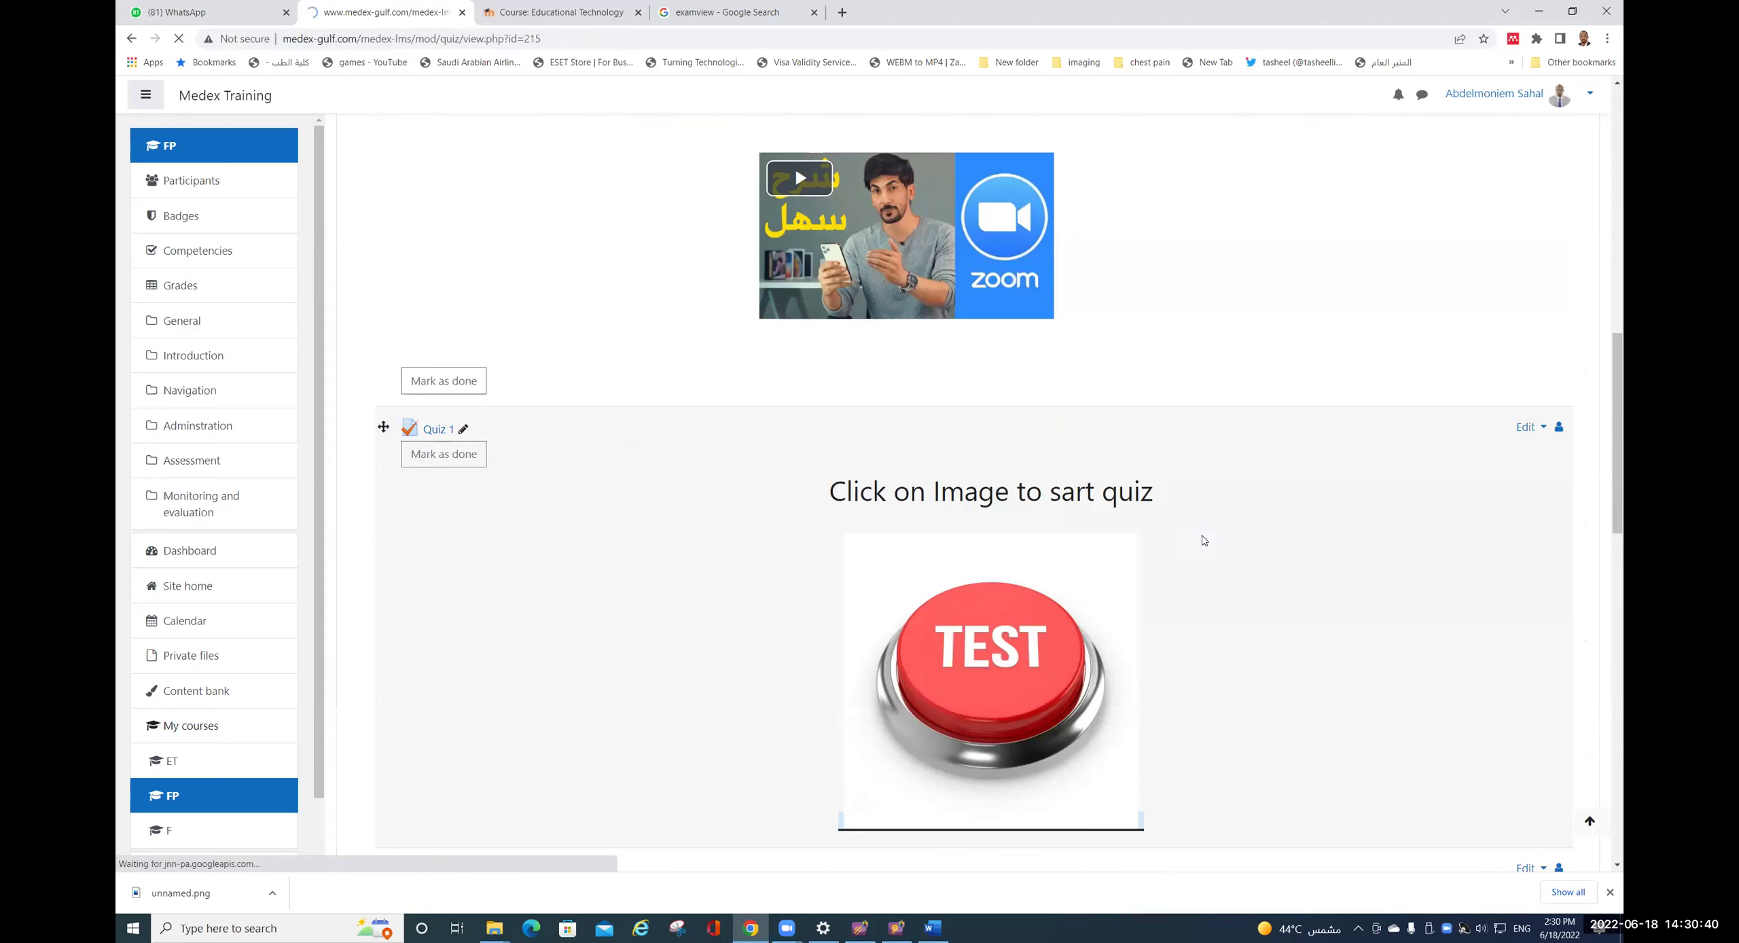
pyautogui.scroll(-2, 1475, 380)
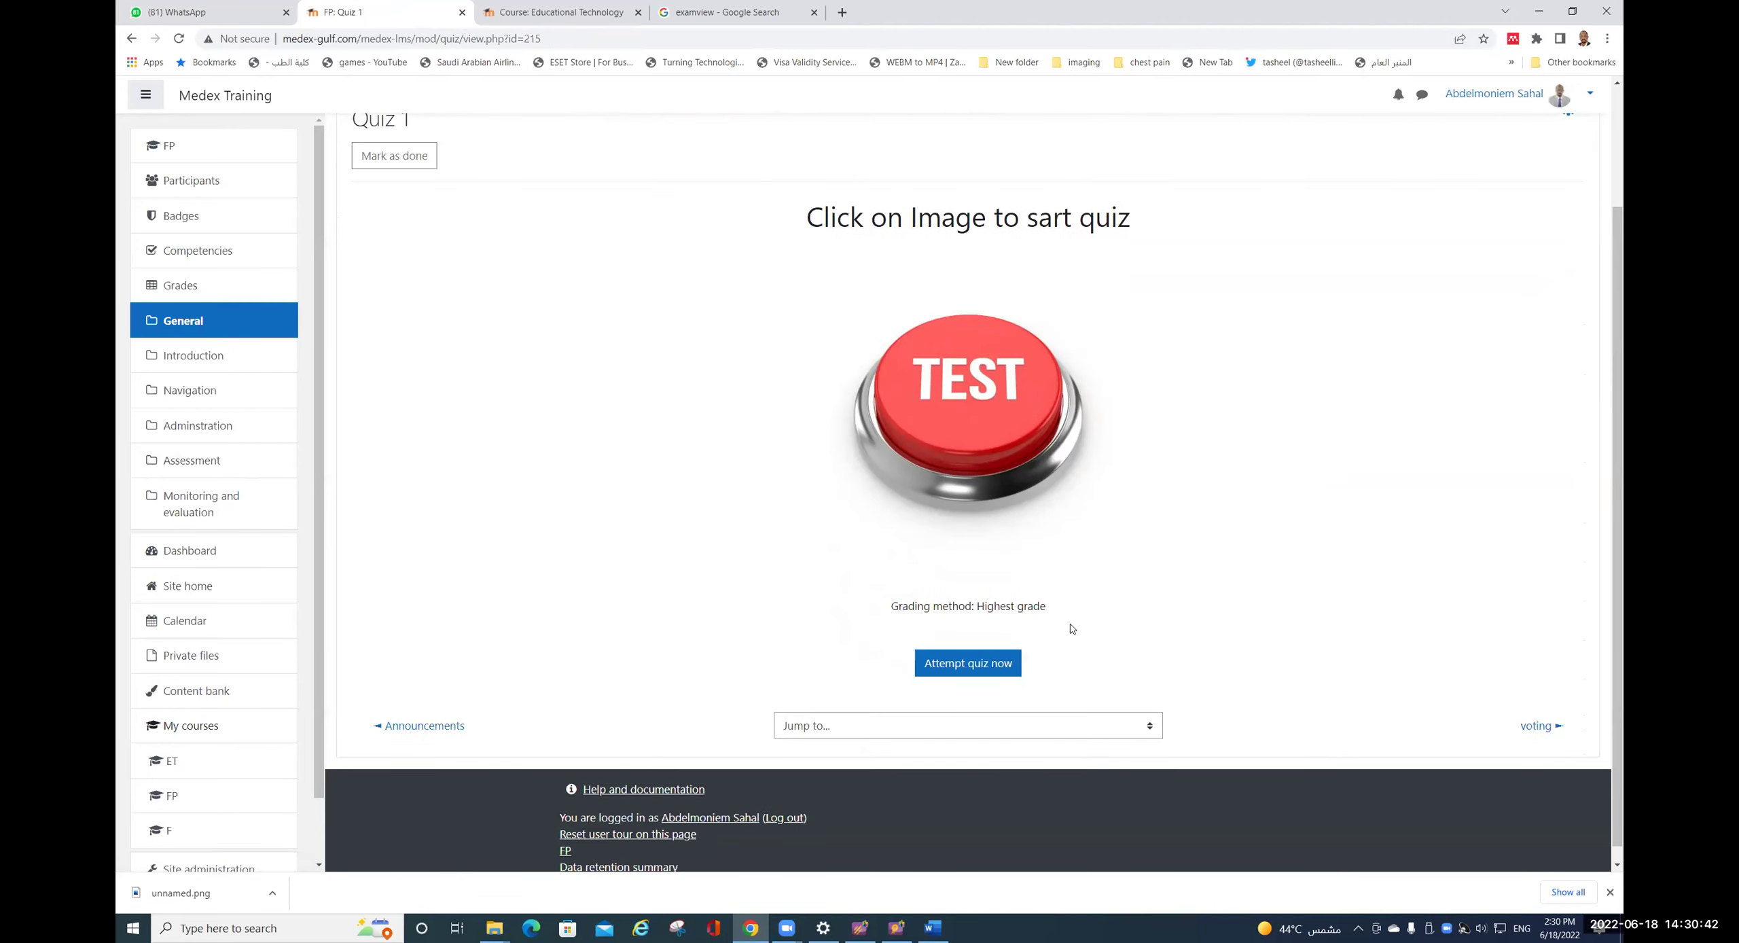
pyautogui.scroll(2, 1226, 516)
pyautogui.click(1570, 256)
pyautogui.click(1503, 379)
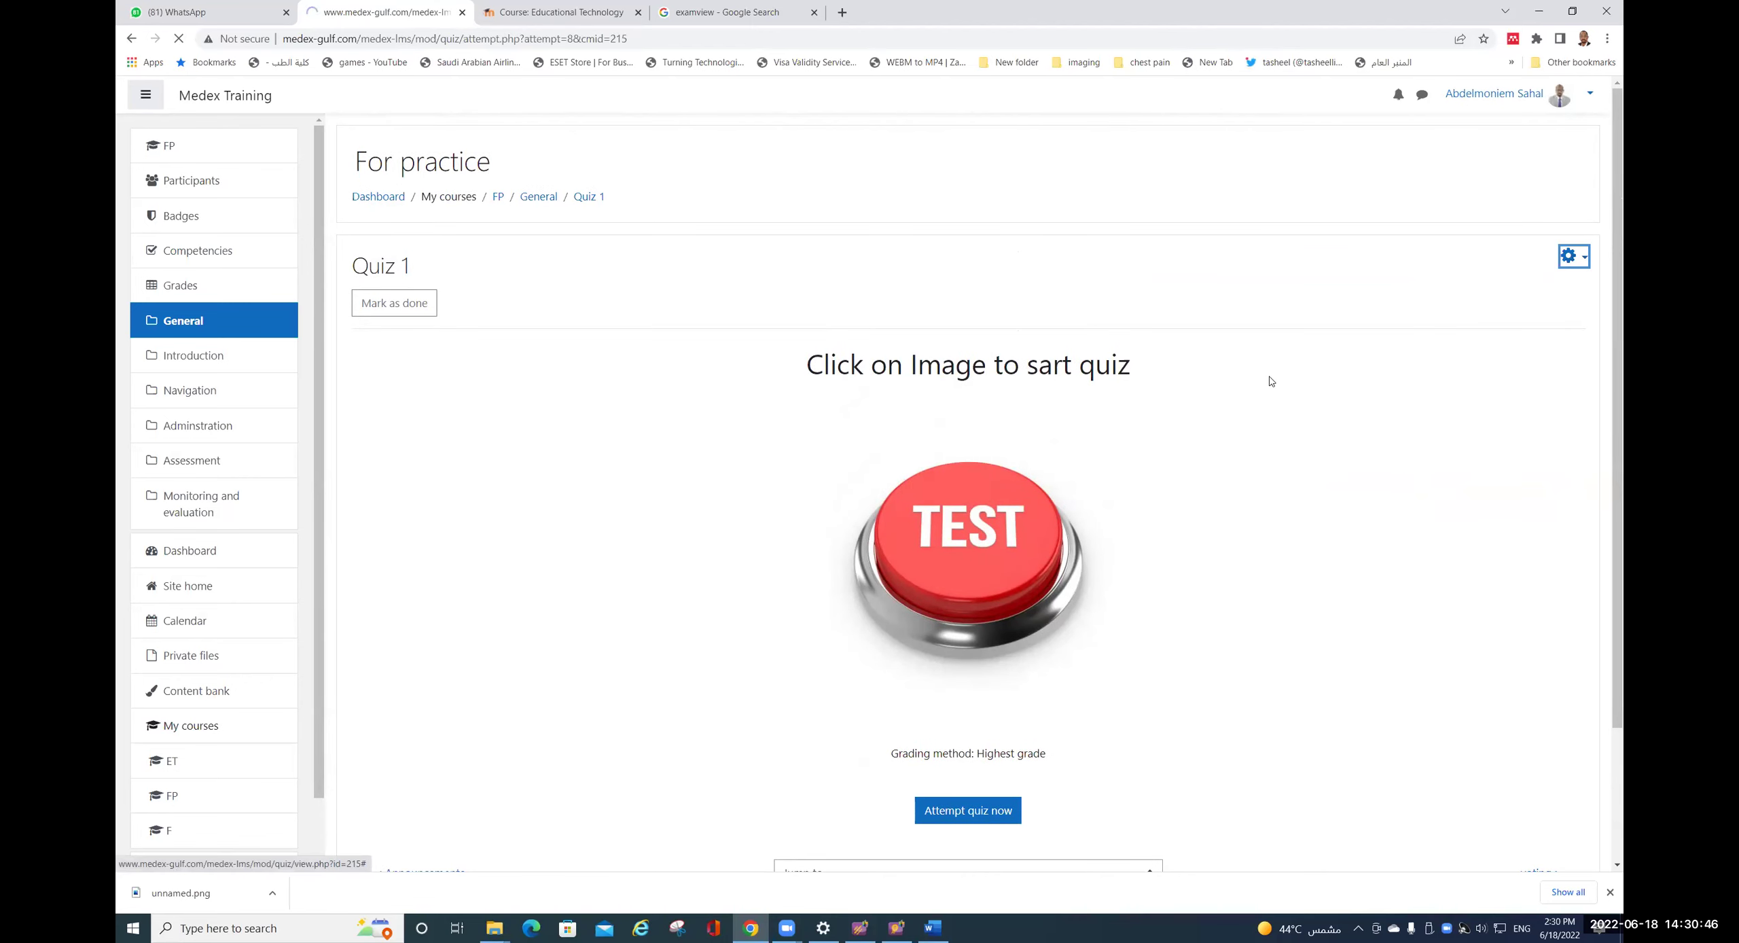
pyautogui.scroll(-5, 846, 467)
pyautogui.scroll(-3, 845, 467)
pyautogui.scroll(8, 846, 468)
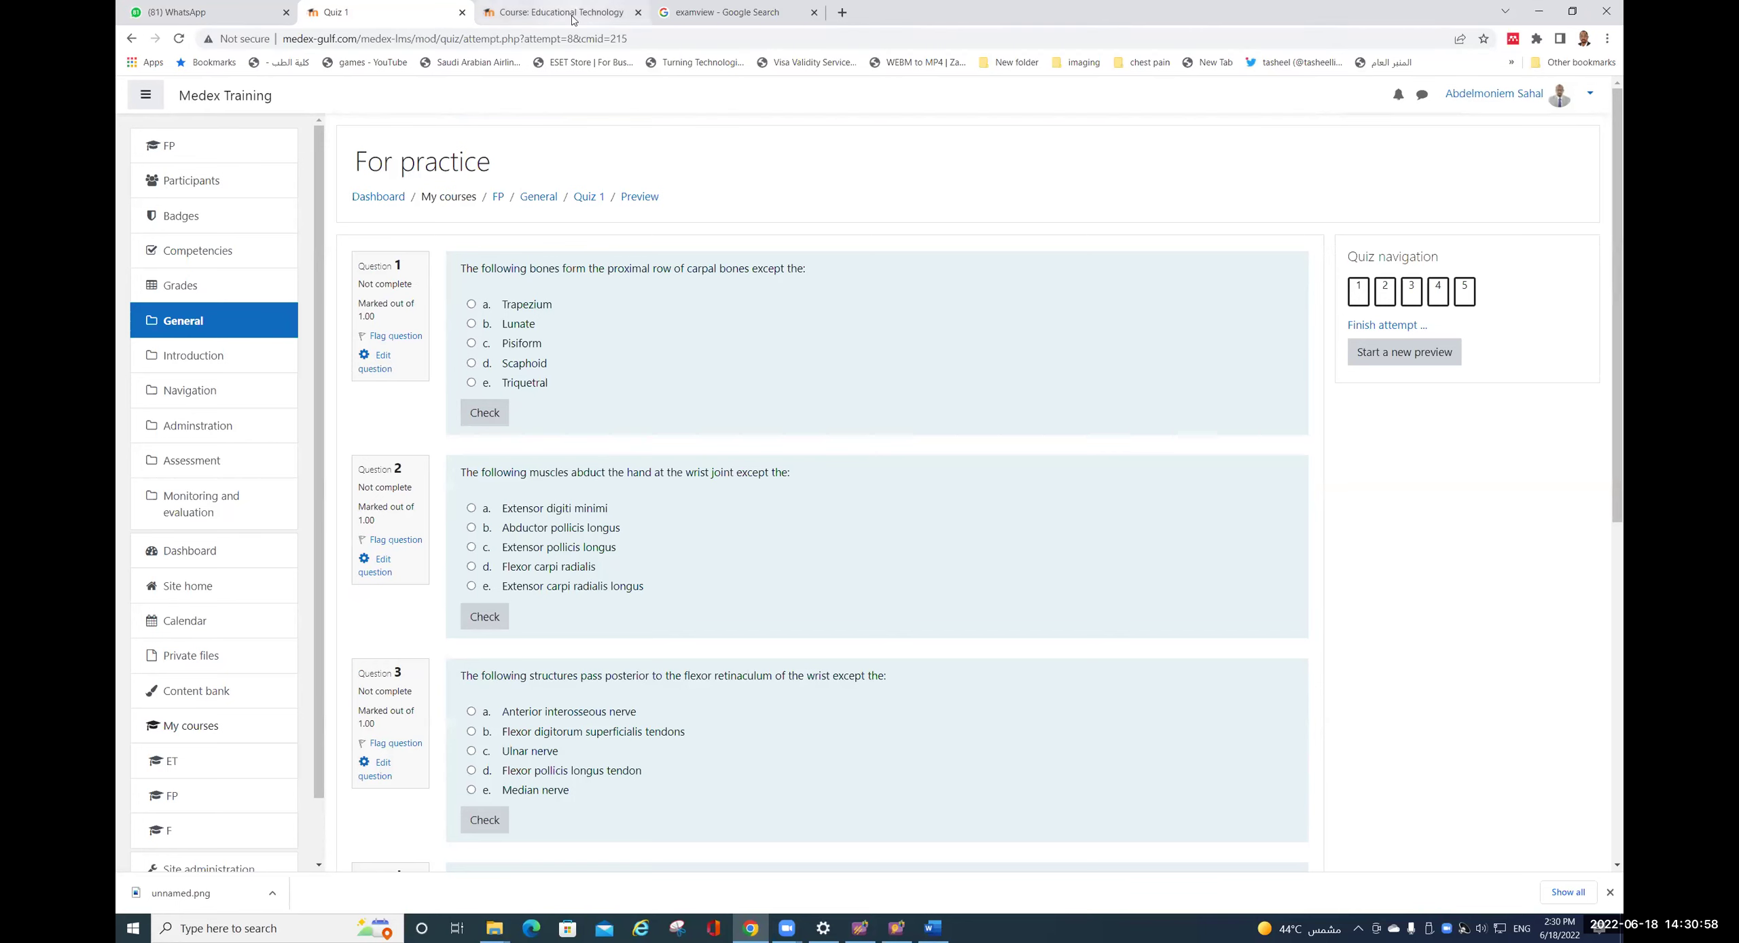
# - Minimize the browser and anatomy folder windows and arrange the bank files, workshop folder, EV folder and ExamView shortcuts in one desktop column
pyautogui.click(1538, 13)
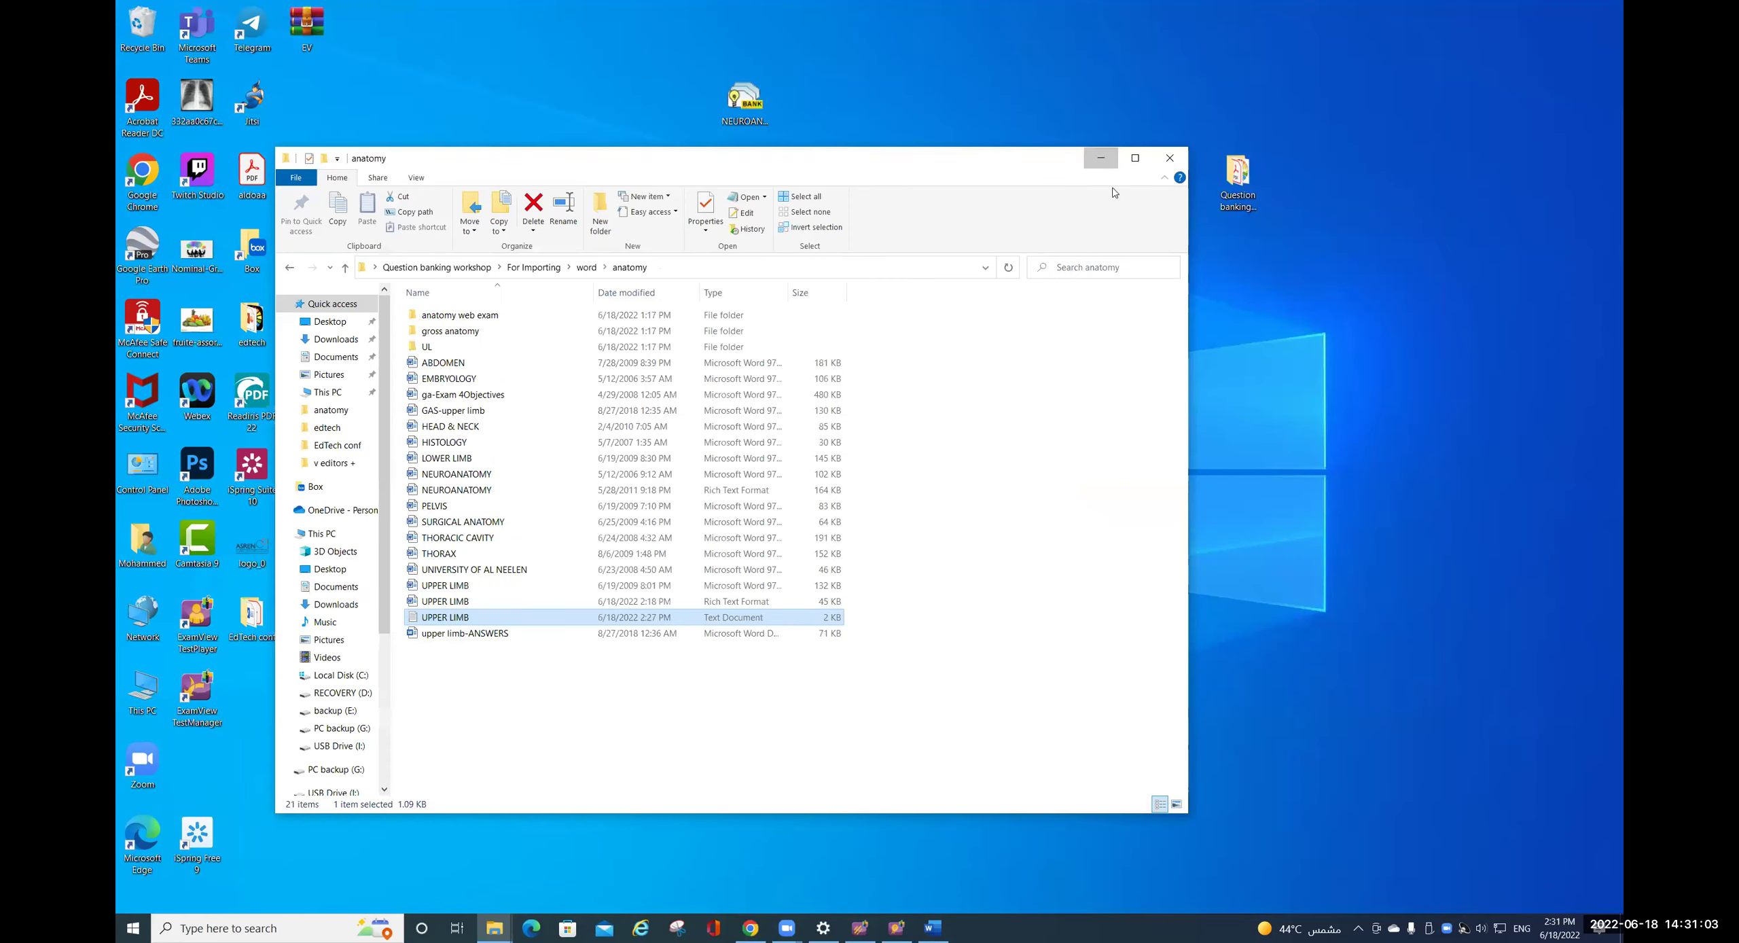
pyautogui.click(1102, 161)
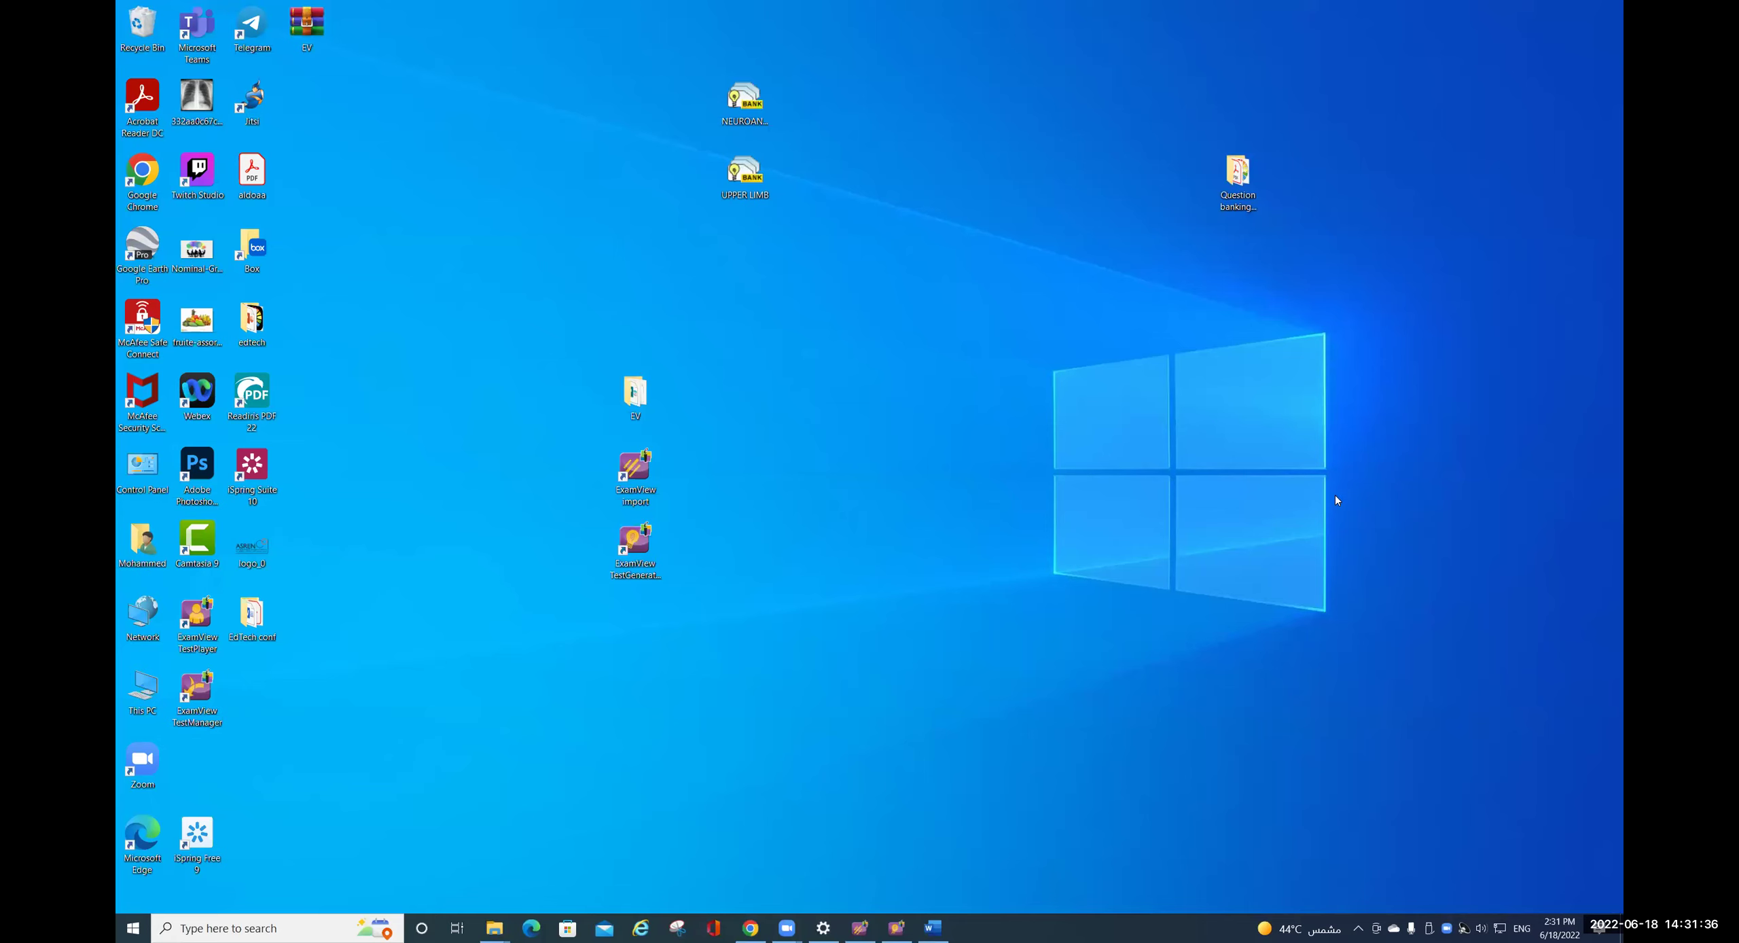
pyautogui.moveTo(1238, 173); pyautogui.dragTo(920, 77)
pyautogui.moveTo(692, 69); pyautogui.dragTo(630, 106)
pyautogui.click(914, 108)
pyautogui.moveTo(914, 108); pyautogui.dragTo(654, 195)
pyautogui.moveTo(623, 410); pyautogui.dragTo(624, 266)
pyautogui.moveTo(572, 422); pyautogui.dragTo(679, 620)
pyautogui.moveTo(633, 469); pyautogui.dragTo(624, 319)
pyautogui.click(853, 330)
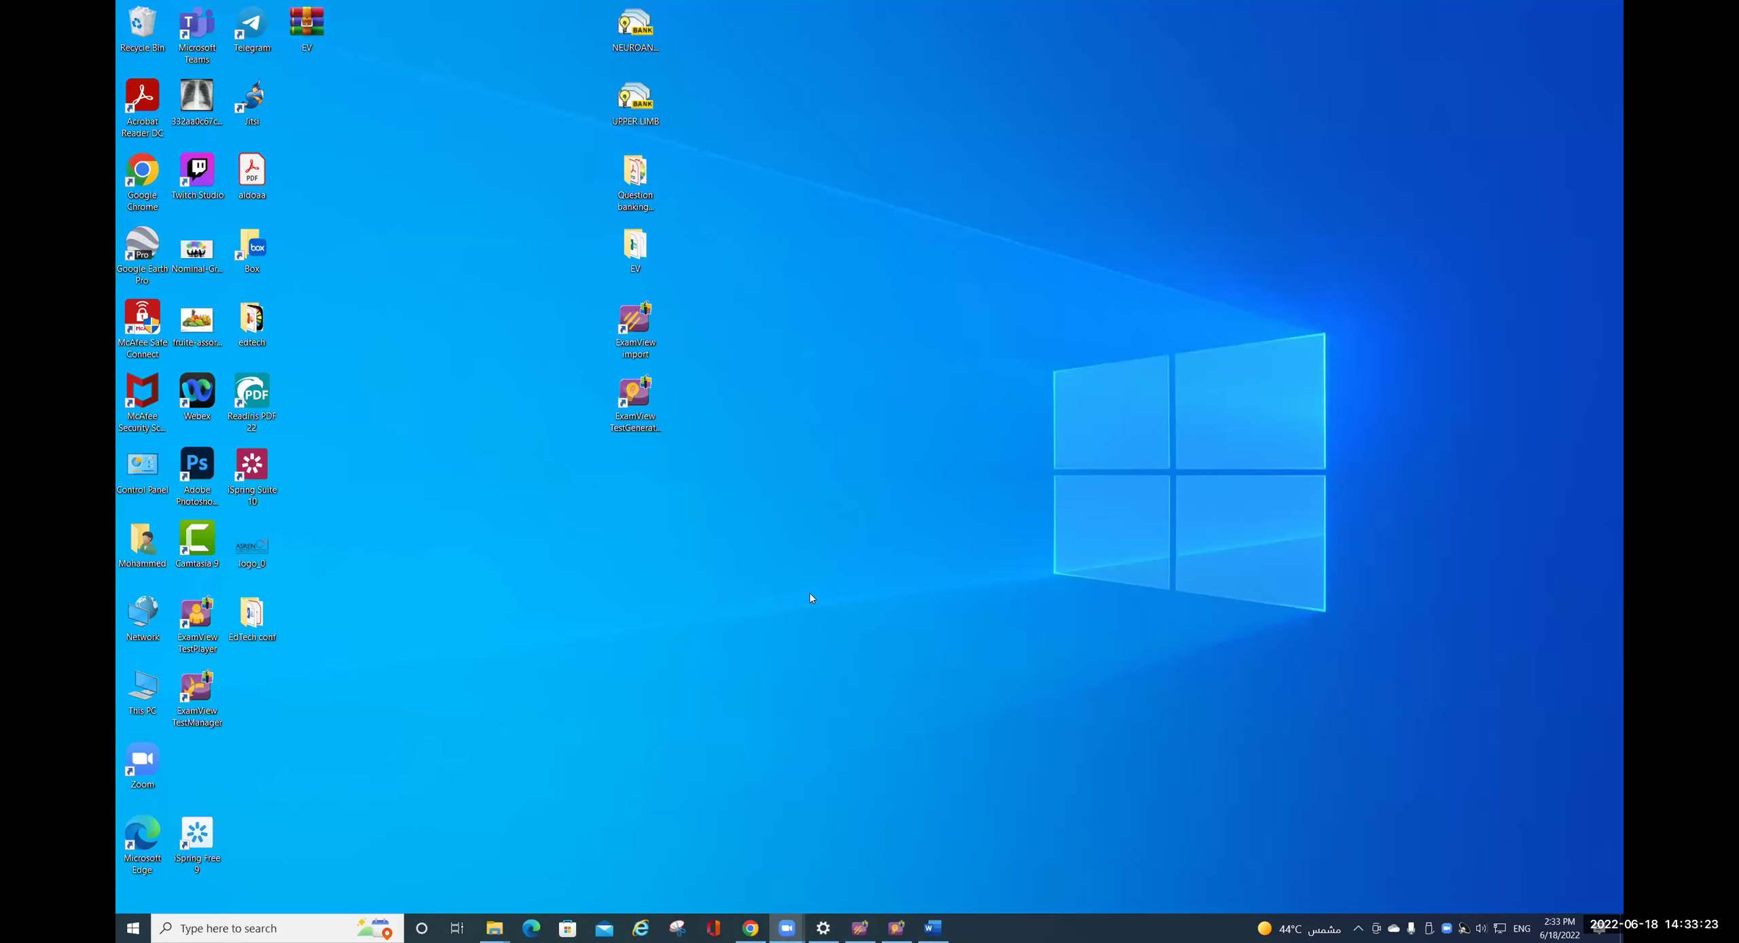
# - Return to the browser, open the FP course's full administration page and go to the question bank import form
pyautogui.hotkey('alt', 'Tab')
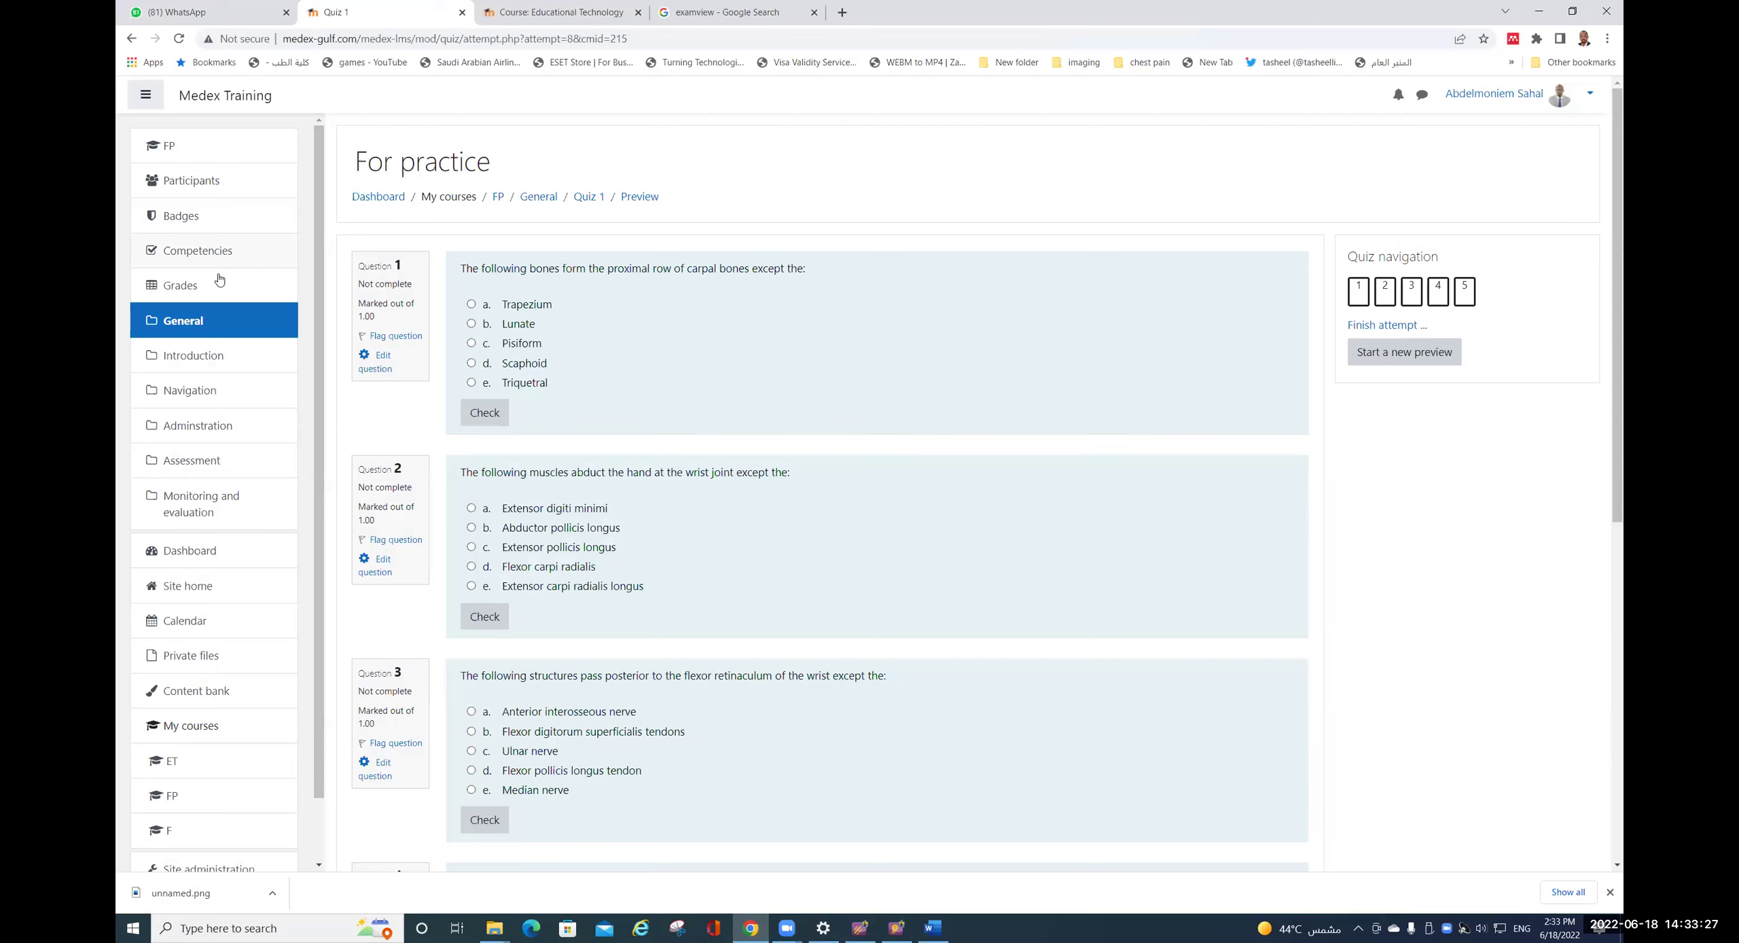
pyautogui.click(171, 145)
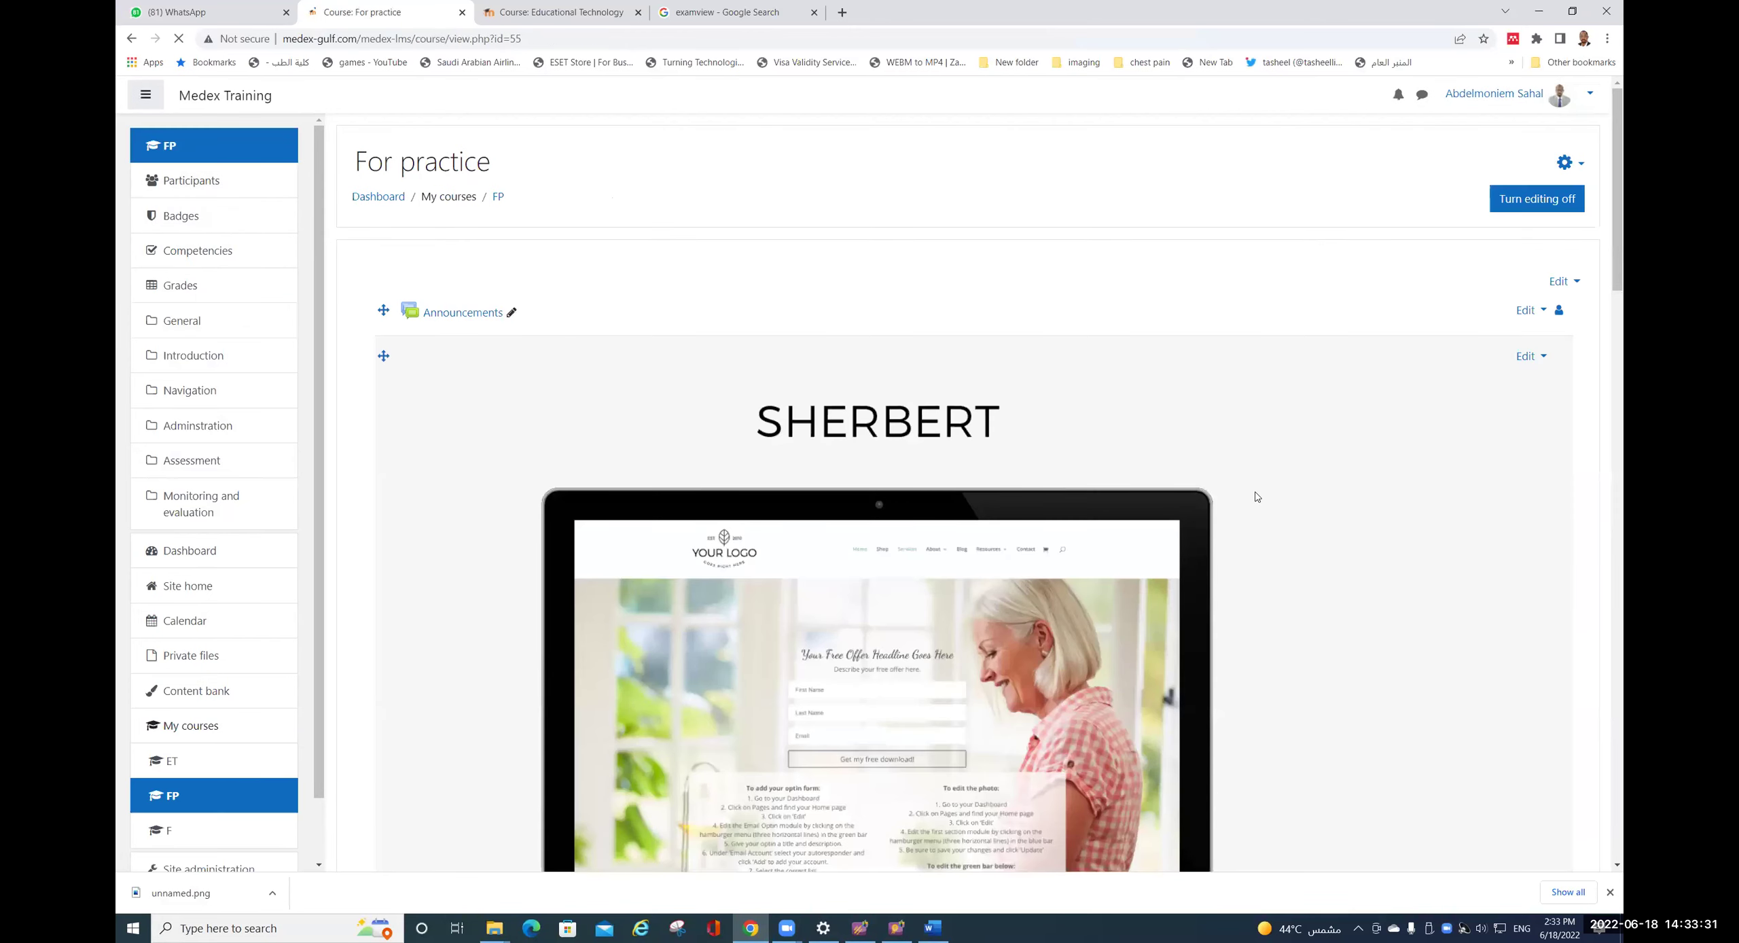
pyautogui.scroll(-4, 1292, 505)
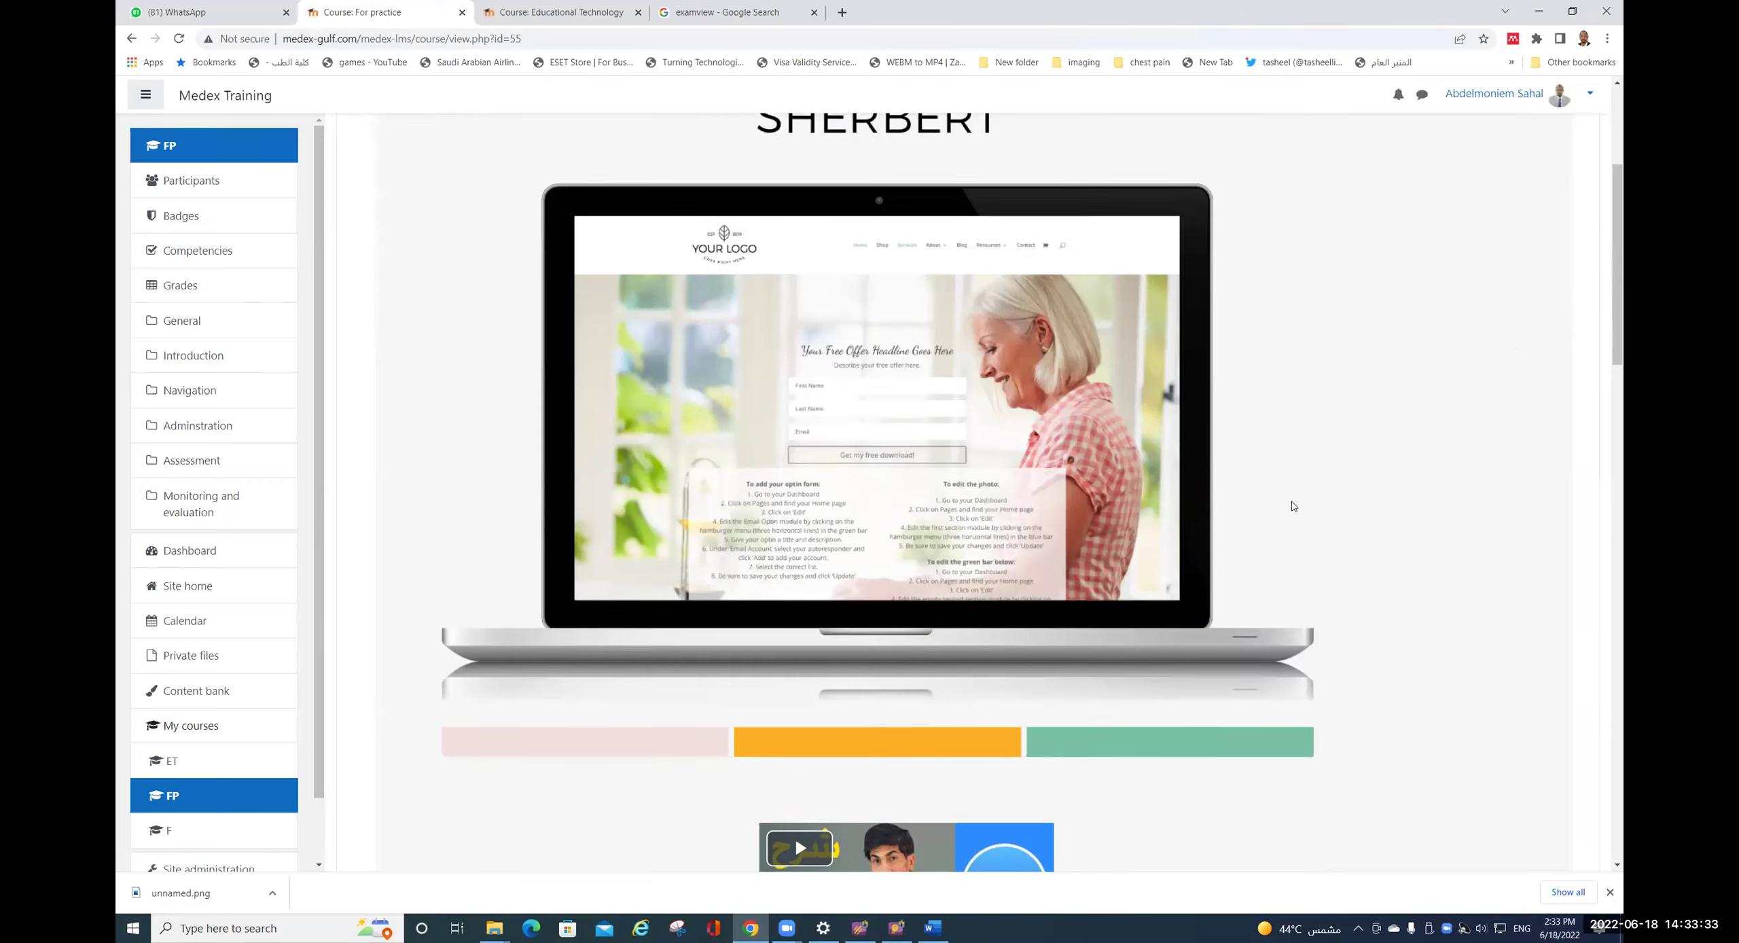
pyautogui.scroll(-3, 1293, 505)
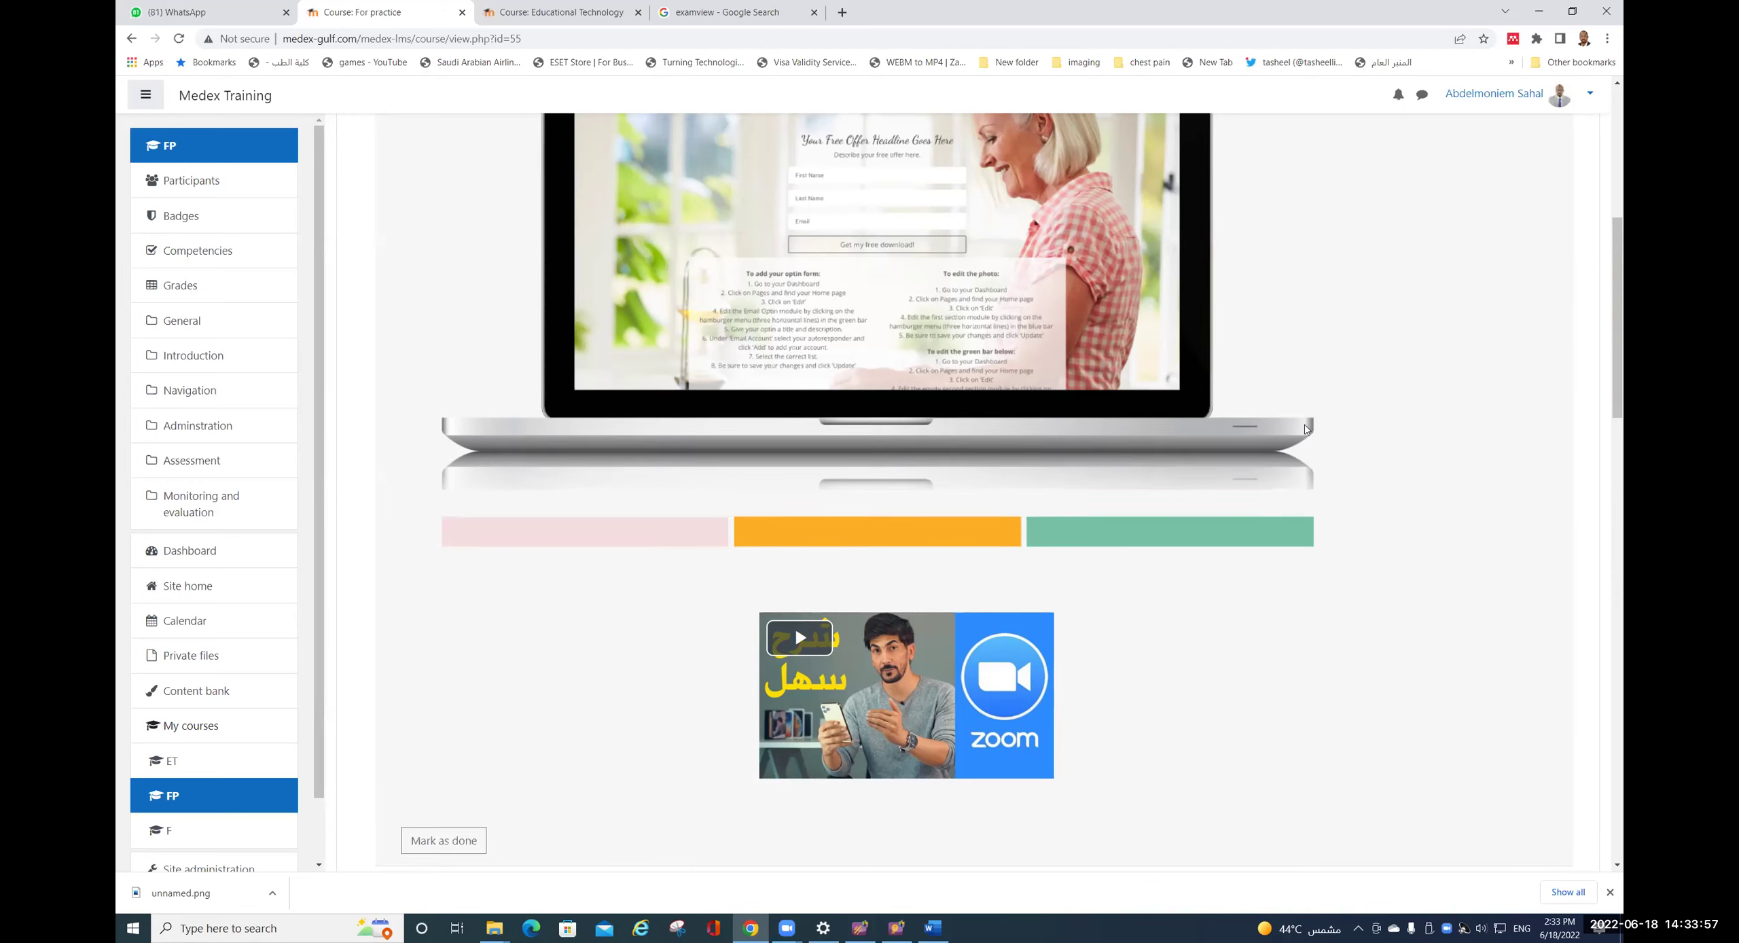
pyautogui.scroll(5, 1293, 506)
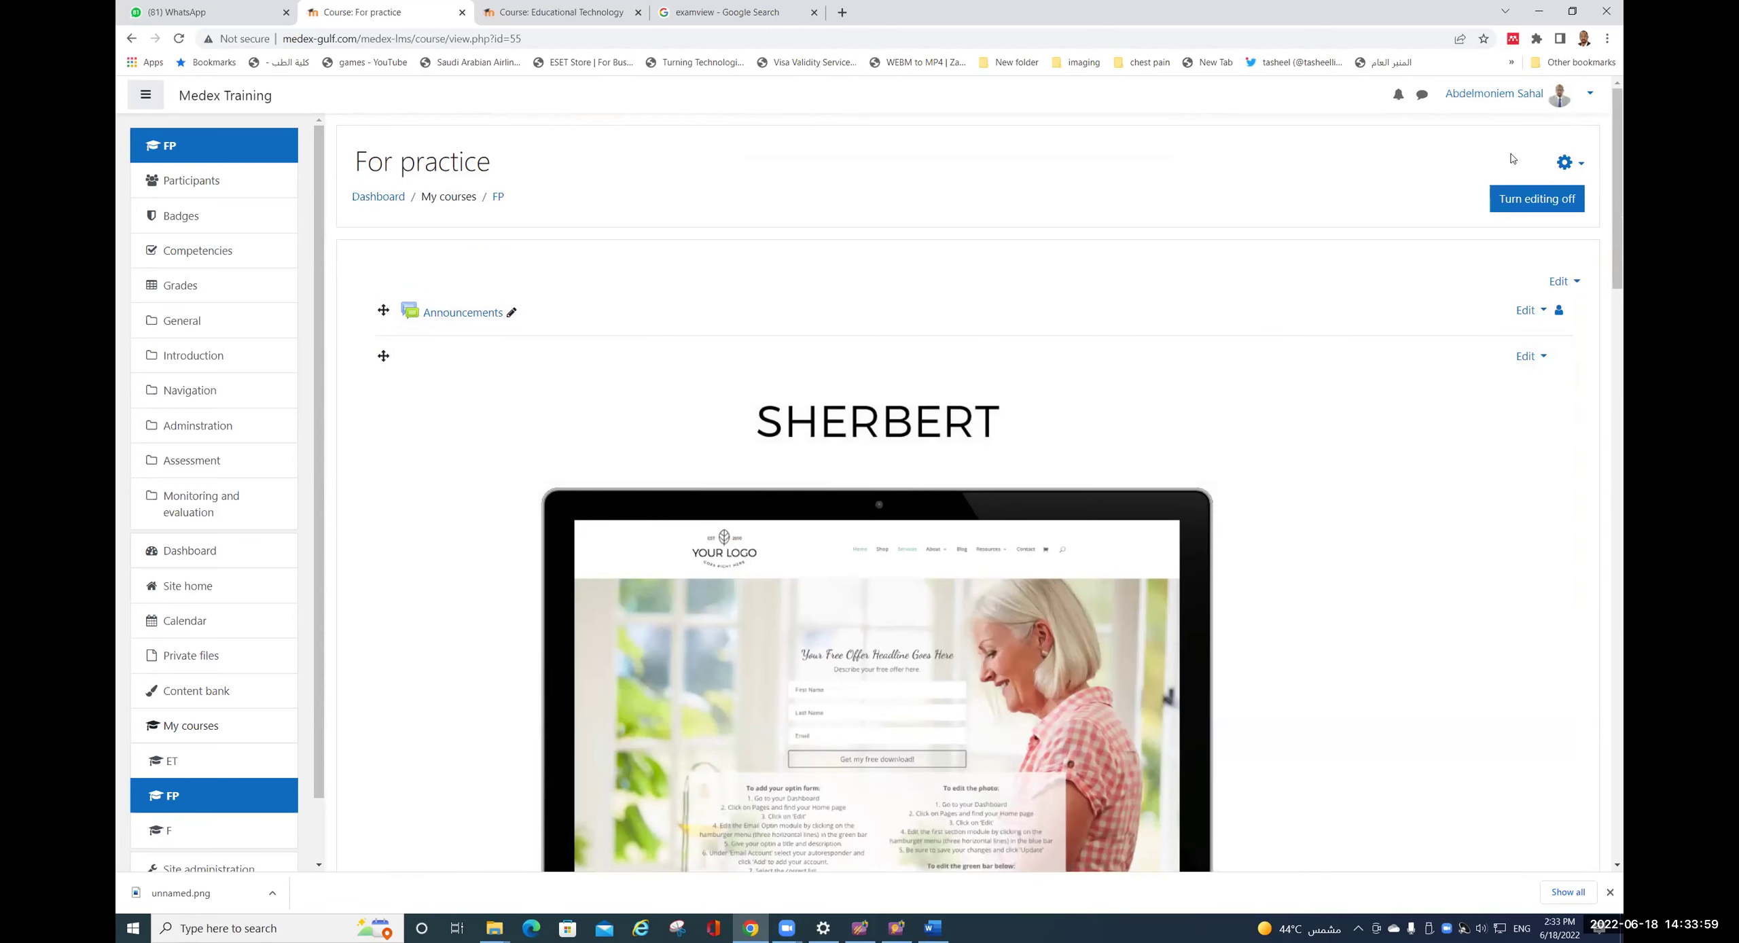
pyautogui.click(1577, 167)
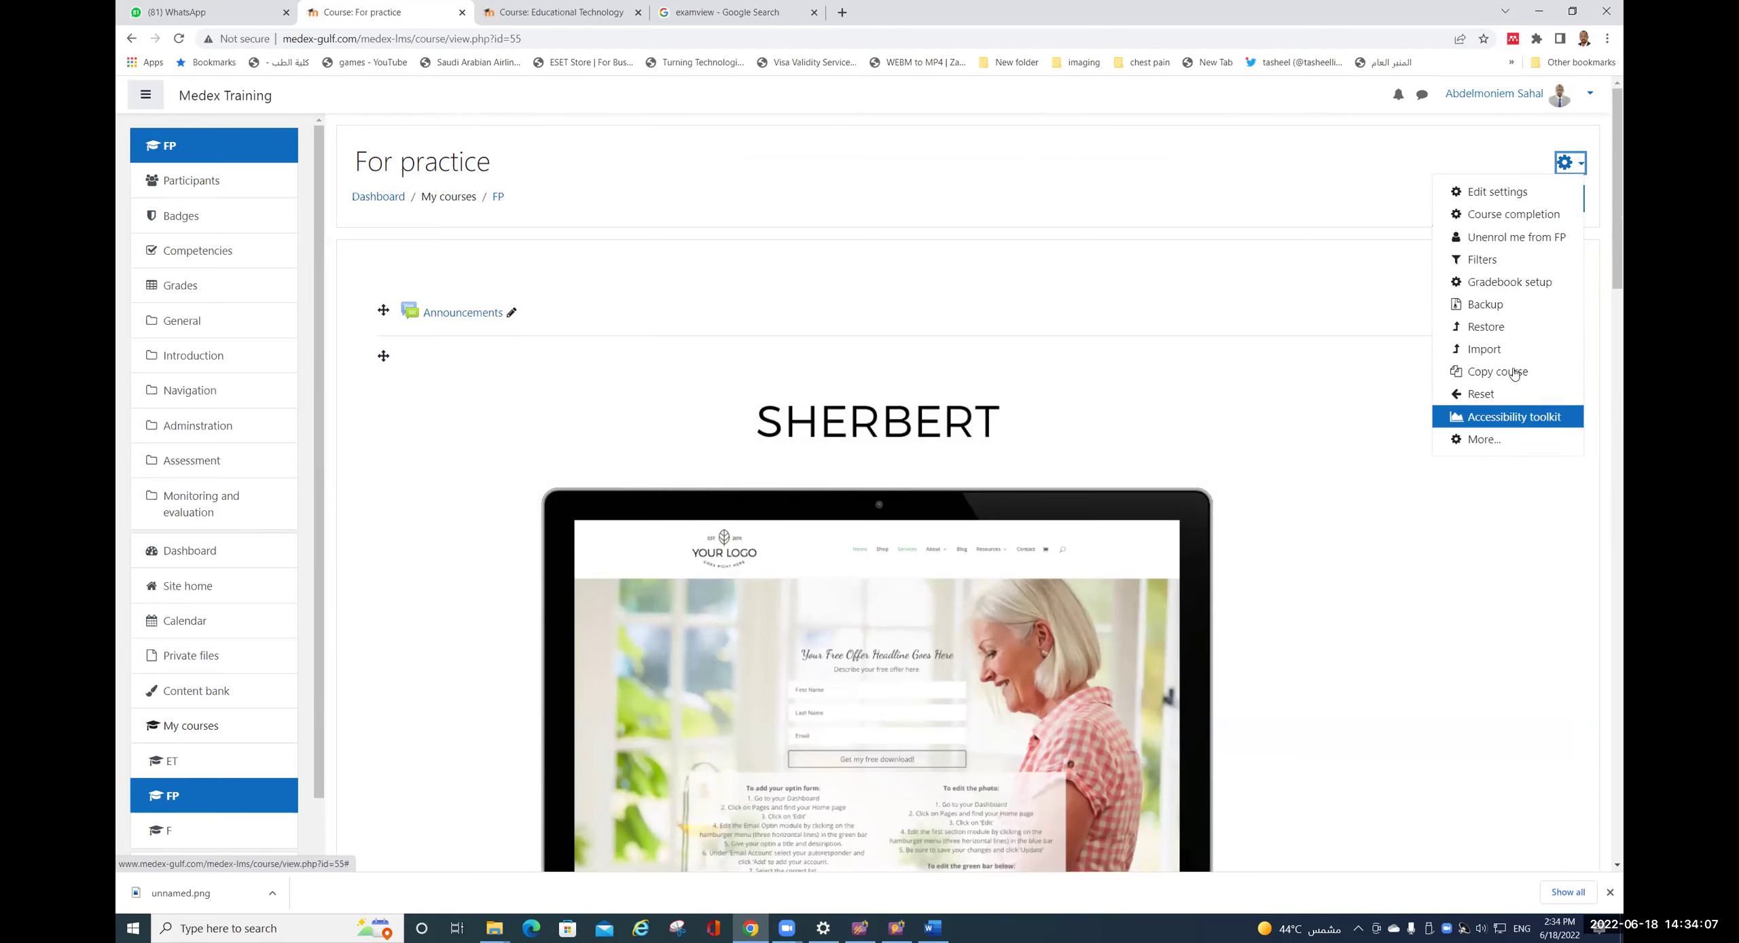
pyautogui.click(1481, 440)
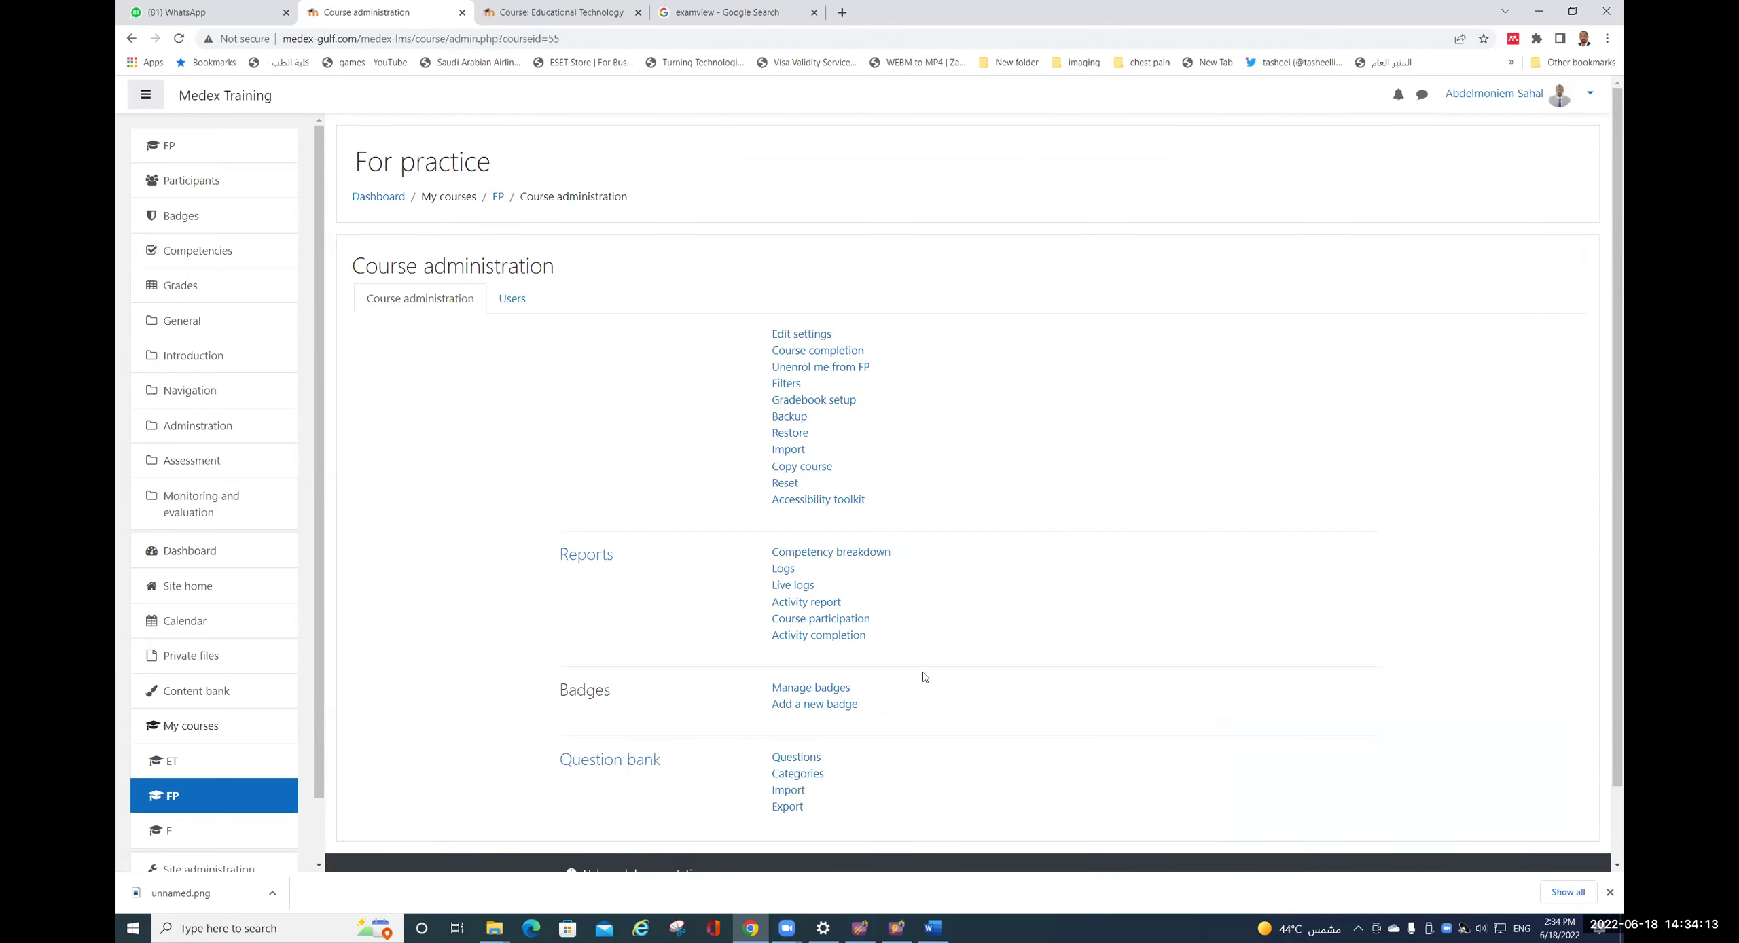
pyautogui.scroll(-2, 1033, 683)
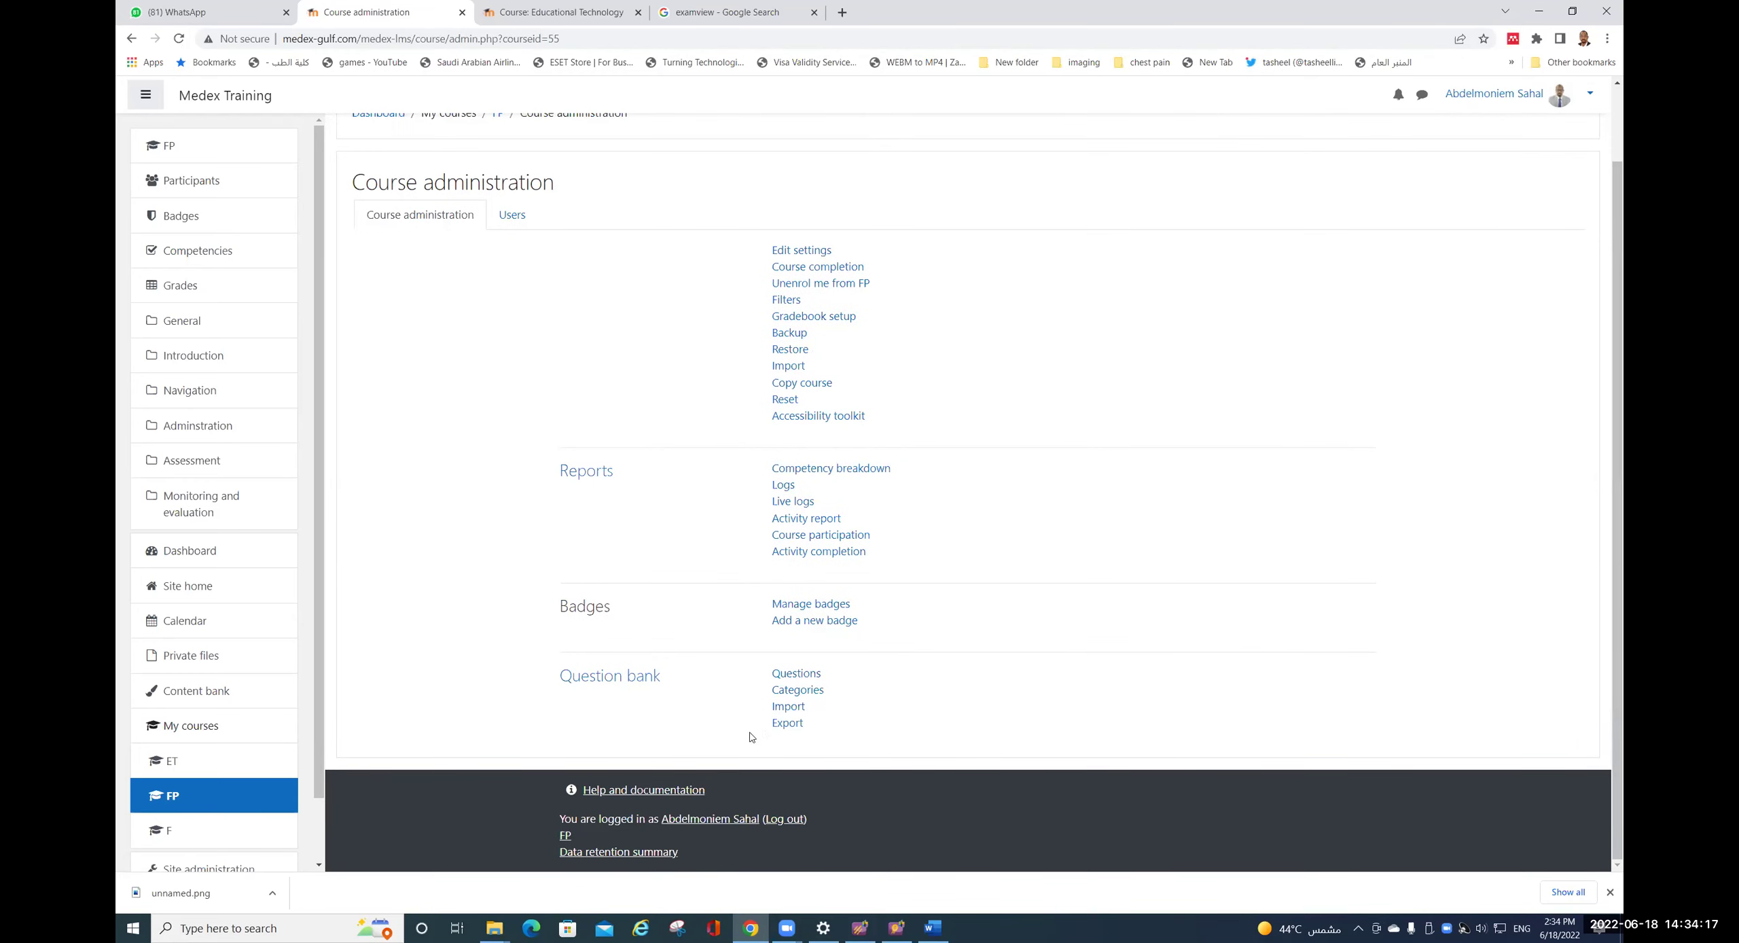
pyautogui.click(799, 711)
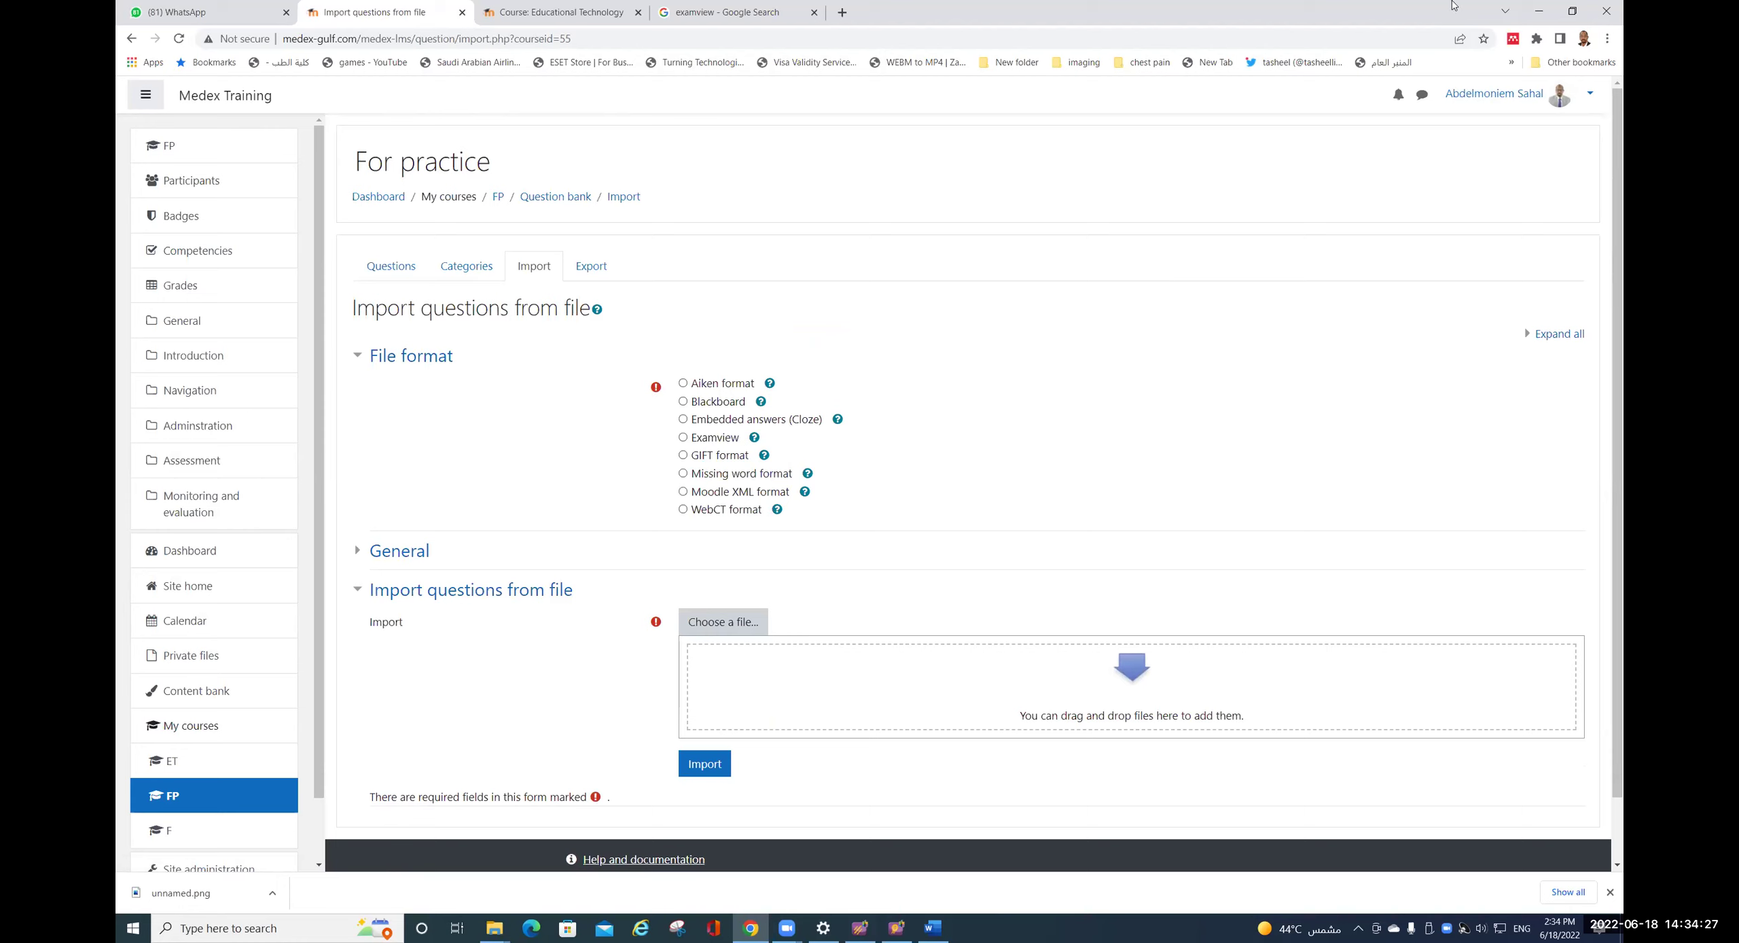
pyautogui.click(1538, 11)
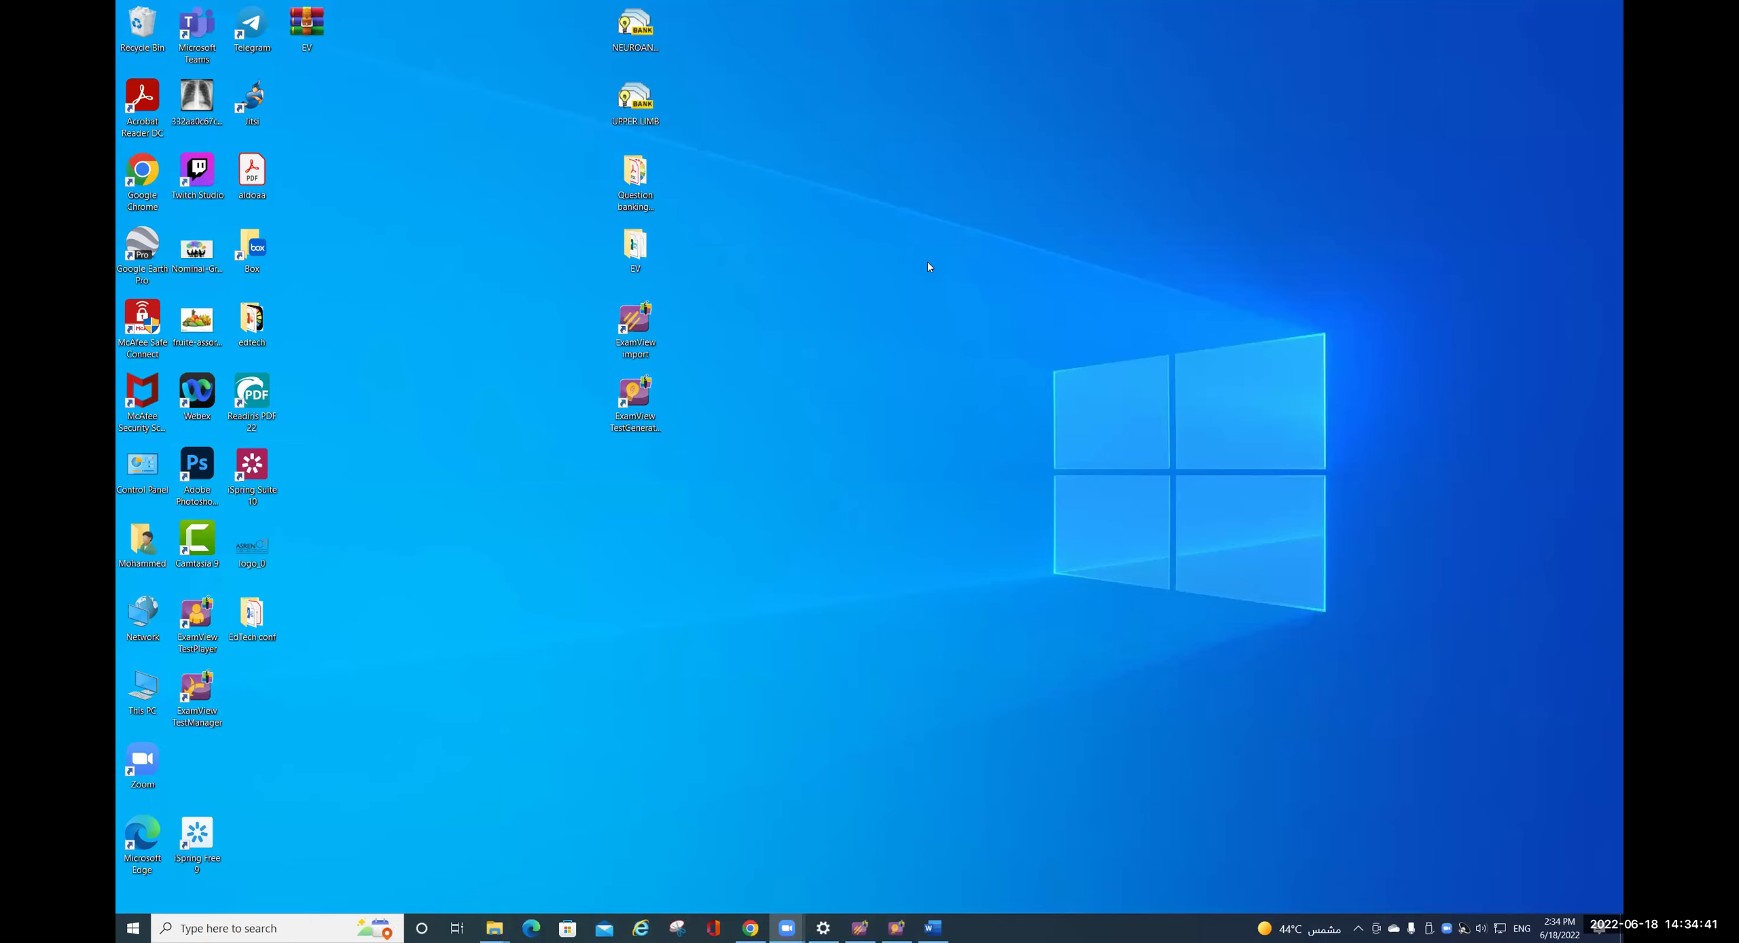
pyautogui.moveTo(750, 928)
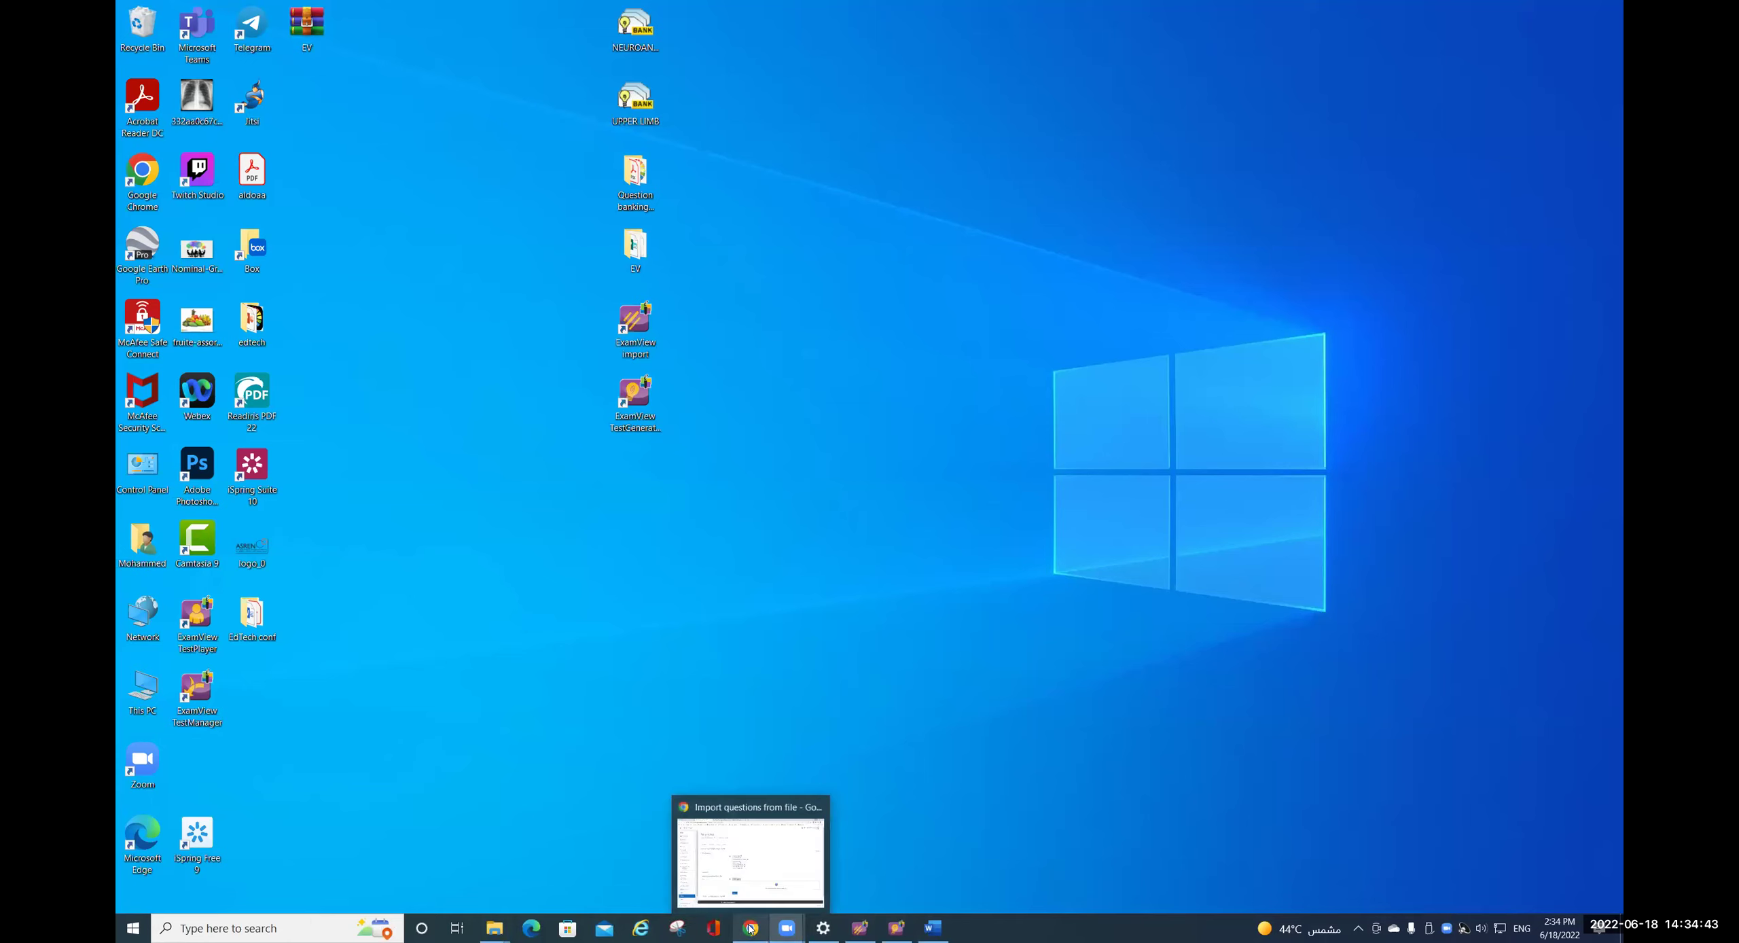
pyautogui.click(767, 857)
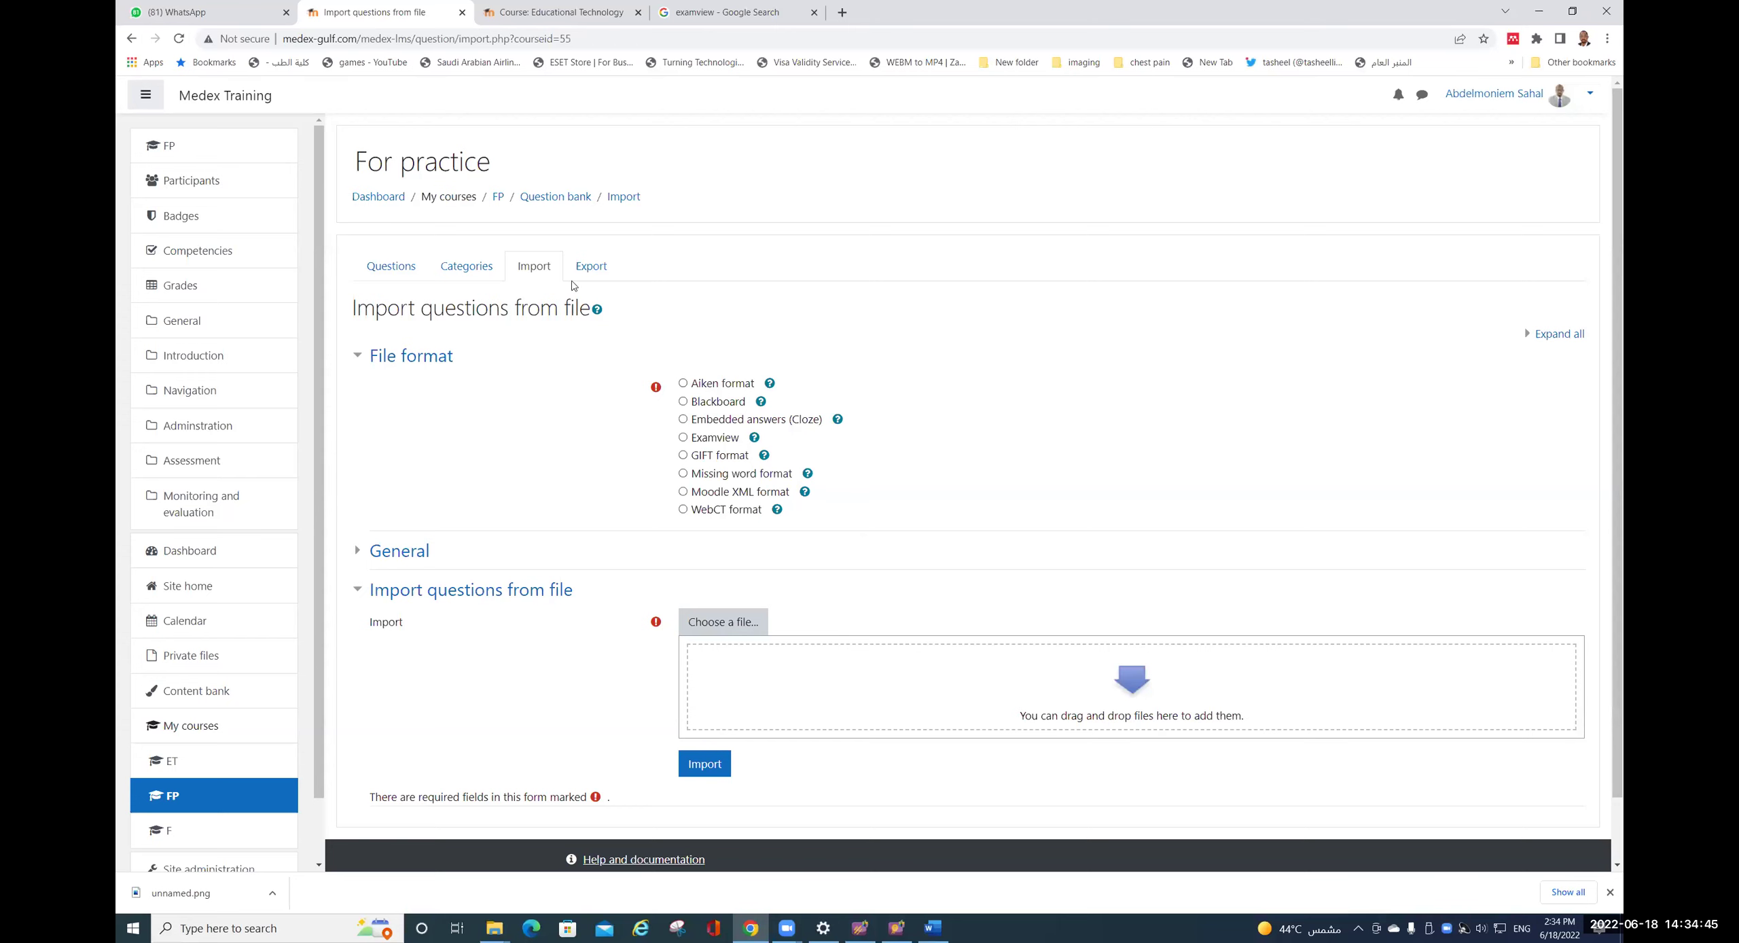
# - Review the question categories of the For practice course and the questions stored in the Default for FP category
pyautogui.click(479, 267)
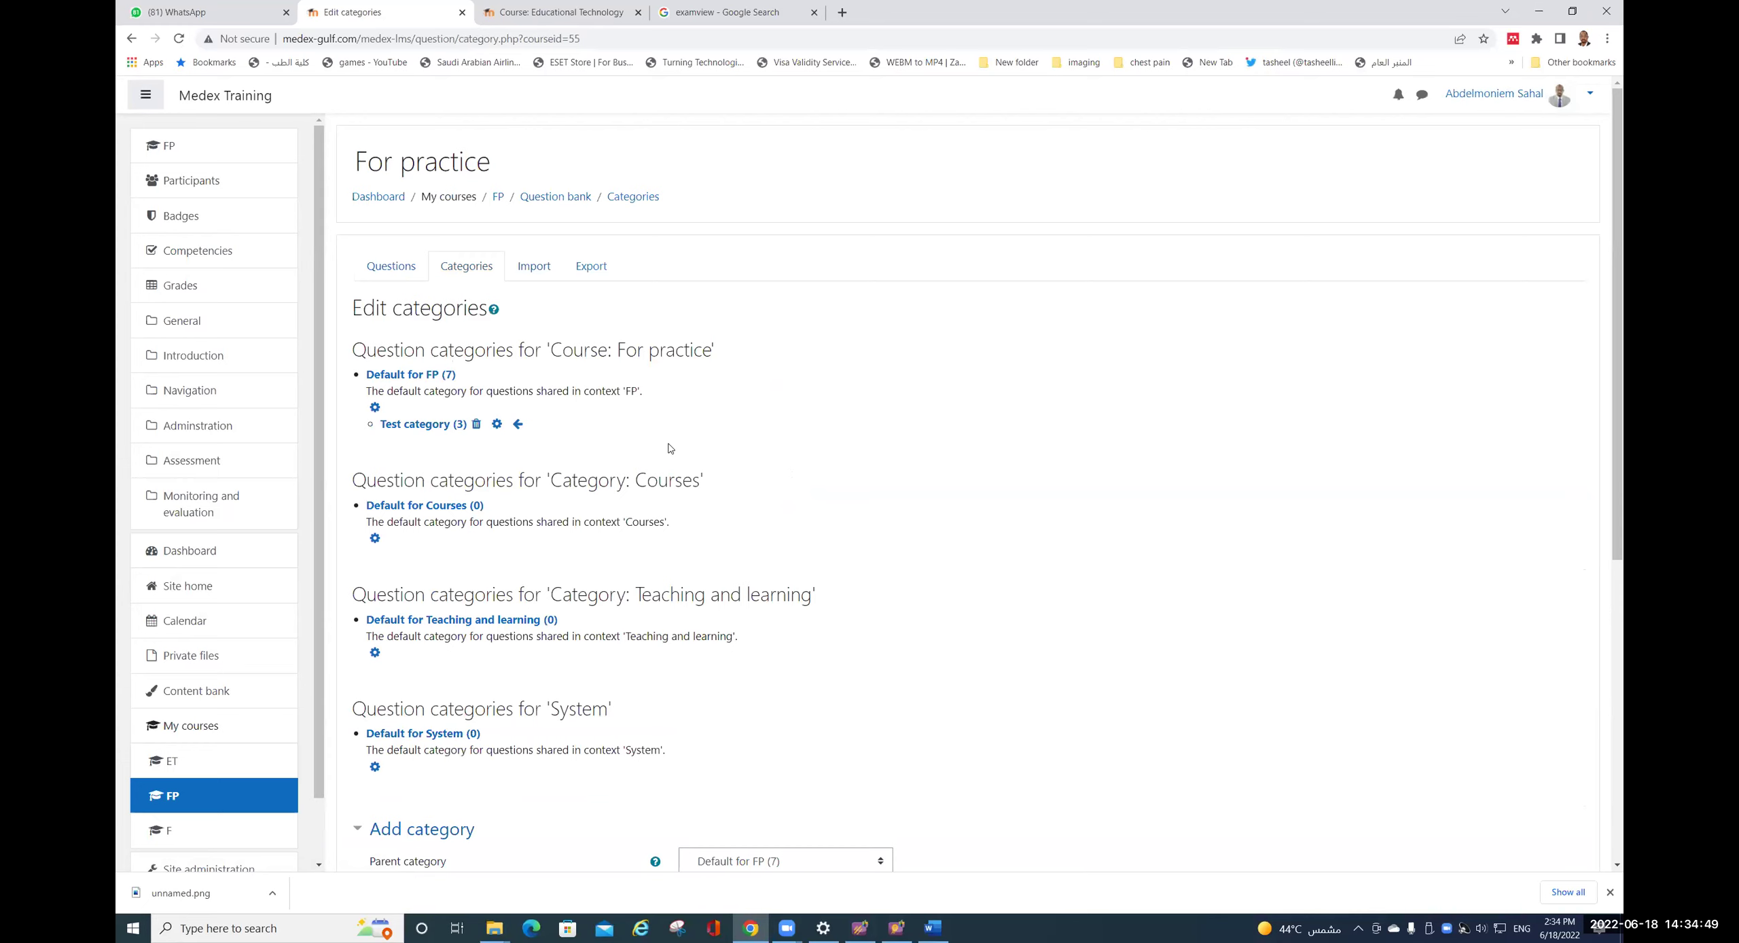
pyautogui.scroll(-3, 498, 349)
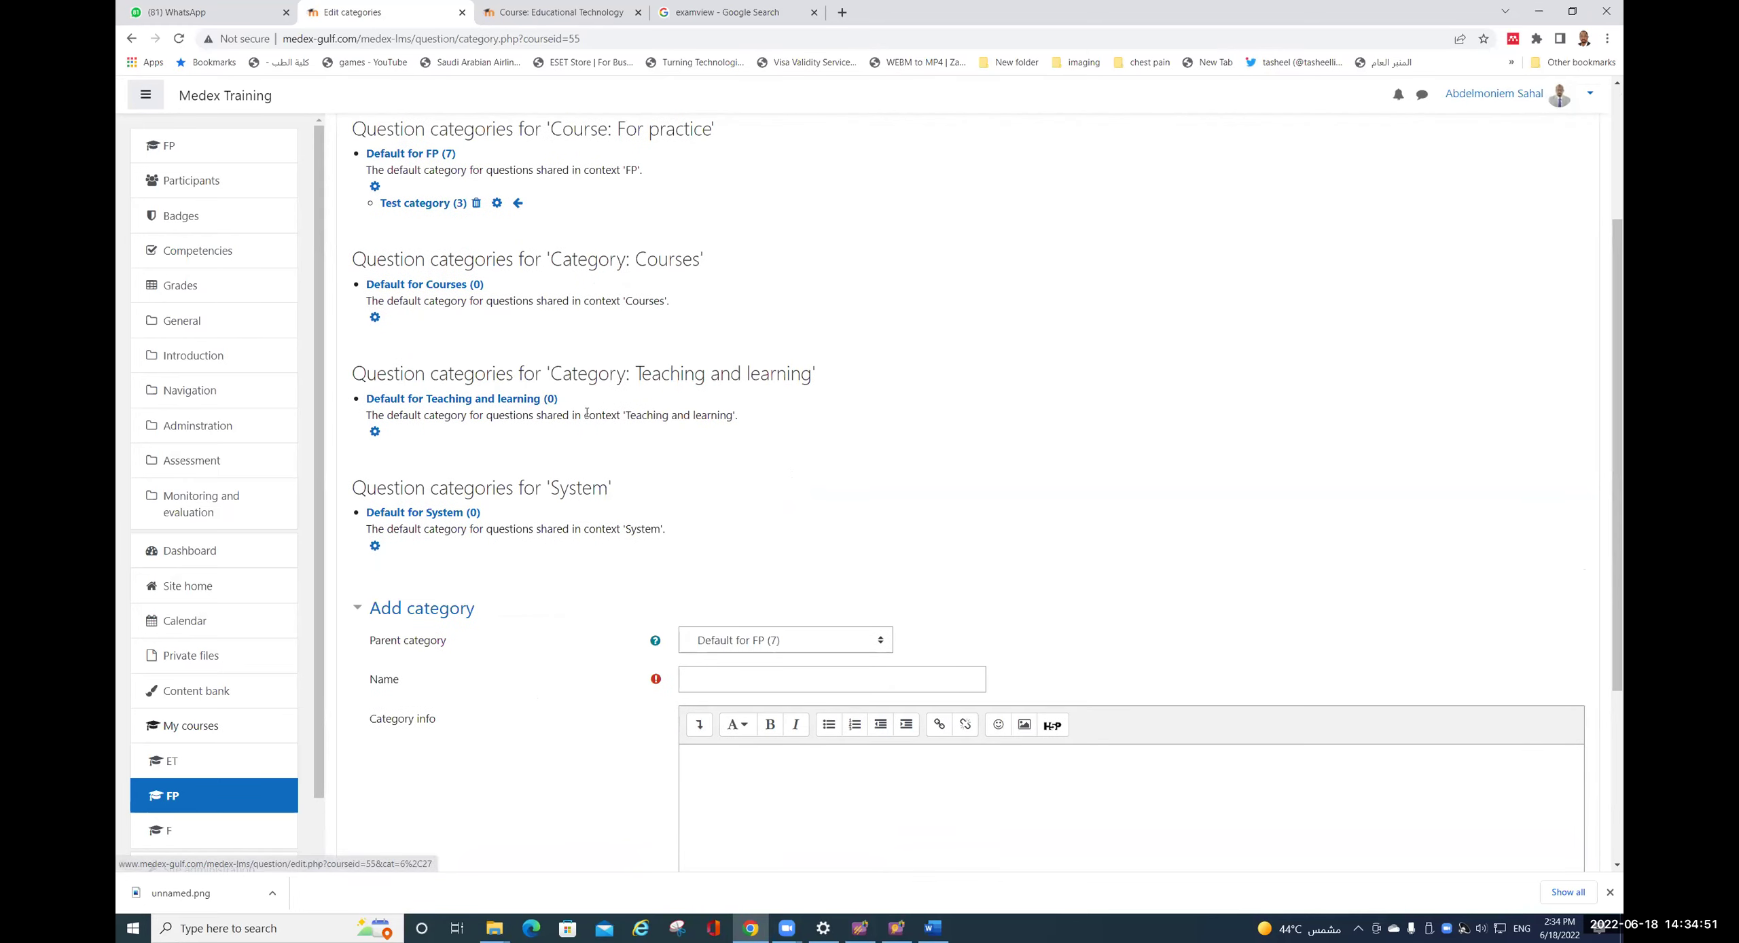
pyautogui.scroll(3, 480, 386)
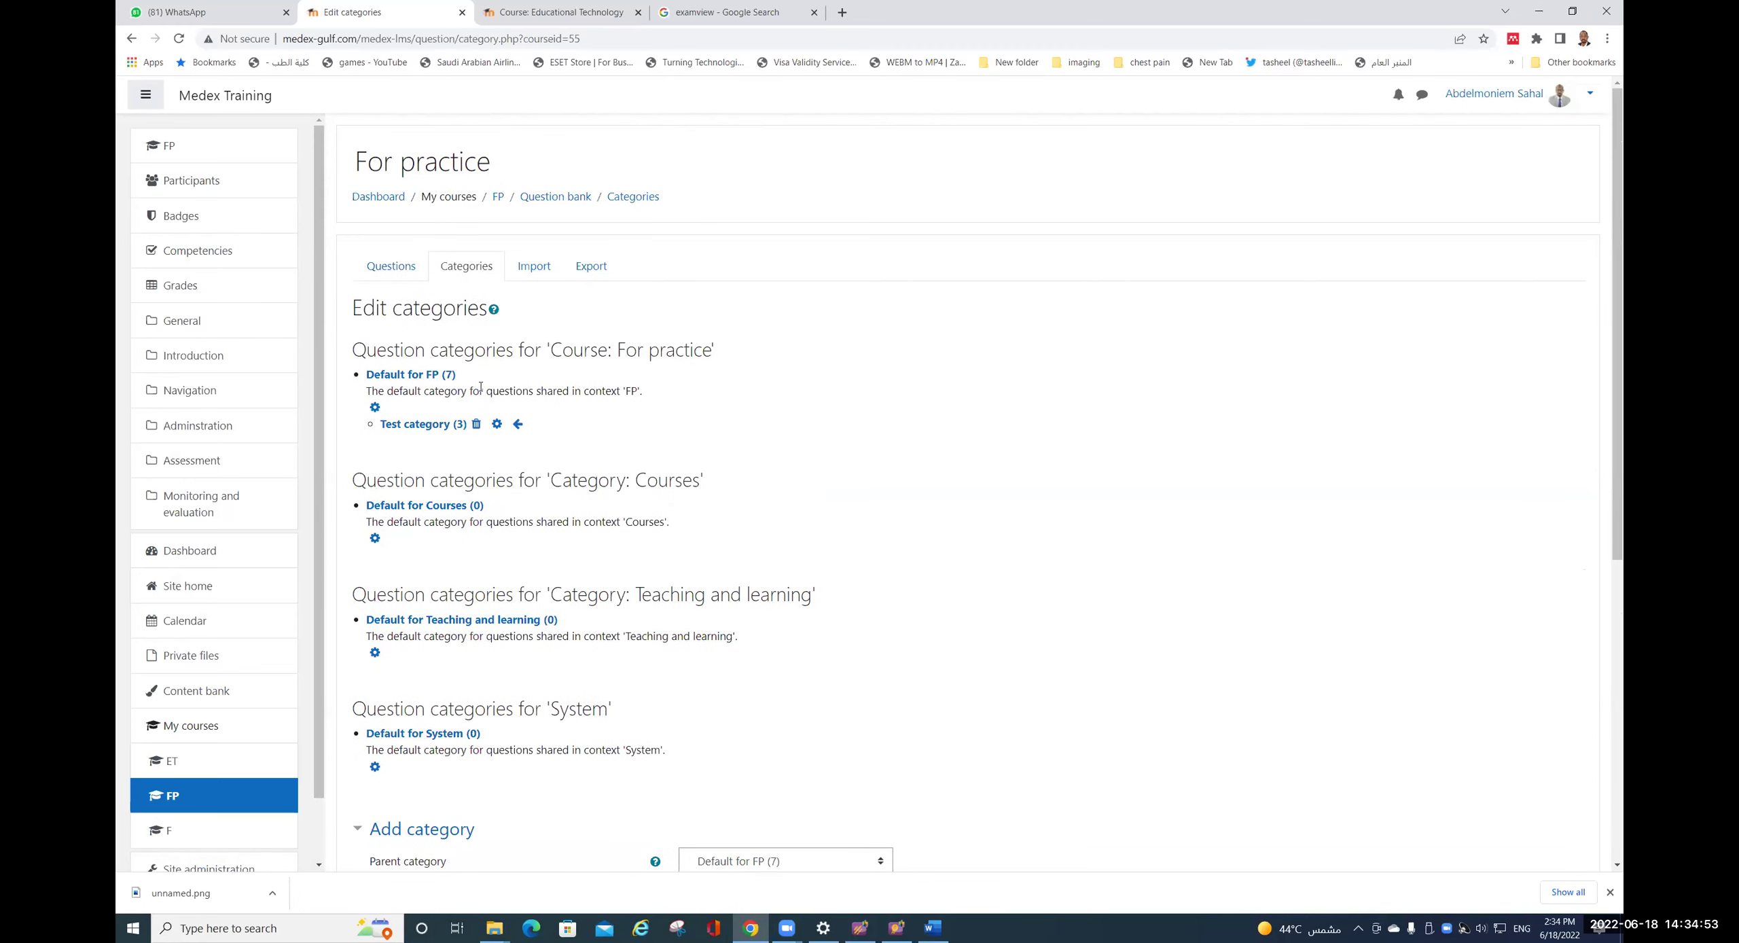
pyautogui.click(417, 382)
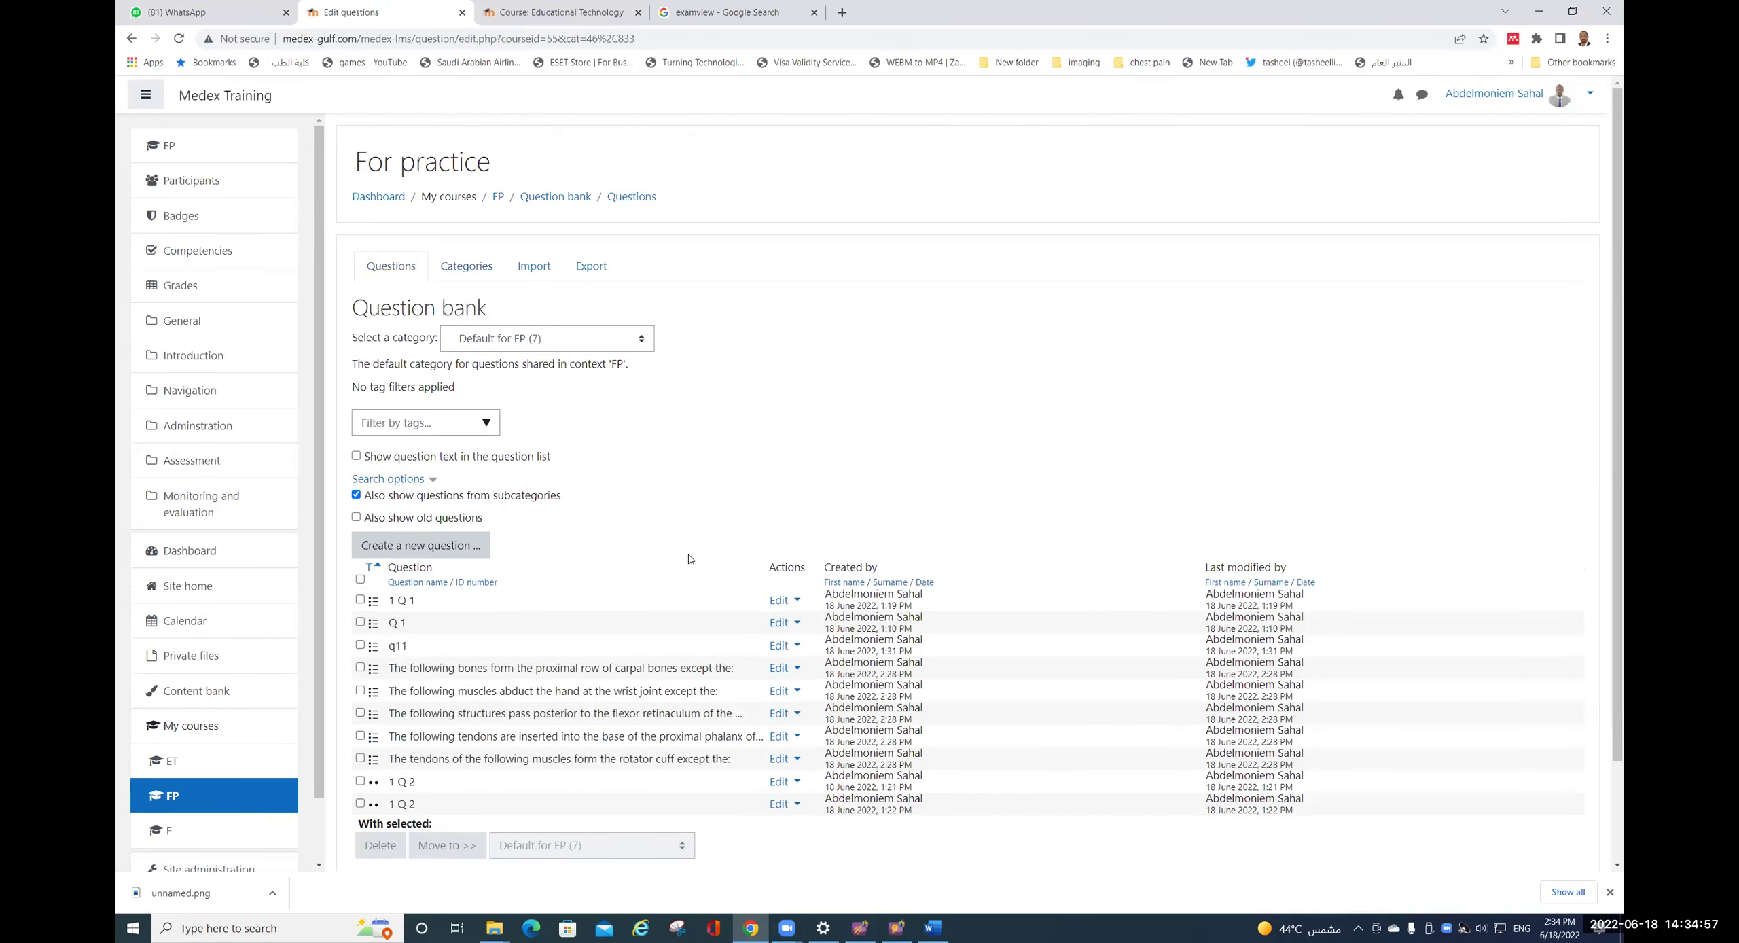
pyautogui.scroll(-2, 1251, 554)
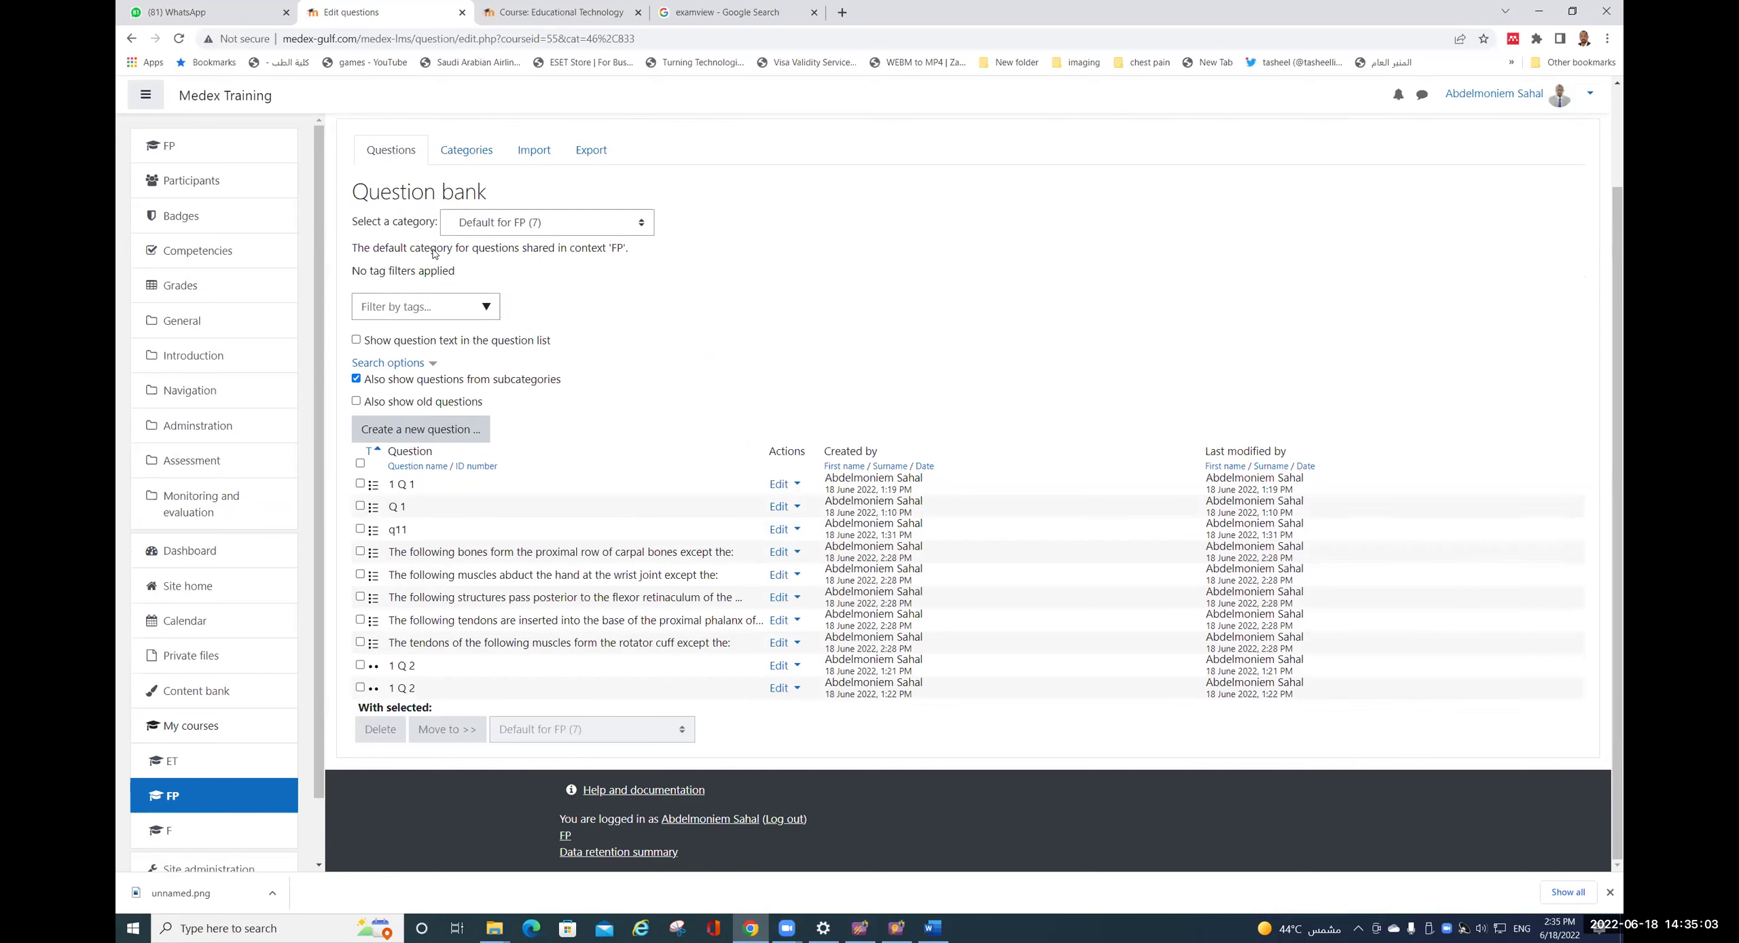
pyautogui.click(474, 158)
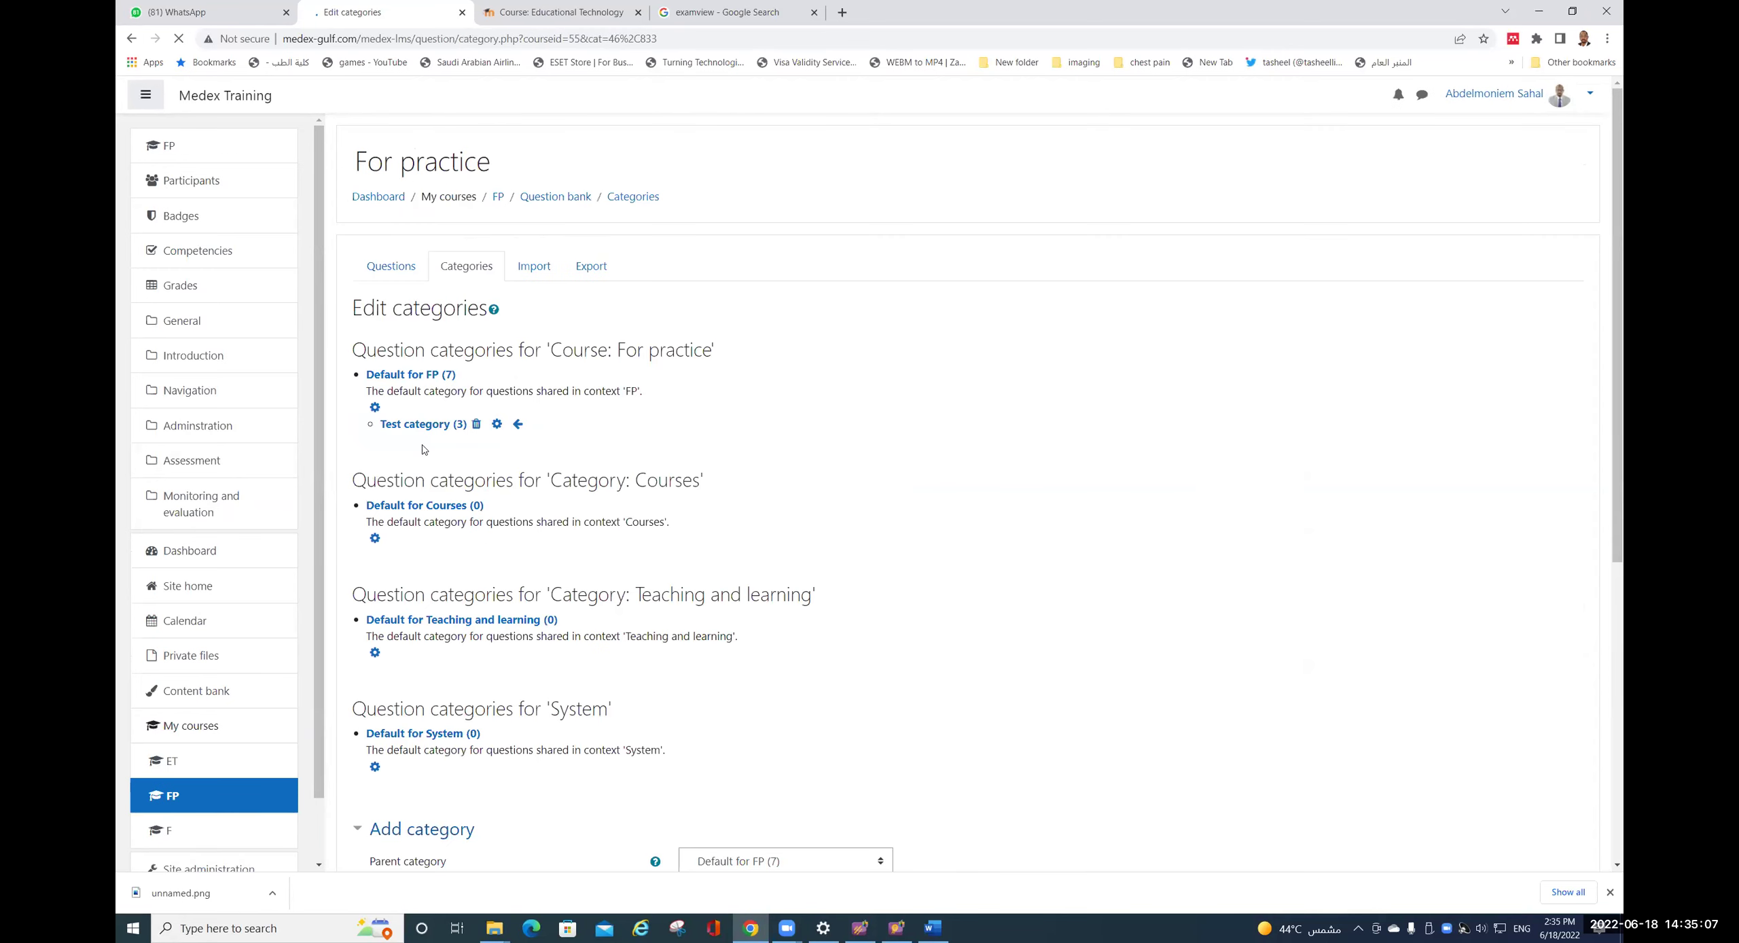
pyautogui.click(421, 374)
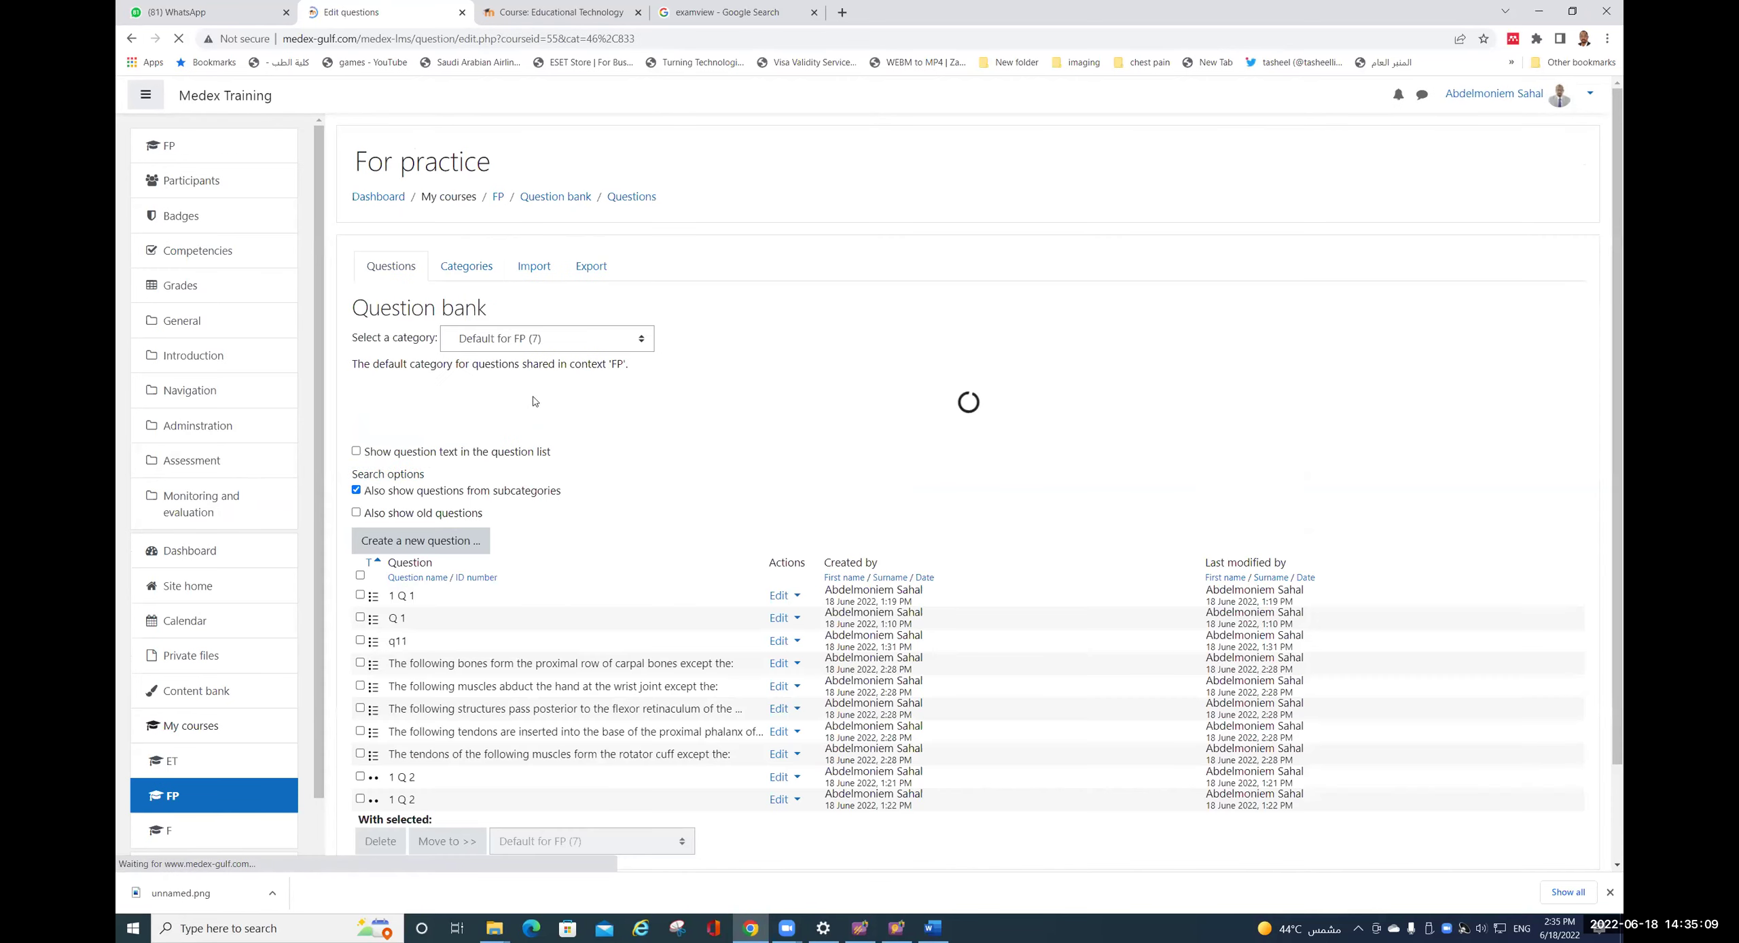
# - Open the proximal row of carpal bones question for editing and review its question text and answer choices
pyautogui.click(361, 668)
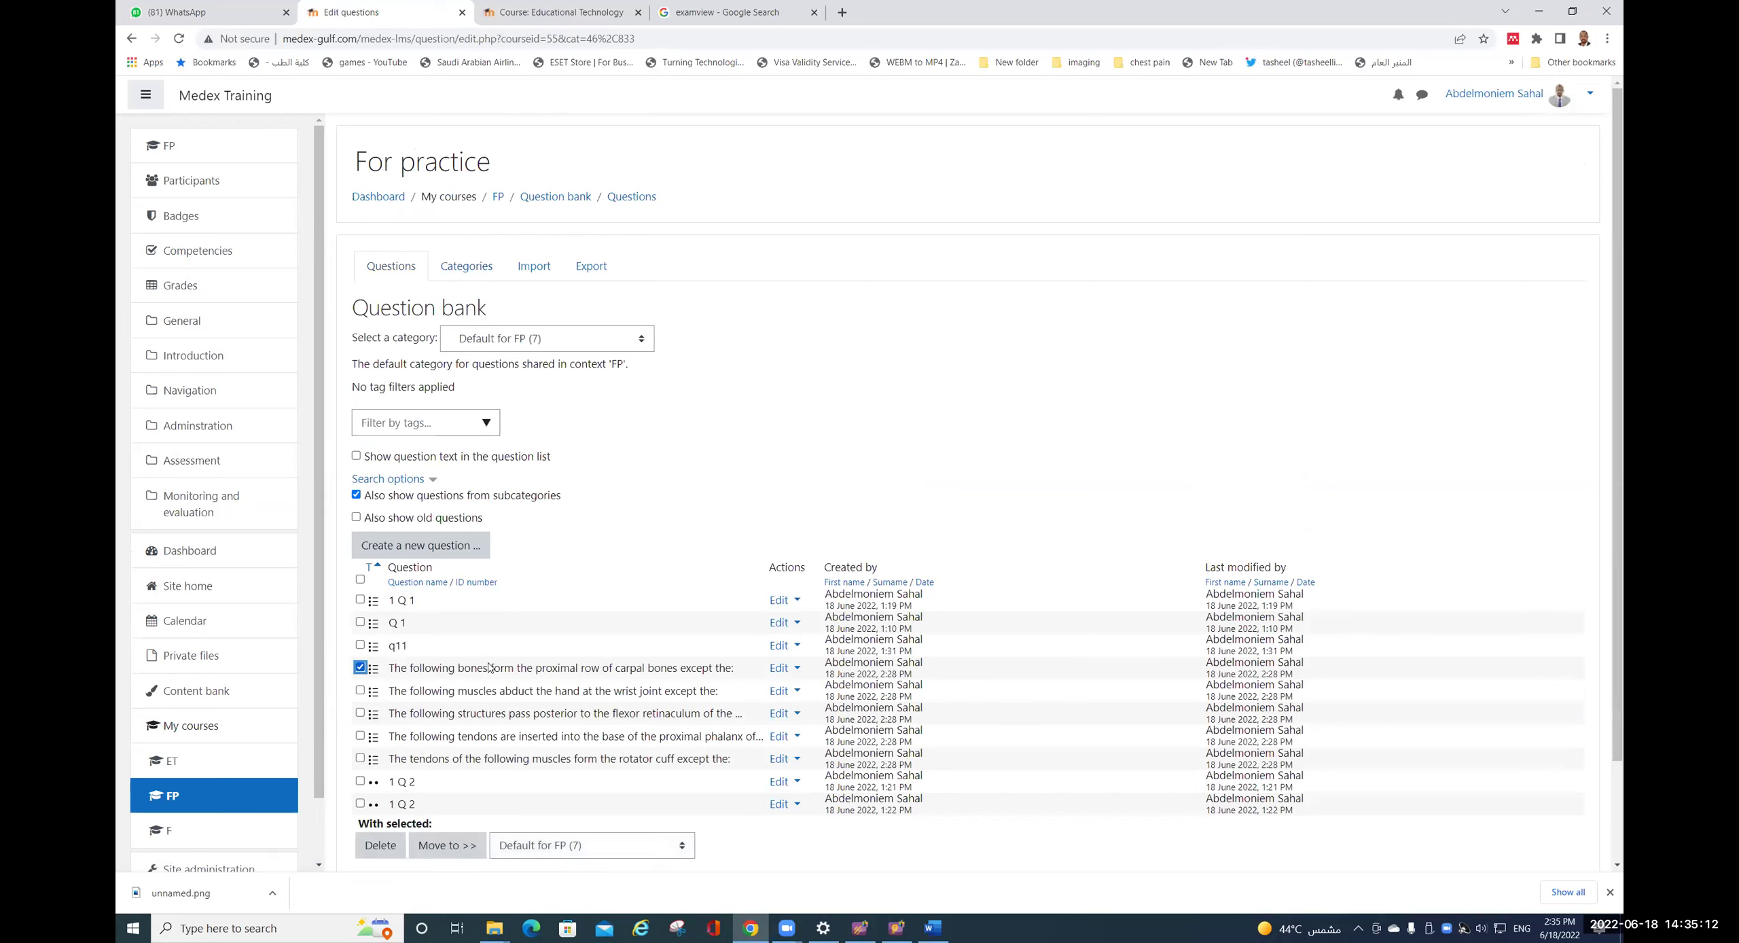
pyautogui.click(781, 668)
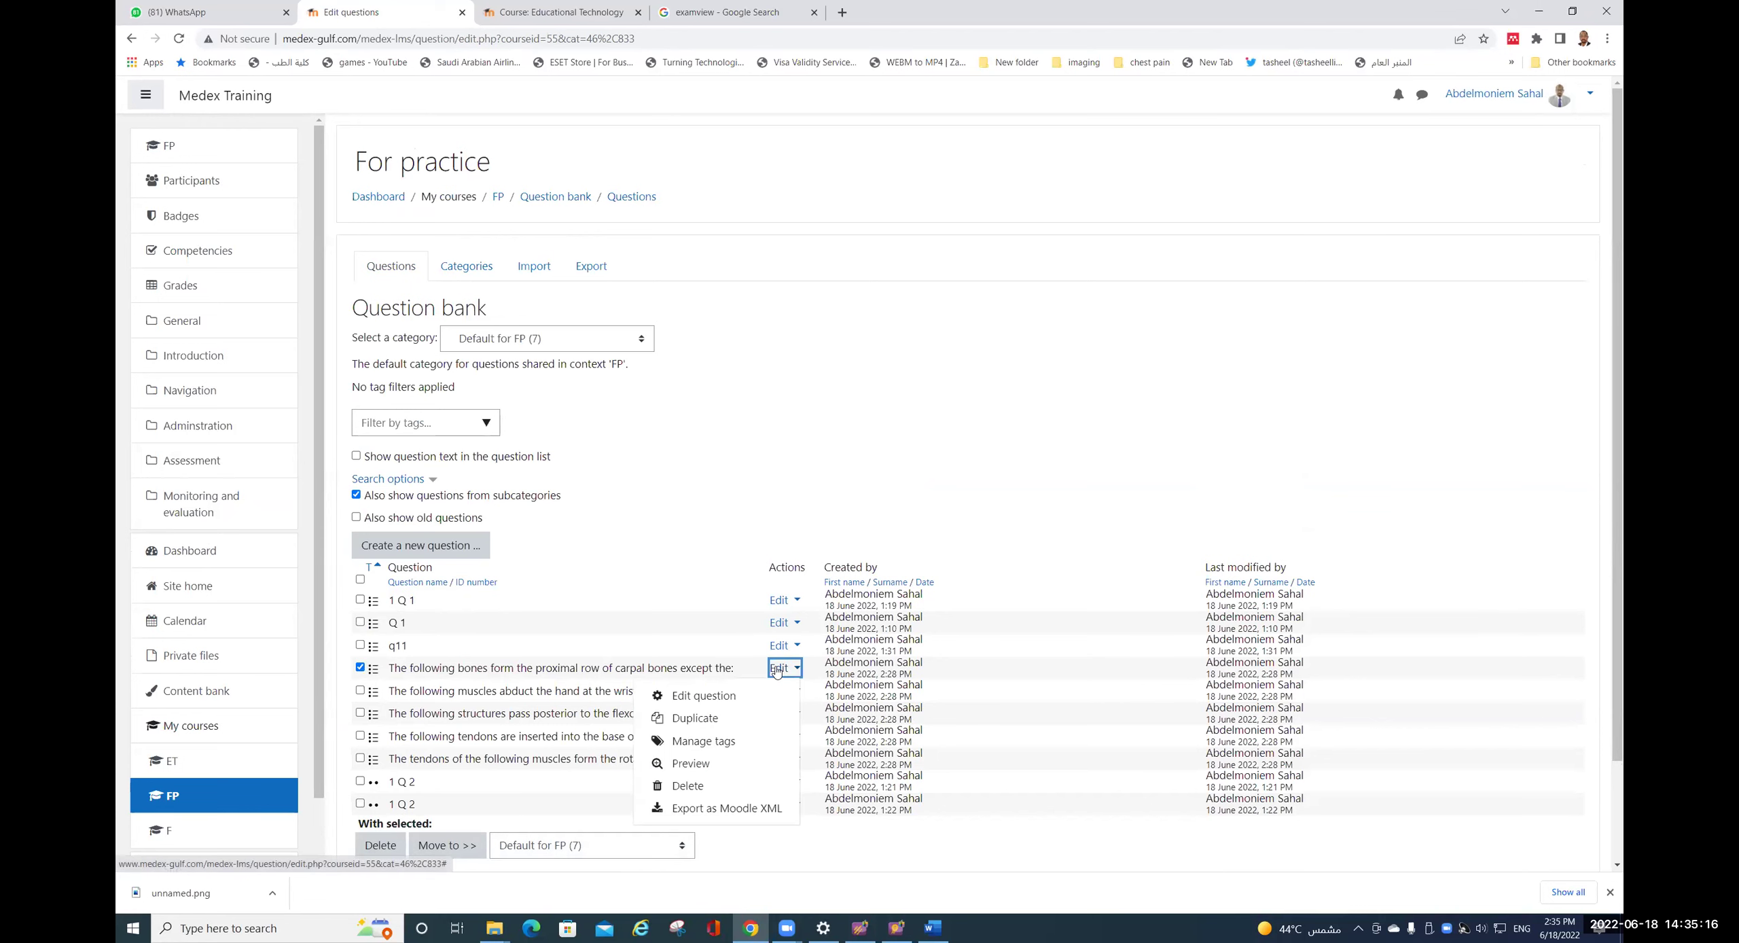
pyautogui.click(714, 700)
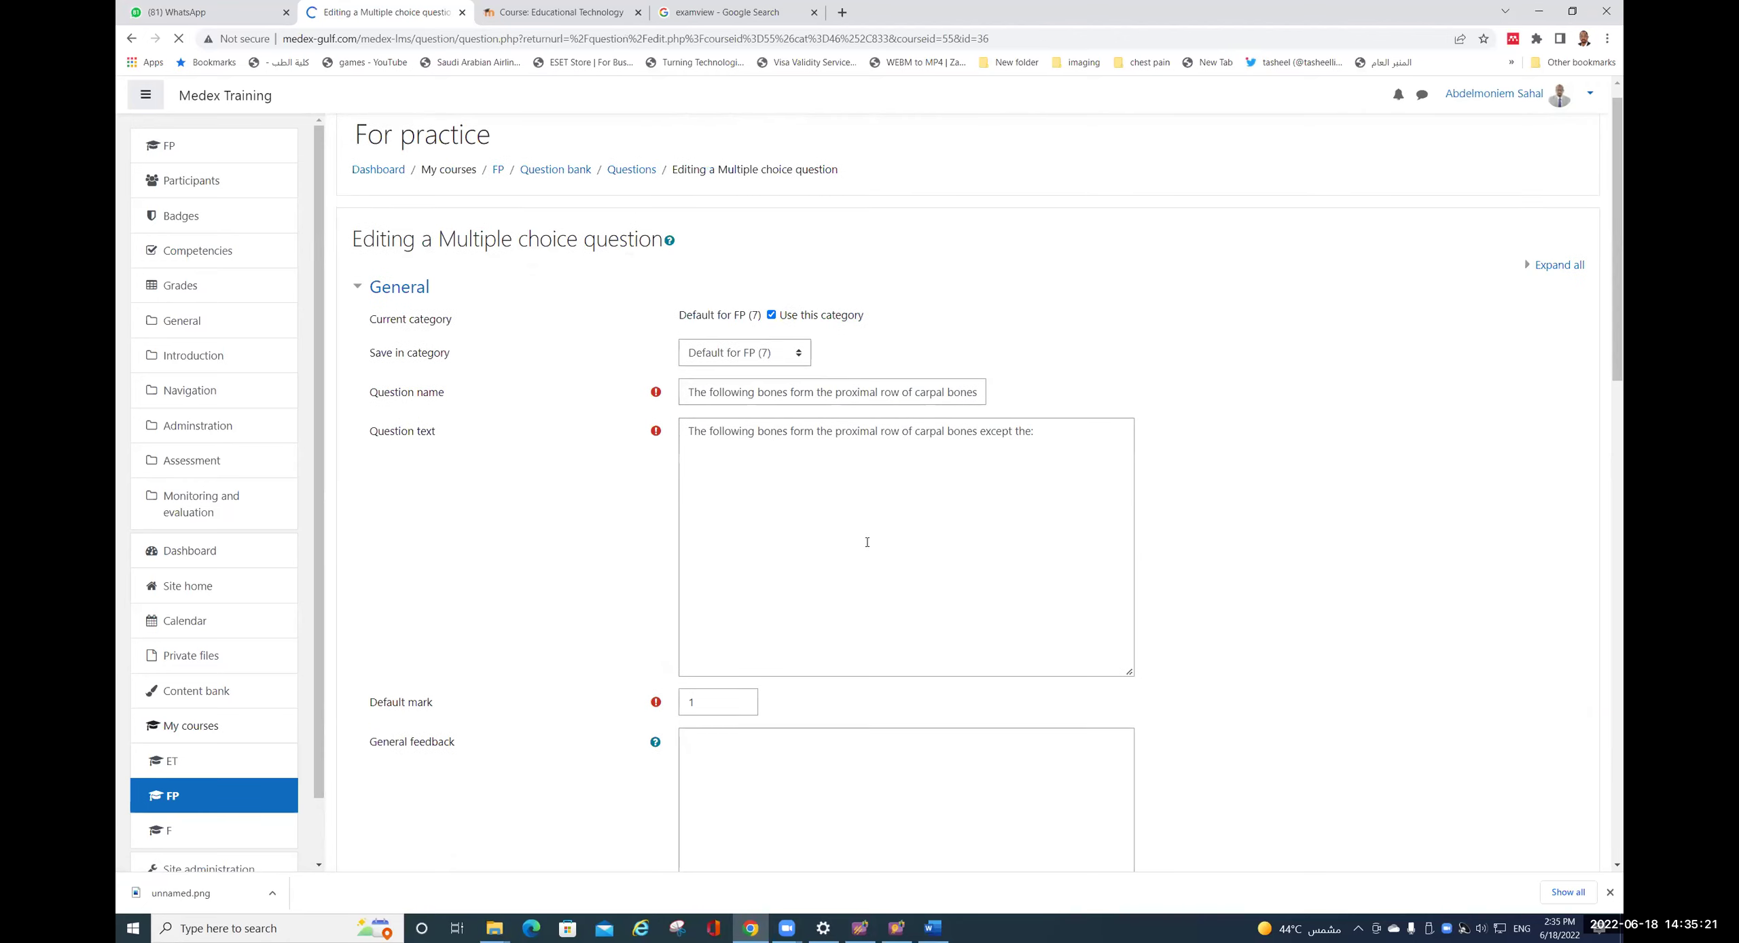
pyautogui.scroll(-10, 869, 539)
pyautogui.scroll(-12, 672, 545)
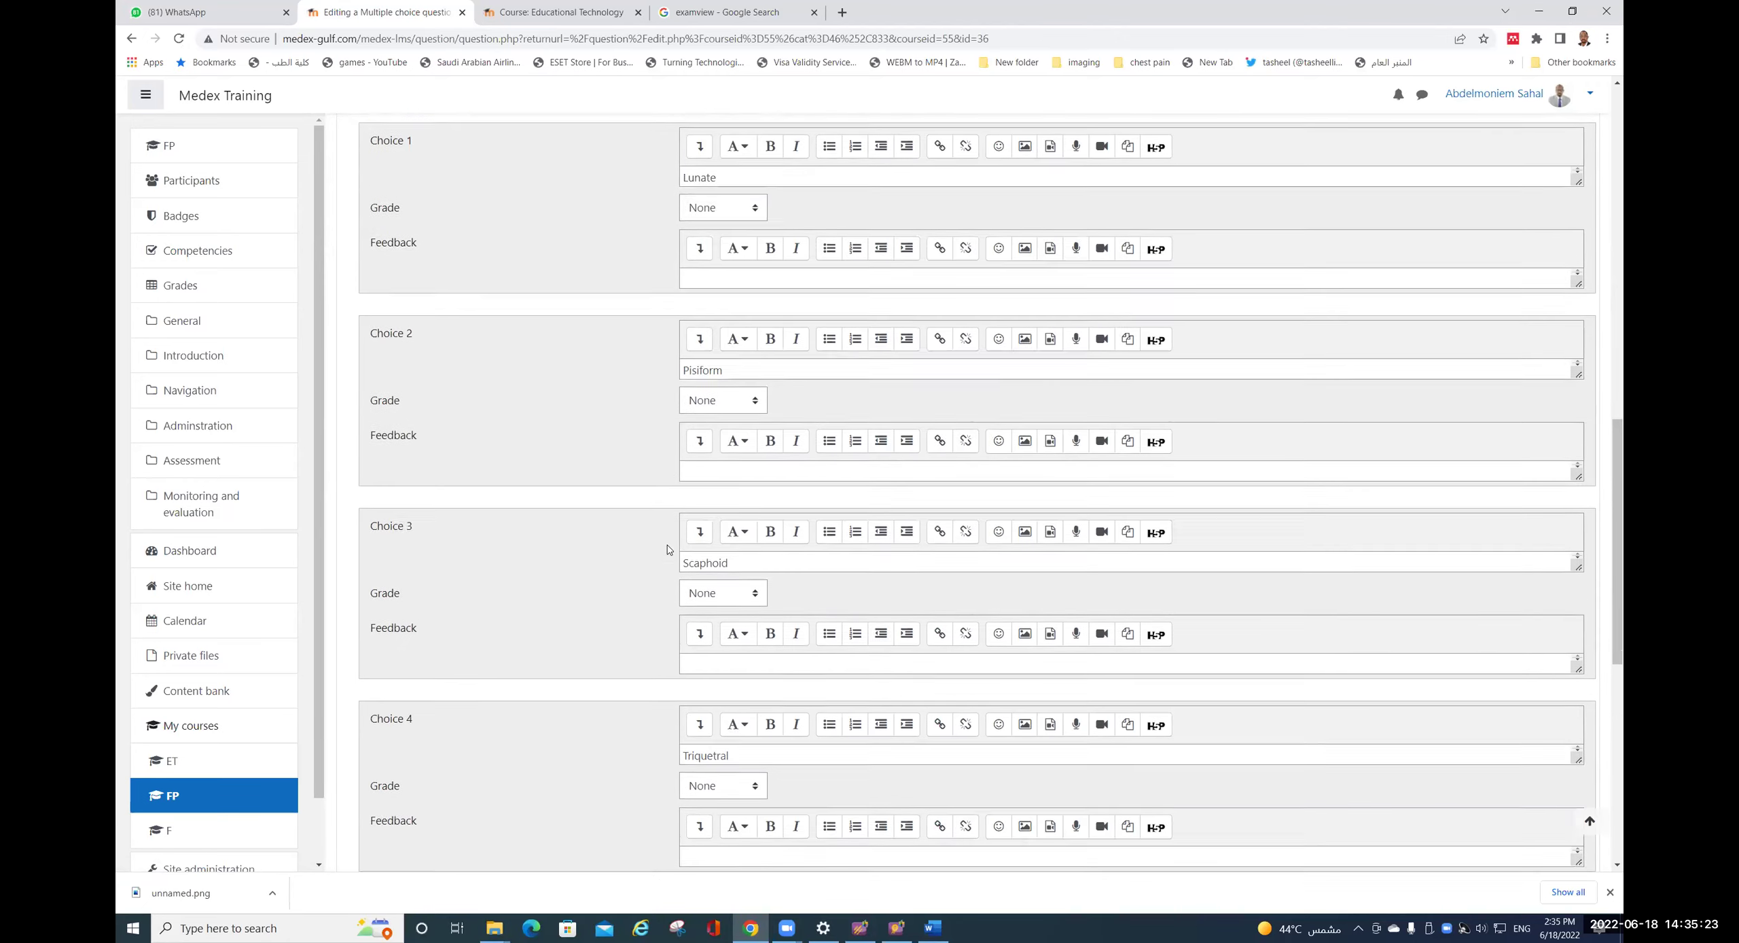
pyautogui.scroll(-1, 669, 550)
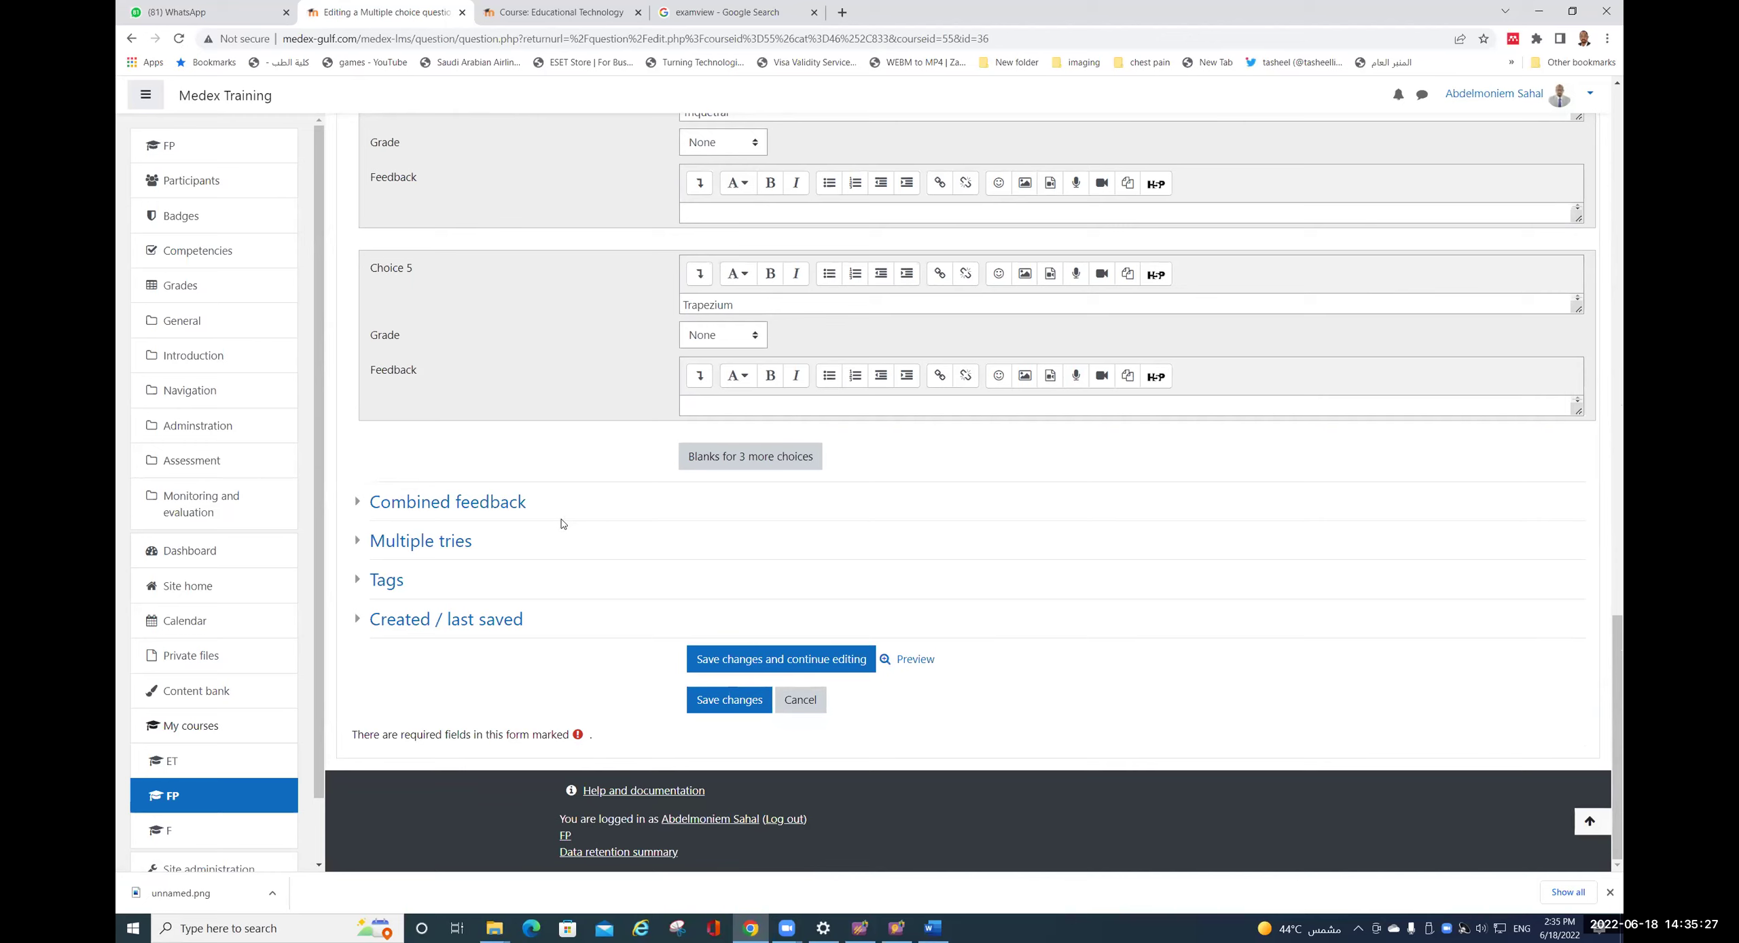
# - Expand the question's Tags section and check the tag suggestions without adding any tag
pyautogui.click(399, 586)
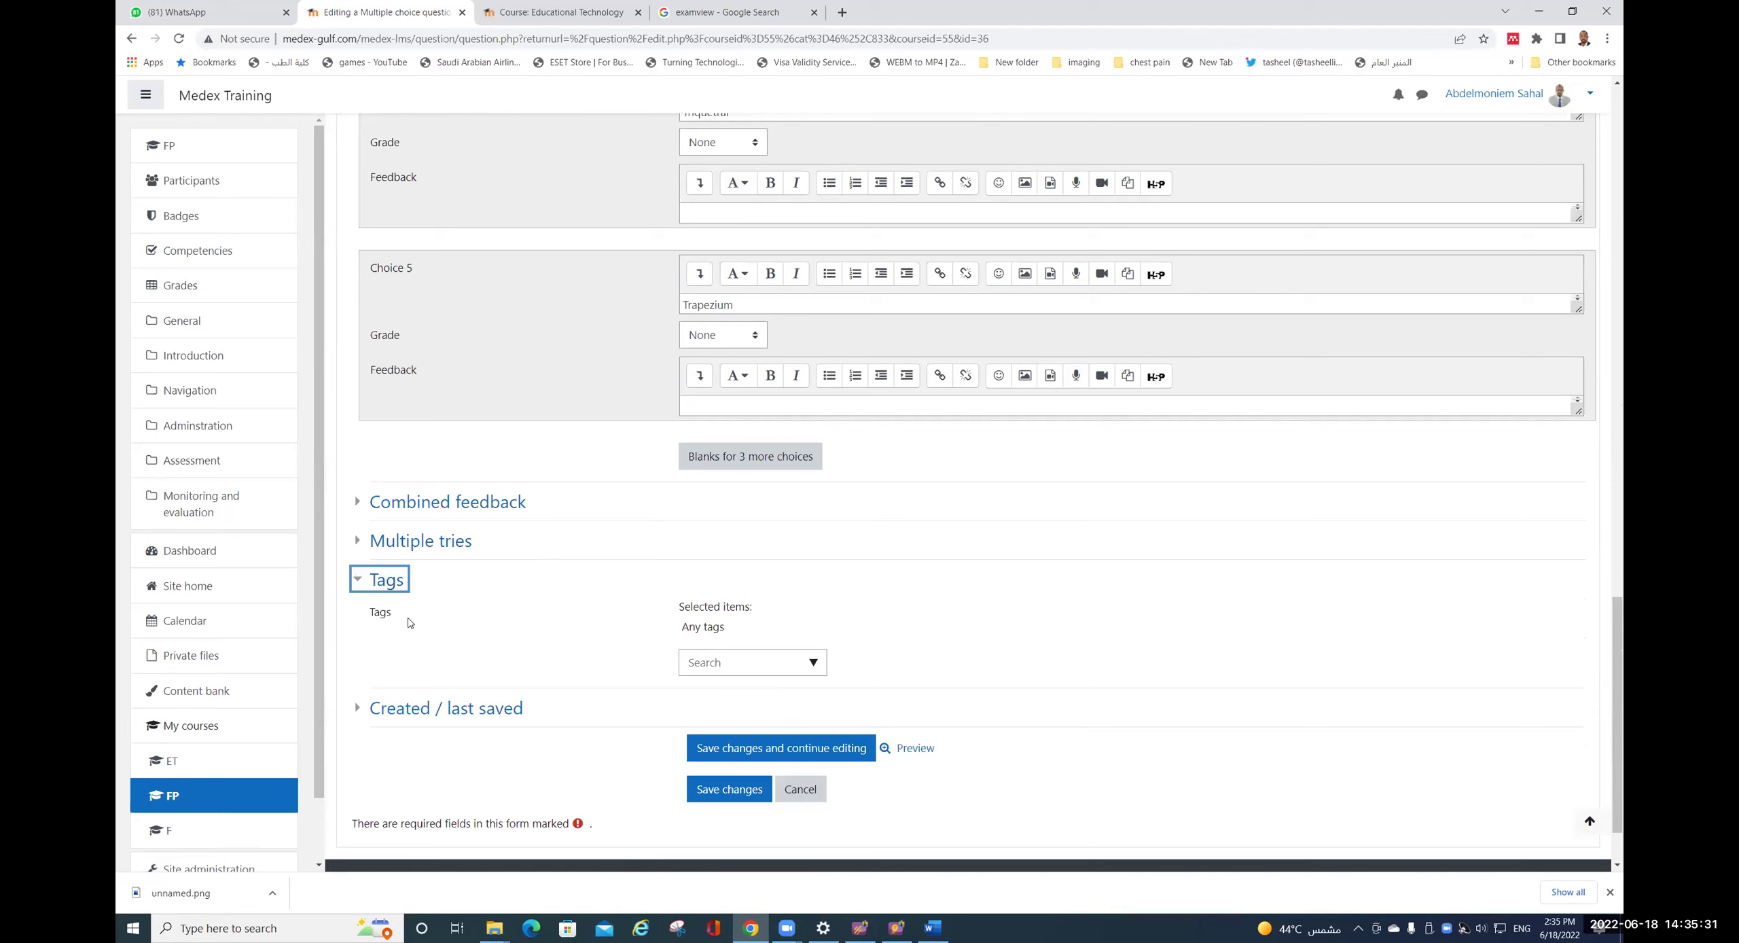
pyautogui.click(814, 665)
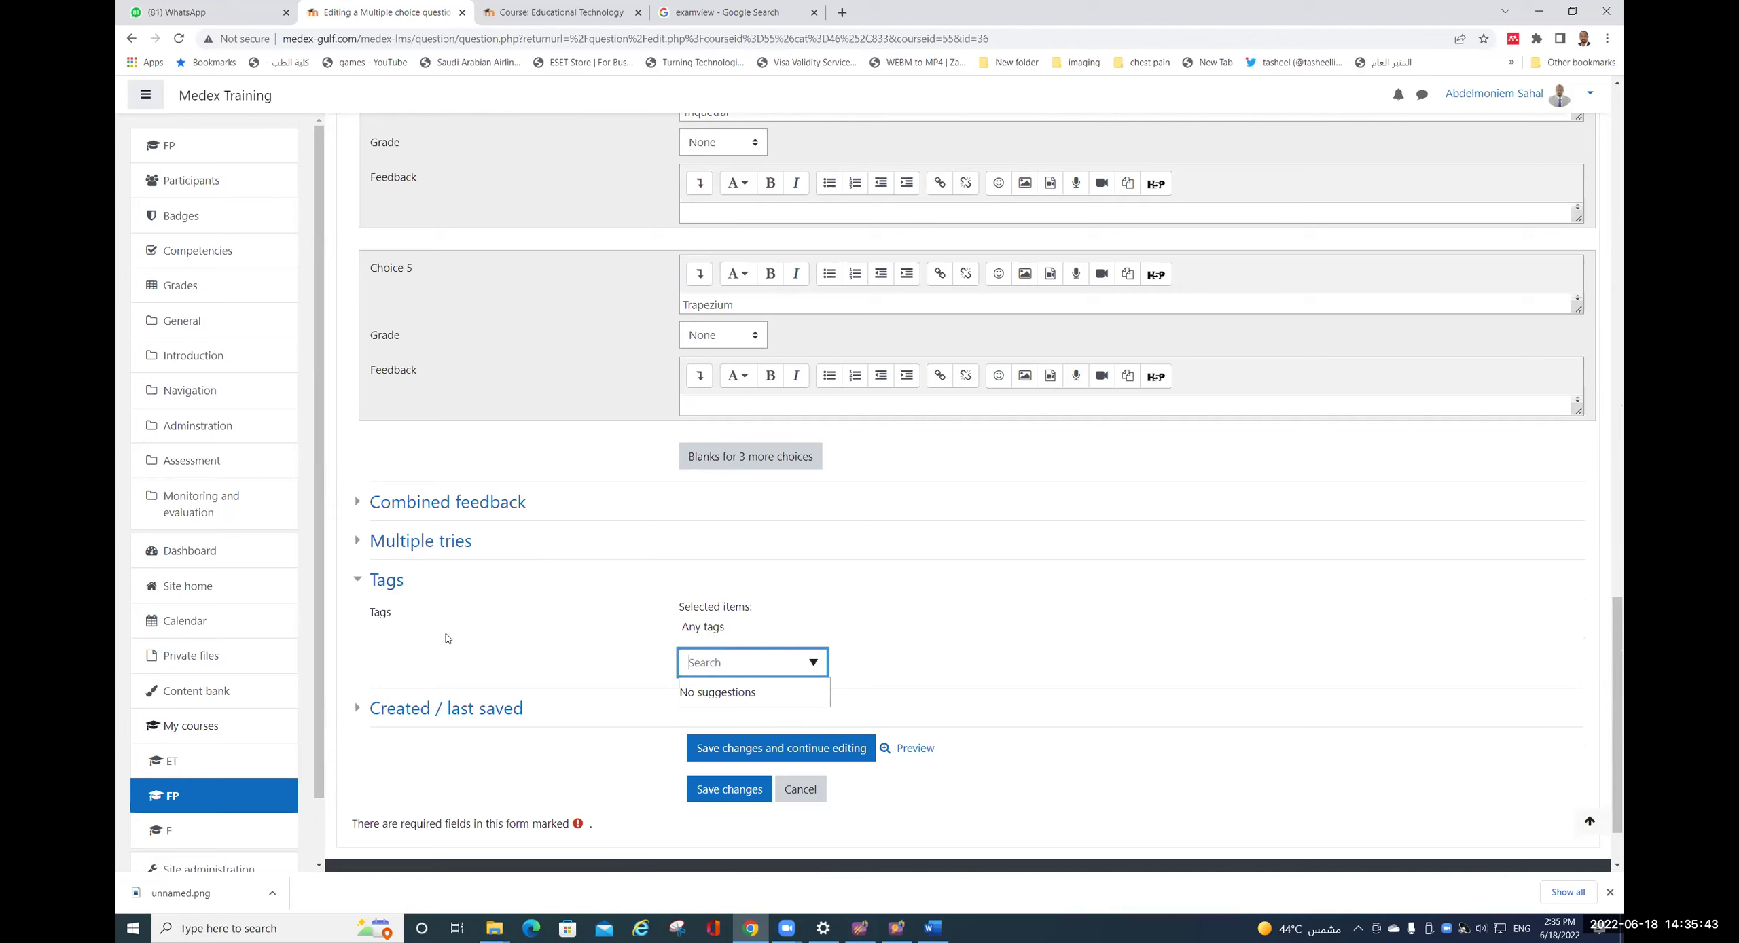
pyautogui.click(485, 624)
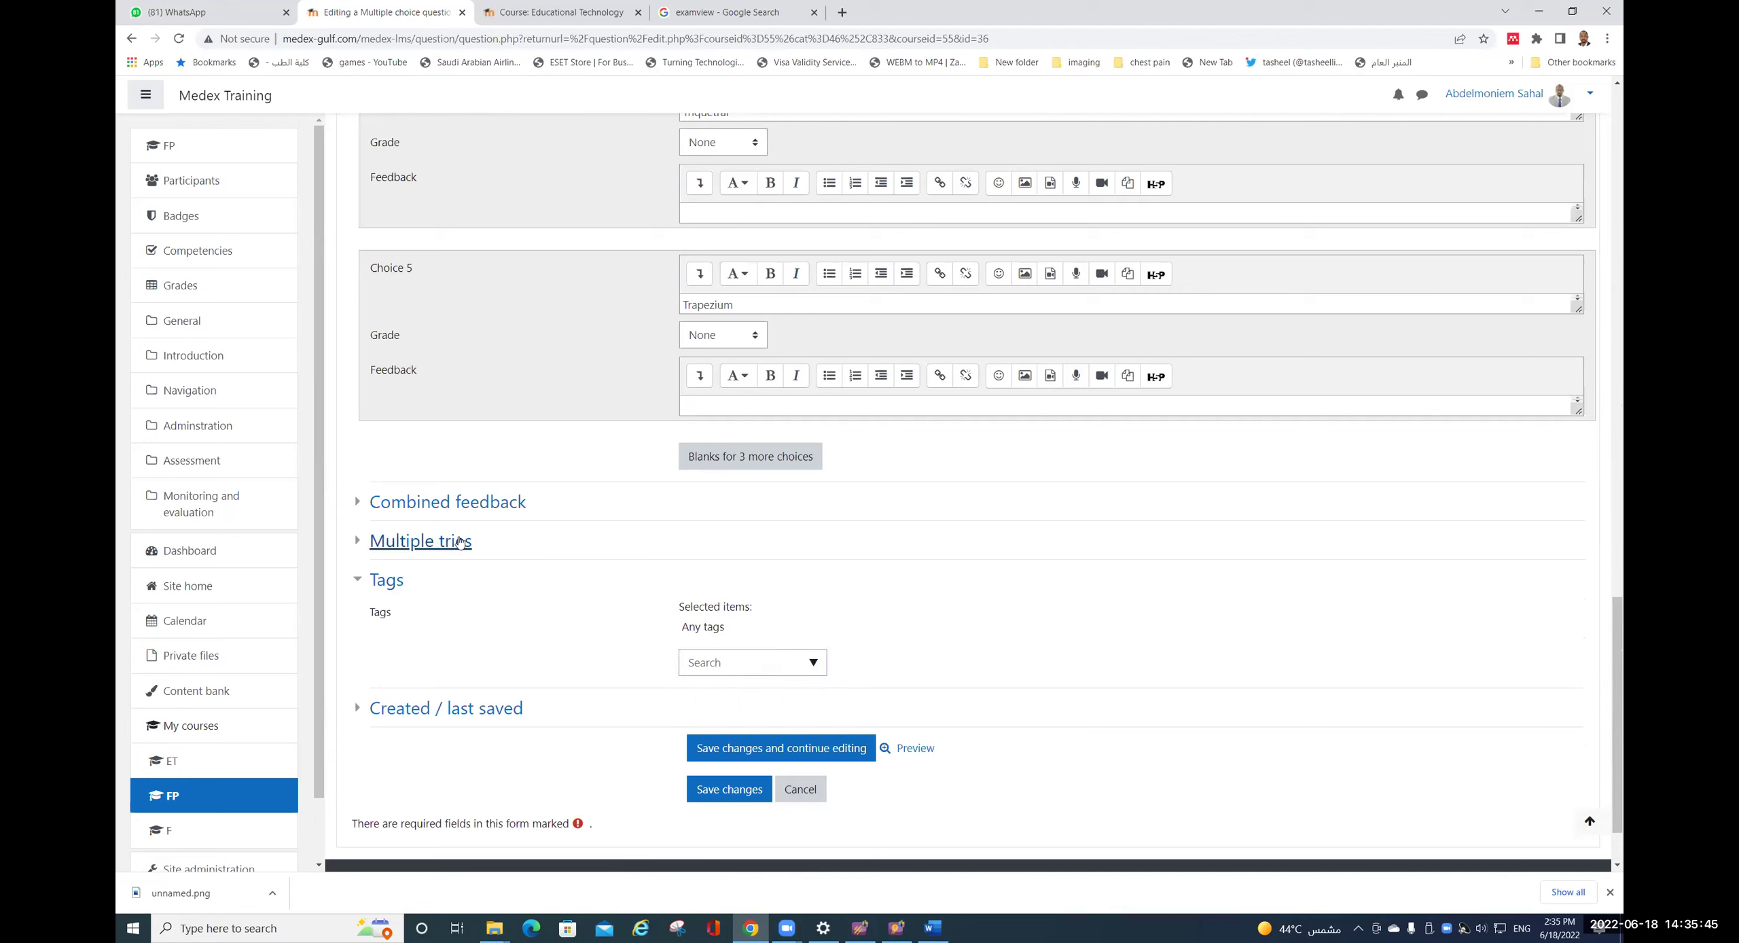
# - Expand and examine the question's Combined feedback, Multiple tries and Created / last saved sections
pyautogui.click(481, 506)
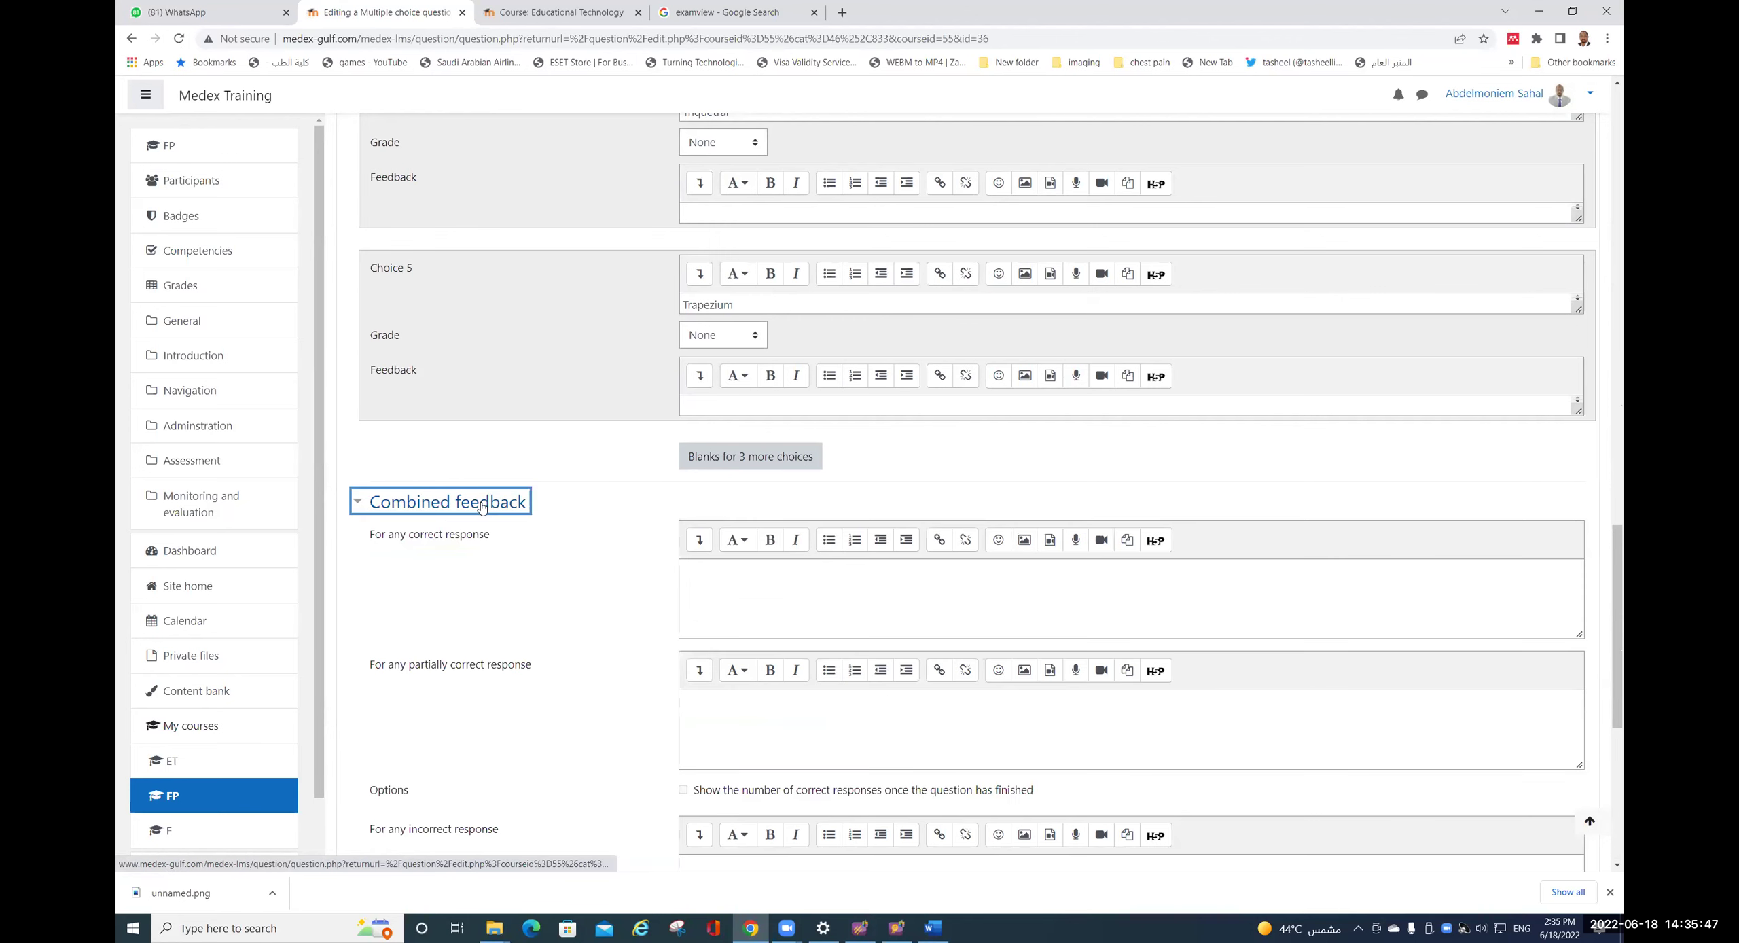
pyautogui.scroll(-4, 466, 611)
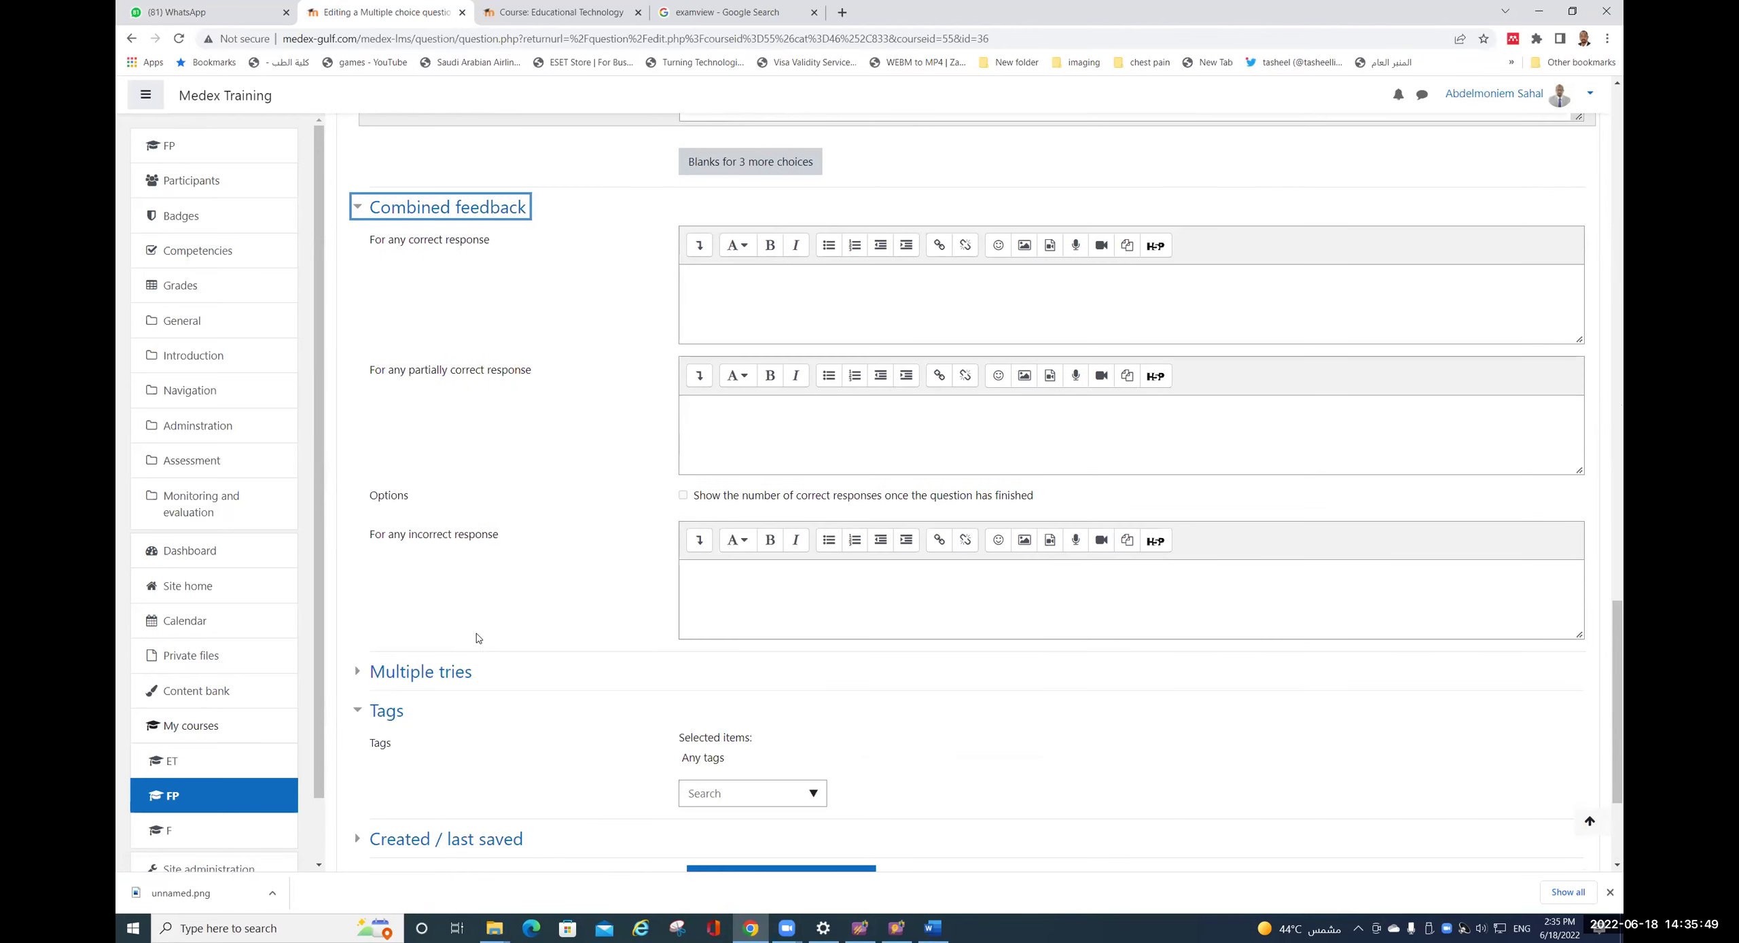
pyautogui.click(420, 672)
pyautogui.scroll(-1, 784, 716)
pyautogui.scroll(-5, 788, 706)
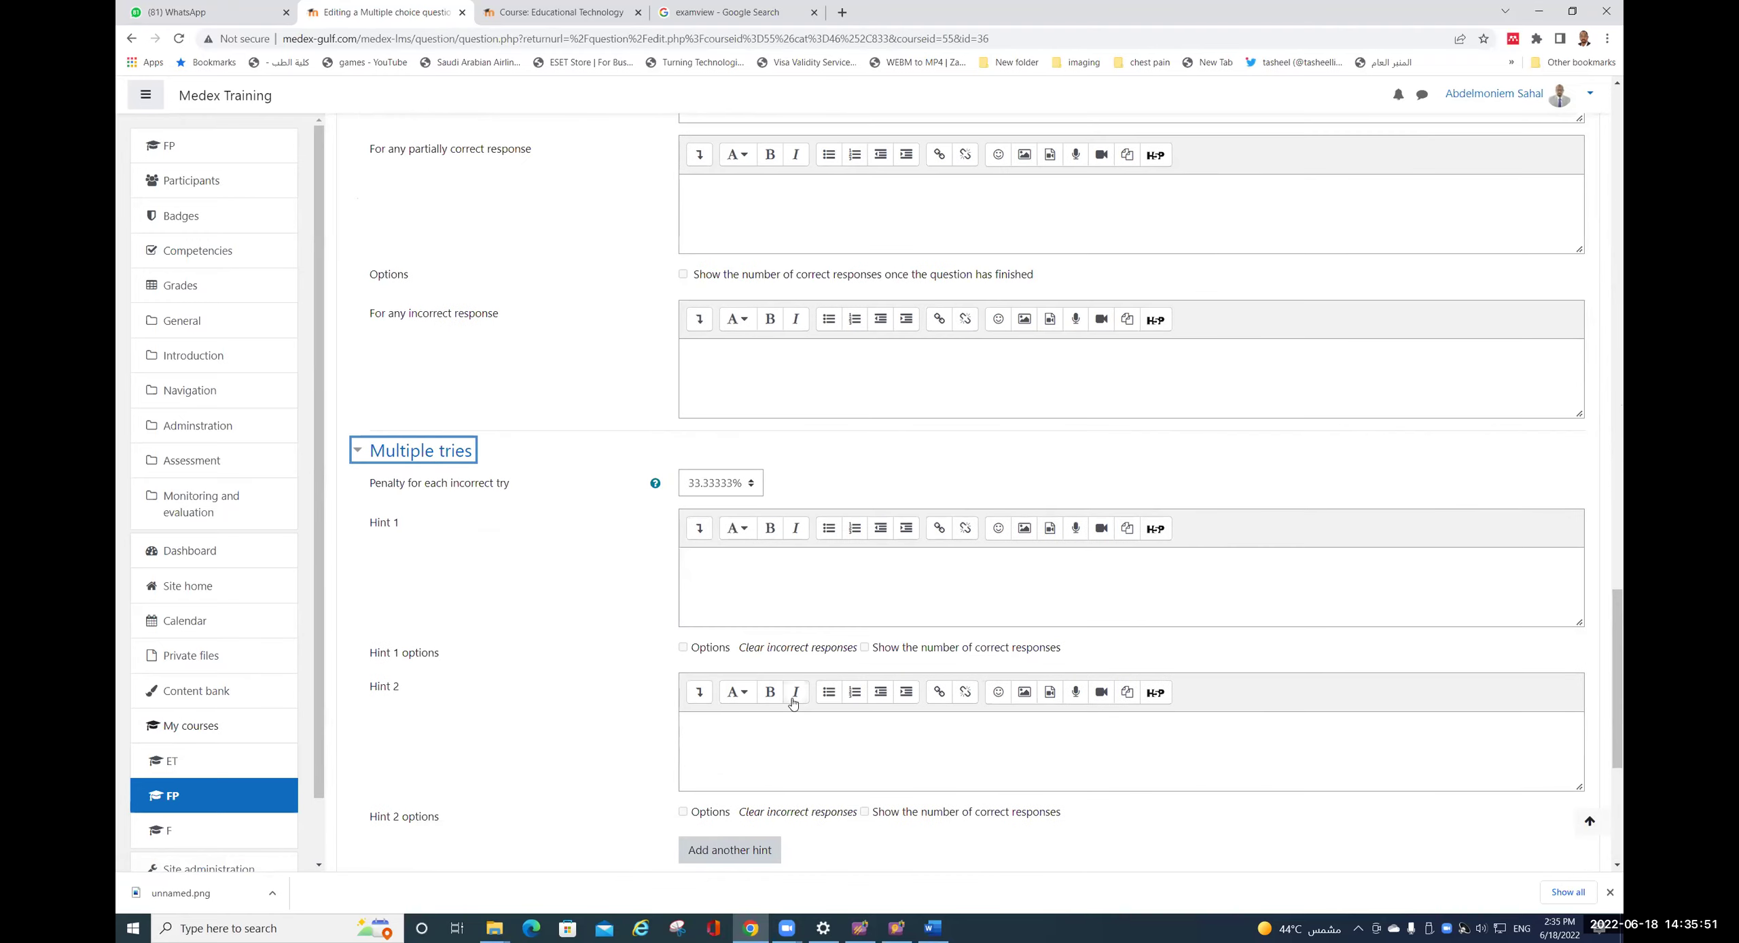
pyautogui.scroll(-2, 788, 707)
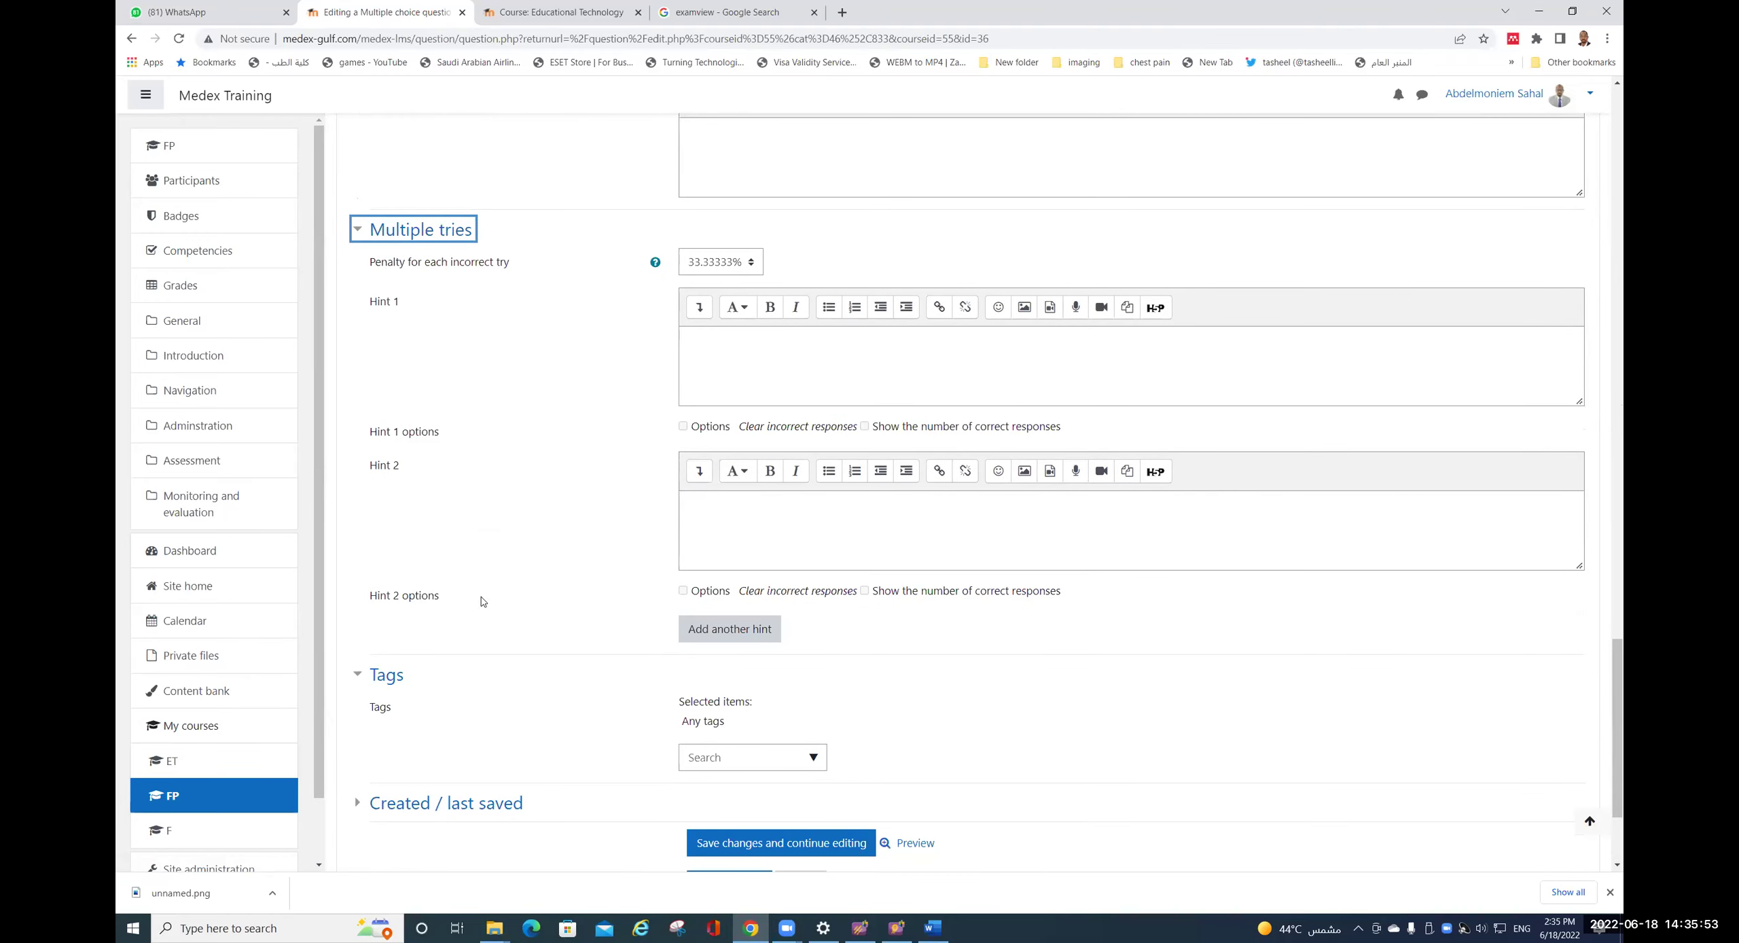
pyautogui.scroll(-3, 481, 601)
pyautogui.click(453, 629)
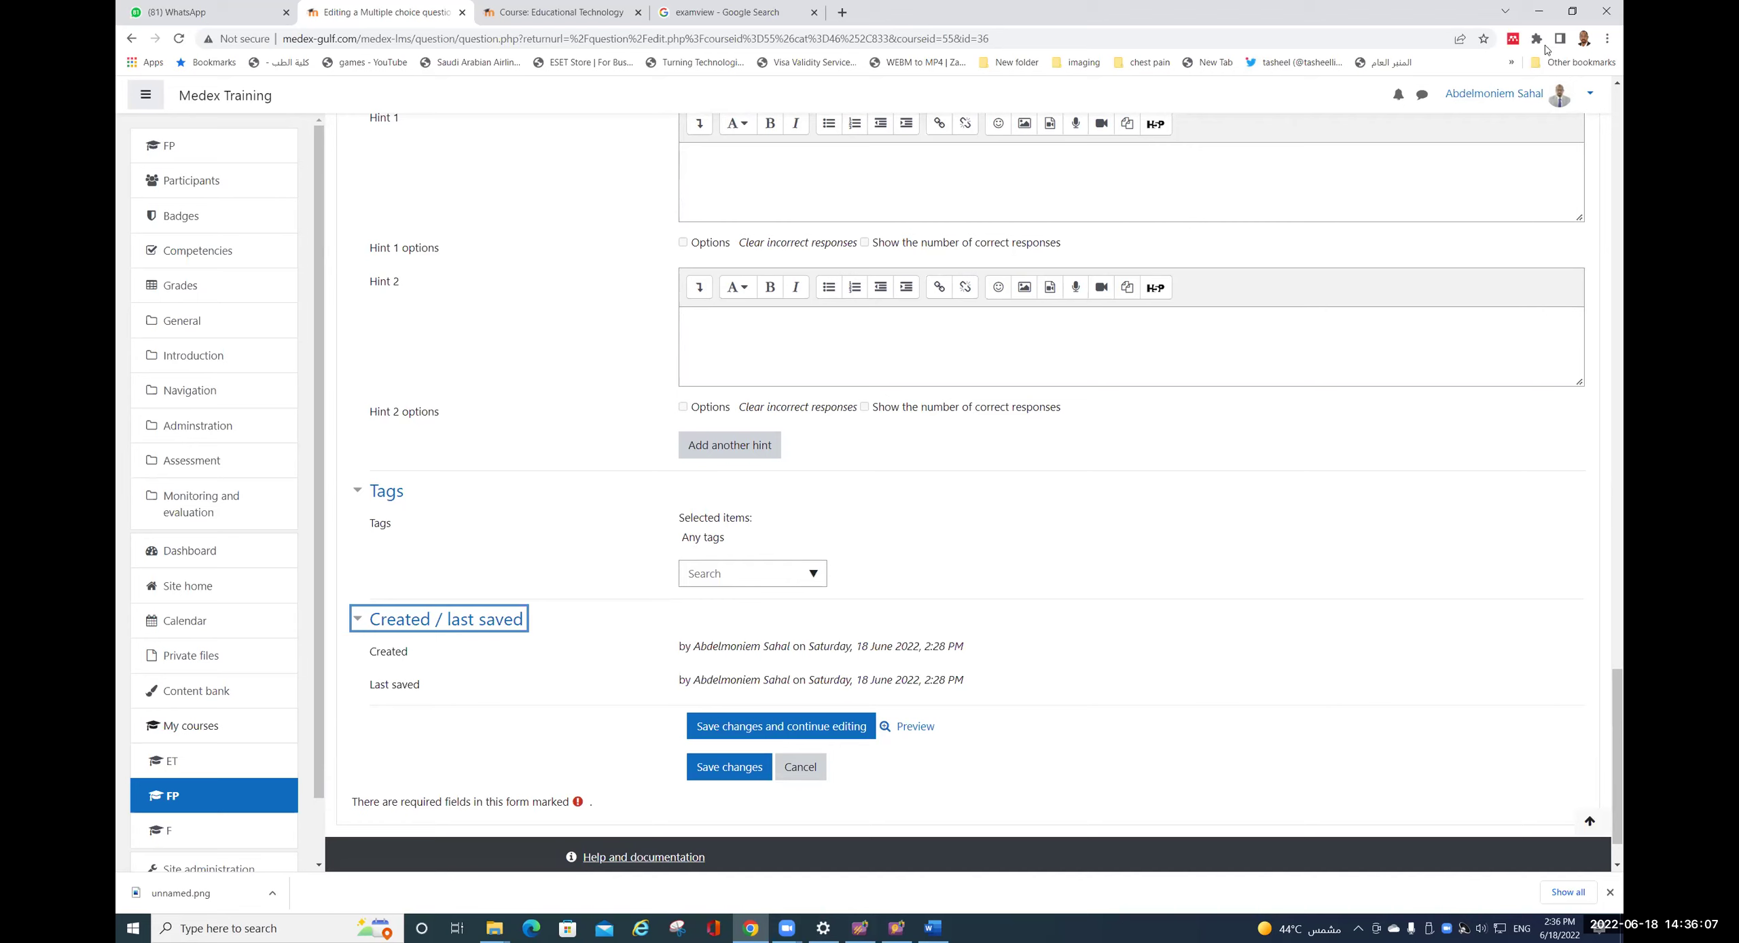
# - Switch from the browser to the UPPER LIMB document in Word, review its question and answer formatting, and minimize it
pyautogui.click(1538, 11)
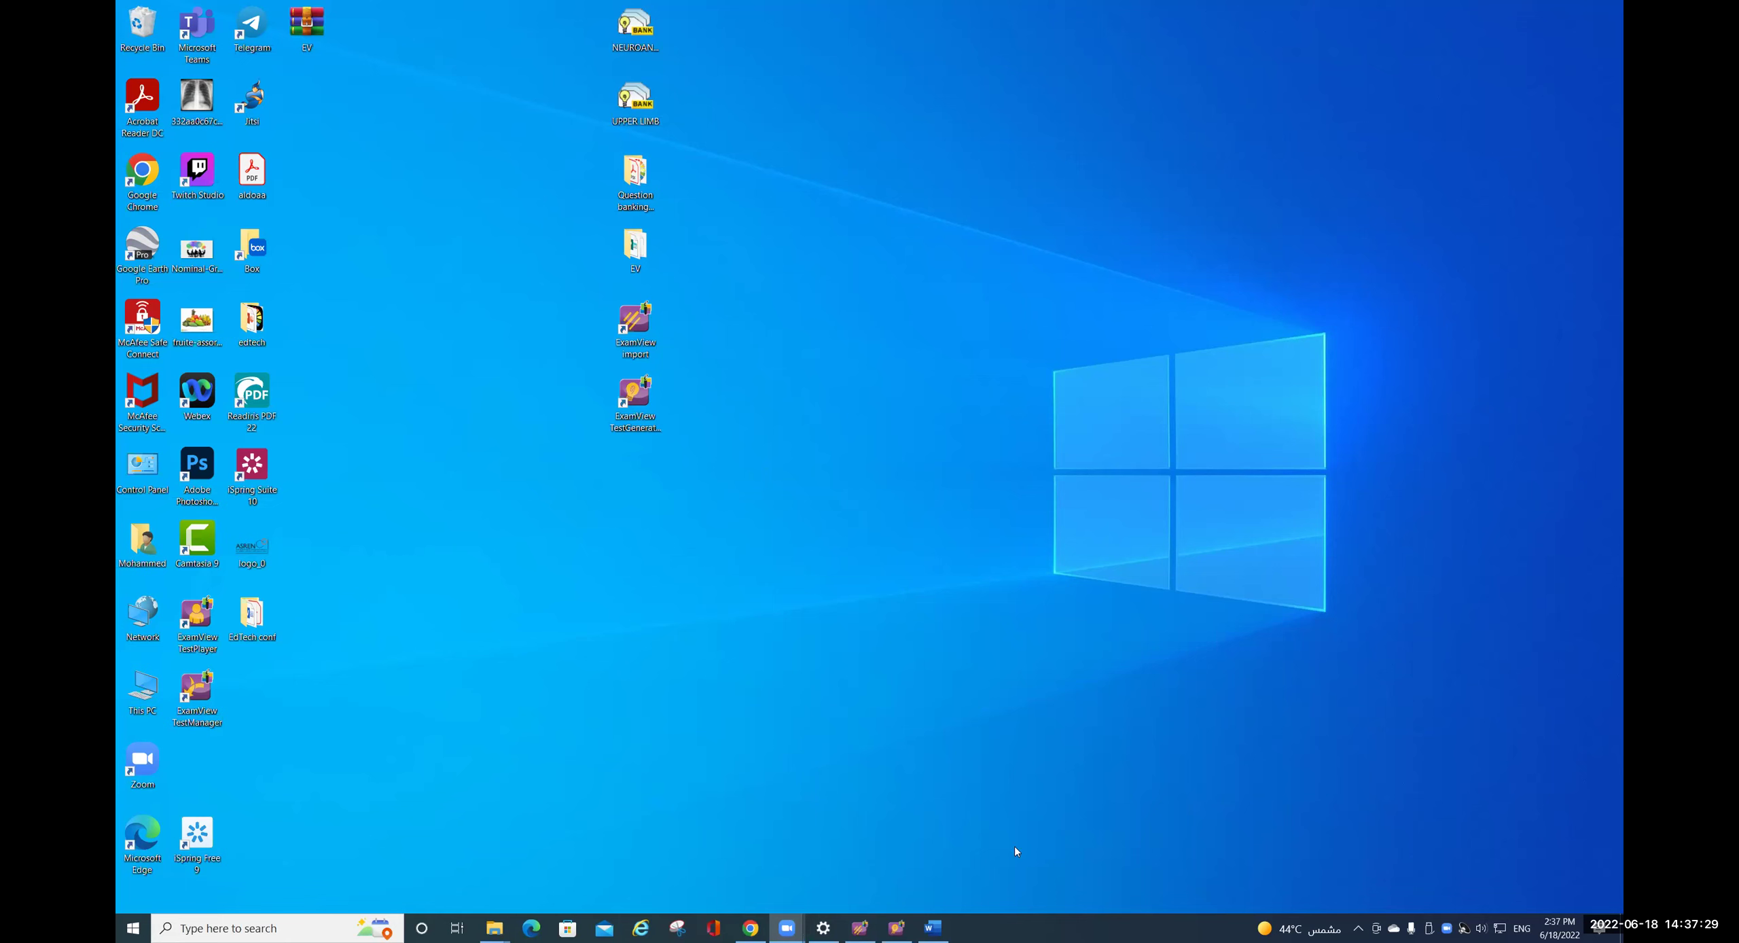
pyautogui.click(932, 928)
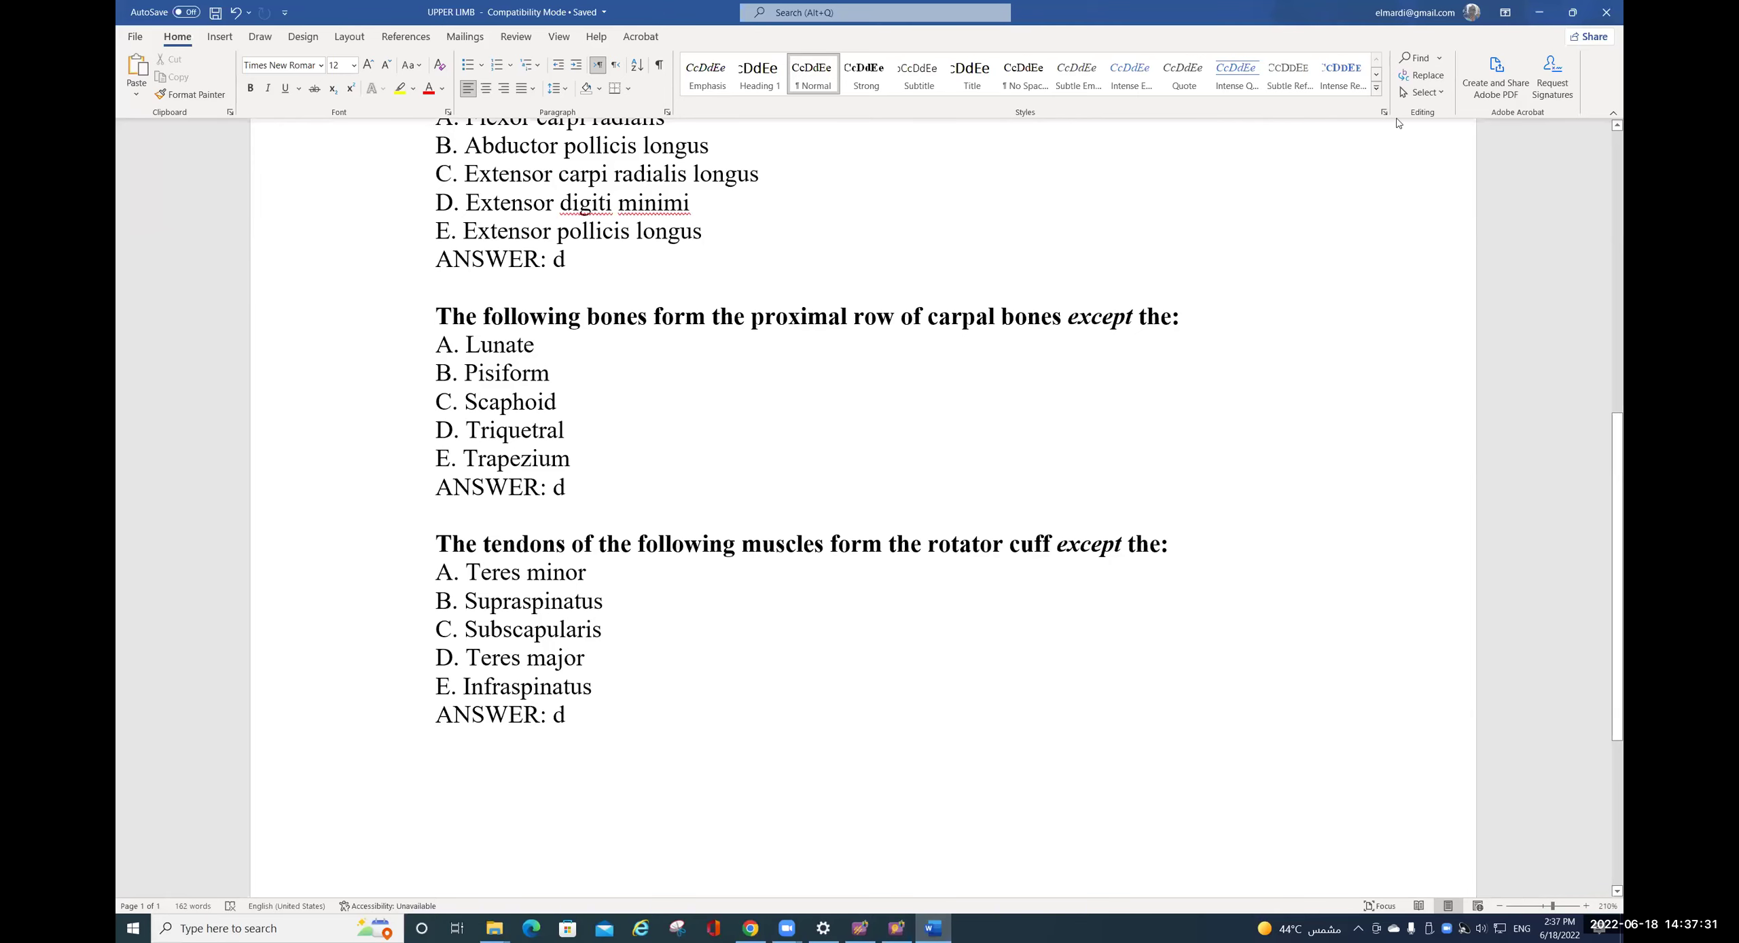
pyautogui.click(452, 288)
pyautogui.scroll(4, 527, 238)
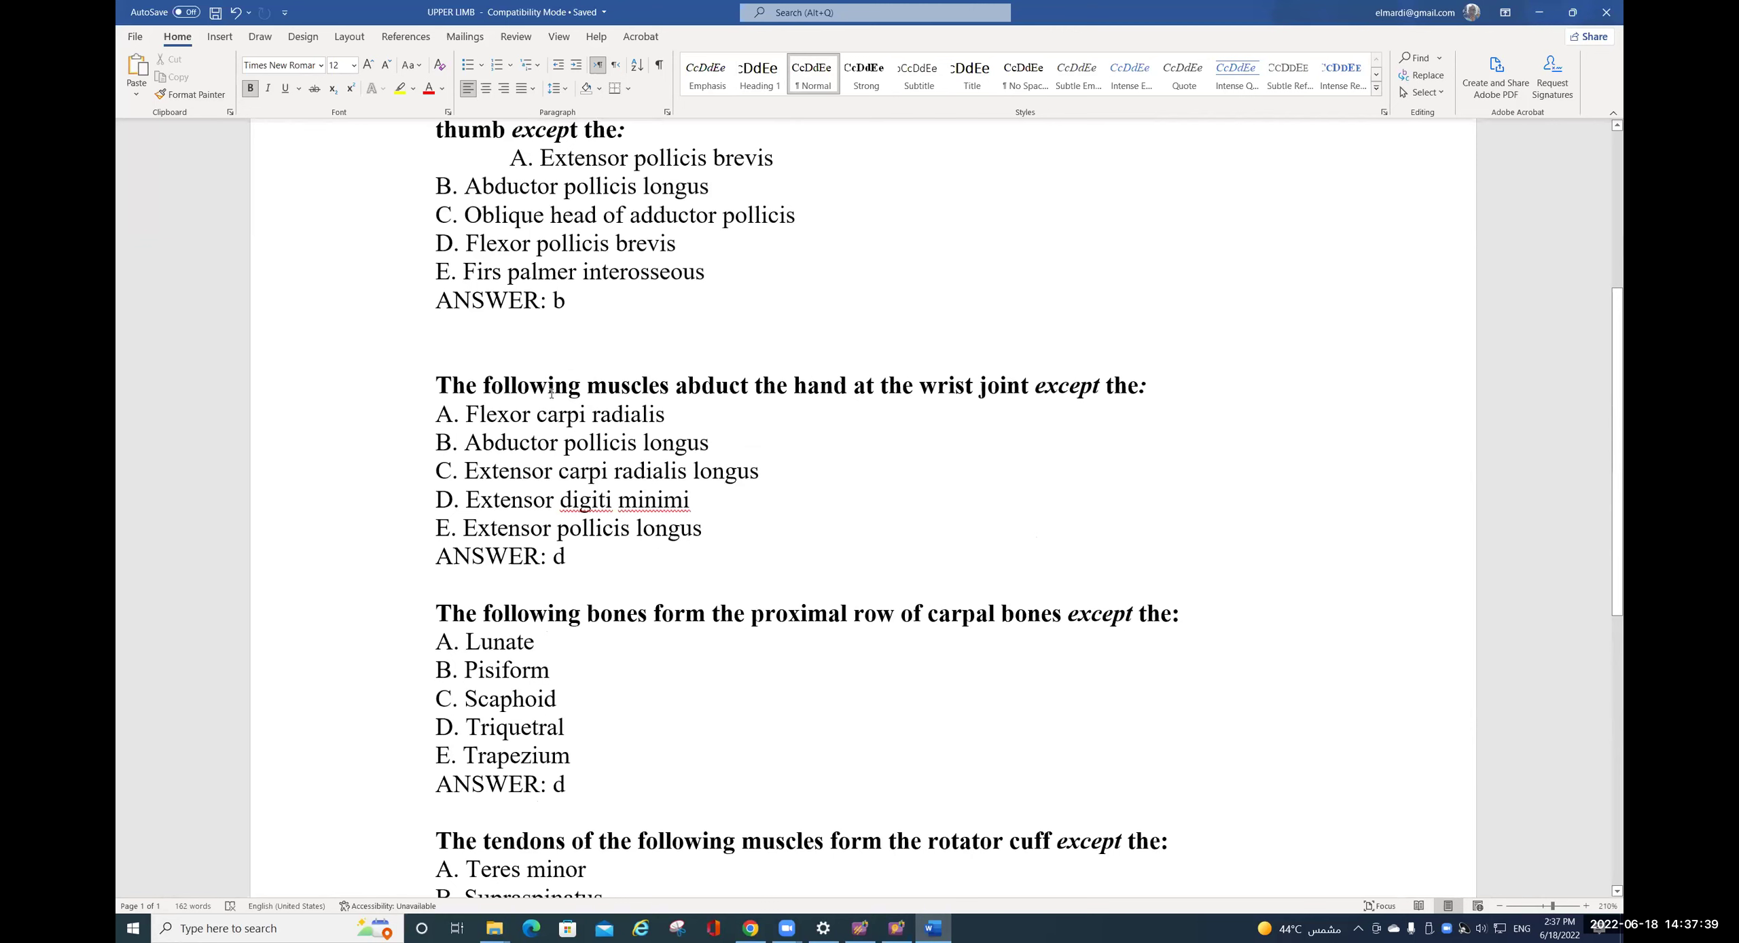
pyautogui.tripleClick(514, 419)
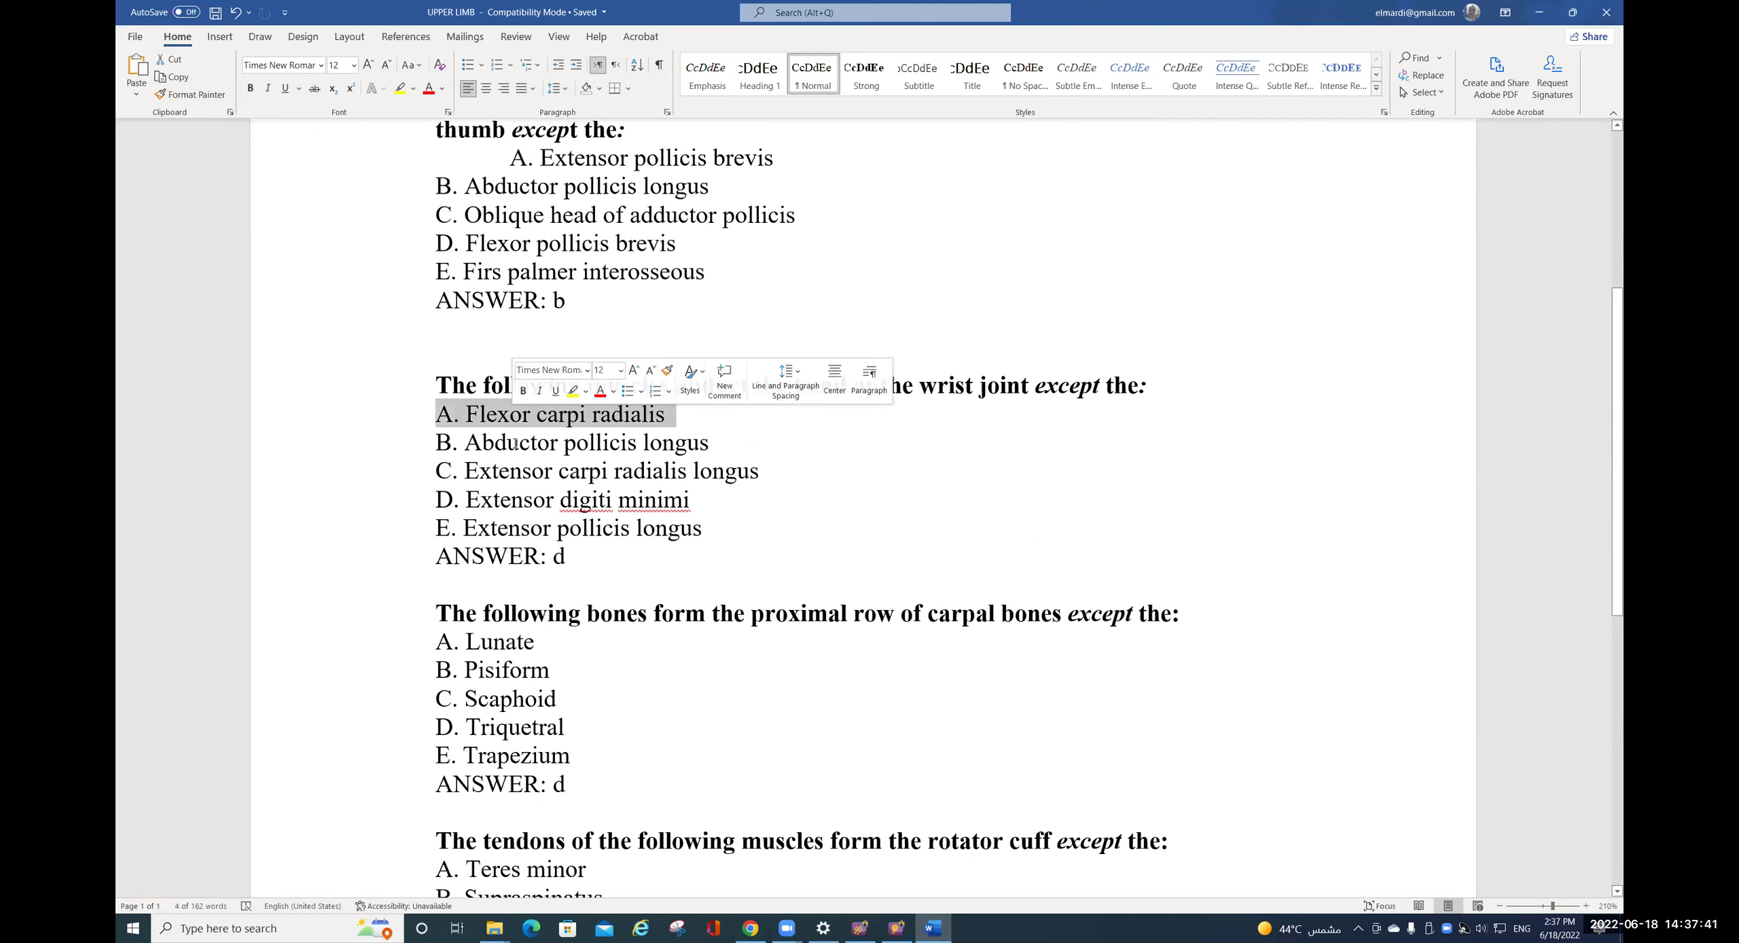
pyautogui.click(481, 580)
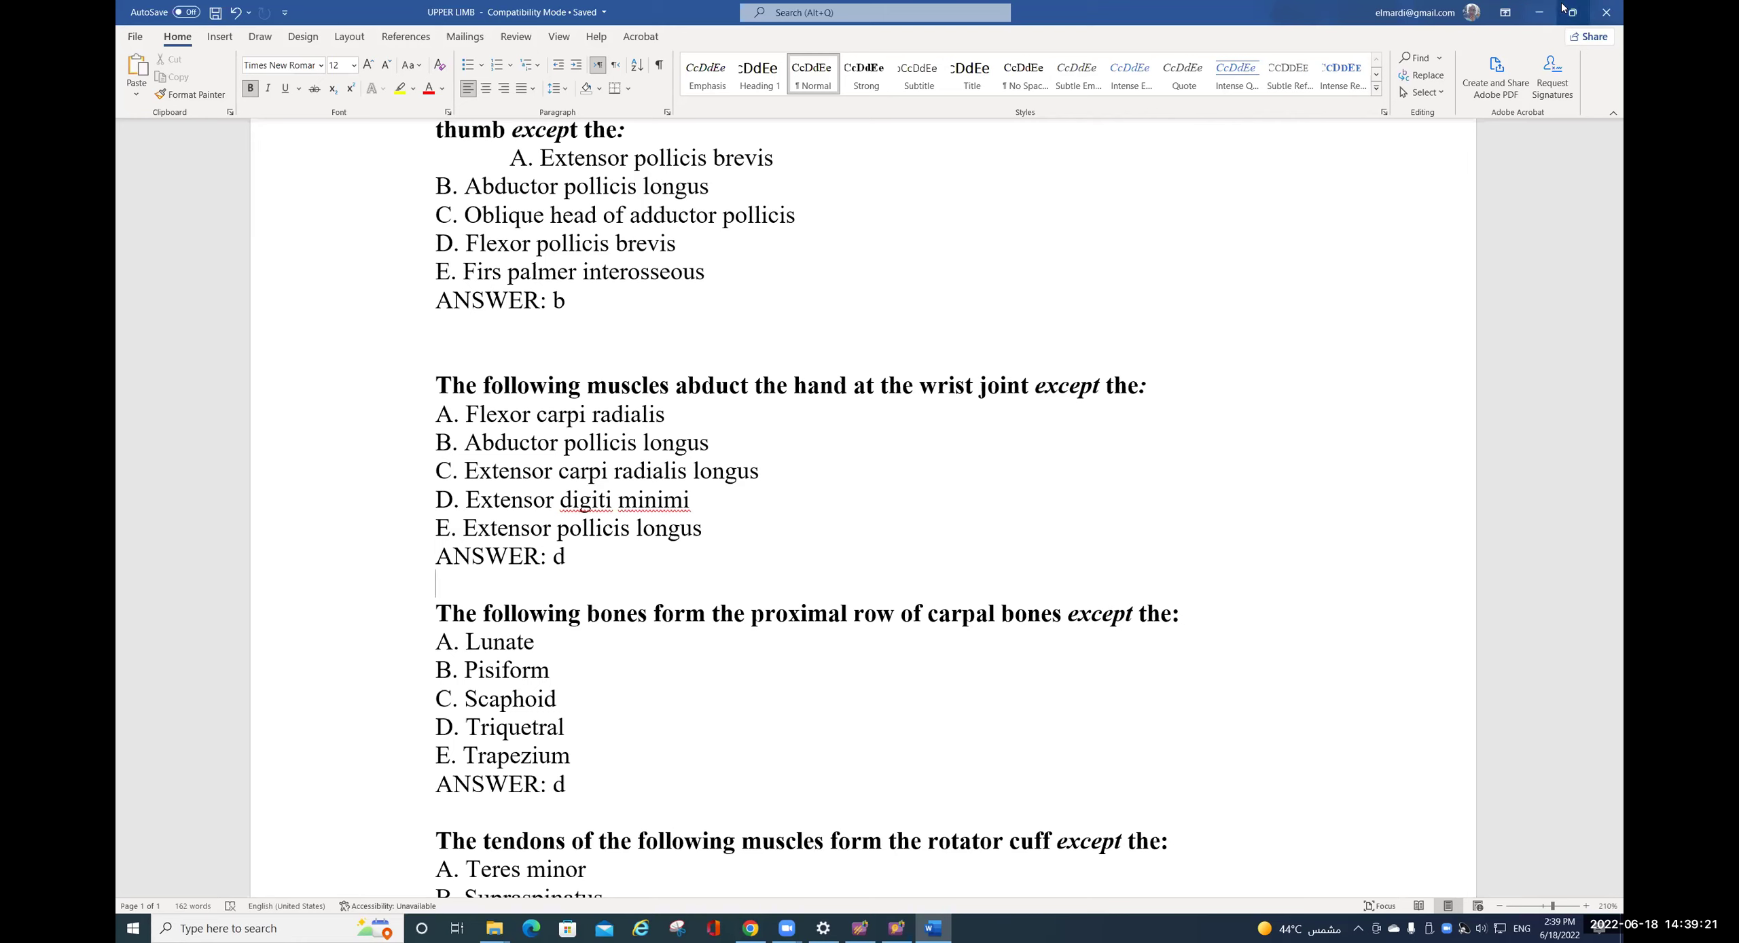
pyautogui.click(1537, 13)
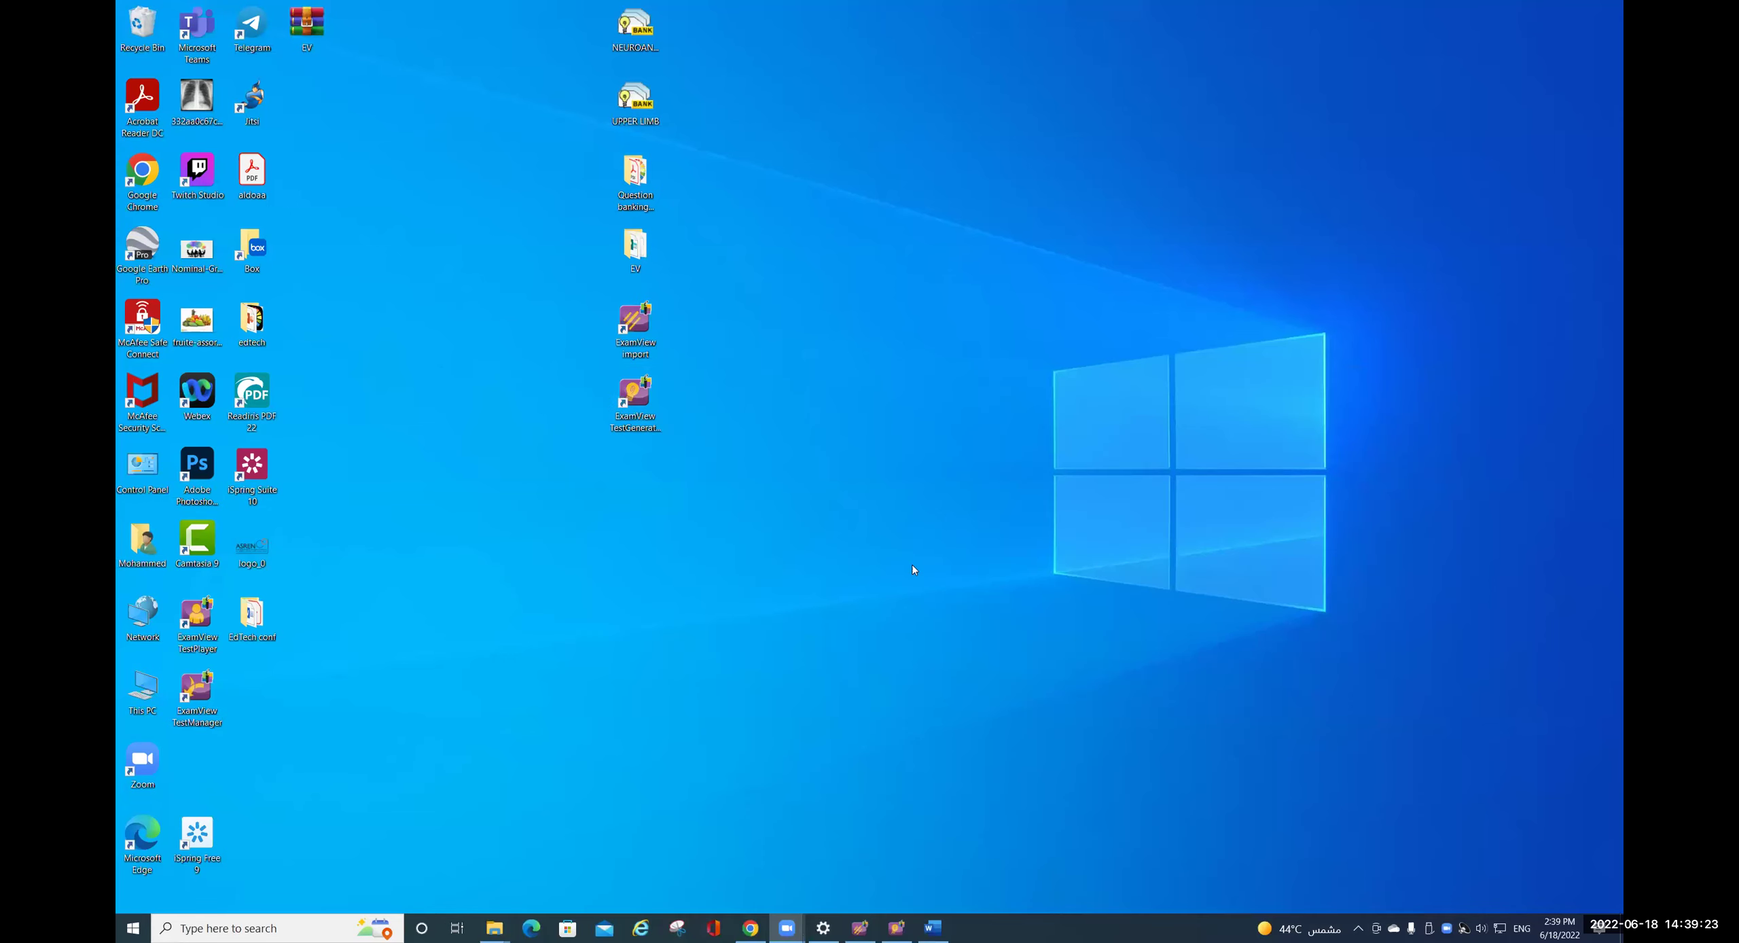
# - Open the anatomy folder inside Question banking workshop > For Importing > word from the desktop
pyautogui.doubleClick(635, 173)
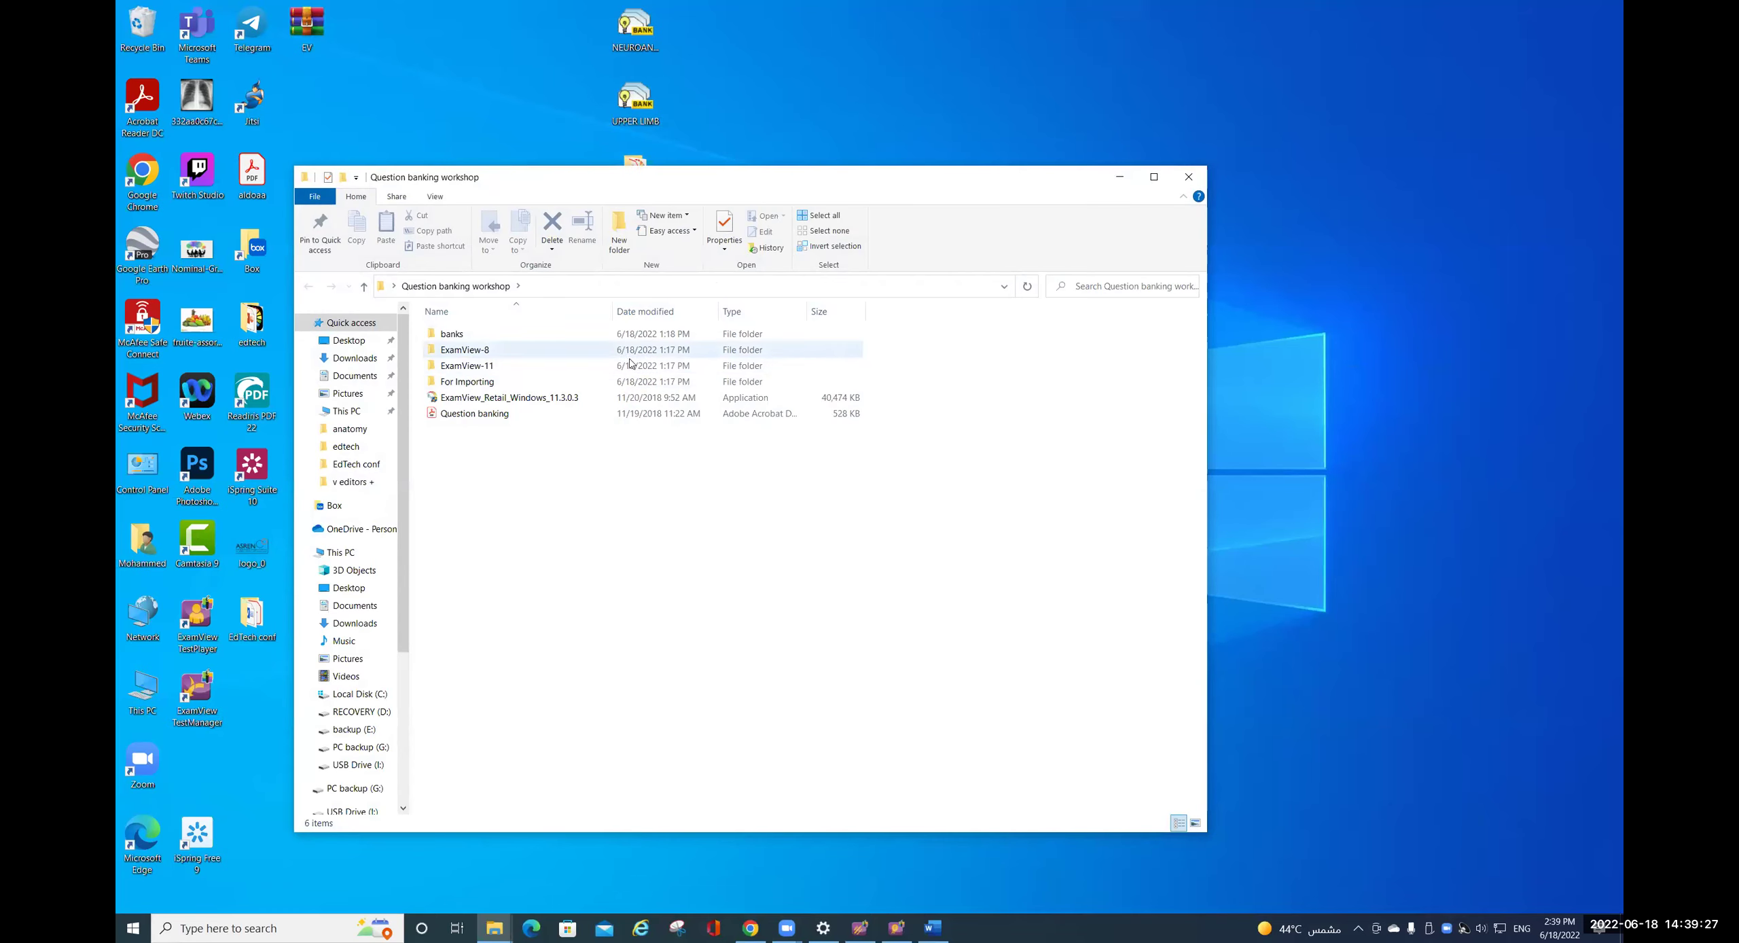
pyautogui.doubleClick(499, 382)
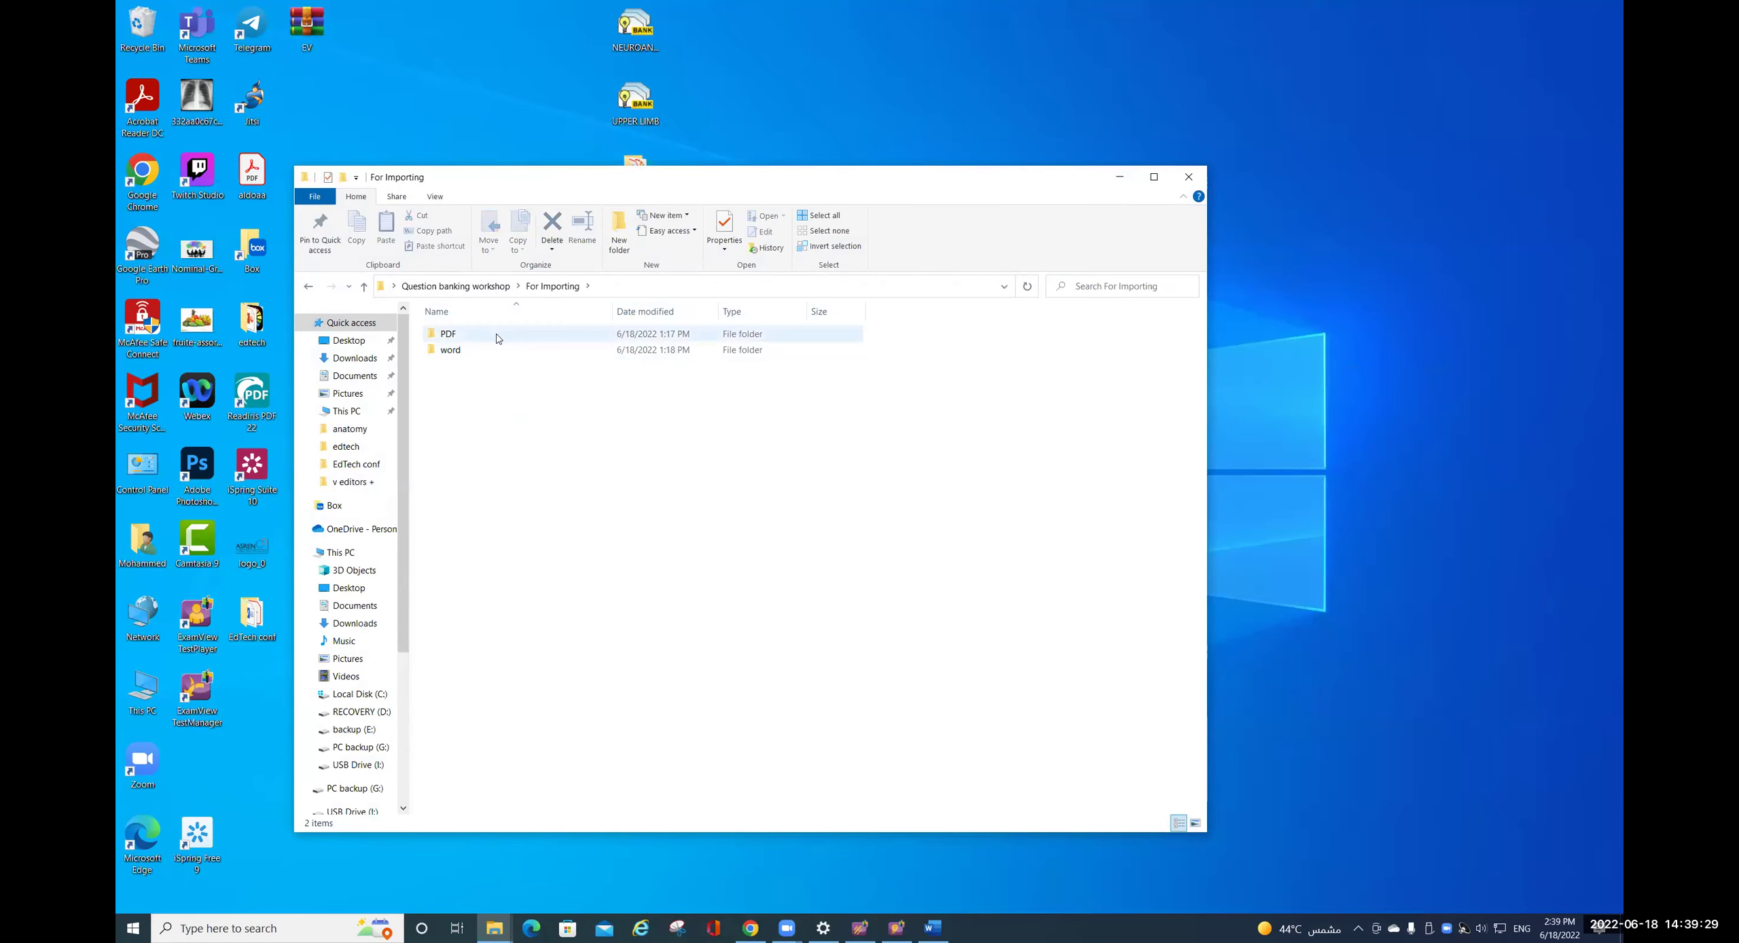
pyautogui.click(487, 352)
pyautogui.doubleClick(488, 352)
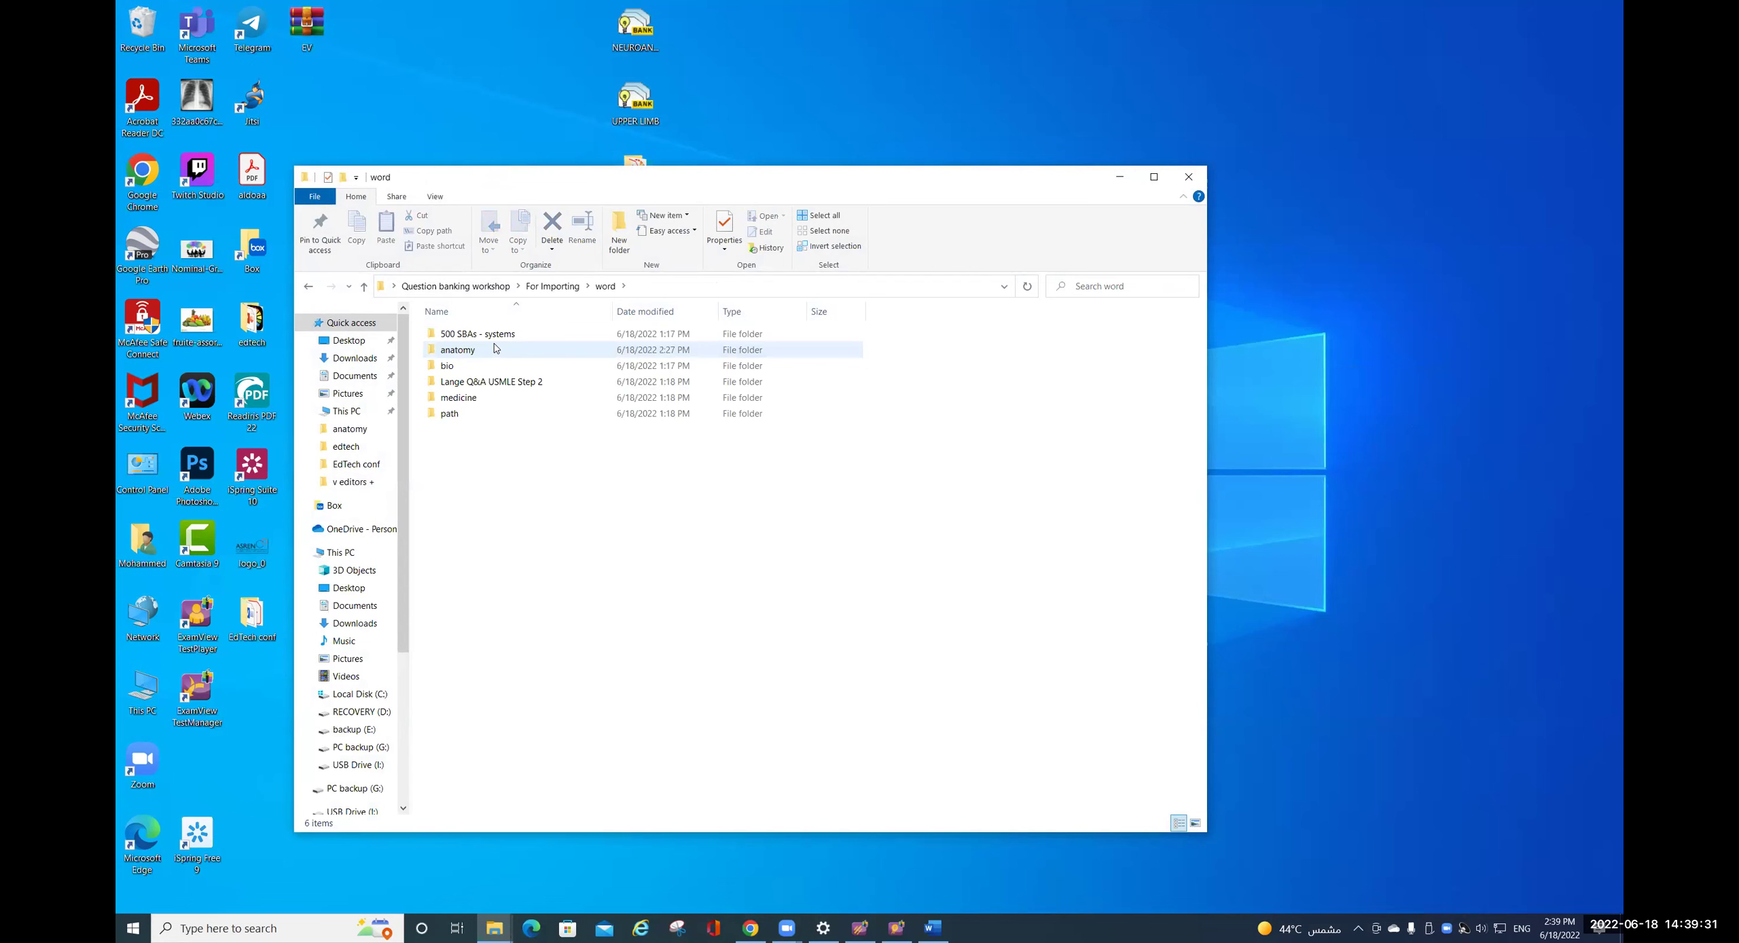
pyautogui.click(495, 351)
pyautogui.doubleClick(495, 351)
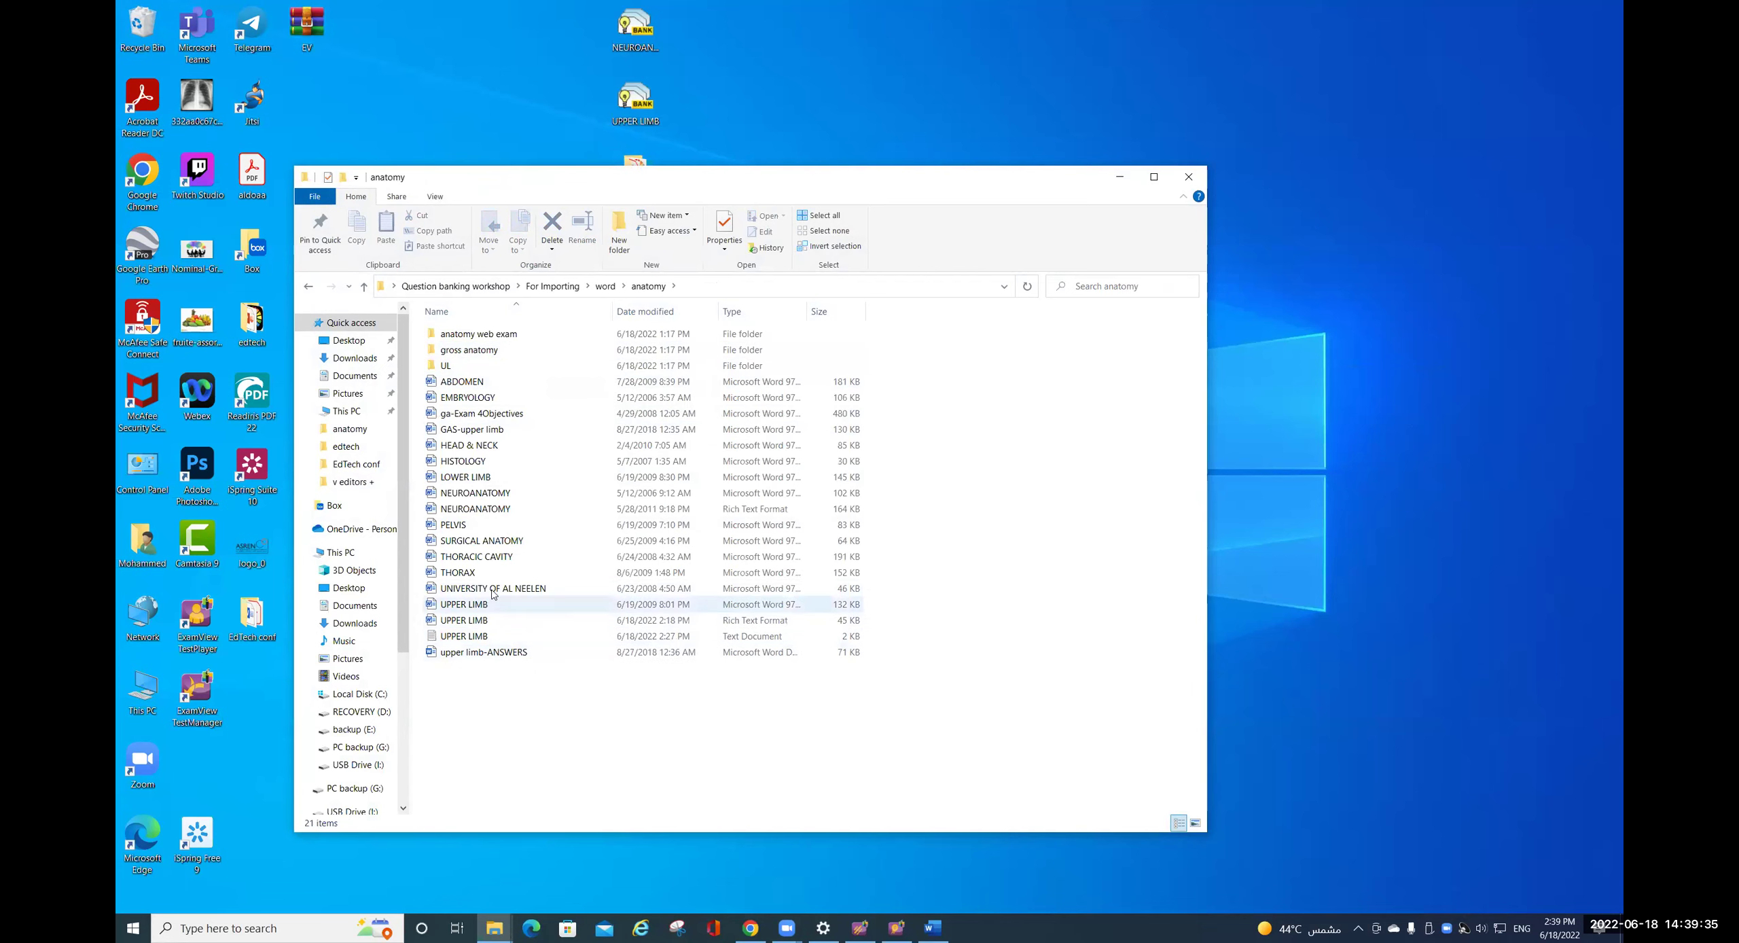
# - Open the NEUROANATOMY rich text file, review its multiple choice layout, close it and return to the anatomy folder
pyautogui.doubleClick(488, 510)
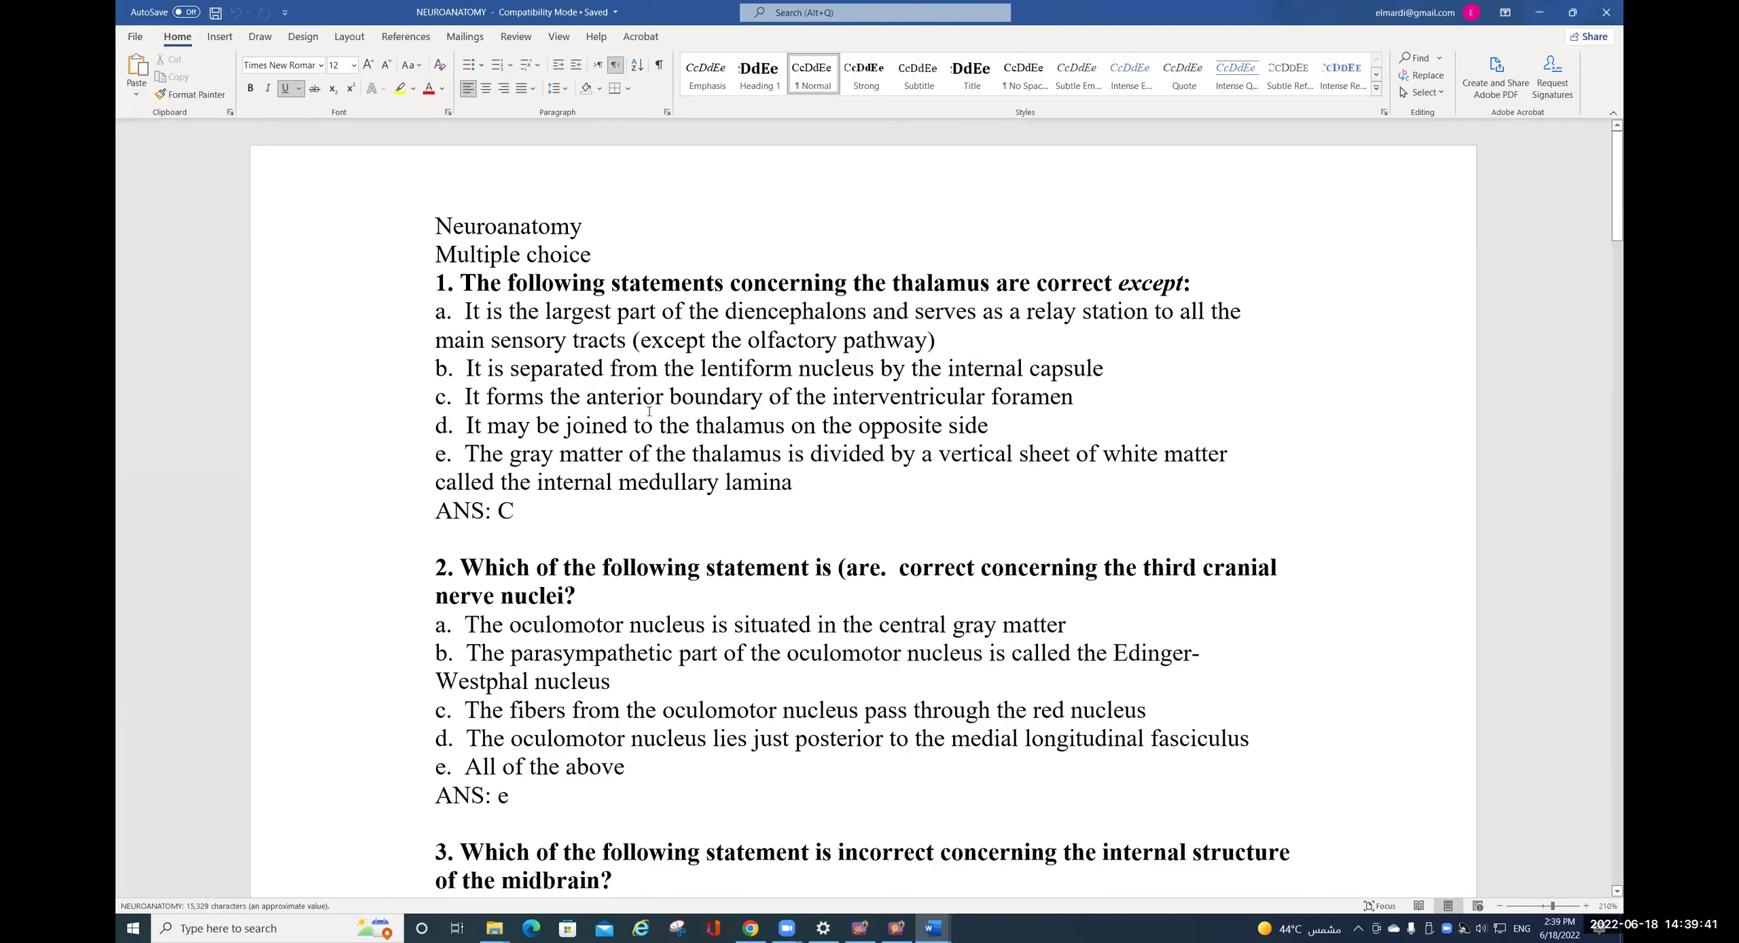
pyautogui.scroll(-1, 646, 411)
pyautogui.scroll(-3, 831, 445)
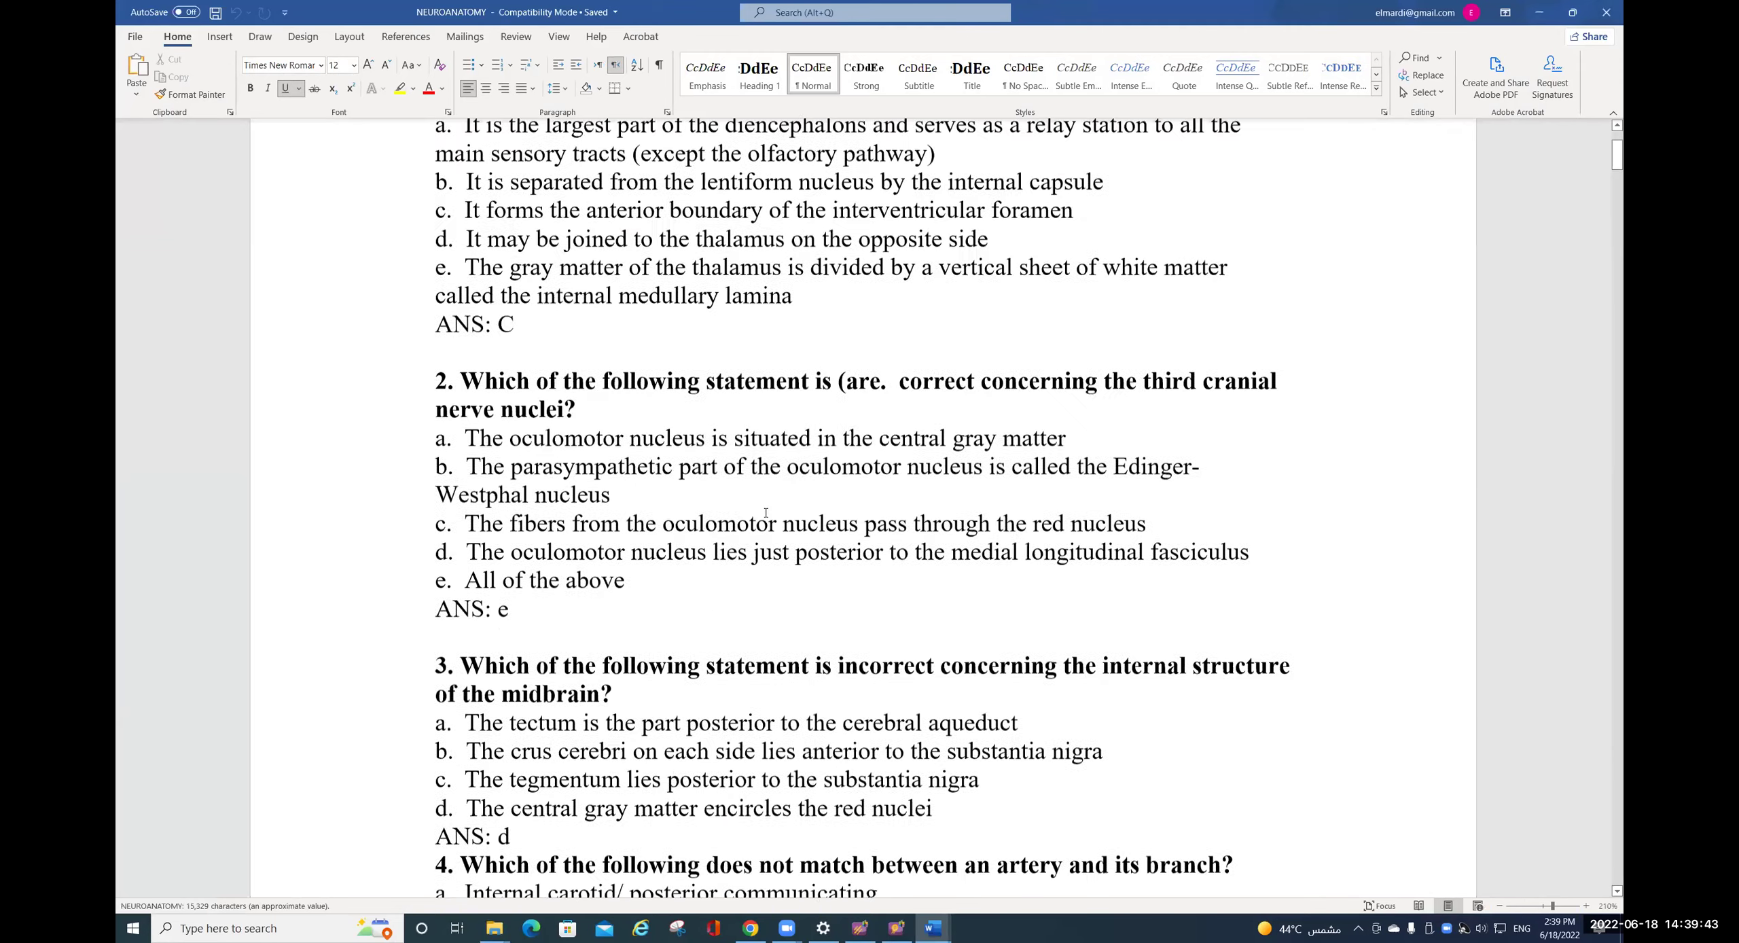
pyautogui.click(1606, 12)
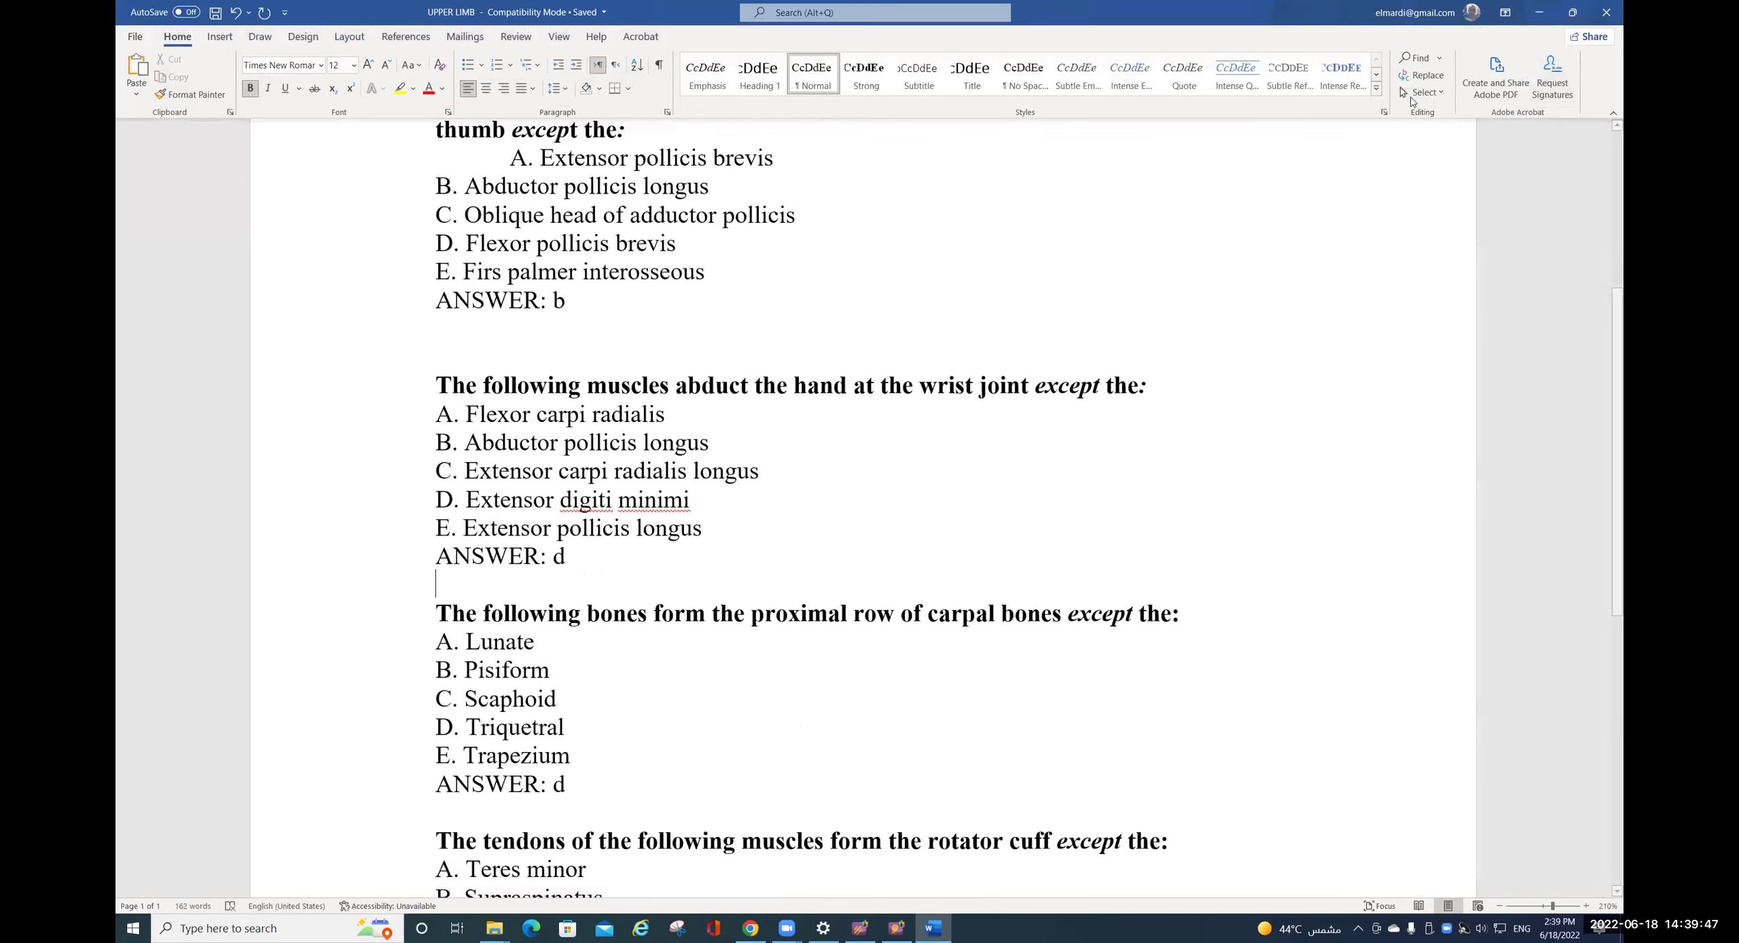
pyautogui.click(1539, 12)
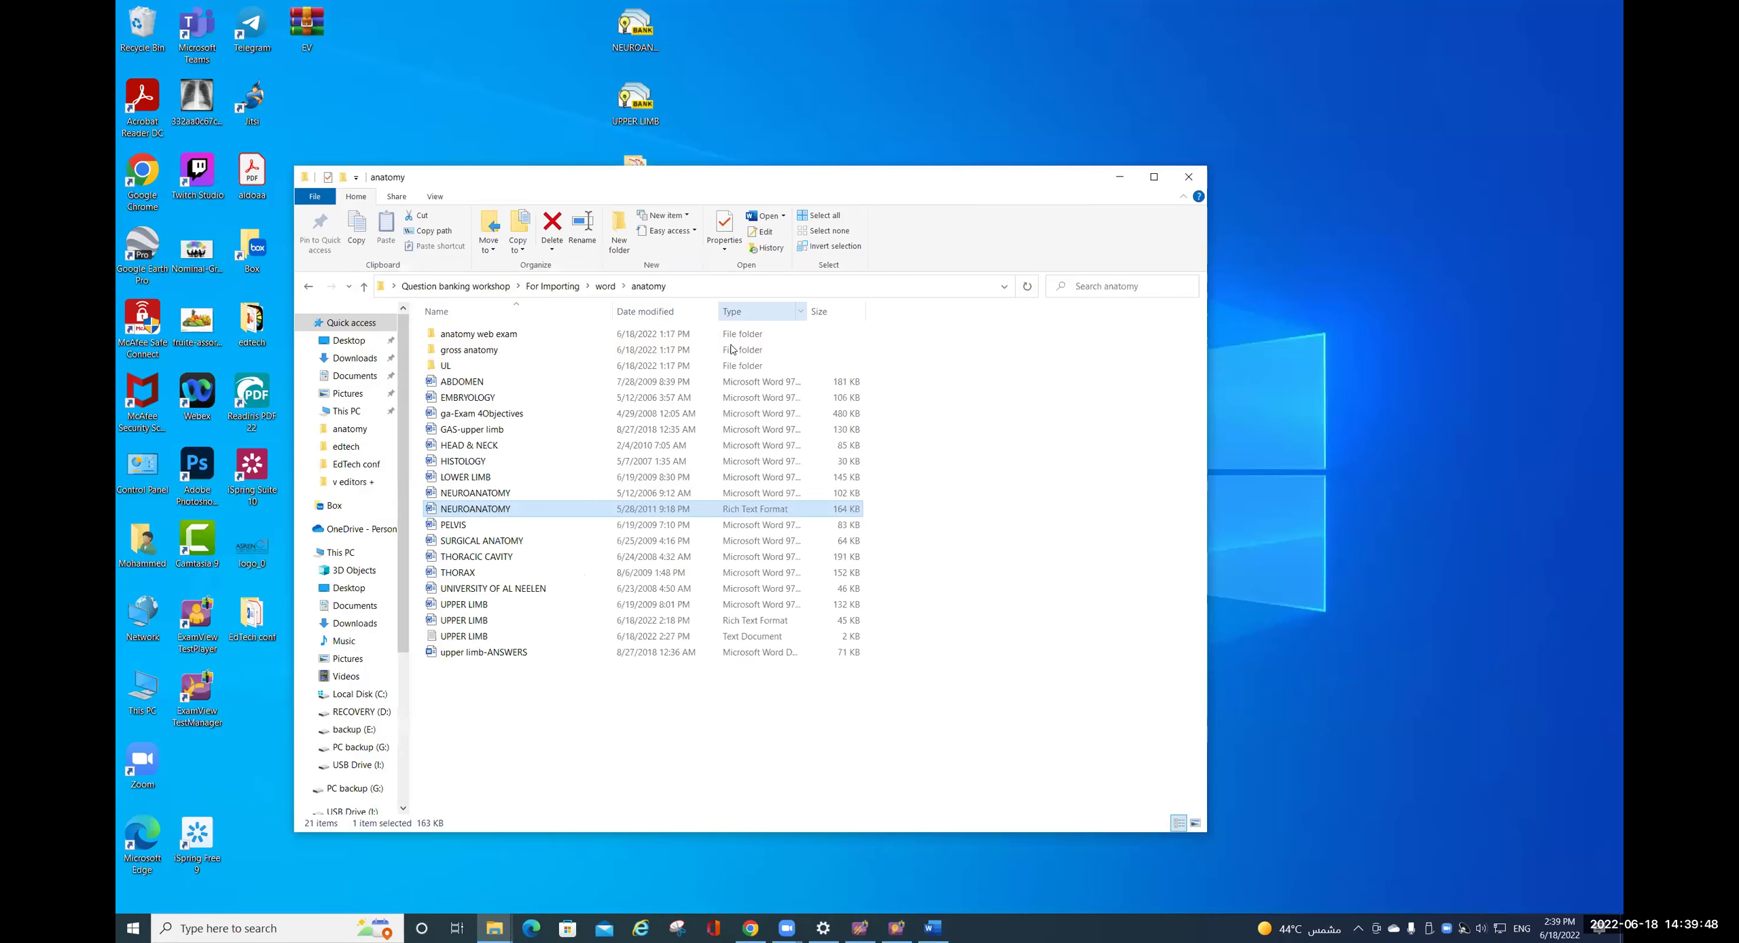
# - Look through the gross anatomy folder, return to the anatomy folder and open its UL subfolder
pyautogui.doubleClick(479, 356)
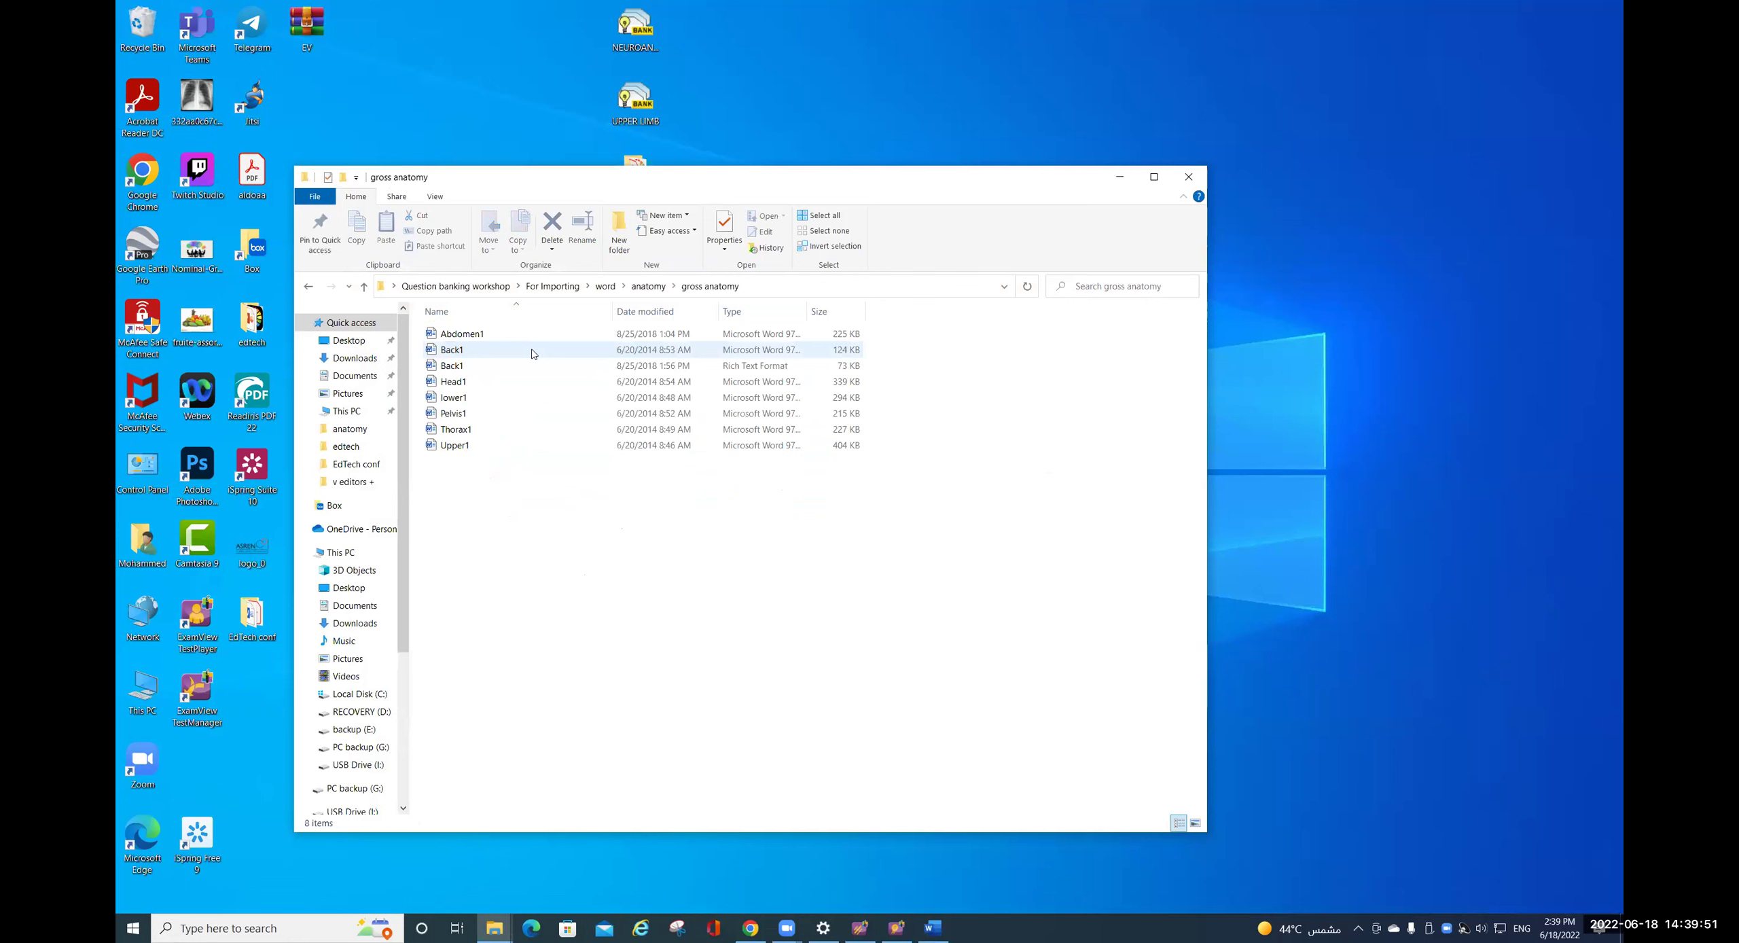
pyautogui.click(660, 289)
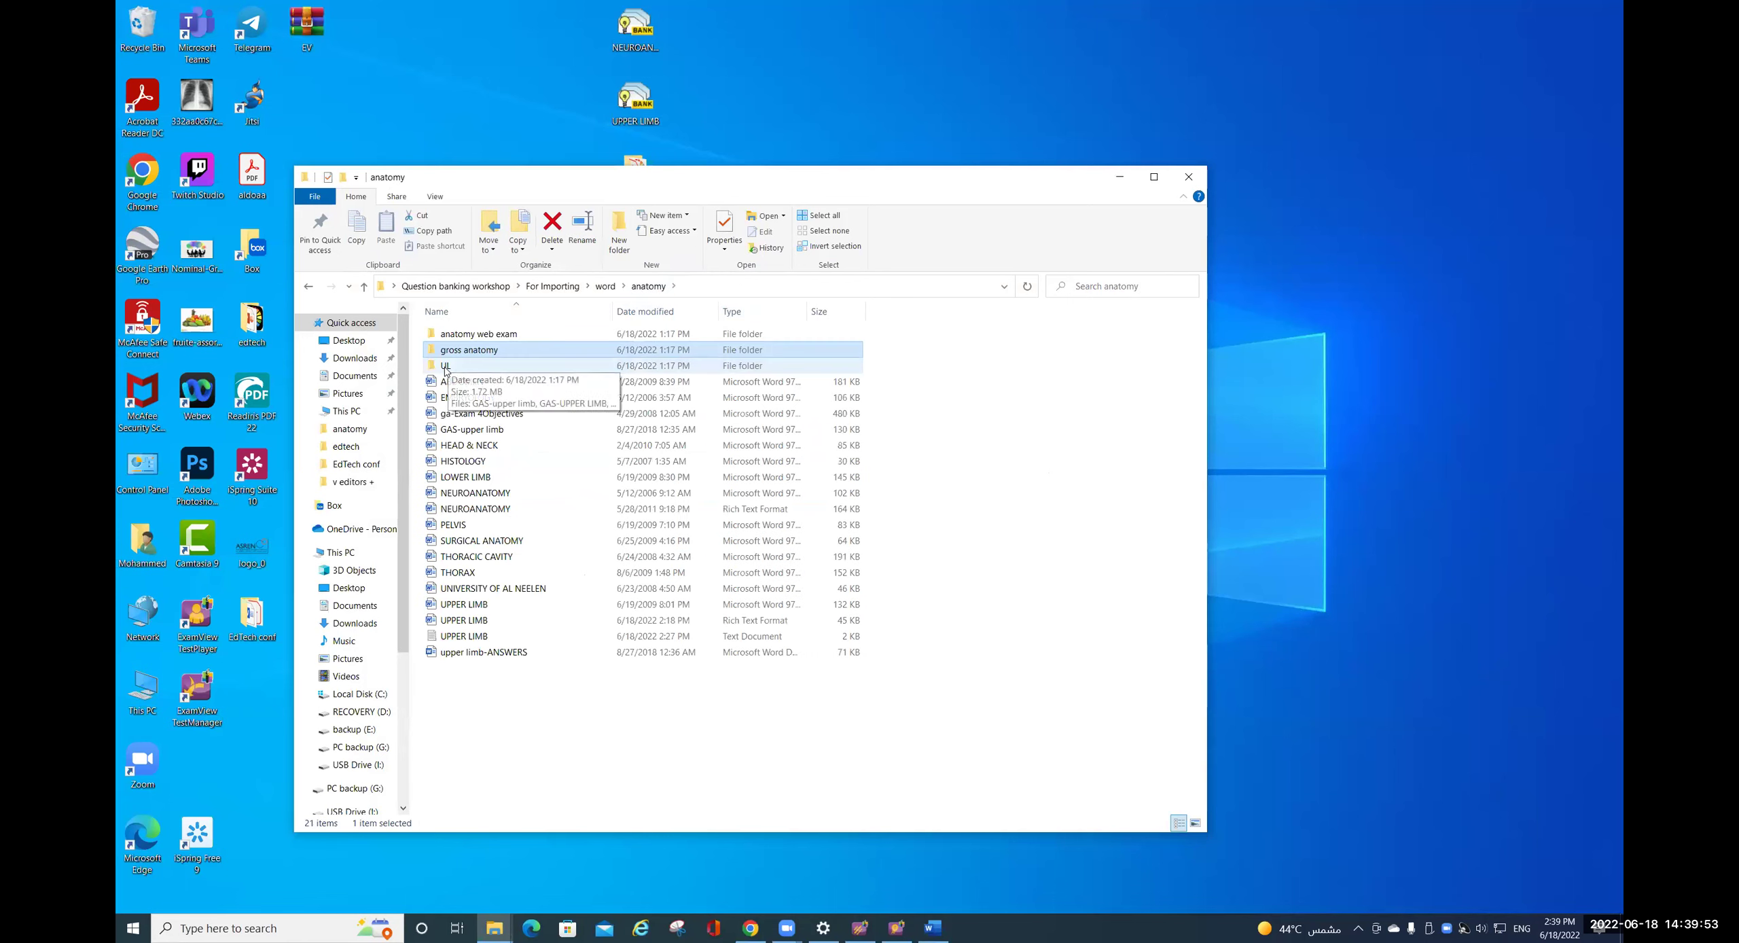
pyautogui.doubleClick(455, 349)
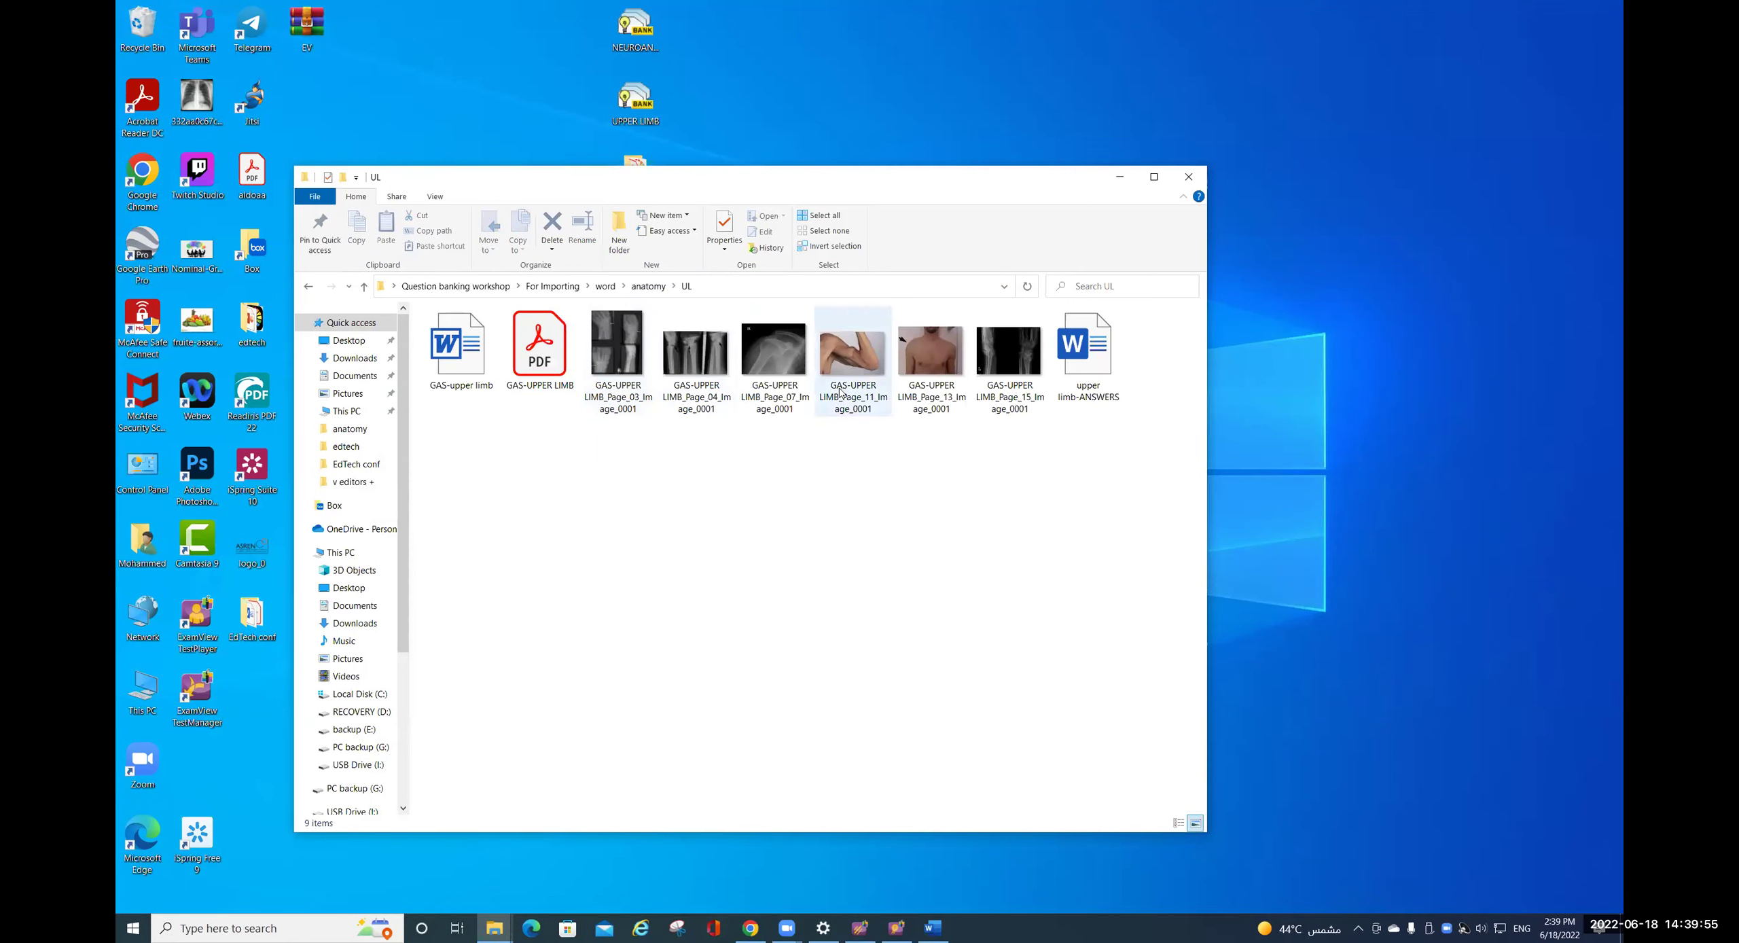
# - Open the GAS-upper limb Word document, review its numbered multiple choice questions, close it and return to the UL folder
pyautogui.doubleClick(486, 383)
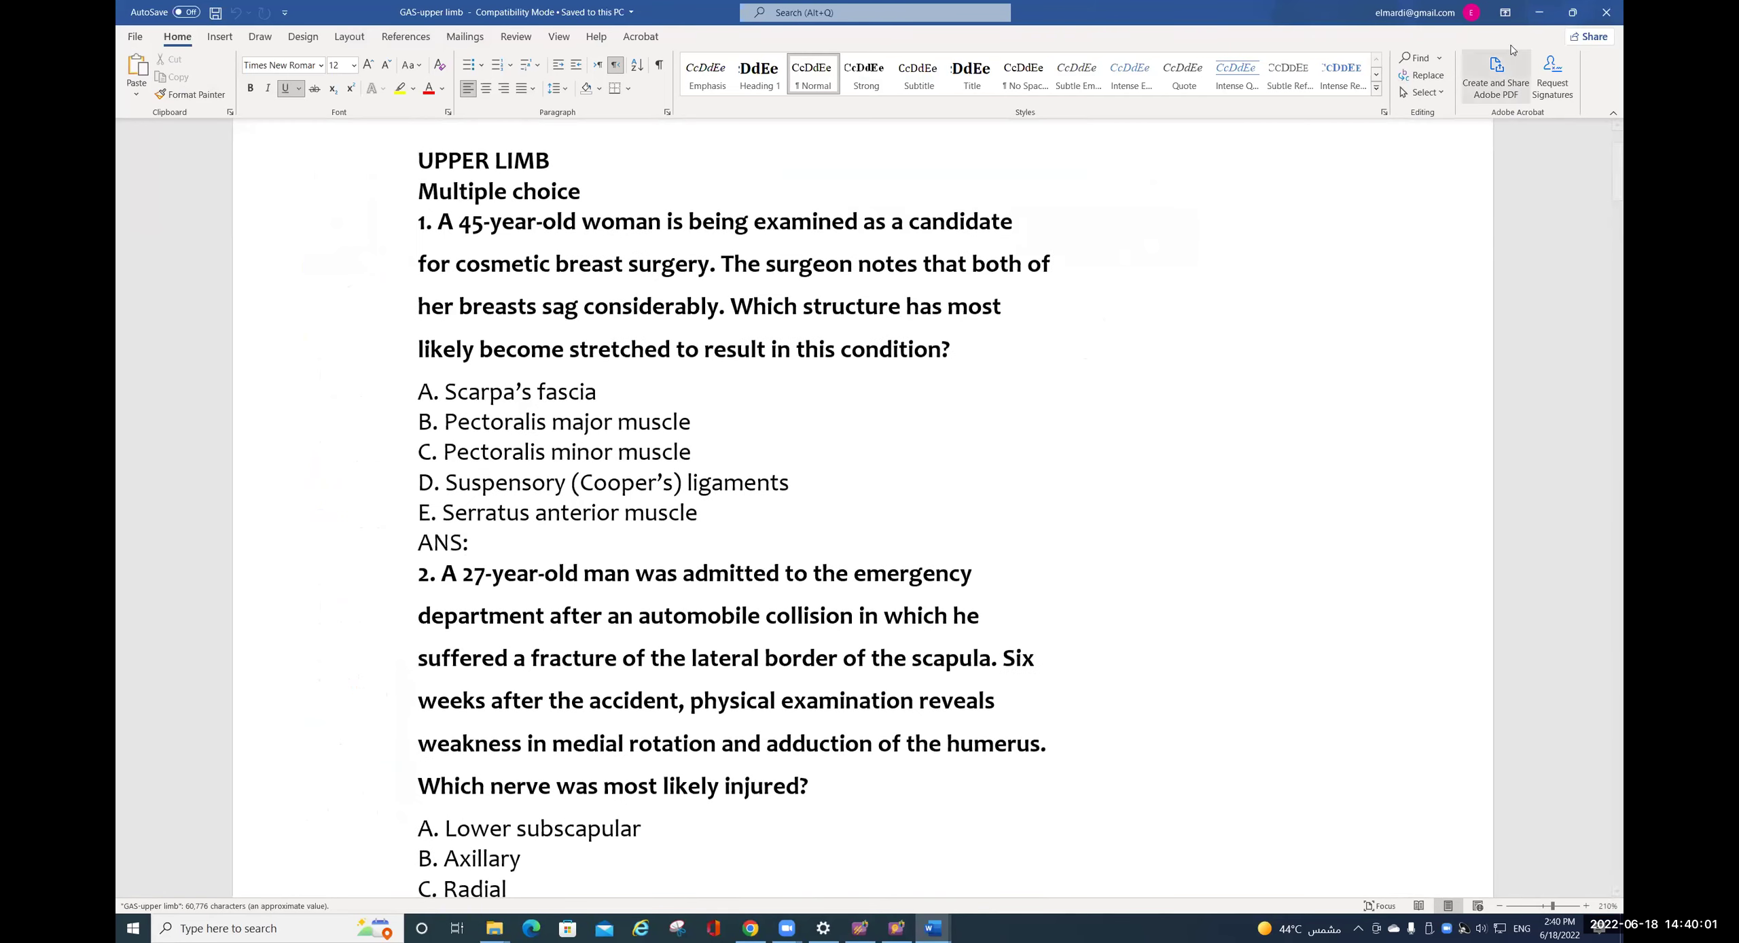
pyautogui.scroll(-5, 662, 549)
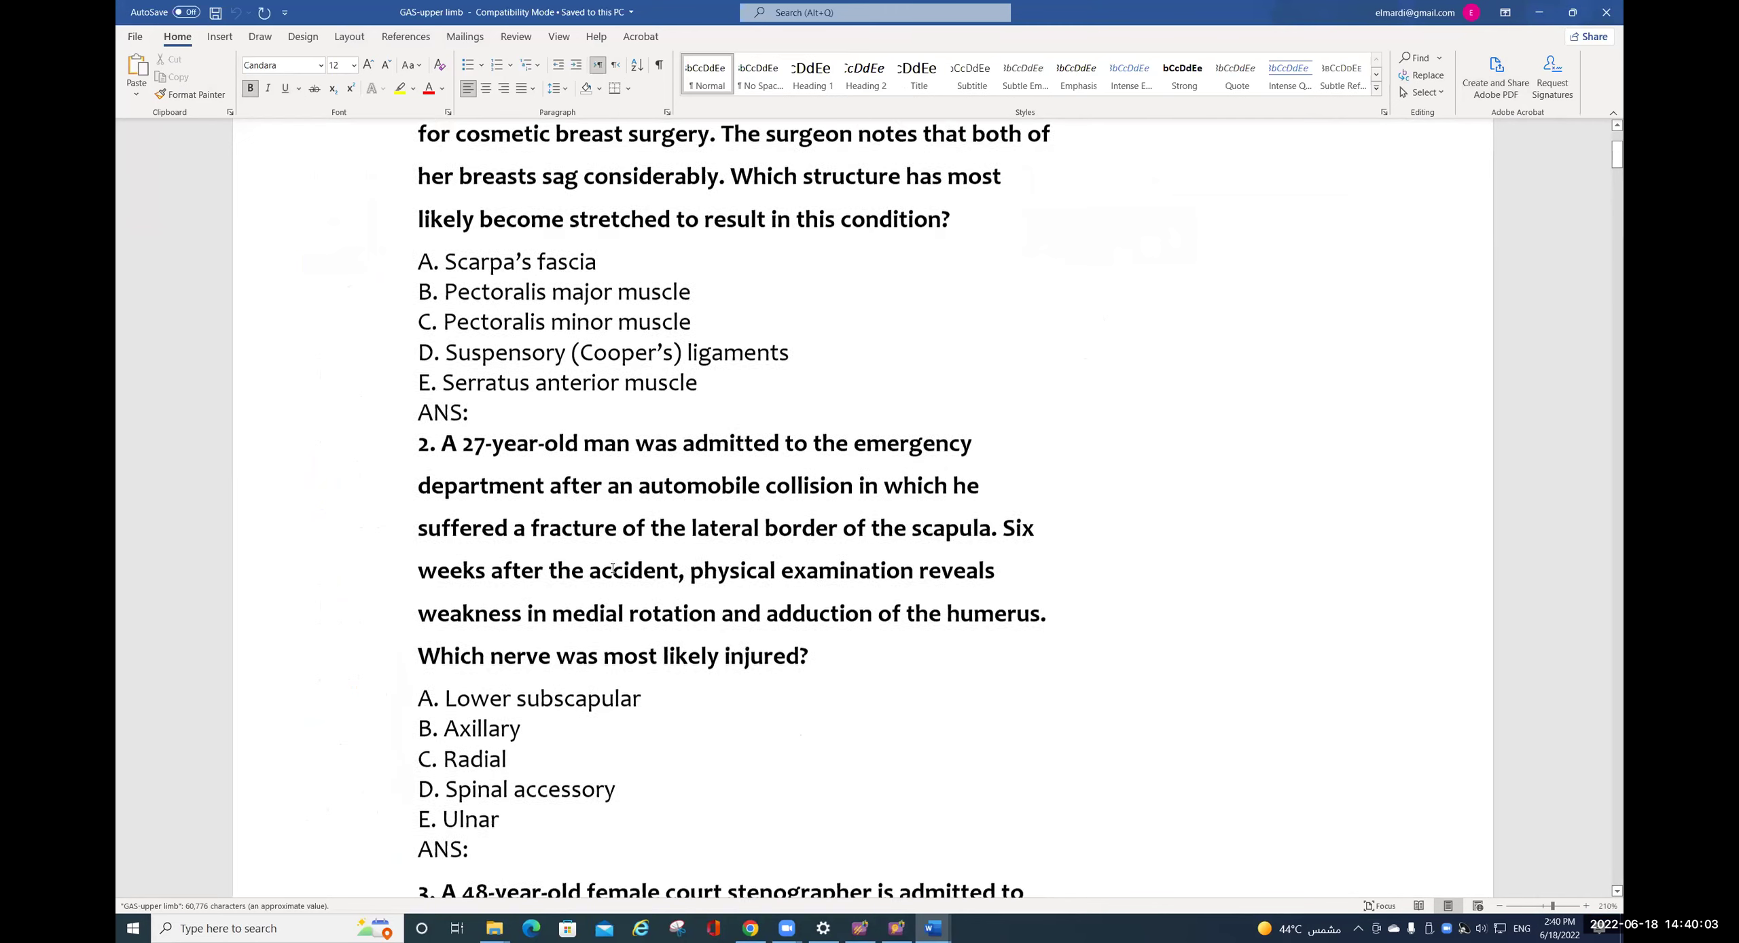
pyautogui.scroll(-5, 611, 568)
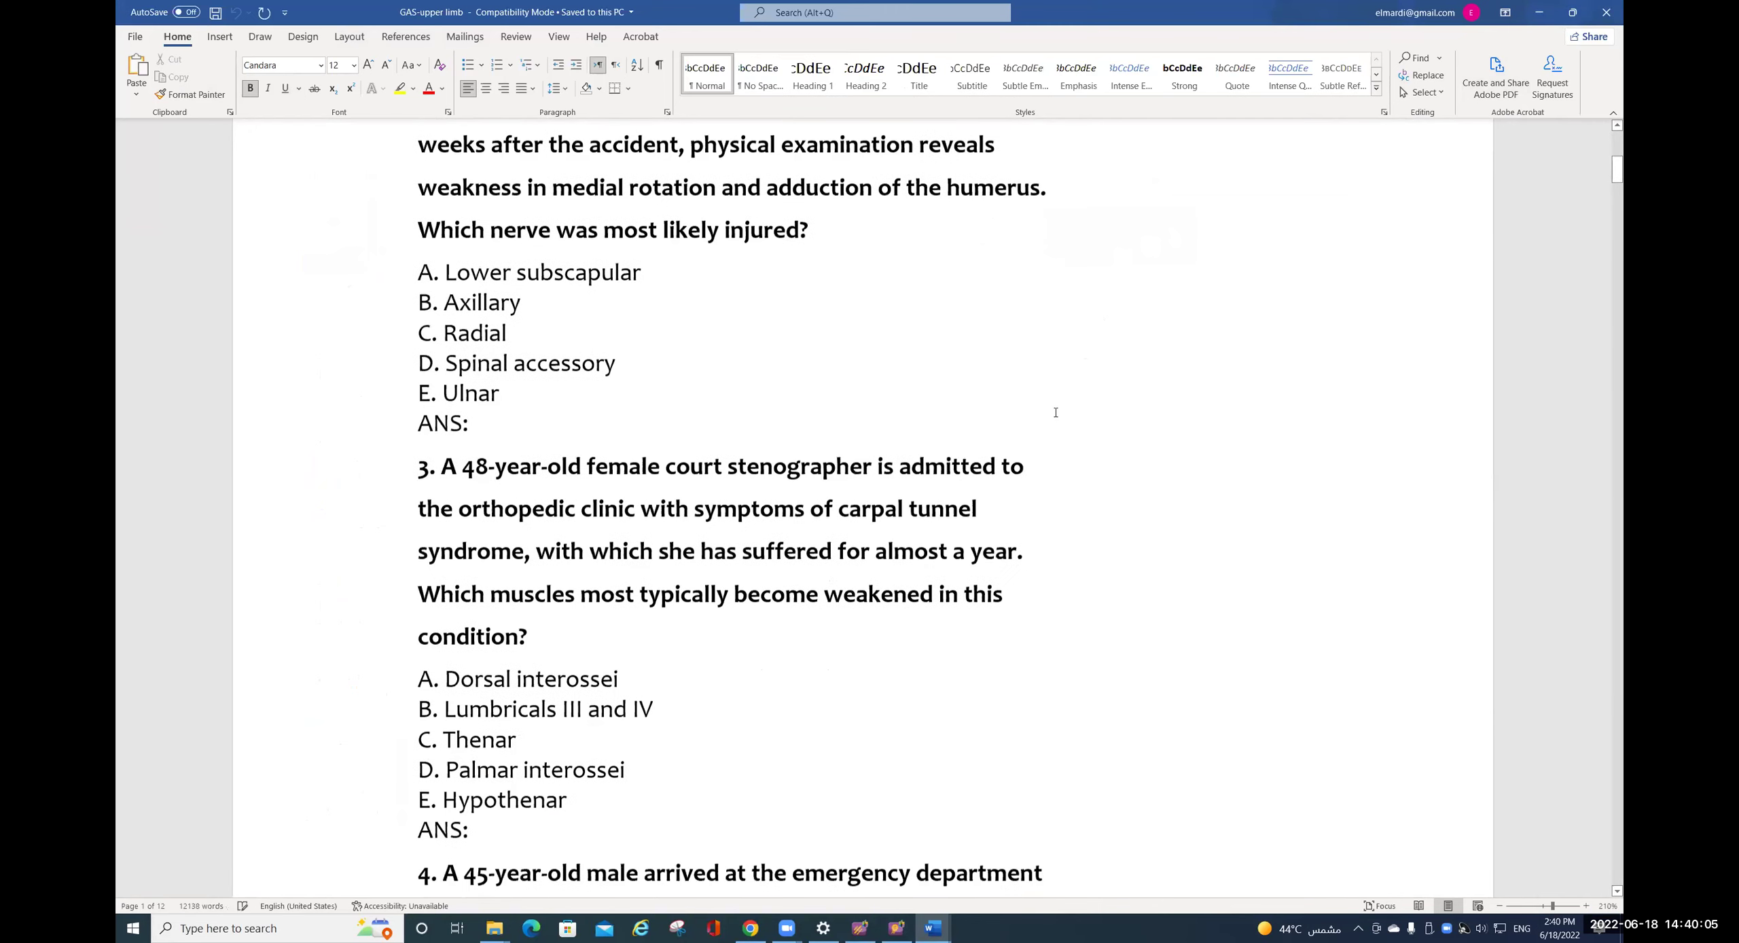
pyautogui.click(1606, 12)
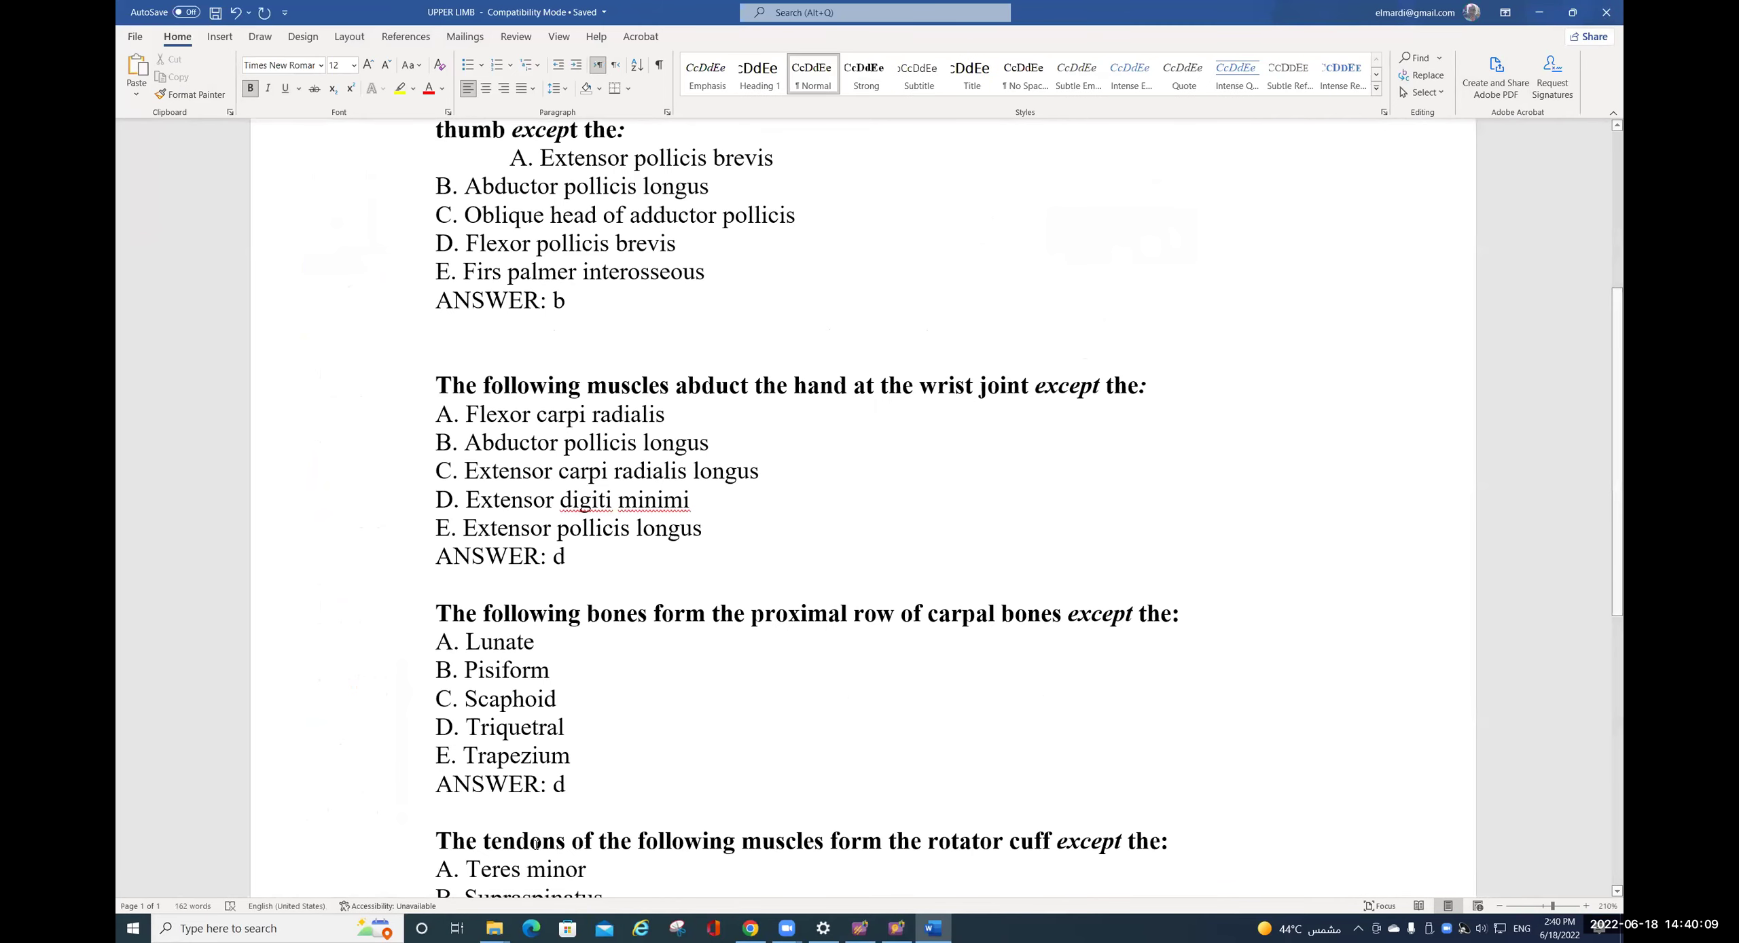
pyautogui.click(1538, 12)
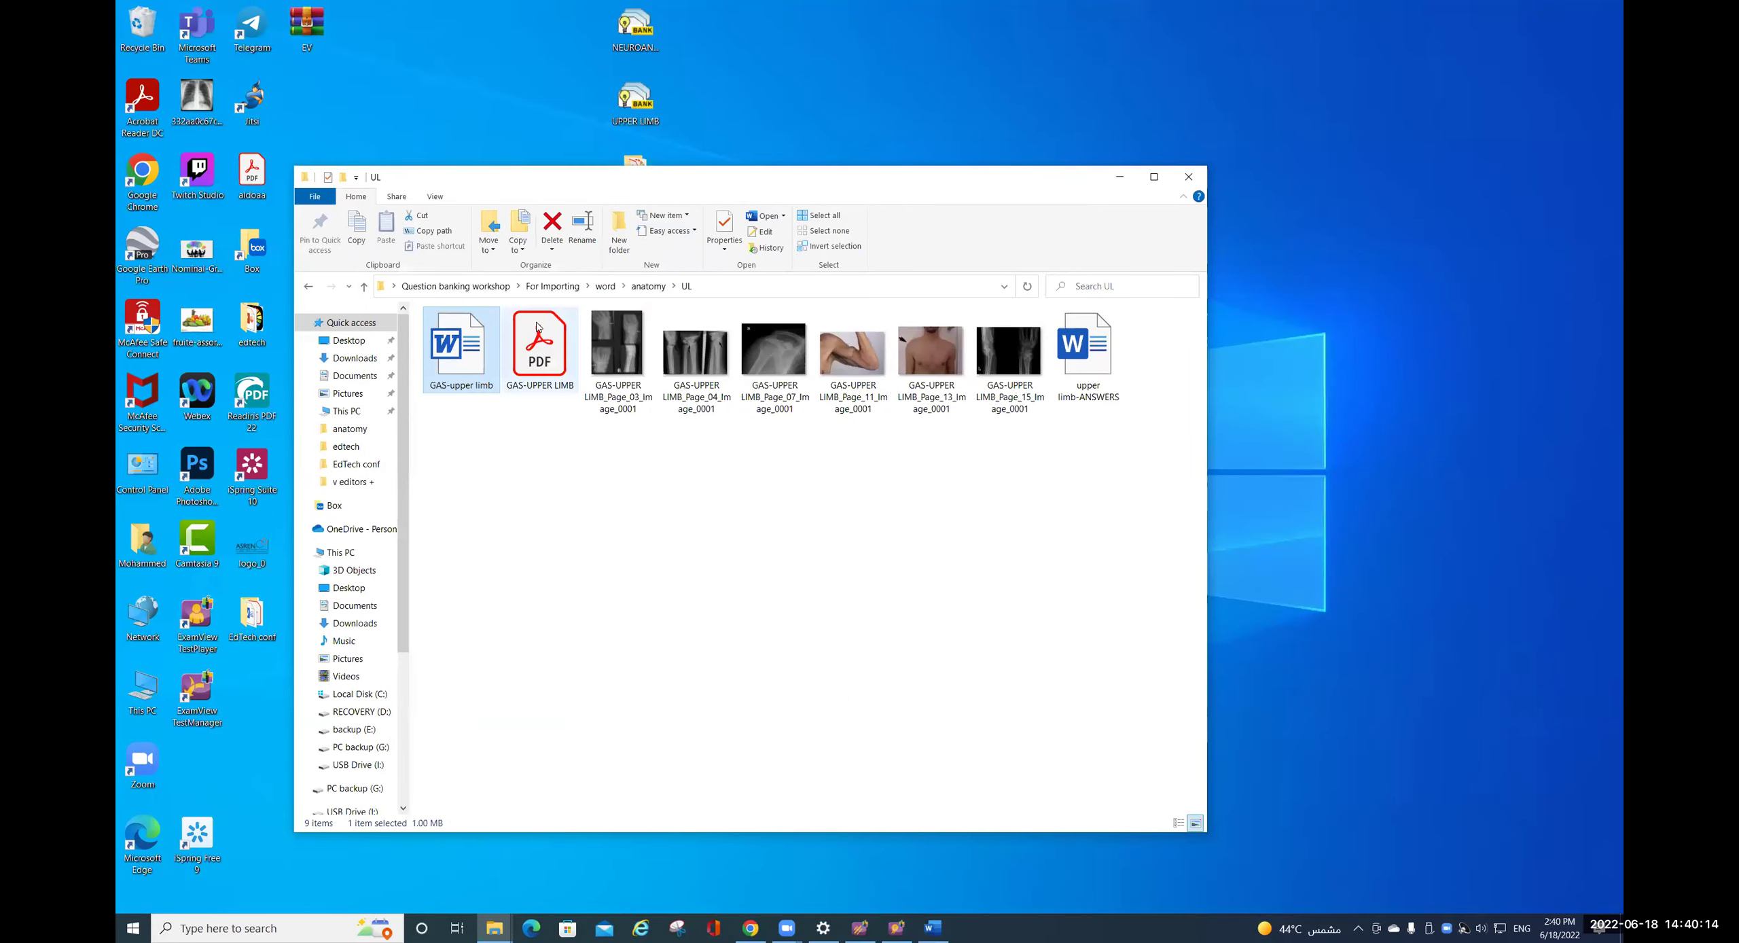
# - Go back to the word folder and look through the Nephrology subfolder of its medicine folder
pyautogui.click(648, 286)
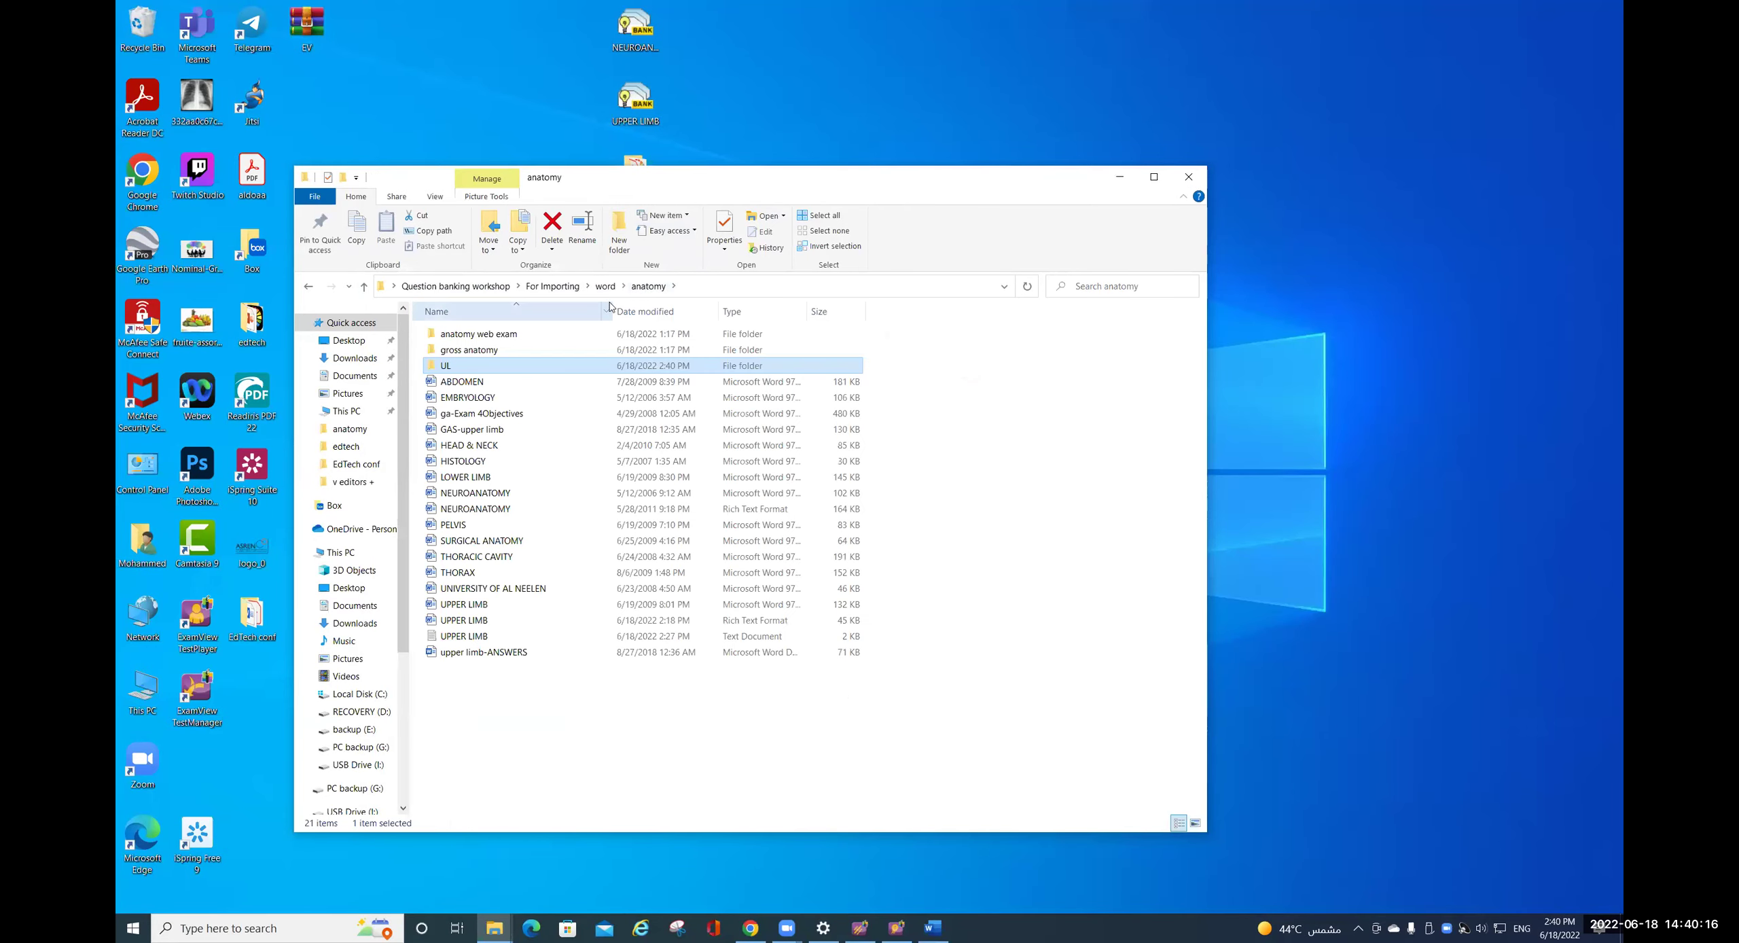
pyautogui.click(605, 286)
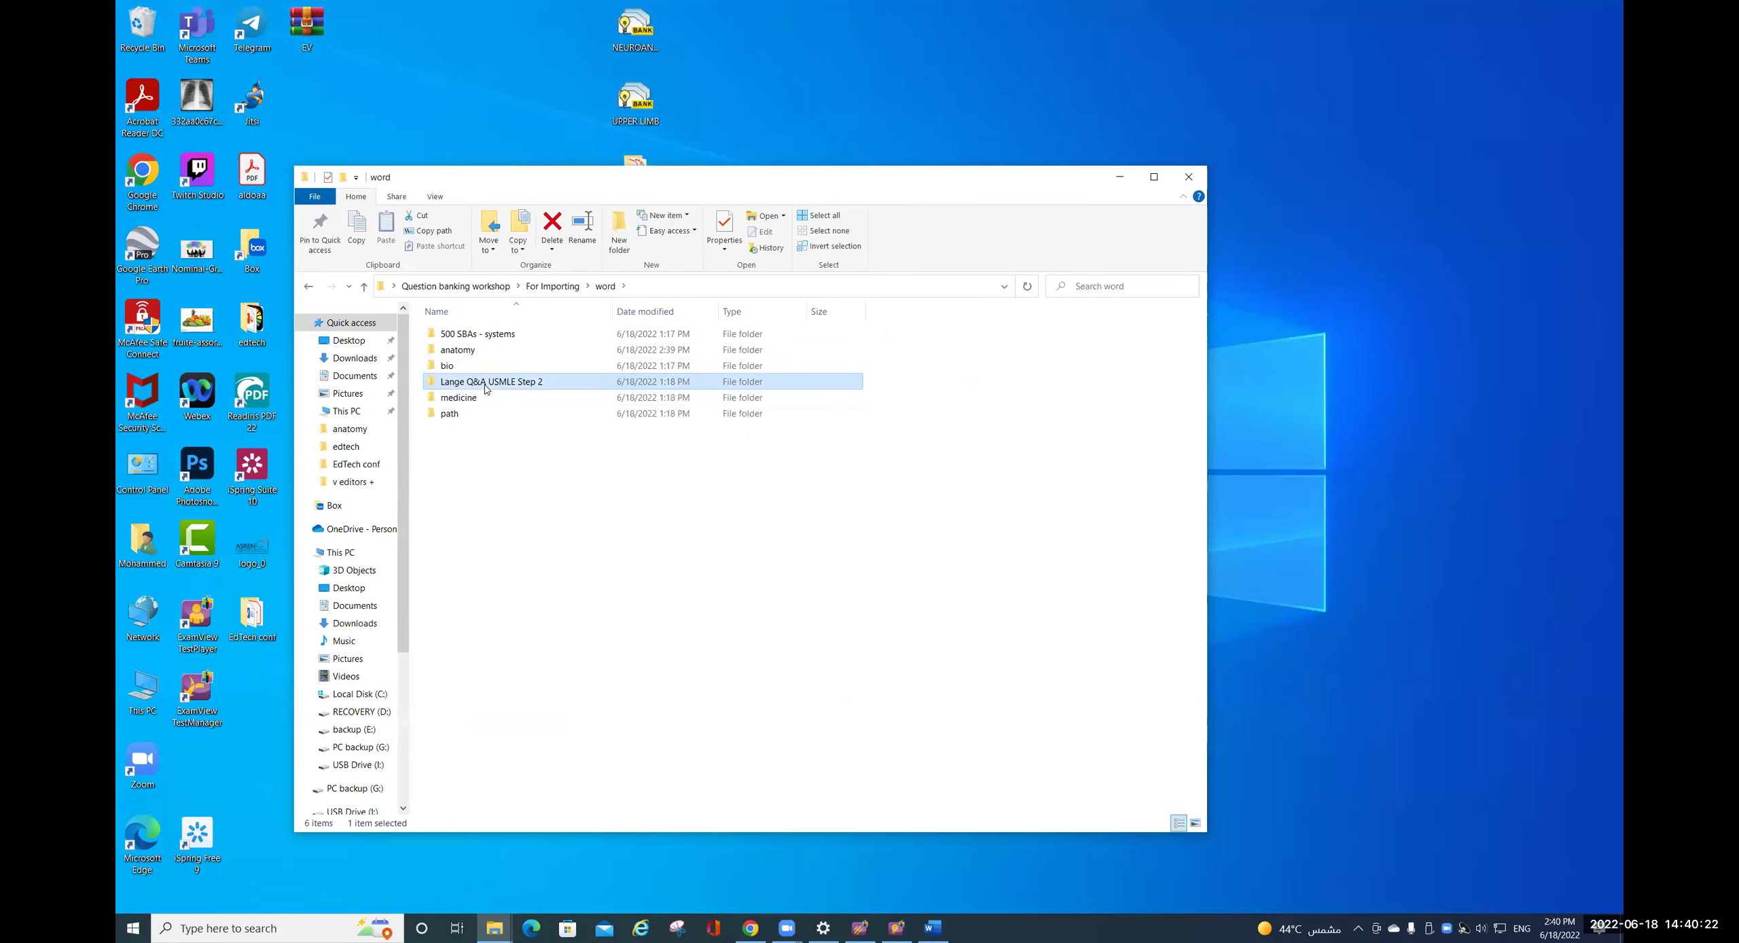
pyautogui.doubleClick(482, 398)
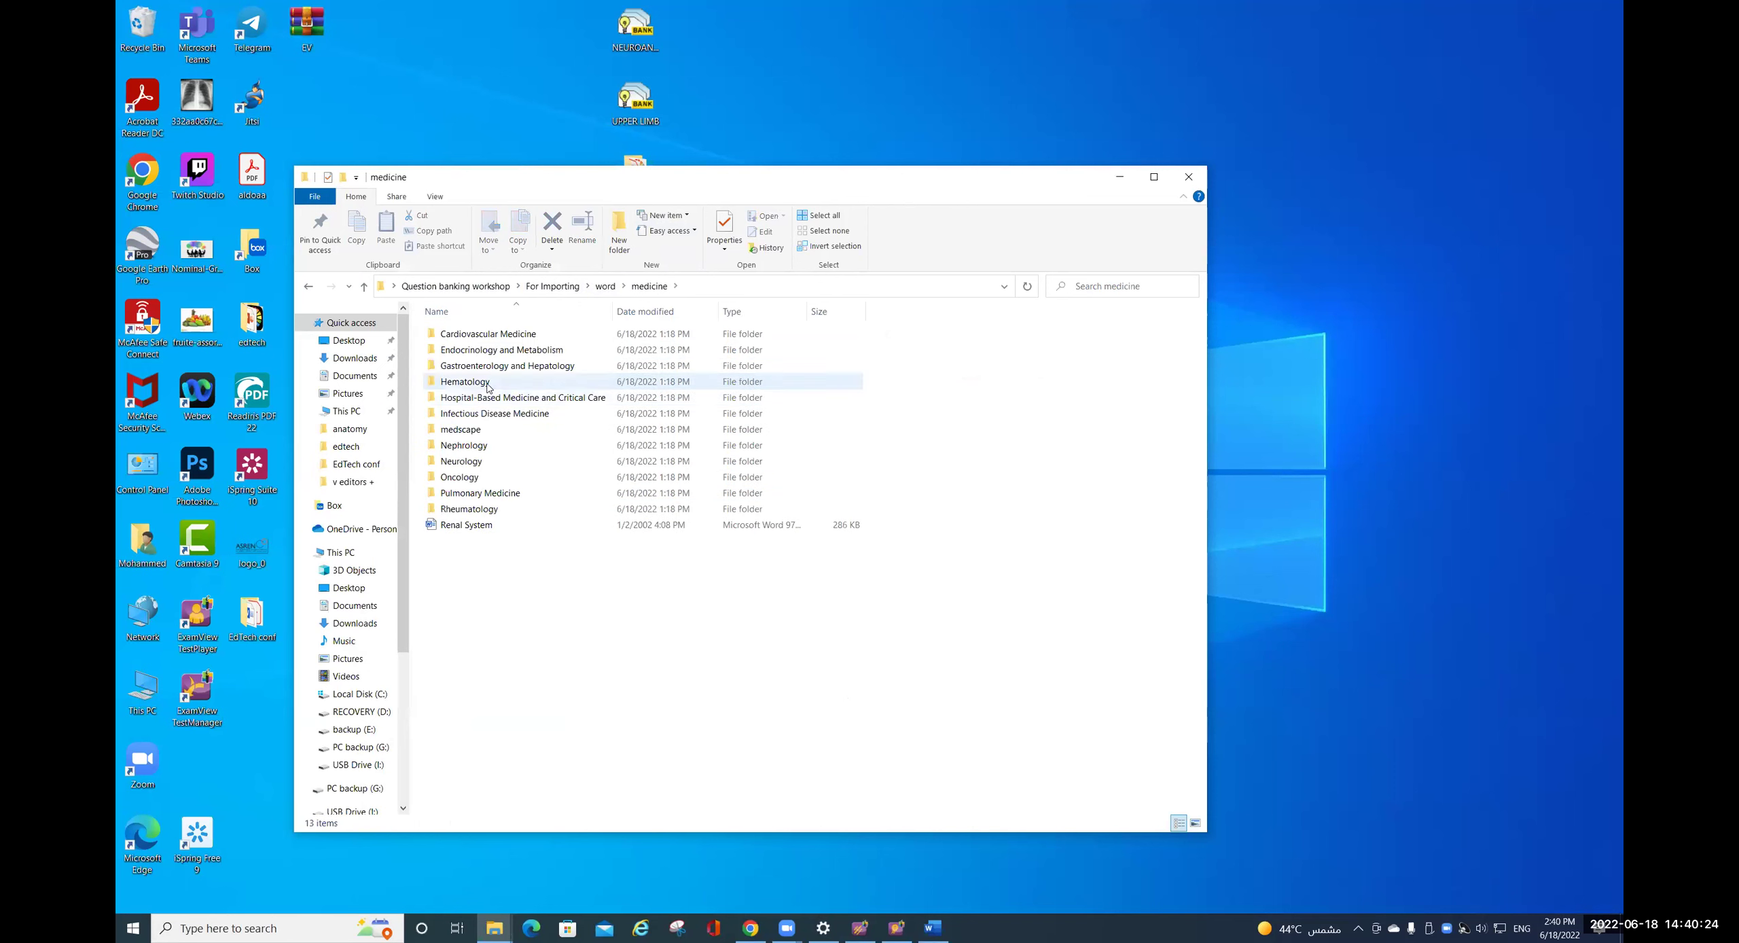
pyautogui.doubleClick(475, 447)
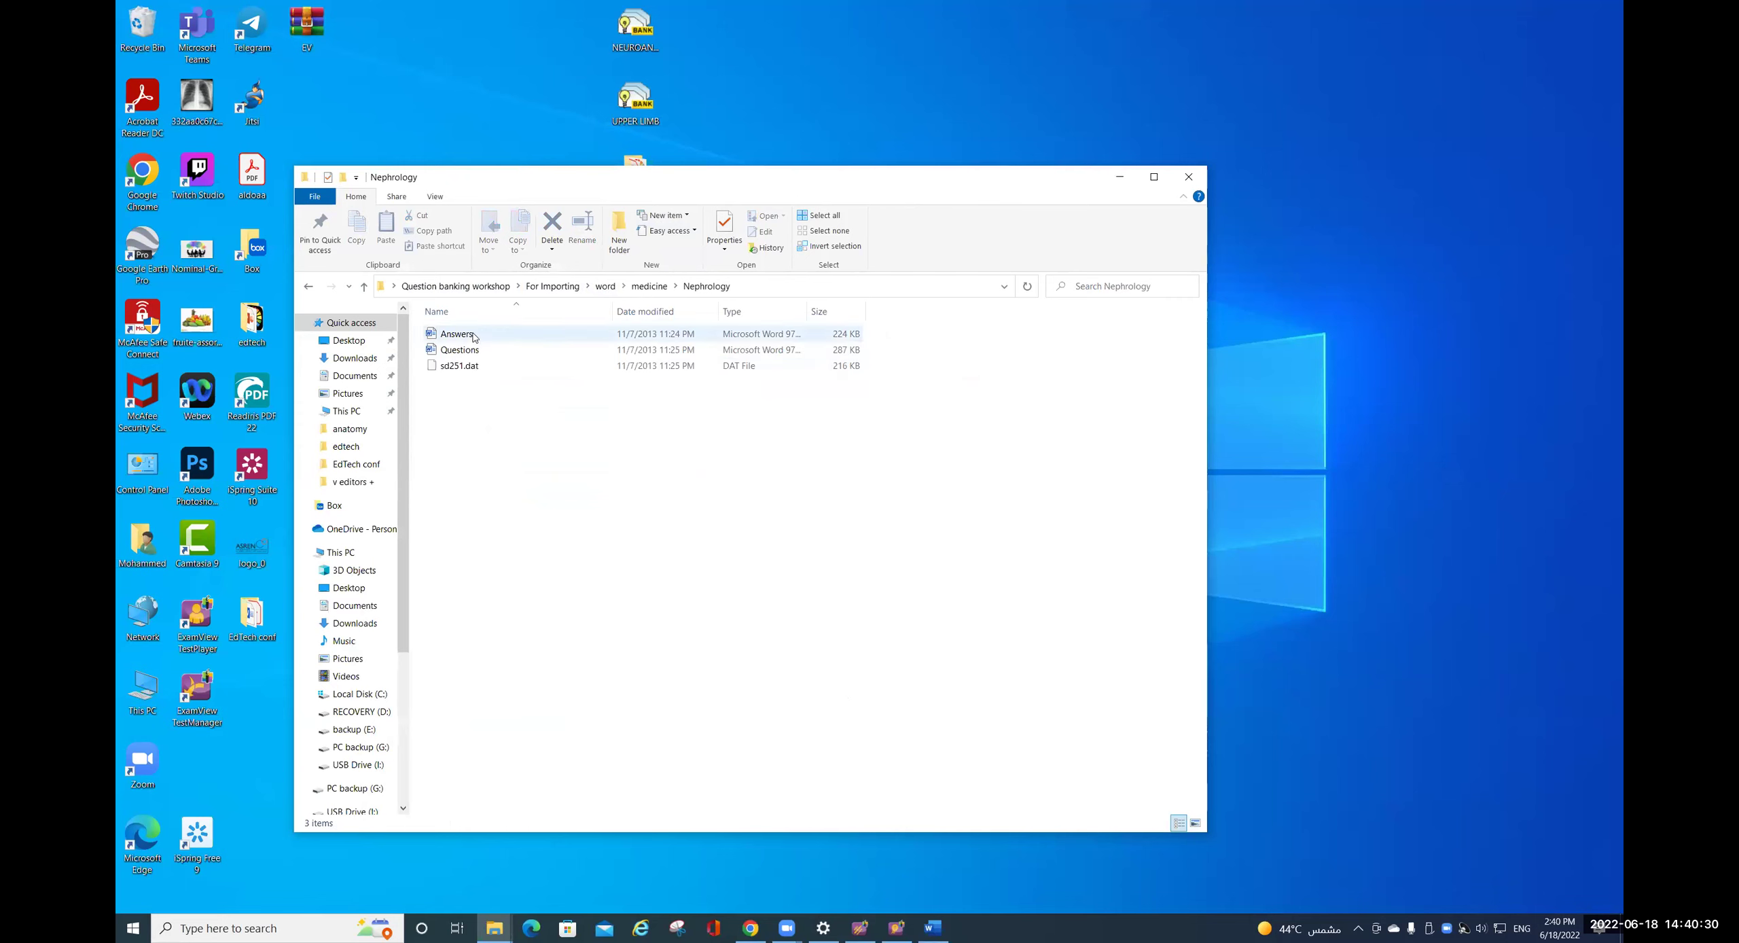
# - Return through For Importing to word > medicine and open the Cardiovascular Medicine folder
pyautogui.click(564, 288)
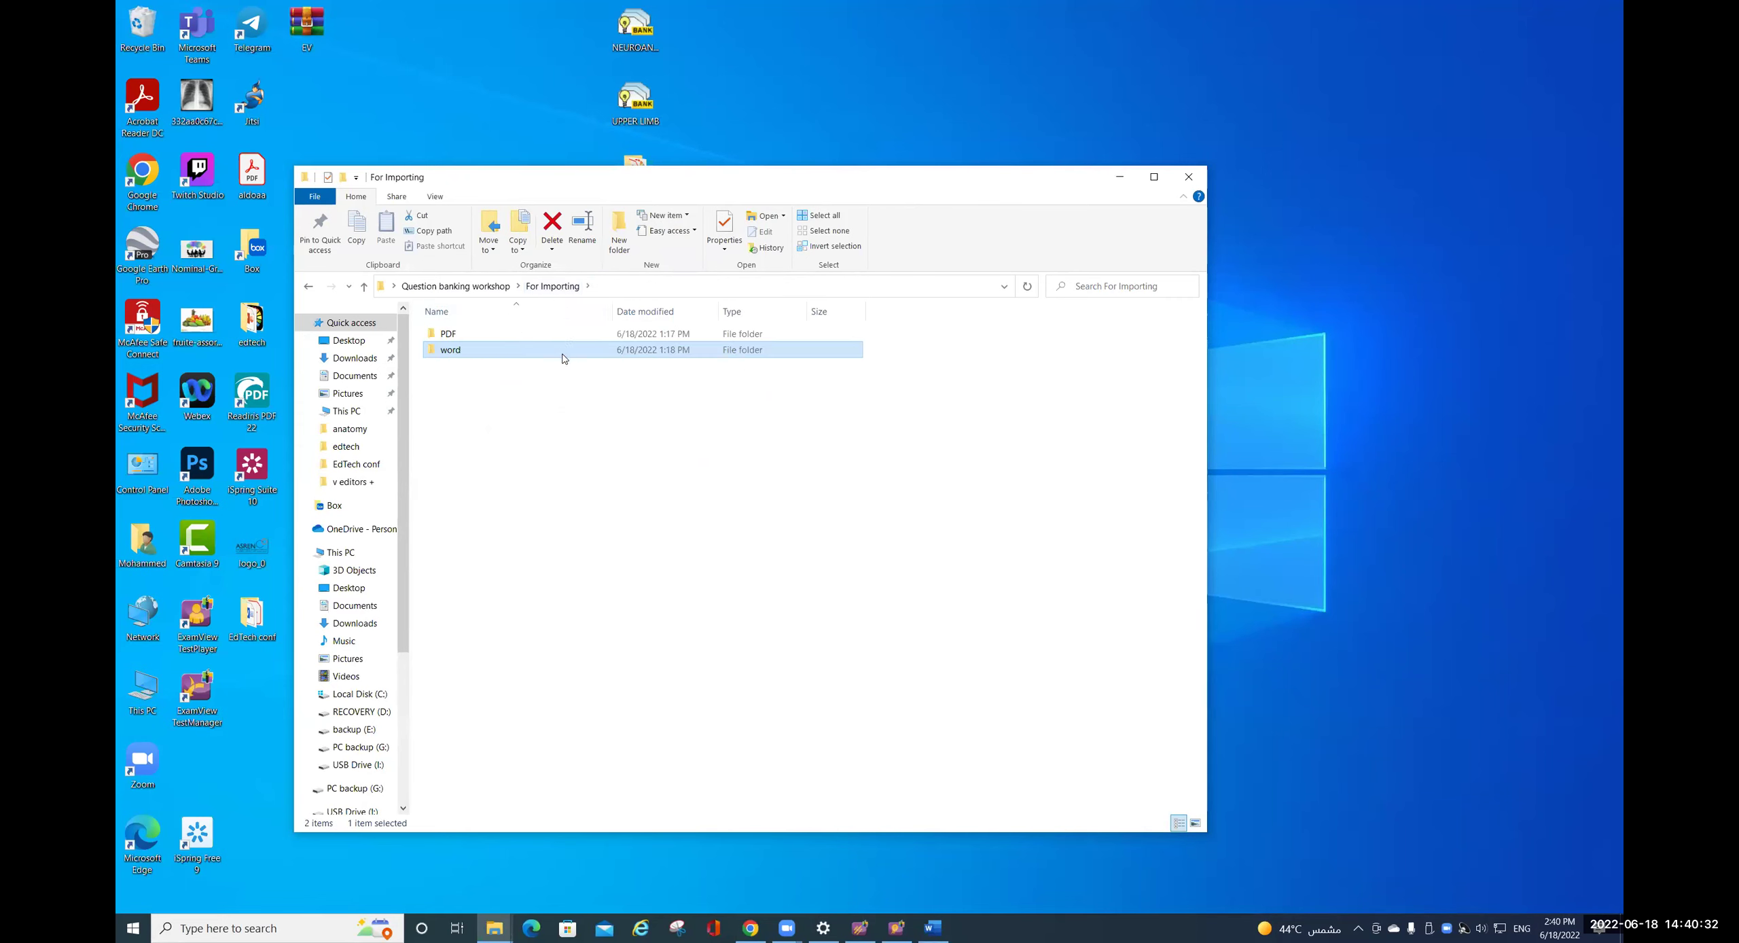
pyautogui.doubleClick(477, 351)
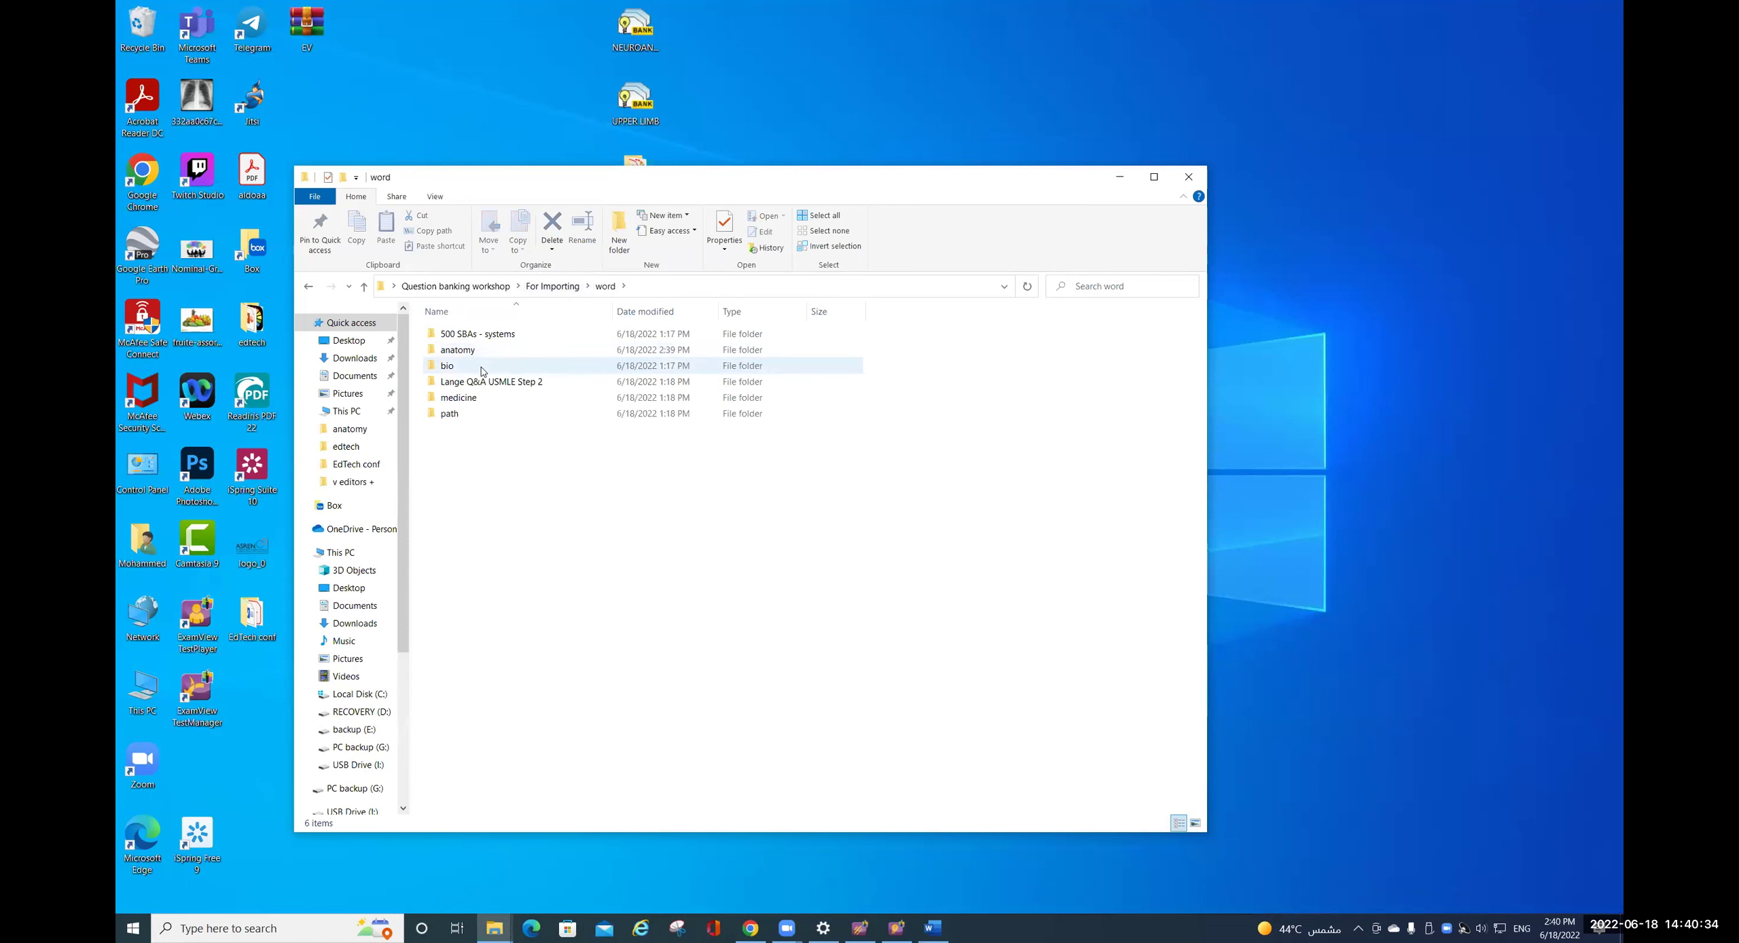
pyautogui.doubleClick(465, 398)
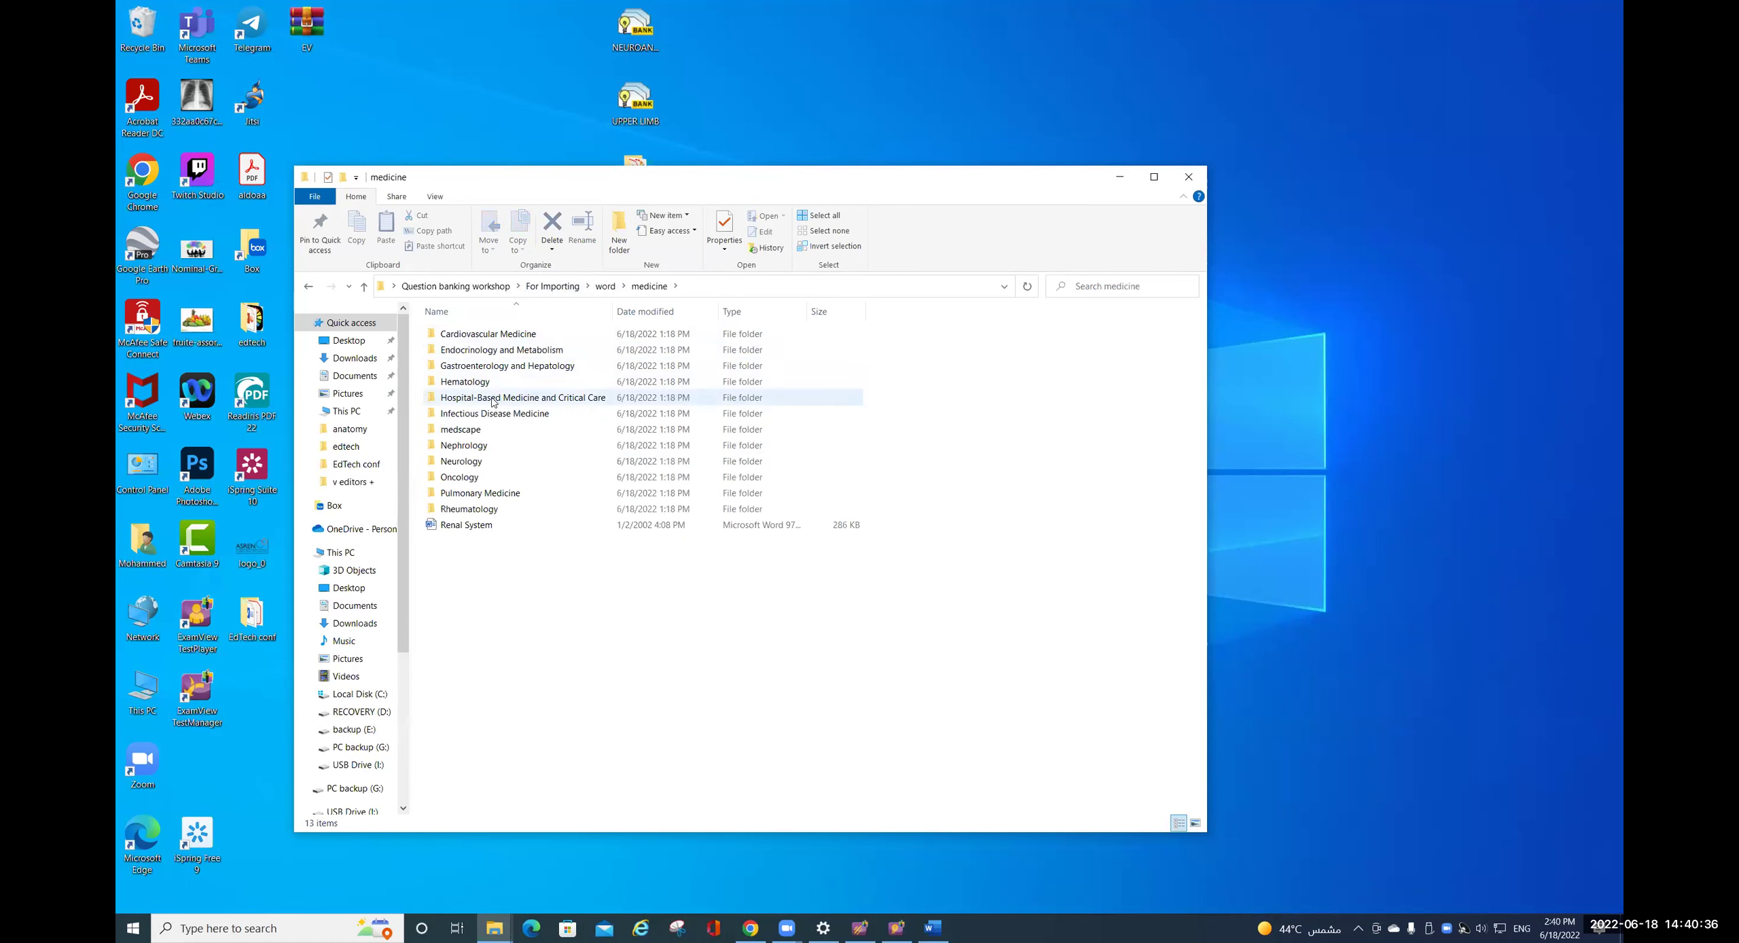
pyautogui.doubleClick(492, 333)
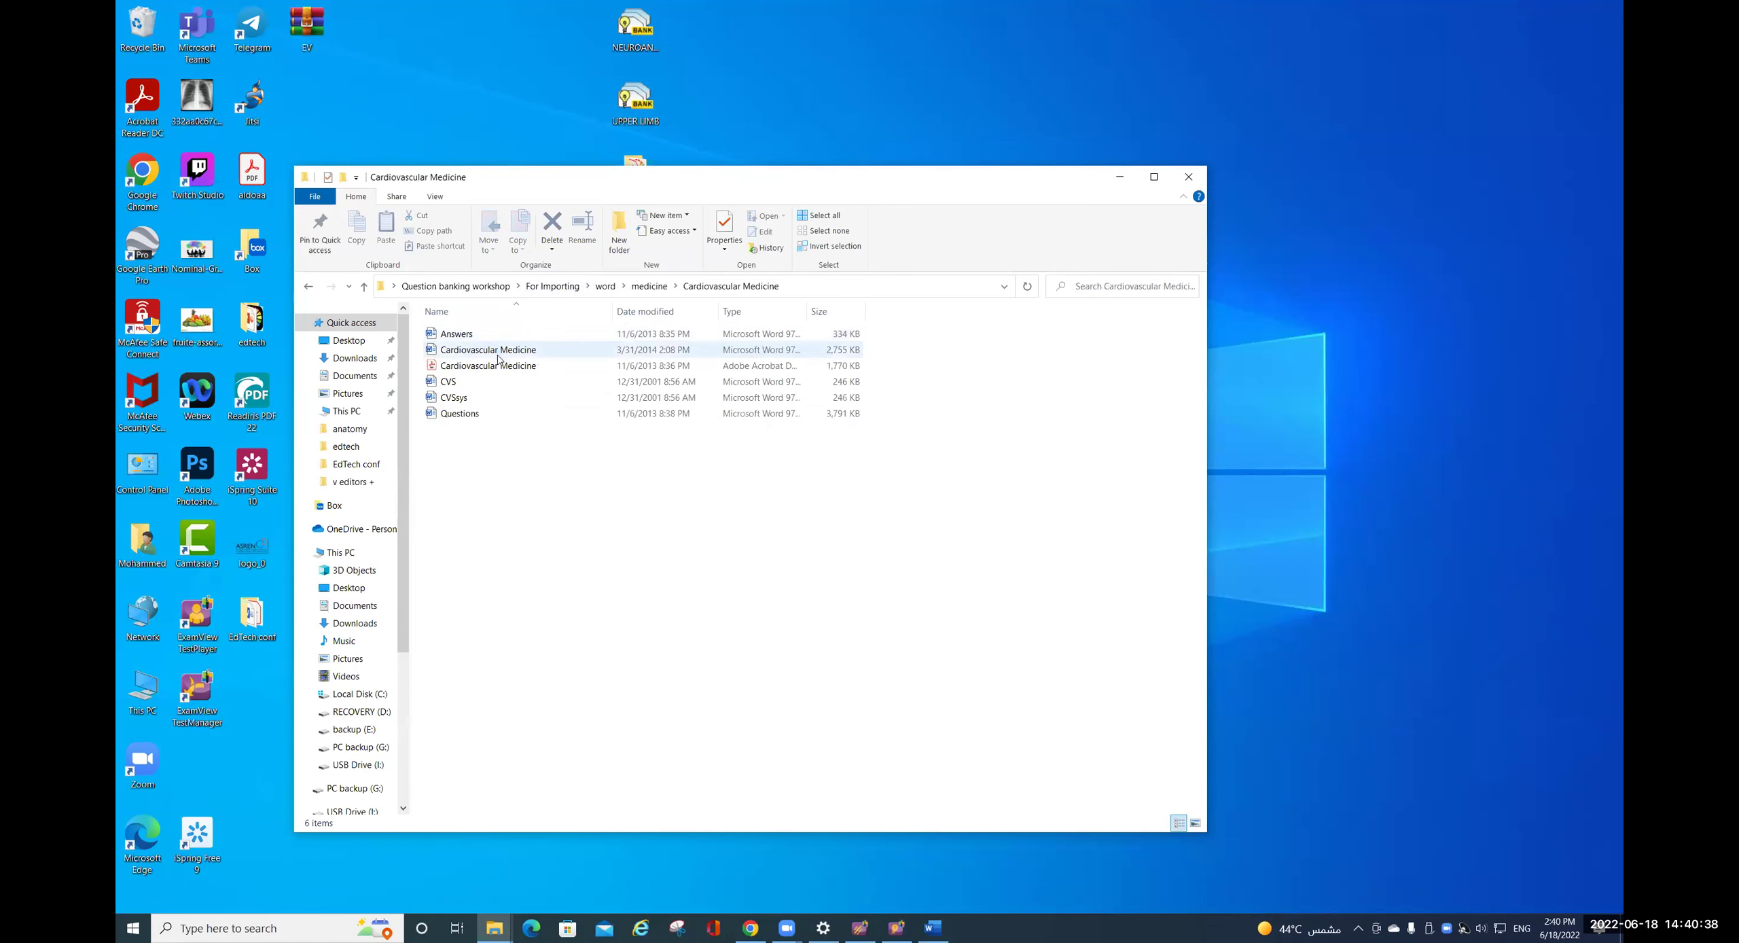
# - Open the Cardiovascular Medicine PDF, review how its items and answer choices are laid out, and close it
pyautogui.doubleClick(478, 367)
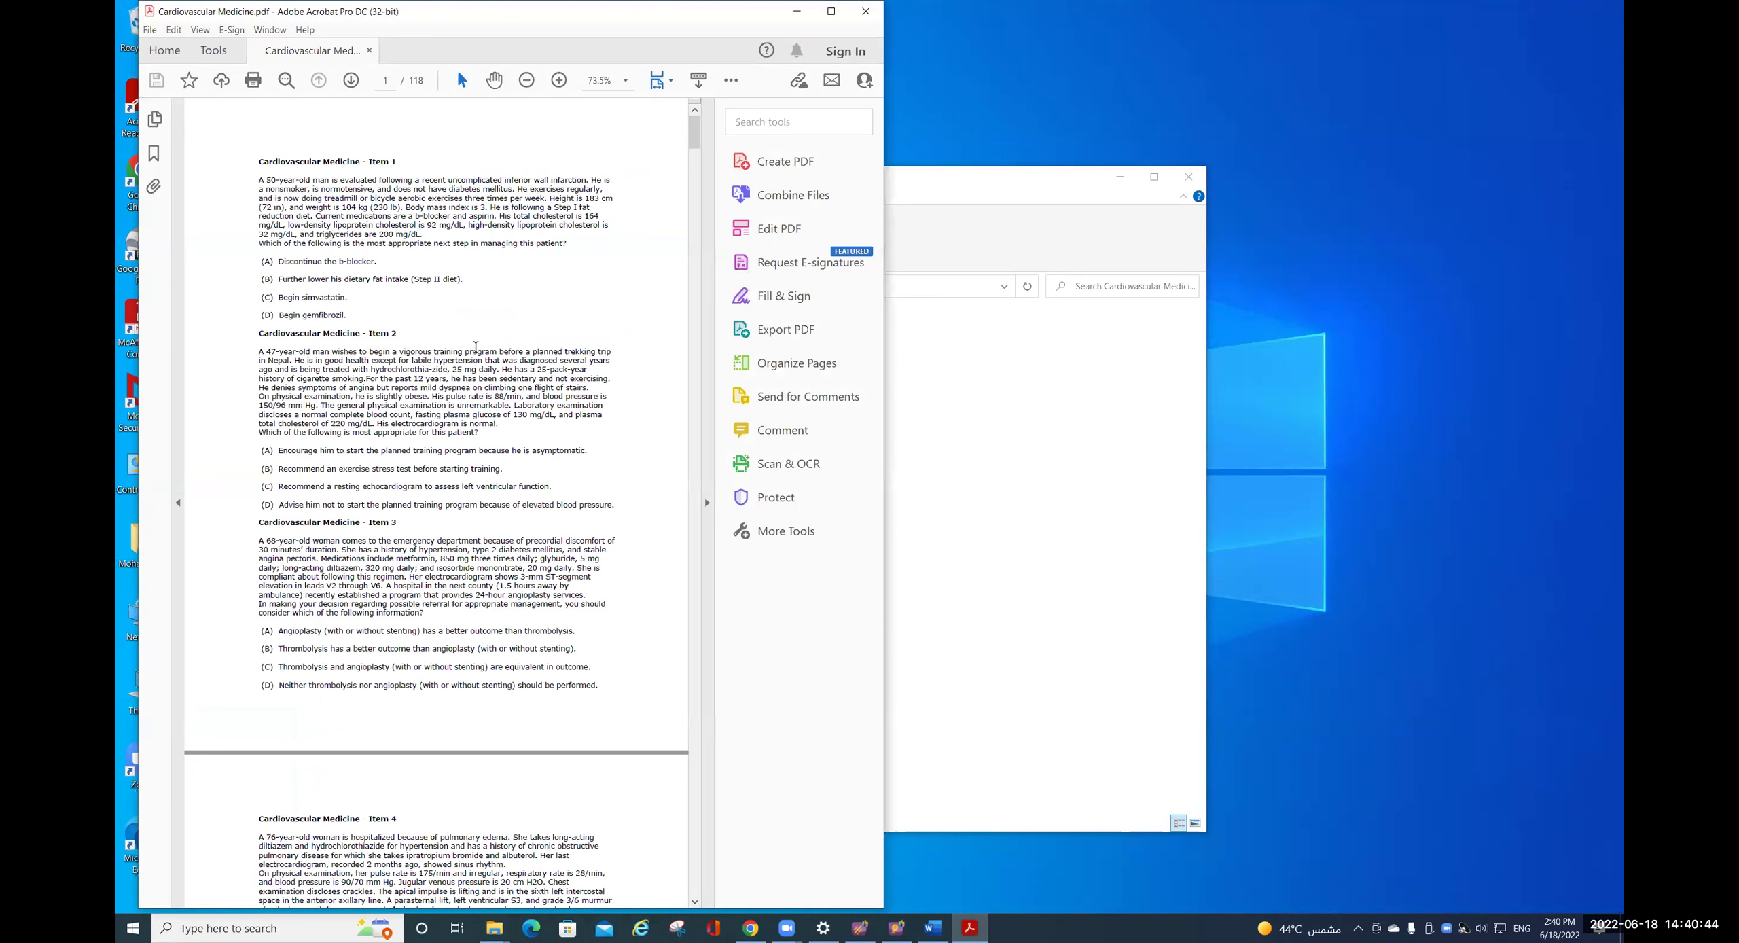
pyautogui.scroll(-1, 524, 307)
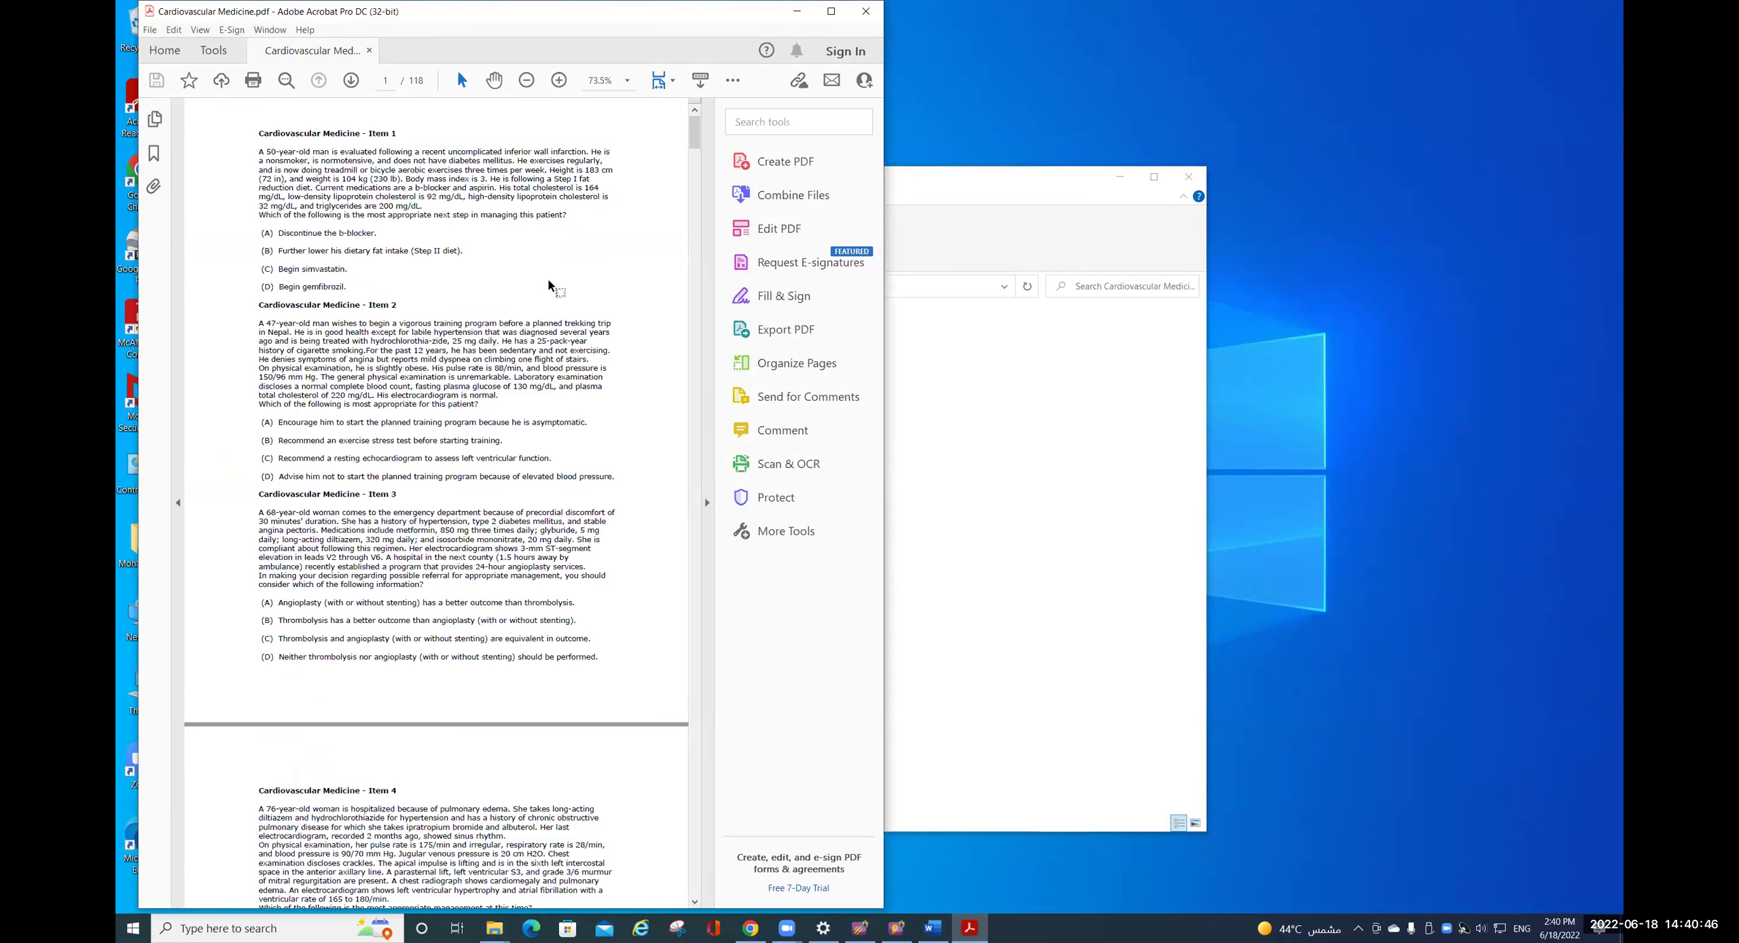
pyautogui.click(866, 11)
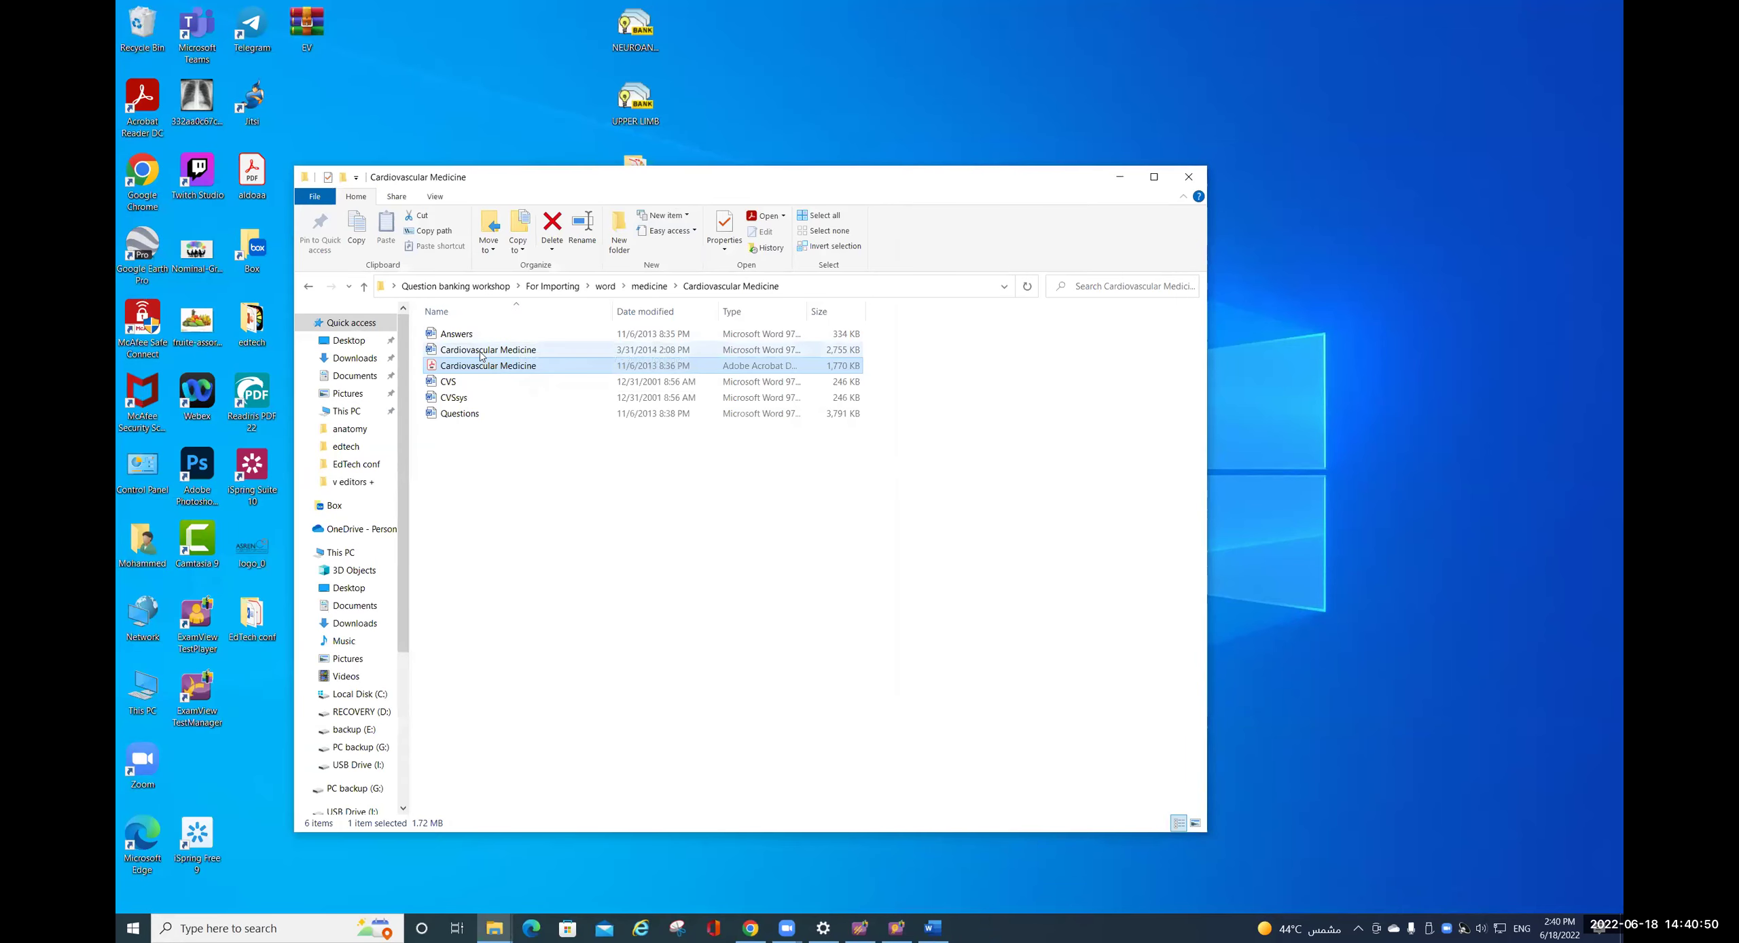
# - Open the CVS Word document and highlight the first question's stem together with its options A to E
pyautogui.click(453, 381)
pyautogui.doubleClick(454, 381)
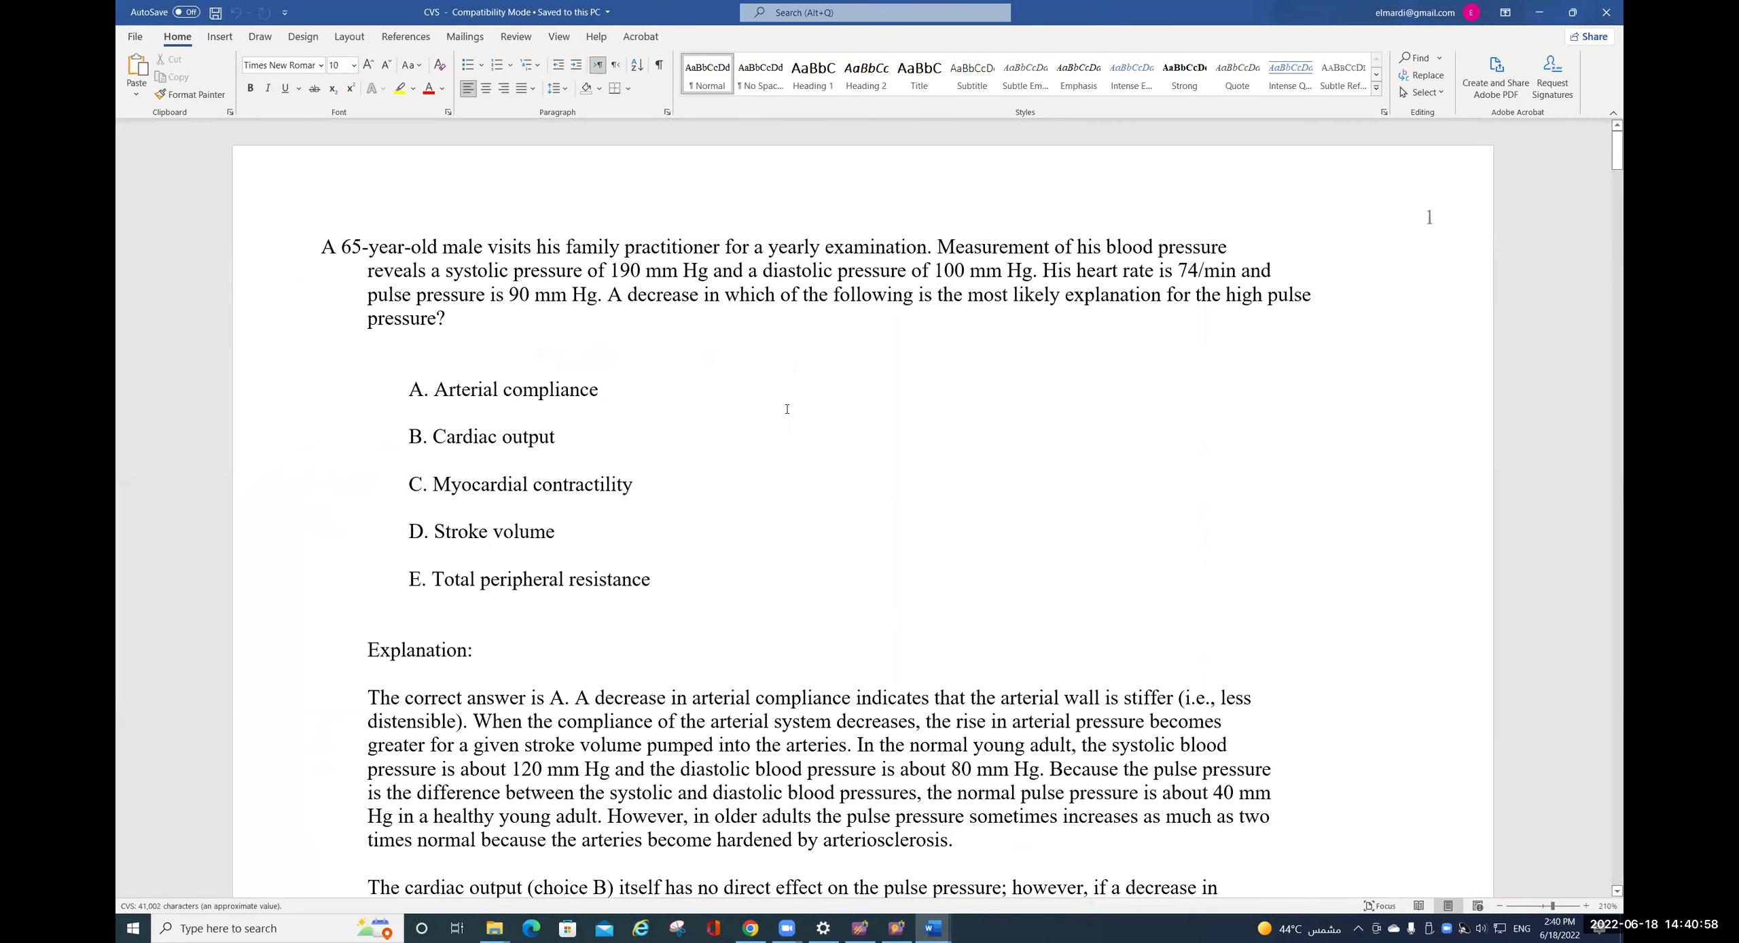
pyautogui.scroll(-3, 694, 513)
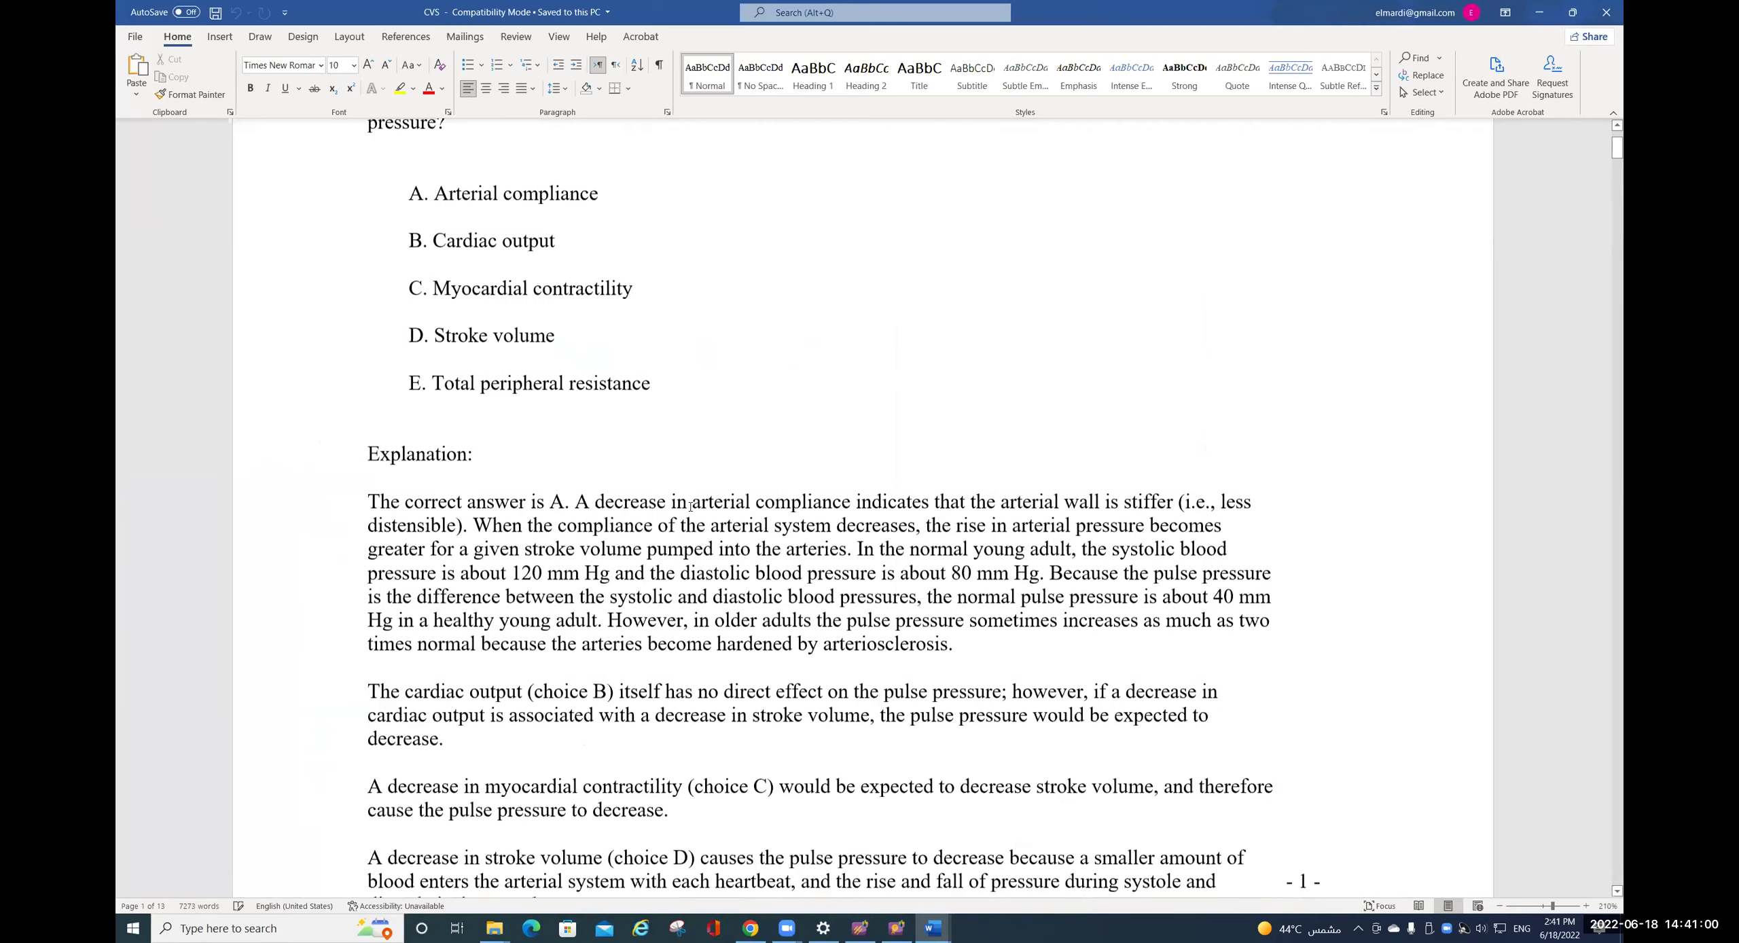
pyautogui.scroll(3, 353, 172)
pyautogui.scroll(-1, 353, 172)
pyautogui.moveTo(323, 172); pyautogui.dragTo(572, 534)
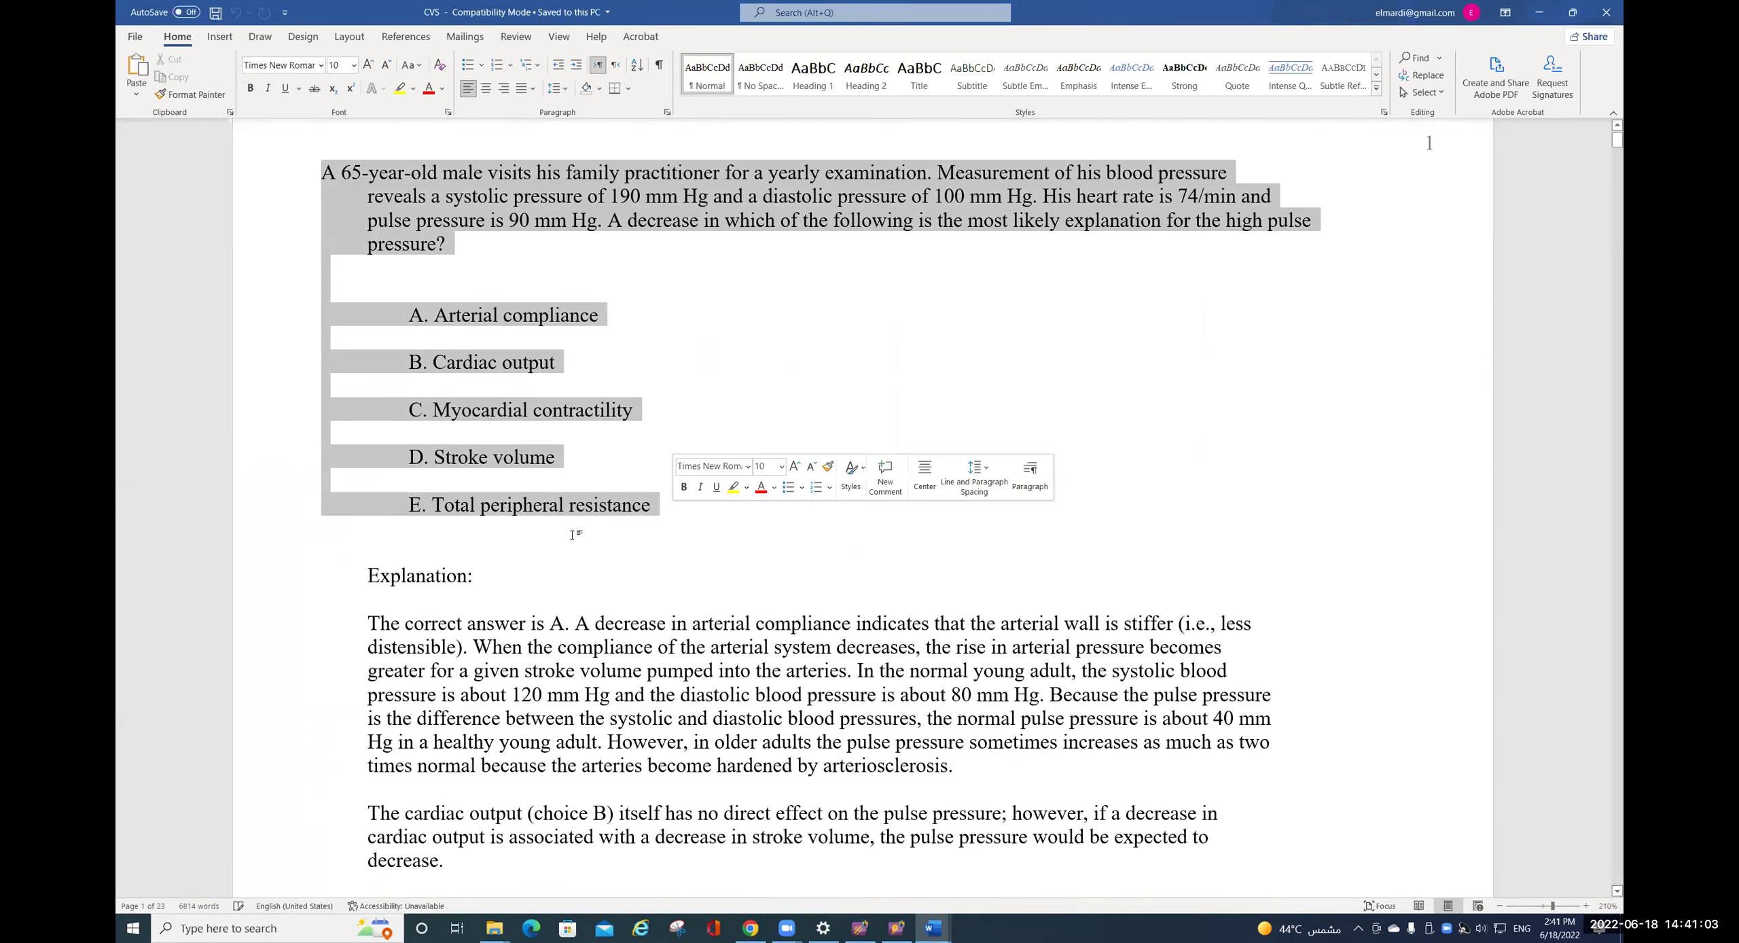
# - Examine the first question's explanation and the layout of the following questions in the CVS document
pyautogui.click(417, 575)
pyautogui.scroll(-2, 391, 477)
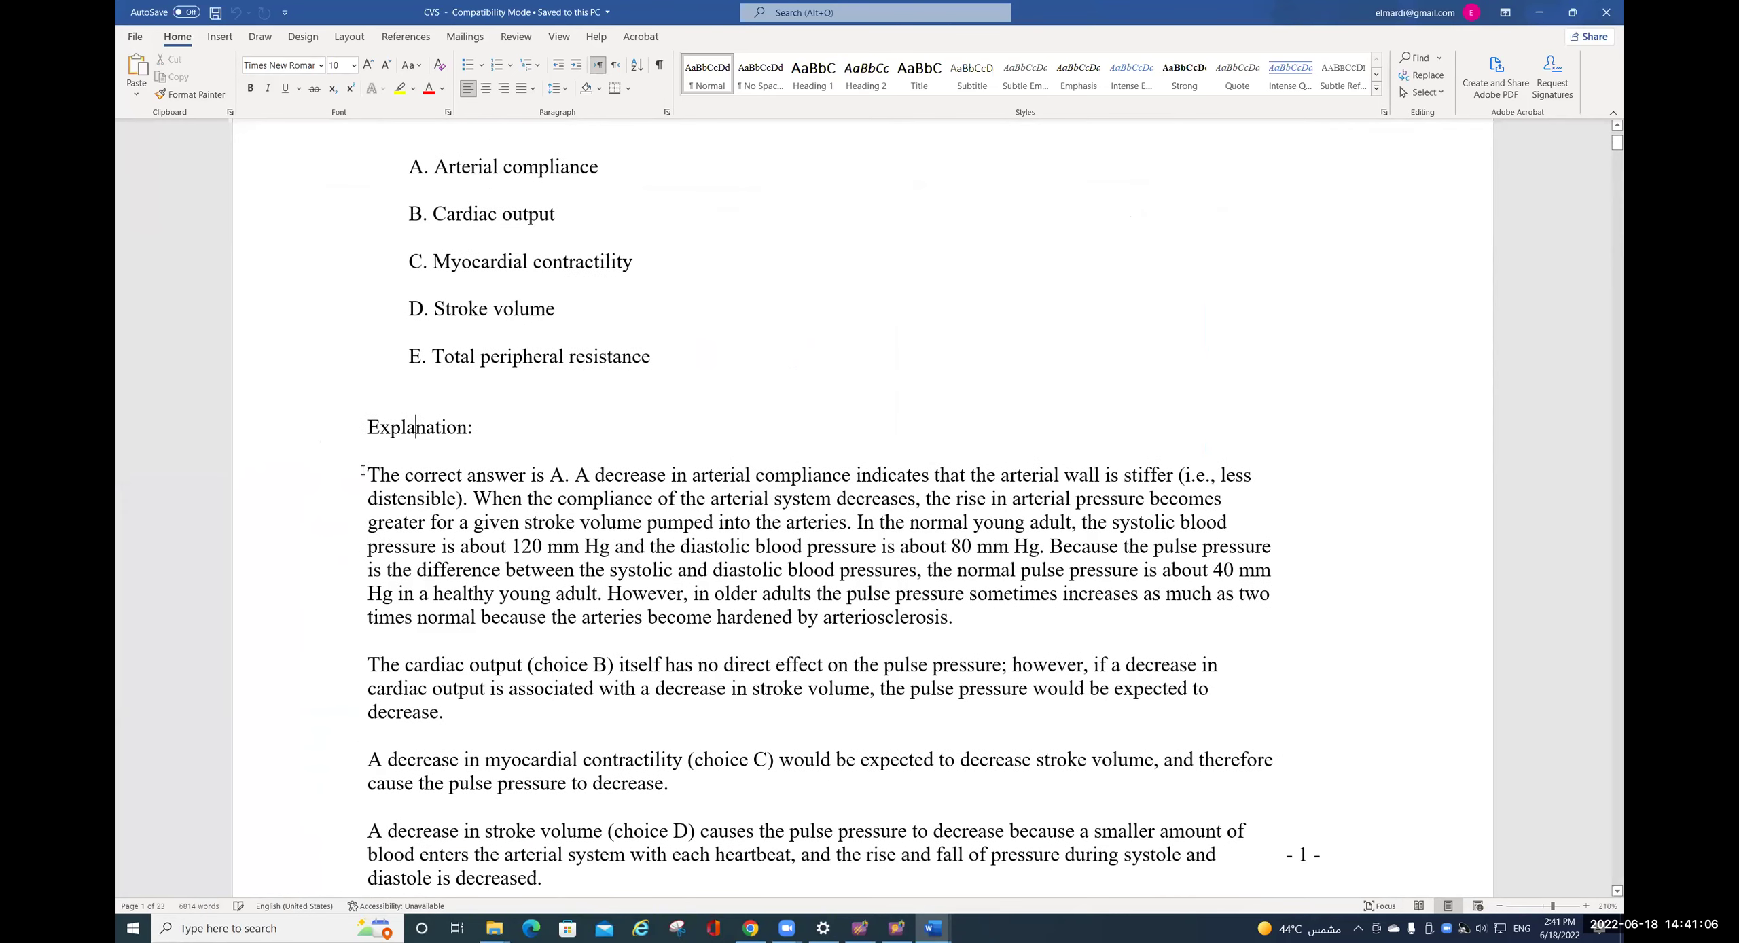
pyautogui.moveTo(363, 470); pyautogui.dragTo(1018, 612)
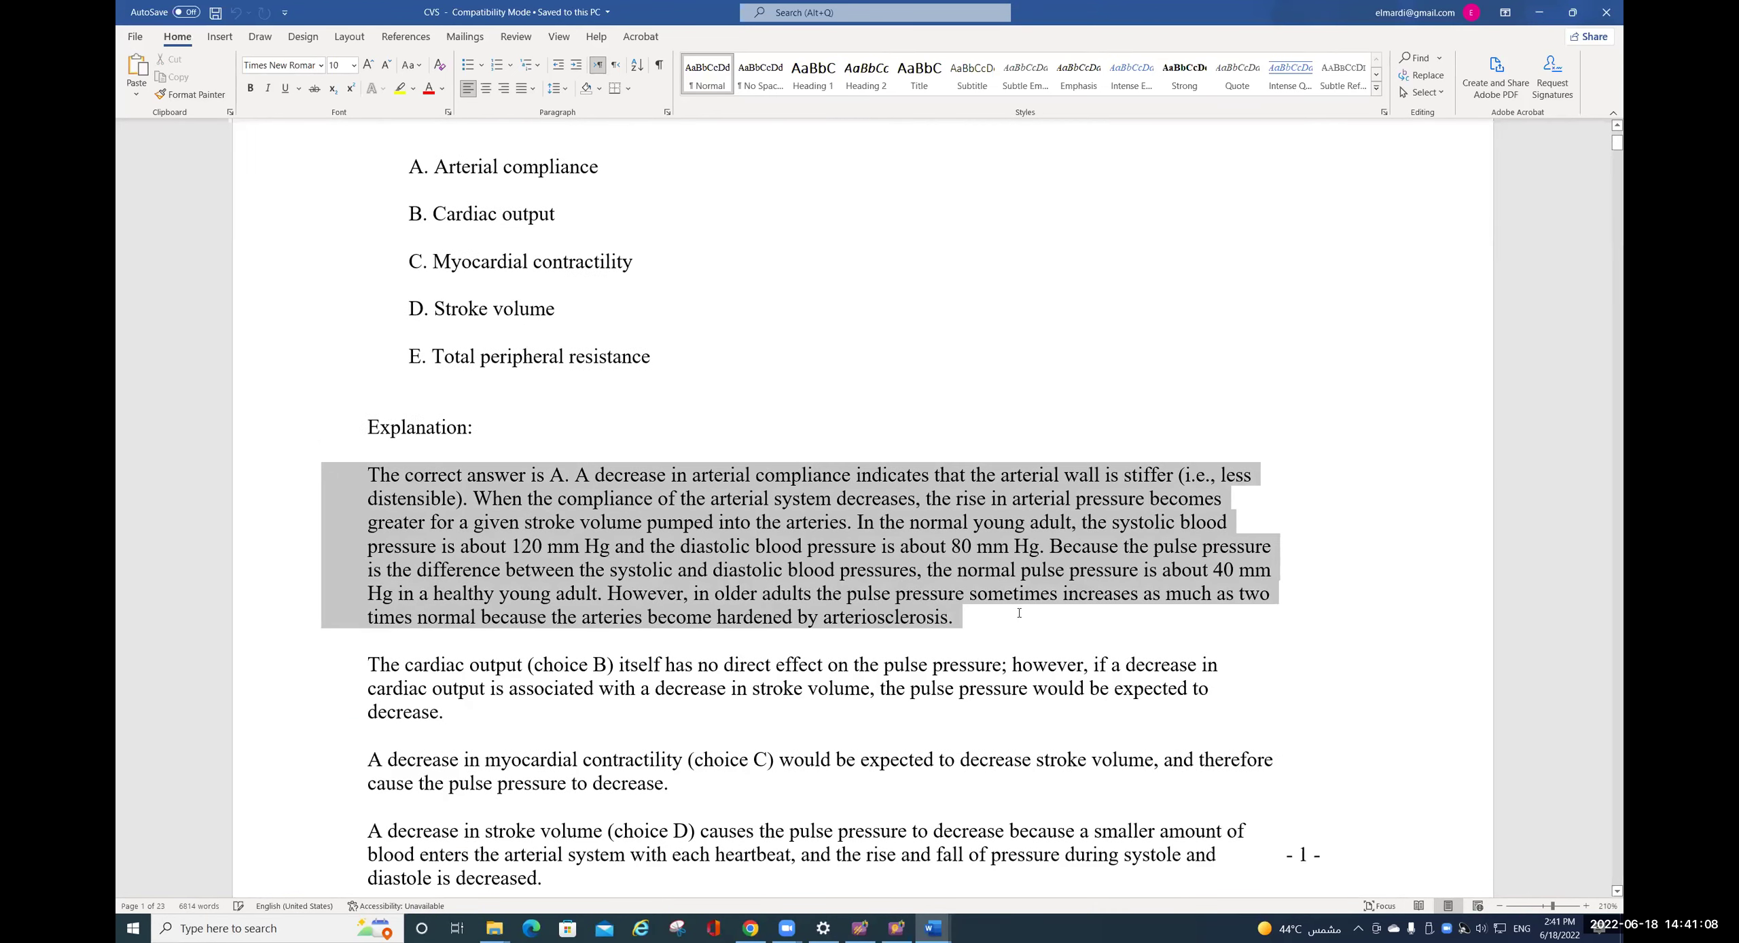
pyautogui.scroll(-5, 469, 518)
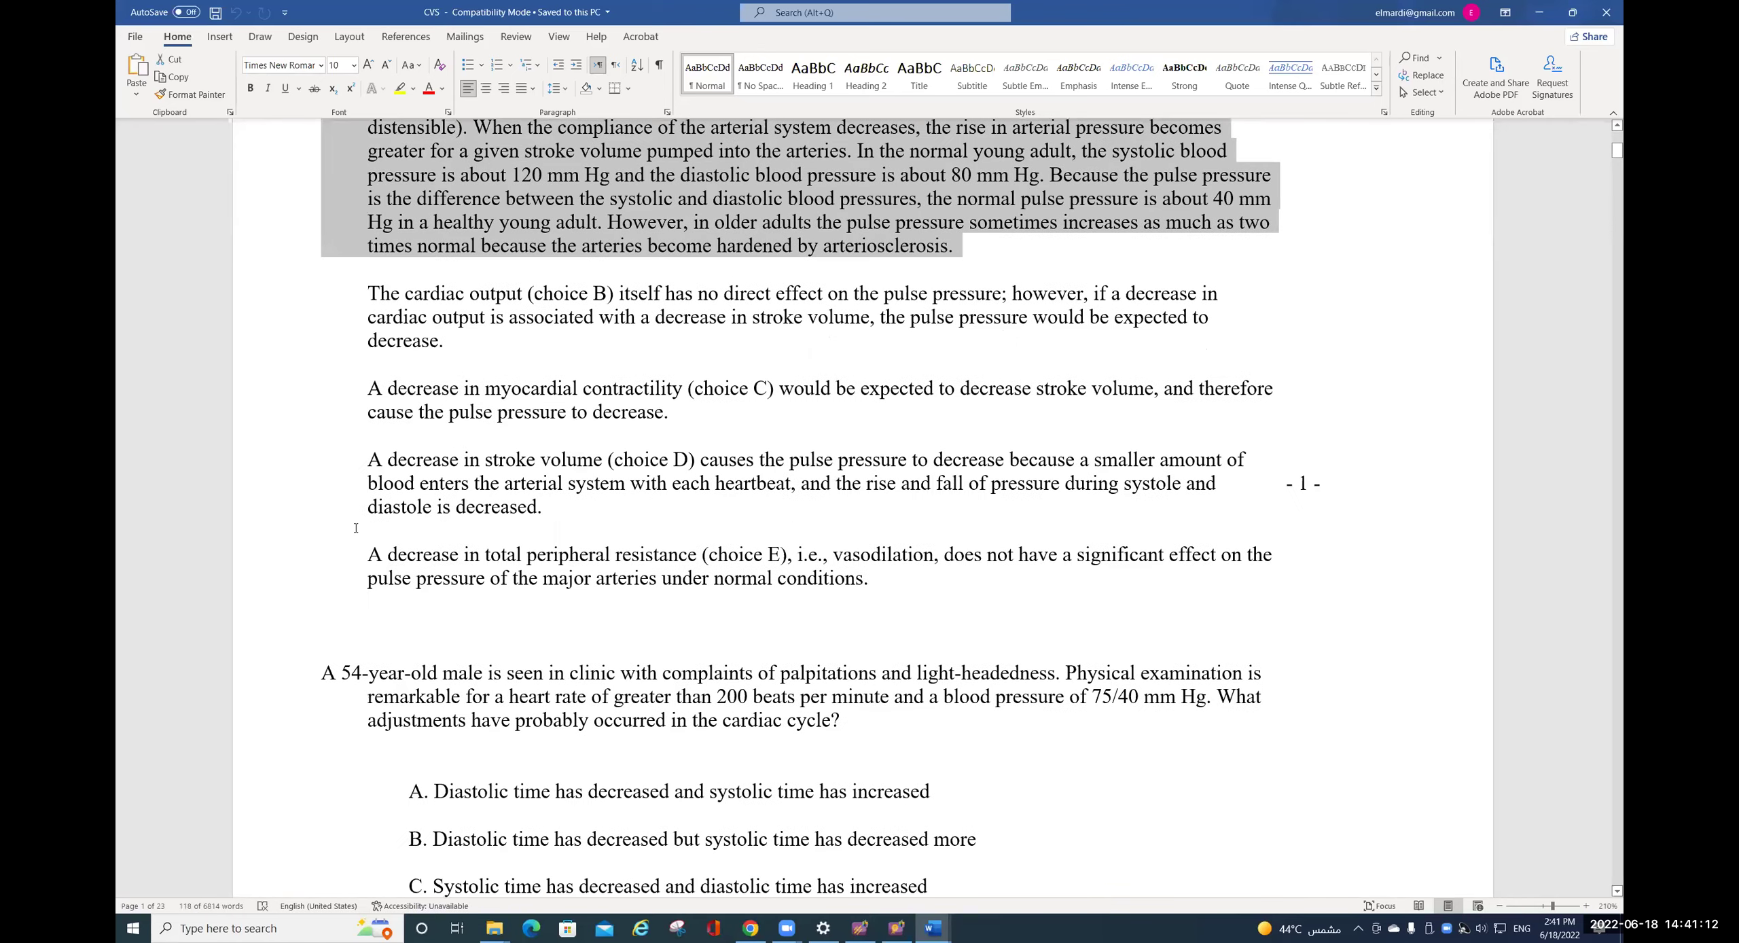
pyautogui.click(355, 528)
pyautogui.scroll(9, 486, 357)
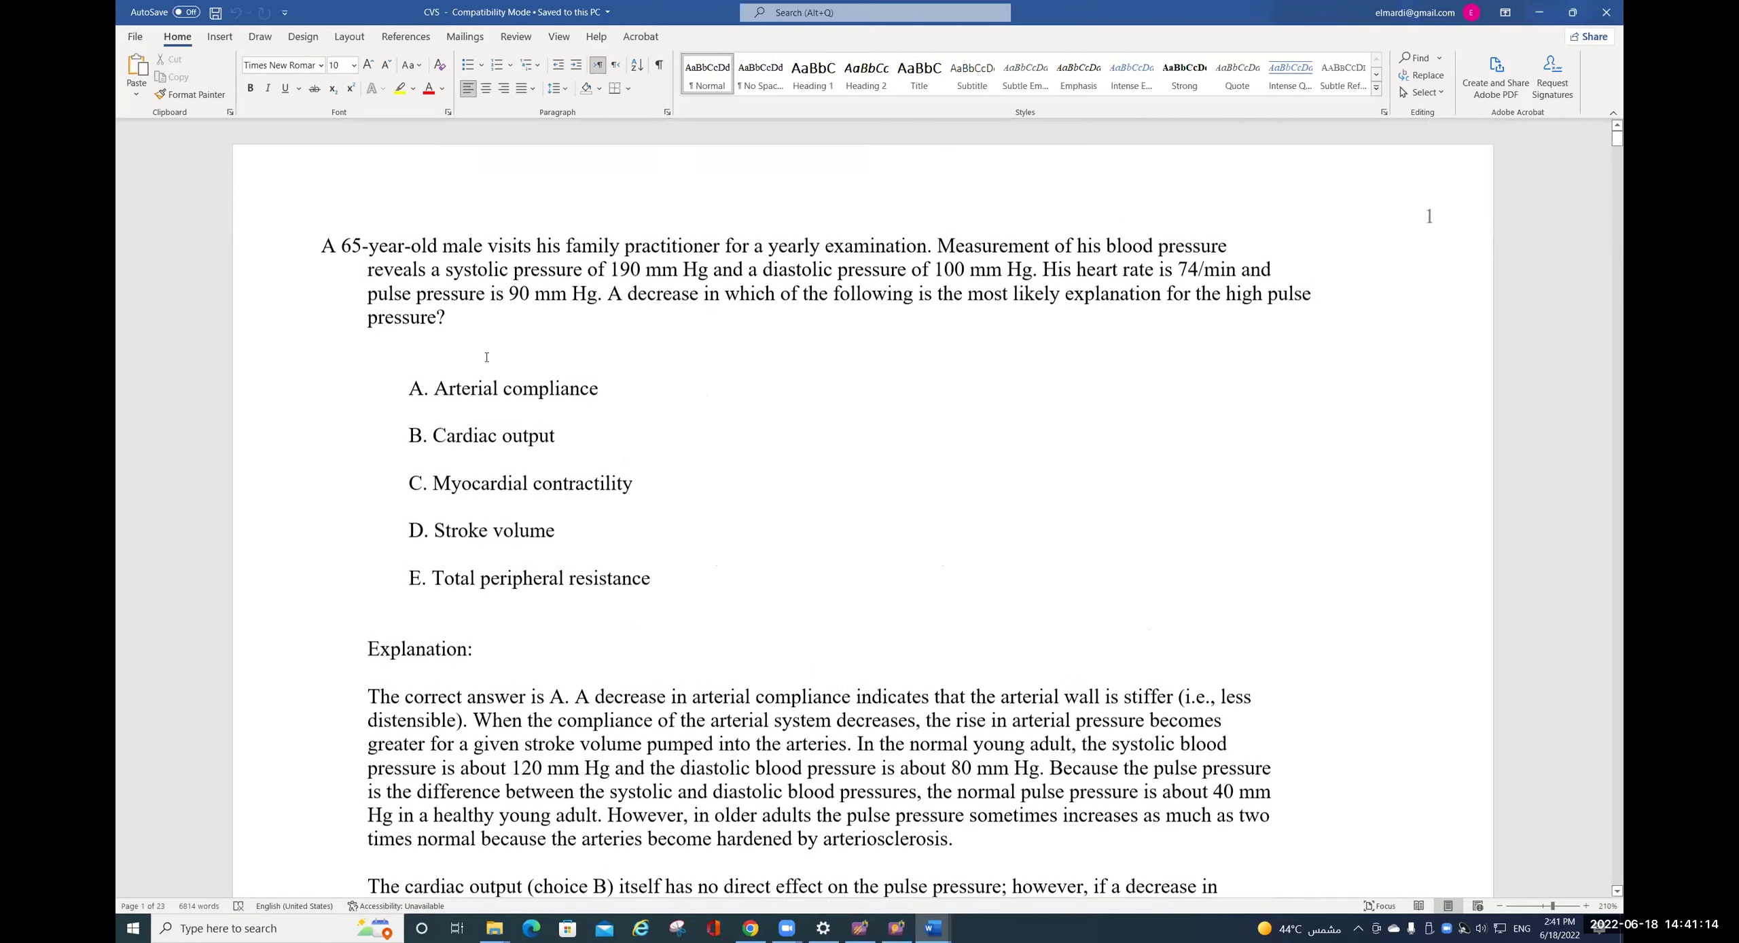
pyautogui.scroll(-3, 498, 393)
pyautogui.scroll(-20, 500, 397)
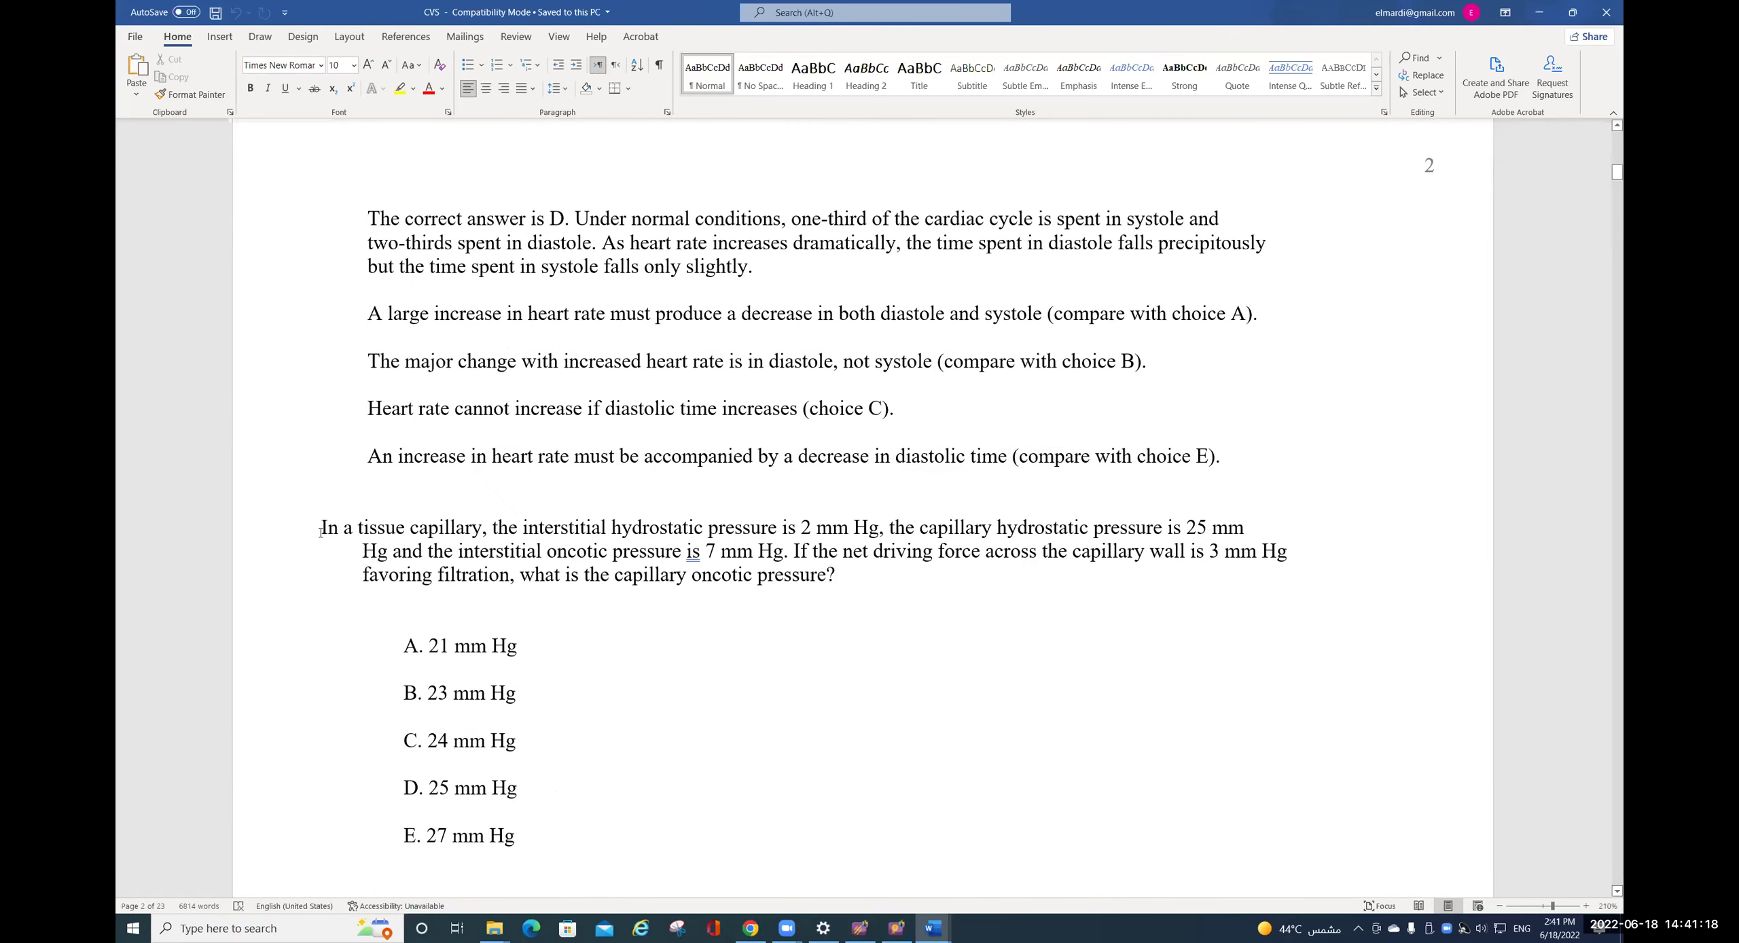
# - Copy the first two questions with their options and explanations from the CVS document and paste them into a new blank document
pyautogui.moveTo(1236, 463); pyautogui.dragTo(383, 6)
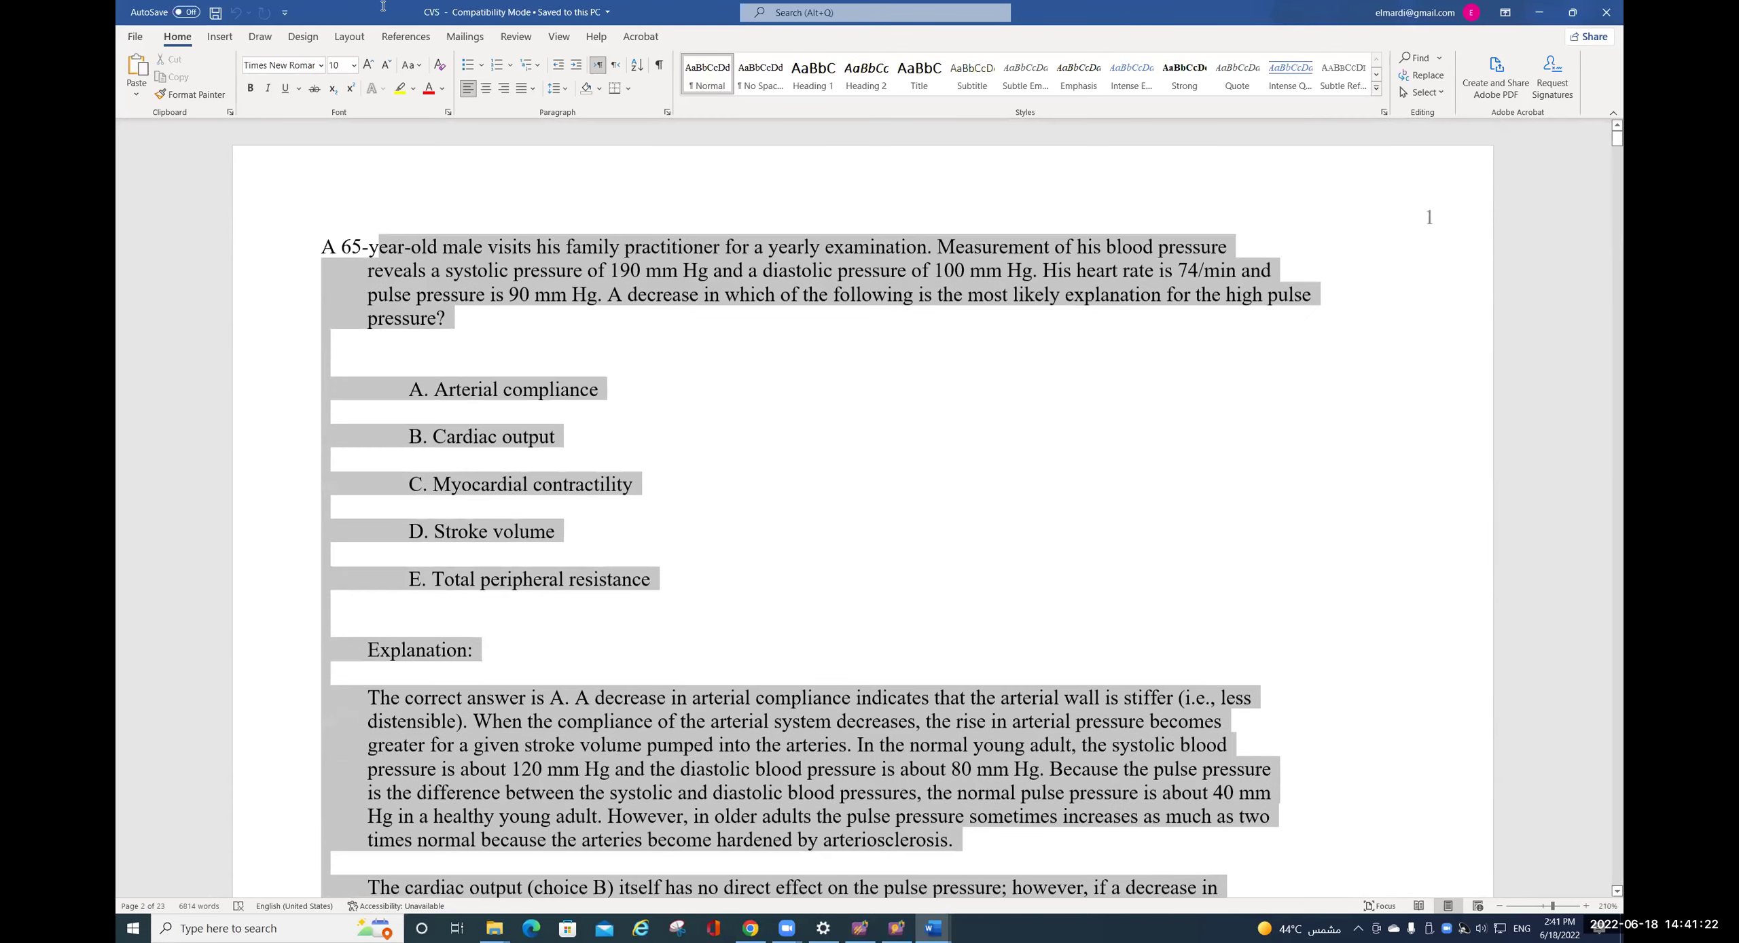
pyautogui.moveTo(245, 80); pyautogui.dragTo(190, 130)
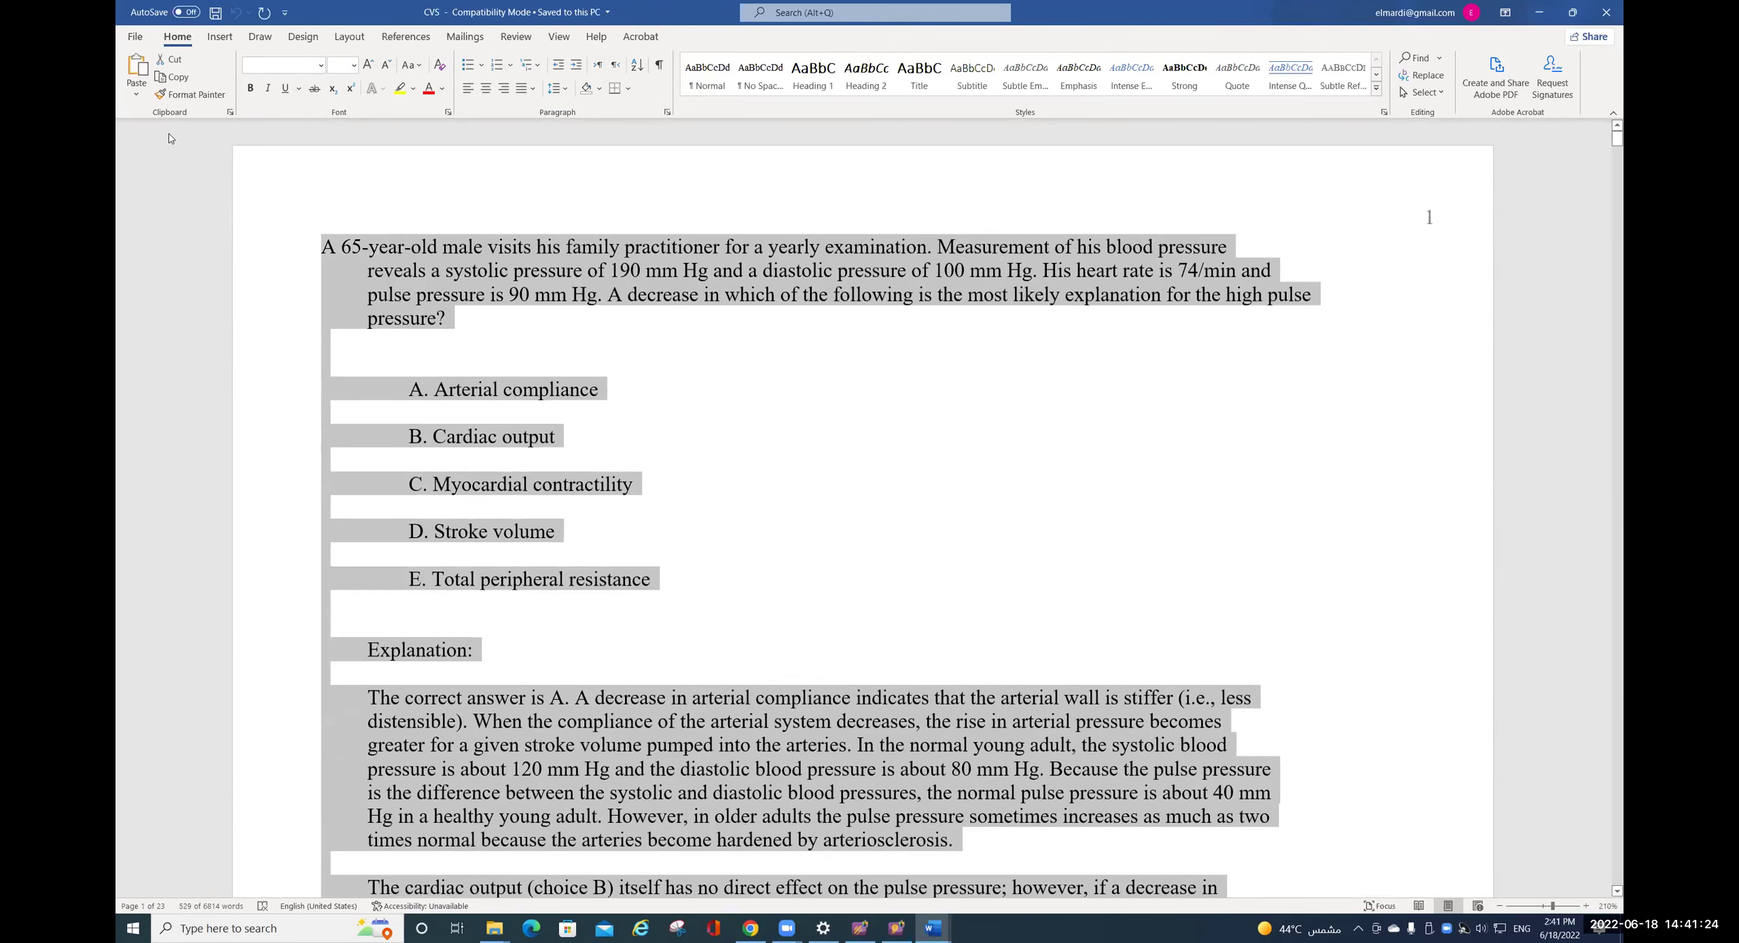
pyautogui.click(135, 36)
pyautogui.click(334, 175)
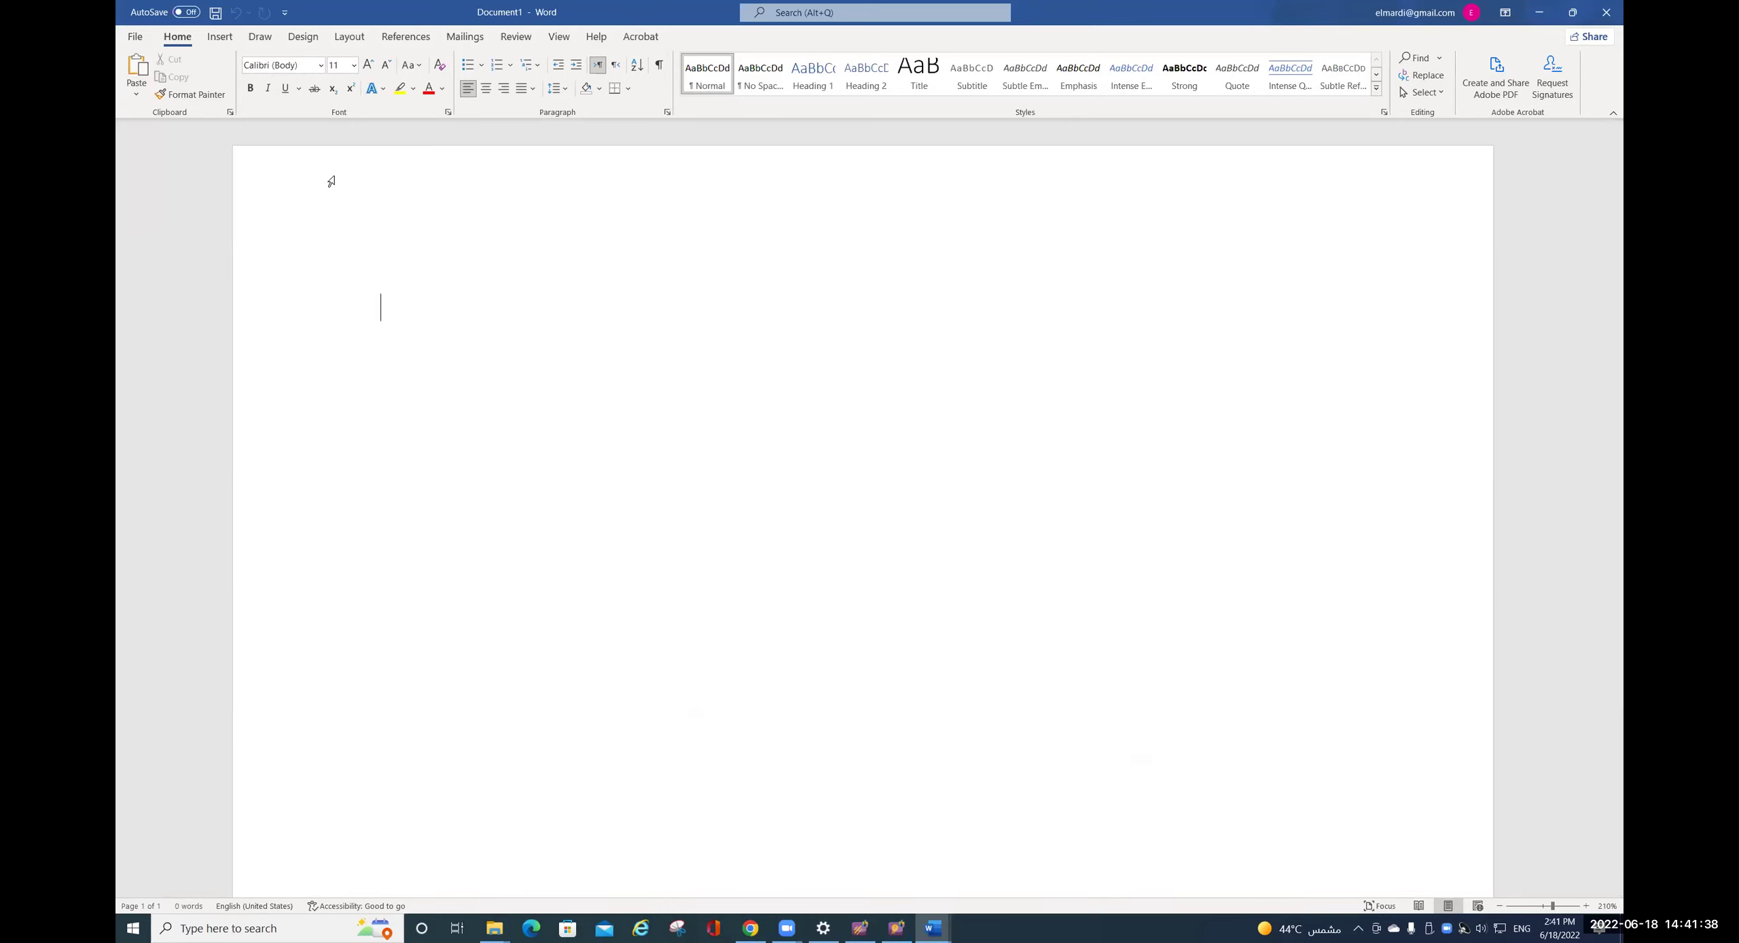
pyautogui.hotkey('ctrl', 'v')
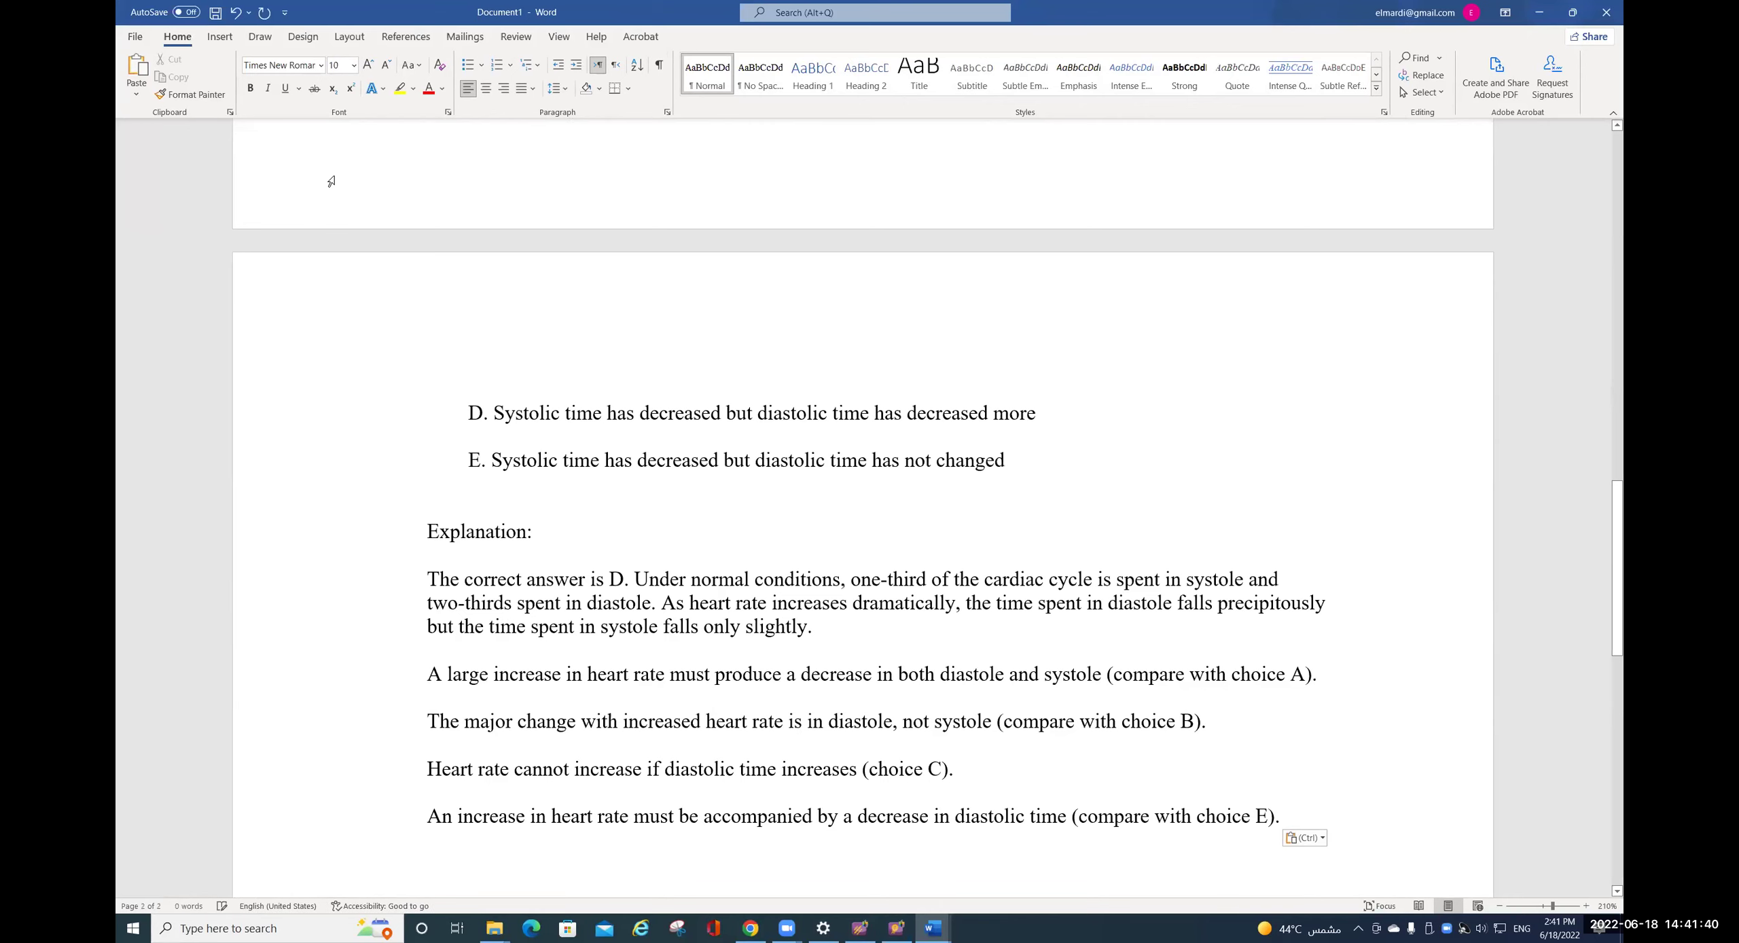
# - Select all the pasted question text and set its direction to left-to-right
pyautogui.scroll(5, 665, 285)
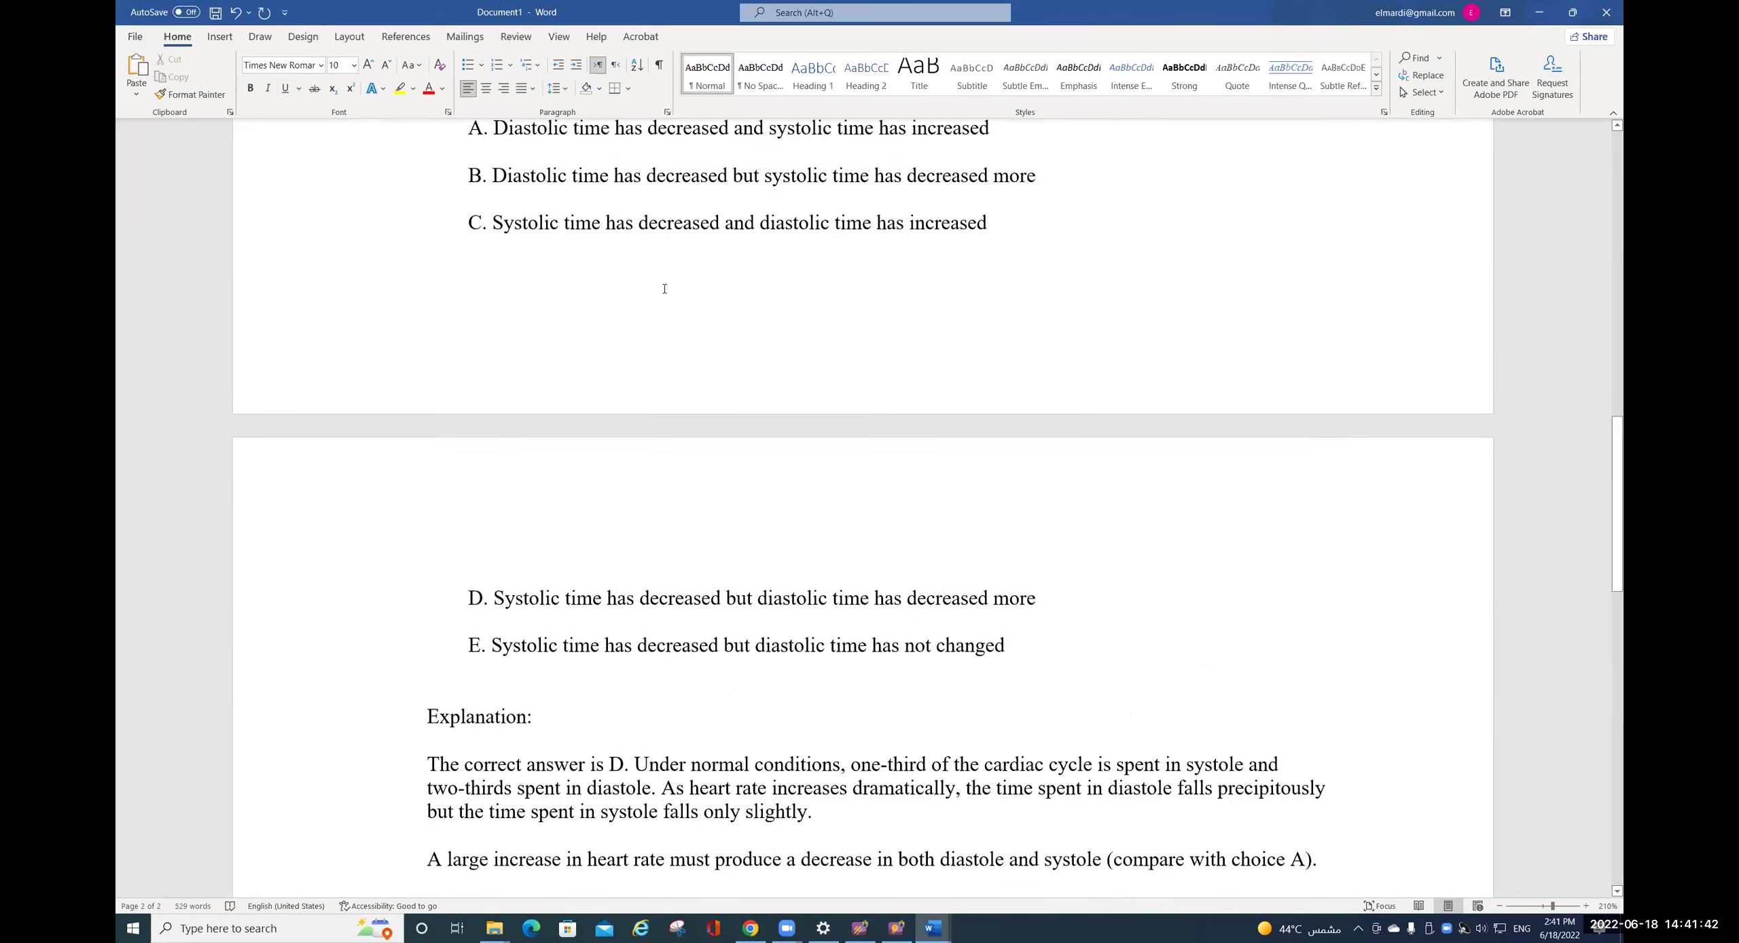
pyautogui.scroll(15, 665, 289)
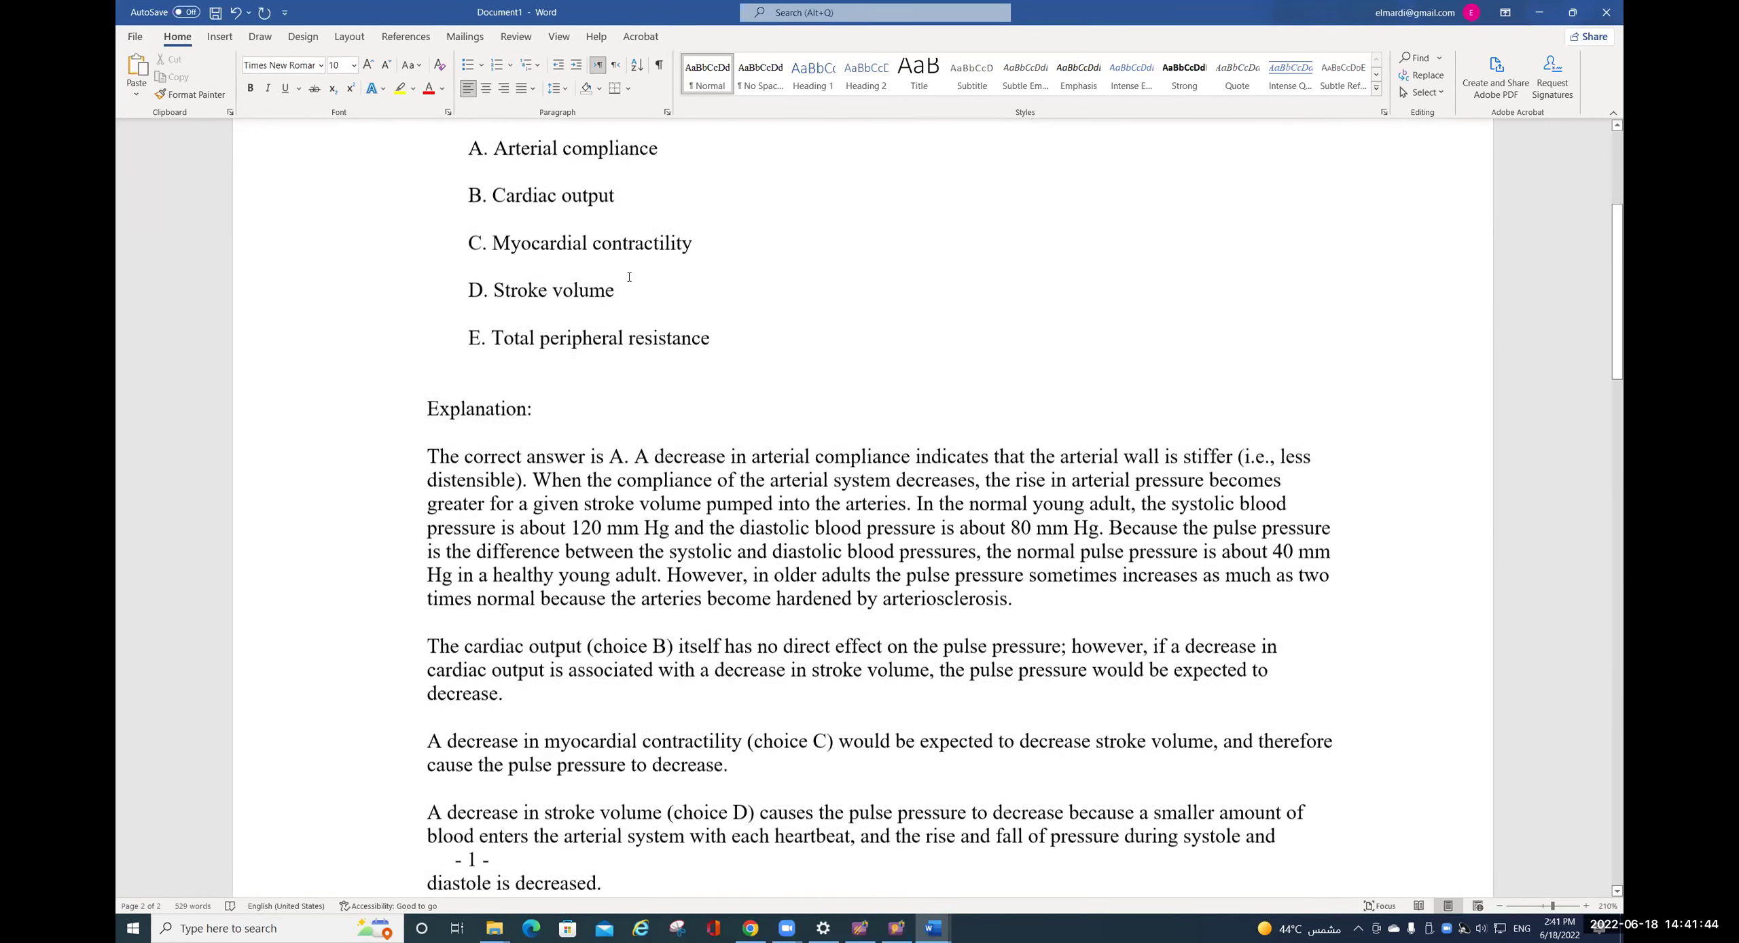
pyautogui.hotkey('ctrl', 'a')
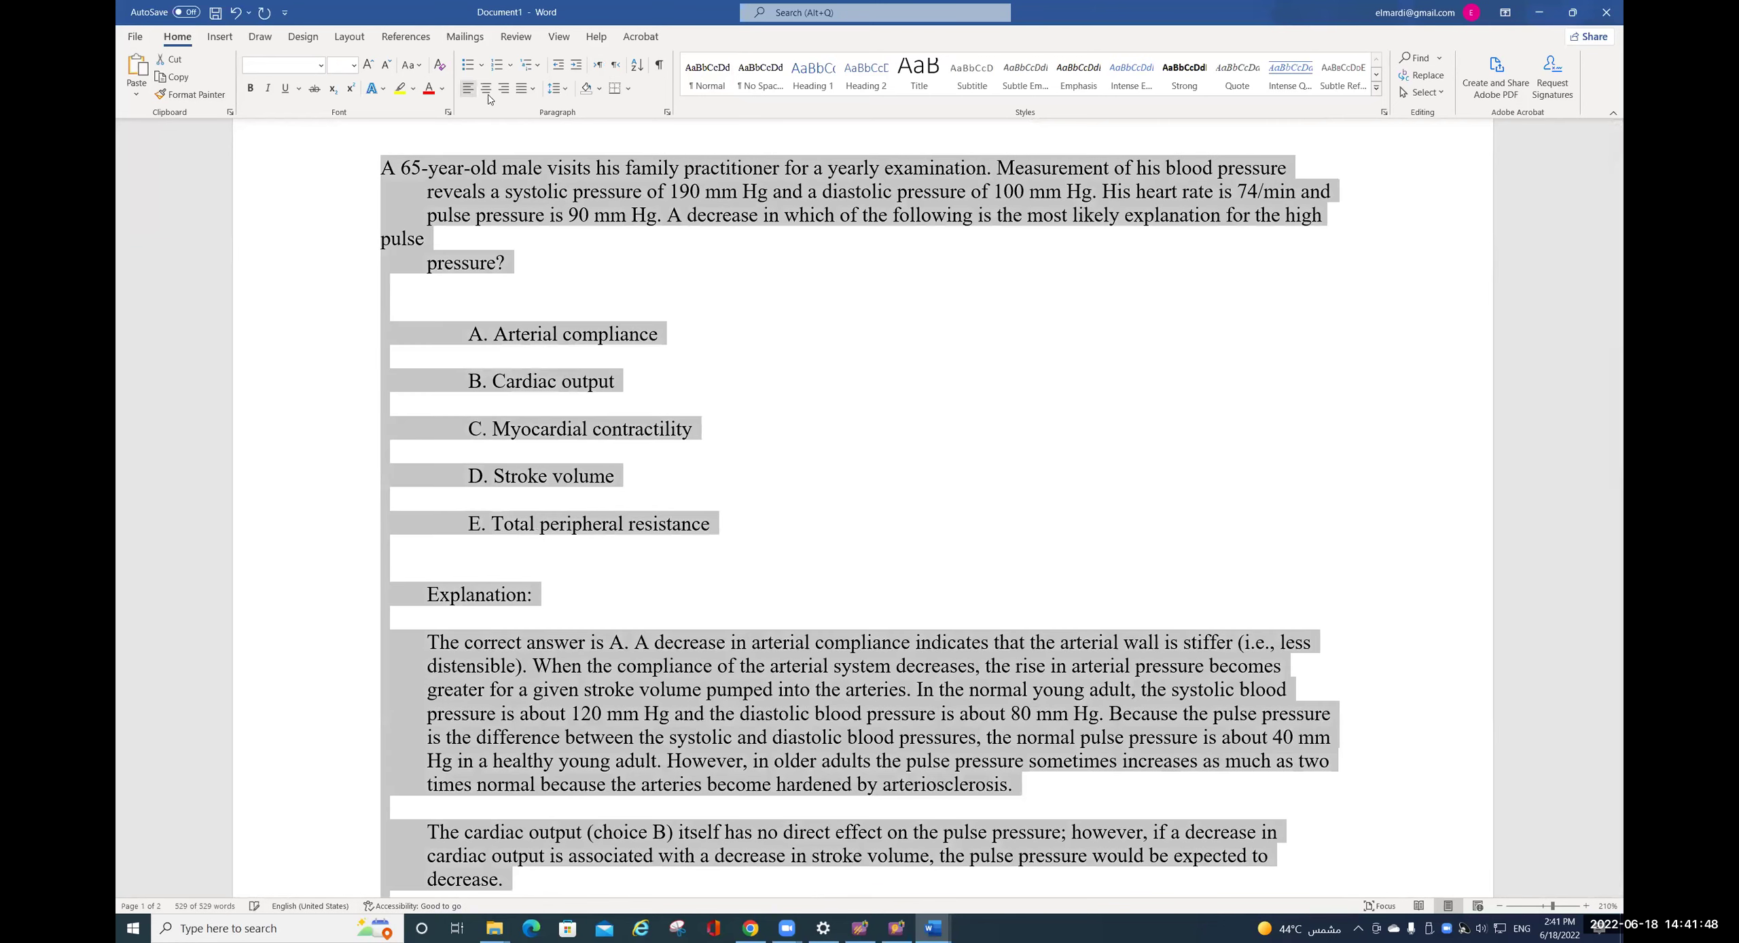
pyautogui.click(595, 66)
pyautogui.click(432, 285)
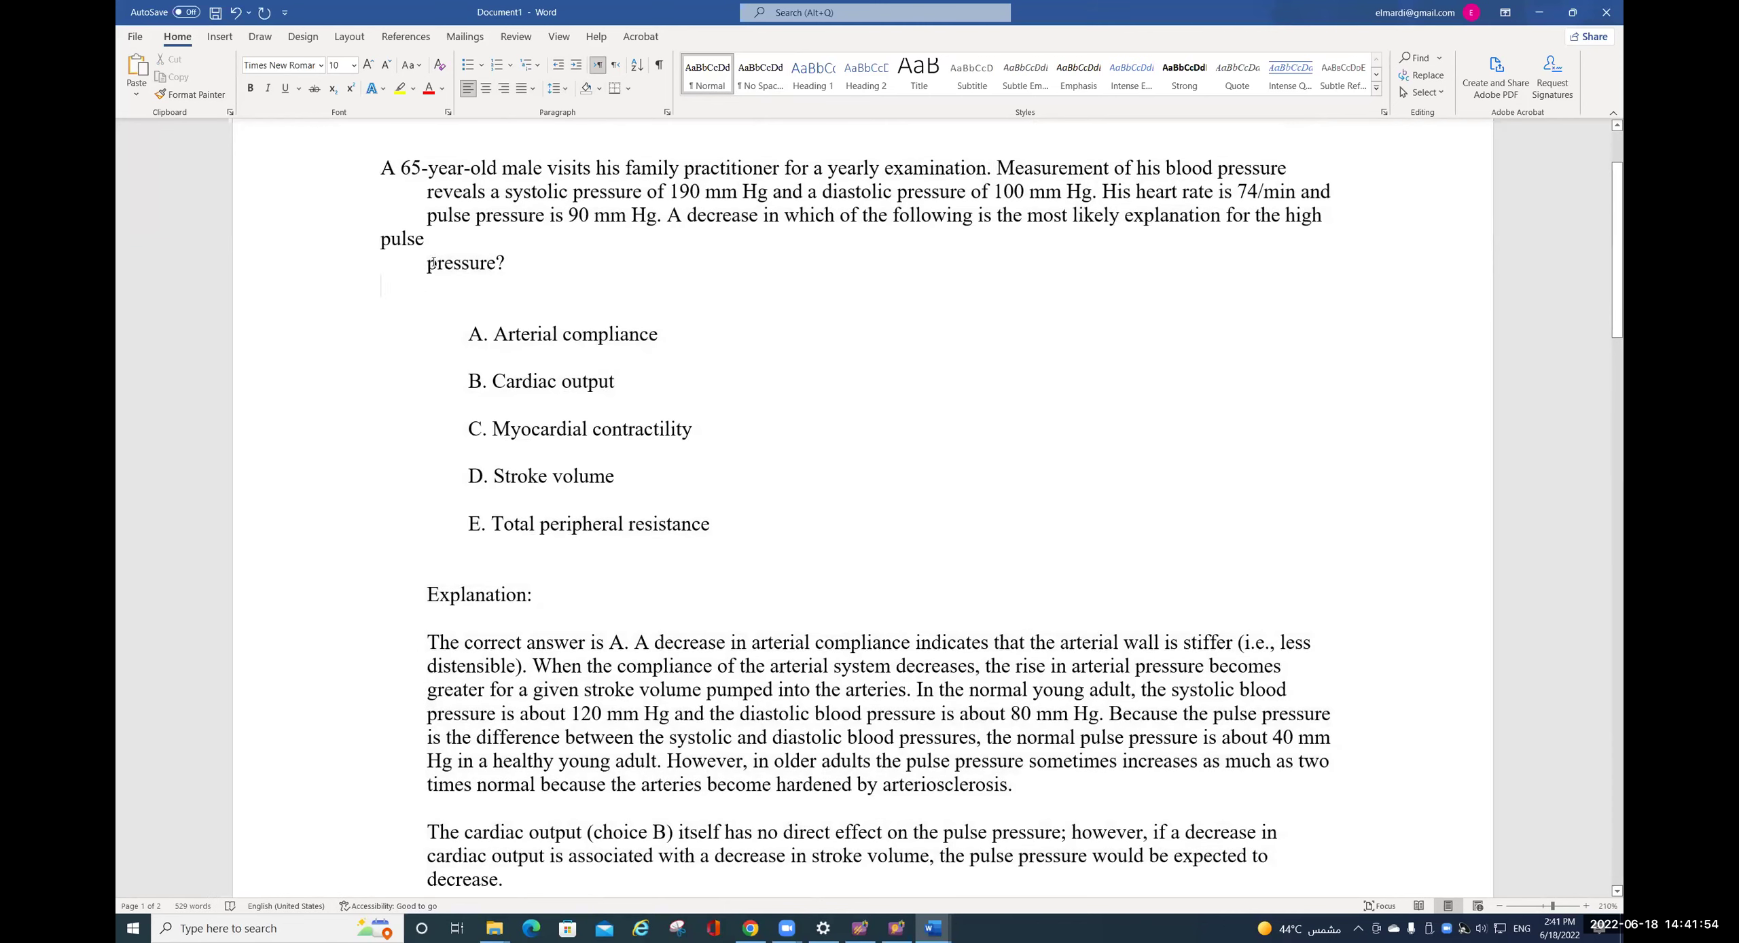
# - Add the lines "CVS" and "Multiple choice" above the first question
pyautogui.press('BackSpace')
pyautogui.press('BackSpace')
pyautogui.write('h')
pyautogui.write(' CVS')
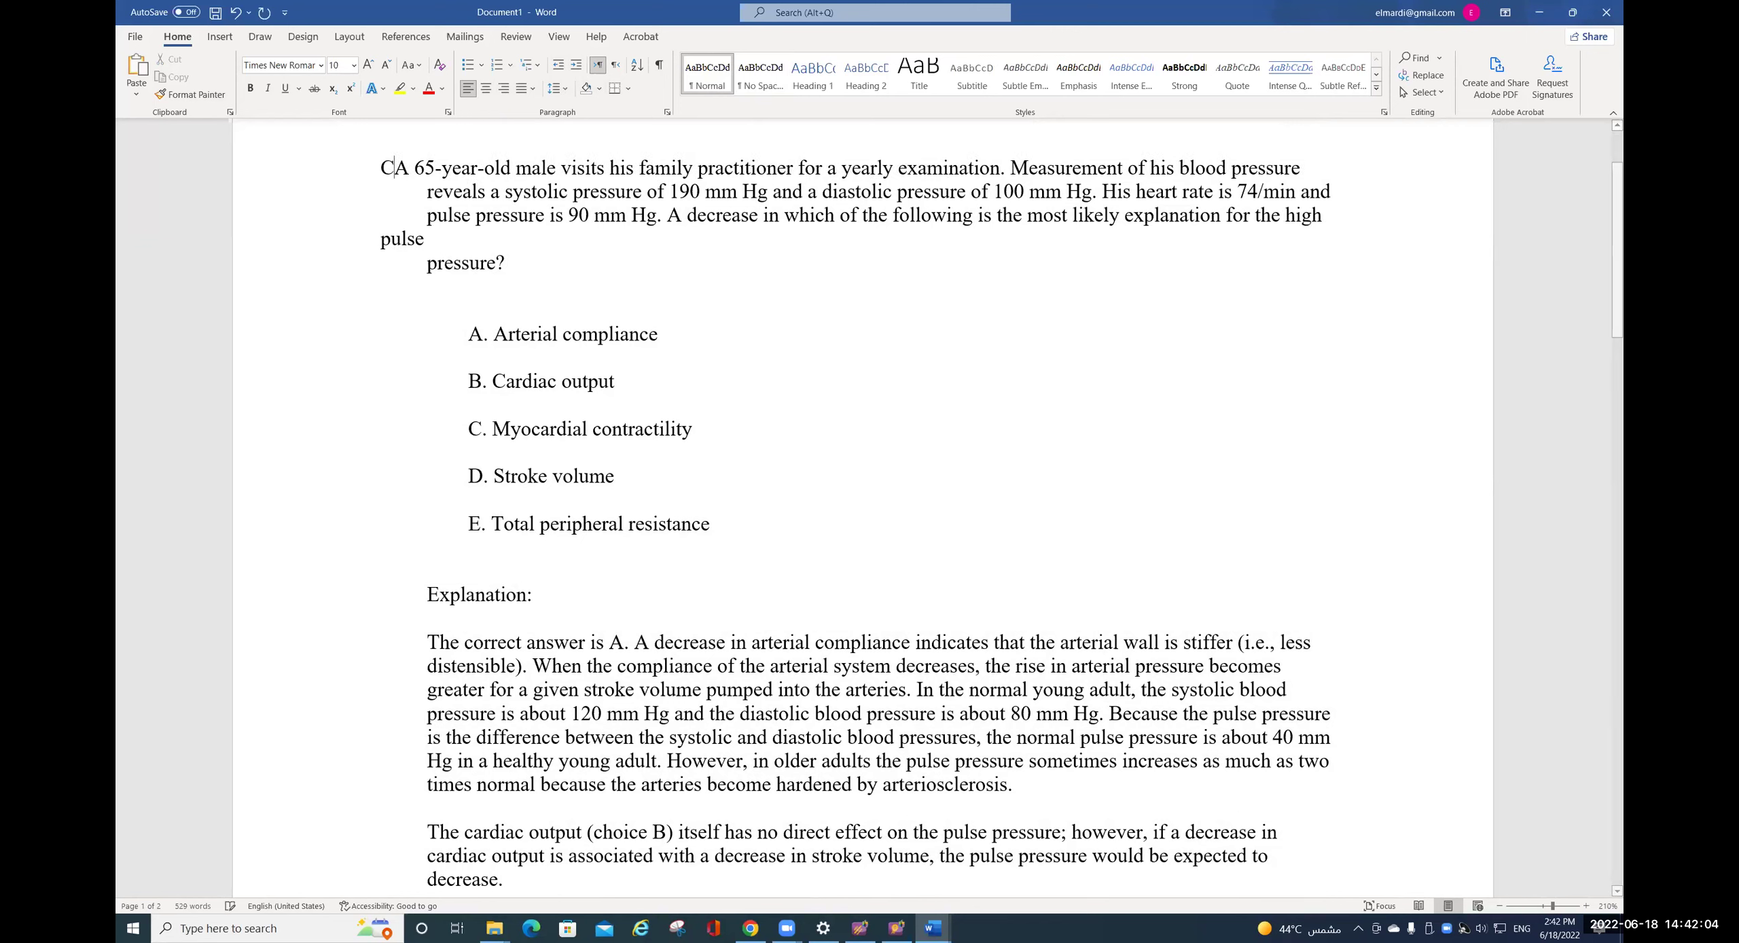
pyautogui.press('Return')
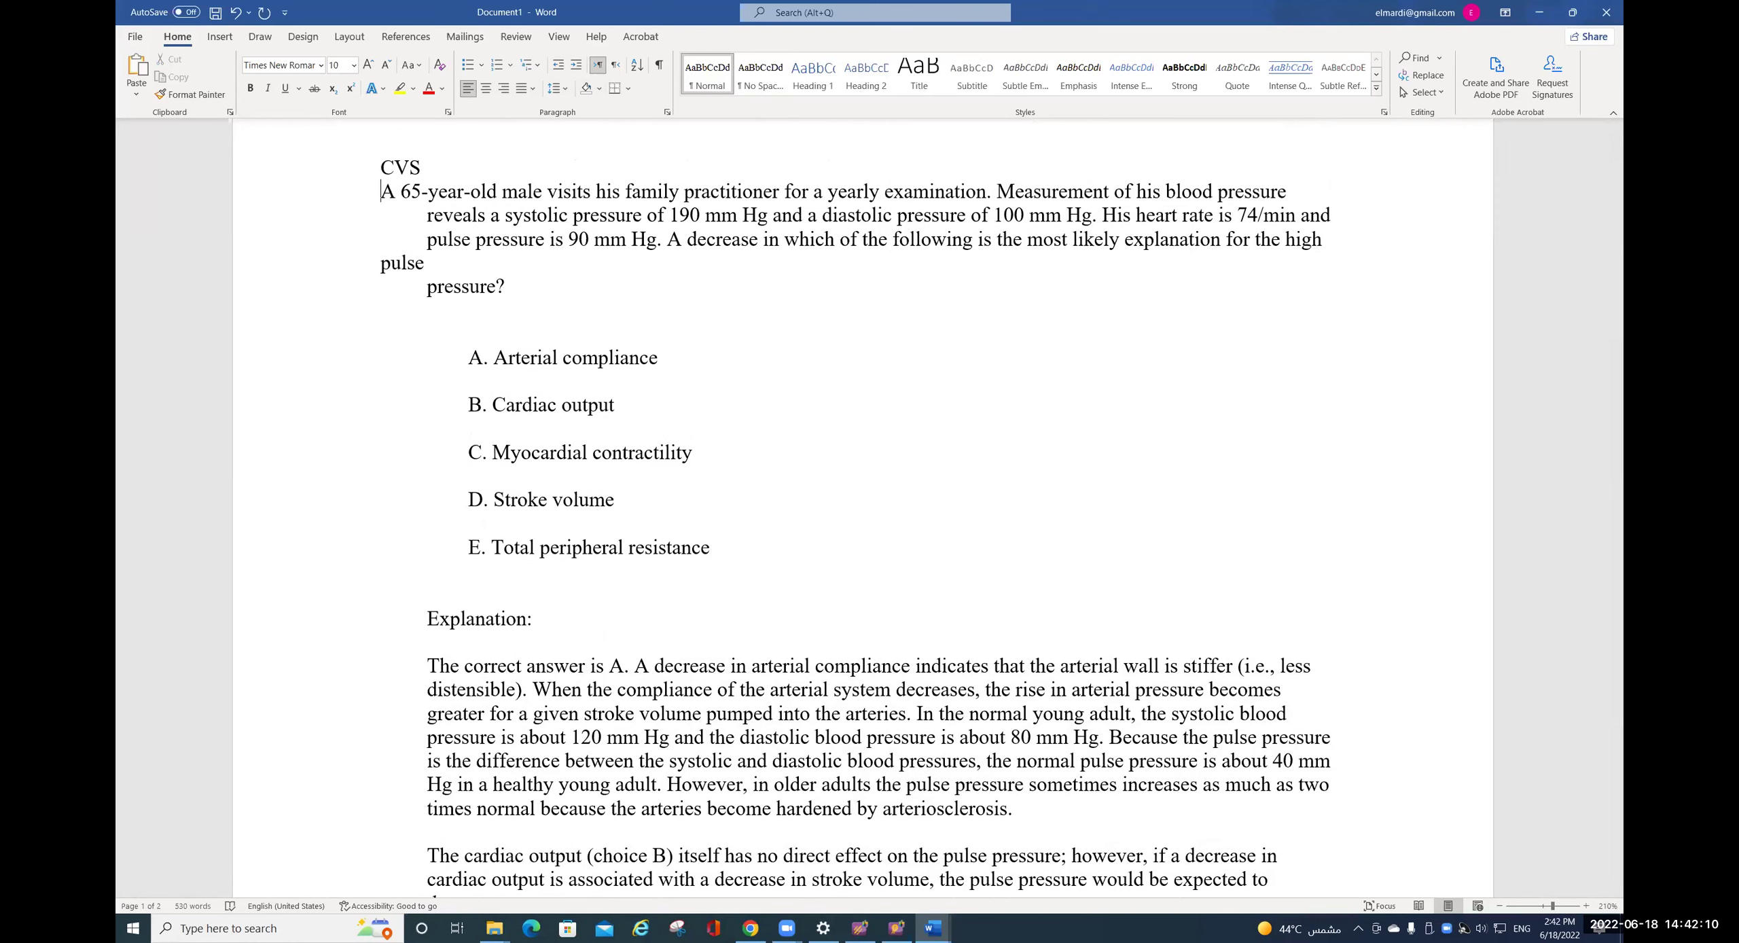
pyautogui.write('Multip')
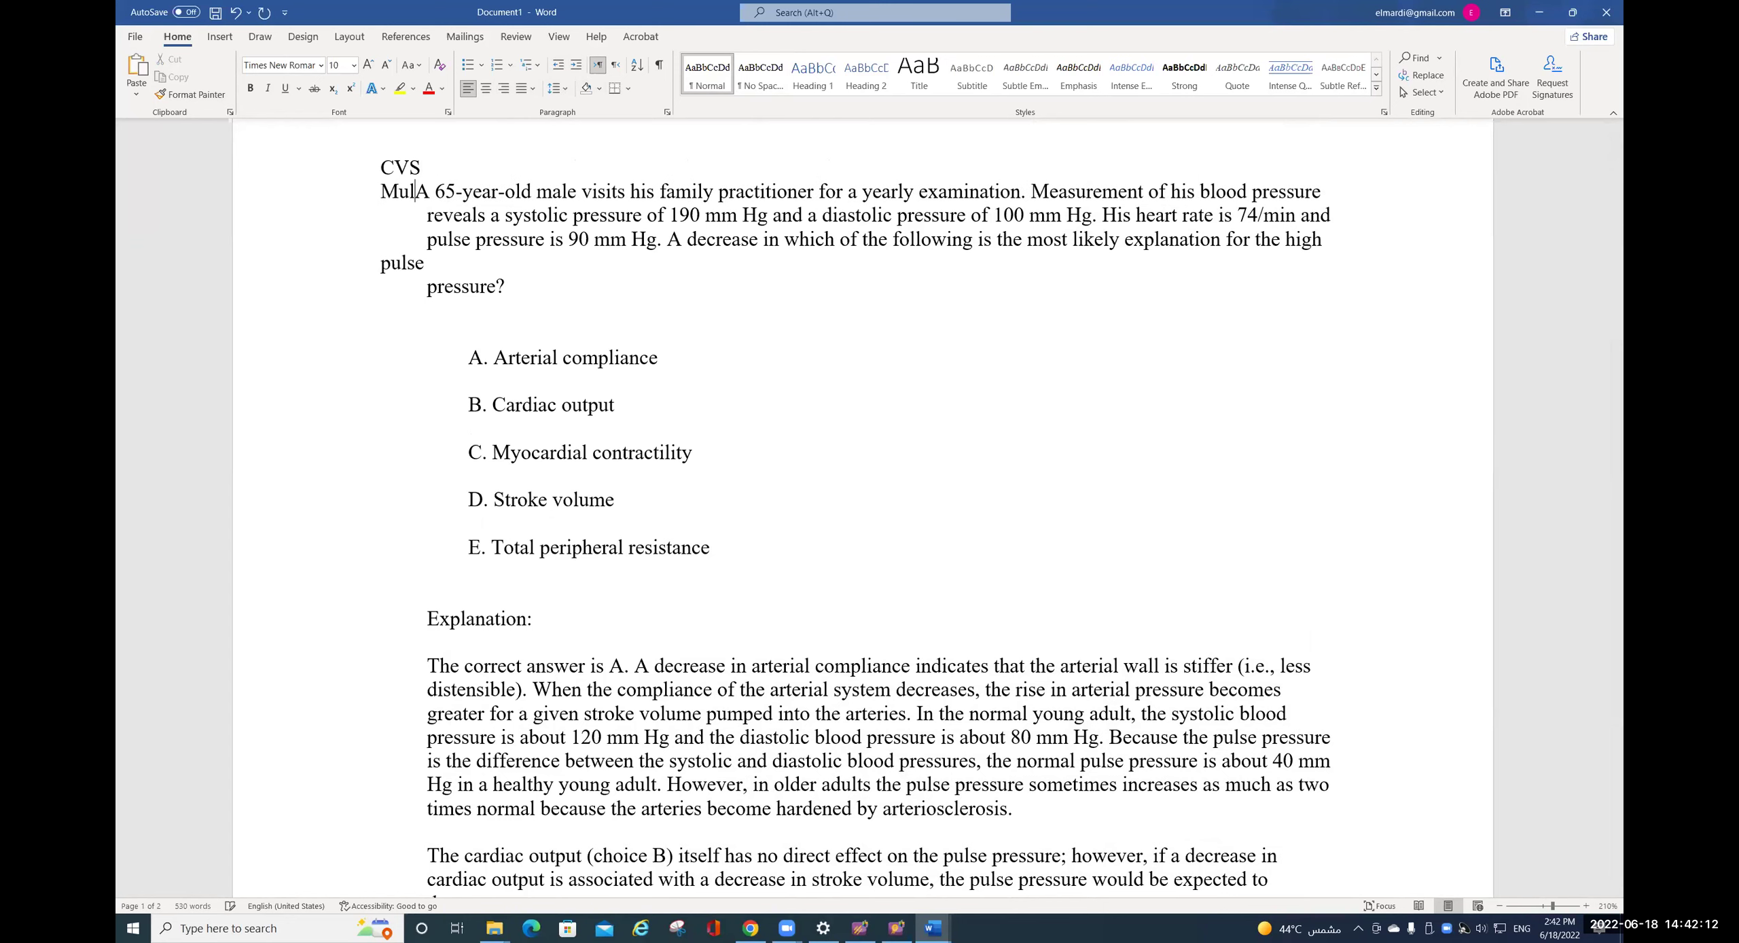
pyautogui.write('le ch')
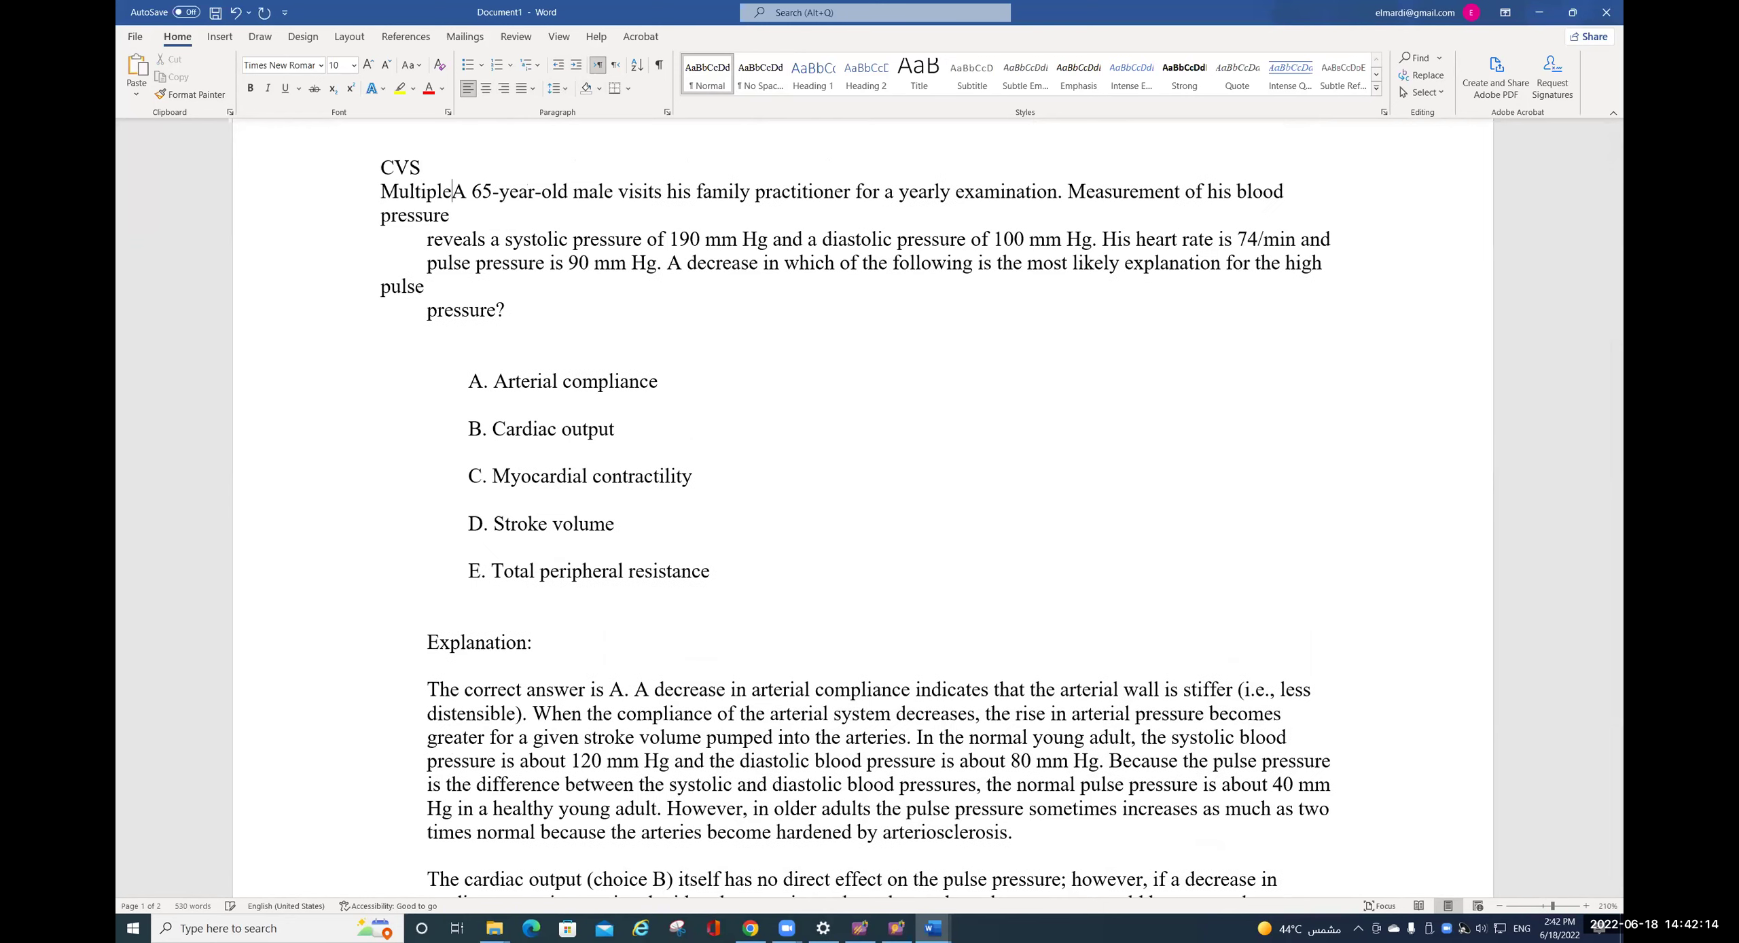
pyautogui.write('oice')
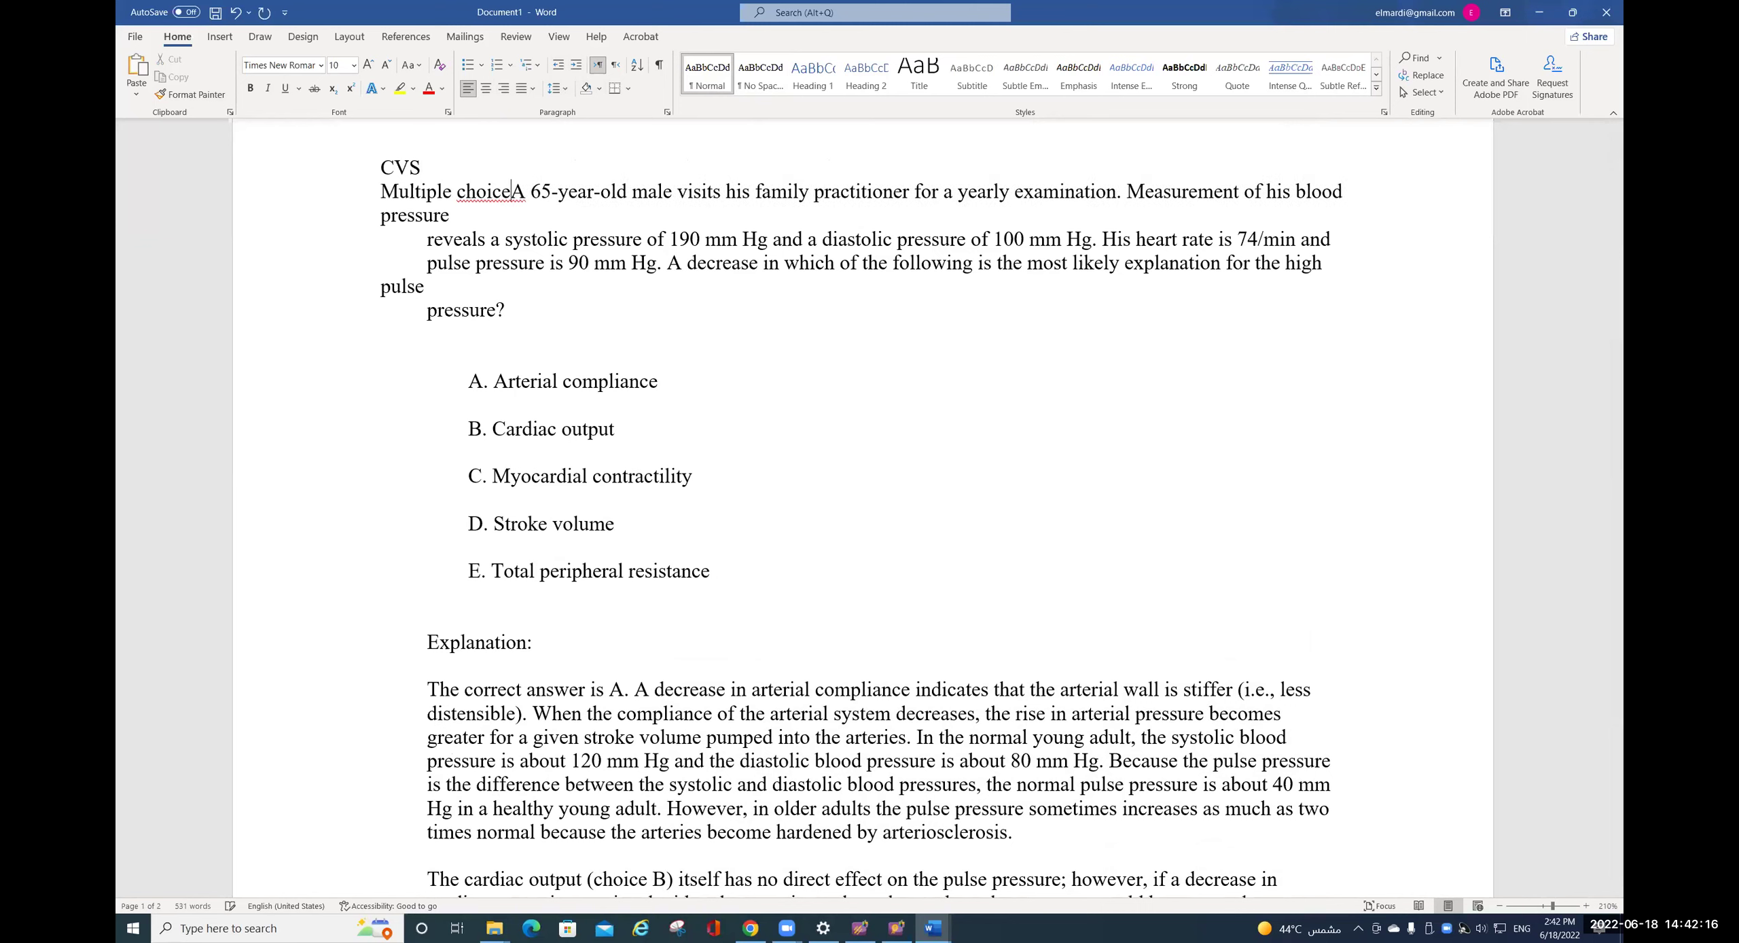
pyautogui.press('Return')
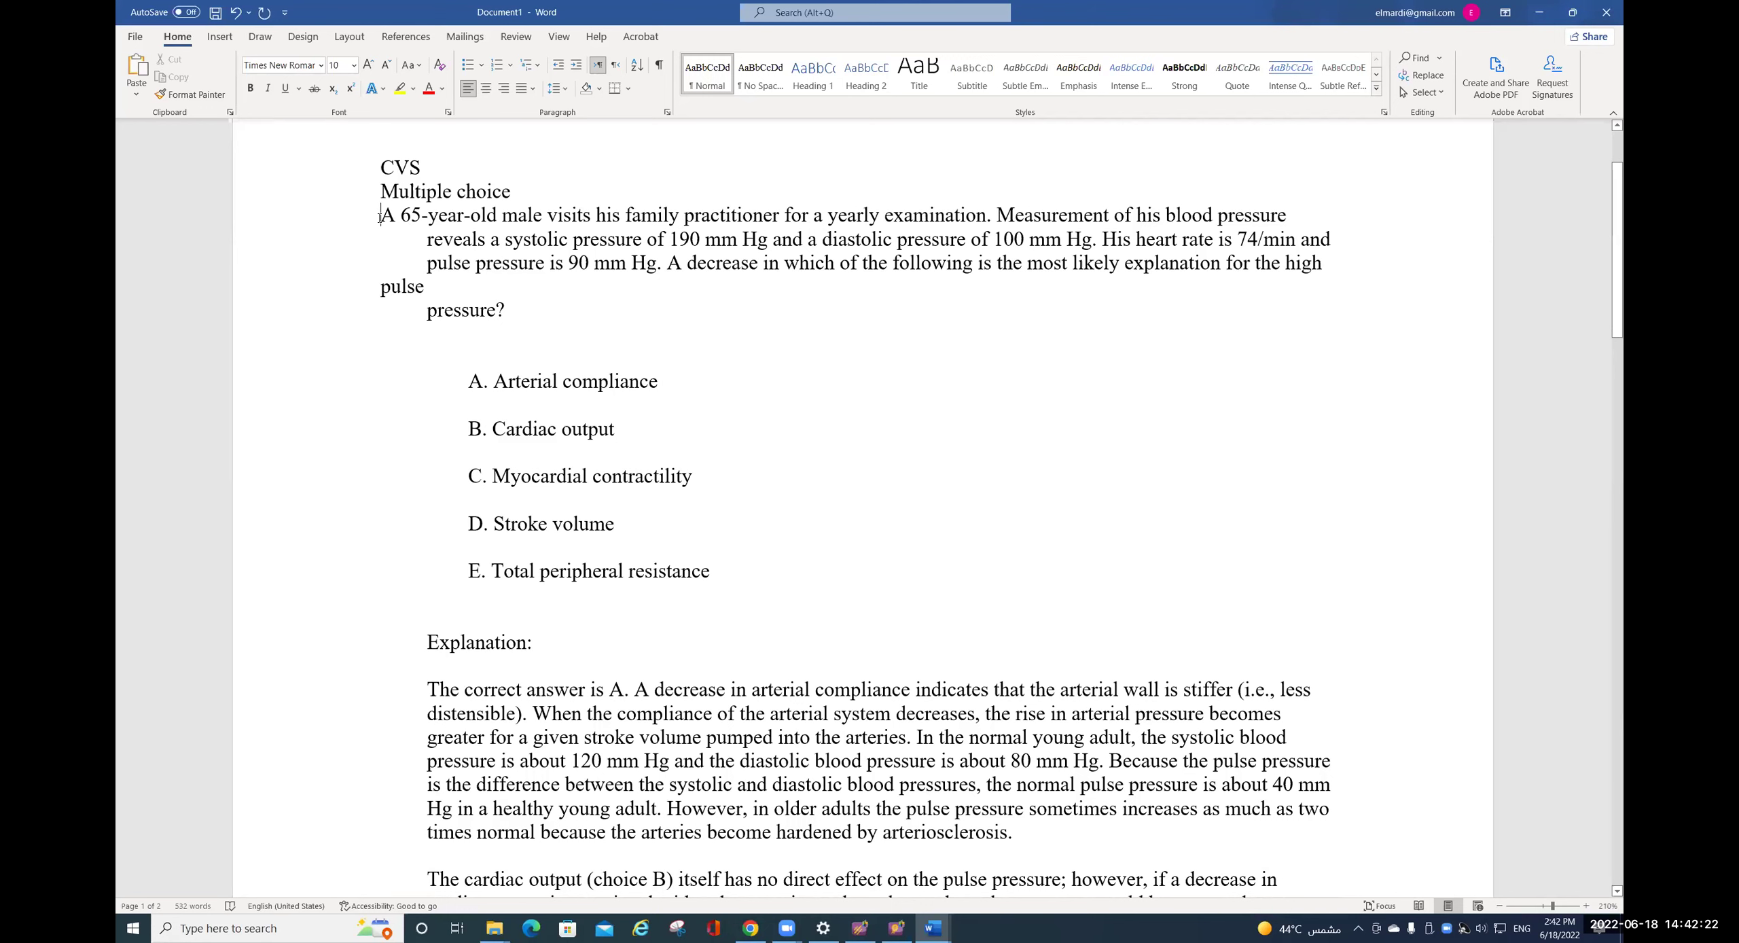
# - Number the first question as 1. and join its second line, starting with "reveals", onto the word "pressure" in the stem
pyautogui.write('1.')
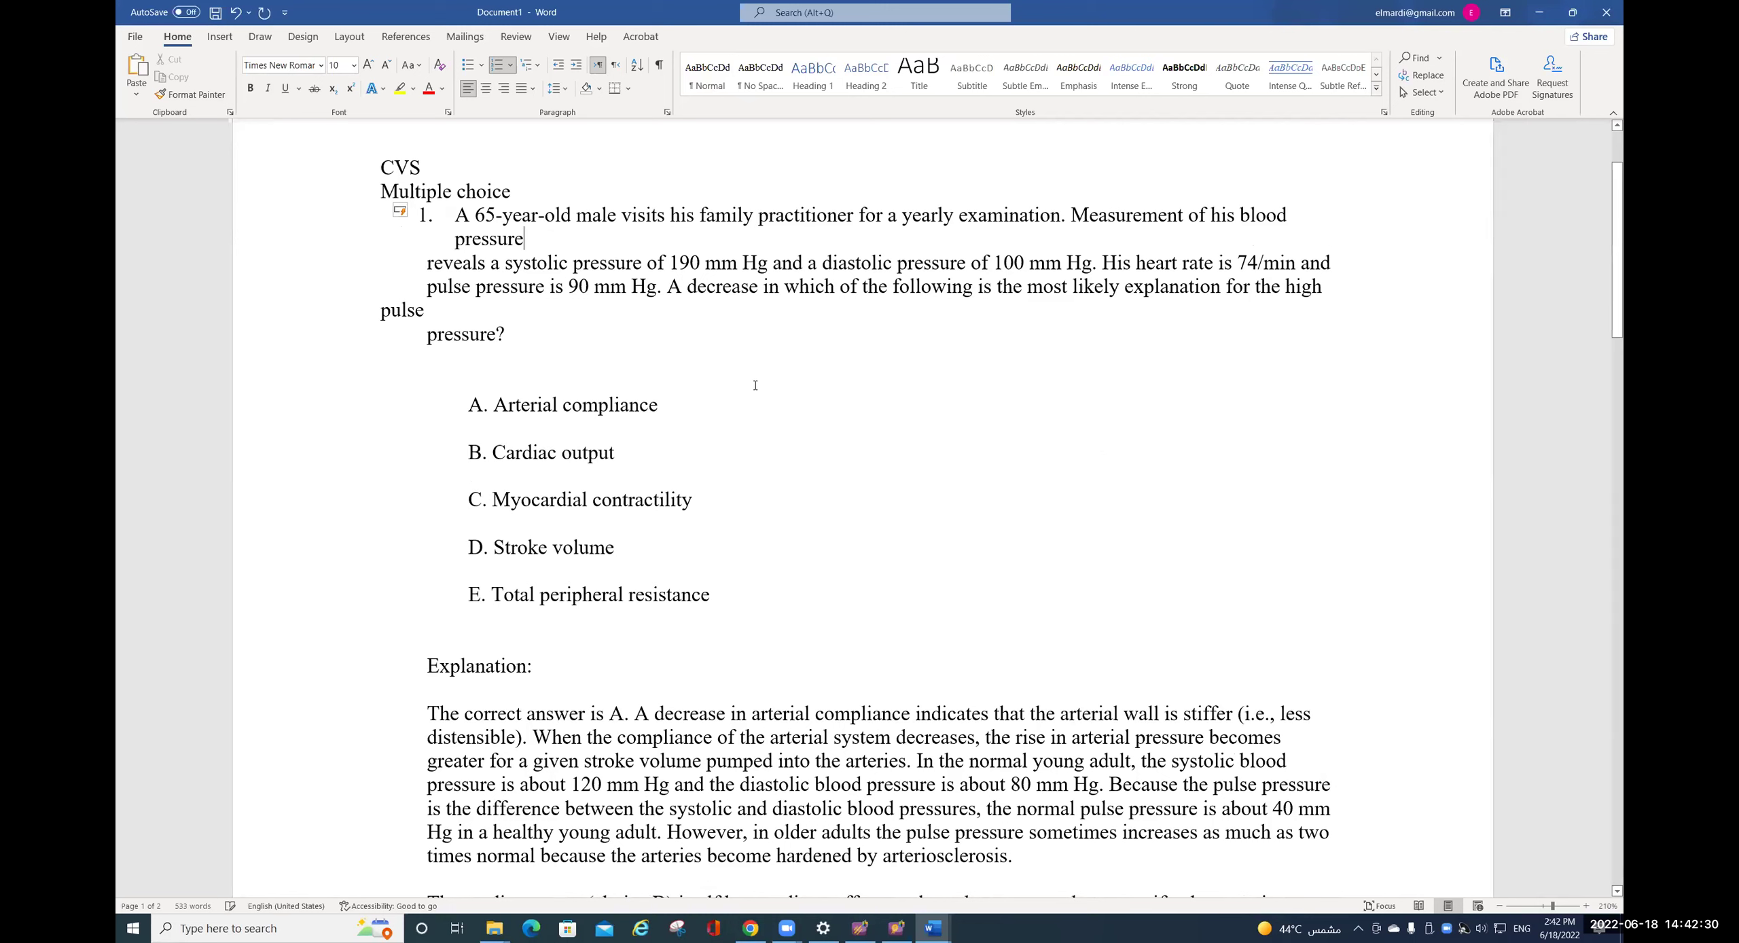
pyautogui.press('Delete')
pyautogui.press('Delete')
pyautogui.press('Delete')
pyautogui.press('Delete')
pyautogui.press('Delete')
pyautogui.press('Delete')
pyautogui.press('Delete')
pyautogui.press('Delete')
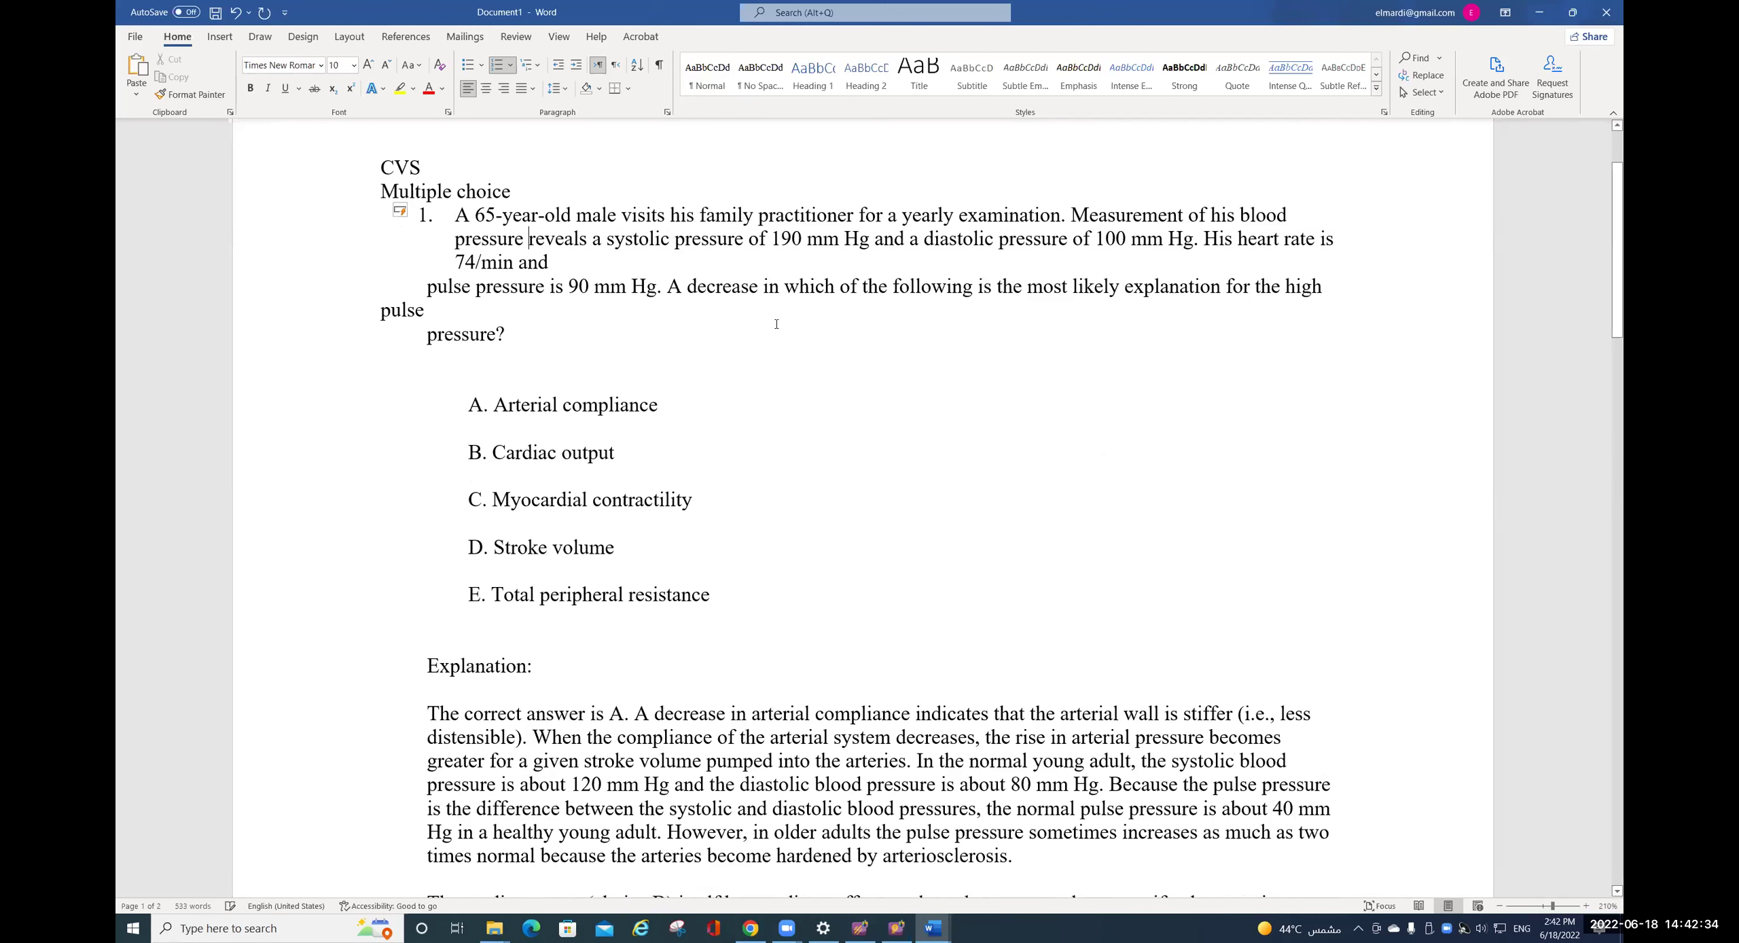
# - Join the remaining broken lines of question 1's stem into one continuous paragraph, removing the extra spaces between them
pyautogui.press('Right')
pyautogui.press('Right')
pyautogui.press('Right')
pyautogui.press('BackSpace')
pyautogui.press('BackSpace')
pyautogui.press('Delete')
pyautogui.press('Delete')
pyautogui.press('Delete')
pyautogui.press('Delete')
pyautogui.press('Delete')
pyautogui.press('Delete')
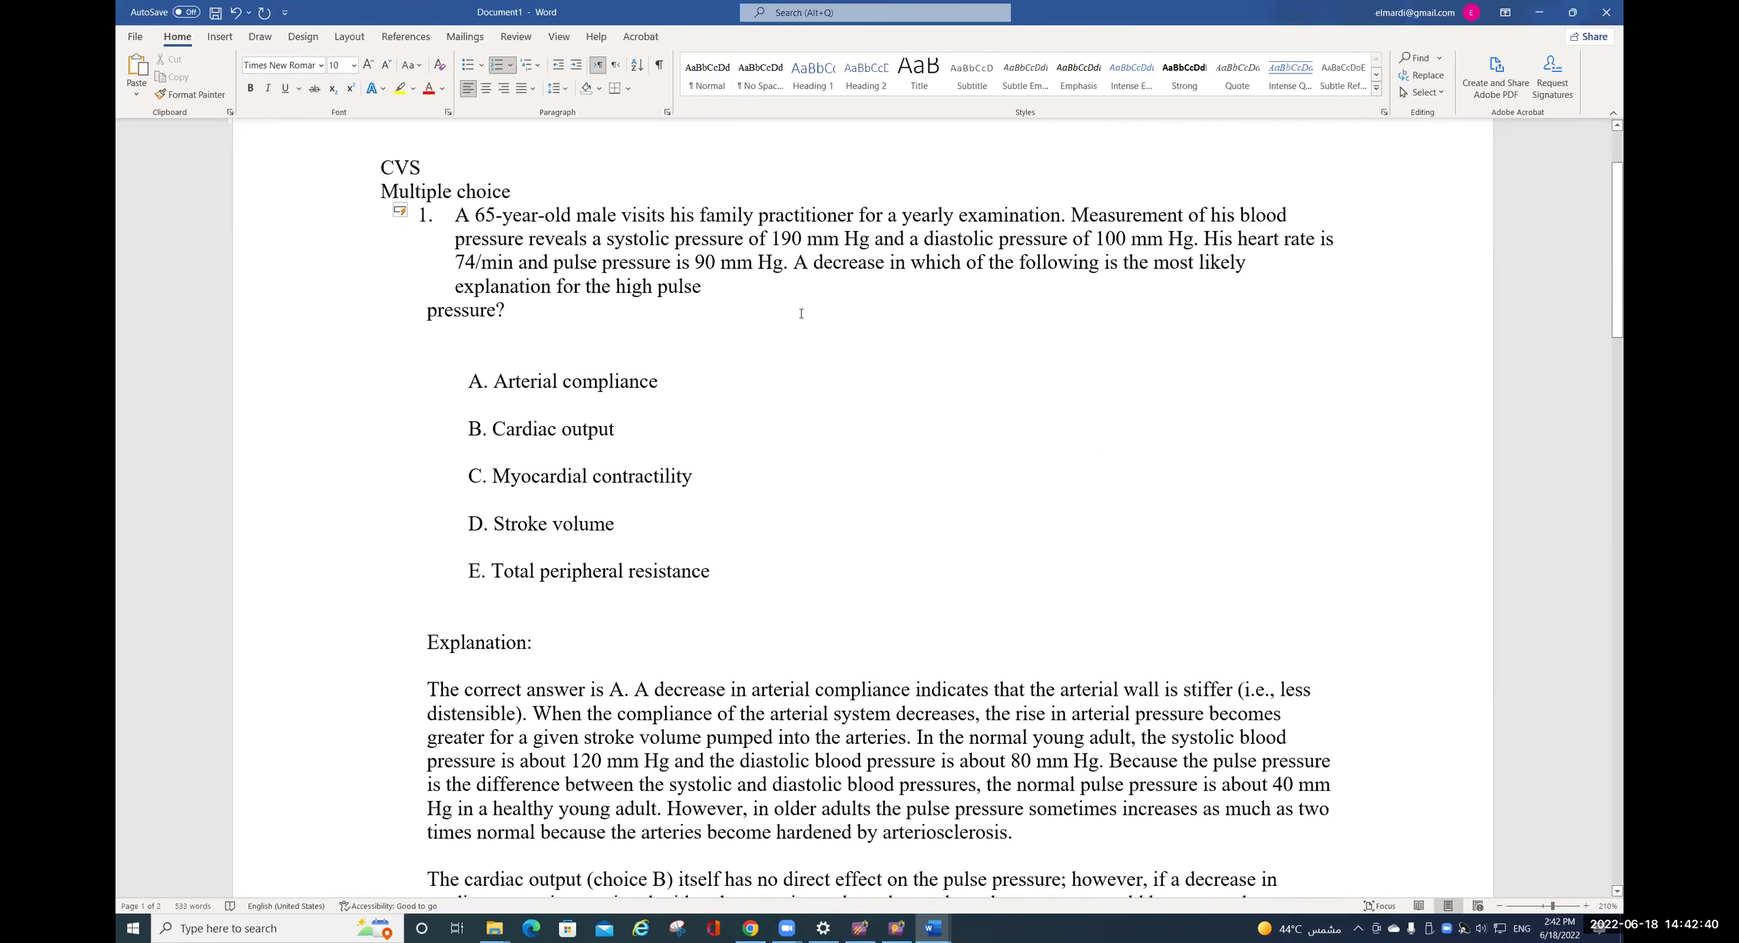
pyautogui.press('Delete')
pyautogui.press('Delete')
pyautogui.press('Delete')
pyautogui.press('Delete')
pyautogui.press('Delete')
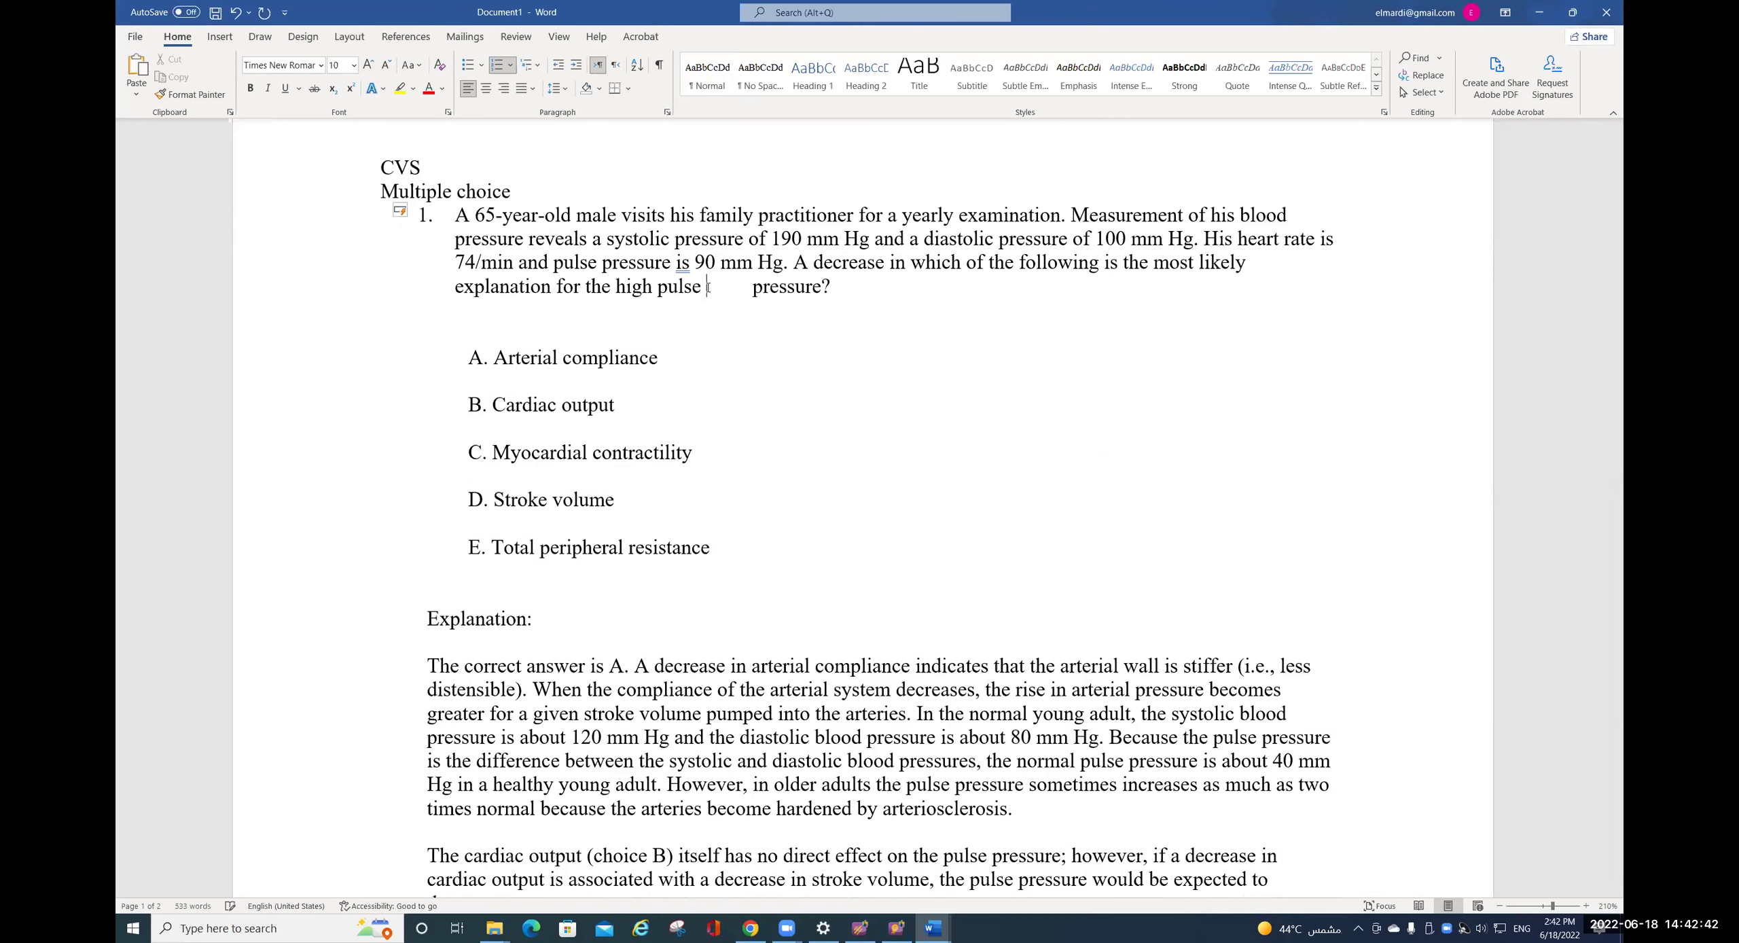
pyautogui.press('Delete')
pyautogui.press('Delete')
# - Delete the blank lines between question 1's stem and option A, and between options A, B and C
pyautogui.press('Down')
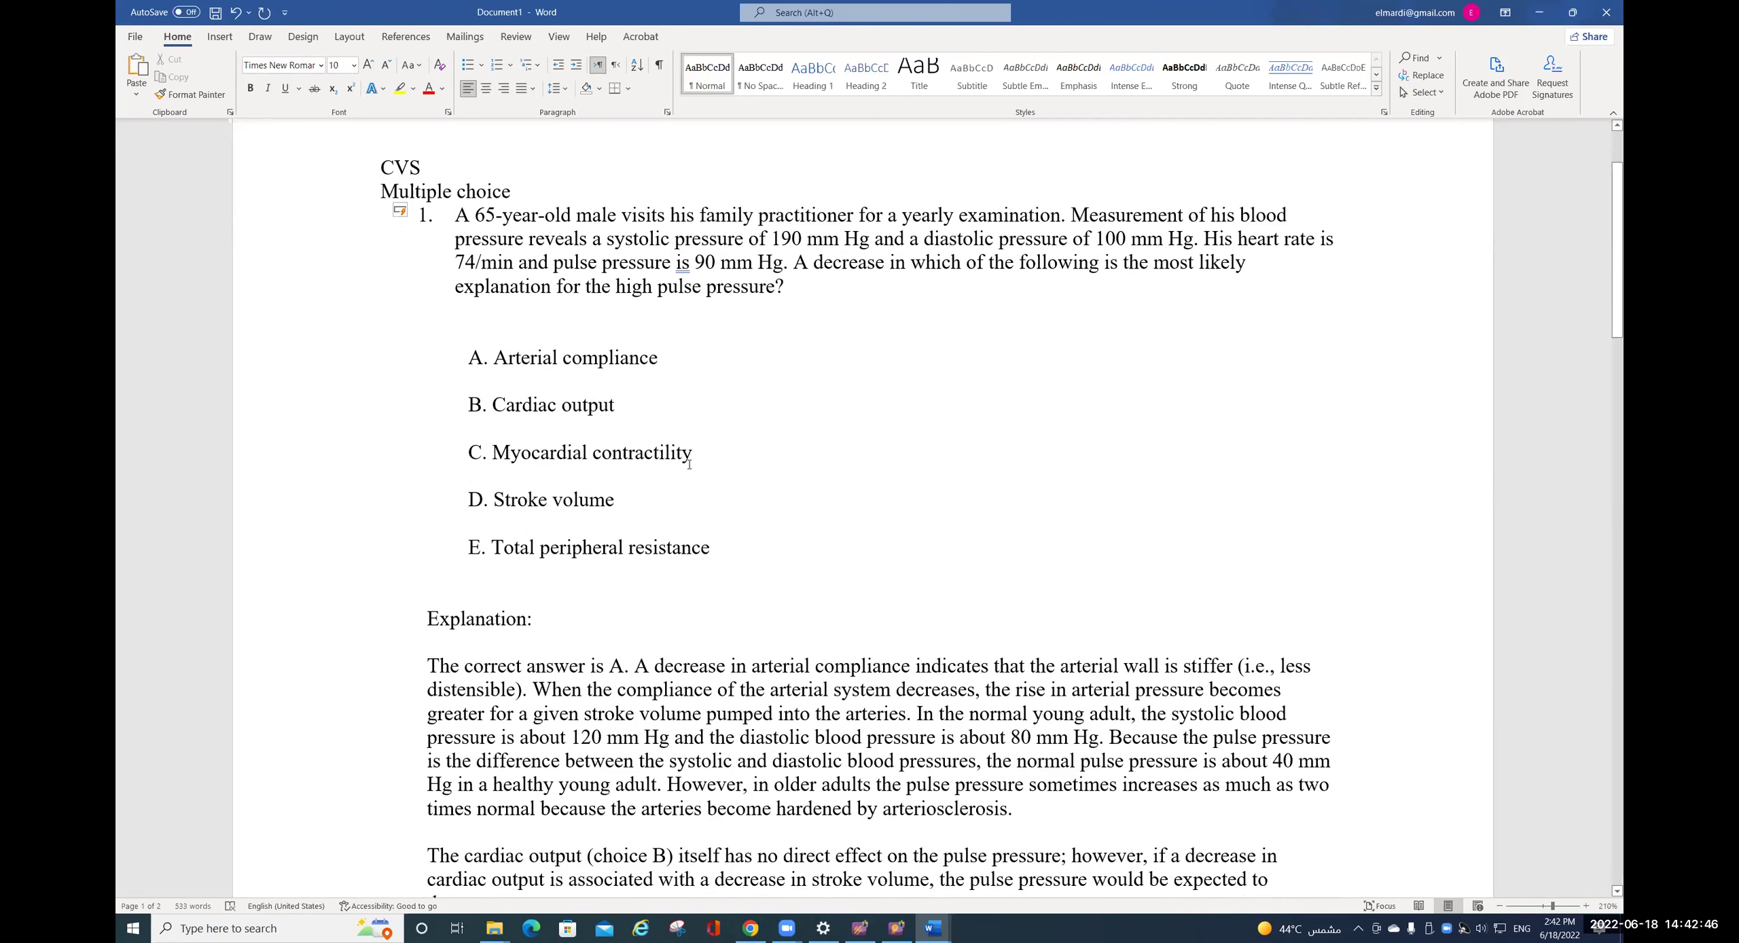
pyautogui.press('Delete')
pyautogui.press('Delete')
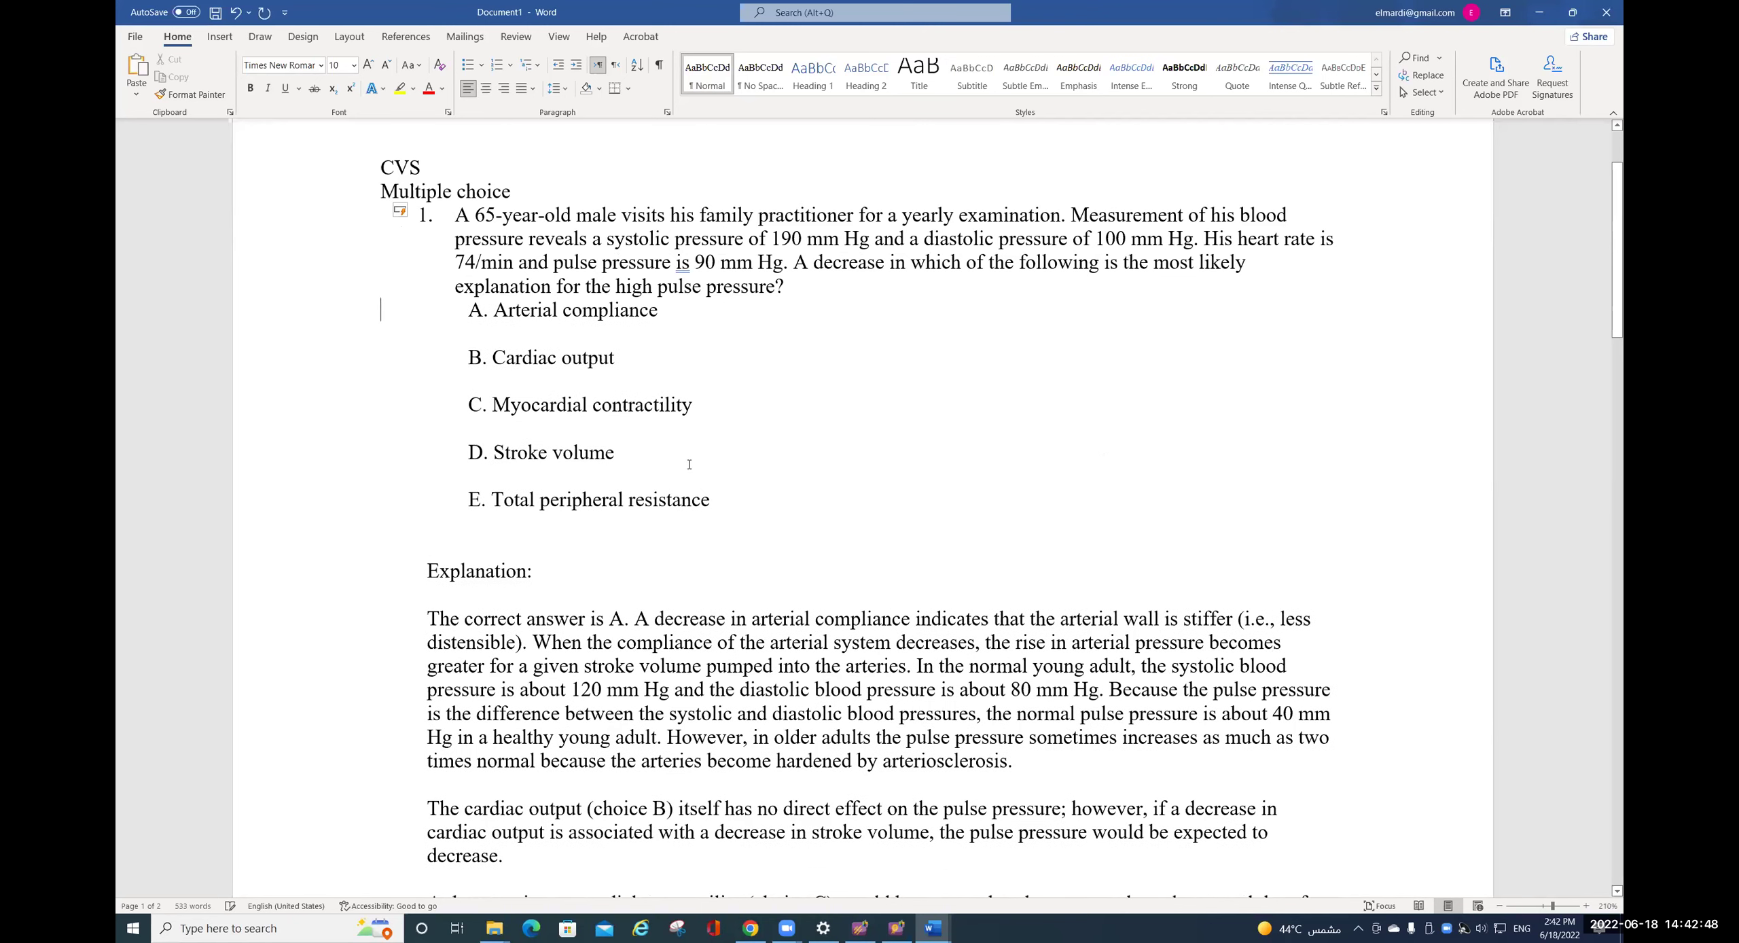
pyautogui.press('Delete')
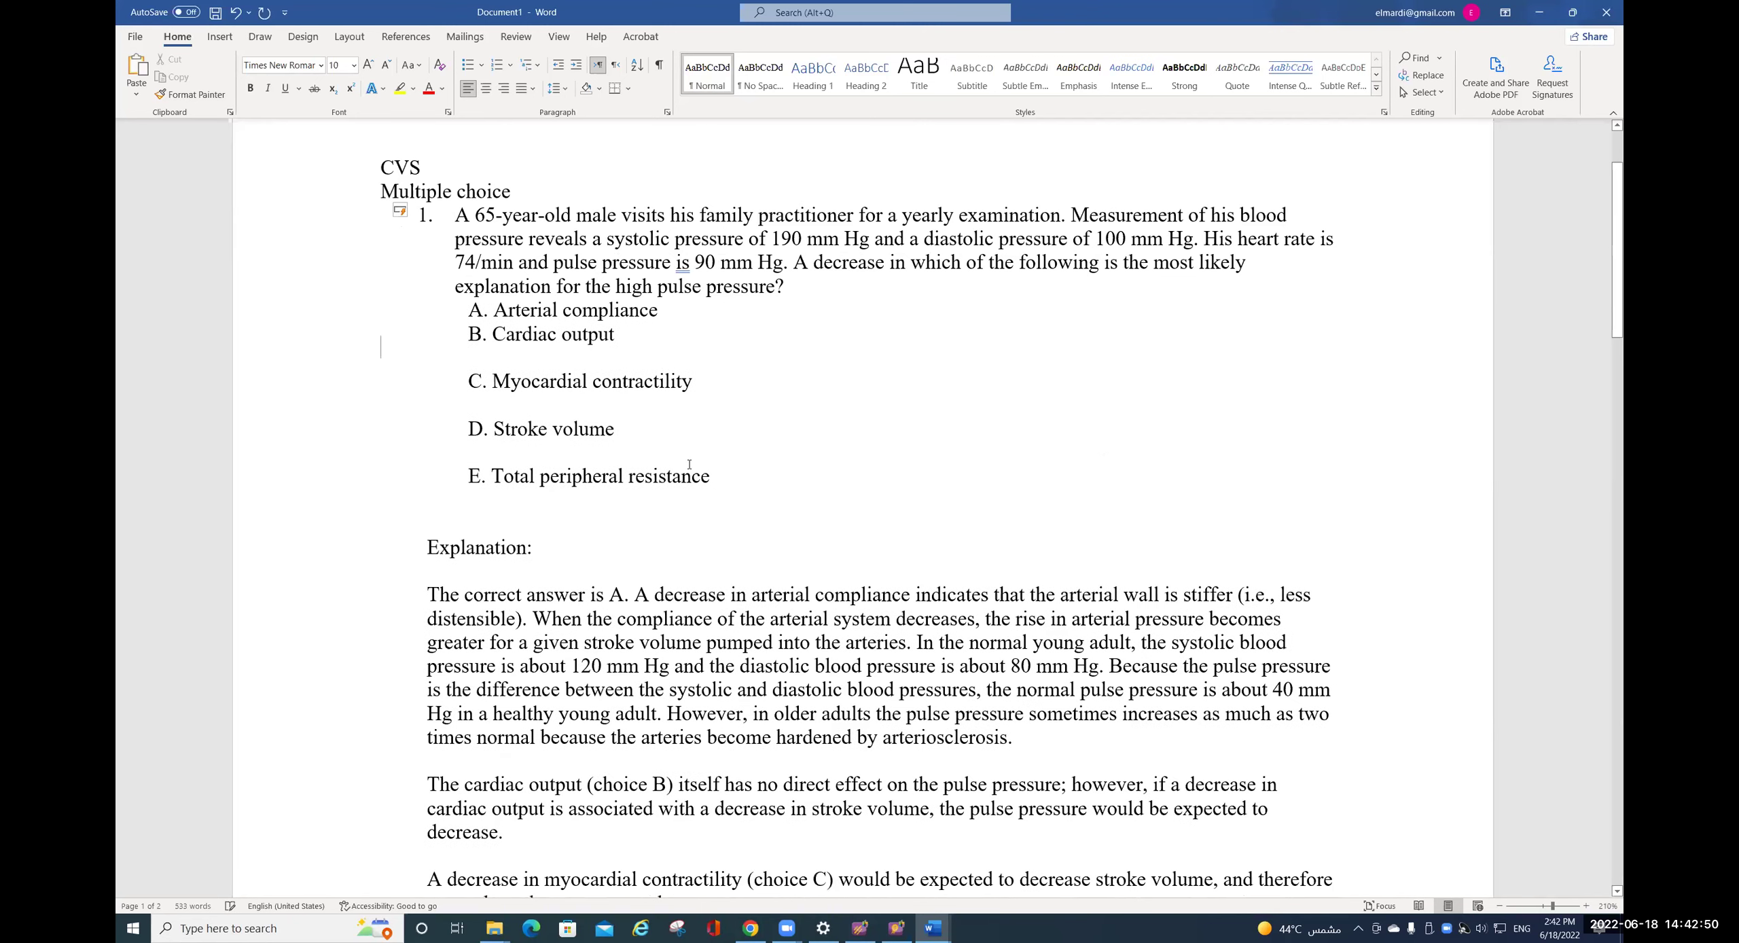
pyautogui.press('Down')
pyautogui.press('Delete')
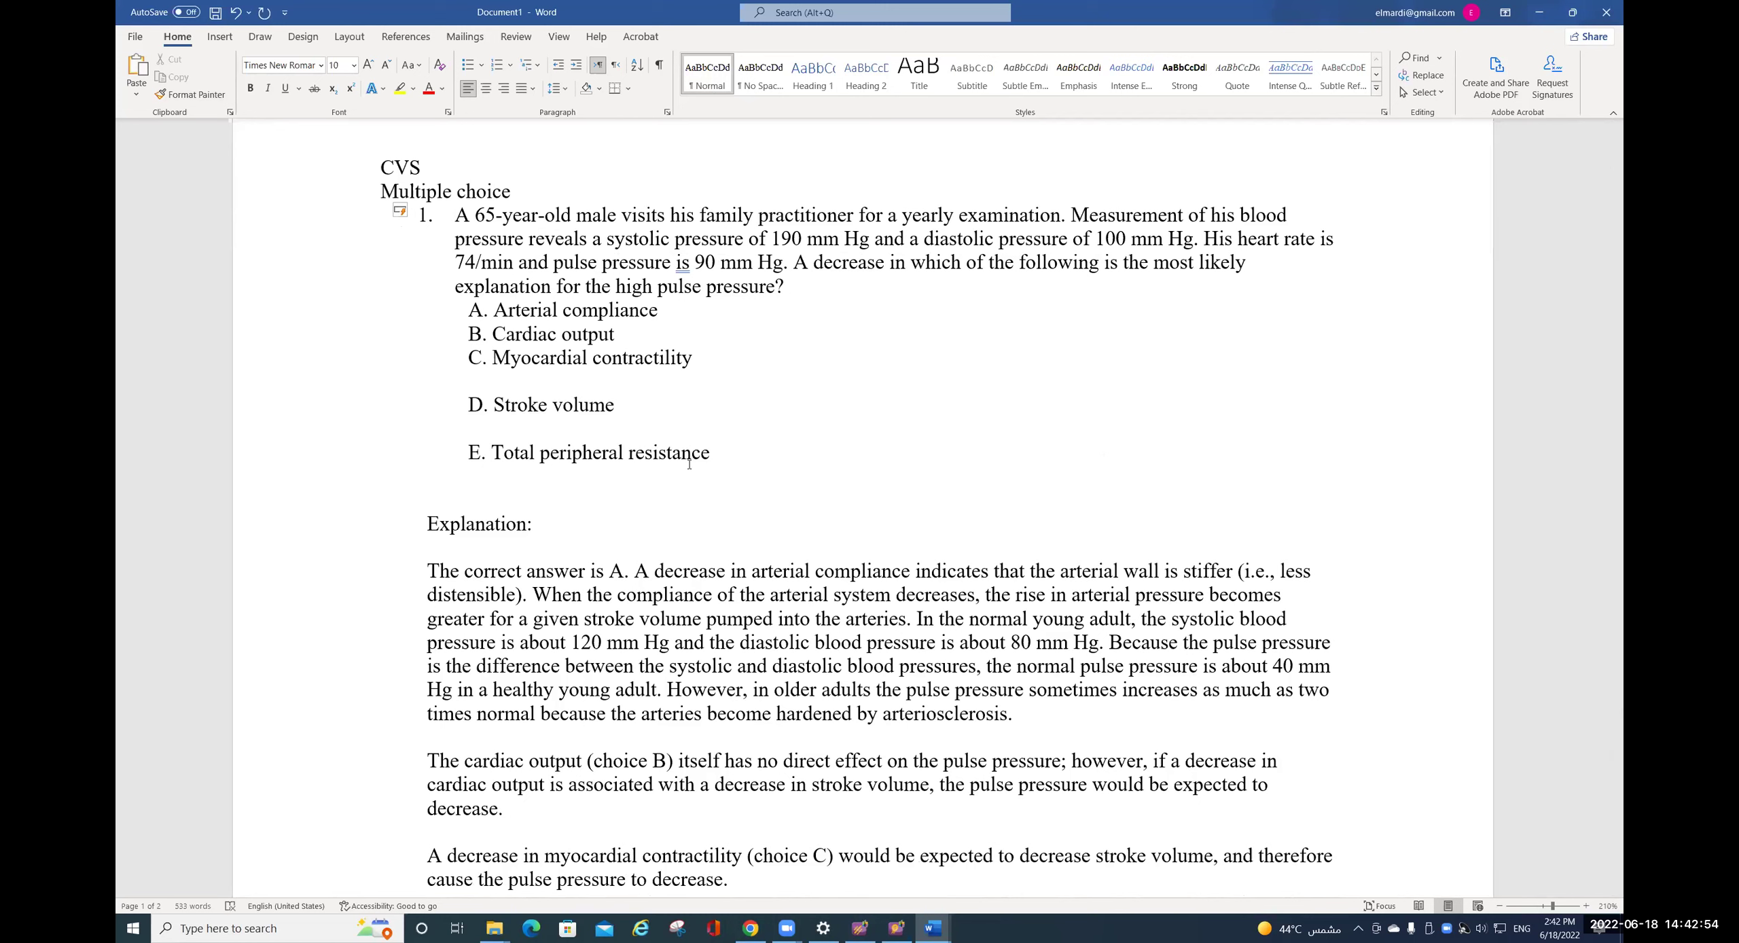
# - Remove the leading spaces in front of option A, "Arterial compliance"
pyautogui.press('Delete')
pyautogui.press('Delete')
pyautogui.press('Delete')
pyautogui.press('Delete')
pyautogui.press('Delete')
pyautogui.press('Delete')
pyautogui.press('Delete')
pyautogui.press('Delete')
pyautogui.press('Delete')
pyautogui.press('Delete')
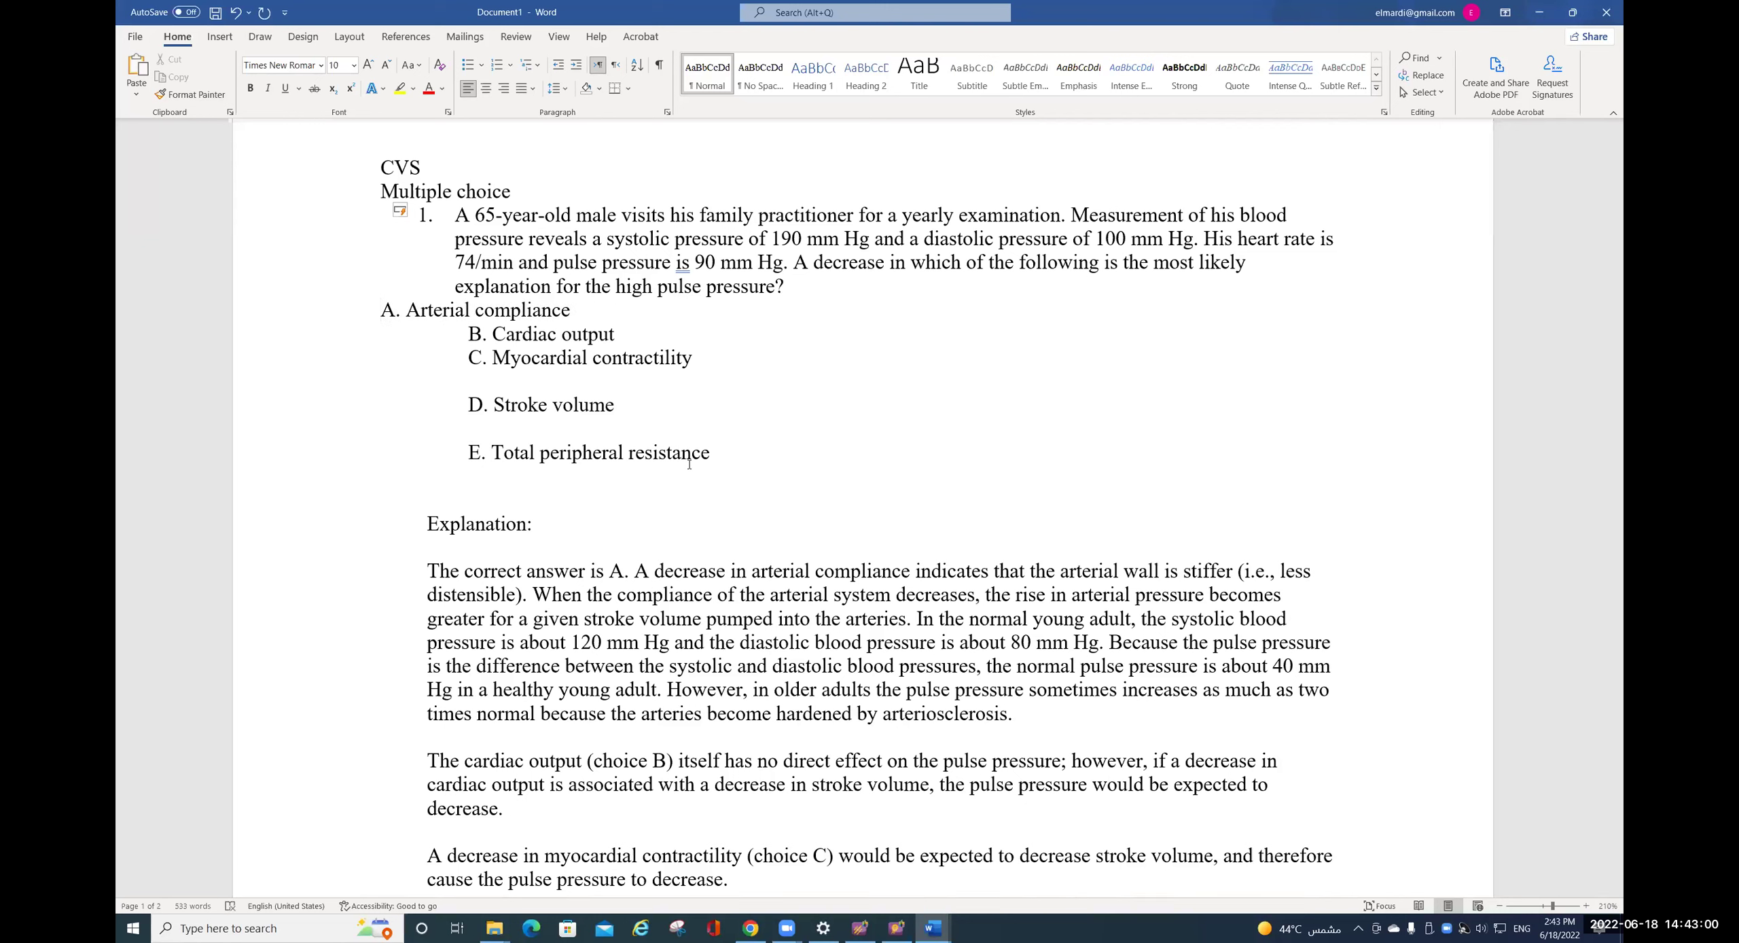
# - Select the leading spaces in front of option B, "Cardiac output", and remove them
pyautogui.hotkey('shift', 'Right')
pyautogui.hotkey('shift', 'Right')
pyautogui.hotkey('shift', 'Right')
pyautogui.hotkey('shift', 'Right')
pyautogui.hotkey('shift', 'Right')
pyautogui.hotkey('shift', 'Right')
pyautogui.hotkey('shift', 'Right')
pyautogui.hotkey('shift', 'Right')
pyautogui.hotkey('shift', 'Right')
pyautogui.hotkey('shift', 'Right')
pyautogui.hotkey('shift', 'Right')
pyautogui.hotkey('shift', 'Right')
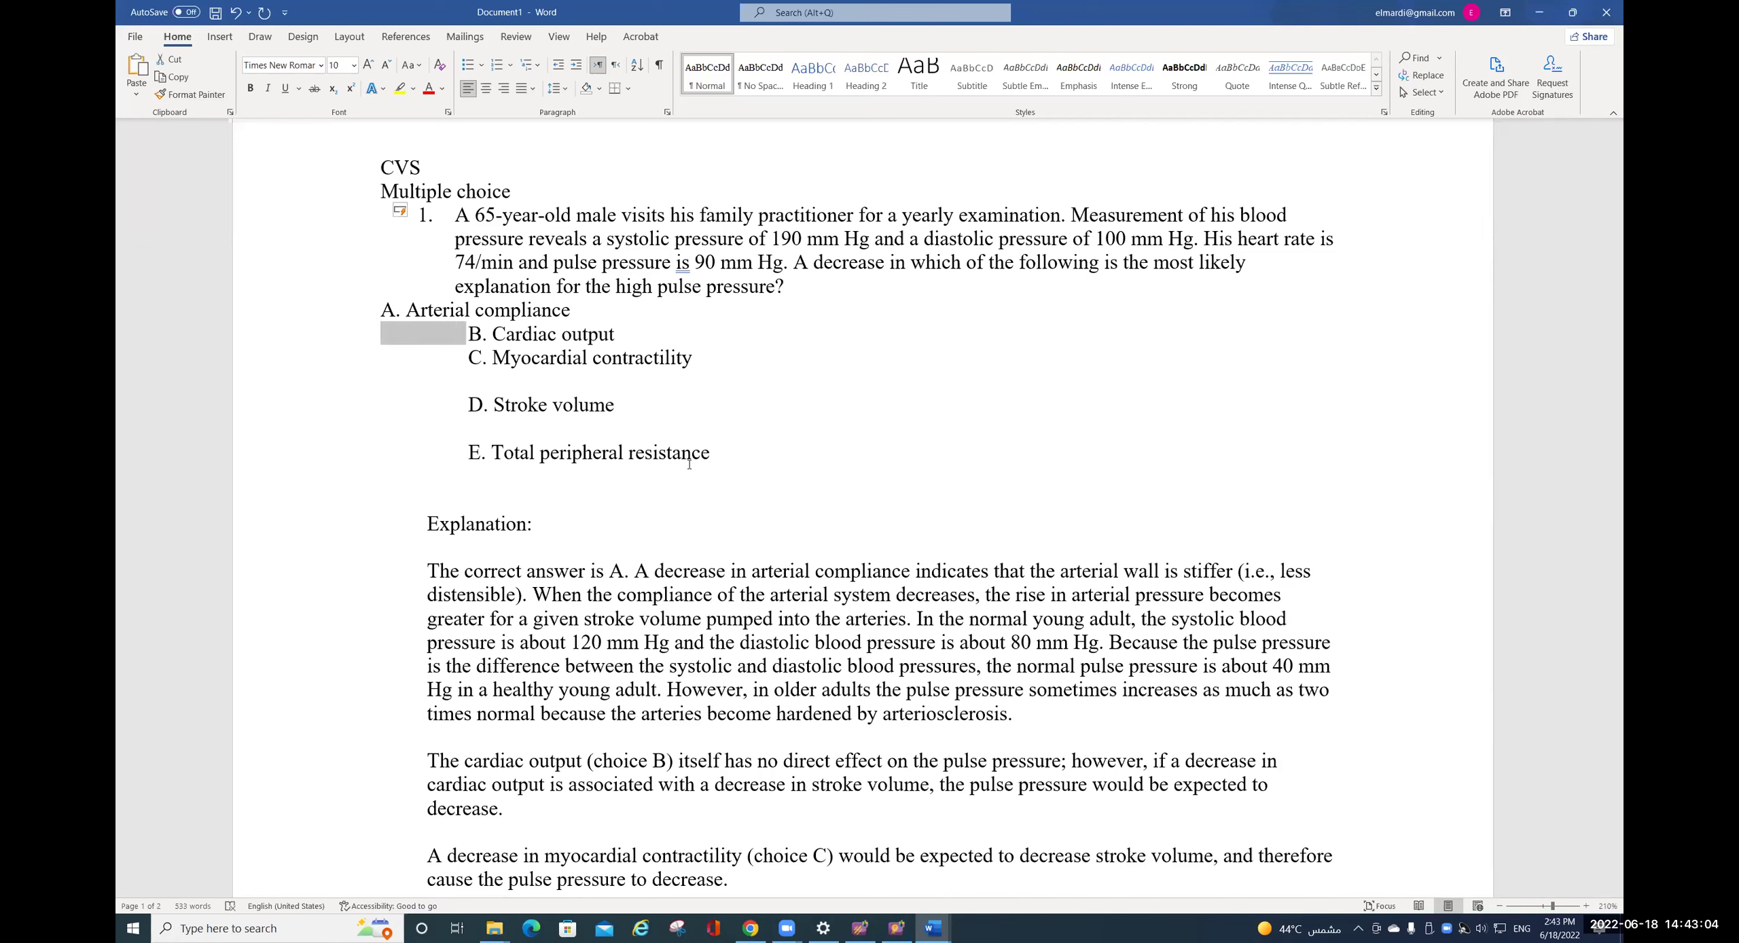
pyautogui.hotkey('shift', 'Left')
pyautogui.press('BackSpace')
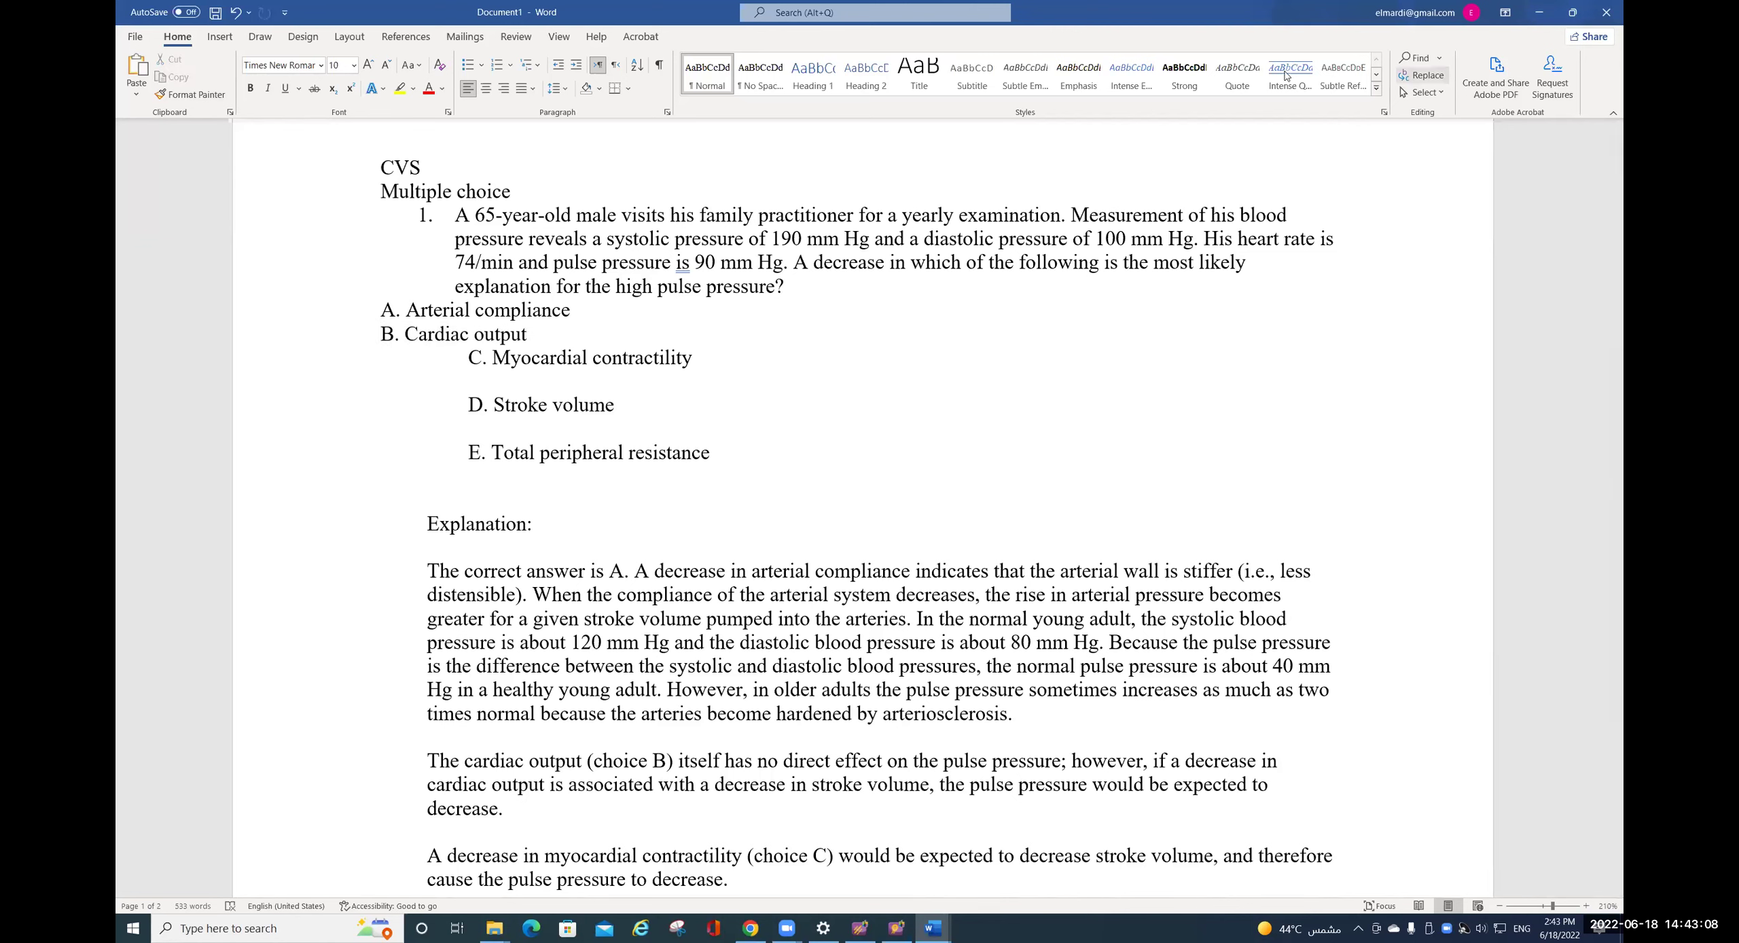
# - Use Replace to remove every remaining run of option-indent spaces throughout the document, replacing it with nothing
pyautogui.click(1422, 75)
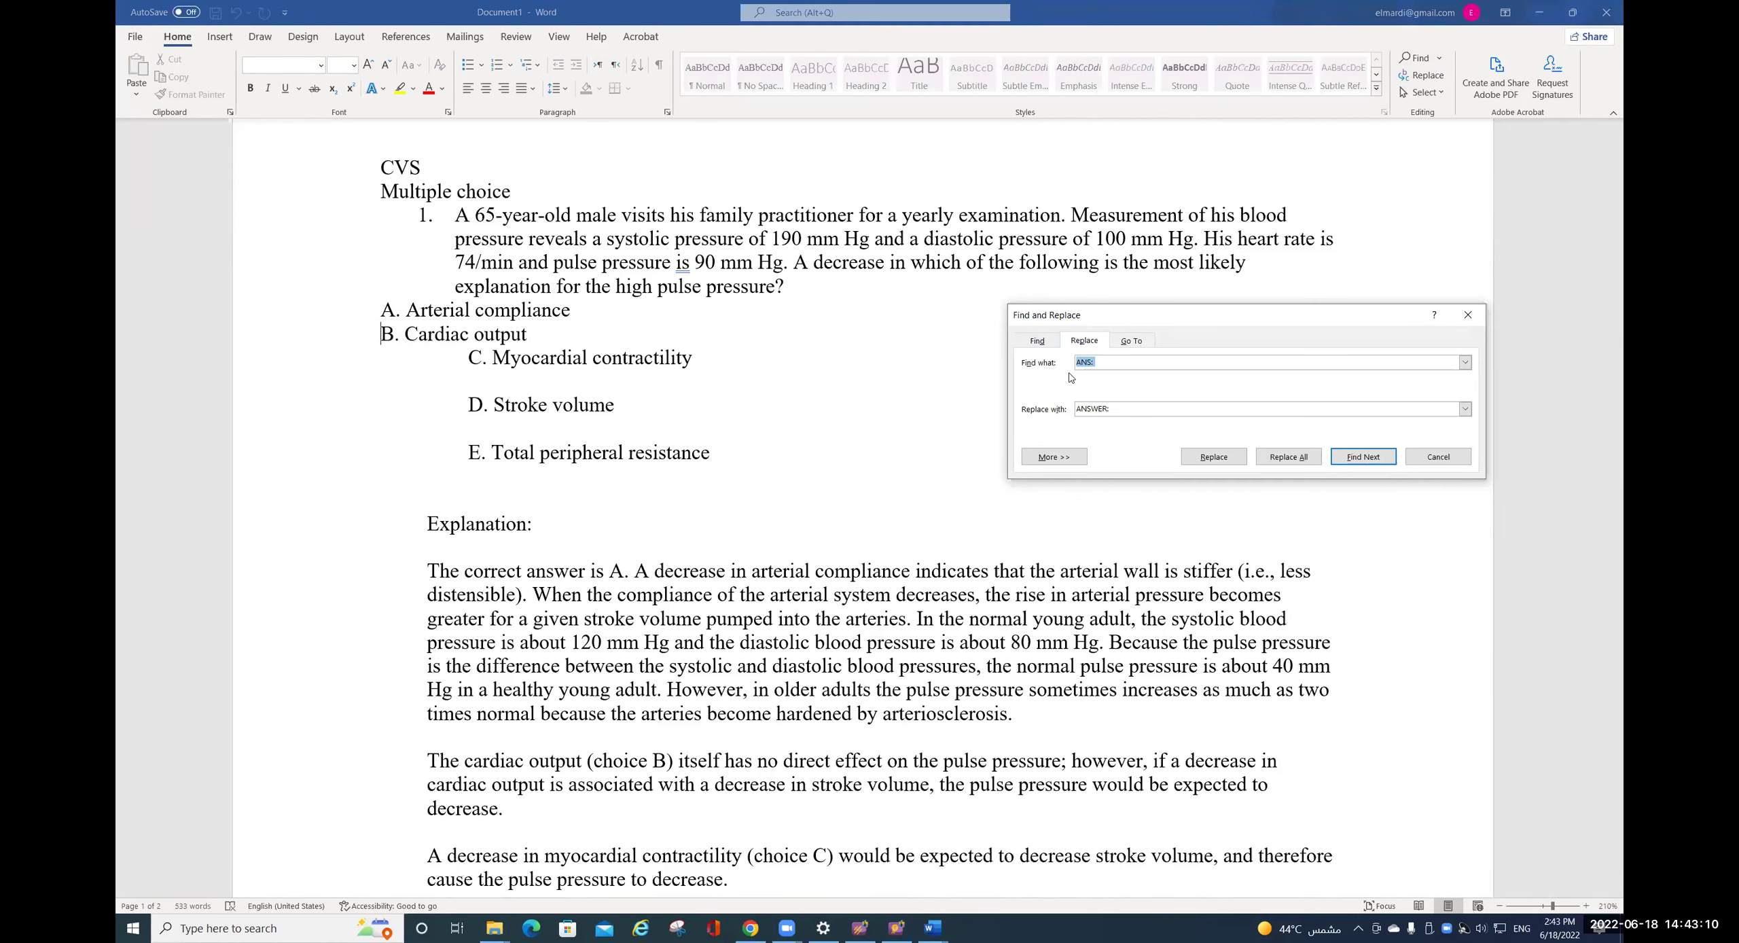
pyautogui.press('BackSpace')
pyautogui.hotkey('ctrl', 'a')
pyautogui.press('BackSpace')
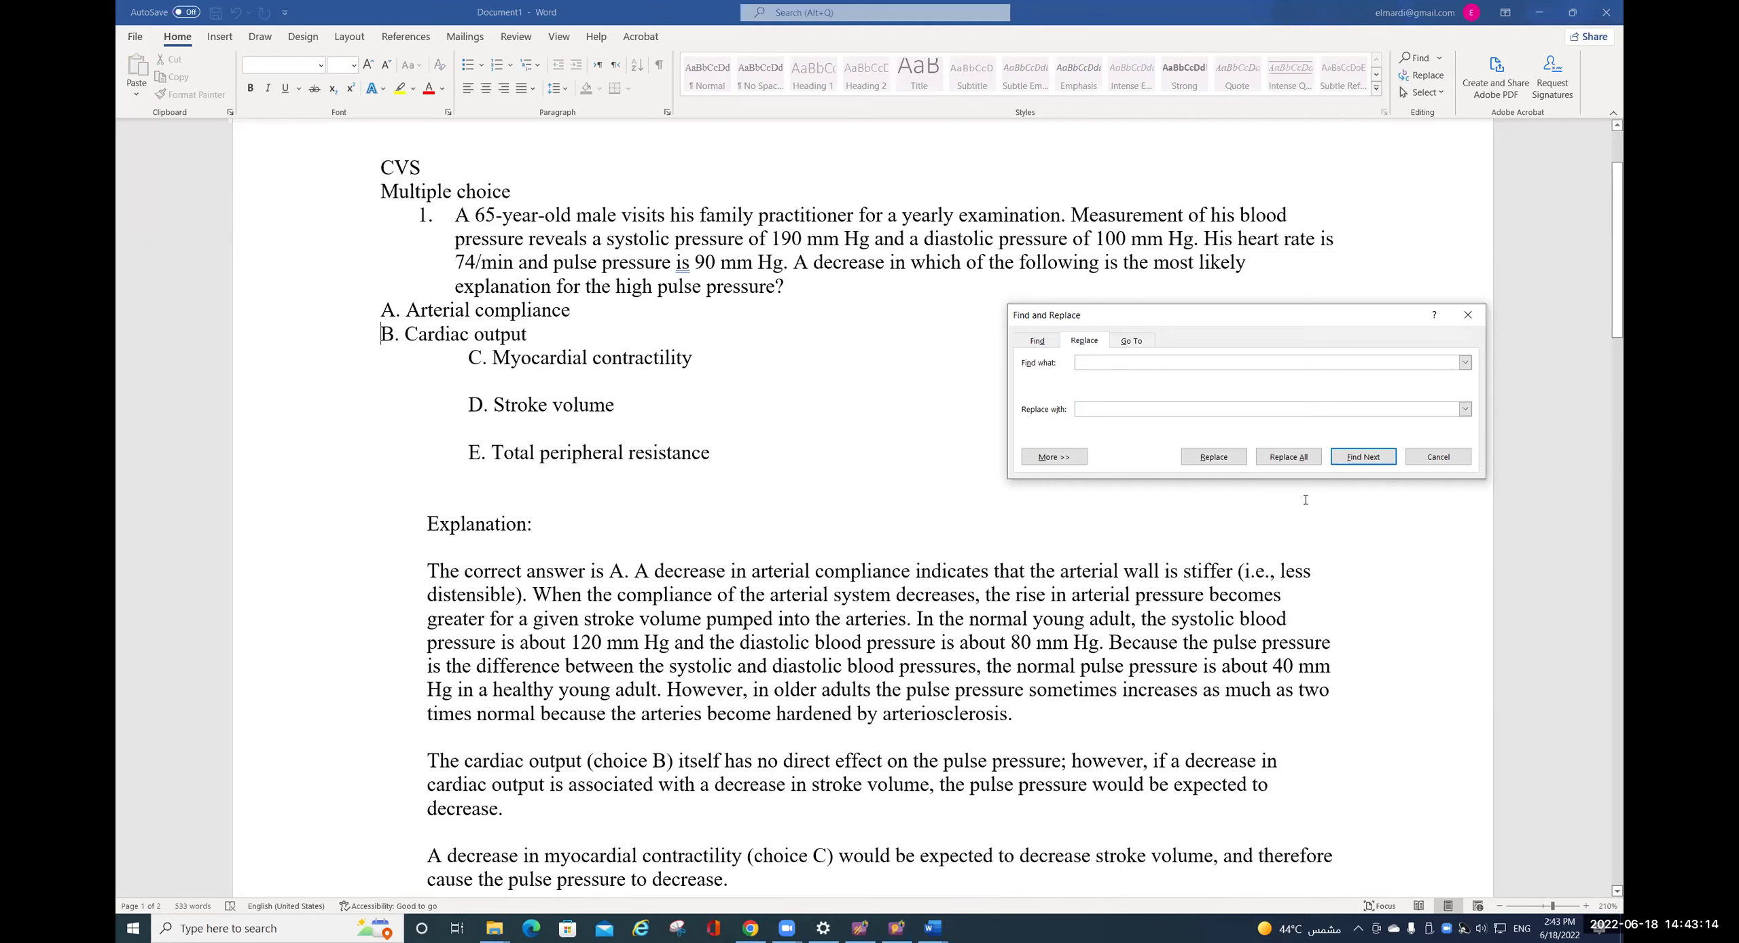
pyautogui.click(1287, 457)
pyautogui.click(889, 503)
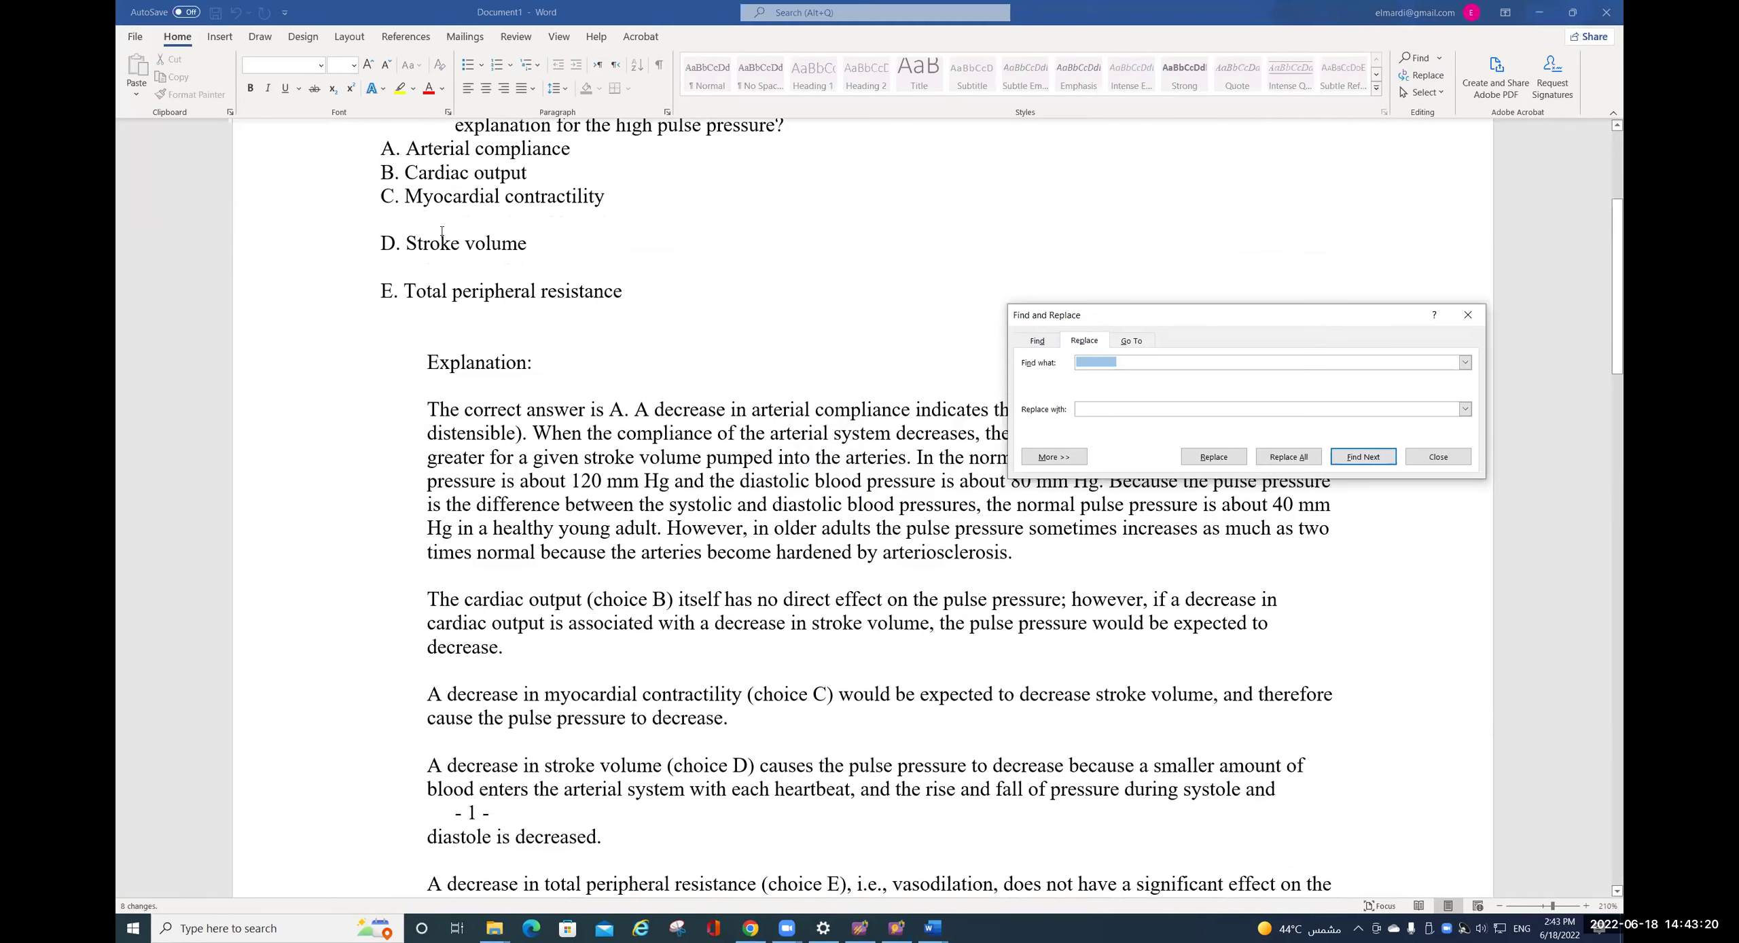
pyautogui.scroll(-10, 405, 522)
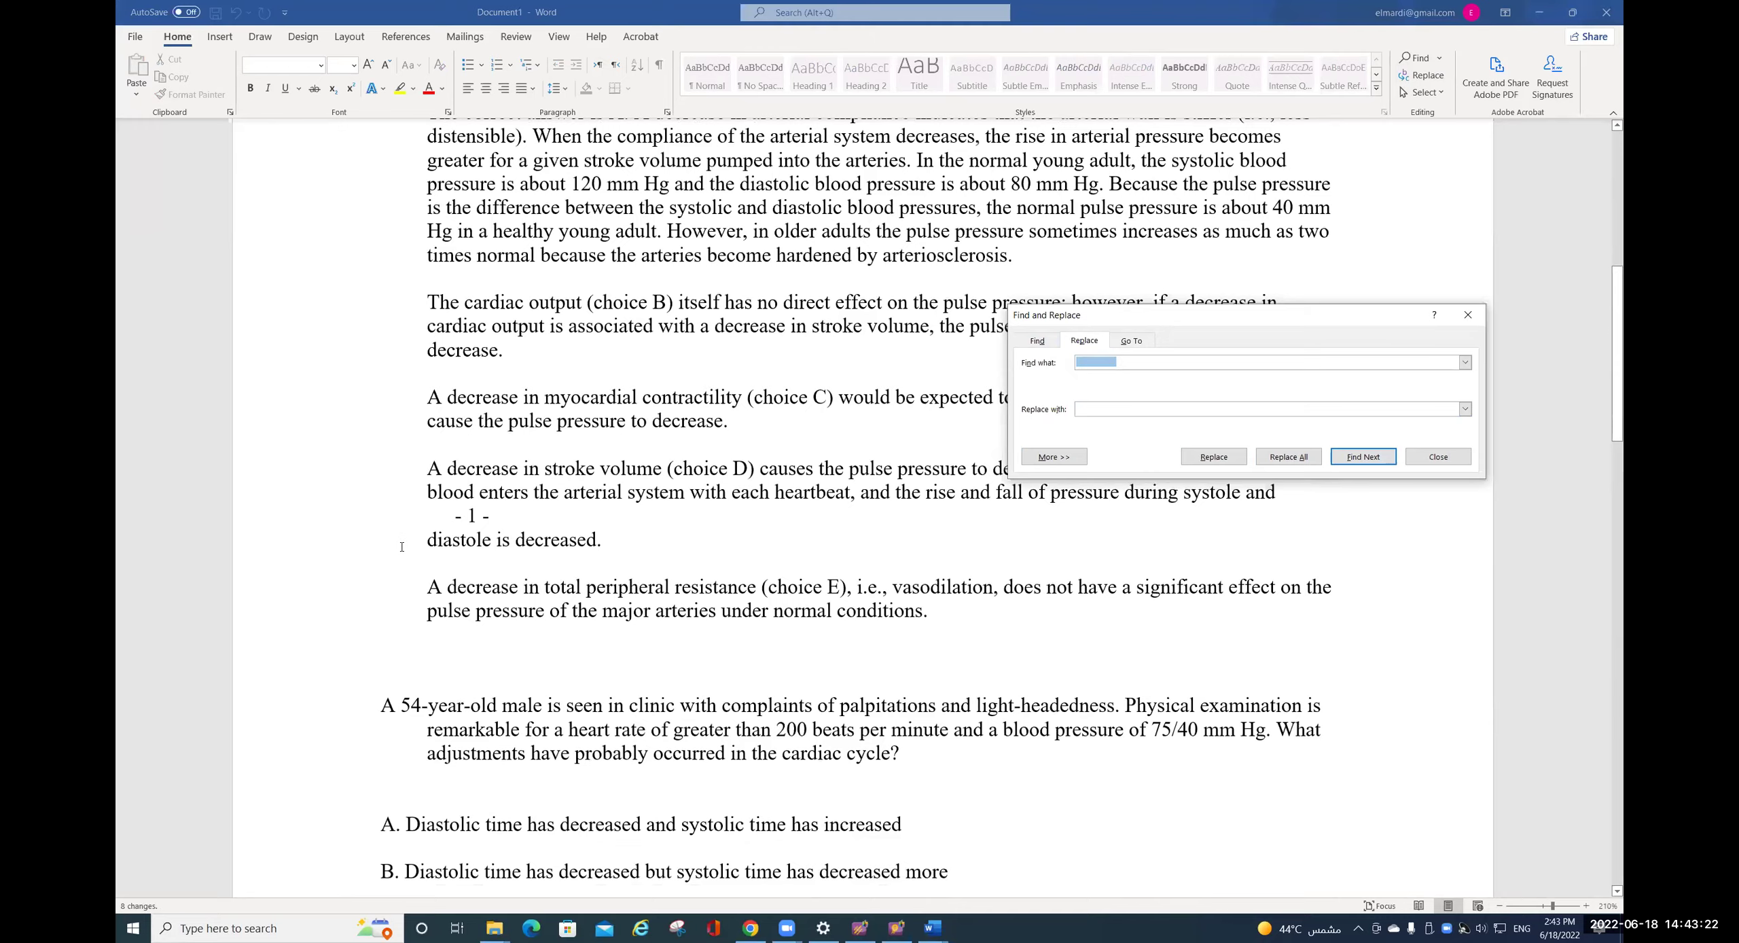
pyautogui.scroll(-8, 385, 532)
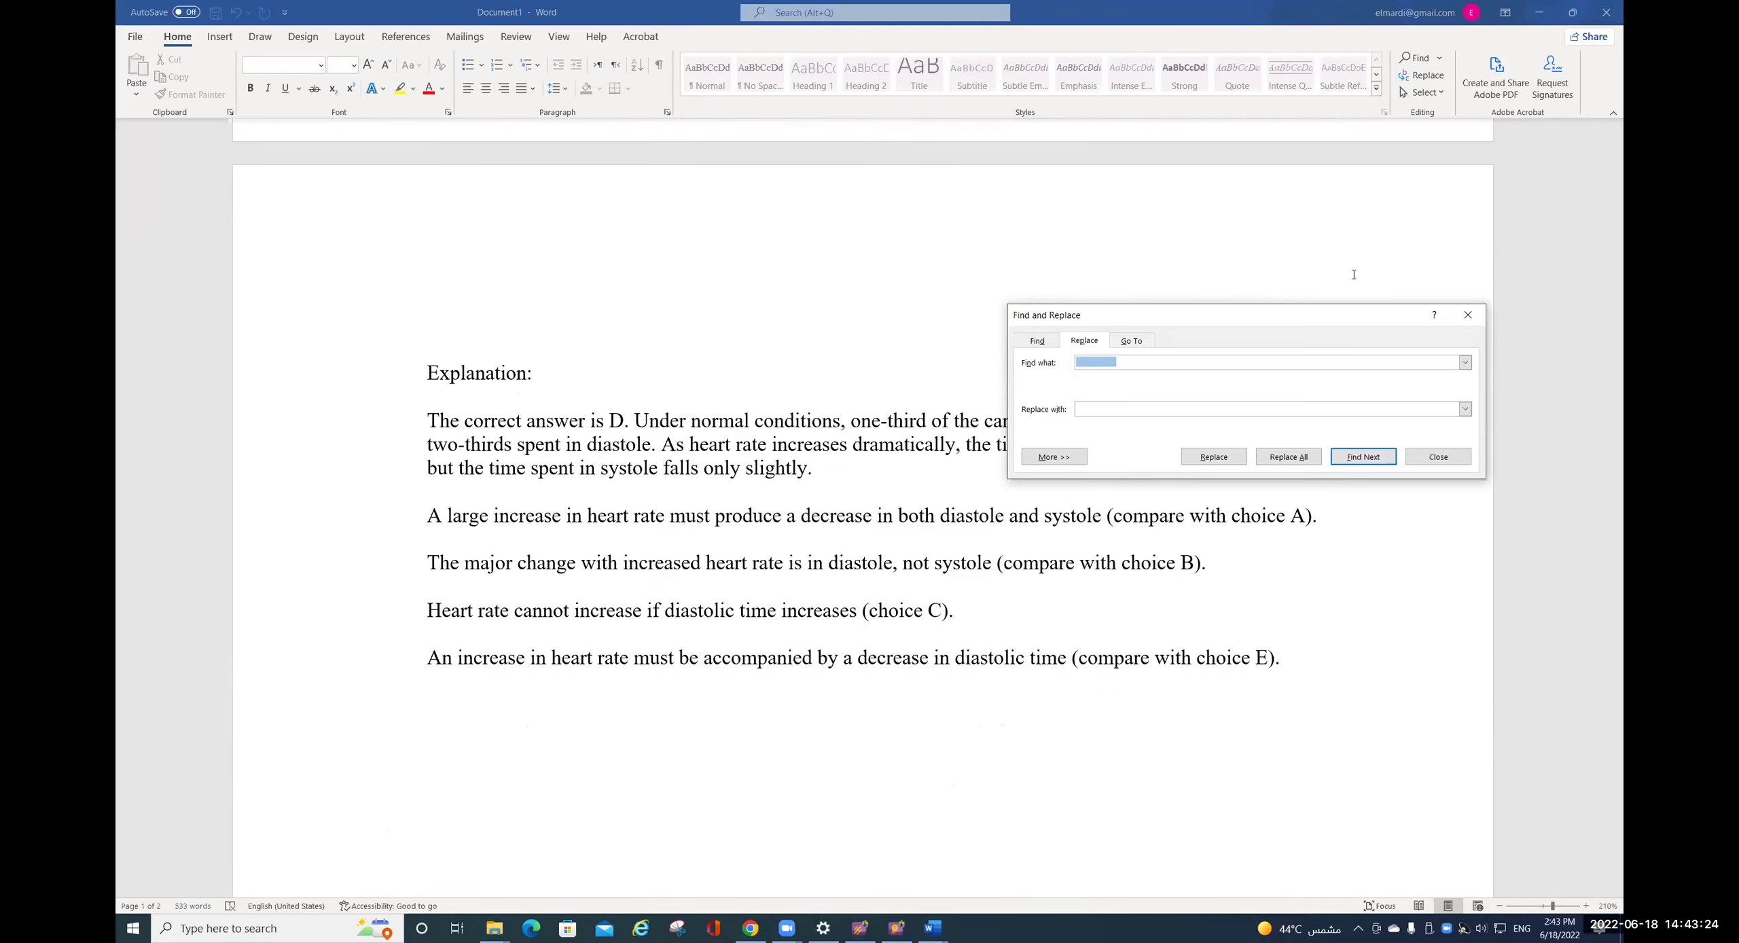
pyautogui.click(1467, 317)
# - Delete the blank lines between options C, D and E of question 1
pyautogui.scroll(12, 534, 232)
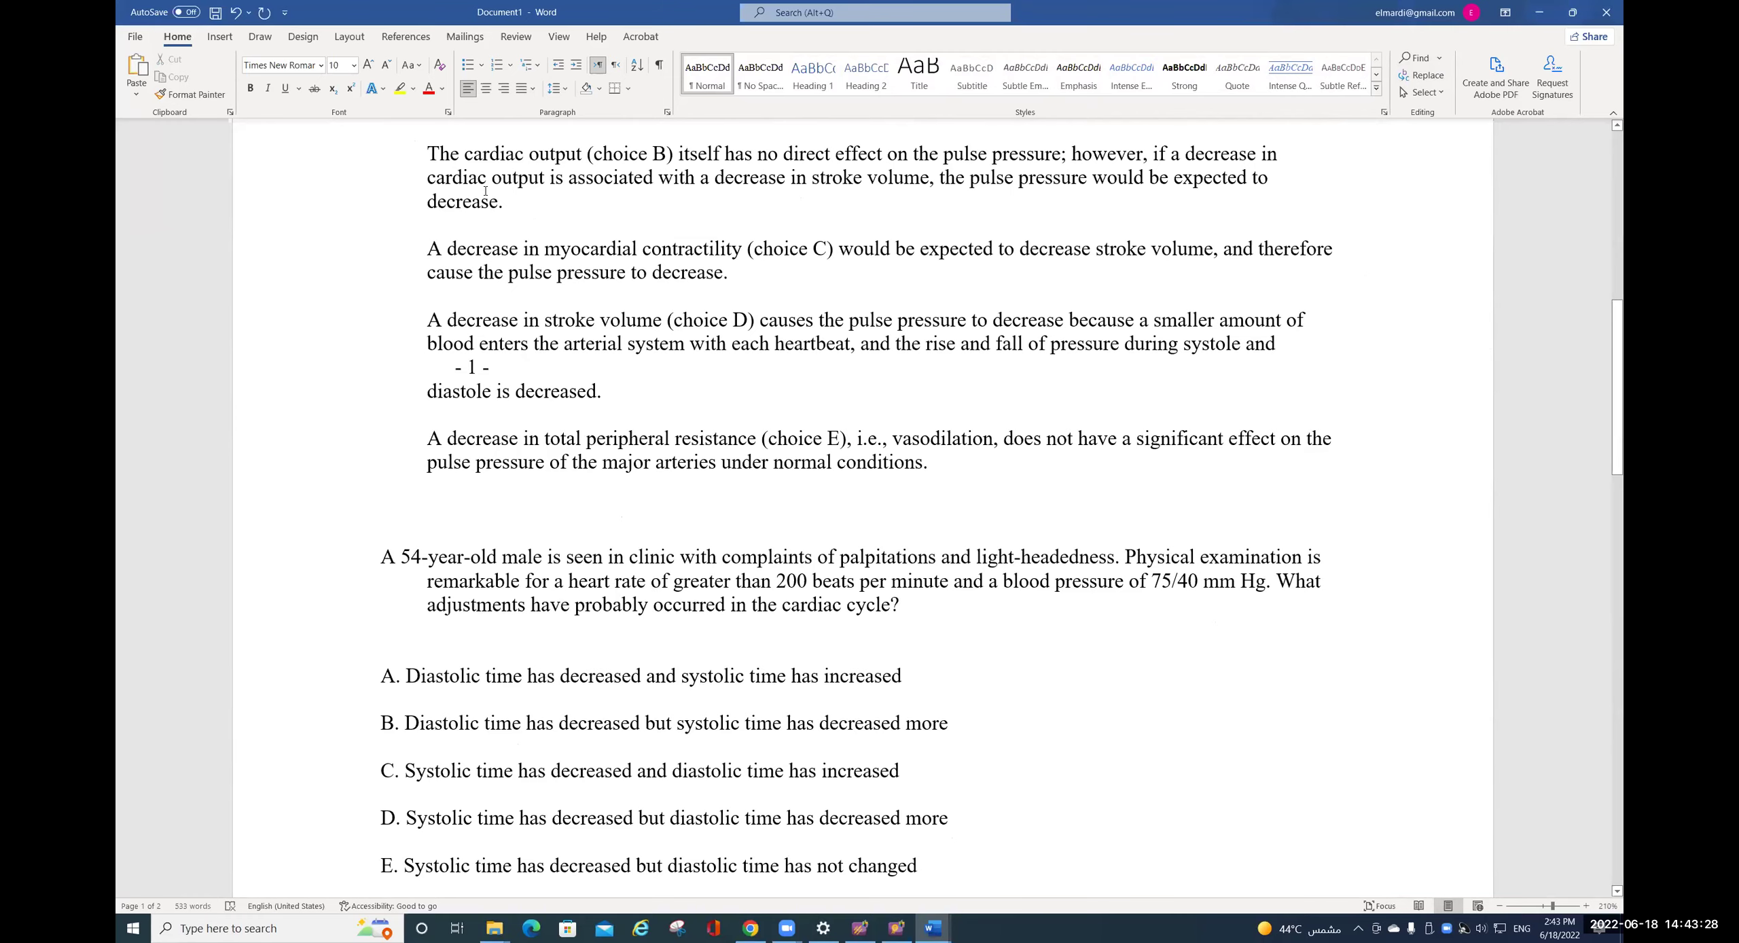
pyautogui.scroll(8, 486, 191)
pyautogui.click(396, 369)
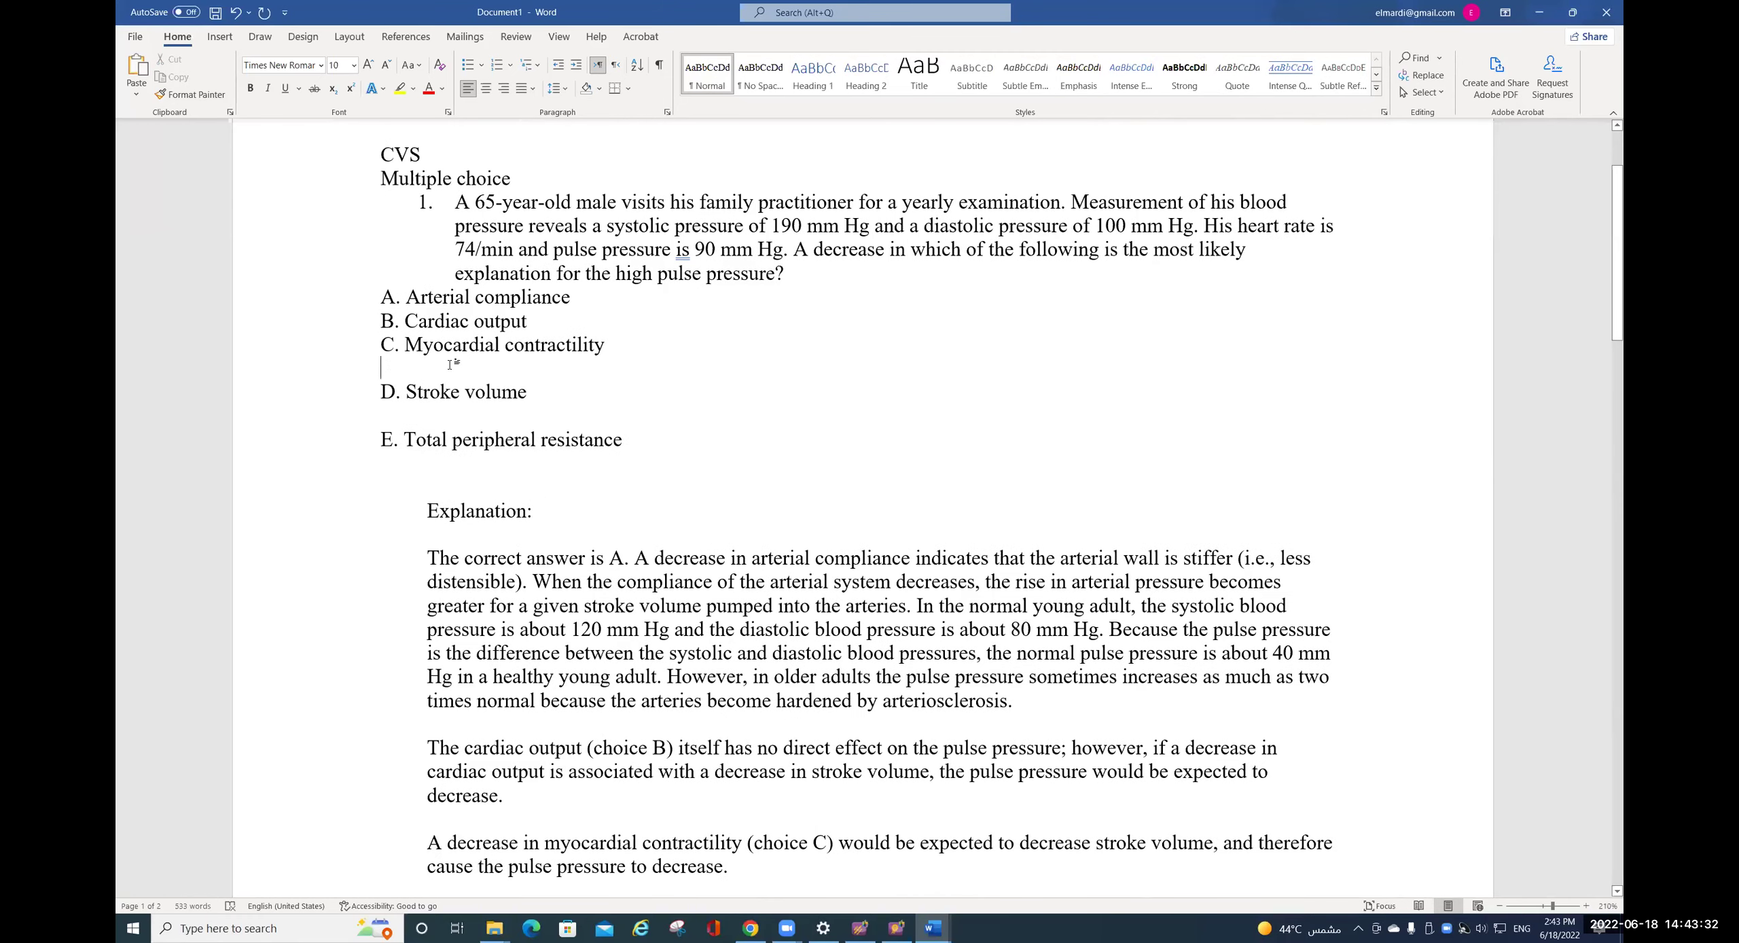
pyautogui.press('Delete')
pyautogui.press('Down')
pyautogui.press('Delete')
pyautogui.press('Down')
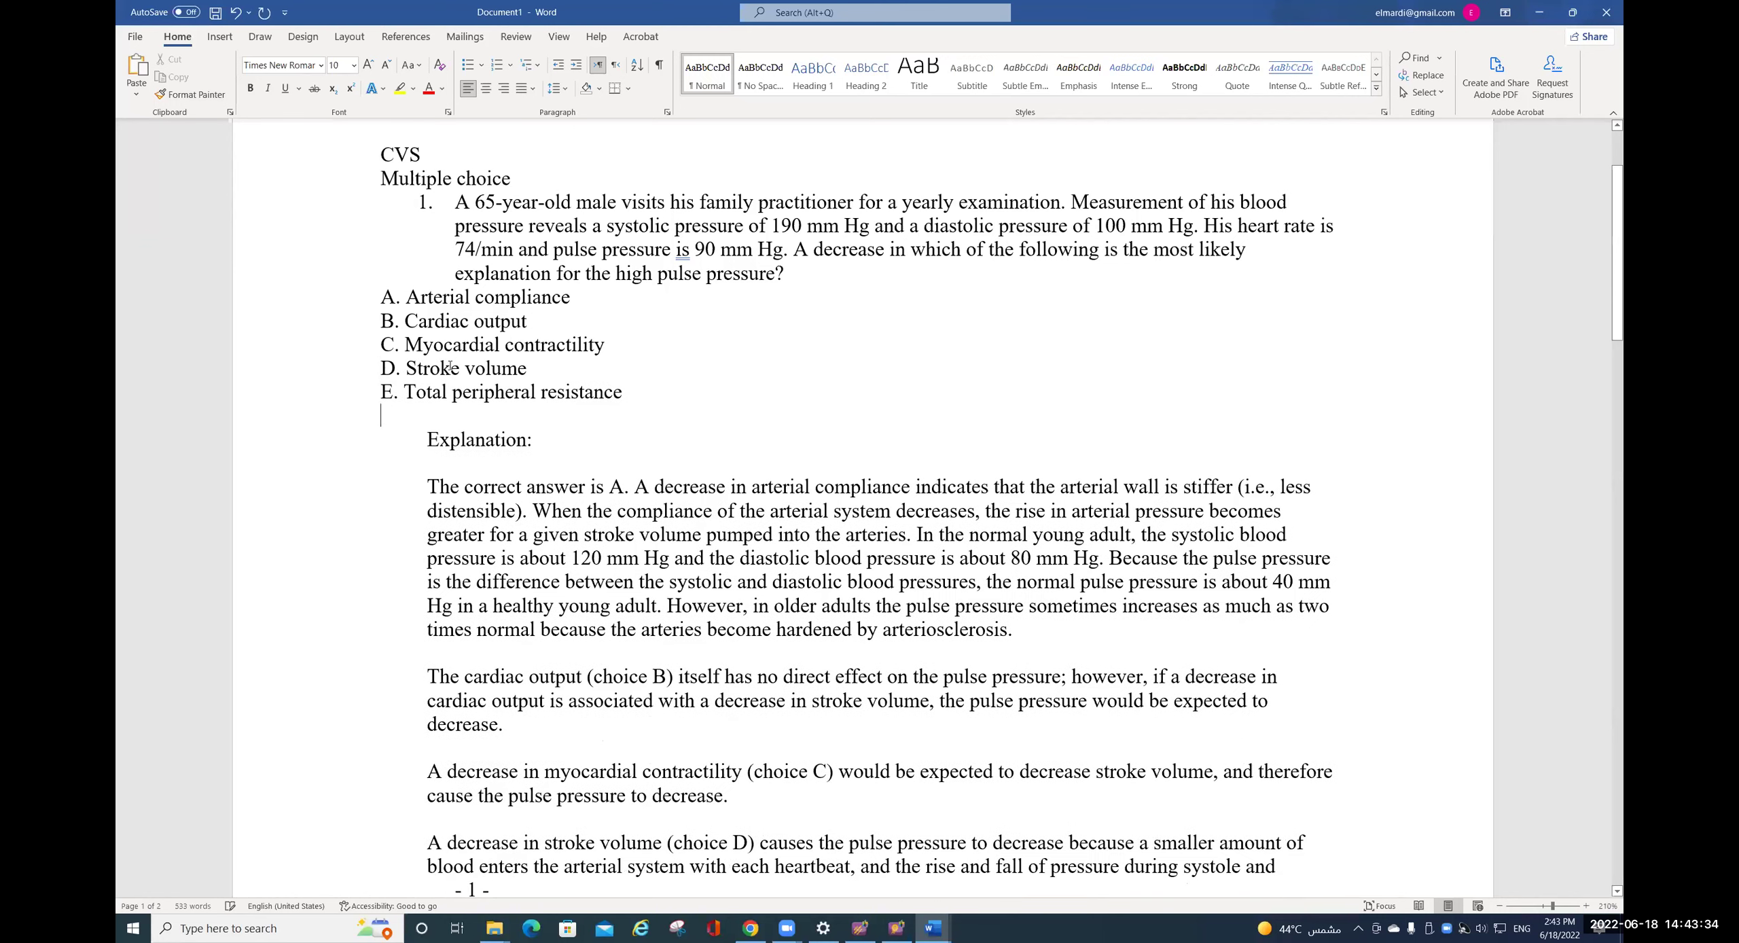
# - Insert the answer key "ANS: A" under question 1's options, leaving one blank line above it
pyautogui.press('Delete')
pyautogui.press('Return')
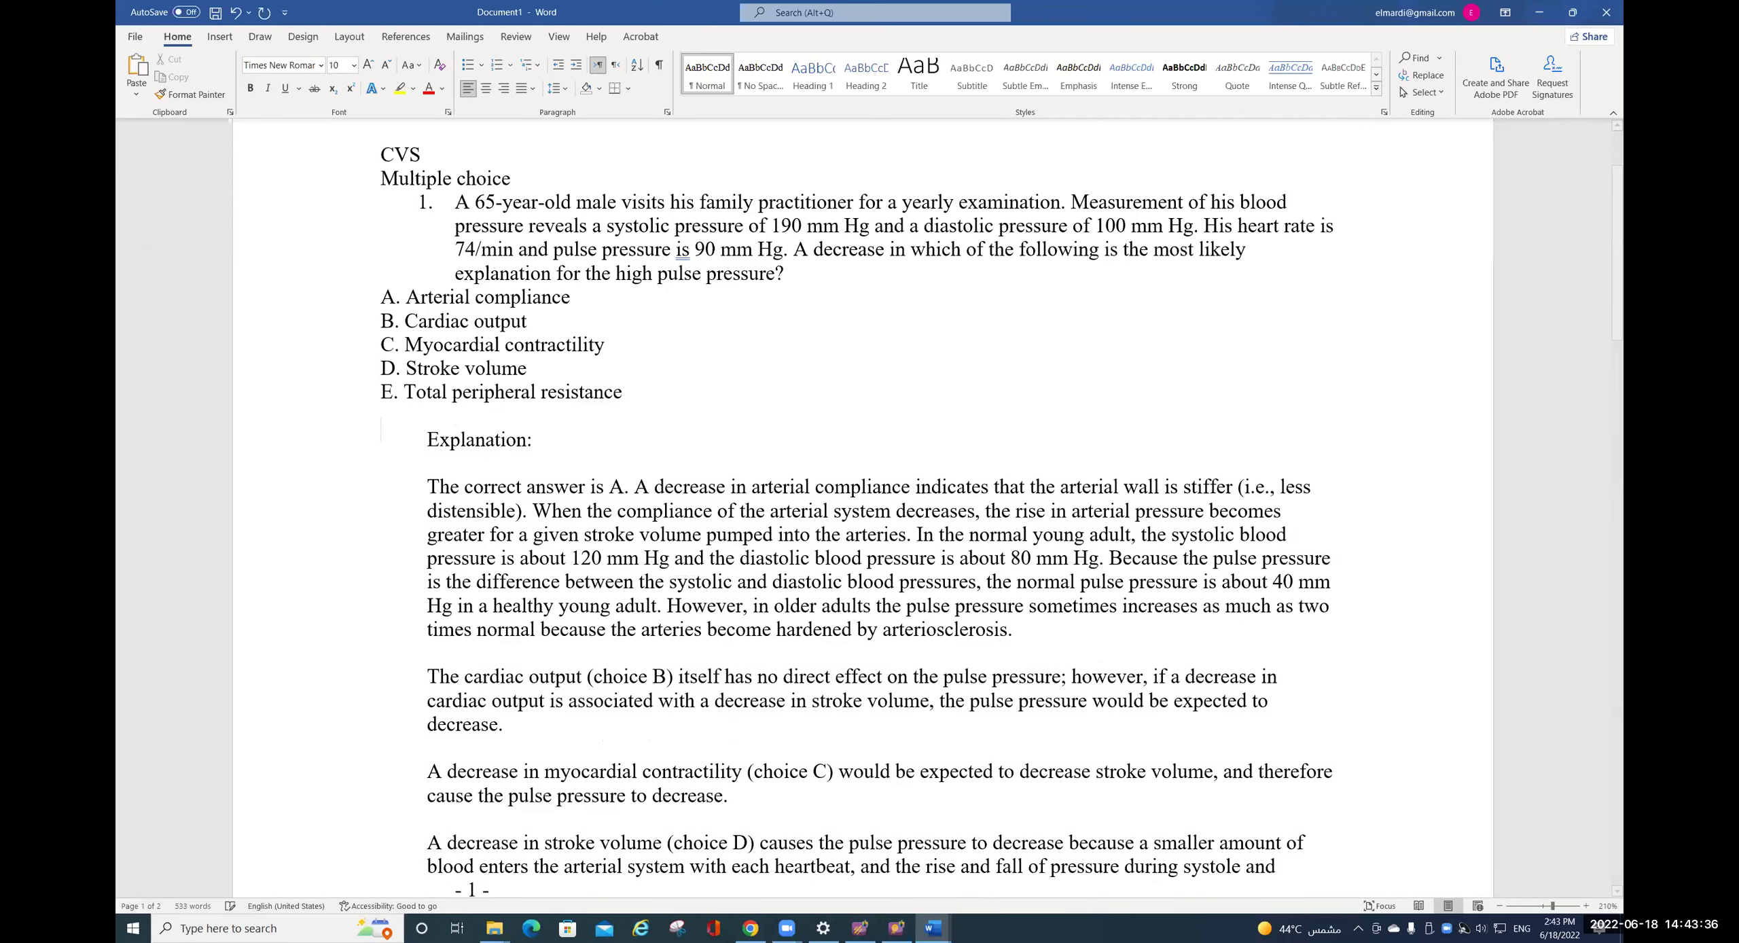
pyautogui.write('An')
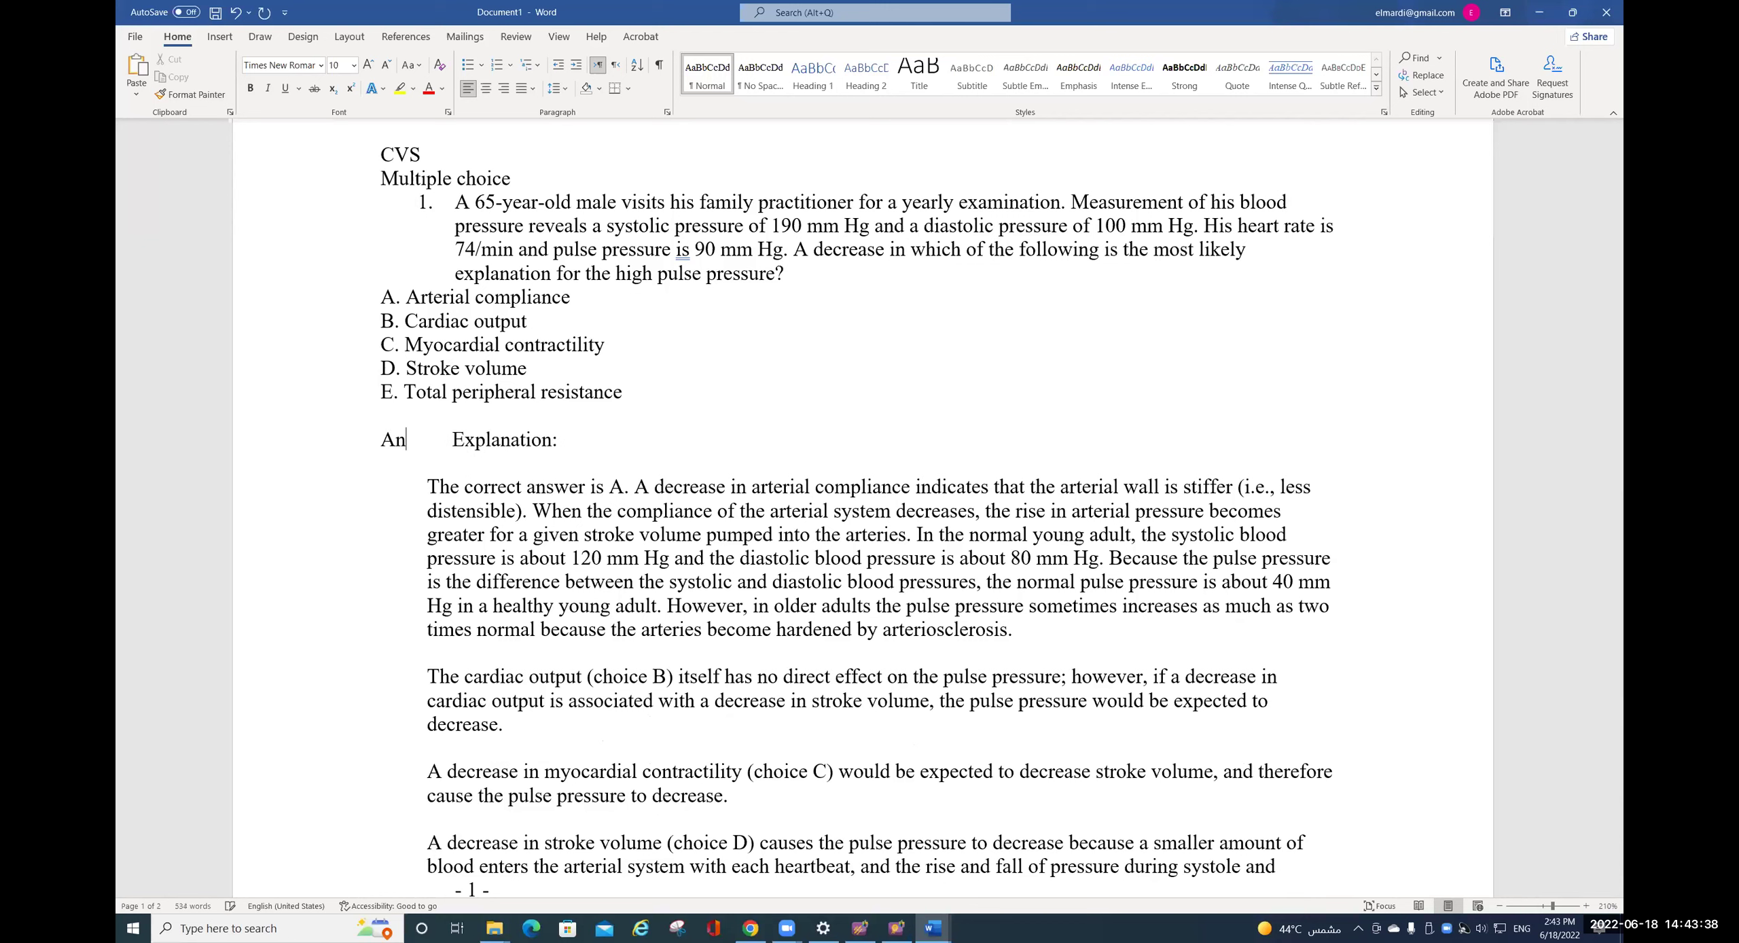
pyautogui.press('BackSpace')
pyautogui.write('S')
pyautogui.press('BackSpace')
pyautogui.write('NS')
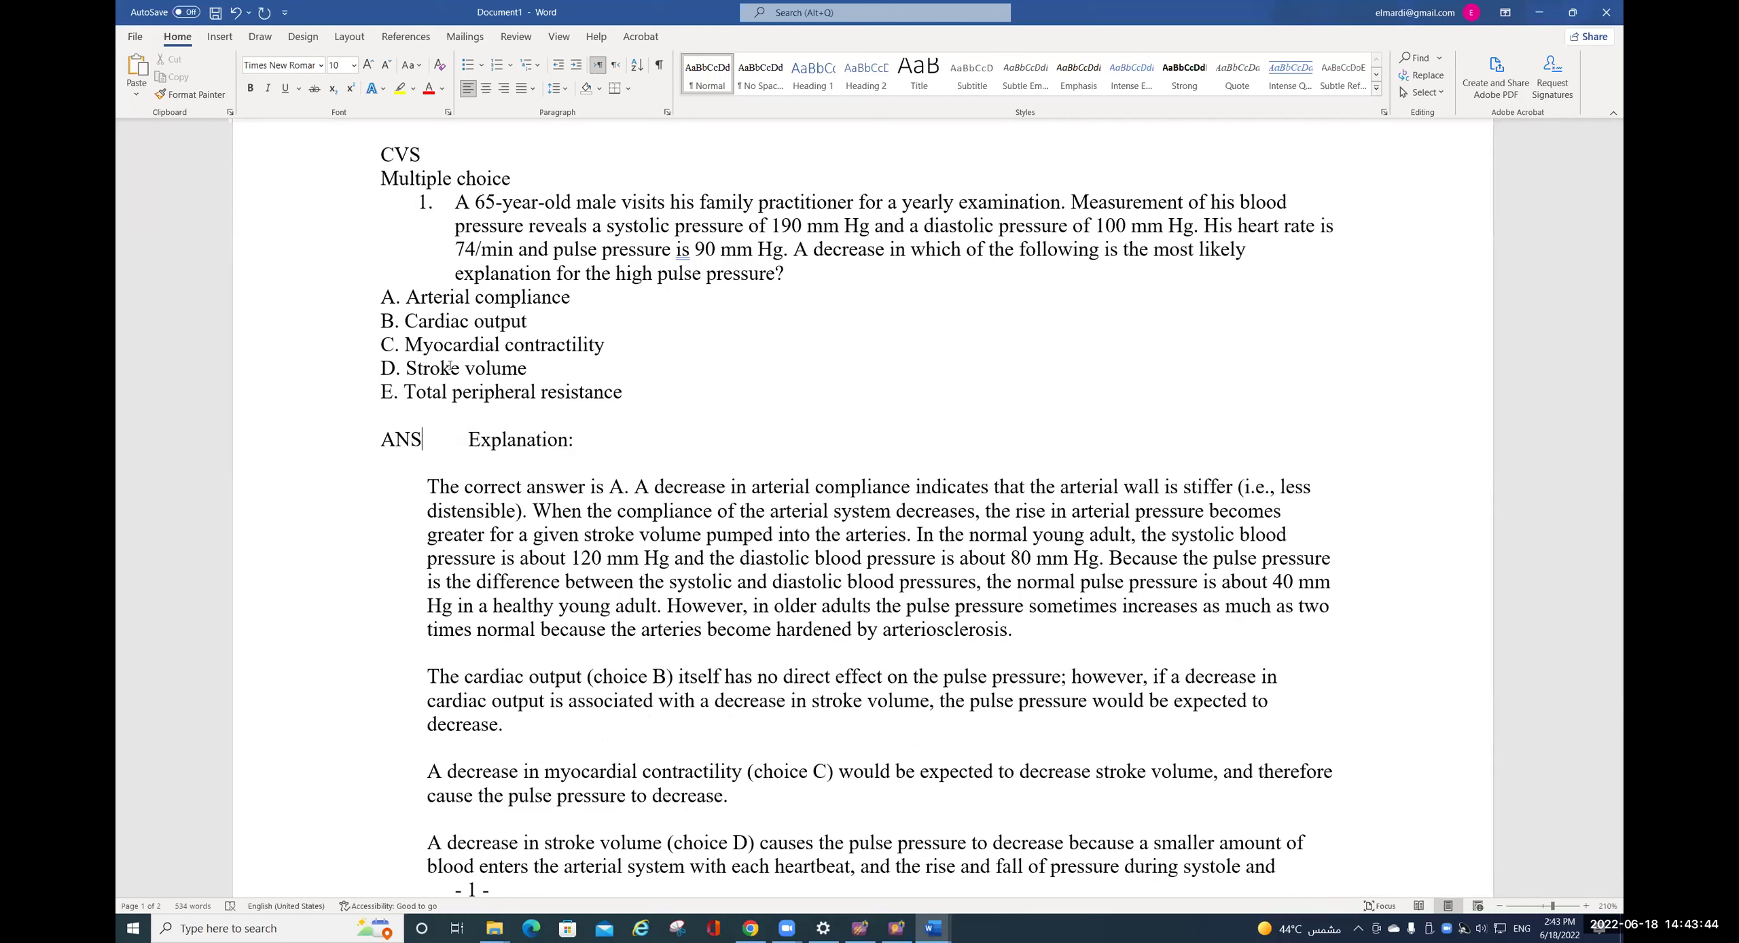
pyautogui.write(': A')
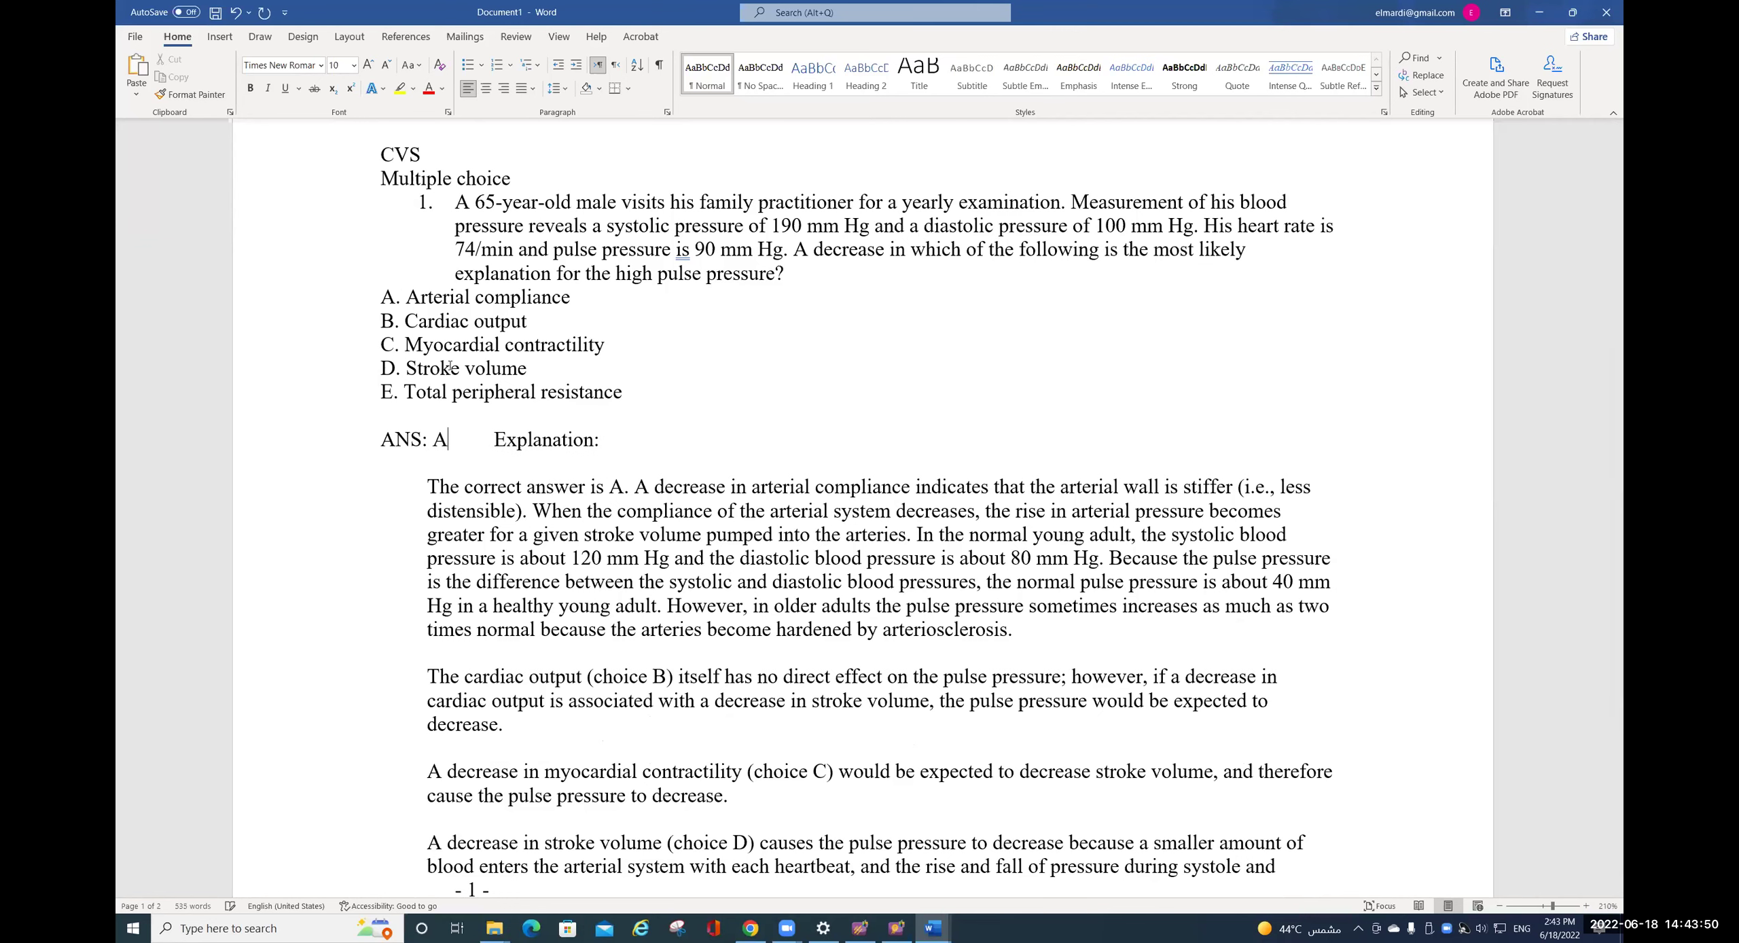
# - Put question 1's "Explanation:" heading unindented on its own line and bring the explanation text directly beneath it
pyautogui.press('Return')
pyautogui.press('BackSpace')
pyautogui.press('BackSpace')
pyautogui.press('BackSpace')
pyautogui.press('BackSpace')
pyautogui.press('BackSpace')
pyautogui.press('BackSpace')
pyautogui.press('BackSpace')
pyautogui.press('BackSpace')
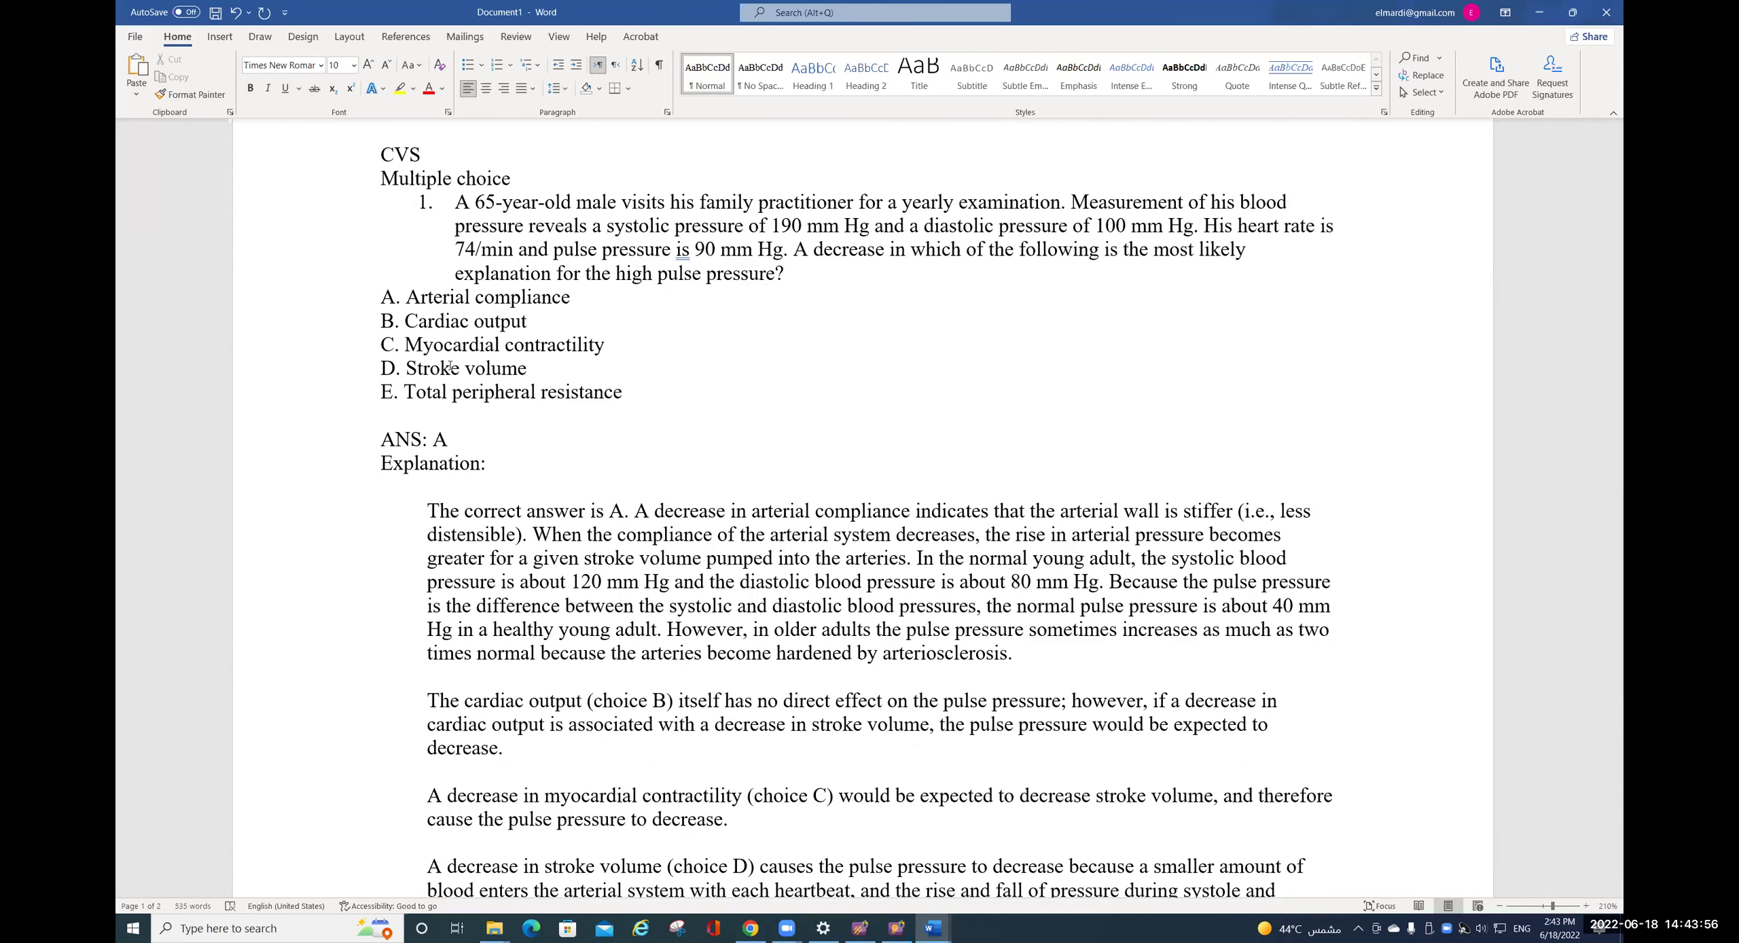
pyautogui.press('Delete')
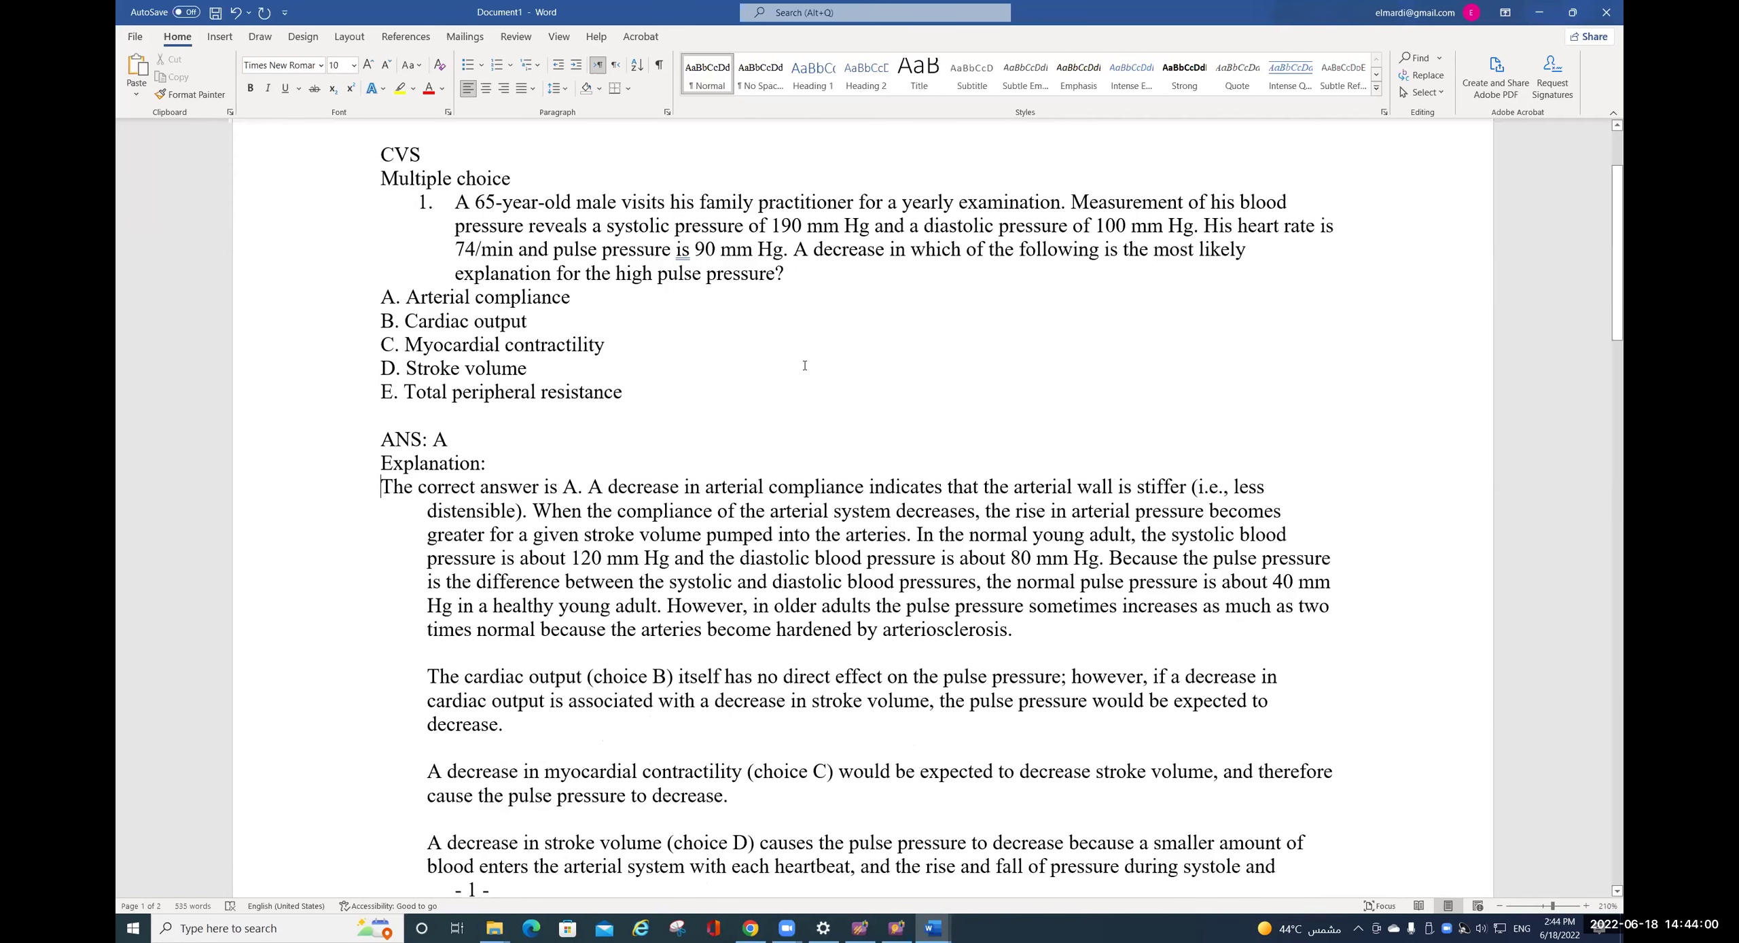
# - Number the question about the 54-year-old male as 2. and join its broken stem lines into one paragraph
pyautogui.scroll(-2, 615, 461)
pyautogui.scroll(-6, 615, 460)
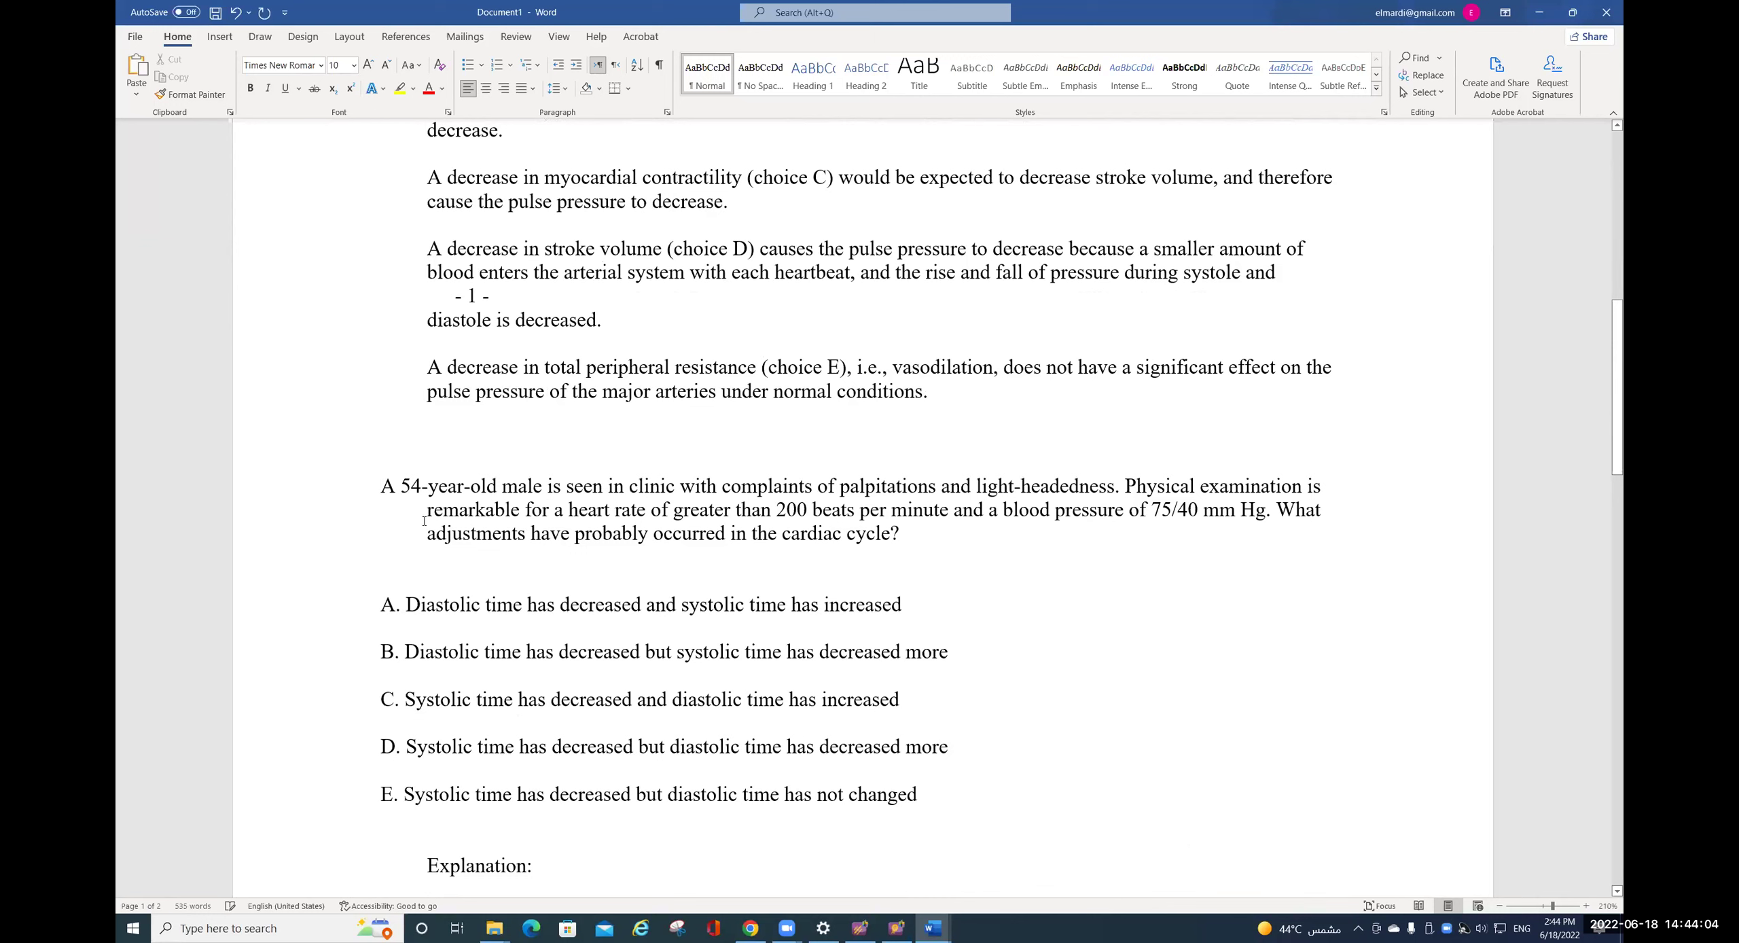
pyautogui.write('2.')
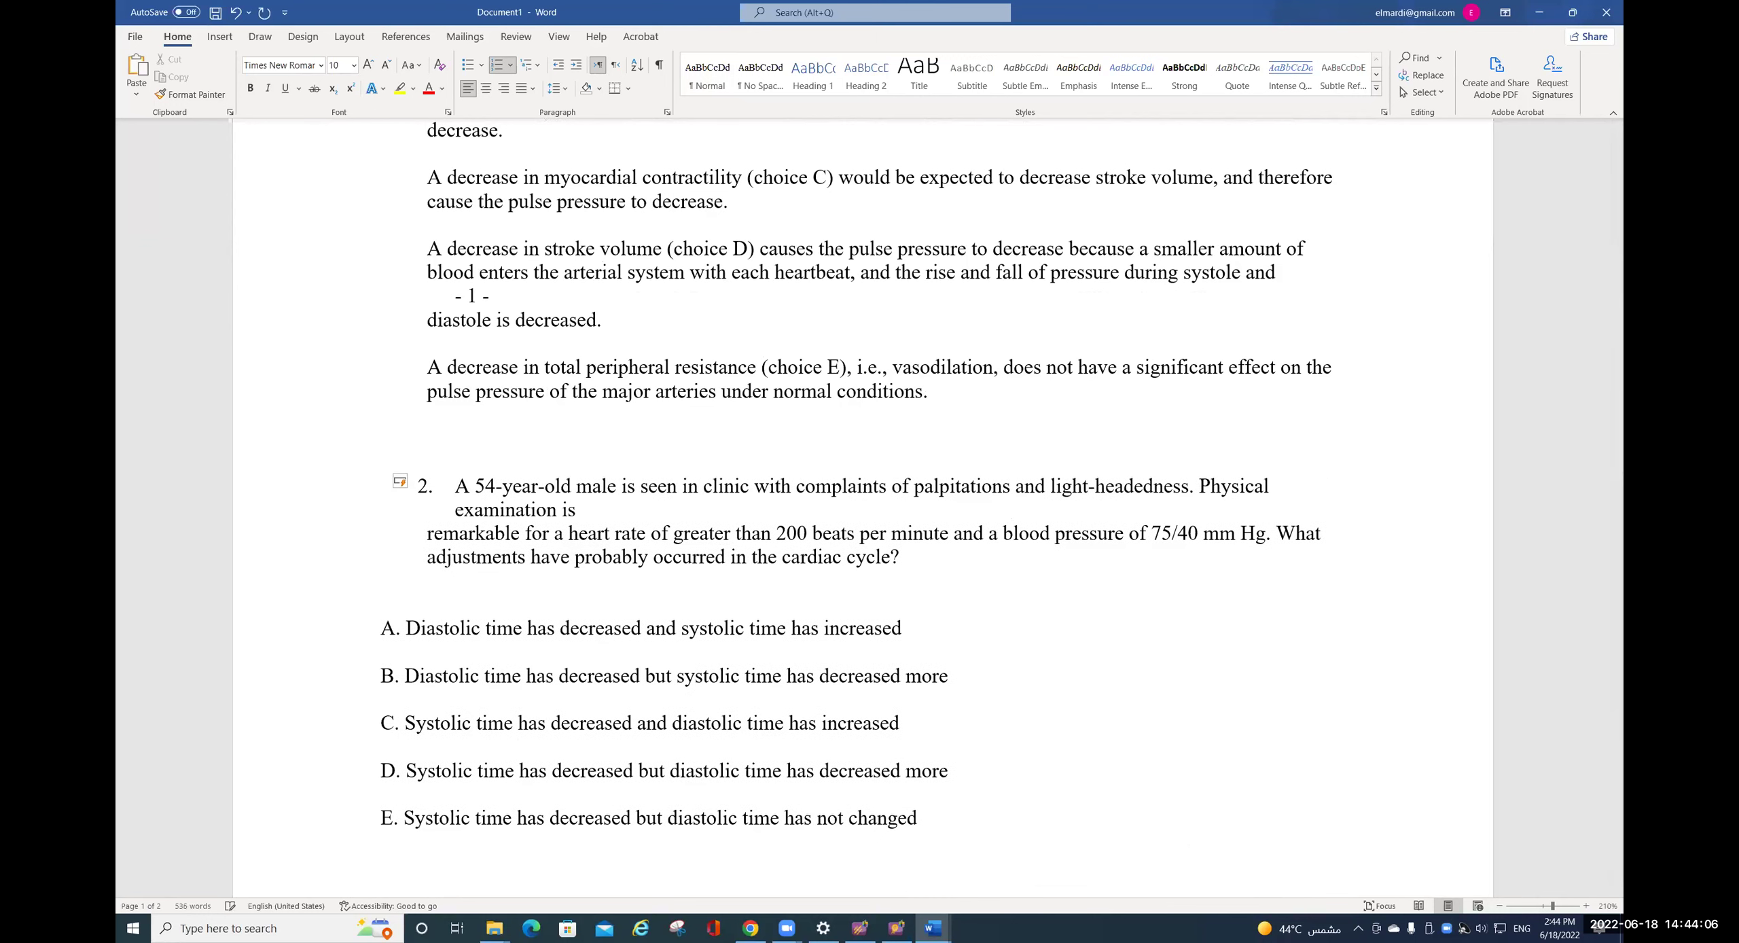
pyautogui.click(599, 513)
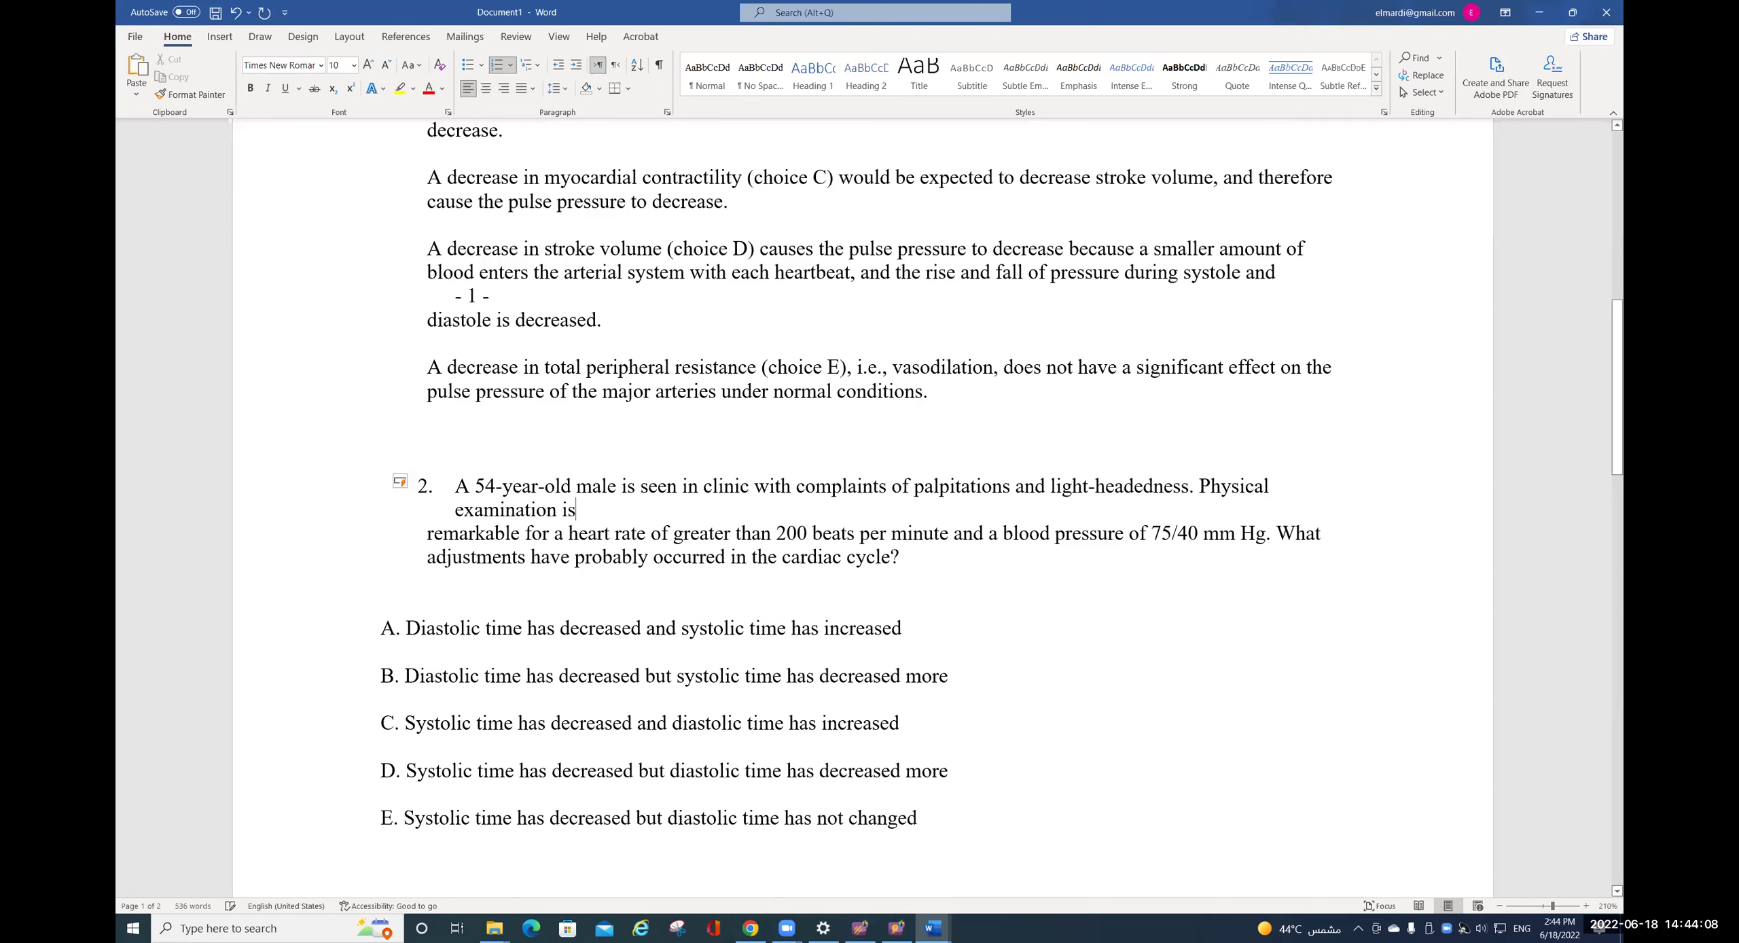
pyautogui.press('Delete')
pyautogui.press('Delete')
pyautogui.press('Delete')
pyautogui.press('Delete')
pyautogui.press('Delete')
pyautogui.press('Delete')
pyautogui.click(648, 531)
pyautogui.press('Delete')
pyautogui.press('Delete')
pyautogui.press('Delete')
pyautogui.press('Delete')
pyautogui.press('Delete')
pyautogui.press('Delete')
pyautogui.press('Delete')
# - Delete the blank lines around question 2's options A to E, from the end of the stem to the explanation
pyautogui.click(448, 568)
pyautogui.press('Delete')
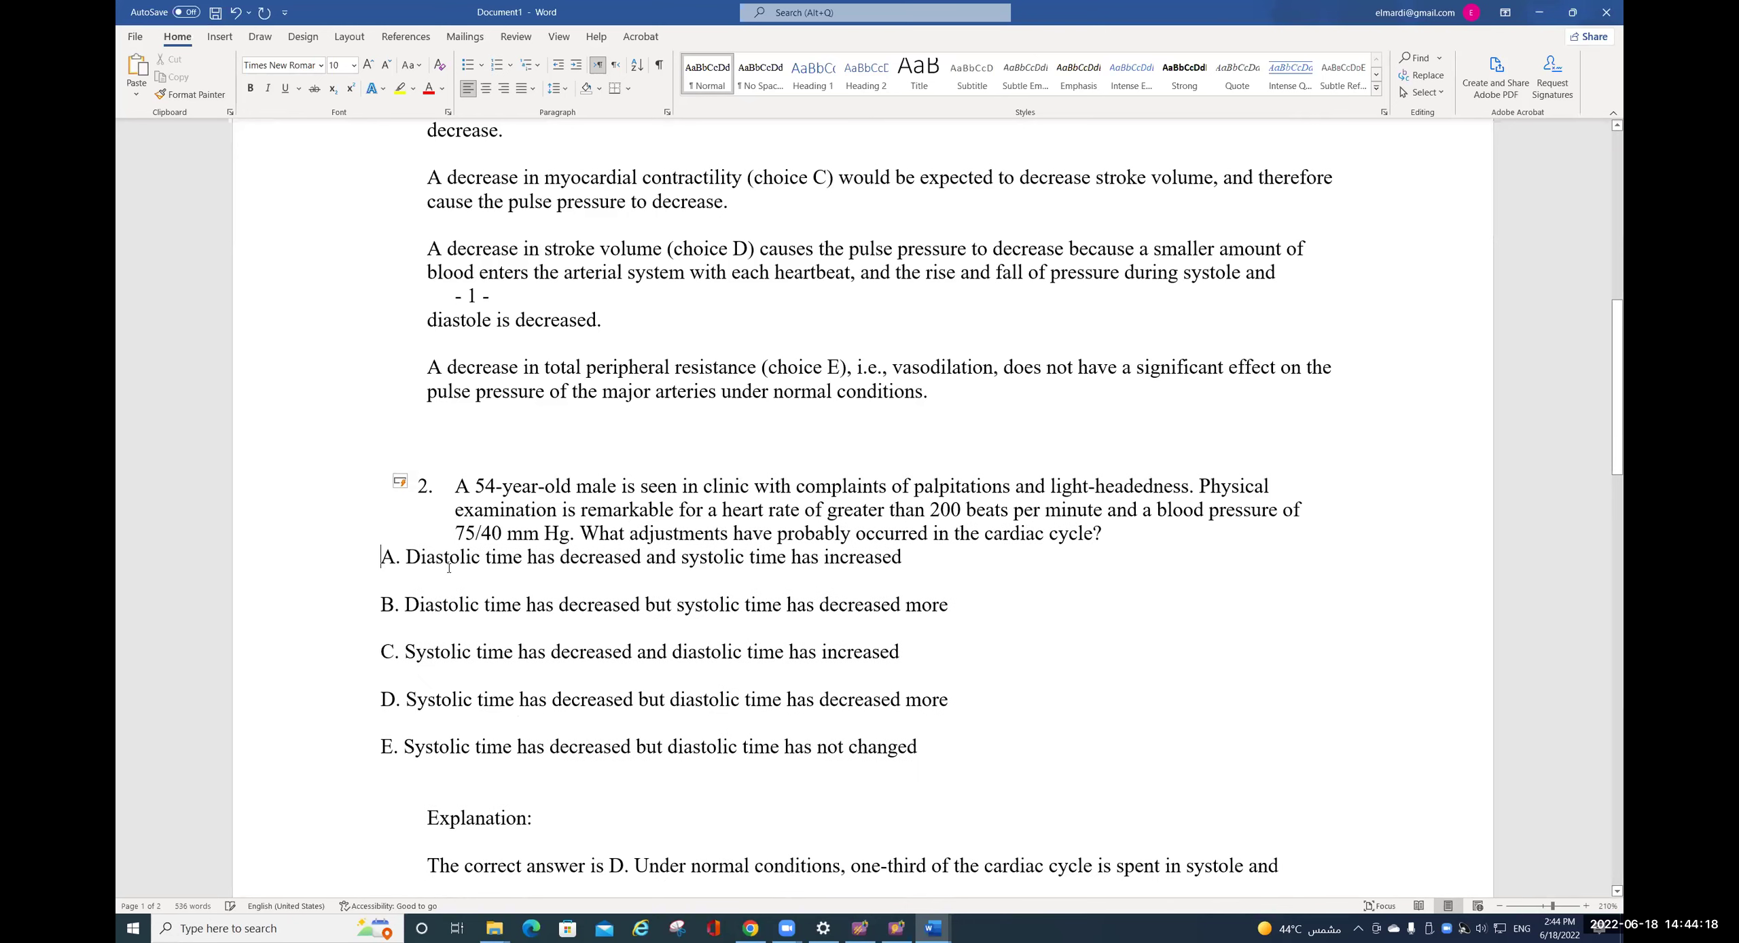
pyautogui.press('Down')
pyautogui.press('Delete')
pyautogui.press('Down')
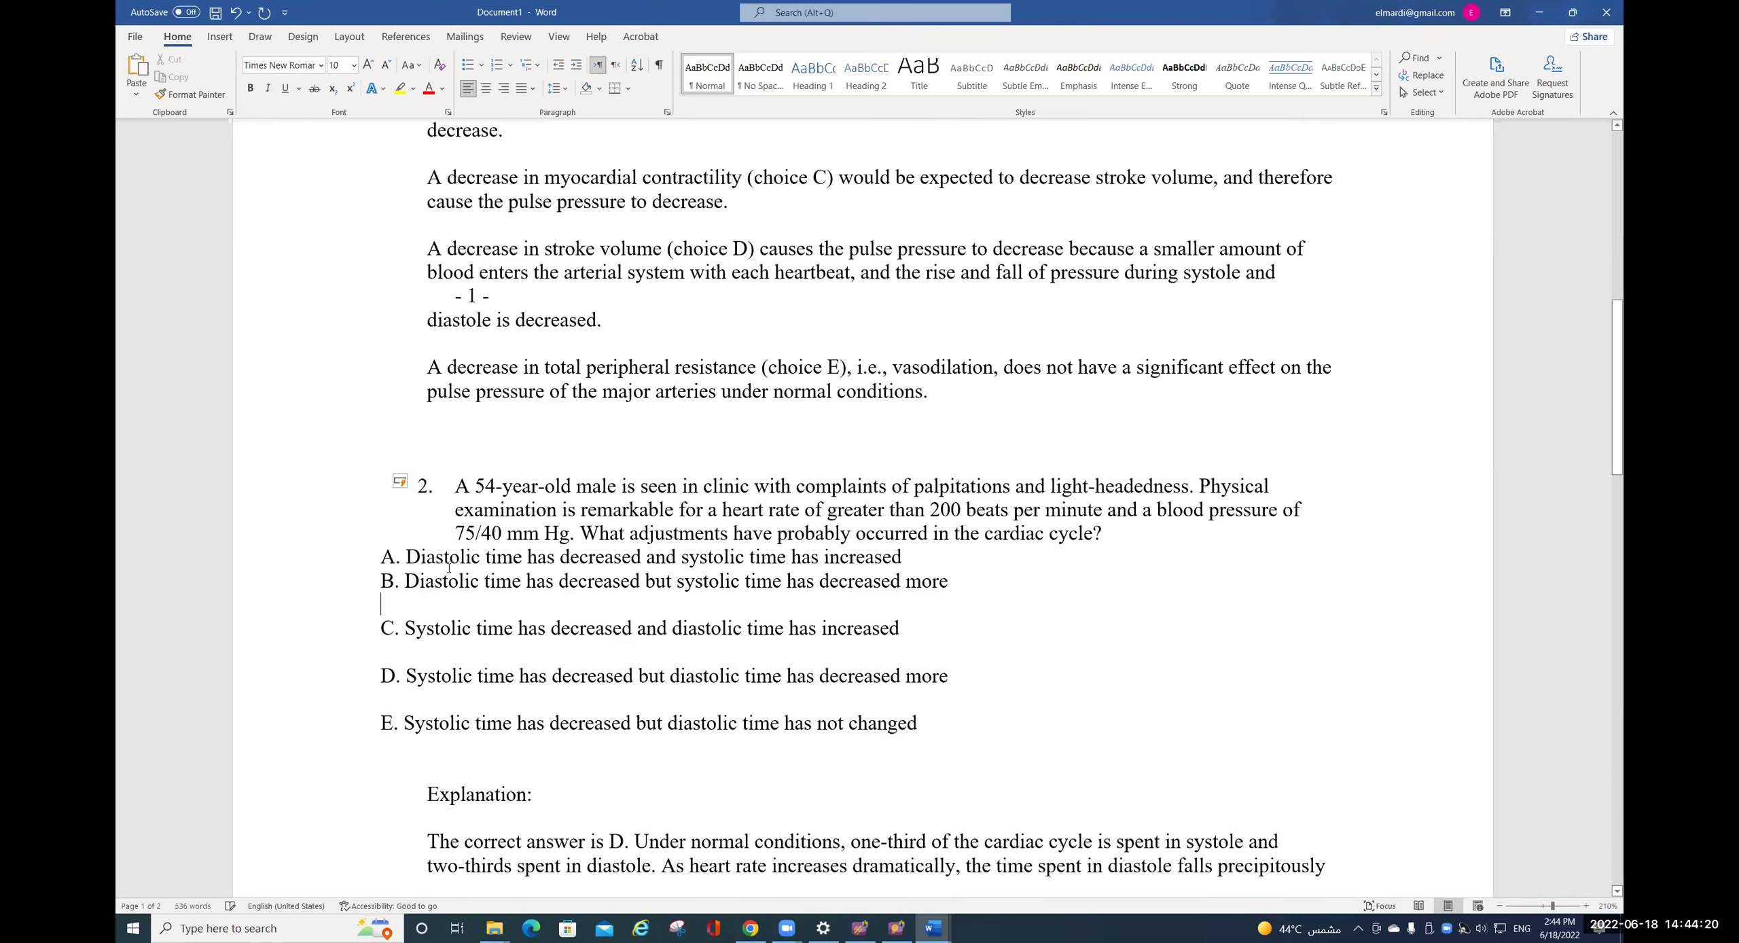
pyautogui.press('Delete')
pyautogui.press('Delete')
pyautogui.press('Down')
pyautogui.press('Delete')
pyautogui.press('Down')
pyautogui.press('Delete')
pyautogui.press('Delete')
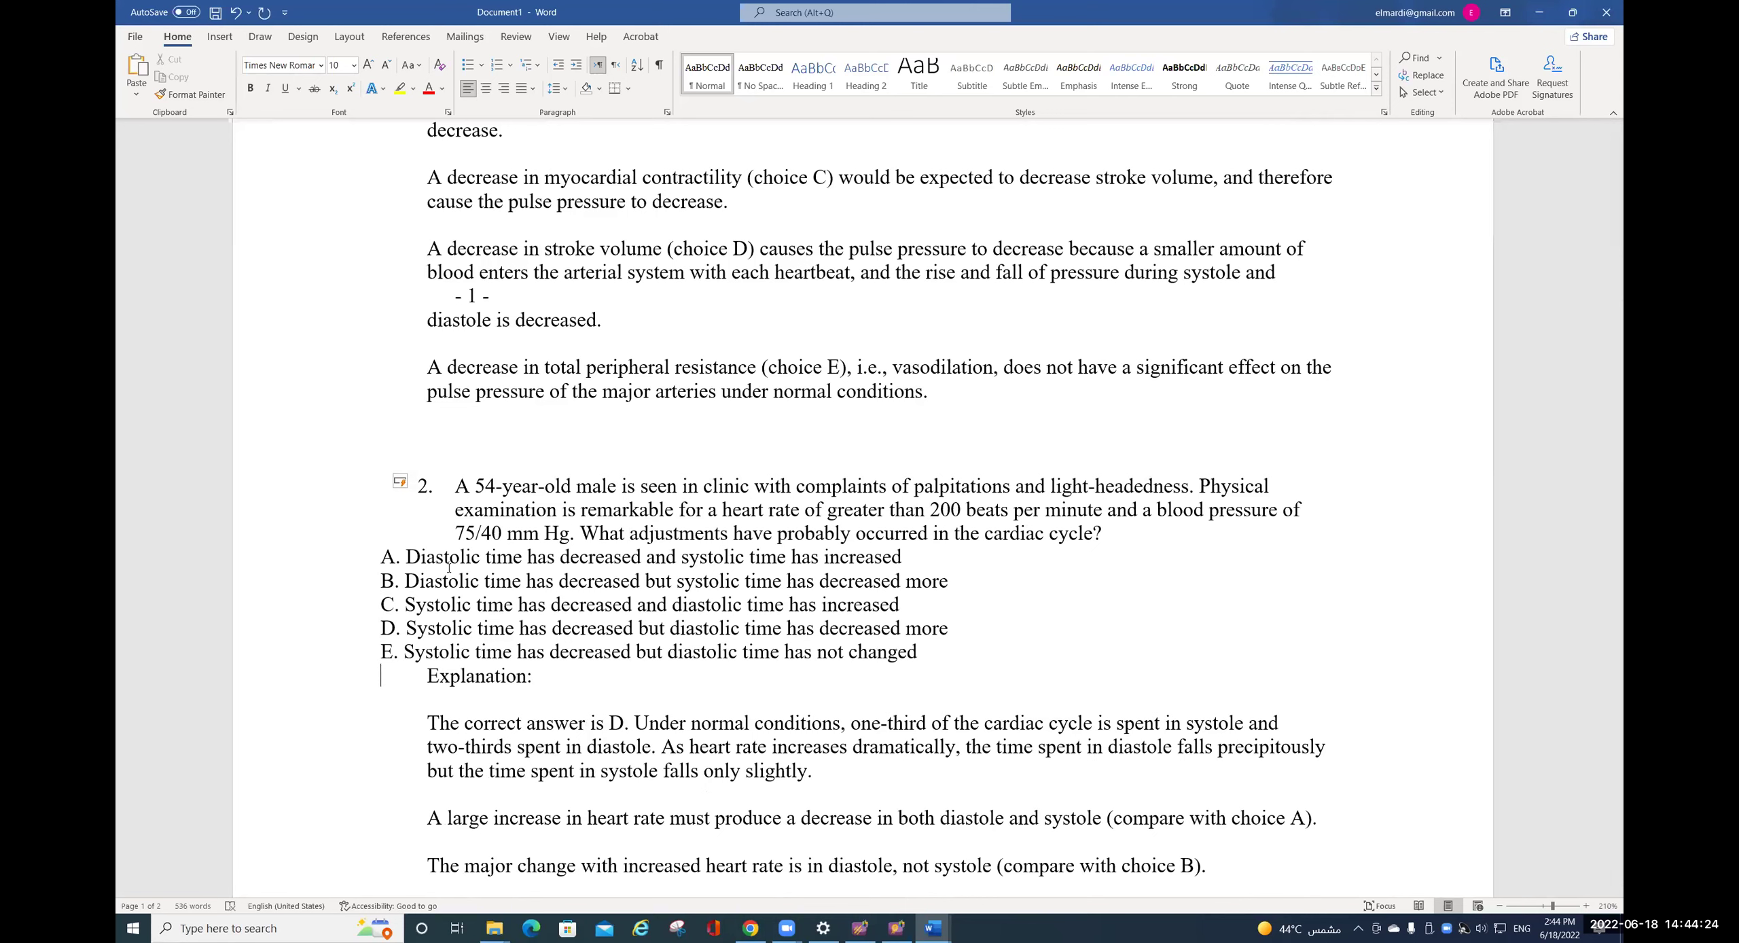
# - Add the answer line "ANS: d" between option E of question 2 and its explanation
pyautogui.press('Return')
pyautogui.write('AN')
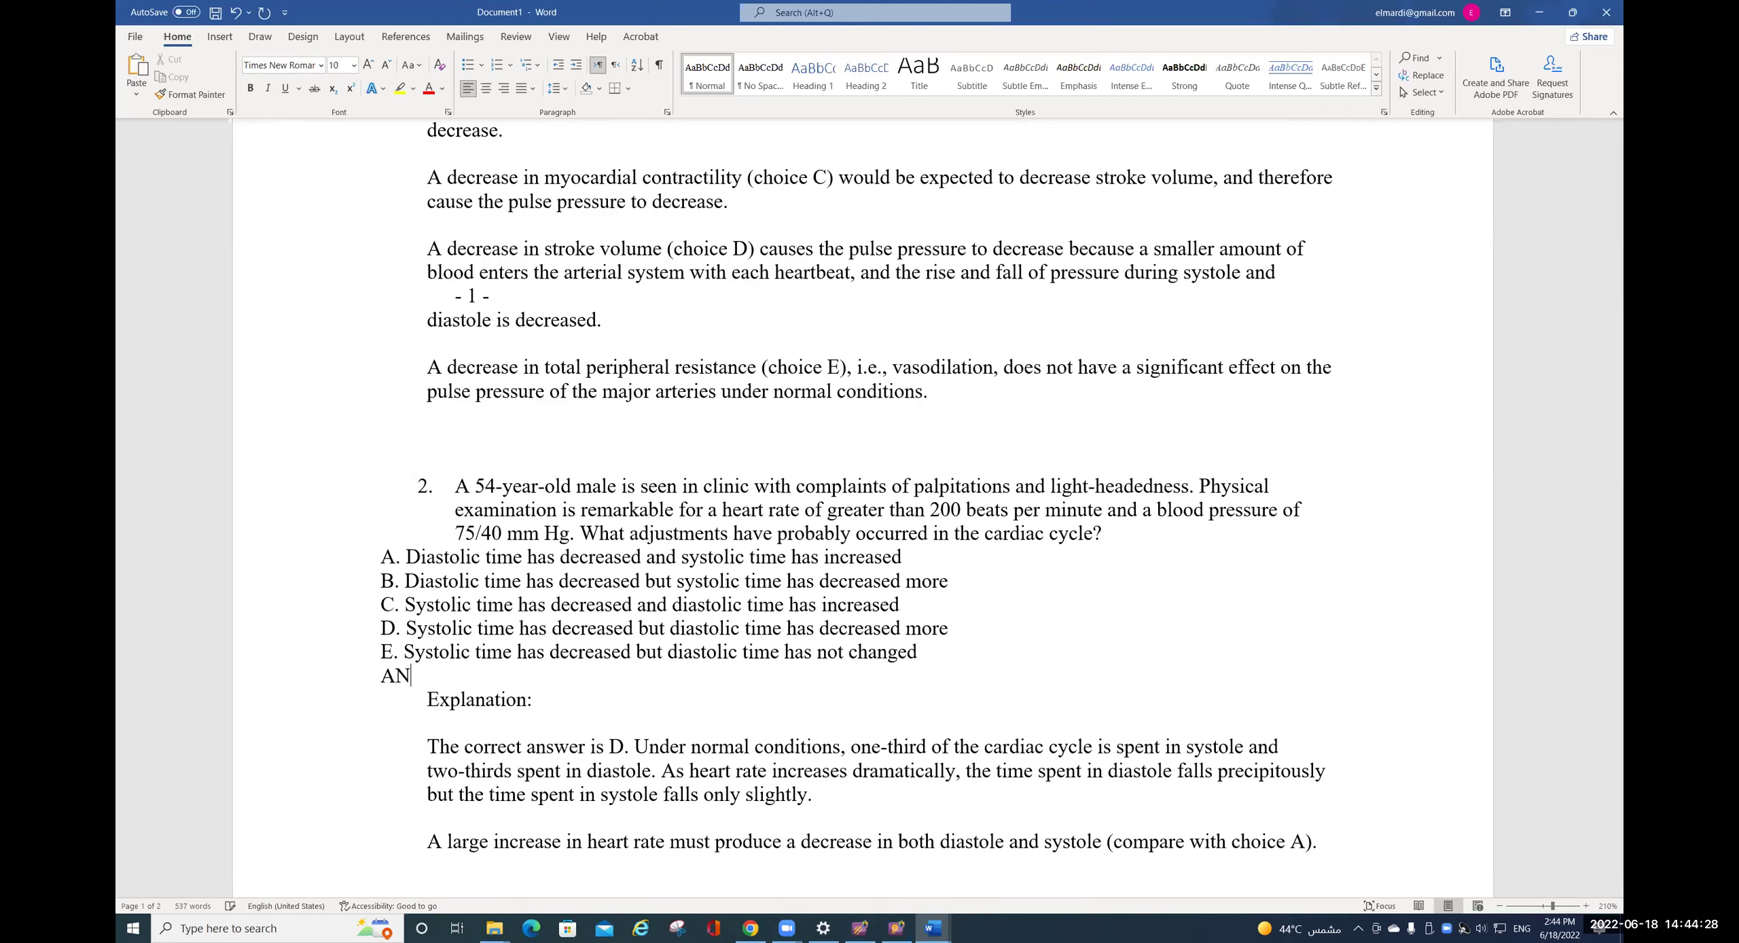
pyautogui.write('S: d')
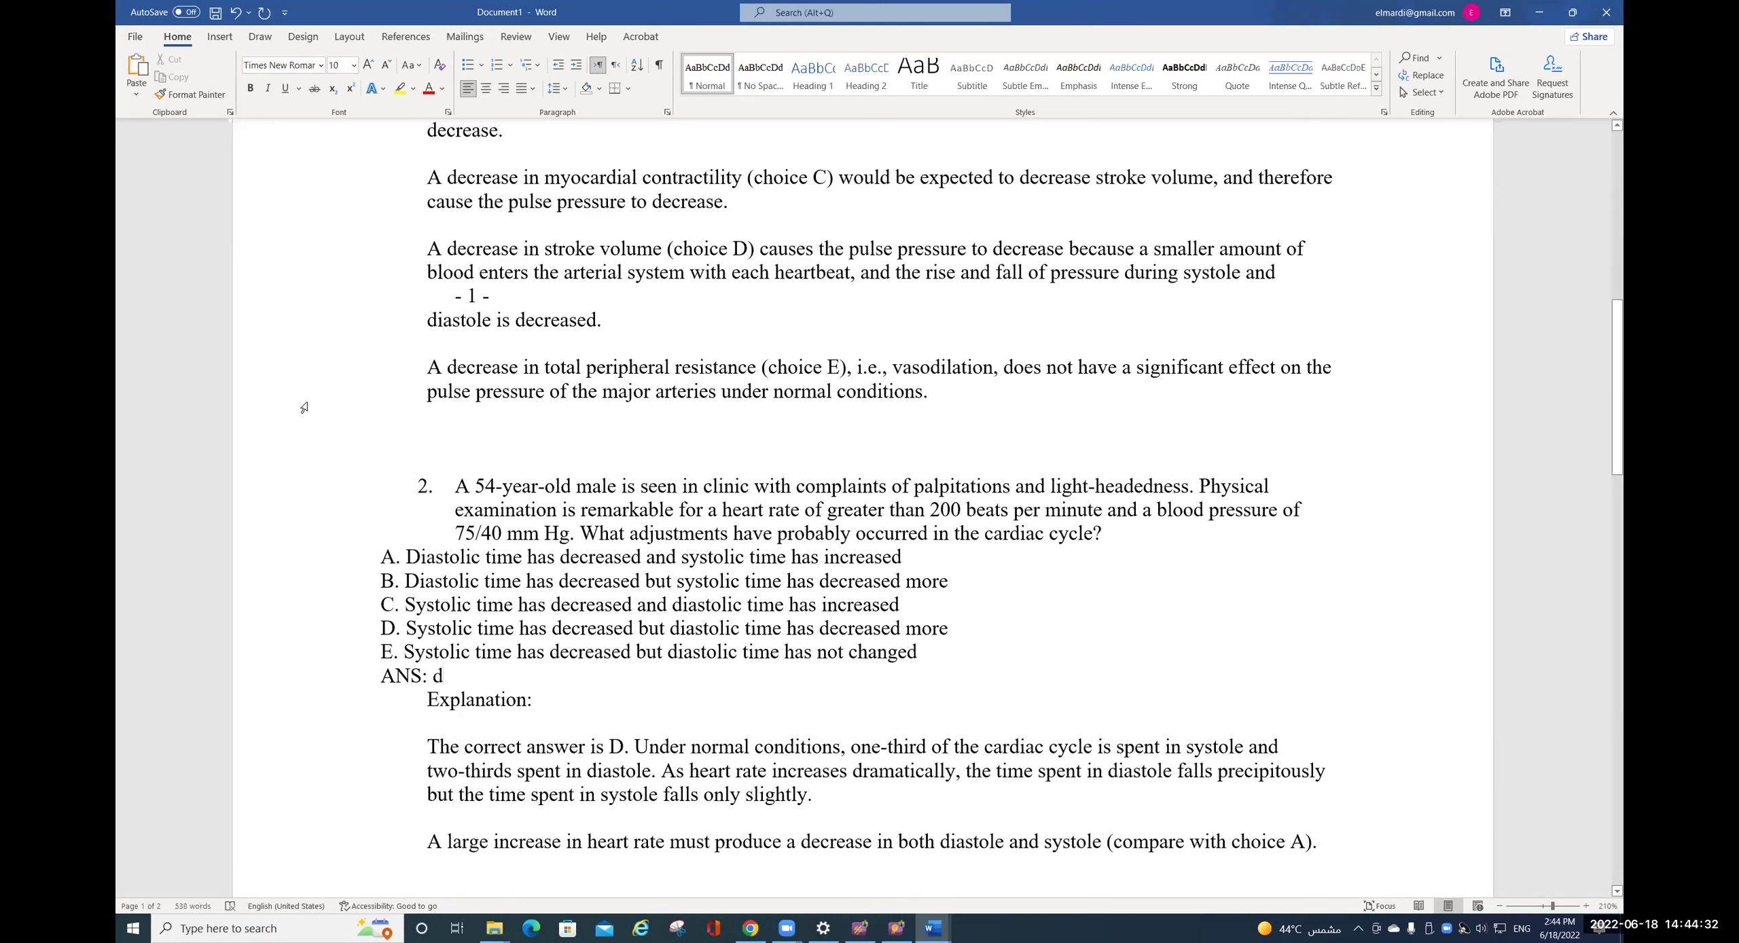
# - Remove an extra blank line between question 1's explanation and question 2
pyautogui.click(396, 432)
pyautogui.press('Delete')
pyautogui.press('Delete')
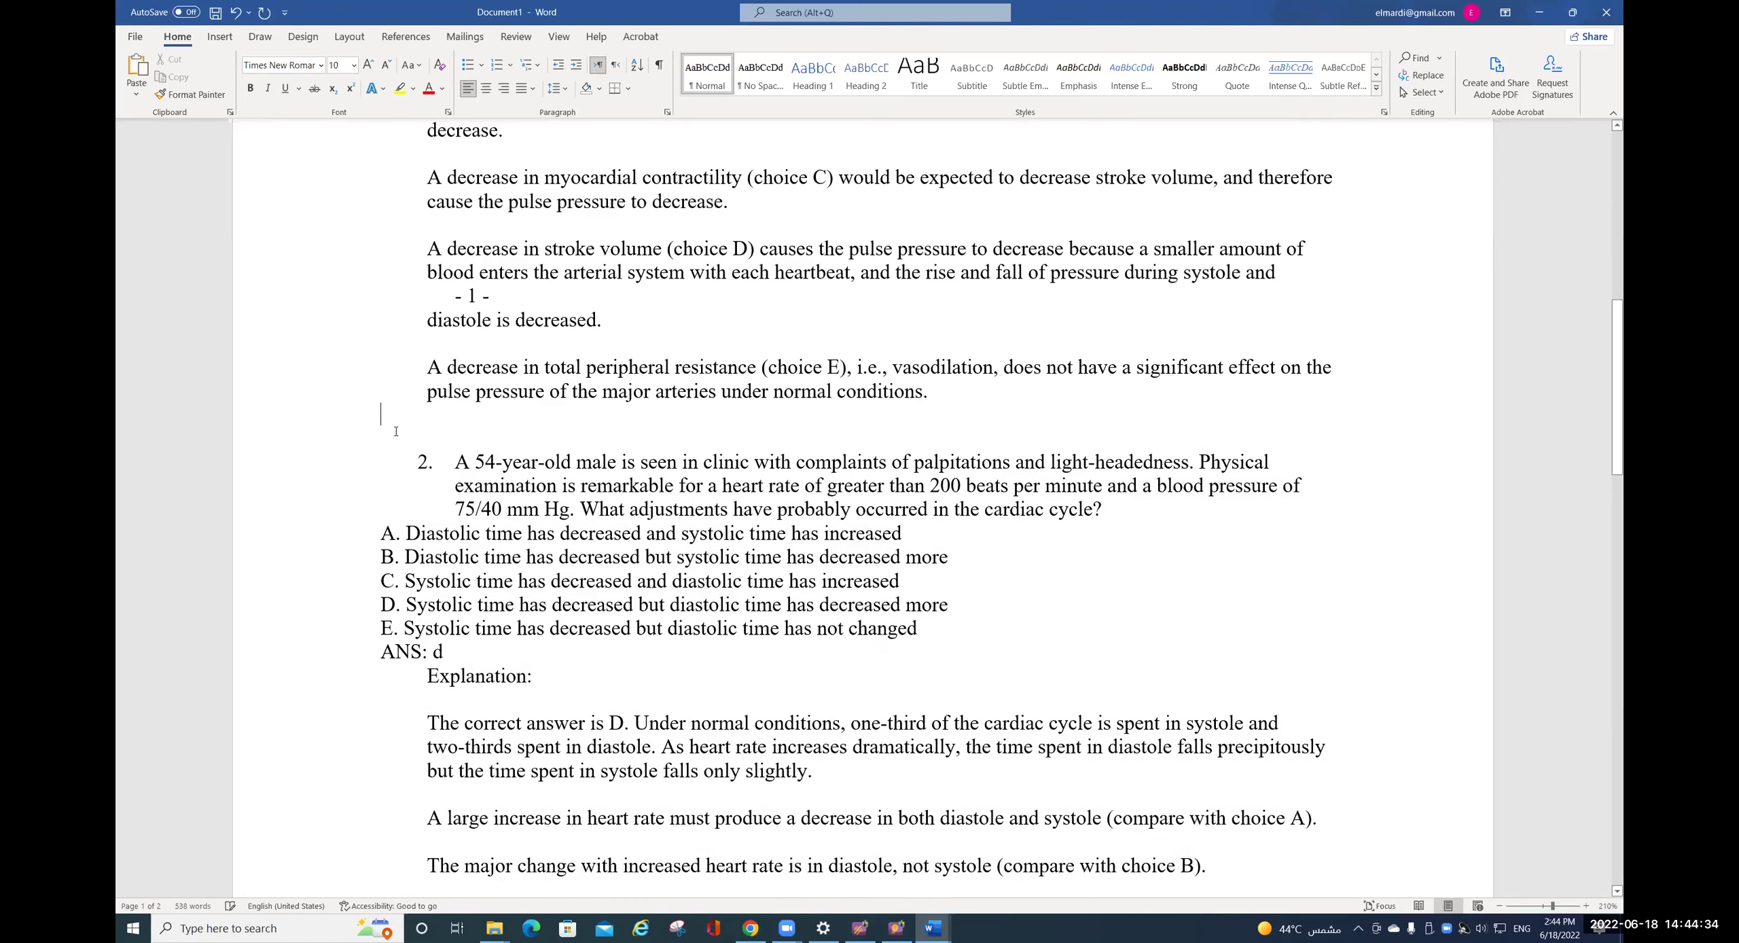
# - Save the document as CVS in Rich Text Format in the Cardiovascular Medicine folder
pyautogui.scroll(-6, 507, 504)
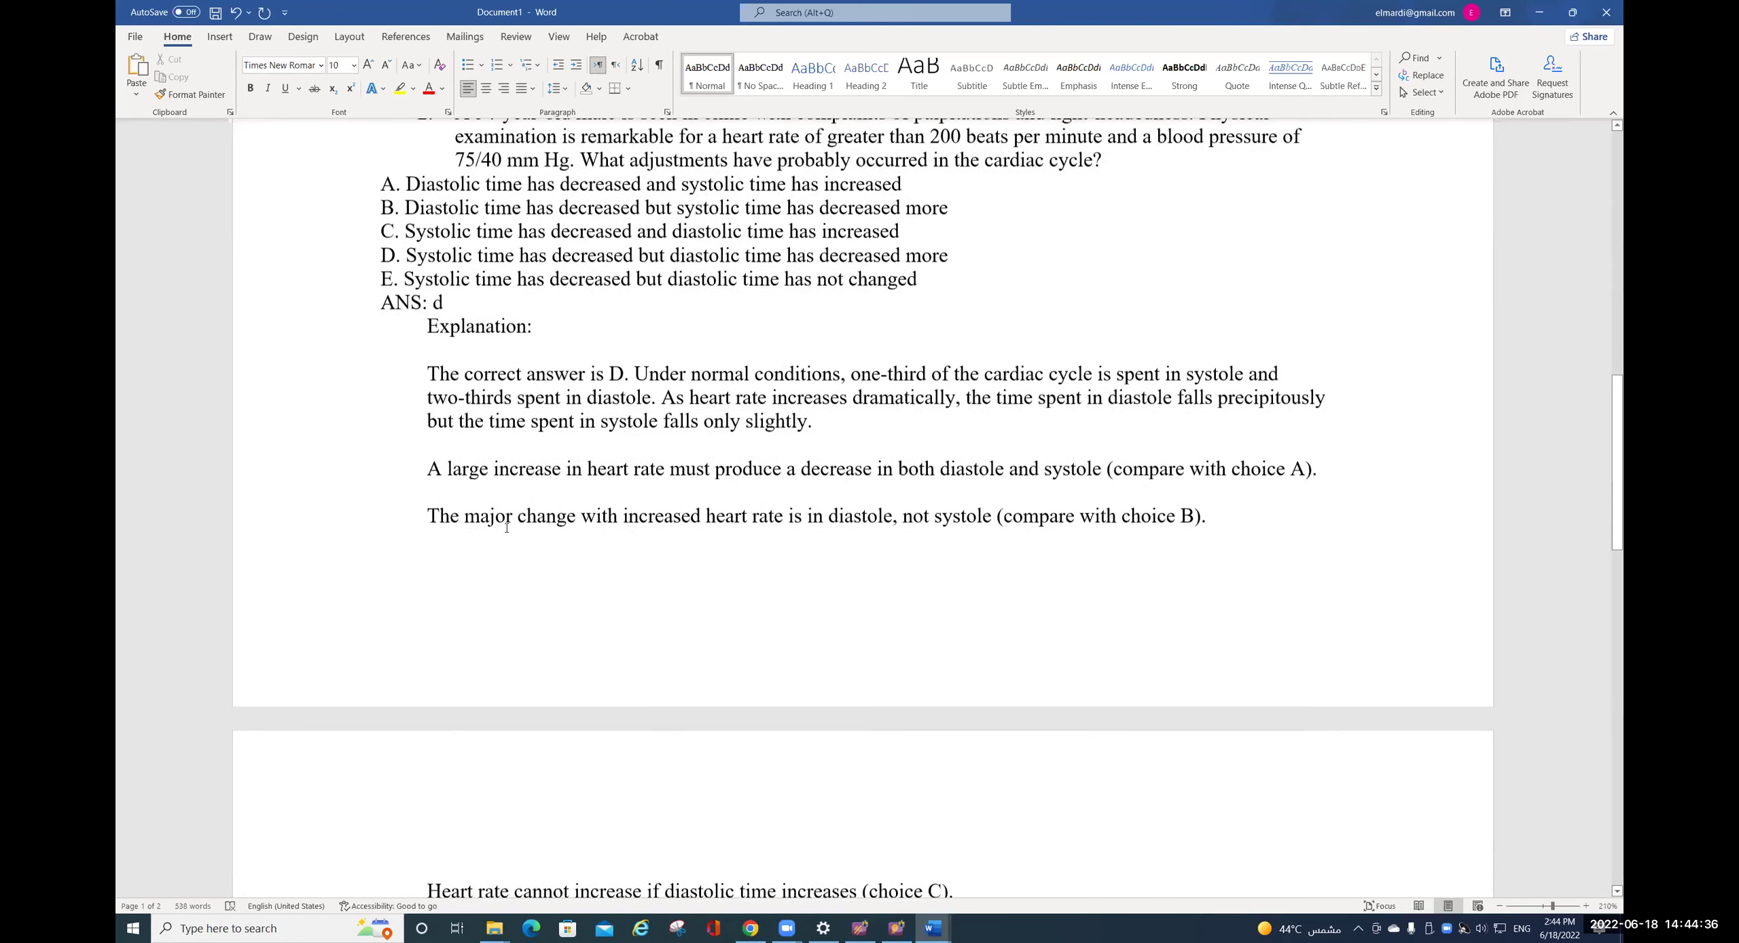
pyautogui.scroll(-3, 507, 504)
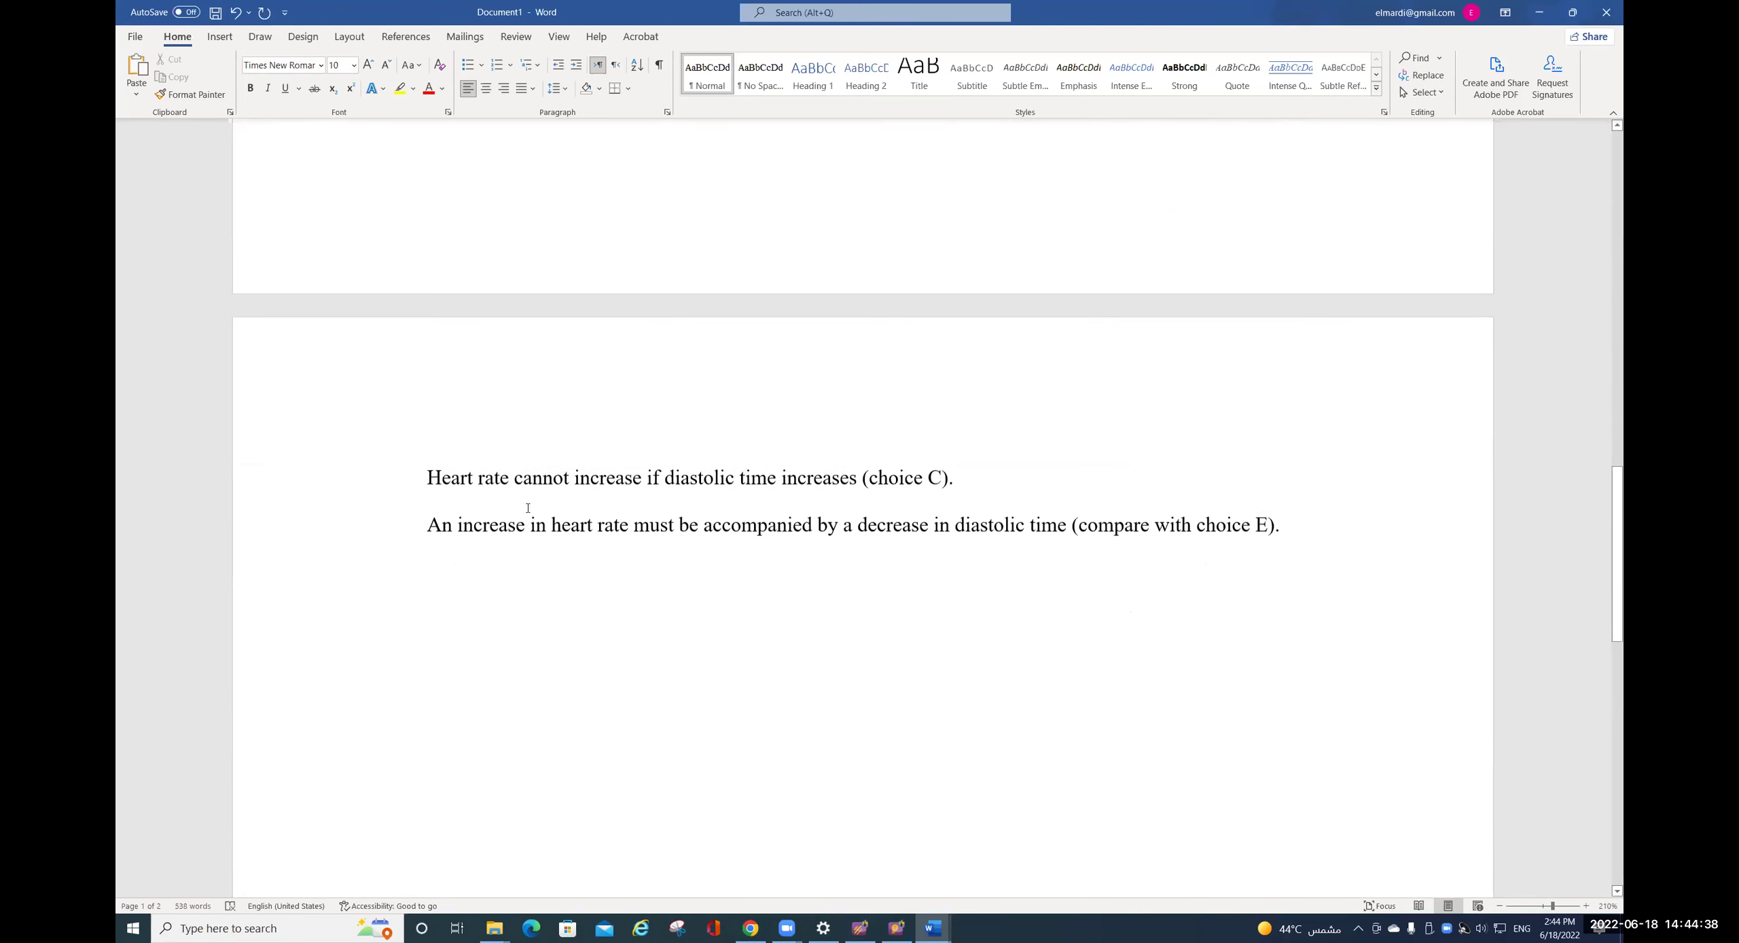
pyautogui.click(136, 37)
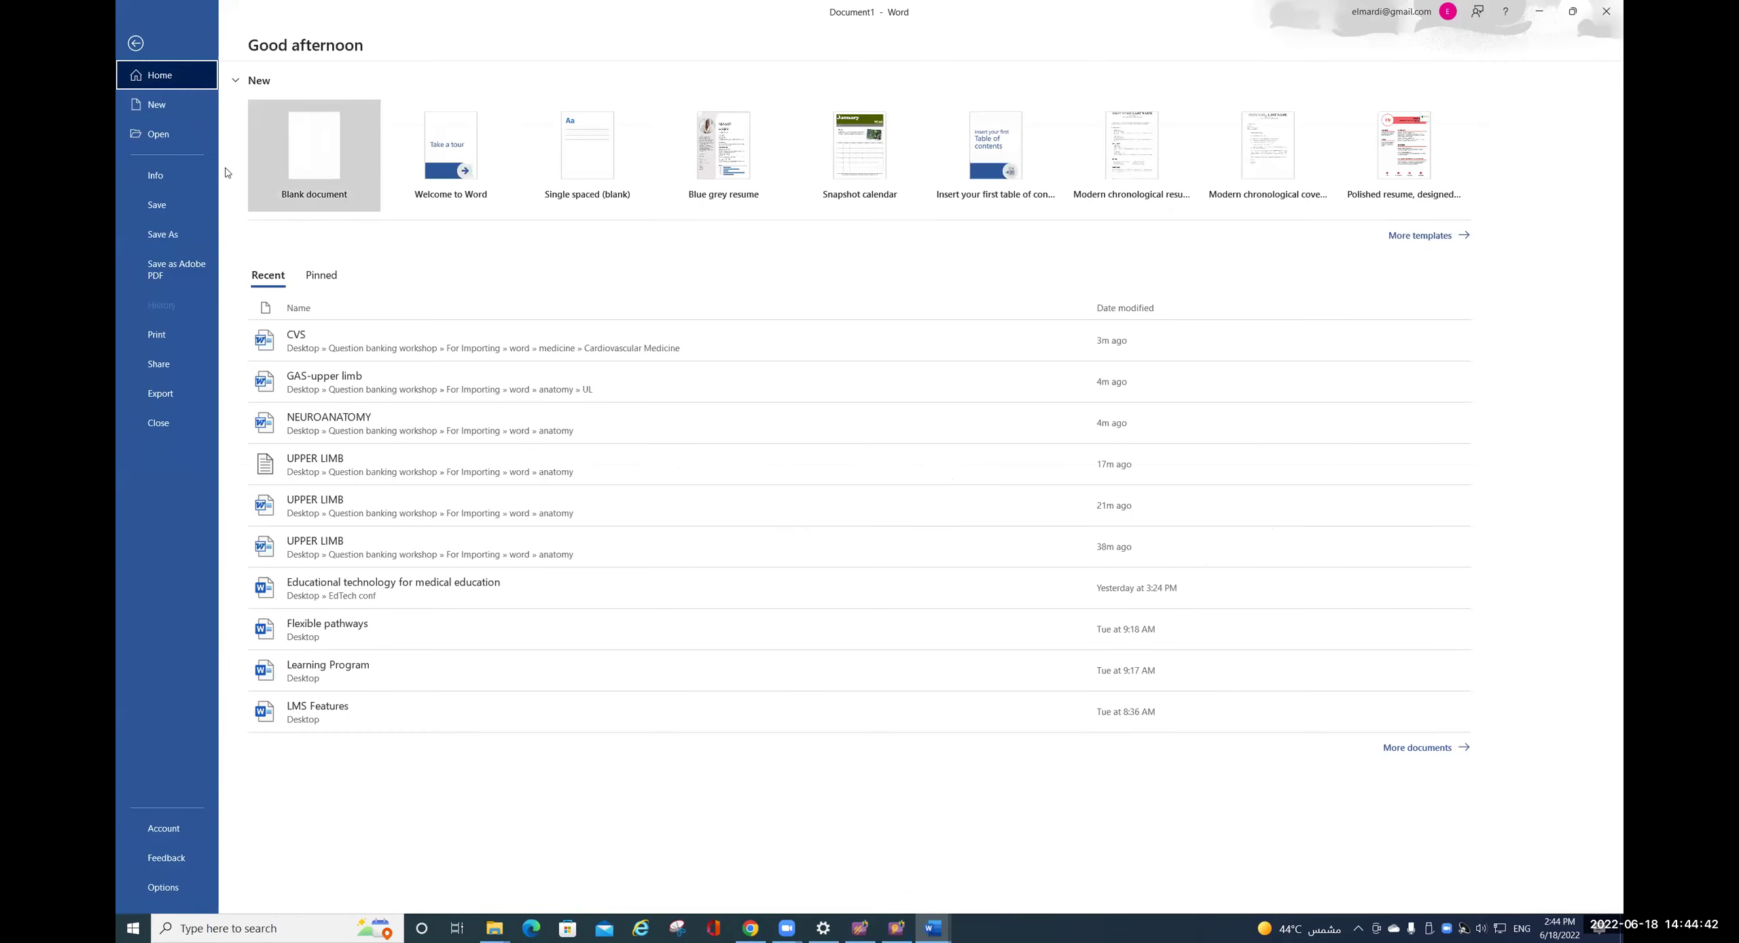
pyautogui.click(182, 233)
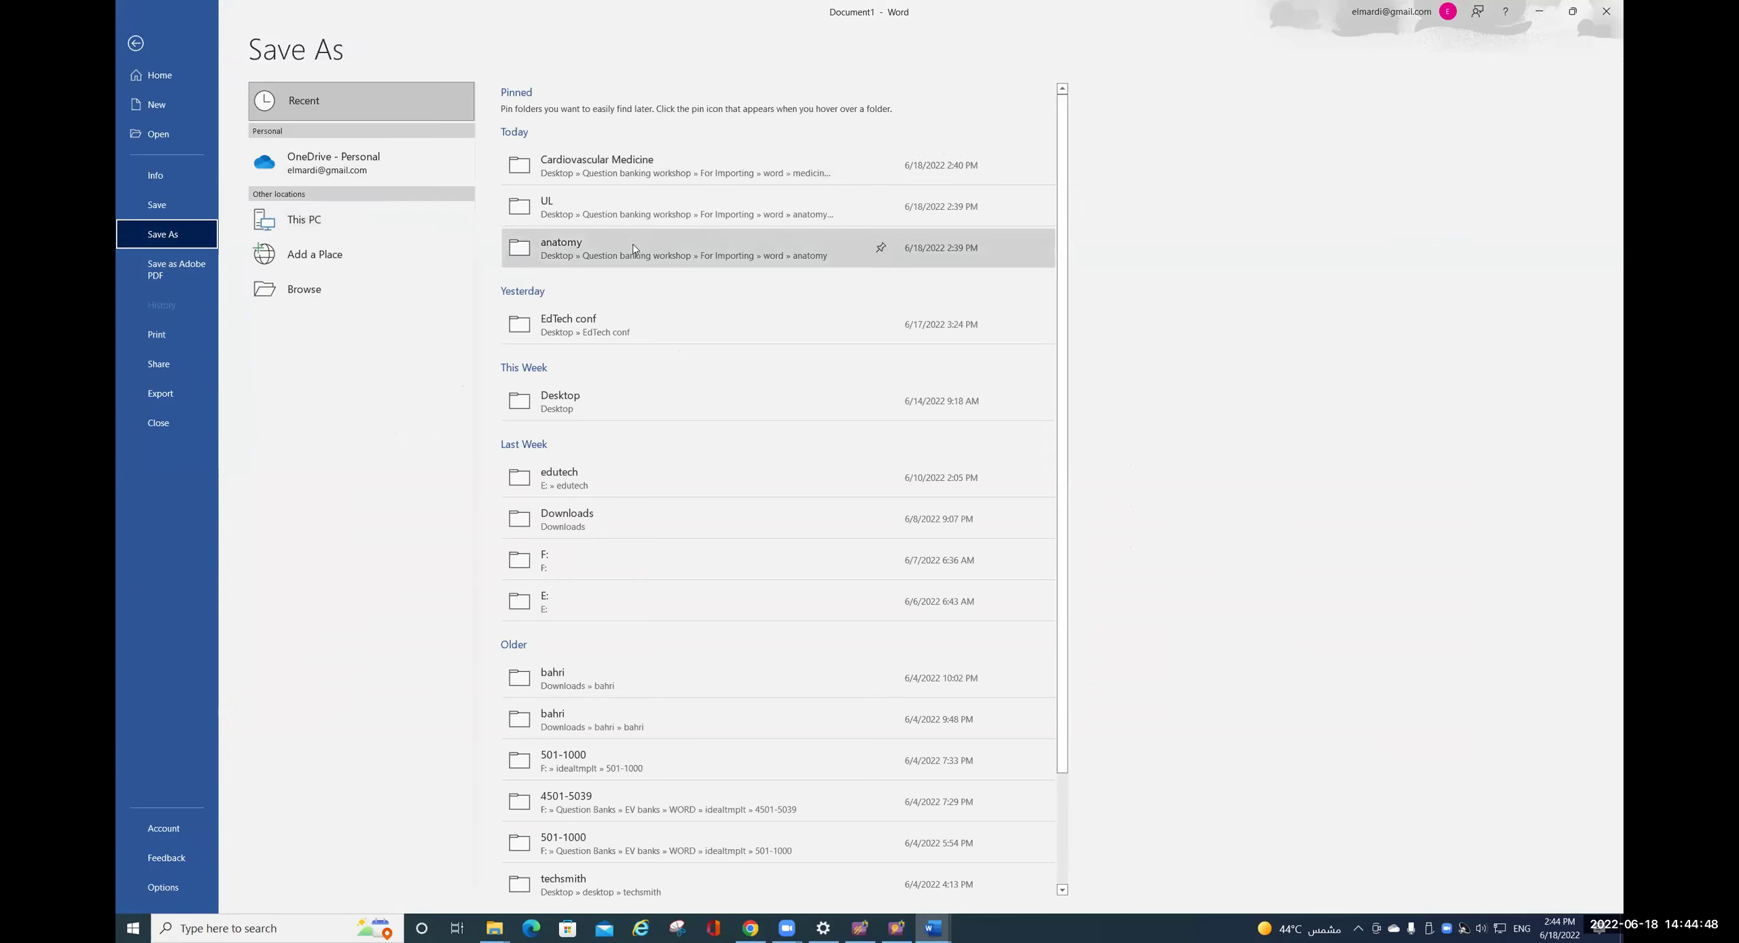
pyautogui.click(621, 170)
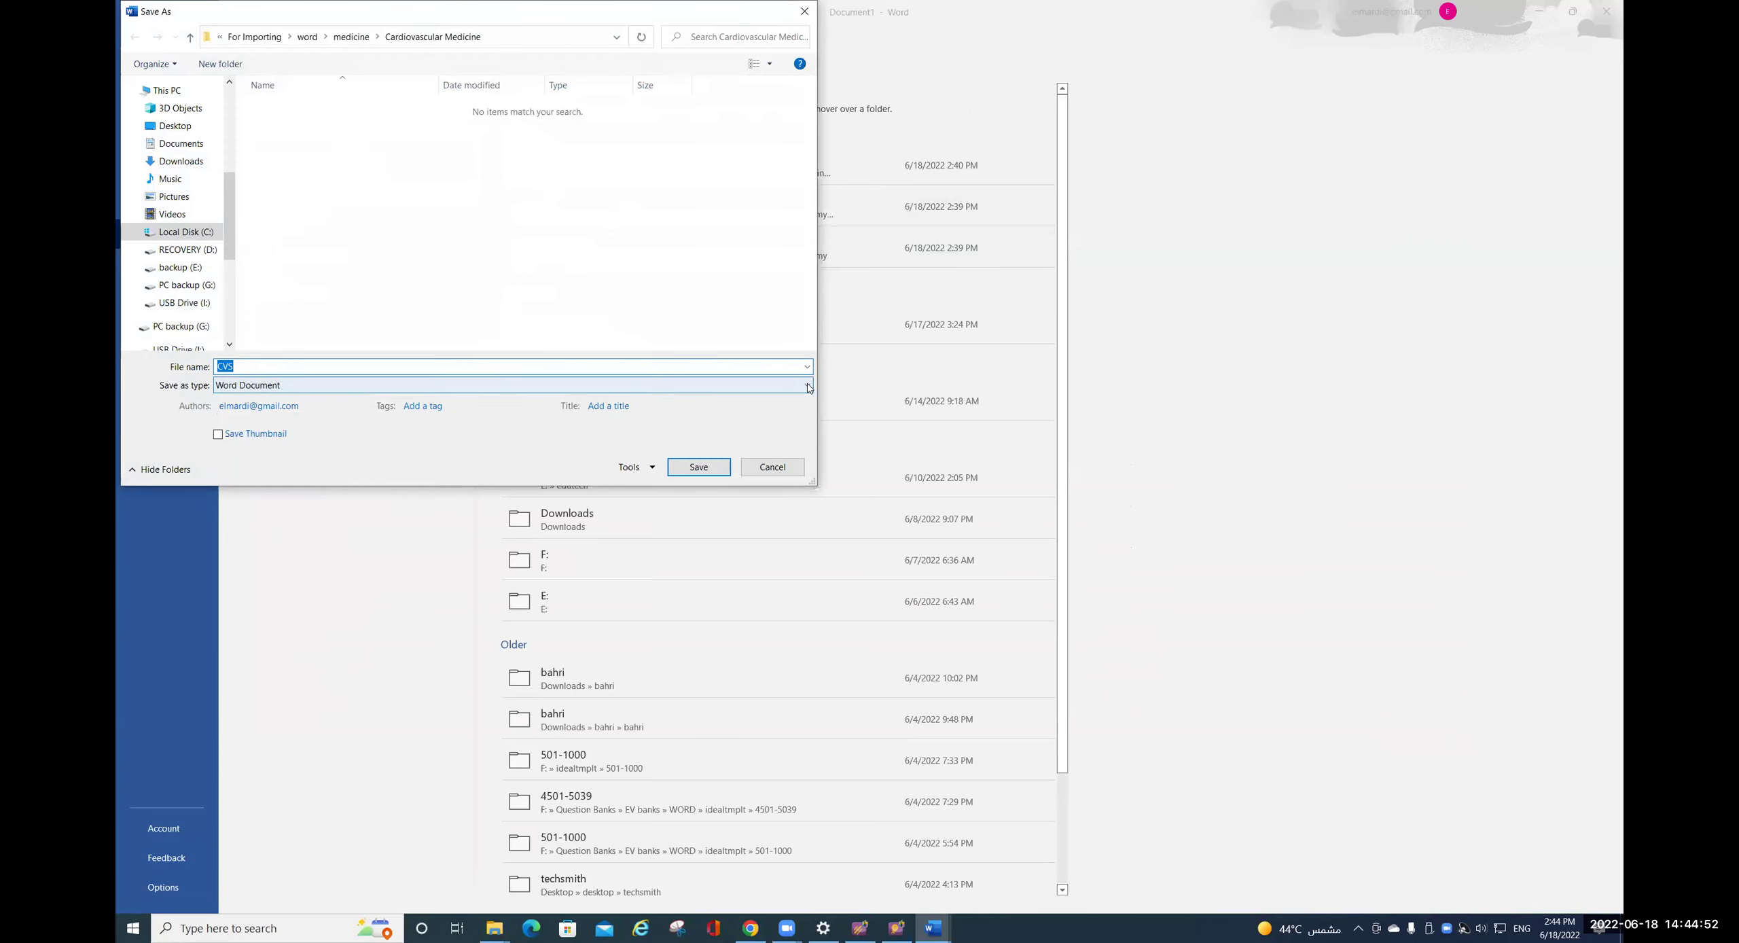
pyautogui.click(792, 386)
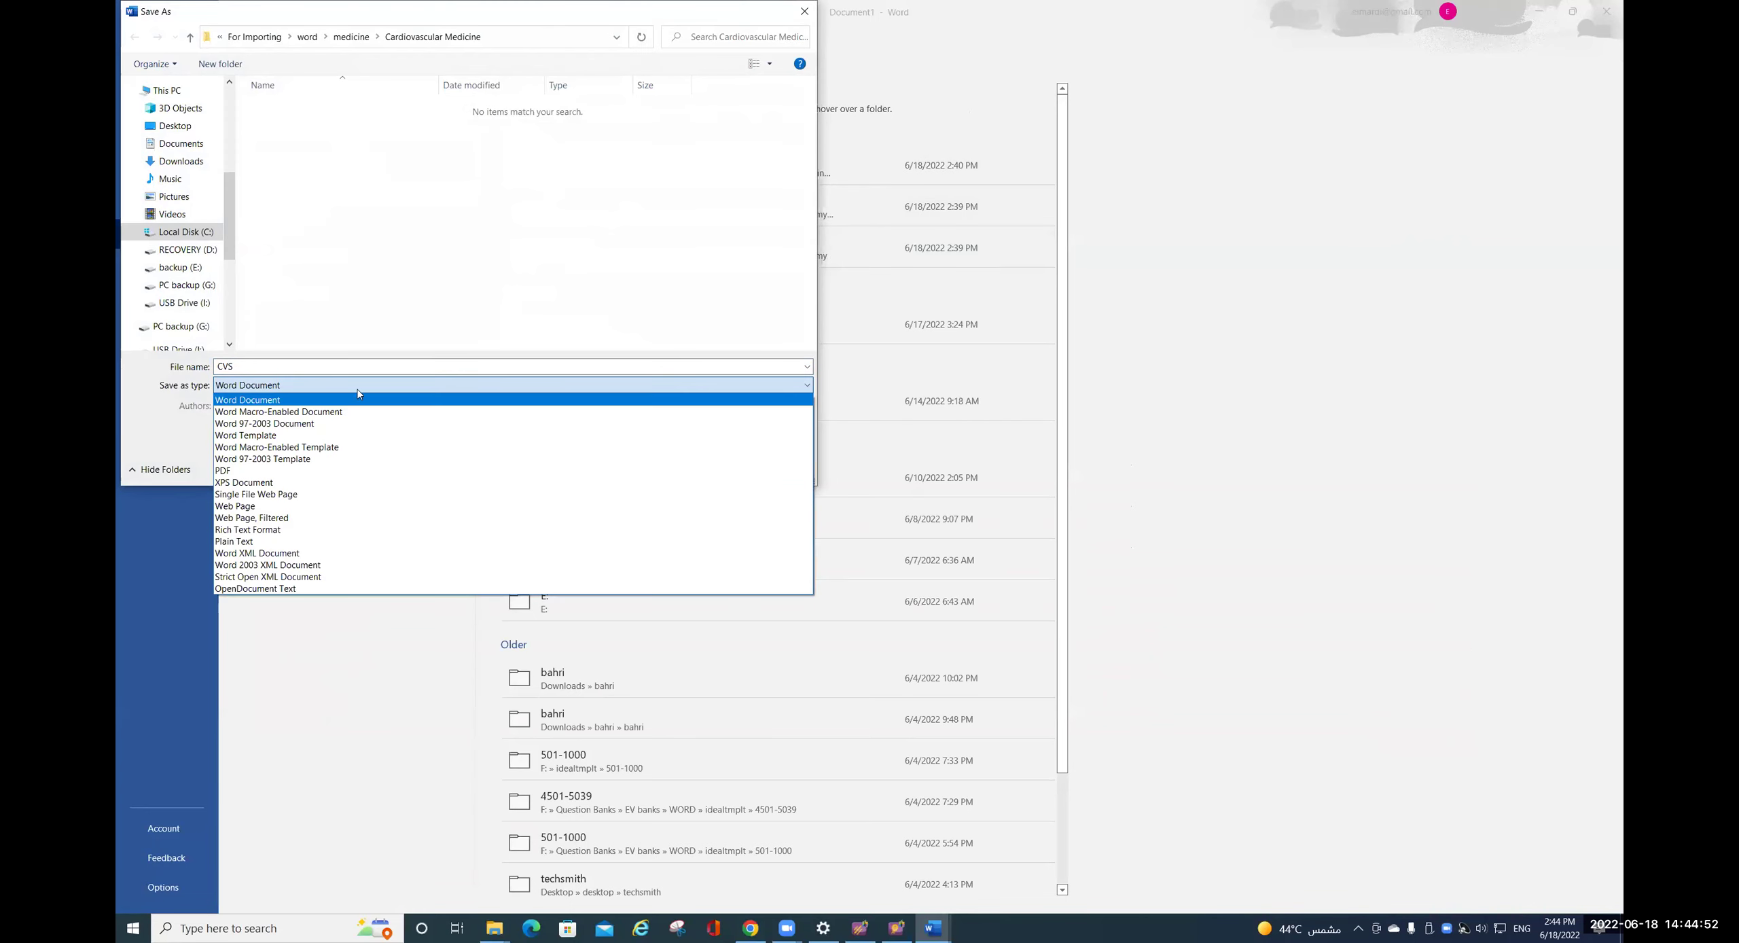
pyautogui.click(263, 528)
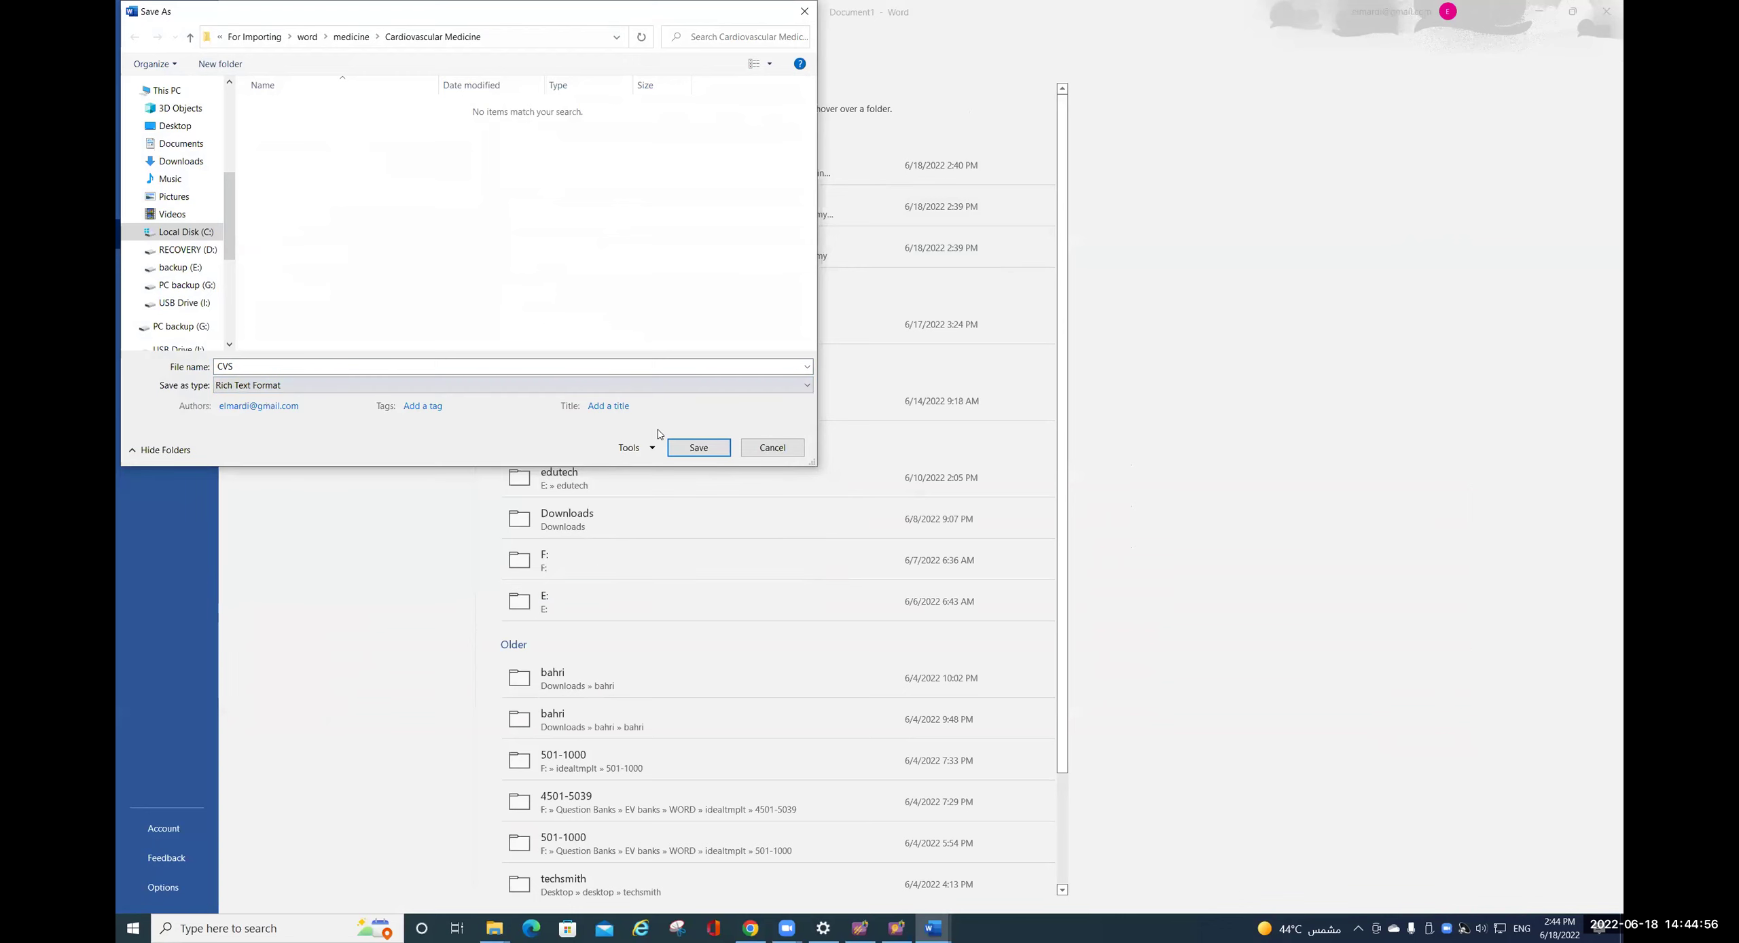
pyautogui.click(720, 447)
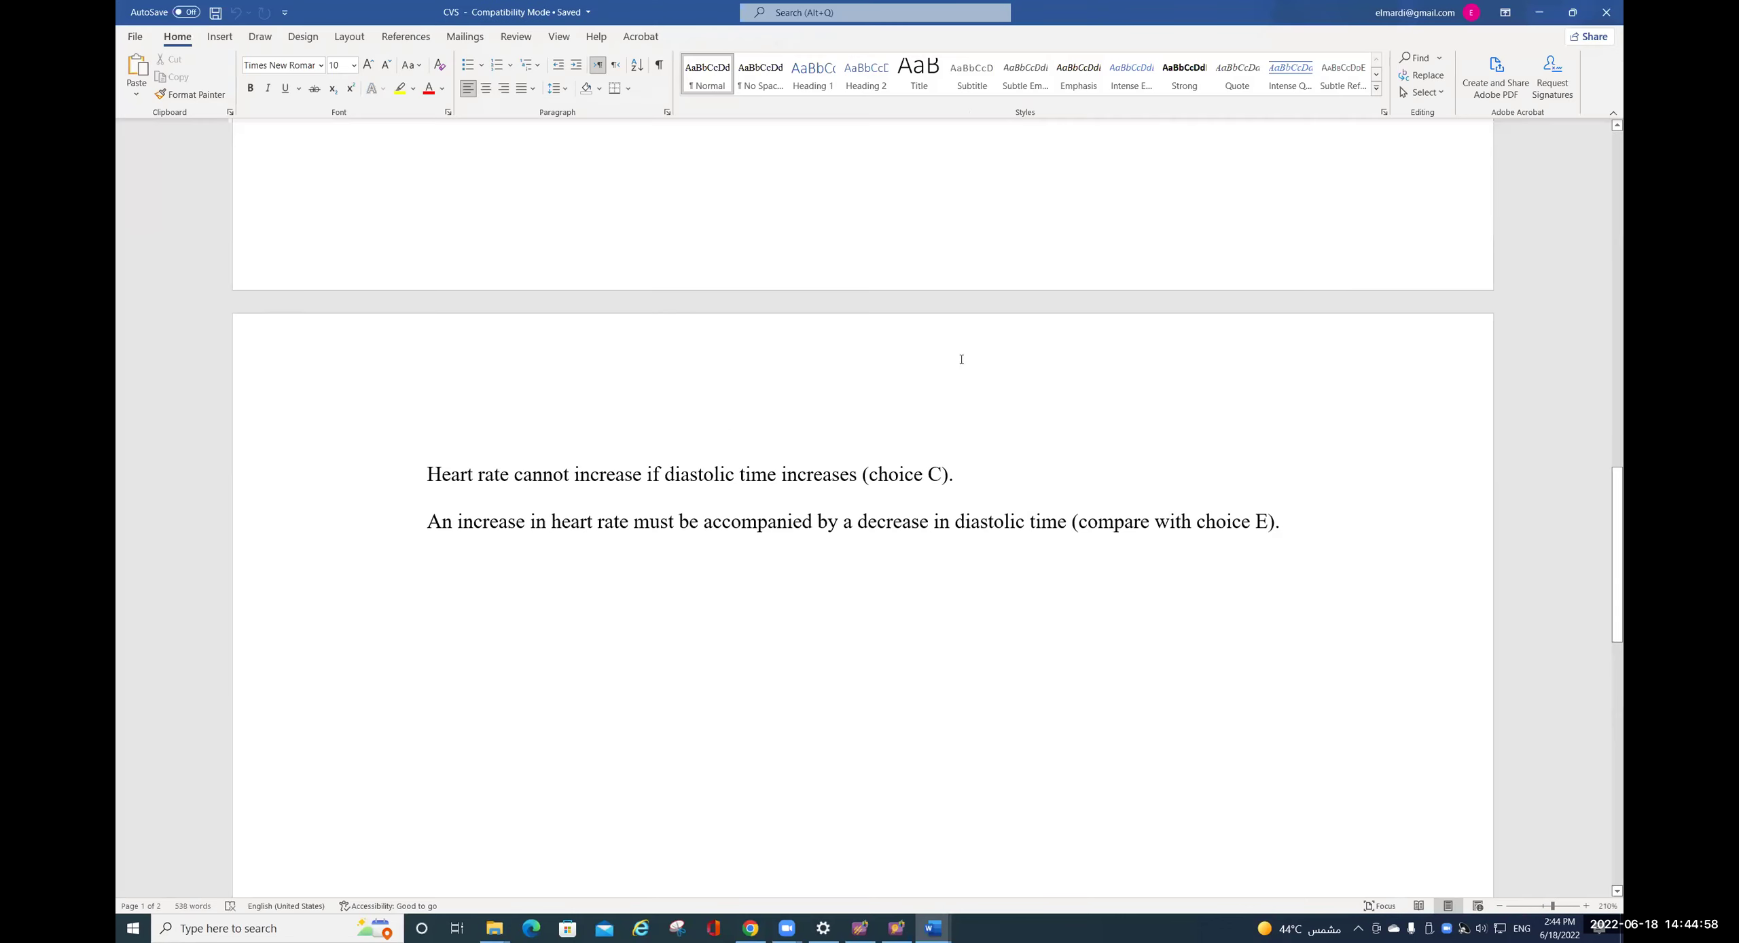
# - Switch to the ExamView Import Utility and start a new import
pyautogui.scroll(15, 842, 367)
pyautogui.scroll(9, 951, 313)
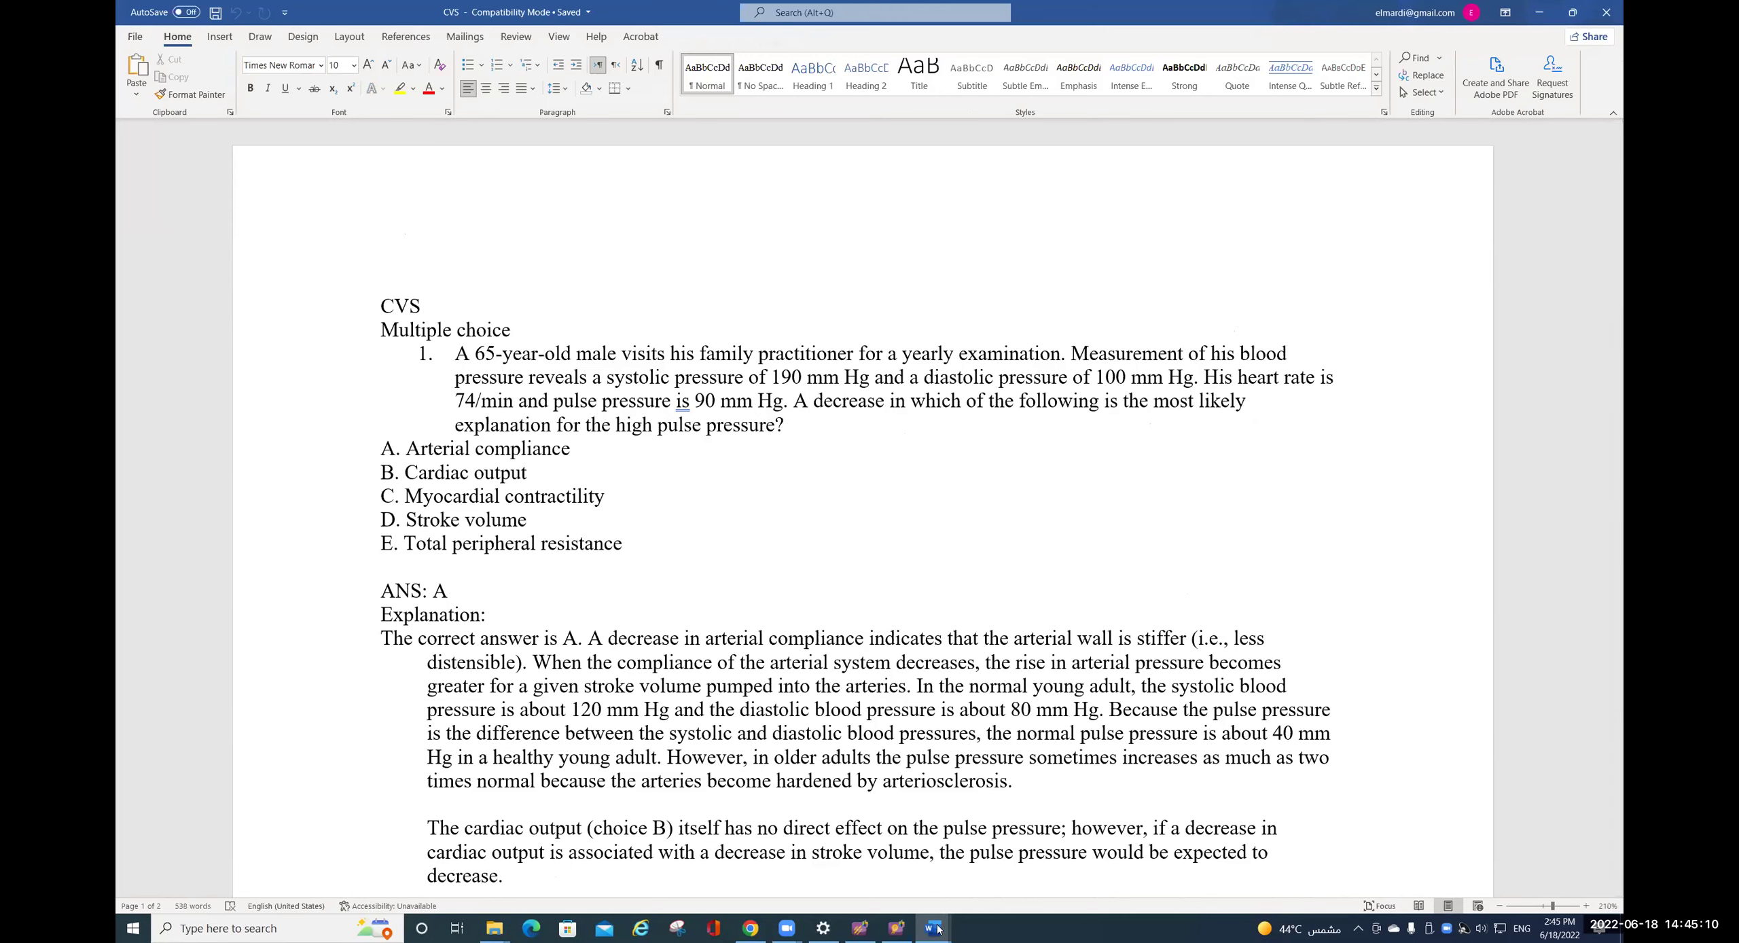
pyautogui.click(898, 927)
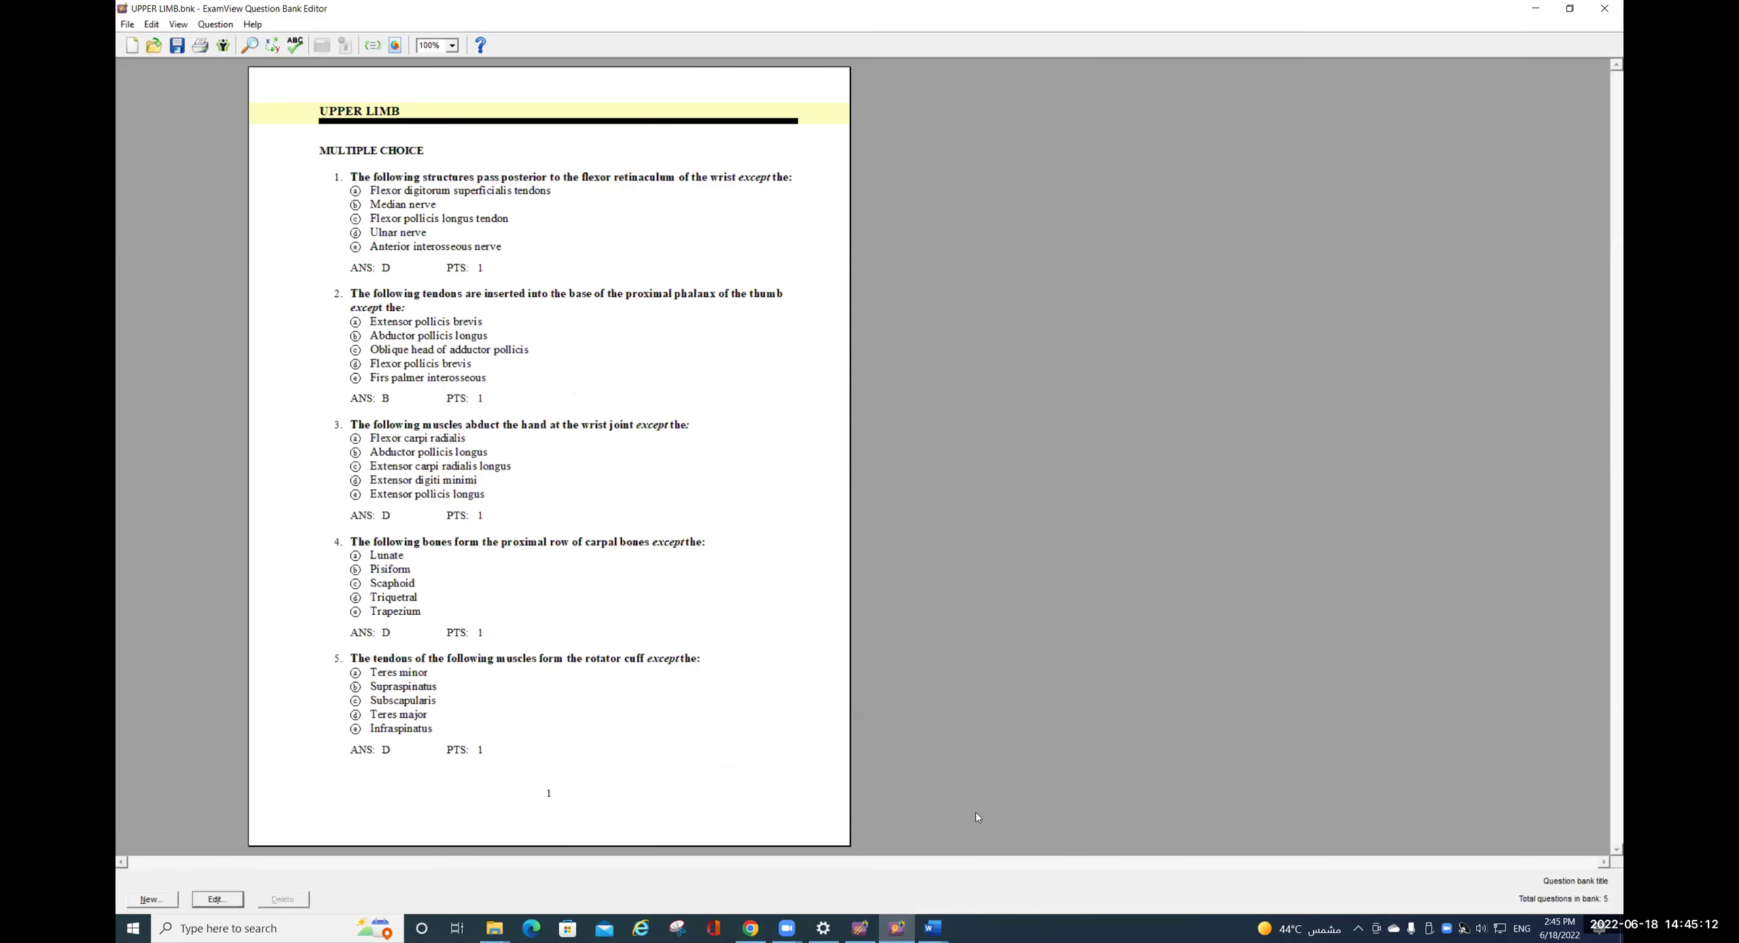
pyautogui.click(860, 927)
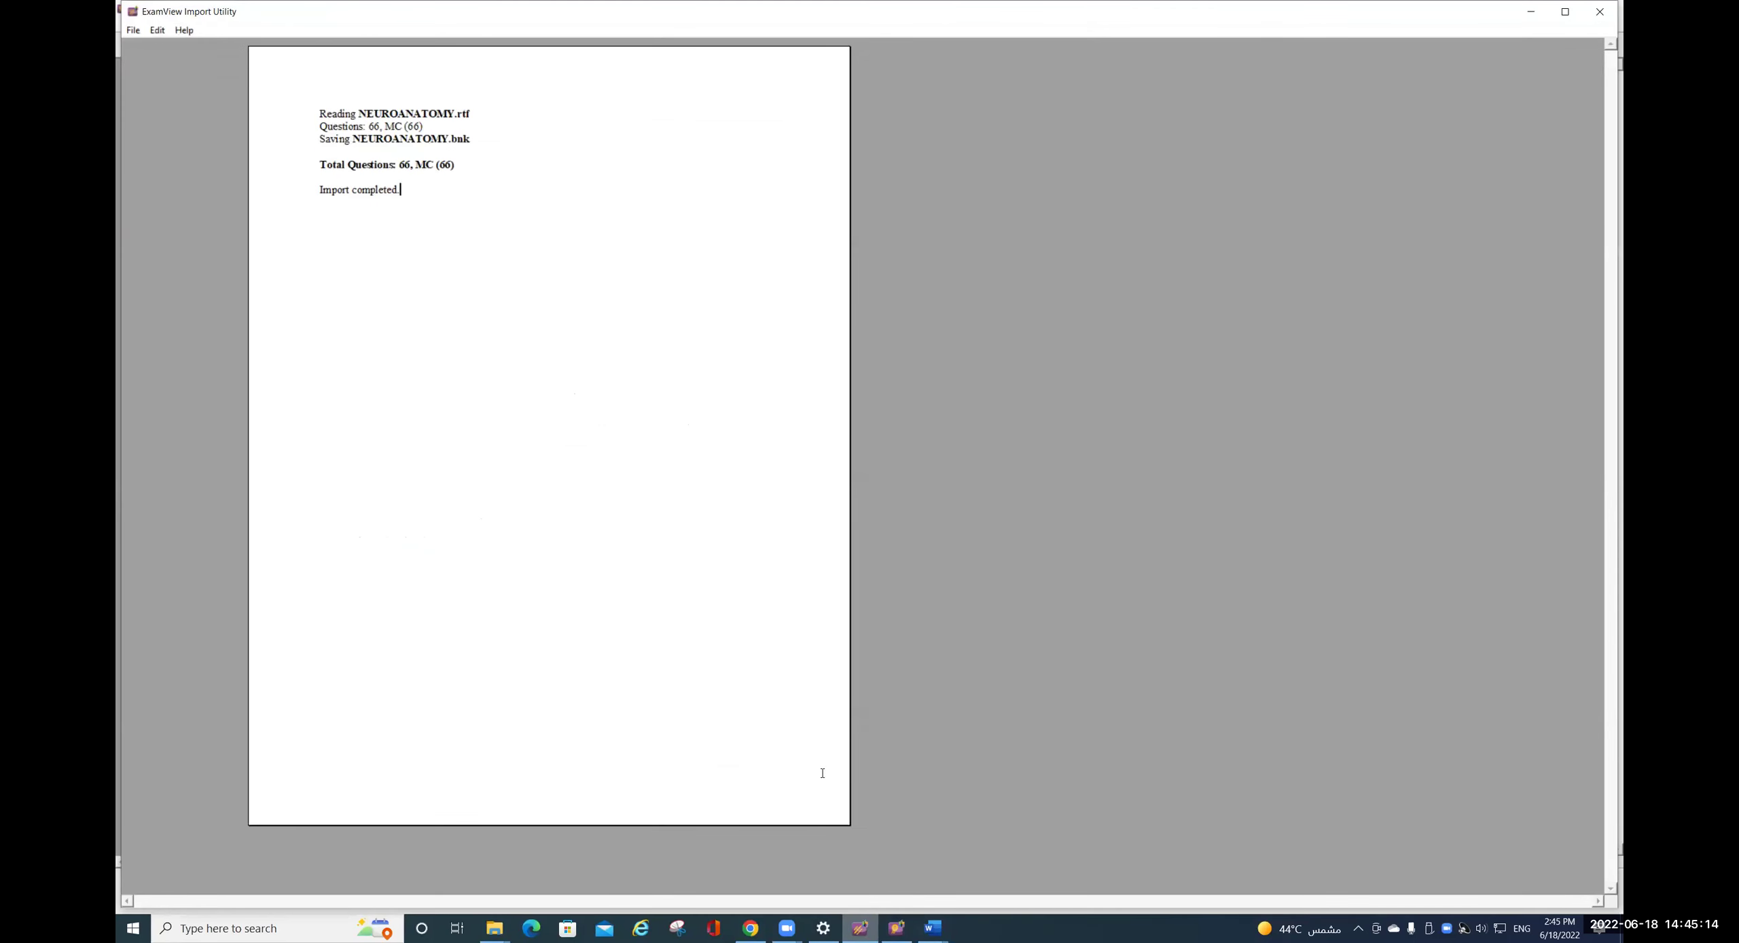
pyautogui.click(133, 30)
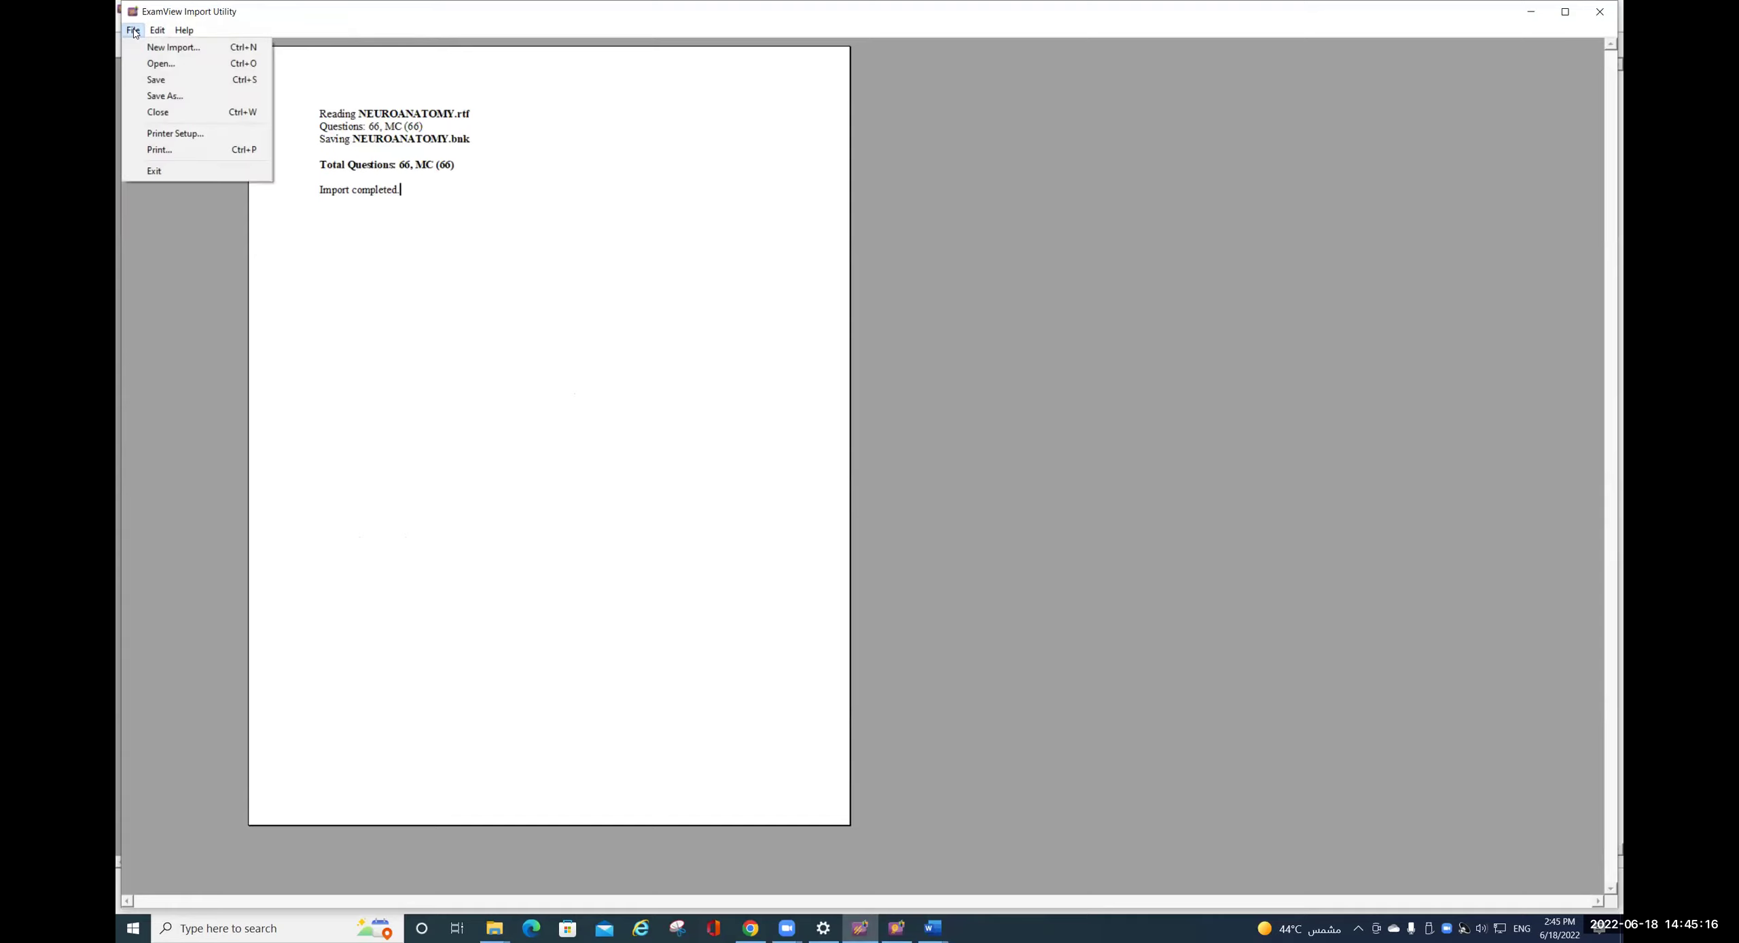
pyautogui.click(159, 48)
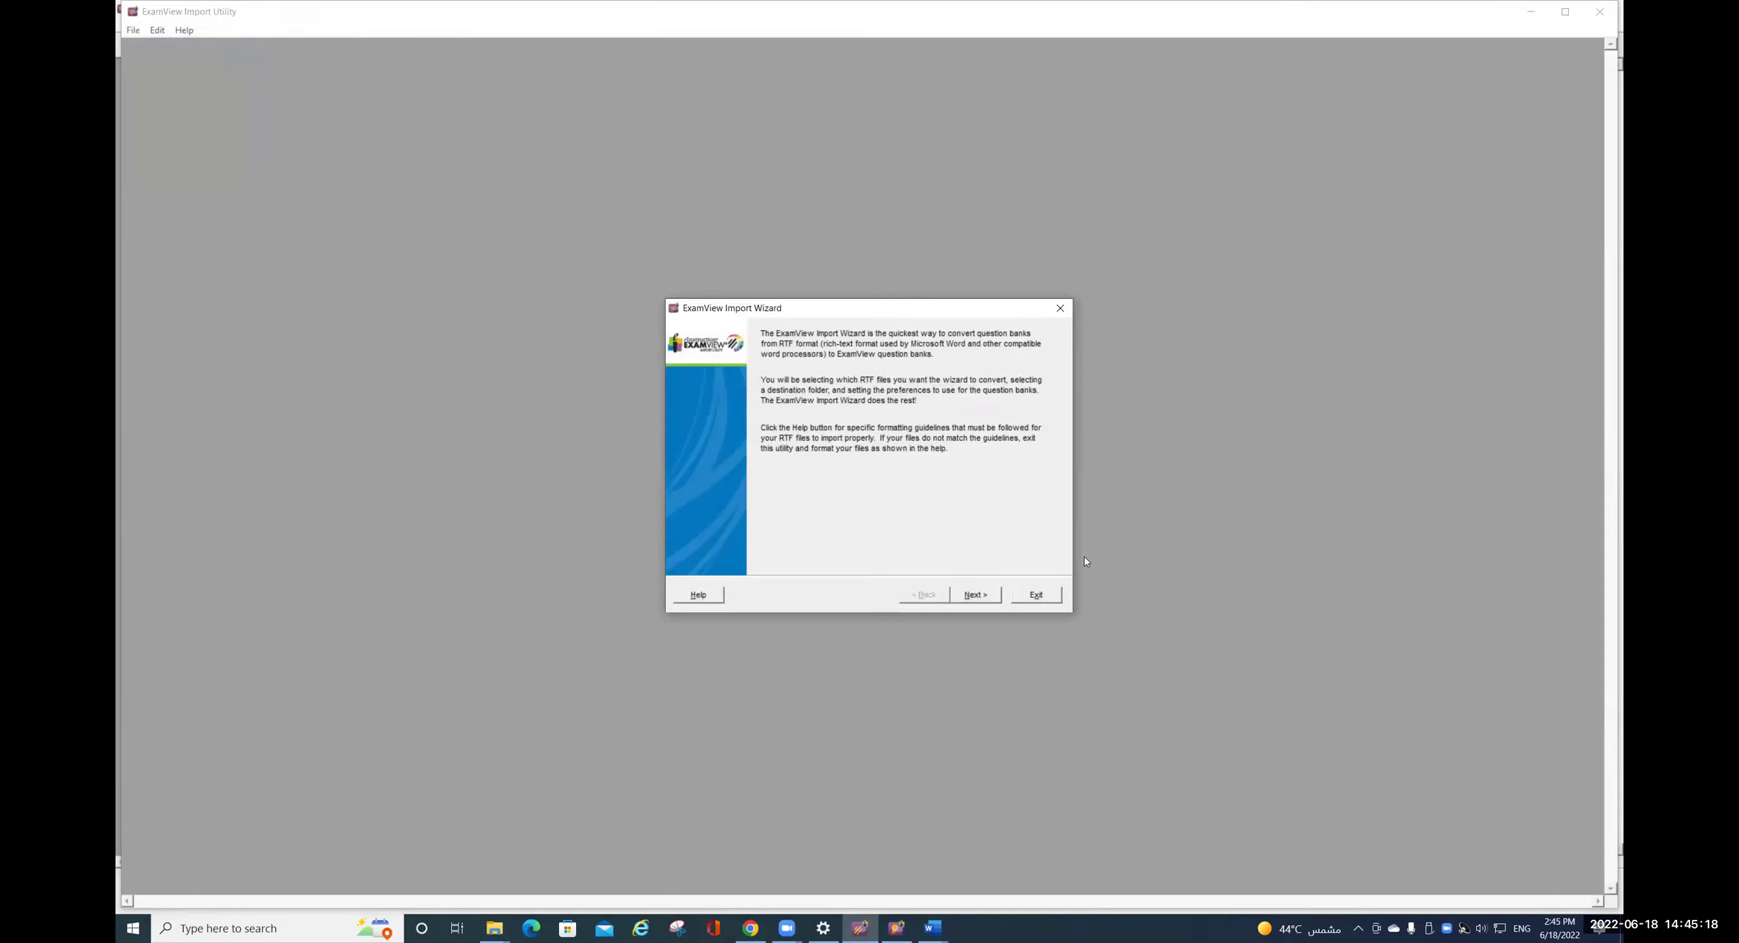
# - Set the import's source folder to Cardiovascular Medicine inside word > medicine
pyautogui.click(983, 594)
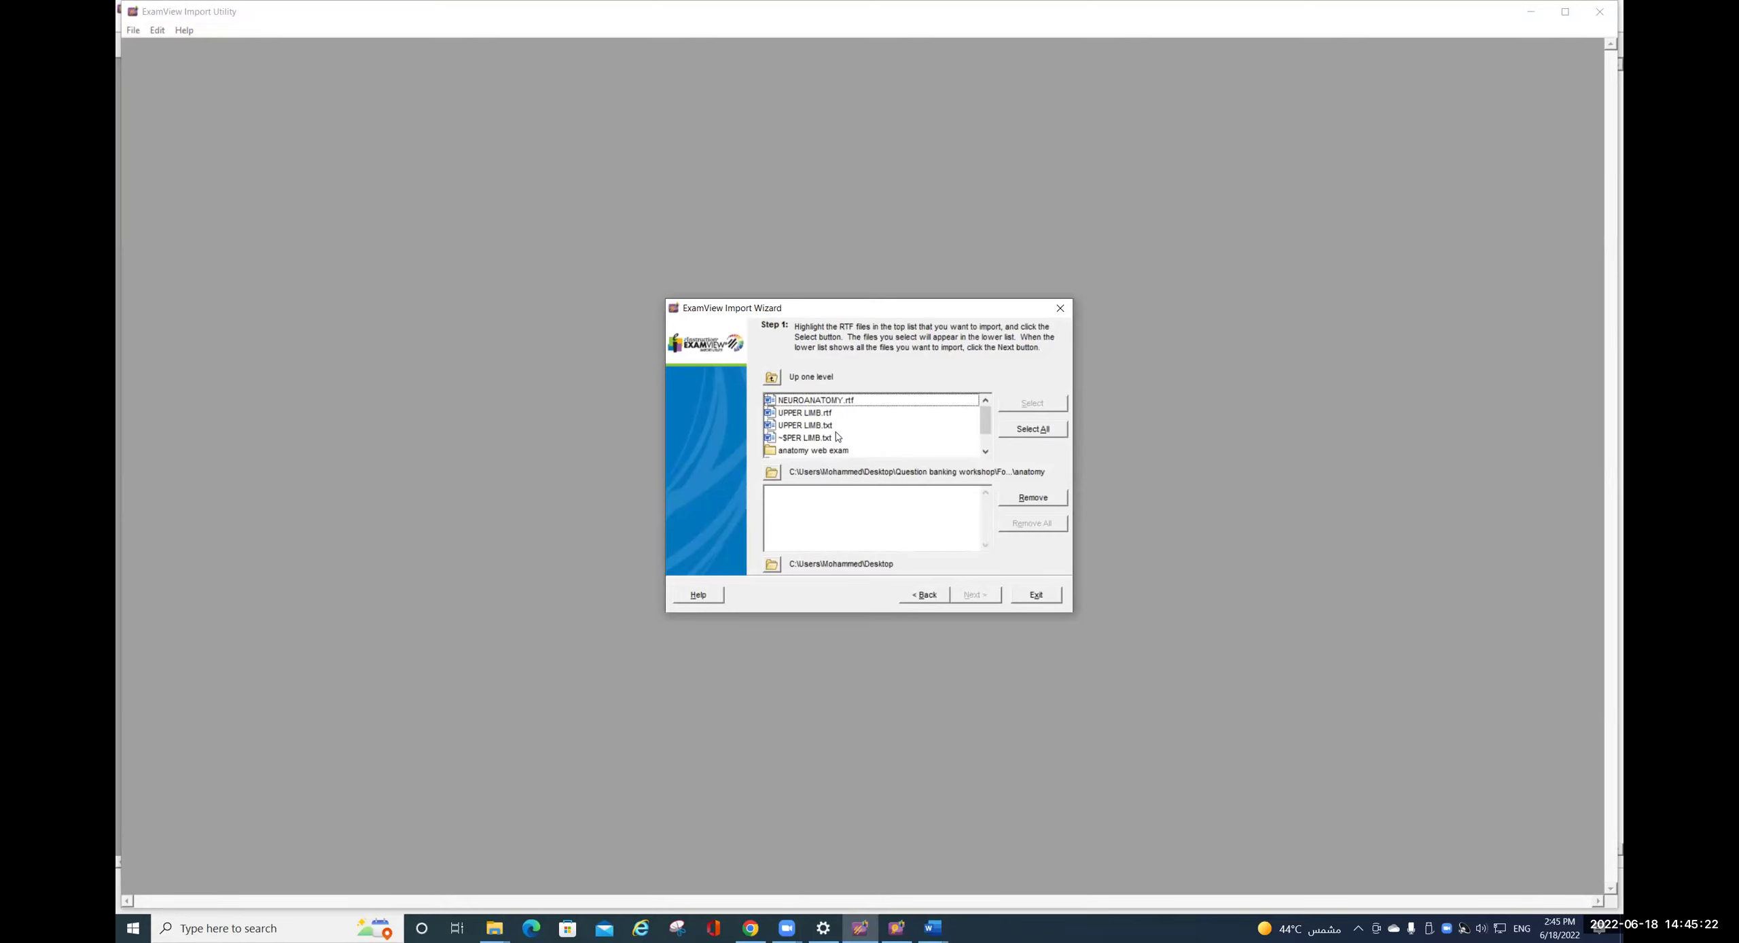
pyautogui.click(773, 472)
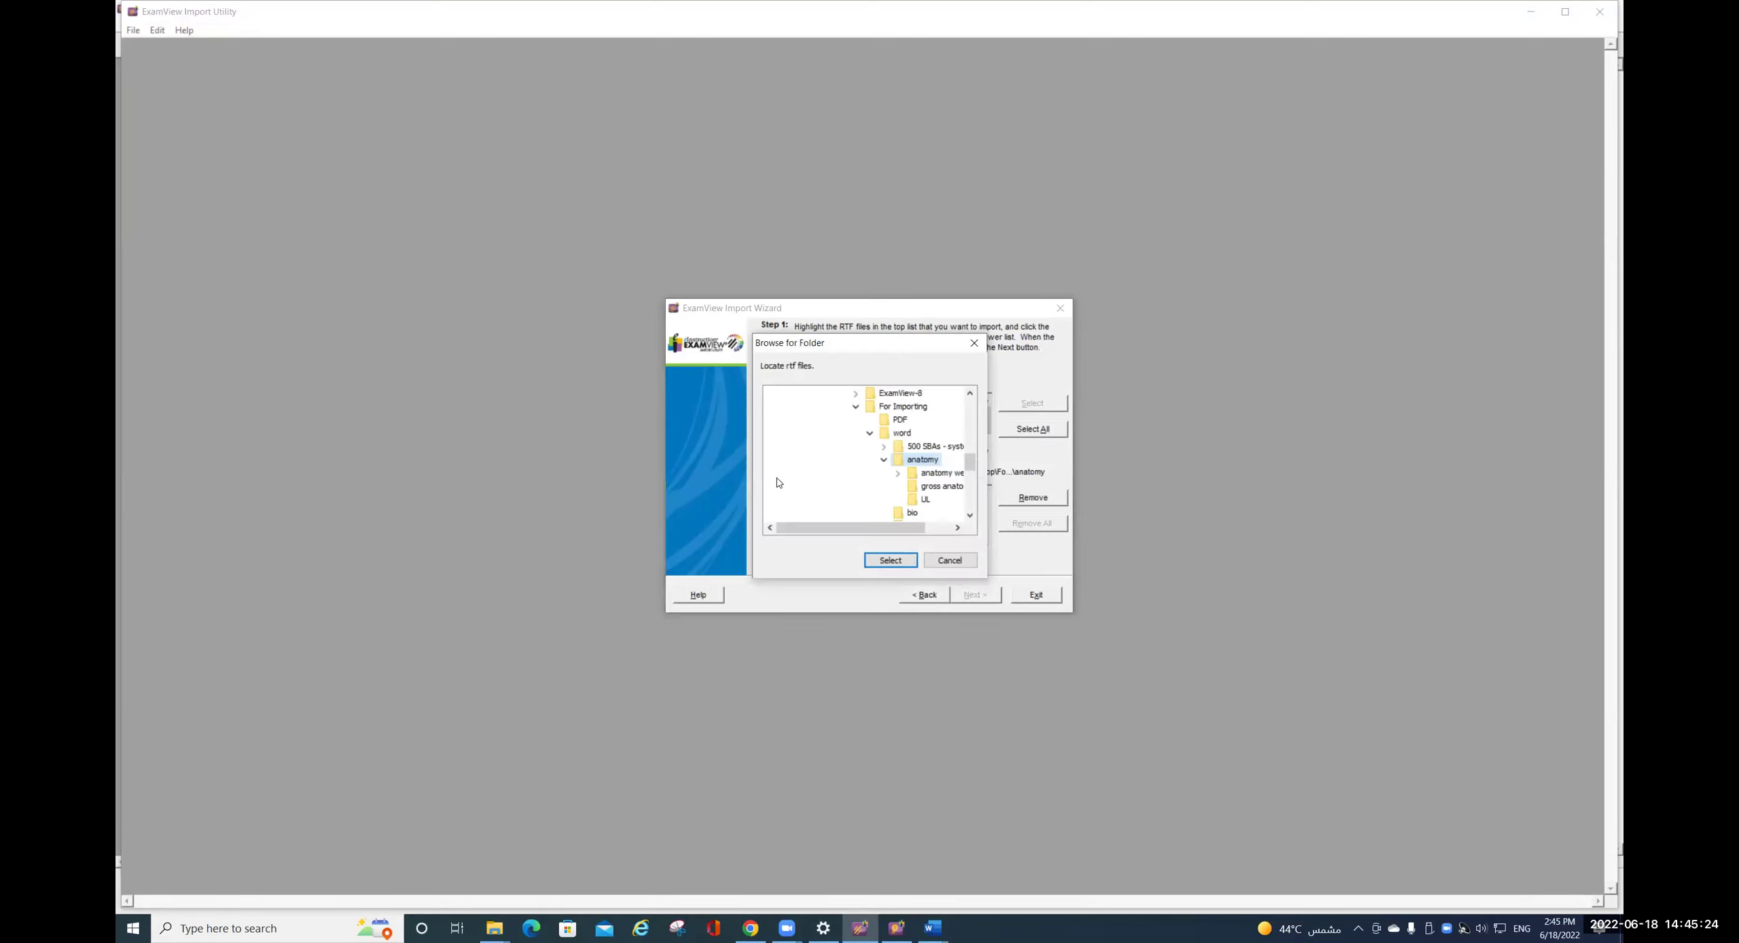
pyautogui.click(883, 460)
pyautogui.doubleClick(932, 503)
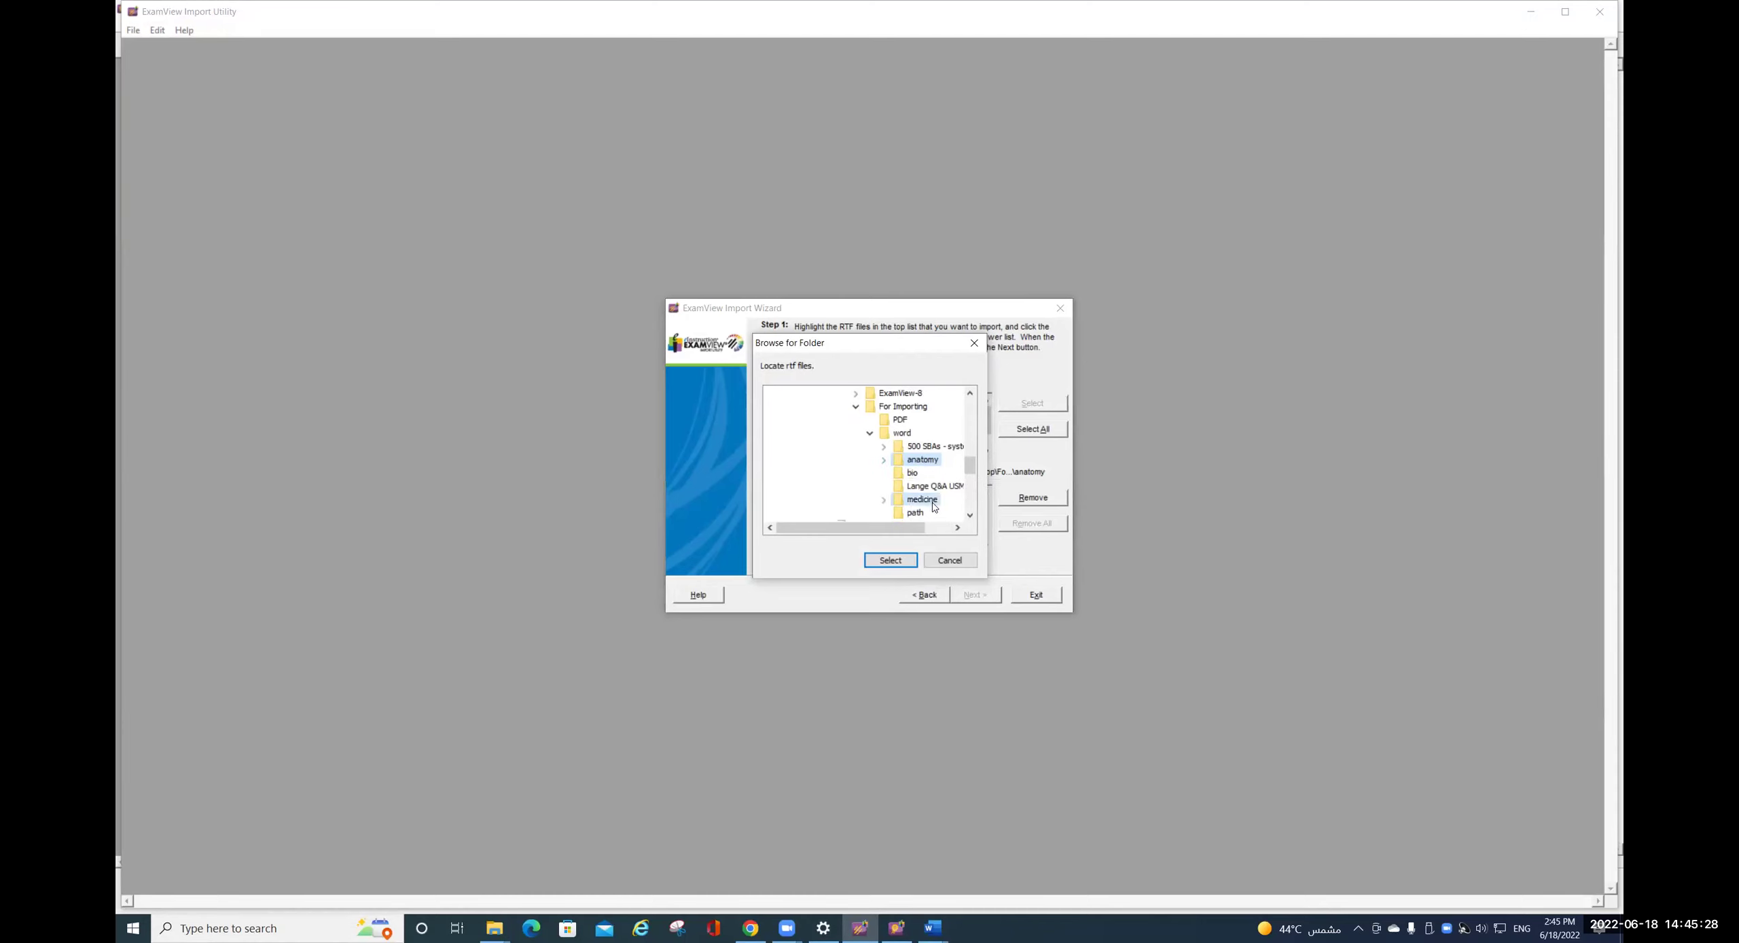
pyautogui.click(941, 406)
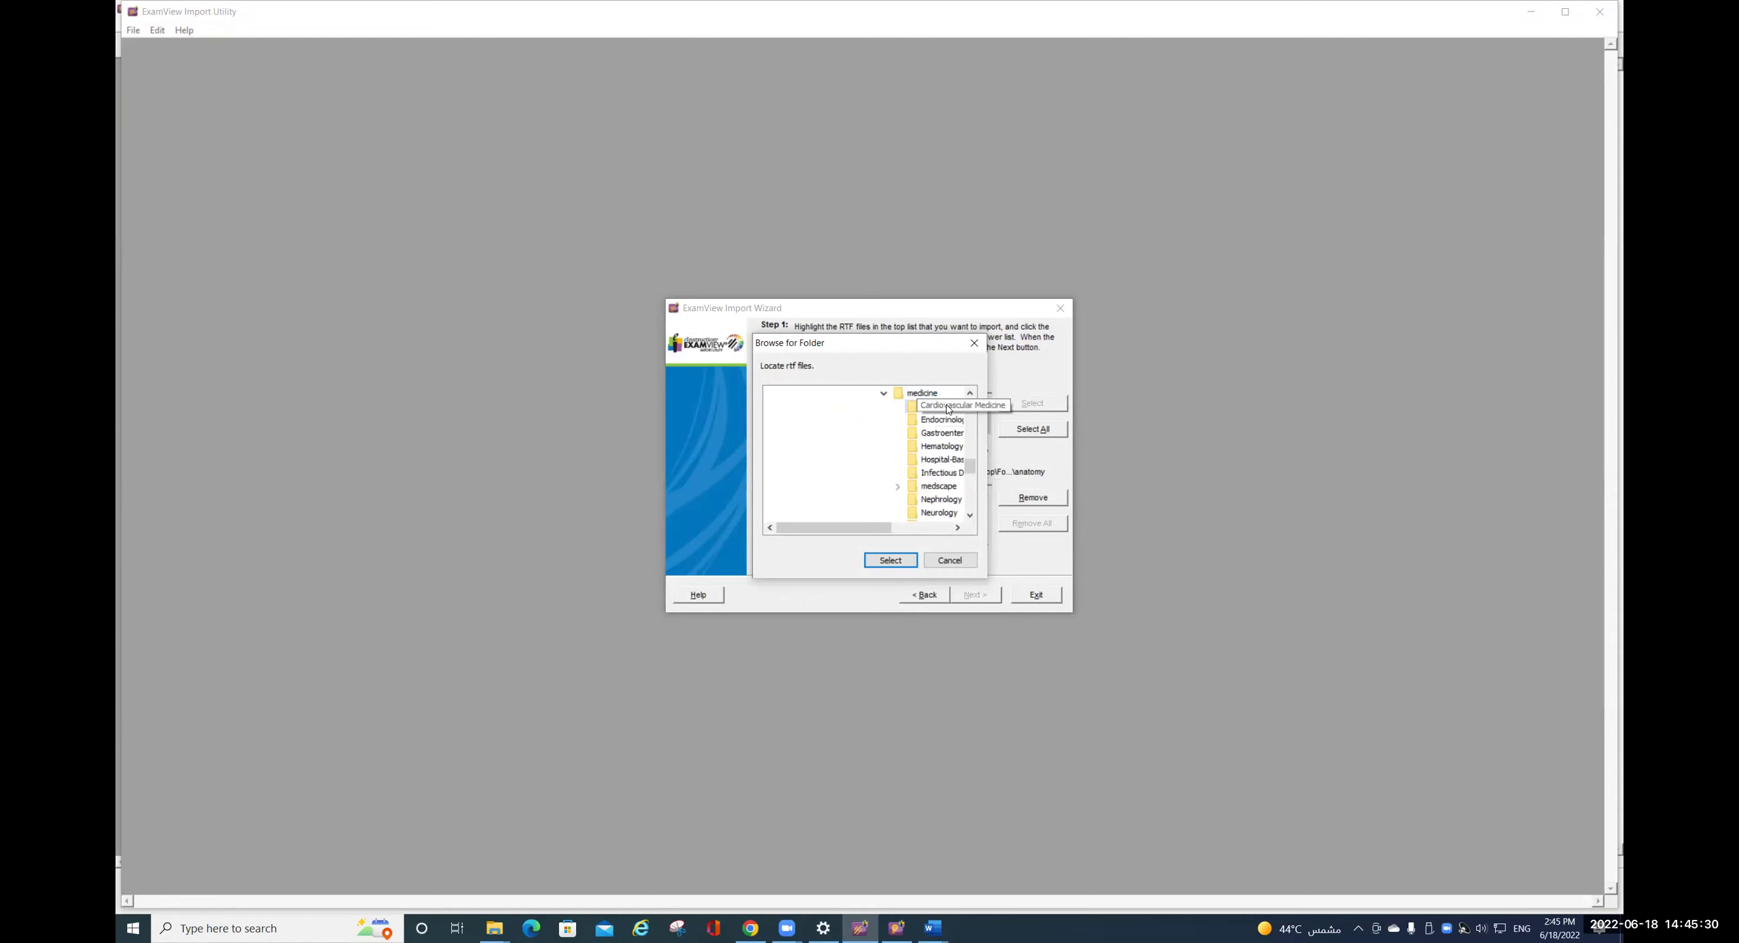
pyautogui.click(876, 560)
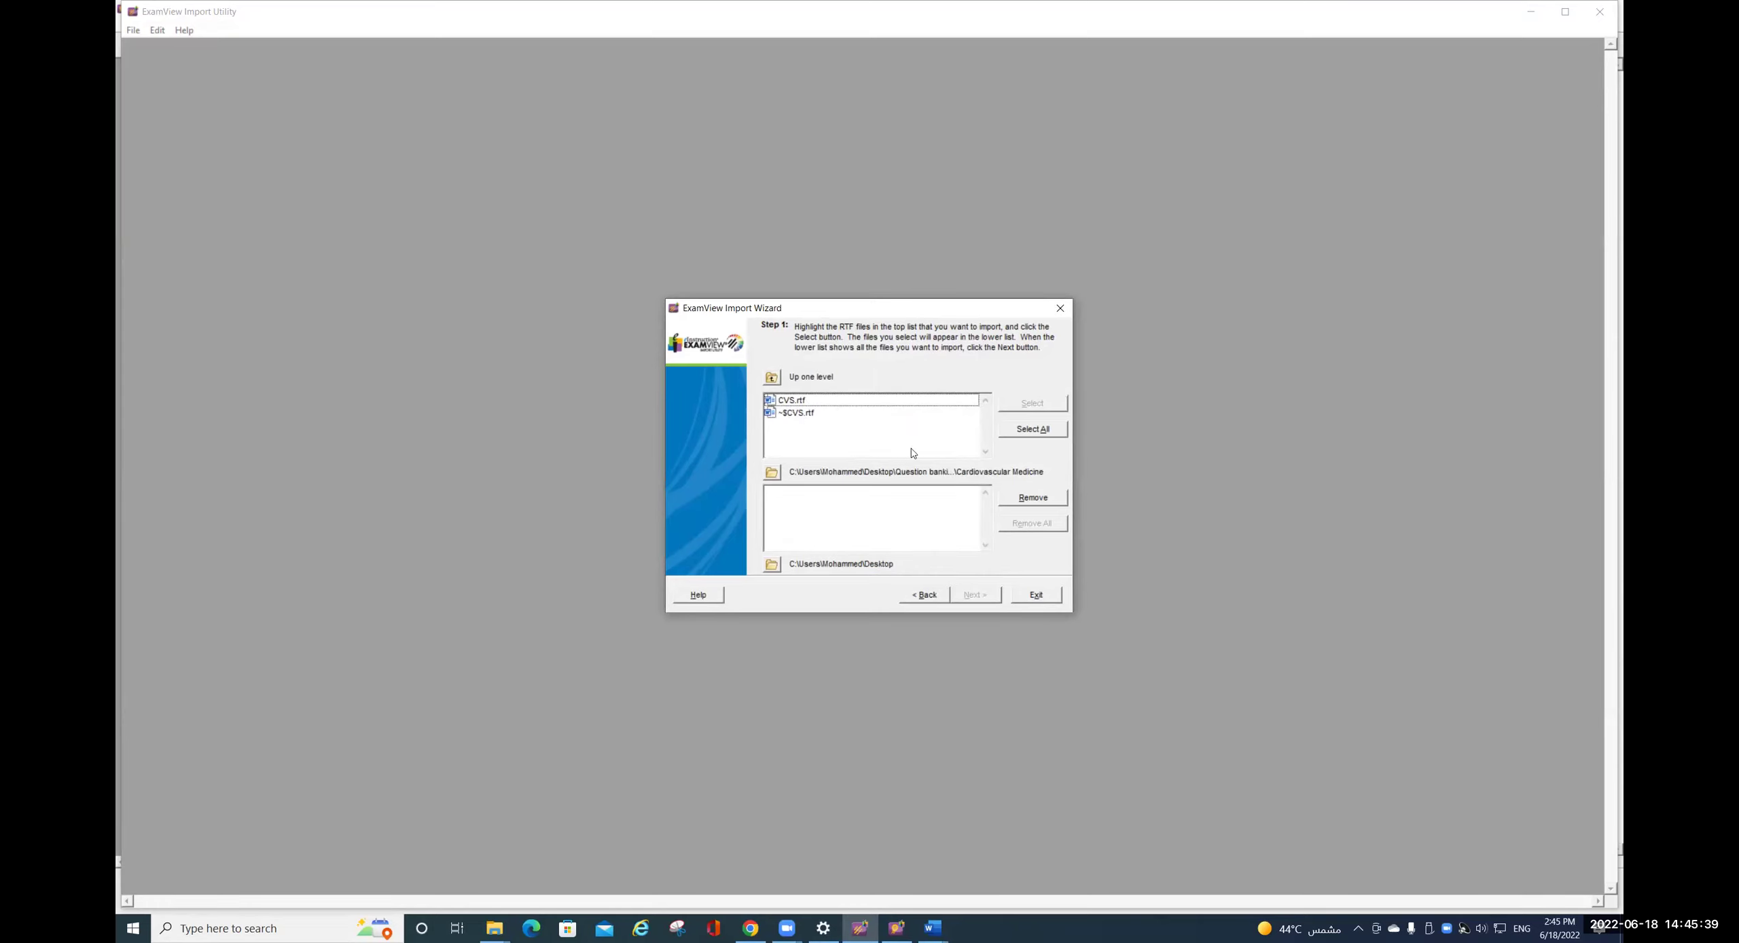
# - Add CVS.rtf to the files being imported and advance the import wizard to the keyword settings of step 4
pyautogui.click(805, 402)
pyautogui.doubleClick(806, 402)
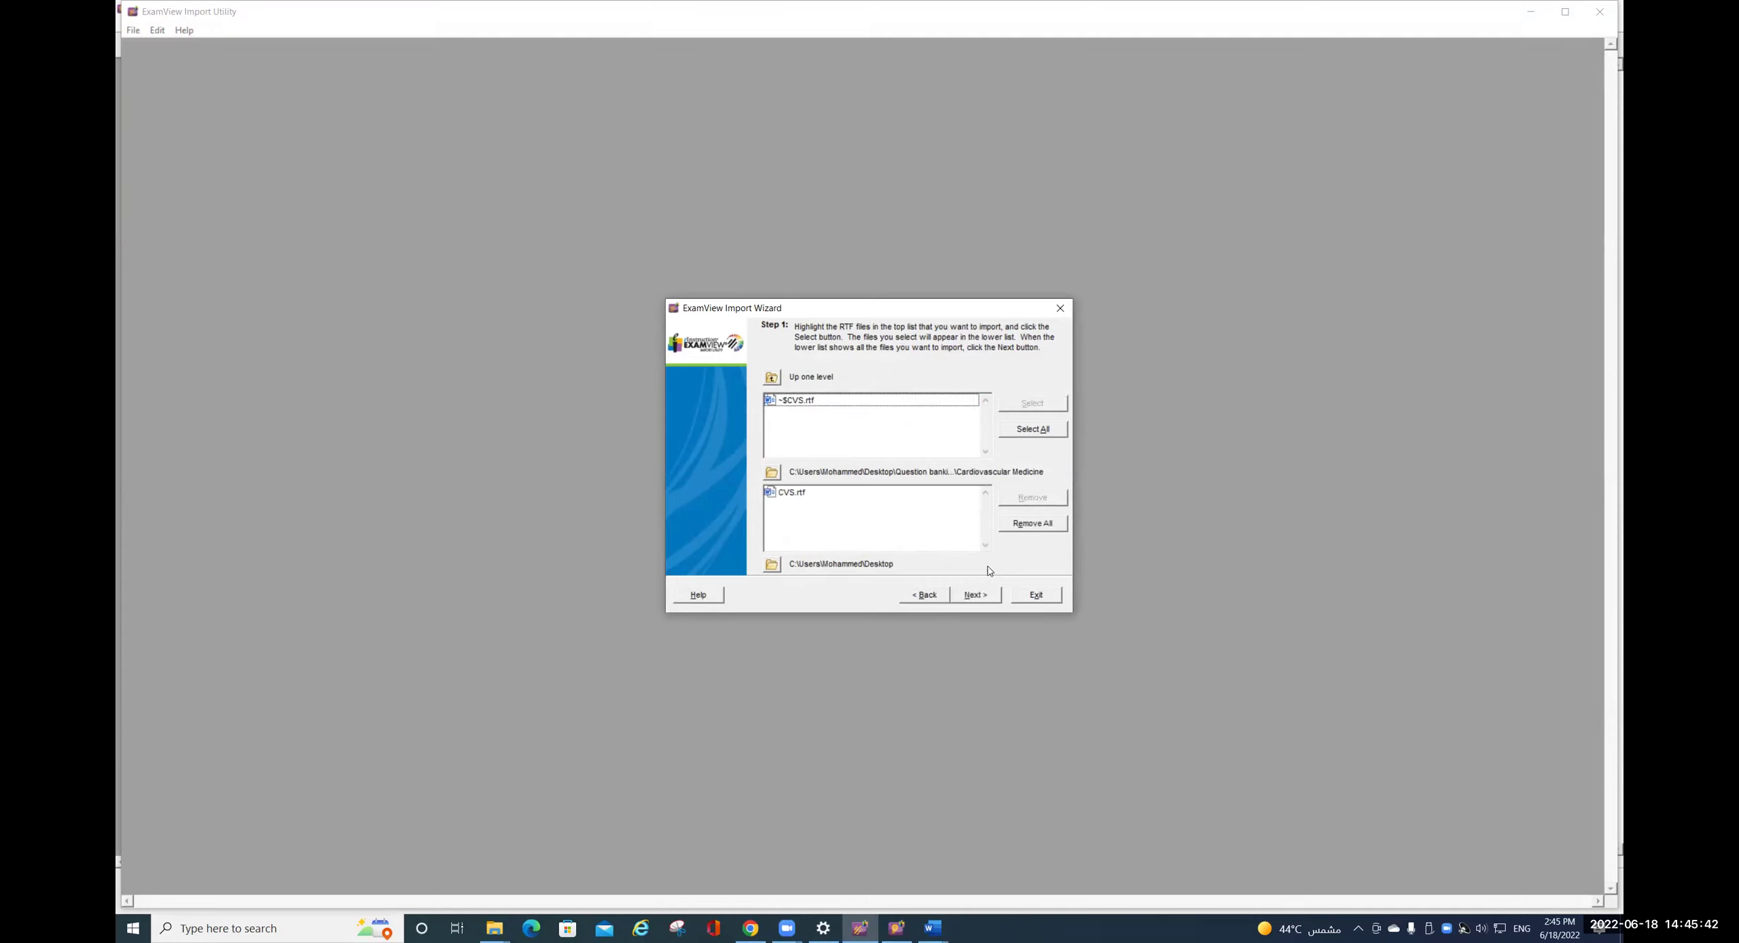
pyautogui.click(976, 595)
pyautogui.click(976, 595)
pyautogui.click(976, 595)
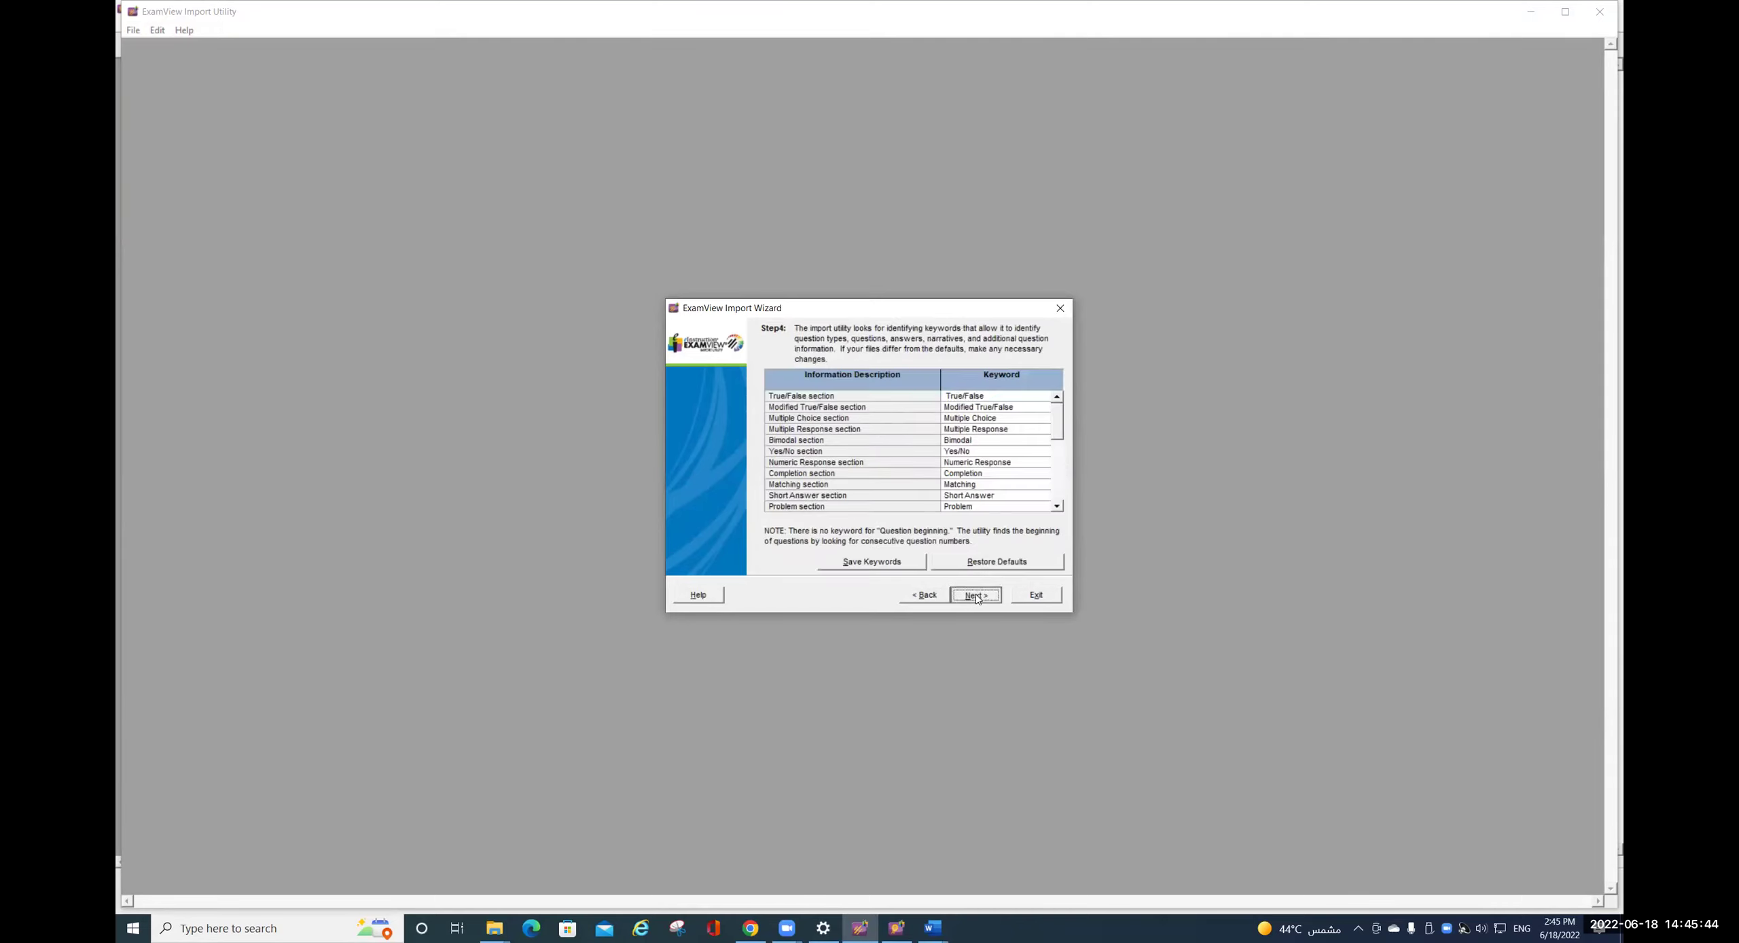
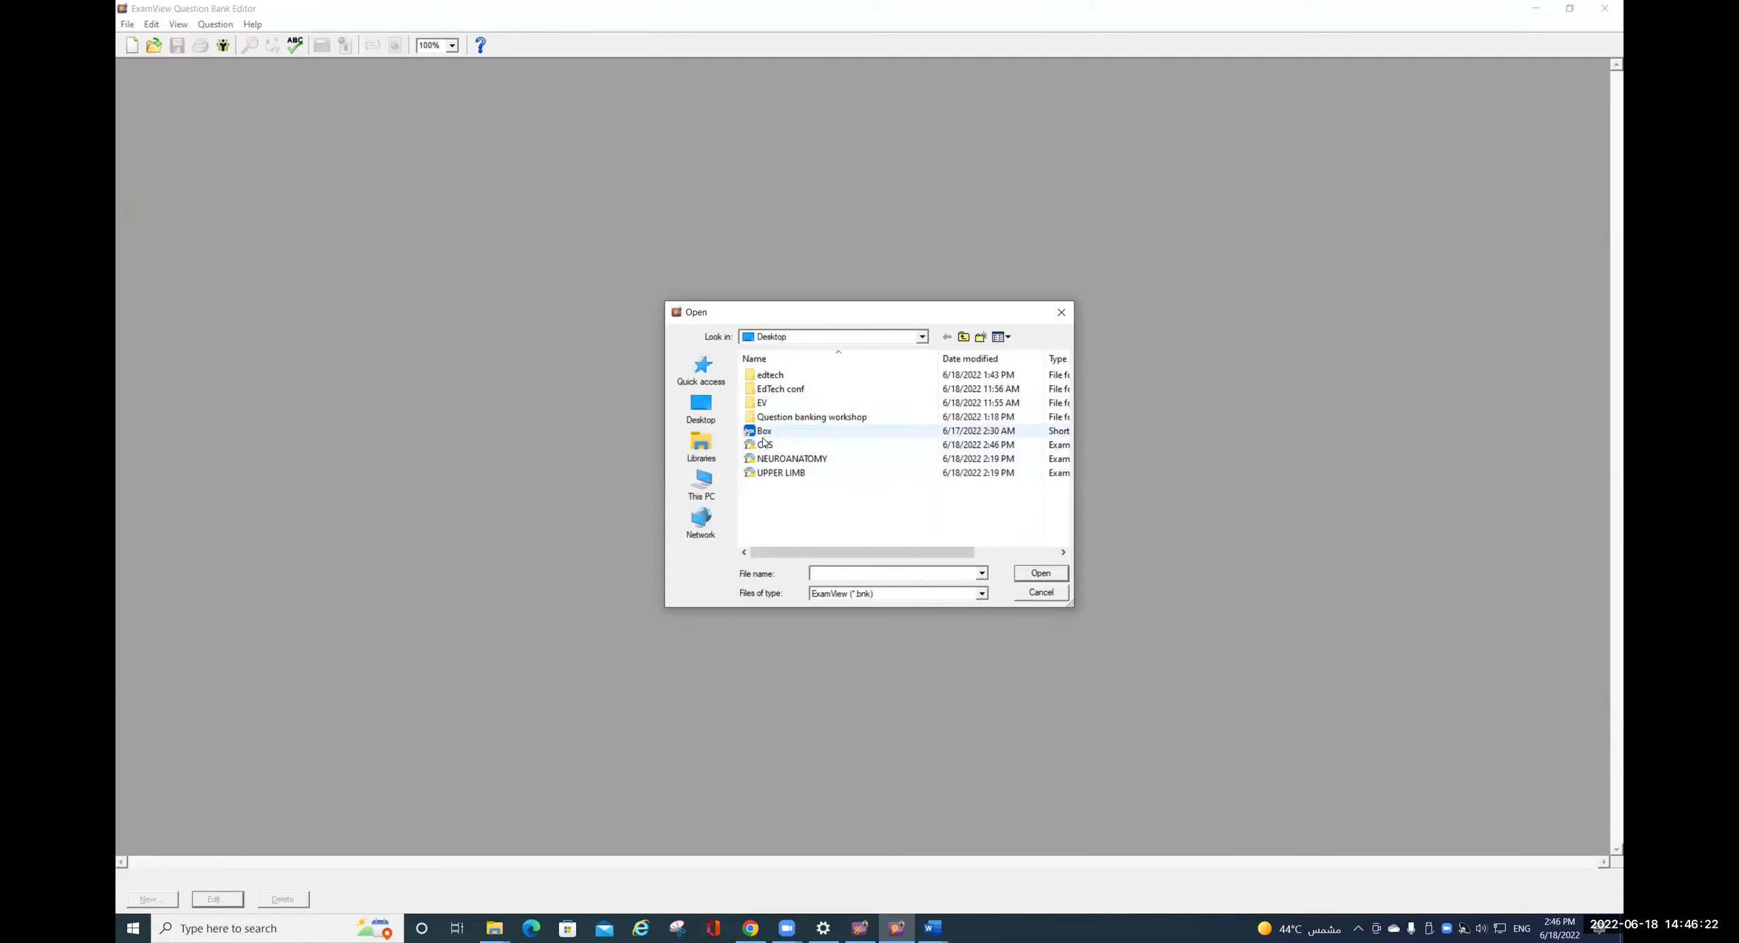
# - Open the CVS question bank from the Desktop and open question 1 for editing, moving its window so all controls fit on screen
pyautogui.doubleClick(764, 444)
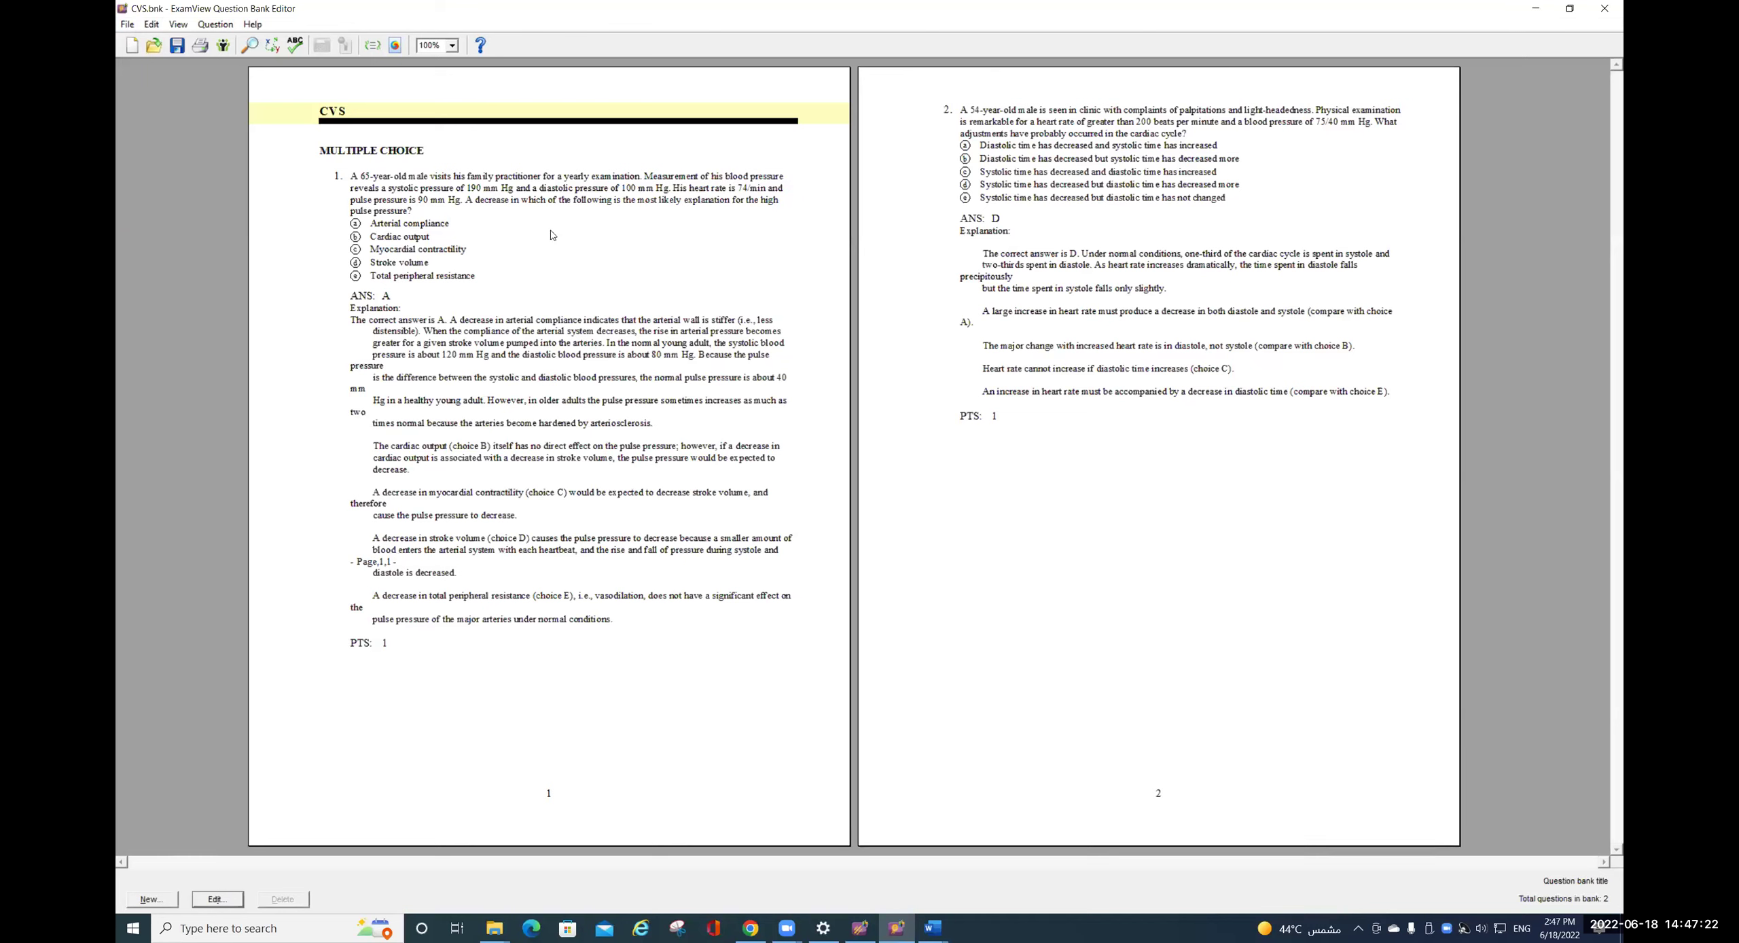
pyautogui.click(439, 202)
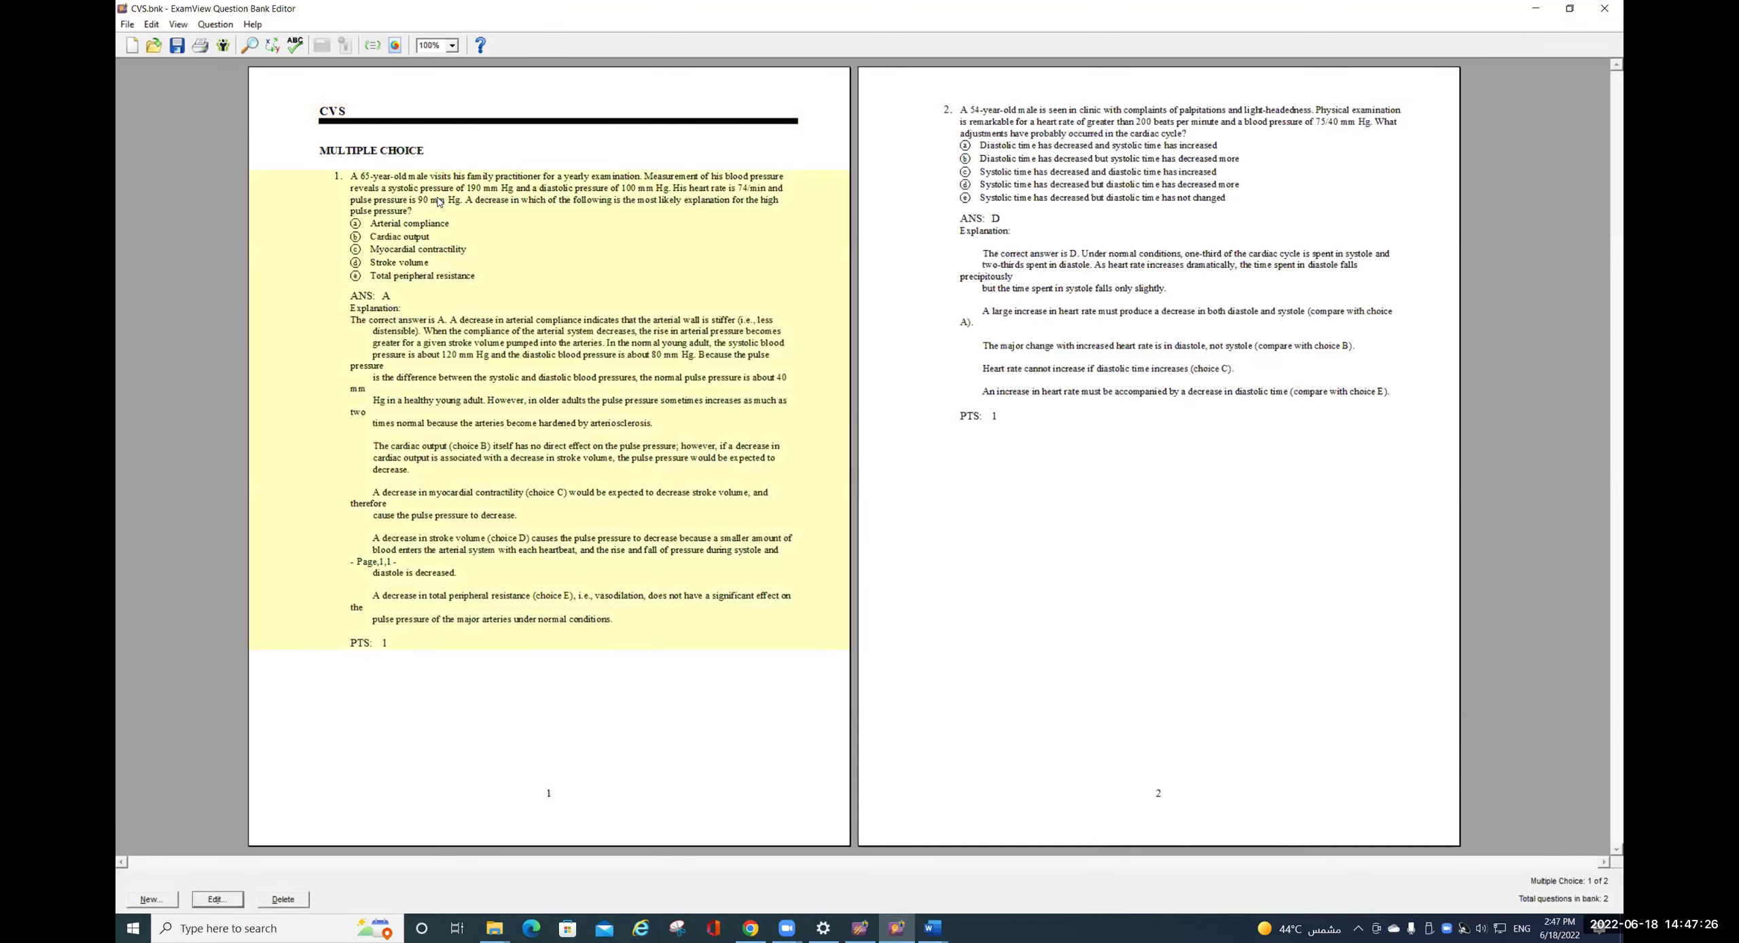
pyautogui.doubleClick(439, 202)
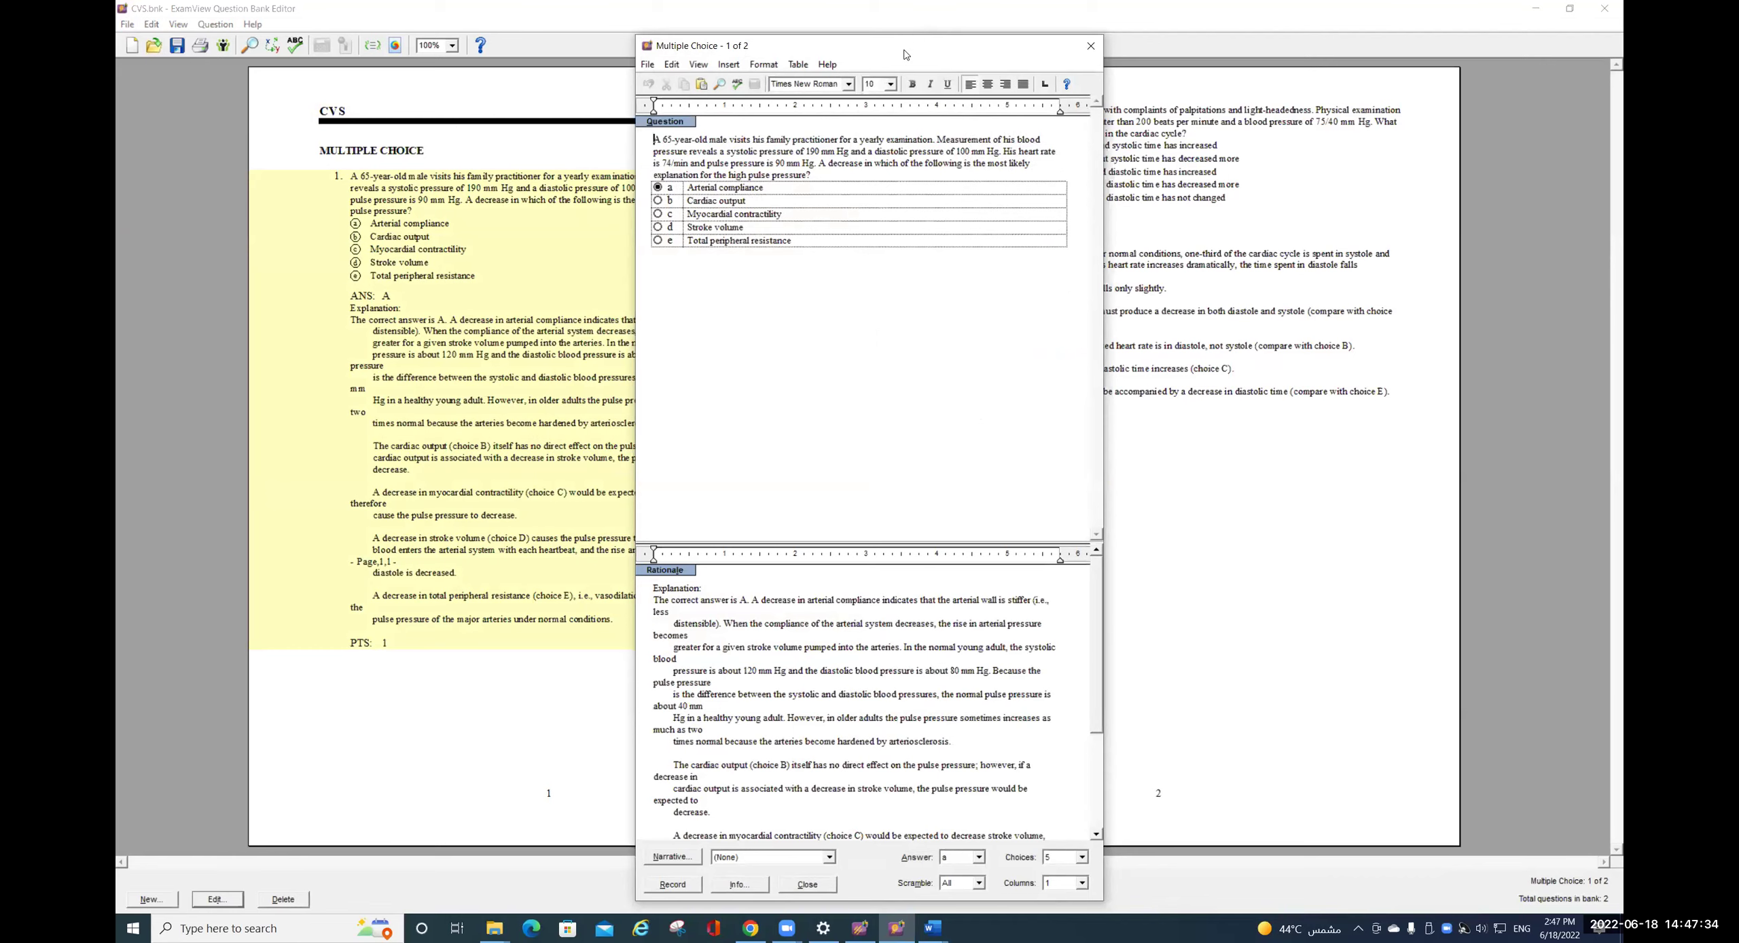
pyautogui.moveTo(775, 45); pyautogui.dragTo(652, 80)
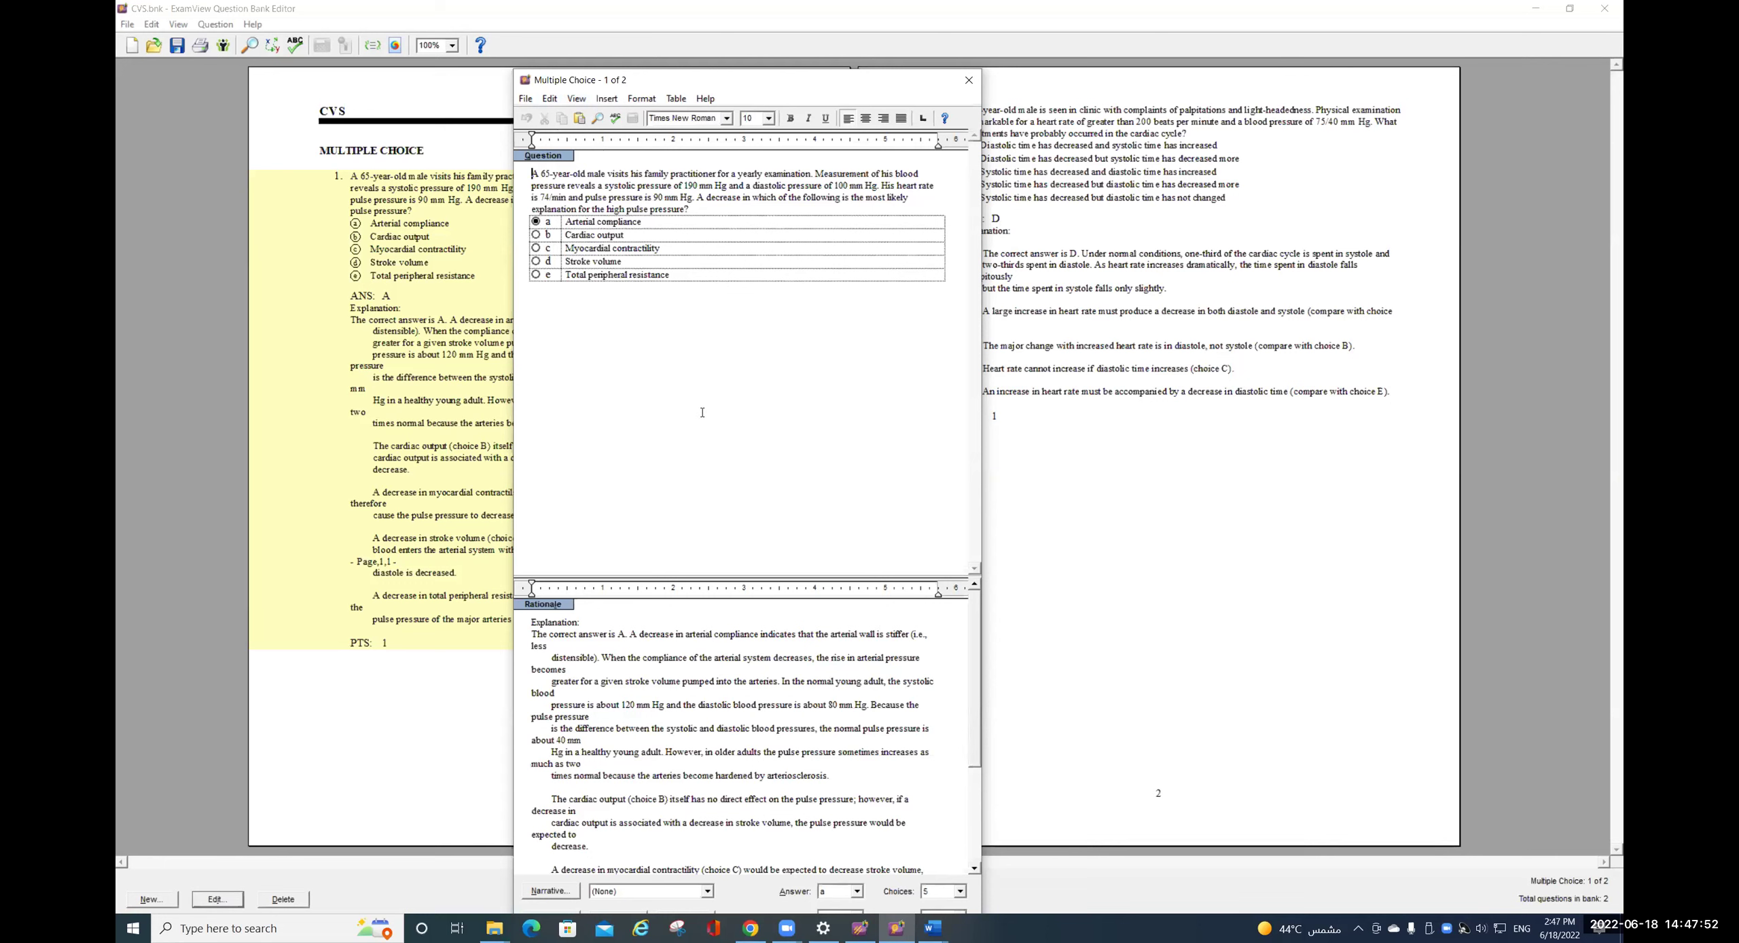
pyautogui.scroll(-2, 625, 681)
pyautogui.scroll(2, 641, 632)
pyautogui.moveTo(760, 87); pyautogui.dragTo(759, 27)
pyautogui.moveTo(756, 110); pyautogui.dragTo(766, 20)
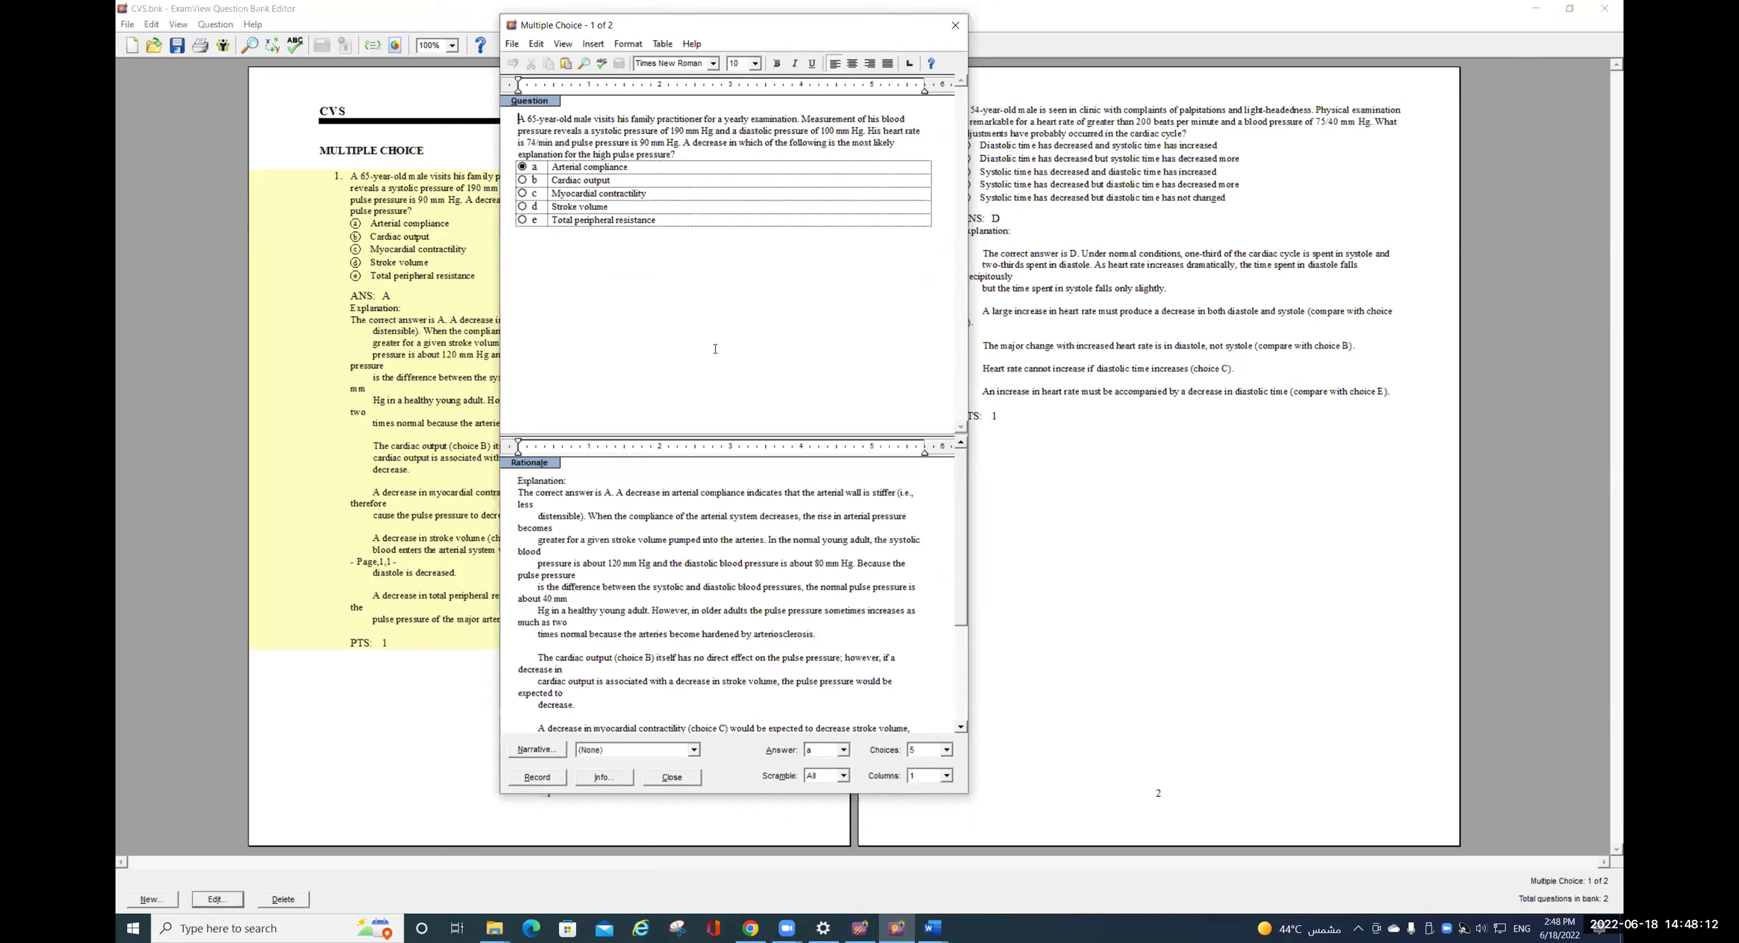
# - Open question 1's information and set its local standard to 60
pyautogui.click(603, 777)
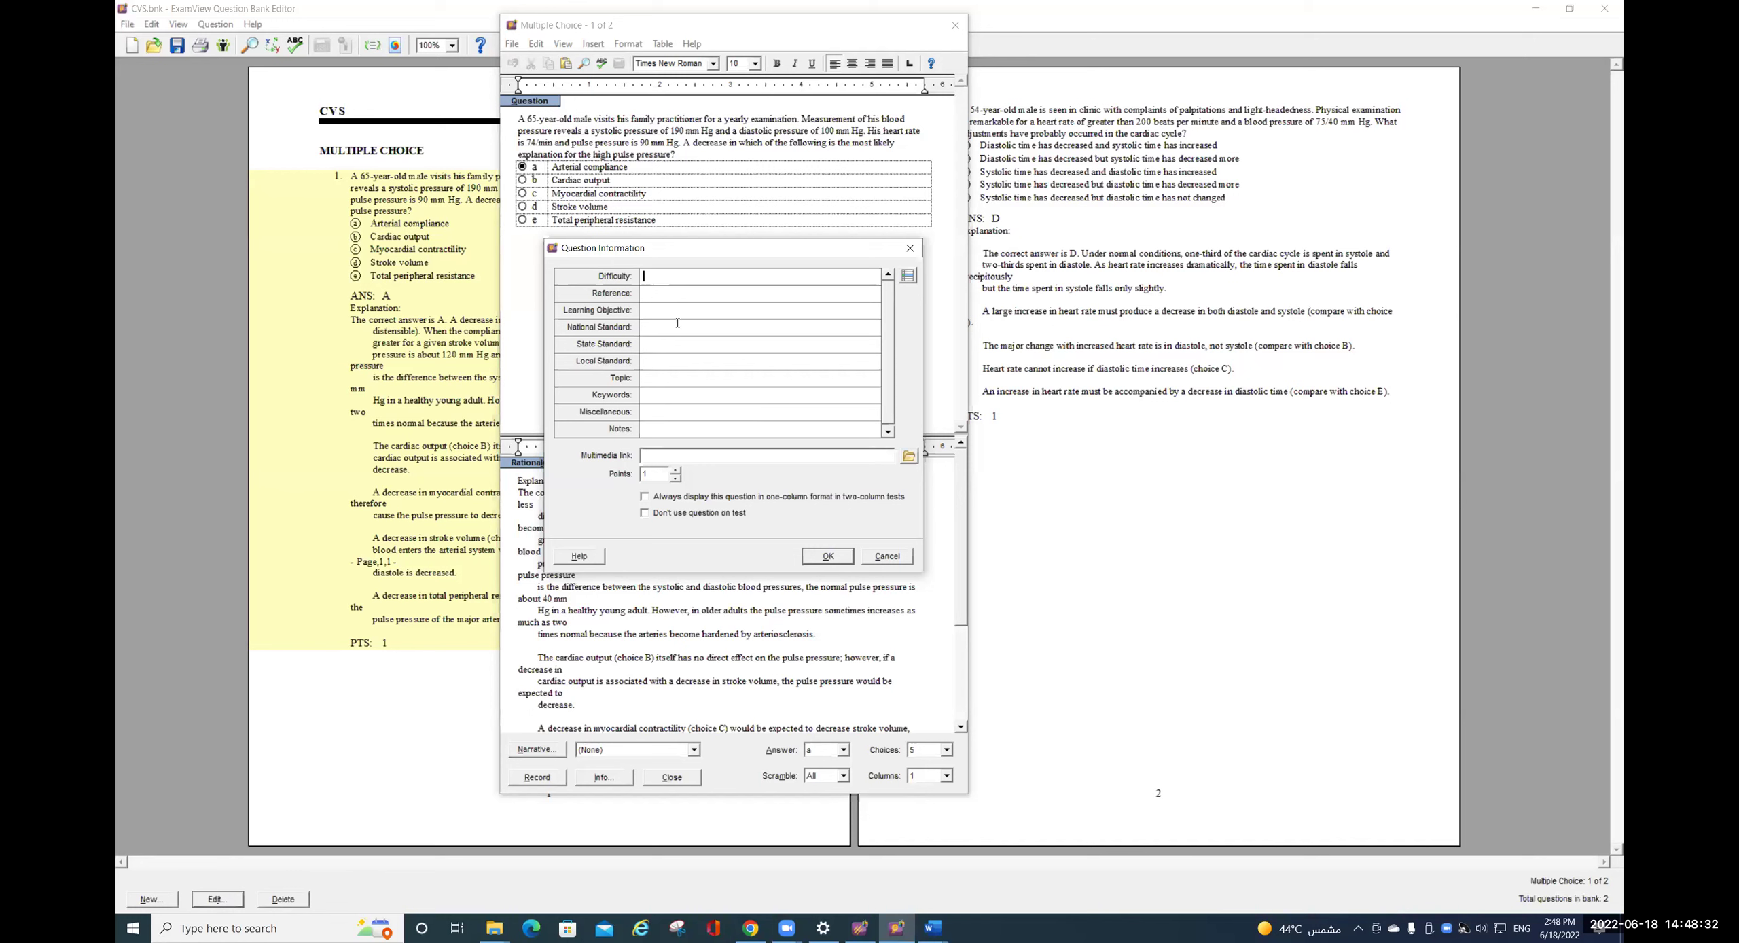
pyautogui.click(671, 284)
pyautogui.click(667, 295)
pyautogui.click(657, 343)
pyautogui.click(669, 364)
pyautogui.write('60')
# - Set question 1's difficulty to 40%, reference to Last and learning objective to Describe, and record the question
pyautogui.click(646, 396)
pyautogui.press('Tab')
pyautogui.press('Tab')
pyautogui.click(659, 279)
pyautogui.write('40%')
pyautogui.write('as')
pyautogui.click(683, 310)
pyautogui.write('Describe')
pyautogui.click(828, 555)
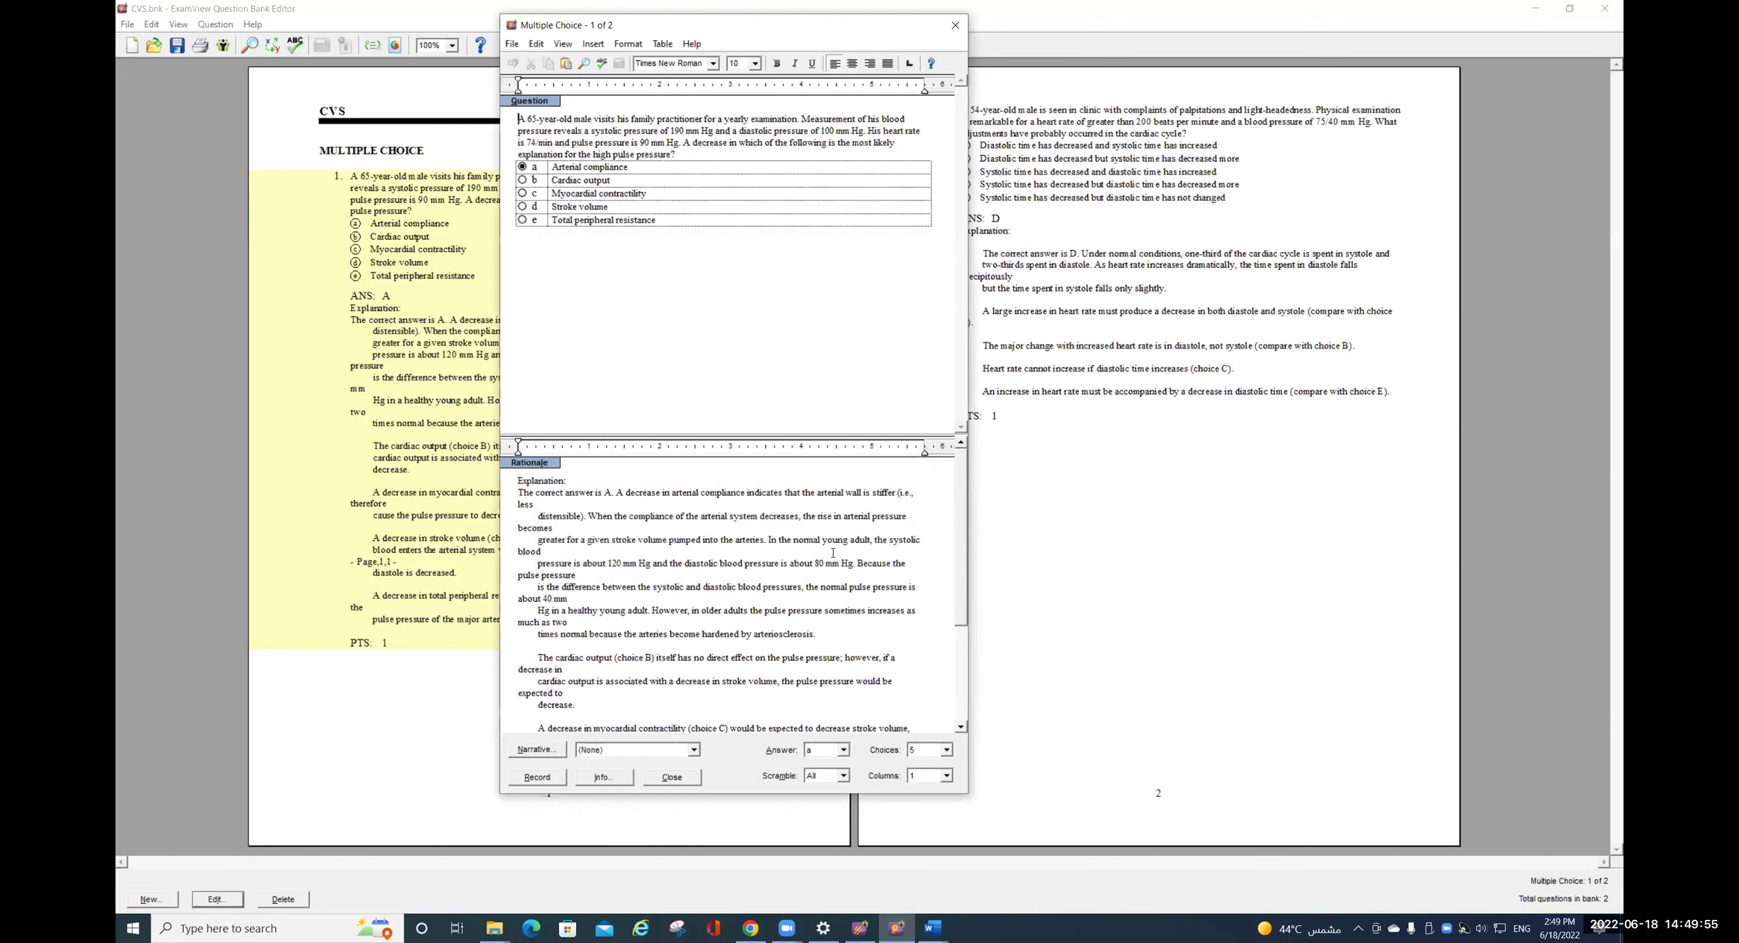
pyautogui.click(536, 776)
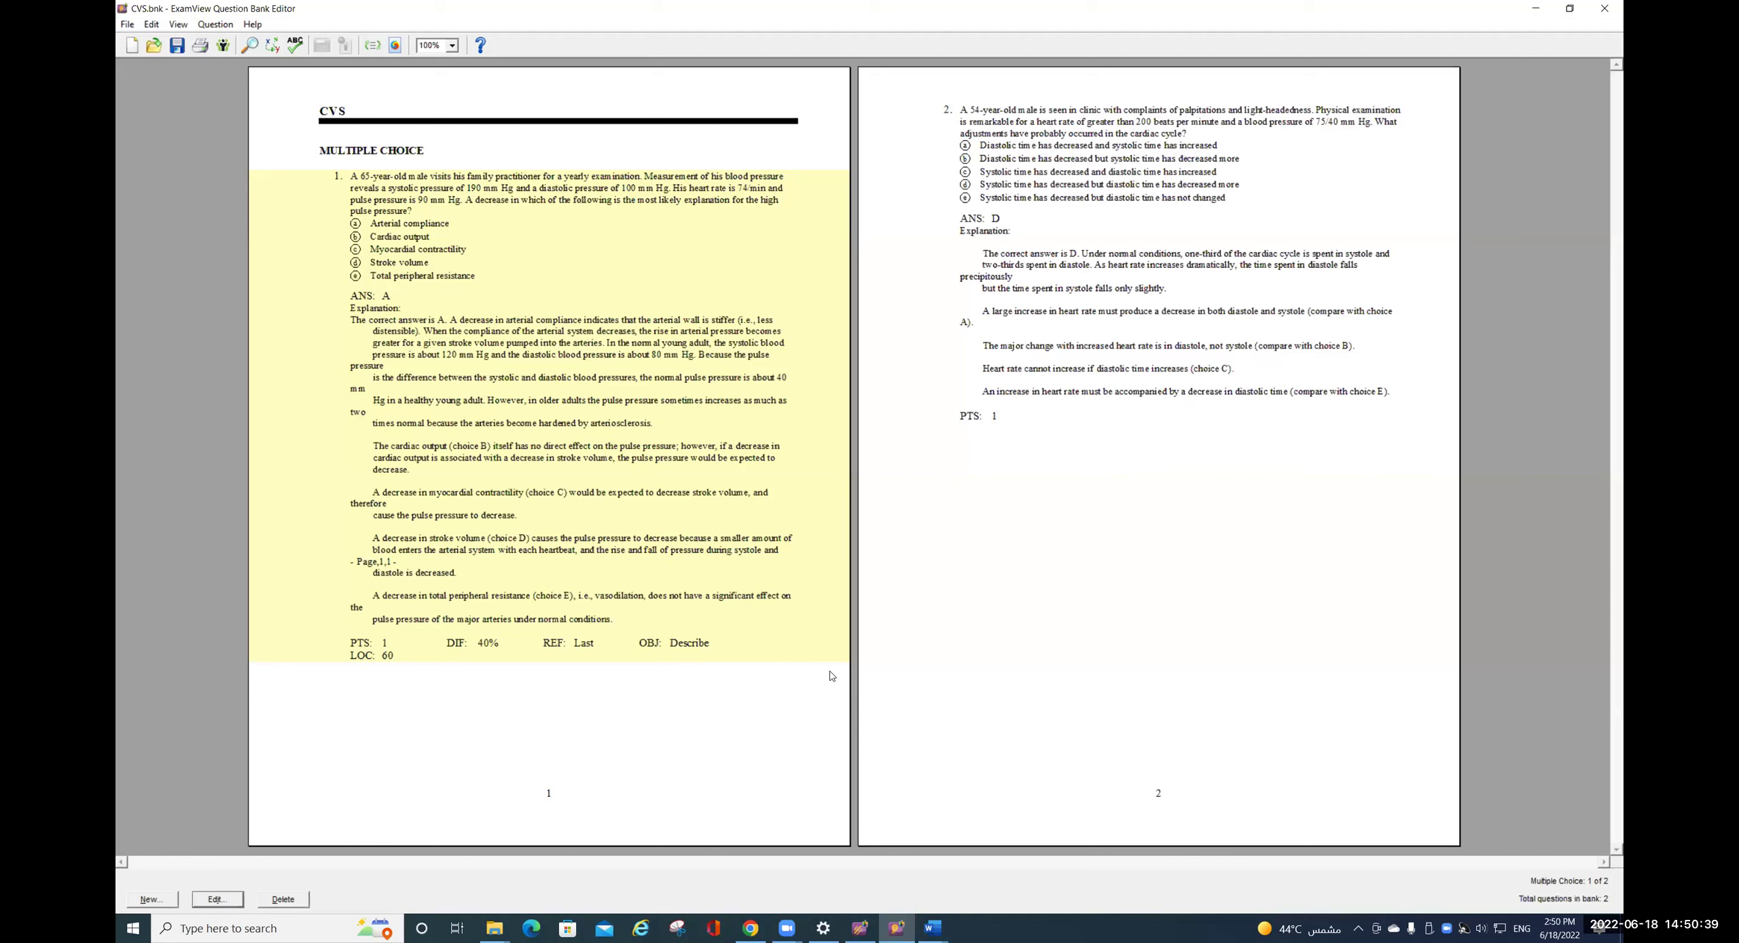
# - Export the question bank to the Desktop in Blackboard 7.1-9.0 format as CVS!, filling in the image directory name
pyautogui.click(126, 24)
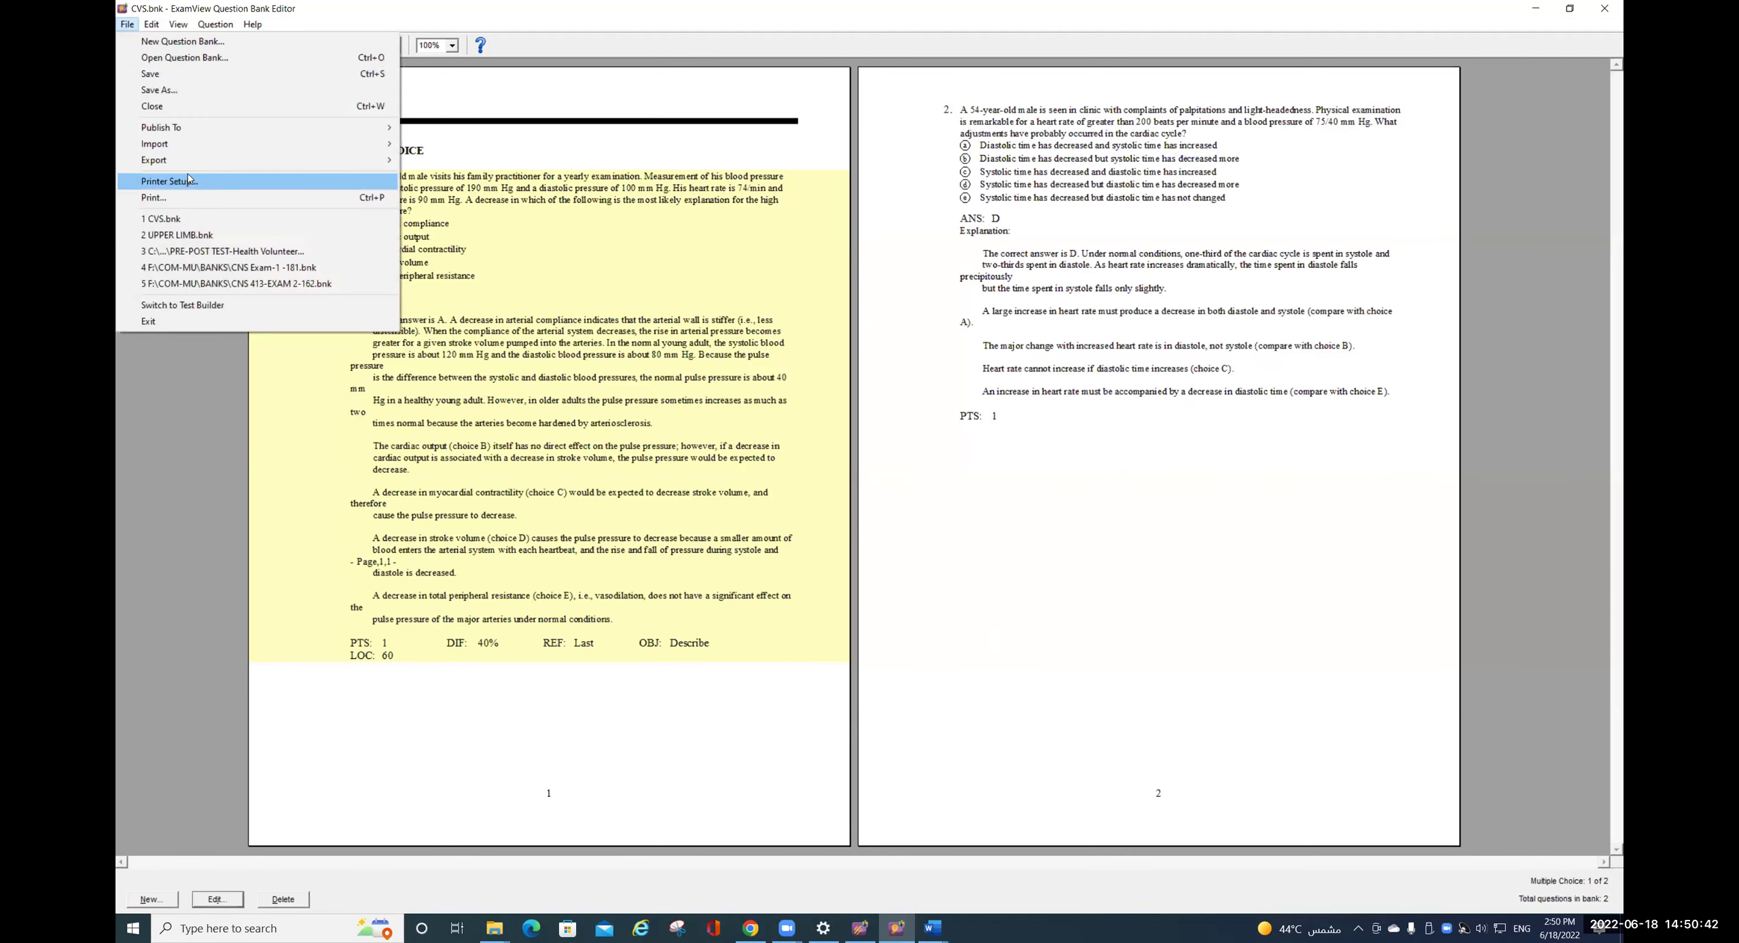
pyautogui.moveTo(192, 167)
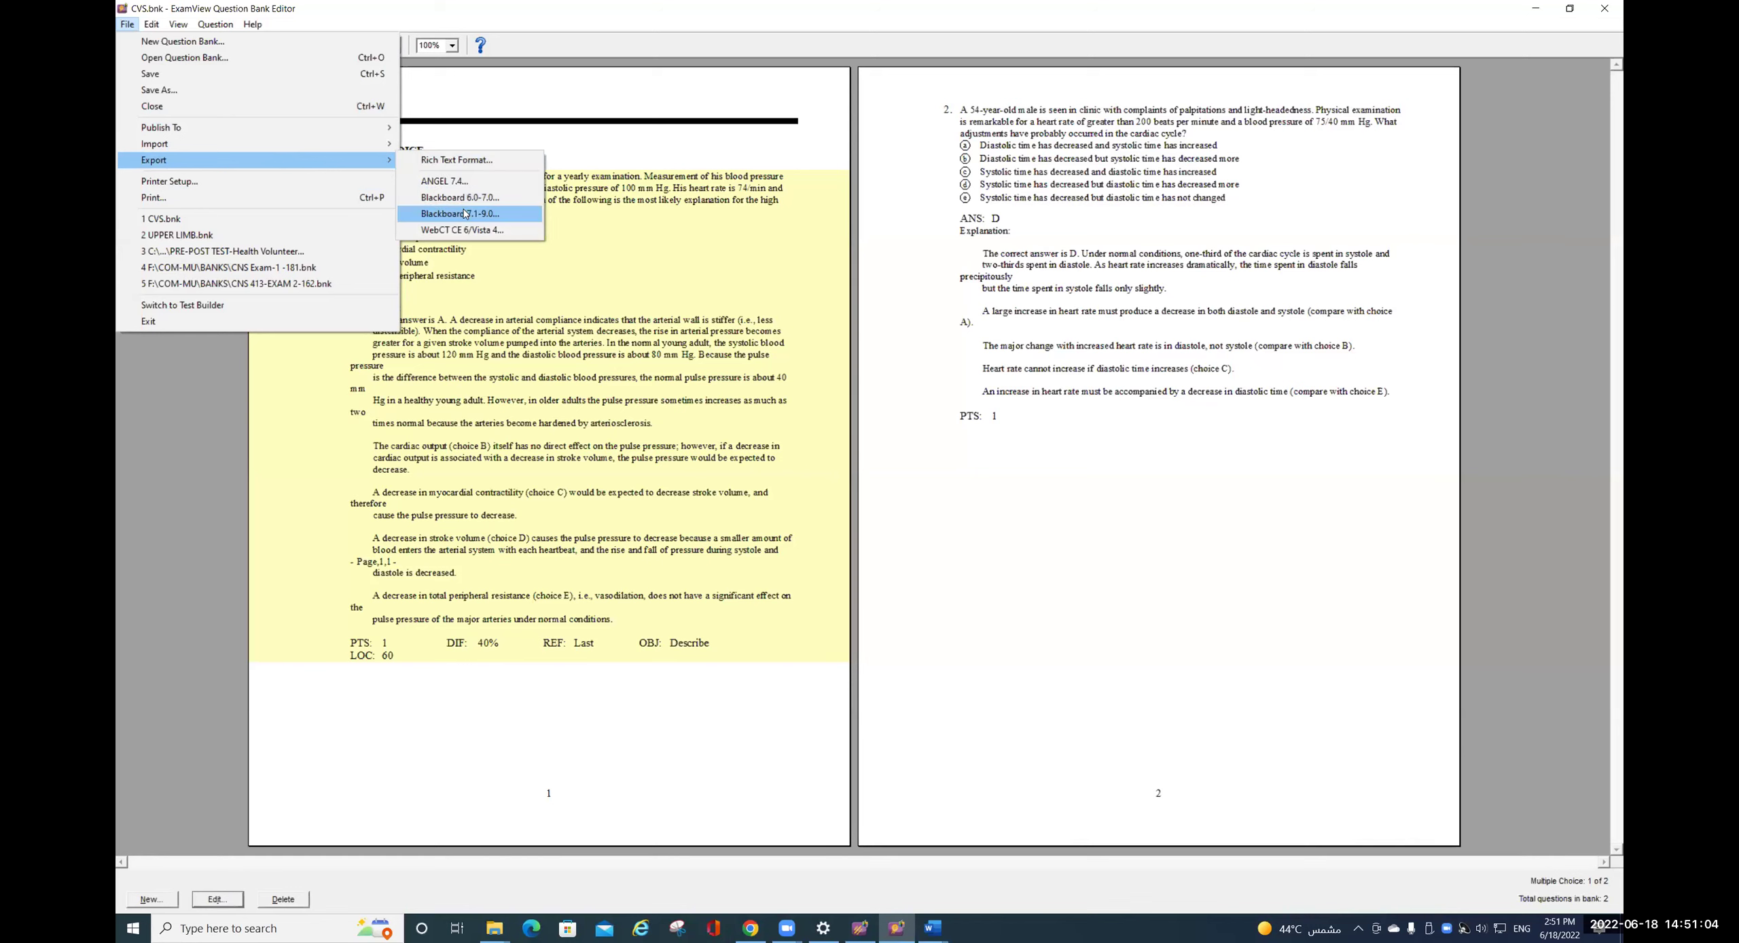
pyautogui.click(466, 215)
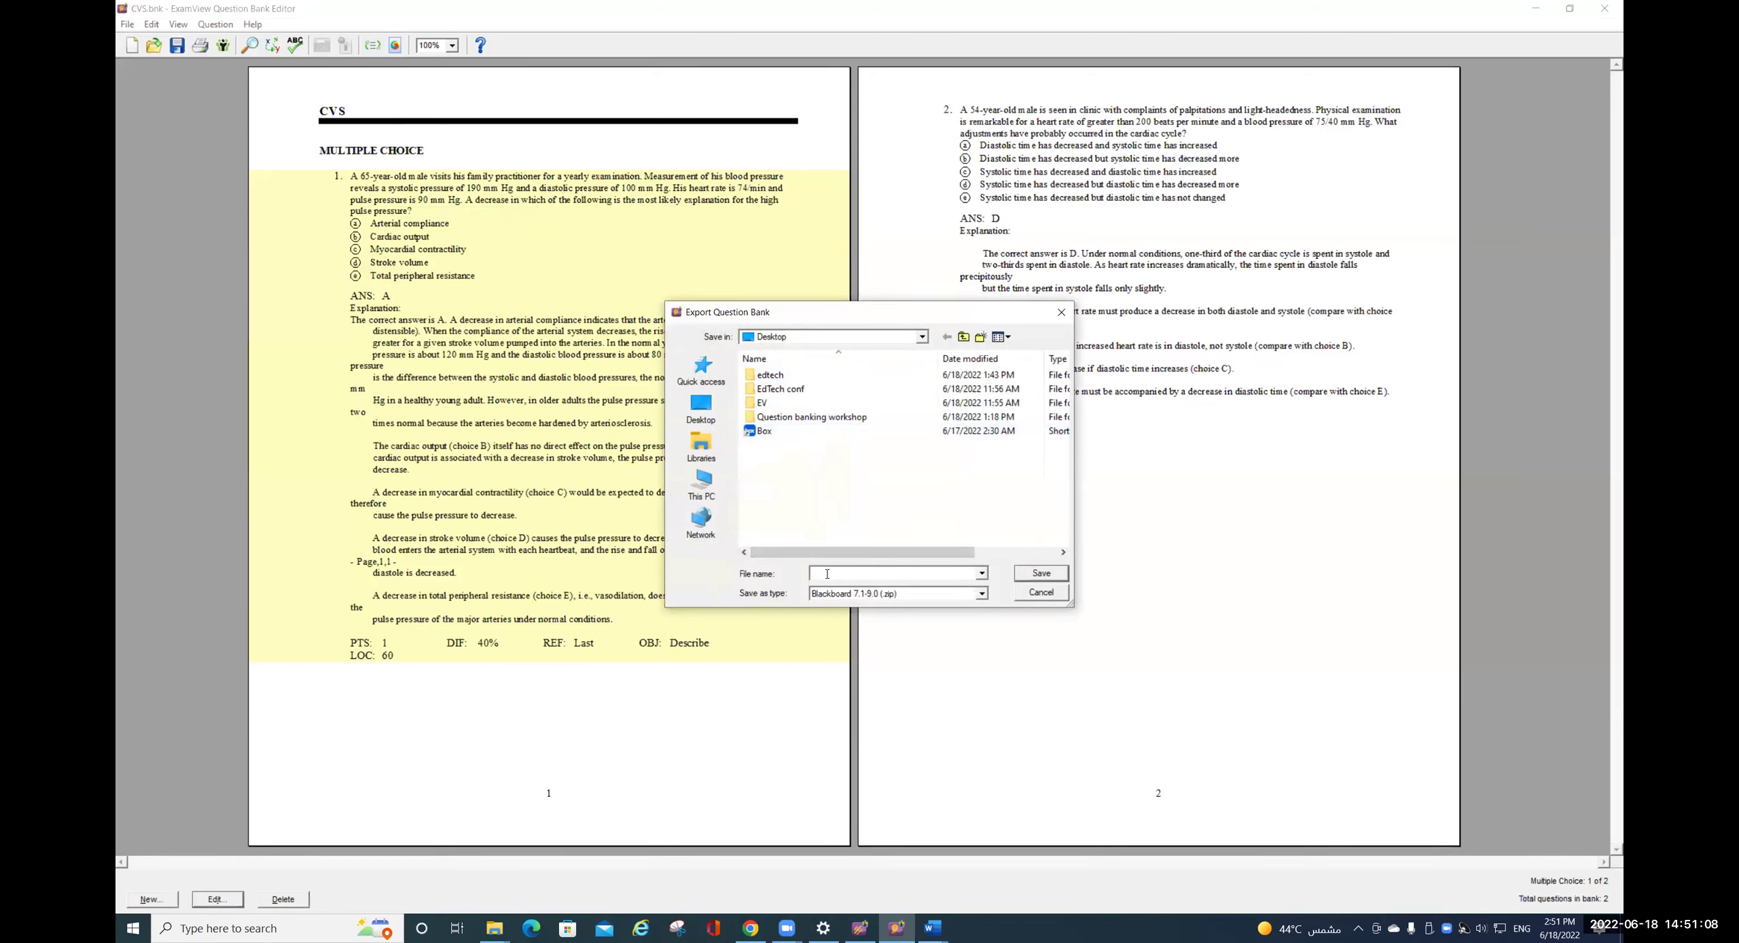
pyautogui.write('CVS')
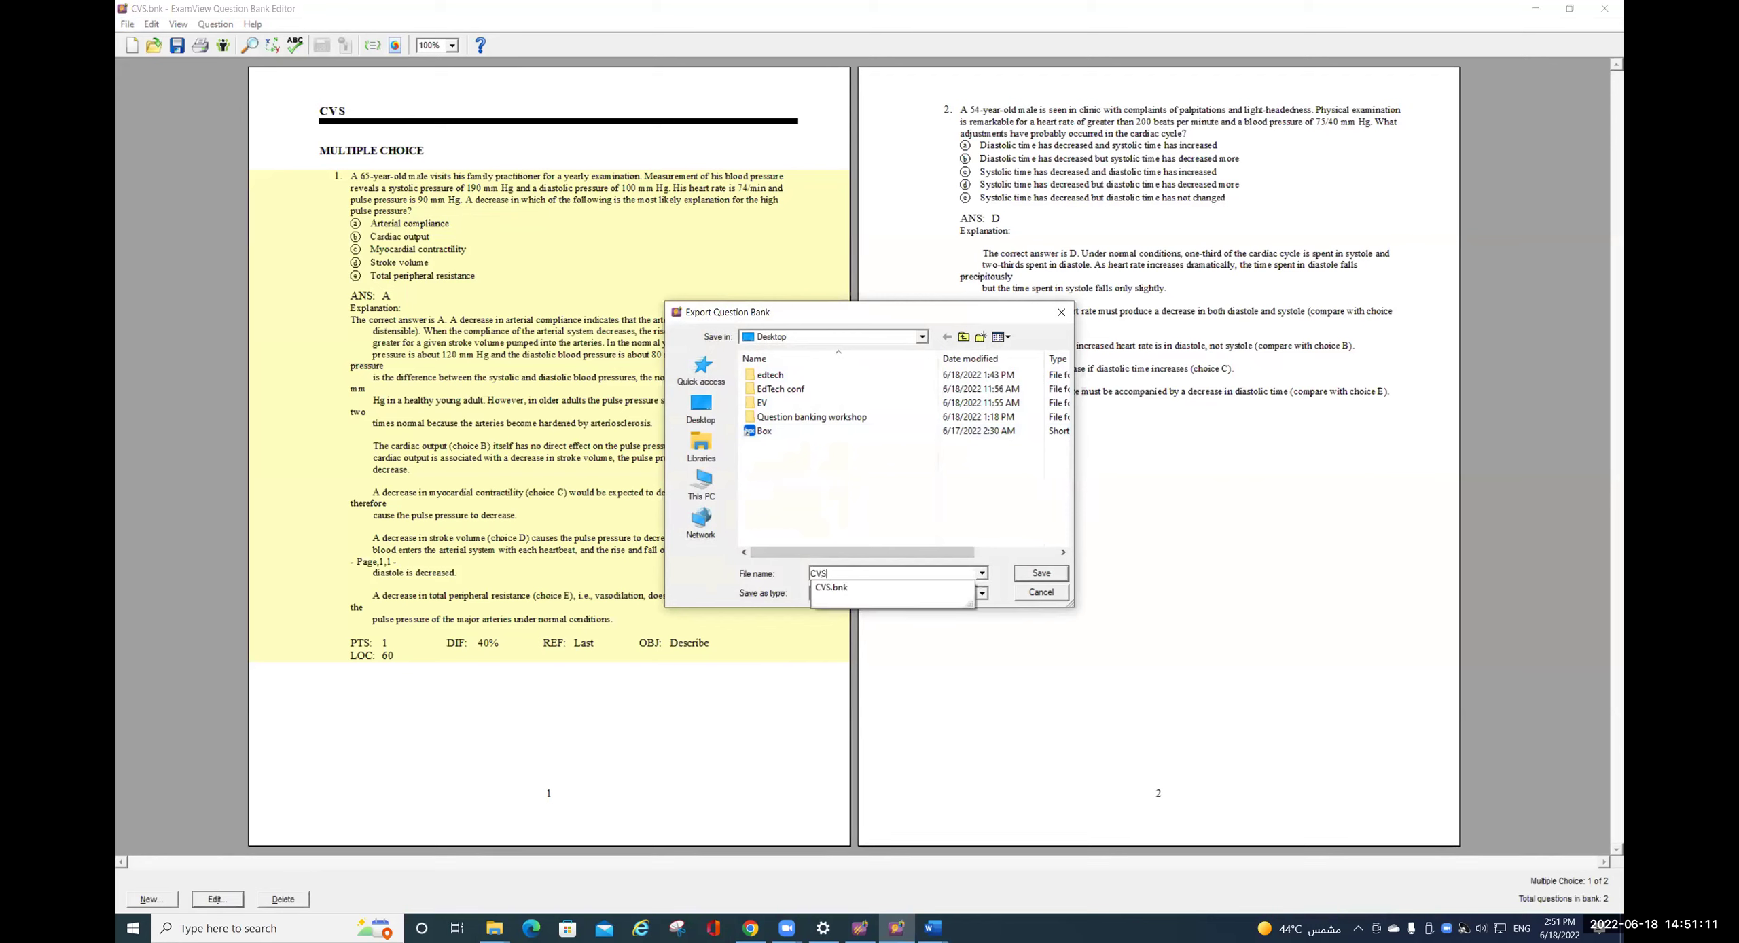
pyautogui.click(829, 573)
pyautogui.write('S1')
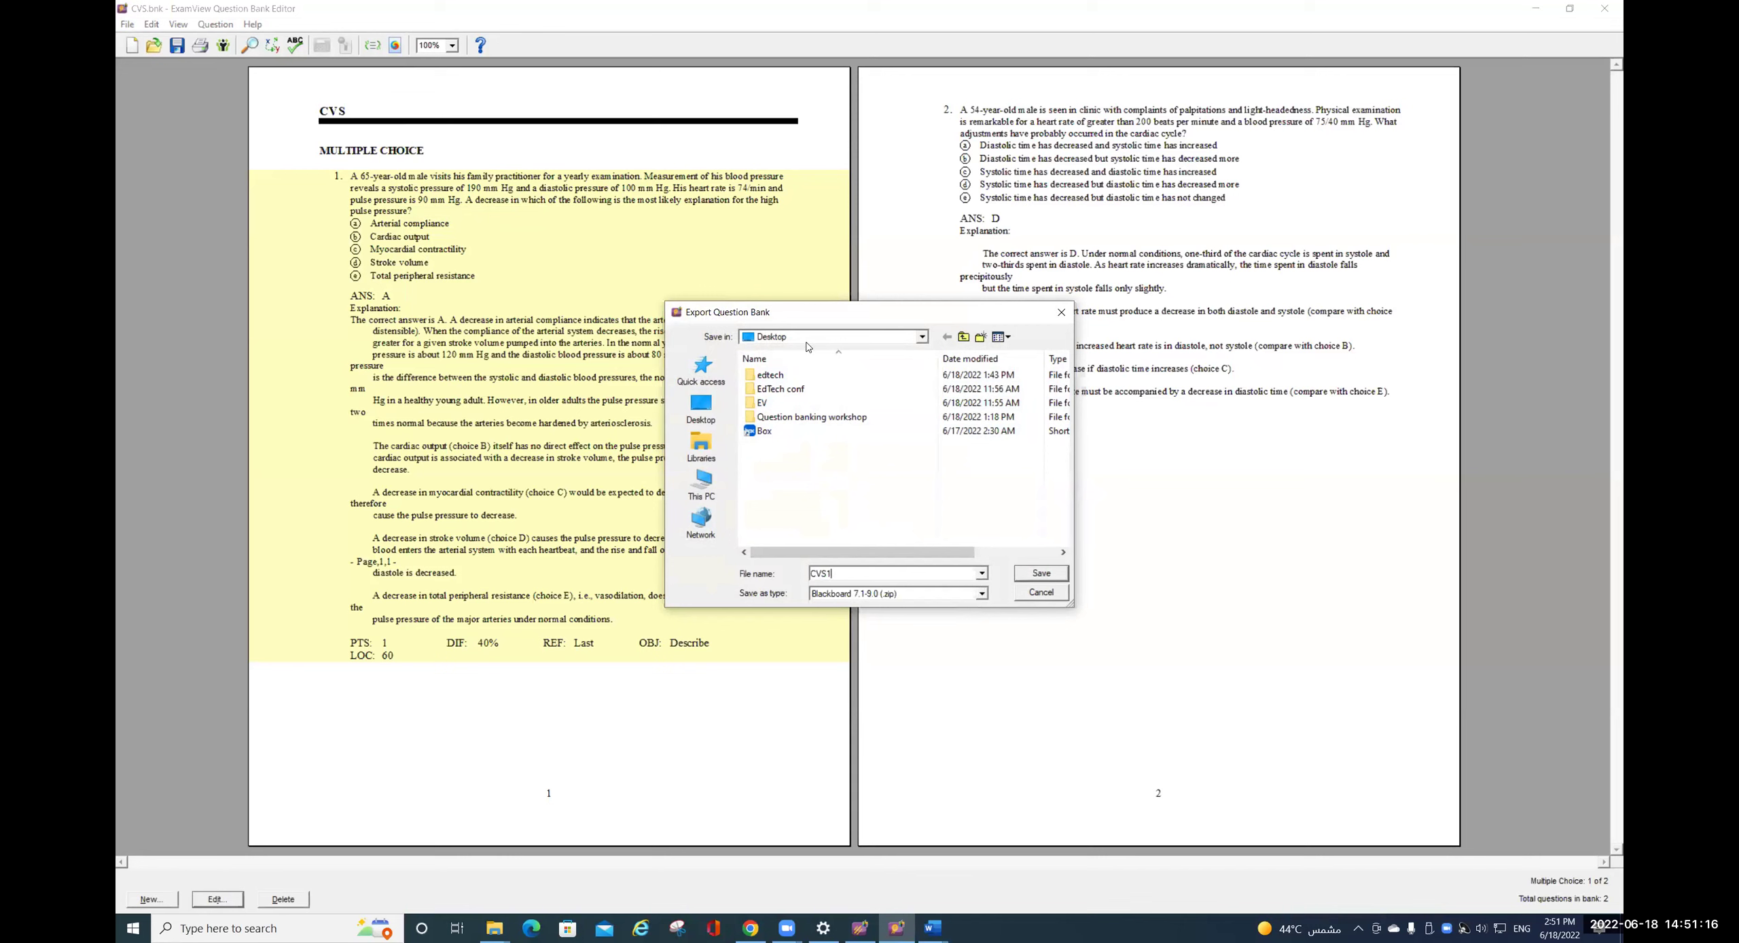
pyautogui.click(1040, 573)
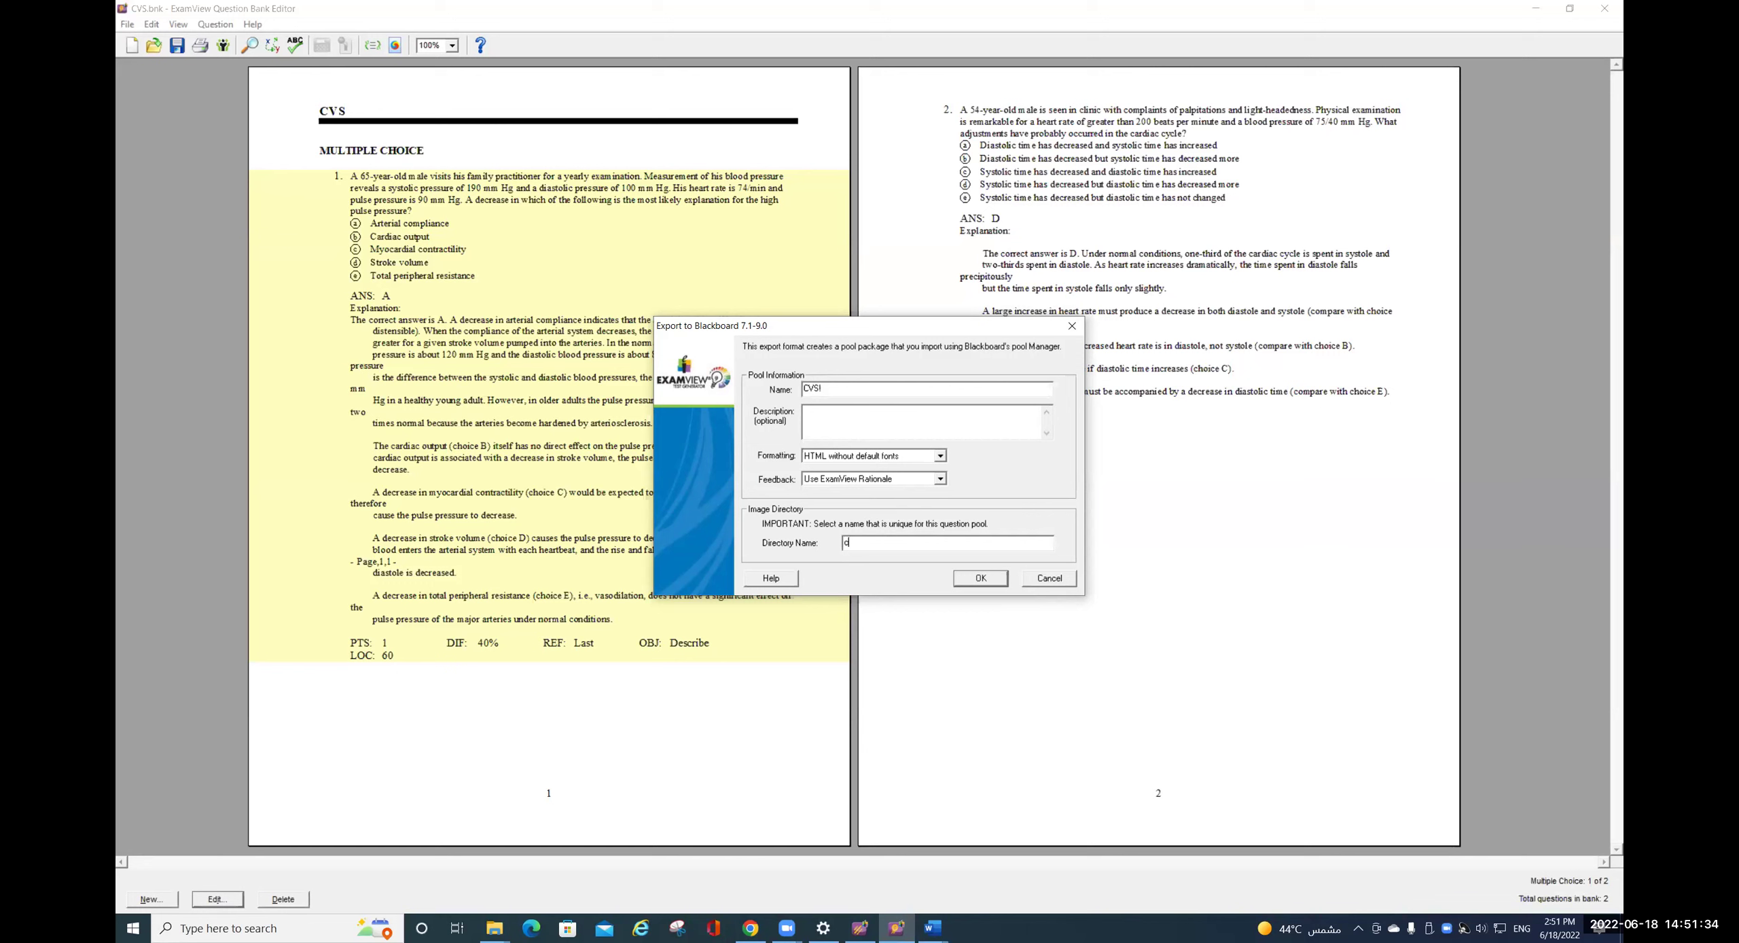
pyautogui.click(983, 577)
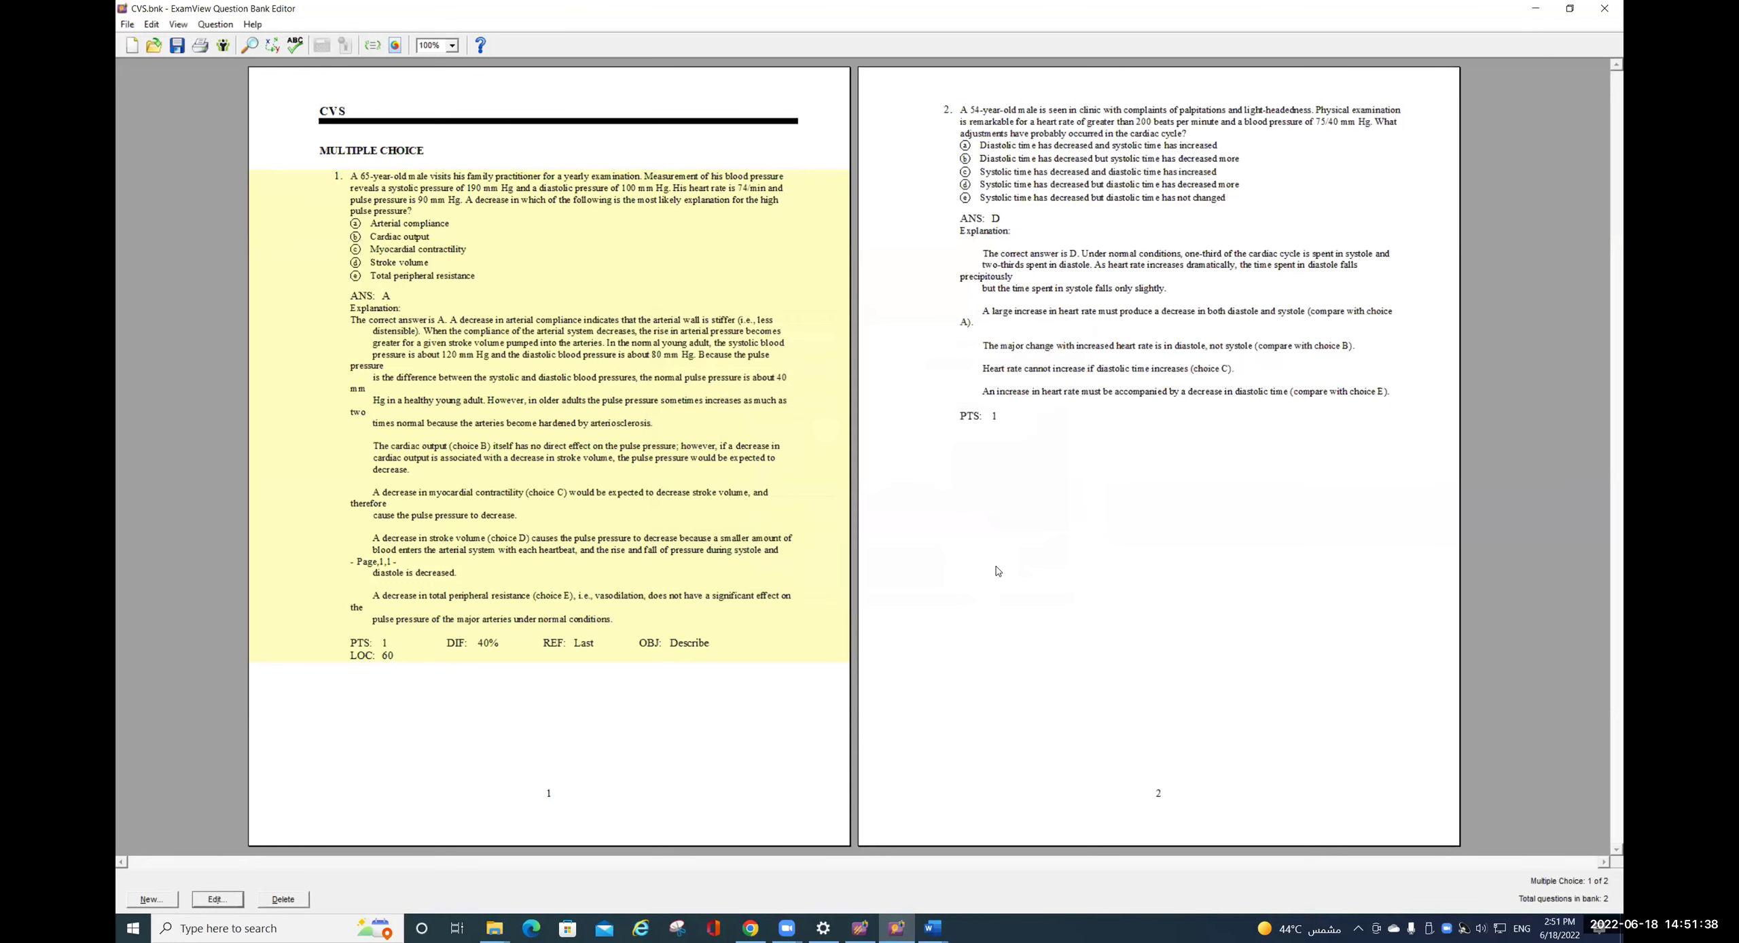
# - Clear the open windows off the desktop and move the exported CVS! archive to an empty area of it
pyautogui.click(1534, 8)
pyautogui.click(1533, 10)
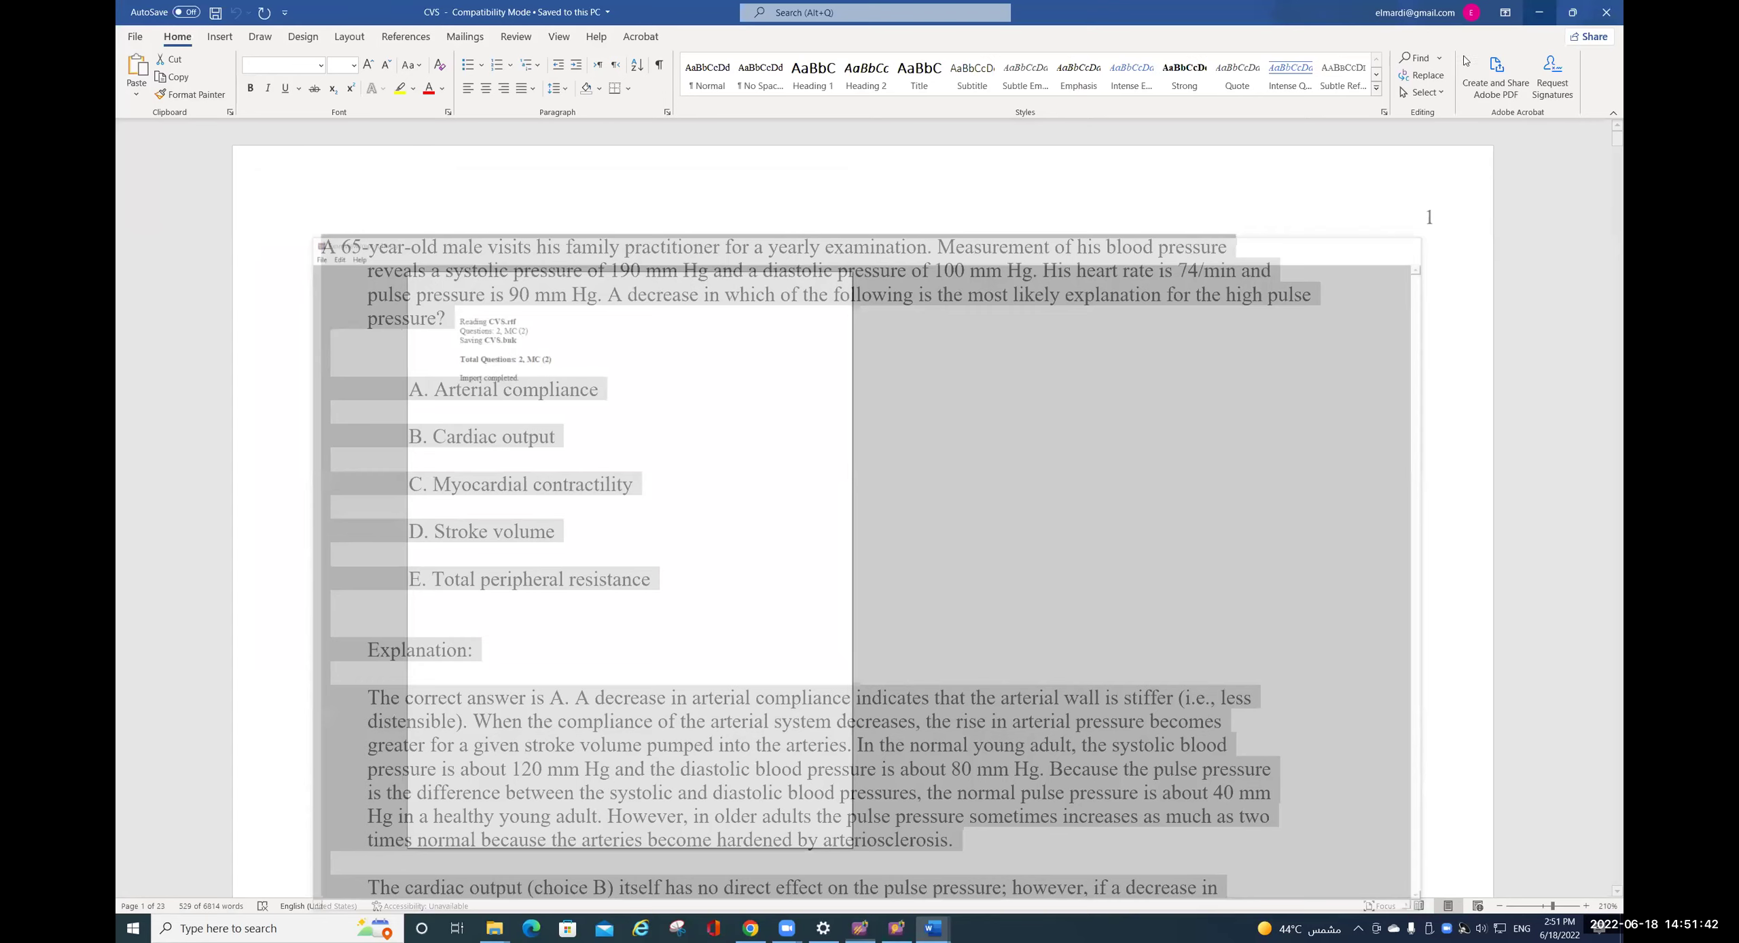
pyautogui.click(1541, 17)
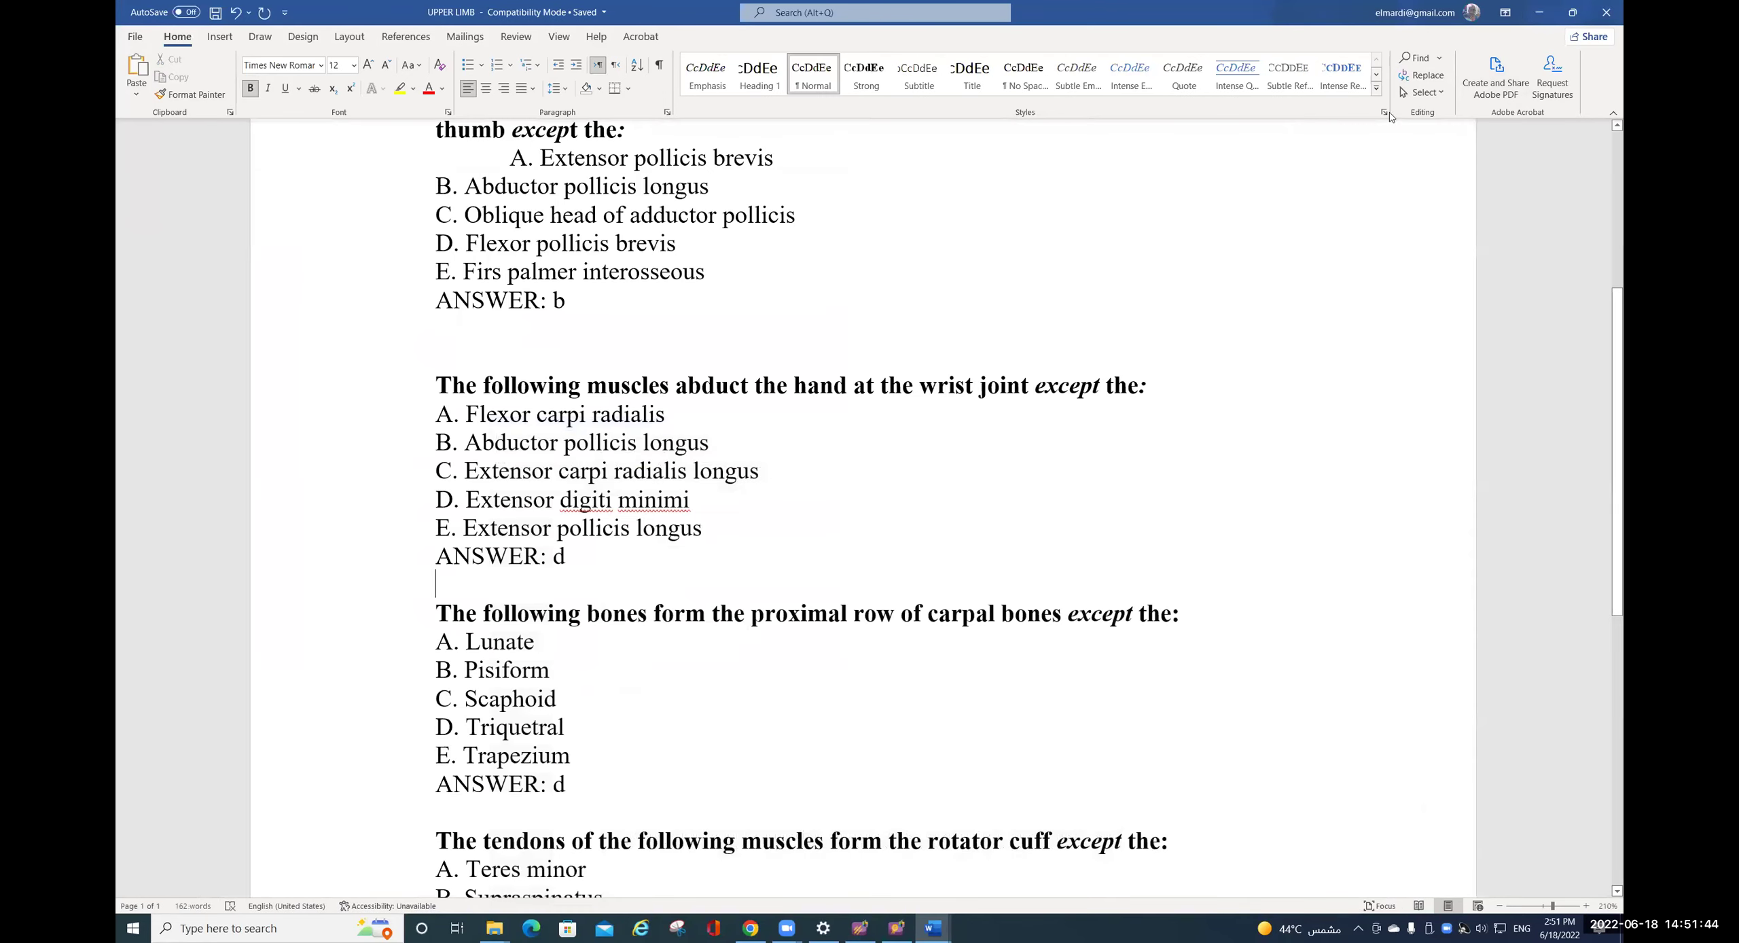
pyautogui.click(1542, 17)
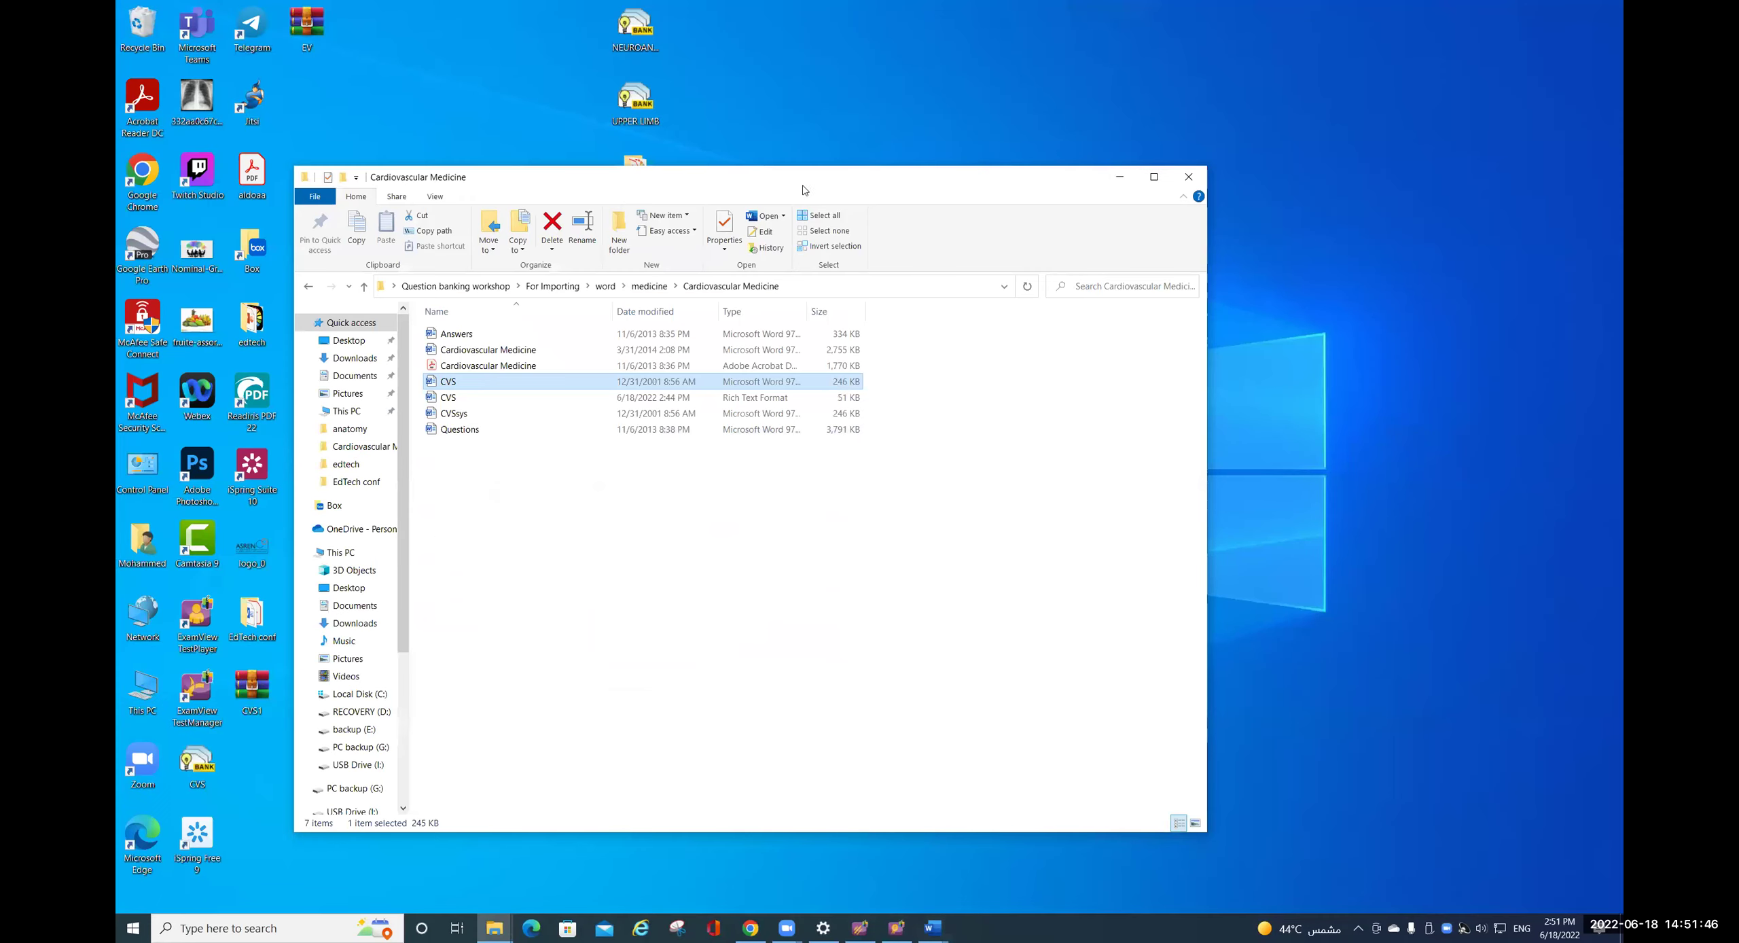
pyautogui.moveTo(805, 191); pyautogui.dragTo(1187, 209)
pyautogui.click(1499, 199)
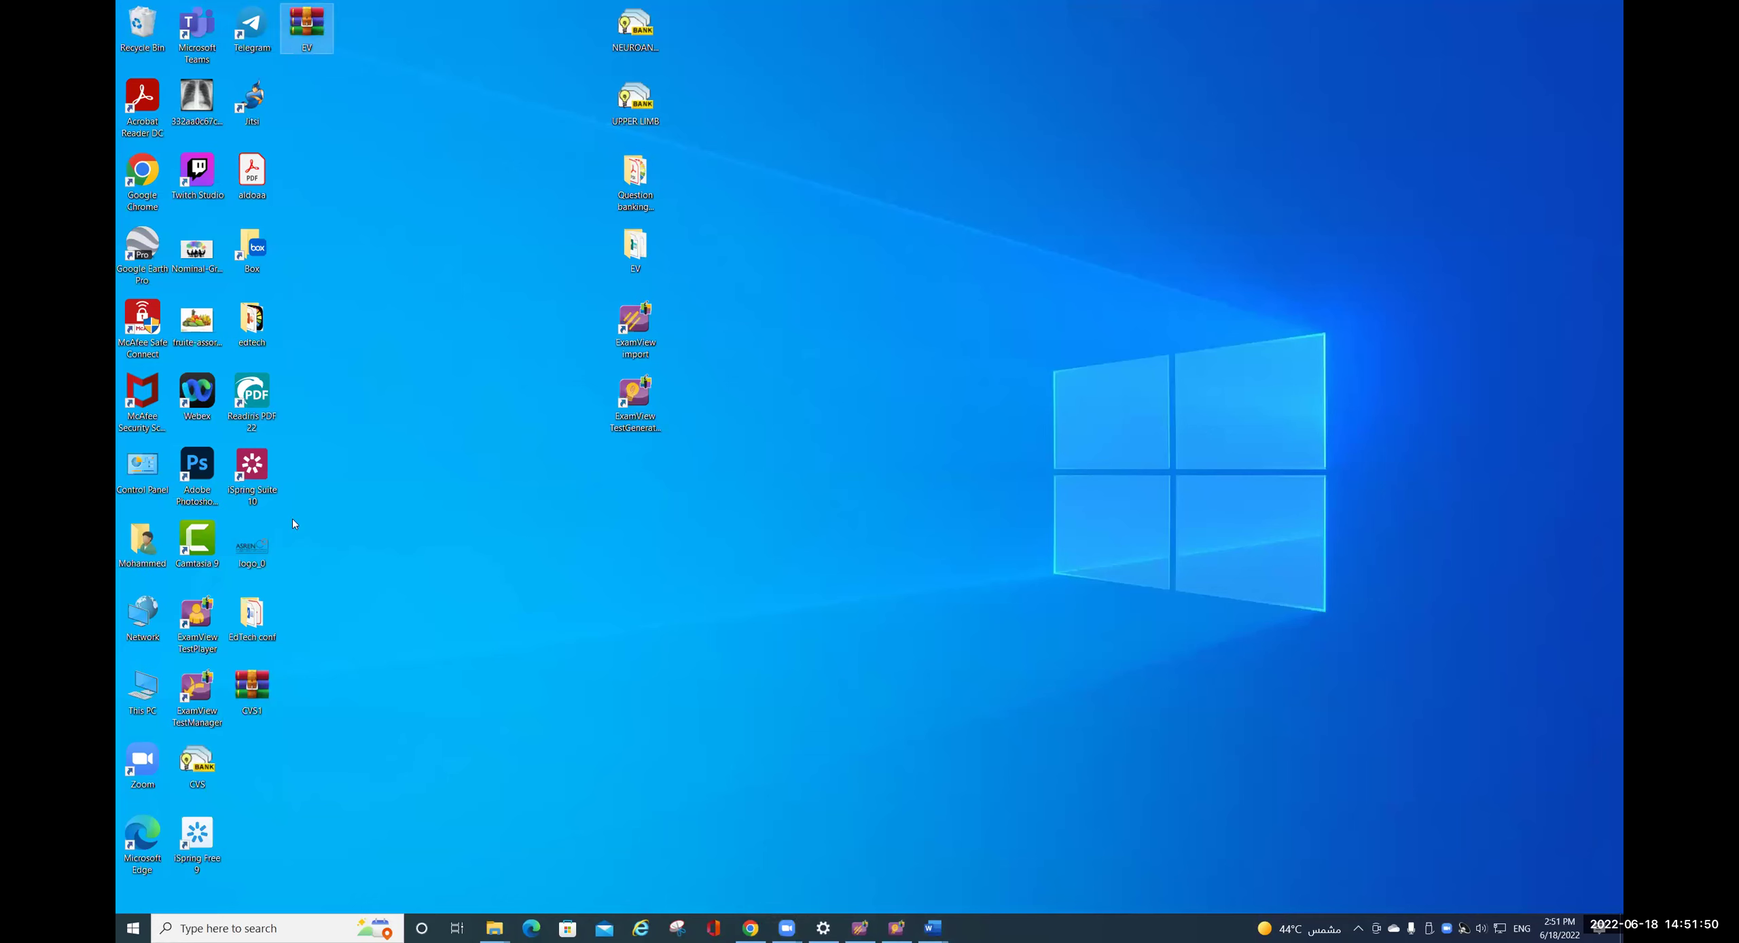
pyautogui.moveTo(252, 687); pyautogui.dragTo(937, 98)
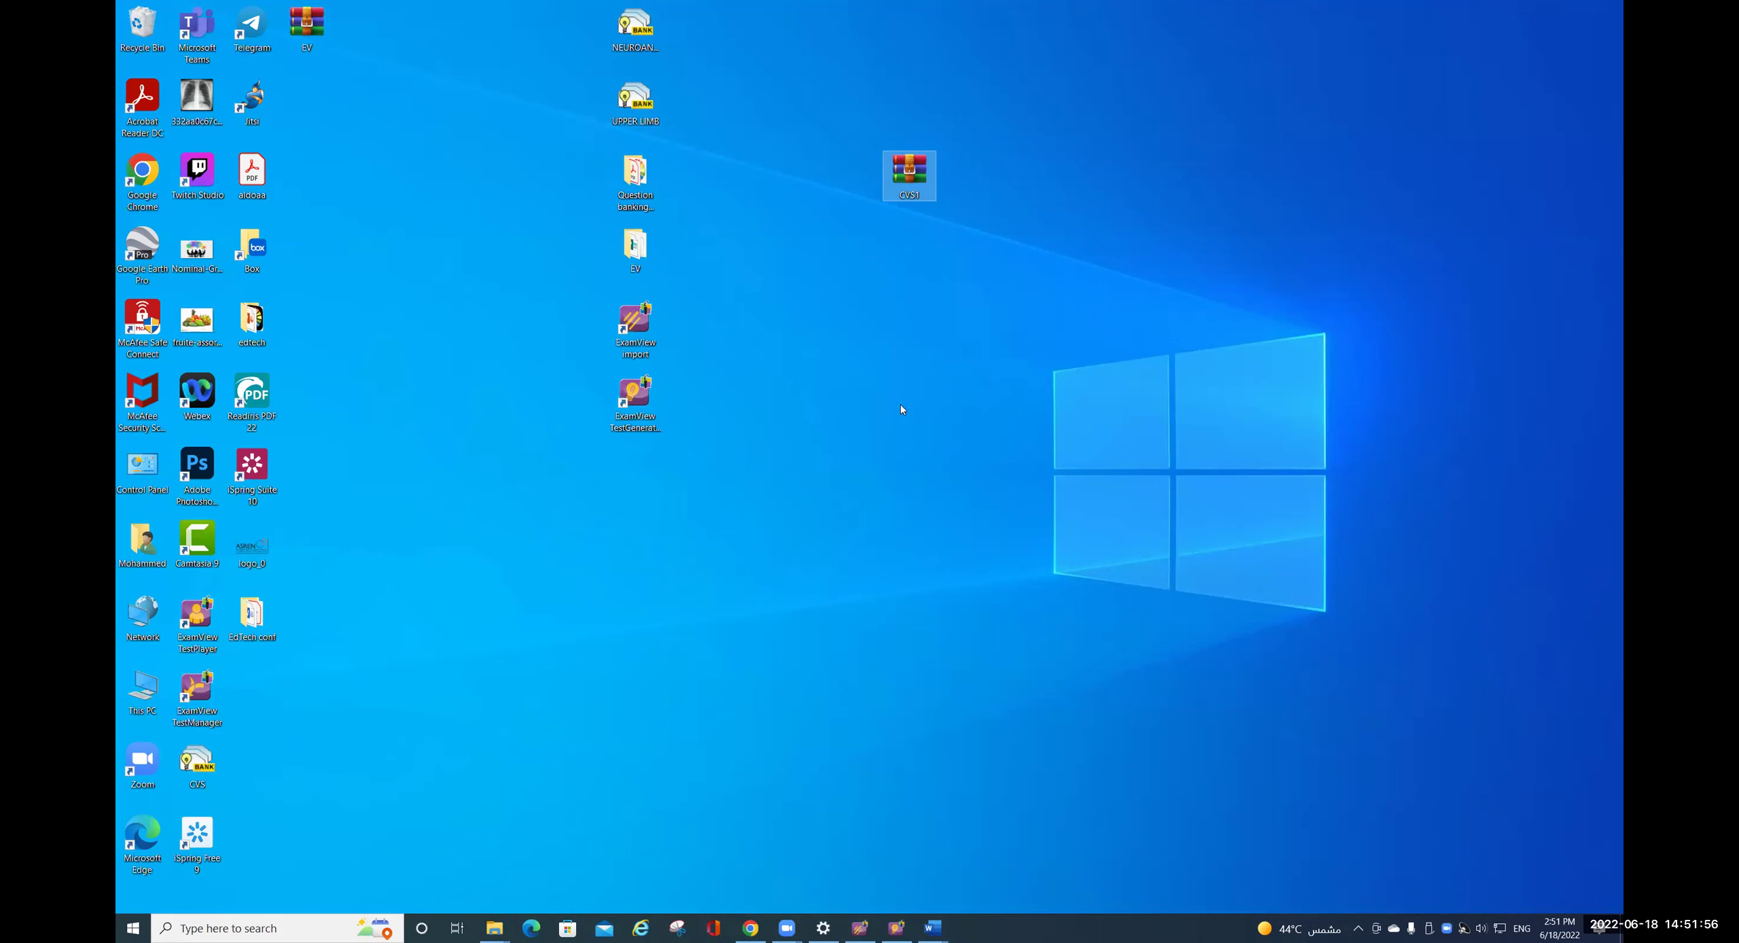
# - Switch to Chrome, leave the question form without saving, and open the FP course's question bank import page
pyautogui.click(750, 927)
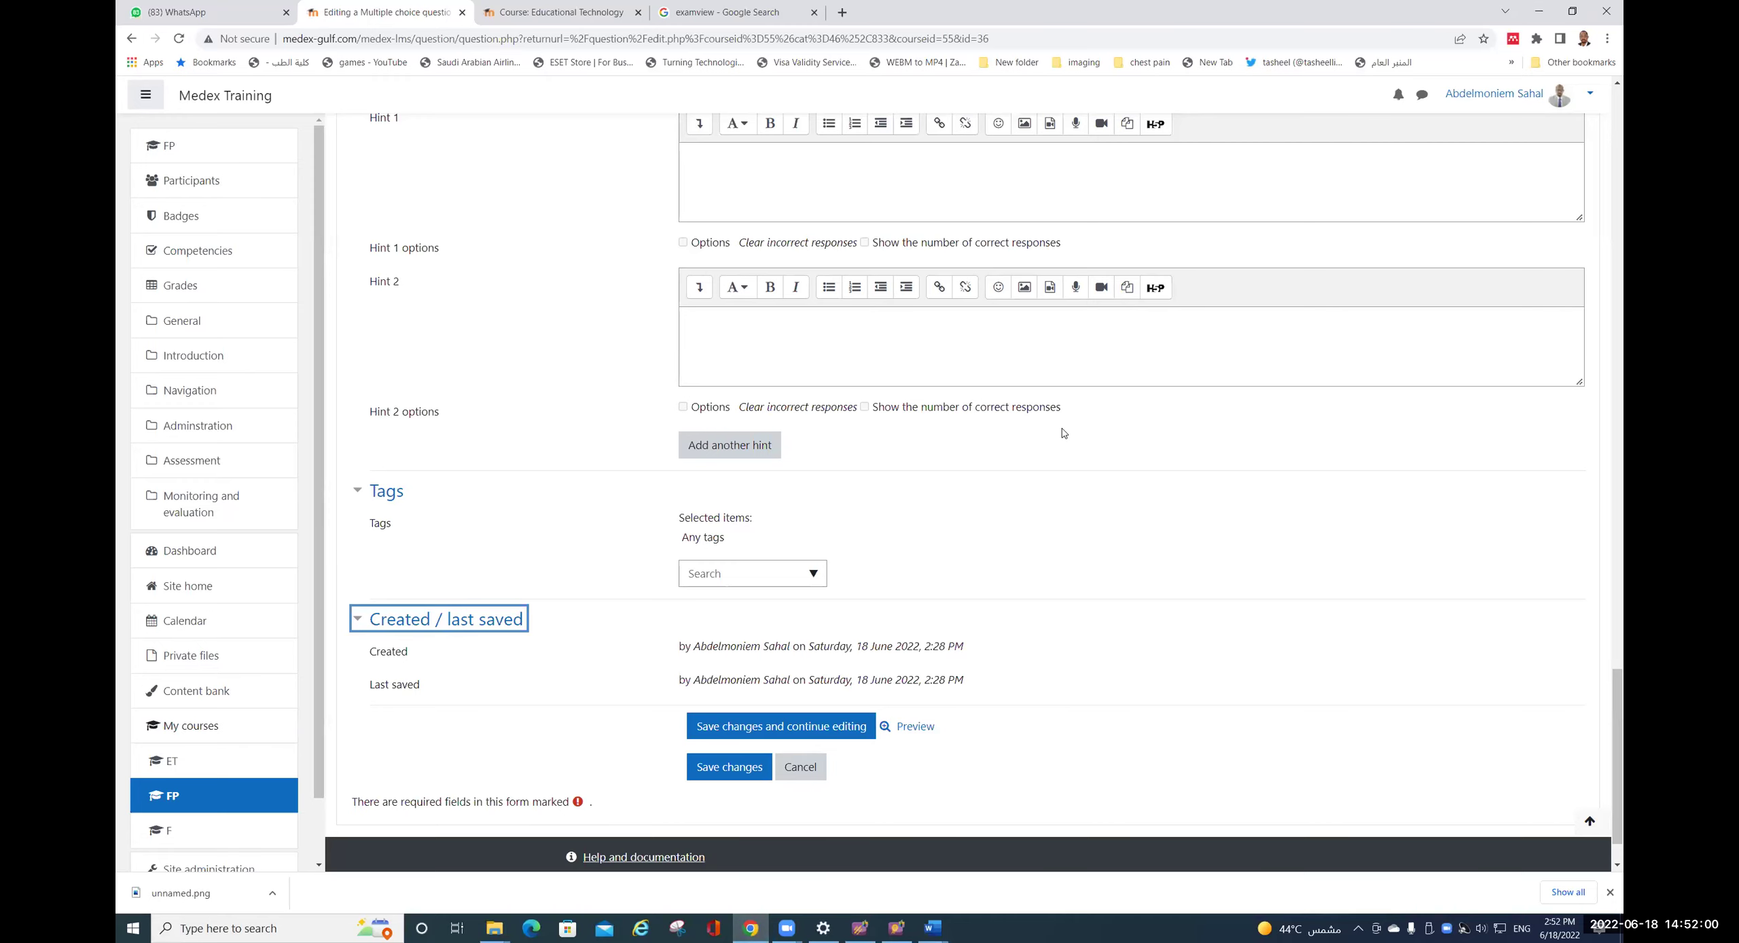
pyautogui.scroll(1, 1062, 434)
pyautogui.scroll(15, 1062, 433)
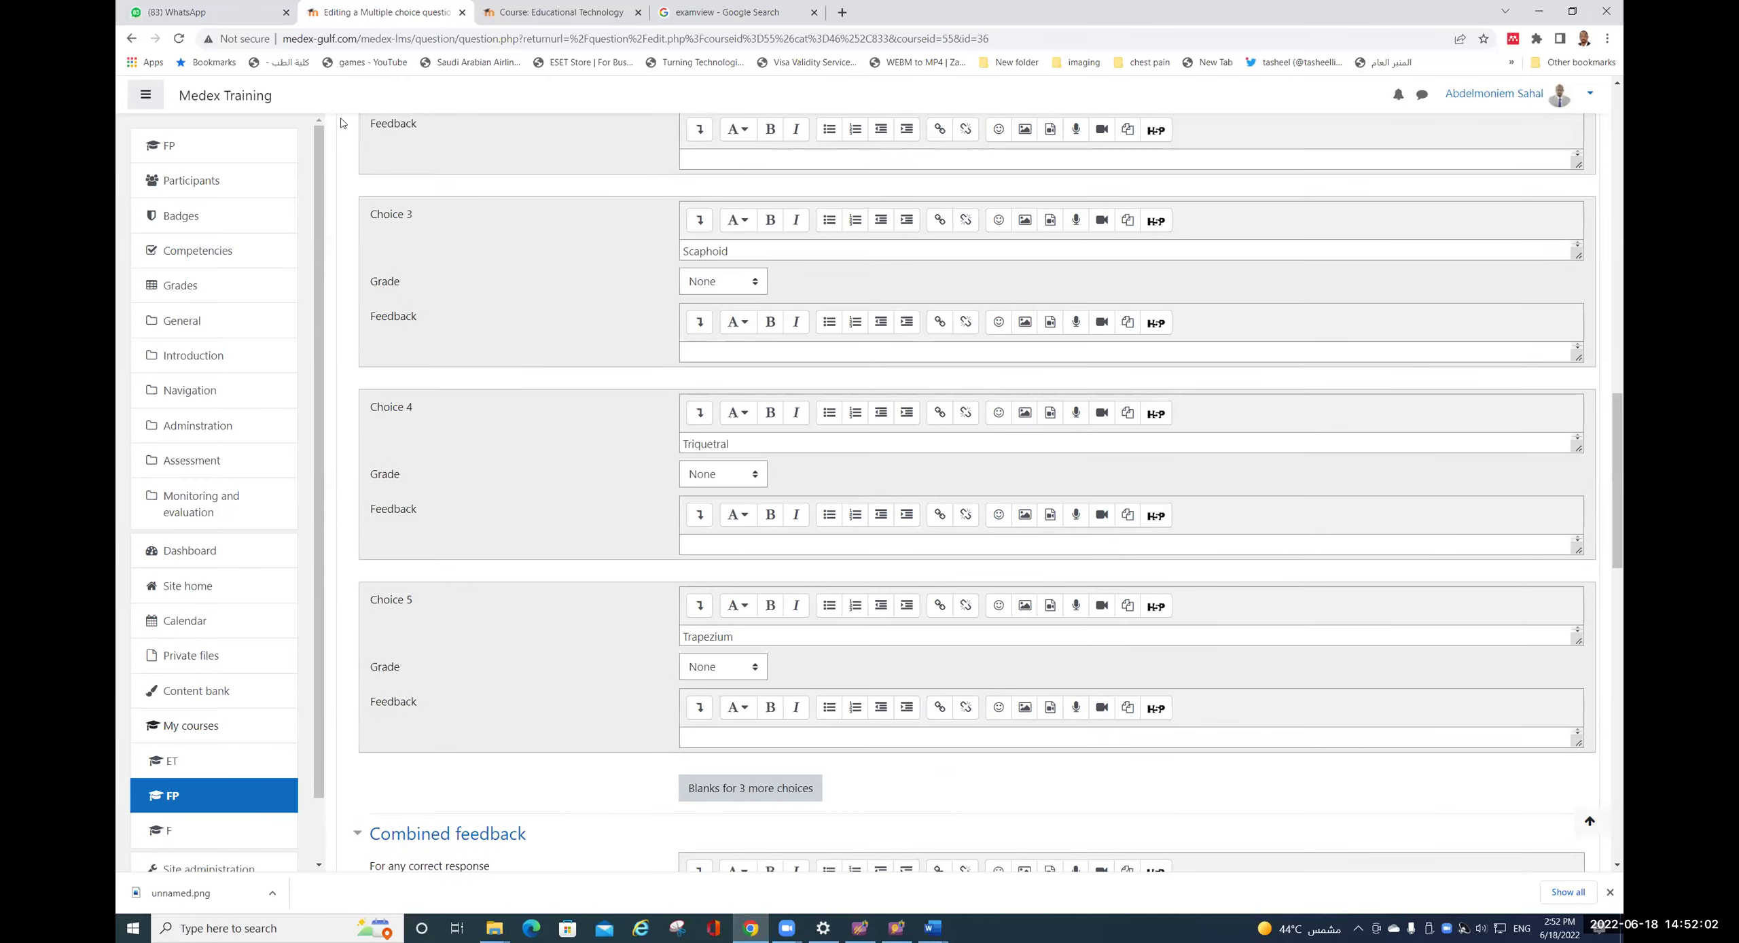
pyautogui.click(172, 148)
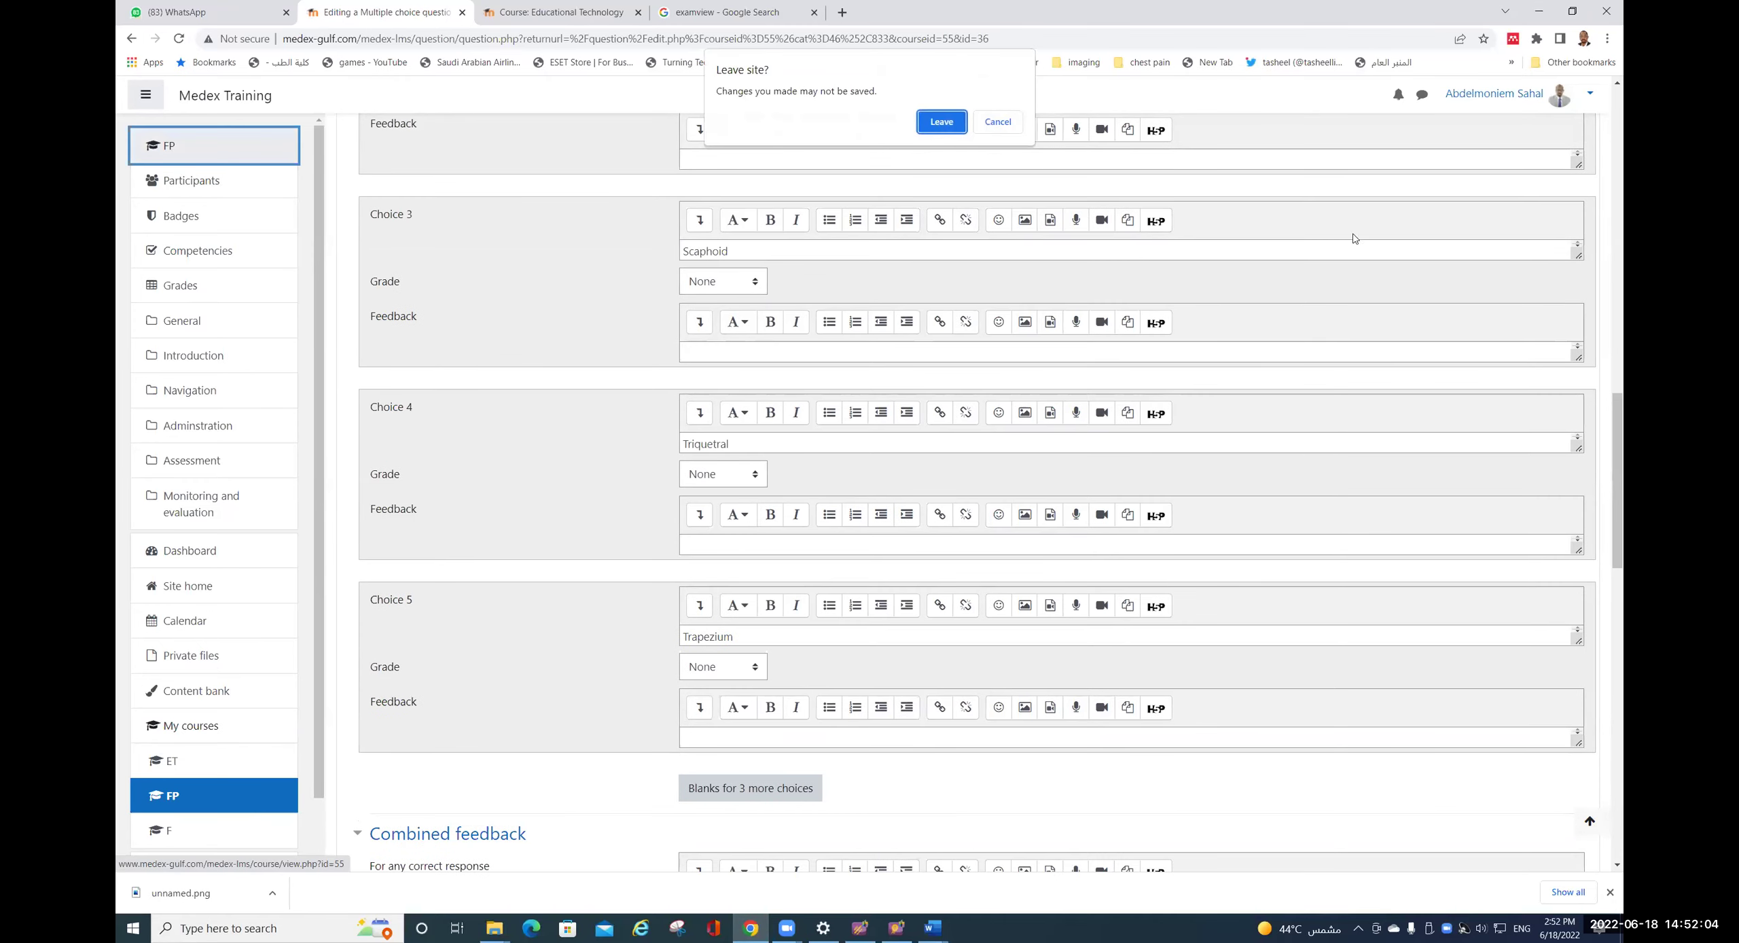
pyautogui.click(941, 123)
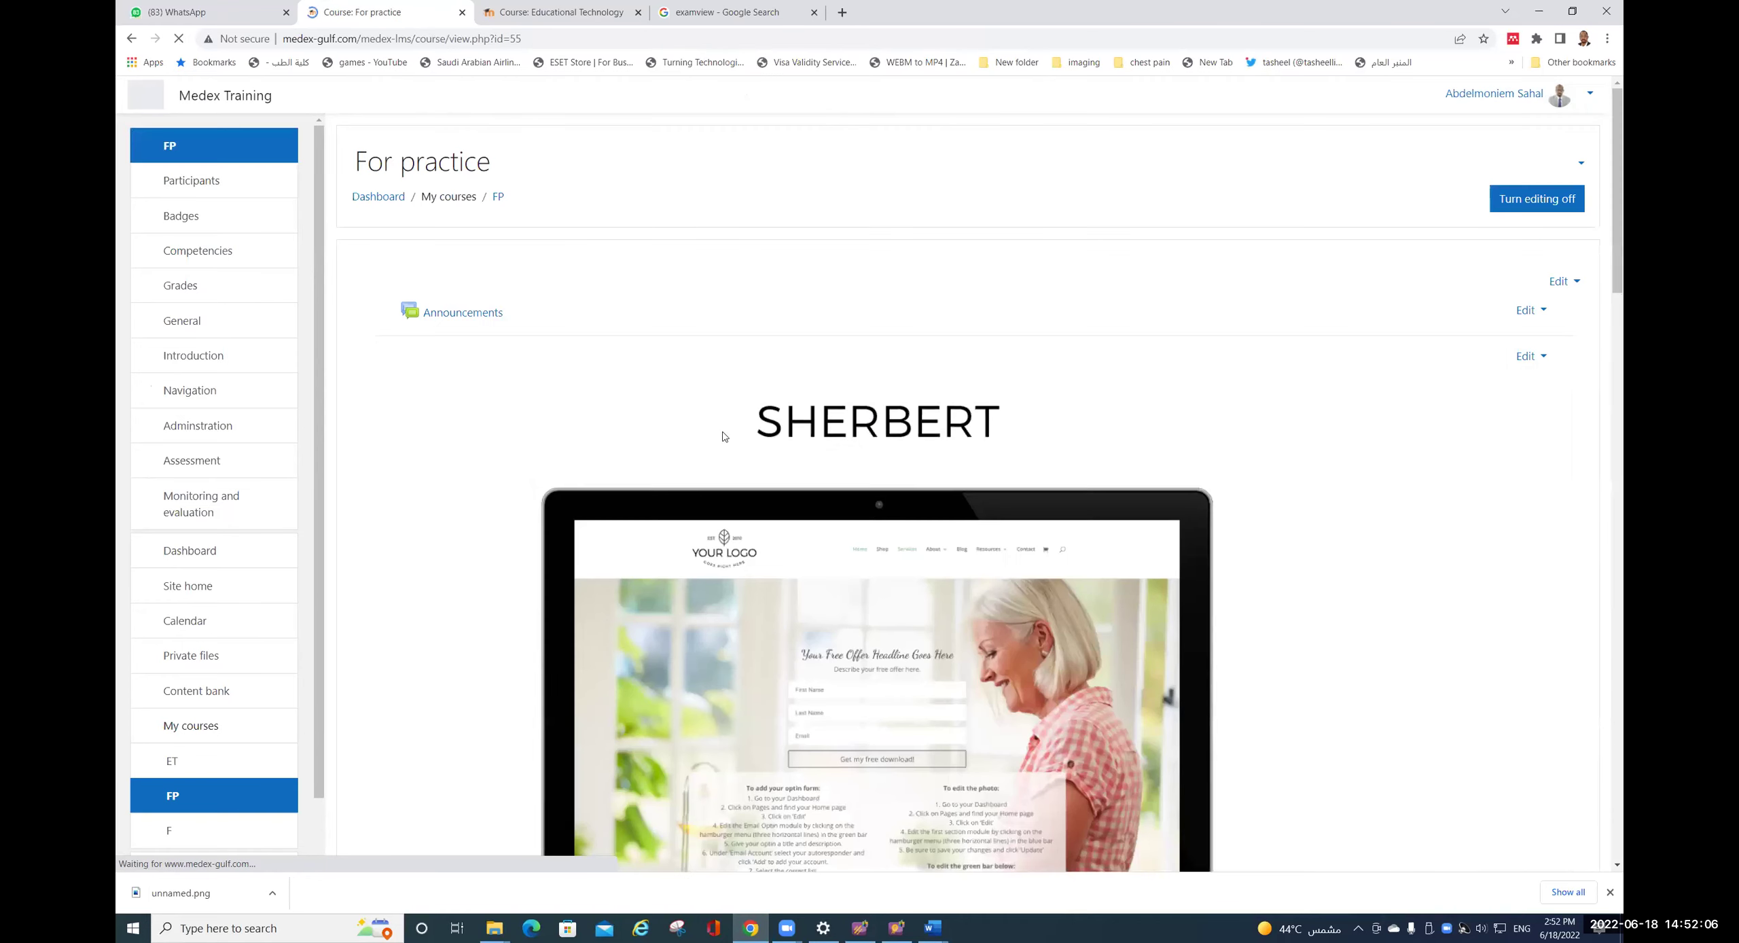
pyautogui.click(1569, 163)
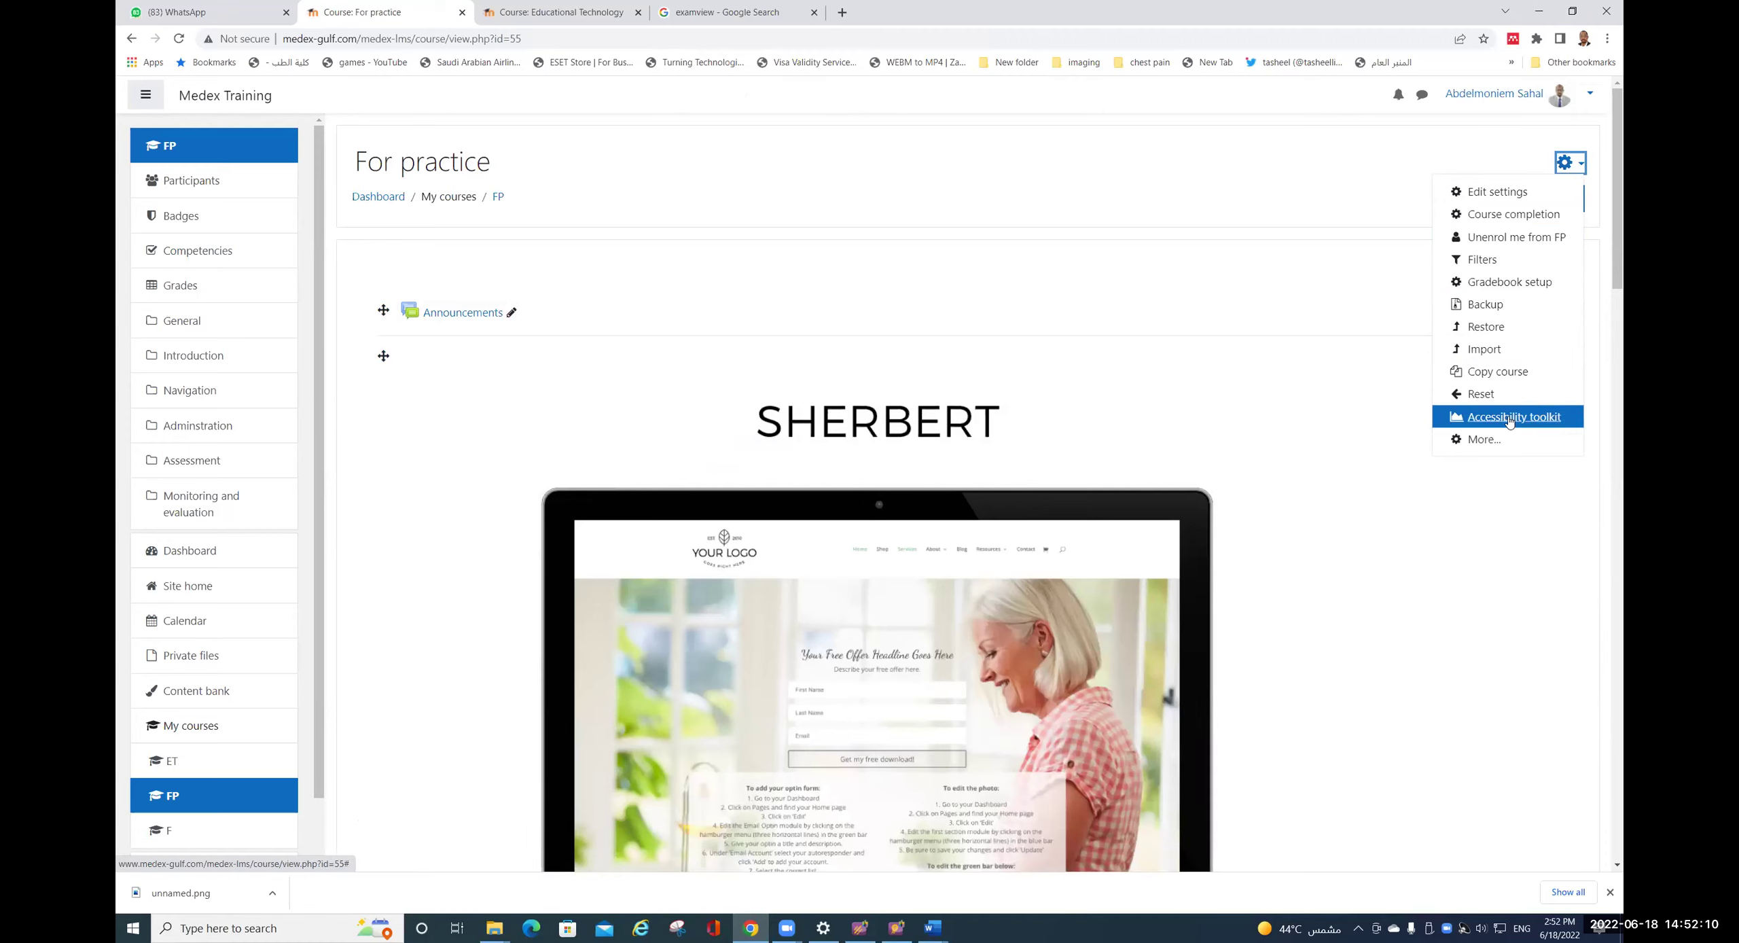
pyautogui.click(1480, 439)
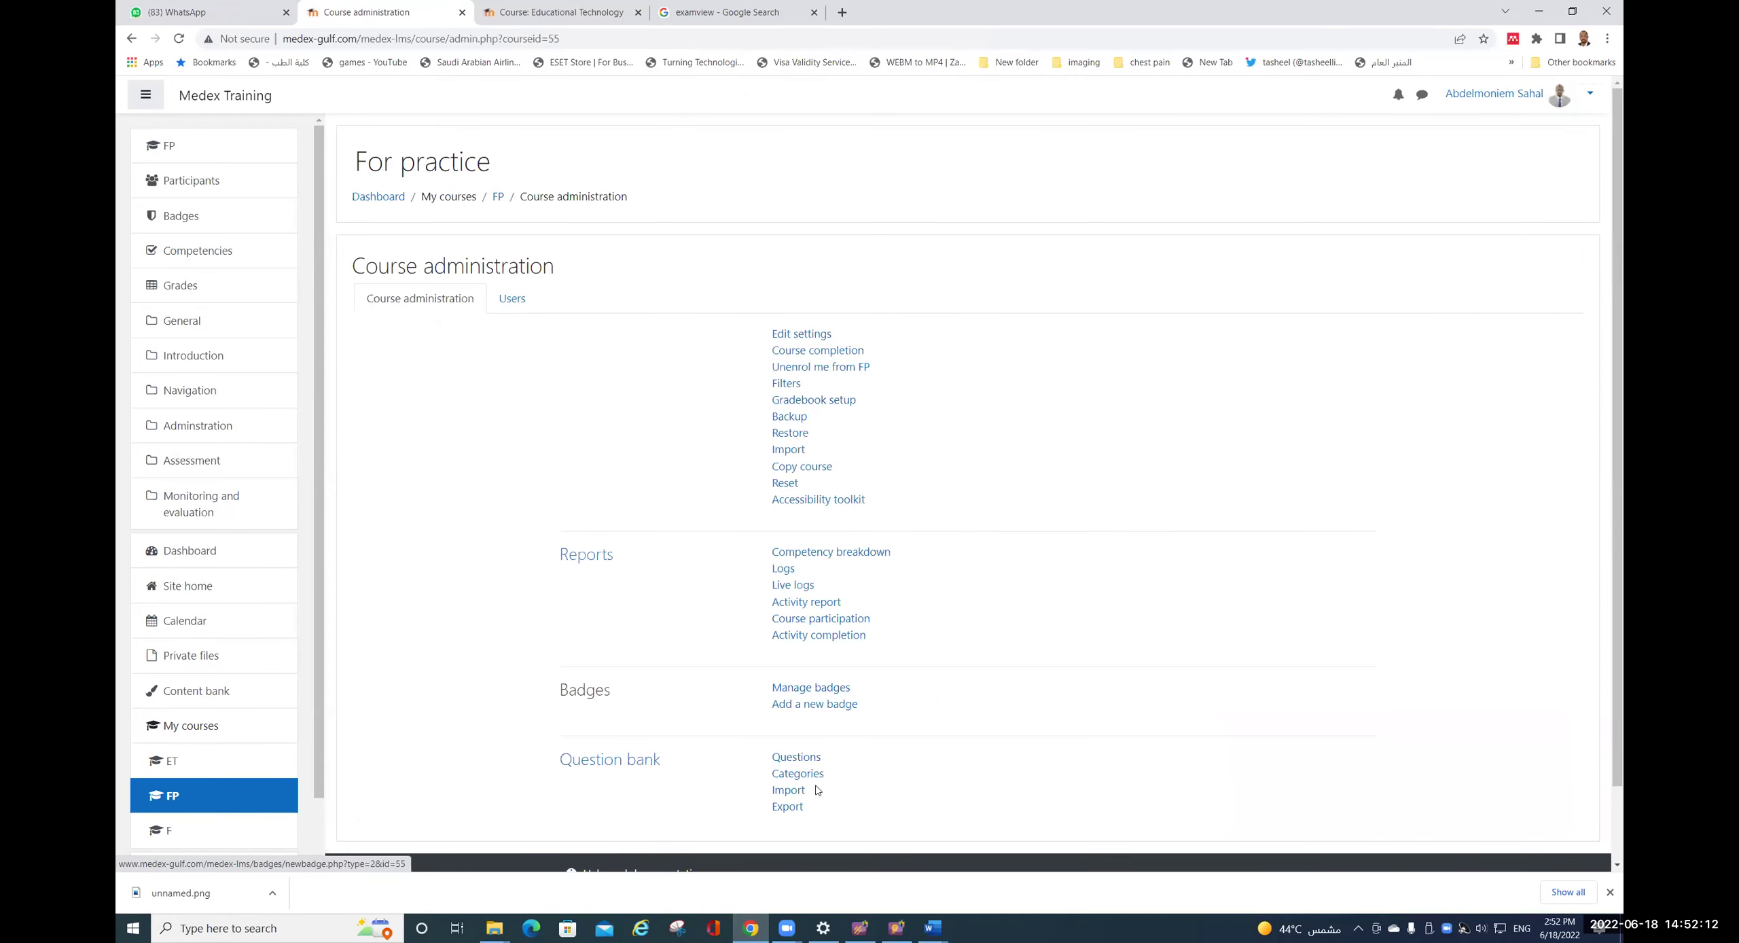
pyautogui.click(792, 791)
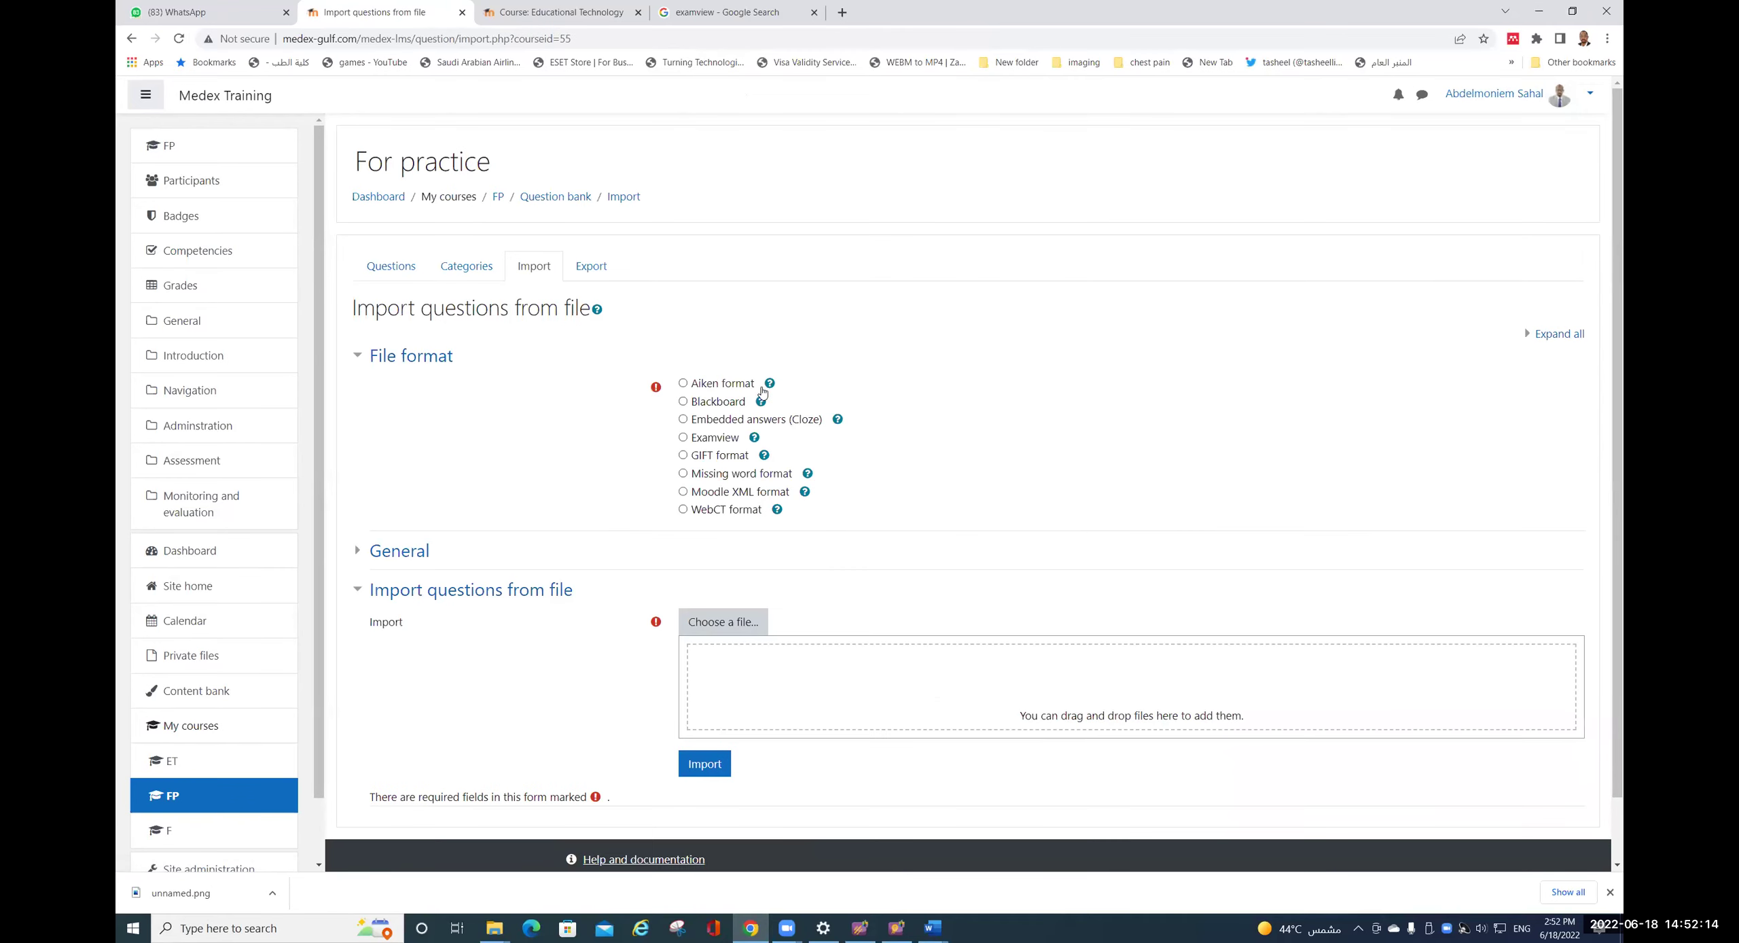
# - Import the CVS! zip from the desktop as Blackboard format and continue to the question bank listing
pyautogui.click(682, 401)
pyautogui.click(1571, 12)
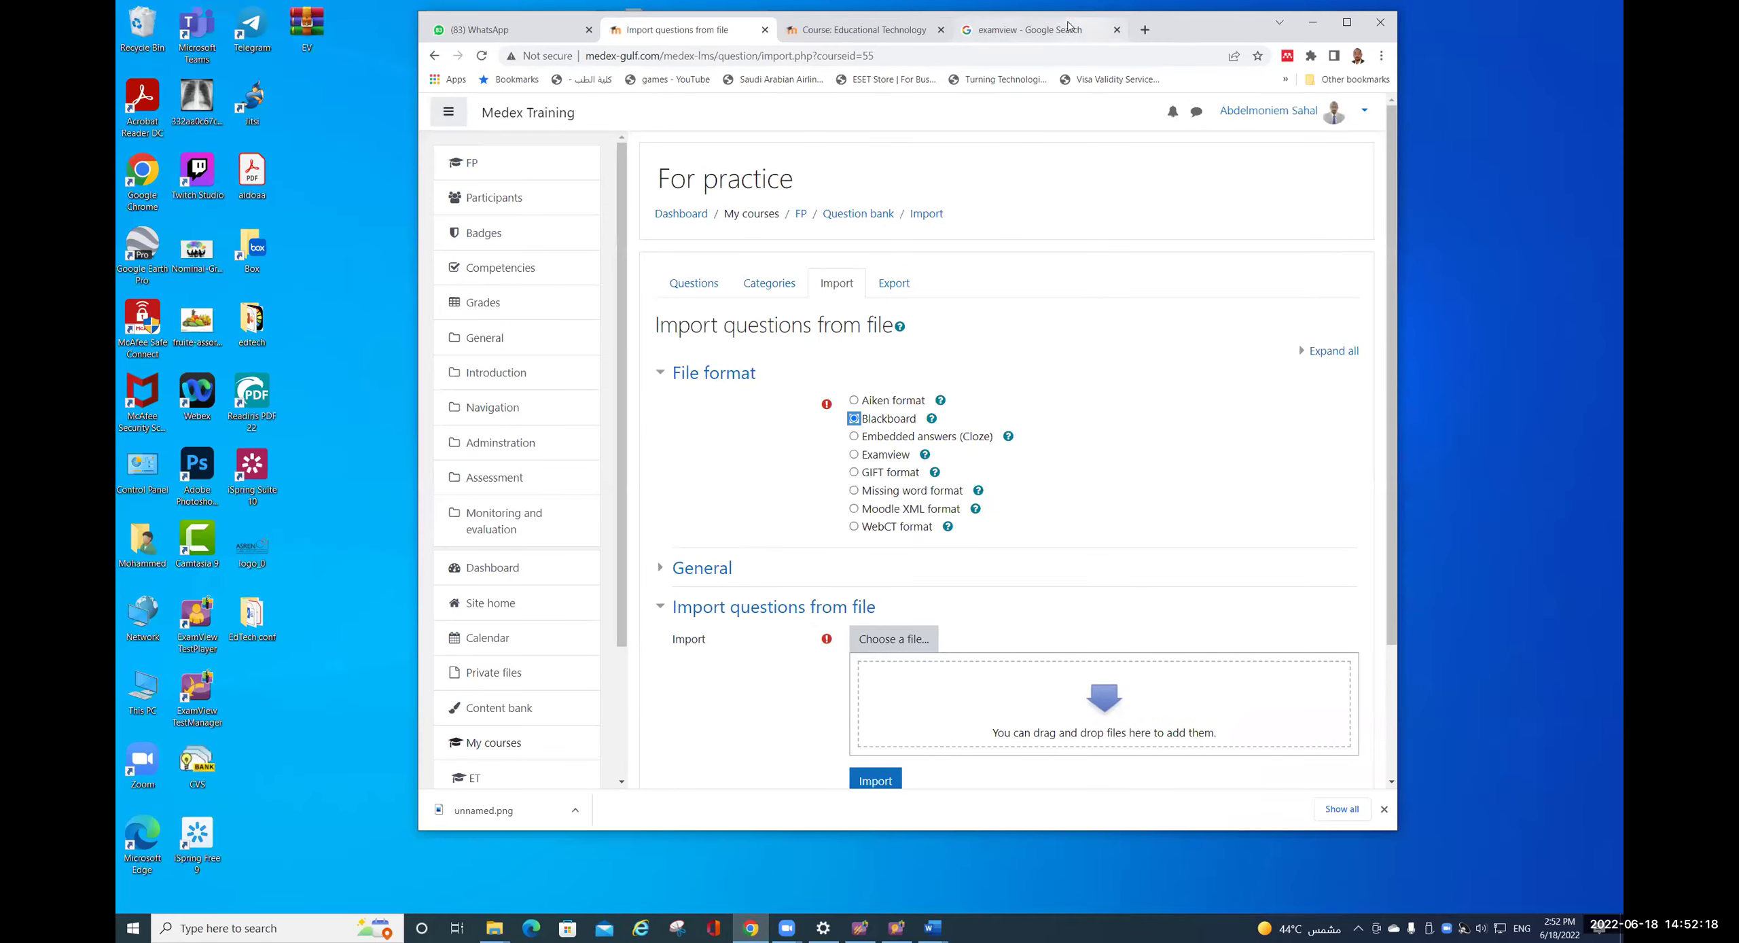
pyautogui.moveTo(1182, 32); pyautogui.dragTo(1007, 253)
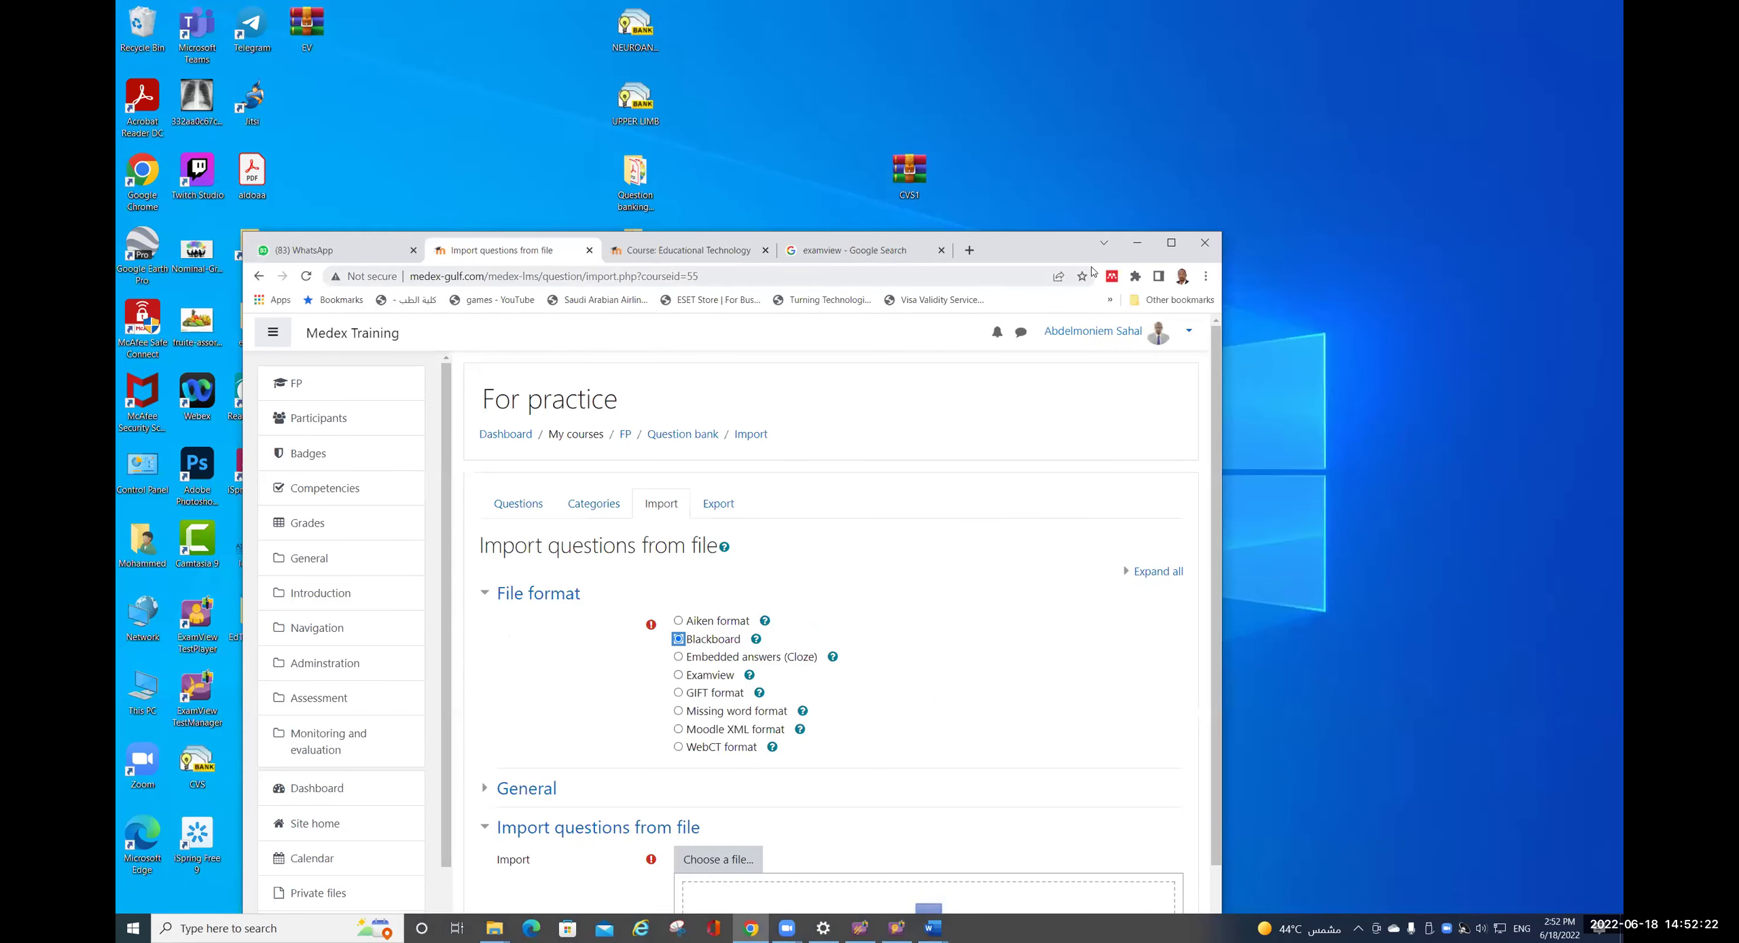
pyautogui.scroll(-2, 993, 549)
pyautogui.scroll(-1, 992, 549)
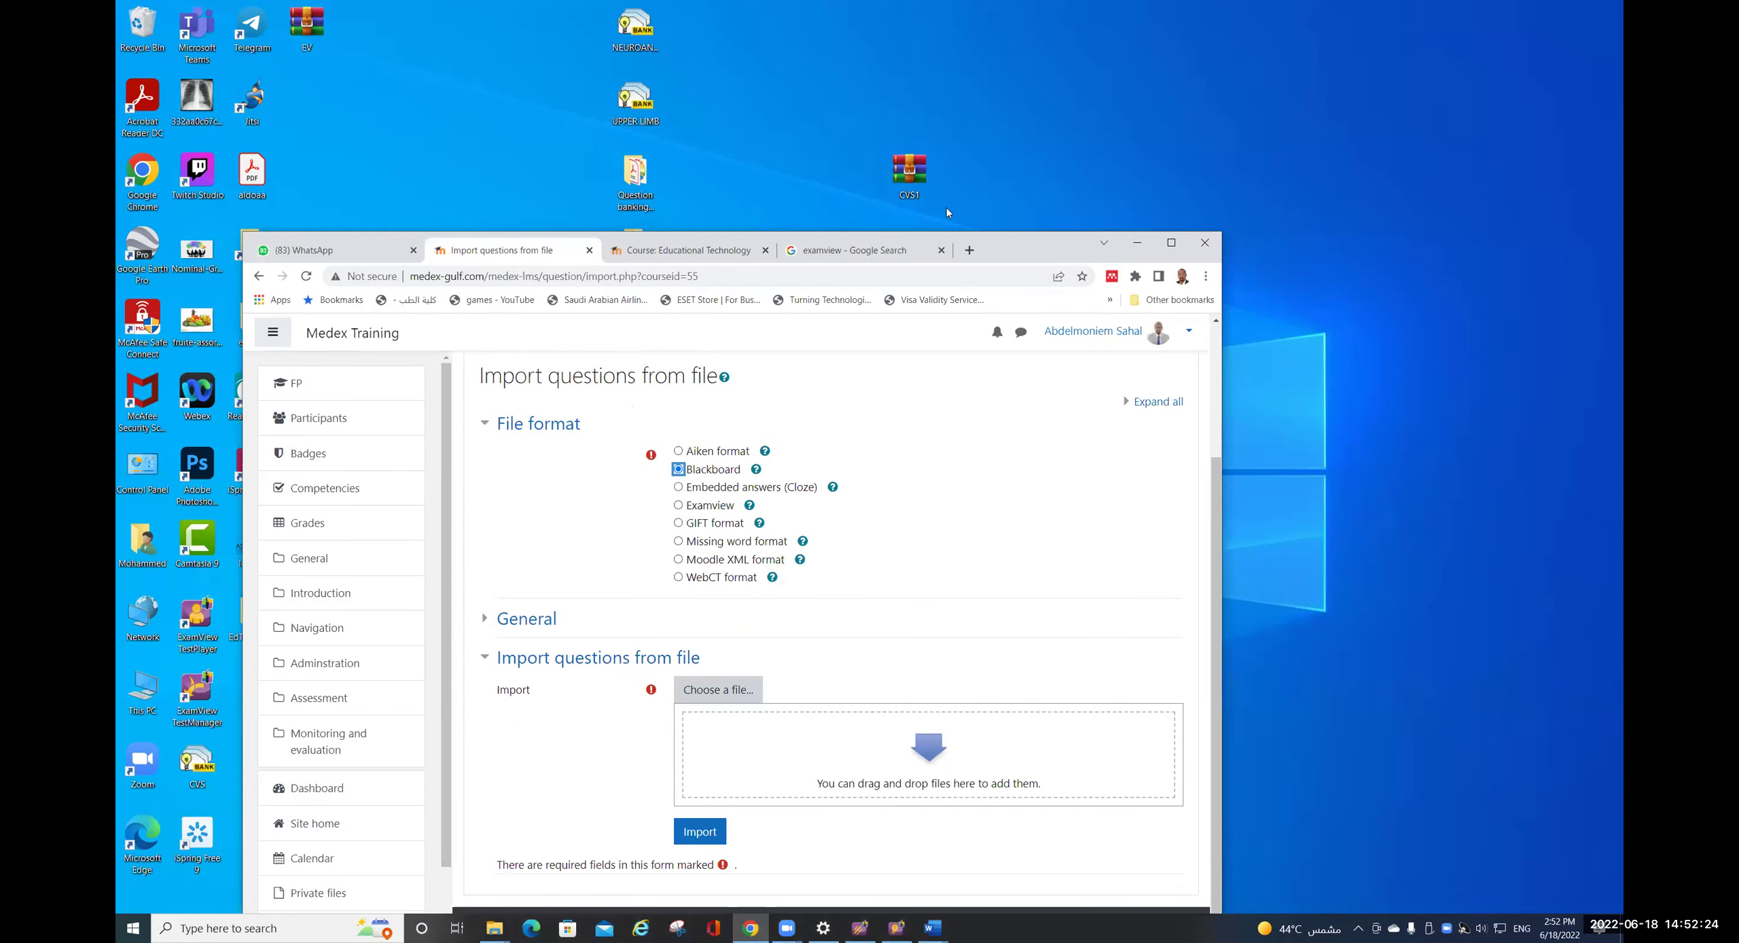
pyautogui.moveTo(910, 178); pyautogui.dragTo(940, 744)
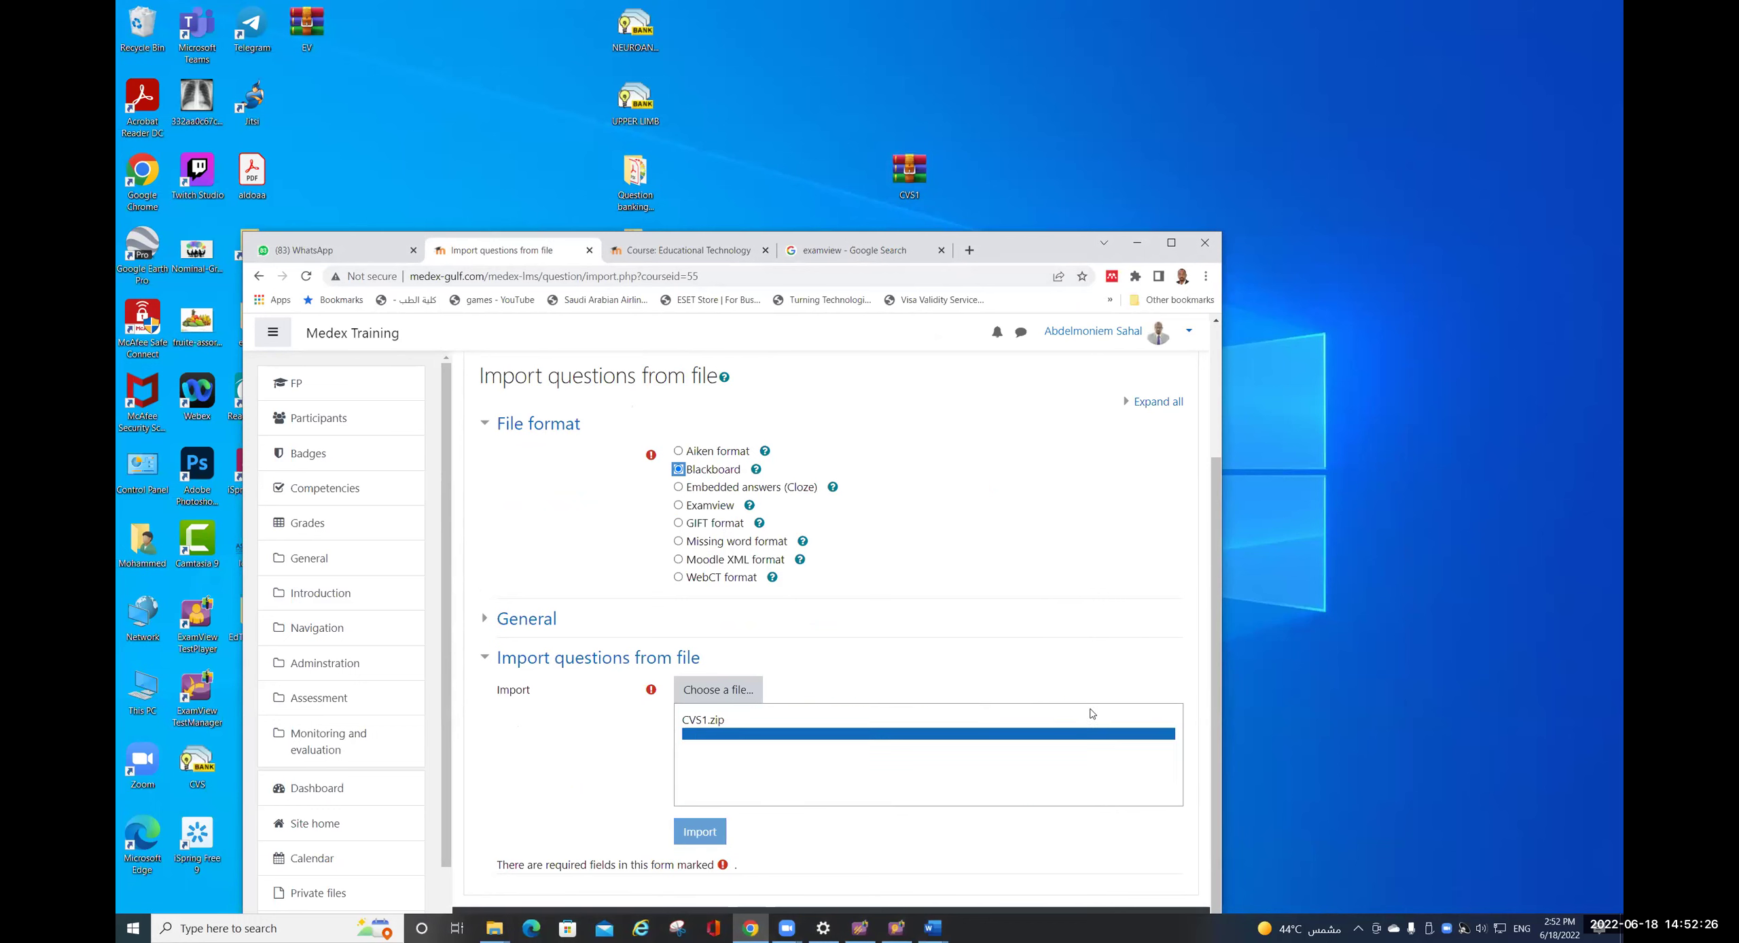
pyautogui.click(706, 836)
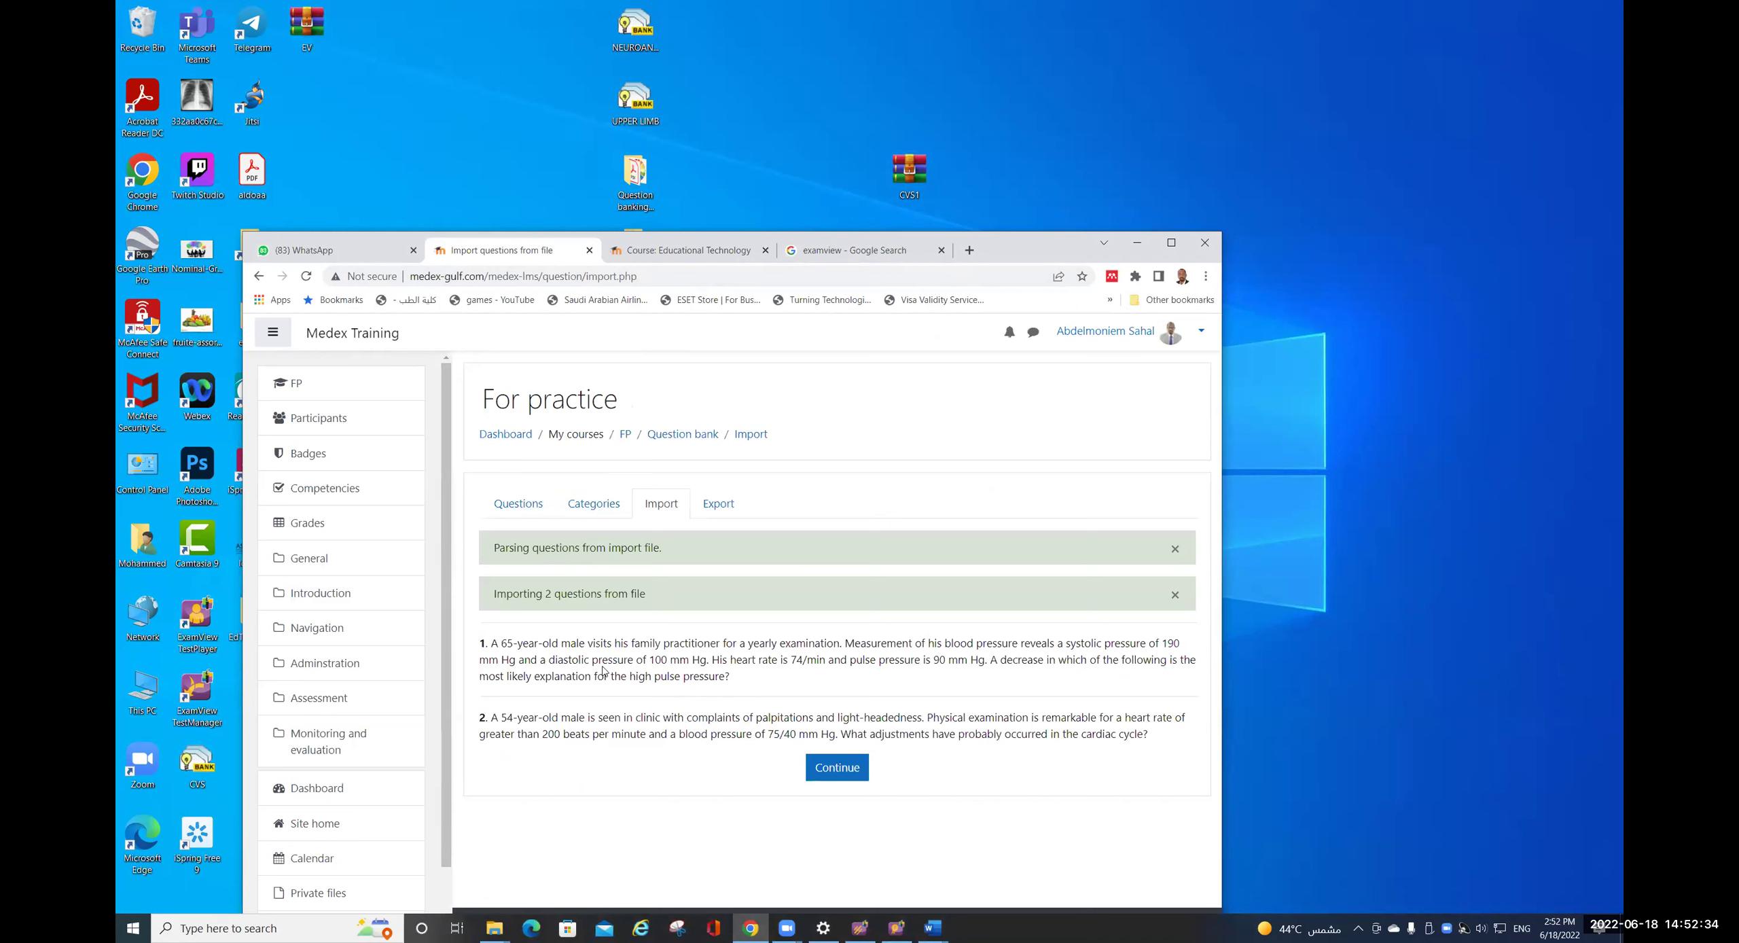
pyautogui.click(843, 772)
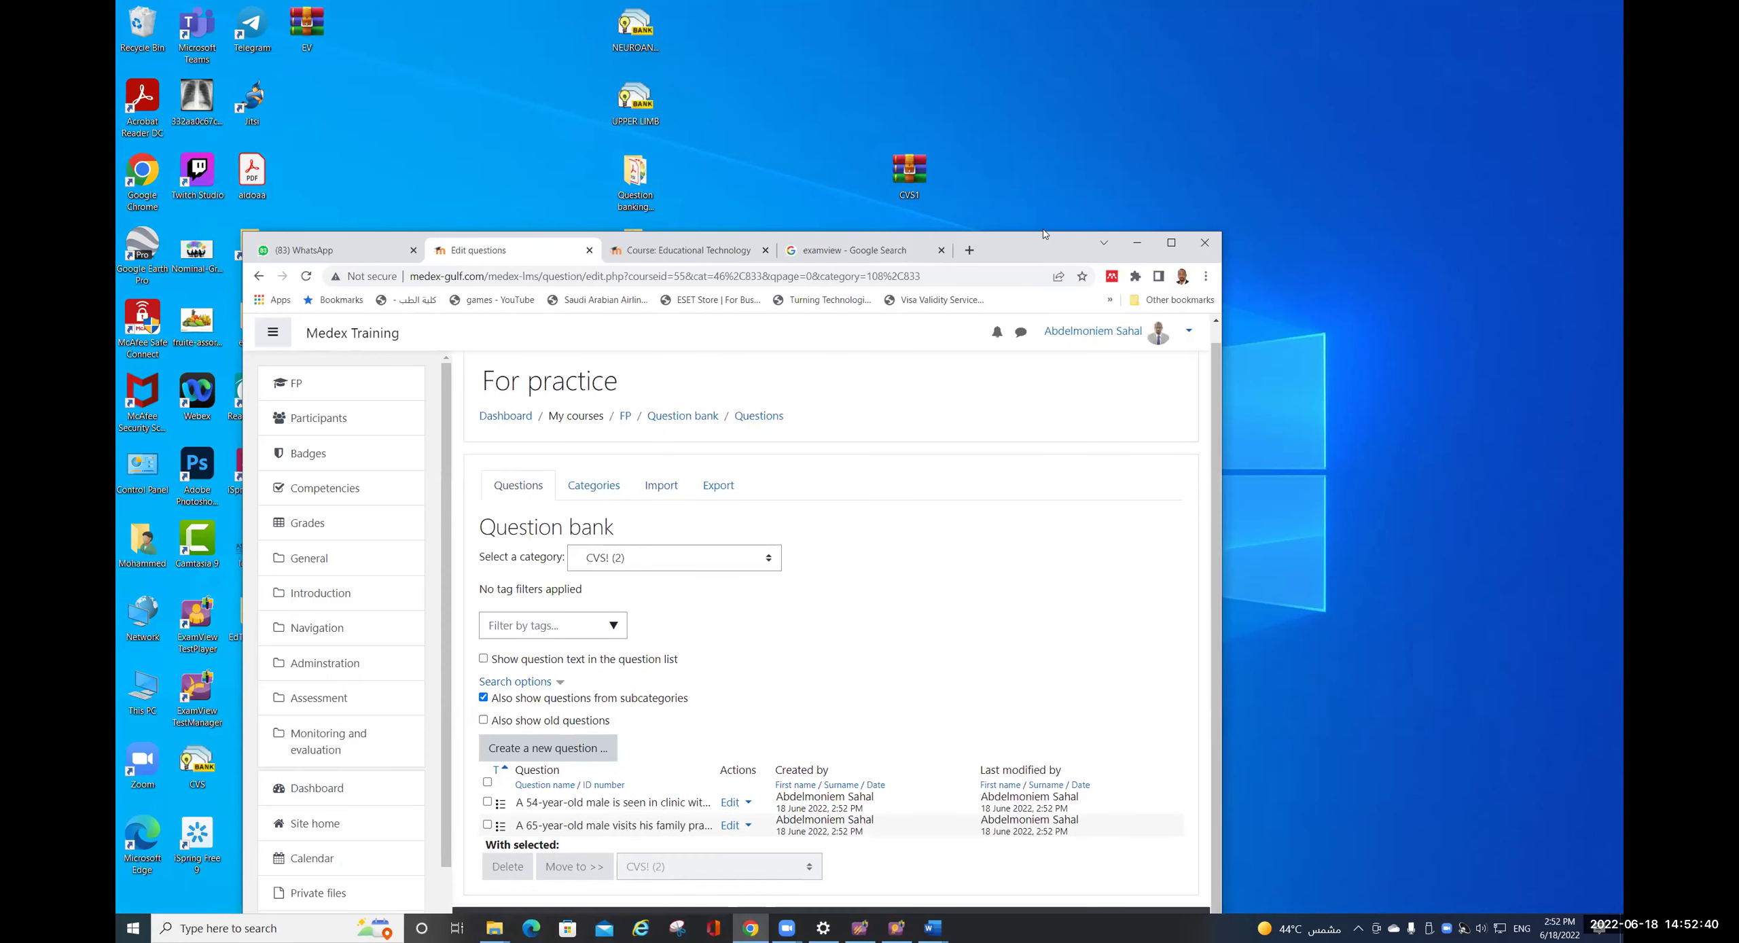
pyautogui.moveTo(1044, 233); pyautogui.dragTo(1041, 87)
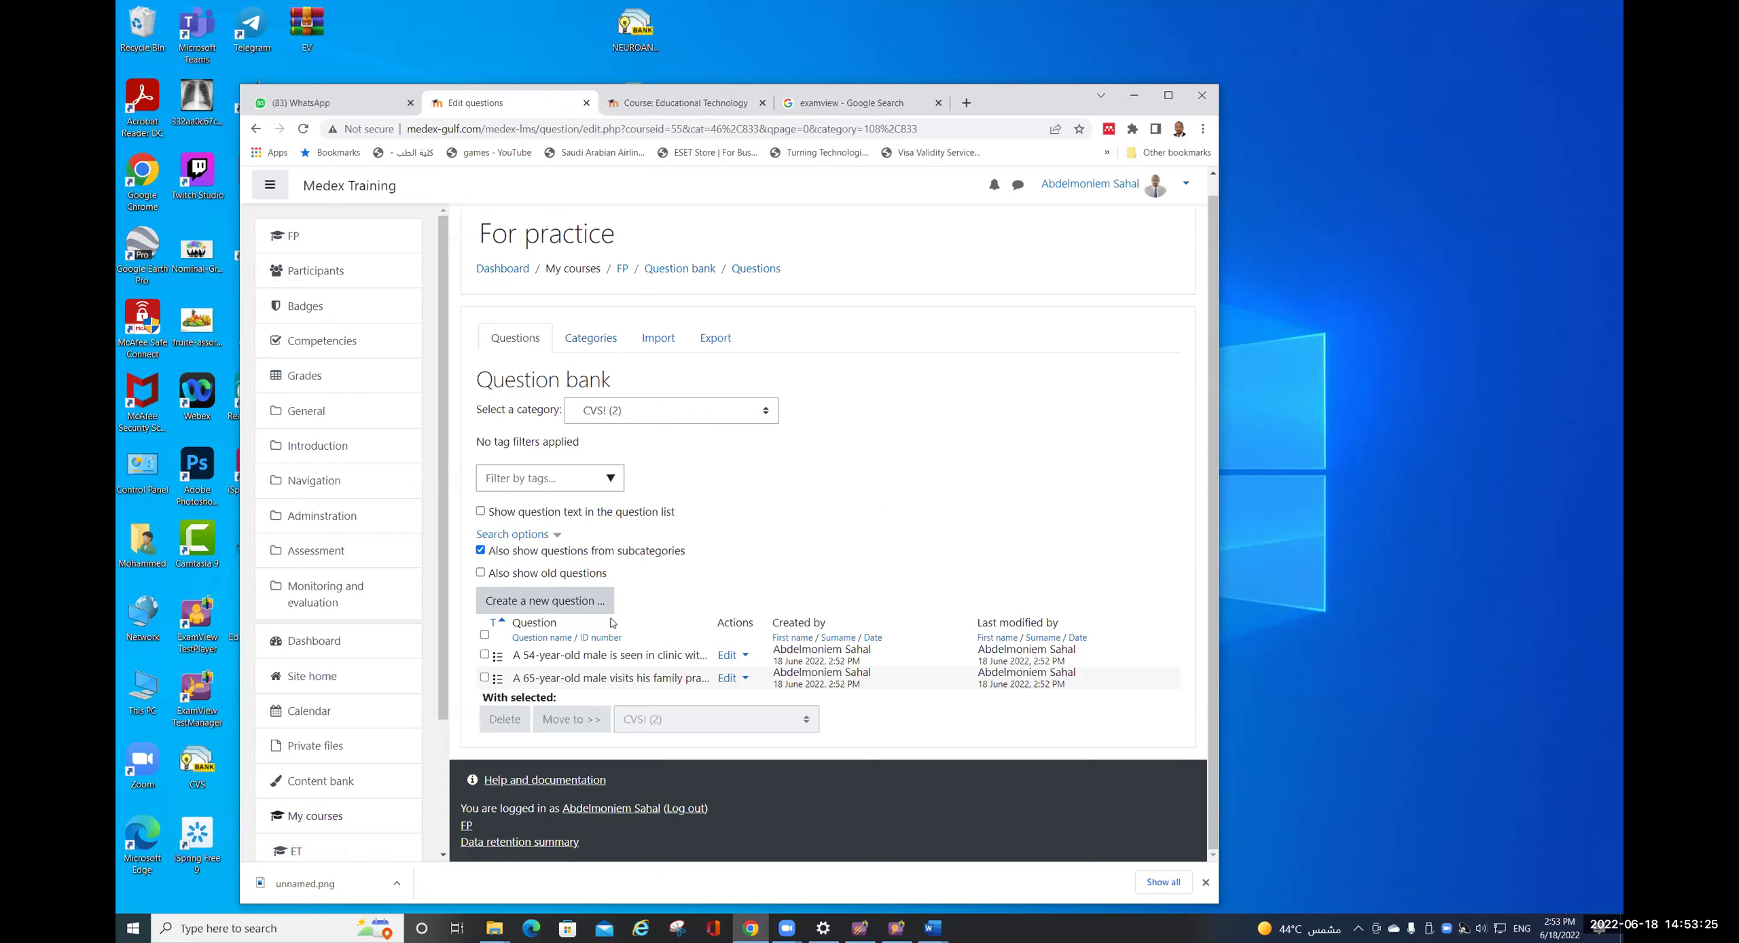
# - Open Quiz 1 from the FP course page and bring up its question editing page
pyautogui.click(319, 236)
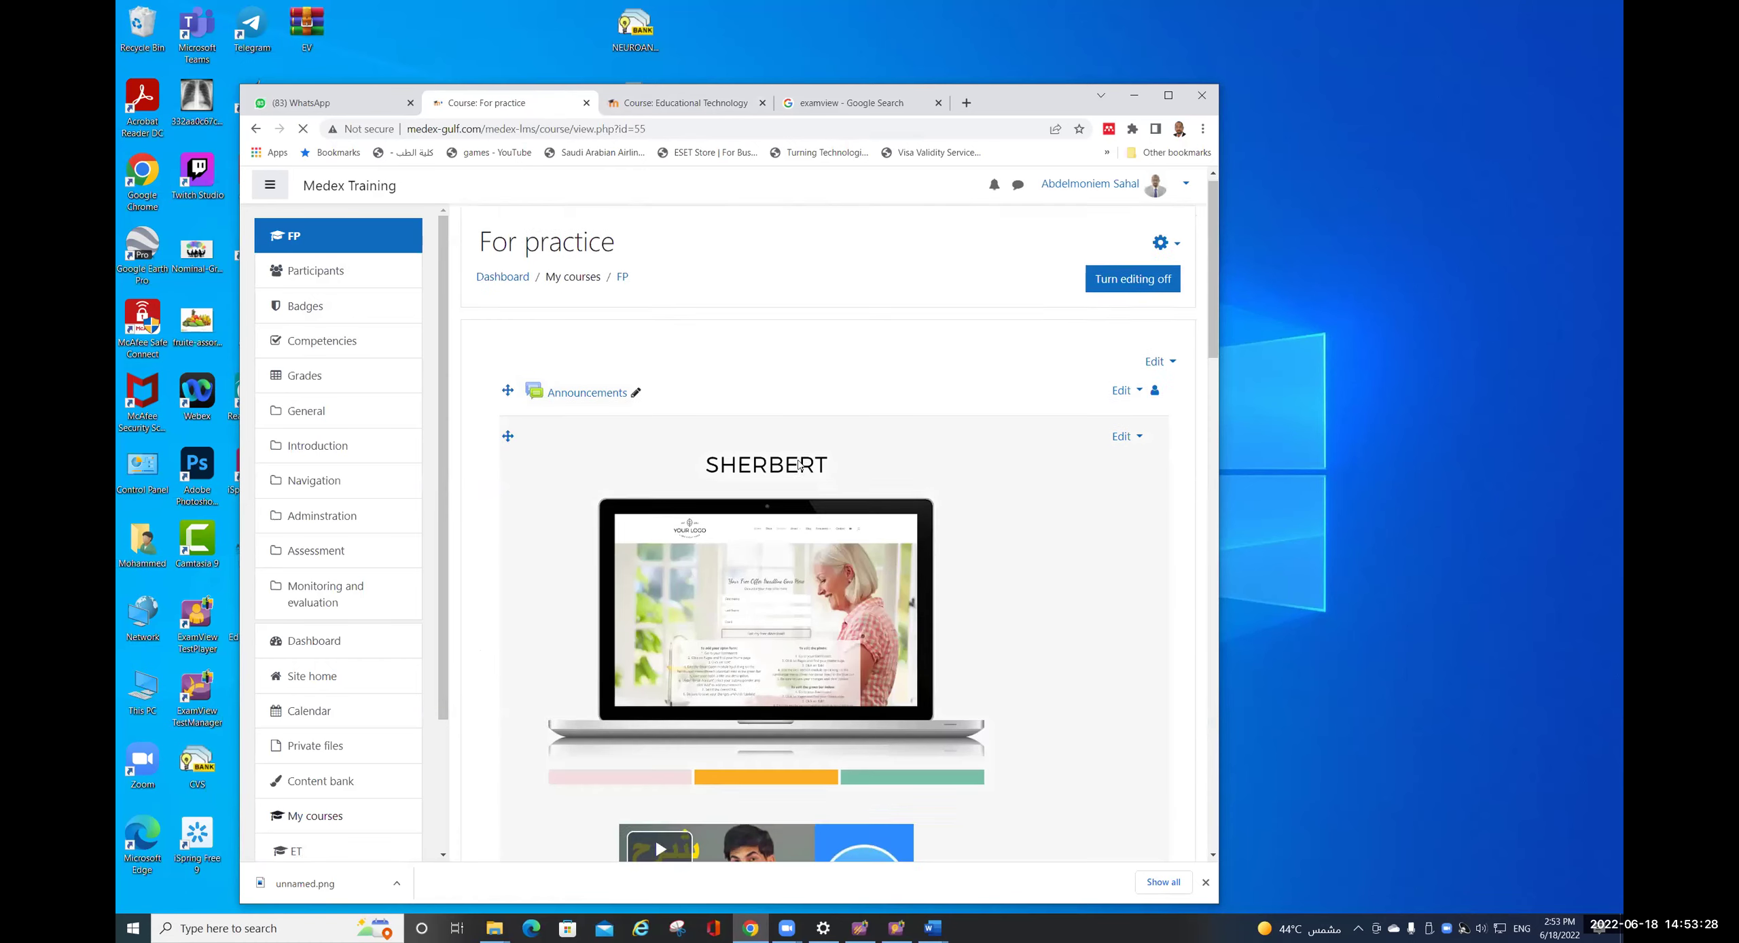
pyautogui.scroll(-8, 796, 461)
pyautogui.click(563, 447)
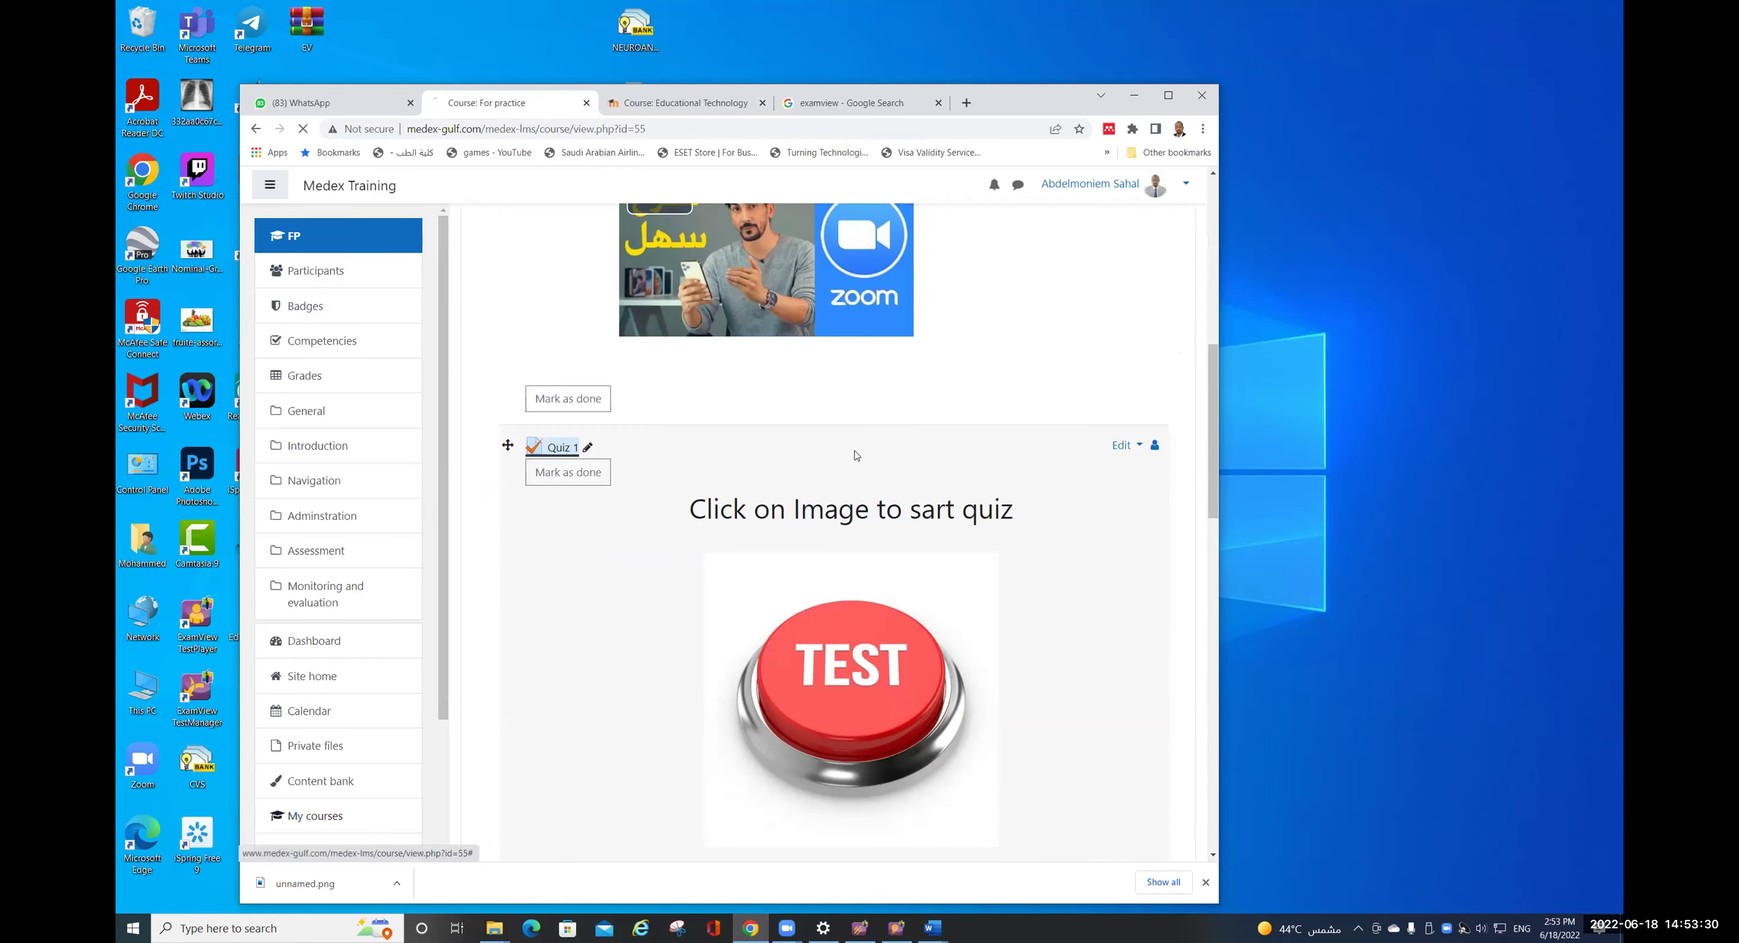
pyautogui.scroll(-5, 1018, 475)
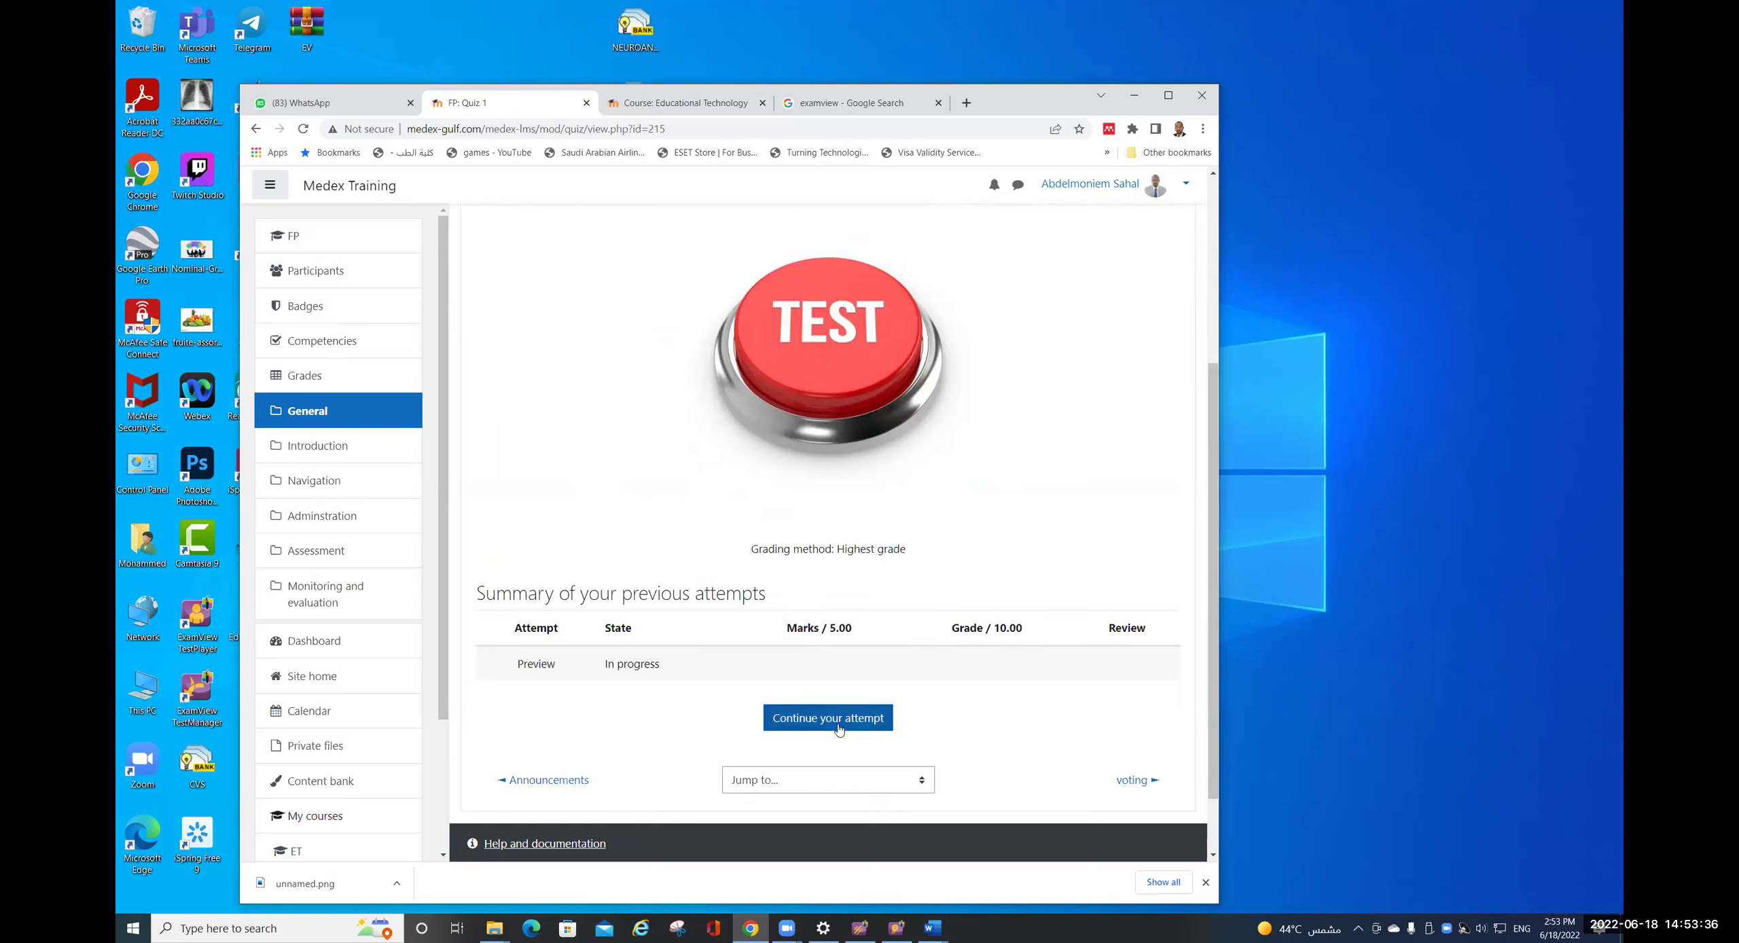
pyautogui.scroll(1, 1082, 412)
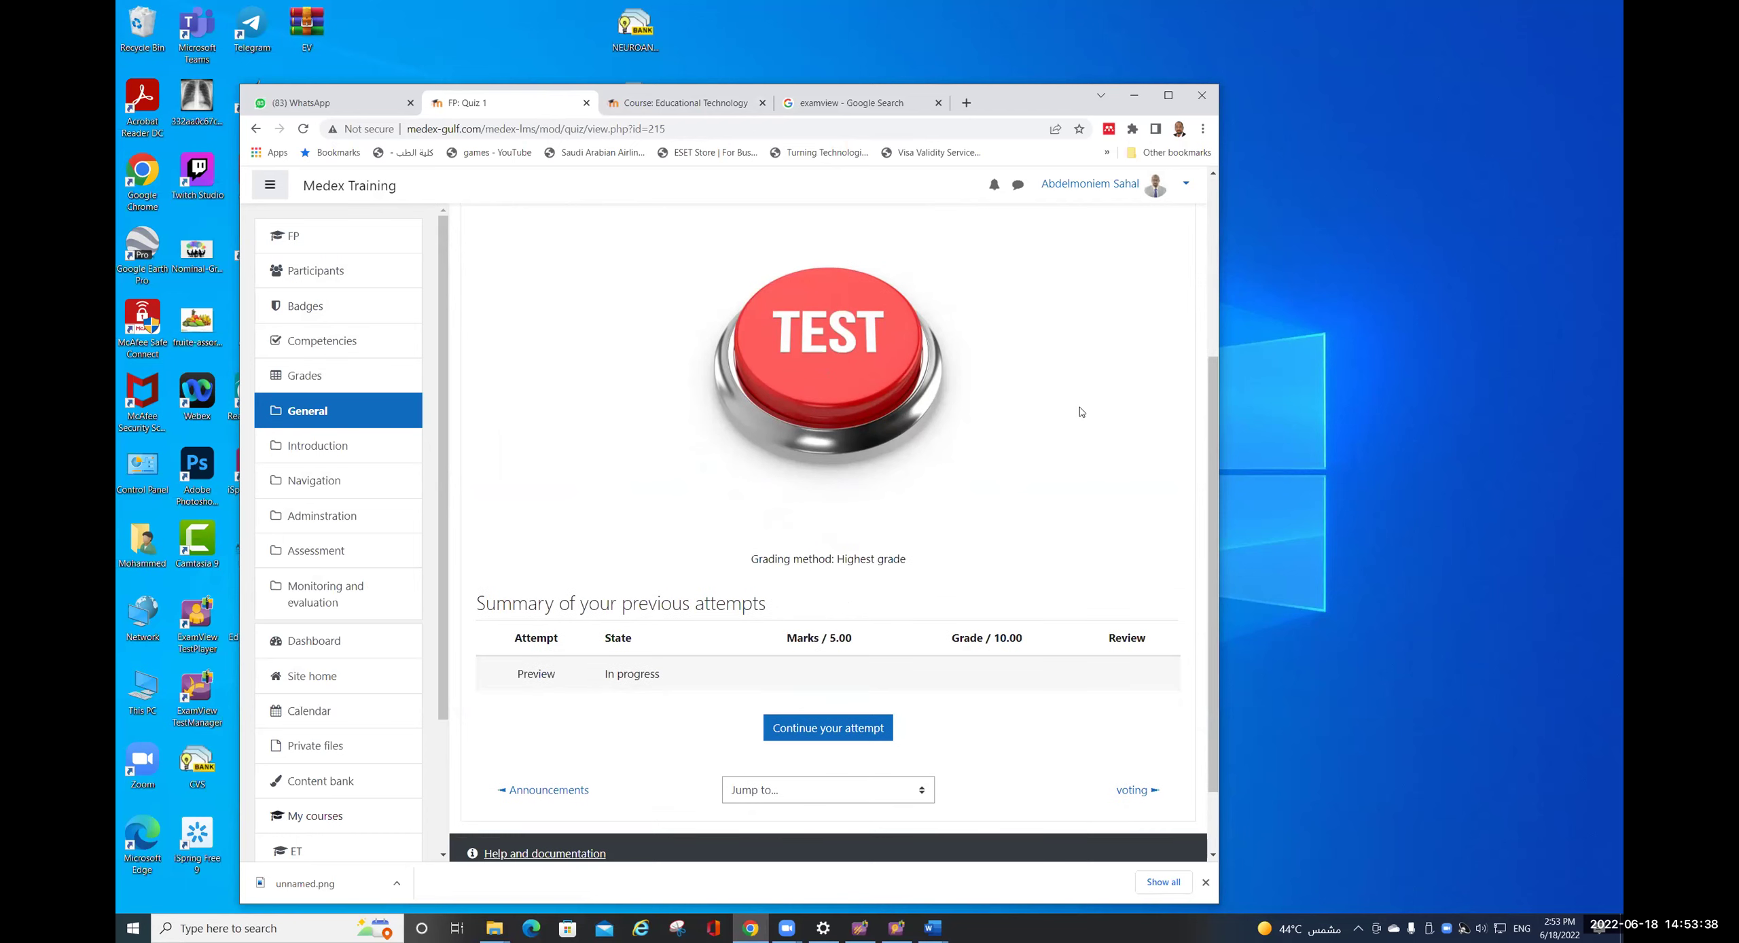
pyautogui.scroll(5, 1081, 412)
pyautogui.click(1166, 346)
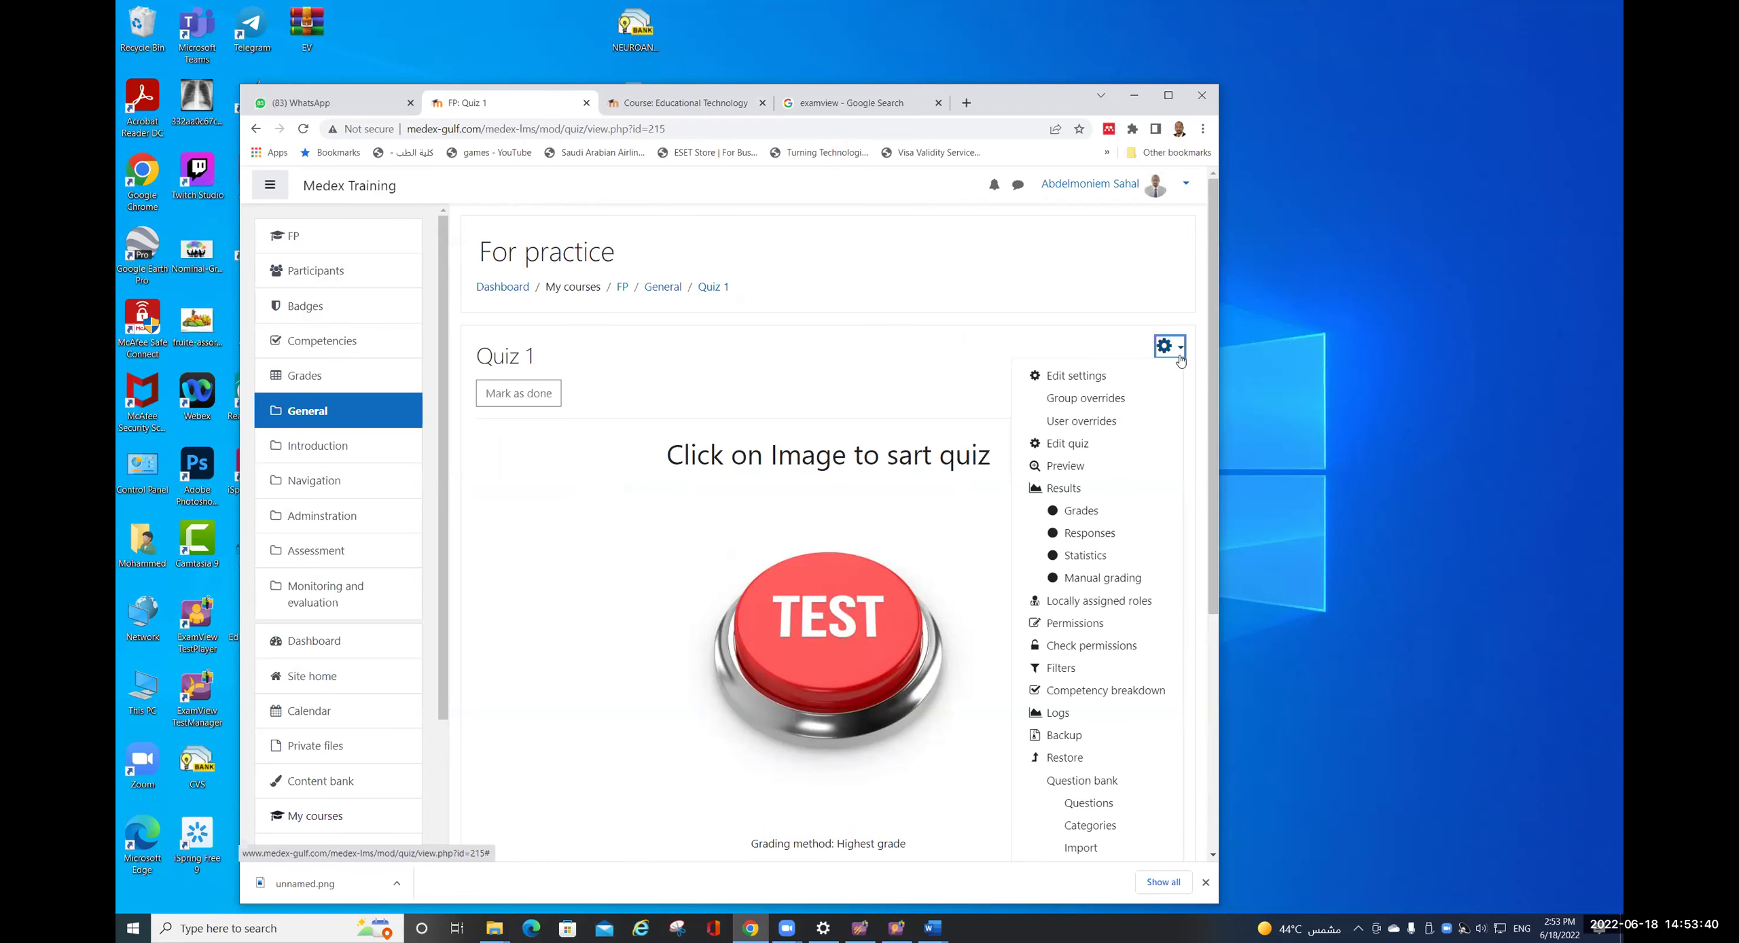
pyautogui.click(1122, 450)
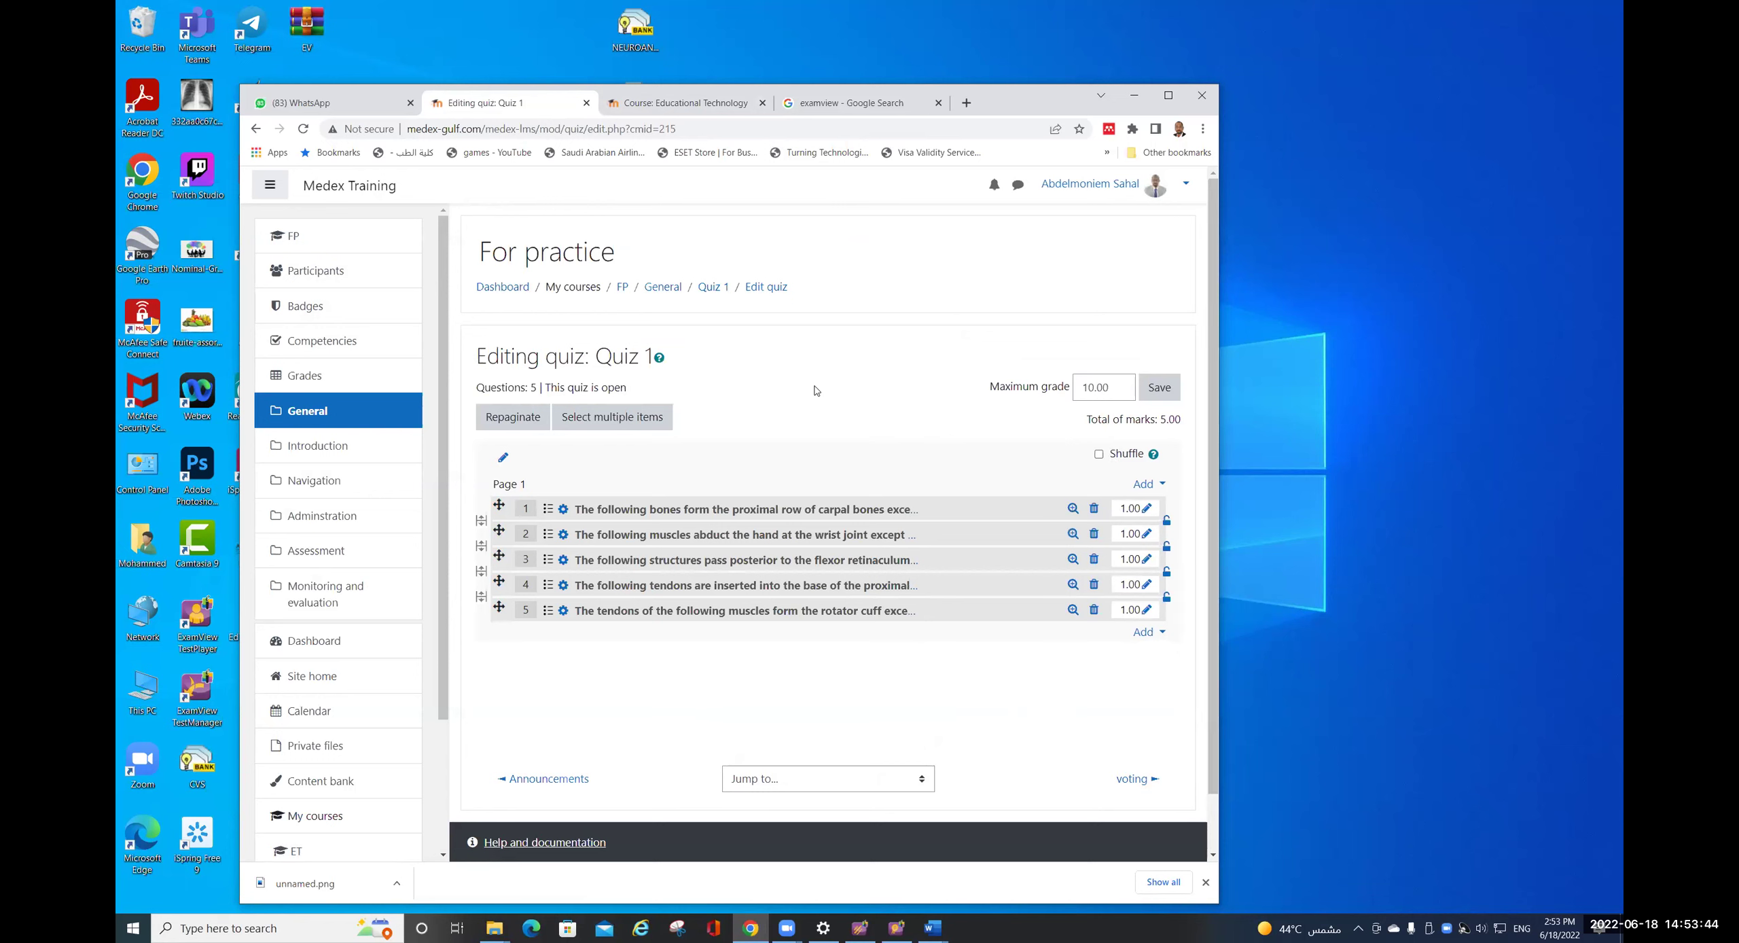
# - Add all questions from the CVS! question bank category to the end of Quiz 1
pyautogui.click(1142, 633)
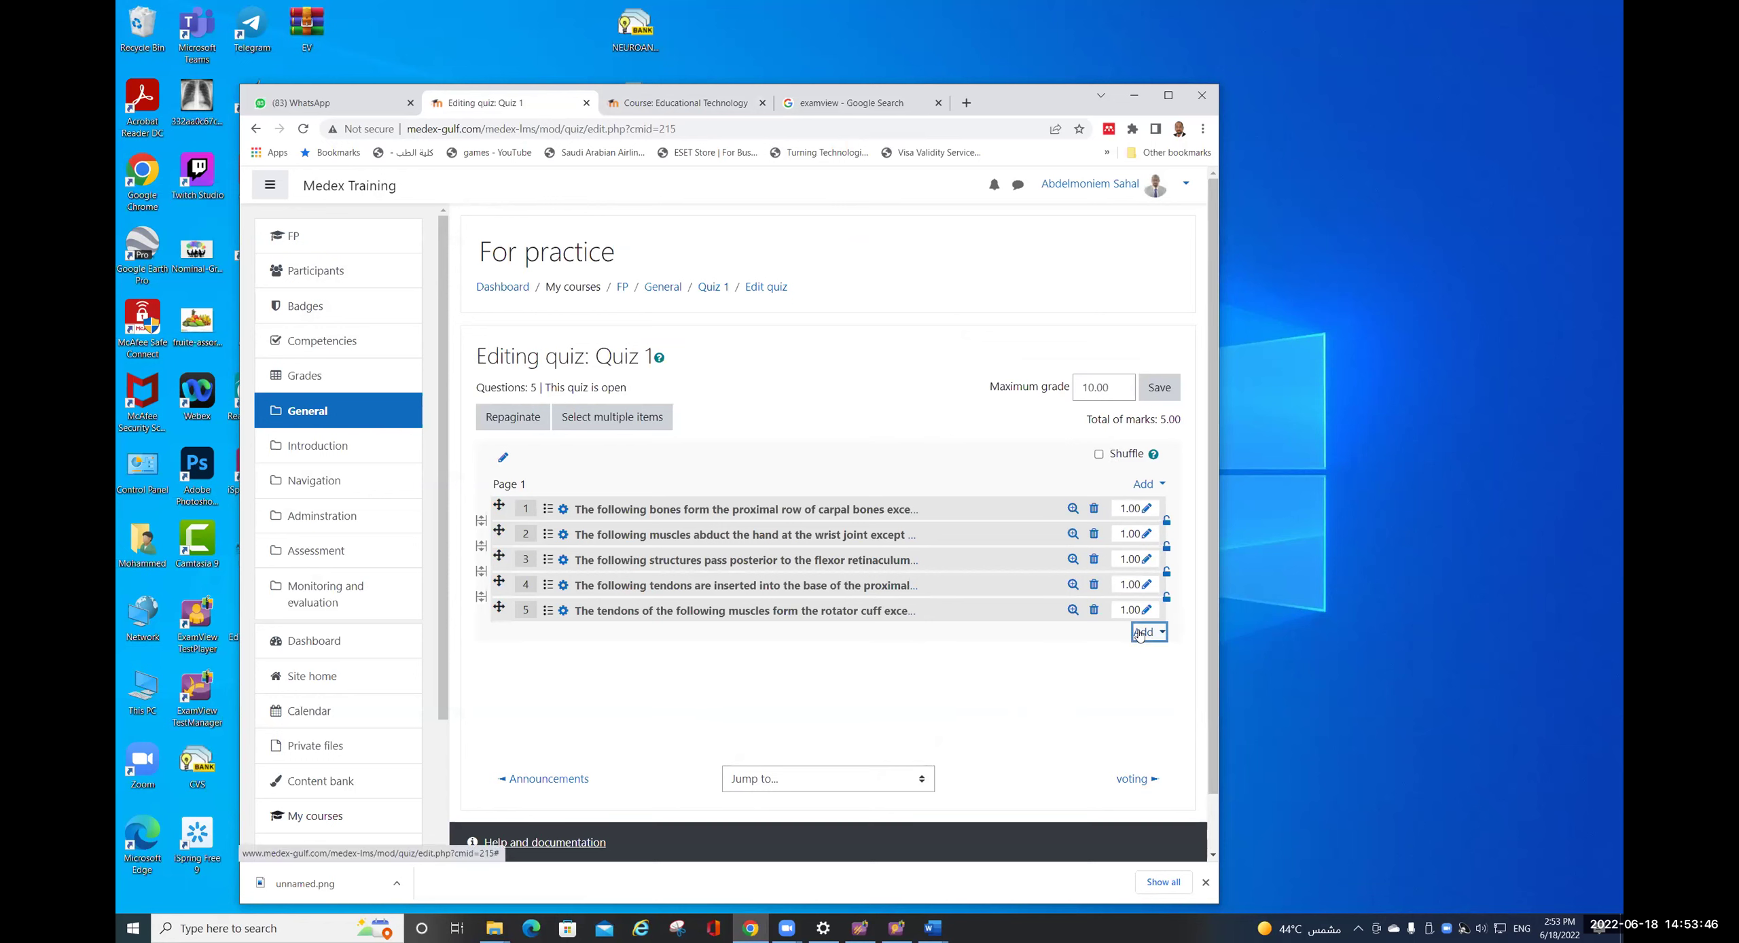
pyautogui.click(1101, 680)
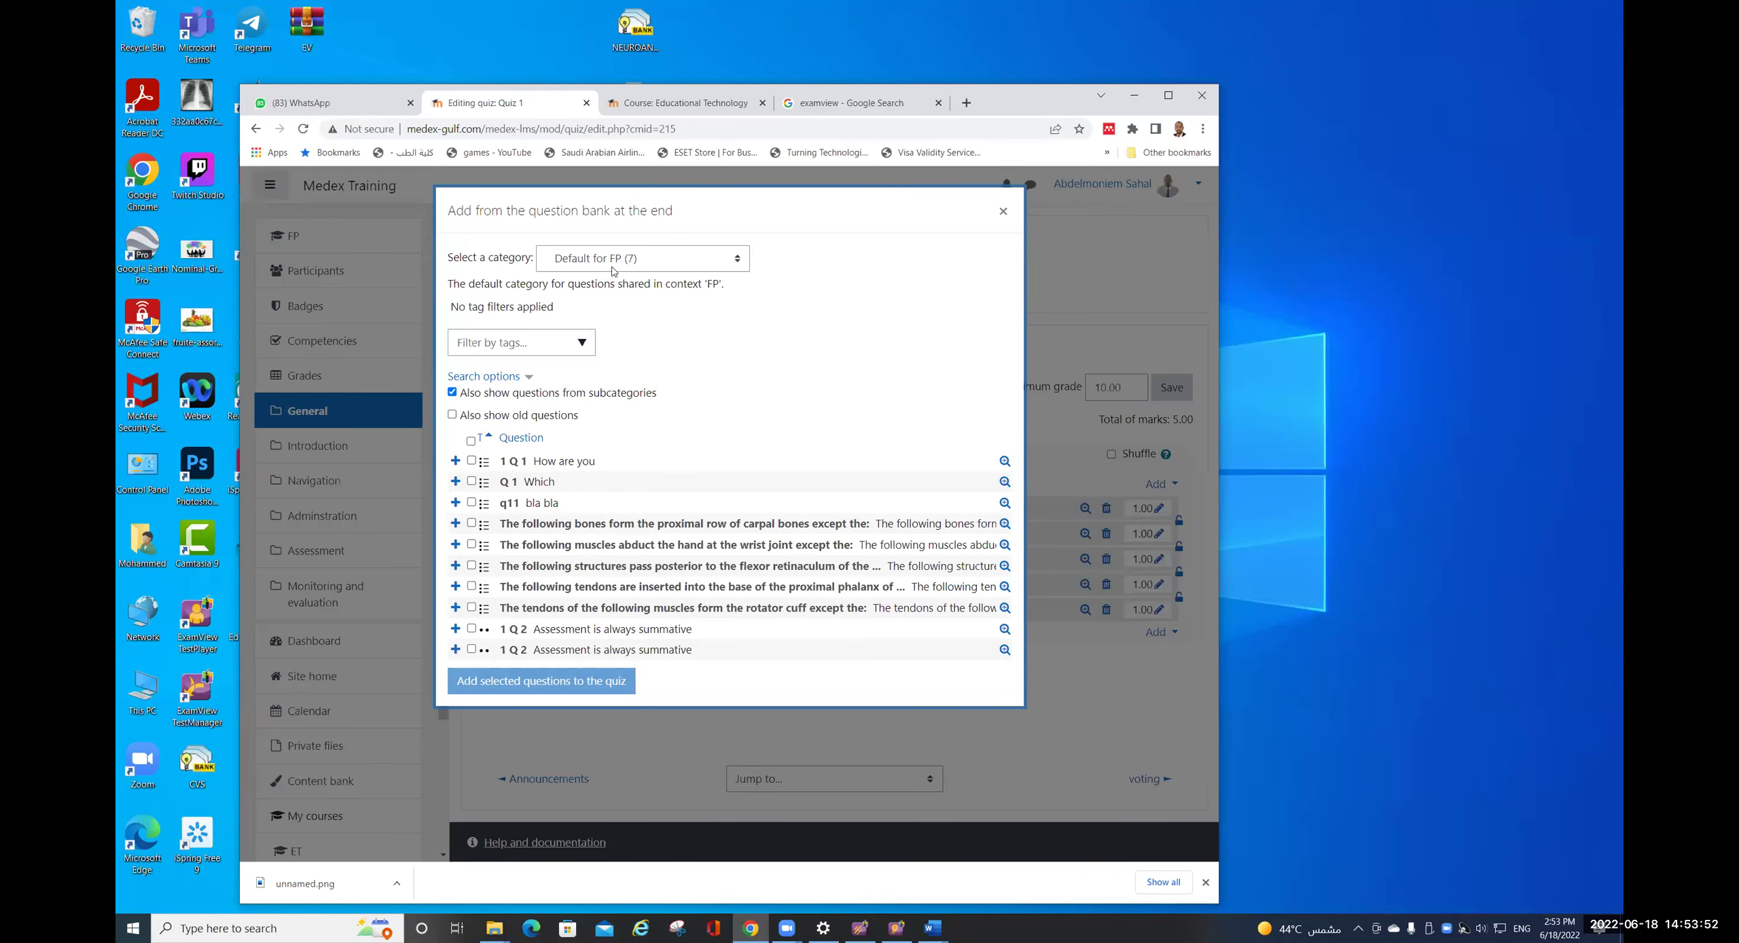
pyautogui.click(730, 263)
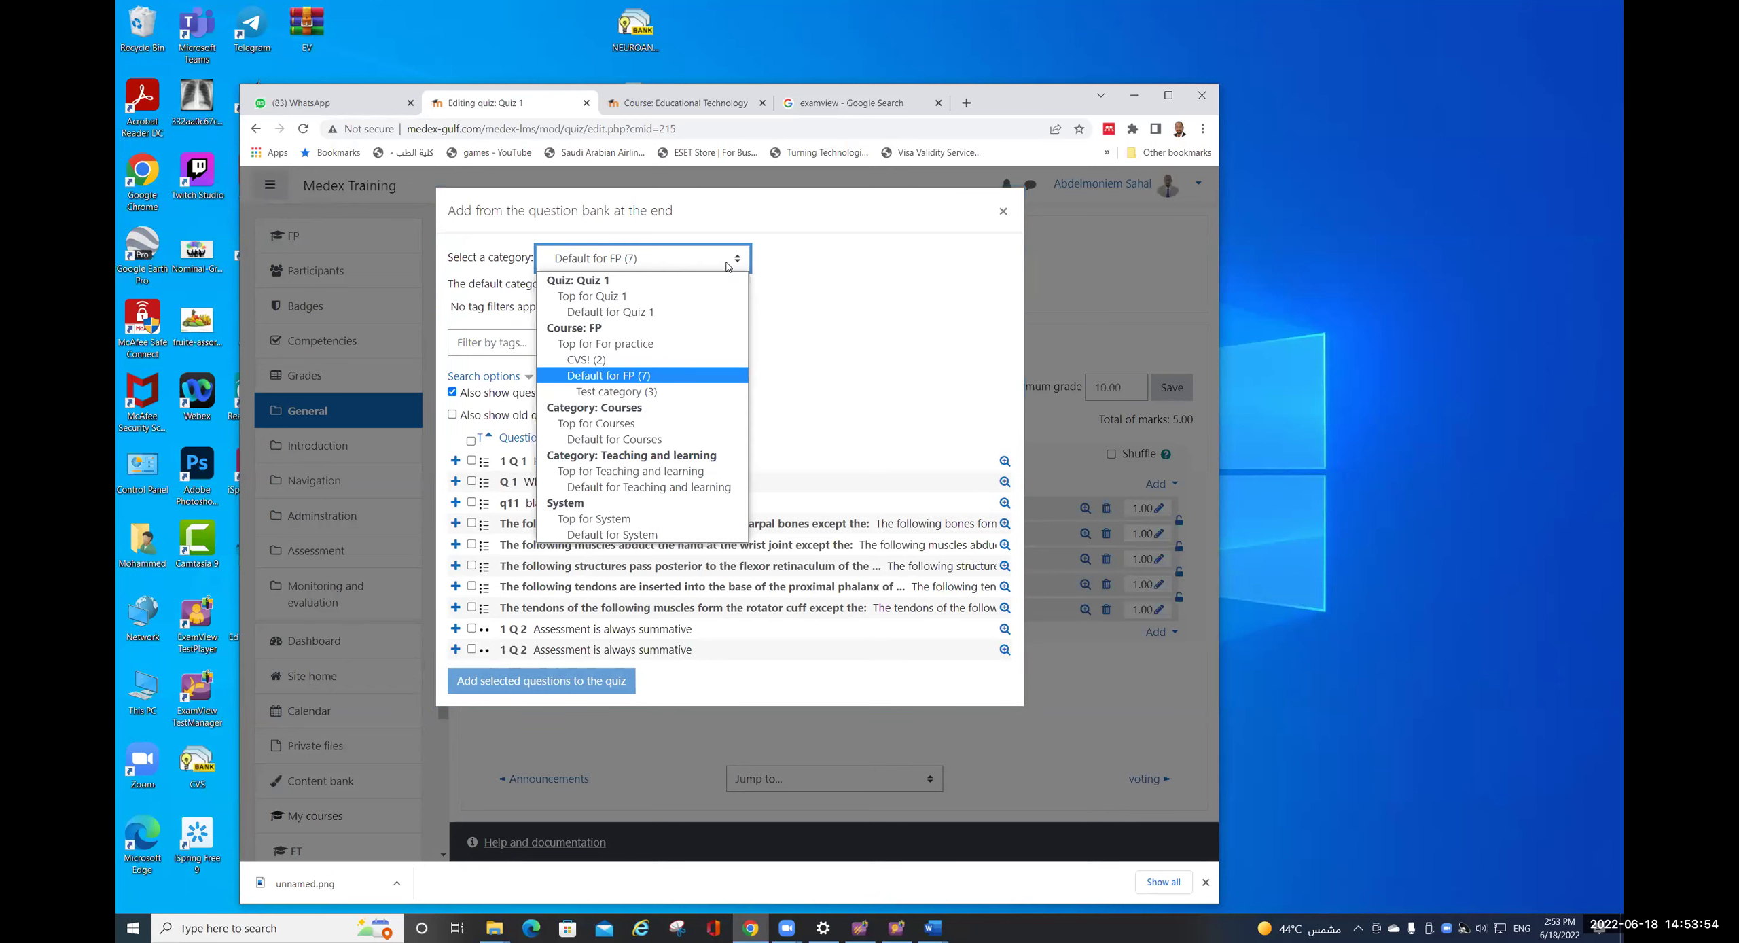
pyautogui.click(588, 360)
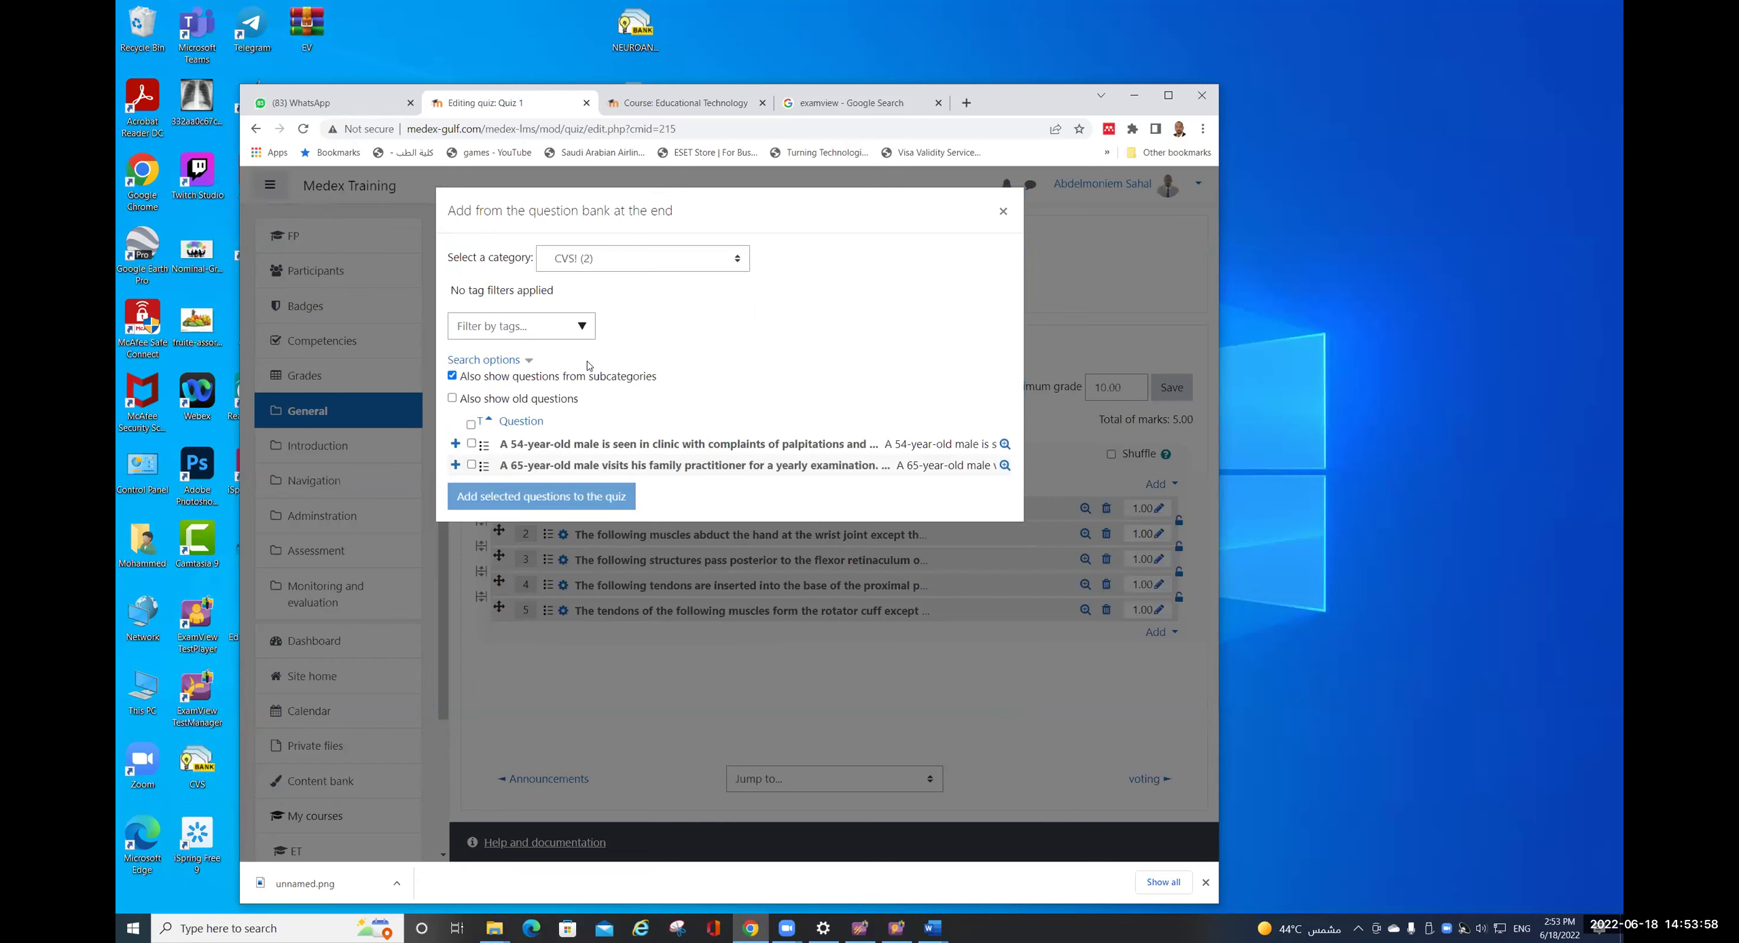
pyautogui.click(471, 425)
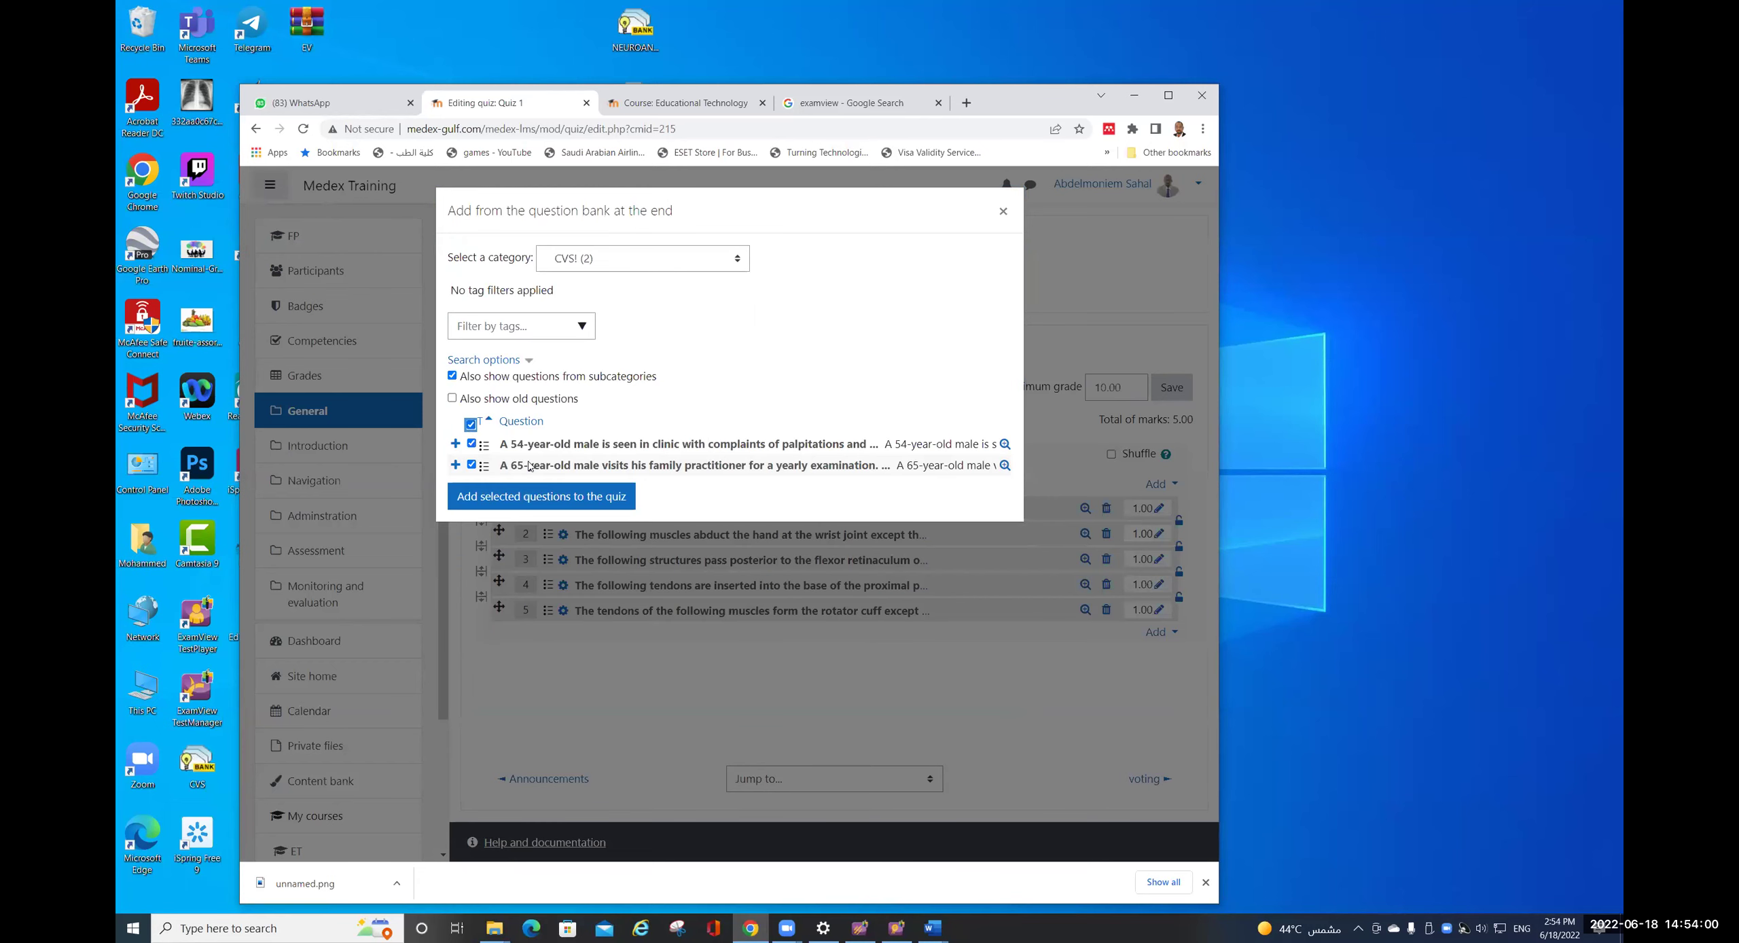
pyautogui.click(566, 503)
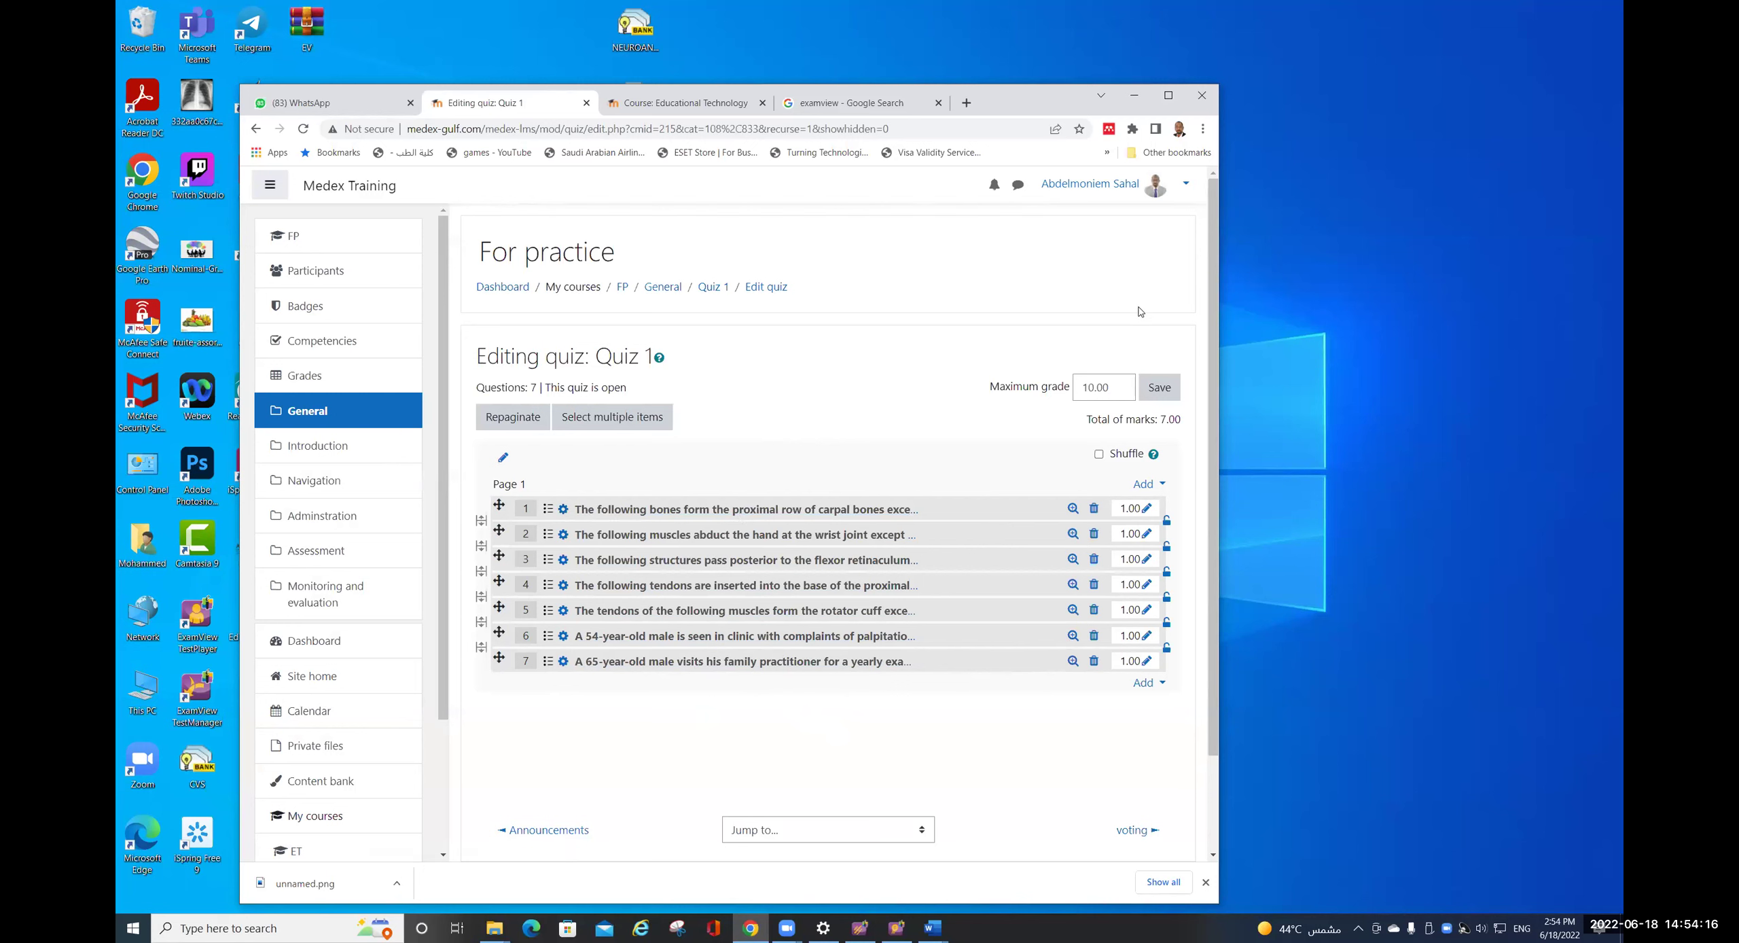
# - Return to the Quiz 1 page, start a preview of the quiz and look through its first questions
pyautogui.click(710, 288)
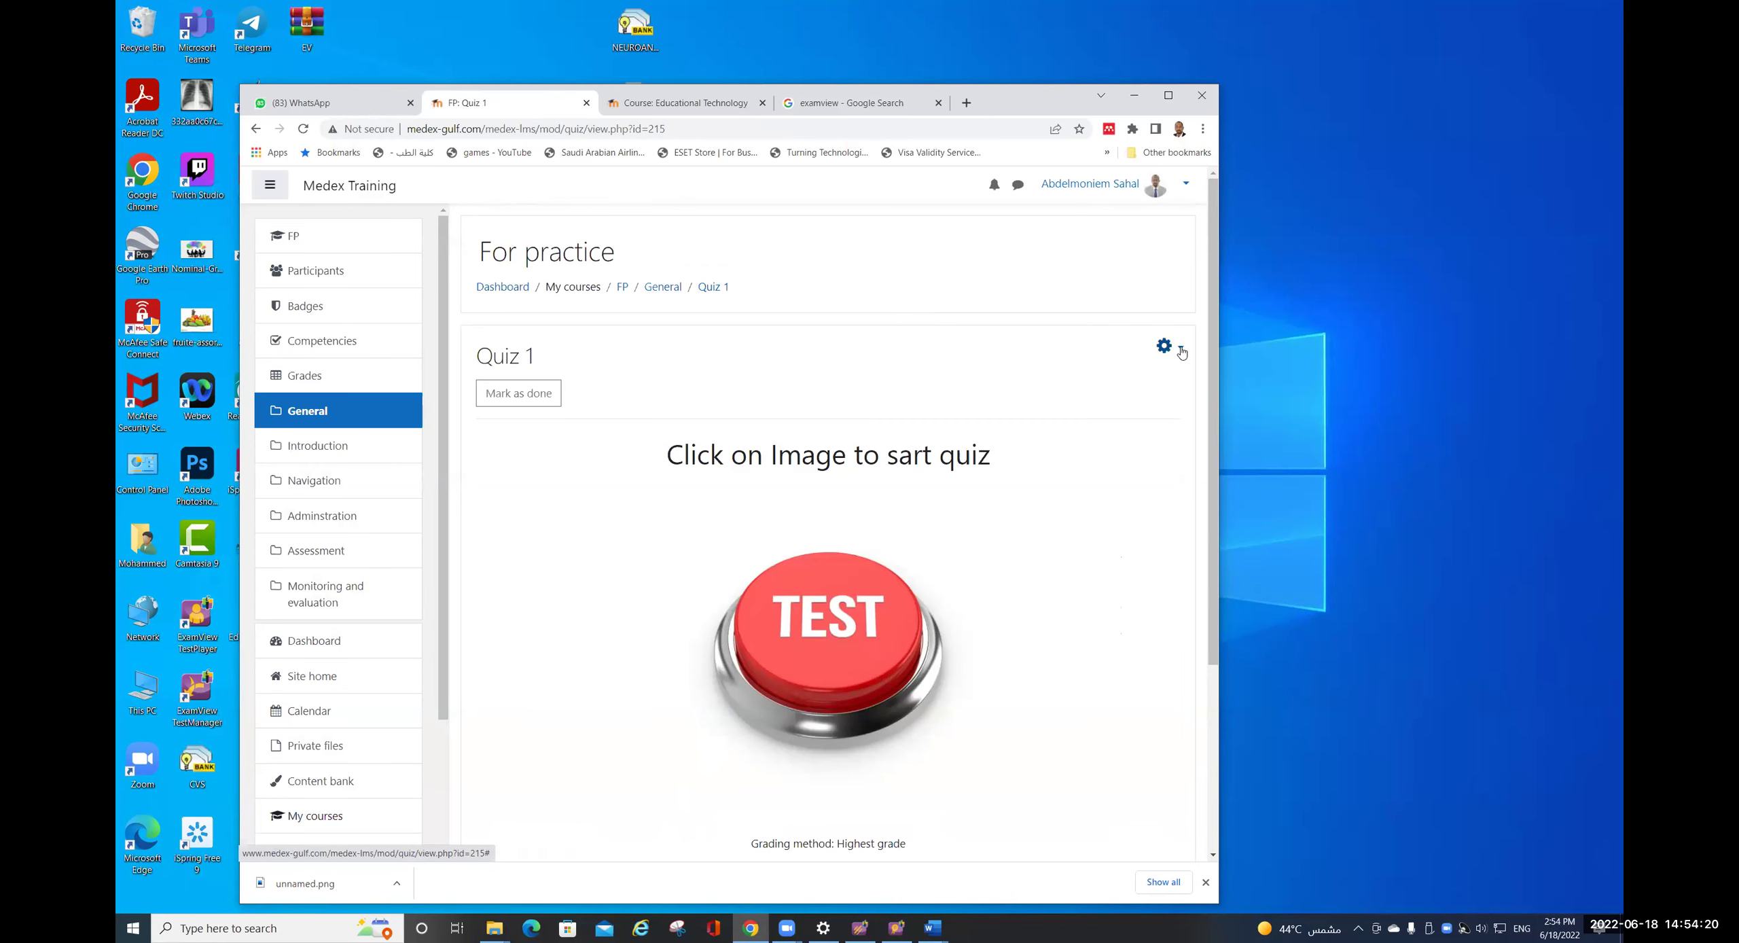
pyautogui.click(1177, 348)
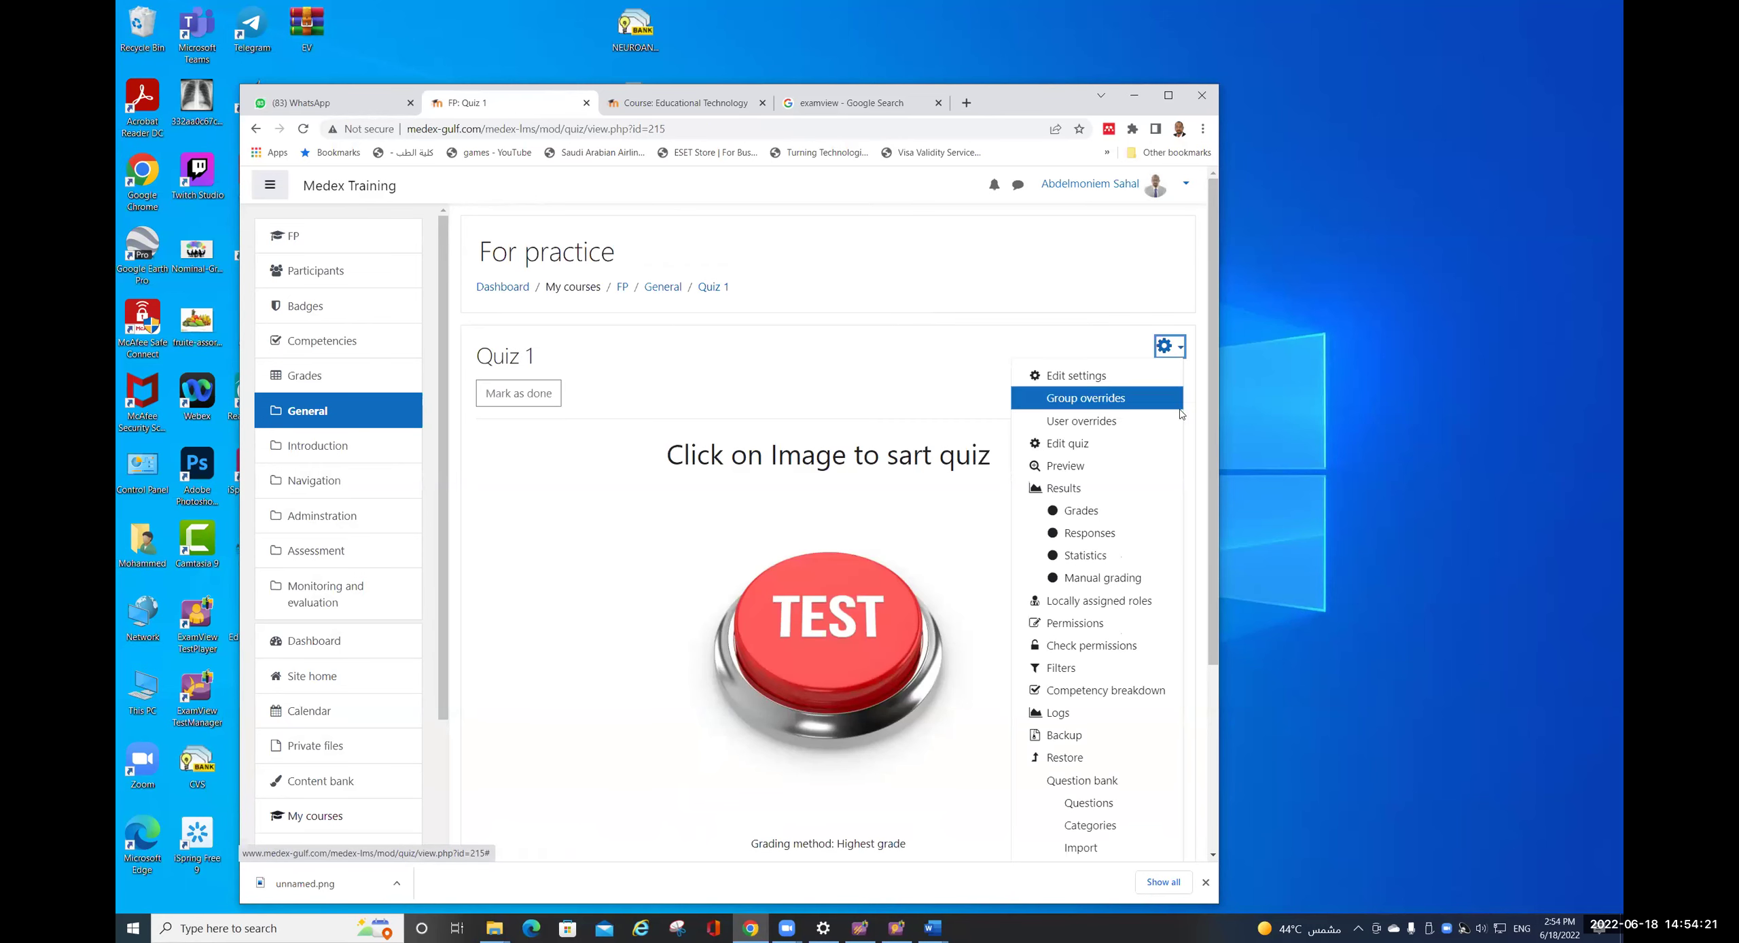
pyautogui.click(1084, 467)
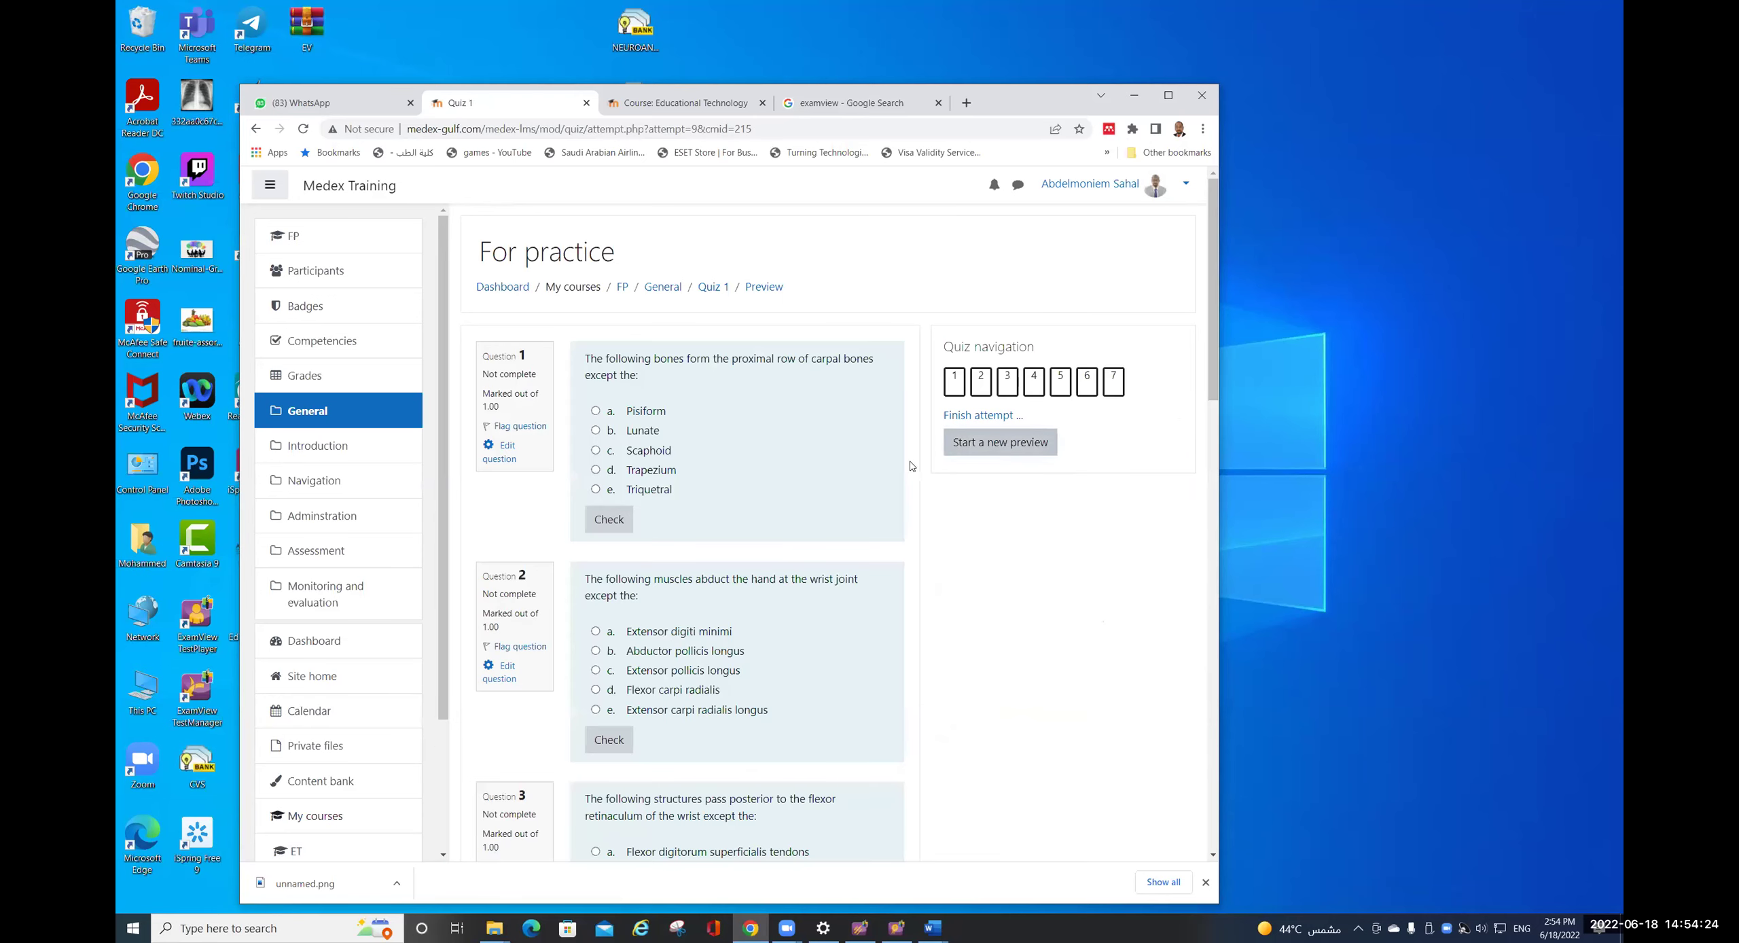
pyautogui.scroll(-5, 760, 462)
pyautogui.scroll(-5, 758, 469)
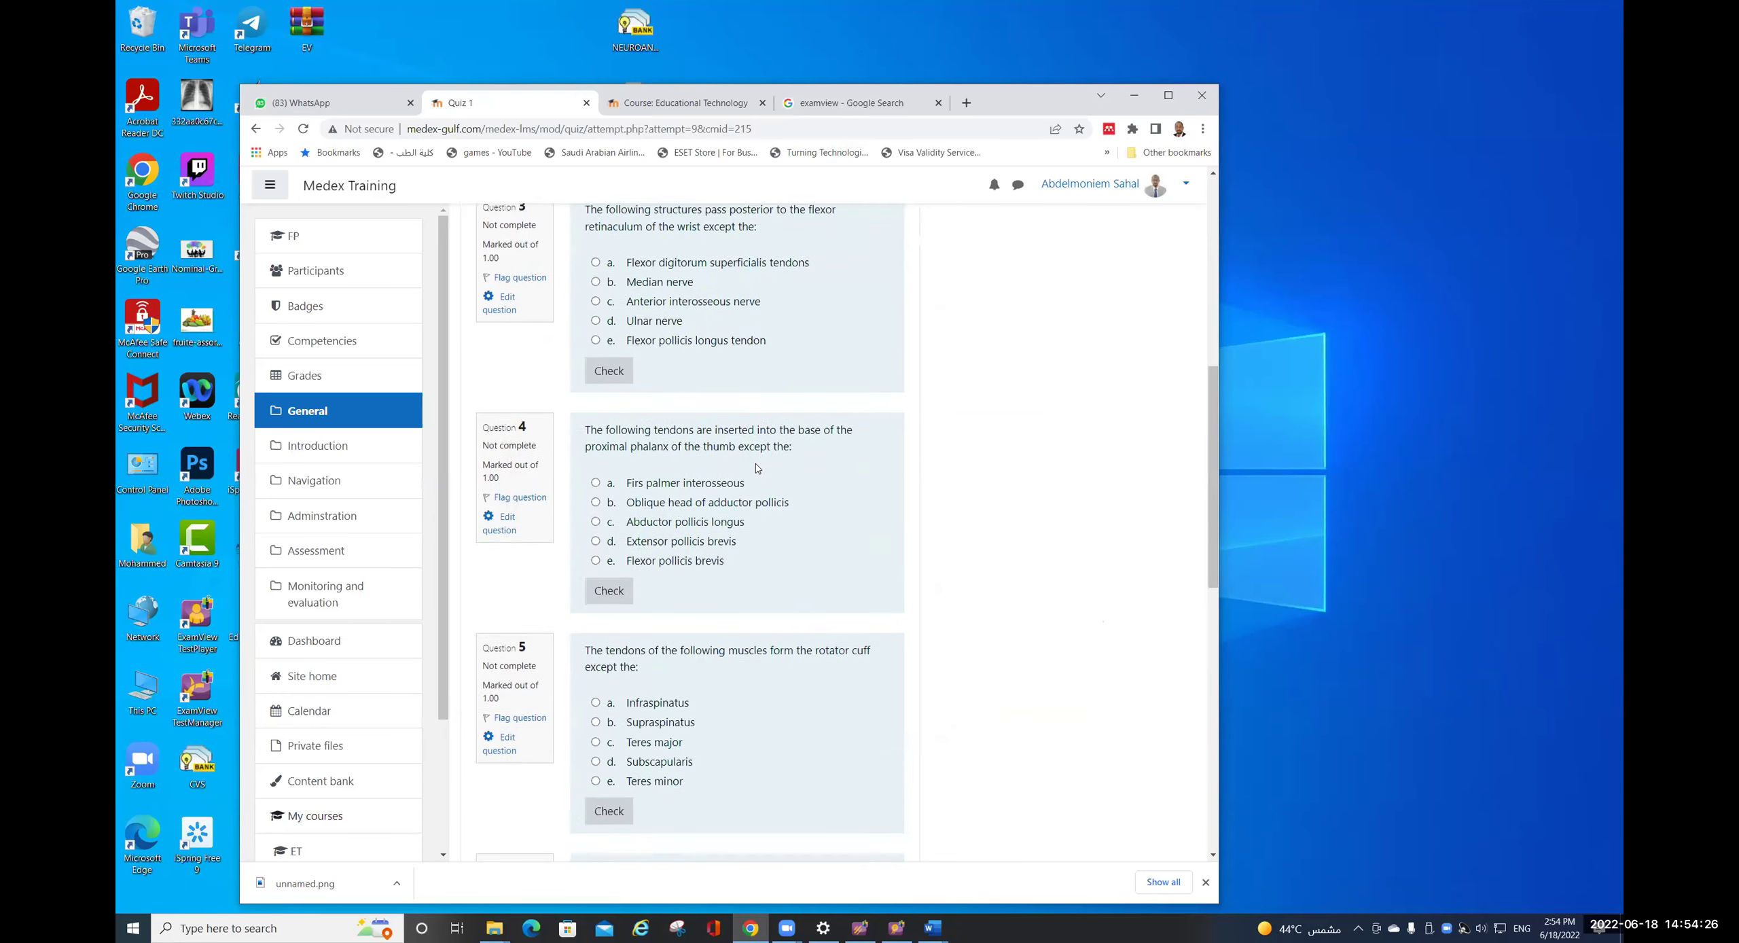
pyautogui.scroll(10, 755, 469)
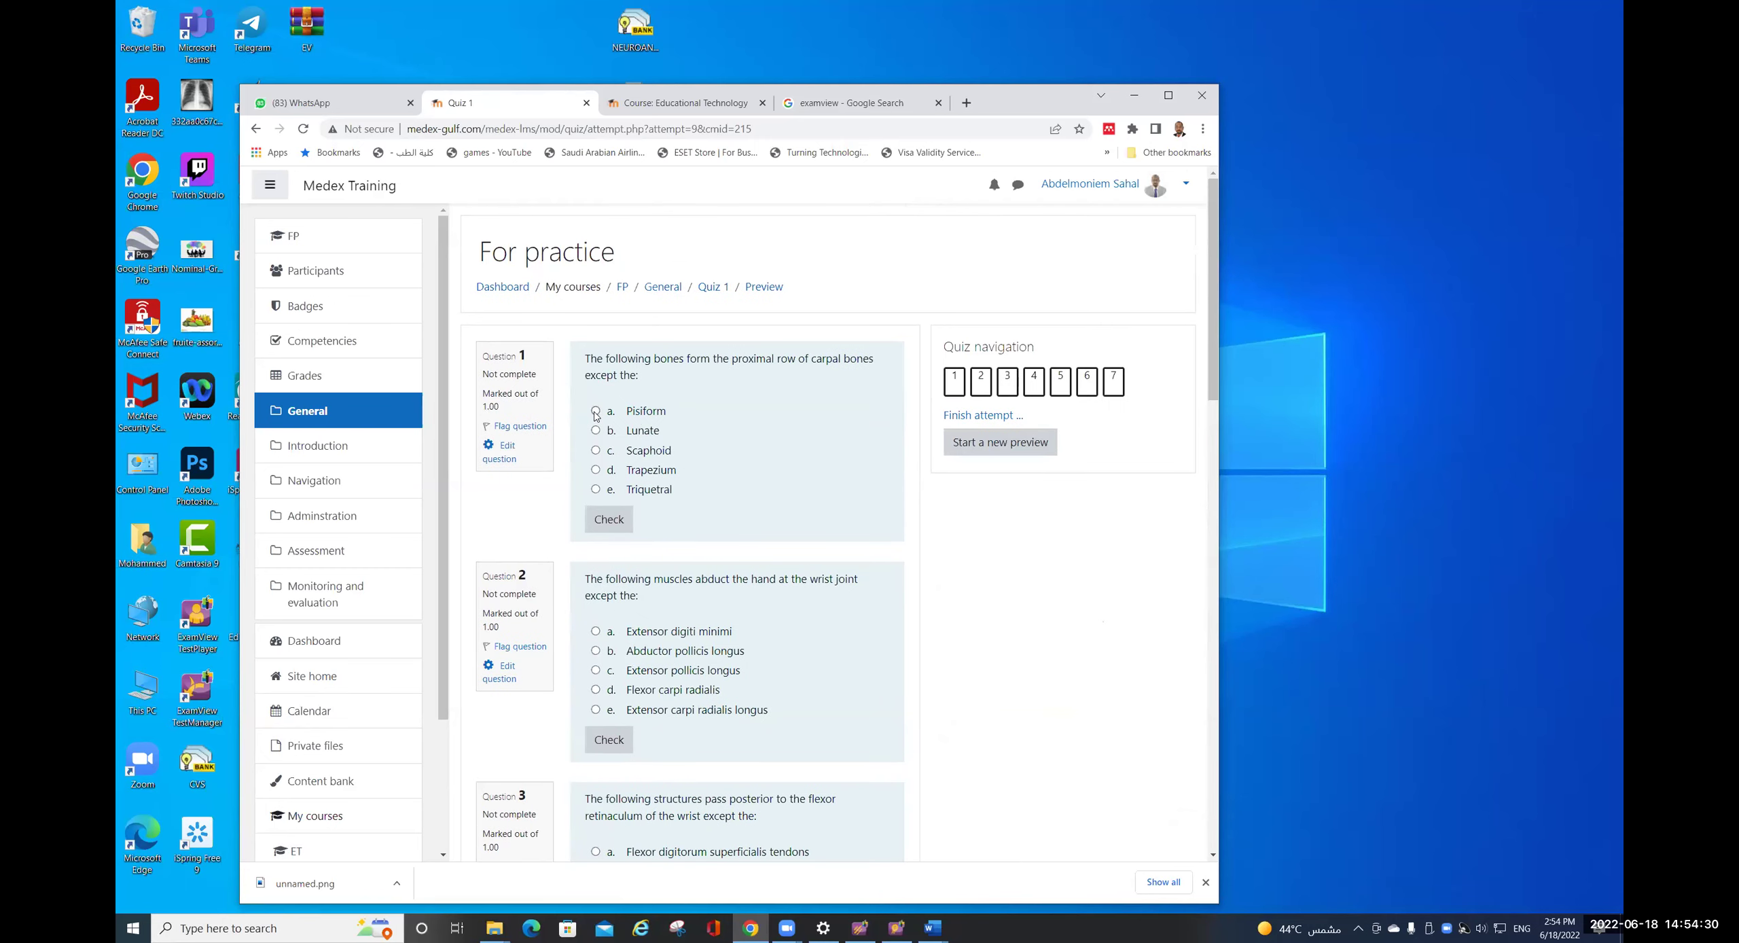
# - Choose Pisiform for question 1, then answer question 6 with option a and check that answer
pyautogui.click(595, 411)
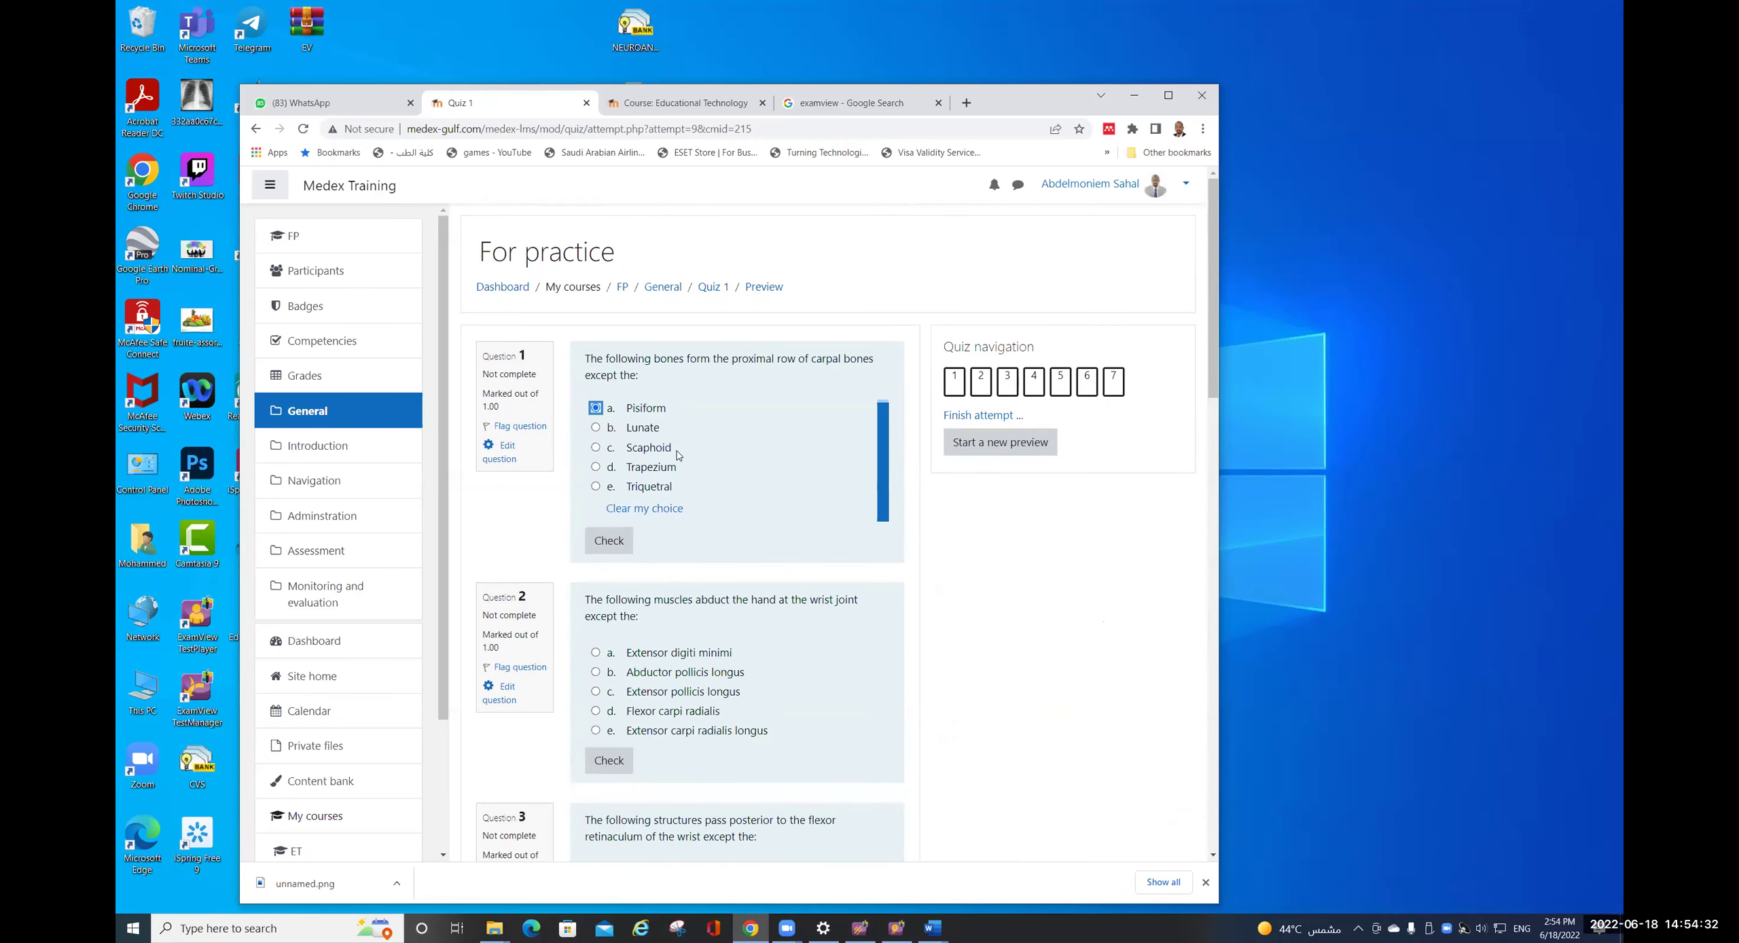
pyautogui.scroll(-7, 774, 516)
pyautogui.scroll(-7, 774, 516)
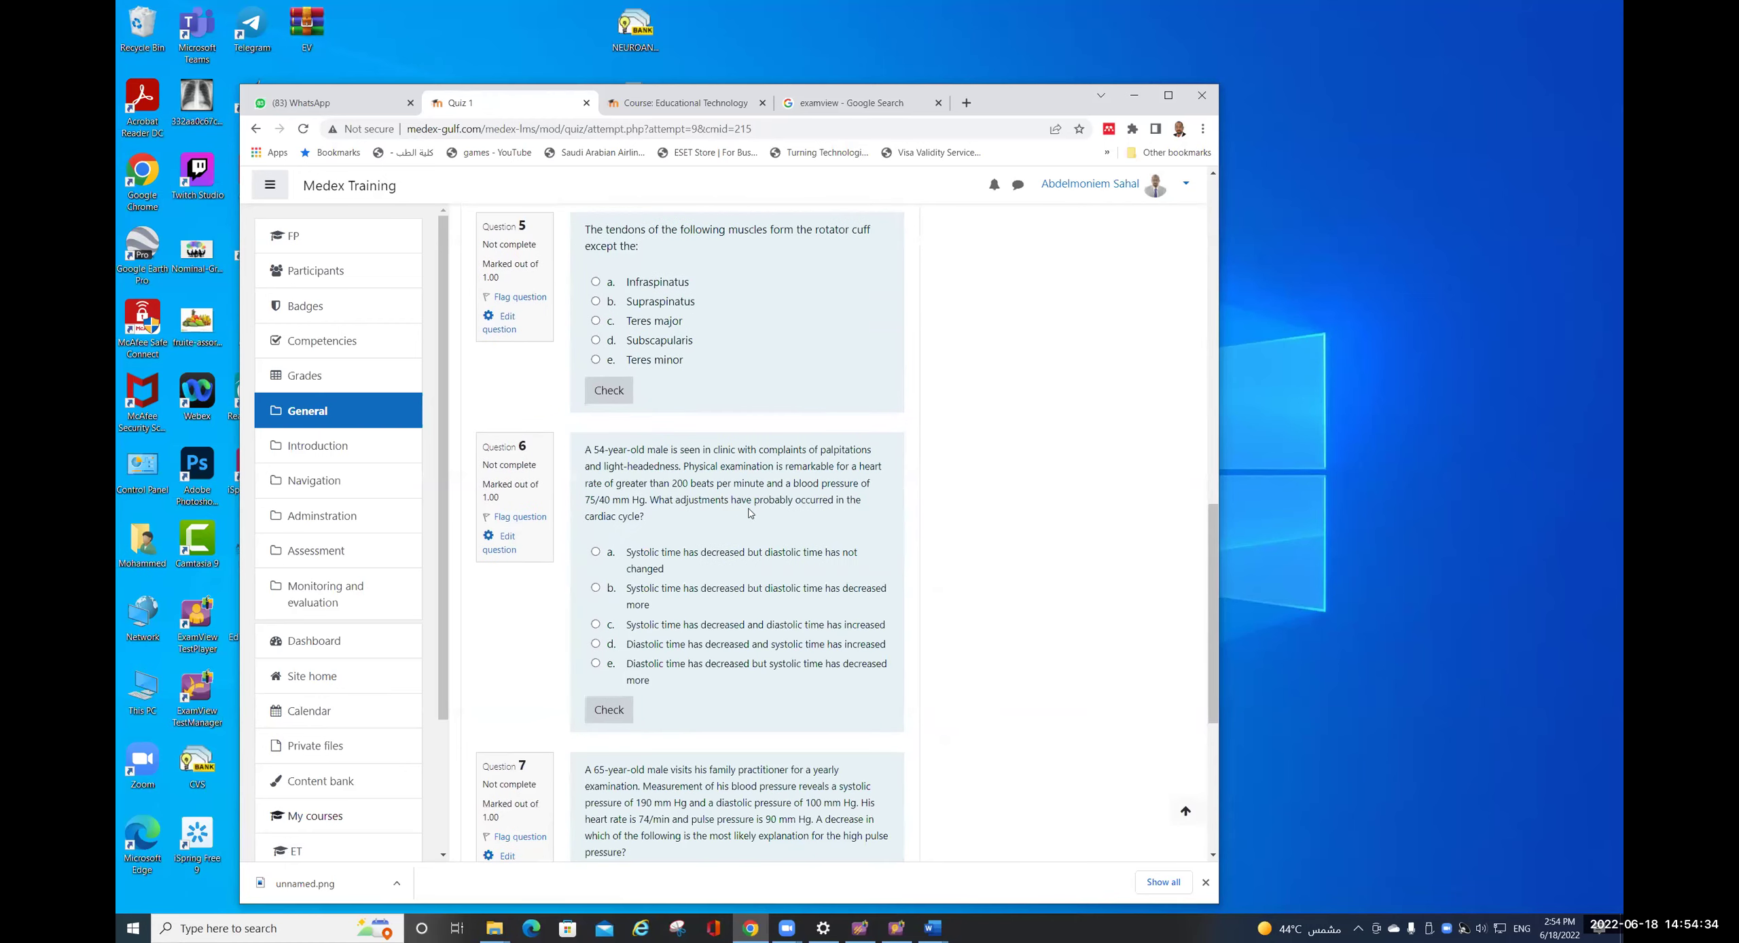
pyautogui.click(596, 552)
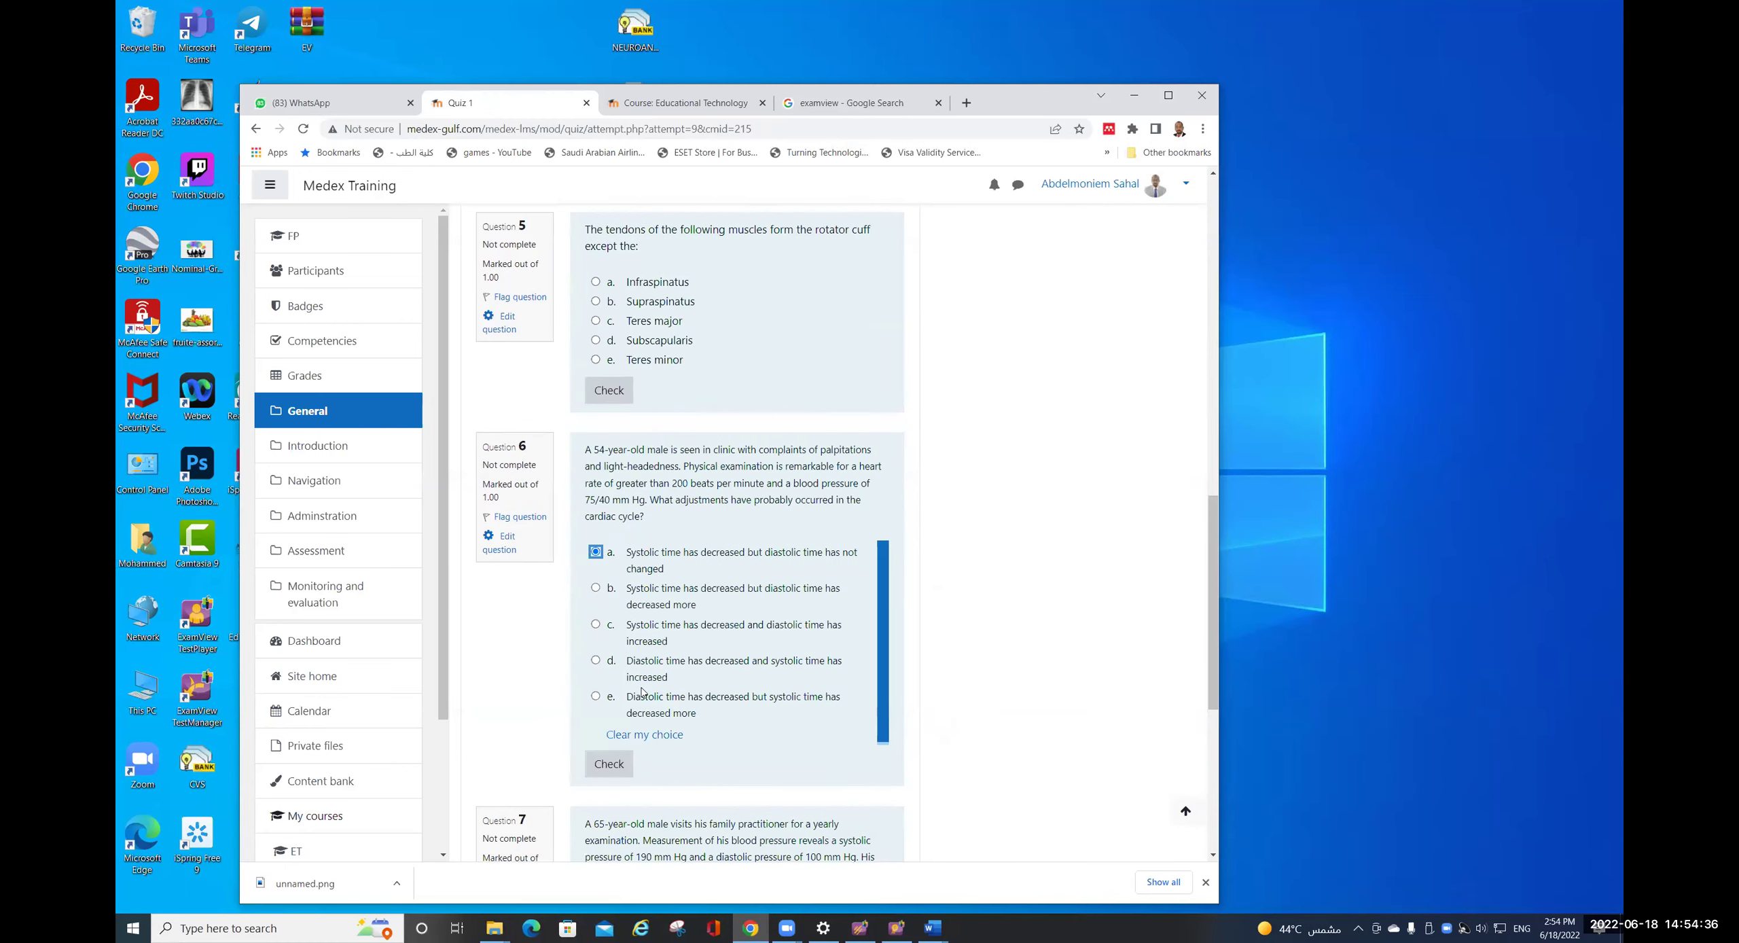
pyautogui.click(606, 762)
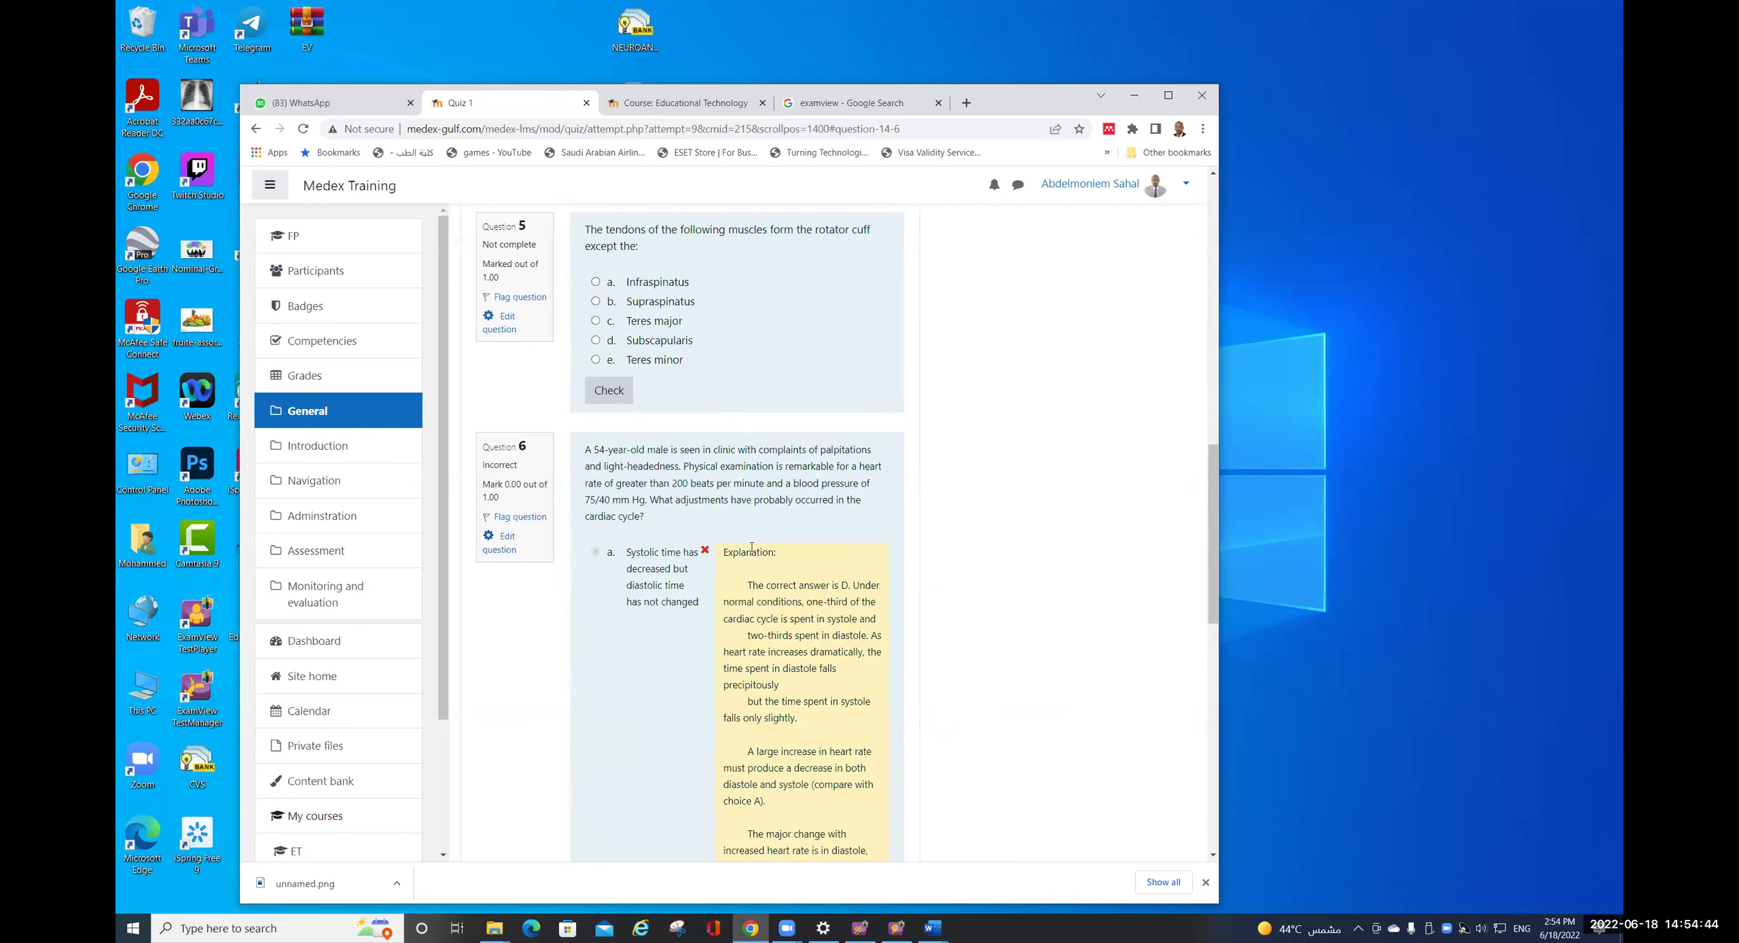
# - Review question 6's explanation and correct answer and the imported question 7, then minimize the browser
pyautogui.scroll(-2, 818, 532)
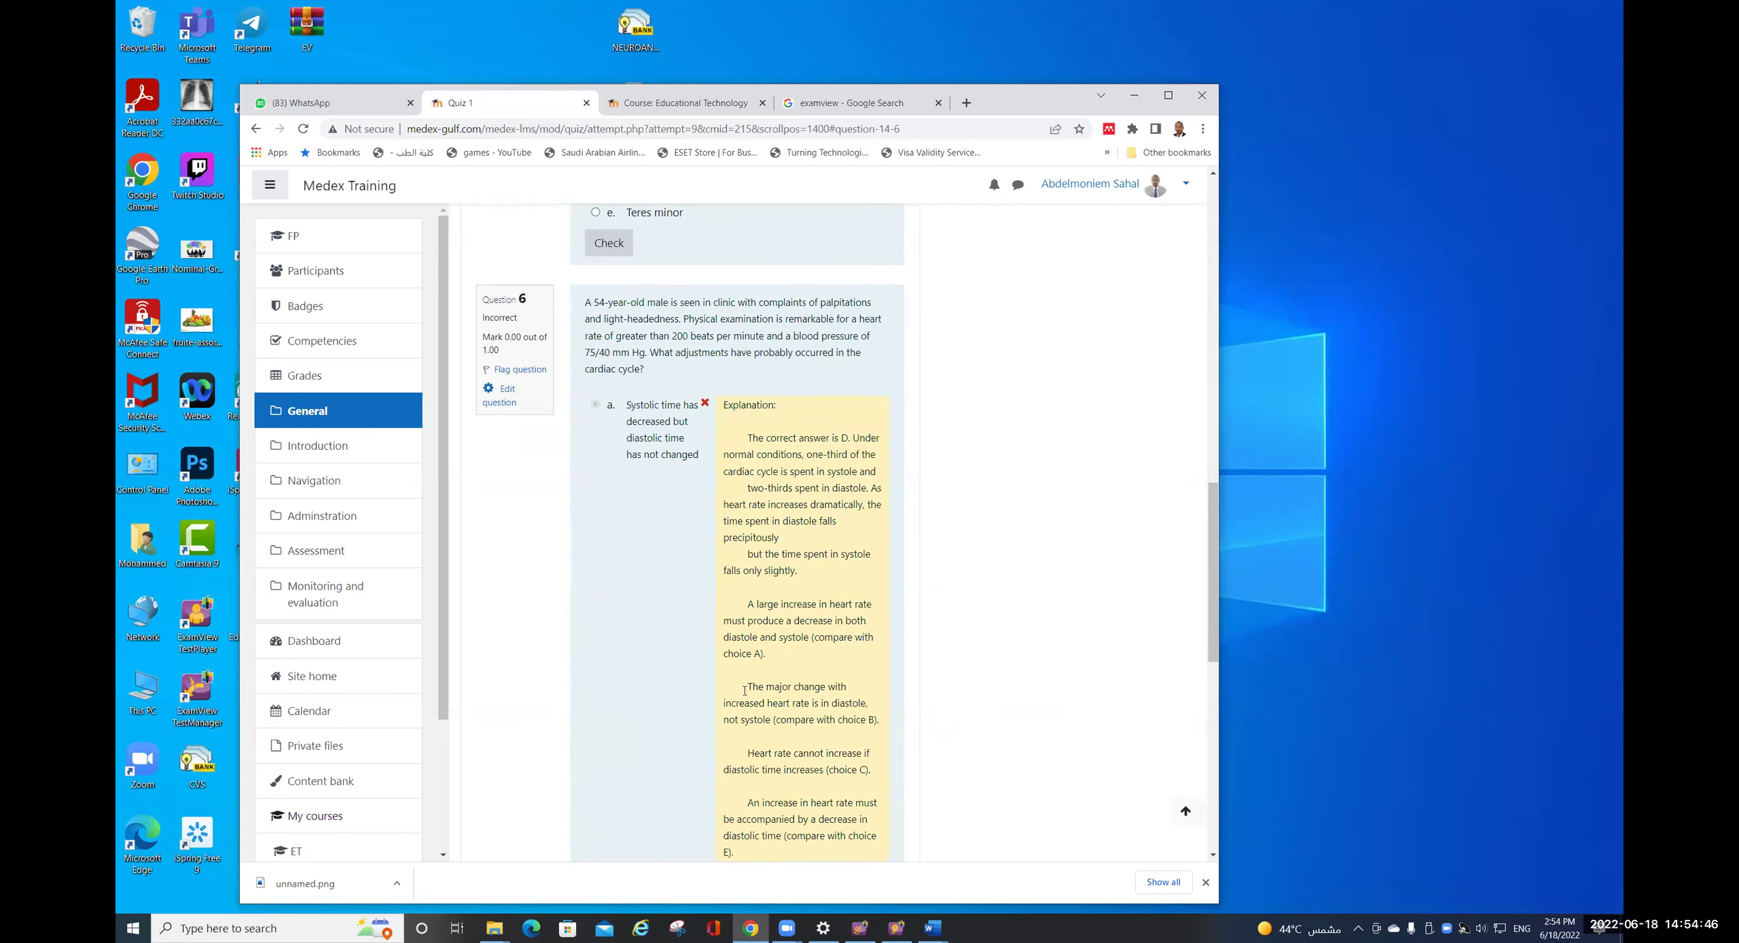
pyautogui.scroll(-3, 744, 690)
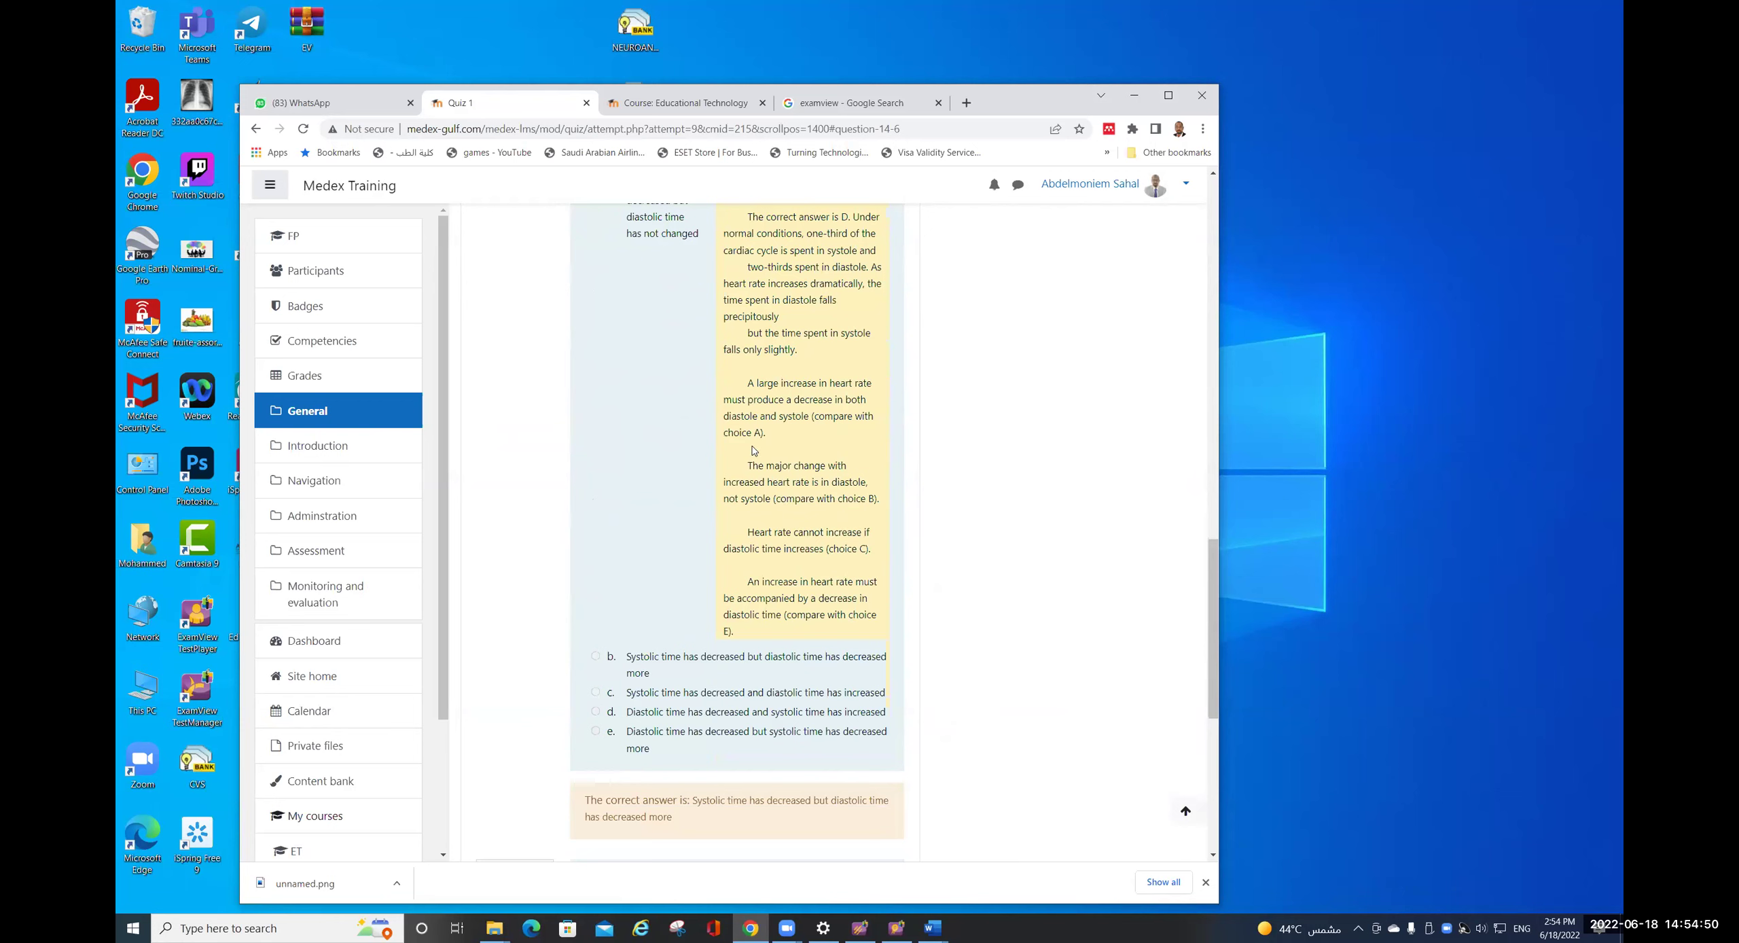
pyautogui.scroll(-2, 750, 479)
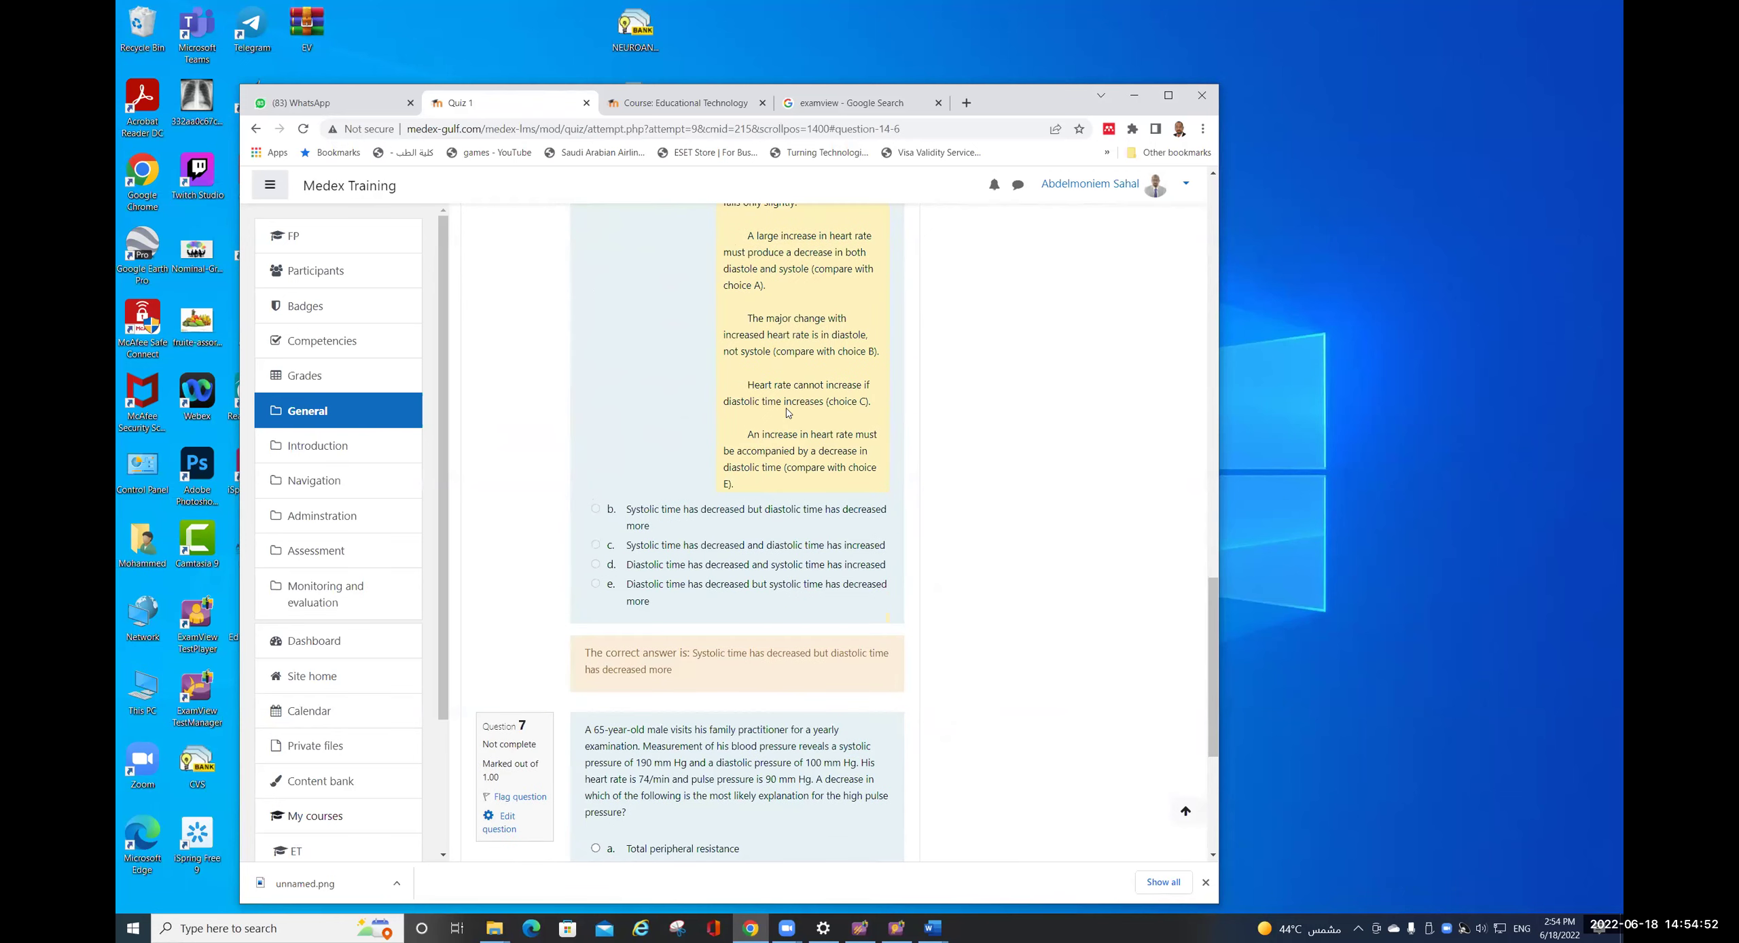
pyautogui.scroll(6, 787, 413)
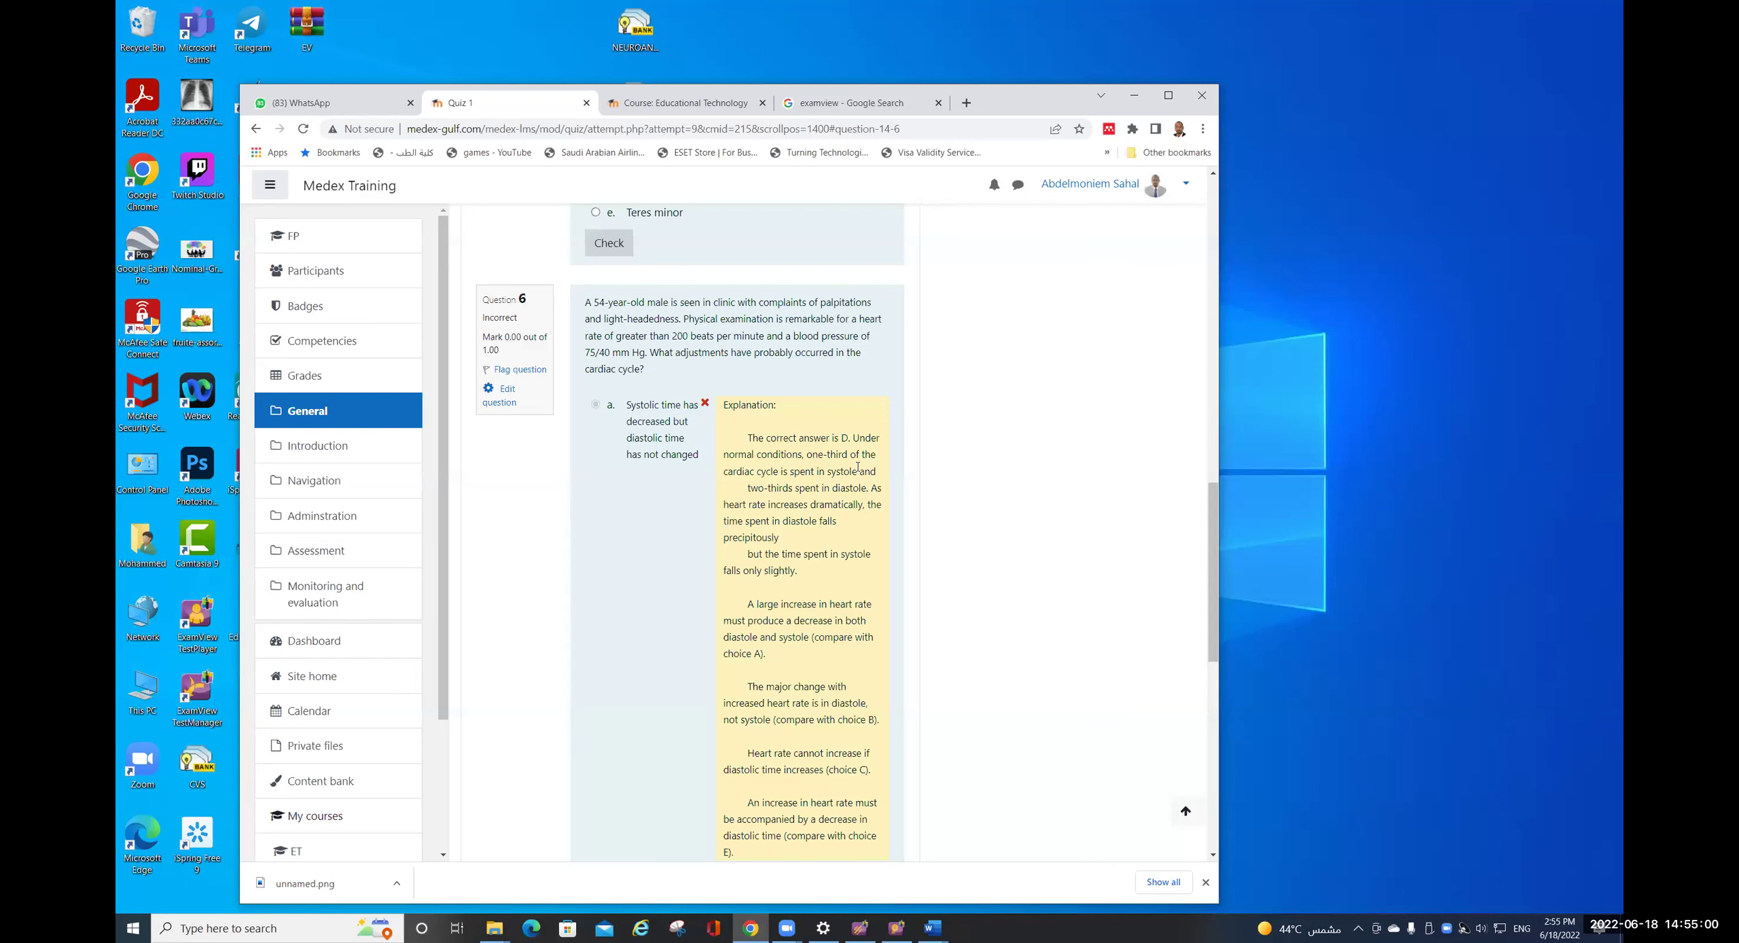
pyautogui.scroll(-2, 813, 501)
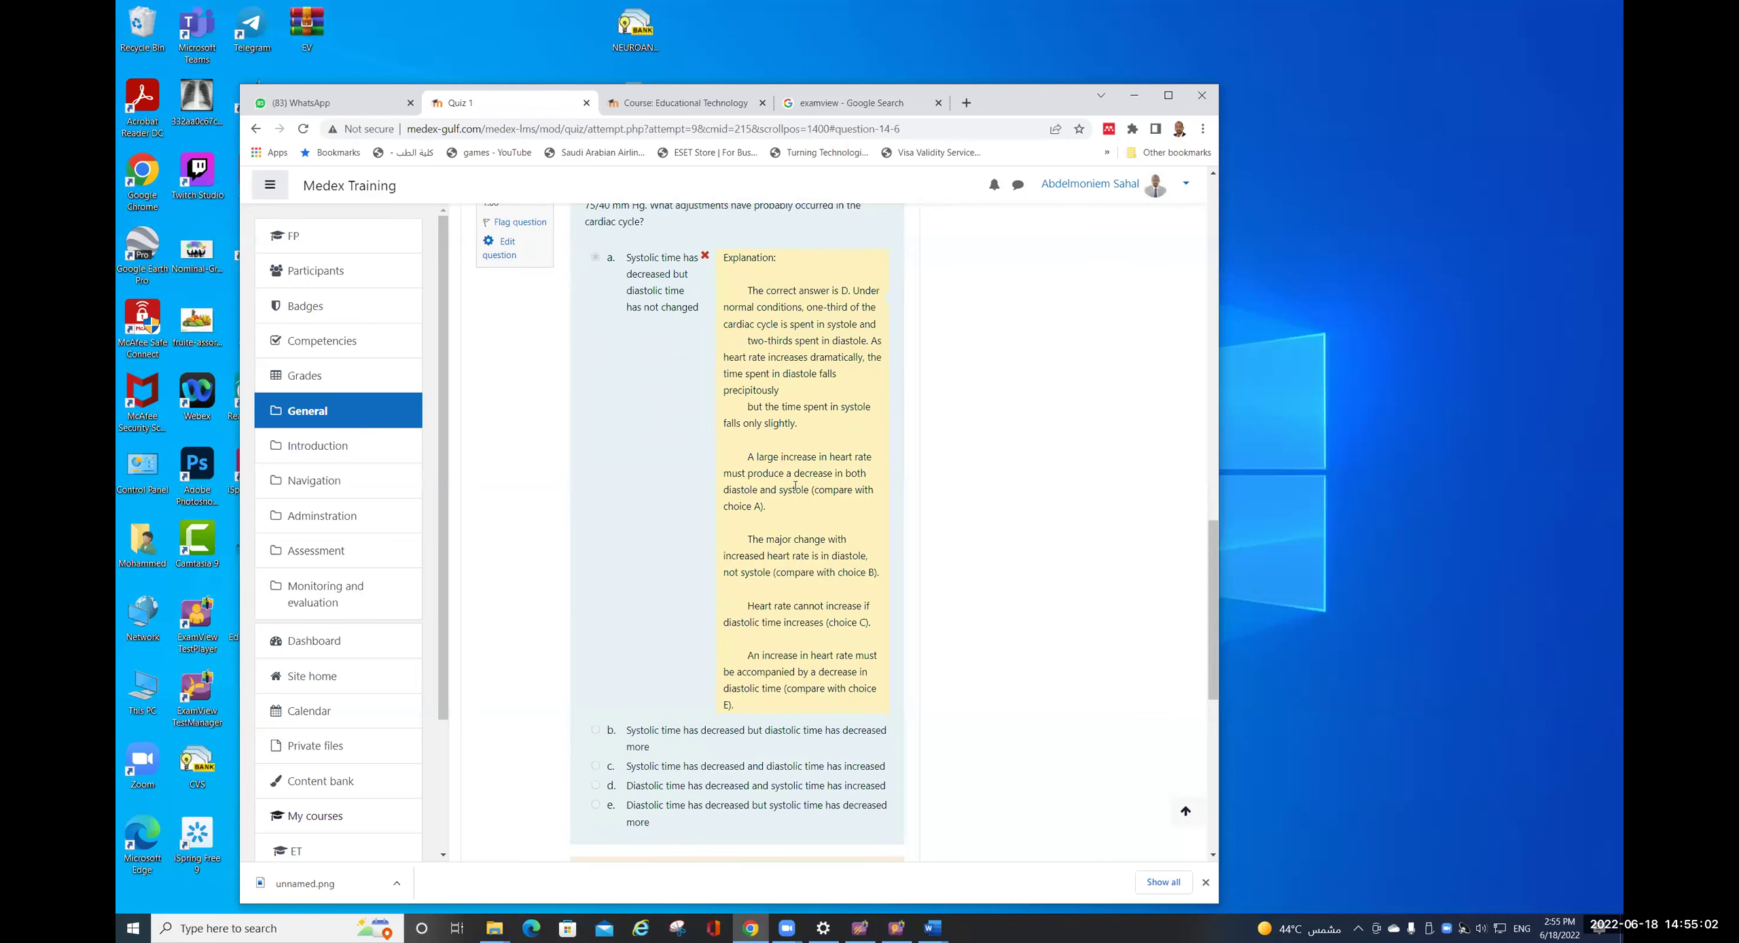
pyautogui.scroll(-2, 795, 486)
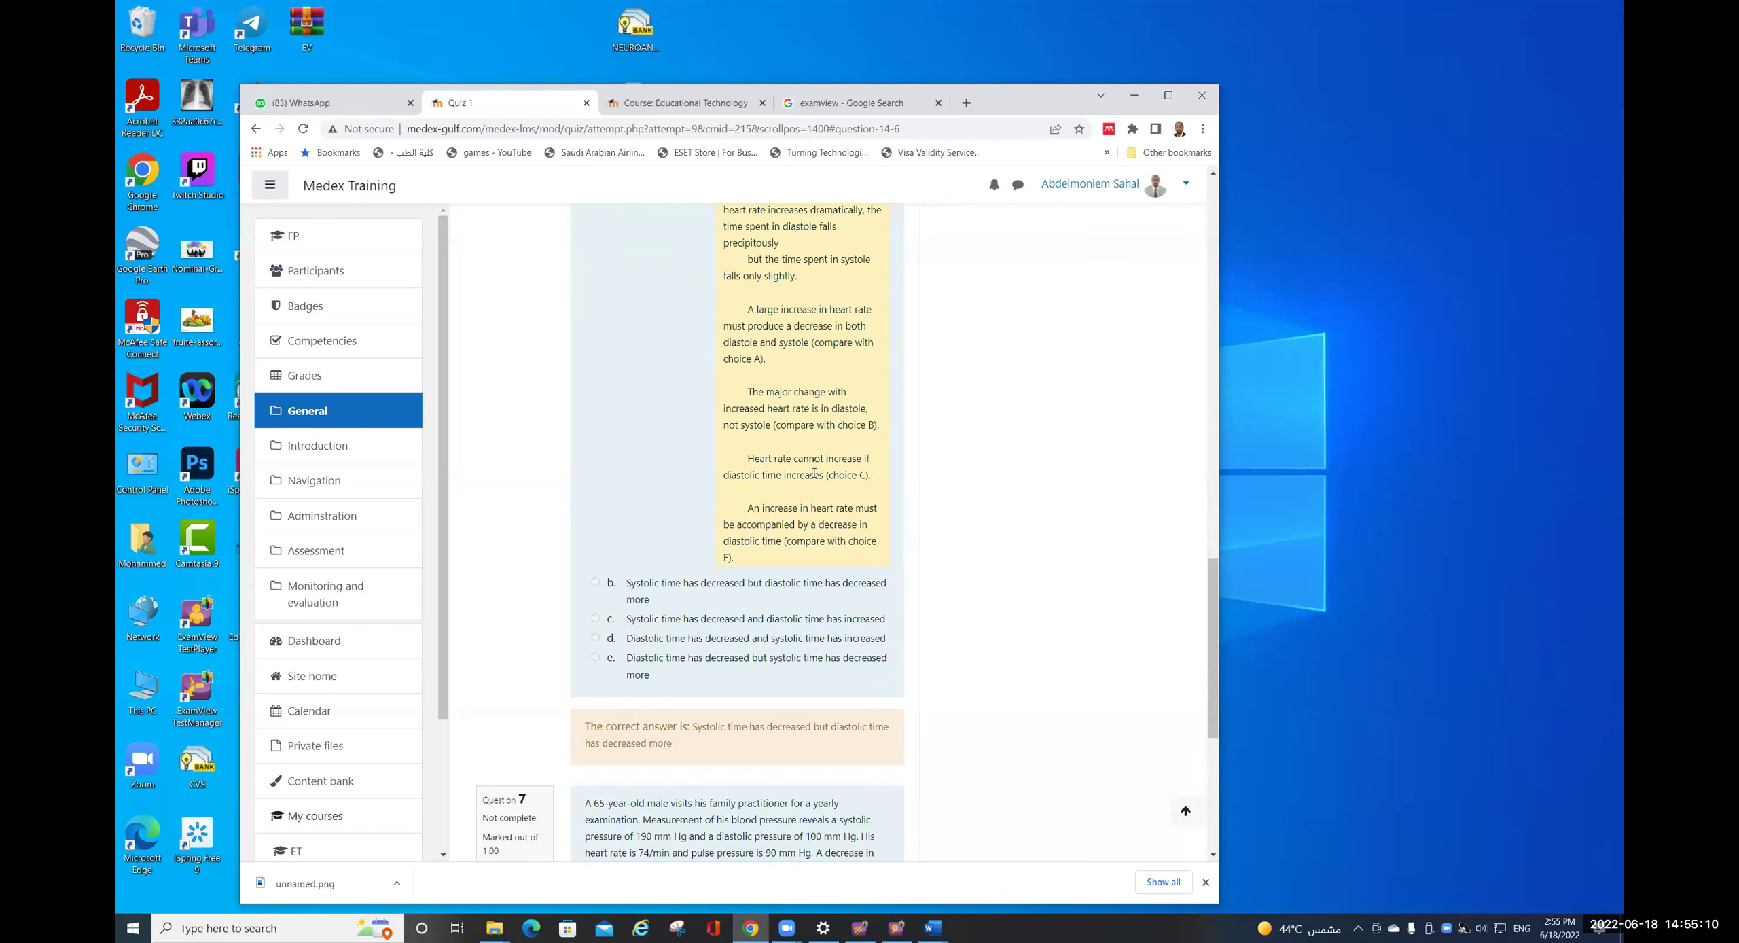
pyautogui.scroll(7, 813, 473)
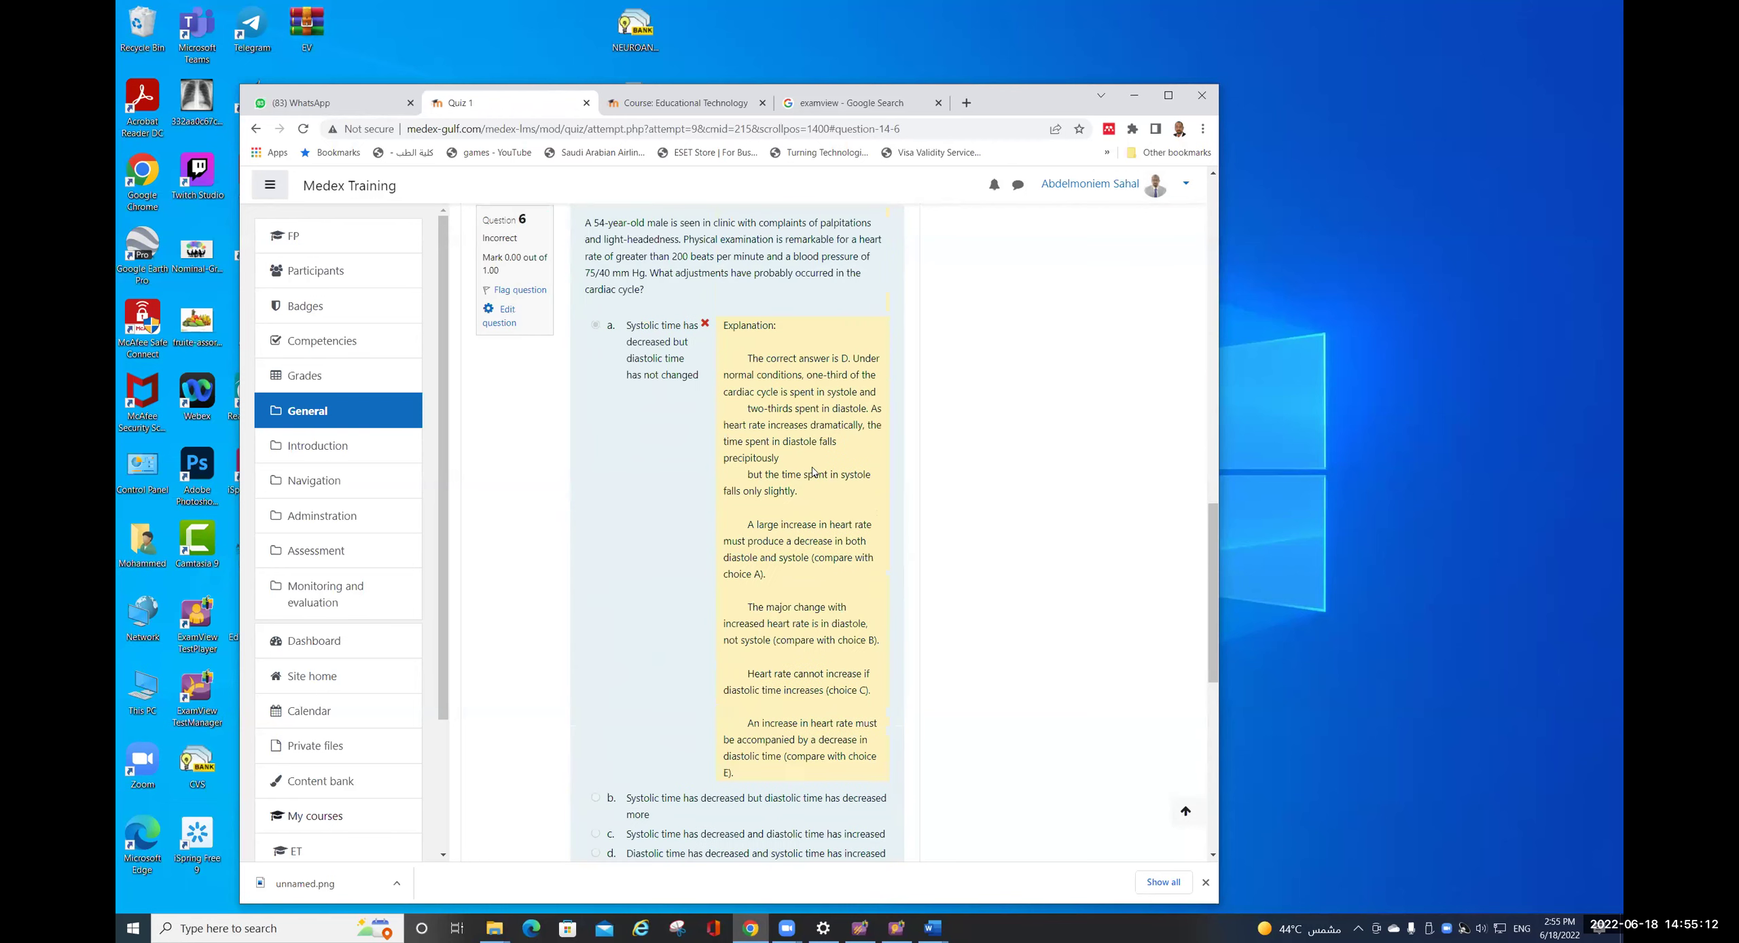
pyautogui.scroll(-6, 802, 488)
pyautogui.scroll(-4, 802, 488)
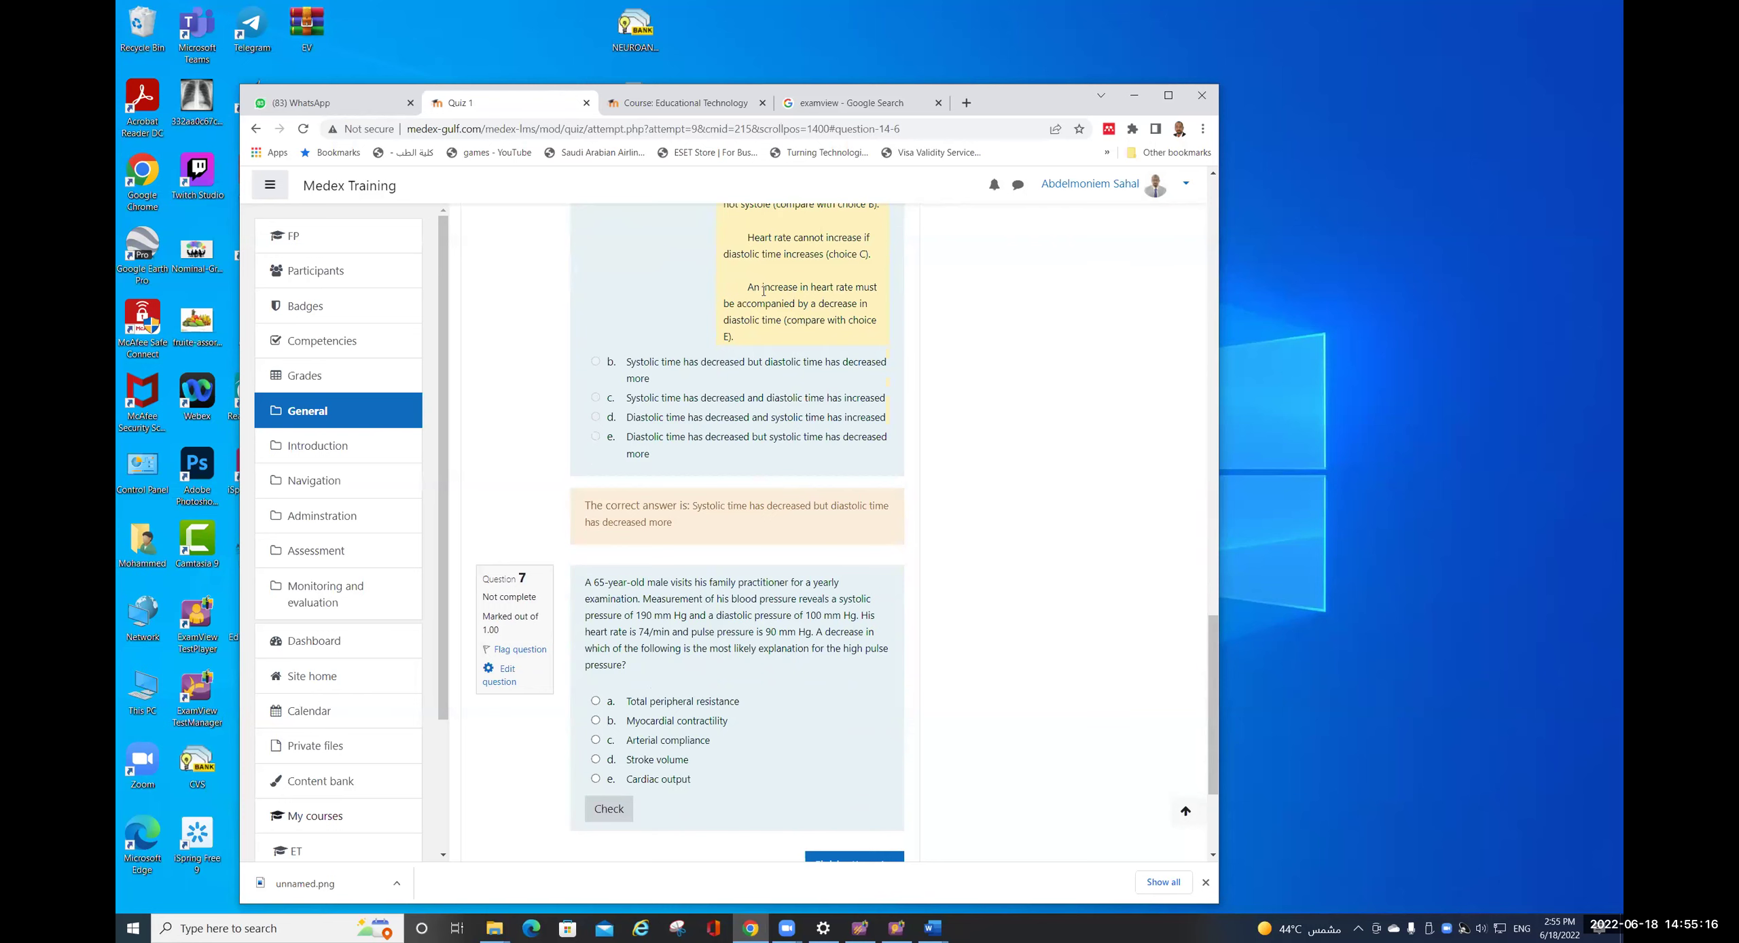
pyautogui.scroll(5, 764, 290)
pyautogui.scroll(4, 784, 301)
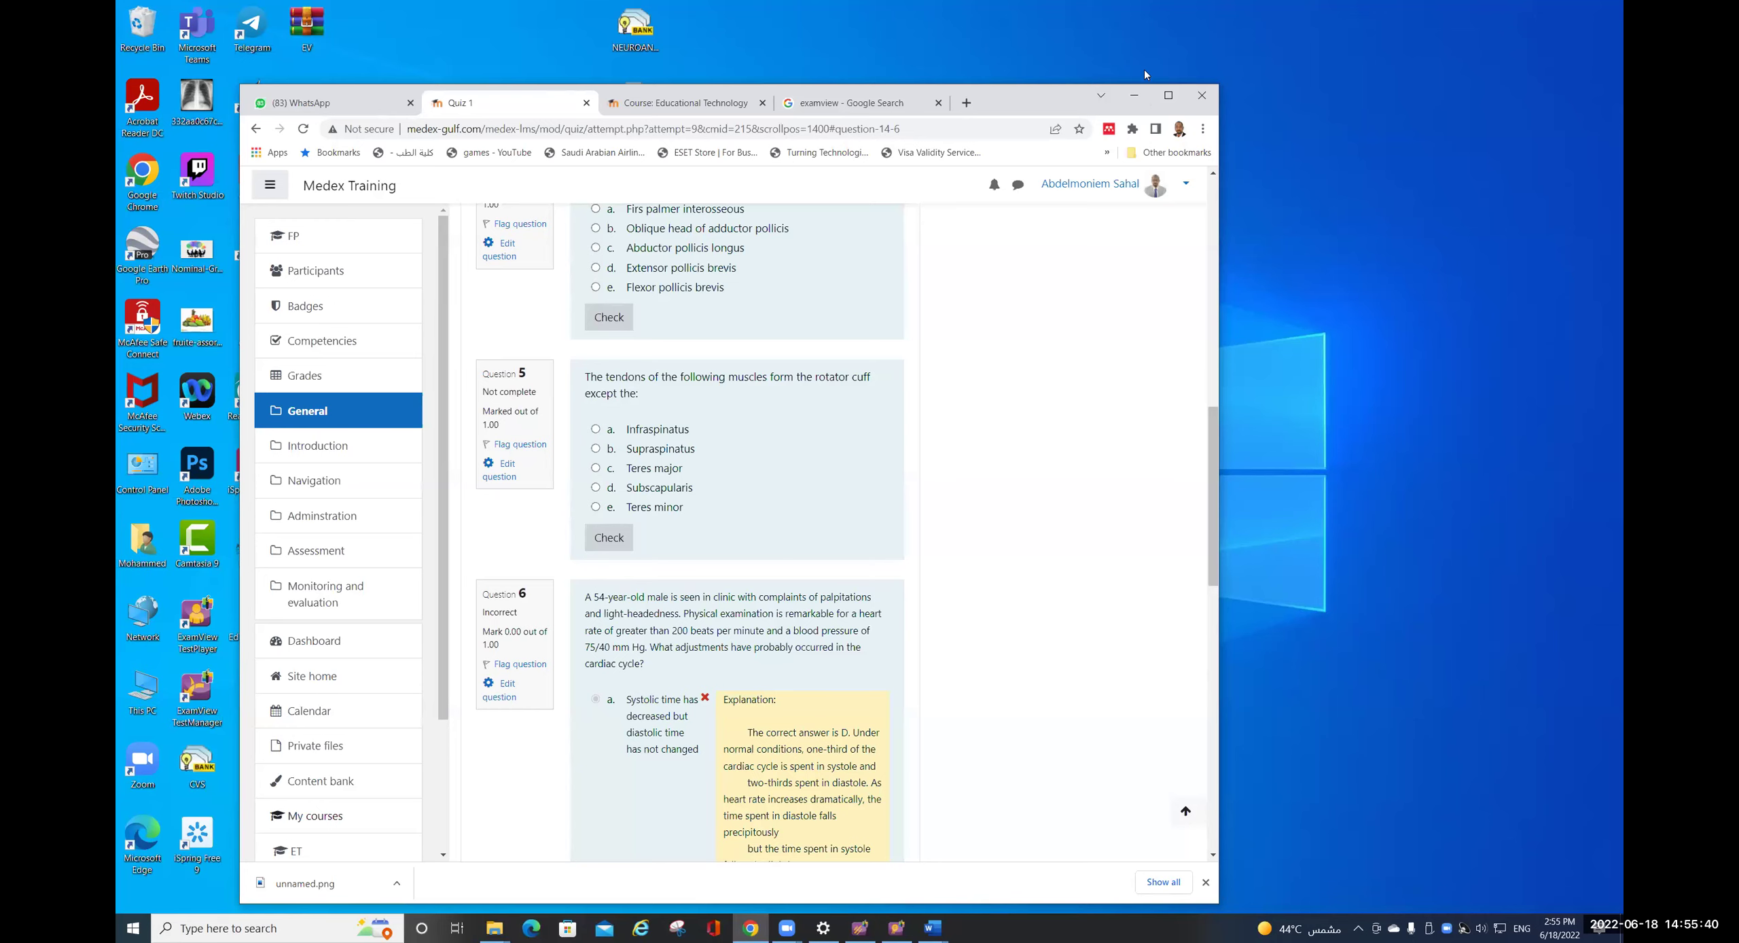
pyautogui.click(1137, 99)
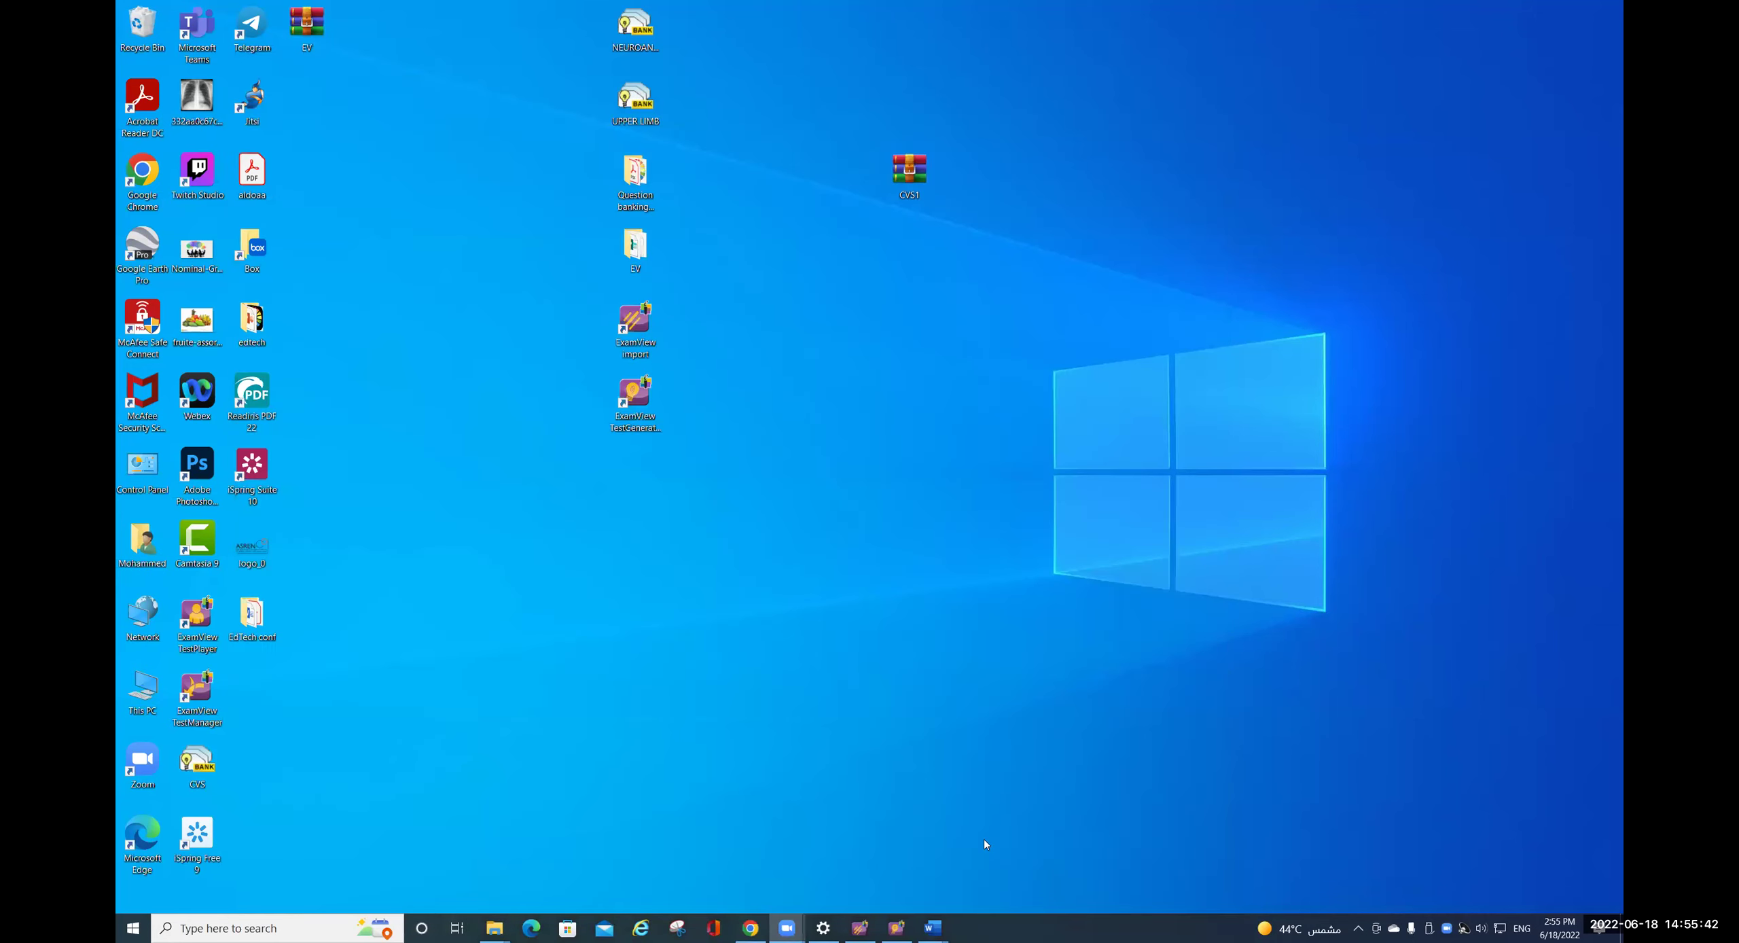